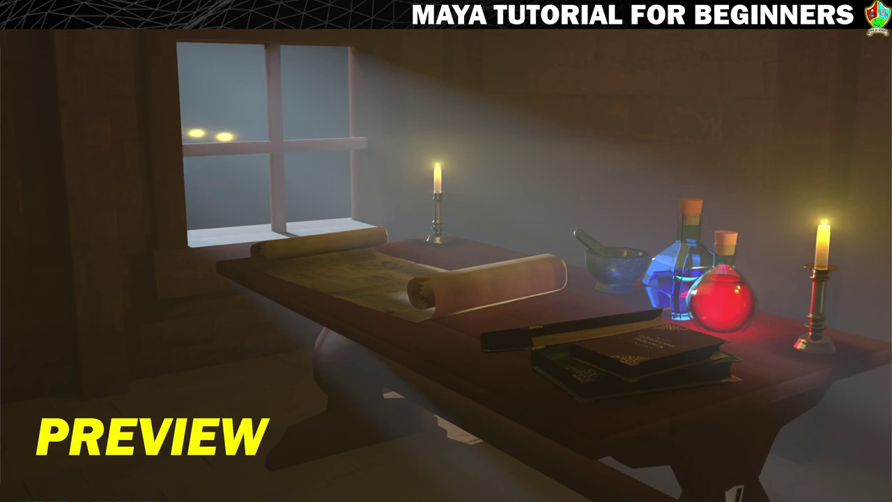
Display the Time Slider preferences for animation and playback.
click(243, 305)
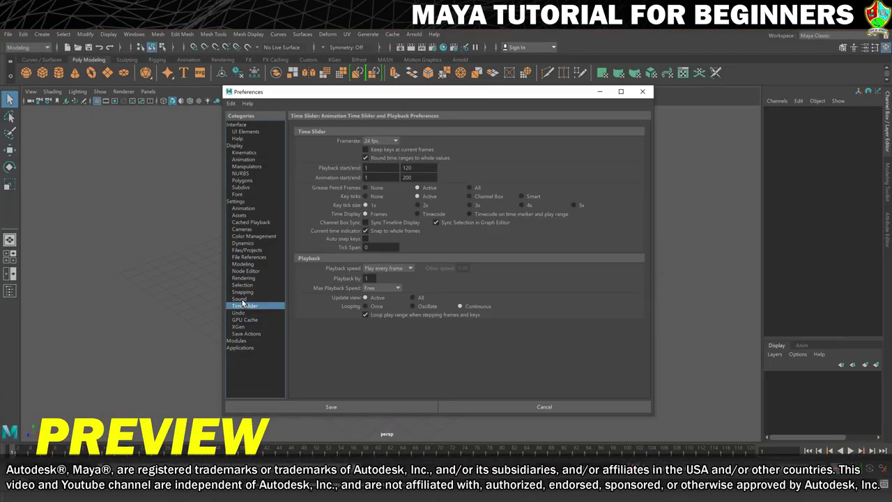
click(241, 299)
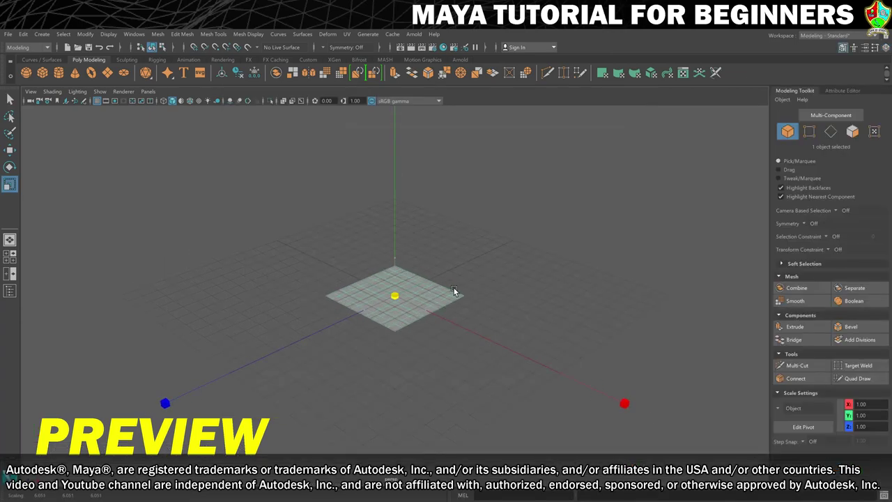
Enlarge the floor plane uniformly about the origin.
drag(453, 288, 648, 290)
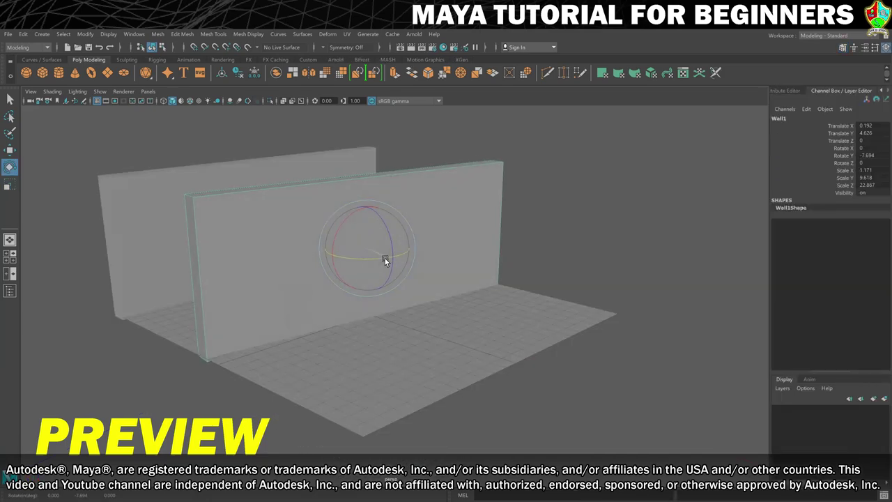
Rotate the duplicated wall about its vertical axis to swing it away from the first wall.
drag(380, 260, 430, 259)
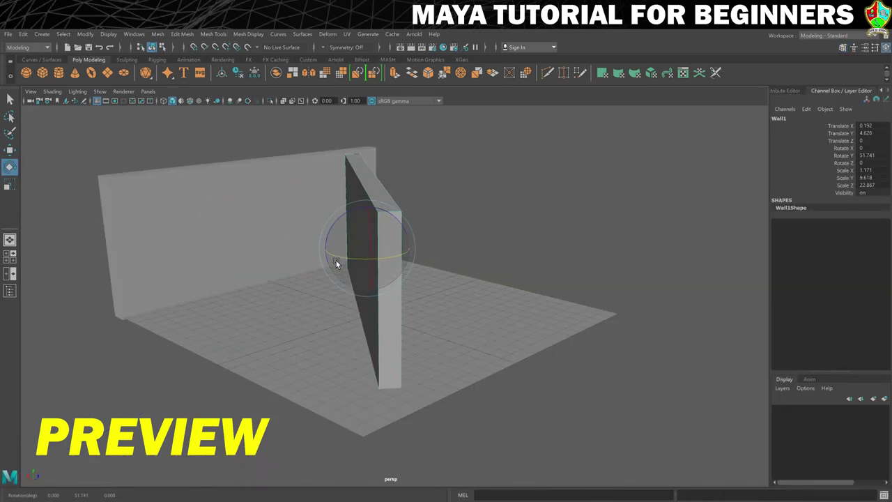
drag(339, 261, 364, 258)
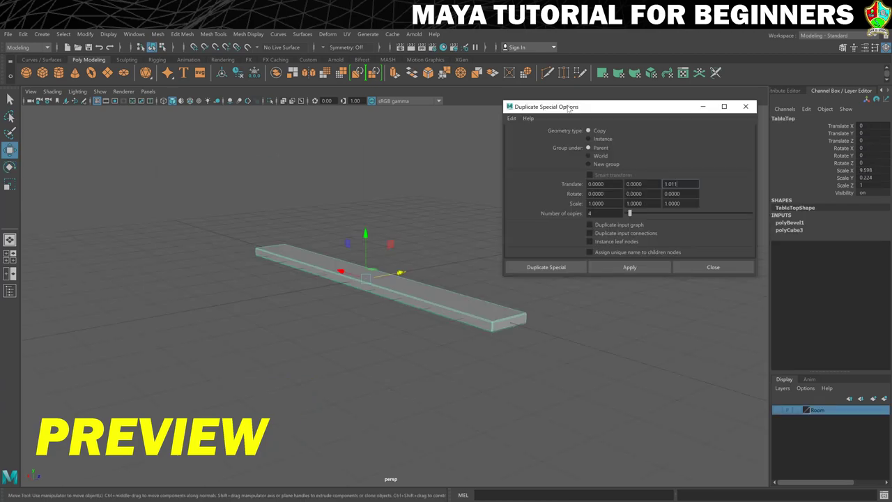
Duplicate the tabletop plank four times at a 1.011 Z offset with Duplicate Special.
drag(577, 105, 647, 56)
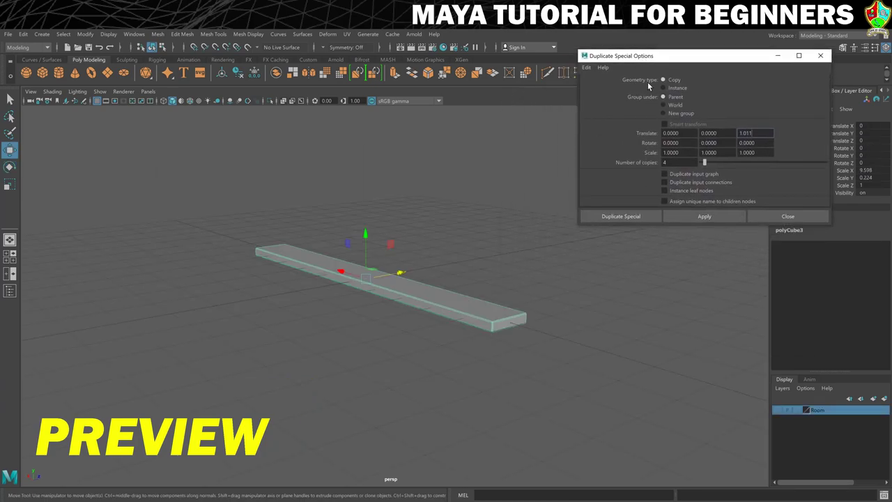
click(609, 216)
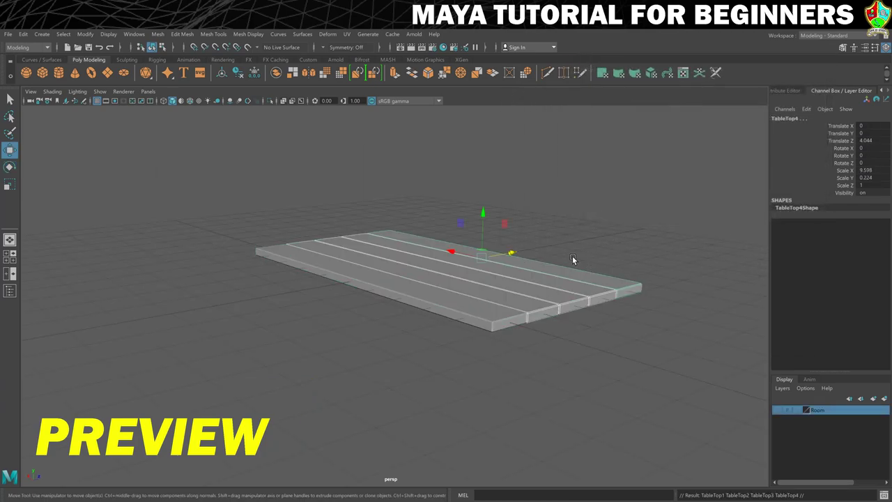
drag(348, 256, 481, 280)
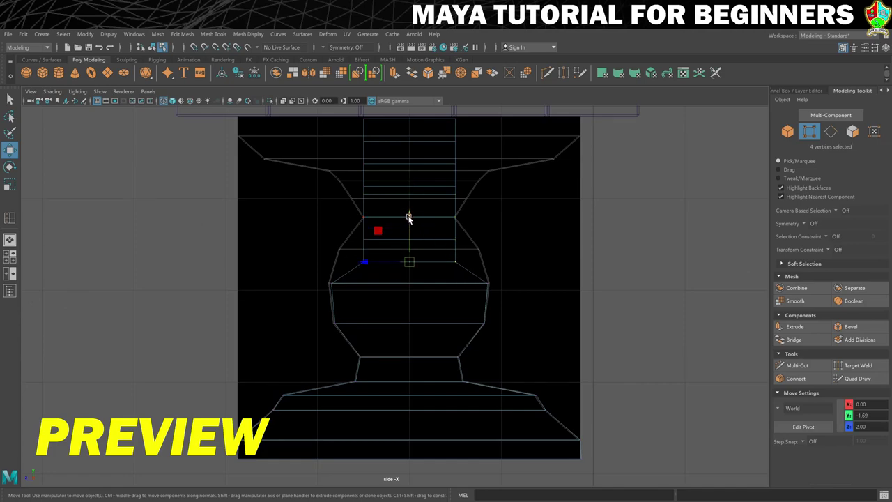
Move the four selected vertices up the table leg profile and scale them wider along Z.
drag(408, 213, 413, 205)
key(r)
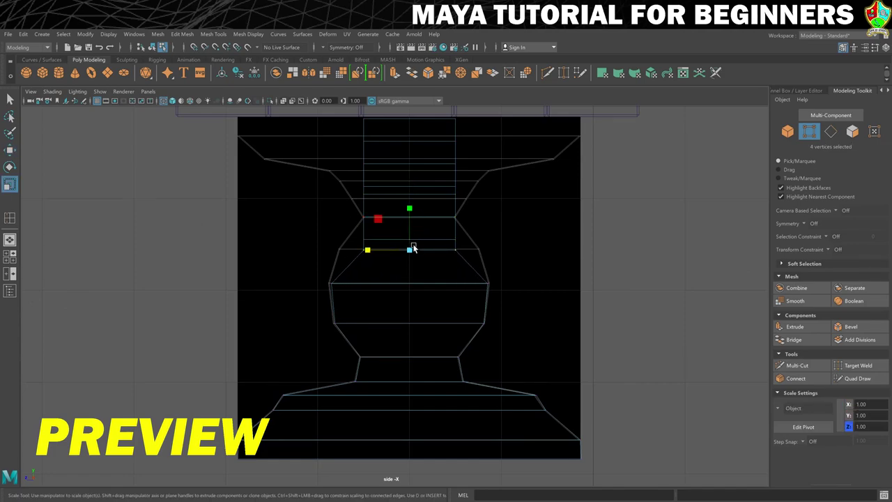
drag(369, 252, 350, 251)
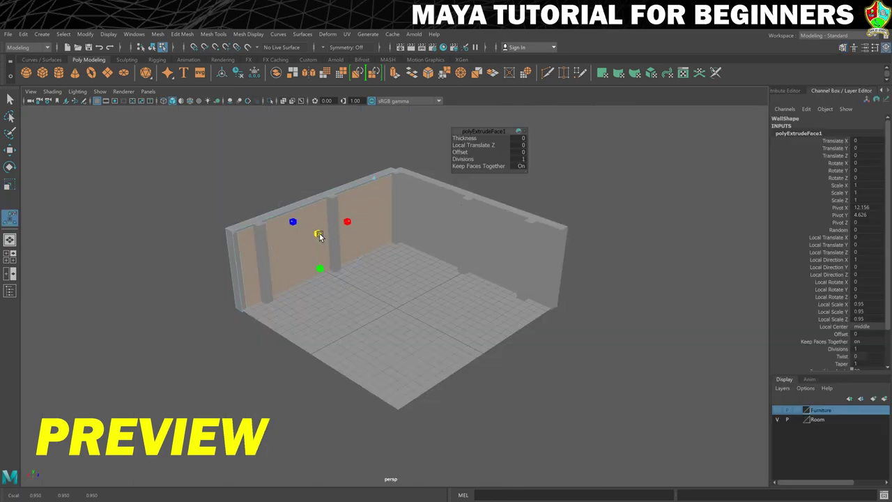
Scale the extruded wall faces between the beams uniformly to about 0.95.
drag(319, 237, 318, 235)
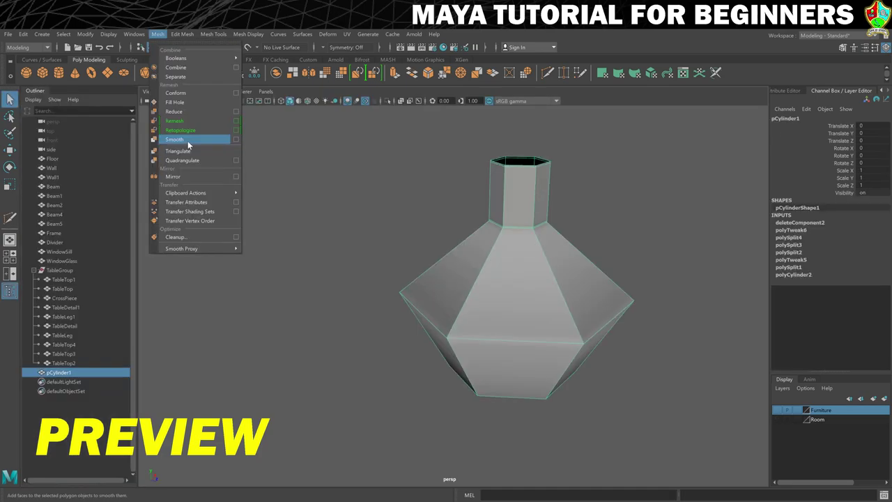
Smooth the low-poly flask mesh with one division.
click(187, 140)
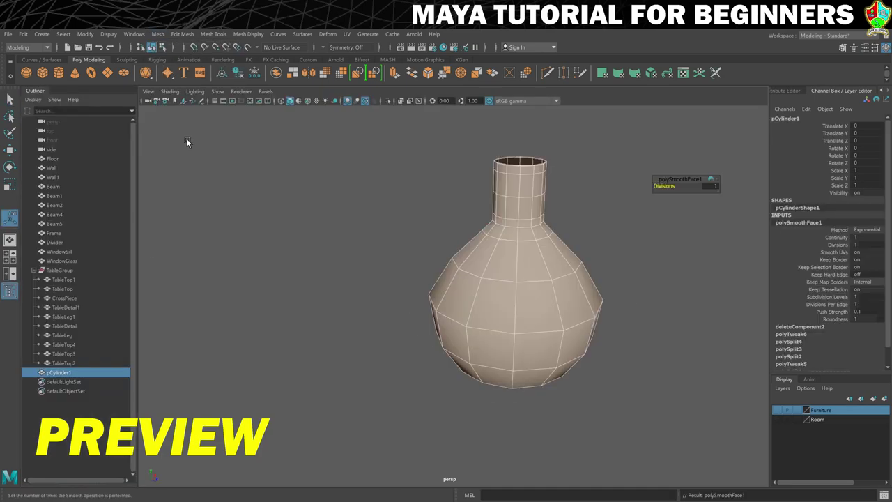
alt+drag(538, 223, 479, 219)
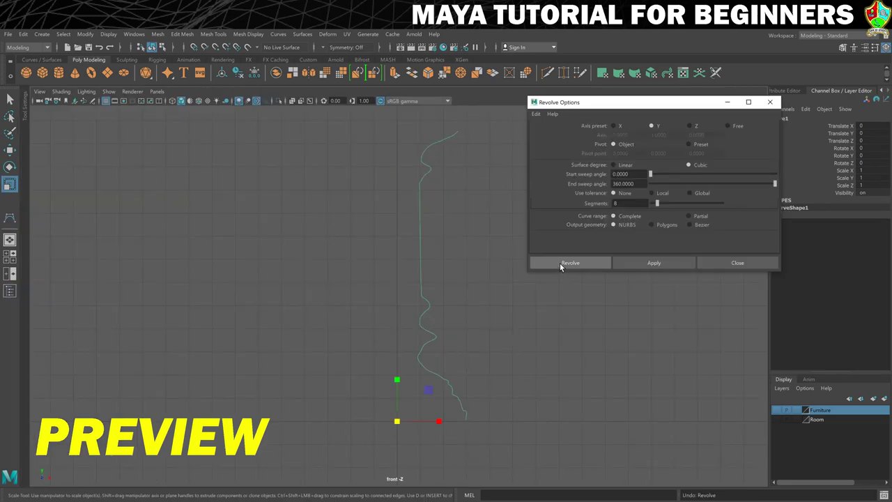
Revolve the candle holder profile curve 360 degrees around the Y axis as a NURBS surface with 8 segments.
click(560, 262)
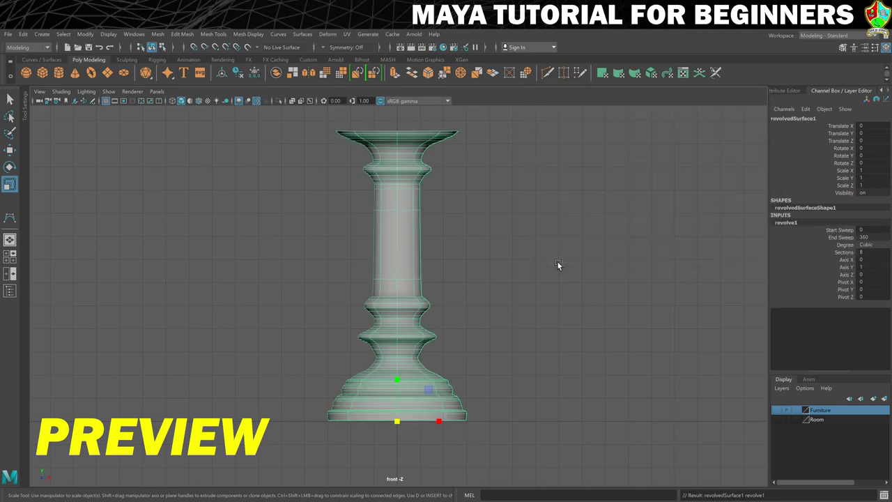
right_drag(400, 236, 476, 222)
click(477, 222)
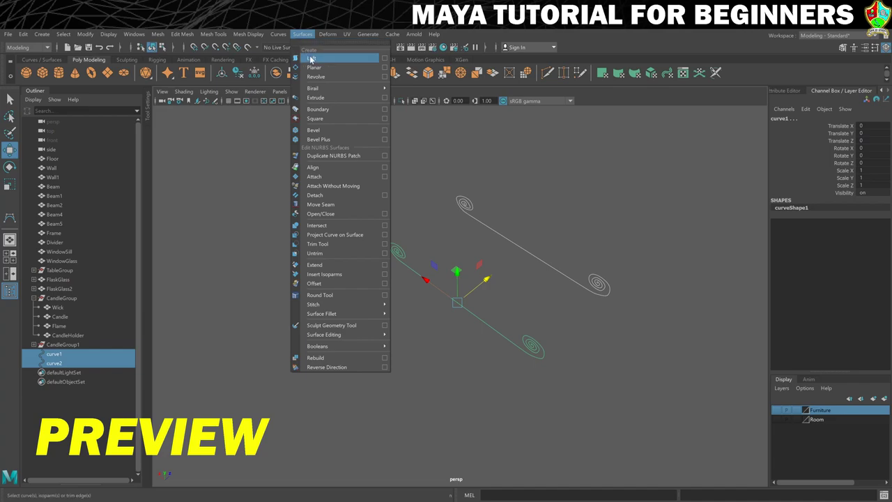
Loft a surface between the two spiral-ended curves to form the scroll.
click(311, 58)
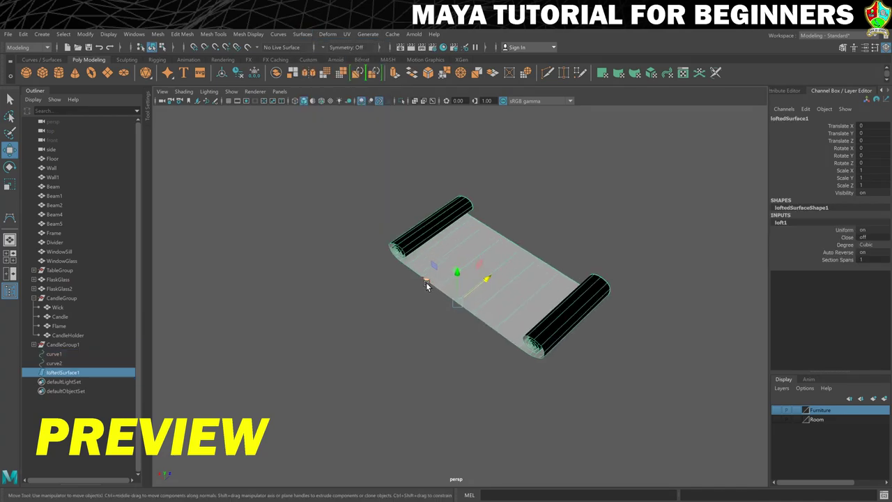
scroll(409, 294, down, 3)
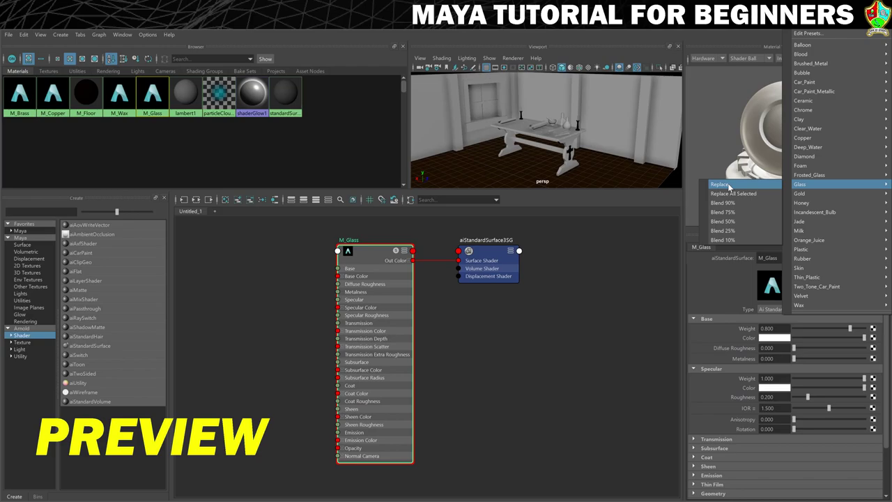
Replace the M_Glass material's attributes with the Glass preset.
click(721, 184)
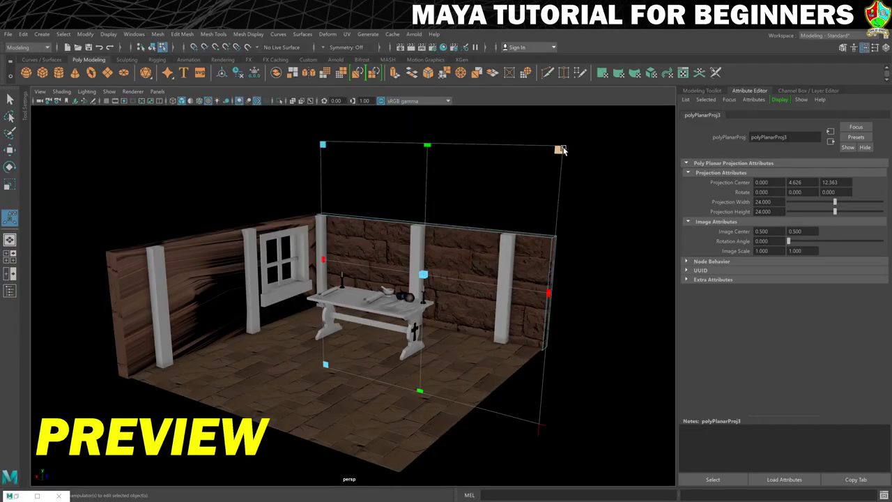
Shrink the planar UV projection on the stone wall by its upper corner.
drag(562, 150, 456, 205)
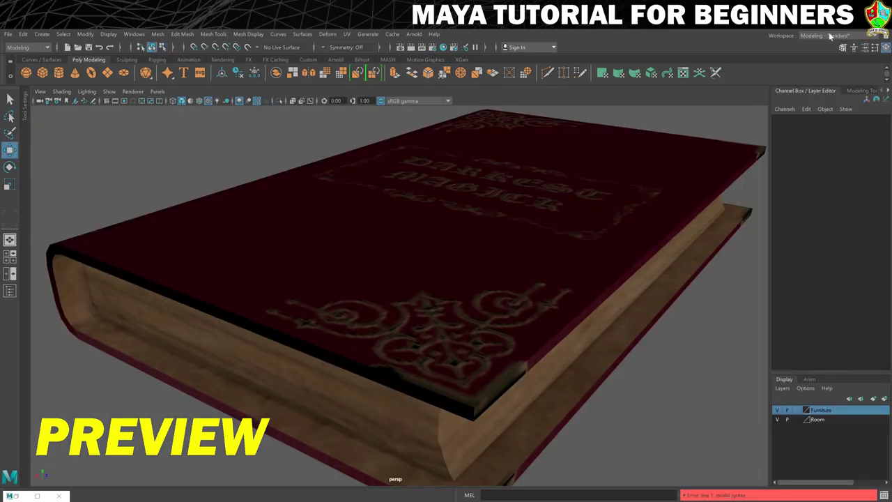
Examine the textured book, the room under the directional light and the table under the sky dome light.
scroll(488, 222, down, 5)
alt+drag(445, 227, 483, 237)
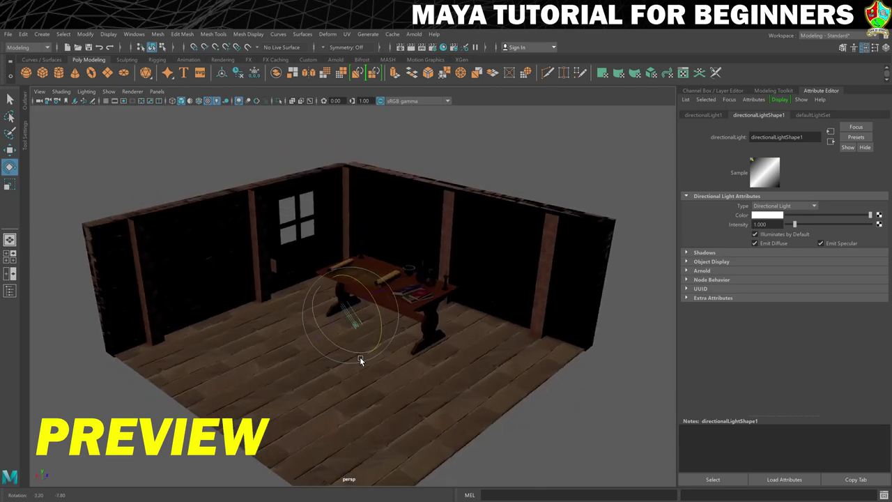
alt+drag(359, 356, 340, 358)
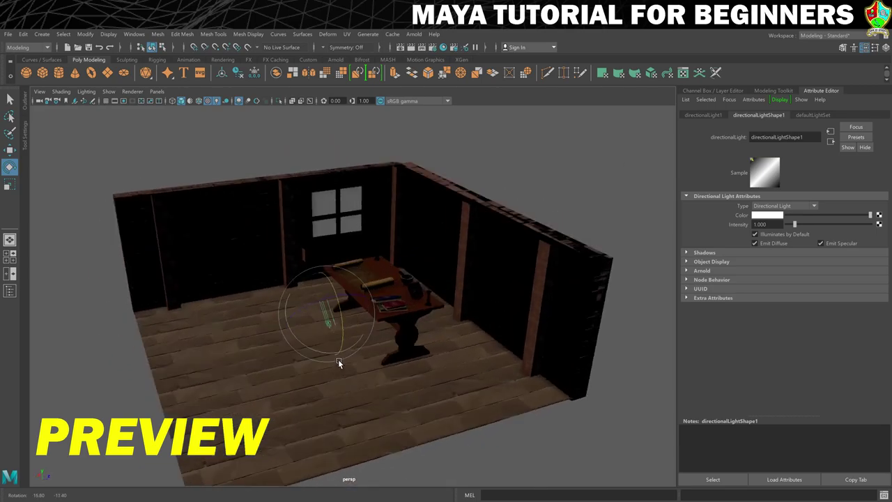
alt+right_drag(340, 358, 487, 348)
alt+right_drag(424, 323, 435, 290)
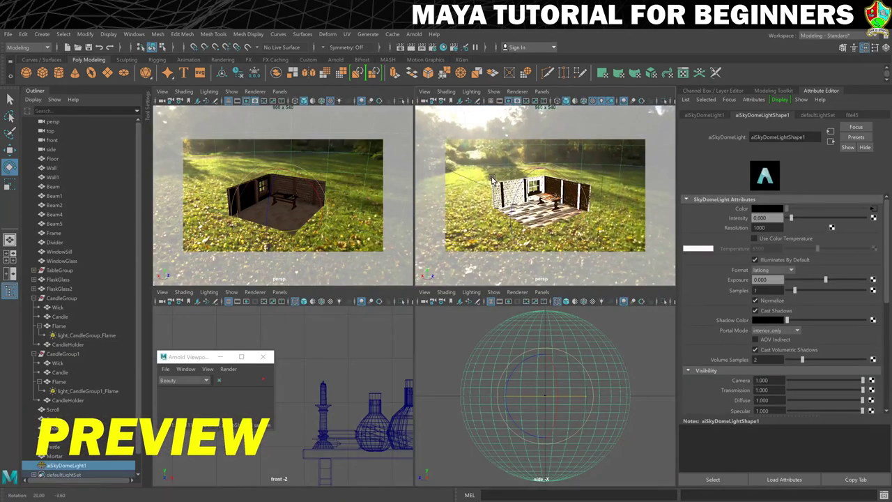
alt+drag(492, 179, 505, 189)
alt+right_drag(544, 202, 601, 209)
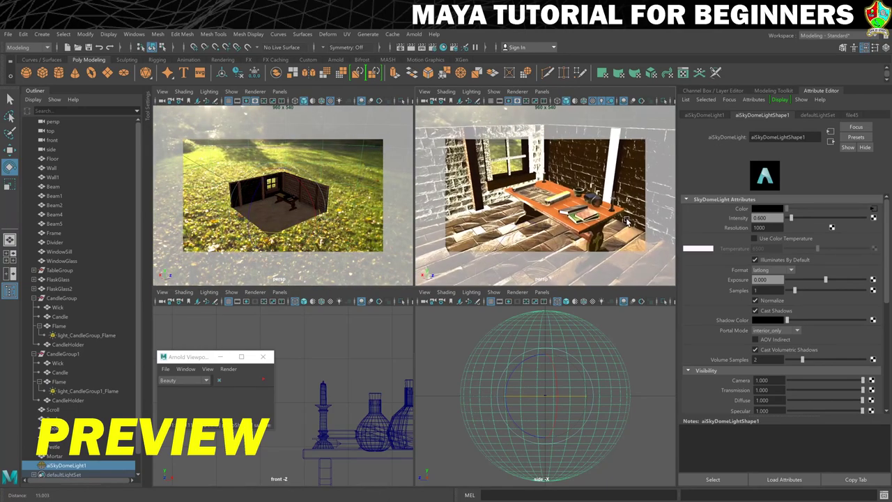
alt+drag(600, 209, 583, 188)
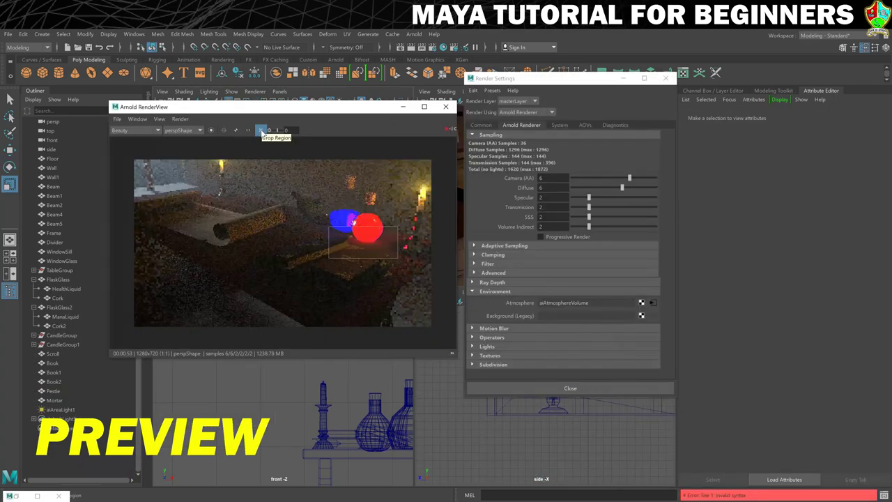
Turn off the crop region in the Arnold RenderView and stop the running render.
click(262, 131)
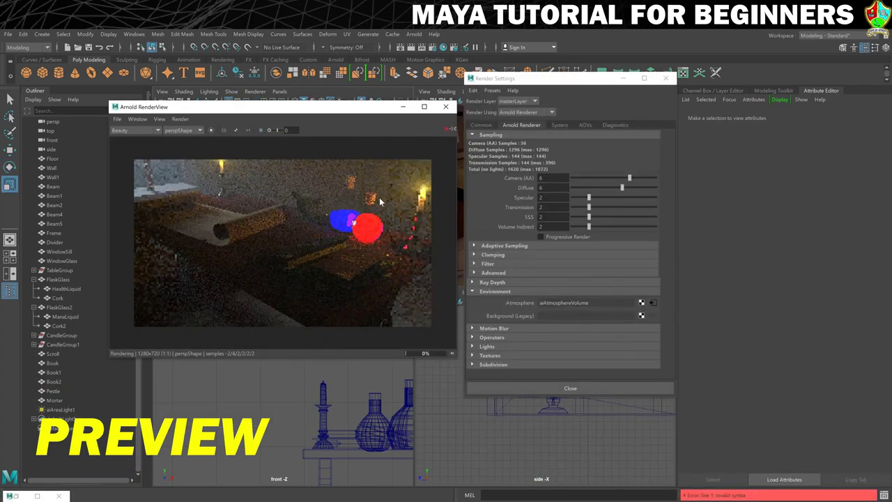
click(449, 129)
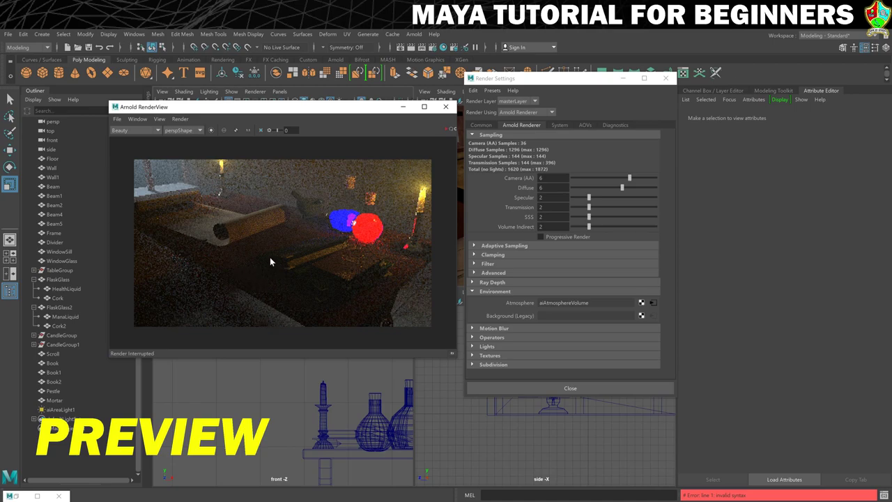
click(177, 118)
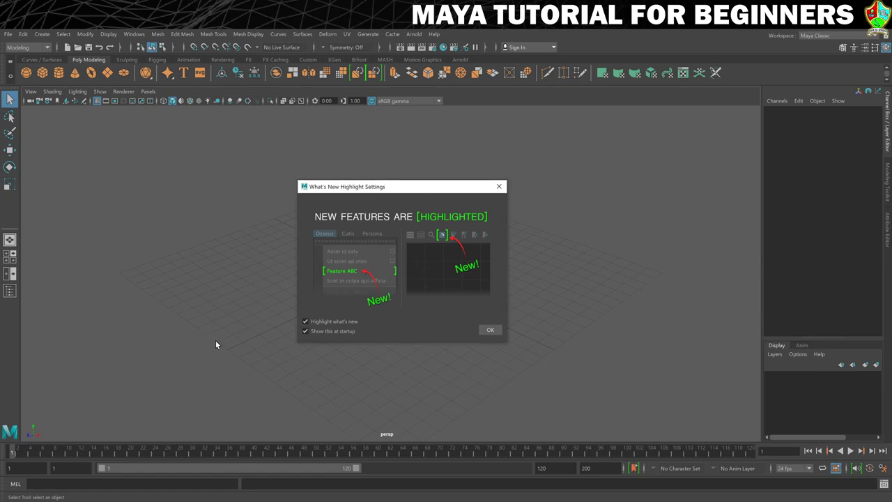
Disable showing the What's New Highlight Settings at startup and dismiss the dialog.
click(312, 331)
click(488, 330)
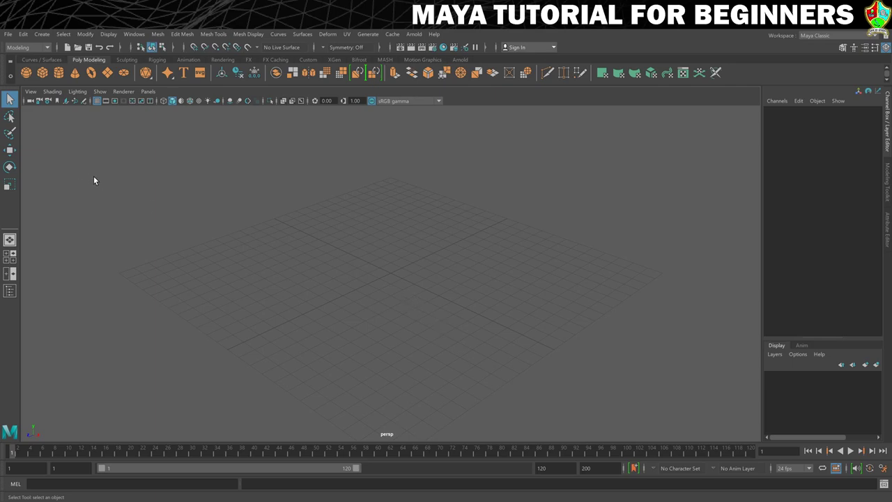
Open the Preferences window, enlarge it to reveal all categories, and display the Undo queue settings.
click(133, 35)
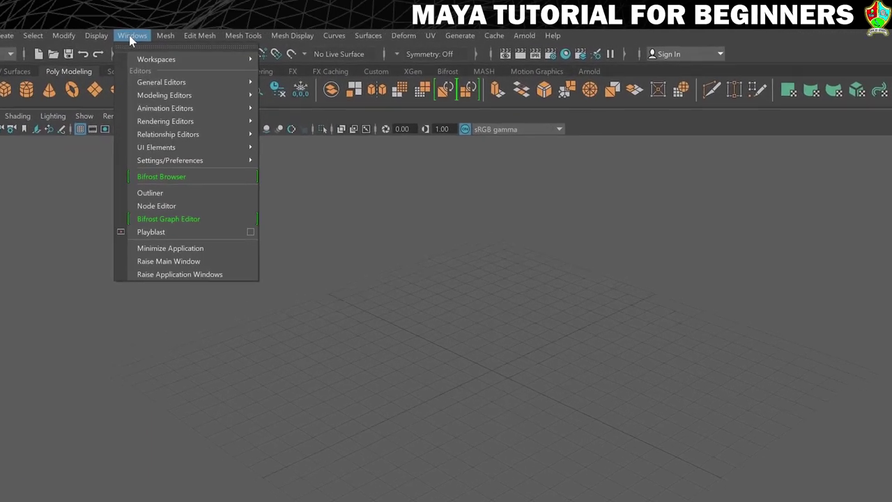
mouse_move(152, 125)
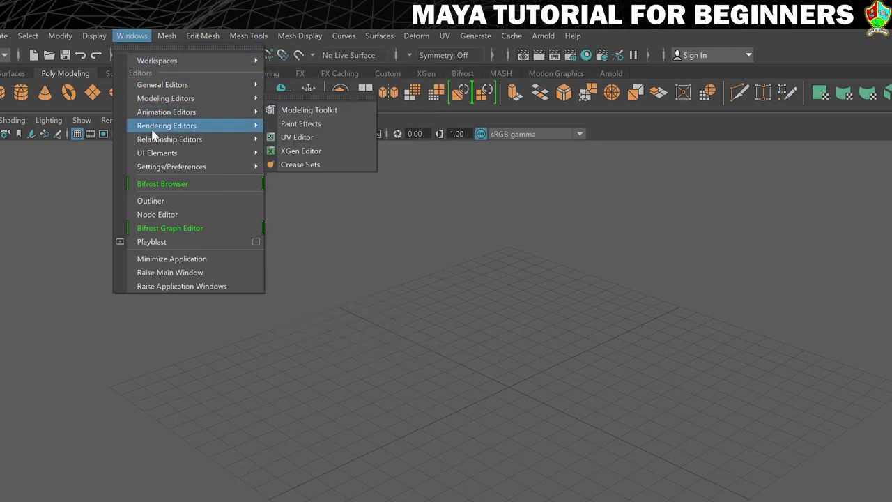
mouse_move(148, 170)
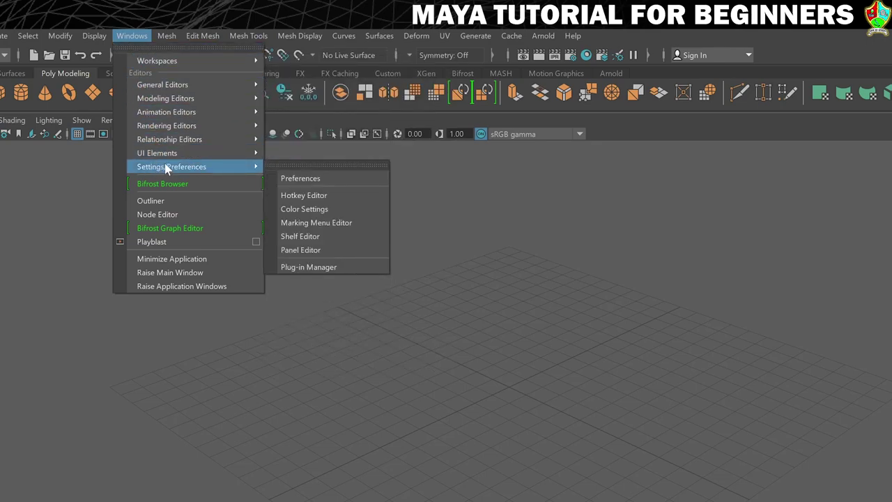
click(304, 179)
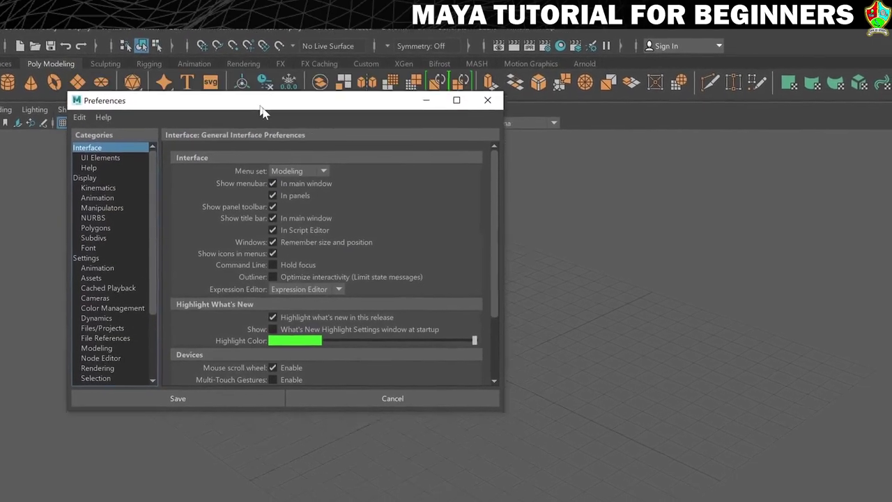
drag(257, 105, 427, 116)
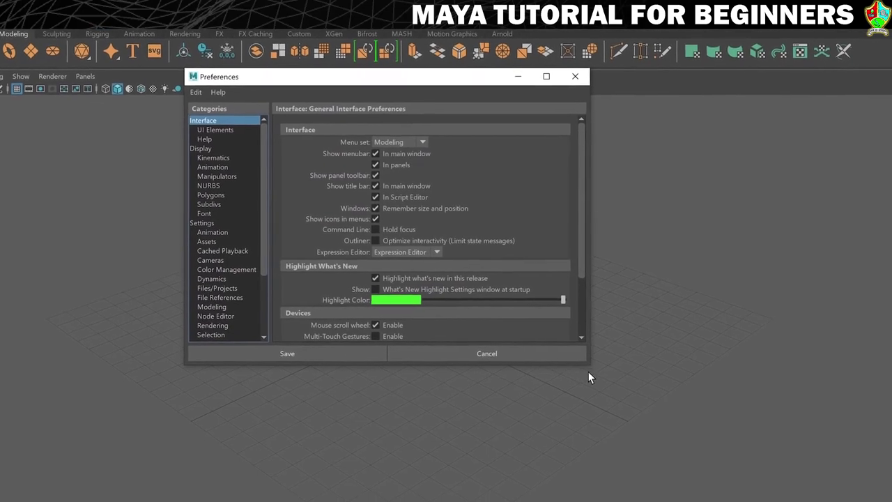
drag(580, 360, 731, 491)
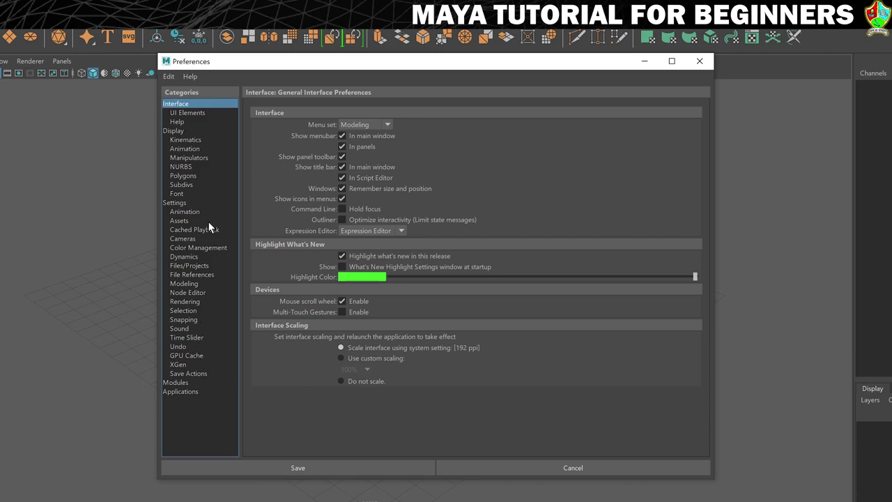
click(178, 346)
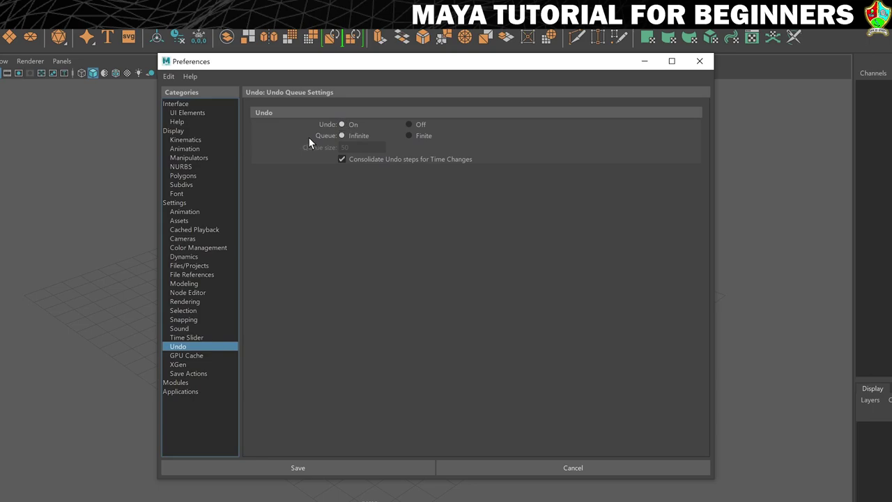
Switch the undo queue to Finite and back to Infinite, and view the available undo and redo commands.
click(418, 137)
click(354, 136)
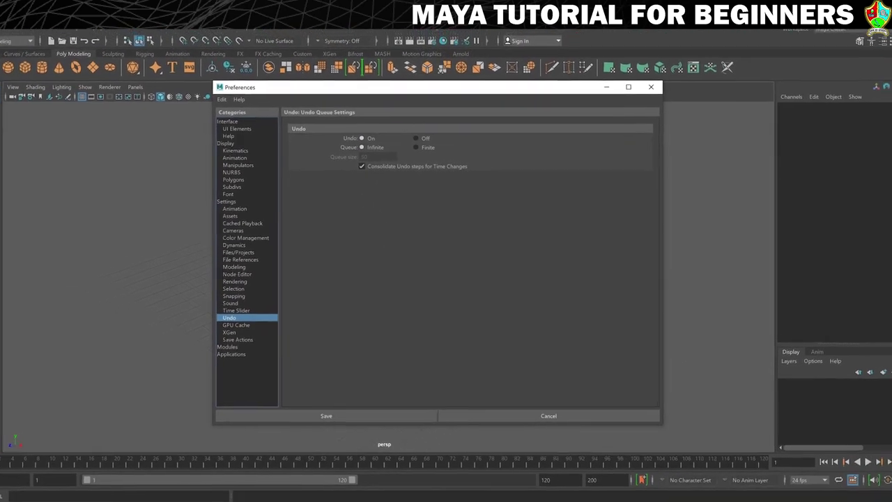
click(4, 28)
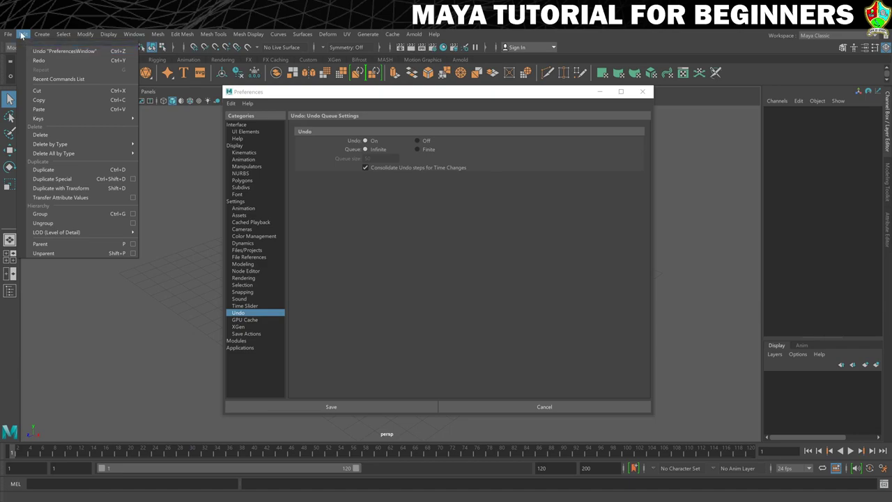
click(23, 33)
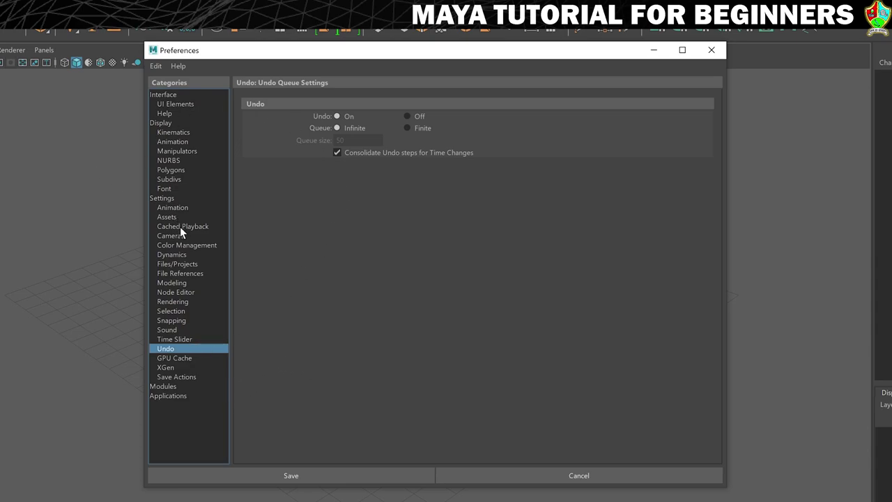
Enable AutoSave in the Files/Projects preferences and save the preferences.
click(179, 263)
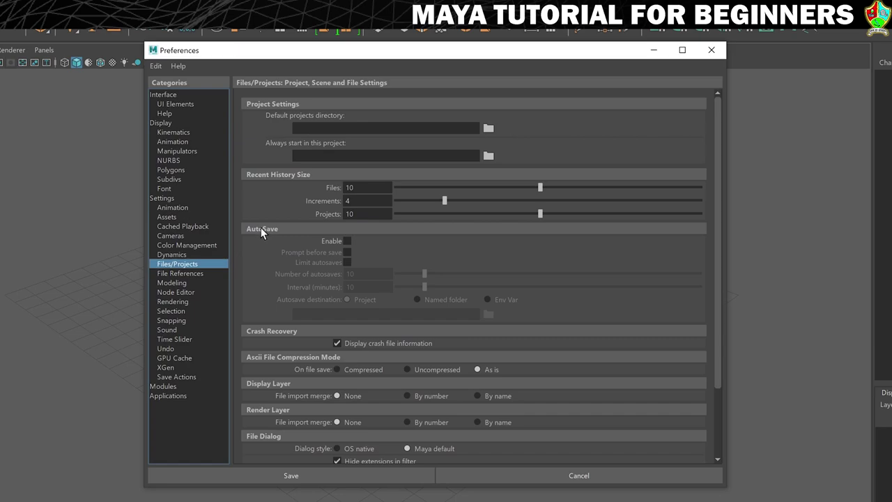
click(347, 241)
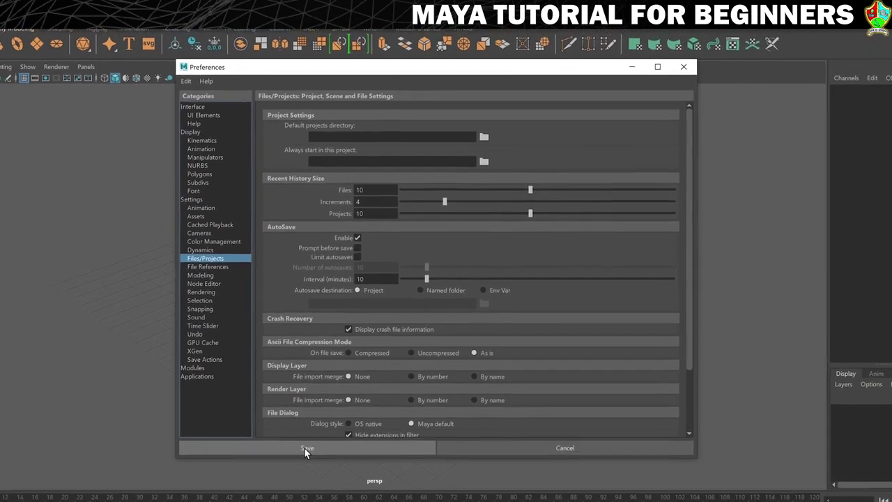
click(304, 448)
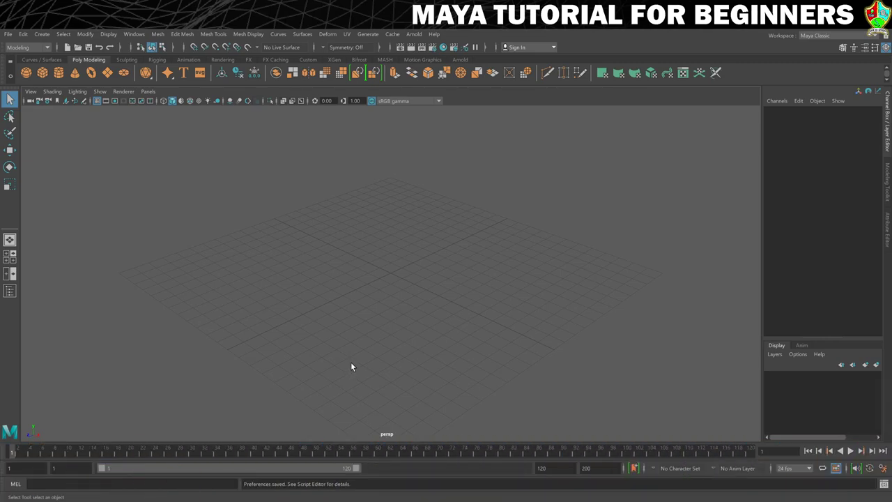
Enable Incremental save in the Save Scene options and save the scene.
click(8, 35)
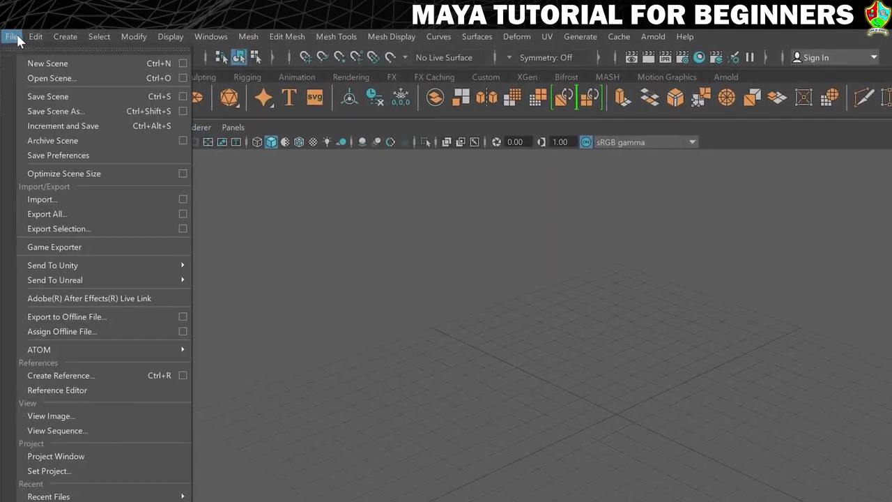
click(183, 96)
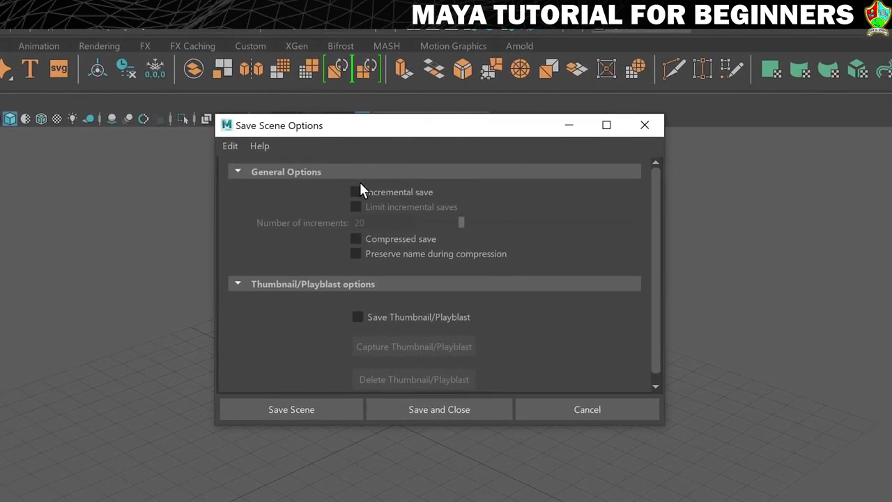
click(403, 192)
click(275, 411)
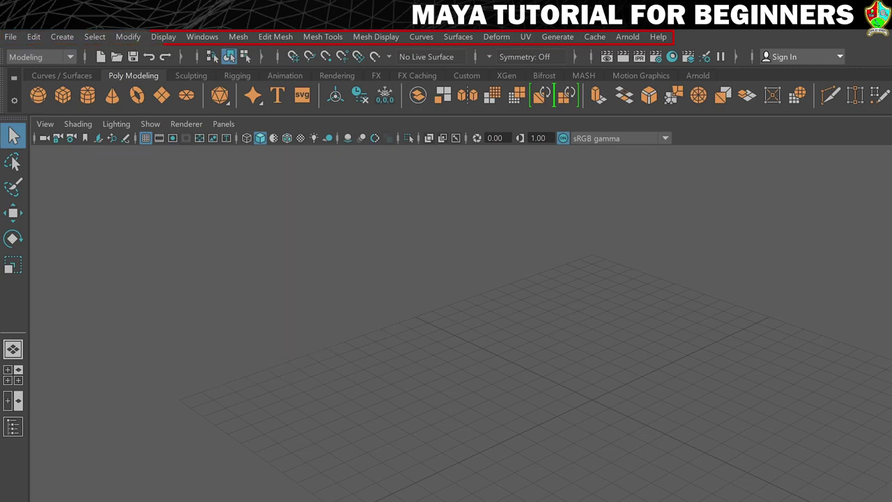
Examine the Rigging, Animation, FX and Rendering menu sets one after another, and return to the Modeling menu set.
click(69, 57)
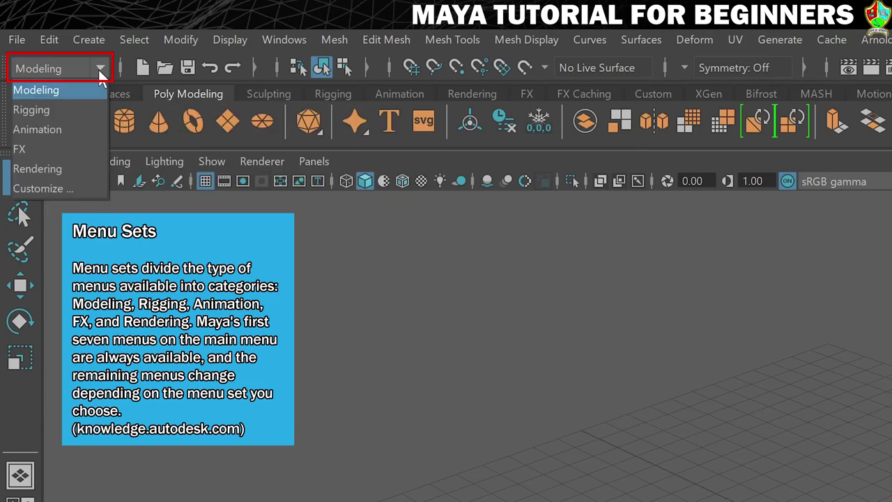
click(49, 105)
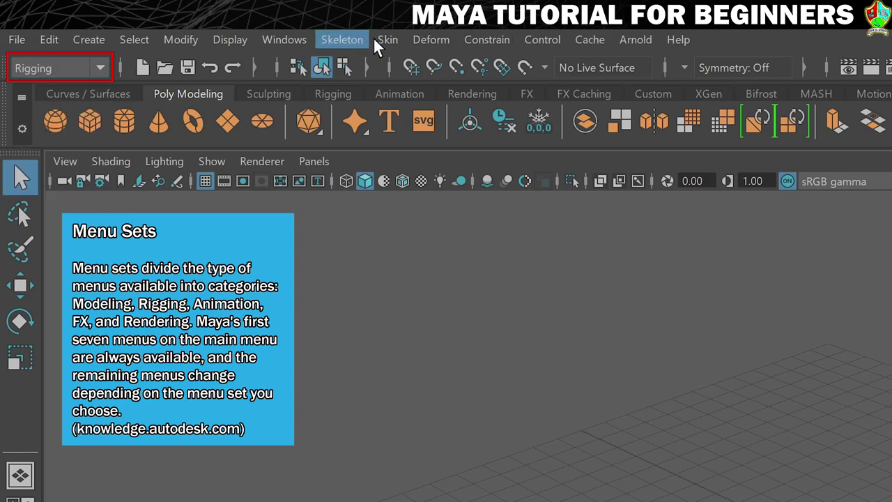
click(30, 73)
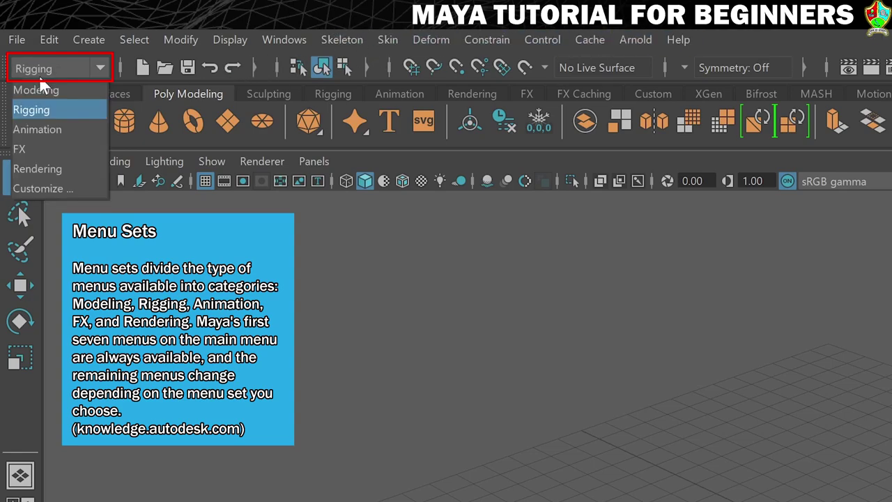
click(50, 124)
click(54, 67)
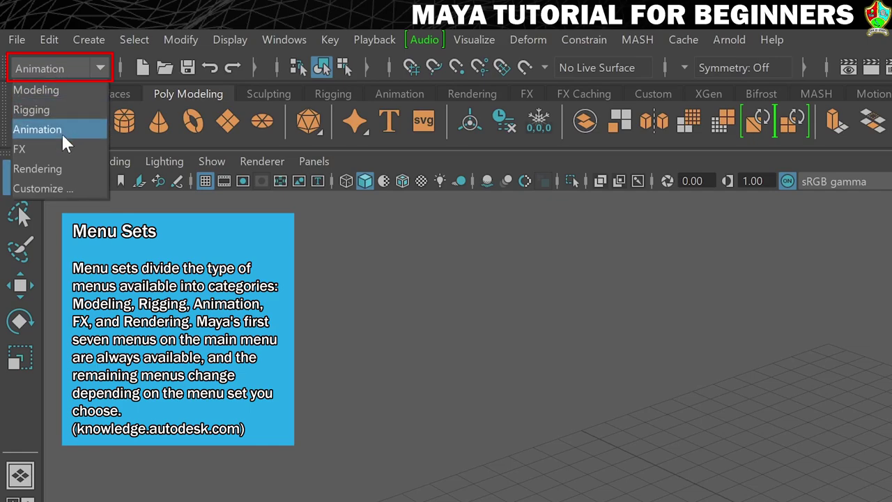
click(60, 143)
click(48, 68)
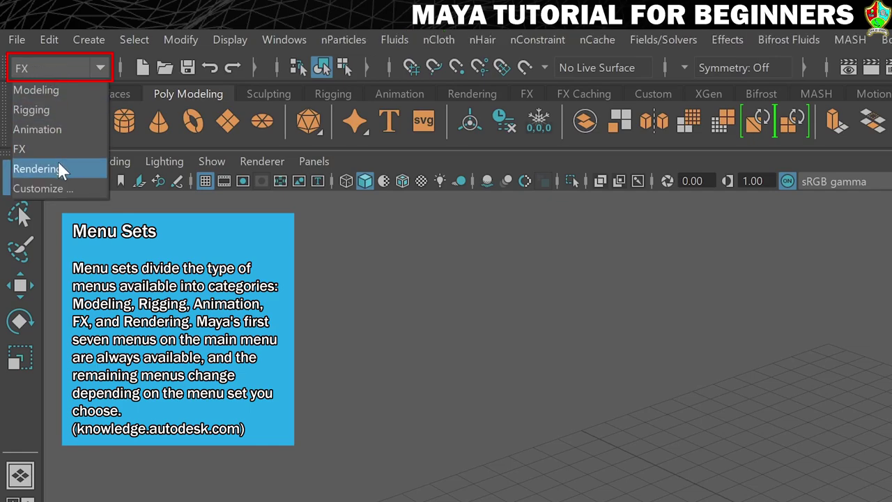
click(58, 174)
click(64, 69)
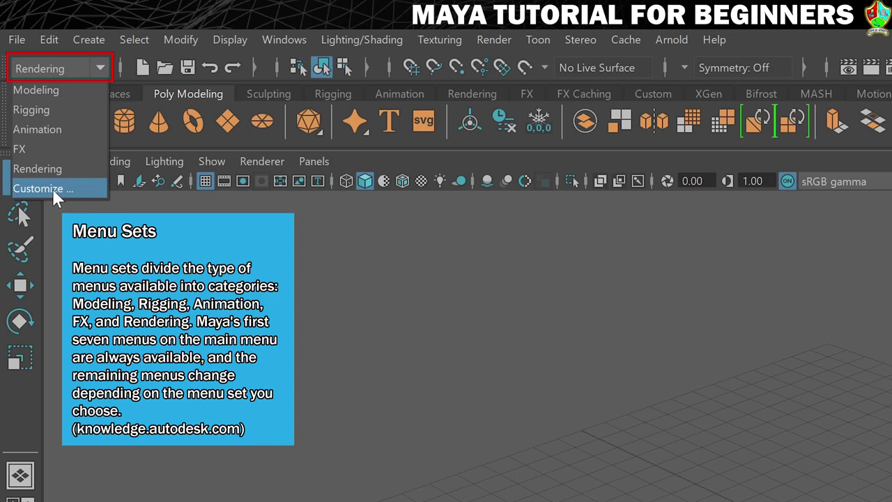
click(28, 90)
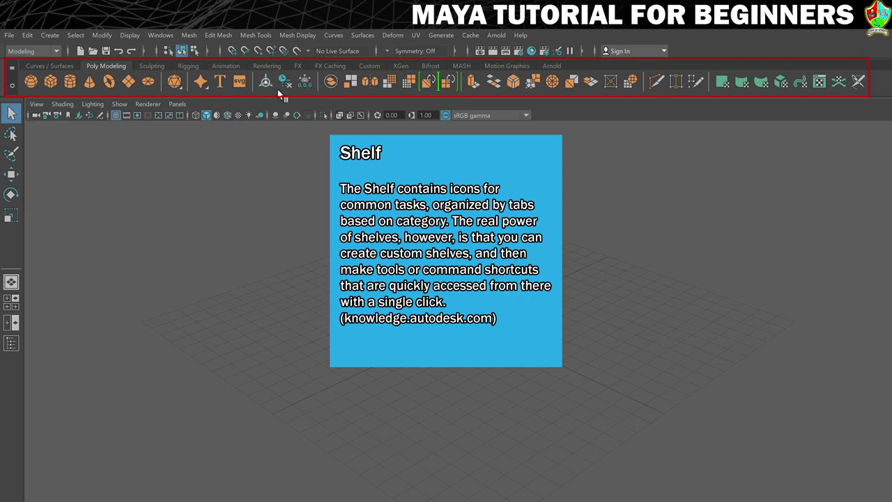
Examine the Curves / Surfaces, Sculpting, Rigging and Animation shelves, and return to the Poly Modeling shelf.
click(67, 66)
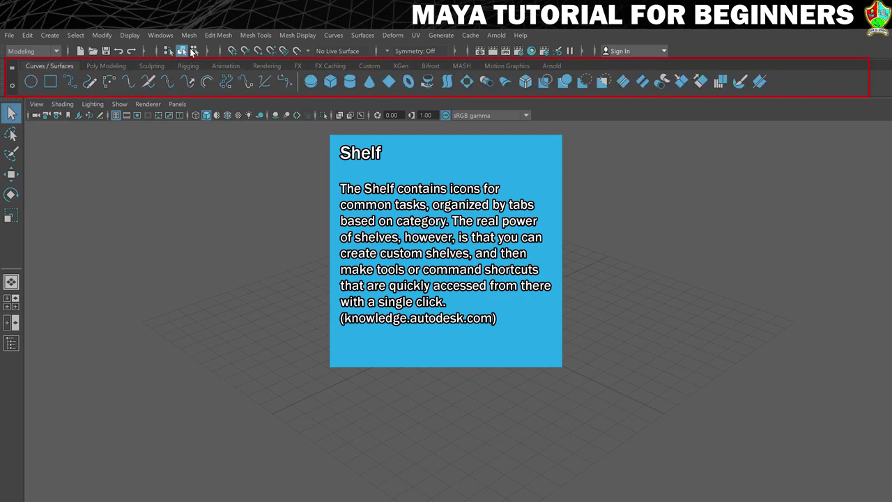
click(155, 65)
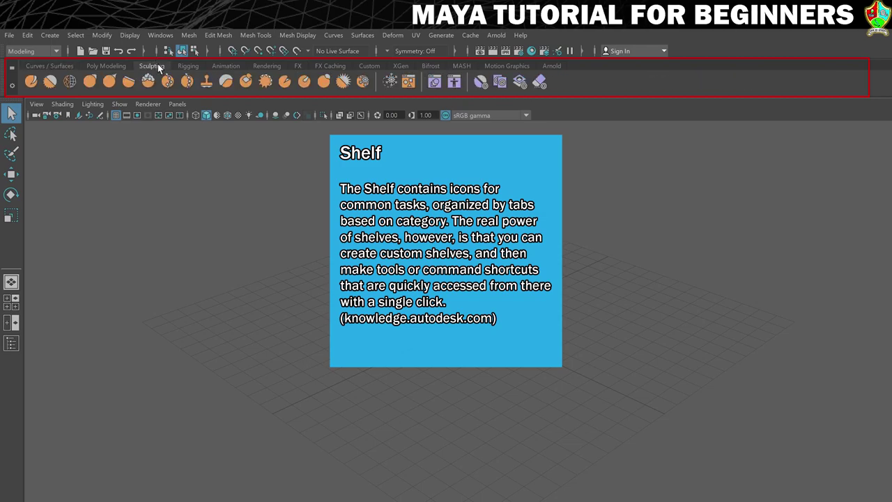
click(190, 65)
click(223, 65)
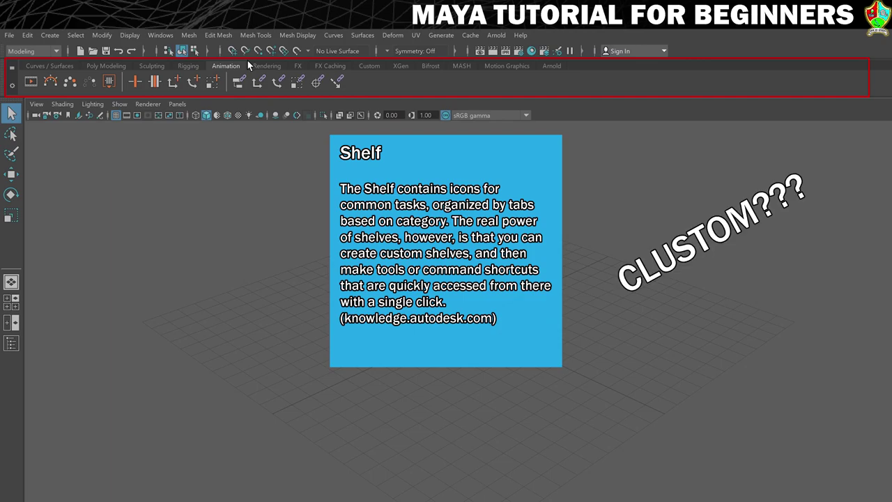
click(107, 64)
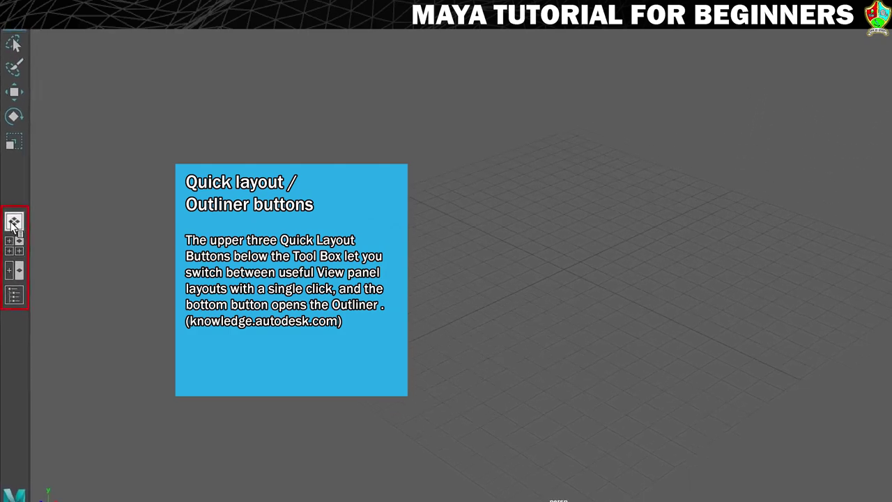
View the four-view and front/perspective layouts with the Outliner, restore the single perspective view and collapse the Outliner.
click(14, 245)
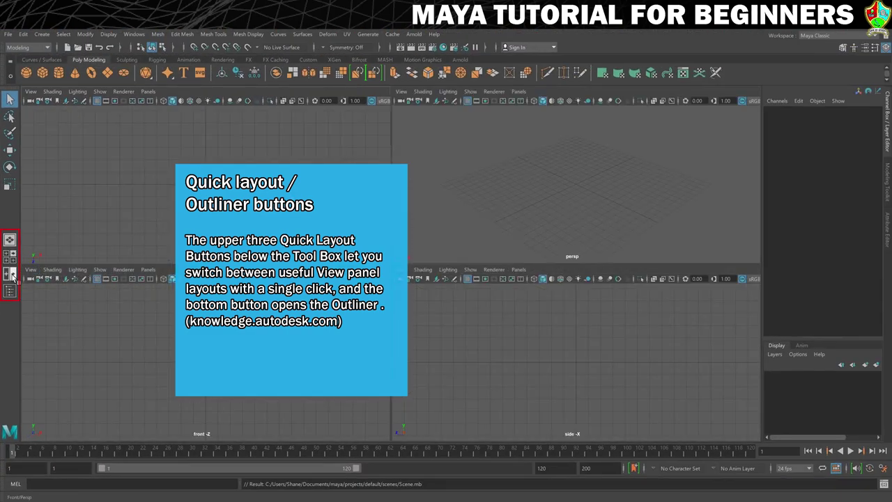
click(12, 273)
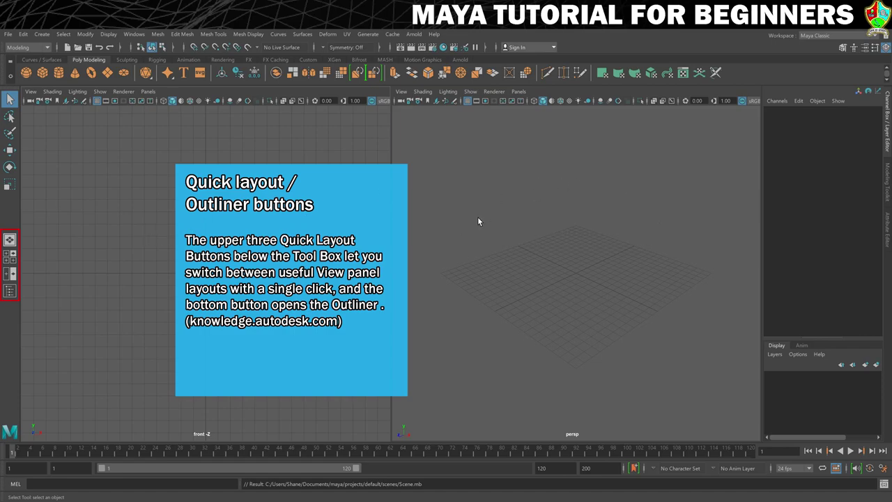
click(7, 291)
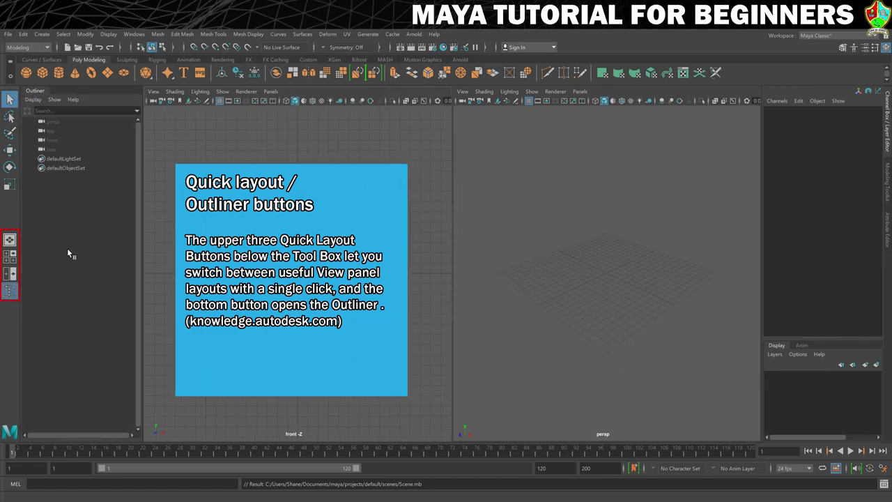
click(9, 239)
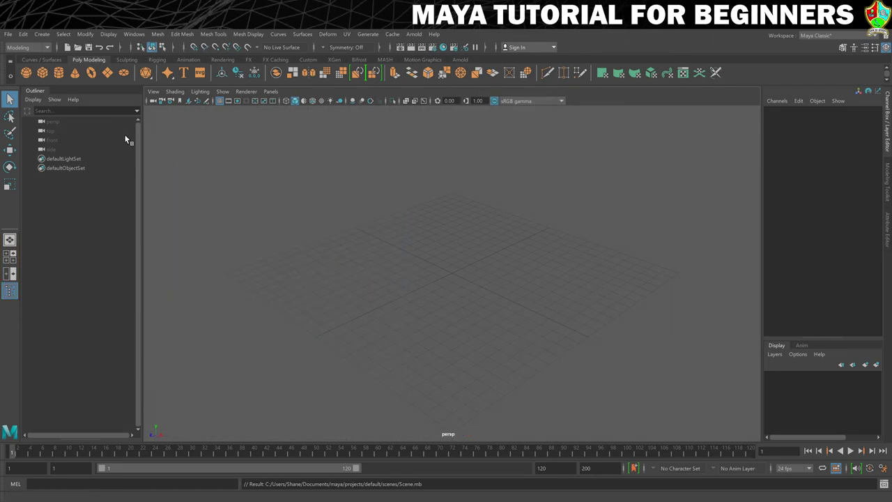
click(43, 91)
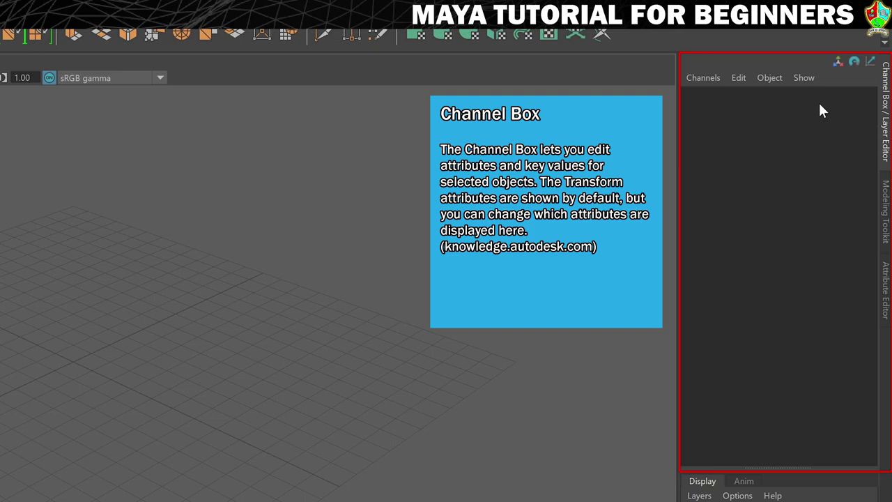
View the Modeling Toolkit and the Attribute Editor, and return to the Channel Box / Layer Editor.
click(885, 206)
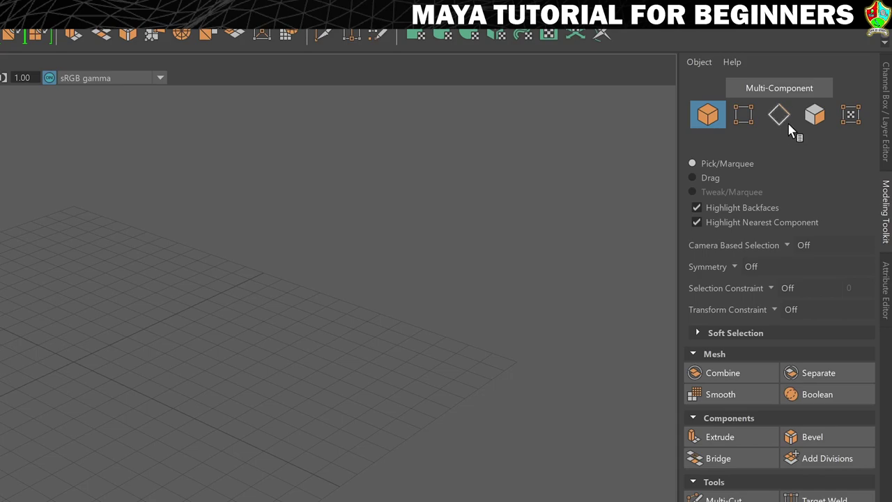
click(885, 270)
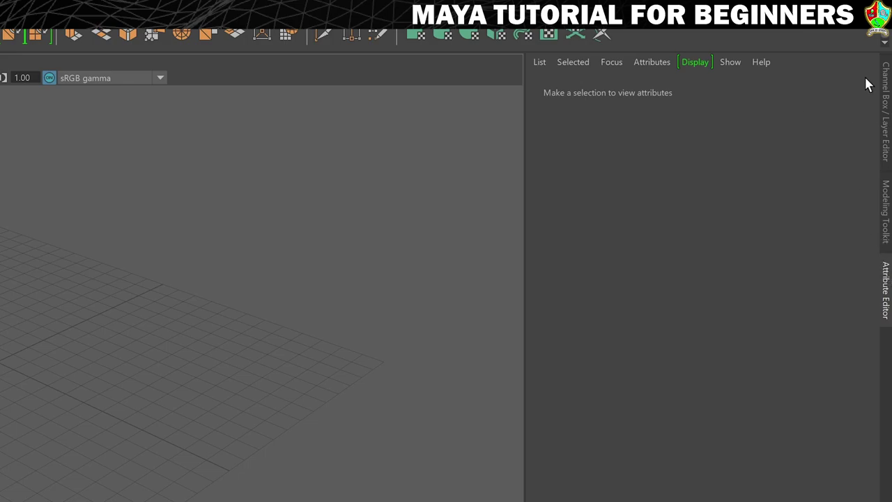
click(886, 89)
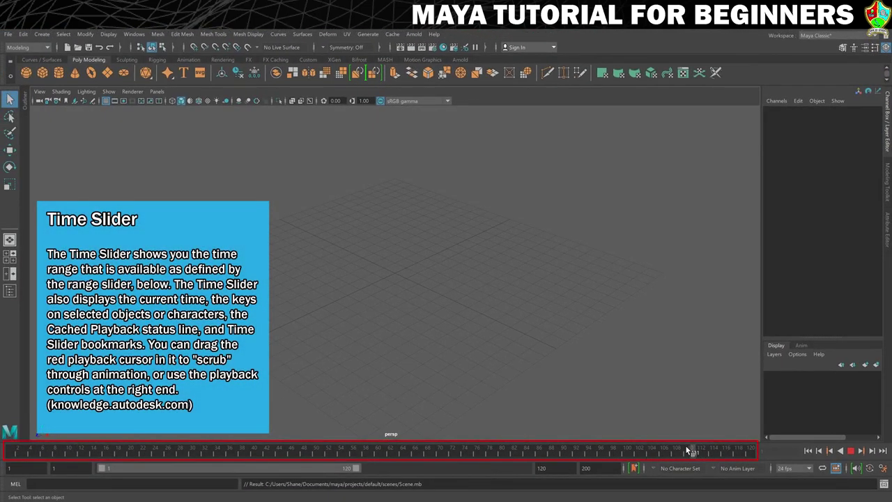
Scrub the time slider back to frame 1 and inspect the animation end time beside the range slider.
drag(688, 450, 10, 453)
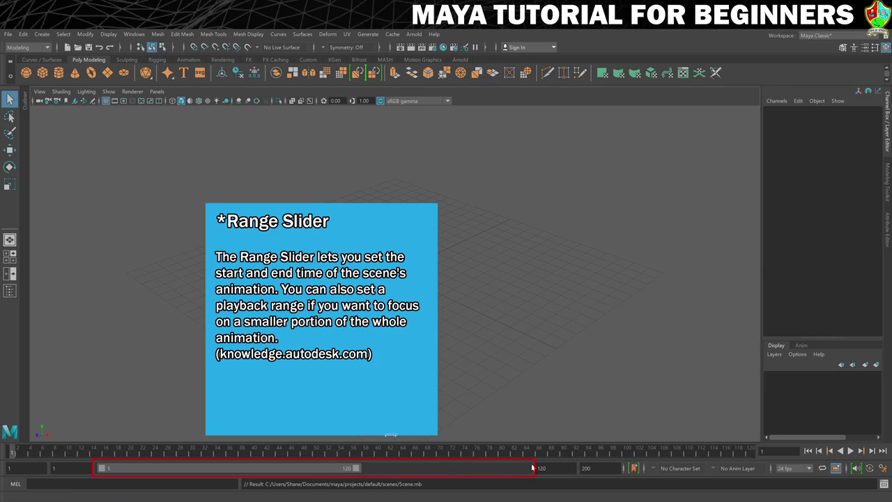
click(586, 468)
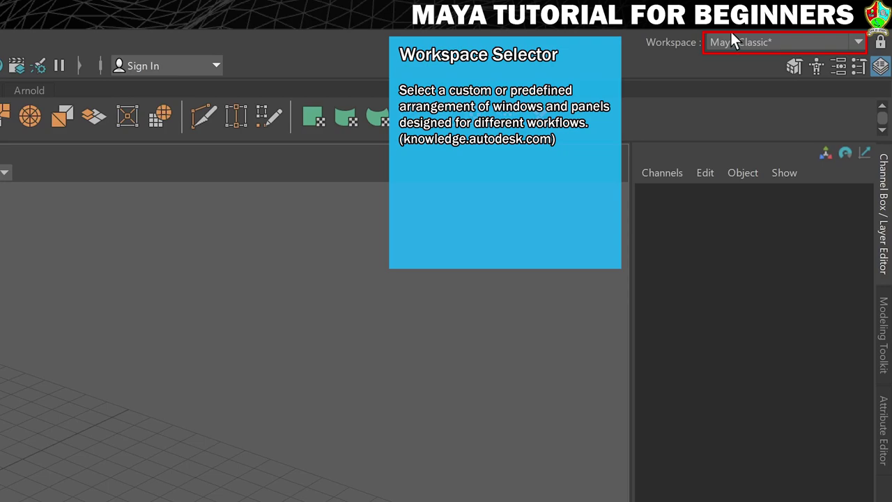
Switch to the Modeling - Standard workspace, check its Attribute Editor and return to the Modeling Toolkit.
click(732, 41)
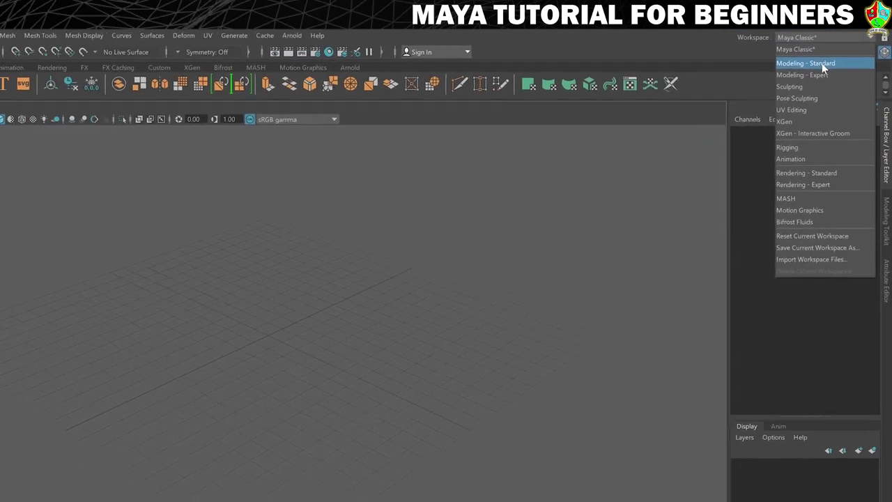
click(822, 63)
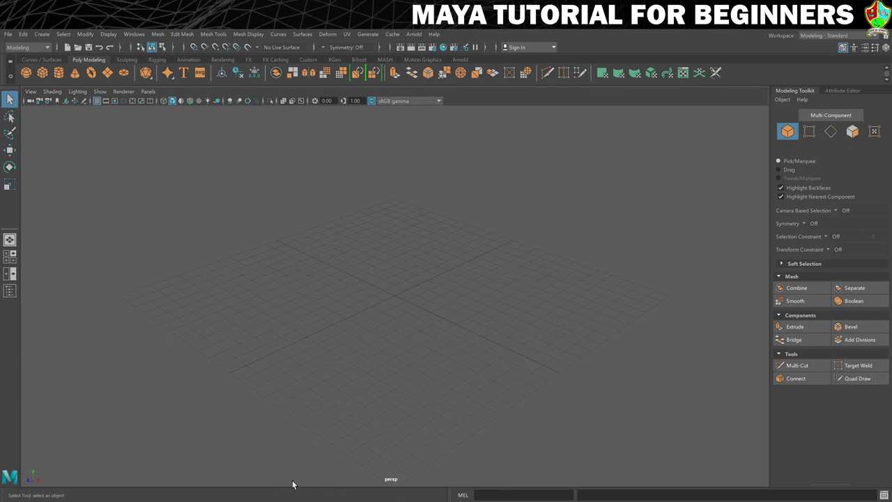
click(841, 89)
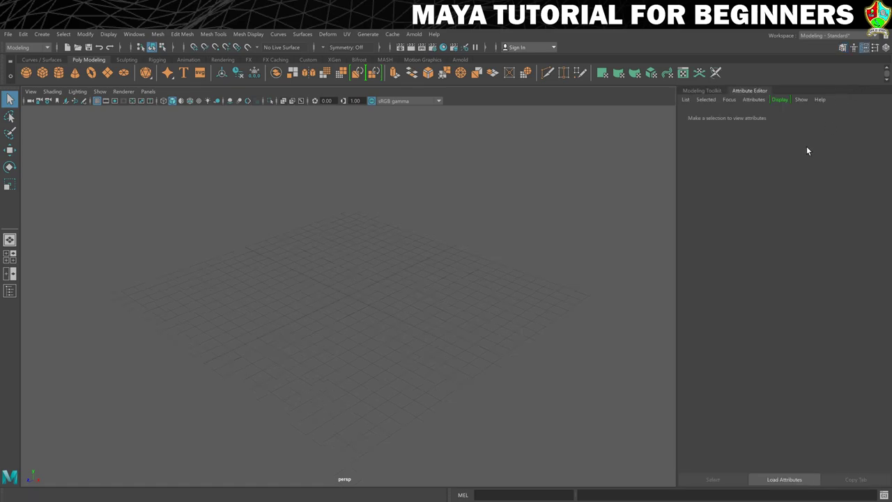
click(720, 90)
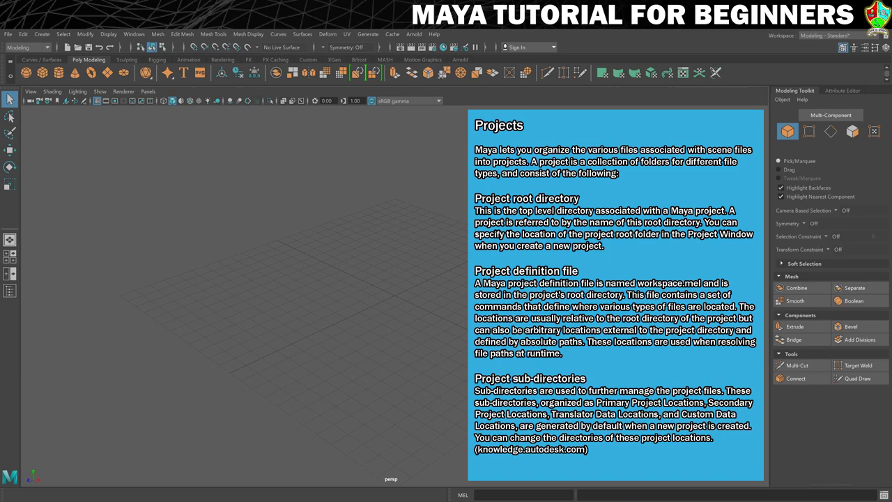
Open the Project Window and start a new project named Sorcerer'sDesk.
click(8, 34)
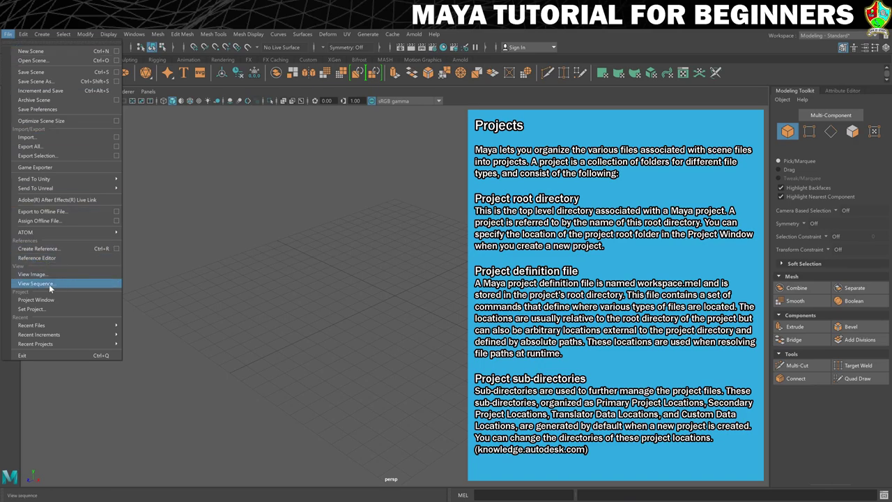
mouse_move(51, 335)
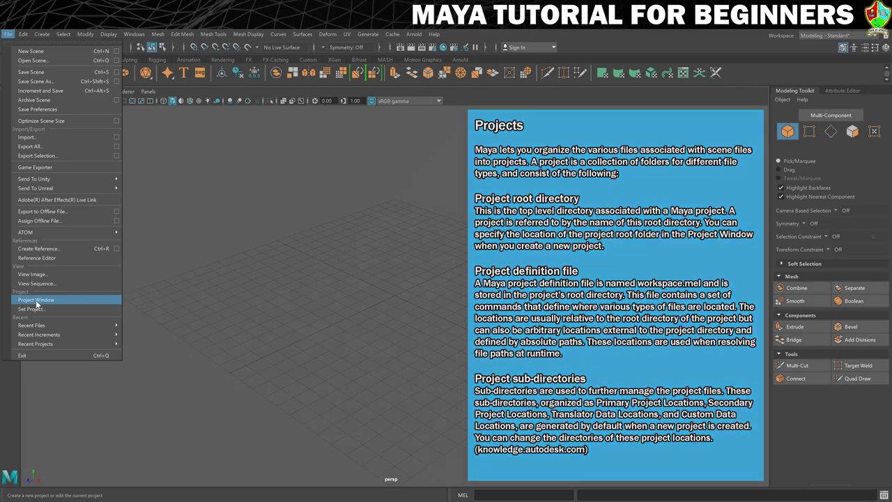
click(35, 300)
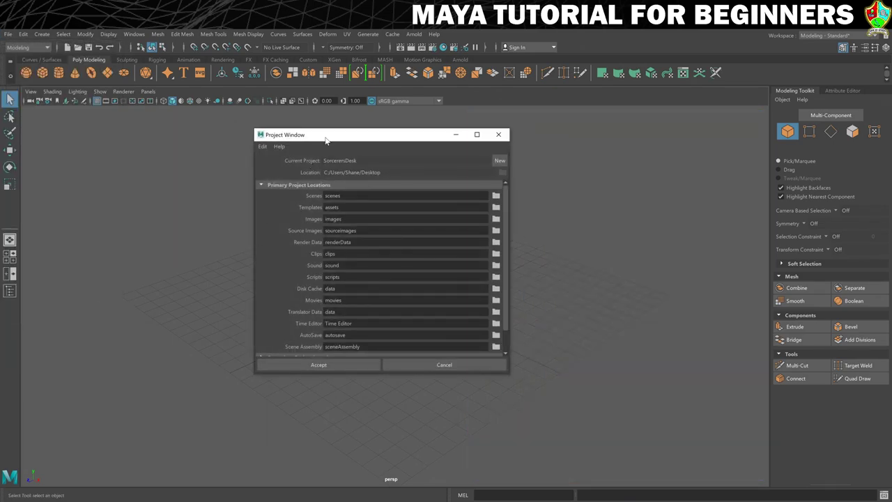
drag(327, 138, 328, 118)
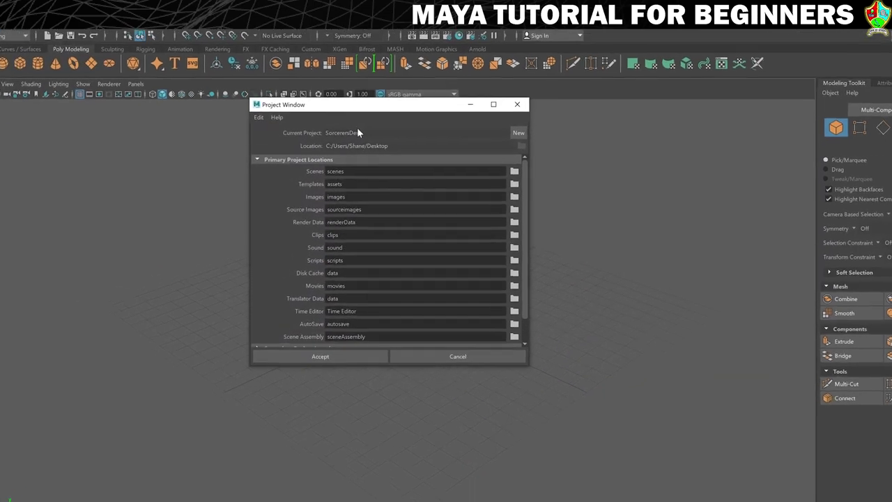
click(350, 141)
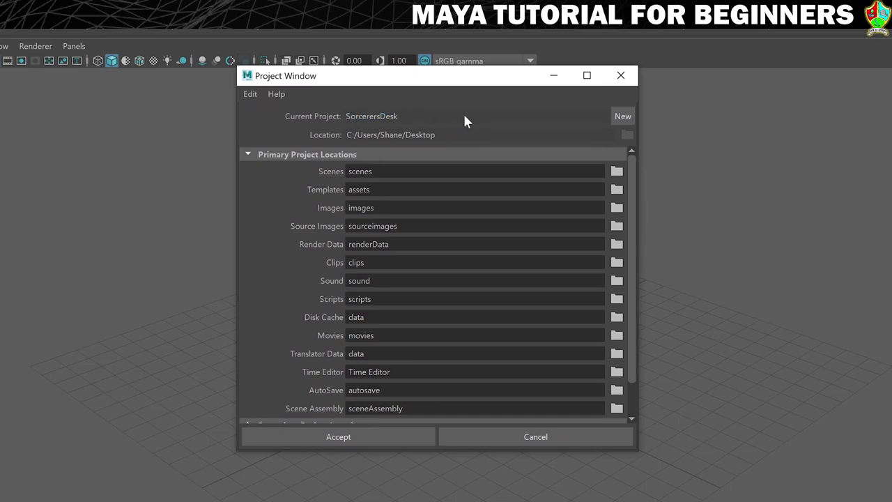
click(622, 116)
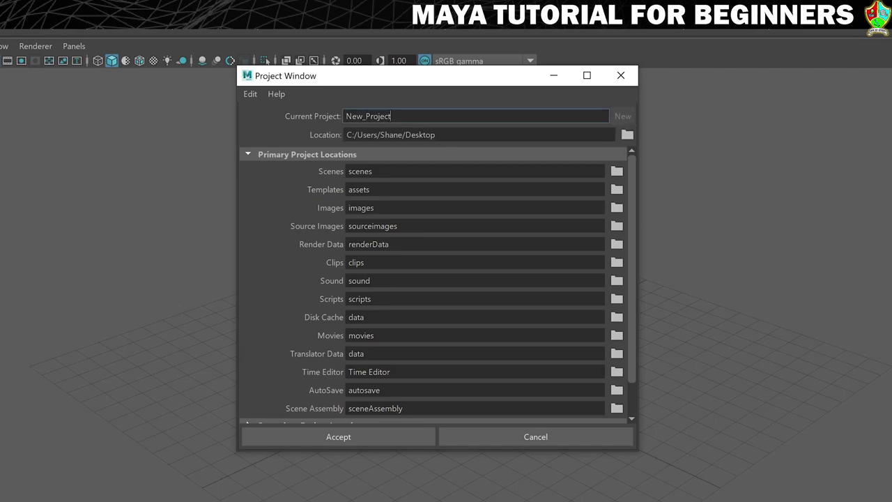
double_click(367, 116)
text(Sorcerer'sDesk)
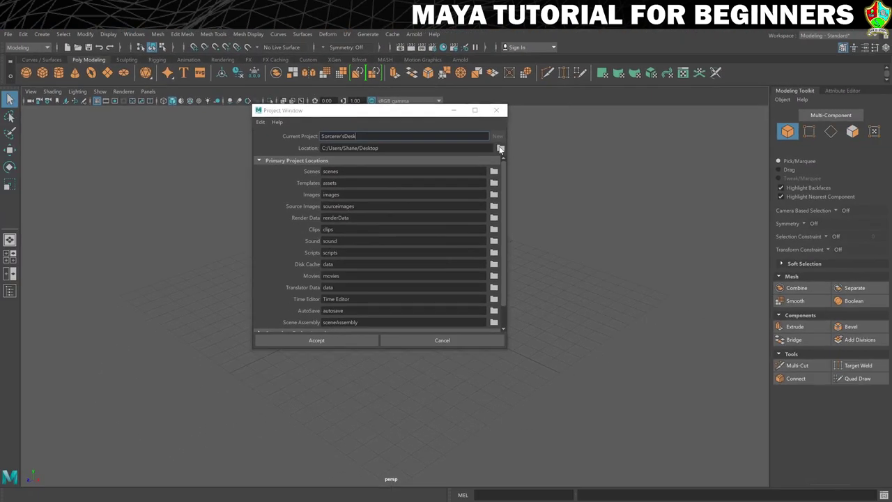
Check the location browser, keep the Desktop as the project location, review the default folder names and create the project.
click(500, 148)
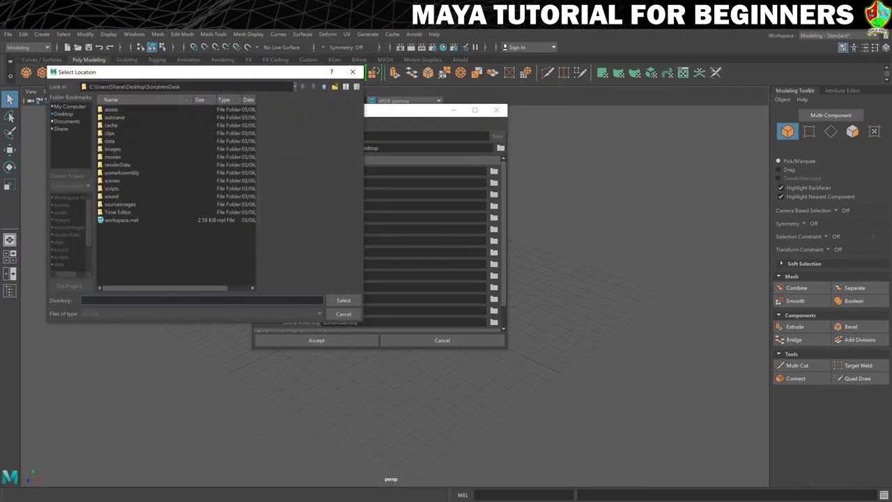
click(343, 313)
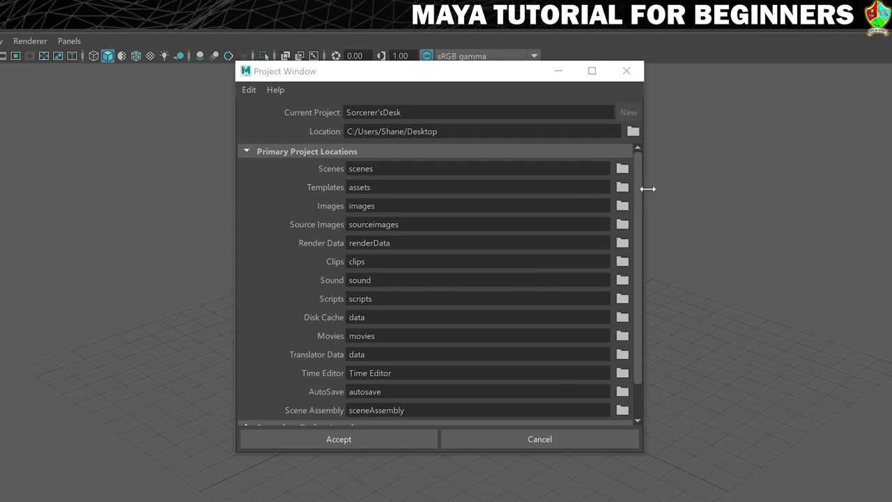
drag(637, 185, 630, 202)
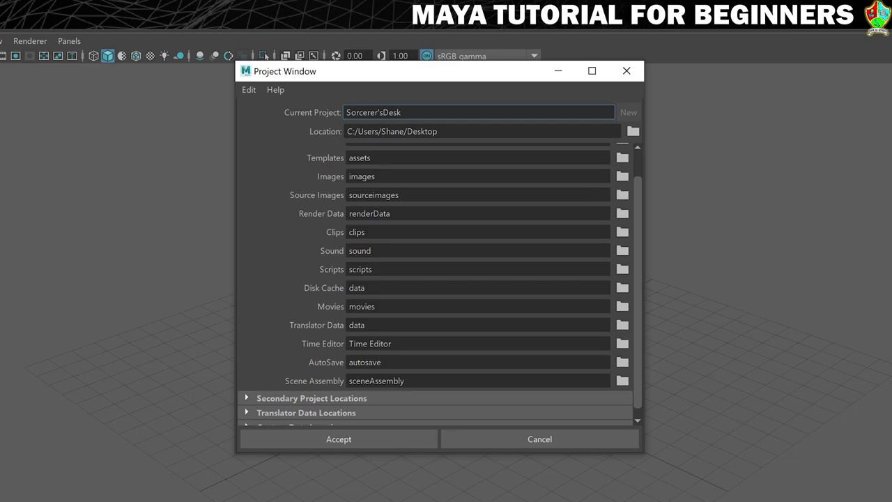
click(326, 440)
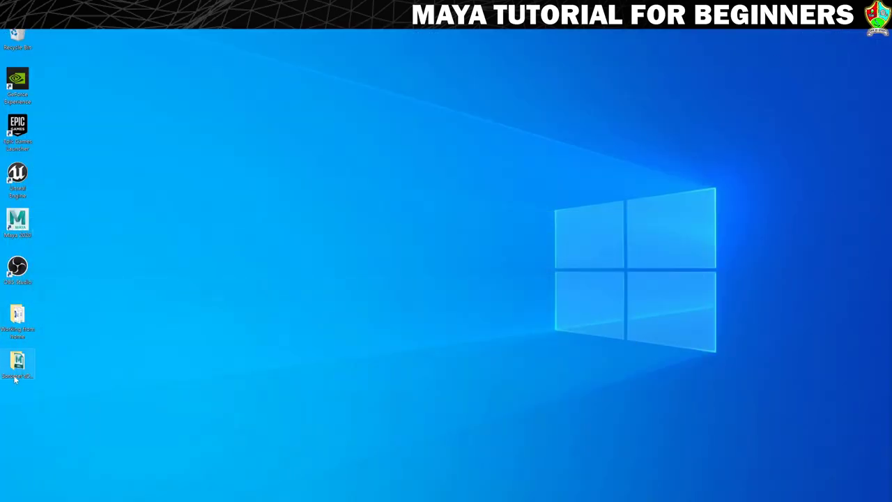
Open the Sorcerer'sDesk folder on the desktop and examine its generated contents, including the scenes, sourceimages, images and autosave folders.
click(17, 366)
double_click(19, 360)
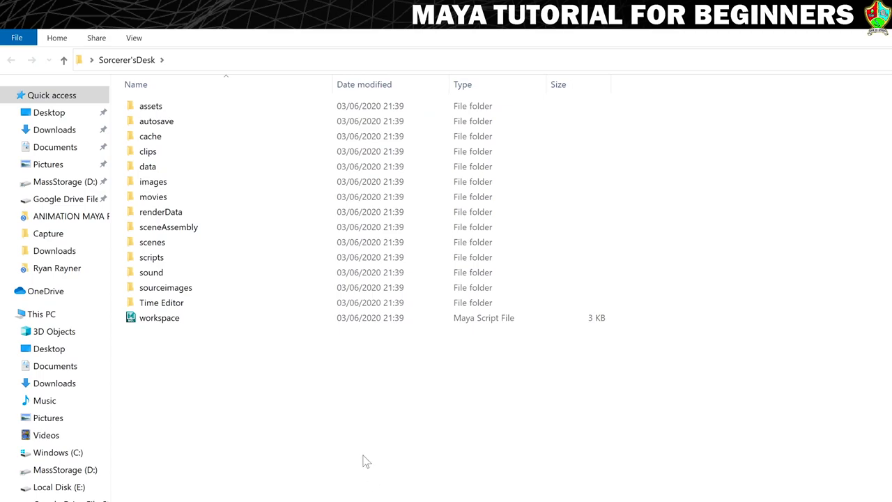
drag(363, 459, 124, 101)
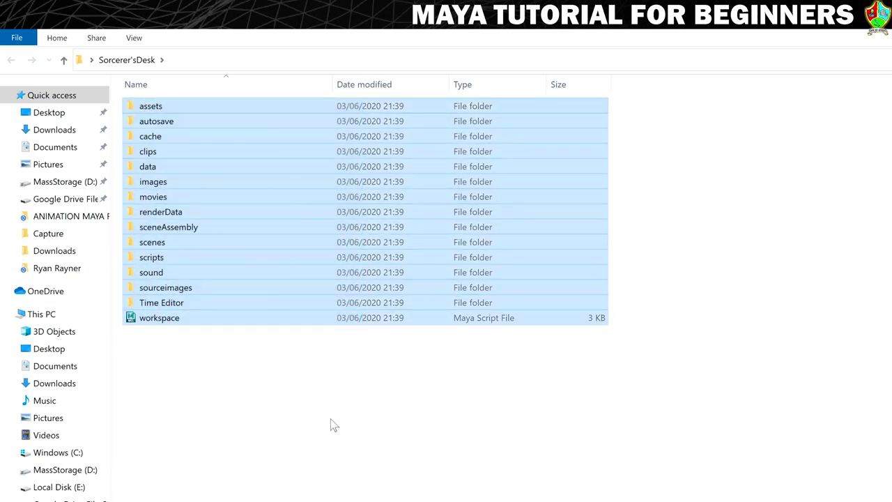
click(329, 420)
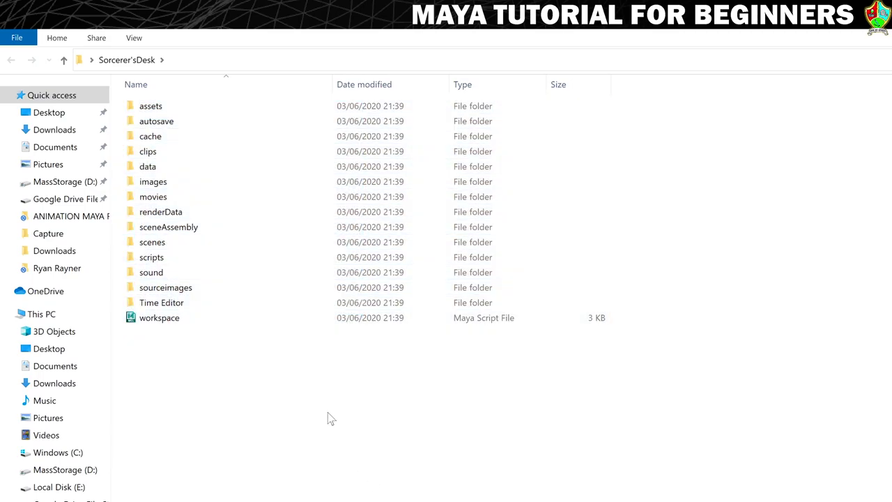
click(157, 244)
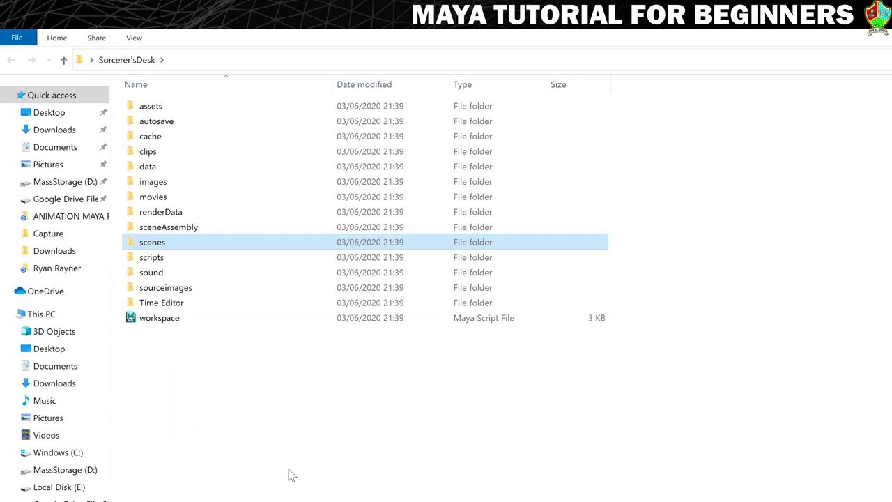
click(172, 291)
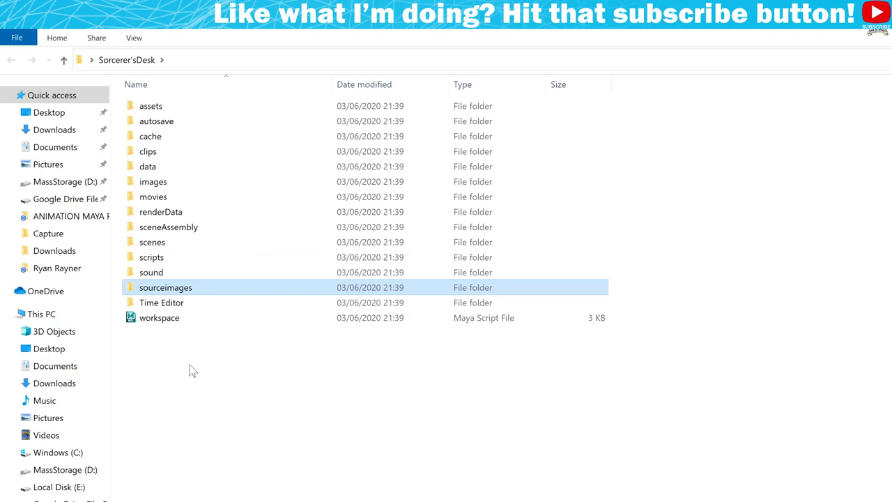
click(164, 184)
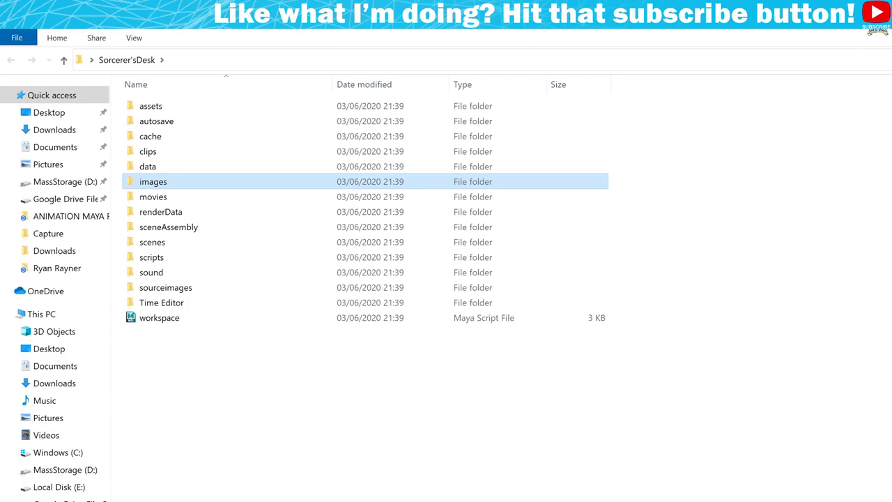
click(156, 121)
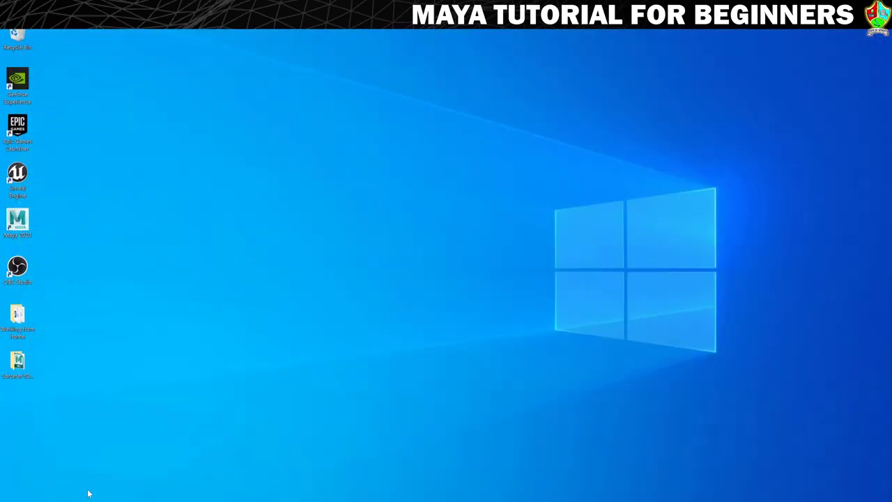
Switch back to Maya and start a new scene, discarding the changes to the current one.
mouse_move(106, 497)
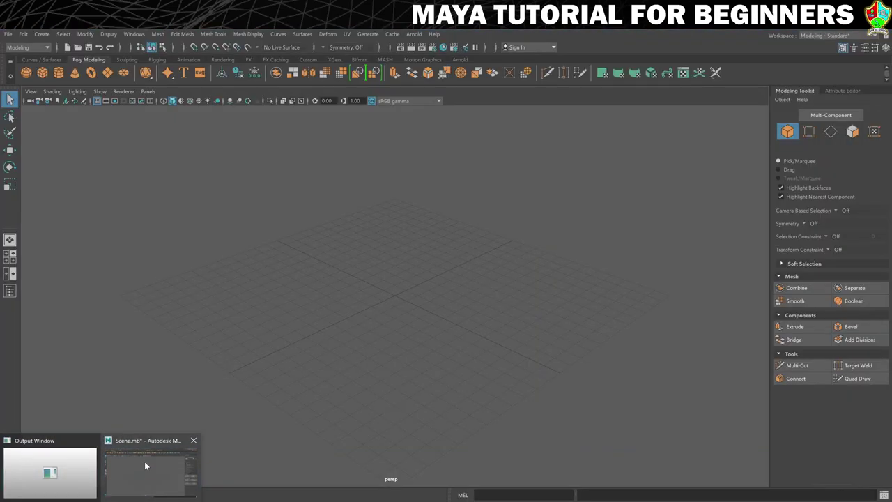
click(144, 461)
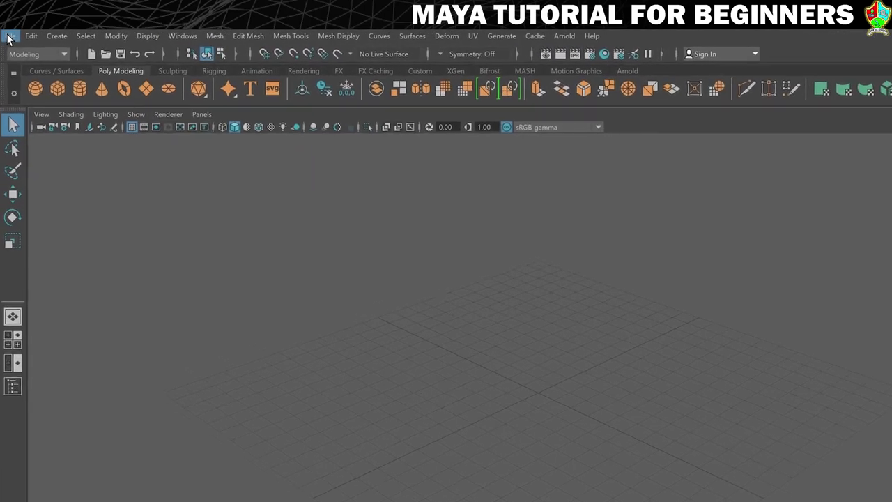
click(13, 40)
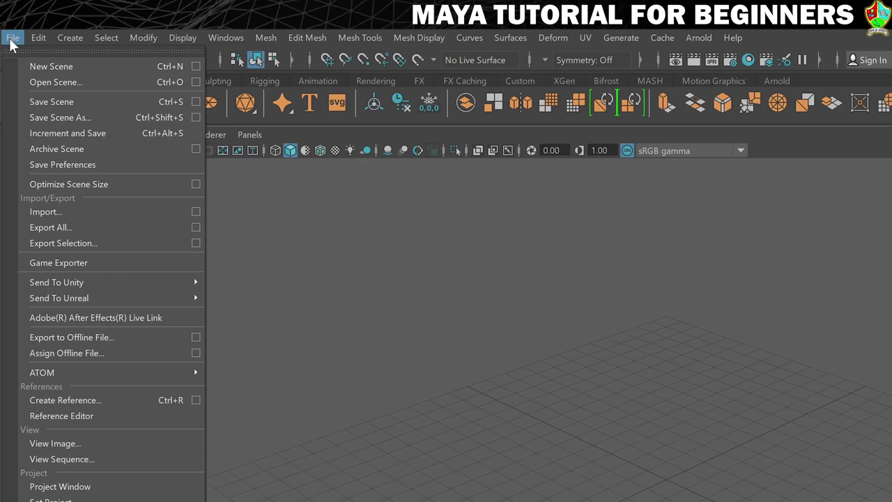
click(160, 66)
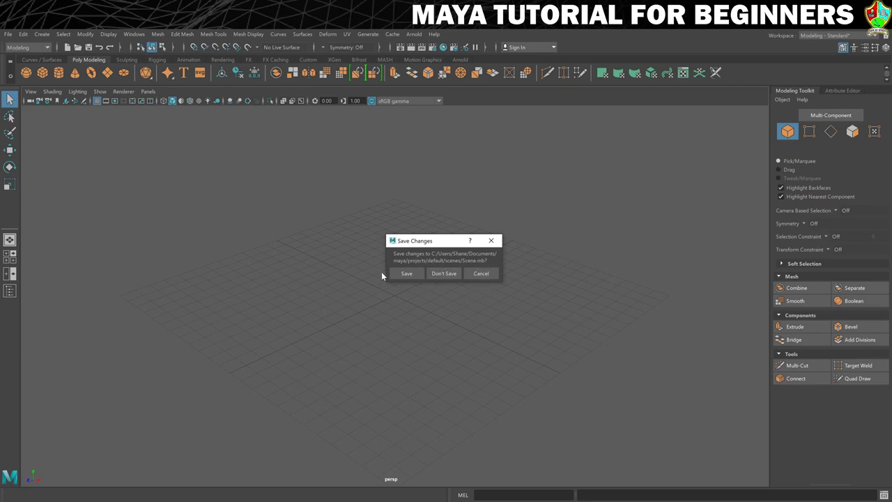
click(431, 276)
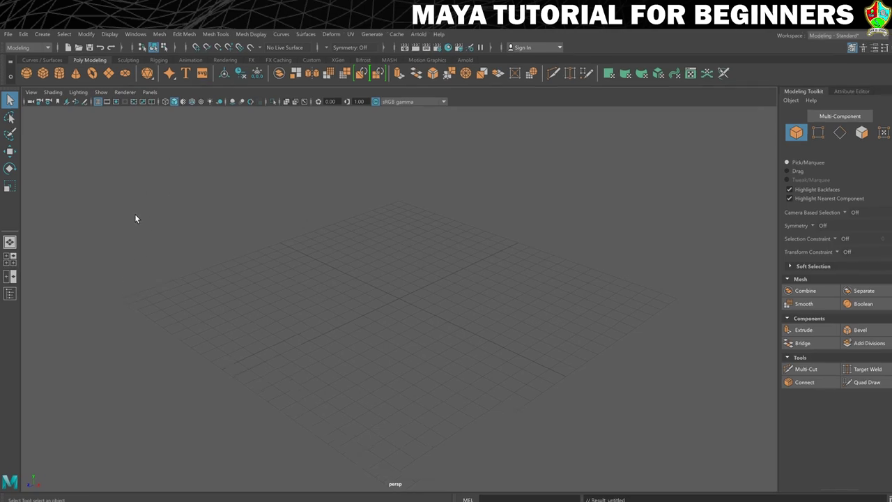
Save the new scene as SorcerersDesk in Maya Binary format in the project's scenes folder.
click(10, 33)
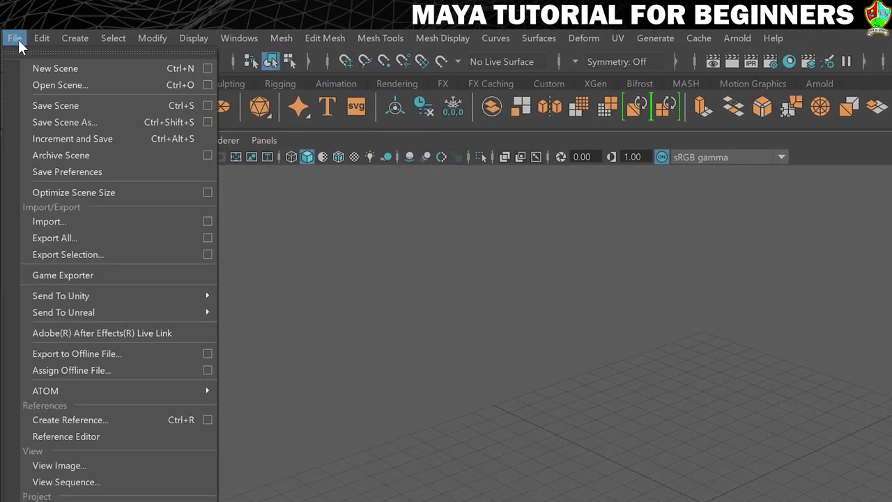
click(53, 122)
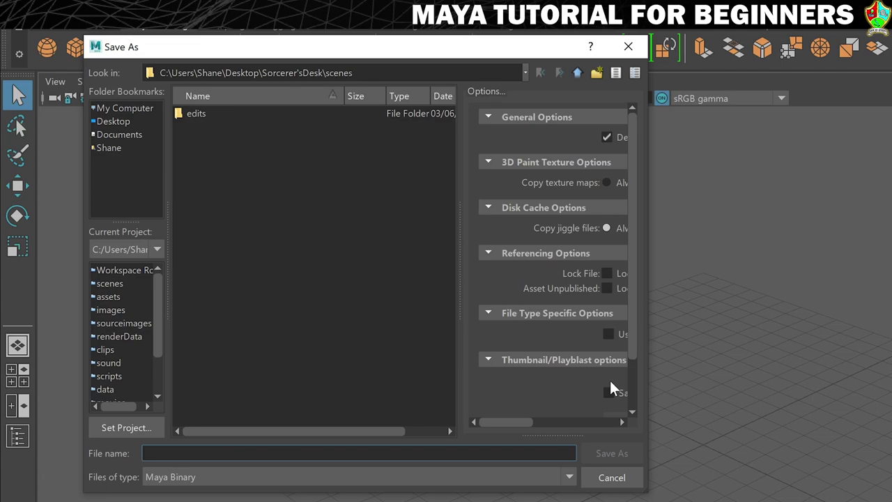
text(Sorcerers)
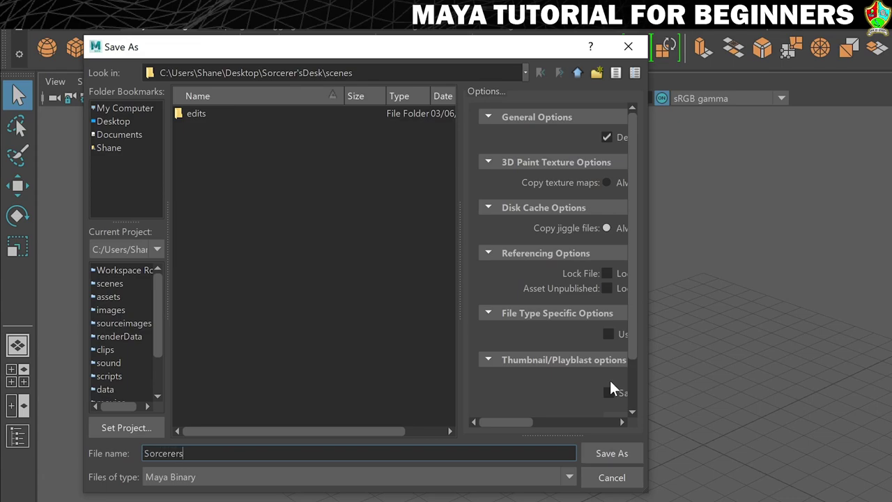
text(Desk)
click(621, 451)
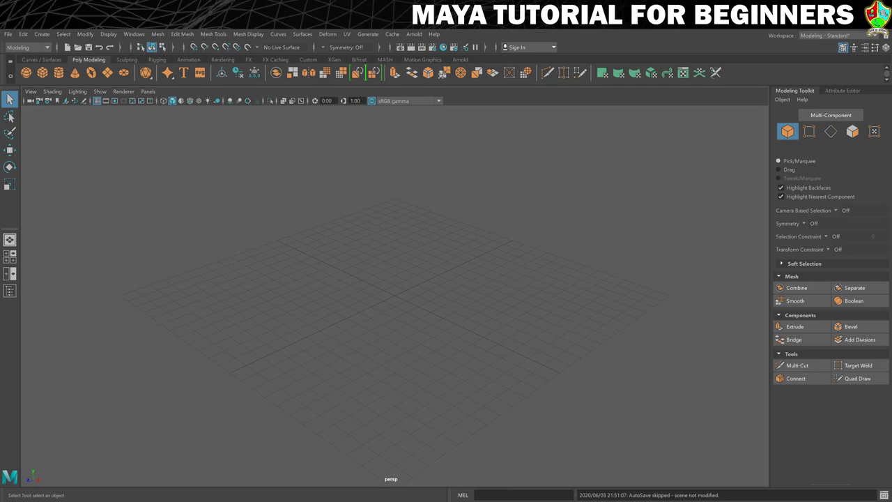
Keep the Modeling menu set active and create a polygon plane primitive at the centre of the grid.
click(42, 47)
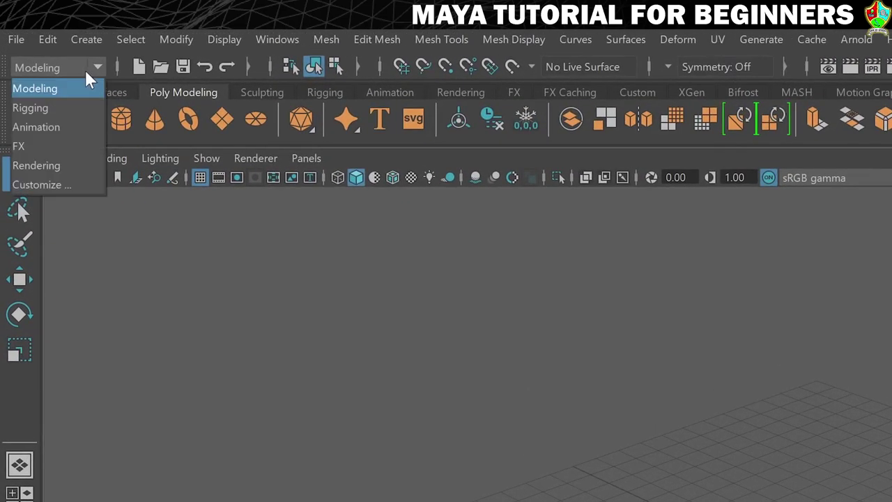
click(42, 87)
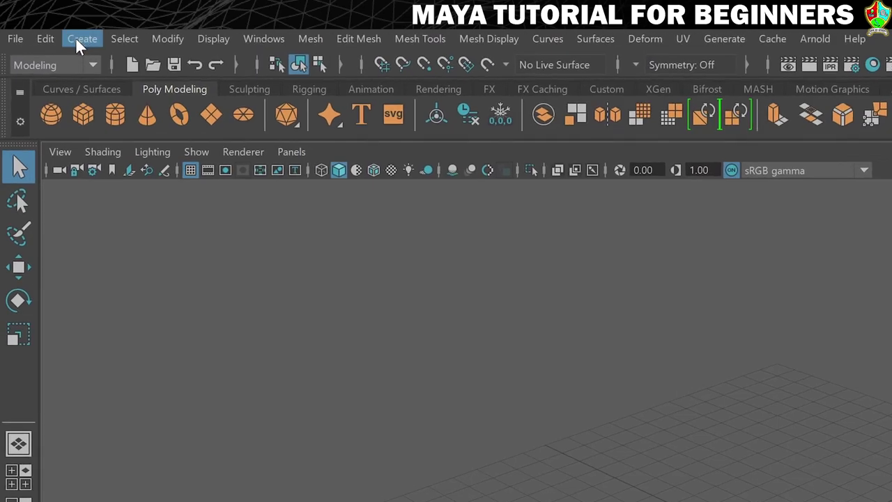
click(75, 37)
mouse_move(101, 104)
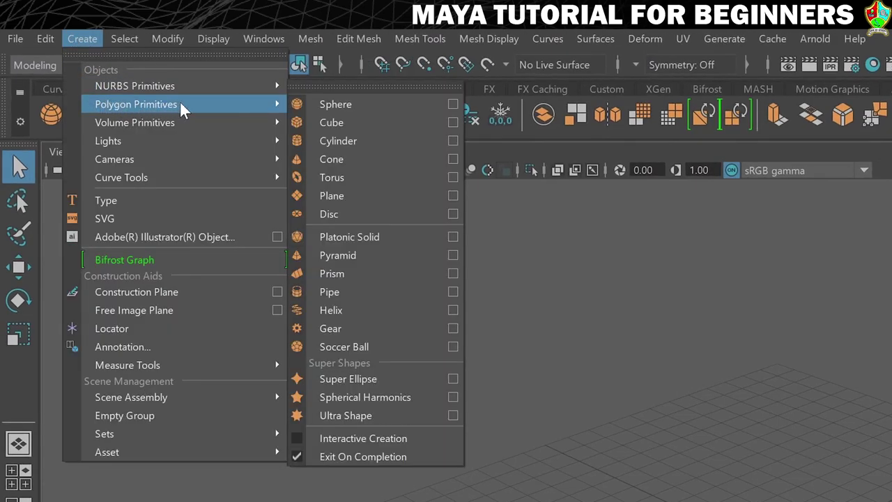
click(371, 194)
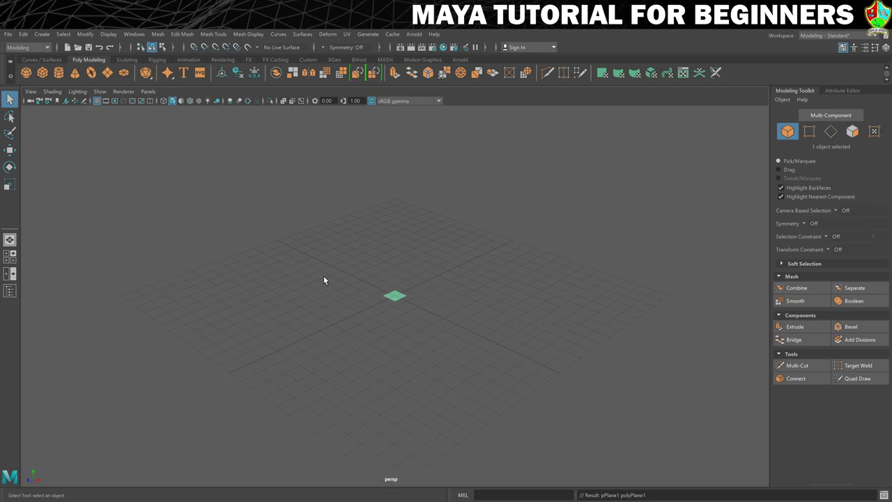
Switch the plane's manipulator through the Select, Move, Rotate and Scale tools, leaving the Scale tool active.
click(10, 185)
key(q)
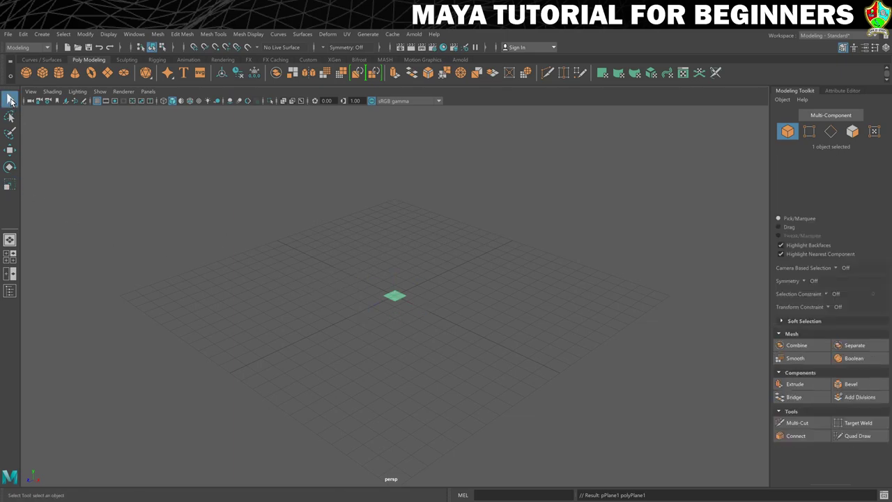
key(r)
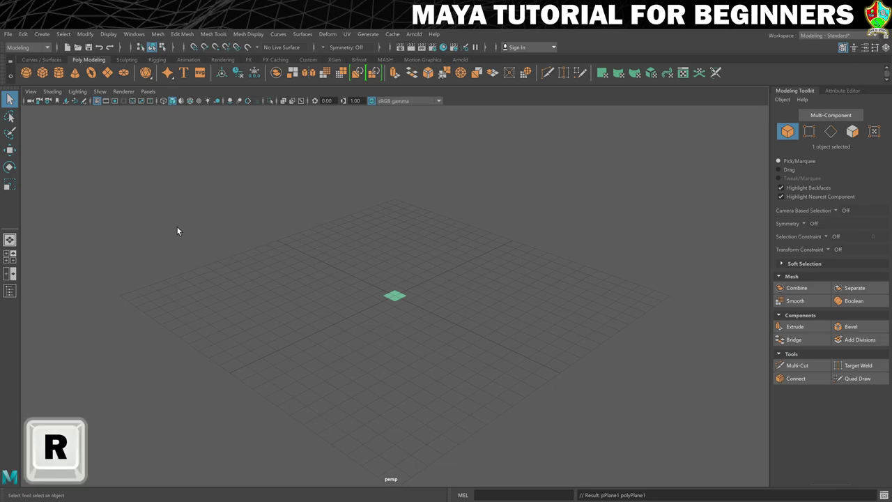
click(10, 98)
click(9, 149)
click(10, 167)
click(9, 185)
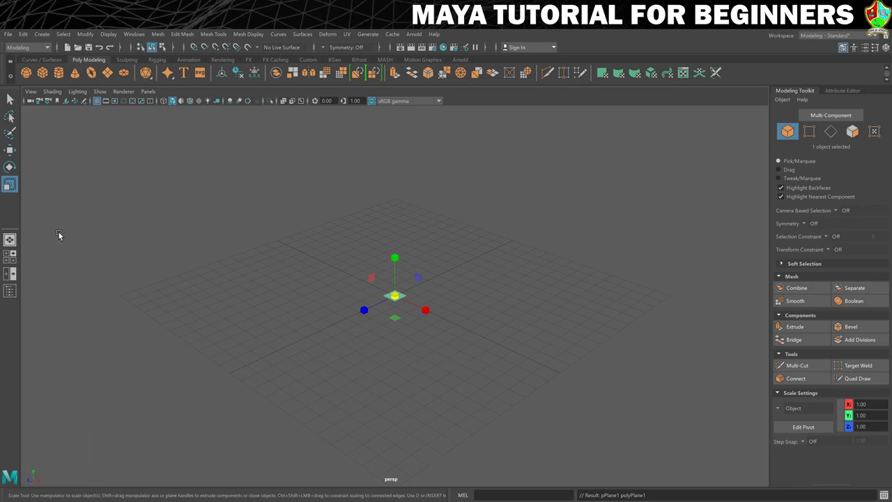
click(10, 99)
click(10, 149)
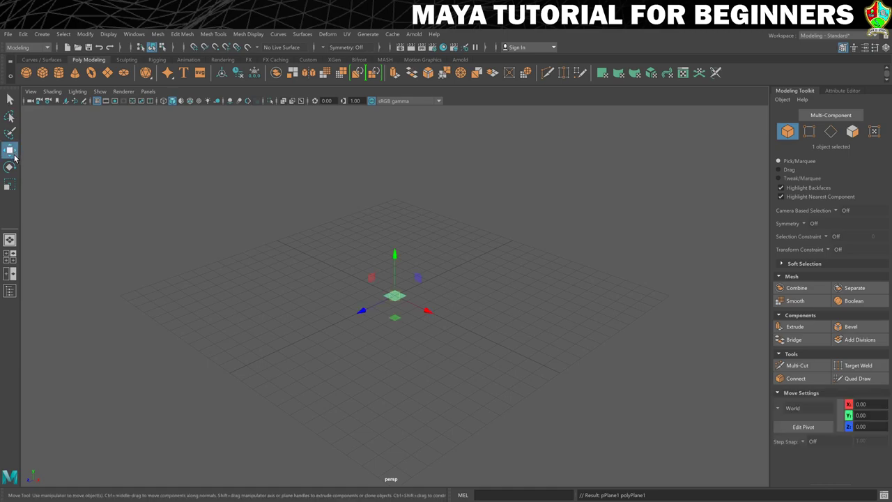
click(12, 168)
click(10, 184)
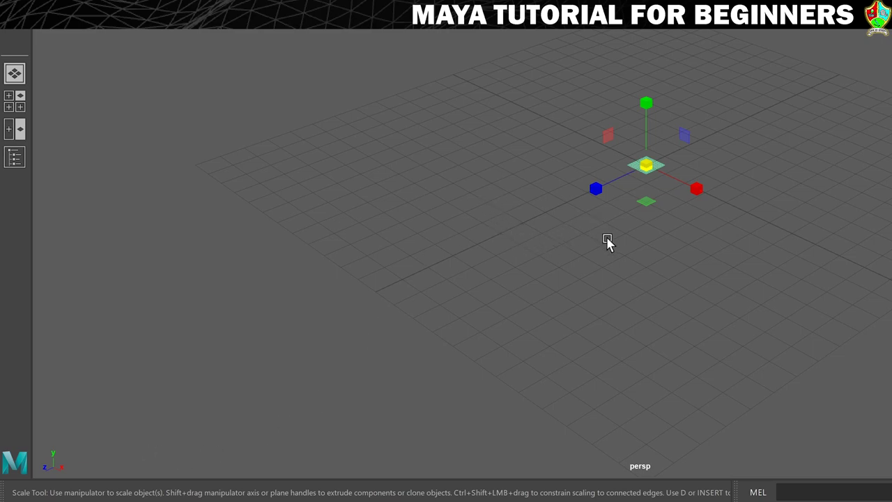
Try scaling the plane along the X, Z and Y axes singly and across the XZ and XY axis pairs, undoing the attempts.
drag(699, 193, 707, 198)
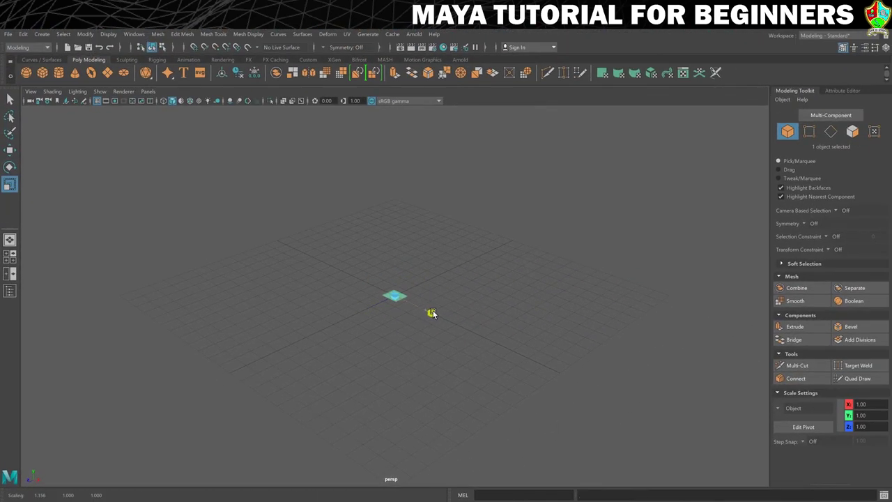
drag(432, 313, 803, 495)
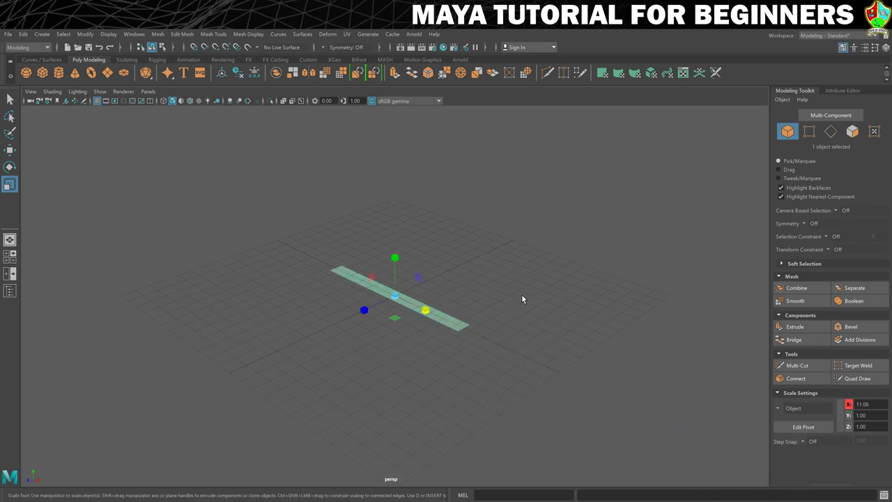
key(ctrl+z)
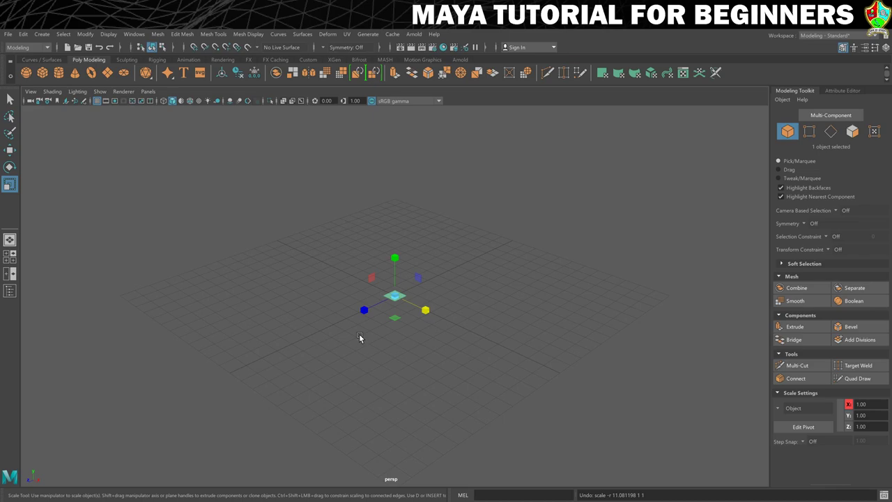
drag(363, 310, 172, 402)
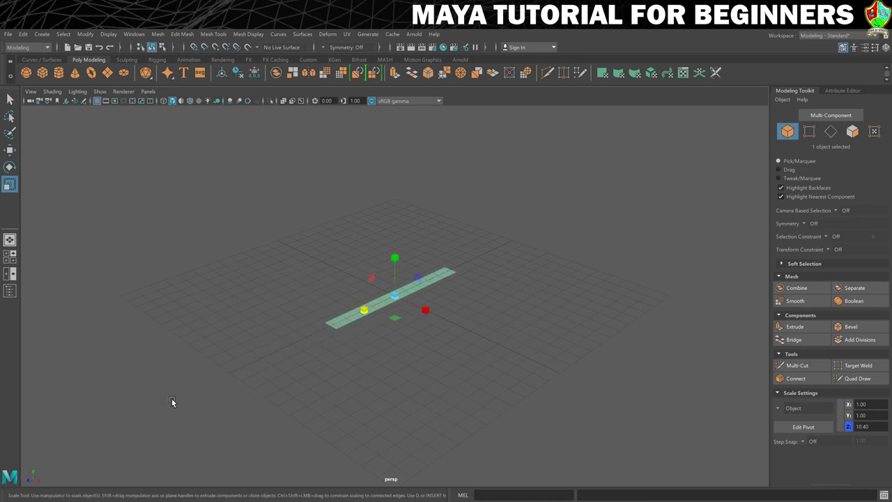
key(ctrl+z)
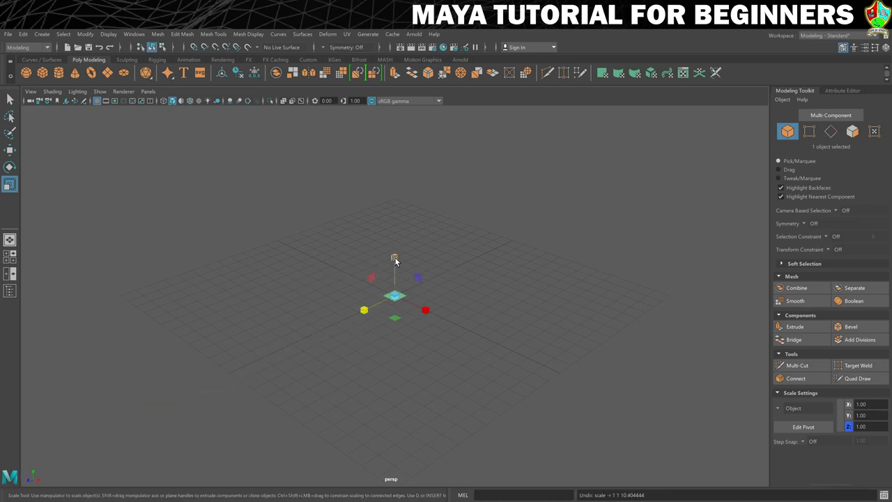
drag(395, 258, 388, 53)
key(ctrl+z)
drag(395, 320, 453, 385)
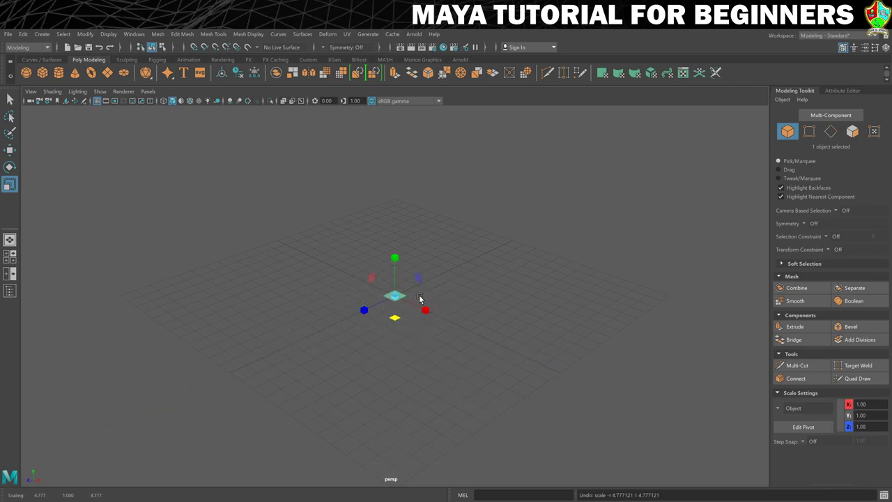
drag(417, 276, 462, 272)
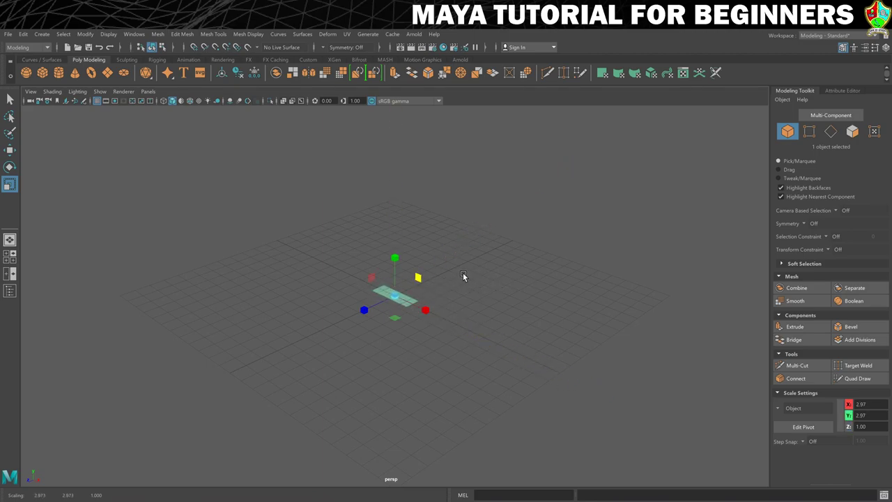
Scale the plane uniformly on all three axes to about 24 so that it covers the grid.
click(398, 299)
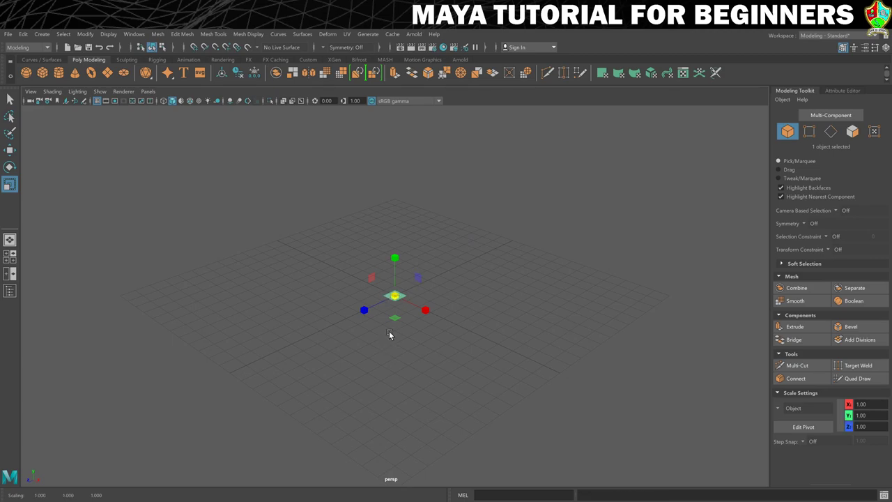
drag(395, 297, 641, 306)
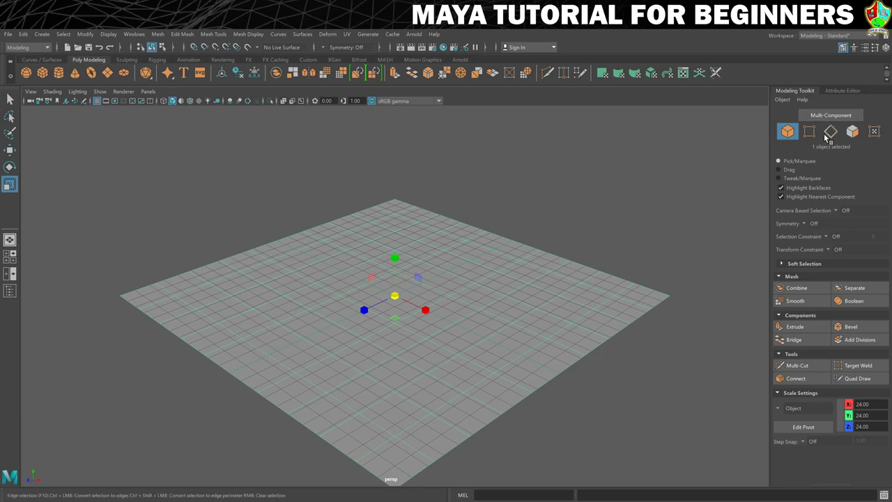
Open the Channel Box / Layer Editor, dock it beside the Attribute Editor and Modeling Toolkit, and show the plane's channels.
key(ctrl+a)
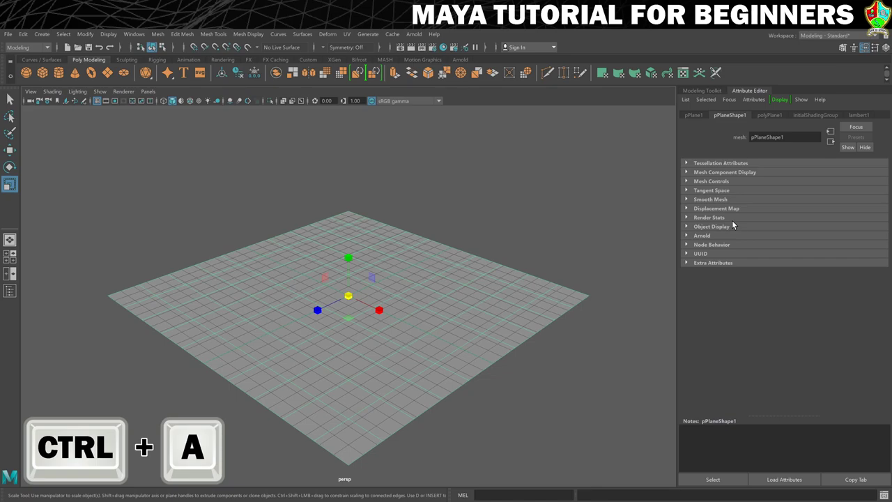
key(ctrl+a)
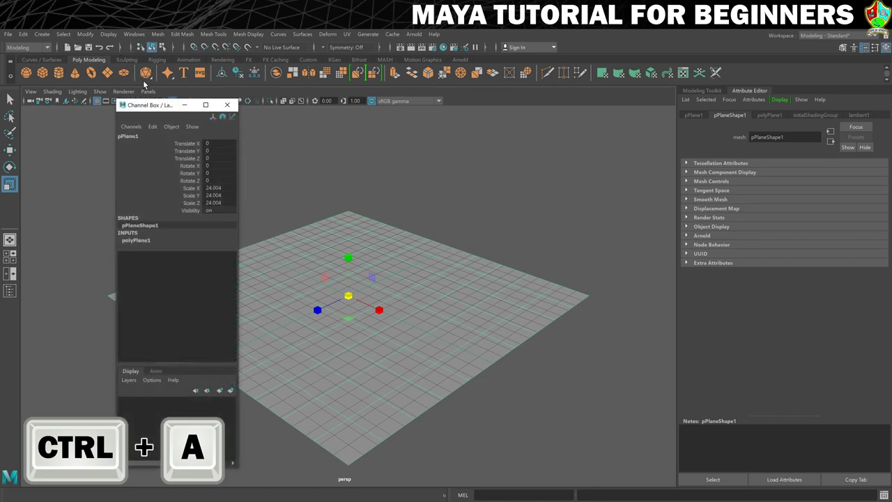
drag(154, 106, 786, 94)
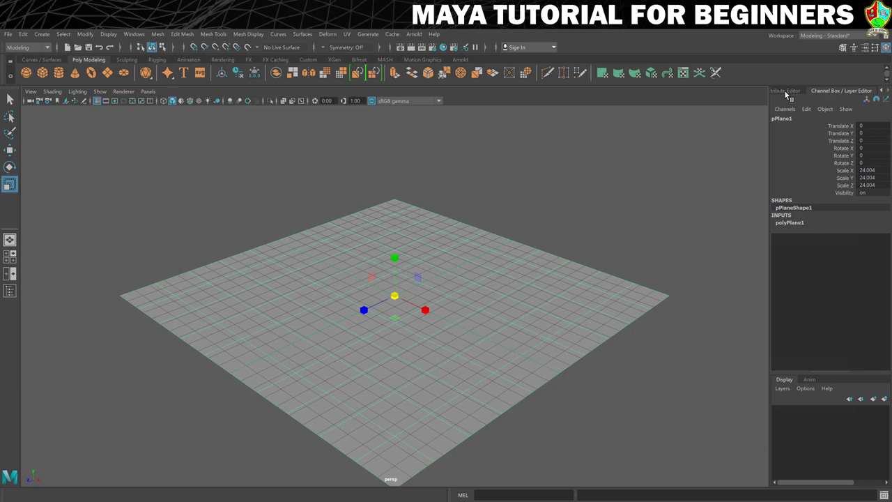
click(789, 91)
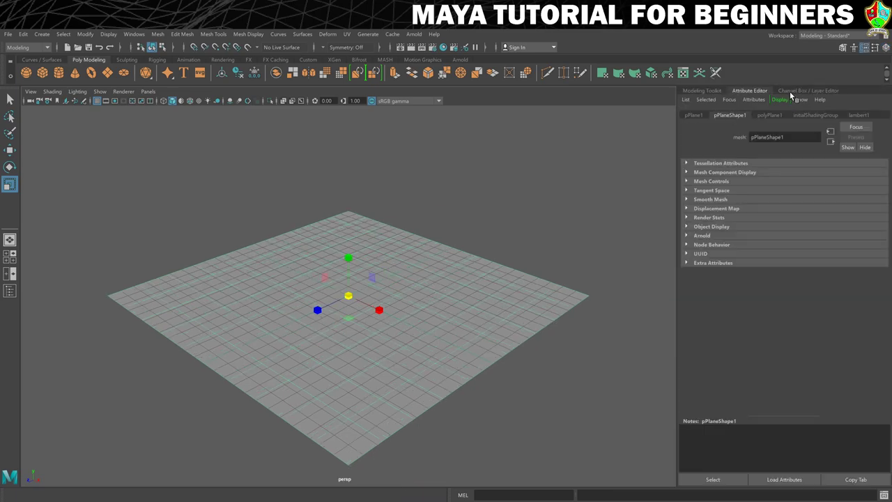
click(708, 91)
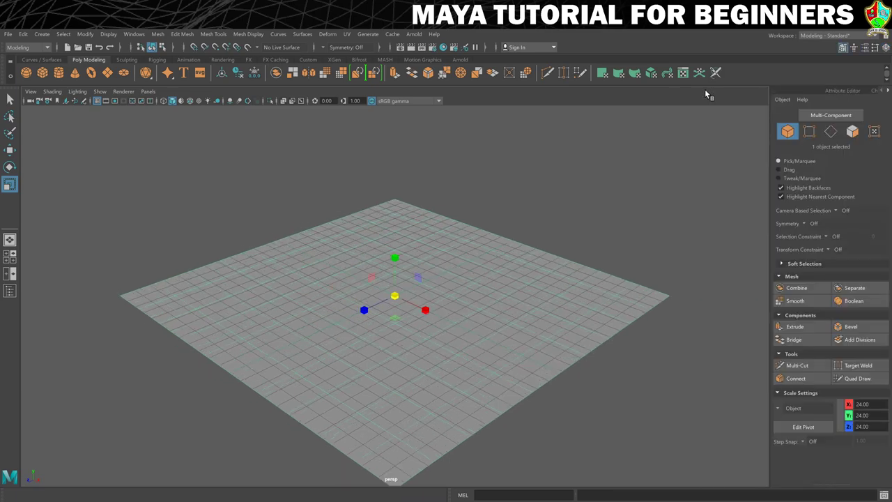
click(874, 90)
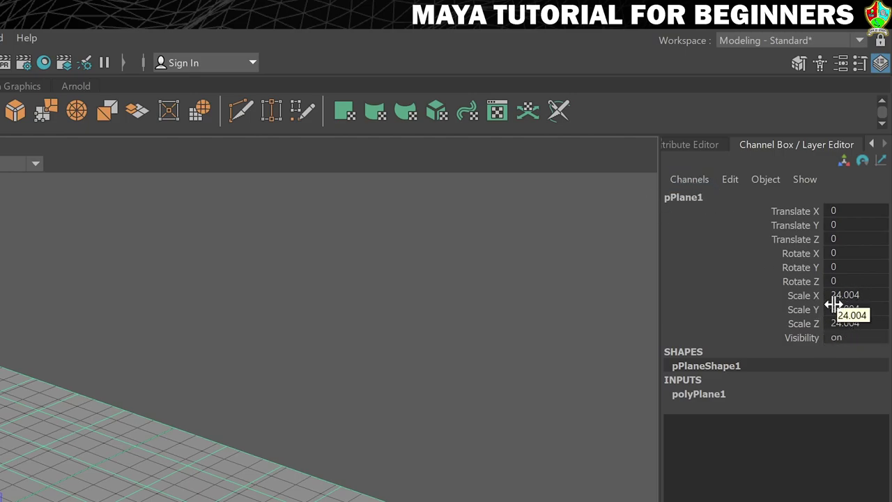
Set the plane's Scale X, Scale Y and Scale Z to 25.
click(868, 296)
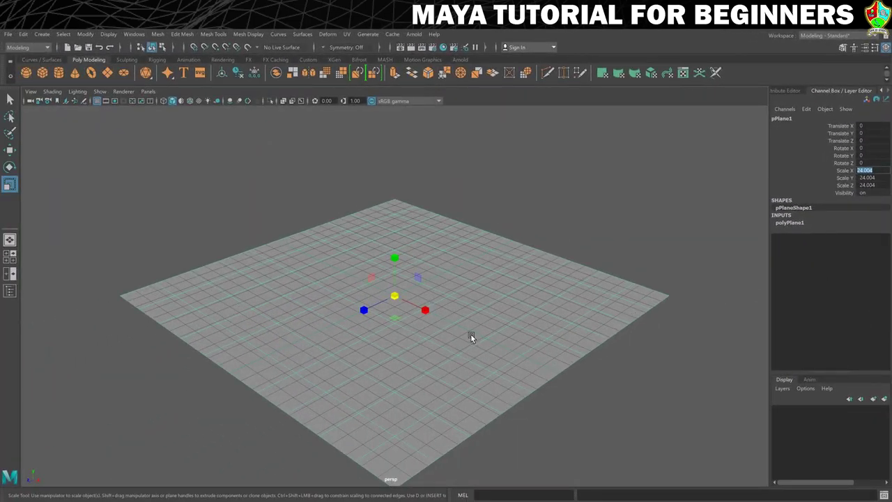
text(25)
key(Tab)
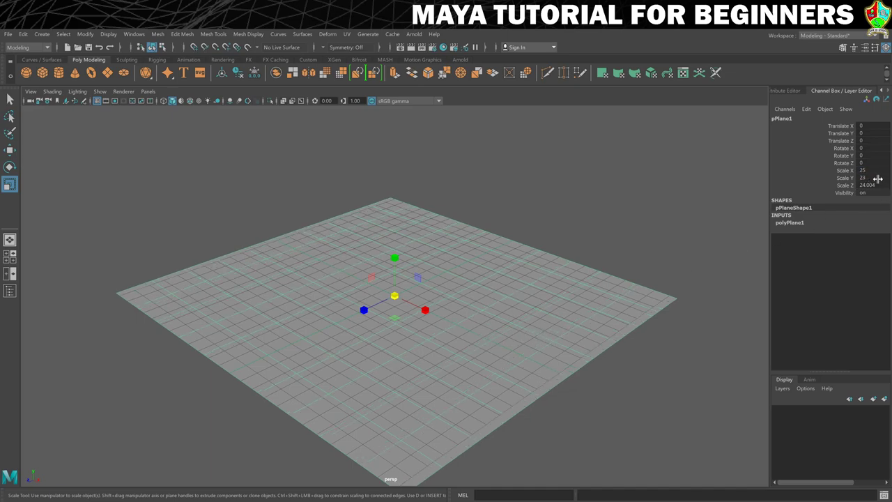
text(25)
text(25)
key(Return)
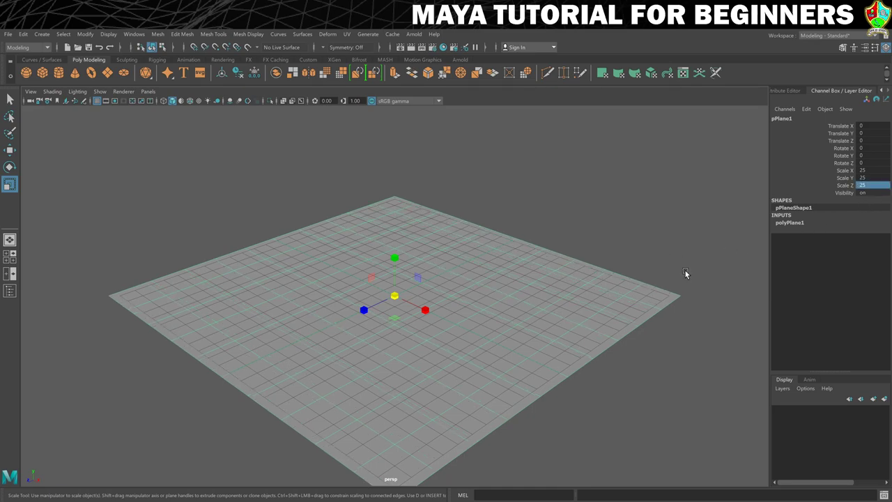
Set the plane's Scale X, Scale Y and Scale Z to 24, and deselect it.
mouse_move(649, 286)
alt+mouse_down()
mouse_move(639, 295)
mouse_move(667, 282)
alt+mouse_up()
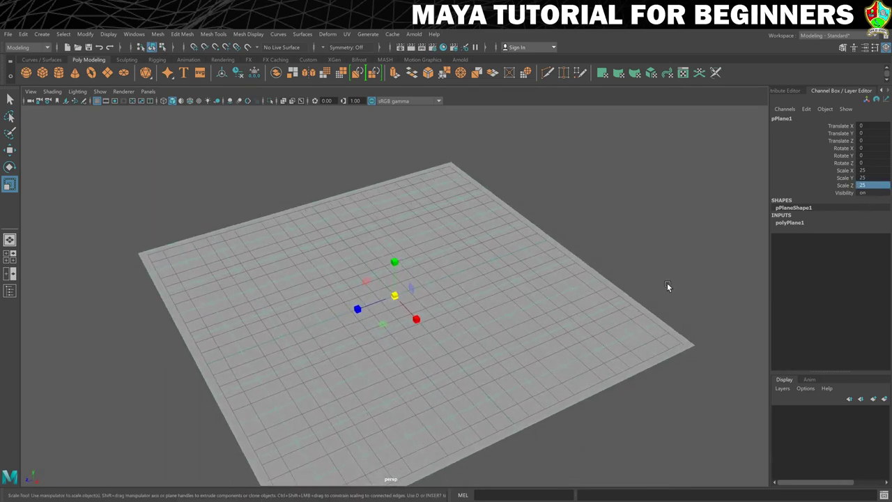
double_click(861, 170)
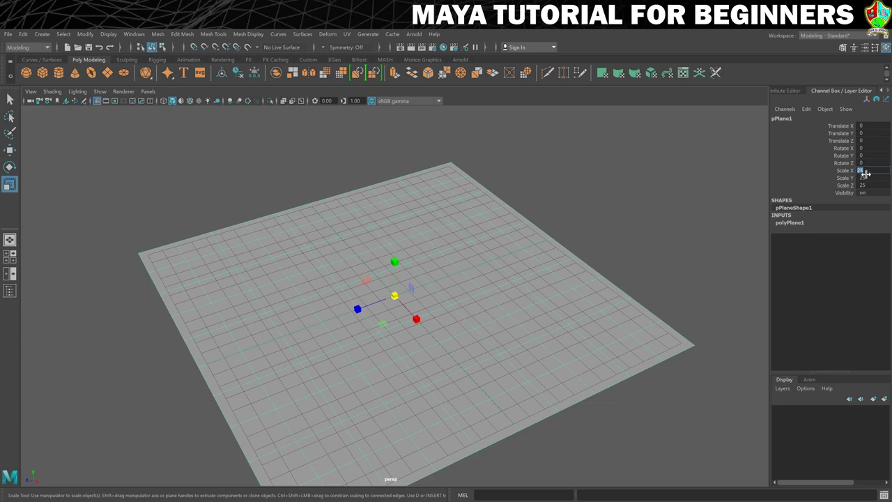
text(24)
key(Tab)
text(24)
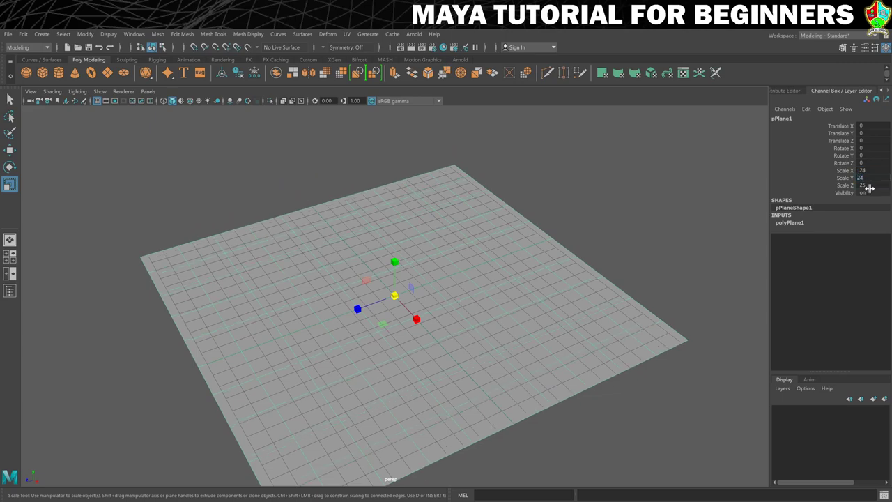
key(Tab)
text(24)
key(Return)
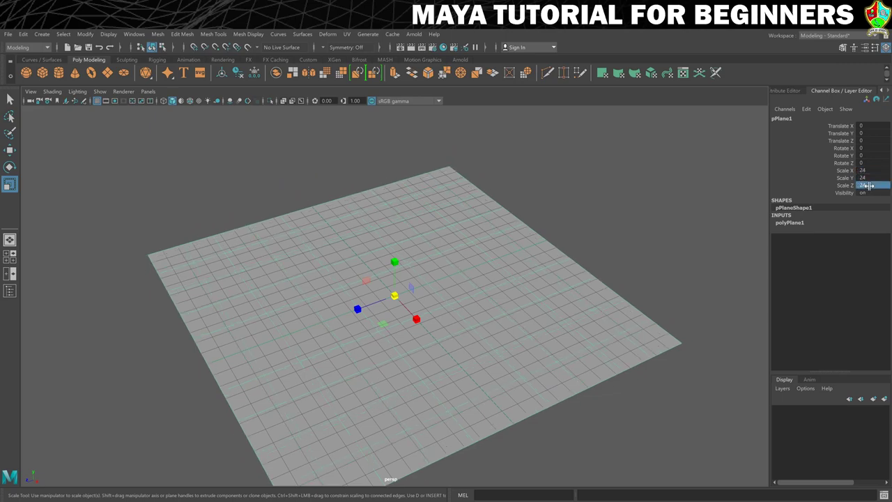
click(576, 258)
alt+drag(546, 310, 488, 319)
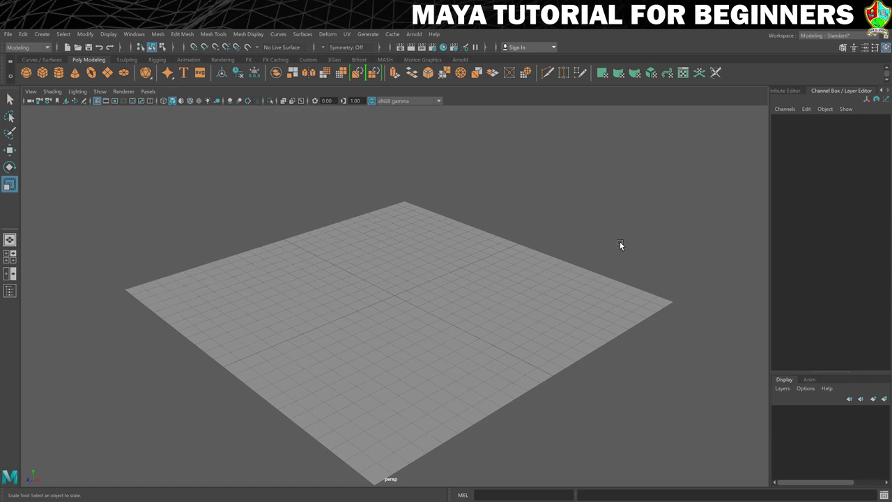
Select the plane and rename it Floor.
click(456, 280)
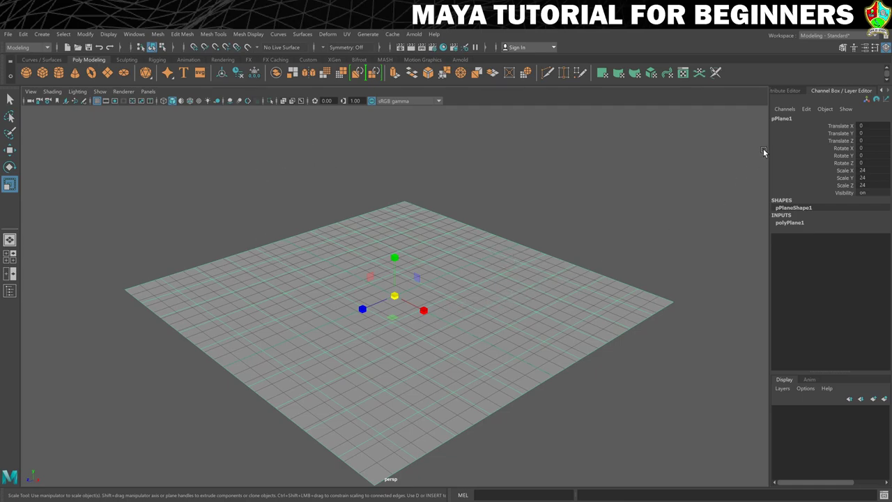
click(781, 119)
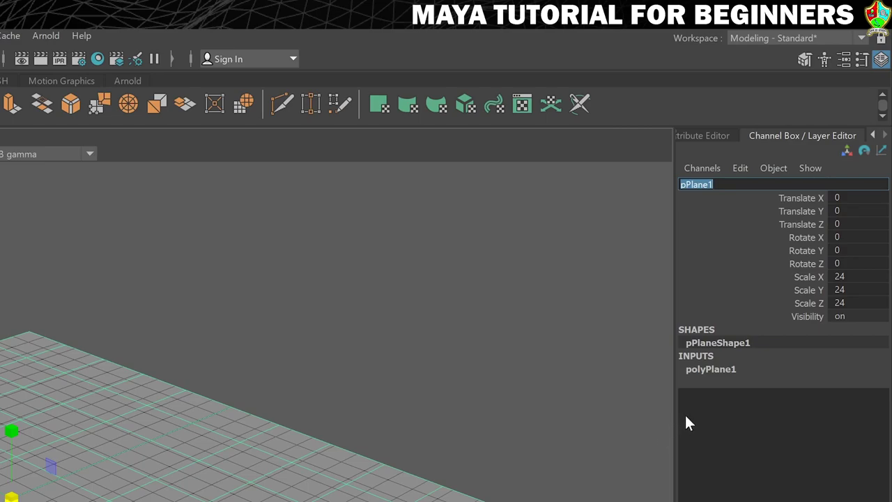
text(Floor)
key(Return)
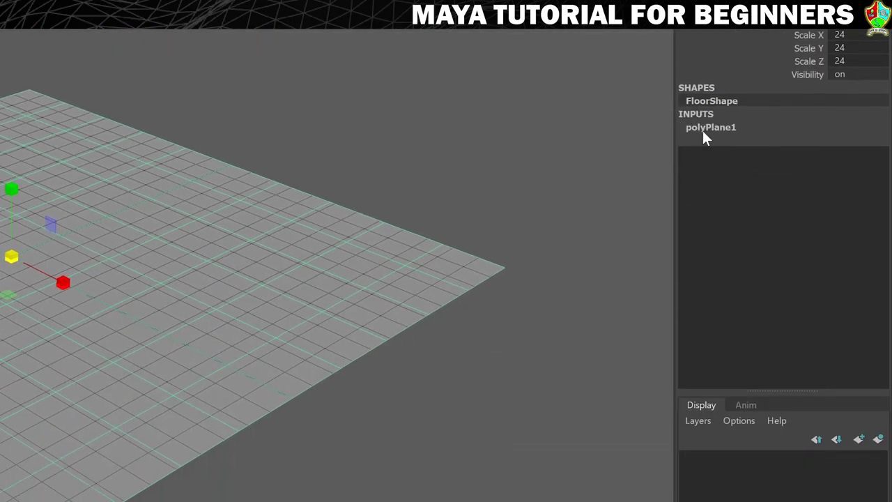
Expand the floor's polyPlane1 input and set its Subdivisions Width and Subdivisions Height to 1.
click(709, 126)
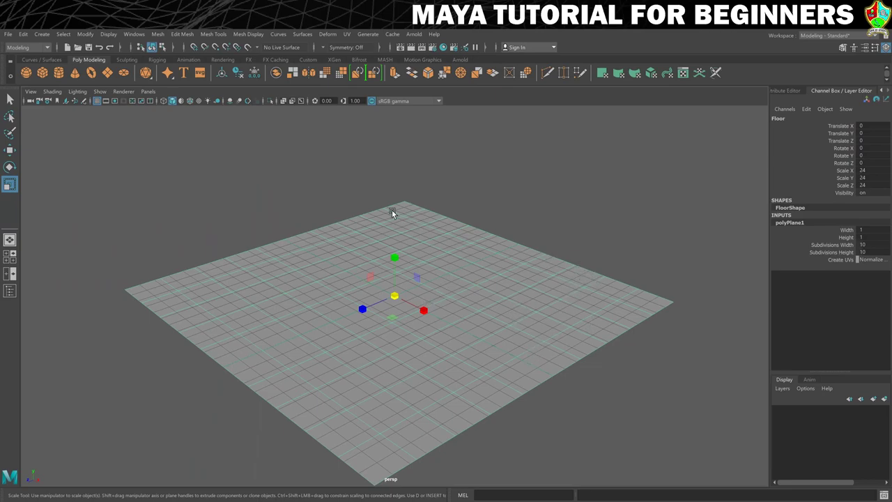
double_click(865, 245)
text(1)
key(Tab)
text(1)
key(Return)
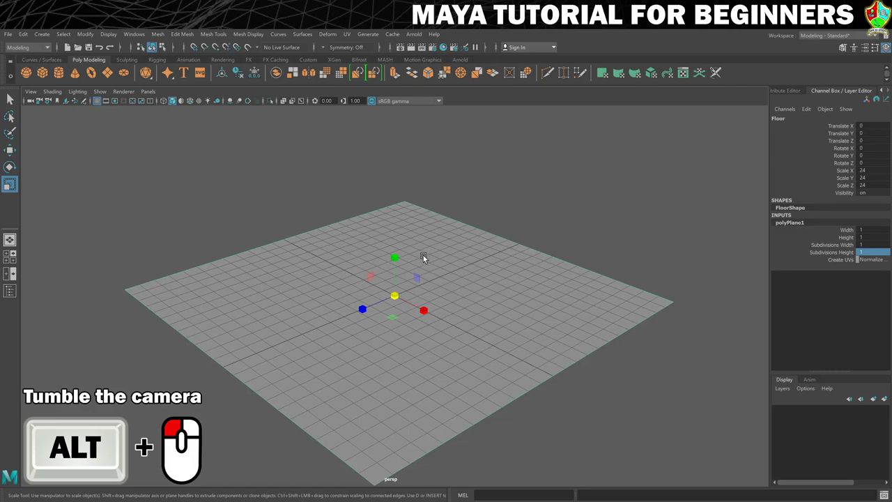
Tumble the perspective camera to a lower angle and dolly it out to view the whole floor.
mouse_move(419, 254)
alt+mouse_down()
mouse_move(432, 251)
mouse_move(400, 247)
mouse_move(401, 267)
mouse_move(432, 249)
mouse_move(395, 245)
mouse_move(419, 265)
mouse_move(422, 241)
mouse_move(381, 263)
mouse_move(414, 271)
mouse_move(455, 262)
mouse_move(436, 251)
mouse_move(379, 257)
mouse_move(389, 271)
mouse_move(441, 268)
mouse_move(461, 246)
mouse_move(338, 251)
mouse_move(490, 262)
mouse_move(405, 271)
mouse_move(395, 251)
mouse_move(442, 243)
mouse_move(423, 259)
mouse_move(399, 240)
mouse_move(476, 248)
mouse_move(502, 274)
mouse_move(422, 277)
mouse_move(420, 250)
alt+mouse_up()
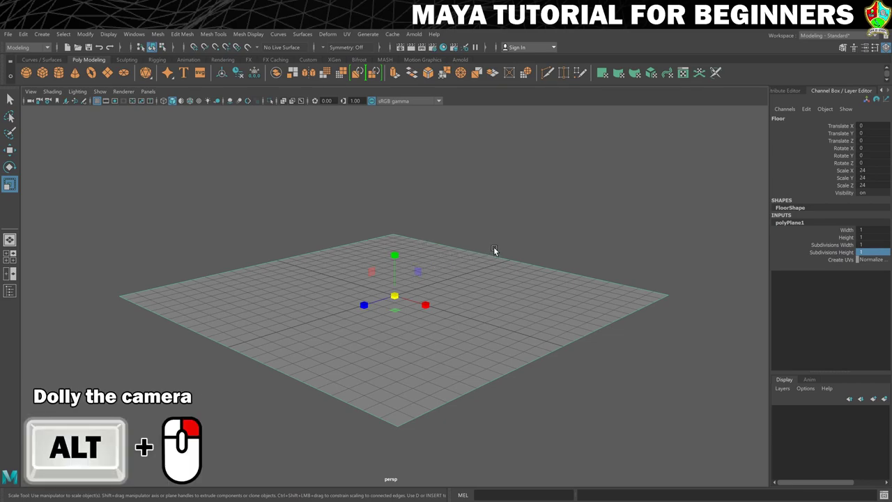
alt+right_drag(509, 244, 252, 314)
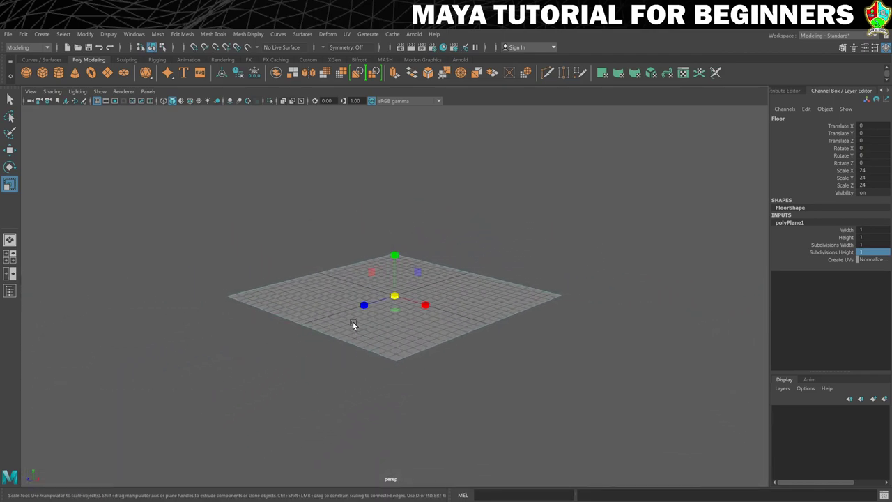
Practise tracking, tumbling and dollying the perspective camera around the floor, finishing with a closer view of the whole plane.
alt+middle_drag(470, 287, 495, 235)
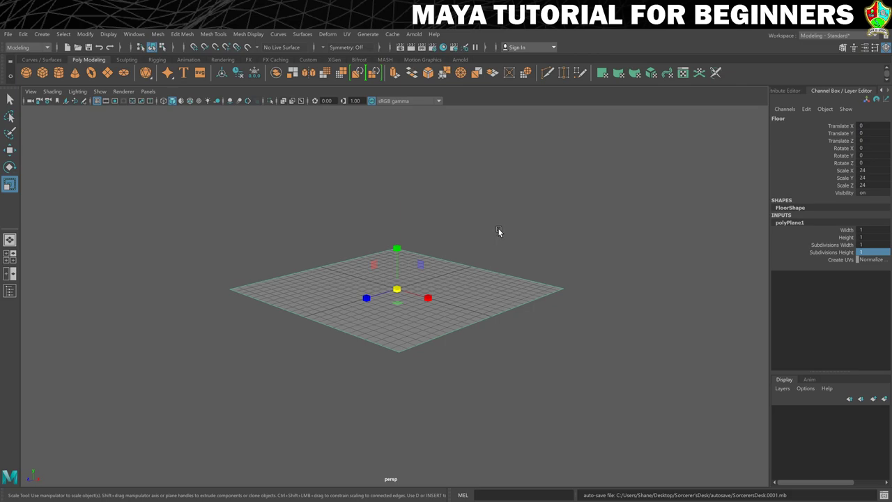
alt+drag(472, 237, 423, 247)
alt+middle_drag(423, 246, 390, 248)
alt+right_drag(390, 249, 215, 309)
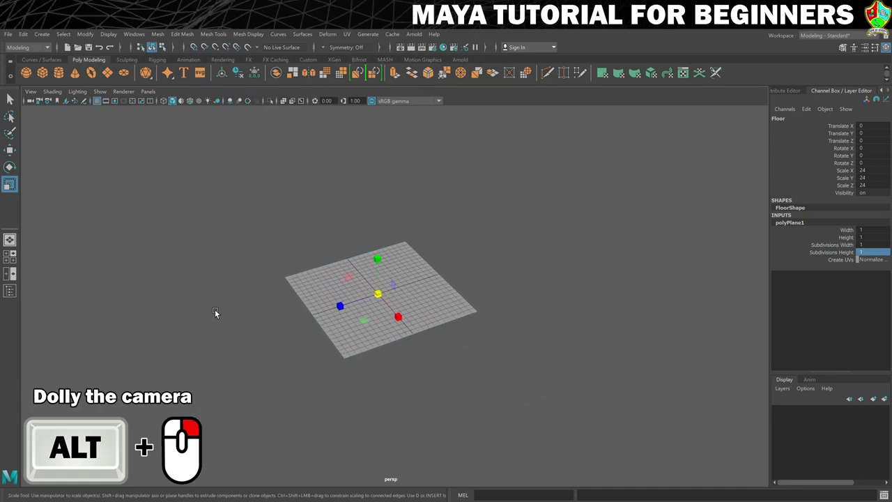
alt+drag(215, 309, 226, 304)
alt+right_drag(227, 309, 450, 304)
alt+middle_drag(450, 305, 457, 284)
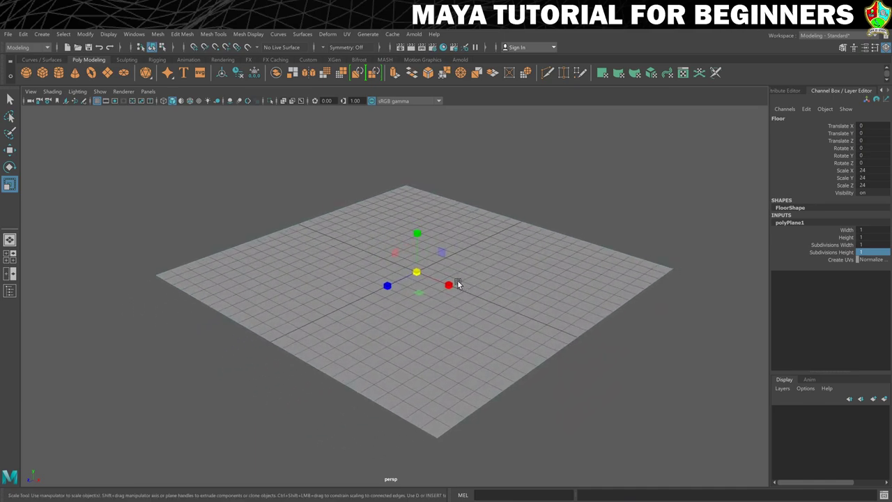
Zoom the perspective camera in and out on the floor to compare close and distant views.
scroll(469, 255, down, 3)
scroll(466, 258, up, 3)
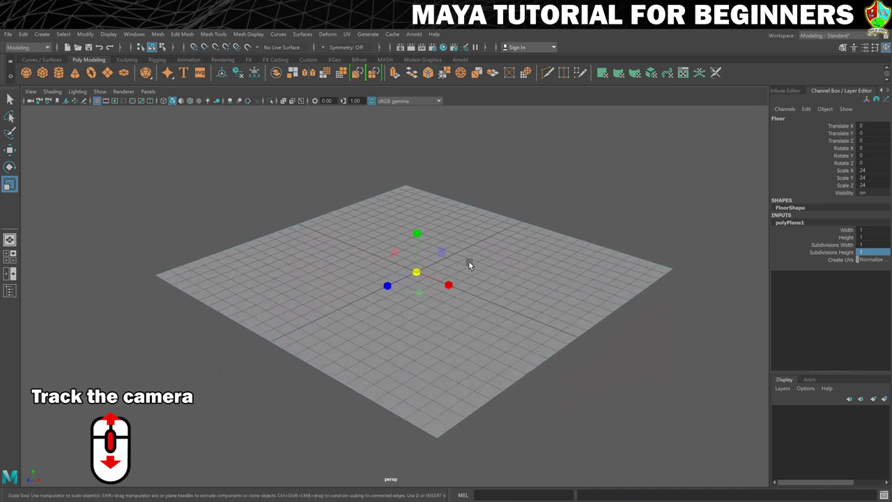
scroll(468, 261, down, 2)
scroll(465, 257, up, 2)
scroll(464, 257, down, 2)
scroll(461, 256, up, 2)
scroll(453, 249, down, 3)
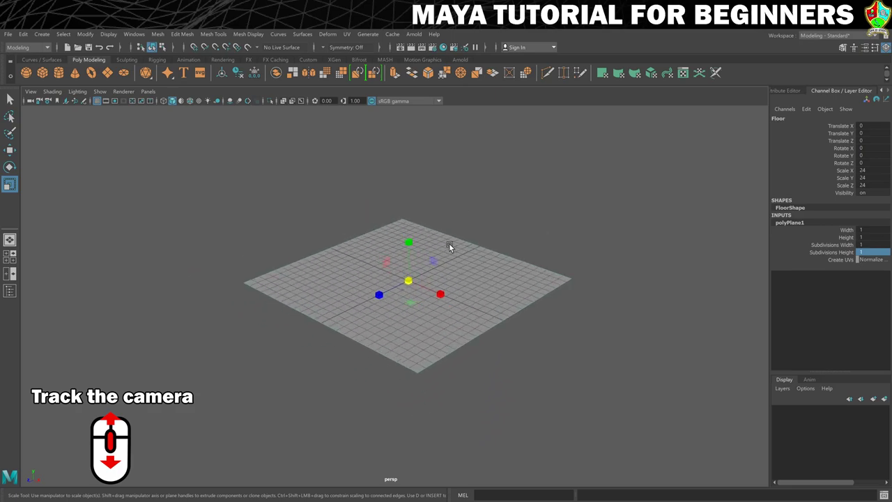
scroll(448, 249, up, 4)
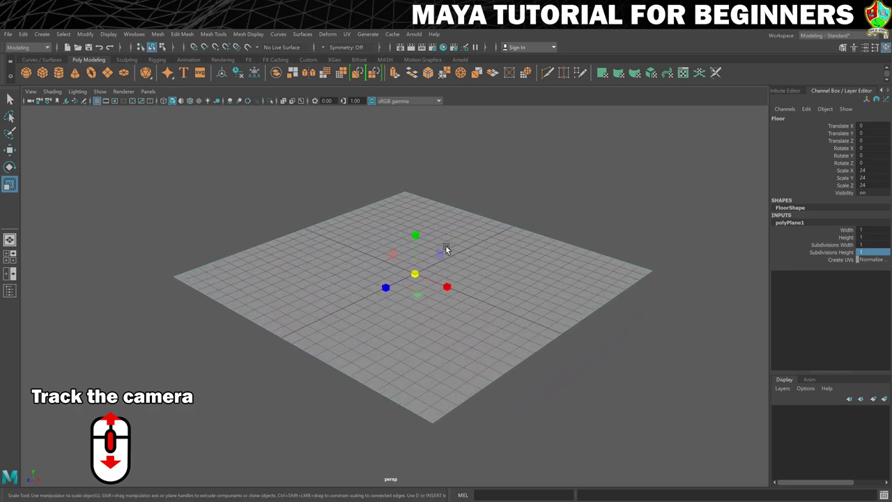
scroll(446, 250, up, 3)
scroll(446, 250, down, 1)
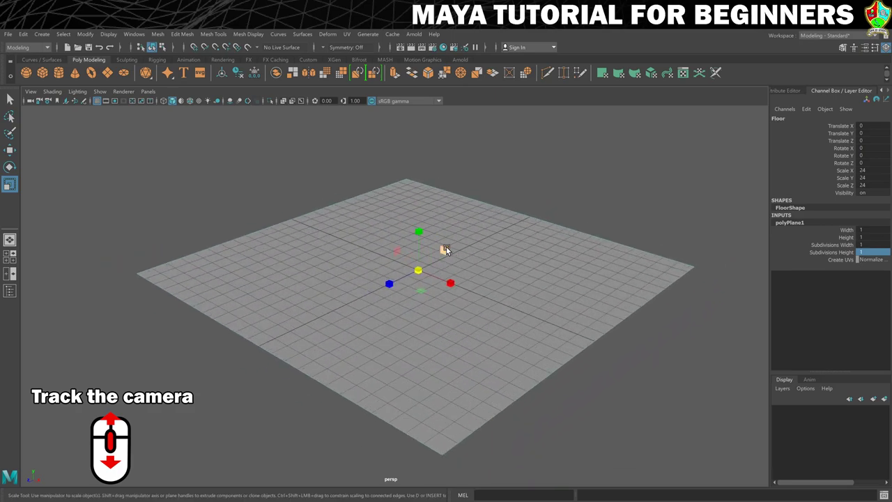
scroll(446, 249, down, 3)
scroll(446, 250, up, 1)
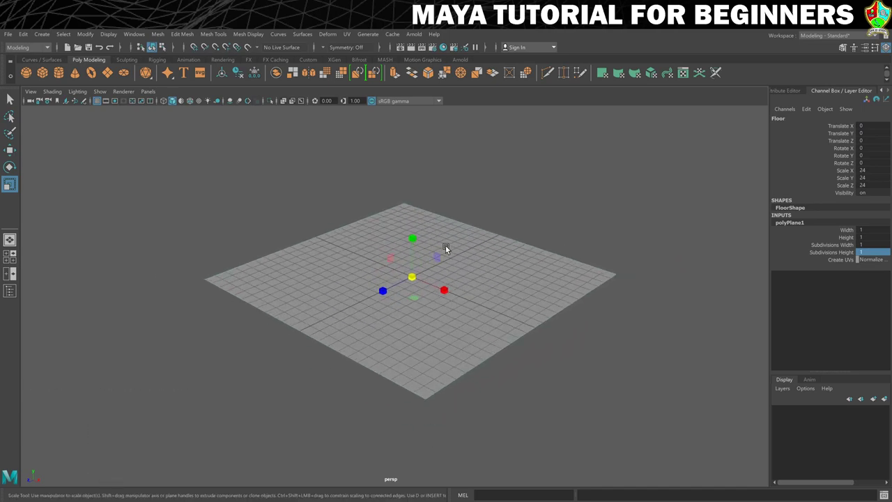
alt+right_drag(446, 249, 526, 231)
scroll(467, 254, down, 6)
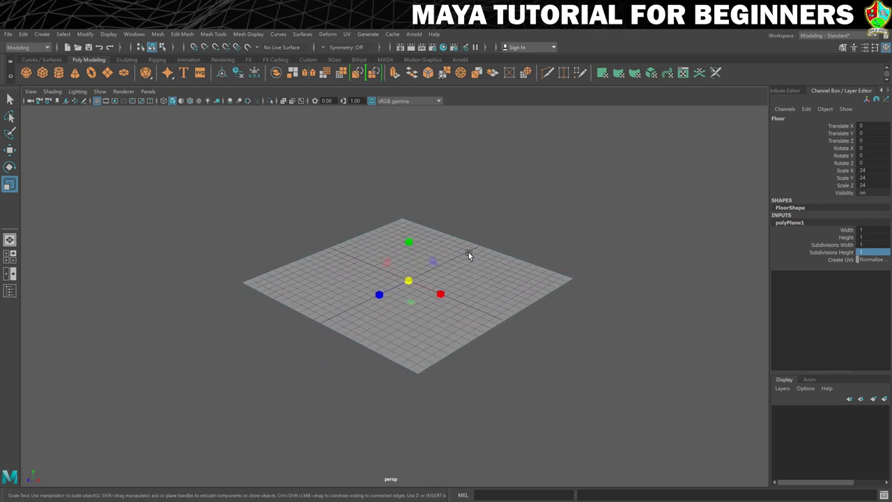
Move the camera away from the floor and frame the selected floor in the perspective view again.
alt+drag(296, 284, 436, 277)
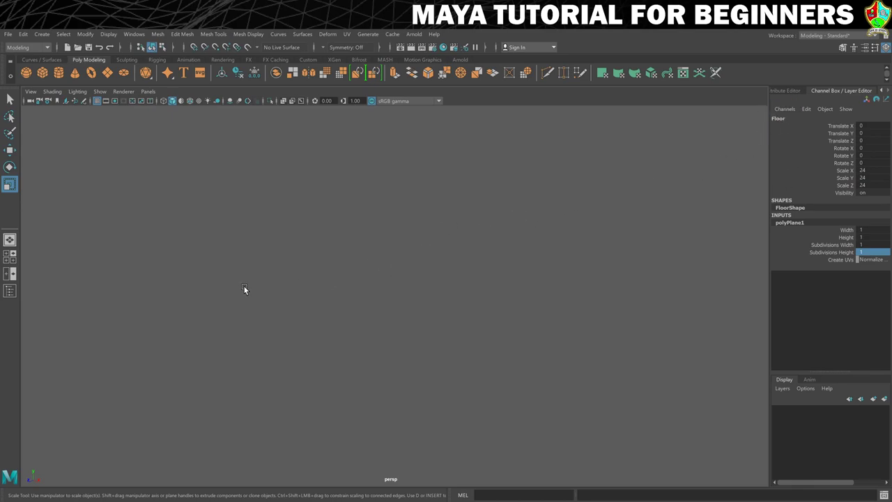
key(f)
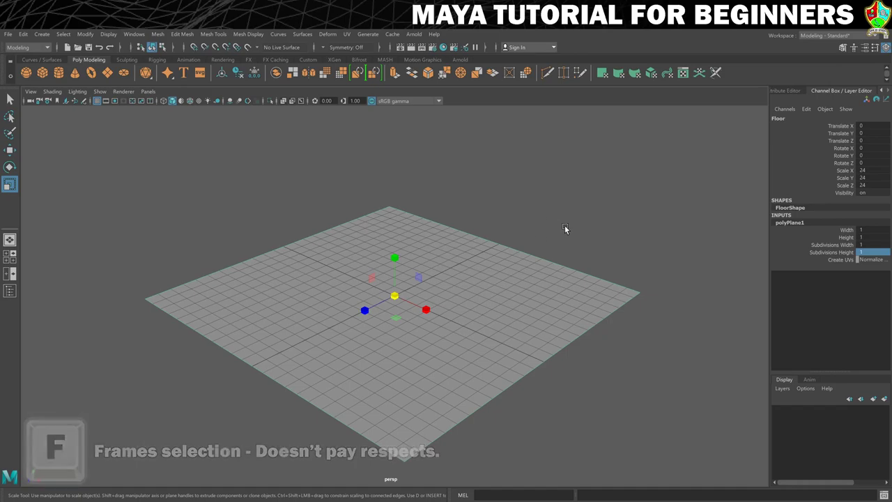
mouse_move(565, 225)
alt+mouse_down()
mouse_move(547, 232)
mouse_move(597, 206)
mouse_move(550, 245)
mouse_move(578, 221)
alt+mouse_up()
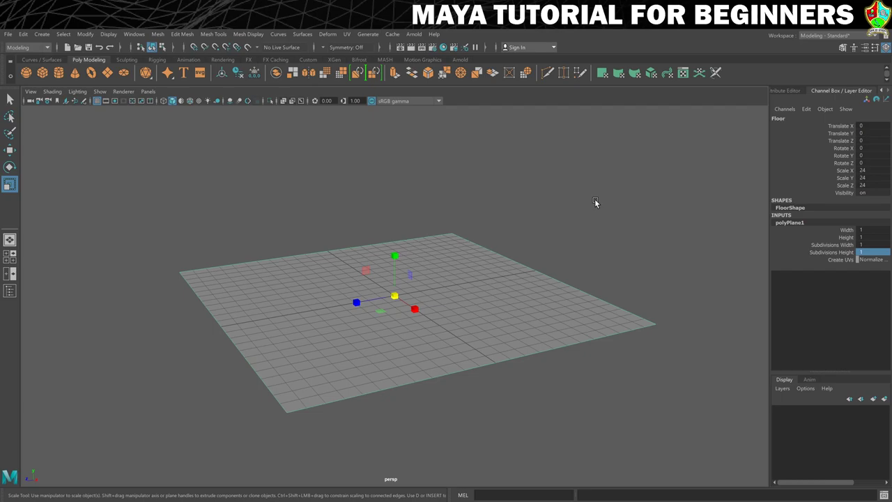
alt+middle_drag(527, 241, 769, 137)
alt+right_drag(768, 137, 572, 218)
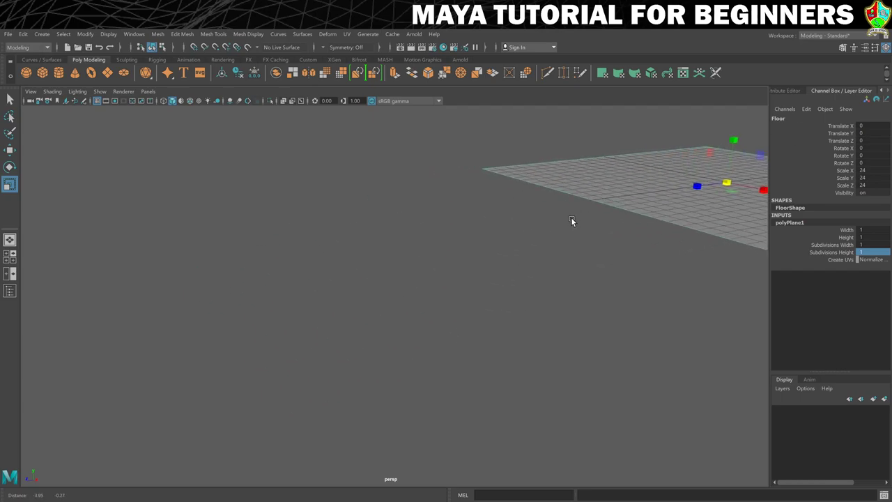
alt+drag(571, 218, 525, 232)
key(f)
Deselect the floor, view it from different angles and distances, and frame all objects in the perspective view.
alt+right_drag(525, 232, 452, 253)
alt+drag(452, 252, 459, 309)
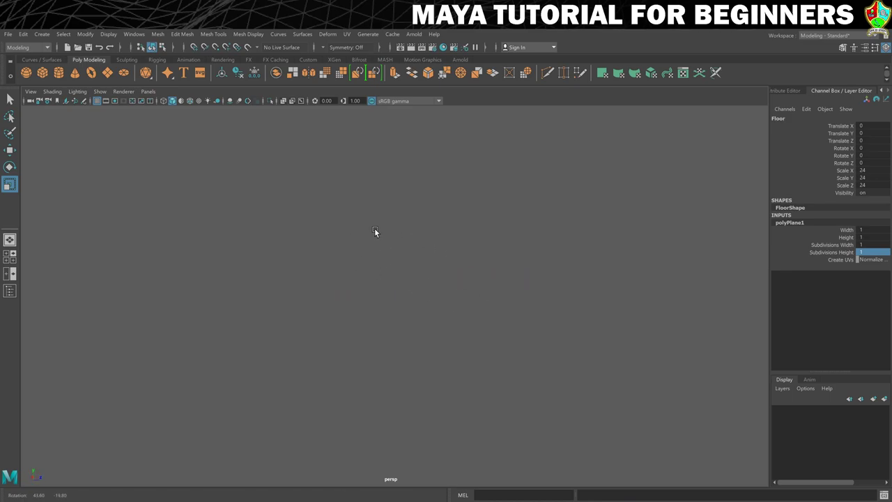
click(414, 204)
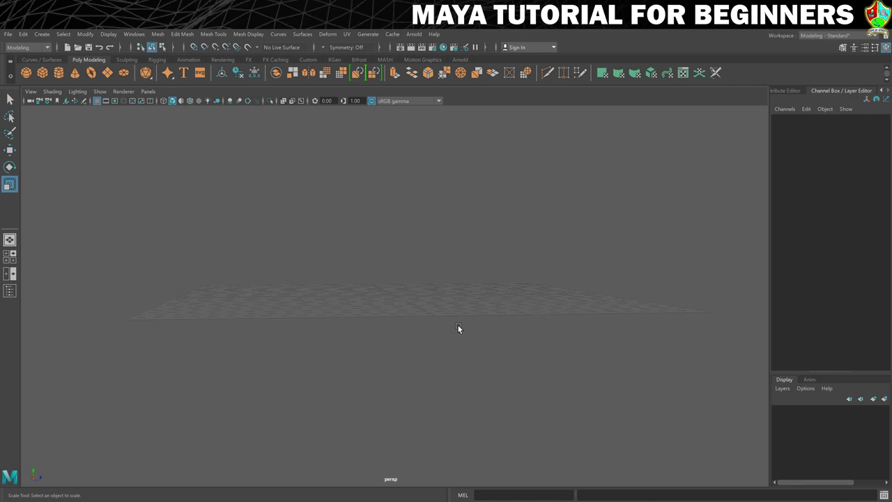
alt+drag(457, 324, 468, 337)
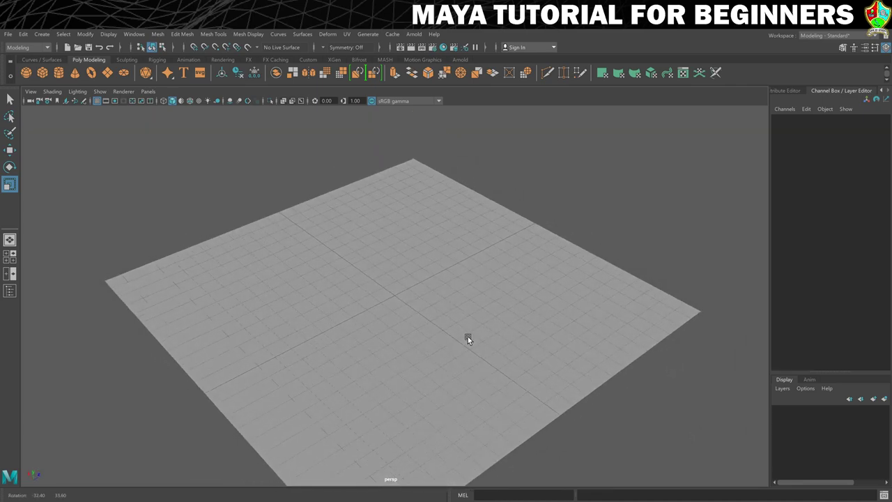
scroll(468, 336, down, 5)
scroll(458, 313, up, 2)
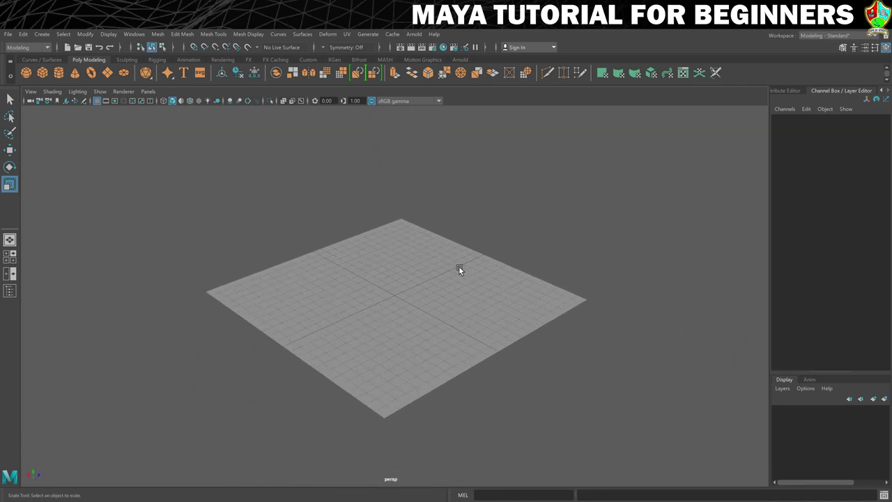
scroll(401, 267, down, 10)
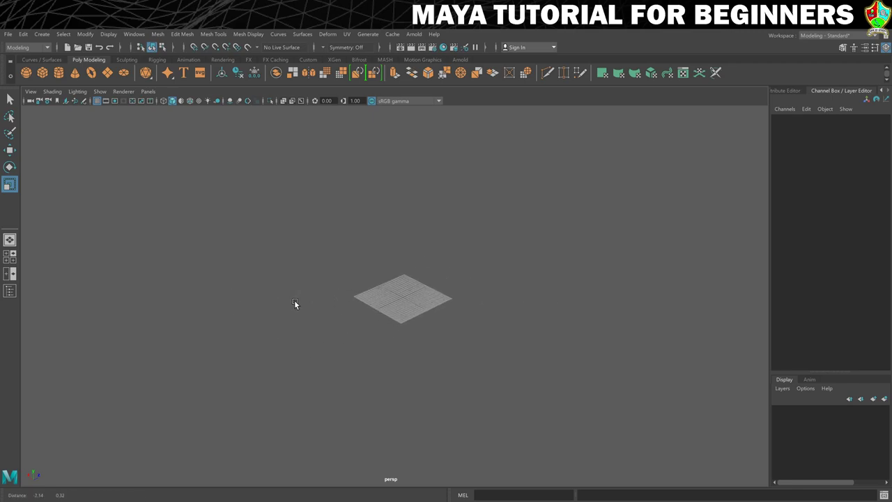
key(a)
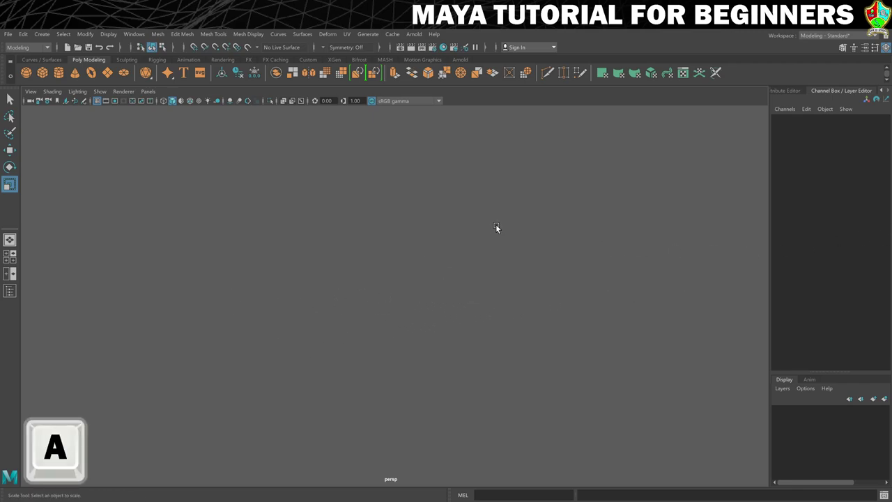
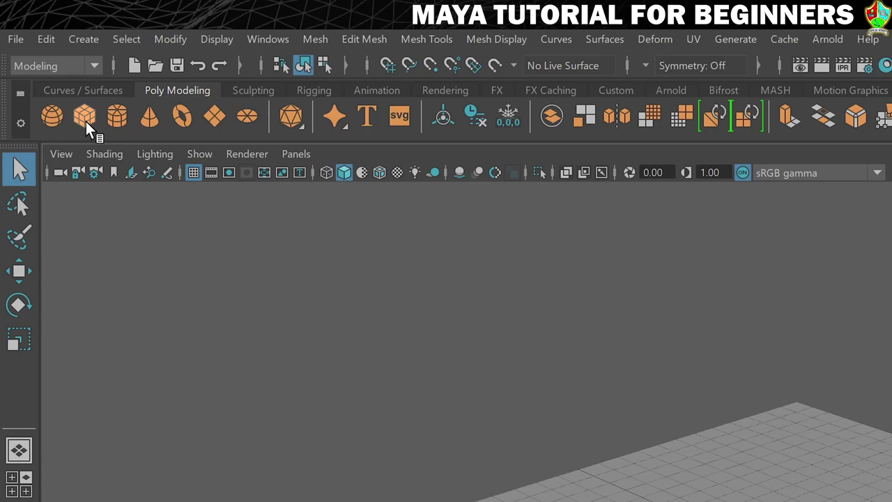
Create a polygon cube at the origin and rename it Wall.
click(84, 115)
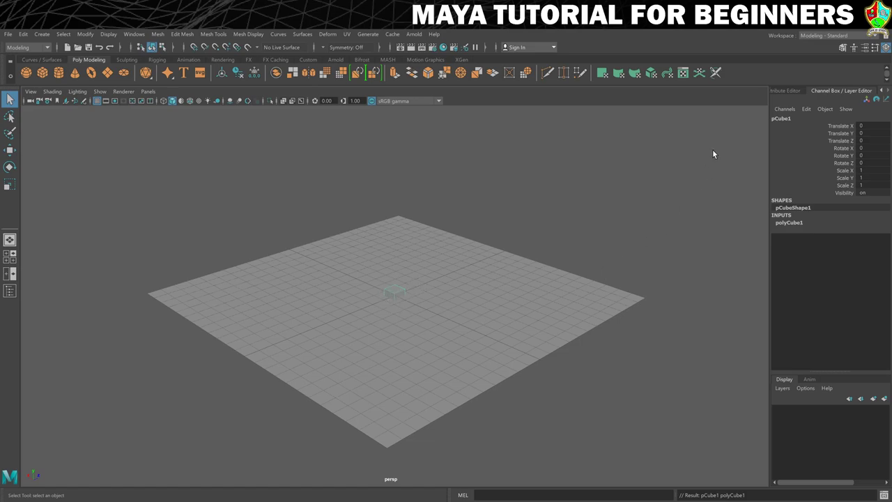
double_click(782, 119)
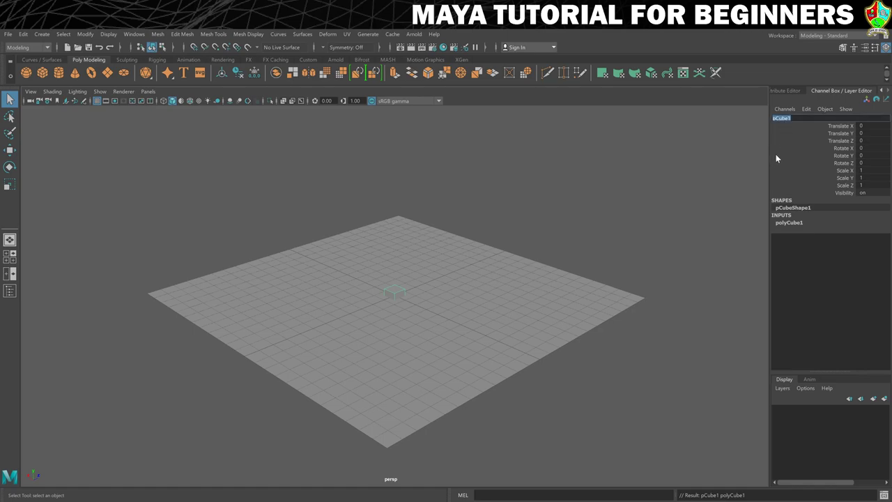
text(Wall)
key(Return)
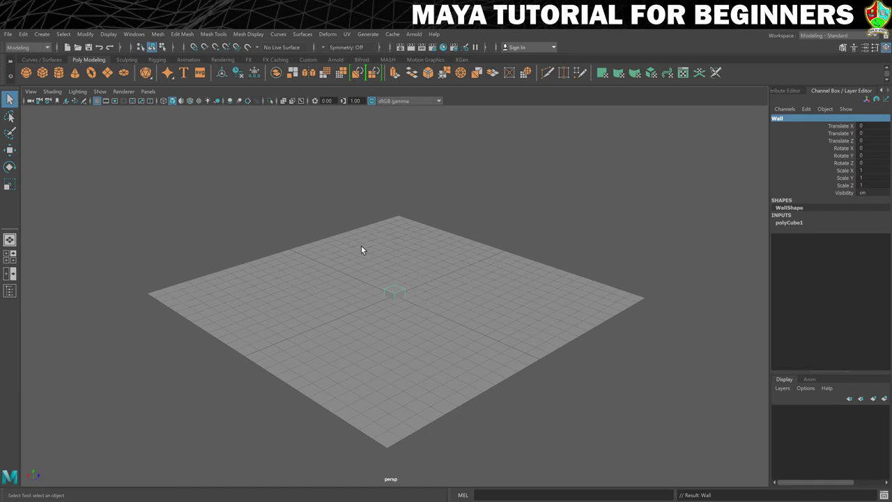
Scale the Wall cube to about 1.17 in X and about 22.87 in Z to form a long bar across the floor.
key(r)
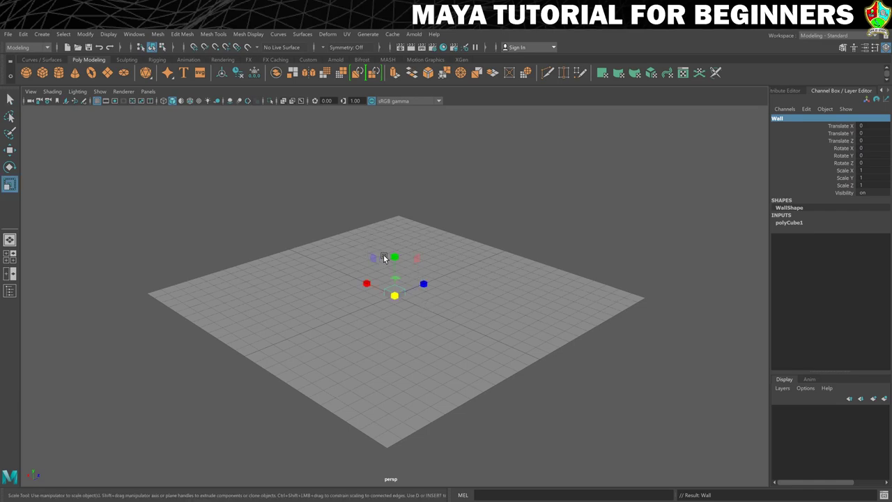
mouse_move(362, 285)
mouse_down()
mouse_move(326, 264)
mouse_move(348, 284)
mouse_move(383, 292)
mouse_move(345, 274)
mouse_move(368, 288)
mouse_move(349, 277)
mouse_move(356, 288)
mouse_up()
drag(380, 301, 368, 291)
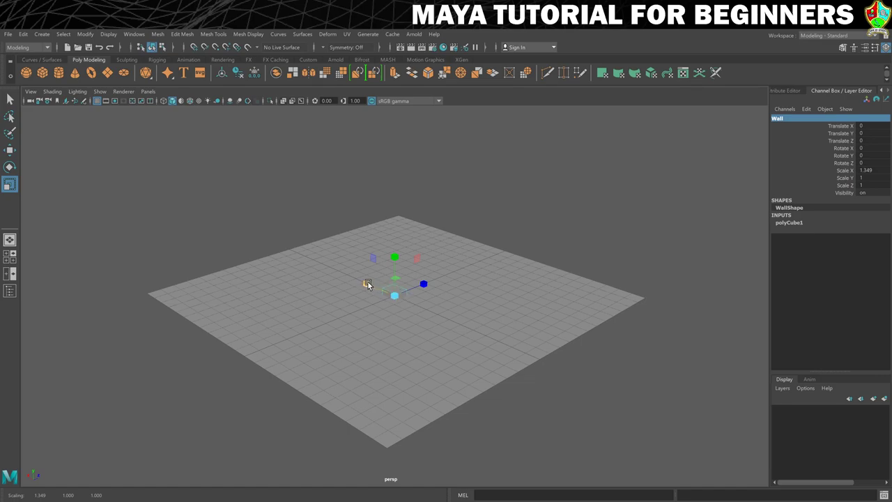
drag(367, 283, 762, 166)
drag(418, 283, 474, 271)
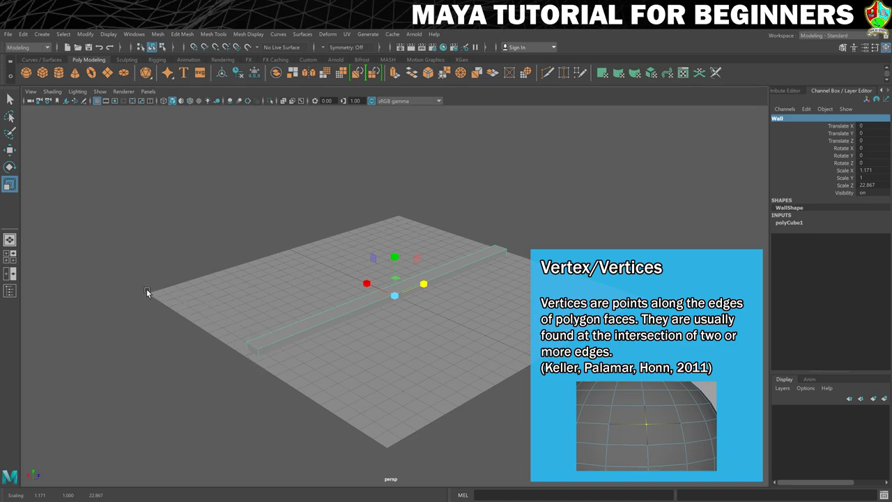
Switch the Wall to vertex mode and select the vertices at its negative Z end.
right_click(341, 317)
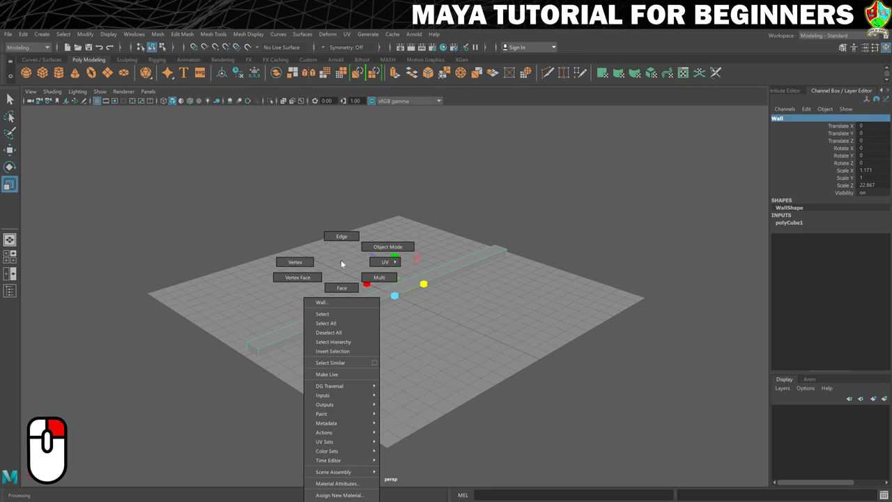
click(292, 263)
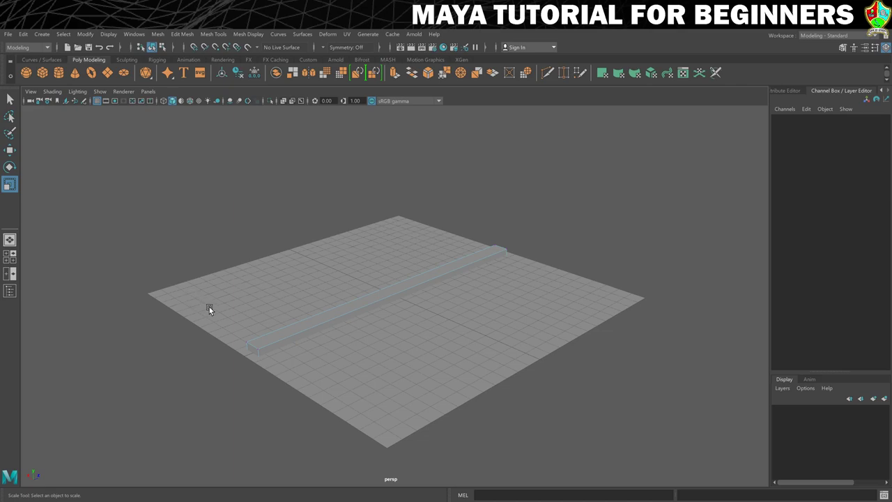
drag(209, 308, 375, 318)
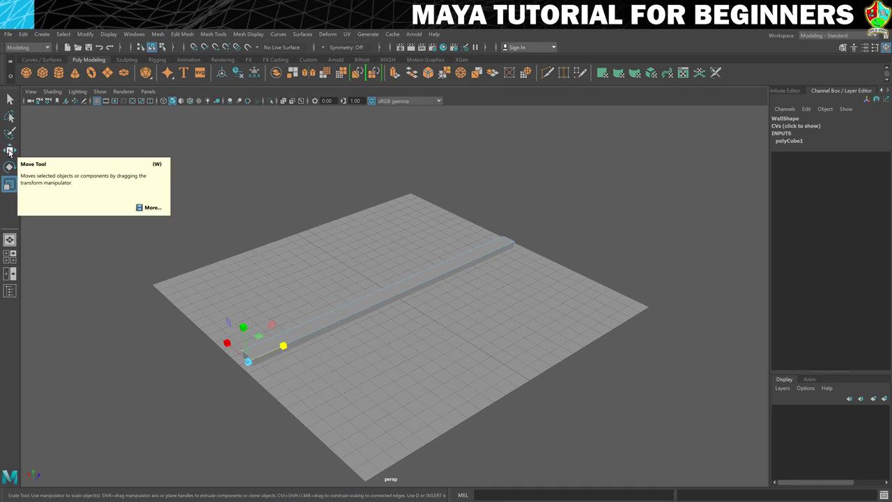
Move the selected end vertices along Z with point snapping so they align with the floor's negative Z edge.
key(w)
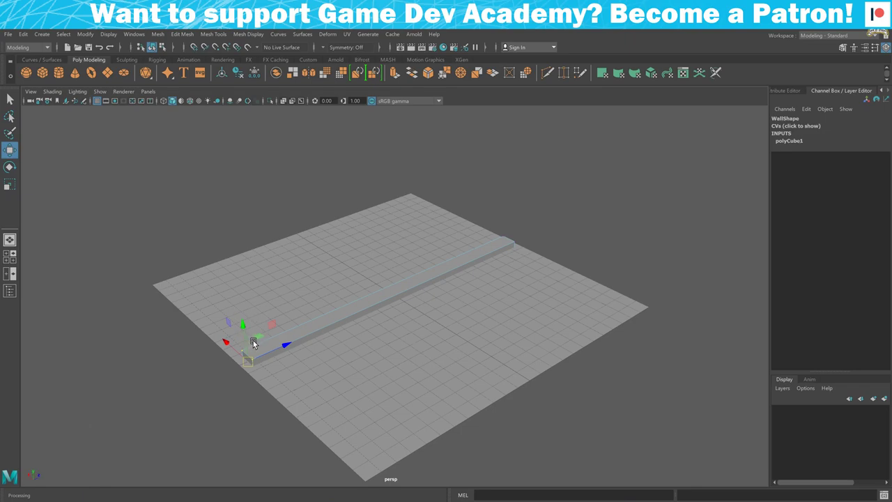
alt+drag(249, 352, 258, 339)
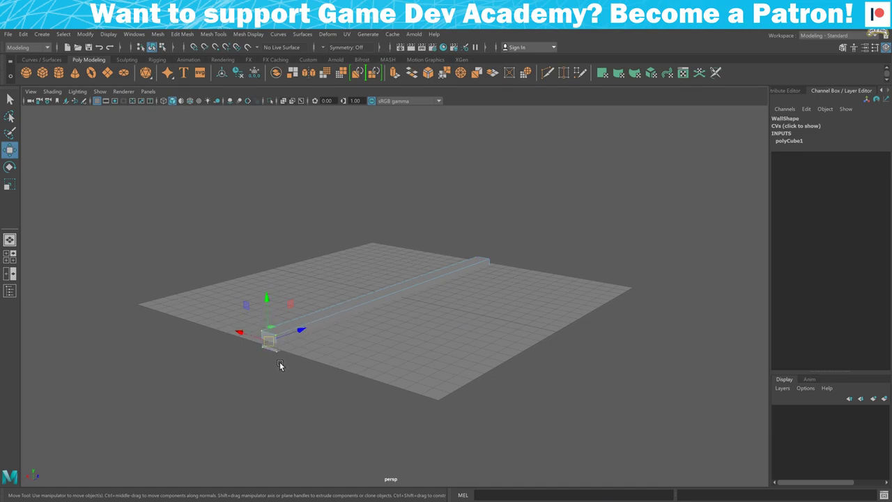
alt+drag(383, 343, 376, 349)
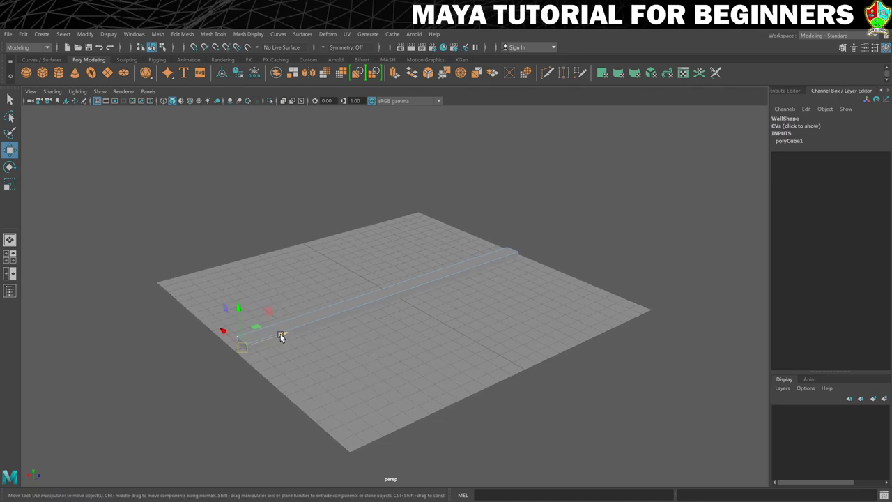
mouse_move(280, 335)
mouse_down()
mouse_move(244, 347)
mouse_move(291, 336)
mouse_move(272, 341)
mouse_move(280, 336)
mouse_up()
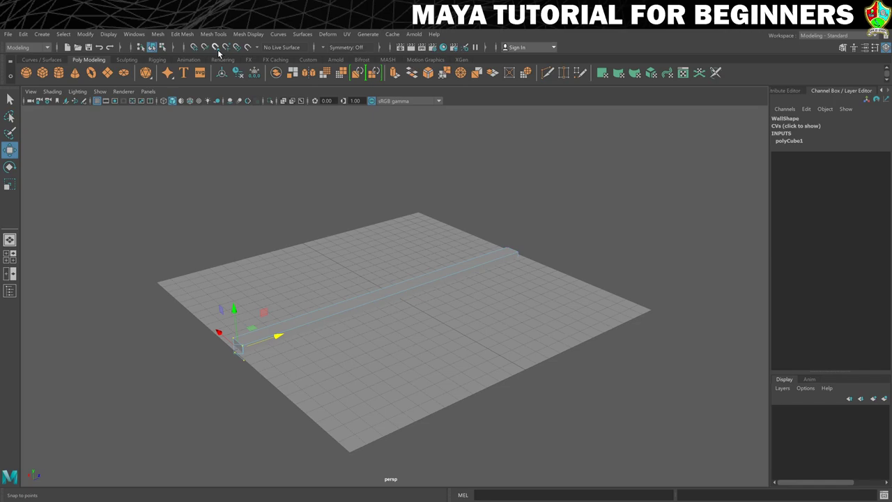
click(218, 52)
key(v)
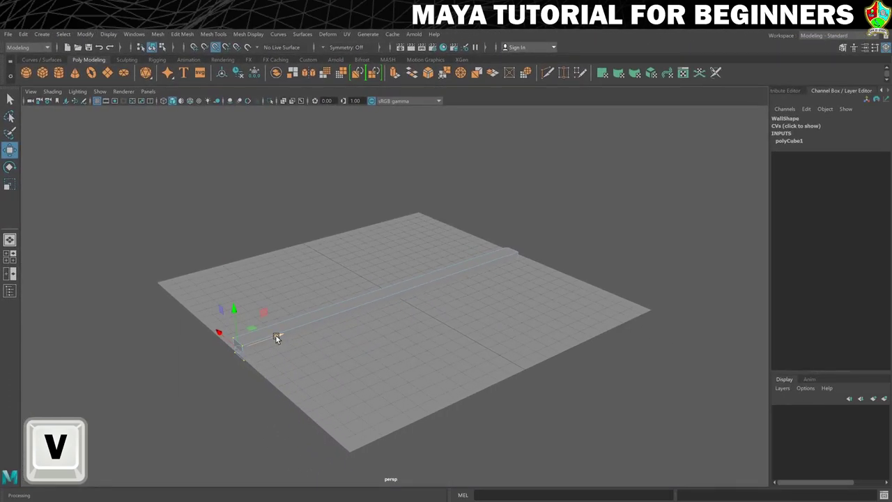
drag(276, 337, 233, 351)
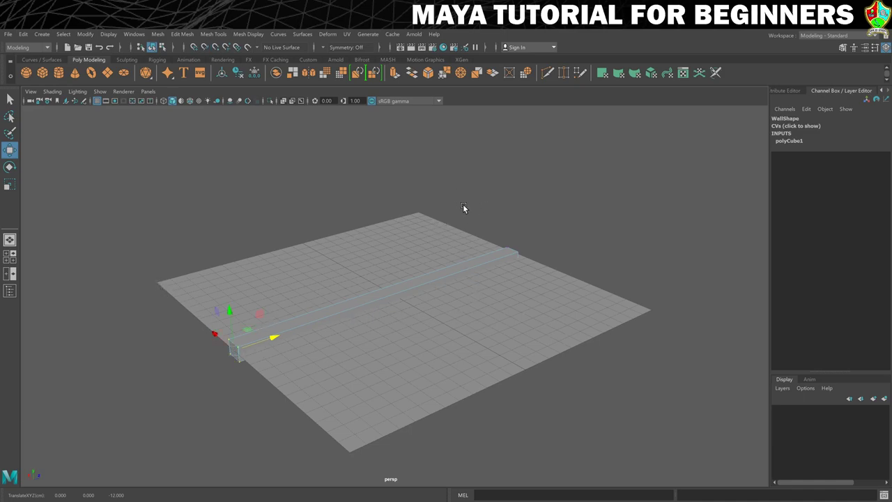
Point-snap the Wall's positive Z end vertices along Z to the floor's edge at 12, and return to object mode.
drag(463, 202, 602, 300)
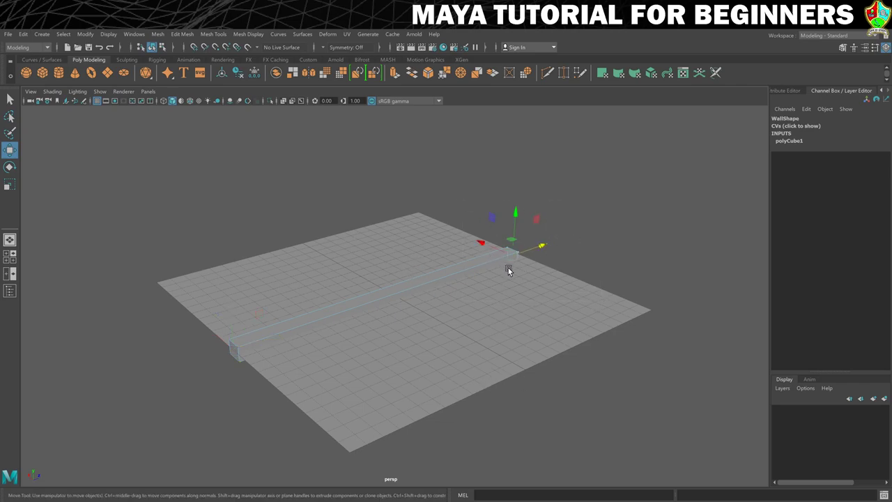
key(v)
drag(556, 247, 547, 244)
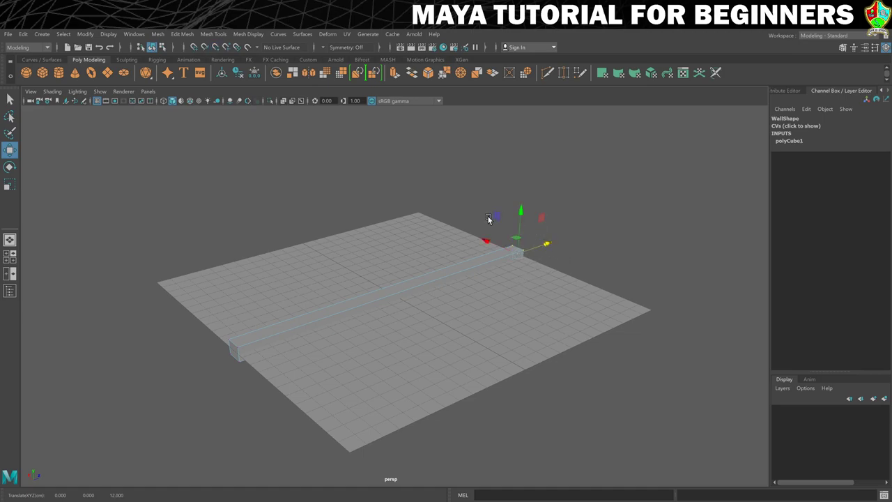
right_click(483, 258)
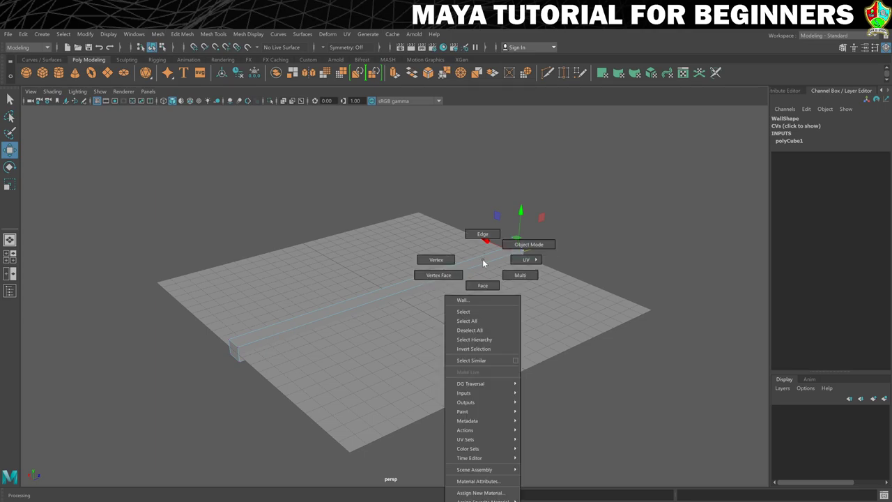
click(521, 245)
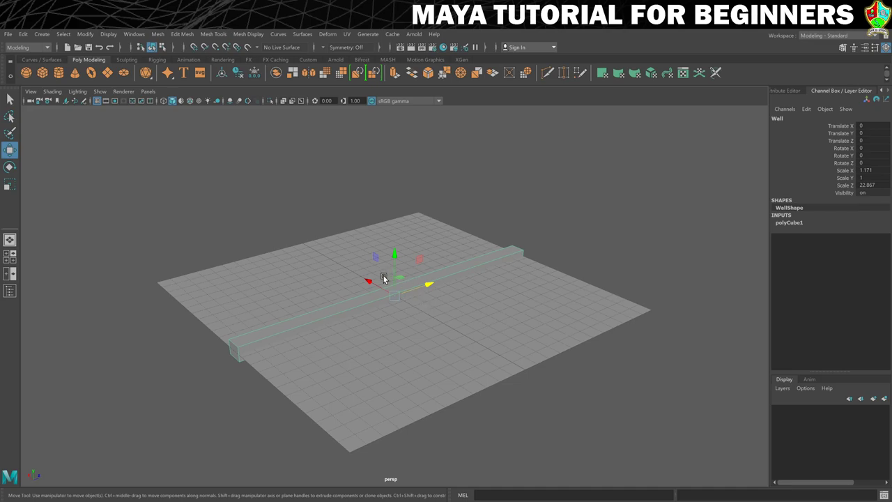
Move the Wall along X to about 12.16 at the floor's edge and raise it to about 4.63 in Y.
middle_drag(367, 279, 277, 238)
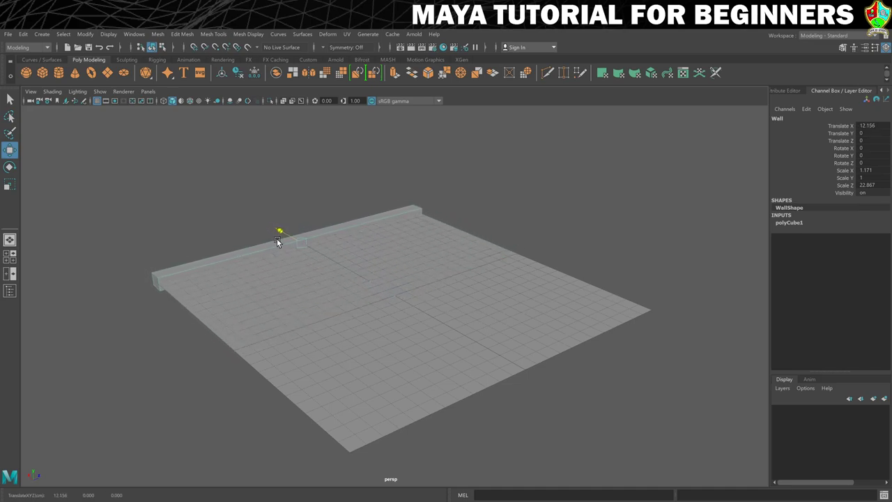
alt+drag(277, 238, 320, 307)
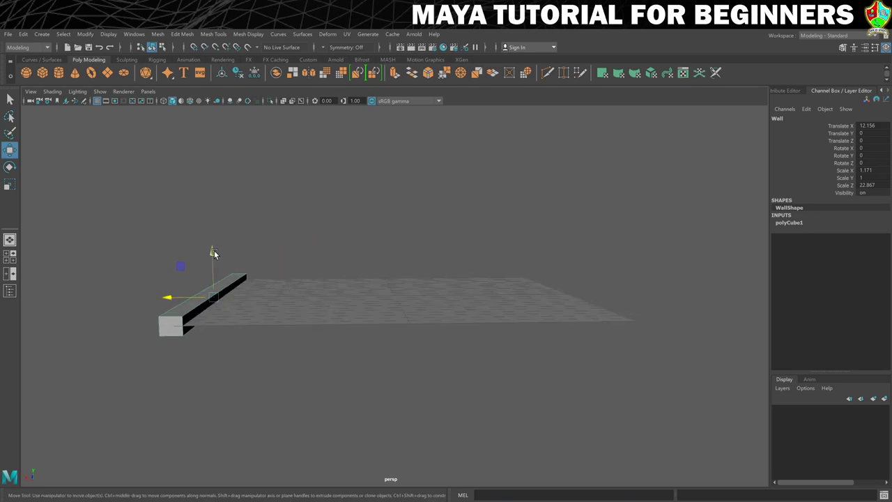
drag(214, 251, 237, 184)
Scale the Wall in Y to about 9.62 so it reaches down to the floor, and deselect it.
alt+drag(529, 205, 502, 209)
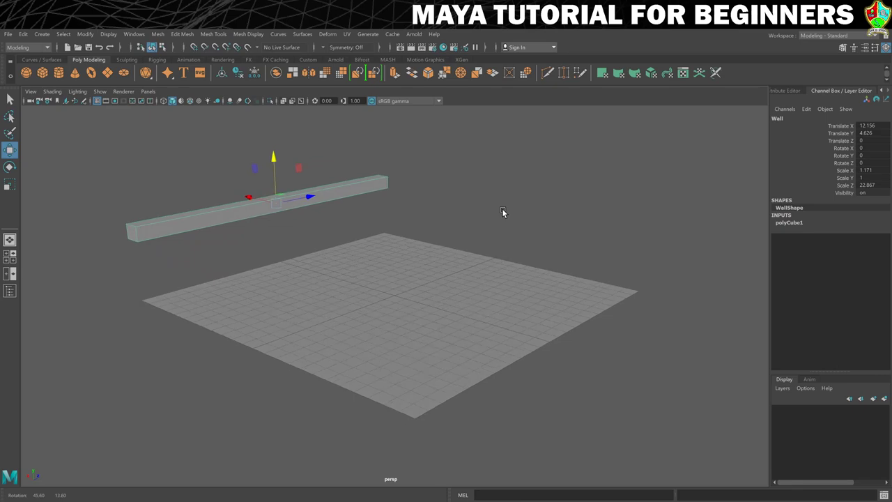
key(r)
drag(274, 167, 245, 92)
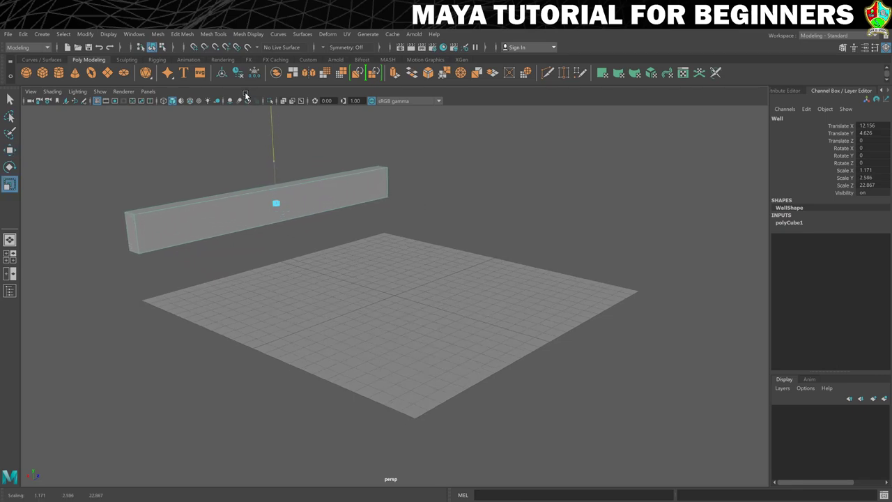
drag(275, 159, 252, 82)
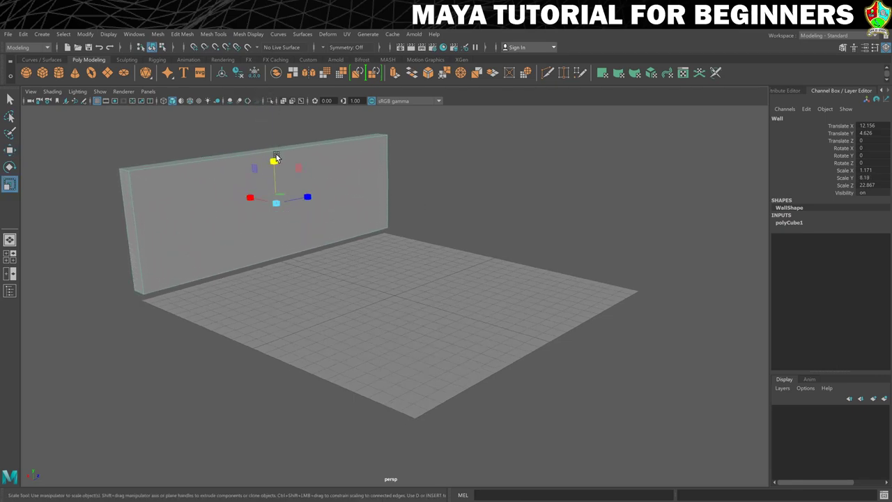
drag(275, 158, 274, 156)
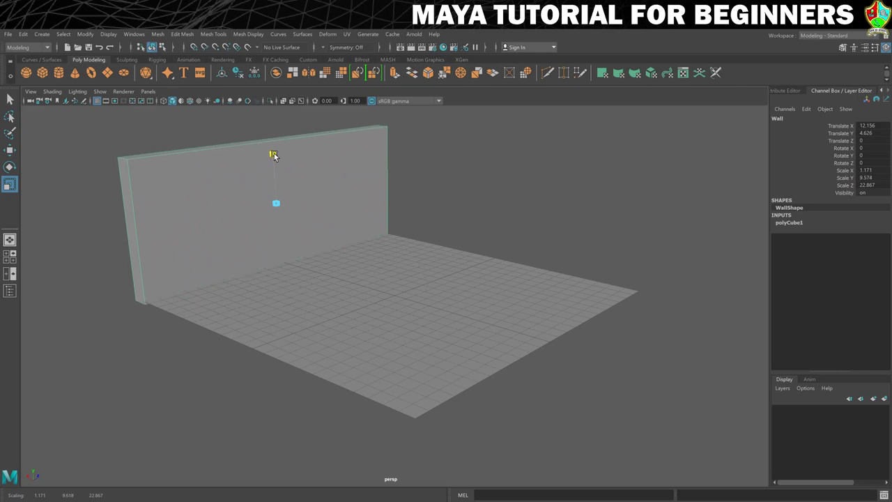
click(455, 188)
alt+drag(455, 188, 420, 247)
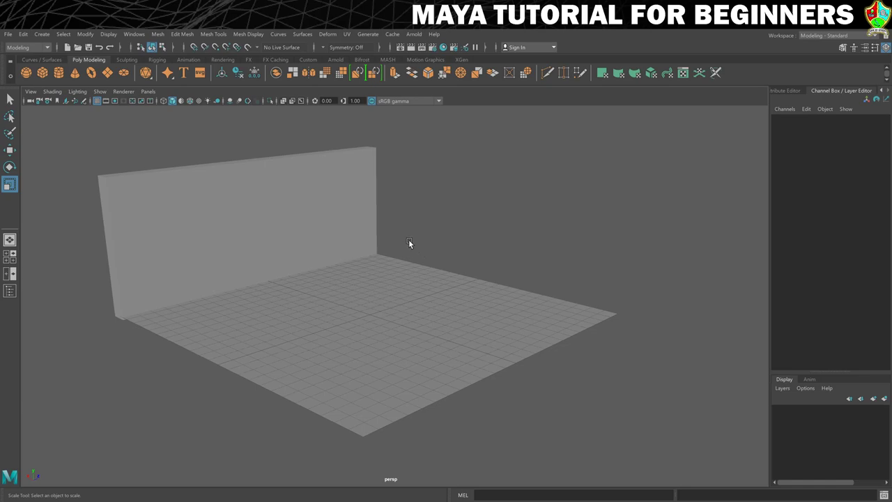
Duplicate the Wall and move the copy along X to about 0.19, near the middle of the floor.
click(339, 202)
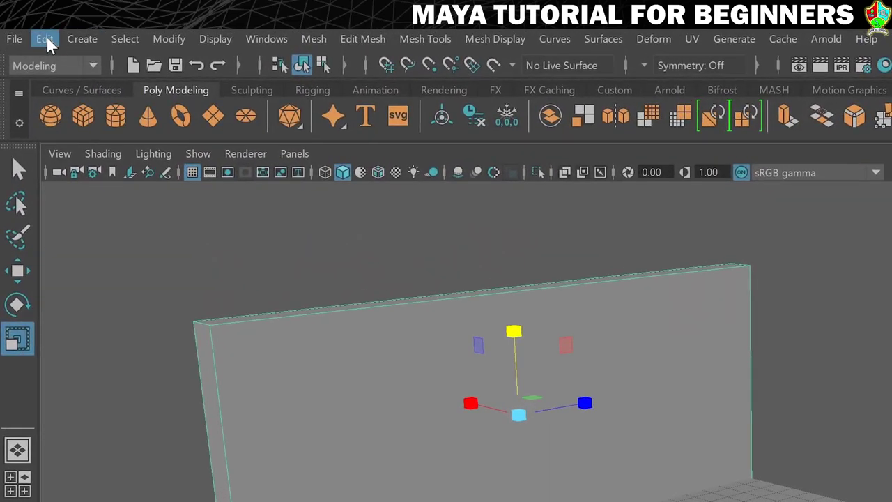
click(45, 39)
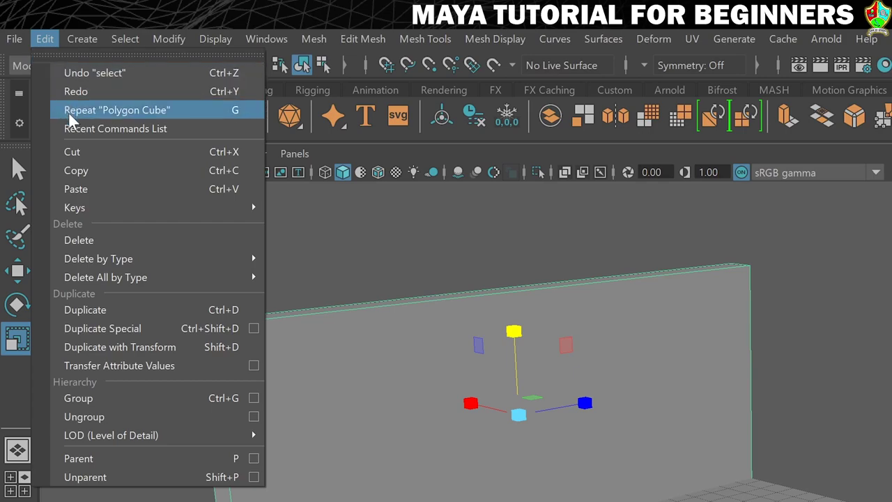
mouse_move(211, 284)
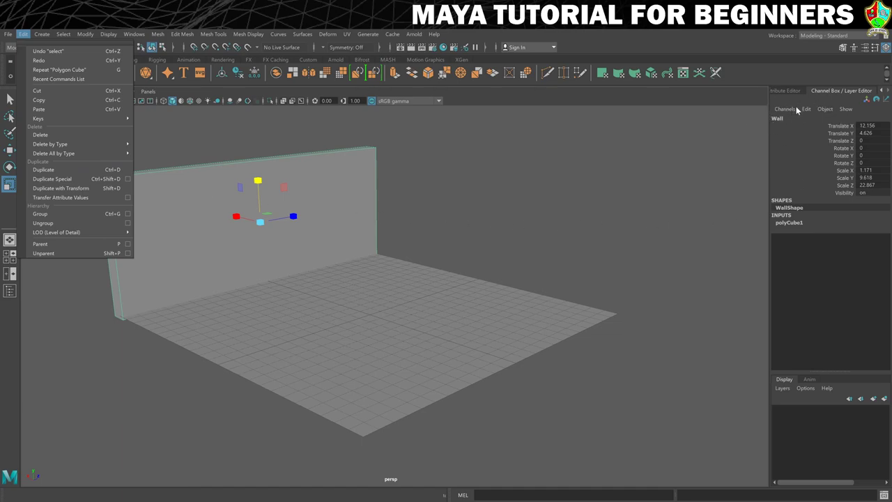
click(48, 171)
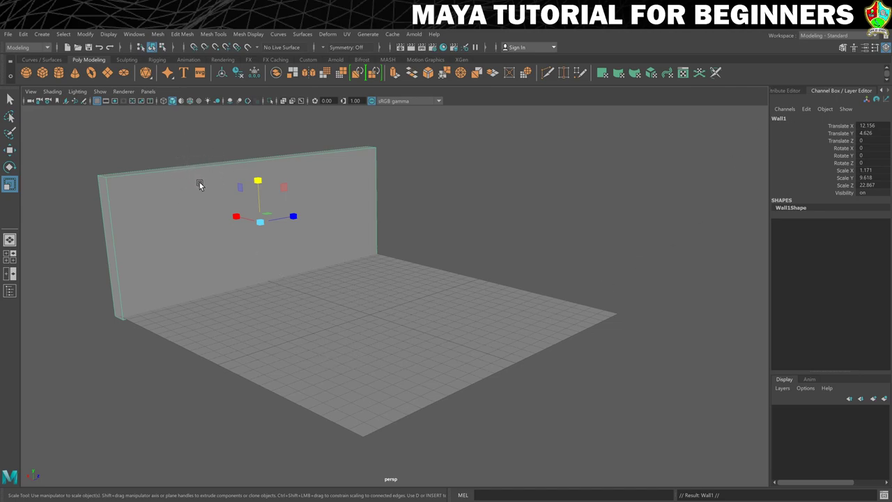
key(w)
drag(234, 216, 320, 266)
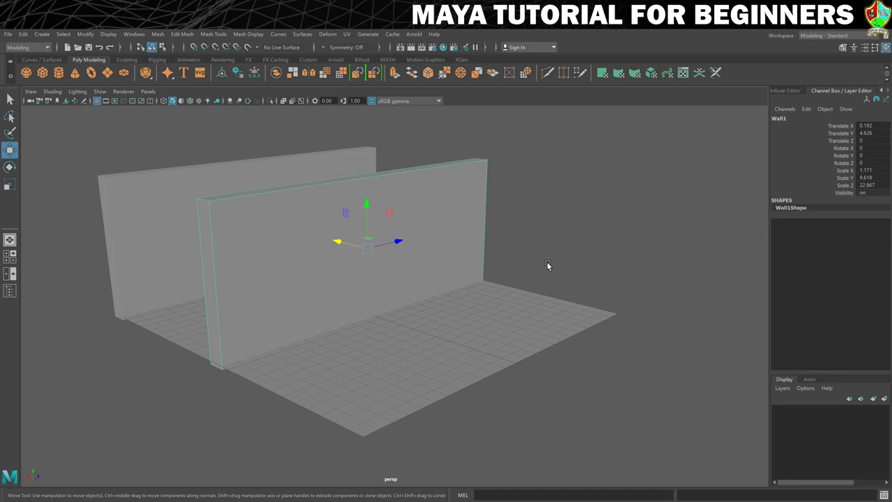
Rotate the duplicated wall about Y by eye and set its Rotate Y to exactly 90.
click(10, 167)
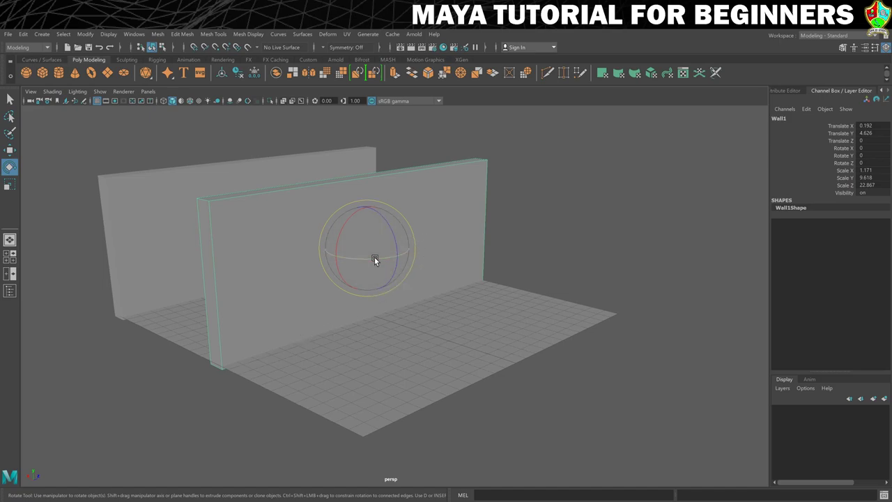
drag(391, 257, 456, 249)
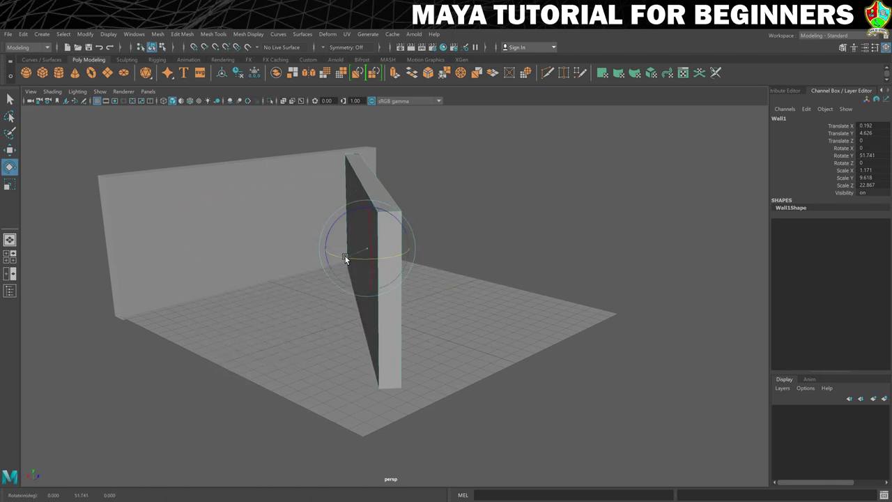
drag(345, 255, 372, 252)
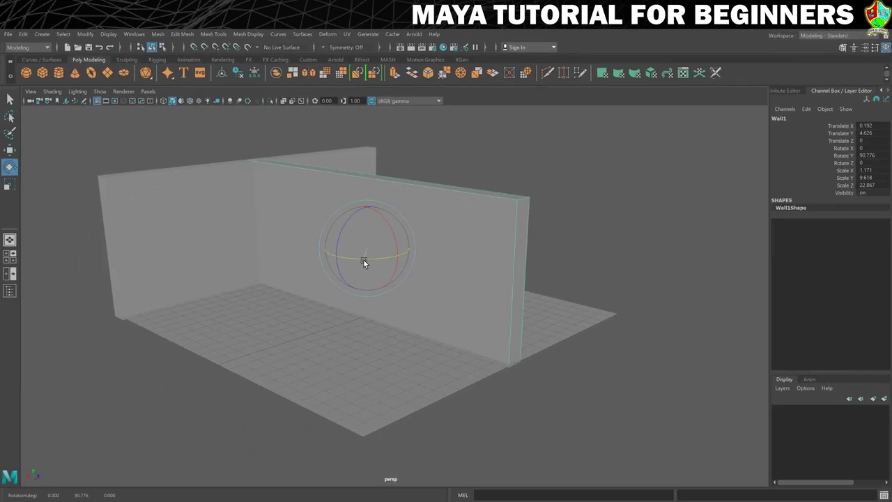
drag(363, 259, 363, 260)
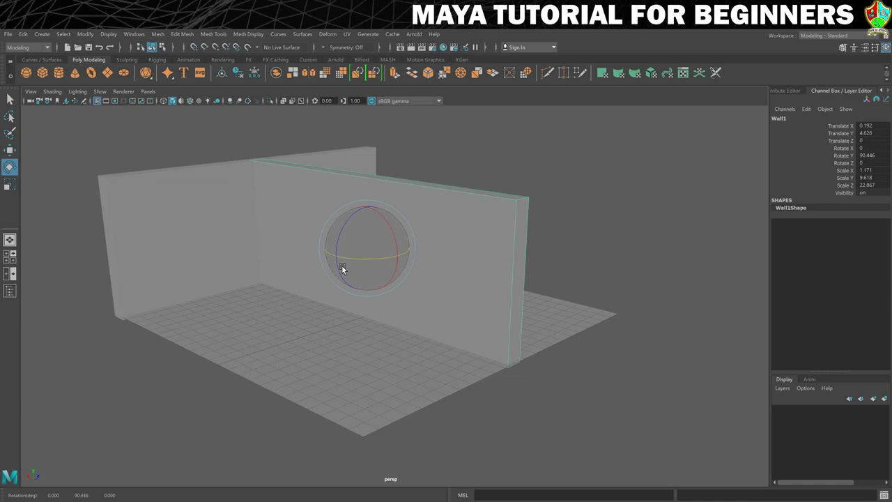
click(863, 155)
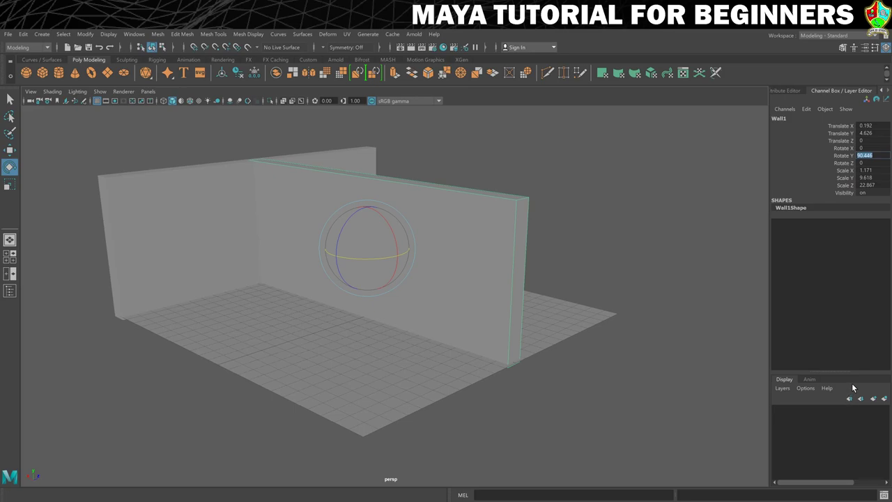
text(90)
key(Return)
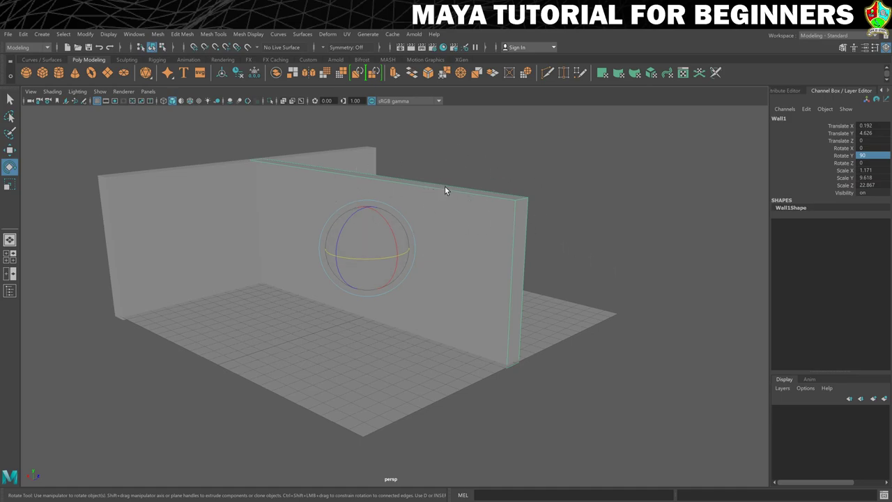
Undo the duplicated wall's rotations and turn it about Y to exactly 90 degrees with the Rotate tool.
key(z)
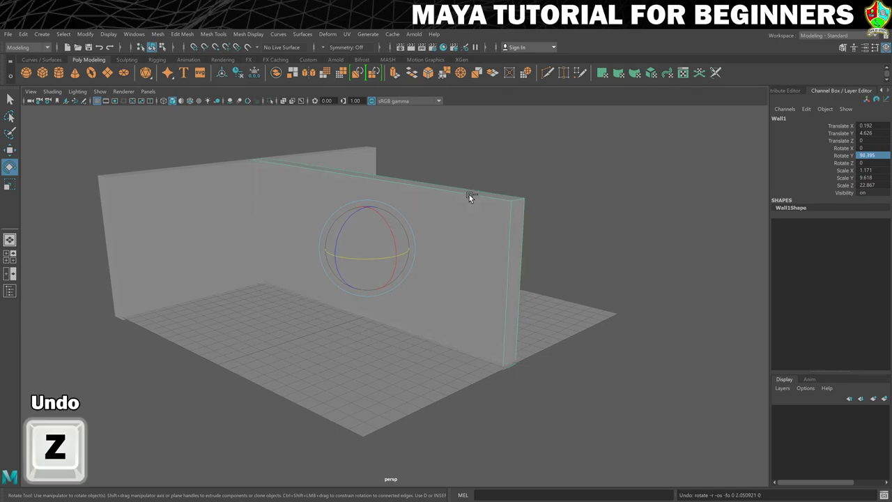
key(z)
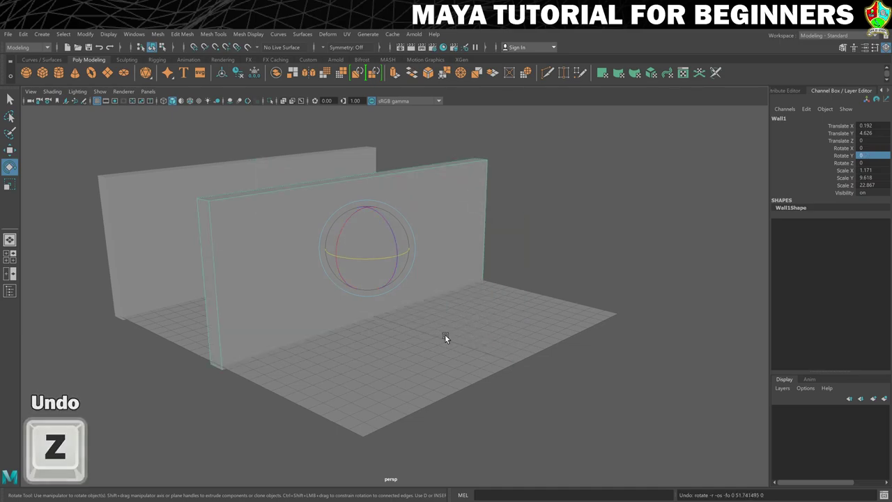
drag(330, 252, 357, 252)
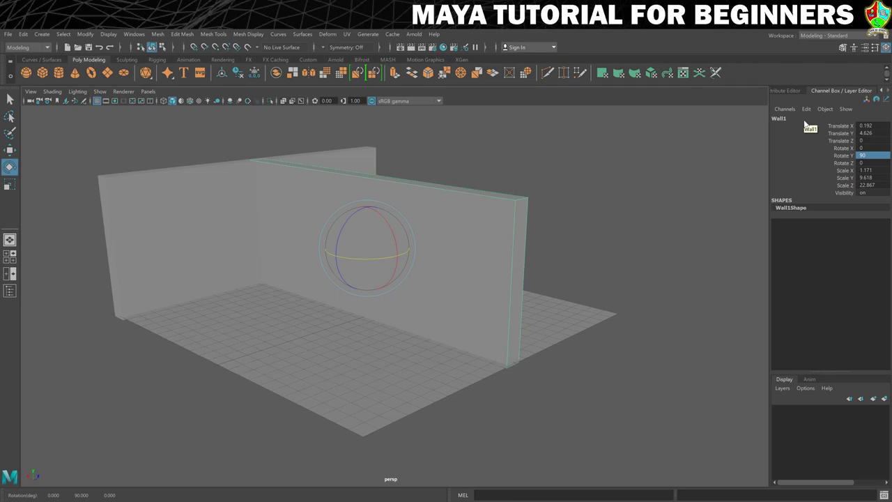
Center the rotated wall on the floor by moving it along X to 0 with grid snapping.
key(w)
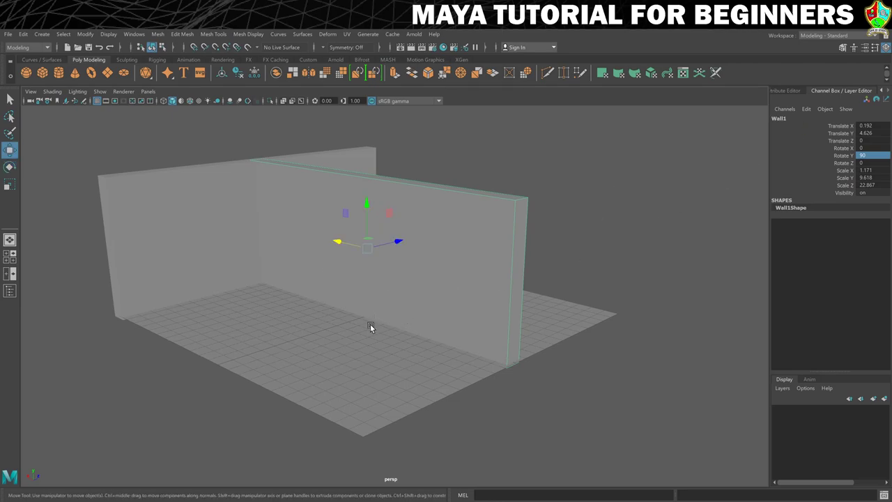
alt+drag(370, 323, 395, 319)
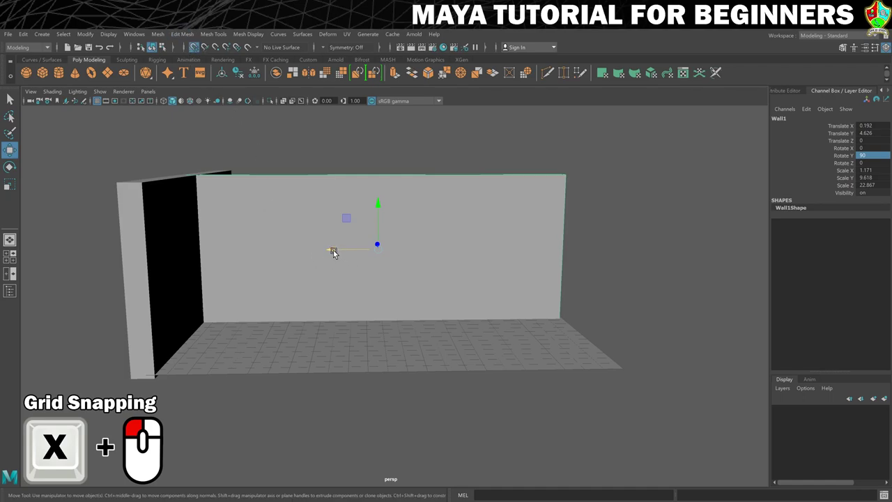
drag(335, 251, 376, 259)
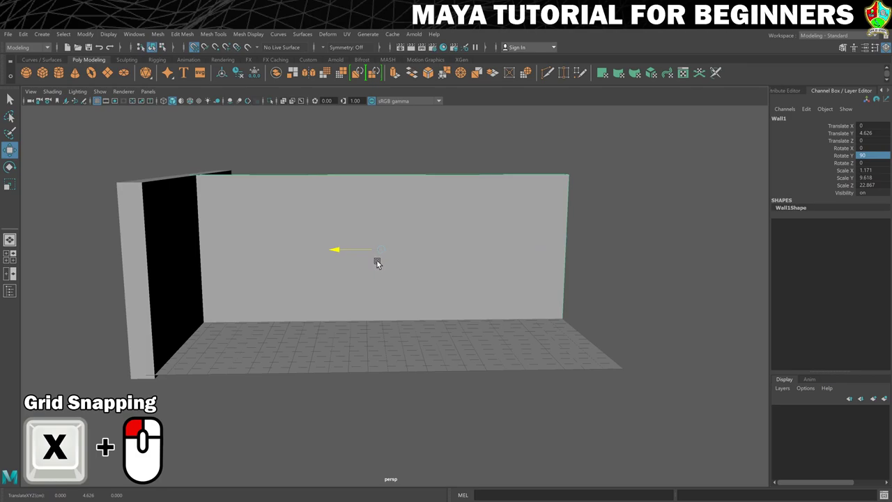
drag(377, 260, 374, 258)
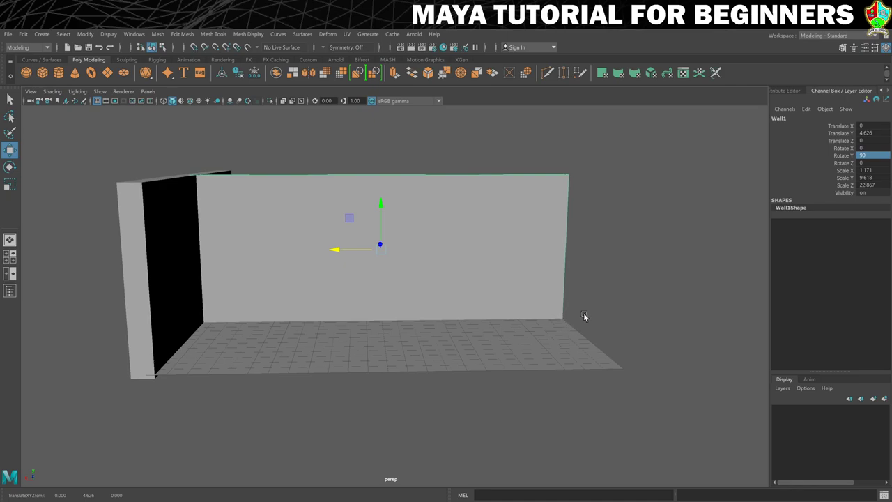
Move the rotated wall along Z to about 12.36 so it forms a corner with the first wall, and deselect it.
alt+drag(583, 313, 499, 311)
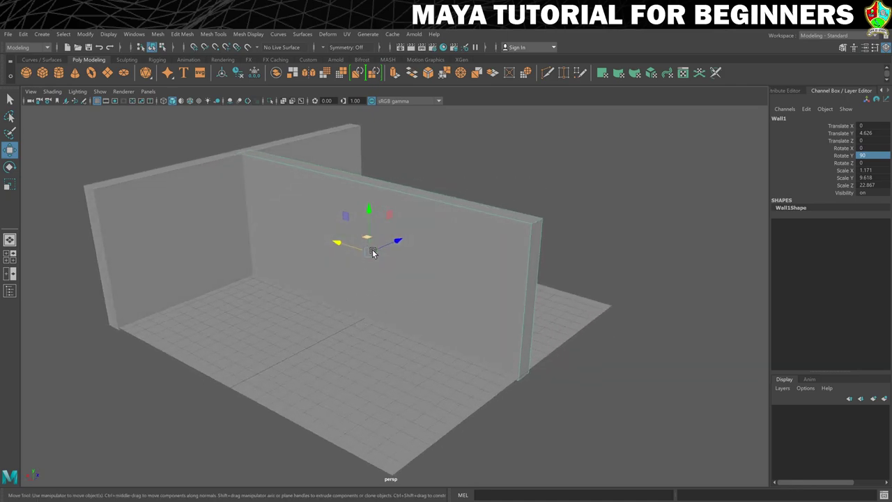
alt+drag(569, 335, 559, 332)
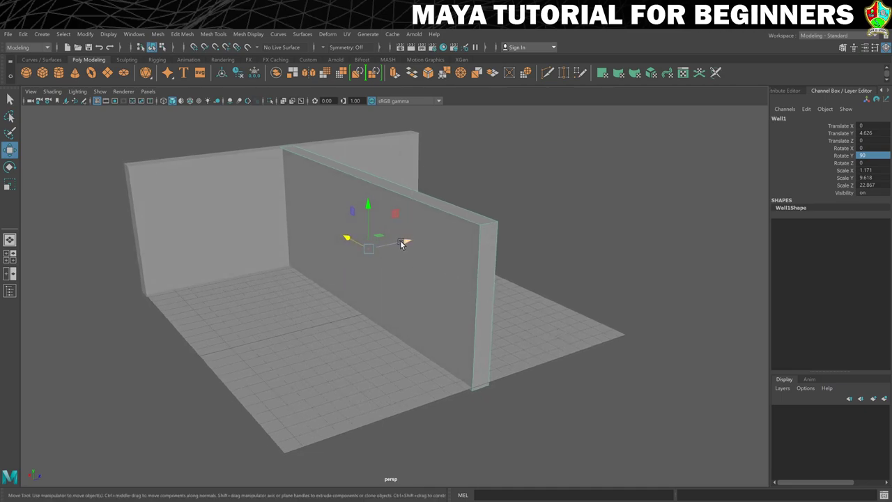
drag(405, 241, 543, 229)
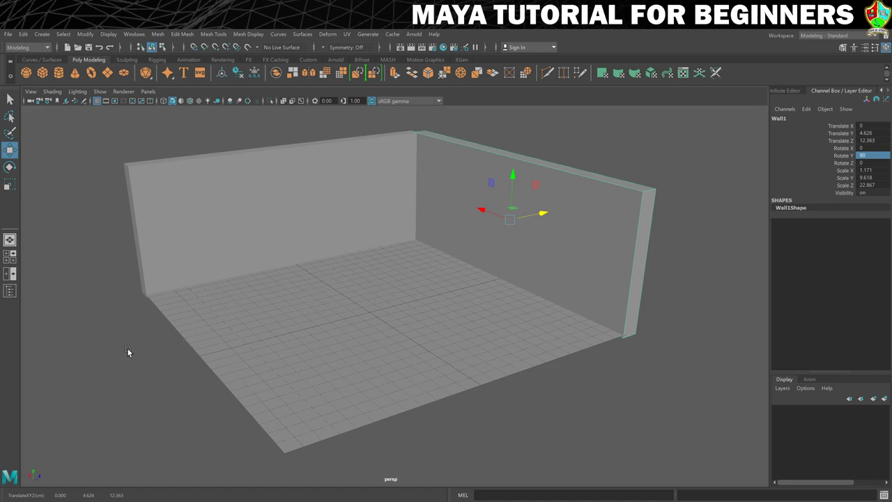
mouse_move(127, 355)
alt+mouse_down()
mouse_move(143, 349)
mouse_move(135, 348)
alt+mouse_up()
alt+right_drag(135, 349, 170, 342)
alt+drag(170, 342, 201, 320)
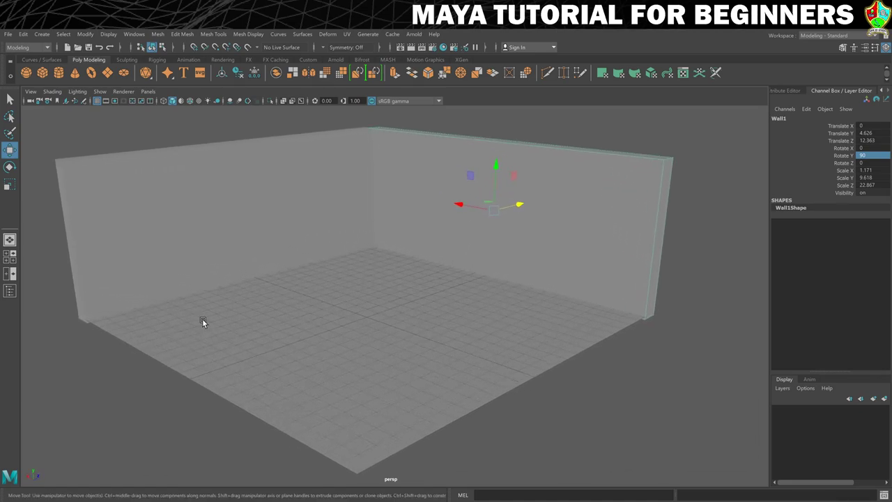
drag(309, 112, 426, 265)
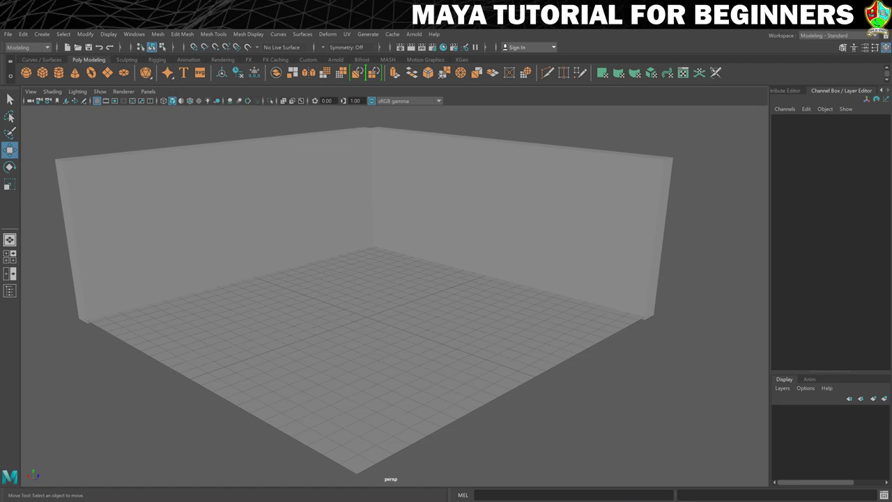
Unhide the beams along both walls, select them in turn to check them, and clear the selection.
key(ctrl+shift+h)
click(121, 197)
shift+click(260, 175)
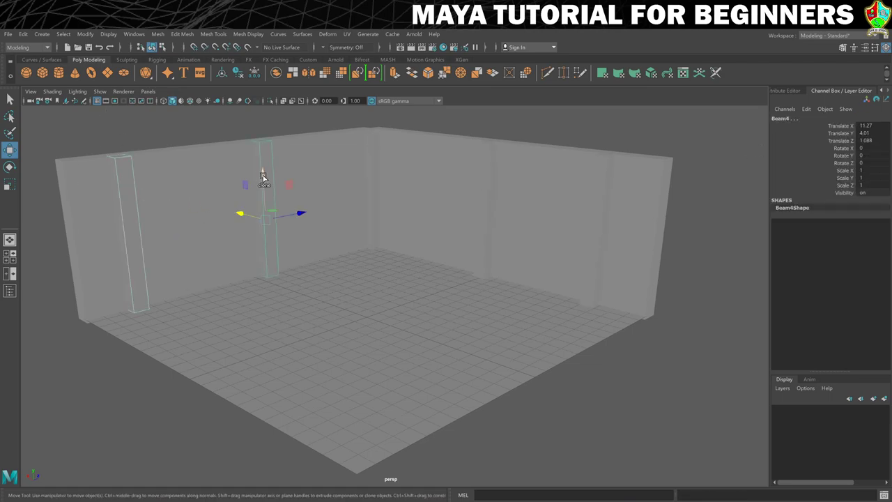
shift+click(384, 165)
key(shift+d)
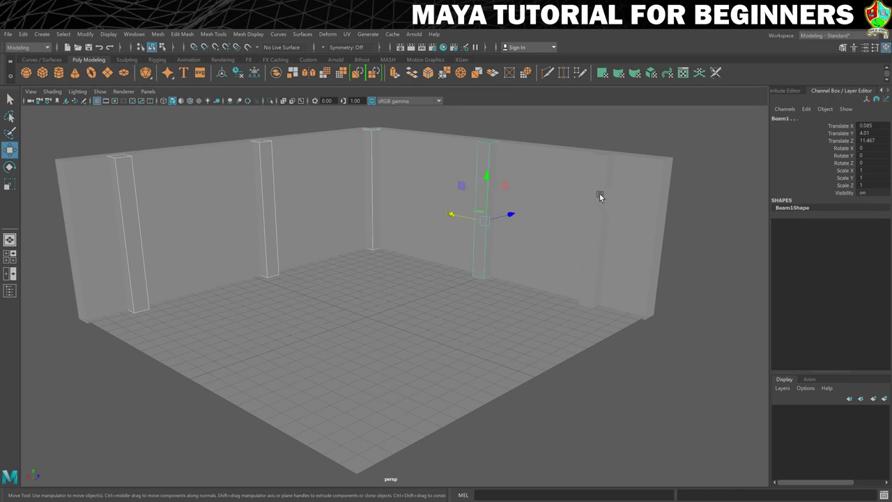
key(shift+d)
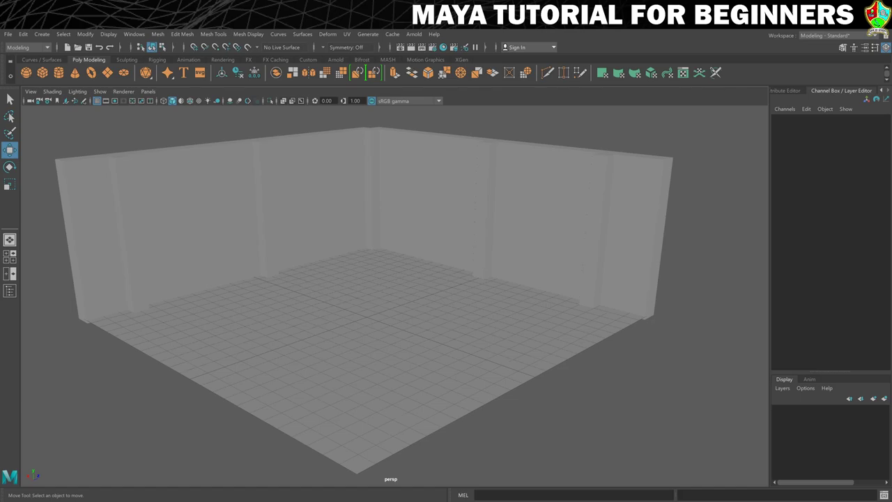
key(q)
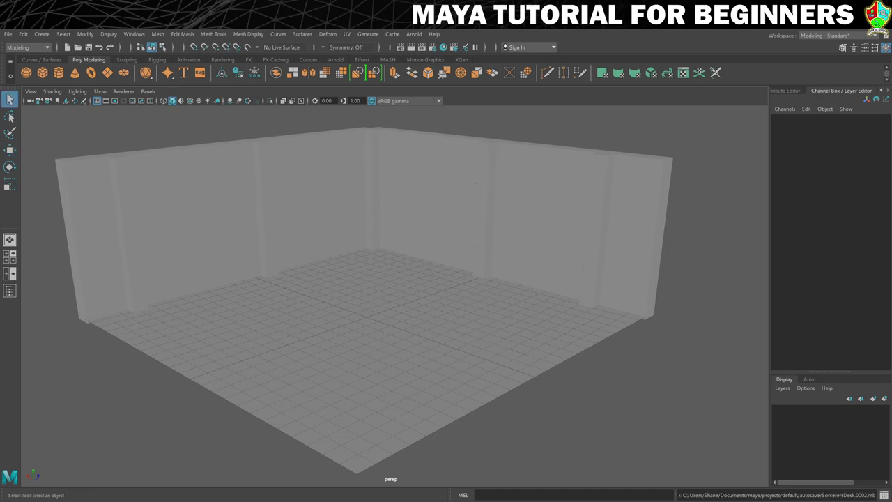
key(w)
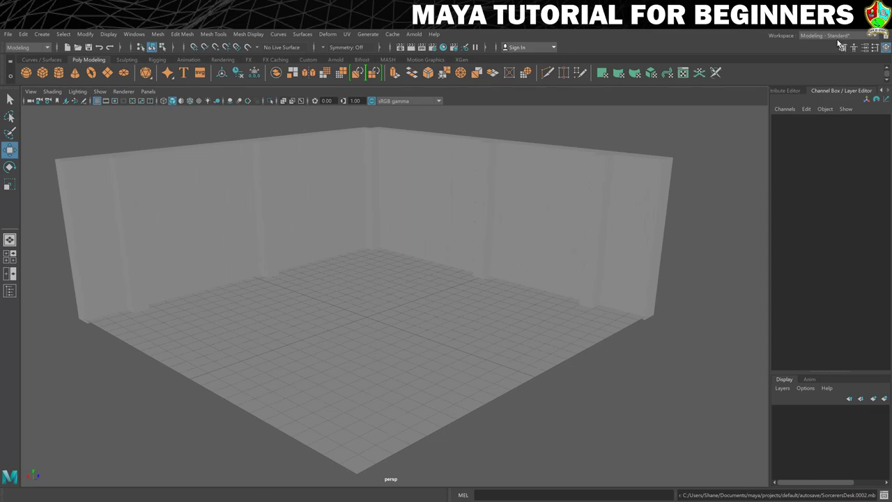
click(829, 35)
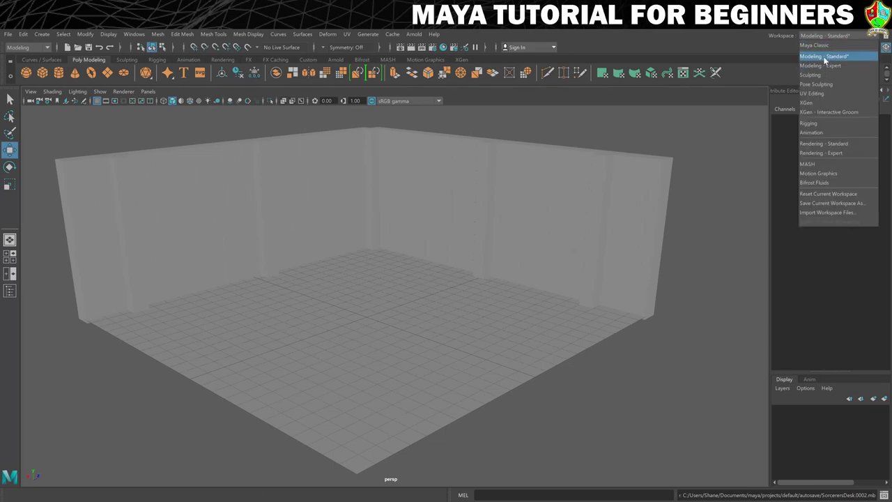
click(832, 34)
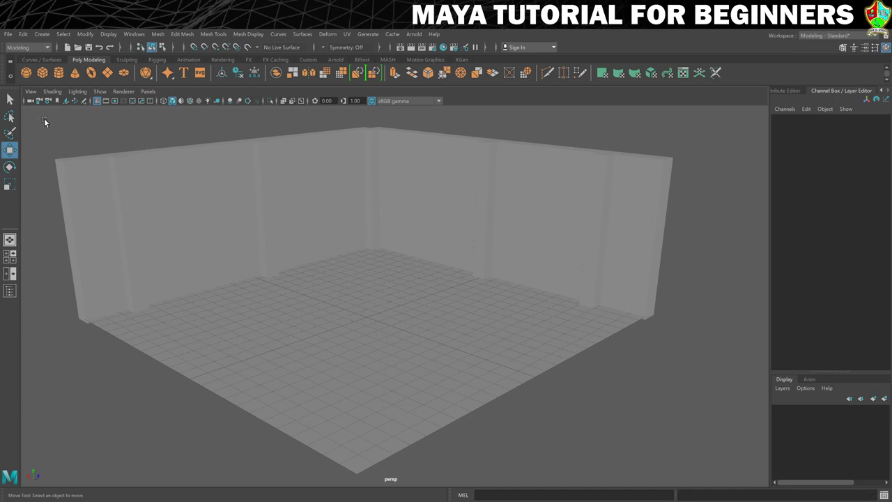
Select the floor, both walls and all the beams and create a display layer from them.
drag(44, 116, 734, 402)
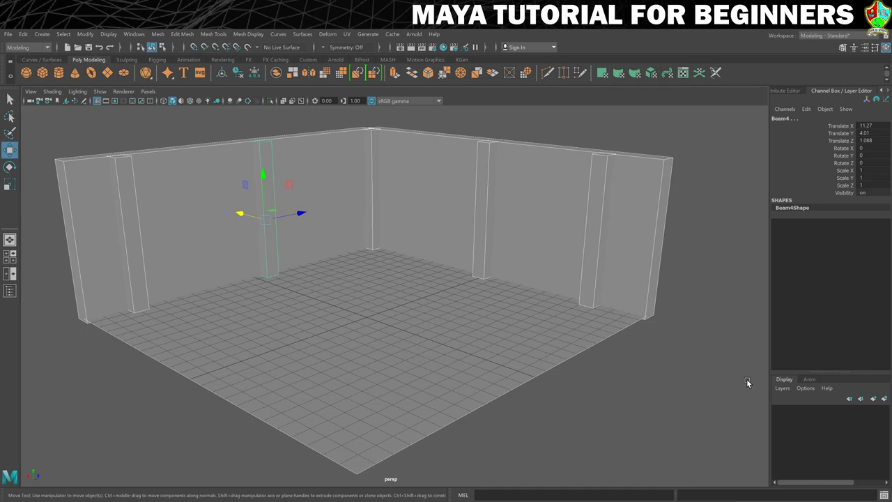
click(783, 388)
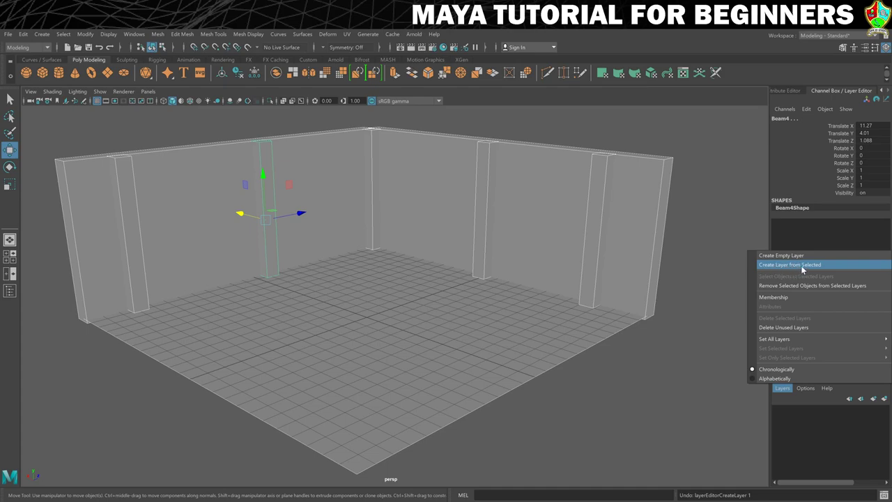
click(802, 267)
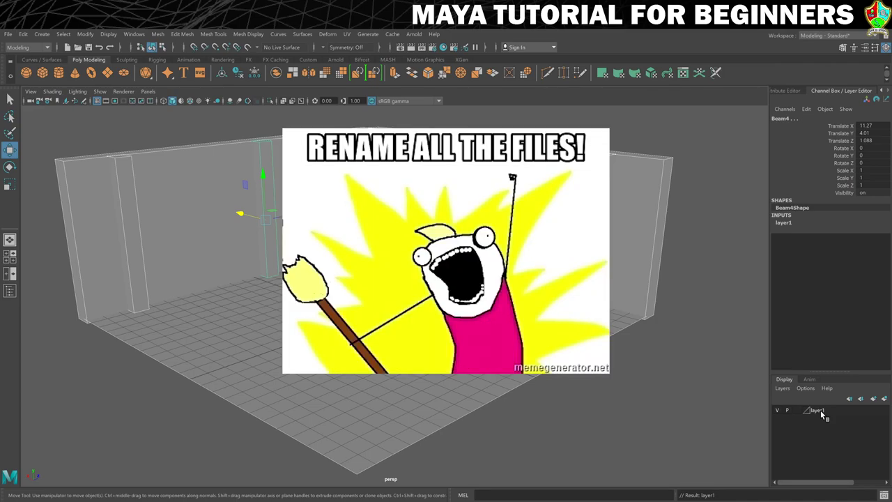
Rename the new display layer to Room and save the layer settings.
double_click(820, 410)
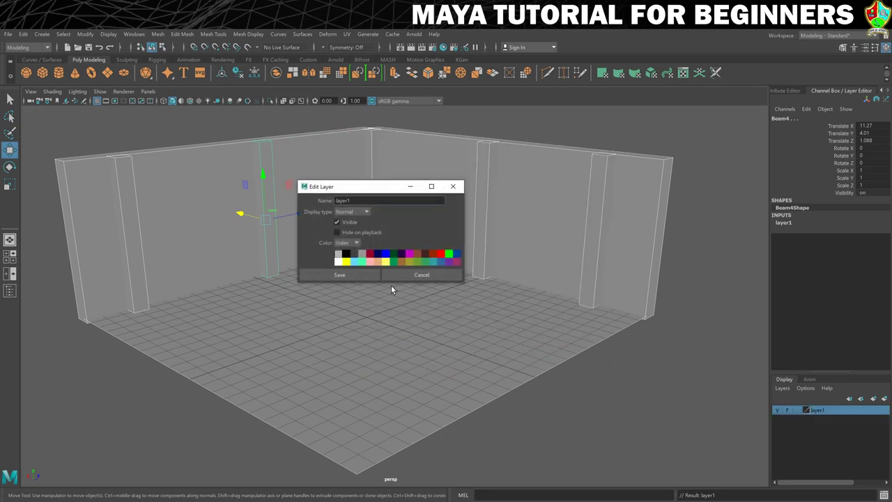
double_click(345, 200)
text(Room)
drag(326, 187, 385, 187)
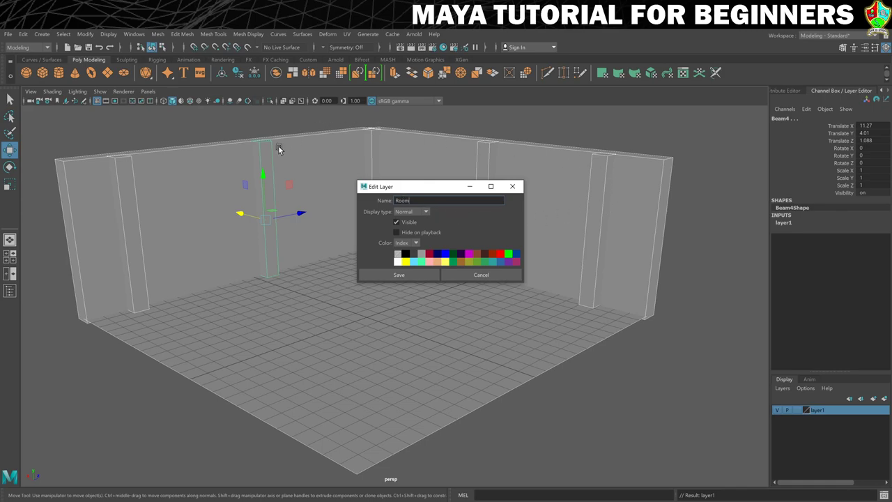
click(395, 275)
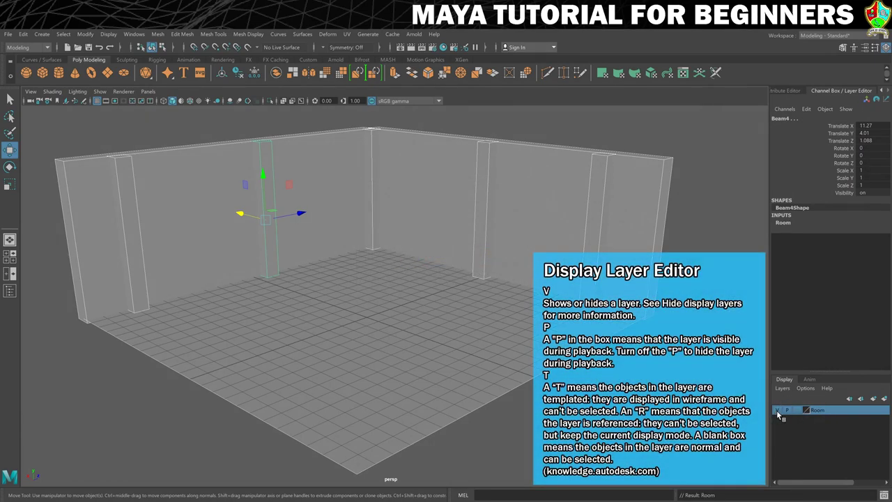
Set the Room layer to Reference so its objects cannot be selected, and hide the layer.
click(777, 410)
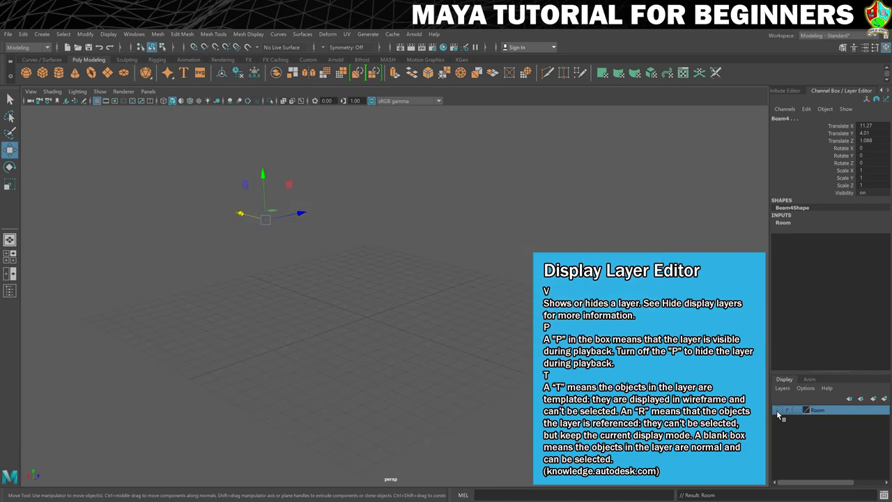
click(777, 410)
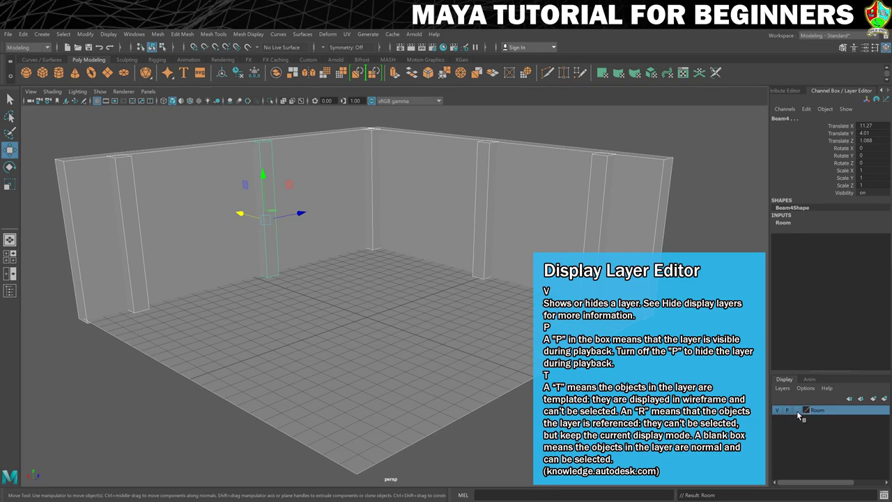
click(797, 411)
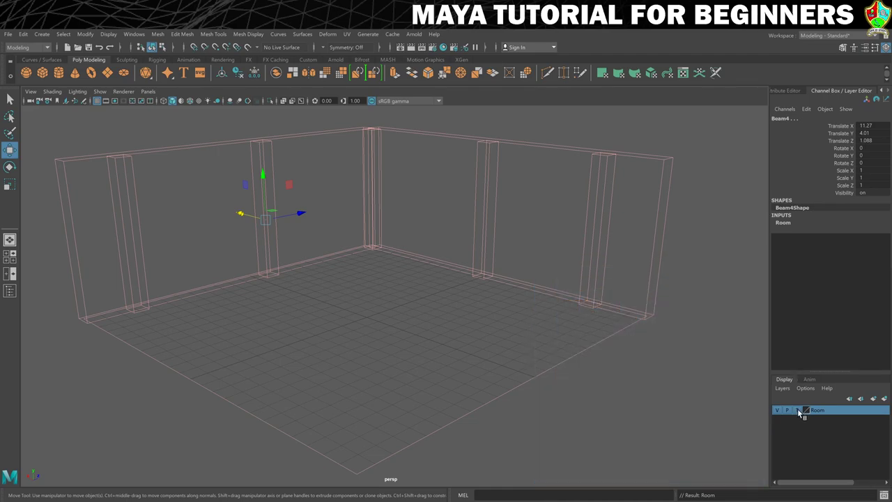
click(797, 409)
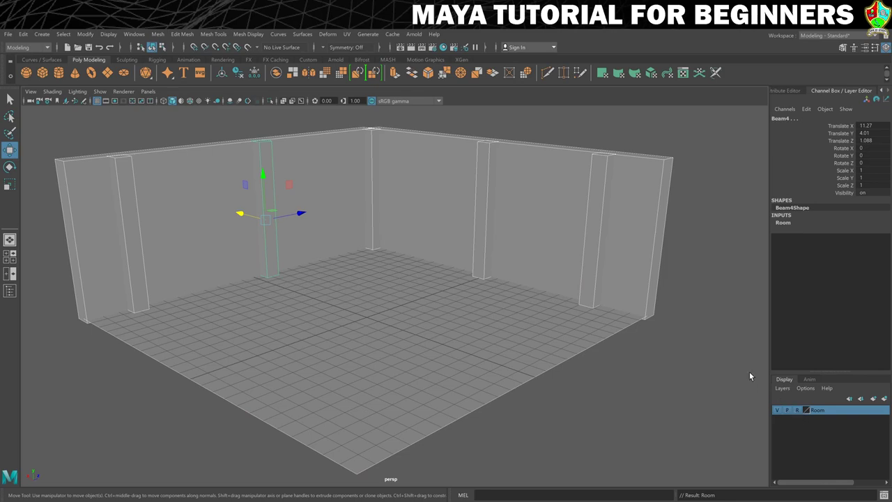
click(655, 344)
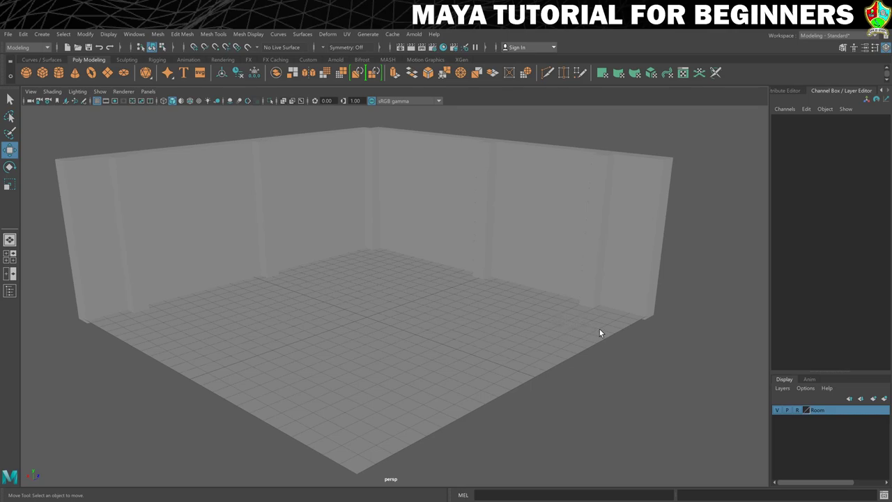
click(777, 411)
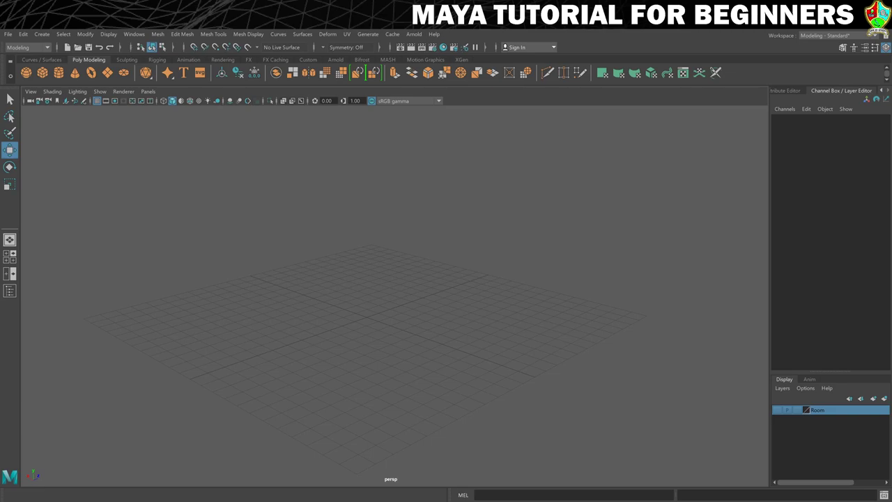
Create a polygon cube at the origin and rename it TableTop.
click(43, 73)
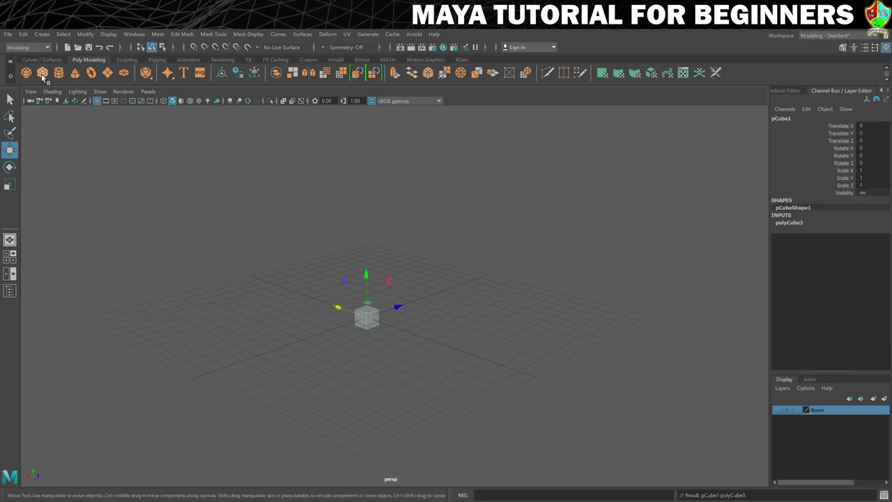
click(782, 119)
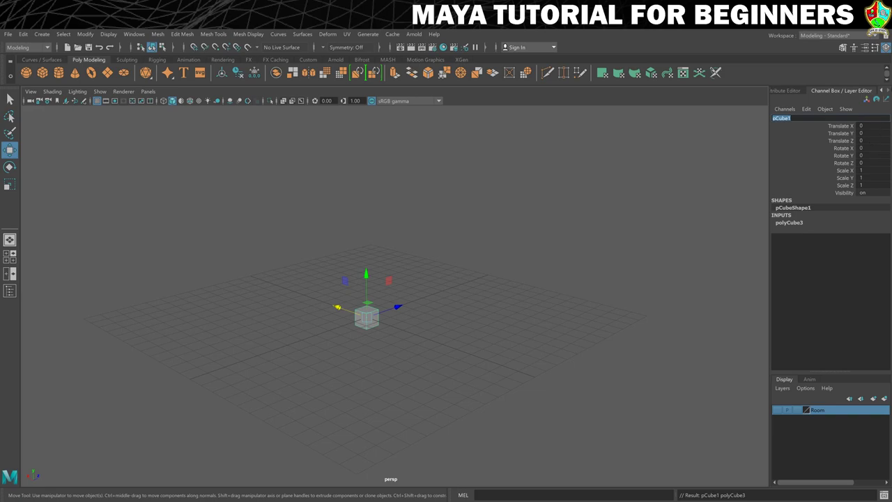
text(TableTop)
key(Return)
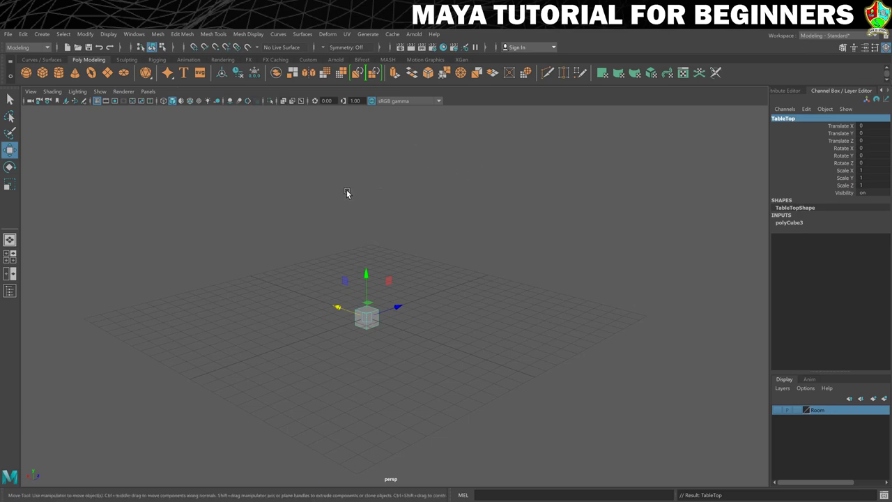
Scale the TableTop cube into a long, thin plank, about 9.598 in X and 0.224 in Y.
key(r)
drag(366, 278, 195, 254)
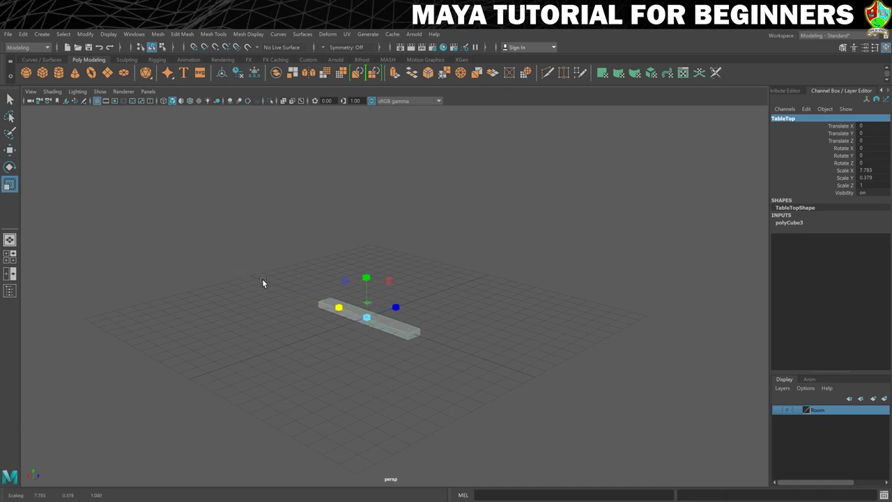
drag(333, 305, 327, 303)
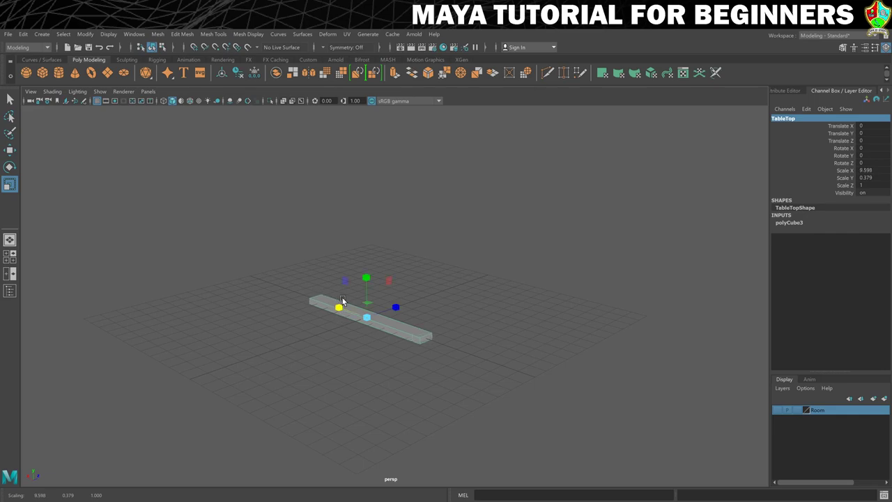
drag(369, 279, 369, 297)
Bevel all edges of the TableTop plank with a fraction of 0.2.
scroll(443, 309, up, 5)
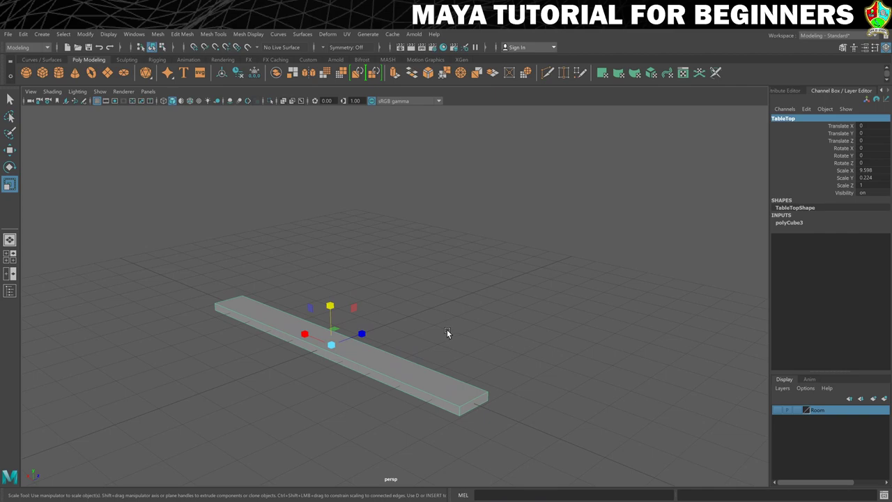
alt+drag(470, 278, 460, 276)
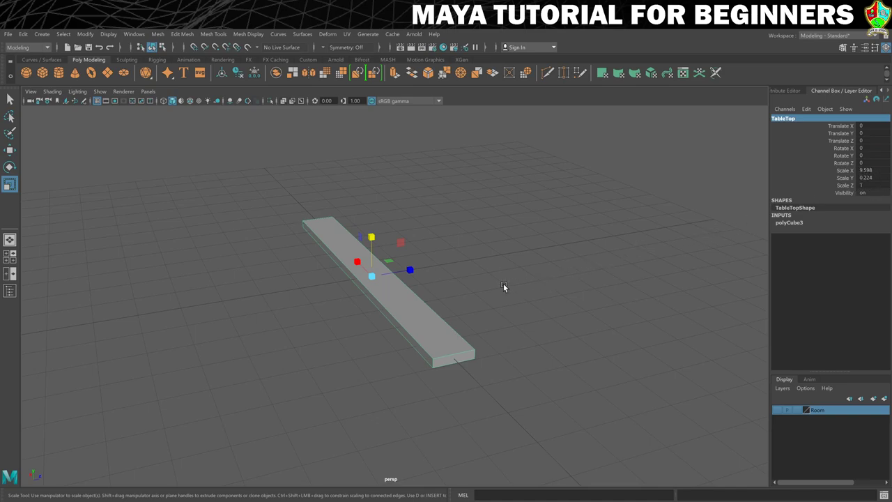
alt+drag(504, 286, 516, 282)
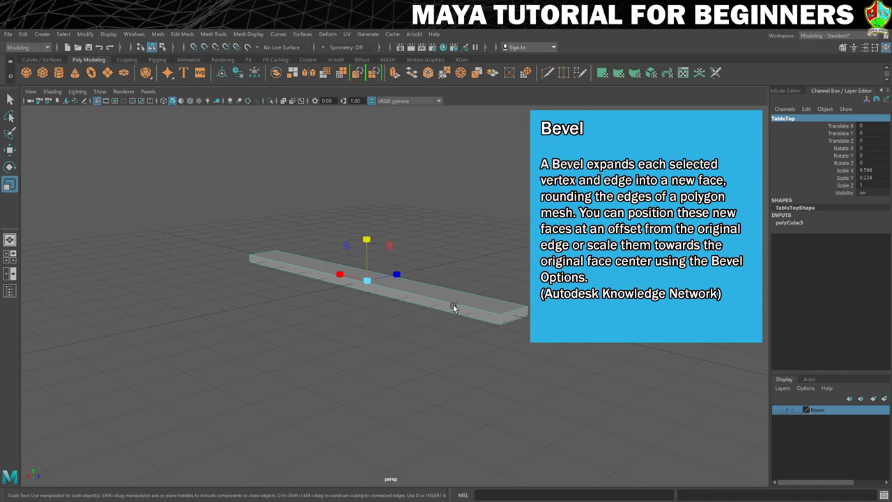
click(459, 269)
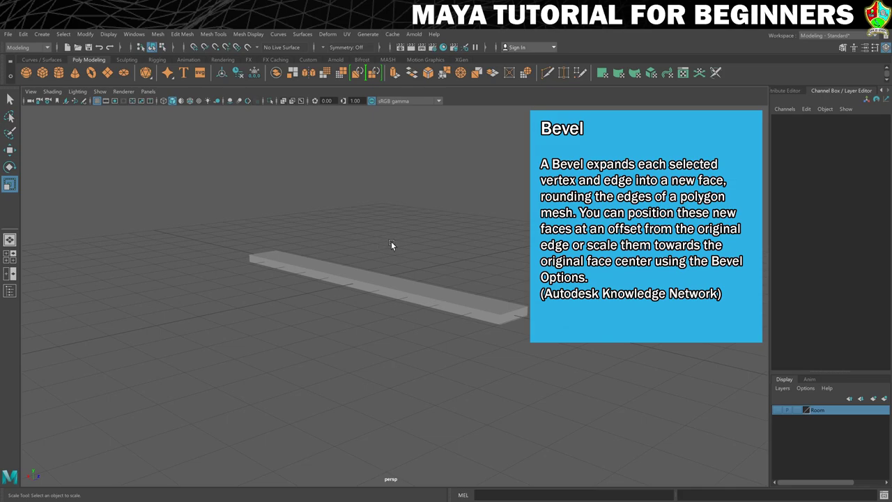
click(407, 286)
scroll(502, 334, up, 3)
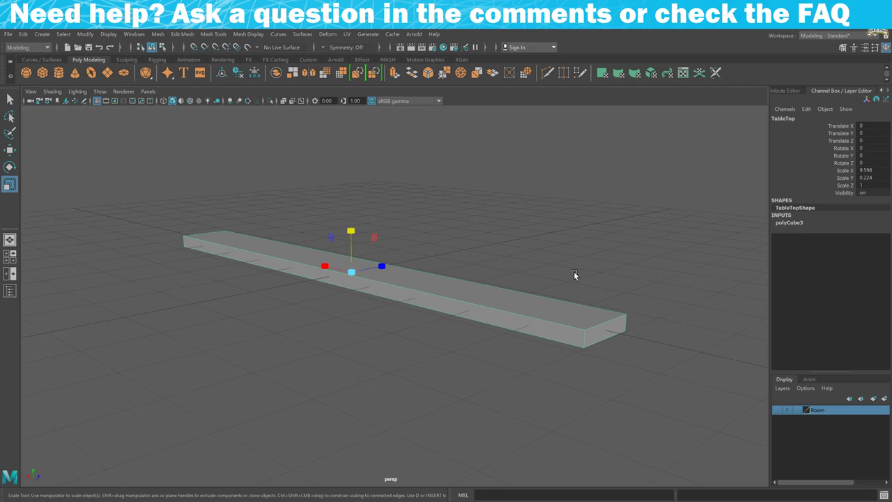
click(182, 34)
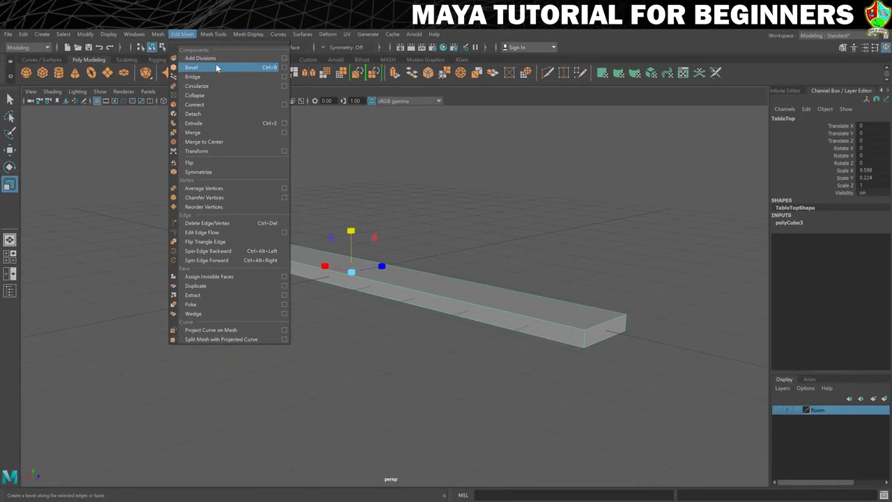
click(216, 66)
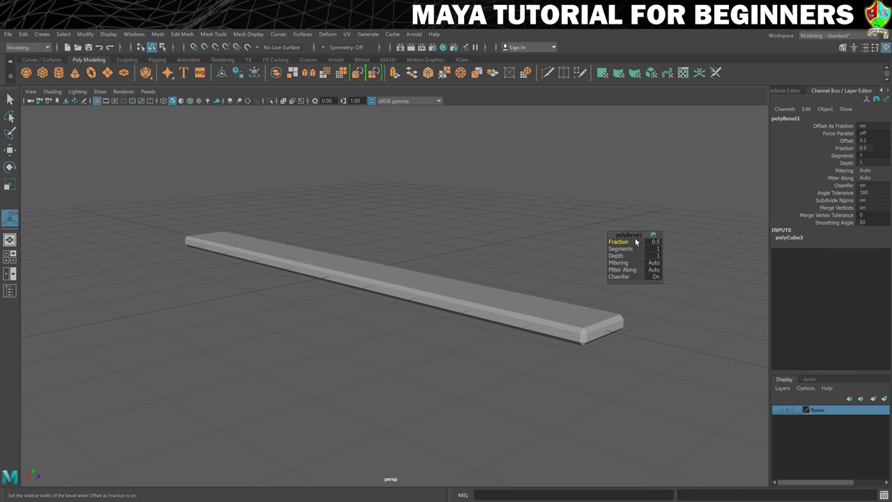
drag(626, 231, 585, 182)
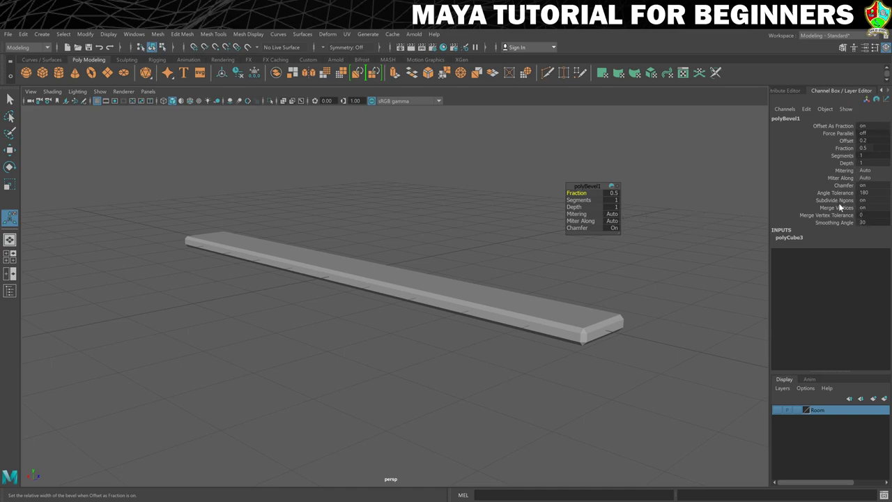
drag(577, 193, 572, 198)
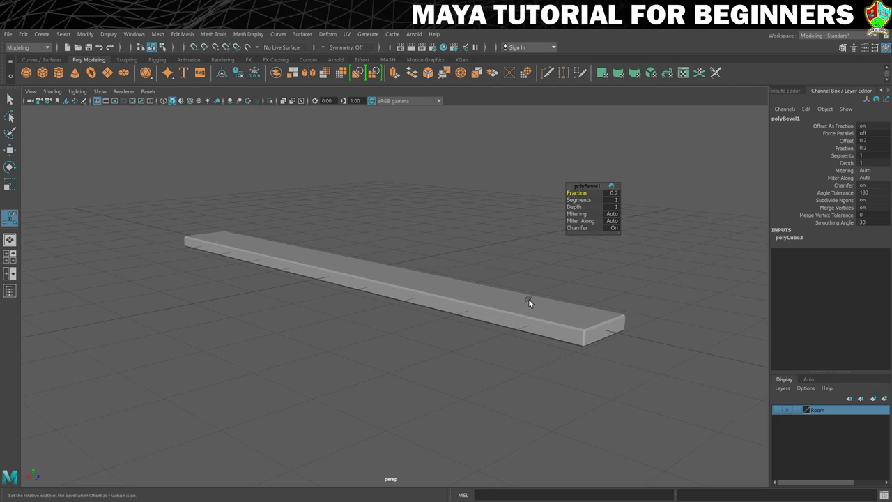
Try a higher segment count on the TableTop bevel, return it to 1, and reselect the plank.
drag(576, 200, 613, 200)
drag(598, 202, 581, 200)
click(450, 265)
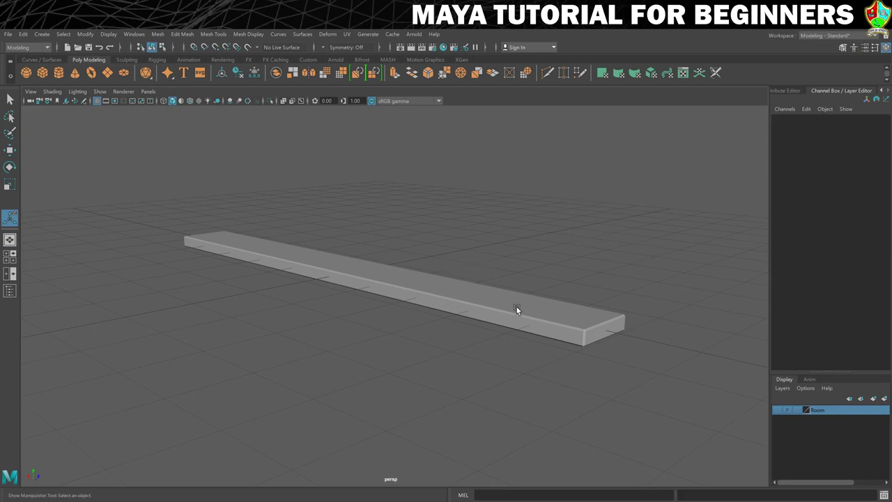
click(478, 290)
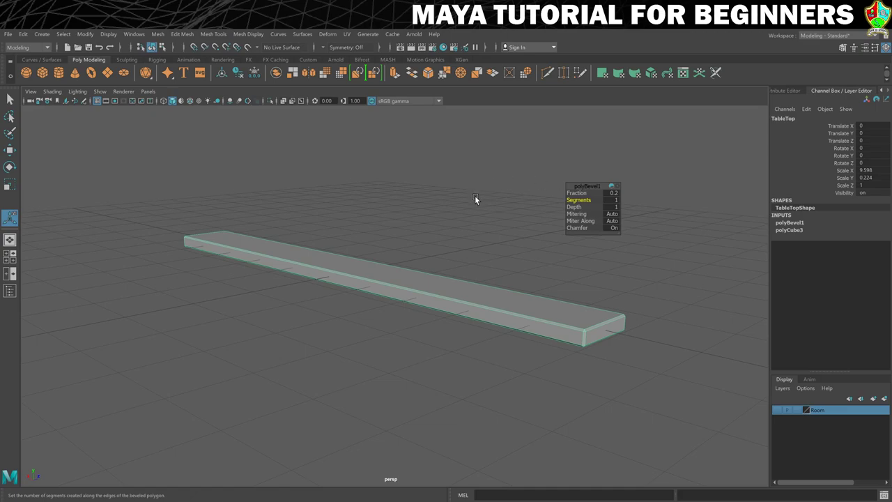
Duplicate the TableTop plank and move the copy about 1.011 along Z so it sits beside the original.
click(459, 207)
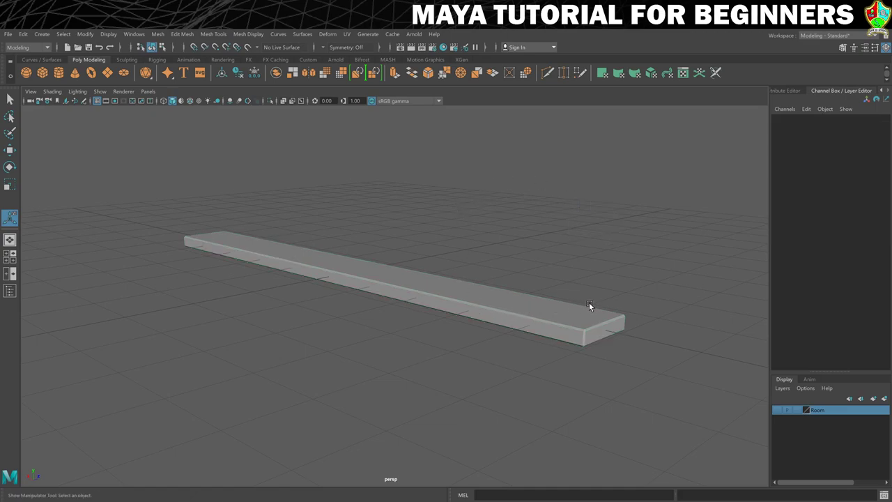
scroll(587, 303, down, 3)
click(497, 304)
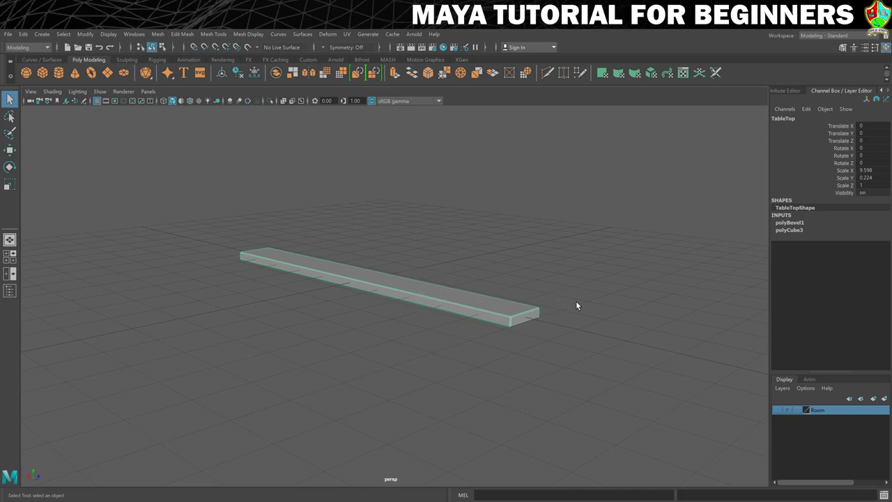
alt+drag(577, 304, 590, 309)
key(w)
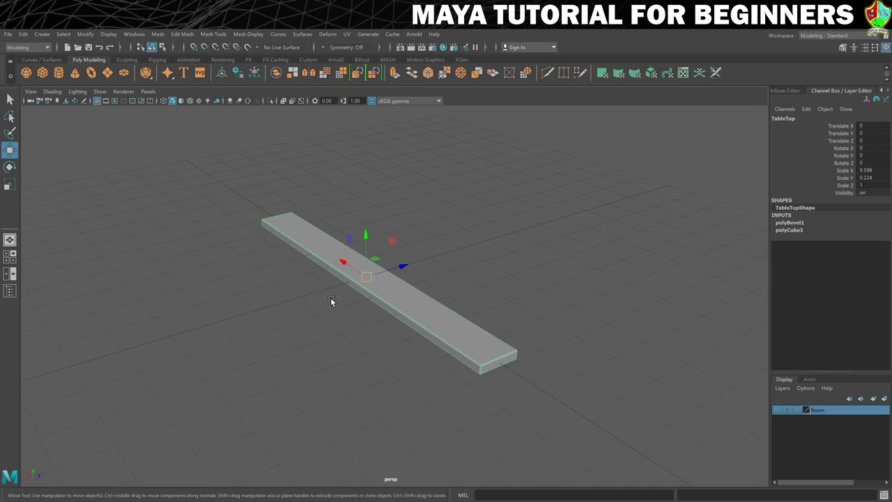
key(ctrl+d)
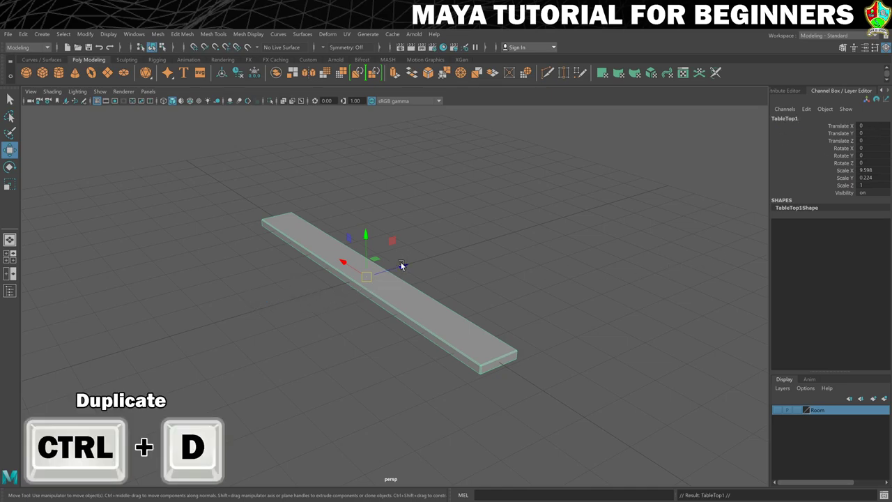
drag(403, 267, 434, 258)
mouse_move(470, 295)
alt+mouse_down()
mouse_move(452, 286)
mouse_move(474, 292)
alt+mouse_up()
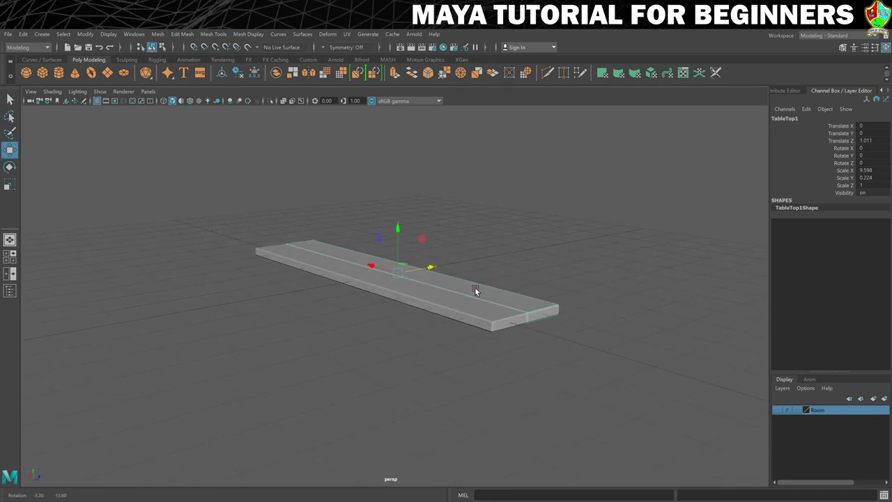
Copy the duplicate plank's Translate Z value of 1.011 and delete the duplicate.
click(871, 140)
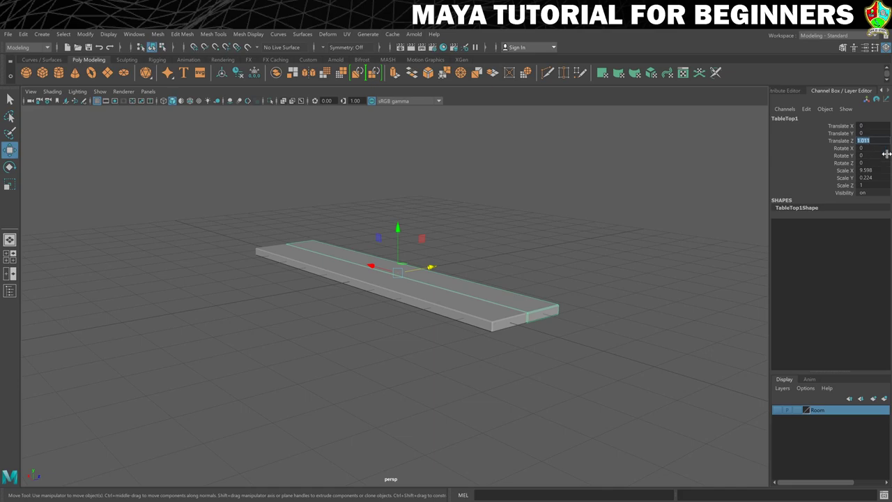
key(ctrl+c)
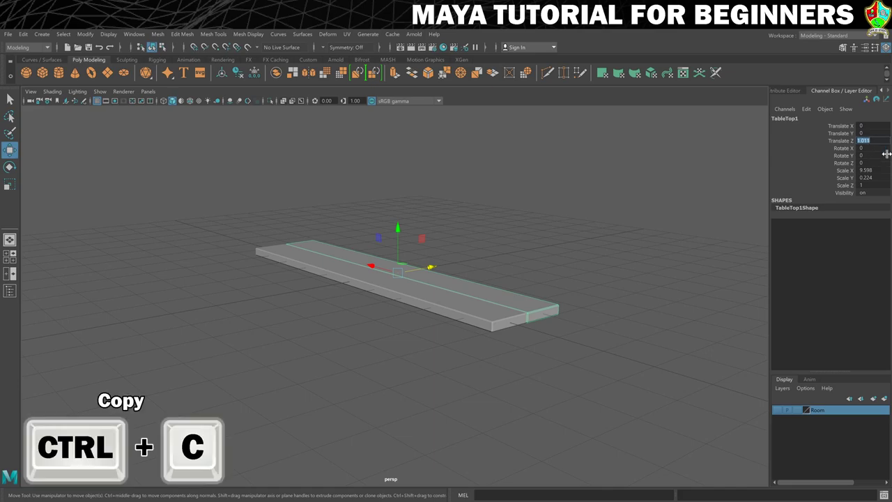
click(521, 308)
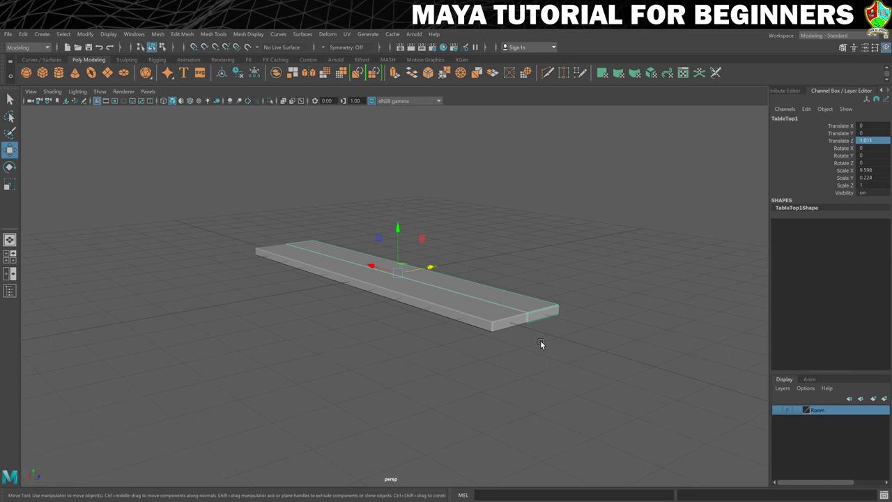
key(Delete)
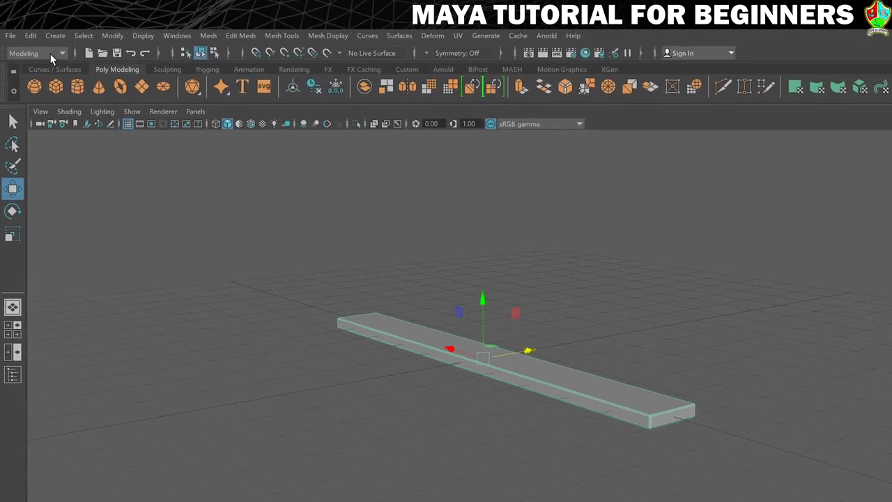
Duplicate the TableTop plank with Duplicate Special, making 4 copies offset 1.011 in Z.
click(46, 38)
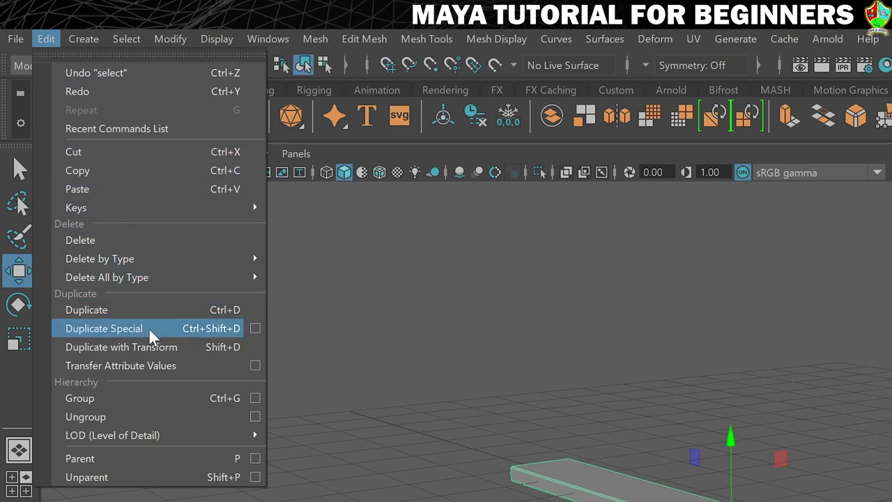
click(255, 328)
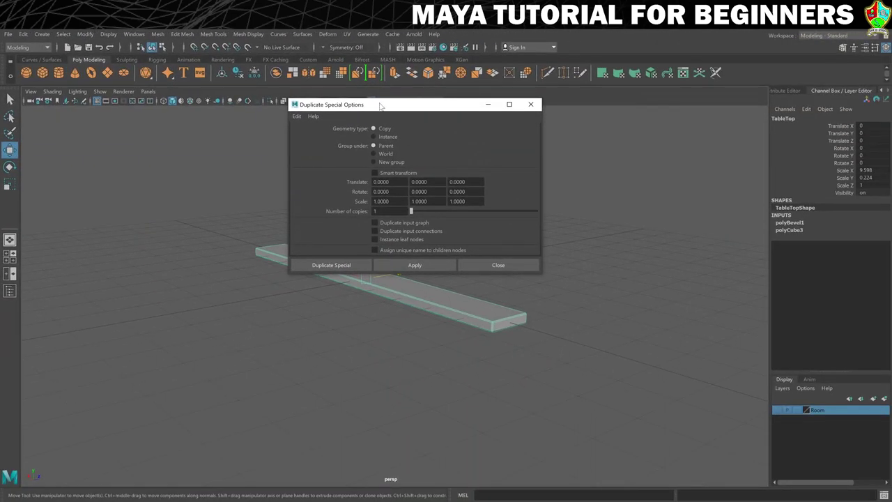
drag(684, 165, 891, 165)
drag(597, 104, 597, 108)
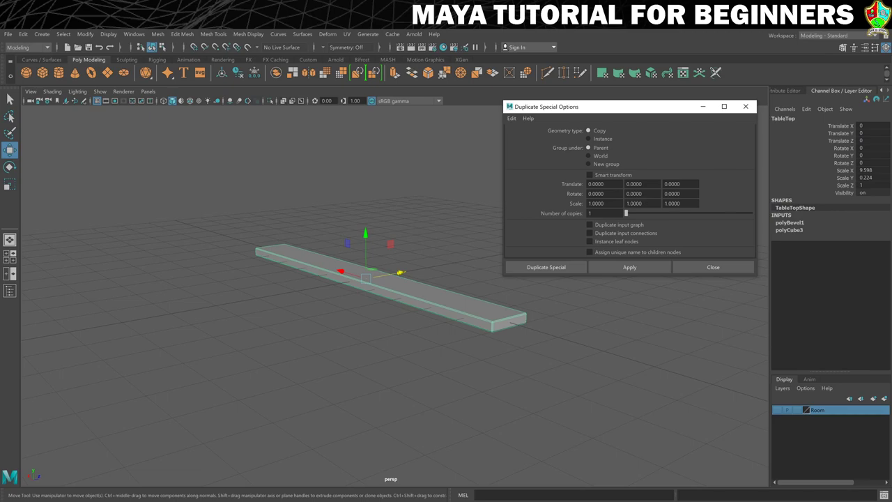
click(599, 212)
text(4)
key(Return)
click(672, 183)
key(ctrl+v)
drag(568, 106, 644, 56)
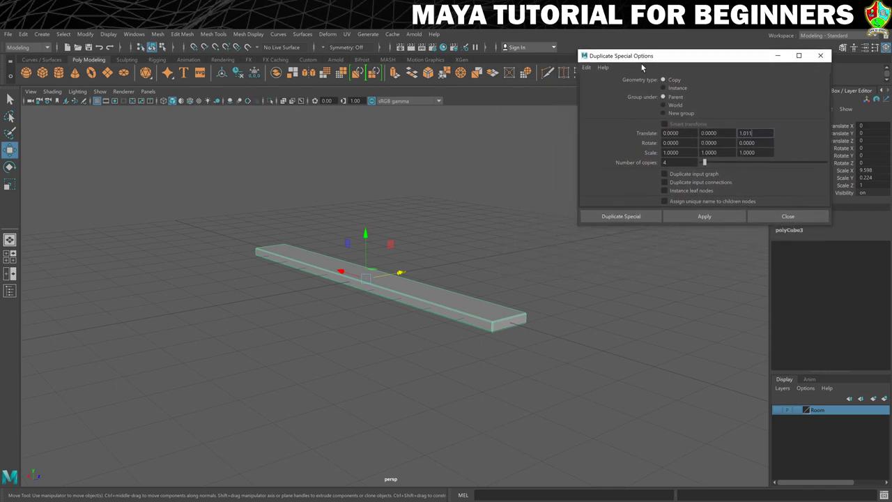
click(611, 217)
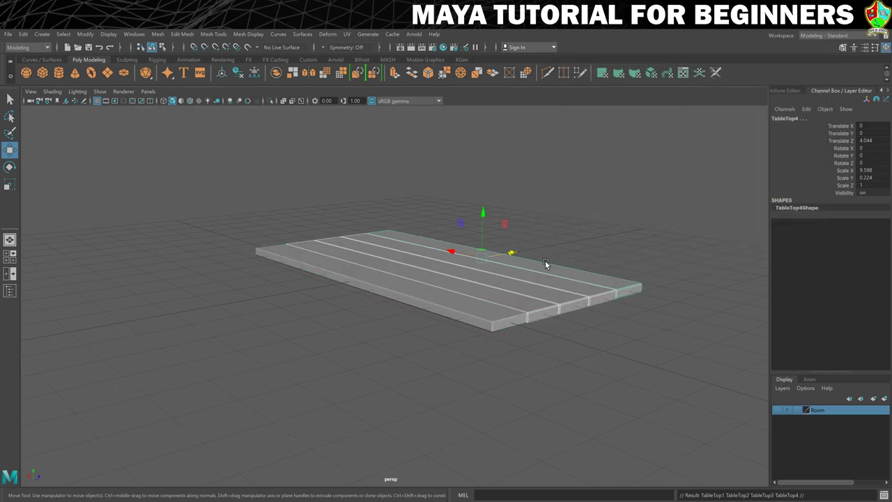
Select the tabletop planks one after another to check their names and Translate Z values.
click(484, 309)
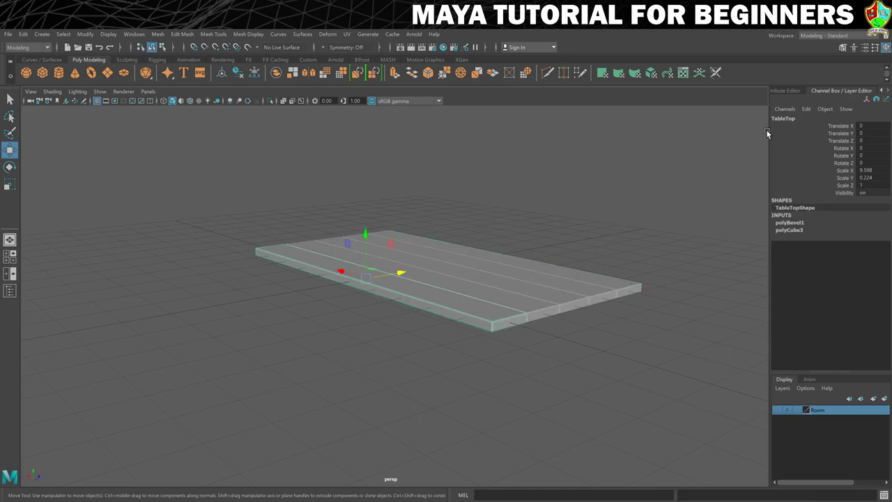
click(512, 300)
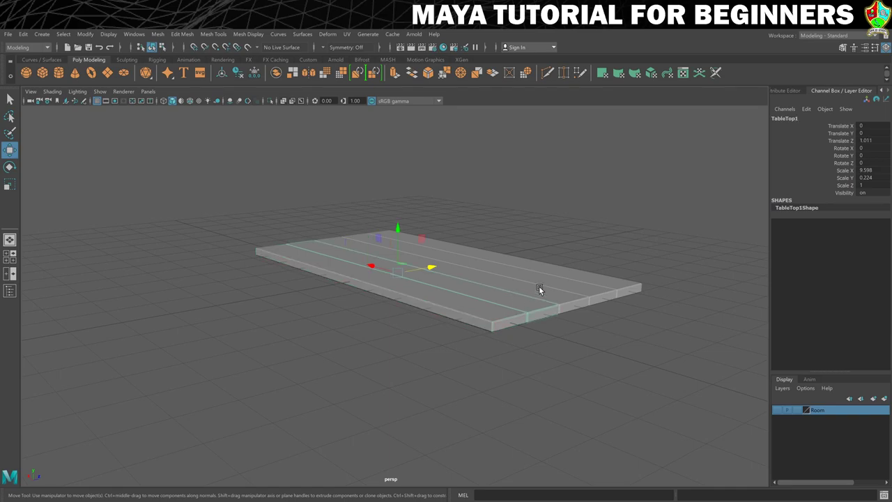
click(538, 286)
click(586, 281)
click(586, 281)
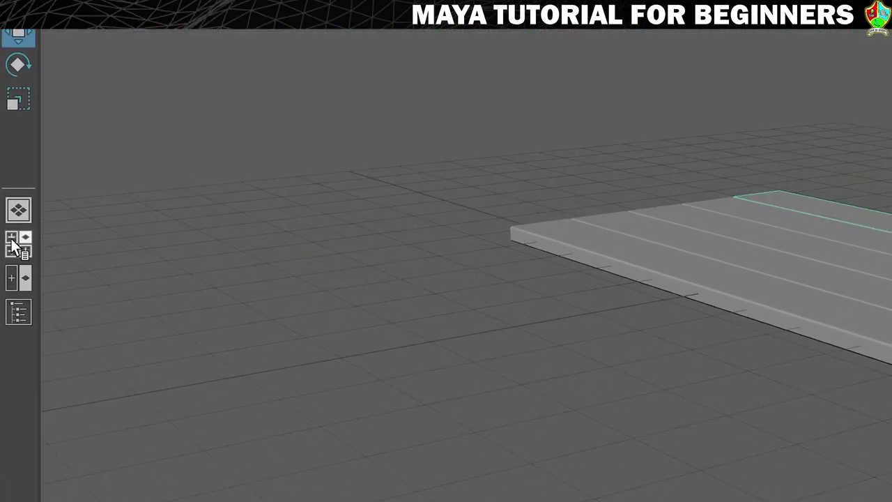
Examine the tabletop in the four-view layout and in the enlarged perspective, side and top views.
key(w)
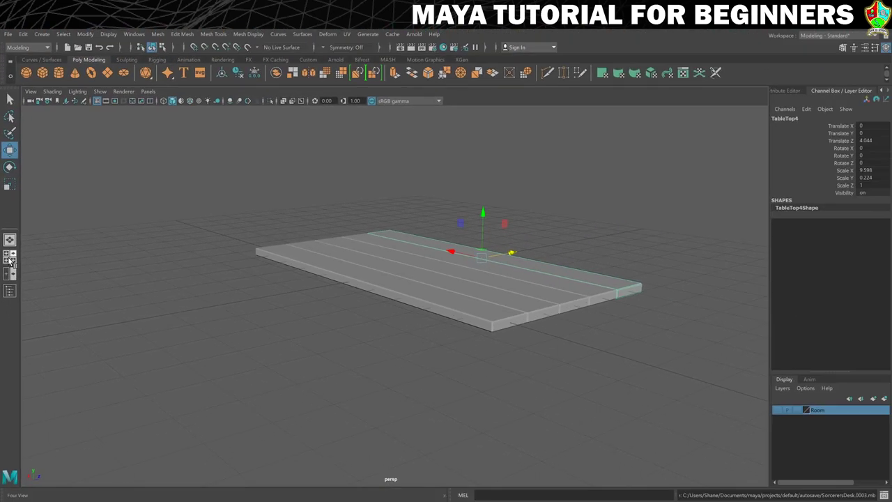
click(11, 255)
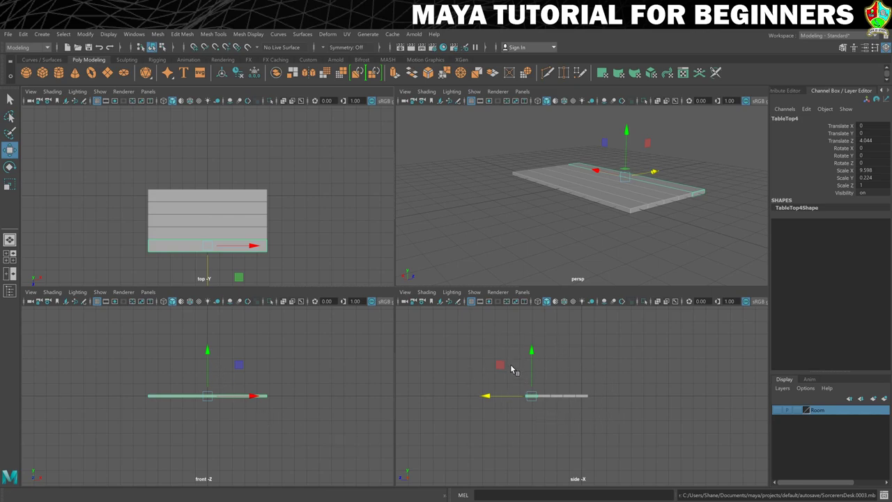
click(10, 239)
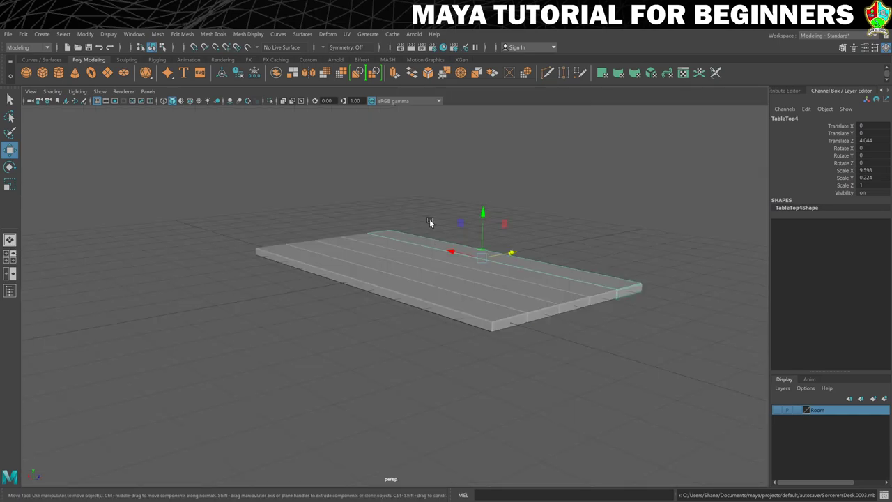
key(space)
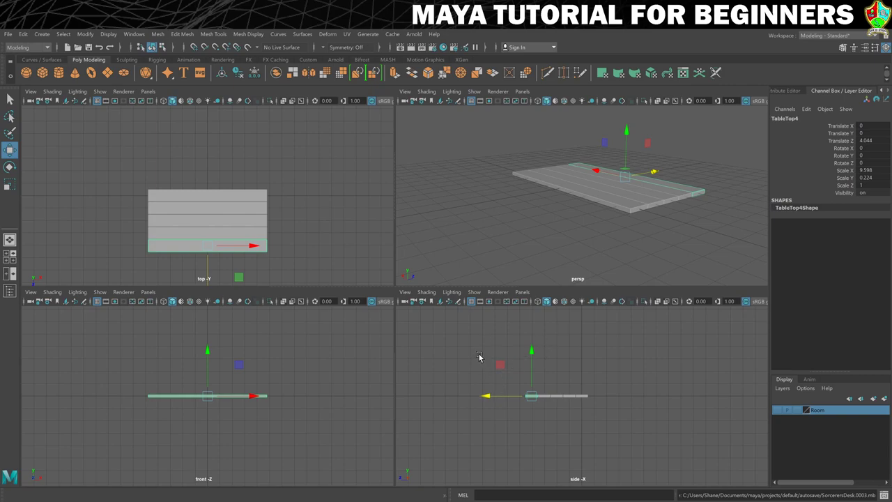
key(space)
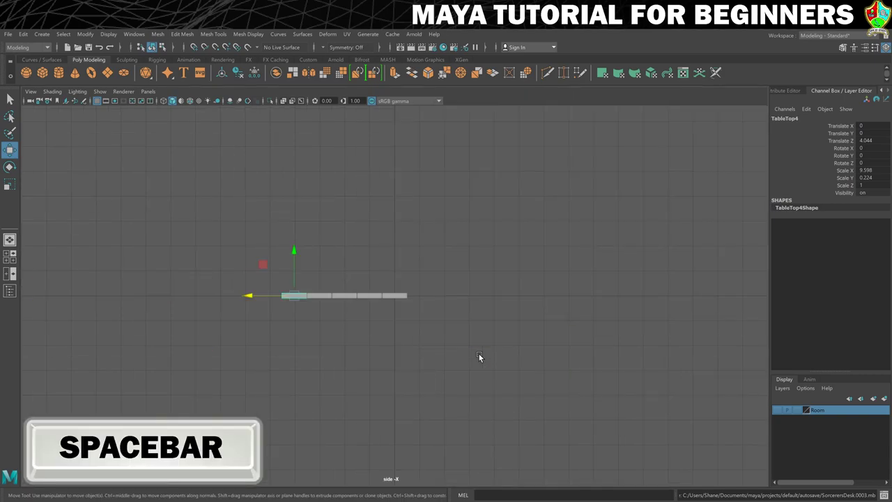
key(space)
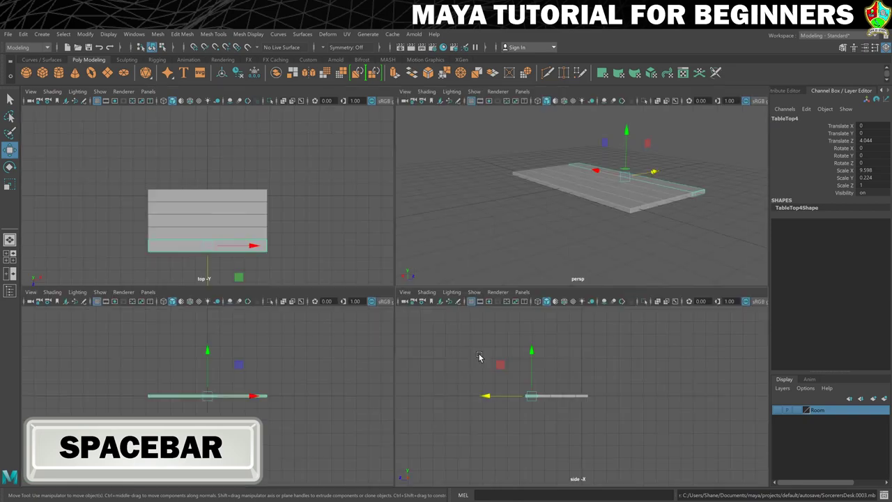
key(space)
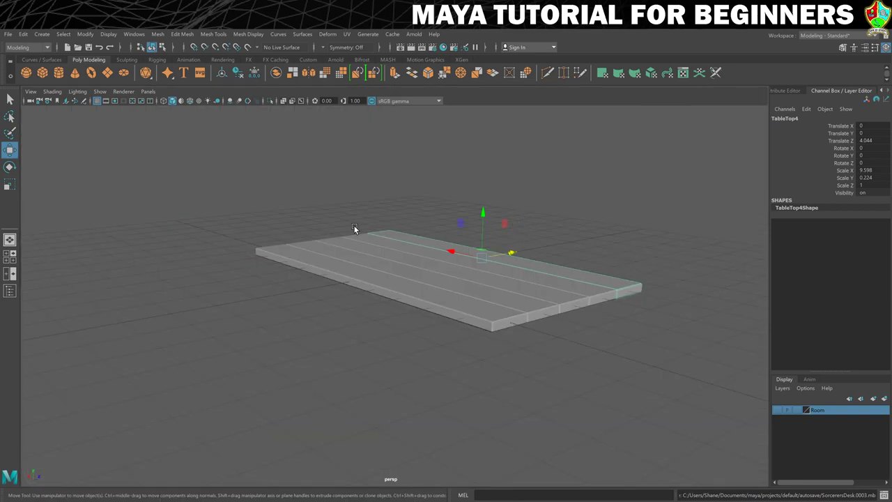
key(space)
key(space)
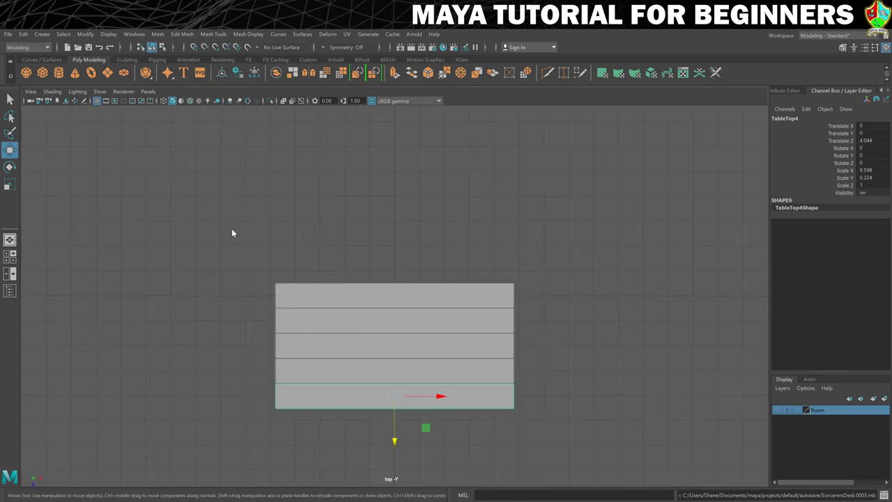
key(space)
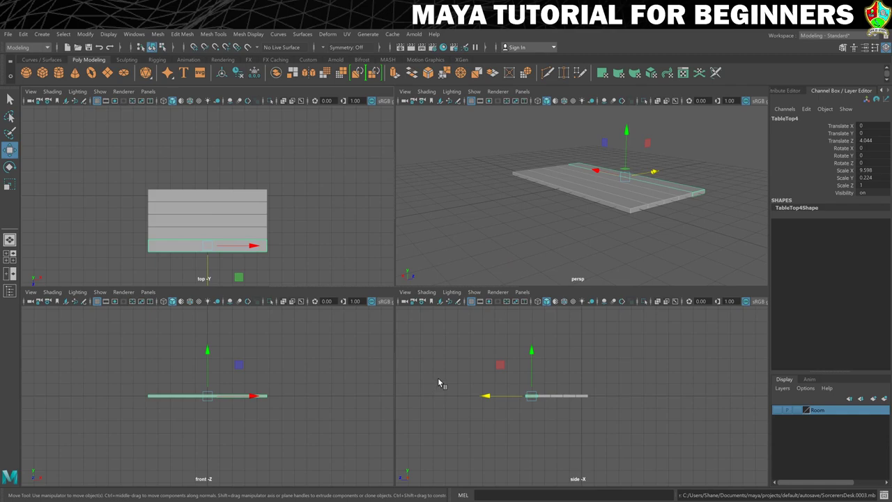
Import TableLegReference.jpg from the project's sourceimages folder as an image plane in the side view.
key(space)
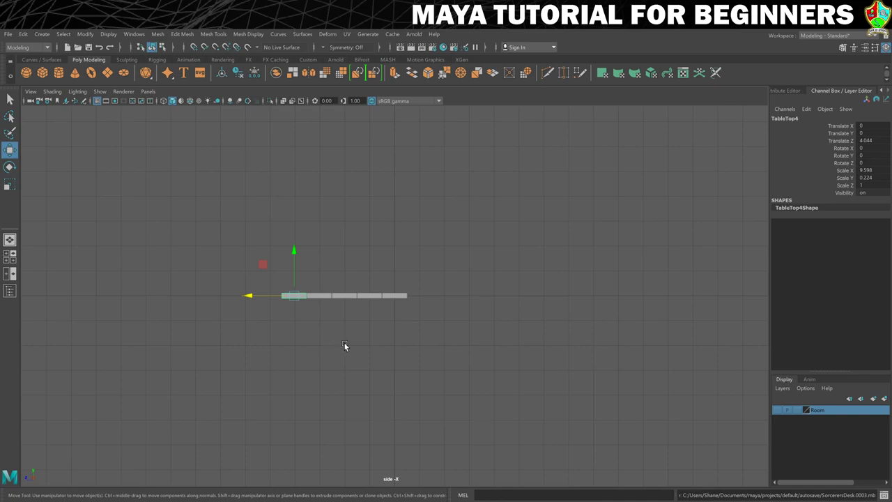
alt+middle_drag(345, 347, 403, 291)
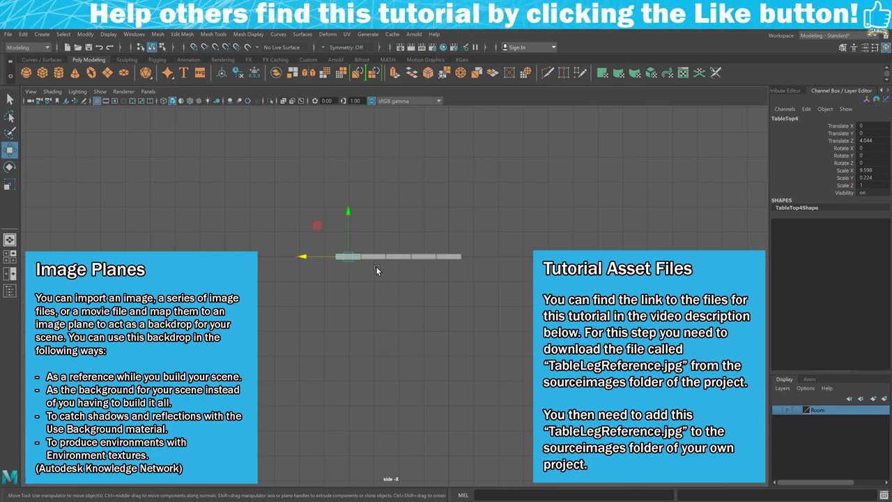
scroll(376, 267, up, 1)
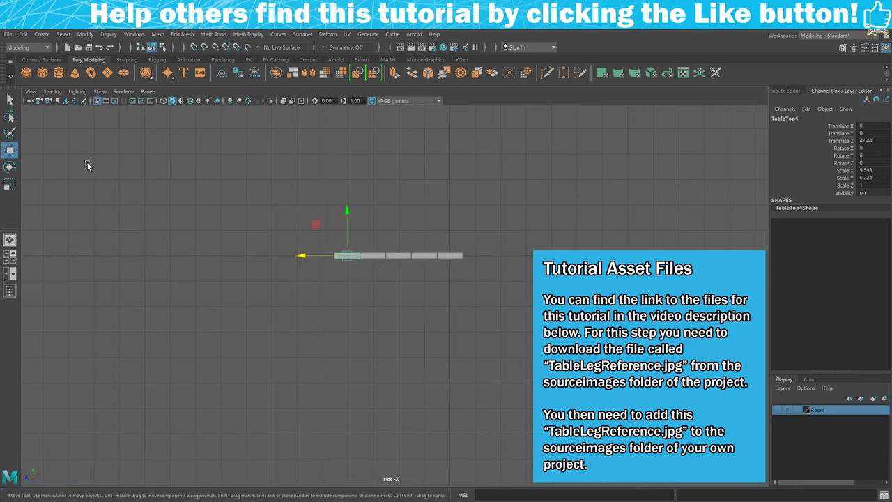
click(31, 92)
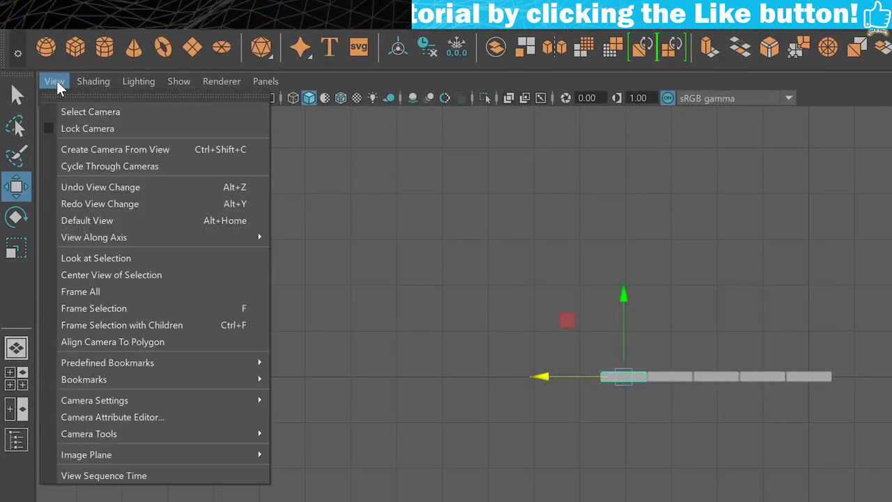
mouse_move(117, 460)
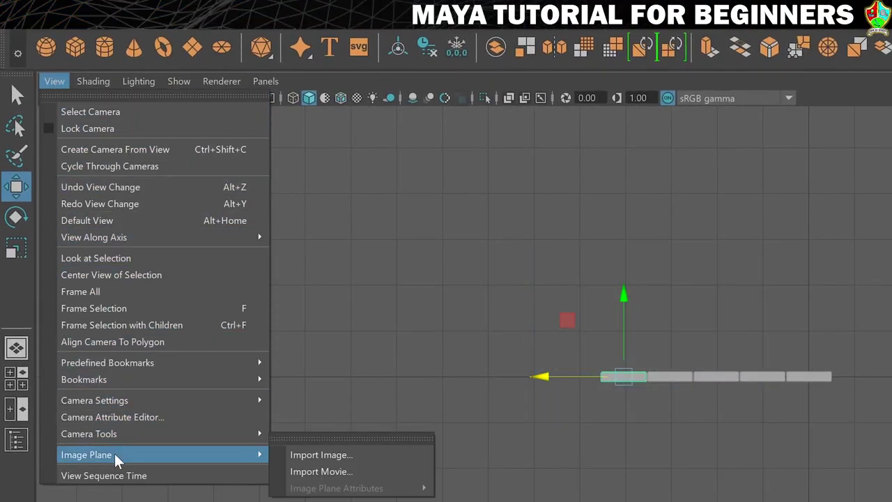
click(333, 461)
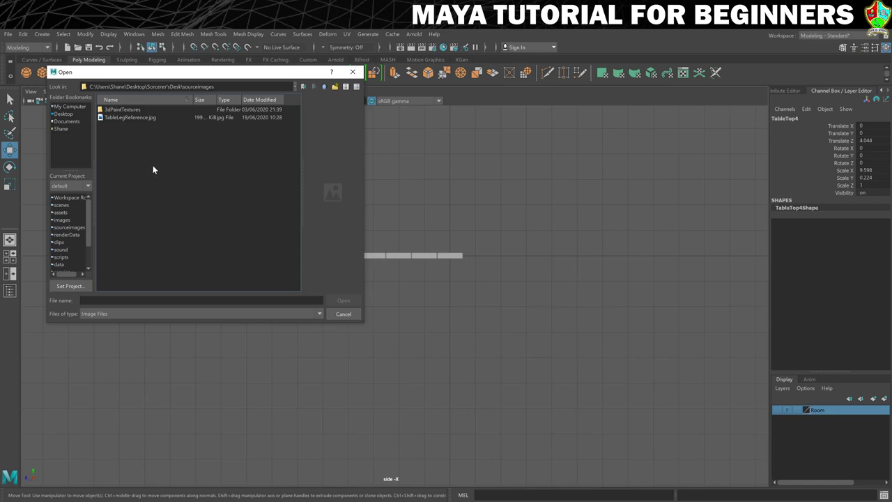
click(118, 117)
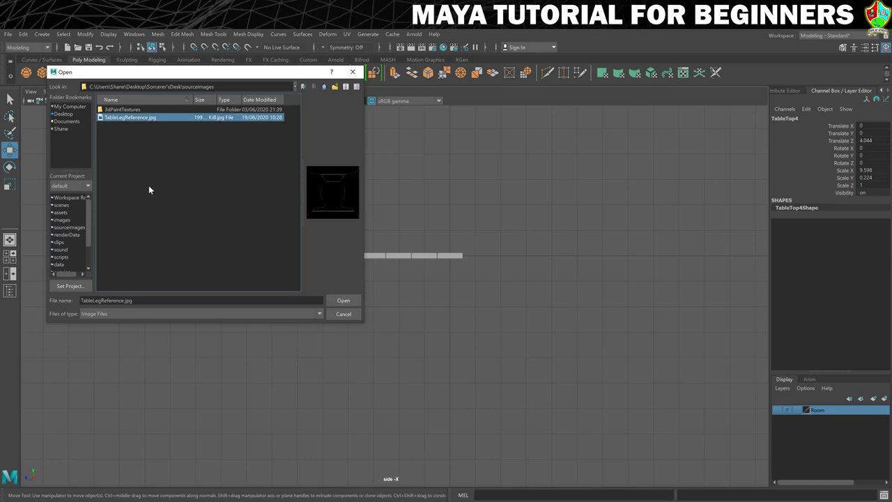
click(342, 300)
scroll(349, 289, down, 5)
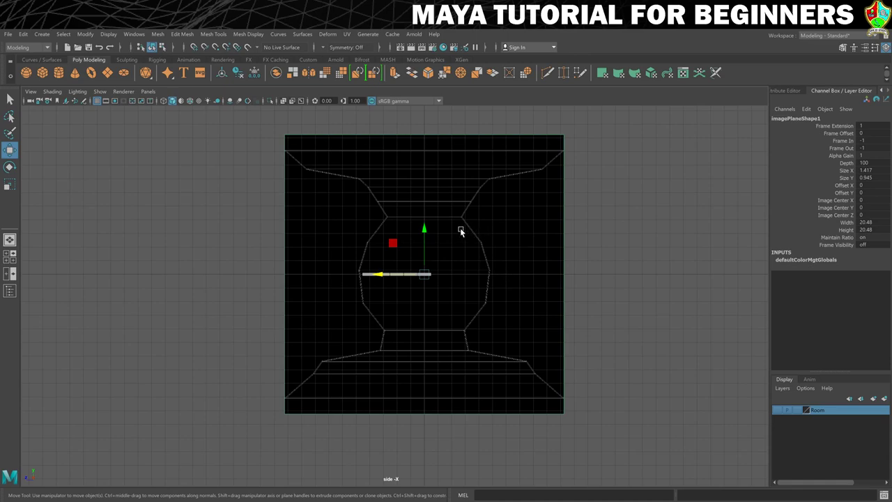
alt+right_drag(460, 232, 392, 246)
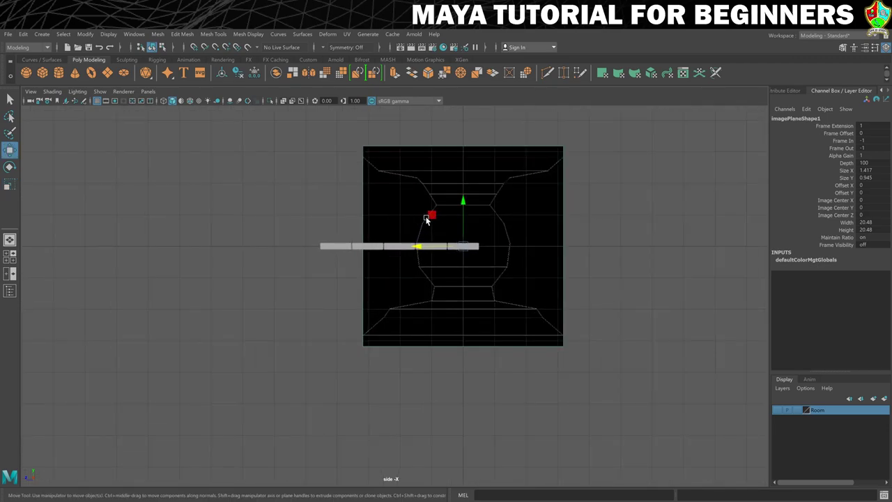
Scale the table leg reference image plane to about 0.182 and centre it directly beneath the tabletop, at about Translate Y -1.976 and Z 2.005.
drag(427, 219, 363, 318)
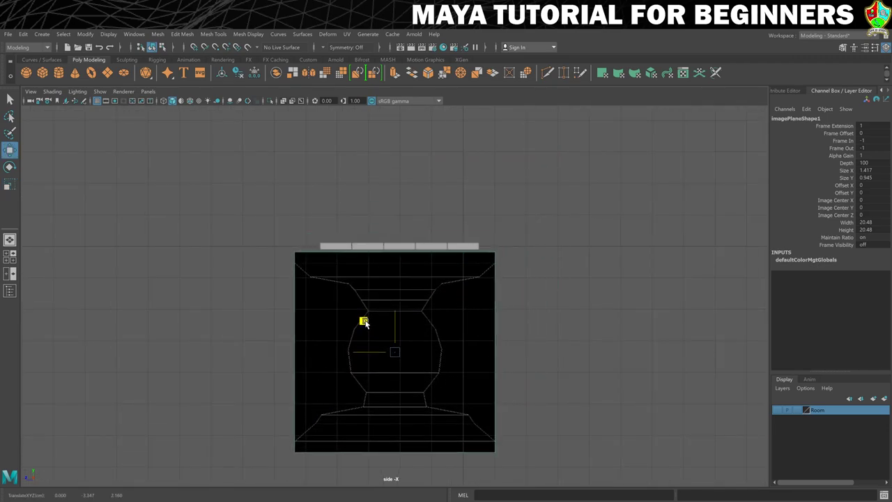
key(r)
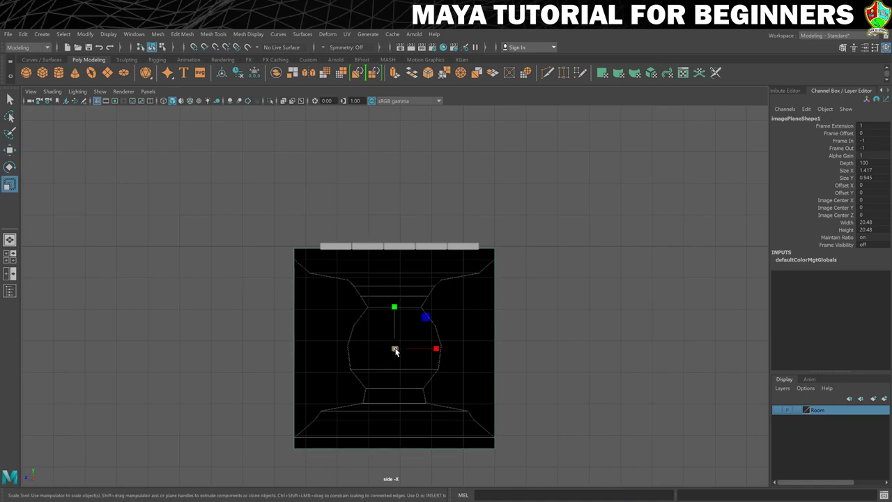
drag(395, 348, 346, 359)
key(w)
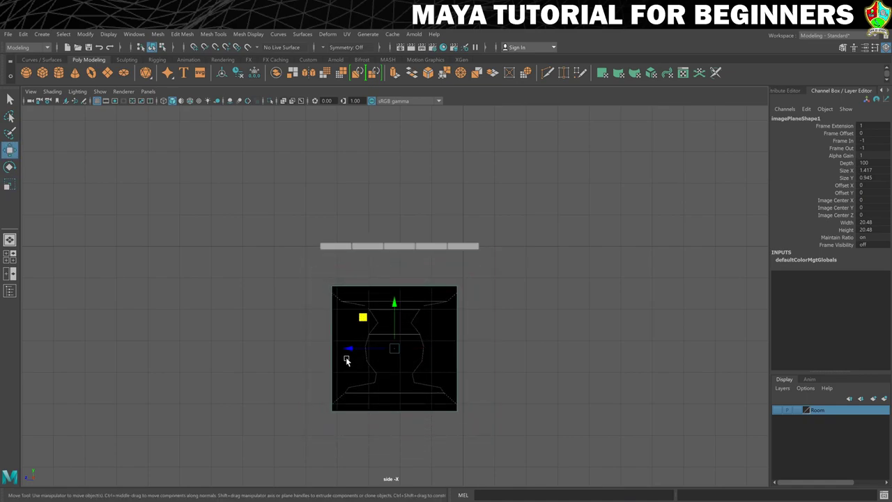
drag(393, 305, 395, 270)
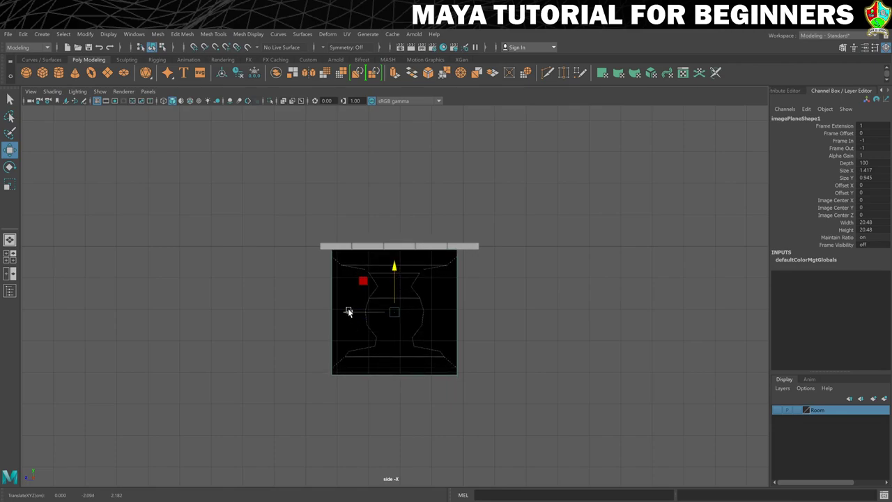
drag(349, 311, 396, 312)
key(r)
key(w)
drag(404, 268, 400, 269)
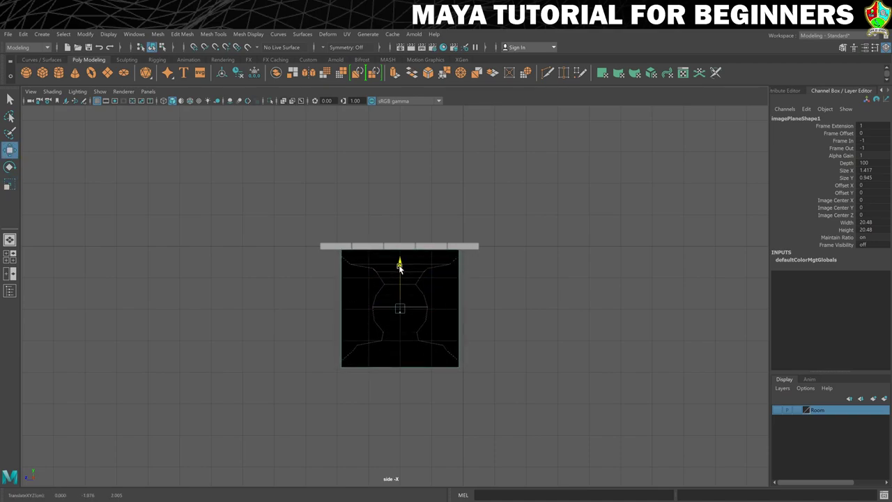
click(505, 299)
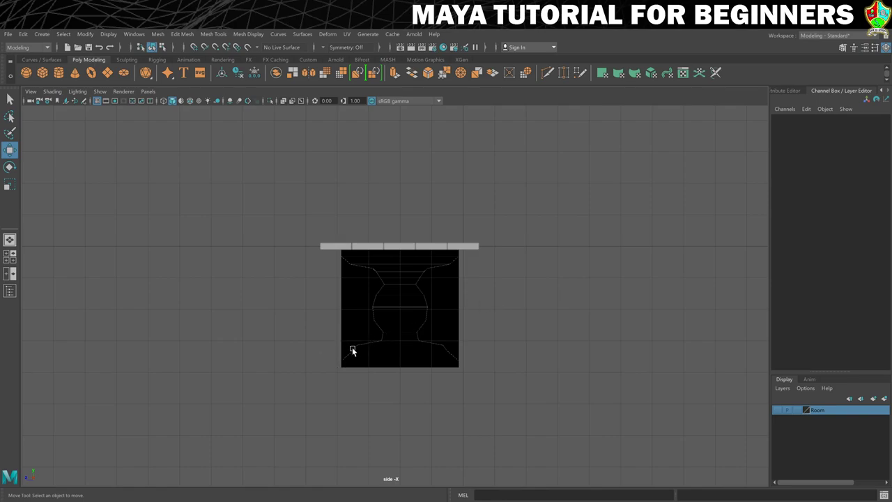
Examine the reference image's outline and horizontal guide lines at several zoom levels in the side view.
scroll(352, 350, up, 5)
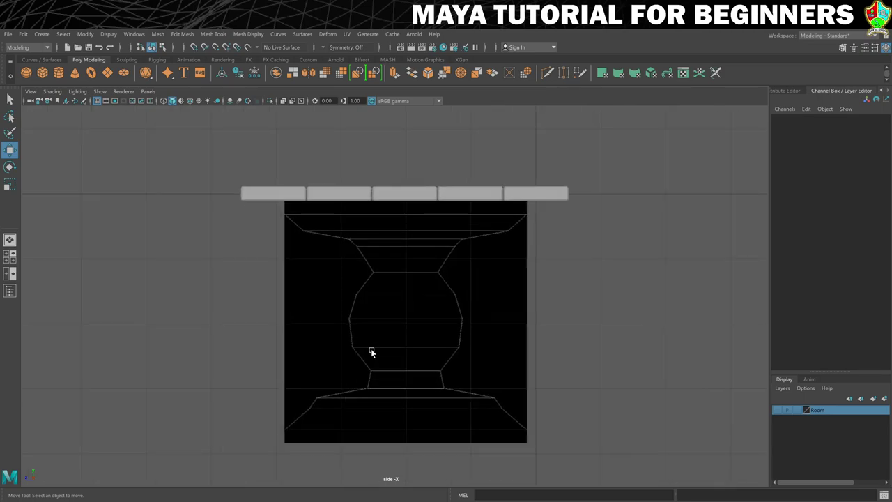
alt+middle_drag(361, 359, 372, 322)
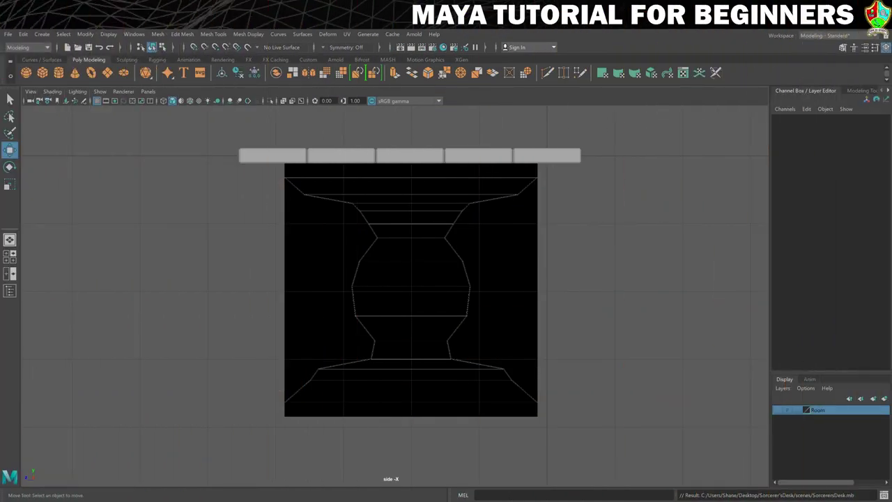
scroll(450, 277, up, 2)
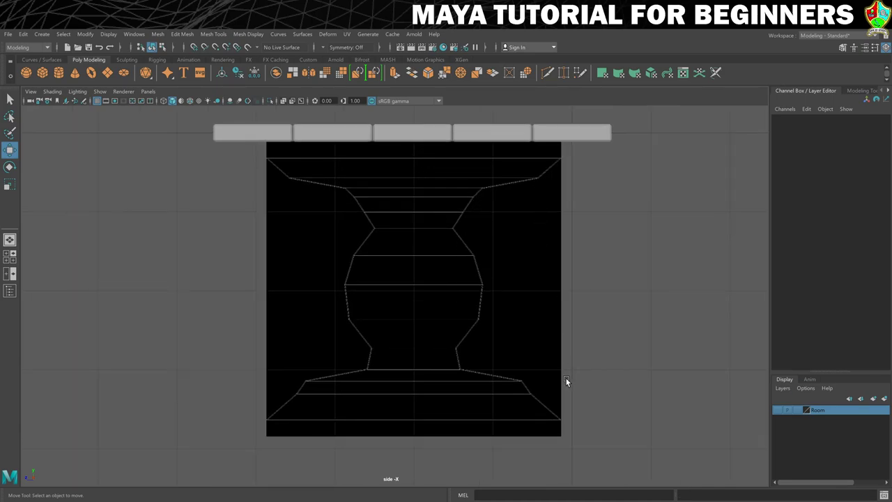
scroll(358, 349, up, 1)
scroll(359, 346, down, 3)
scroll(383, 342, up, 3)
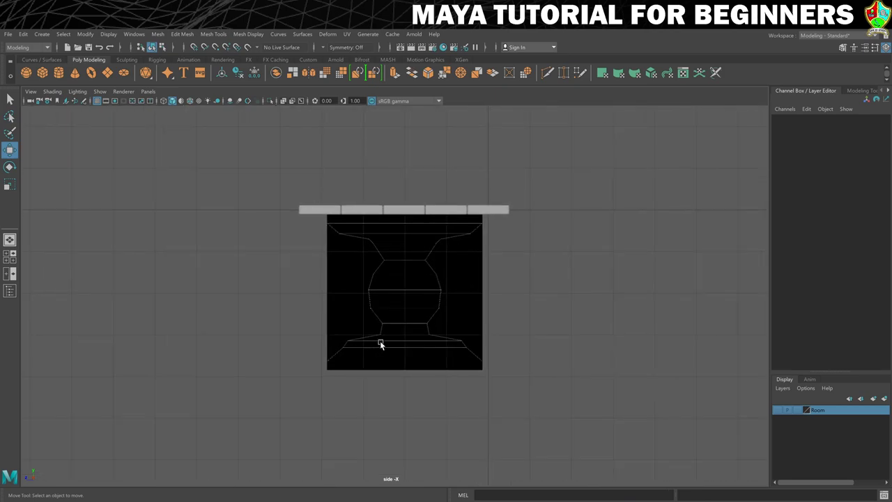
scroll(413, 354, down, 2)
scroll(416, 354, up, 2)
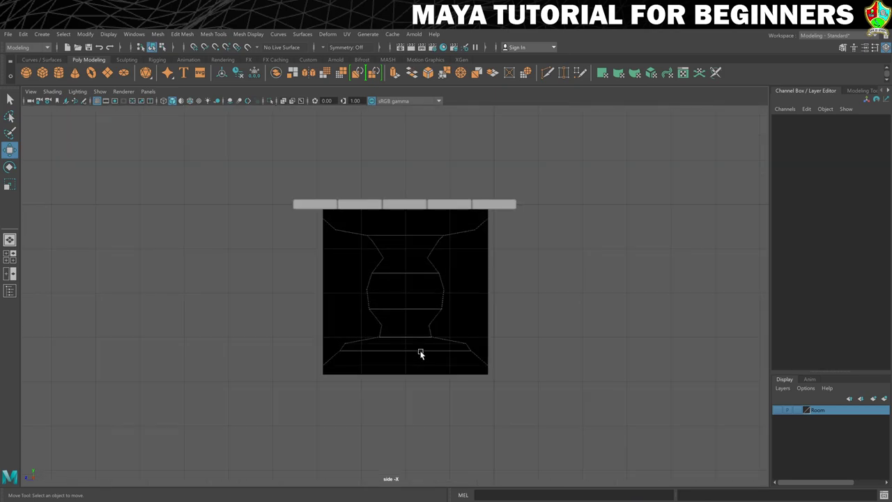
scroll(421, 355, down, 3)
scroll(424, 355, up, 6)
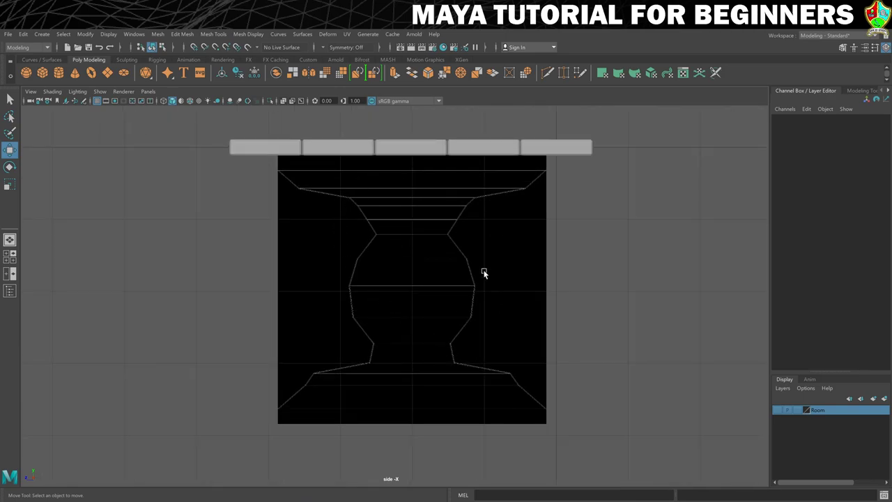
Set the reference image plane's Texture Filter to MipMap Trilinear.
click(525, 276)
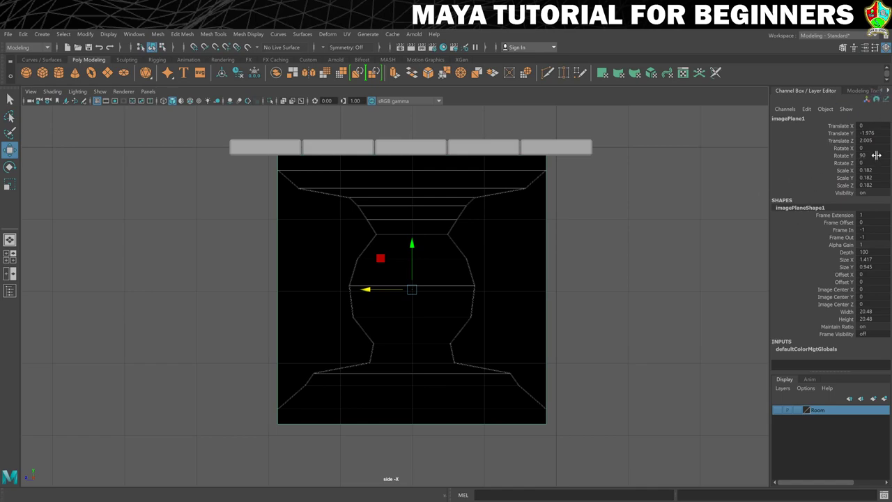
key(ctrl+a)
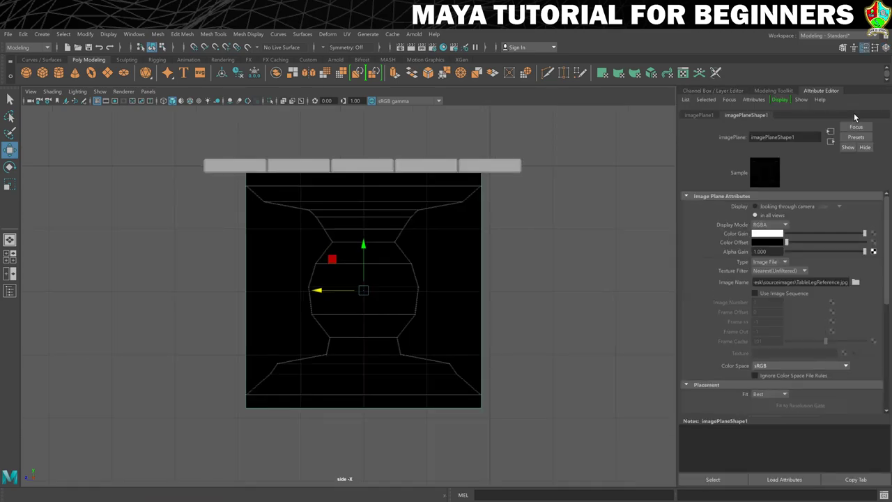
click(700, 114)
click(744, 115)
click(790, 270)
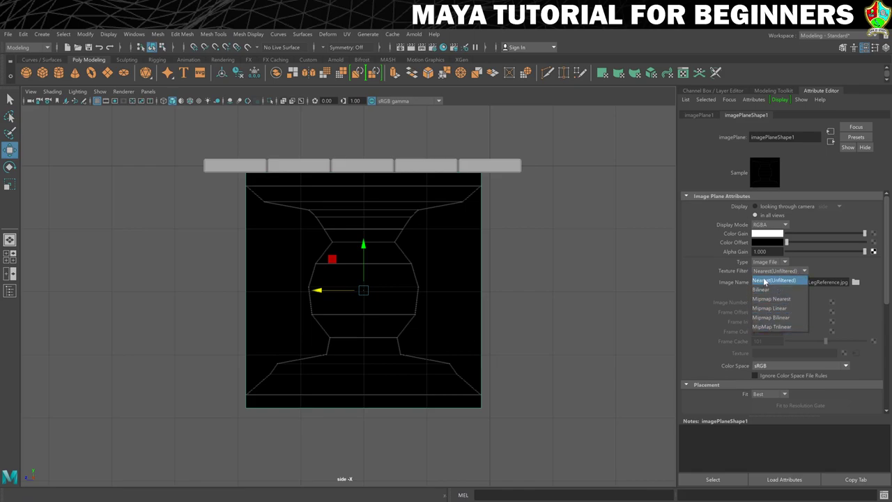
click(767, 327)
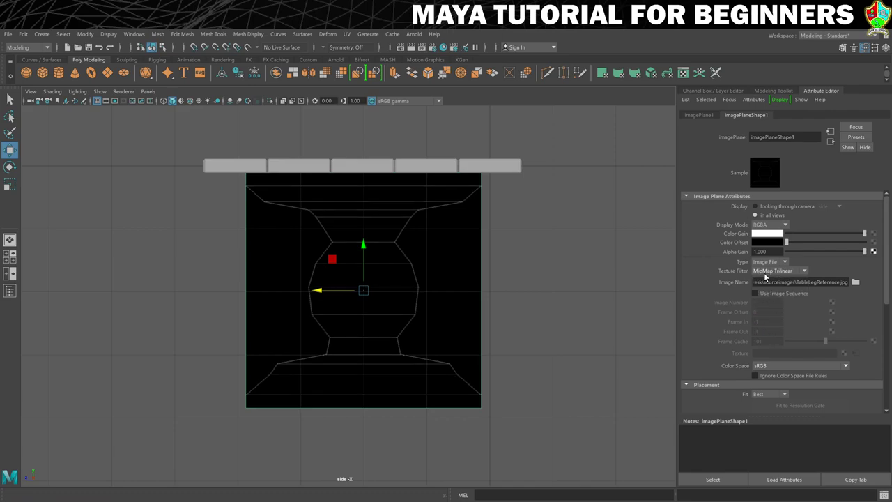
scroll(547, 350, up, 3)
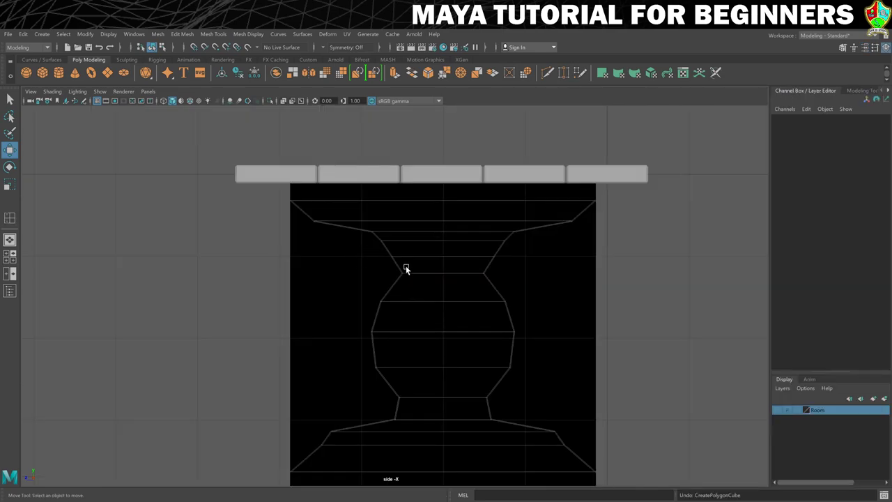
Create a polygon cube and move it to the middle of the leg reference, at about Translate Y -1.994 and Z 2.
key(space)
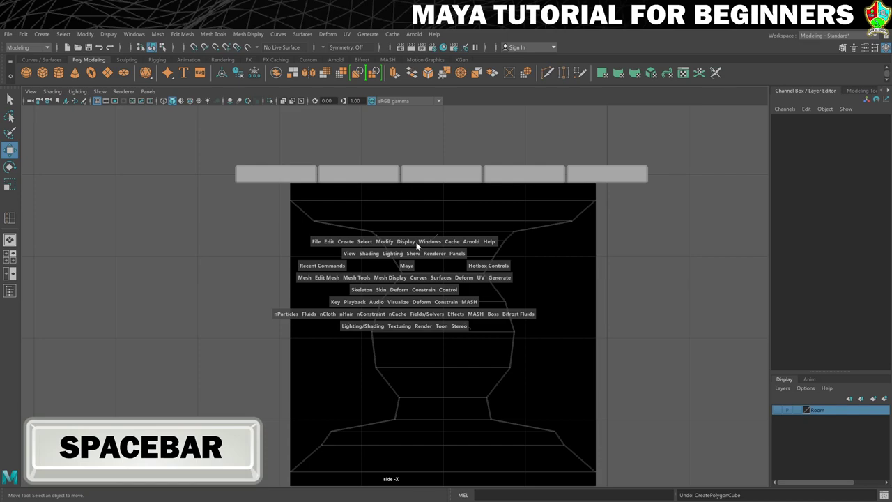
click(344, 241)
click(344, 242)
click(345, 242)
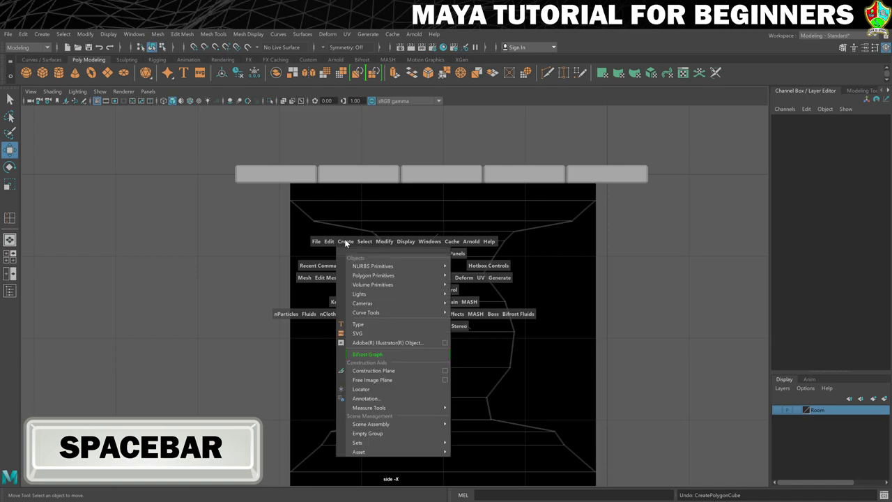
mouse_move(370, 277)
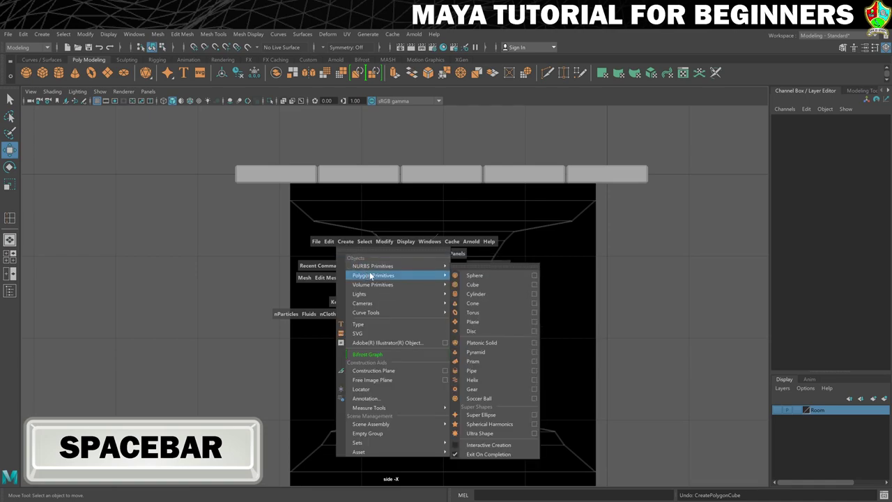
click(494, 284)
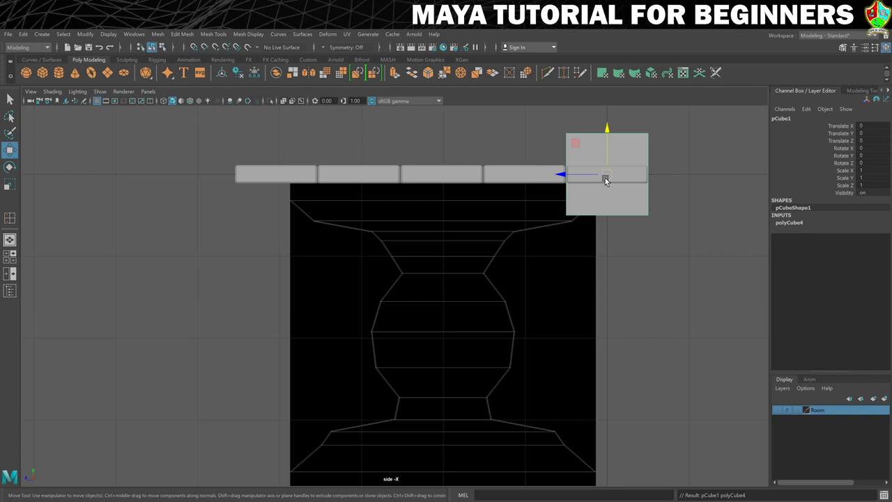
key(e)
key(w)
drag(581, 146, 411, 307)
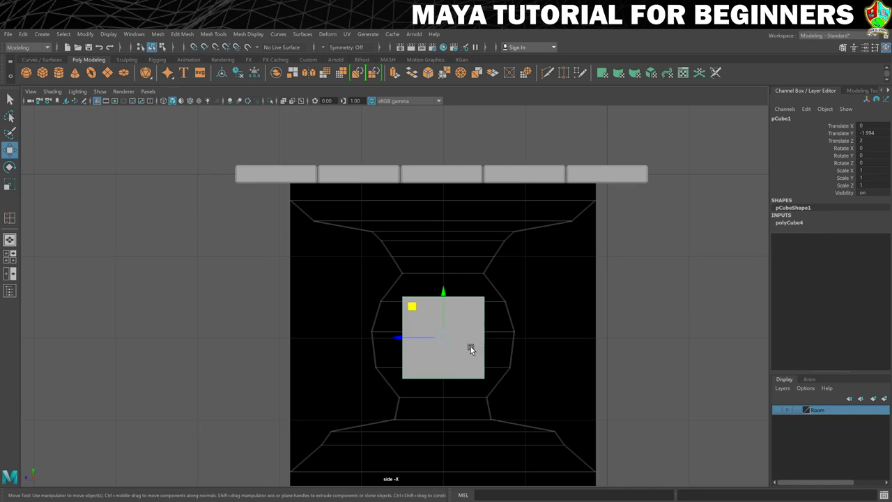
Set the cube's Subdivisions Height to 15 and rename it TableLeg.
click(788, 222)
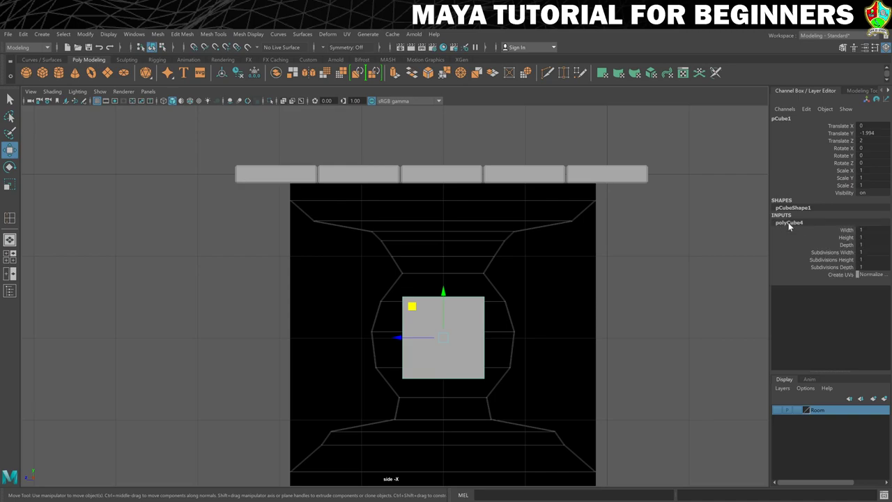
click(865, 259)
text(5)
key(Return)
click(796, 118)
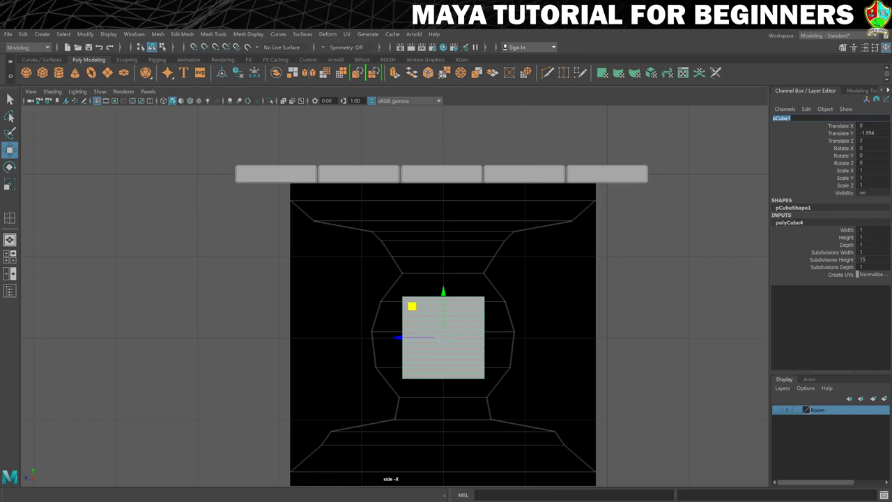
text(TableLeg)
key(Return)
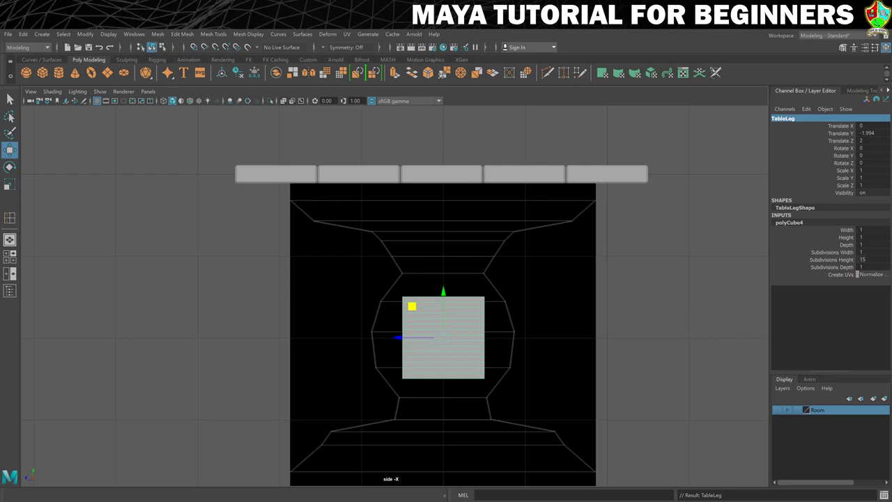
Stretch TableLeg vertically to about Scale Y 3.691 and place it at about Translate Y -1.977 to span the reference image's height.
key(r)
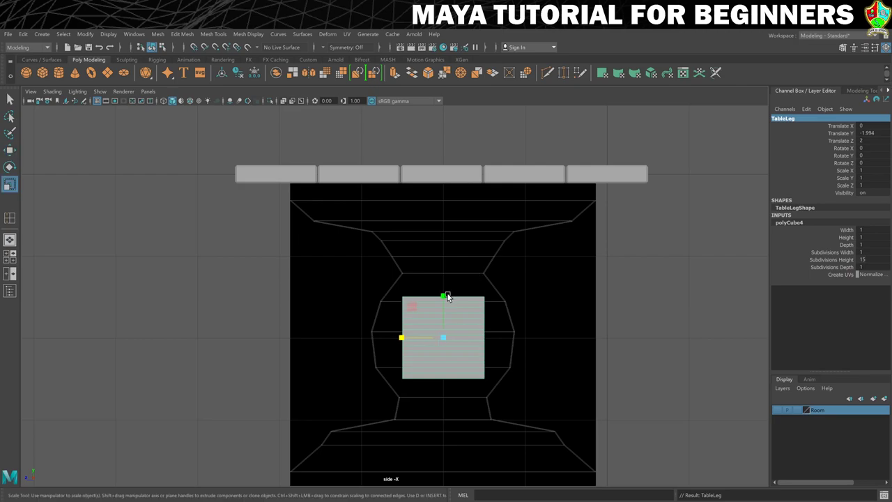
drag(443, 292, 441, 185)
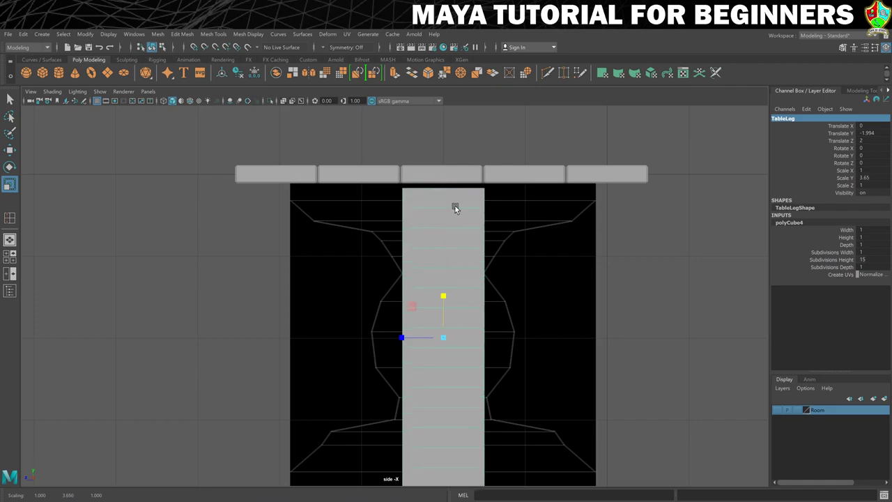
alt+middle_drag(475, 244, 485, 217)
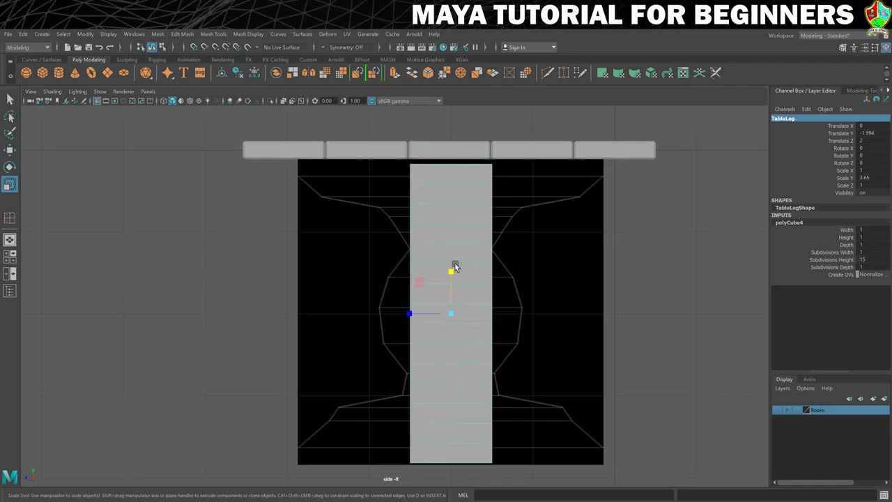
drag(451, 272, 452, 268)
key(w)
key(r)
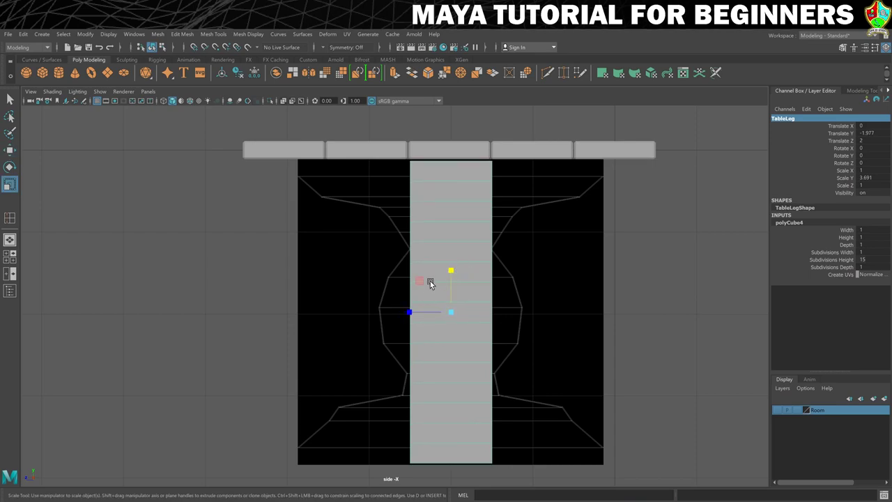
drag(411, 311, 408, 311)
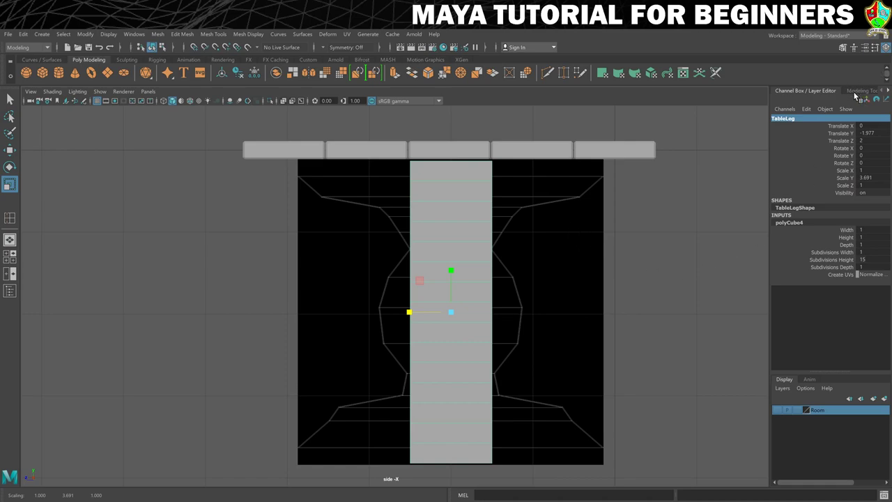
Enter vertex mode on TableLeg, pick its two bottom corner vertices in the side view, and inspect the selection in perspective.
click(842, 47)
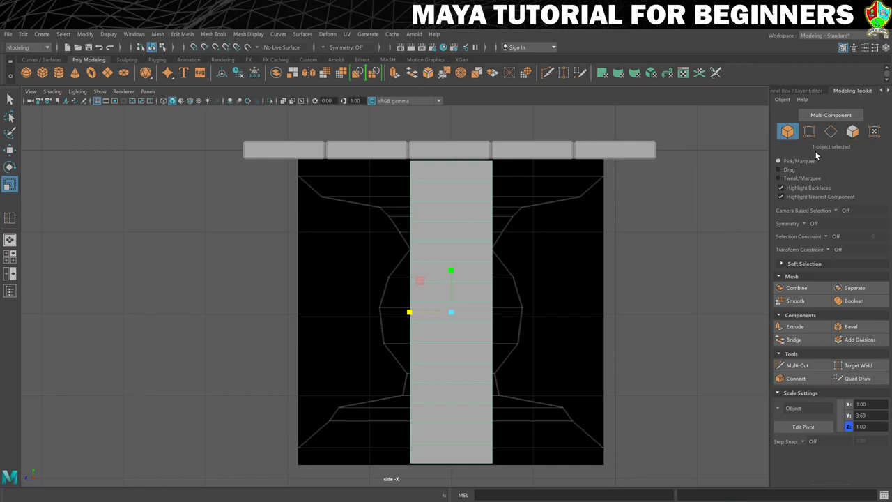
click(810, 132)
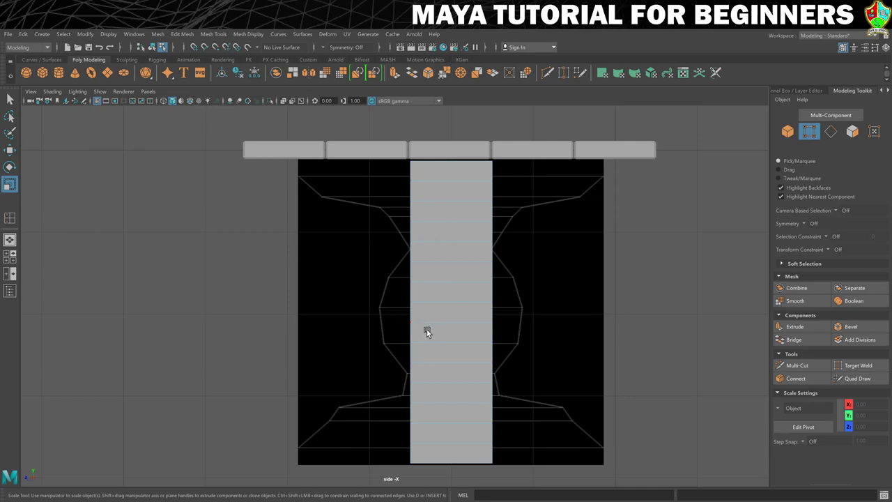
alt+middle_drag(447, 385, 437, 352)
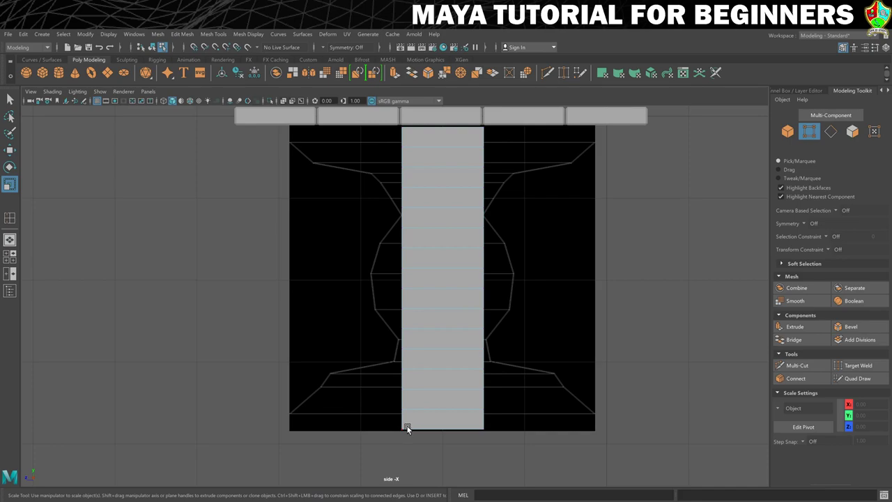
click(407, 426)
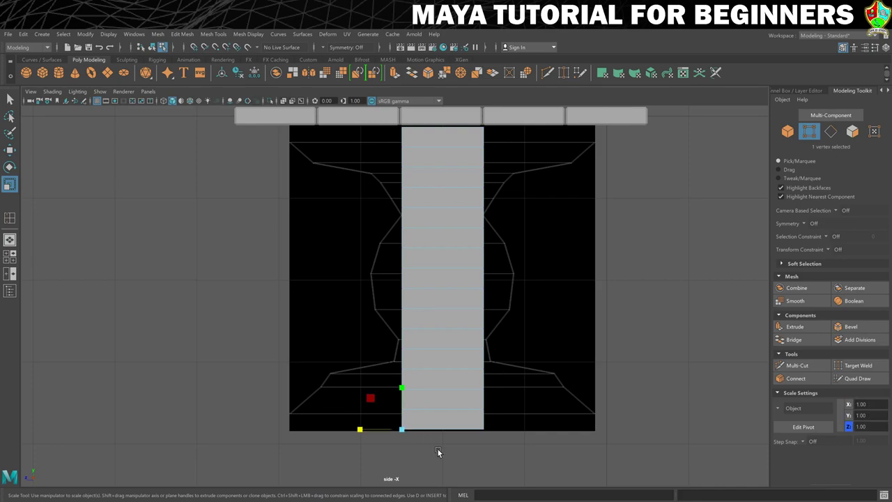
shift+click(476, 420)
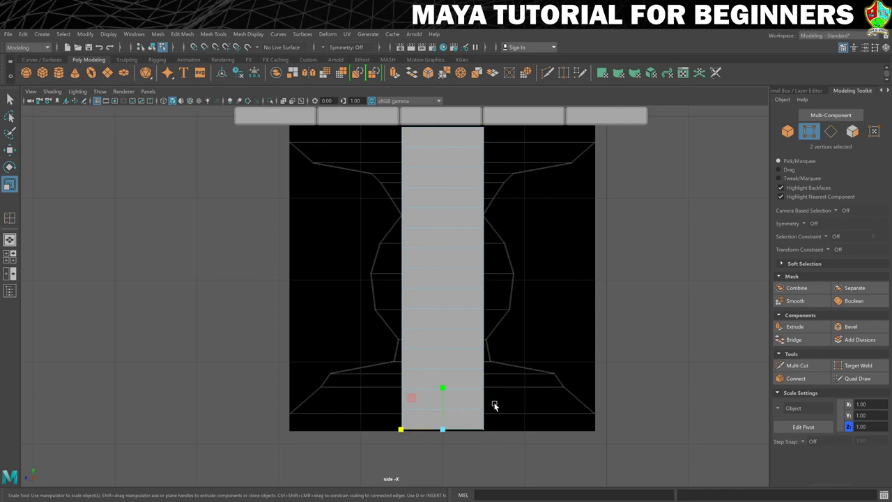
key(space)
key(space)
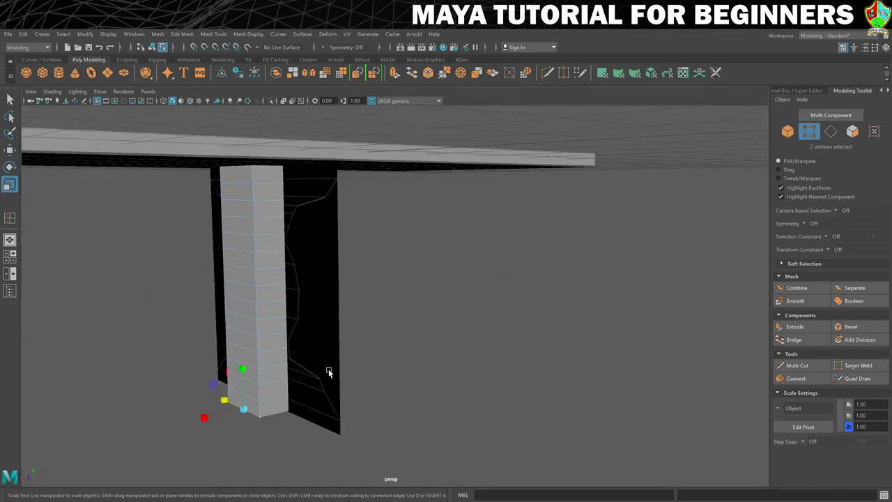
alt+drag(330, 373, 398, 346)
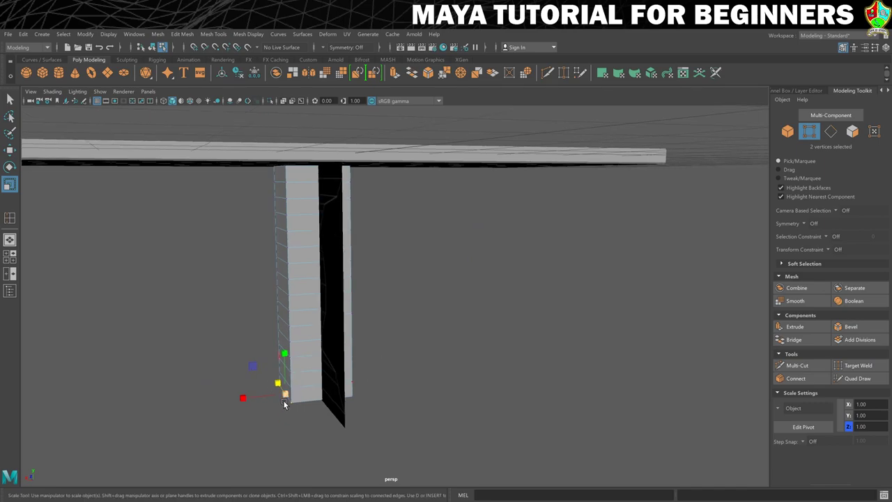
alt+drag(483, 372, 450, 408)
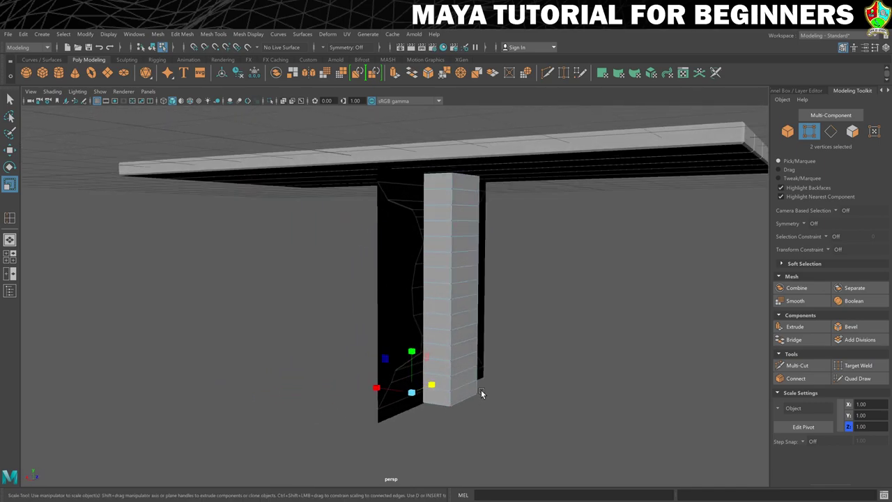
key(space)
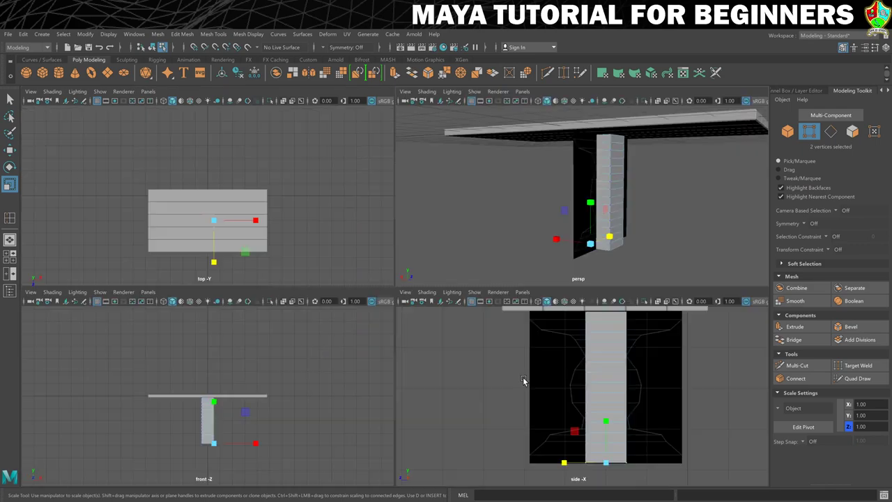
key(space)
Replace the selection with a marquee around TableLeg's bottom row to include all four vertices, and check it in perspective.
click(335, 428)
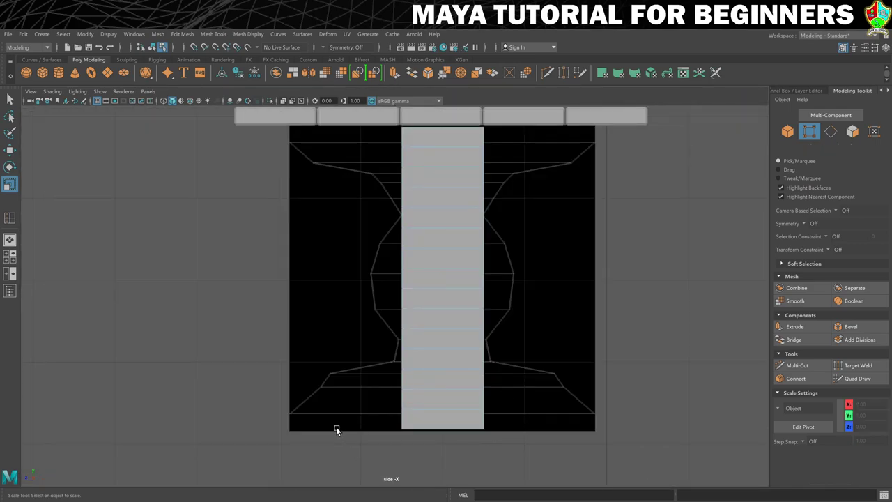
drag(341, 415, 518, 442)
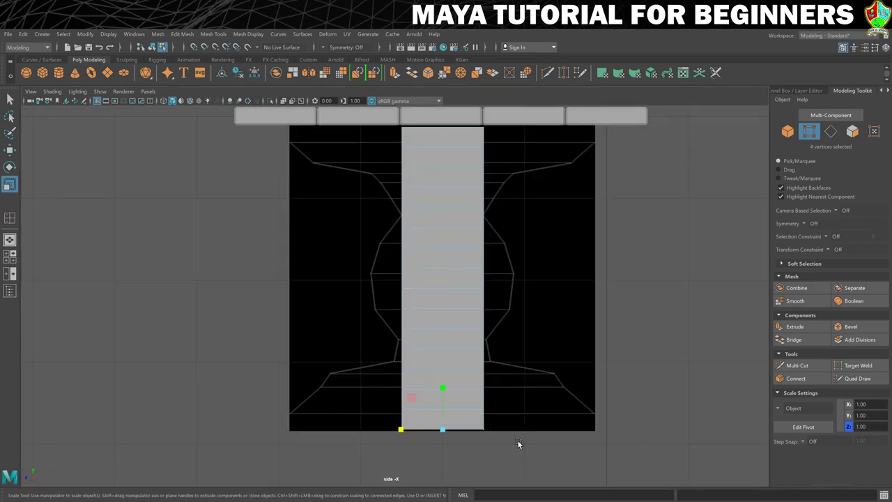
key(space)
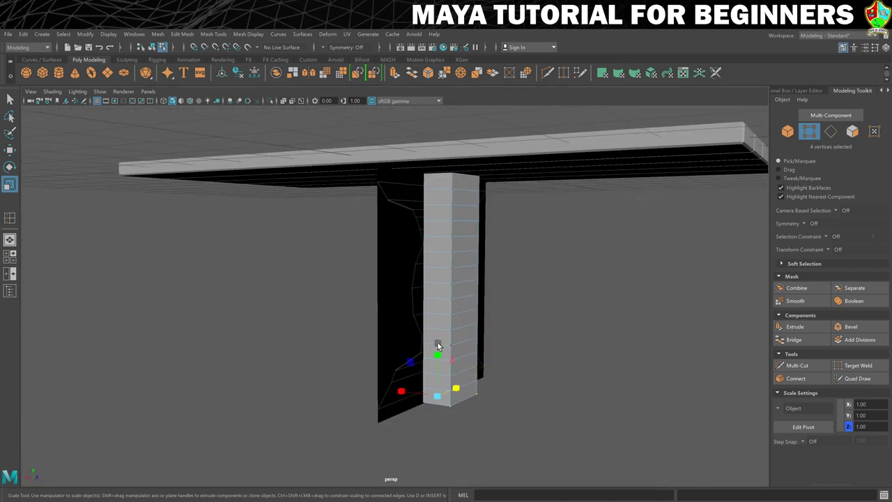
alt+drag(400, 369, 429, 369)
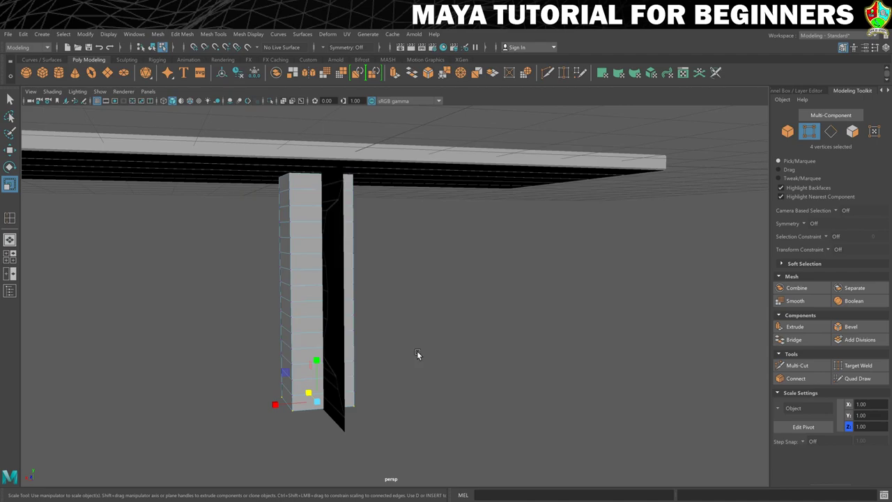
key(space)
key(space)
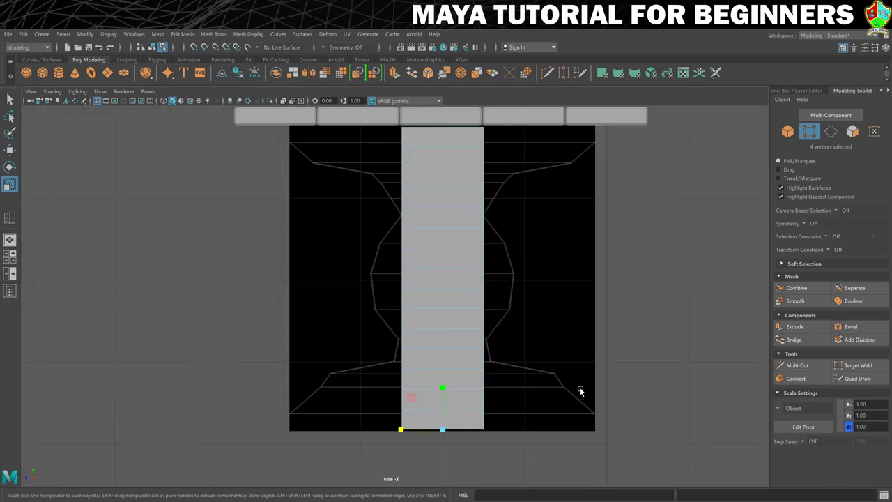
scroll(539, 377, up, 1)
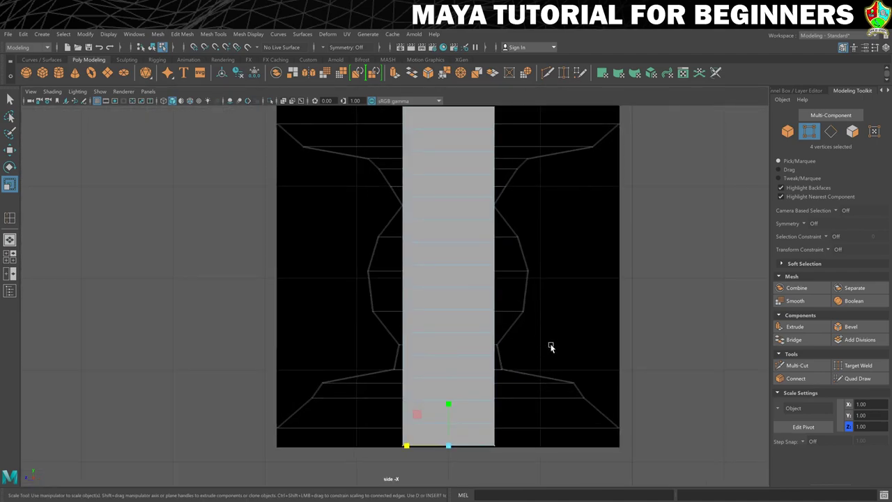
scroll(568, 341, up, 1)
alt+middle_drag(567, 340, 527, 360)
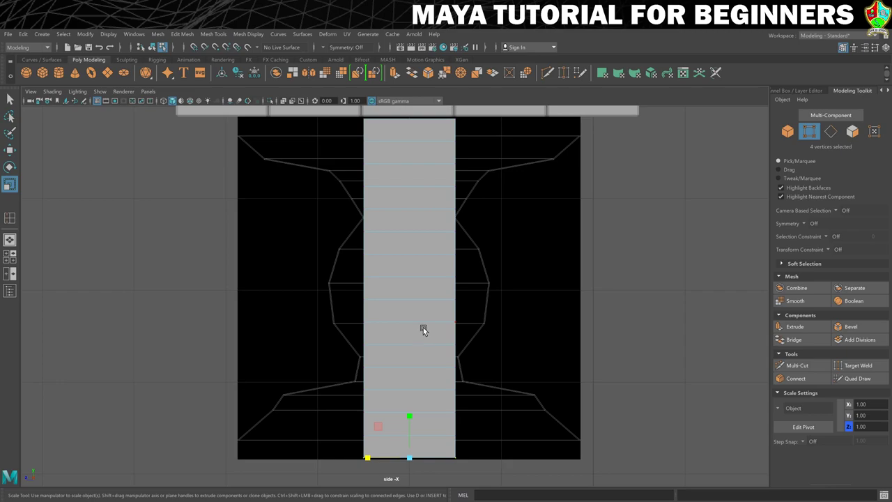
Show the side view in wireframe, align the bottom vertex row with the reference's lower edge, and widen it along Z to the reference's full width.
key(4)
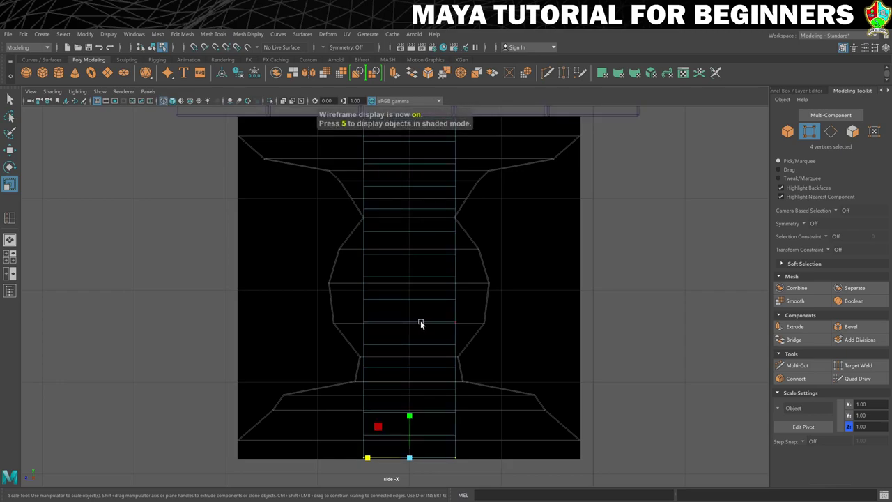
key(5)
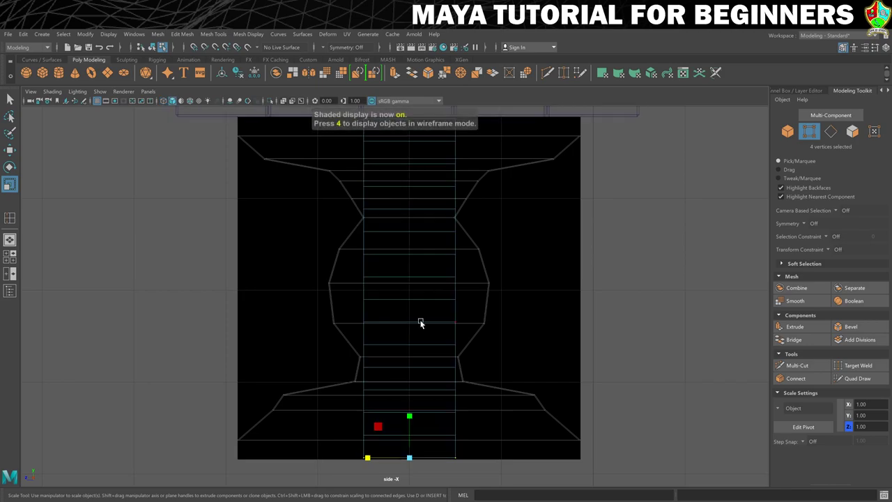
key(4)
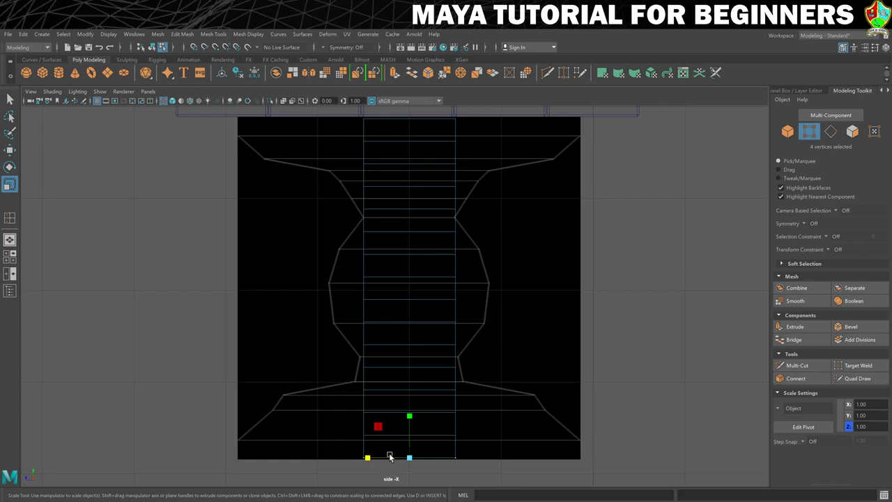
key(w)
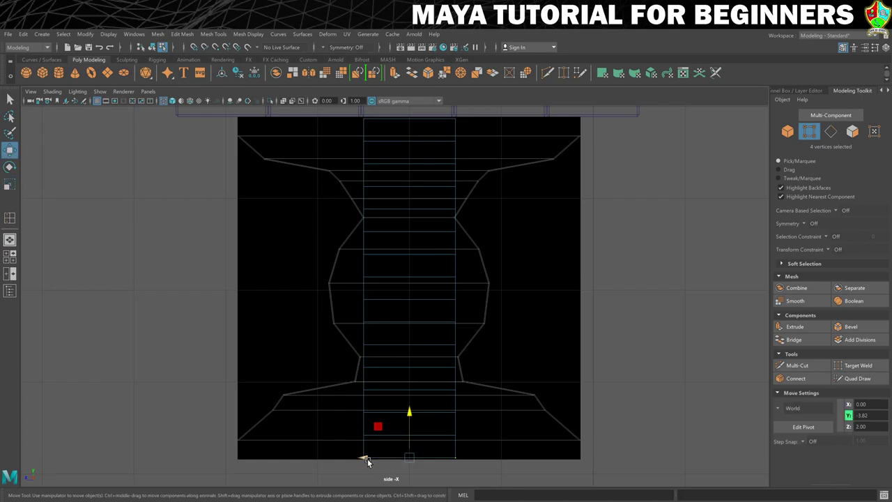
drag(406, 416, 410, 414)
key(r)
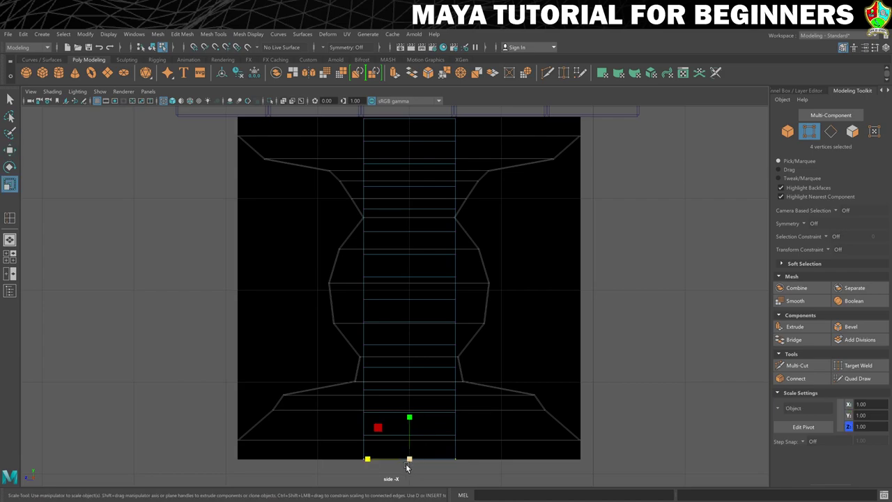
drag(368, 457, 254, 468)
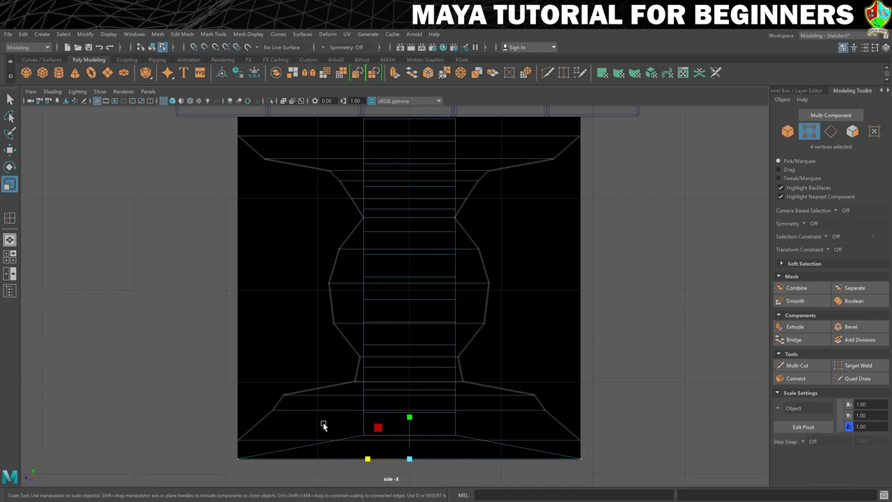
Try widening the second-lowest vertex row, first along Z only and, after undoing that, uniformly on all axes.
drag(323, 425, 487, 443)
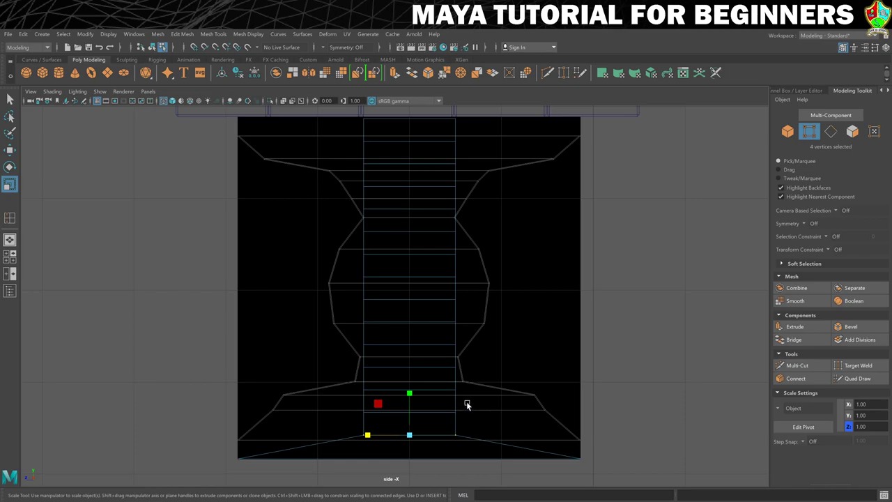
key(space)
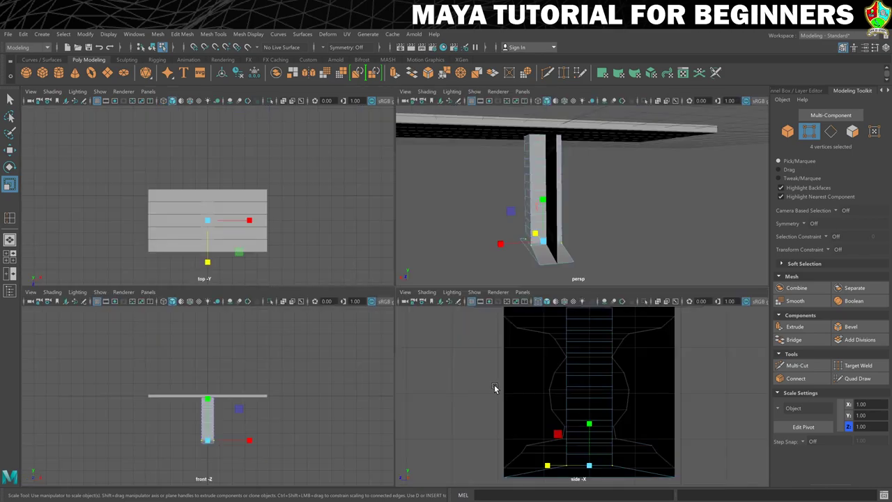
mouse_move(493, 271)
alt+mouse_down()
mouse_move(474, 265)
mouse_move(498, 279)
alt+mouse_up()
drag(547, 466, 460, 461)
alt+drag(469, 265, 462, 241)
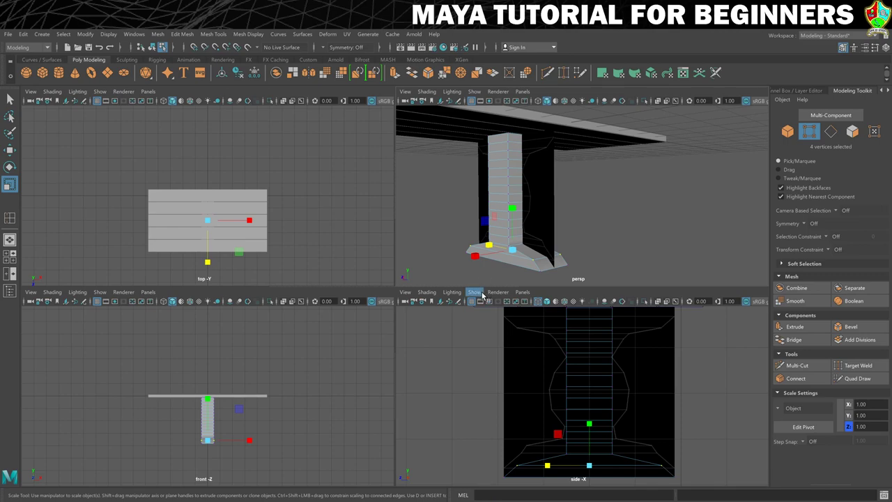
key(ctrl+z)
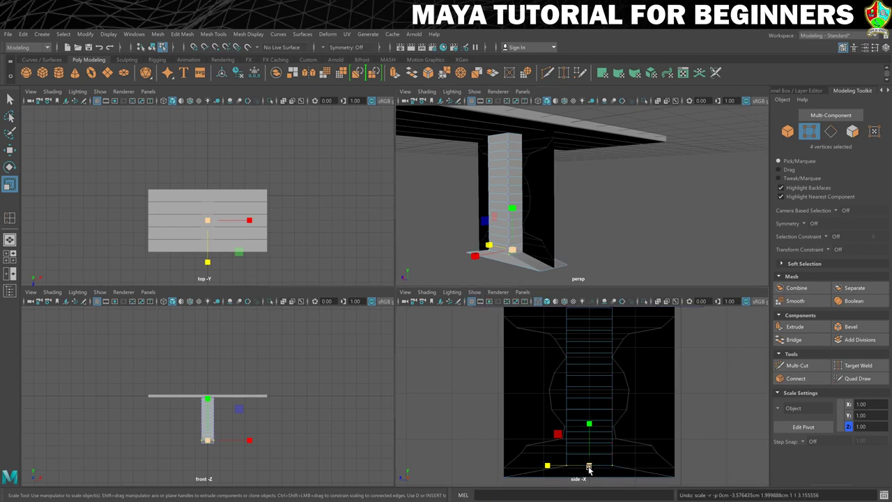
drag(589, 469, 676, 440)
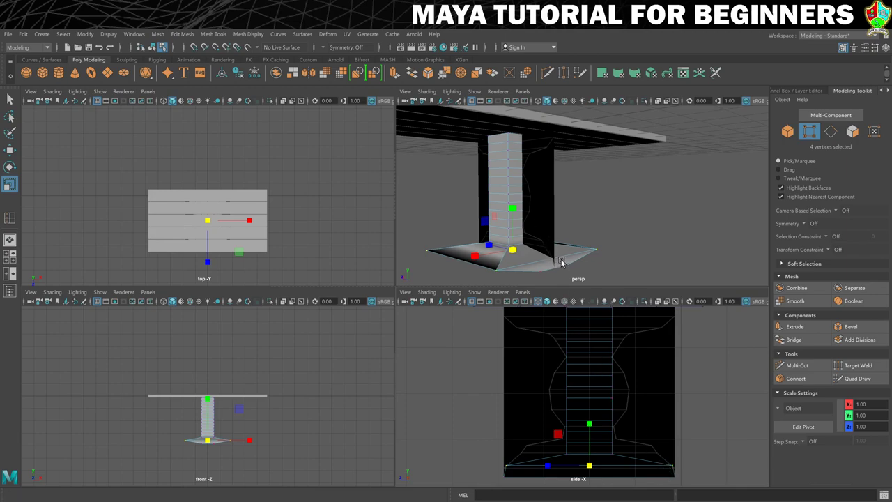
alt+drag(561, 262, 586, 265)
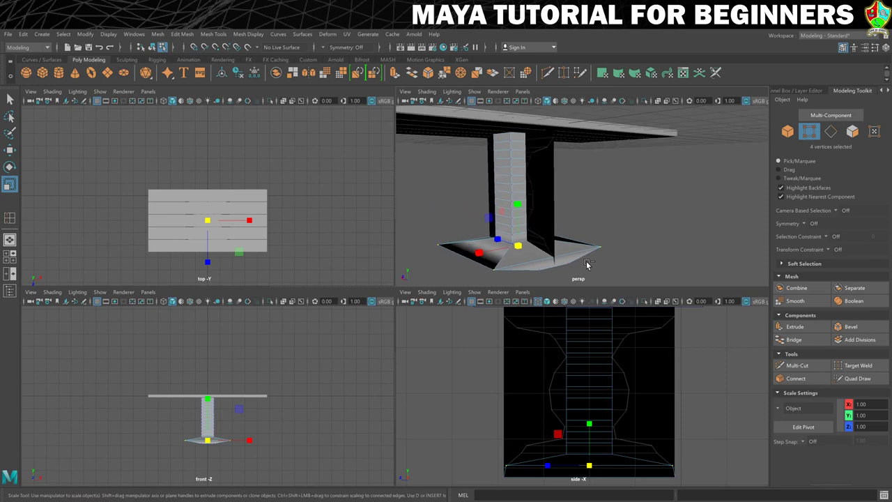
Lower the second-lowest vertex row to about Y -3.6 on the reference line and widen it along Z to the base's full width.
key(space)
key(w)
drag(408, 392, 410, 396)
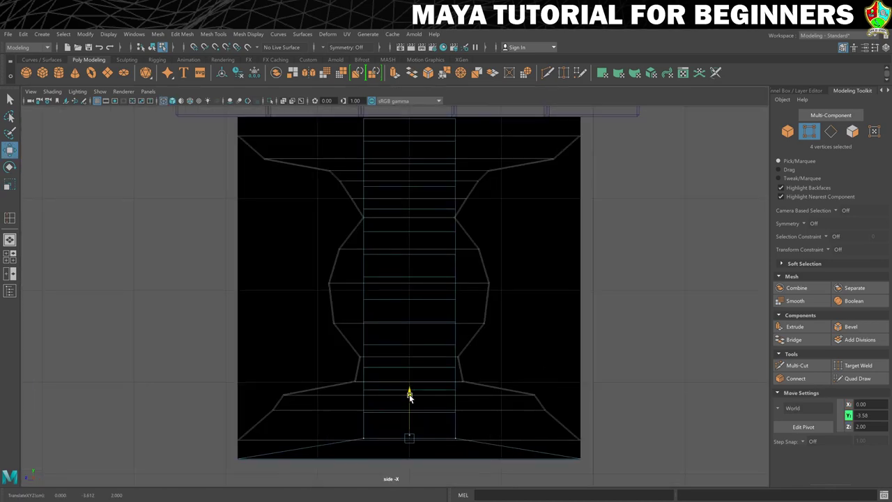
key(r)
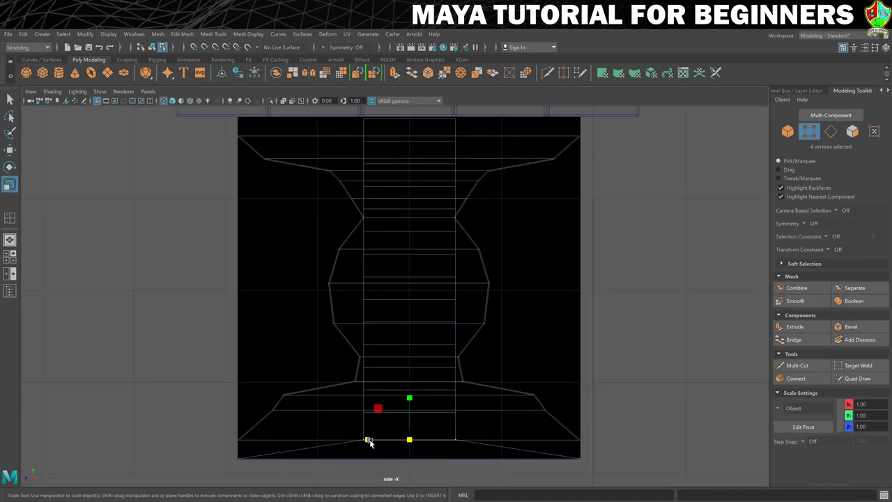
drag(370, 441, 255, 428)
Align the third and fourth vertex rows from the bottom with their reference lines and widen them along Z to match the base's sloping outline.
drag(344, 403, 474, 428)
key(w)
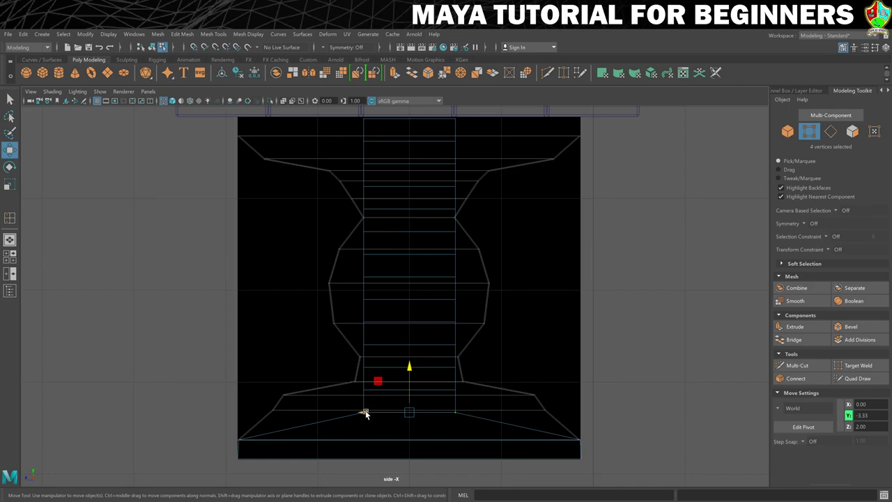
click(409, 368)
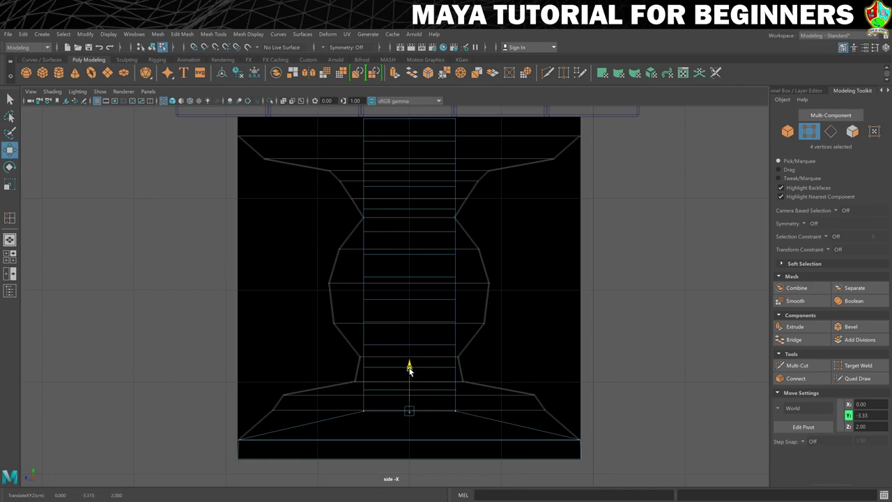
key(r)
drag(371, 415, 286, 405)
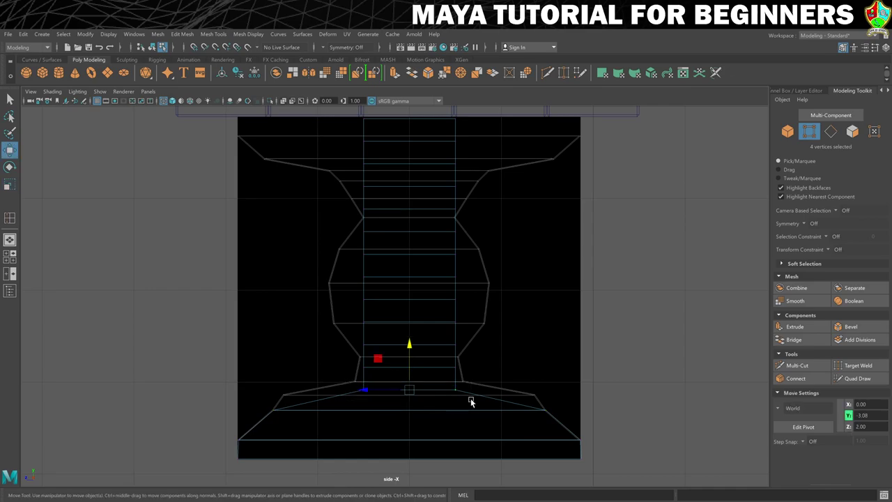
drag(367, 395, 292, 398)
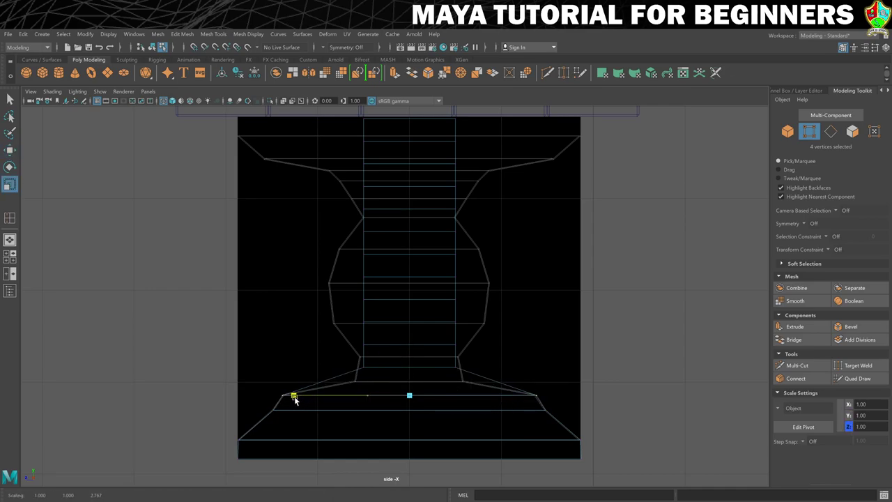
Move and scale the fifth to eighth vertex rows from the bottom along Z to follow the reference's narrow neck and lower bulge.
key(w)
drag(408, 348, 410, 256)
key(r)
key(w)
key(r)
key(w)
key(r)
key(w)
key(r)
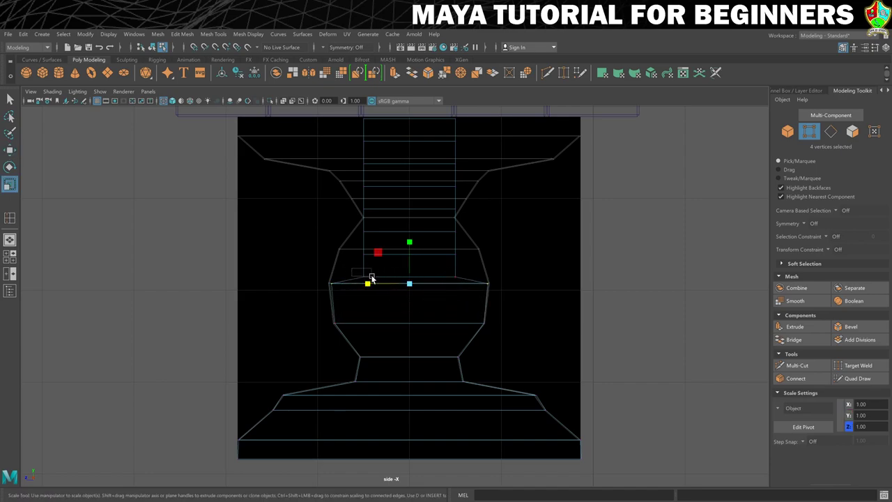
Move the ninth to eleventh vertex rows from the bottom onto their reference lines and scale them to the upper bulge and narrow neck.
drag(367, 282, 470, 261)
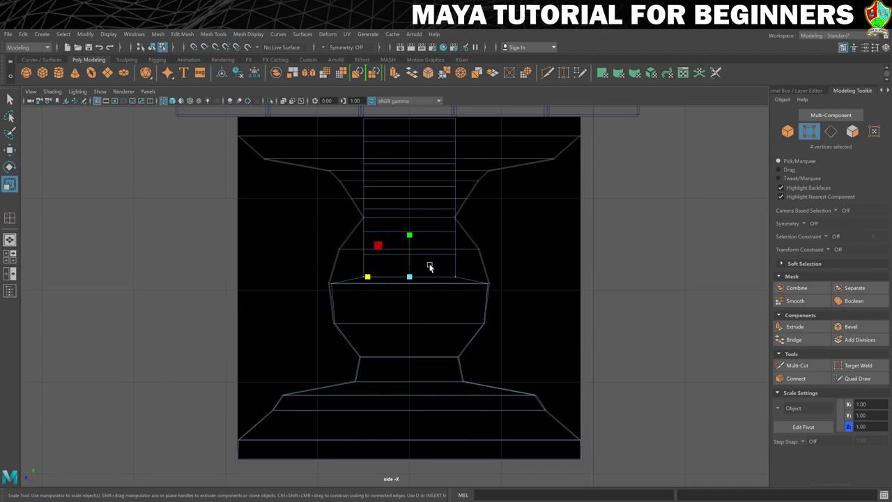
drag(348, 201, 469, 281)
key(w)
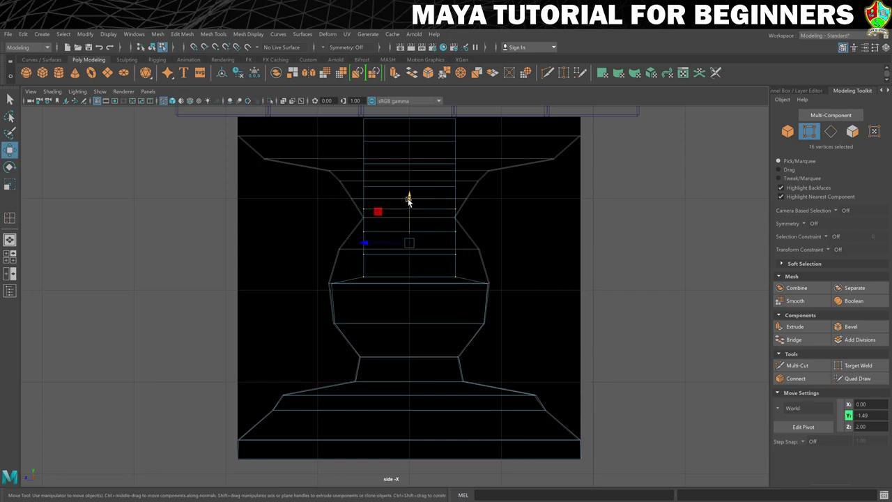
mouse_move(409, 201)
mouse_down()
mouse_move(412, 184)
mouse_move(413, 193)
mouse_up()
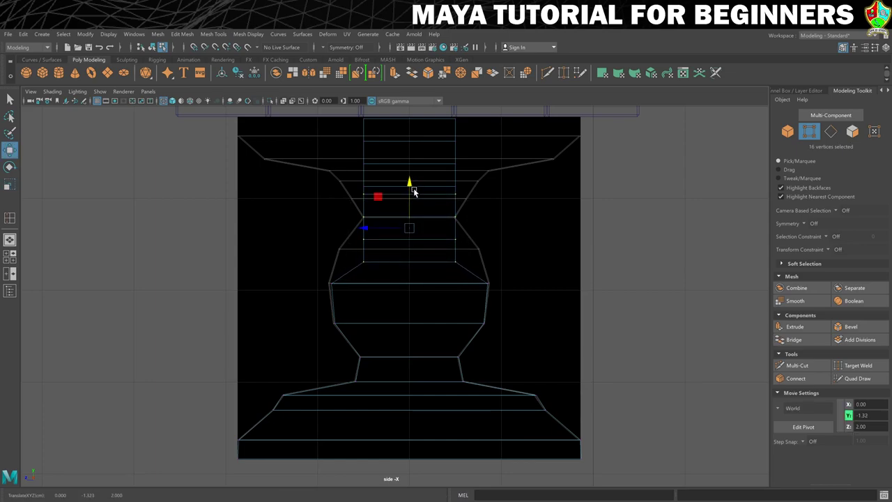
drag(348, 256, 480, 279)
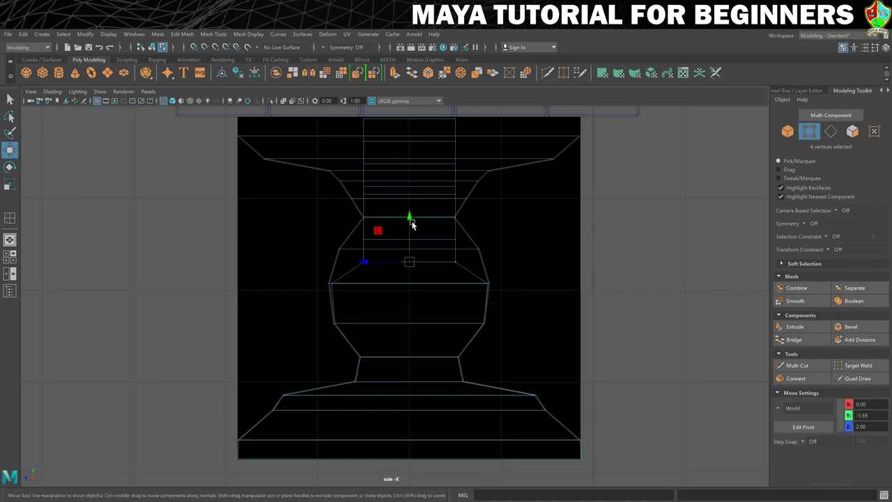
drag(407, 219, 411, 207)
key(r)
drag(368, 250, 419, 142)
key(w)
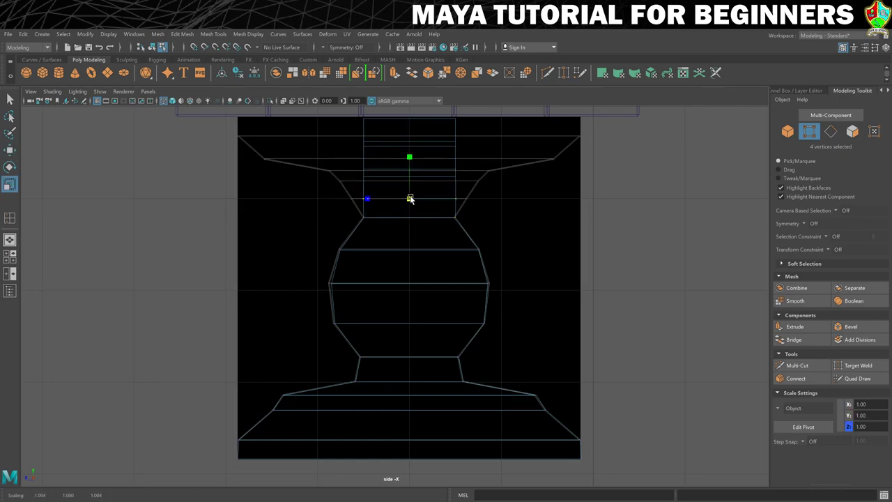
Align the twelfth and thirteenth vertex rows with their reference lines and widen them along Z to follow the flare above the neck.
drag(327, 175, 488, 189)
key(r)
drag(368, 183, 354, 184)
key(w)
key(r)
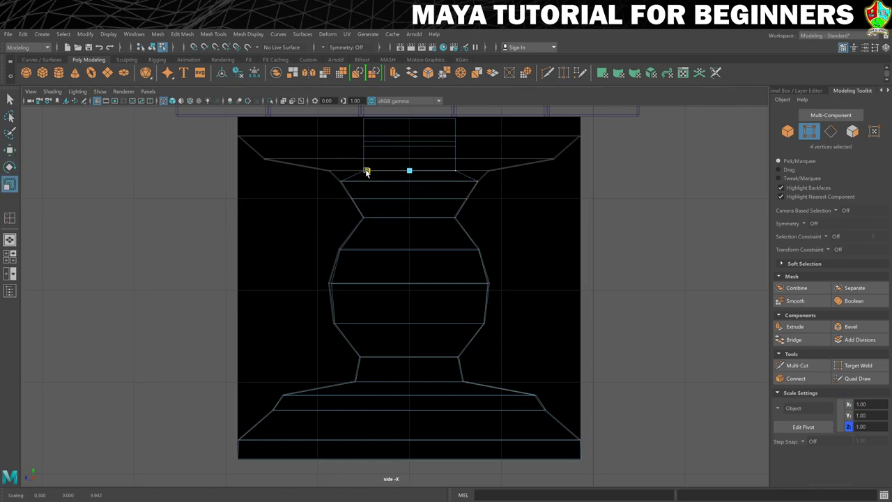
Raise the top three vertex rows onto their reference lines, the uppermost at about Y -0.10, and widen them along Z to the reference outline.
key(w)
drag(408, 157, 407, 125)
key(r)
drag(367, 157, 379, 189)
alt+middle_drag(379, 189, 378, 206)
key(w)
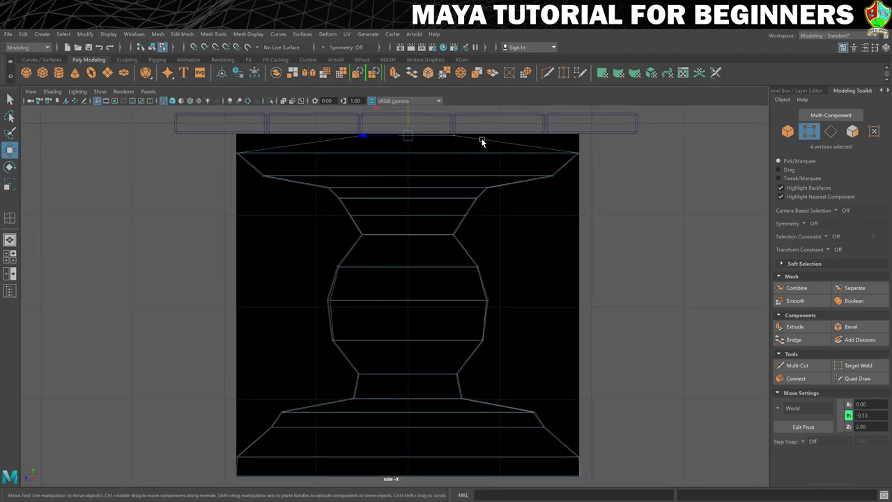
key(4)
scroll(575, 292, down, 2)
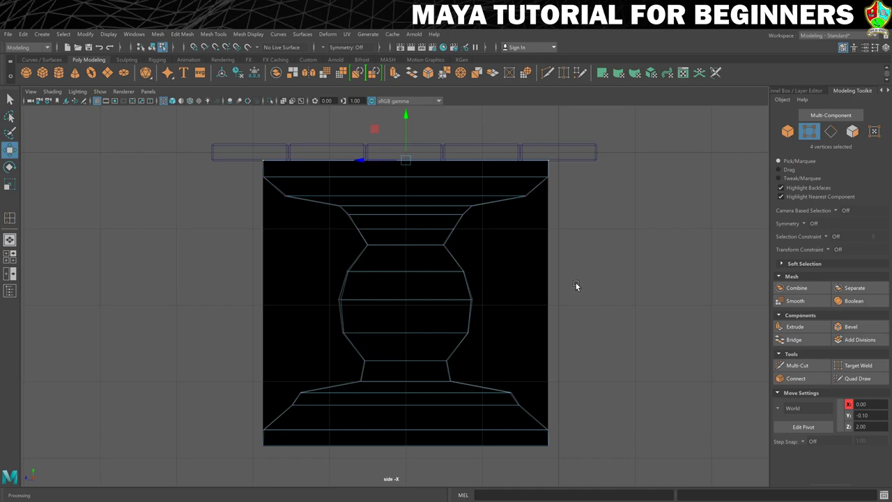
Return TableLeg to object mode in the shaded perspective view and thin it along X to a scale of 0.29.
key(5)
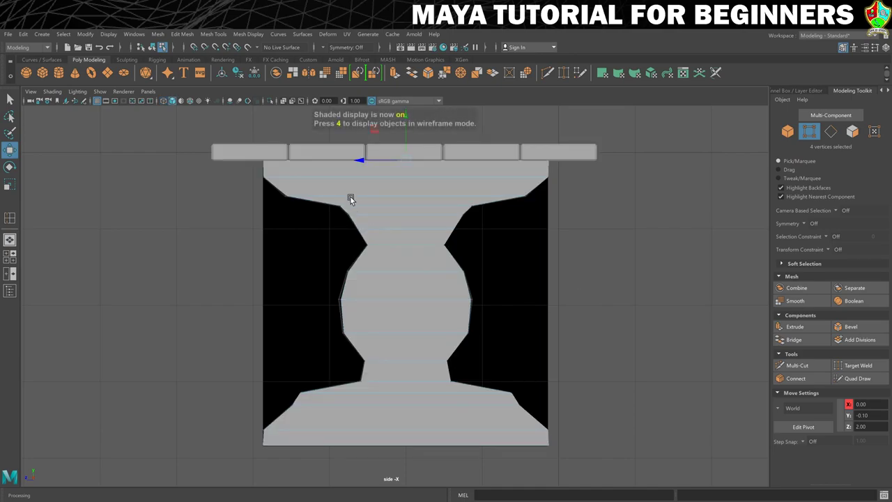
right_drag(396, 200, 438, 184)
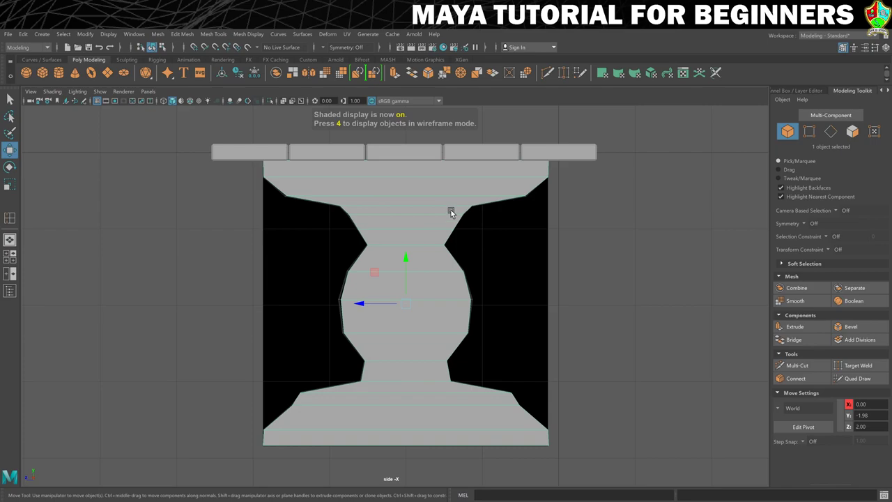
key(space)
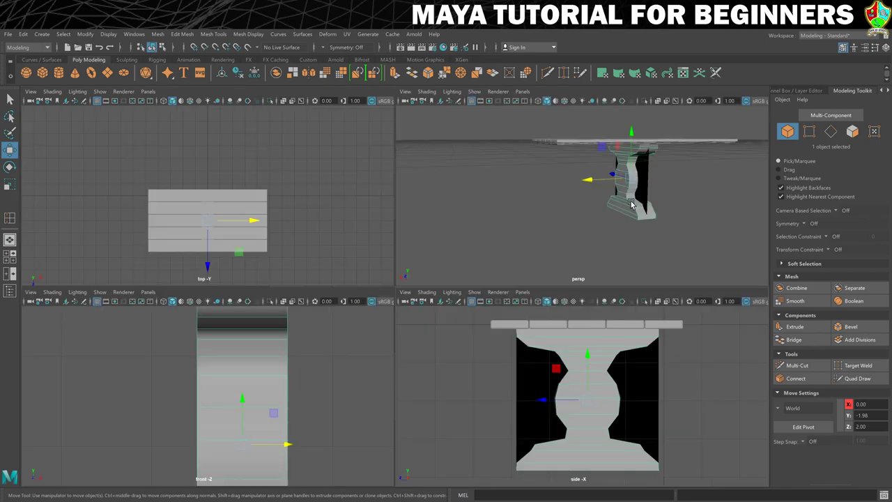
key(space)
scroll(518, 278, down, 2)
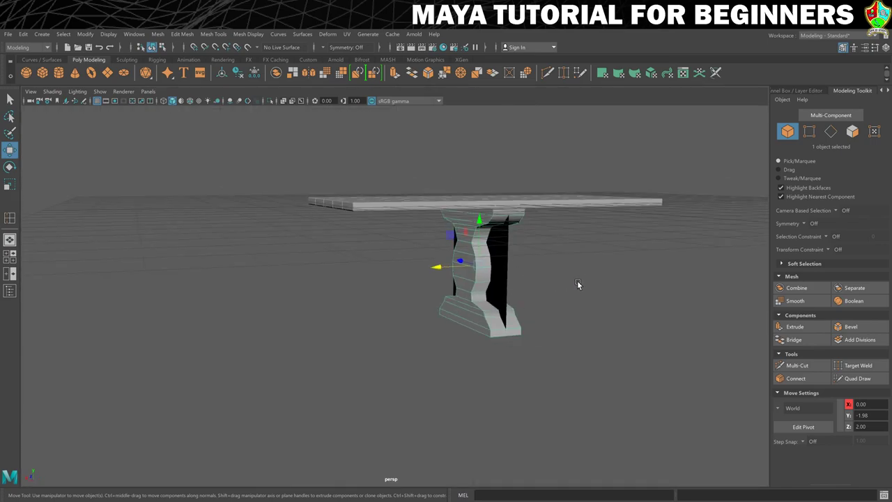
mouse_move(576, 280)
alt+mouse_down()
mouse_move(537, 289)
mouse_move(585, 278)
mouse_move(543, 283)
mouse_move(562, 281)
alt+mouse_up()
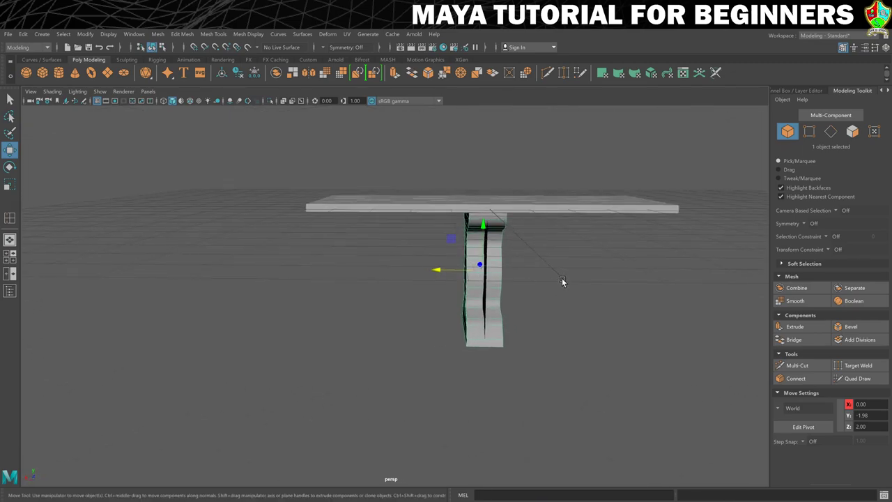
key(r)
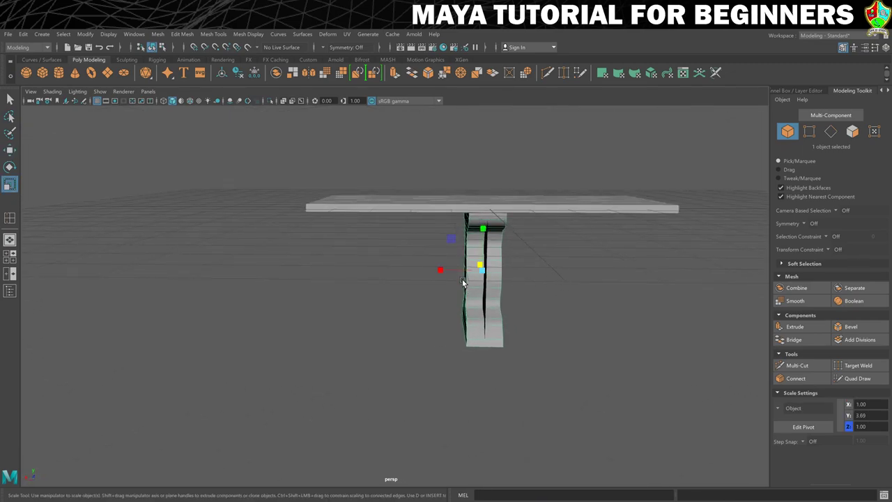
drag(437, 268, 478, 299)
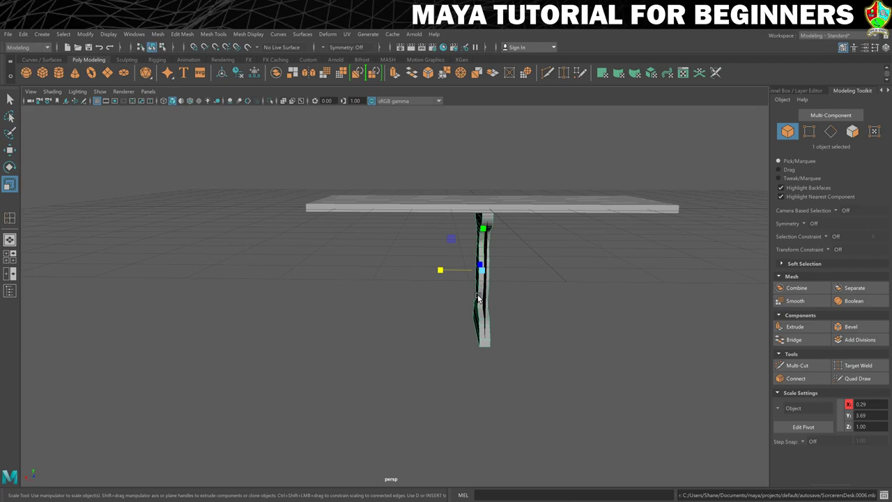
Move TableLeg along X to about 4.10, beneath one end of the tabletop.
key(w)
mouse_move(438, 271)
shift+mouse_down()
mouse_move(295, 272)
mouse_move(384, 285)
mouse_move(440, 279)
shift+mouse_up()
drag(495, 268, 487, 267)
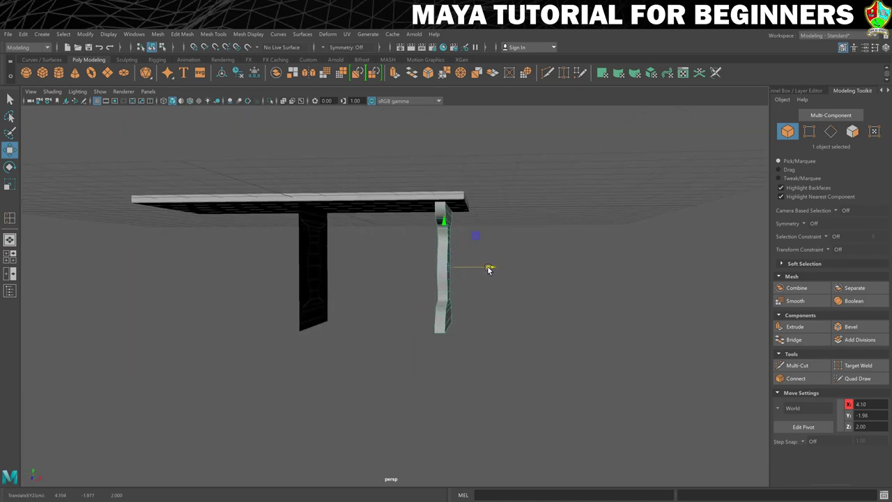
Delete the black reference image plane left under the middle of the tabletop.
alt+drag(569, 260, 555, 264)
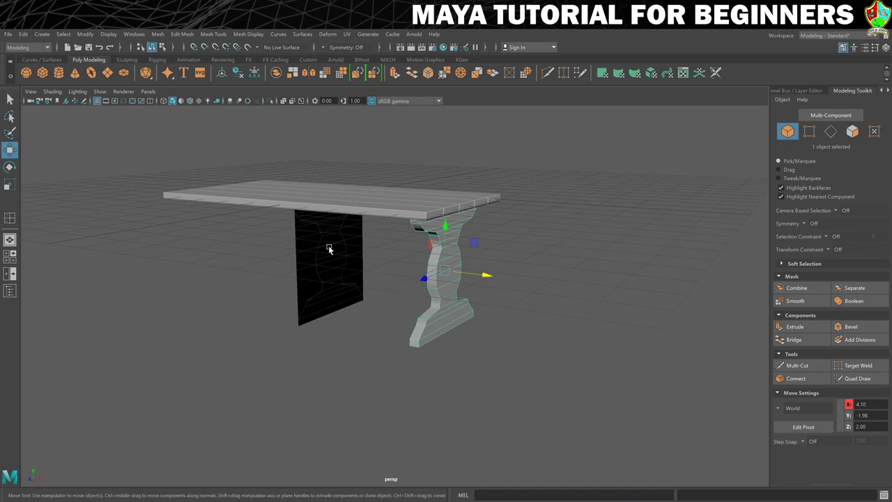
drag(292, 260, 304, 267)
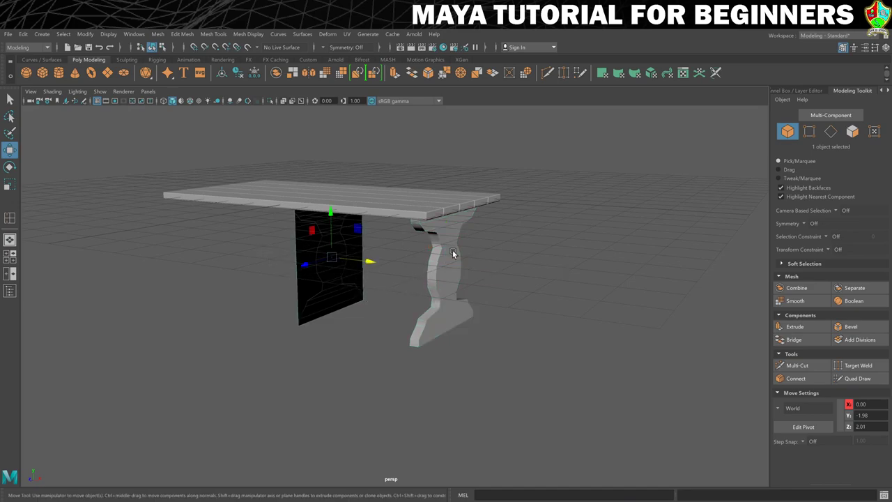
key(Delete)
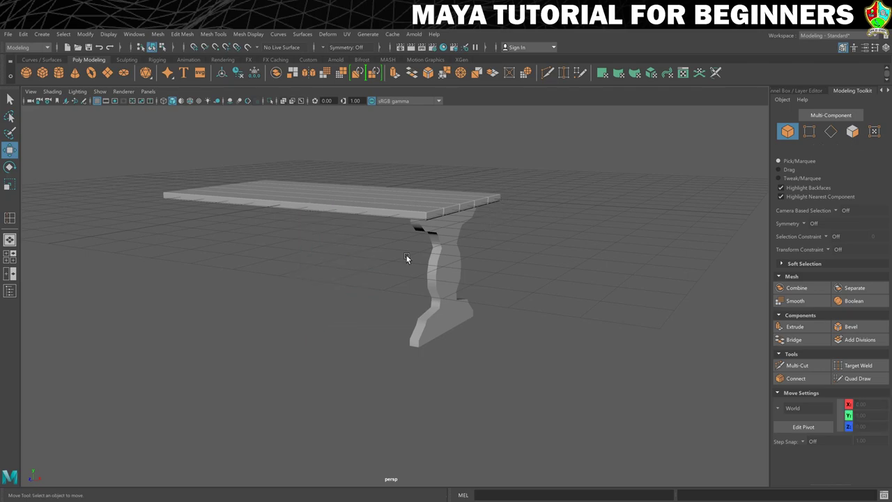
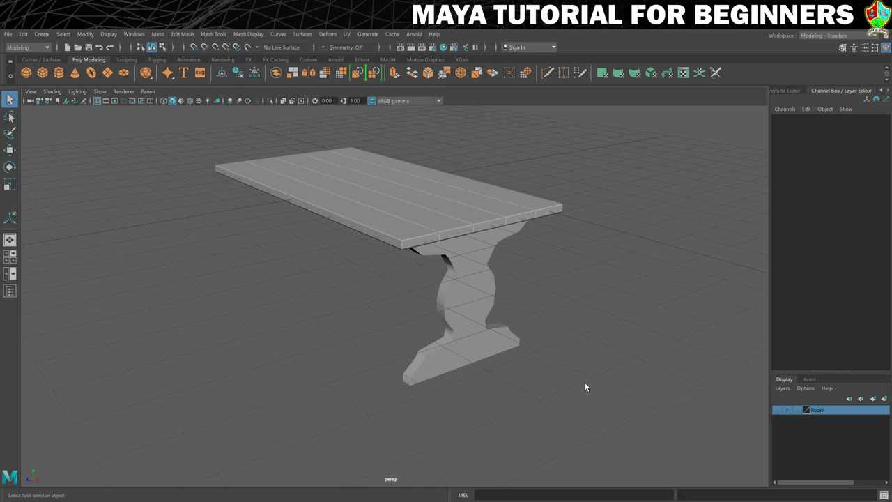
Move TableLeg out from under the tabletop along X to about 6.29 and clear the selection.
click(465, 298)
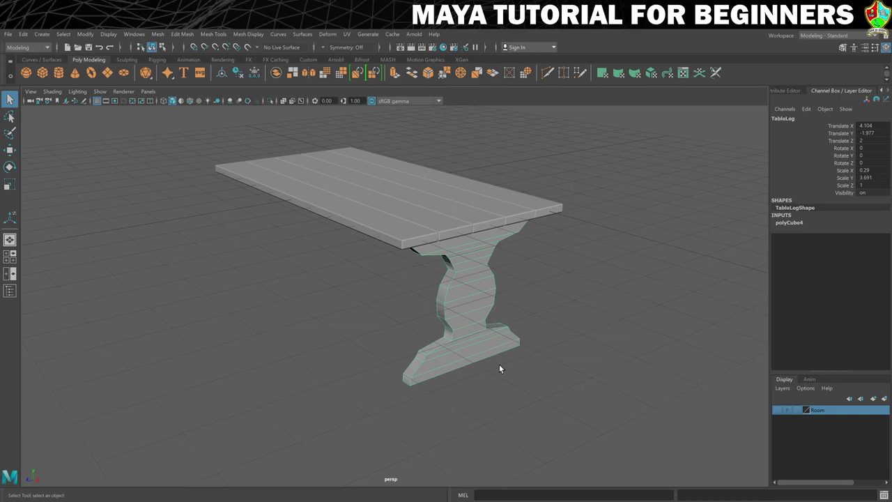
alt+drag(501, 373, 519, 374)
key(w)
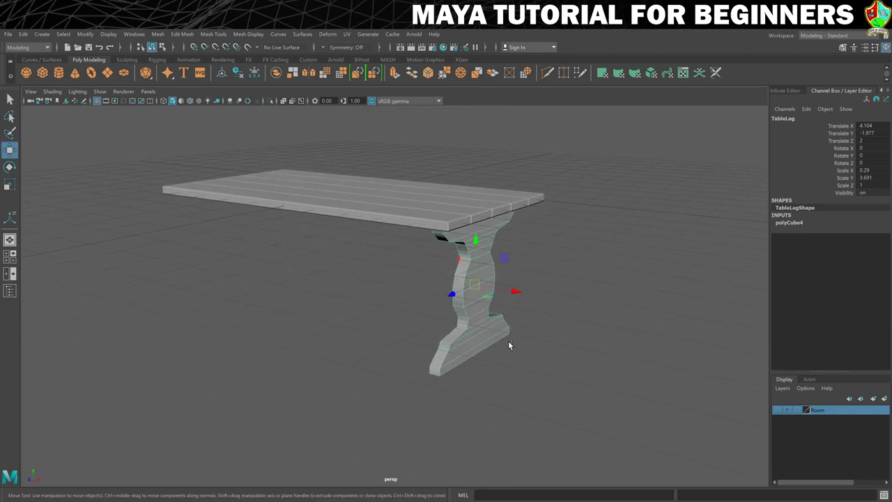
drag(514, 295, 597, 309)
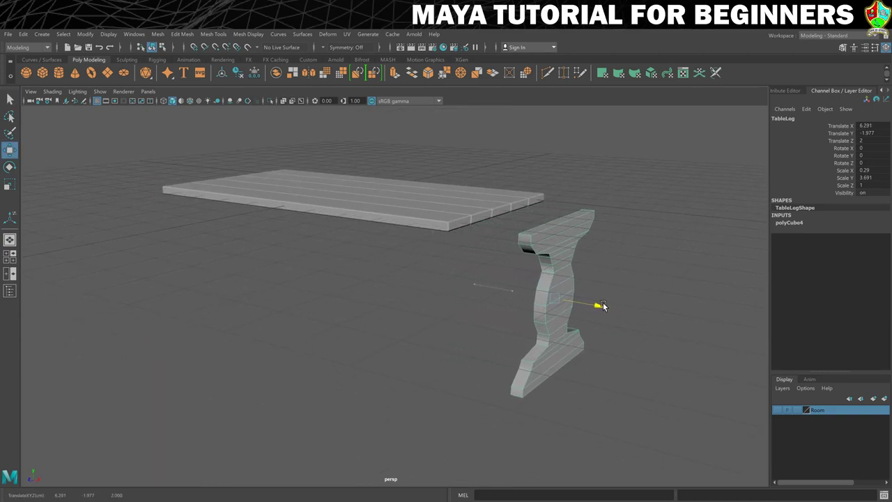
click(615, 251)
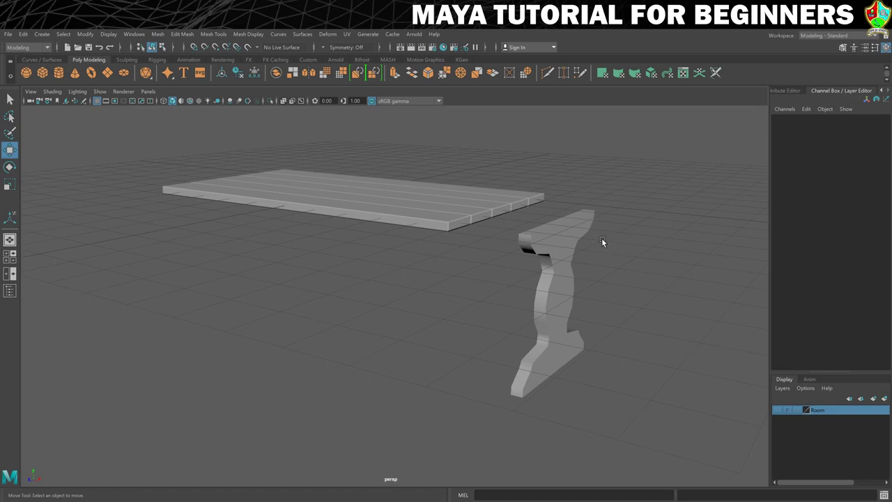
Switch TableLeg to edge component selection.
right_click(552, 232)
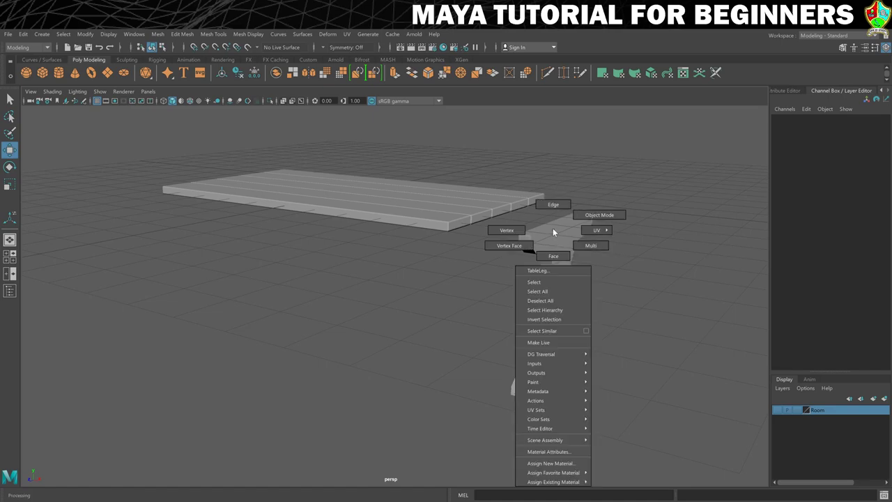
click(551, 205)
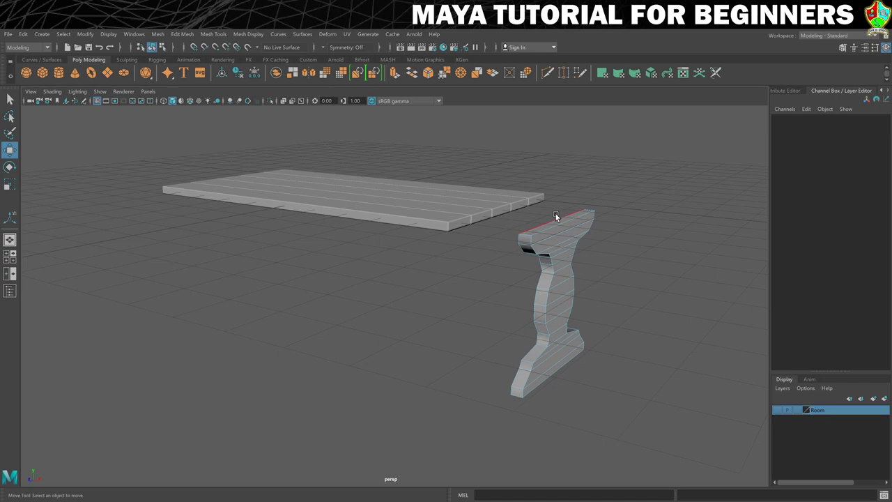
right_click(562, 250)
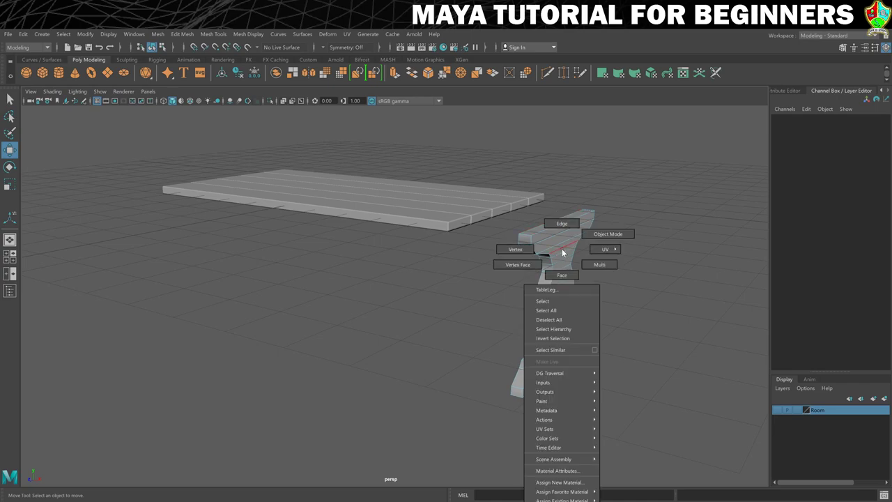
click(563, 222)
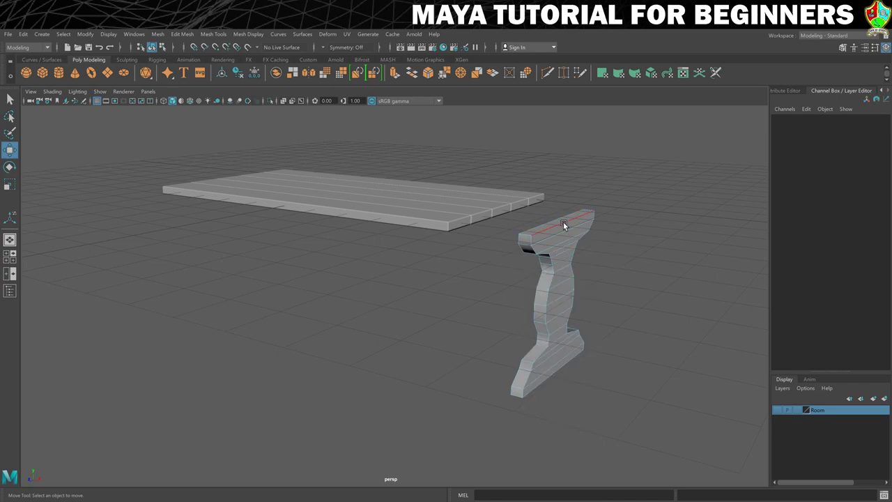
click(547, 299)
click(558, 319)
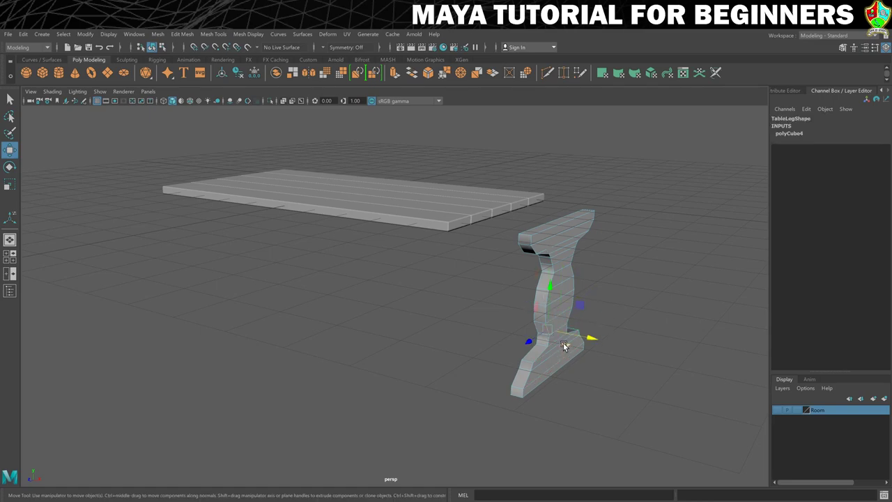
scroll(567, 335, up, 2)
alt+drag(567, 335, 547, 358)
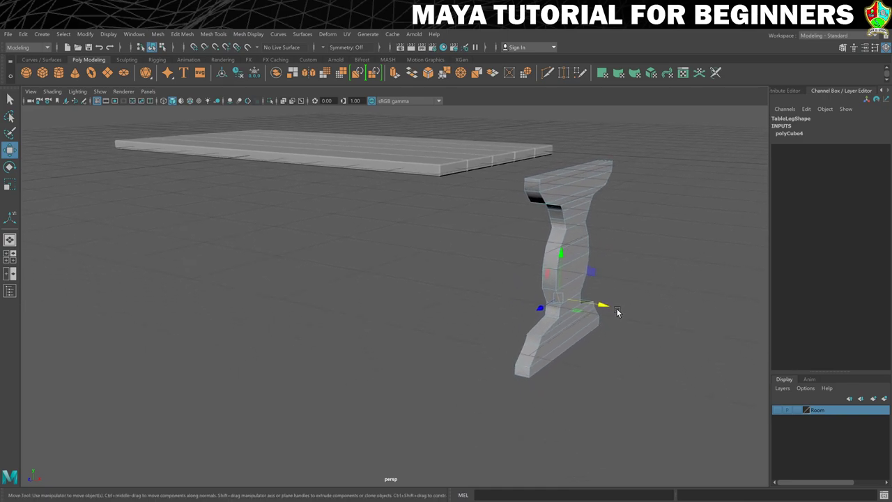
Select the edges outlining both profile faces of TableLeg, including those along its top and the underside of its foot.
key(q)
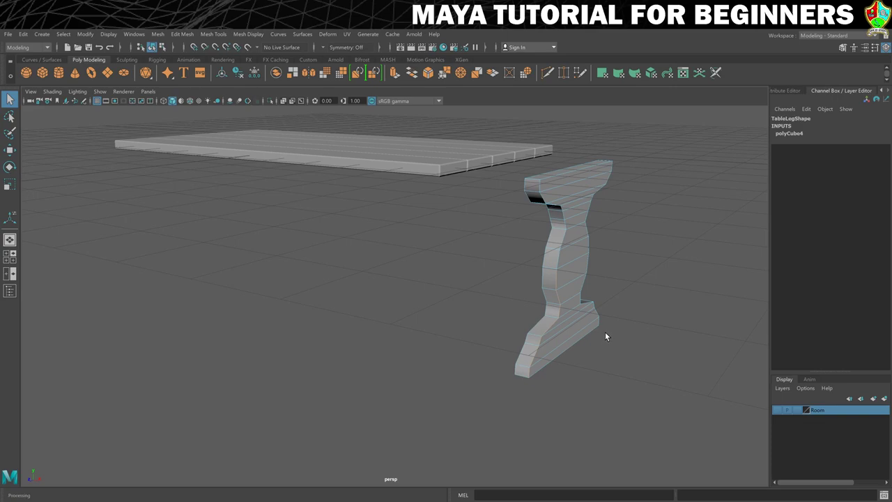
click(624, 262)
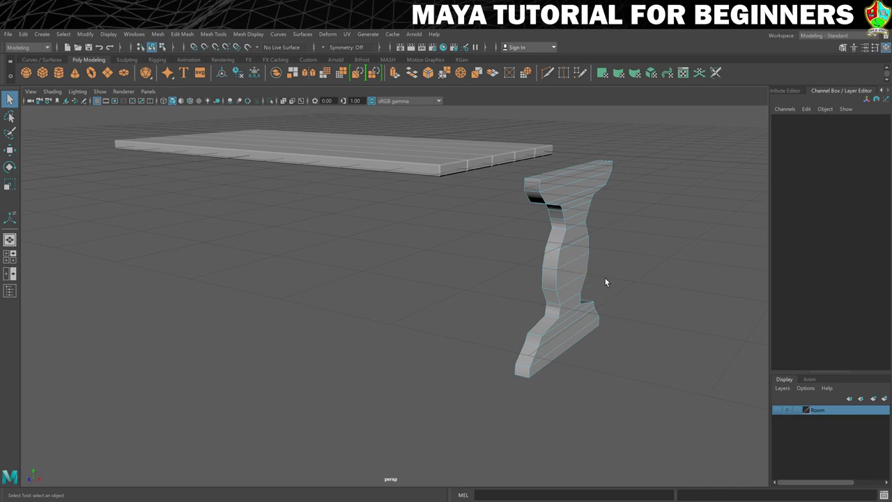
click(557, 256)
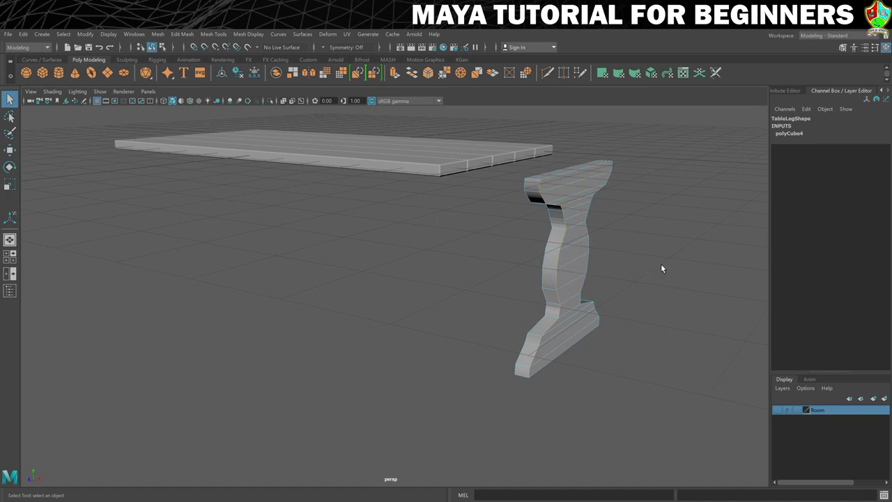
alt+drag(662, 265, 624, 265)
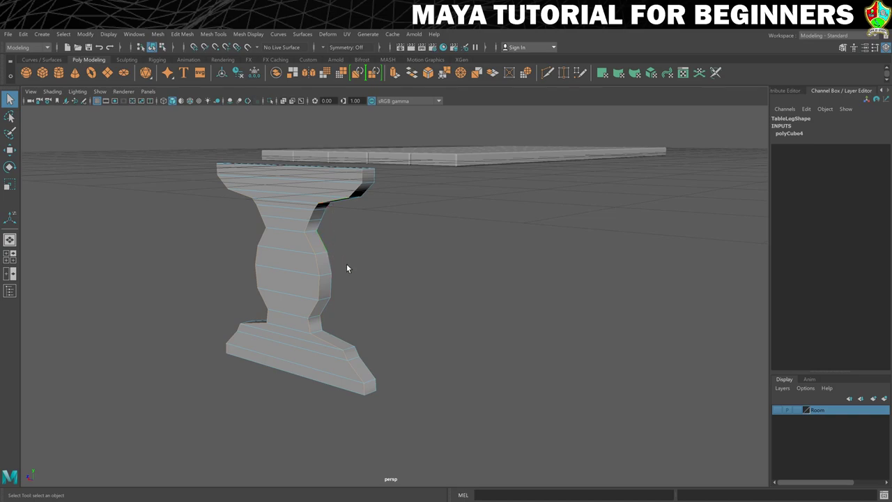
alt+drag(343, 293, 371, 278)
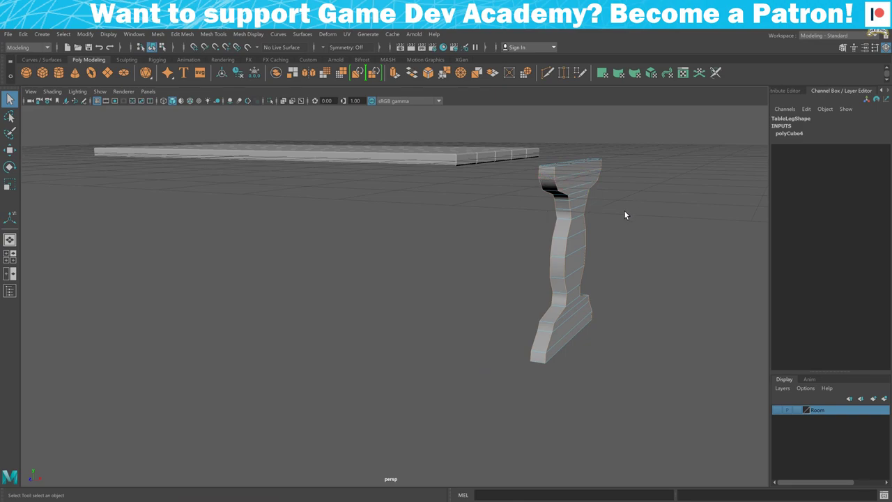
alt+drag(645, 227, 636, 234)
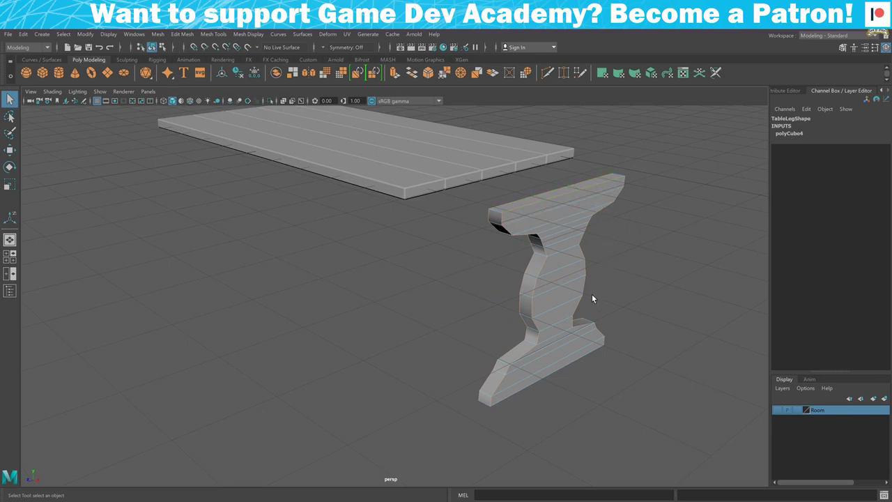
alt+drag(591, 294, 586, 261)
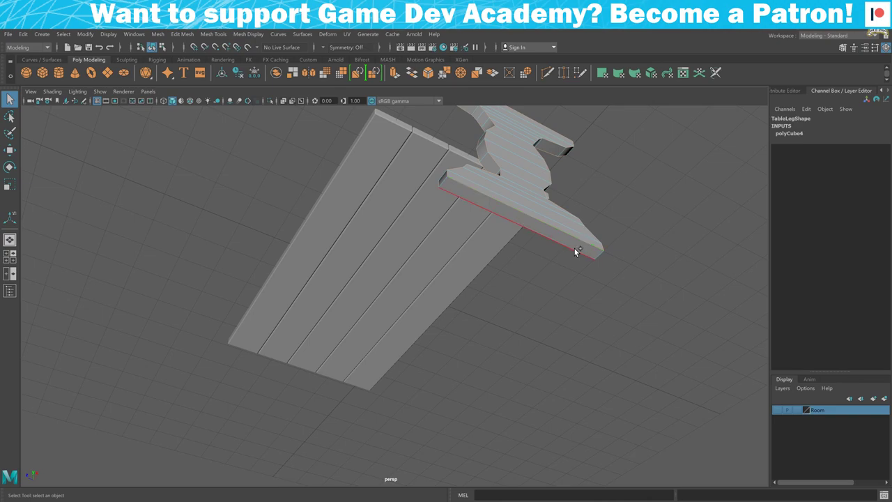
click(574, 248)
alt+drag(643, 212, 644, 239)
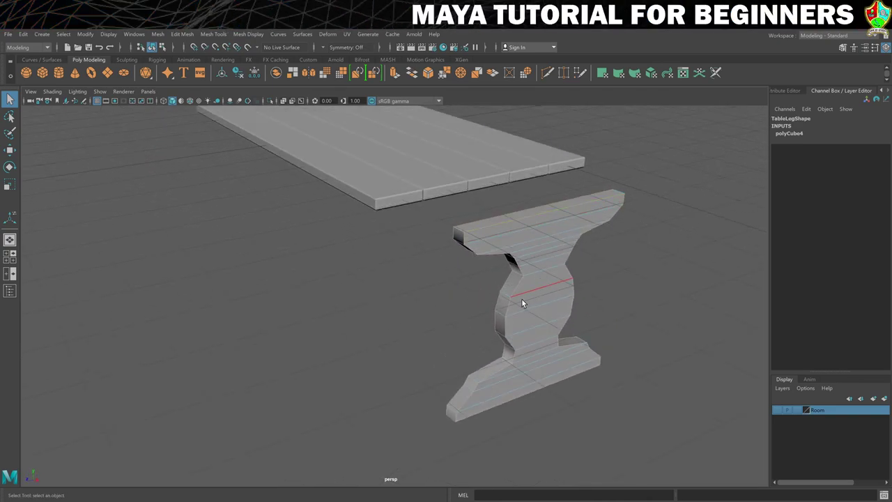
mouse_move(521, 304)
alt+mouse_down()
mouse_move(572, 293)
mouse_move(520, 295)
mouse_move(528, 299)
alt+mouse_up()
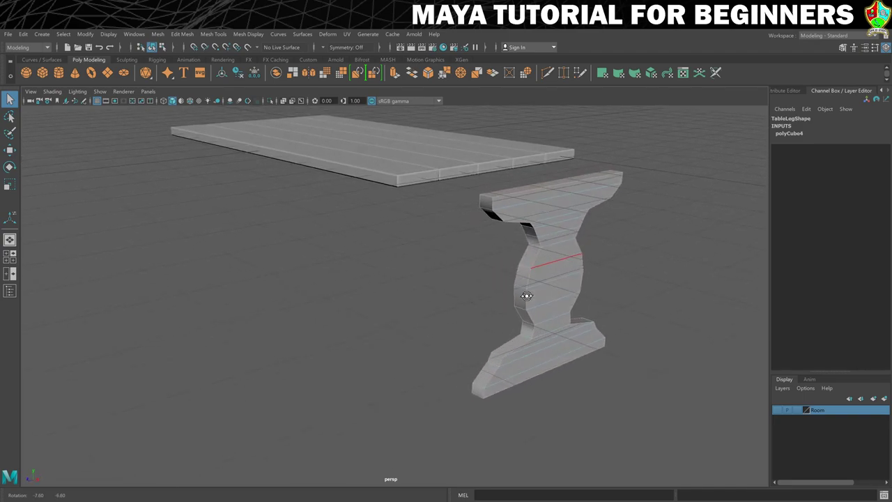
click(585, 259)
Bevel TableLeg's selected outline edges with a fraction of 0.2.
key(ctrl+b)
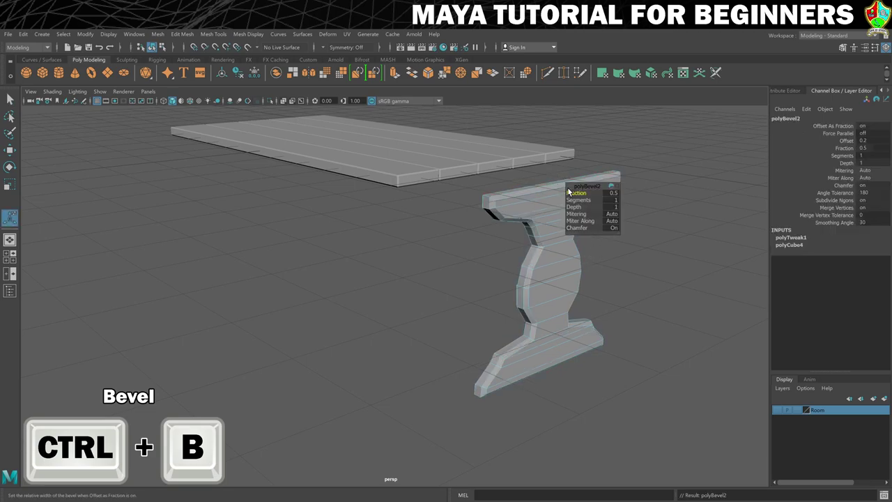
drag(568, 190, 639, 184)
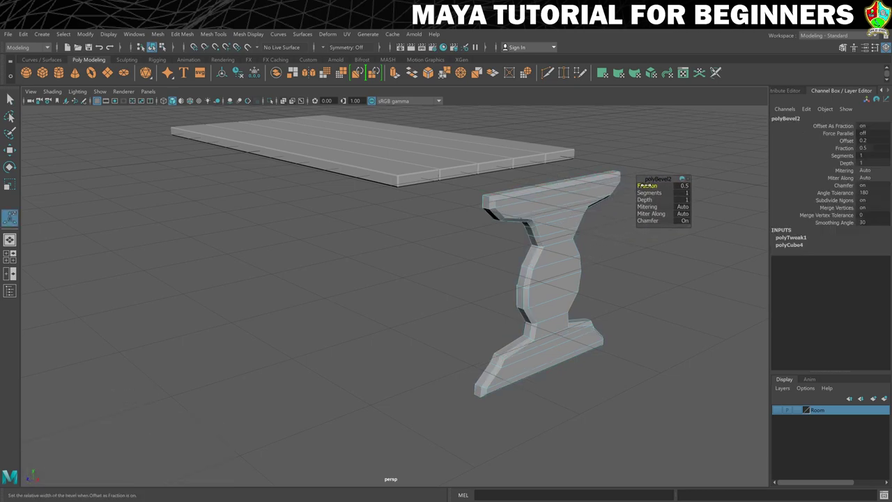
click(681, 186)
text(0.2)
key(Return)
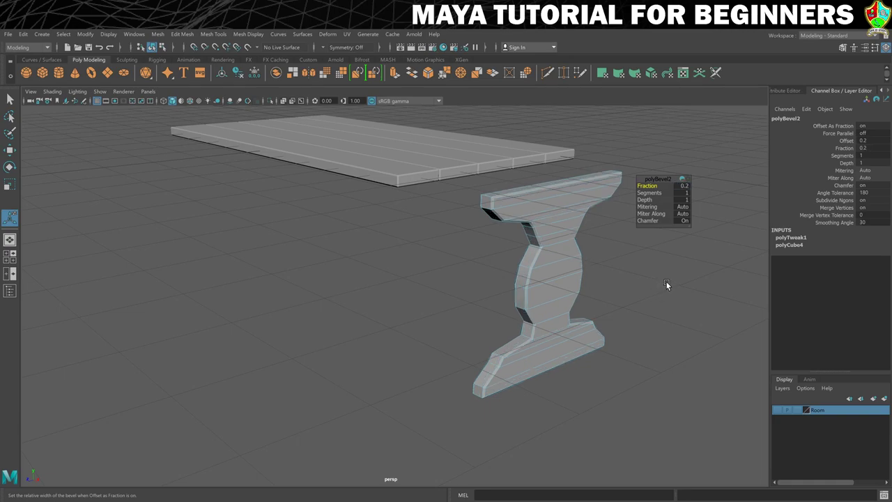
Return the table leg to object mode and move it along X until it sits beneath the end of the tabletop.
right_drag(551, 214, 590, 214)
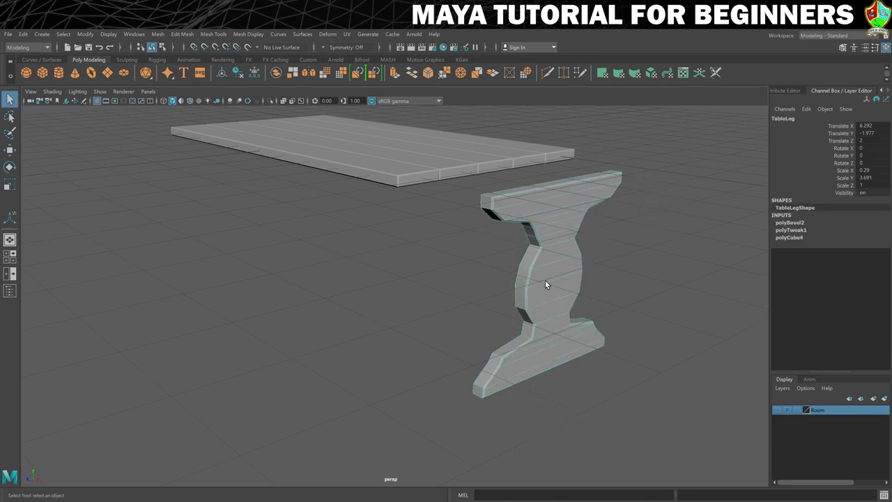
alt+drag(545, 285, 554, 273)
key(w)
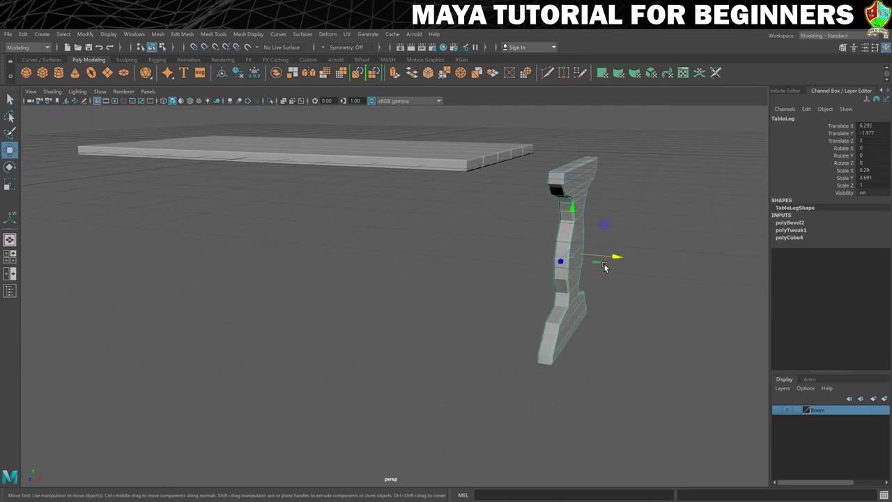
drag(615, 257, 527, 251)
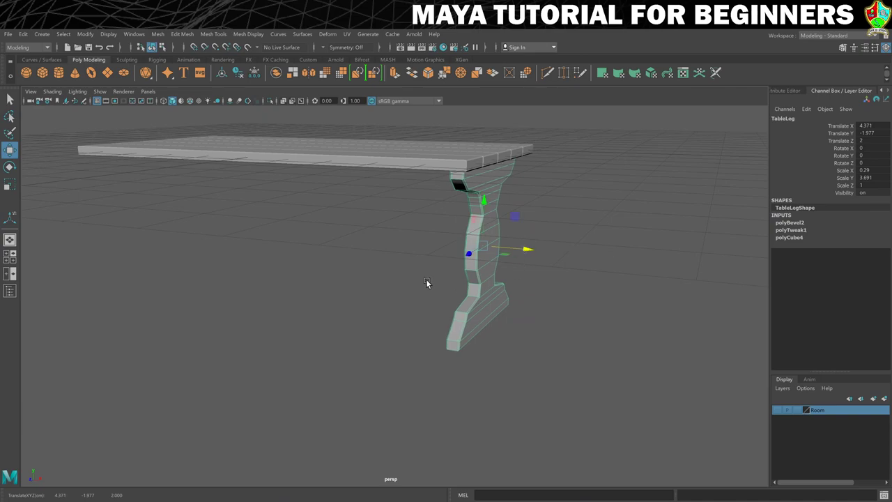
alt+drag(426, 280, 436, 277)
drag(522, 244, 519, 242)
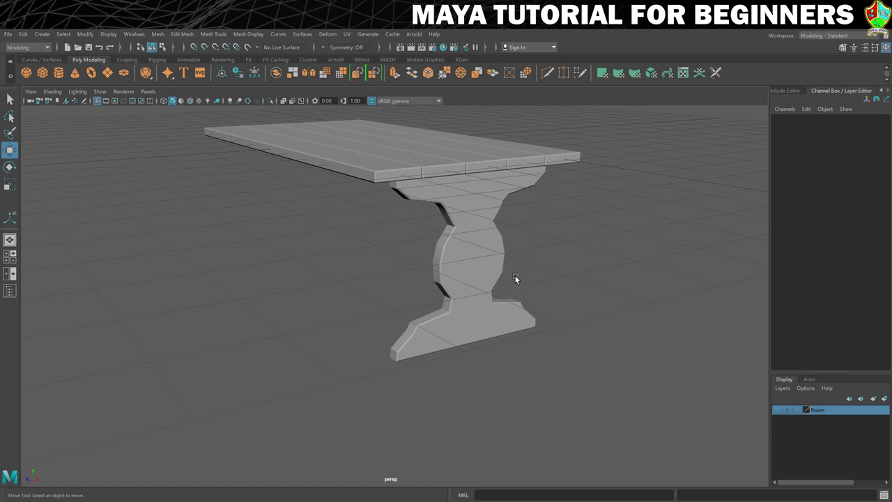
Create a display layer from all the tabletop planks and the table leg, and name it Furniture.
scroll(519, 277, down, 2)
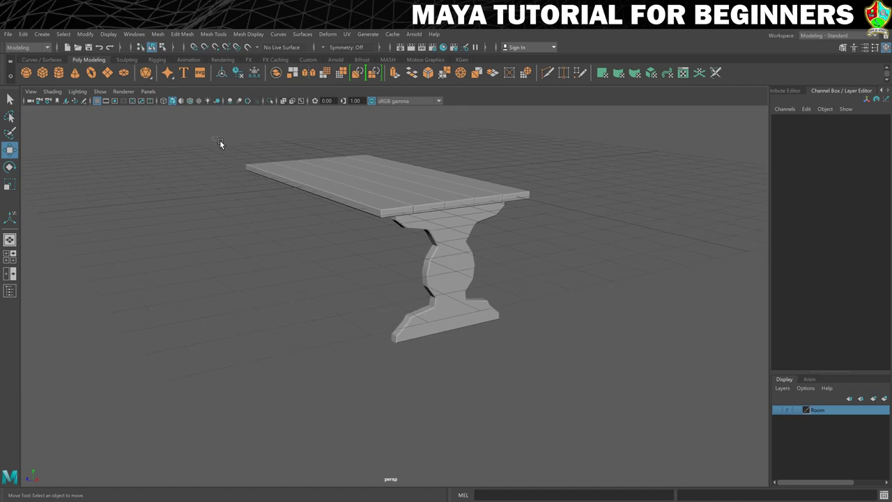
drag(218, 140, 548, 327)
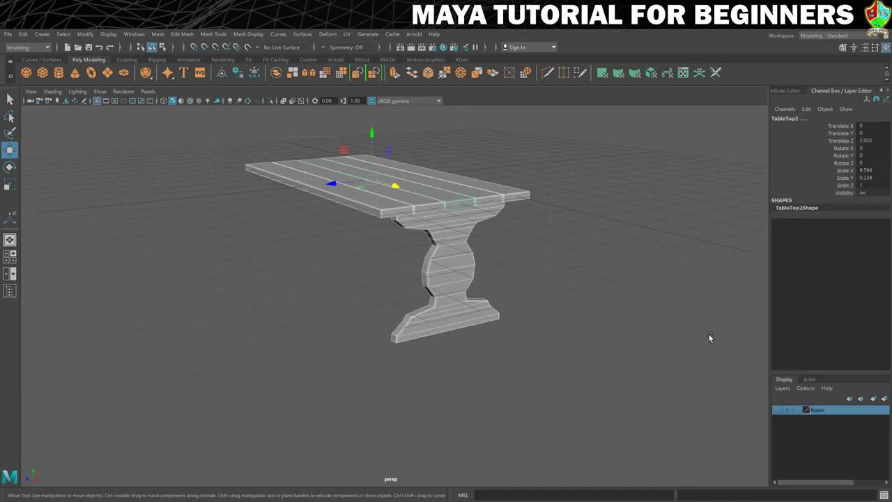
click(780, 388)
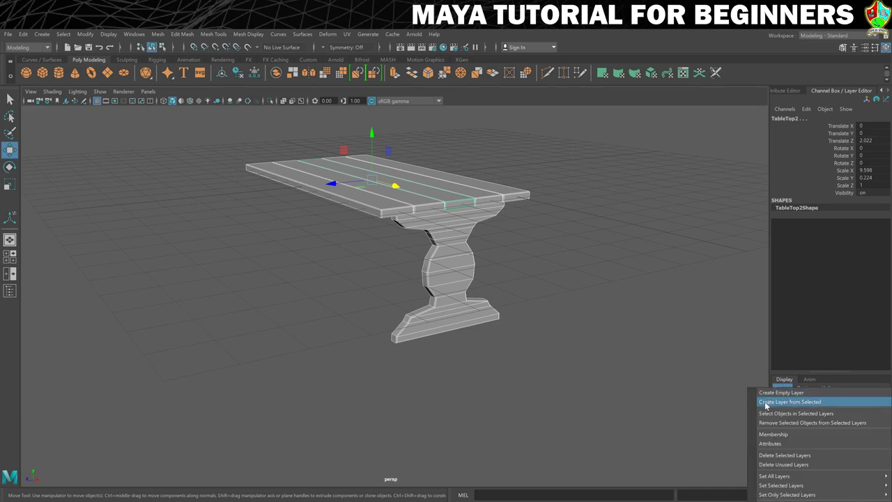
click(765, 402)
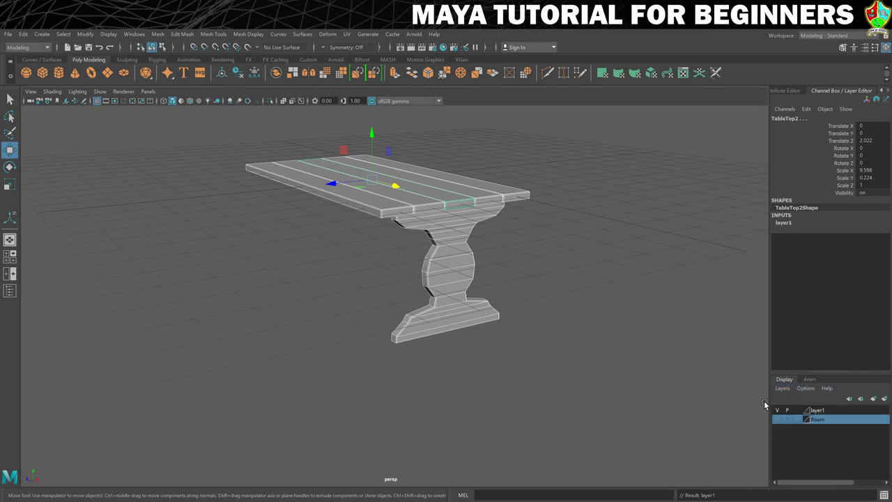
double_click(818, 411)
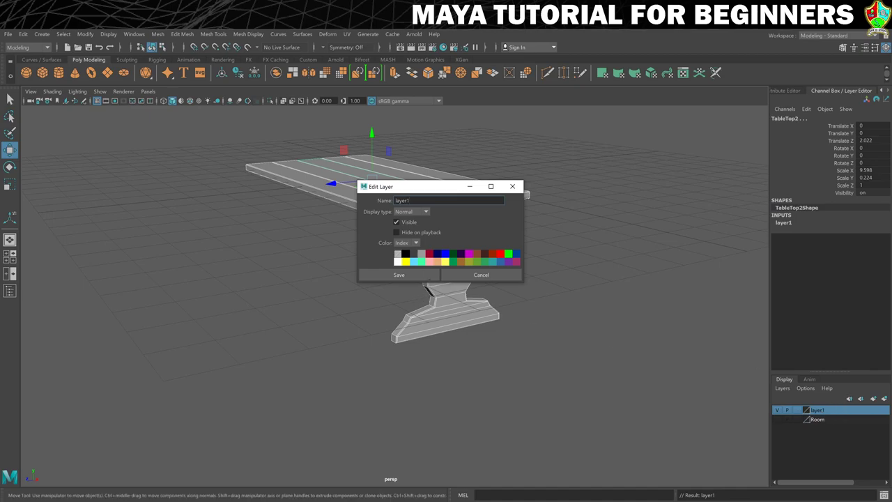
text(Furniture)
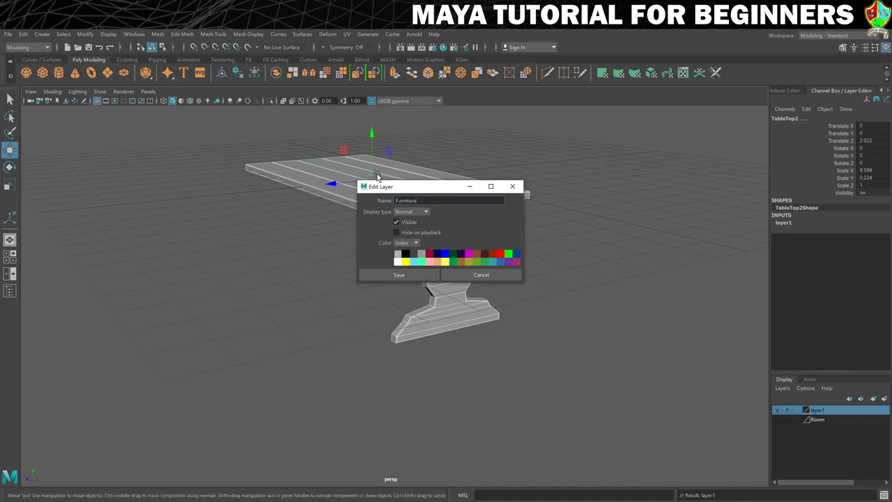
click(399, 275)
Test the Furniture layer's visibility, deselect the table, and leave the layer hidden.
click(776, 410)
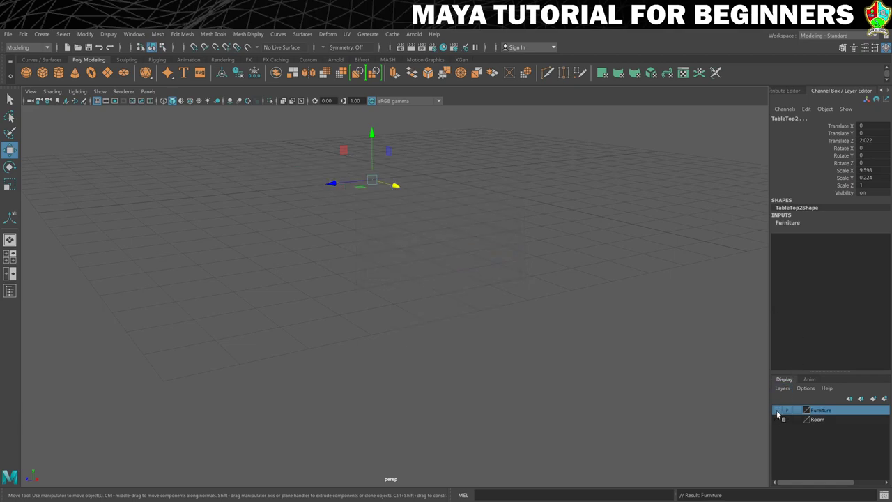
click(776, 409)
click(513, 243)
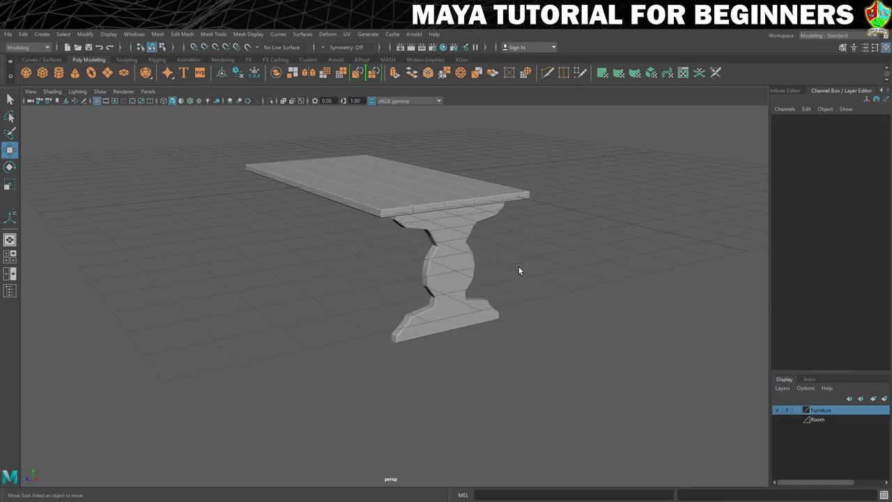
mouse_move(518, 269)
alt+mouse_down()
mouse_move(513, 263)
mouse_move(527, 264)
alt+mouse_up()
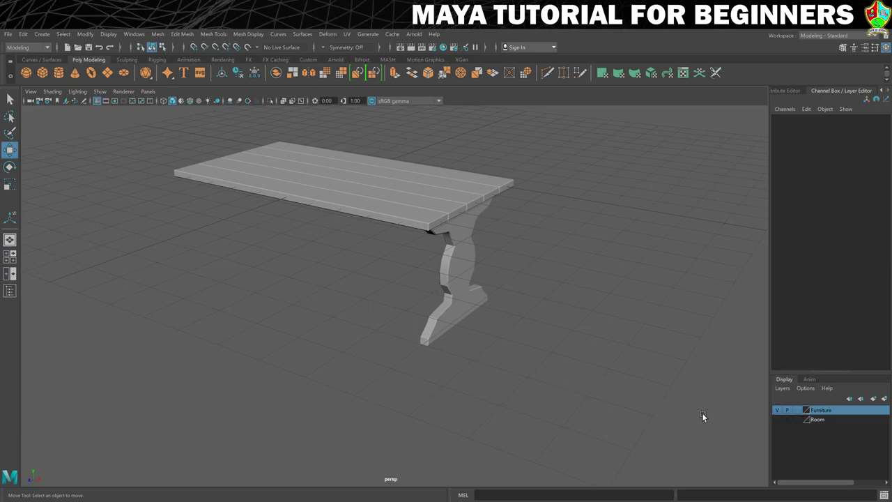
click(778, 409)
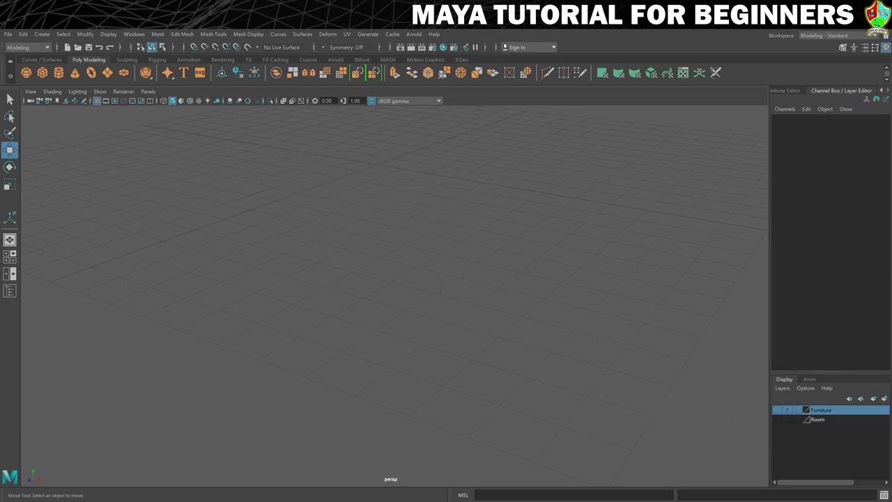
Create a polygon cube at the origin and move a duplicate of it along Z to about -2.5.
alt+right_drag(432, 223, 345, 279)
click(49, 74)
alt+right_drag(362, 214, 428, 241)
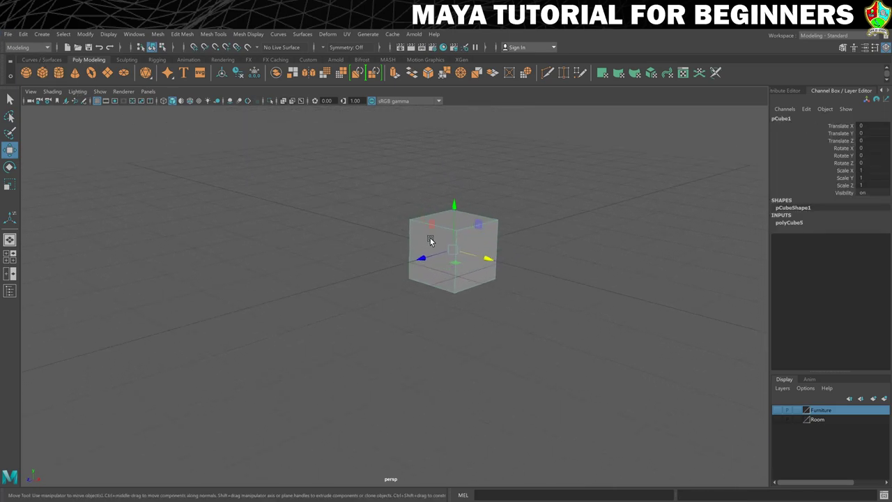
alt+middle_drag(428, 241, 305, 276)
key(ctrl+d)
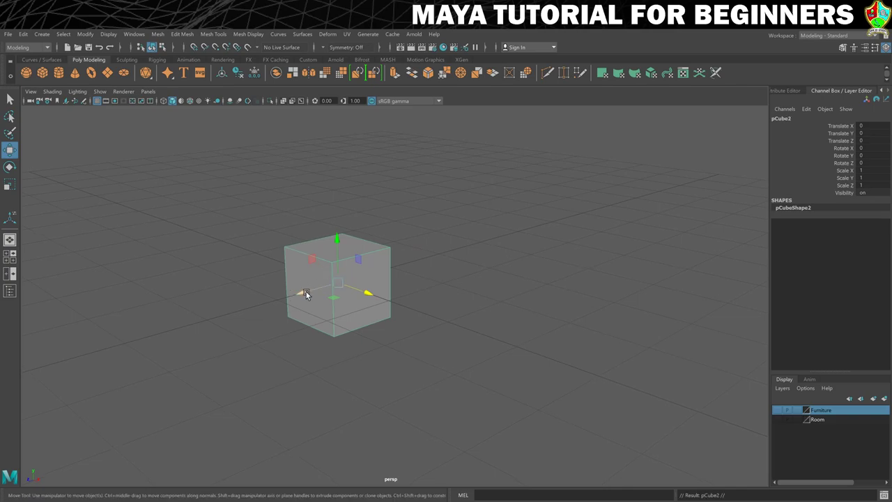
drag(304, 293, 427, 252)
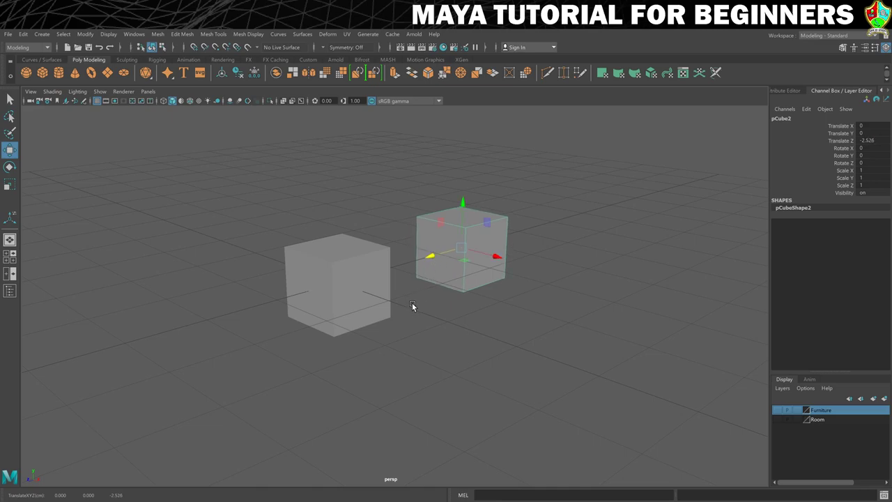
Select the duplicate cube's face on the positive X side and move it outward along X.
alt+drag(412, 303, 464, 323)
right_click(497, 231)
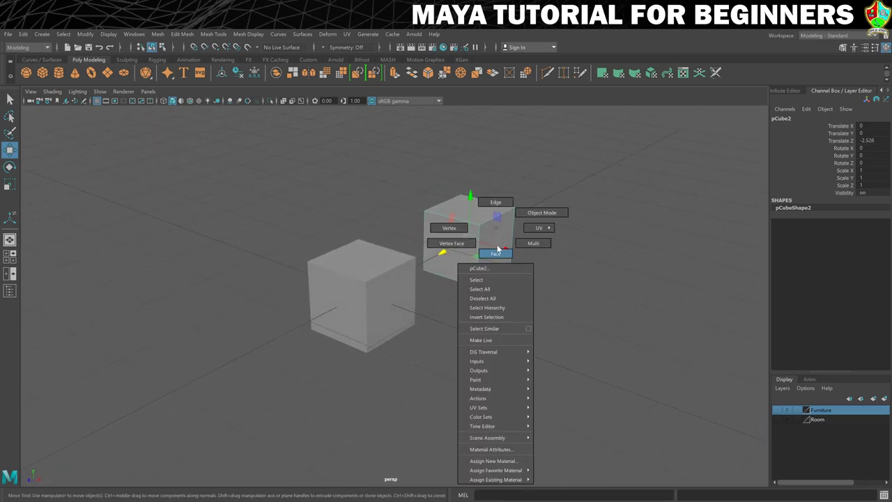
click(496, 253)
click(497, 238)
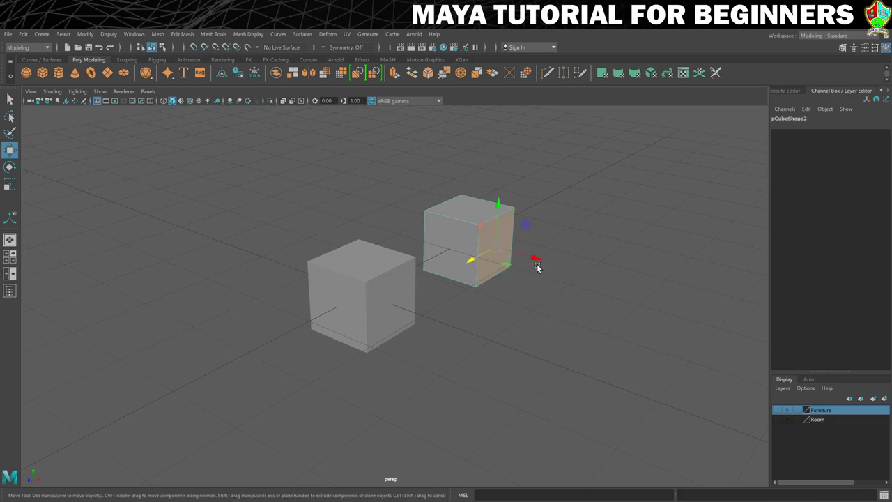
drag(534, 255, 622, 284)
Scale up the duplicate cube's moved end face uniformly, and return that cube to object mode.
key(r)
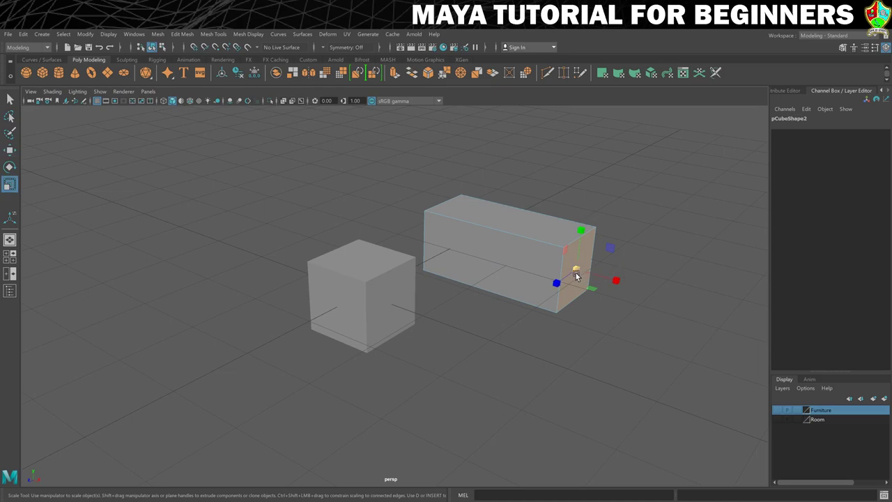
drag(576, 268, 599, 262)
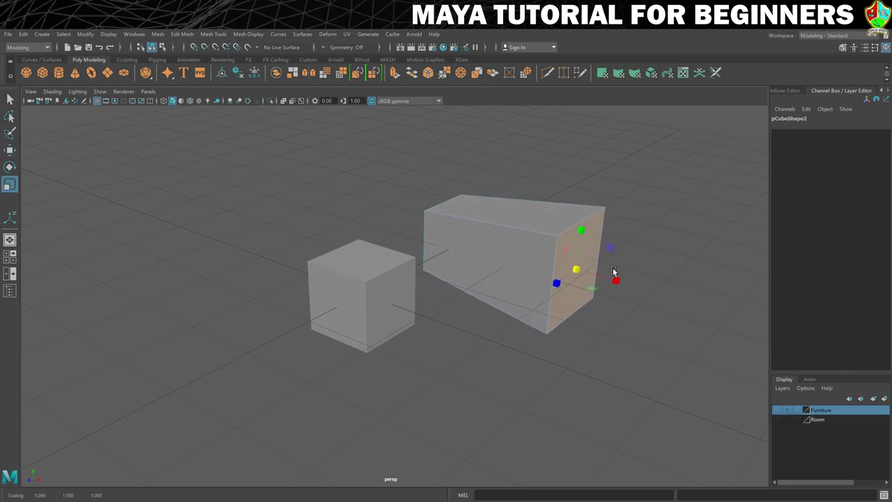
click(606, 262)
mouse_move(550, 279)
alt+mouse_down()
mouse_move(524, 277)
mouse_move(546, 277)
alt+mouse_up()
right_drag(540, 257, 590, 242)
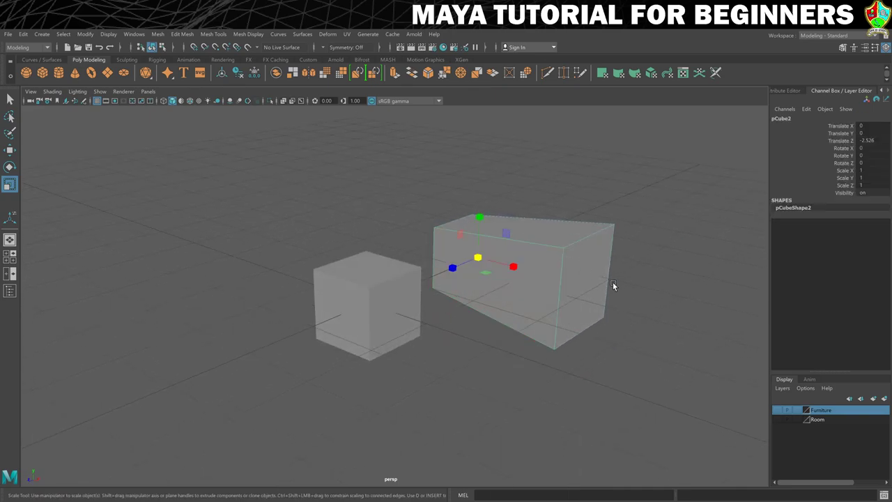
click(612, 283)
click(537, 254)
Extrude the original cube's positive X face outward and scale the extruded face up to about 1.3 times.
click(377, 286)
right_click(399, 291)
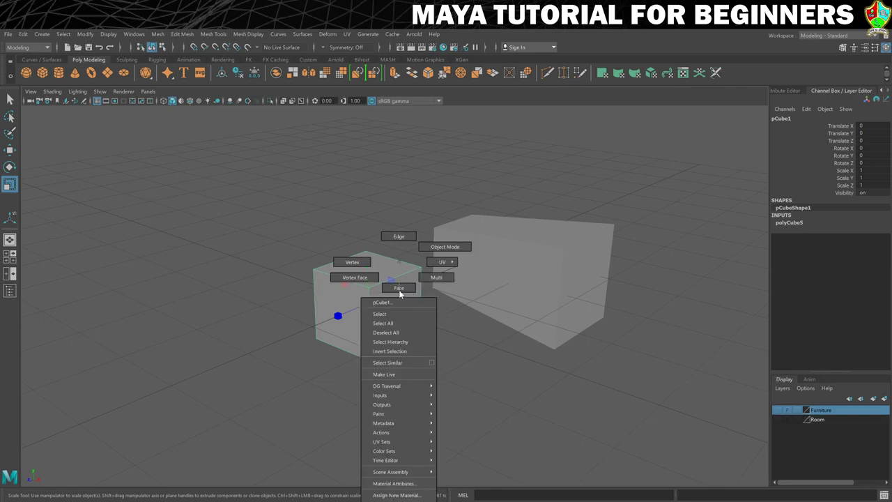
click(400, 287)
click(408, 307)
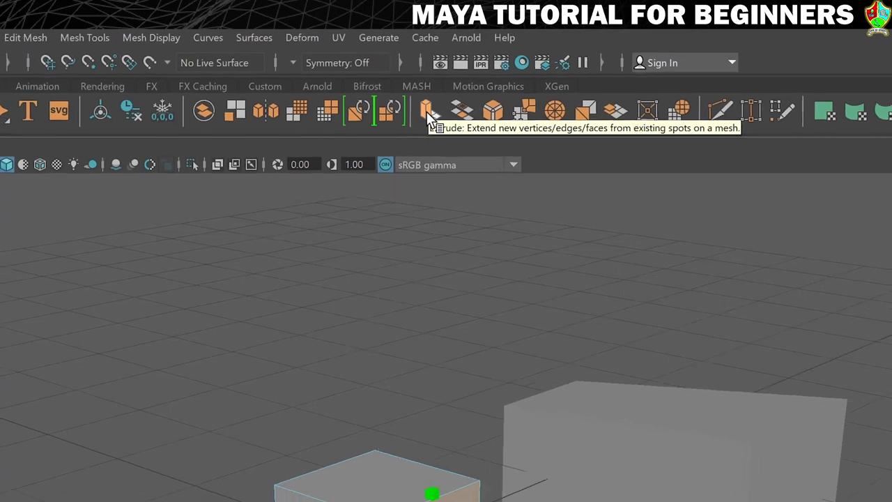
click(427, 112)
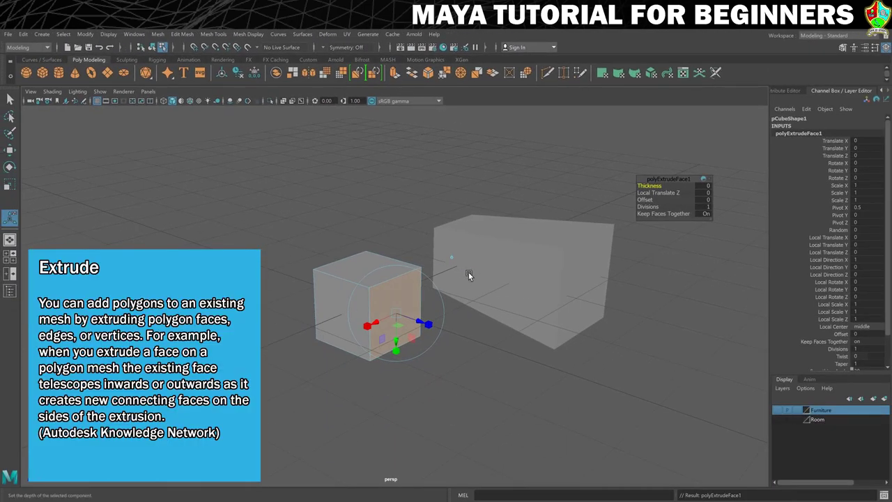
drag(427, 322, 467, 330)
key(r)
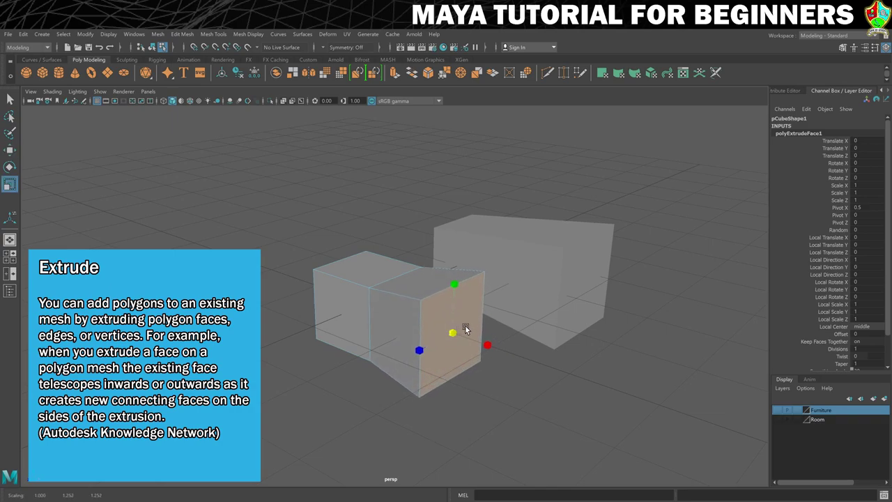
click(357, 221)
Return to object mode and delete both demonstration cubes.
right_click(492, 234)
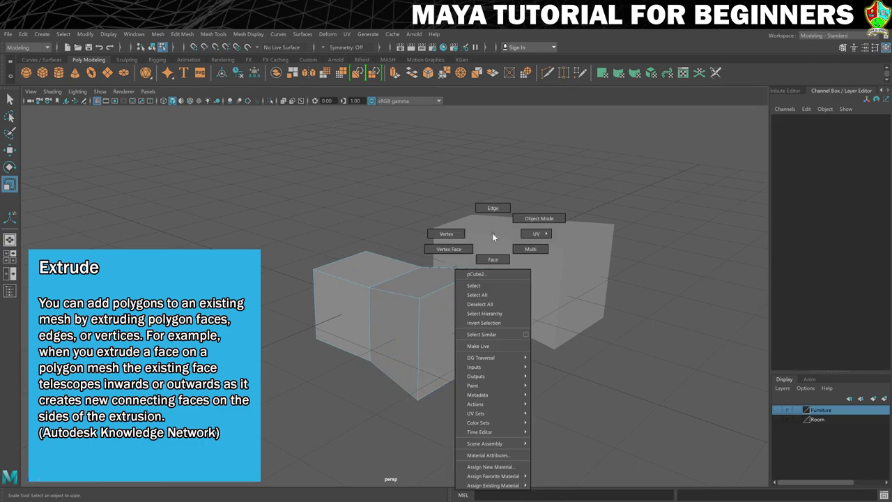
click(519, 218)
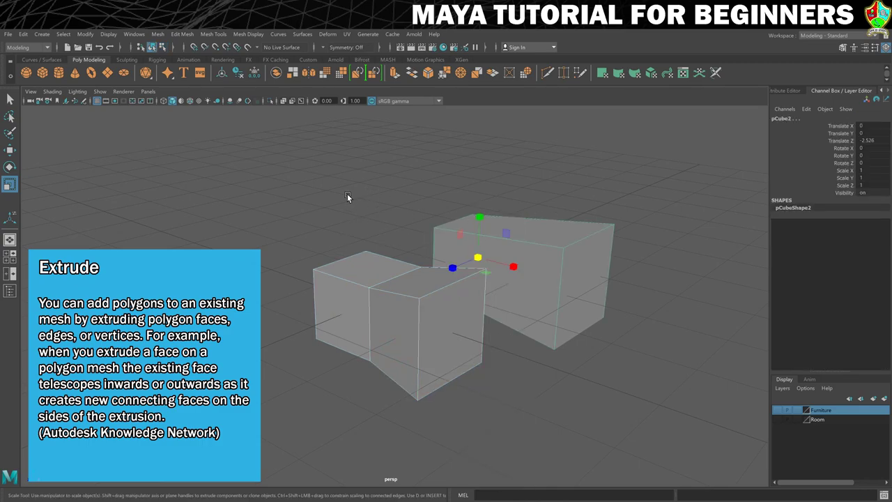
mouse_move(347, 193)
alt+mouse_down()
mouse_move(355, 207)
mouse_move(348, 209)
alt+mouse_up()
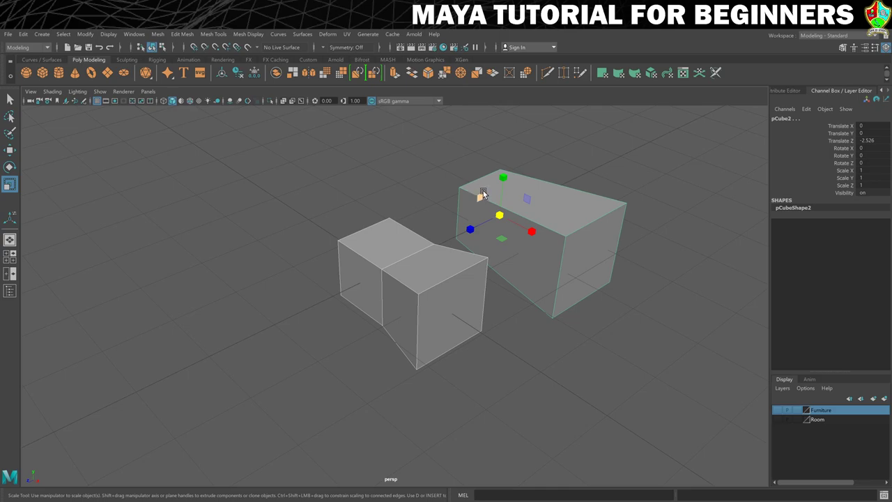
drag(321, 172, 490, 243)
key(Delete)
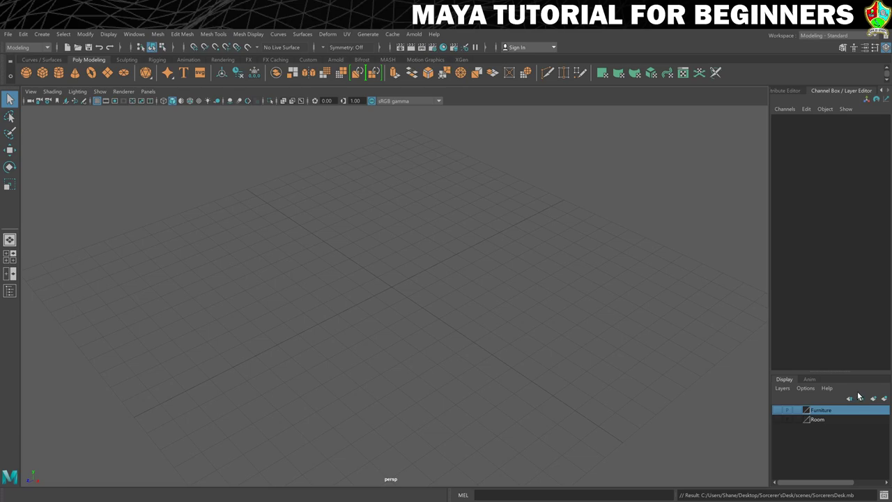
Show the Room layer with its walls and floor.
click(777, 419)
scroll(536, 333, down, 3)
scroll(536, 334, down, 4)
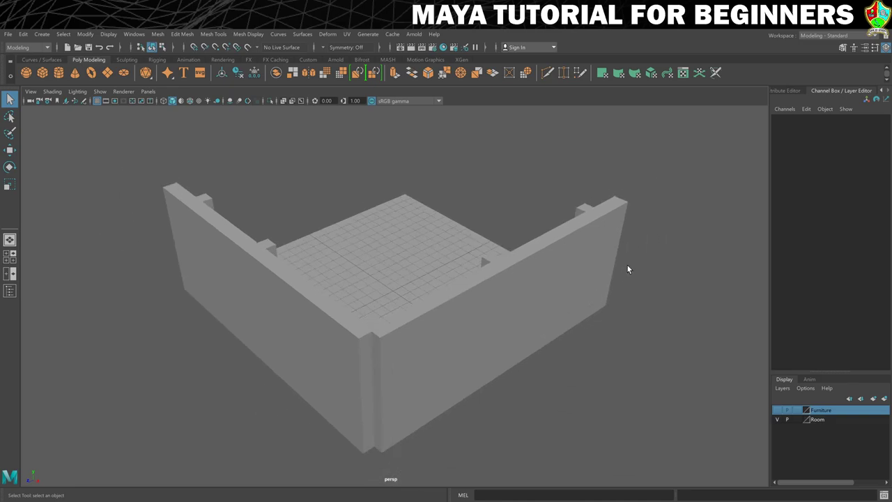
alt+drag(627, 269, 534, 259)
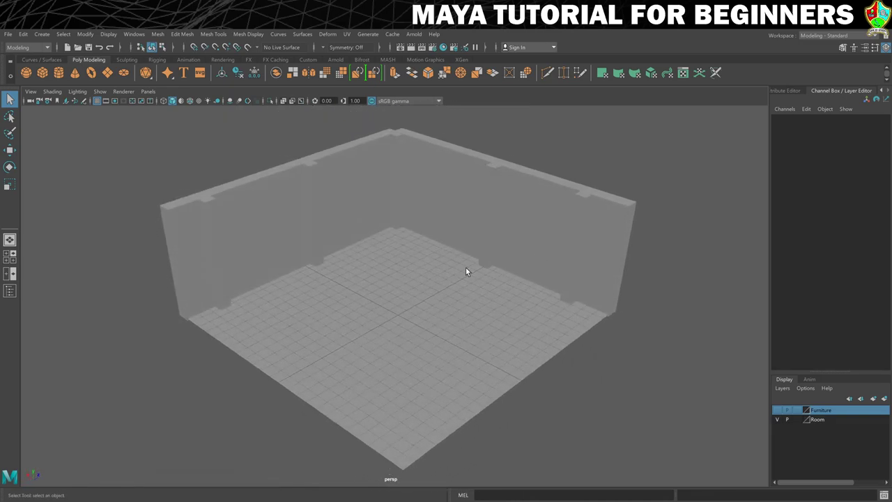
alt+drag(465, 272, 482, 255)
scroll(432, 275, down, 3)
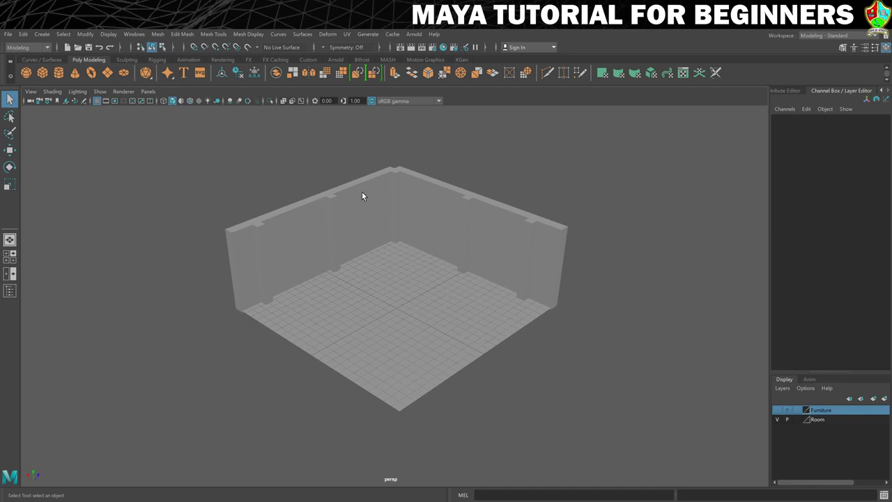
Switch the positive X wall to face selection and select both its large inner face and its large outer face.
click(362, 197)
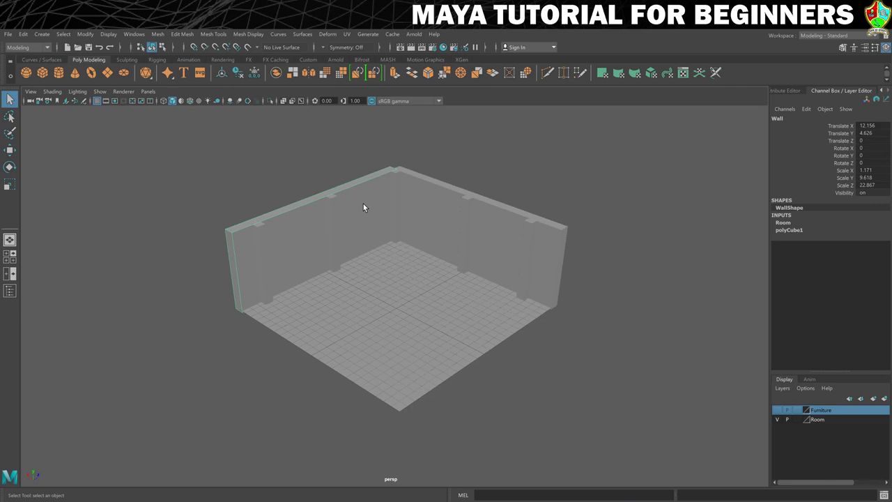
right_click(363, 207)
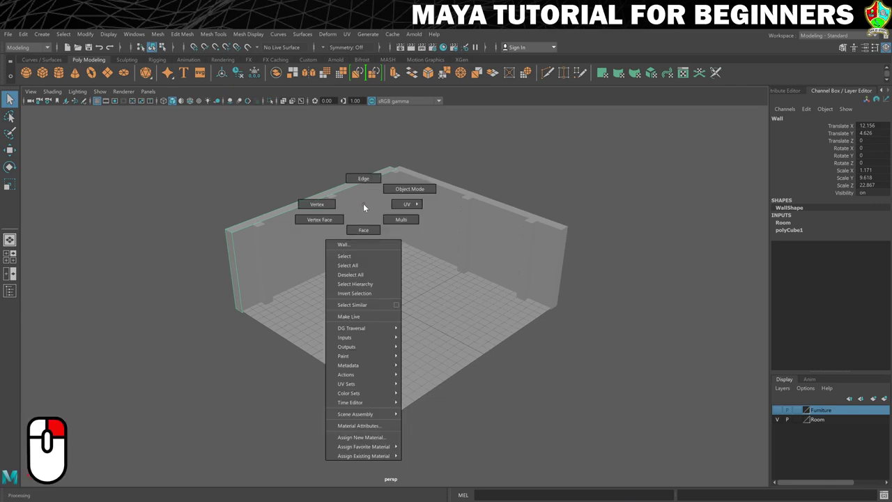
right_drag(363, 203, 363, 232)
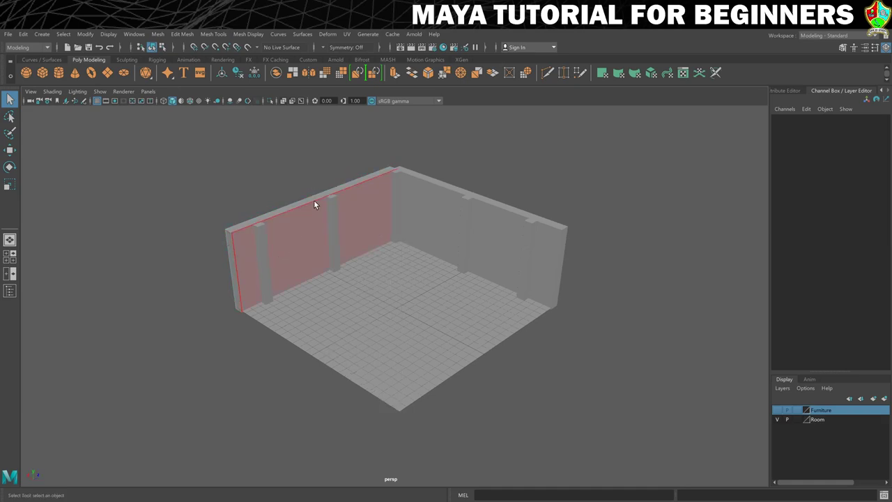
click(360, 210)
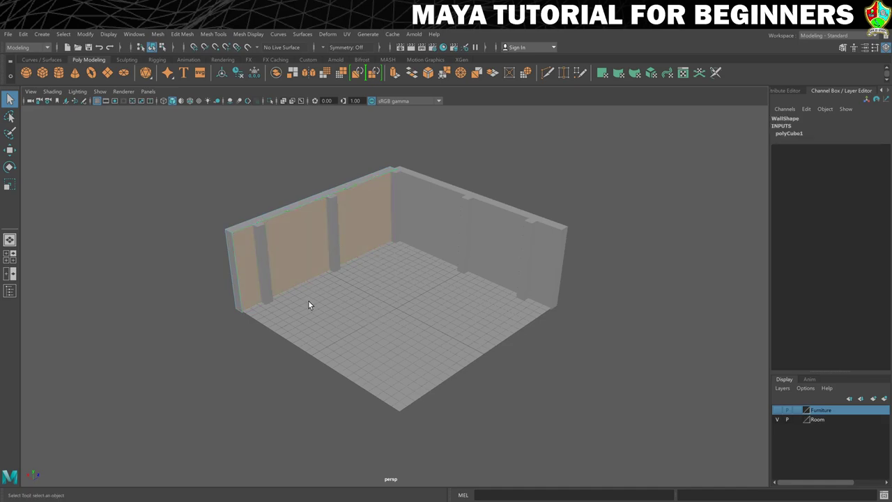
alt+drag(285, 304, 327, 292)
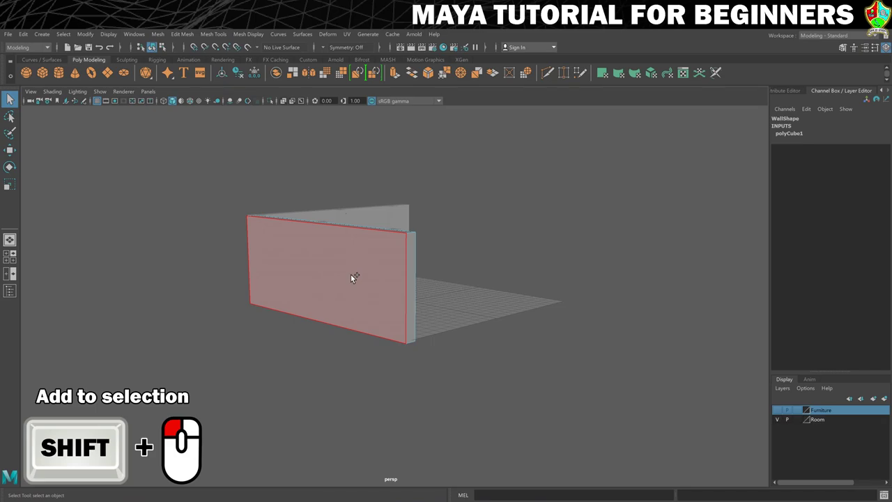
shift+click(355, 279)
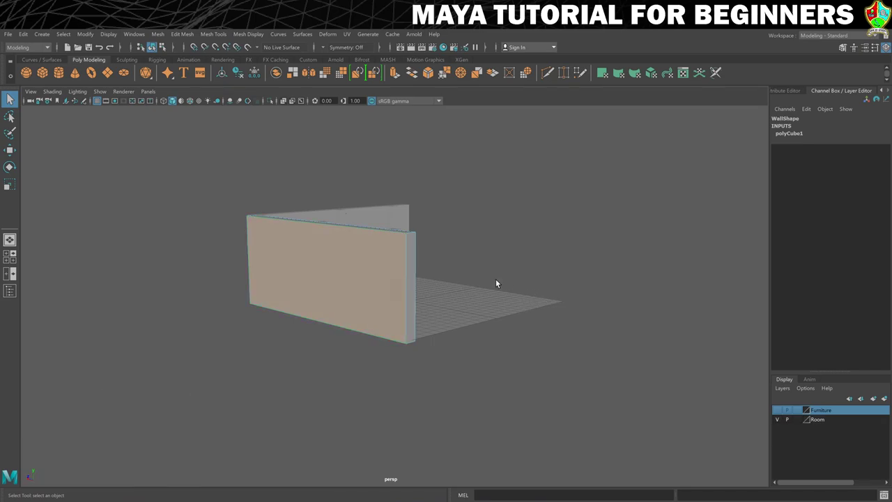
alt+drag(497, 281, 426, 281)
click(370, 294)
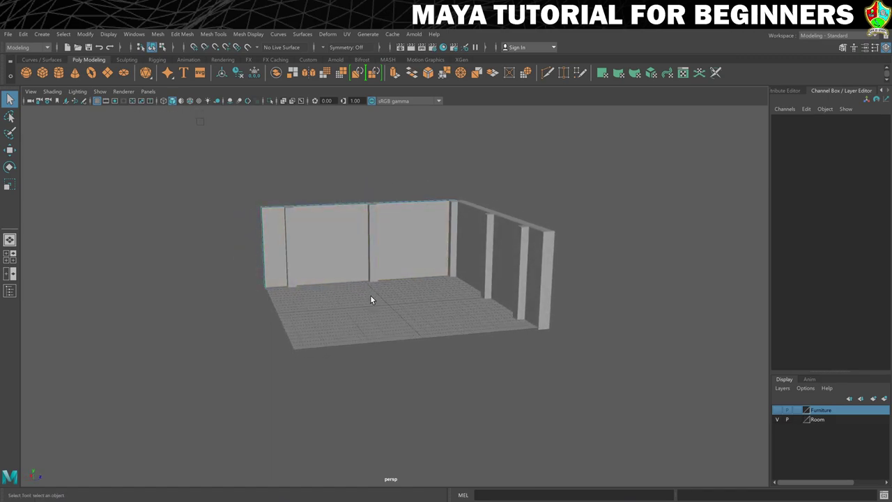
click(355, 252)
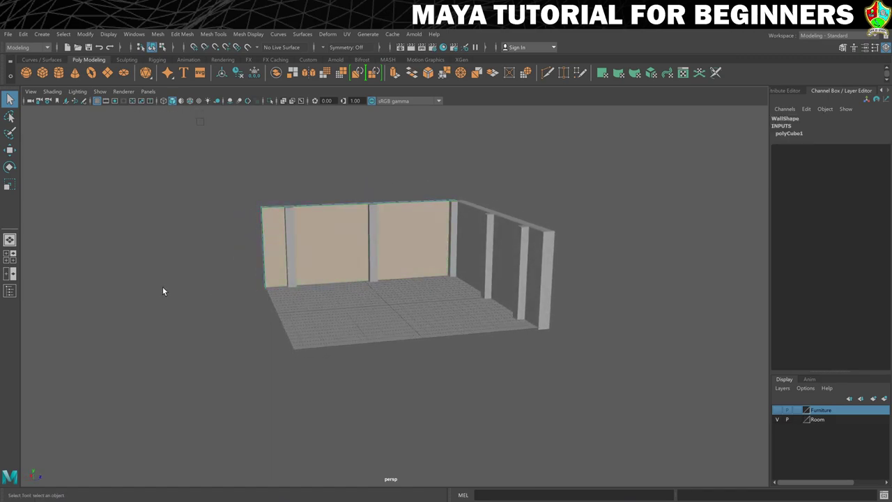
alt+drag(162, 291, 197, 281)
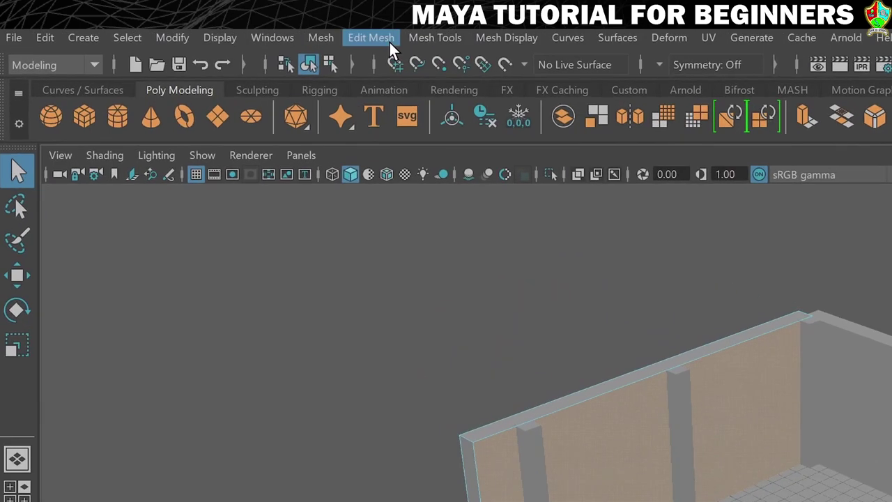
Extrude the wall's inner and outer faces and scale the extruded faces uniformly to 0.45.
click(188, 34)
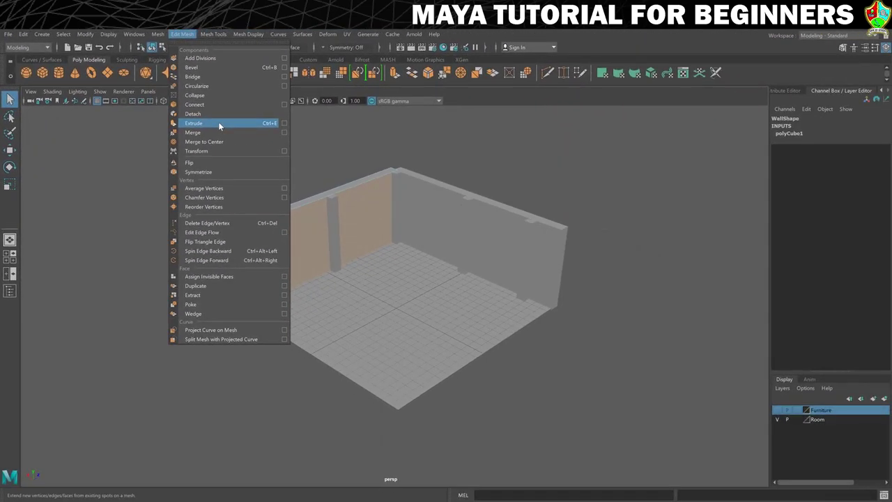
click(218, 123)
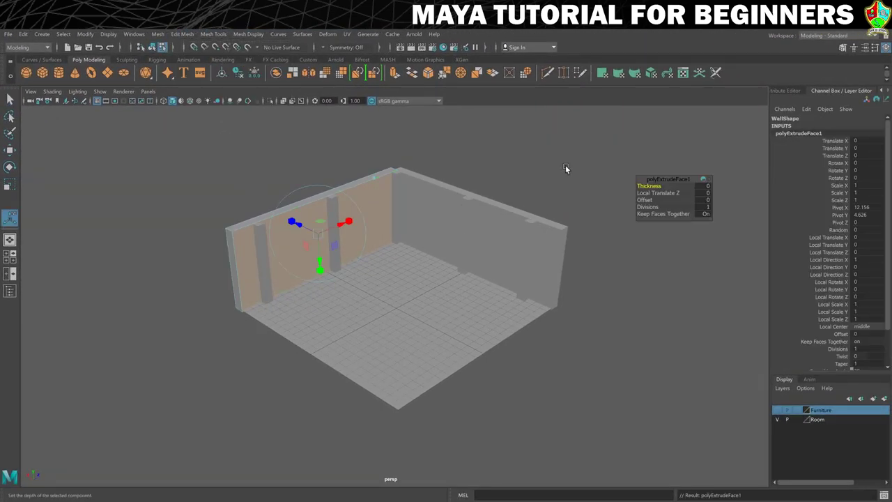
drag(667, 182, 483, 135)
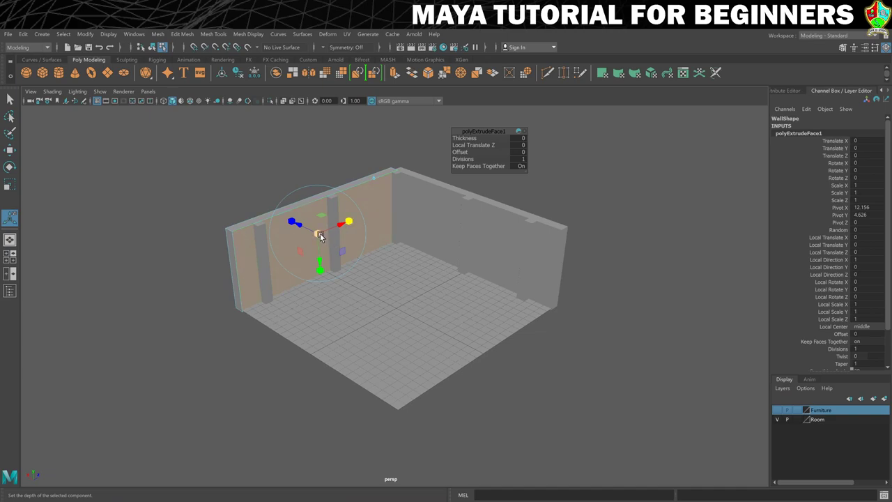
drag(317, 234, 312, 235)
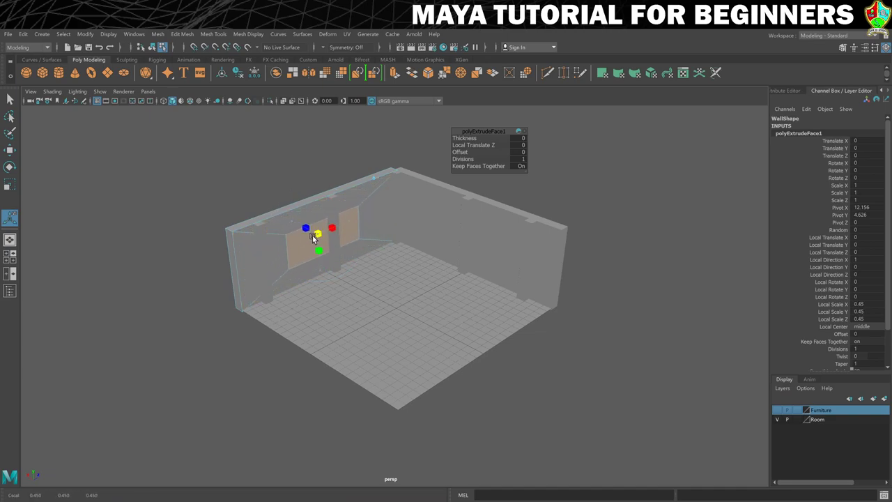
Narrow the extruded wall faces to a local X scale of 0.192 and offset them 6.051 in local X toward the room's corner.
mouse_move(302, 275)
alt+mouse_down()
mouse_move(359, 260)
mouse_move(295, 265)
alt+mouse_up()
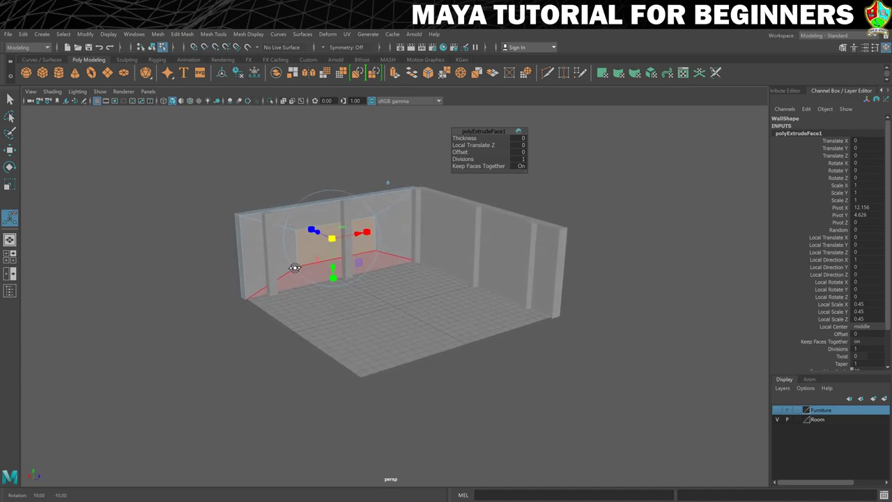
click(368, 234)
drag(368, 233, 397, 231)
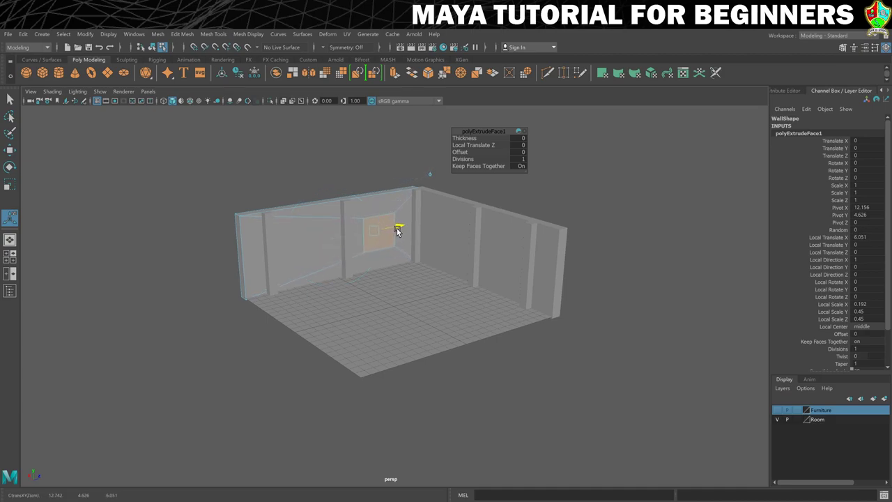
Try to raise the extruded faces along the extrusion's local Y axis, and undo that move.
mouse_move(368, 260)
mouse_down()
mouse_move(375, 255)
mouse_move(374, 272)
mouse_move(325, 265)
mouse_move(378, 255)
mouse_up()
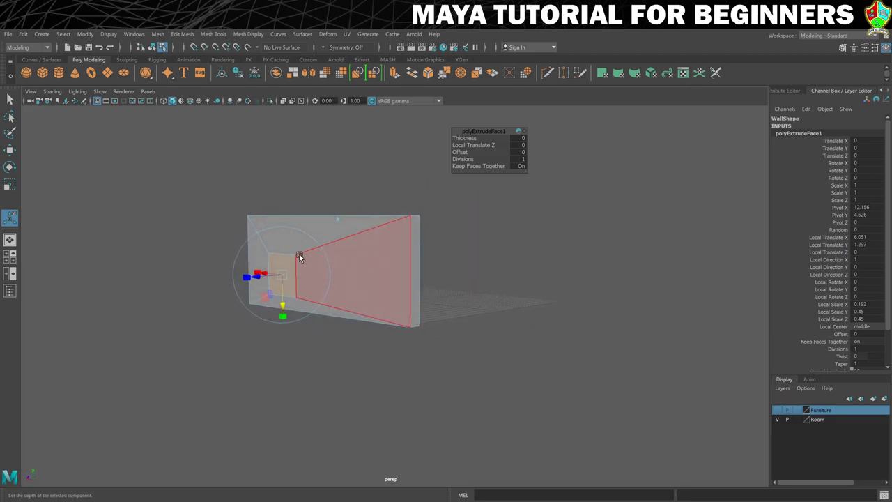
key(ctrl+z)
key(ctrl+z)
key(ctrl+z)
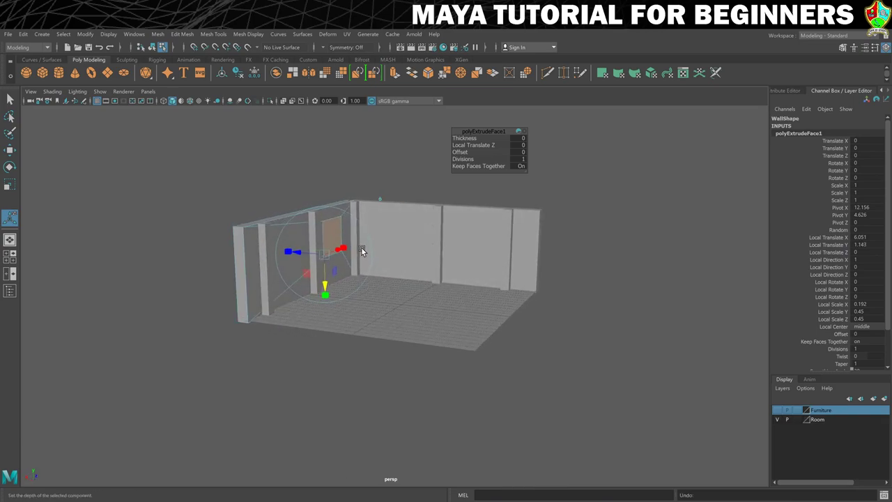
key(ctrl+z)
key(ctrl+z)
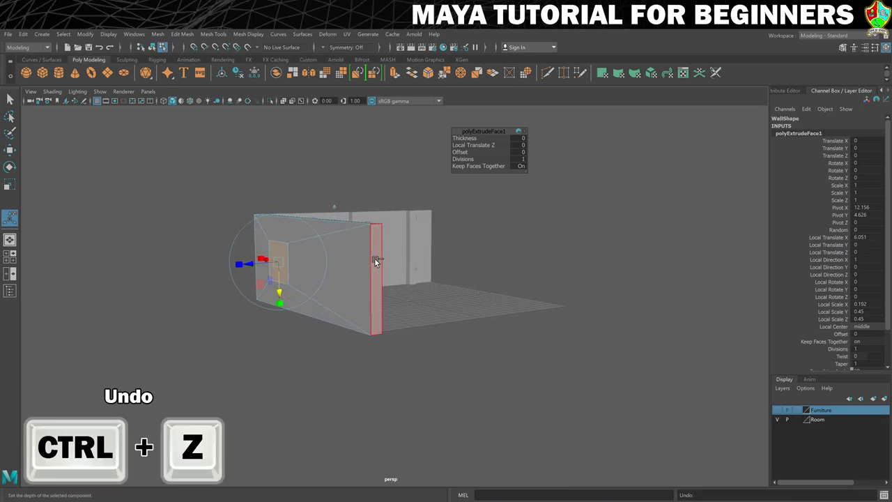
alt+drag(428, 269, 386, 272)
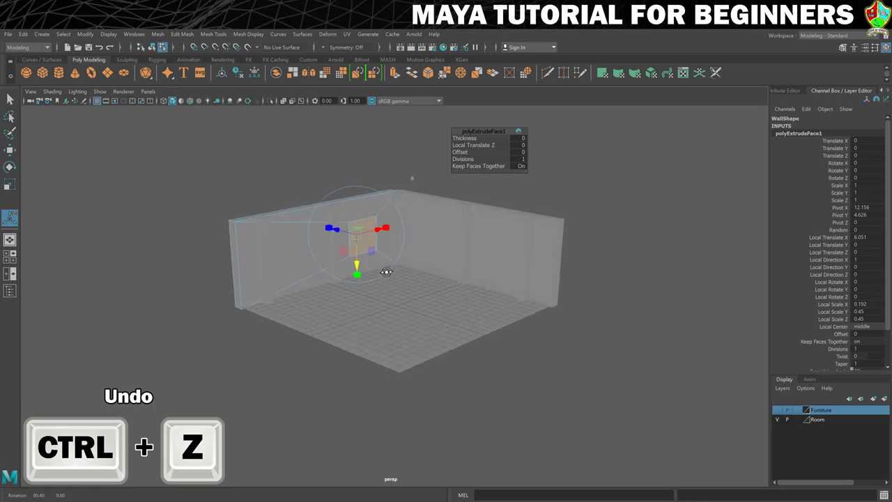
key(ctrl+z)
key(ctrl+z)
key(ctrl+z)
key(ctrl+z)
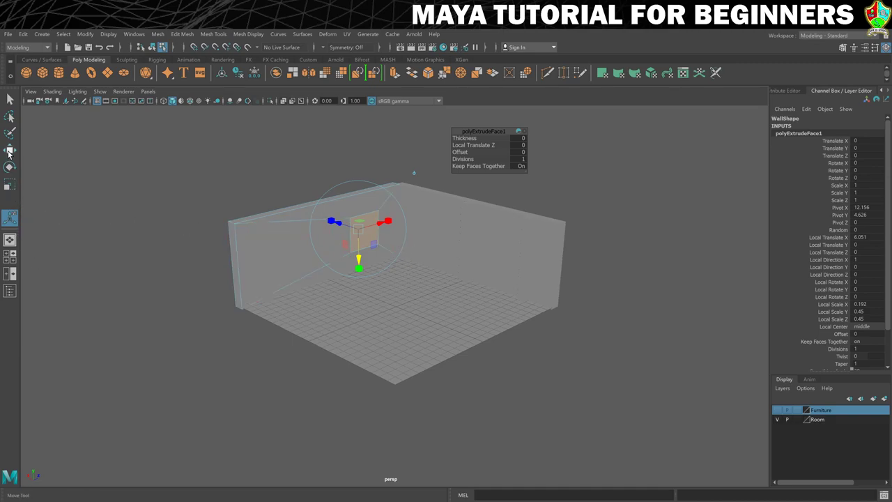
Raise both extruded faces together with the Move tool to about Y 5.55 and scale them up uniformly.
key(w)
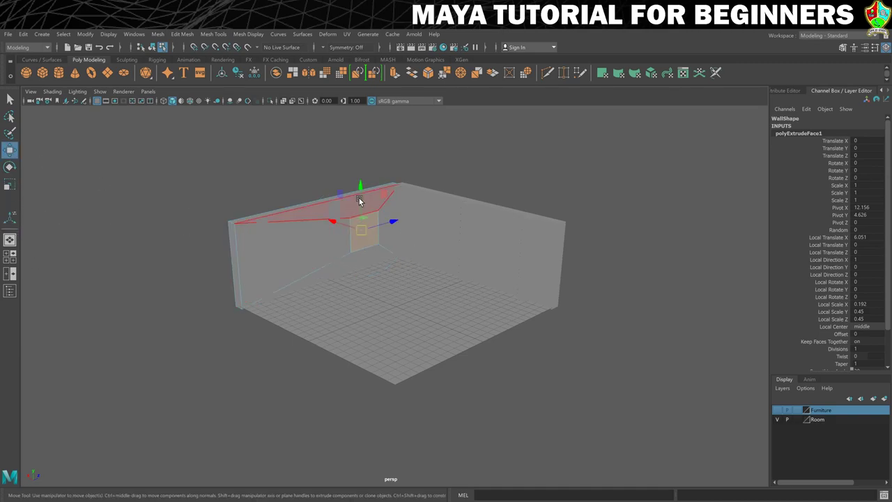
drag(361, 185, 360, 175)
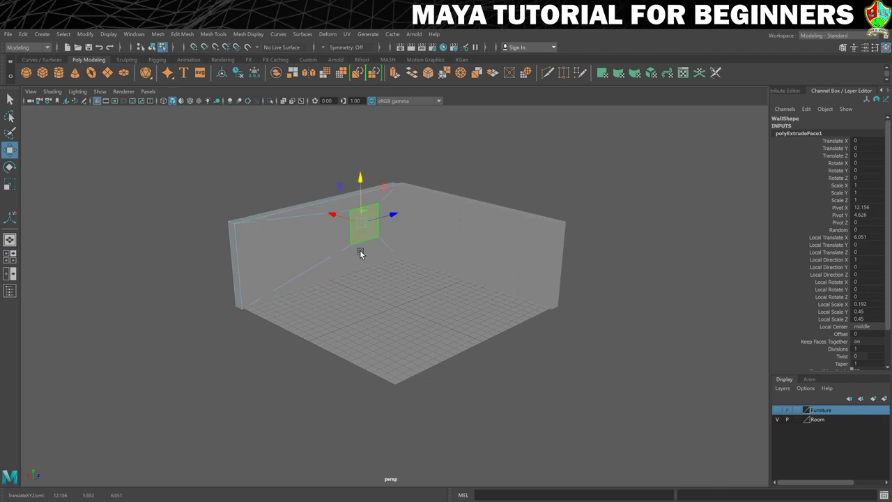
mouse_move(309, 276)
alt+mouse_down()
mouse_move(374, 266)
mouse_move(298, 272)
alt+mouse_up()
key(r)
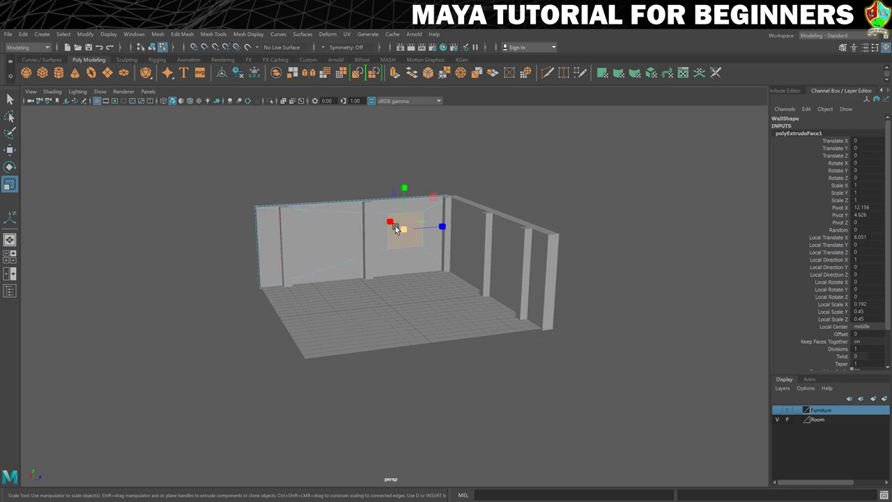
drag(406, 230, 413, 232)
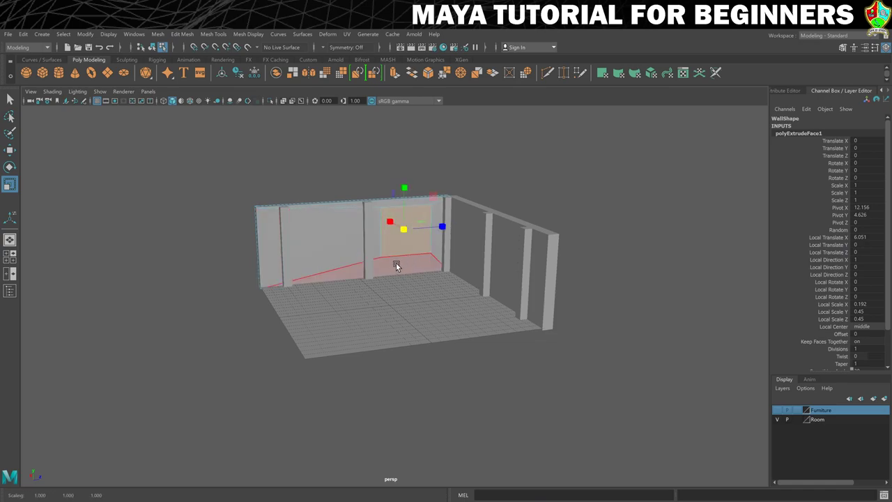
Delete the inner and outer extruded faces to cut a window opening through the wall, and inspect the opening.
mouse_move(396, 266)
alt+mouse_down()
mouse_move(474, 259)
mouse_move(439, 269)
mouse_move(392, 260)
mouse_move(402, 262)
alt+mouse_up()
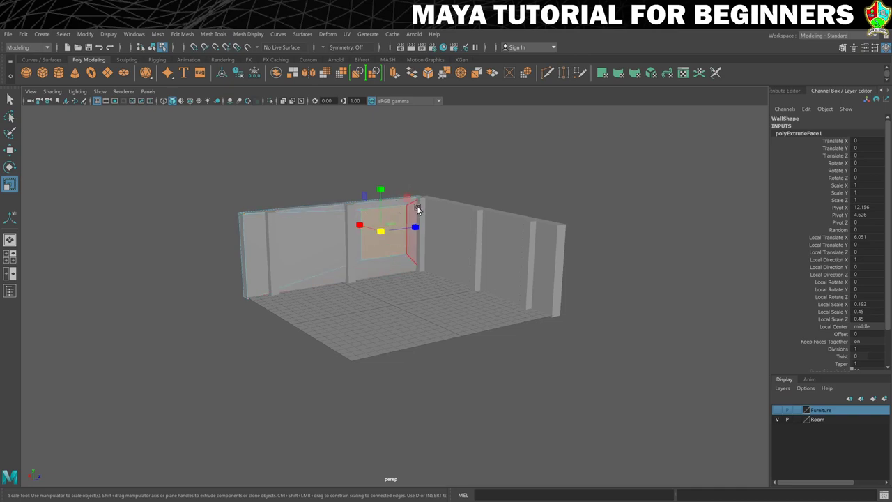
alt+drag(374, 261, 354, 259)
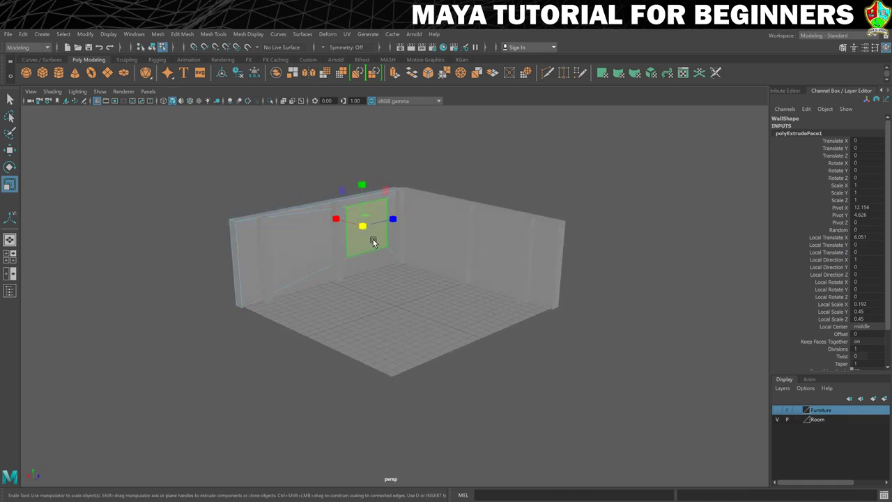
key(Delete)
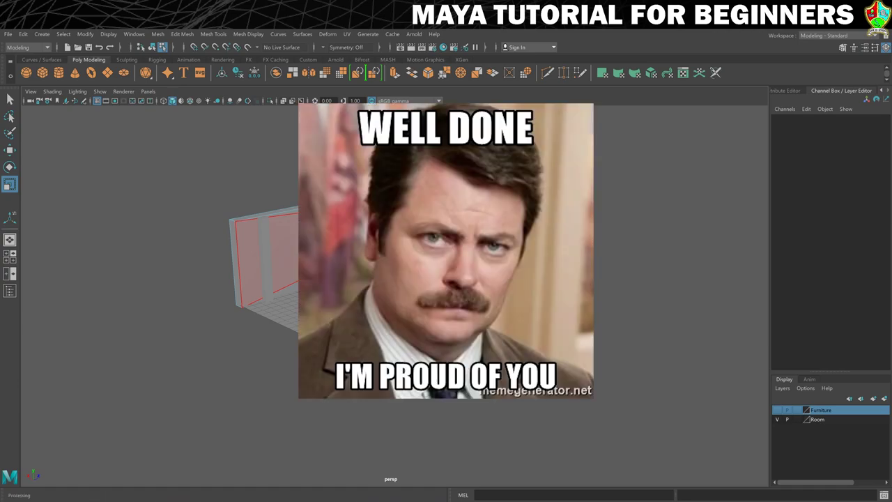
scroll(310, 229, up, 5)
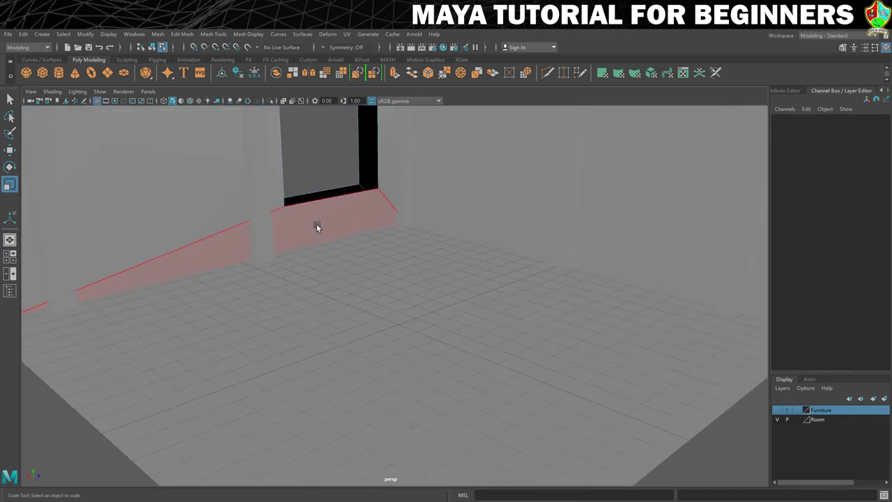
alt+drag(319, 232, 417, 283)
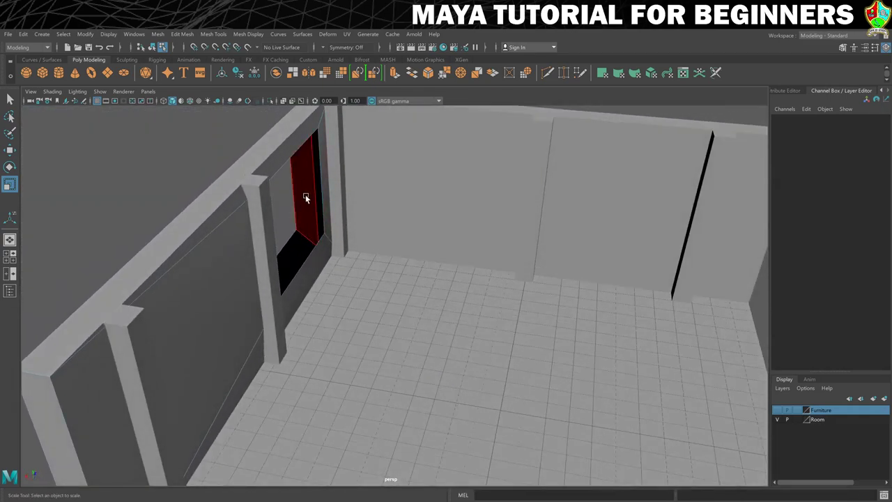
alt+drag(337, 184, 361, 219)
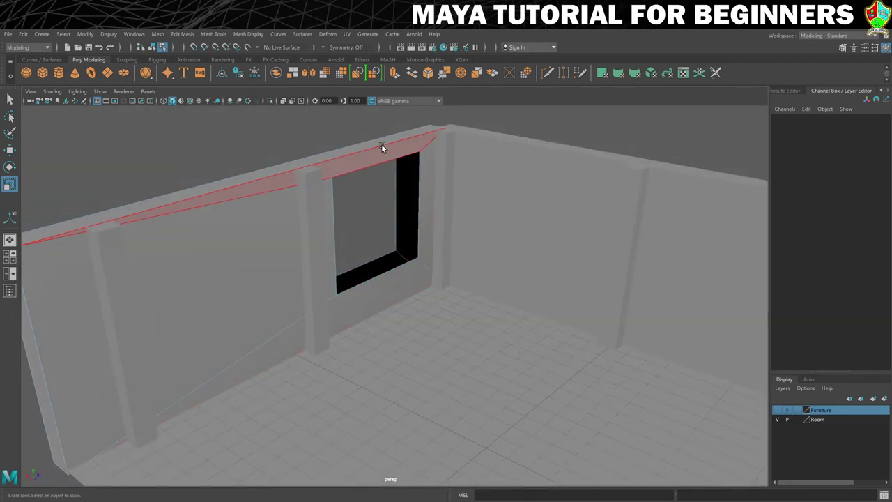
Bridge the inner and outer lower edges of the window opening to form the sill face through the wall's thickness.
click(382, 145)
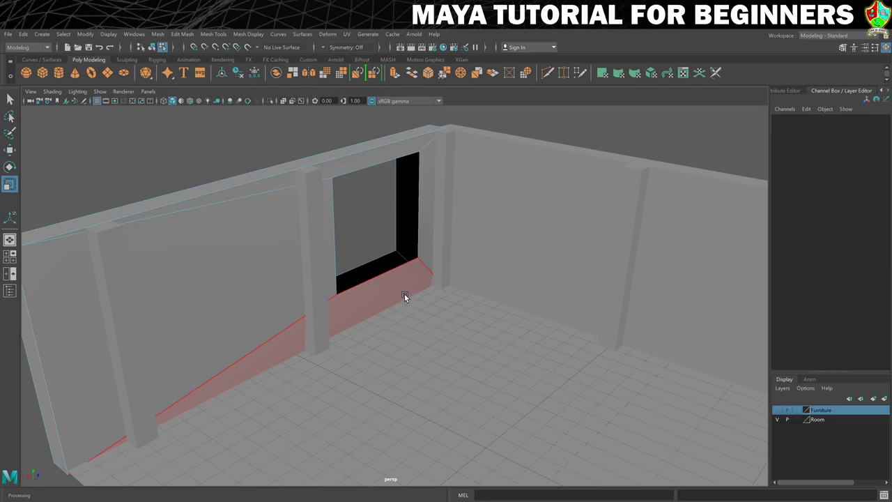
alt+drag(407, 291, 488, 242)
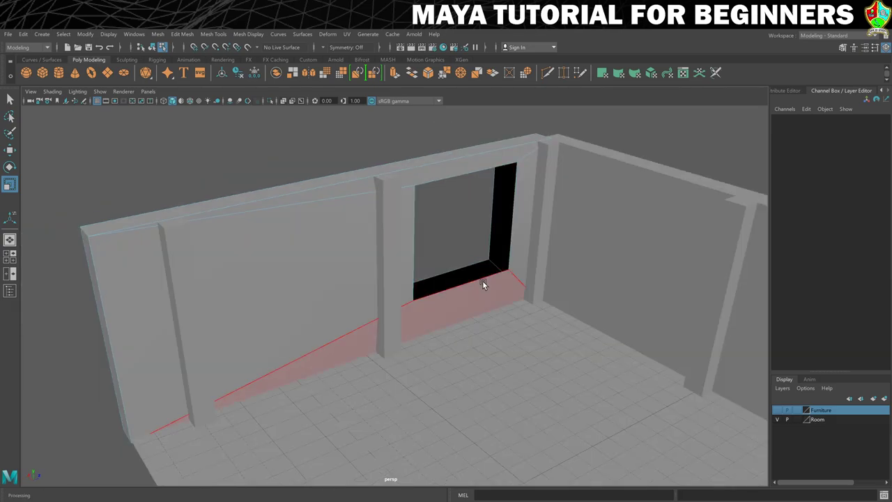
right_drag(477, 263, 474, 237)
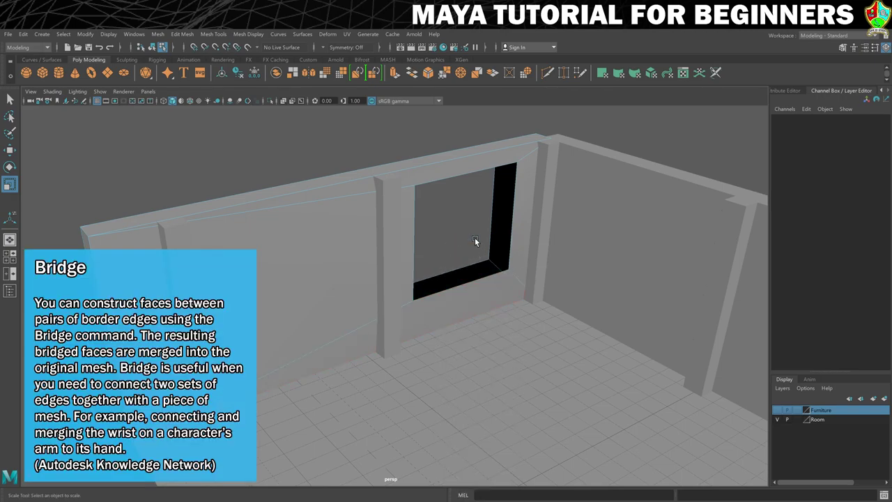
click(473, 282)
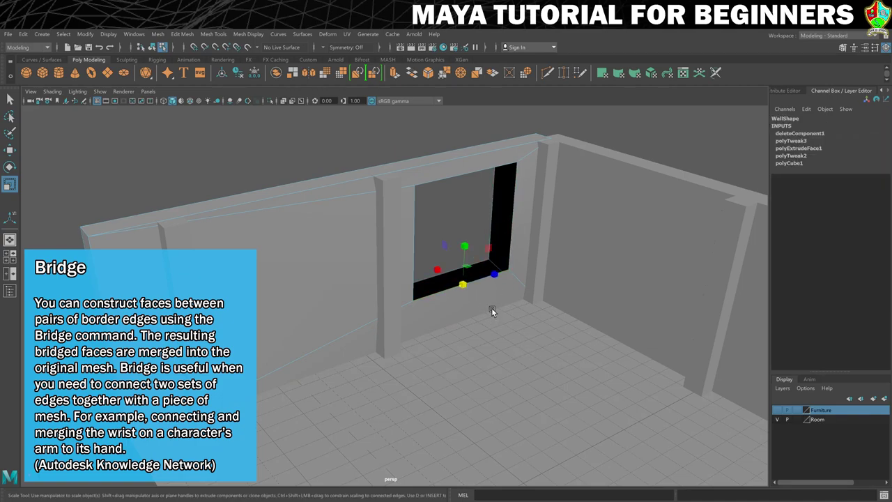
click(480, 263)
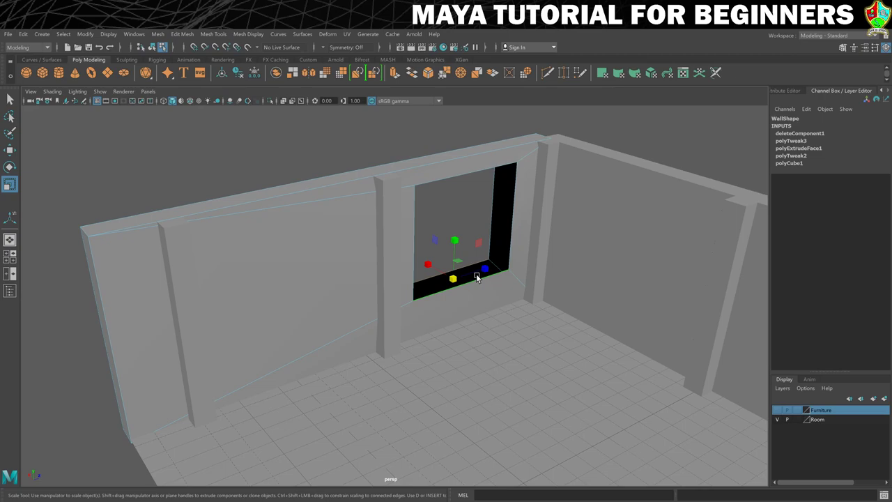
click(10, 99)
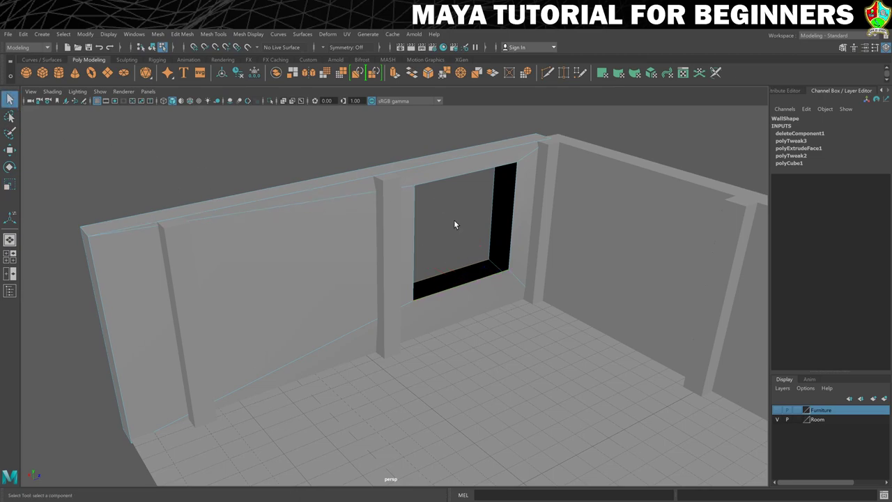
click(317, 132)
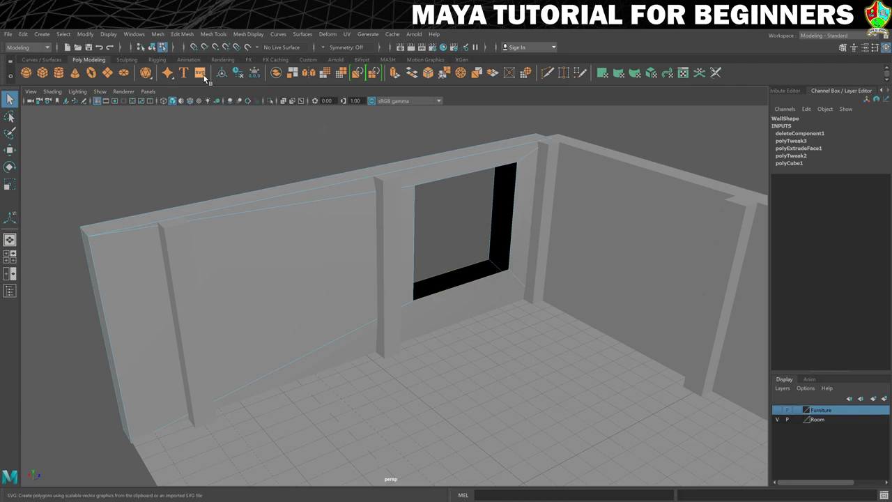
click(181, 33)
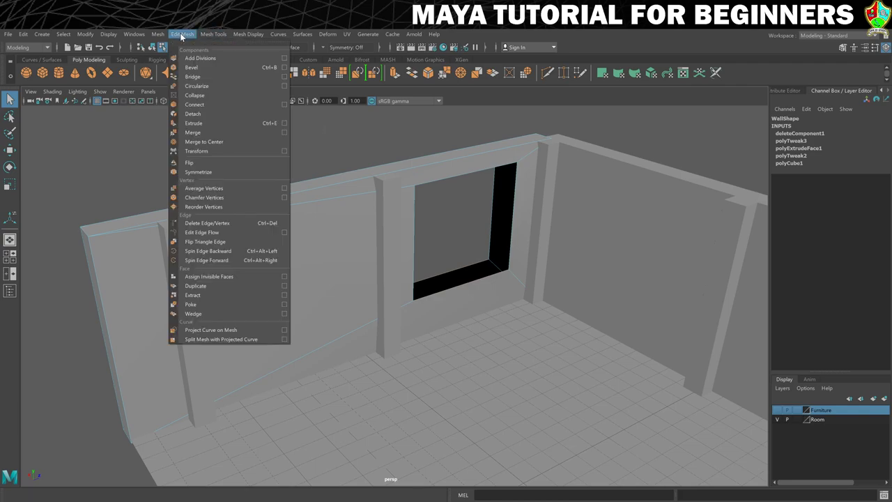
click(203, 77)
scroll(498, 229, up, 5)
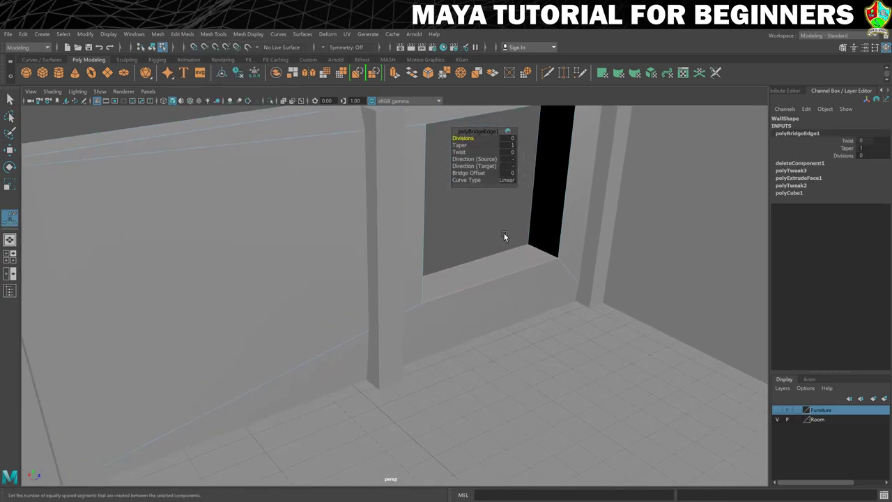
alt+drag(529, 244, 408, 293)
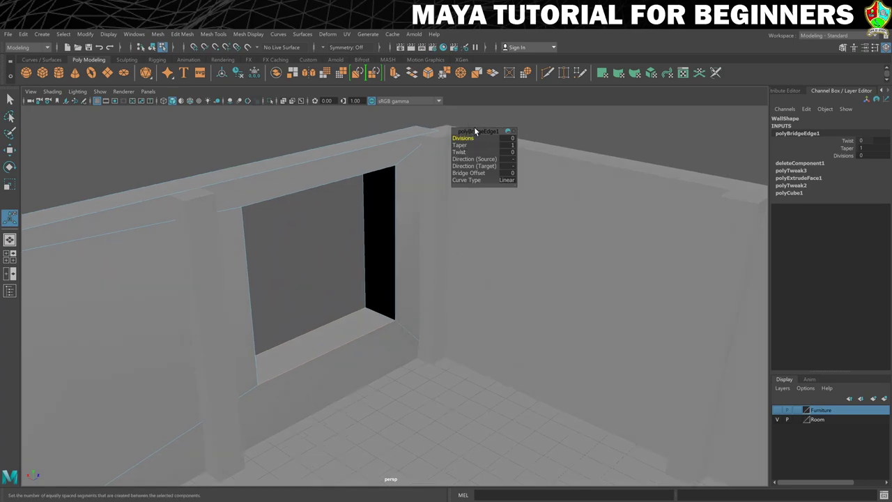
Try 4 divisions and a taper of 8.8 on the sill bridge, and undo these changes.
drag(464, 138, 474, 139)
mouse_move(474, 144)
mouse_down()
mouse_move(483, 148)
mouse_move(474, 141)
mouse_up()
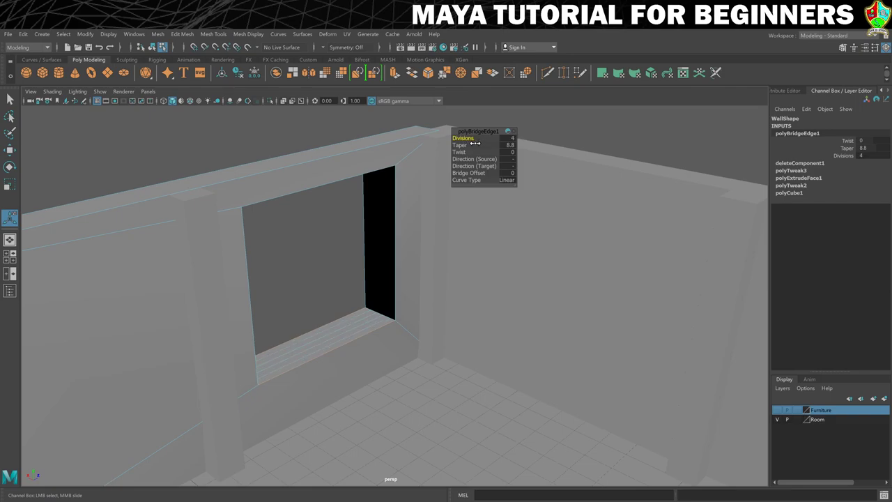
key(ctrl+z)
key(ctrl+z)
key(ctrl+z)
key(ctrl+z)
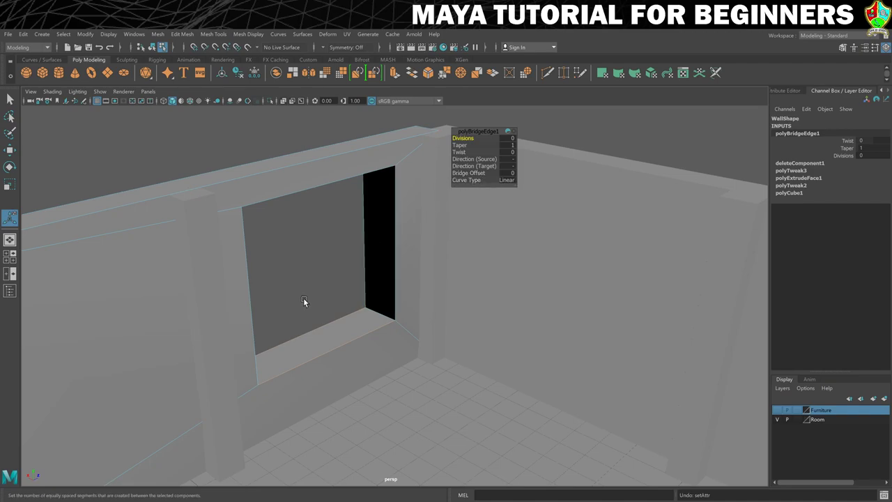
Fill the window opening's side nearest the room's corner with a face, using the Append to Polygon tool between its inner and outer vertical edges.
key(f)
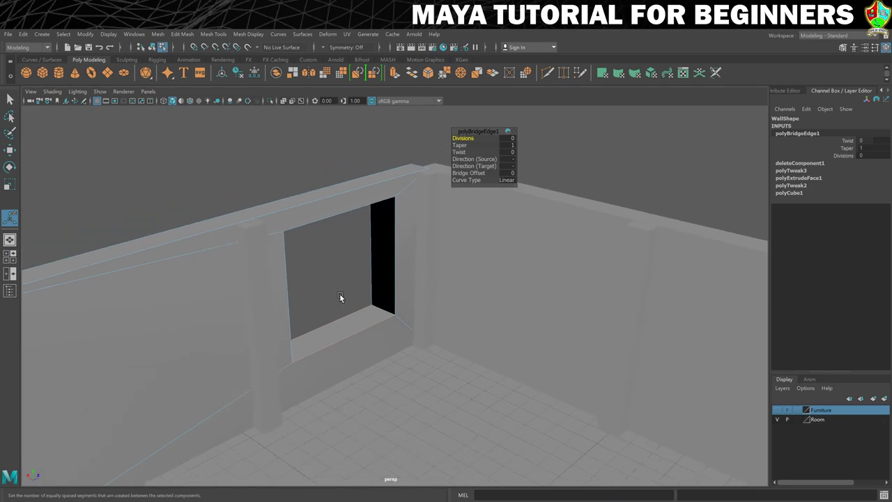
alt+drag(349, 291, 261, 281)
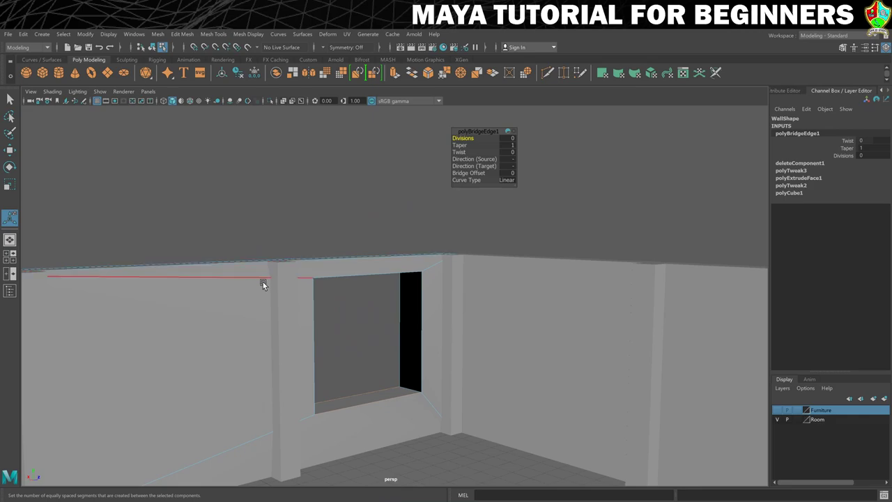
click(217, 34)
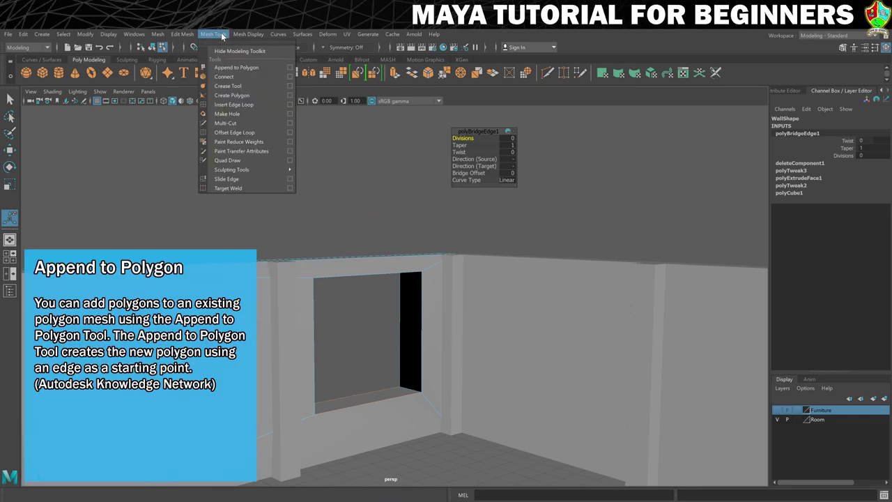
click(236, 67)
alt+right_drag(386, 185, 416, 216)
alt+middle_drag(427, 250, 516, 131)
mouse_move(516, 131)
alt+mouse_down()
mouse_move(506, 147)
mouse_move(514, 147)
alt+mouse_up()
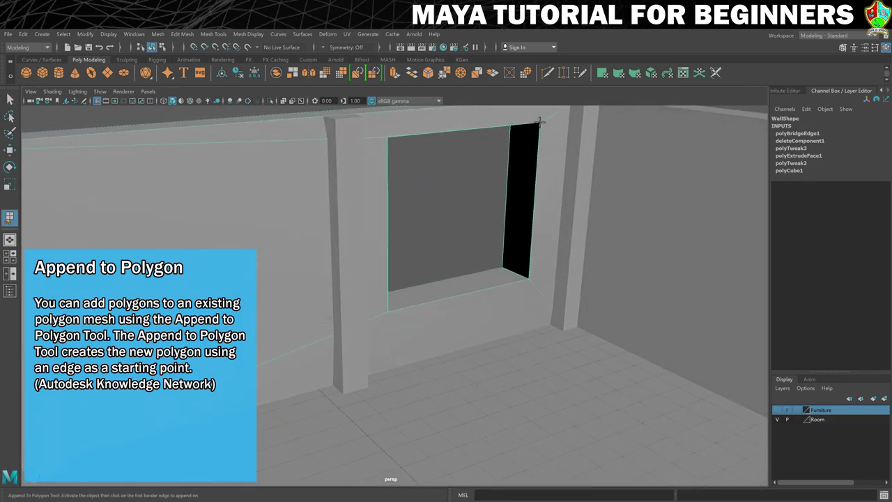
click(504, 183)
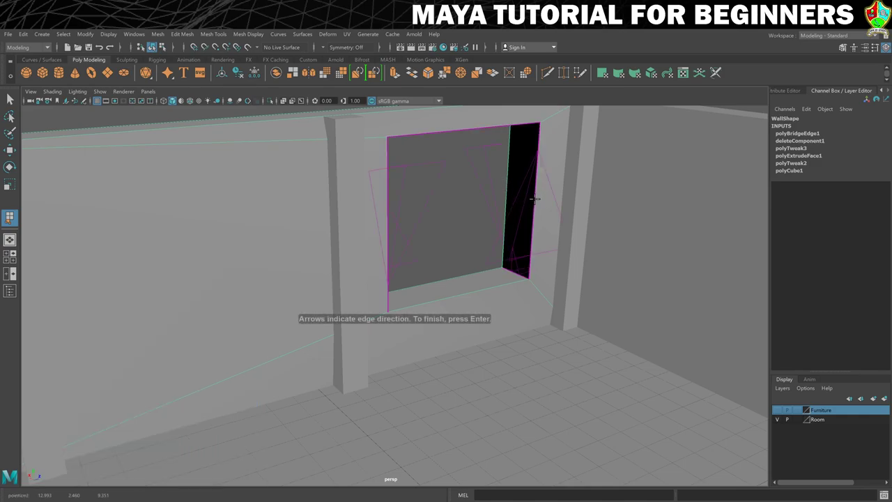
click(535, 197)
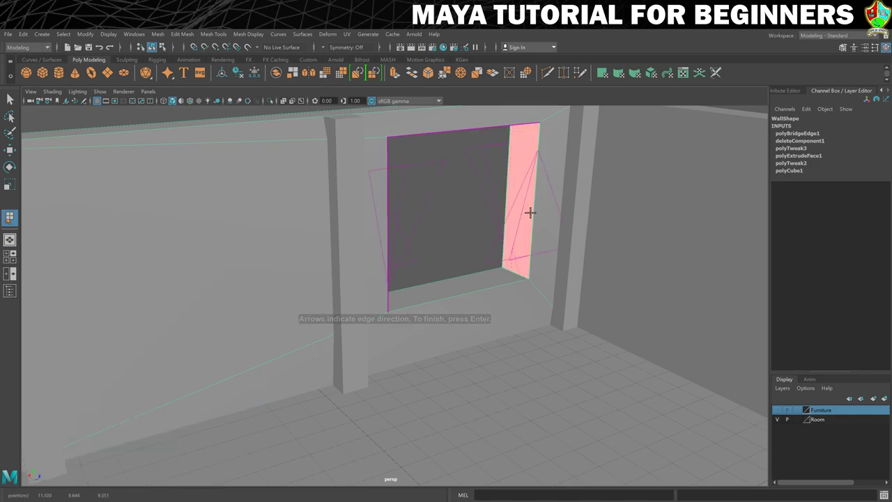
key(Return)
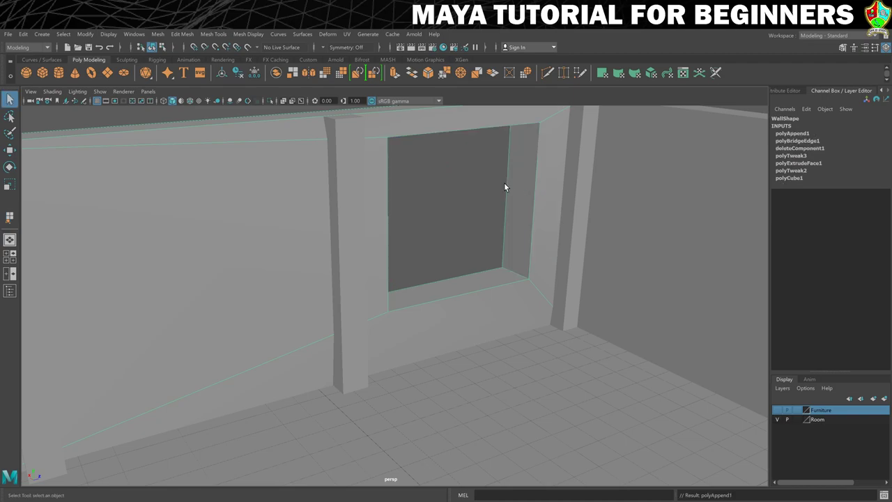
Append a polygon between the inner and outer upper edges of the window opening to close its top side.
mouse_move(505, 187)
alt+mouse_down()
mouse_move(498, 201)
mouse_move(494, 186)
mouse_move(494, 193)
alt+mouse_up()
scroll(485, 216, up, 3)
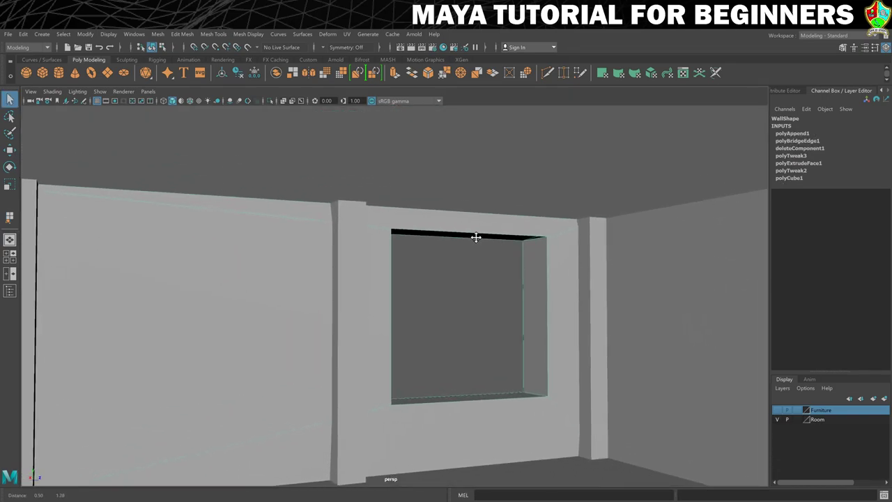
scroll(477, 235, up, 1)
alt+right_drag(478, 233, 645, 230)
alt+middle_drag(645, 231, 558, 204)
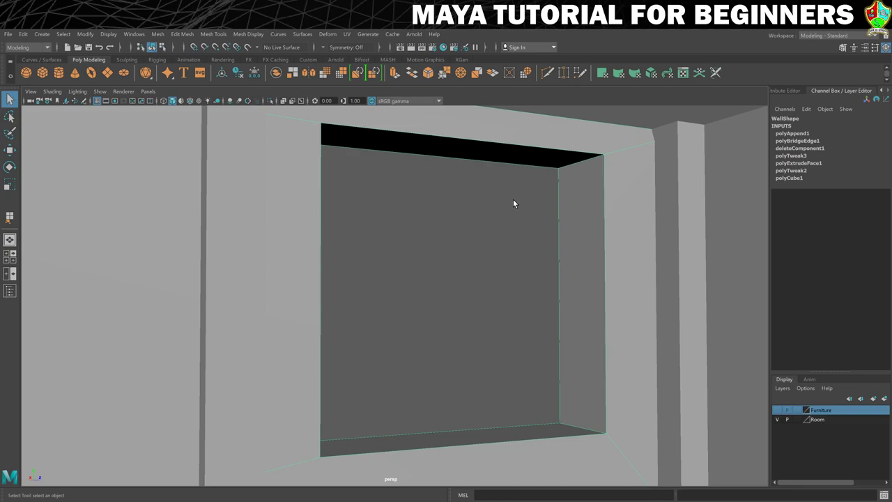
key(y)
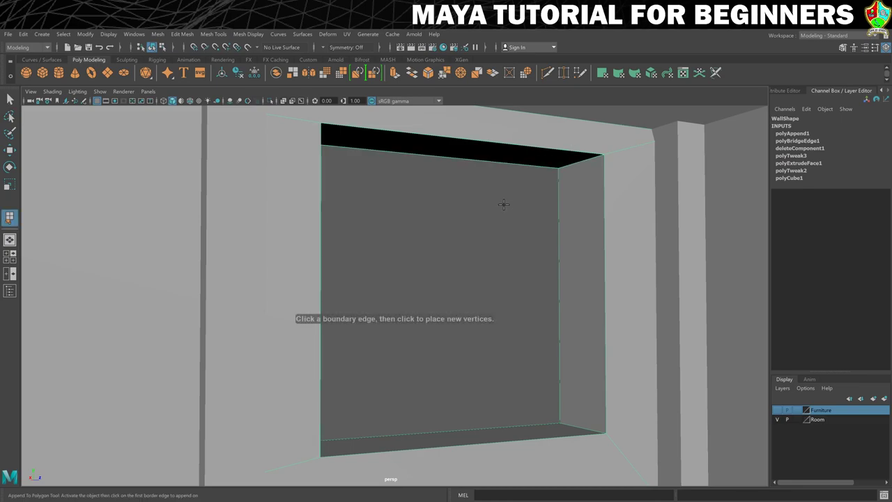
click(499, 163)
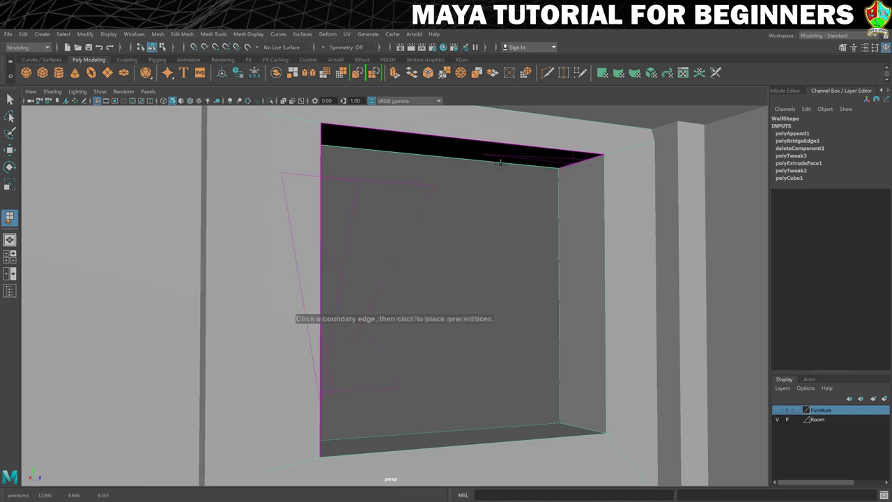
click(538, 162)
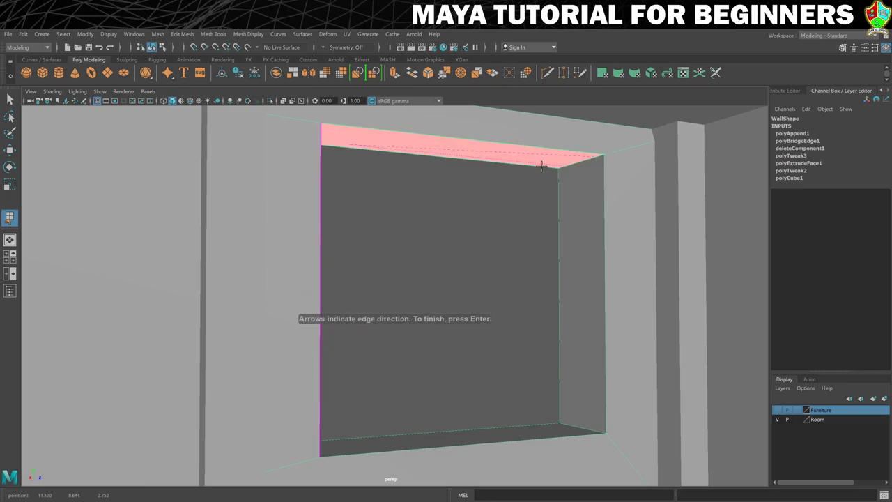
key(Return)
Append a polygon between the vertical edges of the remaining open side of the window, farthest from the room's corner.
alt+drag(548, 199, 383, 251)
key(y)
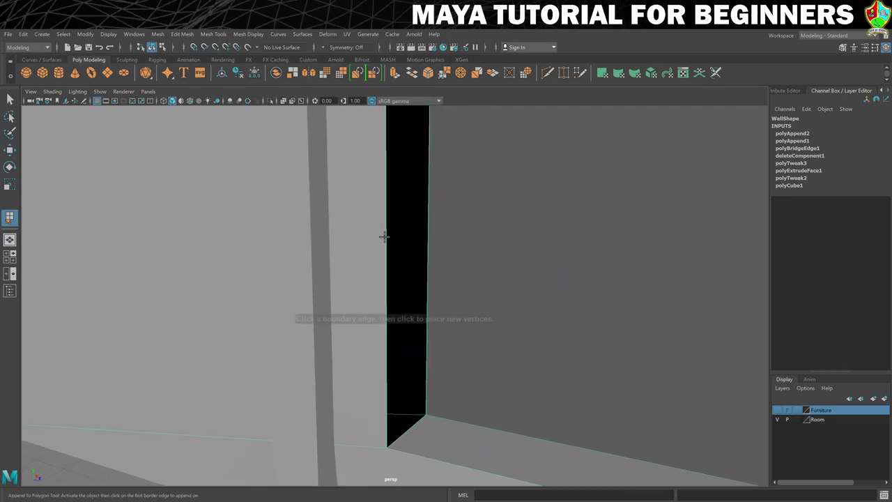
click(385, 239)
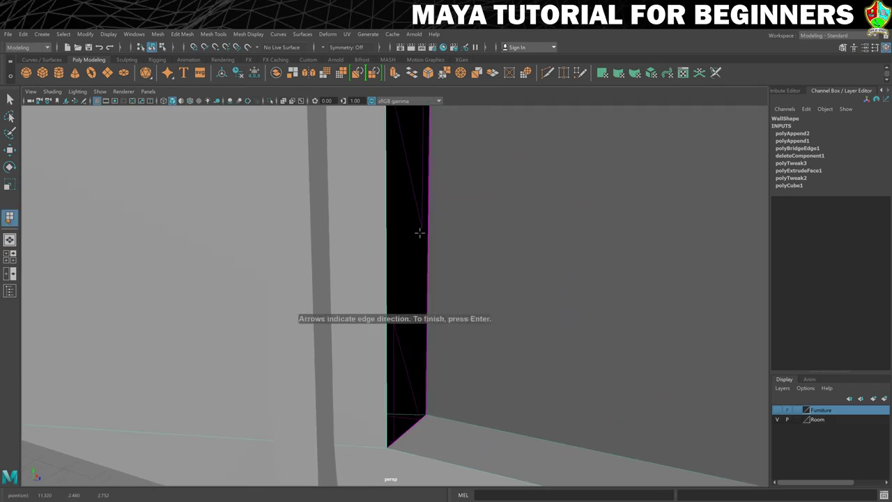
click(426, 228)
key(Return)
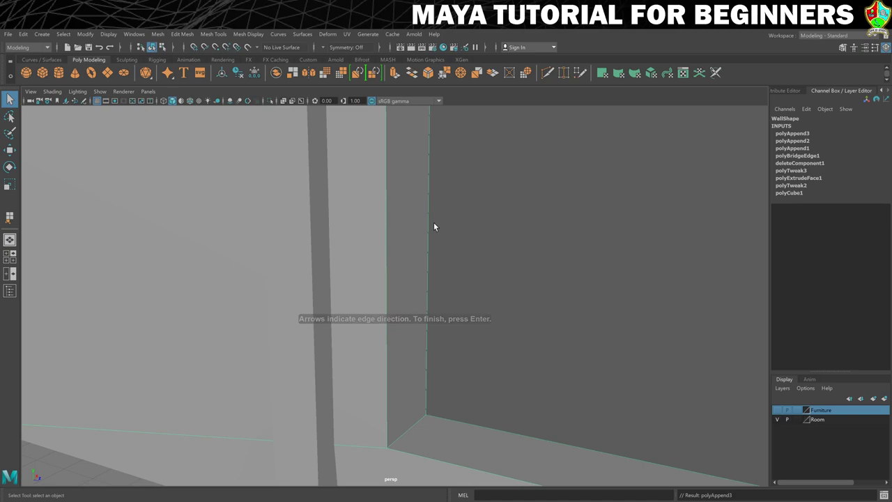
Create a polygon pipe primitive at the room's centre and raise it above the floor to Y 2.929.
key(f)
alt+drag(429, 220, 464, 226)
alt+middle_drag(464, 226, 525, 148)
alt+drag(526, 148, 462, 203)
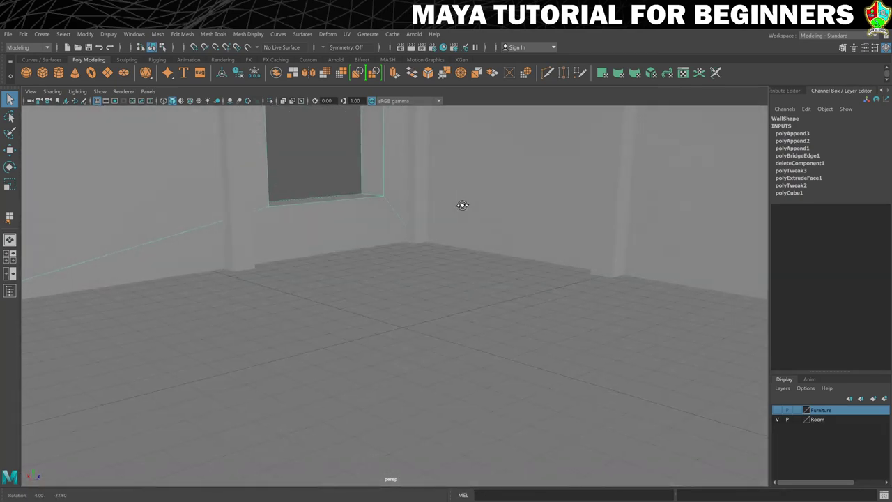
alt+right_drag(462, 203, 468, 236)
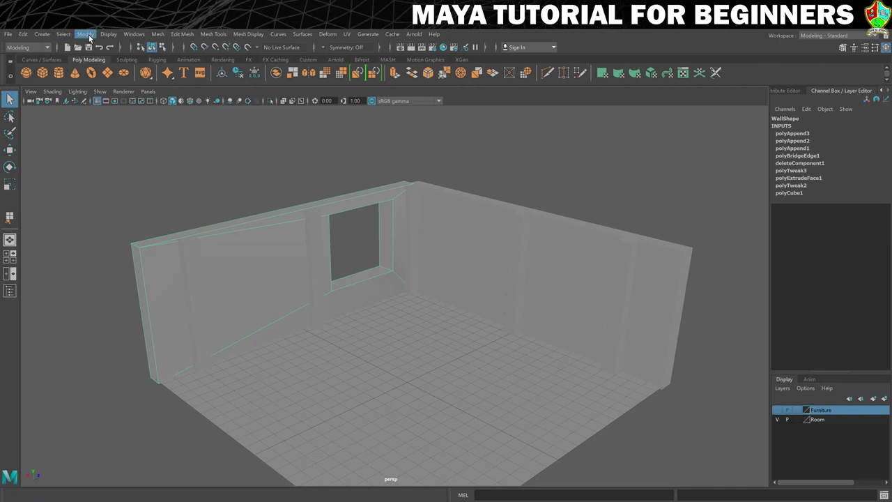
click(43, 34)
mouse_move(67, 66)
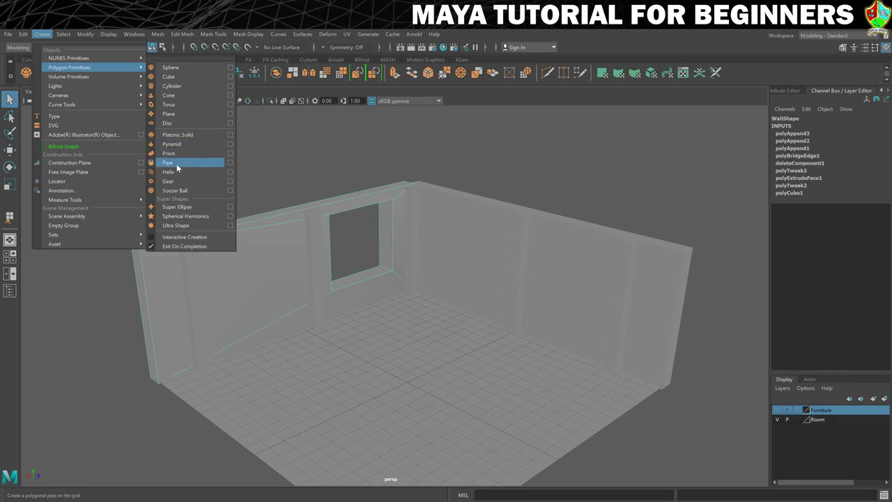
click(176, 165)
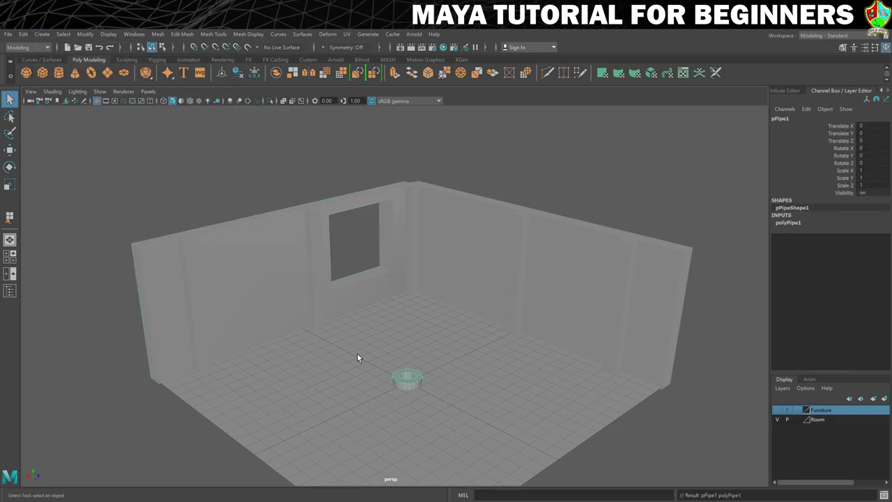
key(w)
drag(407, 341, 410, 304)
key(f)
scroll(410, 304, down, 3)
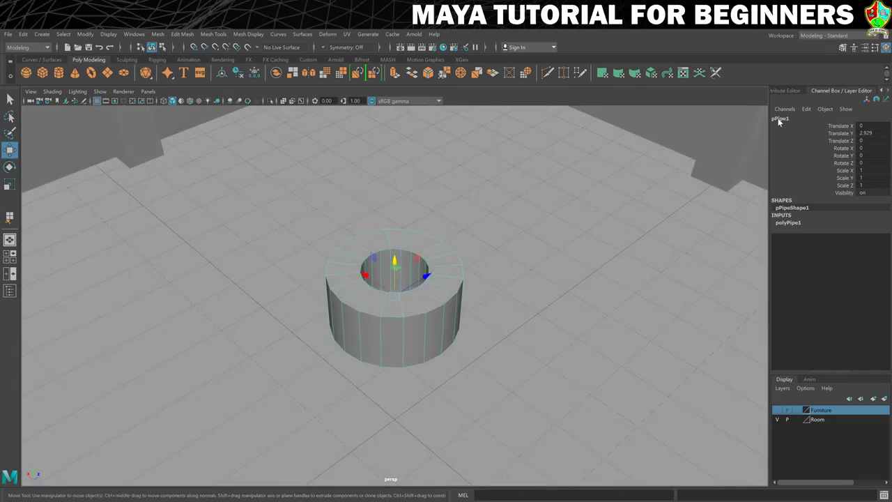
Rename the pipe as Frame and expand its polyPipe construction attributes.
double_click(778, 118)
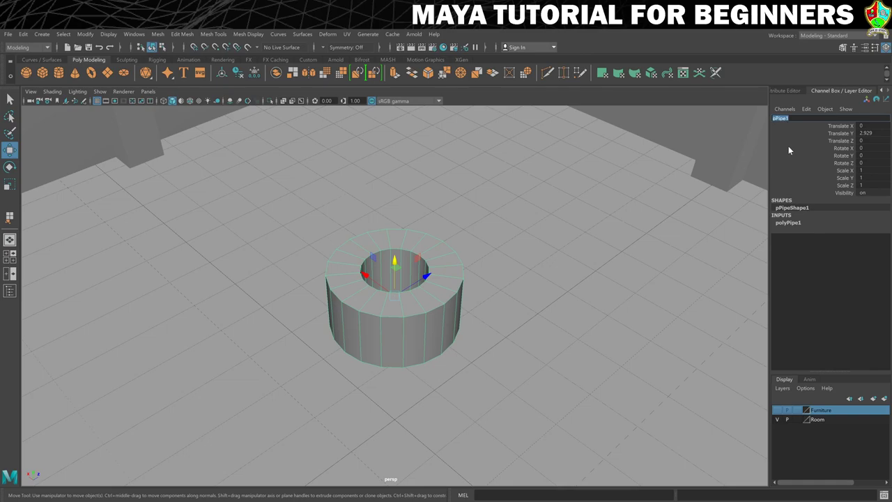
text(Frami)
key(Return)
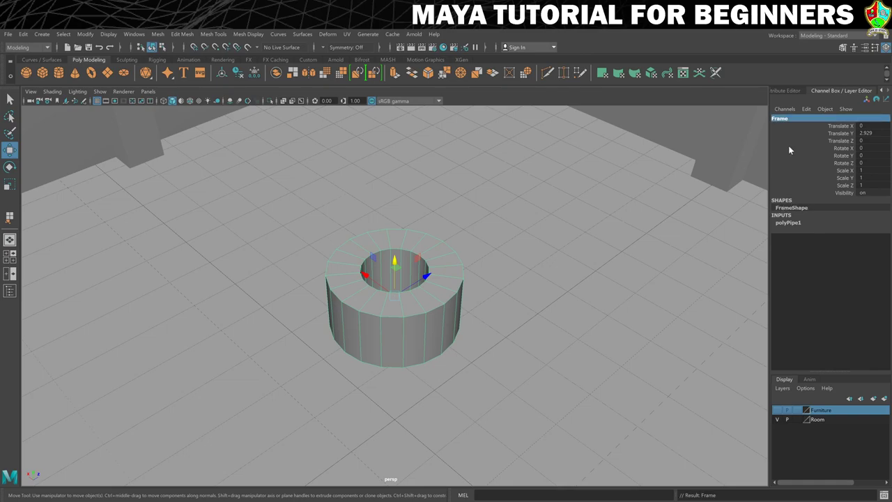
click(787, 222)
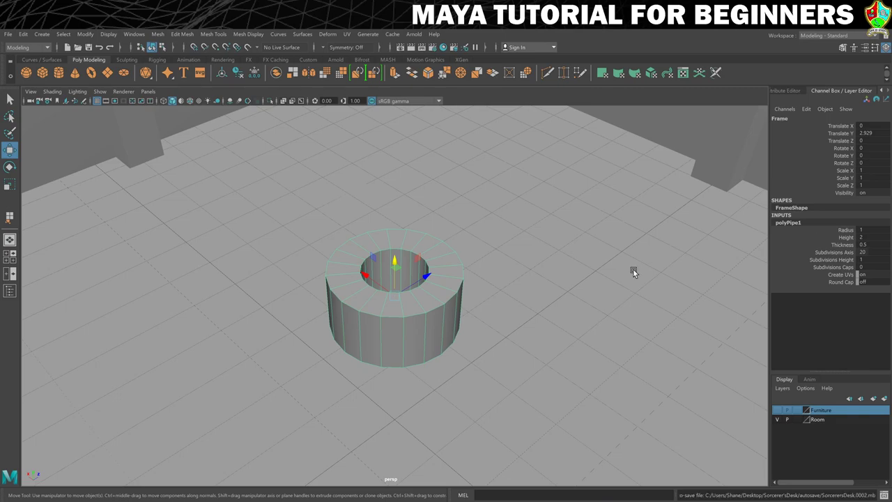
Set the Frame pipe's axis subdivisions to 4 and its thickness to 0.3.
double_click(868, 252)
text(4)
key(Return)
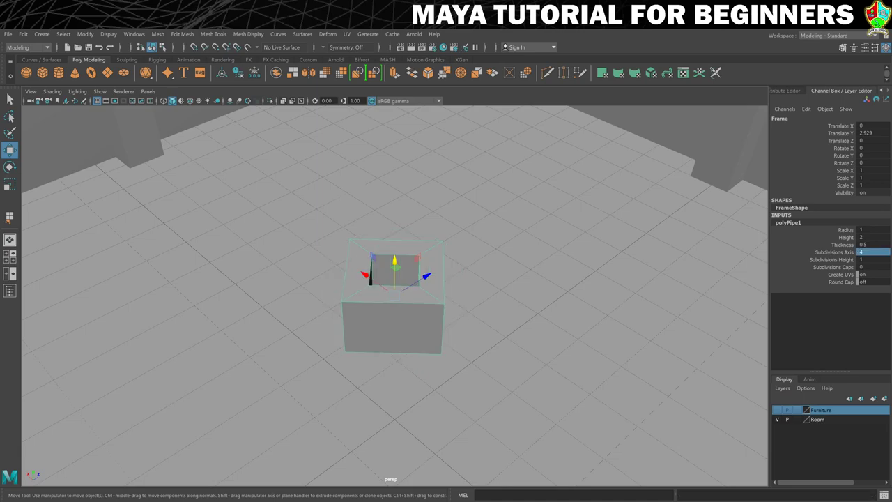
double_click(864, 245)
text(0.2)
key(Return)
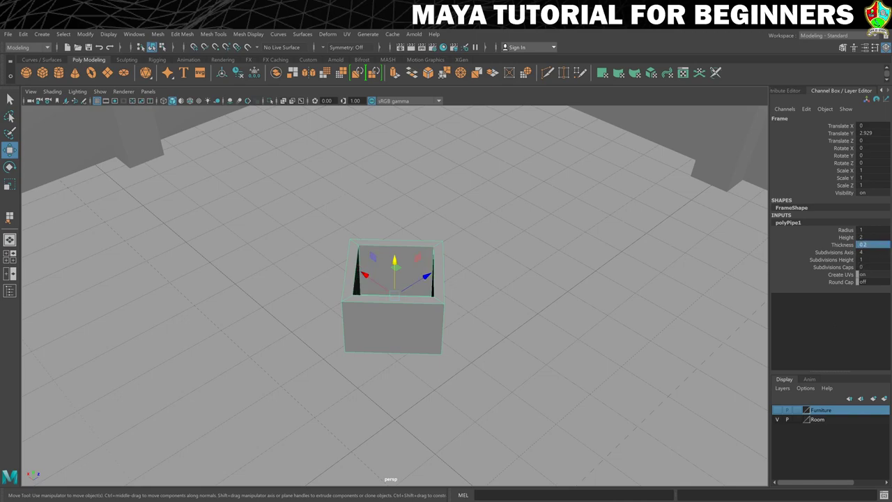
double_click(862, 244)
text(0.3)
key(Return)
scroll(409, 289, down, 6)
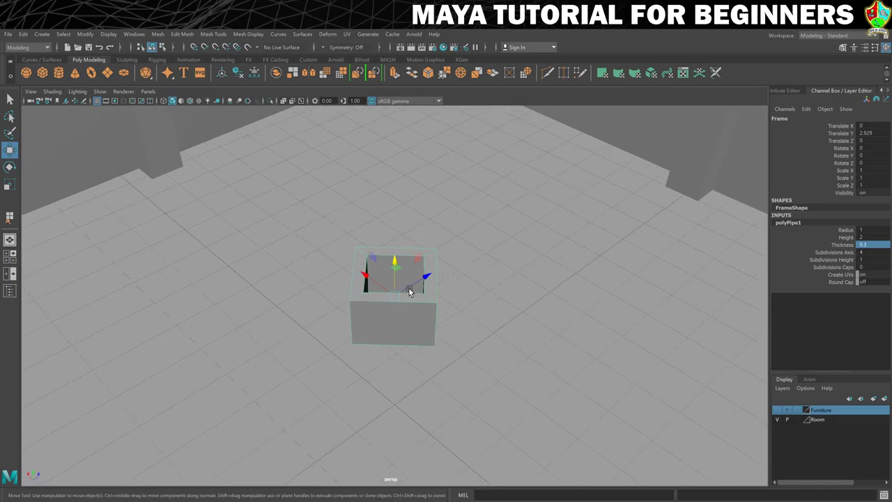
Rotate the Frame to 90 degrees in Z and -45 degrees in Y so it stands square to the window wall.
alt+drag(400, 293, 418, 313)
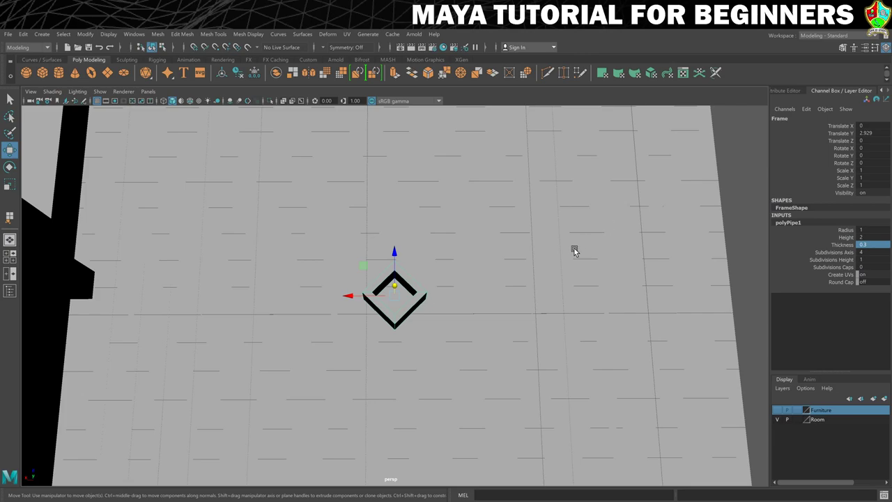
key(e)
alt+drag(484, 327, 482, 308)
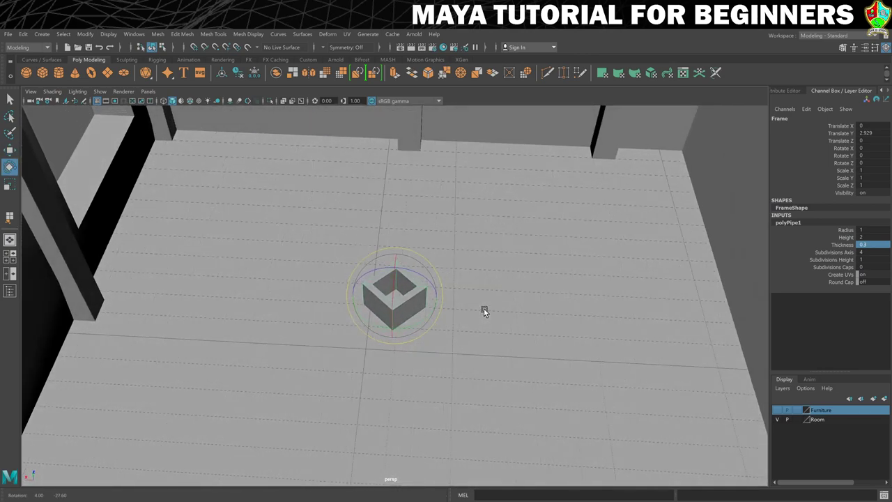
alt+drag(539, 299, 501, 288)
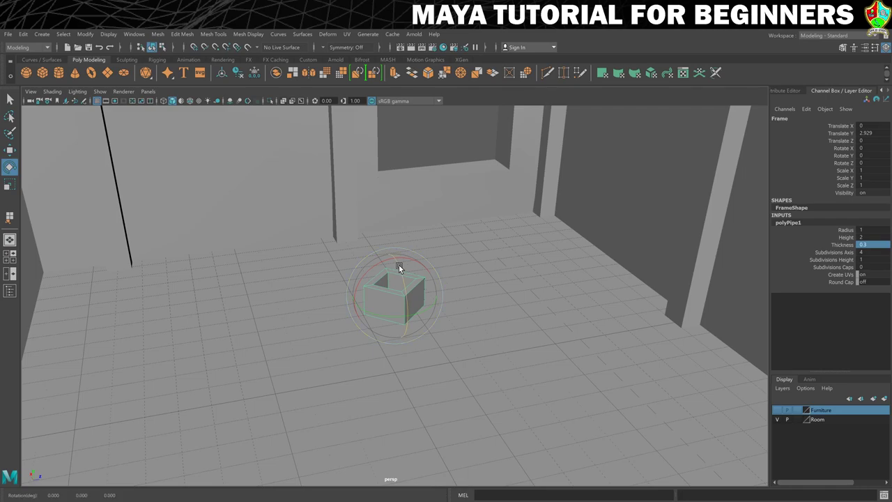
drag(398, 267, 400, 309)
alt+drag(501, 326, 498, 322)
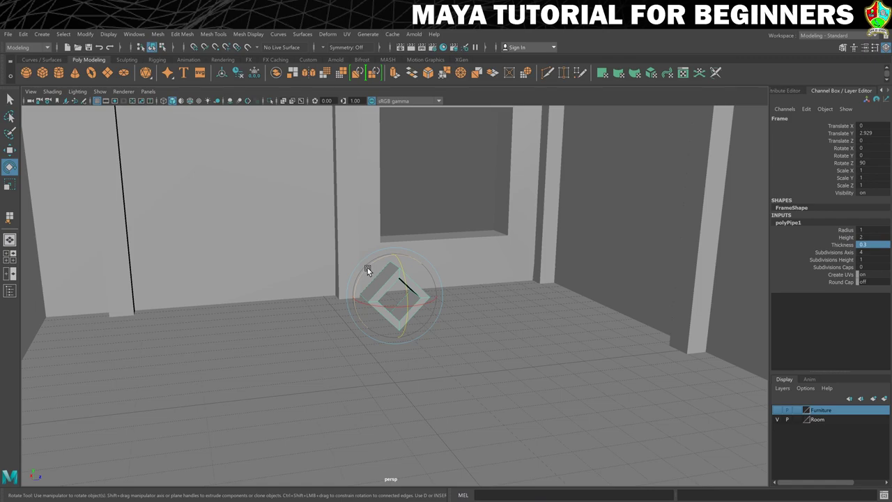
drag(368, 268, 496, 277)
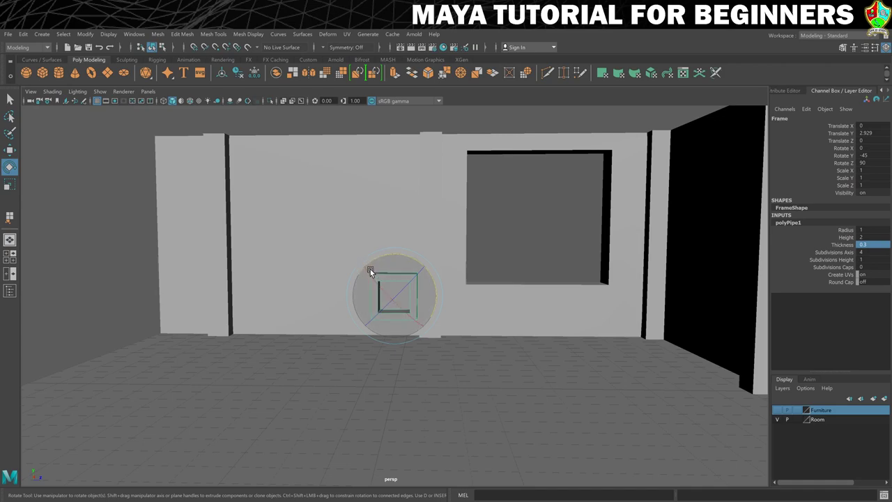
Freeze the transformations of the rotated Frame.
key(r)
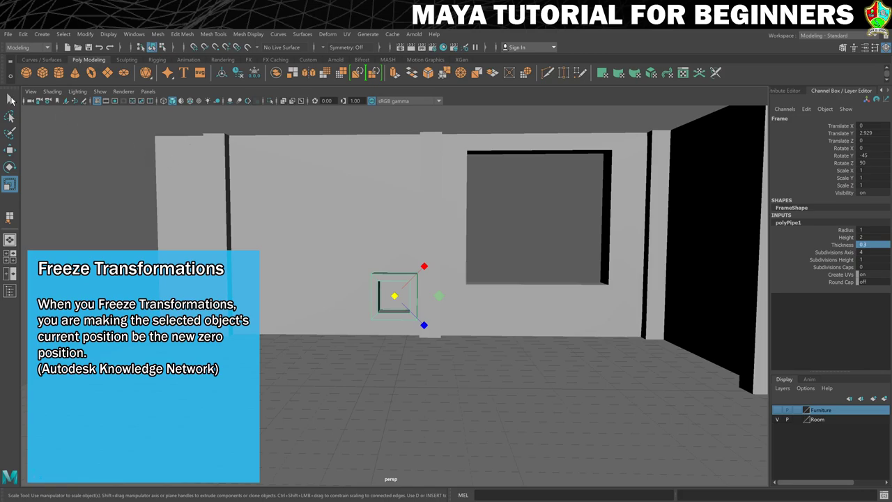
click(86, 35)
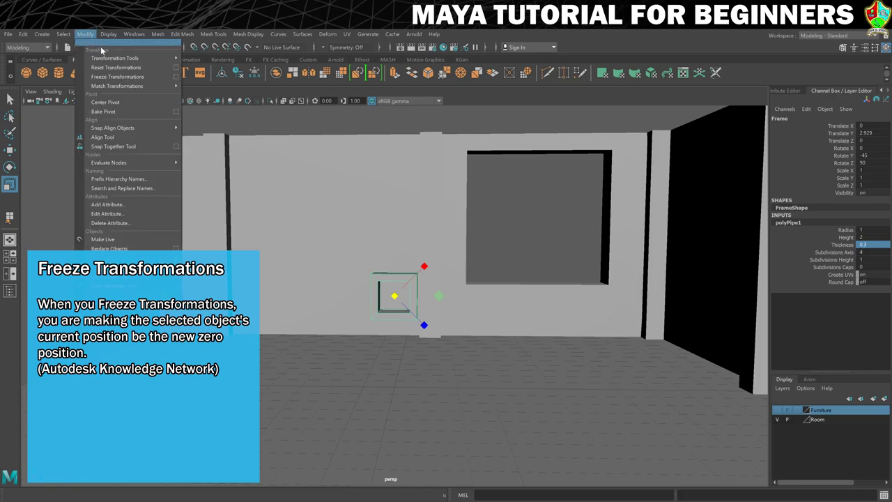
click(115, 78)
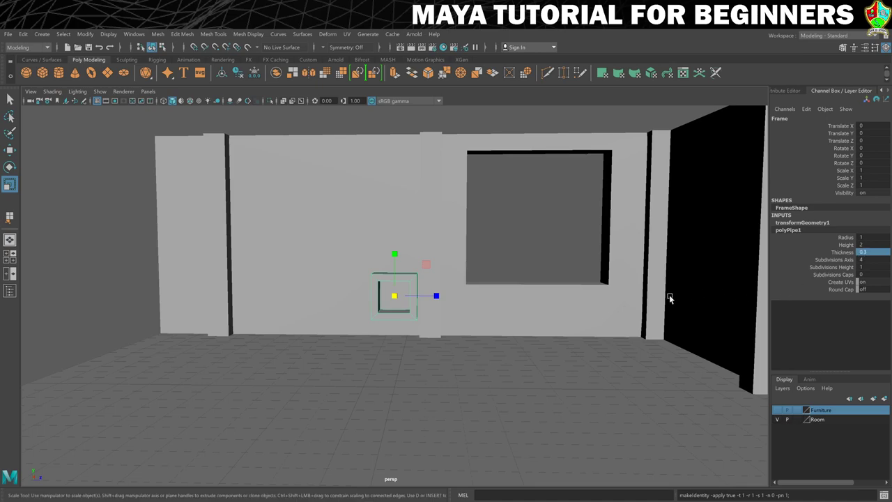
Move the Frame into the middle of the window opening, at about X 12.13, Y 2.641 and Z 6.243.
alt+drag(669, 295, 395, 309)
key(w)
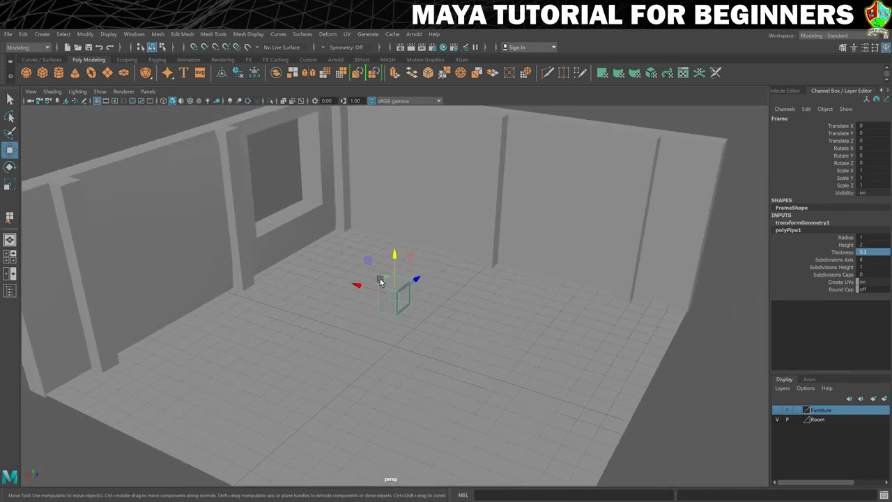
drag(382, 279, 274, 194)
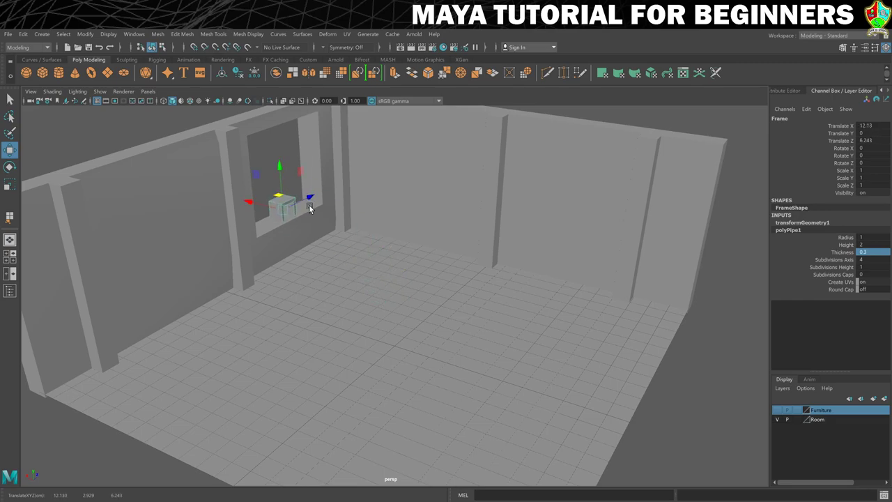
alt+drag(366, 227, 338, 219)
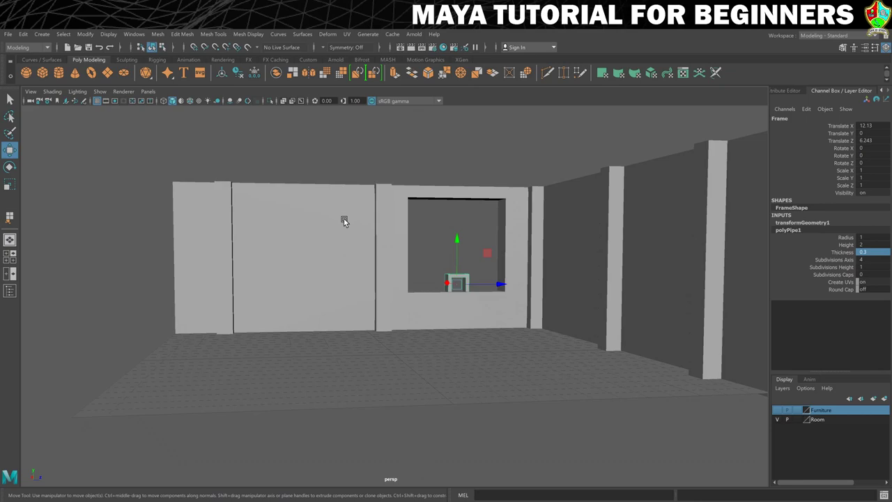
alt+right_drag(345, 218, 392, 236)
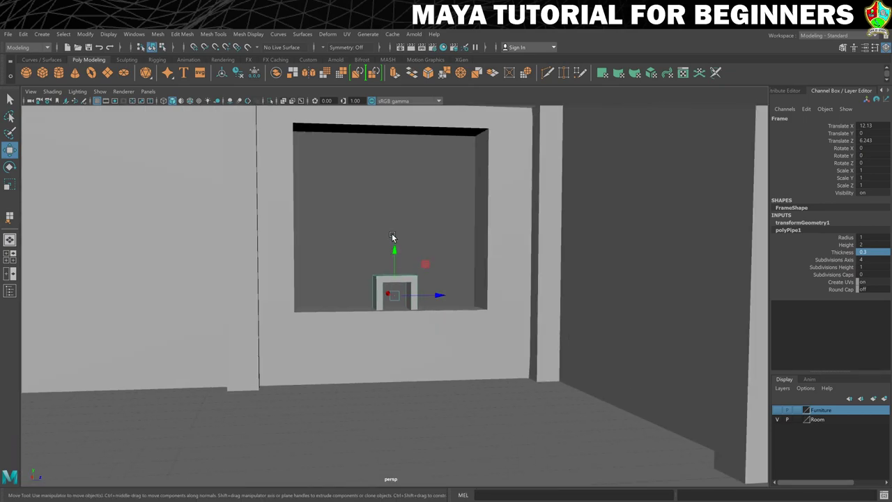
alt+middle_drag(399, 230, 427, 348)
drag(427, 348, 424, 285)
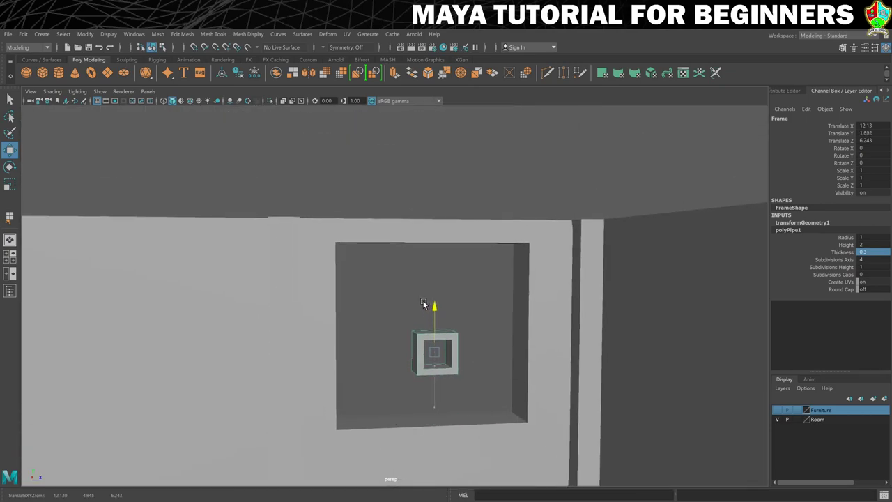
Scale the Frame uniformly to about 4.436, widen it to 4.78 in Z, and centre it over the opening at Z 5.991.
key(r)
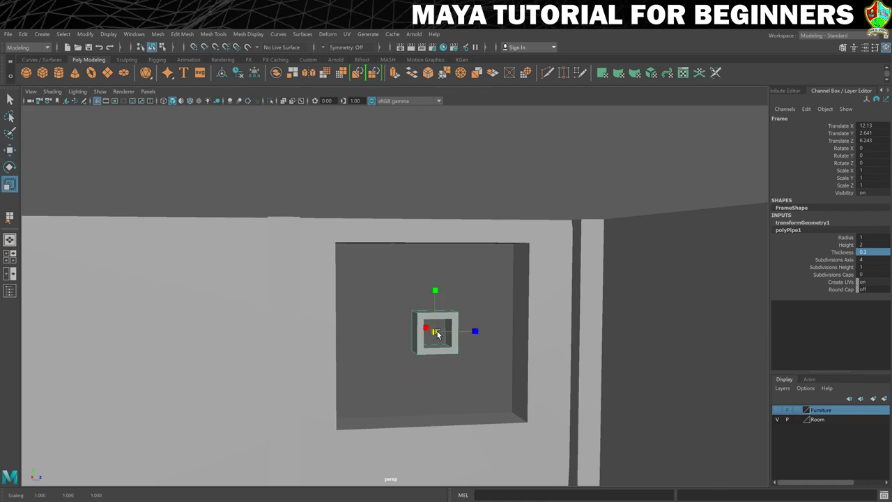
drag(433, 330, 553, 327)
key(w)
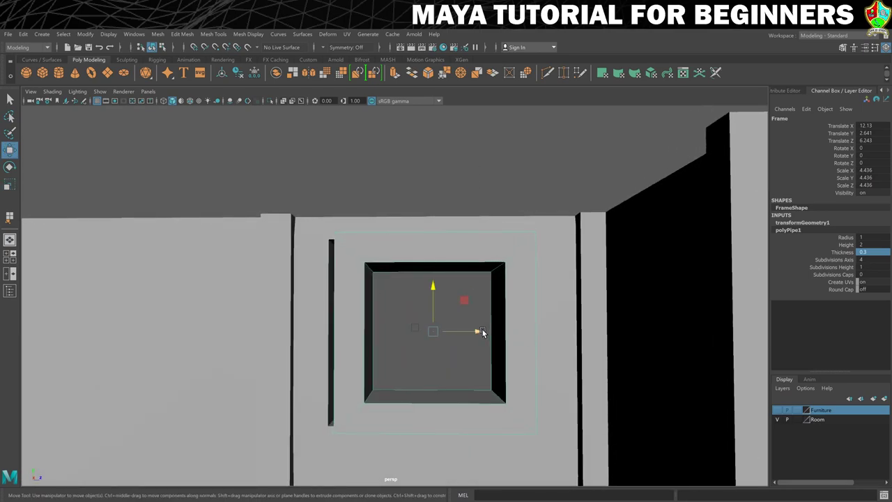
drag(482, 331, 471, 333)
key(r)
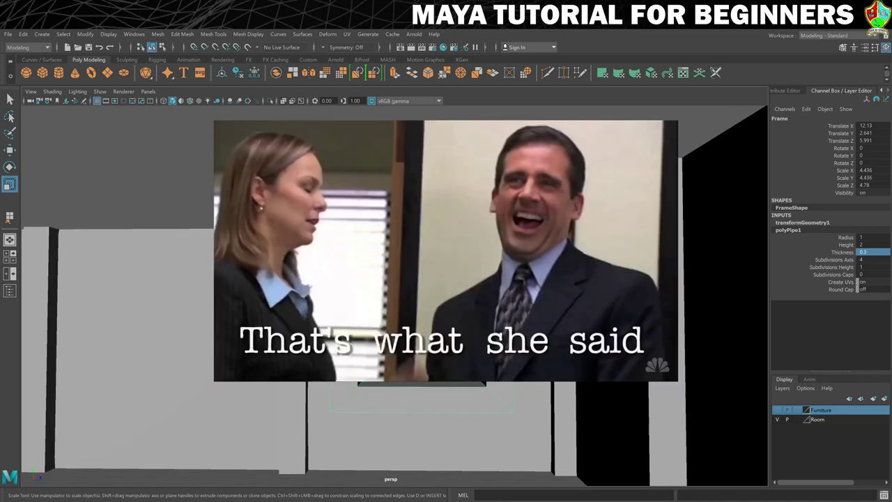
Reduce the Frame's depth to an X scale of about 1.782 and adjust its position to about X 12.077 and Z 5.989.
mouse_move(470, 334)
alt+mouse_down()
mouse_move(528, 310)
mouse_move(414, 311)
mouse_move(472, 320)
alt+mouse_up()
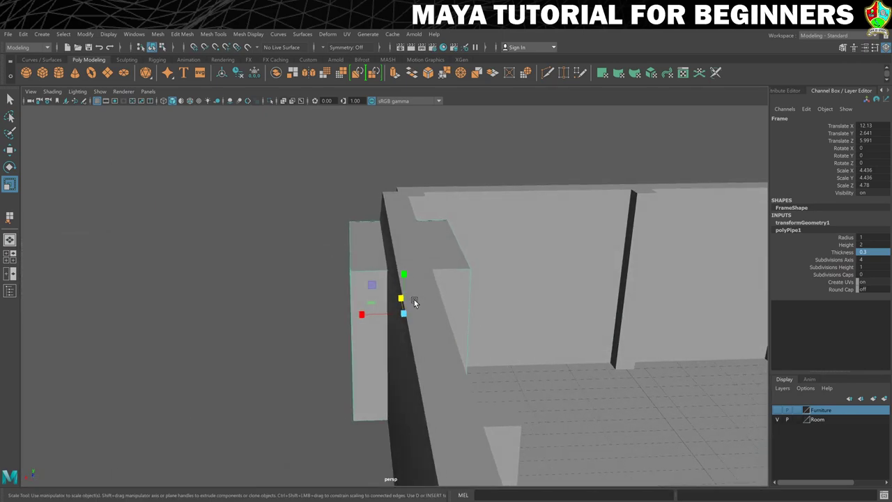
drag(361, 315, 462, 304)
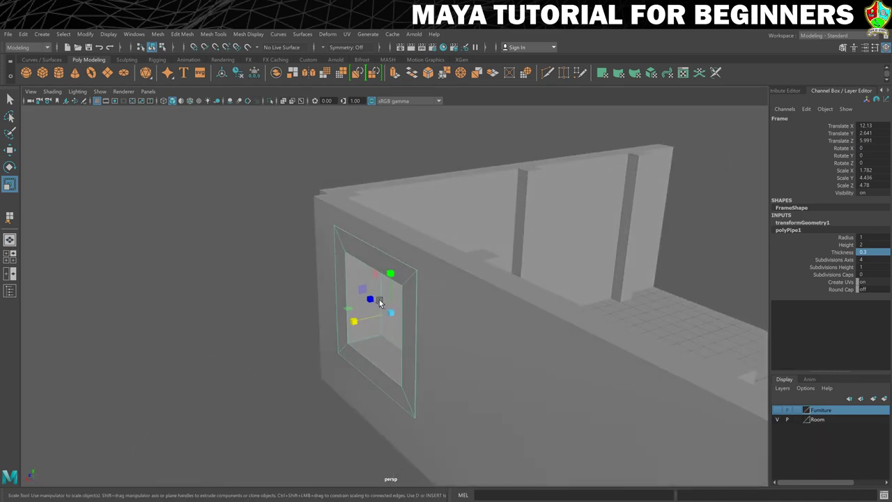
alt+drag(366, 308, 432, 323)
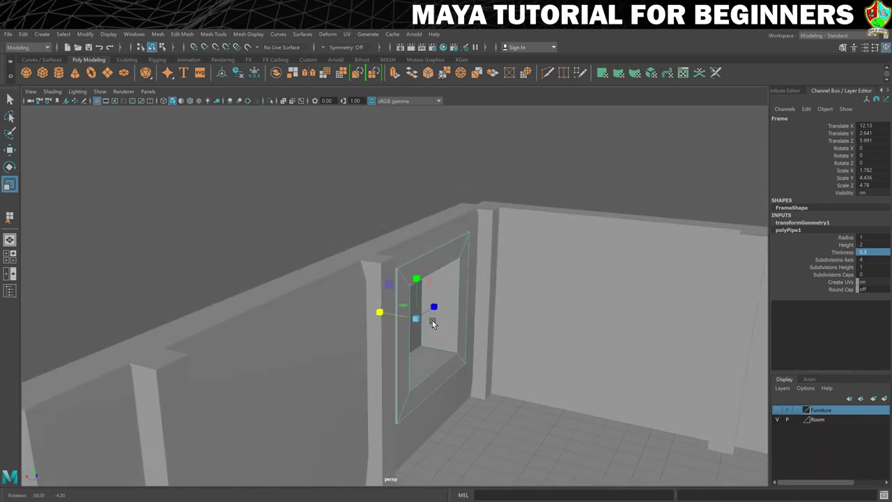
key(w)
drag(374, 310, 378, 312)
alt+drag(487, 351, 463, 332)
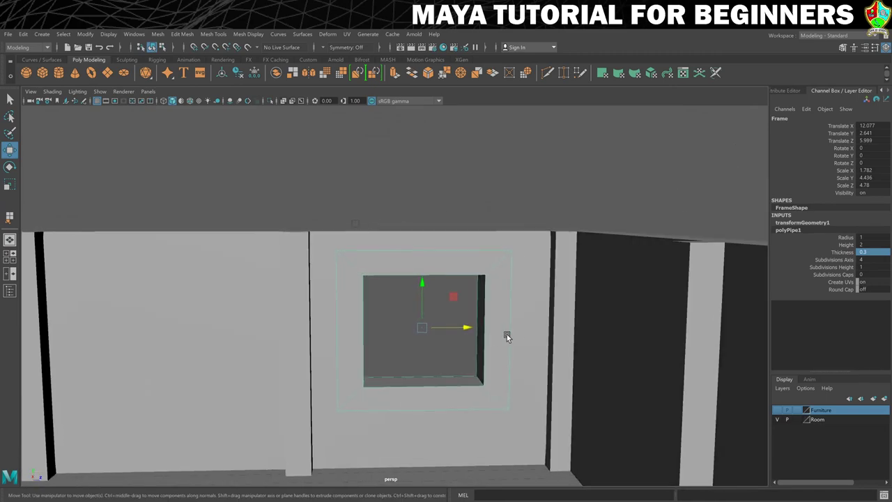
Set the Frame pipe's thickness to 0.2.
double_click(864, 252)
text(0.2)
key(Return)
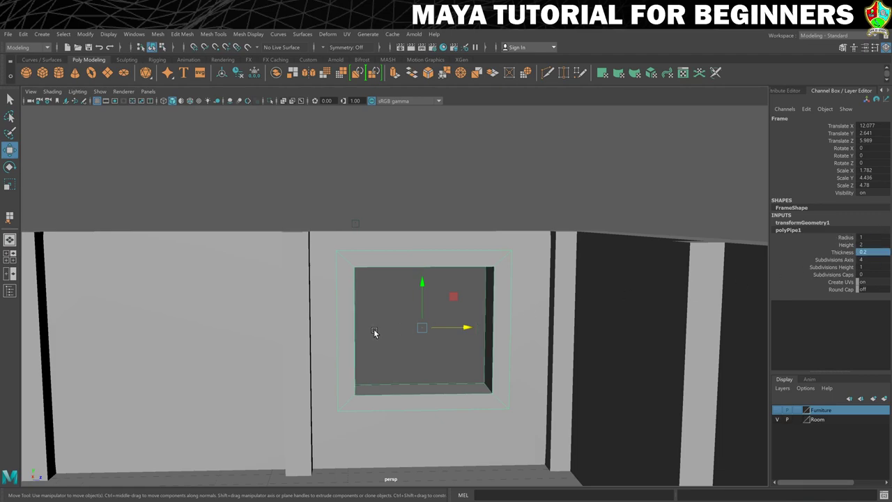
Create a polygon cube at the room's centre and rename it as Divider.
alt+drag(376, 329, 392, 330)
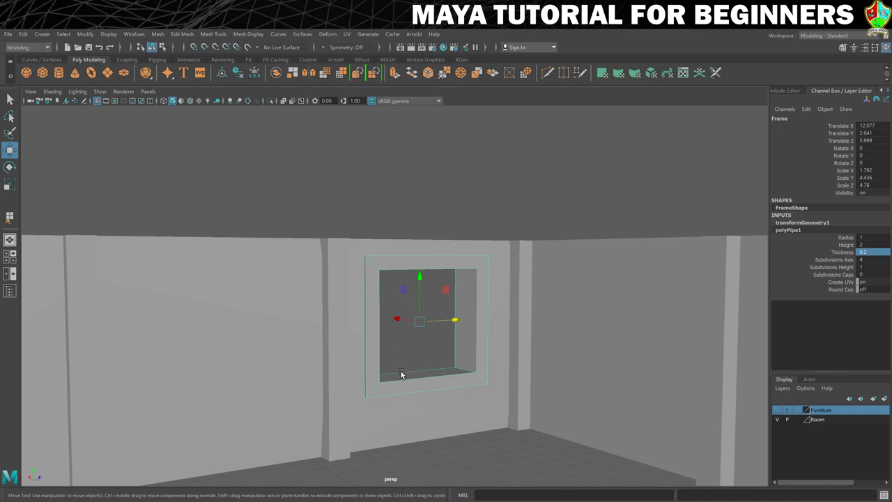
scroll(402, 372, down, 2)
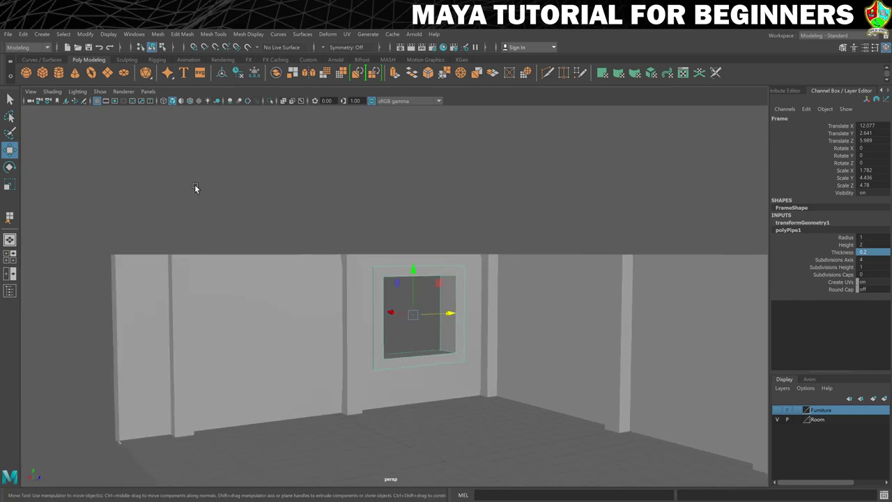
click(42, 73)
scroll(458, 318, down, 2)
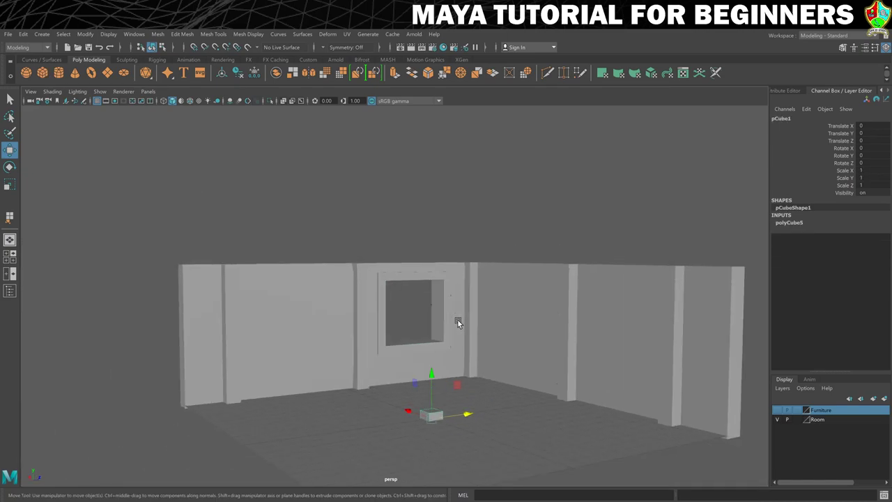
double_click(781, 118)
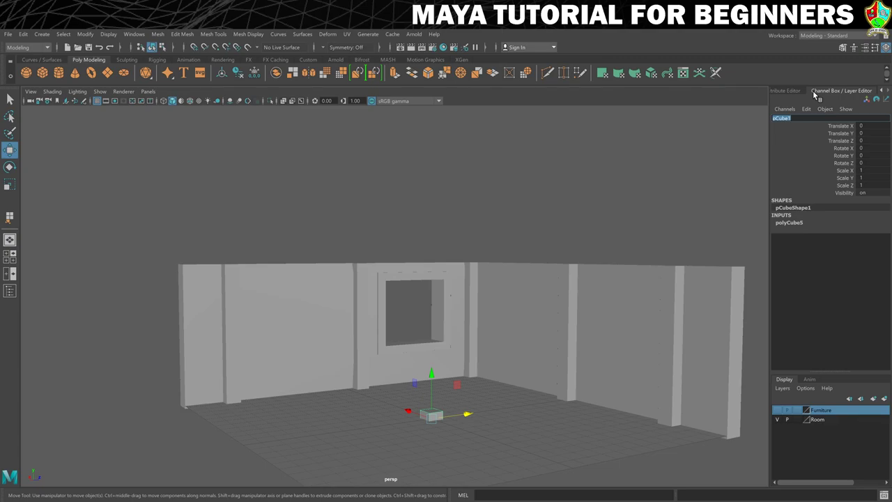
text(Divider)
key(Return)
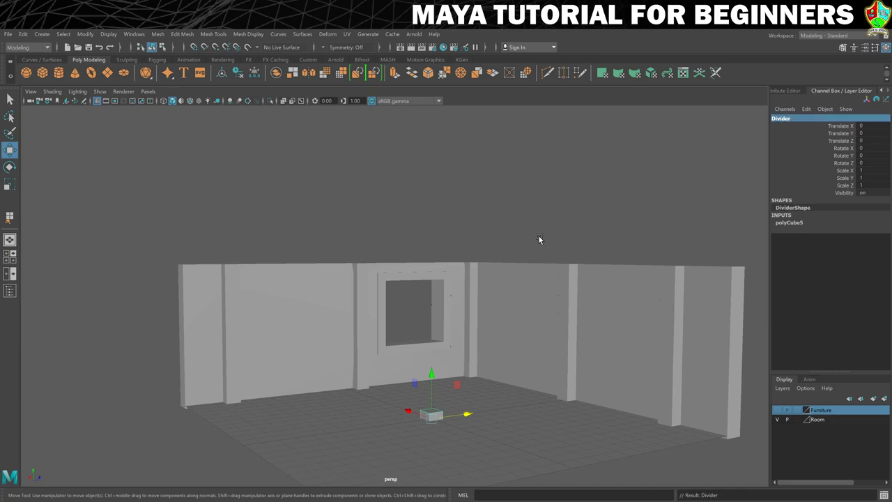
Place the Divider cube inside the window opening at about X 12.392, Y 5.408, Z 6.097 and scale it uniformly to about 0.304.
alt+drag(408, 417, 467, 314)
key(r)
drag(436, 343, 414, 350)
alt+drag(455, 381, 437, 383)
scroll(471, 358, up, 4)
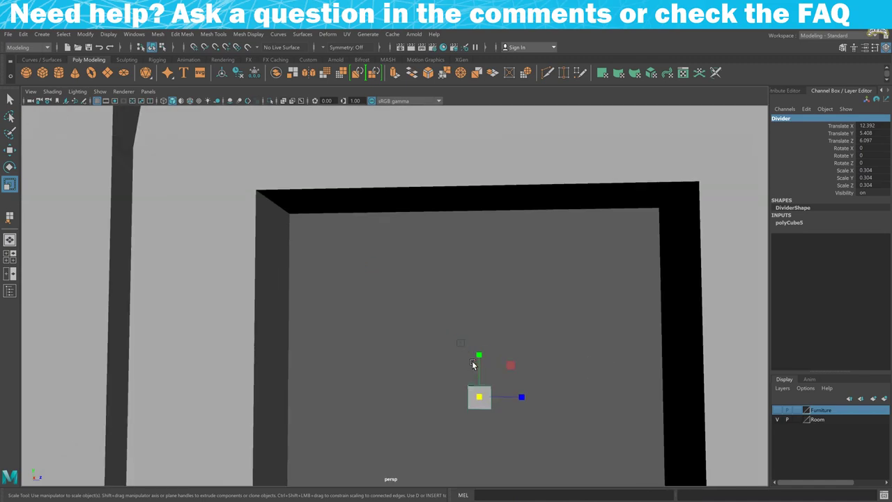
Select the four faces of the Divider cube that point toward the sides, top and bottom of the window opening.
key(f)
scroll(487, 382, down, 5)
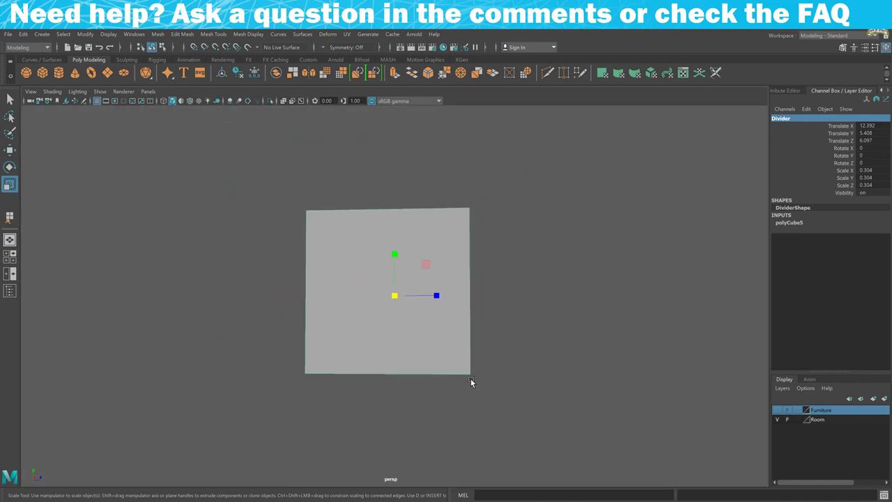
alt+drag(472, 381, 453, 354)
right_drag(404, 228, 405, 256)
click(400, 232)
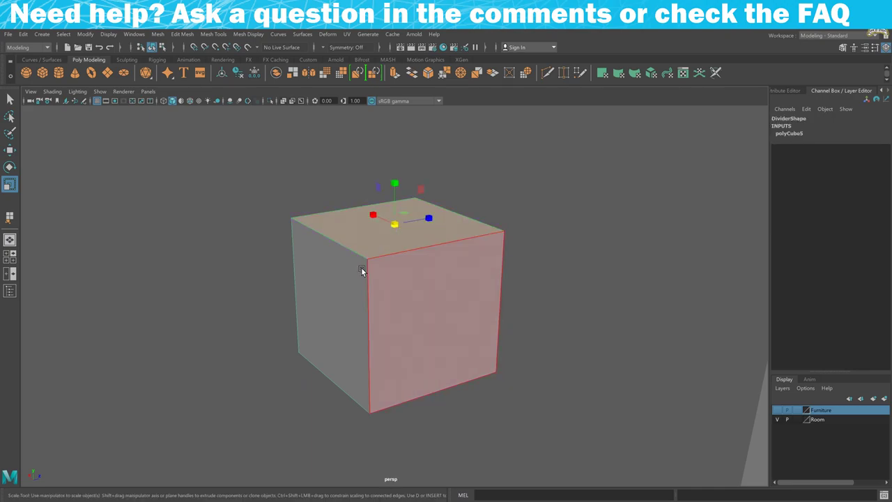
alt+drag(361, 270, 471, 346)
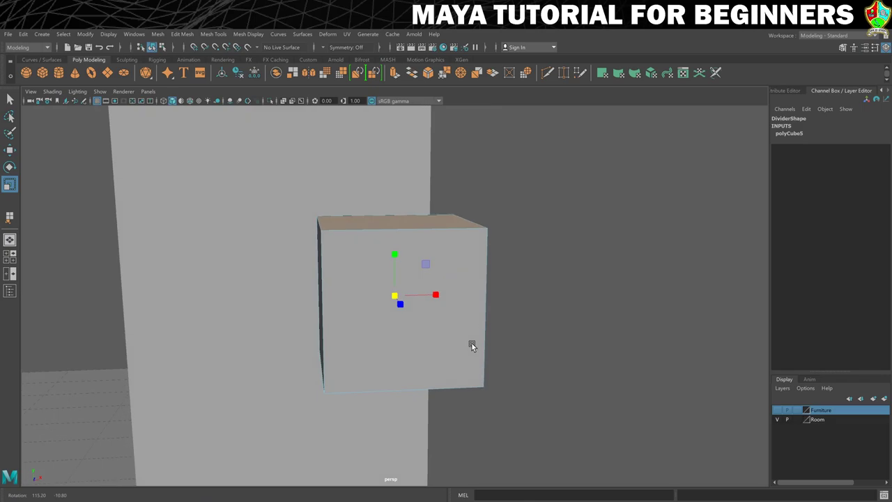
alt+drag(439, 393, 427, 346)
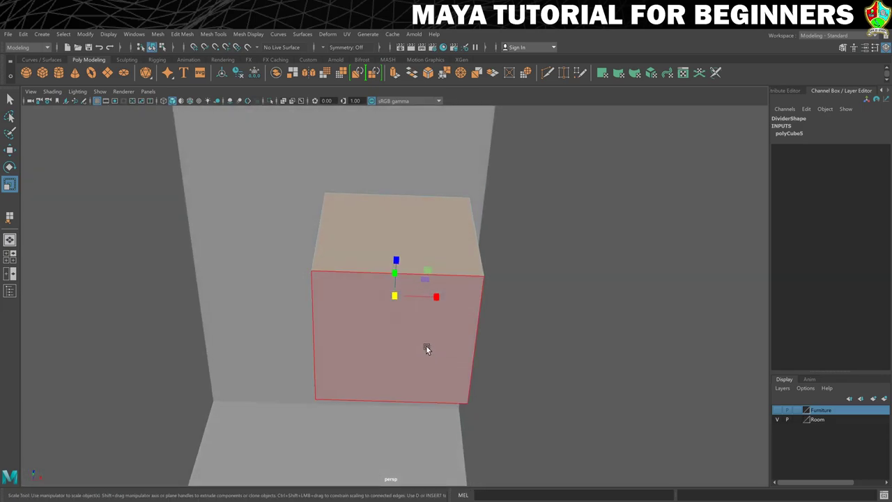
alt+drag(569, 340, 496, 367)
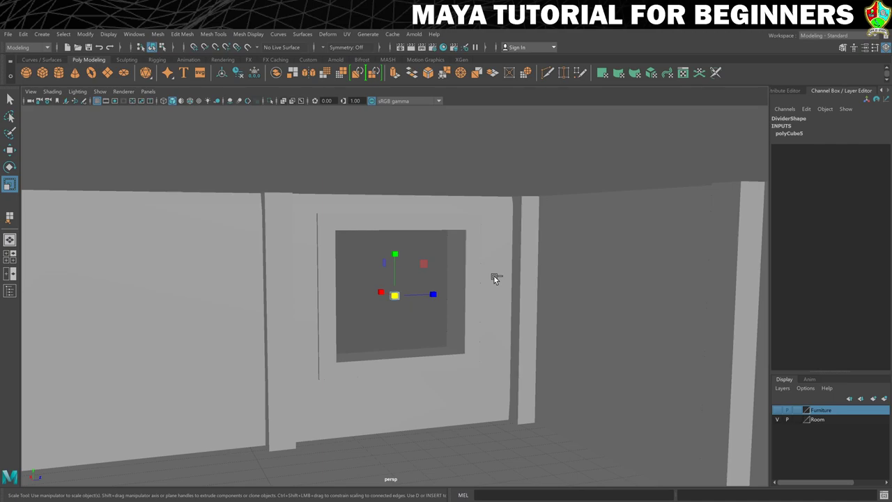
Extrude the selected Divider faces with Keep Faces Together off and Local Translate Z 2.7 to form a cross.
key(ctrl+e)
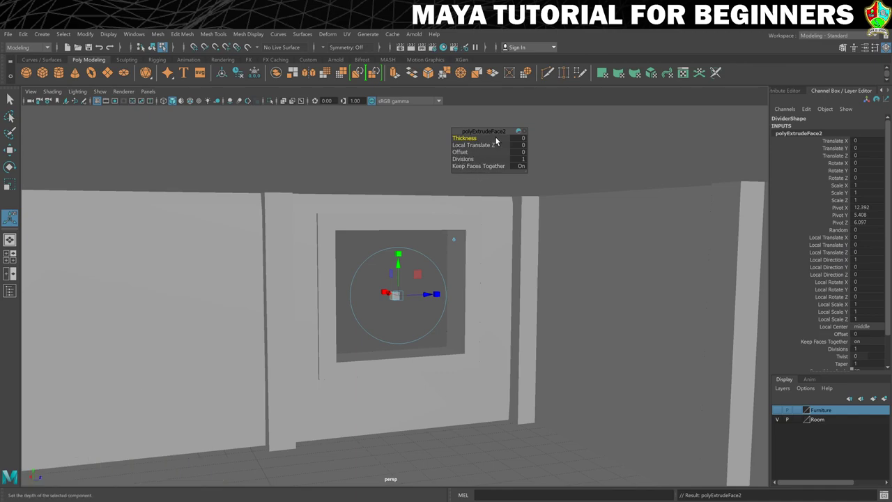
drag(464, 146, 474, 145)
key(ctrl+z)
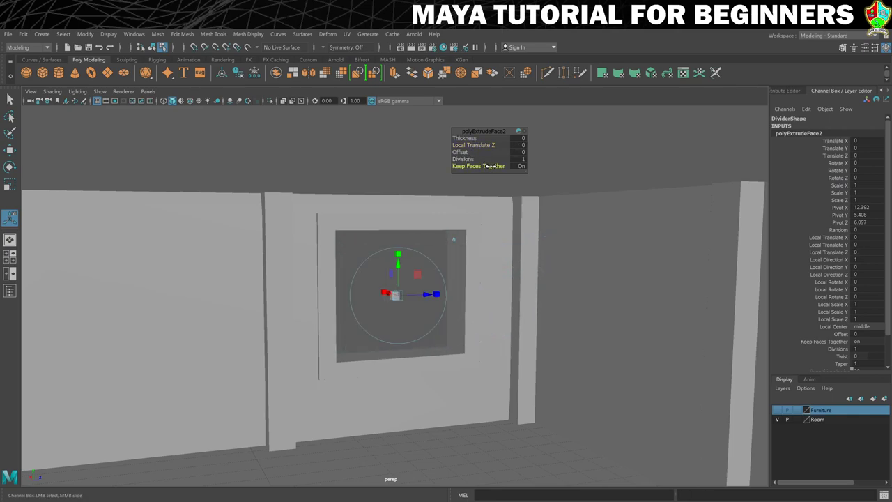
click(475, 166)
click(492, 166)
click(468, 145)
mouse_move(468, 145)
middle_down()
mouse_move(481, 145)
mouse_move(470, 145)
middle_up()
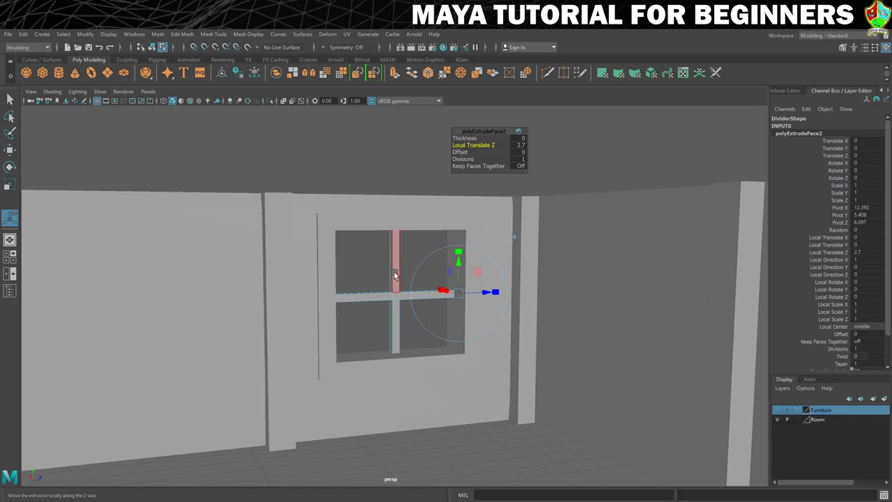
Return the Divider to object mode and centre it in the window opening at about Y 5.452 and Z 6.02.
right_drag(394, 274, 412, 262)
scroll(405, 274, down, 2)
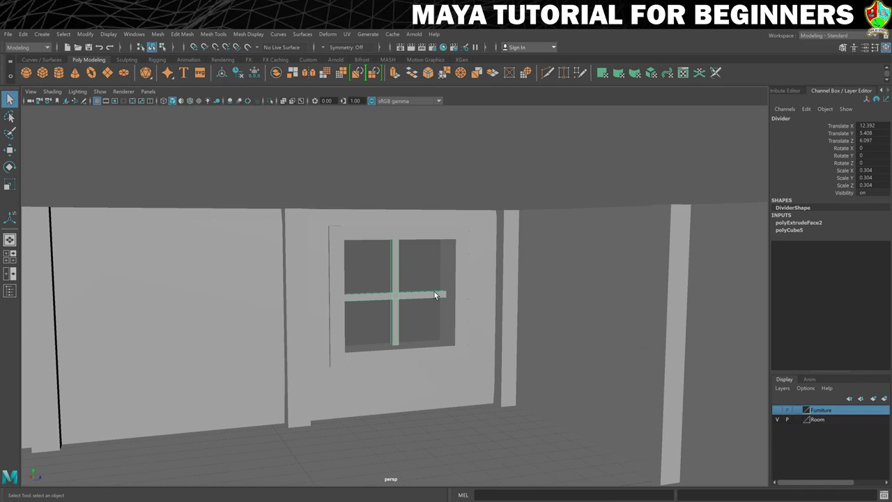
mouse_move(434, 291)
alt+mouse_down()
mouse_move(424, 291)
mouse_move(436, 297)
alt+mouse_up()
key(w)
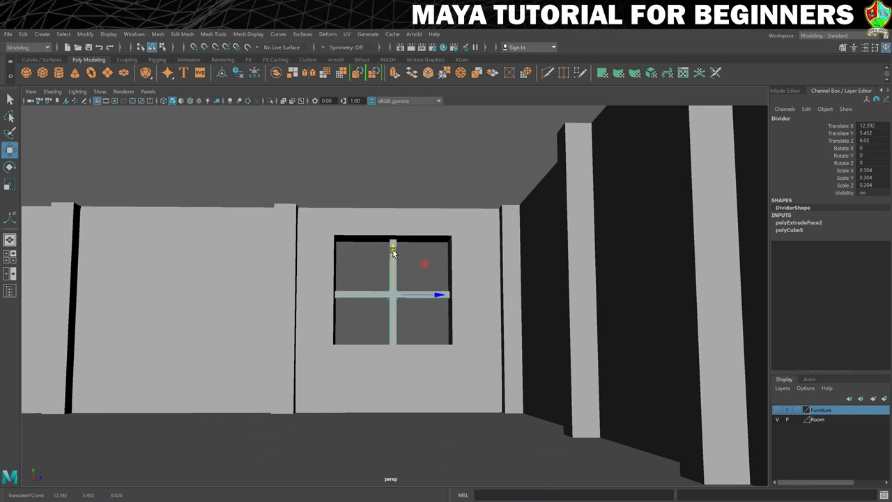
click(422, 193)
scroll(434, 263, down, 4)
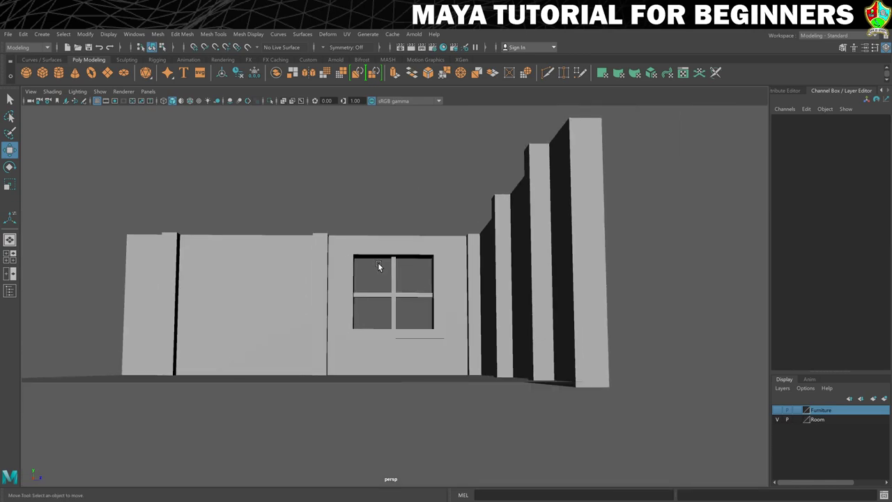
Move the Divider along X to about 12.066 so it sits within the window's depth.
alt+drag(379, 265, 363, 291)
click(407, 286)
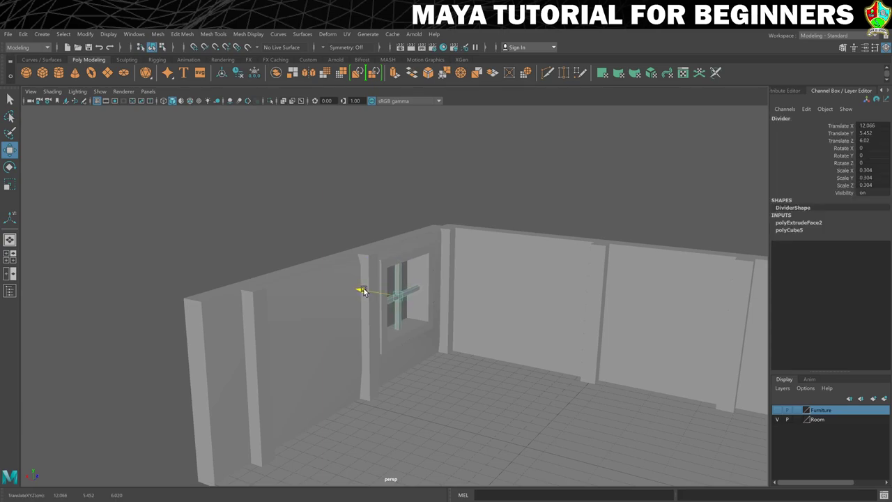
click(536, 201)
alt+drag(551, 274, 440, 342)
scroll(537, 326, down, 3)
alt+drag(469, 338, 470, 339)
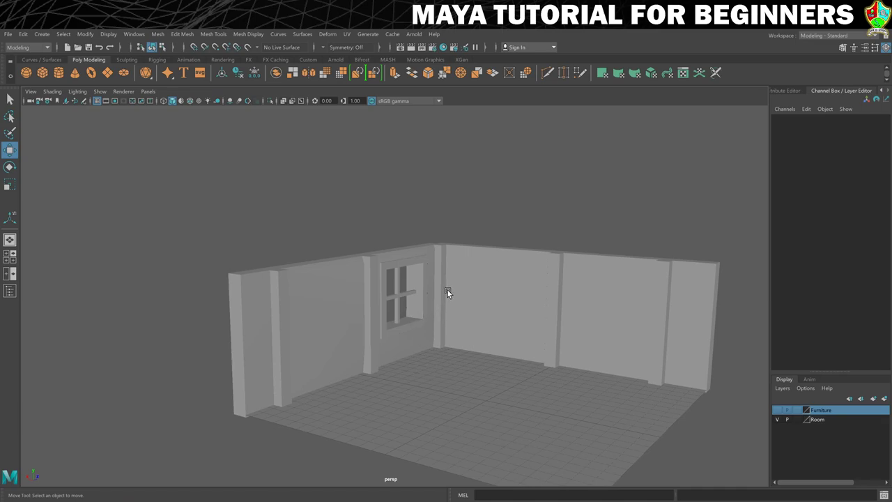
Create a polygon cube at the room's centre and rename it WindowSill.
click(42, 73)
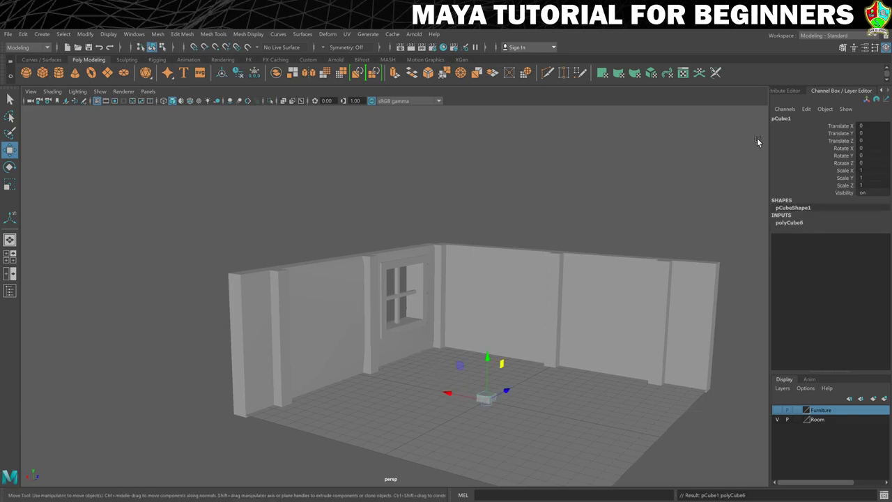
double_click(780, 120)
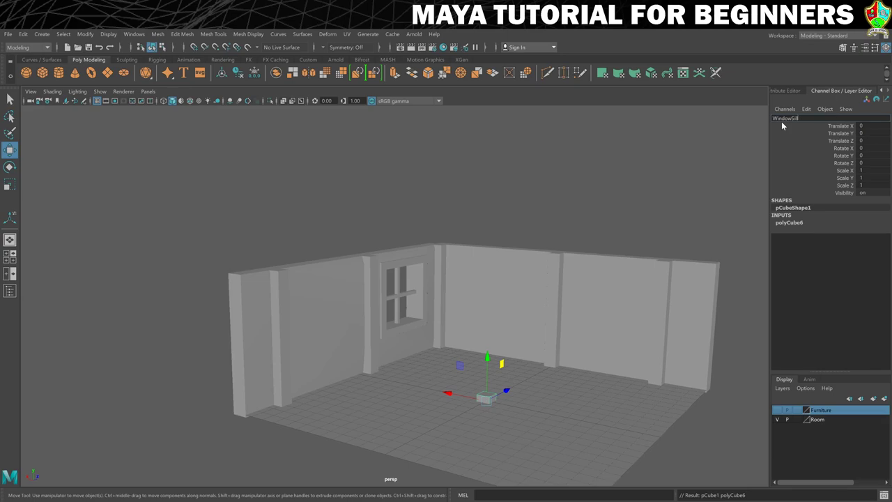
key(Return)
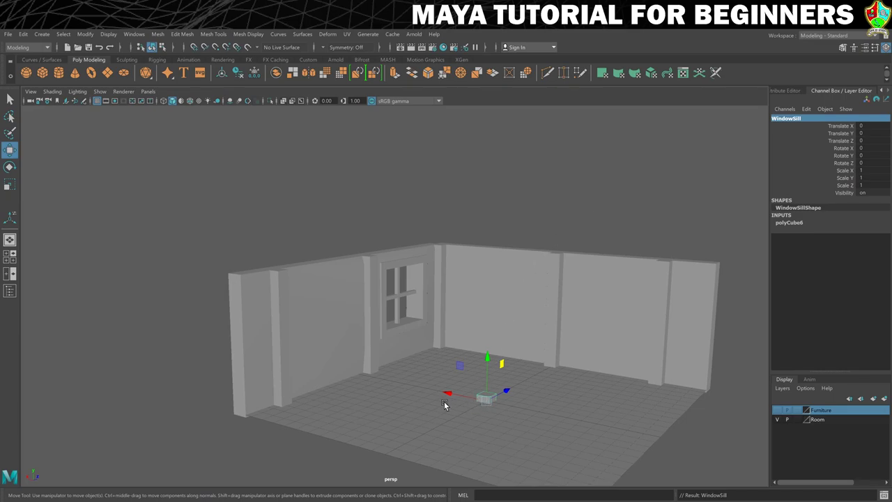
Place the WindowSill cube just below the window opening at about X 11.663, Y 2.592, Z 6.332.
drag(445, 393, 325, 370)
drag(385, 367, 424, 353)
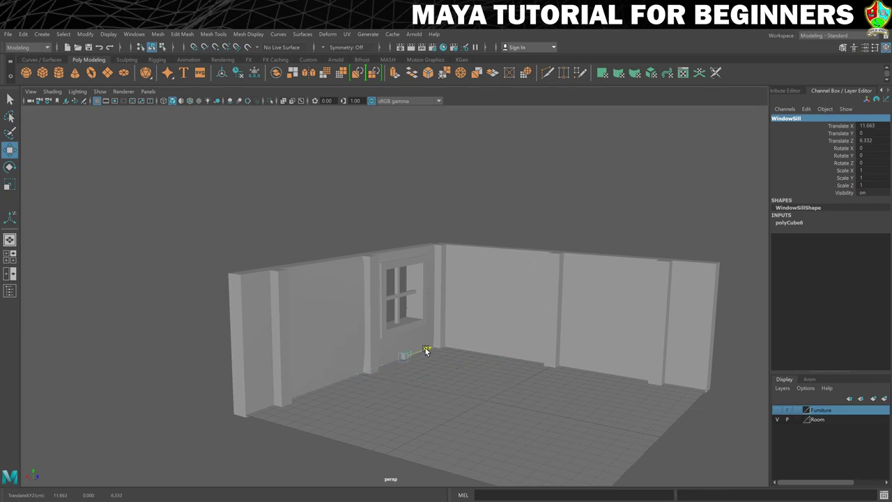
drag(405, 315, 403, 284)
key(f)
scroll(463, 317, down, 3)
alt+drag(533, 321, 502, 319)
Lengthen the WindowSill to a Z scale of about 7.292 and align it under the window at about Y 2.656, Z 6.055.
key(r)
drag(428, 295, 656, 293)
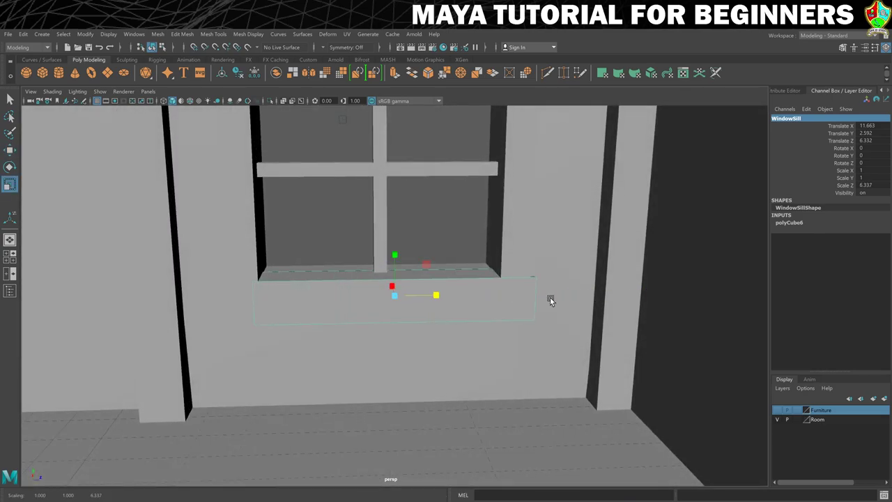
key(w)
drag(441, 295, 428, 299)
key(r)
key(w)
drag(381, 257, 383, 253)
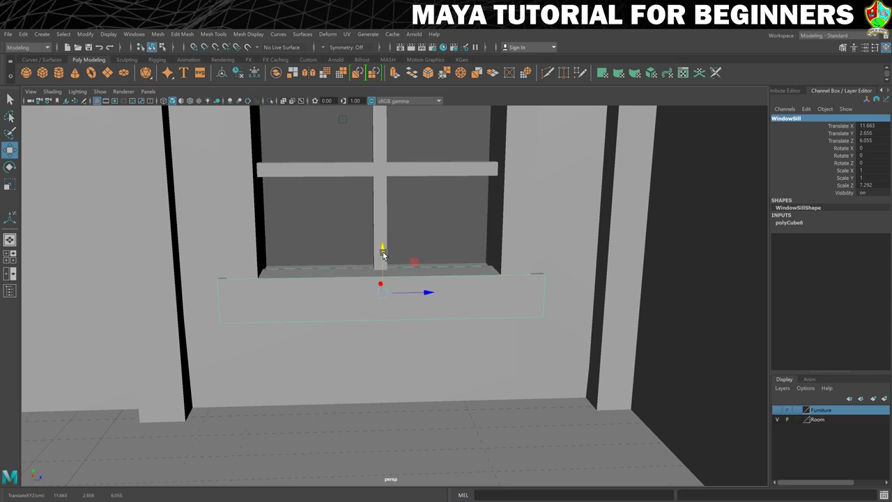
Deepen the WindowSill to an X scale of about 2.268 and push it into the wall at about X 12.205.
alt+drag(378, 333, 405, 339)
drag(356, 280, 339, 274)
key(r)
key(w)
key(r)
key(w)
mouse_move(438, 330)
alt+mouse_down()
mouse_move(414, 314)
mouse_move(424, 319)
alt+mouse_up()
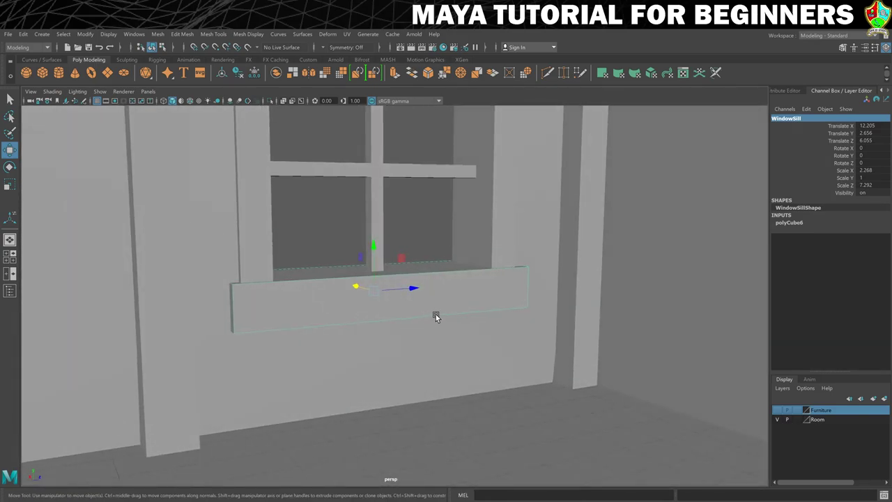
Scale up one end face of the WindowSill slightly to make it uneven, and return to object mode.
alt+drag(349, 306, 334, 308)
right_click(248, 303)
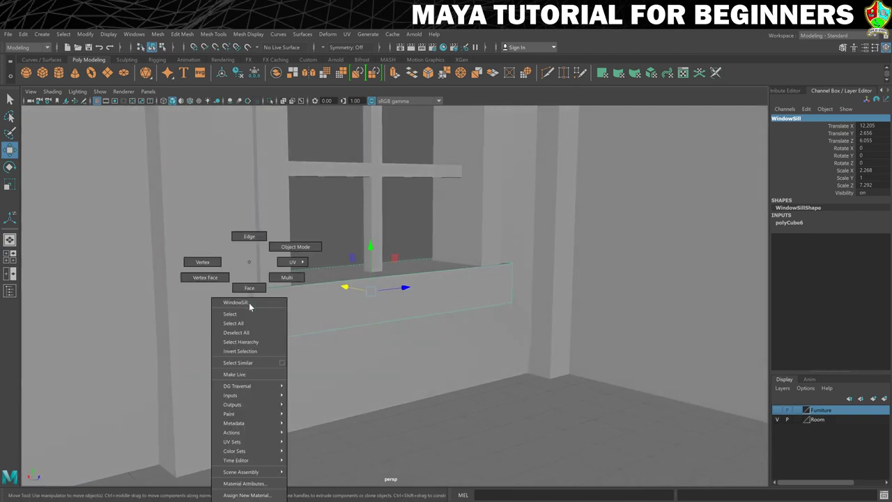
click(249, 288)
click(255, 307)
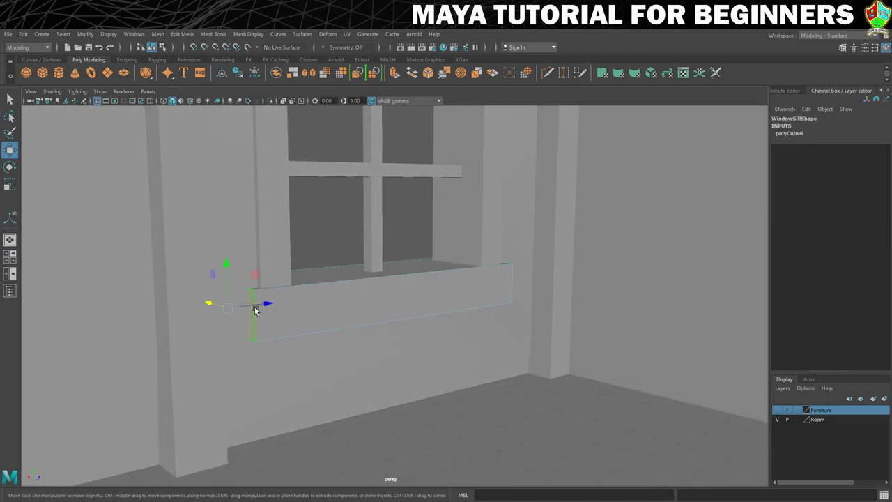
key(r)
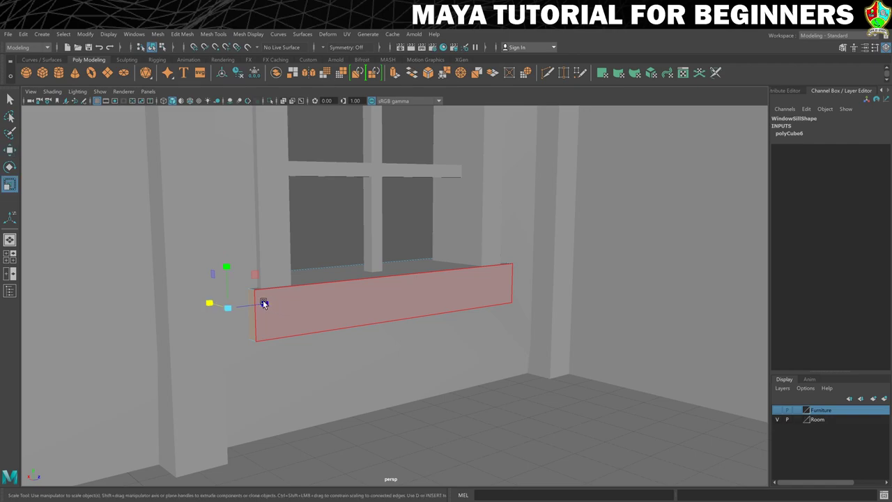
drag(228, 308, 235, 304)
right_click(398, 279)
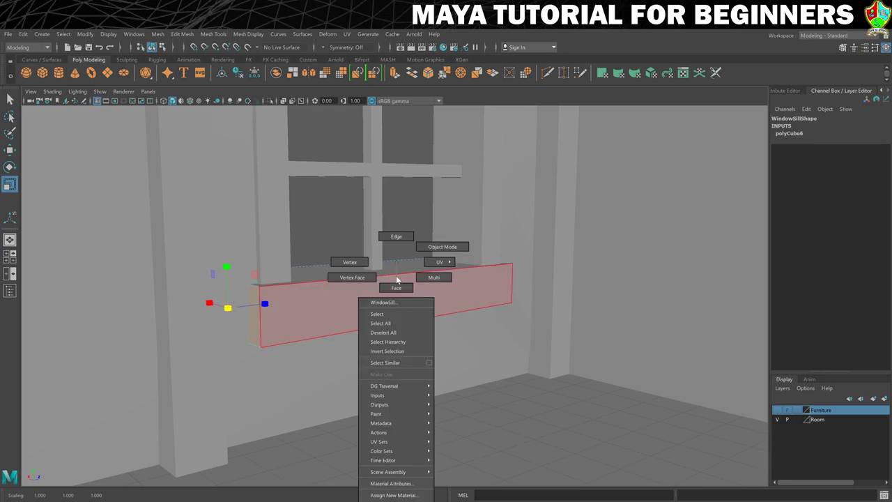
right_drag(397, 279, 442, 246)
alt+drag(428, 293, 424, 203)
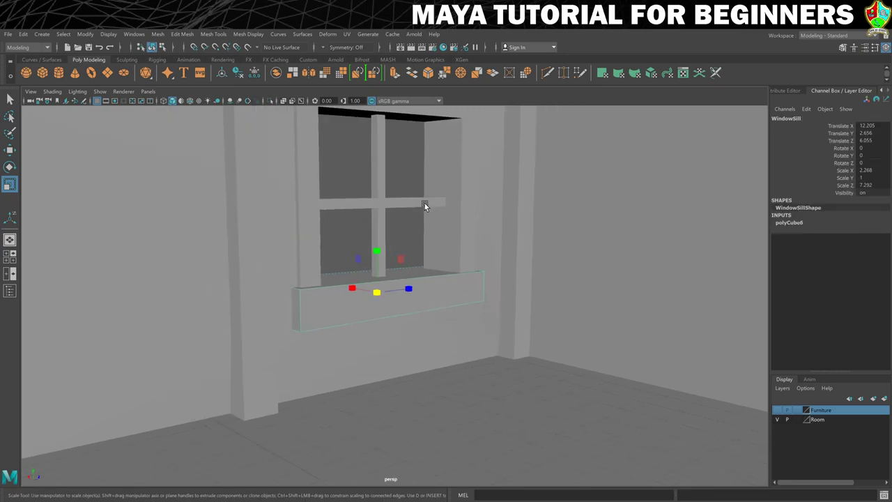
scroll(438, 215, down, 5)
click(480, 225)
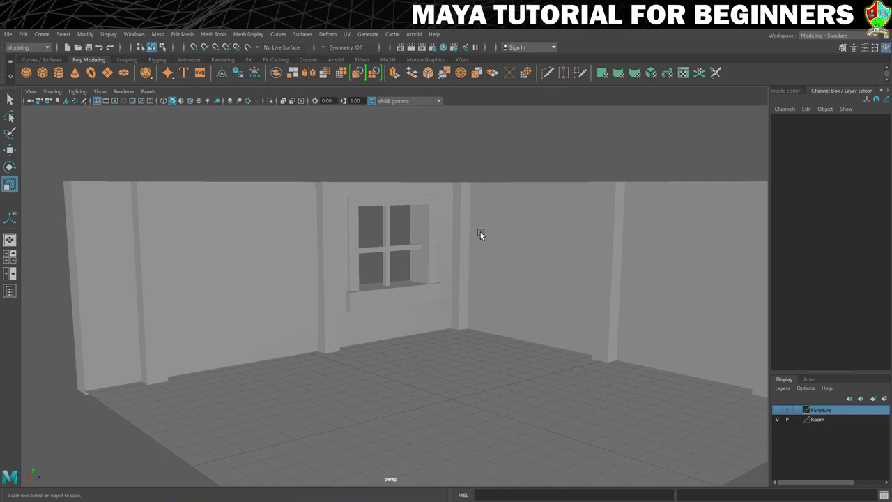
Create a polygon cube at the room's centre and rename it WindowGlass.
alt+drag(467, 257, 470, 244)
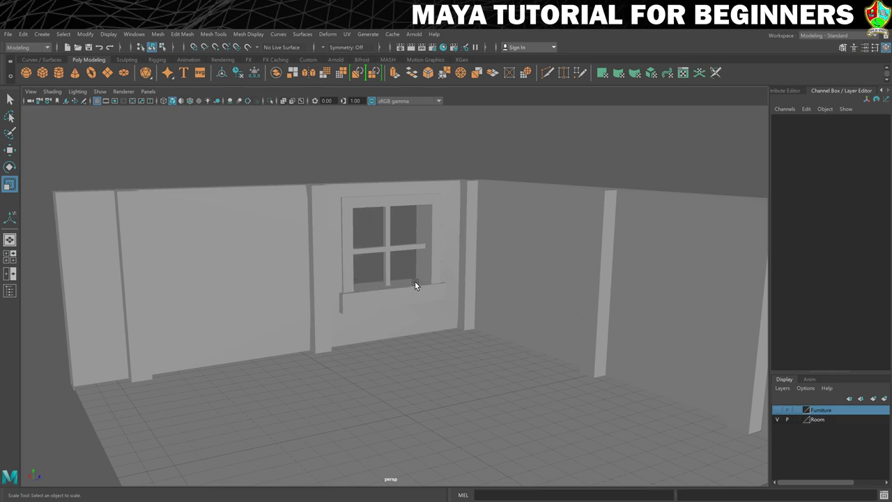
click(42, 73)
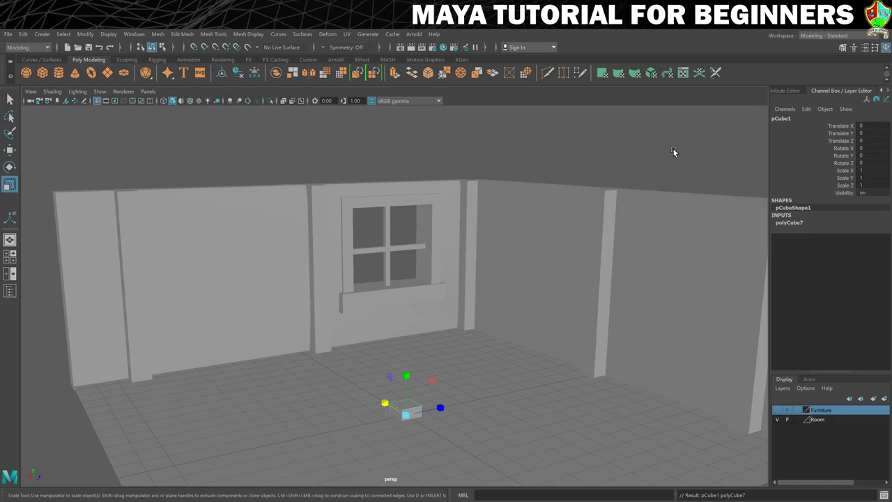
double_click(784, 120)
text(Wind)
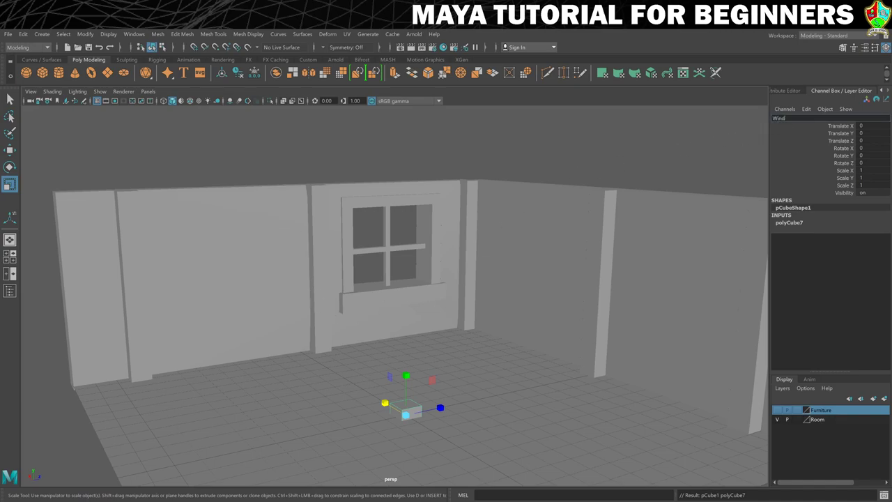
text(owGlass)
key(Return)
key(w)
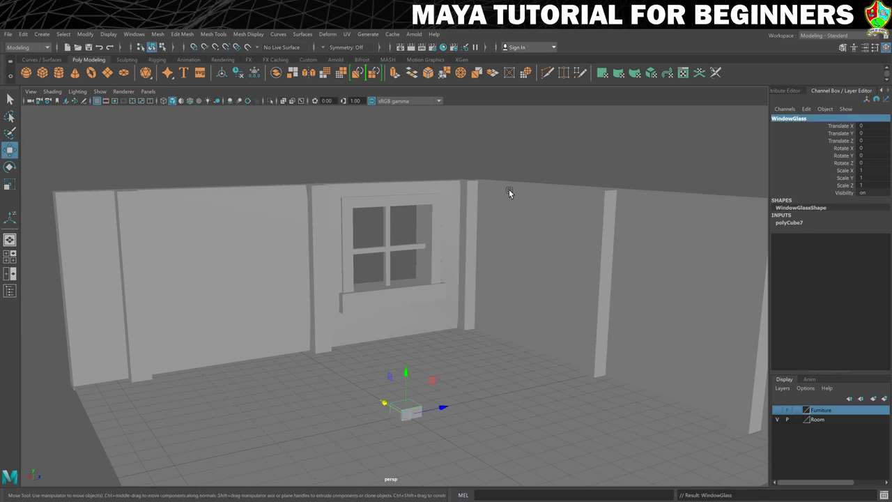
Place the WindowGlass cube in the window opening at about X 11.764, Y 5.515, Z 5.814 and flatten its X scale to about 0.068.
alt+drag(405, 326, 402, 328)
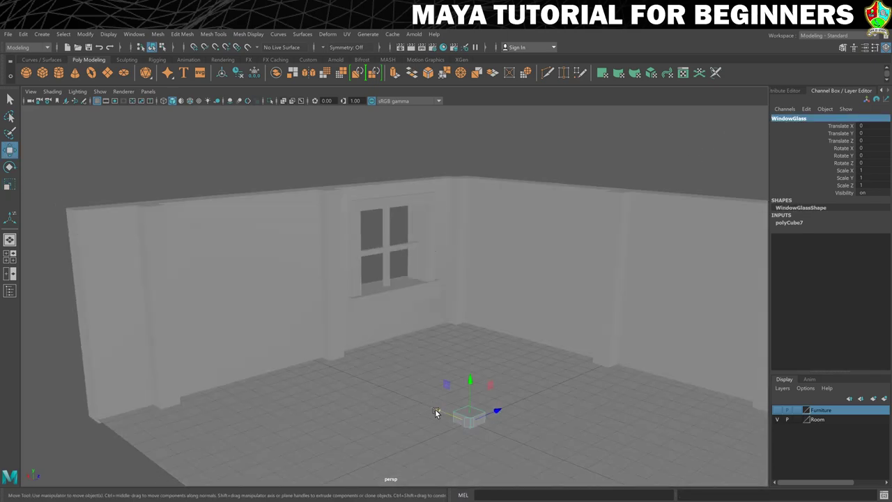
drag(436, 409, 288, 357)
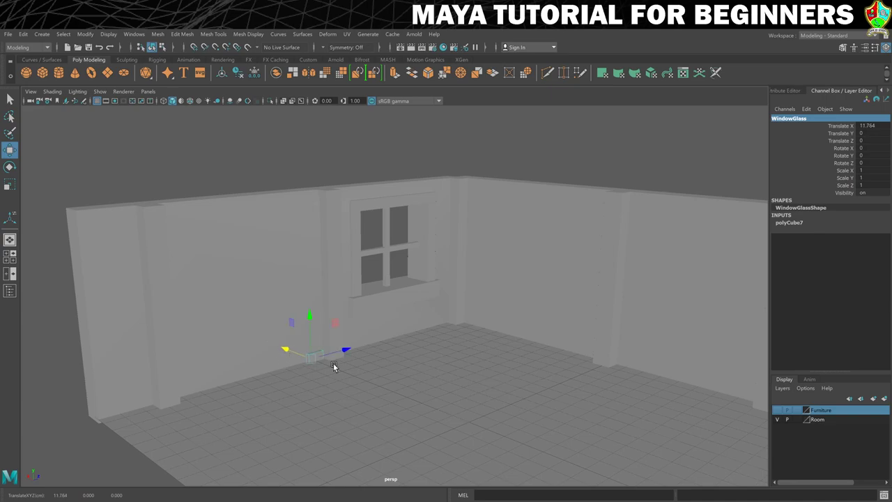
drag(334, 325, 409, 215)
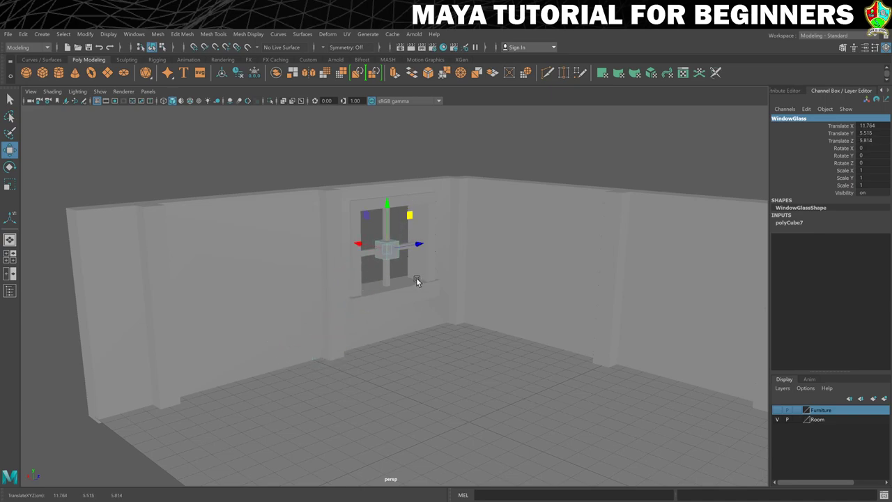
key(r)
drag(360, 242, 392, 262)
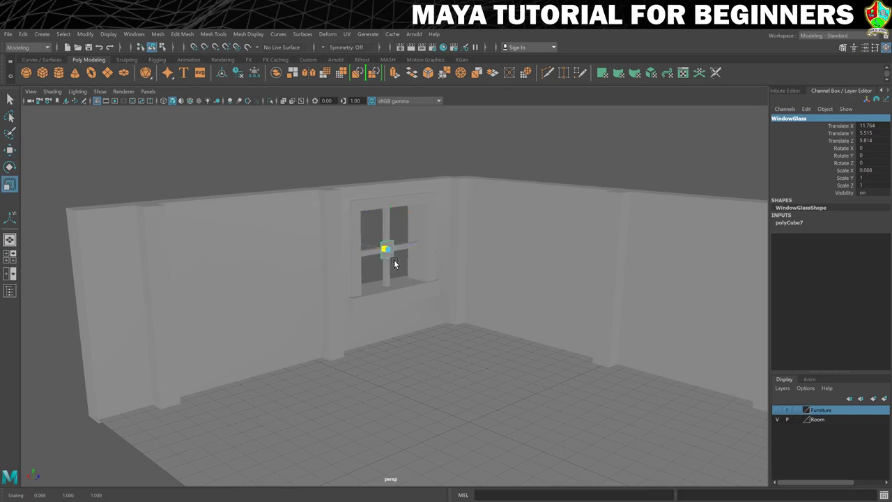
Move the WindowGlass back into the window opening and centre it on the cross divider at about X 12.07, Y 5.487, Z 6.041.
key(f)
alt+drag(420, 257, 359, 247)
key(w)
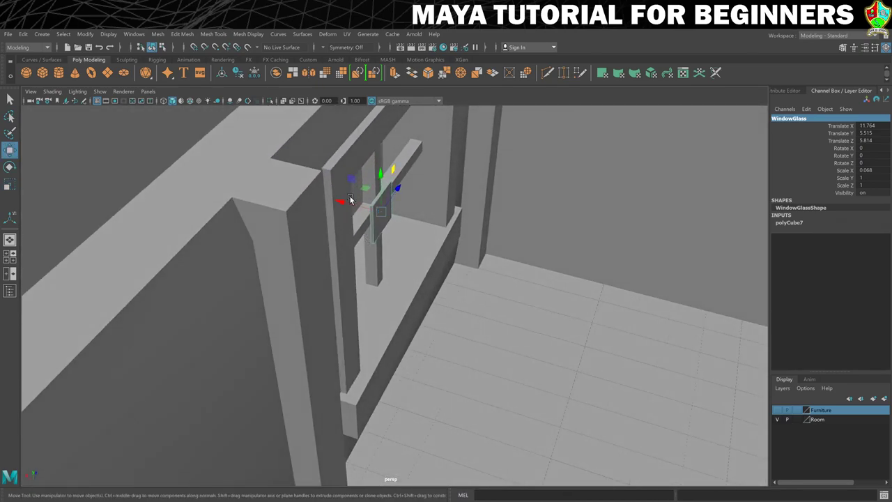
drag(344, 201, 333, 202)
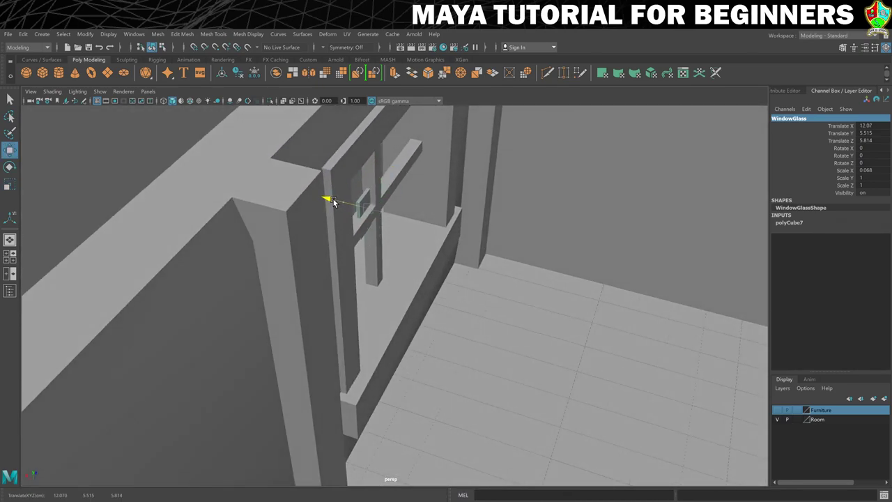
alt+drag(476, 268, 356, 159)
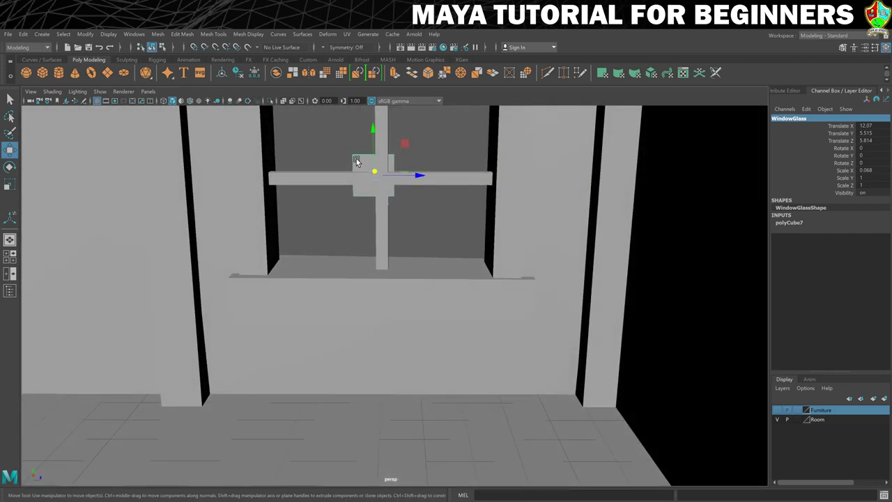
middle_drag(404, 143, 412, 144)
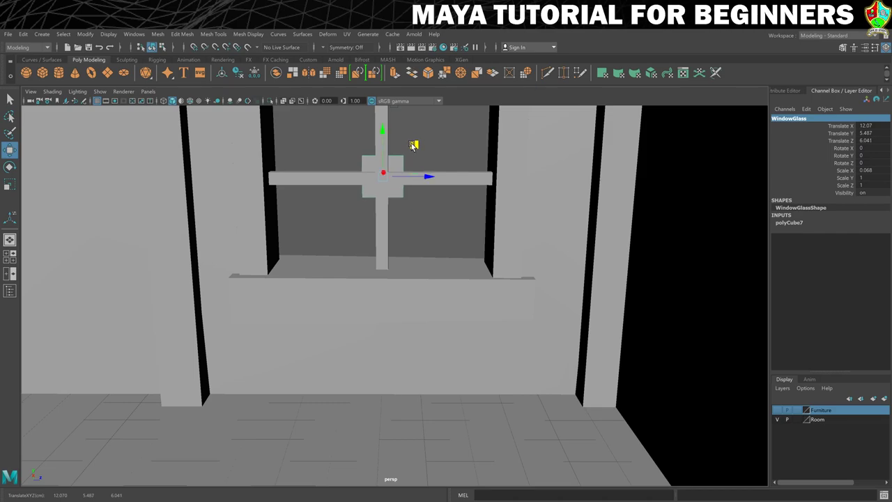
Scale the WindowGlass up uniformly to about 5.565 in Y and Z to fill the frame, and shift it to about Z 6.014.
alt+drag(412, 143, 405, 170)
key(r)
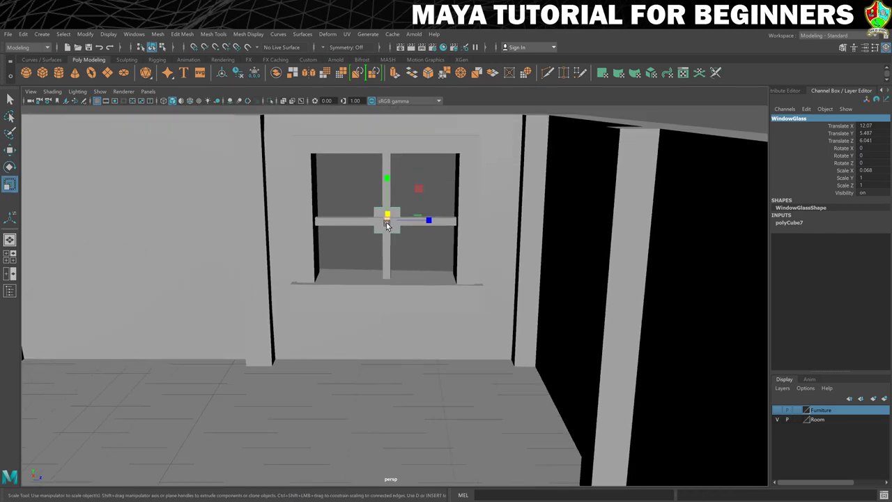
drag(386, 222, 432, 221)
key(w)
right_drag(421, 249, 438, 199)
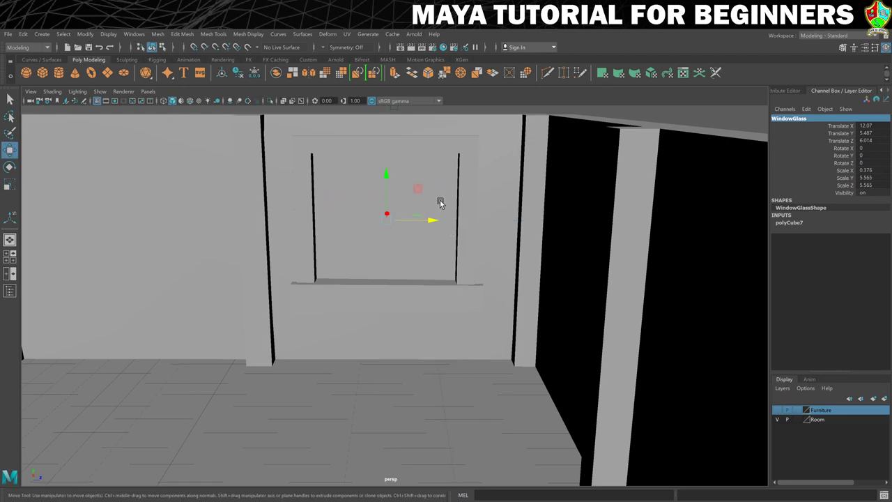
click(658, 115)
Thin the WindowGlass along X so that the pane sits inside the thickness of the cross divider, and deselect it.
scroll(404, 251, down, 5)
alt+drag(404, 251, 376, 253)
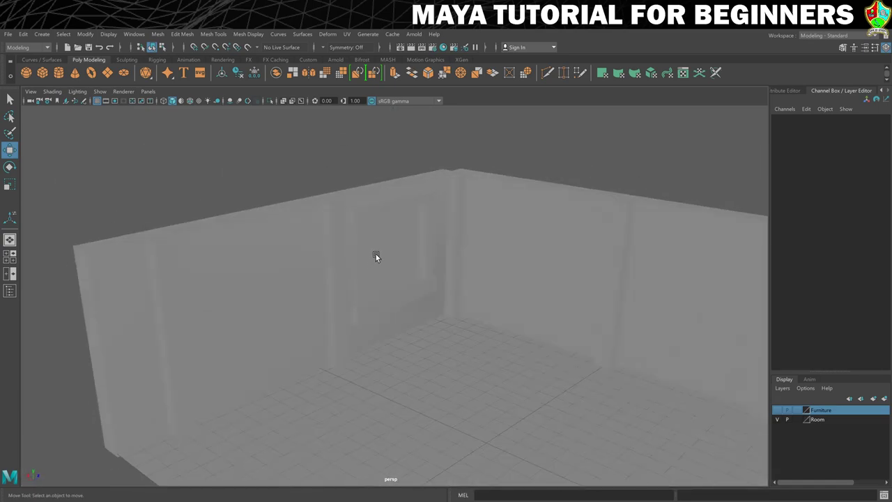
click(377, 256)
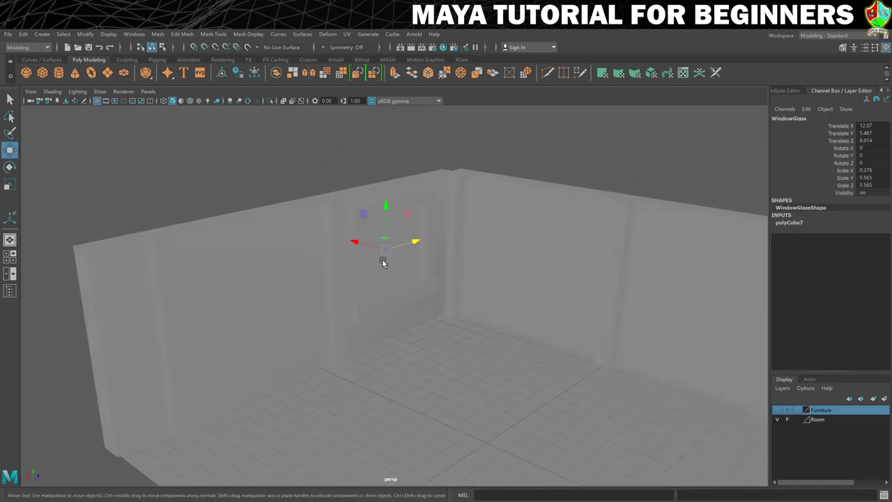
key(r)
drag(360, 244, 388, 244)
click(312, 179)
alt+drag(489, 317, 457, 273)
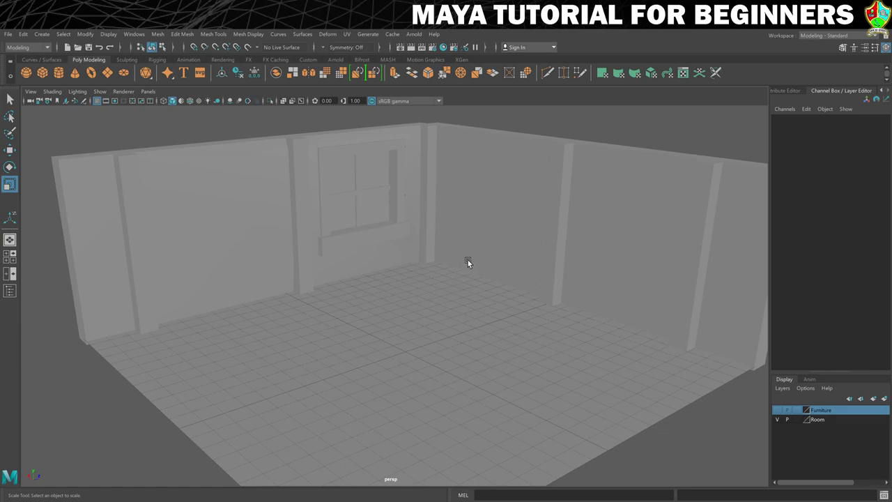
Try the wireframe-on-shaded display, switch it off again, and enable ambient occlusion shading for the room view.
click(189, 101)
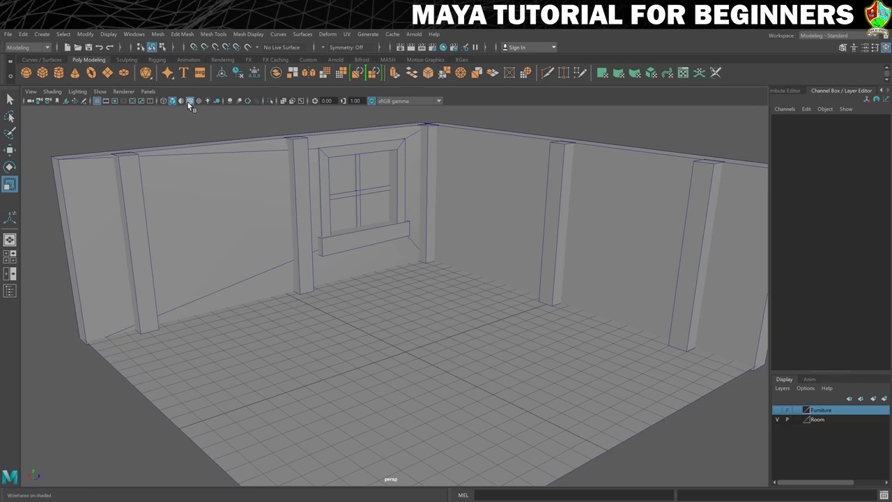
click(187, 102)
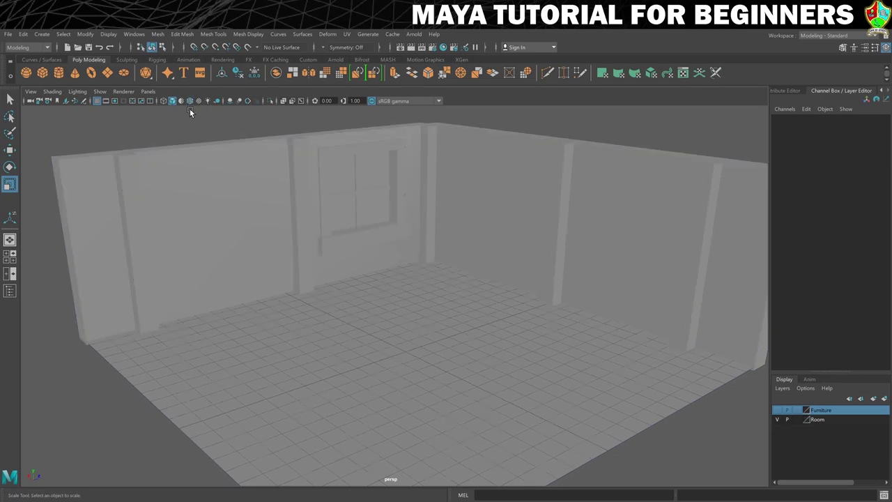
click(230, 101)
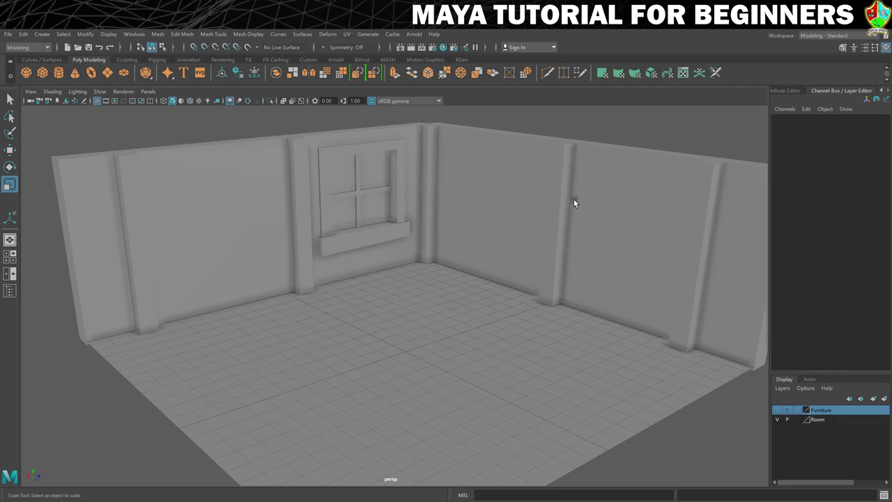
scroll(570, 323, down, 3)
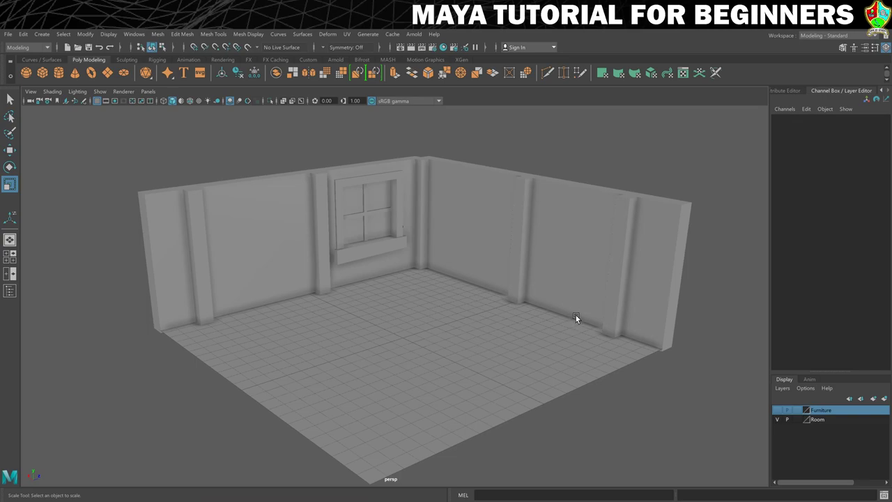
alt+drag(569, 312, 504, 272)
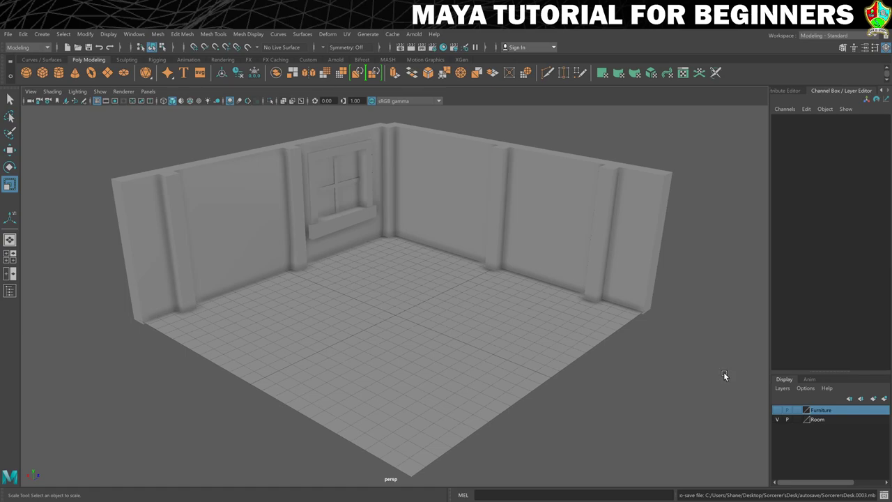
Hide the Room layer, select all the window pieces and add them to the Room layer, leaving that layer hidden.
click(776, 419)
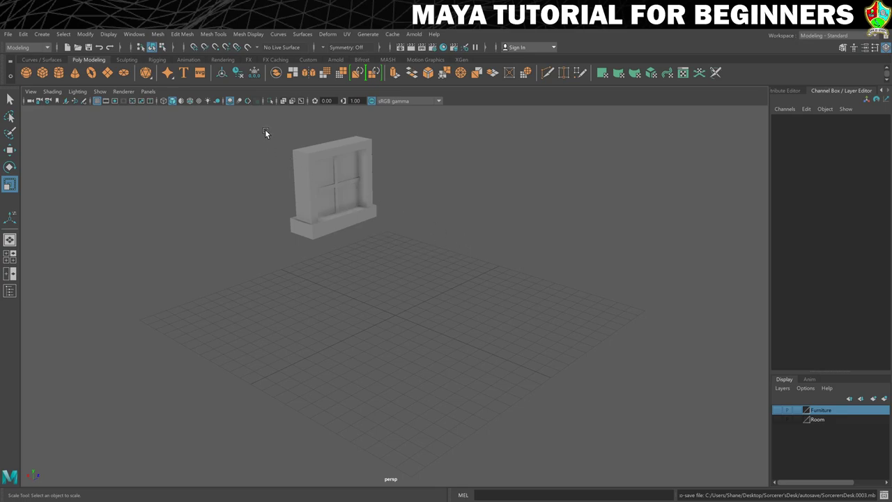
drag(266, 130, 418, 242)
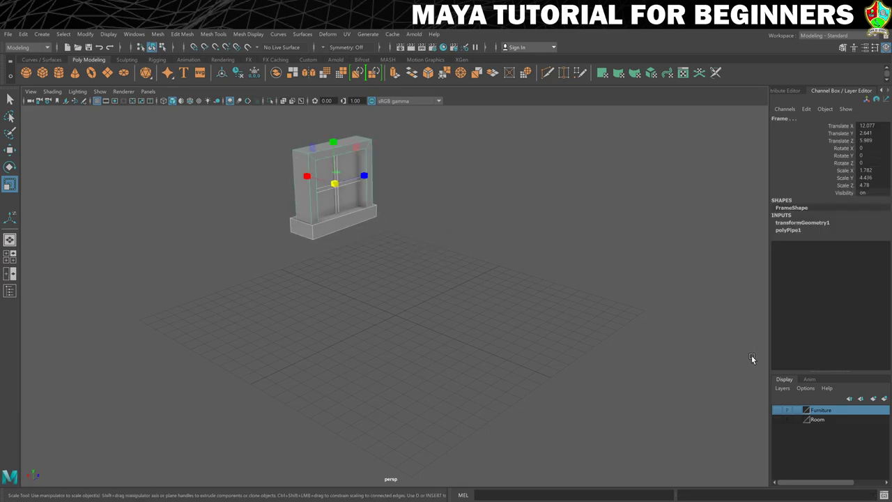
click(820, 419)
right_click(820, 418)
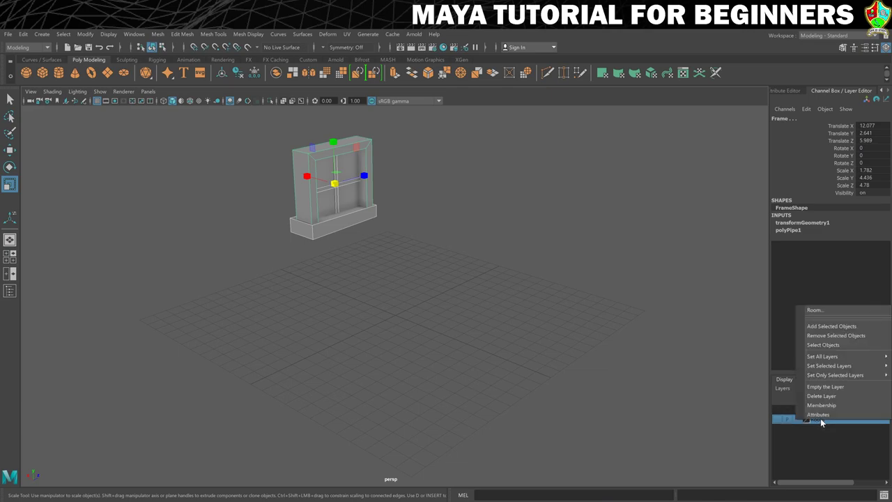
click(838, 327)
click(292, 241)
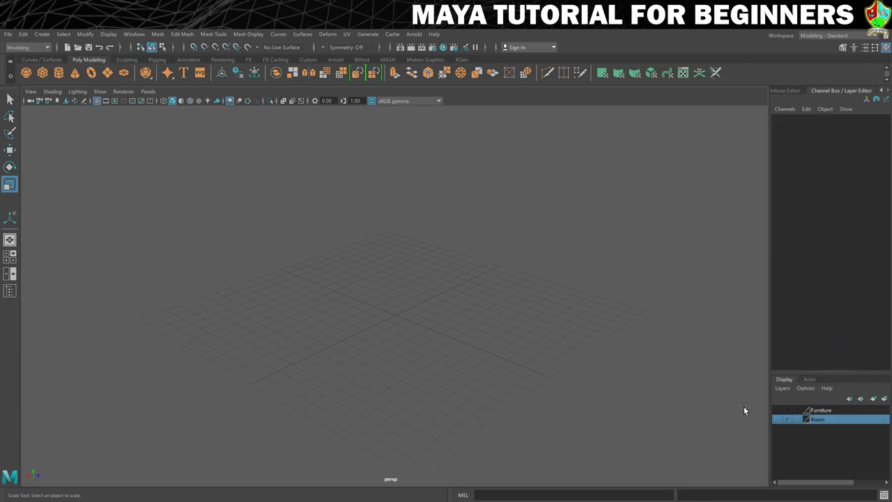
click(775, 418)
click(774, 418)
Create a polygon cylinder at the grid's centre and rename it TableDetail.
click(59, 73)
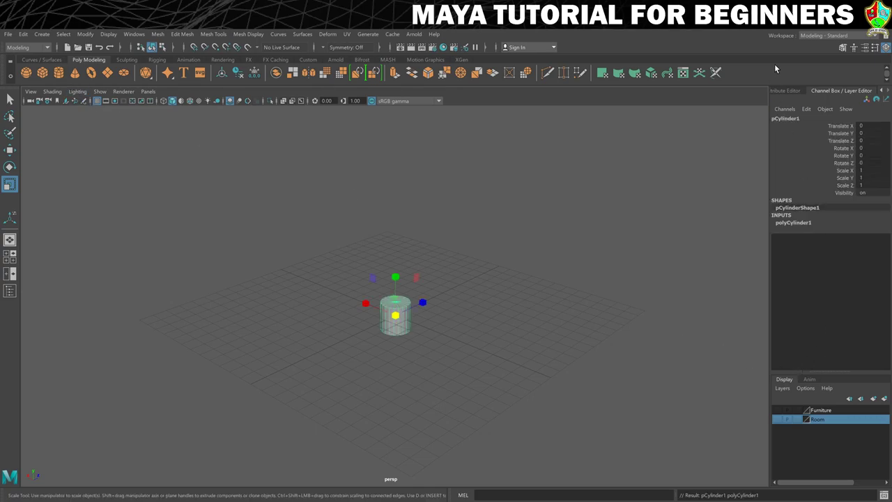
double_click(789, 119)
text(TableDetail)
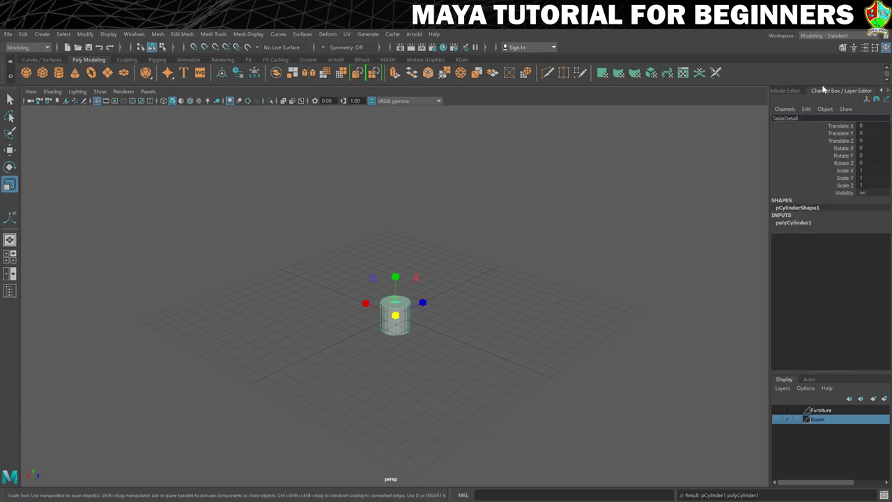
key(Return)
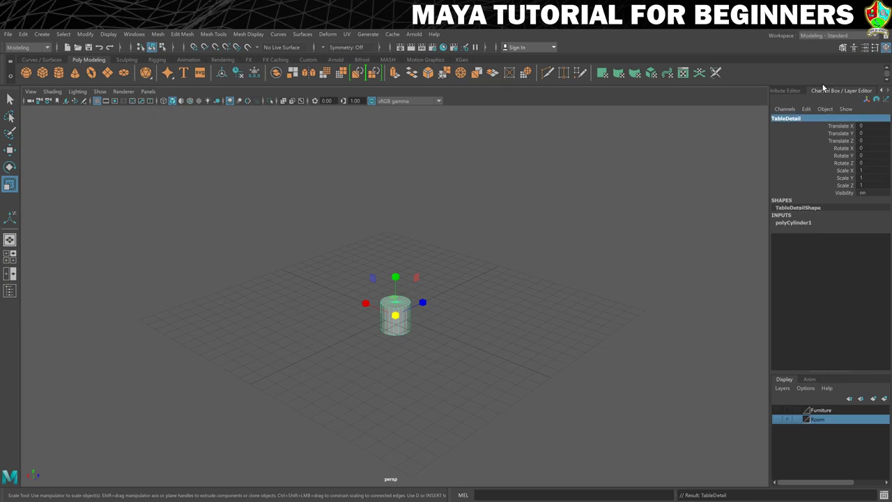
Set the TableDetail cylinder's axis subdivisions to 16.
scroll(471, 291, up, 3)
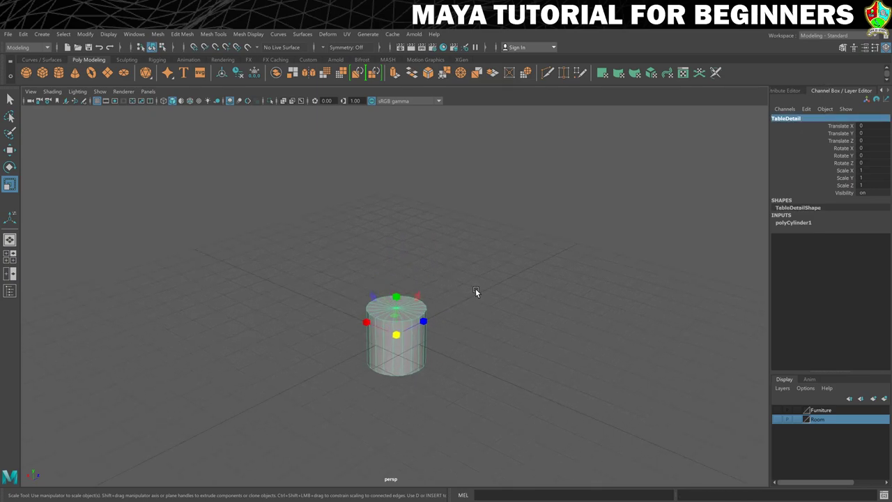
click(787, 223)
double_click(868, 245)
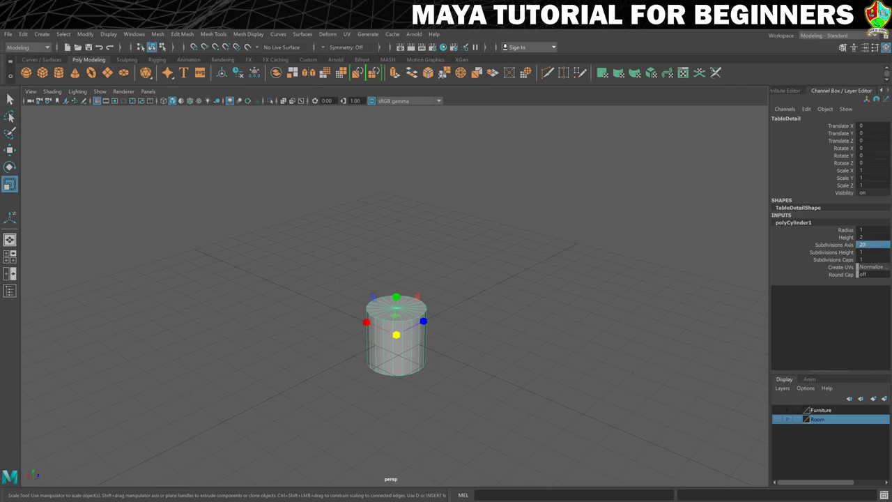
text(16)
key(Return)
Rotate the TableDetail cylinder 90 degrees about Z and flatten it into a disc with a Y scale of about 0.26.
key(e)
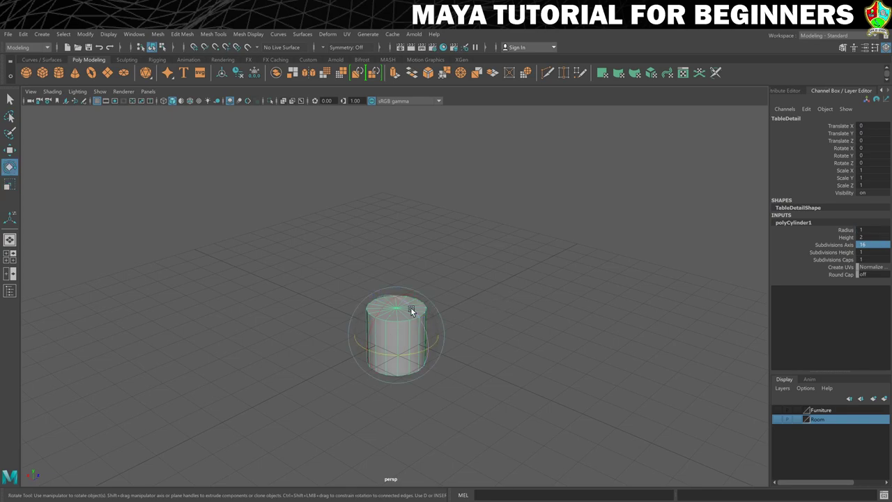
drag(410, 308, 421, 334)
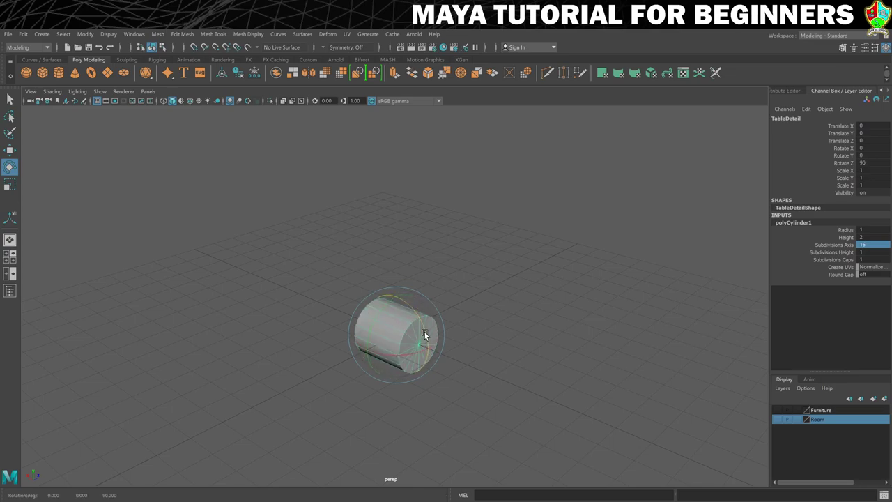
key(r)
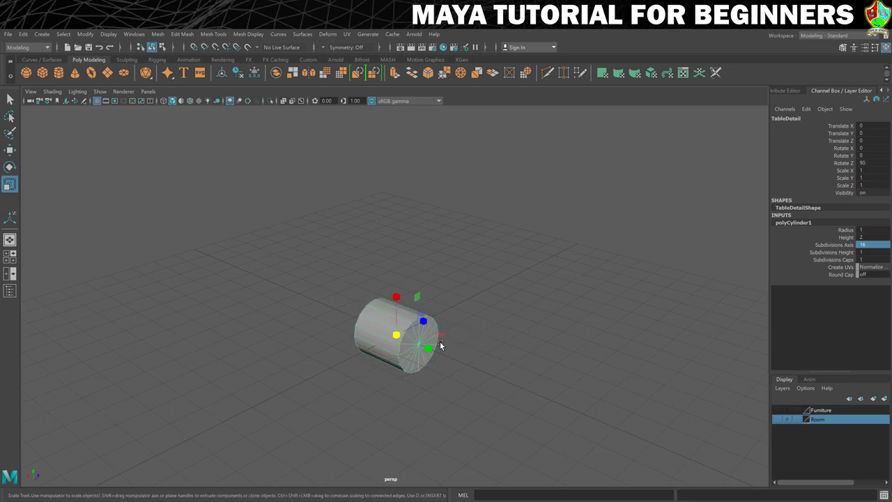
drag(429, 348, 412, 331)
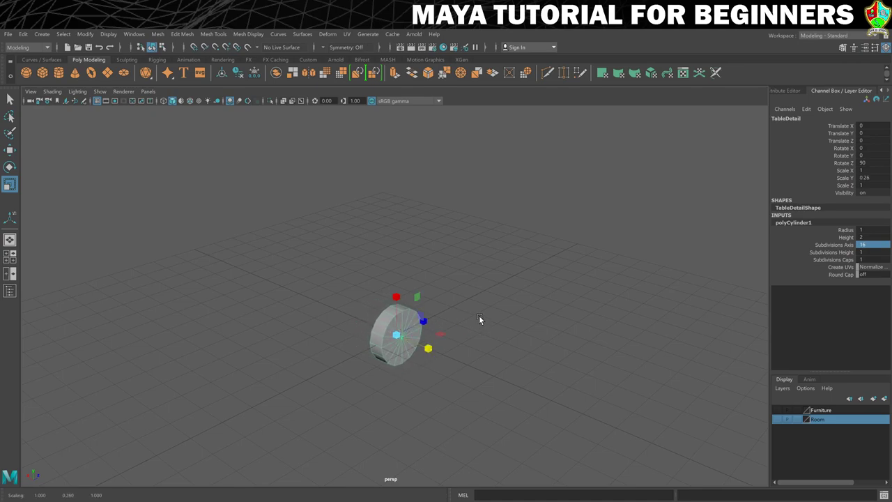
Extrude four pairs of adjacent rim faces at the disc's top, bottom and both sides with a thickness of 0.8.
alt+drag(479, 318, 523, 226)
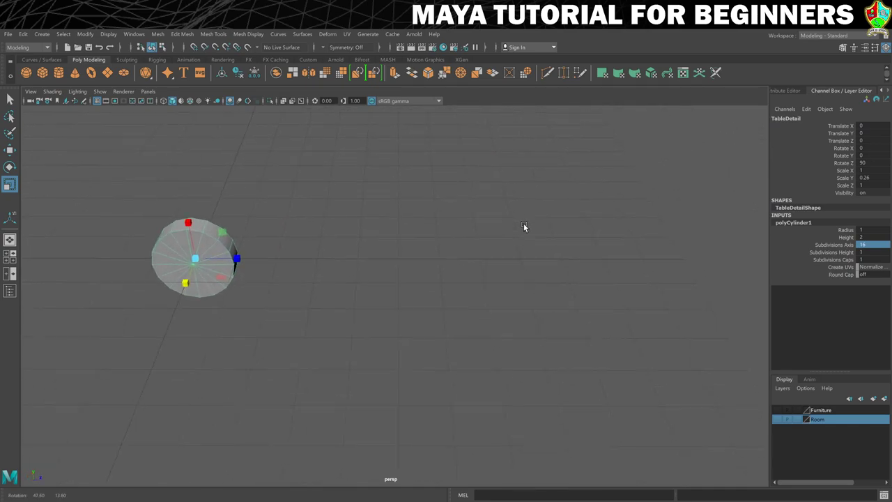
key(f)
scroll(520, 223, down, 5)
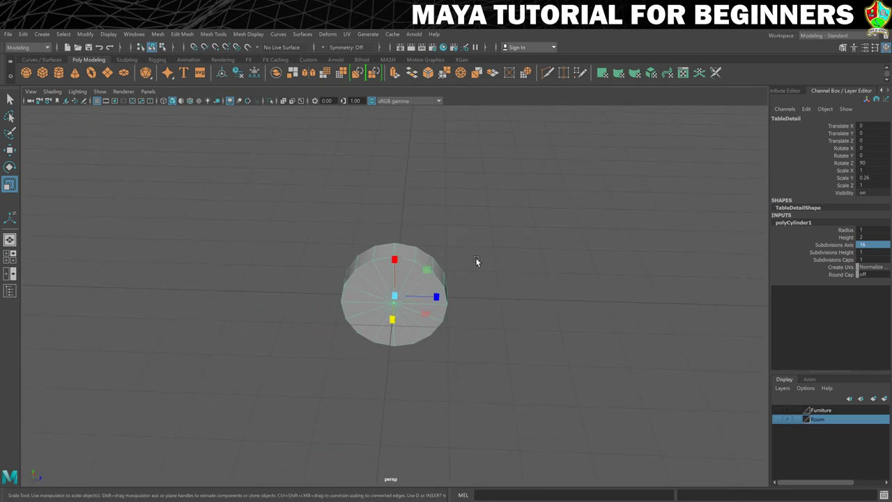
alt+drag(476, 261, 458, 275)
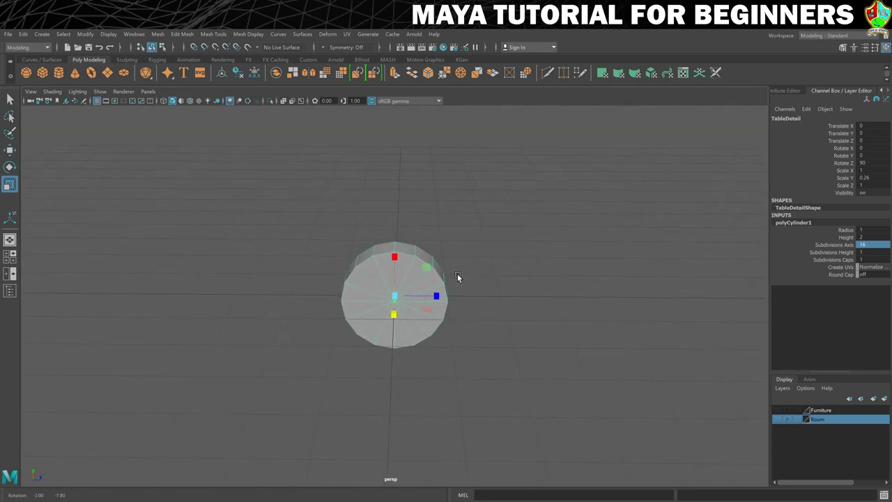
right_click(411, 255)
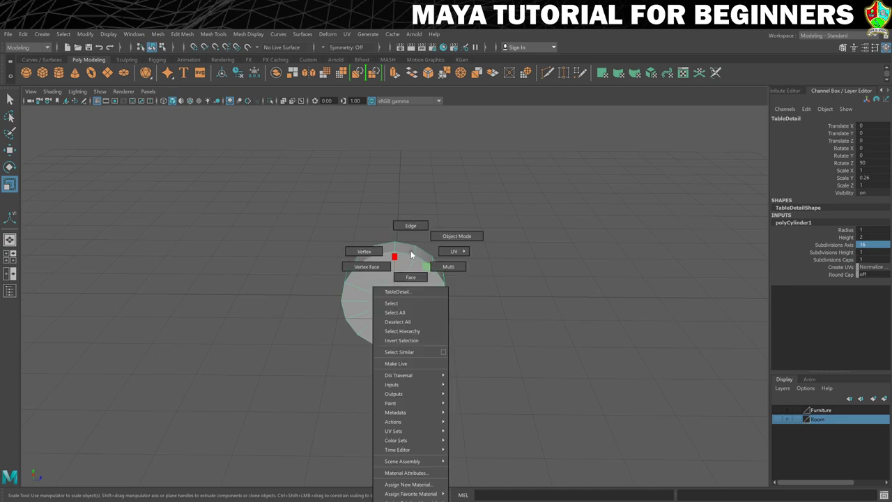
click(404, 274)
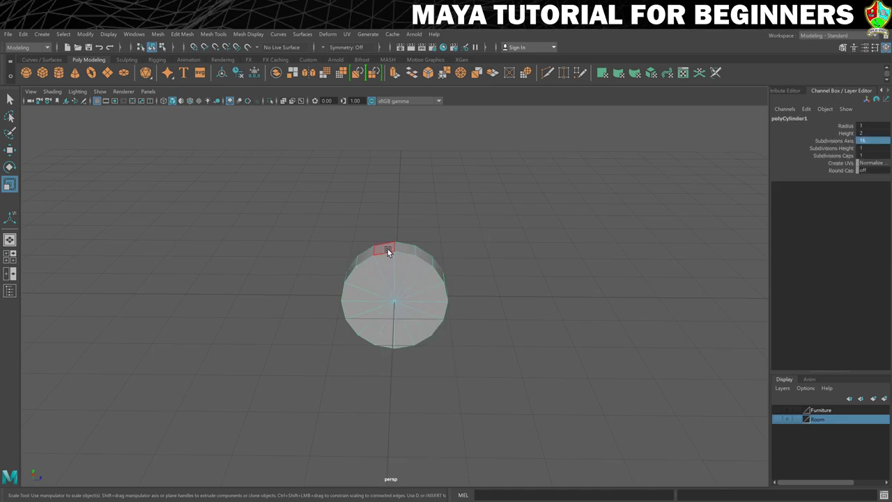
click(388, 249)
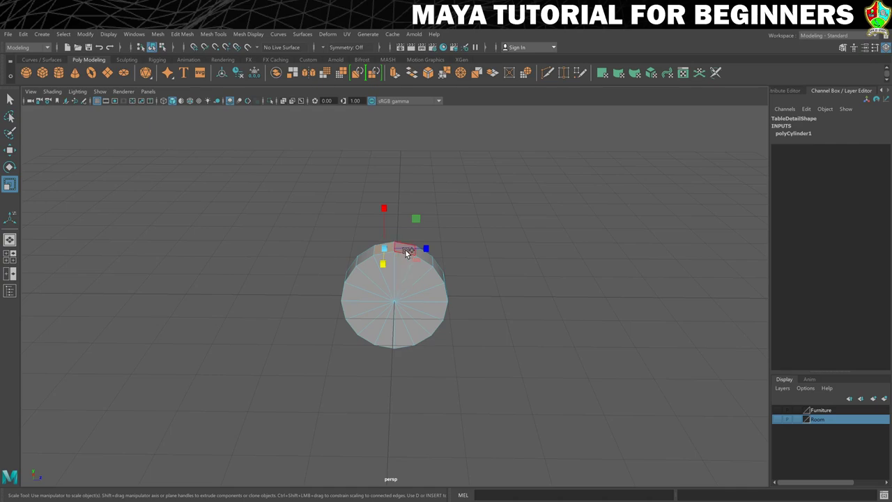
key(q)
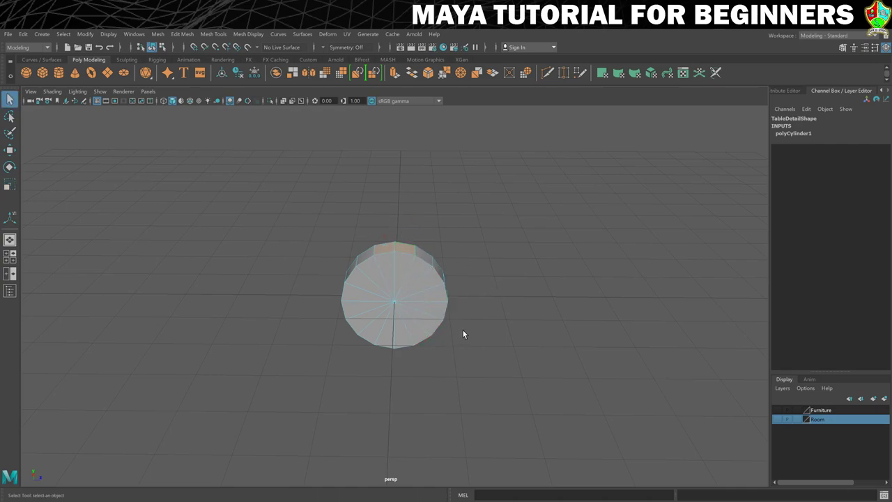
alt+drag(463, 333, 351, 301)
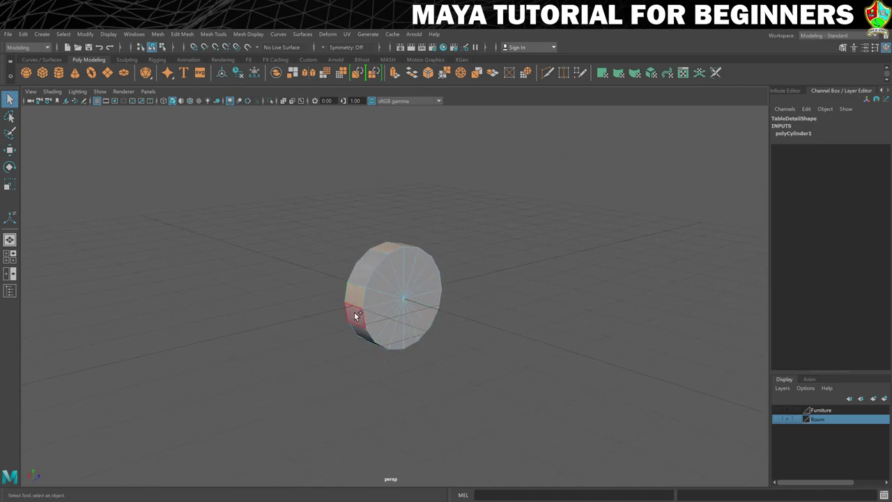
mouse_move(411, 333)
alt+mouse_down()
mouse_move(406, 308)
mouse_move(391, 342)
mouse_move(402, 338)
alt+mouse_up()
mouse_move(510, 298)
alt+mouse_down()
mouse_move(491, 309)
mouse_move(502, 302)
alt+mouse_up()
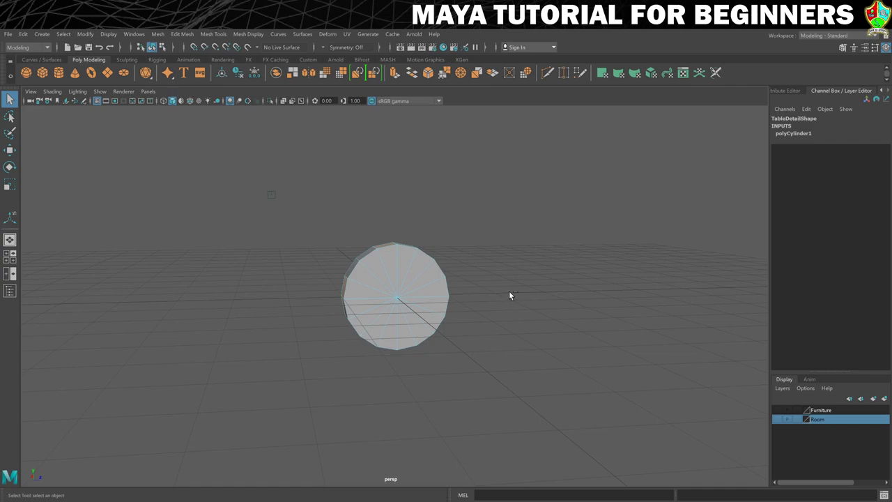
key(ctrl+e)
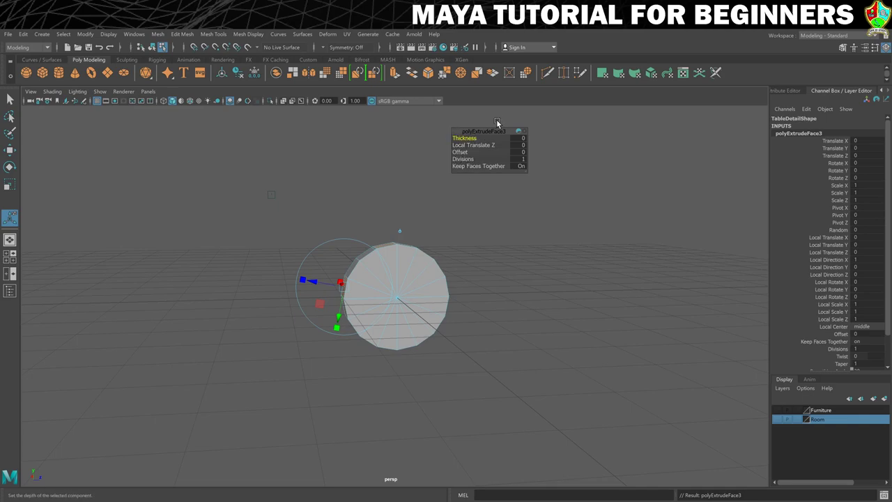
drag(459, 138, 465, 138)
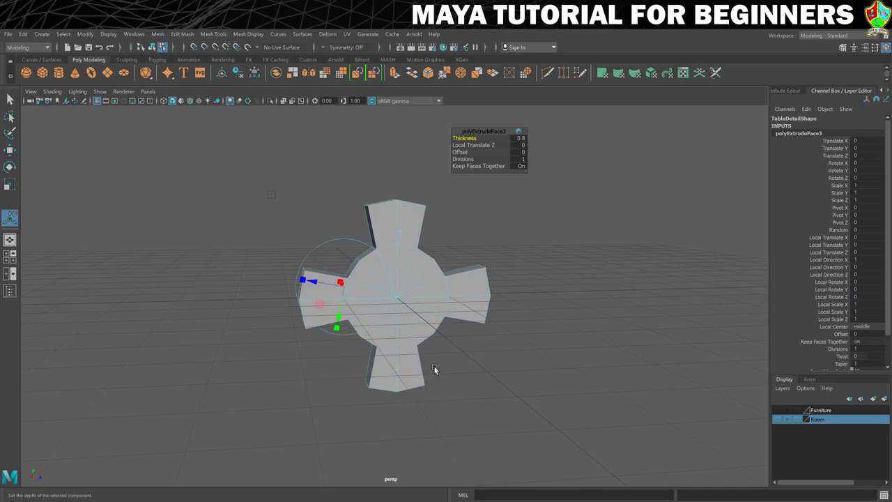
Lengthen the cross's lower arm by moving its end faces down, and widen that end slightly along Z.
alt+drag(434, 368, 419, 333)
click(393, 339)
key(w)
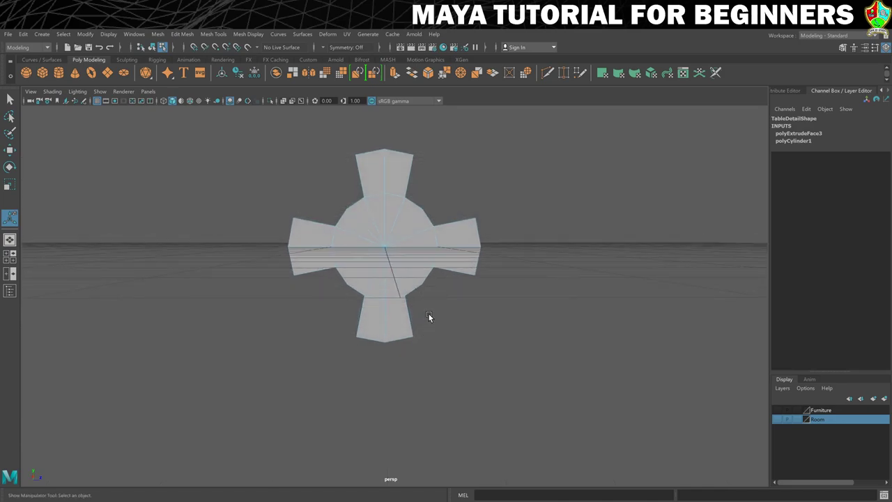
drag(386, 292, 388, 370)
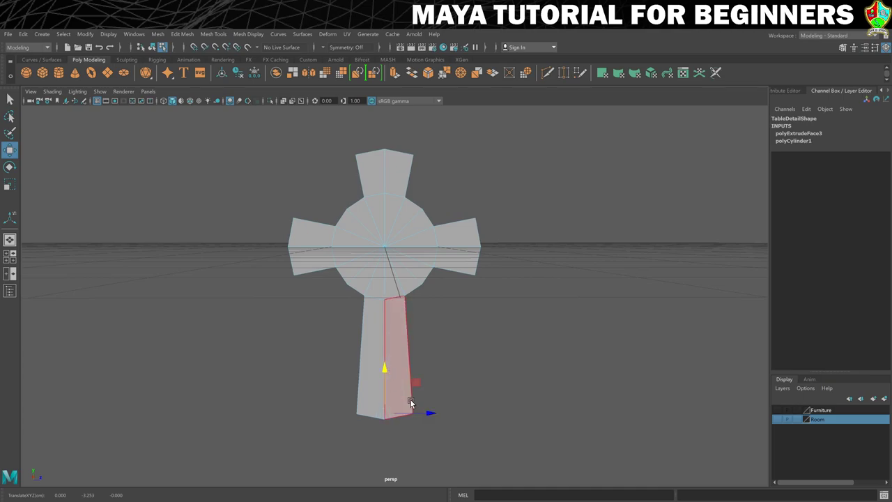
key(r)
drag(424, 413, 436, 414)
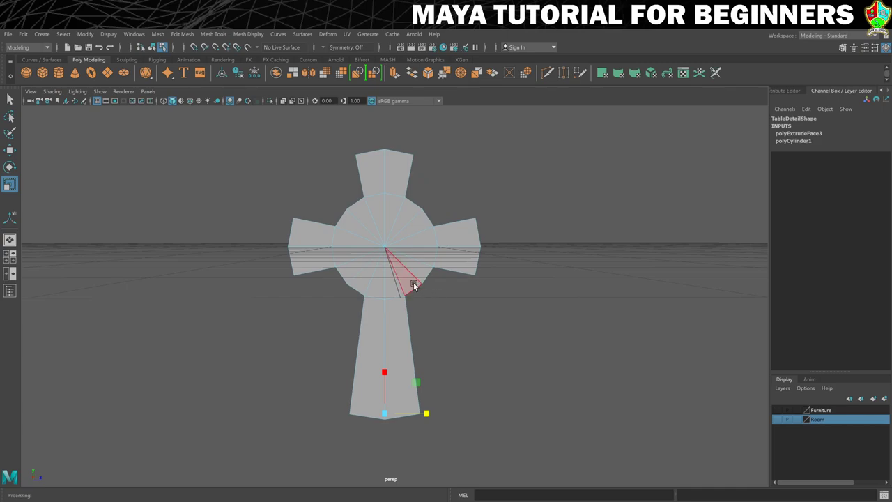
Select the front faces of all four cross arms together with the central wedge faces that lead into them.
alt+drag(414, 282, 400, 250)
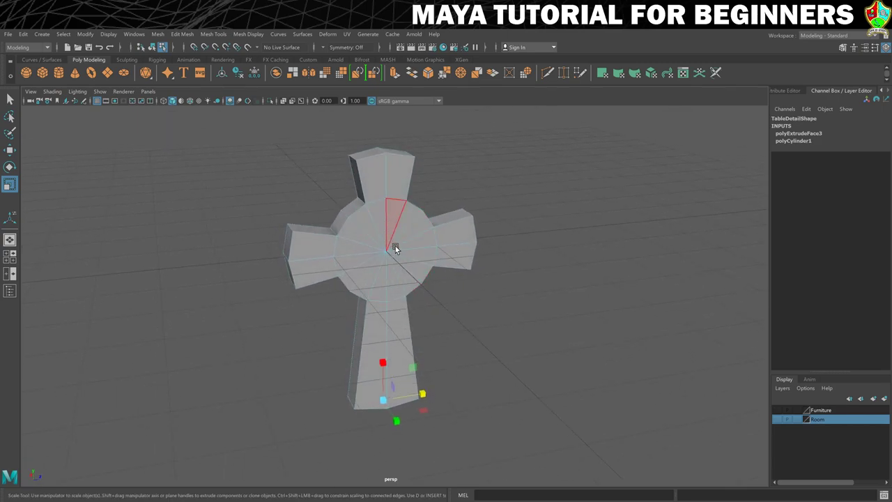
click(301, 251)
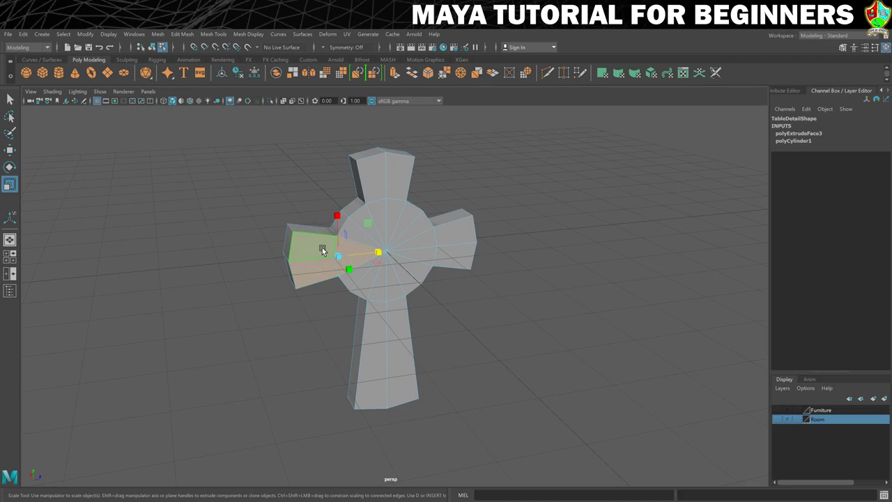
key(q)
shift+click(378, 324)
shift+click(396, 320)
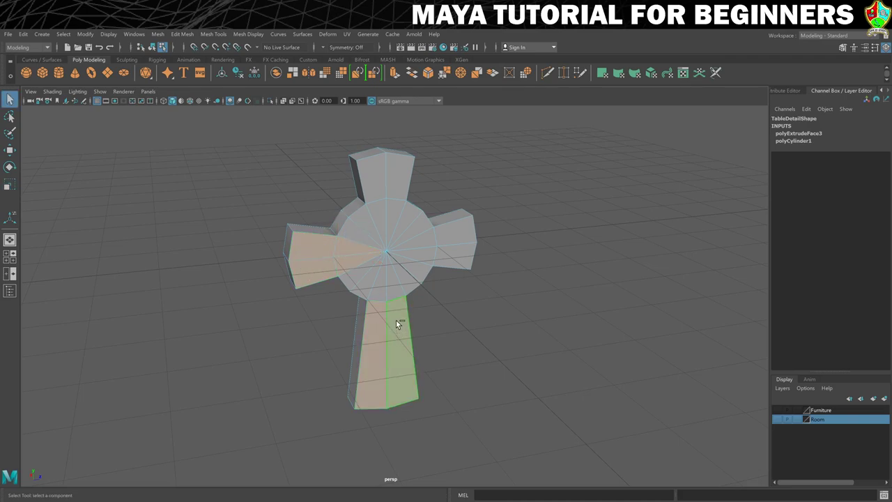
shift+click(390, 280)
shift+click(381, 281)
shift+click(422, 236)
shift+click(449, 240)
shift+click(394, 219)
shift+click(391, 216)
shift+click(380, 214)
shift+click(371, 188)
shift+click(398, 178)
Extrude the selected front faces with an offset of 0.1 to inset a border around each arm.
key(ctrl+e)
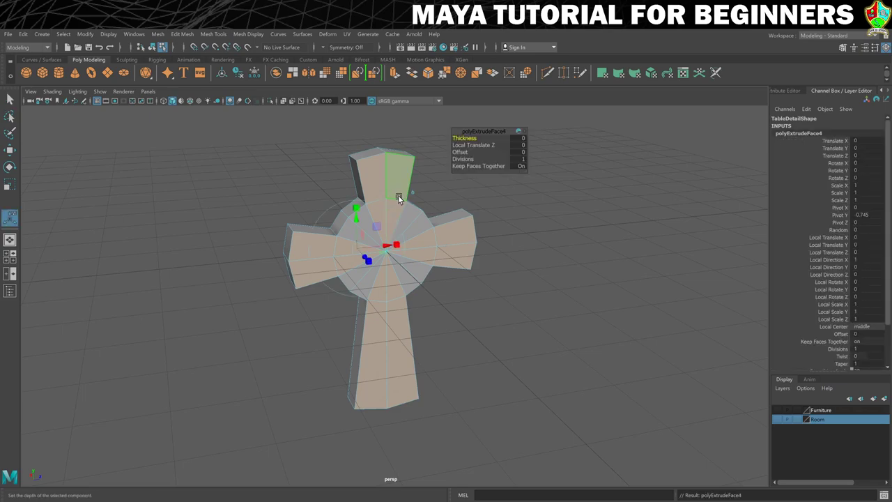
click(461, 152)
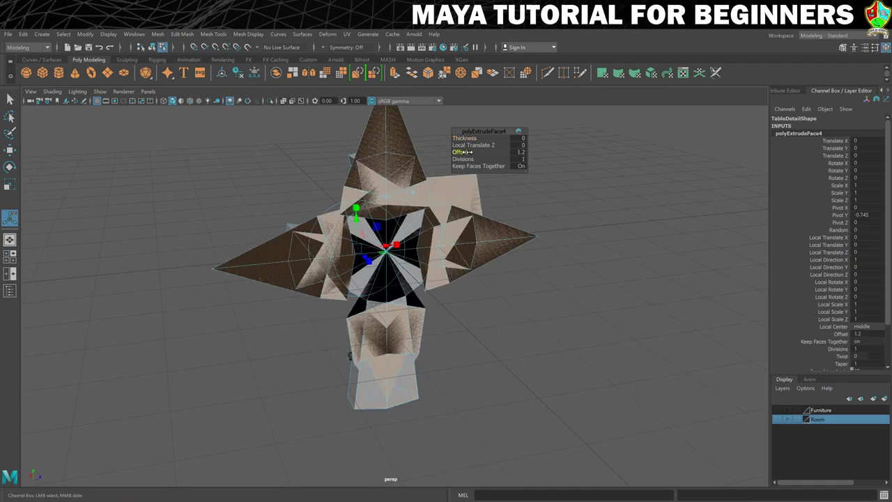
drag(466, 152, 489, 208)
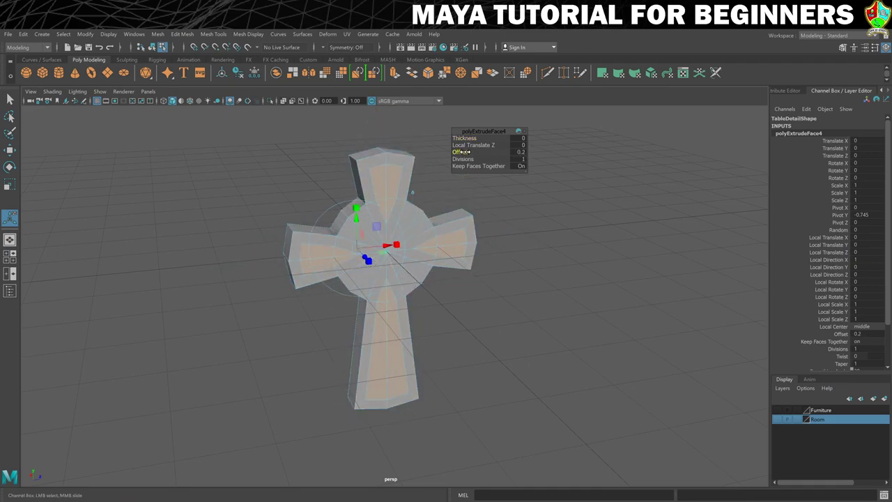
click(518, 152)
text(0.1)
key(Return)
click(480, 320)
Select all the narrow border faces around the inset panels on the front of the four arms.
click(366, 249)
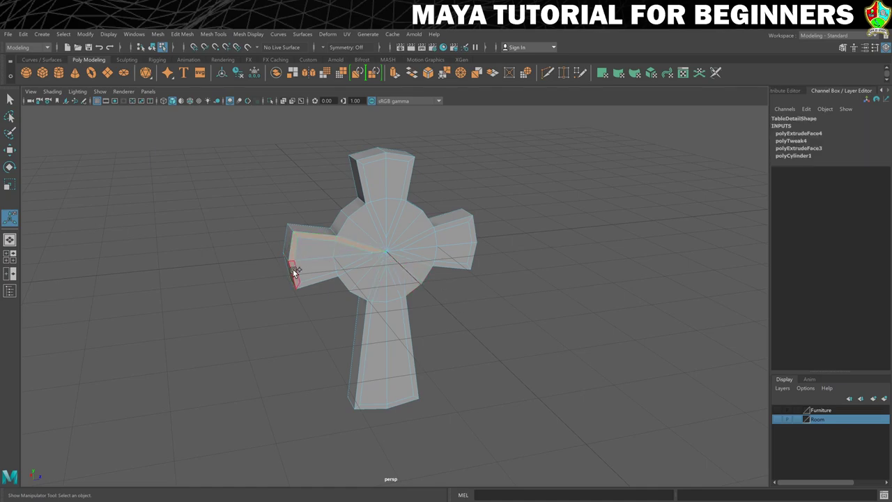
shift+click(345, 270)
shift+click(309, 236)
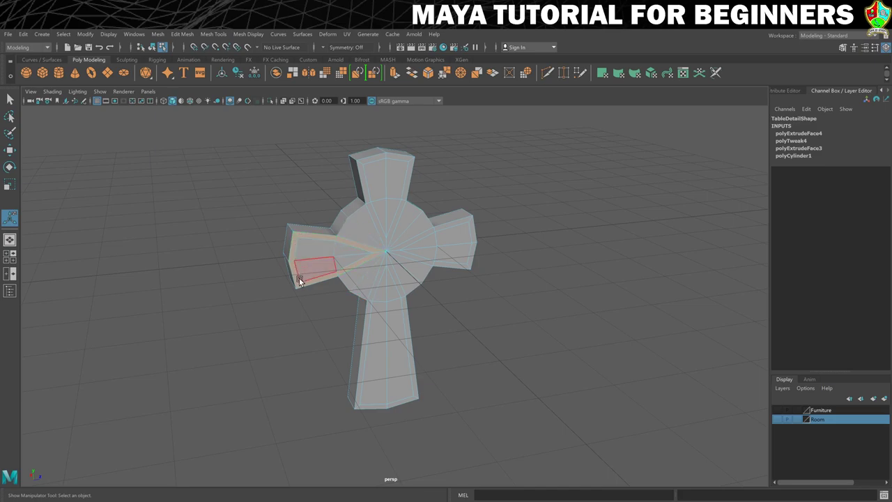
shift+click(376, 279)
shift+click(366, 318)
shift+click(405, 311)
shift+click(397, 280)
shift+click(430, 262)
shift+click(460, 222)
shift+click(394, 225)
shift+click(365, 195)
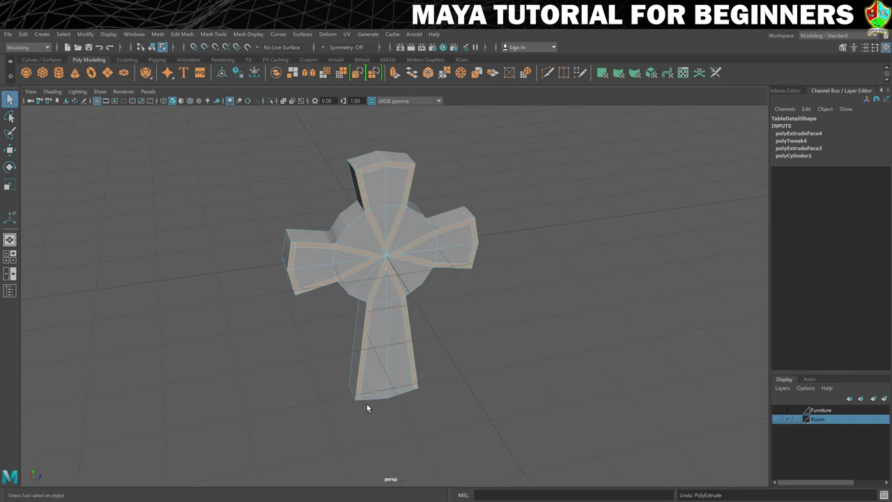
shift+click(411, 394)
scroll(413, 392, up, 3)
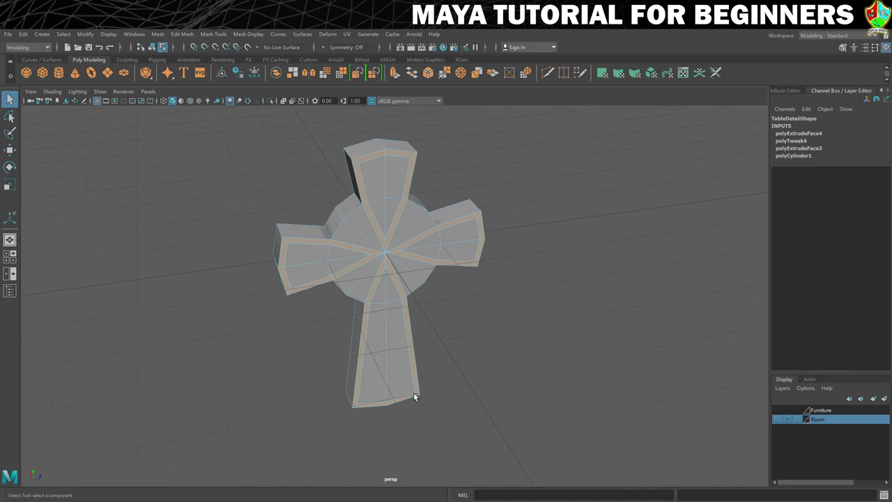
key(F11)
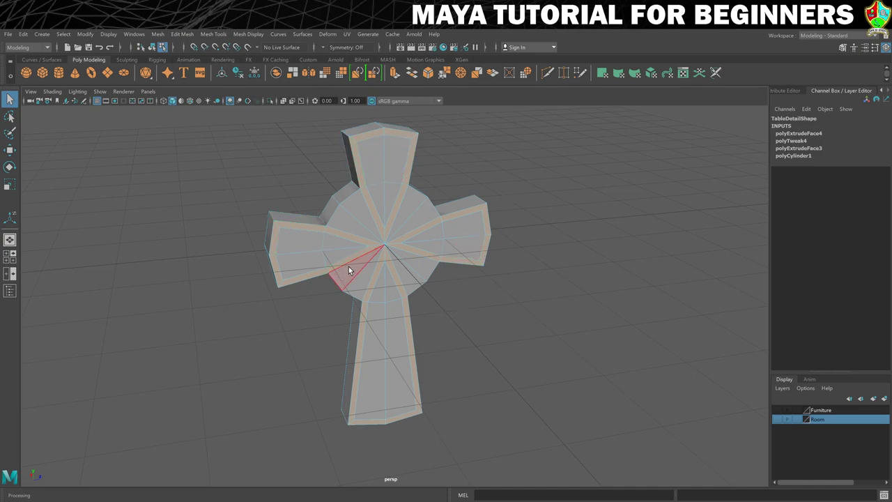
Extrude the border faces with a thickness of 0.1 to form a raised rim, and return to object mode with nothing selected.
alt+drag(348, 266, 375, 267)
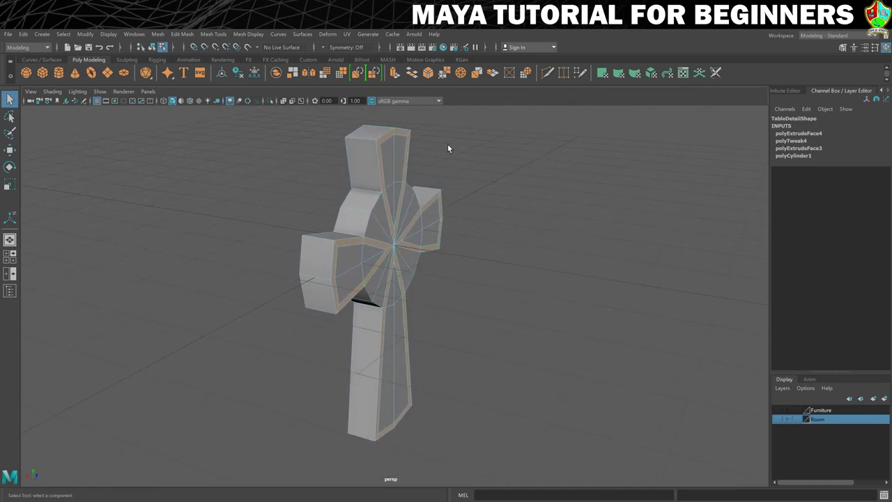
click(395, 170)
key(ctrl+e)
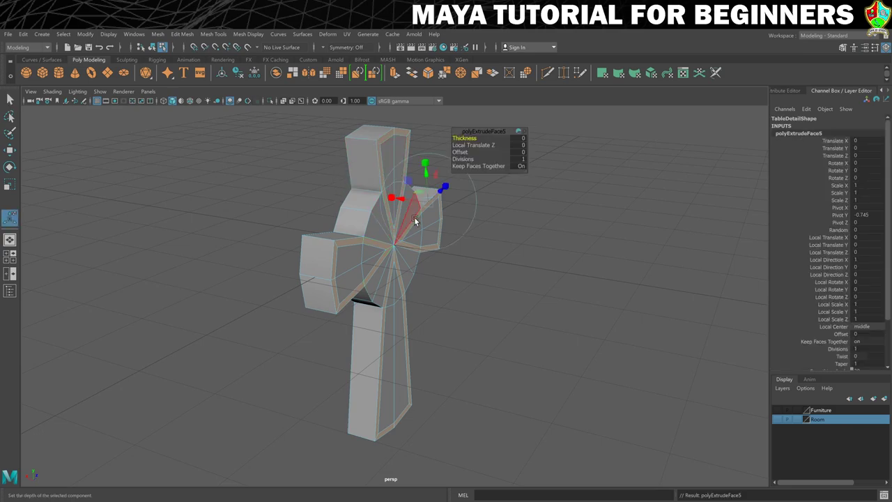
alt+drag(398, 175, 456, 137)
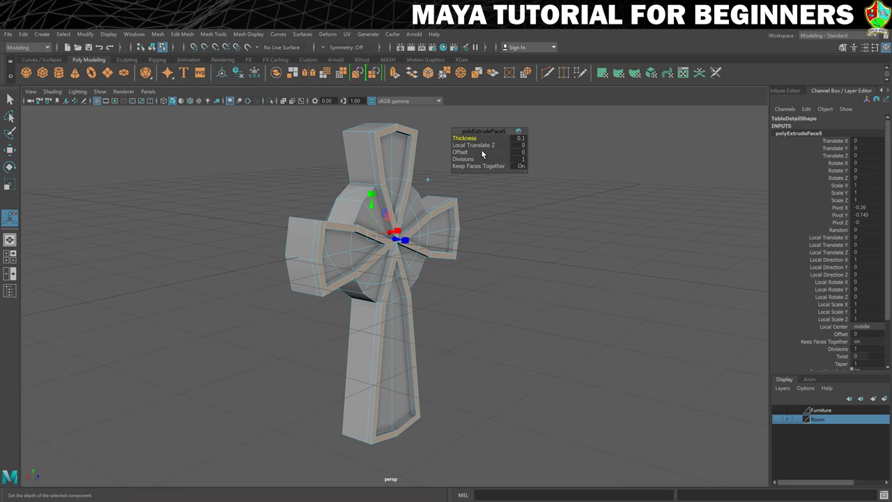
right_click(380, 166)
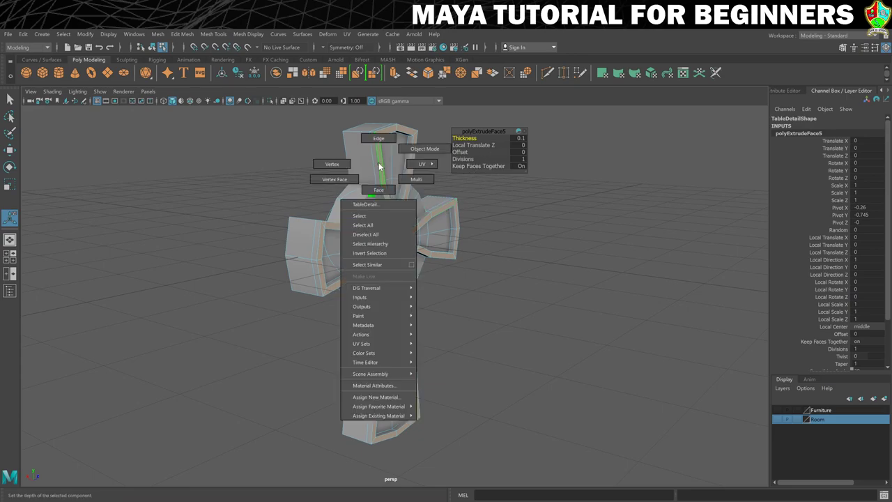
click(416, 149)
click(496, 223)
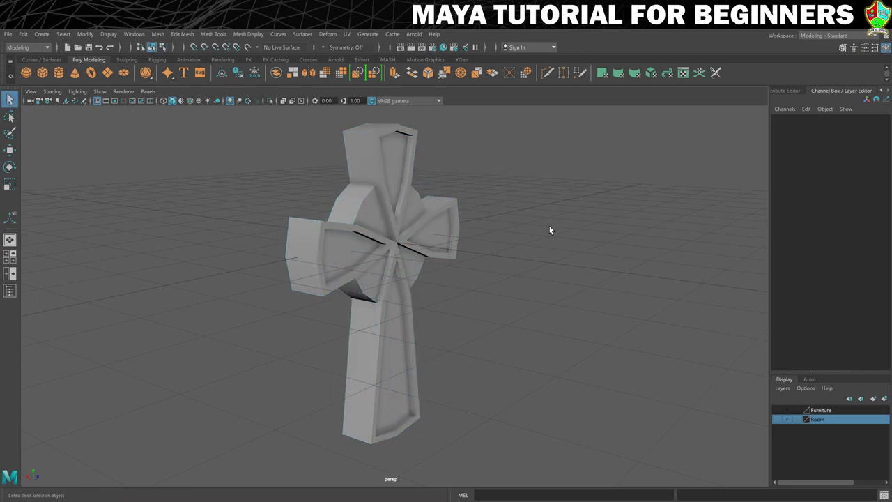
Show the Furniture layer to bring back the table beside the finished cross.
mouse_move(570, 236)
alt+mouse_down()
mouse_move(502, 235)
mouse_move(550, 231)
mouse_move(564, 235)
mouse_move(528, 240)
mouse_move(561, 233)
mouse_move(559, 240)
alt+mouse_up()
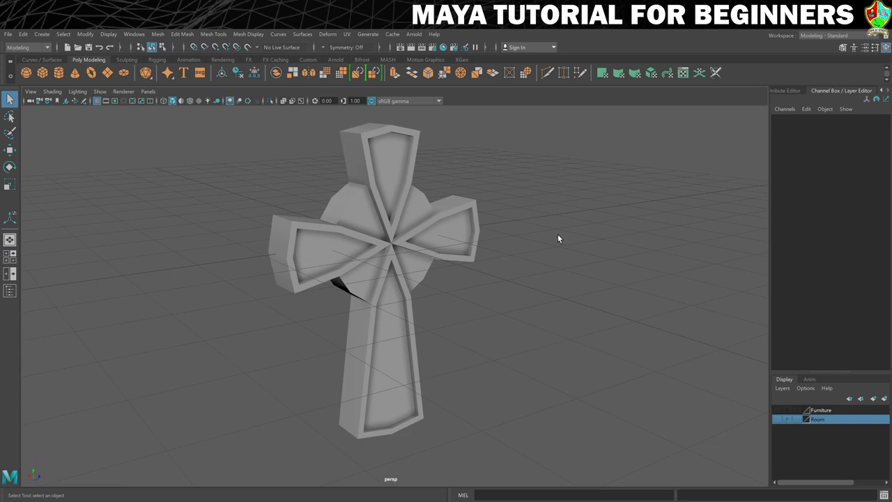
scroll(557, 228, down, 4)
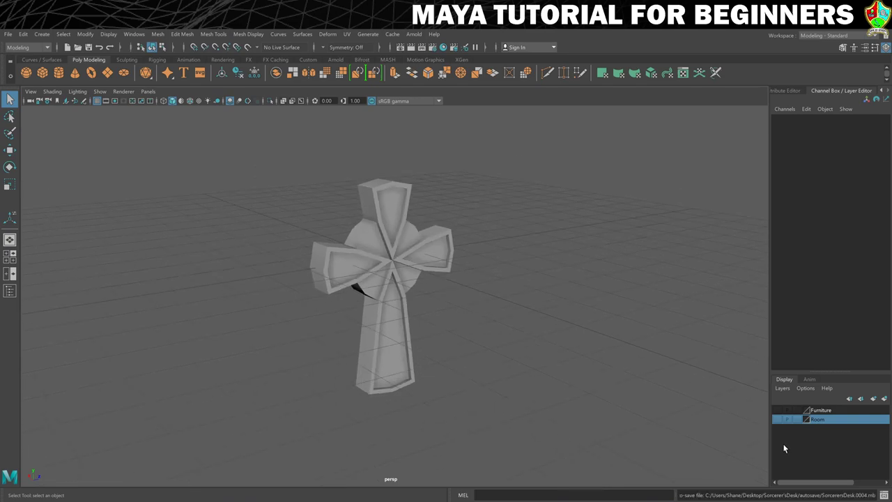
click(777, 410)
scroll(588, 381, down, 3)
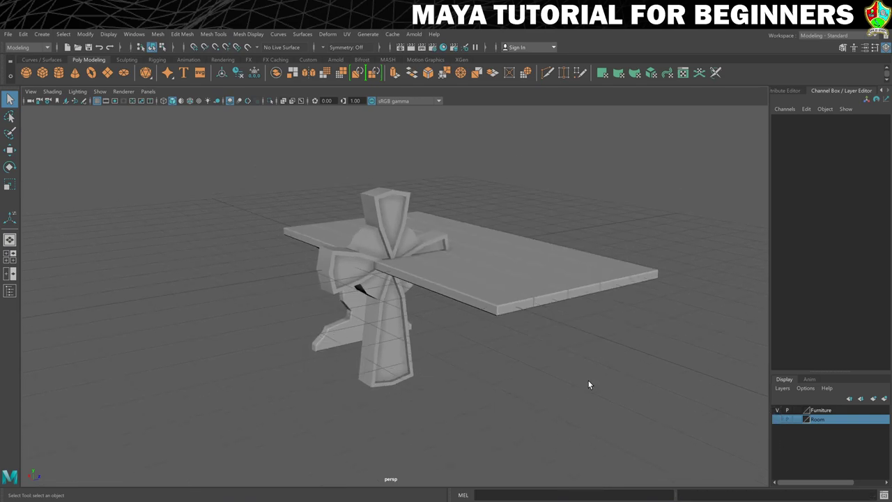
Rotate the TableDetail cross to -180 degrees about X.
click(379, 322)
key(e)
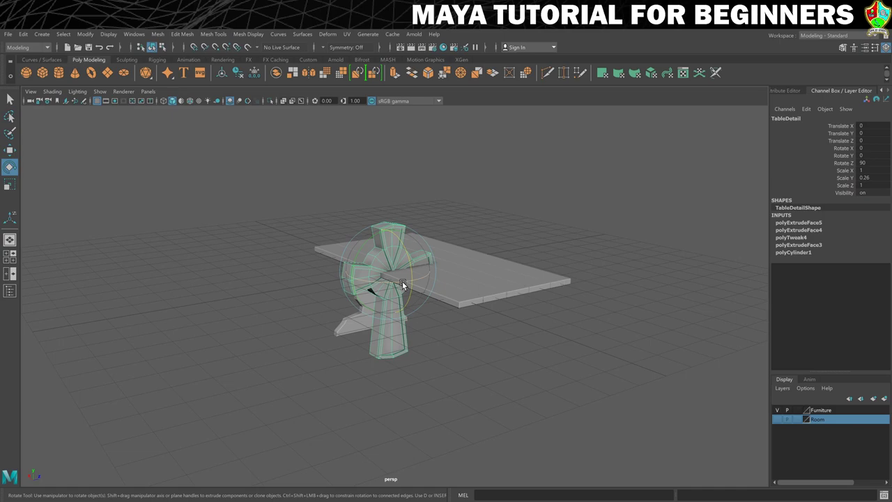
drag(402, 279, 442, 291)
Move TableDetail to about X 5.351, Z 2.076 by the table's end and scale it down to about 0.223, 0.058, 0.223.
key(w)
drag(434, 256, 546, 354)
drag(488, 308, 391, 331)
key(r)
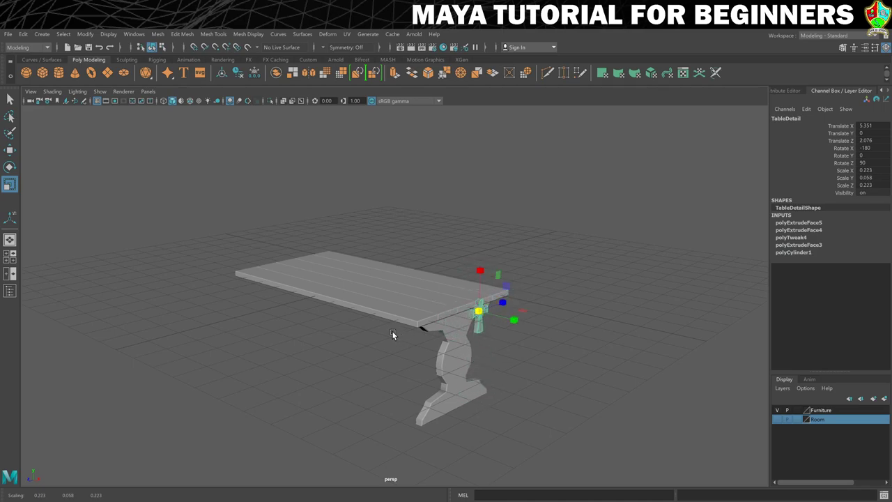
Lower the TableDetail cross to about Y -1.43 and move it along X against the outer face of the table leg.
key(w)
drag(480, 266, 478, 309)
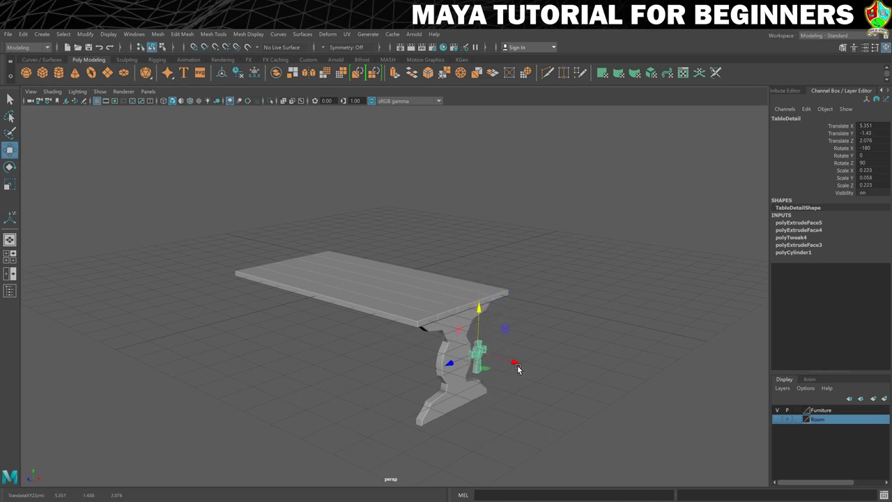
drag(518, 365, 492, 361)
click(544, 356)
scroll(550, 359, up, 3)
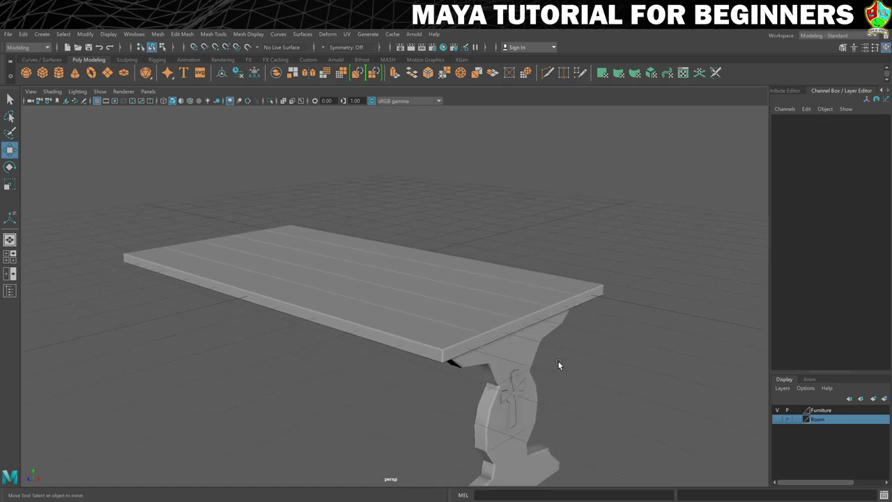
alt+drag(558, 360, 581, 291)
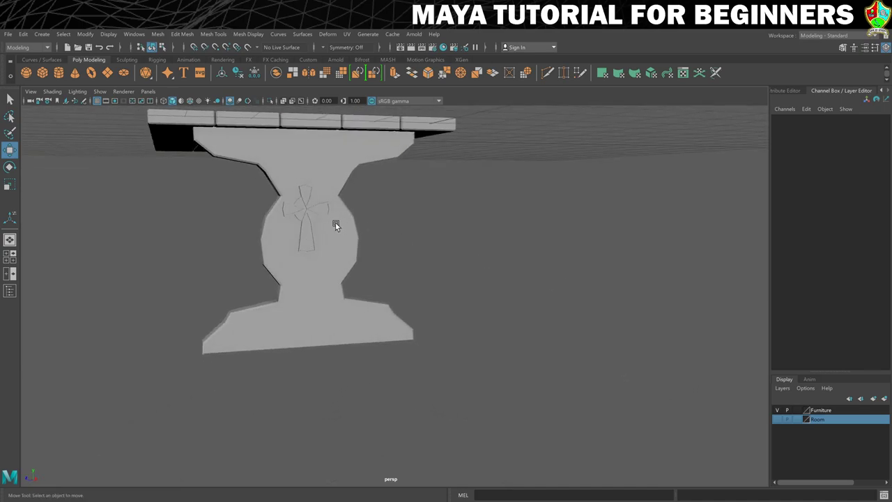
Centre the cross on the leg's rounded middle at about Y -1.709, Z 2, scaled to about 0.306, 0.08, 0.306.
click(323, 241)
drag(261, 212, 267, 210)
drag(310, 165, 308, 179)
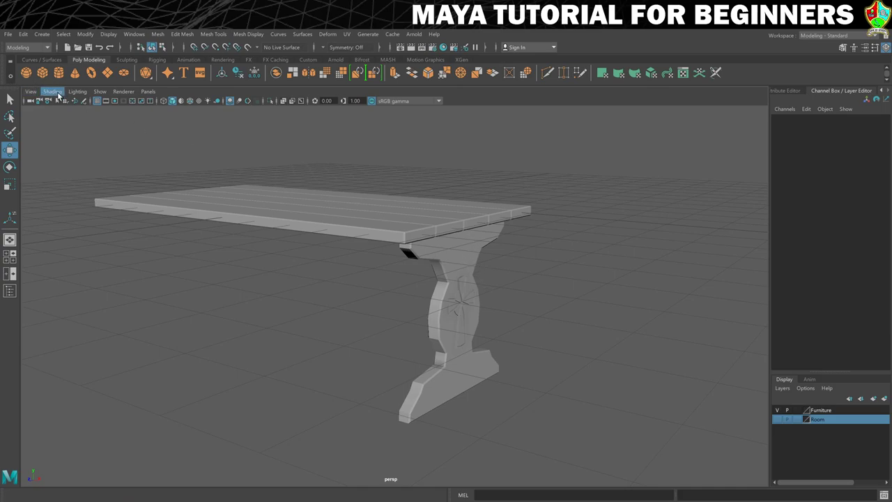
Hide the grid and turn on multisample anti-aliasing in the perspective view, and inspect the cross on the leg.
click(95, 99)
scroll(439, 232, up, 4)
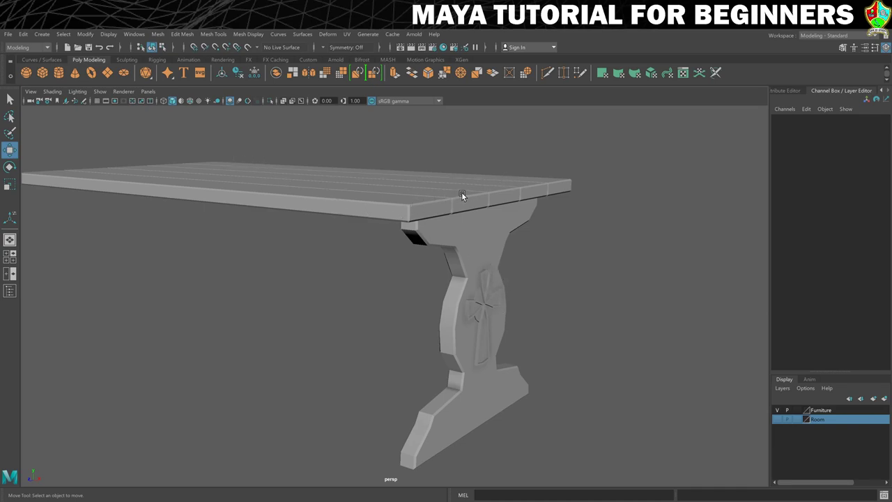
click(248, 101)
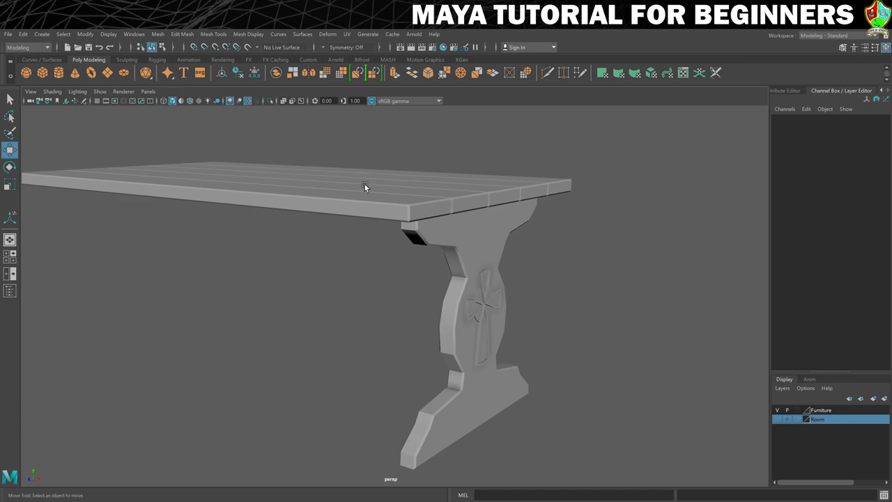
alt+drag(364, 184, 411, 220)
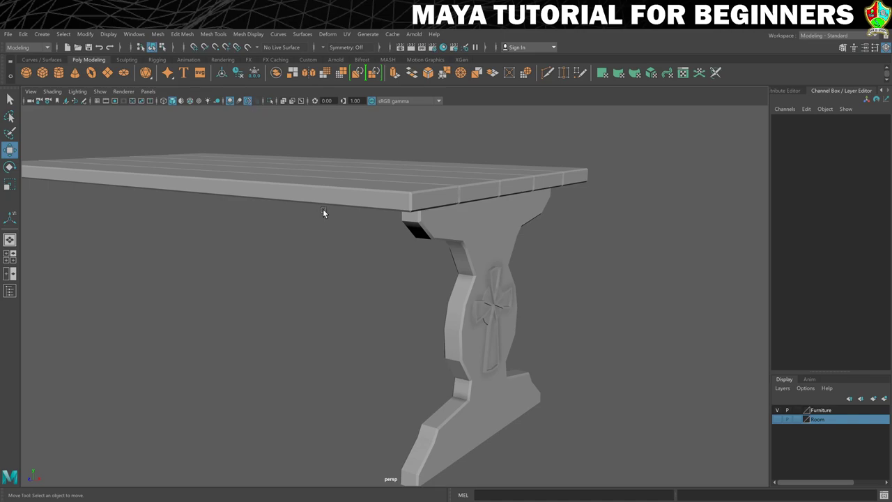
alt+drag(432, 243, 464, 251)
scroll(485, 263, up, 3)
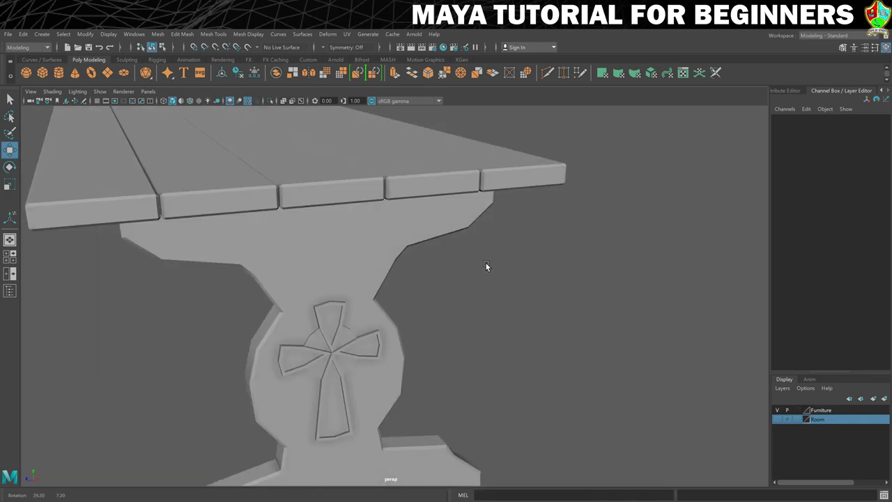
scroll(486, 263, down, 2)
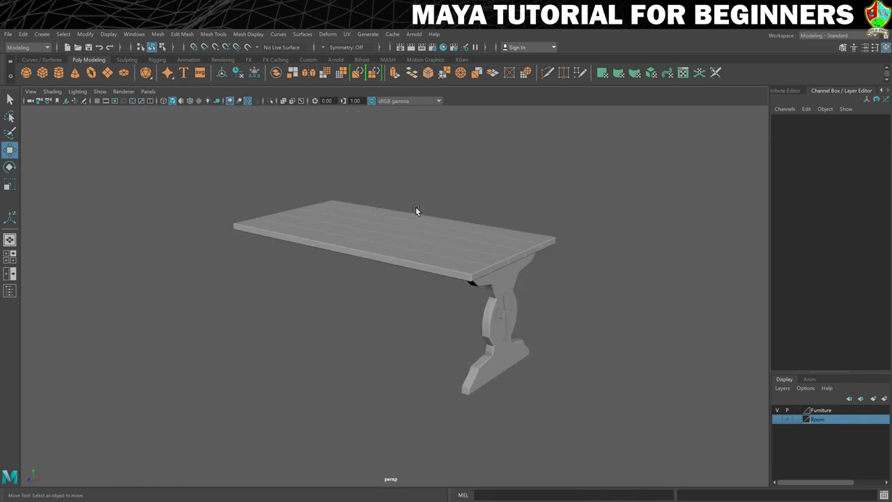
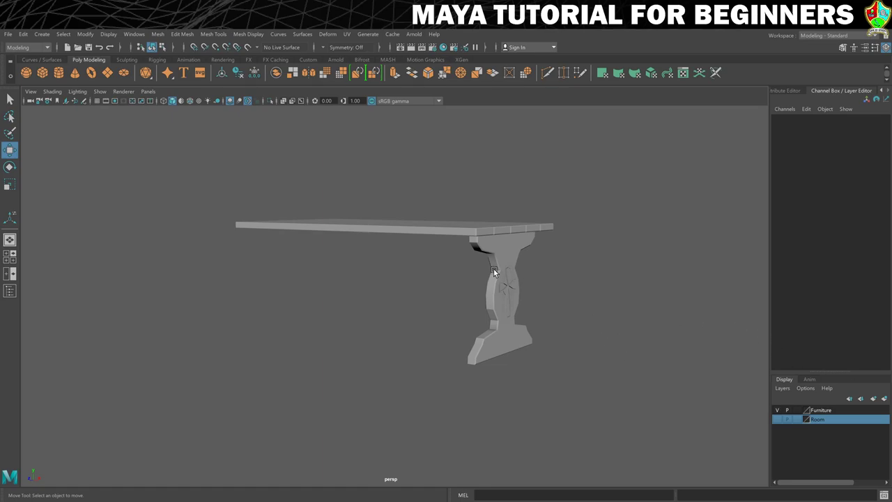
Duplicate the table leg and move the copy along X to the table's opposite end, at about X -3.906.
alt+middle_drag(508, 284, 546, 268)
click(546, 271)
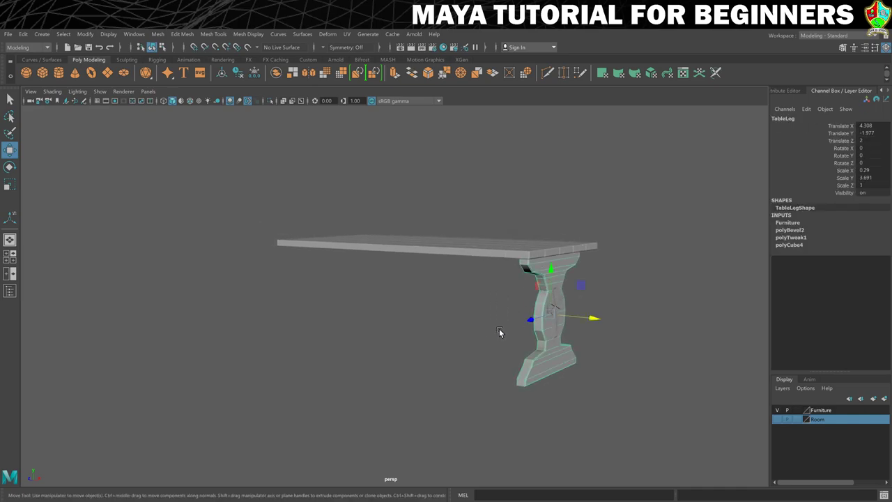
mouse_move(490, 319)
alt+mouse_down()
mouse_move(524, 315)
mouse_move(470, 318)
mouse_move(524, 324)
mouse_move(502, 317)
alt+mouse_up()
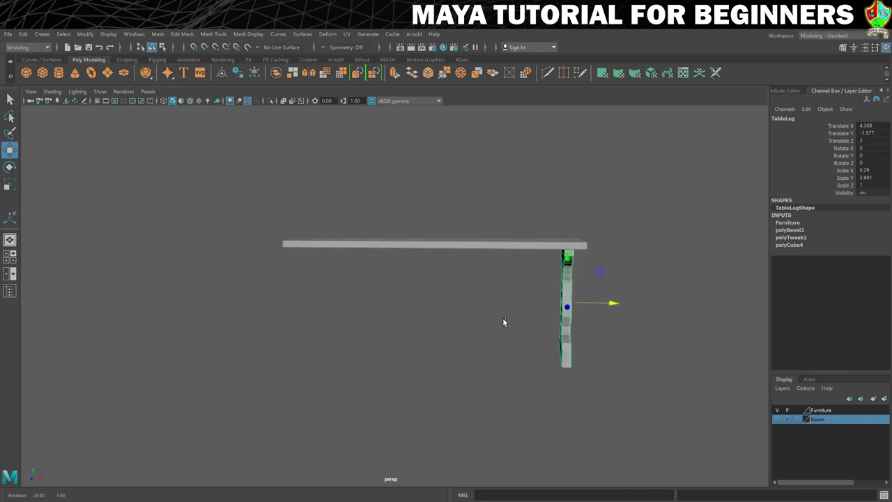
key(ctrl+d)
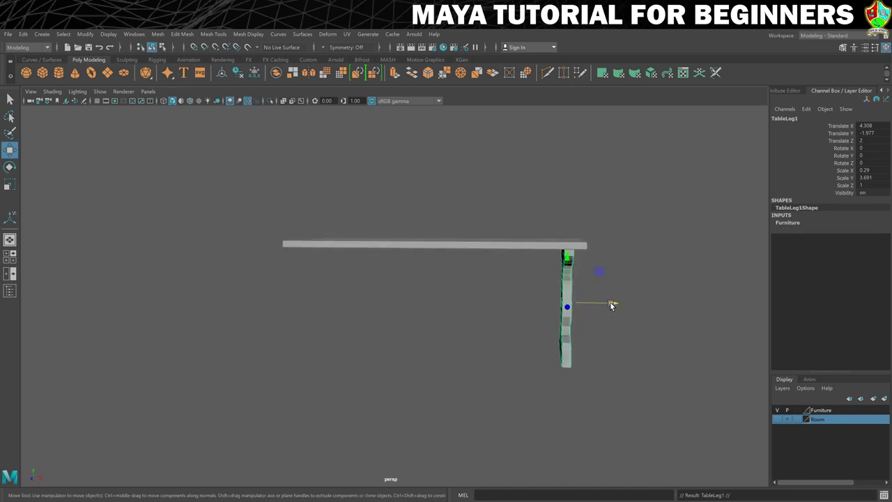
drag(612, 304, 370, 301)
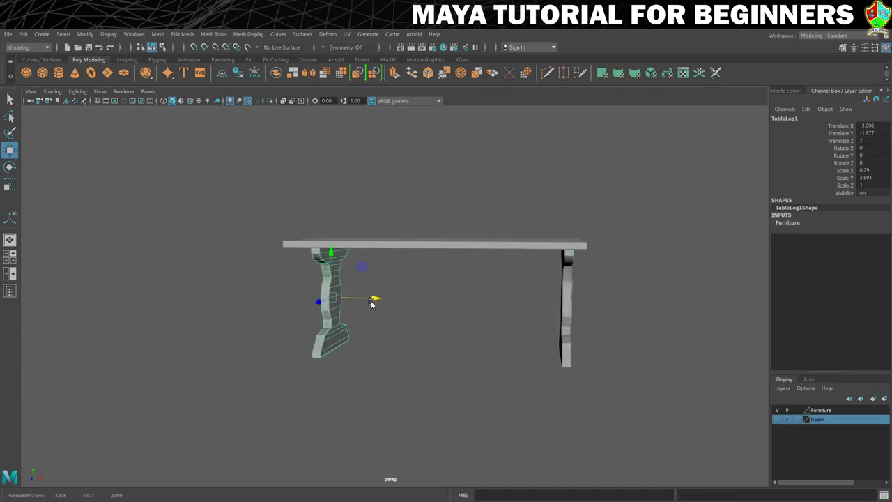
Using the front view, shift the copied leg outward to about X -4.288 to match the original leg's inset, and return to perspective.
key(space)
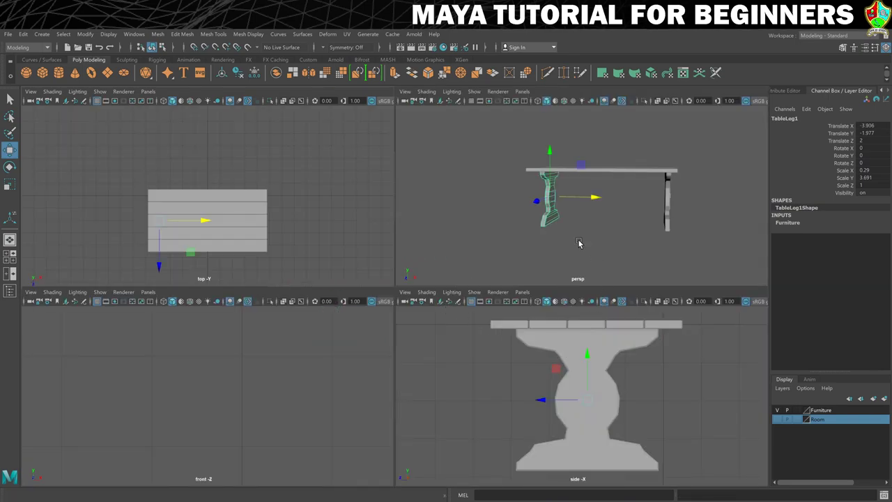
key(space)
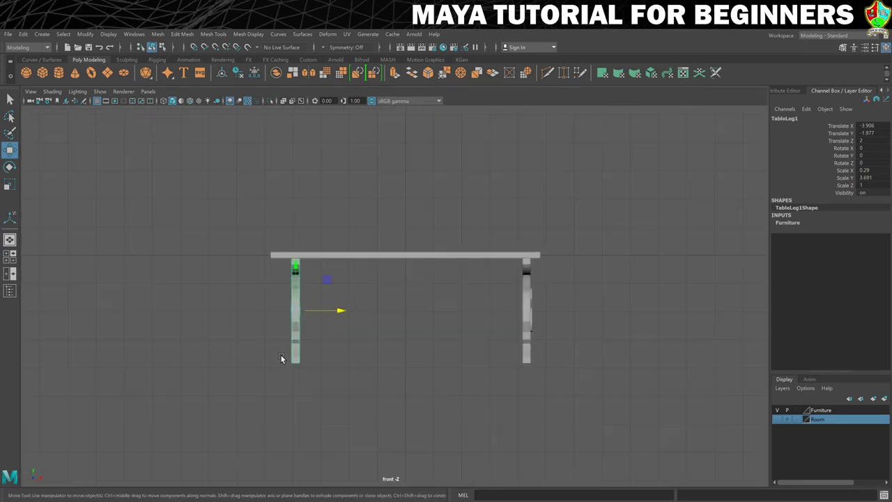
drag(332, 312, 321, 312)
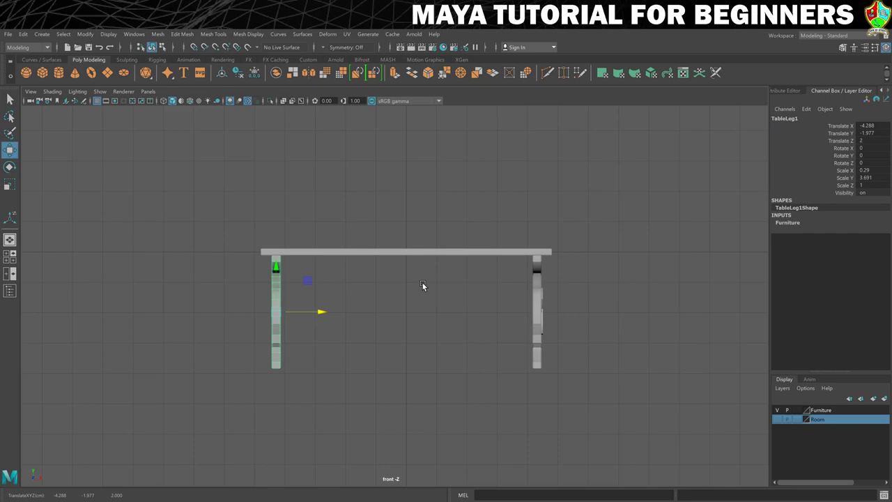
key(space)
key(space)
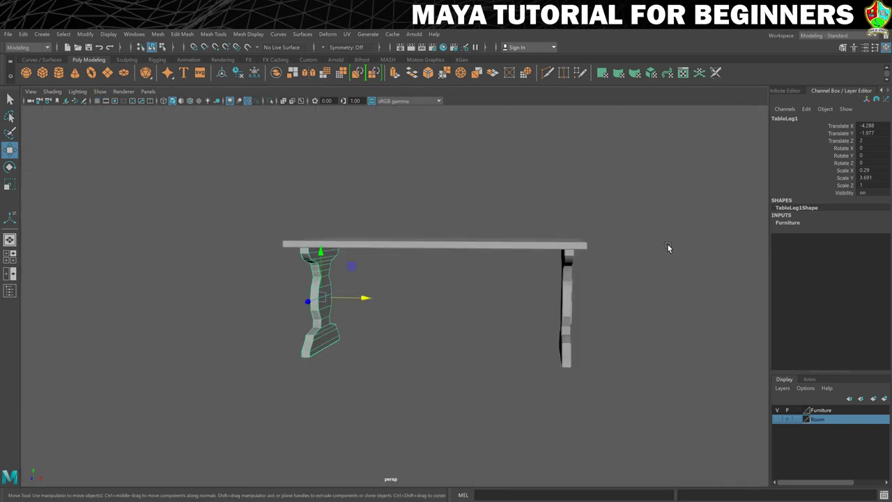
Duplicate the TableDetail cross and move the copy between the two legs, at about X 0.618.
scroll(668, 250, up, 2)
alt+drag(688, 265, 576, 245)
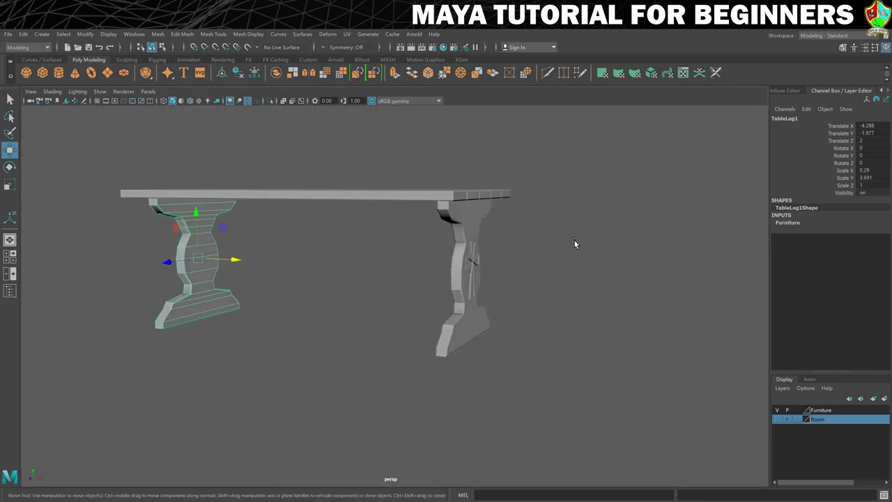
click(473, 266)
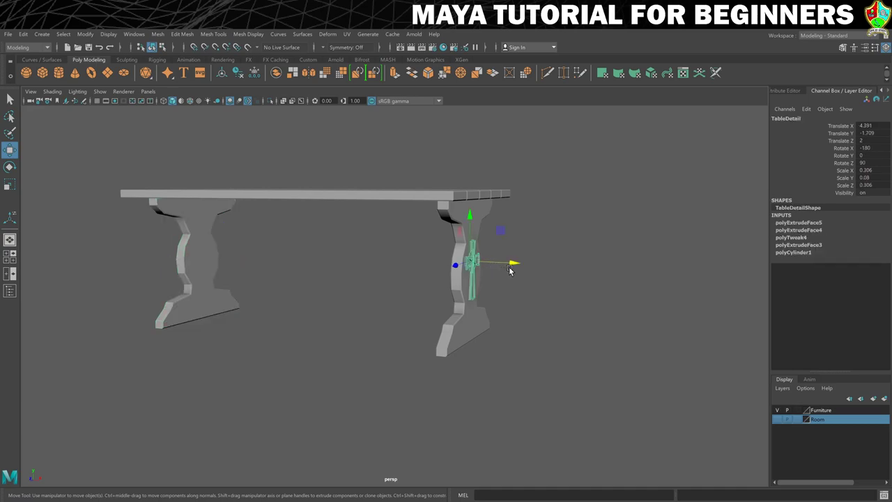
key(ctrl+d)
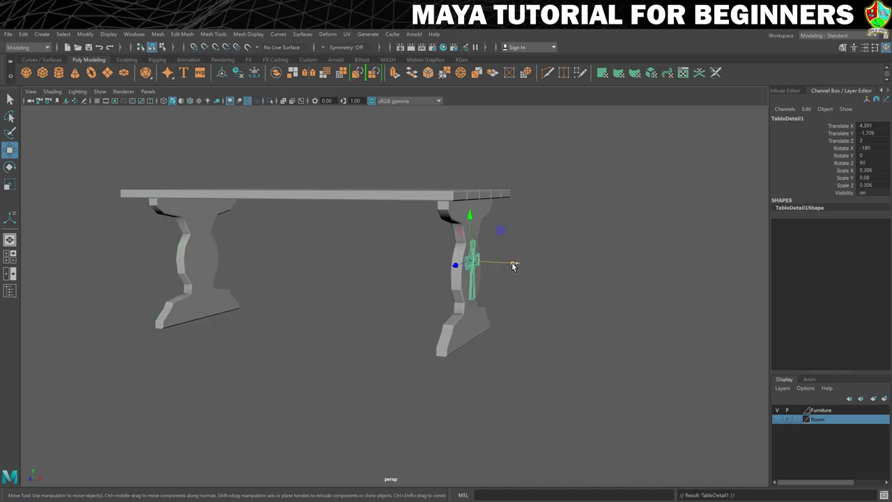
drag(514, 264, 372, 267)
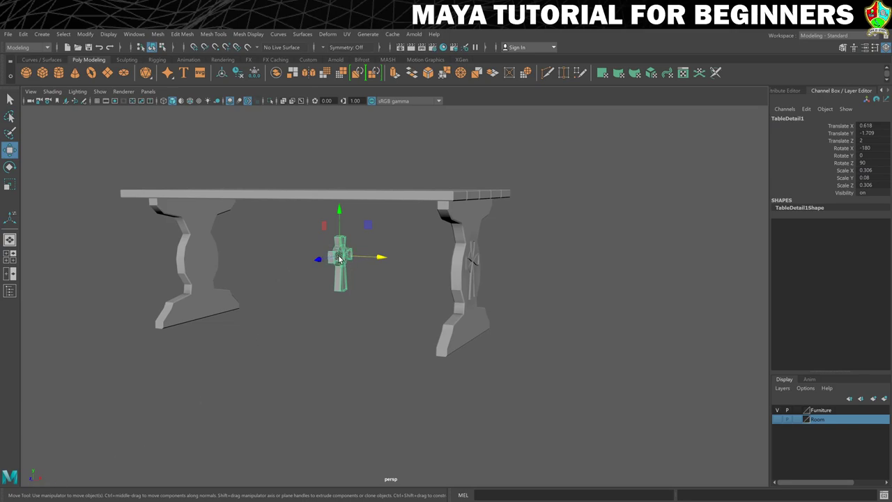
Try mirroring the copied cross with a Scale X of -0.306, and undo it.
scroll(351, 289, up, 10)
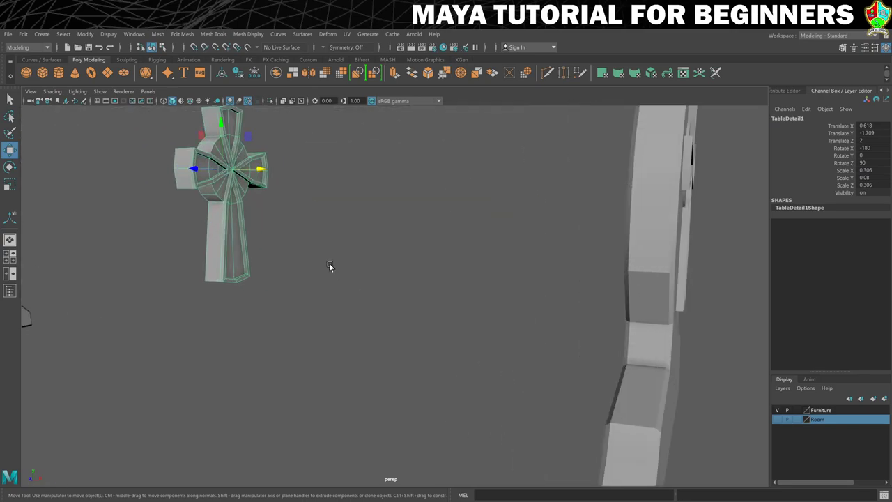
alt+drag(362, 319, 223, 288)
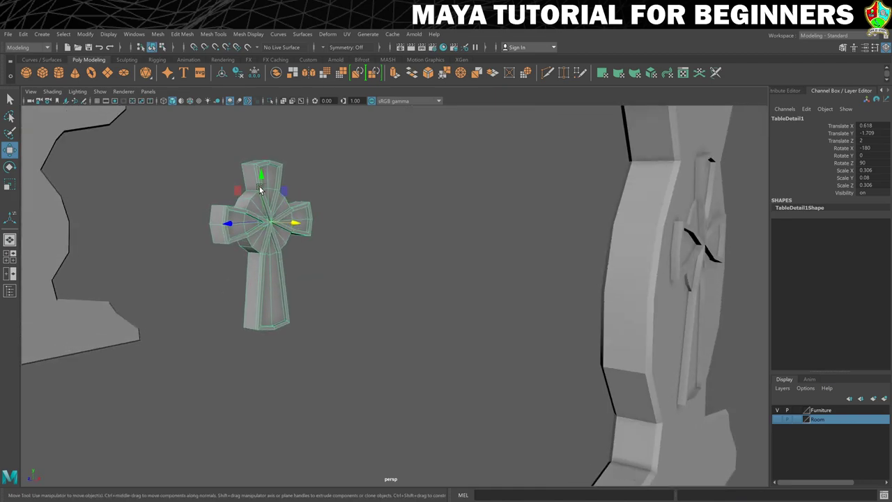
click(864, 170)
click(864, 170)
text(-)
key(Return)
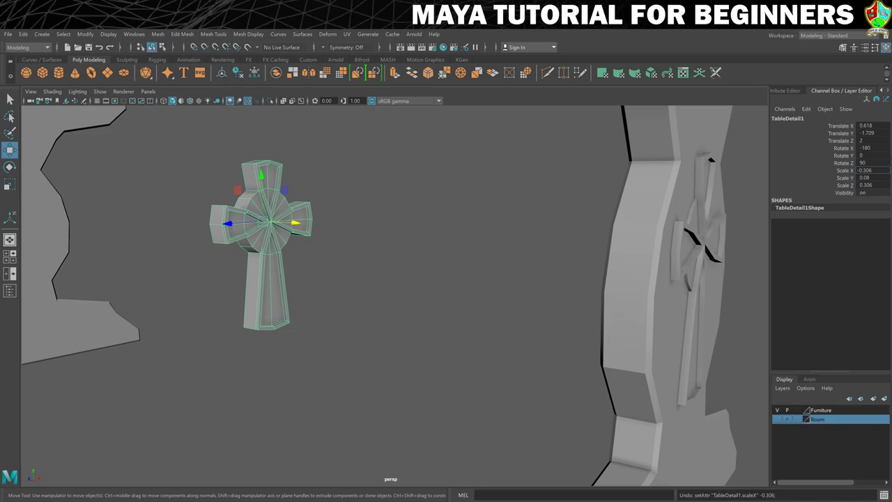
key(Return)
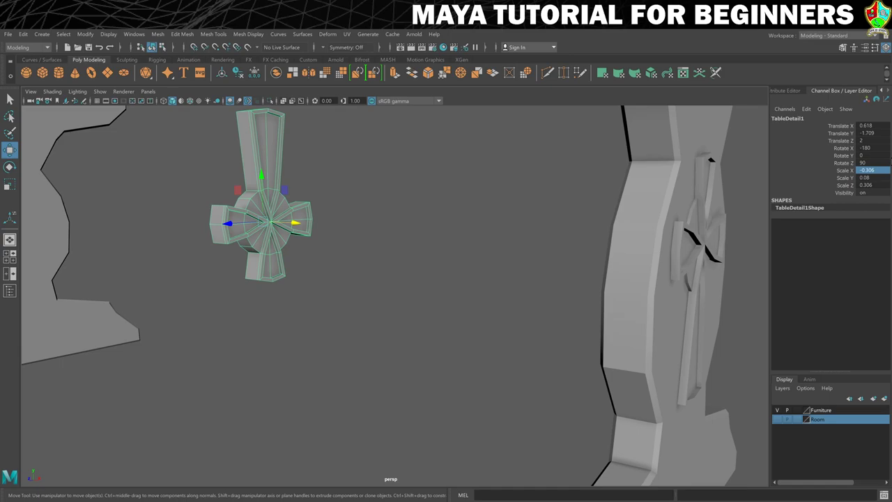
key(ctrl+z)
Try mirroring the copied cross with a Scale Z of -0.306, and undo it.
click(864, 184)
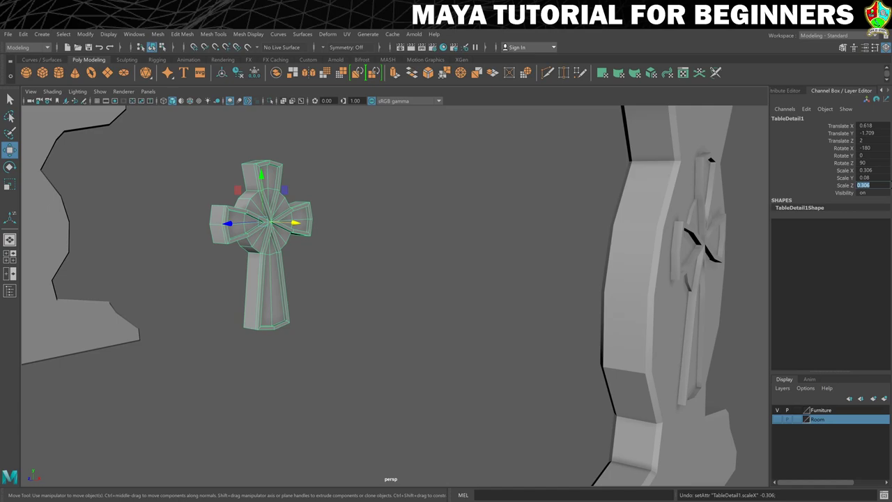
click(858, 185)
text(-)
key(Return)
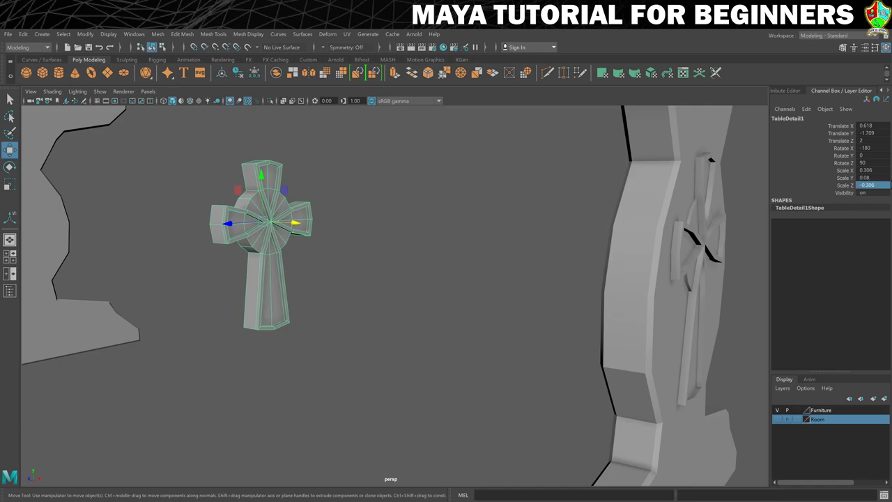
key(ctrl+z)
Set the copied cross's Scale Y to -0.08 to flip its raised front to the opposite side.
click(868, 177)
click(861, 178)
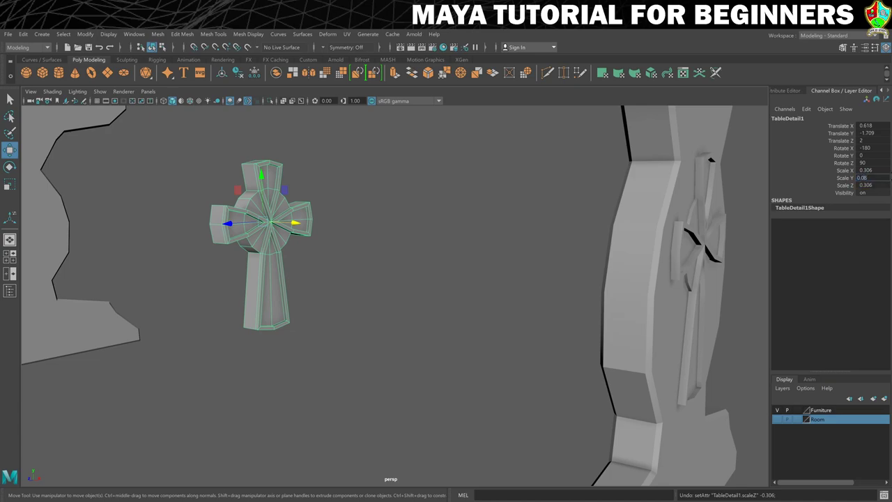
text(-)
key(Return)
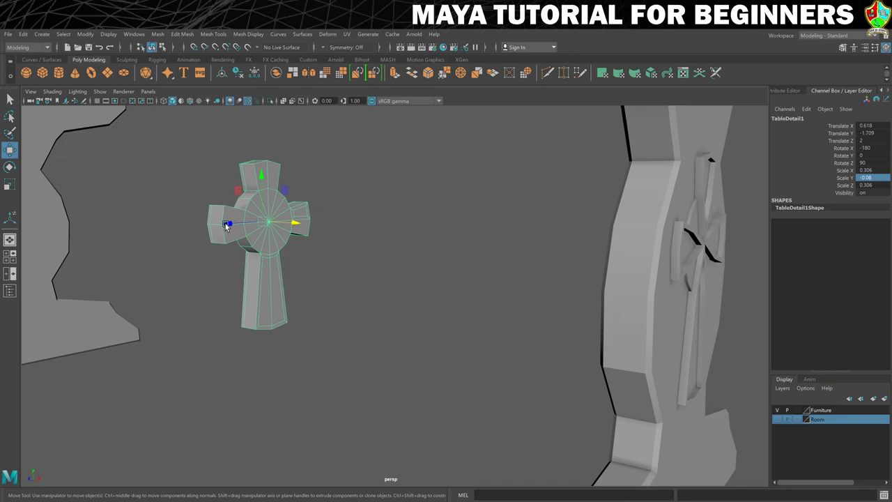
Move the flipped cross along X onto the outer face of the second leg, at about X -4.391, and deselect it.
alt+drag(225, 223, 304, 249)
scroll(328, 255, down, 5)
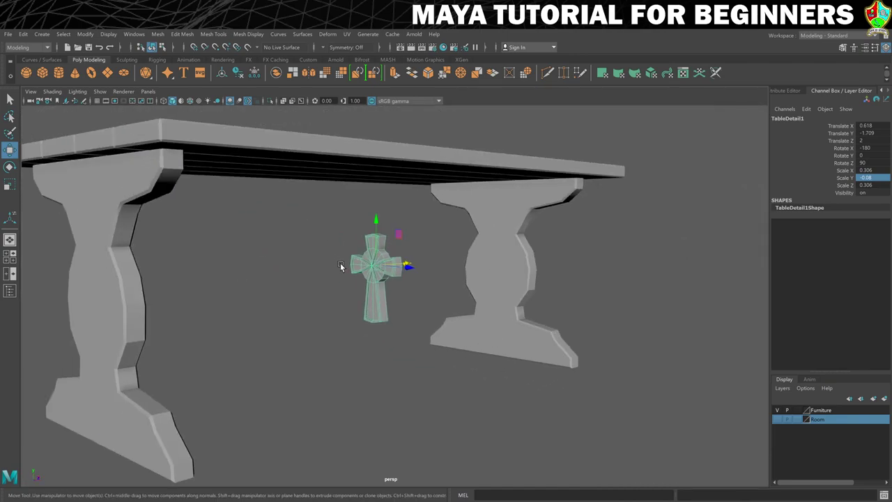
alt+drag(394, 281, 422, 275)
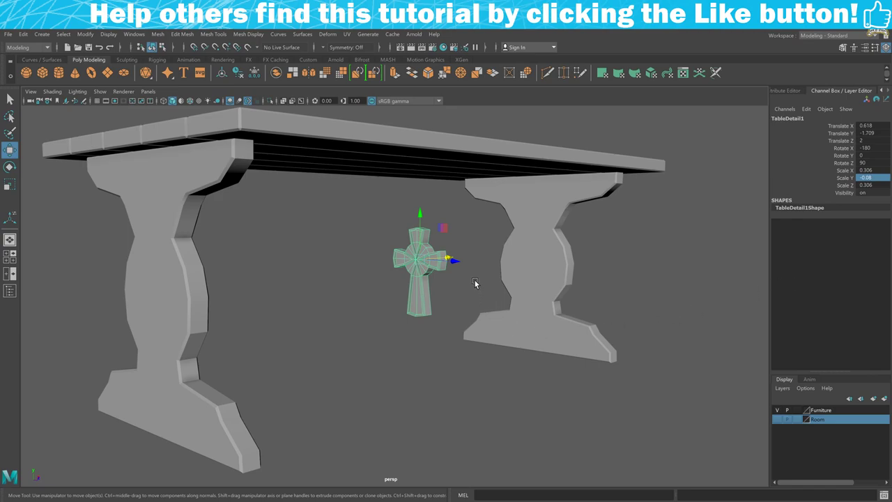
drag(450, 256, 212, 291)
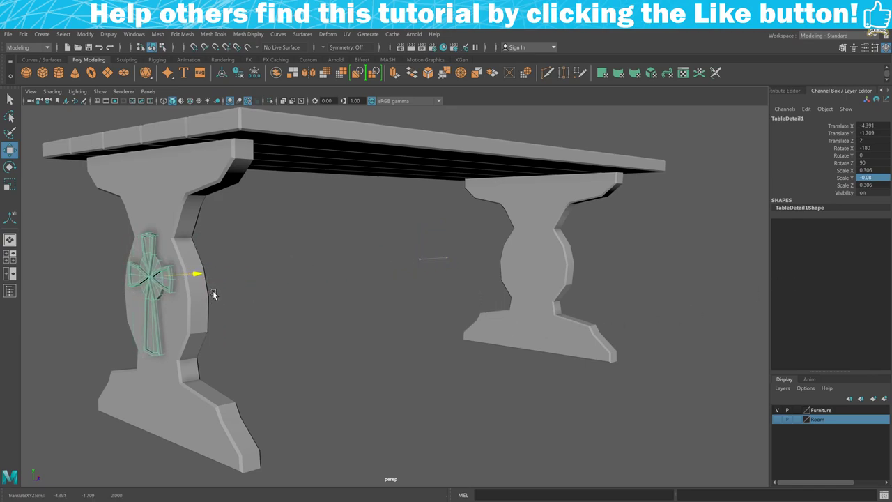
click(263, 276)
alt+drag(263, 275, 320, 307)
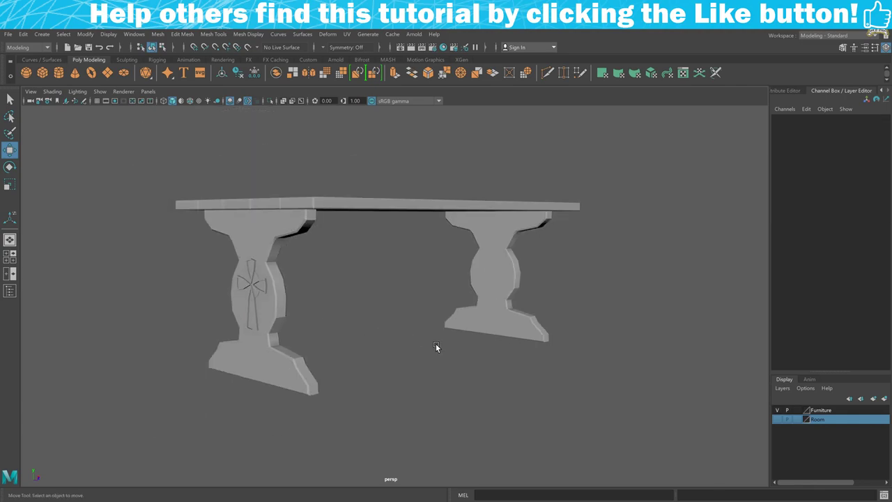
alt+drag(425, 340, 390, 343)
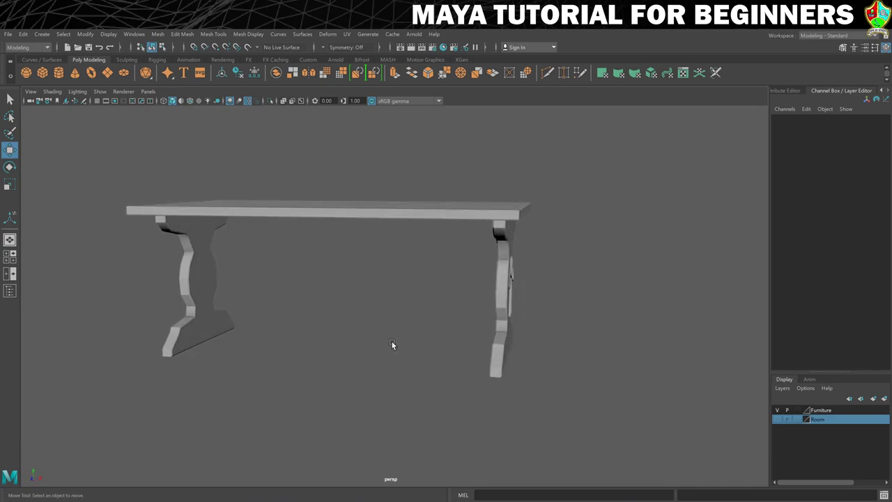
Create a polygon cube, move it to about Z 1.978 at the table's middle, and thin it to a Scale Z of about 0.29.
key(f)
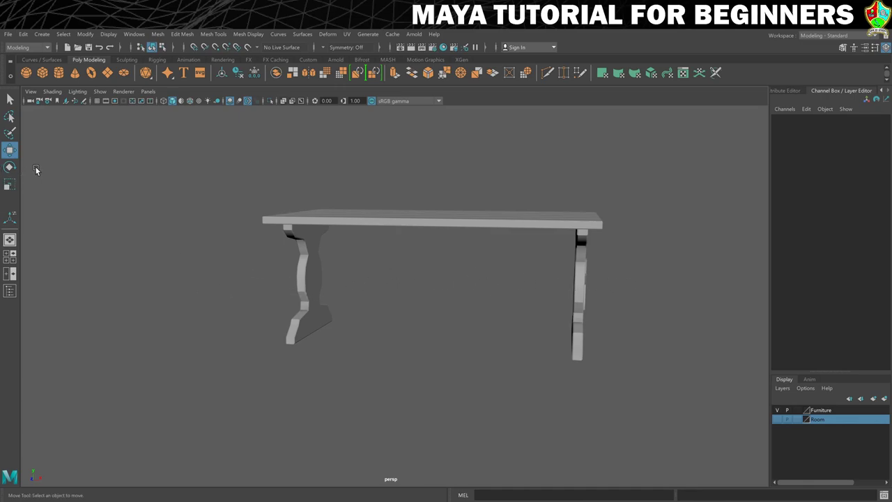
click(43, 72)
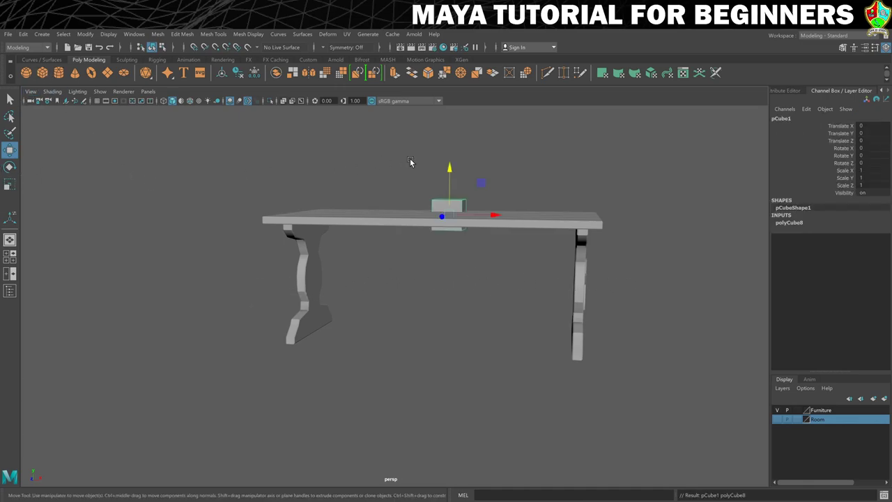
mouse_move(467, 254)
alt+mouse_down()
mouse_move(478, 275)
mouse_move(470, 251)
mouse_move(476, 267)
alt+mouse_up()
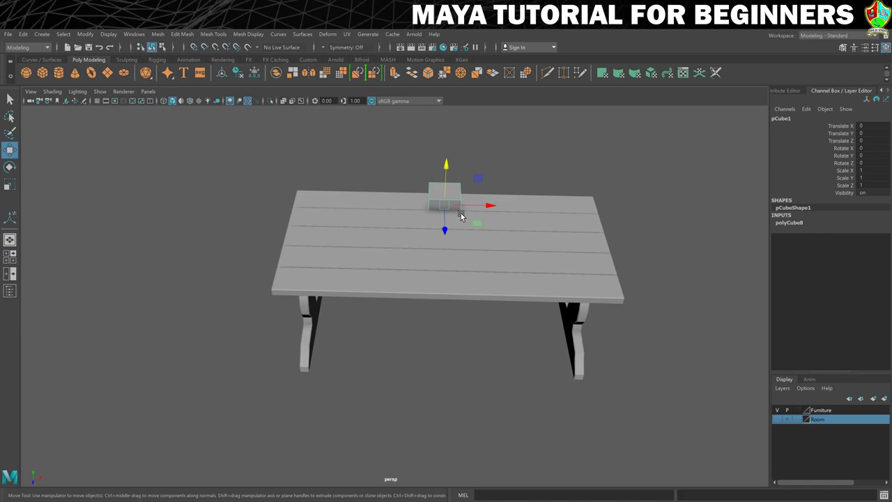
mouse_move(446, 225)
mouse_down()
mouse_move(443, 271)
mouse_move(448, 240)
mouse_up()
key(r)
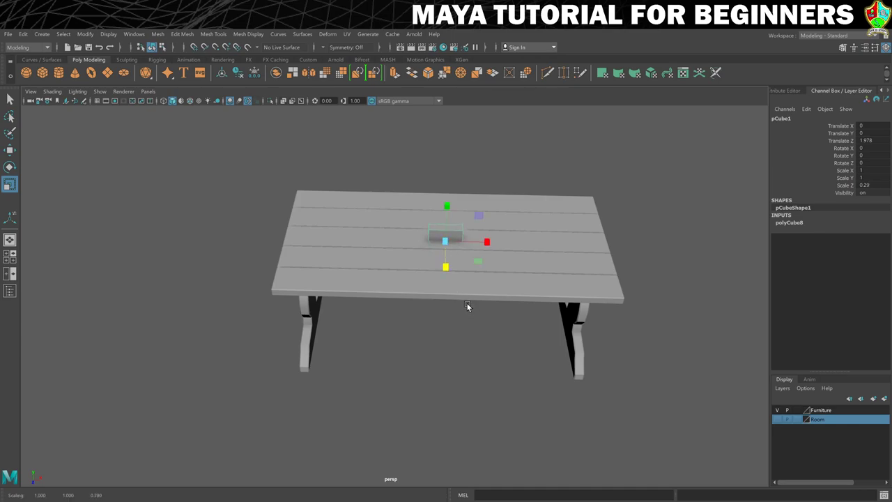
Lower the cube to about Y -1.93 so it sits between the two table legs.
alt+drag(468, 304, 469, 293)
key(w)
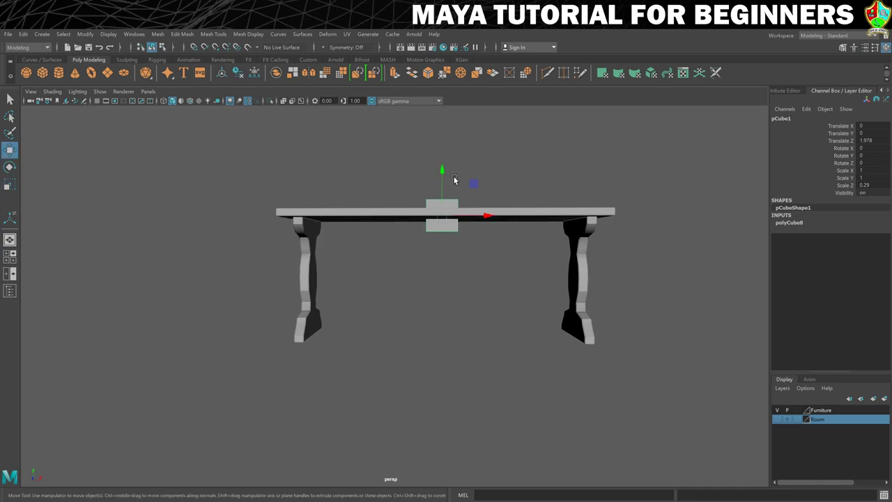
drag(454, 176, 453, 232)
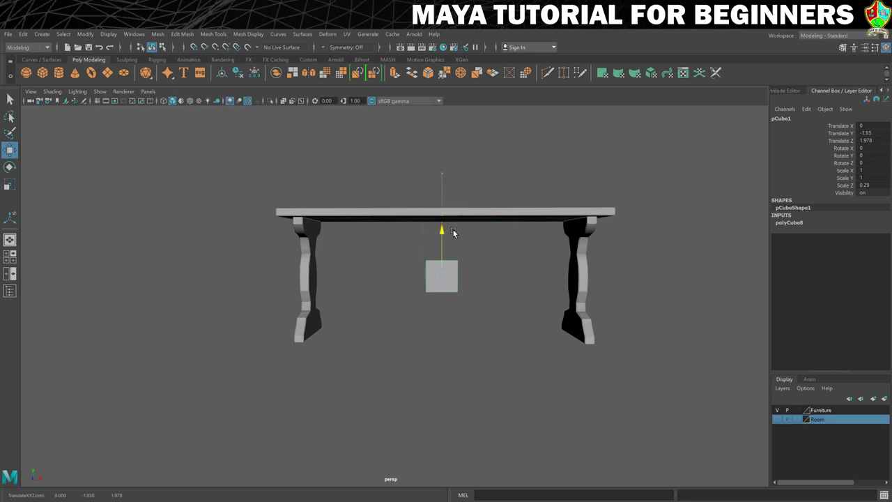
Scale the cube into a crossbar reaching both legs, with Scale X about 8.379, Scale Y about 0.519 and Scale Z about 0.219.
key(r)
drag(484, 277, 790, 257)
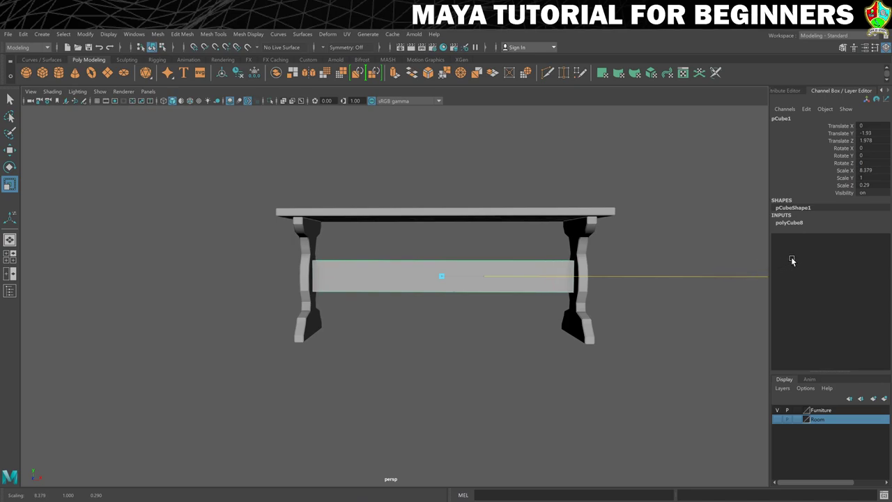
drag(439, 234, 442, 256)
alt+drag(485, 277, 575, 305)
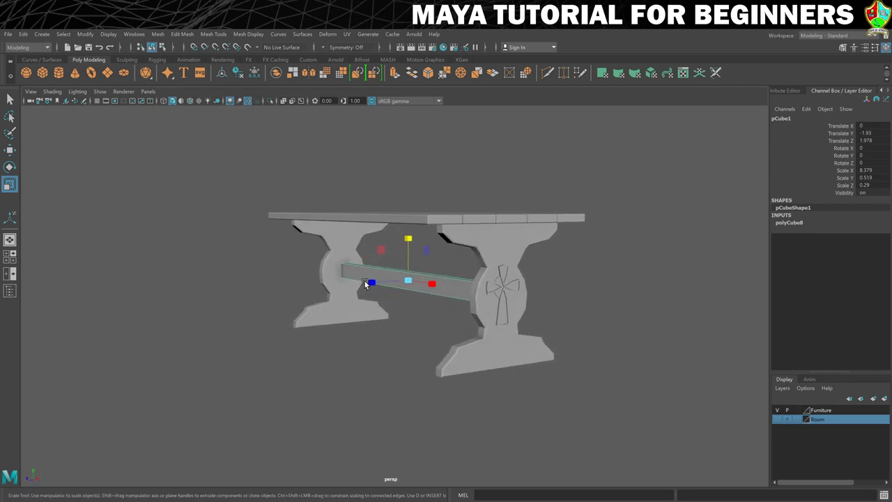
drag(365, 281, 418, 306)
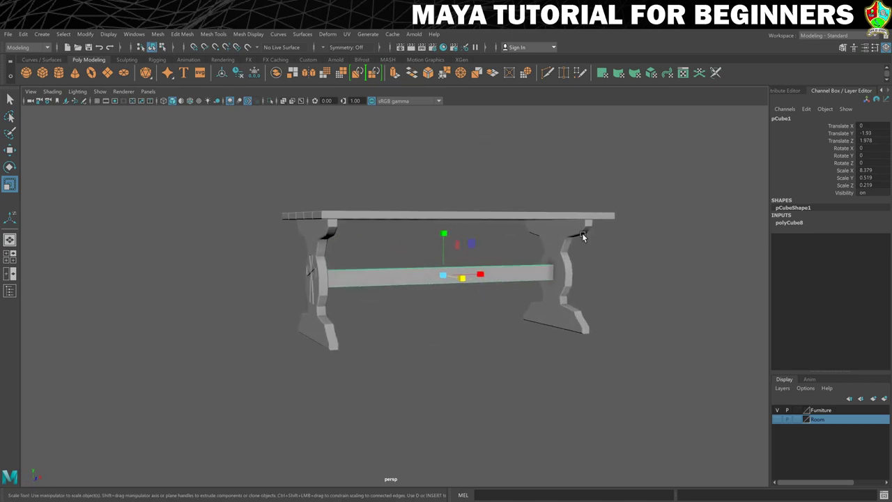
Rename the crossbar object to CrossPiece.
double_click(777, 119)
text(Cros)
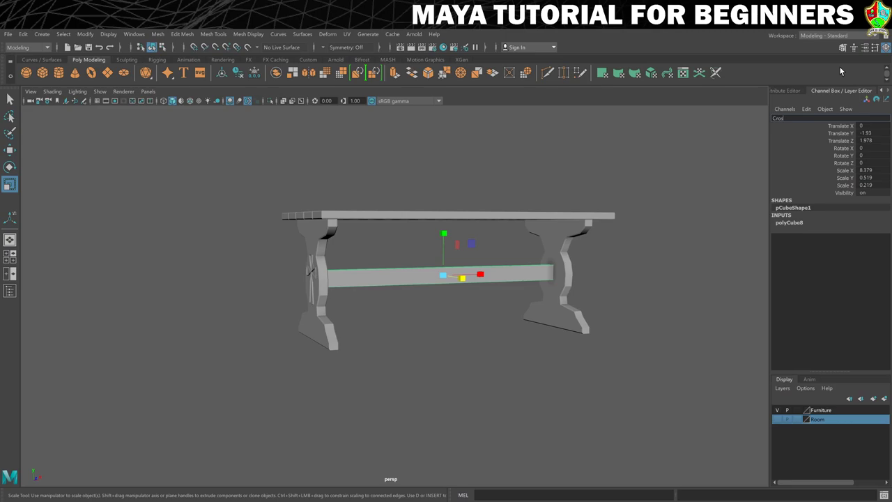
text(sPiece)
key(Return)
Bevel all edges of the CrossPiece with a fraction of 0.5 and 2 segments, and return to object mode.
alt+right_drag(327, 285, 434, 296)
alt+drag(527, 276, 555, 260)
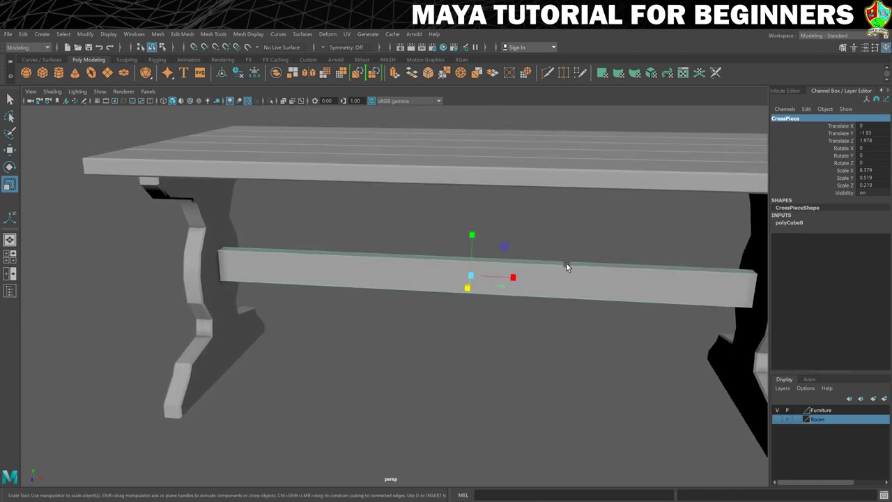
right_click(568, 265)
right_drag(568, 265, 560, 237)
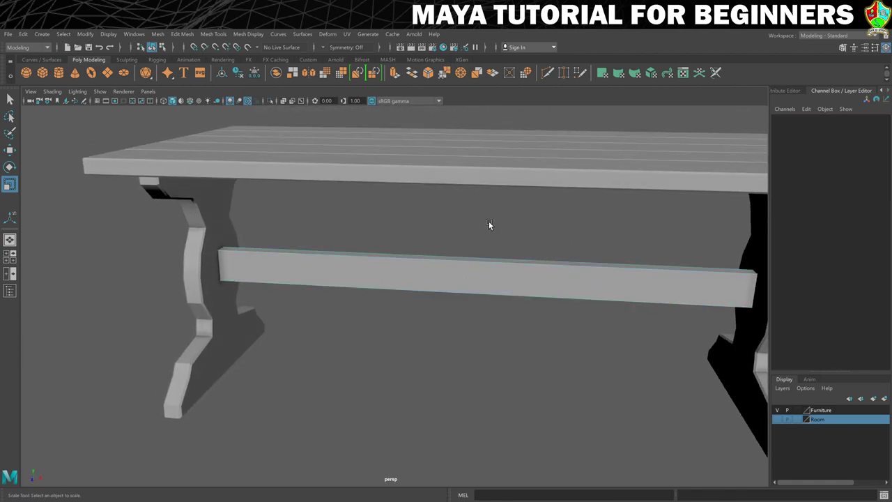
drag(478, 214, 504, 356)
alt+drag(432, 360, 427, 339)
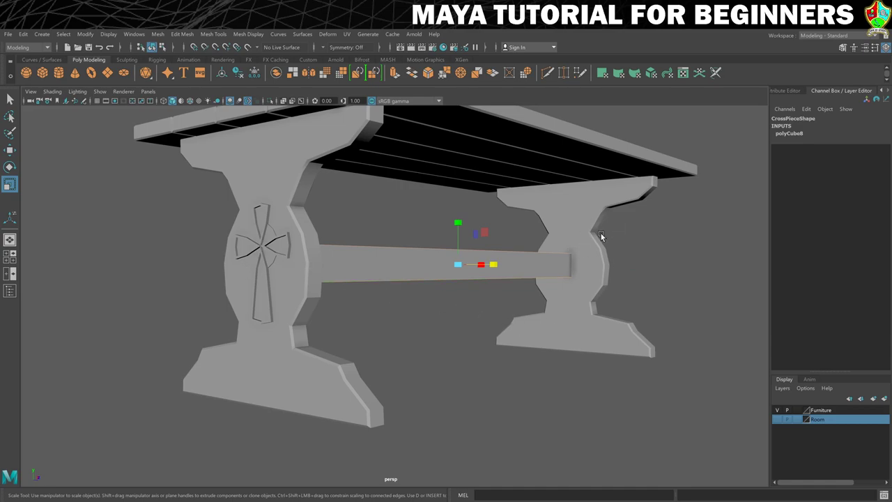
alt+drag(566, 333, 528, 336)
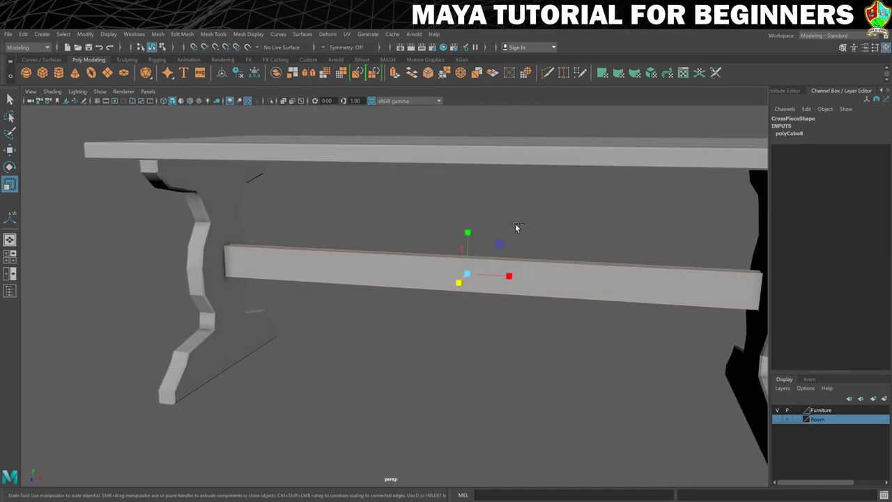
key(ctrl+b)
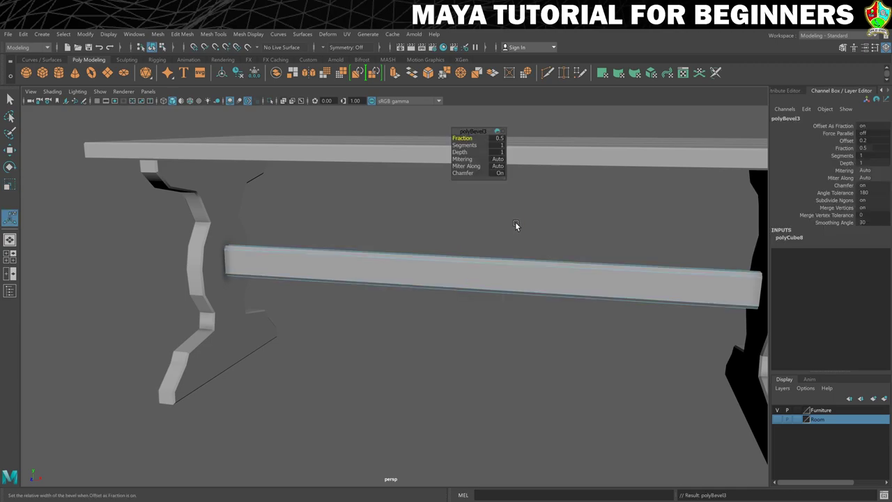
click(499, 145)
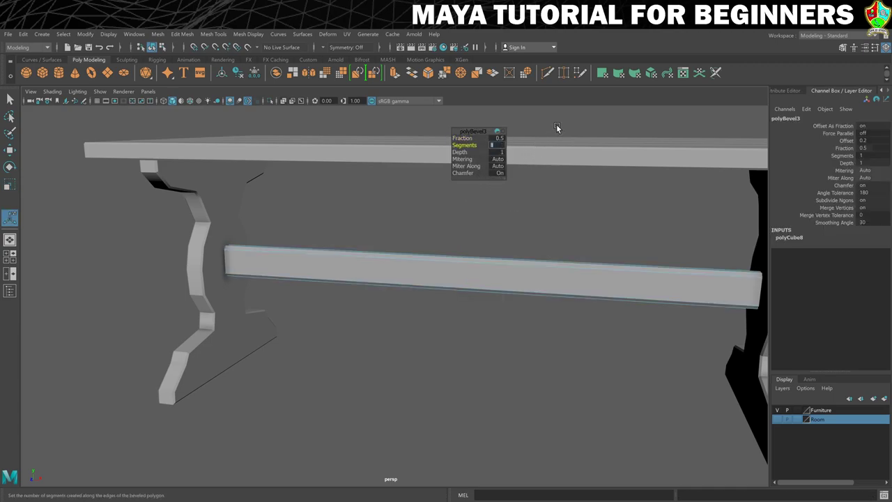
text(2)
key(Return)
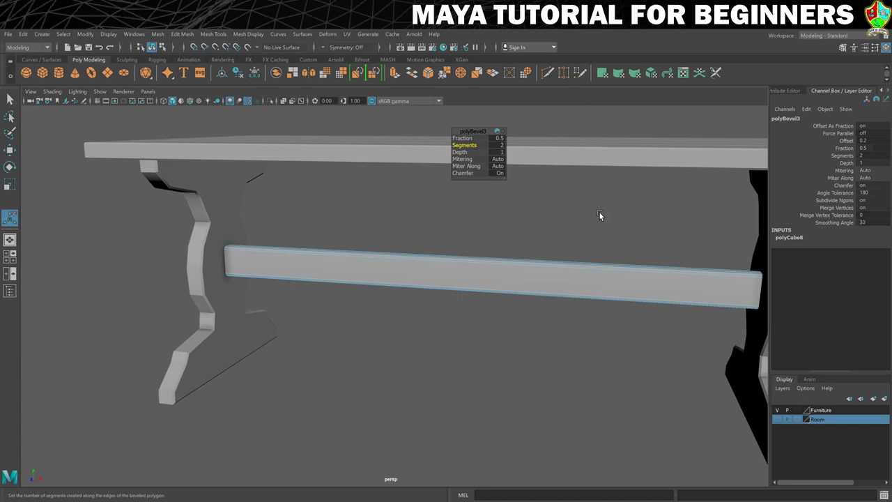
alt+drag(582, 255, 562, 302)
right_click(589, 255)
click(621, 238)
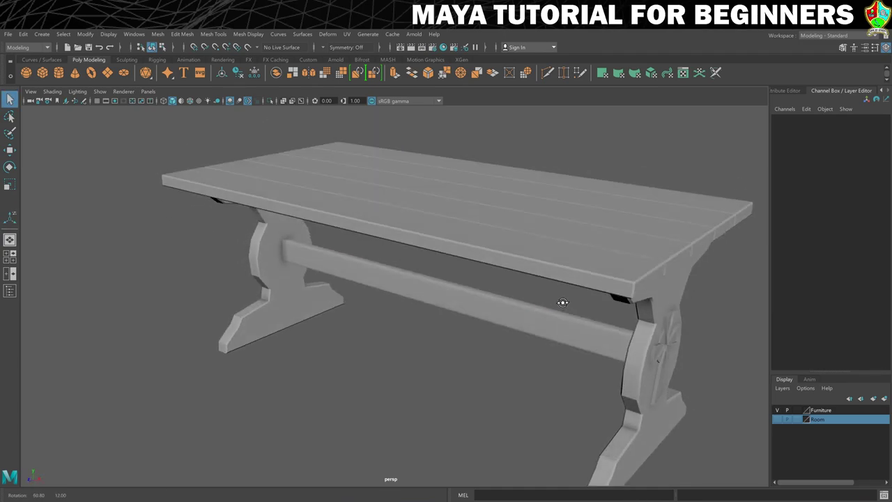
Group all the table pieces and name the group TableGroup.
scroll(564, 300, down, 8)
alt+middle_drag(406, 332, 392, 331)
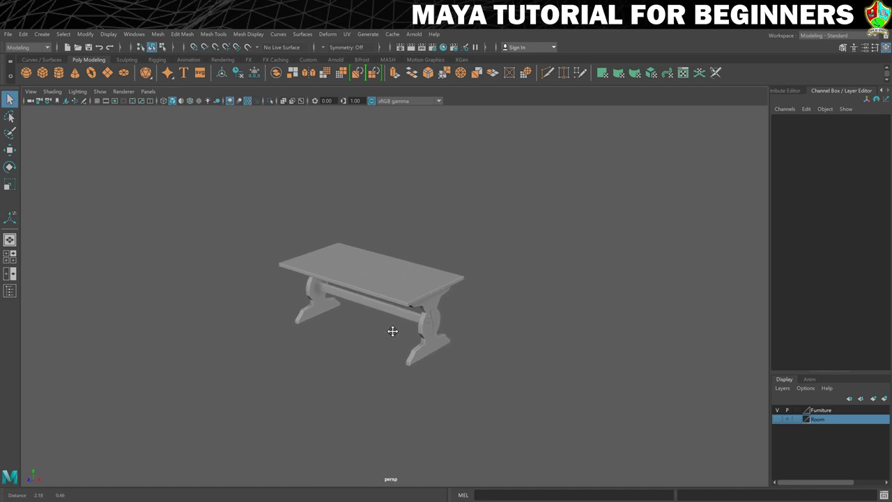
scroll(542, 313, up, 5)
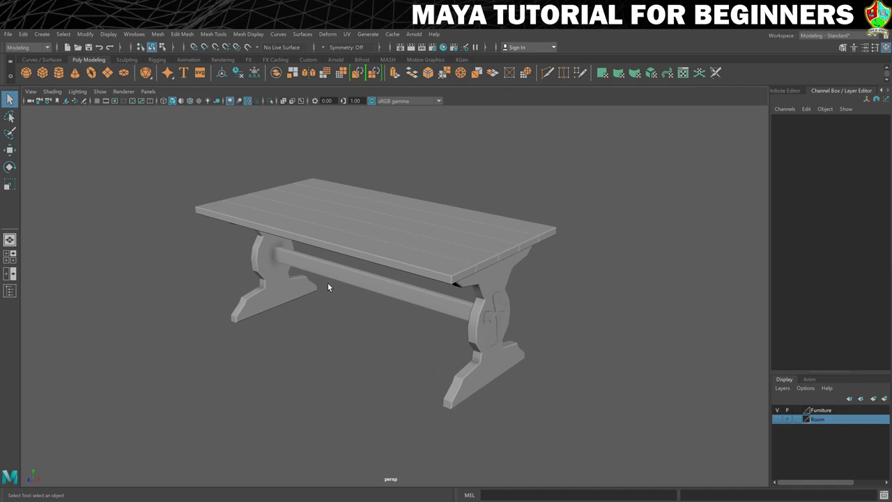
drag(171, 160, 630, 435)
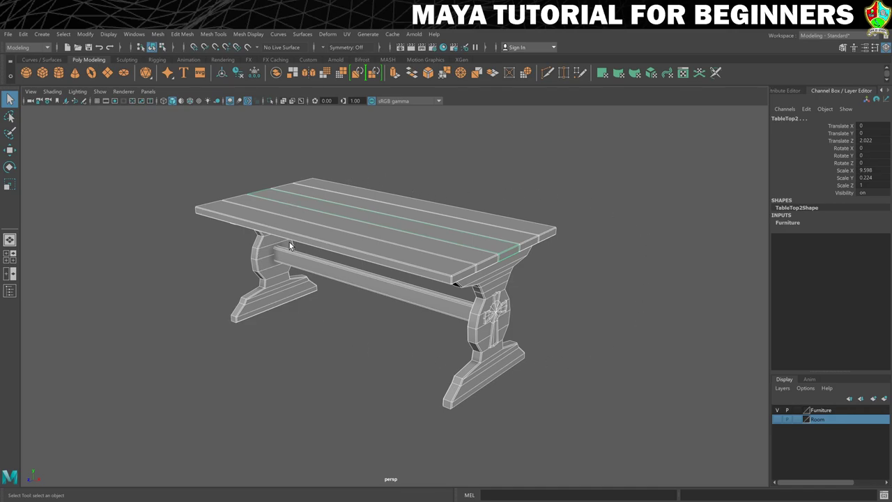
click(24, 34)
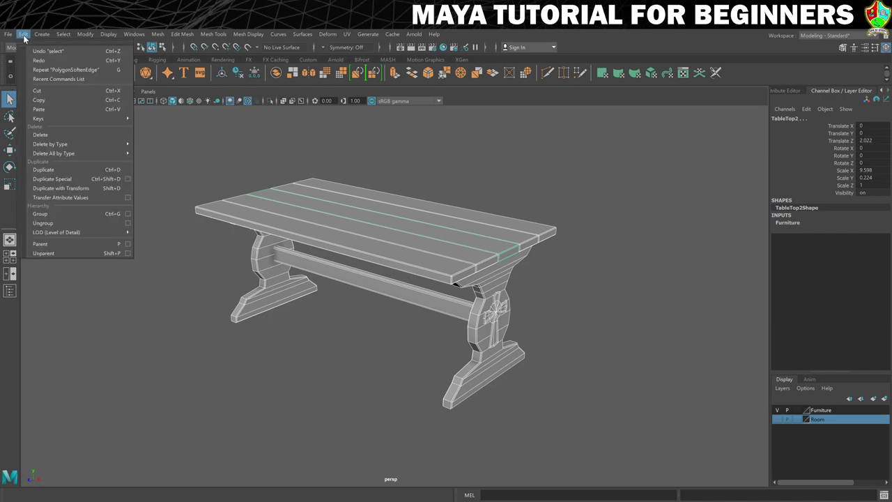
click(76, 216)
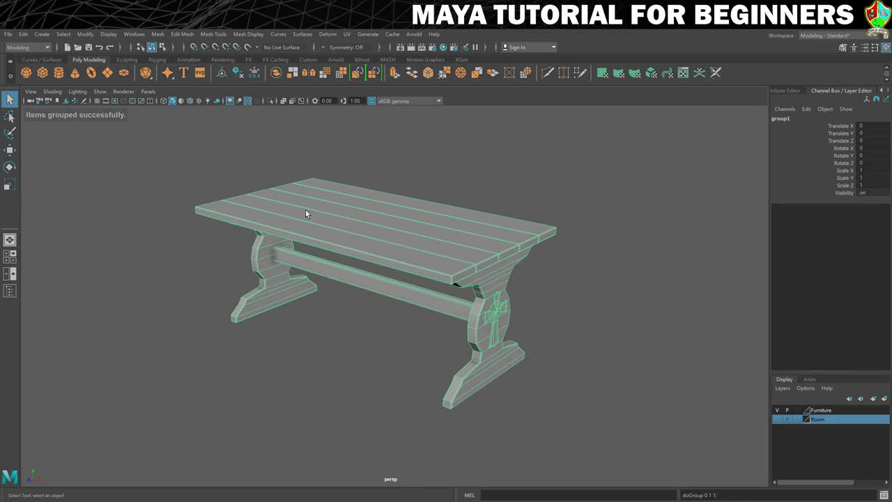
double_click(779, 117)
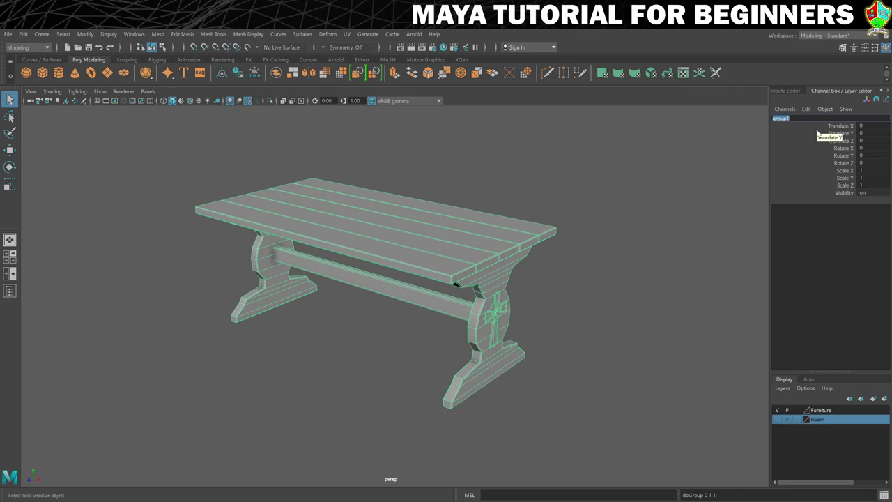
text(TableG)
key(Return)
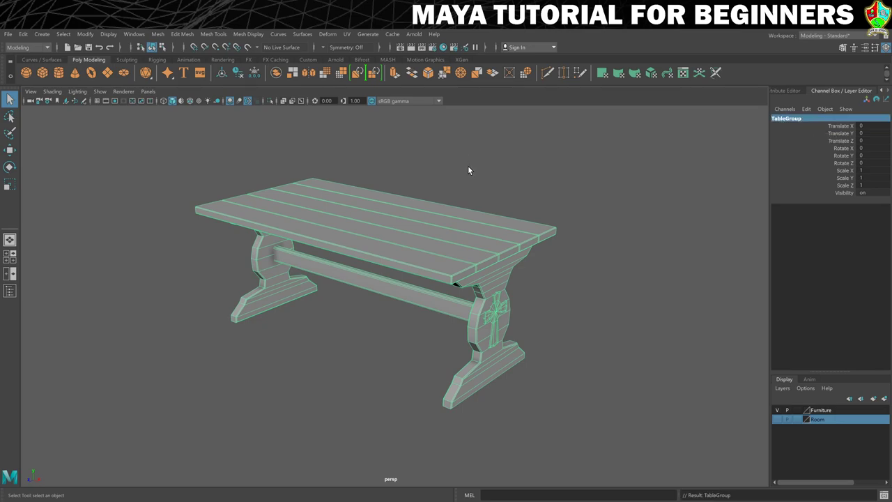
Try moving, rotating and scaling the whole TableGroup, and undo each change.
key(w)
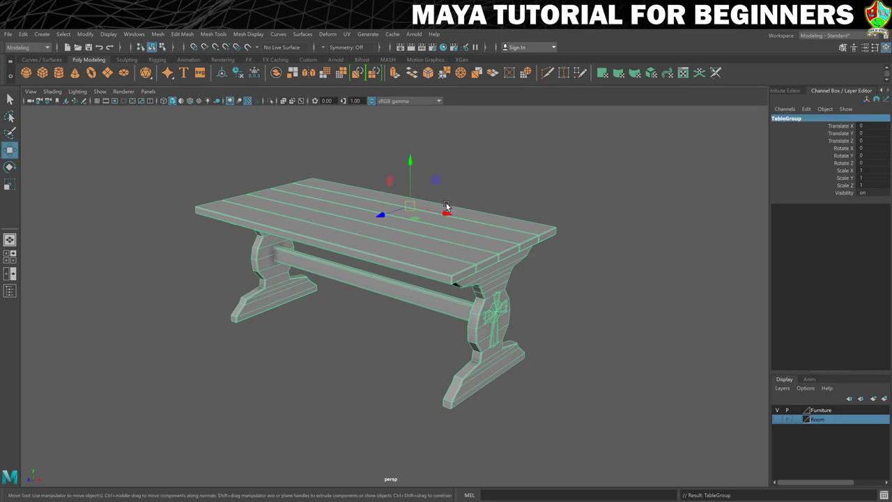
drag(416, 222, 505, 218)
key(ctrl+z)
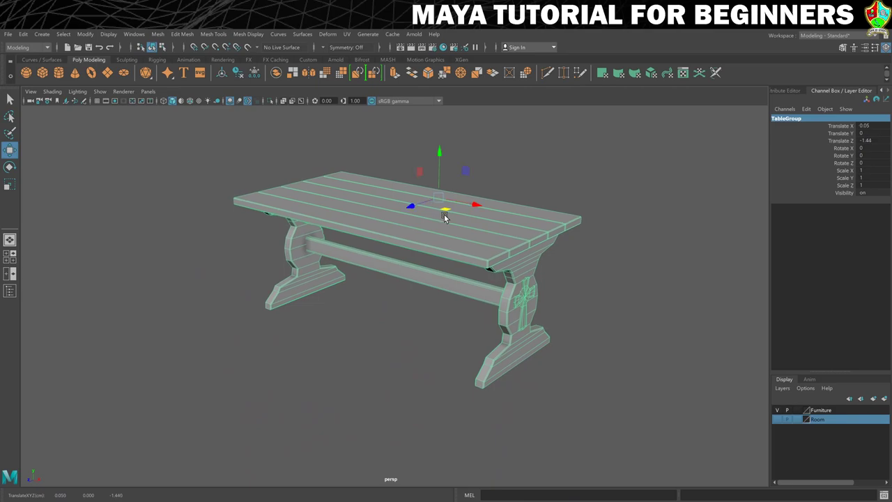
key(e)
drag(439, 209, 361, 229)
key(r)
key(ctrl+z)
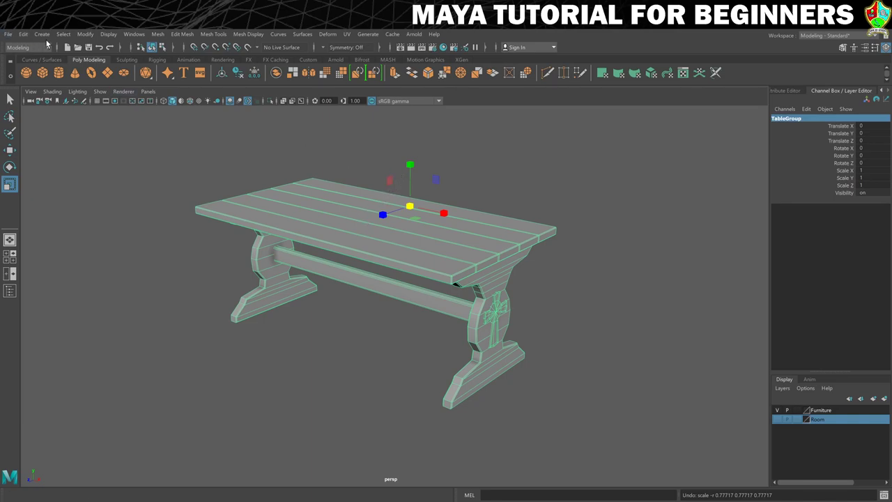
Open the Outliner and select WindowGlass, followed by the whole TableGroup.
click(135, 34)
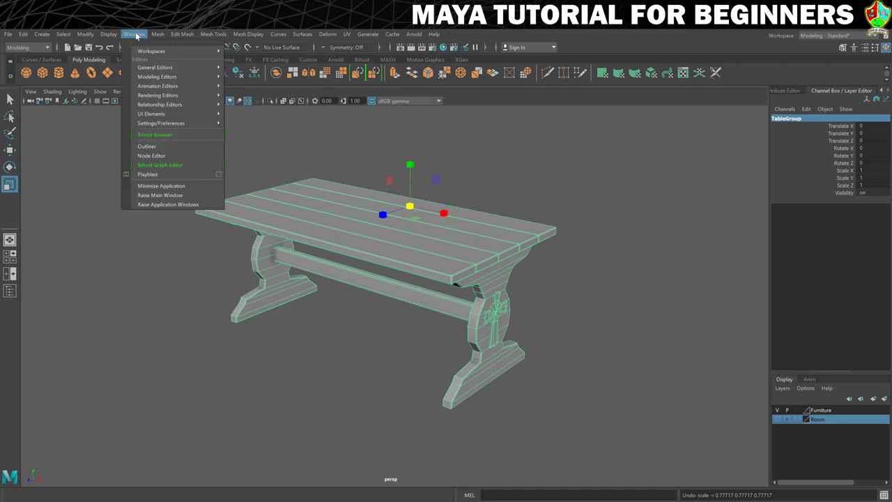
click(160, 146)
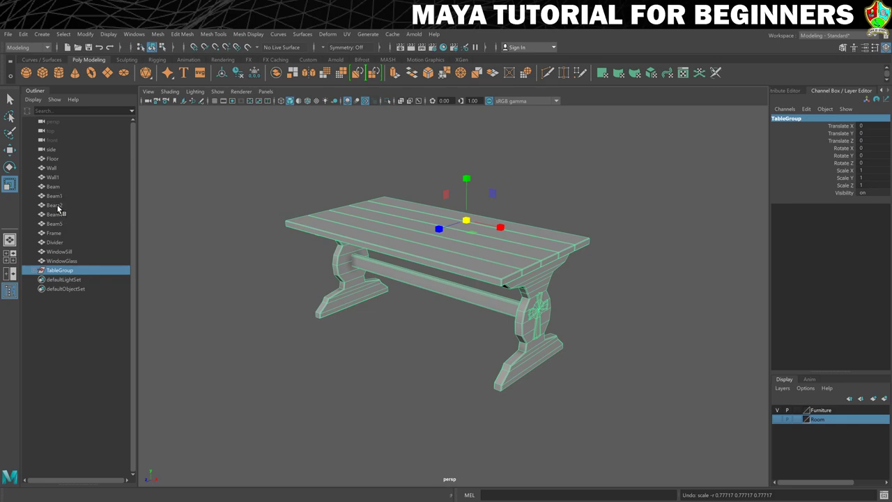
click(61, 261)
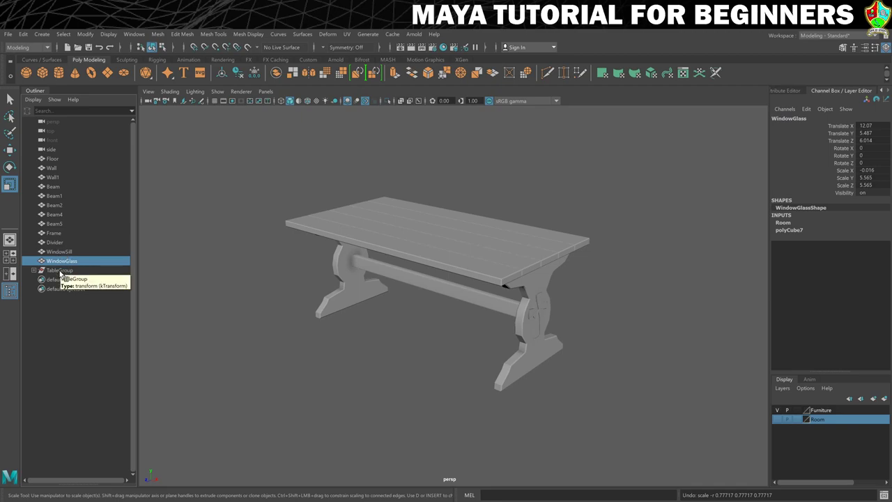
click(60, 271)
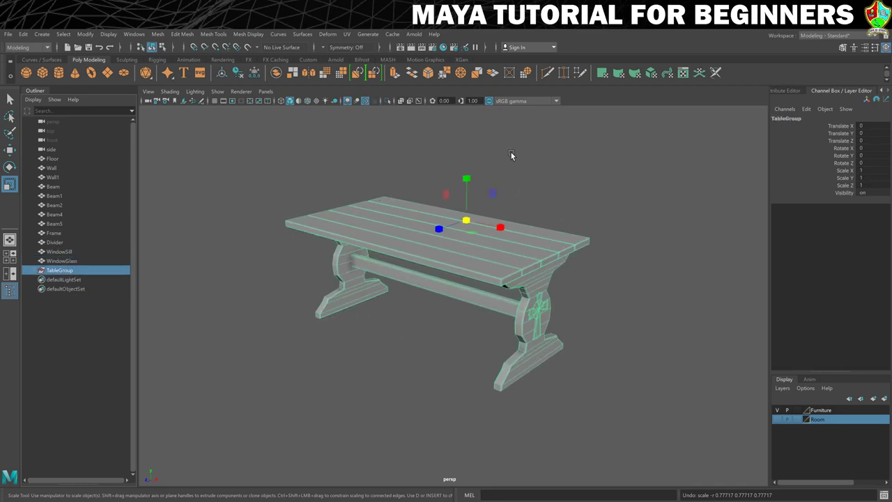
Expand TableGroup in the Outliner and select TableTop, TableDetail1 and TableLeg individually to inspect its members.
click(38, 270)
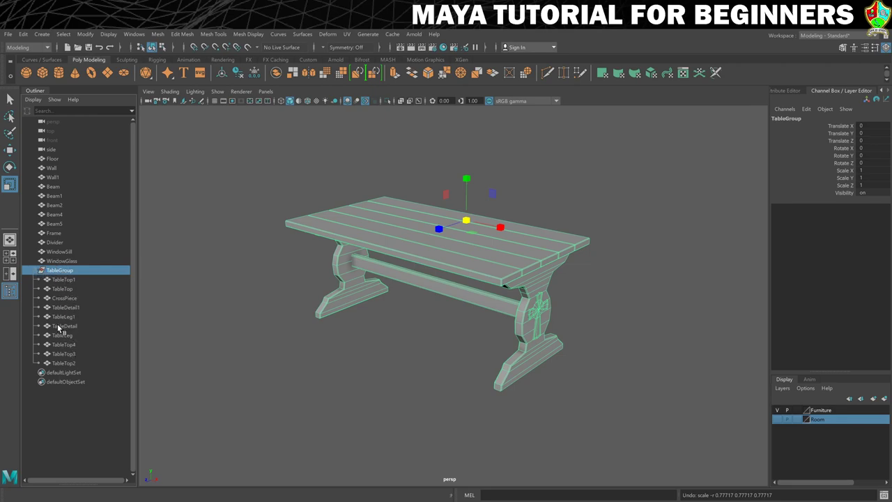
click(62, 289)
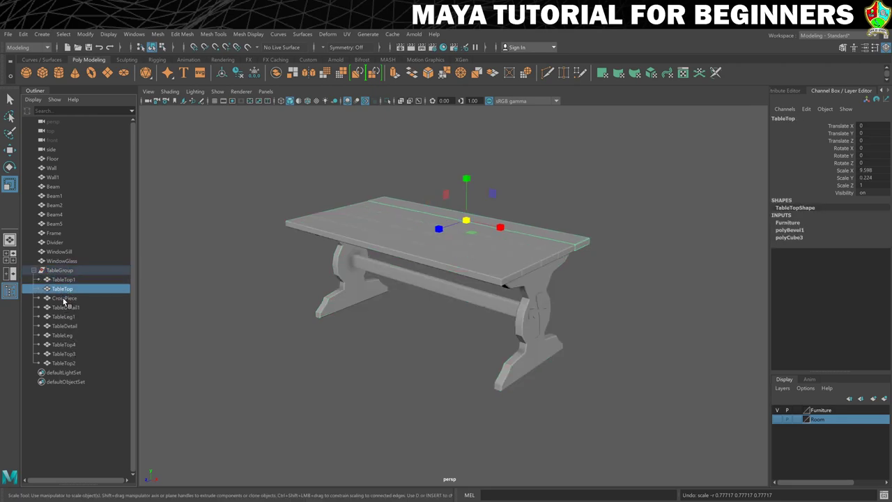
click(64, 308)
click(63, 335)
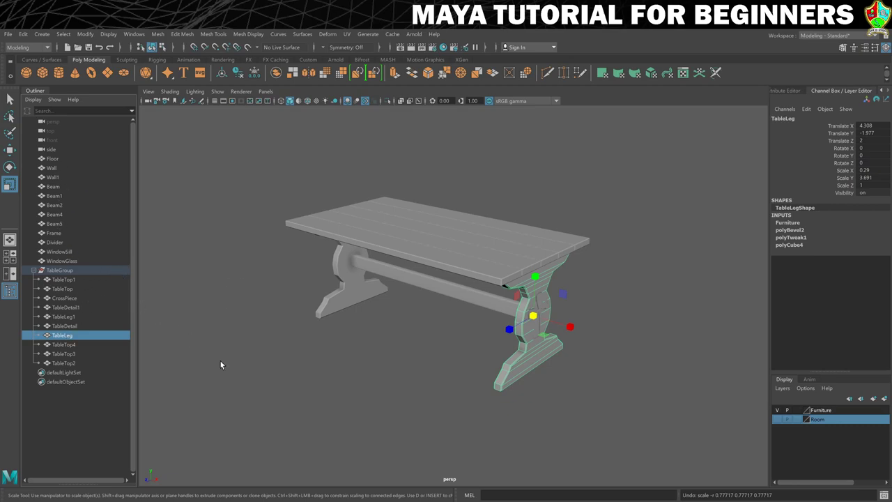
Select TableLeg1 in the viewport and go up to its parent TableGroup, clear the selection and reselect the group through another table piece.
click(356, 293)
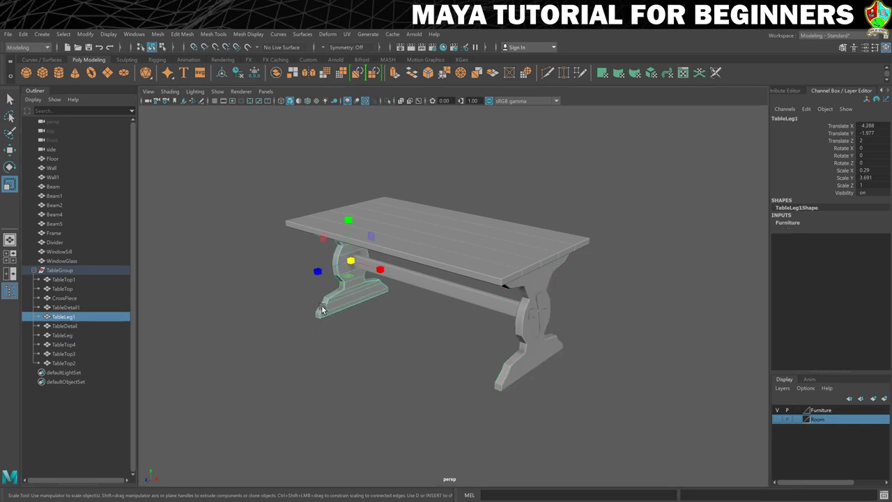
key(Up)
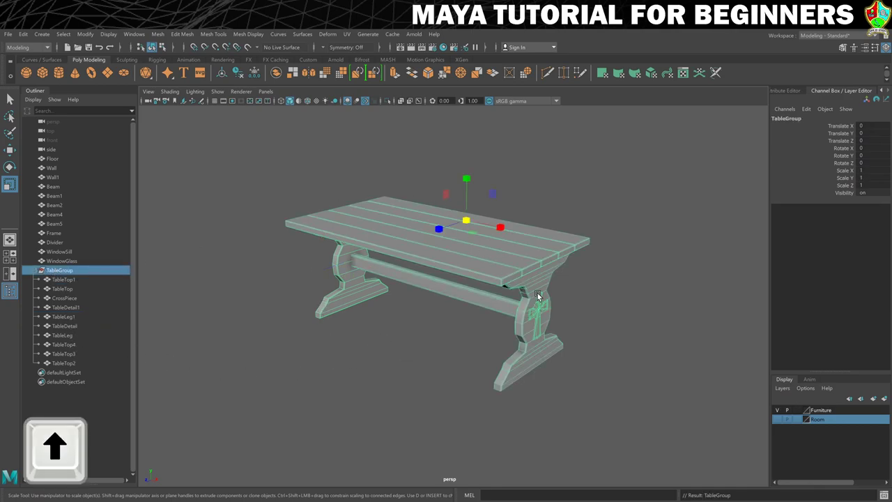
click(650, 325)
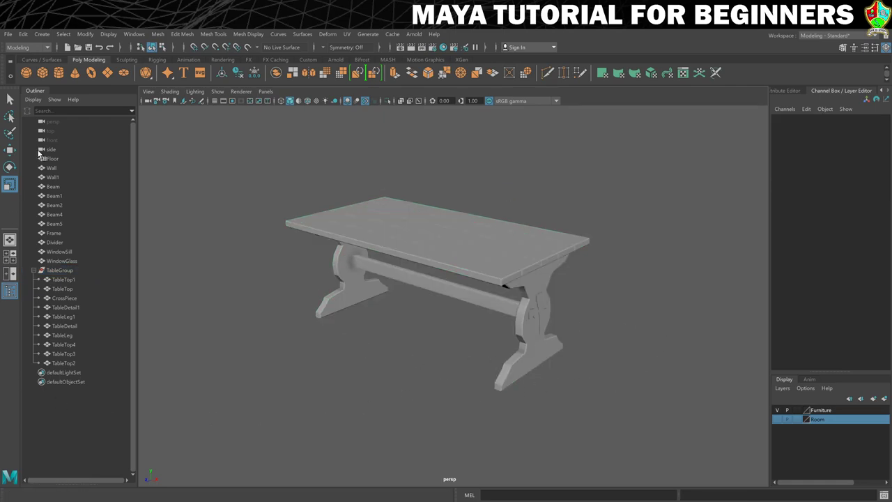
click(544, 306)
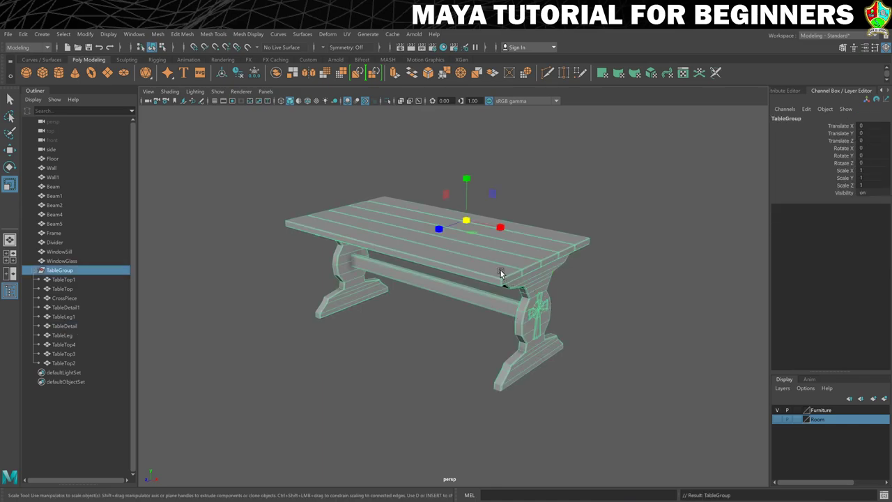
Try moving, rotating and scaling TableGroup around its off-center pivot, undoing each change.
key(w)
drag(503, 229, 581, 283)
key(ctrl+z)
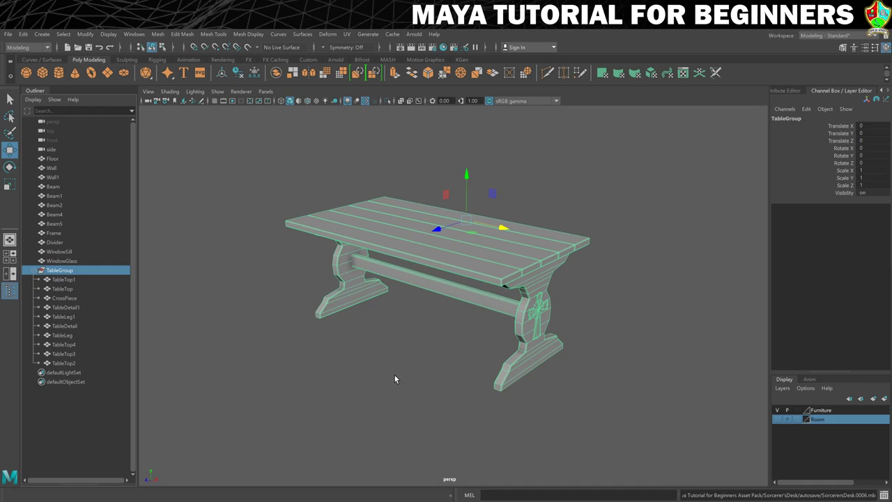
key(e)
drag(453, 234, 323, 260)
key(ctrl+z)
key(r)
key(ctrl+z)
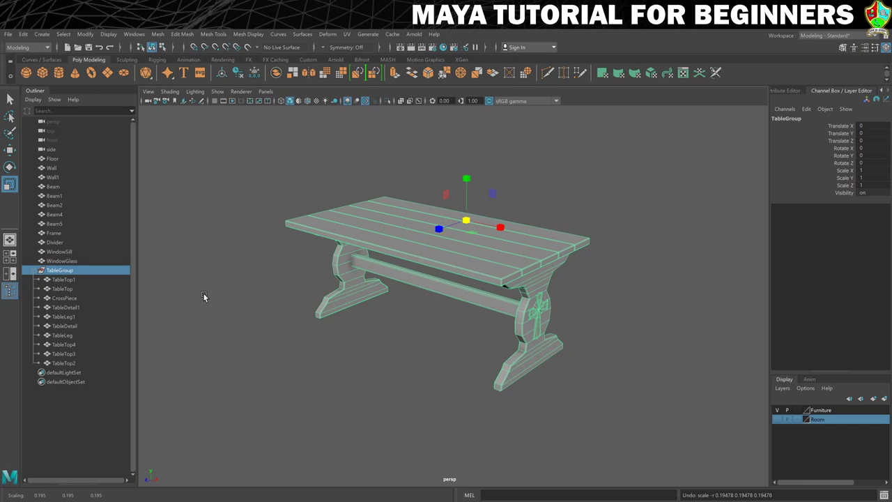
Compare the pivots of TableTop and TableGroup, and center the pivot of TableGroup.
click(67, 289)
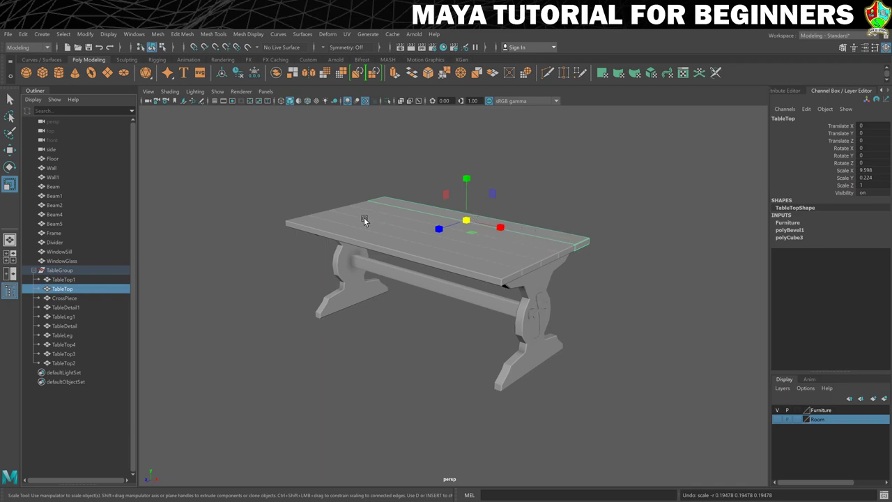
click(60, 270)
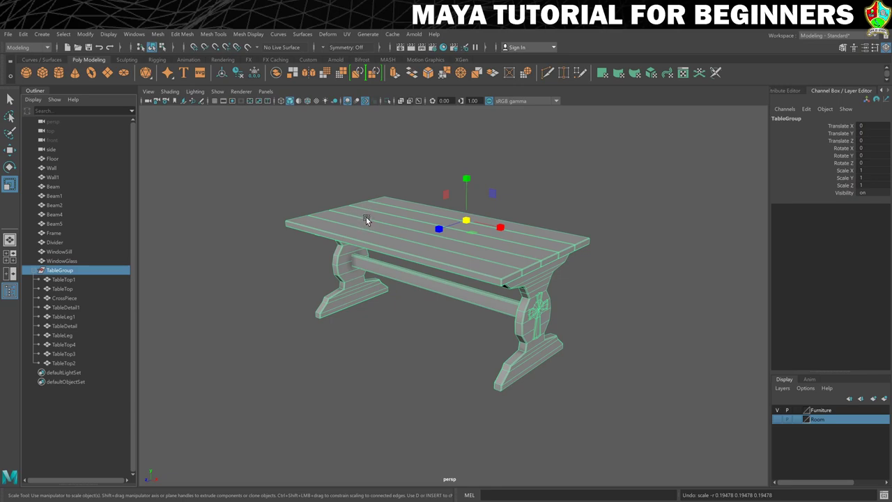
click(85, 34)
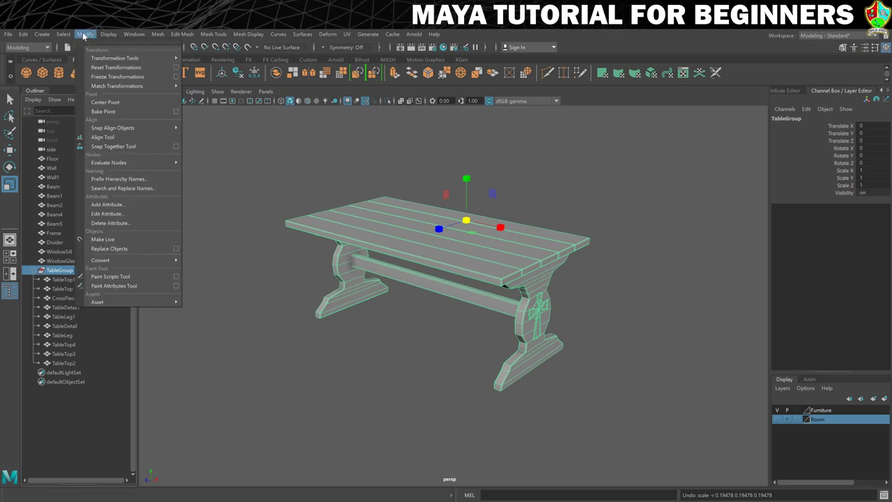
click(114, 103)
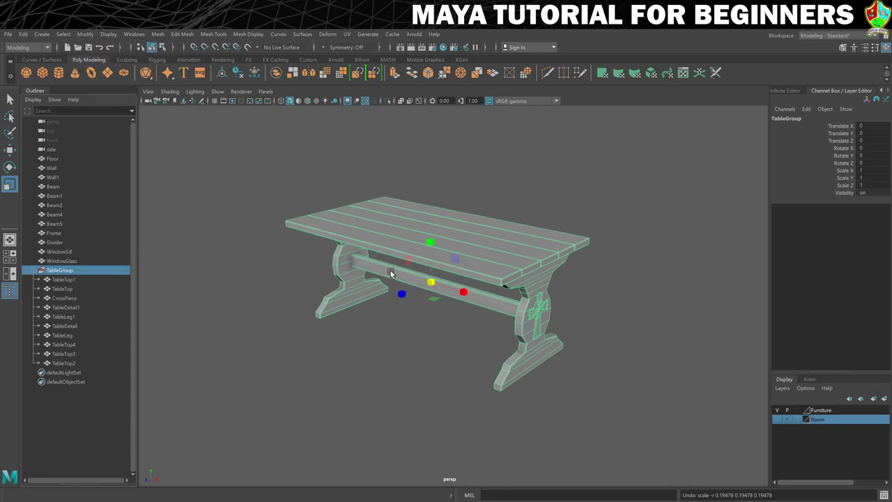
Try moving TableGroup's pivot freely away from the table and rotating the group around it, and undo these changes.
mouse_move(382, 292)
alt+mouse_down()
mouse_move(400, 291)
mouse_move(381, 295)
alt+mouse_up()
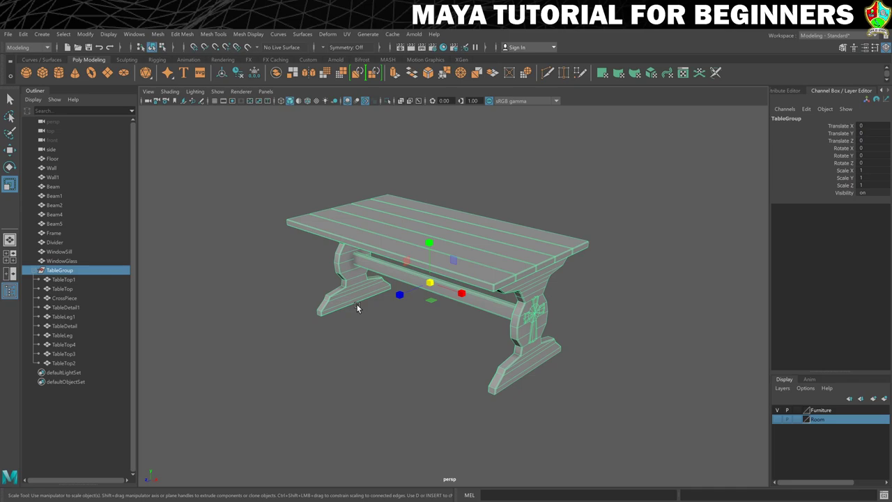
key(d)
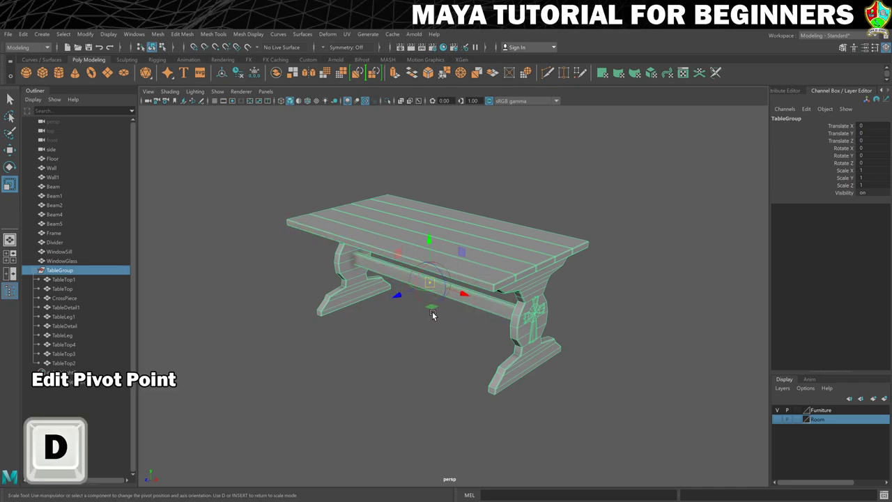
drag(397, 299, 361, 318)
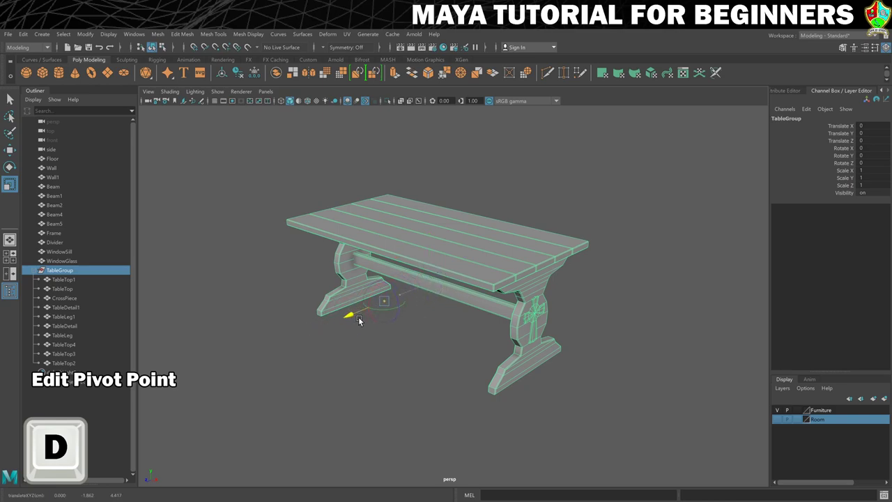
drag(428, 312, 260, 257)
key(e)
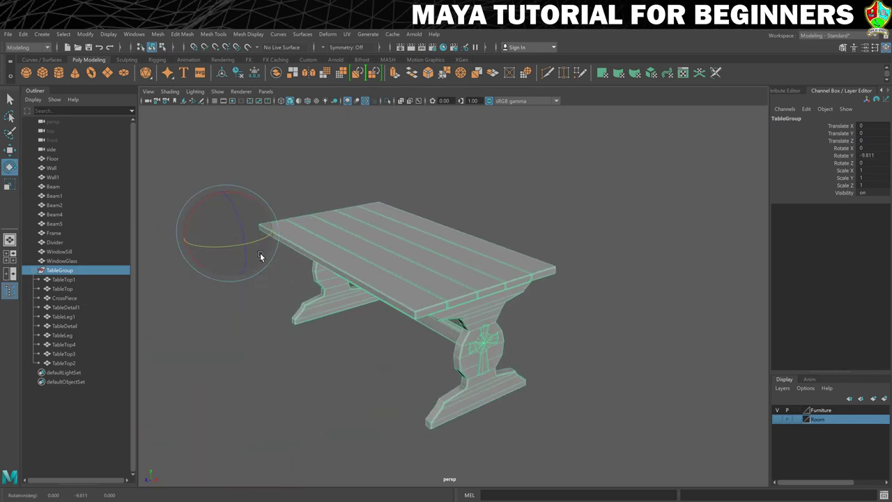
key(ctrl+z)
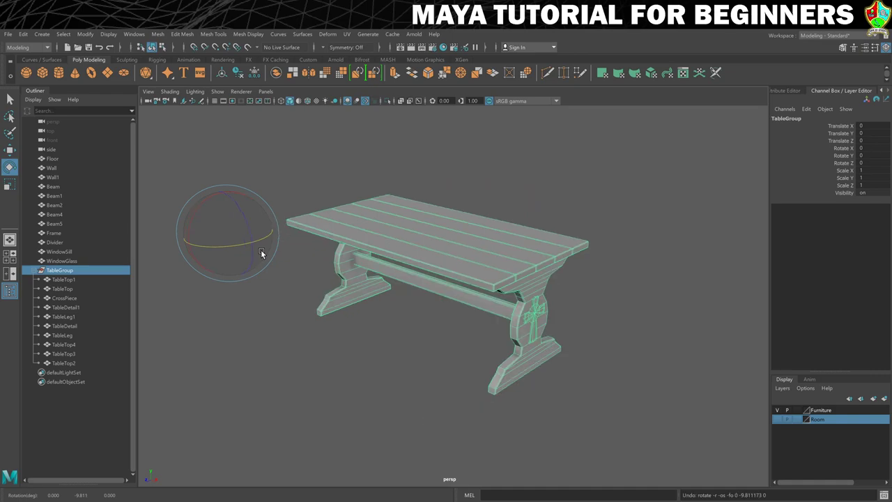
key(ctrl+z)
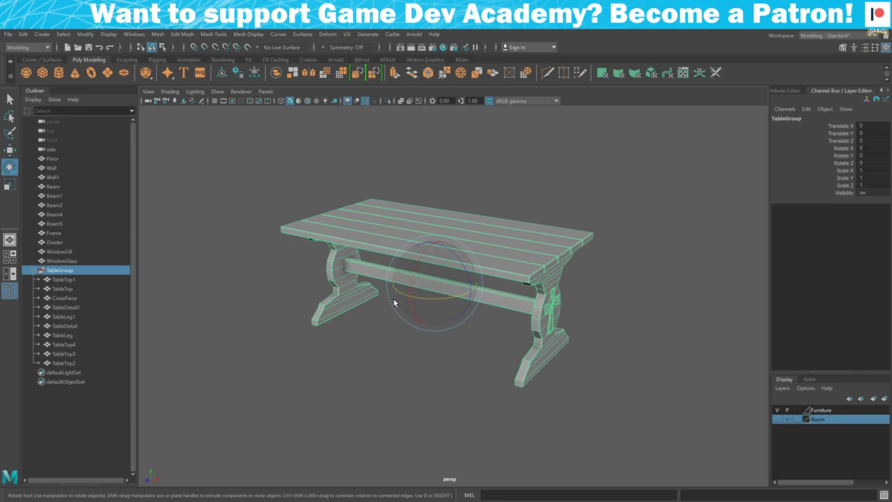
Snap TableGroup's pivot to the bottom corner vertex of the TableLeg1 foot using vertex snapping.
key(d)
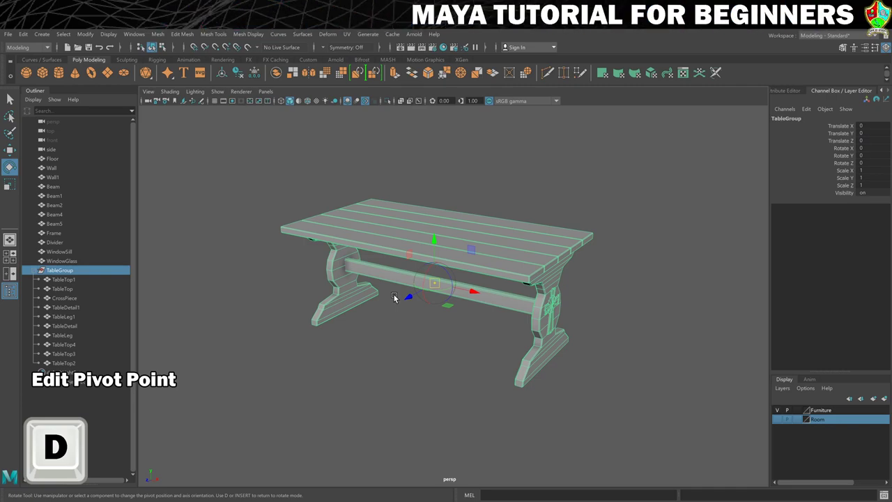
key(v)
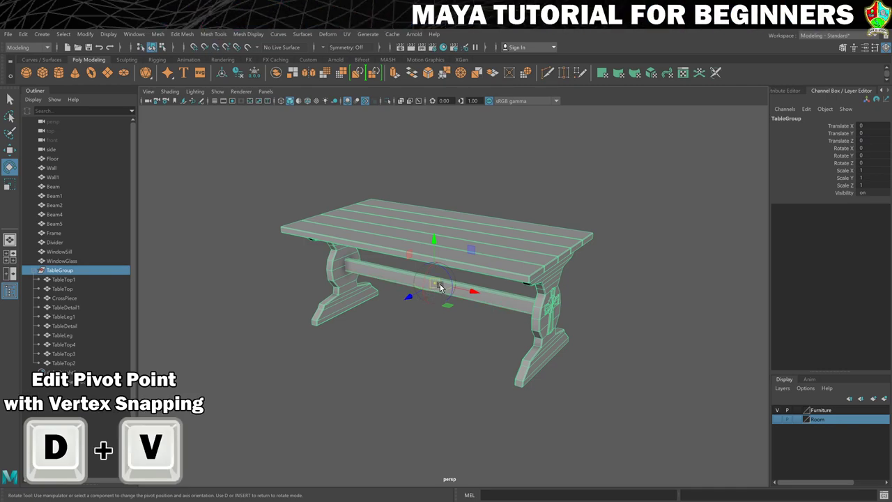
key(v)
drag(433, 241, 310, 324)
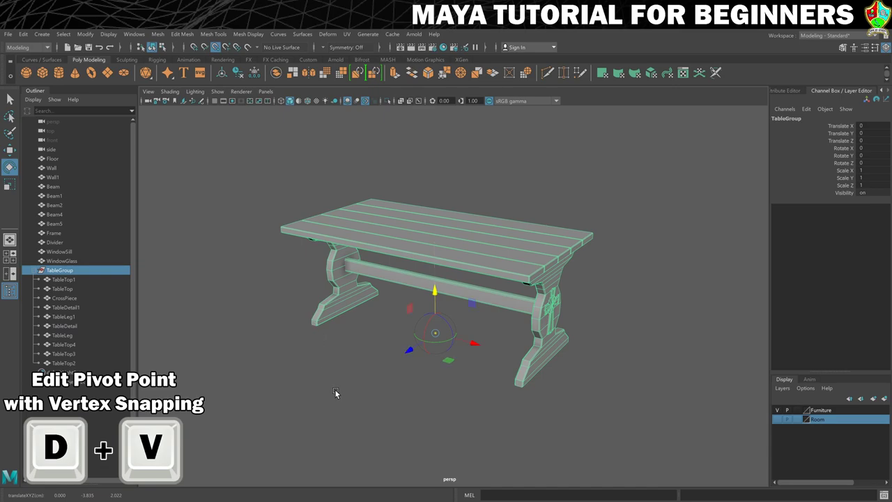
key(e)
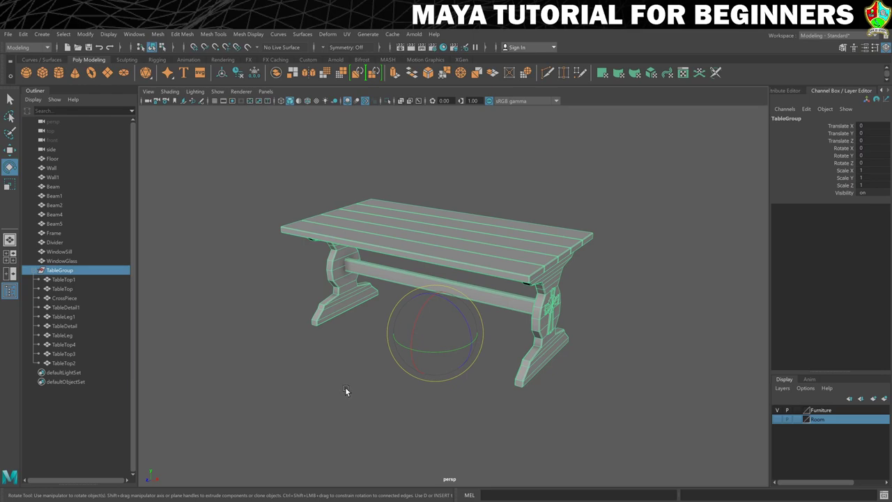
key(d+v)
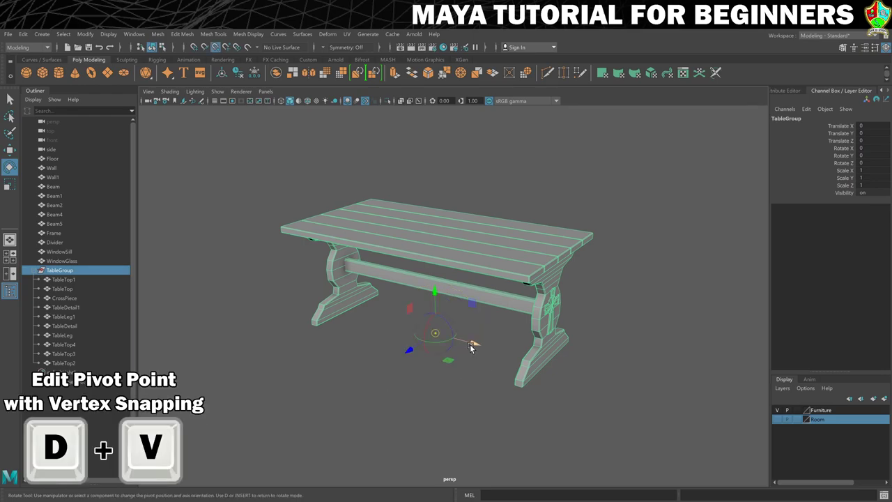
drag(472, 344, 310, 328)
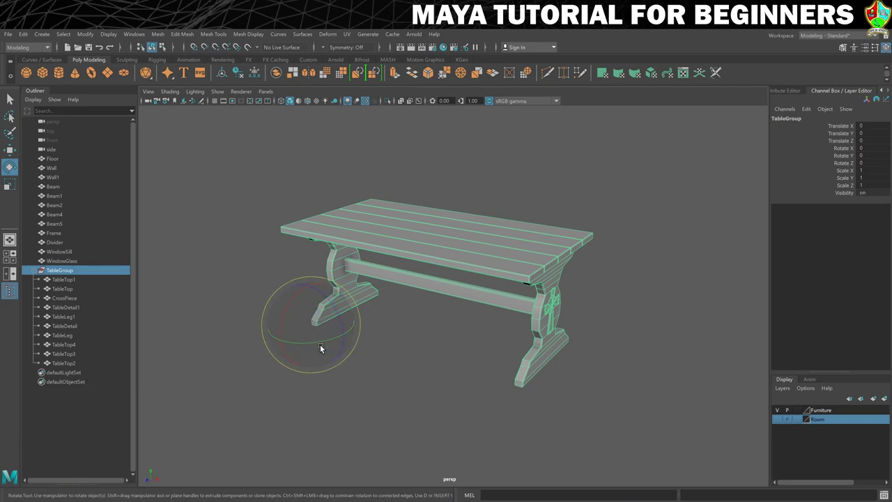
Try rotating and uniformly scaling TableGroup around the foot-corner pivot, undoing each change.
drag(321, 348, 340, 337)
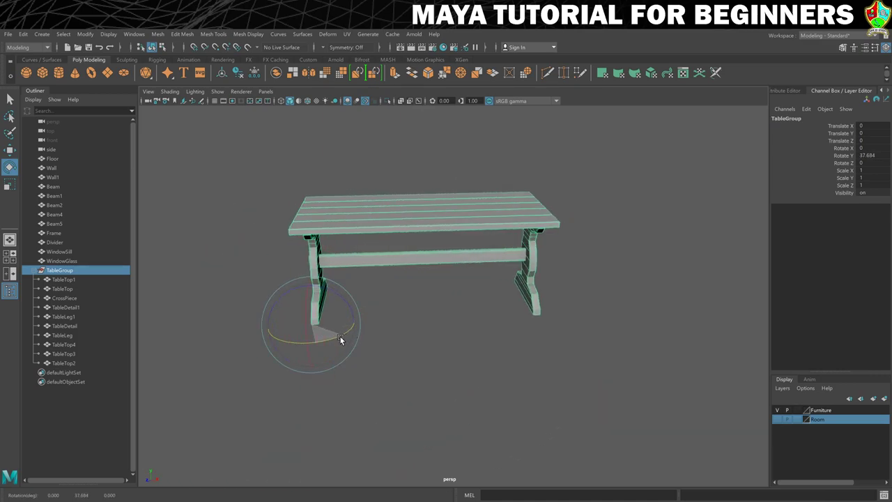
key(ctrl+z)
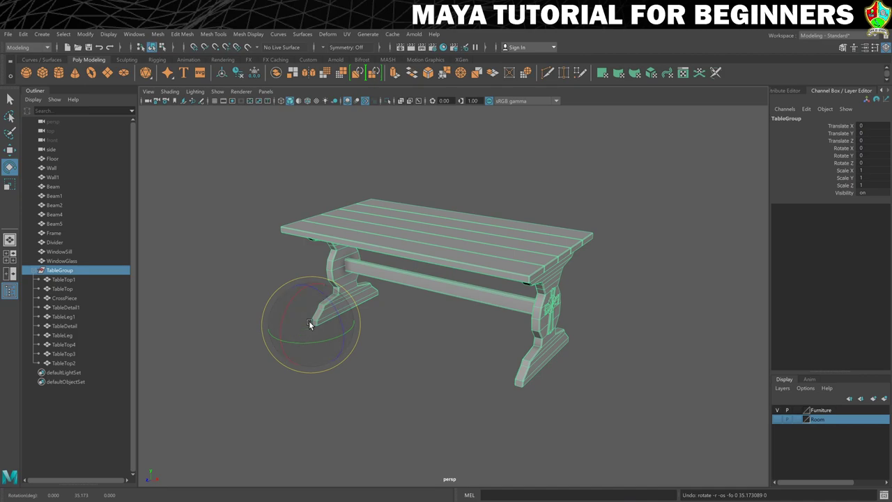
key(r)
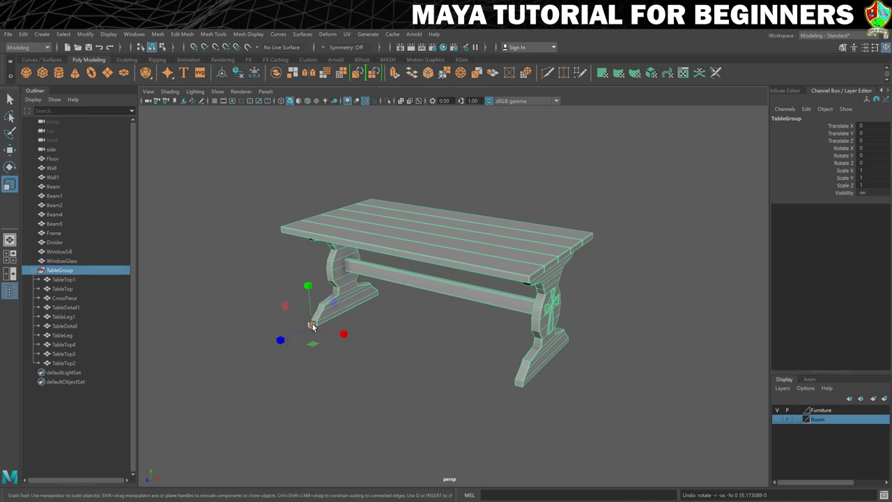
drag(311, 329, 179, 349)
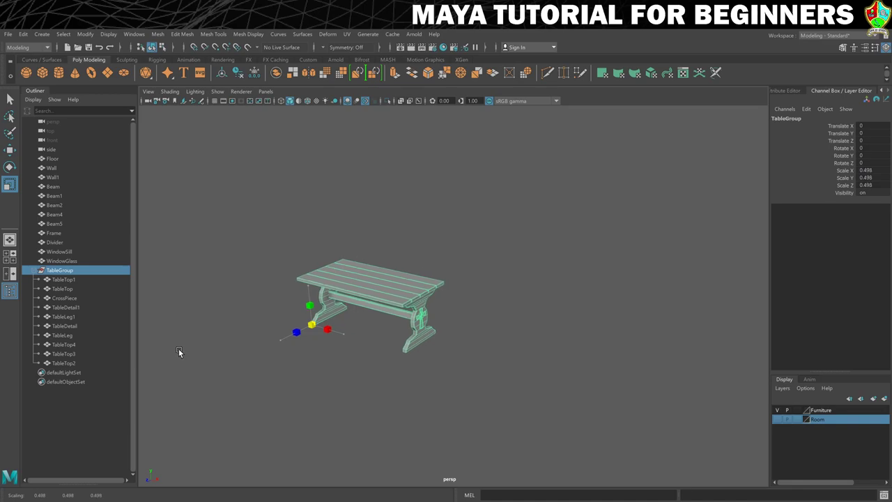
key(ctrl+z)
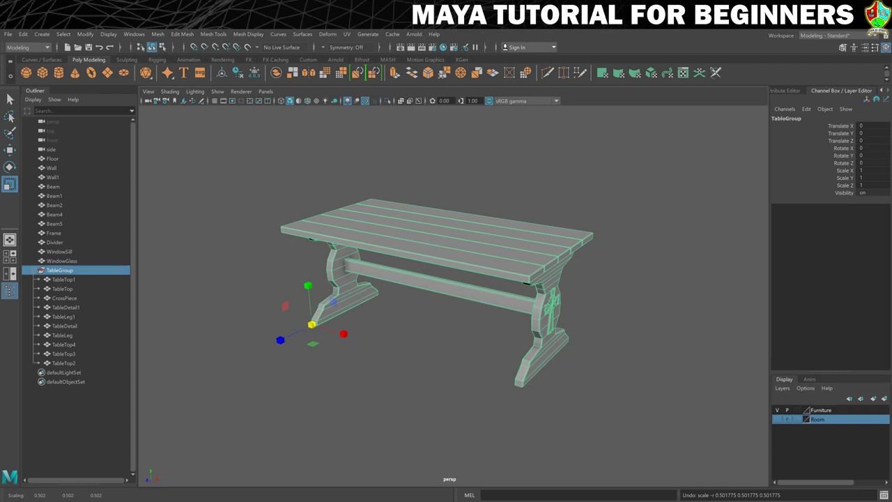
Show the Room layer and raise TableGroup to Translate Y 3.835, snapping its feet vertically onto the floor.
click(777, 420)
scroll(584, 313, down, 4)
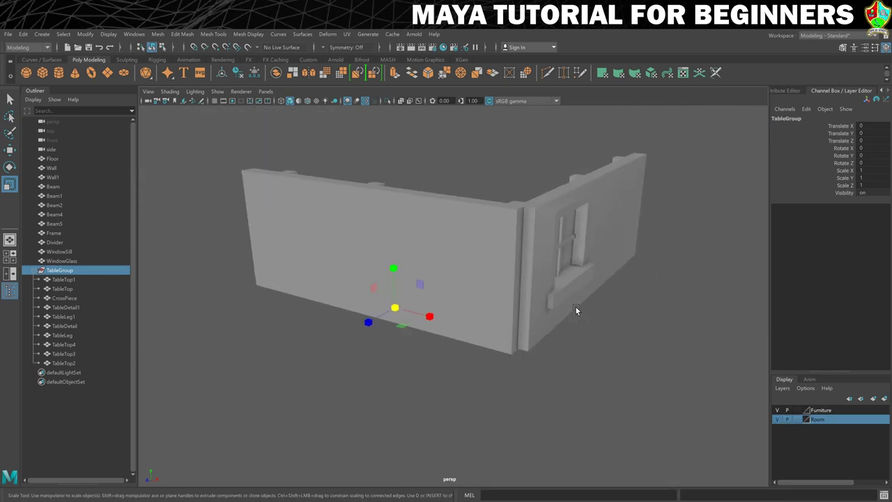
alt+drag(553, 311, 521, 257)
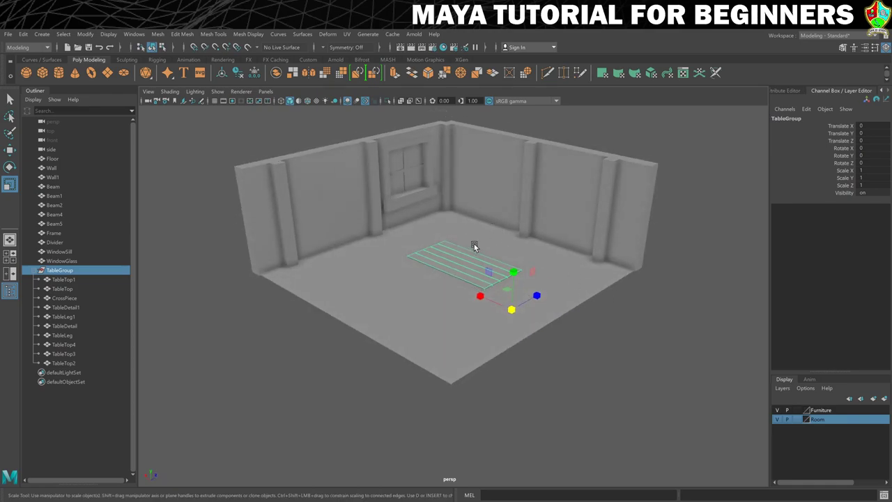
key(w)
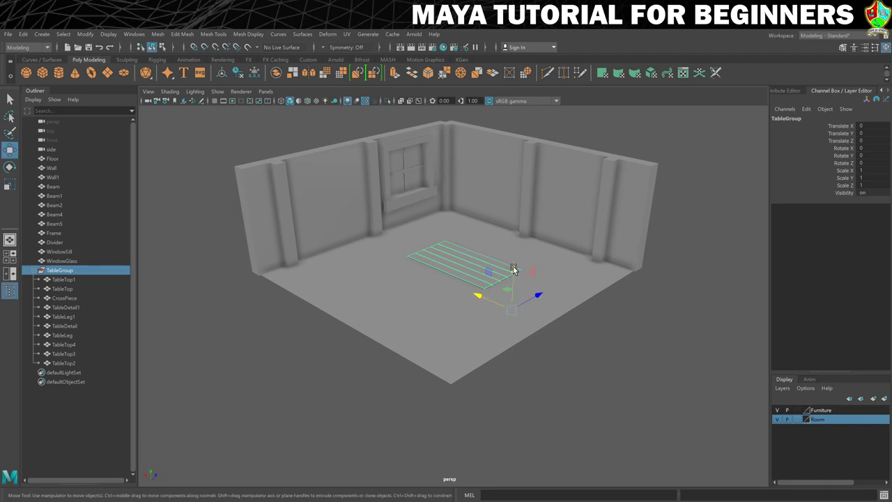
drag(513, 270, 513, 218)
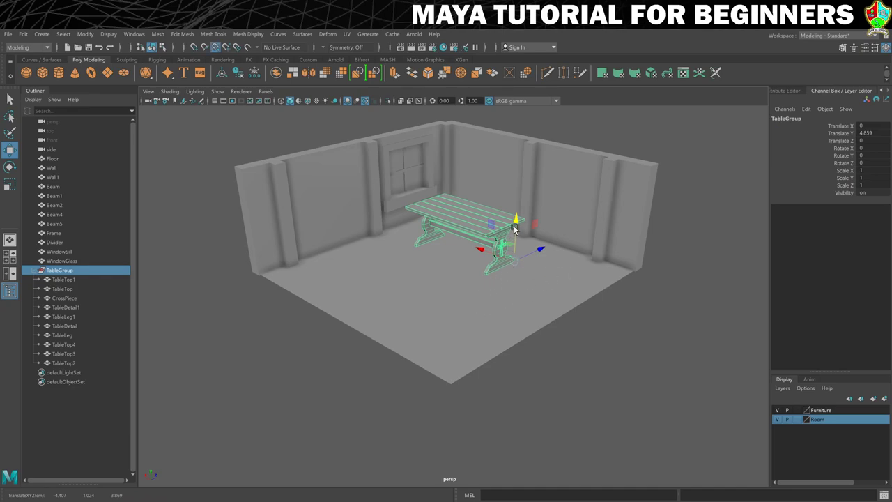
drag(516, 222, 514, 232)
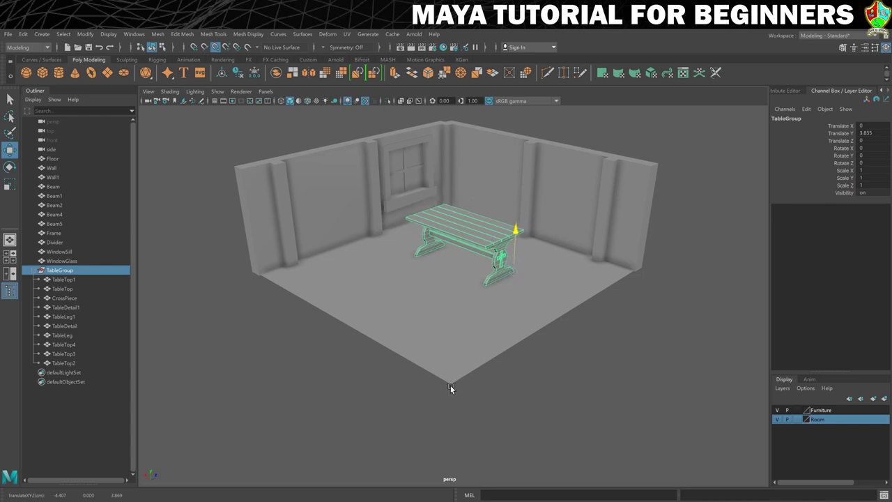
drag(447, 382, 448, 382)
key(e)
key(w)
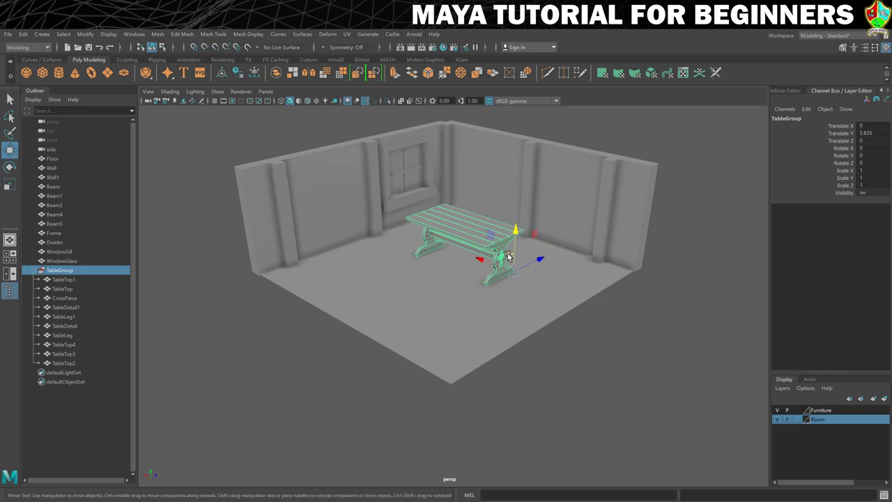
Clear the selection and hide the Room layer to isolate the table.
mouse_move(509, 253)
mouse_down()
mouse_move(516, 248)
mouse_move(504, 233)
mouse_move(470, 204)
mouse_move(486, 232)
mouse_move(516, 245)
mouse_up()
mouse_move(431, 319)
alt+mouse_down()
mouse_move(453, 302)
mouse_move(398, 308)
mouse_move(433, 308)
alt+mouse_up()
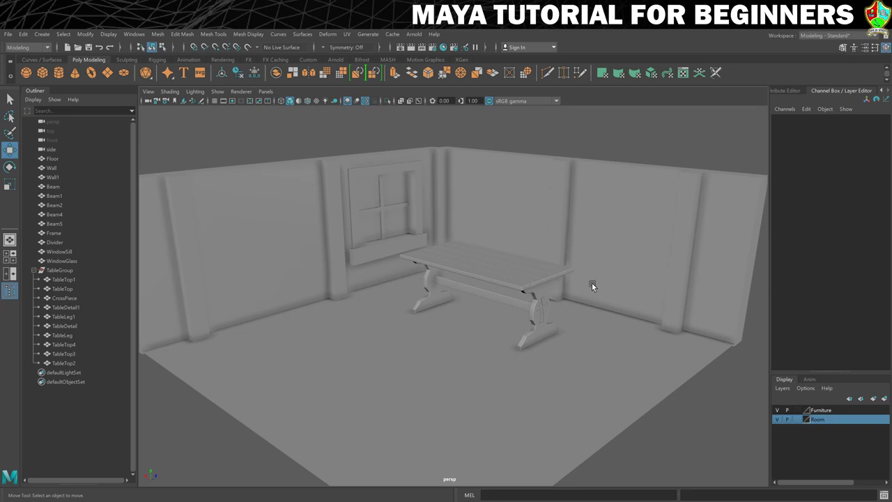
click(777, 419)
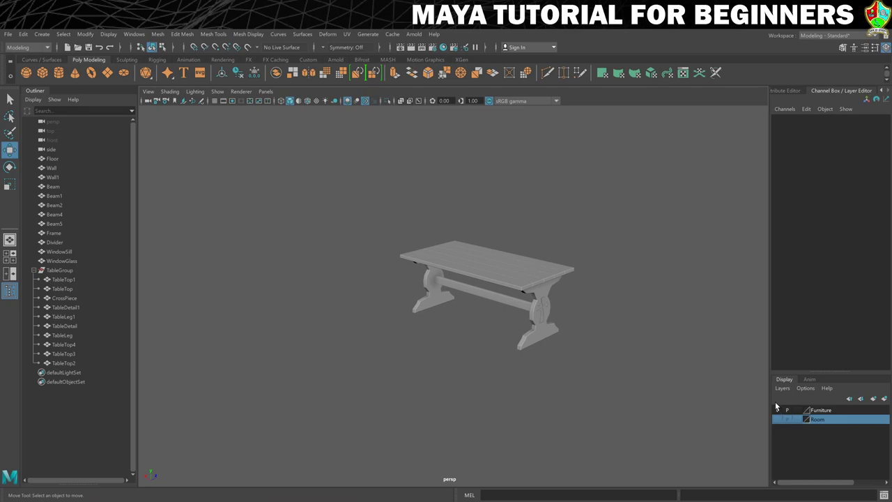
Hide the Furniture layer and add the leftover CrossPiece, TableDetail and TableDetail1 objects to it.
click(777, 410)
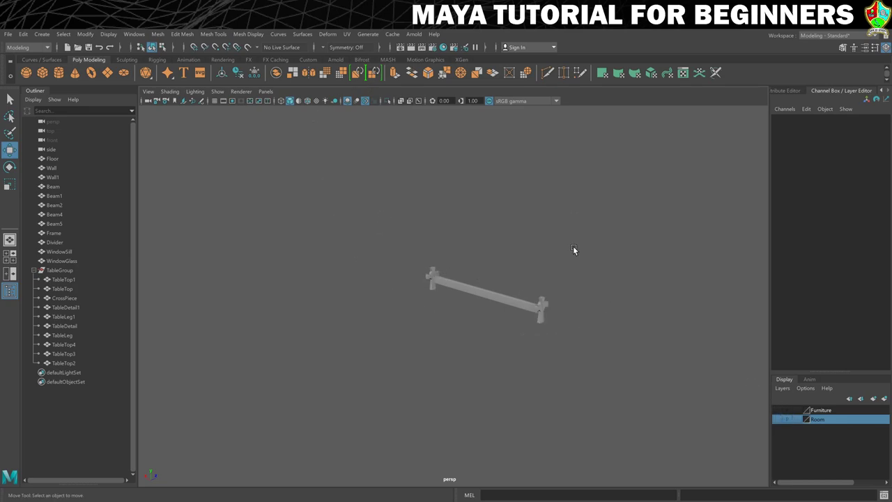
drag(355, 234, 601, 358)
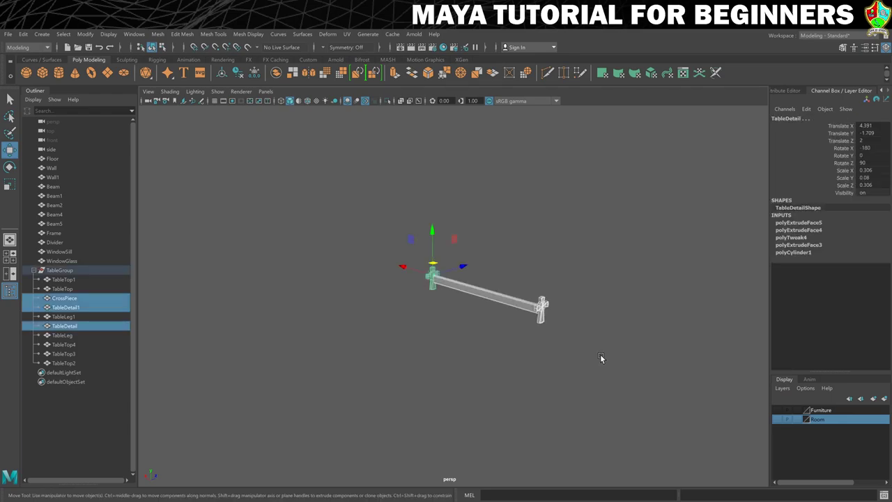
click(821, 410)
right_click(821, 412)
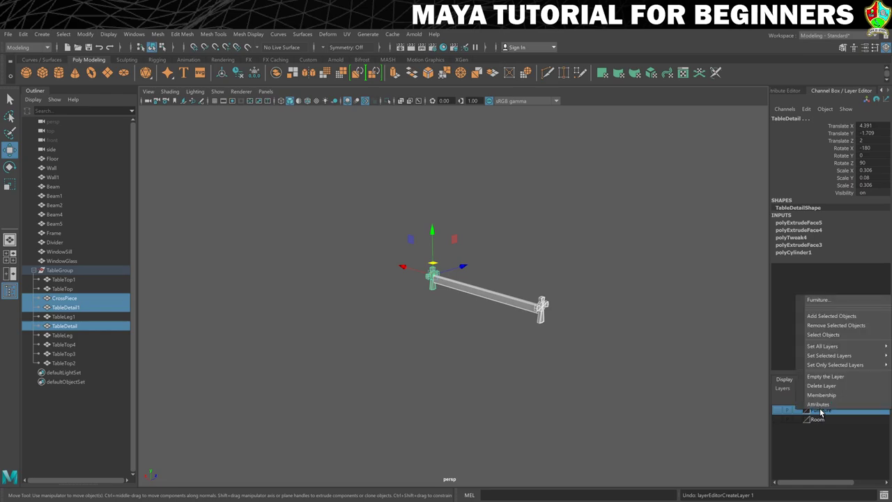
click(829, 316)
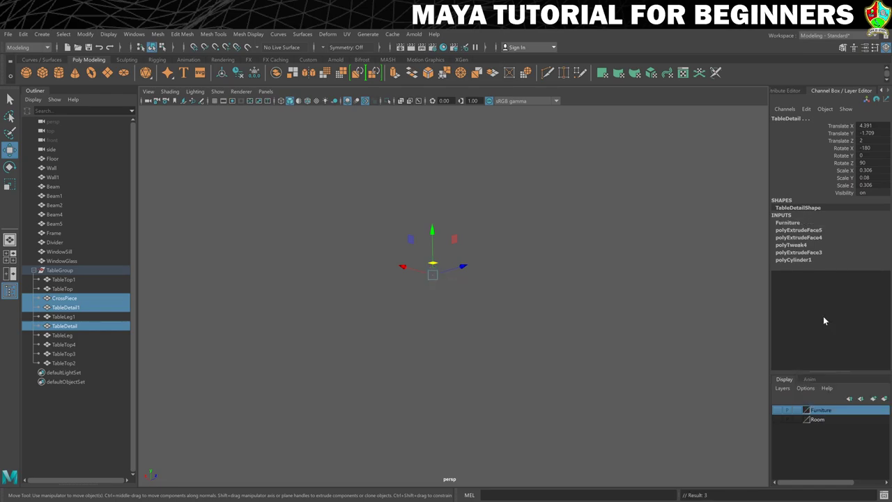
click(503, 342)
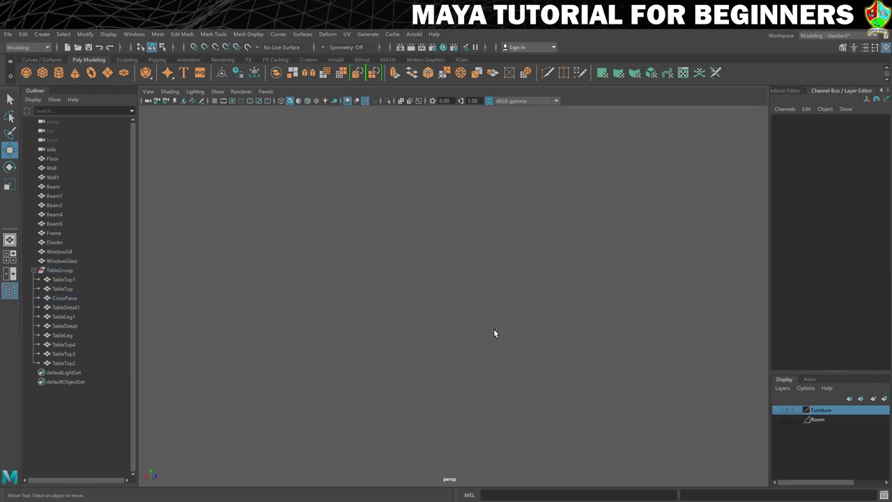
Create a polygon cylinder and set its Subdivisions Axis to 6.
click(59, 73)
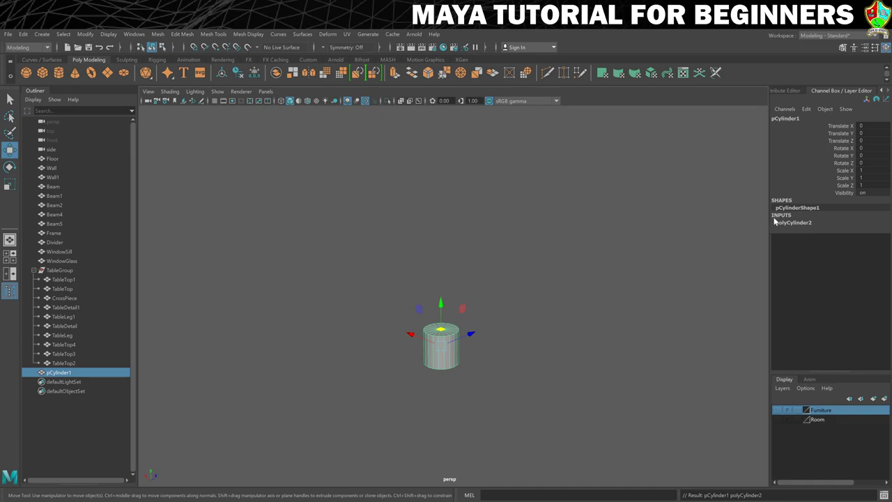
click(792, 222)
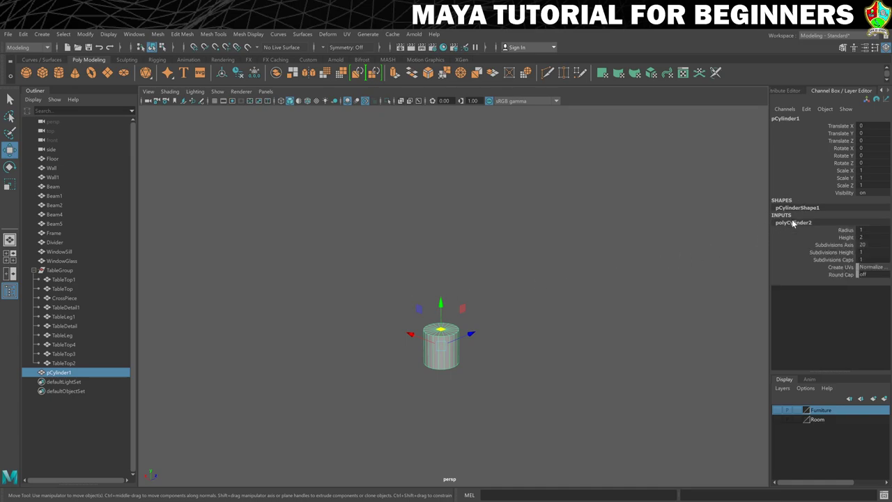
double_click(866, 244)
text(6)
key(Return)
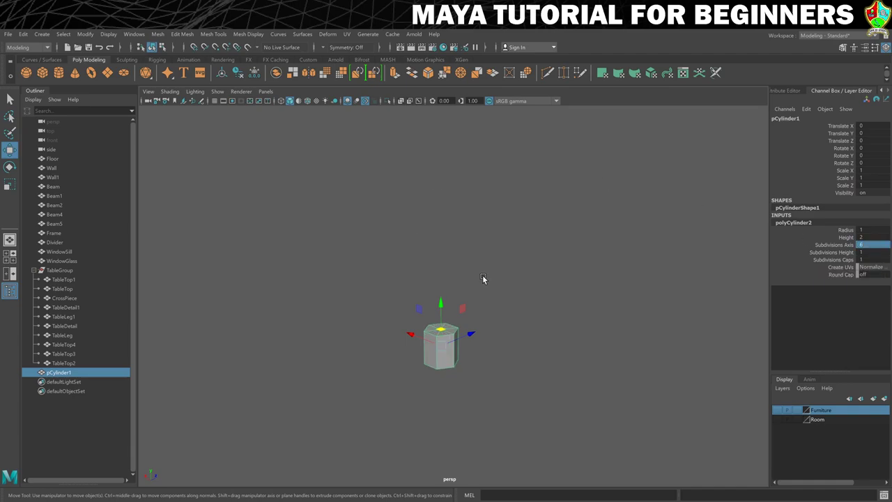
Insert an edge loop around the six-sided cylinder about a quarter of the way down using Multi-Cut.
alt+middle_drag(502, 330, 529, 264)
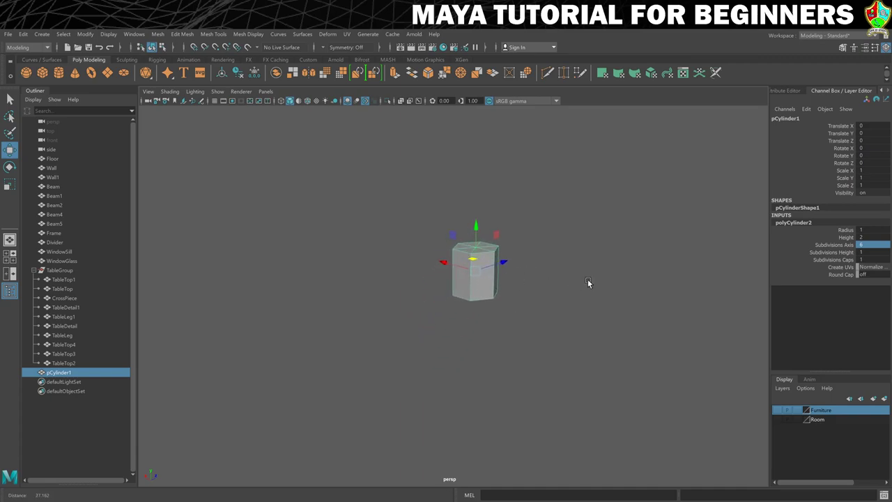
scroll(516, 209, up, 5)
scroll(516, 209, up, 2)
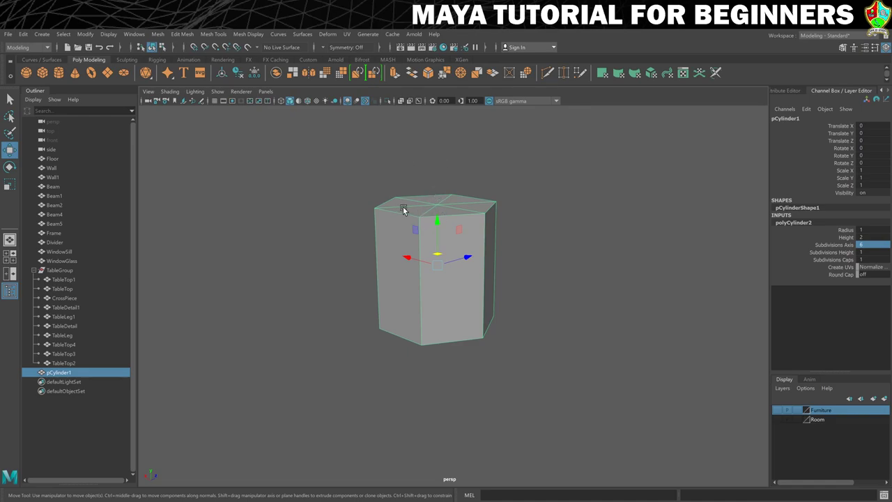
click(548, 74)
click(419, 217)
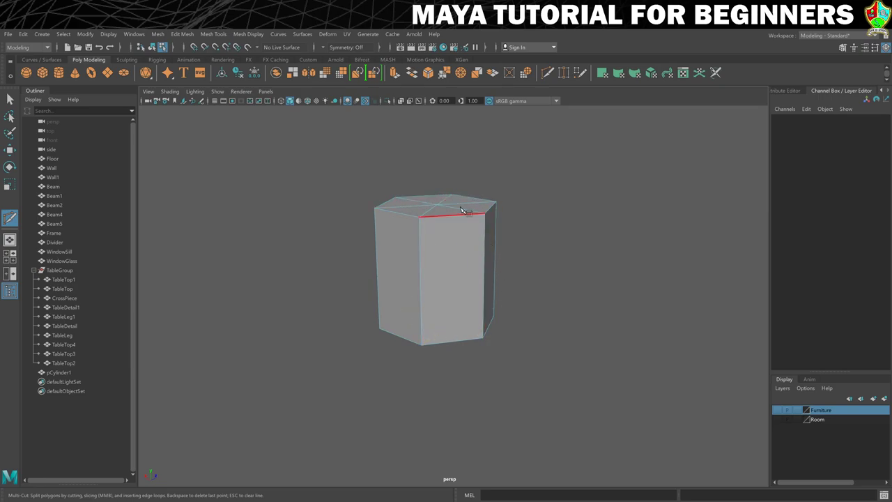
key(BackSpace)
click(375, 208)
key(BackSpace)
click(419, 217)
key(ctrl)
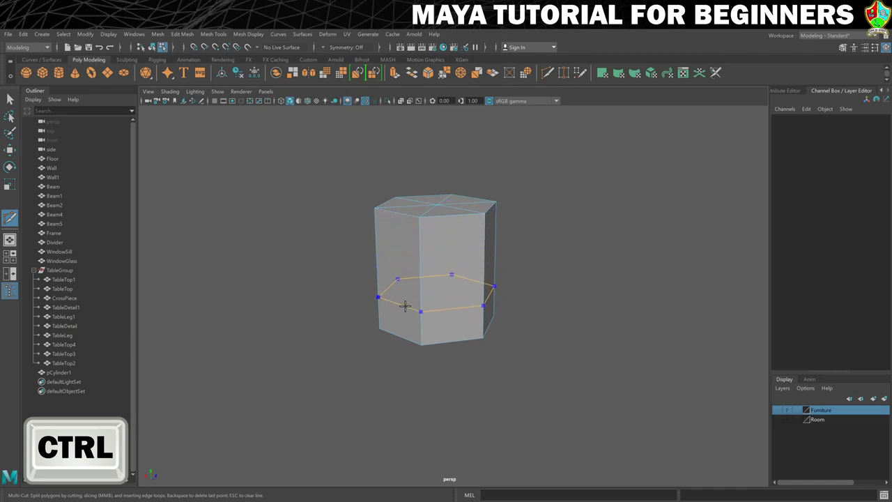
ctrl+click(418, 251)
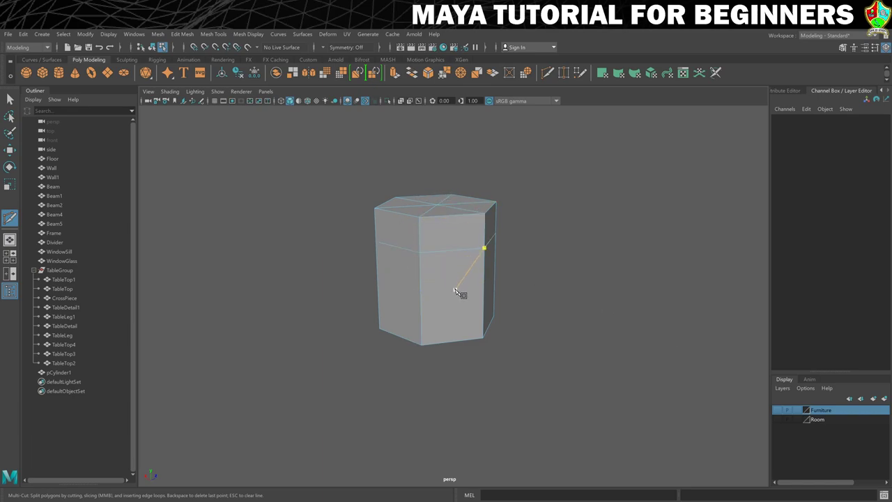
Select the cylinder's top rim loop and the new edge loop and scale both uniformly inward into a narrow bottle neck.
key(r)
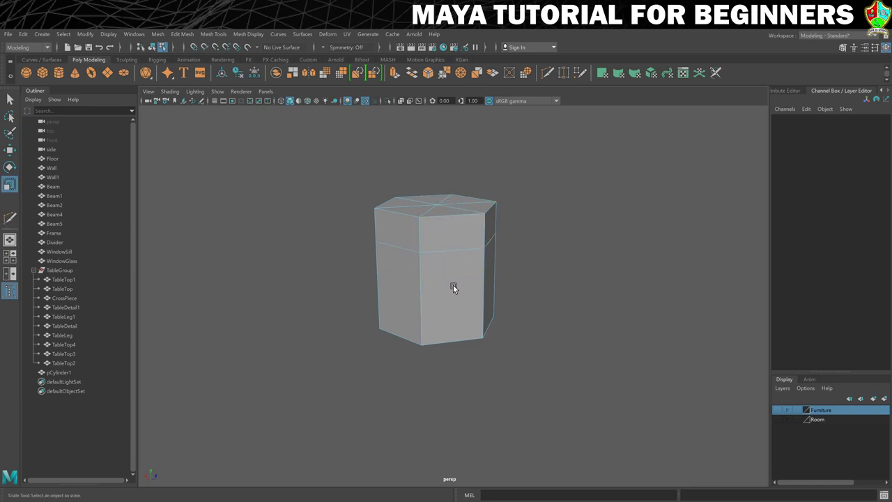
right_click(458, 250)
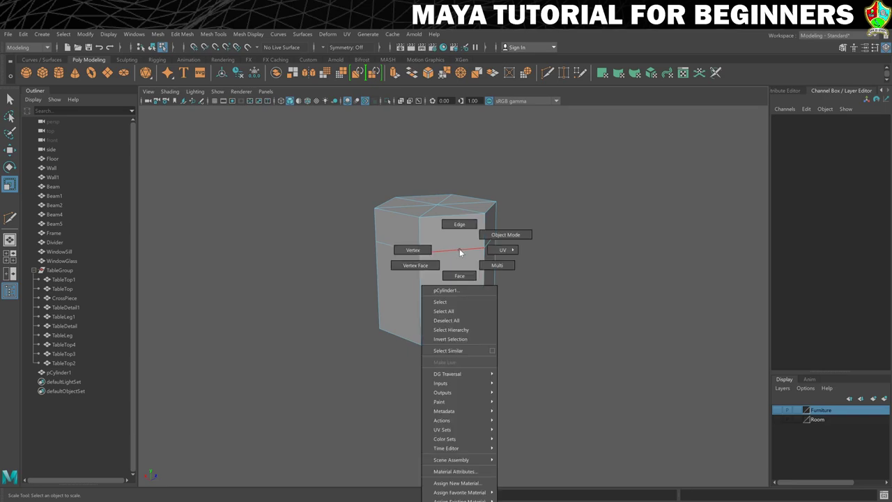
click(459, 224)
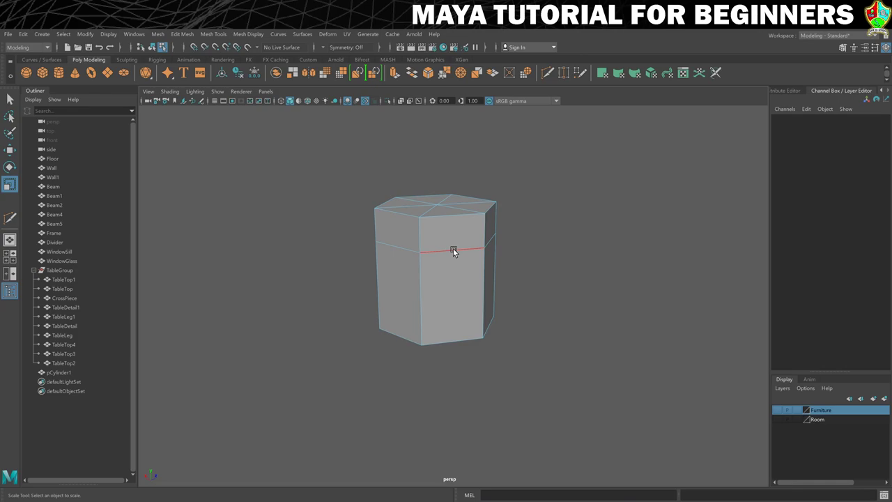
click(453, 249)
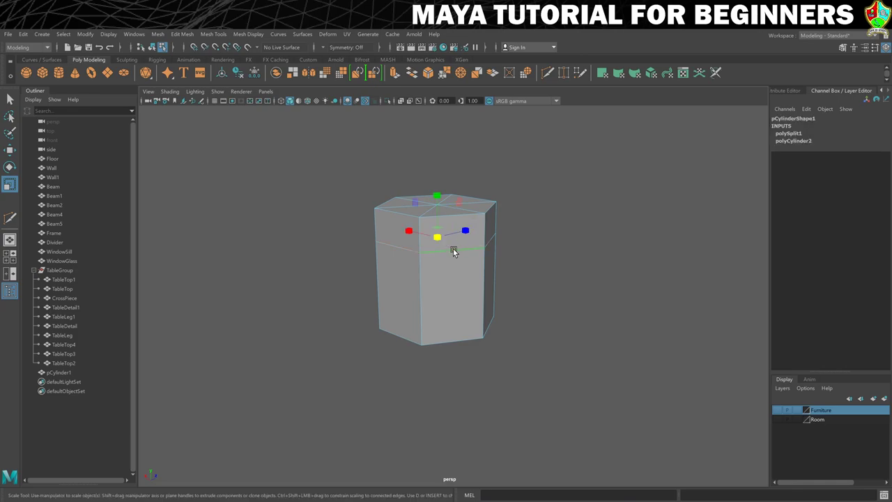
double_click(474, 216)
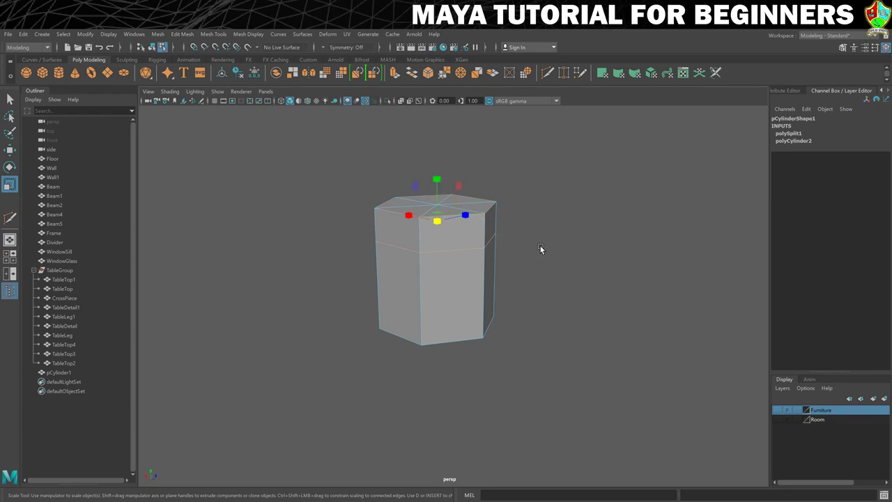
alt+drag(472, 247, 446, 247)
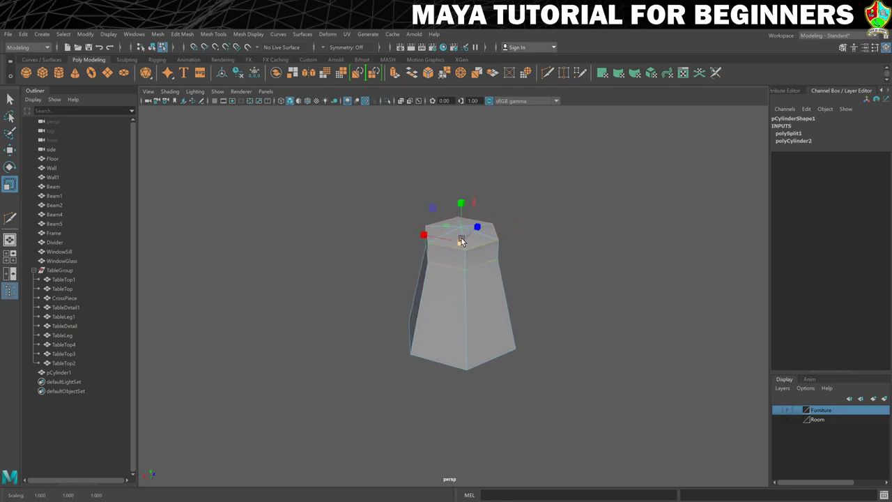
key(ctrl+z)
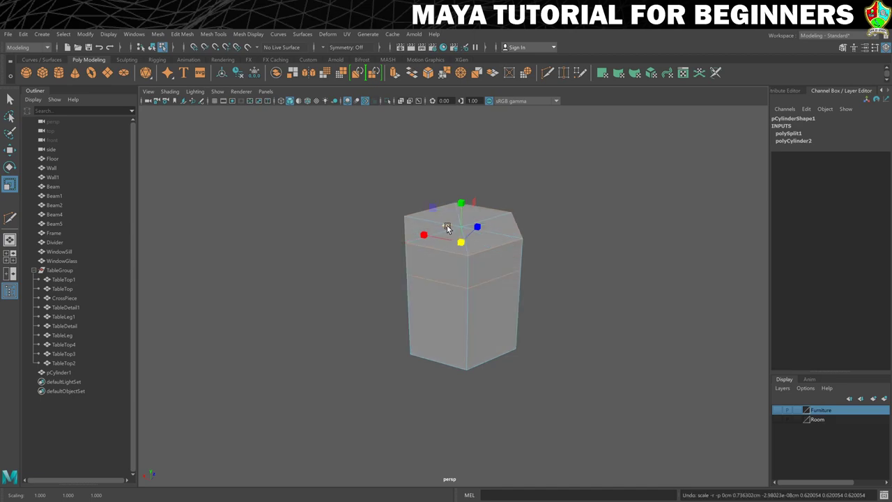
drag(446, 227, 463, 236)
alt+drag(567, 277, 539, 266)
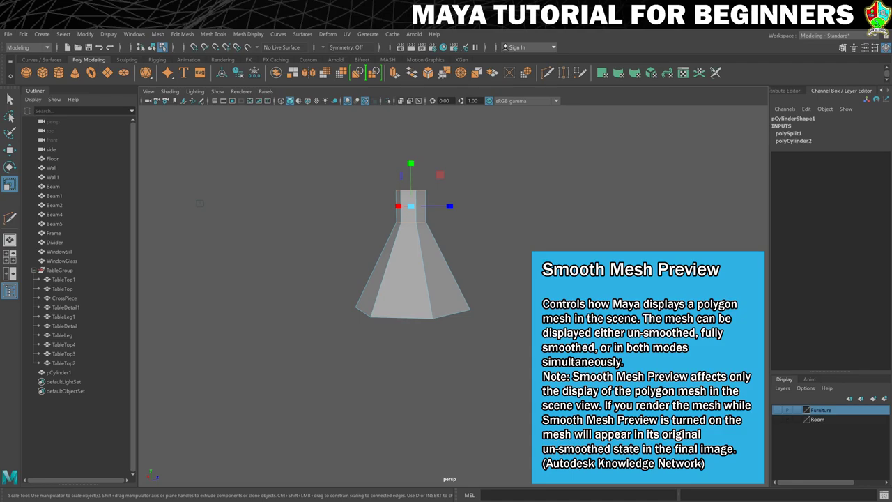
Check the smooth mesh preview and insert tight edge loops at the bottle's top rim and just above the base of its neck.
key(3)
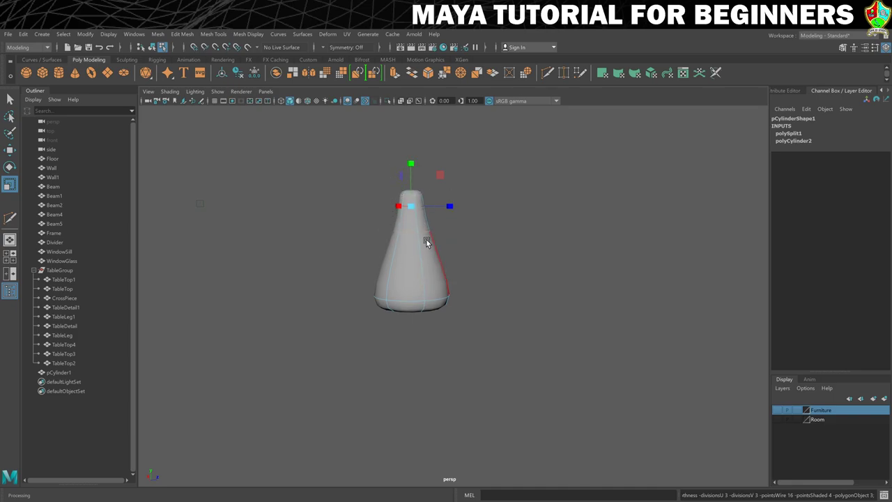
key(1)
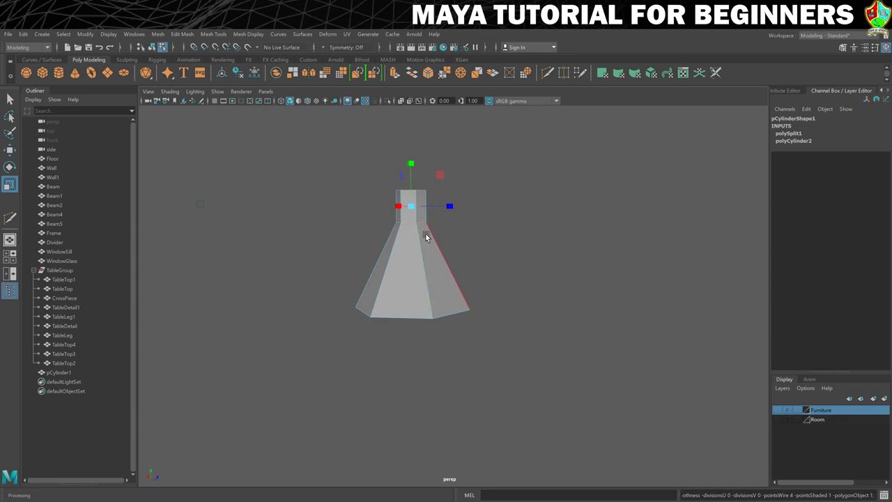
click(548, 73)
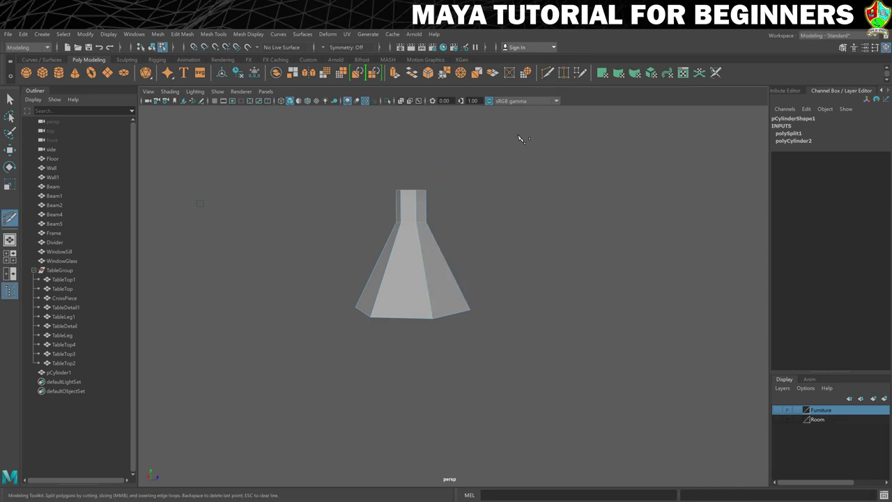
scroll(462, 185, up, 8)
alt+middle_drag(439, 273, 522, 392)
ctrl+drag(472, 336, 483, 263)
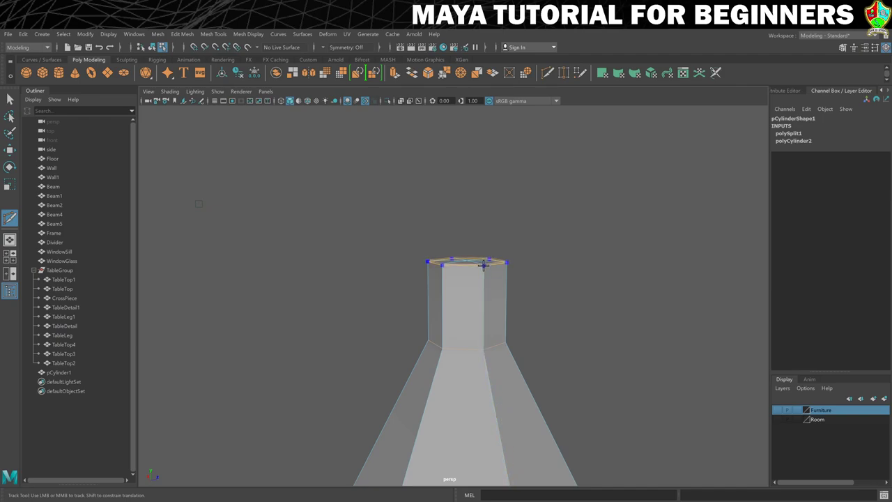
click(482, 264)
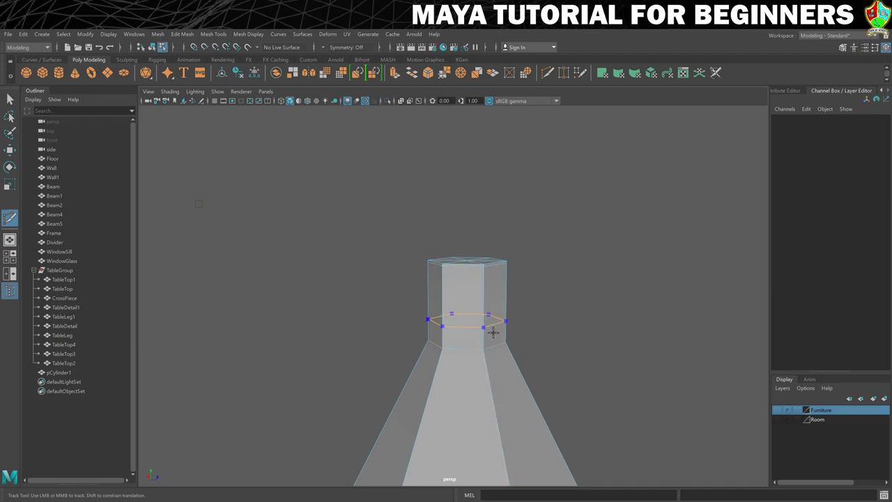
key(ctrl)
alt+right_drag(546, 322, 530, 318)
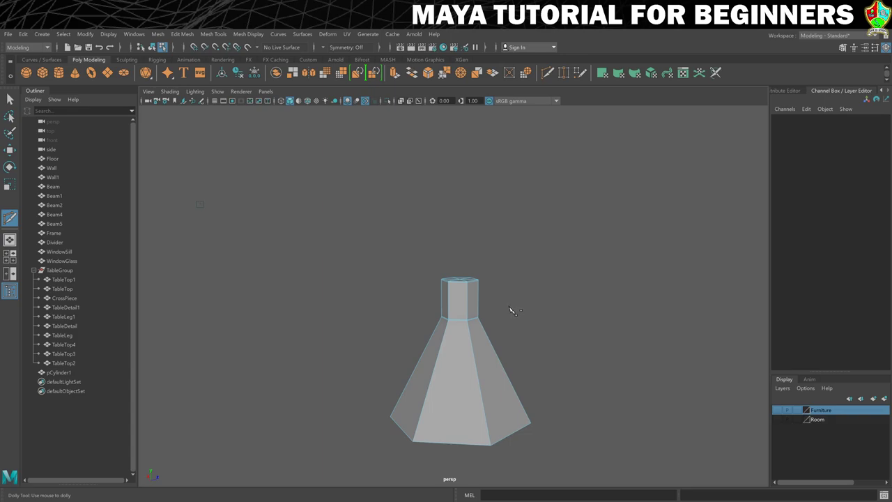
Display the bottle with smooth mesh preview, showing the original polygon cage around the smoothed shape.
key(3)
alt+drag(519, 311, 492, 311)
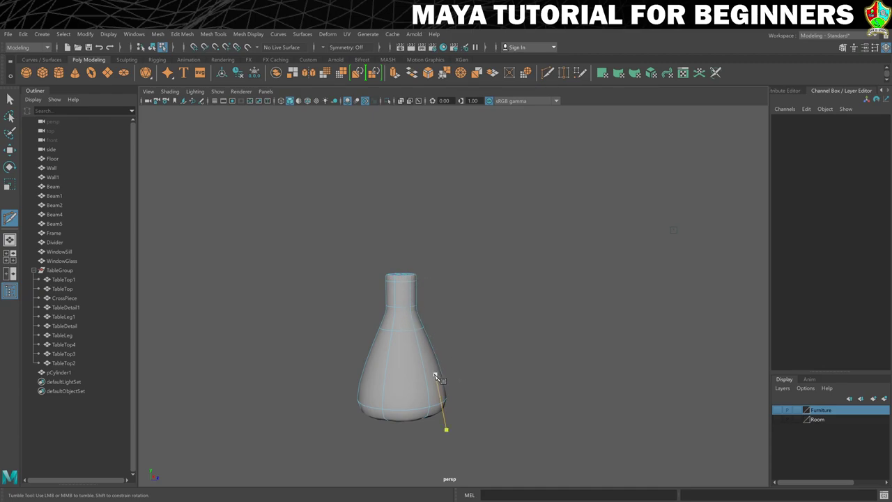
alt+middle_drag(412, 313, 519, 194)
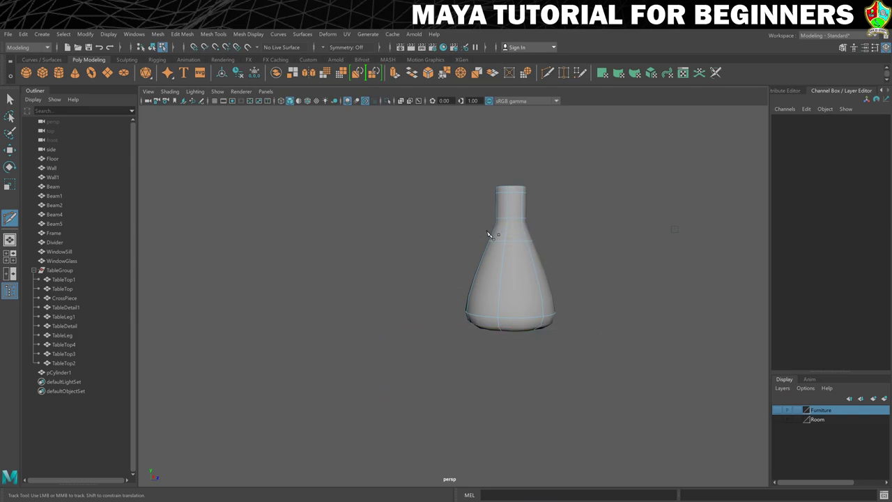
click(523, 224)
click(519, 224)
key(2)
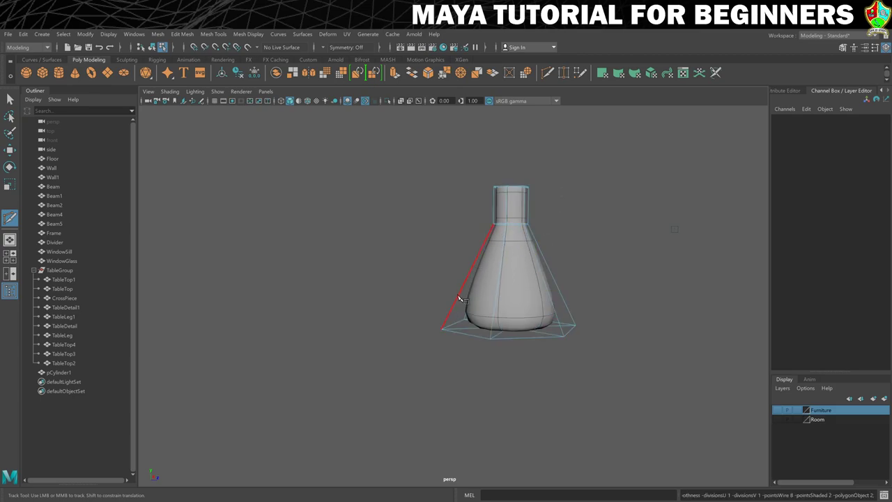
Insert an edge loop around the middle of the bottle's sloping body with Multi-Cut.
click(506, 223)
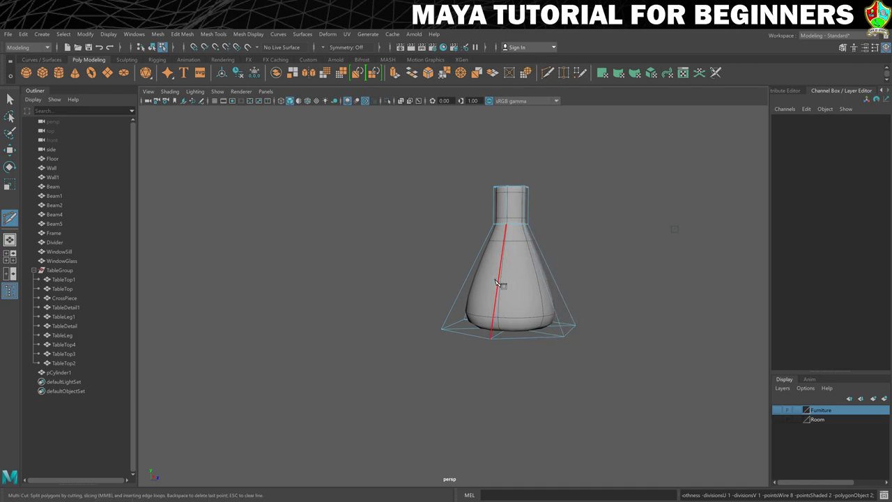
key(Return)
key(ctrl)
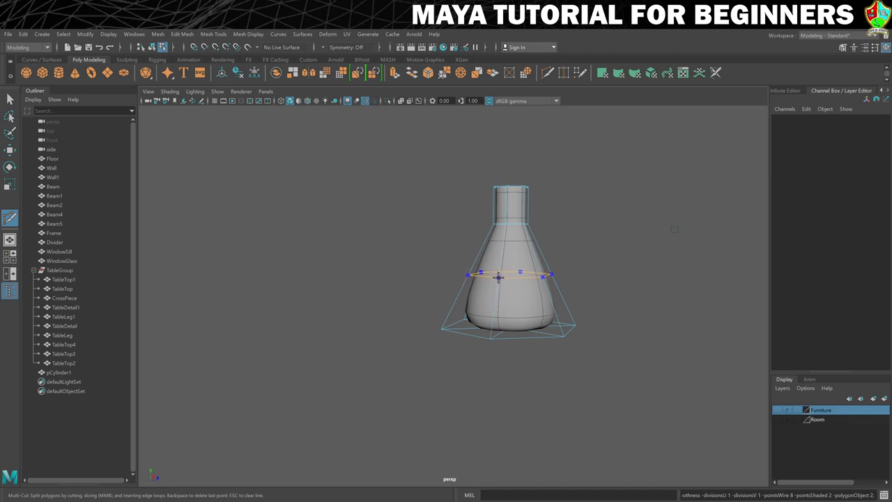
ctrl+click(498, 277)
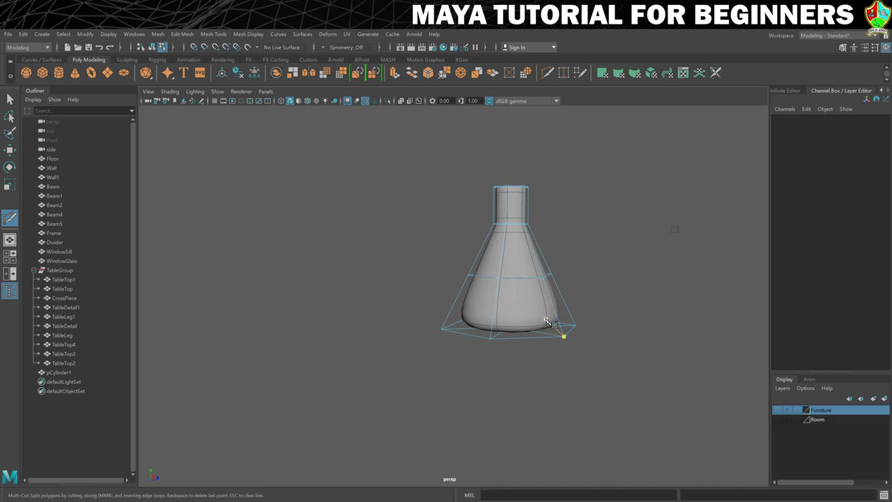
Select the edge loop around the middle of the bottle's body and scale it uniformly outward to about the base's width.
key(r)
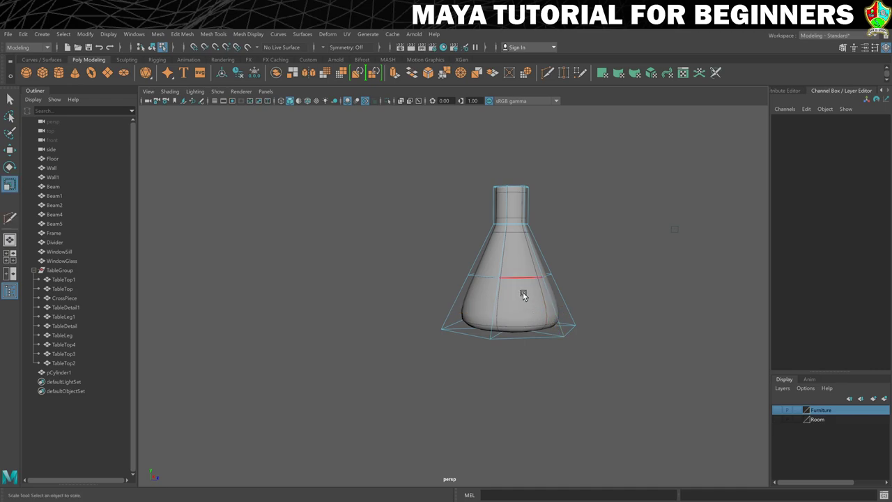
double_click(515, 276)
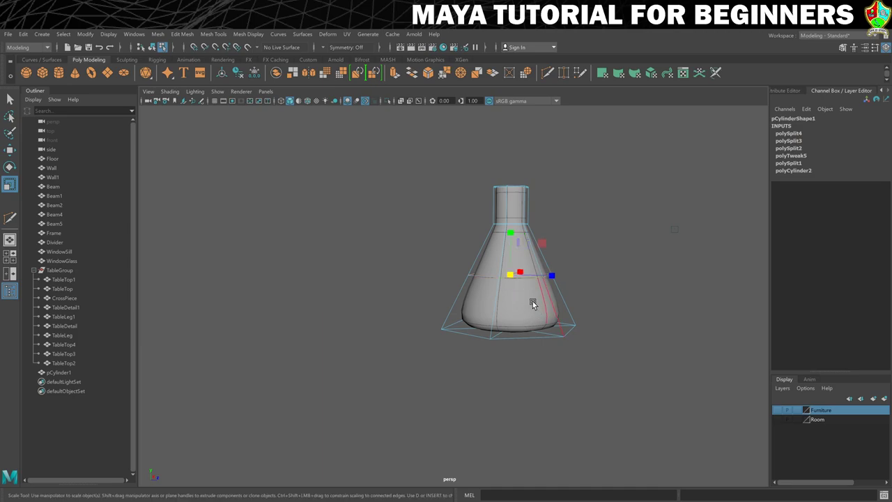
drag(510, 273, 549, 273)
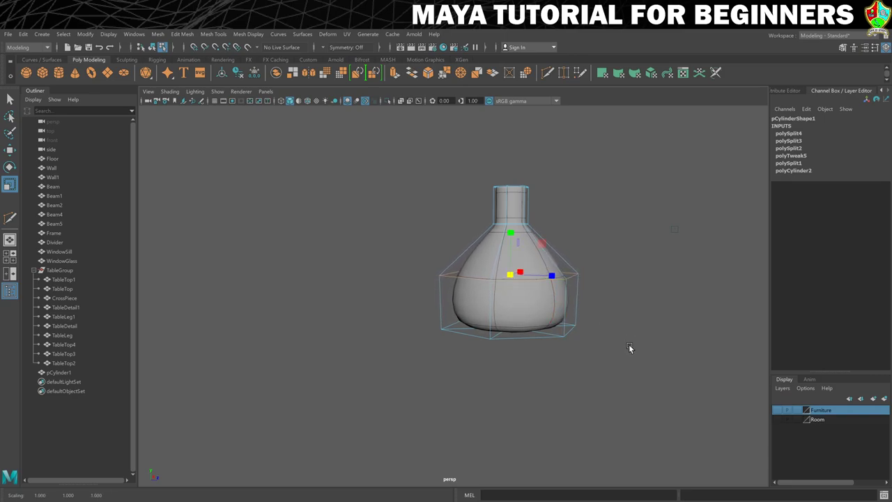
Scale the bottle's base edge loop uniformly inward and widen the middle body loop slightly for a rounder flask shape.
double_click(526, 337)
drag(509, 331, 474, 325)
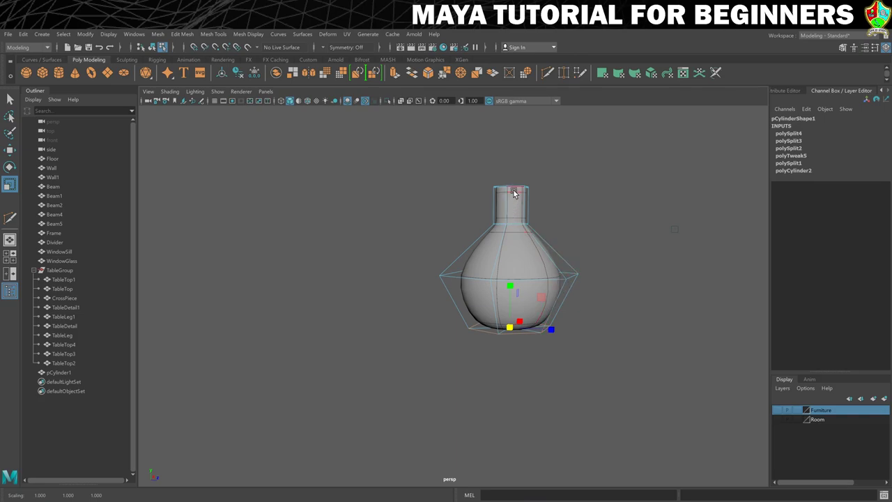
click(554, 281)
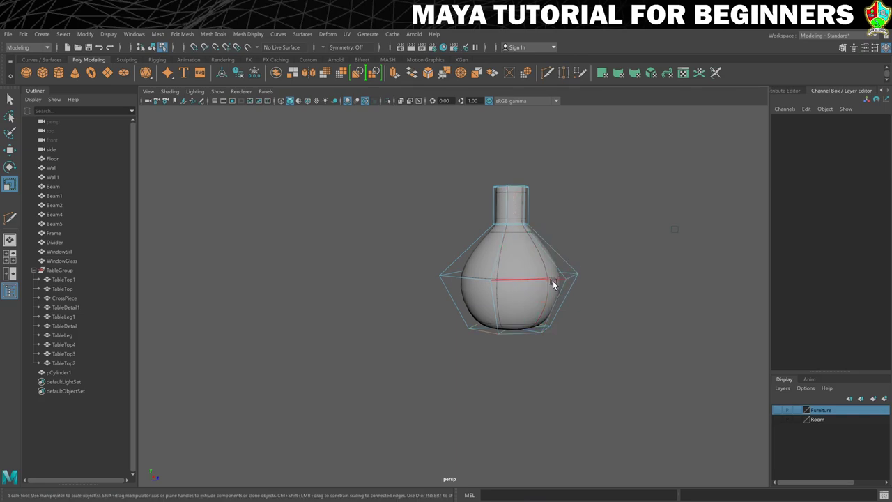
double_click(480, 278)
drag(507, 276, 516, 276)
Turn off the bottle's smooth mesh preview to show its original low-poly shape.
key(1)
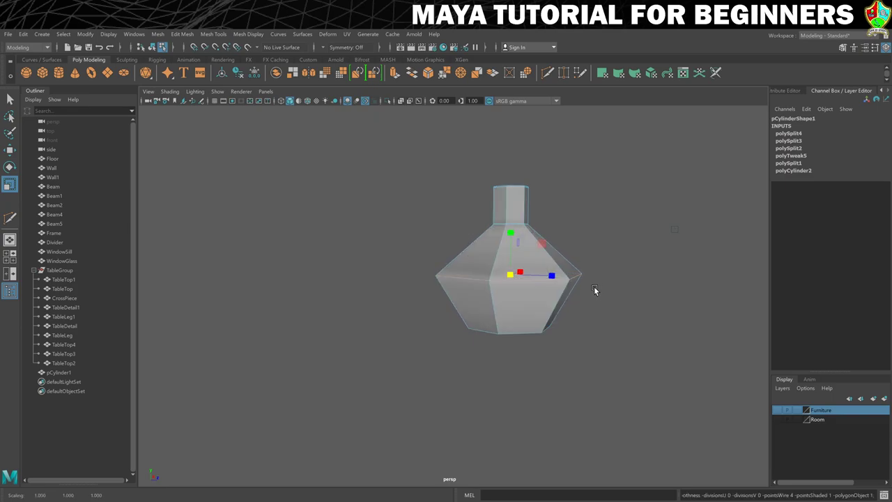
mouse_move(578, 281)
alt+mouse_down()
mouse_move(509, 282)
mouse_move(599, 291)
mouse_move(561, 281)
alt+mouse_up()
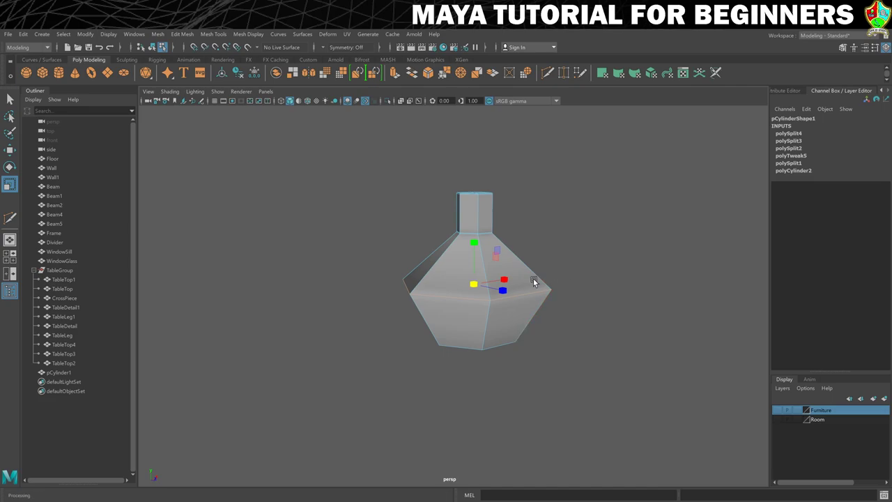
alt+drag(539, 287, 519, 340)
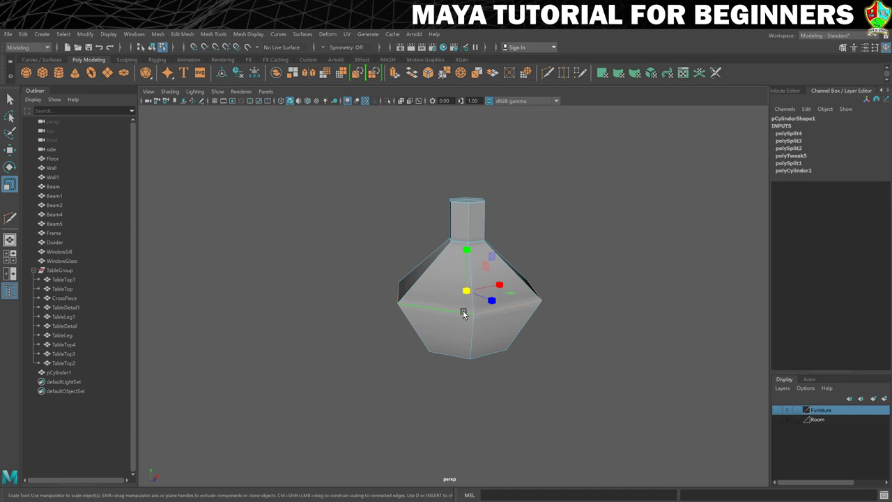
Select all the triangular cap faces on top of the bottle's neck in face mode and delete them.
right_click(470, 220)
right_drag(470, 220, 471, 246)
key(q)
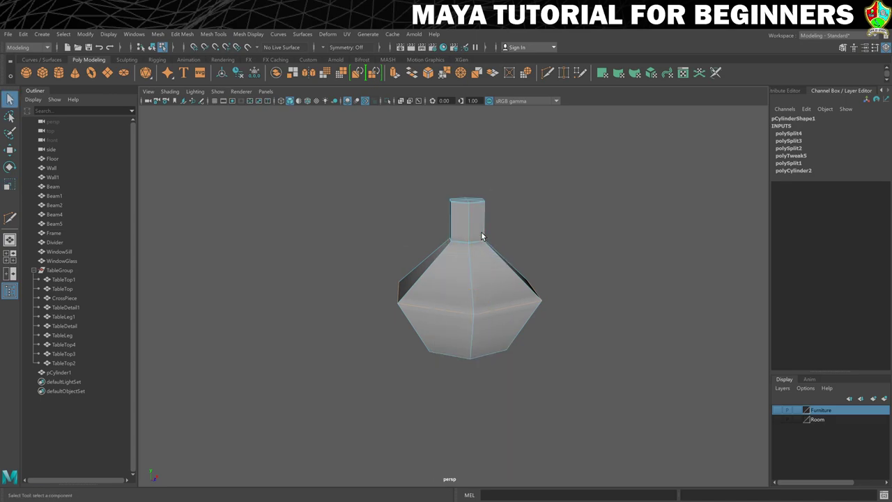
alt+drag(481, 232, 481, 243)
scroll(487, 251, up, 5)
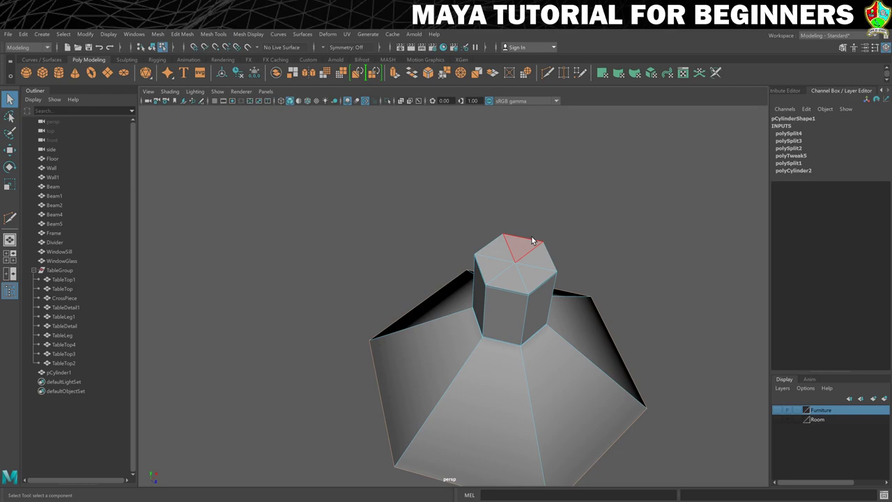
scroll(526, 237, up, 2)
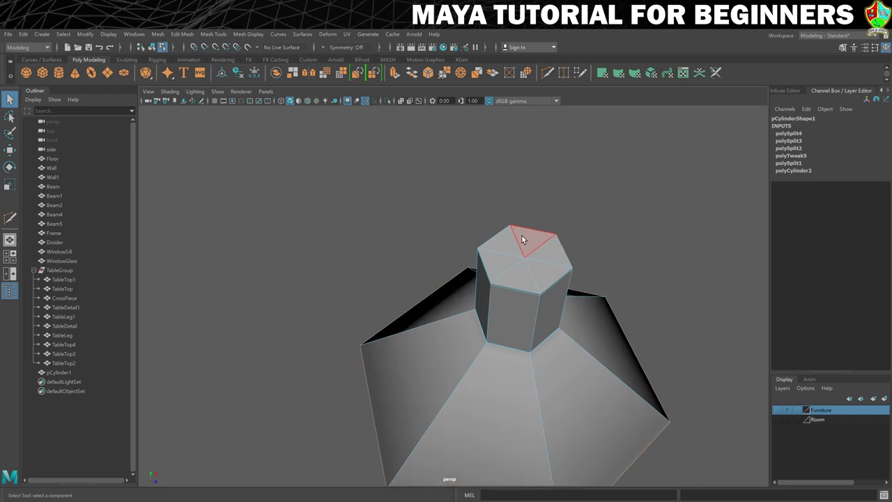
click(538, 274)
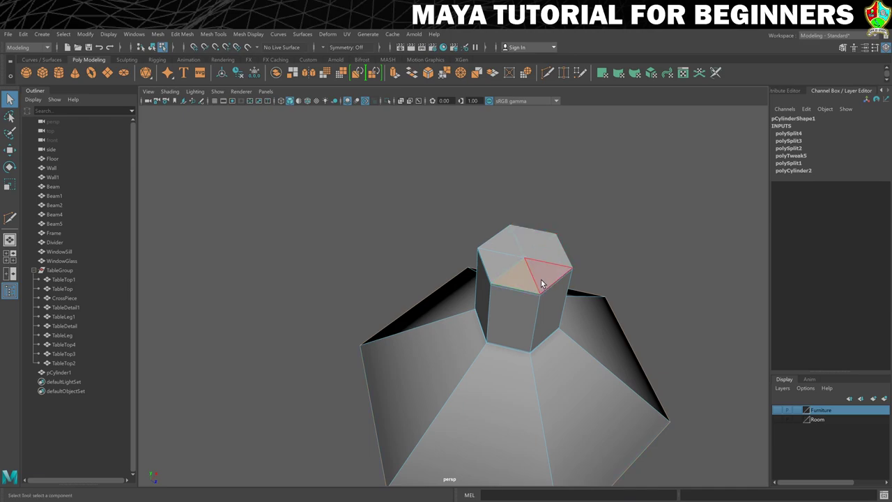
shift+click(538, 238)
click(534, 198)
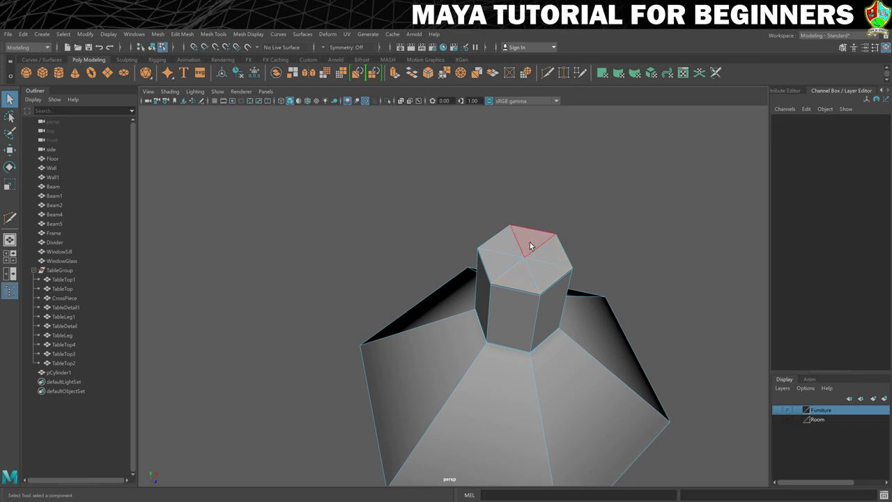
key(Tab)
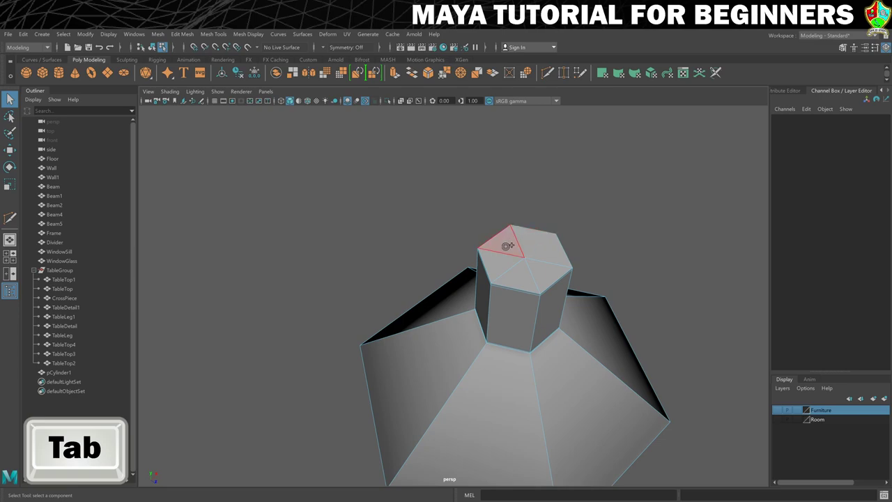
mouse_move(548, 265)
mouse_down()
mouse_move(550, 257)
mouse_move(533, 249)
mouse_move(496, 252)
mouse_move(542, 265)
mouse_up()
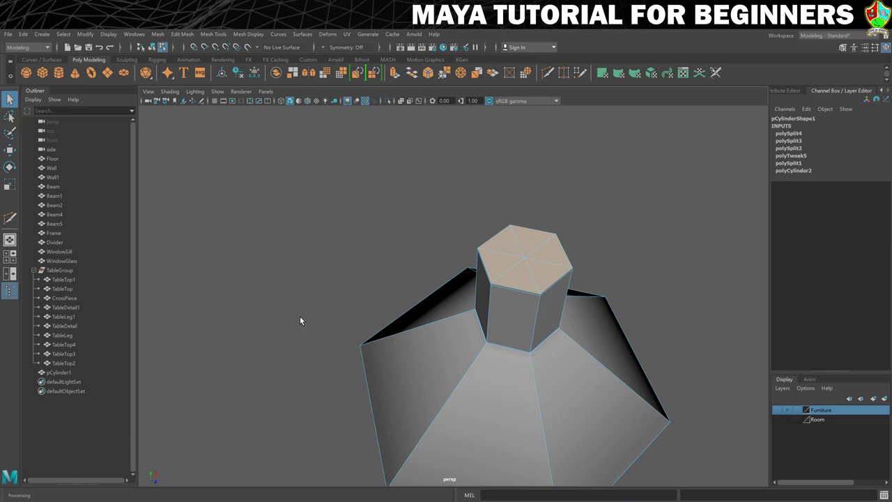
key(Delete)
Return the bottle to object mode, apply Mesh Smooth with 1 division, and inspect its open neck.
scroll(303, 317, down, 3)
alt+drag(315, 309, 353, 312)
right_drag(516, 253, 537, 251)
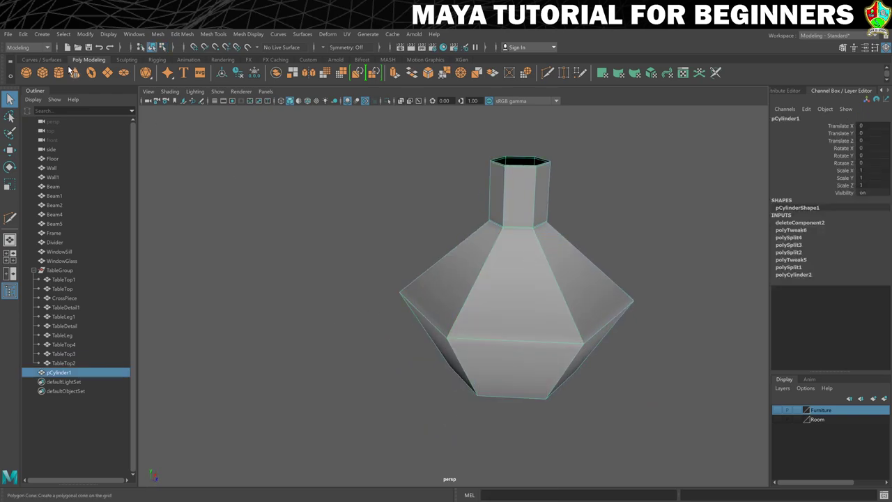
click(158, 34)
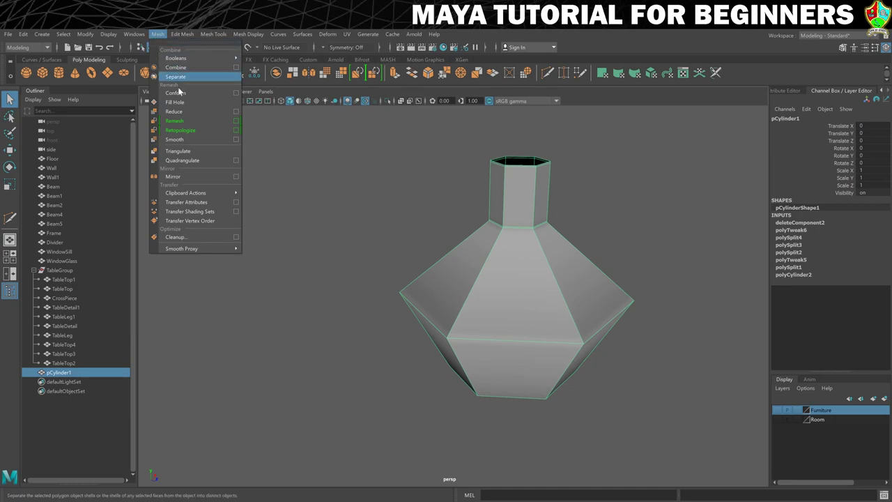
click(185, 140)
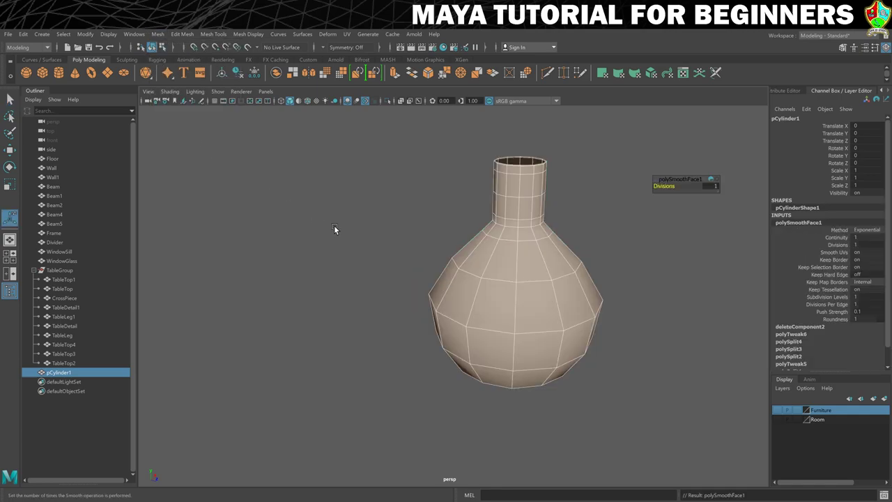
alt+drag(485, 193, 501, 252)
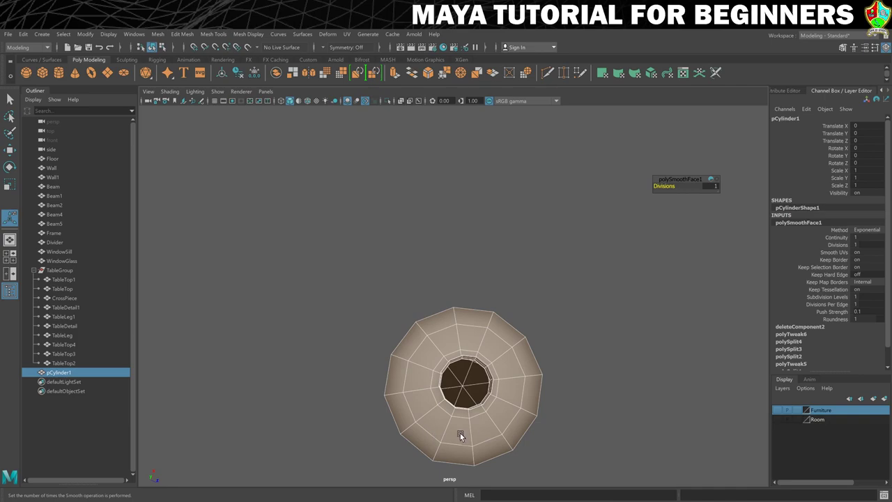
alt+drag(455, 337, 476, 344)
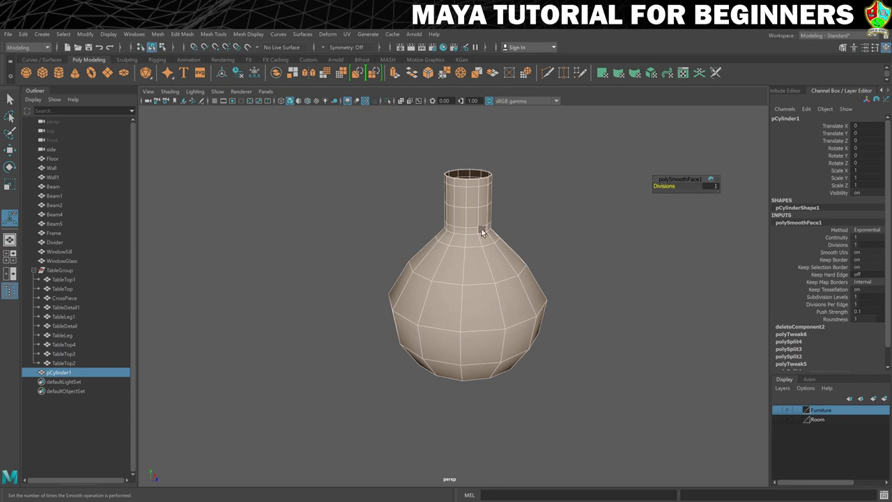
Set the flask's smoothing to 2 divisions and return the mesh to object mode.
drag(658, 186, 662, 187)
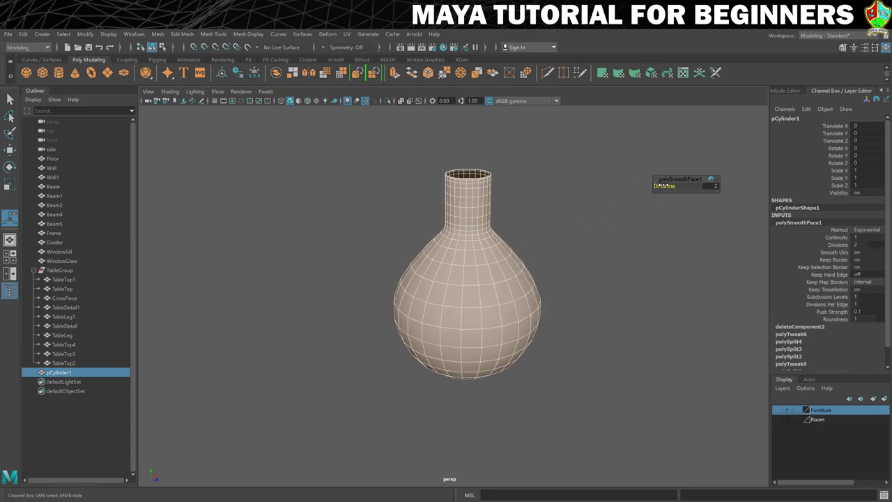
alt+drag(497, 229, 454, 211)
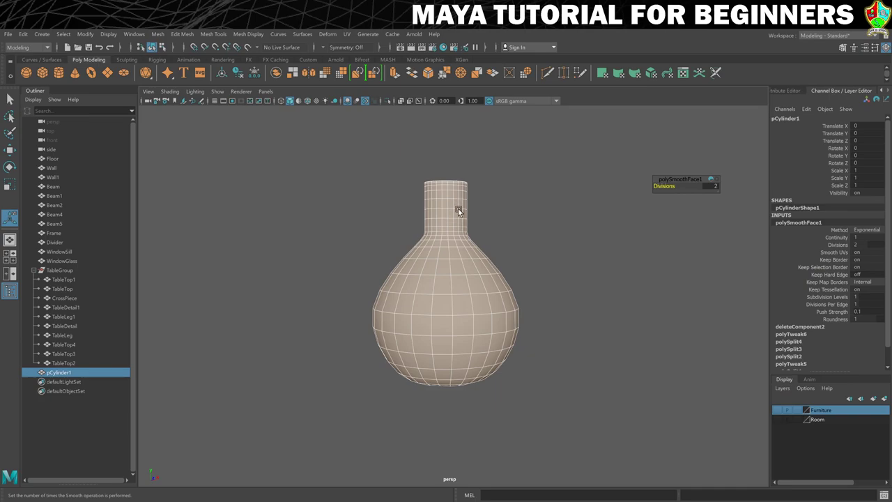
right_drag(443, 236, 512, 215)
click(463, 228)
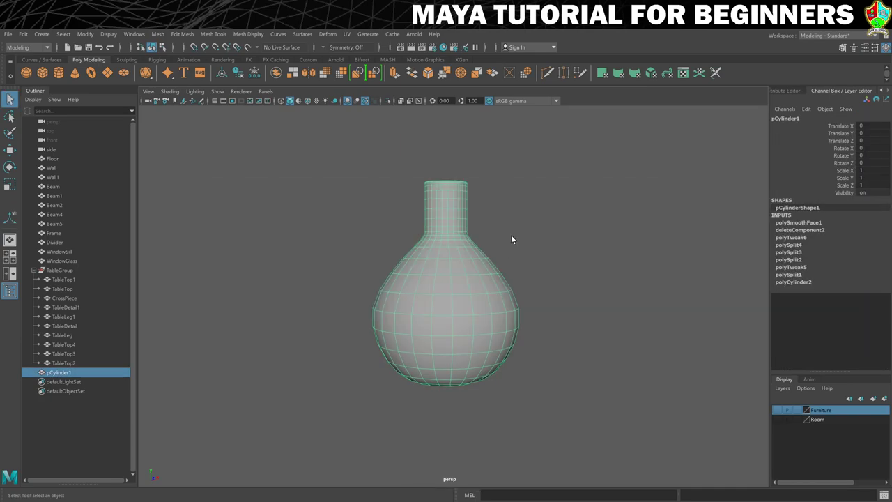
Rename the smoothed flask object as FlaskGlass.
double_click(784, 119)
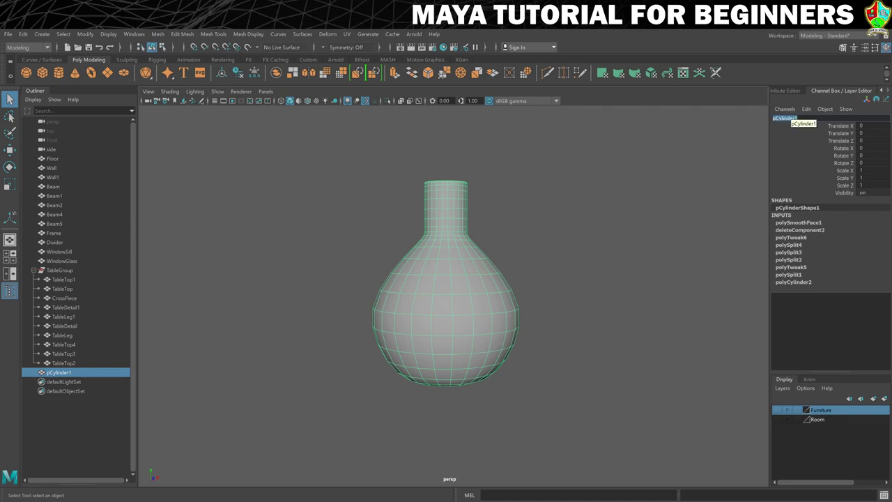
text(FlaskGlass)
key(Return)
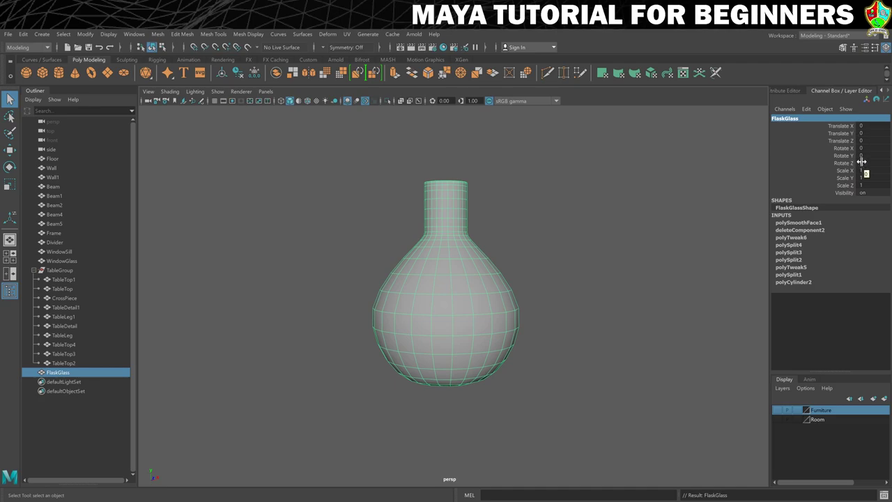
Move FlaskGlass about 0.39 units along X and freeze its transformations.
key(w)
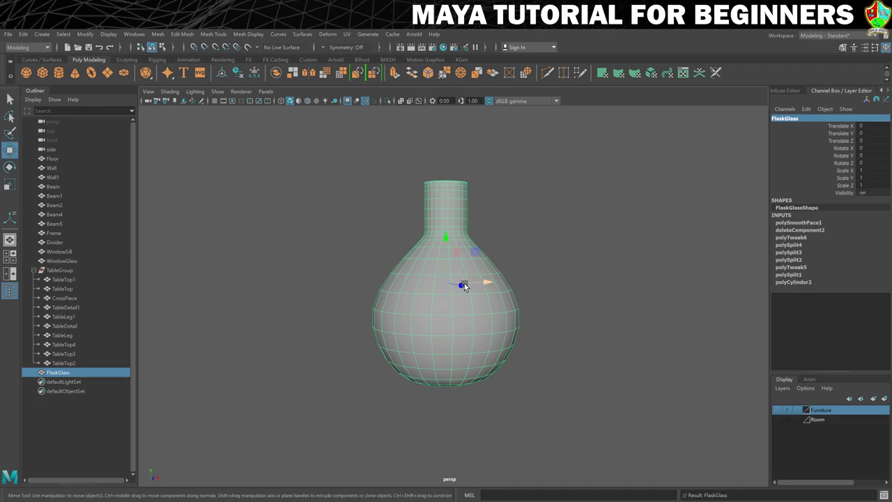
drag(483, 283, 521, 280)
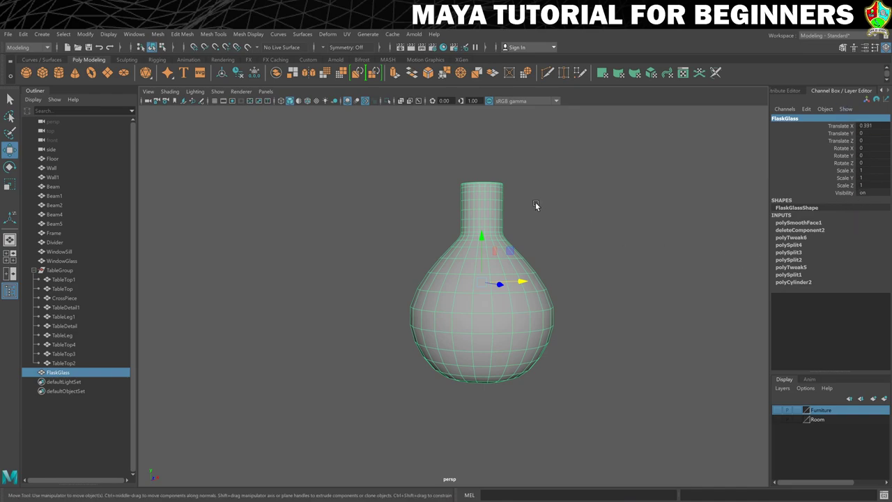
click(87, 36)
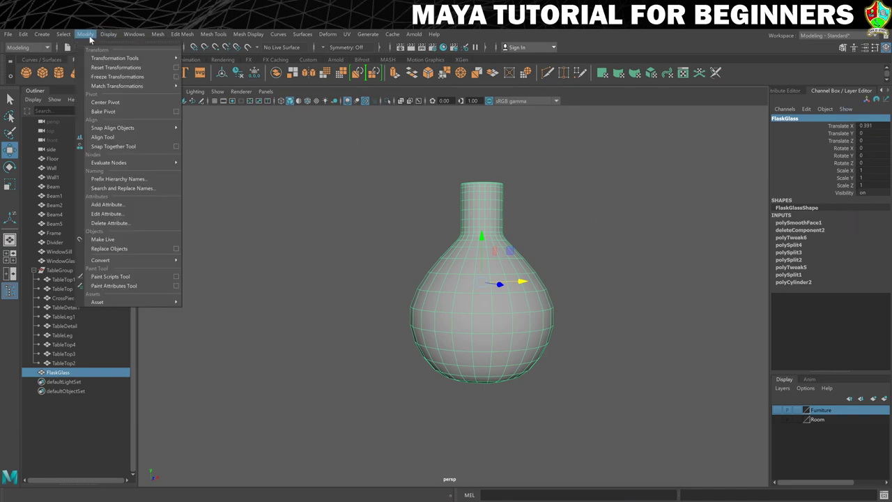
click(106, 77)
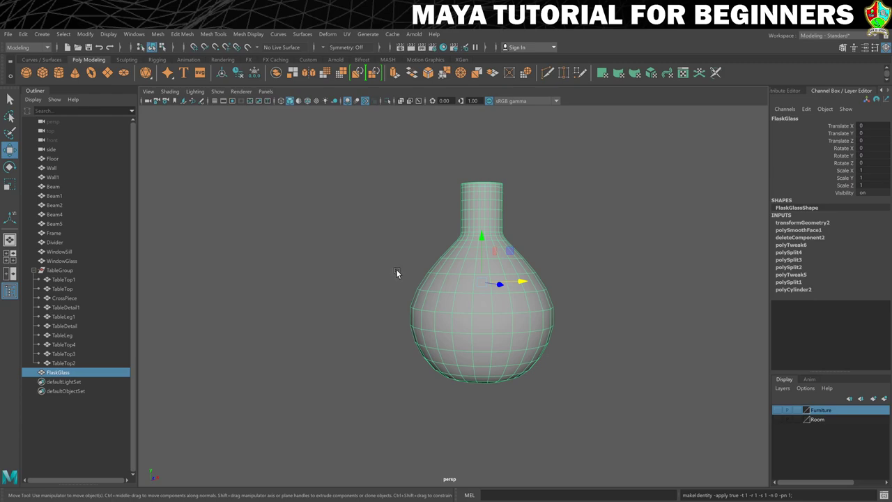
Duplicate FlaskGlass and move the copy about 1.79 units along X, beside the original.
alt+drag(419, 274, 488, 287)
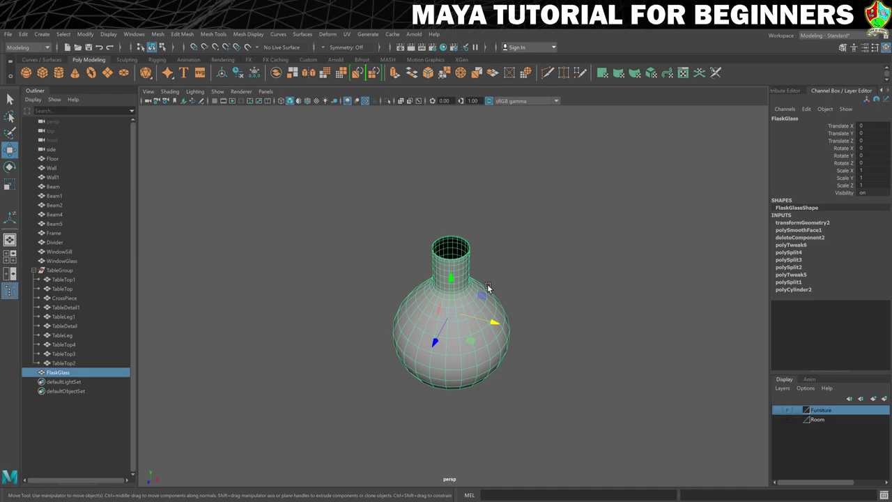
key(ctrl+d)
drag(492, 326, 641, 360)
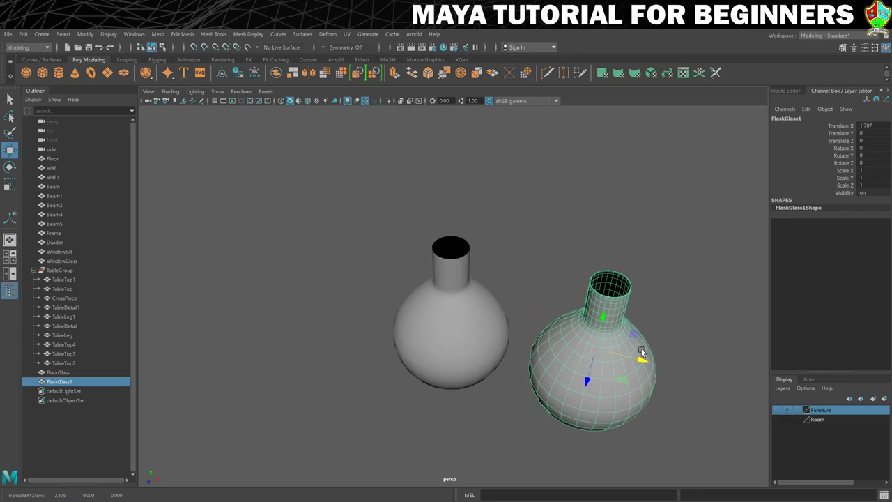
Rename the duplicated flask as ManaLiquid.
click(786, 118)
text(ManaL)
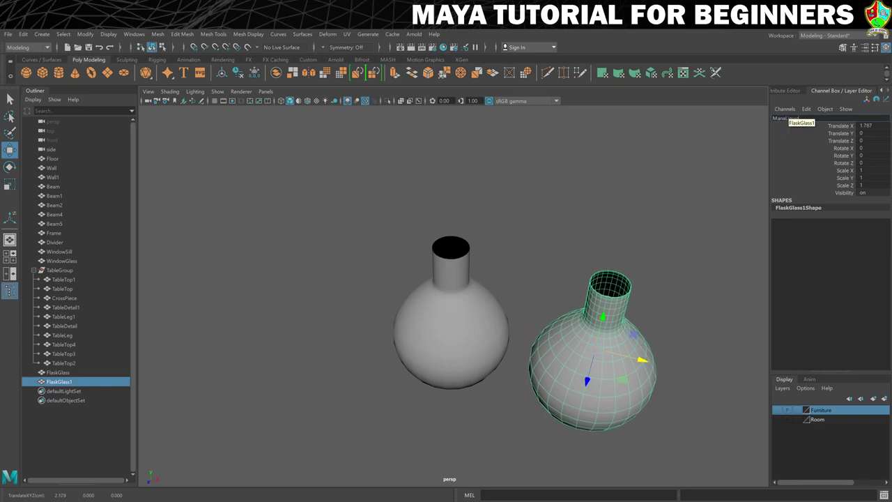
text(iquid)
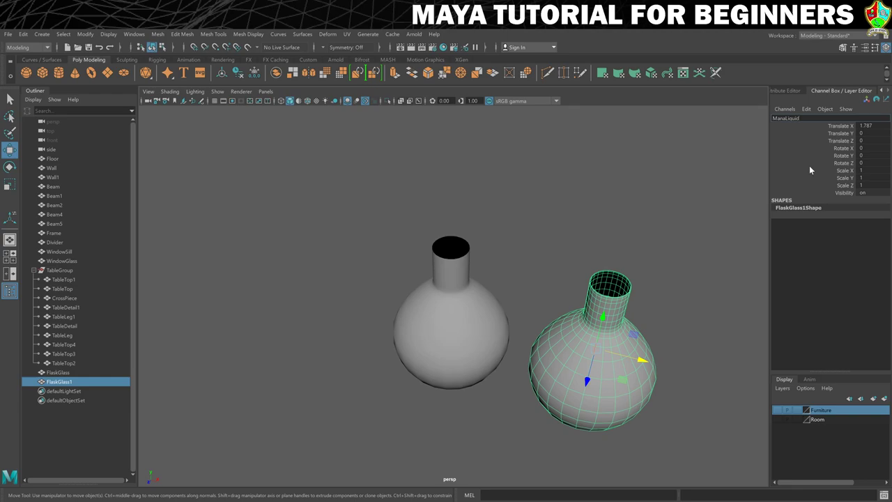
key(Return)
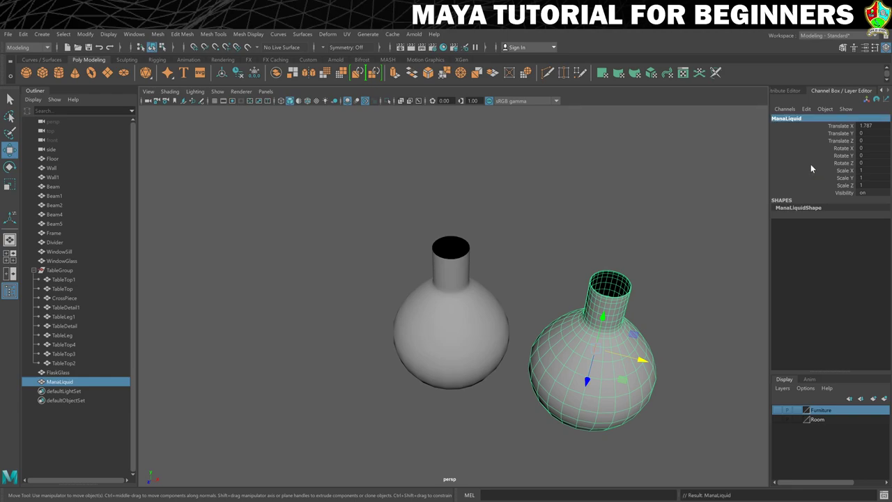
Change the duplicated flask's name to HealthLiquid.
double_click(786, 118)
key(Right)
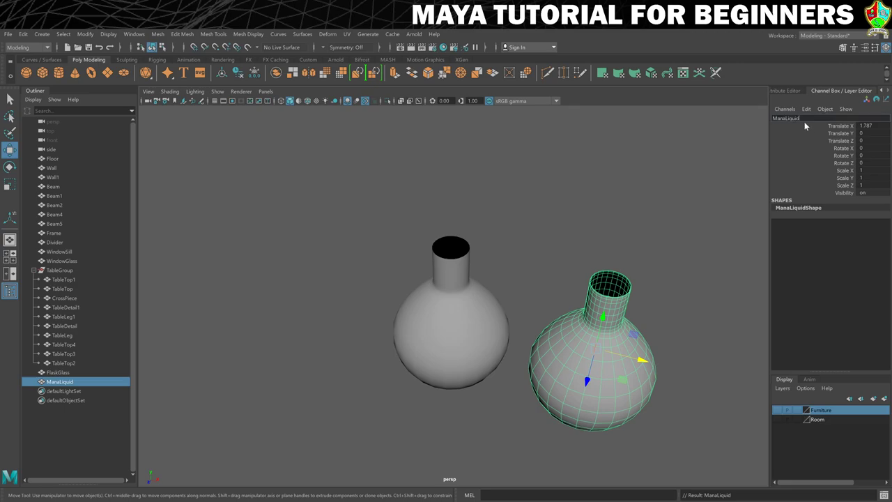
key(BackSpace)
key(BackSpace)
key(BackSpace)
key(BackSpace)
text(Health)
key(Return)
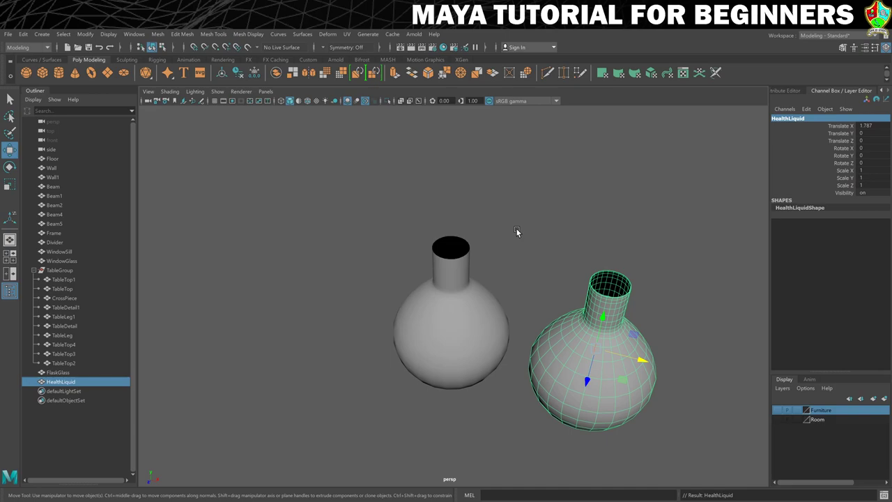
In the front view, select the neck and upper shoulder faces of HealthLiquid and delete them.
key(space)
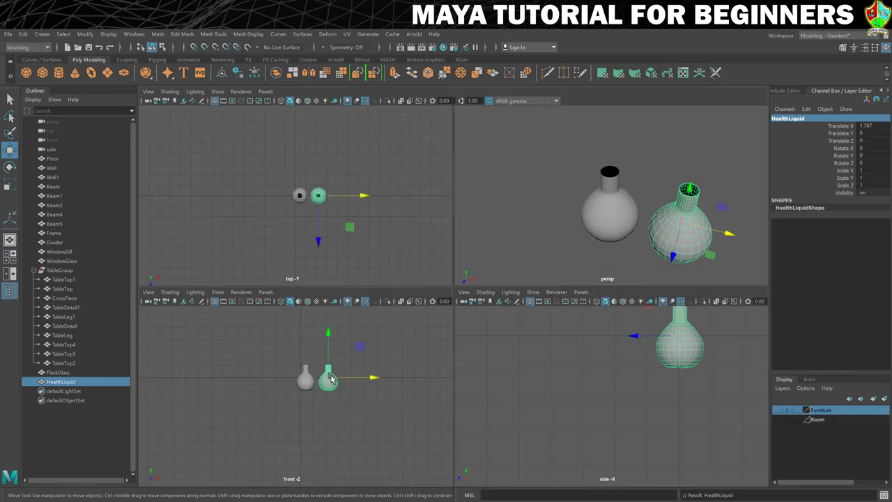
key(space)
alt+right_drag(536, 247, 599, 240)
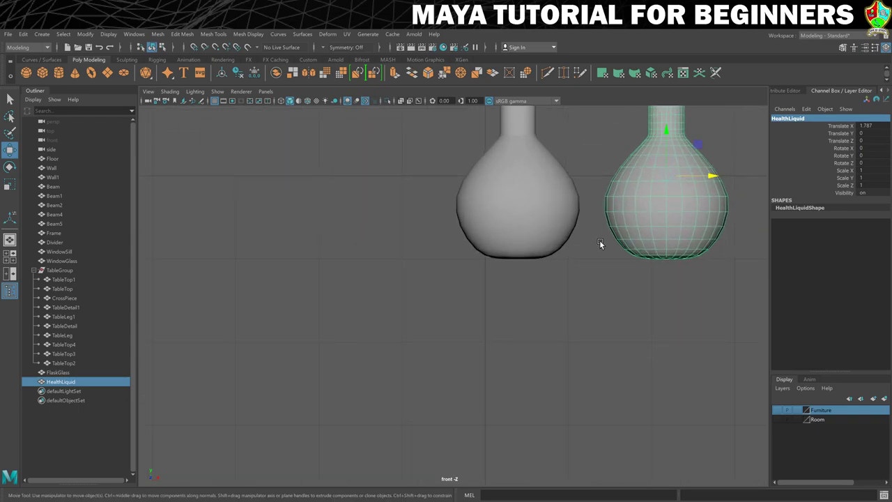
alt+middle_drag(645, 222, 411, 343)
alt+right_drag(411, 343, 482, 311)
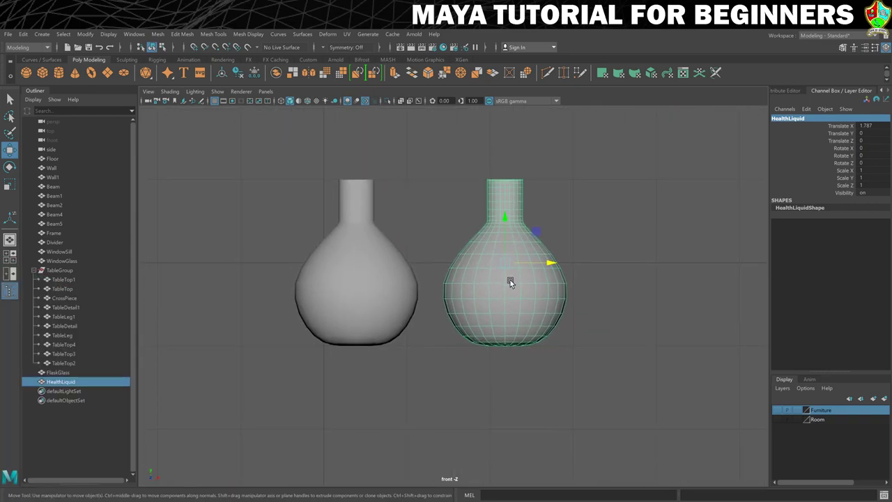
right_click(506, 286)
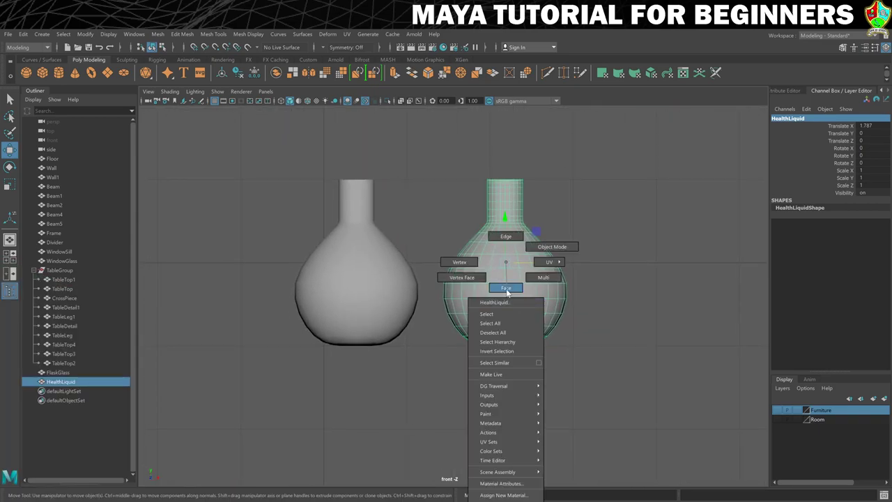
click(506, 288)
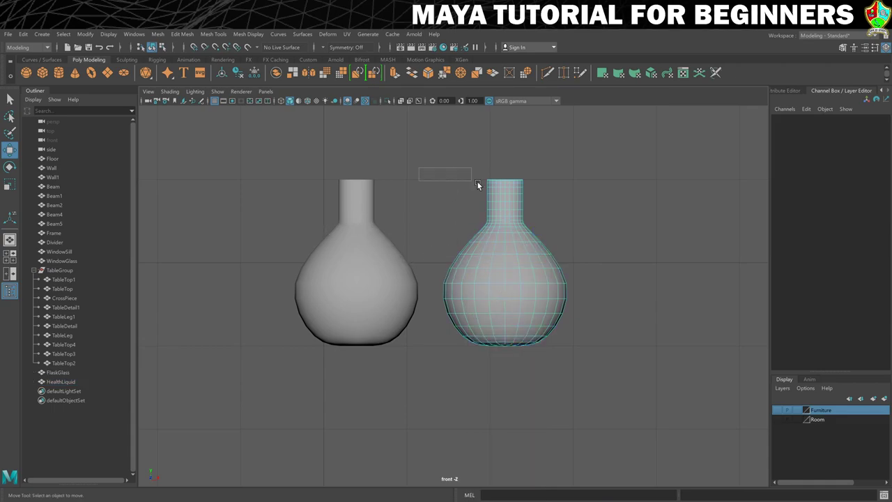
mouse_move(477, 182)
mouse_down()
mouse_move(546, 204)
mouse_move(576, 239)
mouse_up()
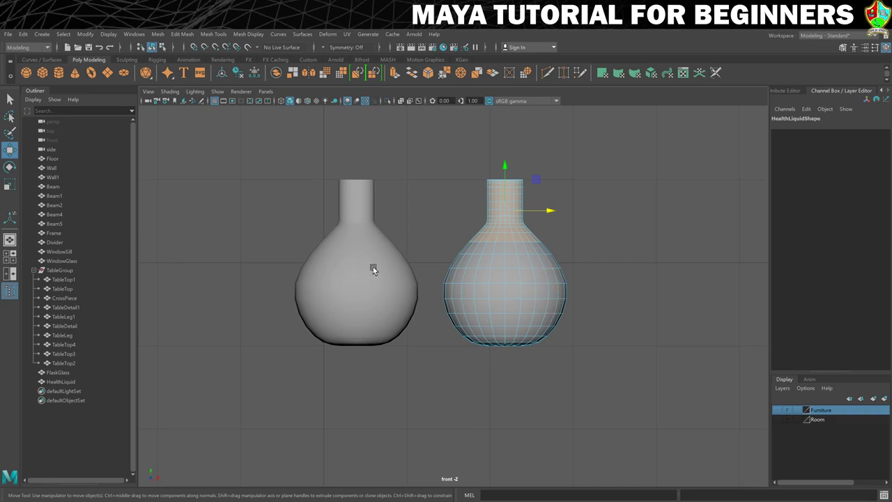
key(Delete)
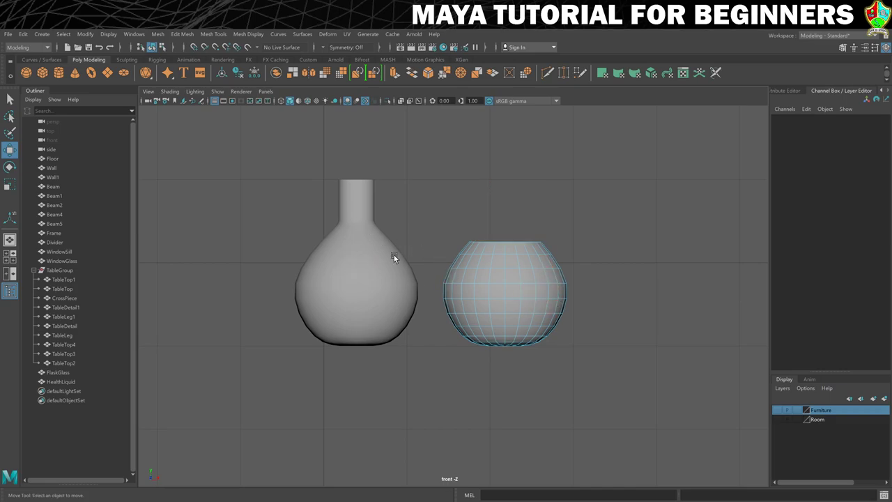
Return HealthLiquid to object mode and close its open top with Fill Hole.
right_drag(482, 261, 502, 257)
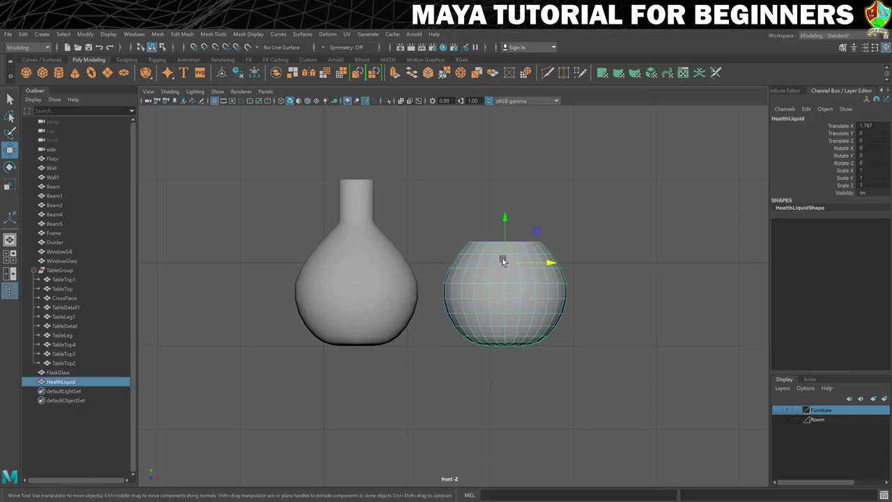
key(space)
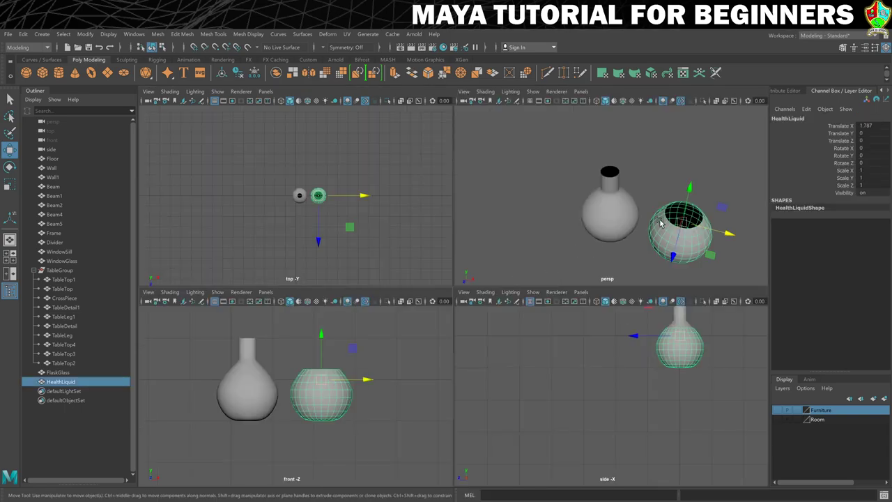
key(space)
mouse_move(647, 224)
alt+mouse_down()
mouse_move(527, 267)
mouse_move(579, 237)
mouse_move(571, 239)
mouse_move(578, 225)
alt+mouse_up()
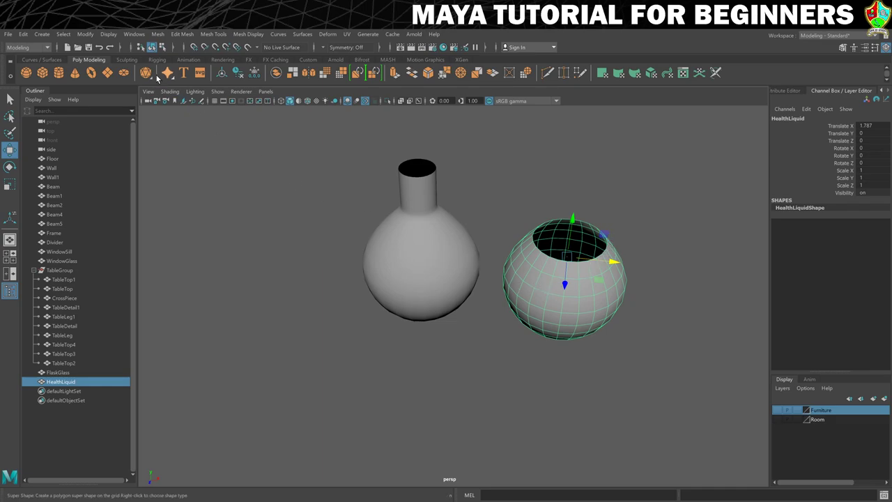
click(157, 34)
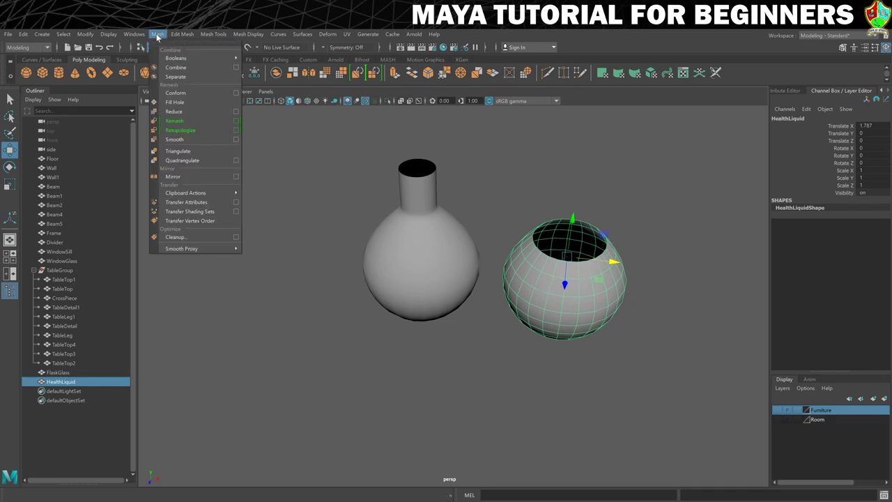
click(186, 104)
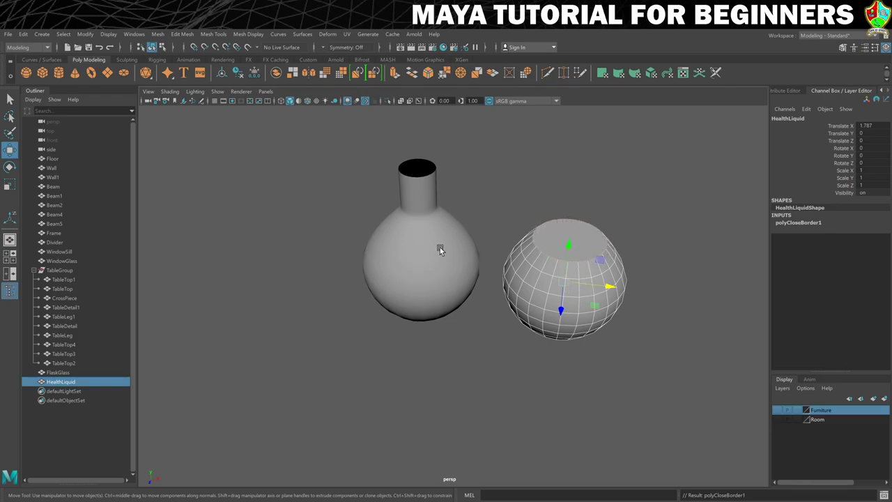
Set HealthLiquid's Translate X to 0 so it sits inside the glass flask.
double_click(865, 125)
text(0)
key(Return)
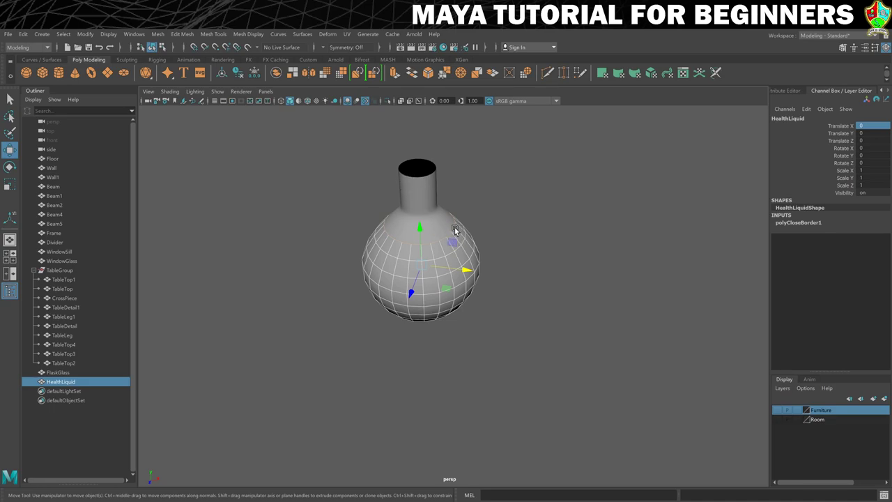
Extrude all faces of FlaskGlass with a thickness of 0.01 to give the glass wall depth.
click(409, 178)
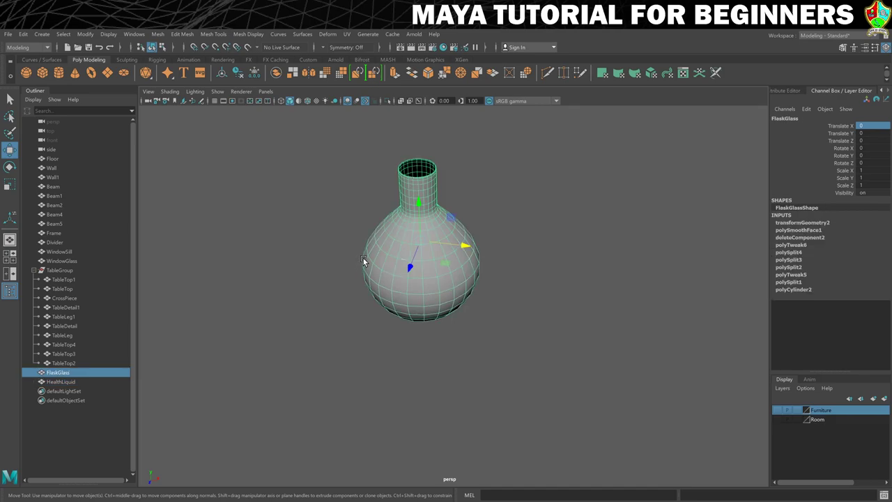
key(ctrl+e)
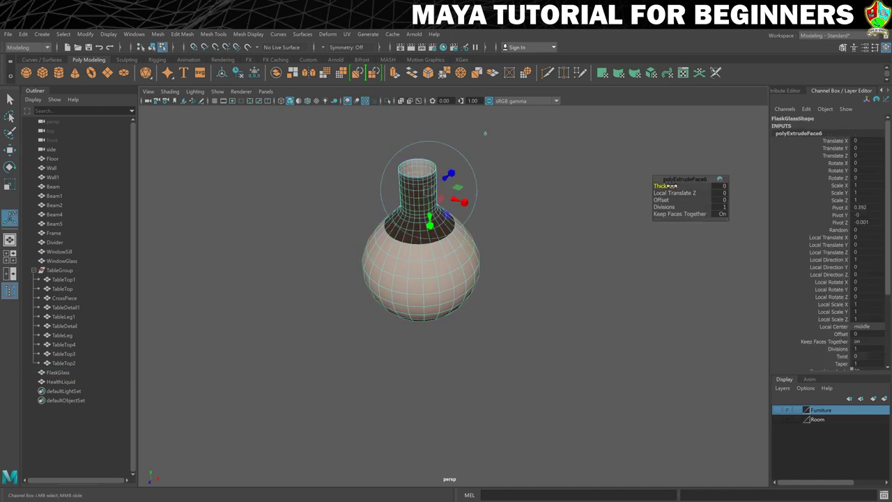
drag(670, 186, 670, 186)
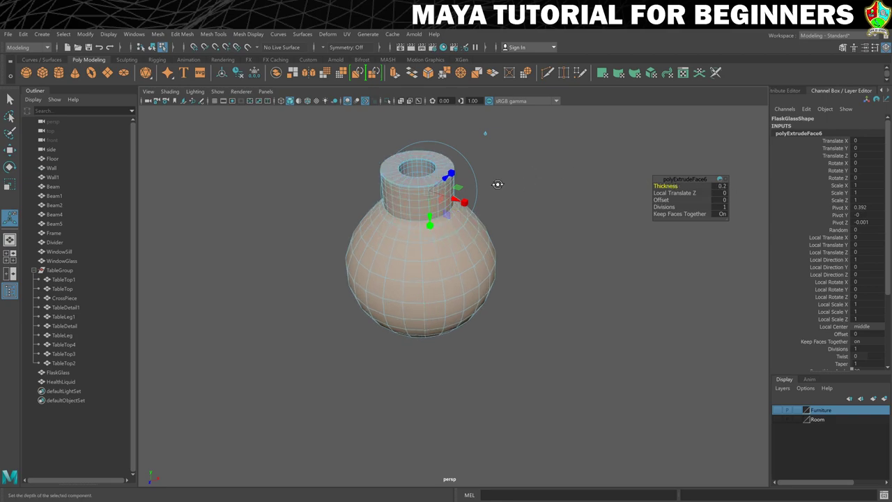
alt+drag(497, 184, 503, 197)
click(719, 186)
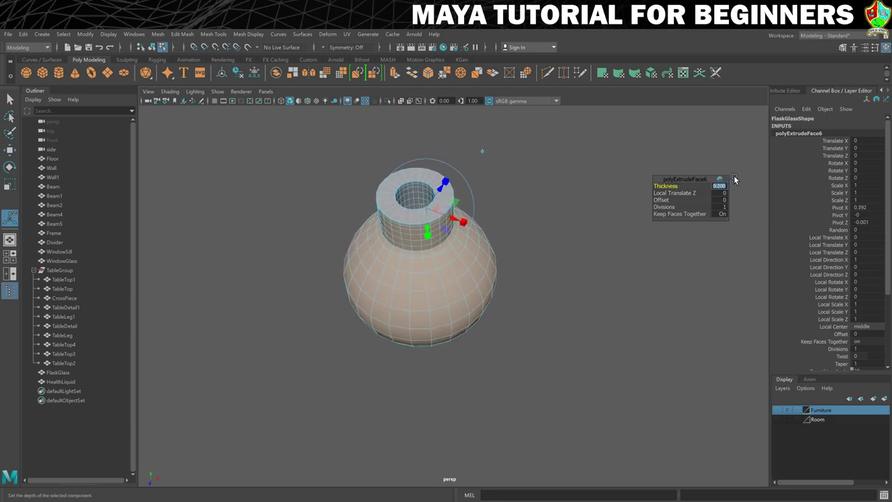
text(0.1)
key(Return)
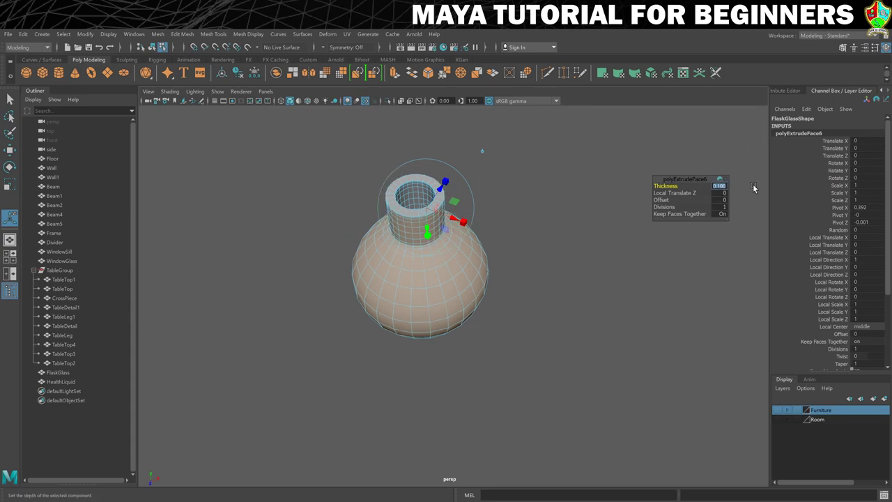
text(0.01)
key(Return)
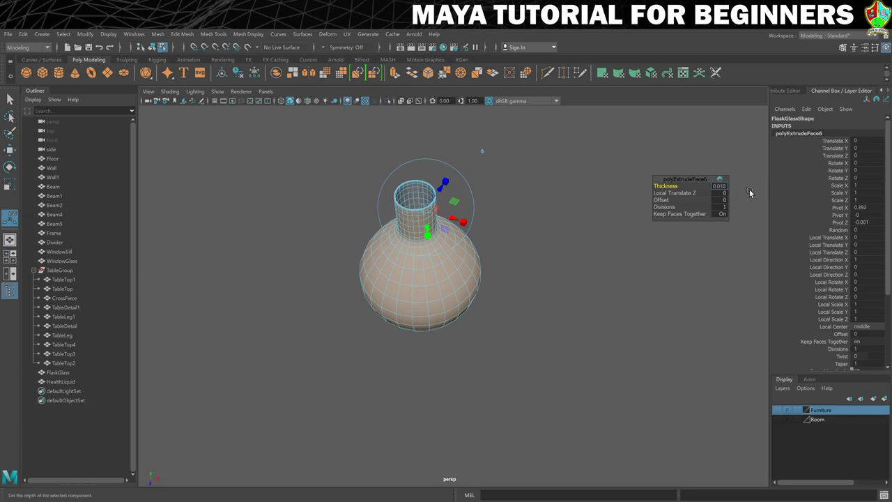
Set the FlaskGlass extrusion thickness to 0.02 and return the mesh to object mode.
text(0.02)
key(Return)
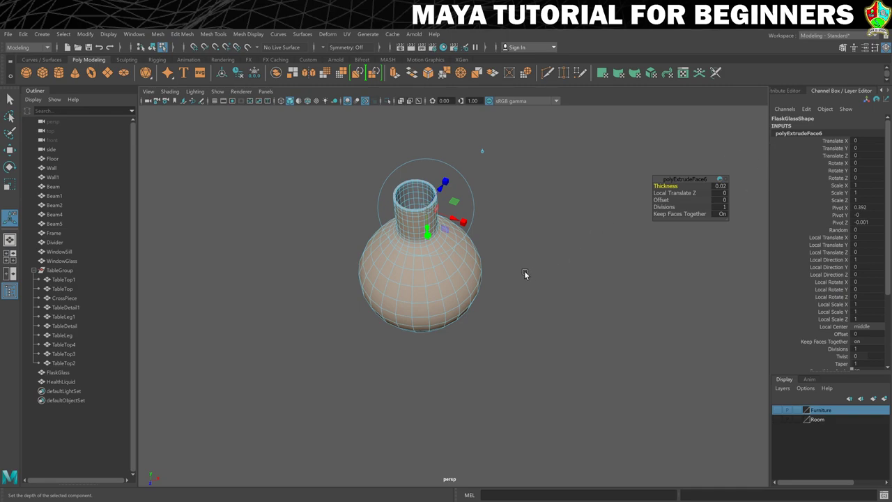
alt+drag(524, 274, 513, 253)
scroll(496, 233, up, 3)
alt+middle_drag(496, 232, 553, 350)
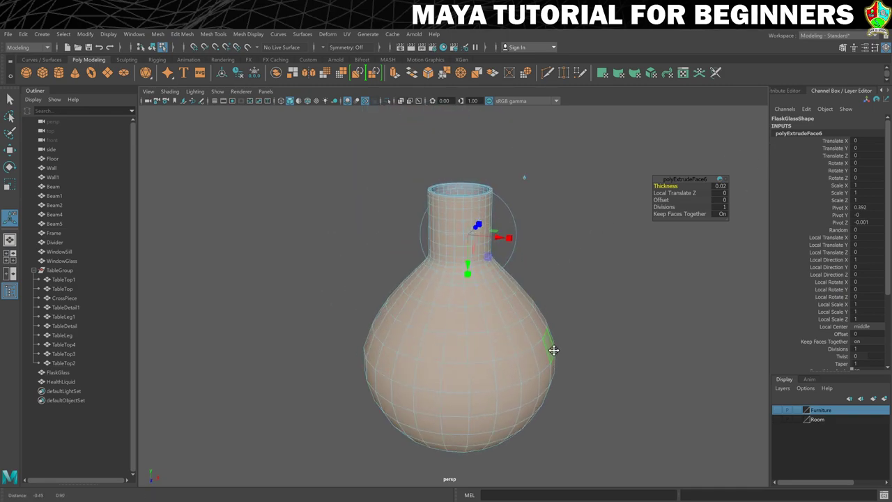
scroll(525, 289, up, 5)
alt+middle_drag(503, 253, 452, 310)
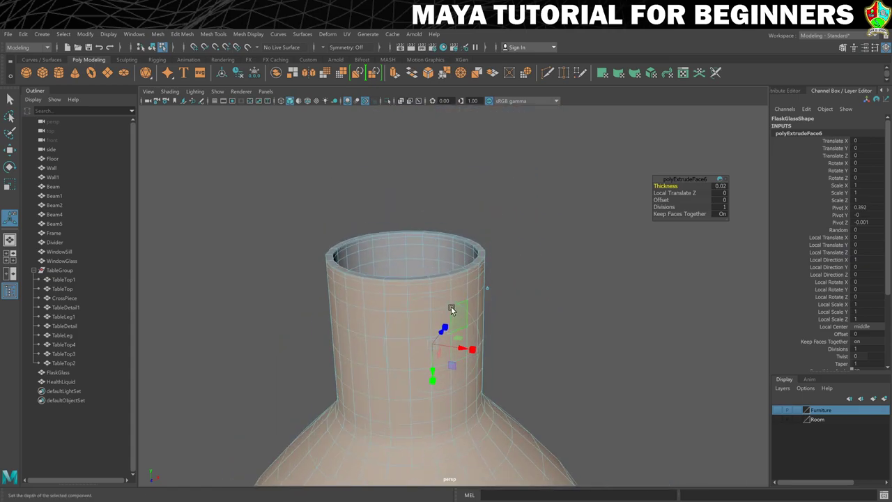
right_drag(400, 287, 447, 255)
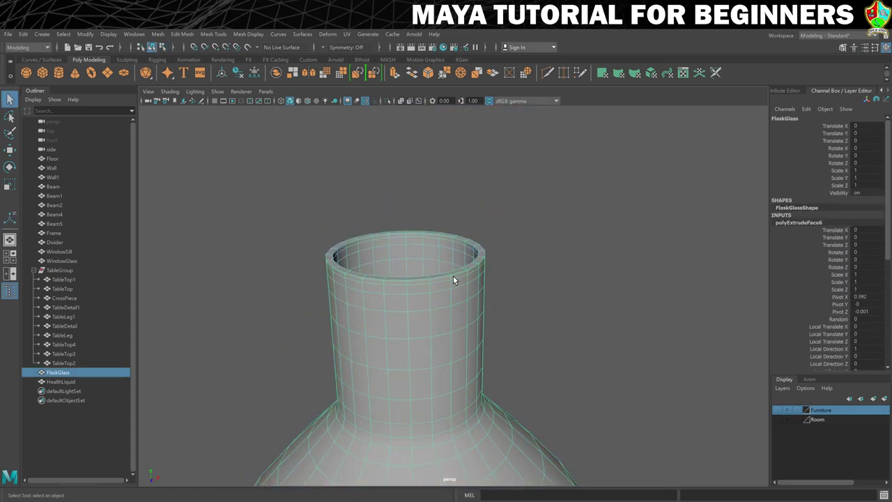
Bevel the rim edge loops at the top of FlaskGlass's neck with a fraction of 0.5, then return to object mode.
scroll(450, 276, up, 5)
alt+drag(420, 271, 524, 224)
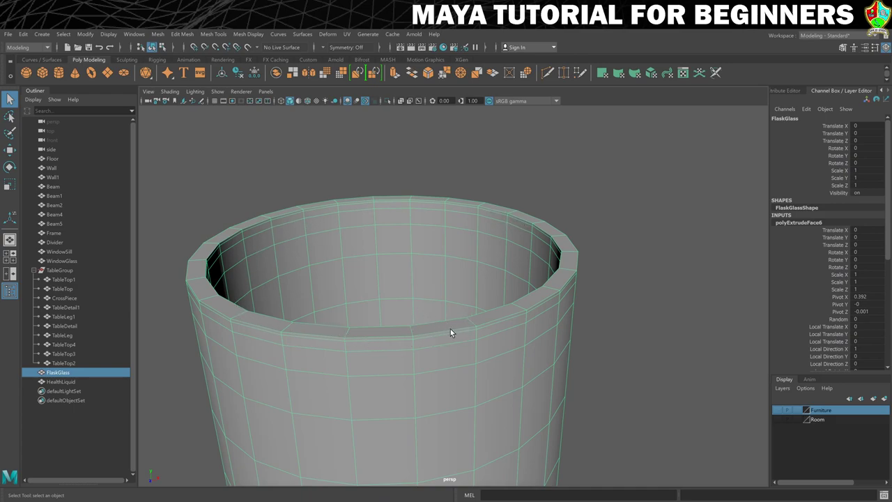
right_drag(451, 332, 450, 238)
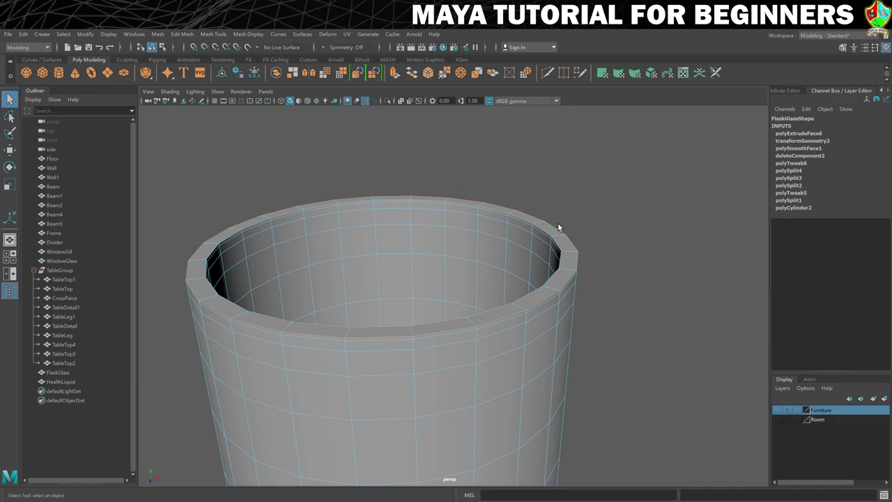
key(ctrl+b)
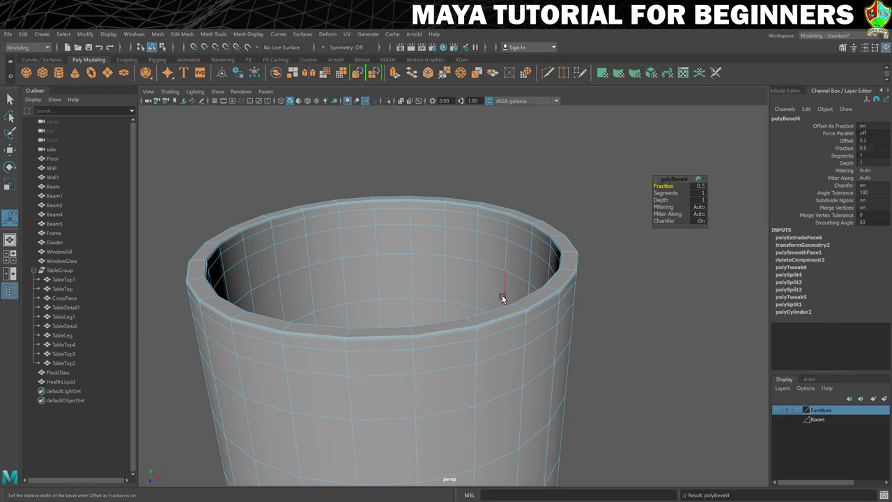
right_drag(480, 331, 520, 246)
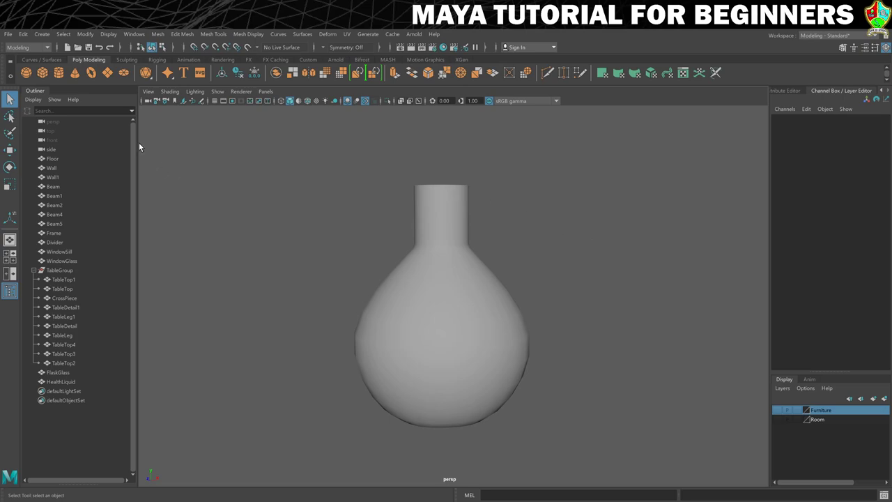
Create a polygon cylinder and rename it Cork.
click(58, 73)
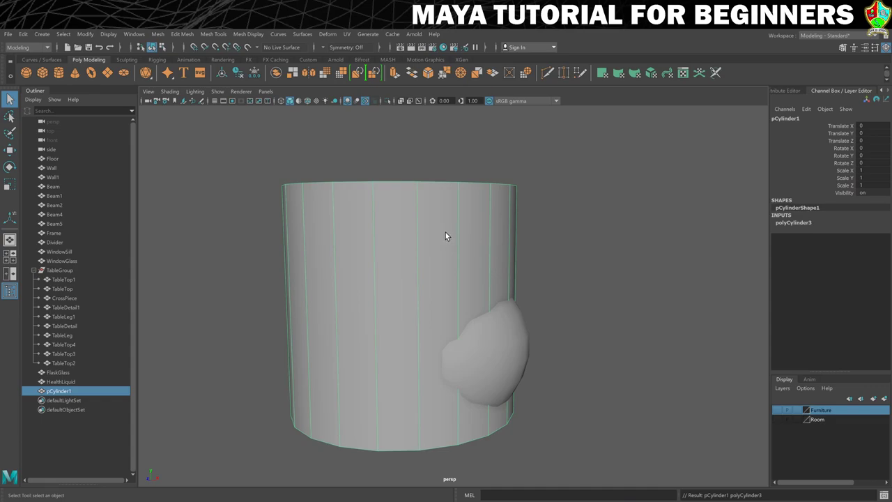
alt+drag(447, 231, 461, 241)
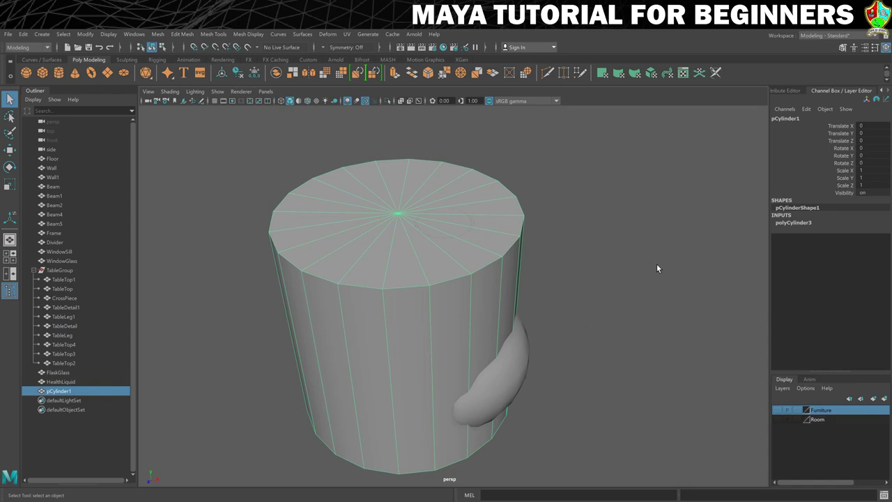
key(w)
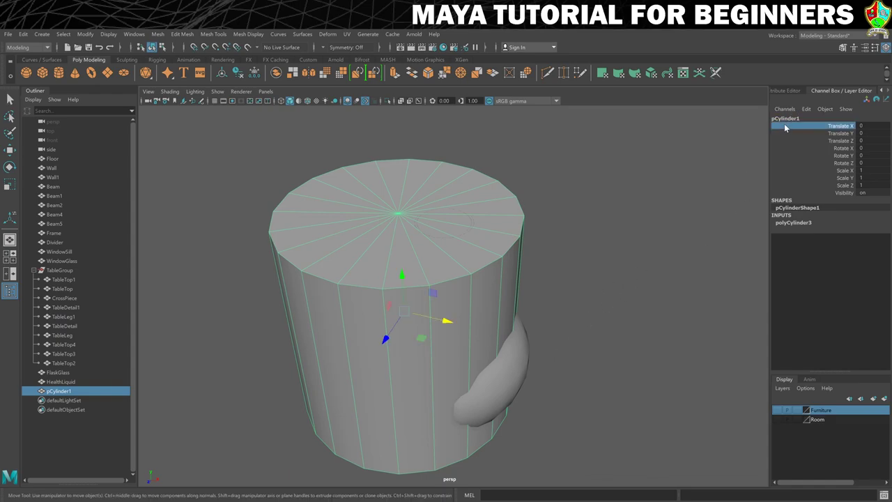
double_click(785, 118)
text(Col)
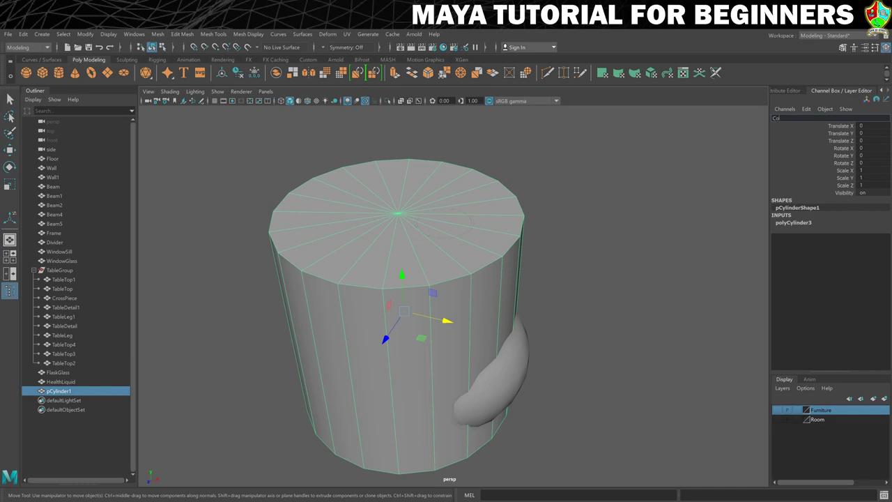
text(k)
key(Return)
Set Cork's Subdivisions Axis to 12 in its cylinder construction inputs.
key(r)
click(791, 222)
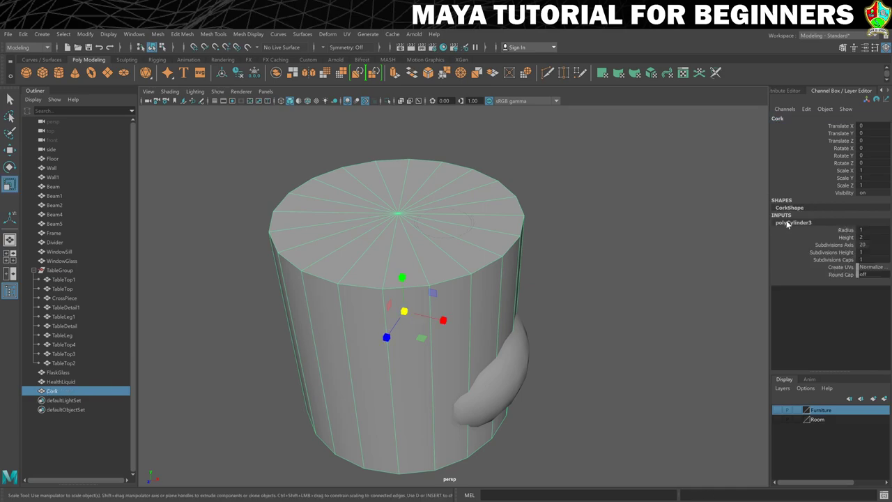
double_click(872, 244)
text(12)
key(Return)
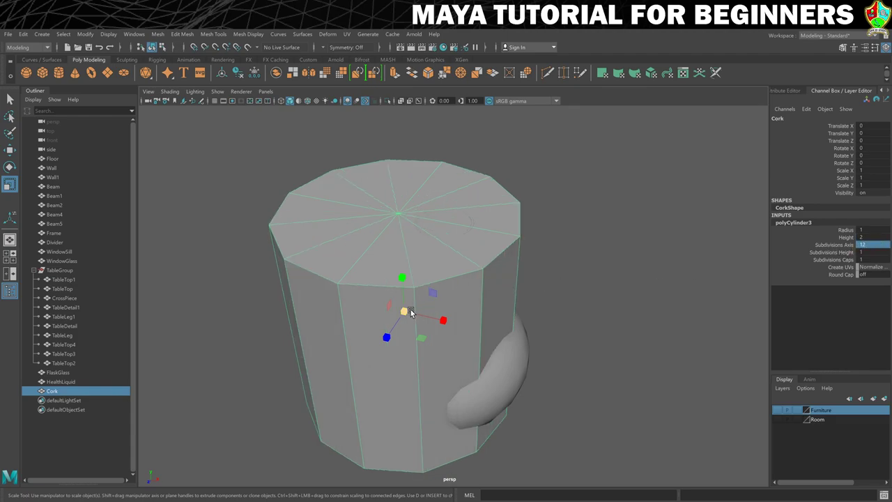
Scale Cork uniformly to about 0.191 and move it to the flask's mouth, at about X 0.389 and Y 1.05.
drag(404, 311, 251, 325)
key(w)
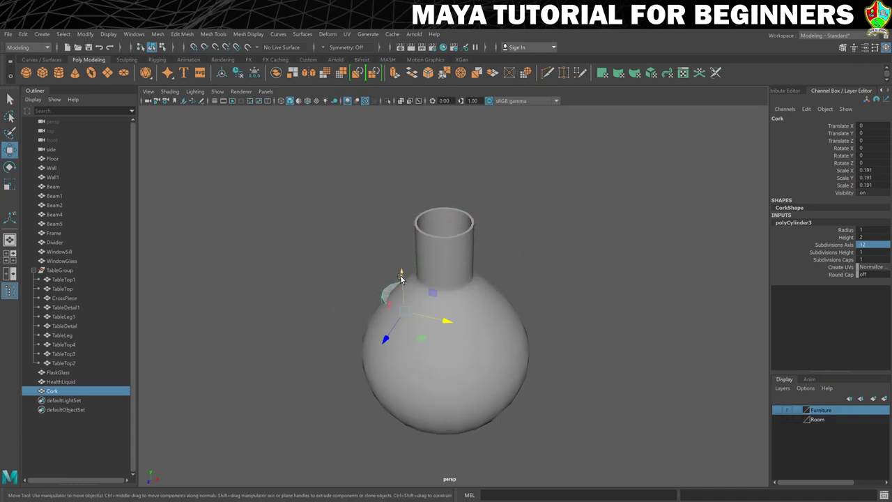
drag(410, 276, 406, 167)
drag(440, 216, 490, 221)
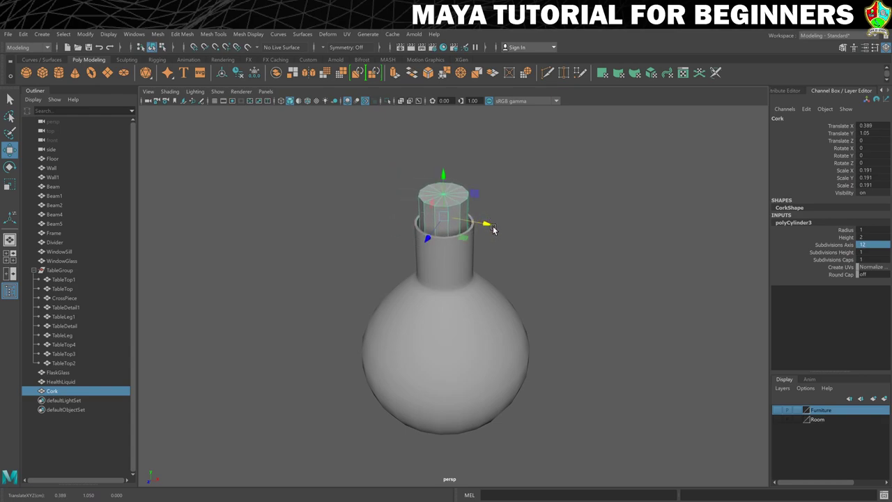
Scale Cork uniformly to about 0.194 and raise it clear of the flask's neck to about Y 1.553.
key(r)
drag(443, 210, 446, 217)
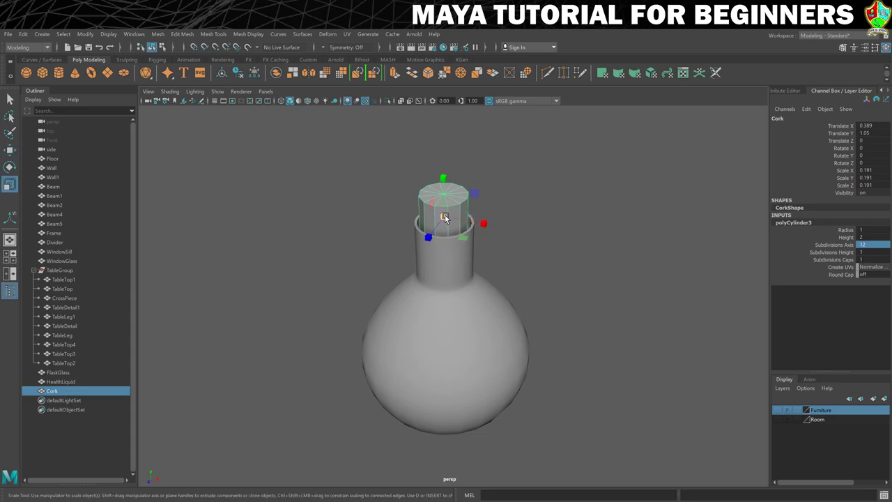
key(w)
drag(439, 173, 442, 102)
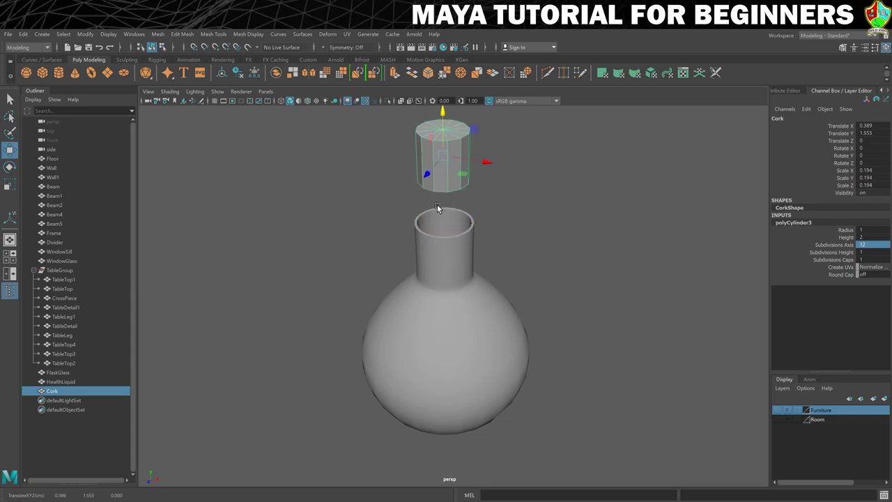
Select Cork's bottom vertices and scale them inward so the cork tapers downward.
alt+drag(432, 221, 456, 253)
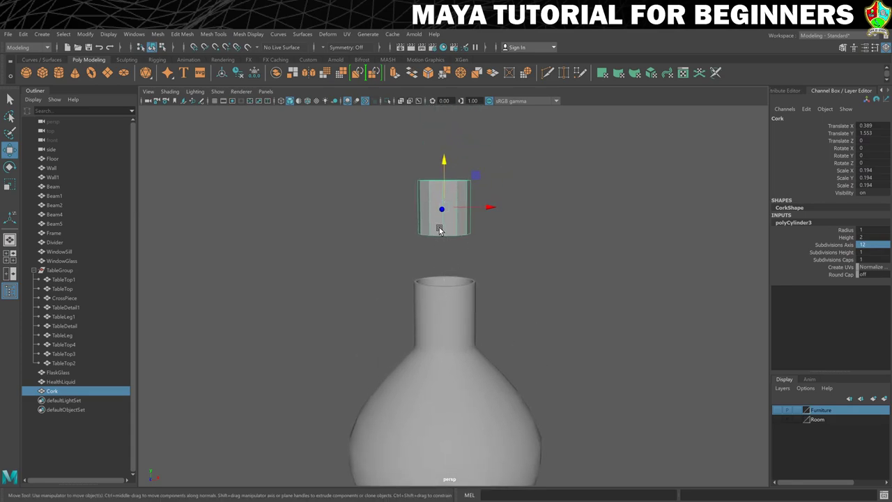
right_drag(442, 227, 377, 209)
drag(377, 209, 512, 298)
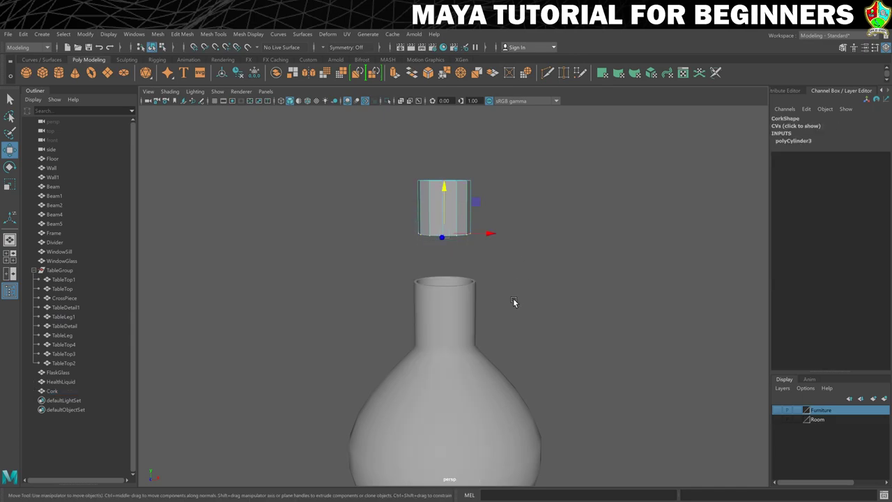
key(r)
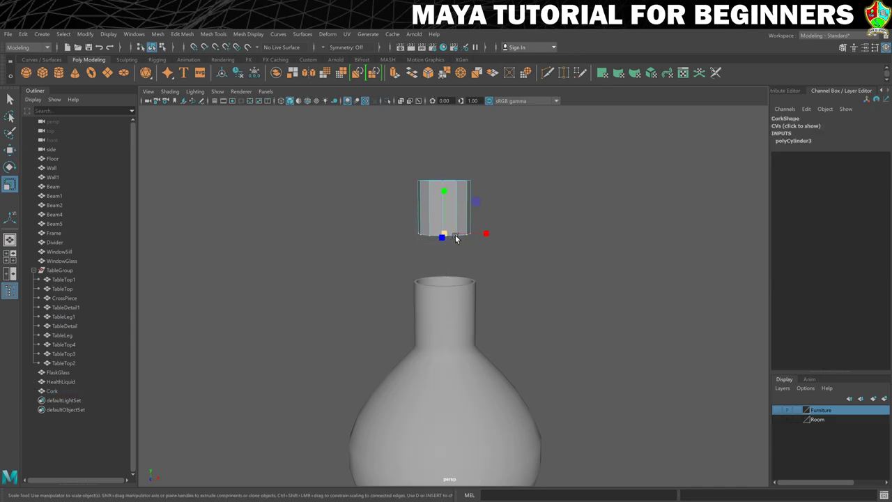
alt+drag(479, 257, 452, 265)
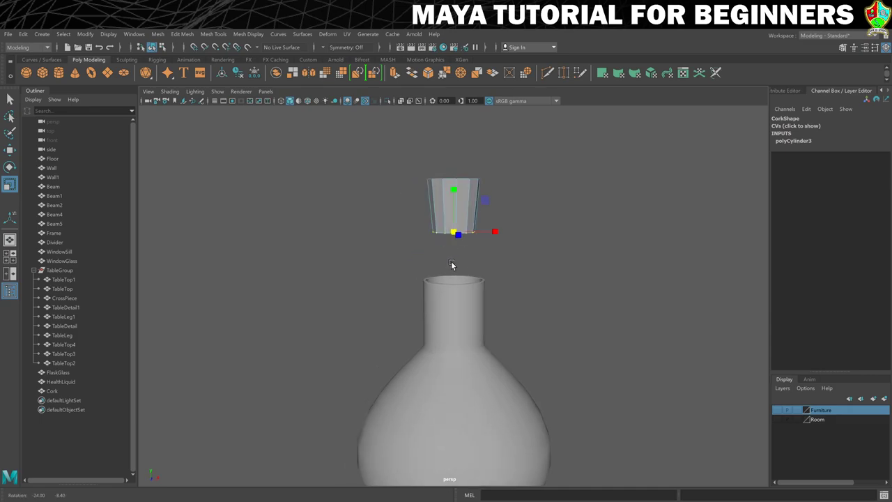
Select the top and bottom rim edge loops of Cork and bevel them.
right_drag(465, 197, 471, 174)
alt+drag(482, 220, 475, 224)
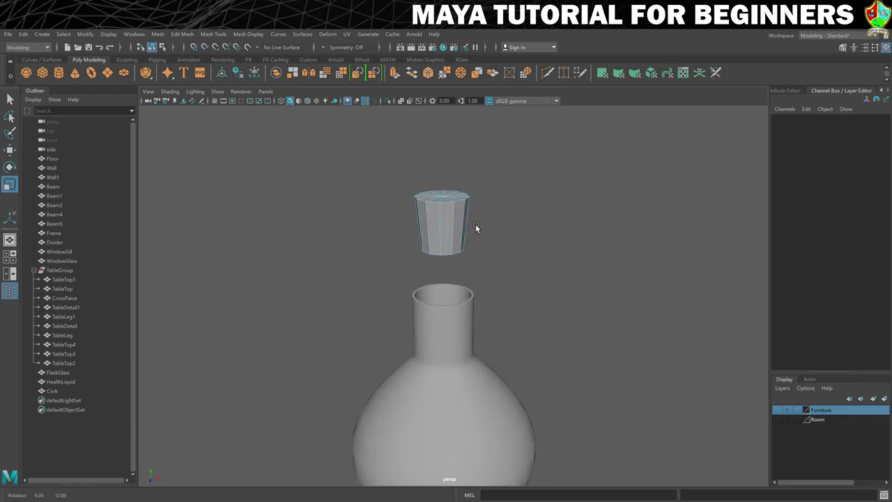
click(438, 227)
alt+drag(445, 253, 448, 248)
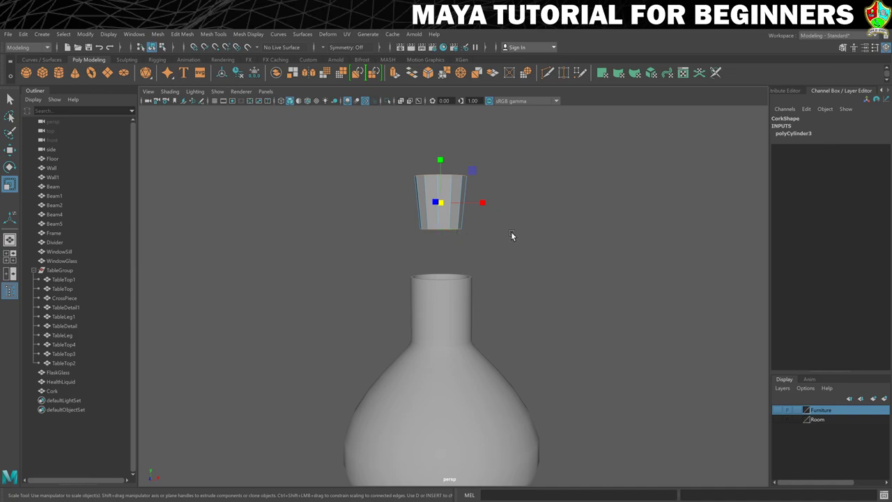
alt+drag(511, 232, 503, 242)
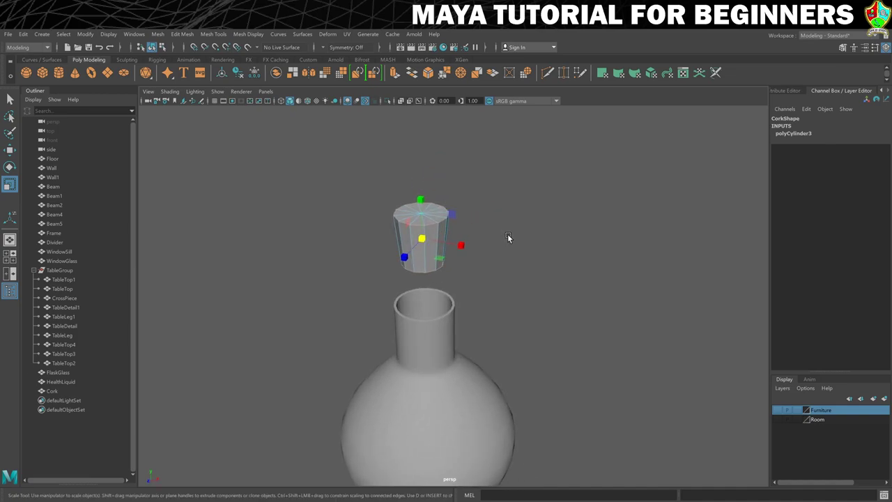
key(ctrl+b)
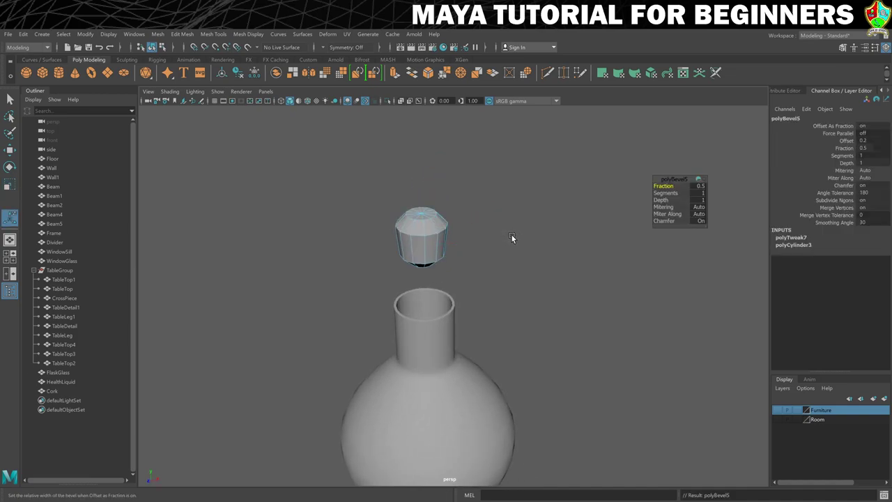
Set the Cork bevel to 2 segments and a fraction of 0.1, then return Cork to object mode.
click(700, 193)
text(2)
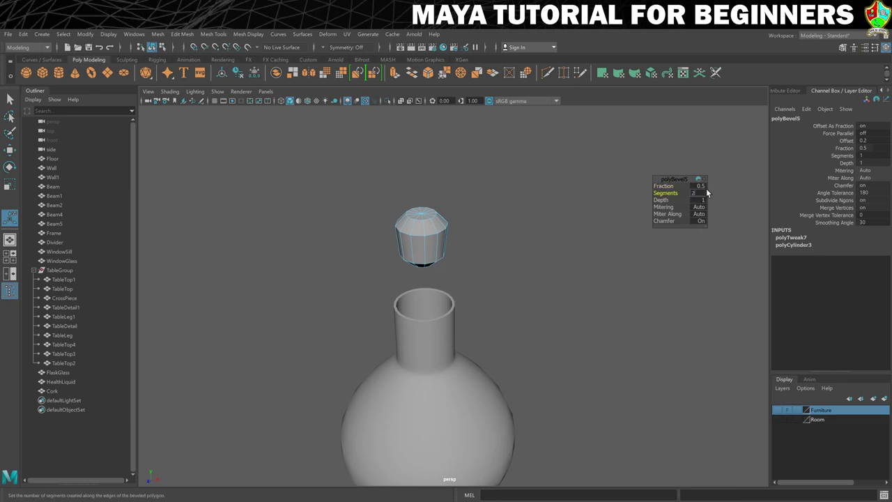
key(Return)
click(703, 186)
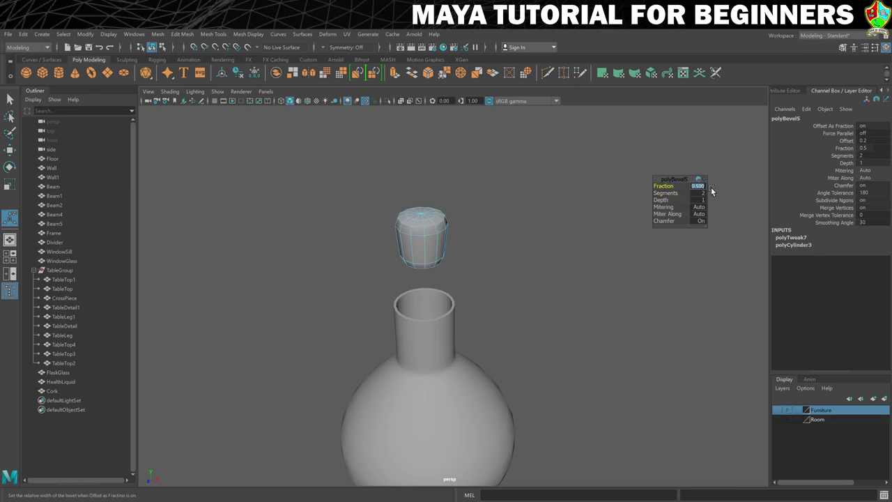
text(0.1)
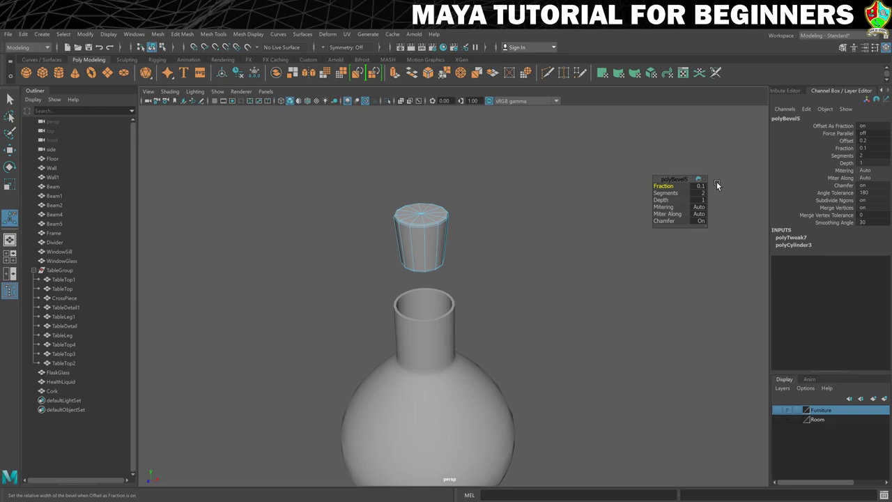
key(Return)
key(q)
Check Cork's centring over the neck in the top view, then lower it in the front view to Translate Y 1.
alt+middle_drag(456, 279, 464, 277)
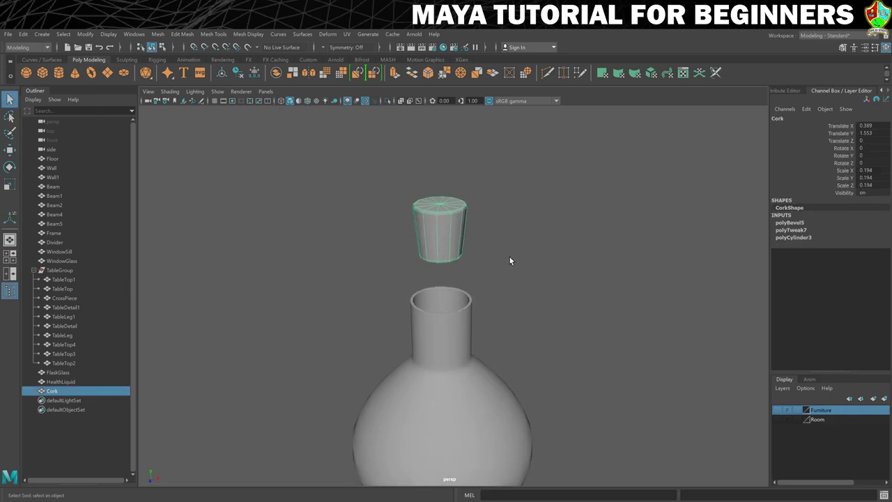
key(space)
key(space)
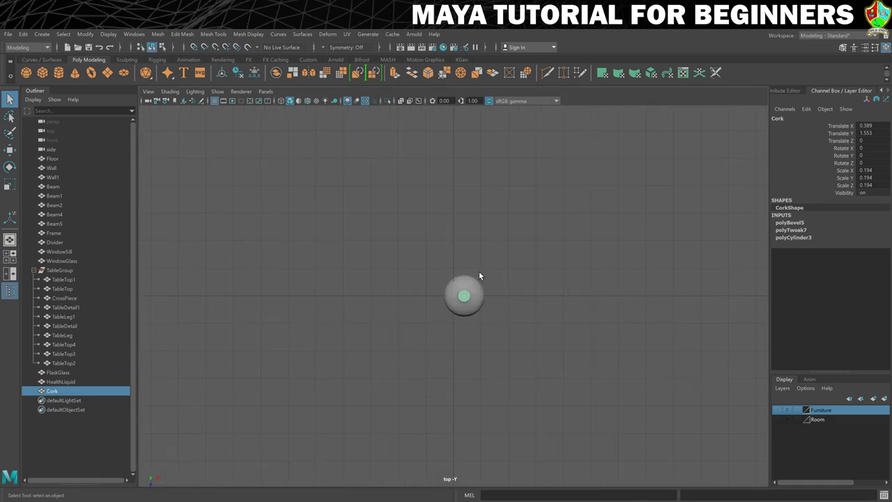
alt+right_drag(480, 274, 603, 294)
alt+middle_drag(610, 302, 544, 285)
key(w)
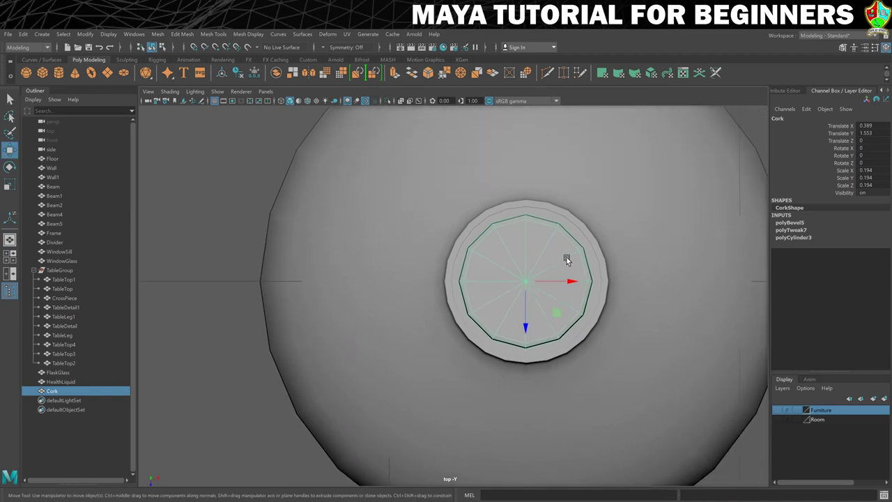
key(space)
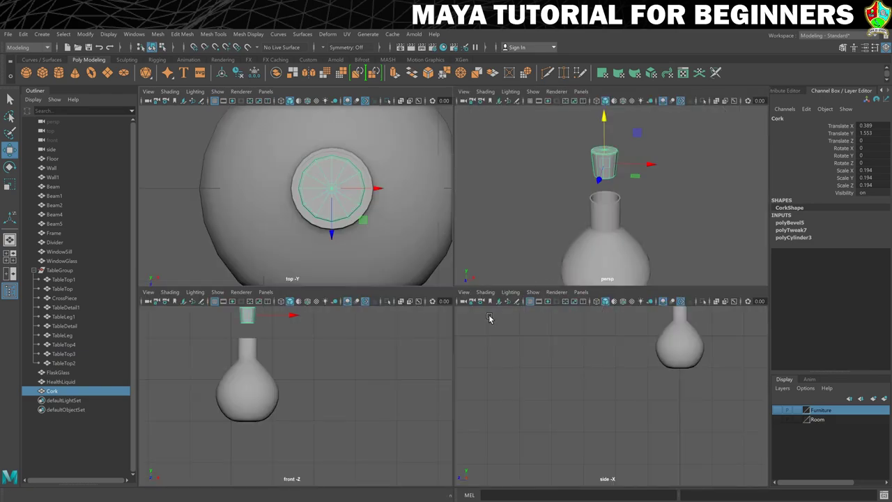
key(space)
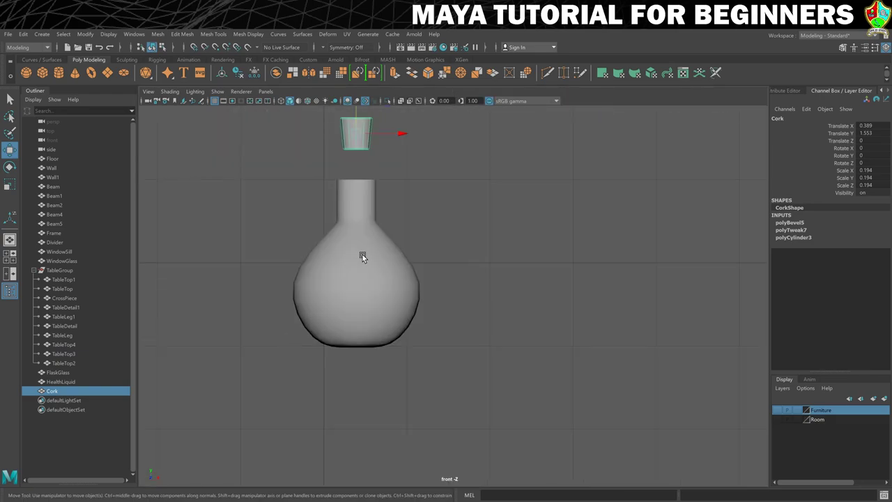
alt+middle_drag(362, 255, 429, 356)
drag(423, 187, 423, 232)
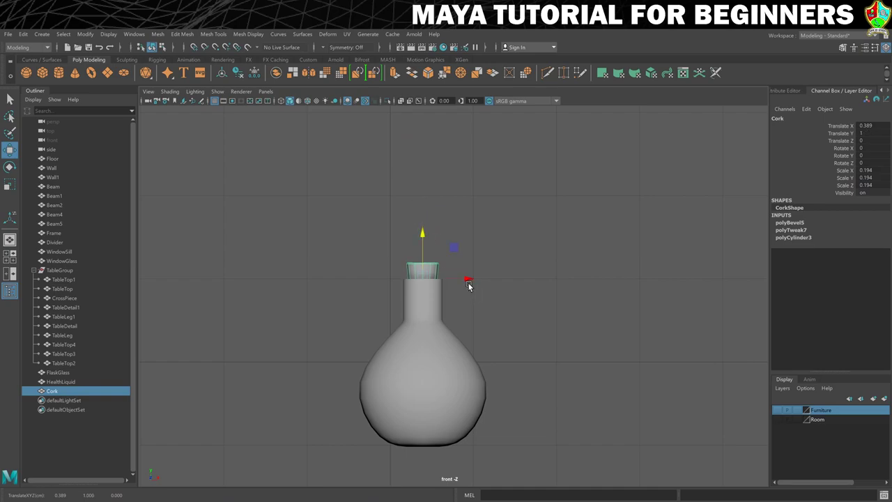
Shift Cork along X to about 0.398, scale it uniformly to about 0.208, and check its fit in the flask neck.
drag(468, 282, 421, 280)
key(r)
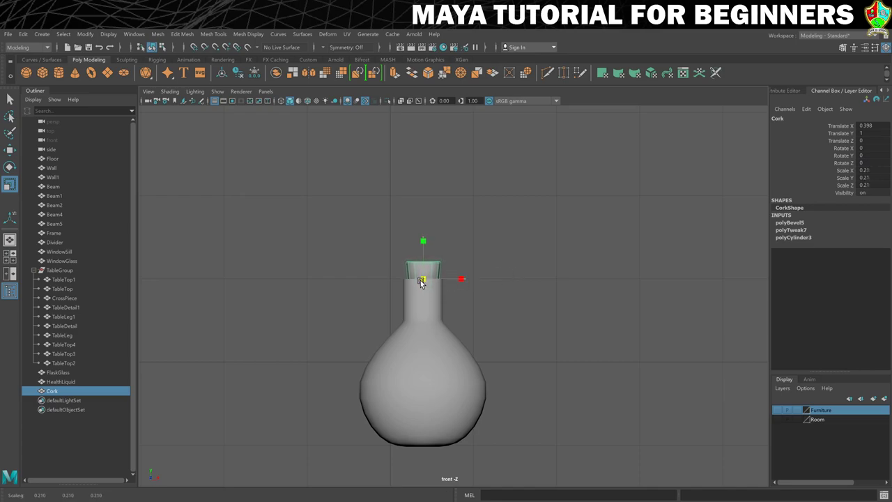
key(space)
key(space)
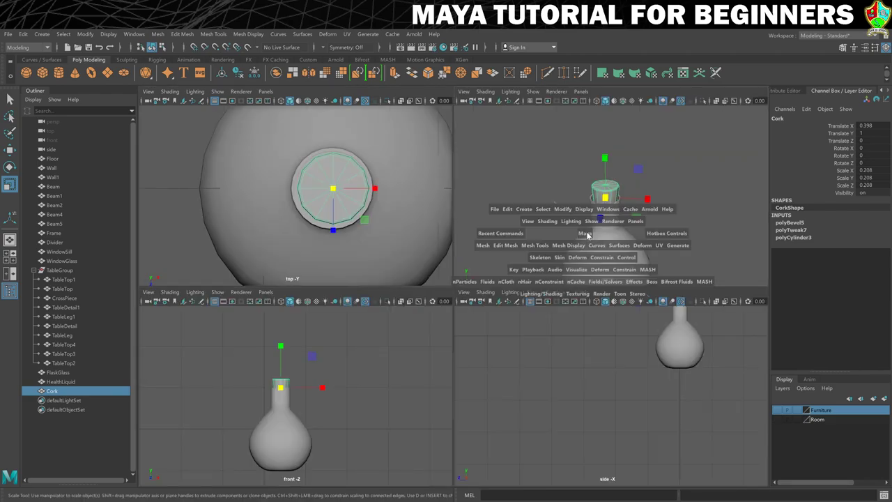
key(f)
alt+drag(580, 304, 524, 335)
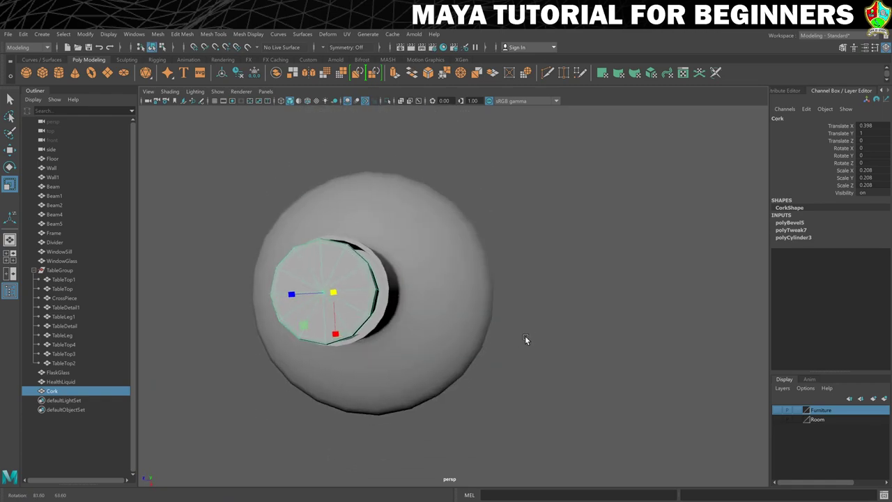
key(space)
key(space)
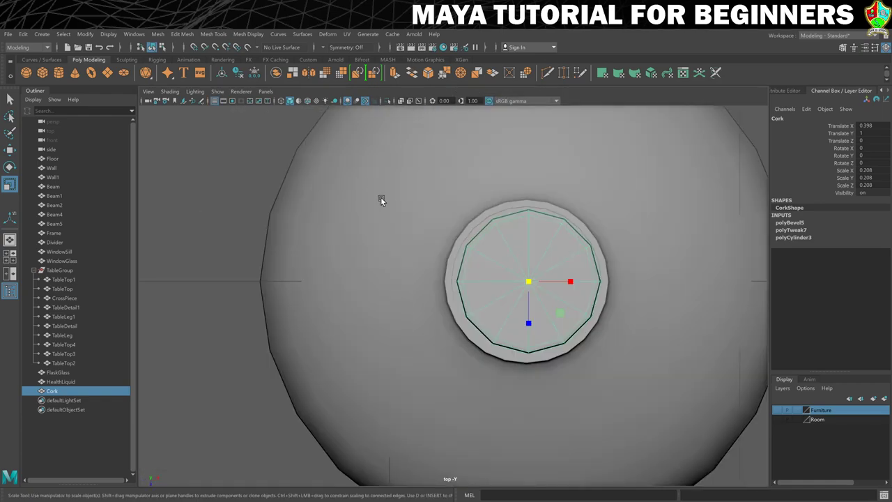
Centre Cork over the neck in the top view at about Translate X 0.392 and enlarge it uniformly to about 0.221.
key(w)
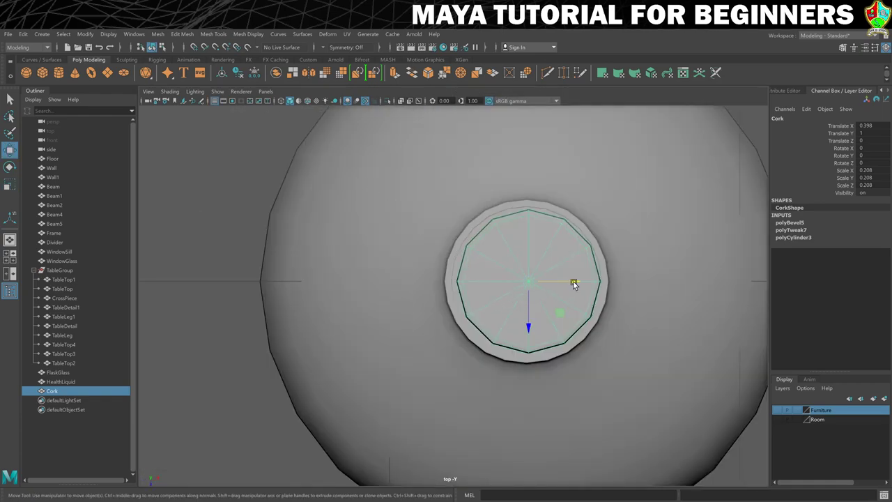
click(572, 281)
drag(572, 282, 533, 281)
key(r)
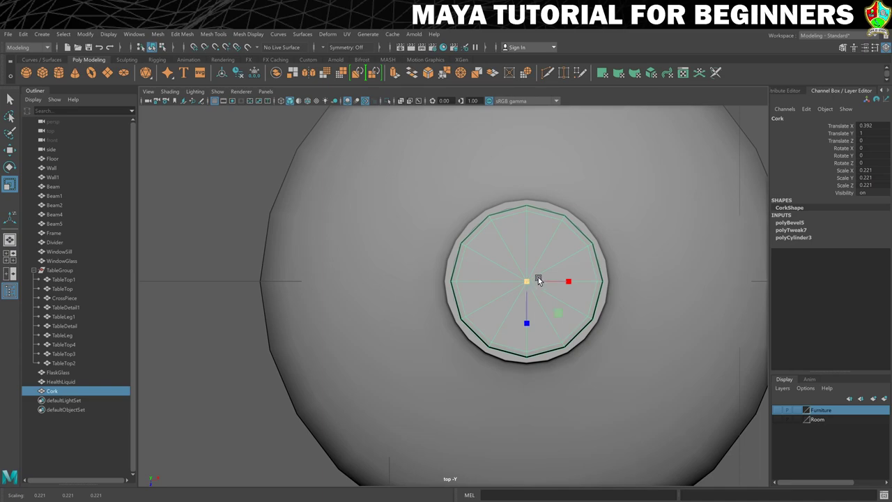
key(space)
key(space)
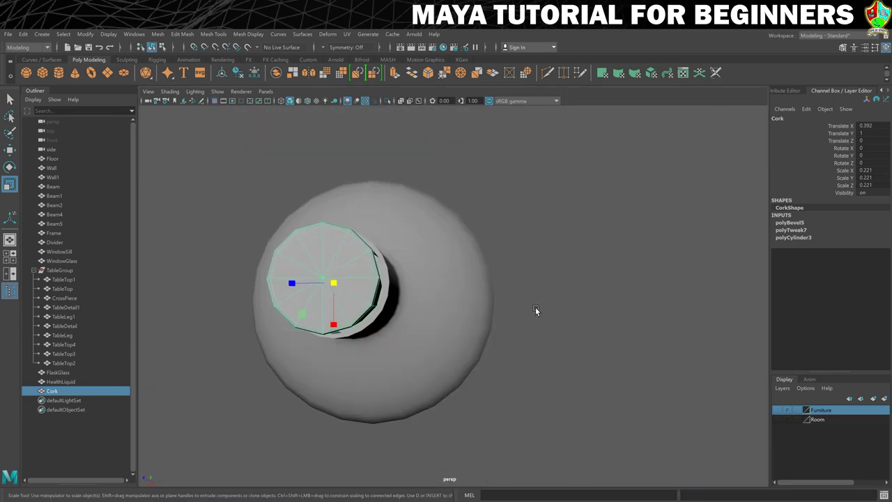
alt+drag(535, 307, 501, 295)
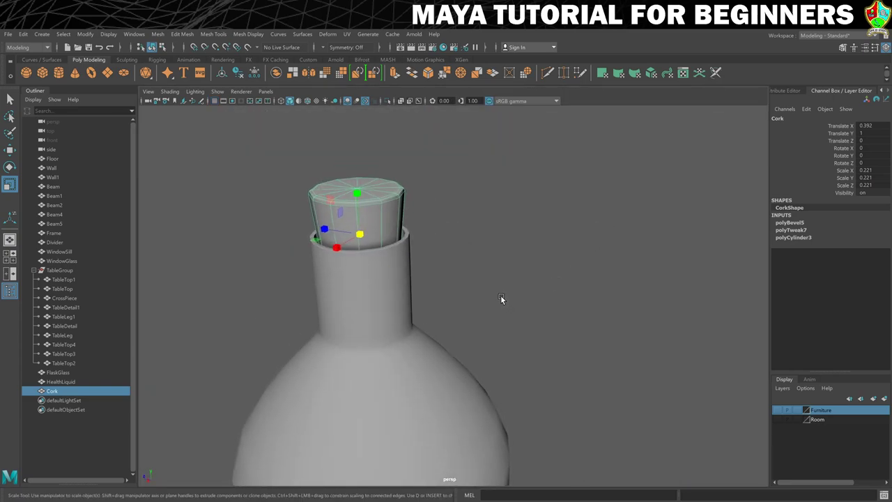
Scale Cork uniformly to about 0.24 so it fills the neck opening, then deselect it.
drag(357, 234, 366, 234)
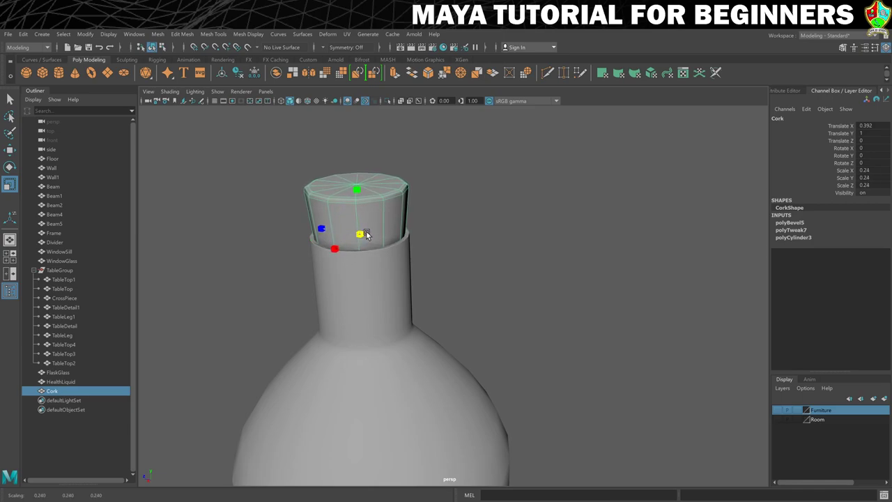
alt+drag(275, 279, 314, 273)
scroll(465, 278, down, 5)
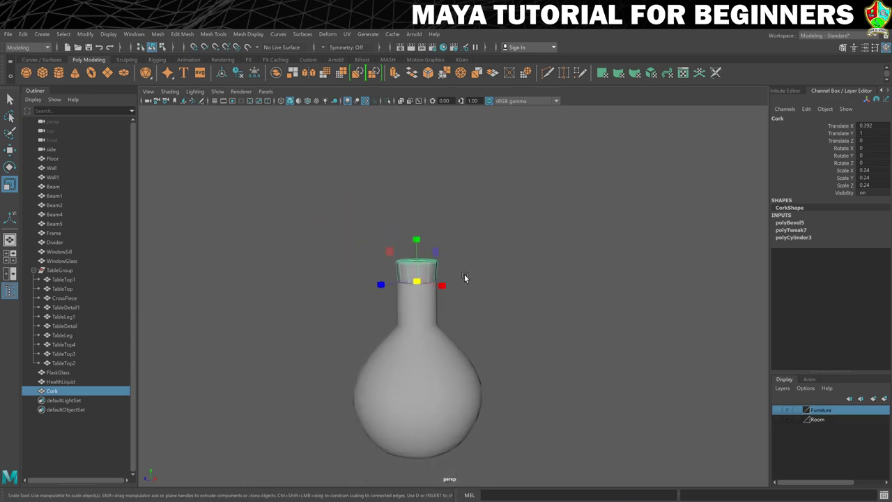
scroll(464, 277, down, 2)
click(523, 317)
alt+drag(518, 323, 531, 320)
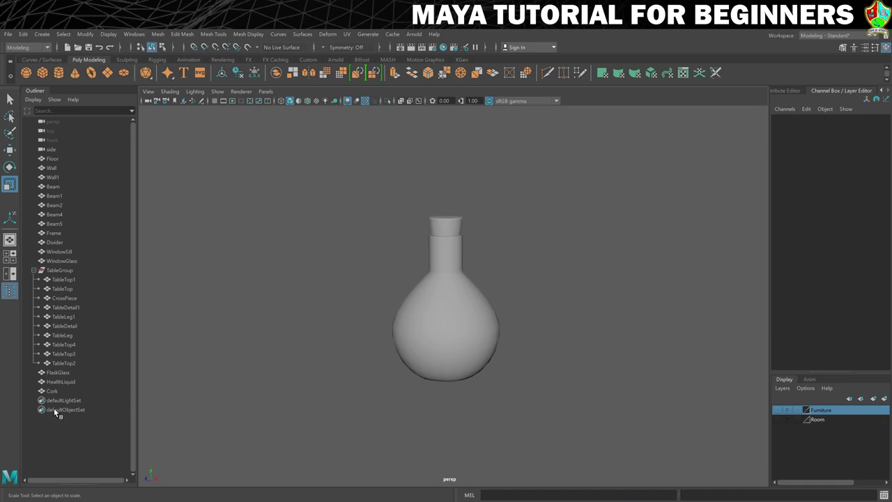
Parent HealthLiquid under FlaskGlass.
click(60, 382)
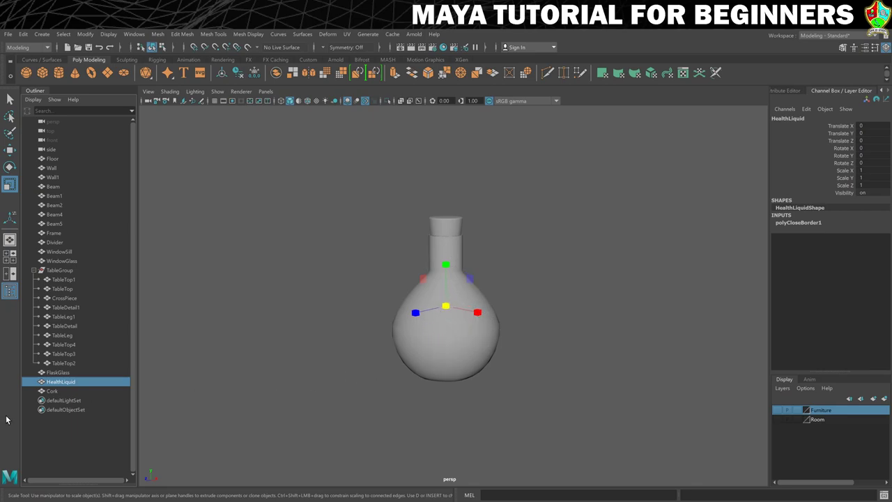
ctrl+click(56, 373)
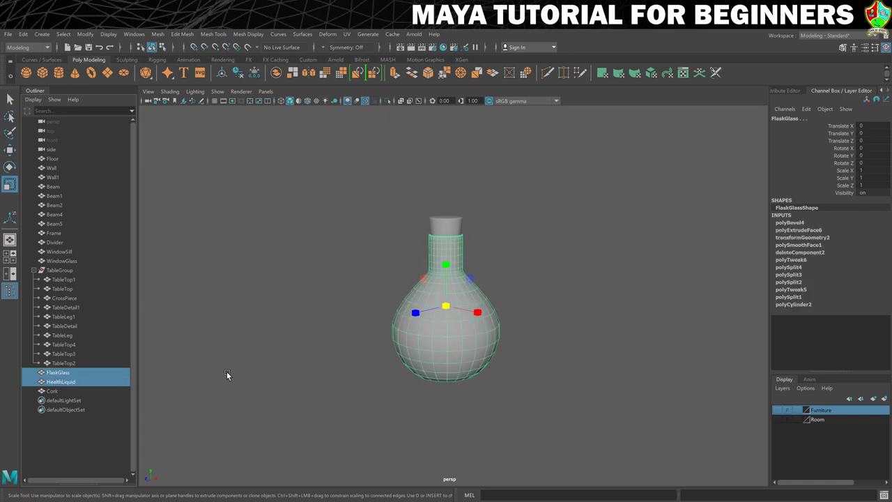
click(24, 34)
click(64, 245)
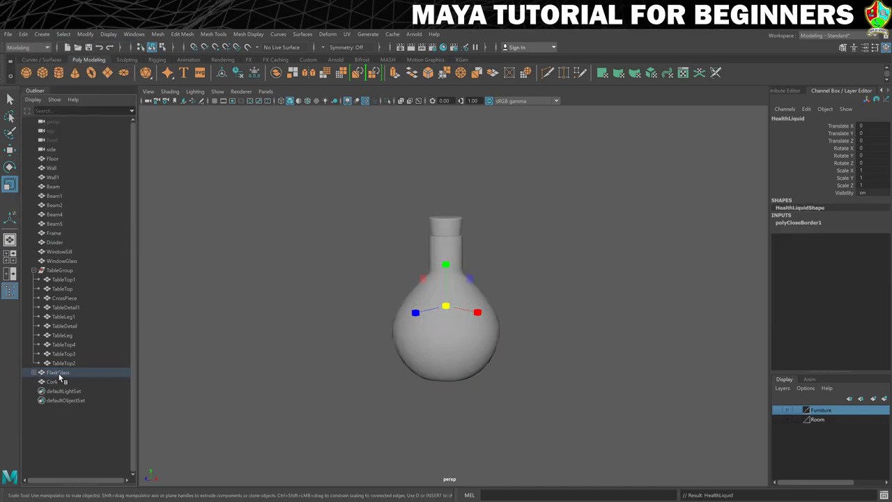
Expand FlaskGlass's hierarchy, test-move the flask along X together with its liquid, and undo the move.
click(34, 372)
click(56, 372)
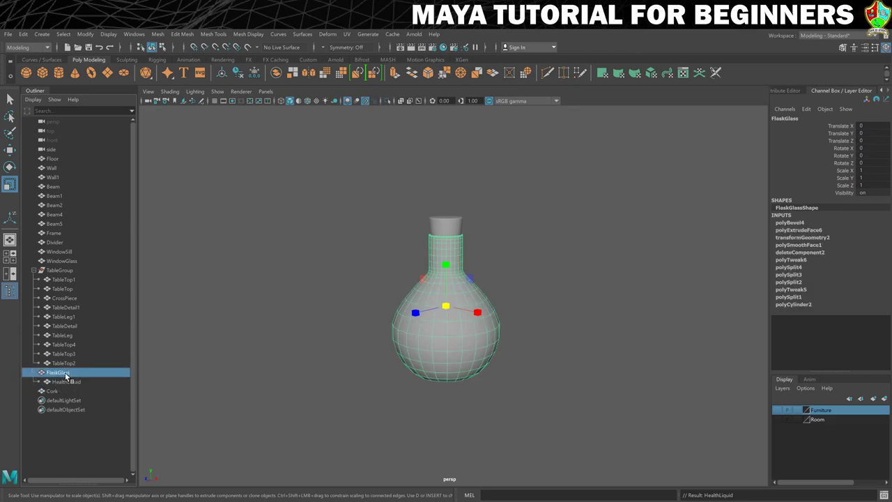
key(w)
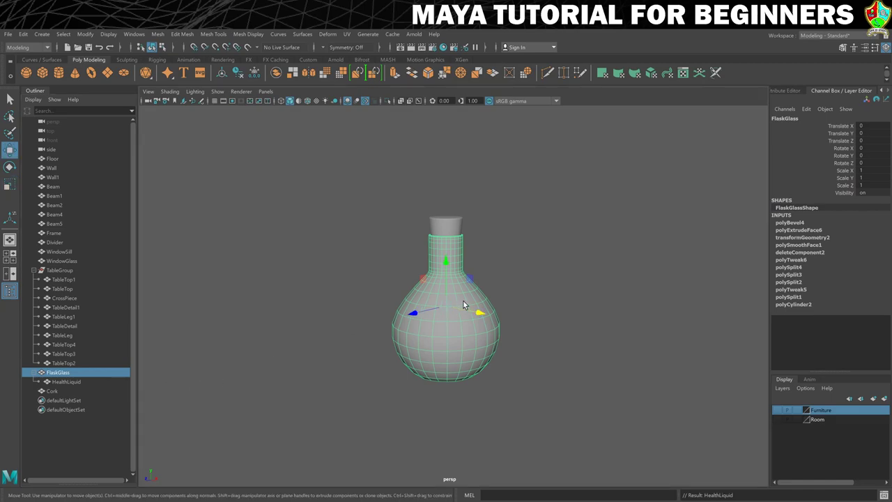
drag(483, 315, 630, 342)
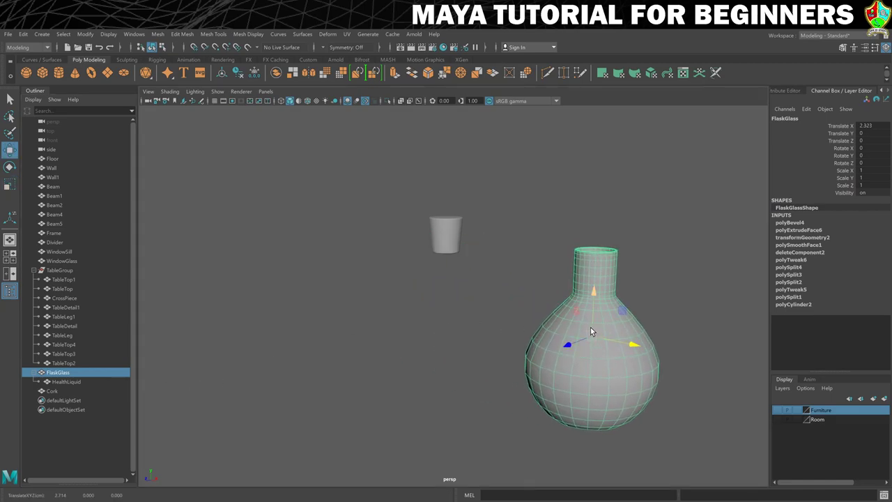
key(ctrl+z)
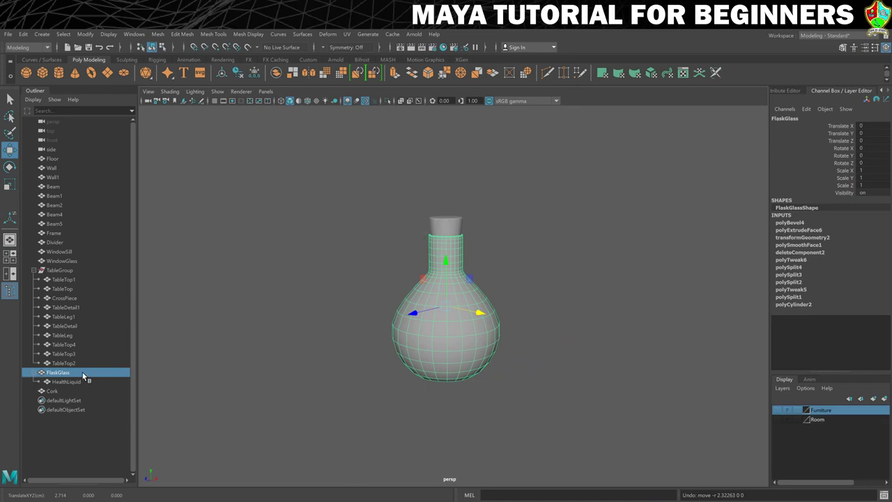
Select Cork and FlaskGlass in child-then-parent order and parent Cork under FlaskGlass.
click(52, 391)
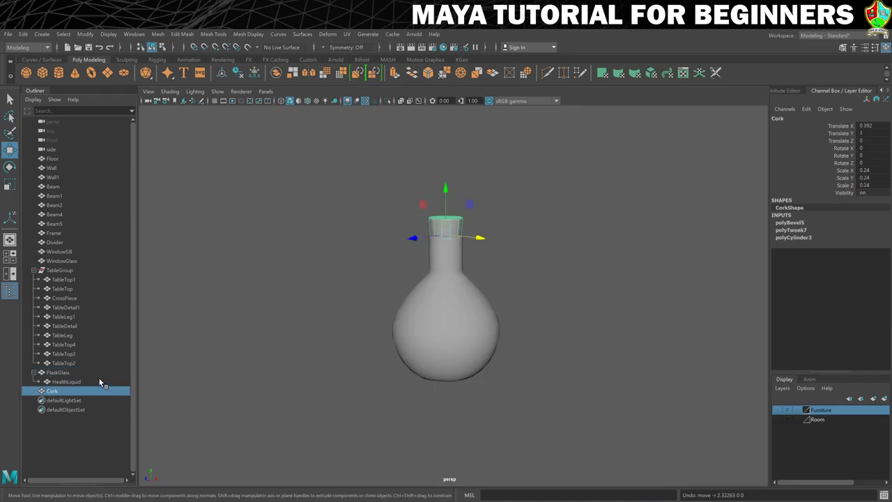
ctrl+click(61, 373)
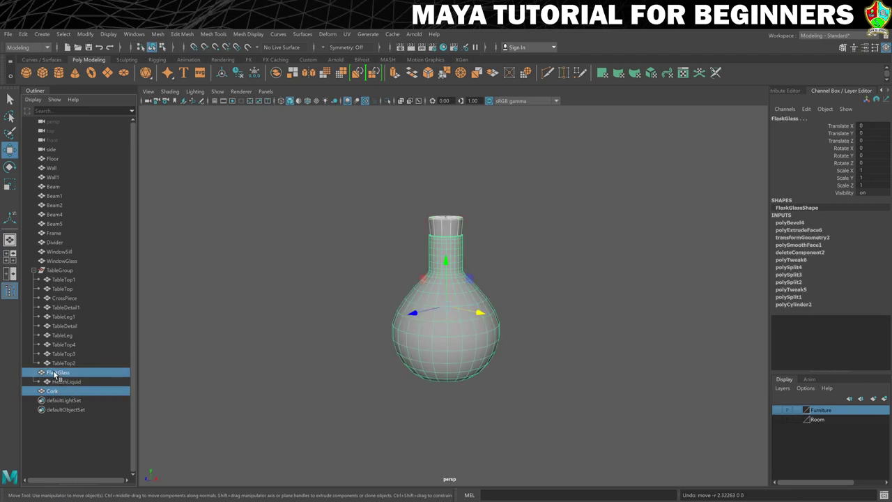
mouse_move(62, 376)
mouse_down()
mouse_move(58, 385)
mouse_move(71, 385)
mouse_move(57, 383)
mouse_move(68, 382)
mouse_move(64, 395)
mouse_up()
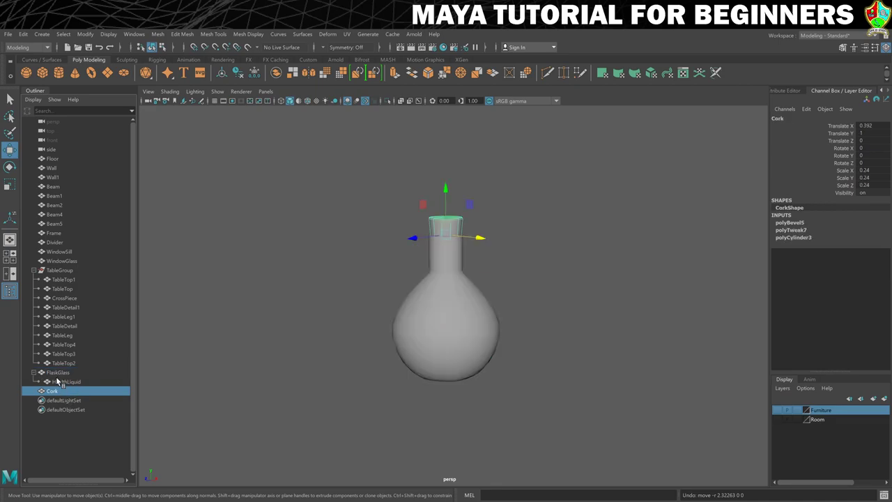
click(56, 376)
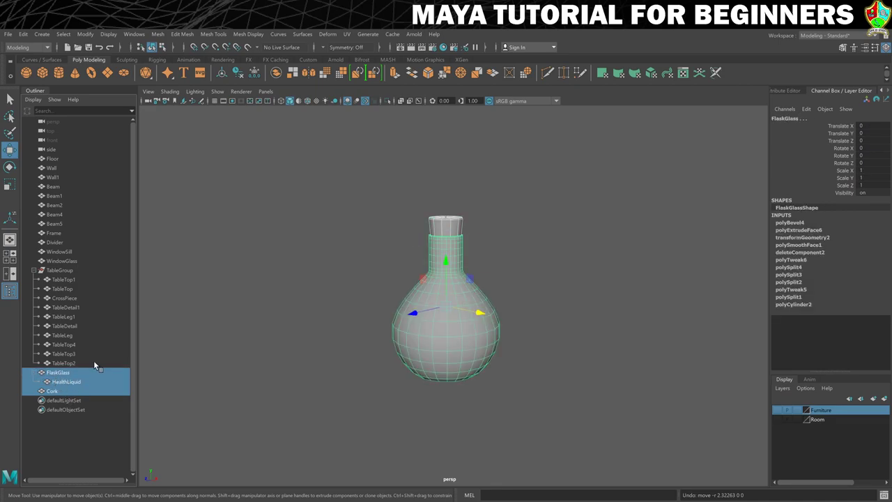
click(68, 390)
drag(69, 396, 58, 377)
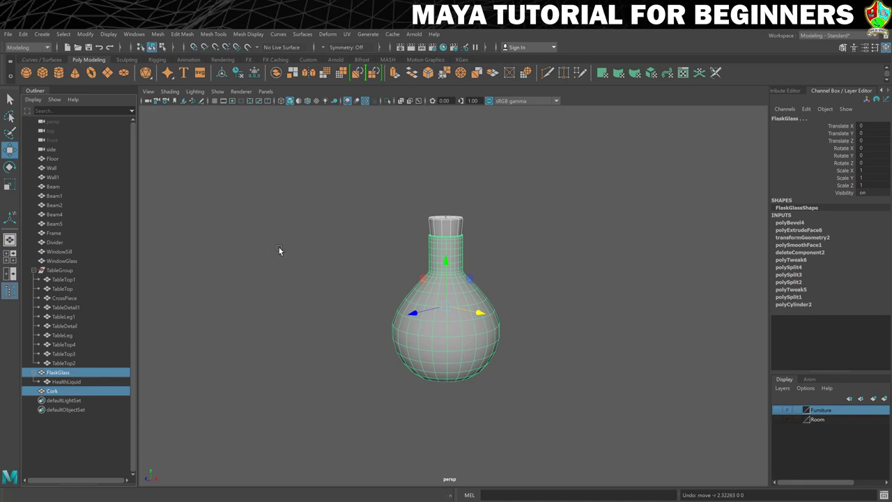
key(p)
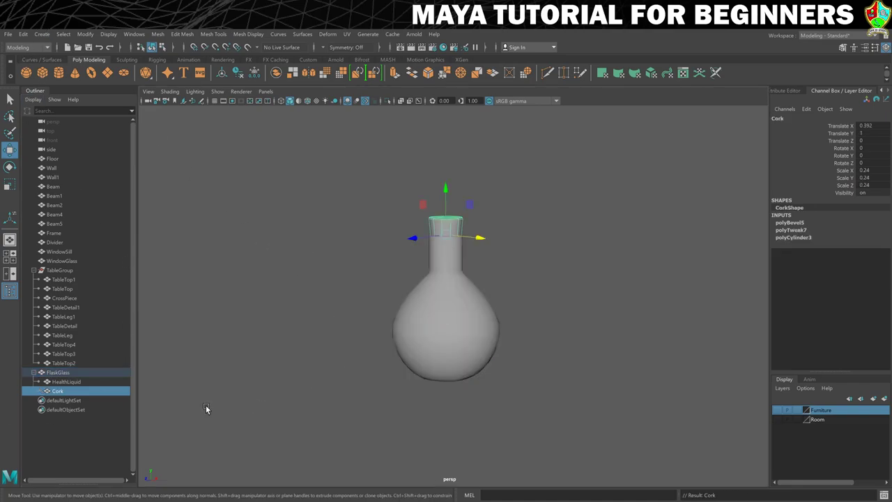
Test-move FlaskGlass along X with both the liquid and cork parented to it, and undo the move.
click(43, 374)
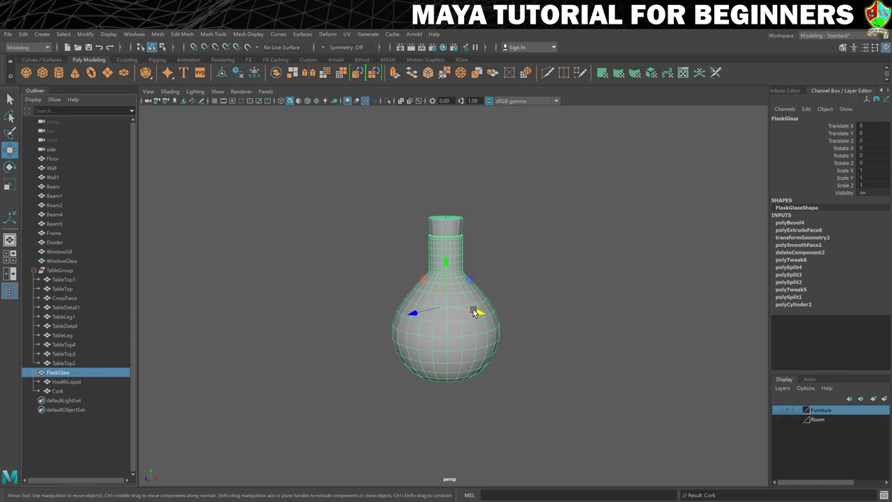
drag(480, 314, 303, 338)
key(ctrl+z)
key(ctrl+z)
key(ctrl+z)
key(ctrl+z)
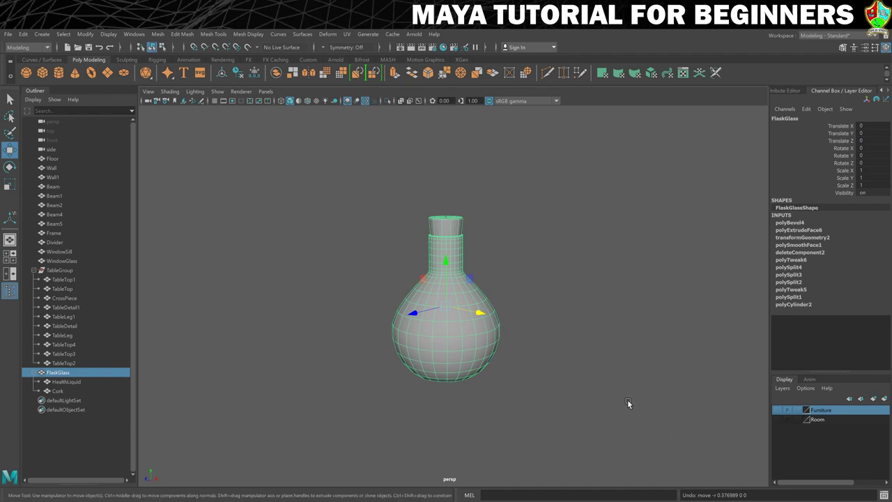
With the Furniture layer shown, move FlaskGlass above the tabletop to about Y 4.924, Z 4.822 and scale it uniformly to about 0.584.
click(777, 409)
scroll(640, 363, down, 5)
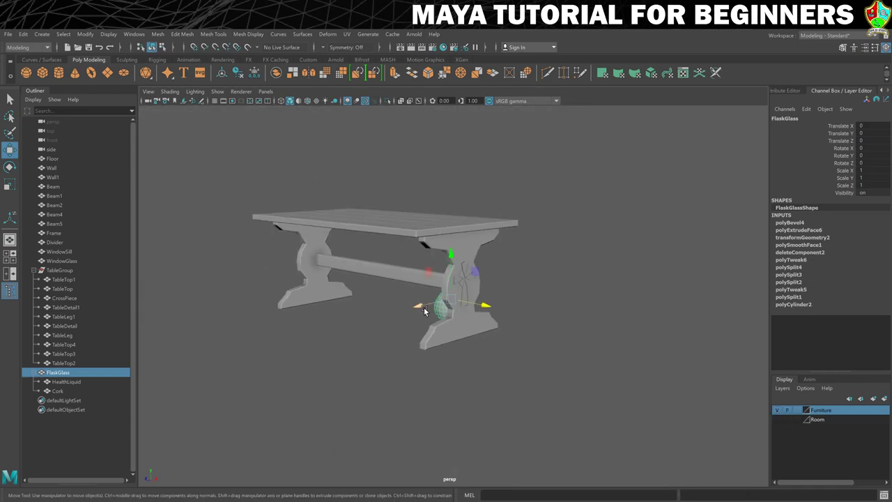
alt+drag(416, 308, 467, 307)
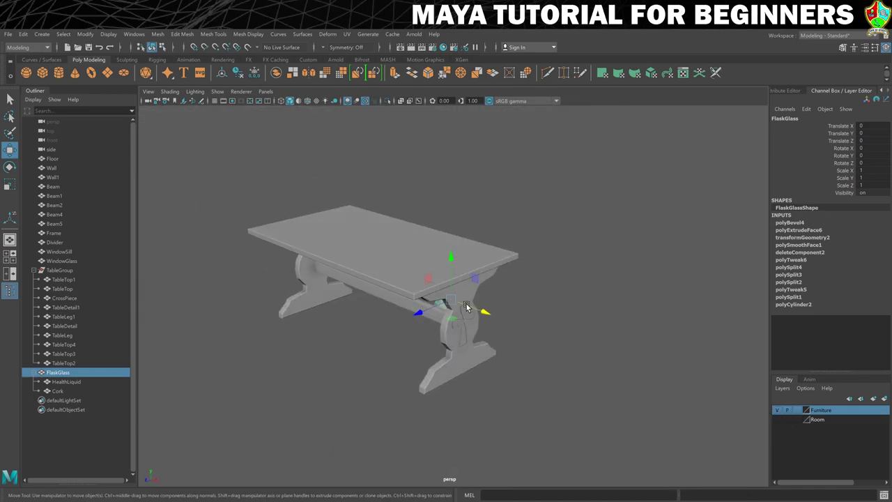
drag(449, 260, 449, 149)
drag(419, 197, 340, 213)
key(r)
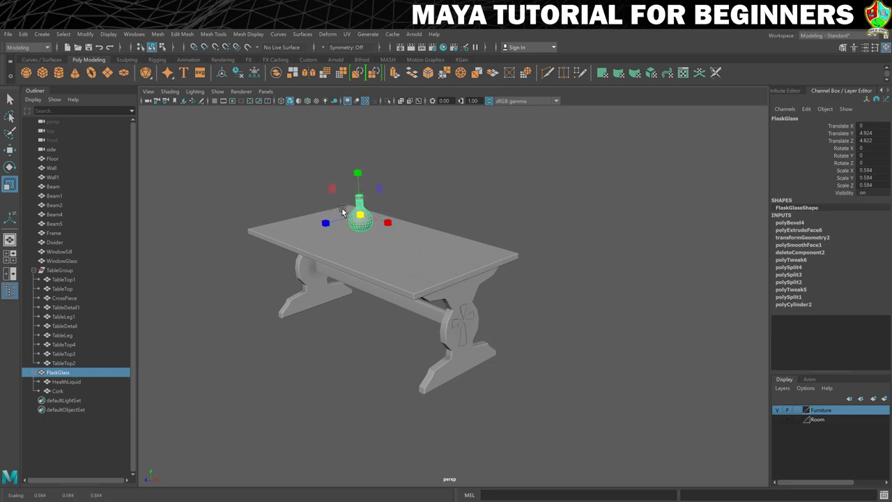
Lower FlaskGlass onto the tabletop at Translate Y 4.486 and slide it near the table's corner, about X -2.67, Z 5.76.
key(w)
drag(354, 170, 354, 182)
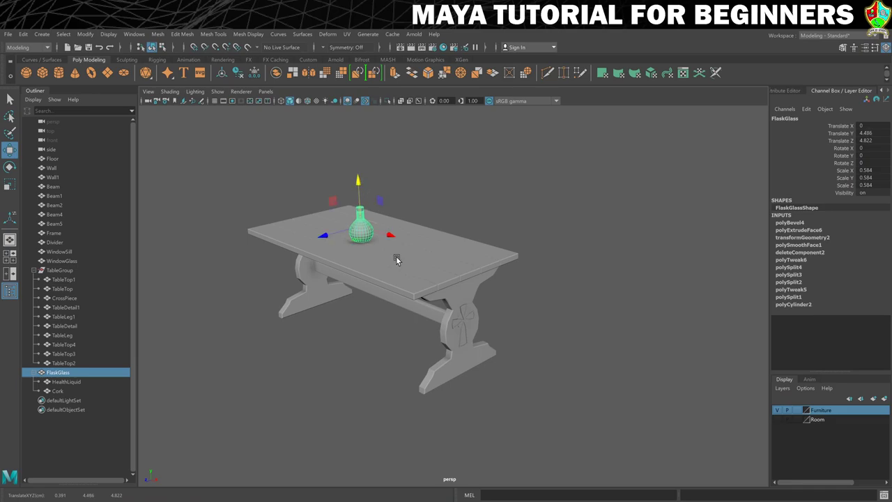
drag(356, 242, 294, 233)
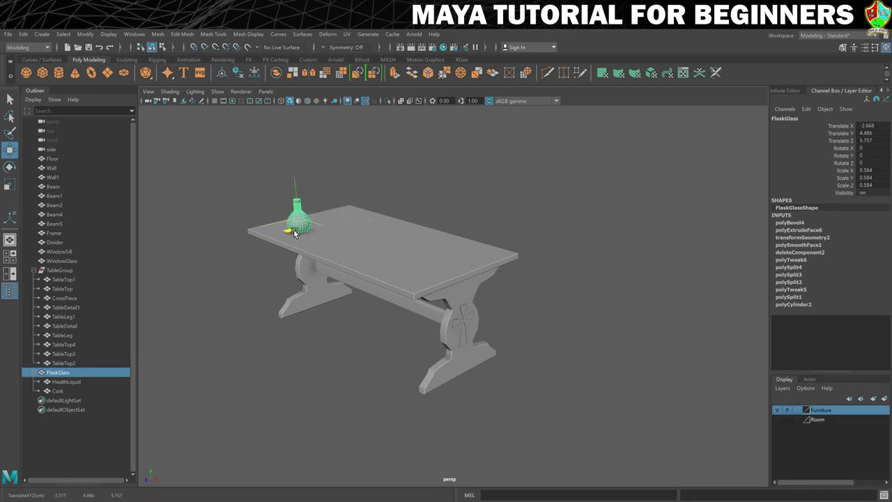
click(525, 189)
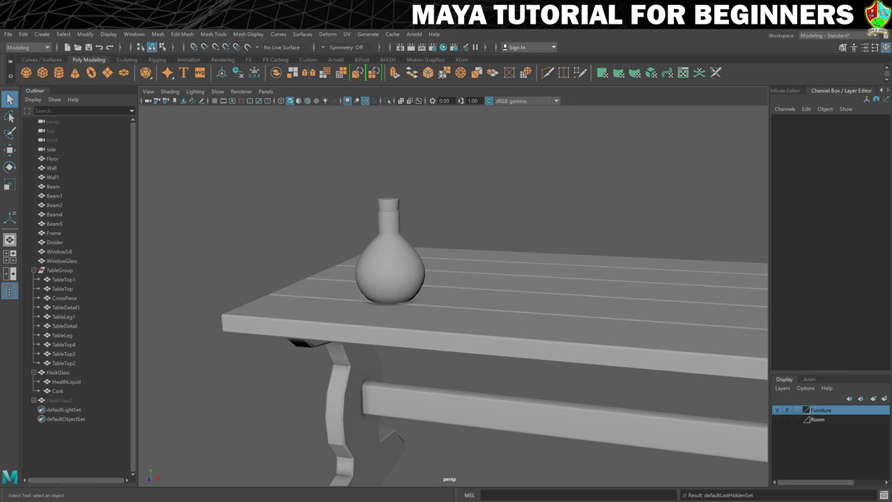
Unhide the second flask, FlaskGlass2, and select it with its hierarchy expanded.
key(ctrl+shift+h)
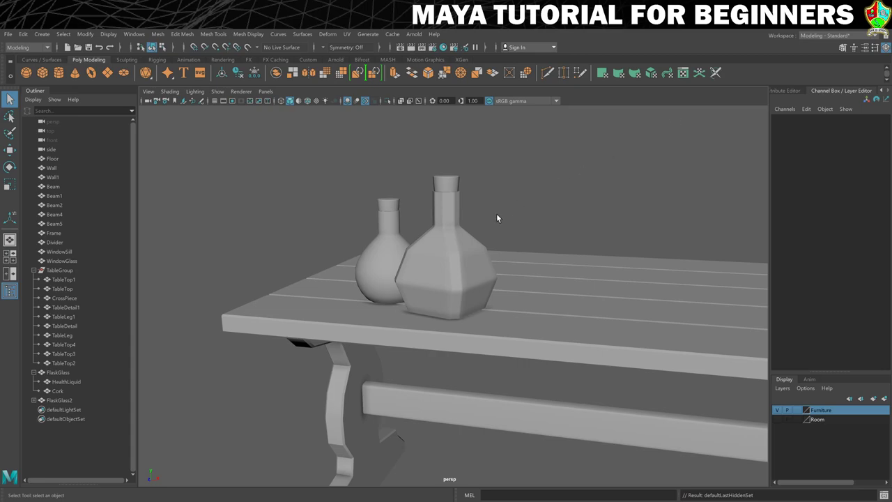
click(444, 258)
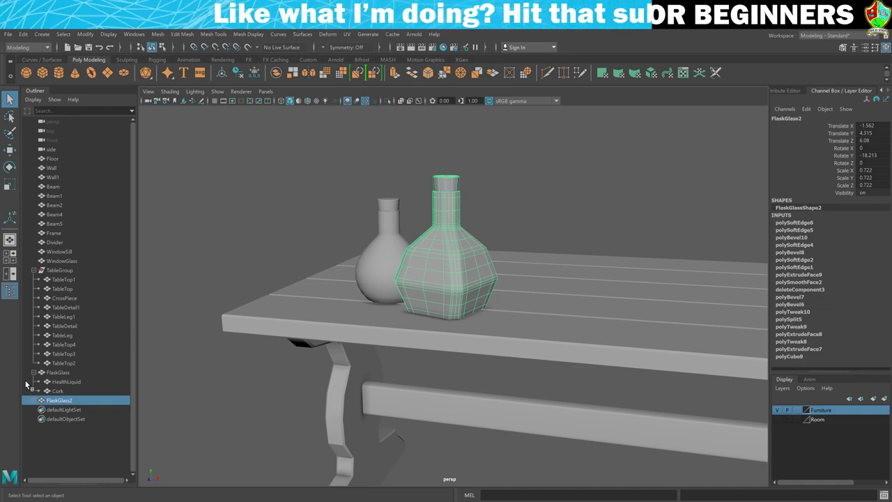
click(36, 400)
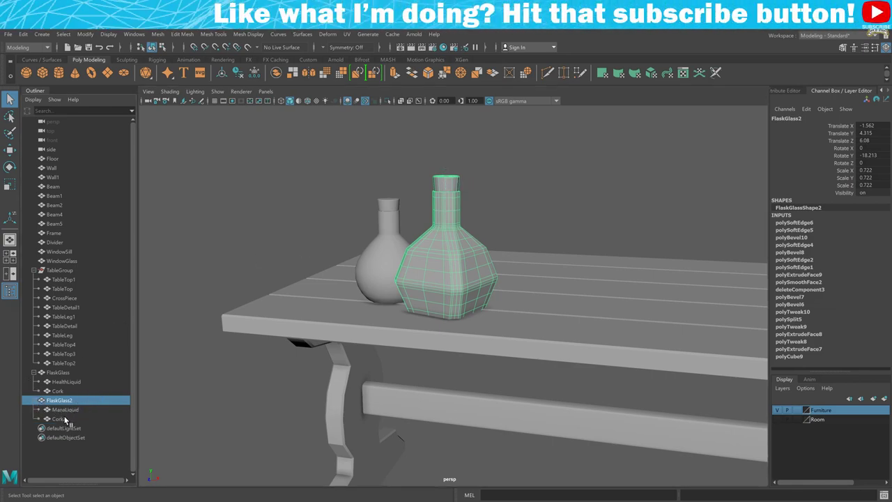
Examine ManaLiquid inside the second flask in wireframe, return to shaded display and clear the selection.
click(65, 410)
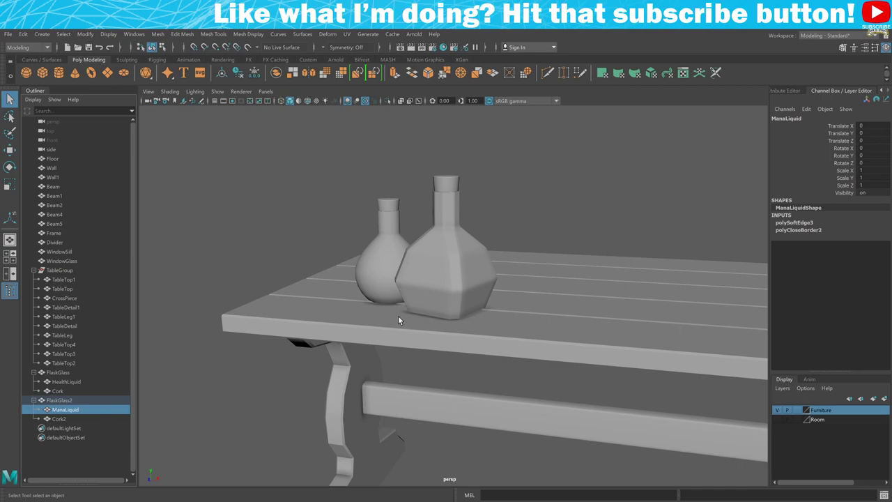
key(4)
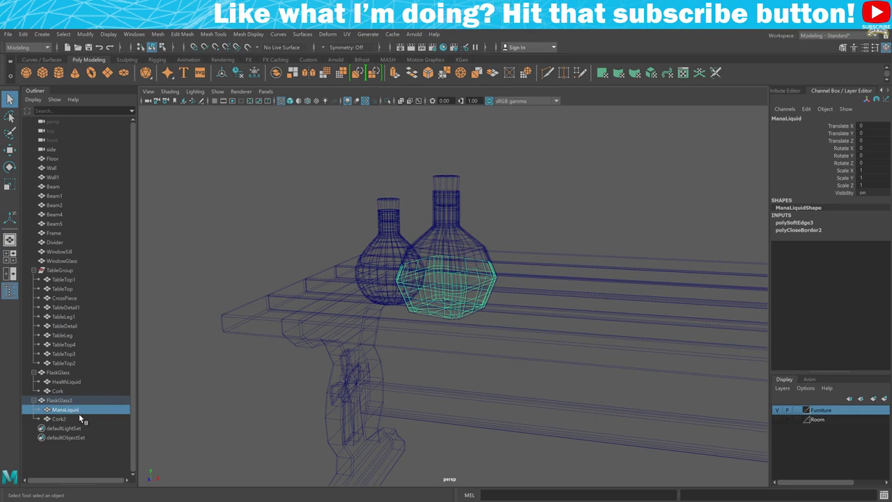
key(5)
click(541, 218)
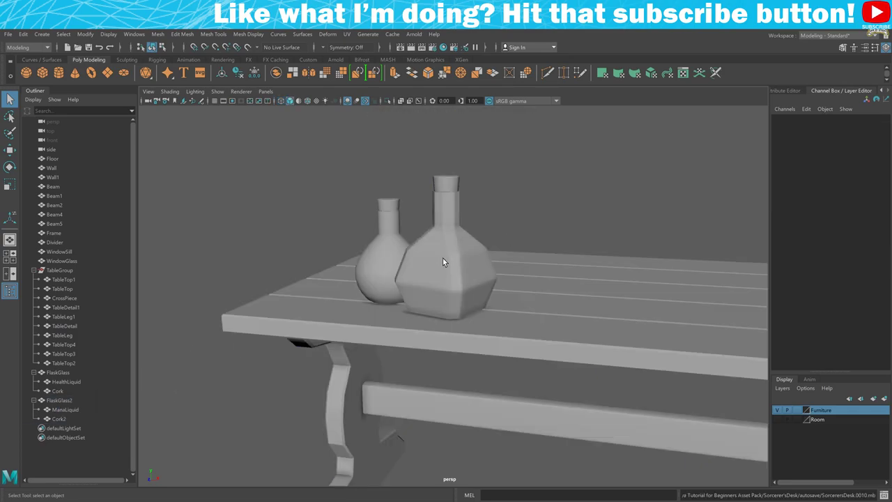
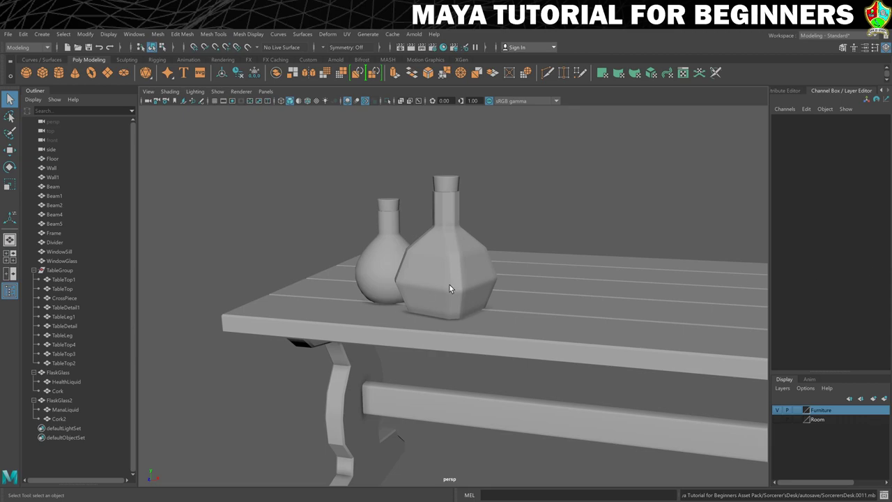
Hide the Furniture layer and add both flasks with their liquids and corks to that layer.
alt+right_drag(448, 283, 731, 438)
click(778, 410)
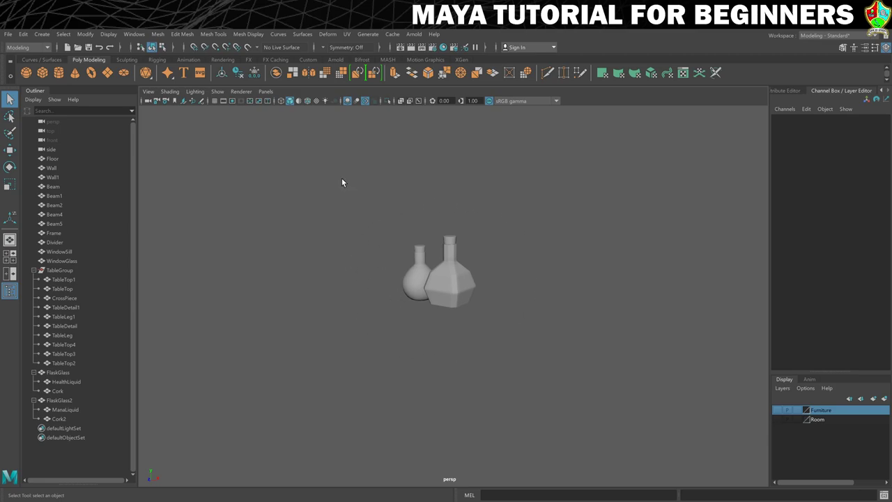
drag(342, 183, 529, 339)
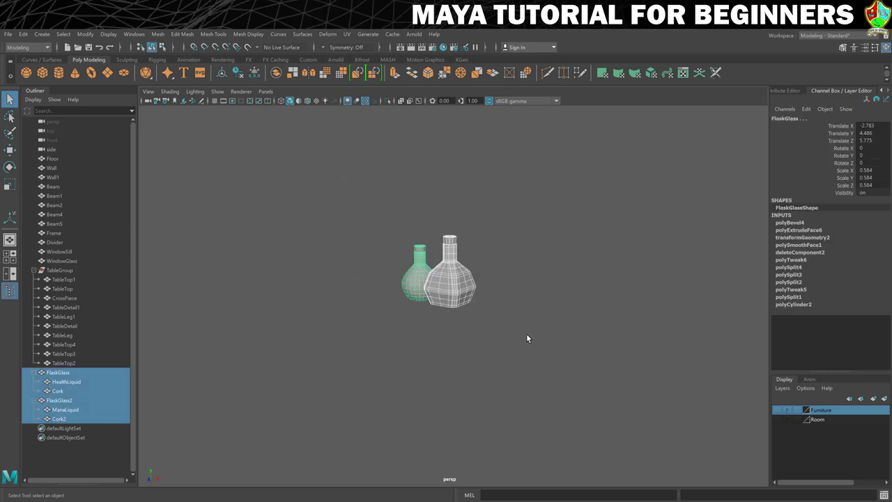
right_click(823, 411)
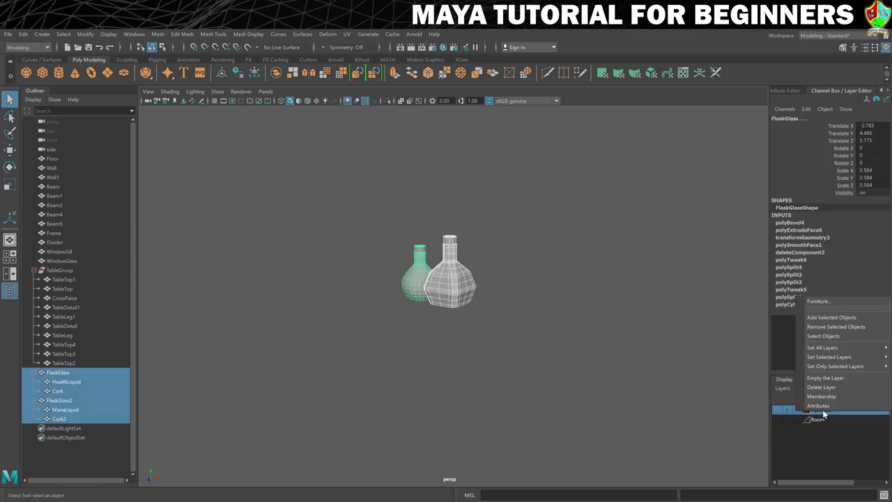
click(826, 318)
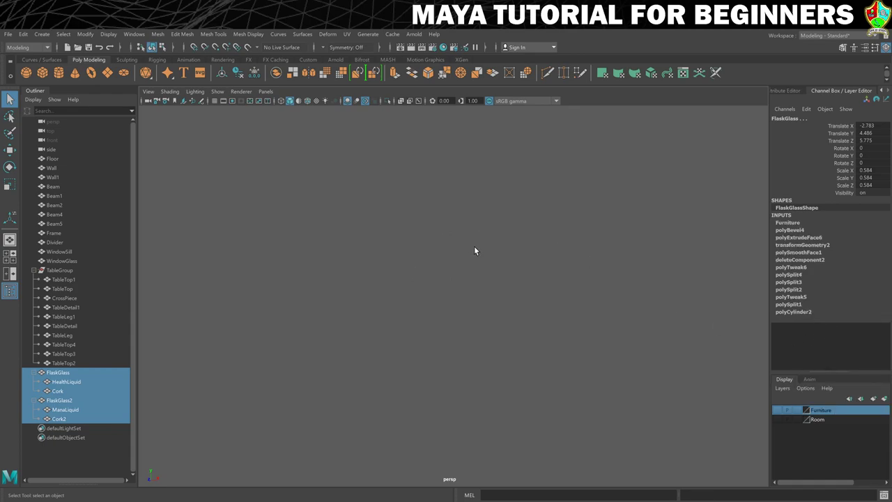
Create a polygon cylinder and rename it Candle.
click(59, 74)
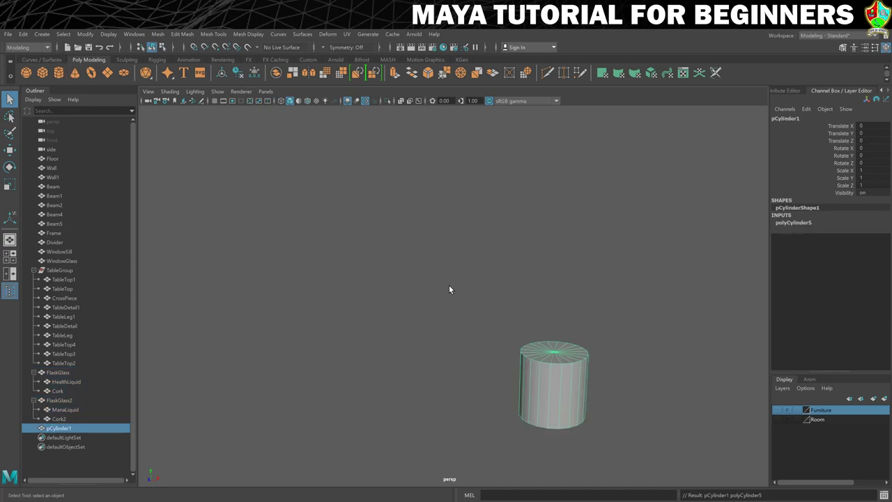
alt+middle_drag(556, 318, 408, 185)
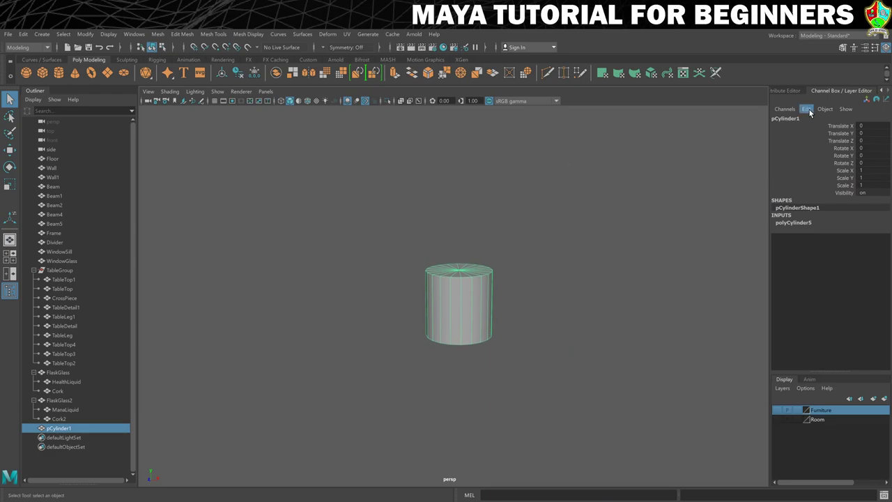
click(785, 117)
text(Candle)
key(Return)
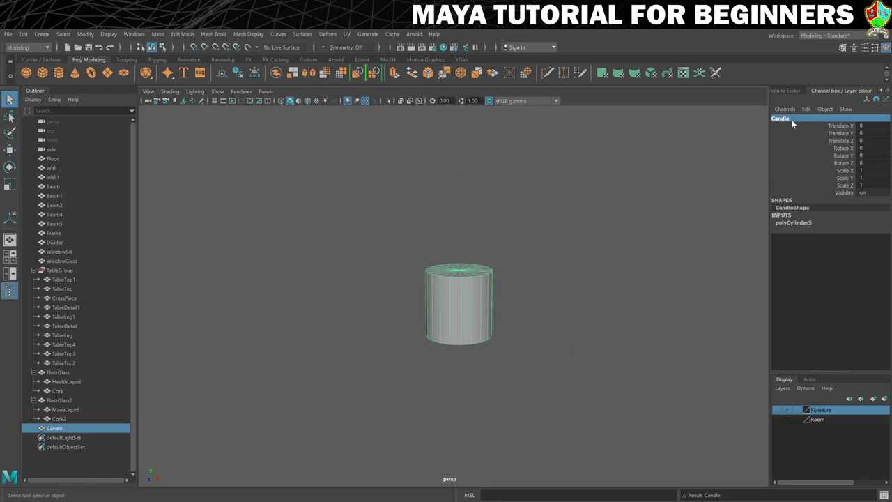
Stretch Candle vertically to a Scale Y of about 3.305 and set its Subdivisions Axis to 8.
key(r)
drag(458, 263, 467, 187)
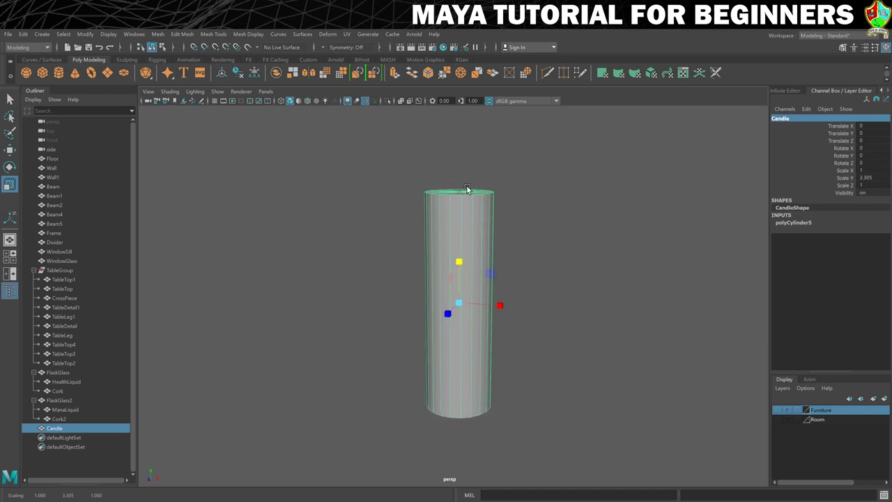
click(793, 222)
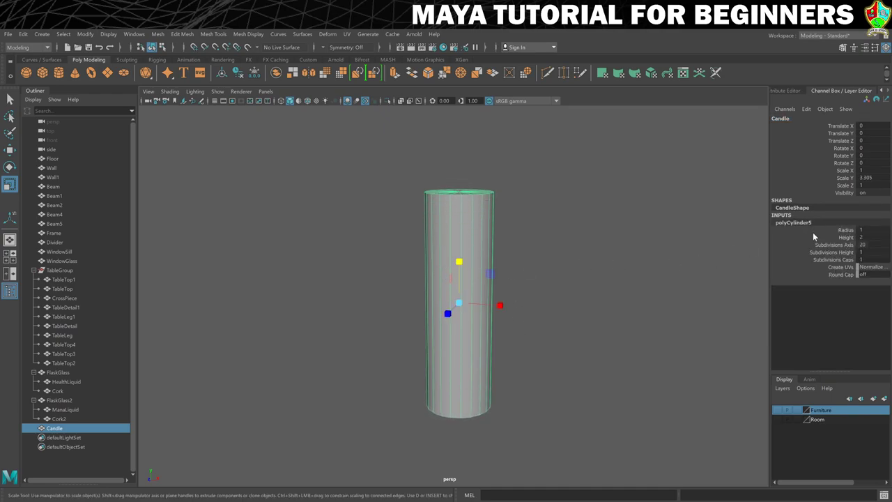
double_click(871, 245)
text(8)
key(Return)
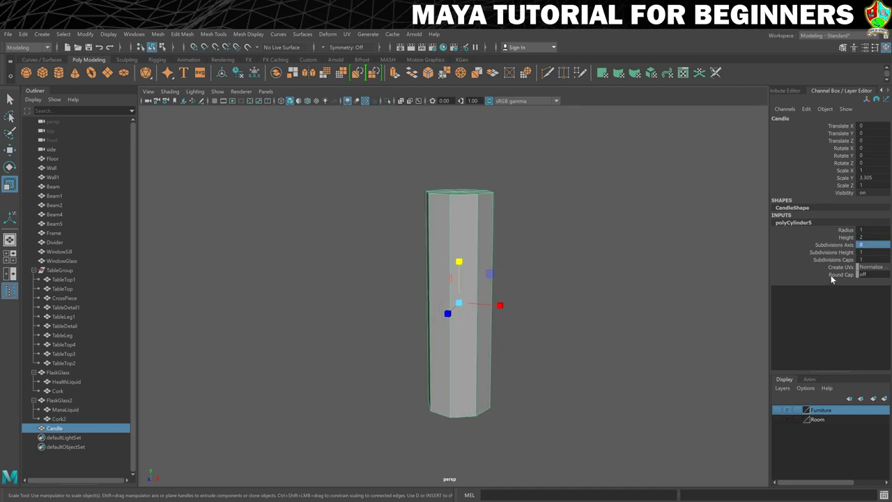
Select the candle's top cap faces and extrude them inward with an Offset of 0.3.
alt+middle_drag(548, 296, 565, 341)
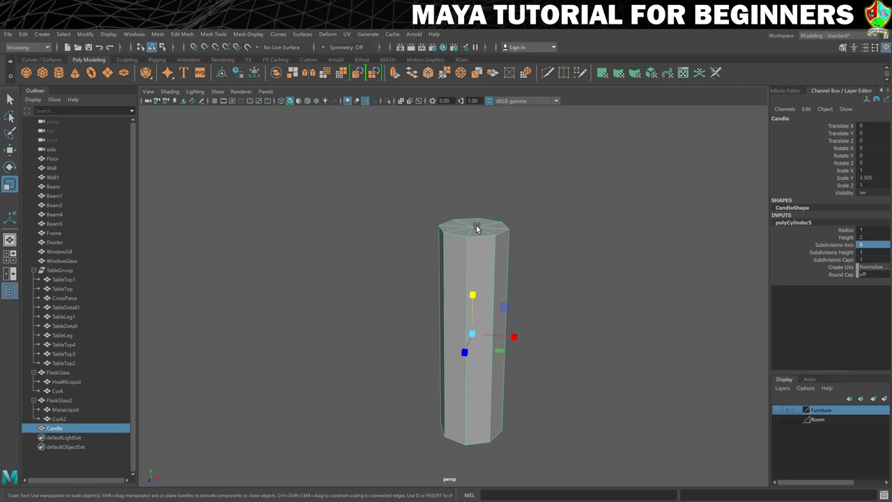
alt+drag(478, 225, 460, 259)
right_drag(475, 273, 475, 288)
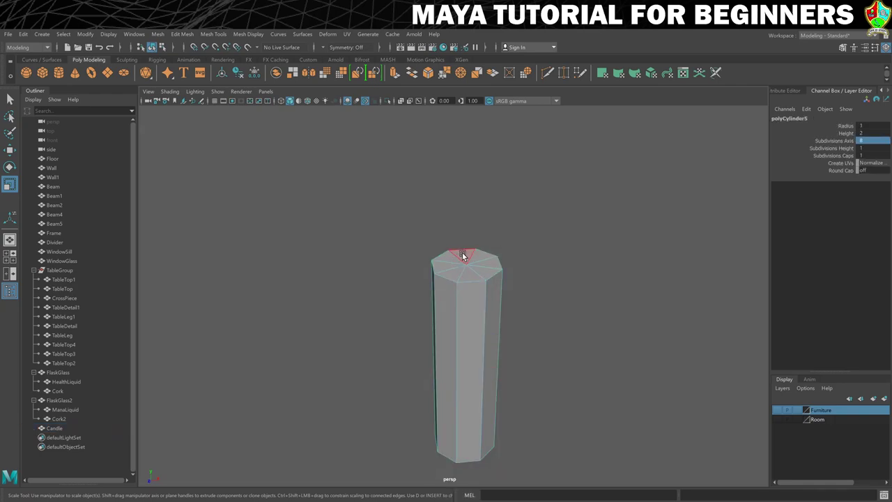
mouse_move(462, 255)
mouse_down()
mouse_move(459, 281)
mouse_move(478, 259)
mouse_up()
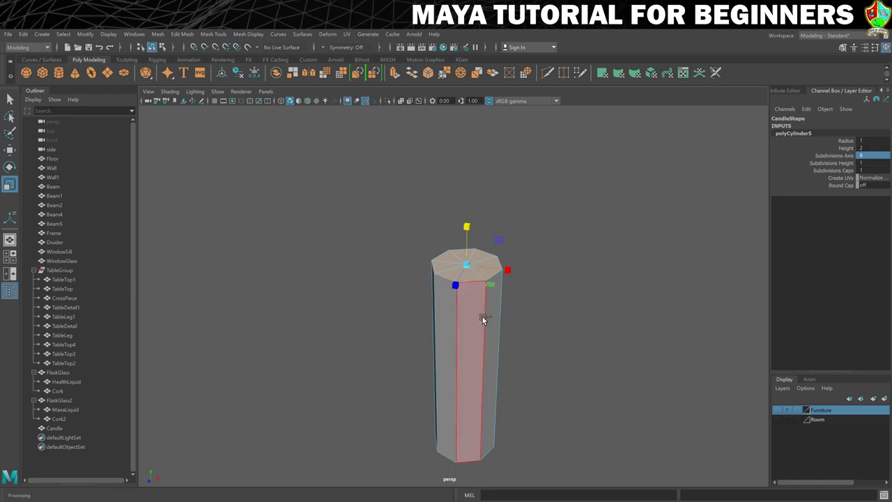
key(ctrl+e)
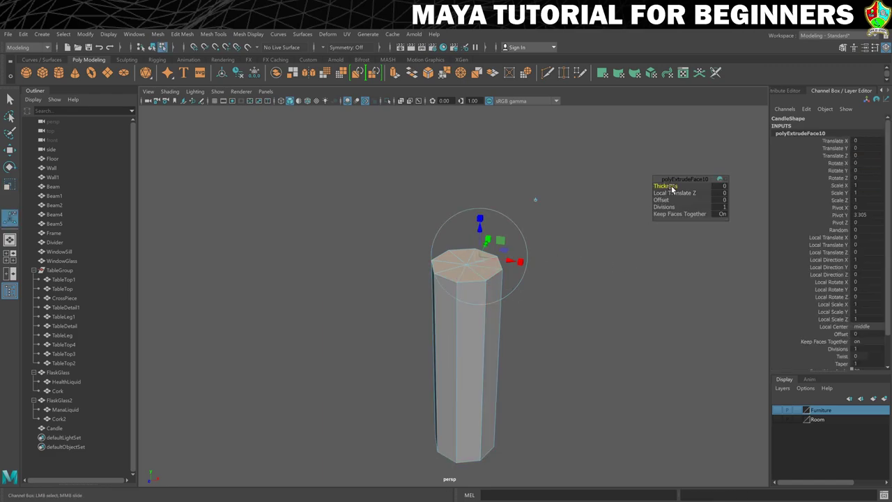
drag(661, 200, 660, 200)
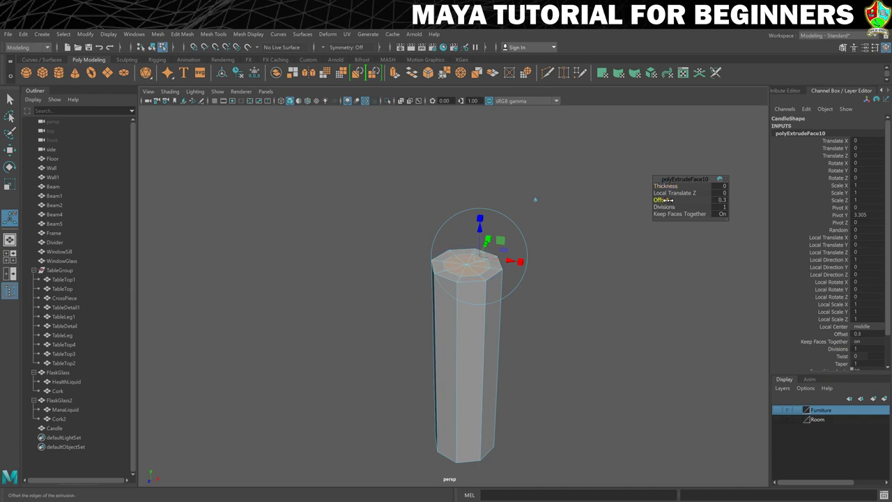
Extrude the inset cap faces down to a Local Translate Z of about -0.388 and return to object mode.
key(ctrl+e)
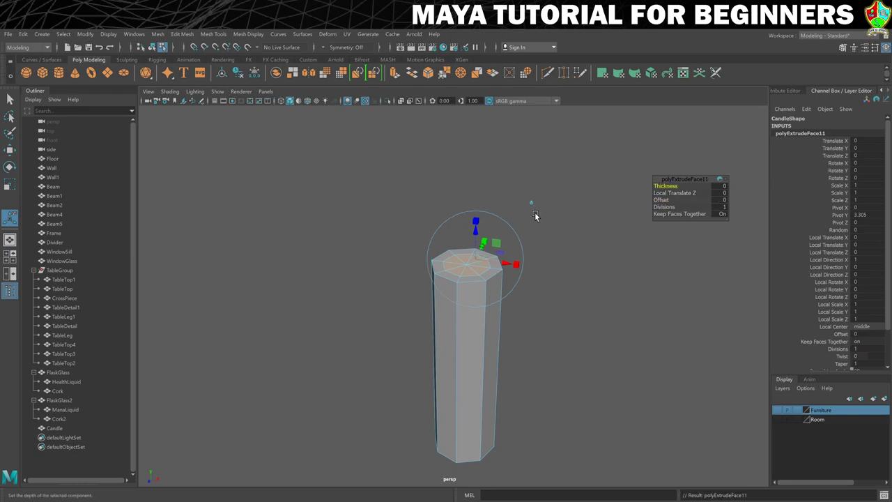
drag(480, 235, 476, 244)
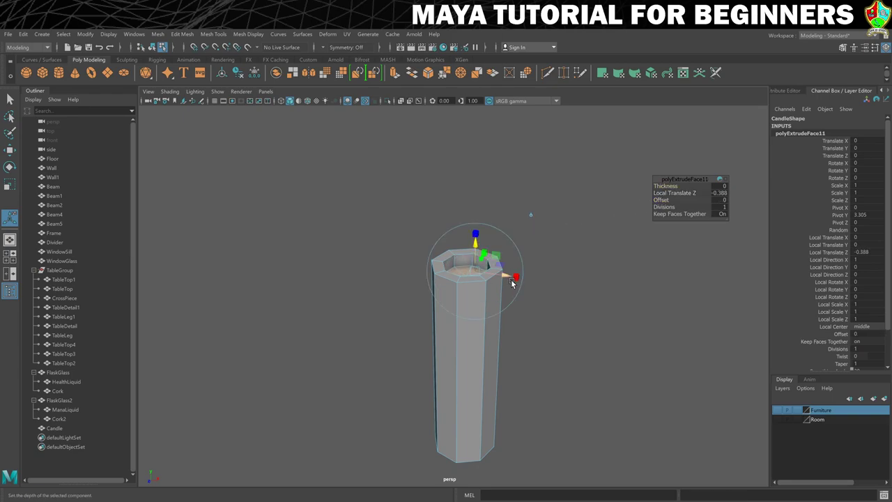
right_click(463, 262)
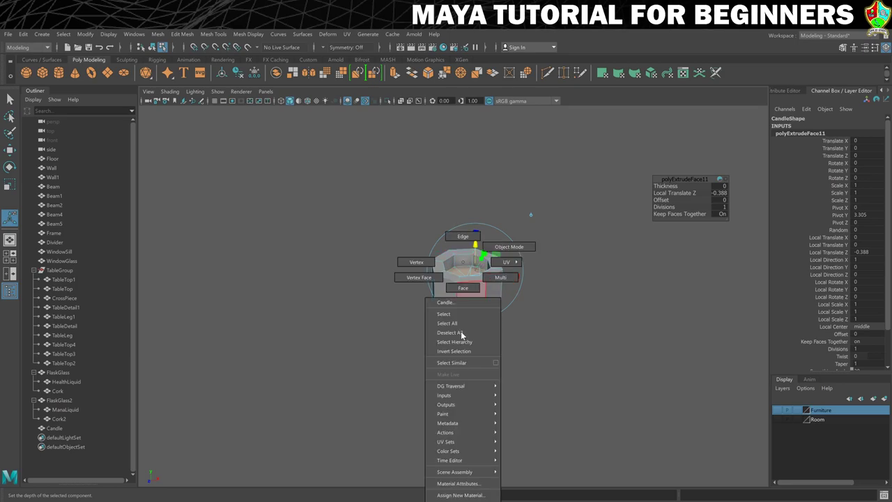
click(494, 248)
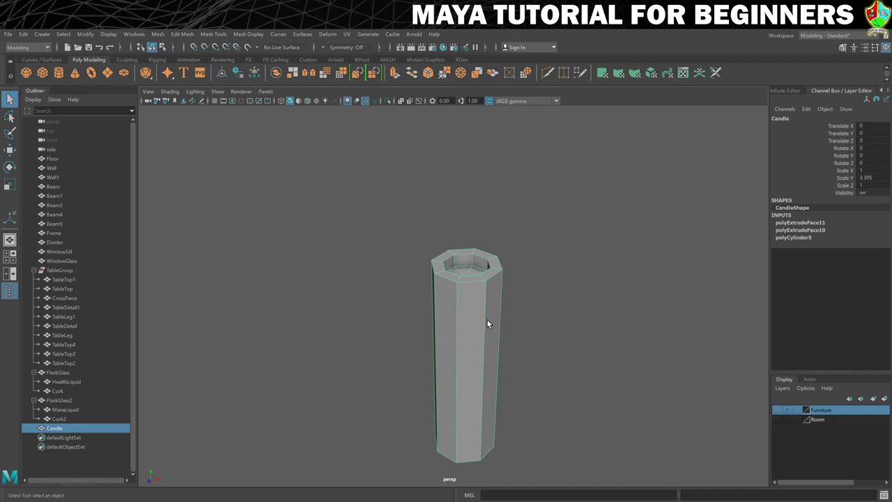
Turn on smooth mesh preview for Candle and frame it to check its rounded ends from the side.
key(3)
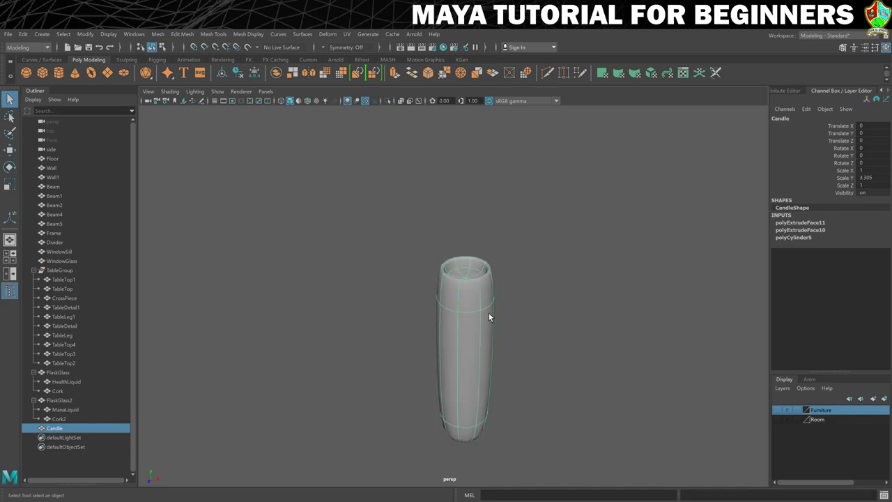
mouse_move(484, 297)
alt+mouse_down()
mouse_move(462, 296)
mouse_move(478, 285)
alt+mouse_up()
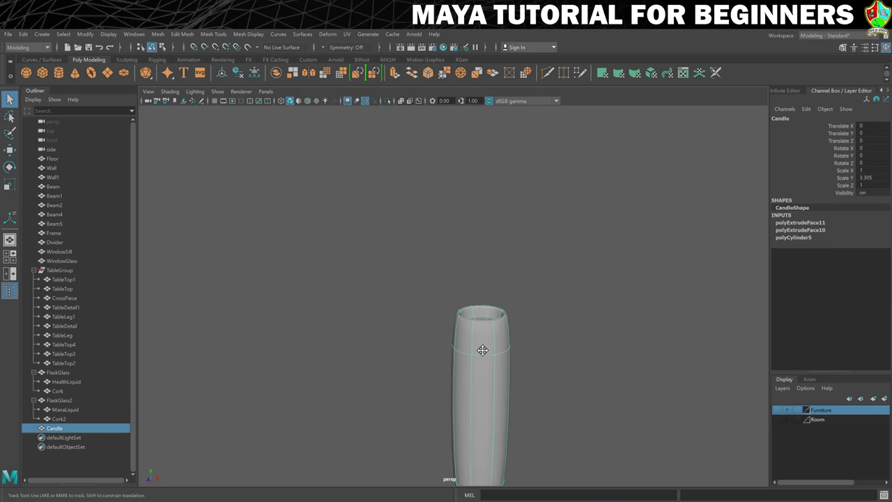
alt+drag(480, 358, 472, 262)
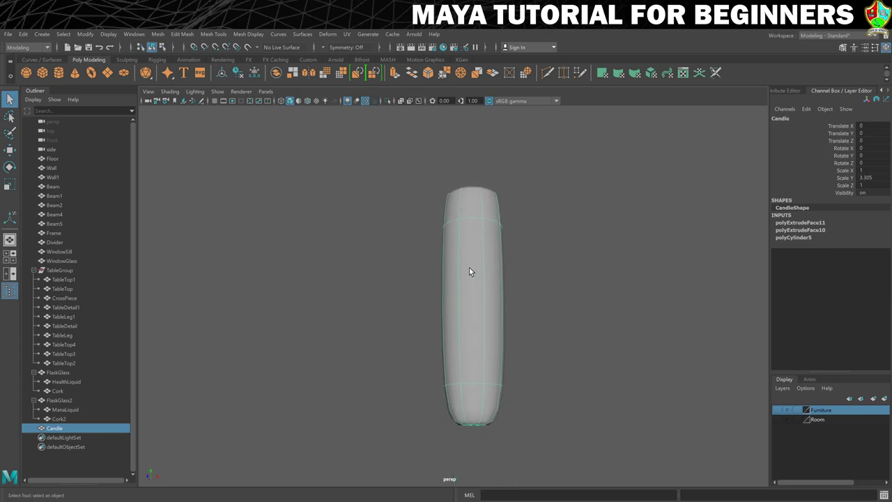
key(f)
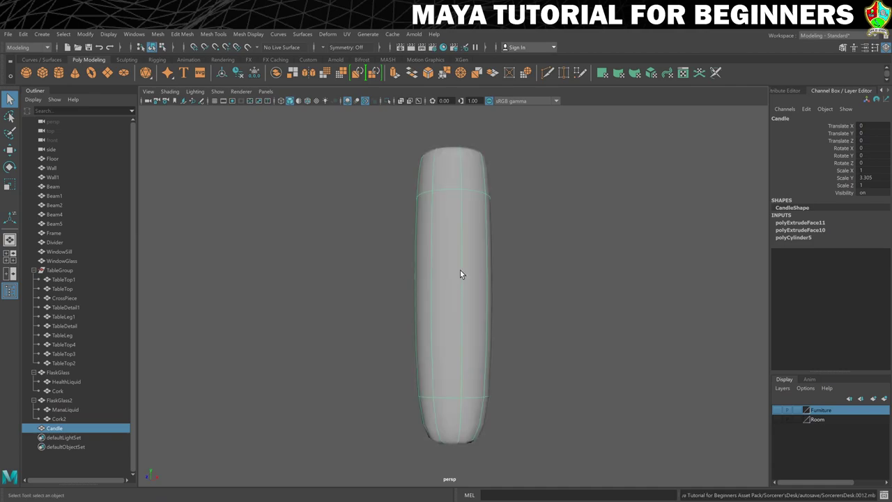
Select the candle's bottom edge loop and sharpen it with the Crease Tool to a crease value of about 3.56.
right_drag(452, 262, 452, 236)
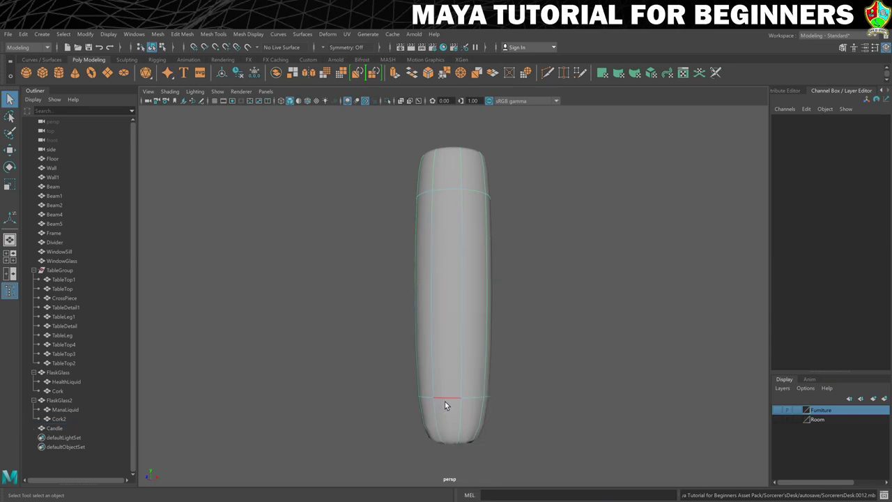
click(445, 400)
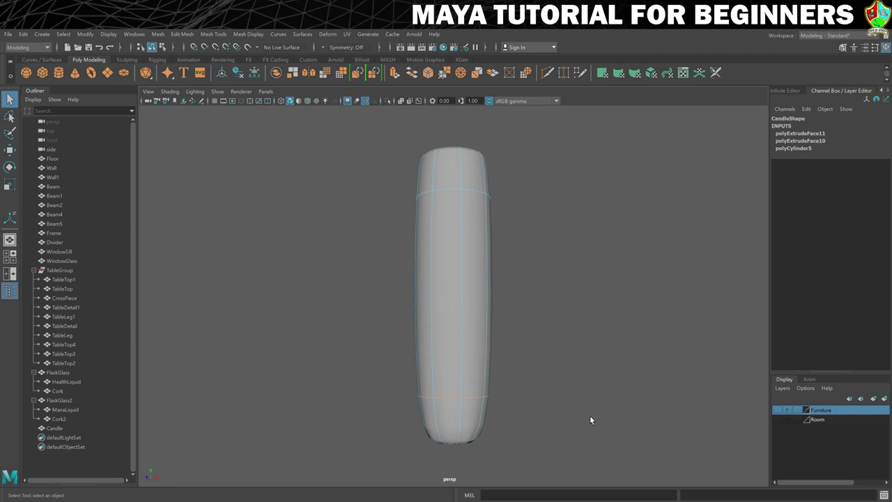
click(209, 35)
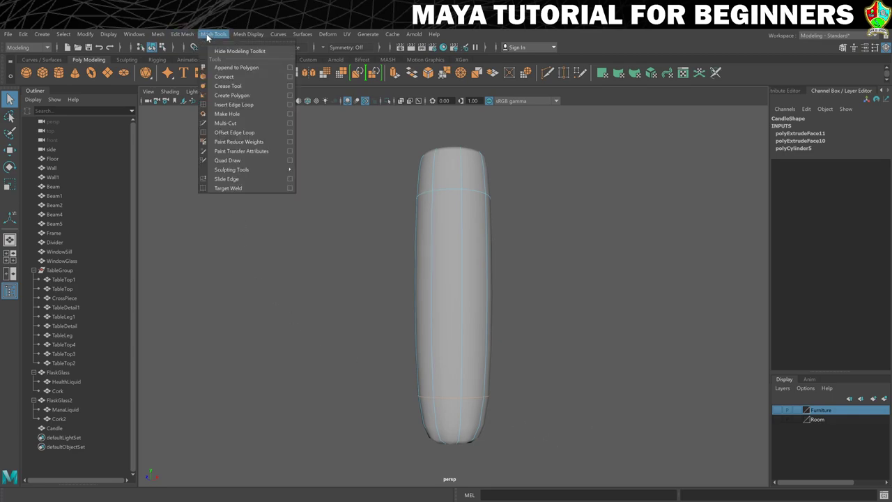
click(228, 86)
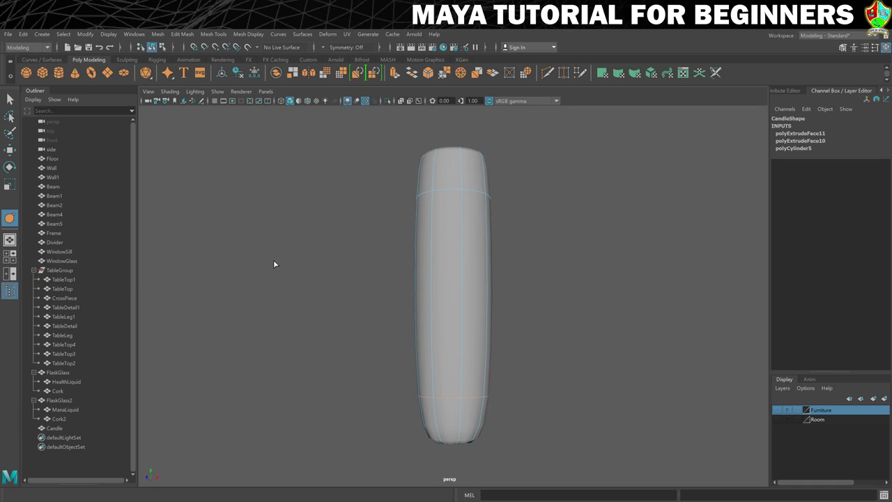
mouse_move(274, 261)
middle_down()
mouse_move(331, 262)
mouse_move(222, 278)
mouse_move(280, 274)
middle_up()
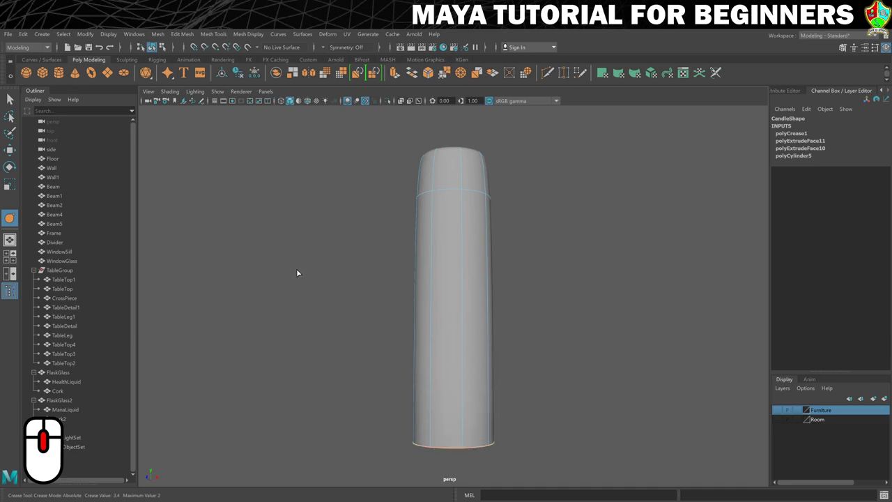
middle_drag(297, 273, 300, 273)
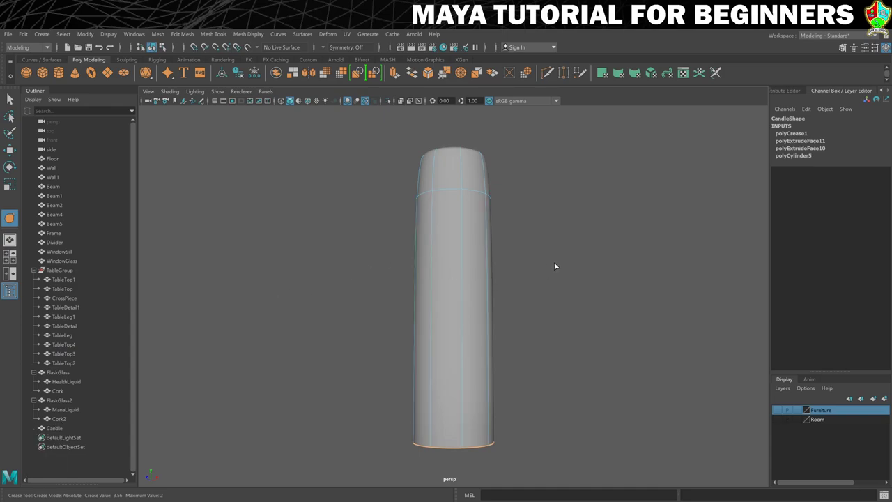
mouse_move(556, 266)
alt+mouse_down()
mouse_move(541, 278)
mouse_move(565, 281)
mouse_move(556, 282)
alt+mouse_up()
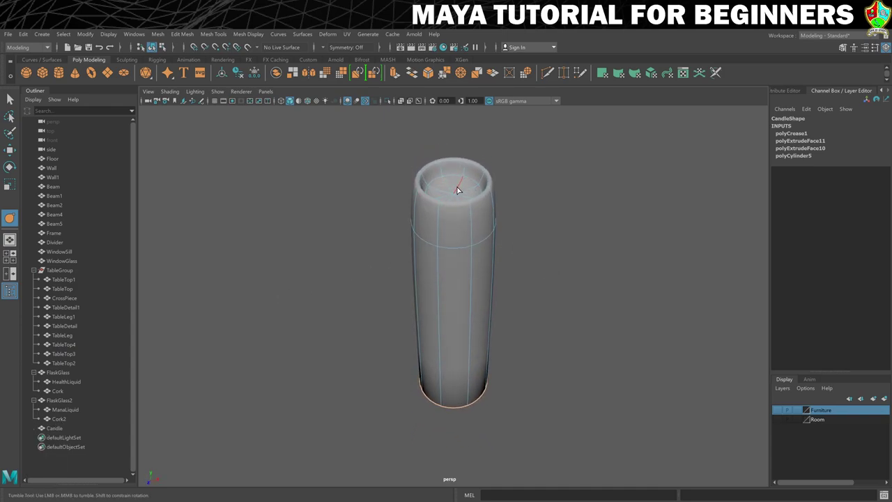
right_click(450, 227)
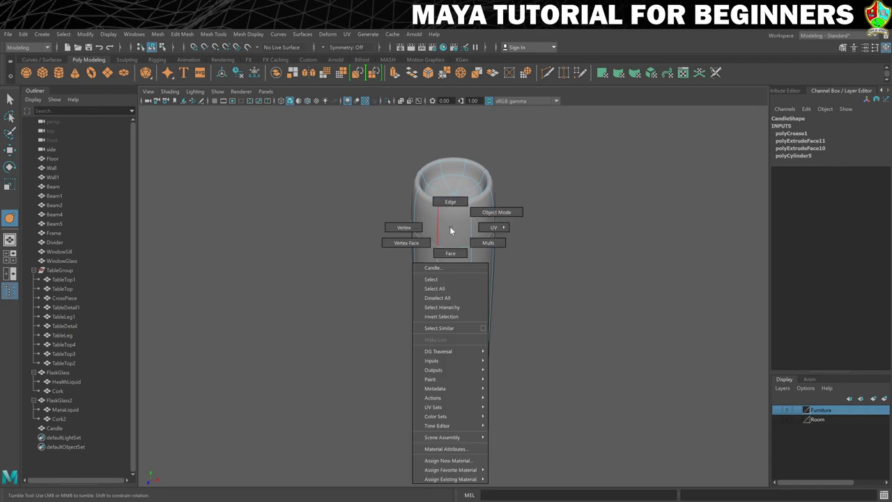
click(404, 227)
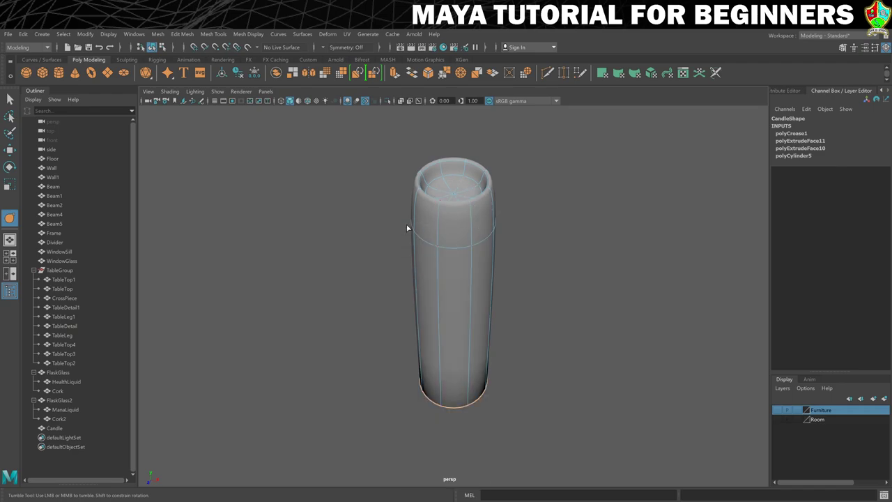
alt+drag(409, 229, 457, 239)
click(421, 207)
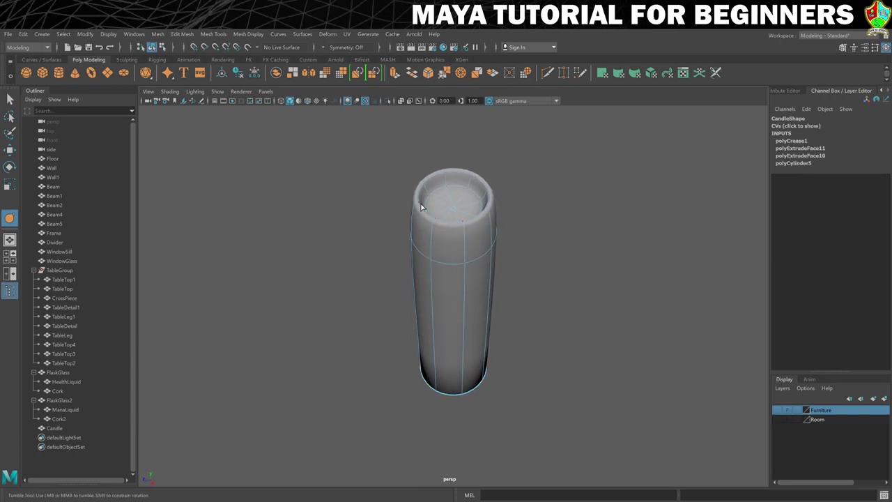
alt+drag(421, 230, 434, 222)
key(w)
drag(422, 159, 415, 138)
key(ctrl+z)
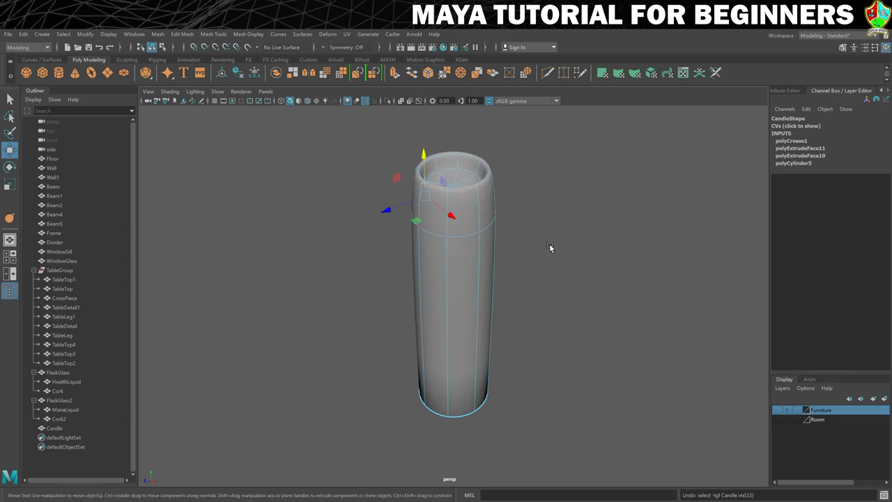
In edge mode, select edges on the candle's upper rim and lower them slightly to start an uneven melted lip.
right_drag(464, 207, 464, 180)
click(464, 180)
click(417, 180)
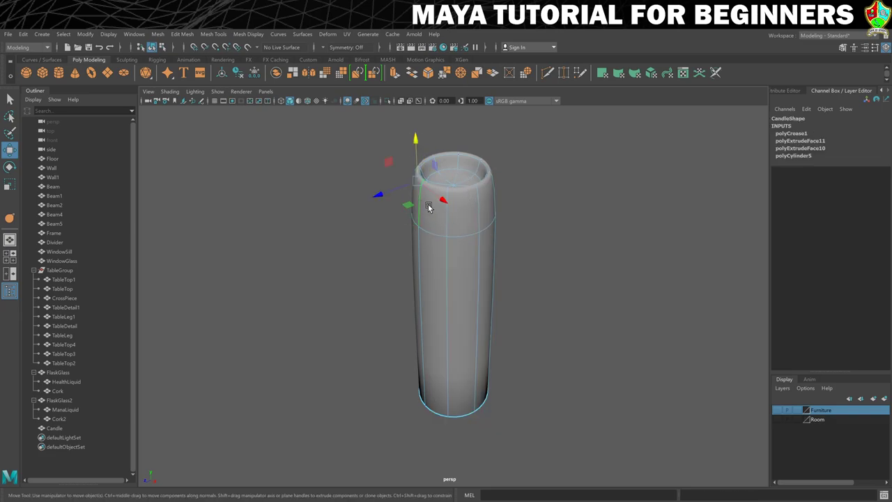
drag(413, 141, 415, 168)
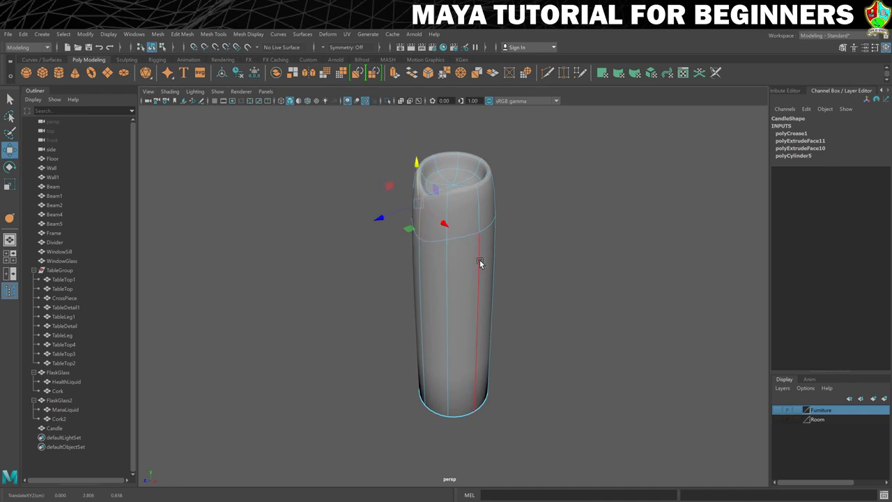
alt+drag(500, 221, 438, 182)
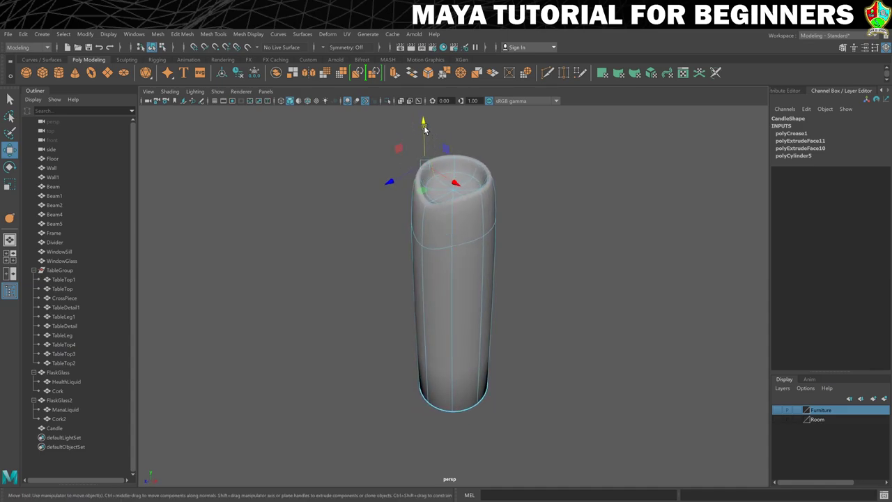
drag(424, 128, 423, 136)
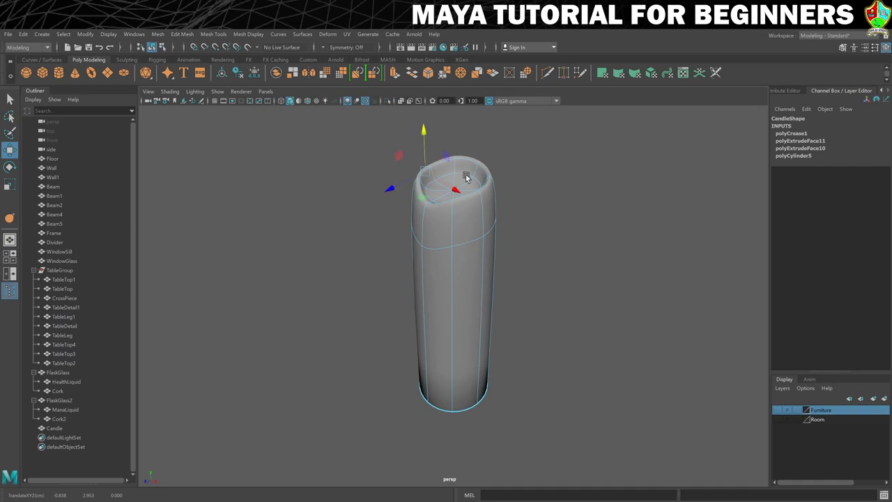
Select an upper edge on another side of the candle and move it down to dip the rim there.
alt+drag(495, 189, 479, 177)
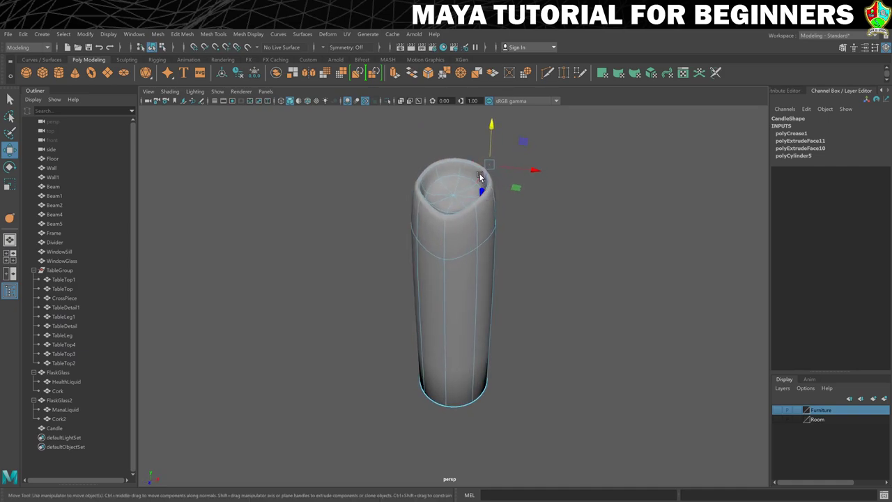
alt+drag(529, 207, 502, 198)
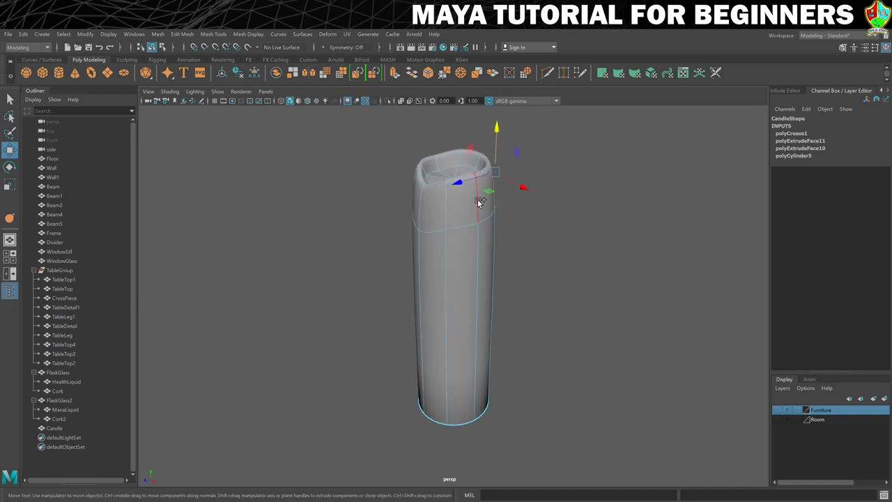
alt+drag(440, 205, 495, 209)
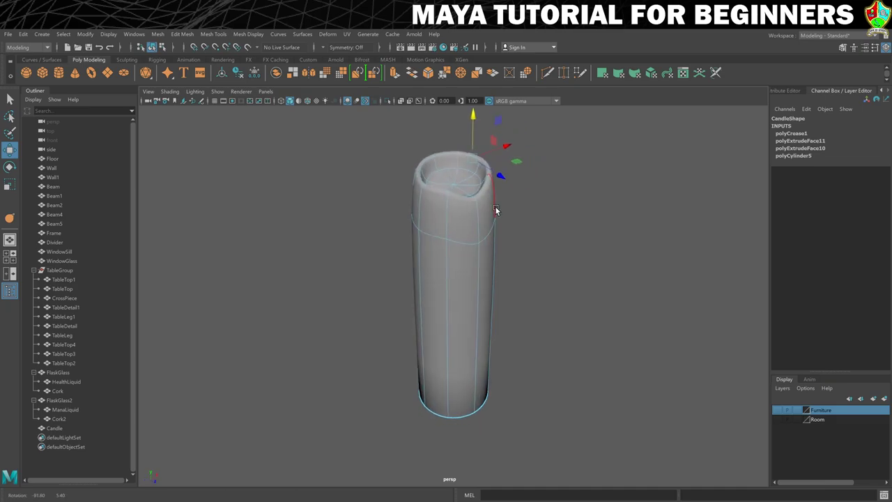
click(463, 159)
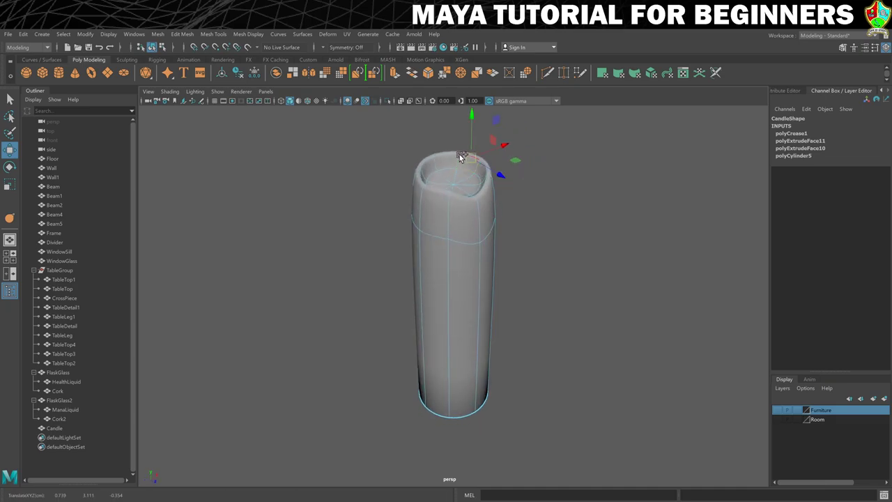
alt+drag(584, 193, 512, 190)
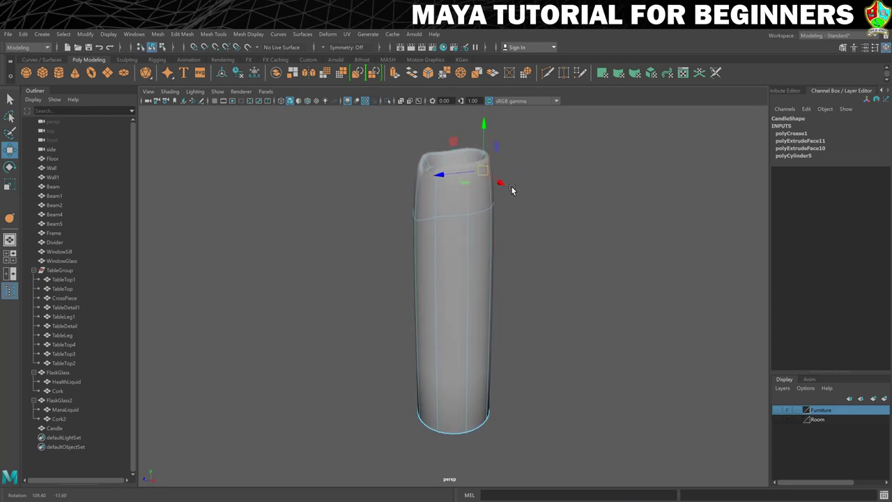
mouse_move(483, 125)
mouse_down()
mouse_move(486, 159)
mouse_move(488, 142)
mouse_up()
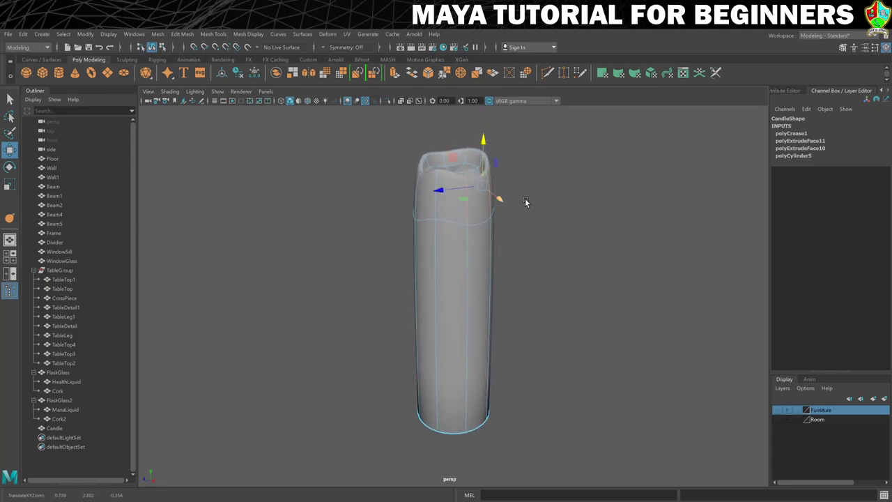
Move further individual edges around the candle's rim down by varied amounts to make the melted outline irregular.
alt+drag(525, 202, 578, 207)
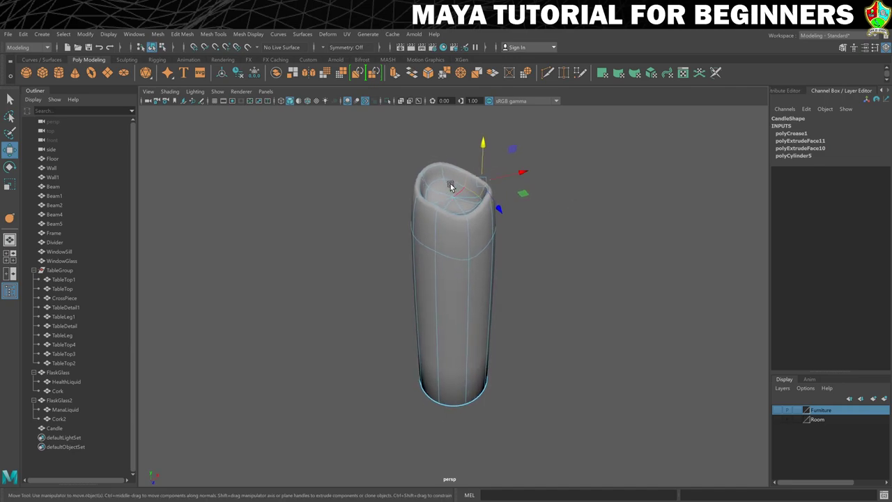
click(418, 175)
alt+drag(419, 142, 478, 207)
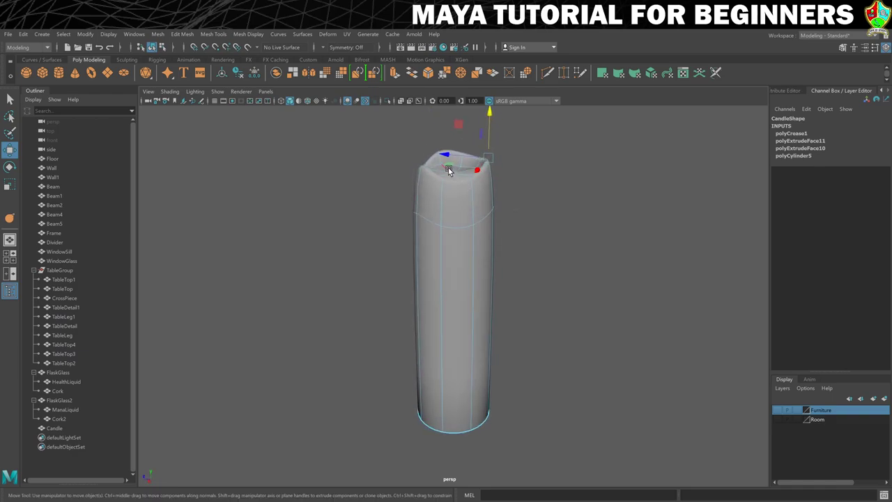
drag(450, 171, 445, 127)
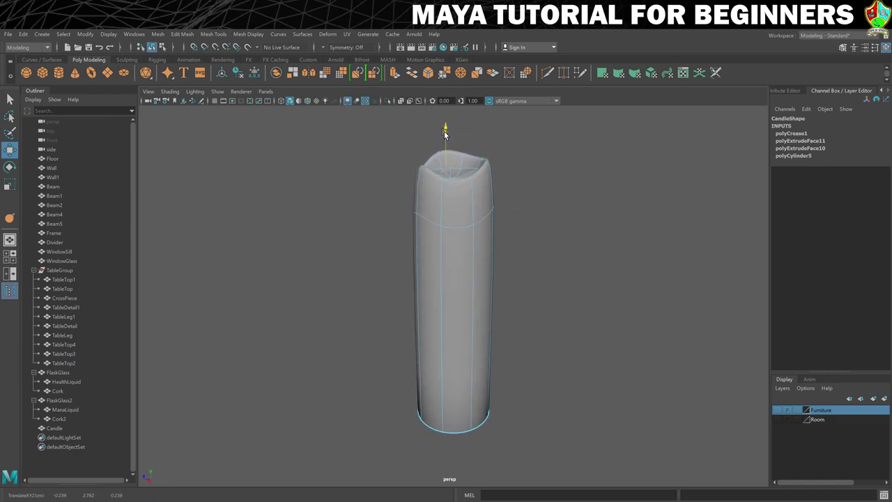
alt+drag(411, 218, 464, 223)
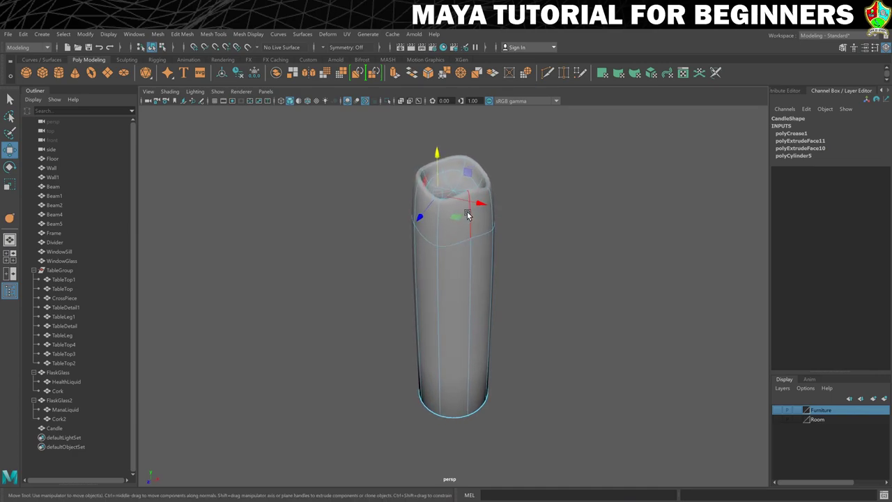
drag(472, 148, 549, 213)
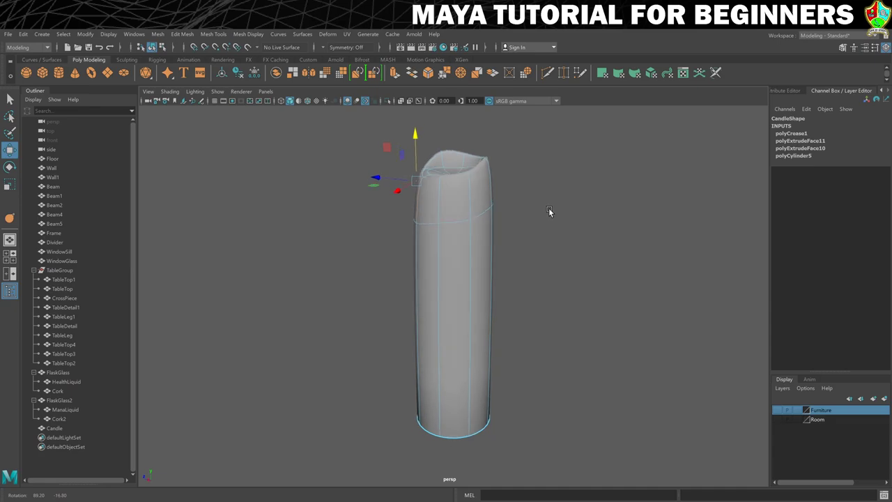
click(431, 174)
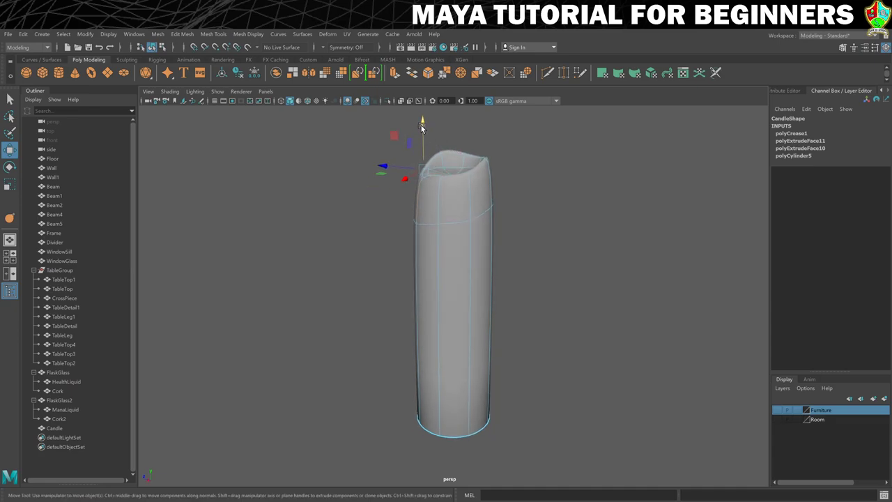
drag(421, 126, 419, 137)
click(444, 195)
click(423, 174)
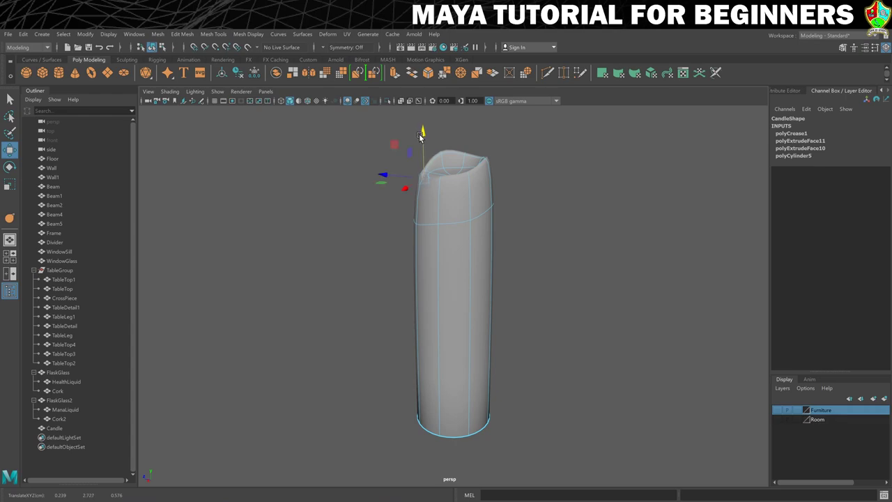
Lower the remaining high corner edge of the candle's rim slightly and clear the selection.
click(604, 245)
alt+drag(604, 245, 497, 184)
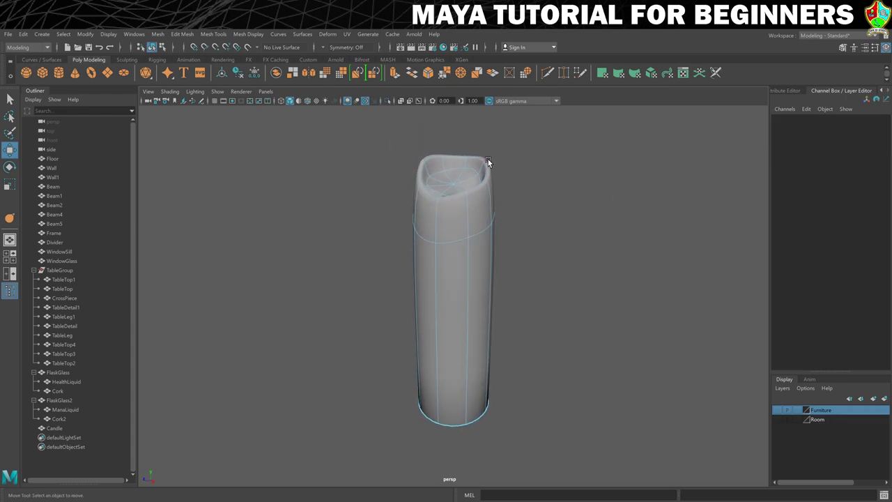
click(488, 159)
drag(490, 110, 488, 122)
alt+drag(543, 209, 595, 292)
click(595, 292)
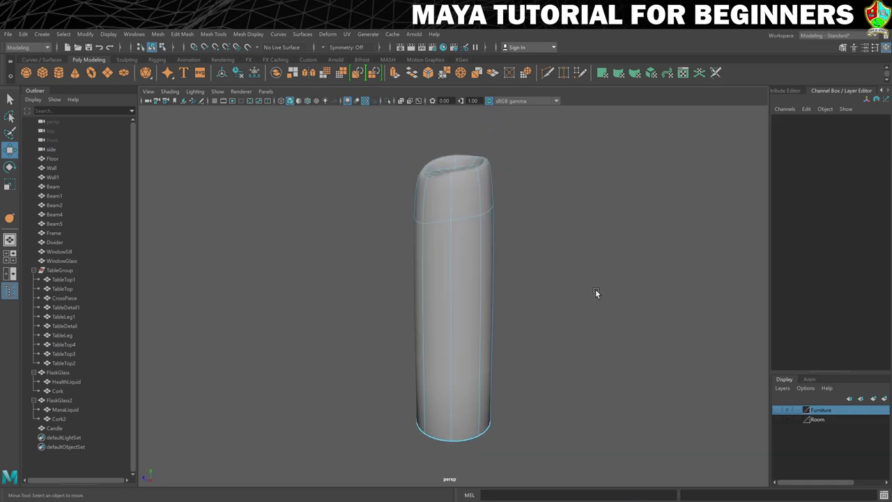
Return Candle to object mode and turn off its smooth mesh preview.
mouse_move(457, 279)
alt+mouse_down()
mouse_move(485, 272)
mouse_move(458, 262)
alt+mouse_up()
right_click(458, 262)
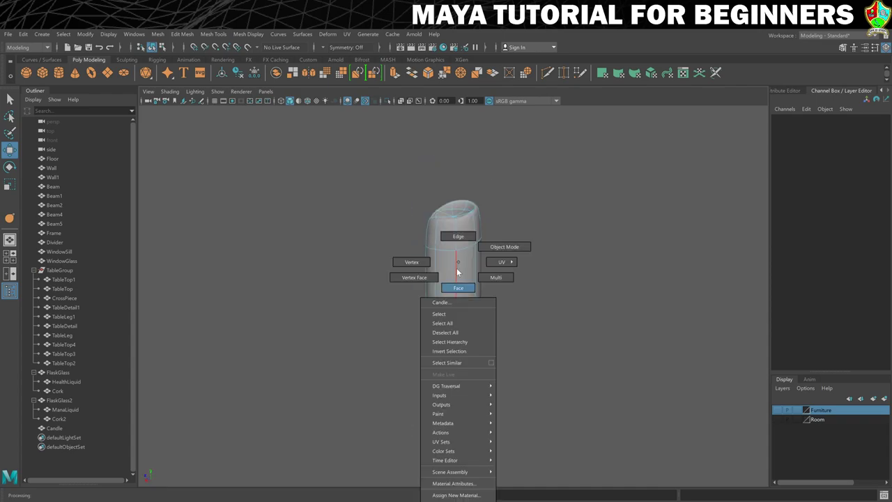
click(493, 251)
key(1)
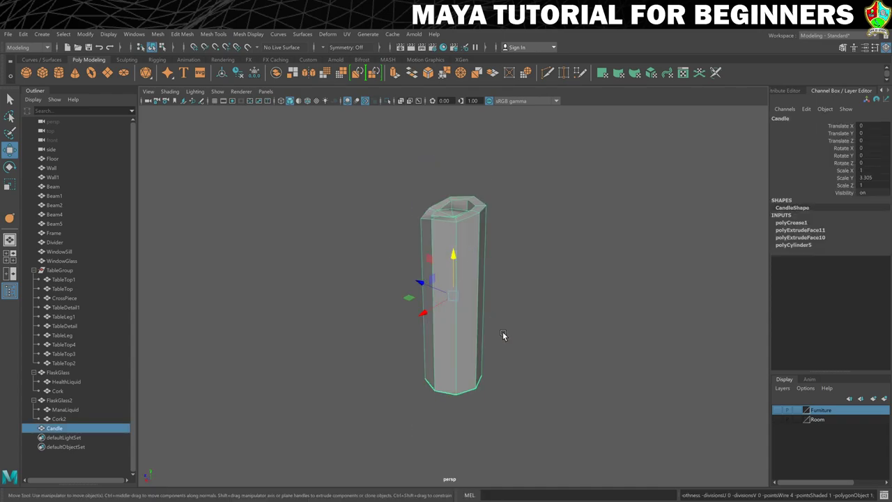
alt+drag(491, 298, 467, 269)
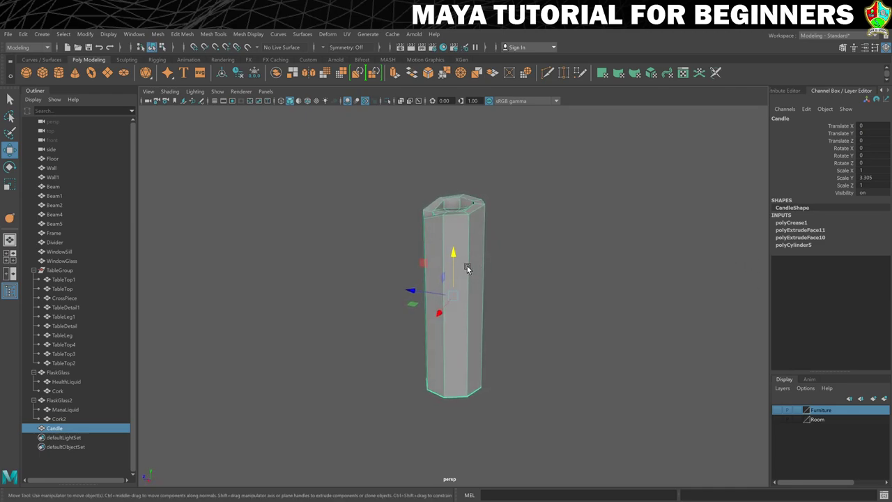
Apply Smooth to the Candle mesh with Divisions set to 2 and check its shape from several angles.
click(158, 34)
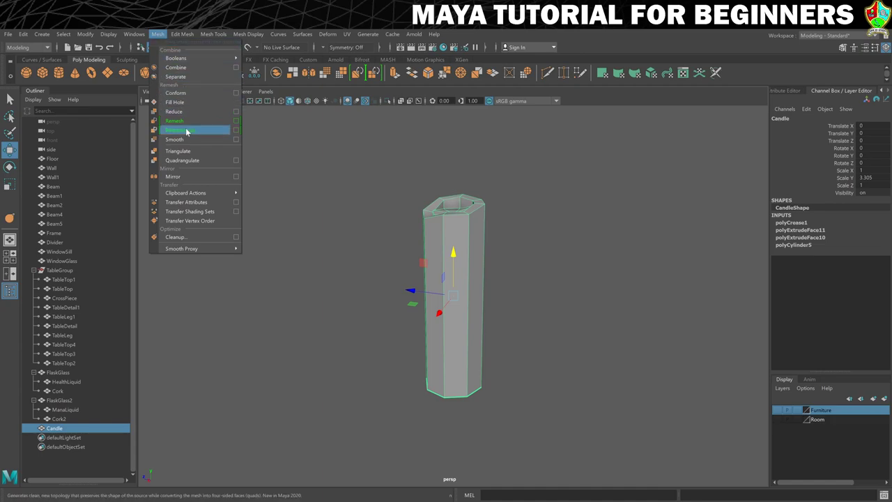
click(225, 146)
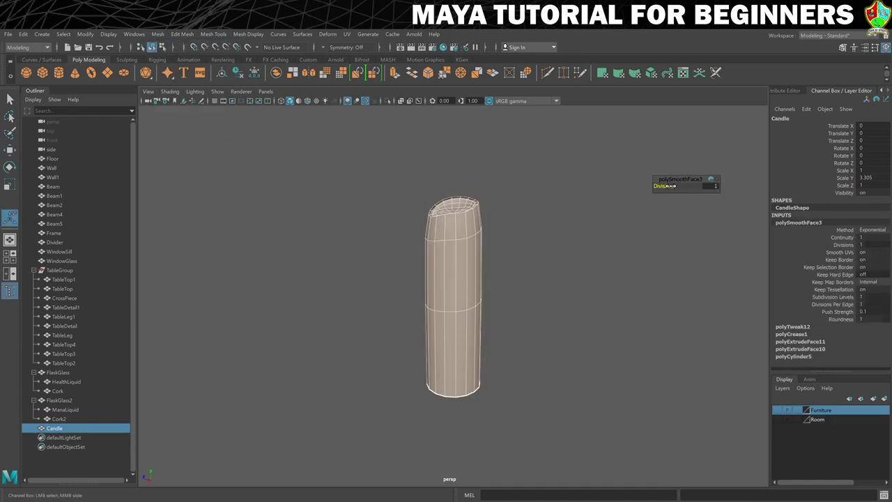
drag(667, 185, 670, 185)
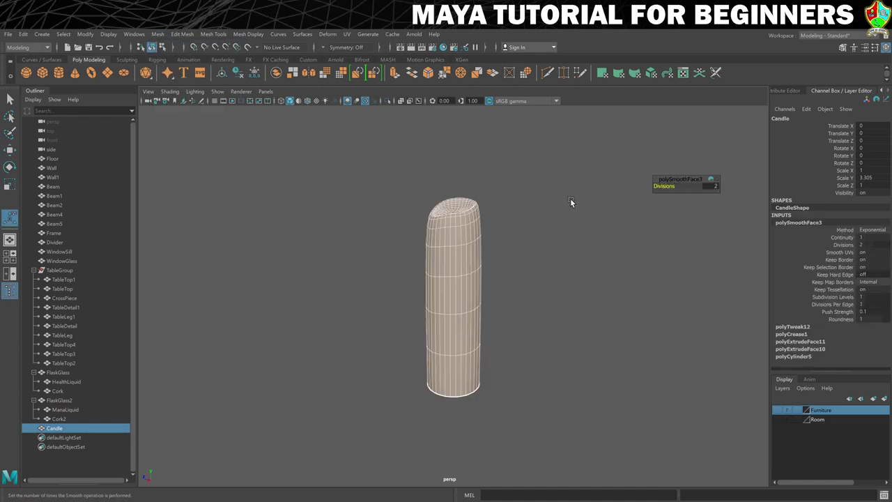
click(544, 206)
alt+drag(544, 207, 484, 216)
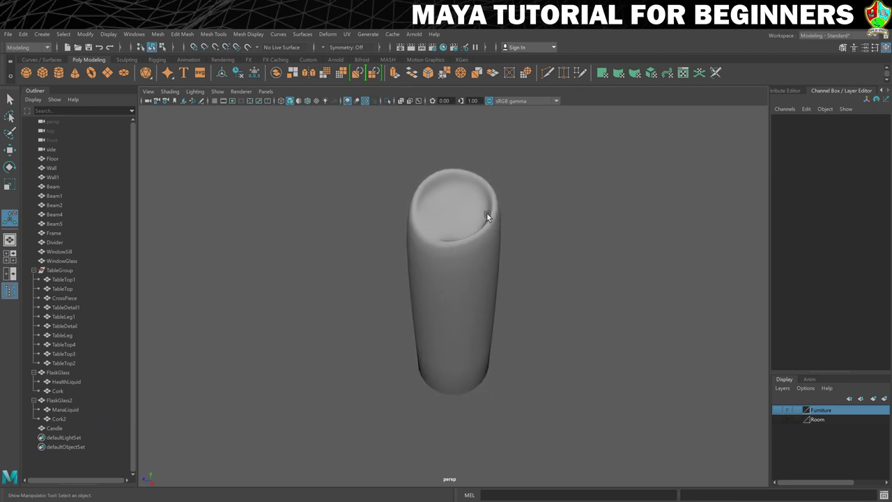
click(430, 236)
alt+drag(431, 236, 414, 221)
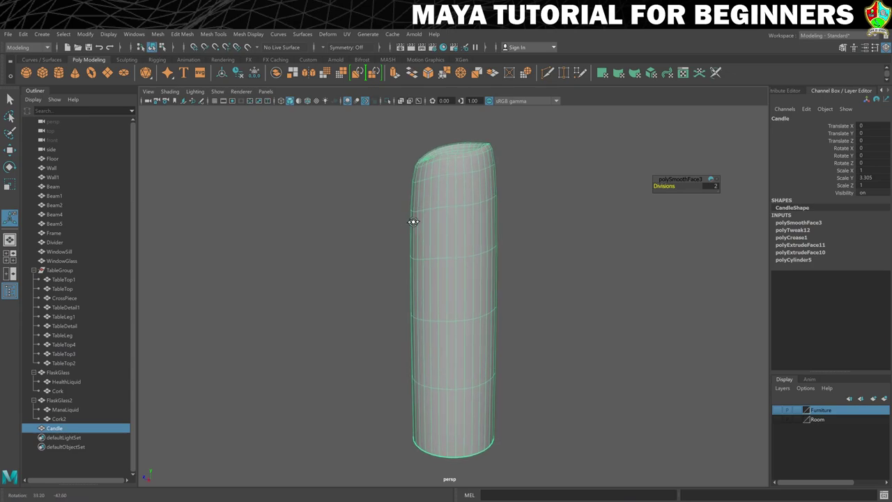
click(567, 201)
alt+drag(567, 202, 544, 237)
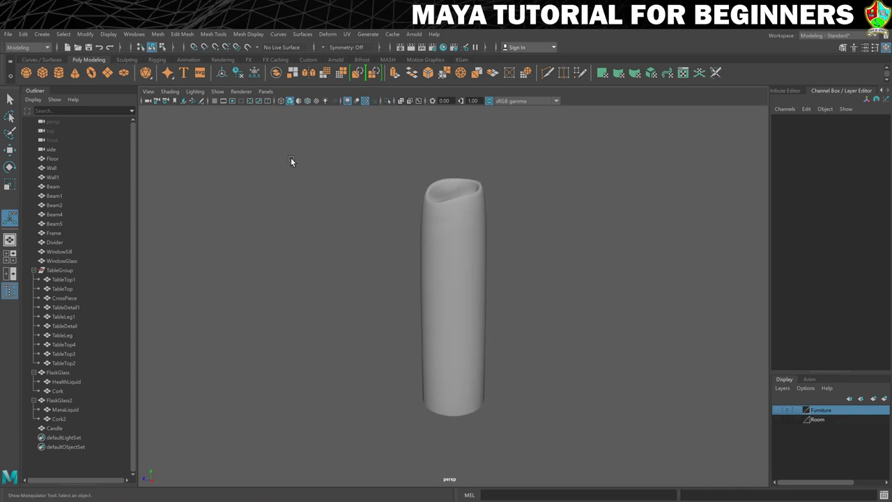
Create a polygon cylinder at the origin and set its Subdivisions Axis to 8.
click(61, 75)
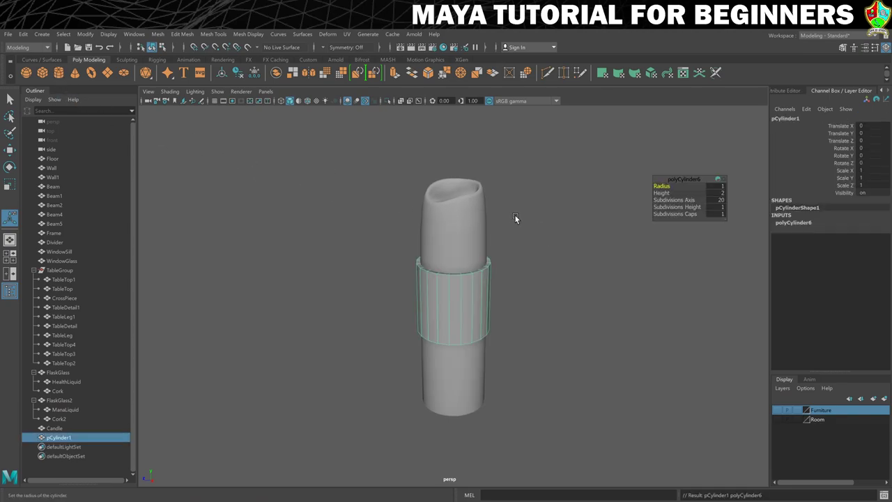
click(719, 201)
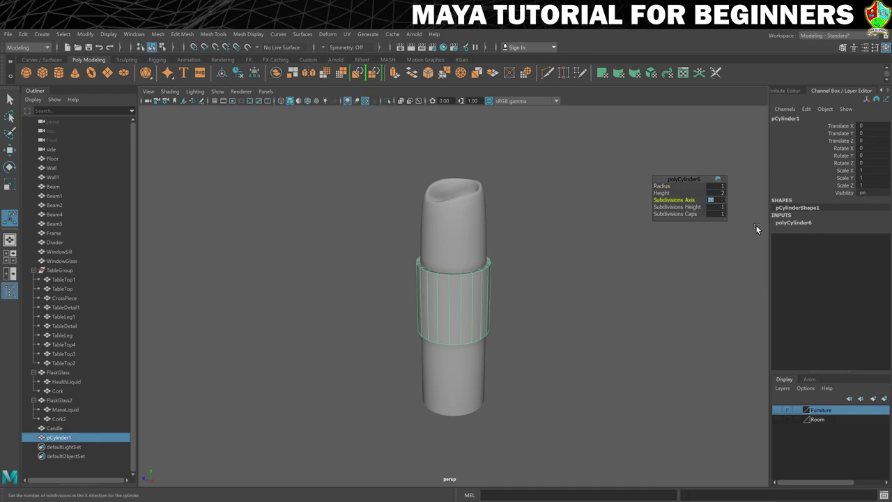
click(788, 222)
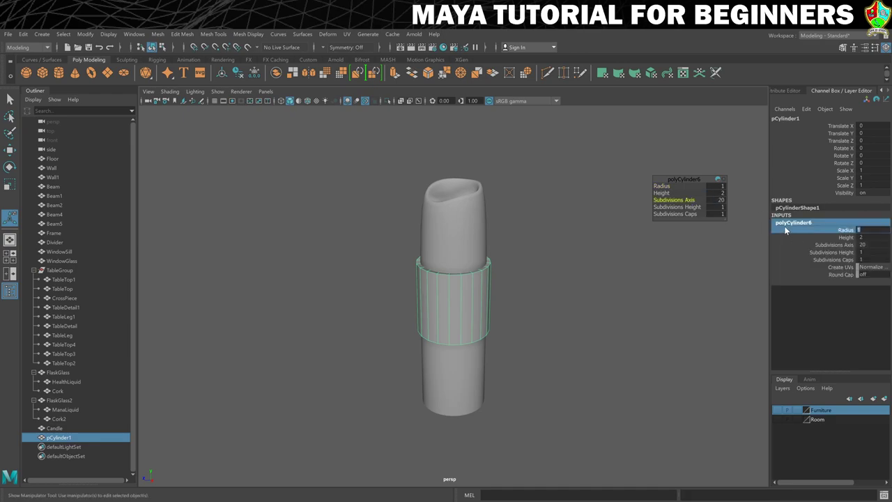
click(873, 245)
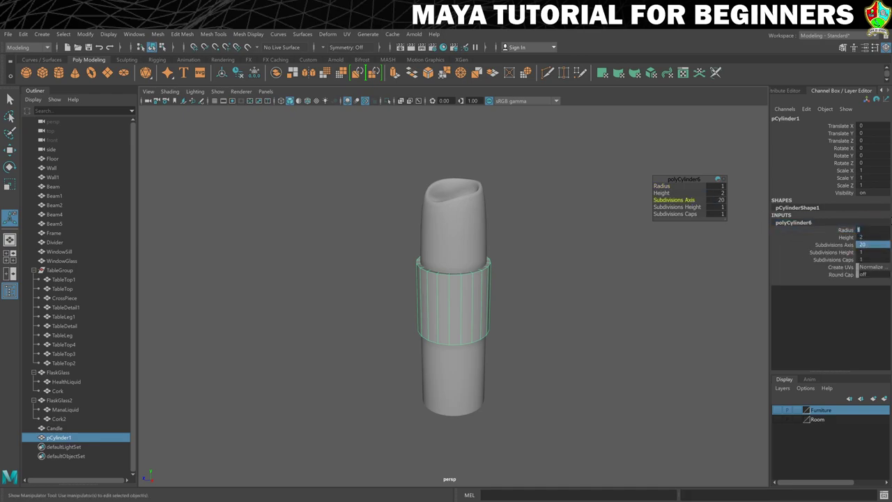
text(8)
key(Return)
Scale the new cylinder into a thin wick, about 0.038 wide and 0.205 high, and place it in the candle's hollow at Translate Y about 2.925.
key(w)
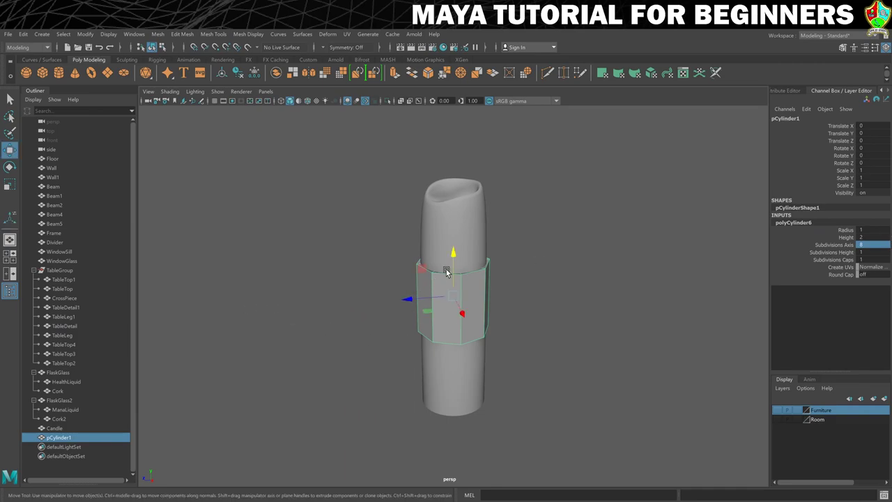
drag(451, 259, 451, 123)
key(r)
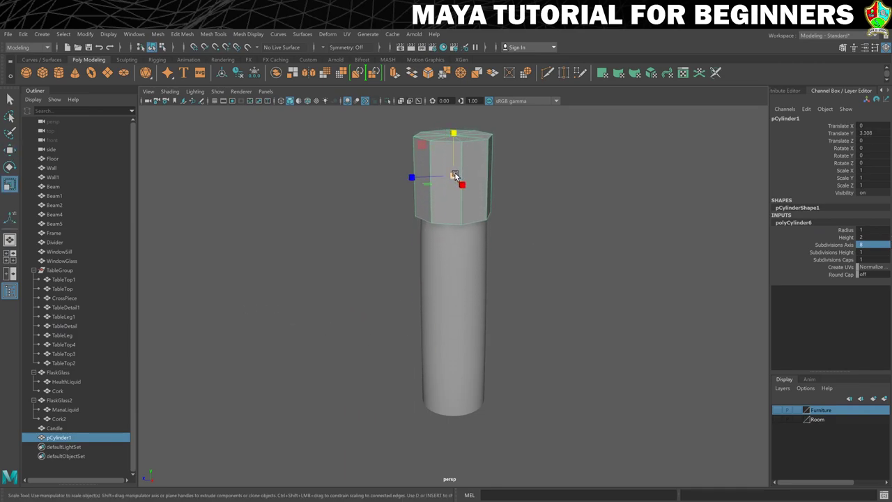
drag(454, 175, 396, 183)
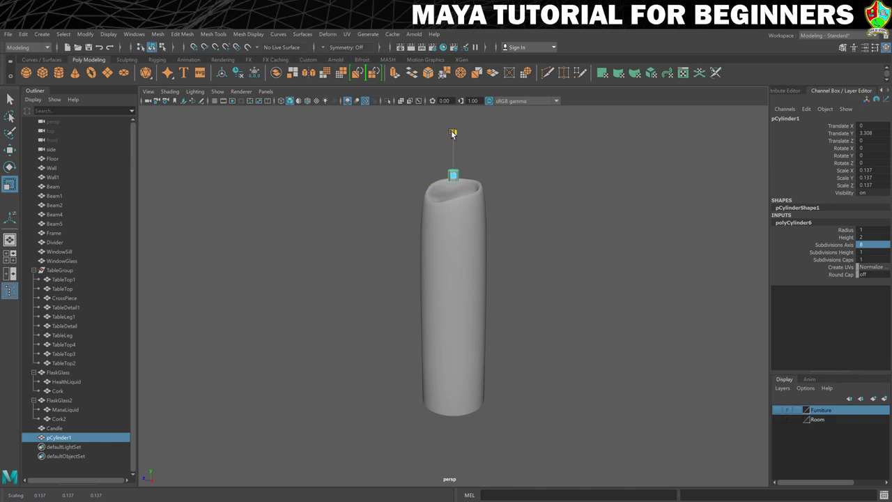
drag(452, 132, 453, 88)
drag(454, 175, 457, 115)
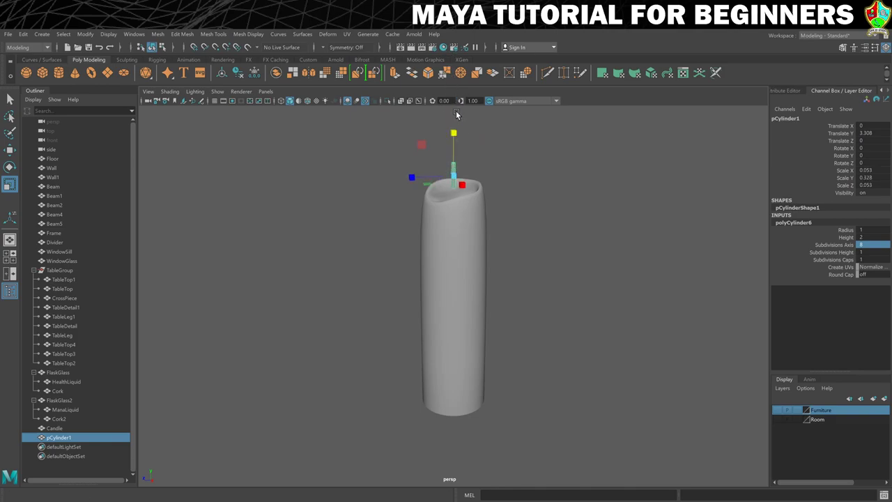
drag(453, 175, 453, 144)
key(w)
click(564, 187)
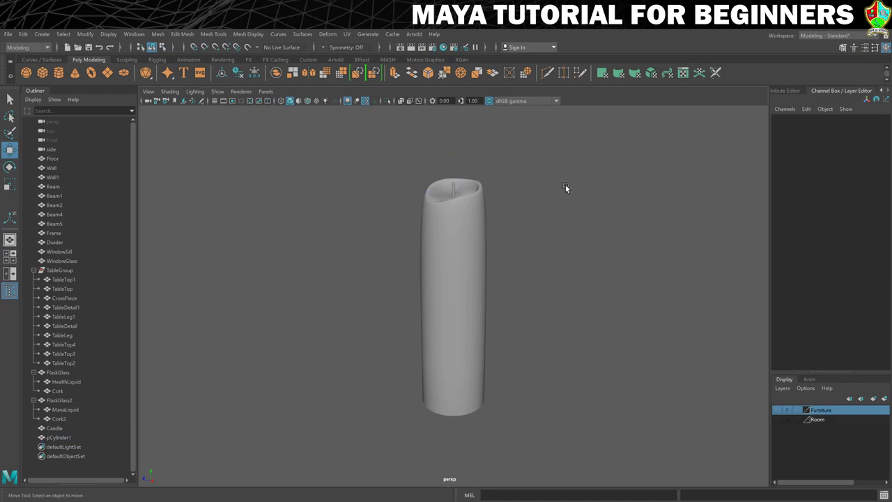
Select the small cylinder inside the candle's top and rename it Wick.
drag(457, 189, 476, 197)
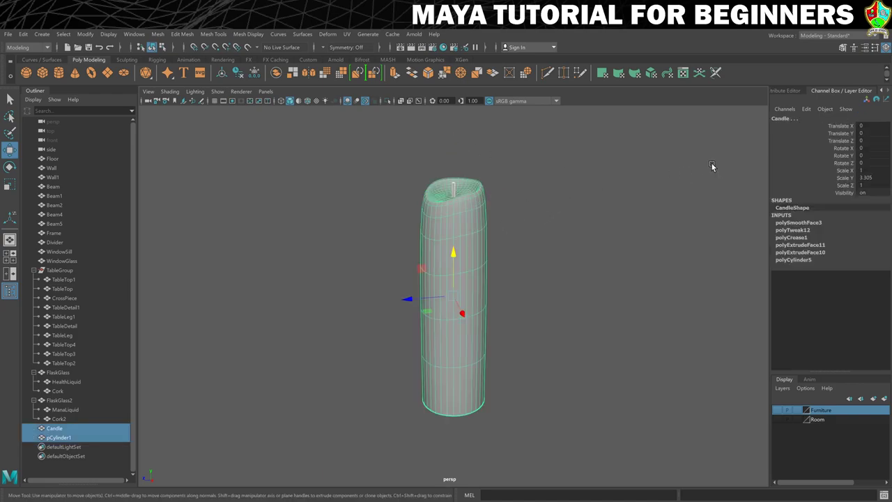
click(518, 171)
click(453, 186)
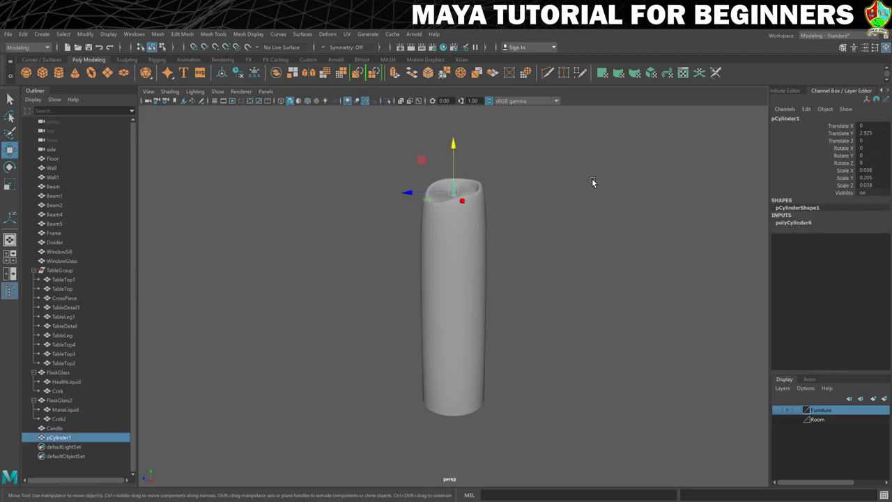
double_click(786, 120)
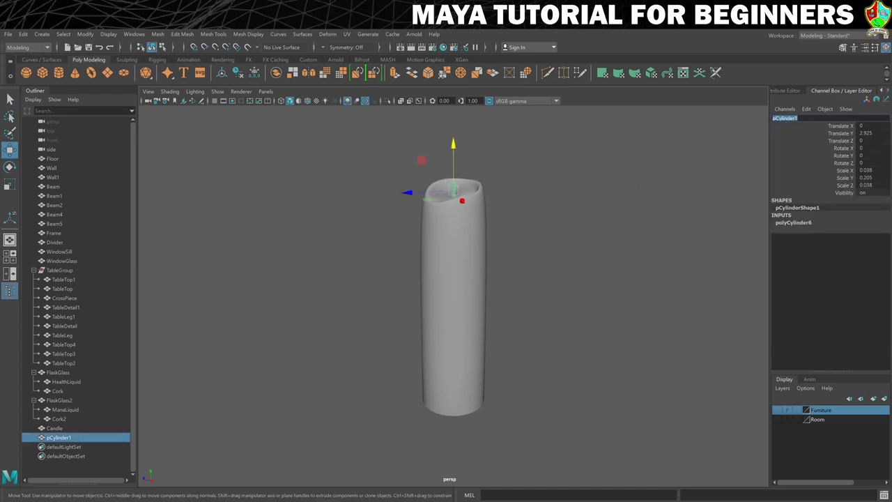
text(Wick)
key(Return)
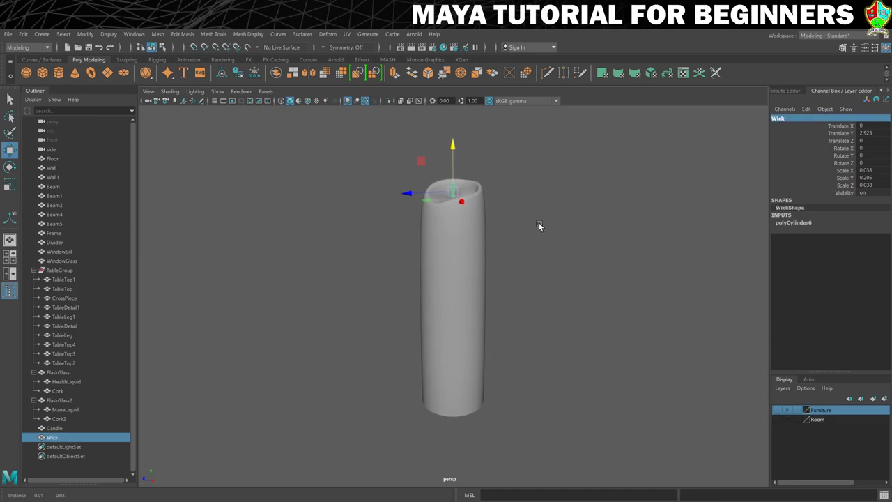
Create a polygon sphere, raise it above the candle to Translate Y about 4.657, and name it Flame.
alt+middle_drag(539, 223, 519, 257)
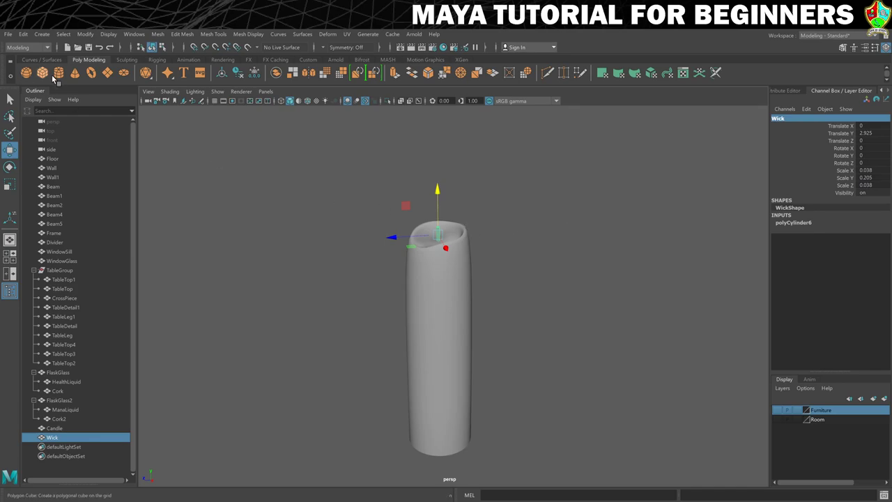
click(26, 74)
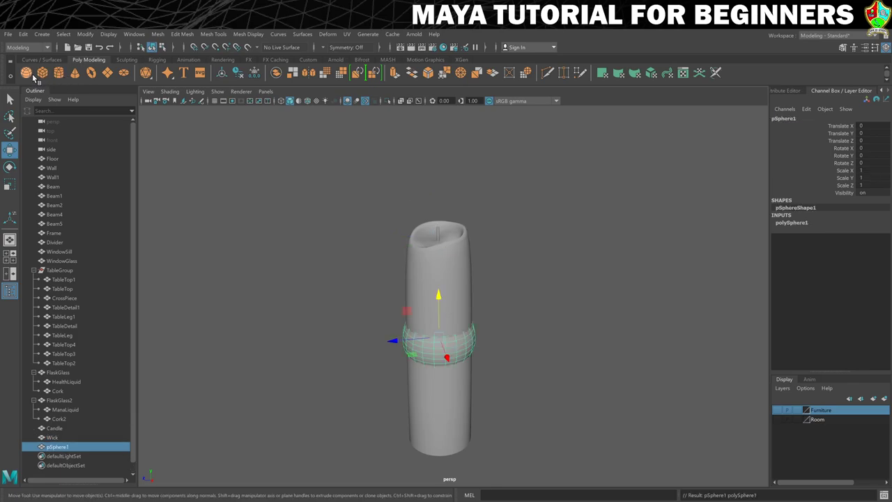
drag(438, 300, 420, 120)
double_click(788, 118)
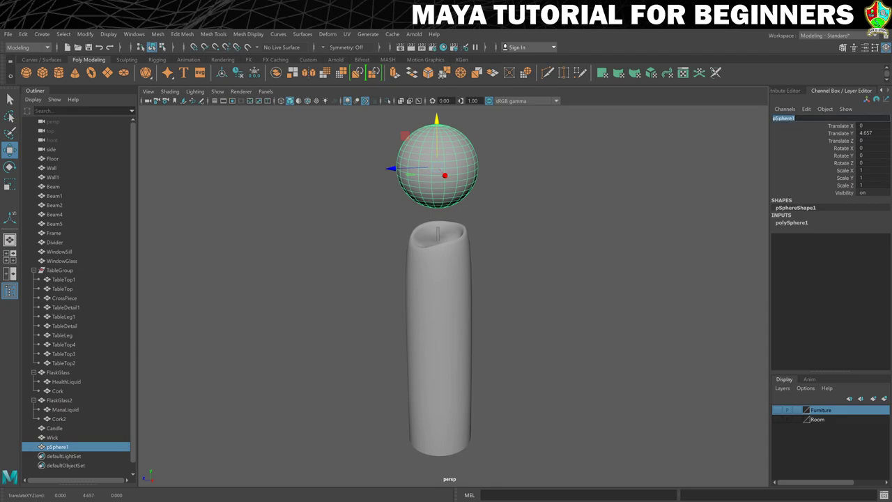
text(Flame)
key(Return)
Set both Subdivisions Axis and Subdivisions Height of the Flame sphere to 8.
click(785, 223)
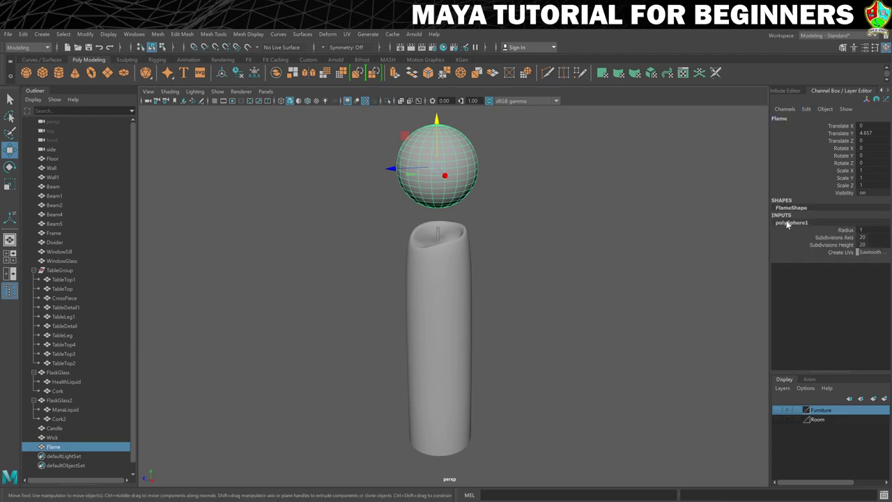
drag(874, 238, 874, 245)
text(8)
key(Return)
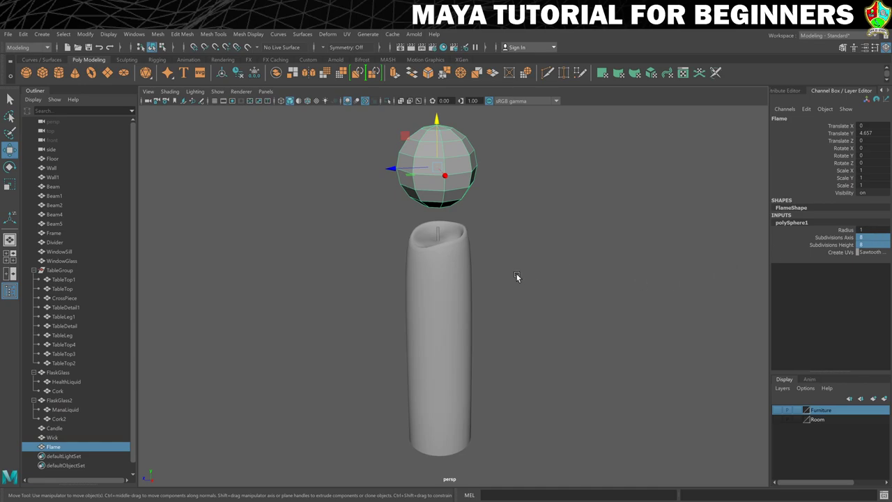
Scale Flame to about 0.522 with a Y scale of about 0.66, and lower it onto the wick at Translate Y about 3.702.
key(r)
alt+middle_drag(515, 265, 523, 315)
drag(446, 214, 408, 229)
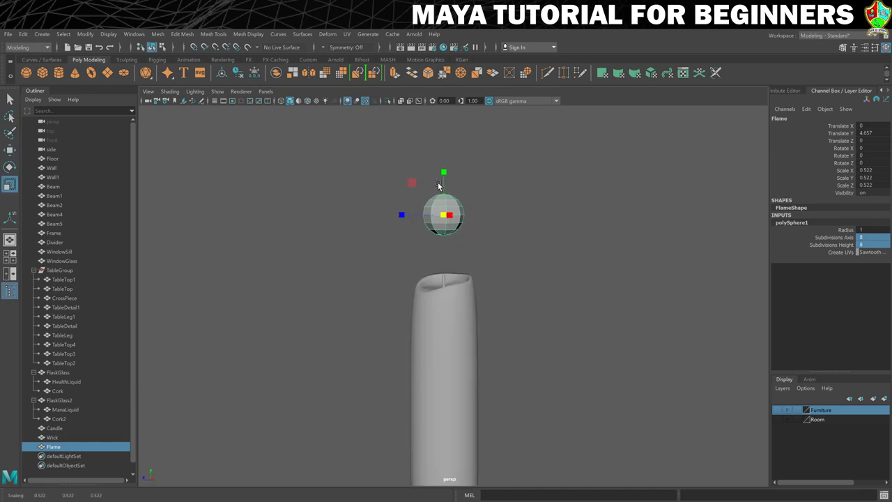
drag(443, 173, 444, 208)
key(w)
alt+right_drag(451, 259, 496, 261)
alt+middle_drag(497, 250, 531, 319)
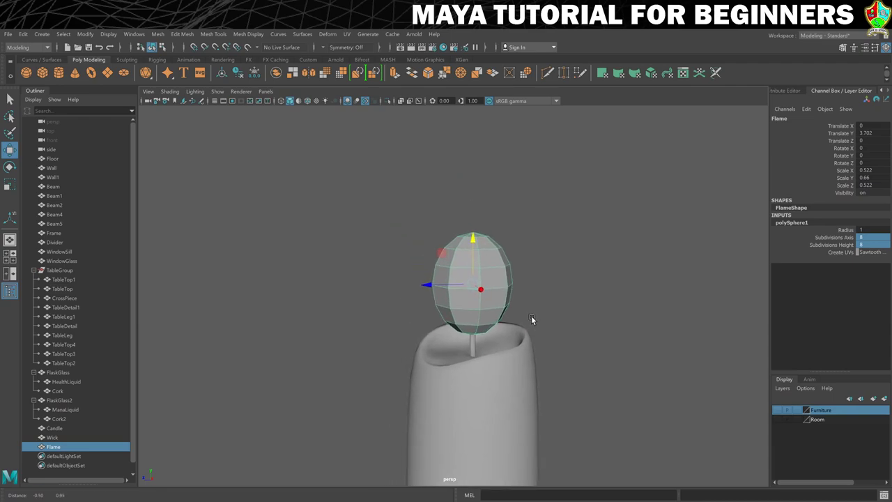
Select the top vertex of Flame, try pulling it straight up on its own, and undo the move.
right_click(494, 240)
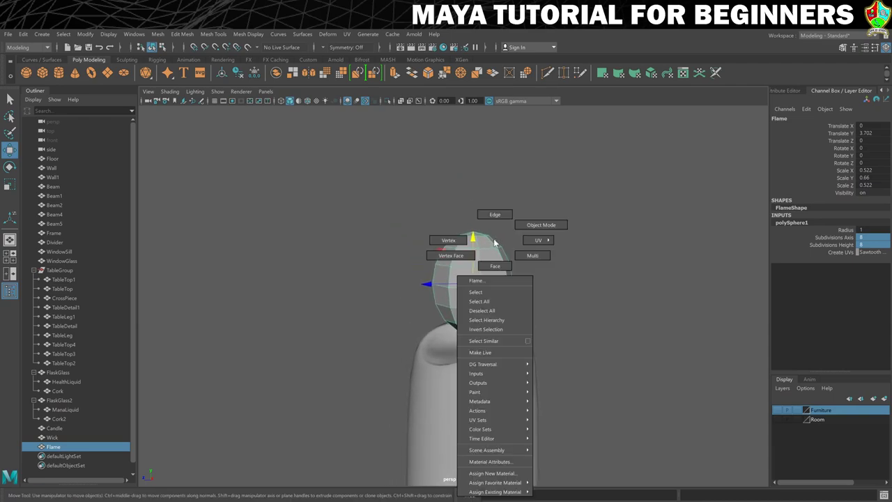
click(453, 241)
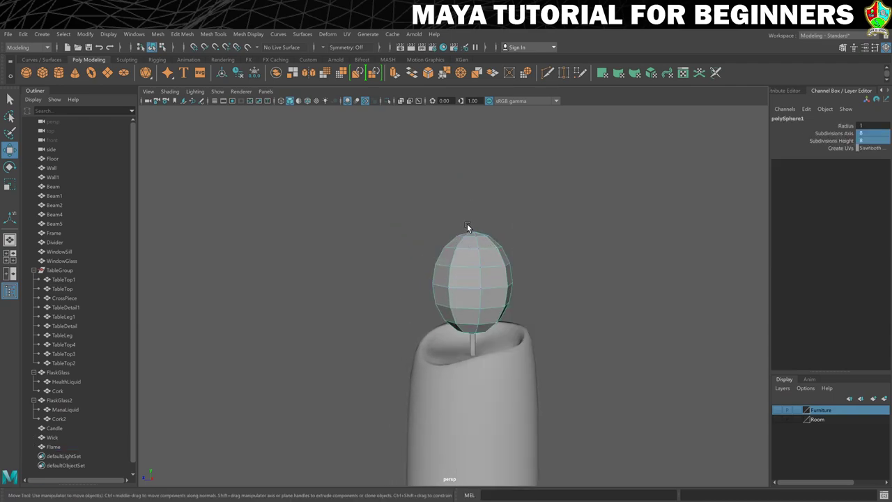
click(472, 232)
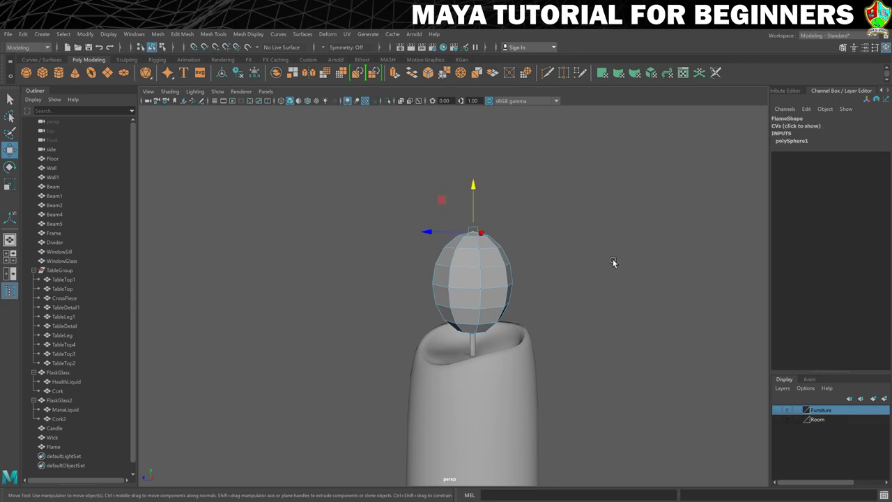
drag(474, 187, 468, 138)
key(ctrl+z)
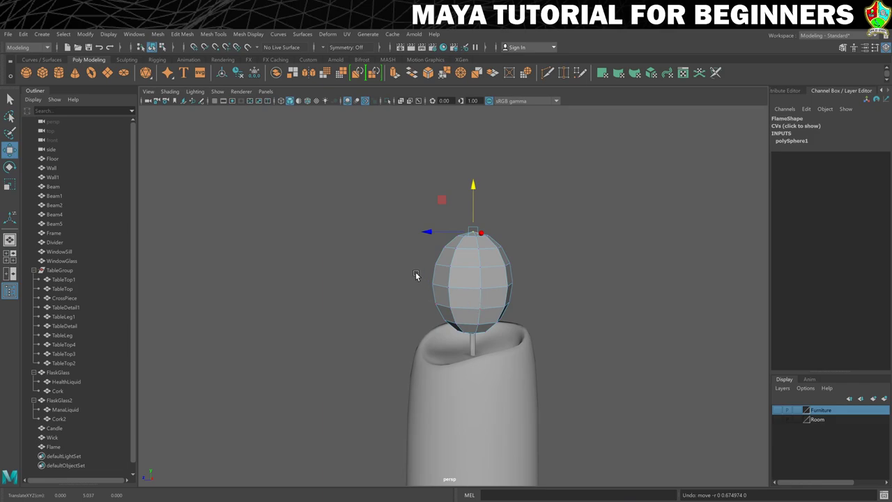
Turn on Soft Select in the Move tool settings and close the settings window.
double_click(9, 153)
drag(207, 129, 188, 68)
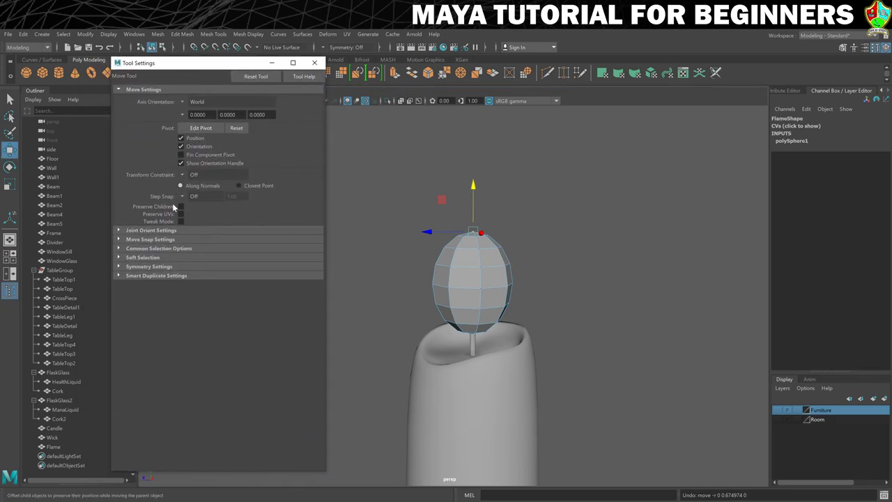
click(119, 258)
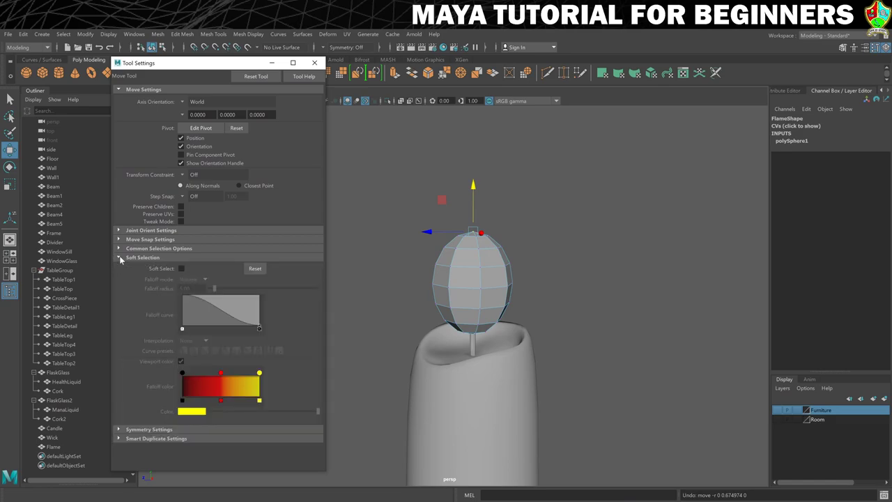
click(181, 268)
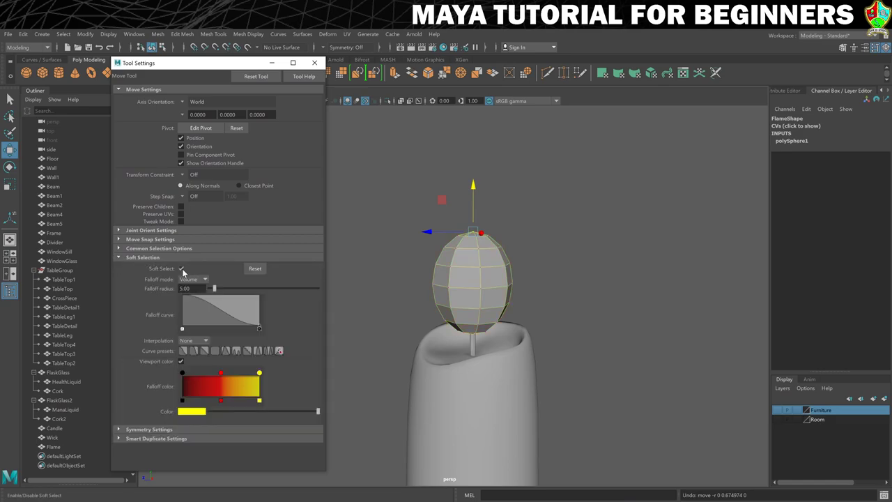
click(314, 63)
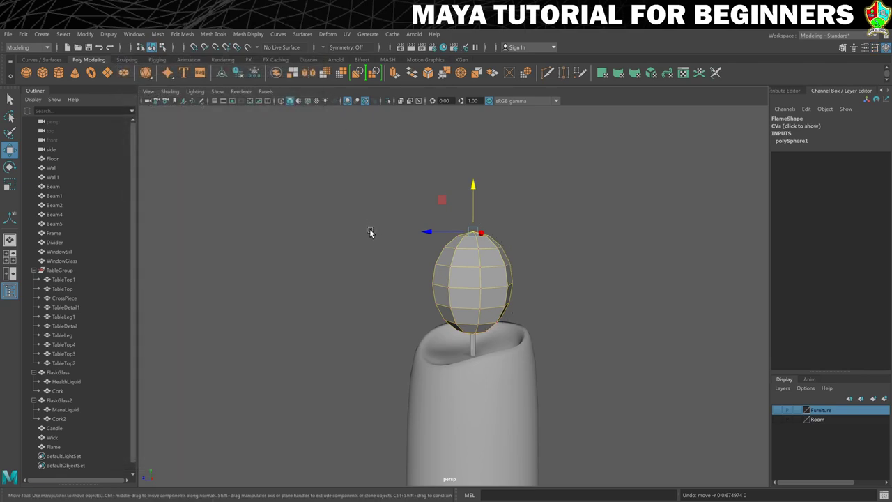
key(b)
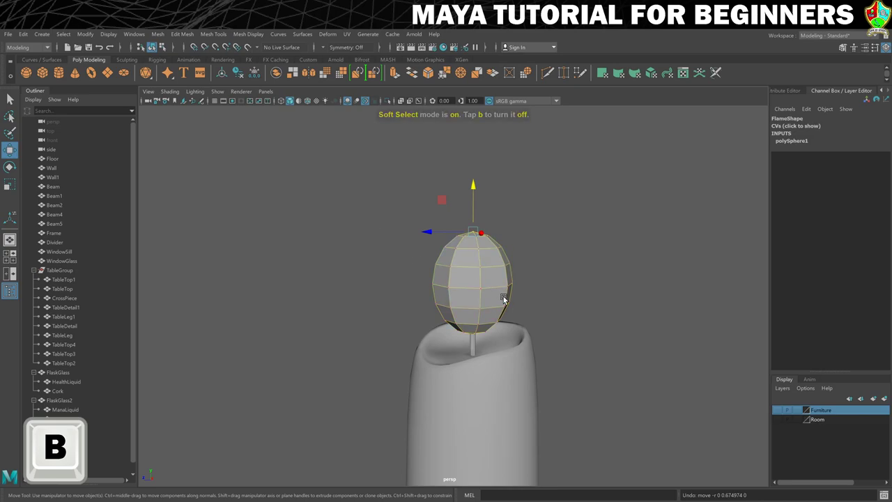
Try raising Flame's top vertex with the soft selection falloff radius at 5.00, and undo the move.
drag(473, 187, 452, 155)
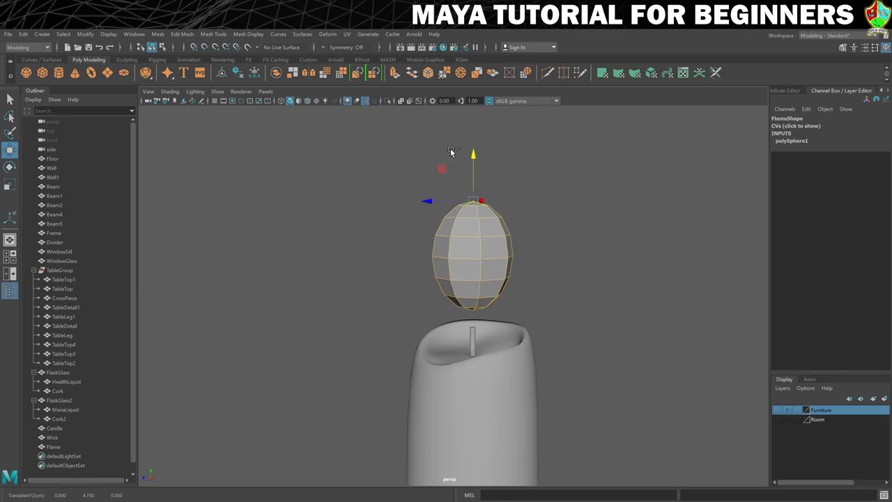
key(ctrl+z)
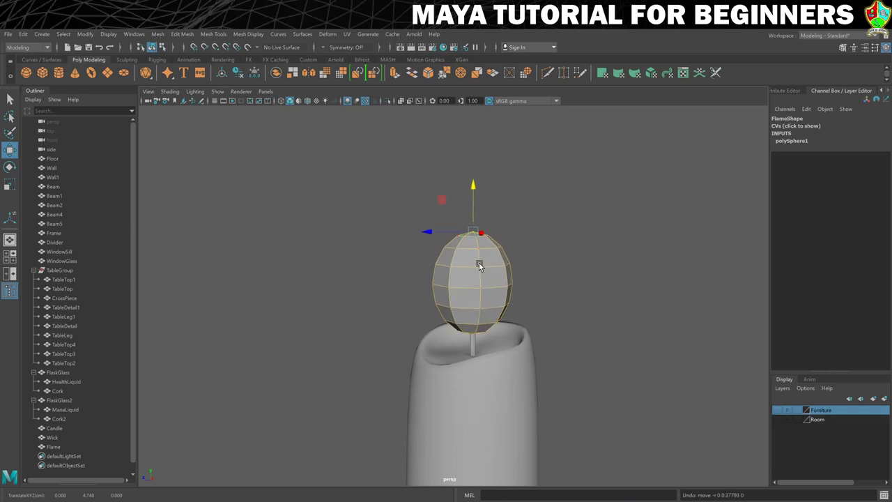
Reduce the soft selection falloff radius, raise Flame's top vertex to about 5.08 in Y, and return to object mode.
key(b)
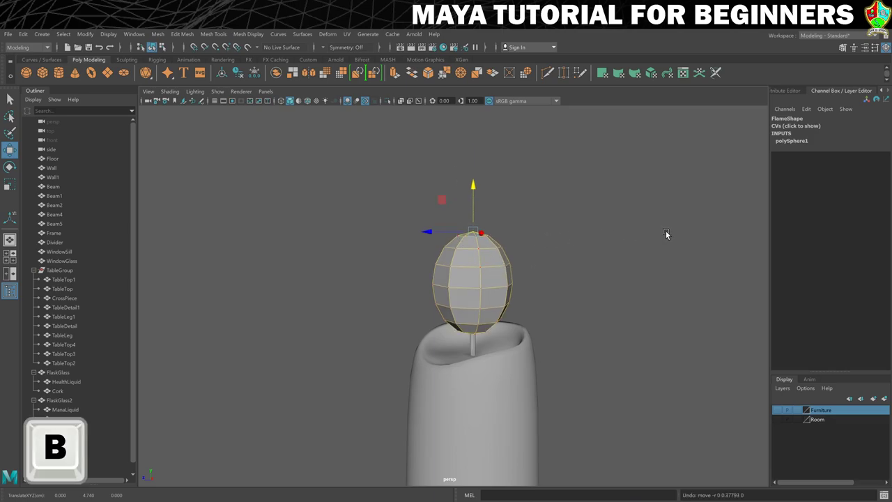
drag(665, 233, 354, 228)
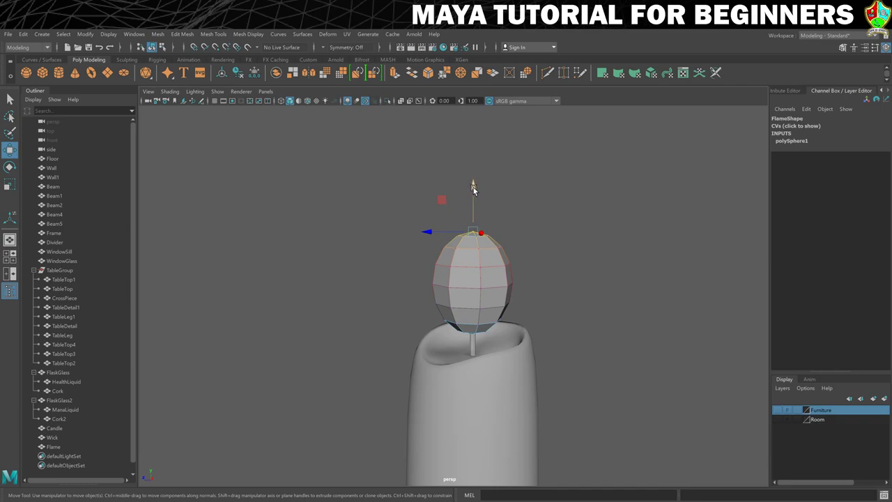
drag(473, 186, 472, 129)
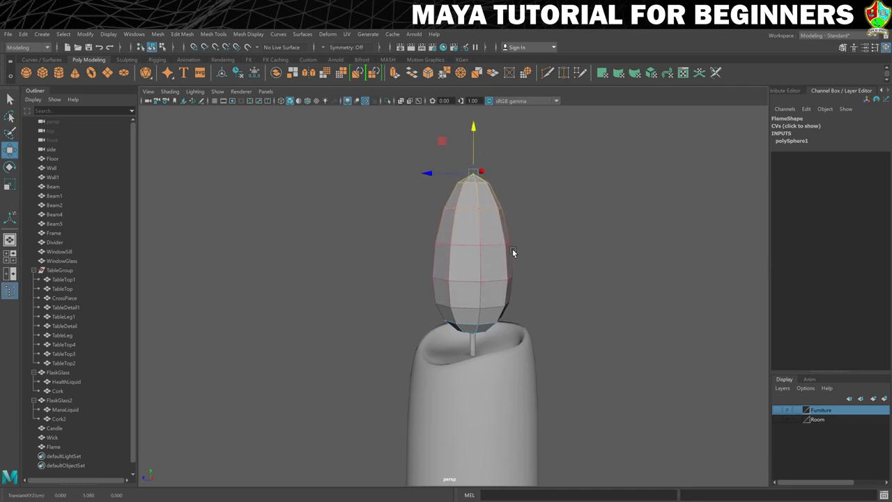
right_click(473, 246)
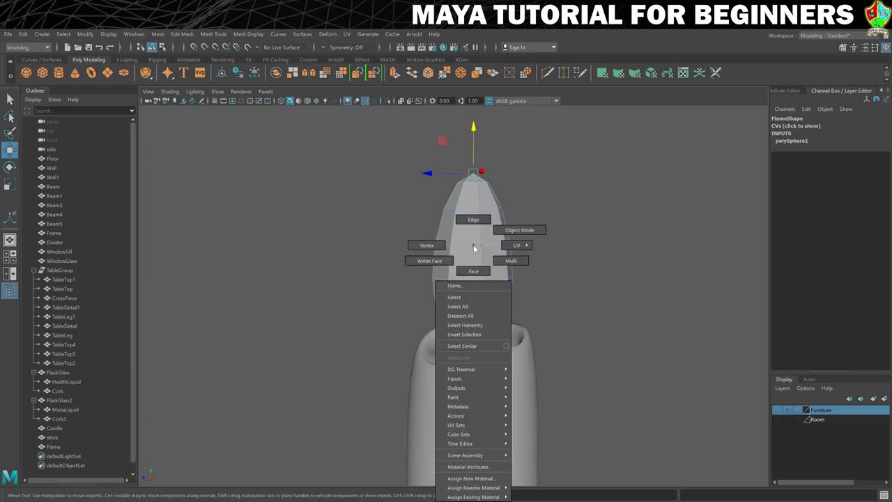
click(519, 230)
Scale Flame to about 0.16 with a Y scale of about 0.203, and lower it onto the wick at Translate Y about 3.107.
key(r)
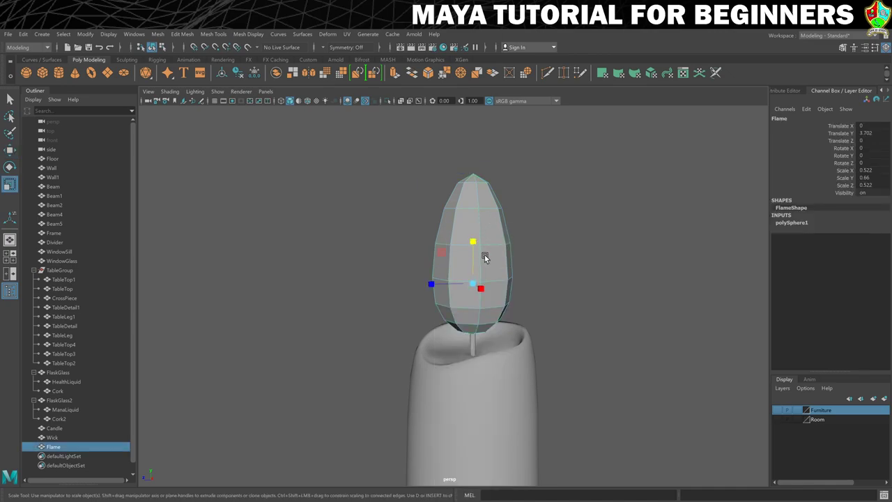
drag(476, 280, 382, 296)
key(w)
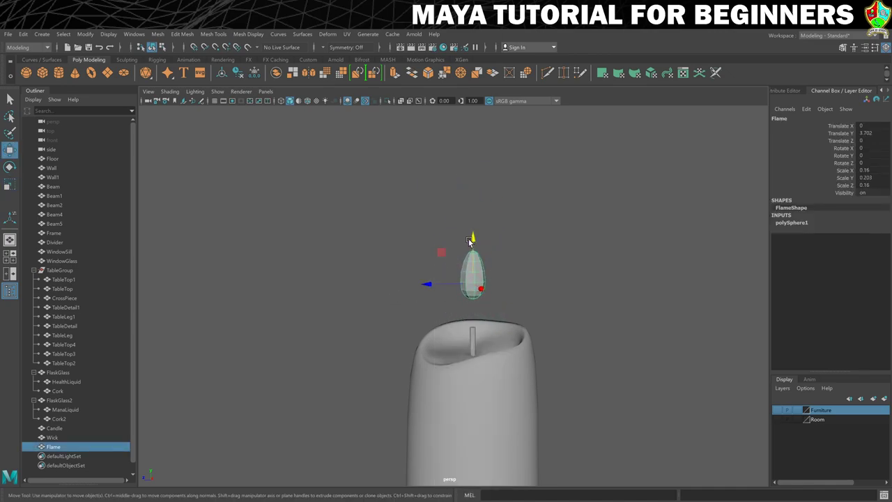
drag(471, 238, 470, 271)
click(587, 256)
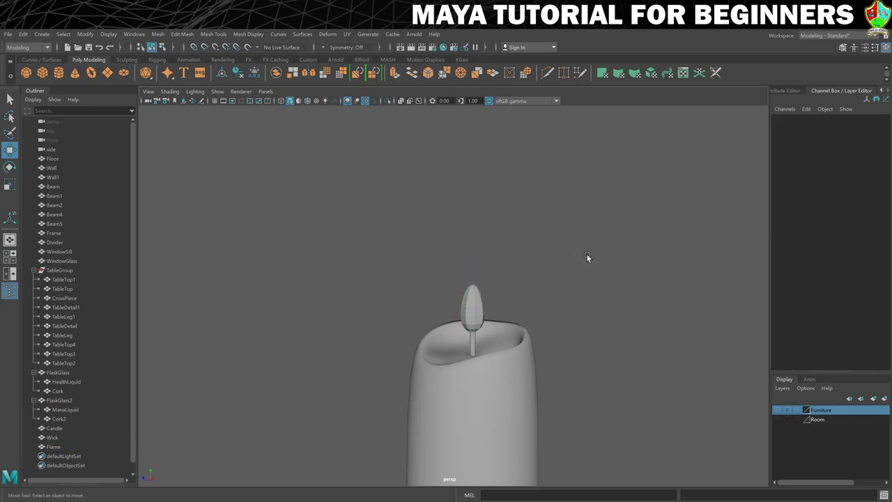
scroll(586, 271, down, 5)
scroll(506, 283, up, 5)
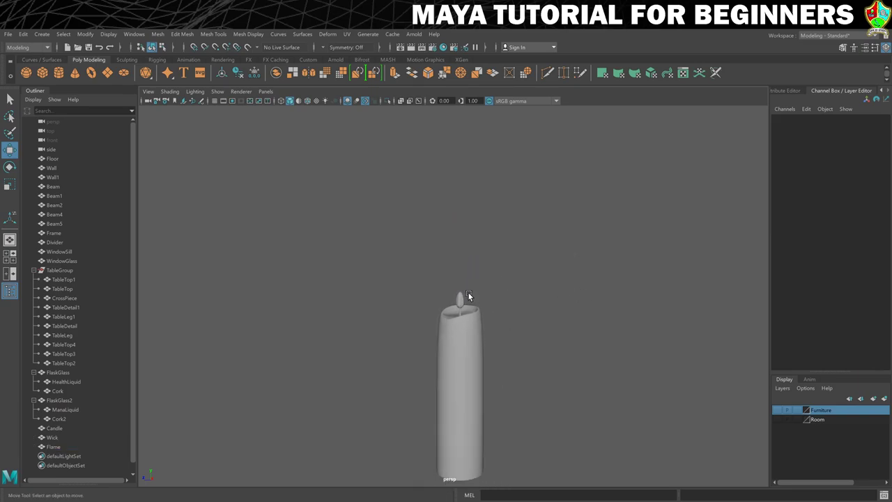
click(461, 299)
drag(460, 258, 459, 261)
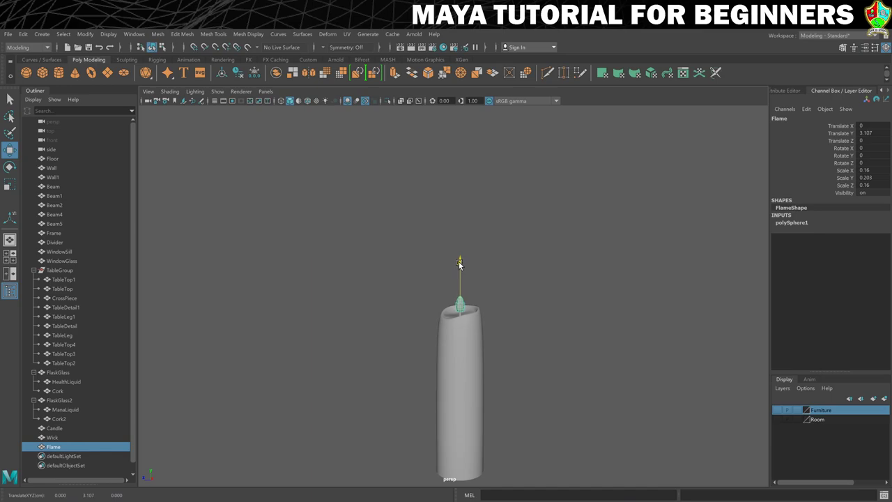
click(566, 280)
Group the candle, wick and flame together and name the group CandleGroup.
alt+drag(458, 336, 522, 285)
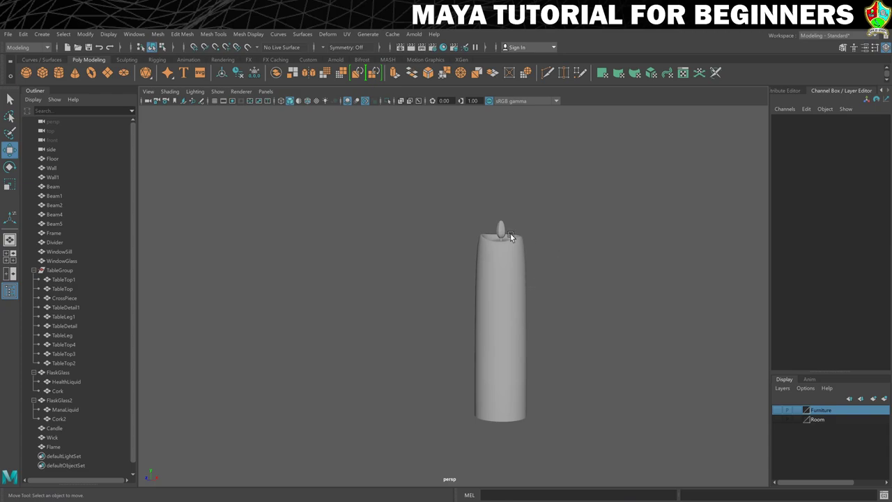
drag(392, 180, 626, 440)
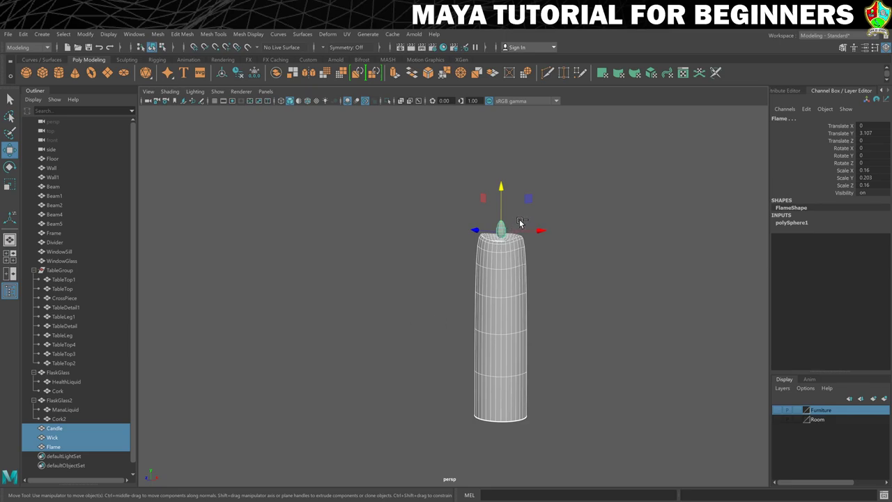
key(ctrl+g)
double_click(780, 119)
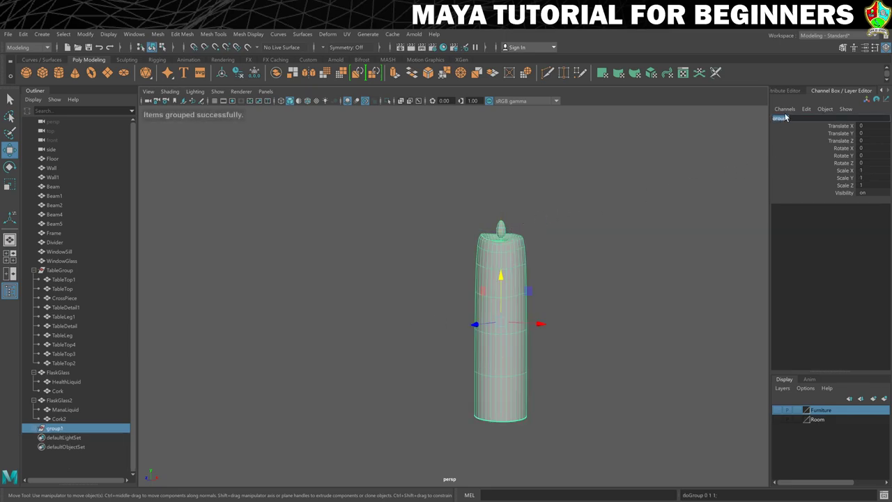
text(CandleGroup)
key(Return)
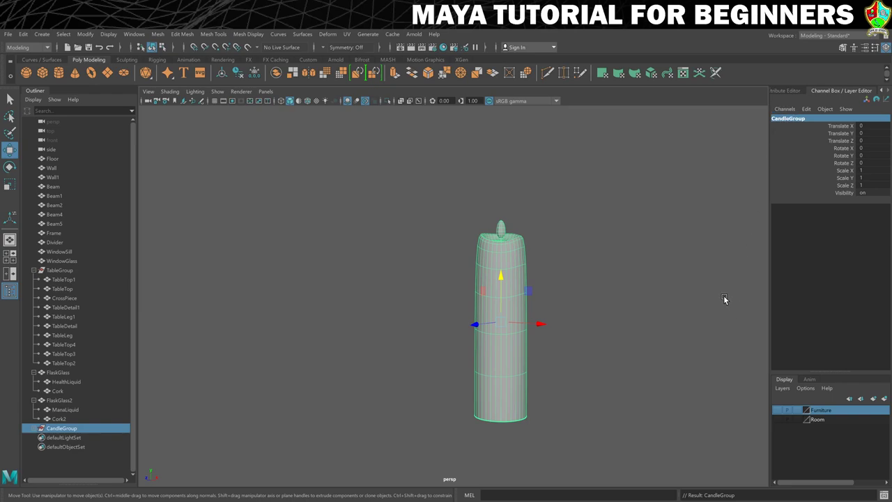
Move CandleGroup's pivot point down to the base of the candle.
alt+middle_drag(575, 333, 576, 271)
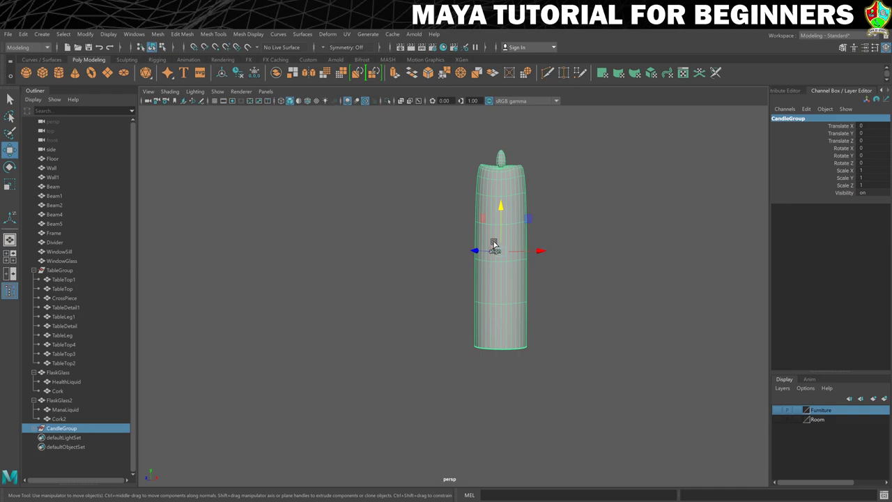
key(d)
drag(502, 201, 504, 351)
key(d)
alt+drag(589, 325, 637, 300)
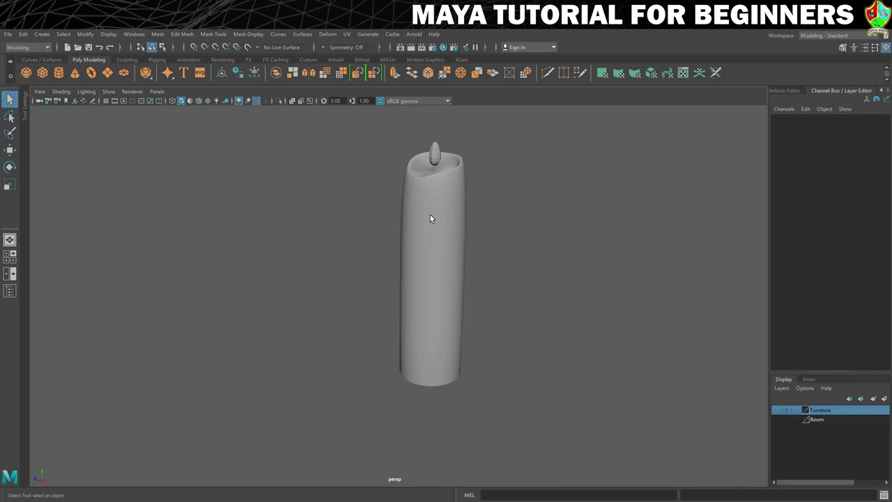
Show the Furniture layer and move CandleGroup above the tabletop, to Translate Y about 7.66 and Translate Z about 3.904.
click(777, 410)
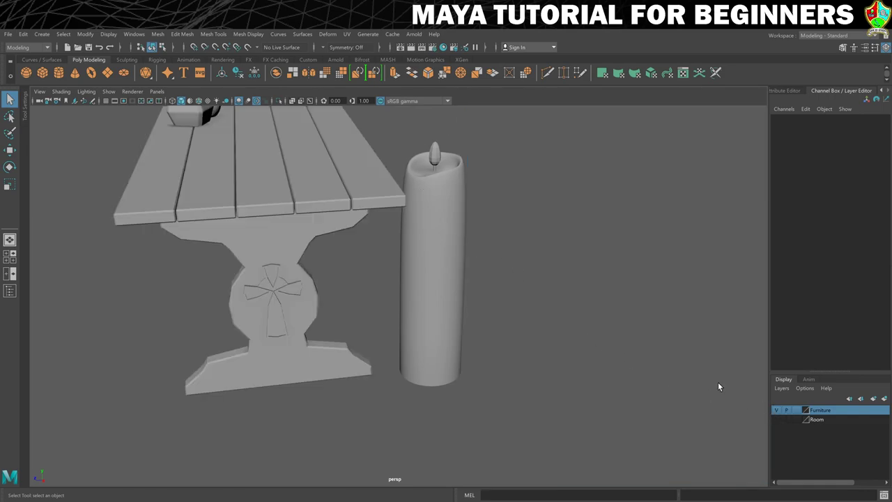
scroll(482, 315, down, 3)
click(434, 291)
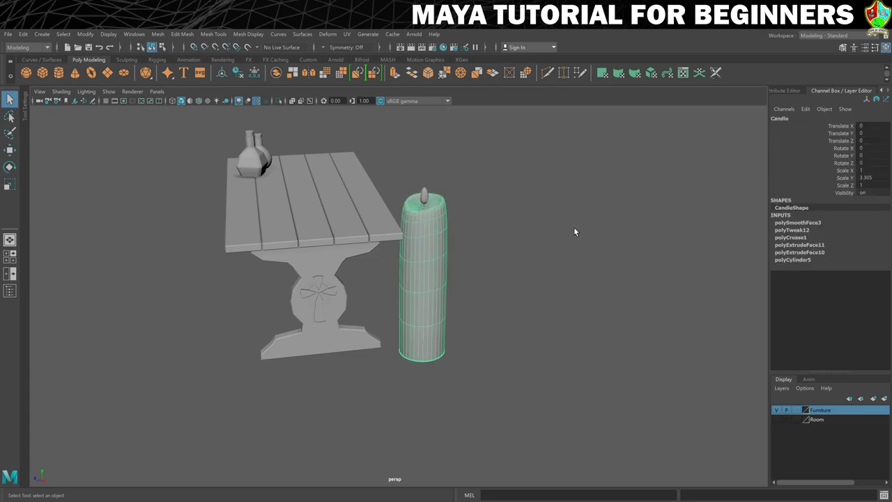
key(ctrl+g)
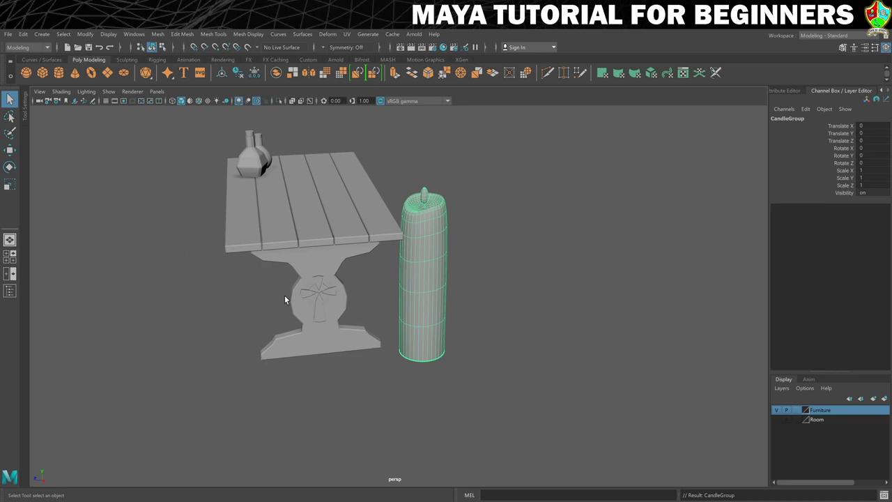
key(w)
drag(420, 308, 275, 193)
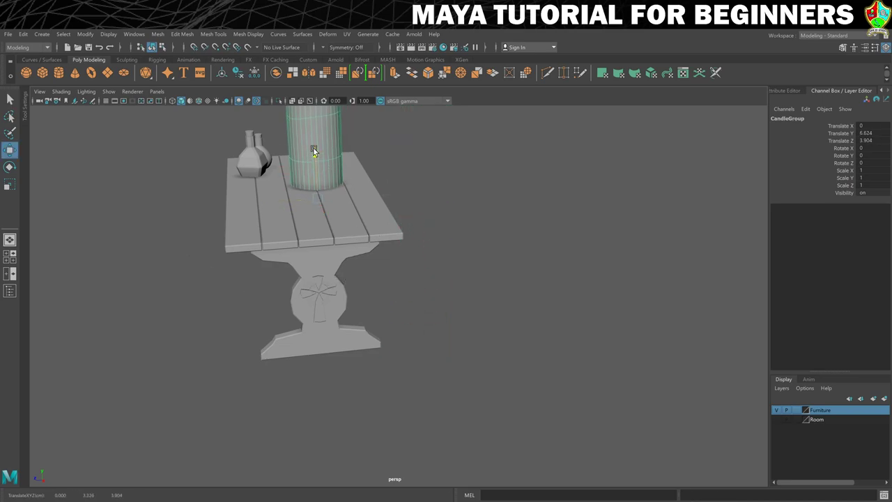
drag(314, 152, 306, 126)
Scale CandleGroup uniformly to about 0.158 so that it fits the table.
key(r)
drag(318, 172, 147, 212)
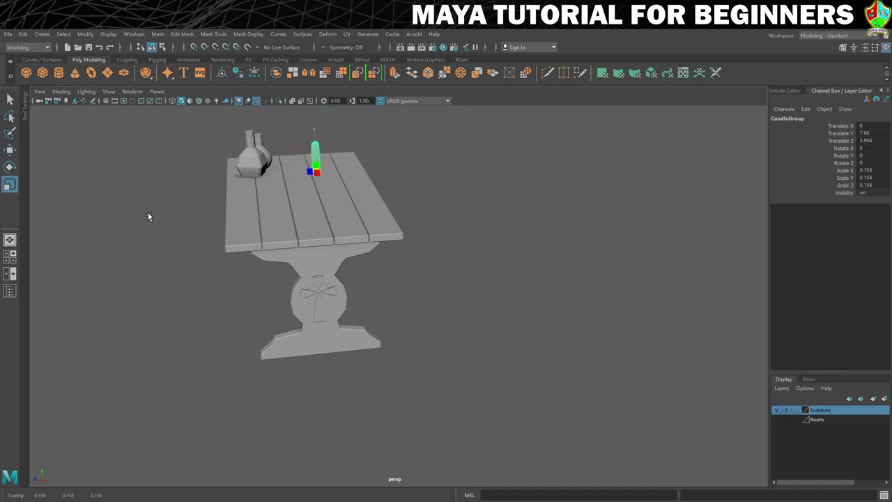
click(409, 175)
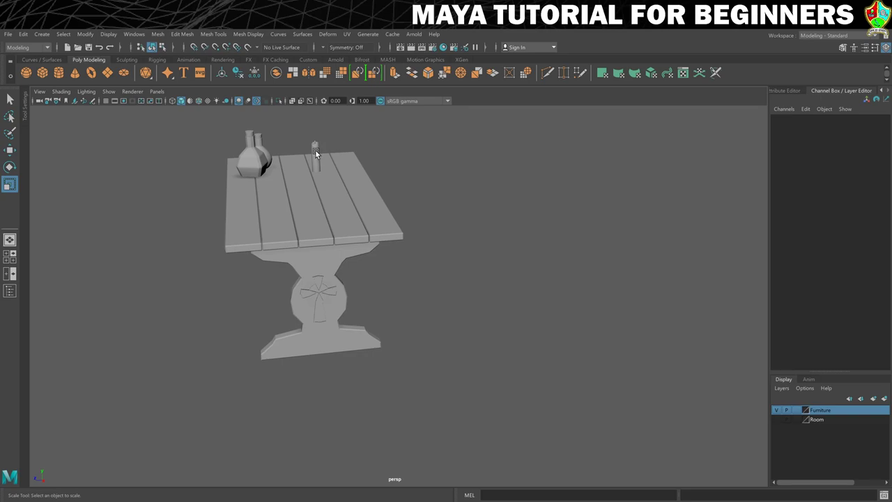
Add CandleGroup to the Furniture display layer and hide that layer.
click(315, 151)
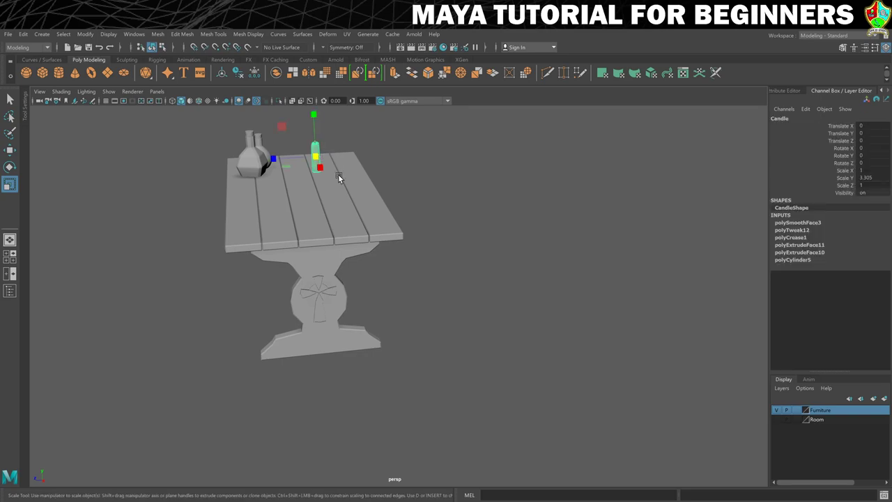
right_click(820, 413)
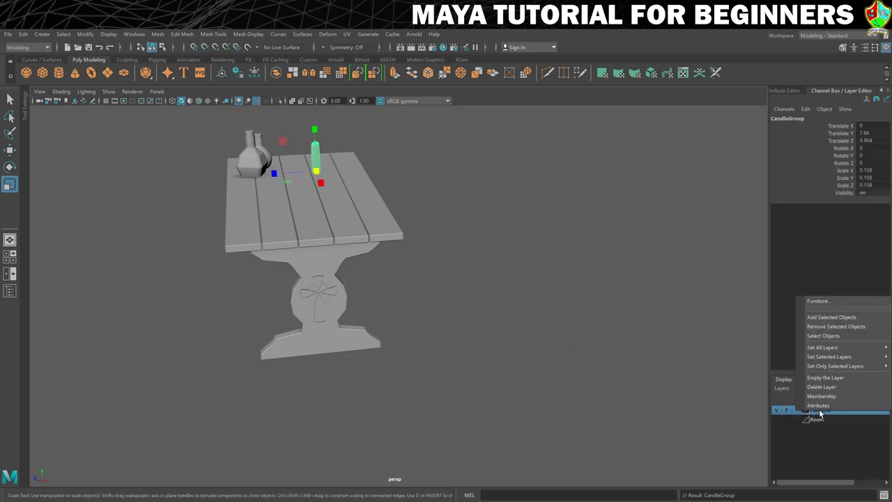
click(831, 317)
click(776, 409)
click(175, 365)
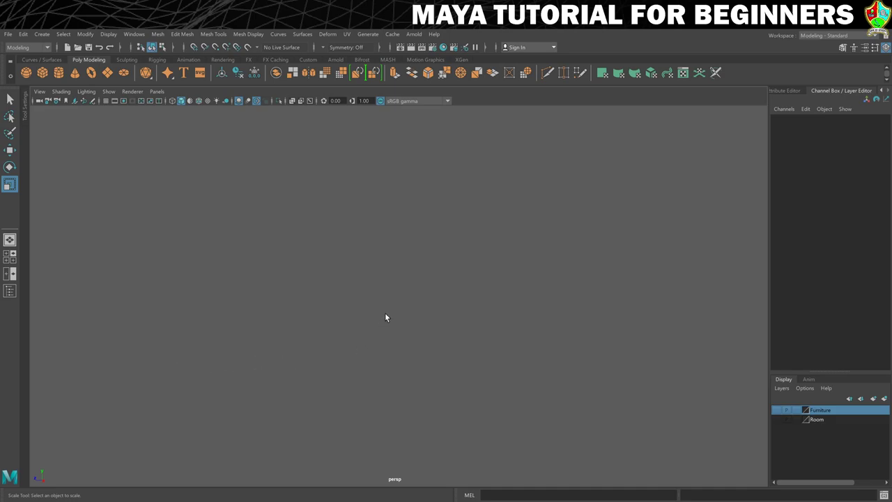
In the front view, draw a stepped foot profile with the CV Curve tool, from the ground line inward to about X 0.888, Y 2.824.
key(space)
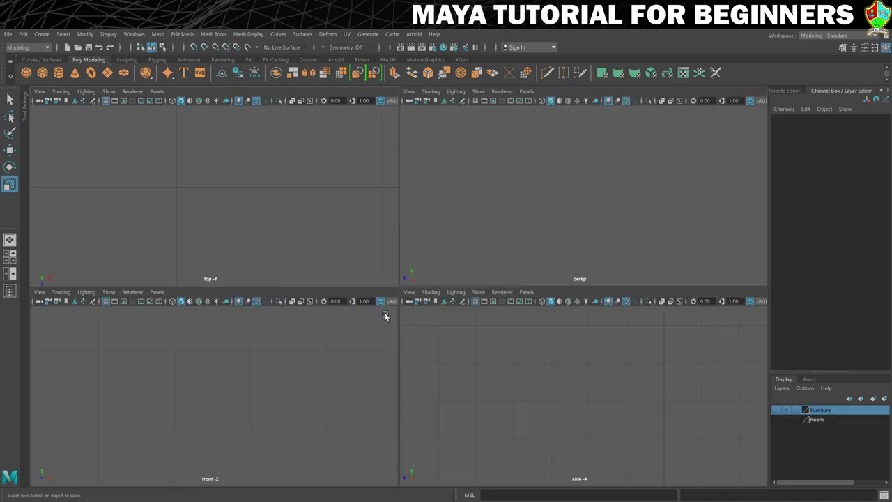
key(space)
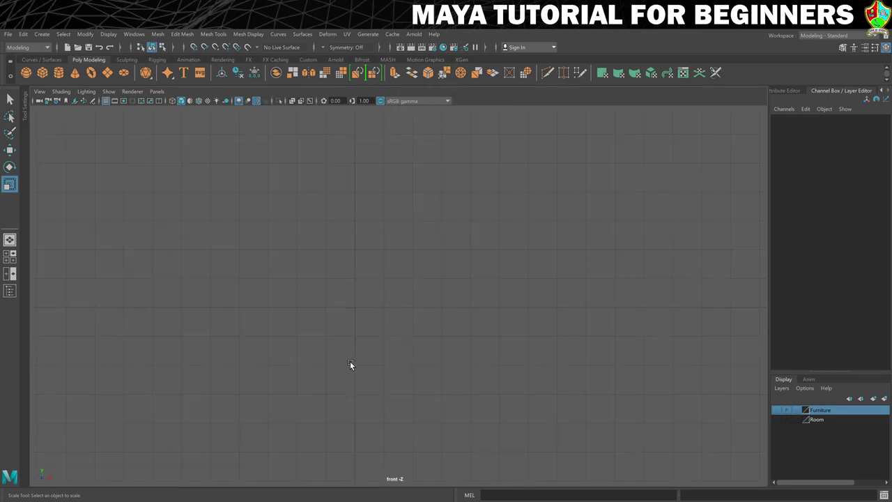
alt+middle_drag(361, 359, 387, 465)
click(41, 35)
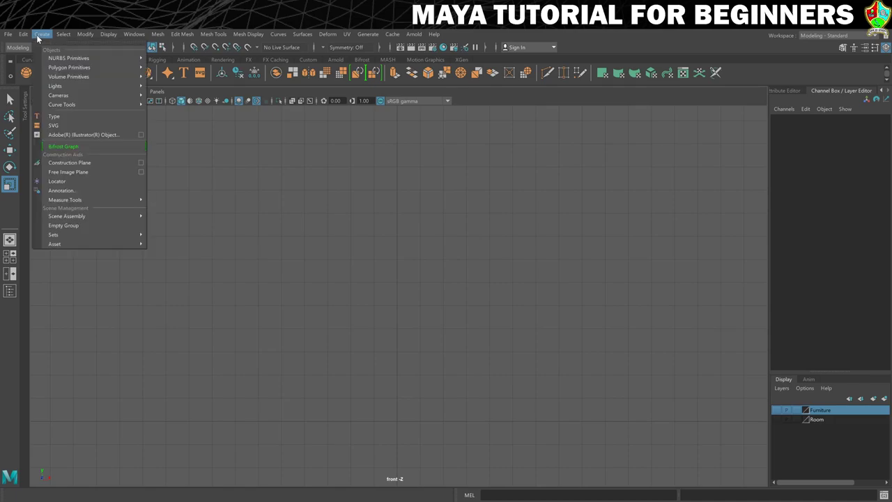
mouse_move(59, 106)
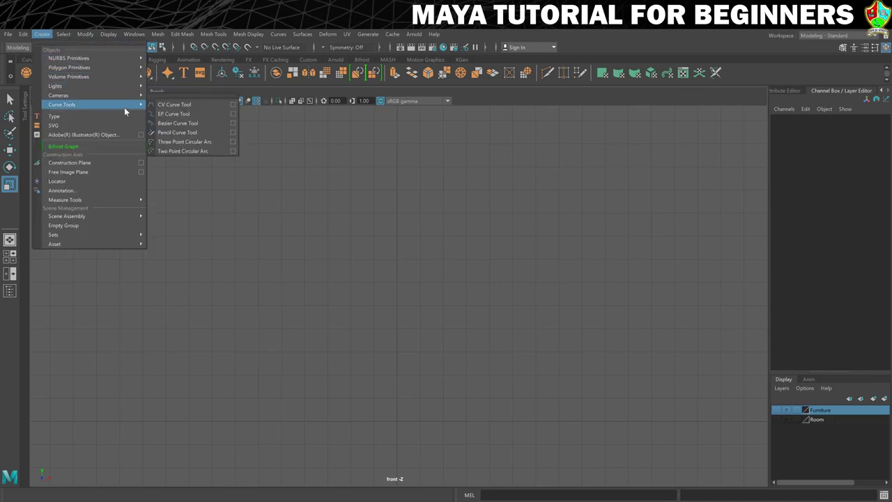
click(188, 105)
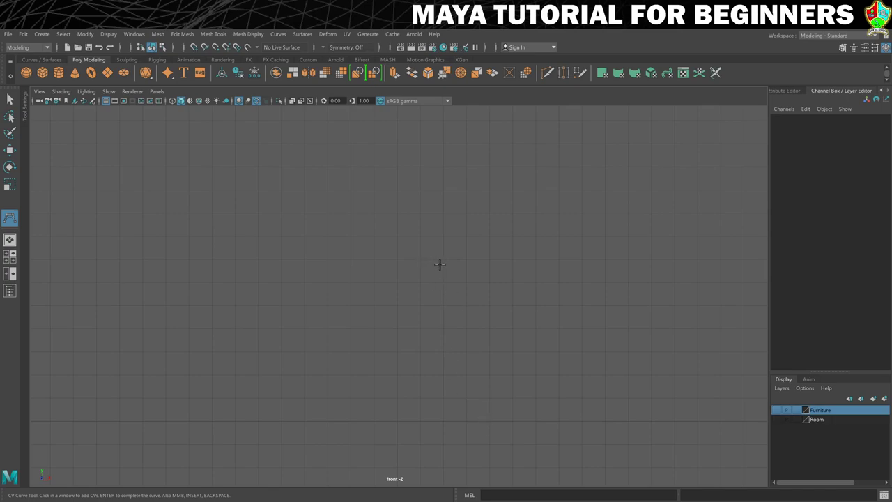
click(465, 420)
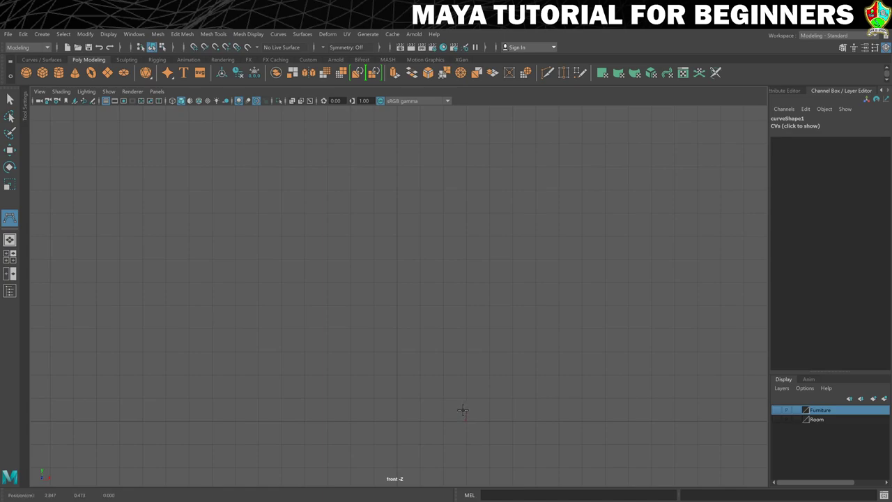
click(458, 398)
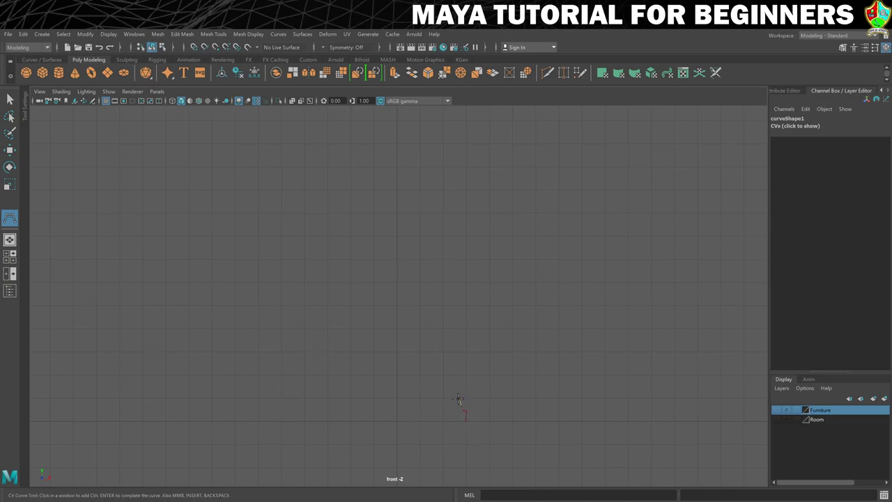
click(455, 390)
click(450, 385)
click(438, 375)
click(427, 366)
click(416, 356)
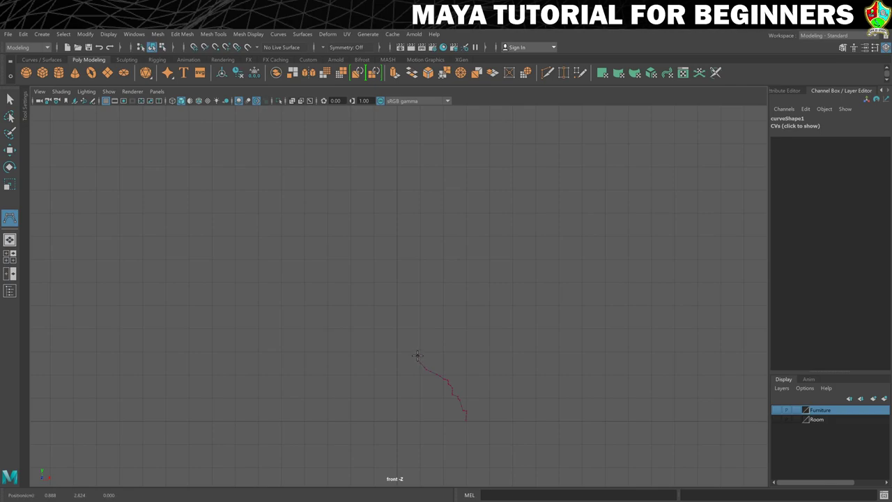
Continue the profile curve with rounded bulges, a long straight stem, a small upper bulge and an outward-flared top, and finish the curve.
click(420, 345)
click(434, 333)
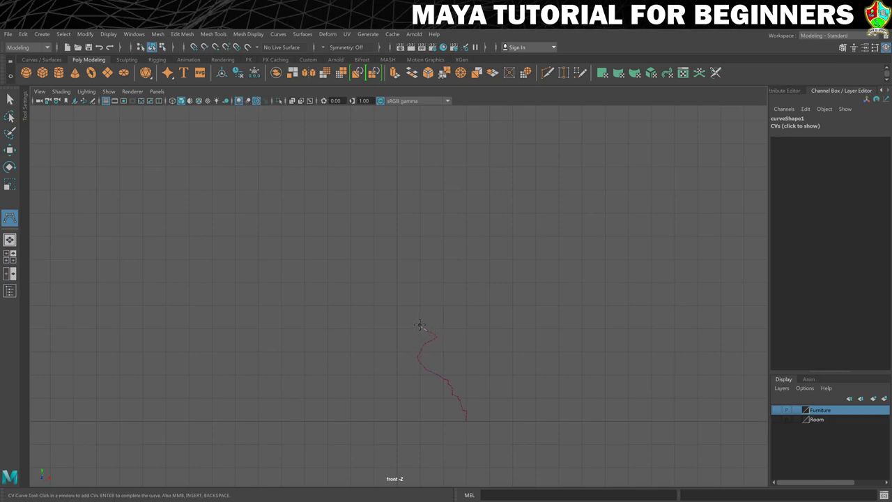
click(420, 325)
click(419, 314)
click(420, 295)
click(420, 193)
drag(419, 194, 419, 183)
drag(420, 179, 457, 131)
key(r)
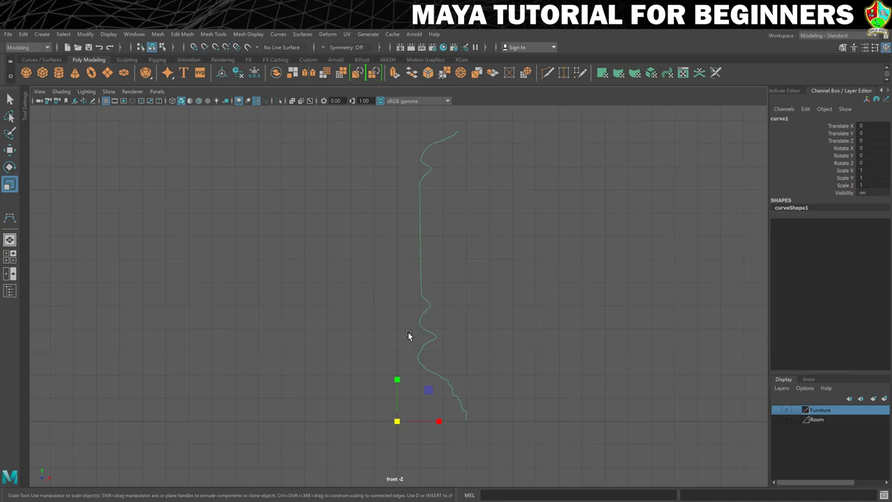
click(299, 34)
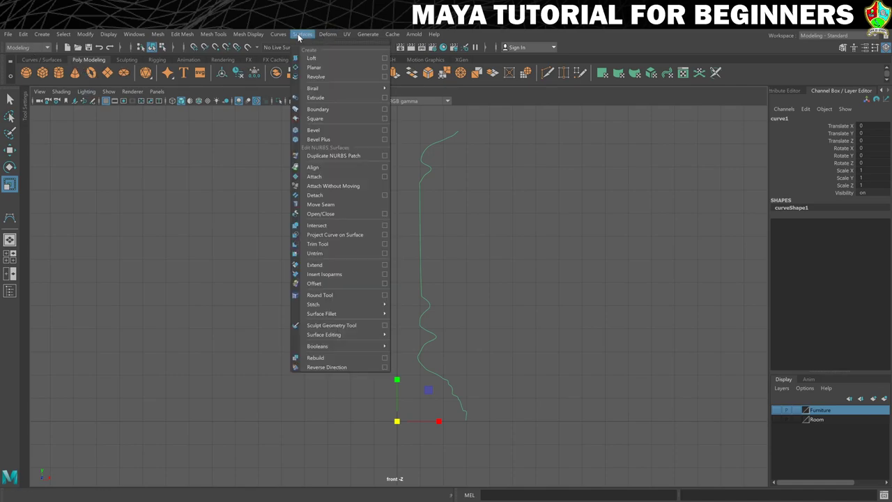
click(312, 76)
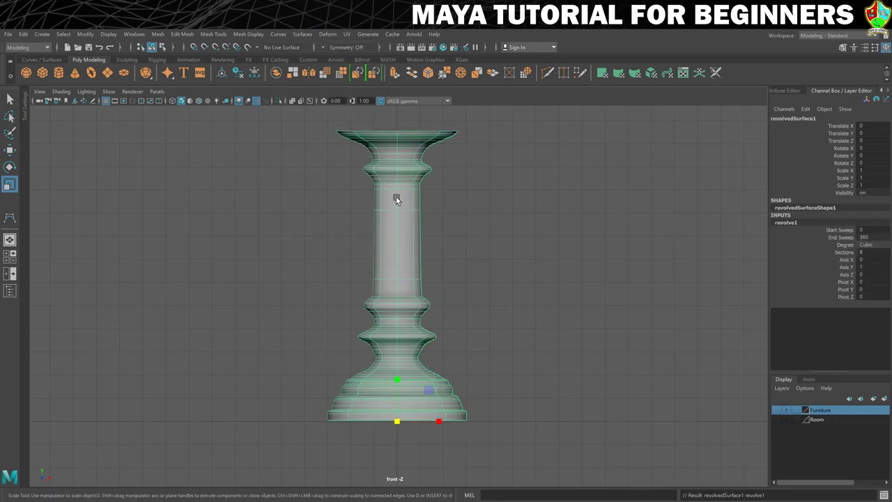
key(ctrl+z)
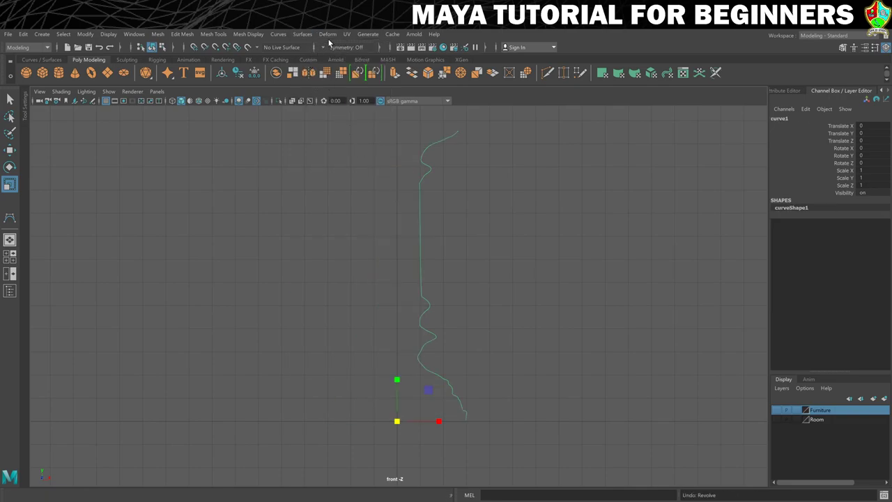
Revolve the profile curve a full 360 degrees about the Y axis with 8 segments and NURBS output.
click(300, 35)
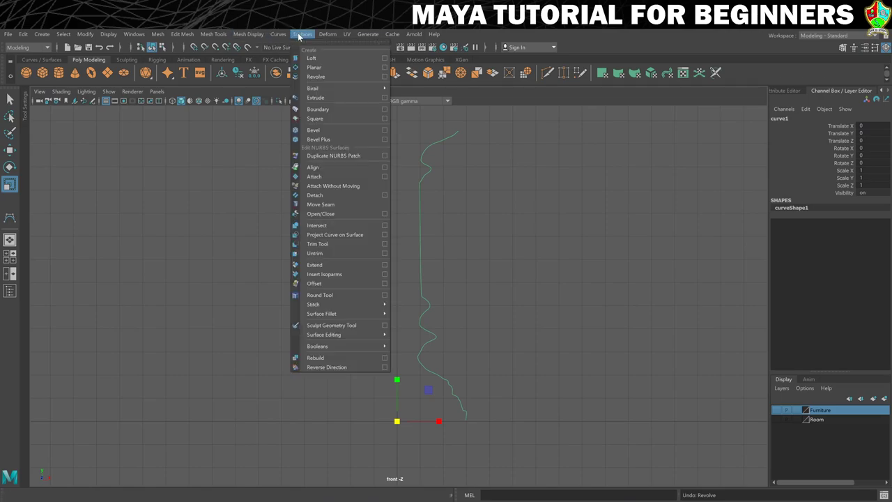
click(385, 77)
drag(429, 102, 667, 104)
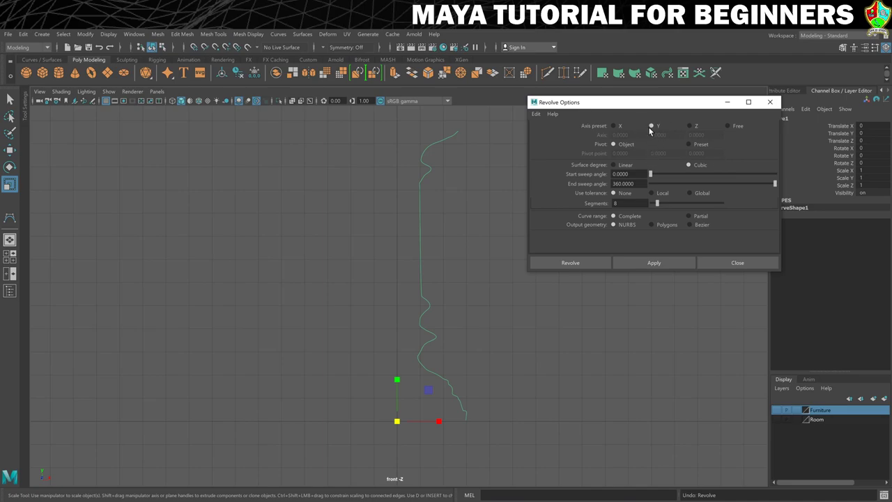
click(559, 262)
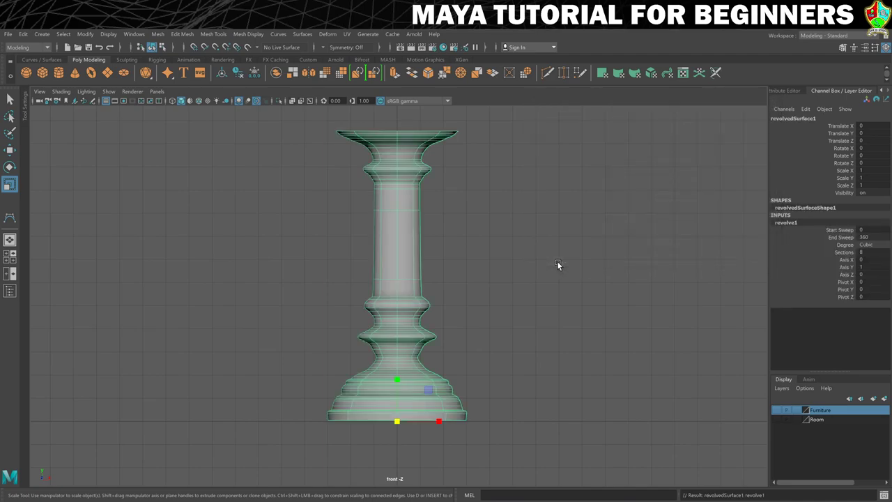
right_click(401, 236)
click(476, 223)
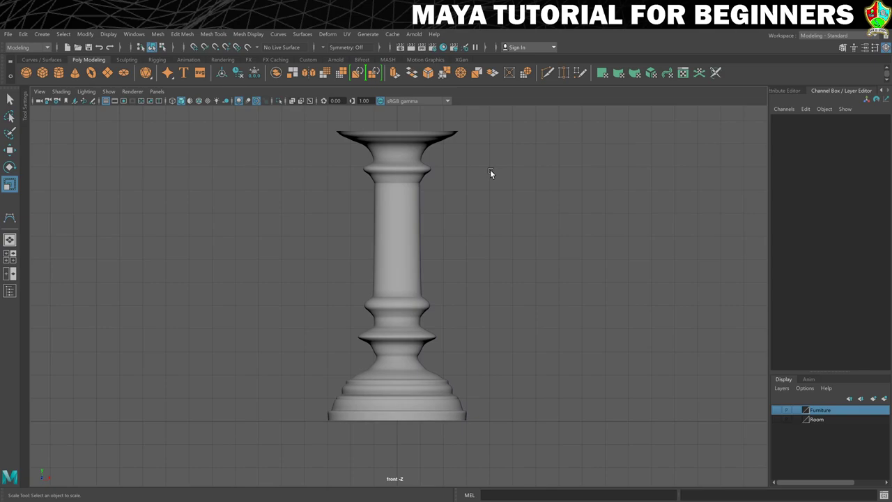
In the perspective view, convert the revolved candlestick surface from NURBS to polygons.
key(space)
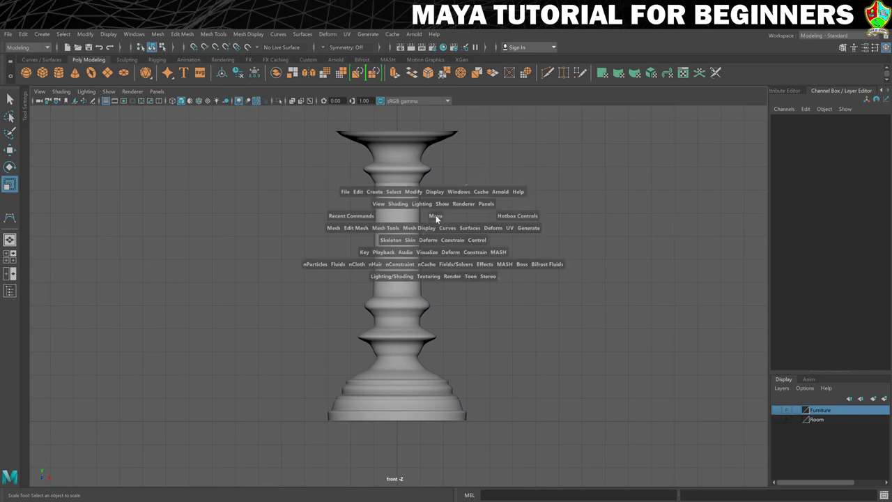
key(space)
scroll(501, 190, down, 8)
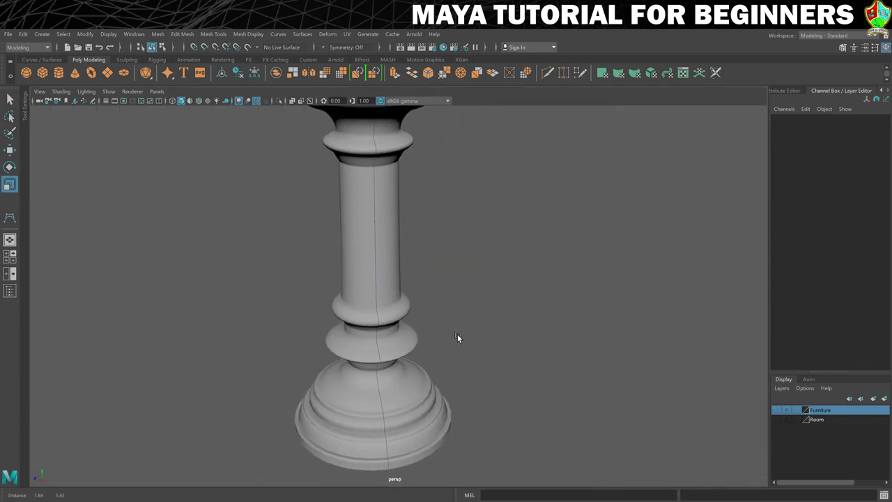
click(384, 279)
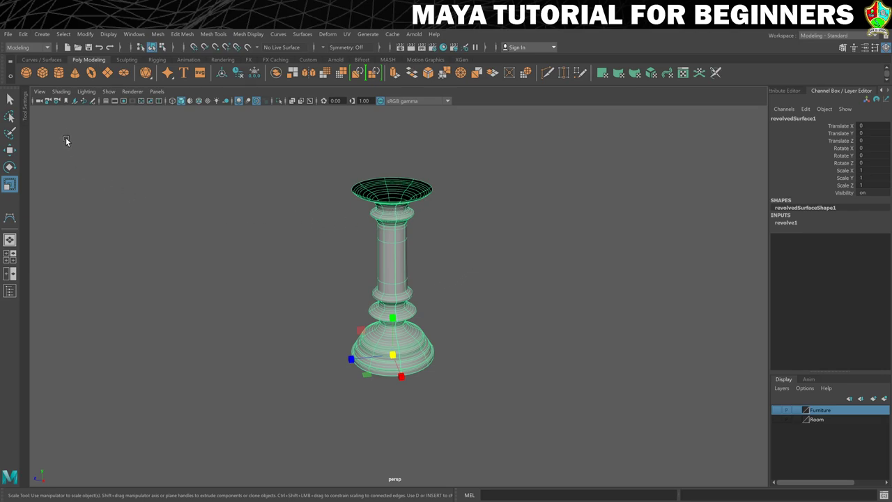
click(85, 34)
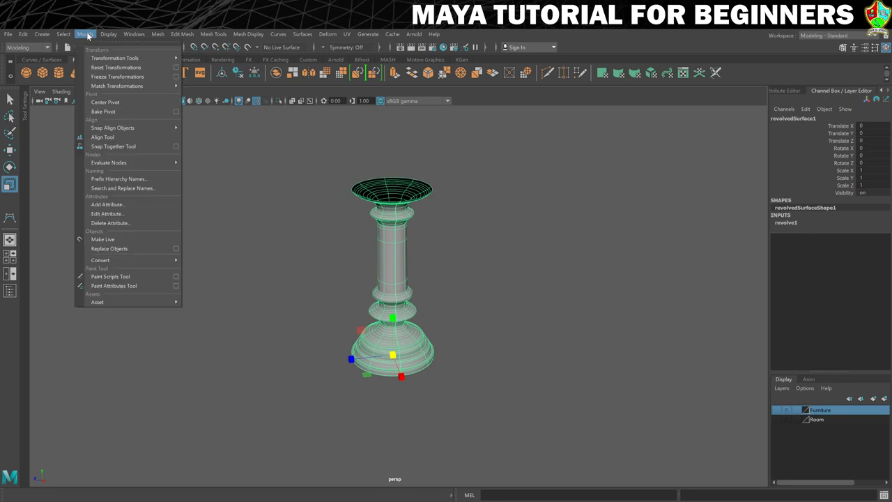
mouse_move(116, 261)
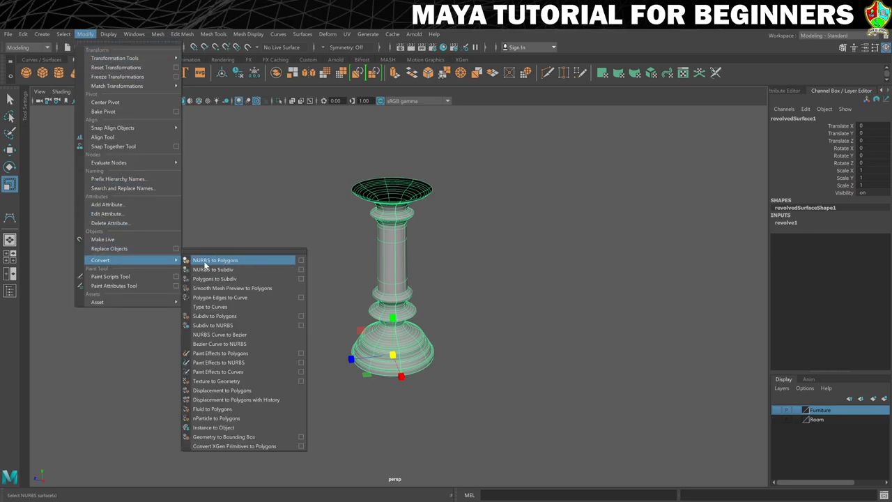
click(242, 262)
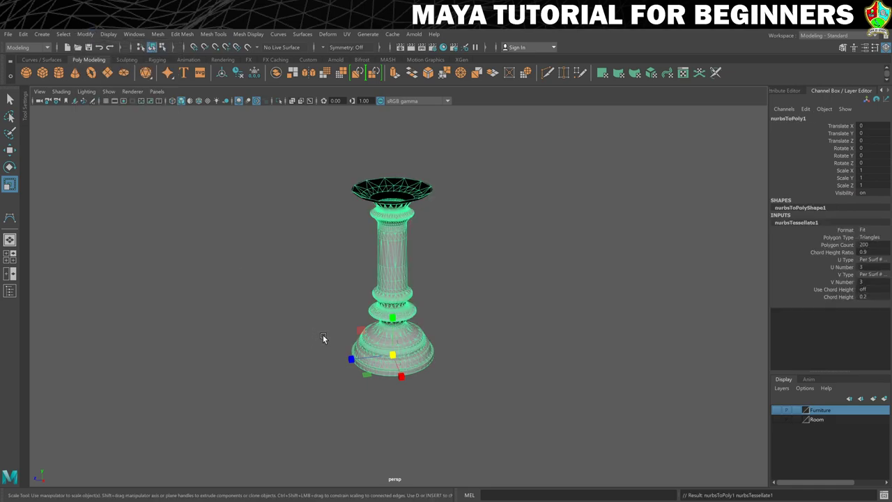
Move the polygon candlestick aside to about -7.173 in Z, and delete the original revolved surface together with its profile curve.
key(w)
drag(345, 359, 441, 346)
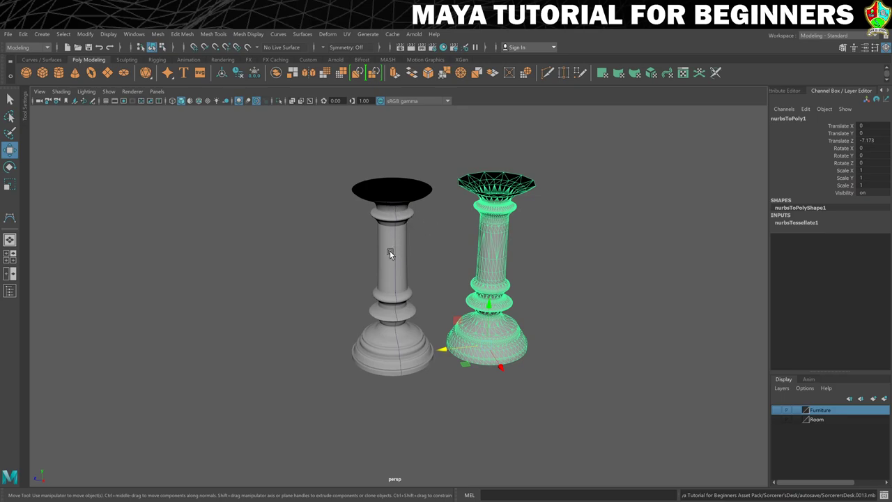
drag(355, 222, 427, 260)
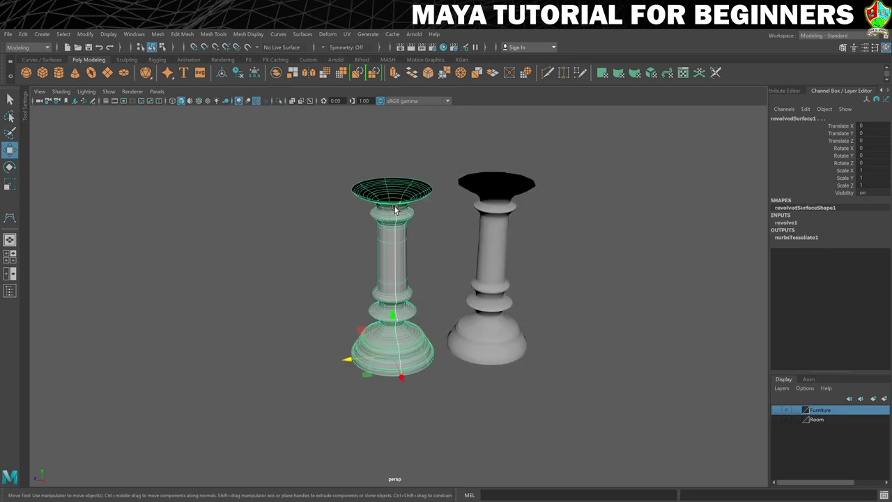
key(Delete)
Set the polygon candlestick's Translate Z to 0 and deselect it.
click(472, 215)
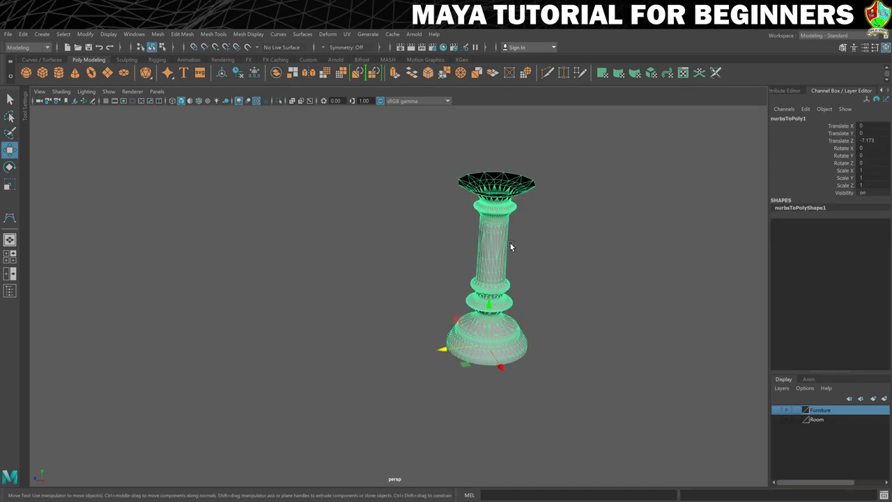
click(865, 140)
text(0)
key(Return)
click(474, 257)
Retopologize the triangulated candlestick mesh into quads with the default settings.
scroll(473, 257, up, 3)
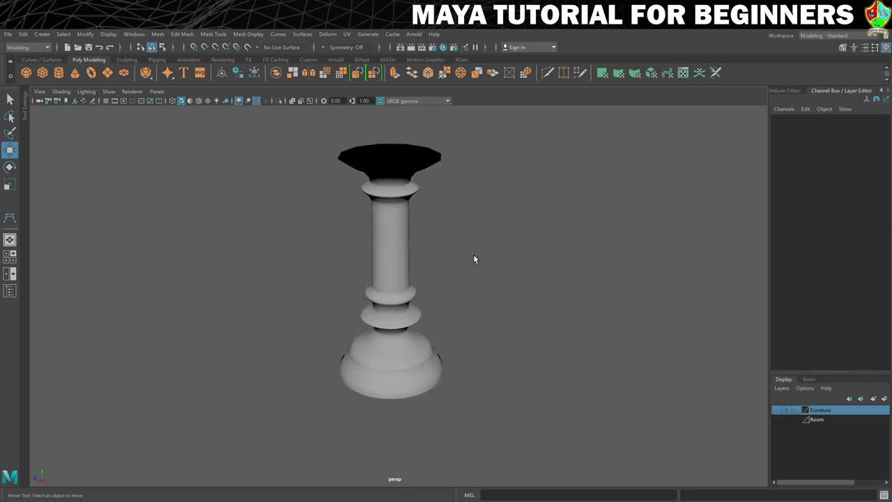
alt+drag(473, 257, 527, 331)
click(446, 257)
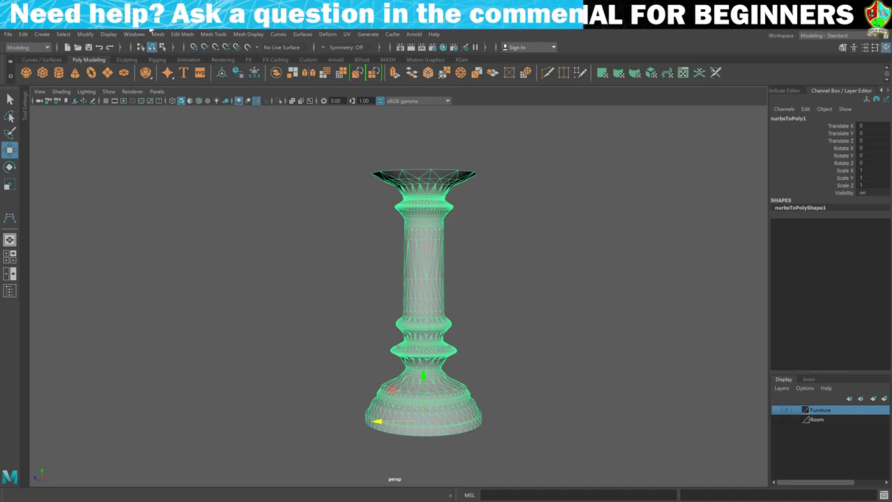
click(158, 34)
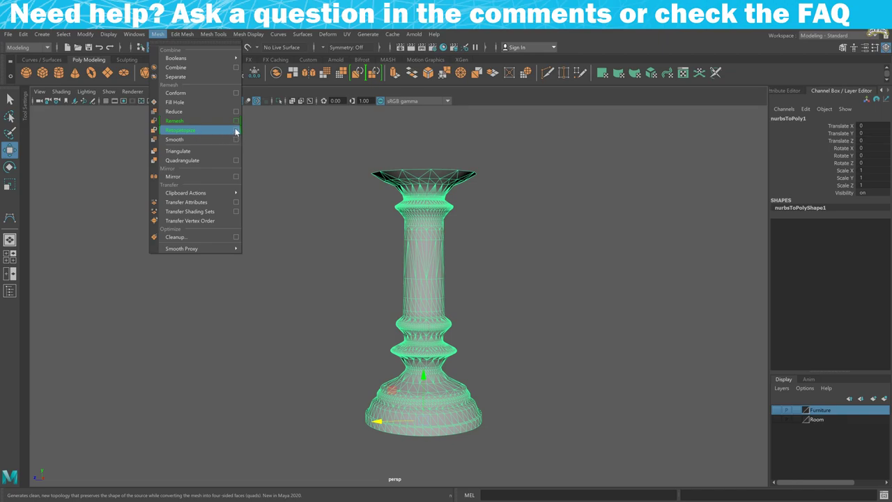
click(178, 132)
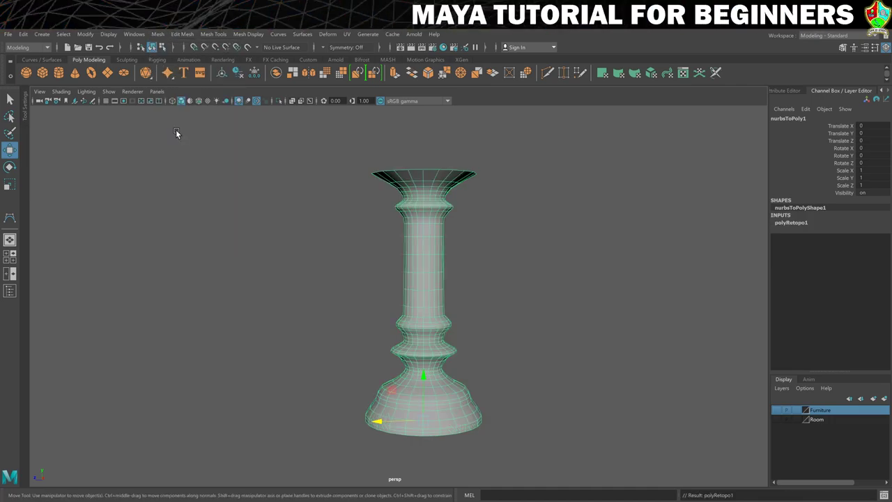
Try to extrude the border edge loop around the candlestick's flared top rim.
click(481, 341)
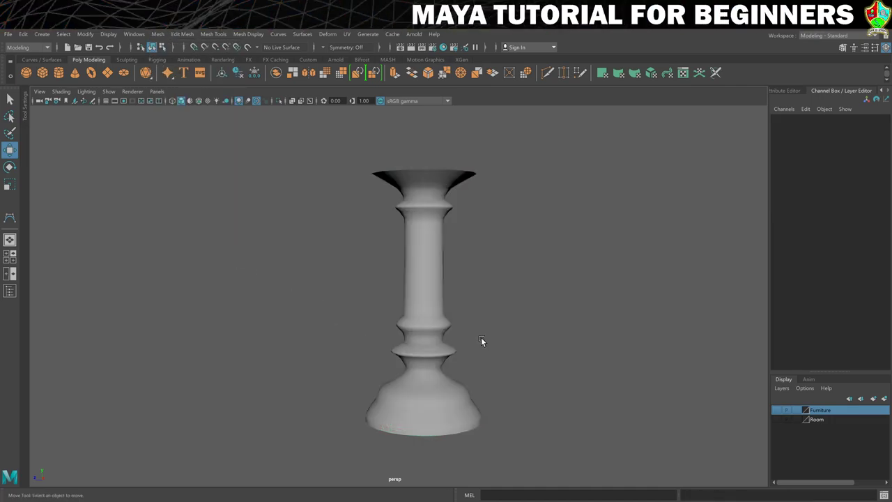
alt+middle_drag(499, 348, 483, 343)
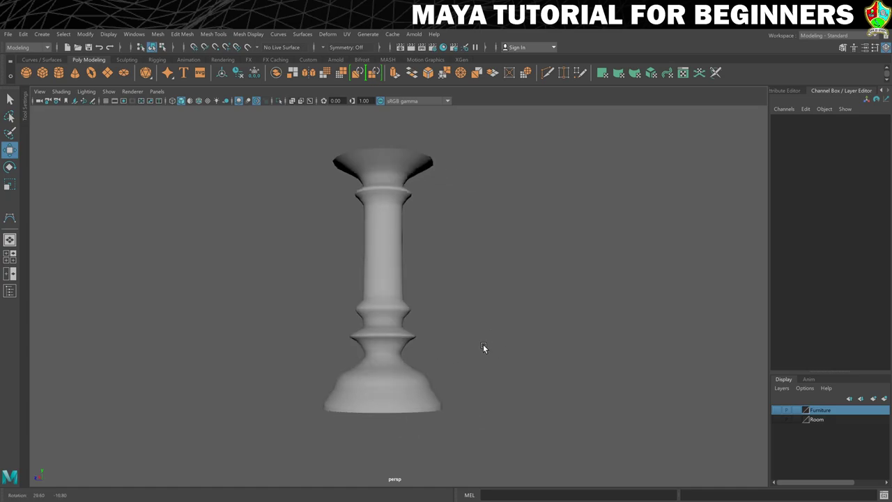
click(403, 242)
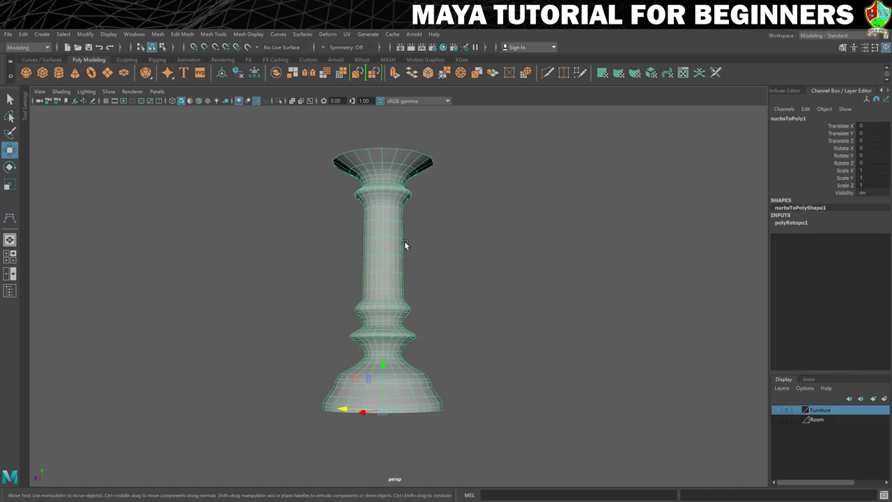
alt+drag(397, 328, 433, 323)
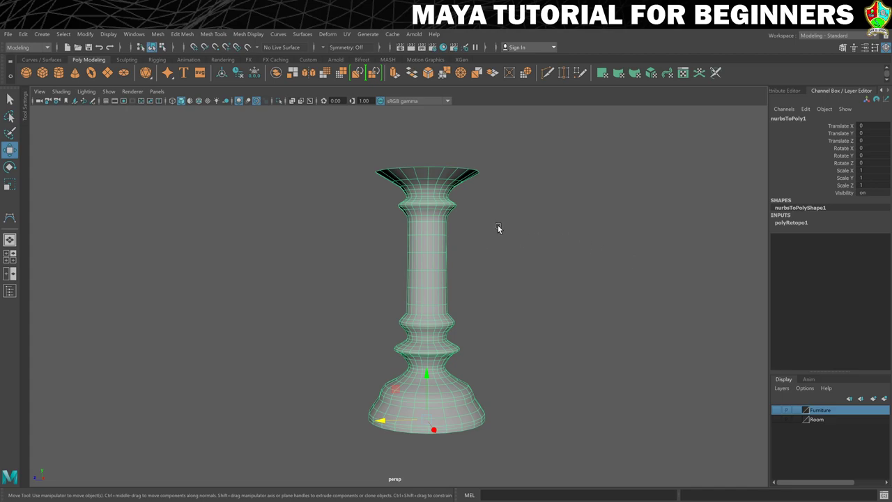
alt+drag(498, 227, 492, 250)
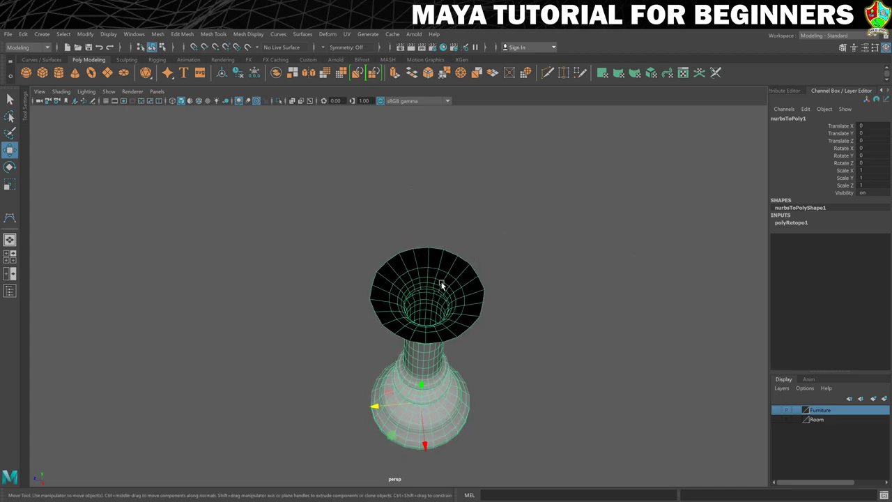
alt+drag(441, 284, 432, 251)
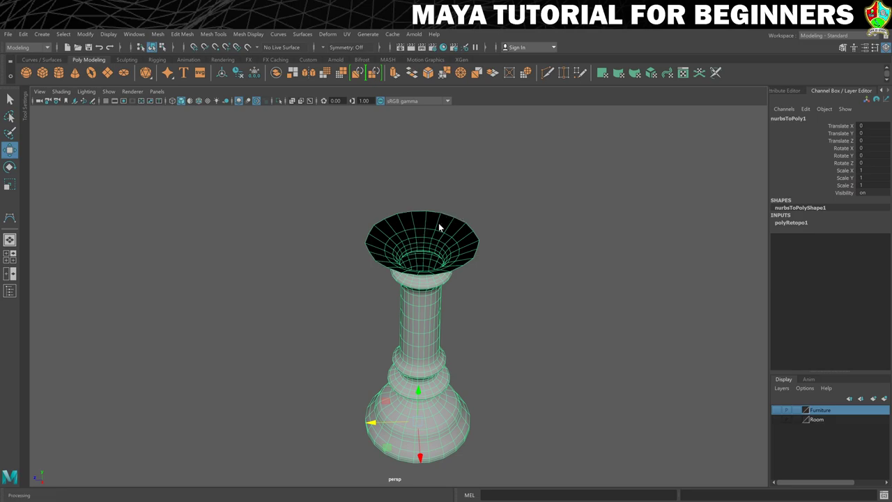
right_click(439, 228)
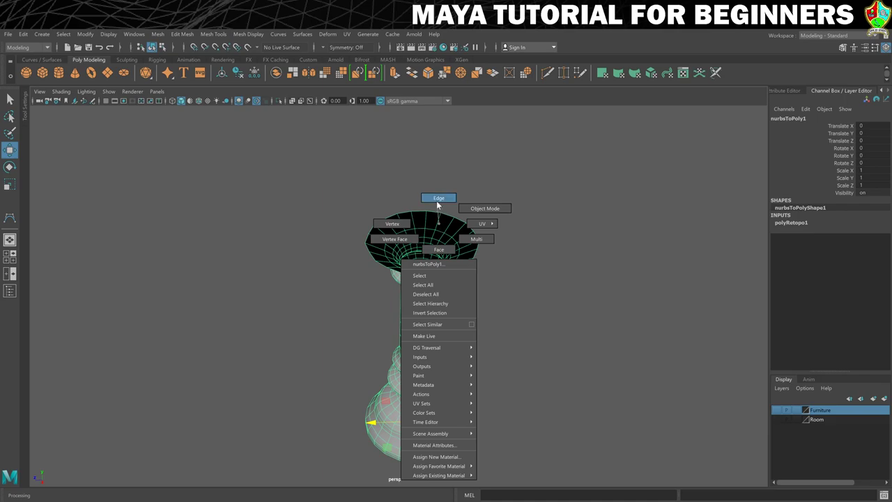
click(438, 198)
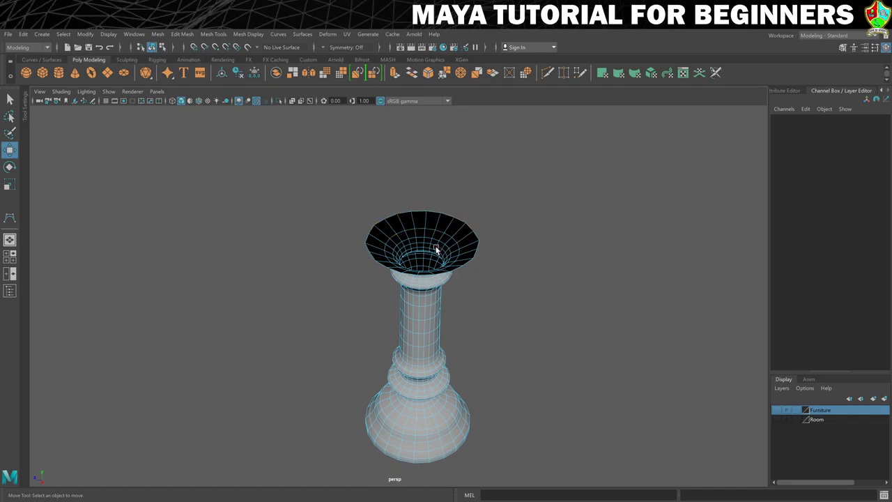
double_click(445, 218)
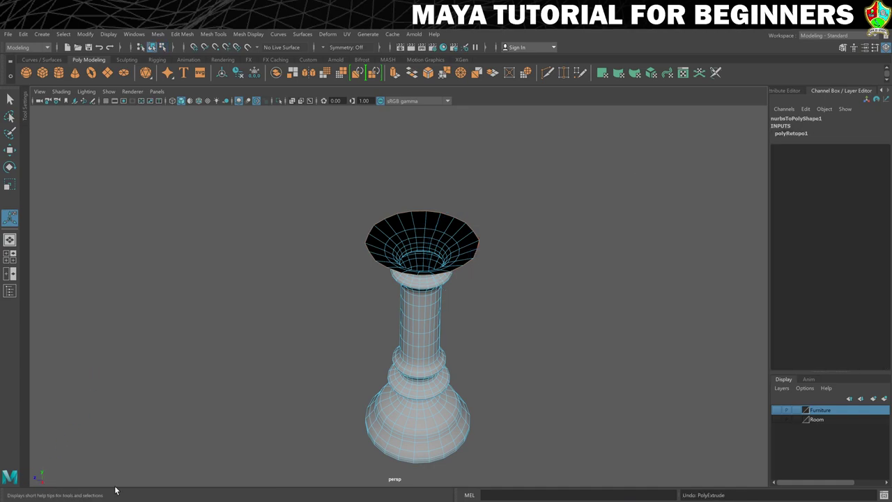
Return the candlestick to object mode and delete its construction history.
right_drag(415, 308, 444, 250)
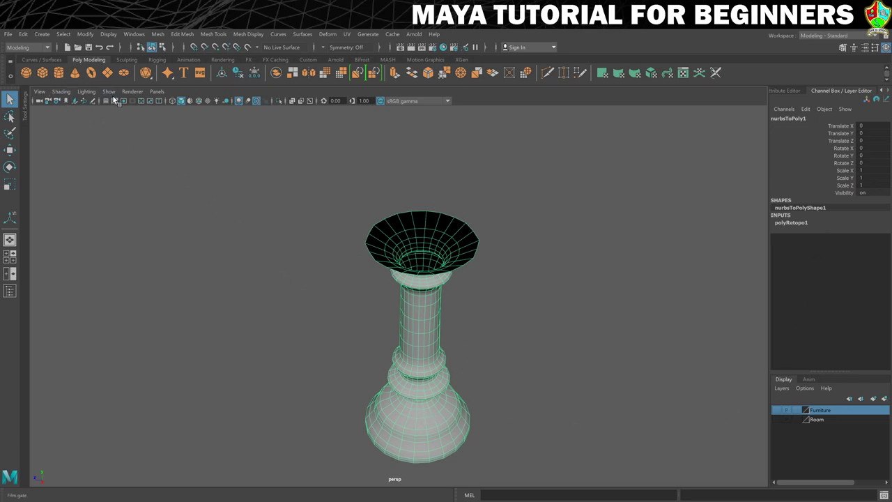
click(24, 35)
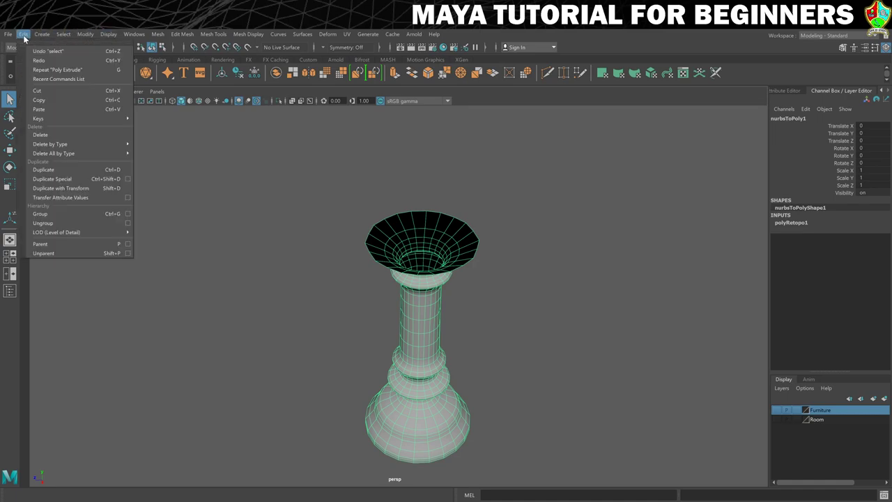
mouse_move(50, 143)
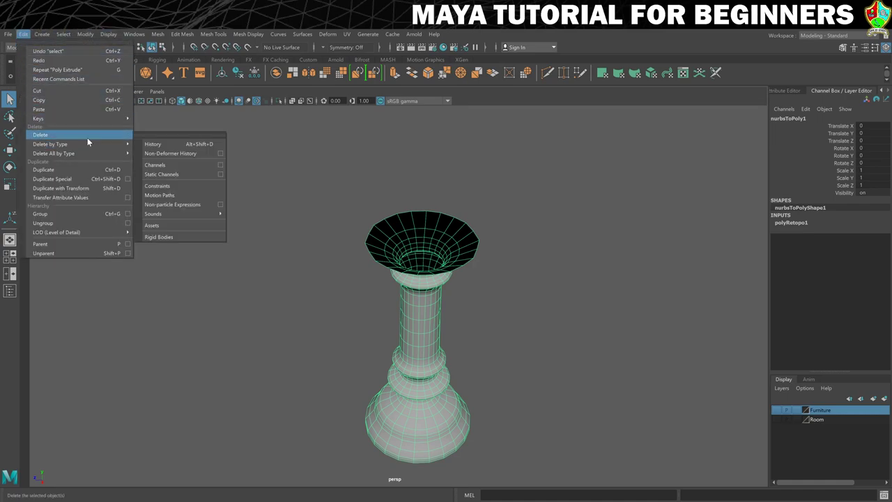
click(164, 145)
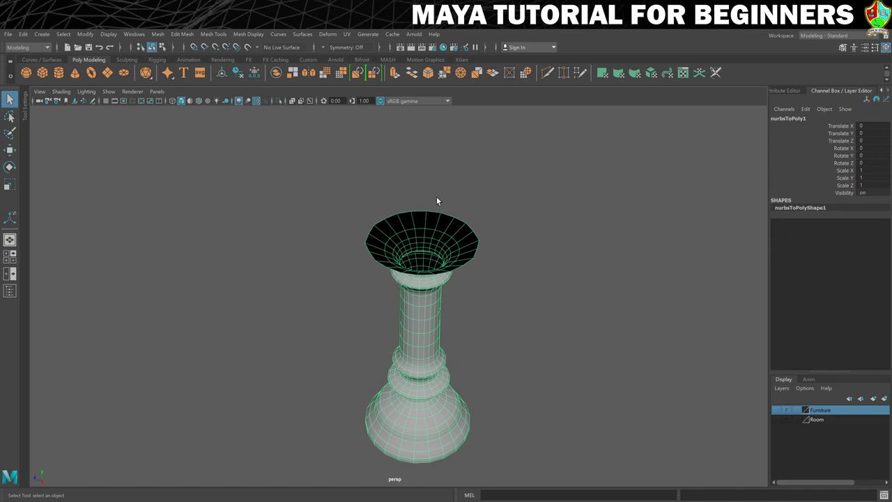
Extrude the border edge loop around the candlestick's open top rim and scale the new edges inward into a flat ring.
right_drag(430, 221, 430, 198)
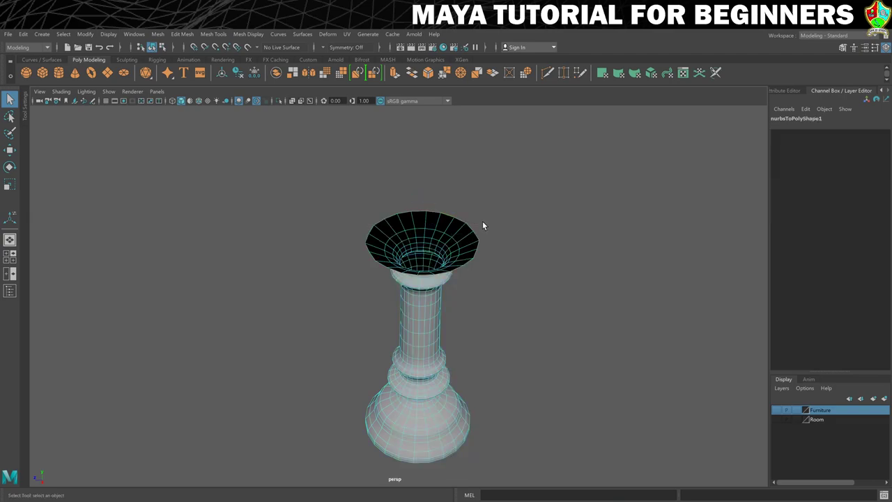
key(ctrl+e)
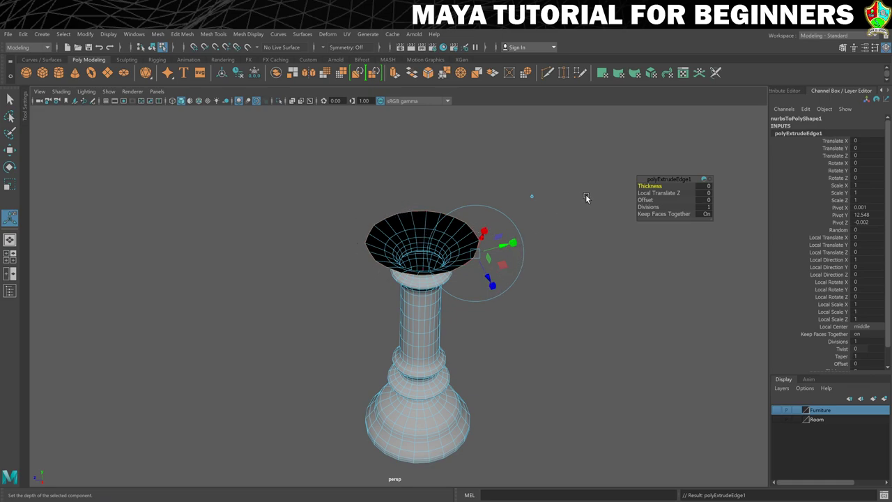
drag(644, 200, 640, 199)
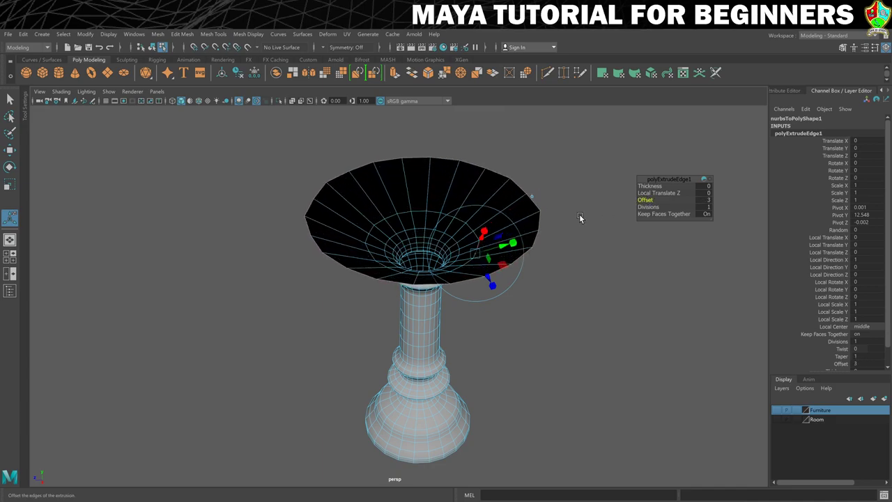
key(ctrl+z)
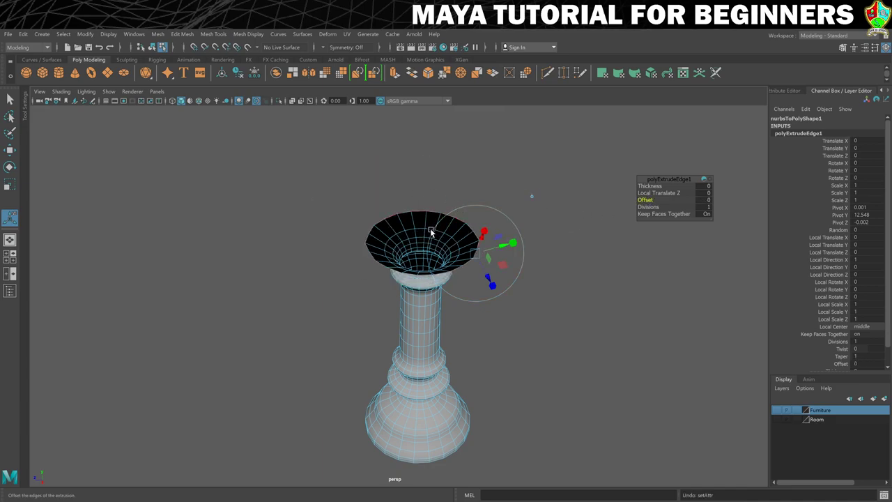
key(r)
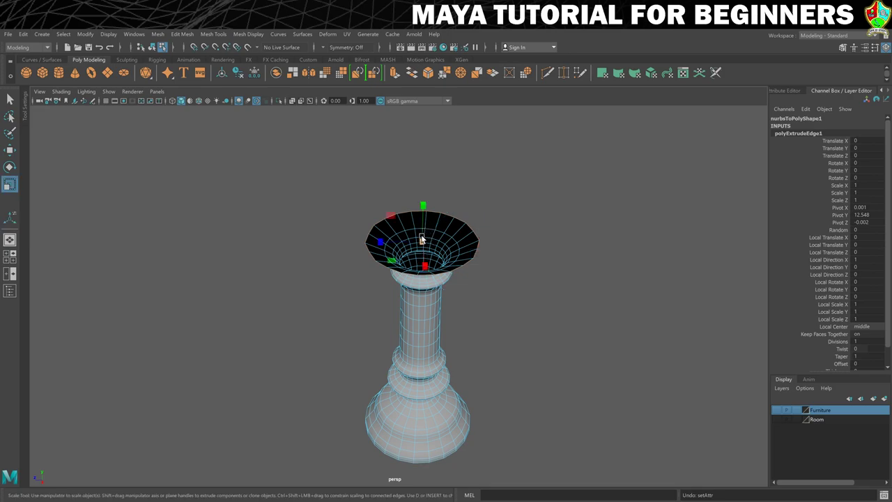
click(422, 240)
drag(422, 241, 346, 256)
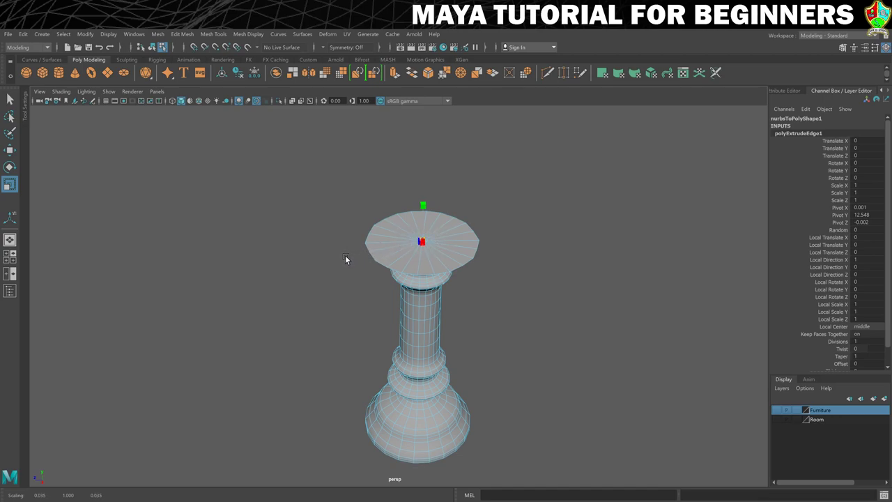
drag(351, 257, 378, 249)
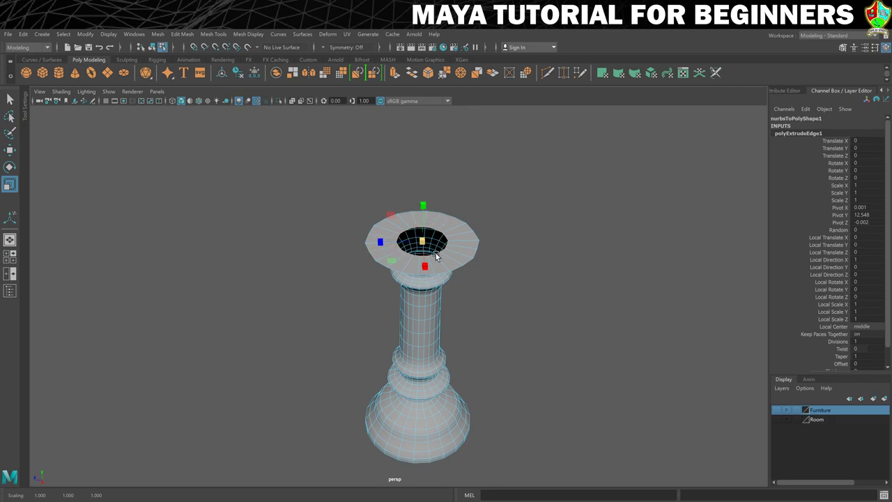
Convert the inner edge loop at the top to vertices, merge them to the center, and return to object mode.
click(419, 227)
click(65, 35)
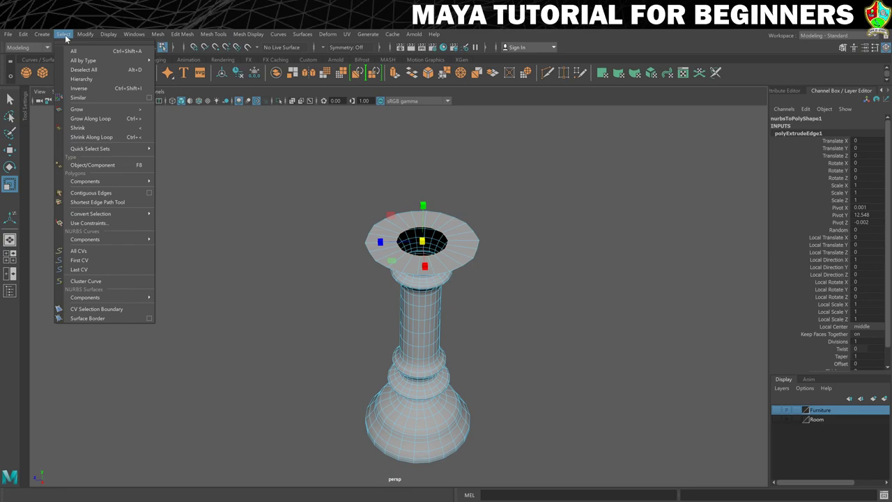
mouse_move(104, 215)
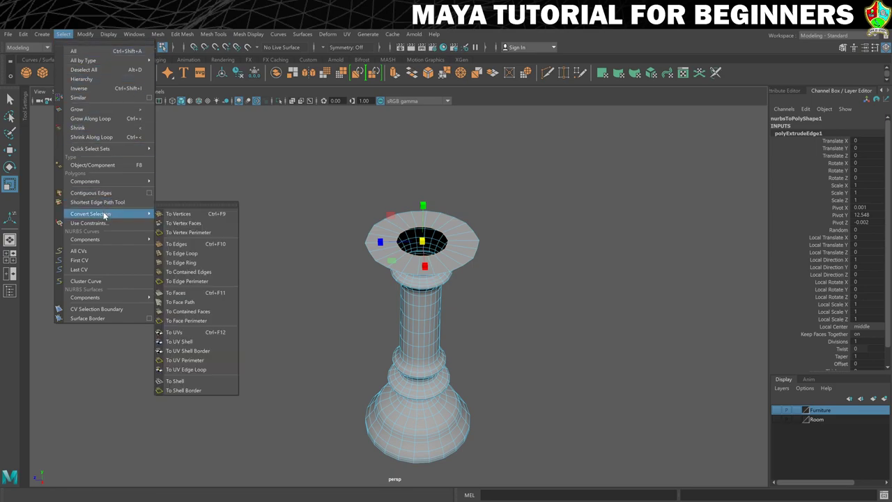
click(193, 216)
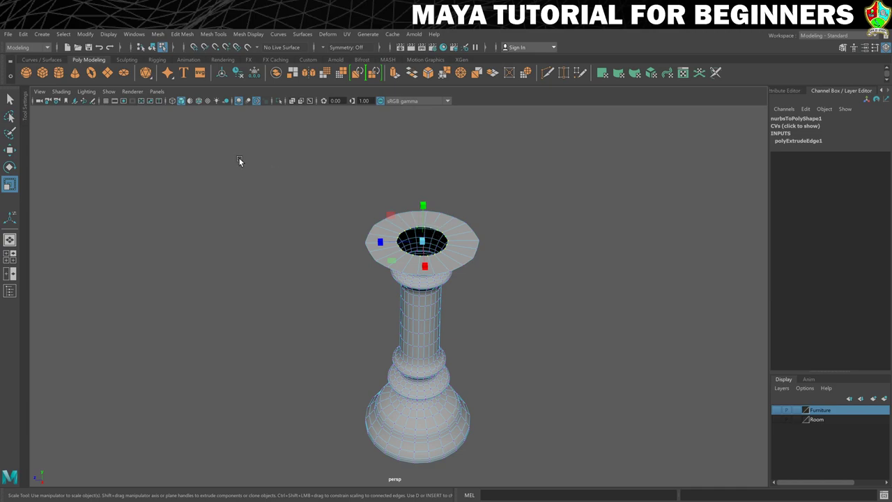
click(182, 33)
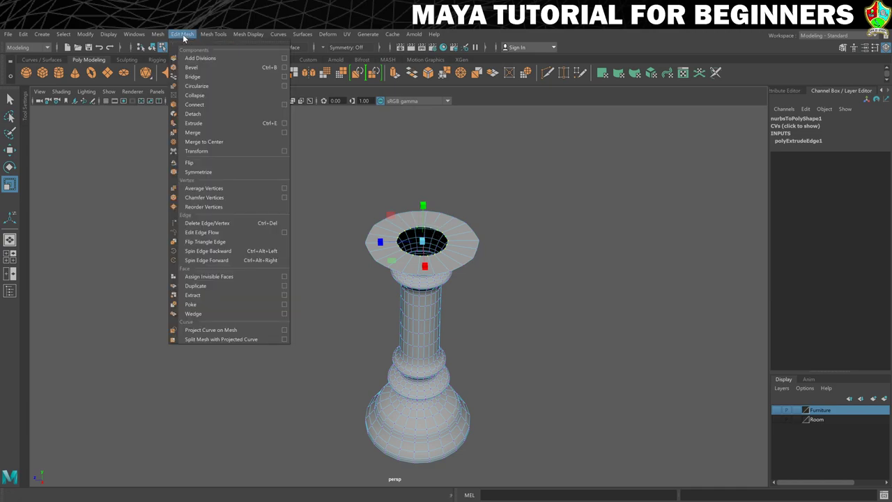
click(208, 144)
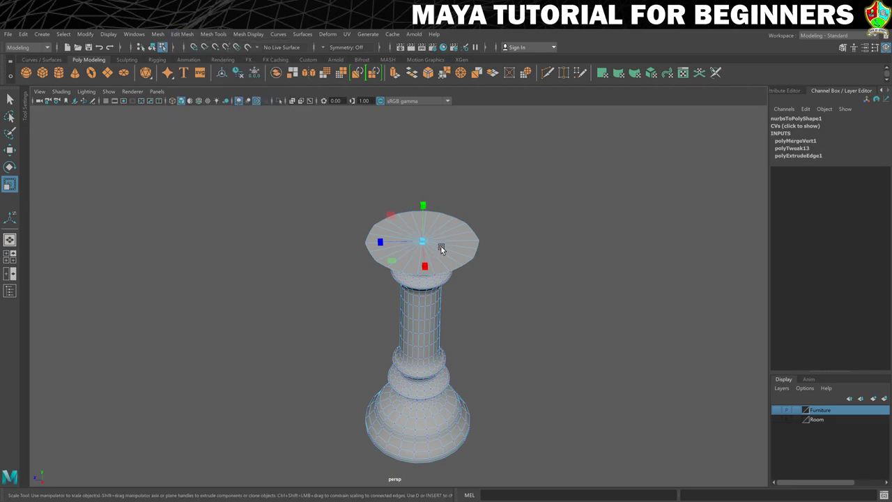
scroll(455, 227, up, 3)
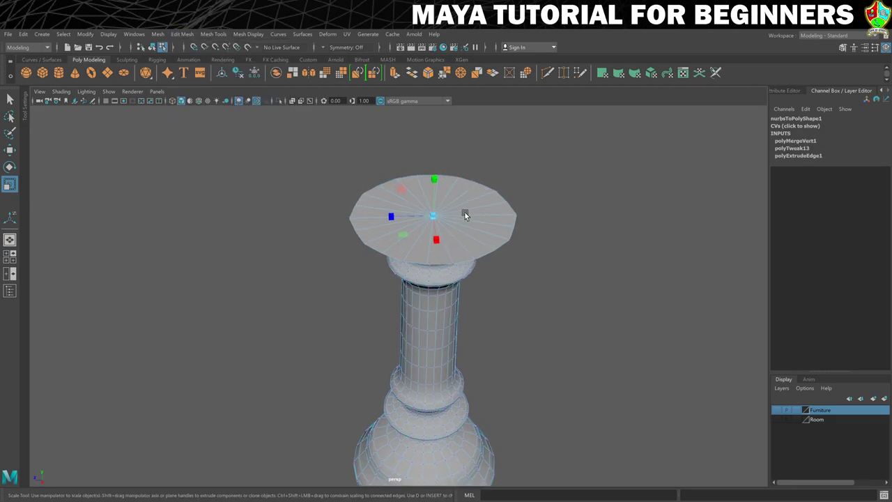
key(F8)
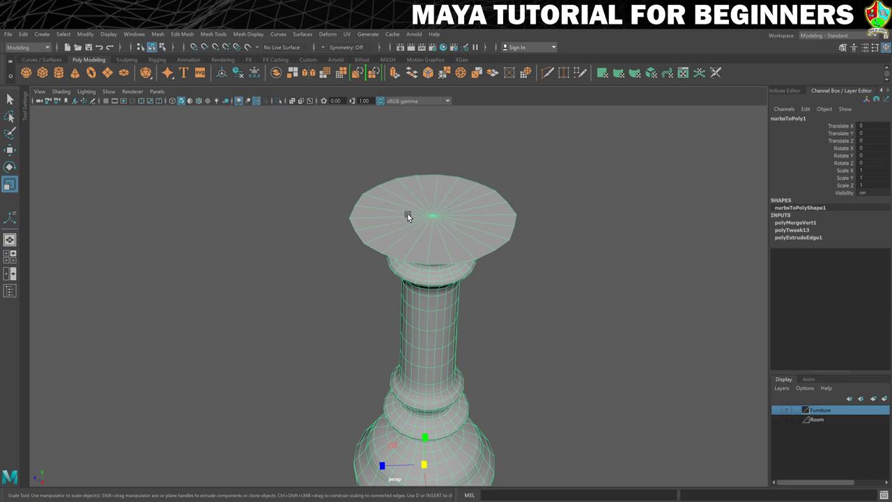
Extrude the border edge loop around the candlestick's open base and scale it inward to a bit over half its width.
scroll(455, 275, down, 1)
alt+drag(457, 282, 445, 264)
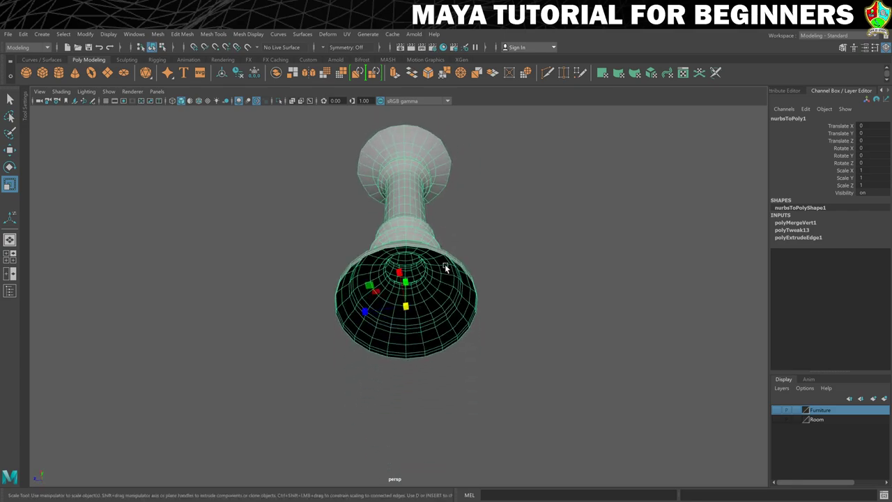
right_drag(432, 252, 434, 234)
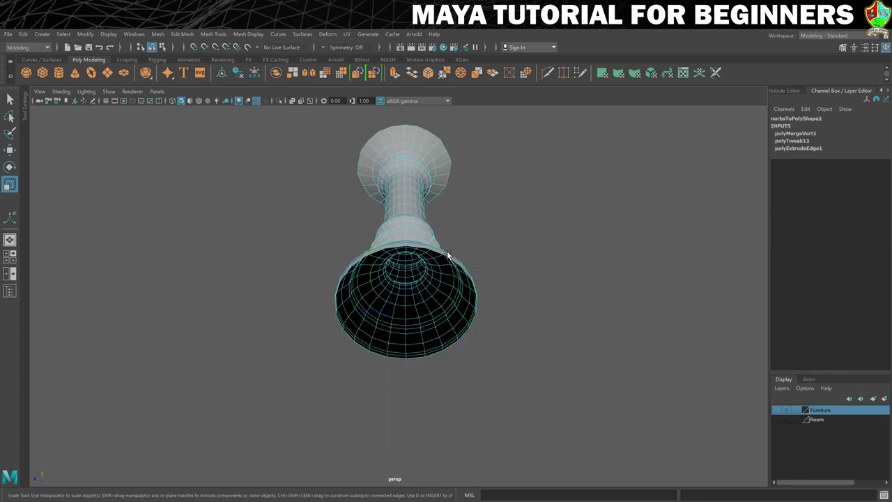
double_click(430, 355)
key(ctrl+e)
key(r)
drag(418, 317, 379, 319)
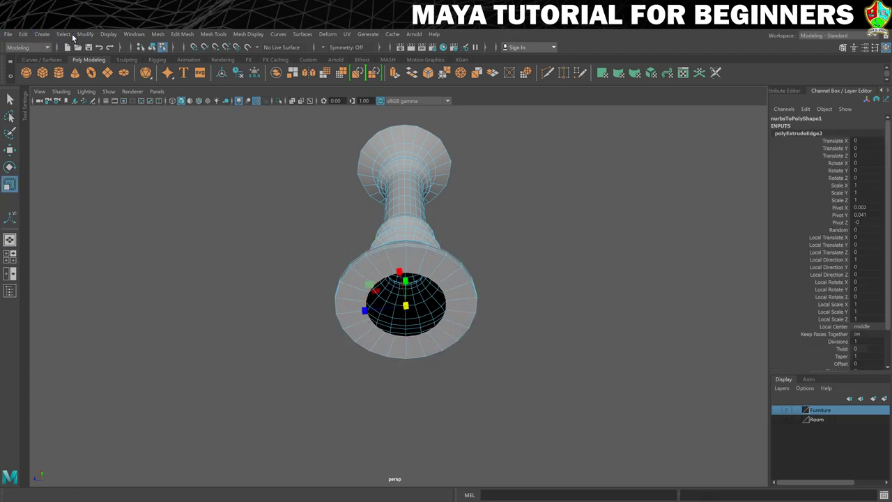
Close the base by converting its inner edge loop to vertices and merging them to the center, then deselect the object.
click(63, 34)
mouse_move(88, 217)
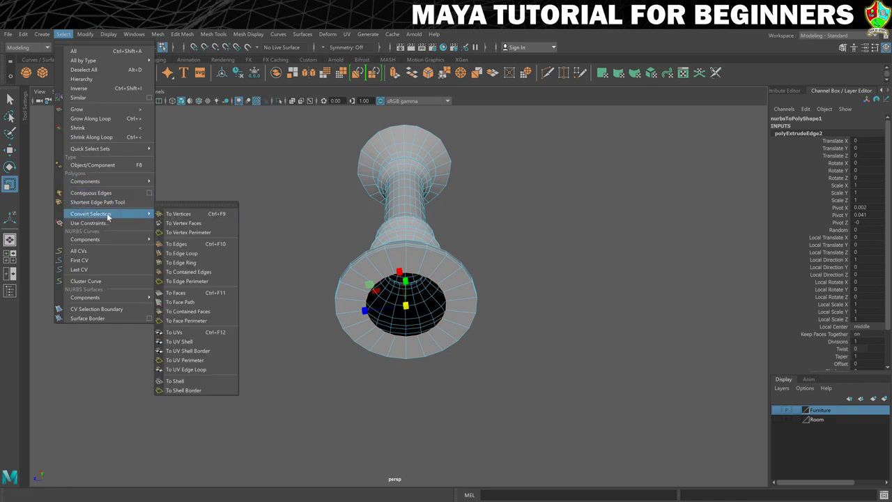
click(180, 213)
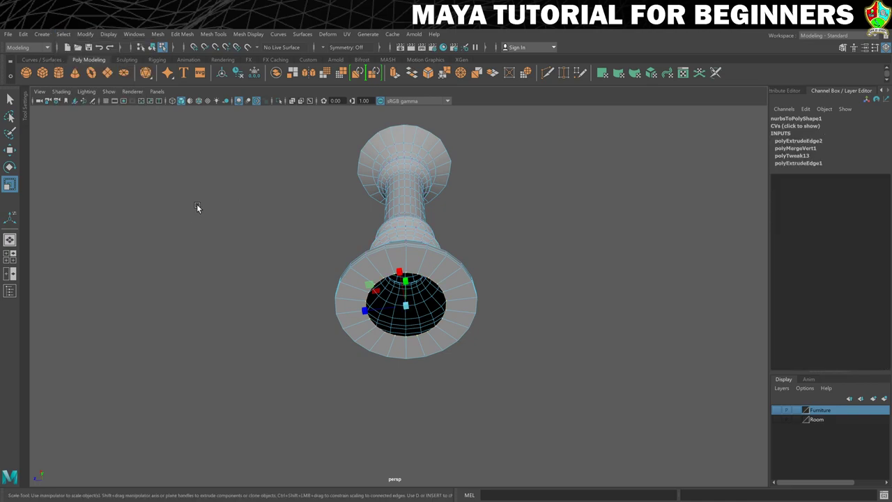
click(182, 34)
click(197, 141)
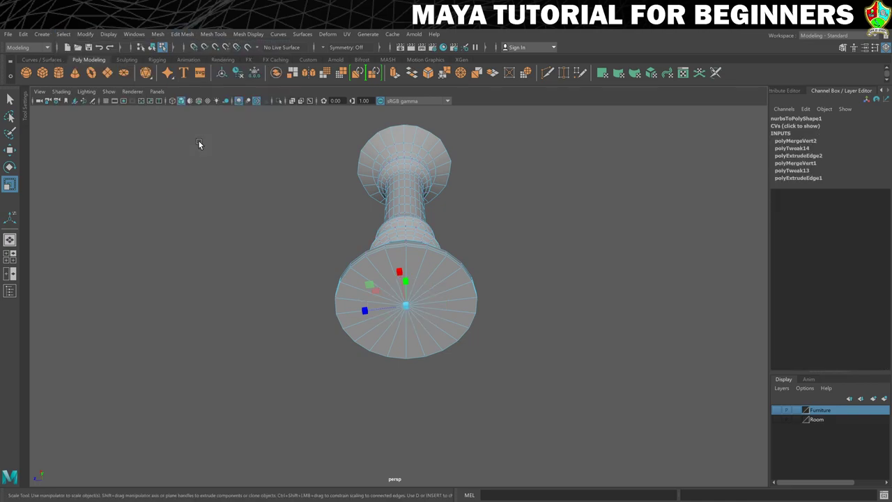
right_drag(400, 178, 503, 185)
click(503, 195)
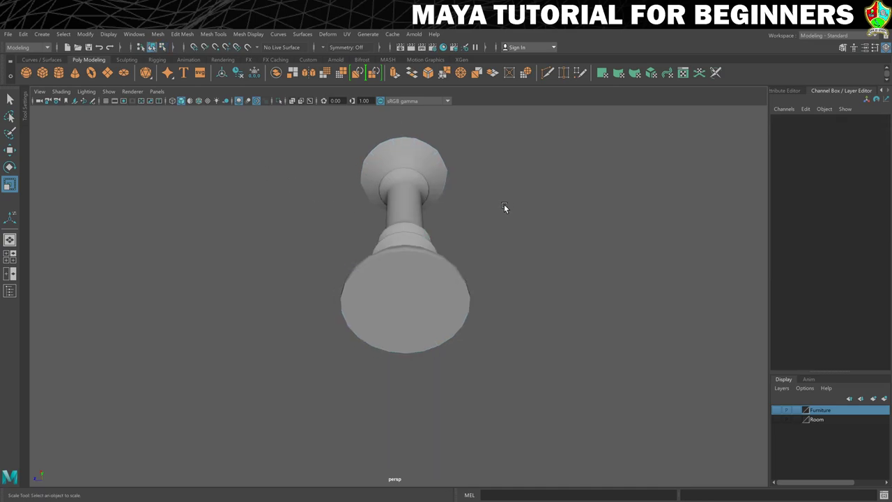
Bevel the edge loop around the candlestick's top rim with 3 segments and a fraction of 0.2, then deselect the mesh.
alt+drag(504, 203, 501, 230)
scroll(505, 234, up, 3)
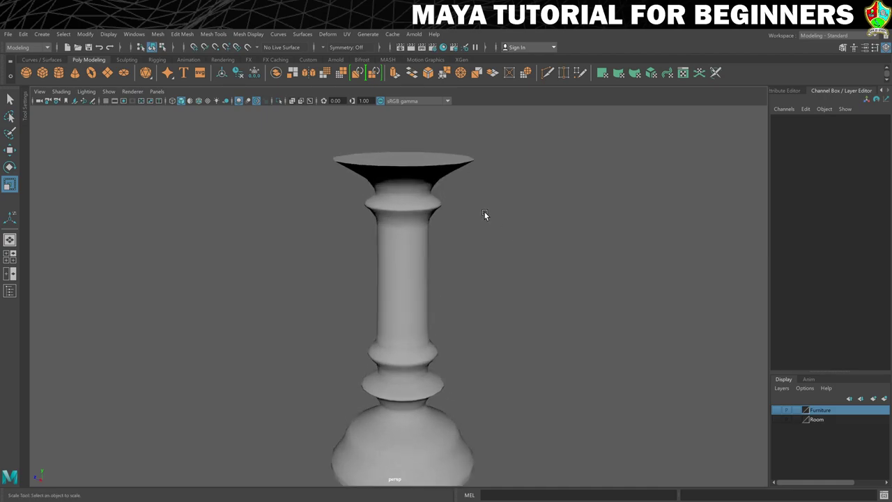
alt+middle_drag(481, 215, 413, 209)
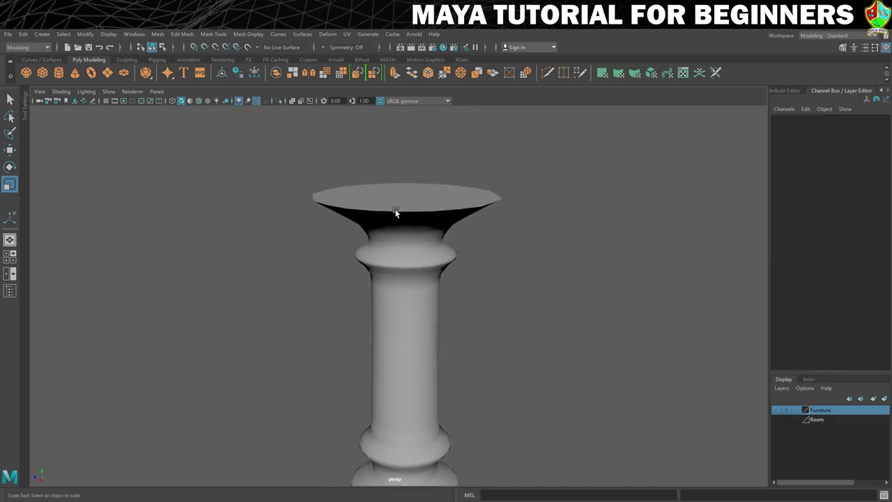
right_drag(408, 207, 402, 183)
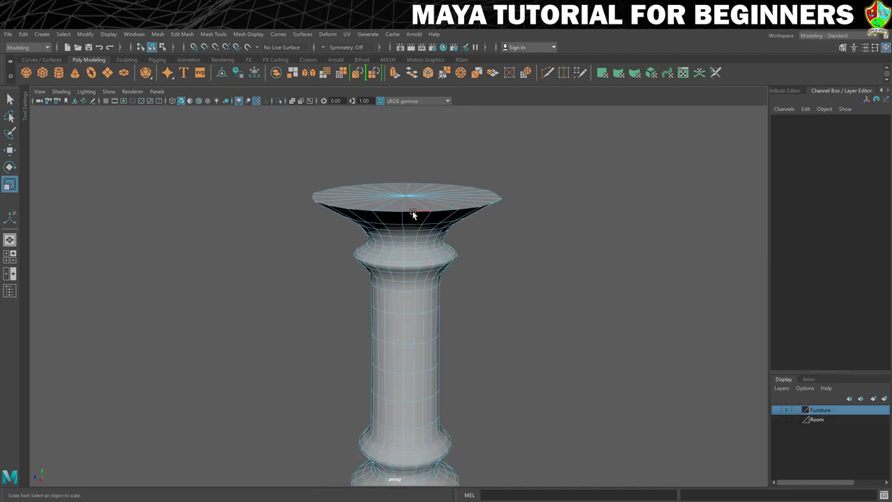
click(414, 216)
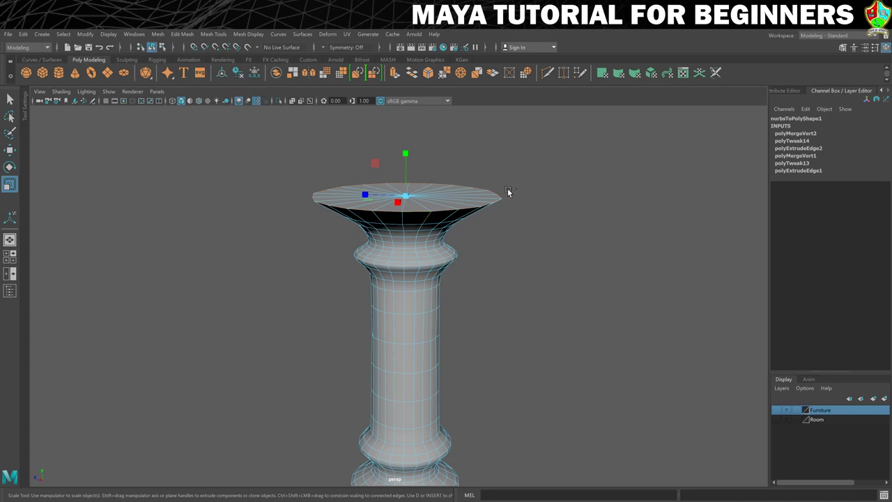
key(ctrl+b)
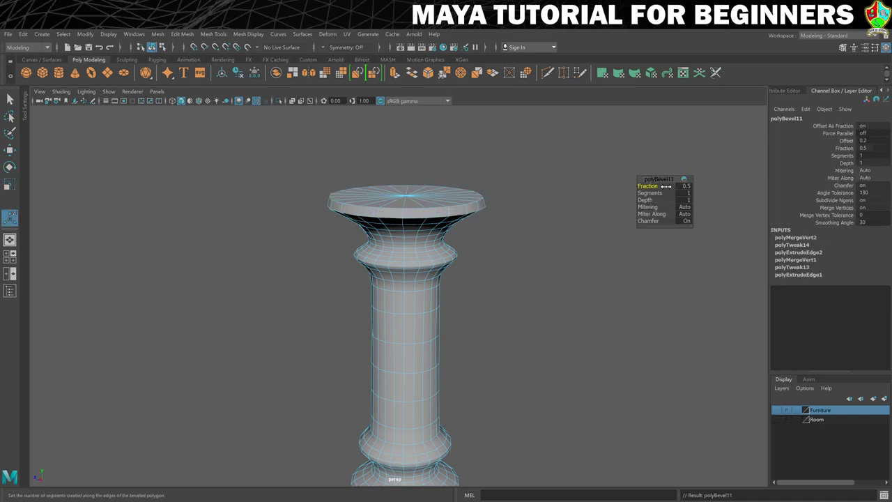
drag(649, 193, 656, 192)
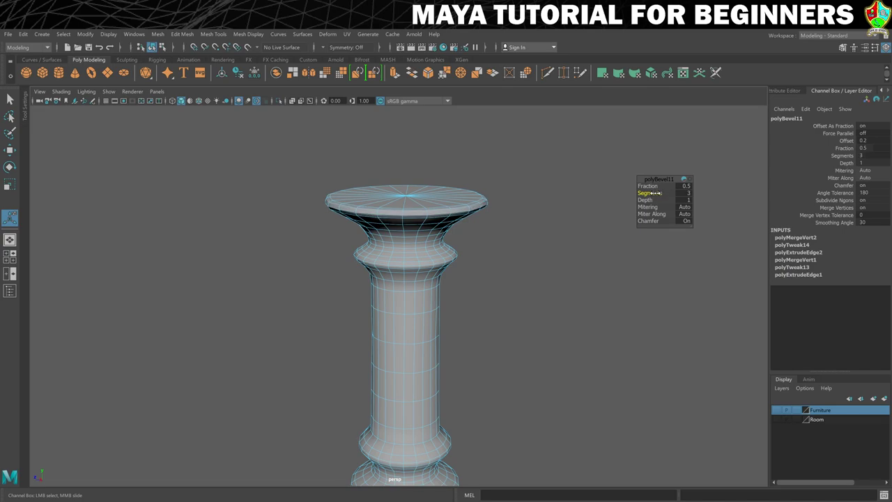
click(689, 186)
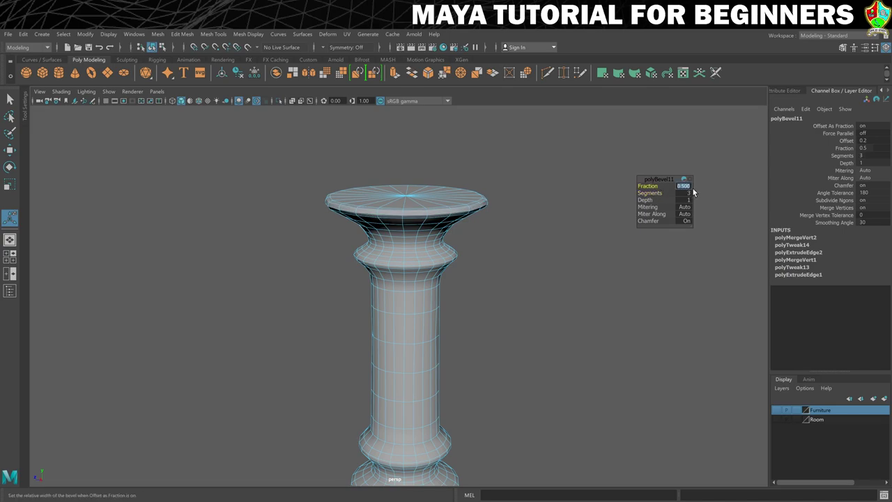
text(0.2)
key(Return)
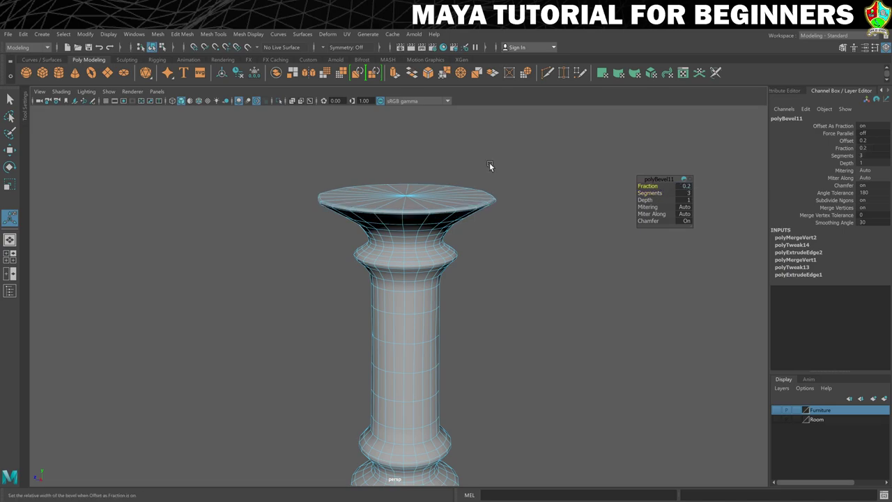
key(q)
click(557, 201)
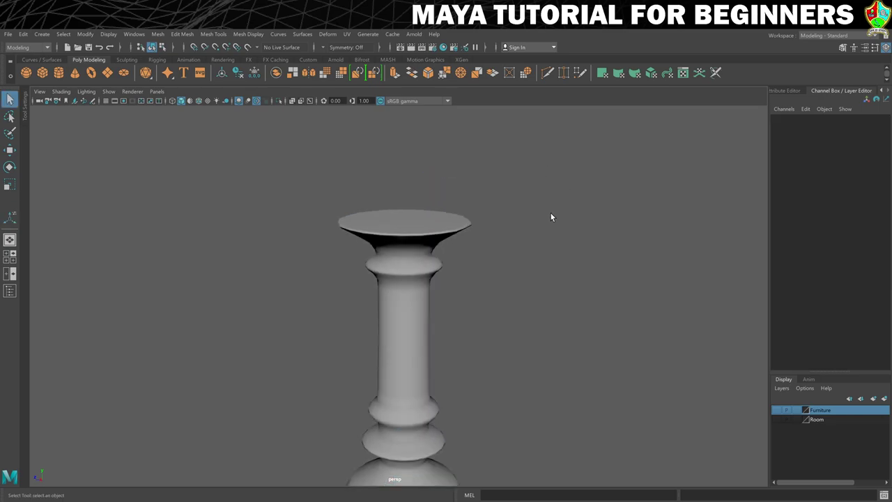
Rename the candlestick object as CandleHolder.
scroll(518, 248, down, 5)
click(362, 298)
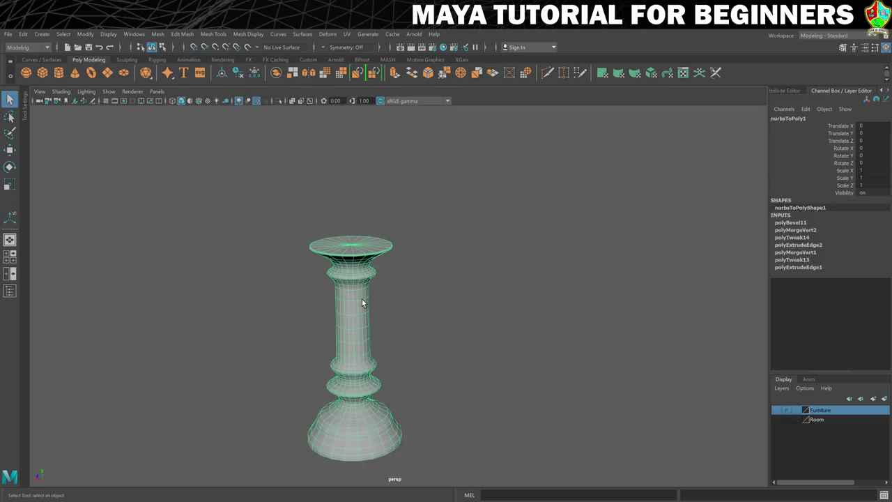
double_click(782, 119)
text(CandleHolder)
key(Return)
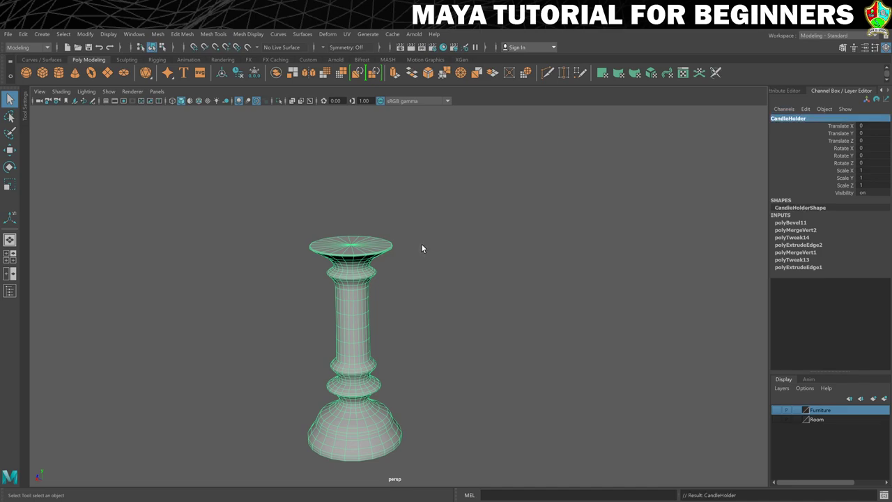
Show the Furniture layer and scale the candle holder down uniformly to about 0.123 for comparison with the table.
scroll(422, 243, down, 2)
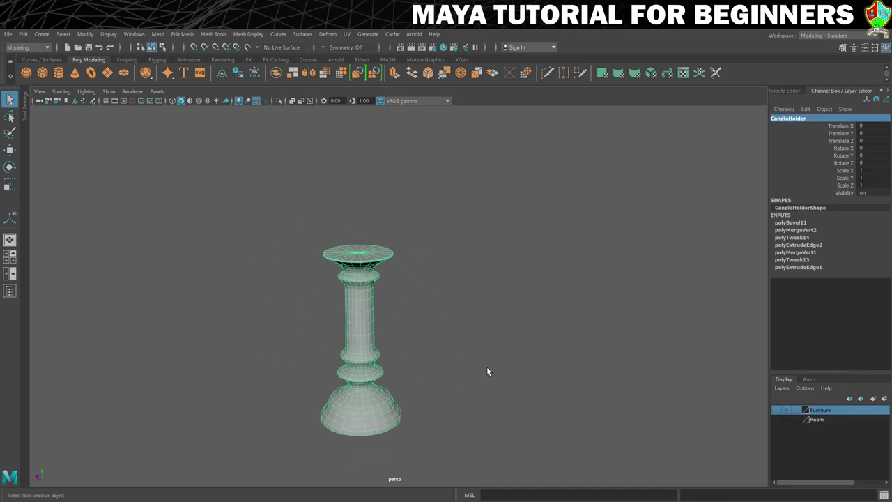
click(776, 410)
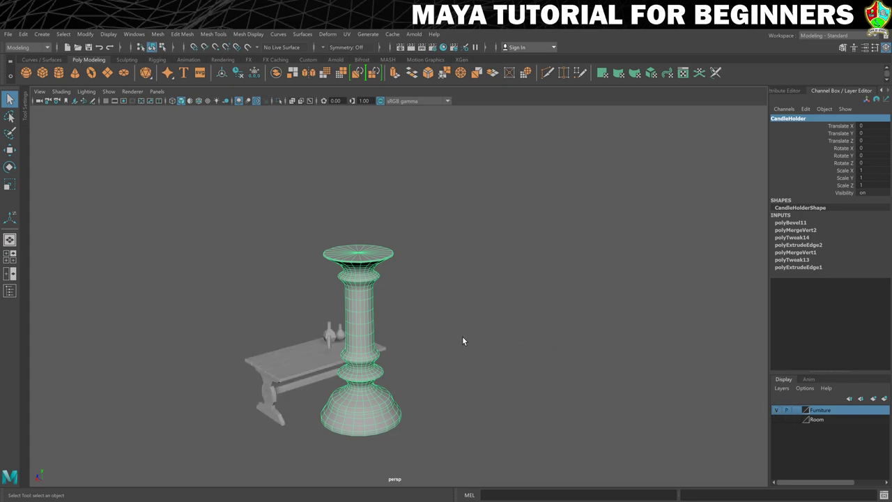
alt+drag(464, 341, 525, 299)
key(r)
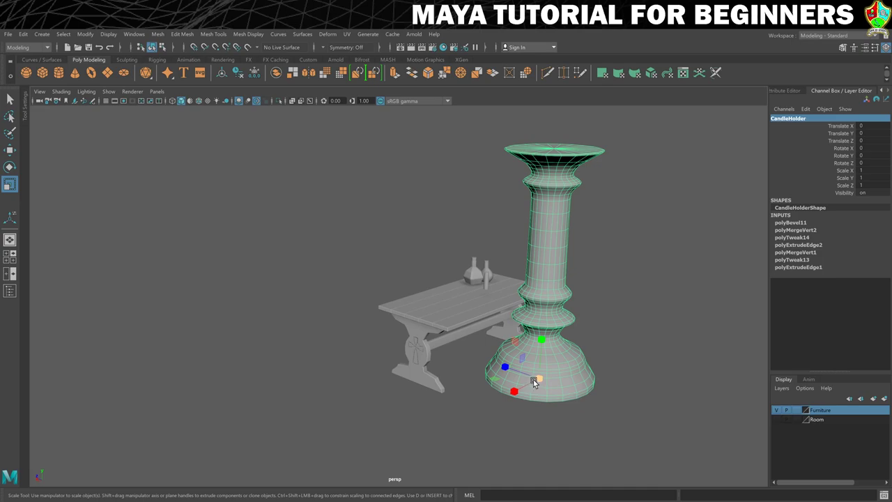
drag(534, 382, 328, 382)
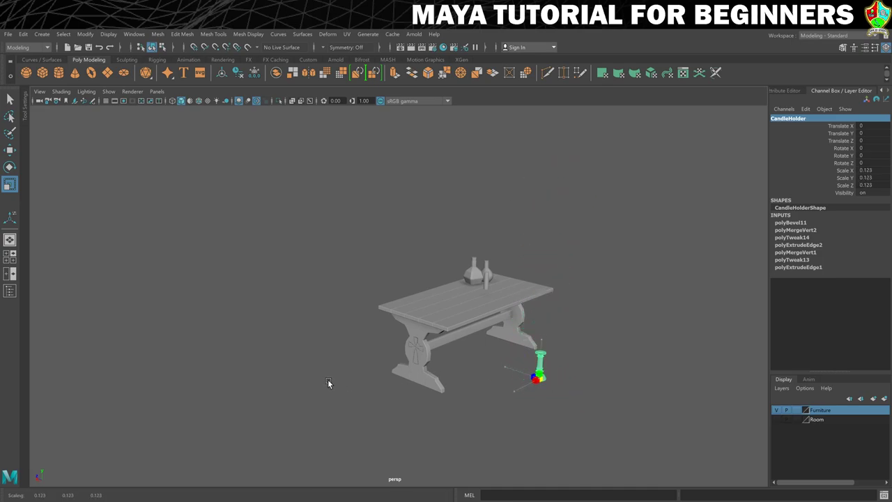
Place the candle holder on the tabletop at the end opposite the flasks and reduce its uniform scale to about 0.08.
key(w)
drag(541, 344, 549, 260)
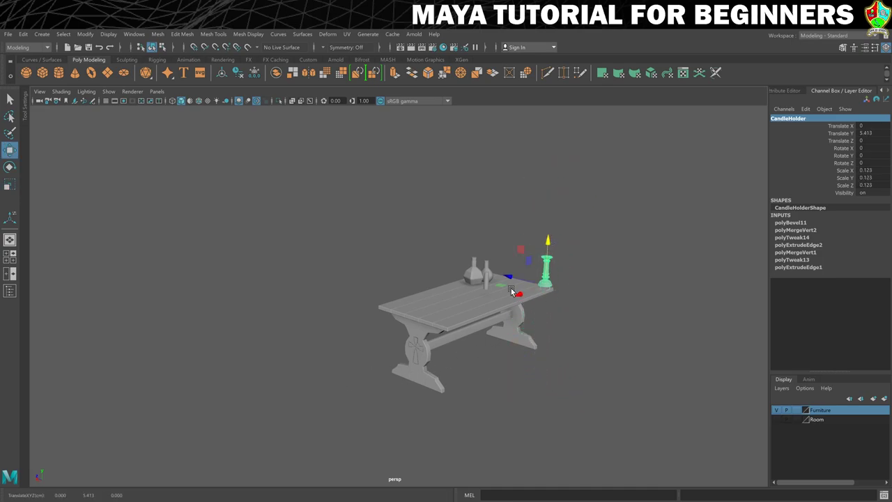
drag(512, 292, 444, 317)
key(r)
key(w)
drag(454, 272, 451, 269)
alt+drag(453, 271, 518, 290)
alt+drag(592, 297, 570, 297)
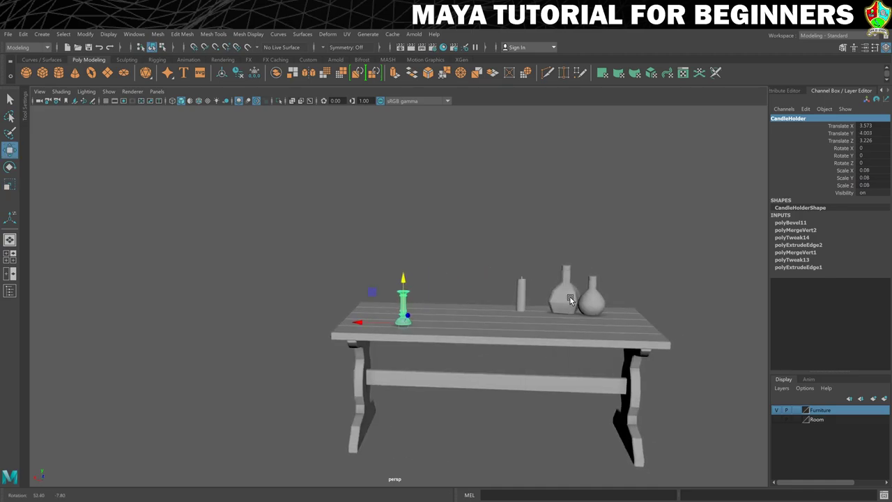
Select the whole CandleGroup and move it across the table and up so the candle sits just above the candle holder.
click(521, 293)
key(Up)
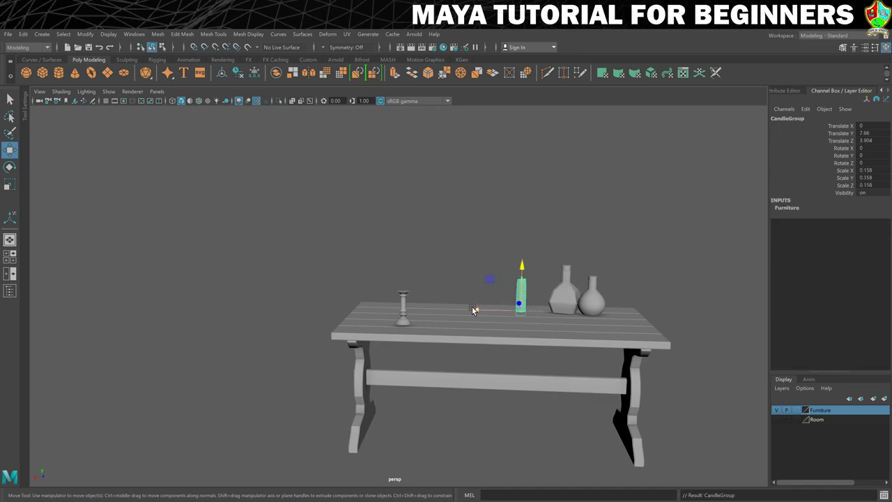
drag(472, 306, 363, 309)
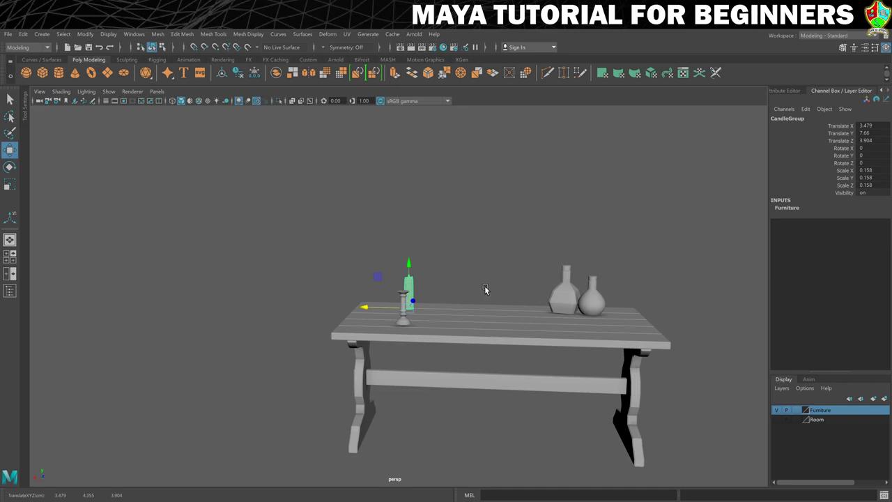
alt+drag(485, 293, 429, 299)
drag(362, 309, 386, 255)
drag(387, 286, 394, 261)
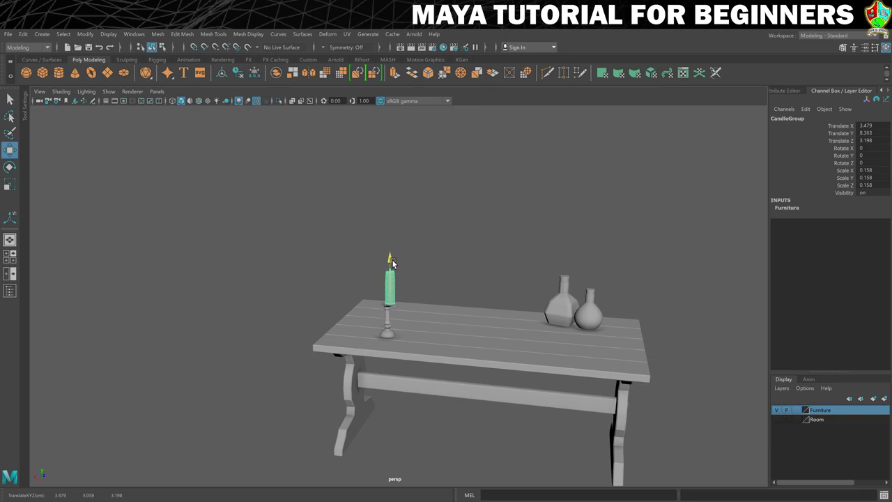
Centre CandleGroup over the candle holder in the top view, at about X 3.573 and Z 3.221.
key(f)
scroll(399, 264, down, 1)
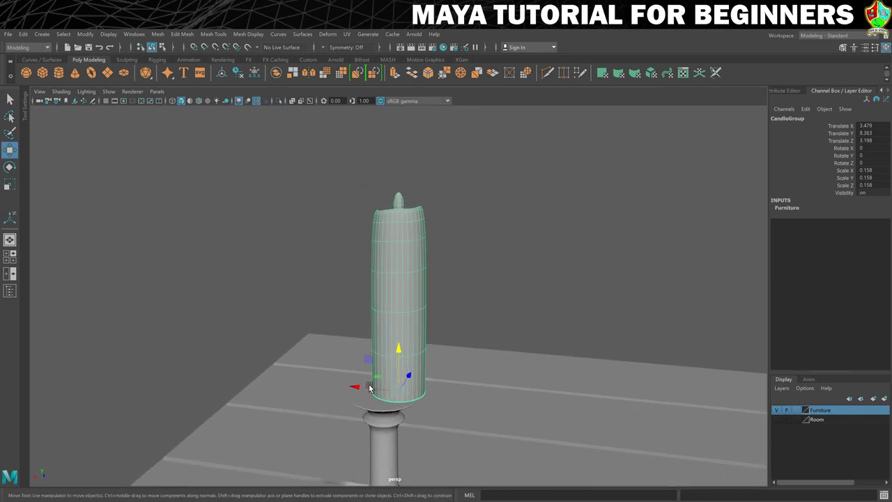
drag(354, 389, 341, 388)
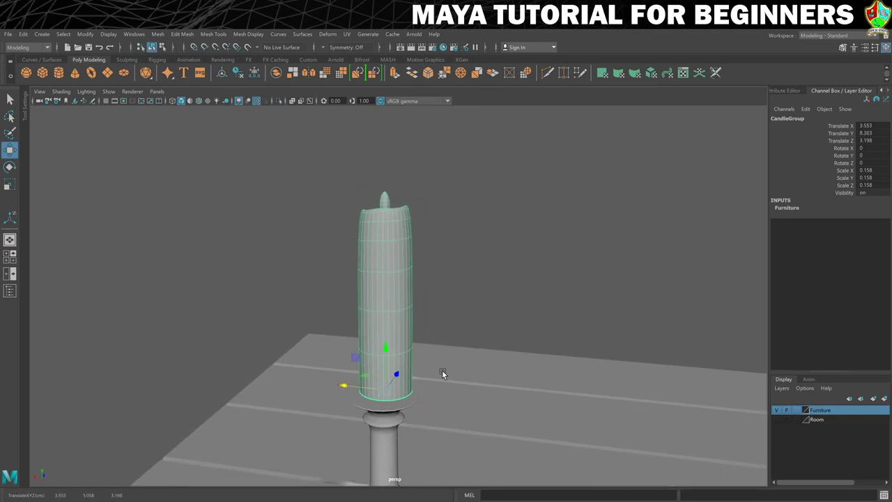
key(space)
key(space)
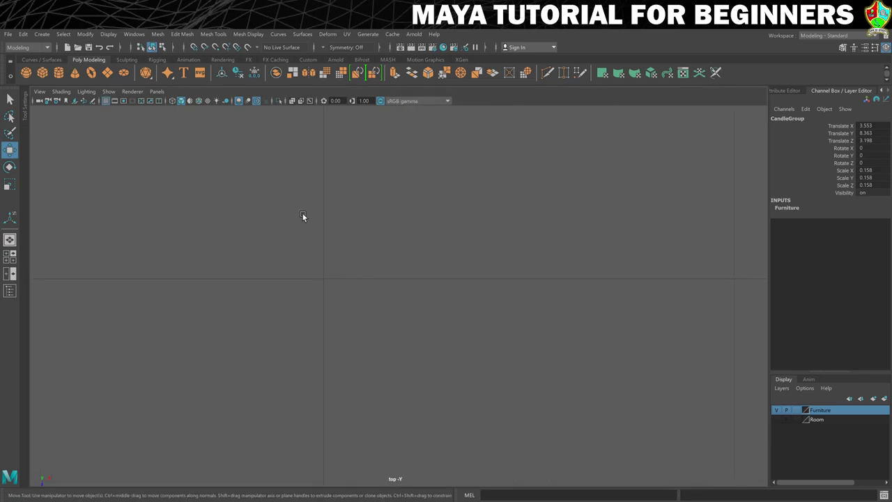
key(f)
scroll(325, 231, down, 4)
scroll(325, 231, up, 6)
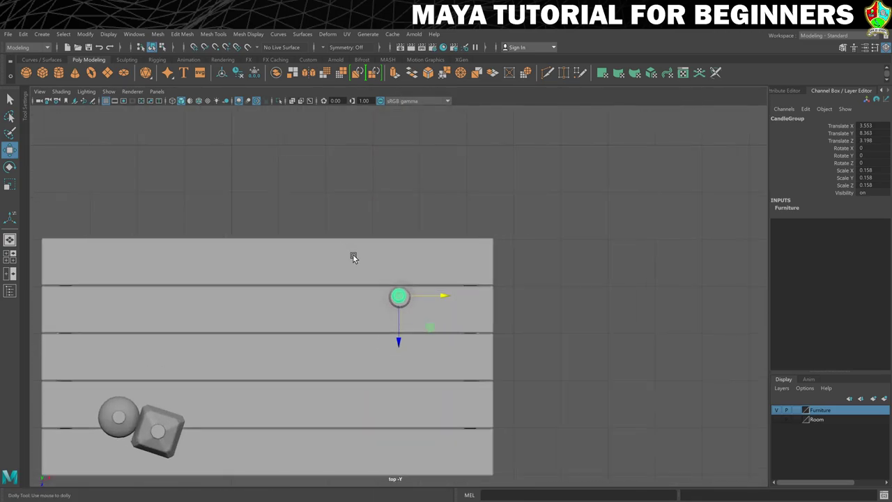
scroll(375, 264, up, 1)
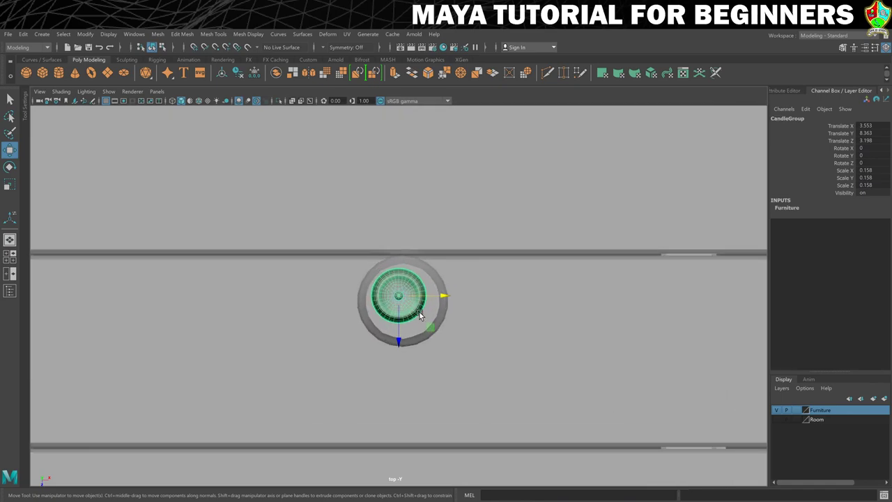
drag(430, 327, 433, 333)
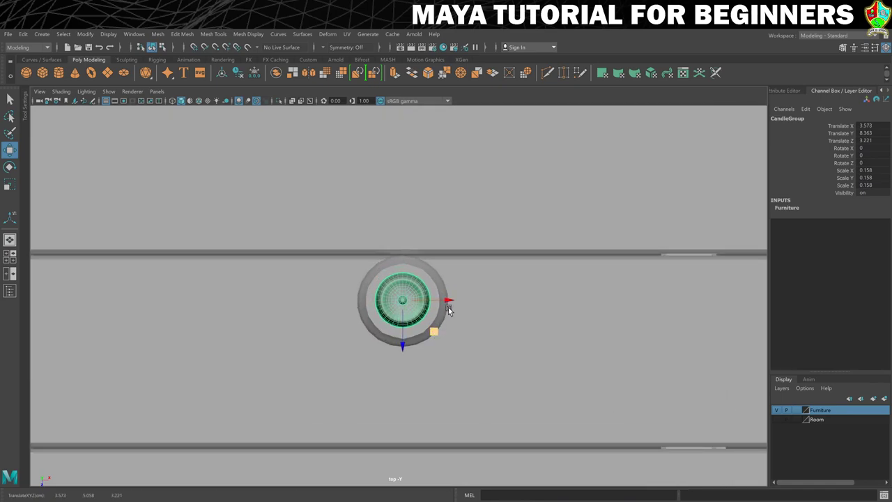
Lower CandleGroup in the front view to about Y 8.312 so its base rests on the holder's rim.
key(space)
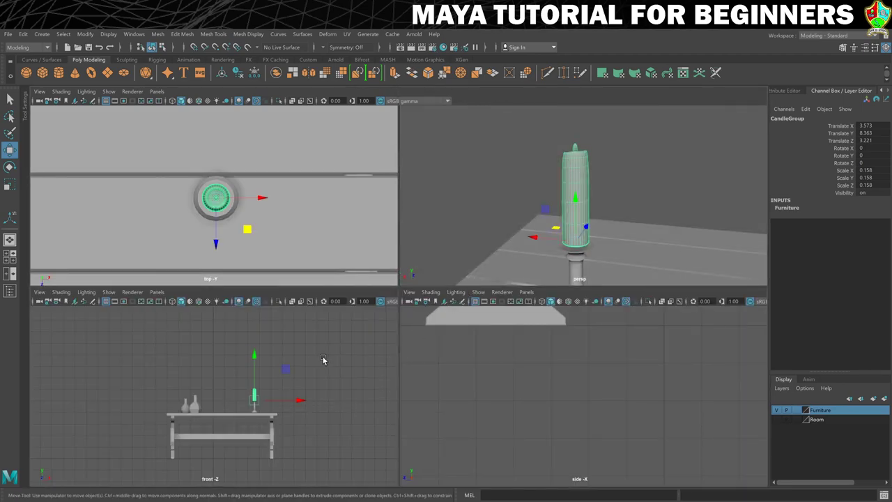
key(space)
scroll(484, 324, up, 2)
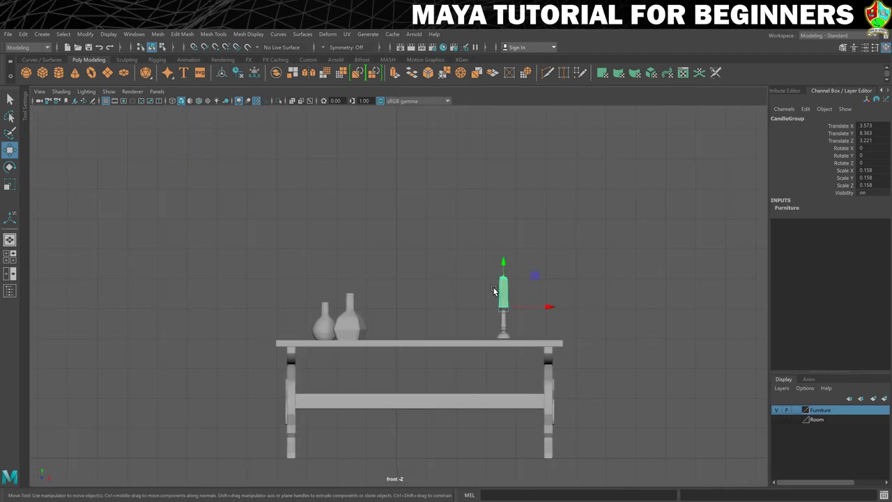
key(f)
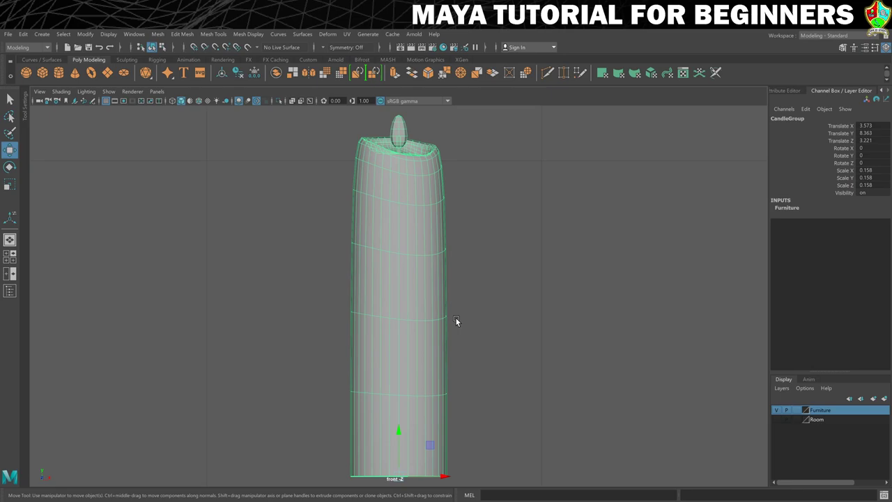
scroll(456, 319, down, 5)
scroll(401, 333, up, 3)
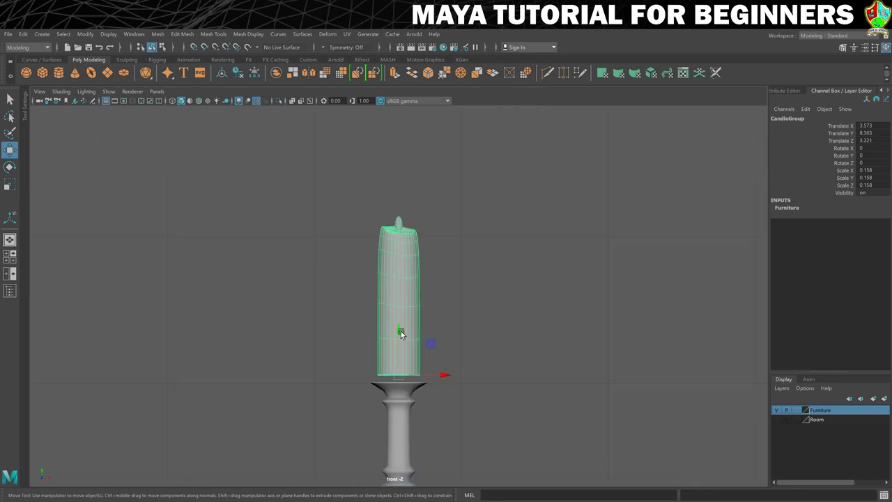
drag(401, 333, 398, 339)
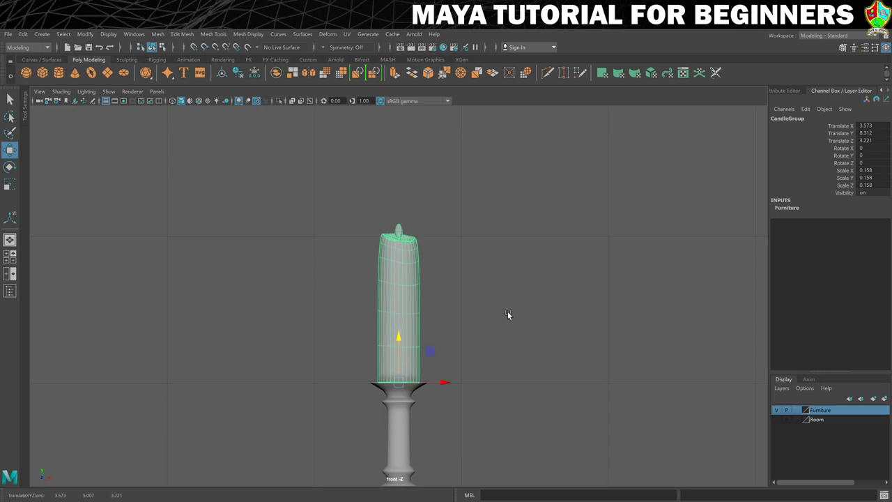
Scale CandleGroup down uniformly to about 0.077 in the perspective view to fit the holder, then deselect it.
key(space)
key(space)
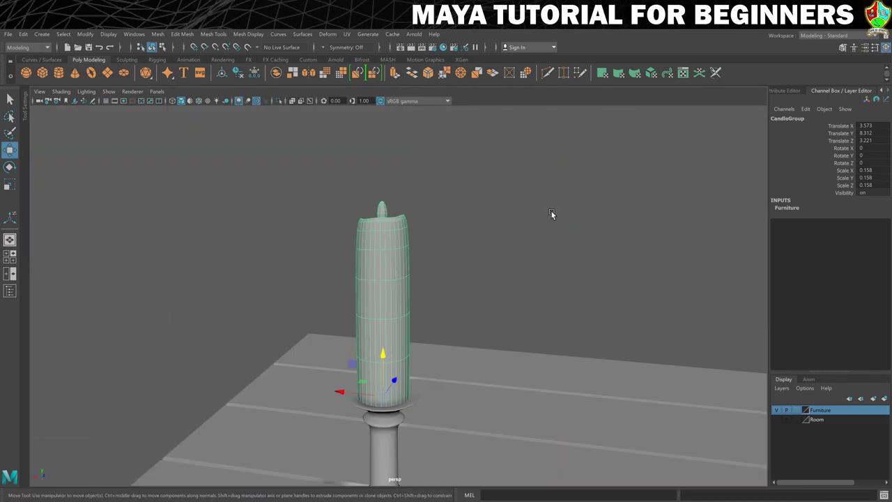
alt+right_drag(551, 215, 462, 303)
alt+drag(463, 304, 506, 272)
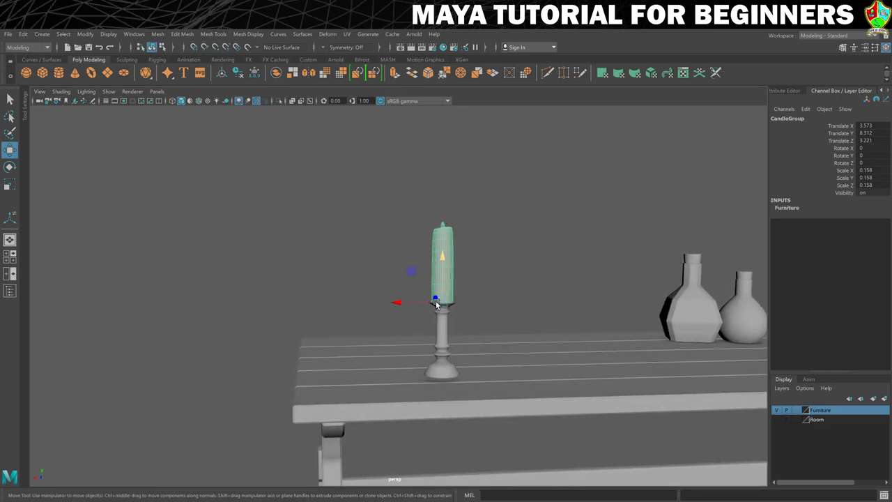
key(r)
middle_drag(435, 321, 400, 322)
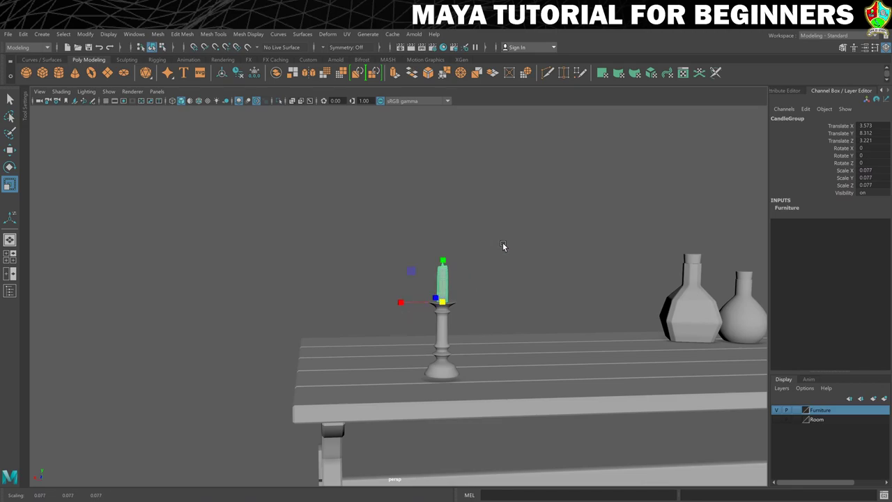
click(513, 290)
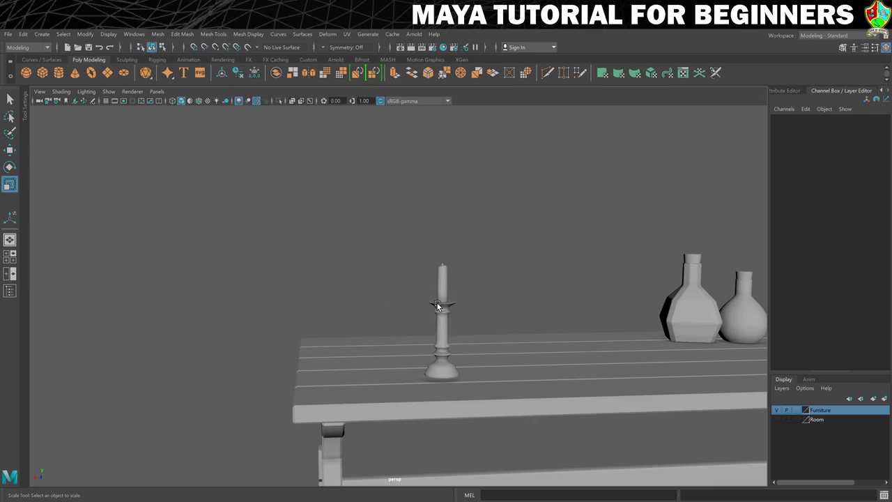
Open the Outliner, parent CandleHolder under CandleGroup and expand the group.
click(134, 33)
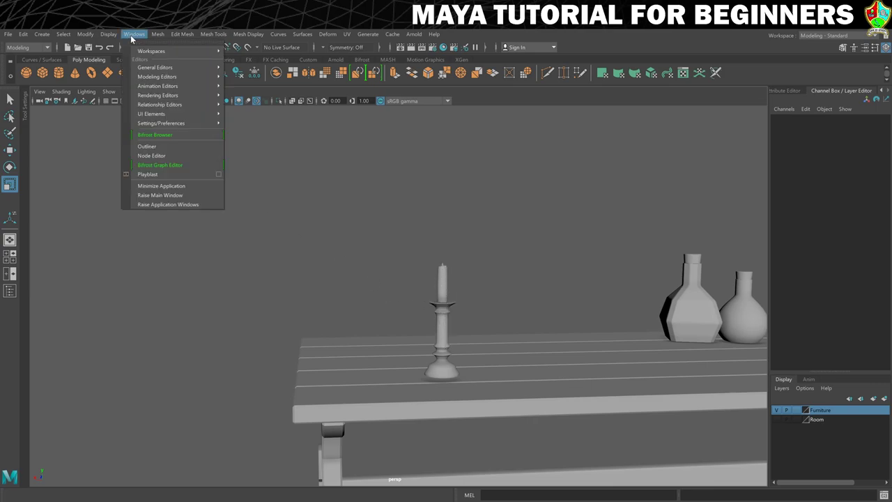
mouse_move(137, 80)
click(148, 146)
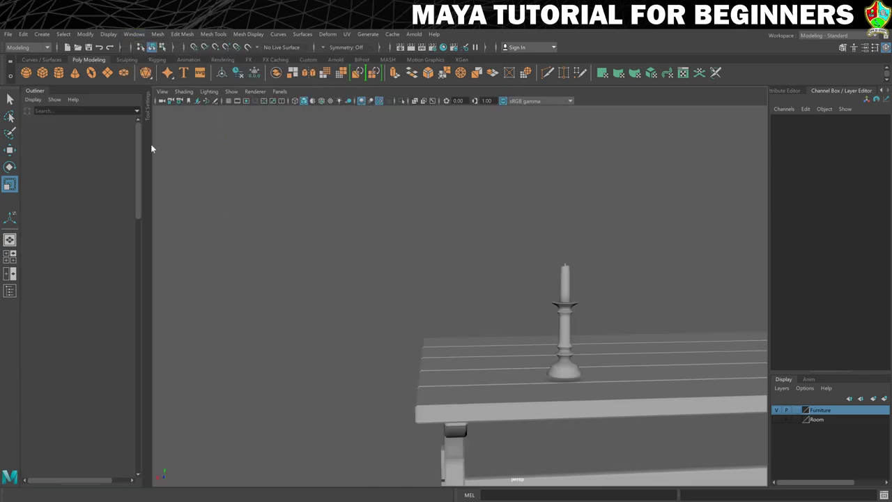
click(61, 307)
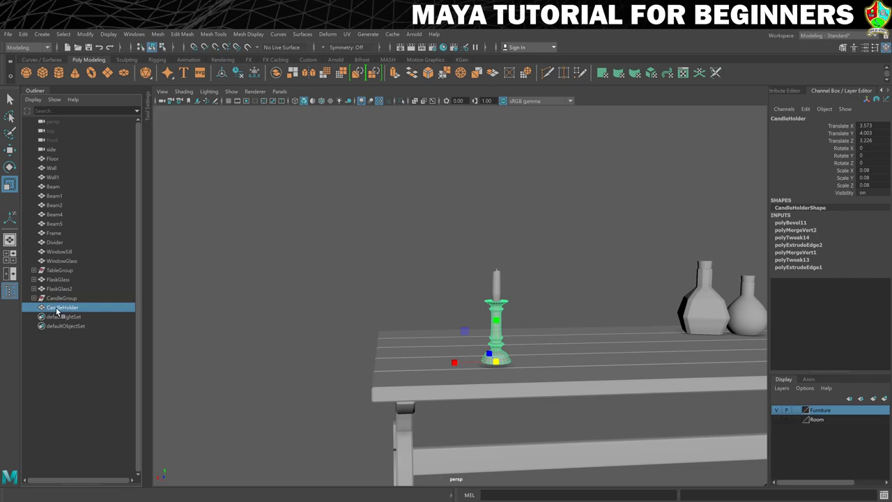
middle_drag(68, 311, 64, 299)
click(34, 298)
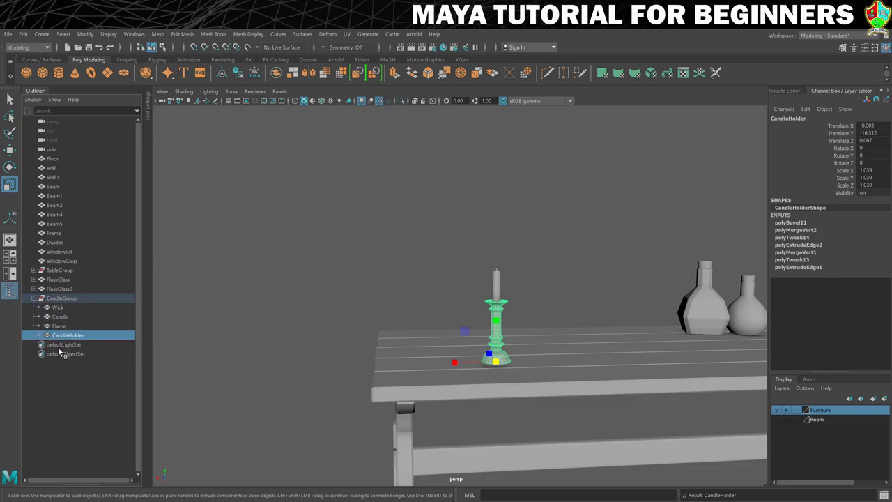
Move CandleGroup with its holder to the table corner away from the flasks, at about X 4.921, Y 8.253, Z 6.322.
click(66, 298)
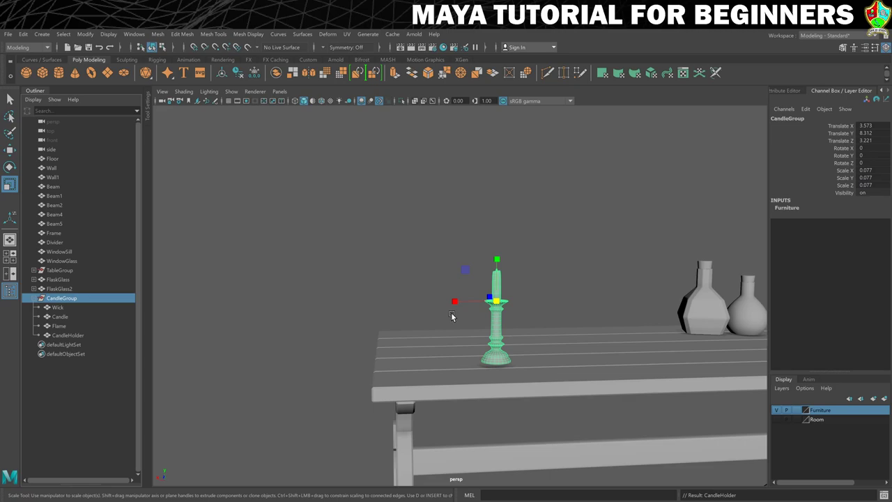
key(w)
drag(453, 302, 357, 294)
drag(301, 257, 301, 260)
alt+drag(244, 310, 313, 300)
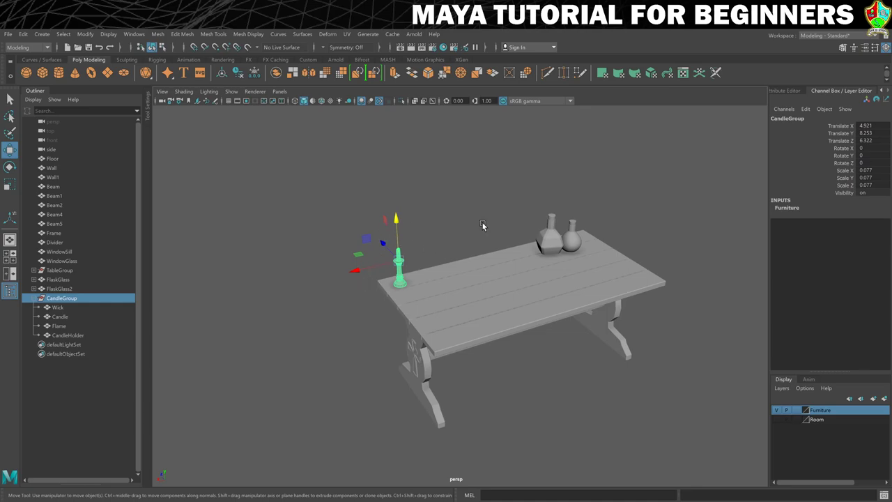
Duplicate CandleGroup and move the copy along the table edge to the corner beside the flasks, then deselect it.
key(ctrl+d)
drag(354, 272, 560, 204)
click(444, 231)
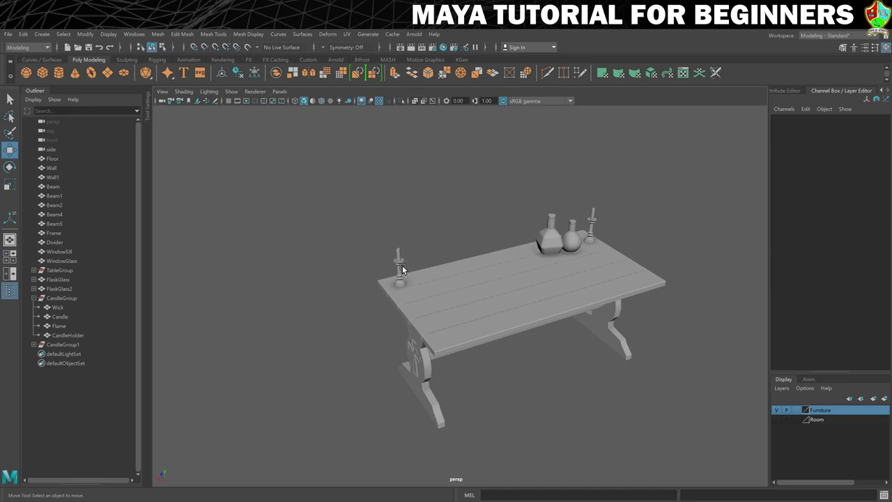
Hide the Furniture layer to clear the viewport.
alt+drag(402, 270, 422, 260)
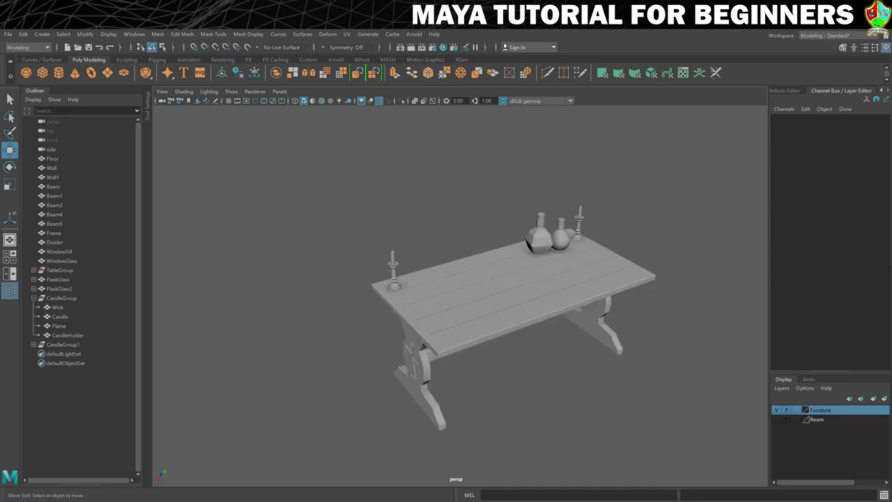
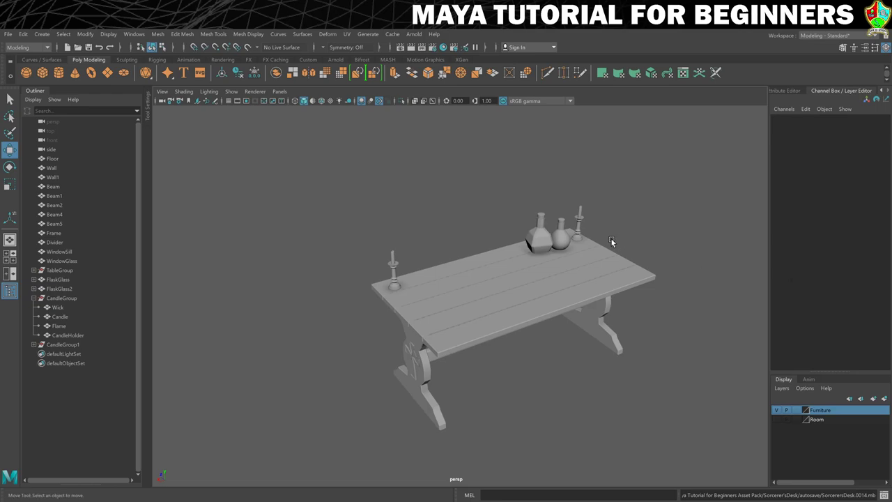
alt+drag(269, 243, 290, 280)
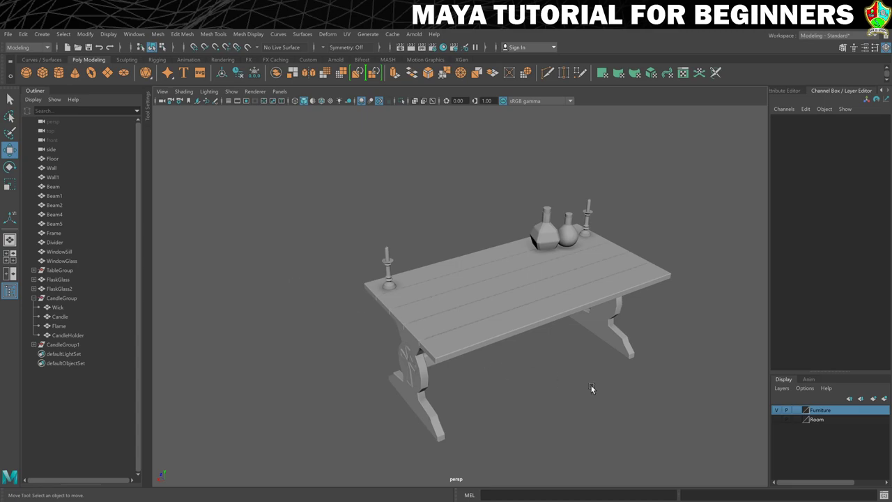
click(777, 411)
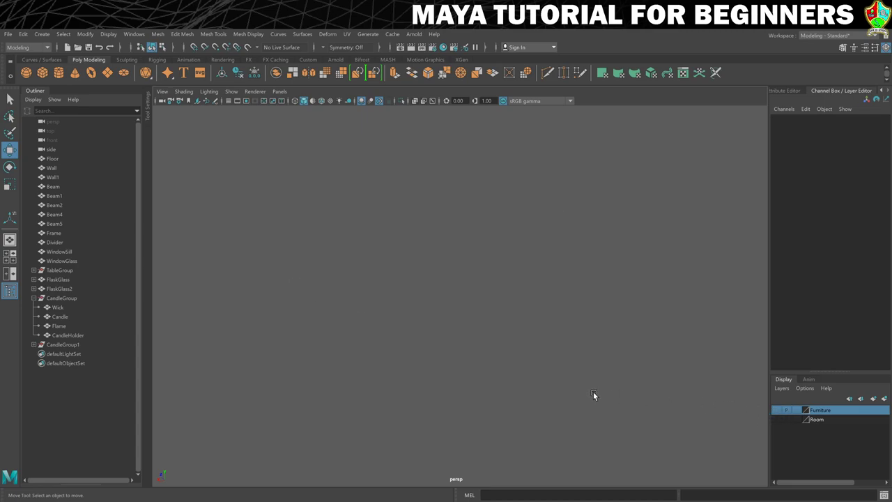
In the front view, use the CV Curve Tool to draw an outward-winding spiral at about X -9.5, ending down at the grid's X axis.
key(space)
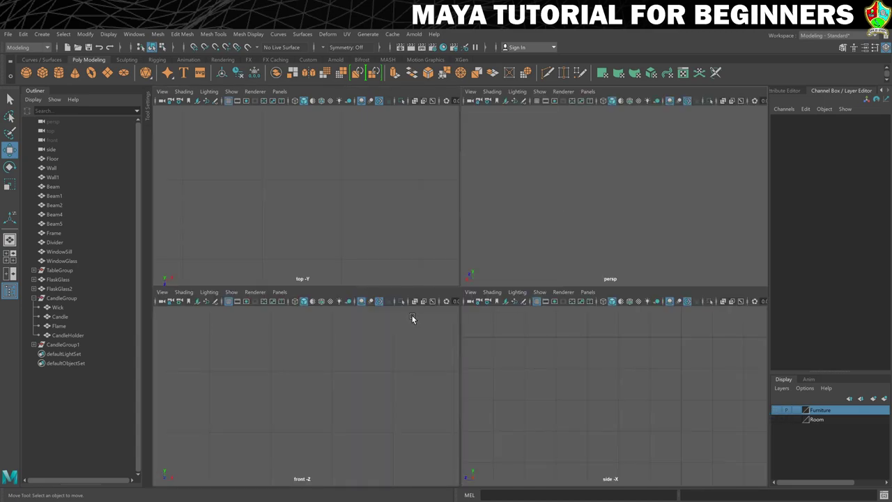
key(space)
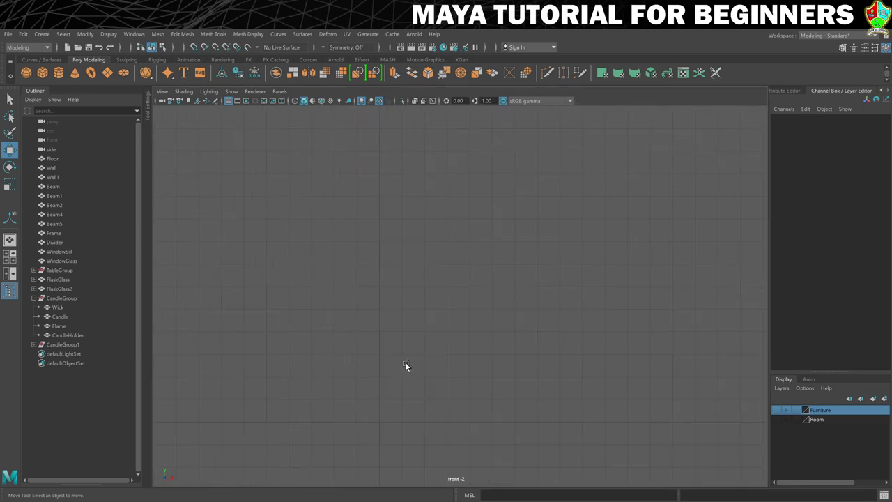
alt+middle_drag(382, 403, 456, 331)
click(42, 33)
mouse_move(51, 85)
mouse_move(66, 105)
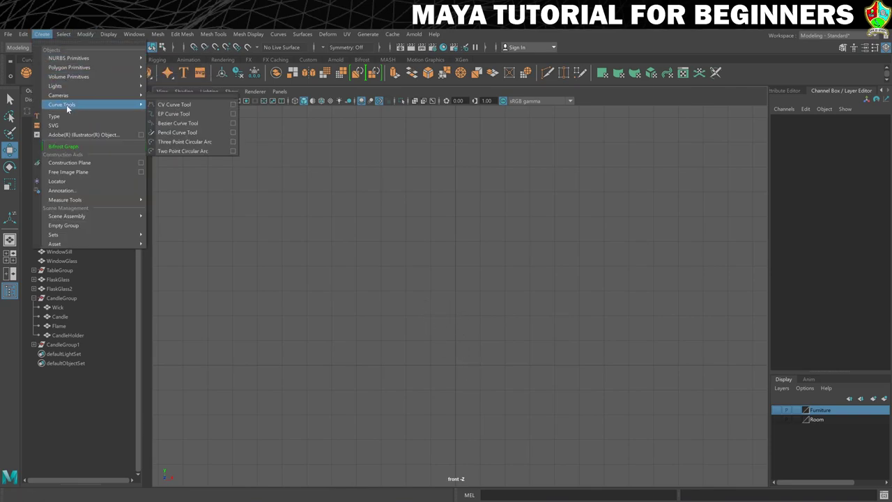
click(173, 105)
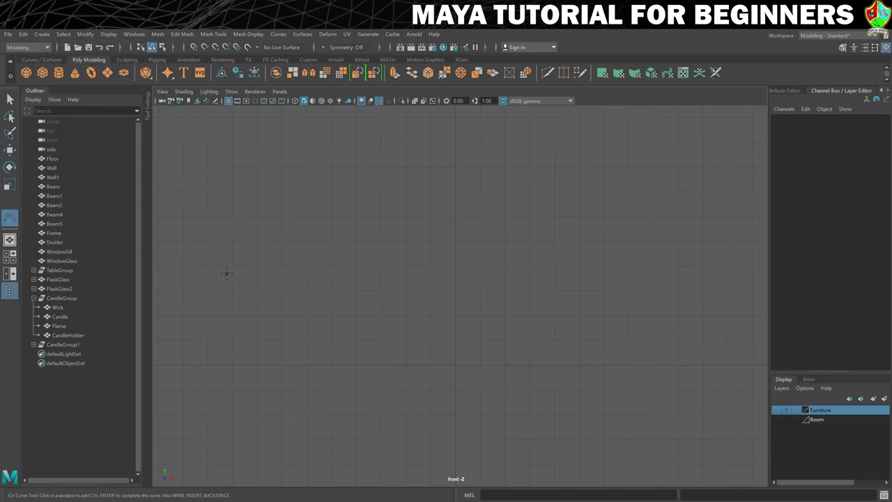
click(212, 321)
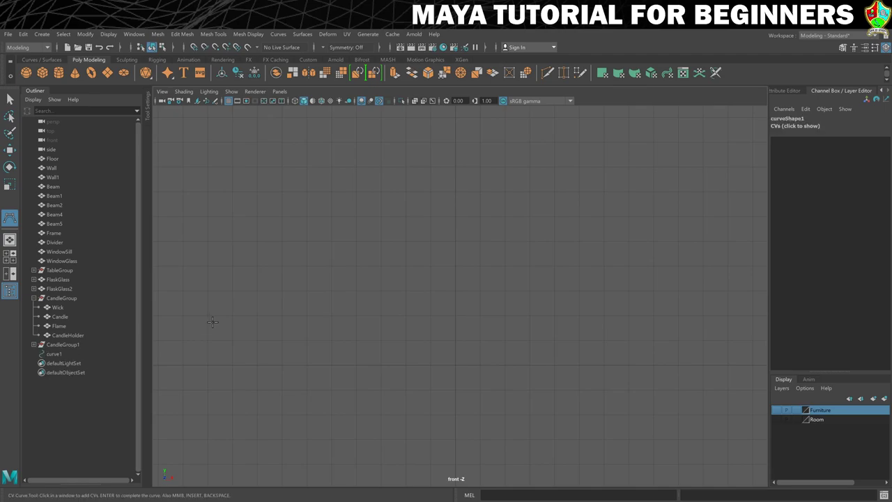
click(208, 318)
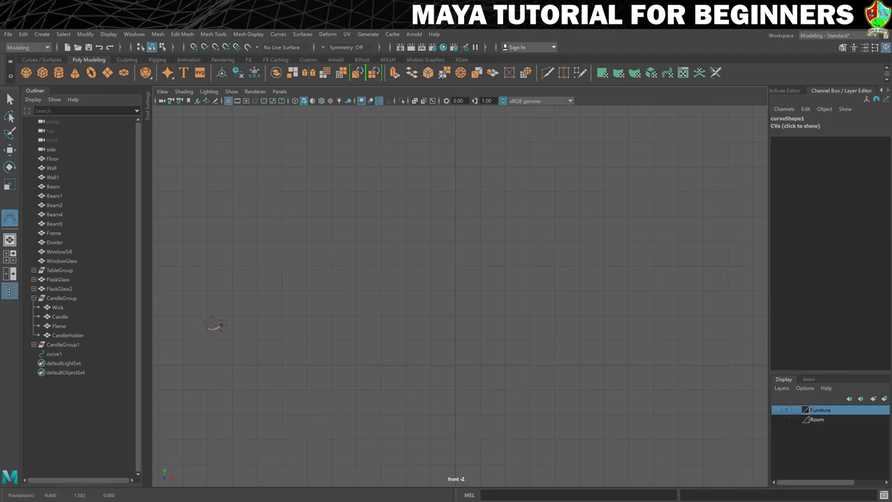
click(202, 314)
click(201, 325)
click(227, 317)
click(211, 304)
click(192, 319)
click(203, 339)
click(223, 340)
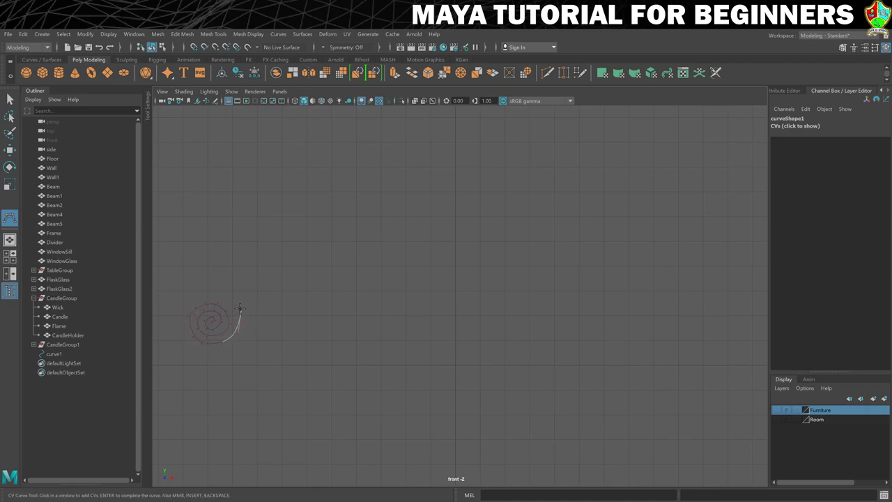
click(239, 308)
click(207, 295)
click(184, 301)
click(215, 361)
click(209, 359)
click(210, 361)
Continue the curve as a straight line along the X axis through the origin to the opposite side, using grid snapping.
click(233, 364)
click(332, 363)
key(x)
click(406, 364)
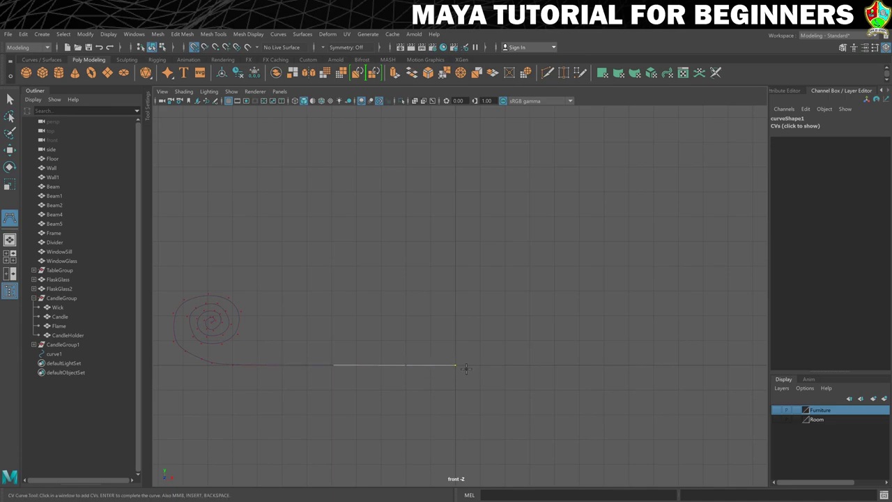
click(529, 364)
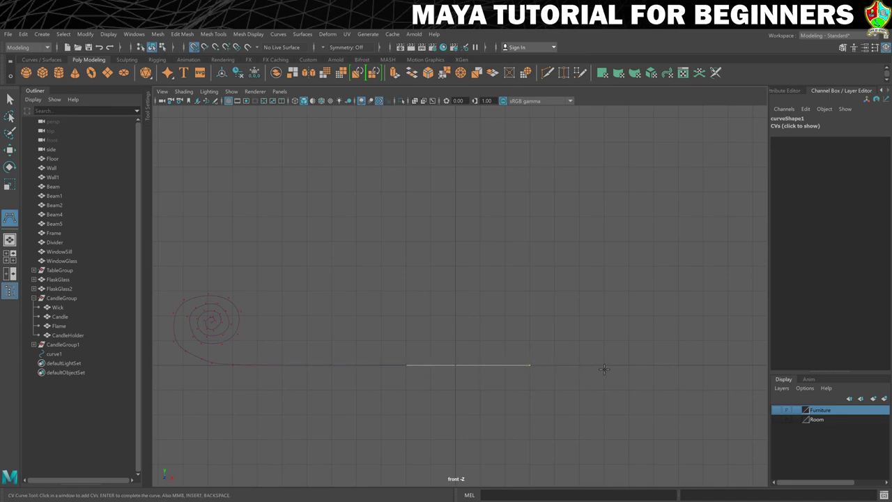
click(604, 364)
click(679, 364)
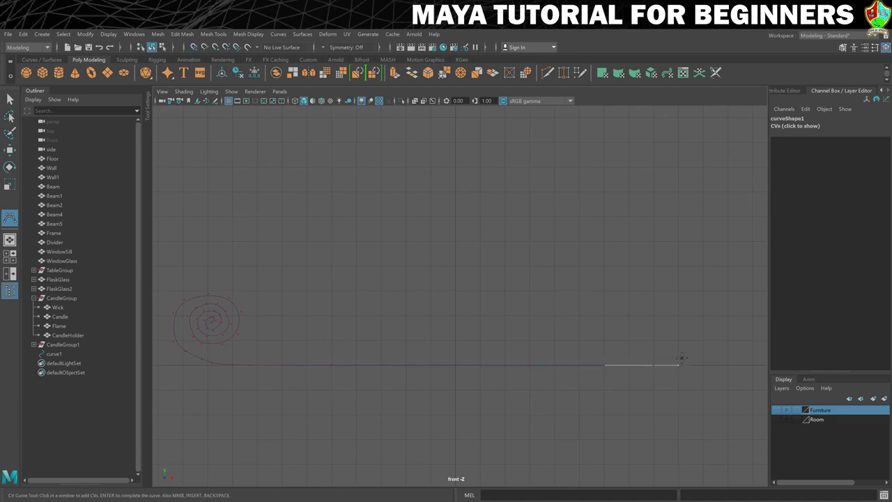
Curl the positive-X end of the curve upward into an inward-winding spiral and finish the scroll profile.
click(697, 363)
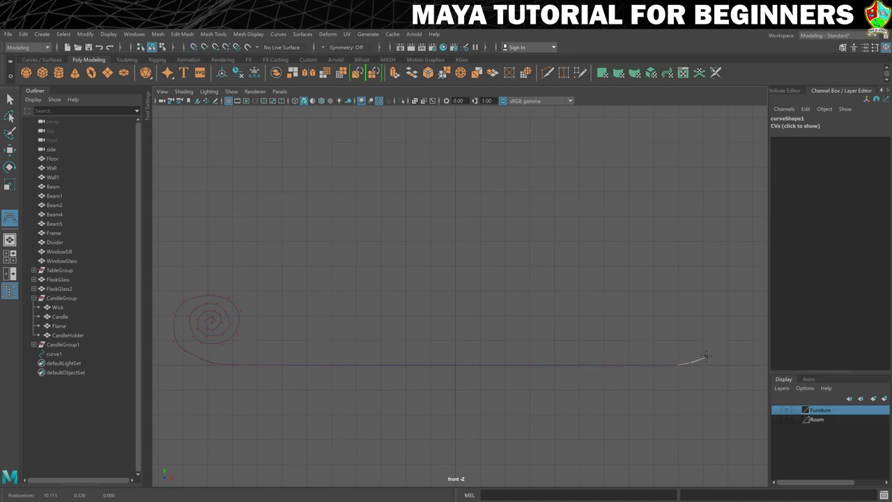
click(716, 336)
click(705, 314)
click(655, 309)
click(652, 344)
click(686, 354)
click(710, 335)
click(688, 314)
click(659, 333)
click(687, 342)
click(698, 325)
click(677, 320)
click(684, 330)
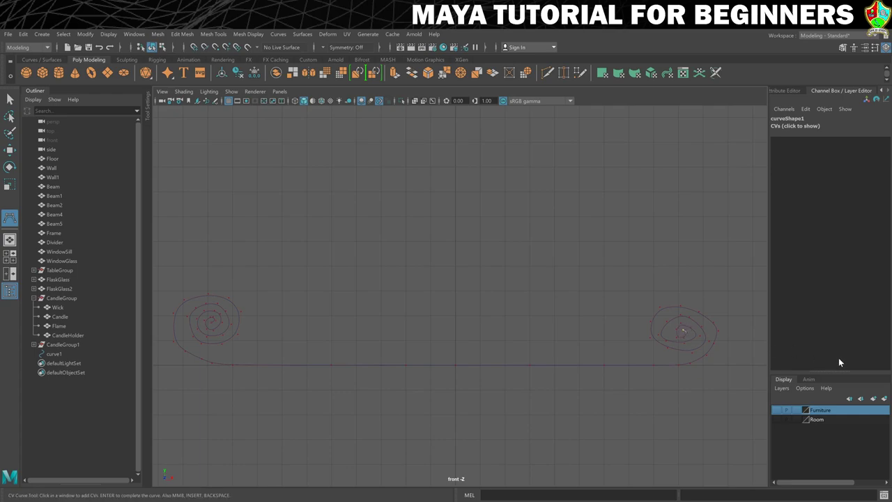
key(Return)
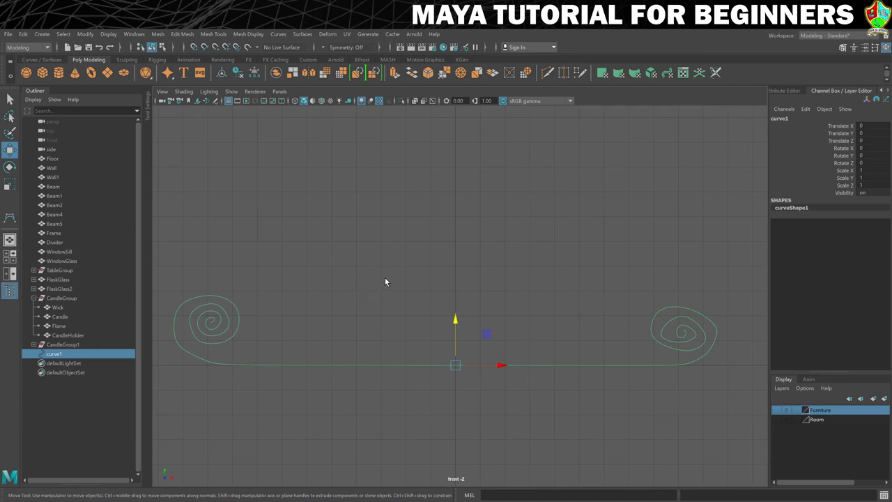
In the perspective view, duplicate the scroll curve and move the copy along Z to about 10.937.
key(space)
key(space)
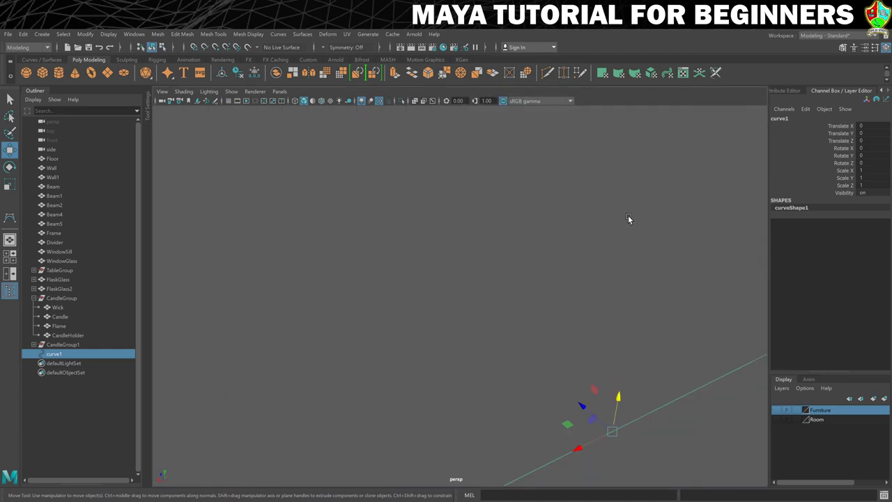
key(f)
alt+right_drag(628, 218, 510, 272)
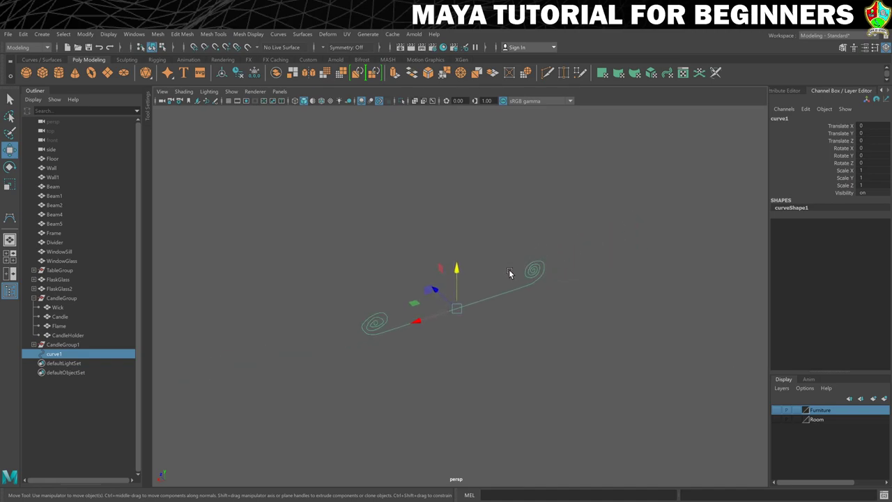
alt+drag(410, 294, 421, 293)
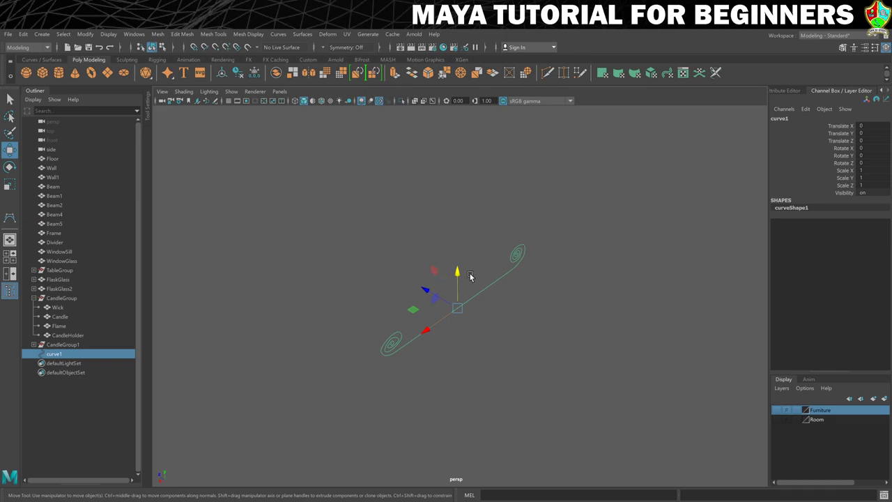
key(ctrl+d)
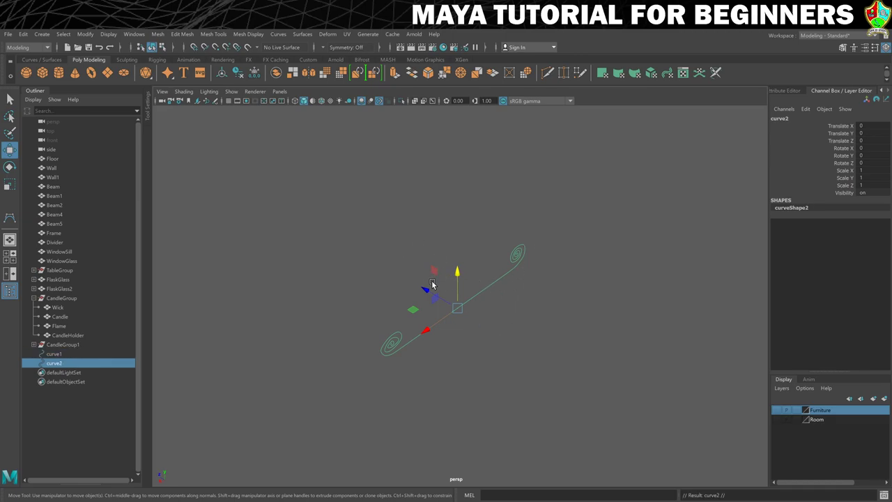
drag(429, 296, 358, 252)
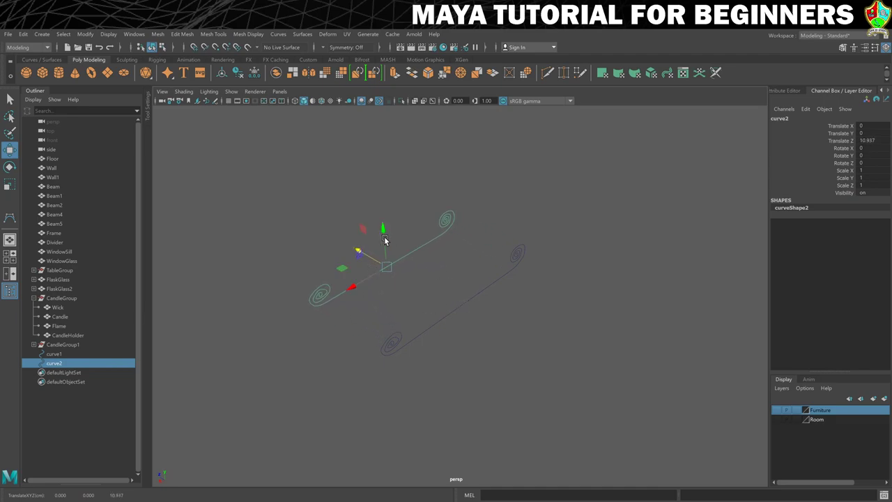
Select both scroll curves and loft a surface between them.
alt+drag(512, 318, 460, 324)
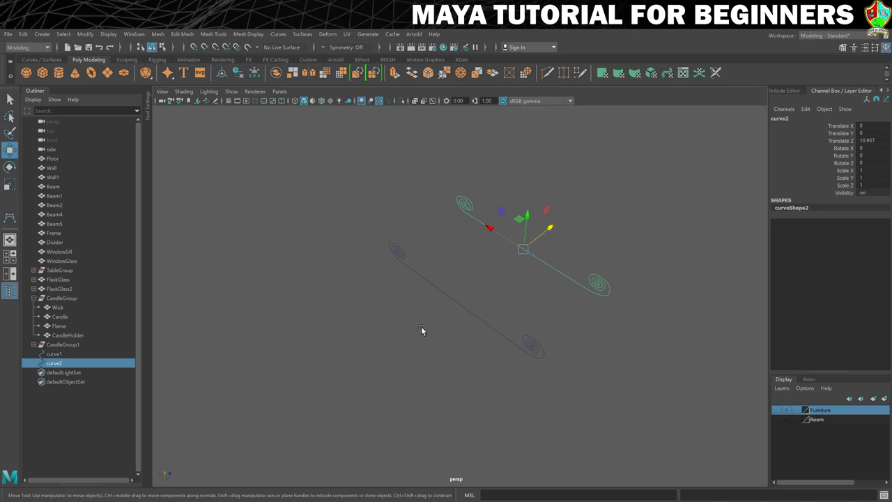
click(590, 236)
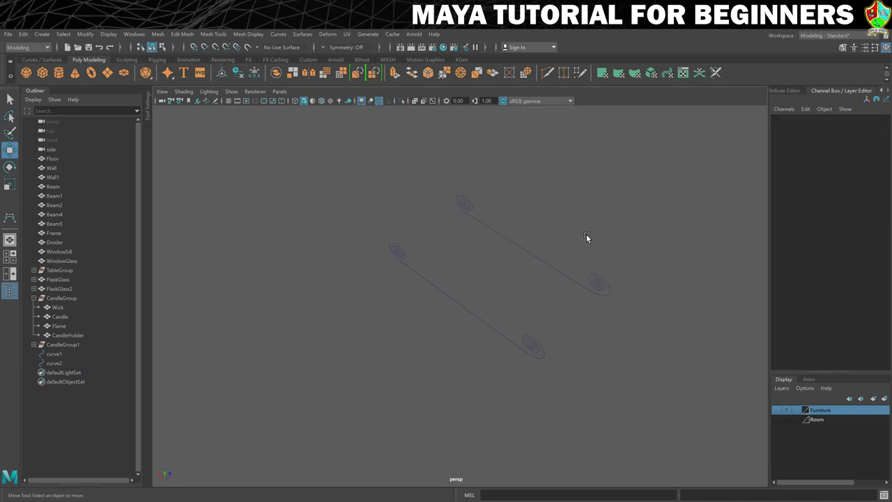
drag(586, 235, 478, 366)
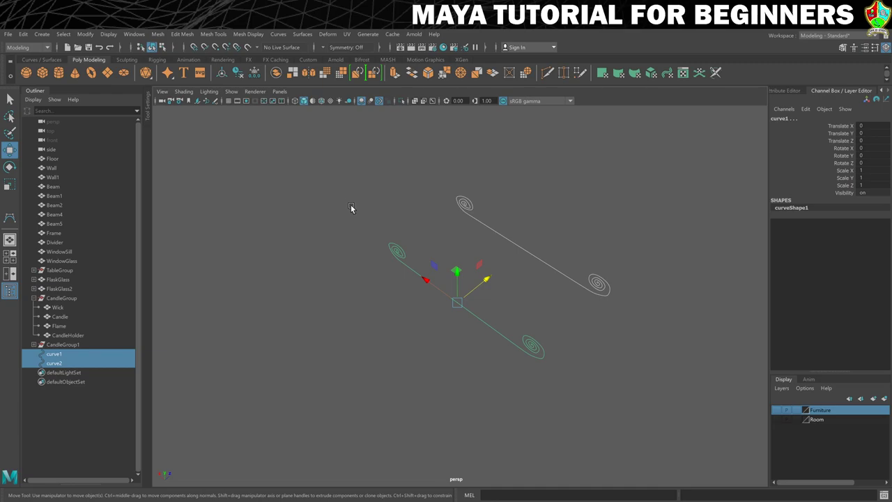
click(303, 36)
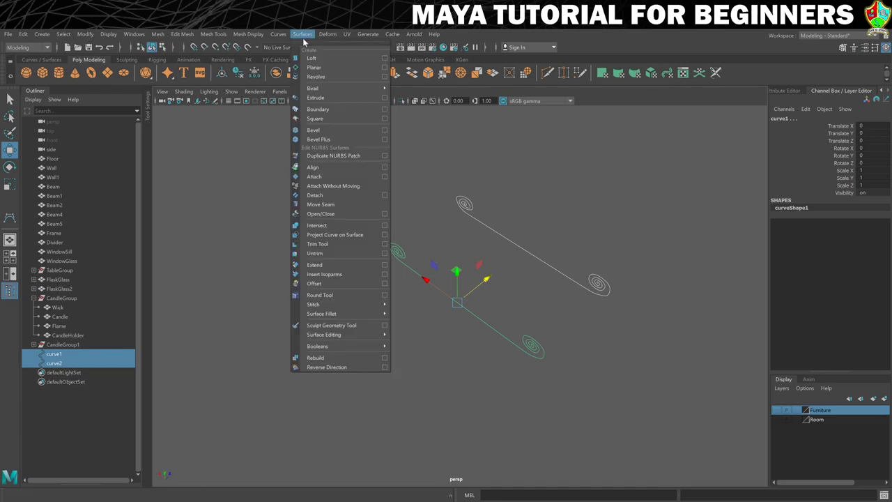
click(311, 60)
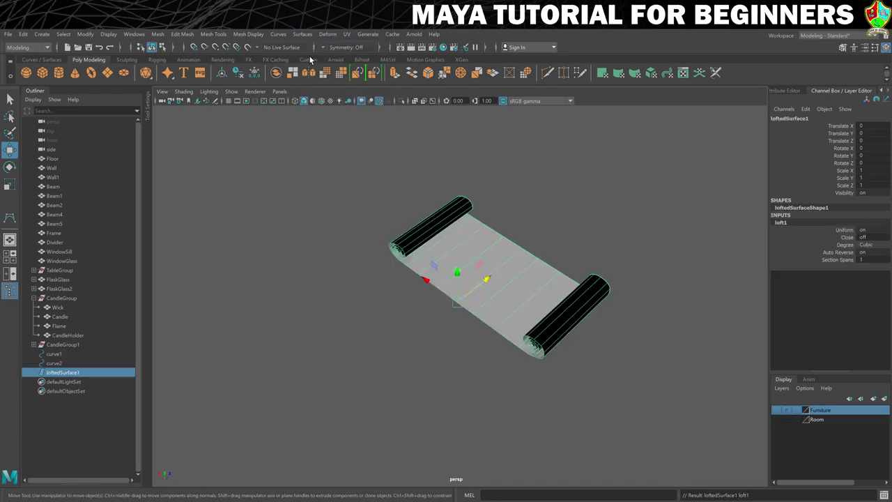
alt+drag(410, 292, 444, 288)
click(444, 288)
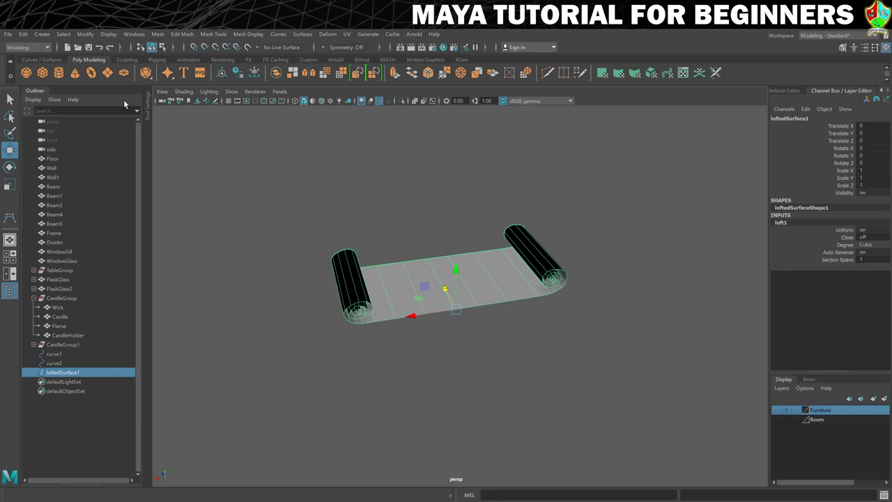
Convert the lofted surface from NURBS to polygons and raise the resulting mesh to about Translate Y 6.054.
click(85, 33)
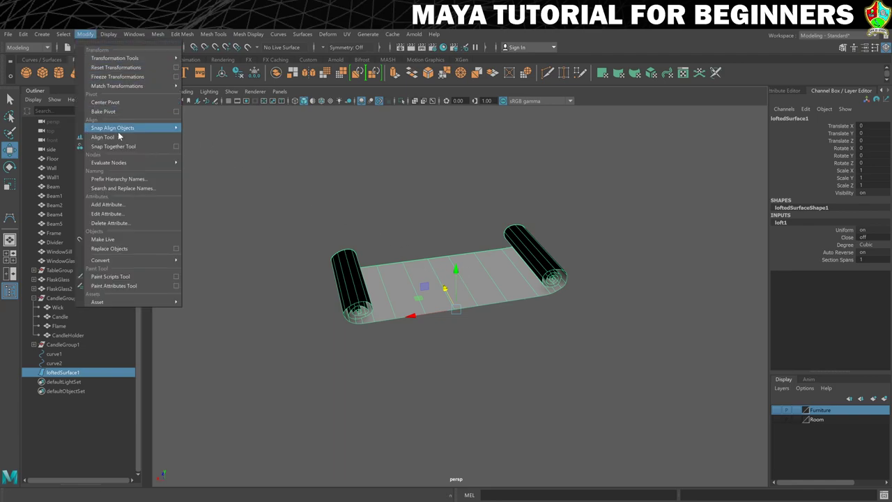
mouse_move(138, 260)
click(205, 260)
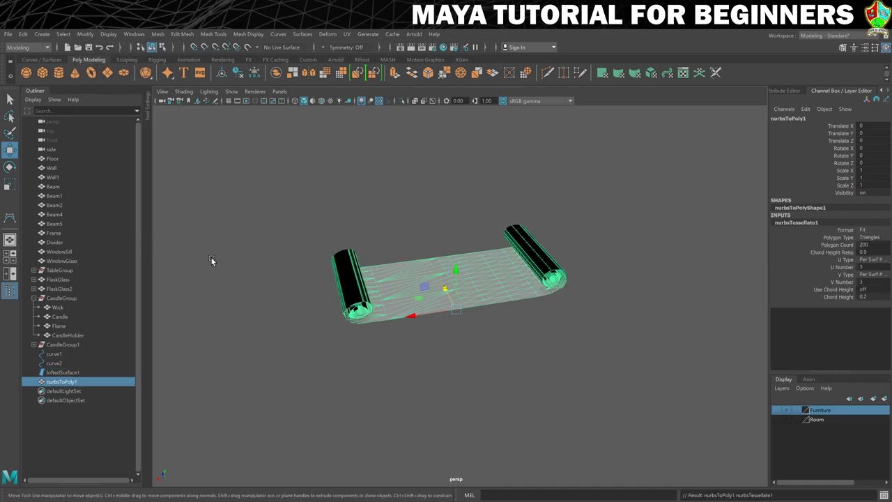
drag(456, 270, 449, 210)
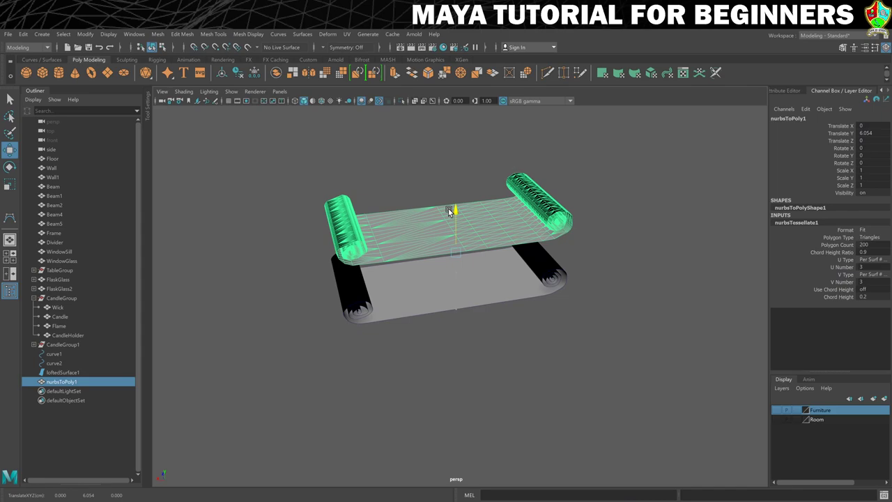
Delete both curves and the lofted surface, and set the polygon scroll's Translate Y to 0.
alt+drag(488, 320, 494, 367)
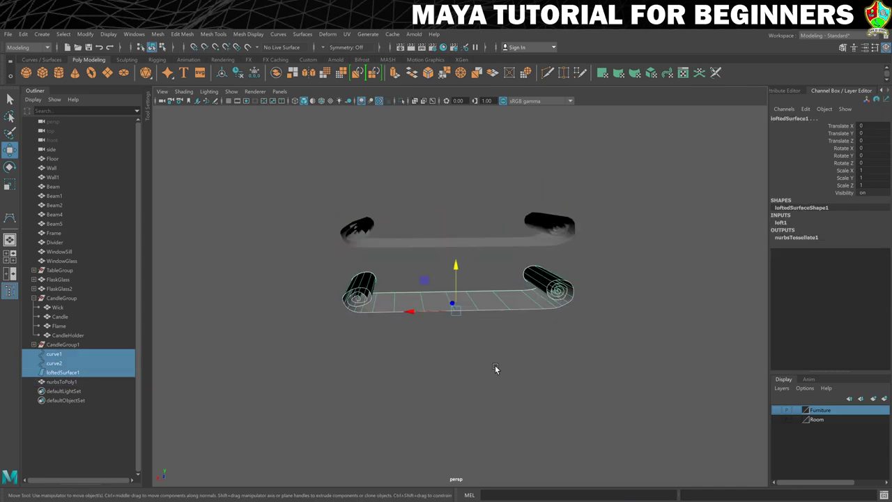
key(Delete)
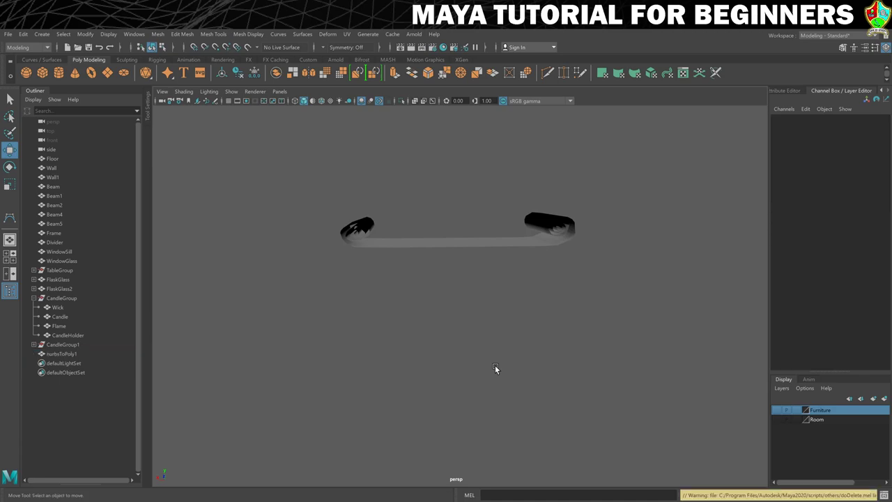
click(460, 238)
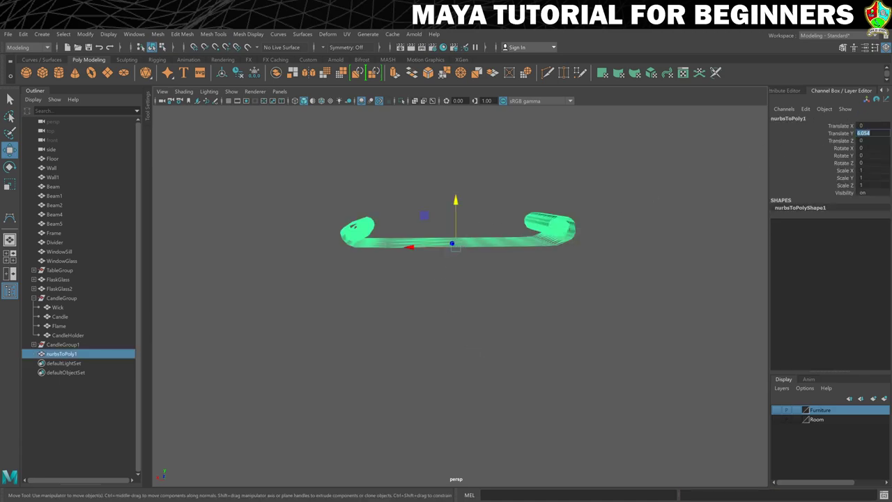
alt+drag(606, 209, 545, 274)
click(626, 219)
click(478, 316)
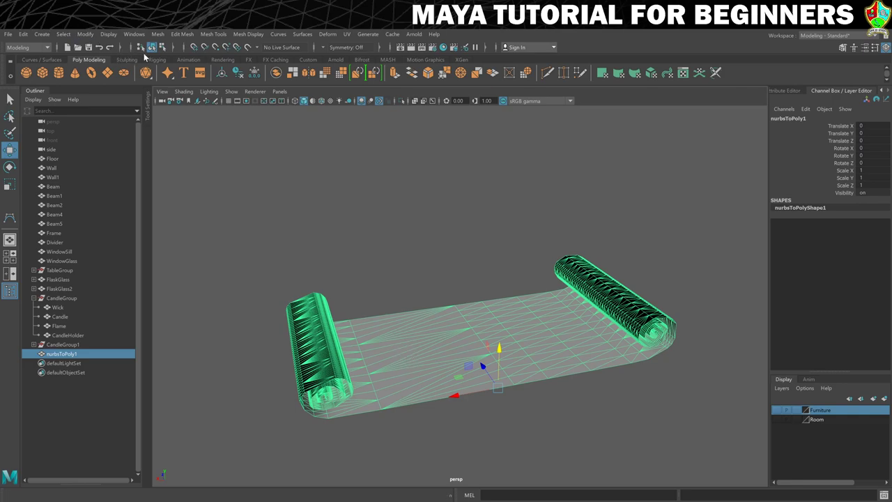
Retopologize the scroll mesh and reselect it.
click(158, 34)
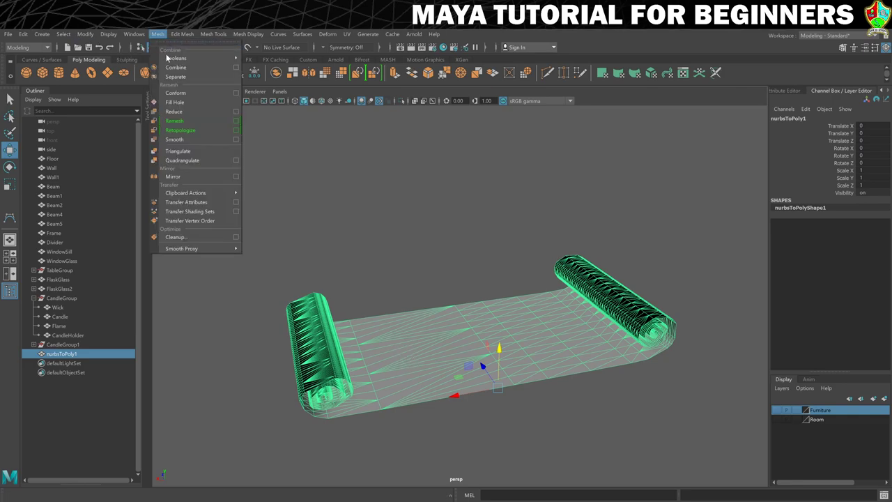
click(178, 131)
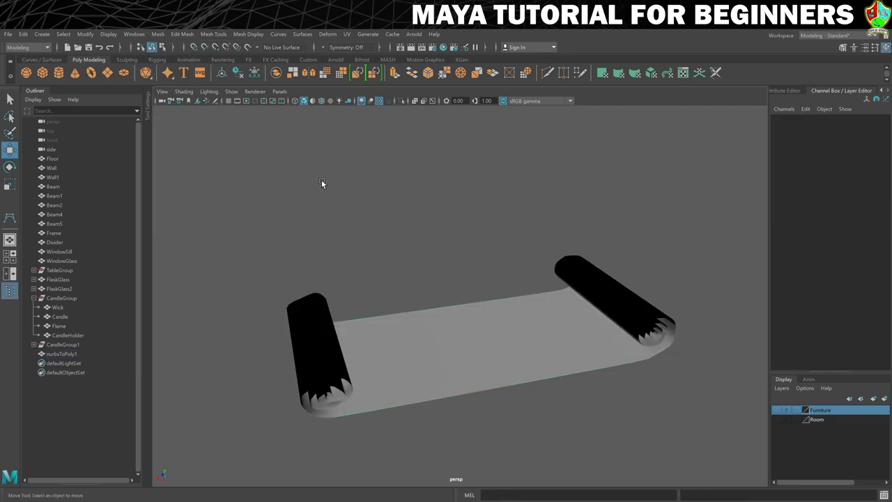
alt+drag(395, 208, 486, 279)
click(485, 279)
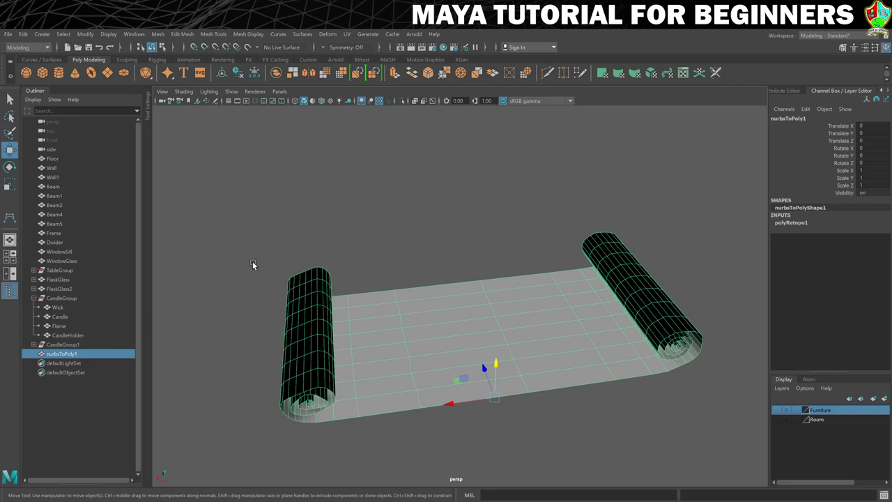
Insert edge loops across the parchment's flat section near the right roll with Multi-Cut, then return to object selection.
click(547, 73)
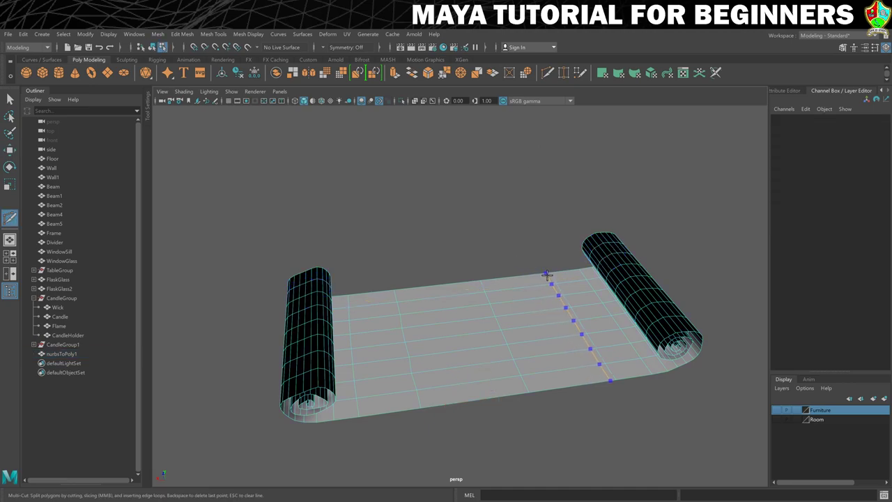
click(547, 275)
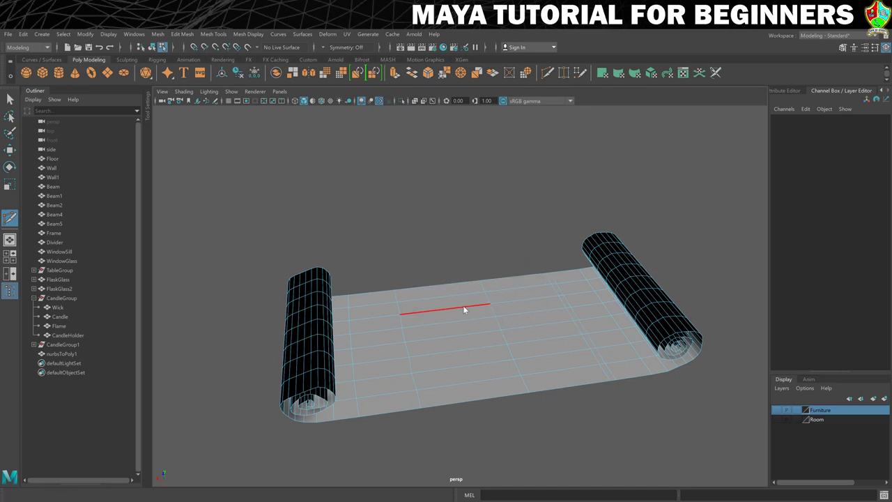
right_drag(463, 307, 507, 251)
key(w)
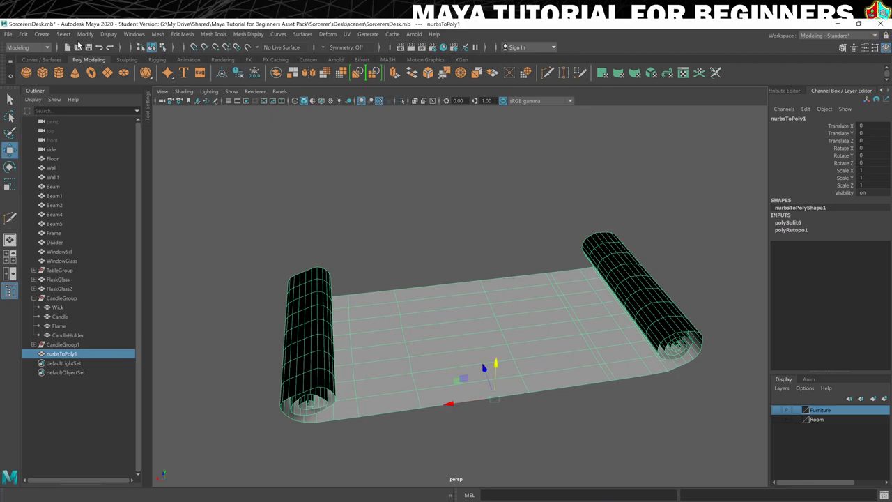
Delete the scroll mesh's construction history.
click(23, 33)
click(24, 42)
click(24, 35)
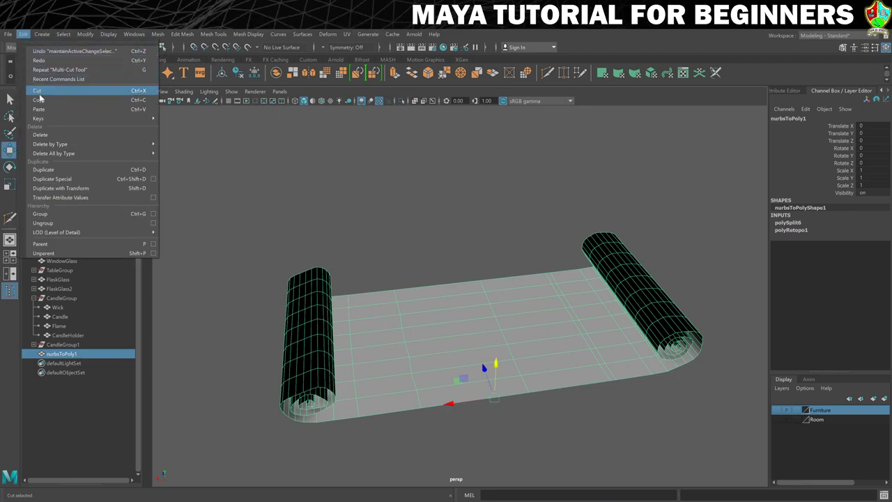
mouse_move(83, 144)
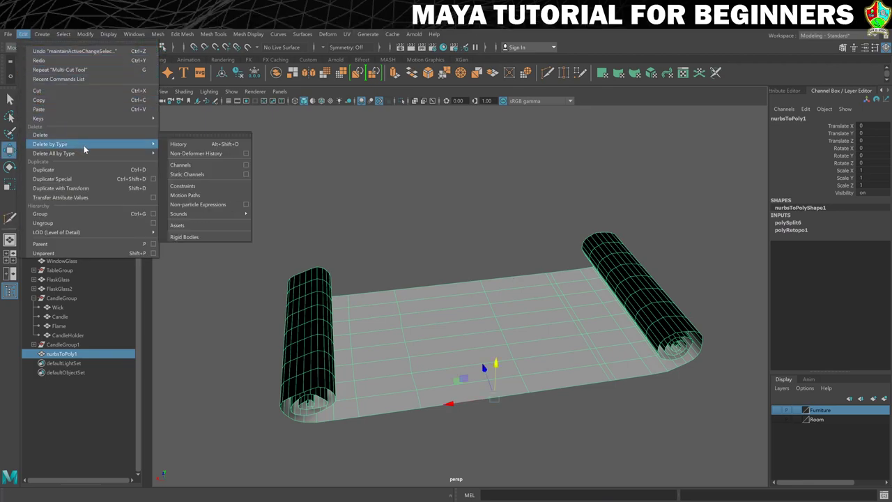
click(200, 148)
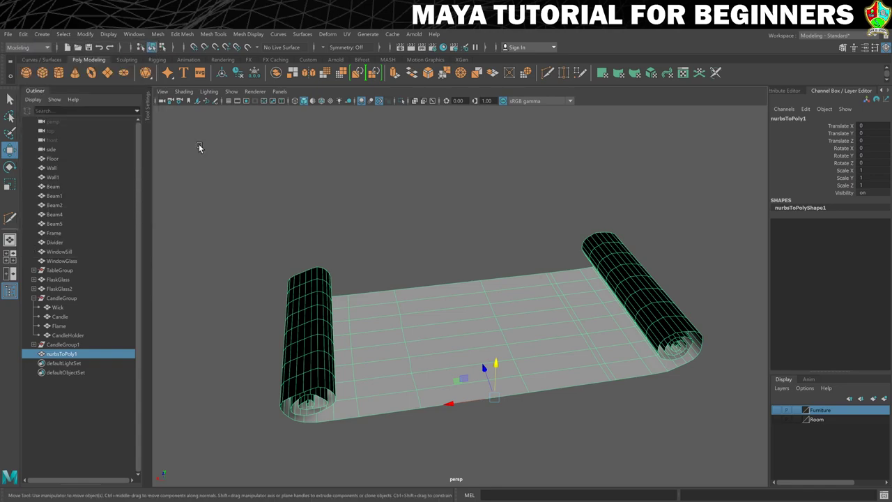
Insert more closely spaced edge loops across the parchment near the right and left rolls, then switch to vertex selection.
click(548, 77)
click(553, 272)
click(620, 379)
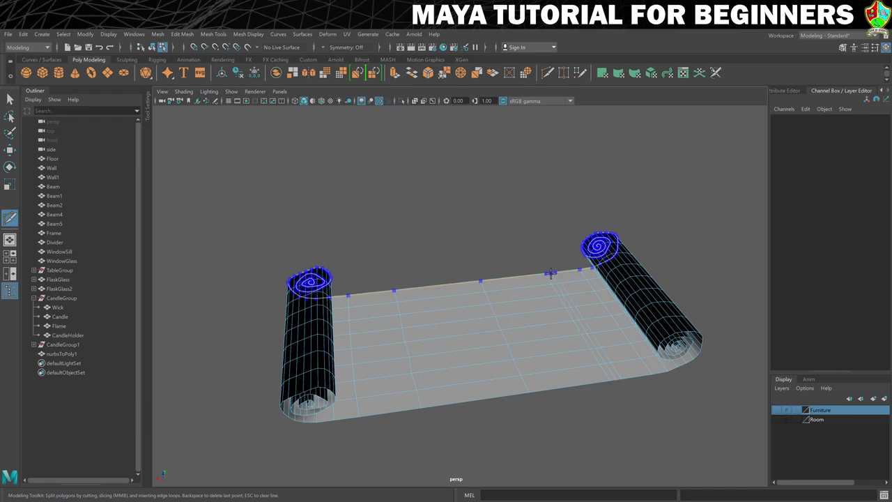
ctrl+click(391, 290)
click(505, 328)
key(w)
right_drag(505, 328, 457, 319)
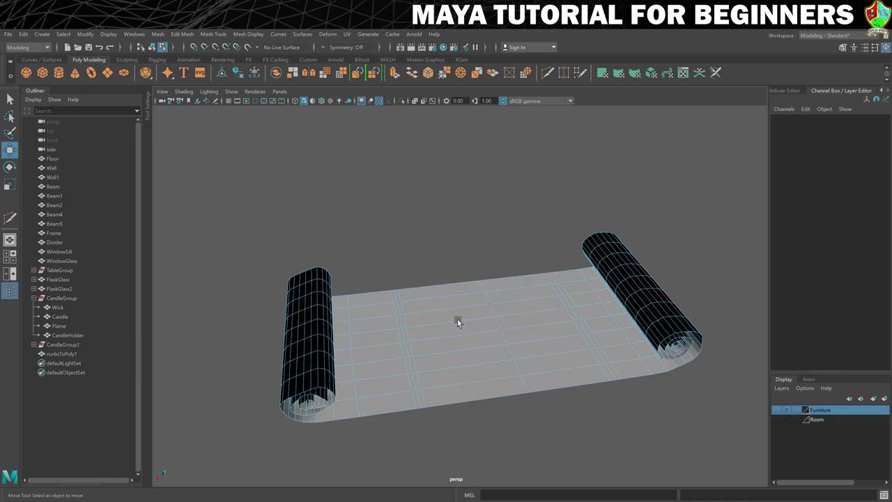
Pull vertices inward to form small tears in the parchment's front edge near the right roll and back edge near the left roll.
click(615, 379)
drag(597, 370, 585, 348)
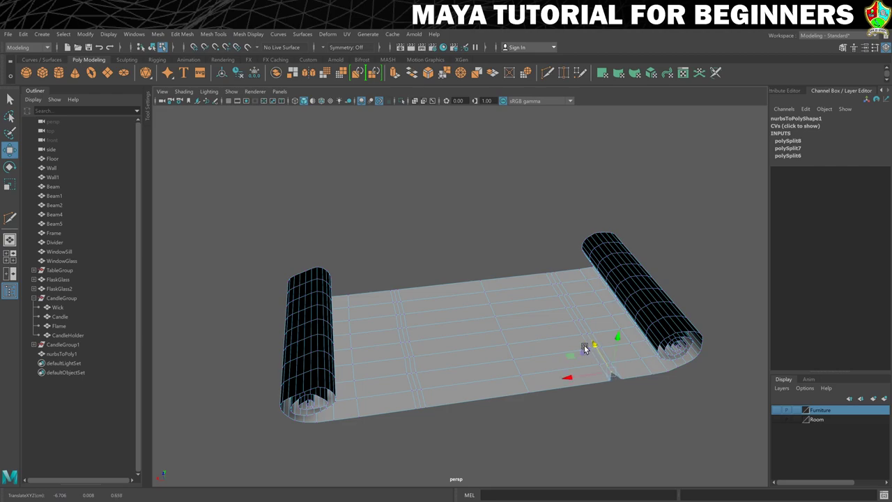
click(393, 289)
drag(386, 270, 390, 273)
Move vertices at the front and back ends of the right roll to make its edges uneven.
drag(690, 341, 712, 352)
drag(665, 305, 660, 298)
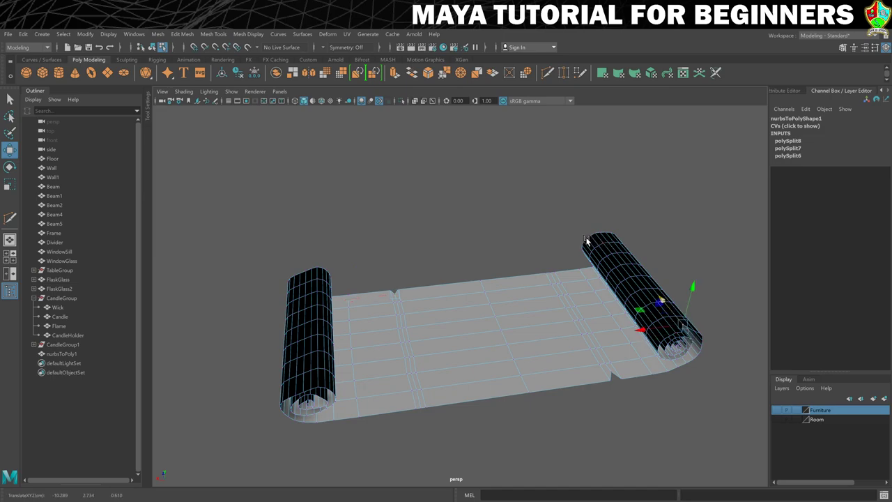
click(594, 249)
click(574, 223)
drag(573, 224, 577, 225)
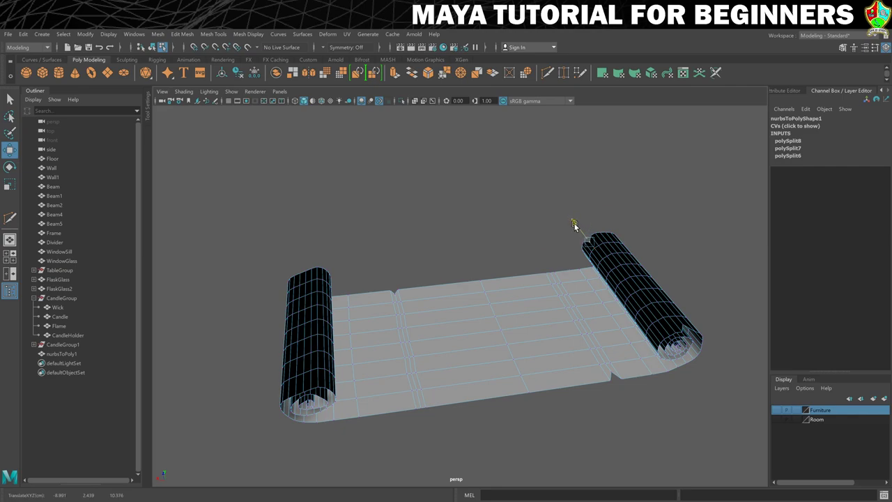
Move vertices along the near rim of the scroll's left roll to make it uneven, and return to object mode.
click(314, 387)
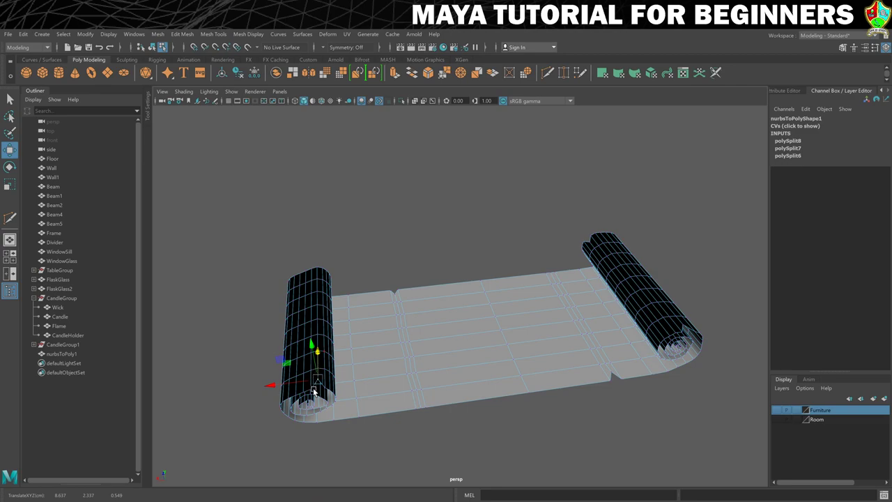
drag(316, 357, 312, 360)
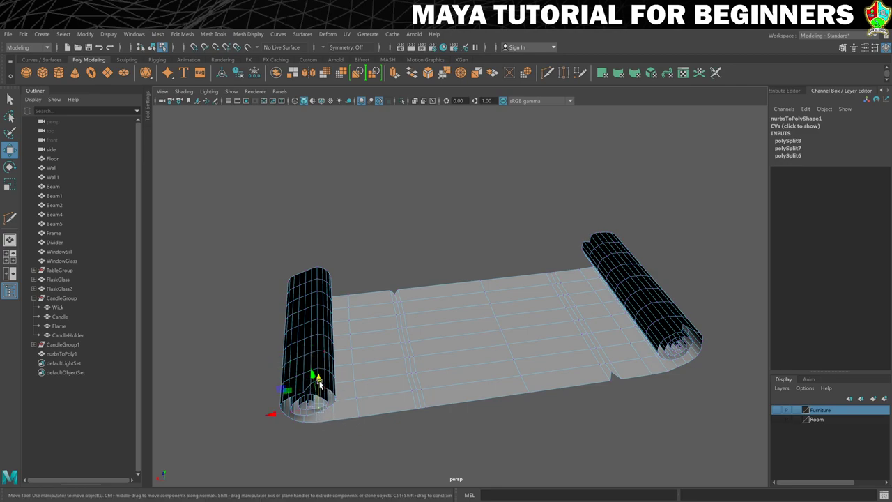
drag(317, 379, 318, 370)
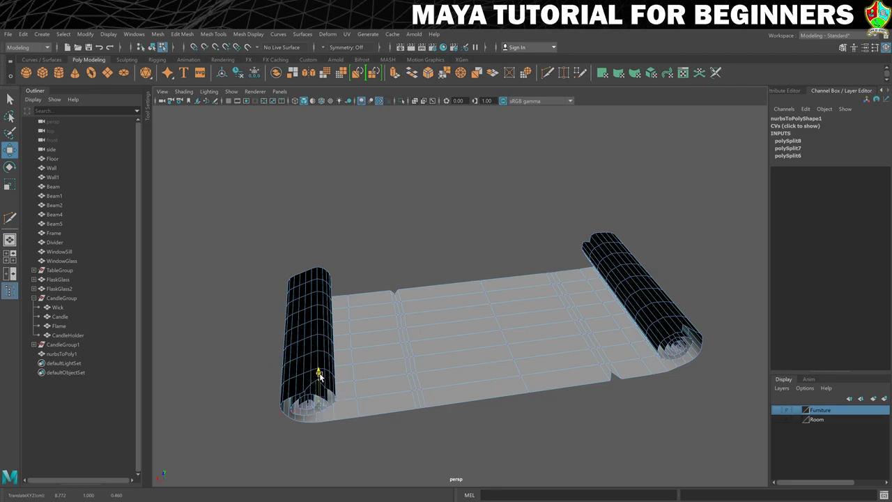
click(295, 417)
scroll(380, 411, down, 1)
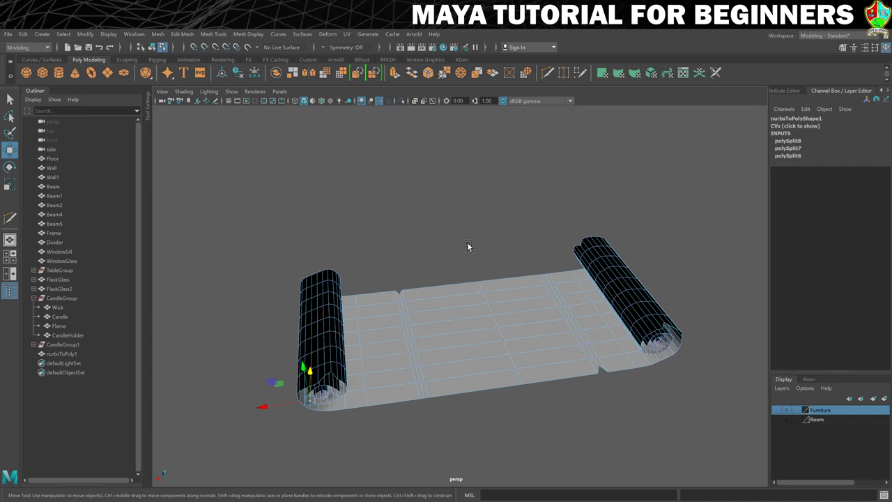
click(526, 346)
right_drag(522, 263, 541, 237)
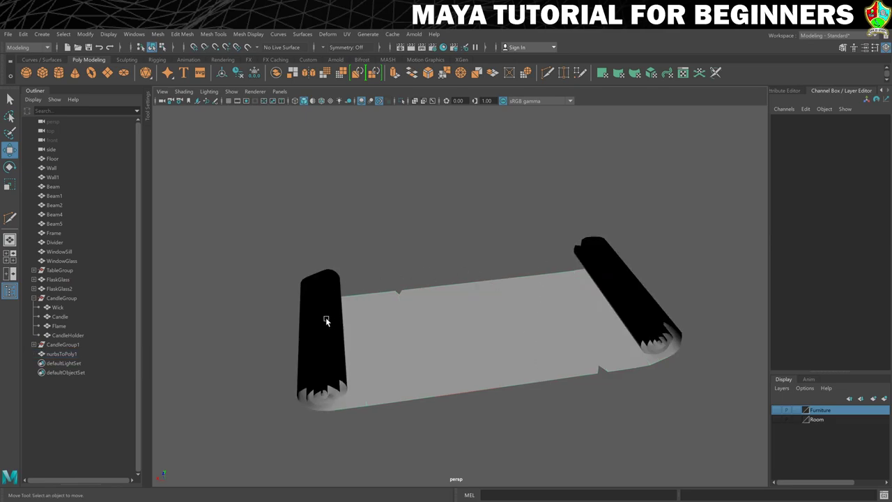
click(527, 325)
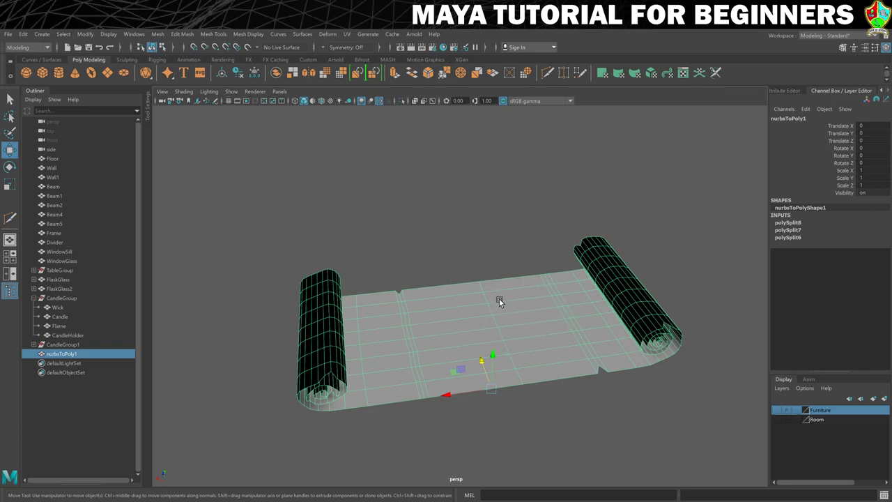
click(498, 255)
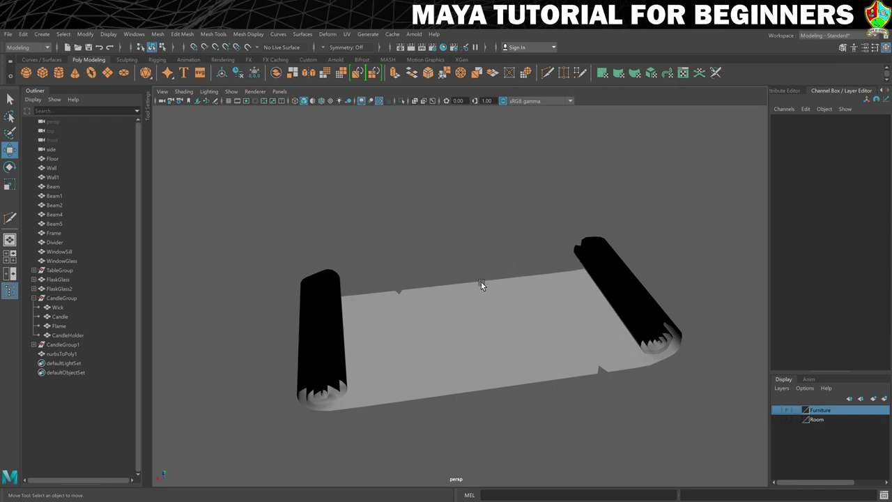
Turn on Two Sided Lighting in the perspective view for the scroll's dark rolls.
click(487, 300)
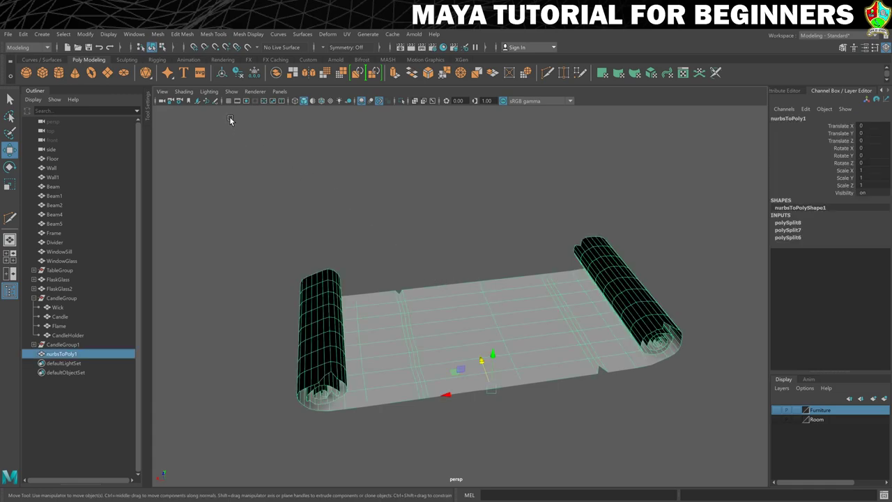
click(187, 91)
mouse_move(206, 92)
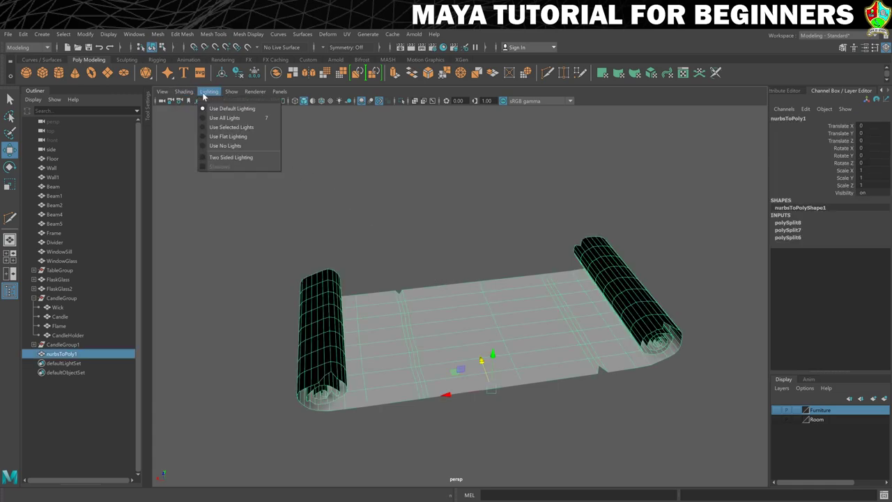
click(241, 157)
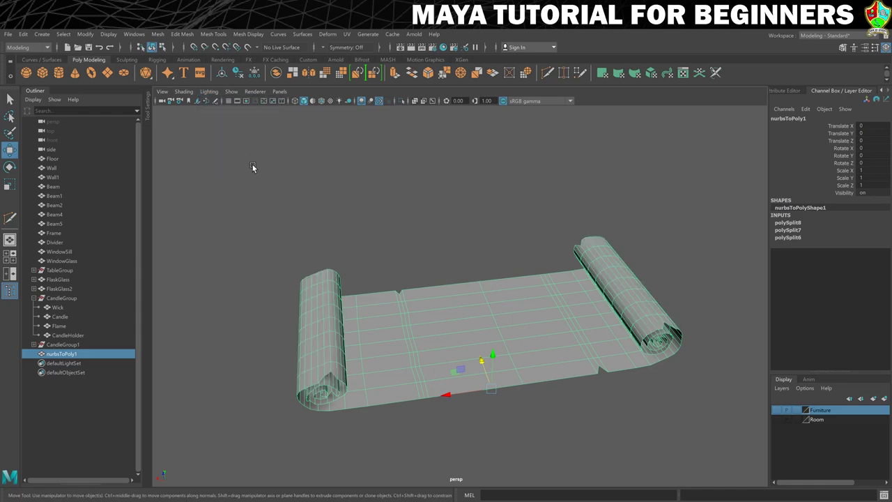
click(430, 264)
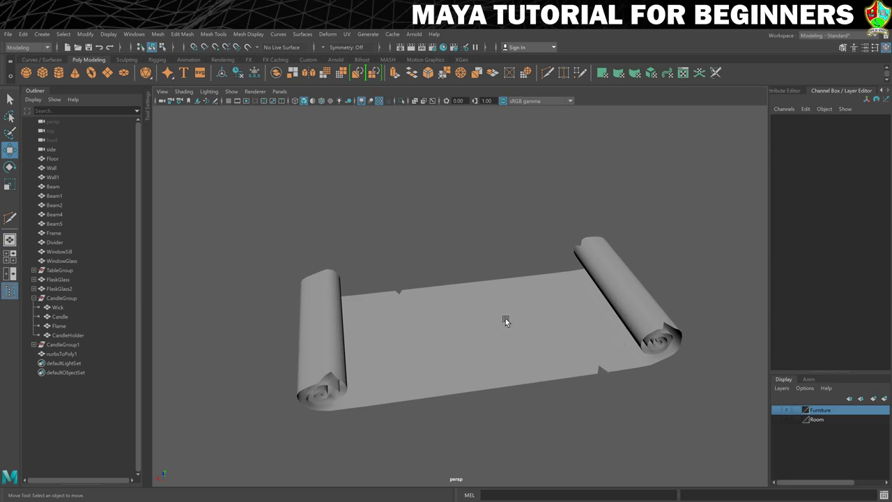
Rename the nurbsToPoly1 mesh as Scroll.
click(467, 323)
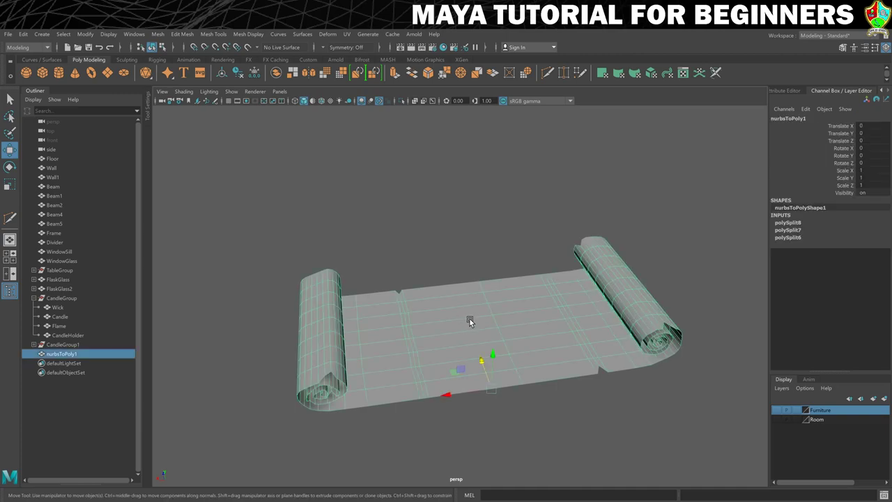
text(S)
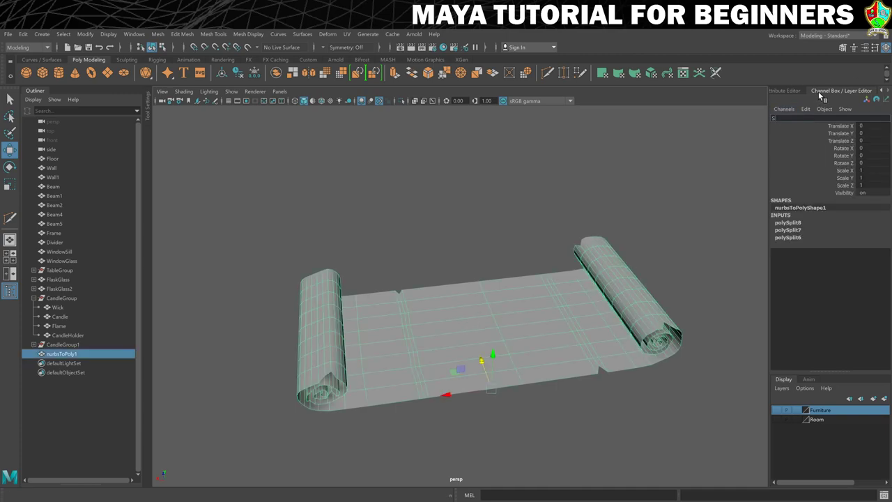
text(croll)
key(Return)
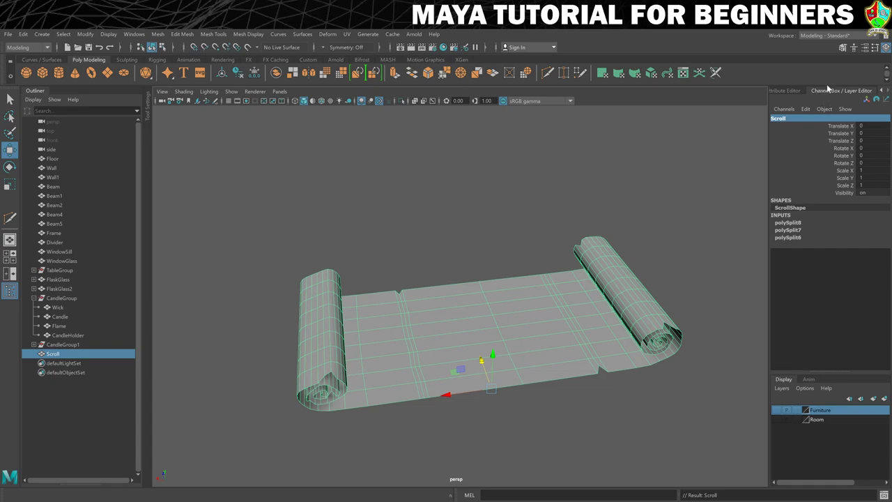
Show the Furniture layer and scale the scroll down uniformly to about 0.227 to suit the table.
click(776, 409)
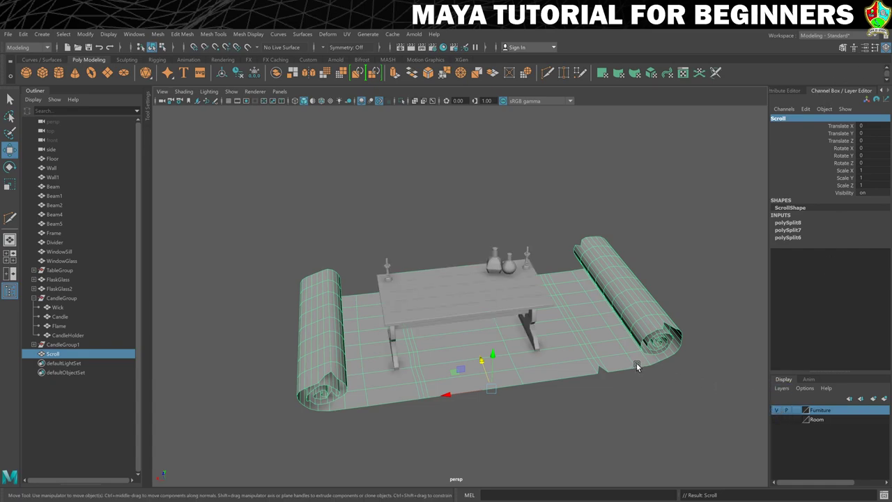
key(r)
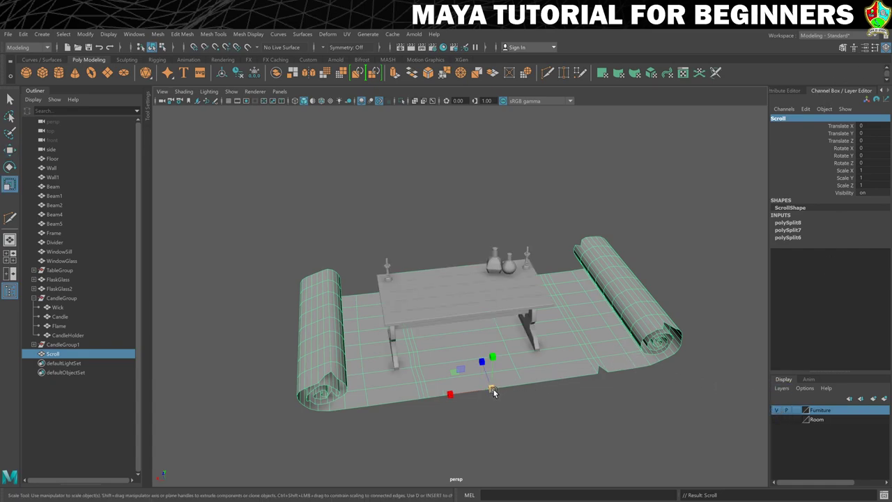
drag(494, 387, 279, 413)
Raise the scroll to about Y 5.656 and position it over the tabletop at about X 1.069, Z 2.482.
key(w)
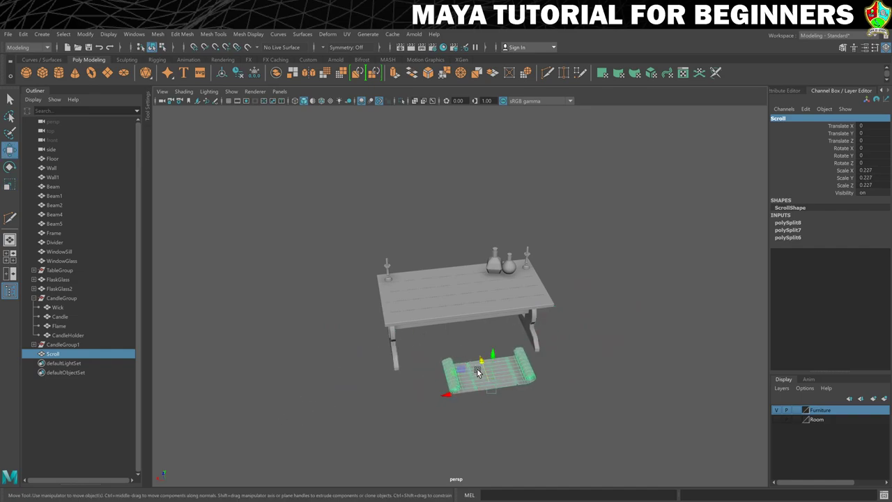
drag(491, 359, 504, 268)
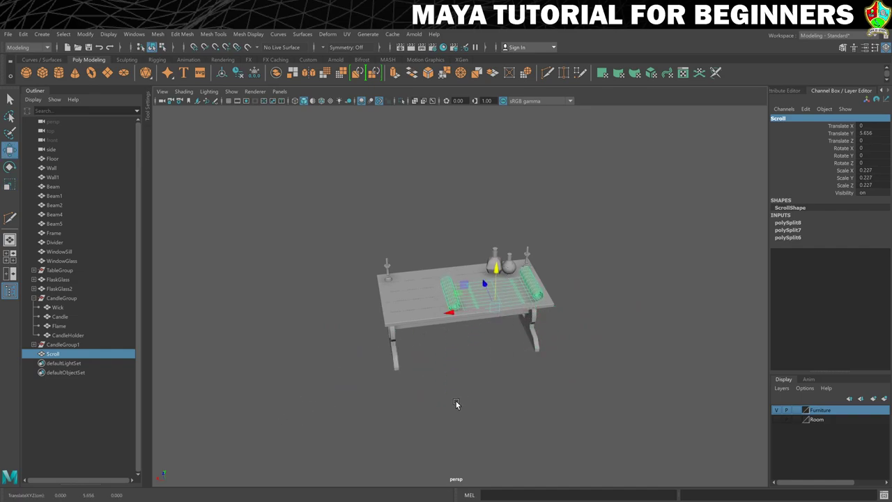
alt+drag(455, 406, 491, 393)
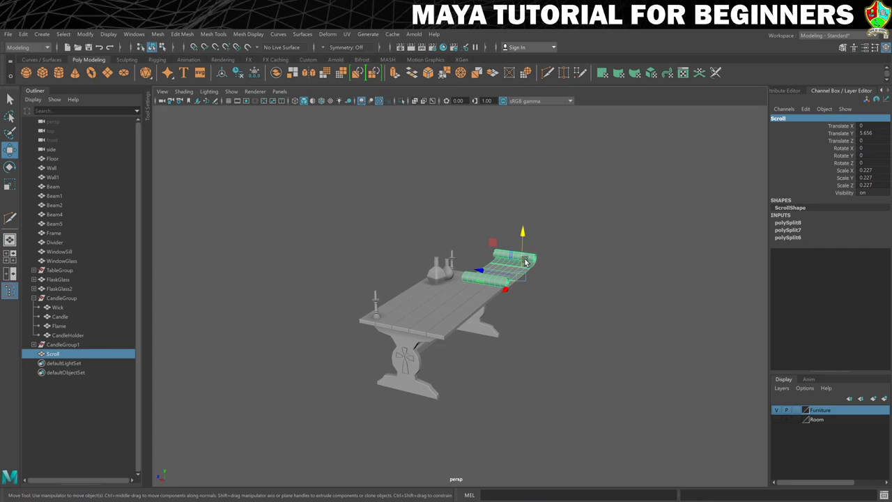
key(space)
key(space)
scroll(369, 209, down, 5)
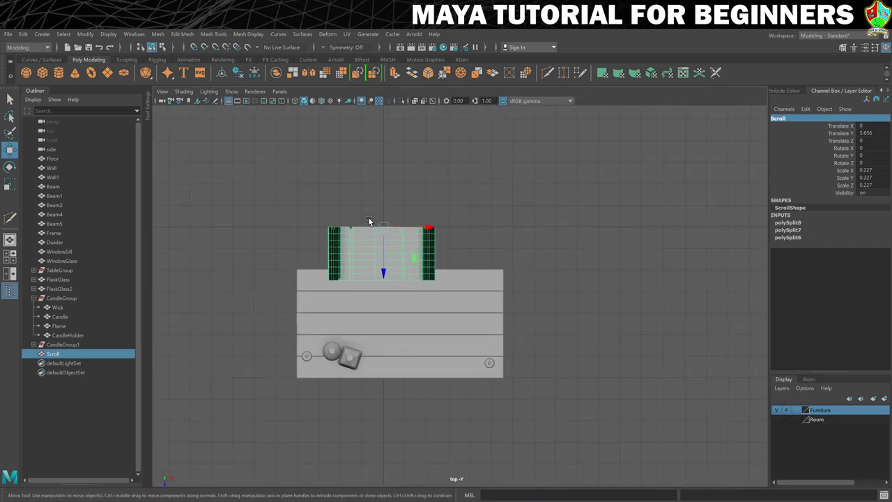
middle_drag(409, 259, 437, 310)
Rotate the scroll to about 5.79 degrees around Y and shift it along the table to about X 2.191.
key(e)
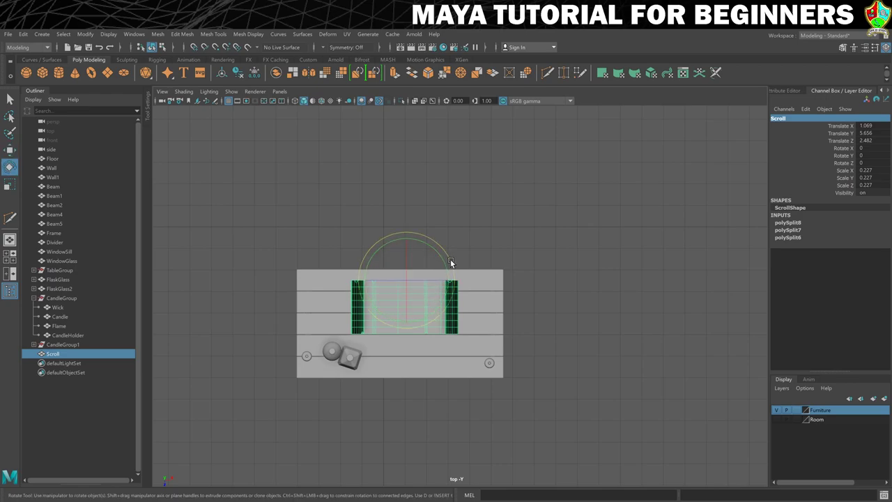
drag(450, 262, 452, 259)
key(w)
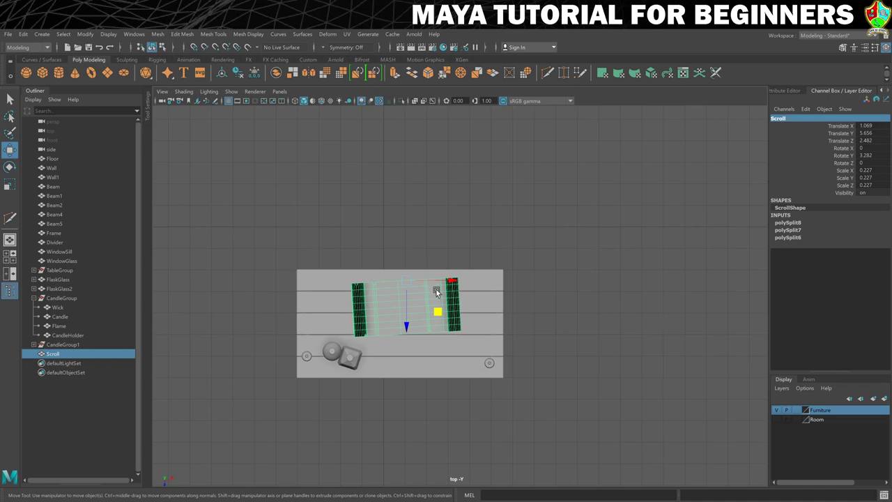
drag(436, 290, 472, 265)
key(e)
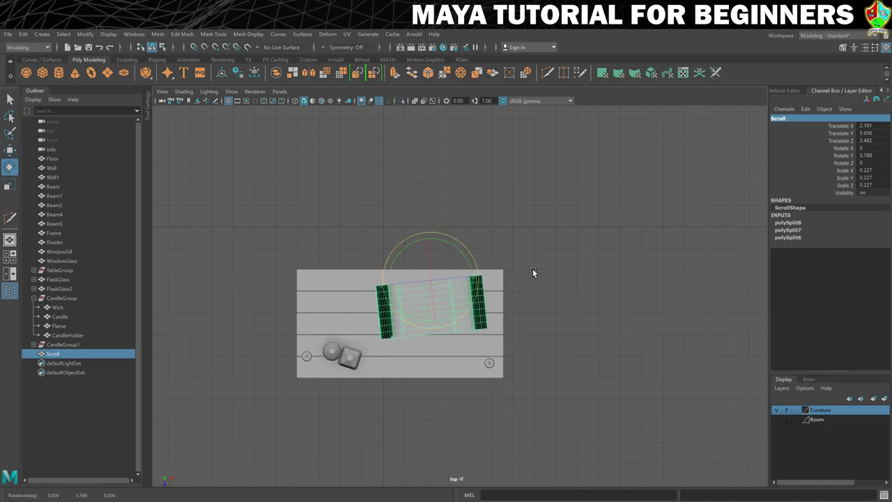
In the front view, lower the scroll to about Y 3.95 so it rests on the tabletop, and check it in perspective.
key(space)
key(space)
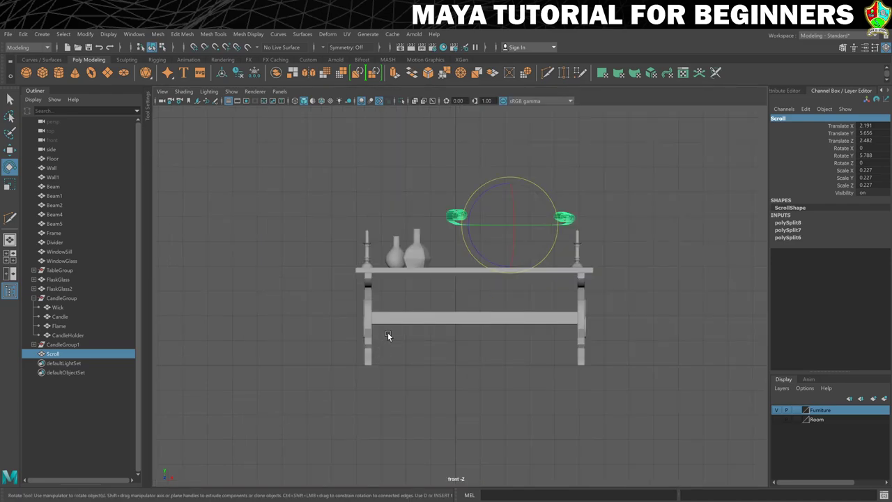
key(w)
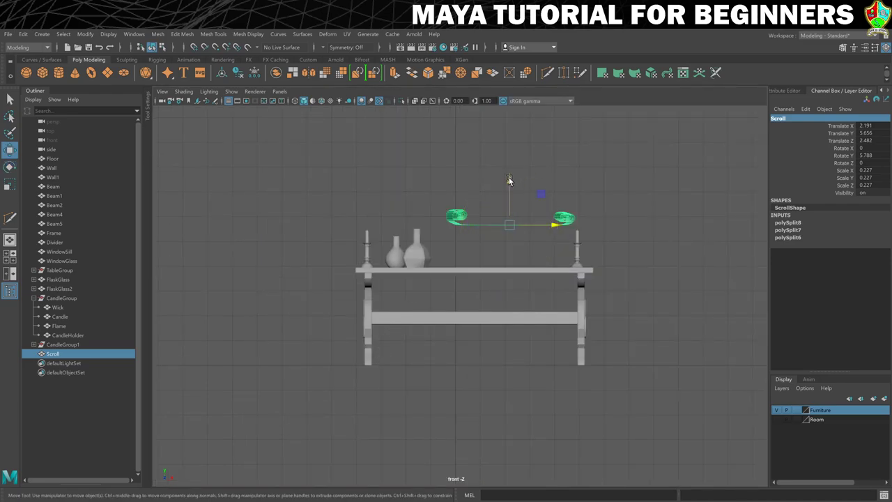
drag(509, 181, 509, 223)
key(f)
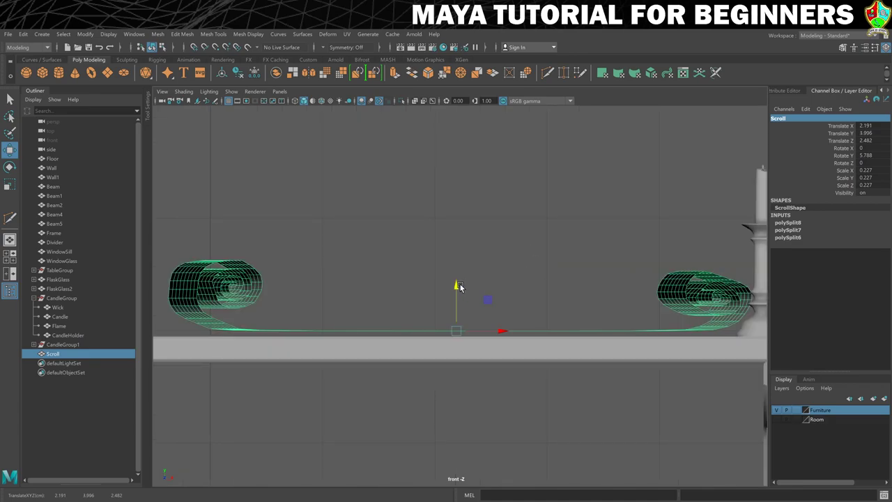
drag(459, 285, 455, 294)
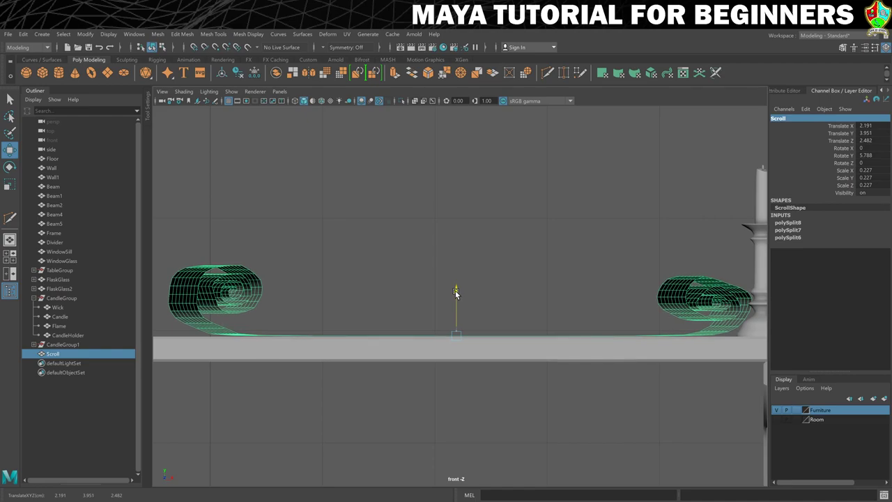
click(544, 283)
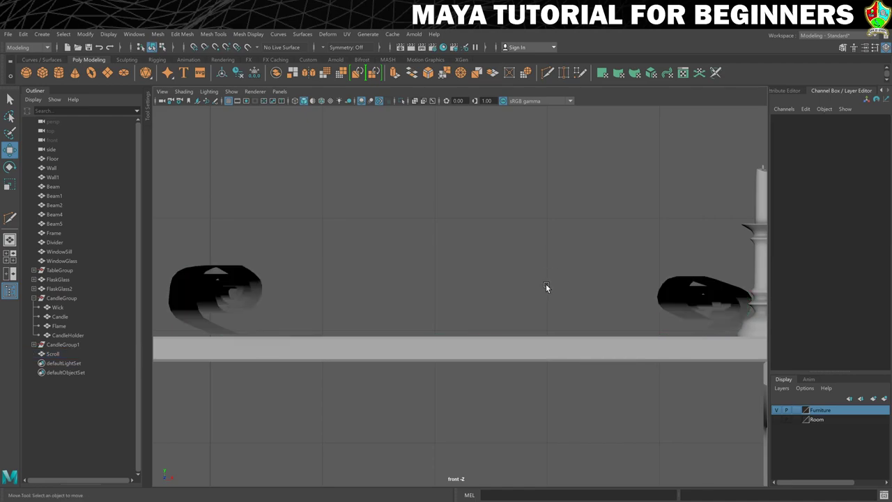
key(space)
key(space)
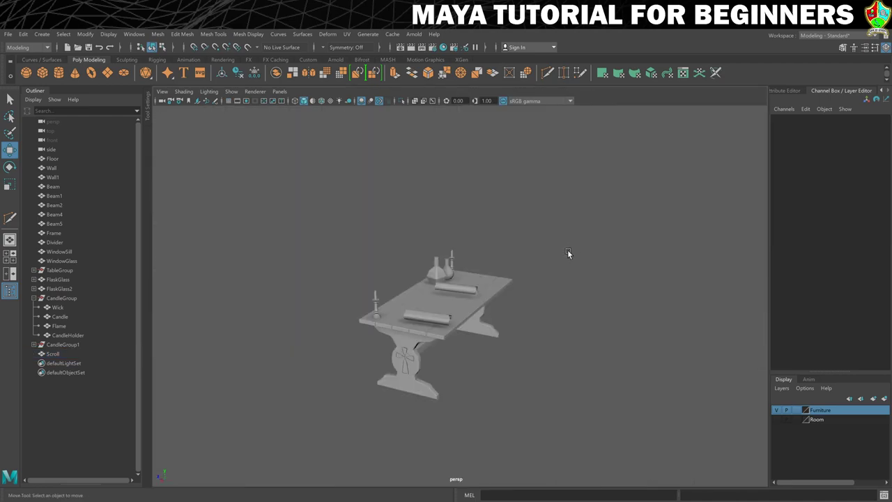
alt+drag(529, 292, 514, 280)
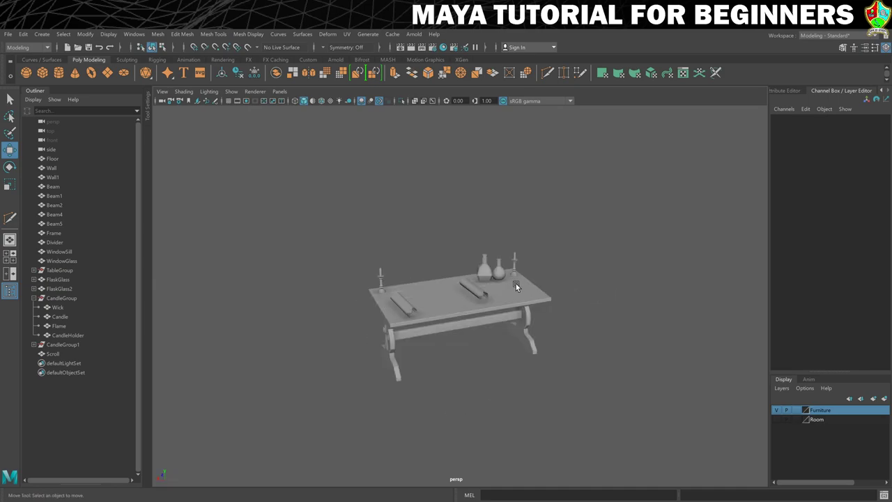
Add the scroll to the Furniture layer and toggle the layer's visibility to check its membership.
click(450, 299)
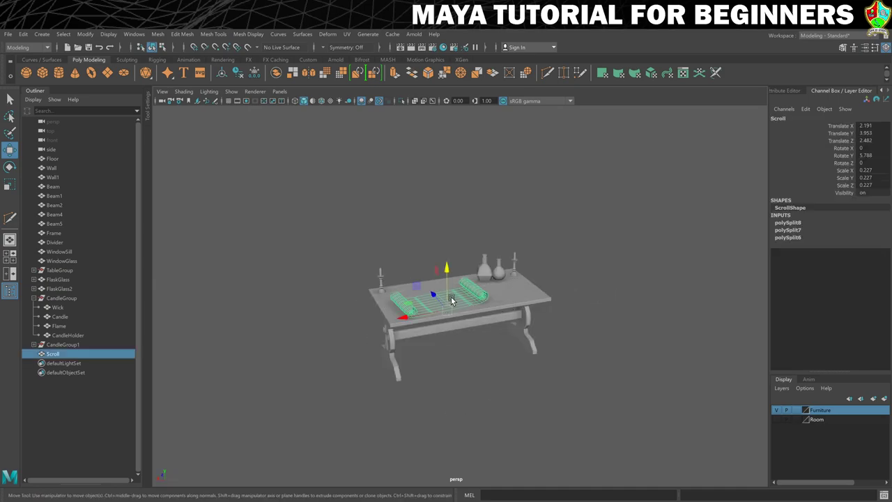
right_click(817, 412)
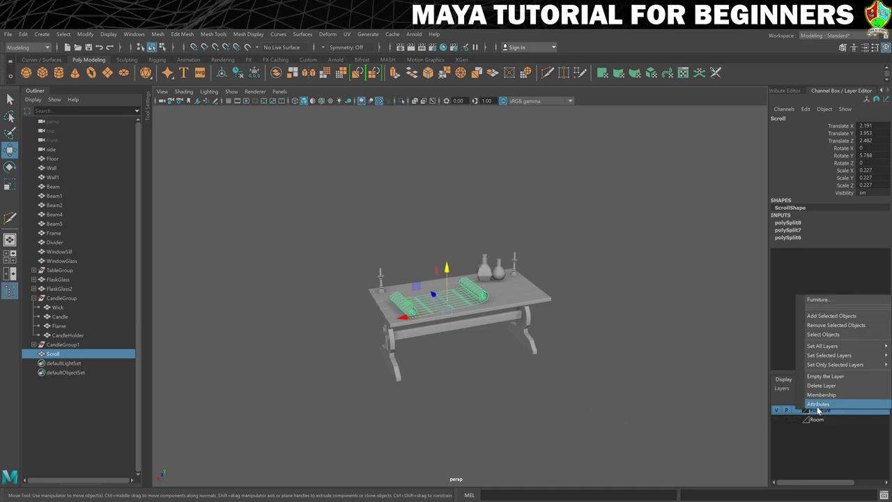
click(835, 319)
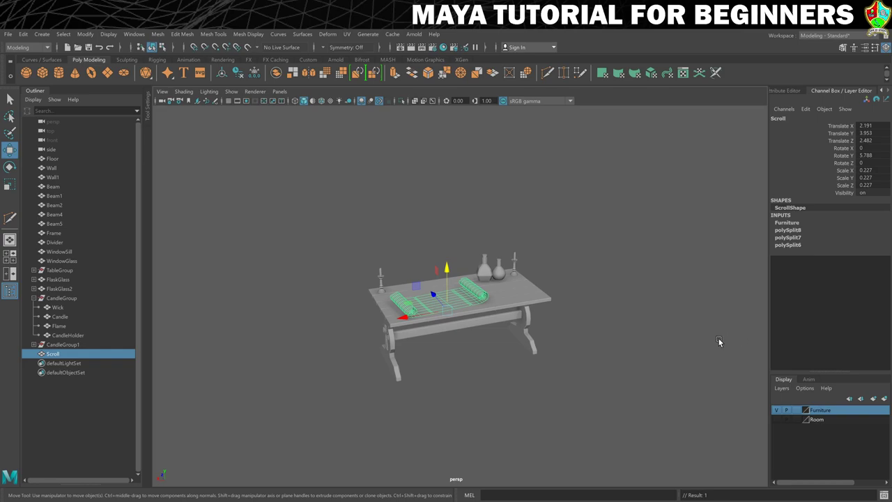
click(776, 410)
click(775, 410)
click(680, 366)
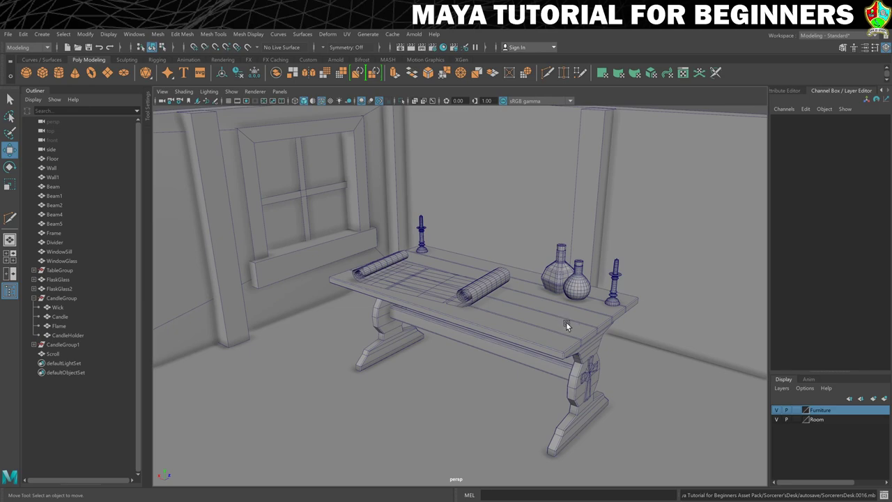
Hide the Furniture and Room layers and create a polygon cube named Book.
click(777, 410)
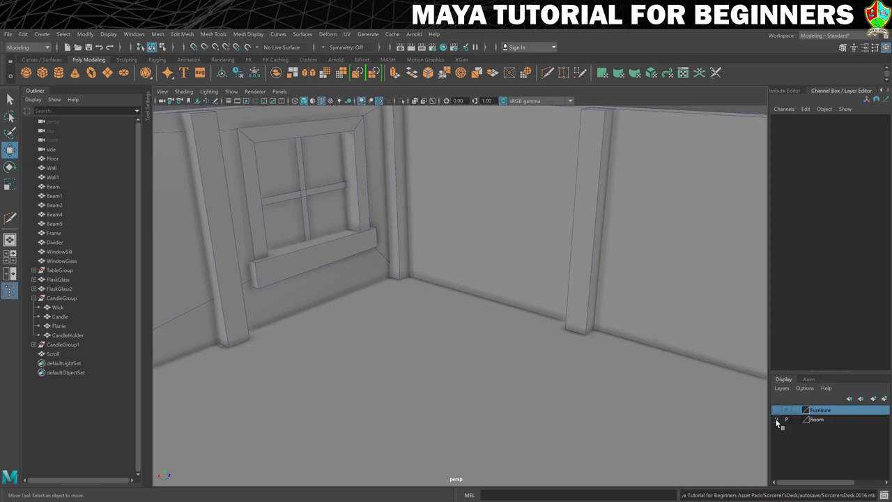
click(777, 419)
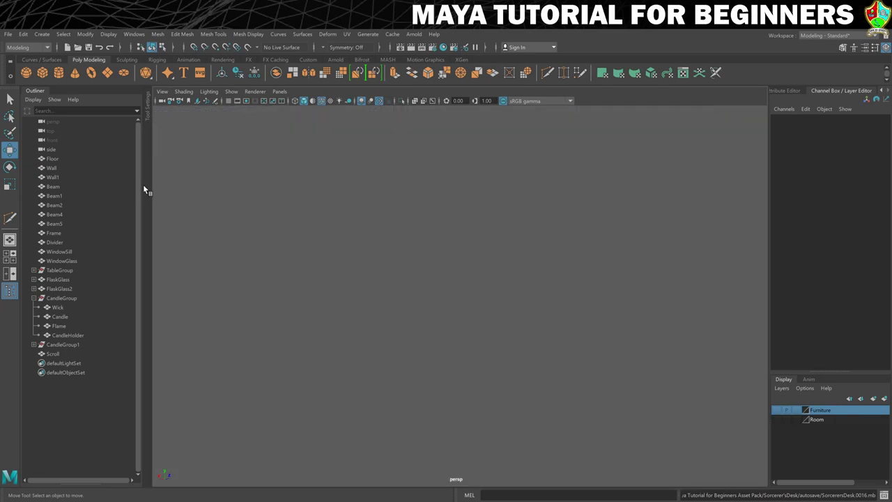
click(43, 73)
key(f)
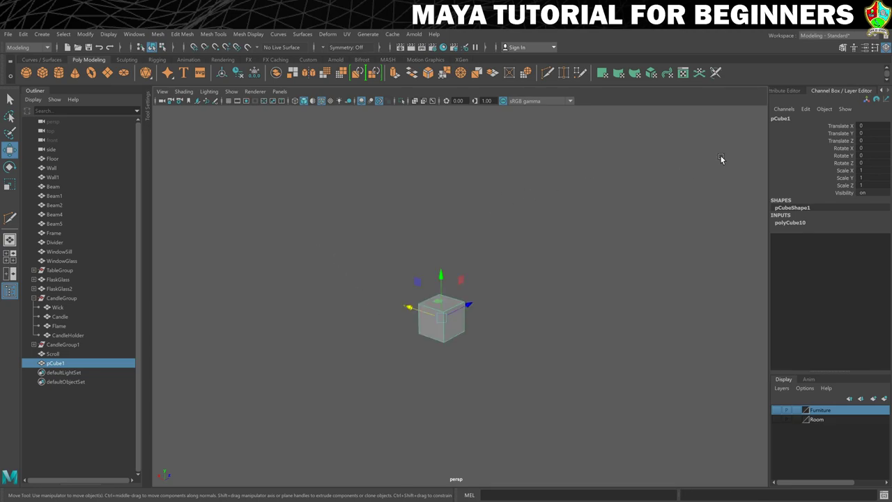
double_click(781, 119)
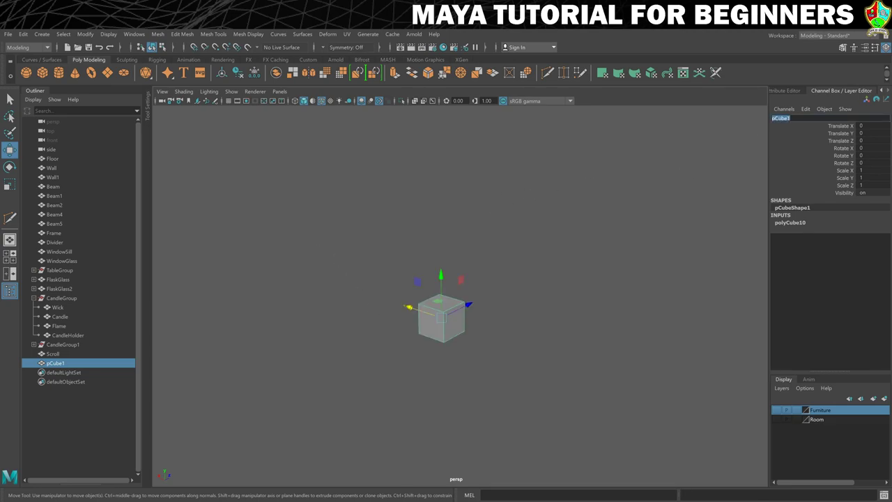
text(Book)
key(Return)
Set the Book cube's height subdivisions to 2.
click(785, 222)
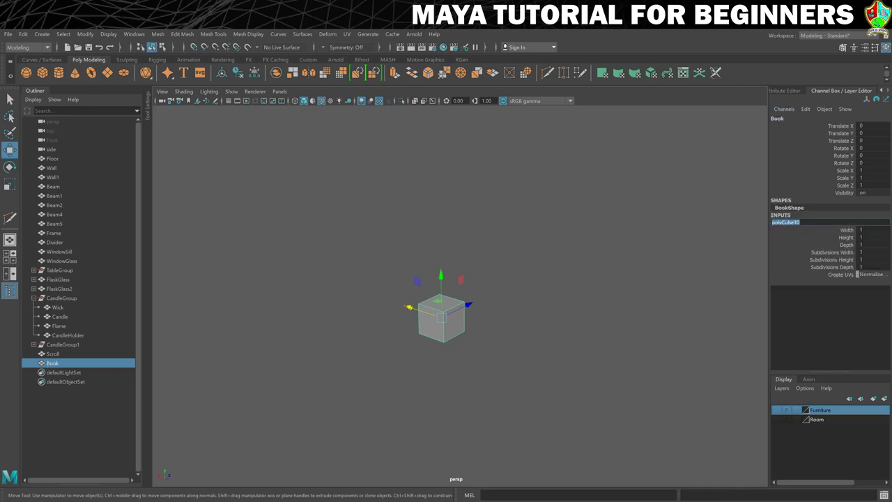
click(861, 260)
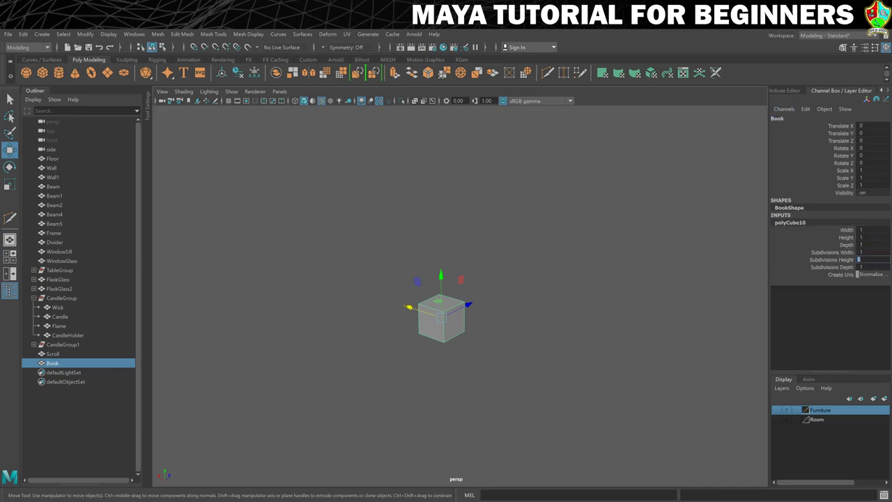
text(2)
key(Return)
Scale the Book cube into a flat book-shaped block, about 4.75 in X and 7.857 in Z.
key(r)
drag(435, 306, 251, 292)
drag(467, 307, 459, 290)
Bevel the upper and lower long edges of the book's spine with 3 segments and a fraction of 0.6.
right_drag(459, 290, 460, 236)
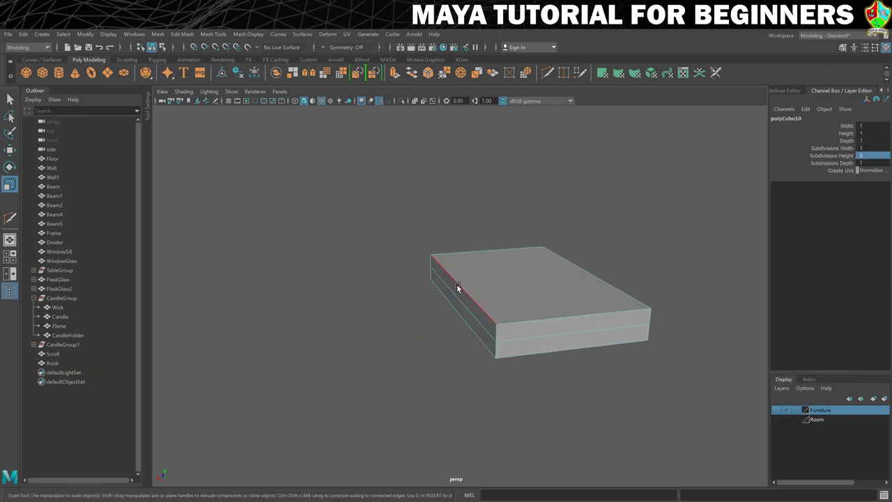
click(456, 284)
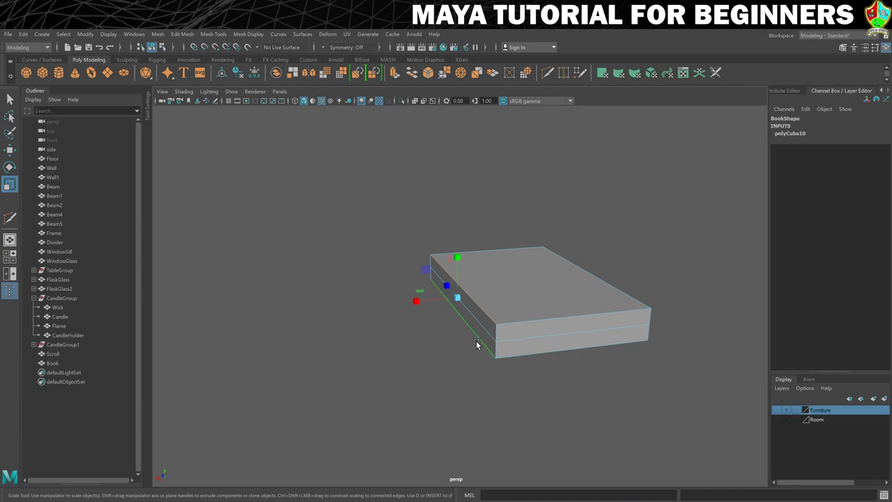
key(ctrl+b)
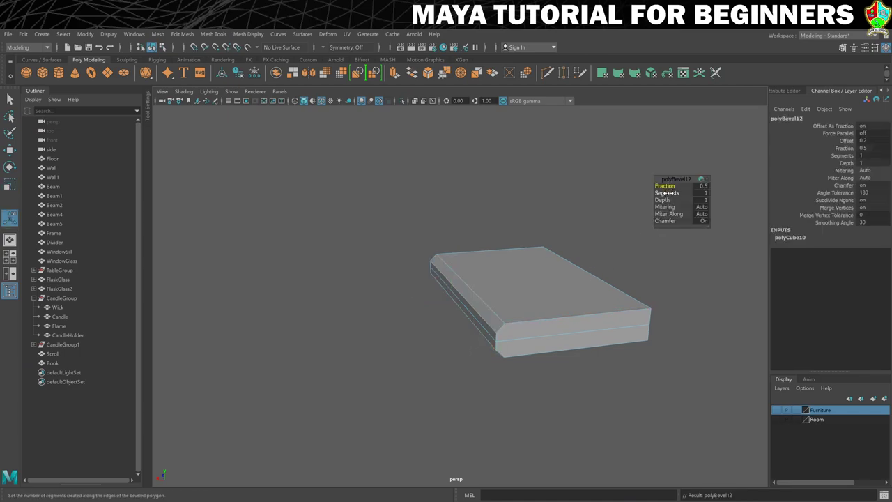
drag(663, 193, 668, 193)
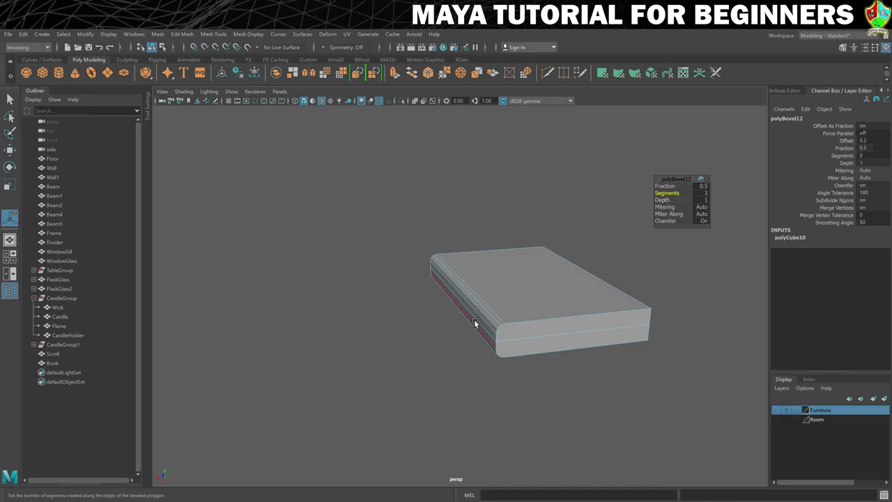
Select the faces on the book's three page sides and extrude them with an offset of 0.1 to outline the cover.
alt+drag(577, 325, 573, 295)
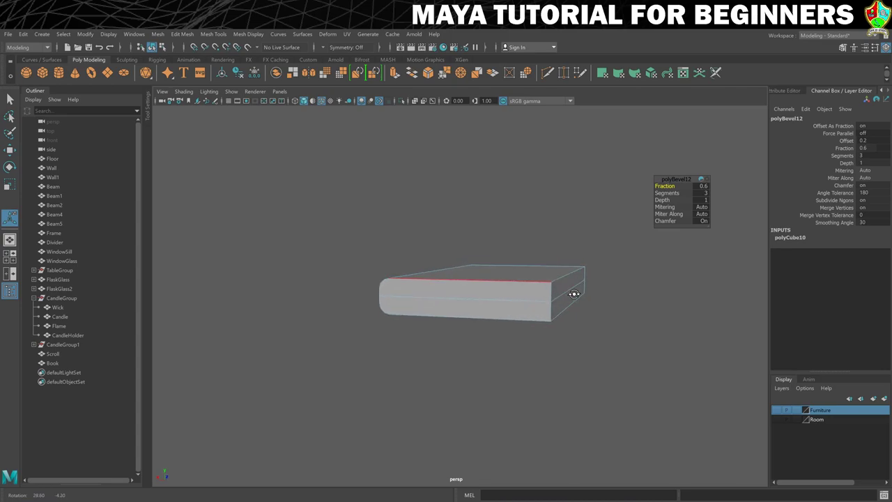
right_drag(517, 298, 516, 295)
click(511, 291)
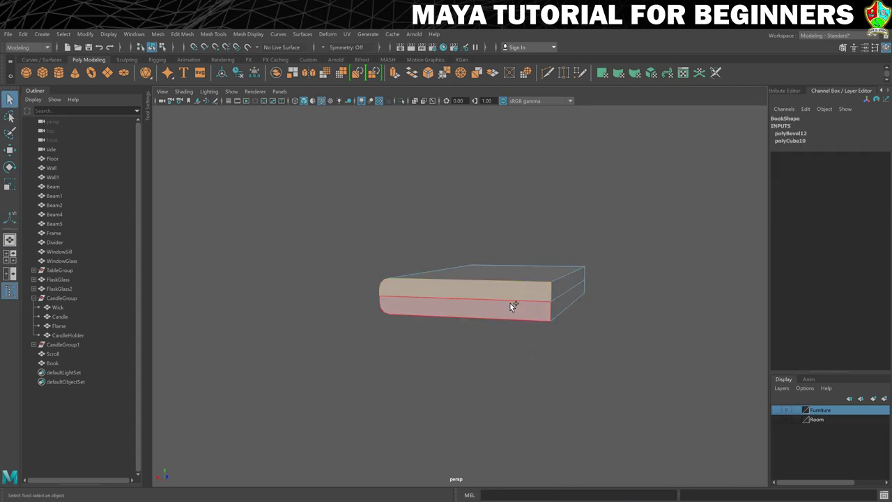
alt+drag(563, 312, 453, 265)
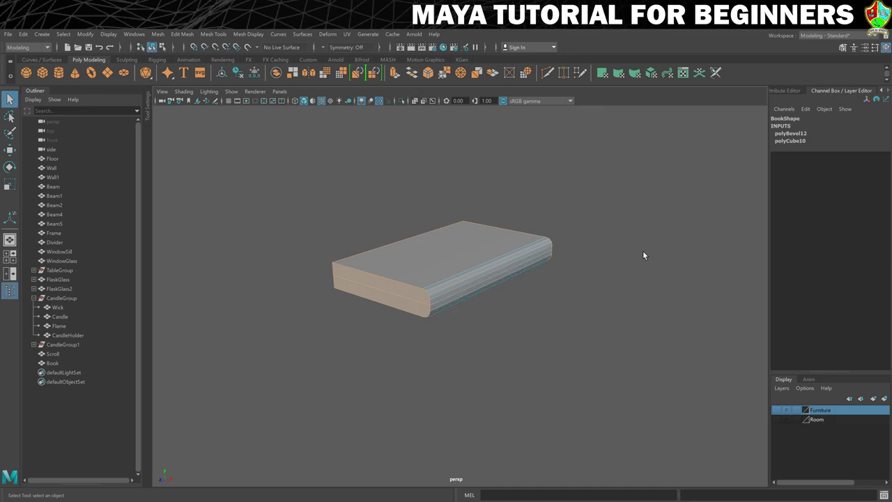
alt+drag(643, 255, 503, 256)
click(506, 252)
key(ctrl+e)
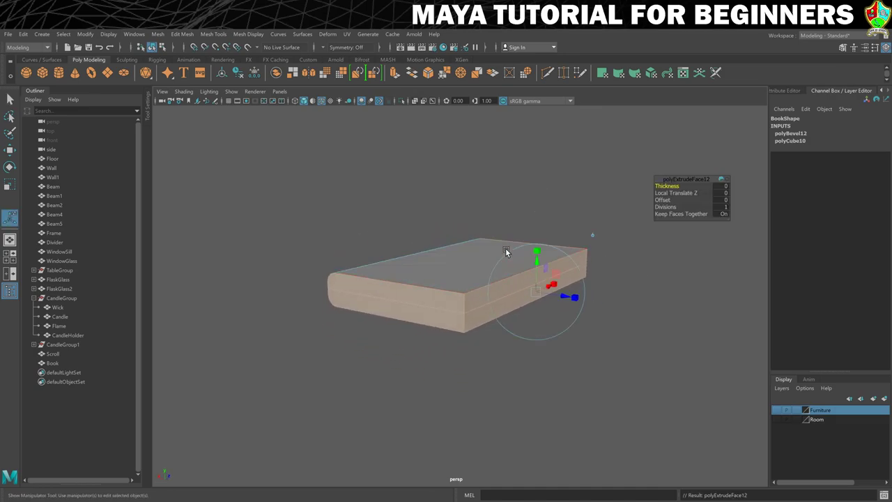
click(662, 200)
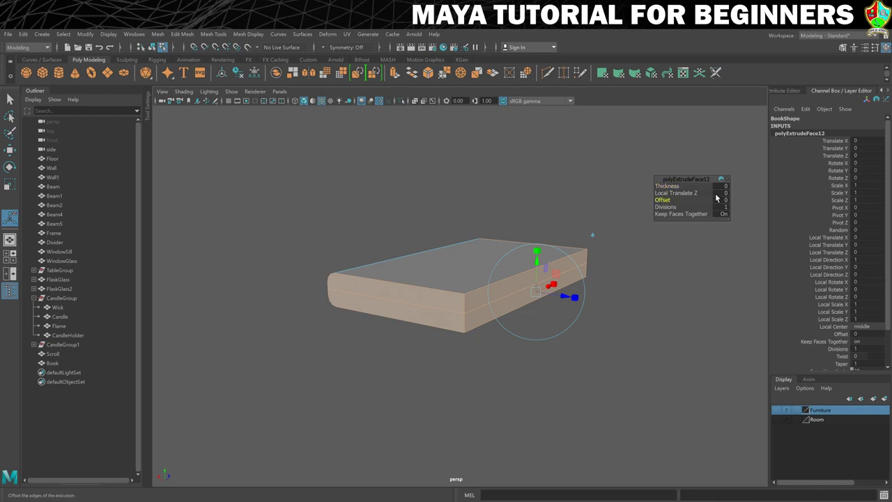
click(722, 201)
key(Return)
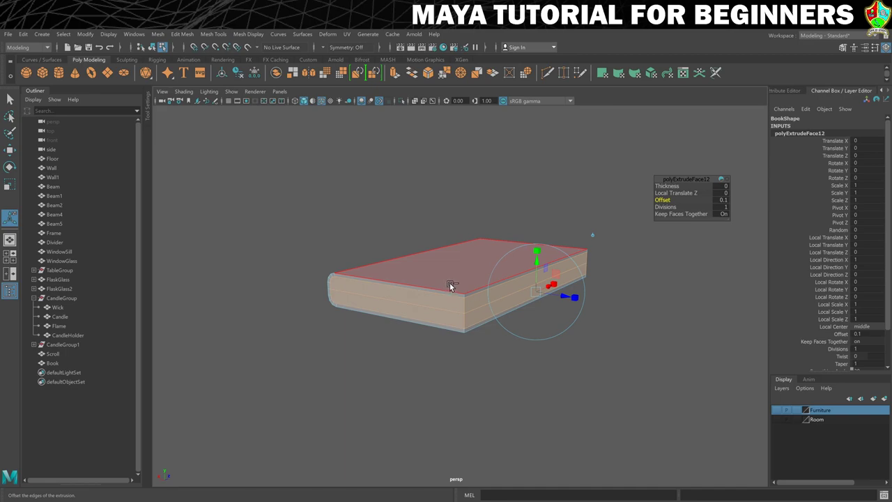
Extrude the page-side faces inward with a thickness of -0.3 so the pages sit inside the cover.
key(ctrl+e)
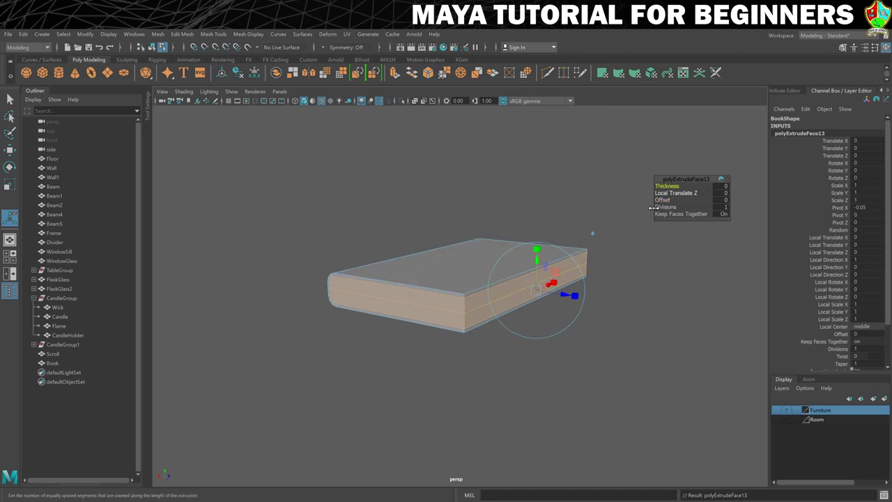
middle_drag(657, 185, 670, 187)
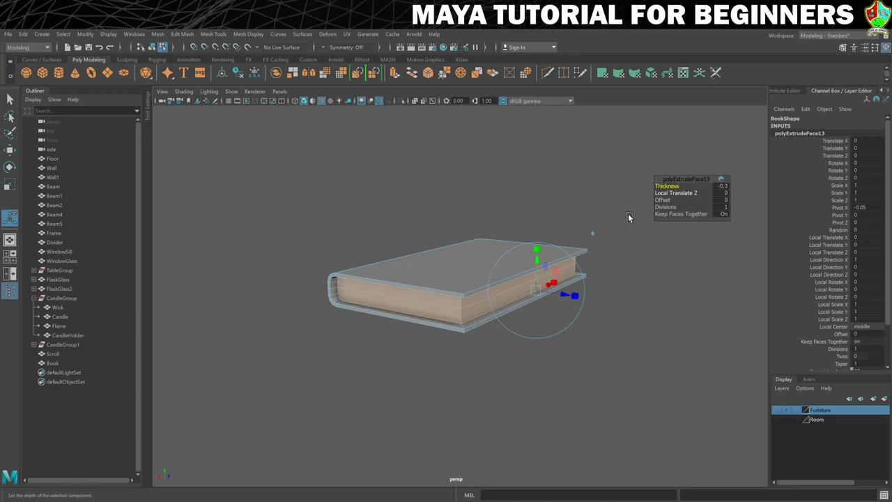
alt+drag(550, 279, 495, 292)
alt+drag(448, 312, 467, 302)
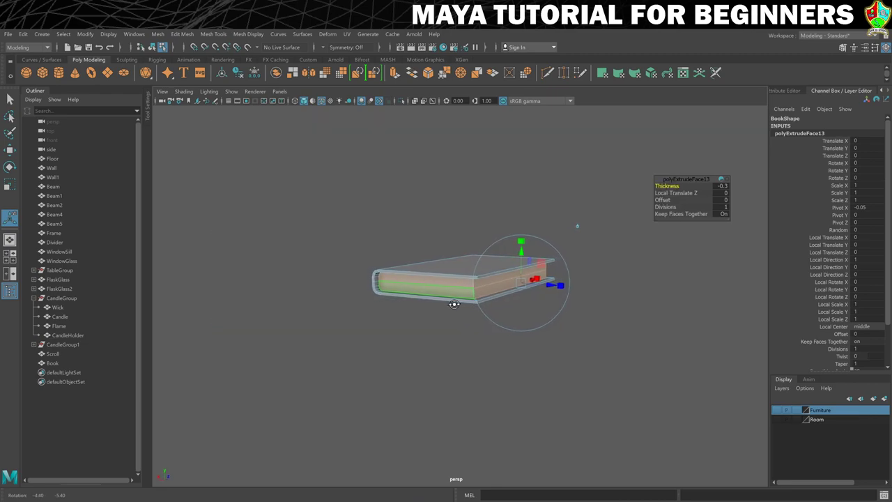
alt+drag(498, 281, 457, 301)
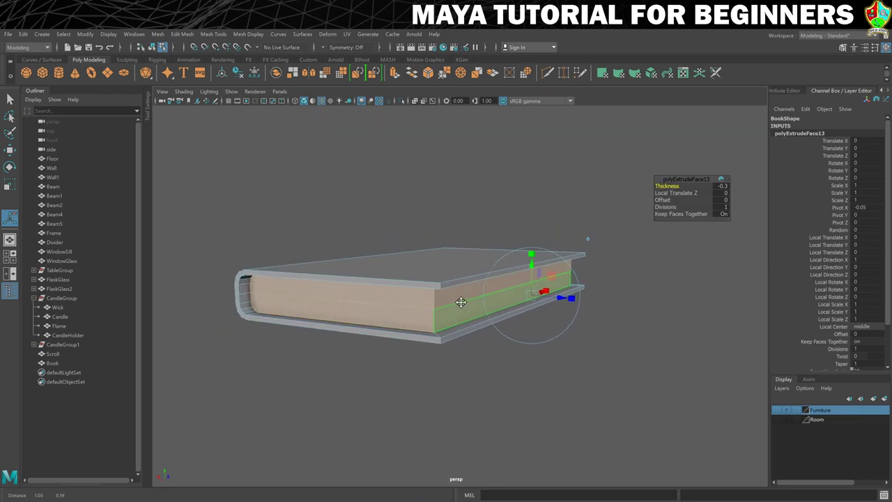
Move the middle edge of the pages' long open side inward along X to form a V-shaped recess.
right_drag(422, 303, 433, 243)
alt+drag(456, 301, 570, 281)
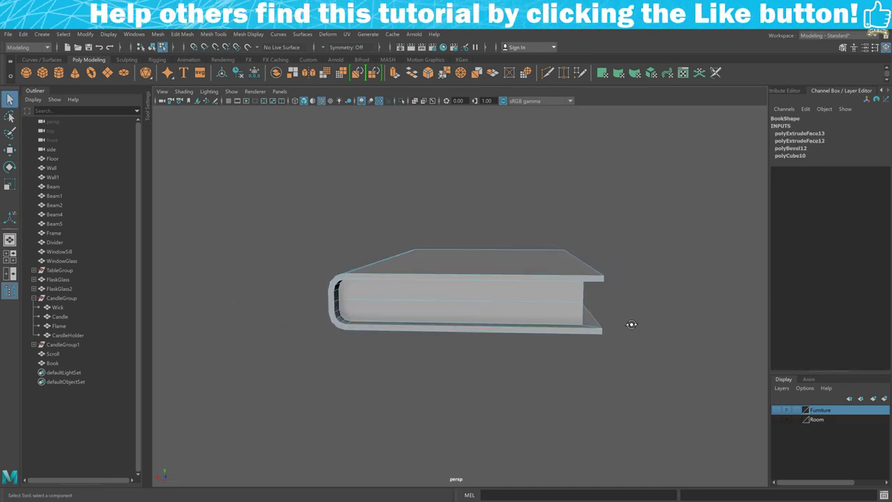
alt+drag(629, 325, 624, 316)
key(w)
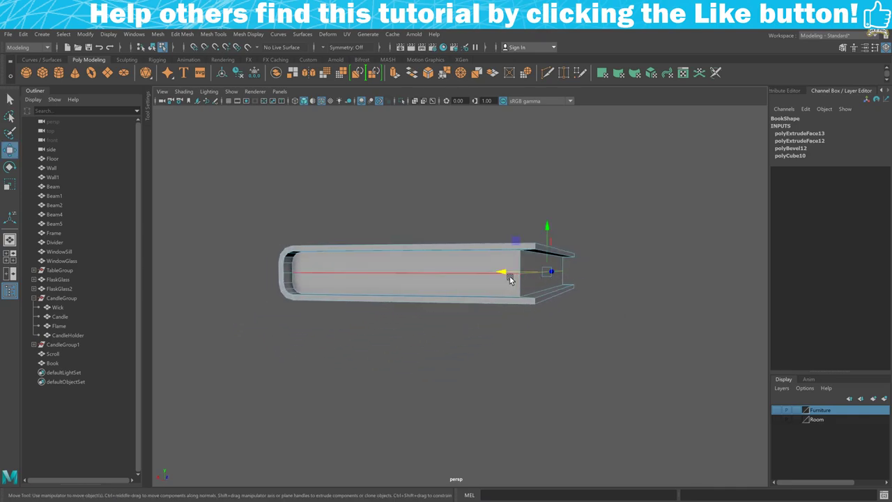
alt+drag(526, 294, 538, 276)
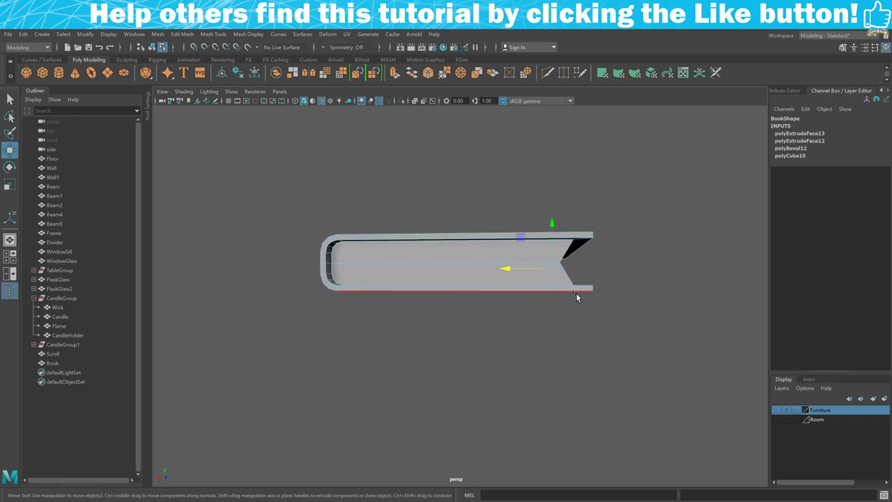
Bevel the recessed middle edge with 3 segments and a fraction of 0.7 to curve the page side, and return to object mode.
key(ctrl+b)
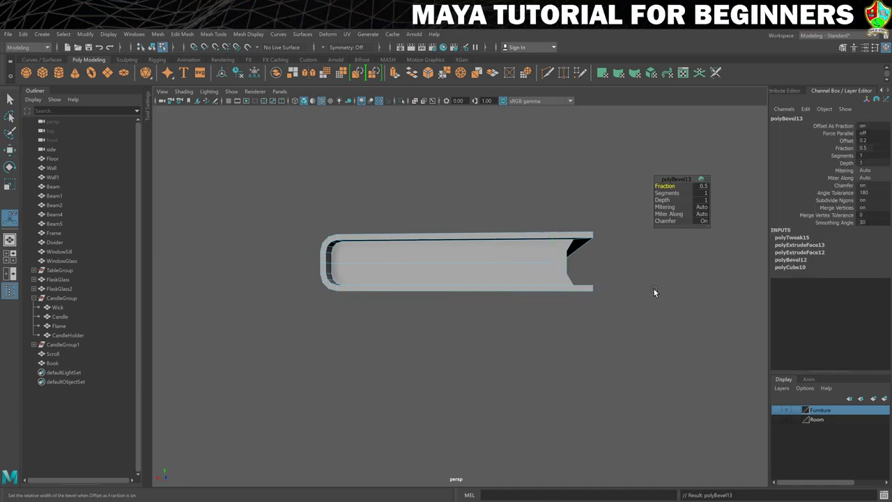
alt+drag(654, 288, 655, 279)
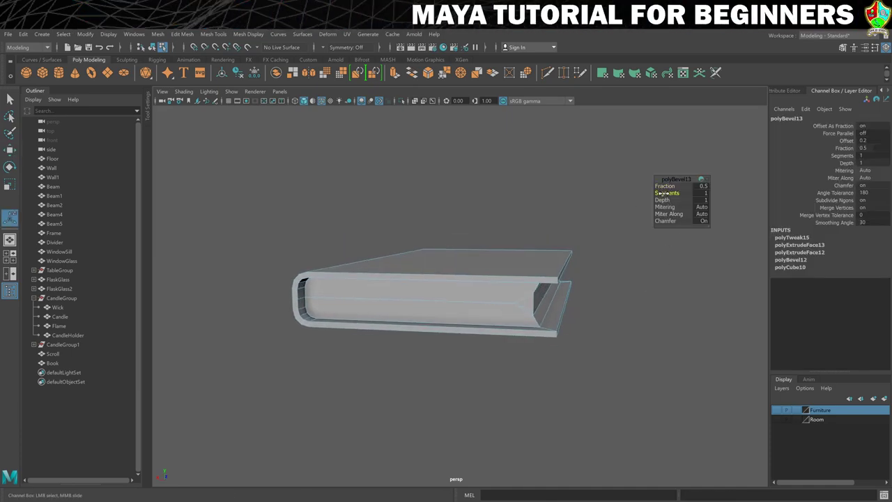
drag(664, 193, 667, 193)
mouse_move(627, 268)
alt+mouse_down()
mouse_move(607, 273)
mouse_move(613, 265)
alt+mouse_up()
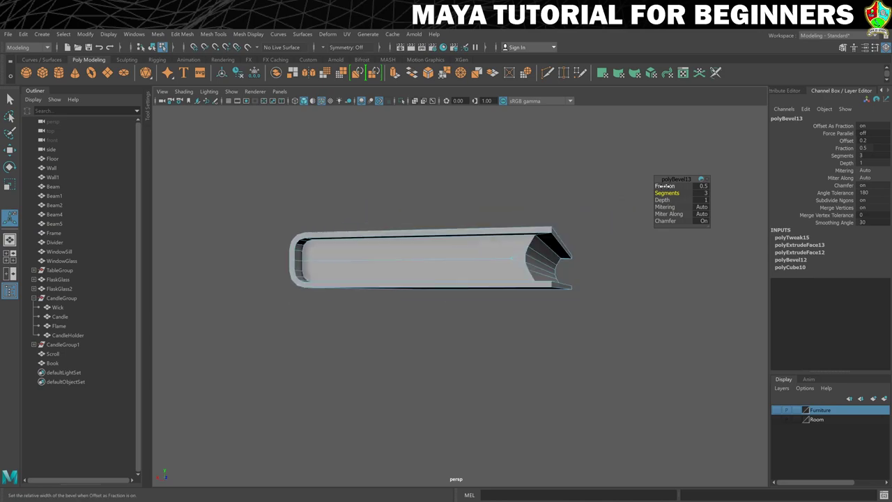
drag(664, 186, 666, 186)
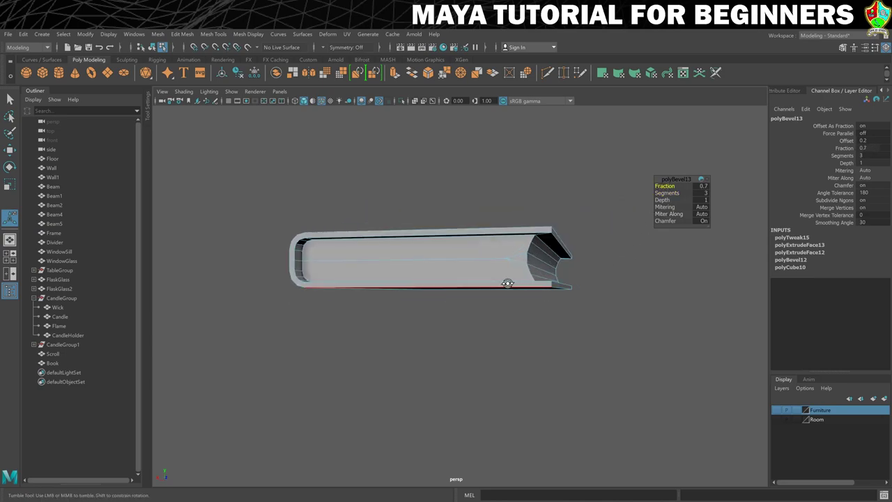
alt+drag(508, 285, 551, 251)
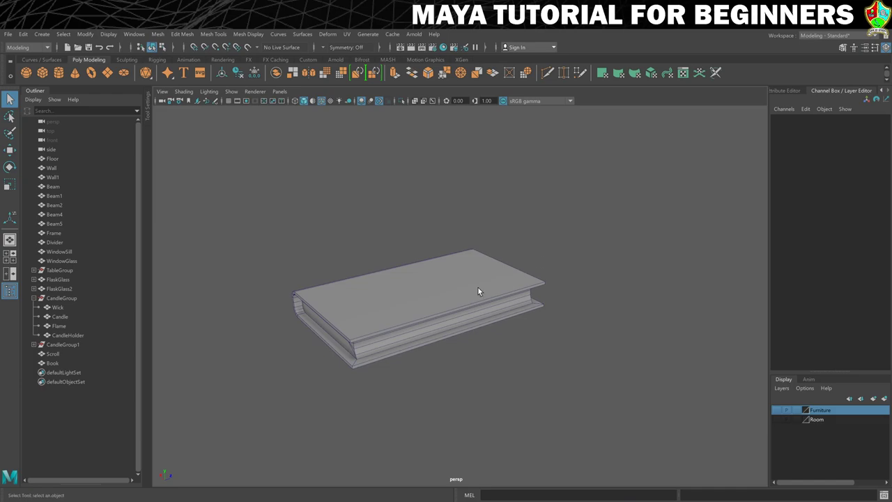
Show the Furniture layer again and select the book for moving.
click(438, 344)
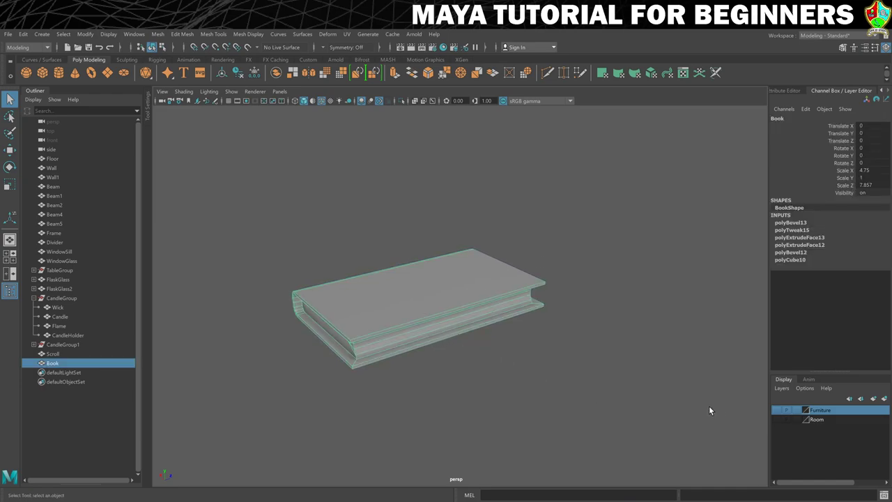
click(776, 410)
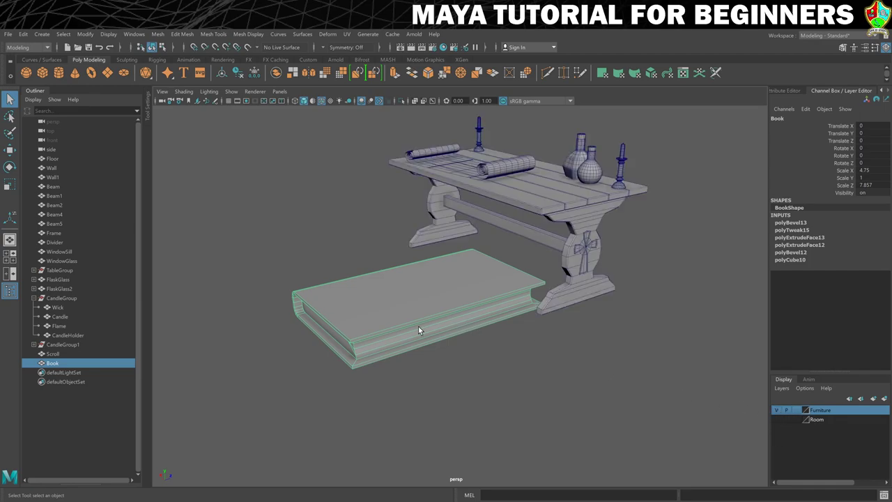
alt+drag(418, 326, 430, 328)
key(w)
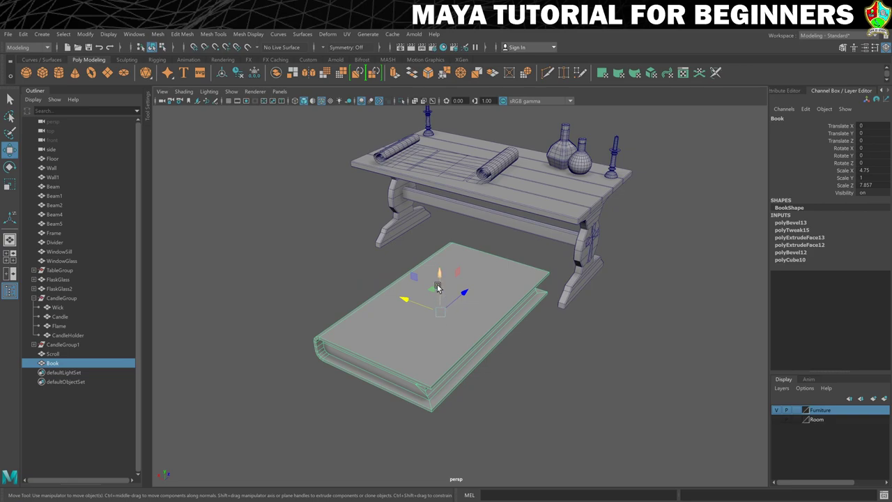
Move the book above the flask end of the table, to about X -1.565, Y 6.995, Z 4.899.
drag(434, 275, 466, 132)
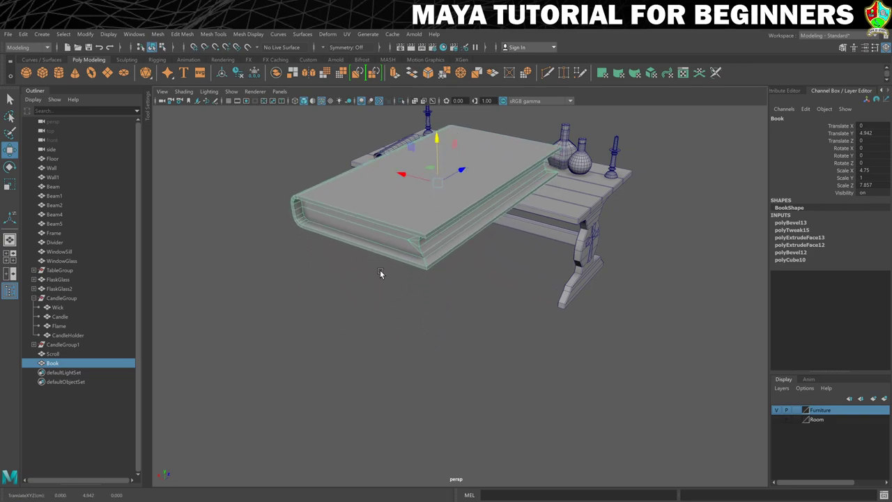
drag(420, 172, 545, 138)
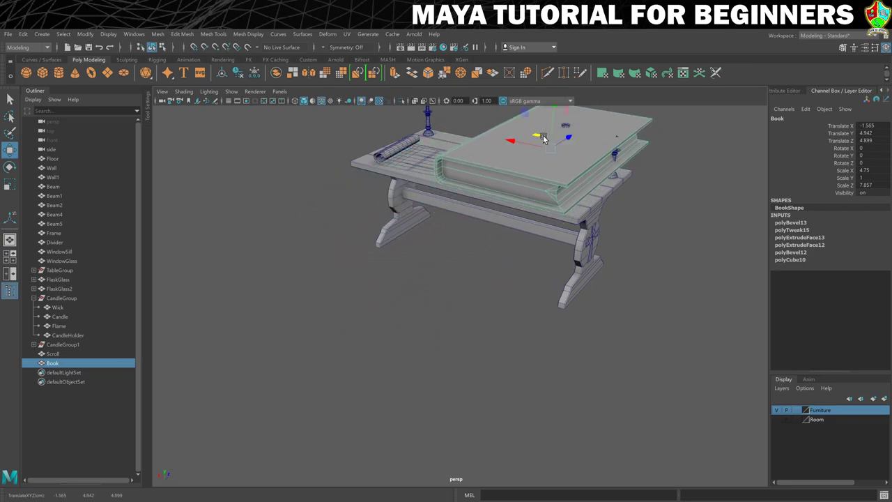
scroll(467, 277, down, 5)
mouse_move(478, 309)
alt+mouse_down()
mouse_move(453, 328)
mouse_move(467, 306)
alt+mouse_up()
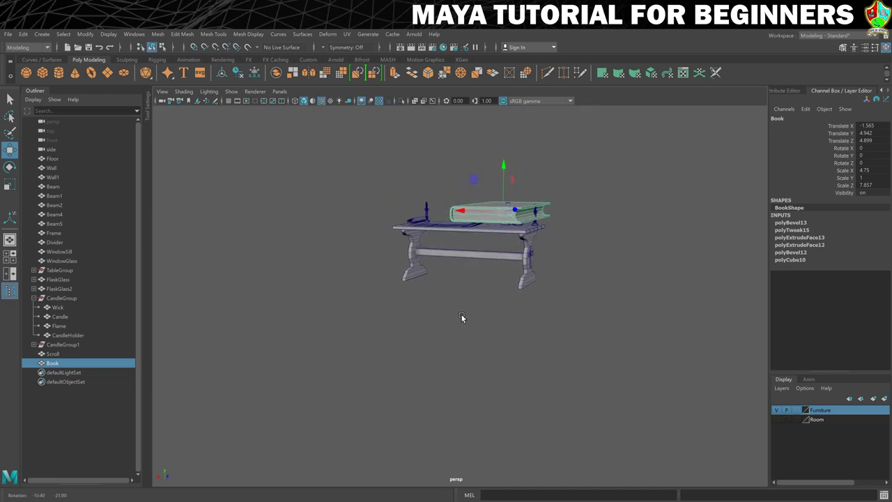
drag(502, 153, 501, 122)
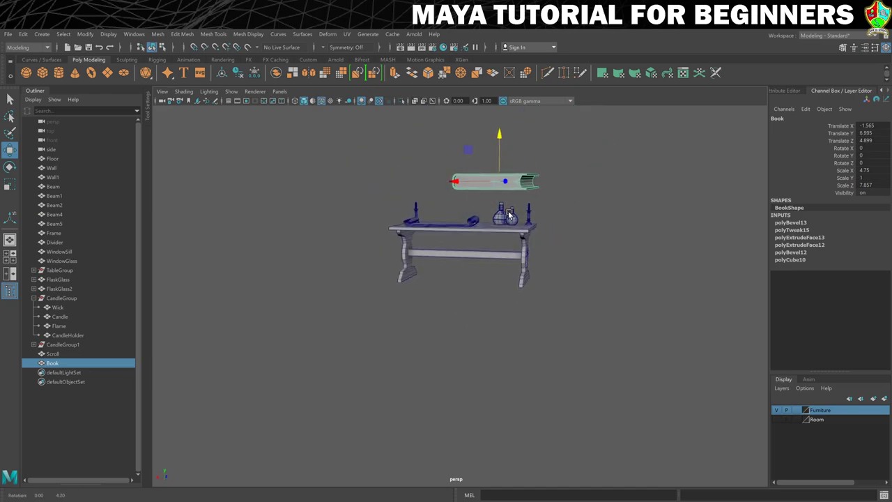
Snap the book's pivot to its underside and lower the book onto the tabletop, to about Y 4.447.
mouse_move(509, 216)
alt+mouse_down()
mouse_move(505, 195)
mouse_move(514, 202)
alt+mouse_up()
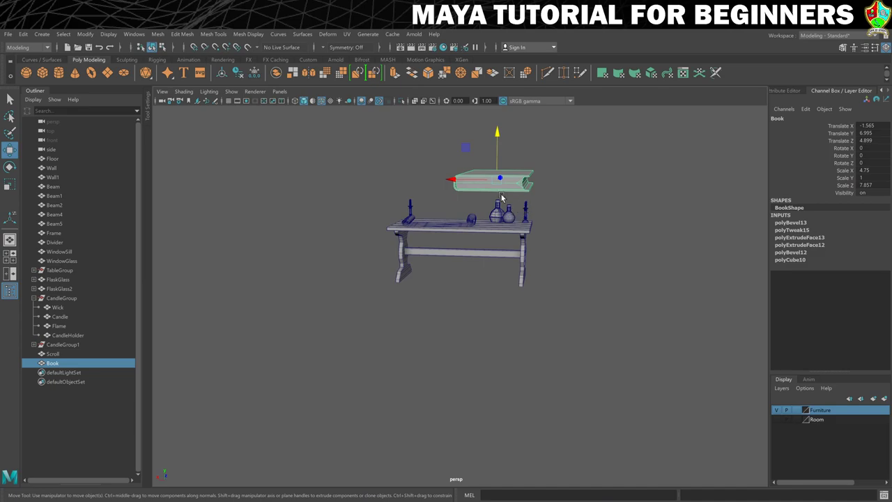
key(d)
key(v)
drag(497, 133, 517, 225)
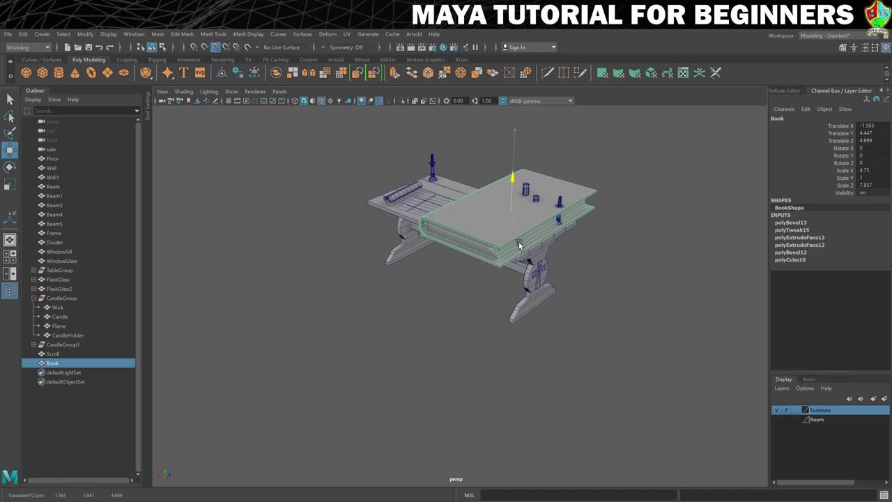
Scale the book down uniformly to about 1.156 × 0.243 × 1.913 and move it to about X -2.806, Z 3.492.
key(r)
drag(512, 221, 442, 237)
key(w)
drag(534, 213, 458, 281)
key(r)
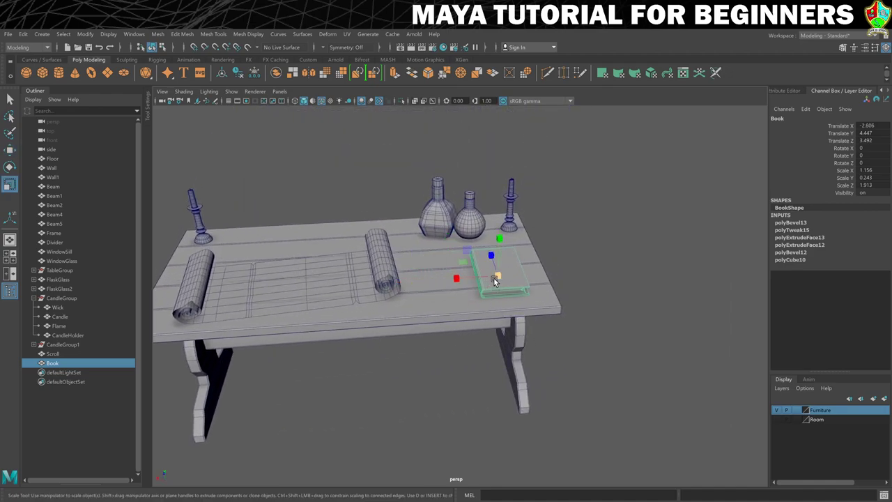
Rotate the book about -14.75° around Y and shift it along the tabletop to about X -3.016, Z 3.545.
key(e)
mouse_move(505, 287)
mouse_down()
mouse_move(522, 295)
mouse_move(513, 292)
mouse_up()
key(w)
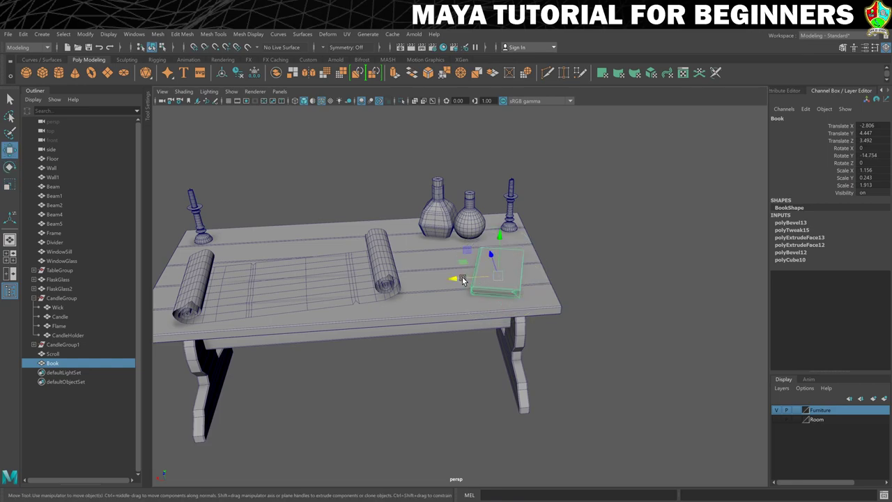
drag(464, 269, 470, 264)
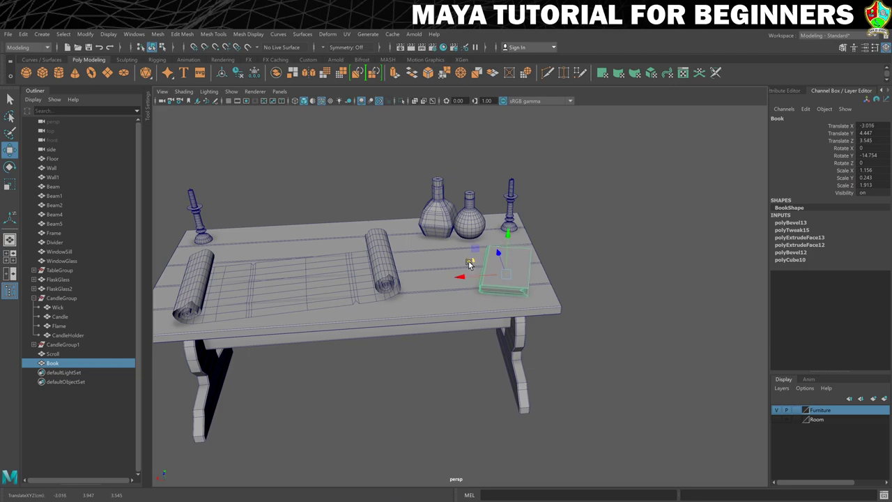
Duplicate the book, move the copy to about X -1.604, and tilt it about -20.5° around Z.
key(ctrl+d)
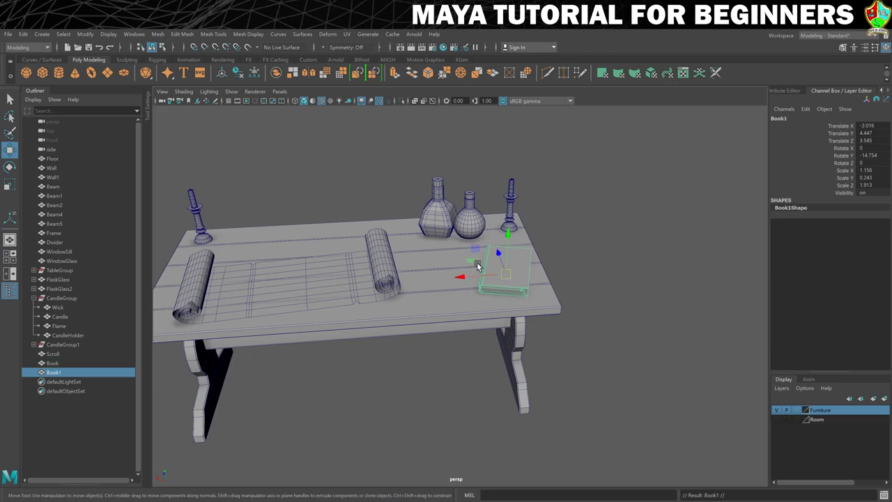
drag(464, 279, 415, 227)
key(e)
scroll(464, 294, up, 2)
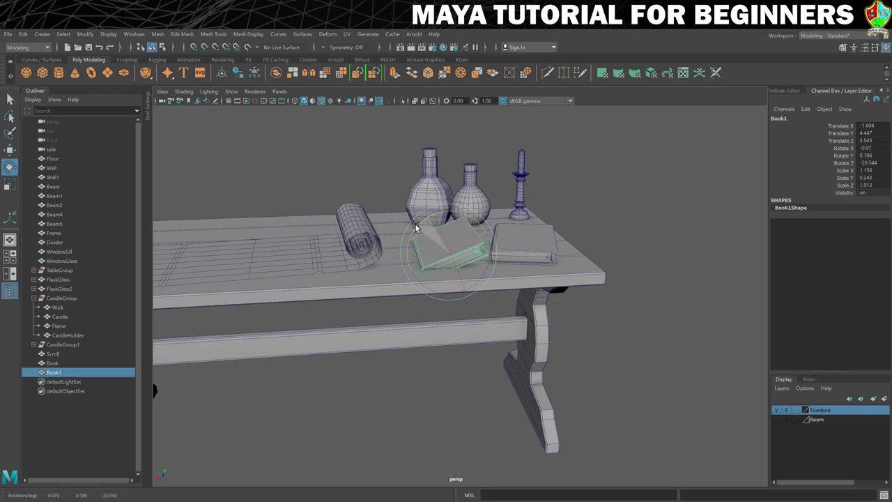
alt+drag(495, 267, 502, 303)
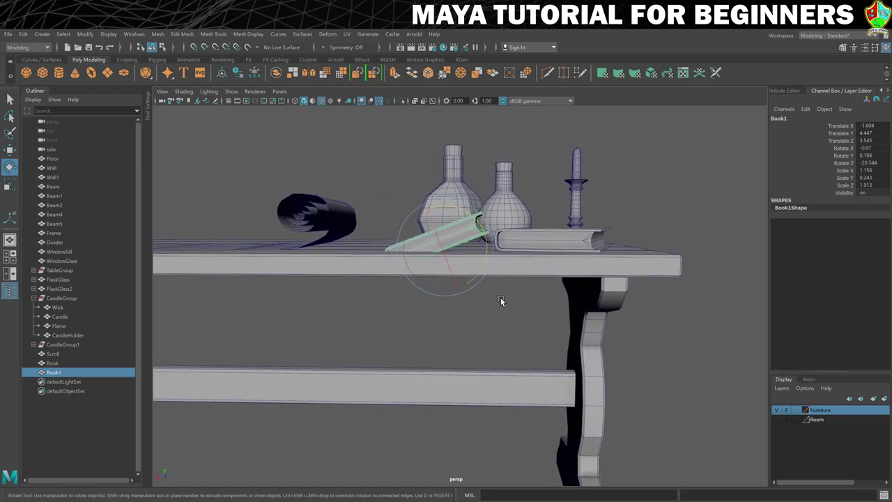
Raise the tilted book to about Y 4.638 and move it toward the flat book, to about X -2.127.
key(w)
drag(445, 203, 446, 190)
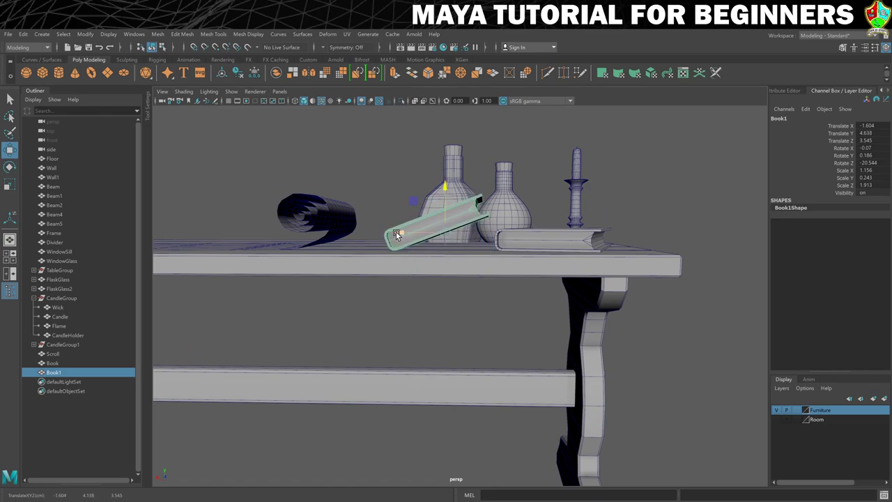
drag(399, 237, 440, 236)
mouse_move(586, 241)
alt+mouse_down()
mouse_move(569, 248)
mouse_move(599, 250)
alt+mouse_up()
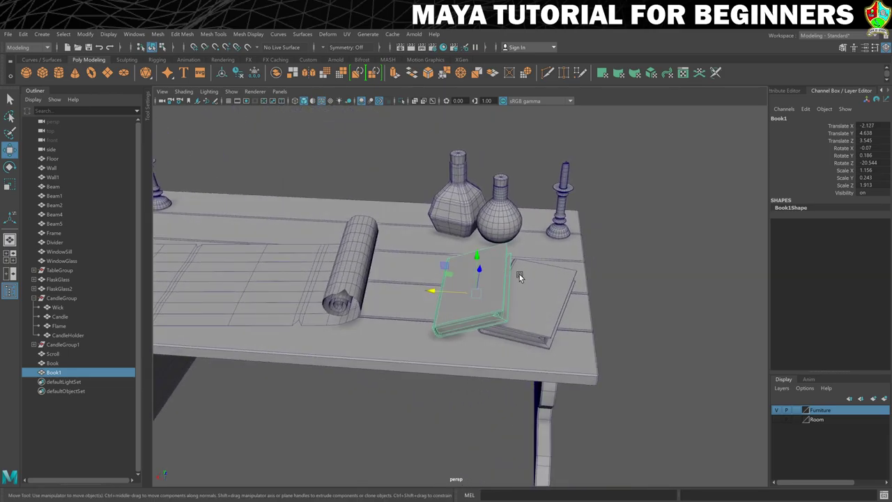
Turn the tilted book in the top view to about -7.45° around Y, and return to the perspective view.
key(e)
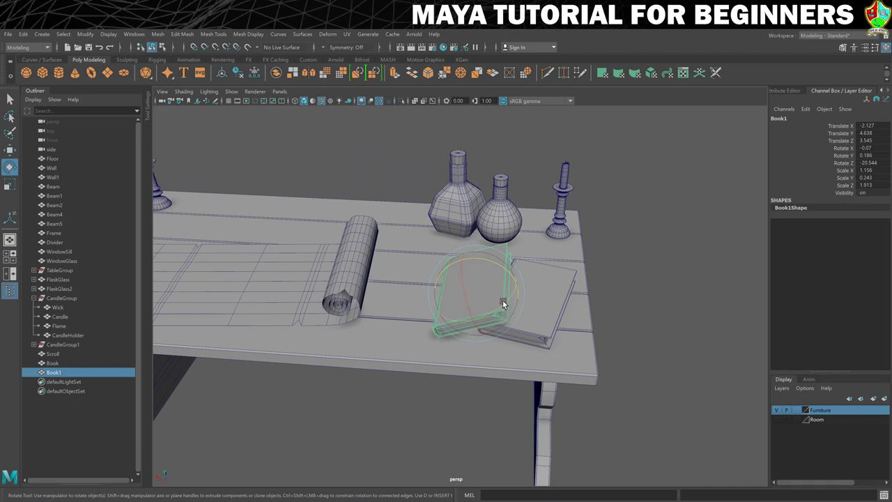
key(space)
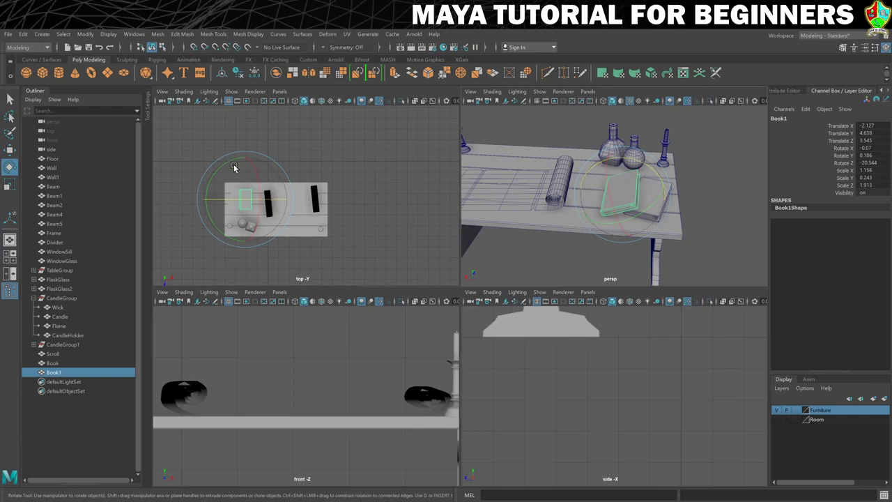
key(space)
scroll(353, 249, up, 3)
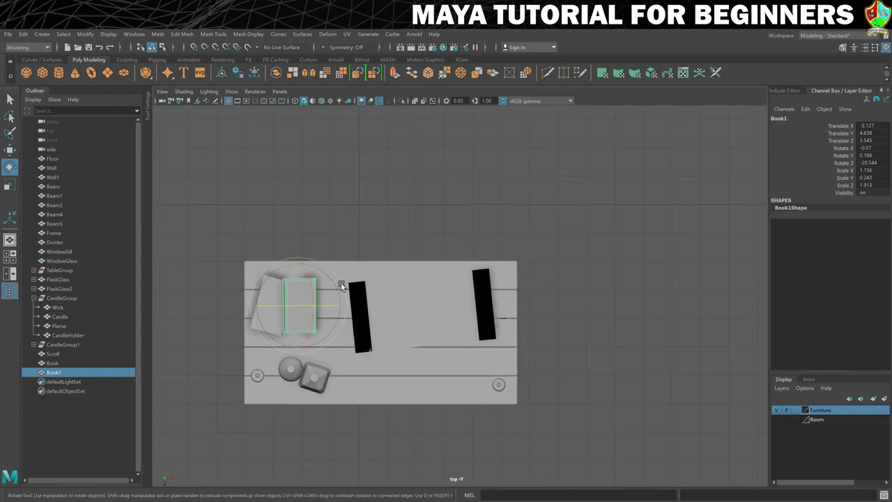
click(341, 283)
drag(341, 284, 342, 290)
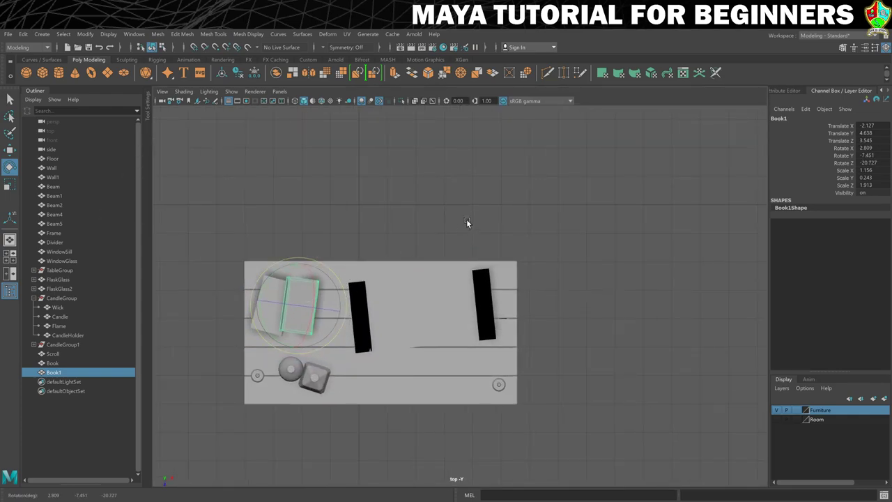
key(space)
key(space)
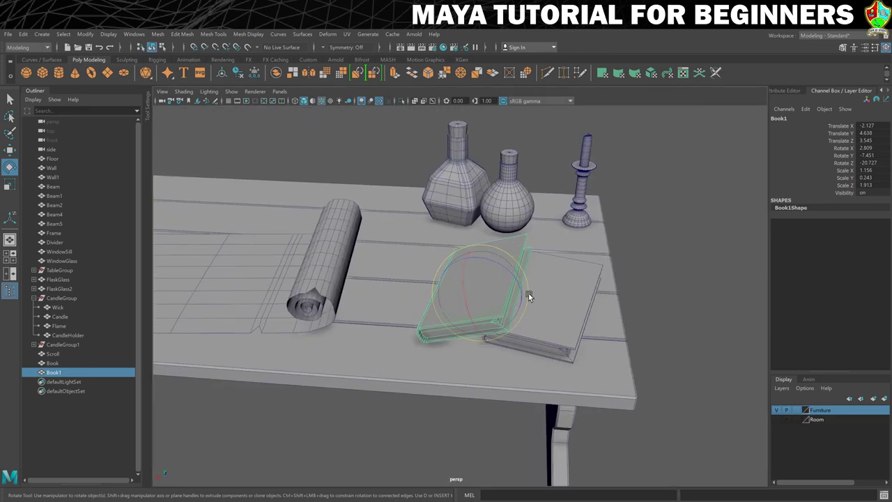
Reduce the leaning book's tilt to about -18.1° around Z and lower it to about Y 4.619.
alt+drag(528, 292, 536, 279)
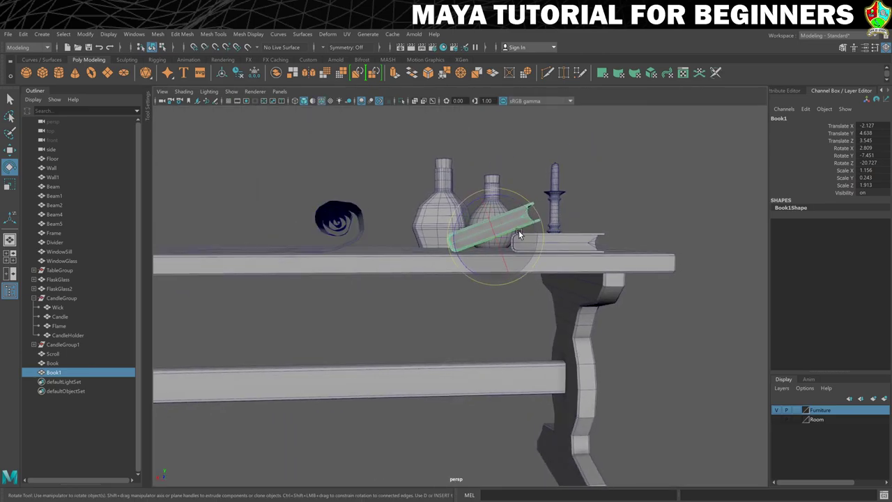
drag(531, 211, 535, 209)
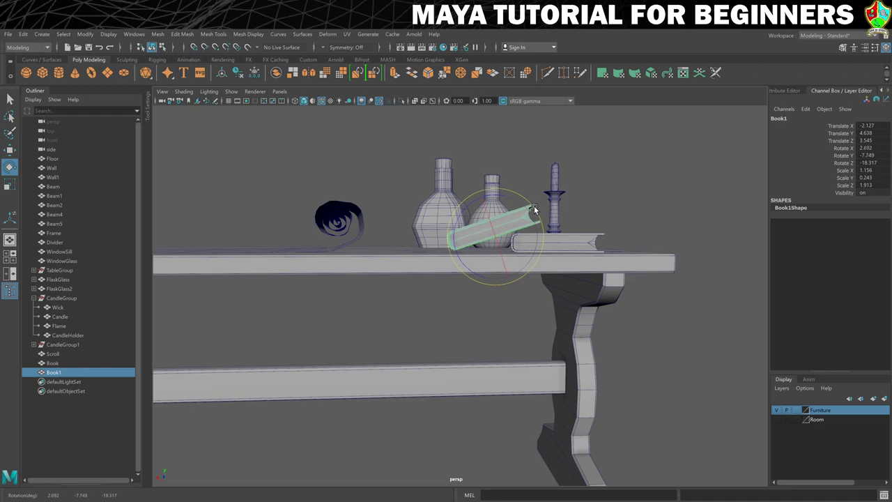
key(w)
middle_drag(494, 190, 494, 192)
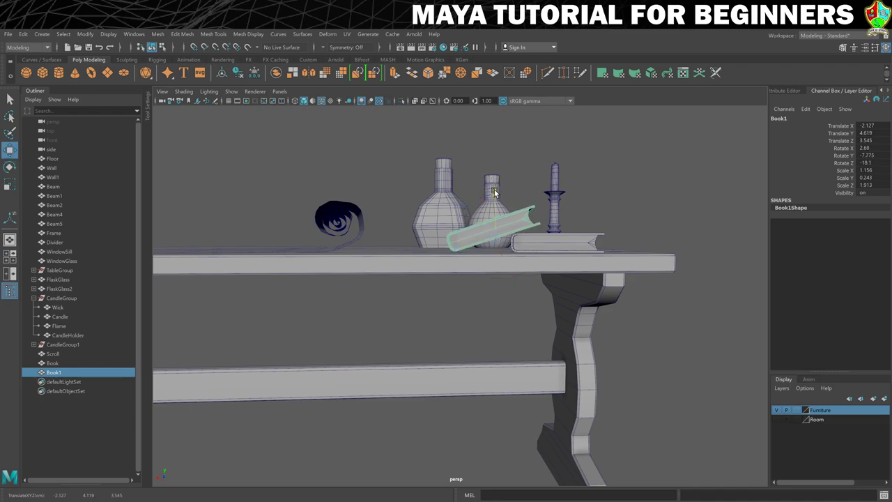
Deselect the leaning book and select the flat book beside it.
click(667, 212)
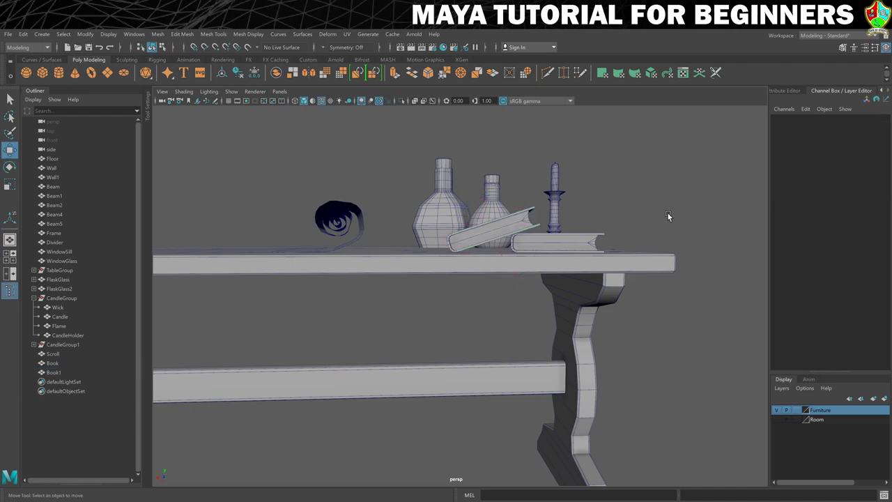
alt+drag(667, 211, 502, 266)
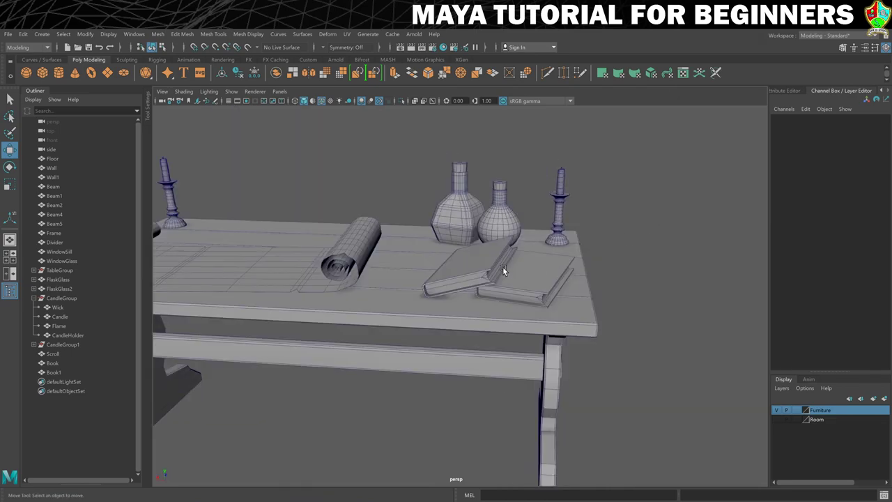
click(523, 273)
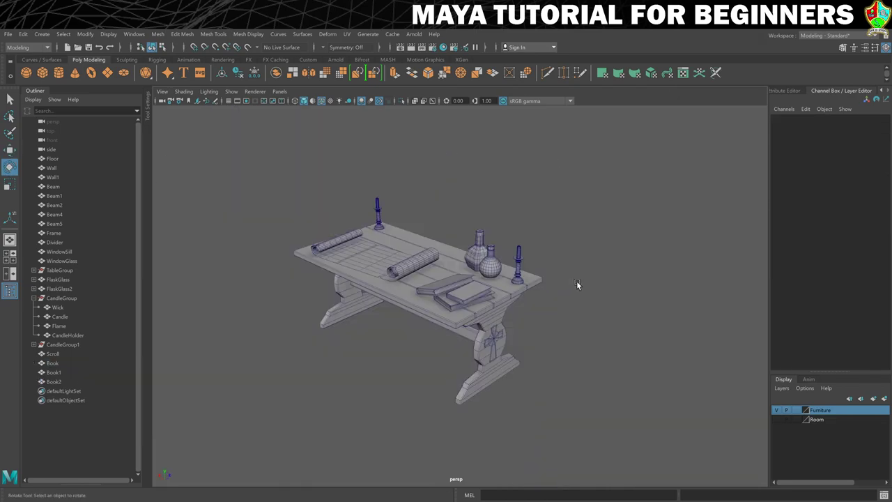
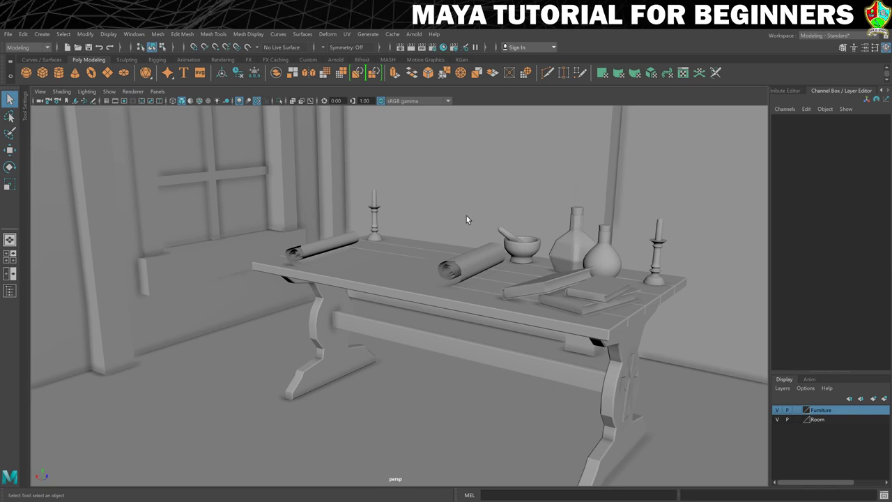
Open the Hypershade window and maximise it.
click(134, 33)
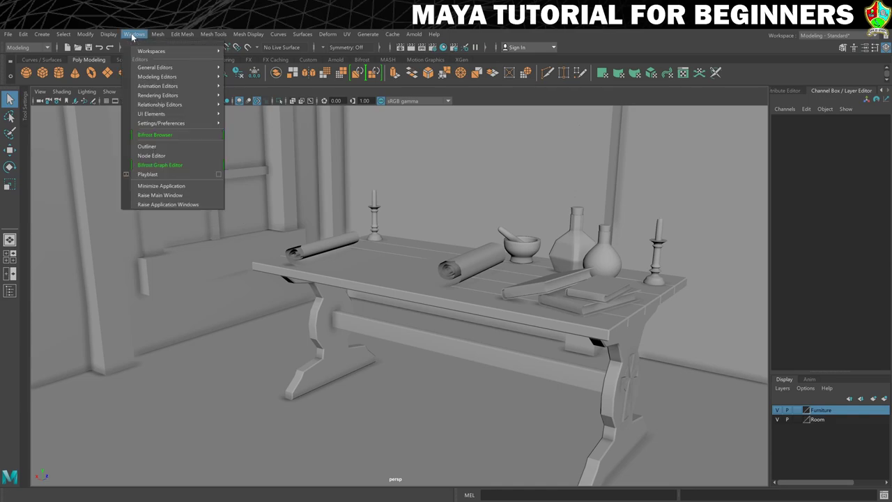
mouse_move(168, 95)
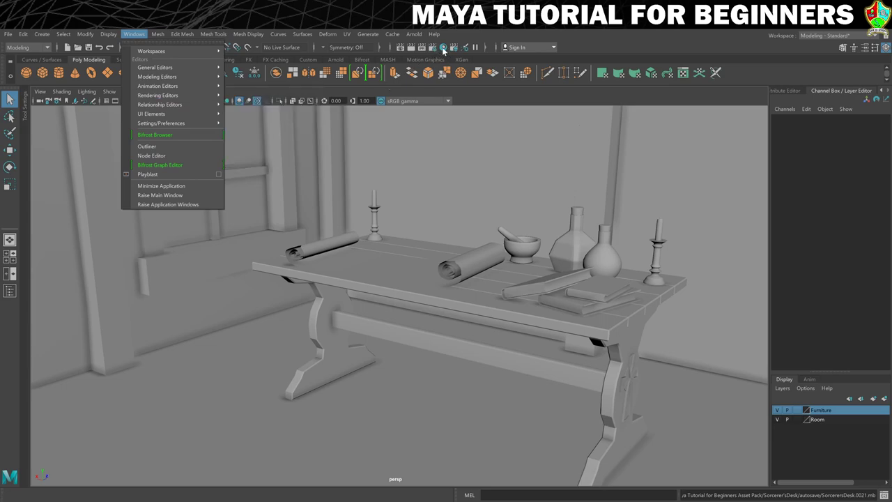
click(443, 48)
click(443, 48)
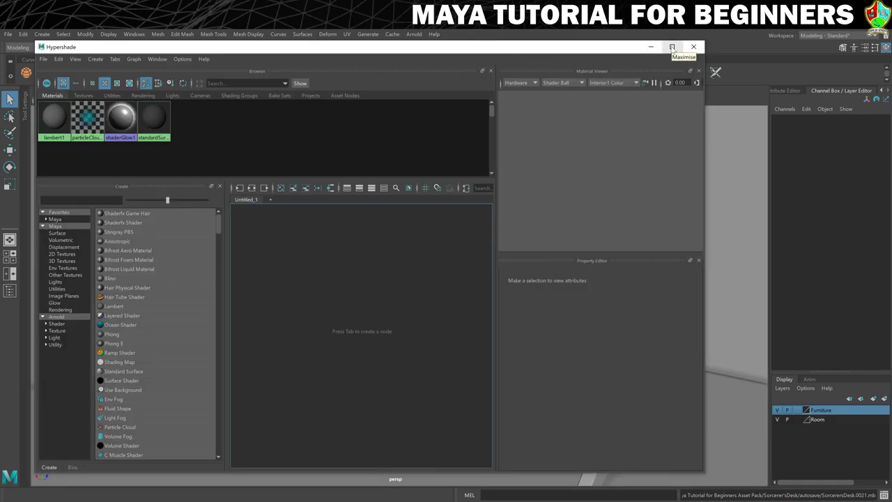
click(673, 47)
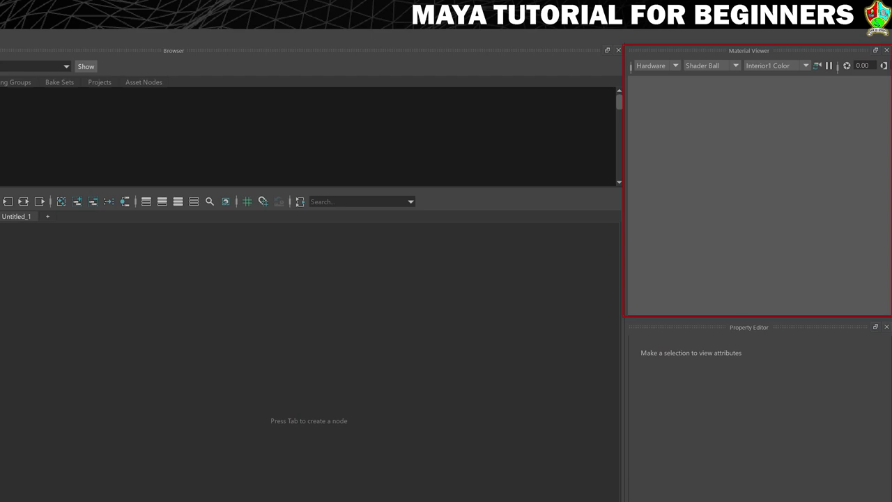
Preview the lambert1 material on the shader ball and view the available preview shapes.
click(21, 125)
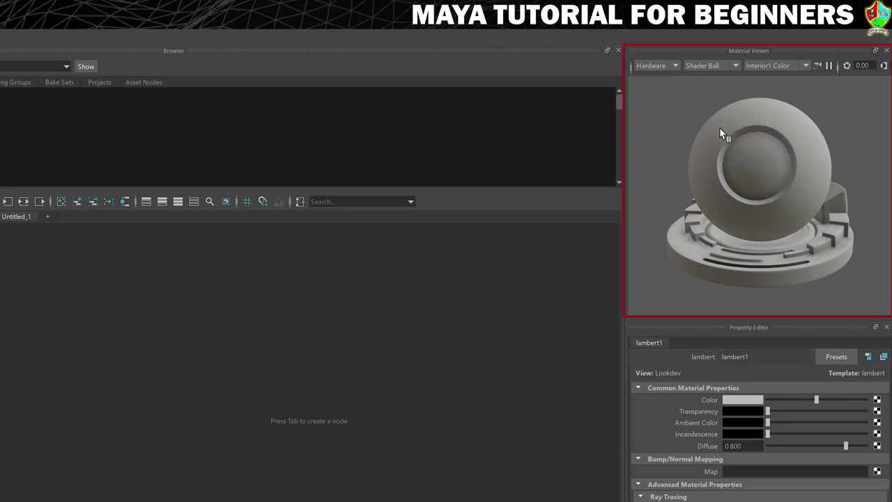
click(738, 66)
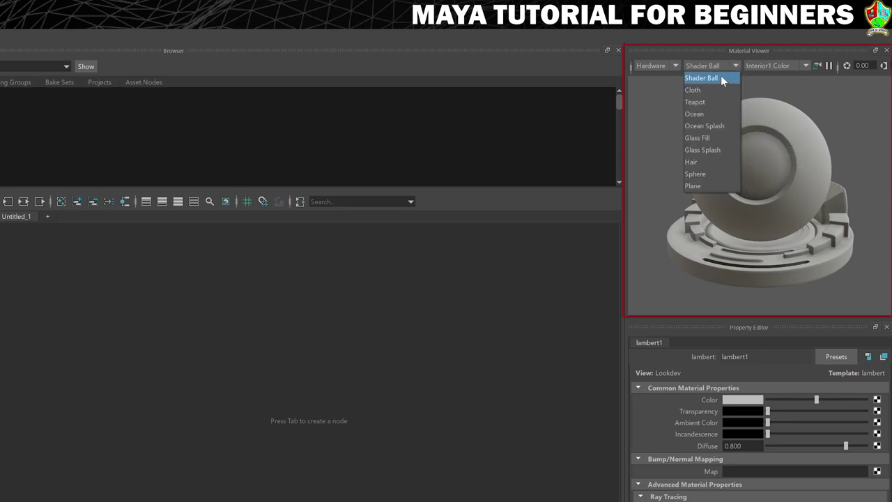
click(733, 65)
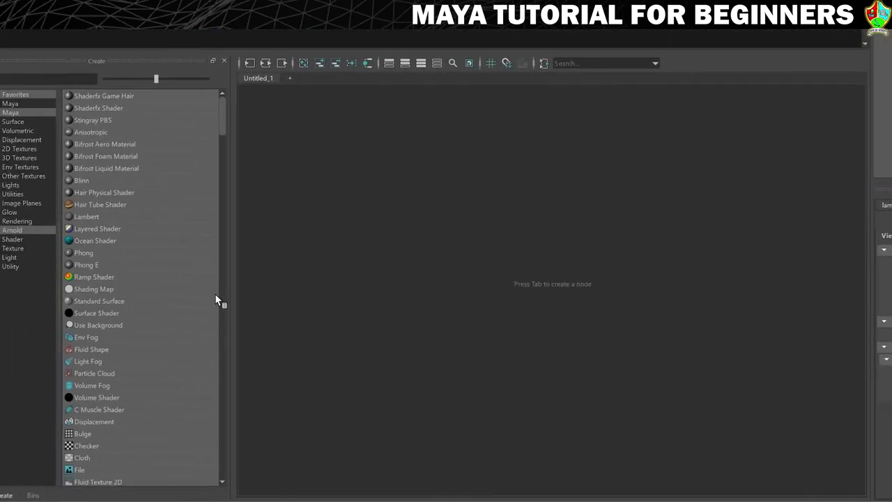
View the material bins and return to the list of nodes for creation.
click(47, 495)
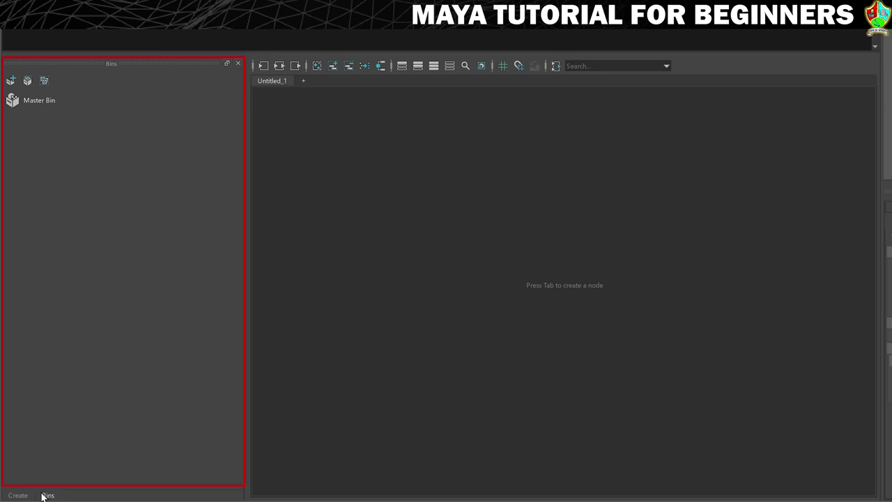
click(18, 494)
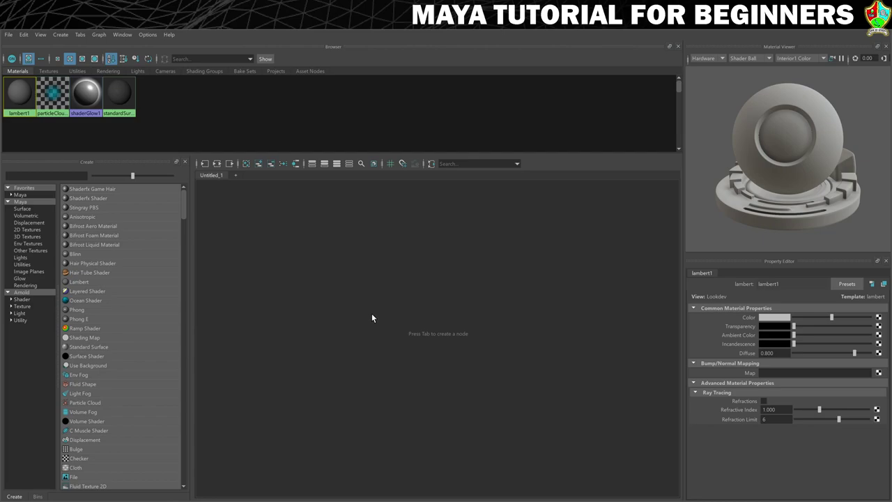
Add a Viewport panel to the Hypershade, dock it beside the material Browser, and widen the Browser to split the row.
click(122, 34)
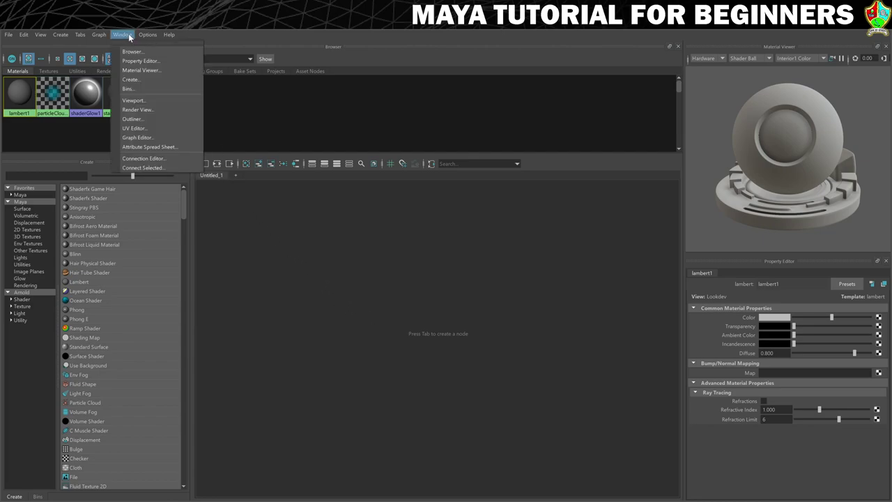
click(144, 101)
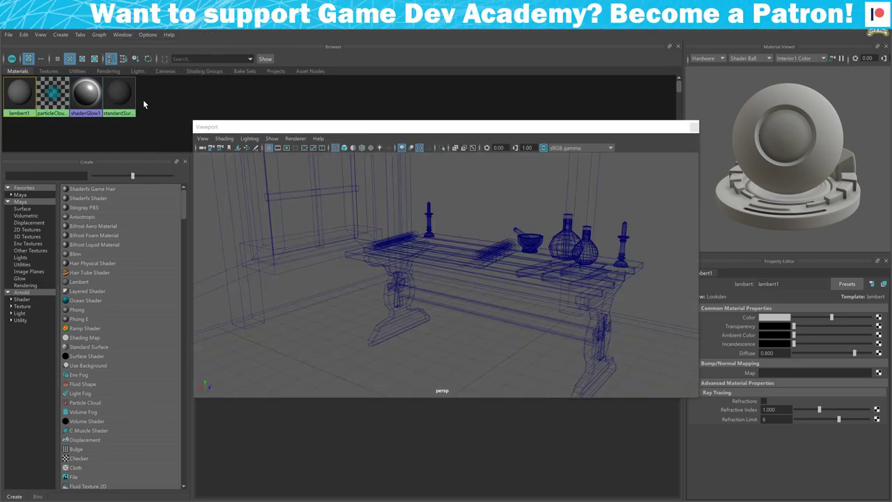
drag(376, 126, 598, 88)
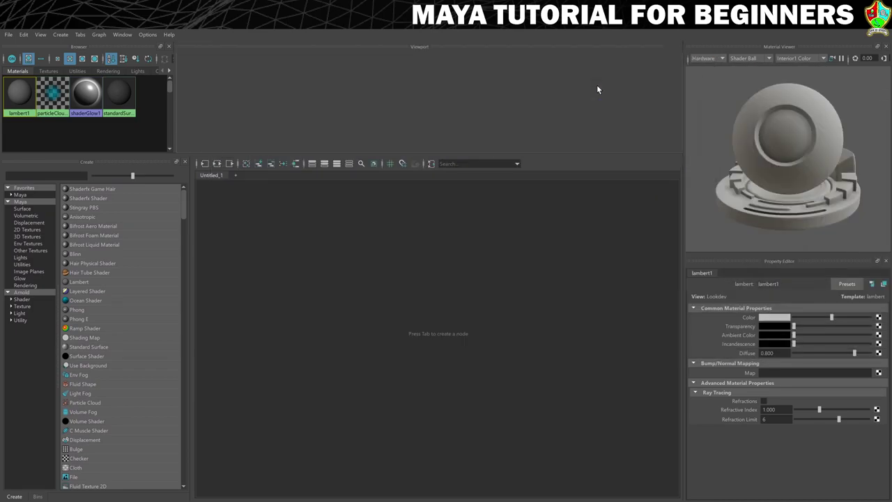
drag(174, 111, 440, 114)
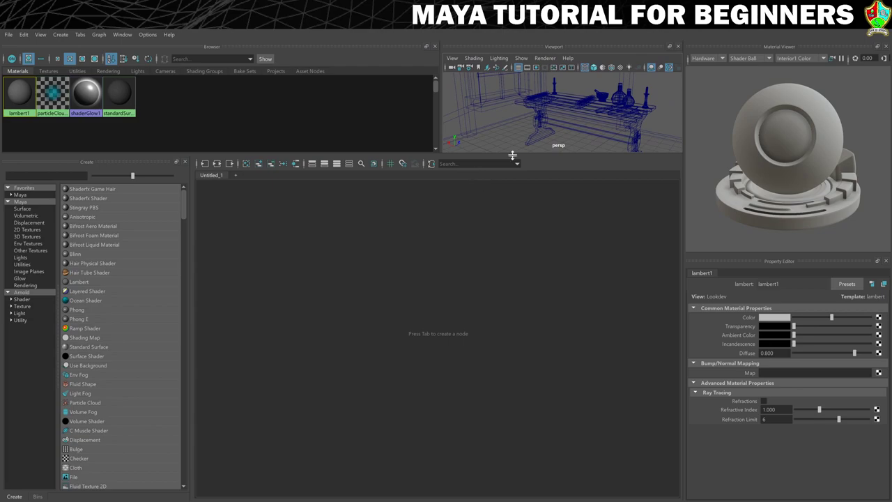
Increase the height of the Browser and Viewport row and display the scene in shaded mode.
drag(512, 156, 433, 209)
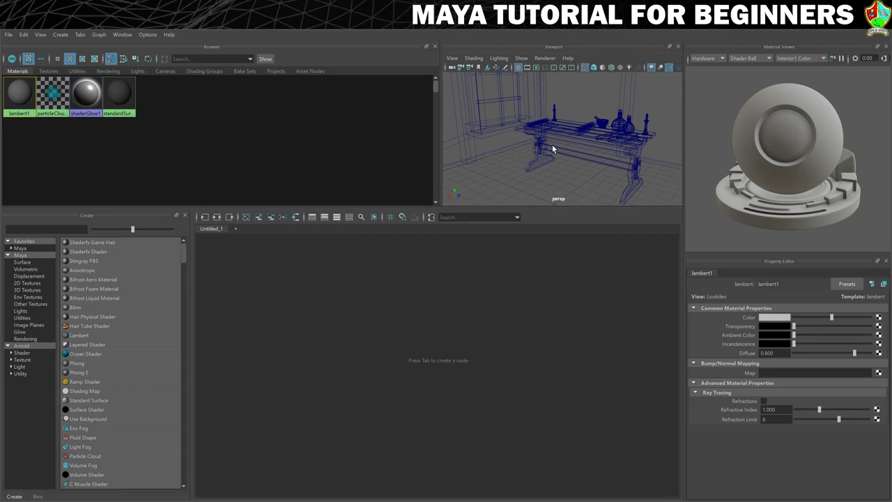
key(5)
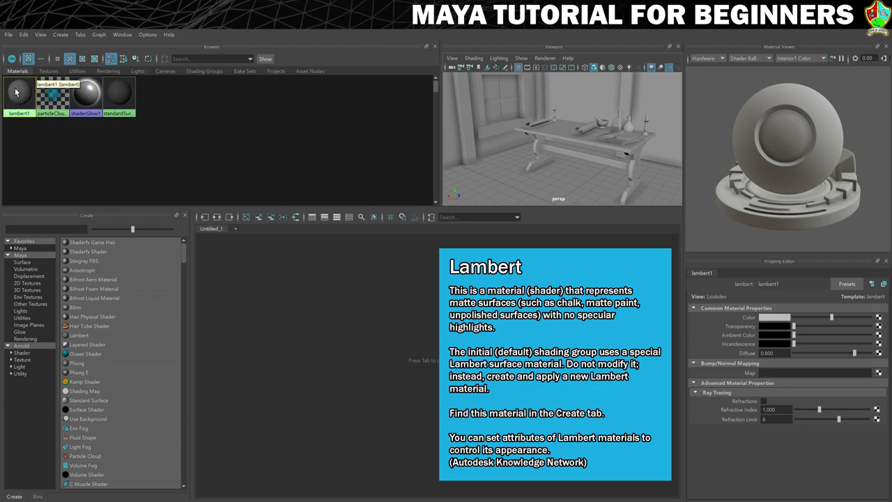
Try darkening the default lambert1 colour to black, and undo that change.
drag(831, 318, 785, 314)
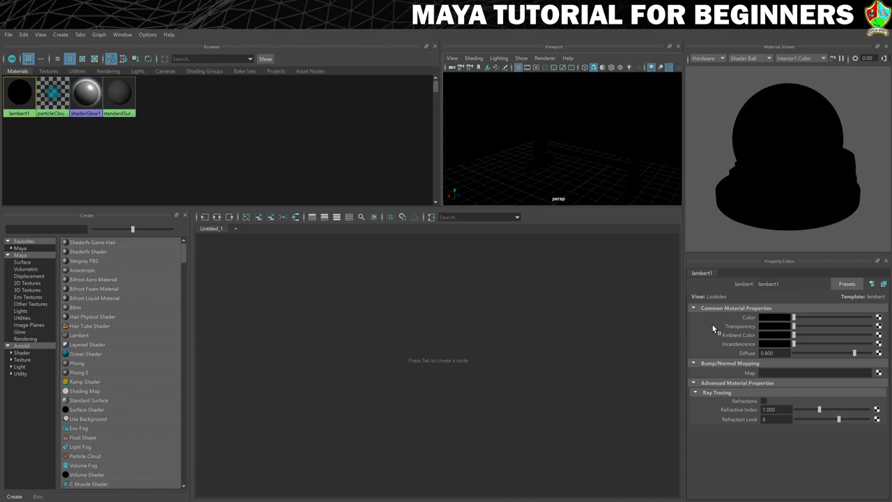
key(ctrl+z)
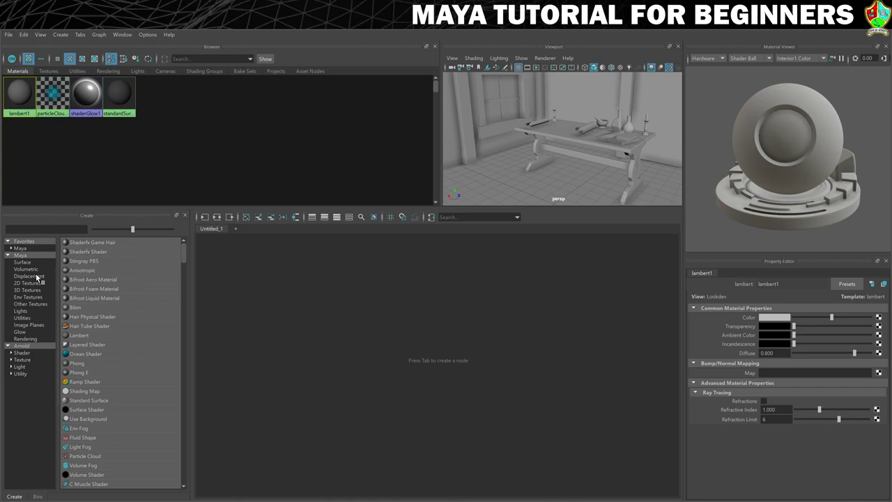
Create a new Lambert material and name it M_Floor.
click(83, 336)
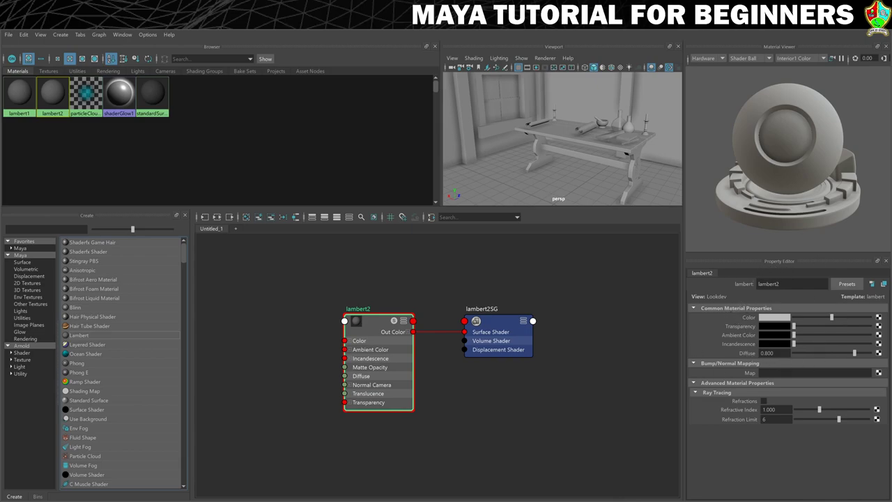
click(768, 284)
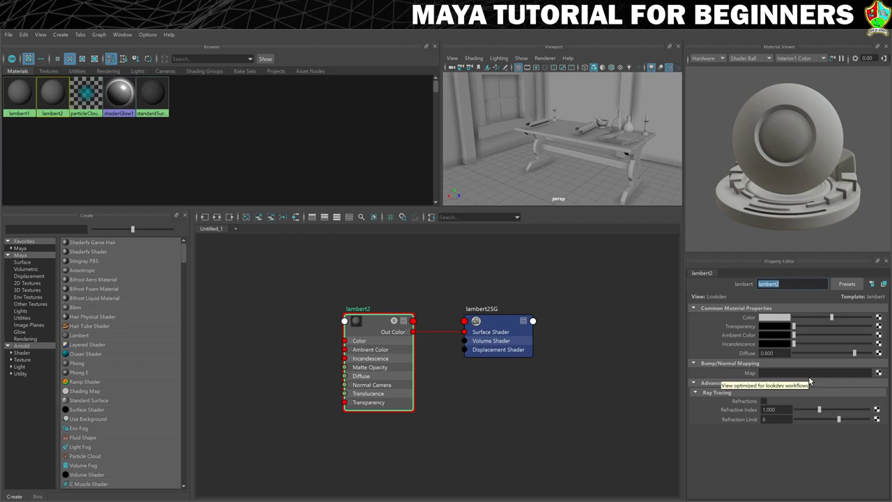
text(M)
text(_Floor)
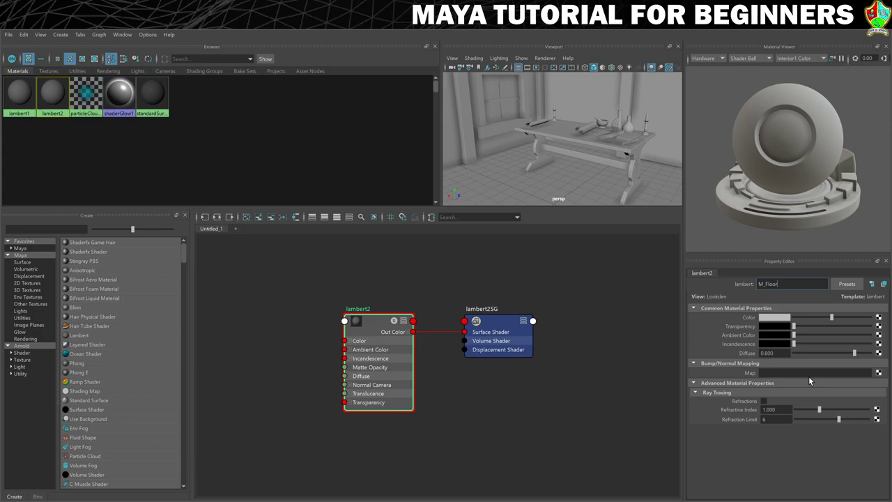
key(Return)
Set the M_Floor colour to a dark brown with hue about 23, full saturation and a low value.
mouse_move(833, 317)
mouse_down()
mouse_move(861, 318)
mouse_move(789, 321)
mouse_move(846, 318)
mouse_move(831, 321)
mouse_up()
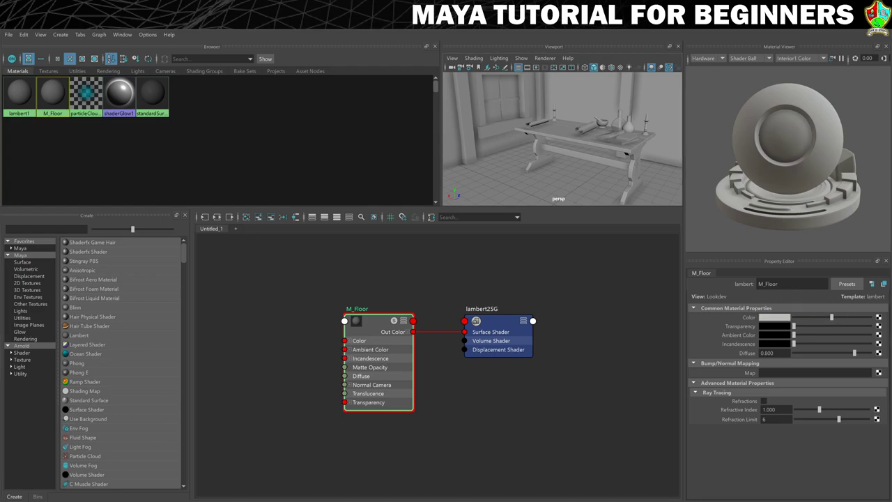
click(773, 319)
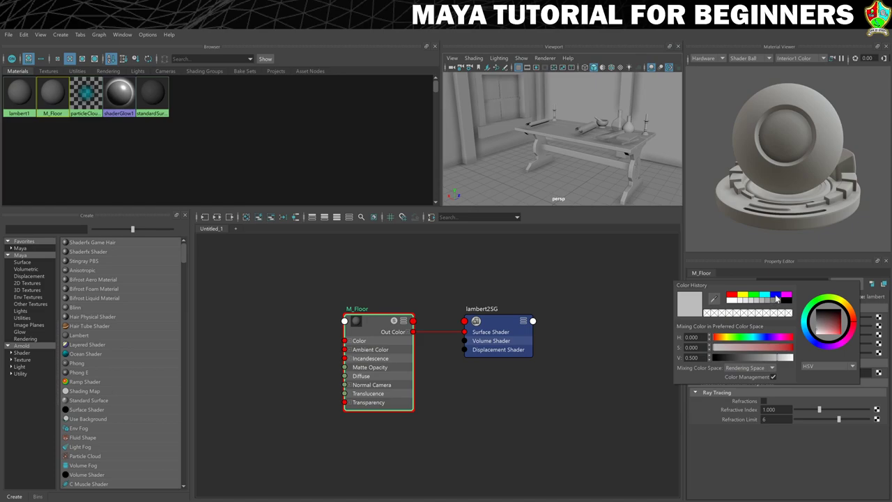
click(733, 297)
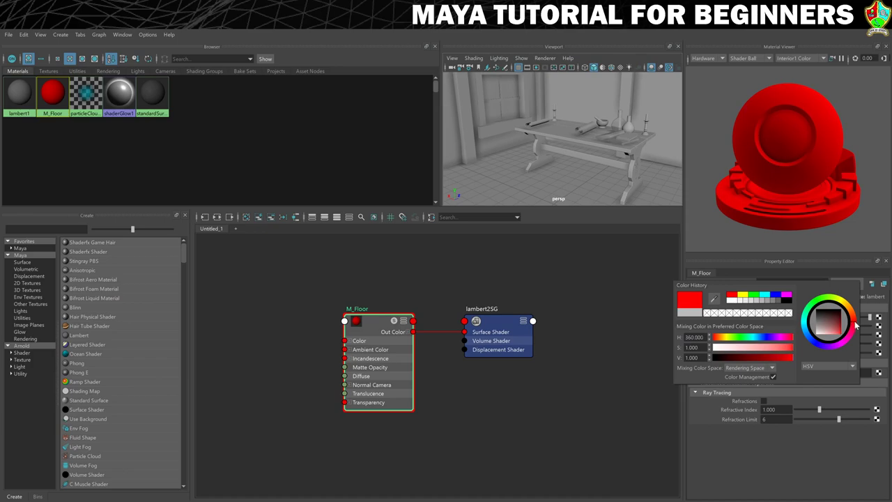
drag(855, 325, 856, 315)
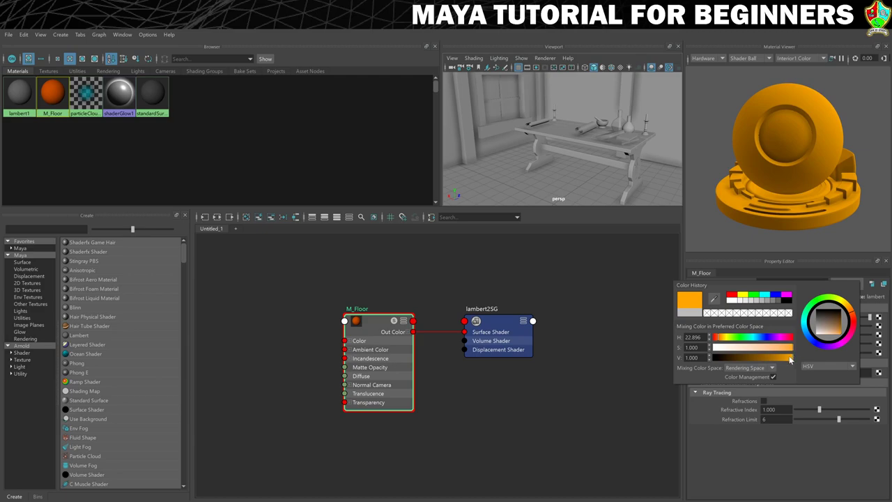
drag(791, 359, 730, 360)
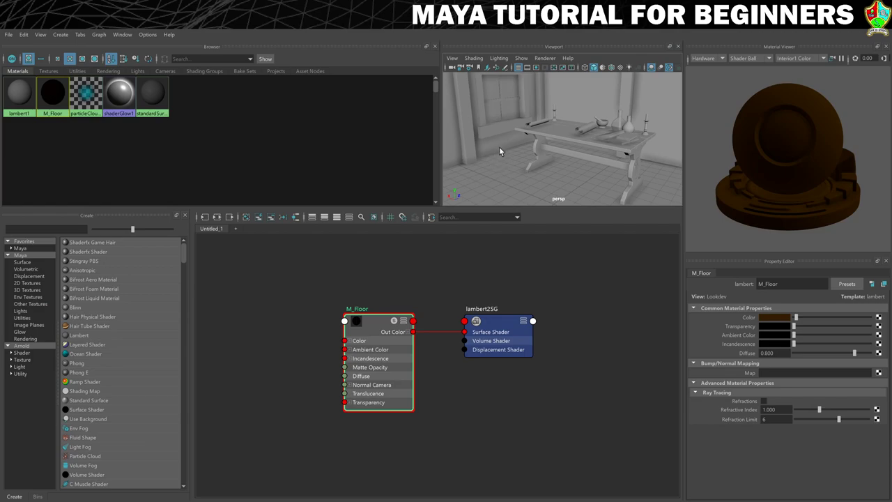
Assign M_Floor to the room's floor and clear the node graph.
click(55, 95)
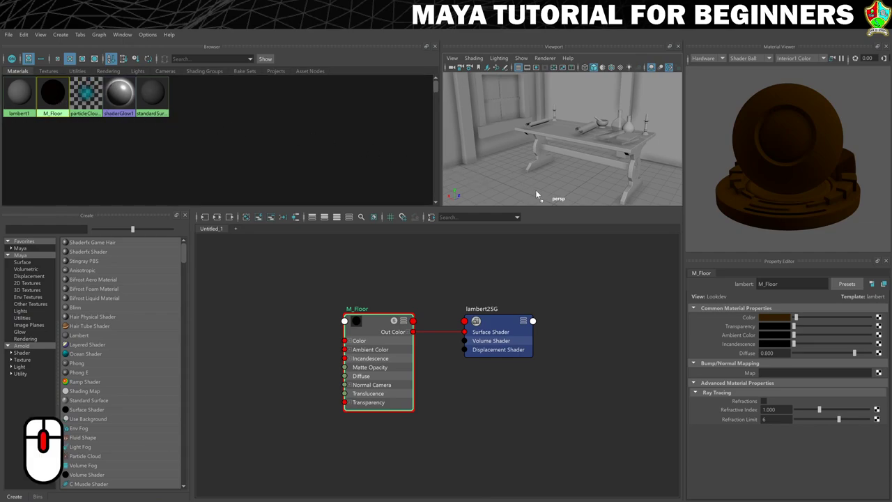
middle_drag(532, 190, 531, 189)
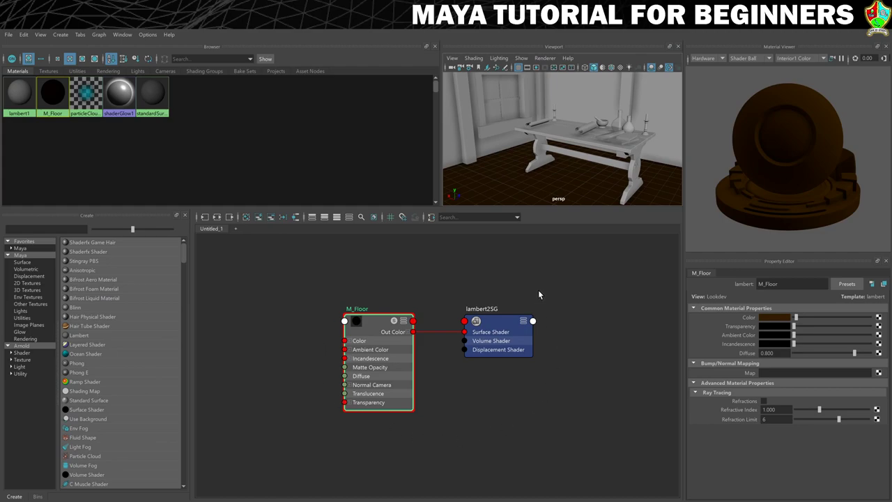
click(245, 217)
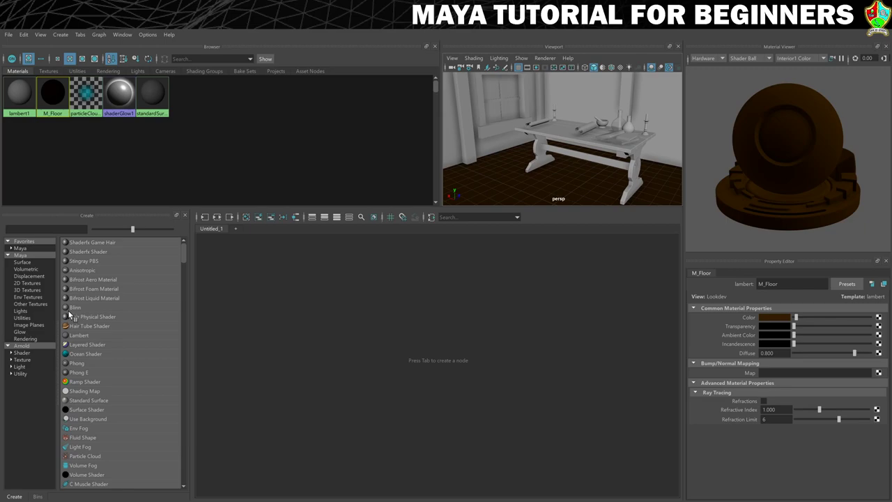
Create an Arnold aiStandardSurface shader and name it M_Brass.
click(20, 346)
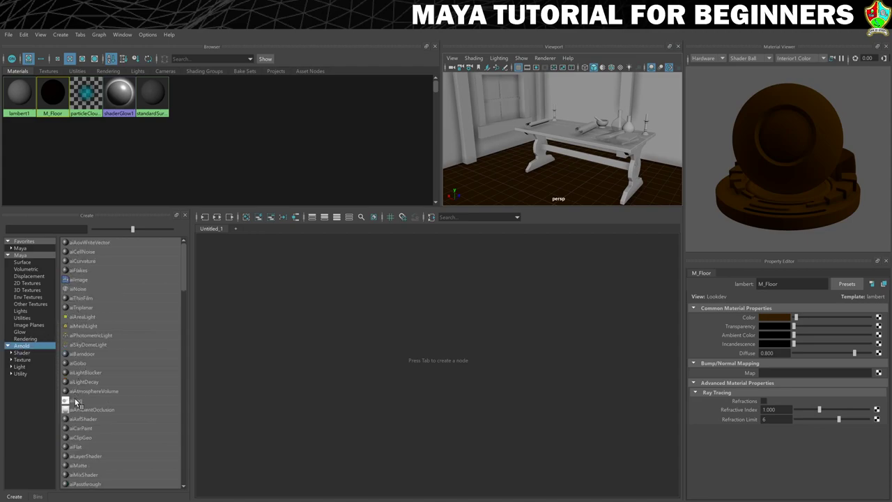
click(20, 355)
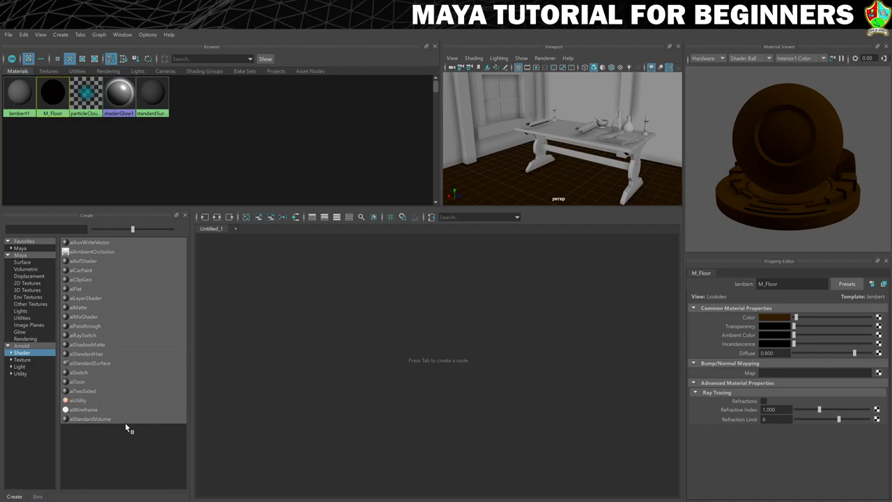
click(90, 363)
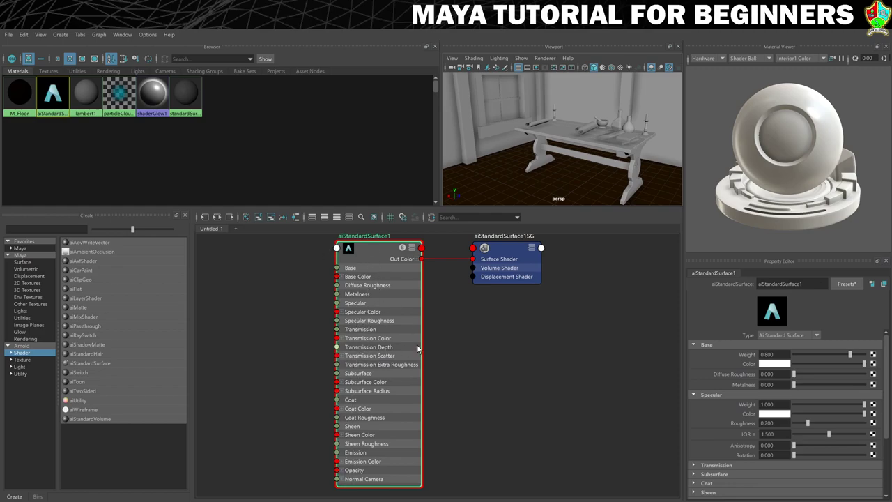
scroll(801, 355, down, 5)
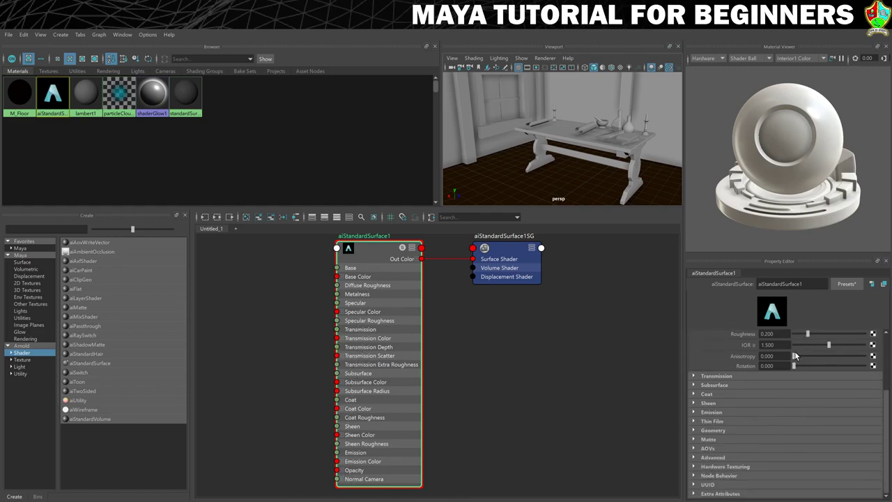
scroll(794, 355, up, 2)
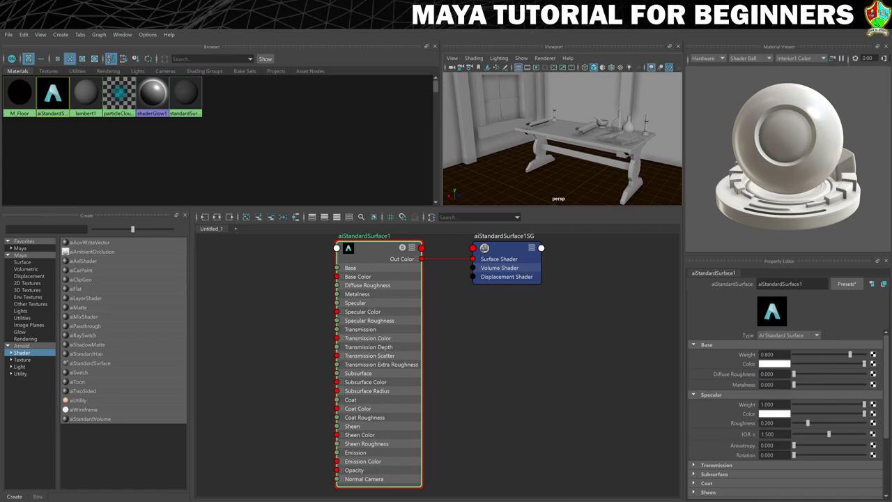
double_click(780, 283)
text(M_Brass)
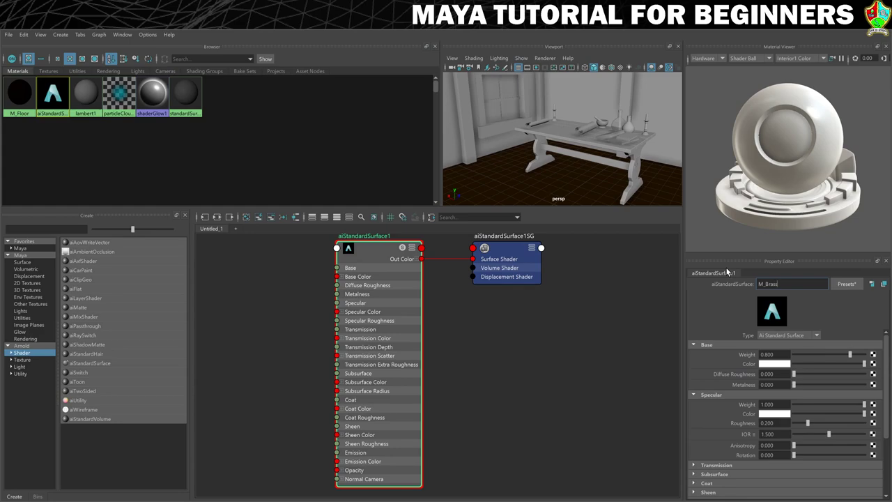
key(Return)
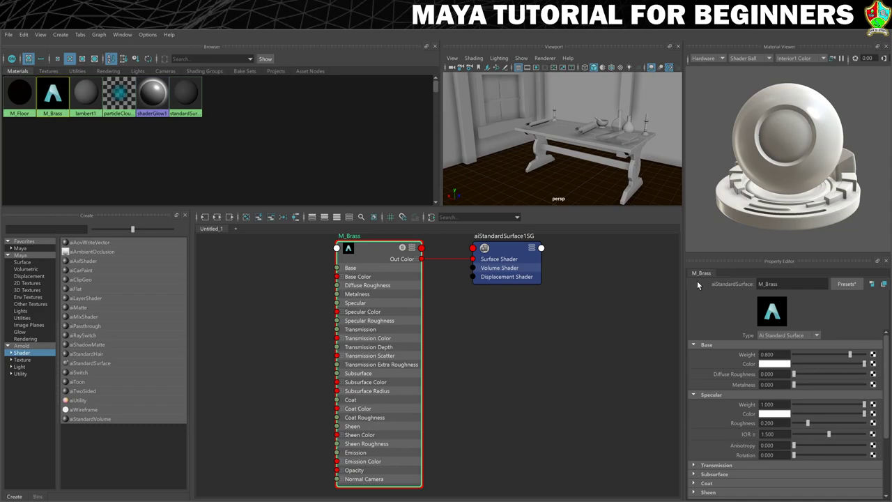
Replace the M_Brass attributes with the Gold preset.
click(850, 283)
mouse_move(819, 58)
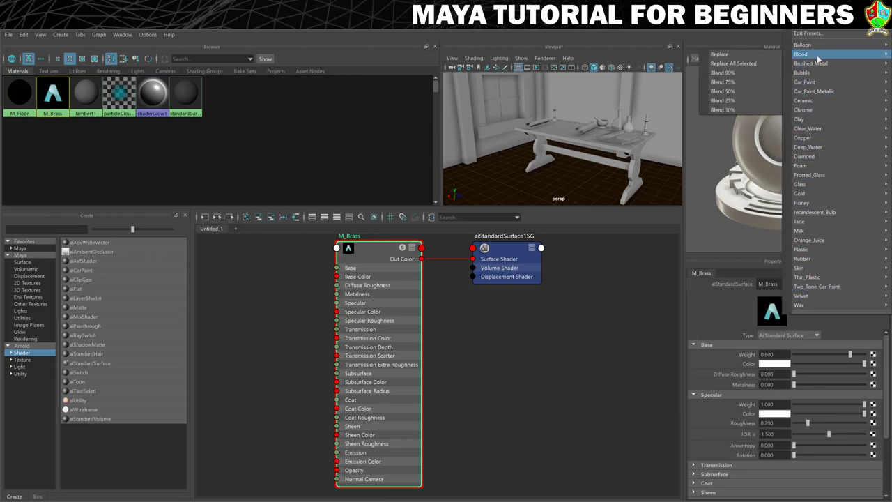
mouse_move(805, 286)
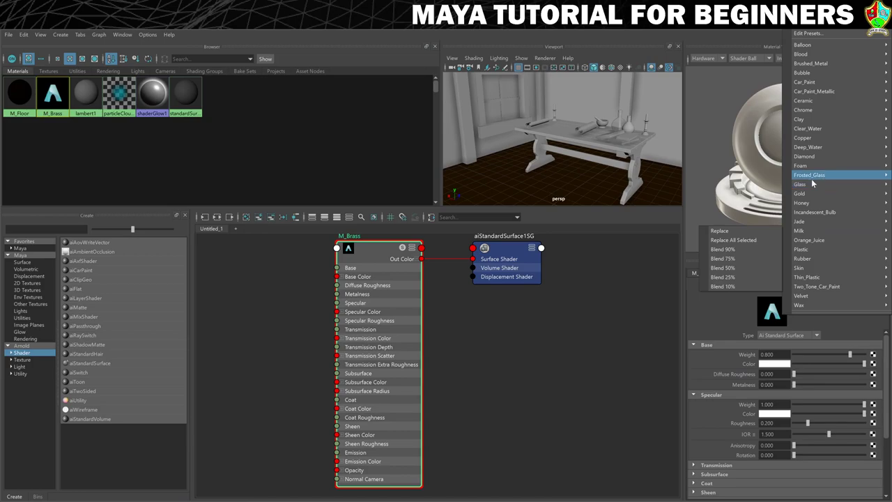
mouse_move(812, 191)
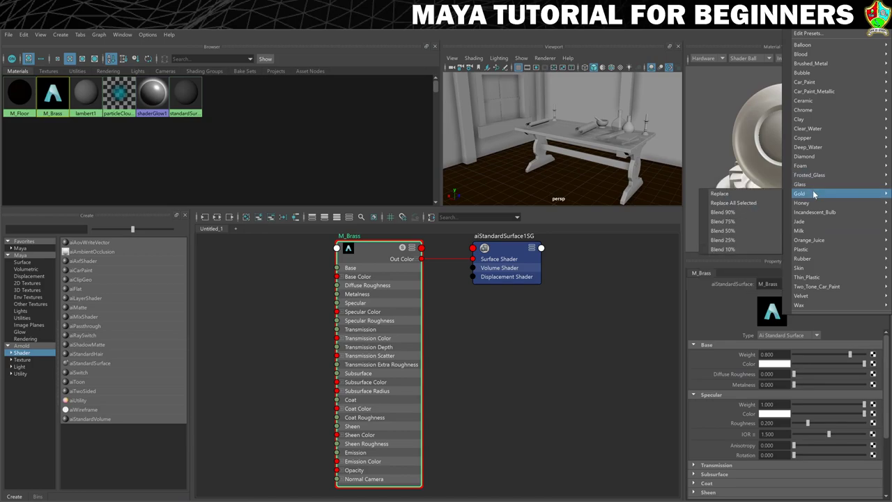
click(720, 195)
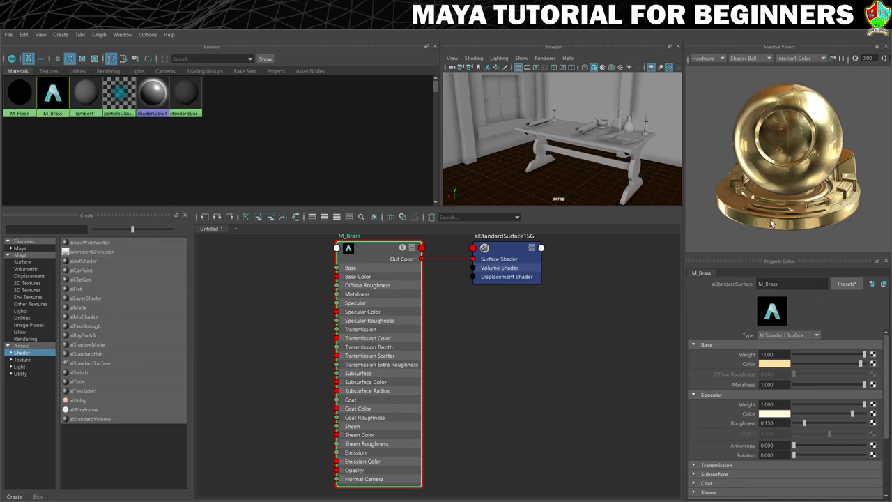
Shift the M_Brass base colour slightly towards orange and darken it, and set its specular roughness to about 0.165.
click(774, 364)
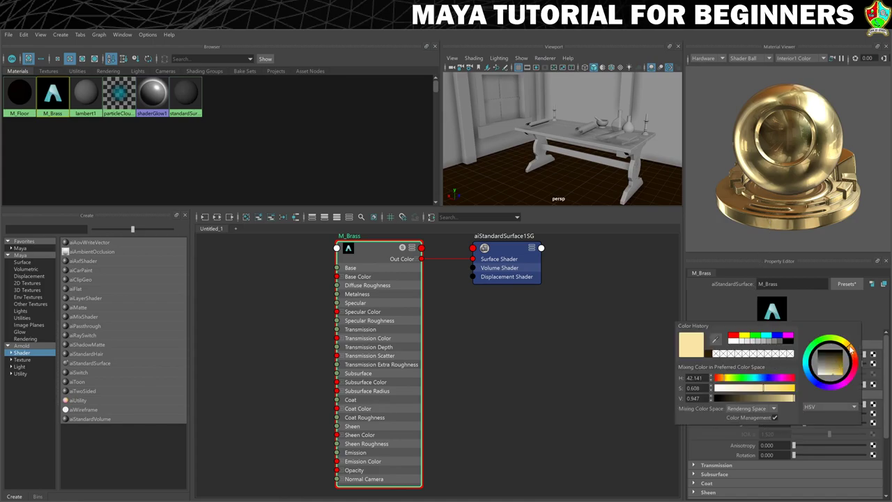
drag(850, 348, 852, 352)
drag(794, 402, 786, 404)
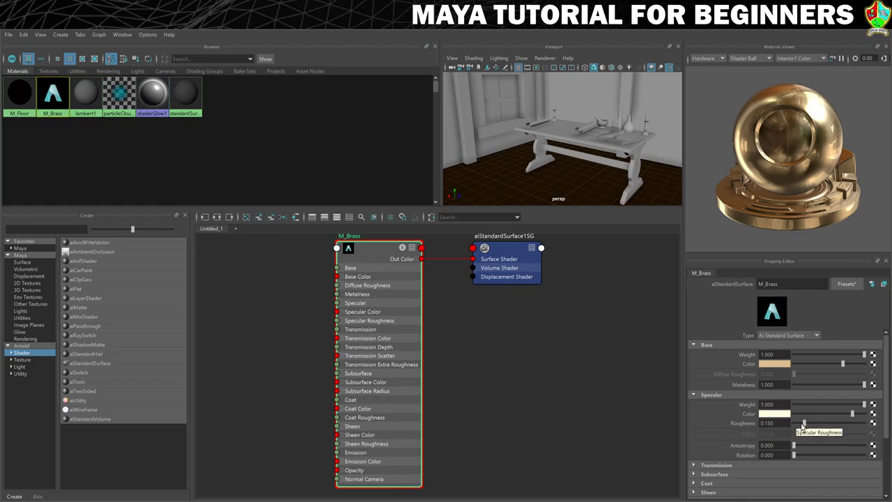
mouse_move(804, 423)
mouse_down()
mouse_move(840, 421)
mouse_move(805, 418)
mouse_up()
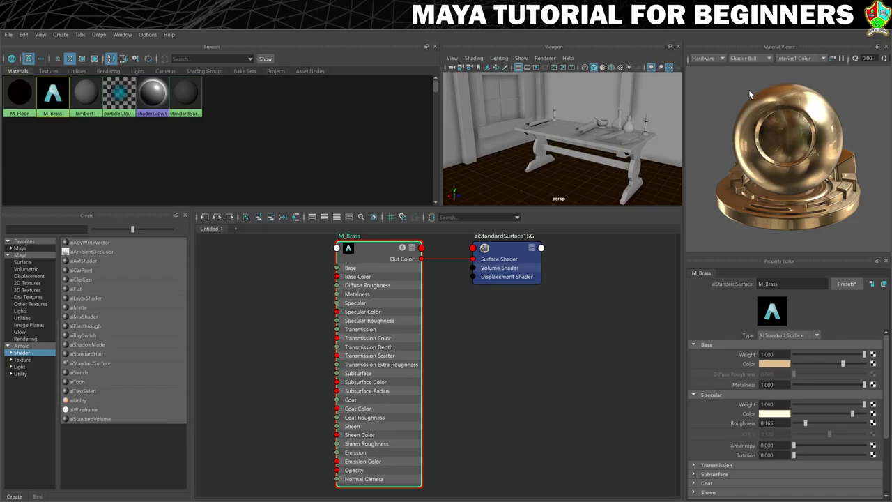
Switch the Material Viewer renderer to Arnold to preview M_Brass.
click(720, 60)
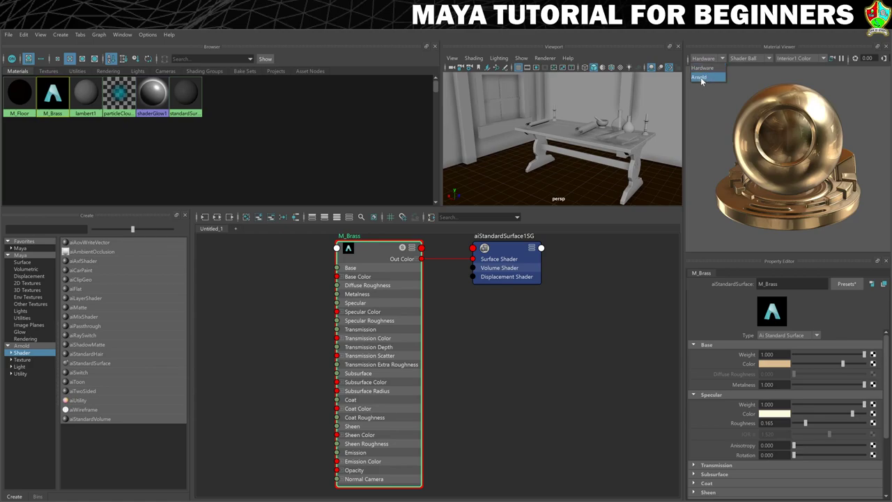
click(700, 78)
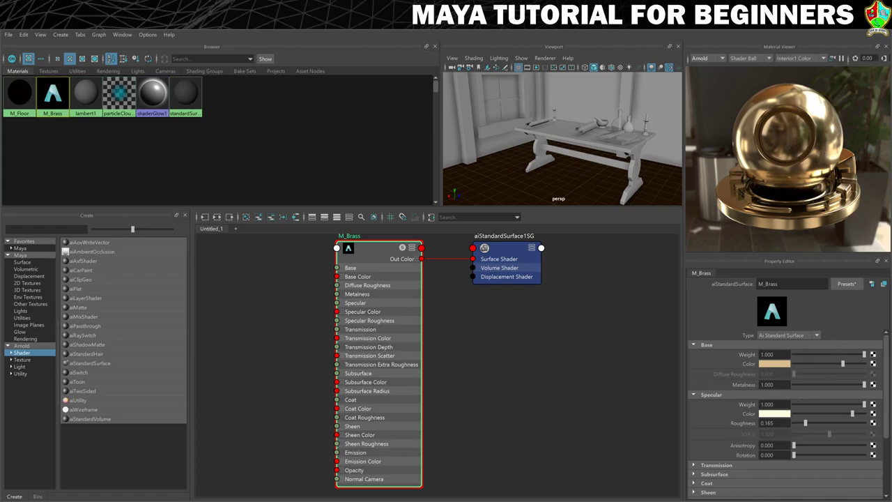
drag(806, 422, 803, 422)
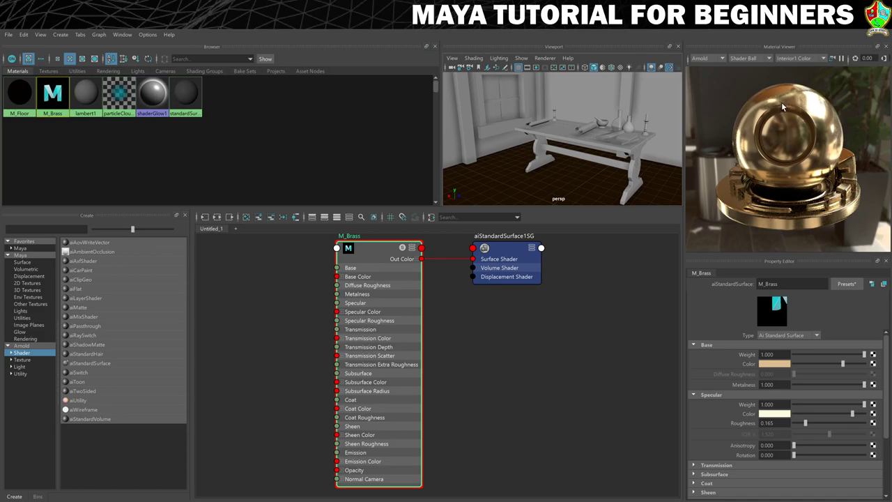
Assign M_Brass to the candlestick holder near the end of the desk.
click(645, 129)
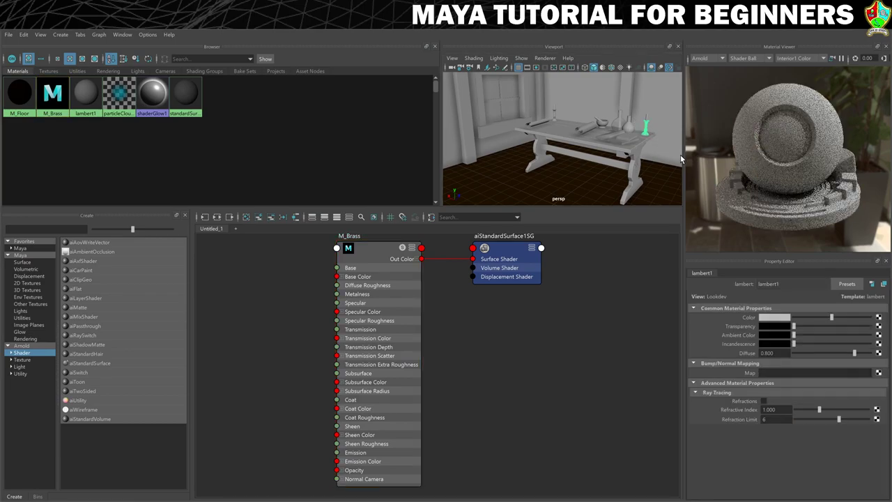
key(f)
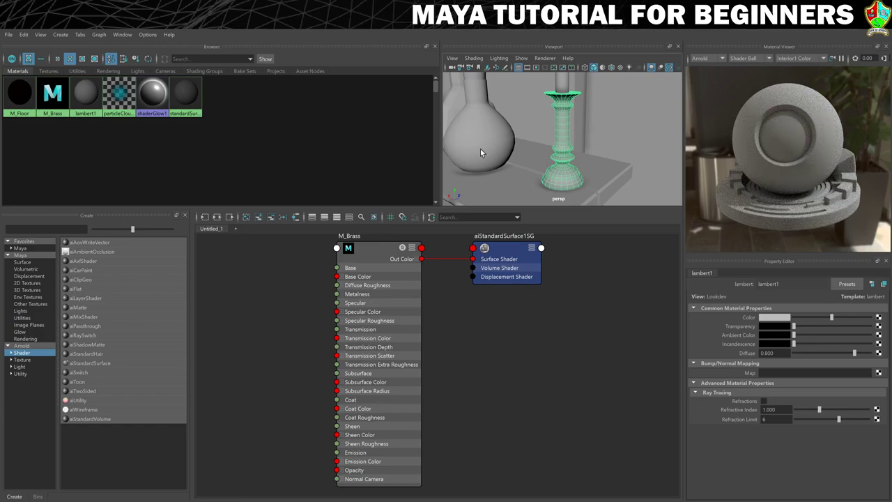
right_click(53, 94)
right_drag(53, 95, 78, 70)
click(608, 164)
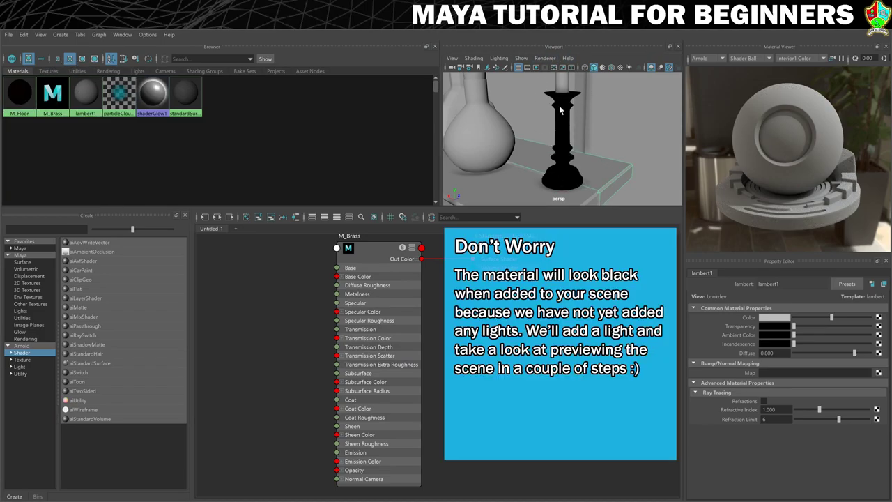
Assign M_Brass to the second candlestick holder at the opposite end of the desk.
scroll(573, 119, down, 5)
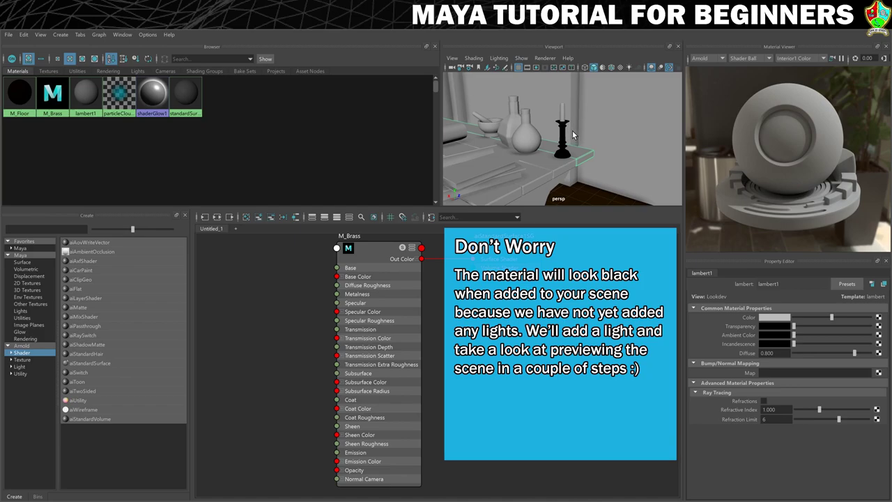
alt+drag(572, 130, 603, 145)
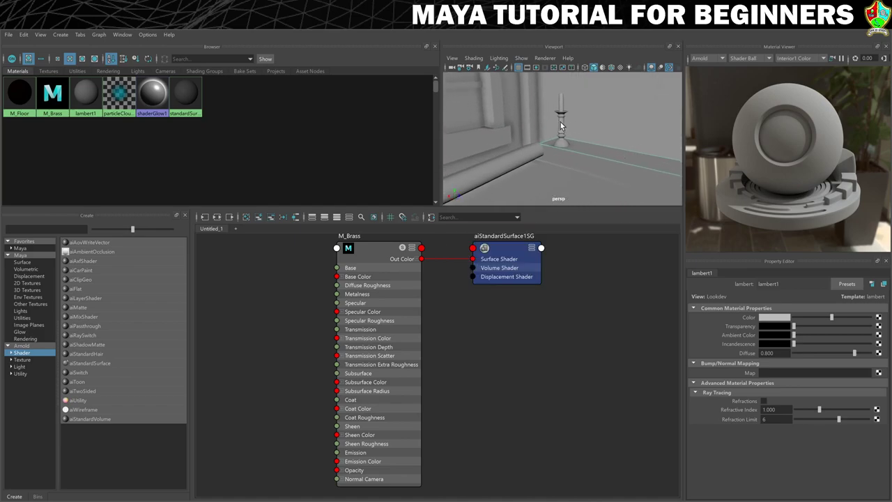
click(561, 124)
right_click(53, 97)
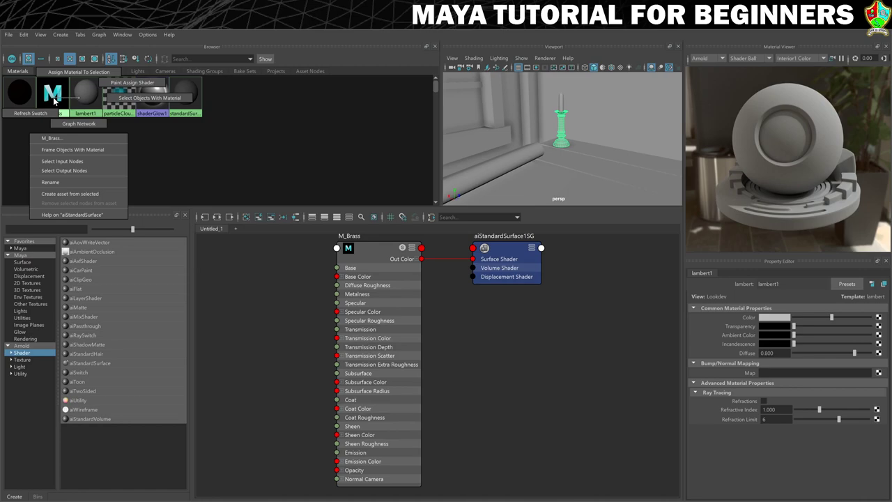
click(79, 72)
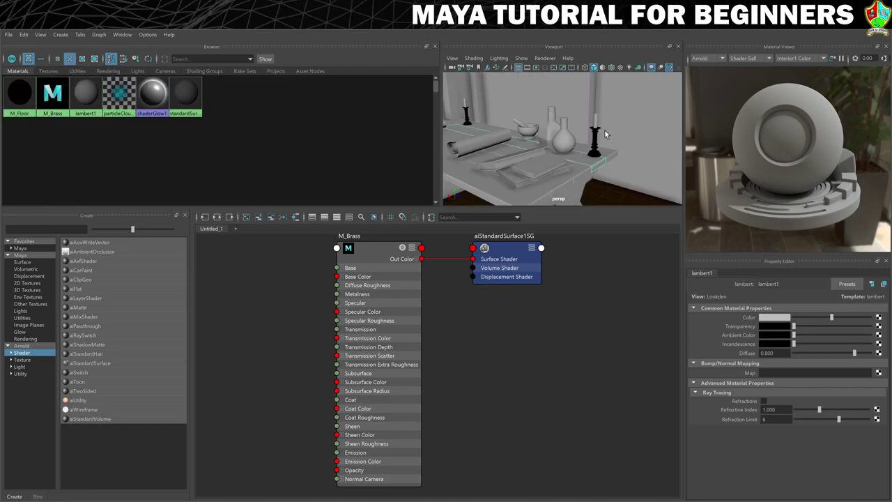
alt+drag(489, 144, 643, 174)
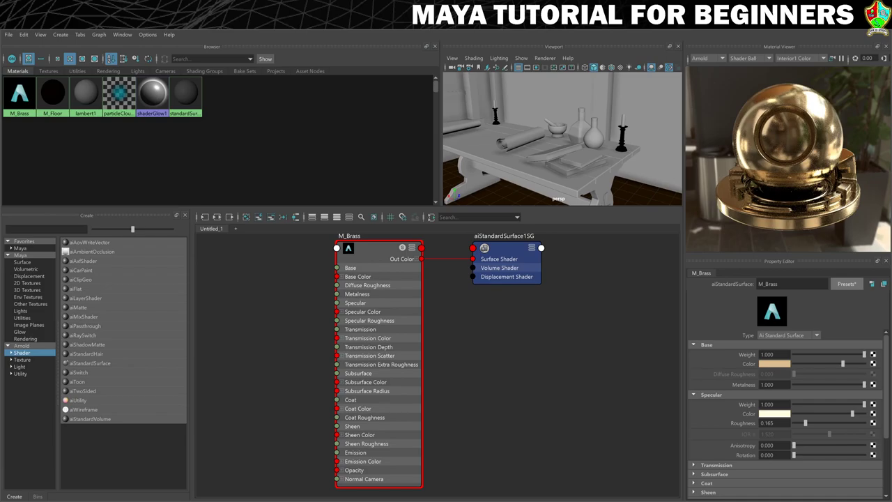
Clear the node graph and duplicate M_Brass using the Shading Network option.
mouse_move(613, 167)
alt+mouse_down()
mouse_move(658, 172)
mouse_move(627, 174)
mouse_move(605, 161)
alt+mouse_up()
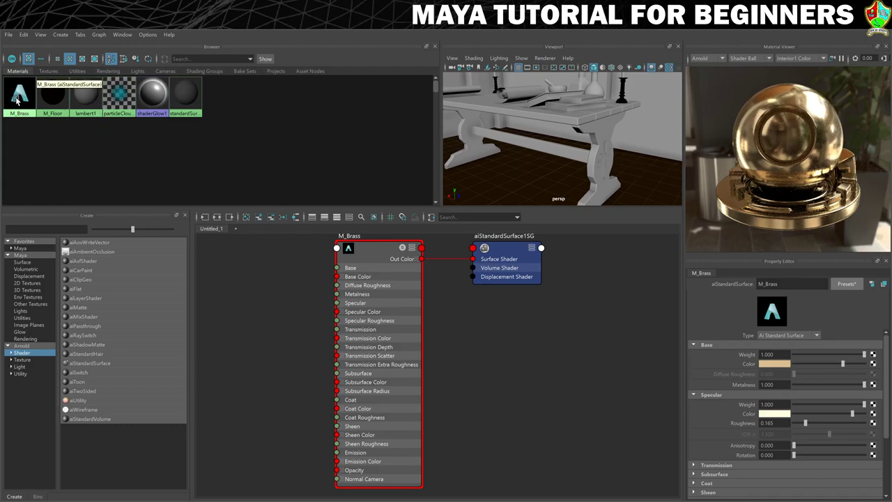
mouse_move(19, 102)
middle_down()
mouse_move(41, 113)
mouse_move(26, 114)
middle_up()
click(18, 98)
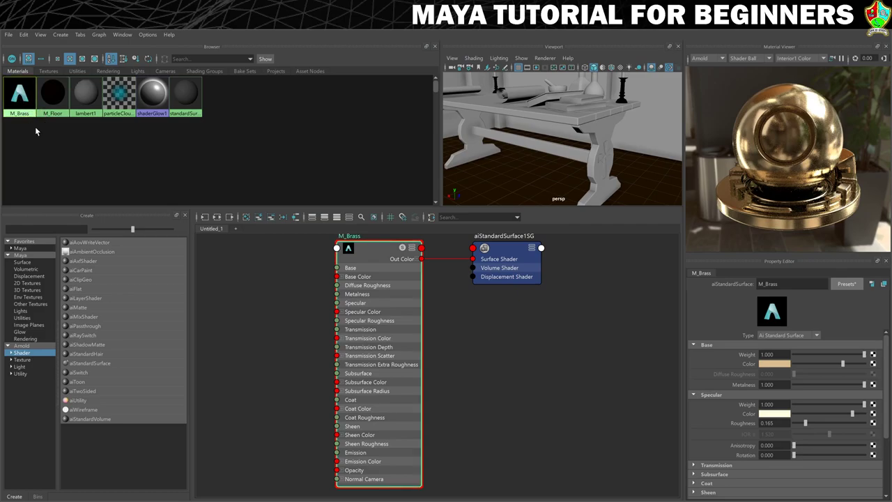
middle_drag(19, 97, 72, 207)
click(23, 34)
mouse_move(46, 133)
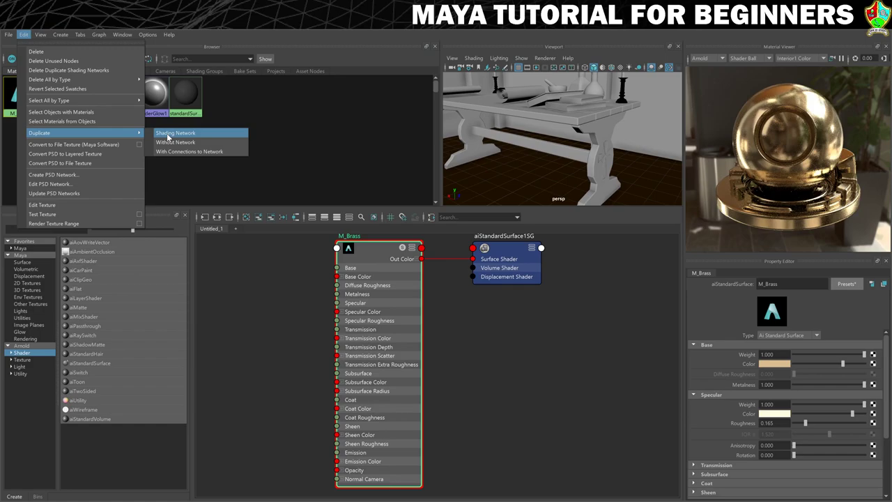
click(188, 186)
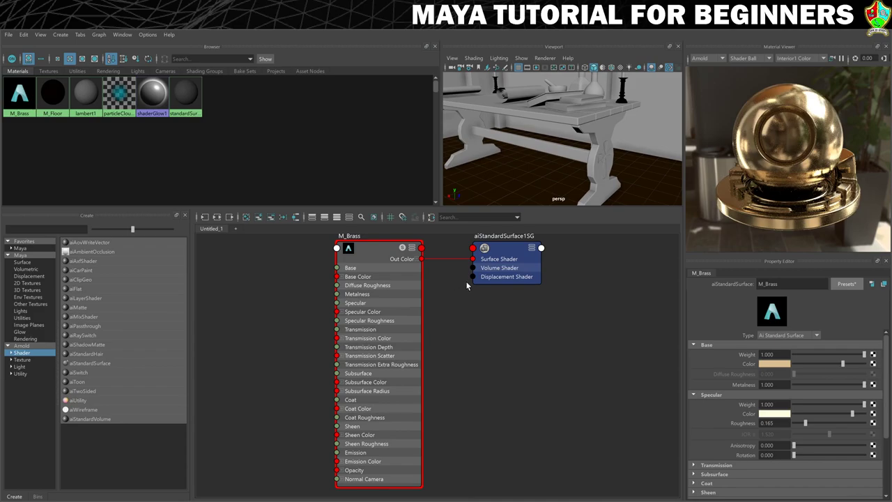
click(247, 217)
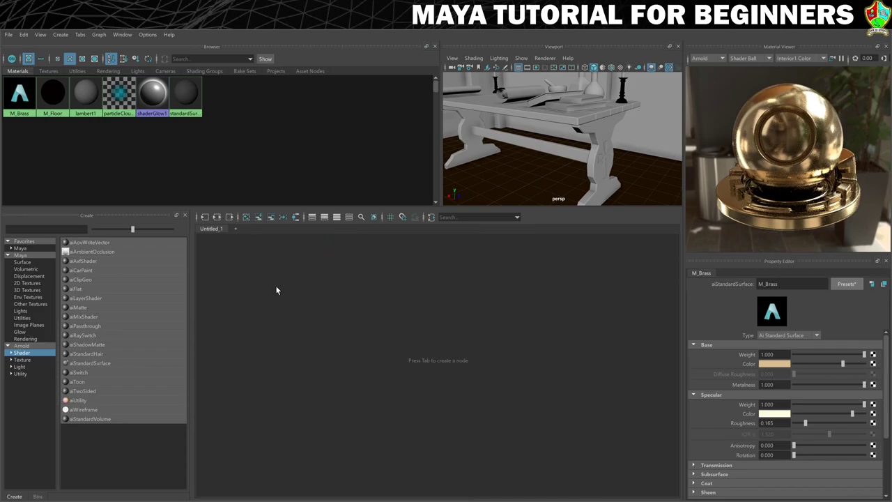
click(24, 35)
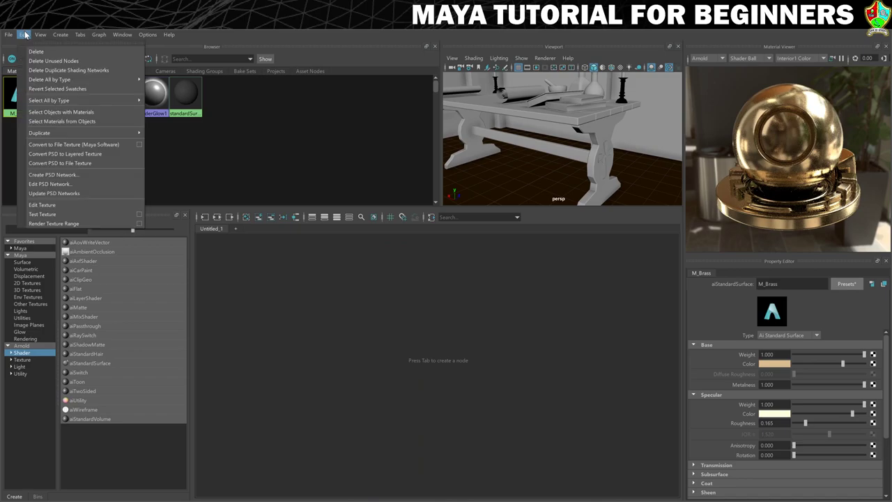
mouse_move(82, 133)
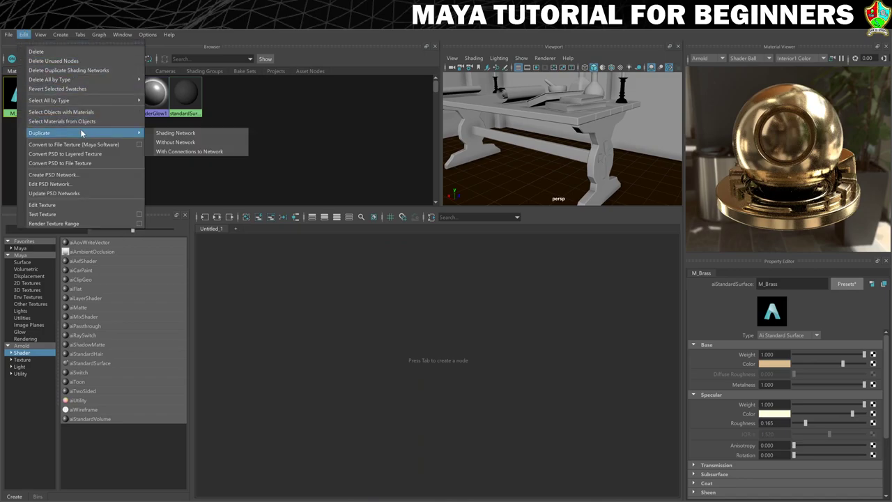
click(179, 133)
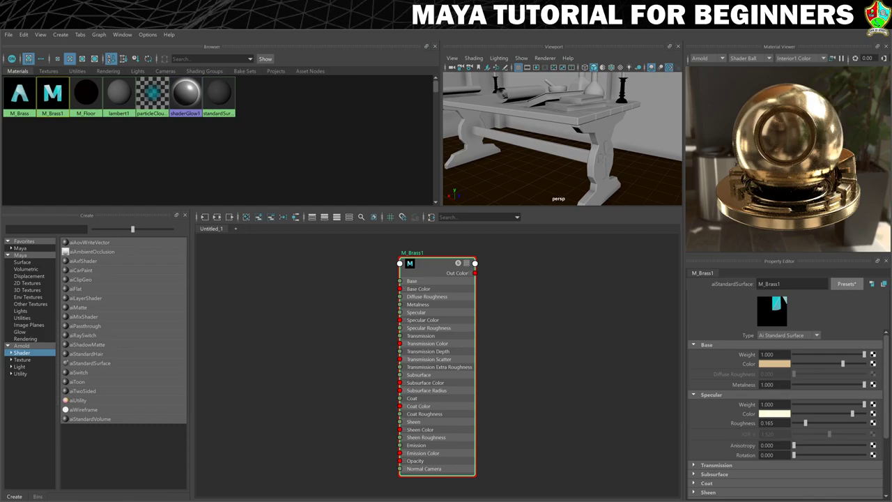
Rename the duplicated brass material as M_Copper.
click(773, 283)
key(BackSpace)
key(BackSpace)
key(BackSpace)
key(BackSpace)
text(Copper)
key(Return)
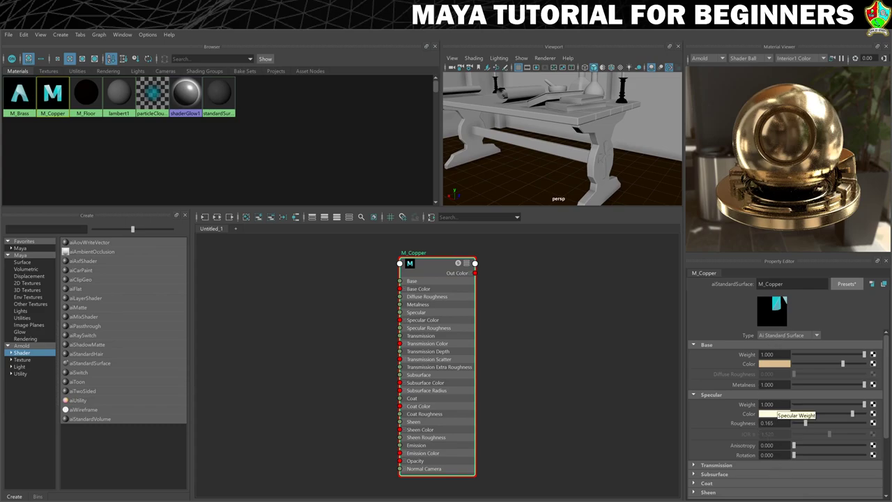
Replace the M_Copper attributes with the Copper preset.
click(846, 283)
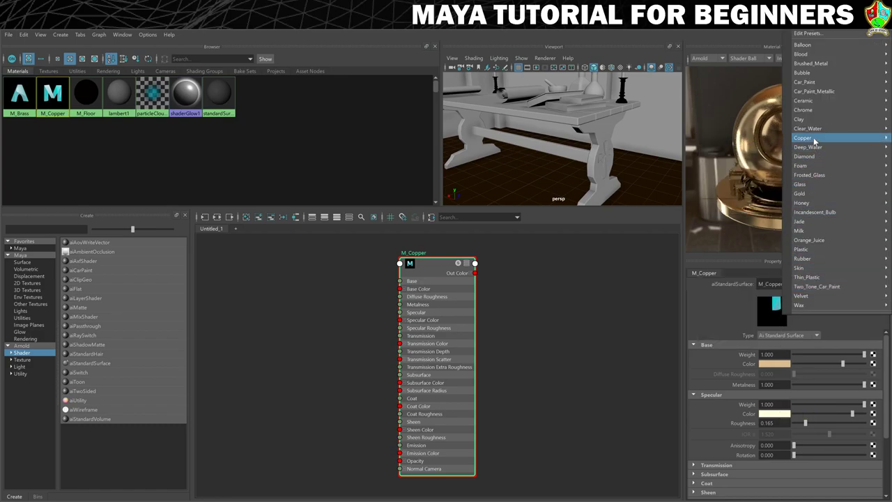
mouse_move(813, 139)
click(725, 140)
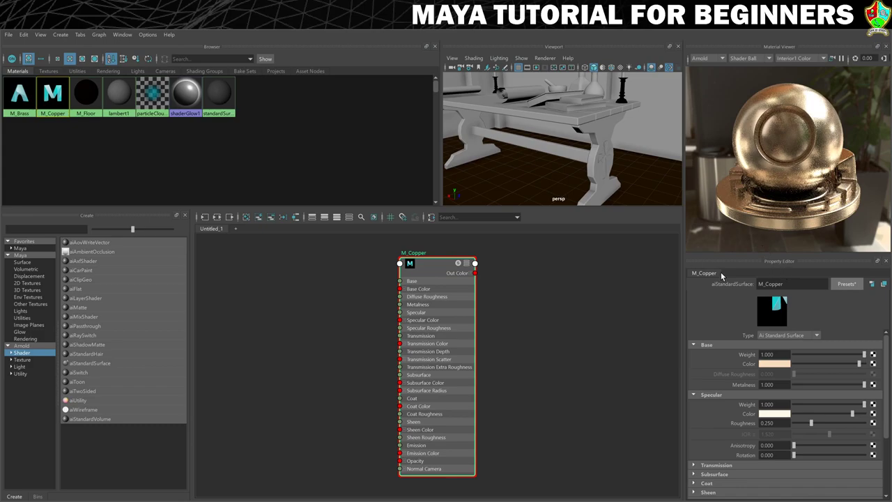
Assign M_Copper to the cross ornament on the desk's end leg.
click(604, 157)
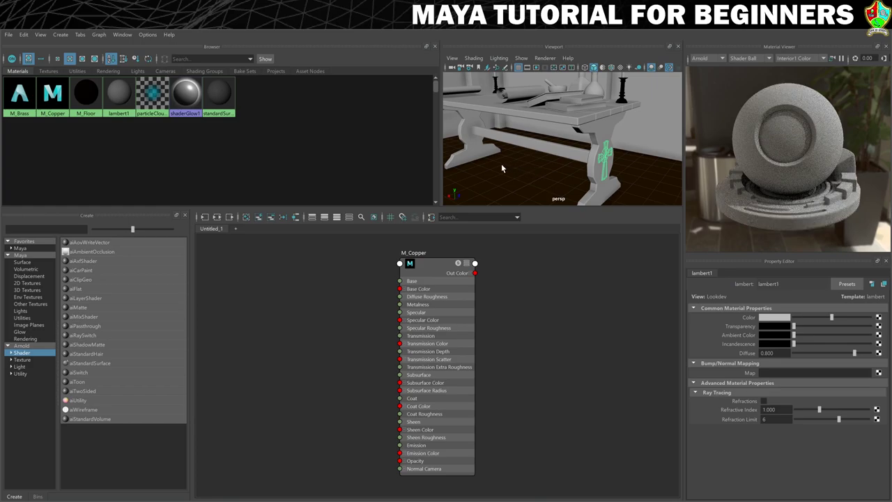
alt+drag(501, 167, 696, 126)
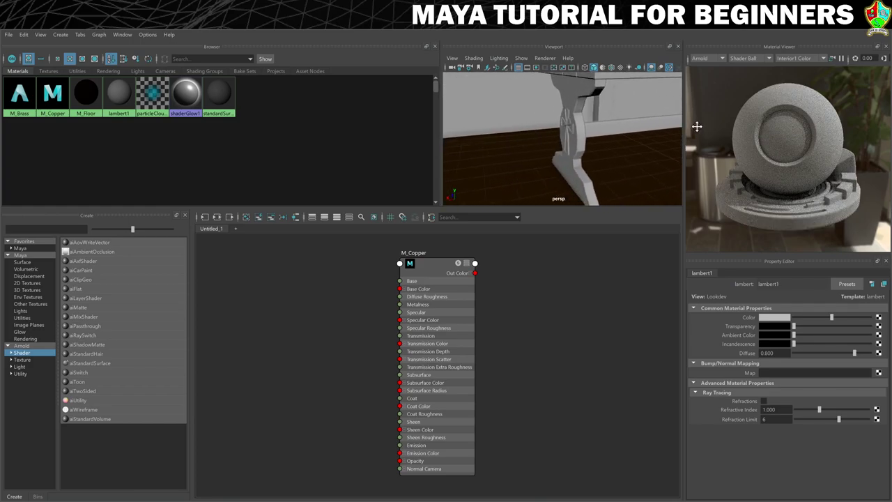
alt+drag(563, 147, 592, 140)
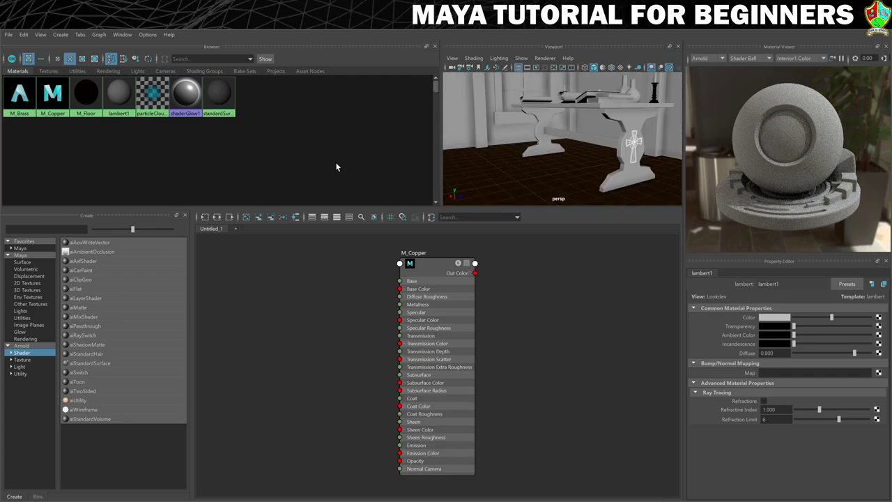
right_click(53, 99)
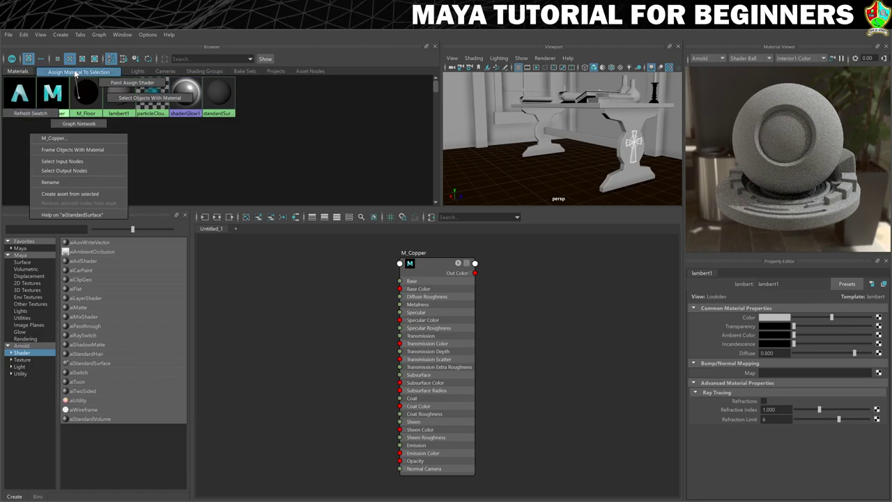
click(75, 74)
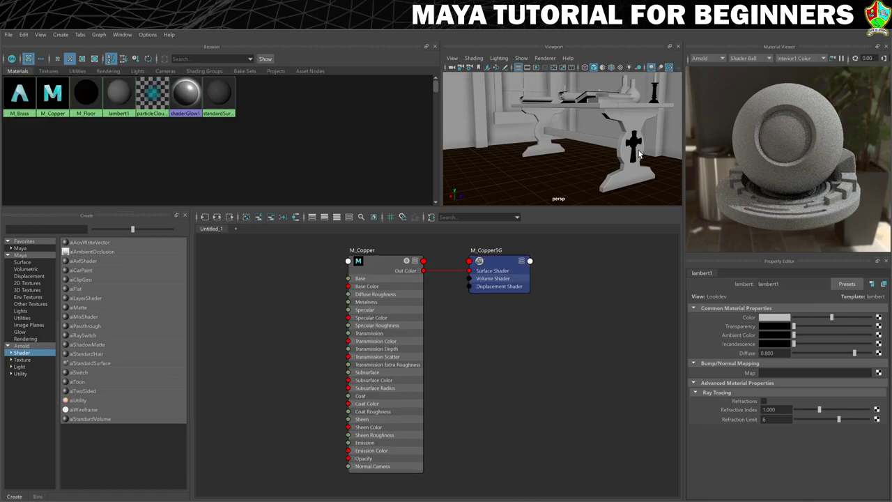
alt+drag(639, 153, 631, 117)
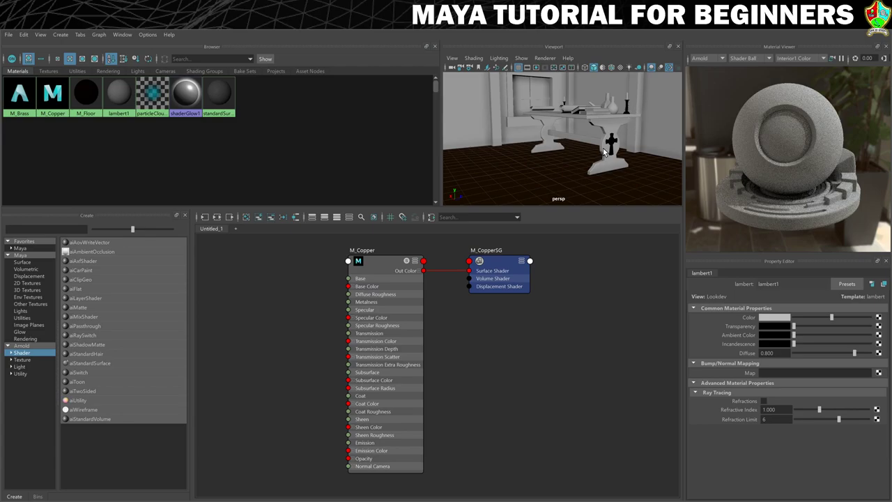
alt+drag(556, 146, 573, 104)
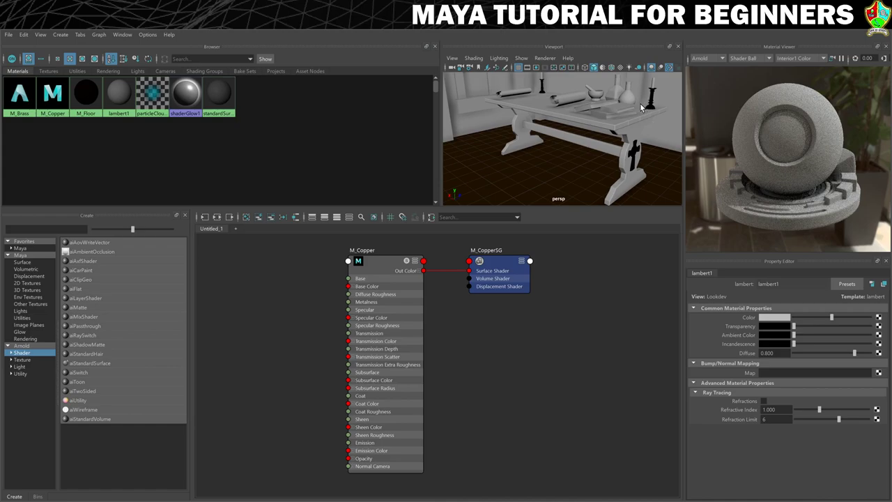
Clear the node graph and create an aiStandardSurface material named M_Wax.
click(246, 218)
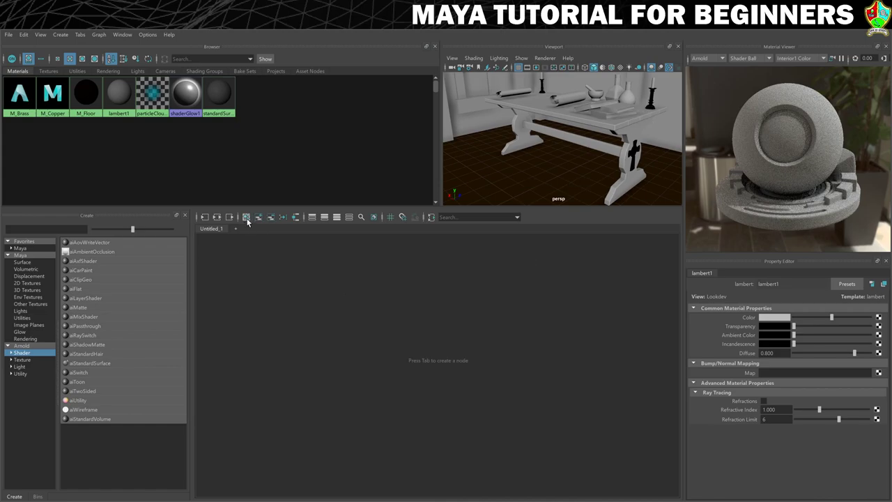
click(84, 363)
double_click(792, 283)
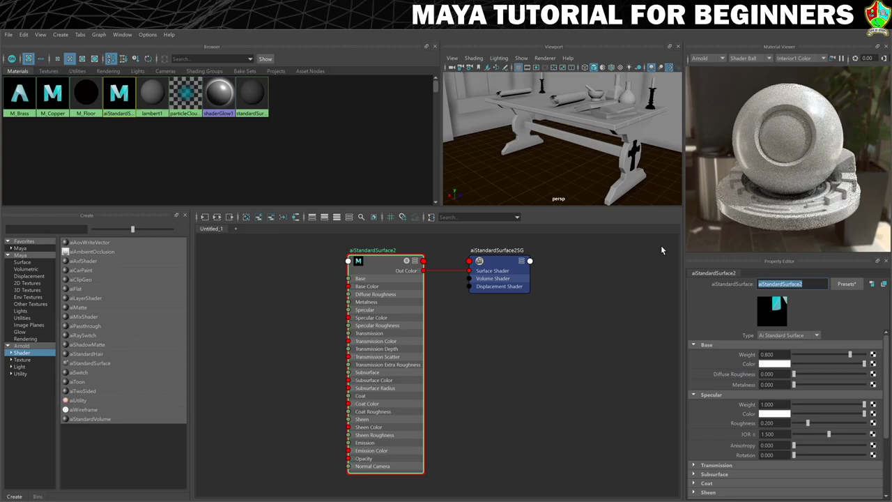
text(M_)
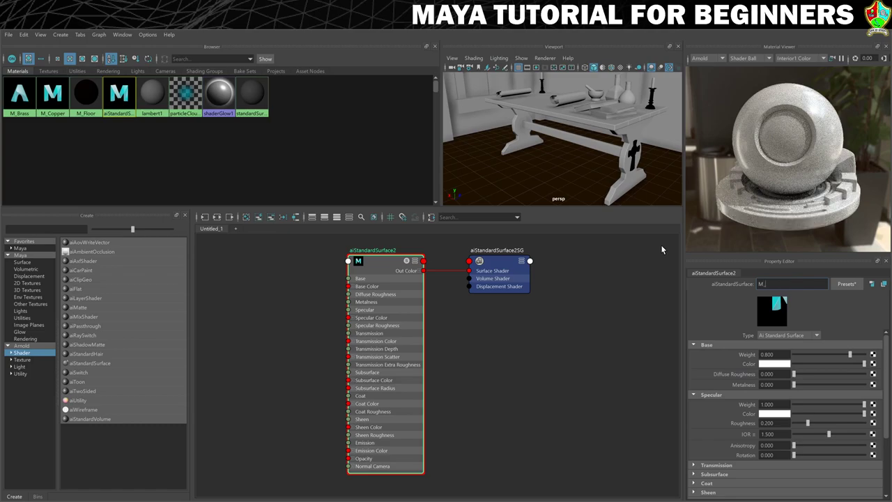
text(Wax)
key(Return)
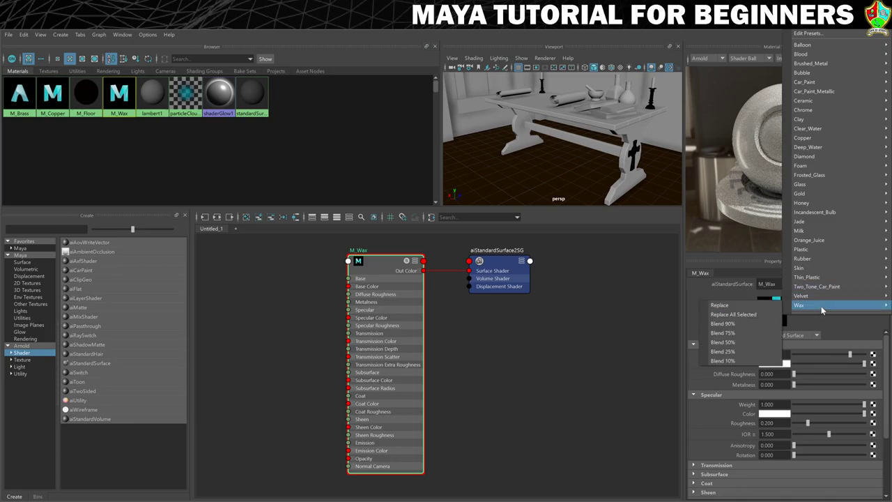
Replace the M_Wax attributes with the Wax preset and change its base colour to a pale yellow with a hue of about 50.
click(763, 306)
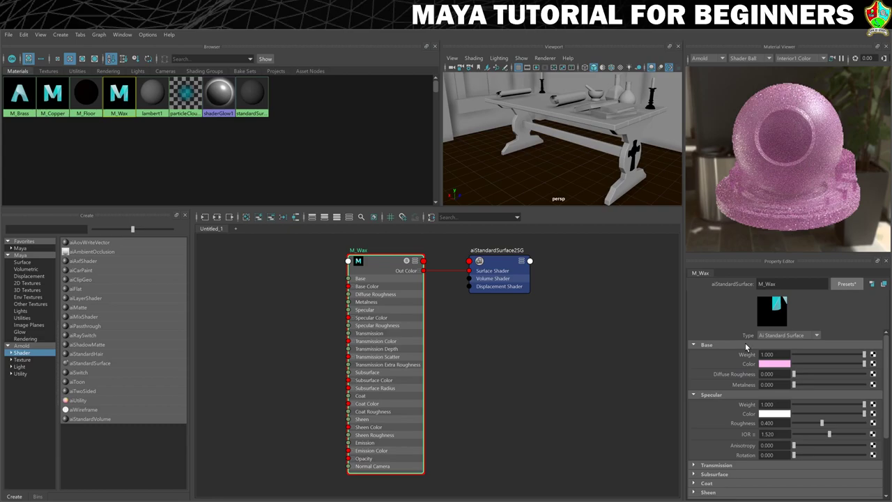
click(767, 363)
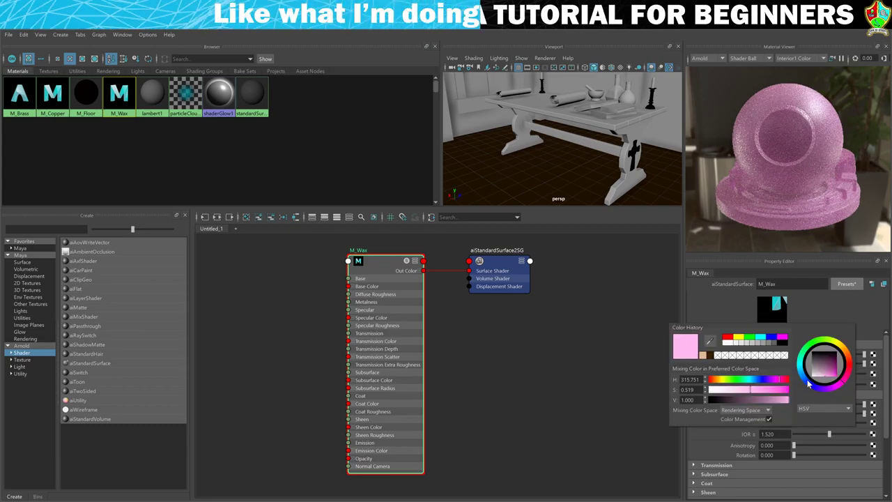
click(841, 348)
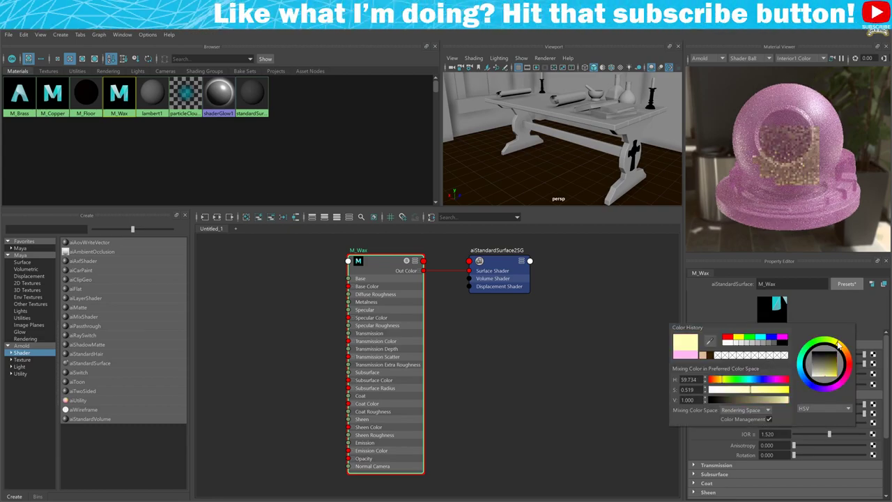
drag(841, 347, 841, 345)
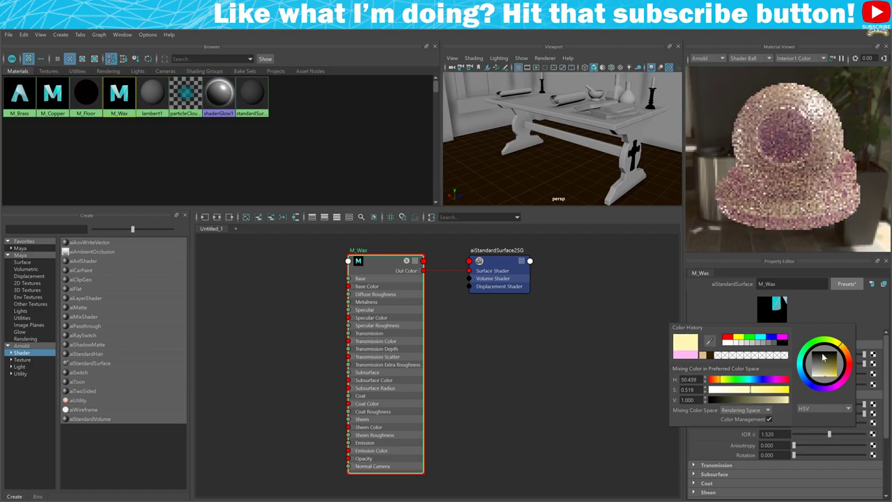
click(759, 392)
click(758, 391)
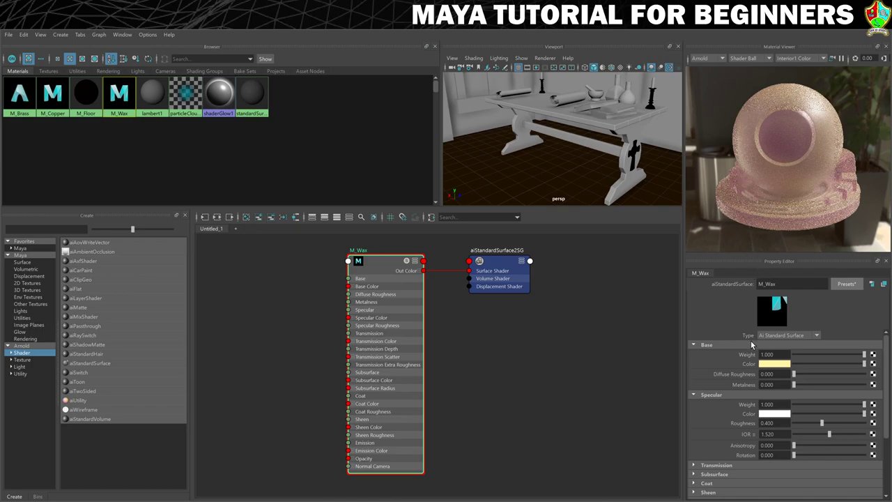
Set the transmission colour and scatter colour of M_Wax to the pale yellow already used as its base colour.
scroll(746, 345, down, 4)
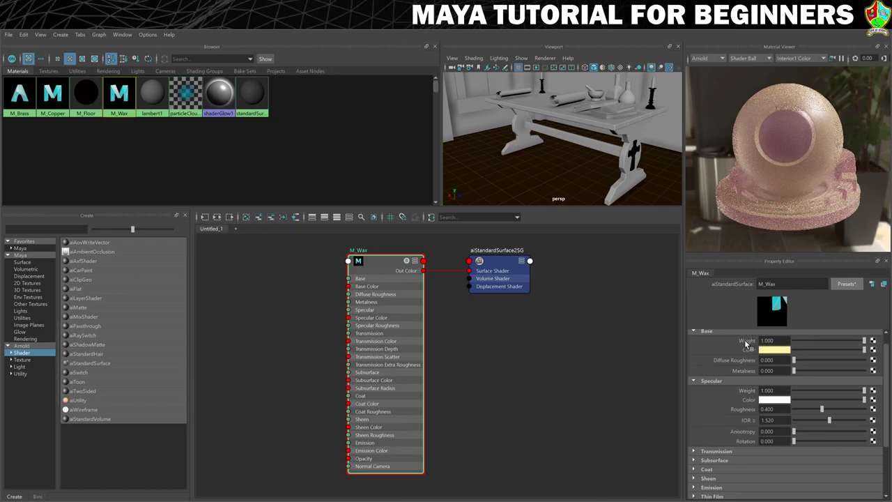
click(692, 381)
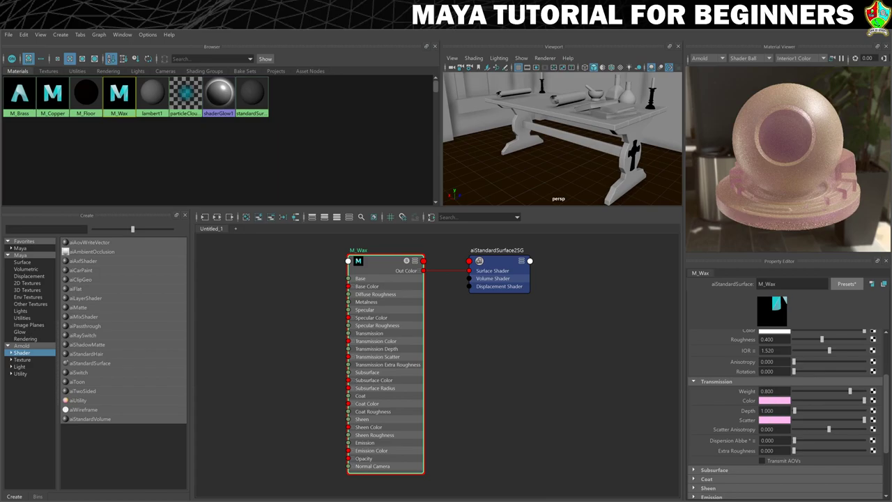
click(776, 404)
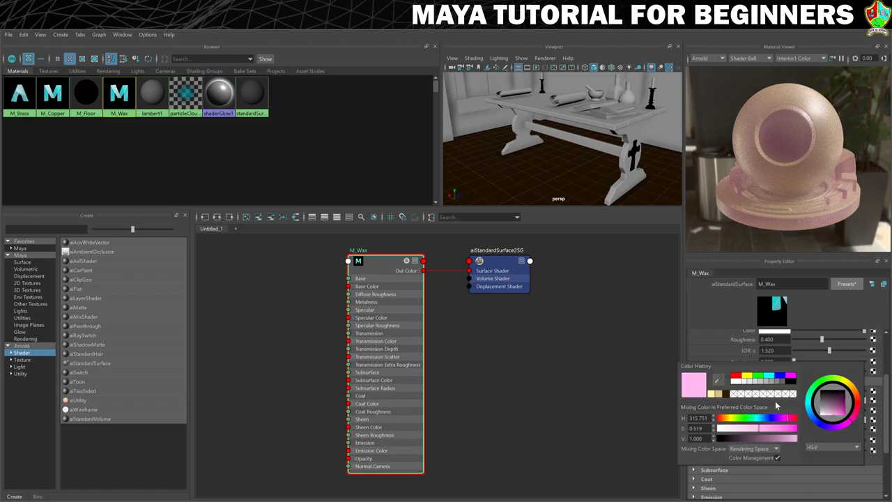
click(712, 395)
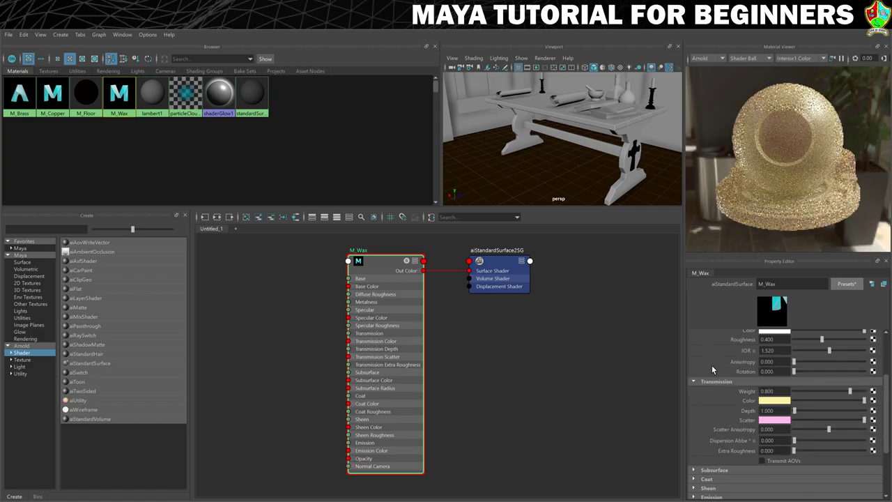
click(772, 420)
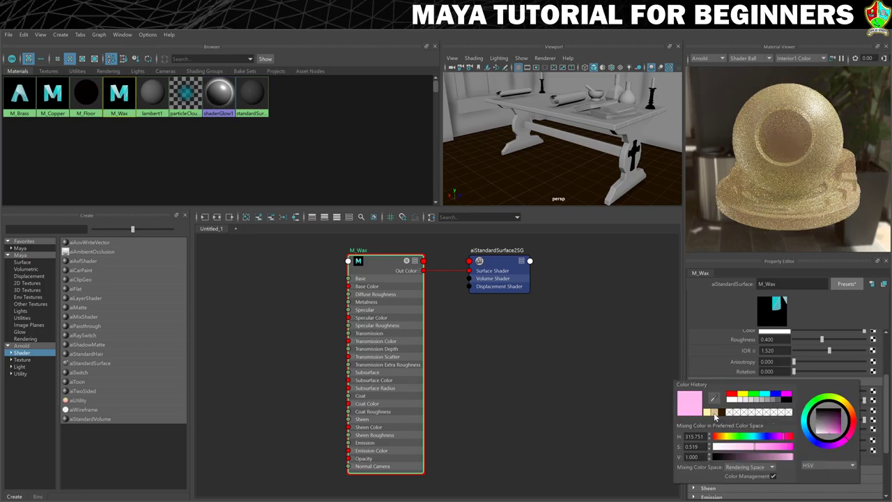
click(713, 413)
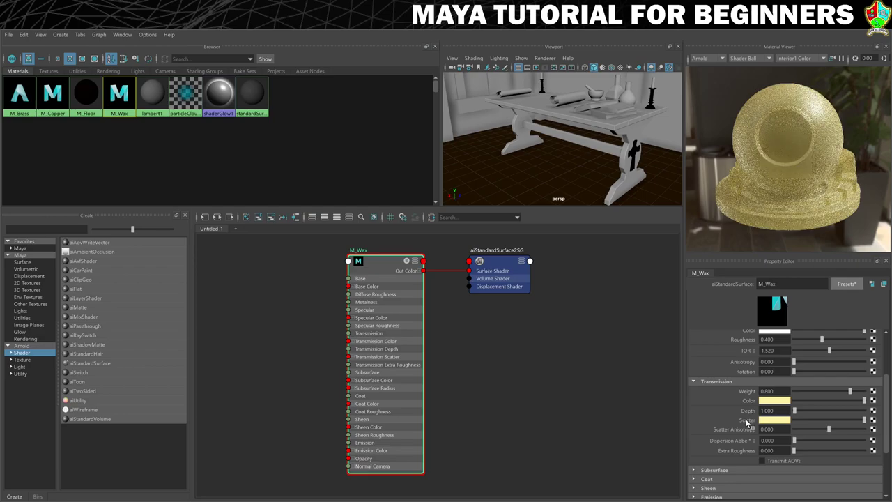
Lower the saturation of M_Wax's transmission colour to about 0.302 and reuse that cream colour for its scatter and base colours.
click(772, 402)
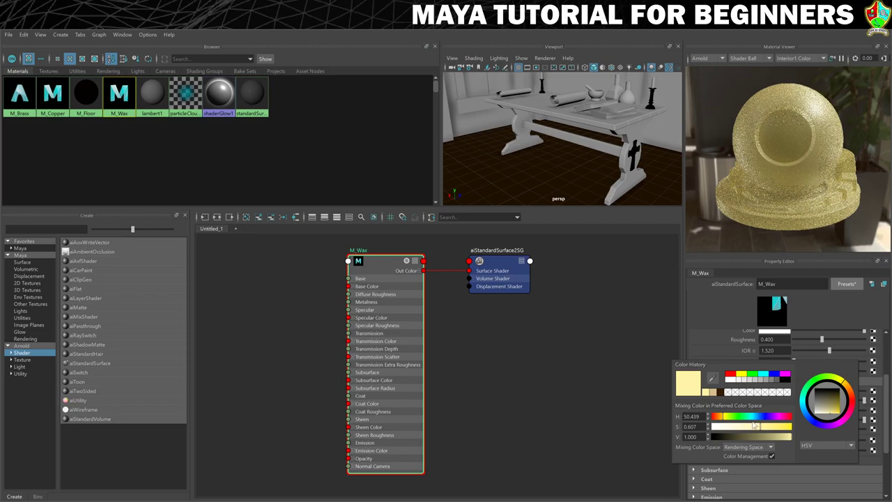
drag(755, 427, 737, 431)
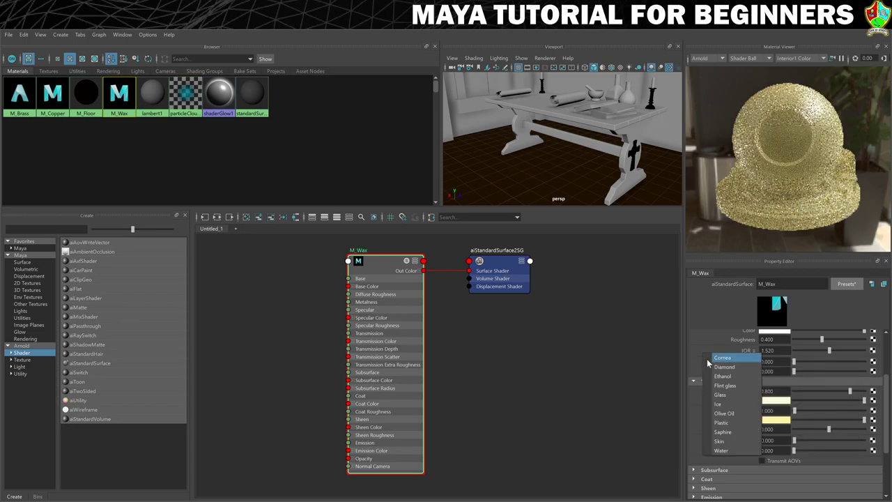
click(785, 425)
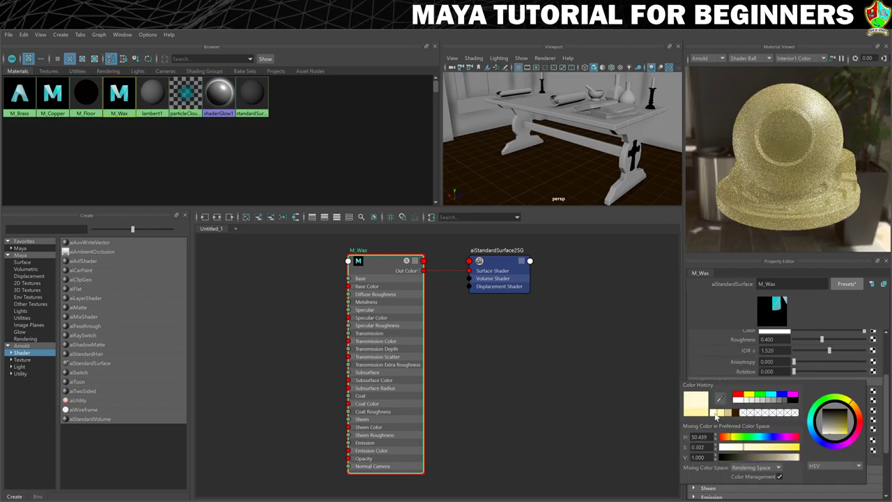
click(707, 370)
scroll(707, 370, up, 3)
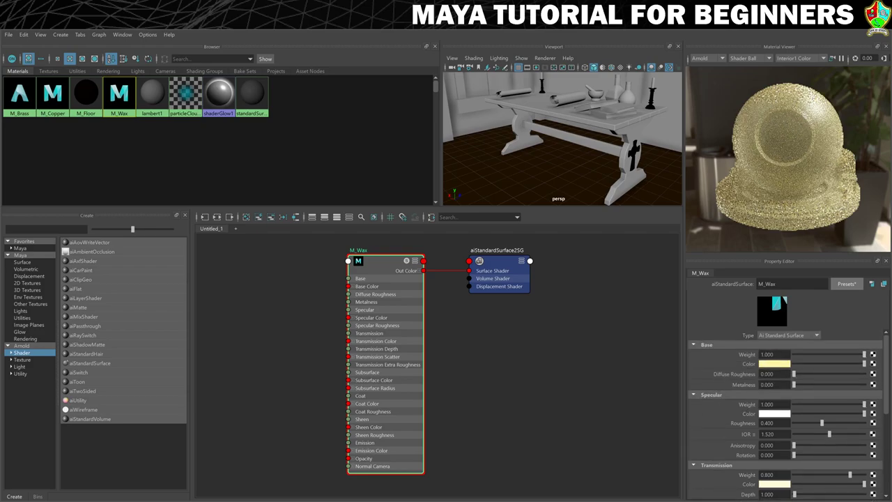
click(773, 342)
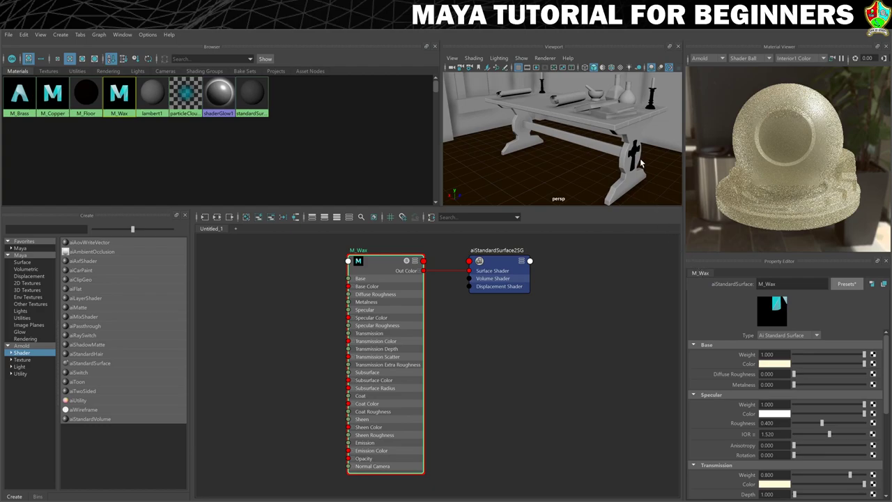
Assign M_Wax to both candles on the desk.
alt+drag(616, 152, 652, 135)
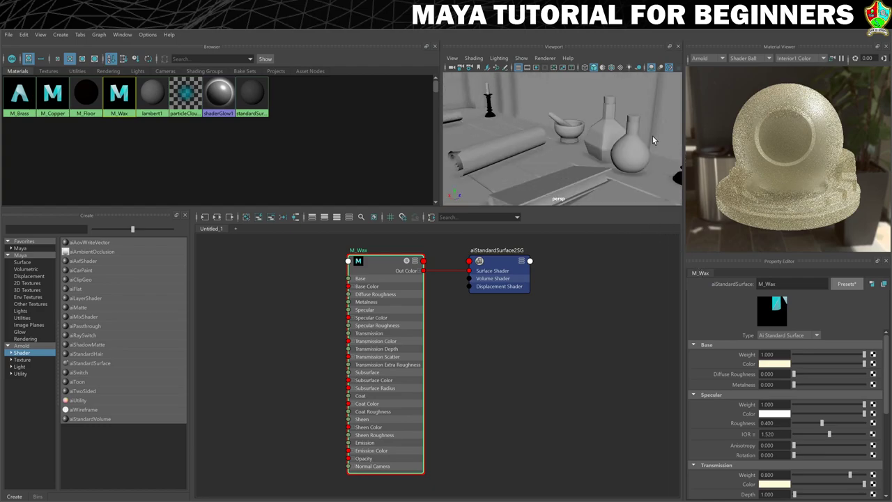
alt+middle_drag(652, 135, 600, 138)
click(594, 138)
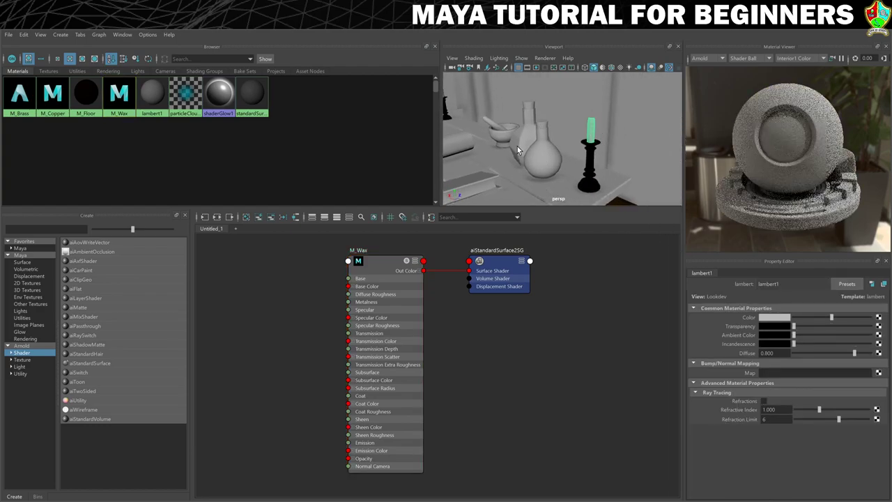
alt+middle_drag(517, 146, 525, 125)
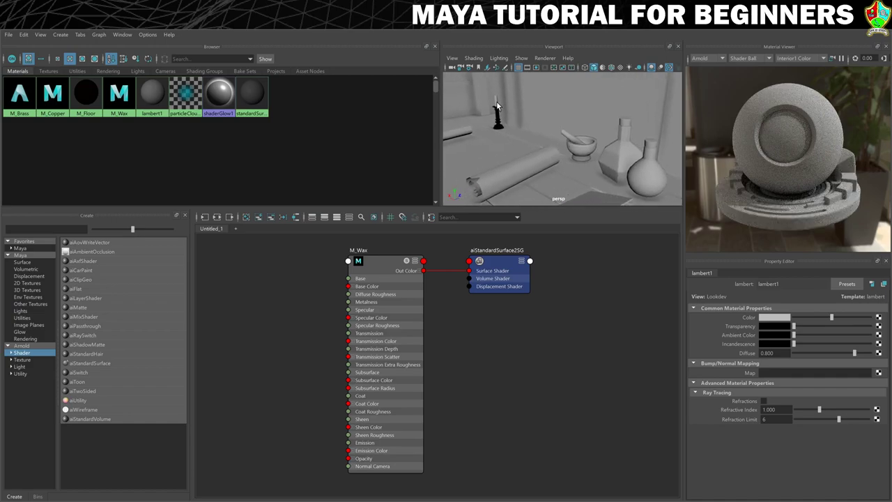
click(496, 102)
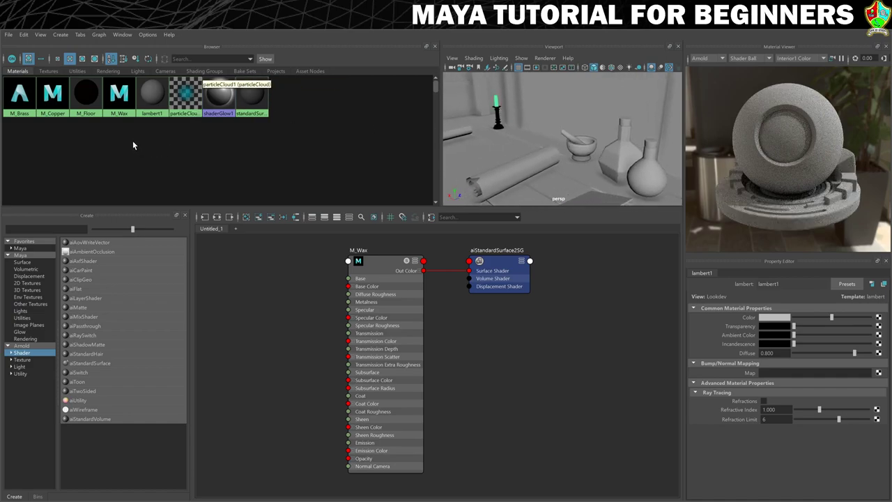
right_click(122, 98)
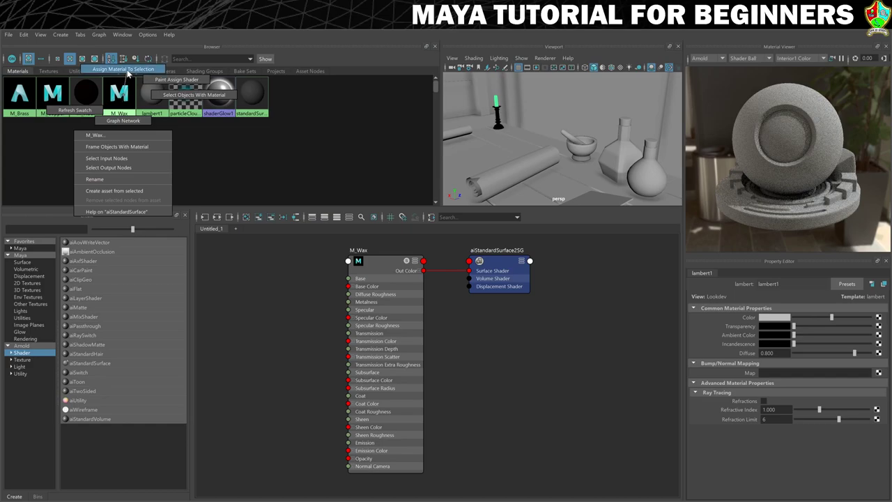
click(123, 69)
click(527, 182)
alt+drag(498, 147, 556, 132)
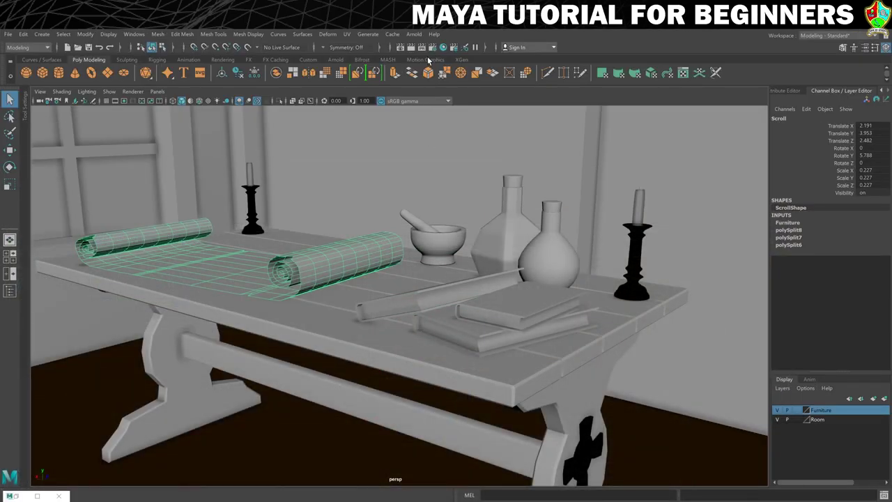
Switch the menu set to Rigging and back to Modeling.
click(23, 48)
click(17, 67)
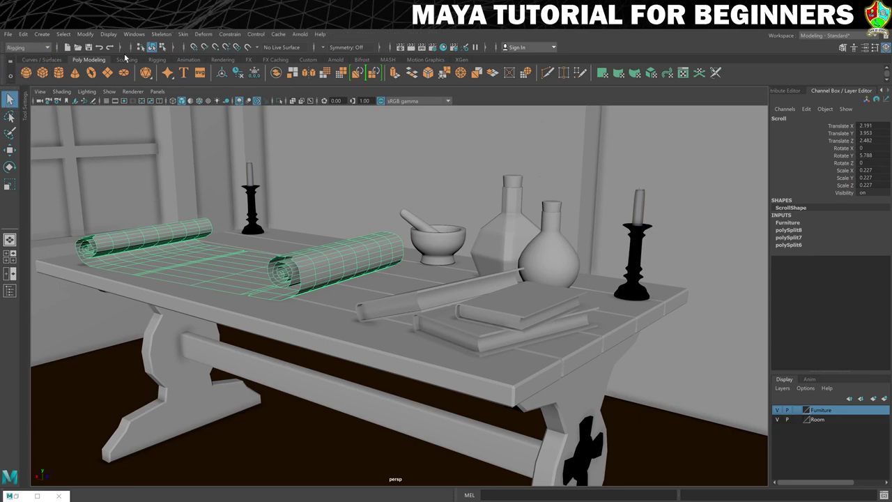
click(26, 48)
click(18, 57)
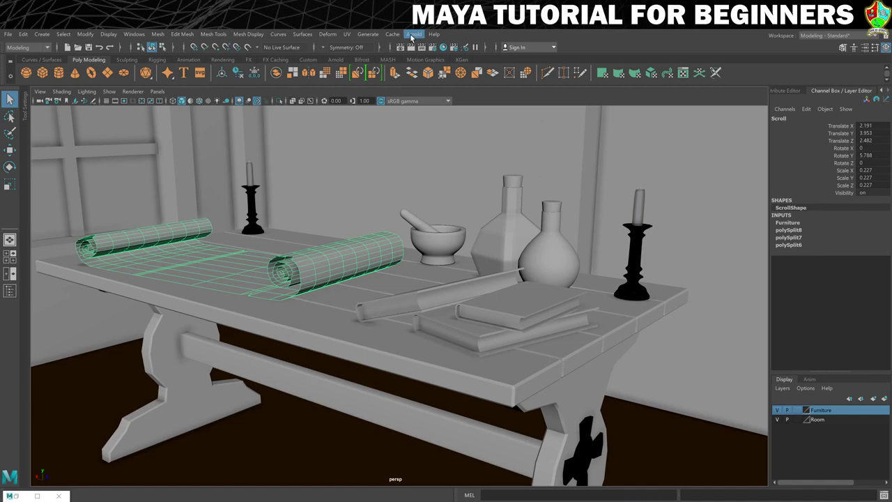
Add an Arnold Physical Sky light to the scene.
click(412, 35)
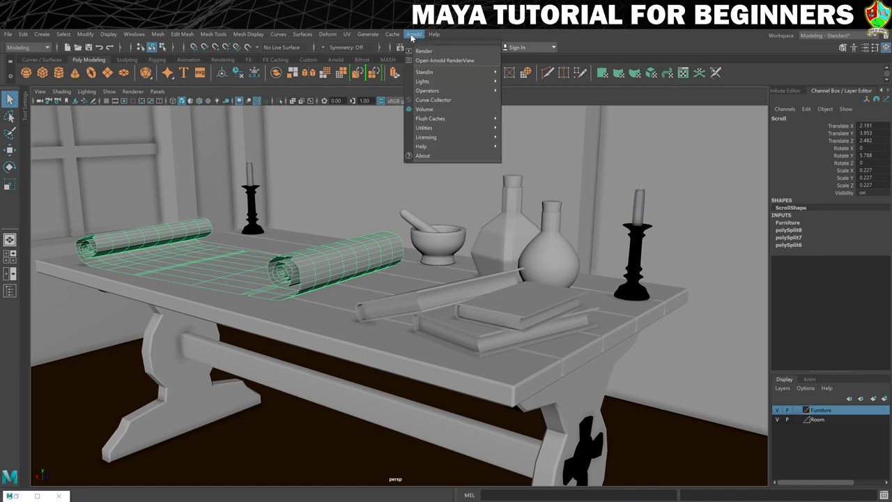
mouse_move(433, 81)
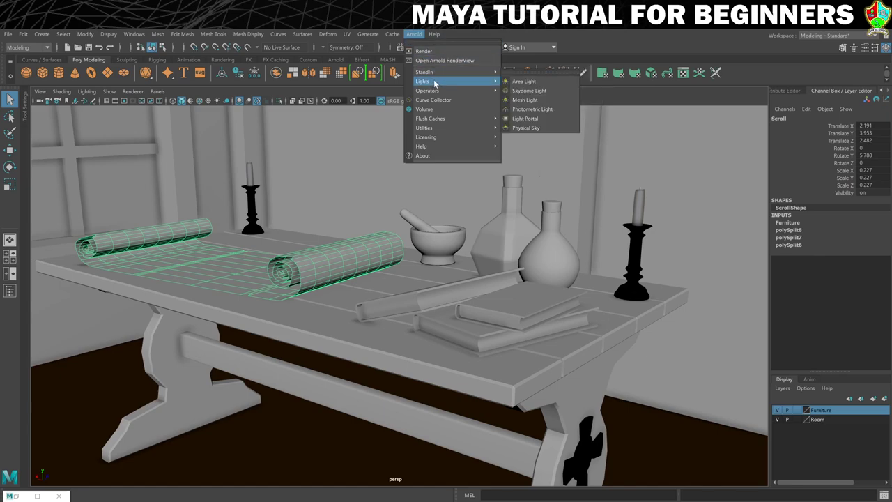
click(533, 128)
scroll(501, 196, down, 2)
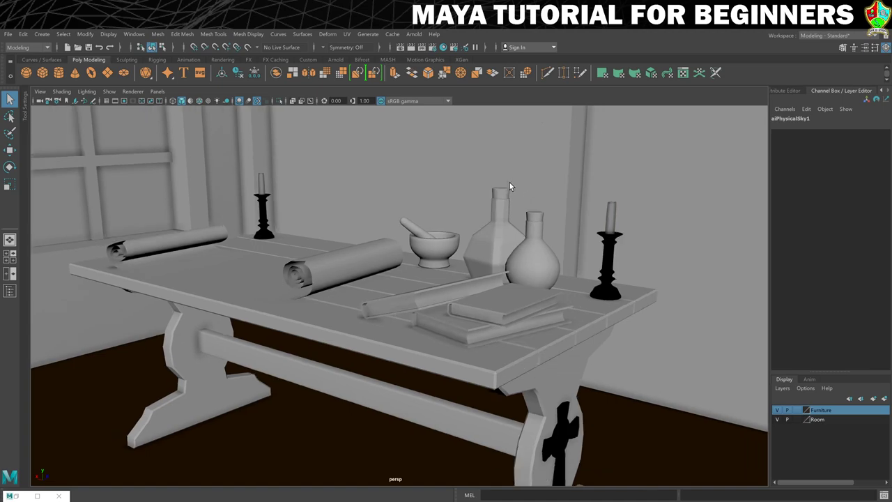
Preview the whole room with the Arnold renderer in the perspective viewport, and close the preview.
scroll(508, 182, down, 8)
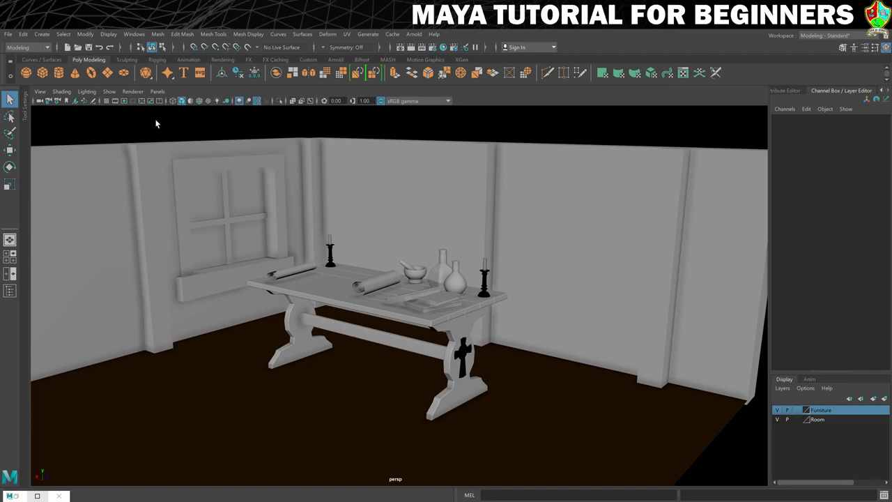
click(130, 93)
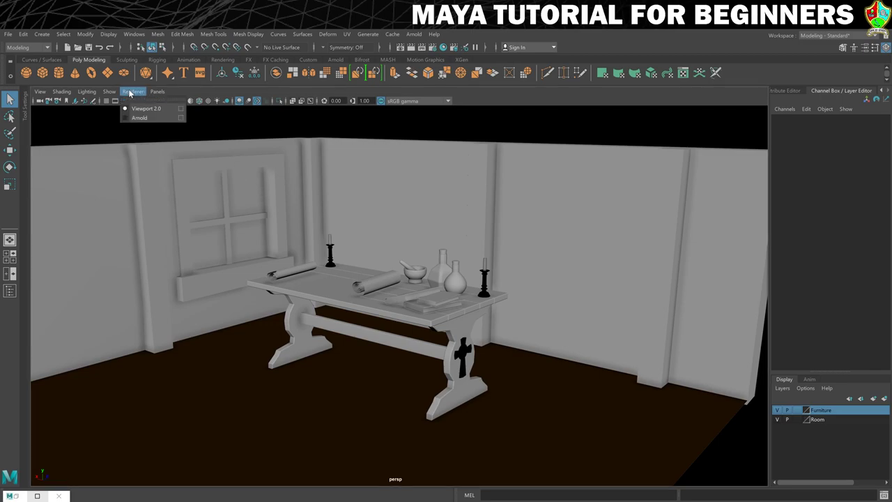
click(138, 117)
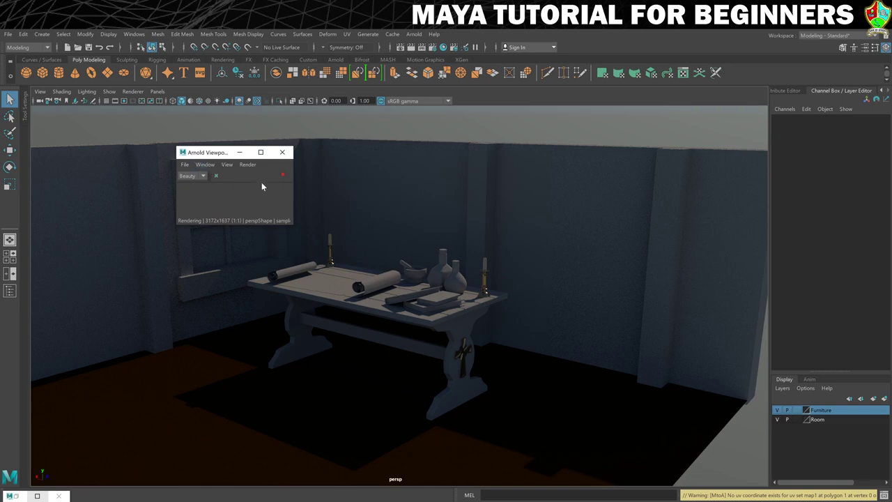
click(282, 176)
click(282, 152)
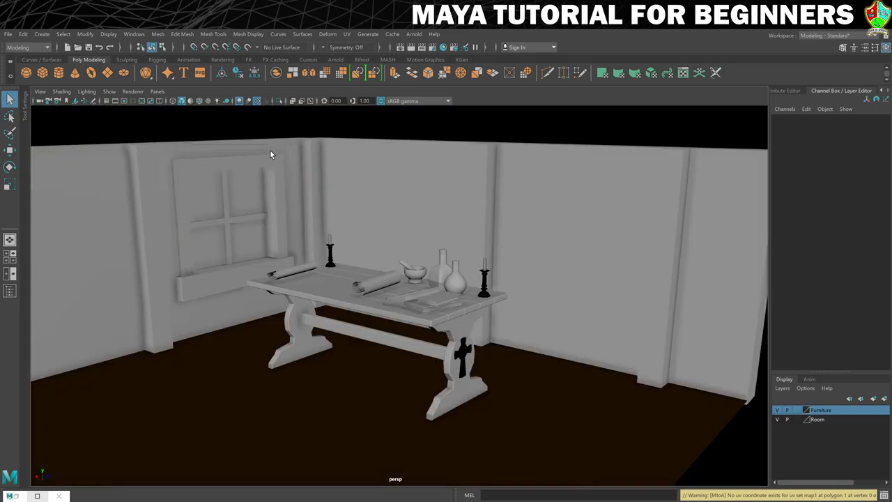
Render the perspective view in the Arnold RenderView, inspect the image and close the render window.
click(413, 35)
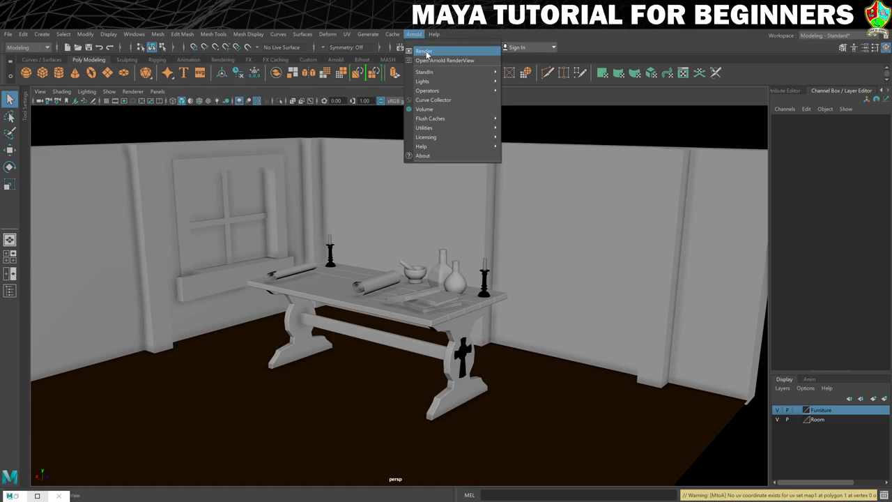
click(424, 52)
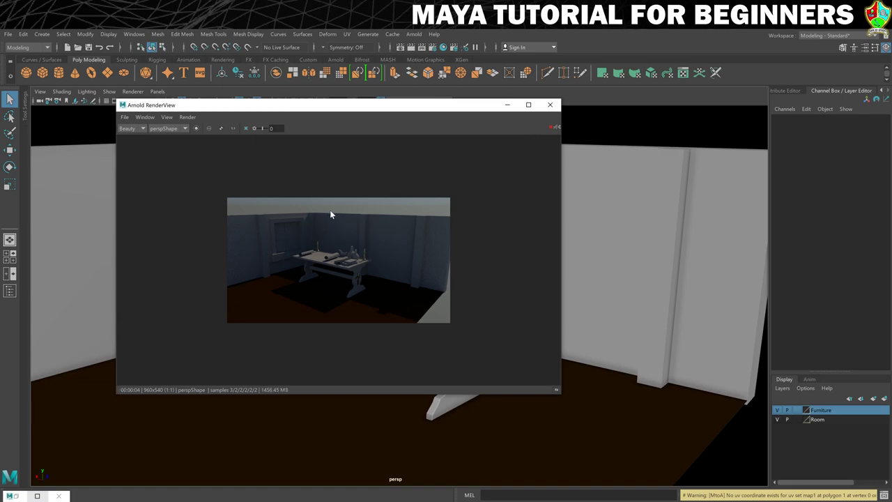
scroll(330, 213, up, 2)
click(550, 104)
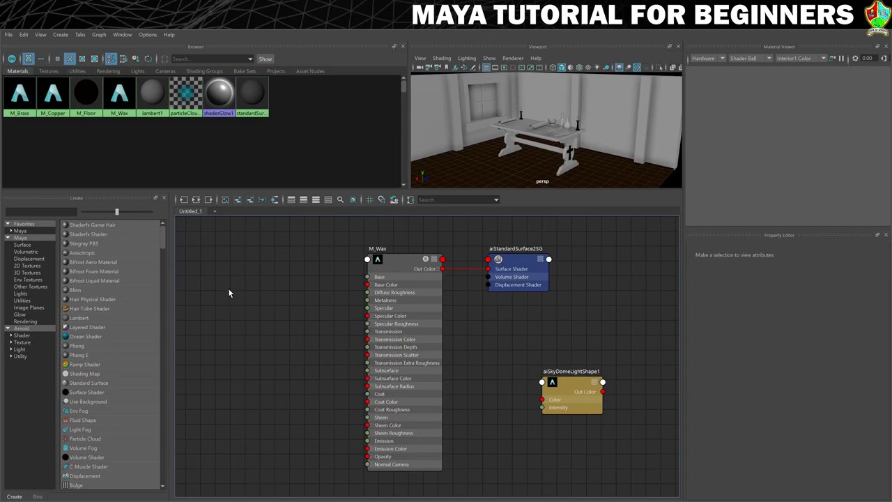
Clear the node graph and create an aiStandardSurface material named M_Glass.
click(225, 200)
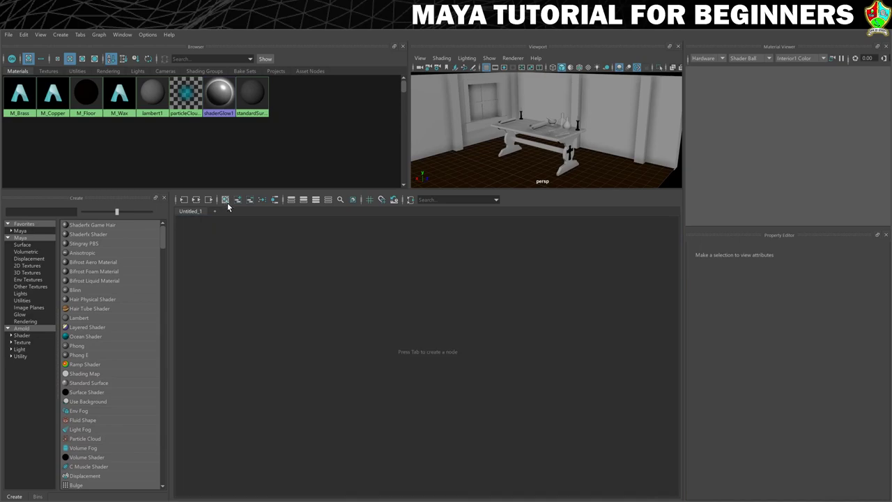
click(25, 335)
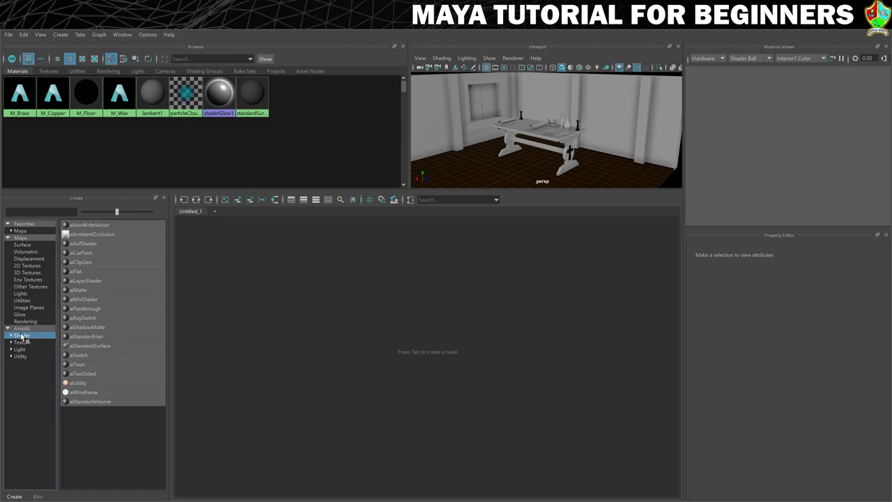
click(91, 348)
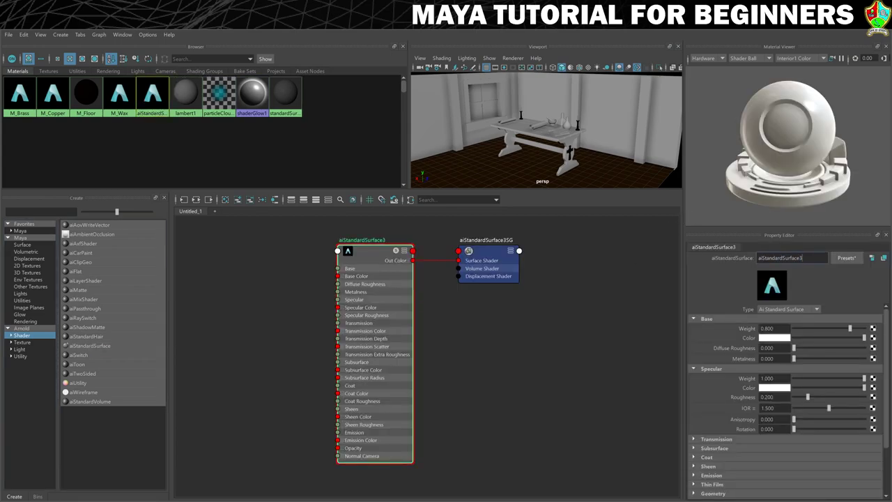
double_click(801, 258)
text(M_Glass)
key(Return)
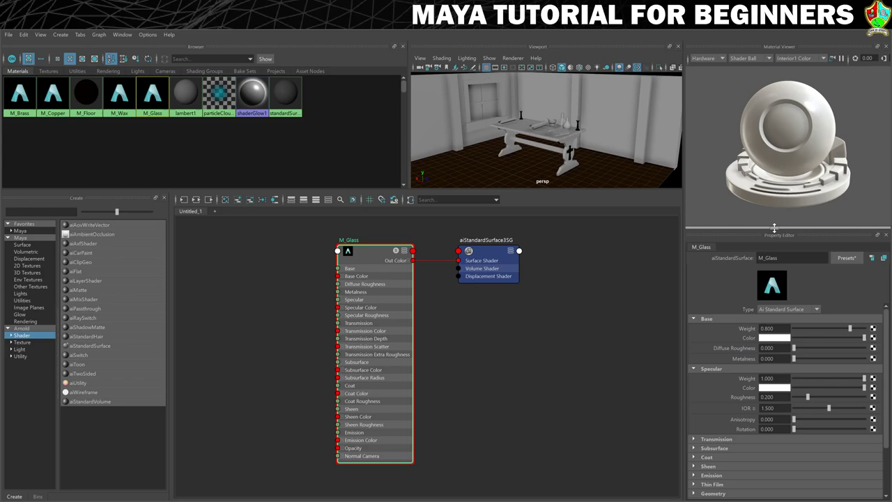
Replace the settings of M_Glass with the Glass preset.
click(845, 257)
mouse_move(844, 259)
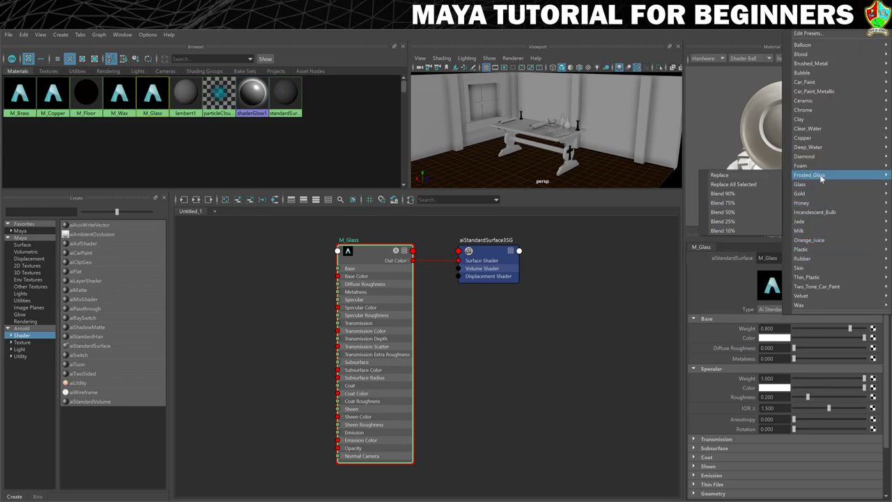
mouse_move(820, 187)
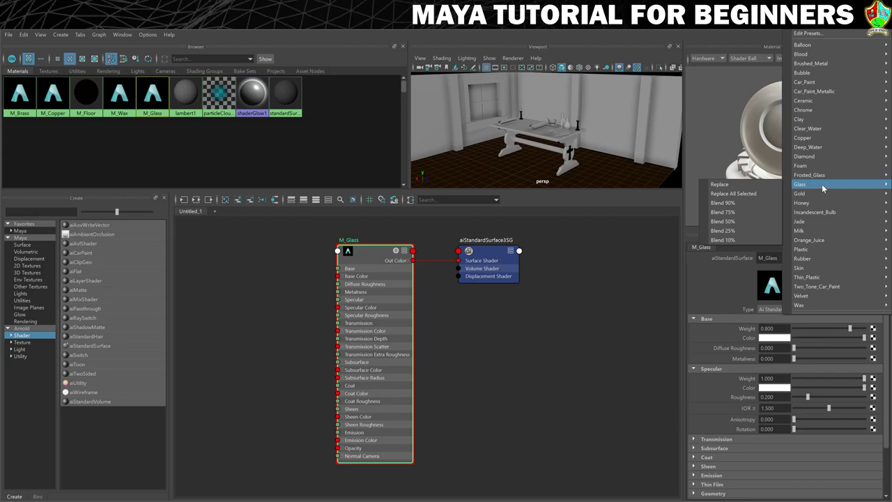
click(729, 187)
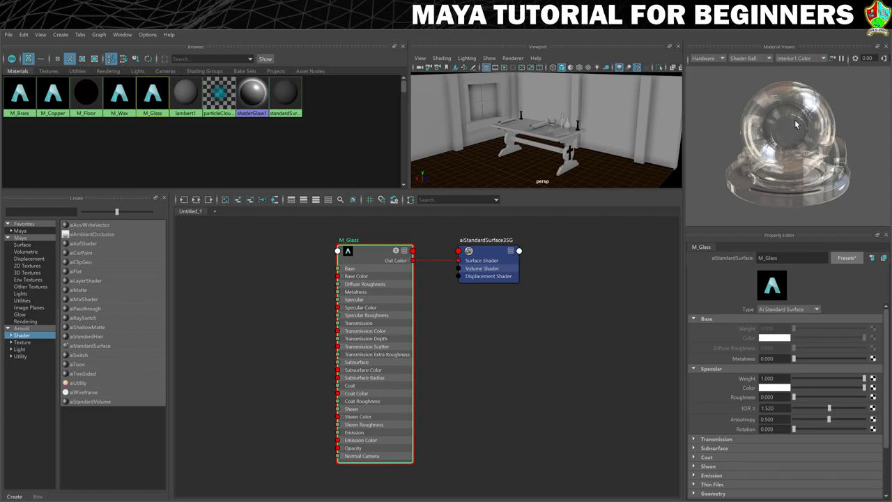
Preview M_Glass on the shader ball with the Arnold renderer and review its Transmission settings.
click(709, 59)
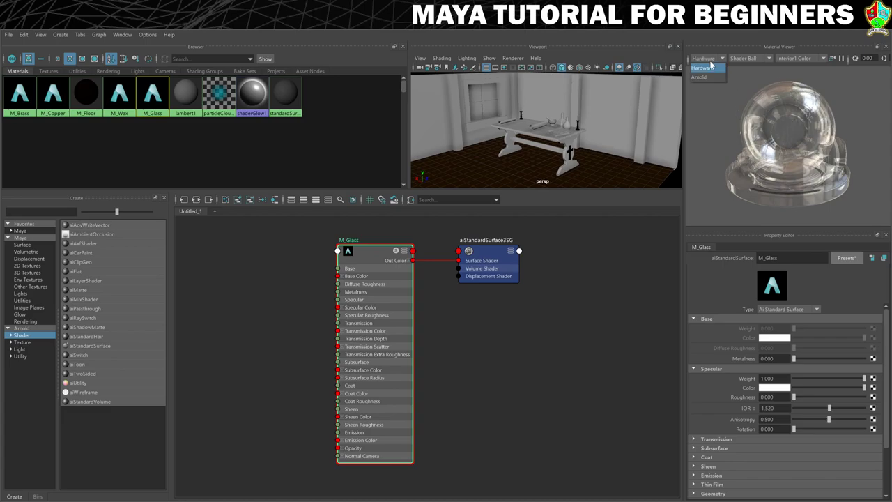
click(706, 78)
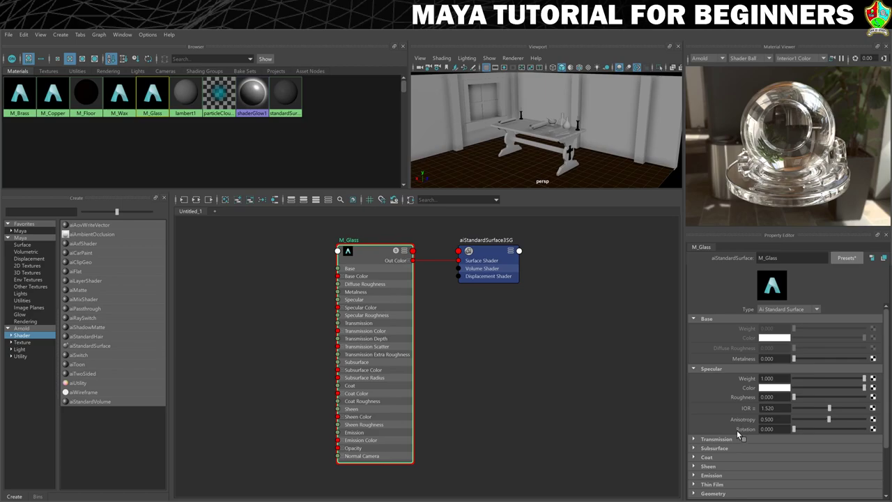
scroll(733, 426, down, 1)
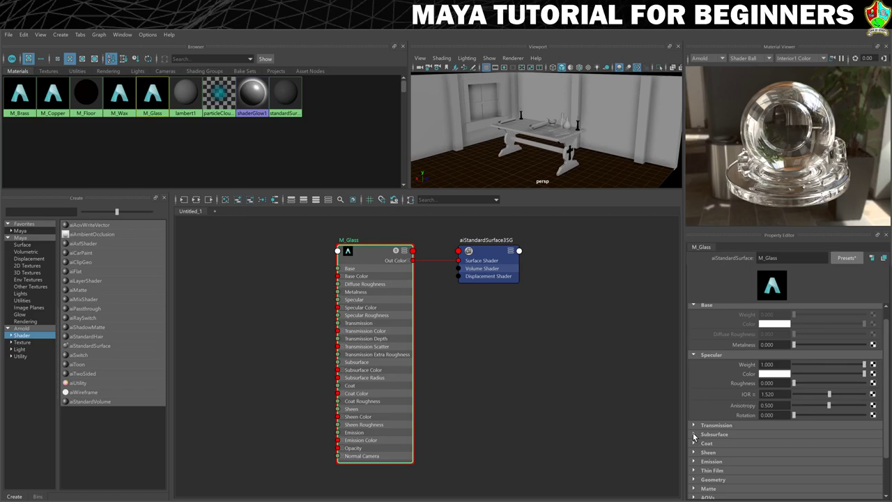
click(693, 425)
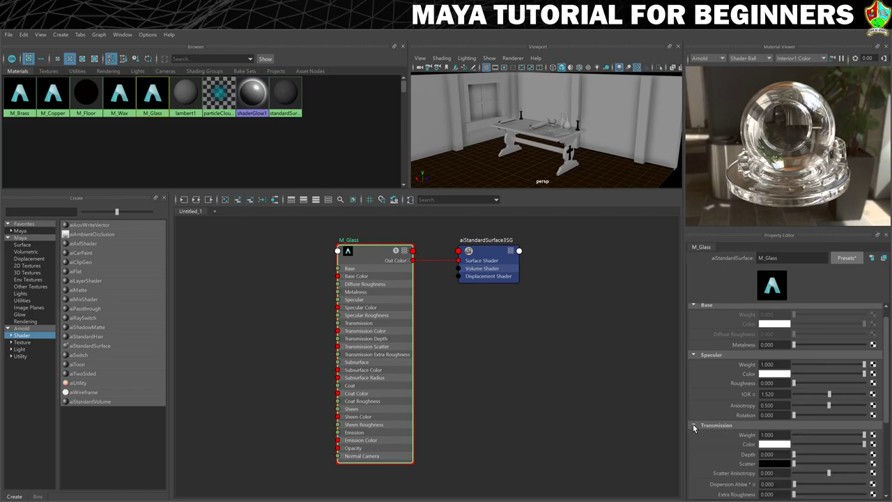
click(693, 425)
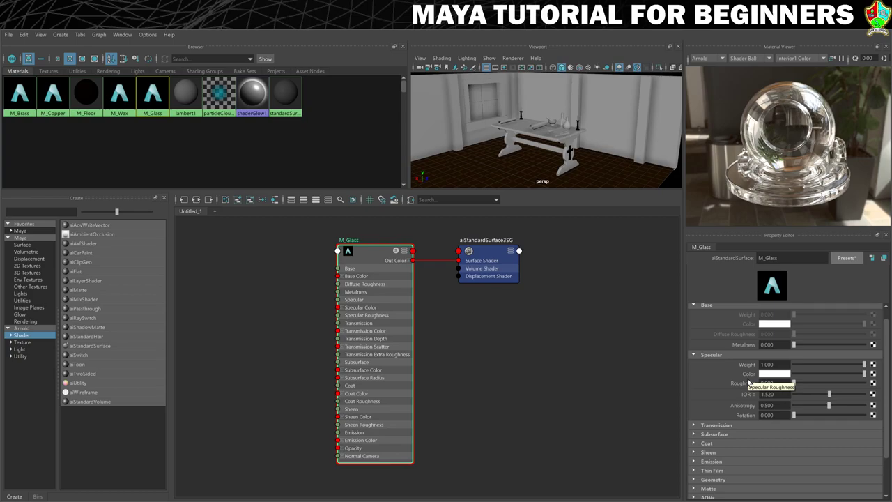
scroll(749, 383, up, 1)
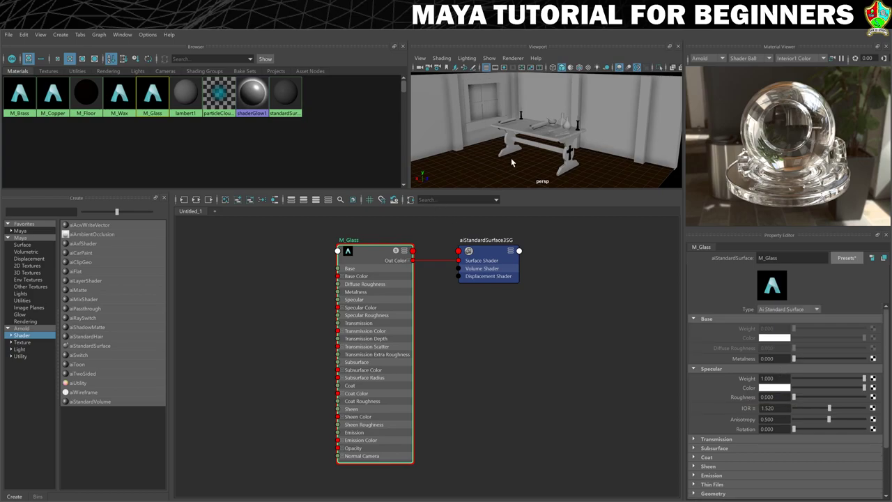
Assign M_Glass to the round flask and the angular bottle on the table.
scroll(527, 149, up, 5)
alt+drag(604, 118, 567, 128)
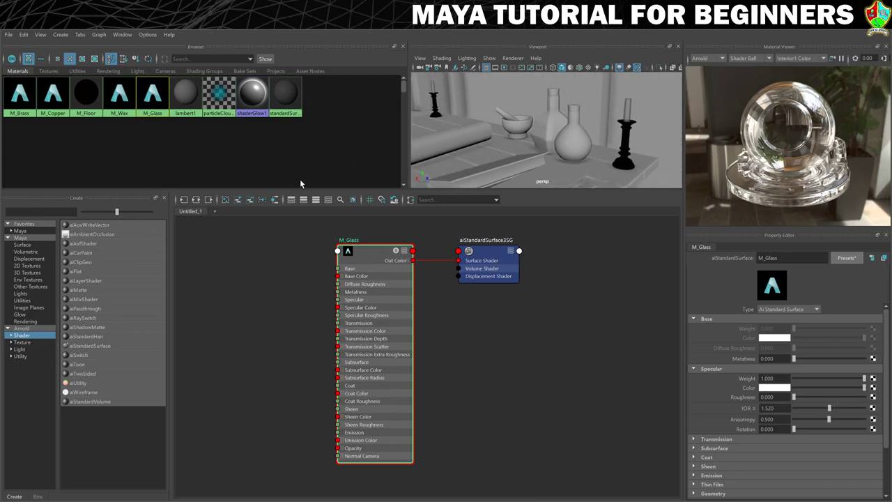
click(152, 96)
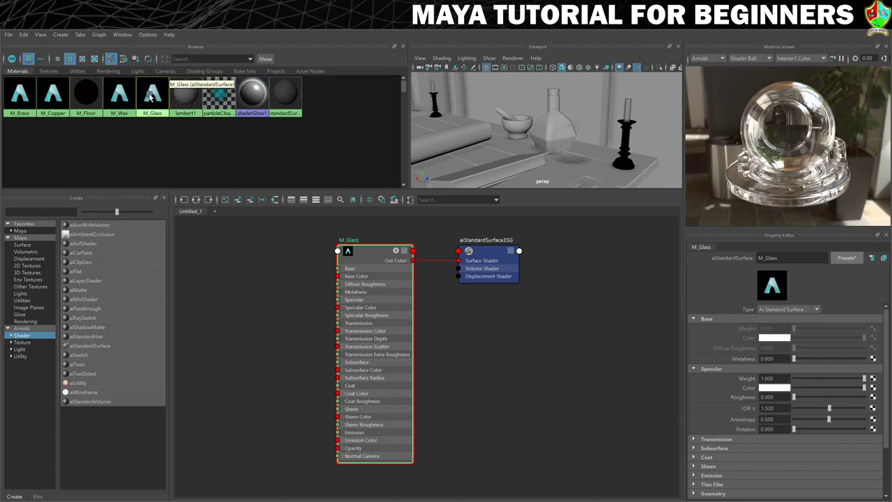
middle_drag(150, 96, 543, 130)
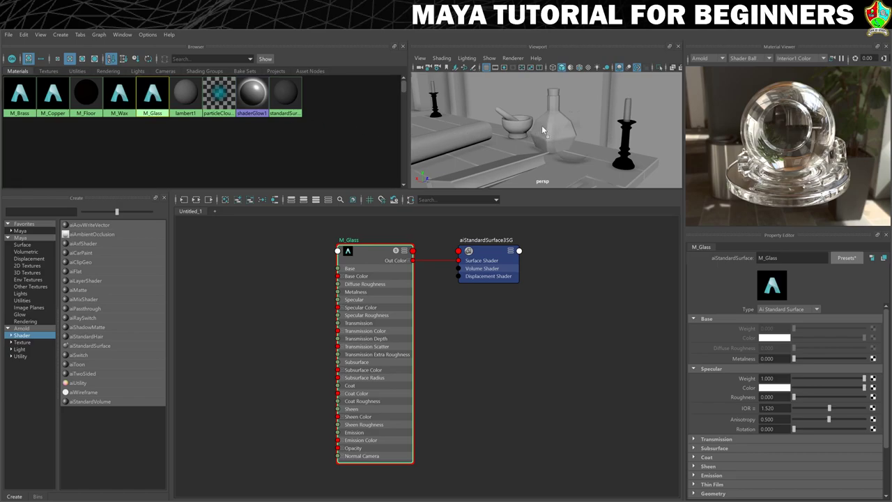
Assign M_Glass to the panes of the room's window.
alt+drag(543, 129, 486, 97)
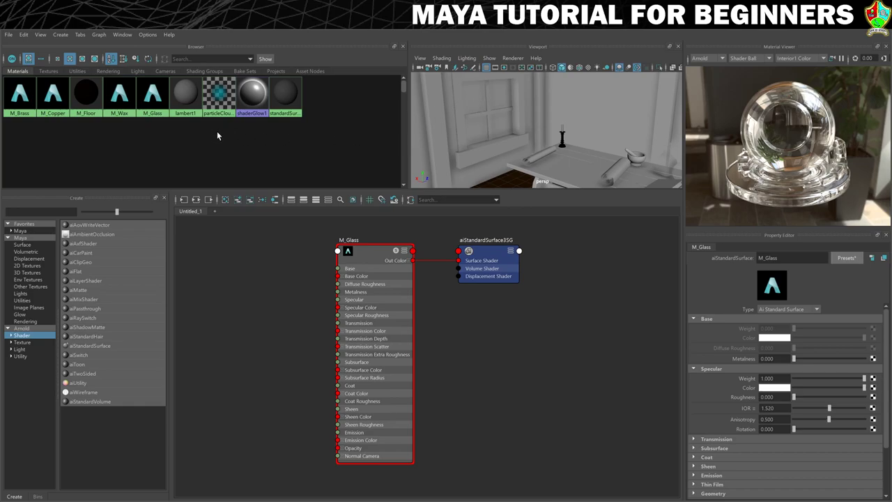
click(152, 96)
middle_drag(478, 97, 478, 98)
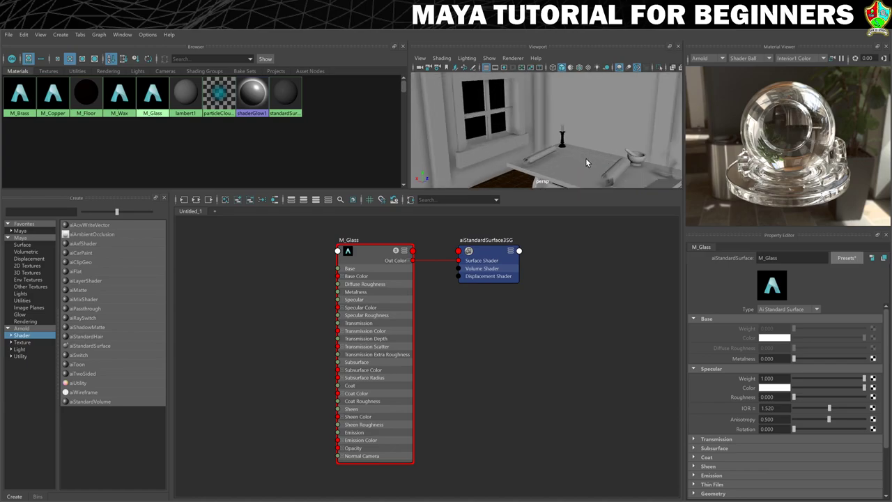
Preview the glass bottles on the table with the Arnold renderer in the perspective viewport.
alt+drag(586, 163, 568, 139)
alt+middle_drag(567, 139, 560, 132)
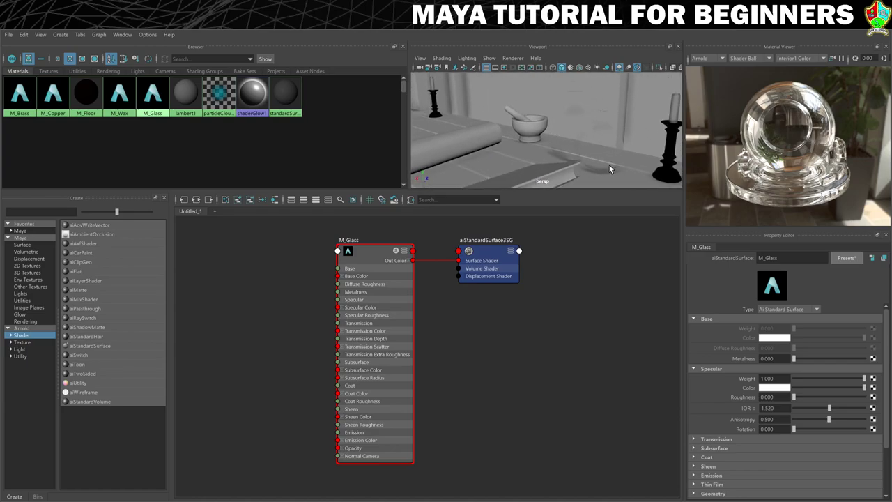
click(620, 67)
click(621, 68)
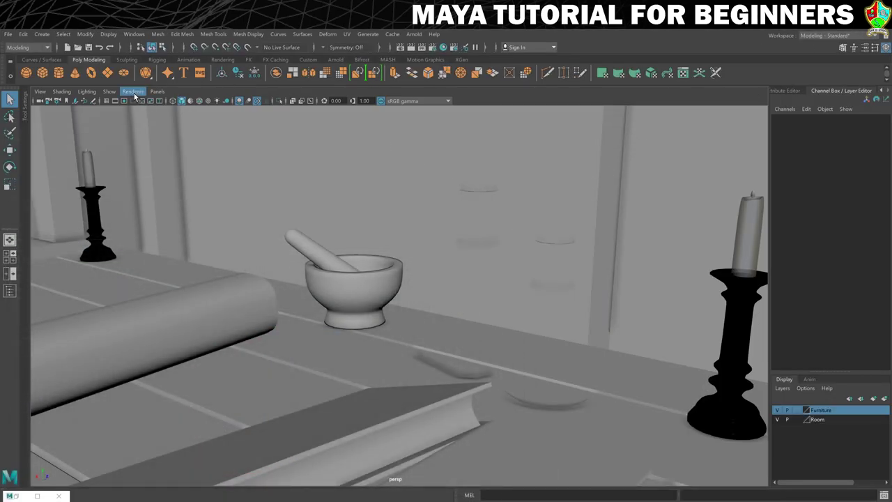
click(133, 91)
click(141, 116)
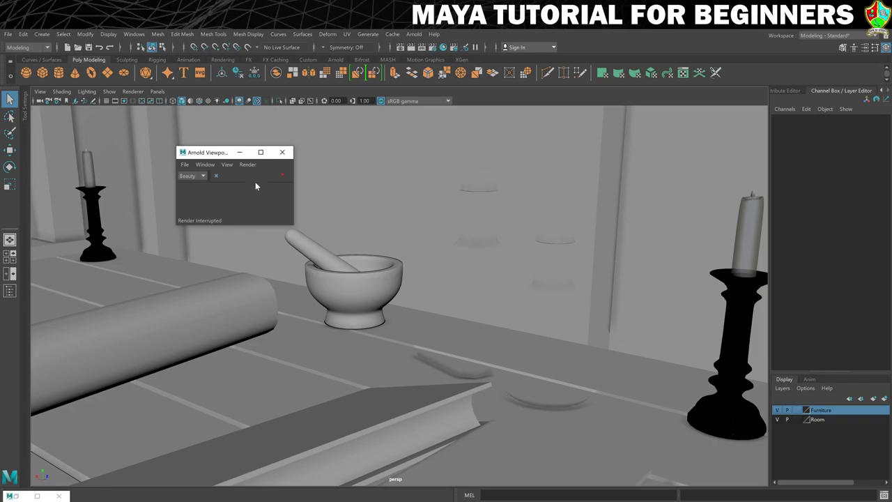
click(281, 174)
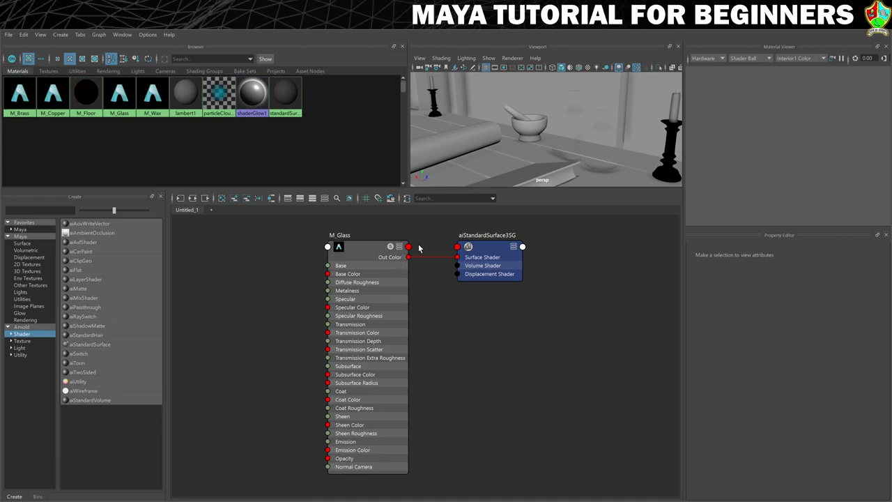
Clear the node graph and create an aiStandardSurface material named M_HealthLiquid.
click(221, 199)
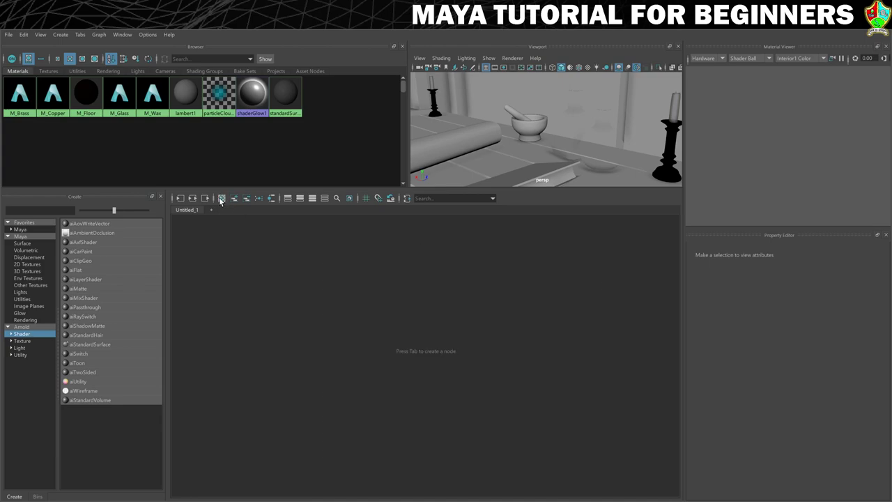
drag(83, 344, 87, 347)
click(86, 348)
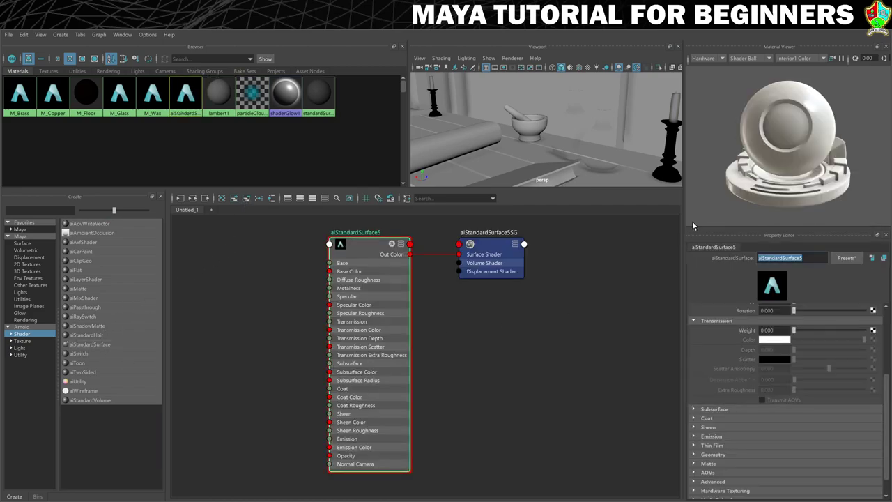
text(M_HealthLiquid)
key(Return)
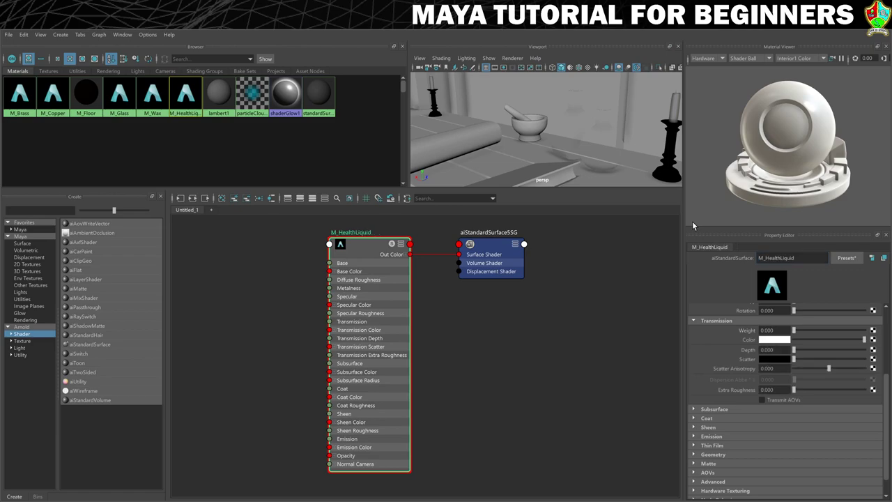
Replace the settings of M_HealthLiquid with the Clear_Water preset and preview it on the shader ball with Arnold.
click(848, 257)
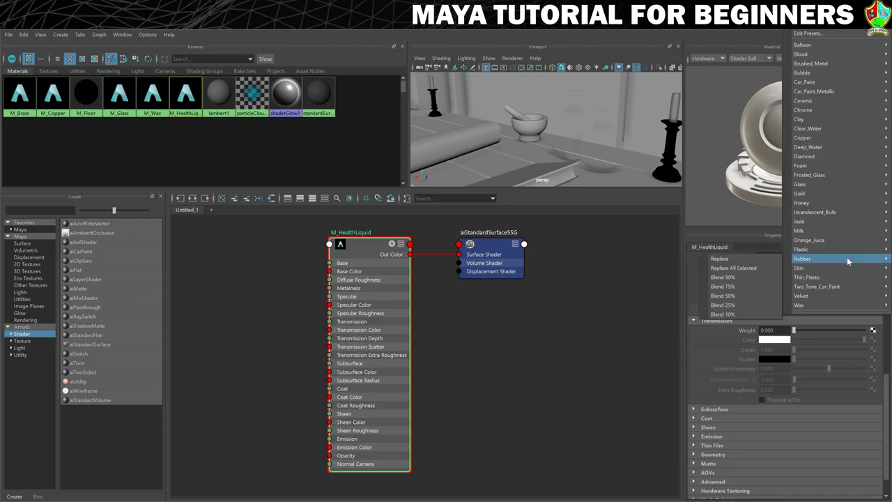
mouse_move(810, 131)
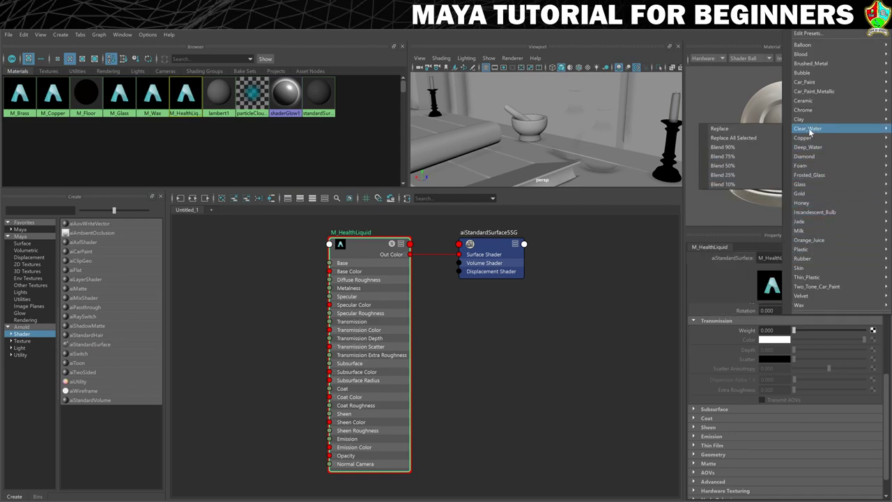
click(719, 128)
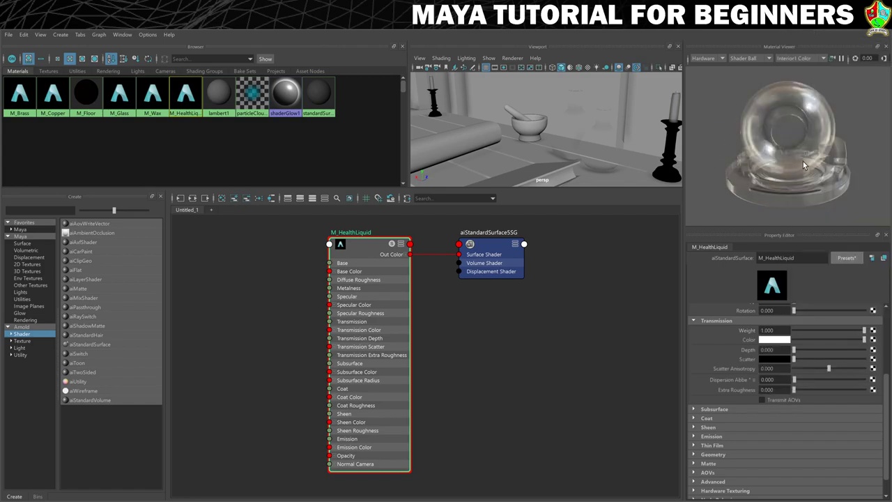
click(716, 59)
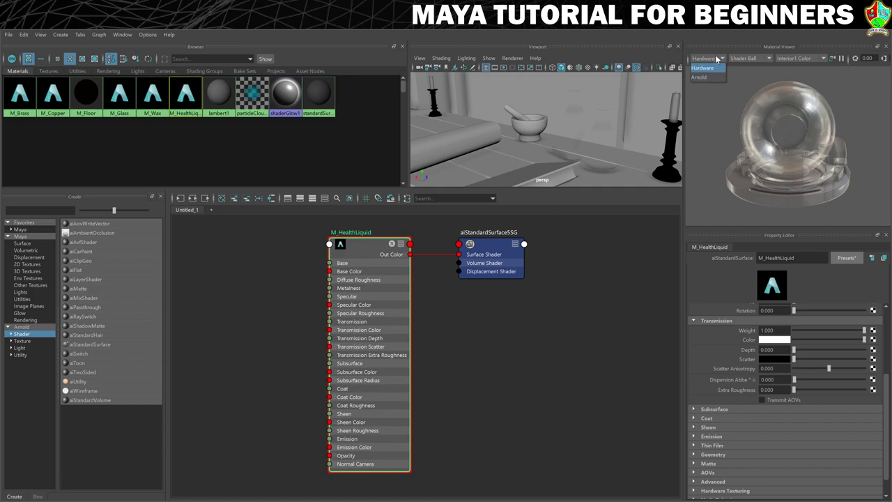
click(702, 79)
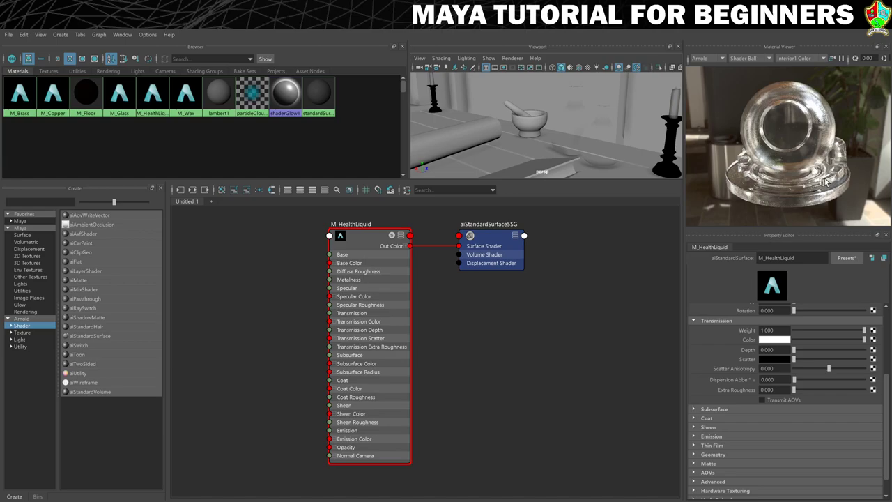
Set the Transmission color of M_HealthLiquid to red and reduce its saturation to a lighter red.
scroll(731, 317, up, 5)
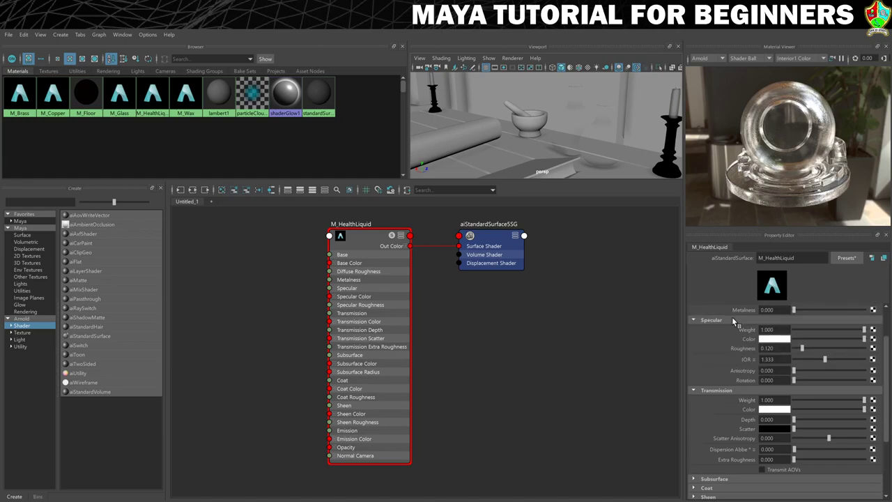
scroll(731, 315, down, 1)
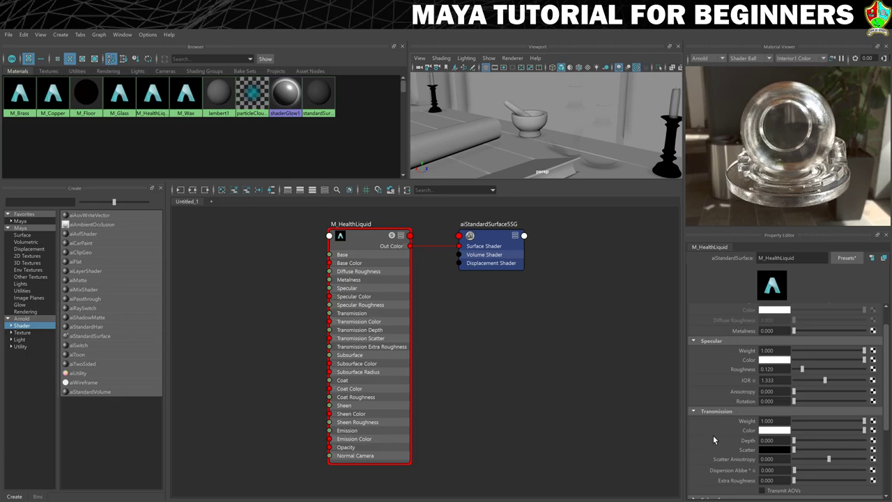
click(766, 430)
click(766, 433)
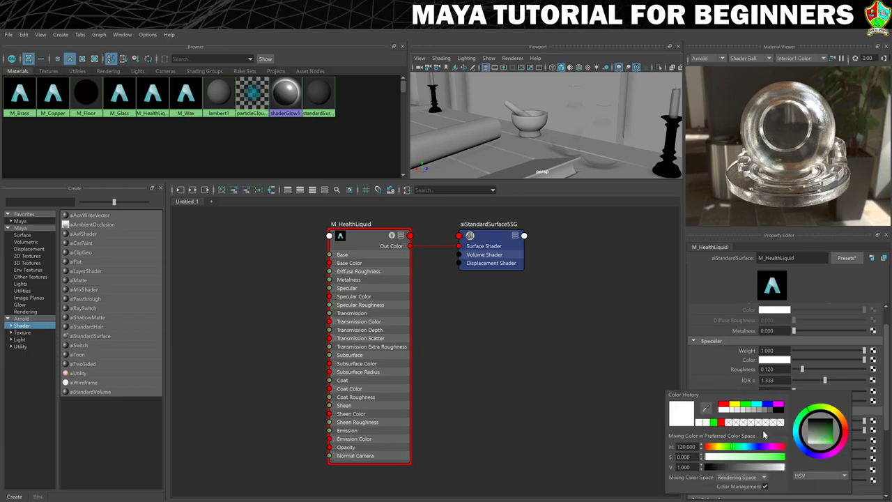
click(724, 406)
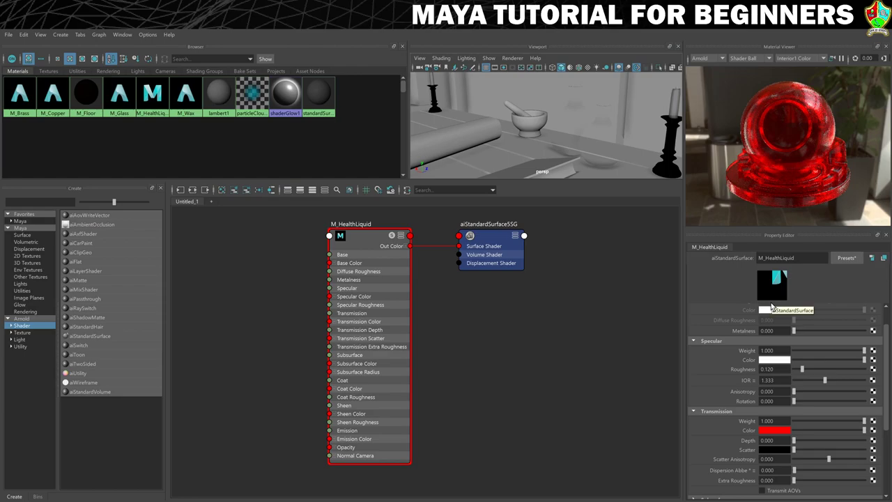
click(777, 430)
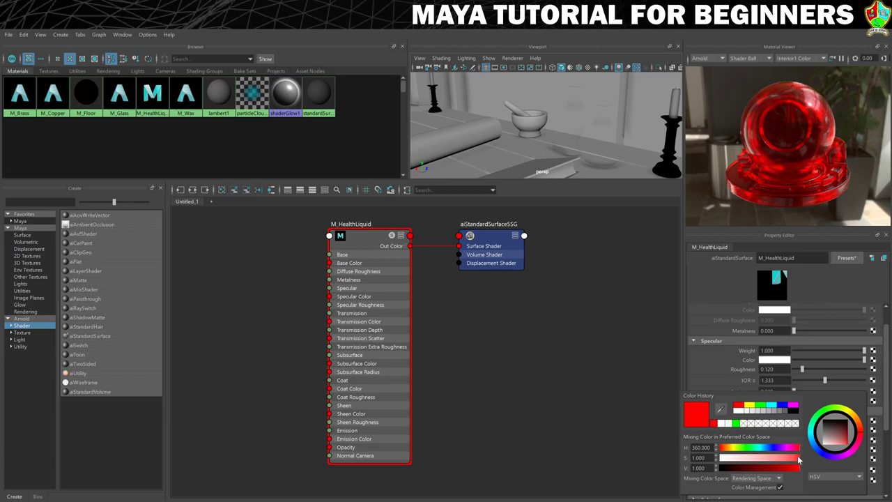
drag(746, 458, 759, 460)
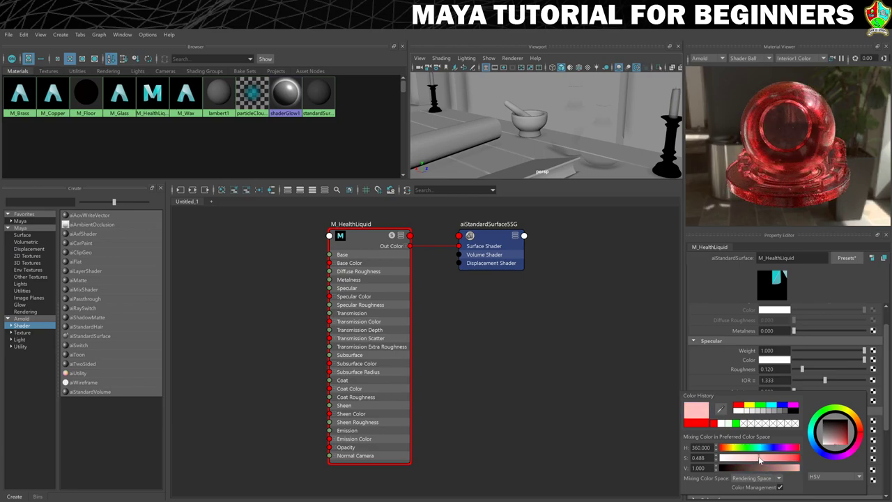
drag(760, 460, 782, 461)
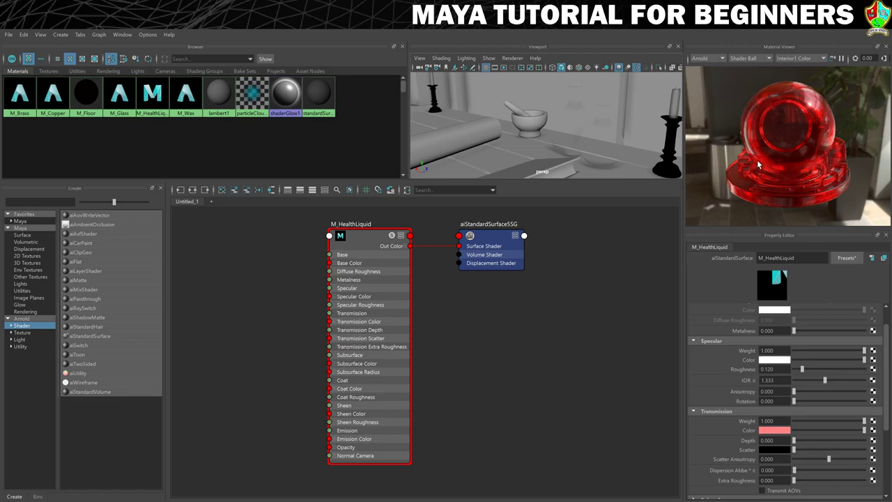
Select the HealthLiquid mesh under FlaskGlass in the Outliner and assign the M_HealthLiquid material to it.
click(598, 151)
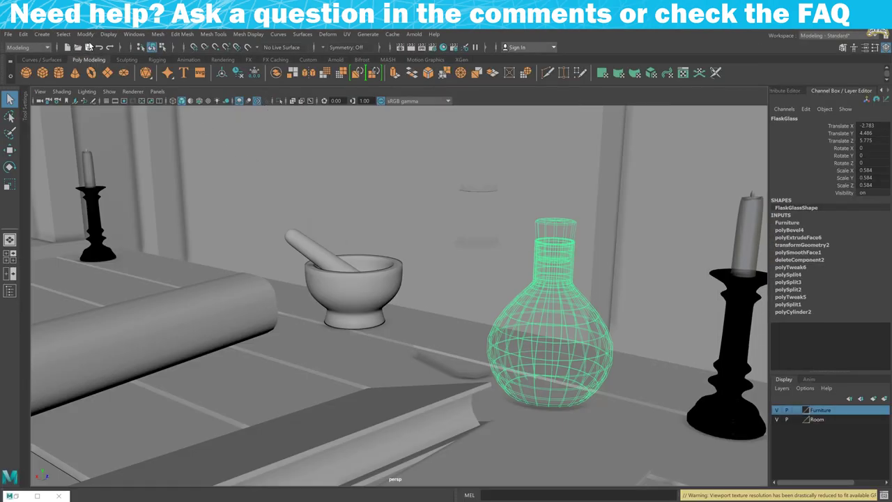
click(134, 34)
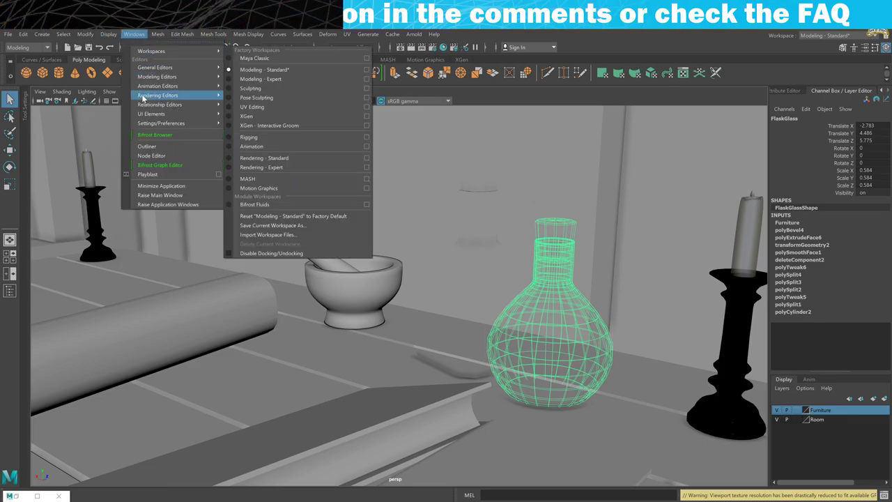
click(156, 142)
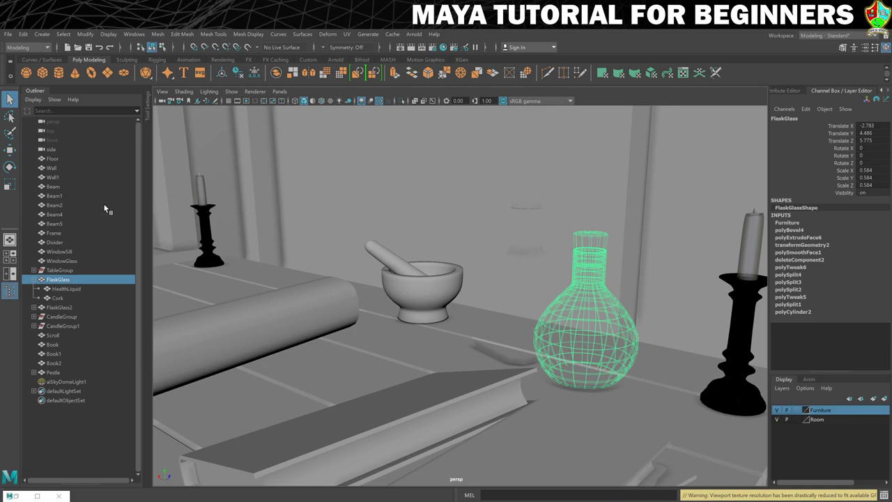
click(65, 289)
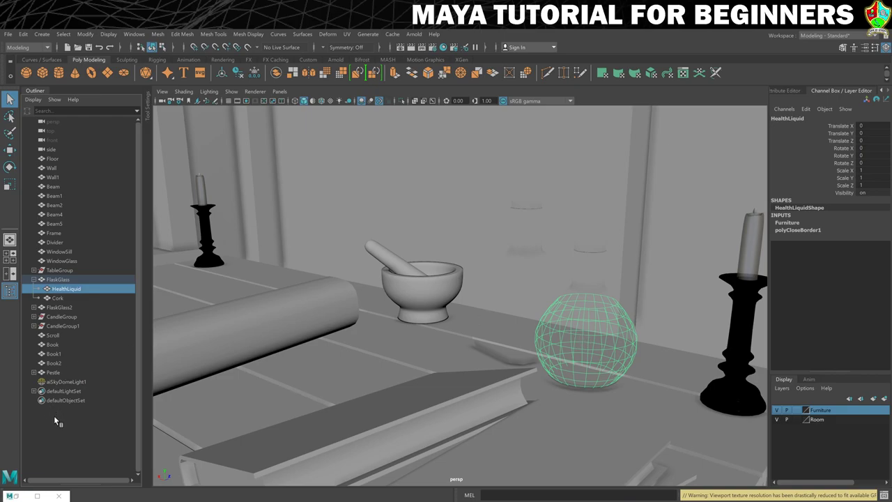
click(37, 496)
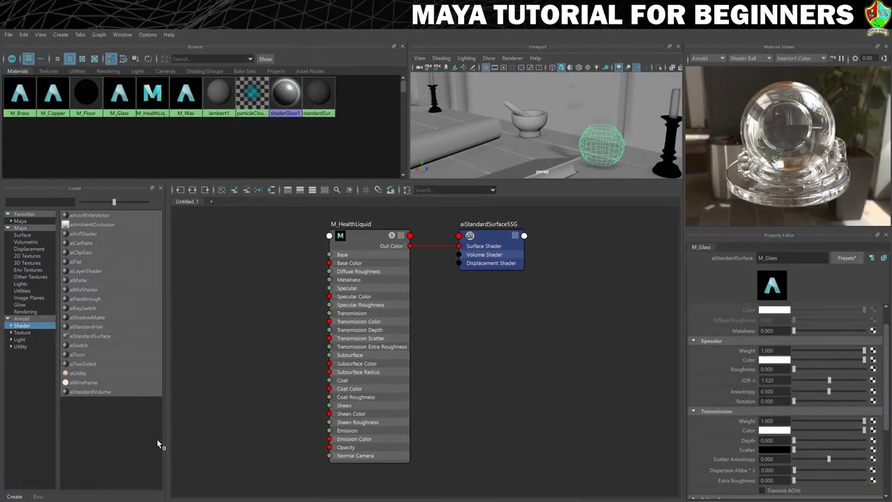
right_click(151, 96)
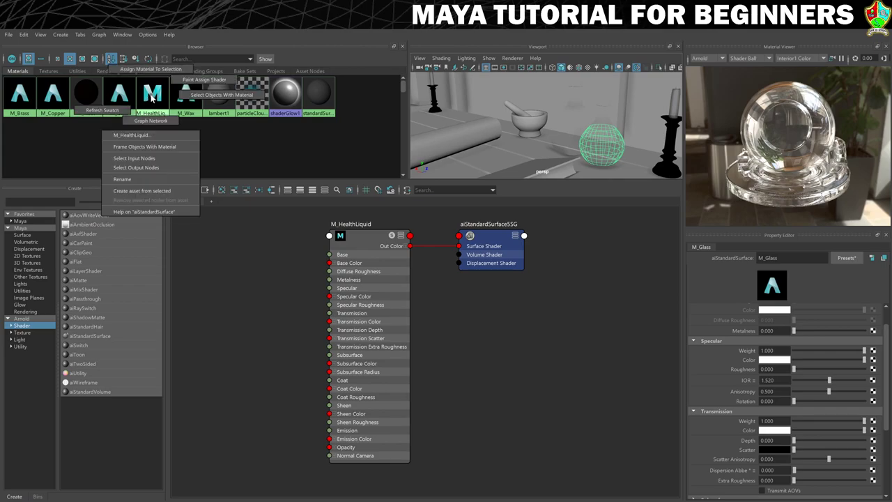
click(151, 70)
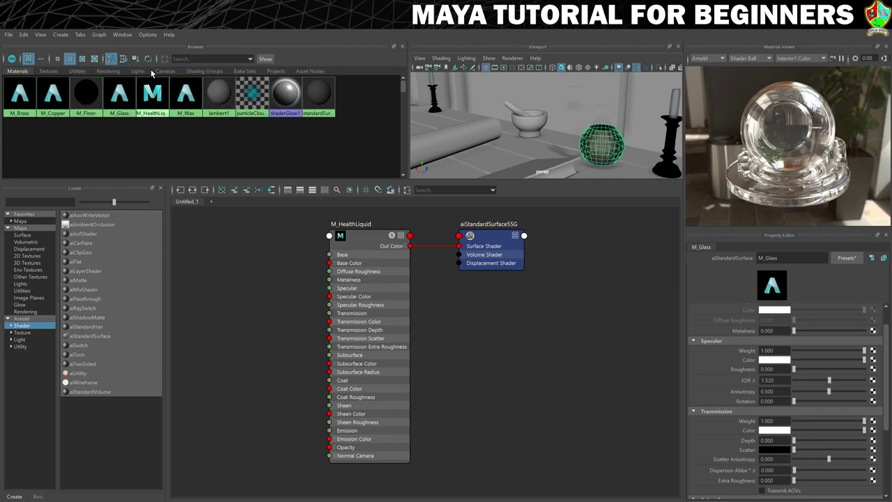
Preview the health liquid in the flask with the Arnold renderer in the perspective viewport.
click(605, 160)
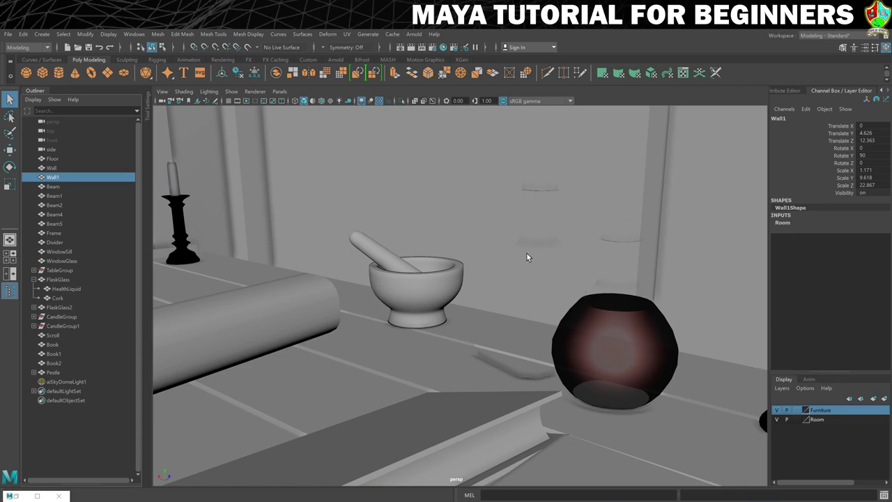
click(255, 91)
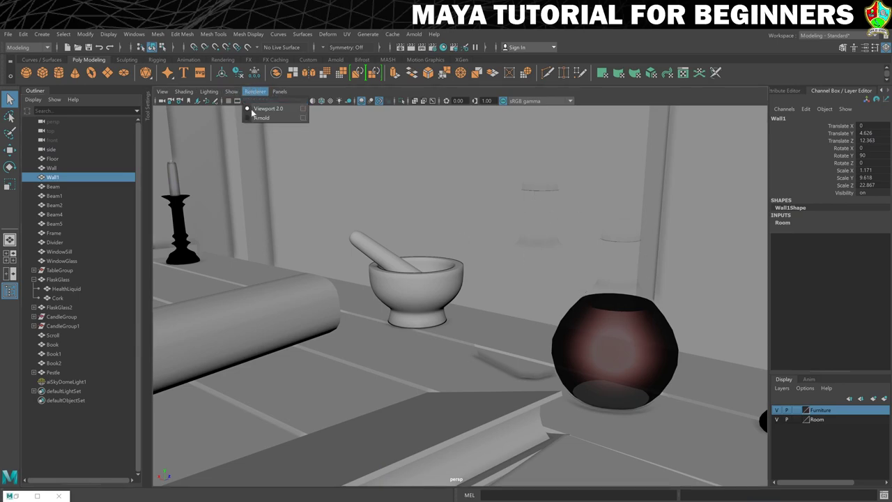
click(253, 117)
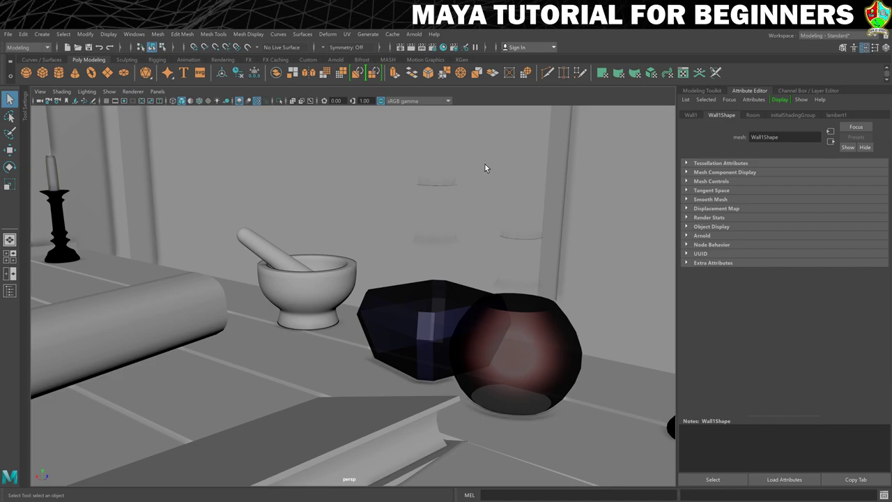
Clear the node graph in Hypershade and create an aiStandardSurface material named M_Floor2.
click(444, 47)
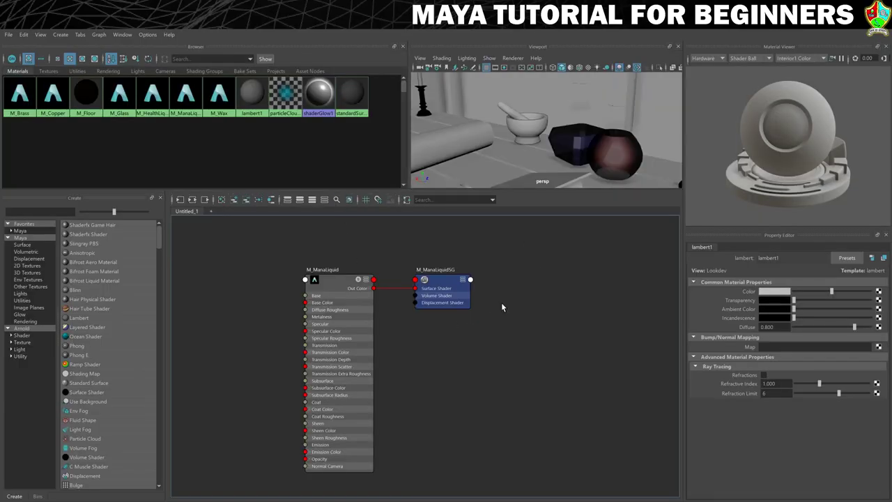
click(222, 200)
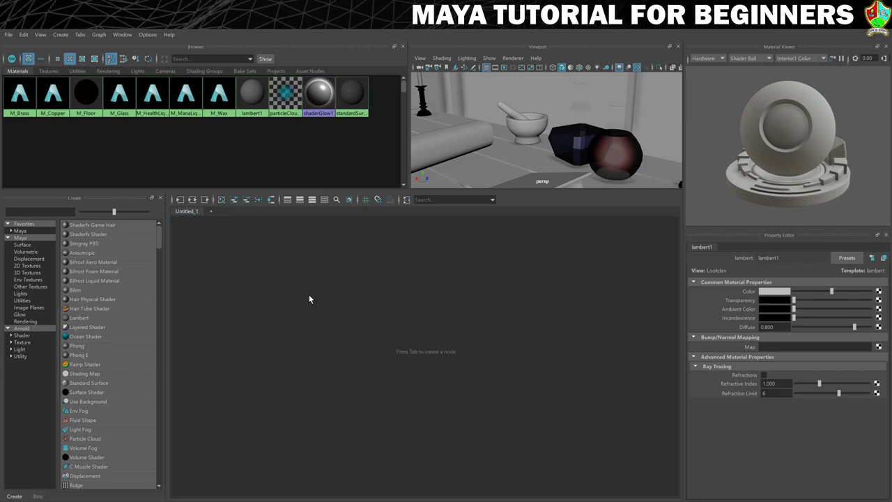
click(22, 335)
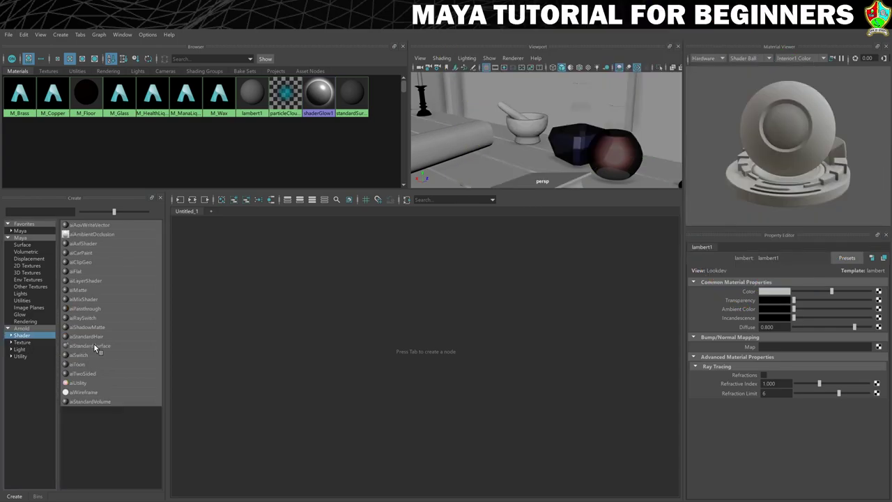
click(93, 344)
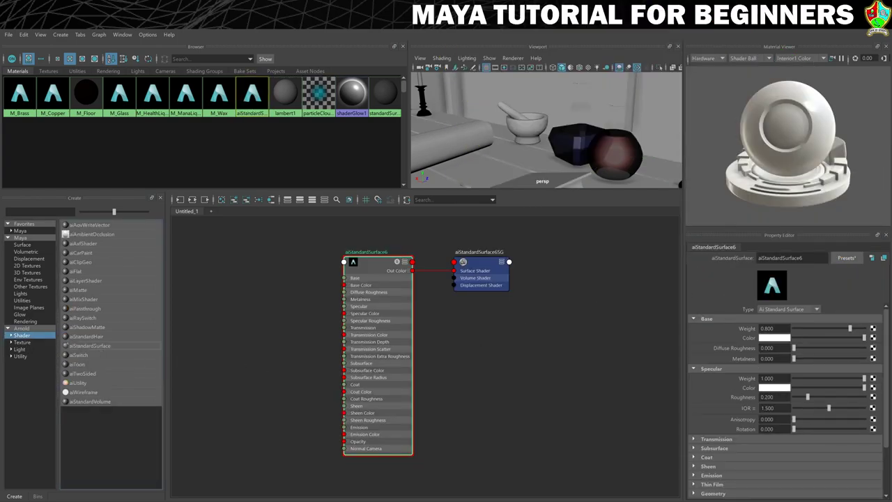
double_click(781, 257)
text(M_Floor2)
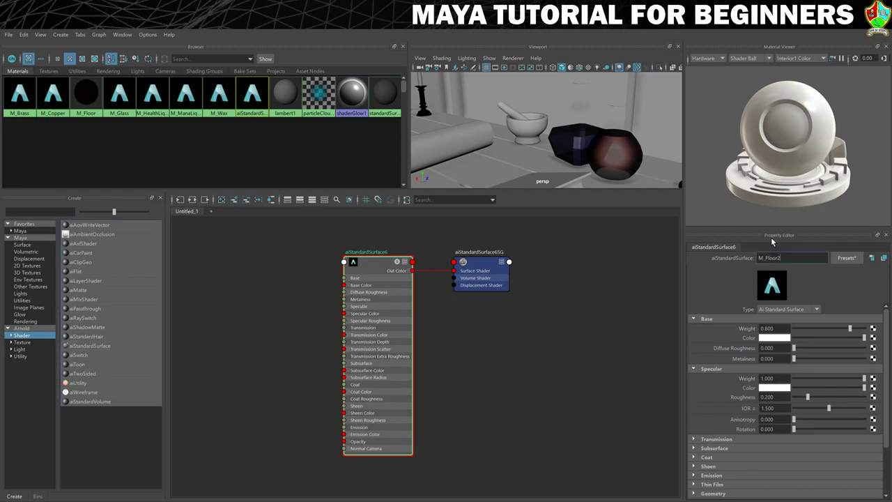
key(Return)
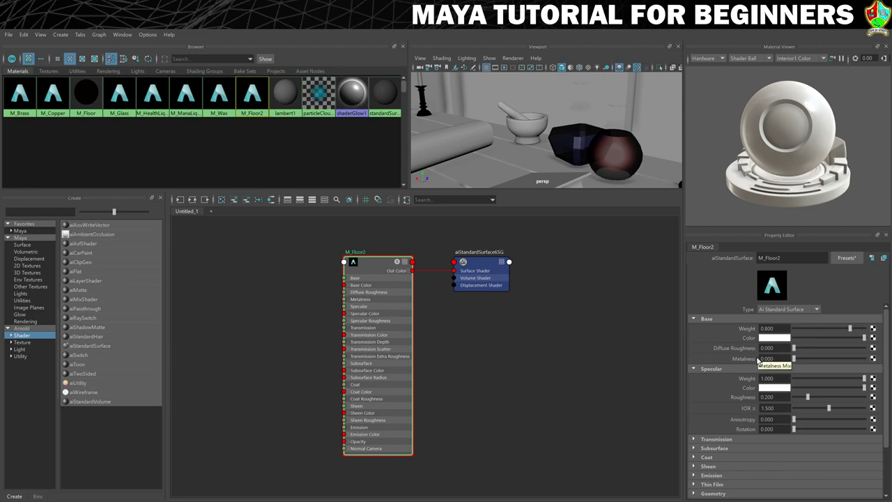
Replace the settings of M_Floor2 with the Clay preset.
click(840, 258)
mouse_move(858, 244)
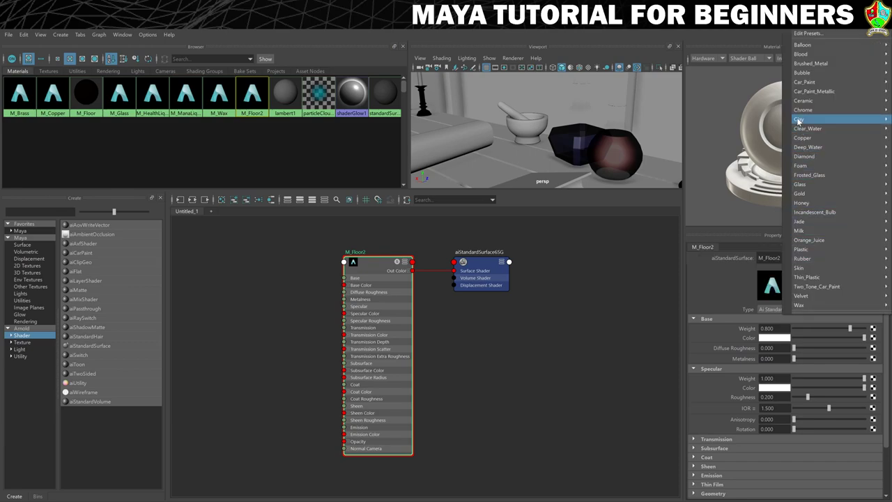
mouse_move(801, 119)
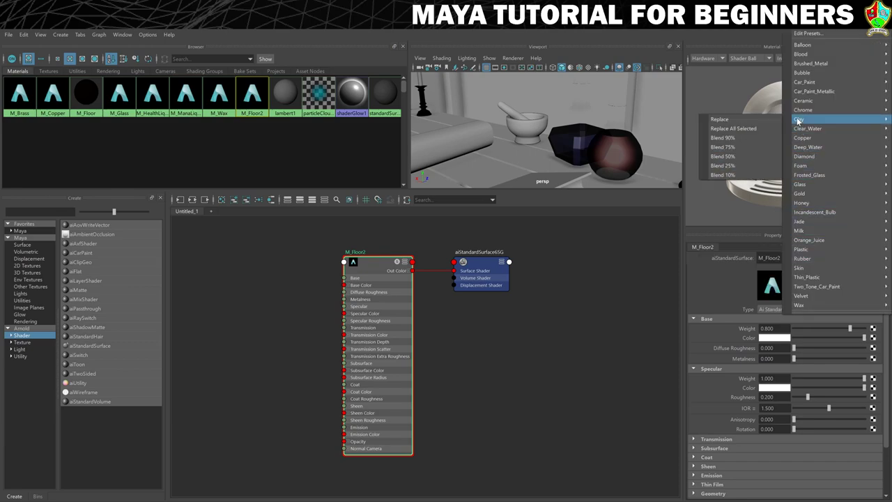
click(718, 121)
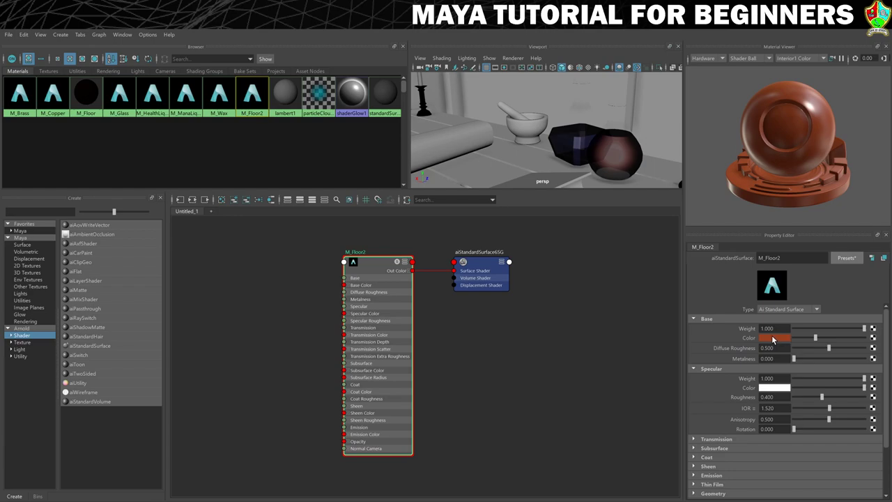
Map a File texture using T_Floor_D.jpg to the Base Color of M_Floor2 and preview the material on a sphere.
click(874, 340)
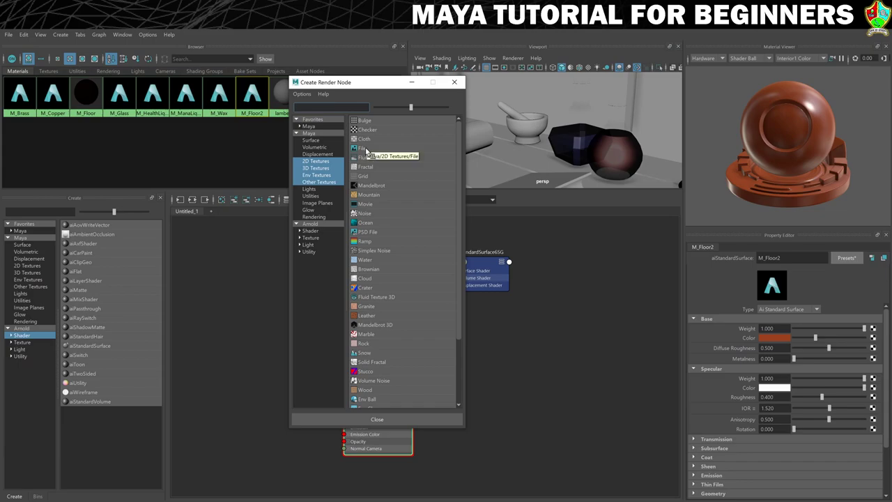
click(365, 149)
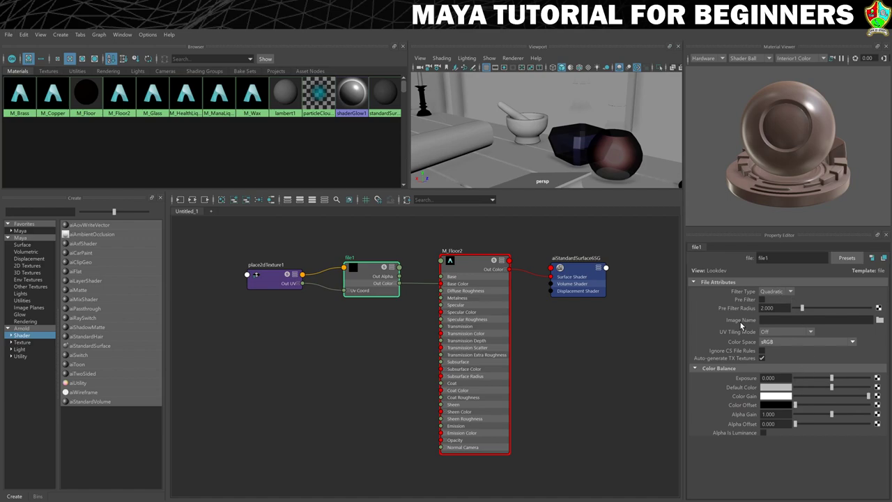
click(880, 320)
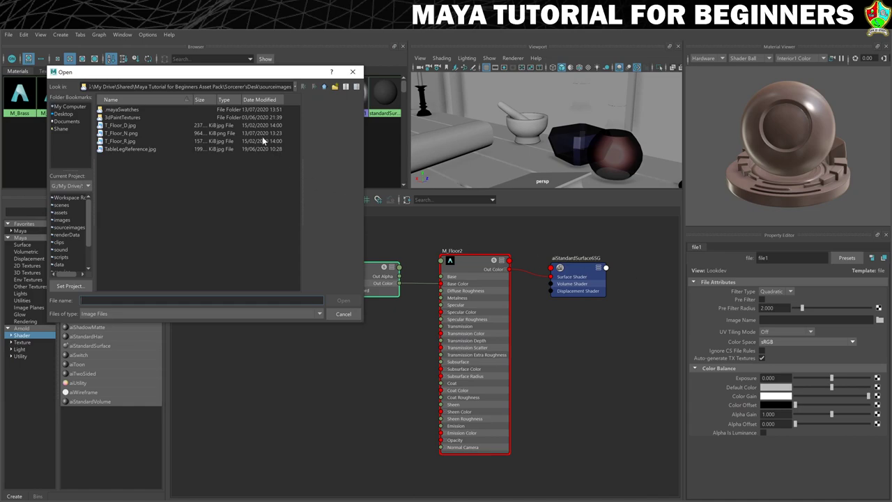
drag(200, 77, 316, 122)
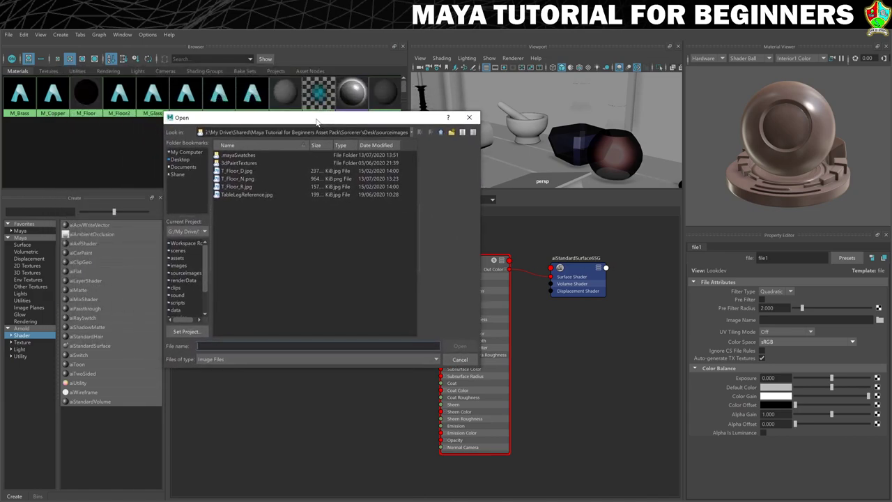
click(236, 171)
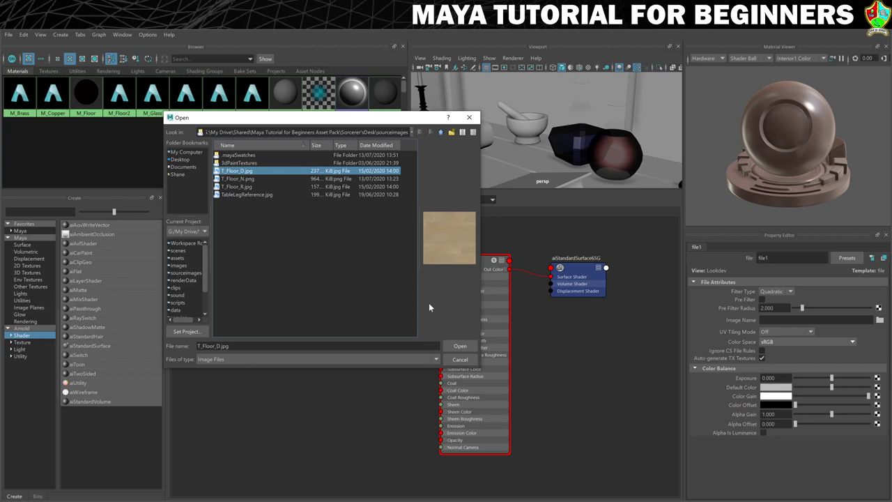
click(457, 346)
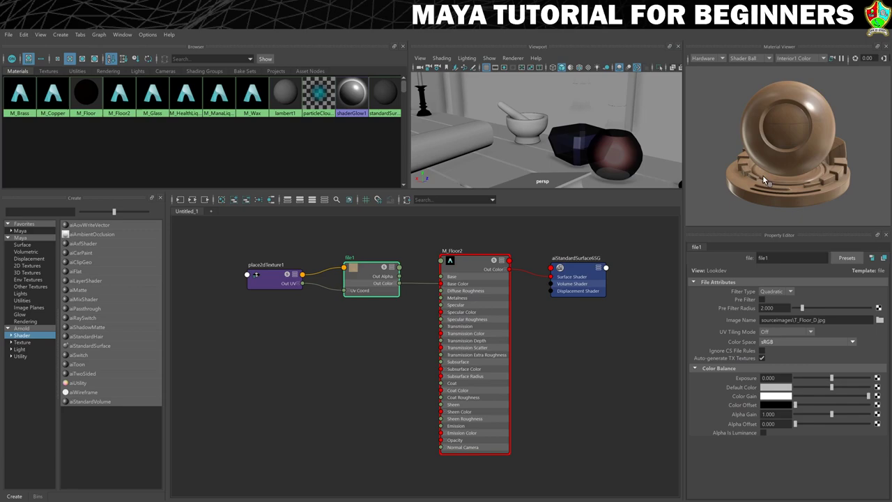
click(754, 60)
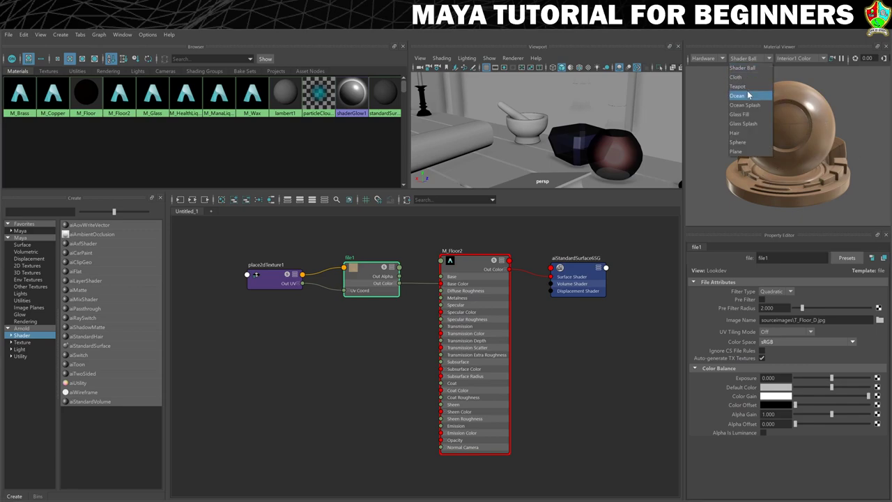
click(740, 142)
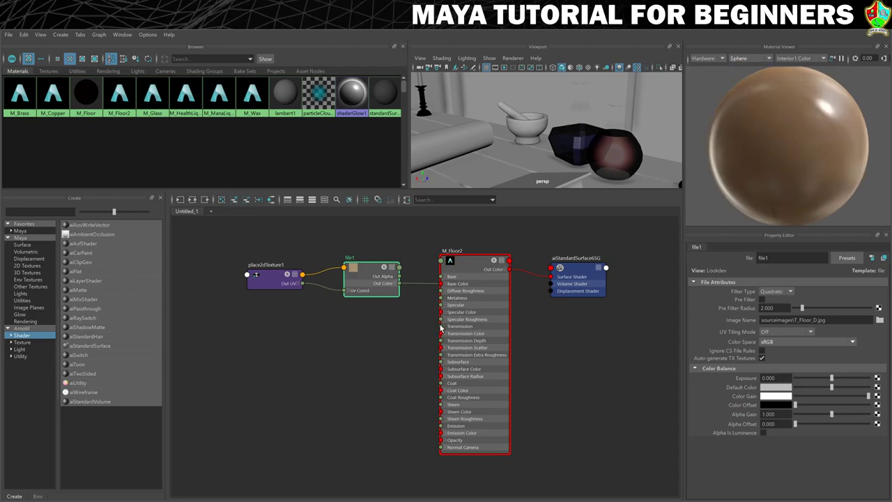
Map a File texture using T_Floor_R.jpg to the Specular Roughness of M_Floor2.
click(470, 267)
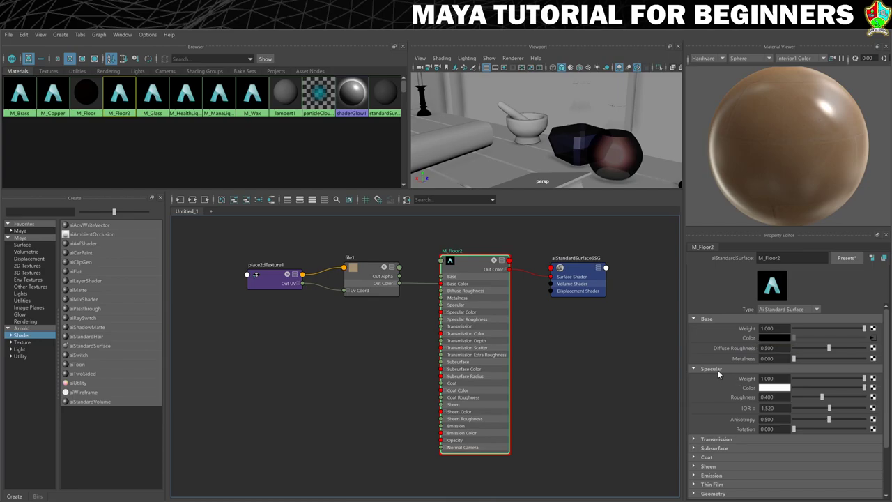
click(872, 399)
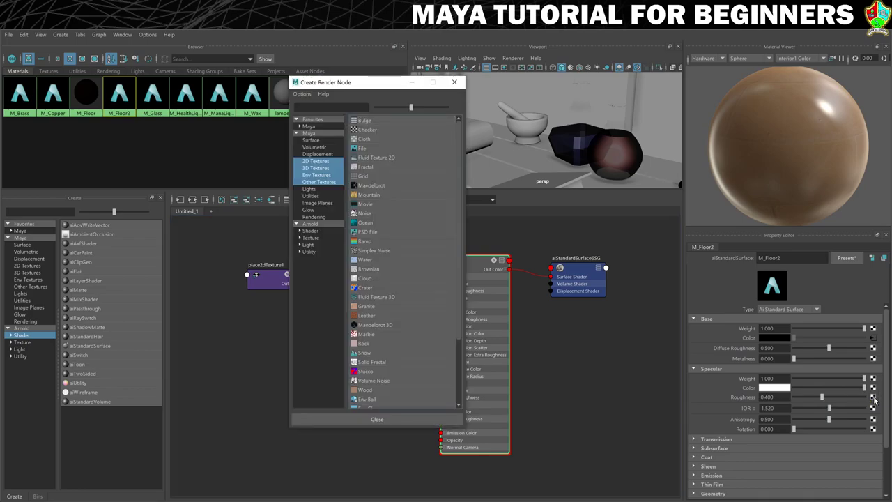
click(365, 147)
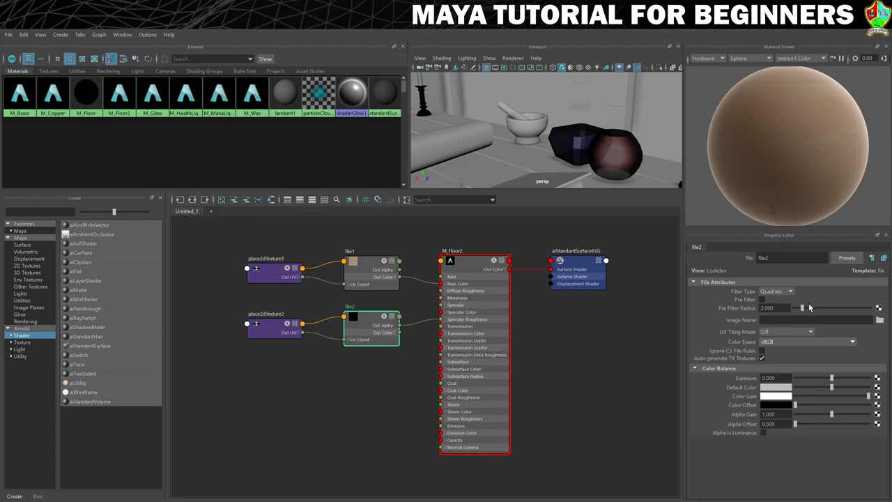
click(880, 320)
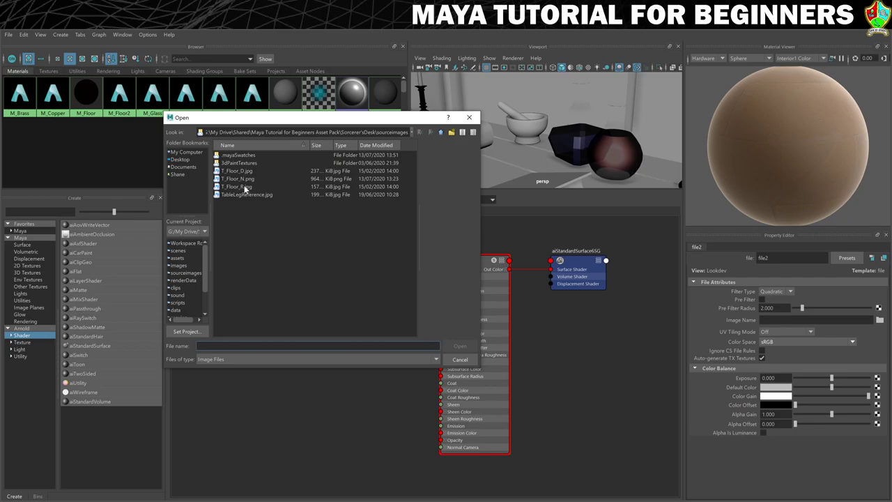
click(244, 187)
click(456, 346)
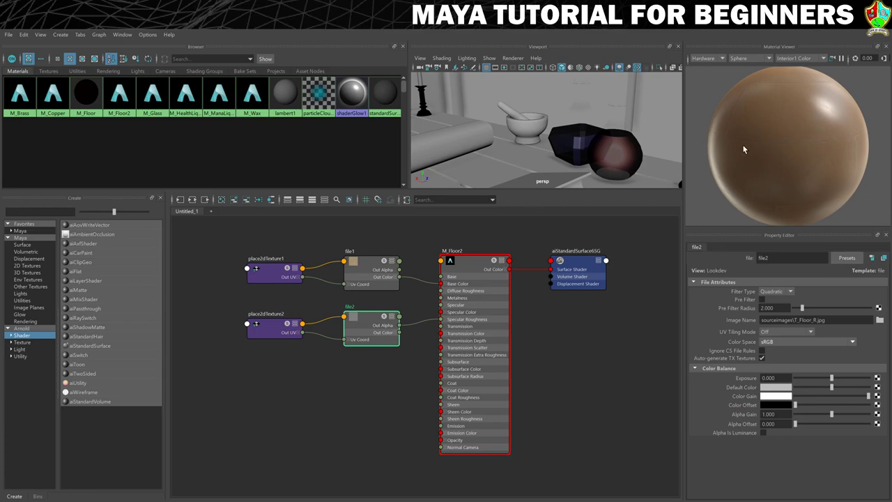
Map a File texture to the Bump Mapping of M_Floor2 and set the bump node to use Tangent Space Normals.
click(471, 265)
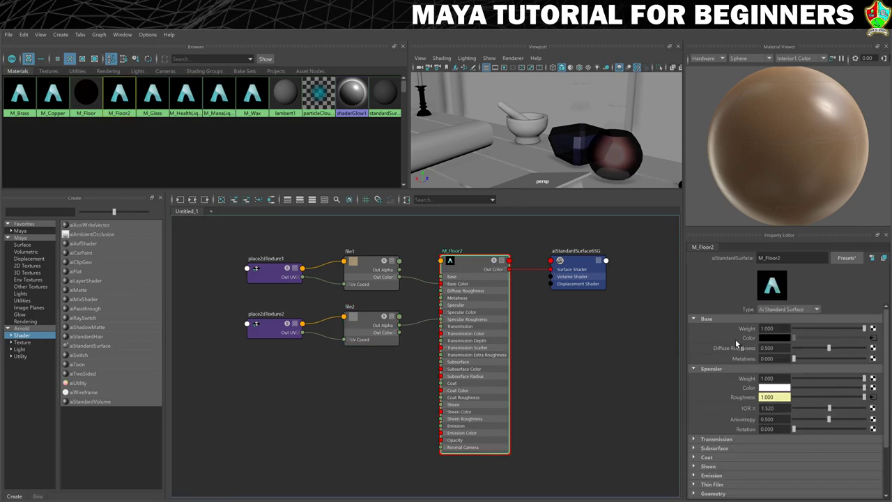
scroll(734, 342, down, 3)
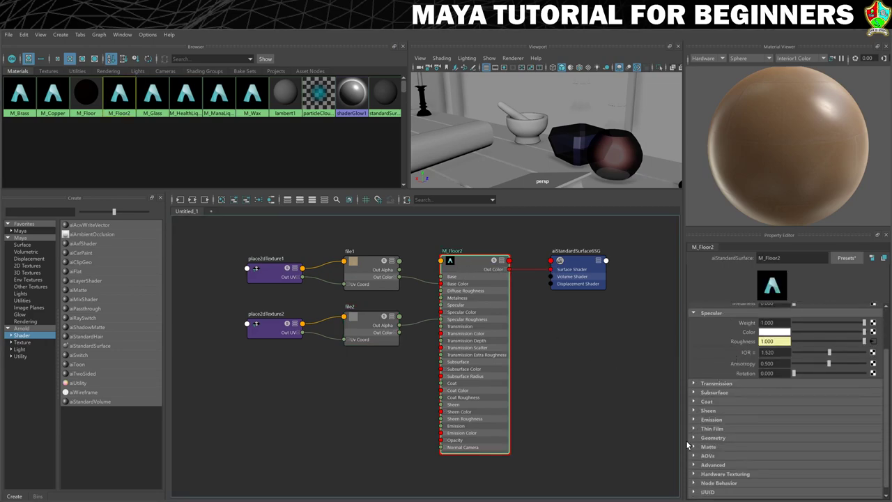
click(694, 437)
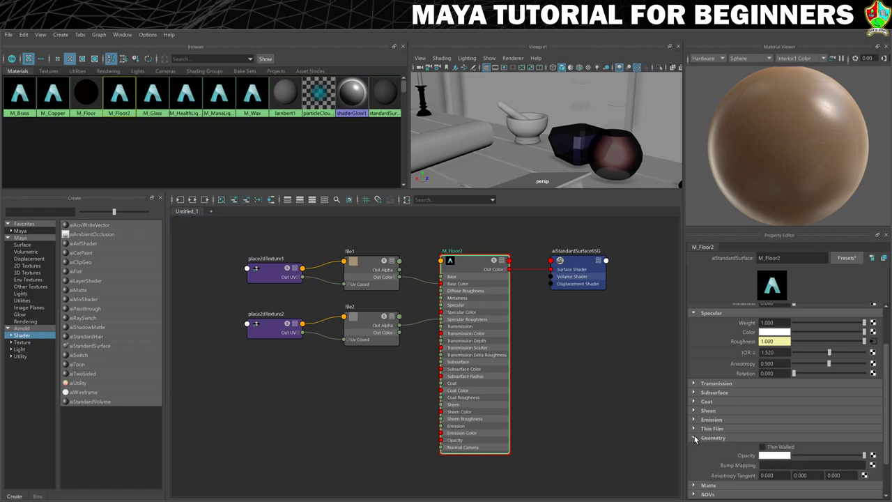
scroll(711, 425, down, 2)
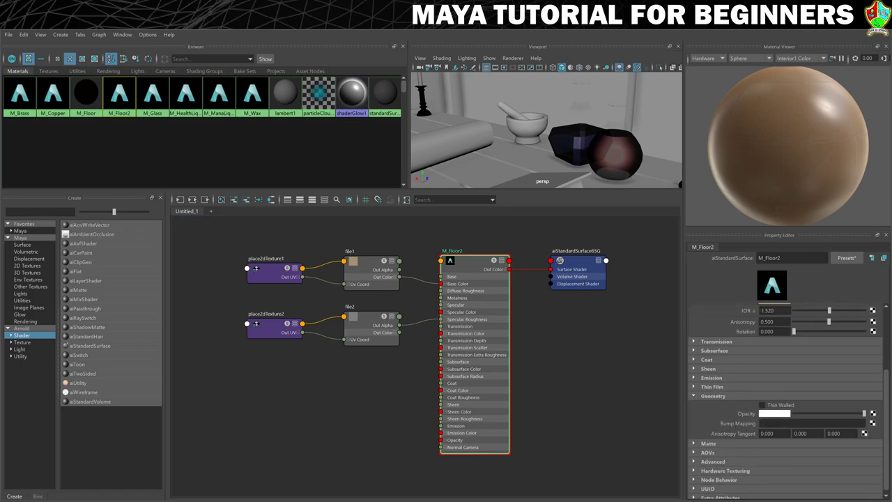
click(873, 423)
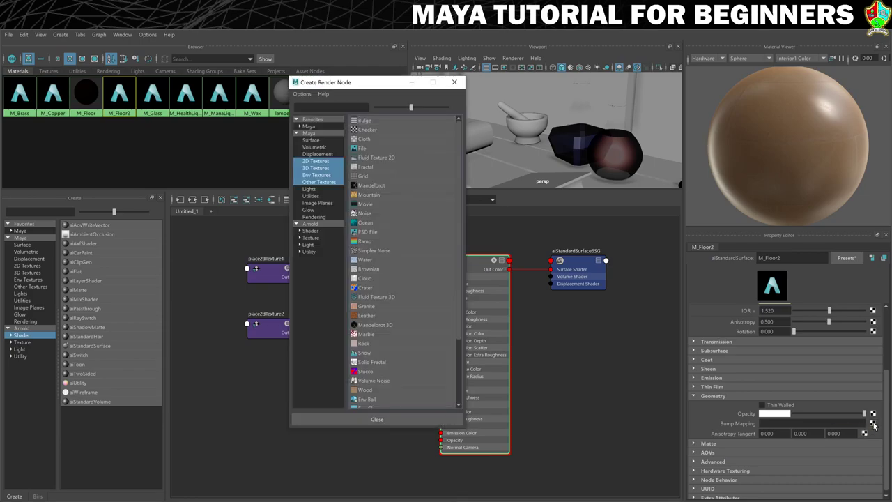
click(370, 147)
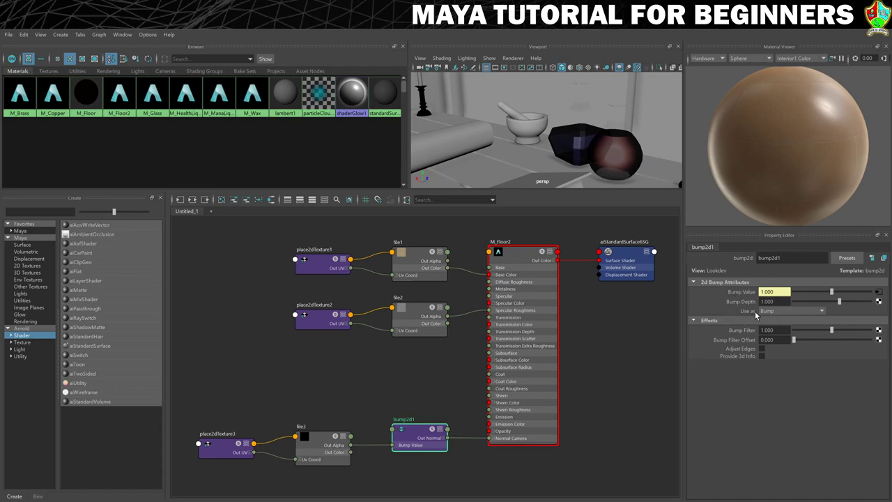
click(778, 311)
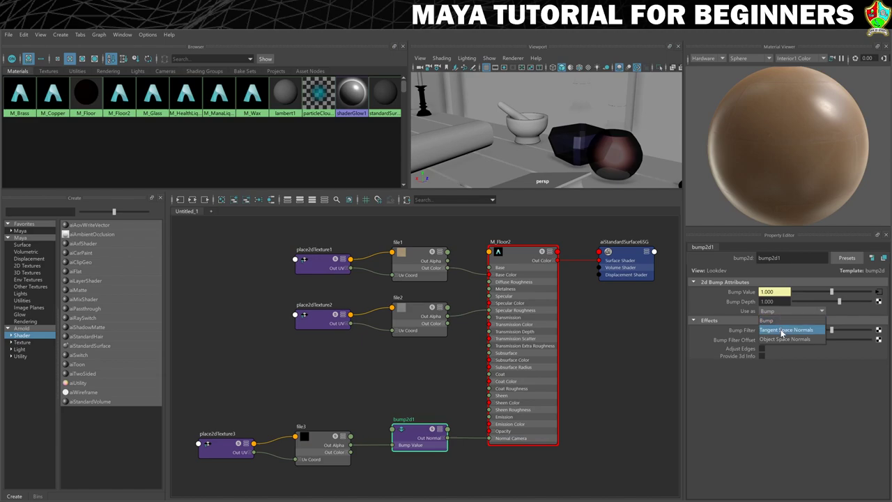
click(783, 332)
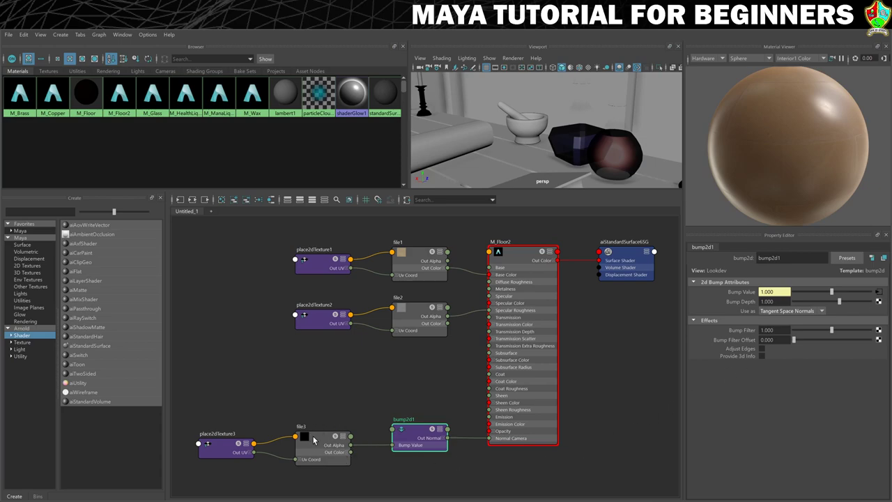
Load T_Floor_N.png into the bump map's File texture and refresh the material preview.
click(877, 296)
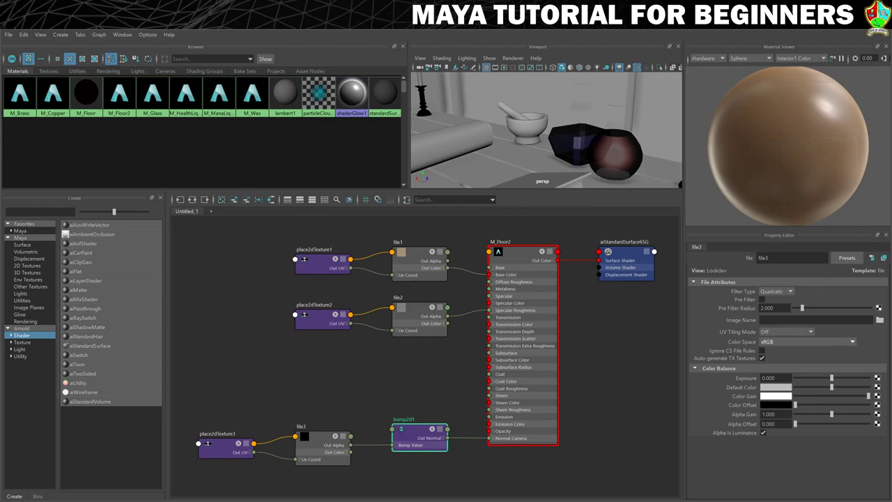
click(879, 320)
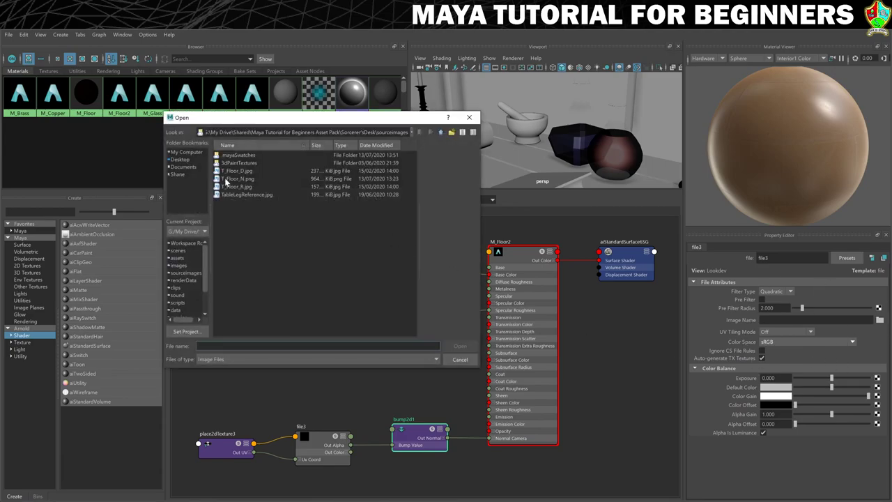
click(235, 179)
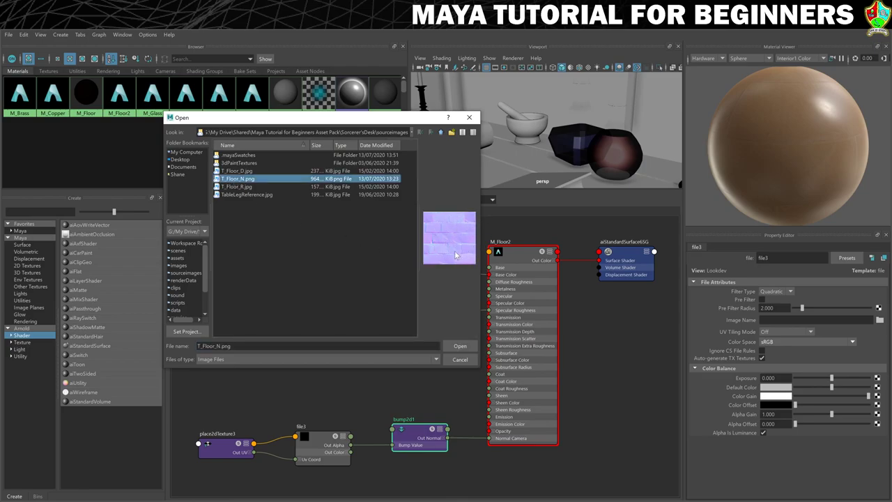
click(460, 344)
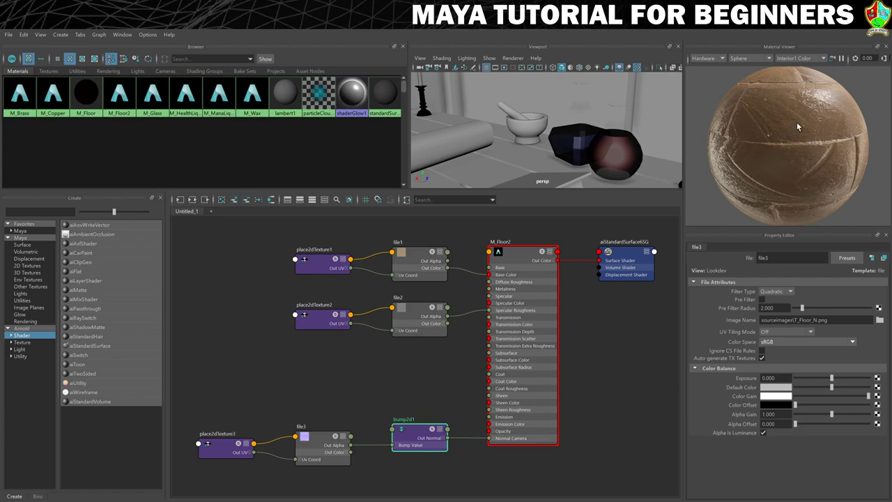
click(841, 58)
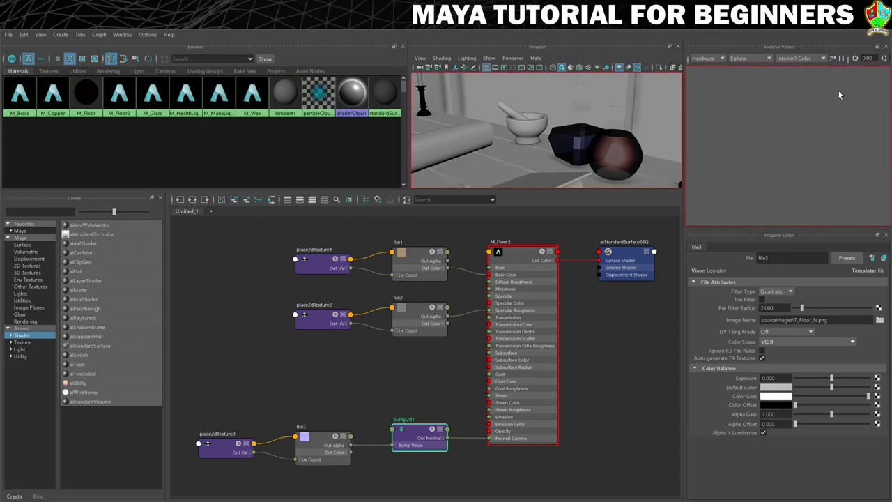
click(842, 58)
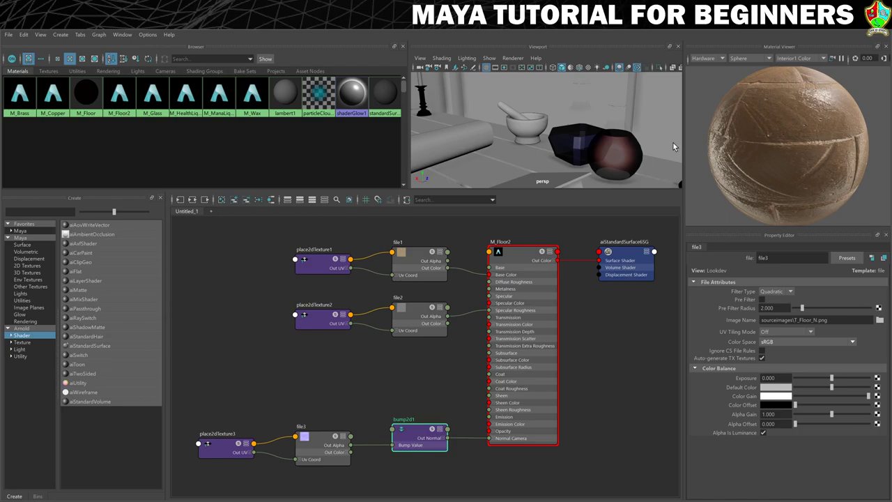
Frame the whole room in the Hypershade viewport and assign M_Floor2 to the floor.
key(a)
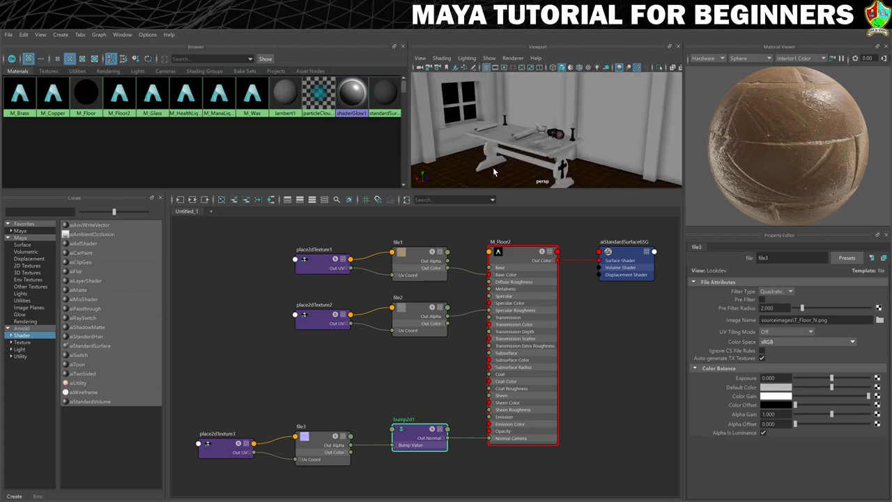
alt+drag(487, 169, 507, 155)
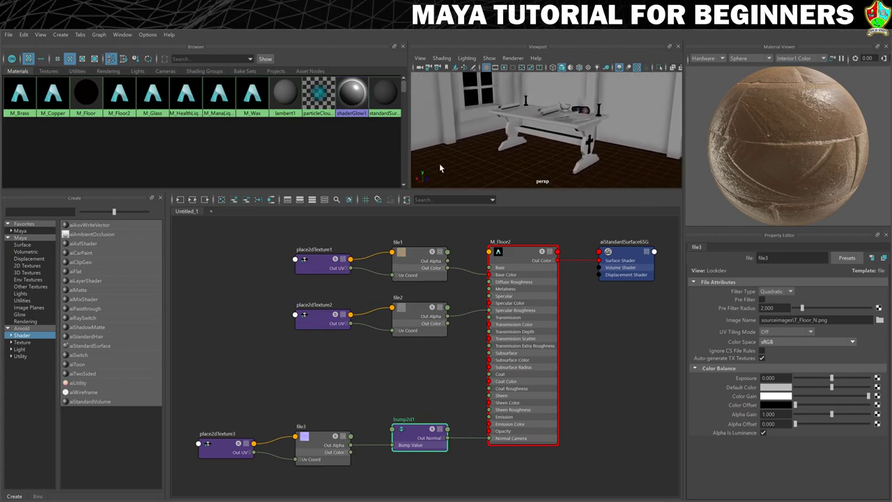
middle_drag(129, 102, 493, 169)
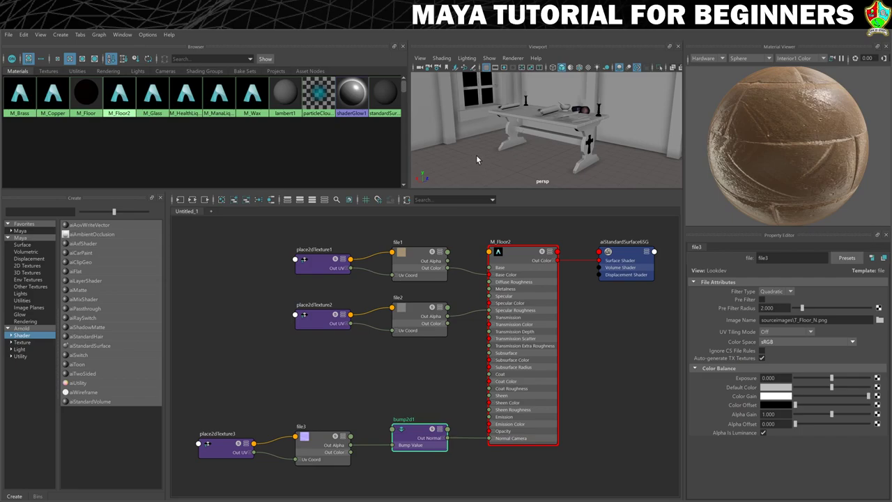
Compare wireframe, shaded and textured display, and examine the textured floor in the Hypershade and main viewports.
key(4)
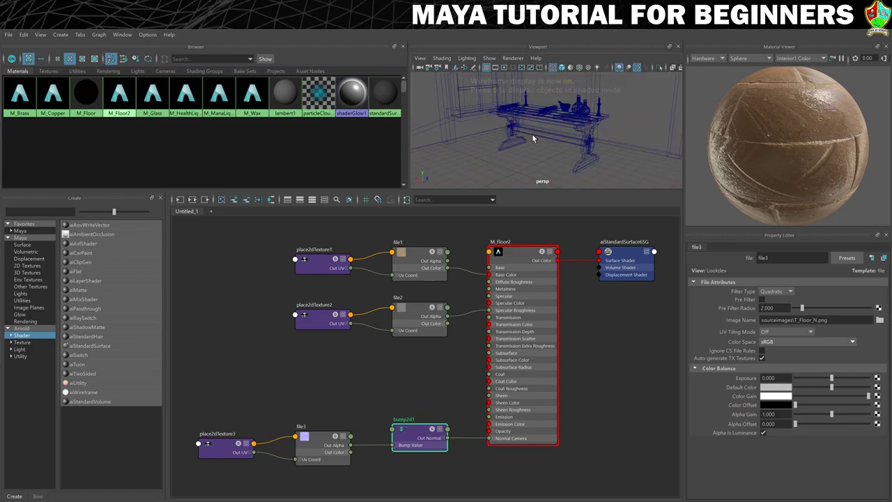
key(5)
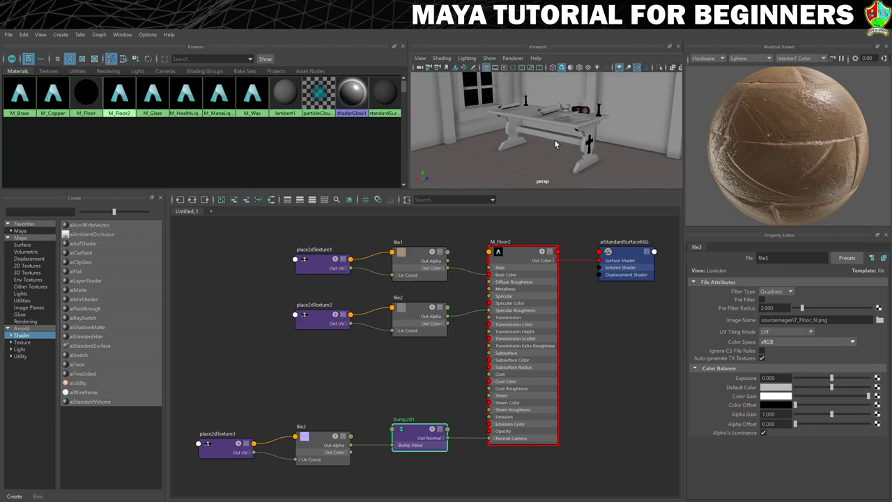
key(6)
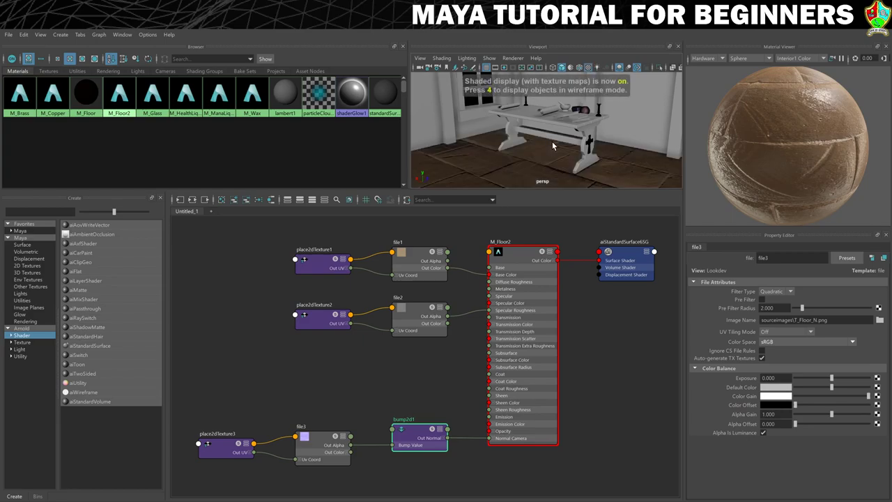
alt+drag(554, 139, 473, 117)
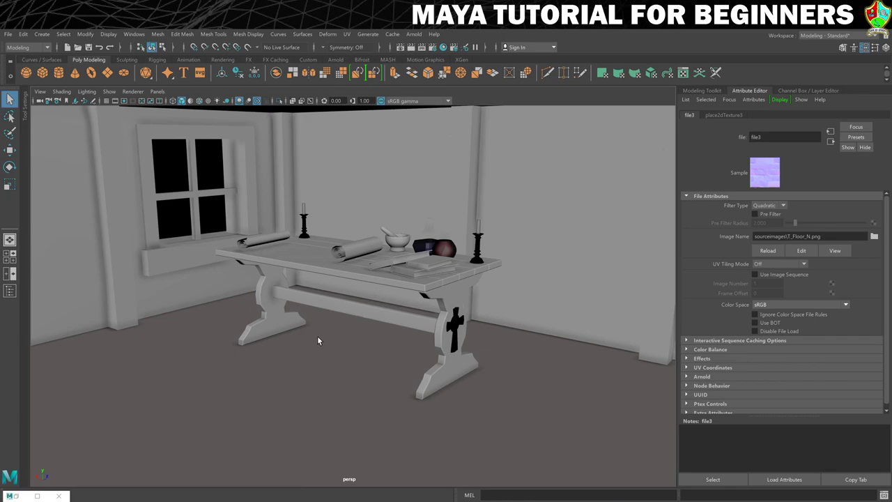
scroll(310, 328, down, 4)
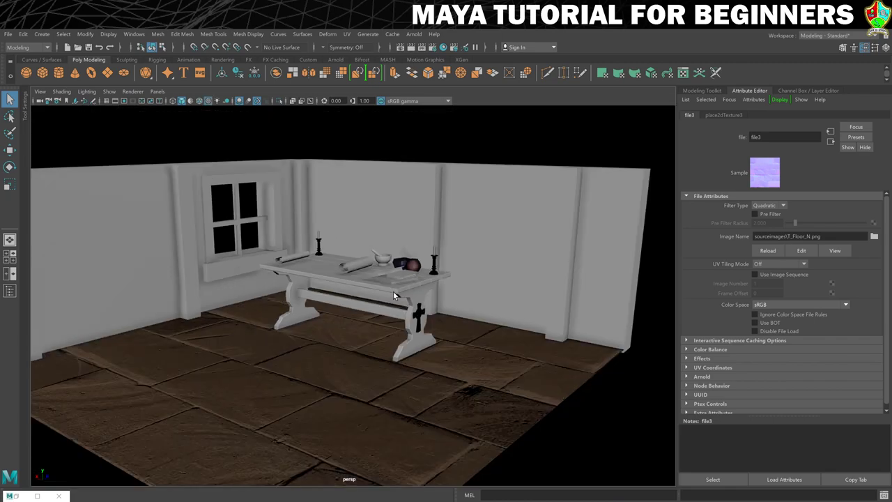
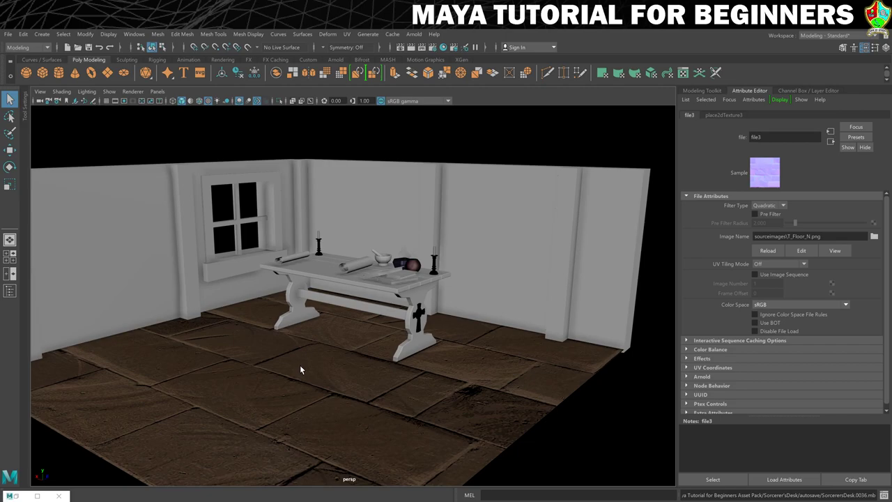
Select the floor, examine its UV layout over the texture in the UV Editor, and close the UV windows.
click(340, 372)
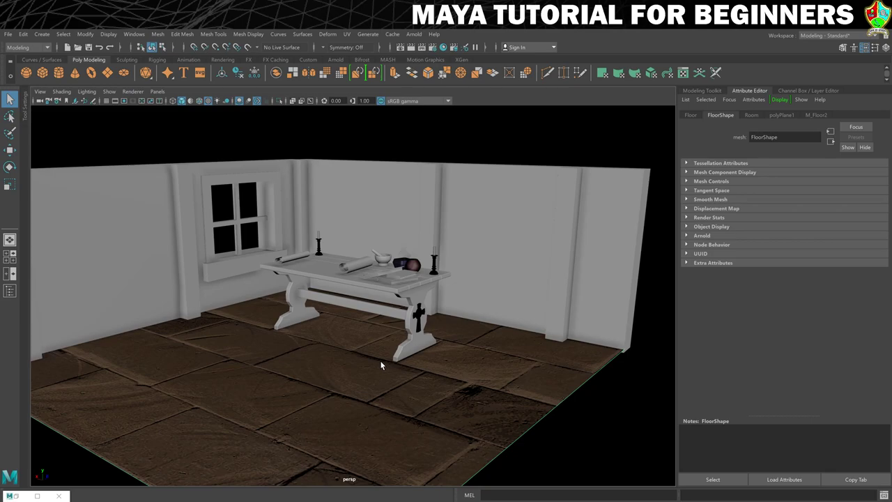
click(347, 35)
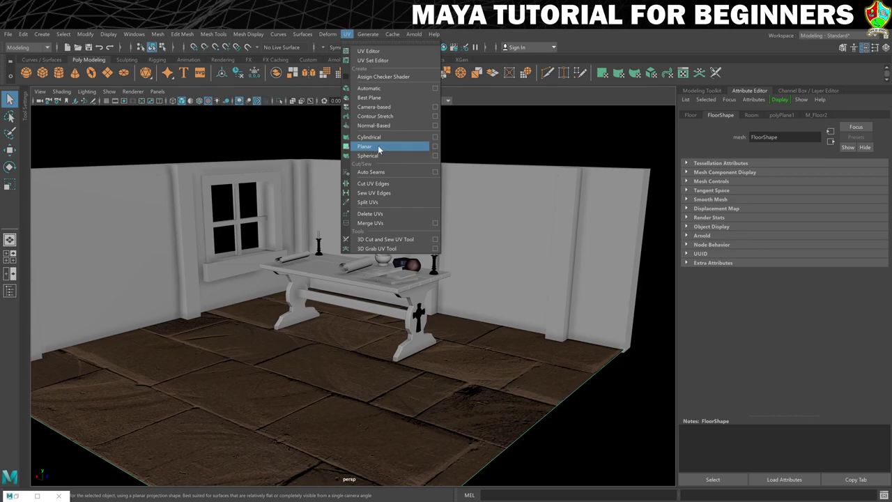
click(365, 53)
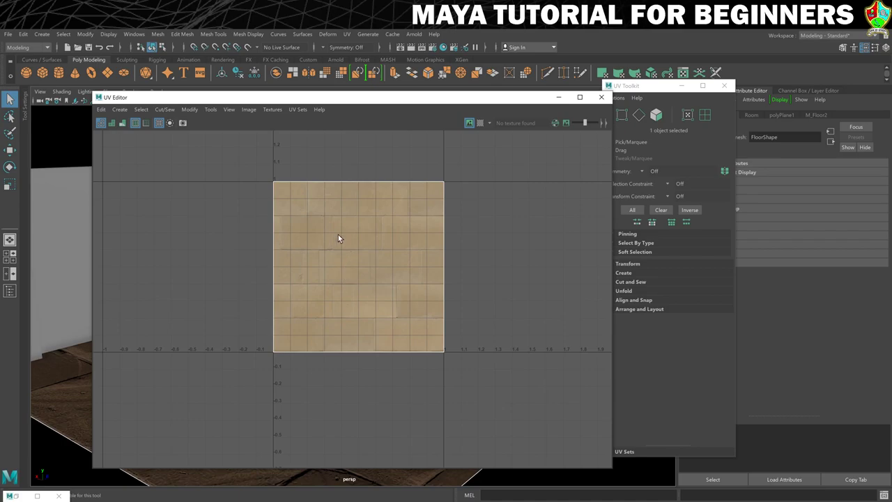
drag(210, 101, 416, 100)
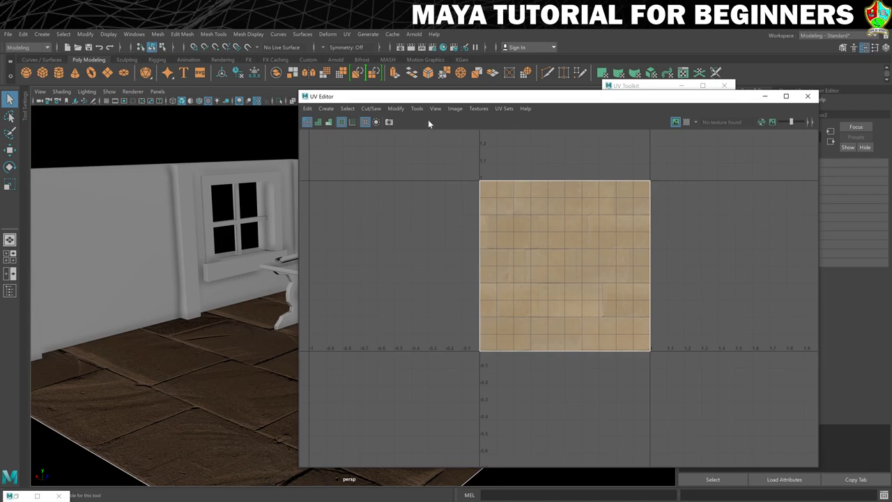
drag(437, 99, 226, 88)
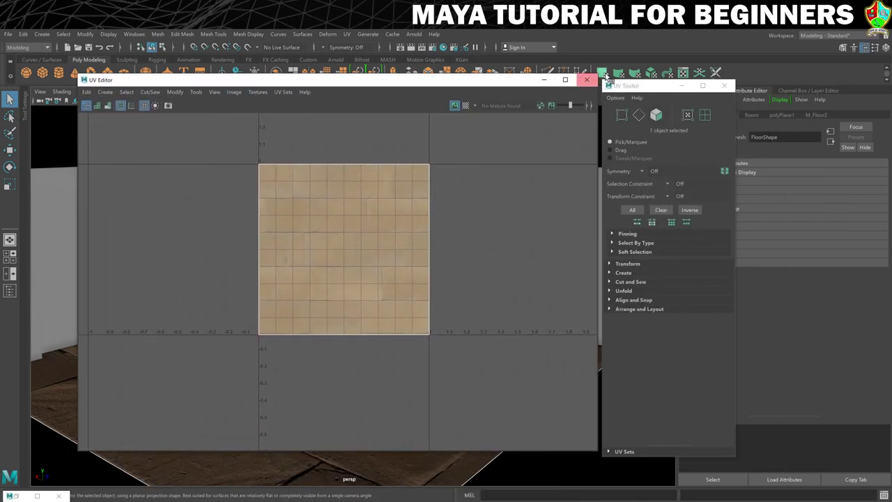
click(587, 79)
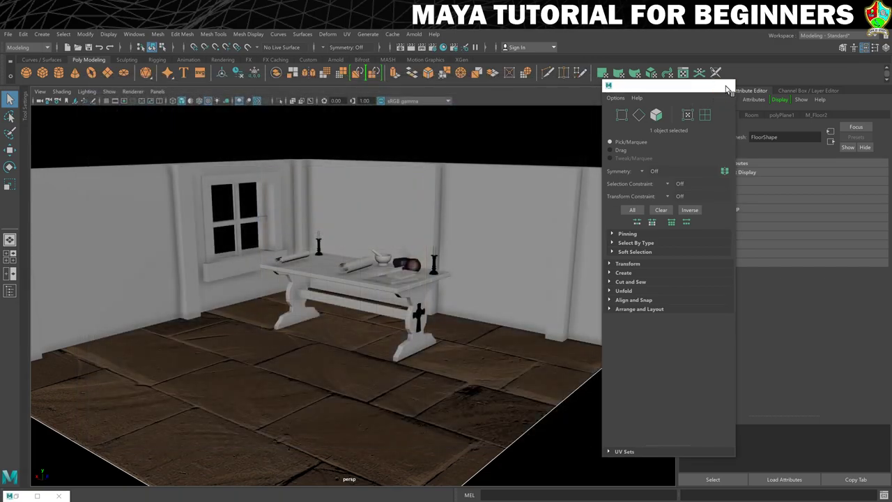
click(726, 88)
Apply a Planar UV projection to the floor with the current settings and return it to Object Mode.
right_drag(322, 262, 335, 354)
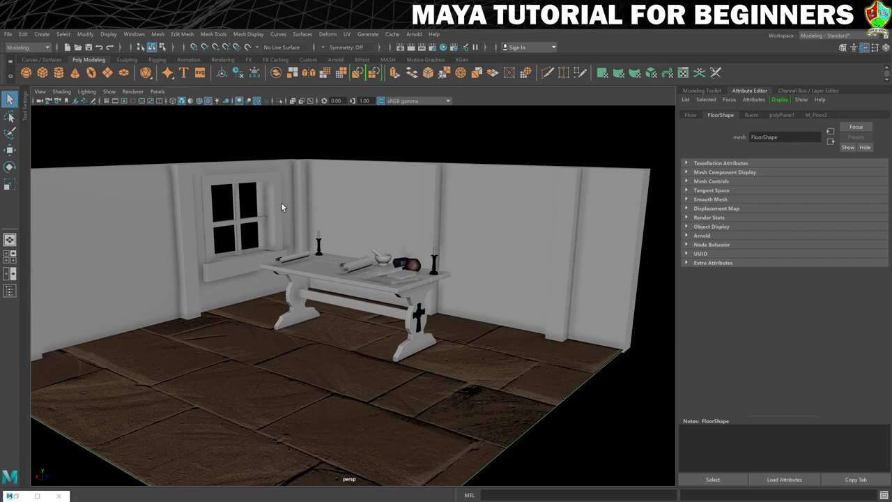
click(346, 34)
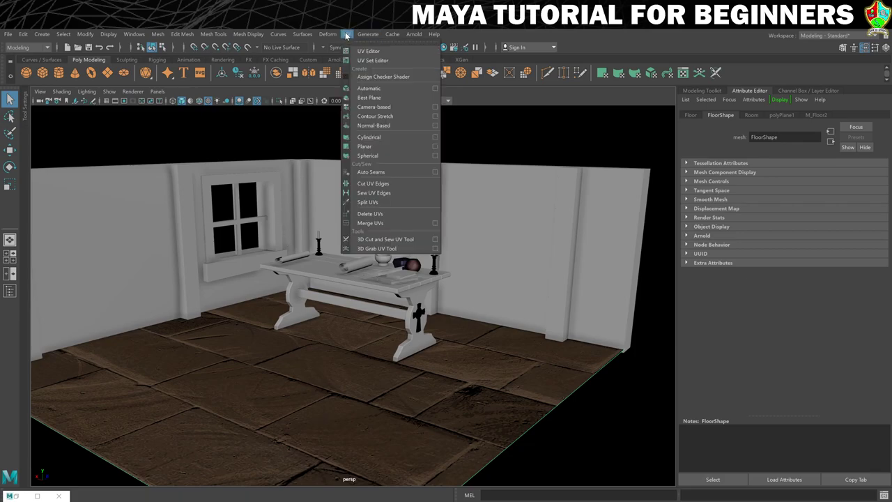
click(377, 148)
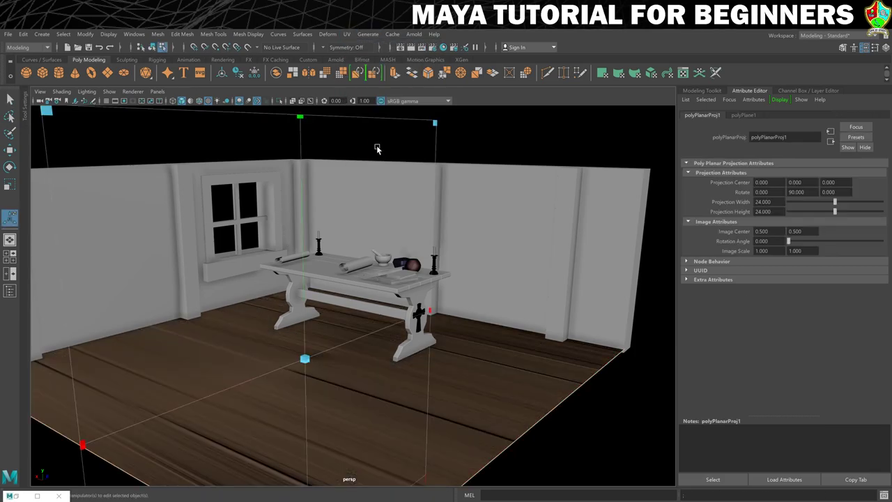
alt+drag(314, 209, 311, 206)
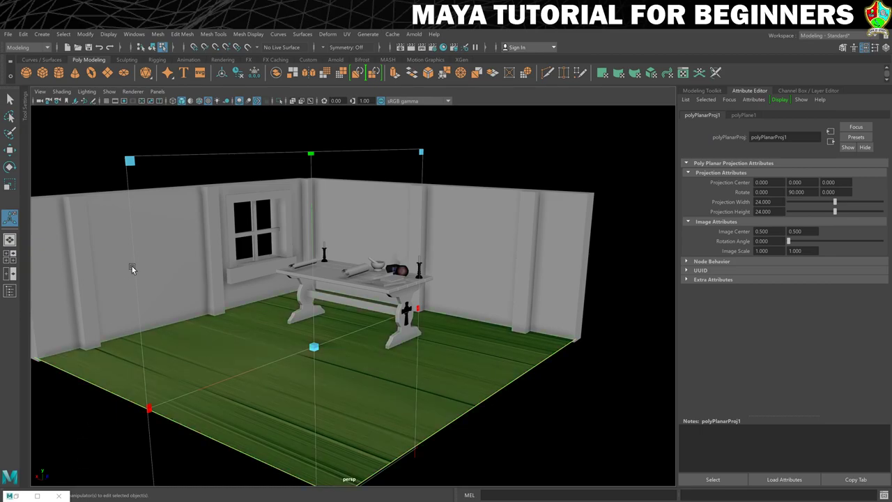
click(104, 390)
right_click(451, 329)
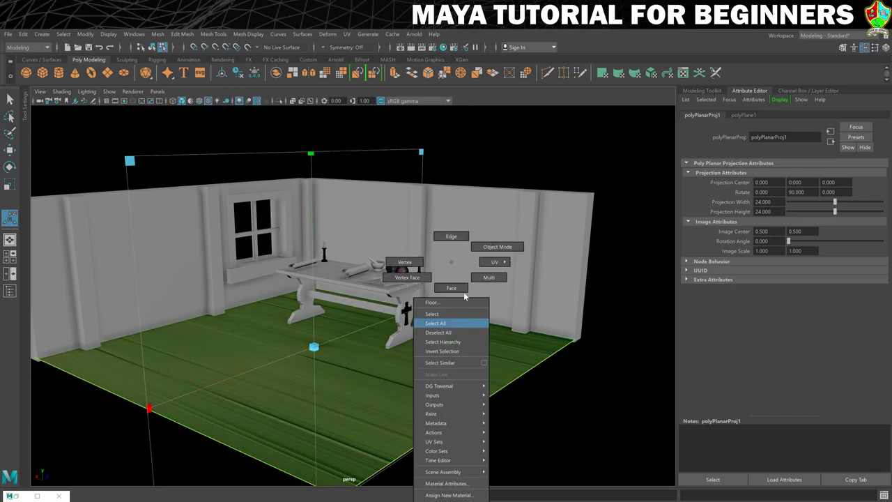
click(497, 247)
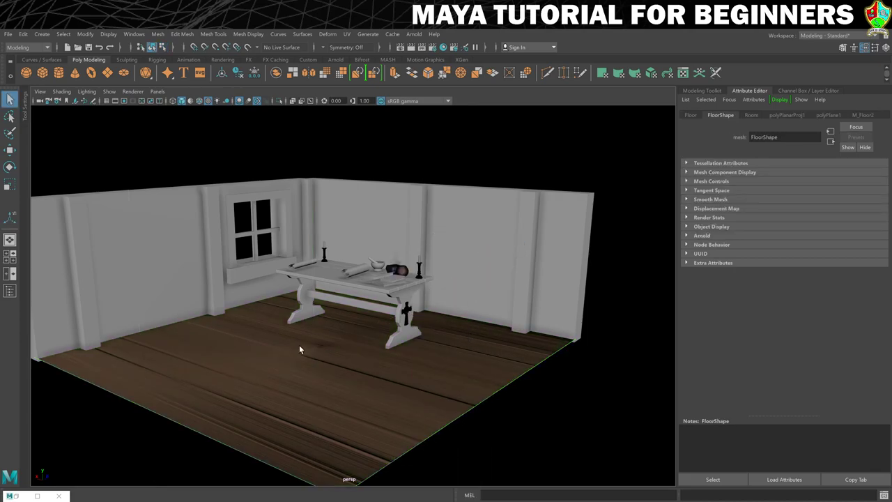
Apply a Planar UV projection to the floor from the Y axis, fitted to its bounding box.
click(346, 34)
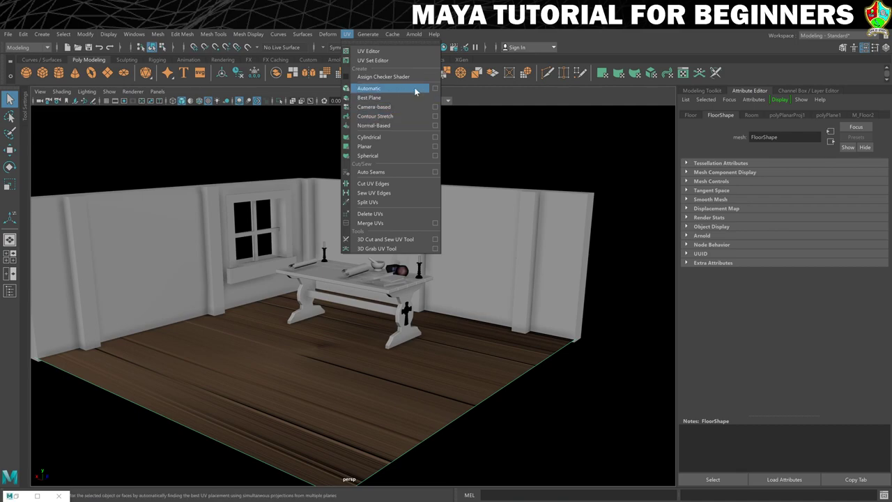
click(437, 150)
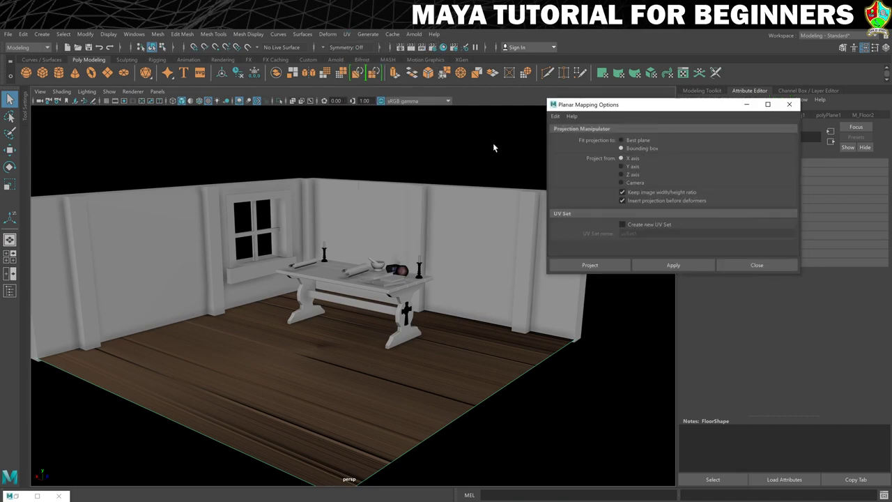
drag(618, 101, 586, 186)
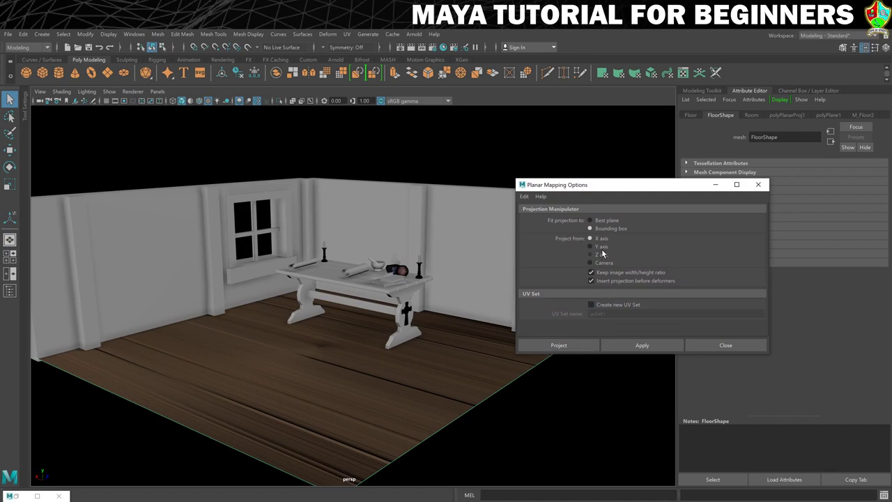
click(591, 247)
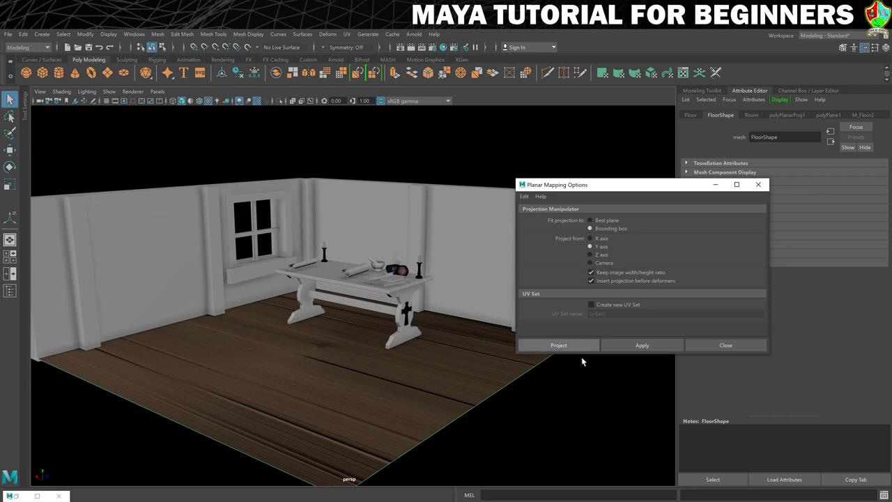
click(559, 348)
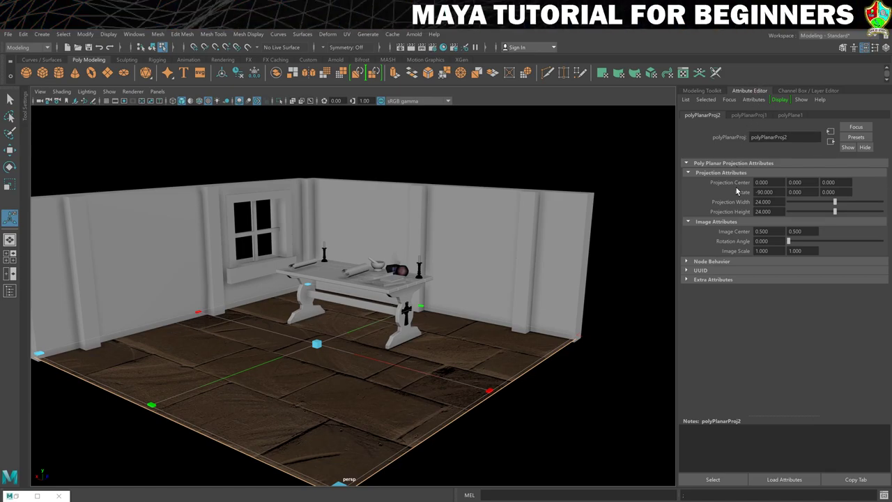
Set the floor projection's image Rotation Angle to 90 and return the floor to Object Mode.
click(766, 241)
double_click(761, 241)
text(90)
key(Return)
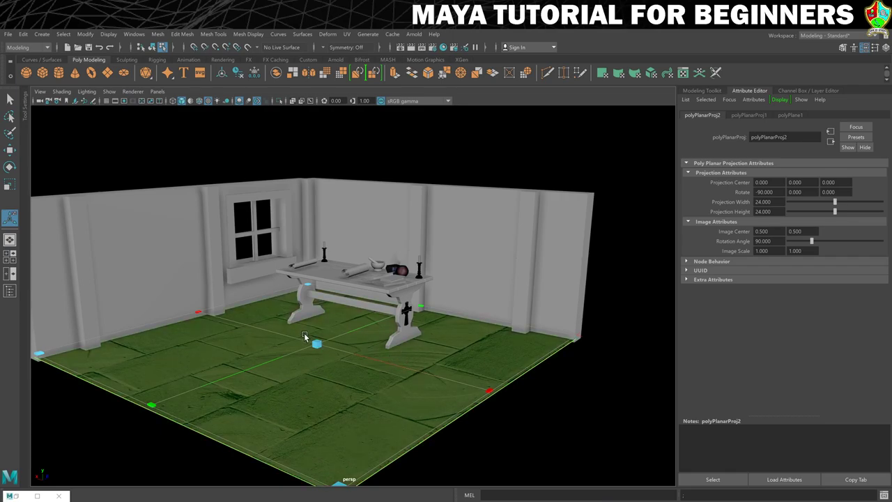
right_drag(368, 381, 350, 376)
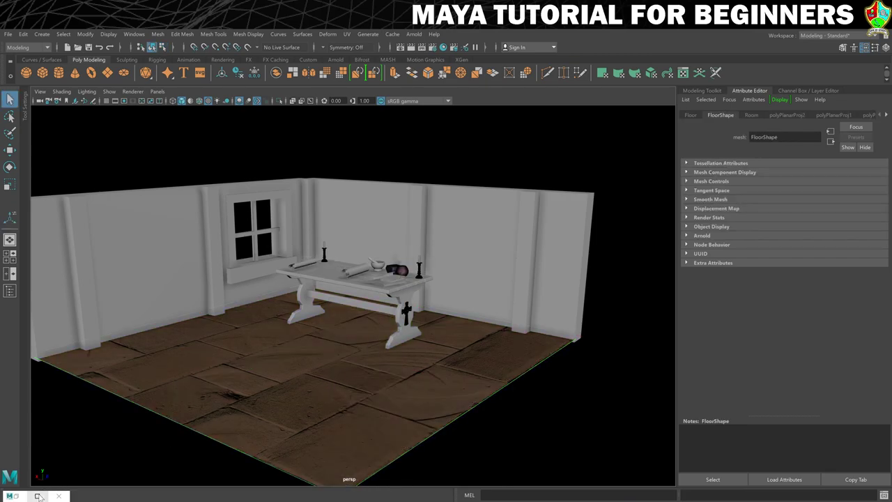
Bring back the Hypershade, clear its work area, and graph the M_Floor2 material's network again.
click(38, 496)
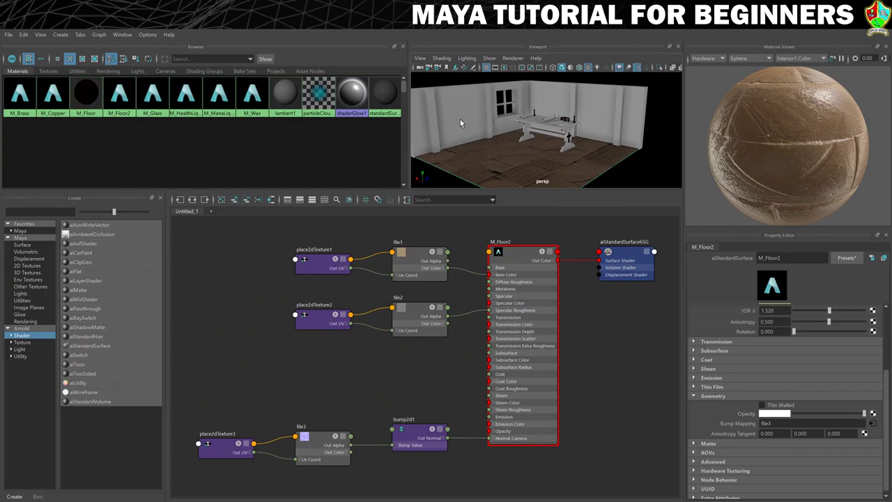
alt+drag(515, 136, 518, 122)
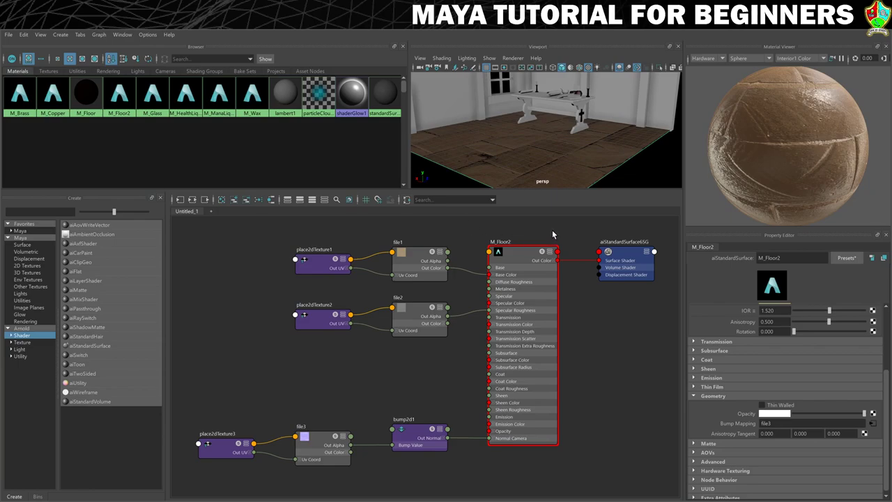
click(112, 97)
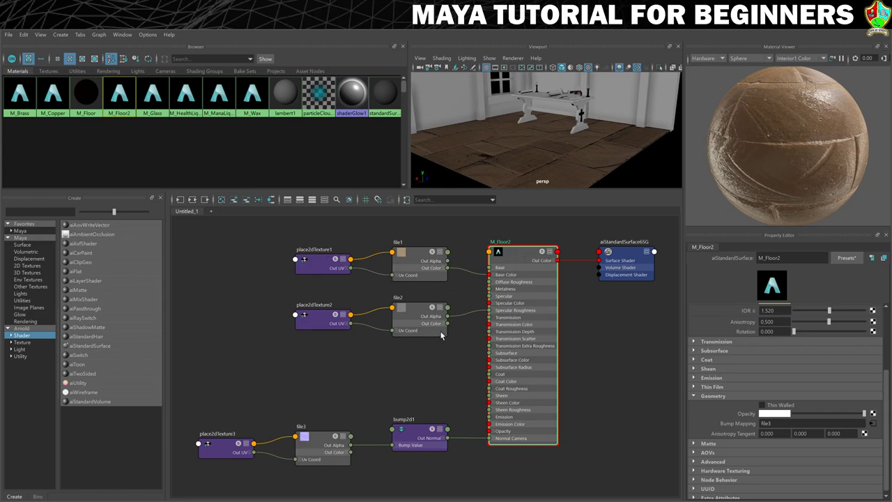
click(222, 200)
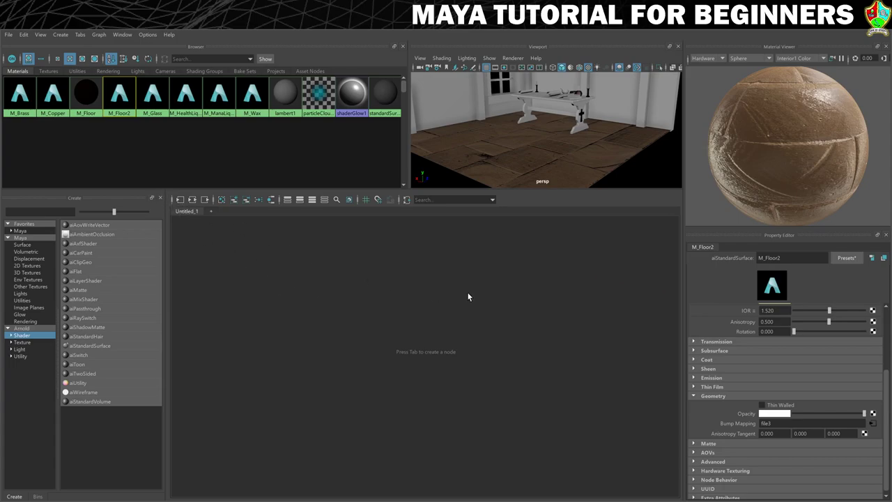
right_click(120, 97)
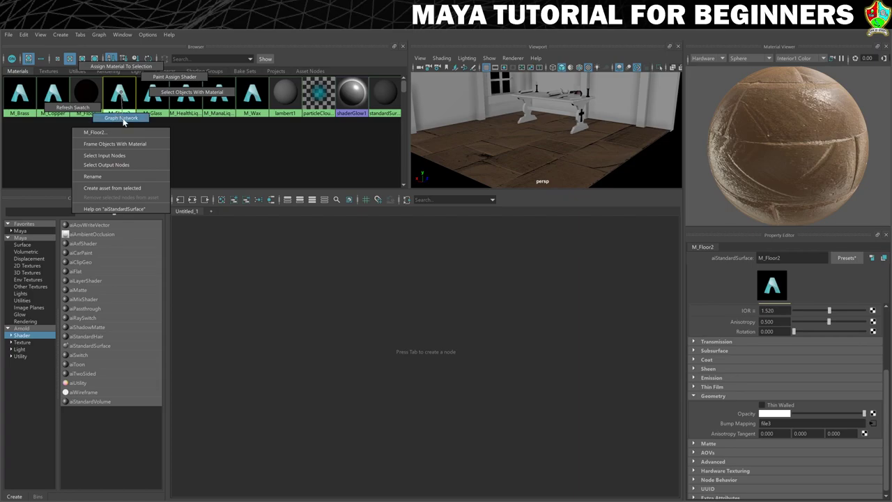
click(117, 119)
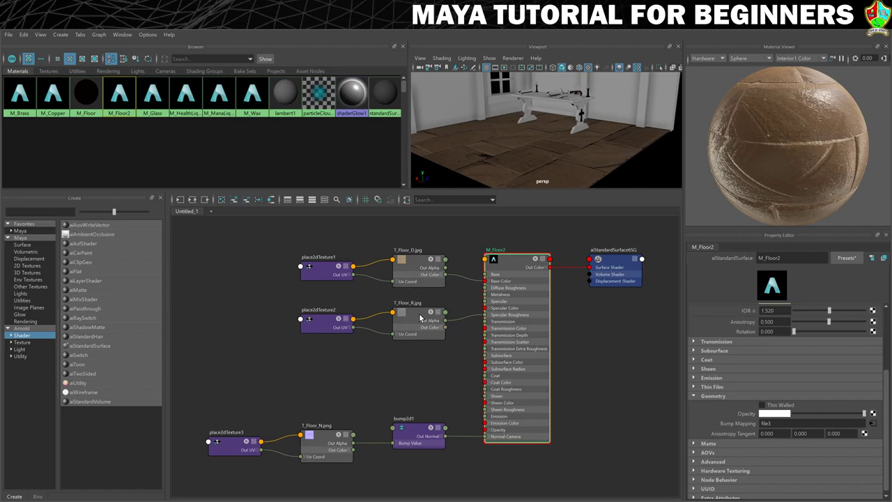
Set Repeat UV to 3 by 3 on the place2dTexture1 node feeding T_Floor_D.jpg.
click(320, 276)
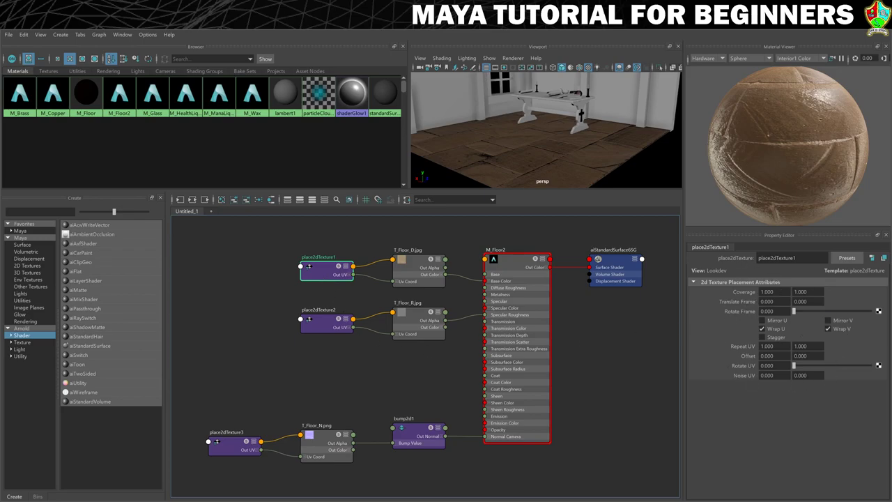
double_click(767, 346)
key(Return)
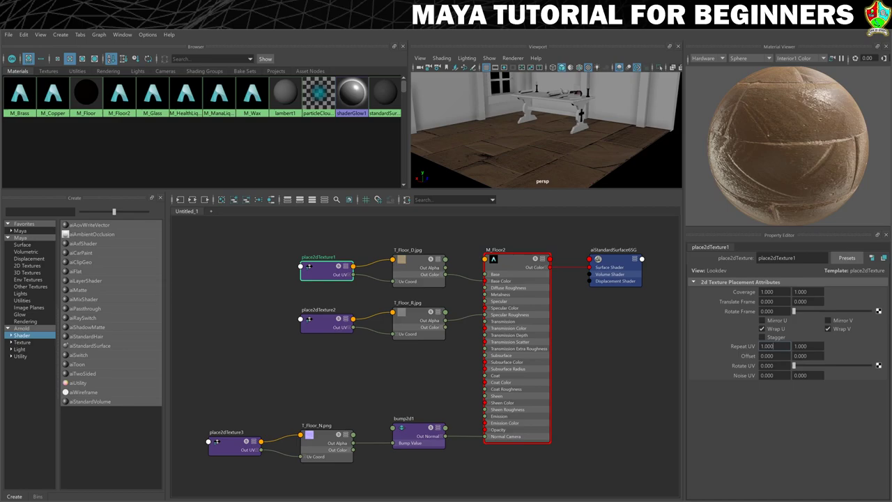
key(ctrl+a)
text(3)
key(Tab)
text(3)
key(Return)
Set Repeat UV to 3 by 3 on the place2dTexture2 node feeding T_Floor_R.jpg.
click(322, 326)
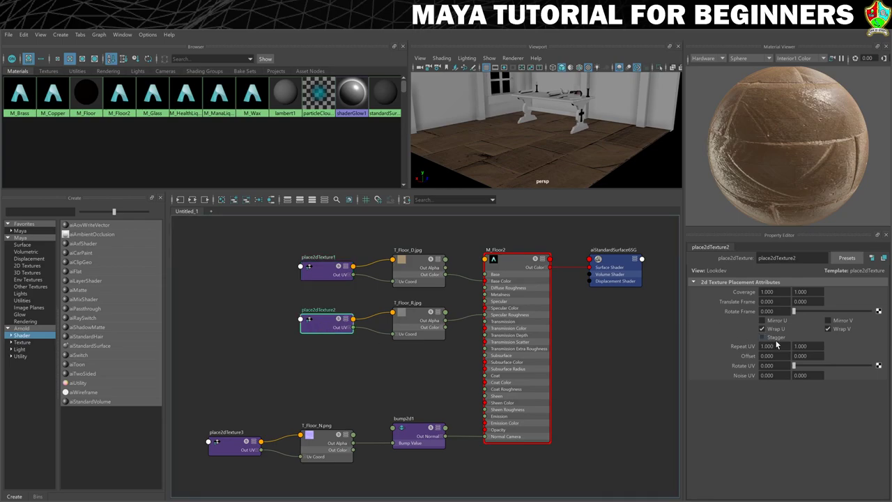
click(775, 345)
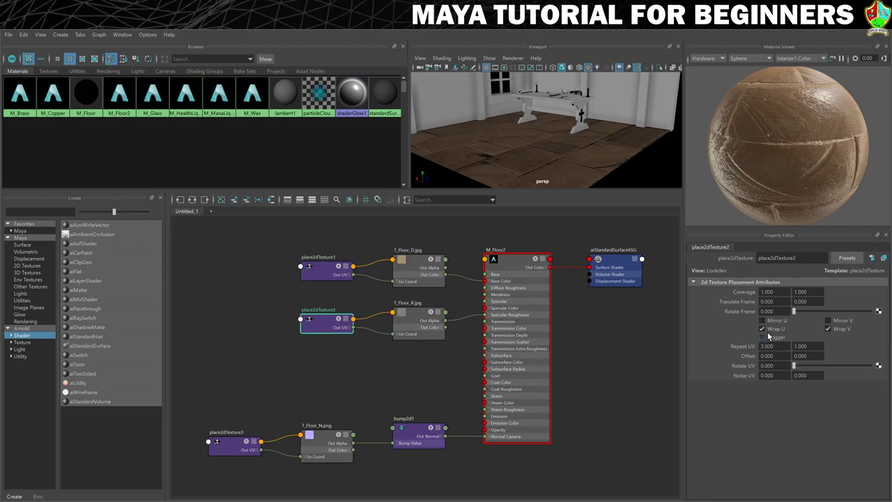
click(824, 346)
key(Return)
Set Repeat UV to 3 by 3 on the place2dTexture3 node feeding T_Floor_N.png, and check the tiled floor in the main viewport.
click(226, 452)
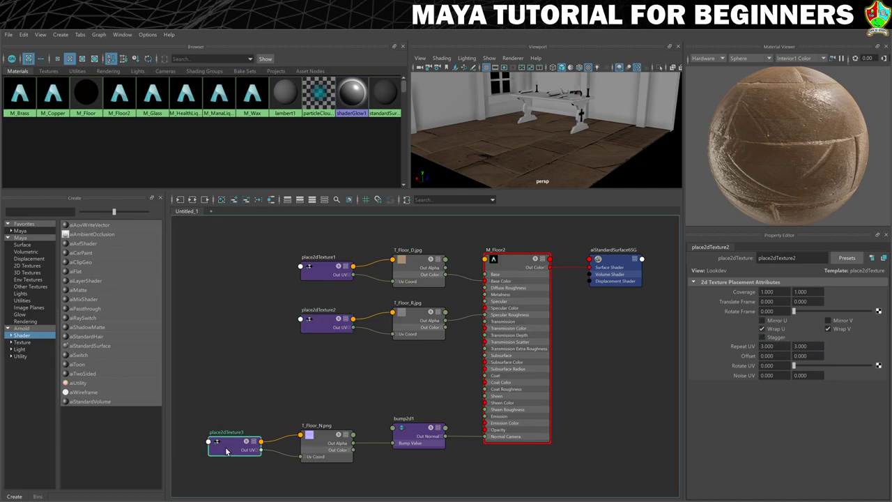
double_click(772, 346)
text(3)
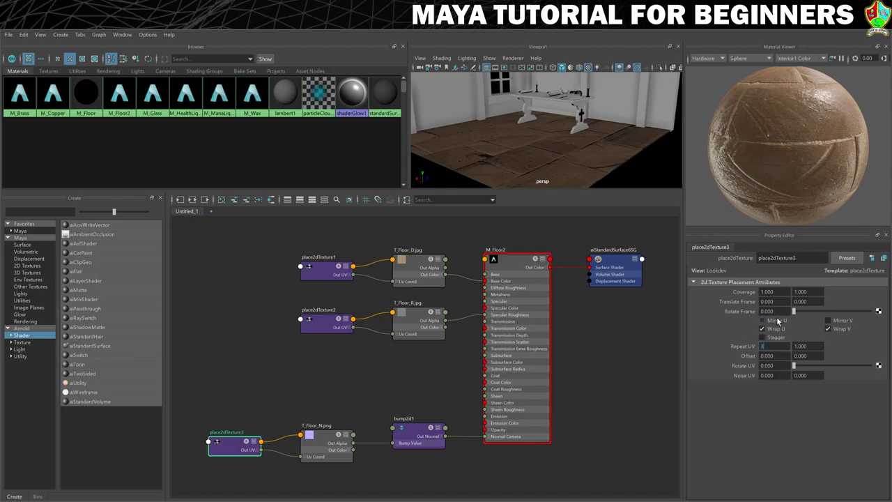
key(Return)
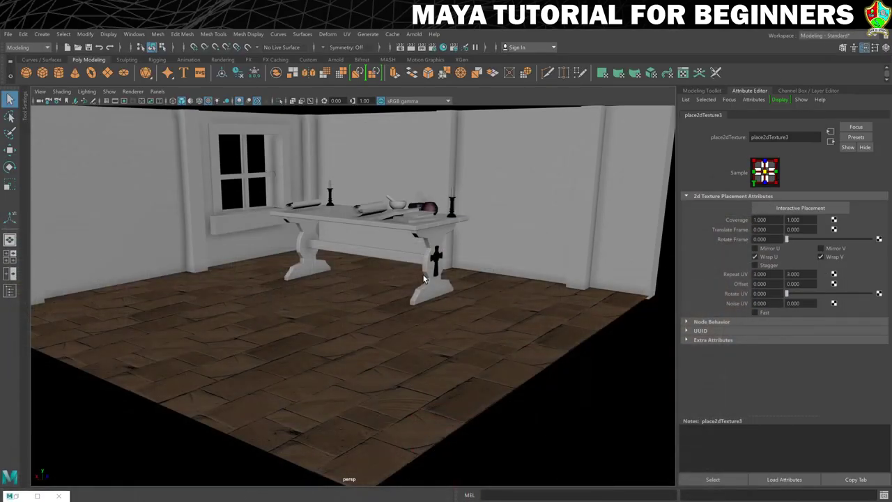
alt+drag(376, 293, 408, 294)
alt+right_drag(408, 295, 520, 303)
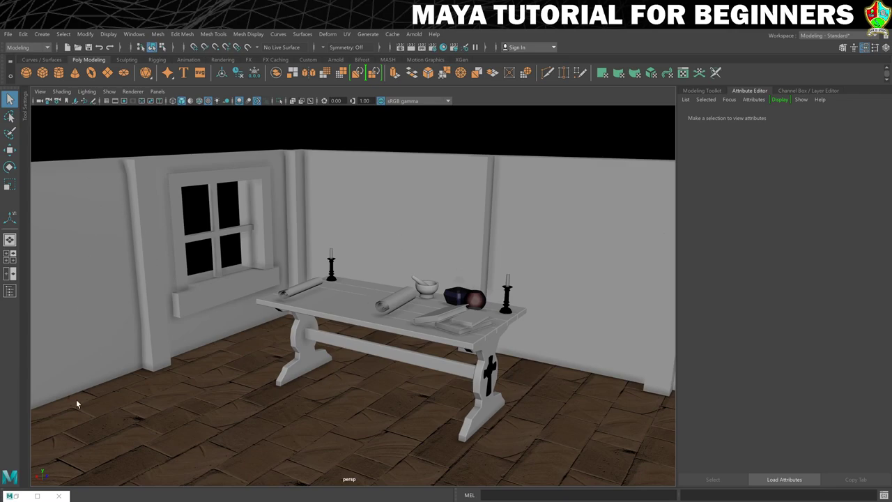
Create an aiStandardSurface material named M_Wall in the Hypershade and apply the Clay preset to it.
click(36, 496)
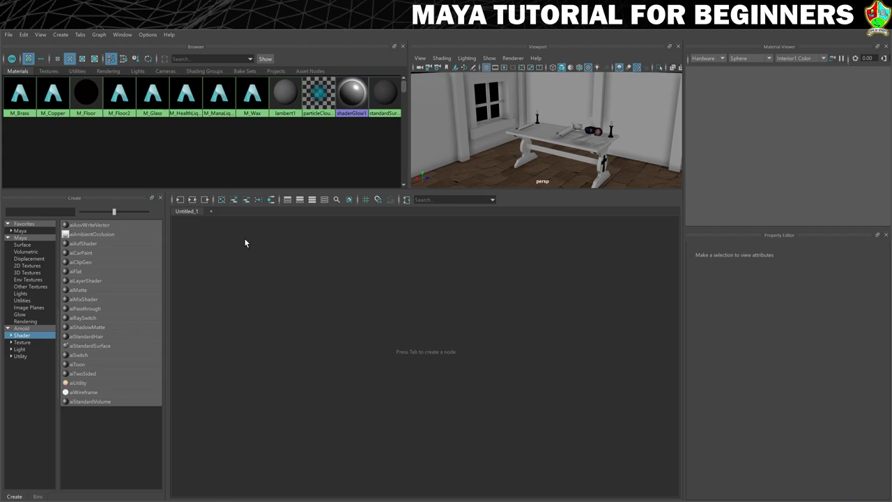
click(85, 346)
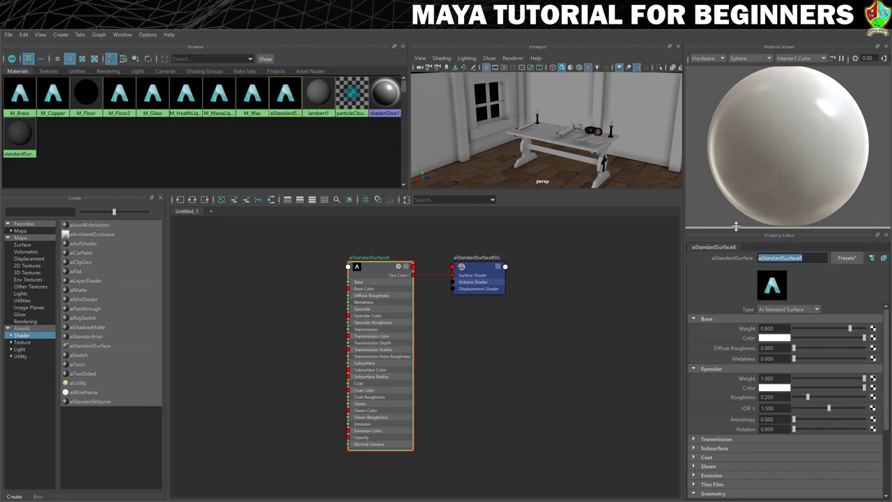
text(M_Wall)
key(Return)
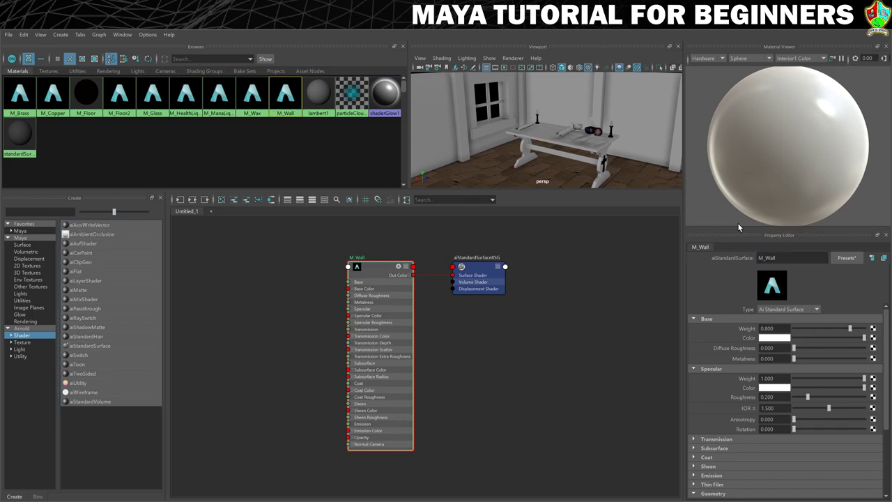
click(846, 257)
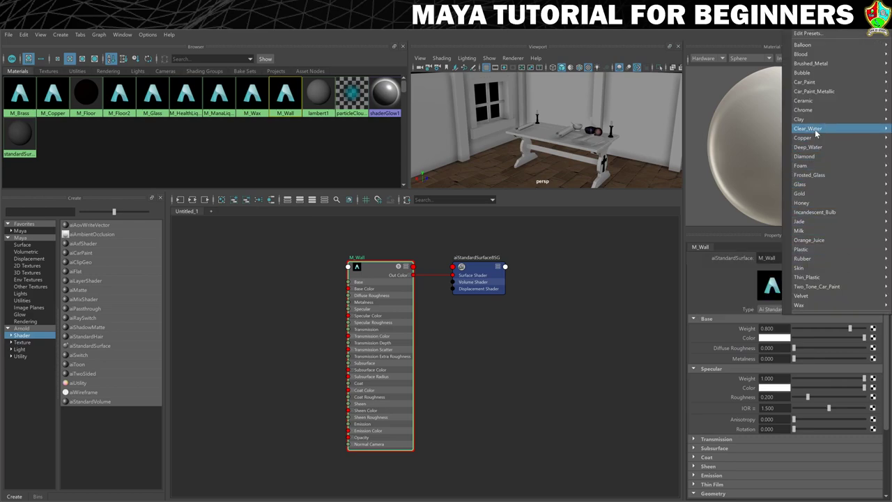
mouse_move(814, 120)
click(763, 117)
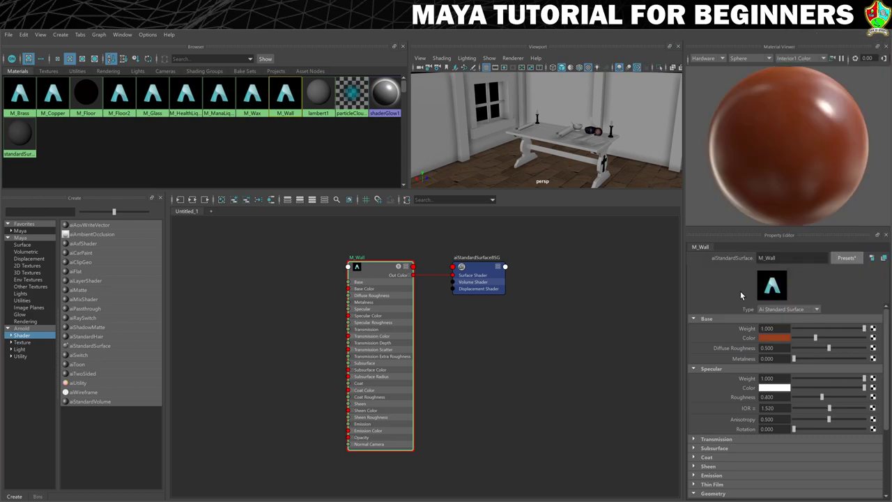
Add a File texture node to M_Wall's base attributes and load T_Wall_D.jpg from sourceimages into it.
click(873, 338)
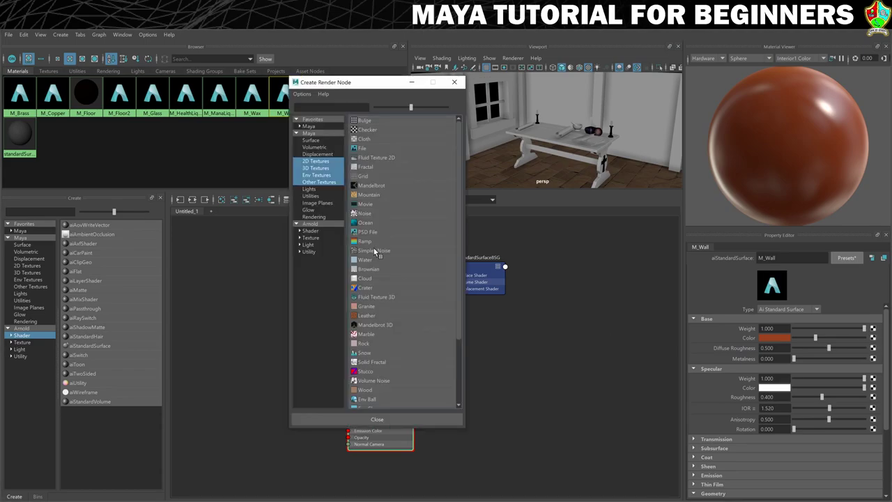
click(363, 148)
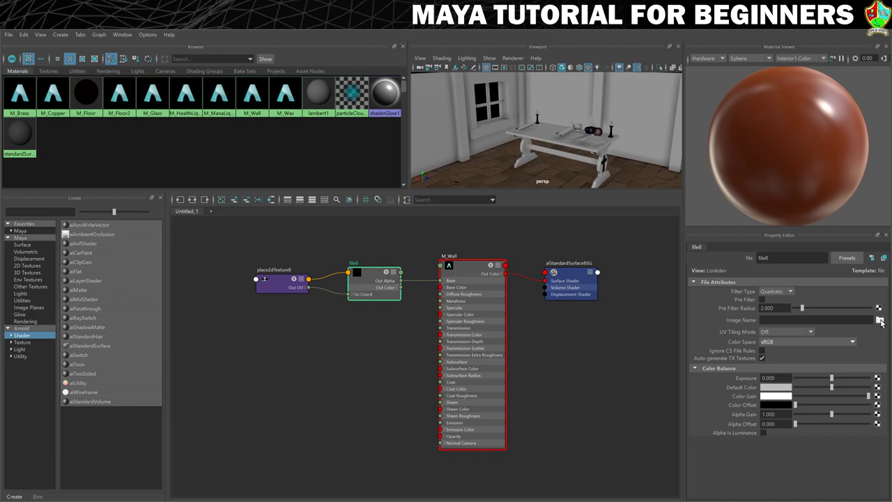
click(879, 320)
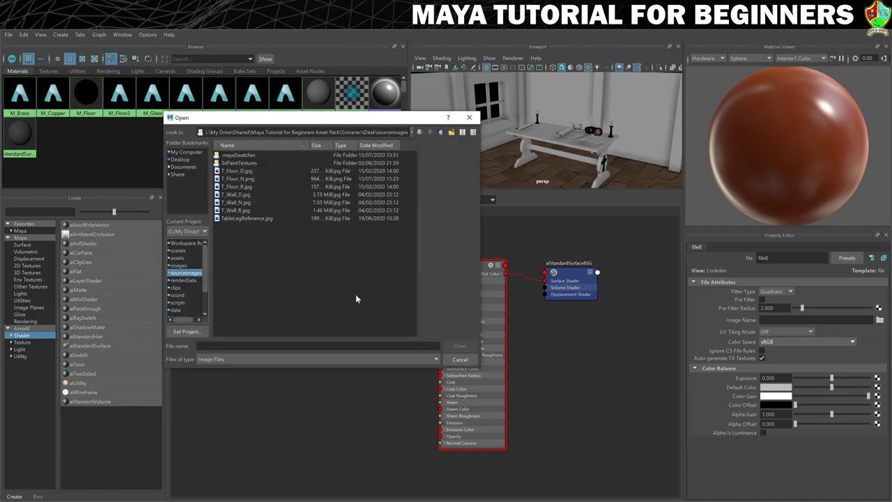
click(237, 195)
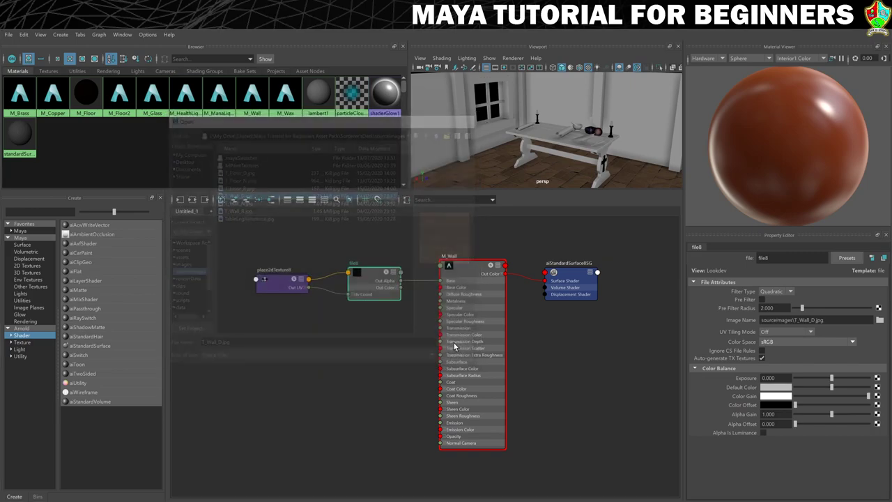
click(457, 347)
Break the texture connection on M_Wall's base Weight and connect the file node's Out Color to Base Color.
click(454, 343)
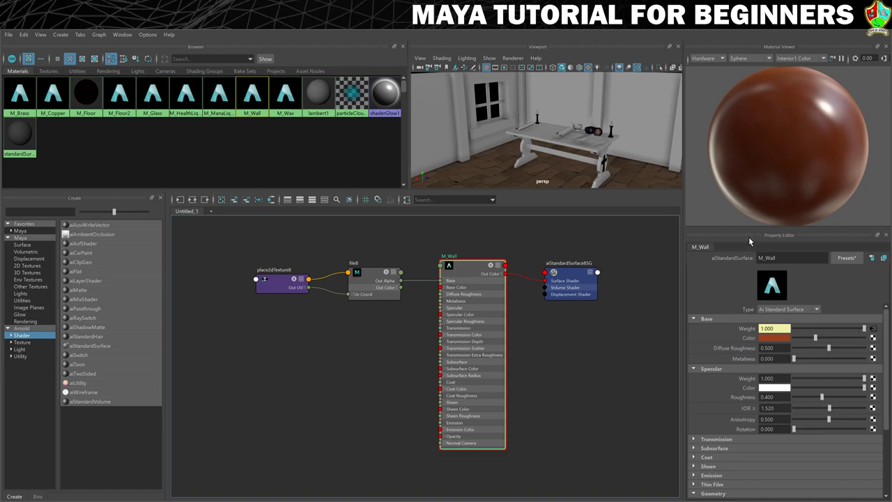
right_click(758, 332)
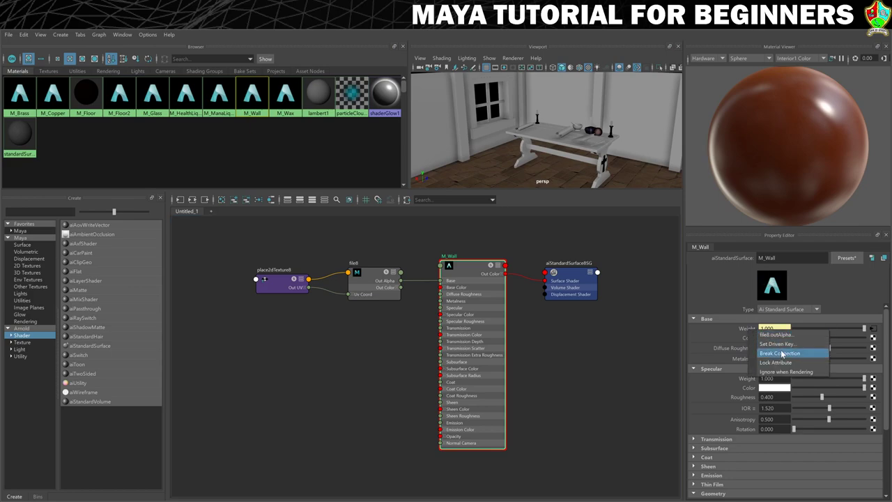
click(779, 352)
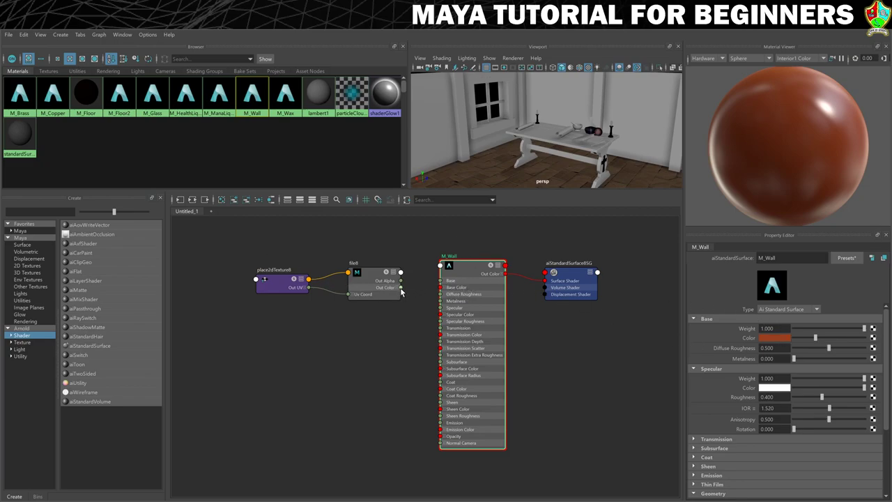
drag(401, 292, 440, 288)
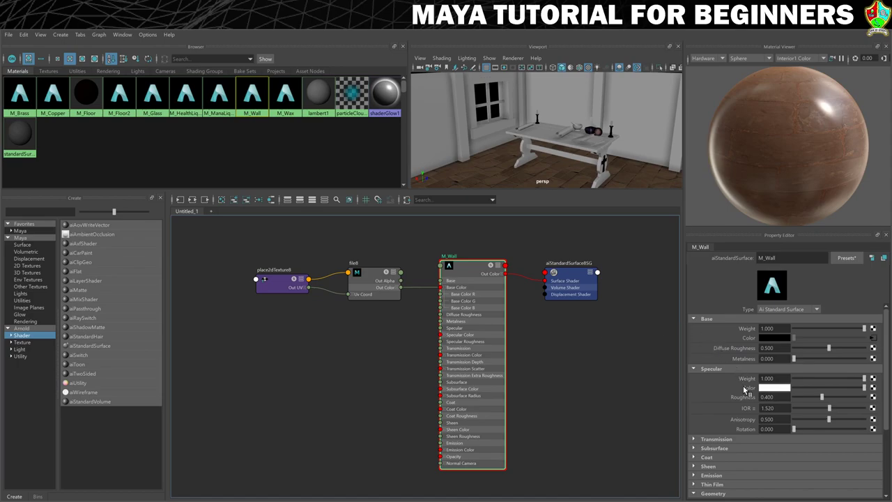
Add a File texture node to M_Wall's Specular Roughness and load T_Wall_R.jpg from sourceimages into it.
click(873, 399)
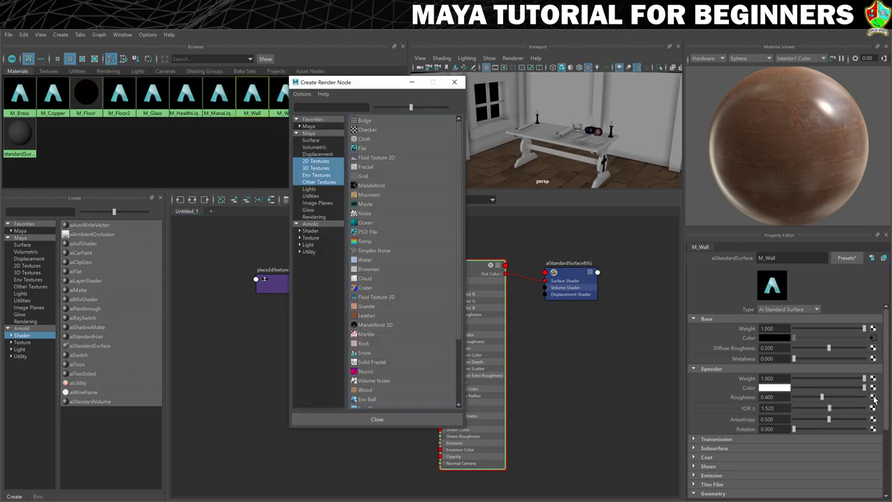
click(370, 147)
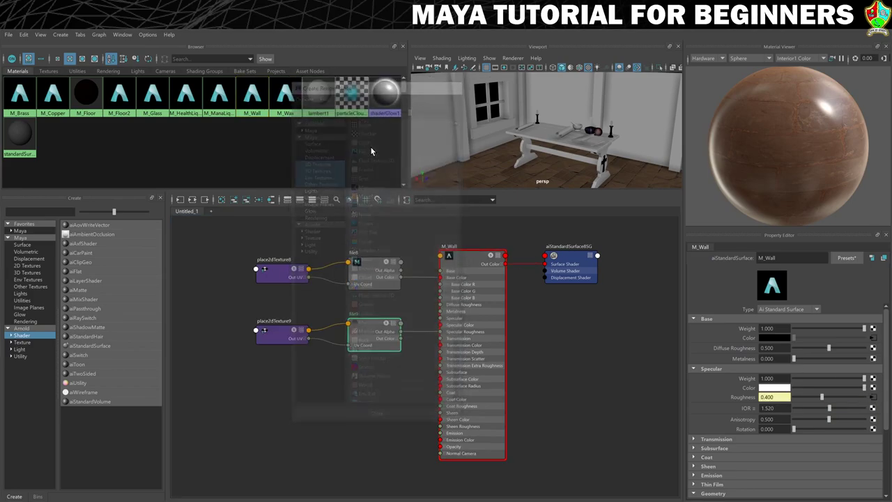
click(879, 319)
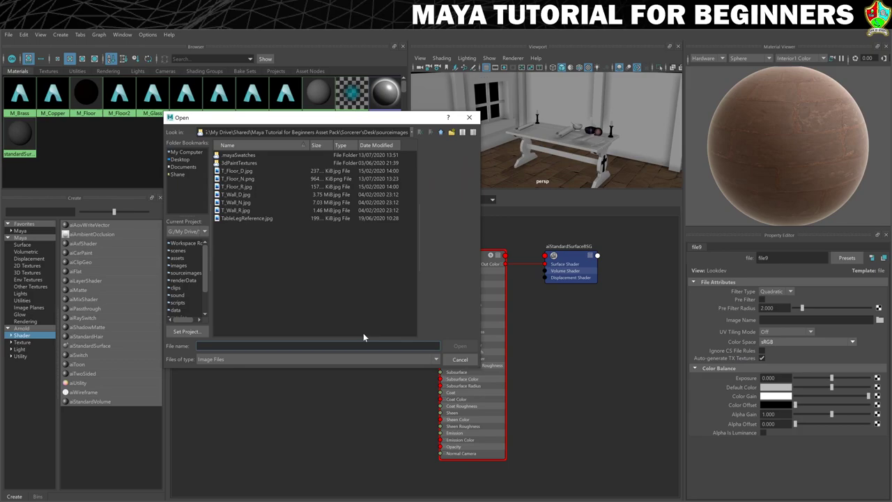
click(235, 211)
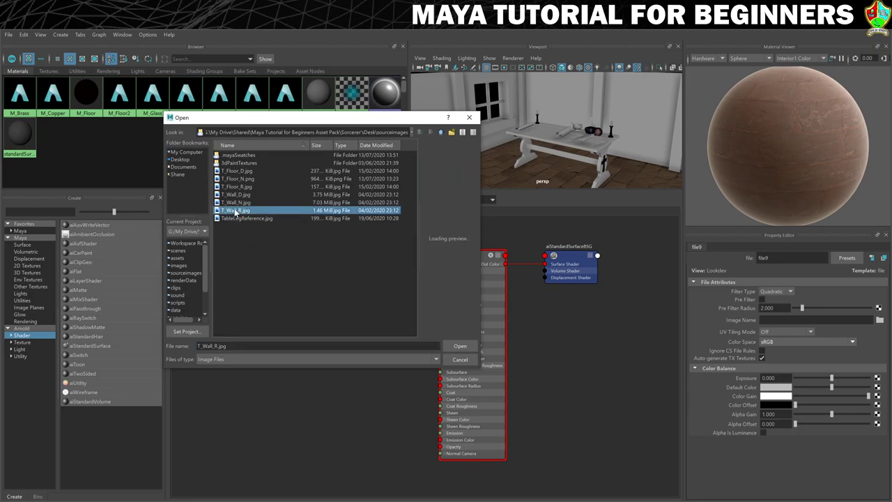
click(460, 346)
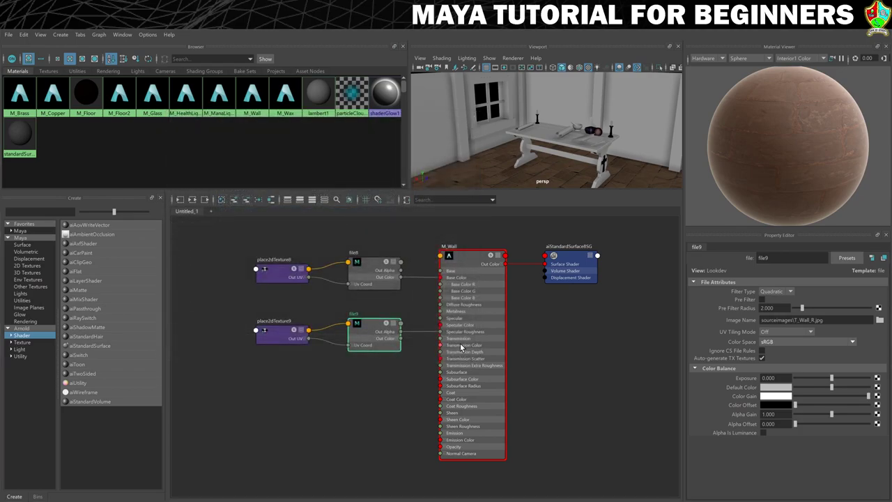
Add a File texture to M_Wall's Bump Mapping and set the bump2d node to use it as Tangent Space Normals.
click(464, 262)
scroll(727, 360, down, 5)
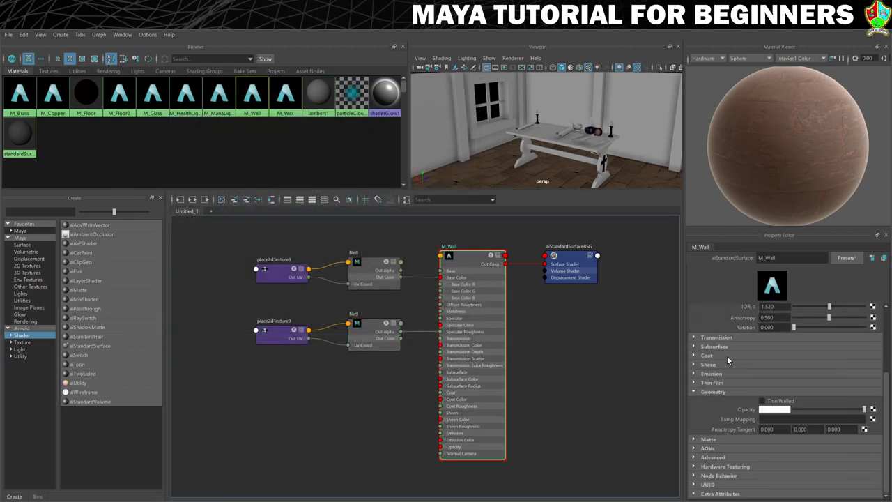
click(872, 419)
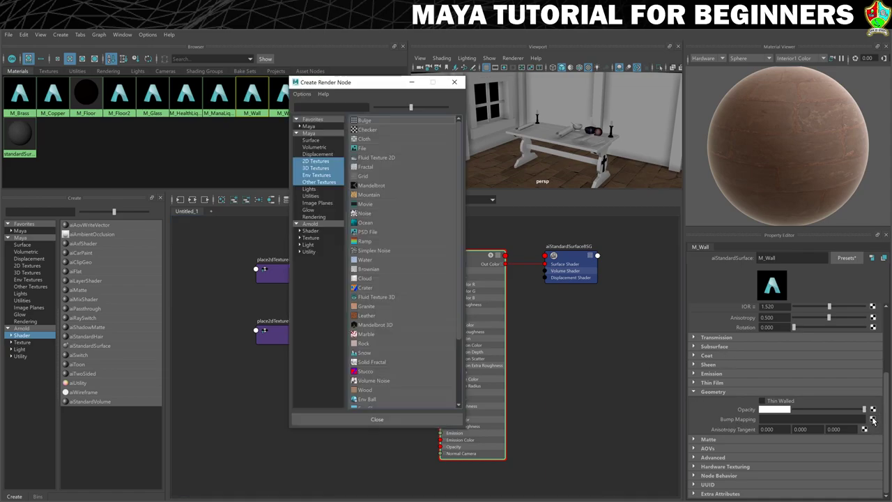
click(369, 149)
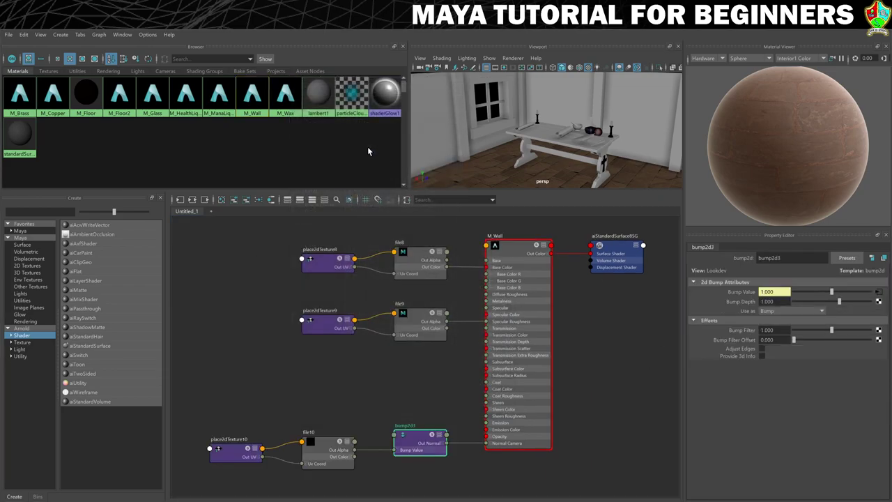
click(782, 311)
click(786, 330)
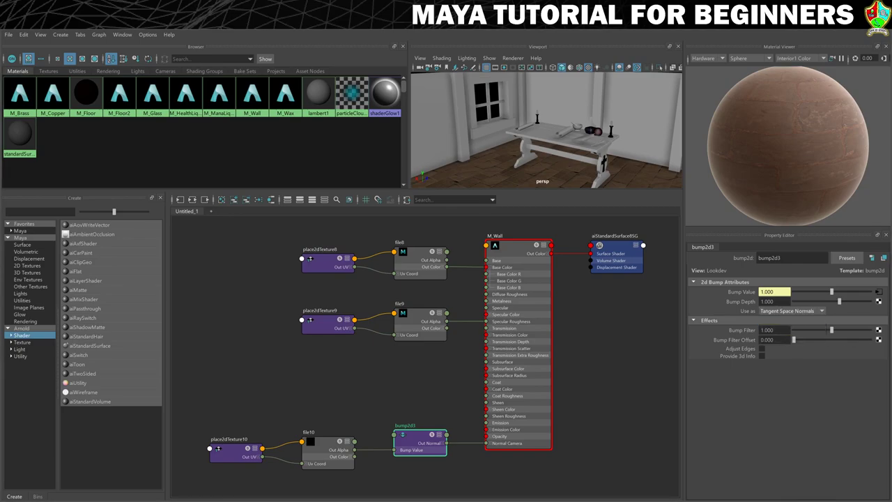
Load T_Wall_N.jpg from sourceimages into the file node feeding M_Wall's bump2d node.
click(878, 293)
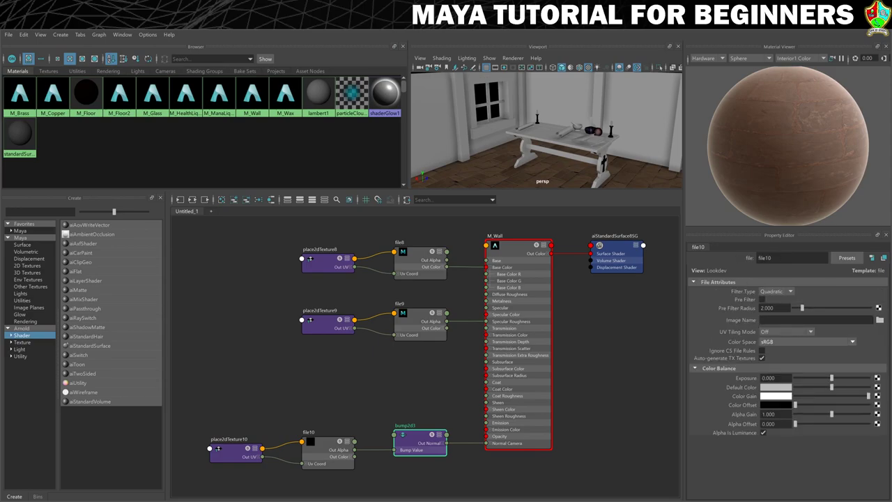
click(878, 320)
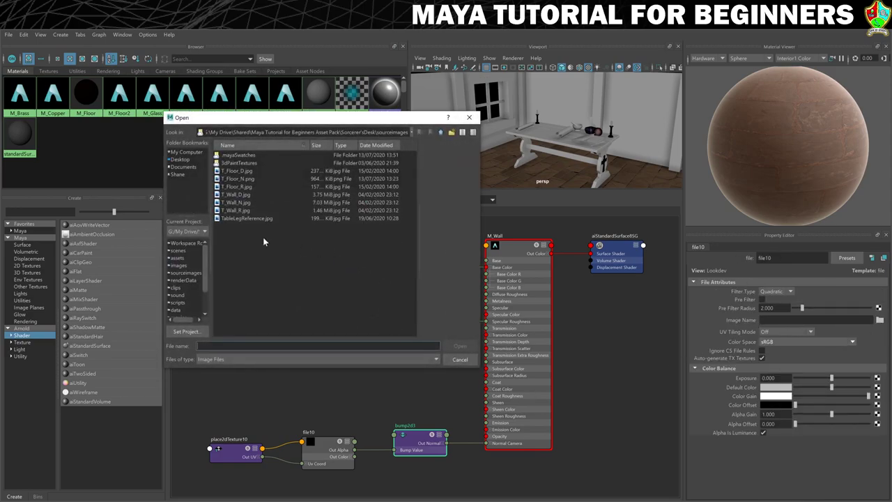
click(235, 203)
click(459, 345)
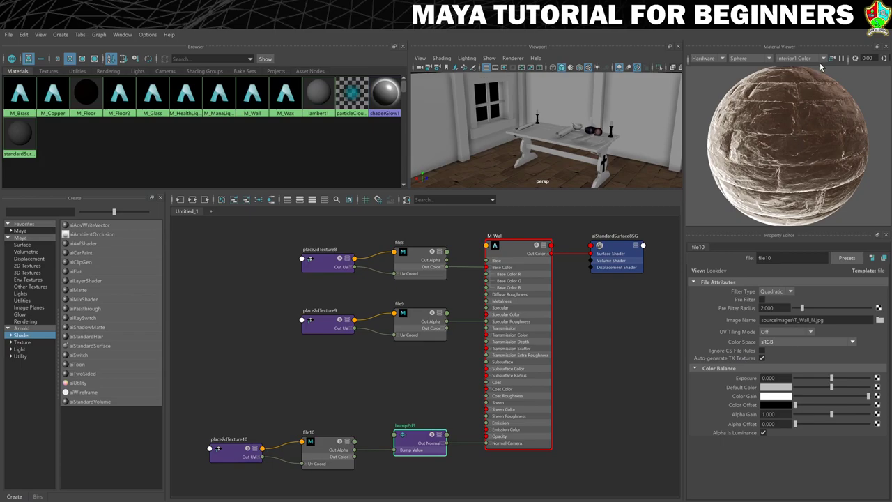
Preview M_Wall with the Arnold renderer in the material viewer and return the preview to Hardware.
click(722, 60)
click(699, 77)
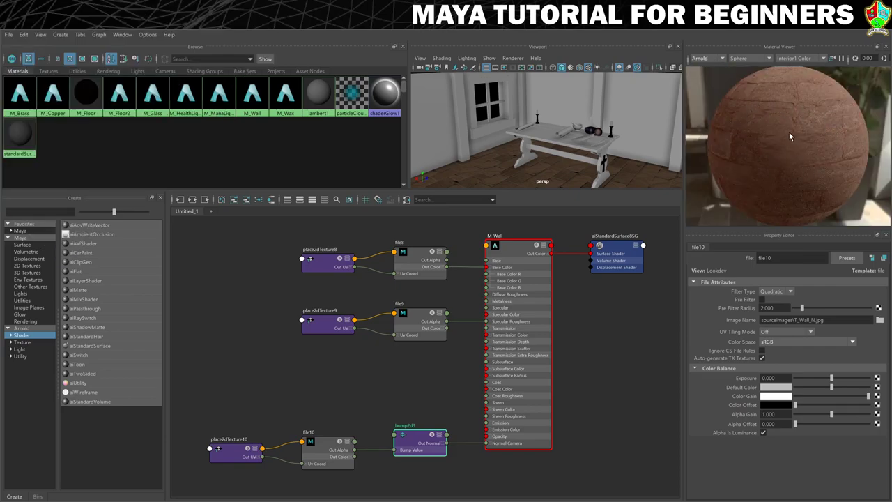
click(714, 59)
click(707, 69)
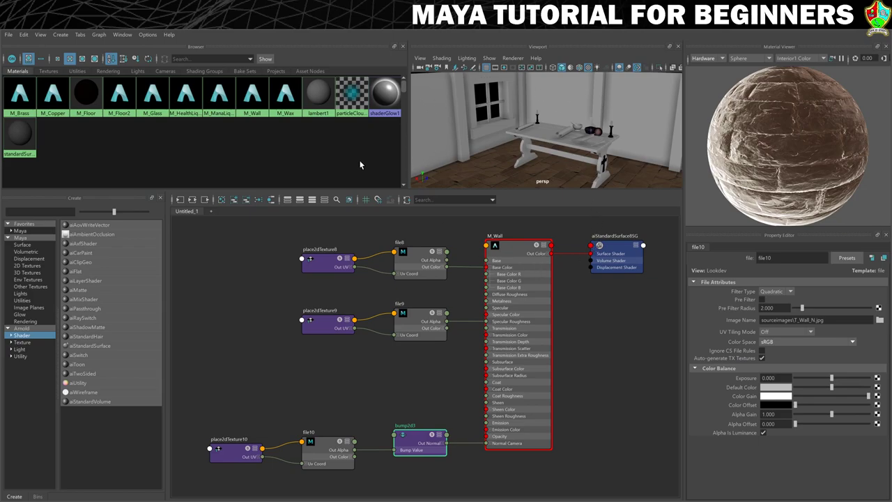
Assign the M_Wall material to both room walls and return to the main viewport.
click(255, 105)
middle_drag(623, 109, 623, 113)
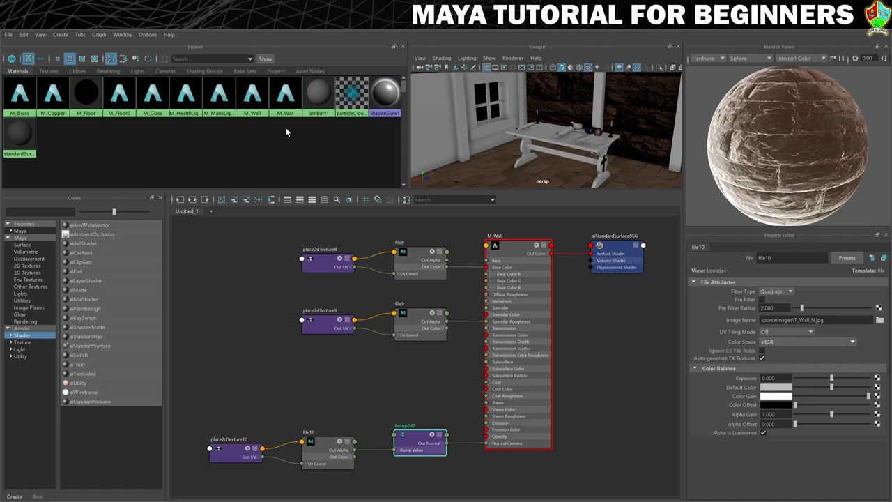
middle_drag(448, 119, 441, 124)
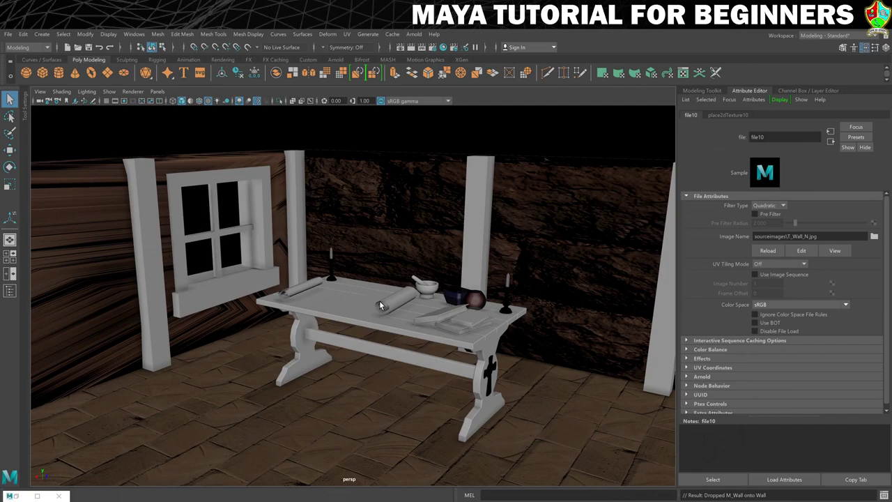
Apply a planar UV projection from the Z axis to the wall behind the table.
click(395, 200)
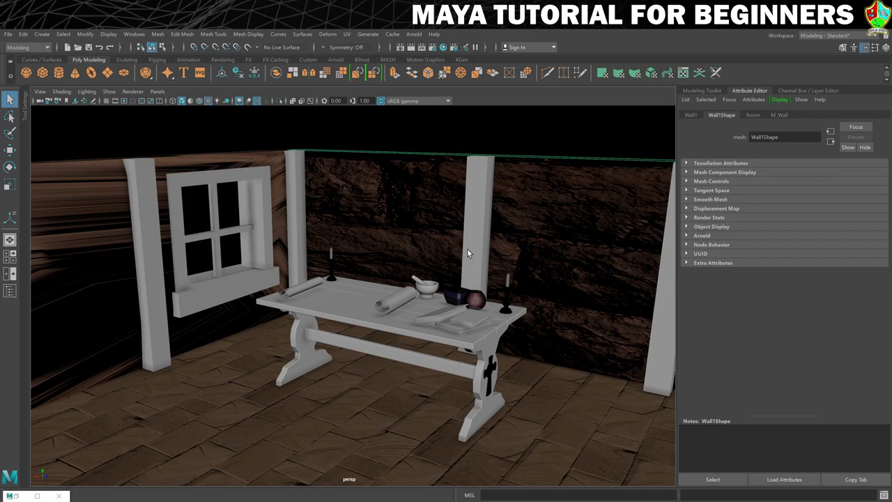
scroll(486, 262, down, 3)
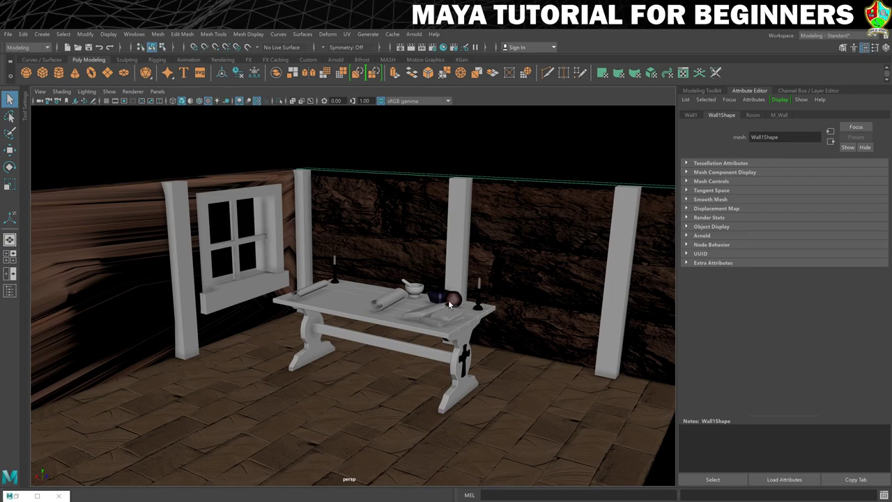
click(347, 34)
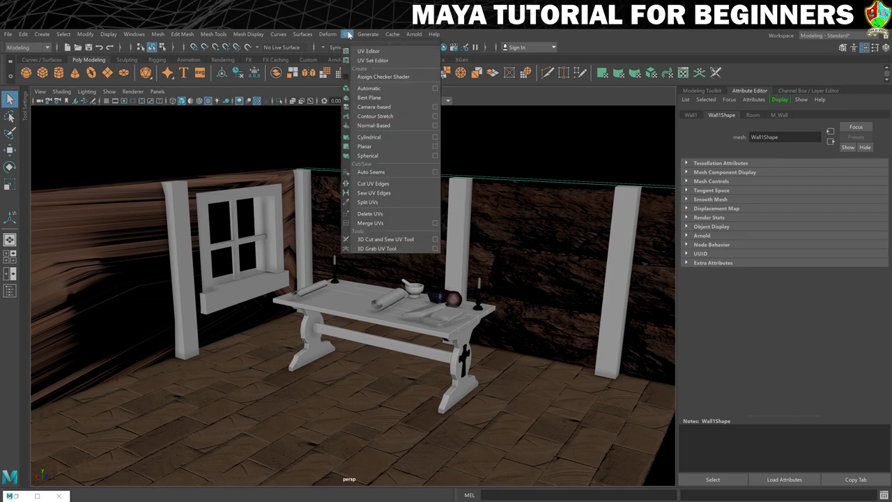
click(435, 146)
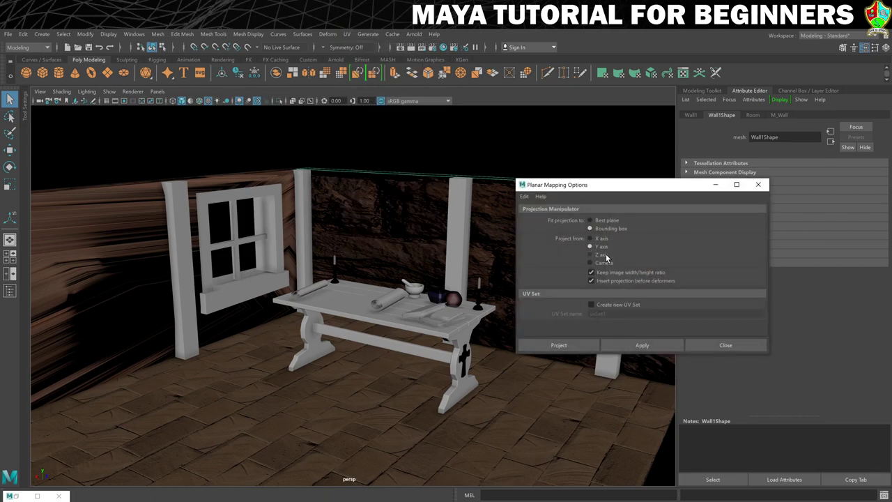
click(603, 256)
click(559, 346)
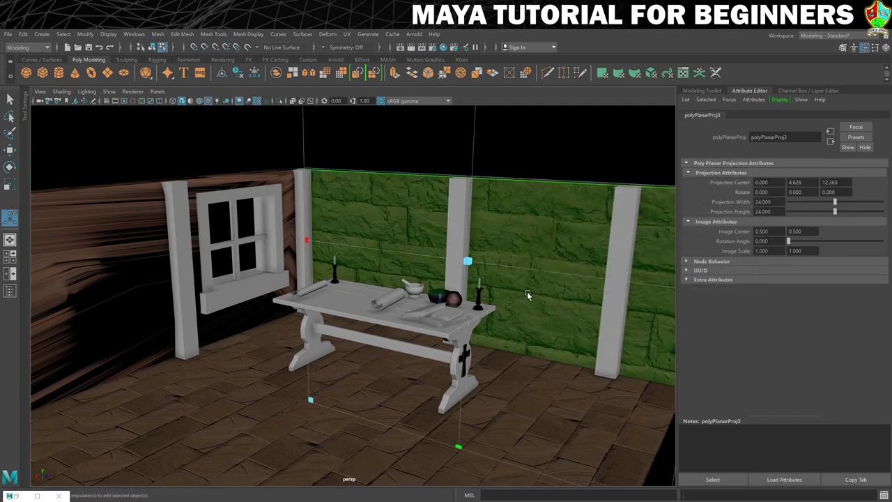
Scale the planar projection on the wall behind the table to about 9.6 by 9.6, and inspect the wall's outer face and edges.
scroll(524, 286, down, 8)
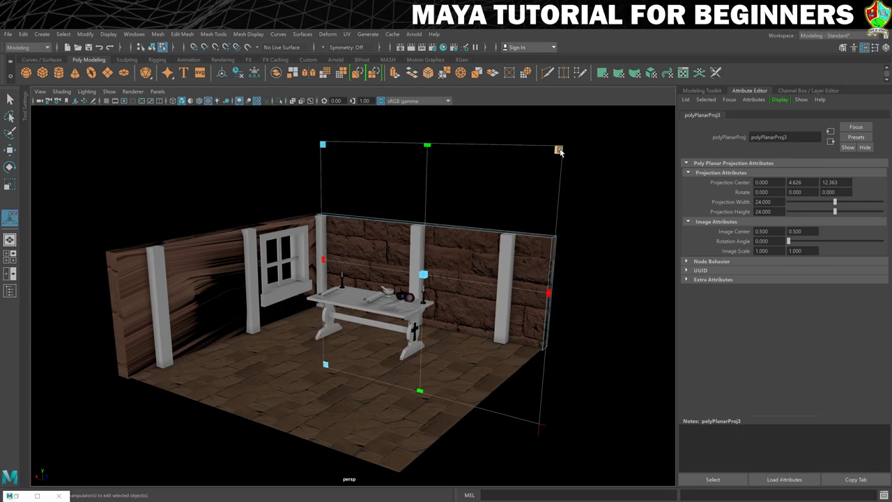
drag(560, 152, 451, 207)
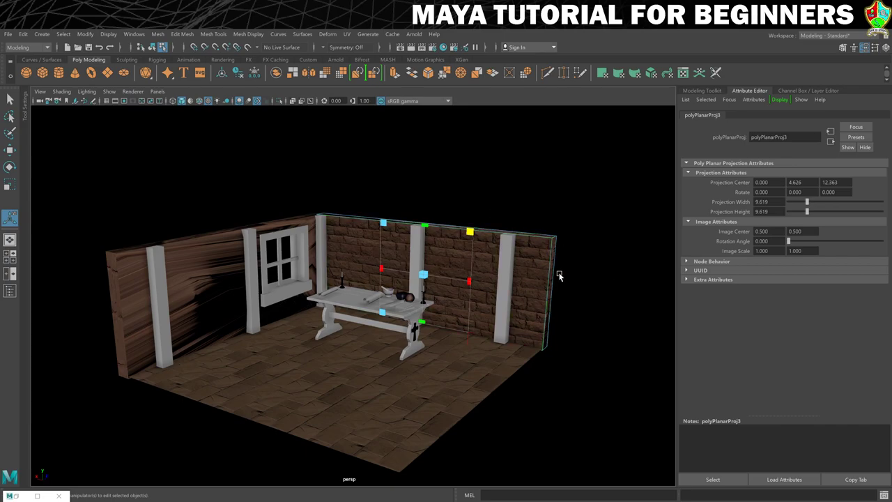
right_drag(533, 260, 560, 252)
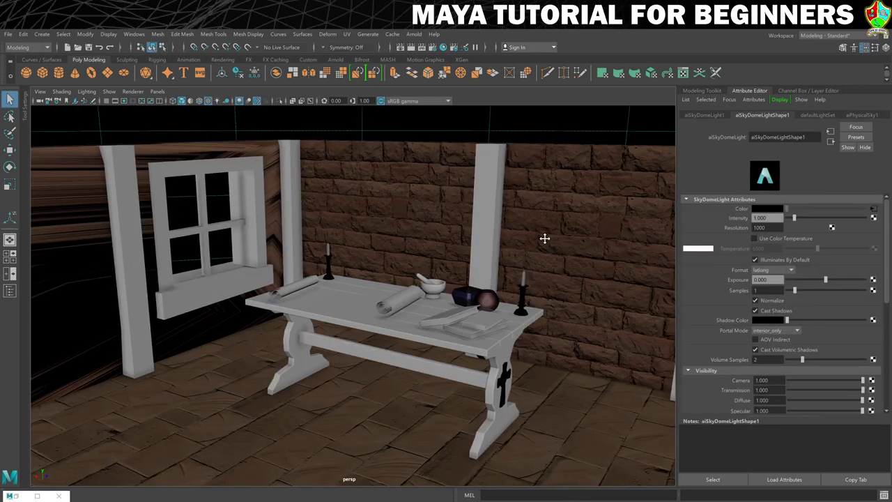
alt+drag(542, 237, 464, 185)
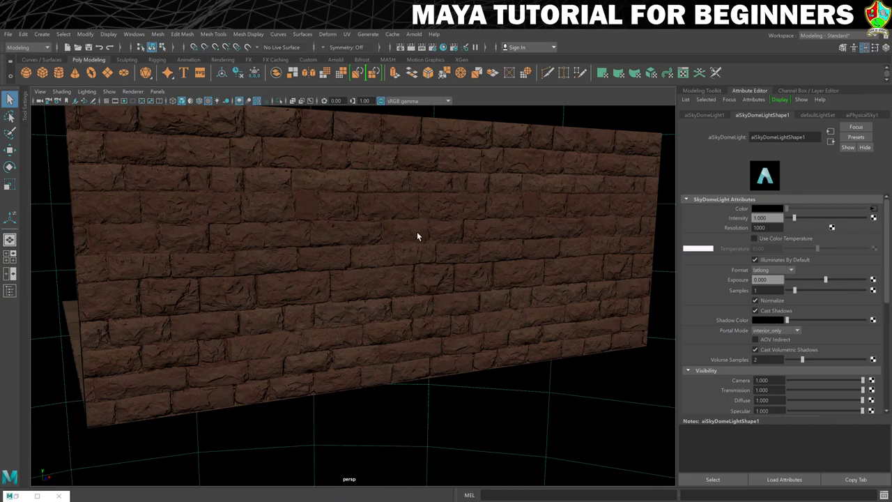
alt+drag(418, 234, 450, 171)
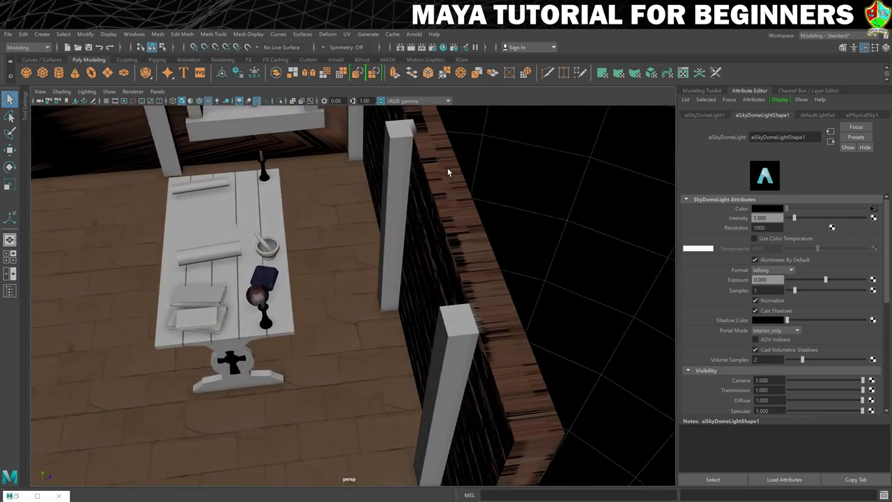
alt+drag(478, 223, 452, 188)
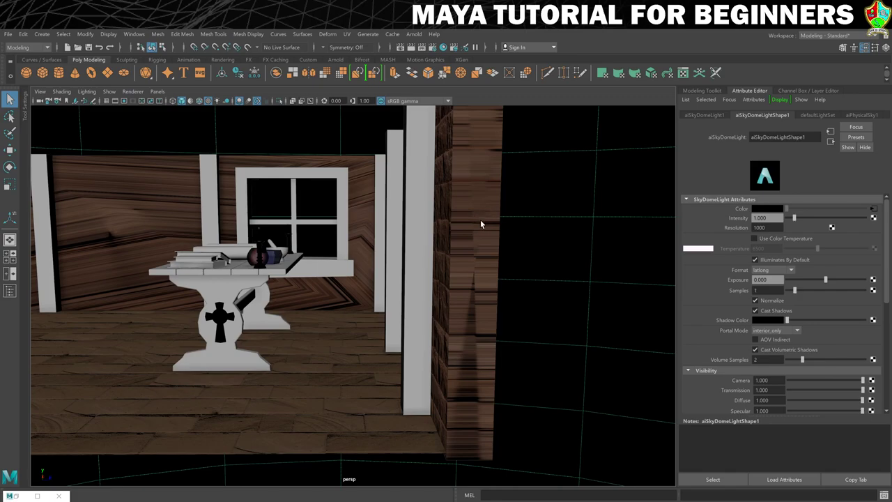
alt+right_drag(480, 219, 461, 206)
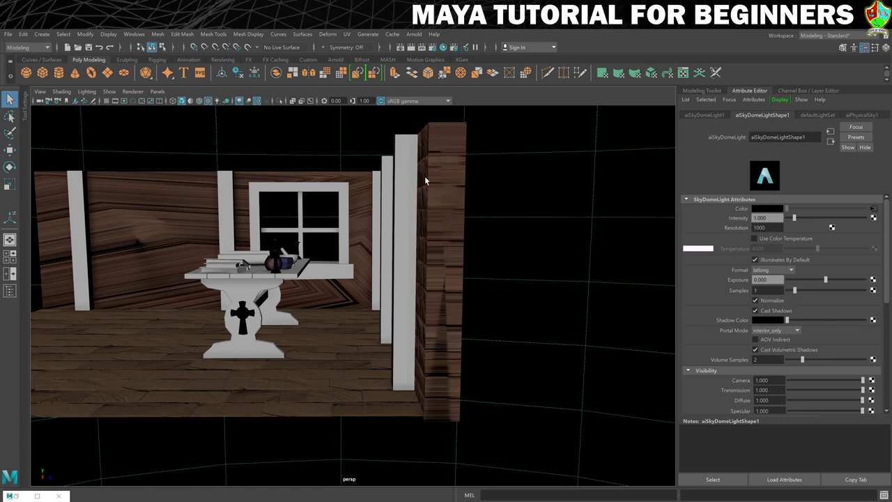
Apply a planar UV projection from the X axis to the wall with the window.
alt+drag(350, 281, 300, 189)
click(328, 205)
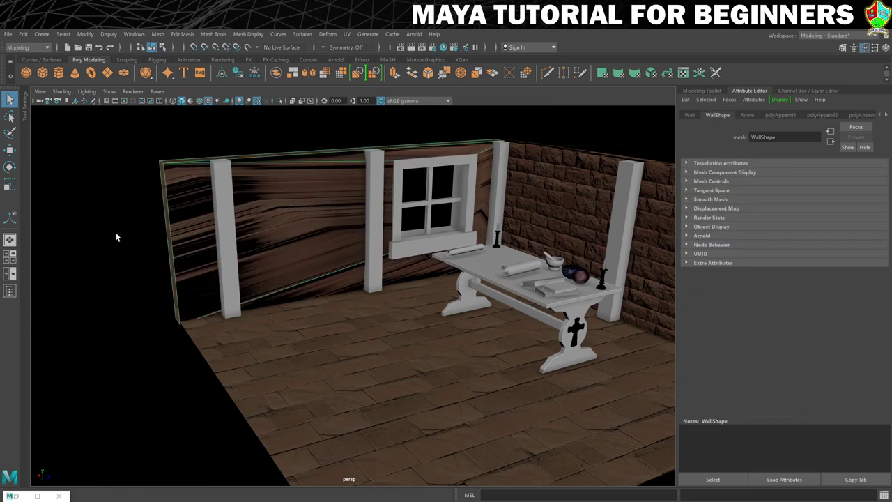
click(346, 34)
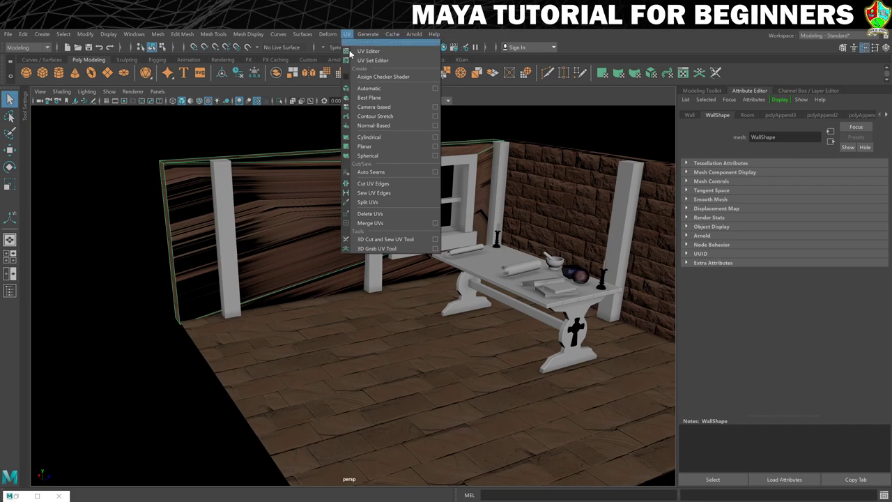
click(435, 147)
click(597, 239)
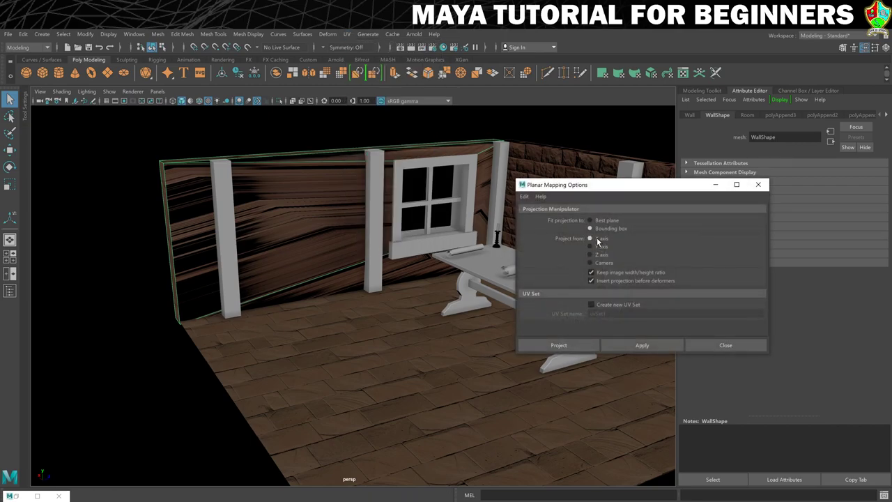
click(571, 348)
Scale the window wall's planar projection to about 9.6 by 9.6 and leave the projection manipulator.
scroll(524, 278, down, 5)
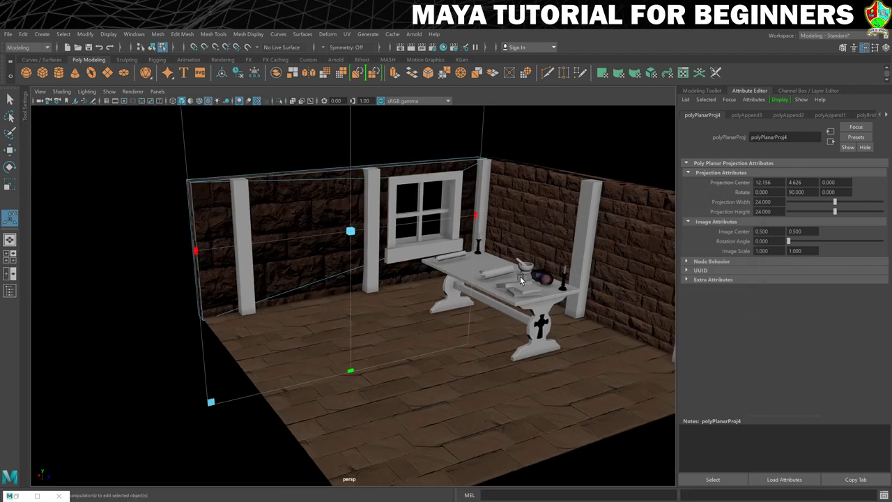
scroll(508, 269, down, 2)
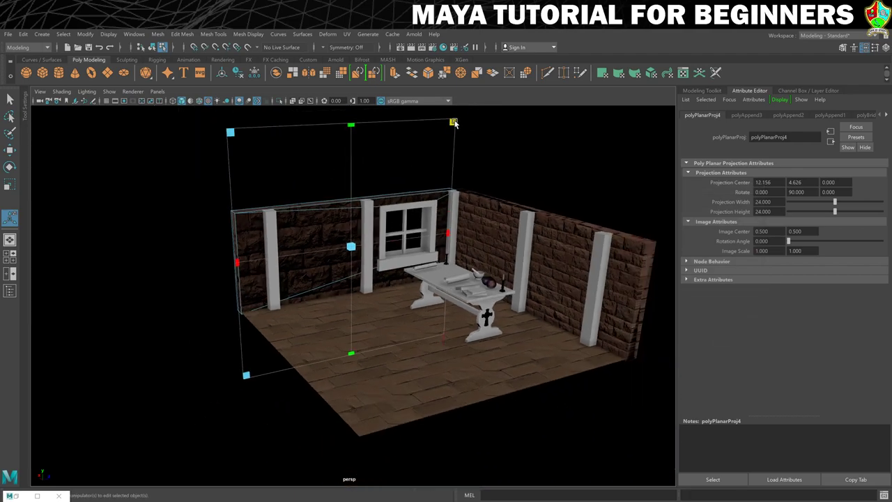
drag(455, 139, 399, 202)
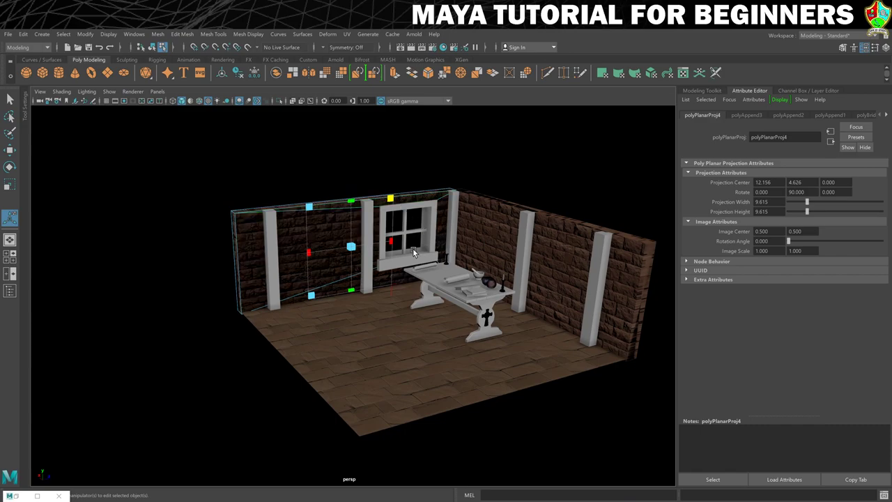
right_click(275, 248)
click(260, 220)
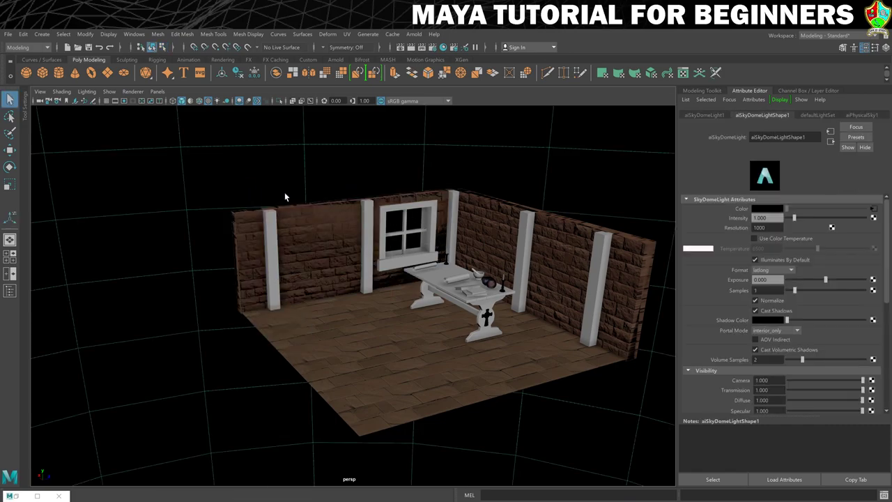
alt+right_drag(284, 195, 468, 239)
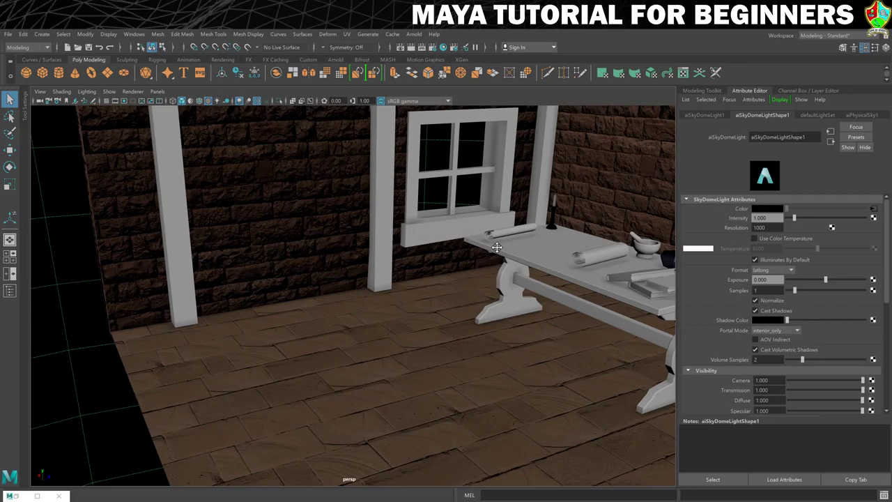
alt+drag(467, 239, 408, 215)
alt+middle_drag(408, 215, 423, 216)
alt+drag(423, 216, 347, 234)
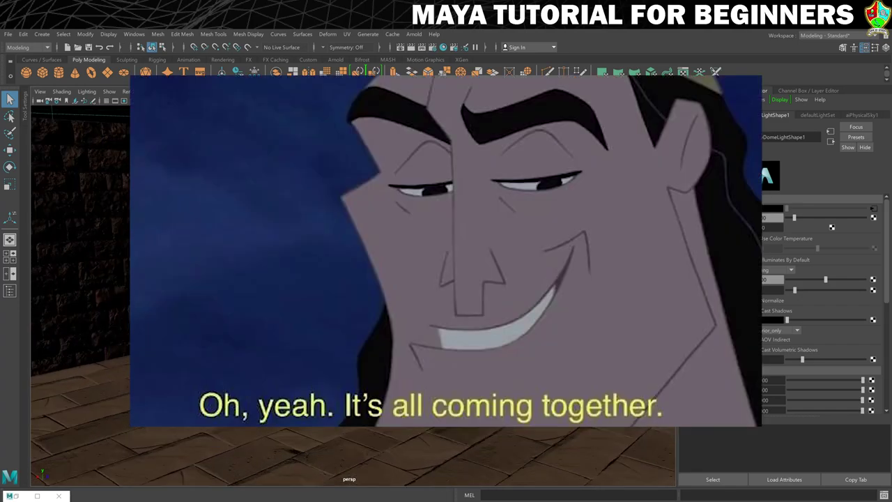
alt+right_drag(346, 234, 406, 231)
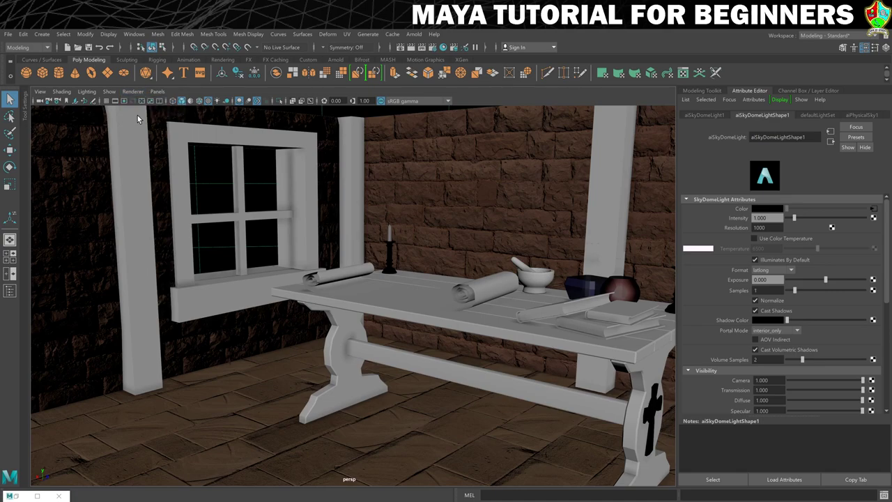
Clear the material graph in a maximized Hypershade and create an aiStandardSurface material named M_Cork.
click(388, 88)
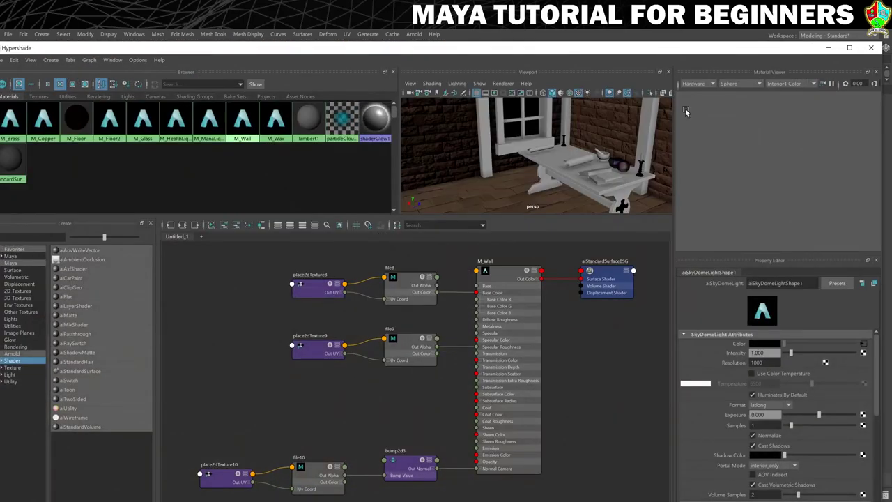
click(849, 47)
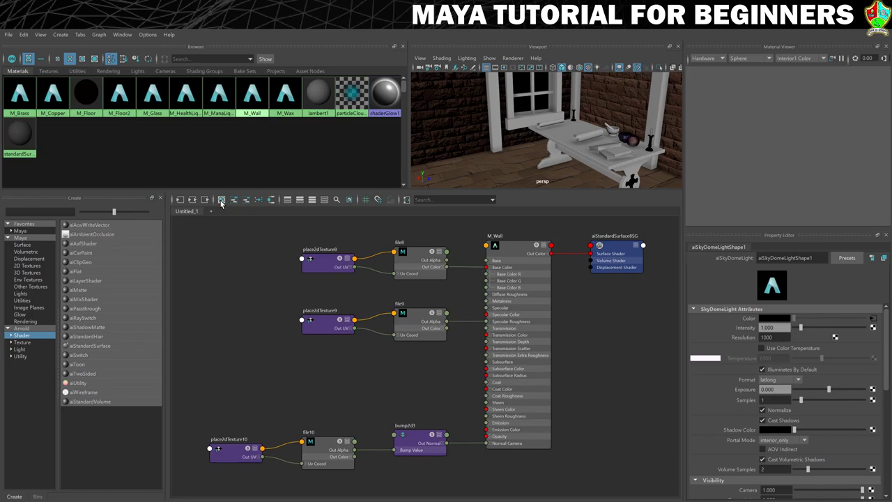
click(222, 199)
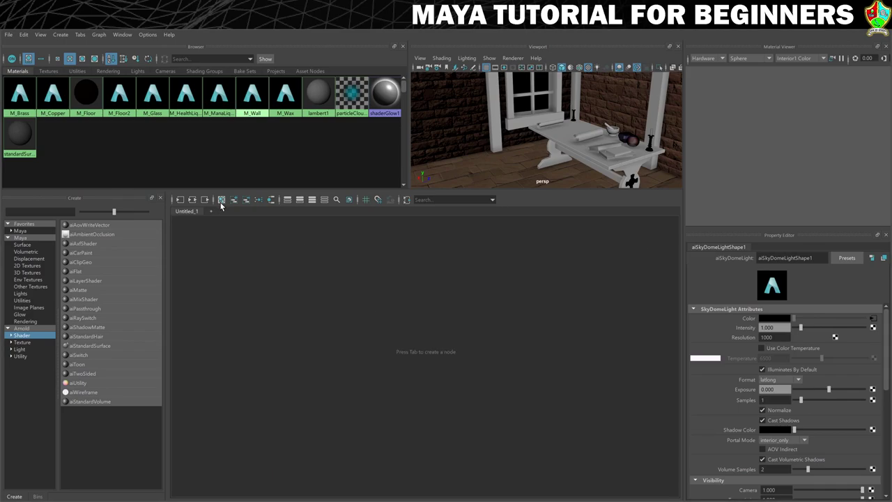
click(93, 345)
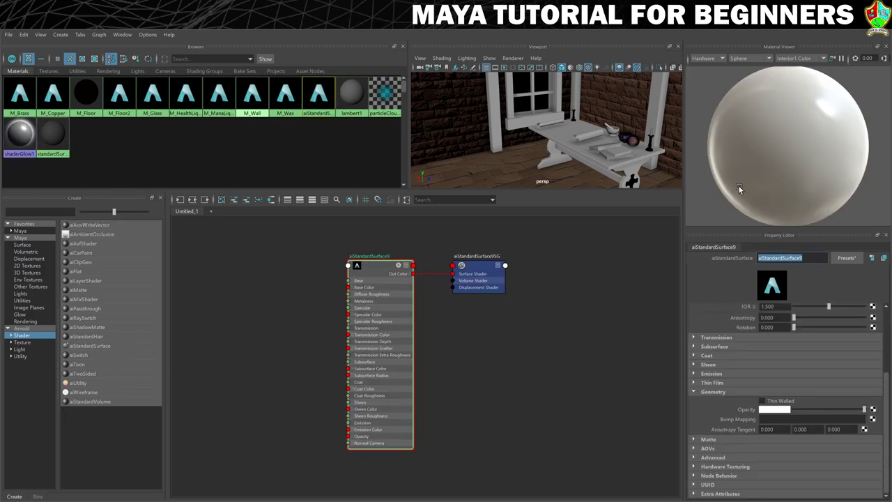
text(M_Cork)
key(Return)
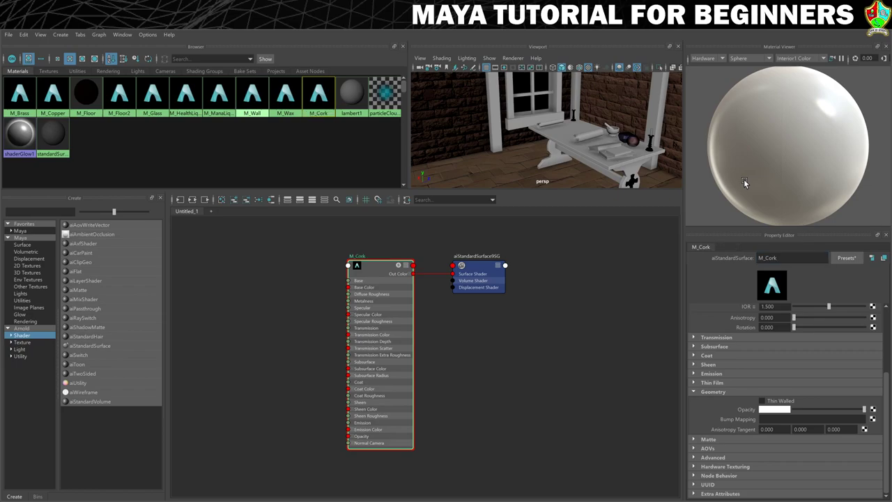
scroll(728, 315, up, 3)
scroll(728, 315, up, 1)
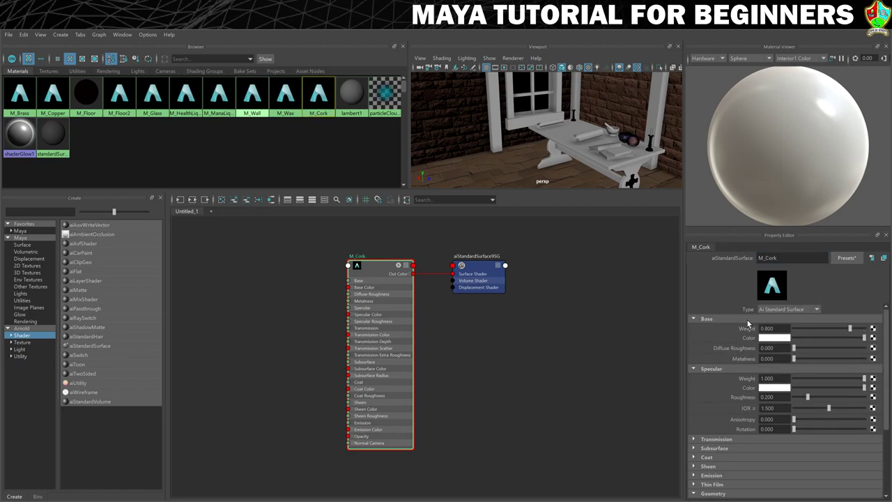
Replace the M_Cork material's settings with the Clay preset.
click(847, 258)
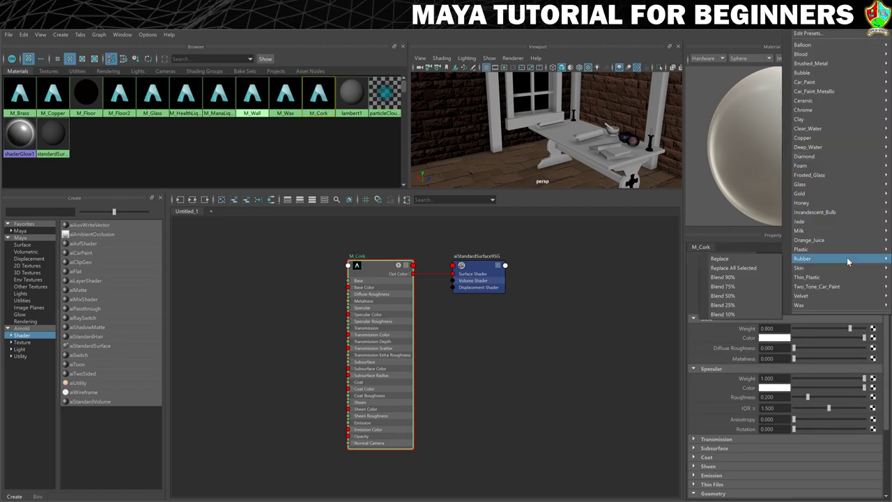
mouse_move(817, 123)
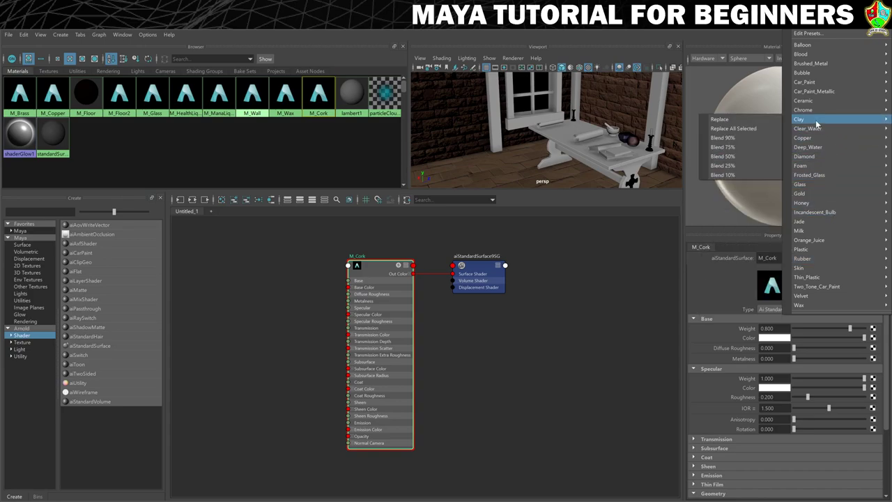
click(764, 118)
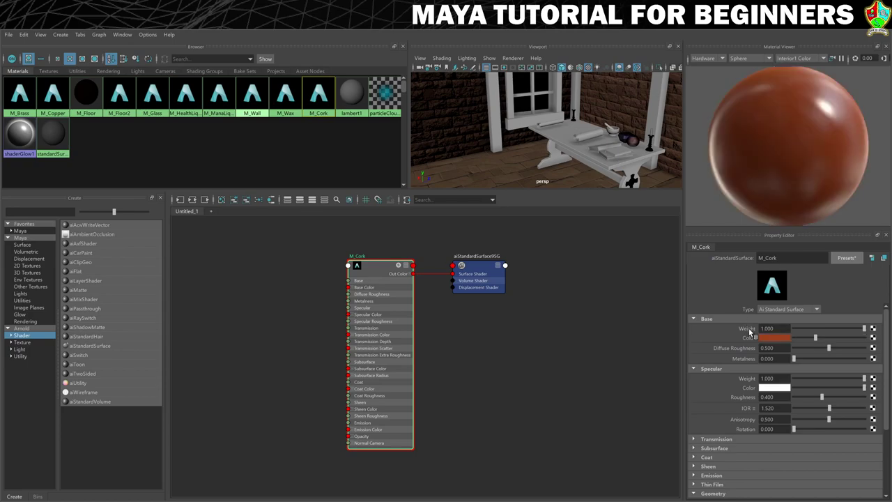
Connect a File texture to M_Cork's base colour and load T_Cork_D.jpg into it.
click(872, 337)
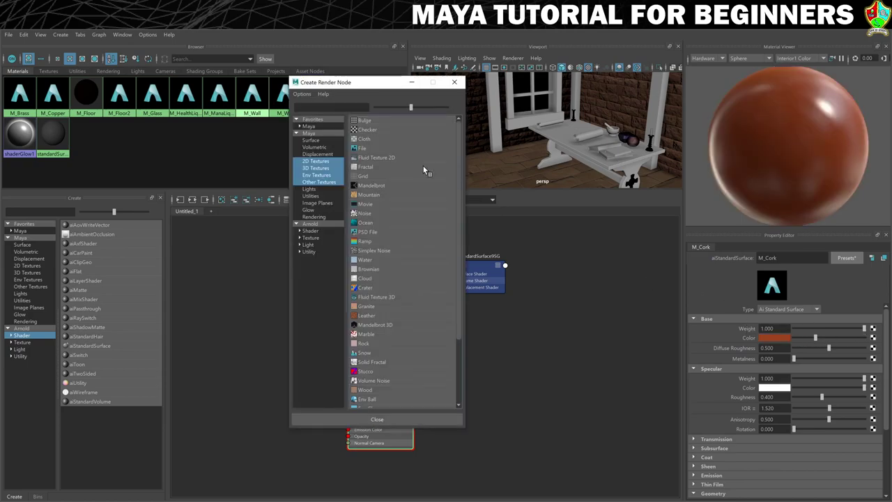
click(382, 149)
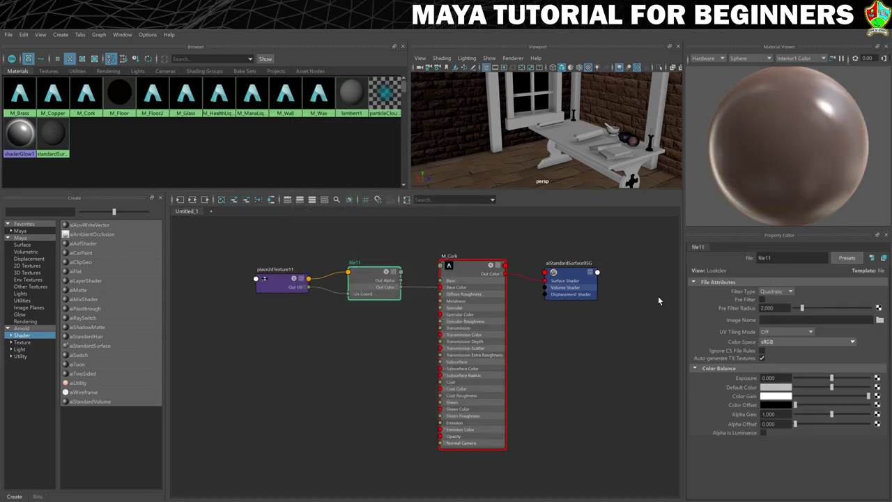
click(879, 320)
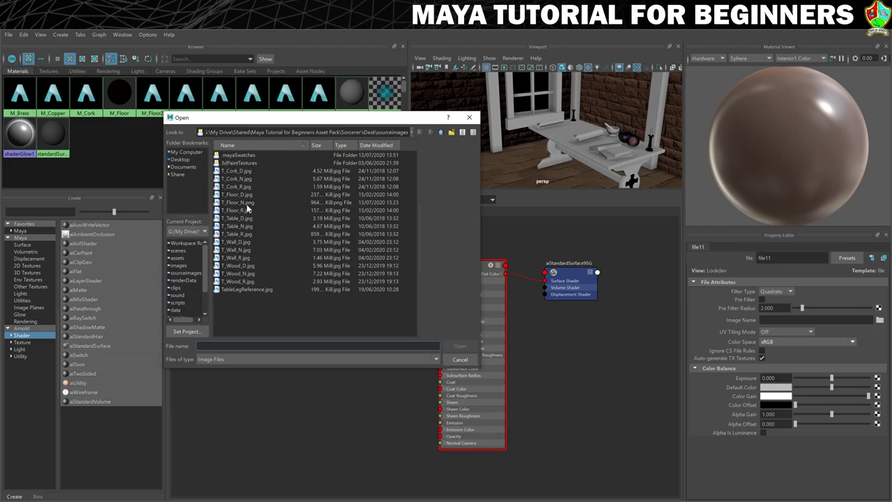
click(234, 172)
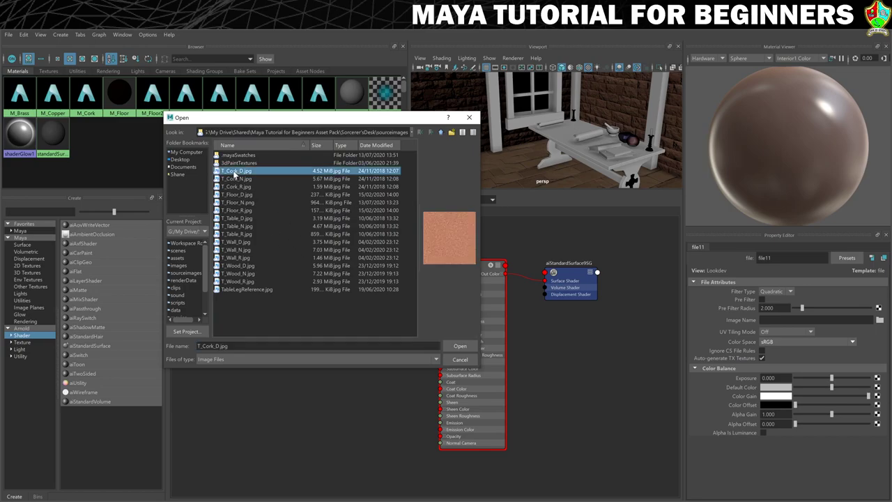
click(452, 347)
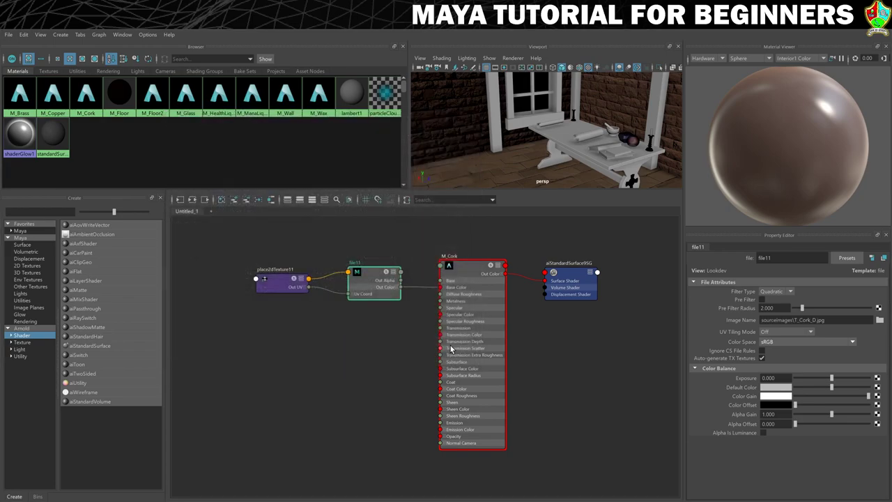
Connect a File texture to M_Cork's specular roughness and load T_Cork_R.jpg into it.
click(465, 272)
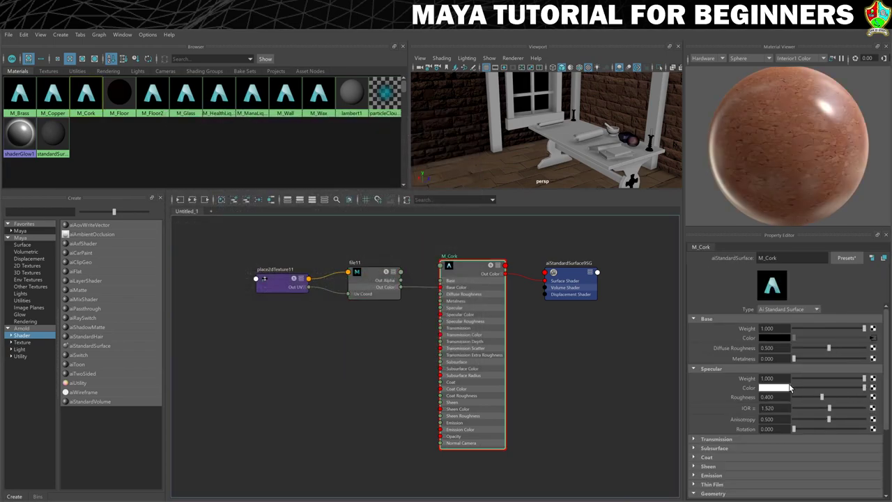
click(873, 396)
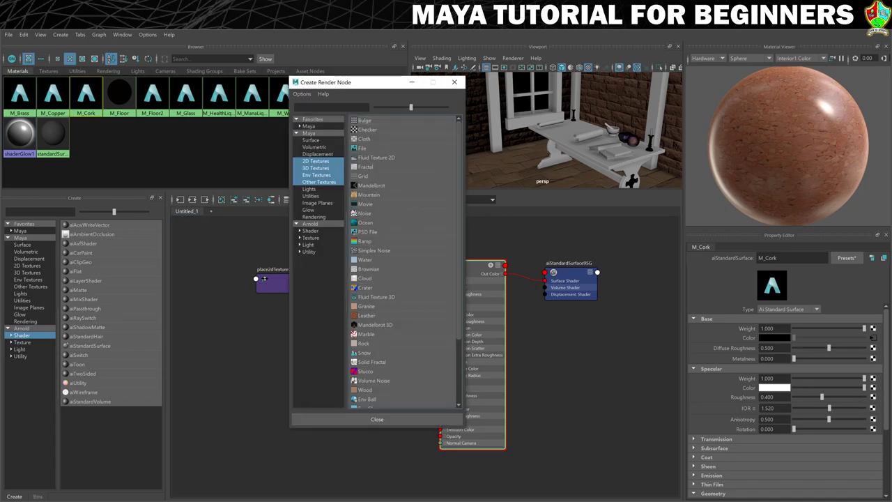
click(377, 149)
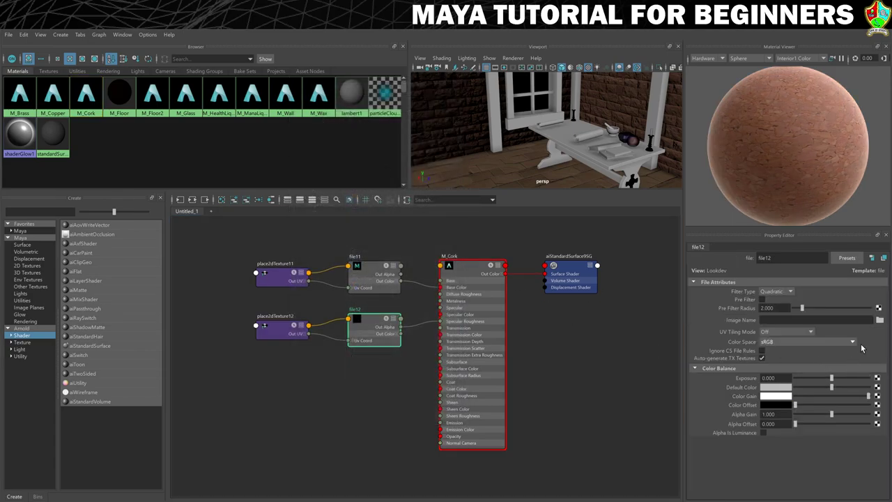
click(880, 320)
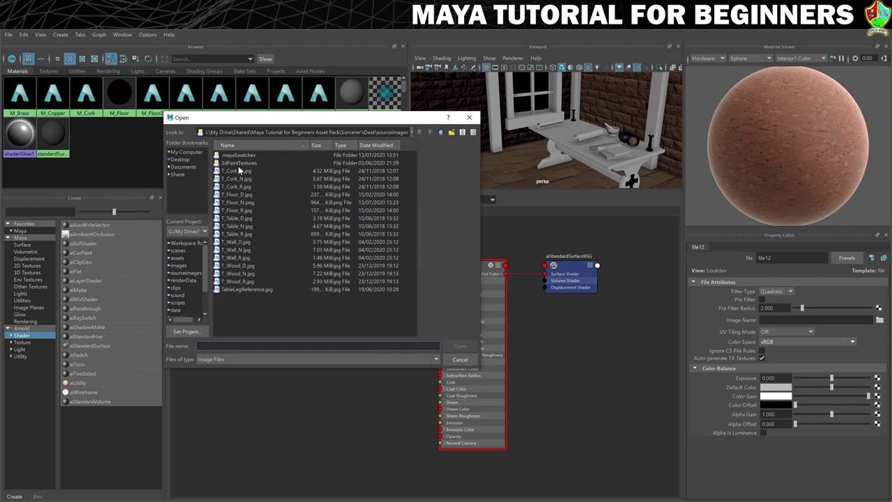
click(237, 186)
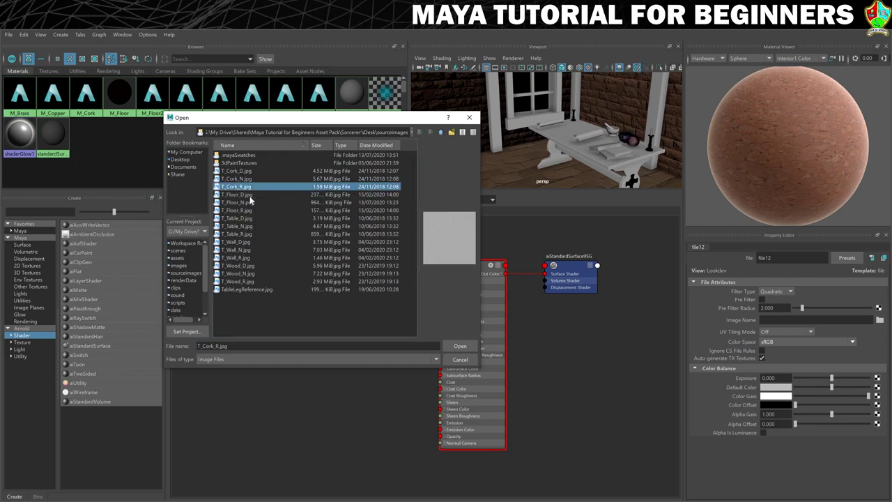
click(460, 346)
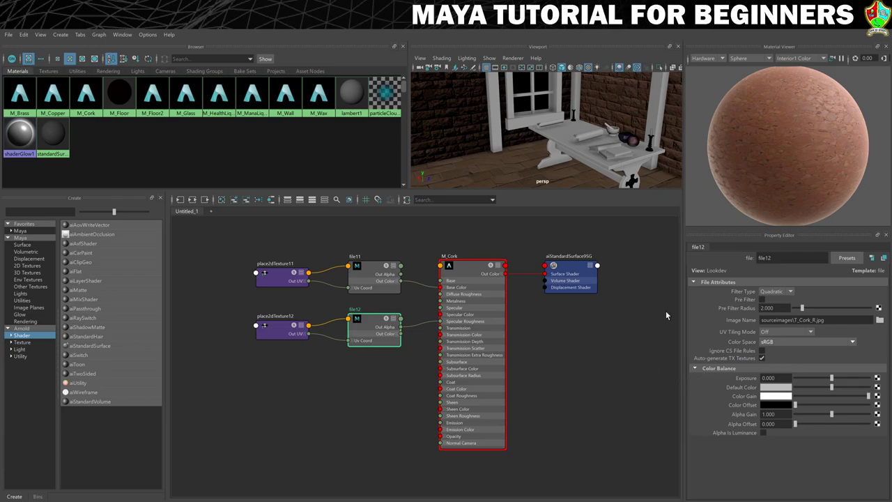
Add a File texture to M_Cork's bump mapping, use it as Tangent Space Normals, and load T_Cork_N.jpg.
click(476, 270)
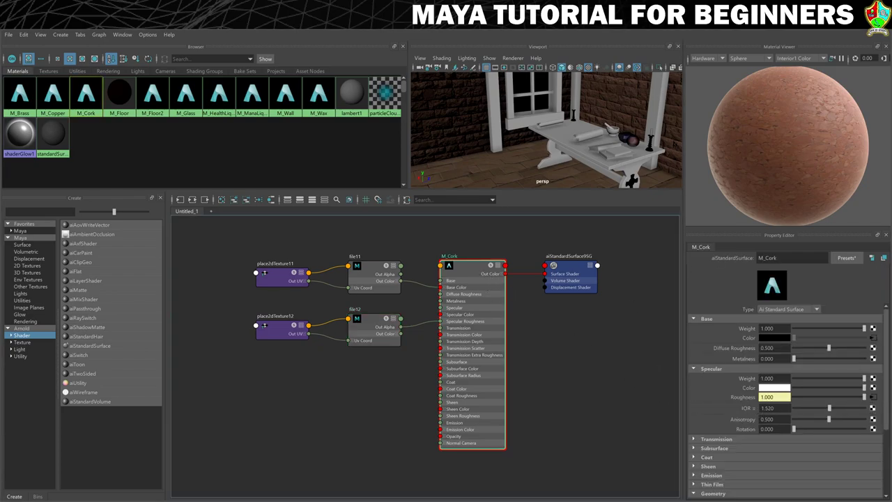
scroll(749, 411, down, 5)
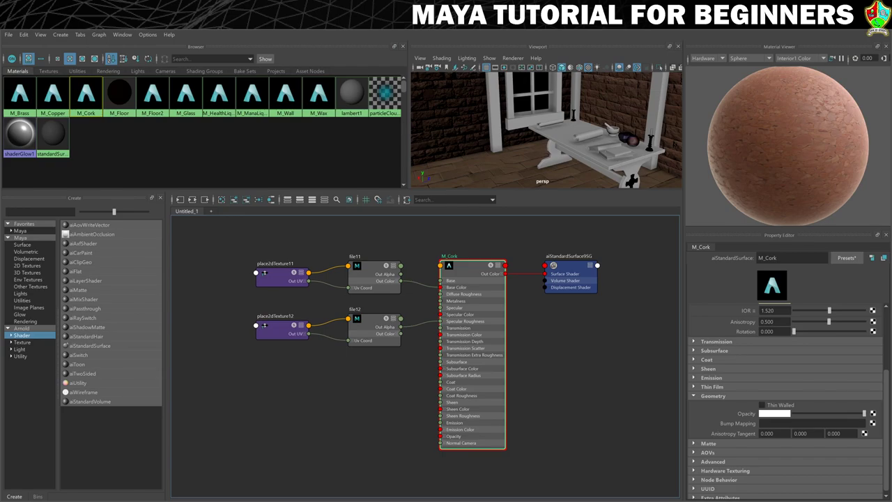
click(873, 423)
click(366, 150)
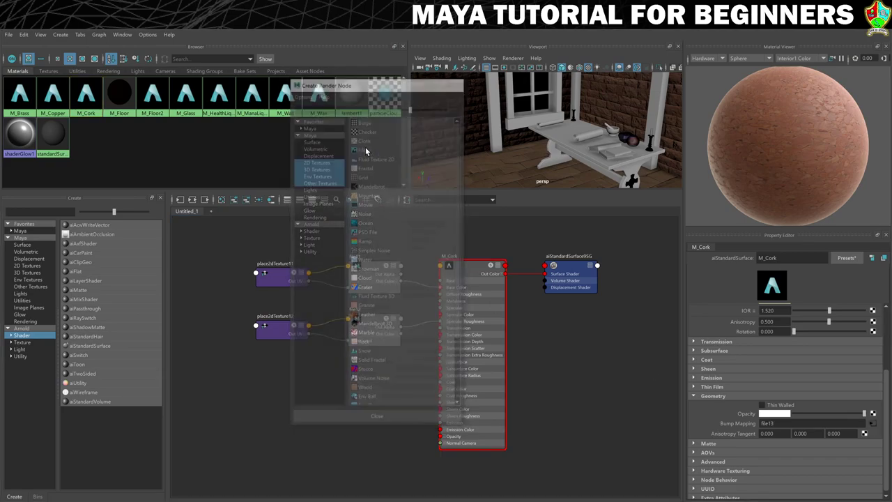
click(773, 311)
click(777, 327)
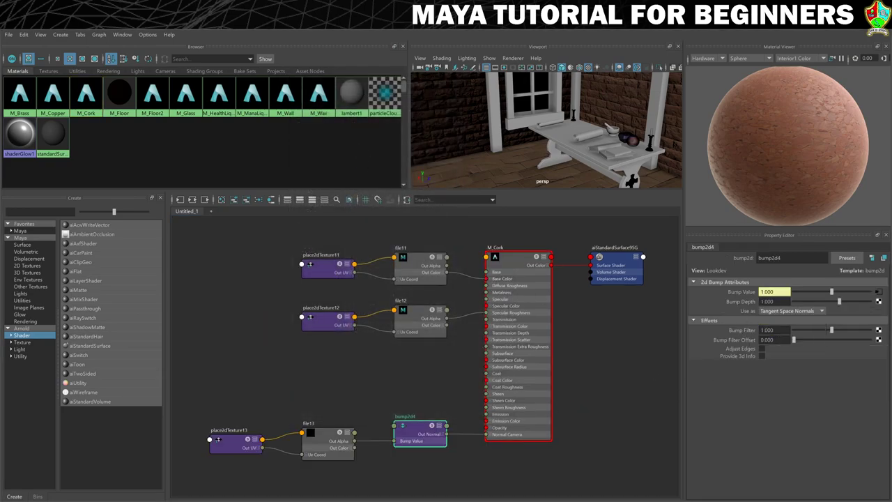
click(878, 292)
click(879, 319)
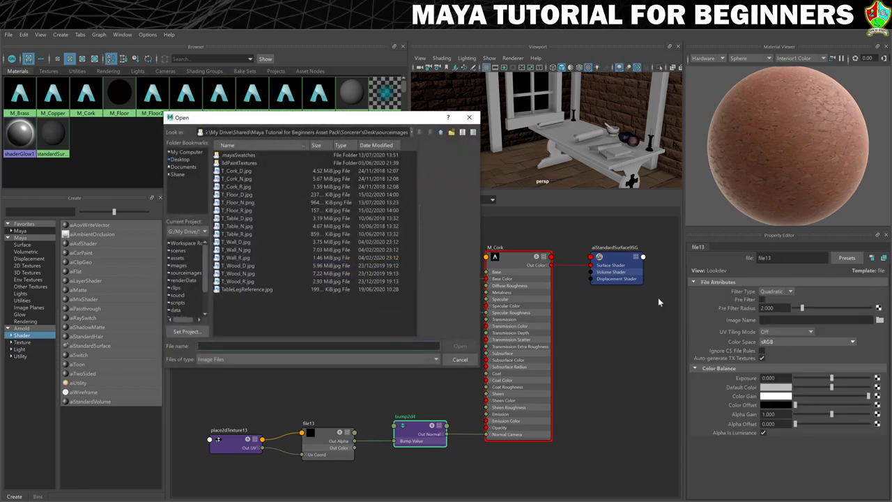
click(235, 179)
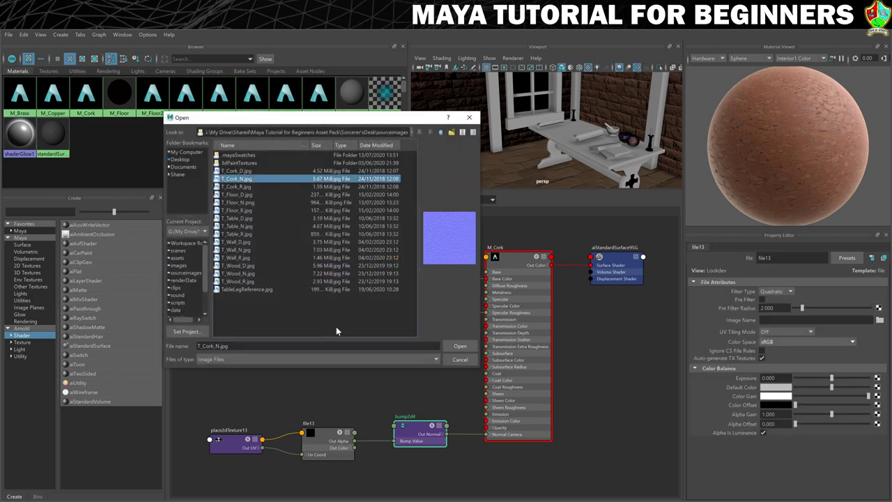
click(457, 346)
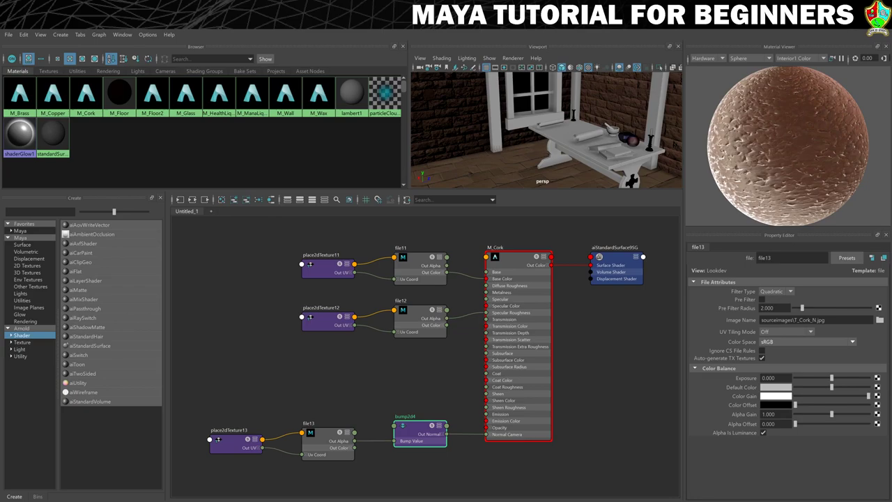
In wireframe display, select the corks of both potion bottles and assign the M_Cork material to them.
scroll(635, 118, up, 3)
alt+drag(637, 118, 515, 125)
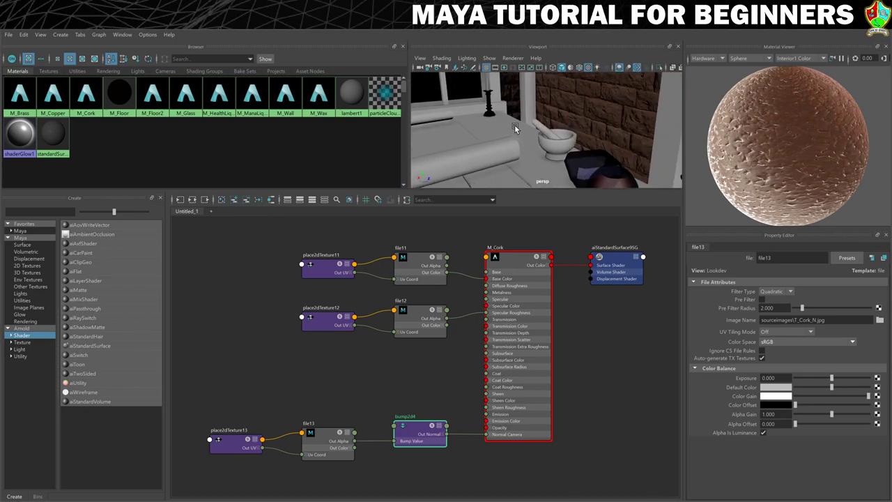
scroll(514, 124, up, 5)
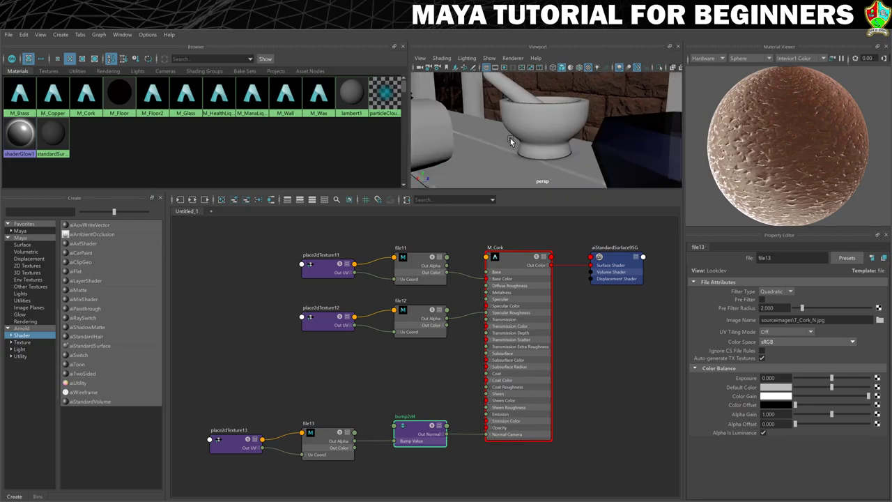
scroll(510, 138, down, 5)
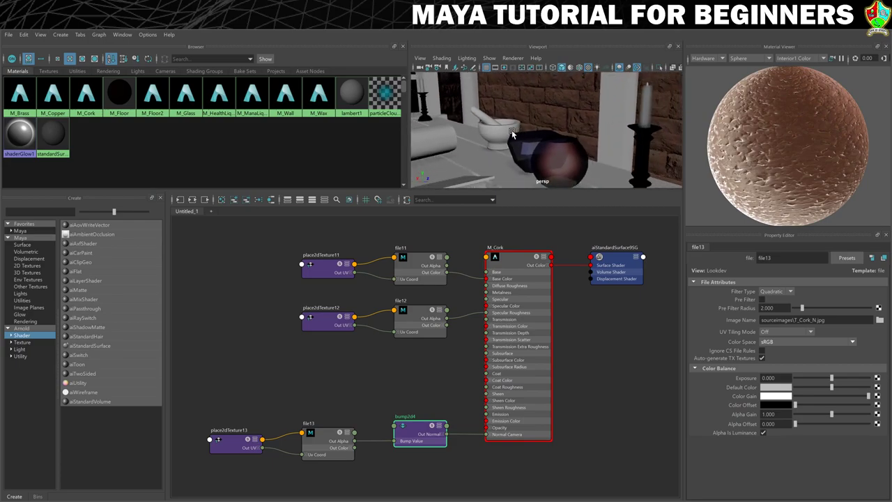
alt+drag(512, 134, 516, 133)
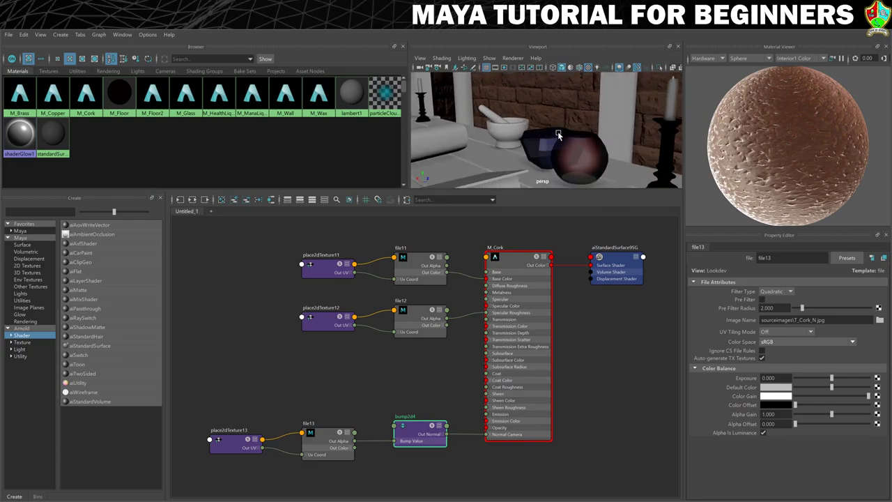
key(5)
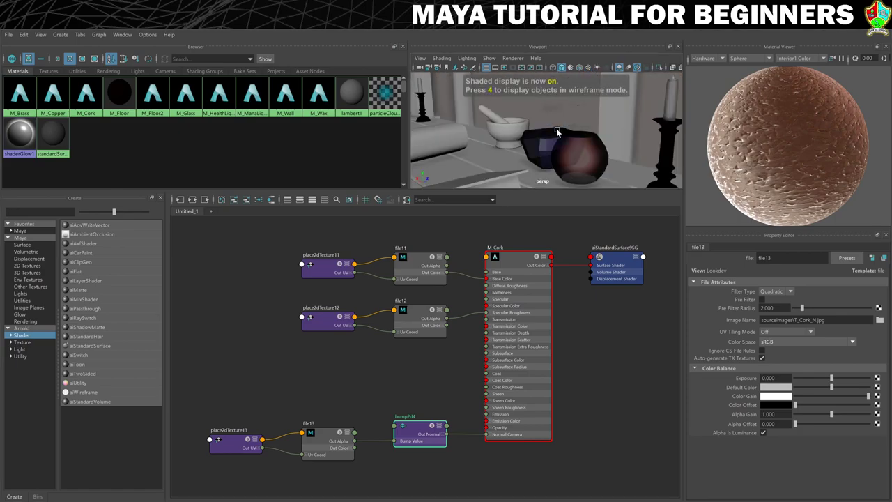
key(4)
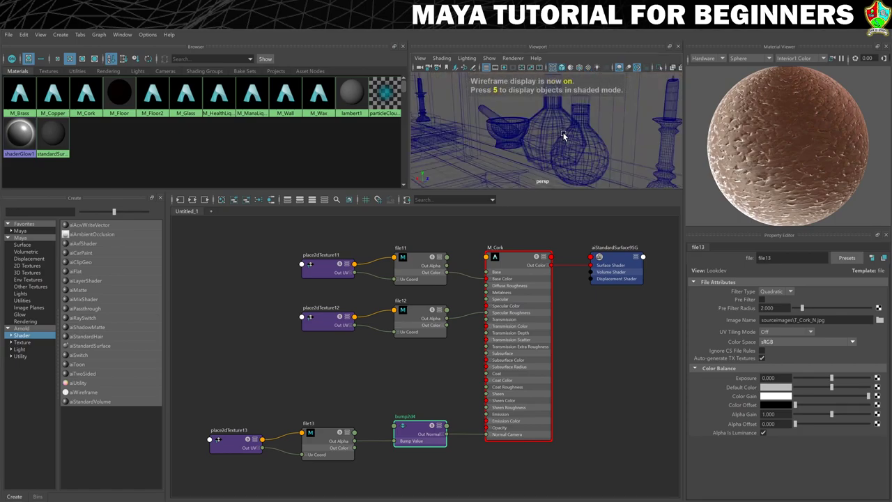
alt+drag(566, 130, 564, 140)
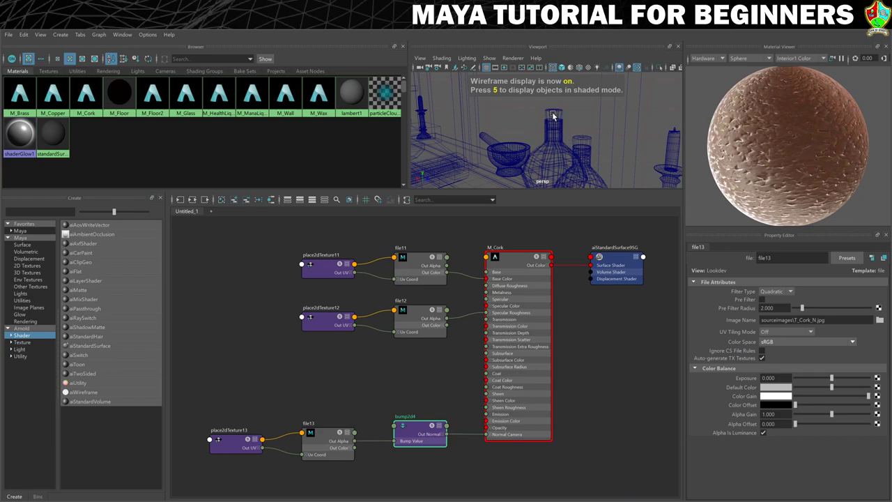
click(553, 116)
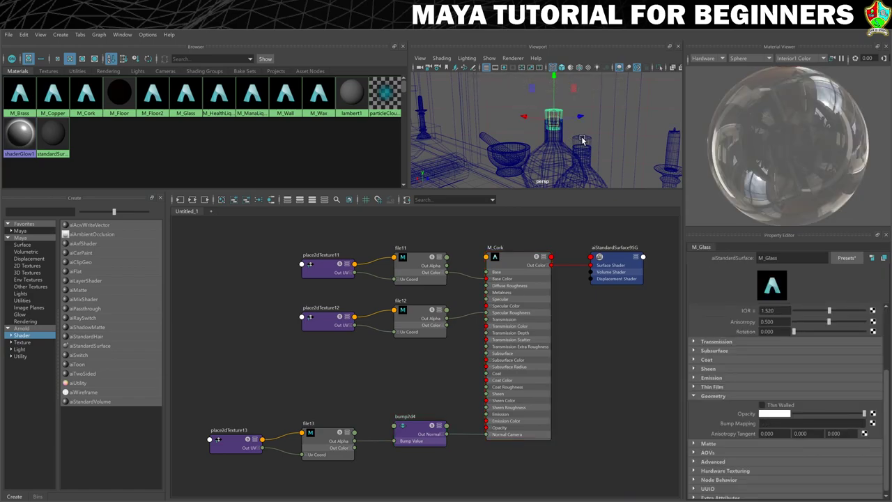
click(583, 141)
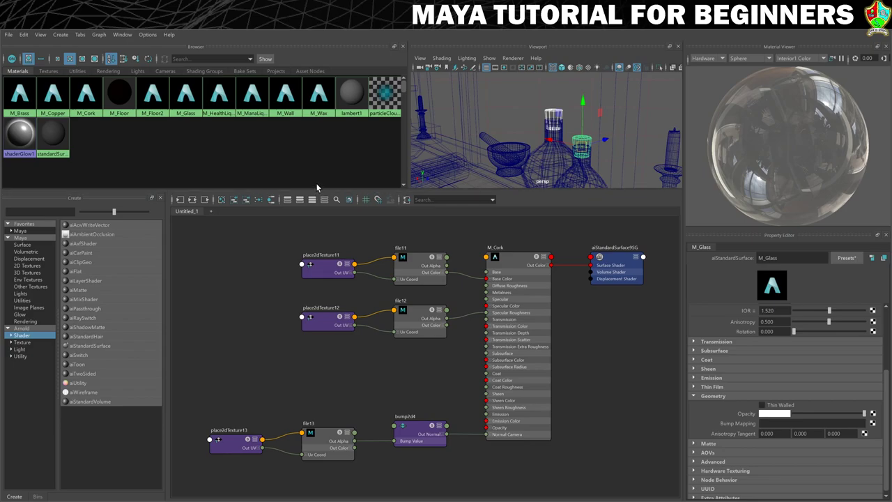
right_click(86, 94)
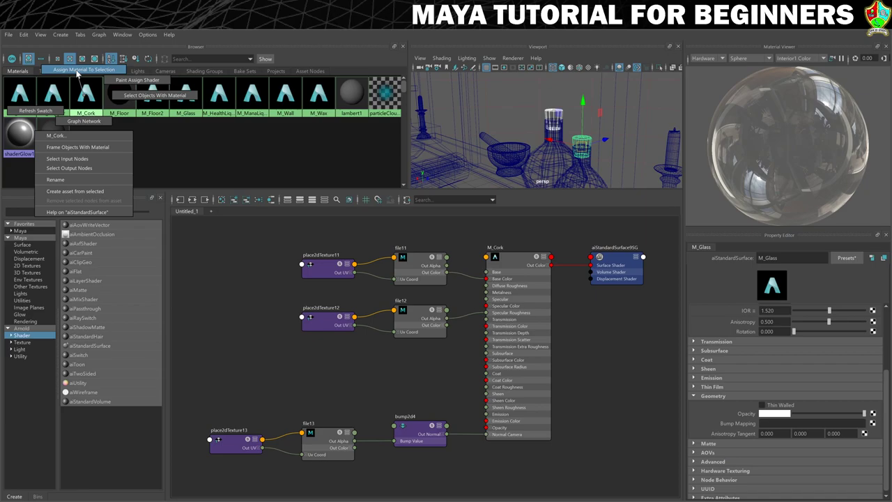
click(77, 71)
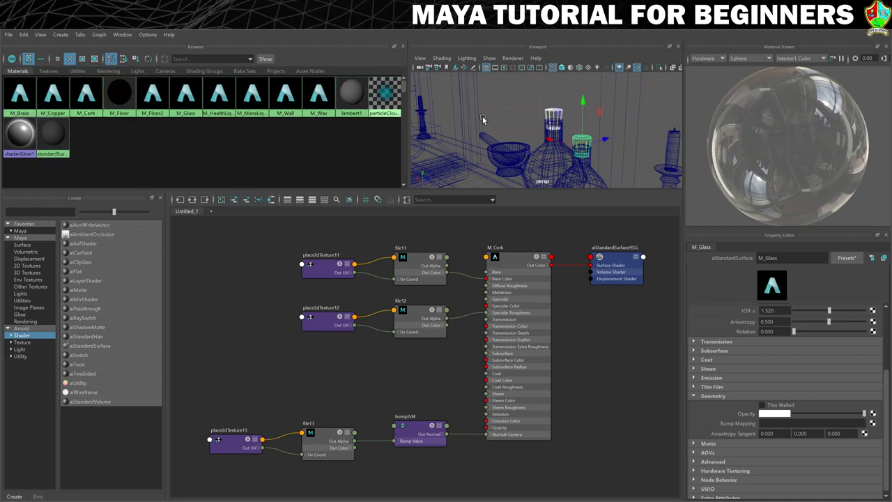
Return the viewport to textured display and examine the material on the two corks.
key(6)
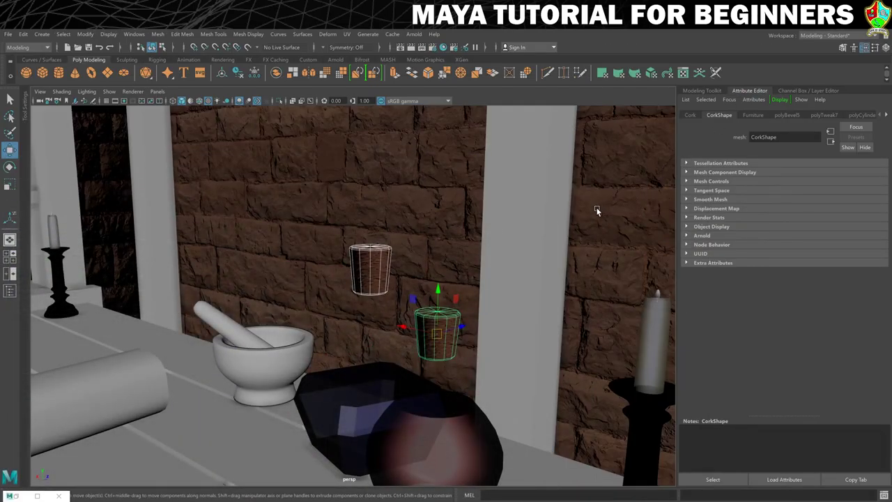
alt+drag(596, 210, 355, 265)
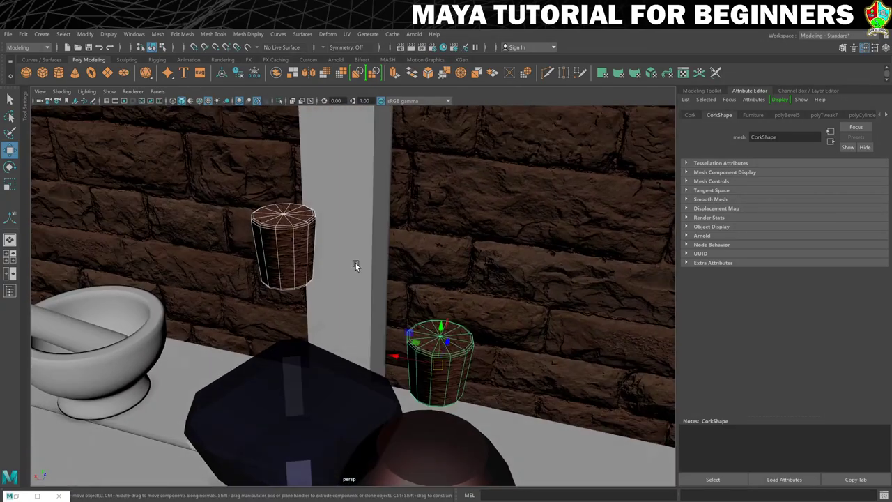
scroll(352, 261, down, 5)
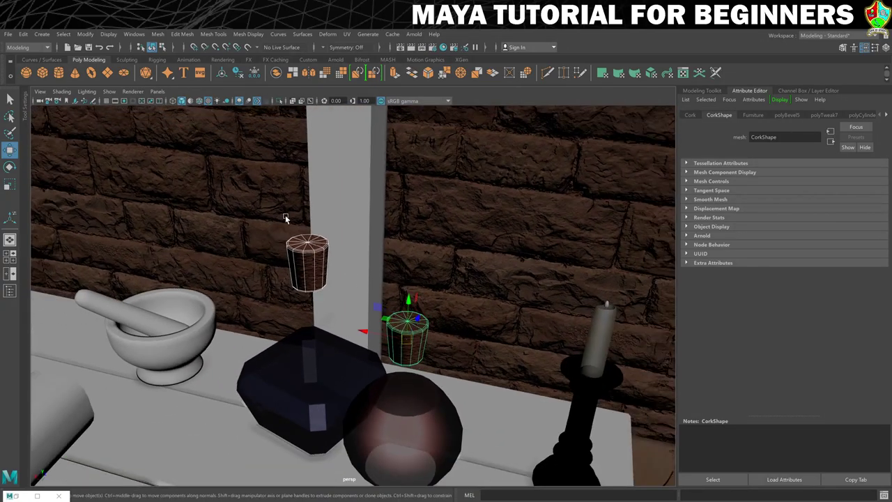
Select the cork above the dark blue faceted potion bottle, hide all unselected objects and frame the cork.
click(309, 251)
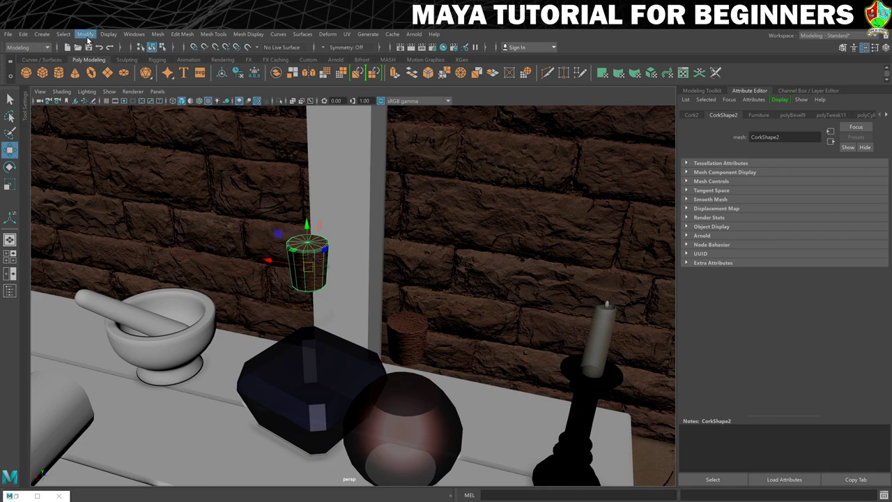
click(110, 34)
mouse_move(134, 83)
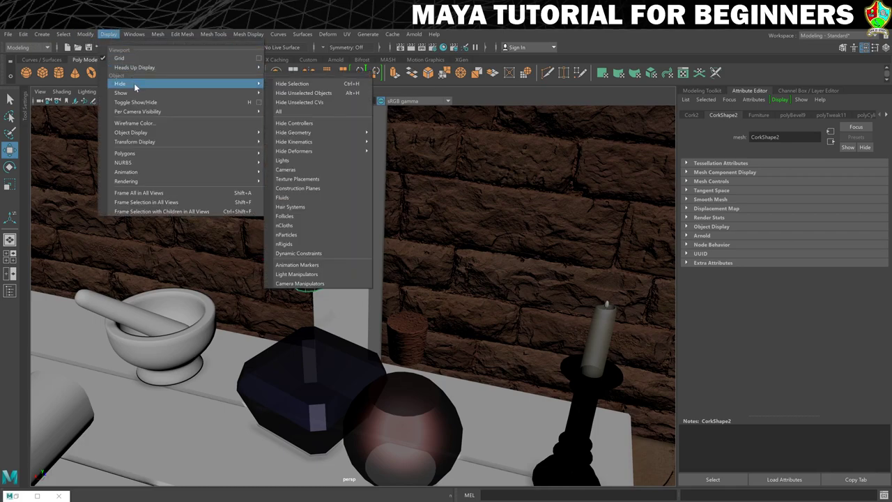
click(311, 94)
key(f)
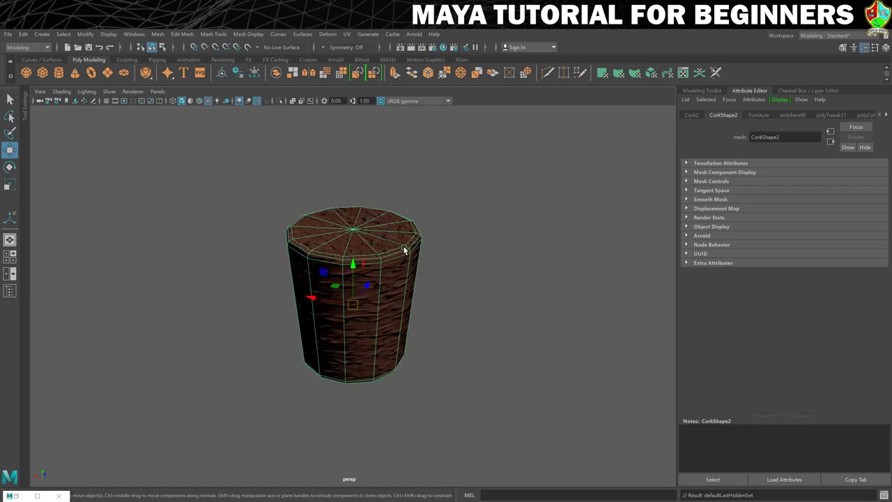
Select the full ring of side faces around the cork in face mode.
click(471, 261)
scroll(466, 265, down, 2)
alt+drag(461, 265, 497, 304)
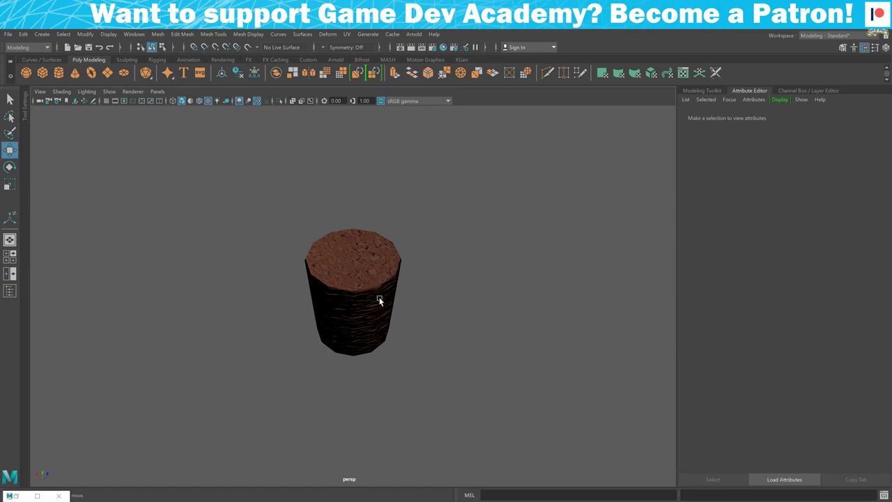
alt+drag(379, 298, 418, 281)
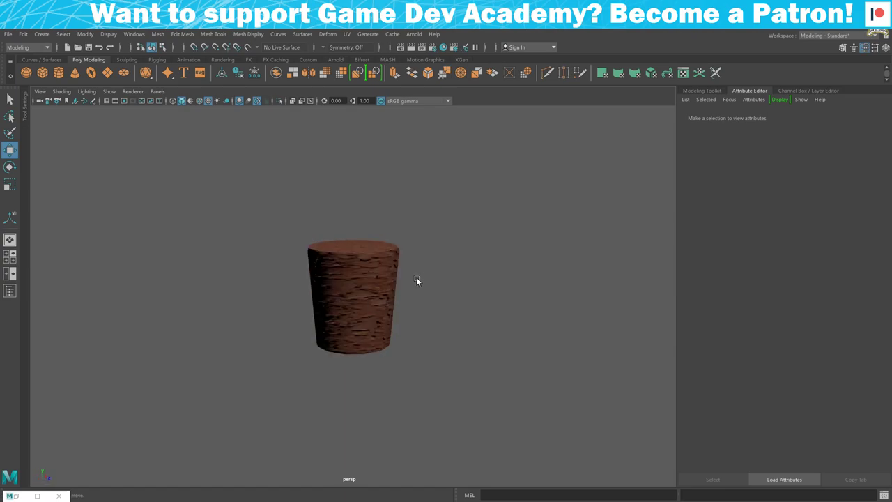
scroll(351, 278, up, 1)
right_click(361, 276)
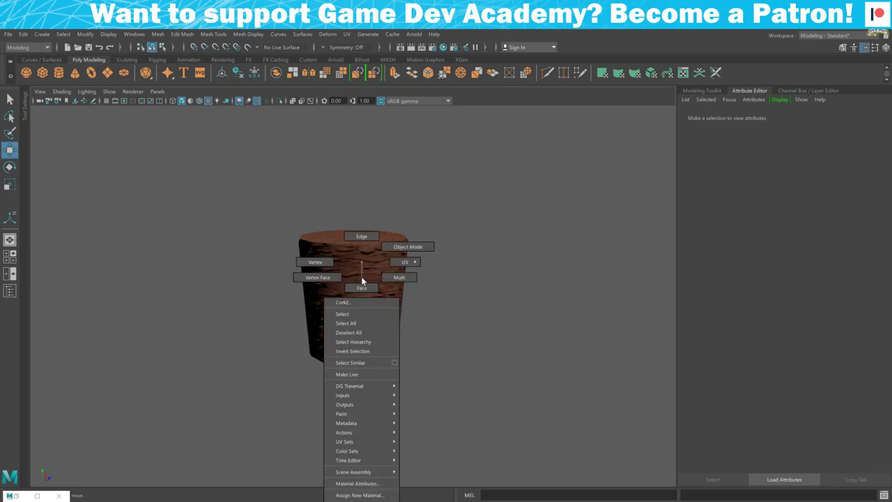
click(361, 287)
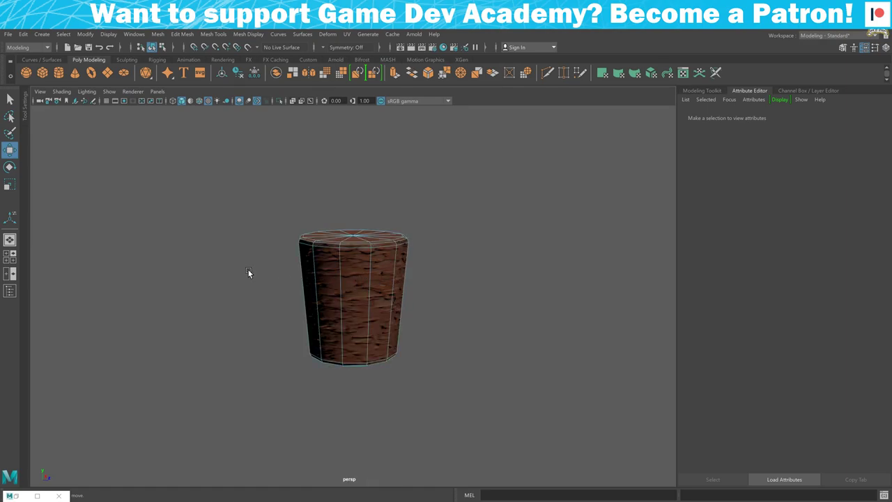
drag(238, 267, 521, 304)
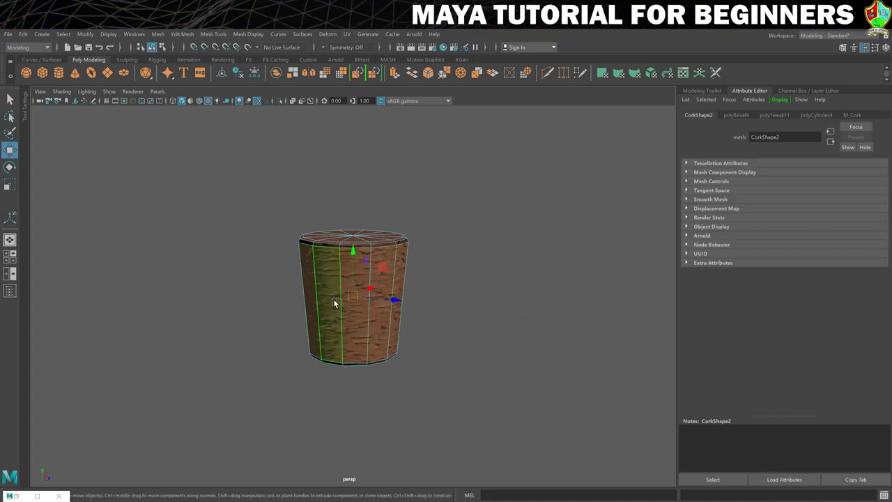
Grow the face selection to include the bevel faces along the cork's upper and lower rims.
scroll(414, 288, up, 4)
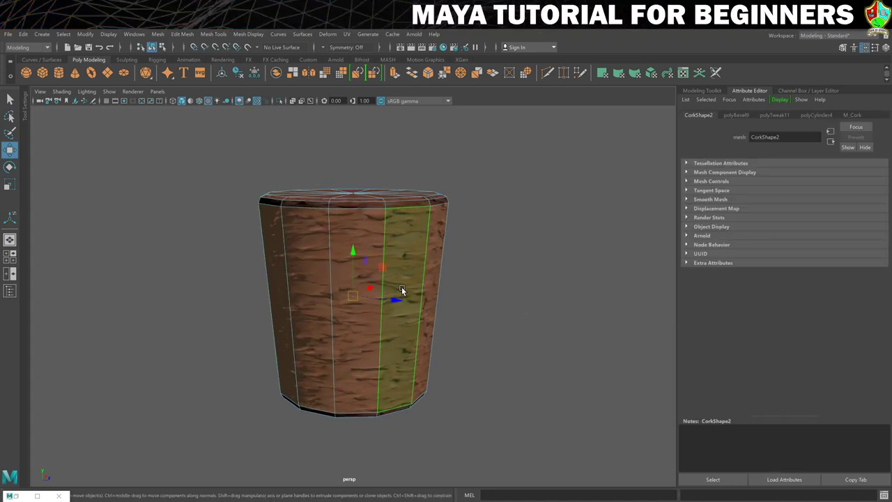
alt+drag(388, 304, 418, 370)
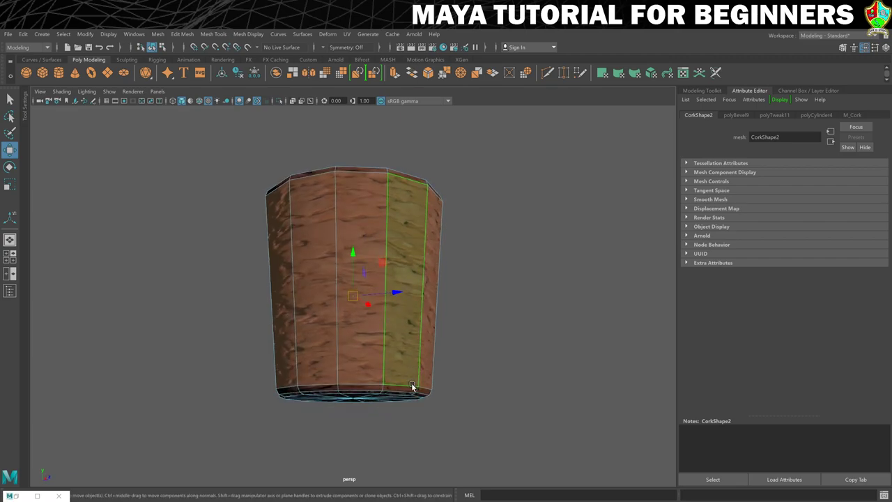
alt+drag(363, 211, 394, 215)
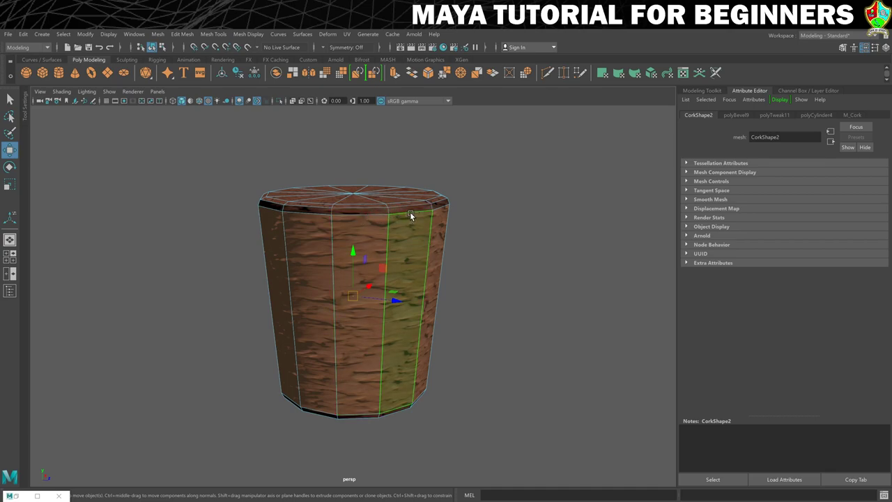
key(shift+period)
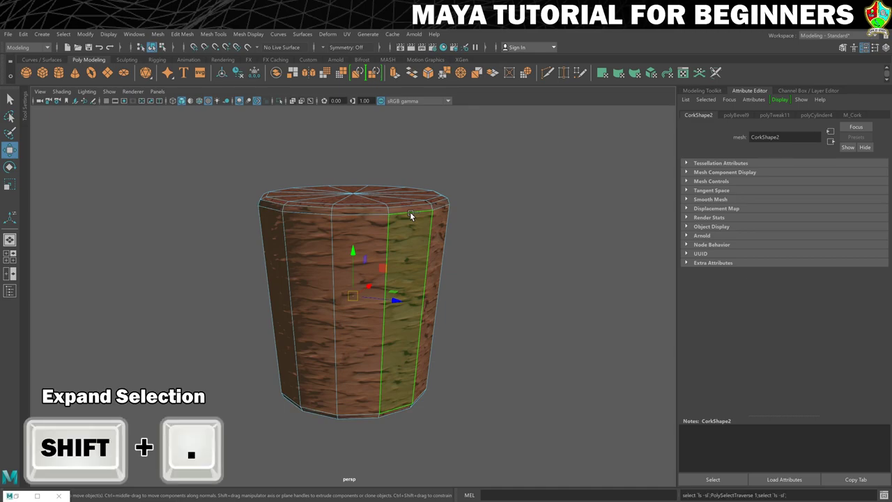
click(381, 210)
shift+double_click(370, 365)
double_click(372, 357)
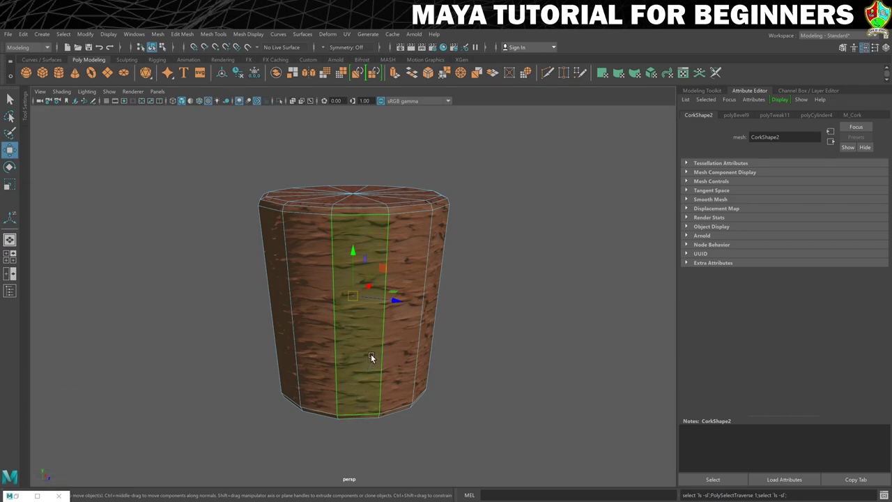
double_click(418, 259)
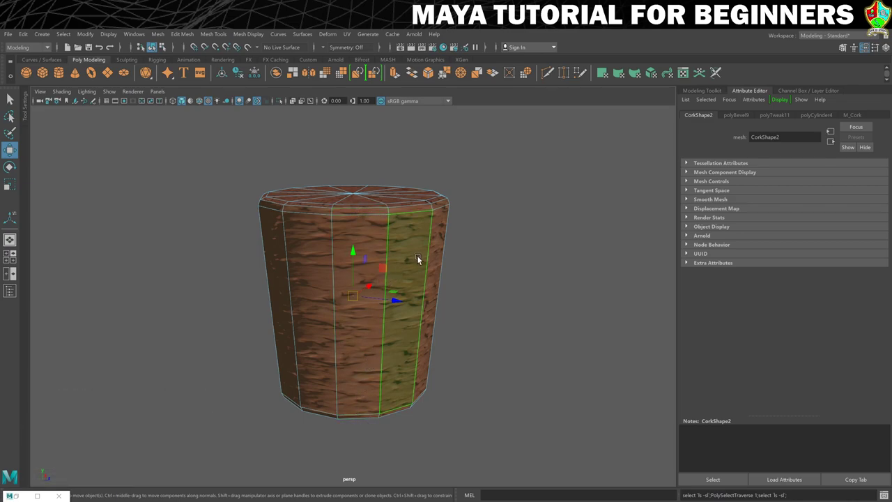
Project cylindrical UV mapping onto the selected side faces with the projection inserted before deformers.
click(346, 33)
click(435, 137)
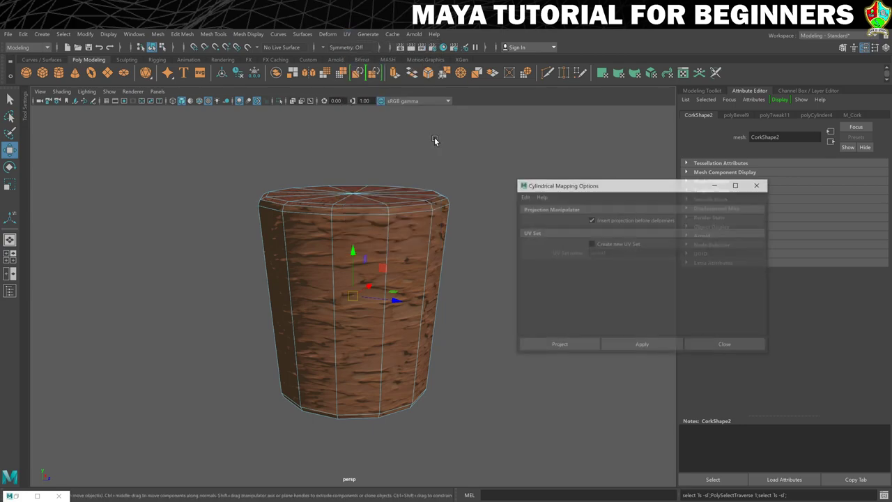
drag(587, 188, 564, 122)
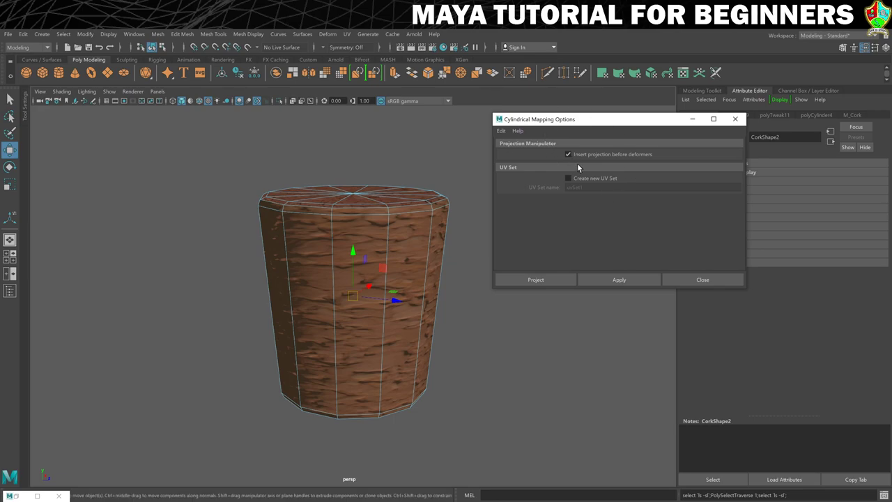
click(537, 280)
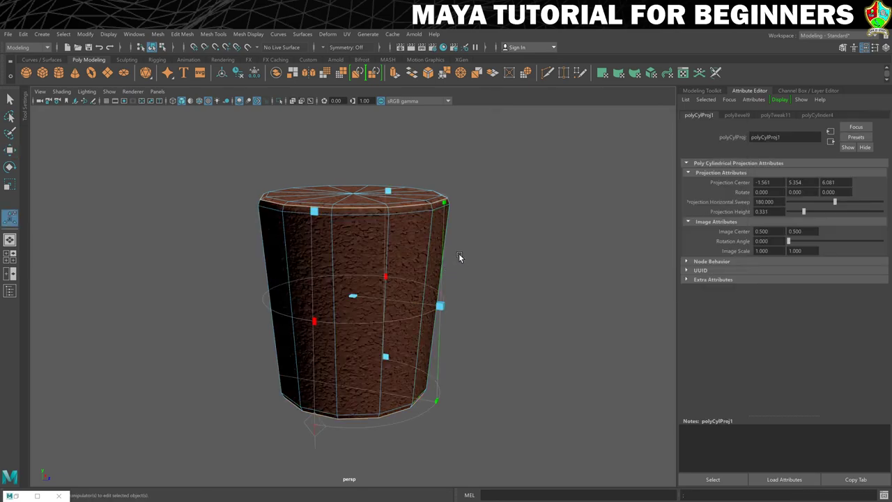
Return the cork to object mode, deselect it and examine the remapped texture from several angles.
alt+drag(448, 259, 439, 265)
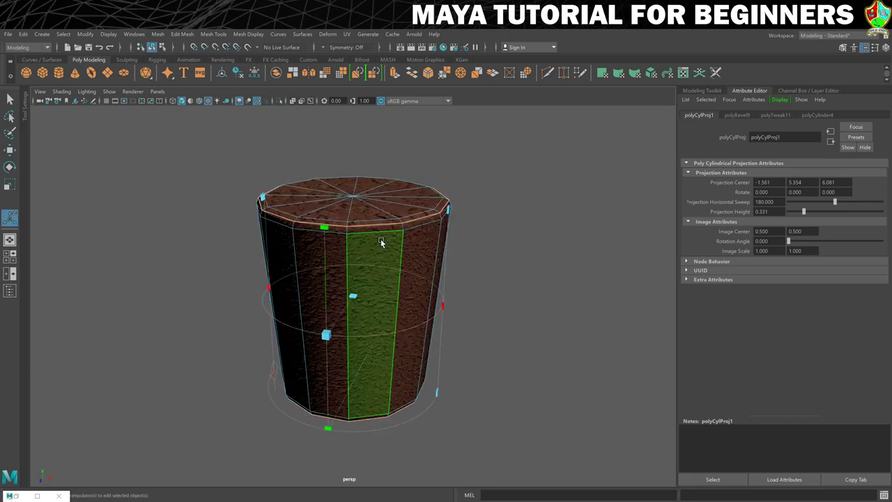
right_drag(387, 240, 503, 228)
click(459, 233)
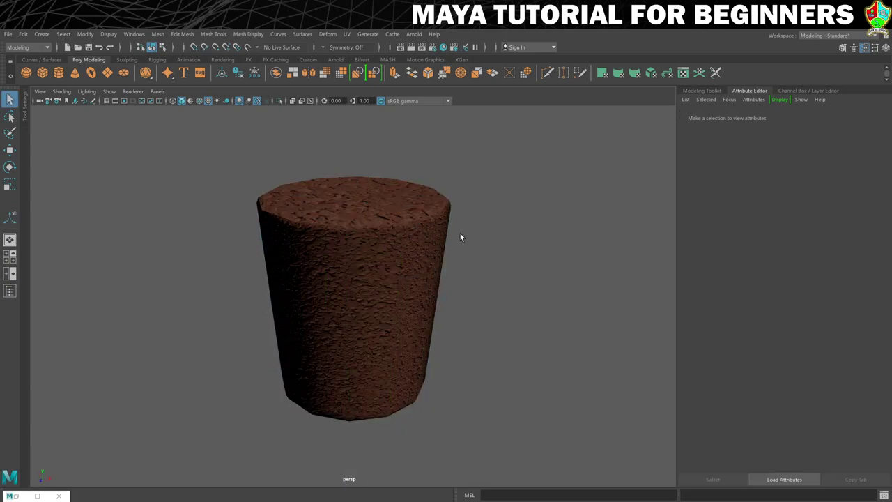
scroll(461, 237, down, 5)
mouse_move(461, 254)
alt+mouse_down()
mouse_move(448, 267)
mouse_move(460, 247)
mouse_move(464, 259)
alt+mouse_up()
scroll(438, 274, up, 5)
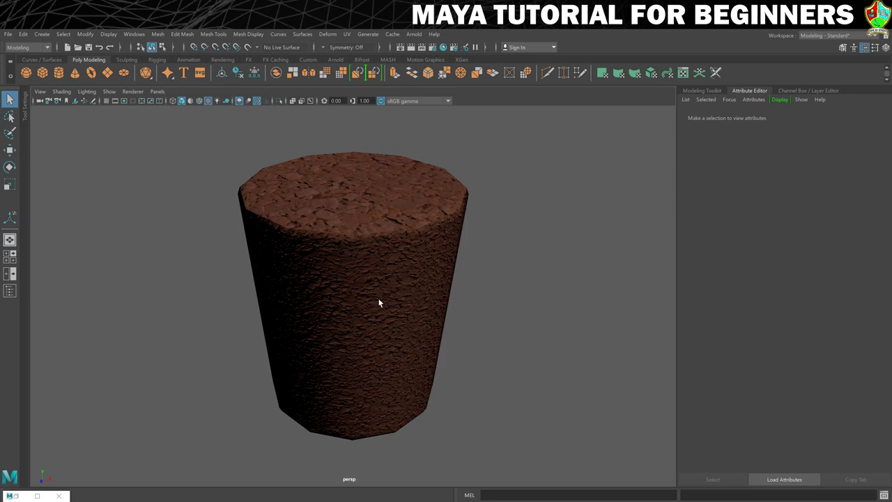
Select the cork and open its UV layout in the UV Editor.
click(359, 191)
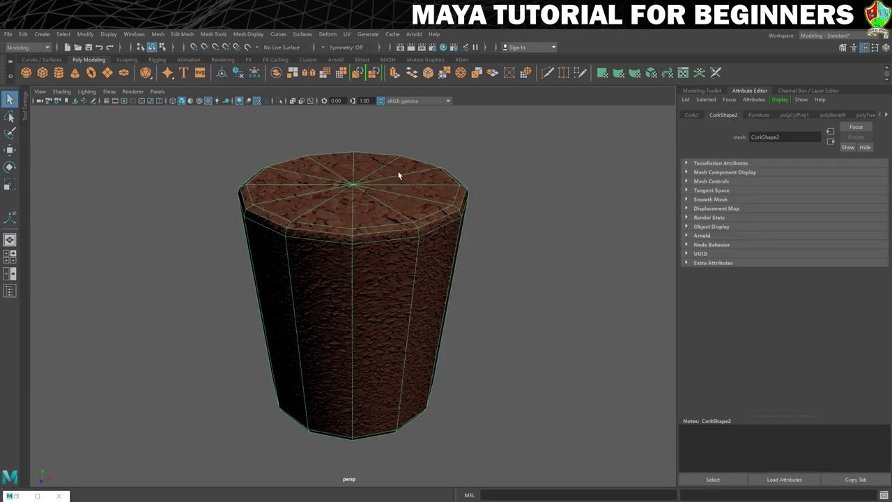
click(346, 33)
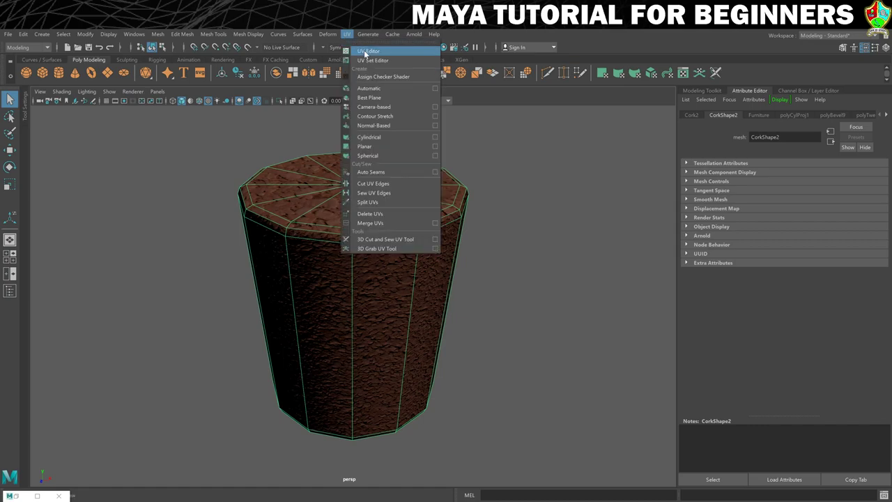
click(364, 51)
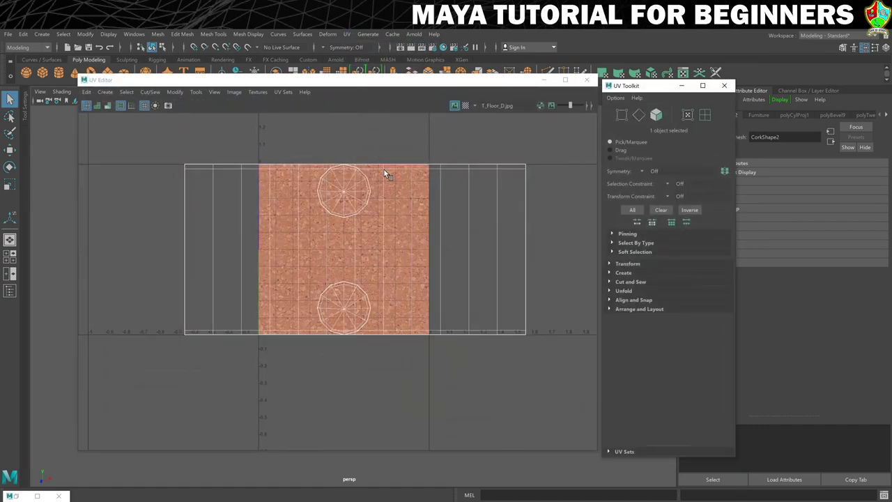
Switch to UV shell selection, check the side and cap shells individually, and select all three cork shells.
right_click(351, 222)
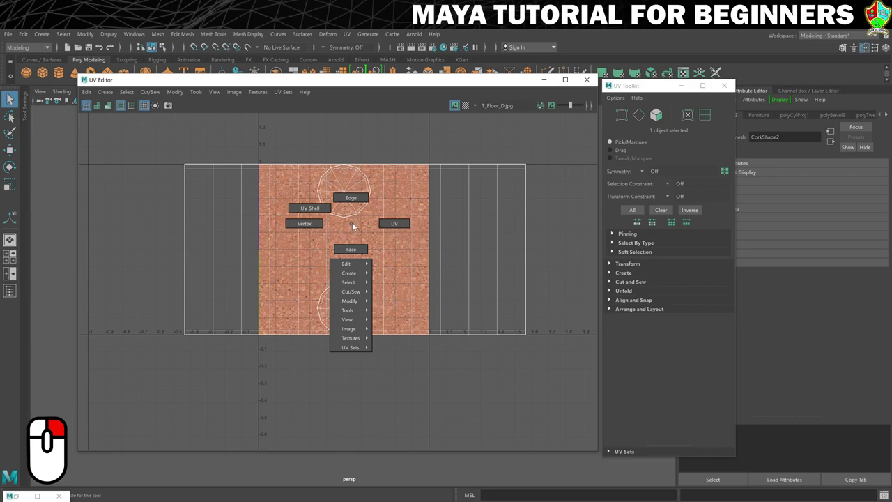
right_drag(352, 223, 319, 210)
click(259, 213)
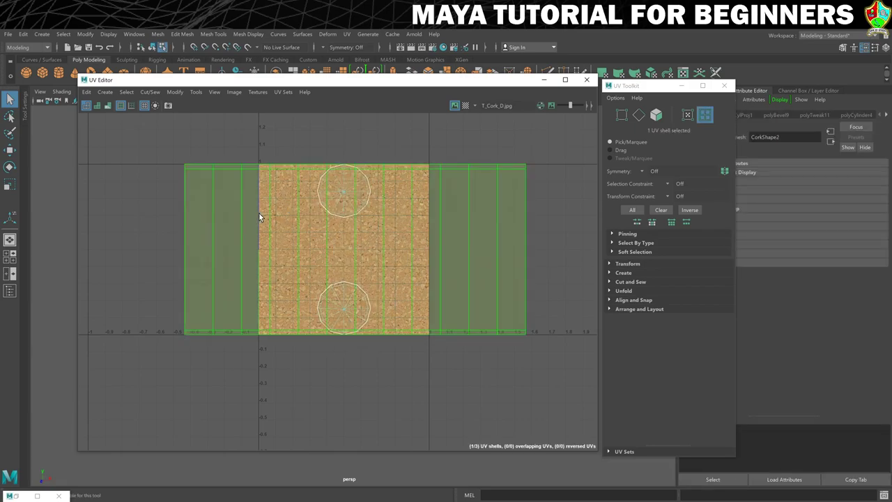
click(336, 172)
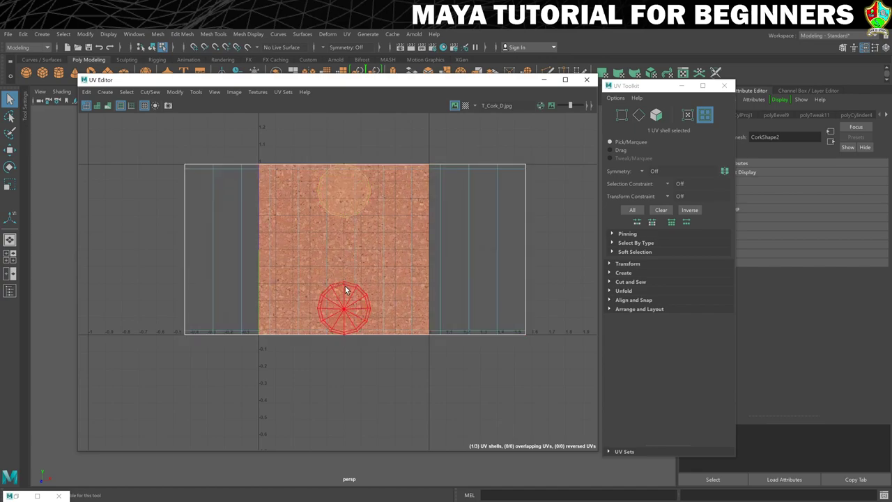
click(300, 209)
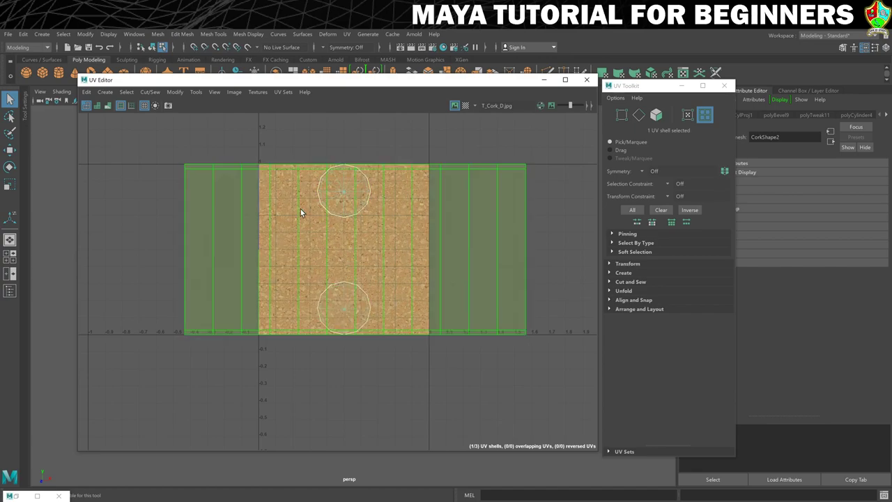
click(334, 181)
click(350, 292)
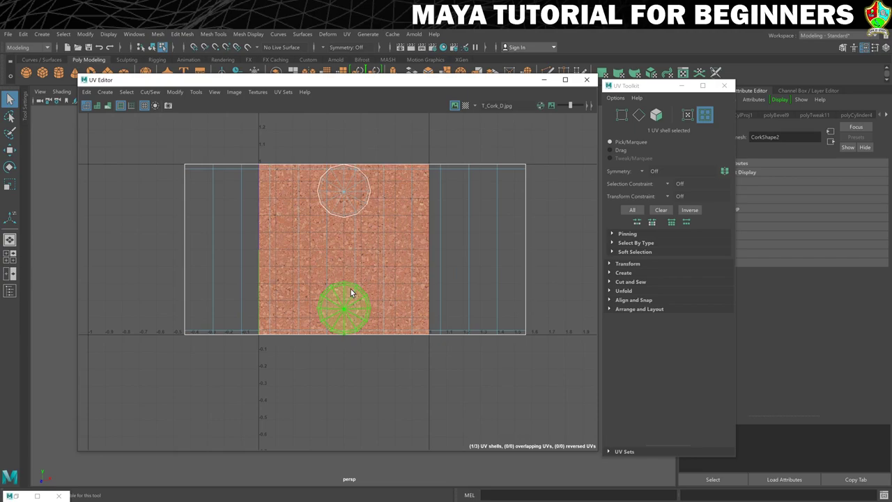
drag(289, 136, 401, 349)
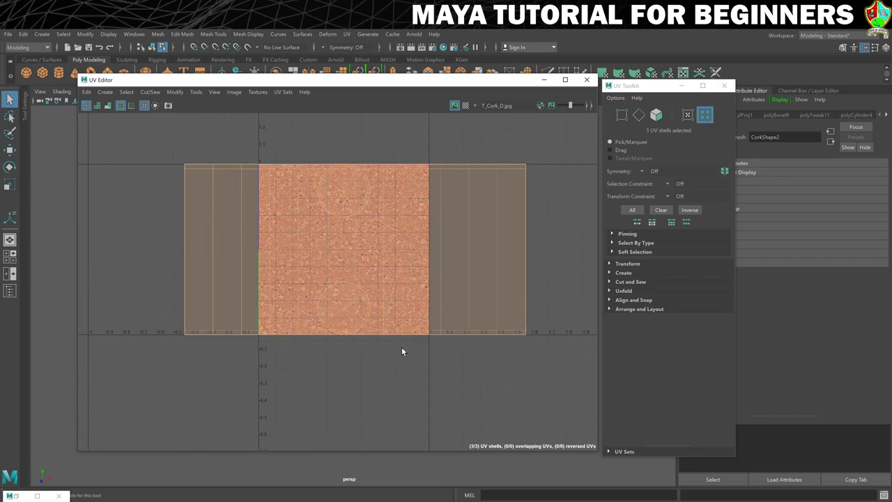
Hide the UV Toolkit and show it again.
drag(638, 85, 641, 97)
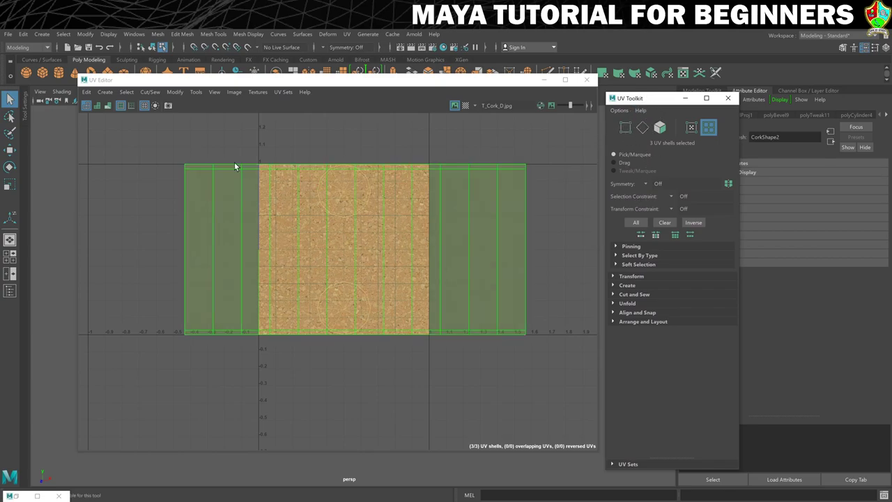
click(194, 92)
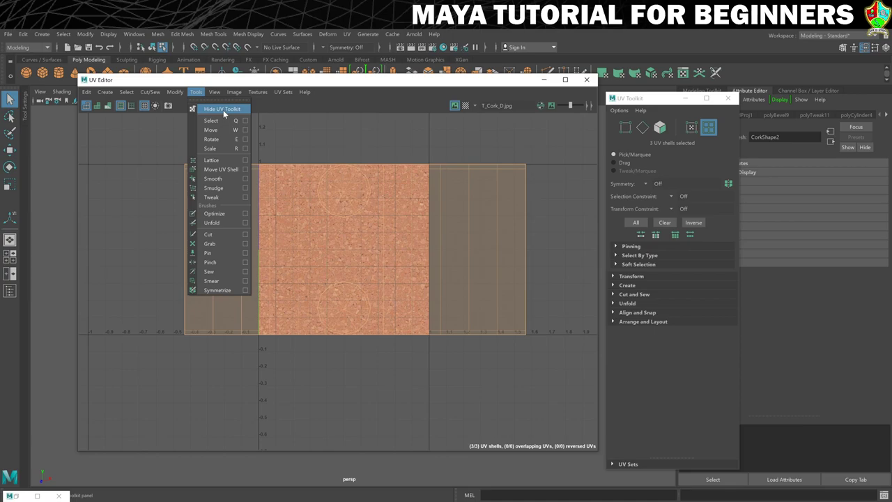
click(217, 110)
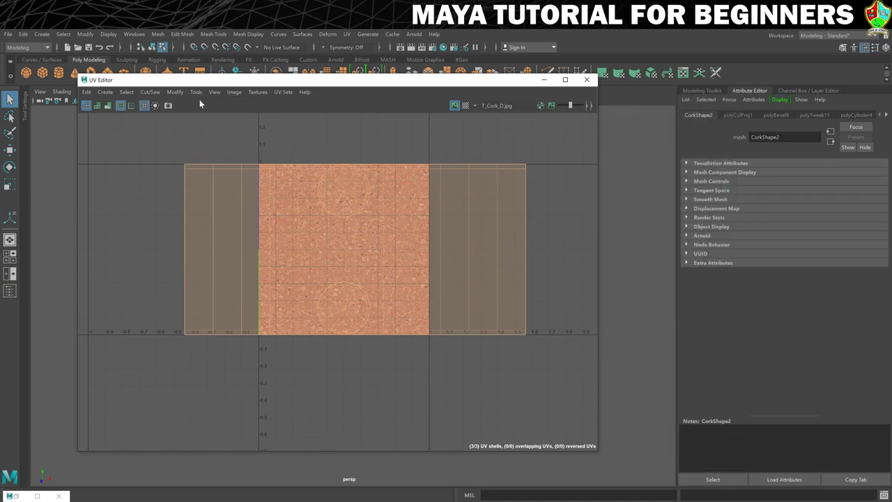
click(196, 92)
click(216, 108)
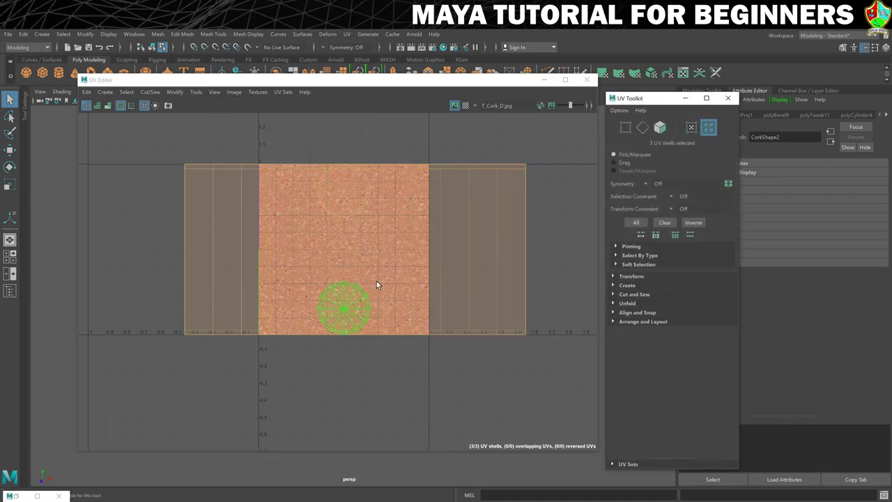
Arrange the three selected cork UV shells within the texture square using Layout.
click(615, 321)
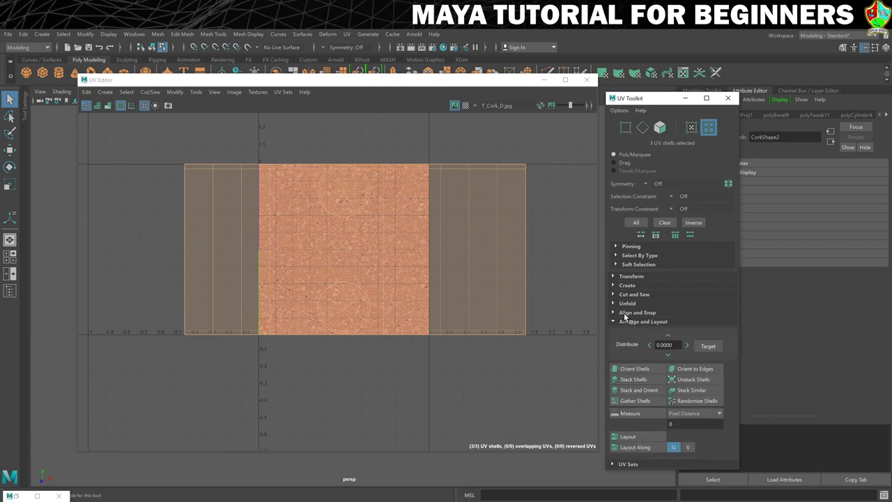
click(634, 435)
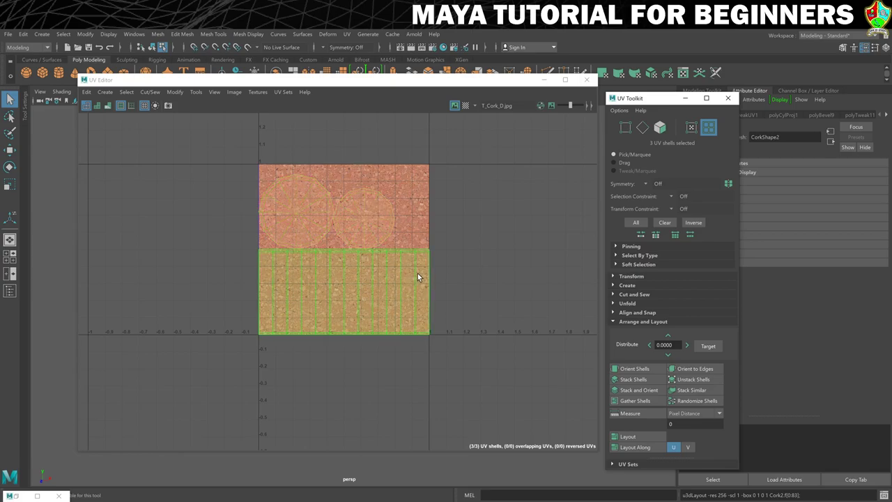
Close the UV Editor and UV Toolkit, return to object mode and deselect the cork.
click(588, 82)
click(727, 98)
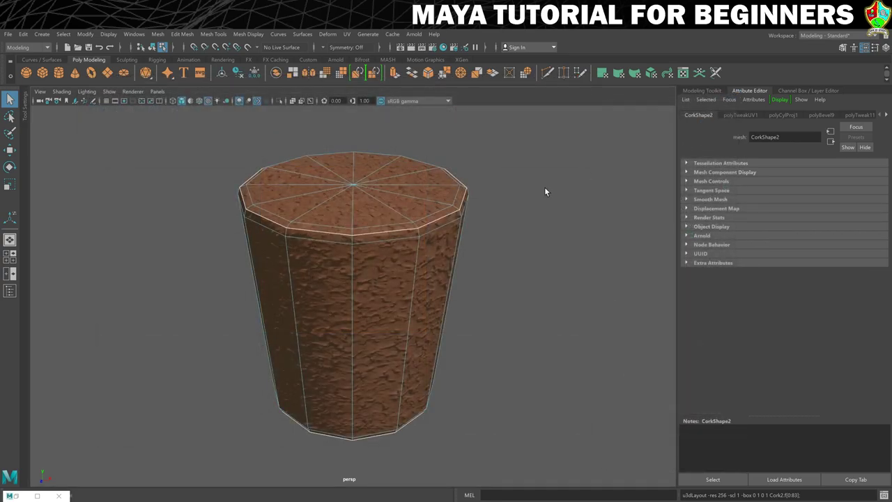
right_drag(446, 198, 502, 174)
click(502, 175)
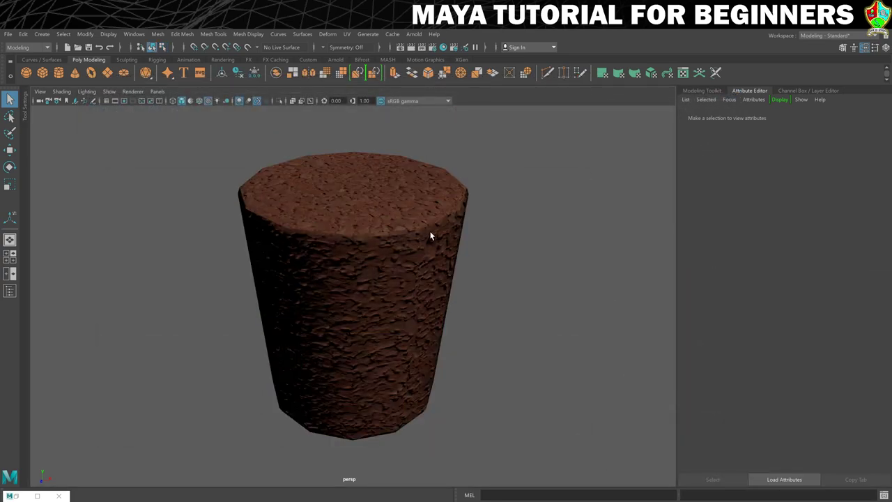
scroll(440, 238, down, 2)
alt+drag(442, 233, 341, 252)
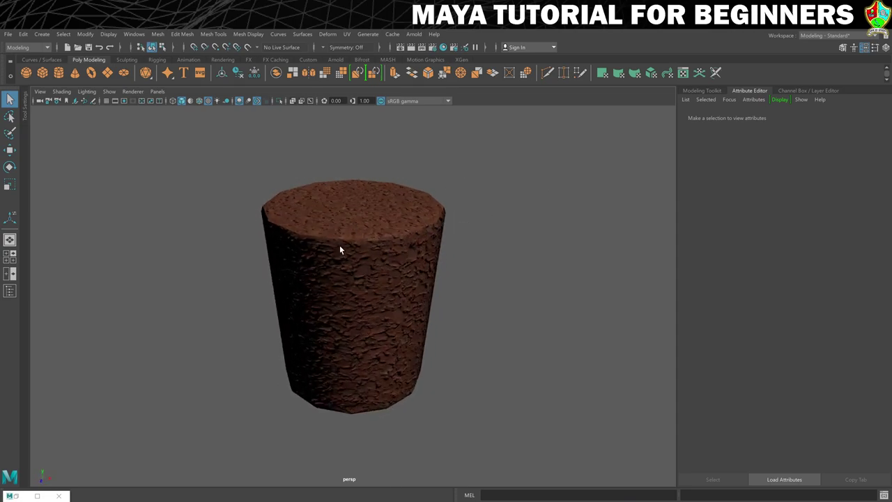
Unhide the last hidden objects so the rest of the room surrounds the cork again.
click(109, 33)
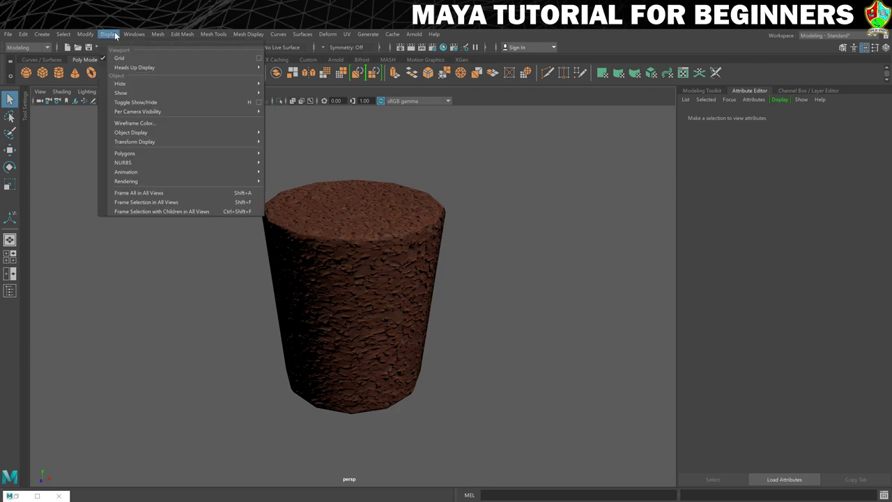
mouse_move(154, 92)
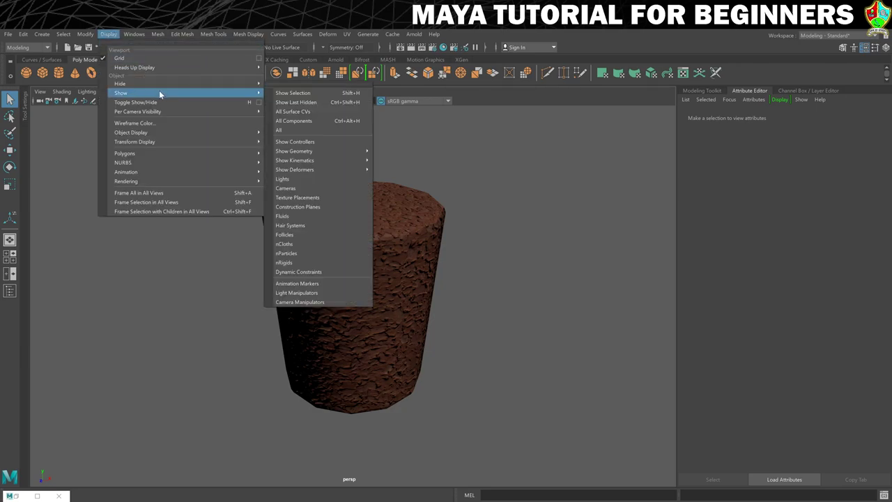
click(295, 103)
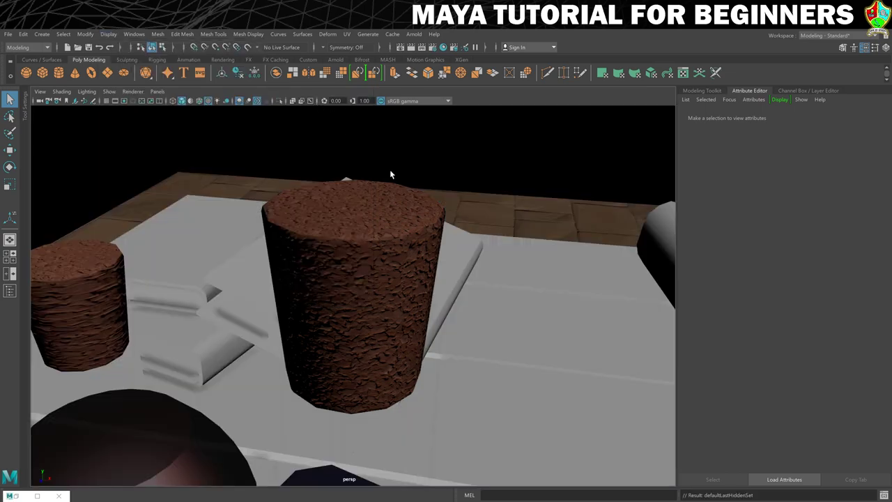
scroll(391, 179, down, 6)
alt+drag(391, 178, 331, 161)
scroll(346, 218, up, 4)
scroll(453, 243, up, 3)
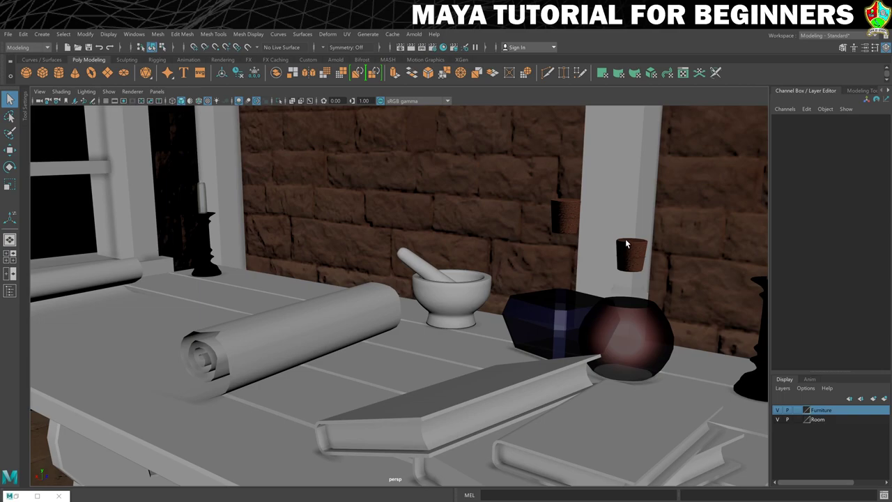
Open the Hypershade and create an aiStandardSurface material named M_Wood.
scroll(396, 260, down, 2)
scroll(396, 259, down, 3)
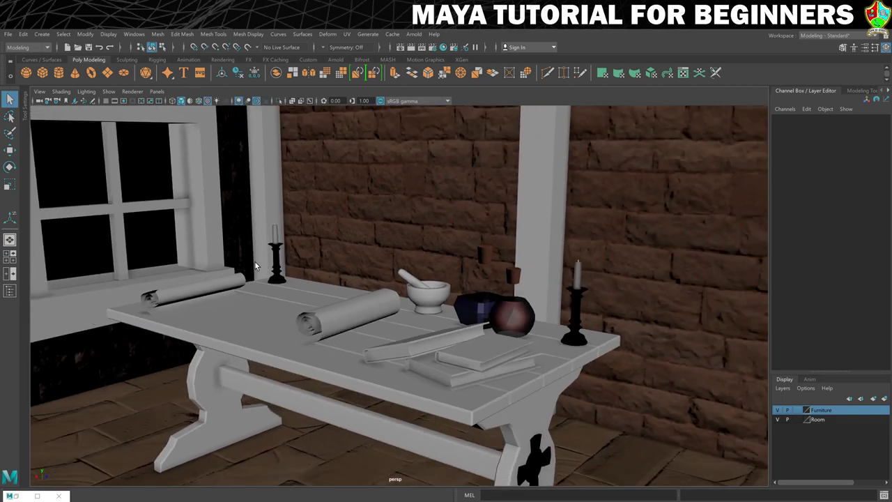
alt+drag(255, 261, 443, 152)
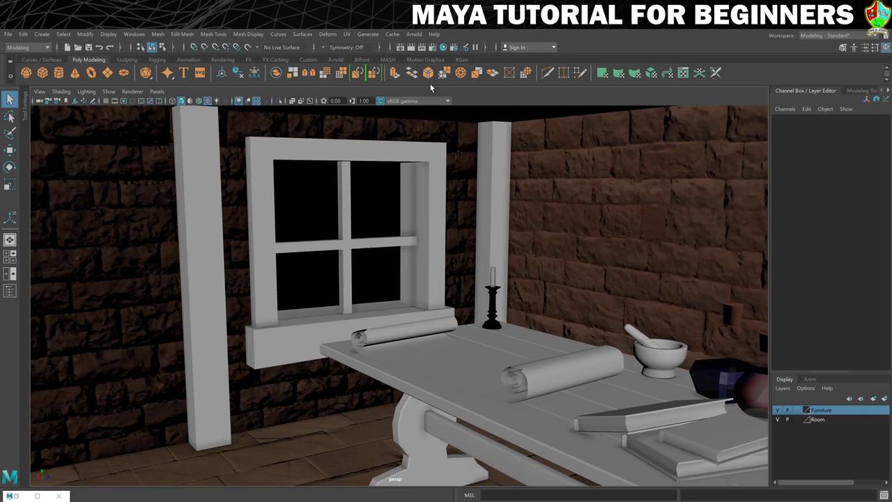
click(444, 48)
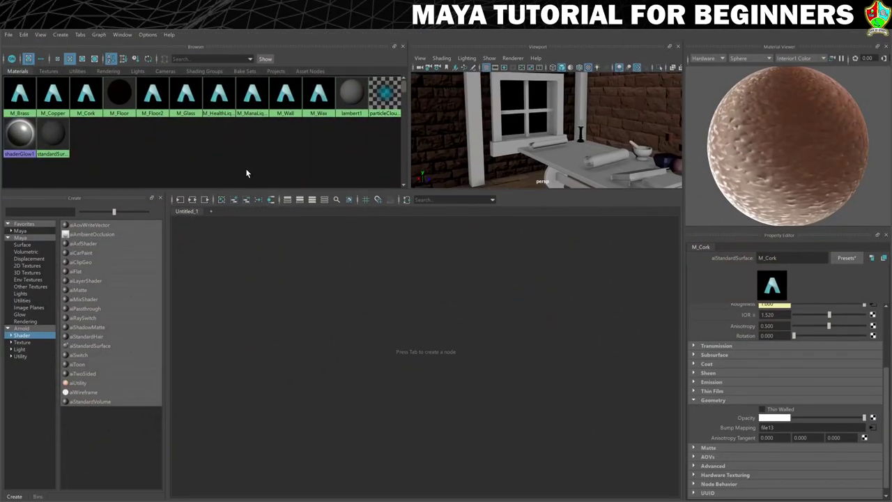
click(99, 345)
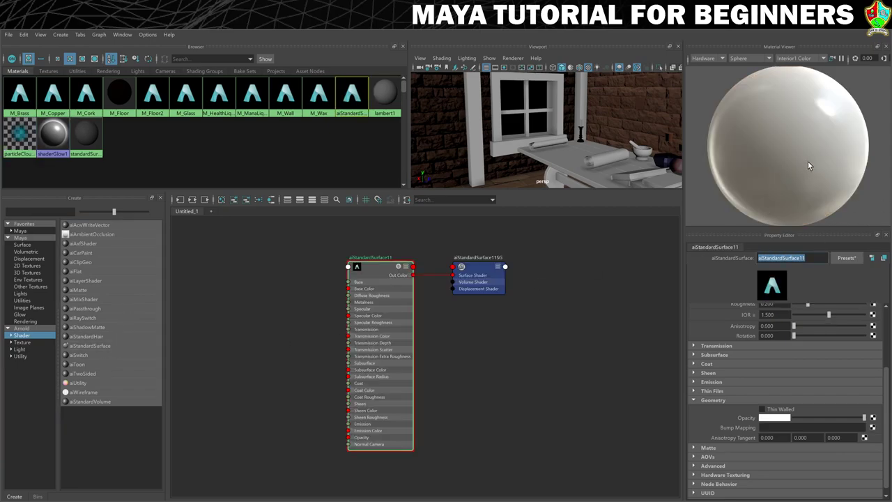
text(M_Wood)
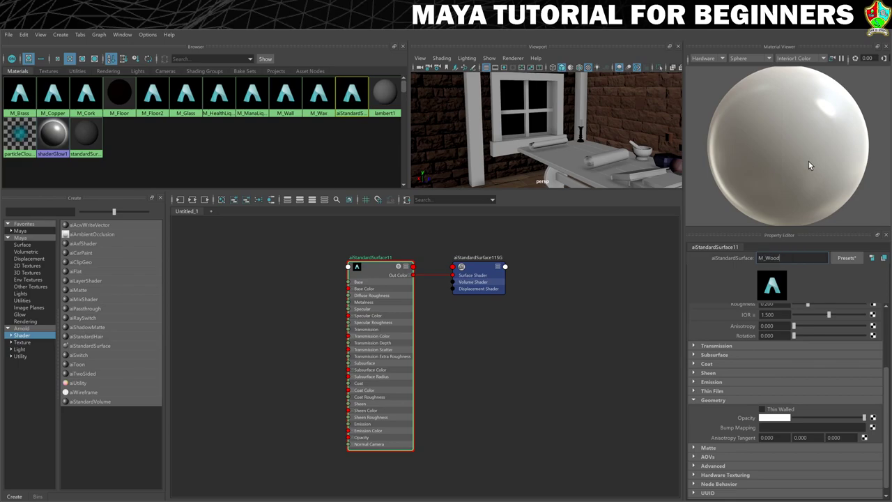
key(Return)
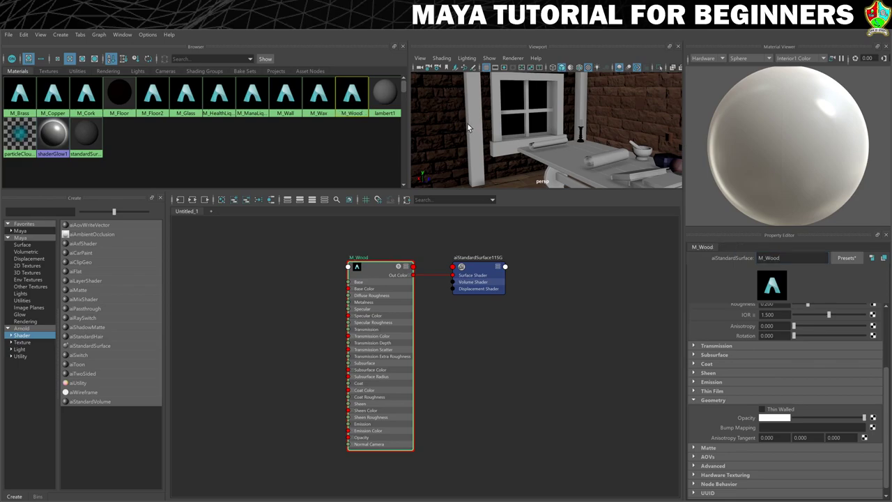
Replace the M_Wood material's settings with the Clay preset.
scroll(742, 355, up, 4)
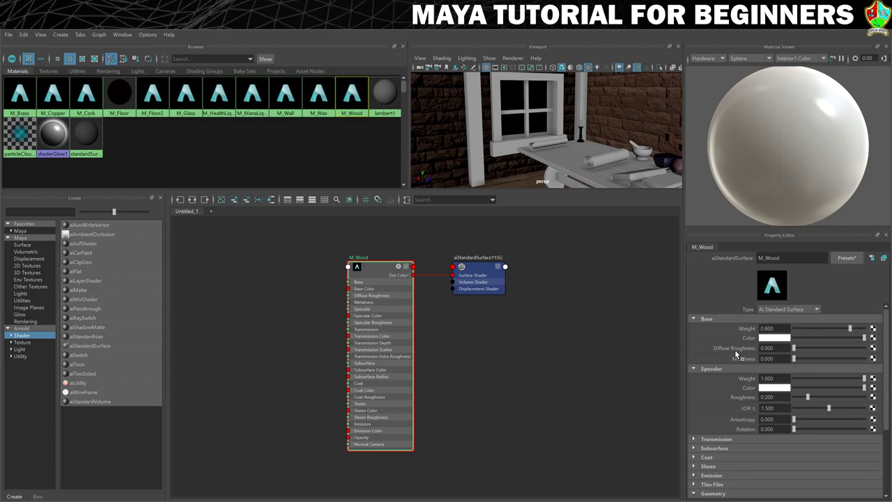
click(845, 257)
mouse_move(811, 119)
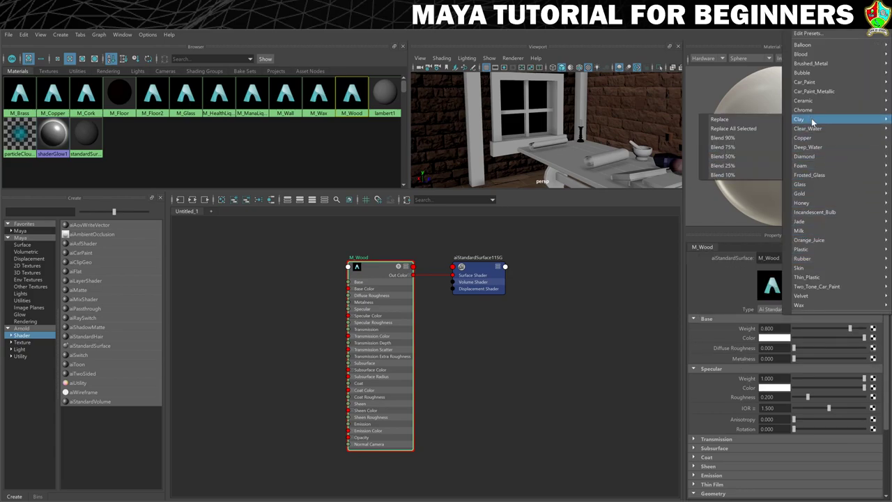
click(757, 121)
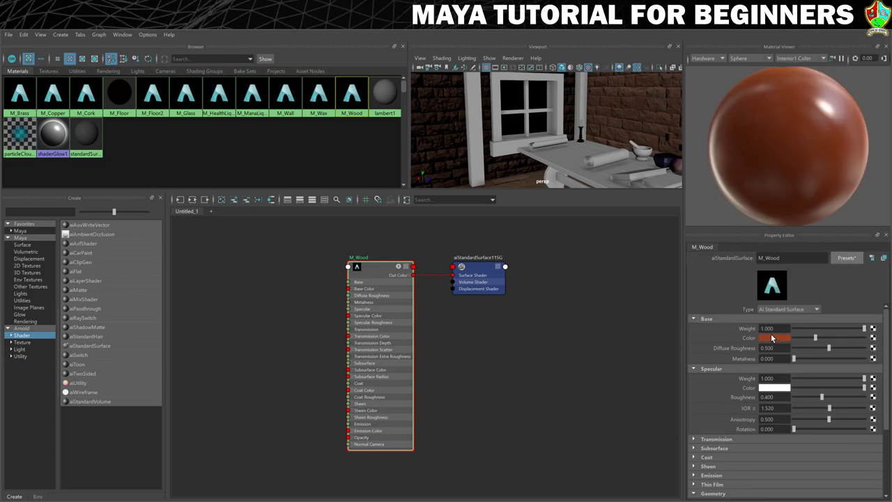
Connect a file texture to M_Wood's base color and load T_Wood_D.jpg into it.
click(873, 338)
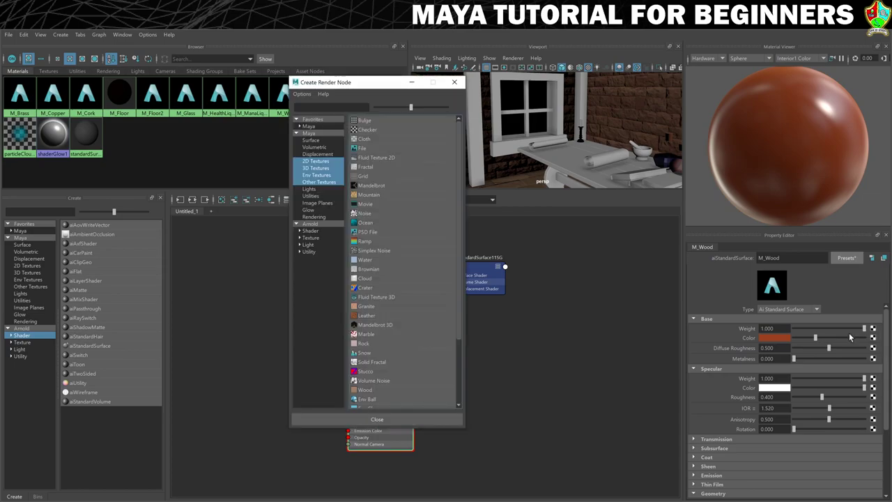
click(382, 148)
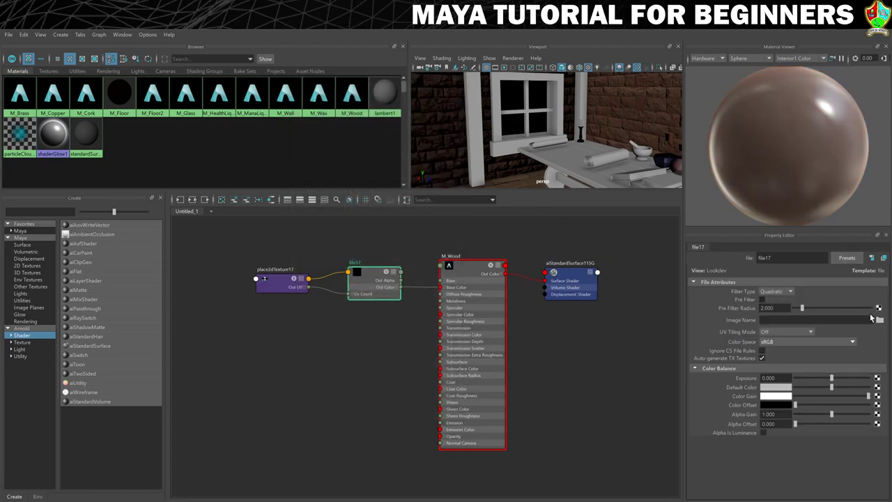
click(878, 320)
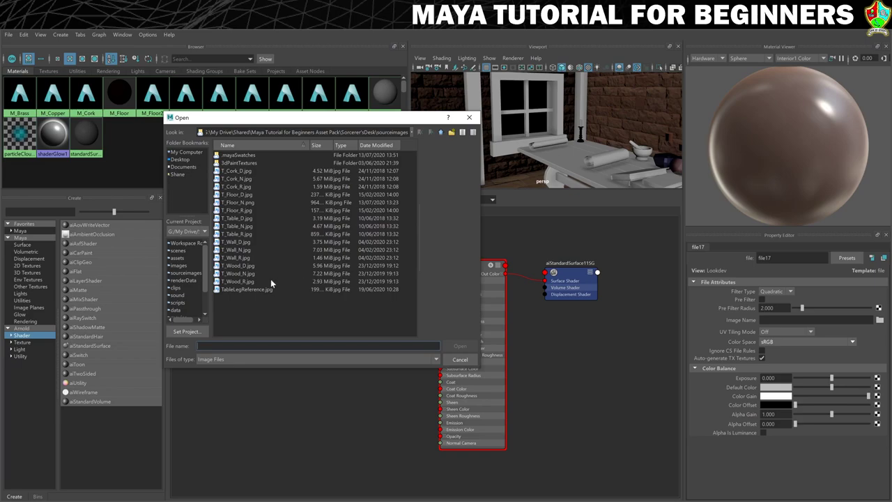
click(237, 266)
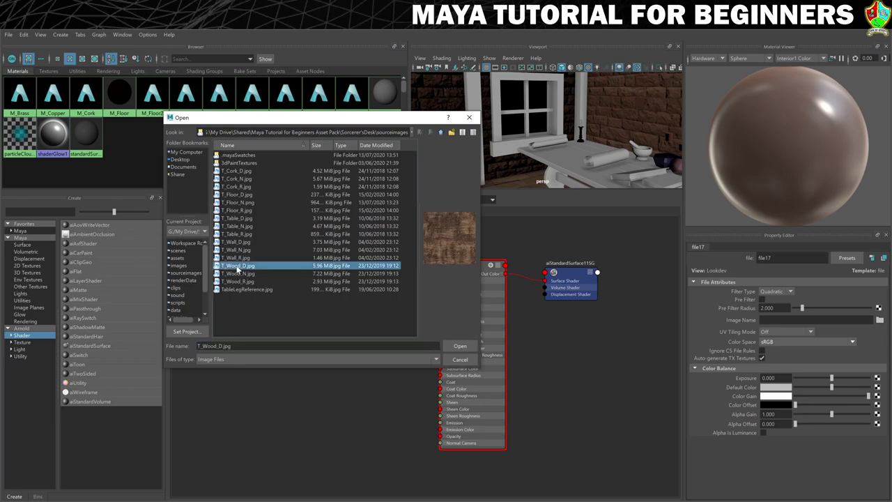
click(459, 347)
Connect a file texture to M_Wood's specular roughness and load T_Wood_R.jpg into it.
click(476, 278)
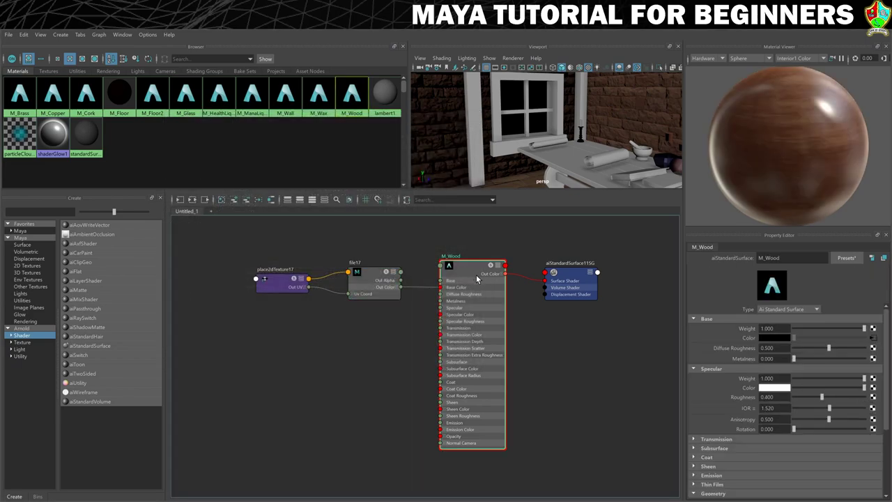
click(872, 397)
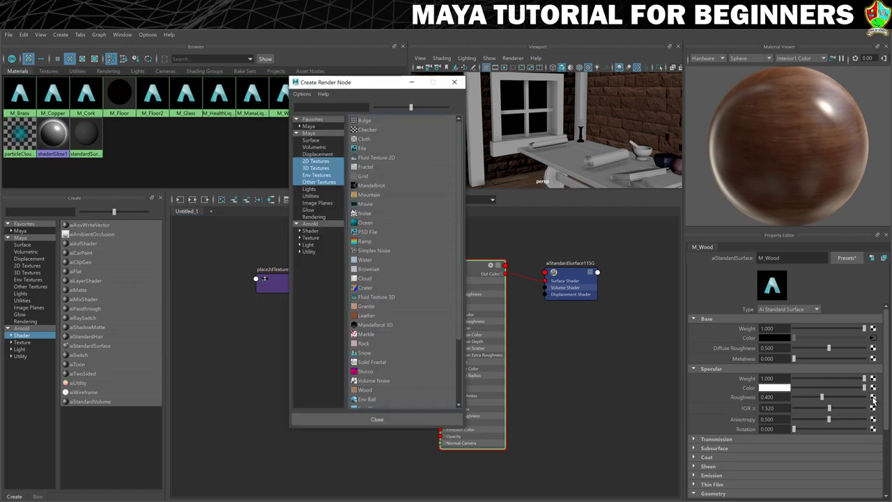
click(372, 151)
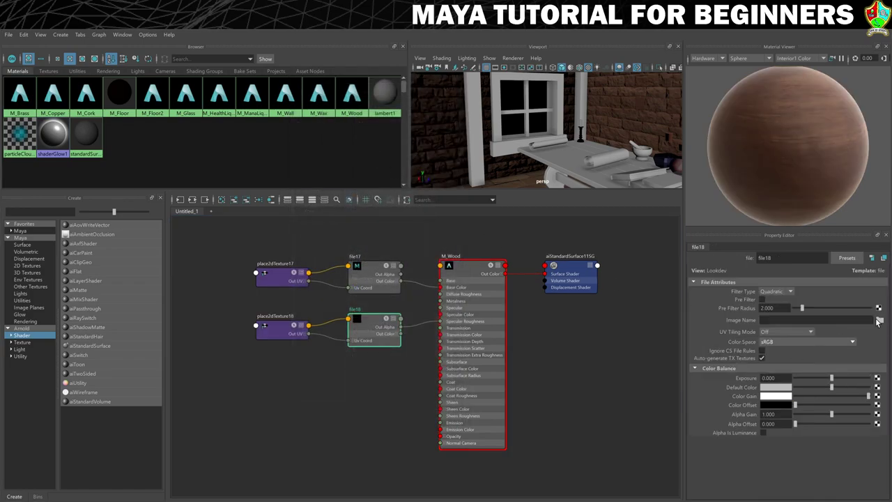
click(879, 319)
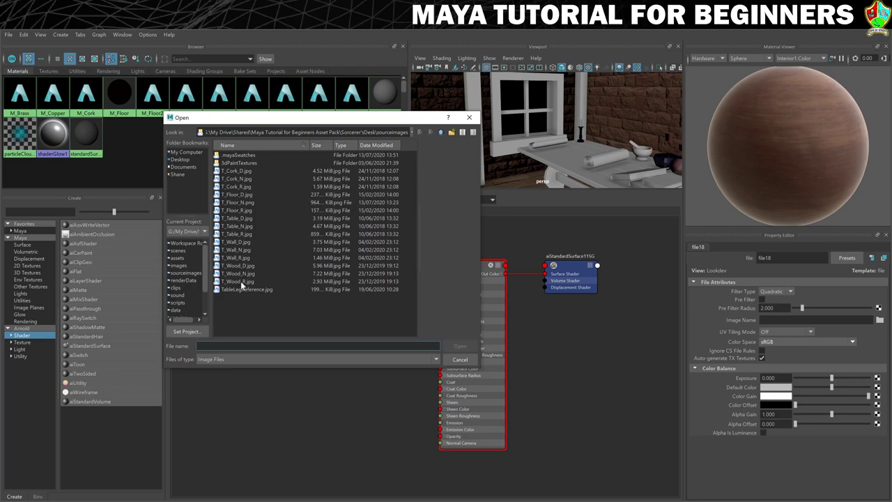
click(241, 281)
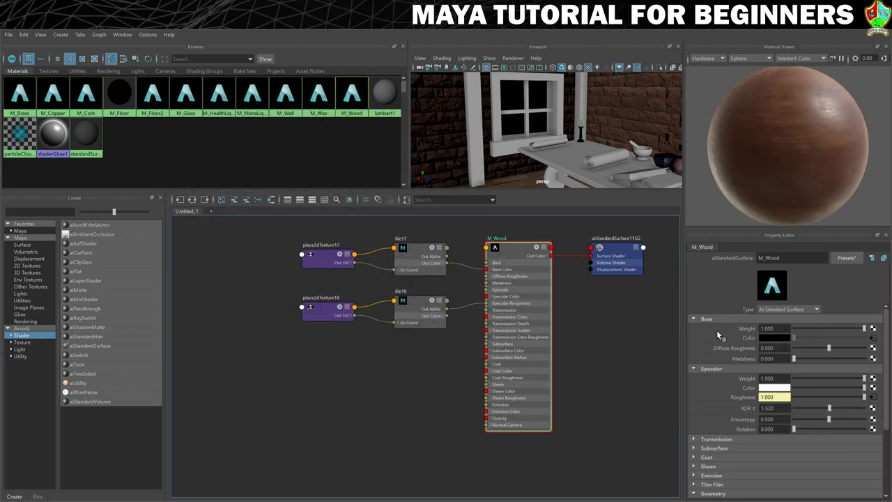
Add a file texture to M_Wood's bump mapping and set the bump node to use Tangent Space Normals.
scroll(716, 330, down, 3)
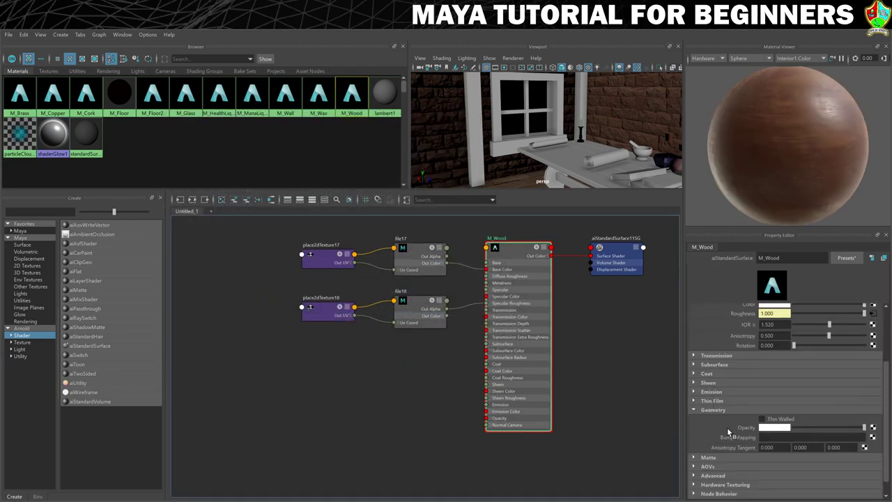
click(871, 437)
click(364, 149)
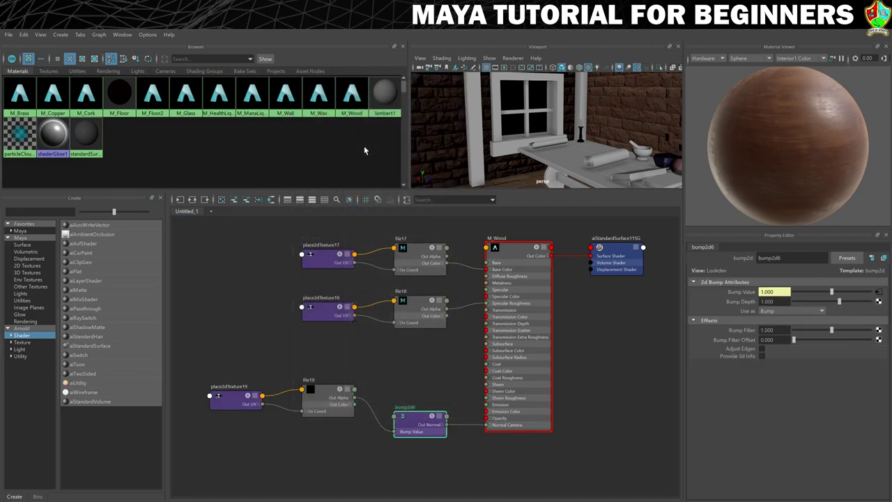
click(792, 314)
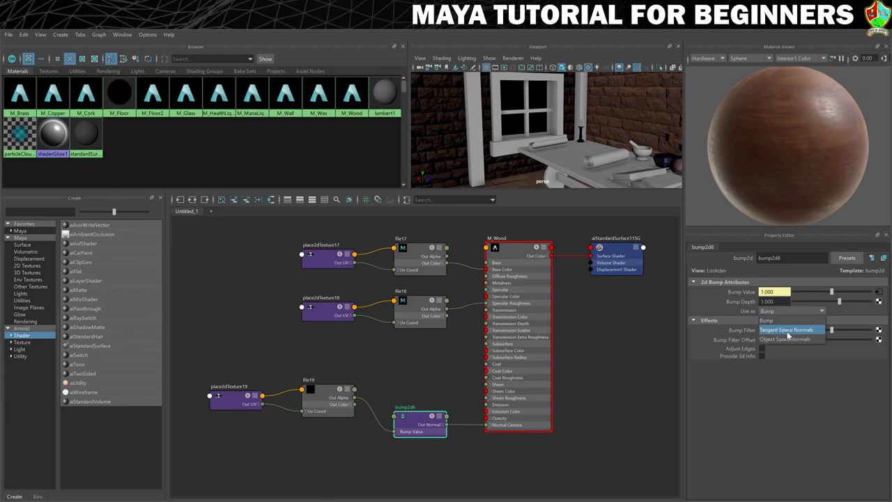
click(787, 330)
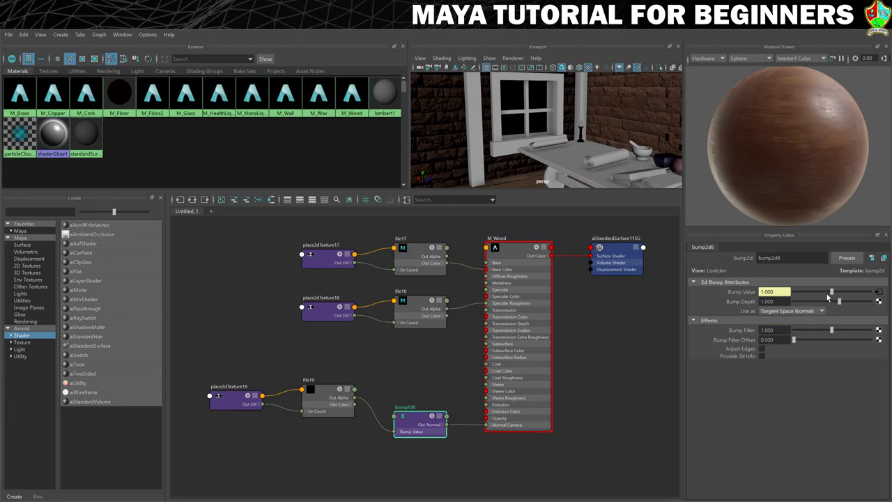
Load T_Wood_N.jpg into the file texture feeding the bump value.
click(879, 292)
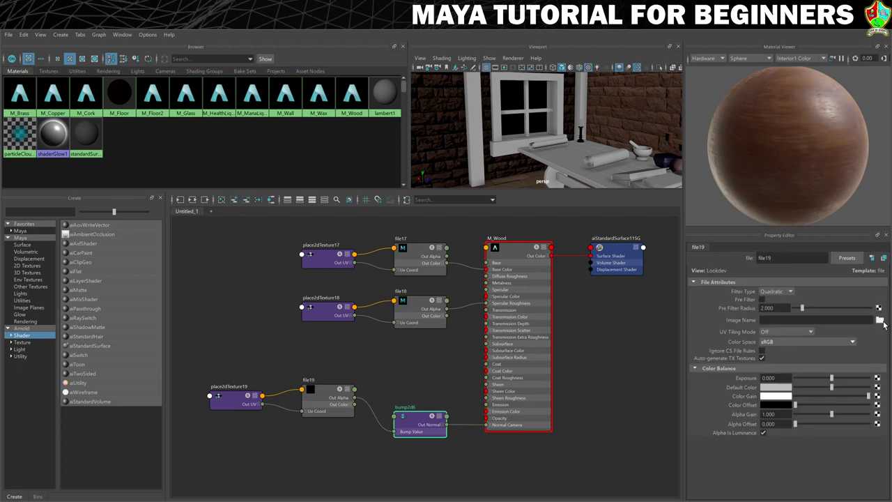
click(879, 320)
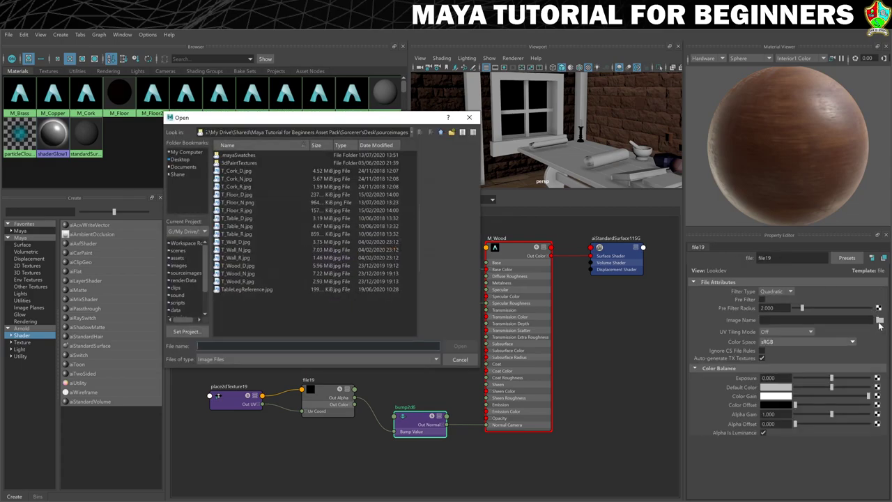
click(233, 273)
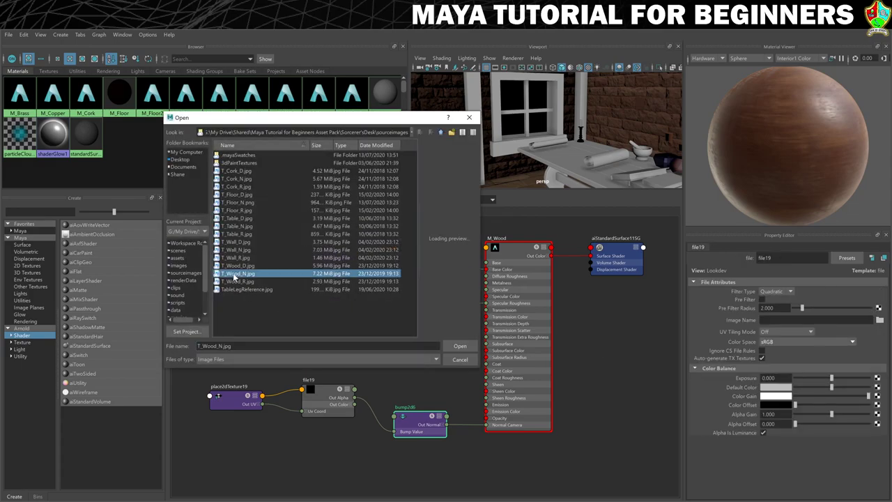
click(460, 347)
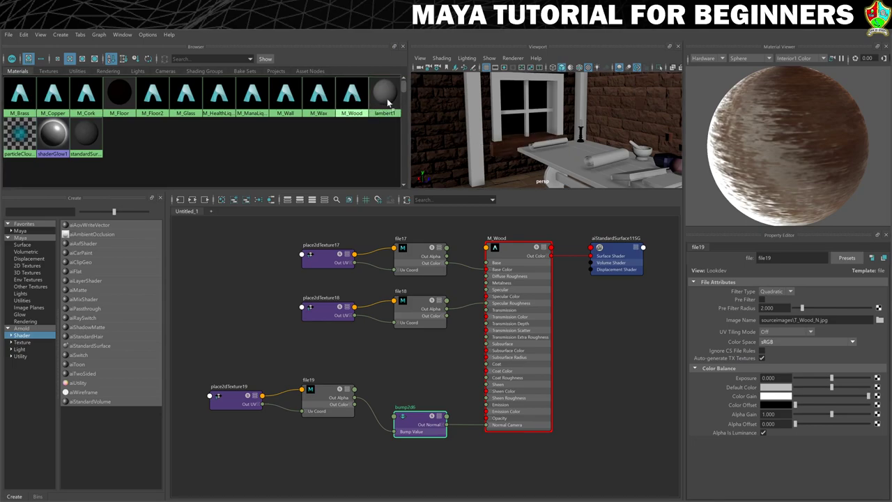
Assign the M_Wood material to the window's outer frame and its cross bars.
middle_drag(387, 98, 496, 119)
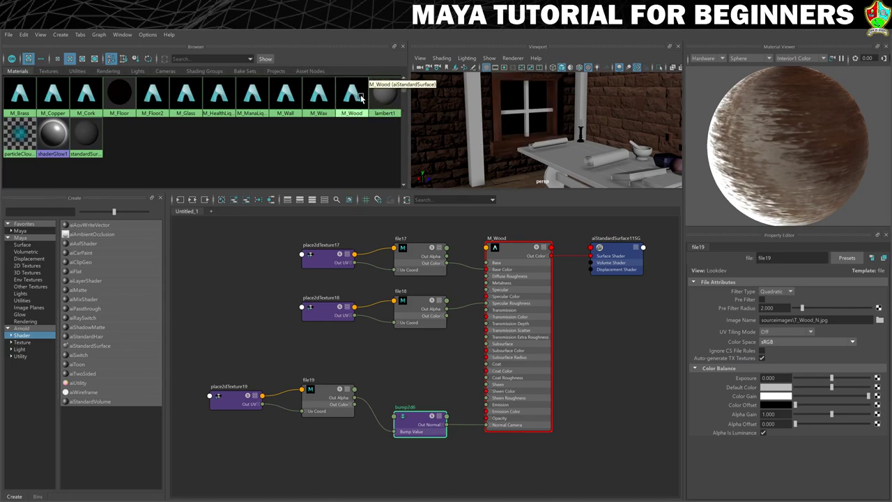
middle_drag(385, 94, 526, 117)
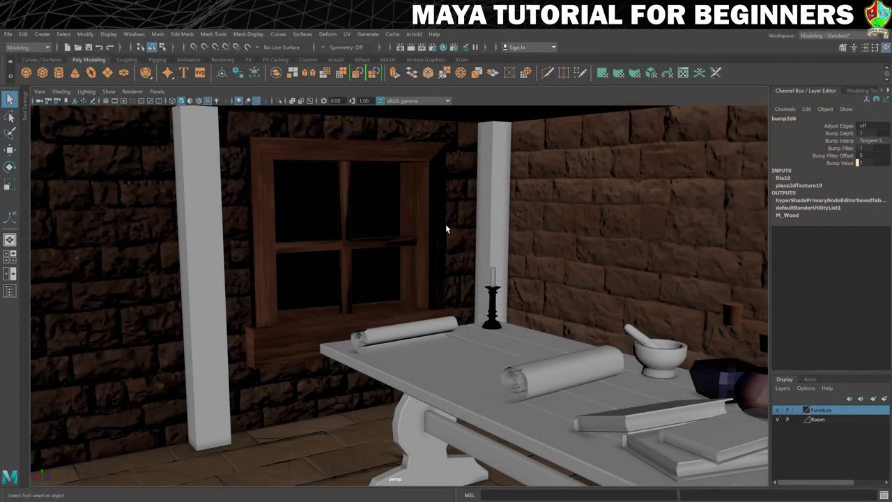
Apply an automatic UV projection to the window sill and check its shell layout in the UV Editor.
scroll(446, 225, up, 5)
alt+drag(454, 279, 476, 285)
scroll(476, 293, up, 3)
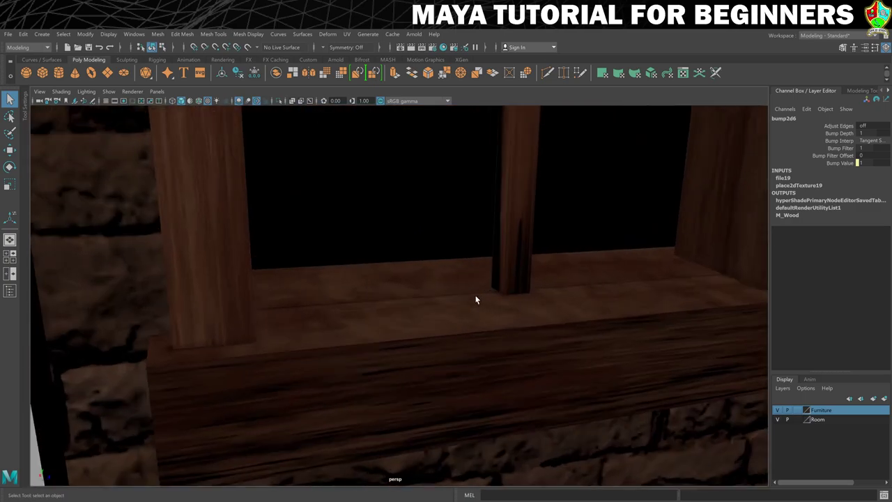
scroll(404, 313, down, 8)
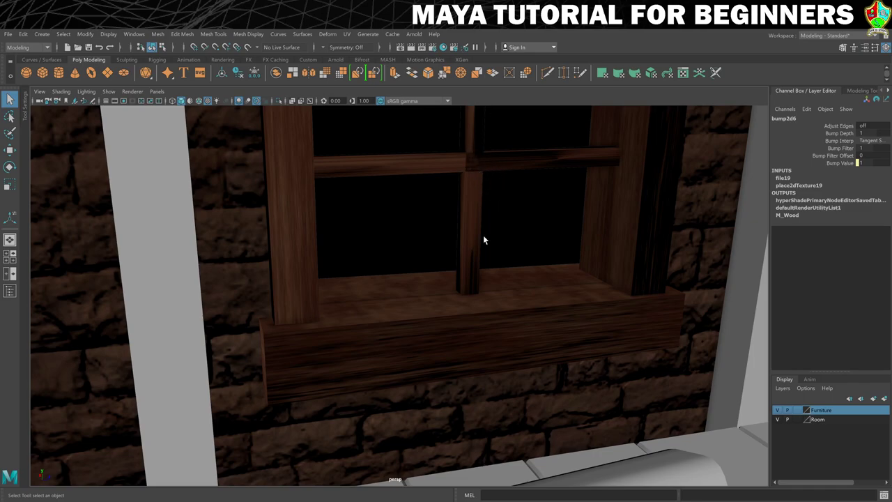
scroll(484, 236, down, 5)
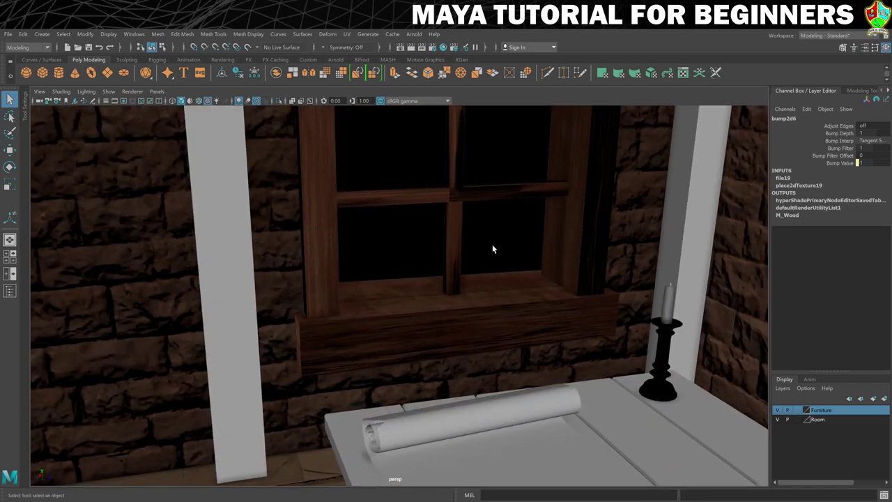
click(510, 318)
click(501, 316)
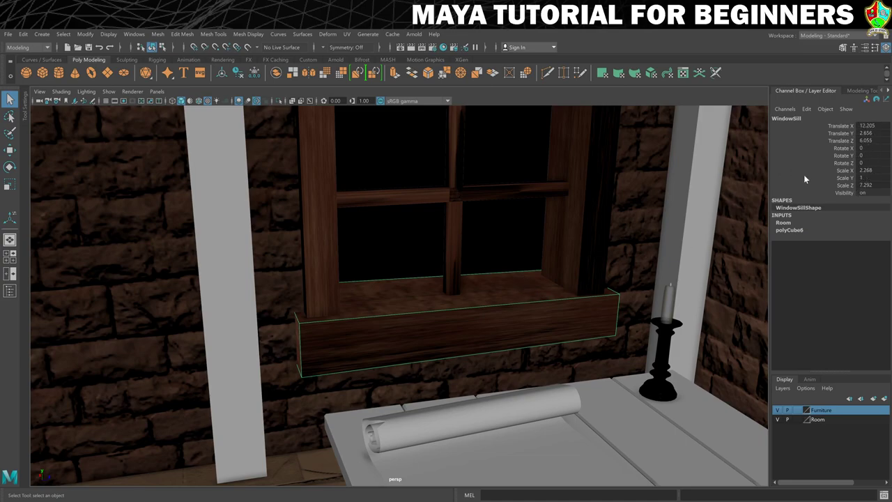
click(346, 34)
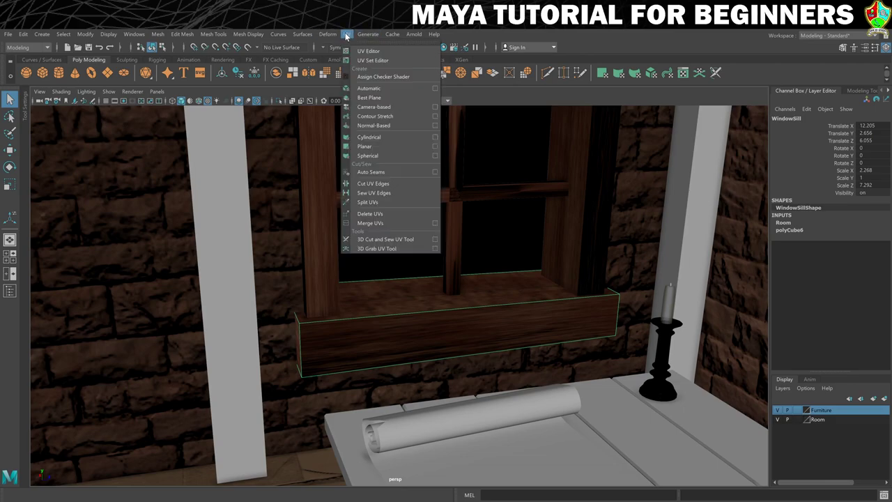
click(370, 87)
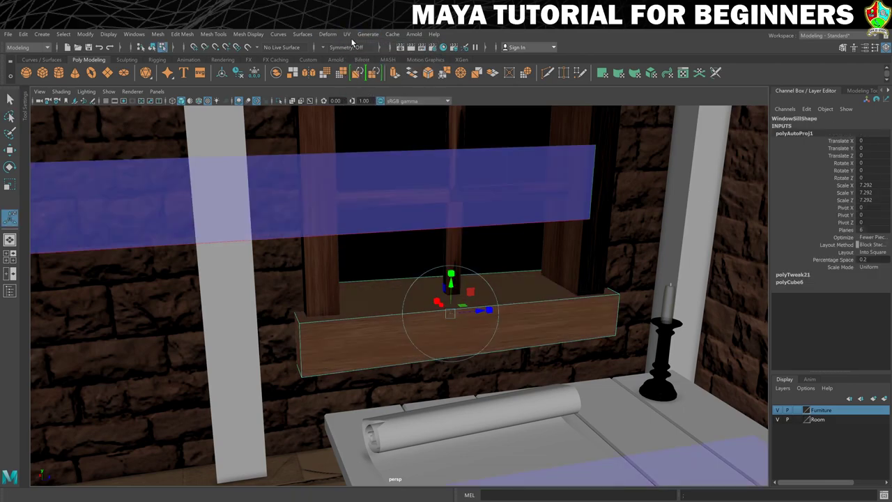
click(347, 35)
click(362, 51)
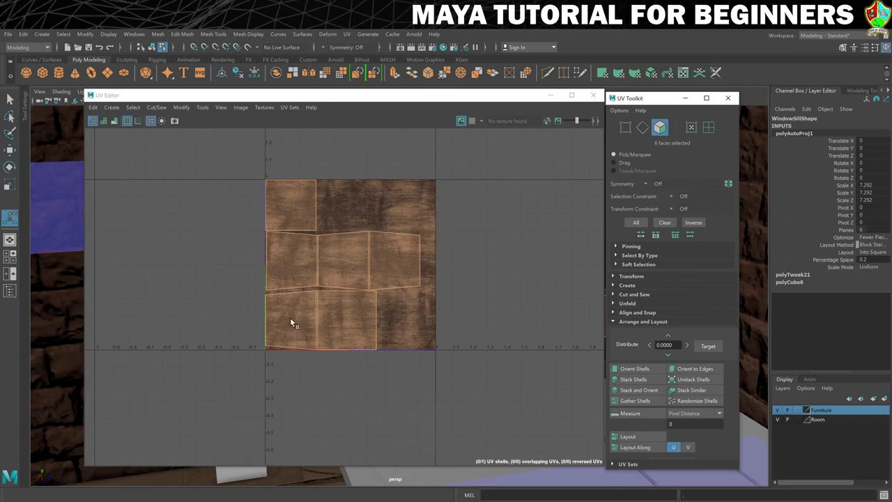
click(592, 96)
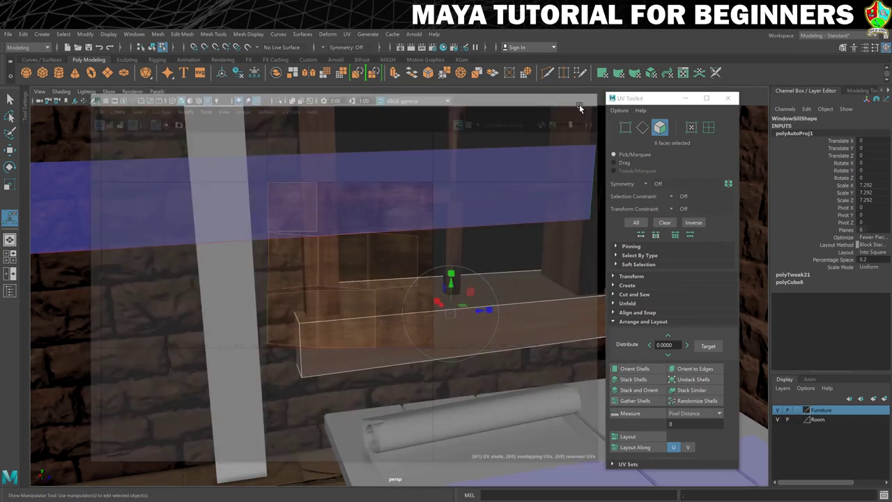
Return the window sill to object mode and freeze its transformations.
right_drag(510, 272, 565, 249)
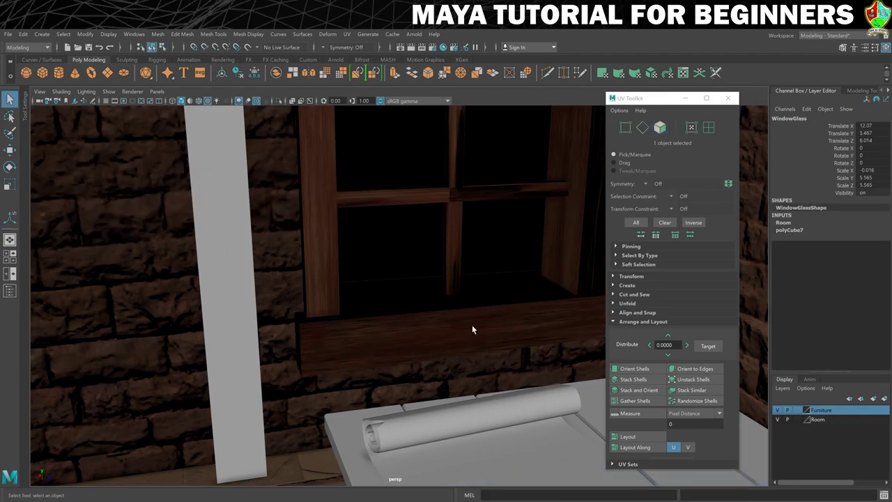
click(472, 329)
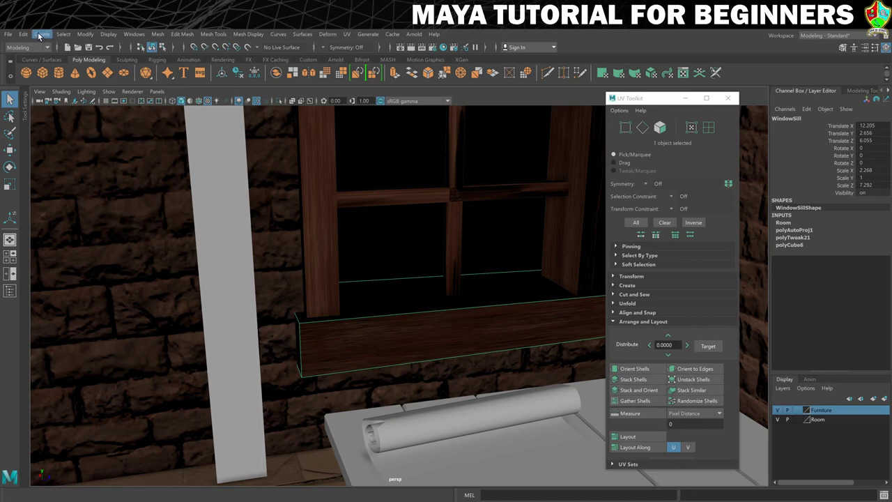
click(77, 35)
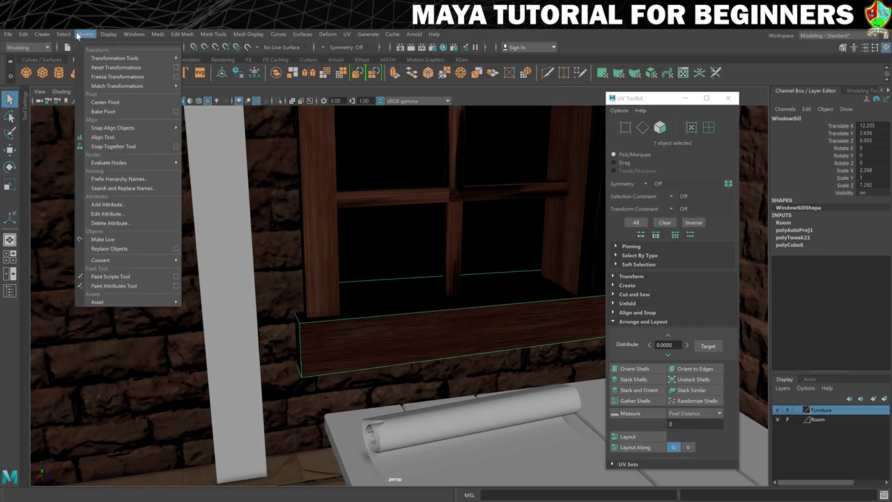
click(111, 77)
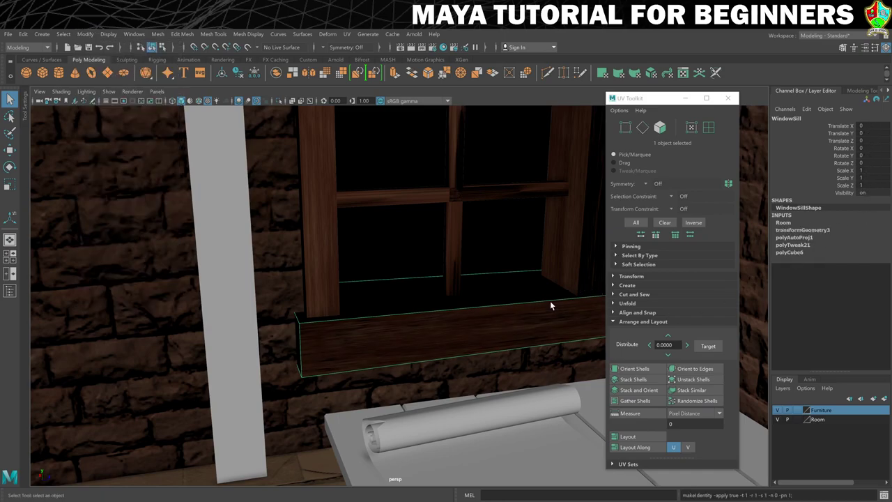
Apply an automatic UV projection to the frozen window sill and inspect the wood grain on its faces.
click(347, 34)
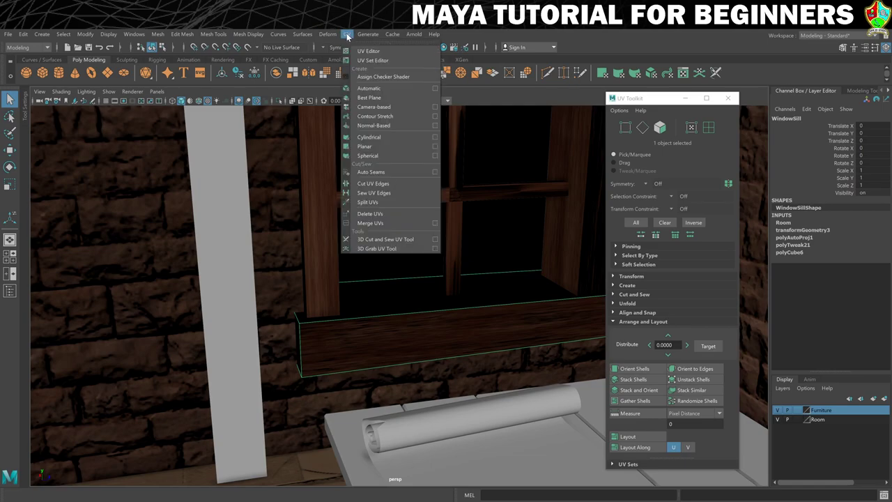
click(367, 89)
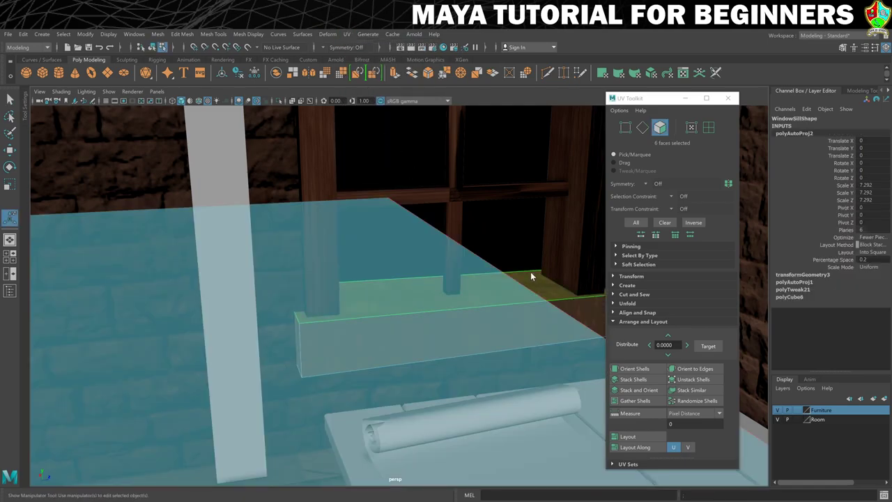
right_drag(530, 271, 553, 253)
click(512, 250)
scroll(509, 253, up, 2)
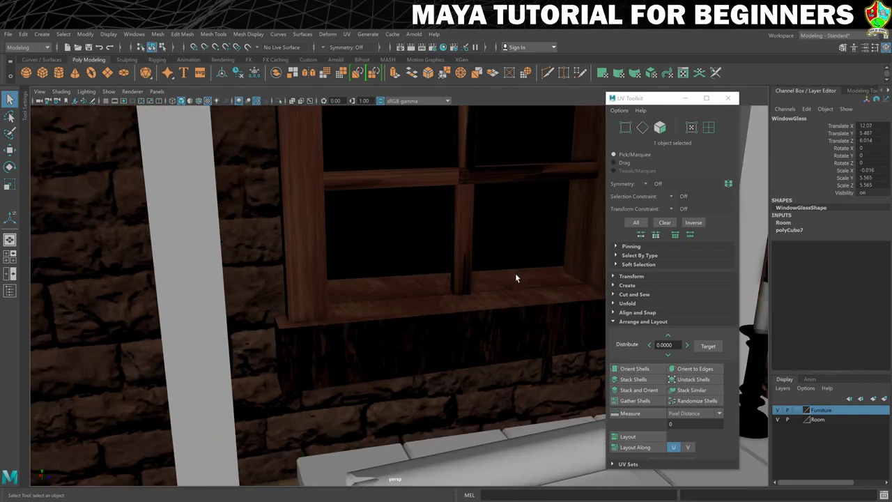
alt+middle_drag(515, 277, 481, 300)
alt+drag(480, 300, 480, 239)
alt+middle_drag(480, 239, 355, 267)
mouse_move(395, 321)
alt+mouse_down()
mouse_move(398, 300)
mouse_move(392, 330)
alt+mouse_up()
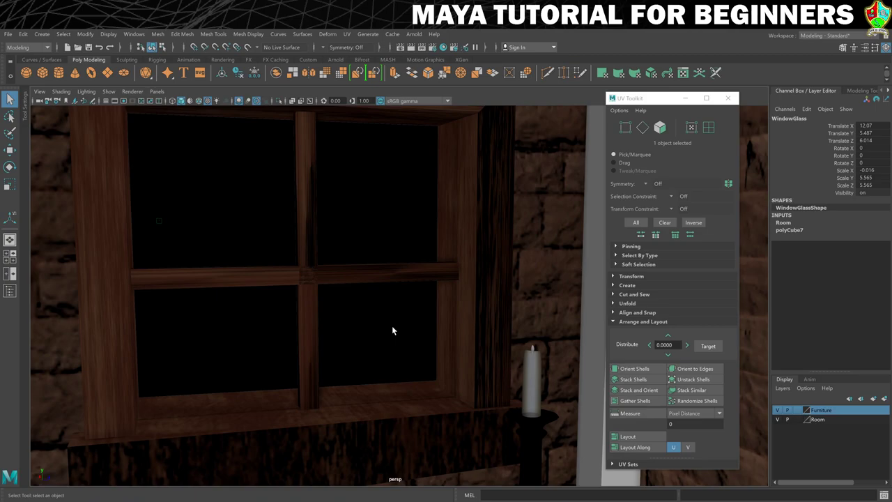
alt+middle_drag(393, 330, 472, 191)
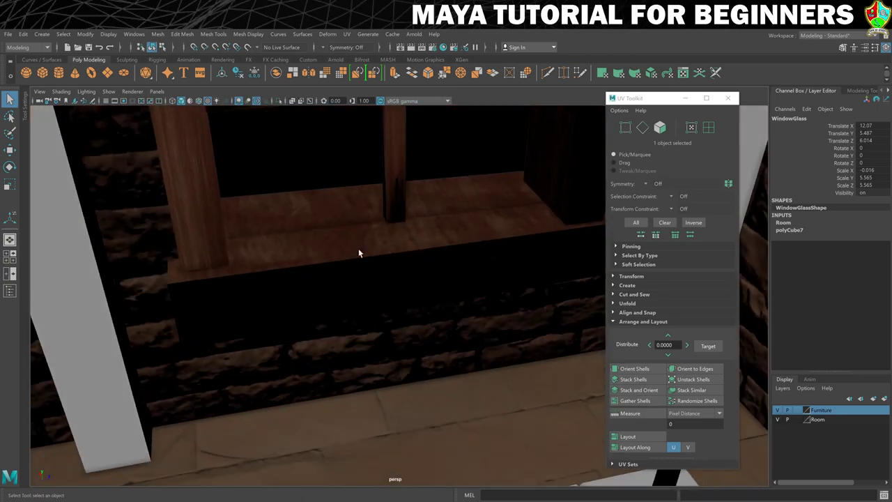
alt+drag(360, 253, 370, 250)
In the UV Editor, rotate the leftmost long UV shell of the window sill counterclockwise by about 90 degrees.
click(402, 286)
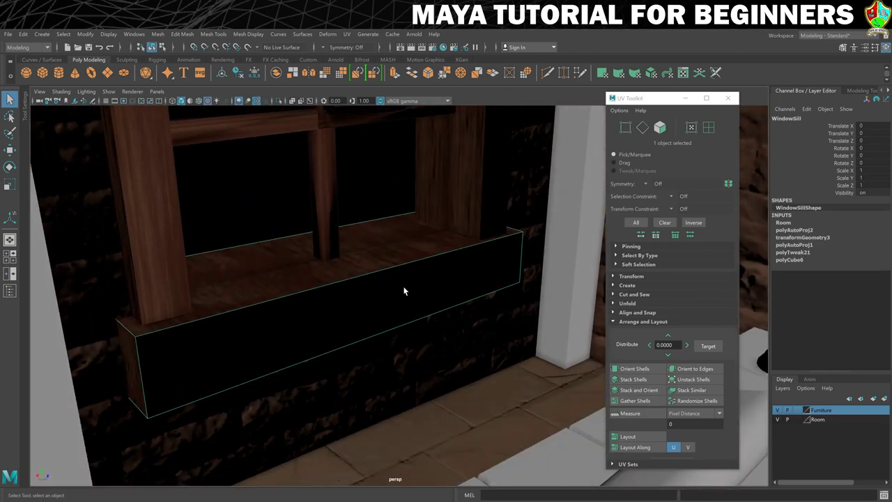
click(347, 34)
click(368, 51)
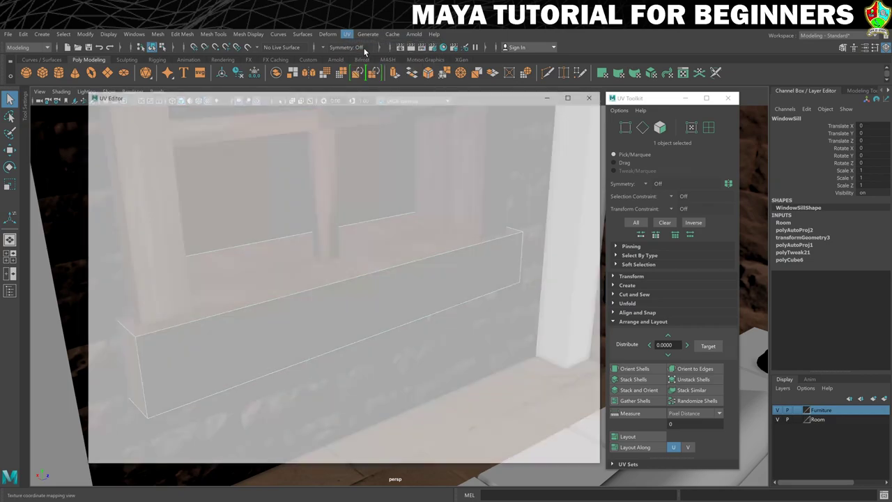
scroll(361, 277, up, 2)
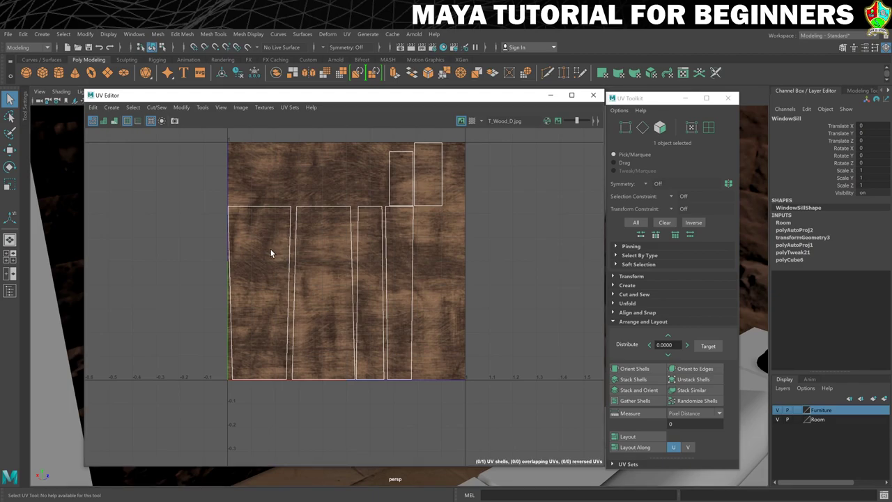
right_drag(269, 248, 262, 248)
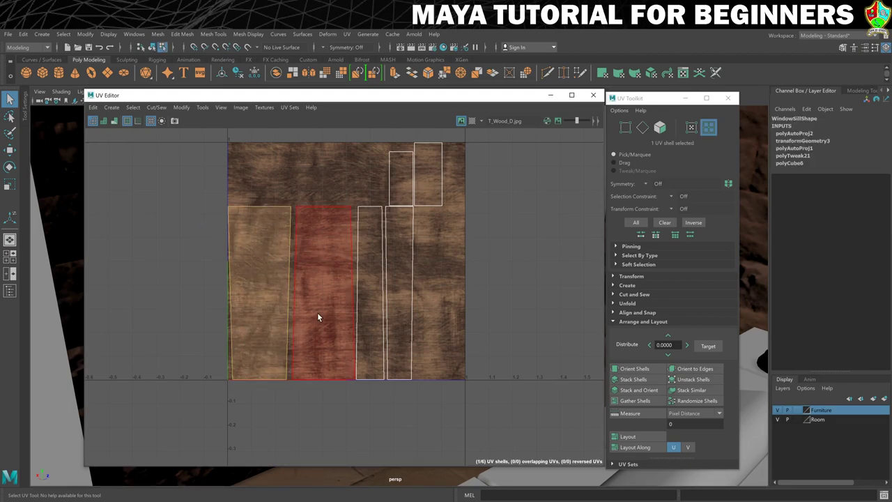
click(529, 331)
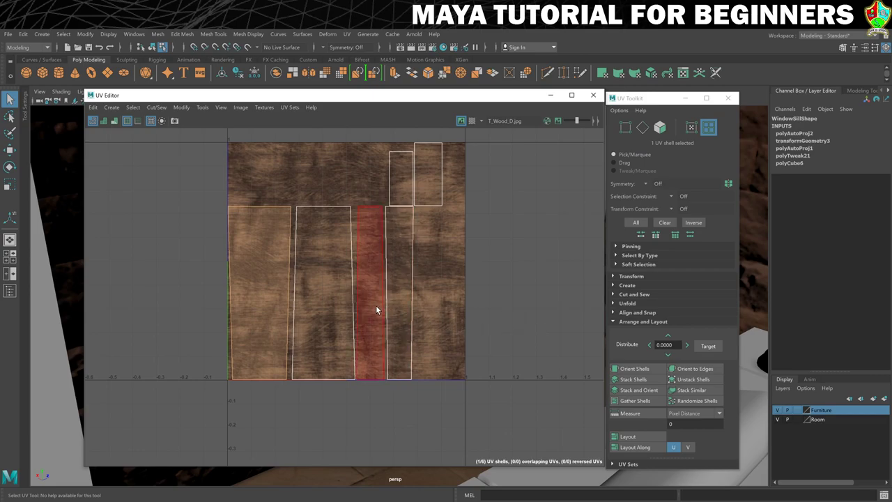
key(e)
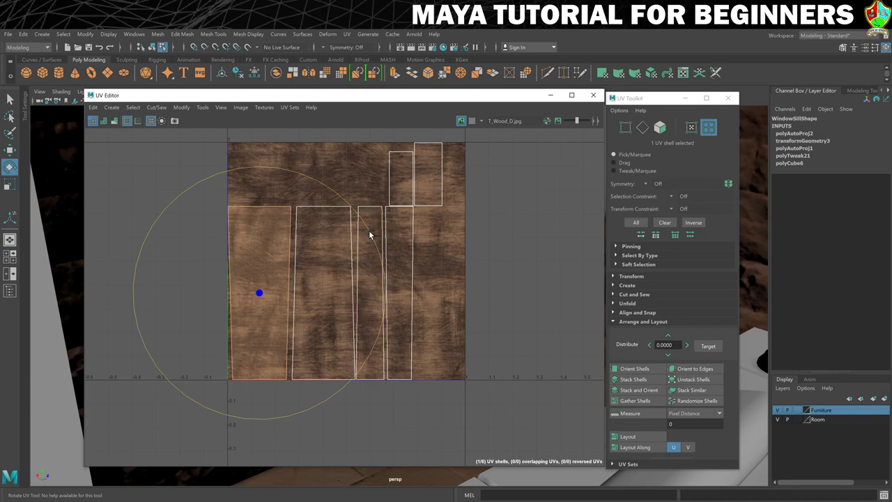
drag(361, 231, 213, 211)
Rotate the sill's other three long UV shells 90 degrees counterclockwise and return to object mode in the viewport.
click(333, 226)
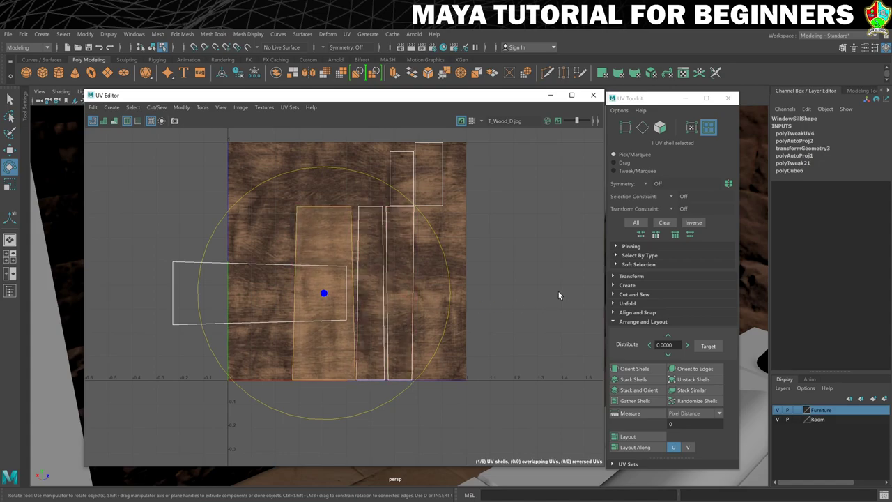
click(614, 276)
scroll(622, 287, down, 4)
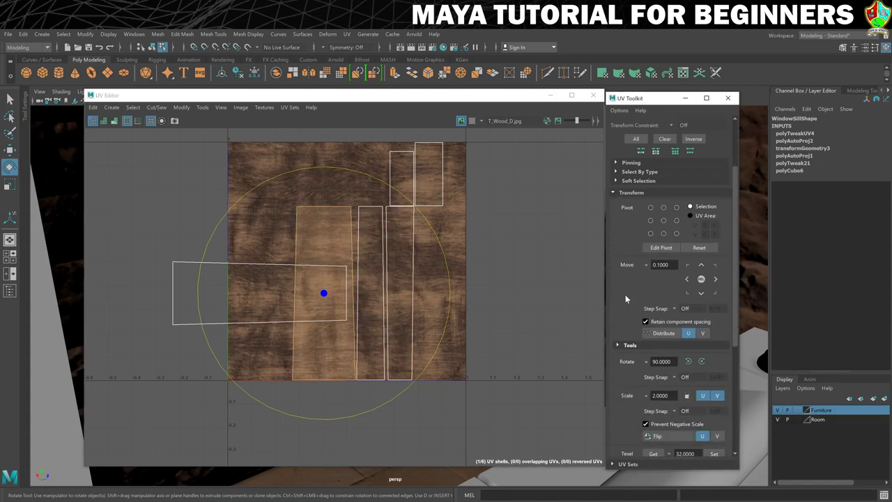
click(688, 334)
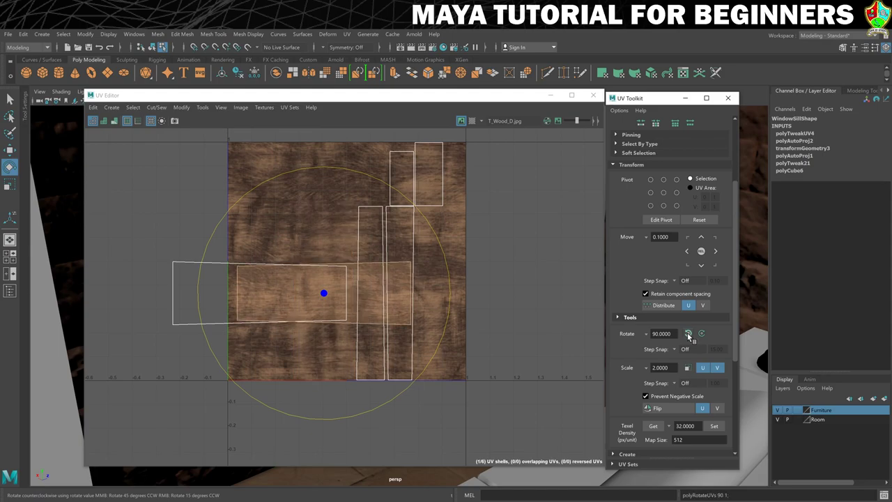
click(366, 222)
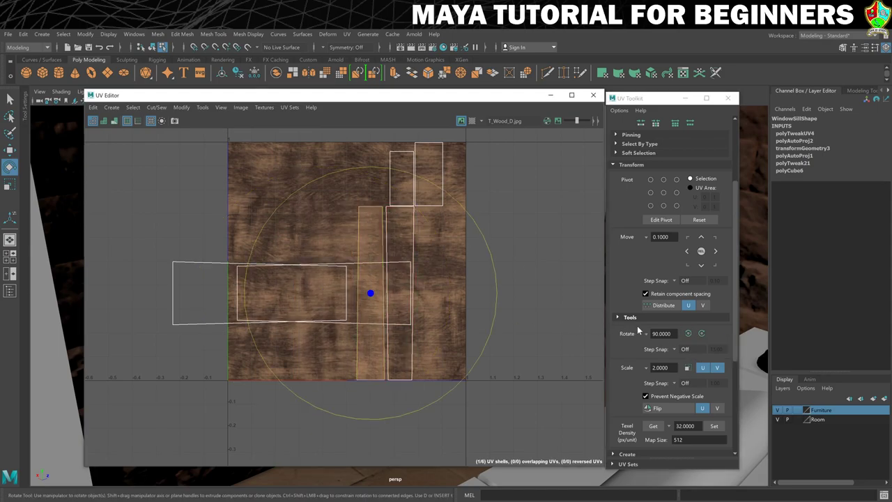
click(688, 335)
click(404, 230)
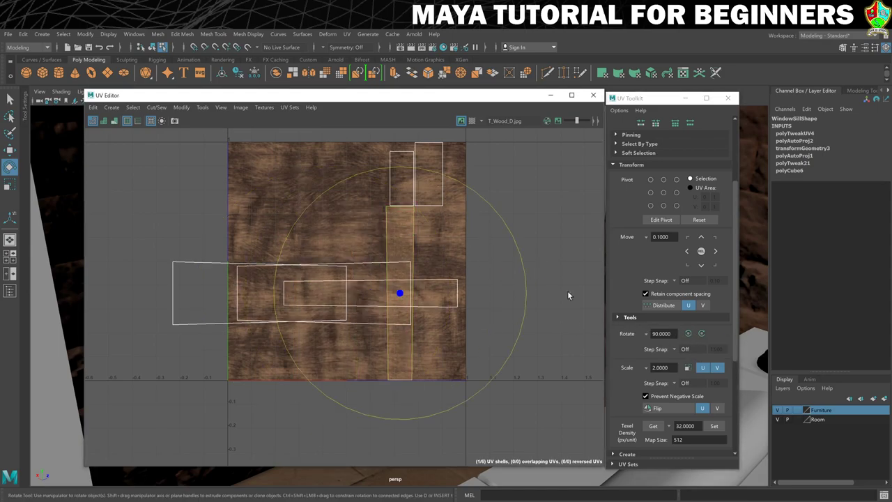
click(687, 333)
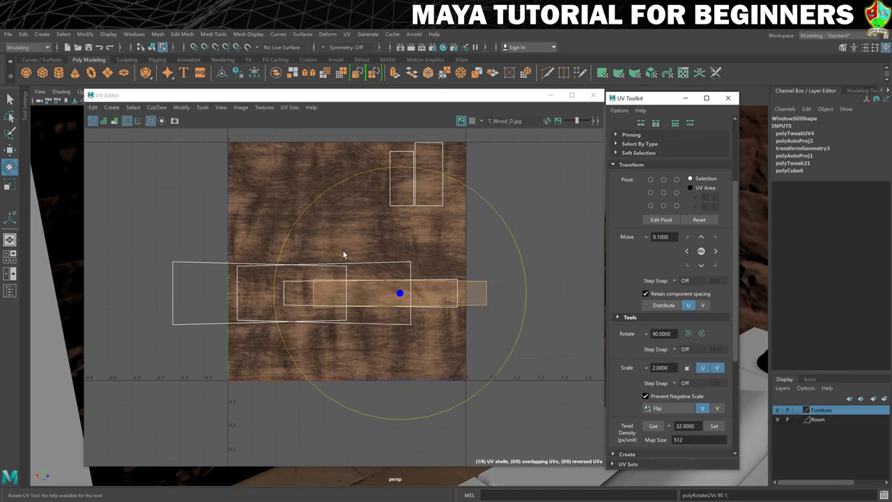
click(550, 95)
right_drag(287, 293, 282, 235)
click(271, 230)
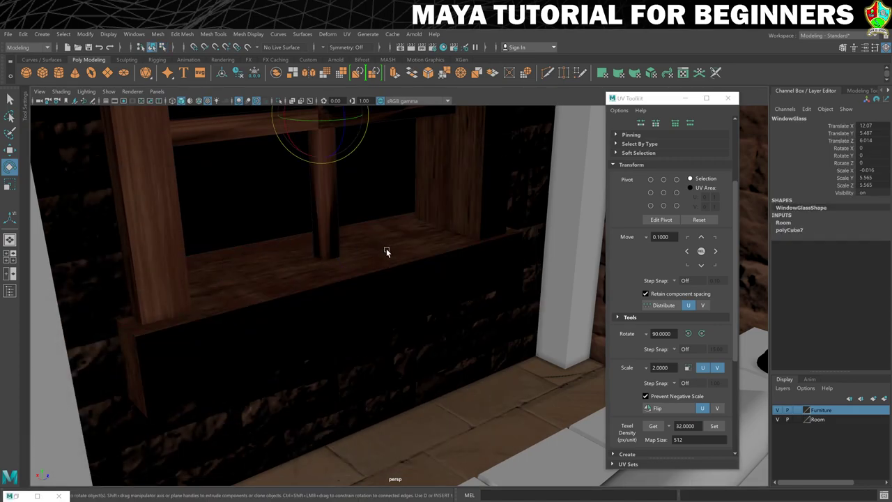
Select the window's cross-bar divider and freeze its transformations.
mouse_move(386, 249)
alt+mouse_down()
mouse_move(379, 241)
mouse_move(395, 233)
mouse_move(341, 242)
mouse_move(508, 285)
mouse_move(460, 292)
mouse_move(530, 304)
mouse_move(480, 330)
mouse_move(462, 261)
mouse_move(448, 276)
mouse_move(367, 237)
mouse_move(363, 251)
mouse_move(392, 241)
alt+mouse_up()
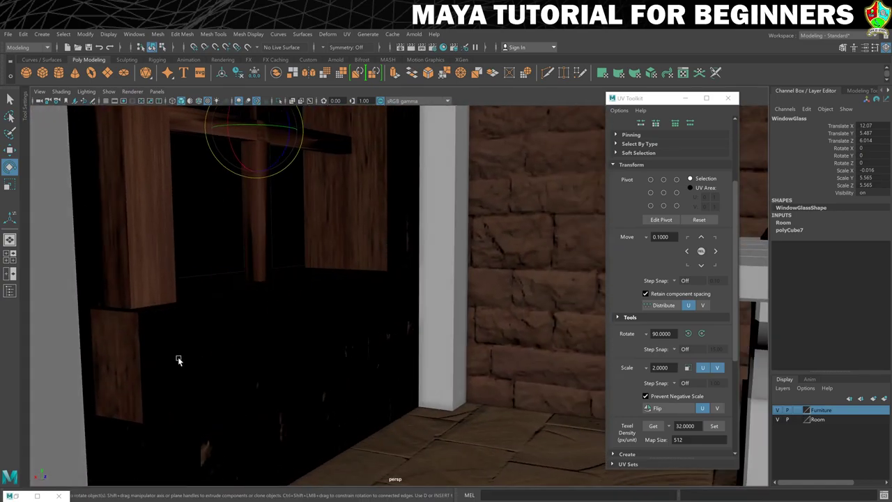
alt+drag(456, 289, 265, 250)
click(259, 249)
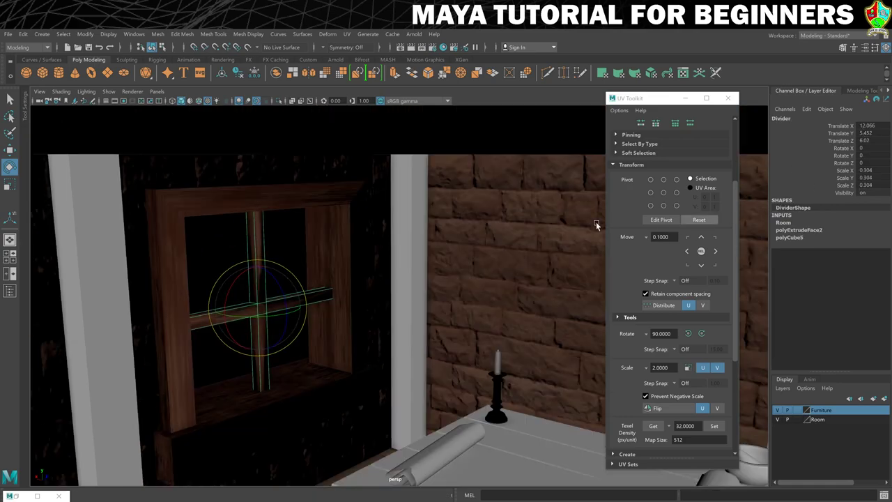
click(86, 38)
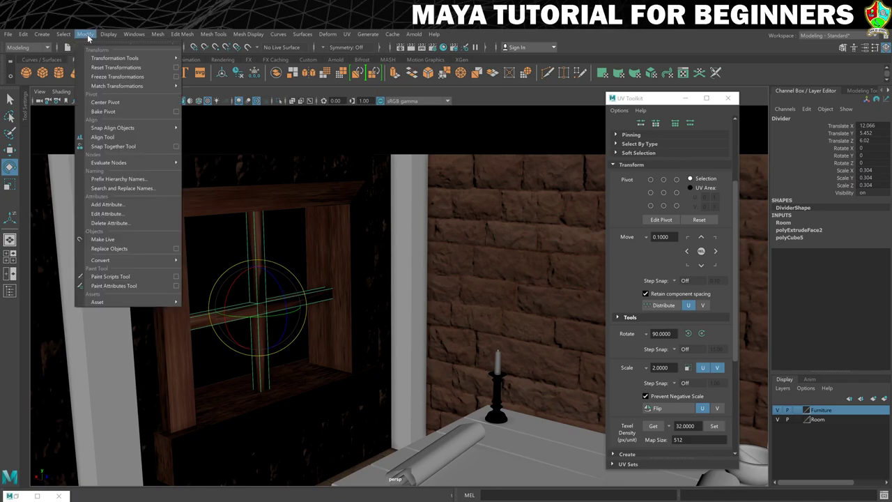
click(113, 76)
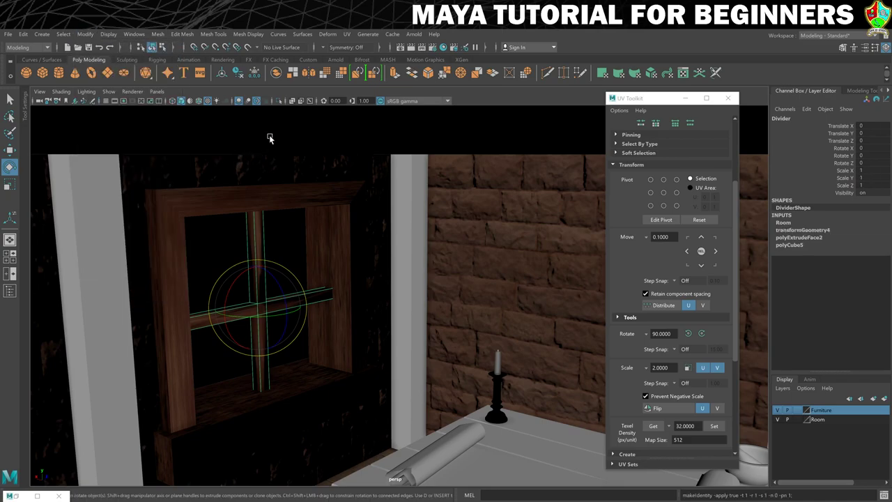
Apply an automatic UV projection to the window's cross-bar divider and return to object mode.
click(345, 35)
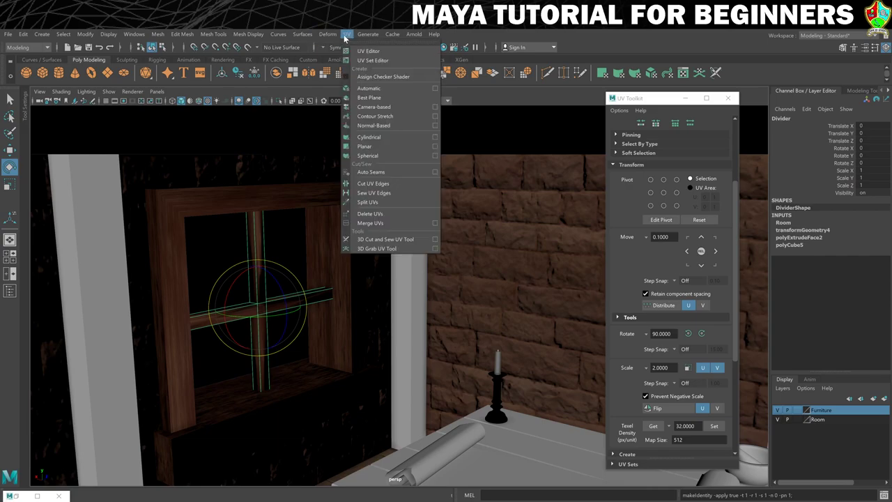
click(368, 88)
right_drag(265, 240, 283, 231)
scroll(274, 242, up, 3)
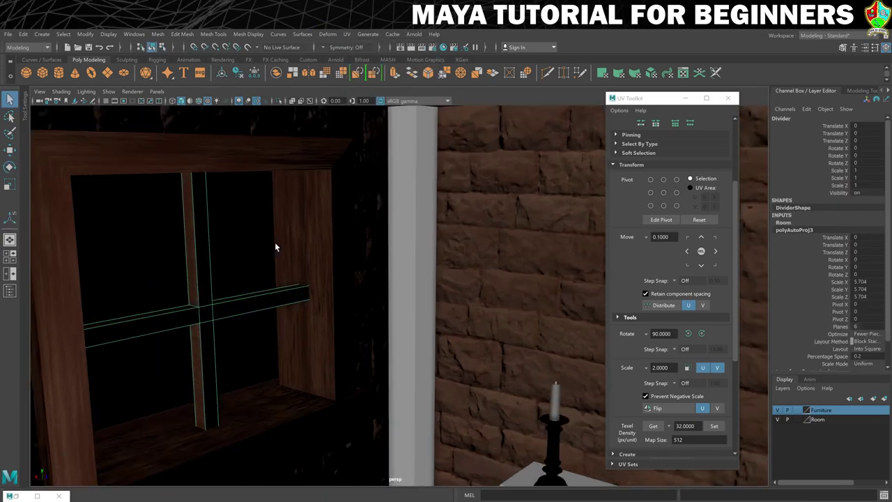
Freeze the transformations of the window frame and delete its construction history.
alt+drag(269, 223, 221, 220)
scroll(291, 314, down, 10)
click(221, 220)
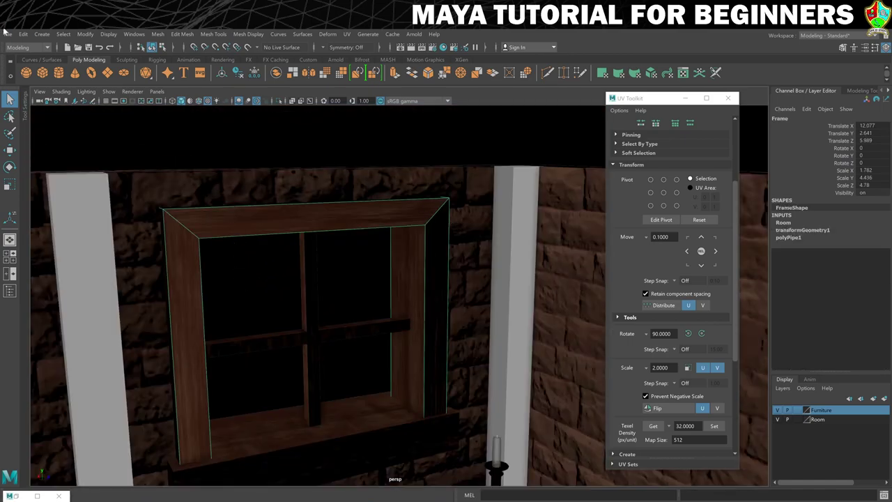
click(86, 32)
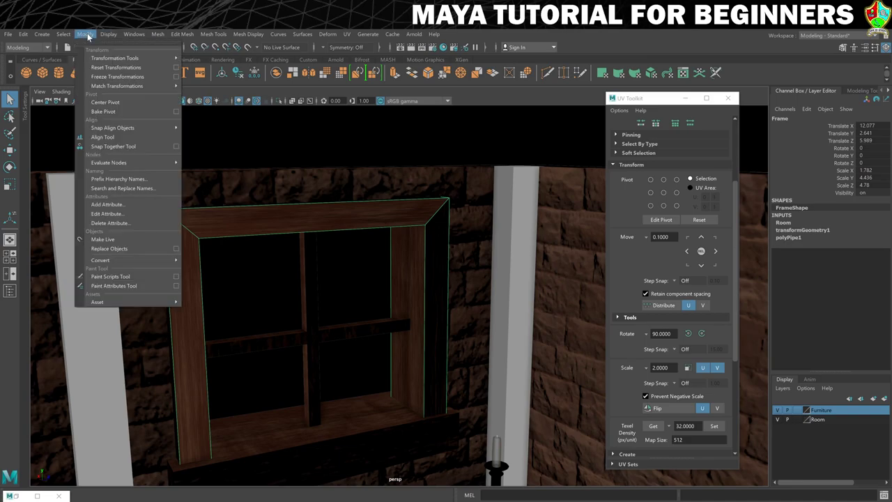
click(105, 75)
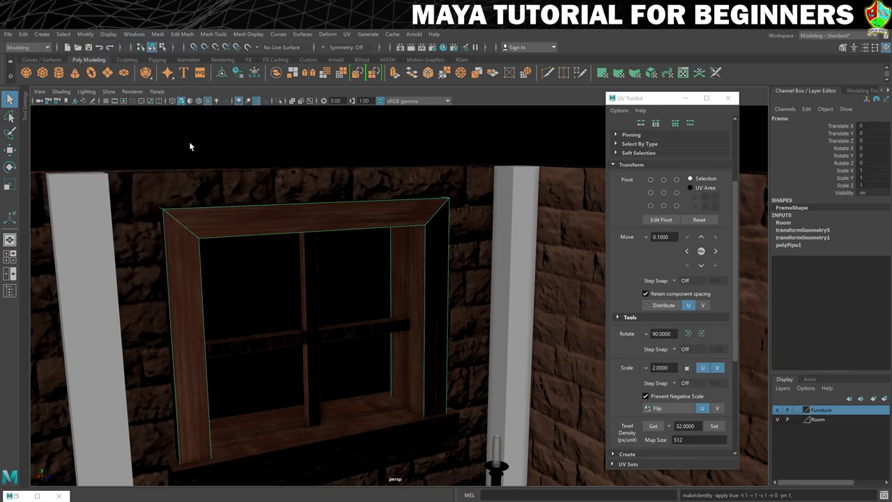
click(23, 34)
mouse_move(59, 144)
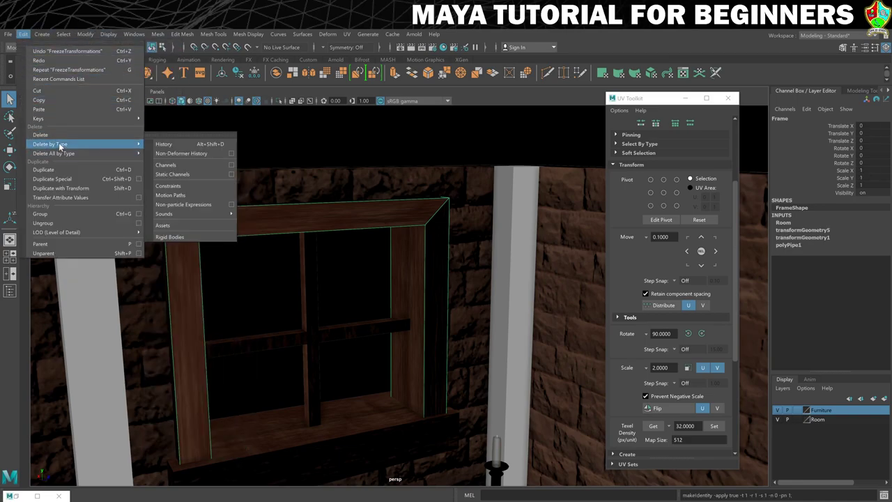
click(164, 144)
Apply an automatic UV projection to the window frame and inspect the wood grain across the window parts.
click(347, 34)
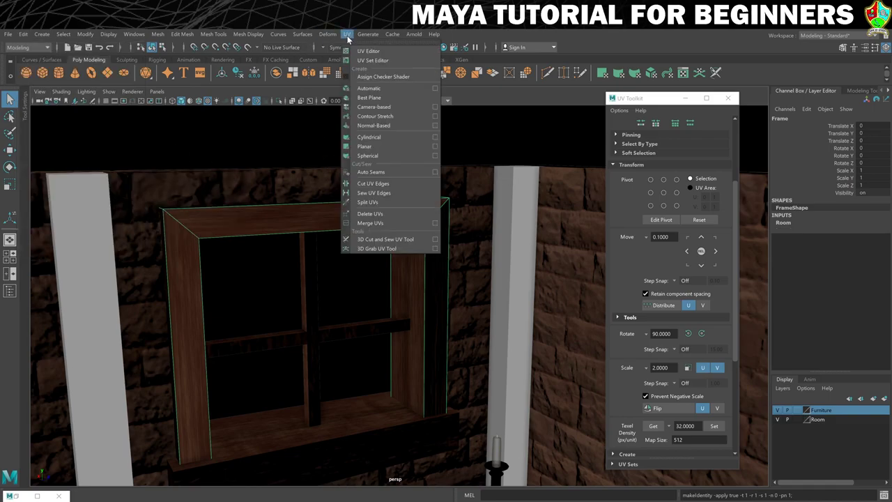
click(369, 88)
right_click(331, 216)
right_drag(331, 215, 350, 181)
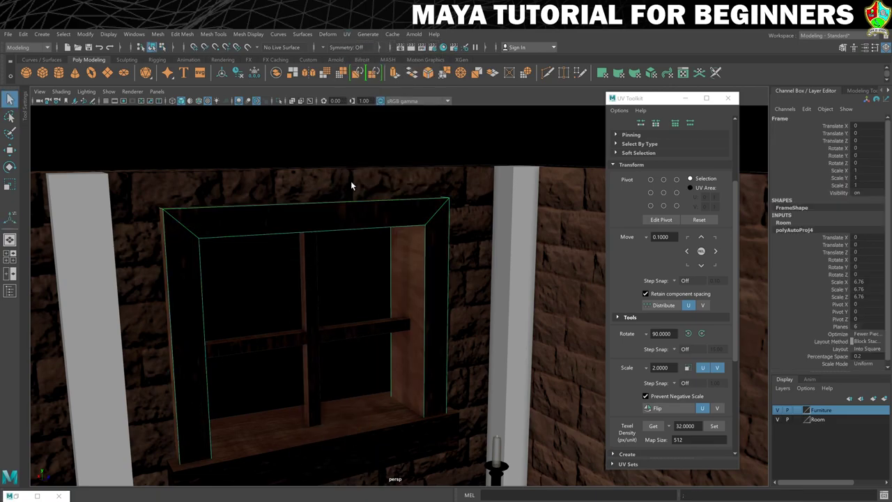
click(344, 156)
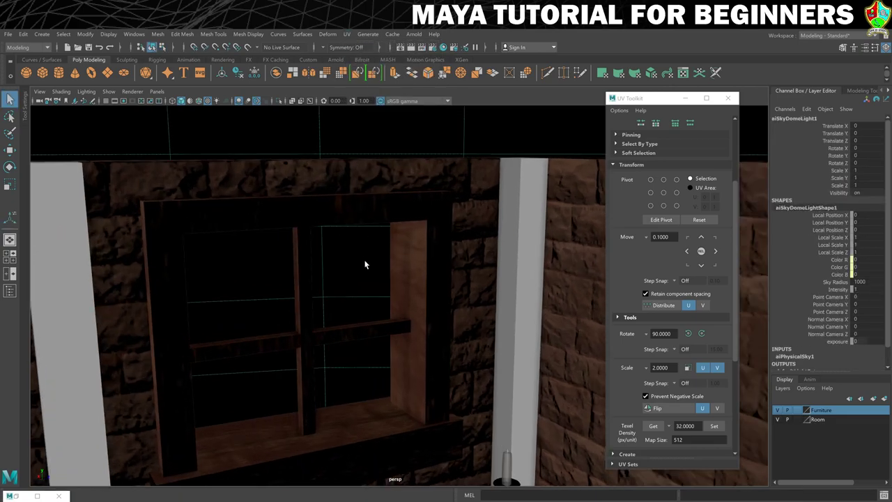
alt+drag(364, 260, 398, 186)
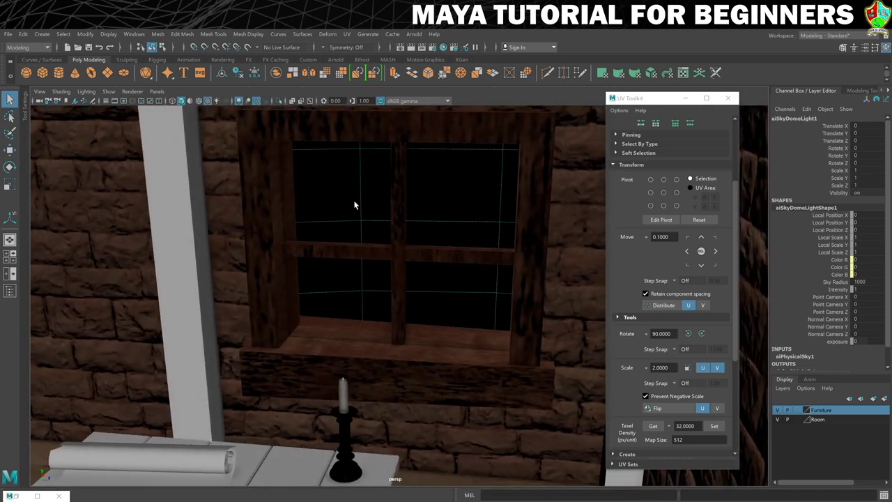
alt+drag(351, 330, 377, 328)
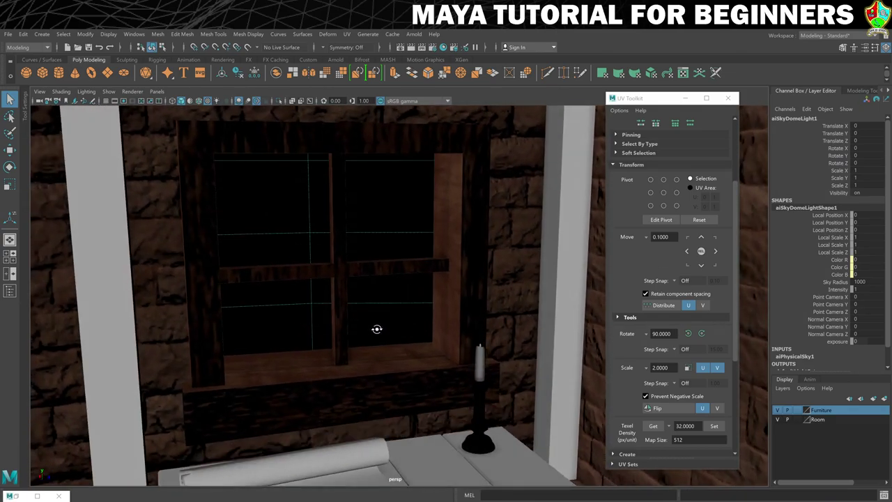
Select the window sill, frame and cross-bar divider together and show their combined UVs in the UV Editor.
click(357, 387)
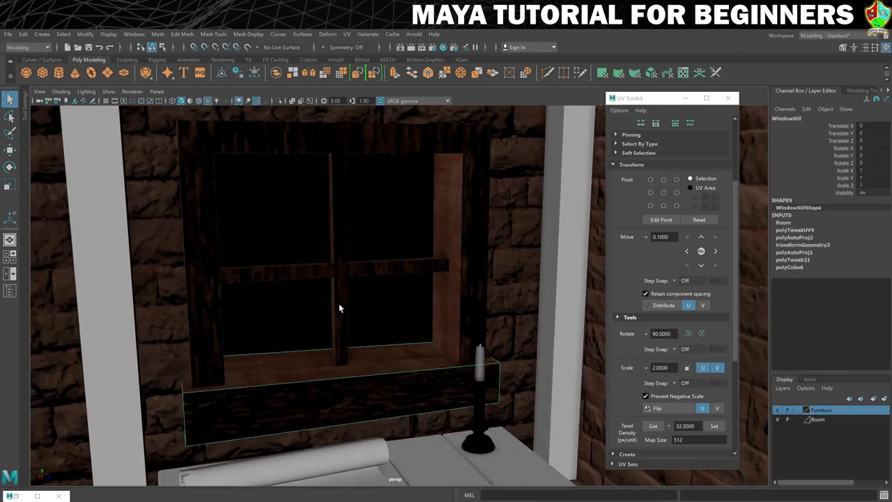
click(305, 139)
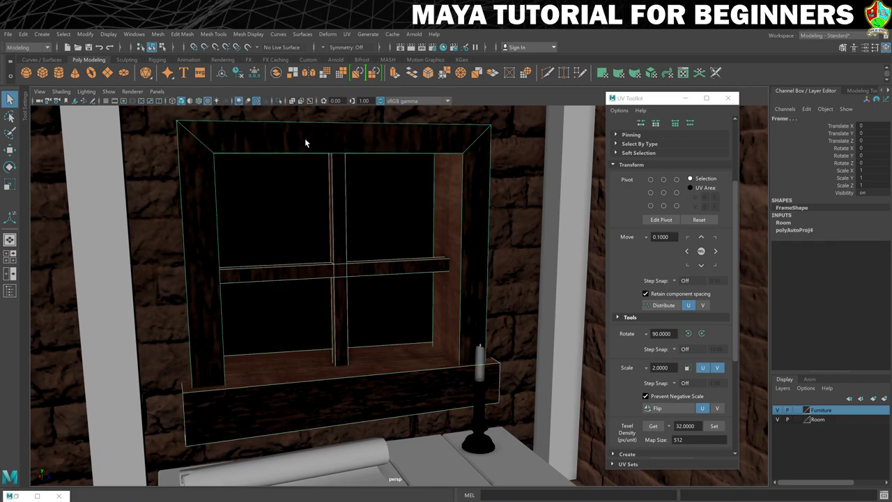
click(38, 496)
double_click(232, 20)
drag(232, 19, 514, 268)
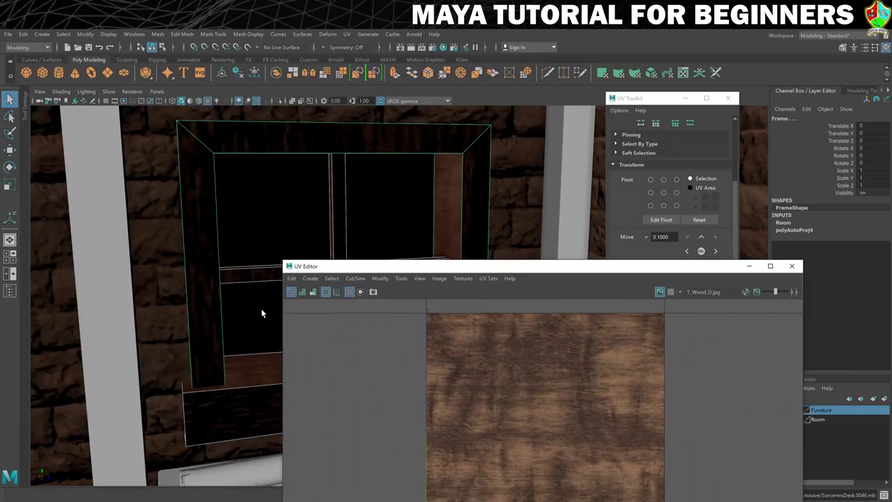
click(204, 315)
click(259, 390)
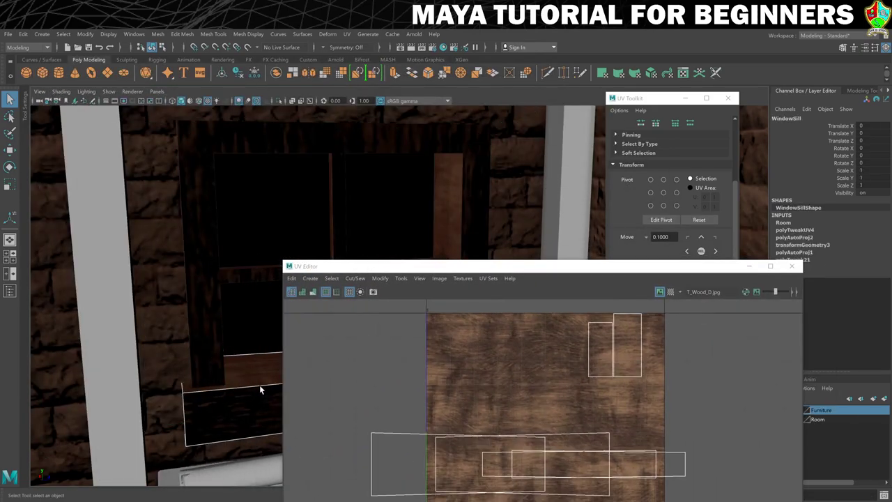
shift+click(200, 289)
shift+click(231, 274)
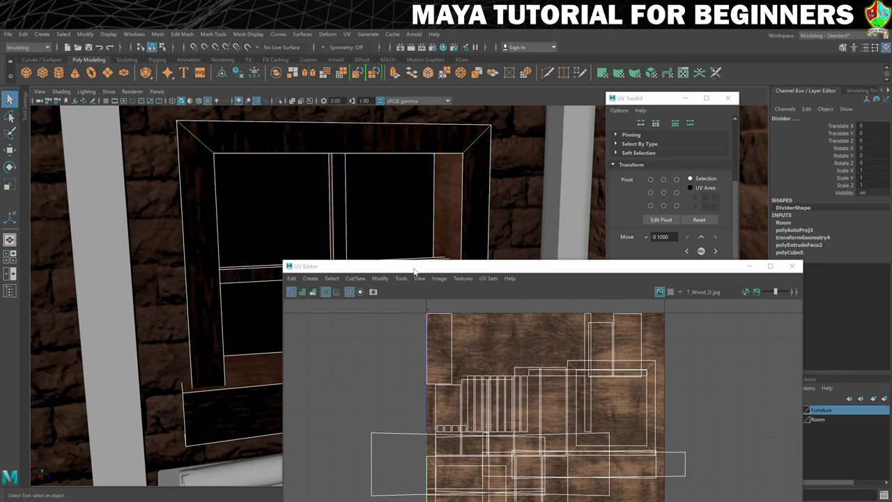
Select all UV shells of the sill, frame and divider and lay them out together in the 0–1 UV tile.
drag(414, 271, 285, 113)
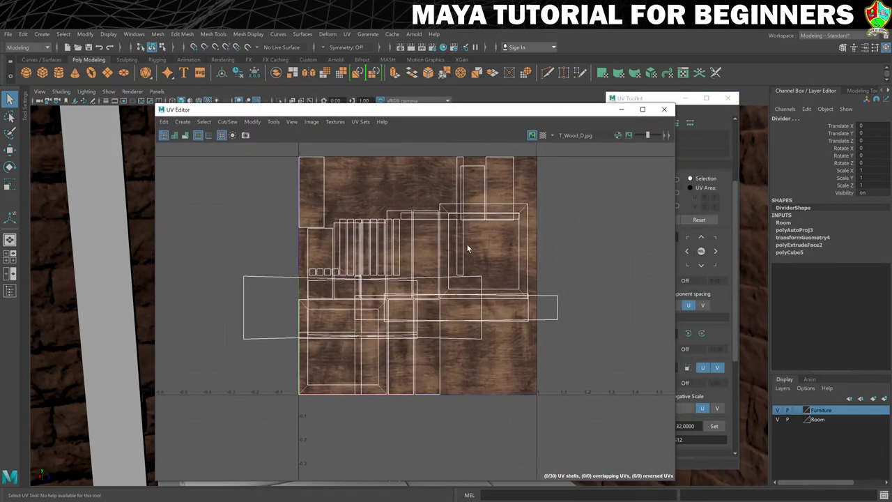
drag(418, 109, 339, 107)
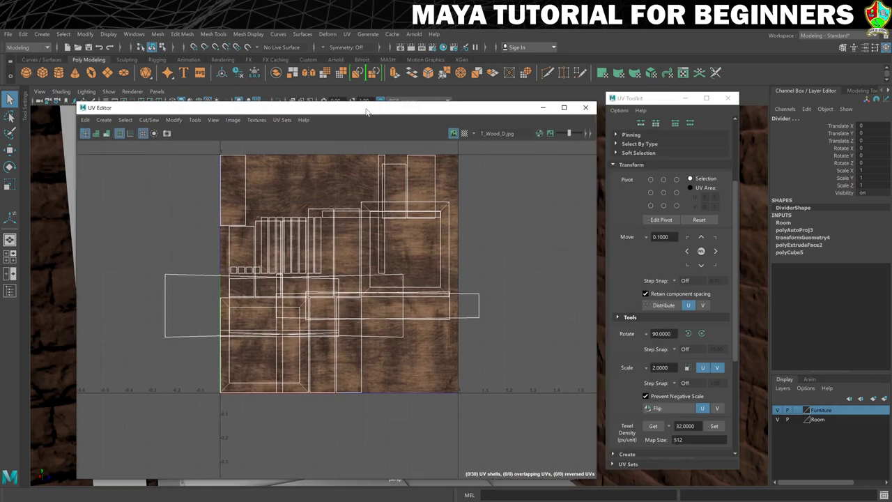
click(614, 166)
right_drag(299, 277, 255, 258)
drag(133, 146, 531, 442)
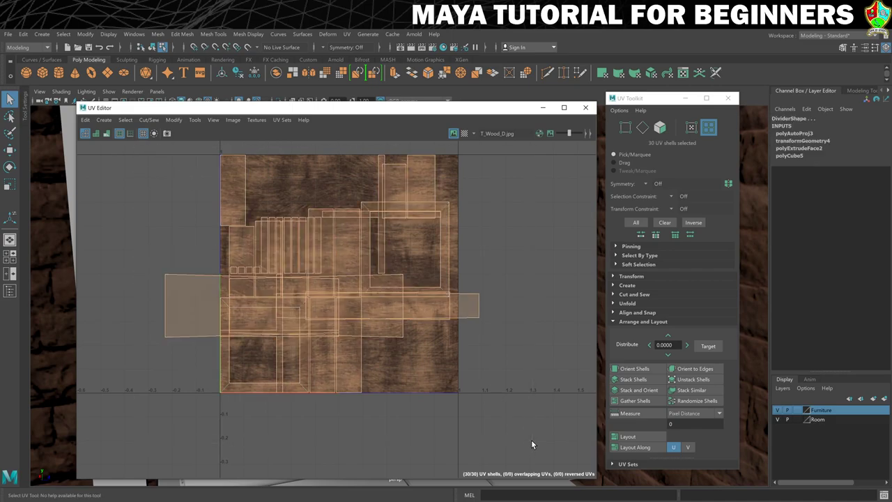
click(628, 437)
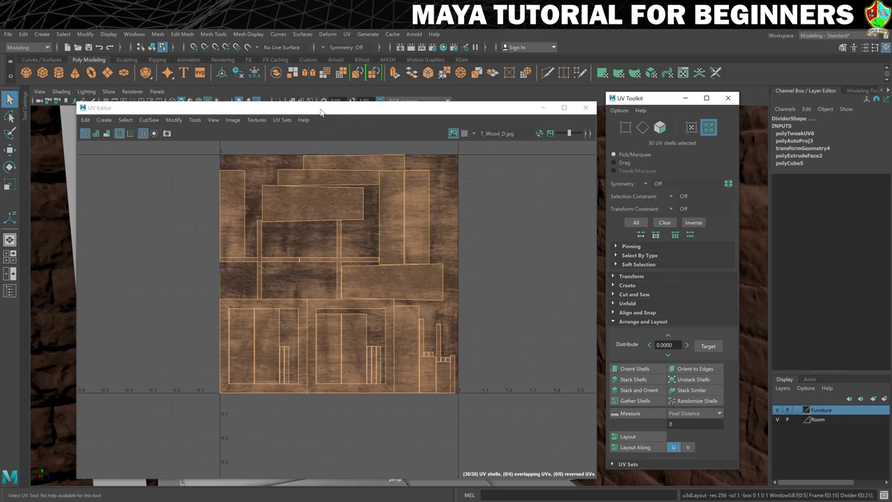
Scale all the laid-out UV shells up uniformly, well beyond the texture tile, to make the window's wood grain finer.
drag(321, 111, 563, 110)
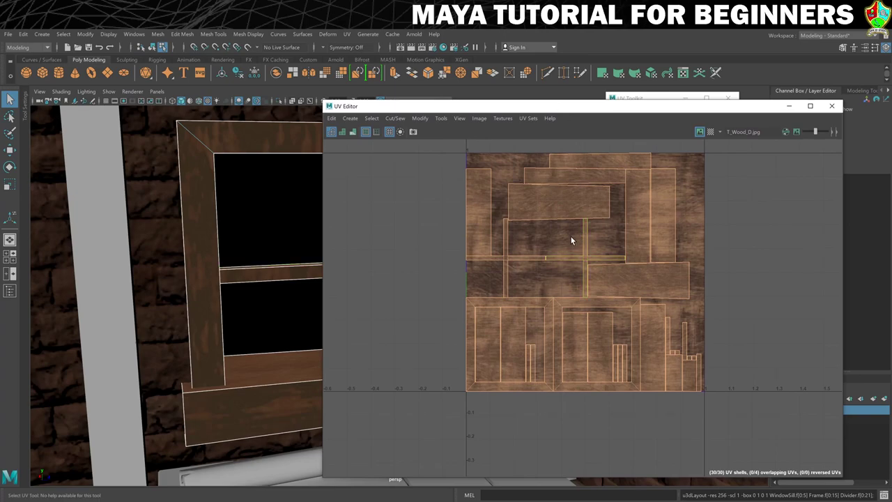
key(r)
drag(589, 272, 780, 245)
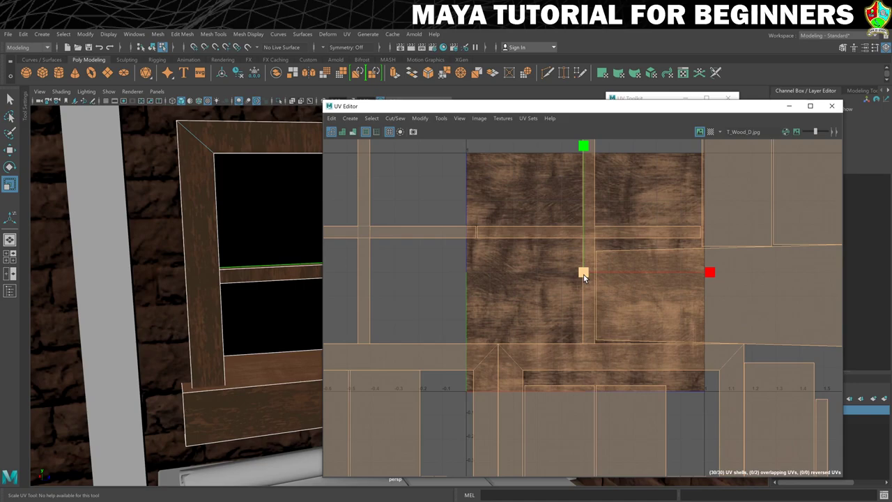
drag(583, 274, 591, 234)
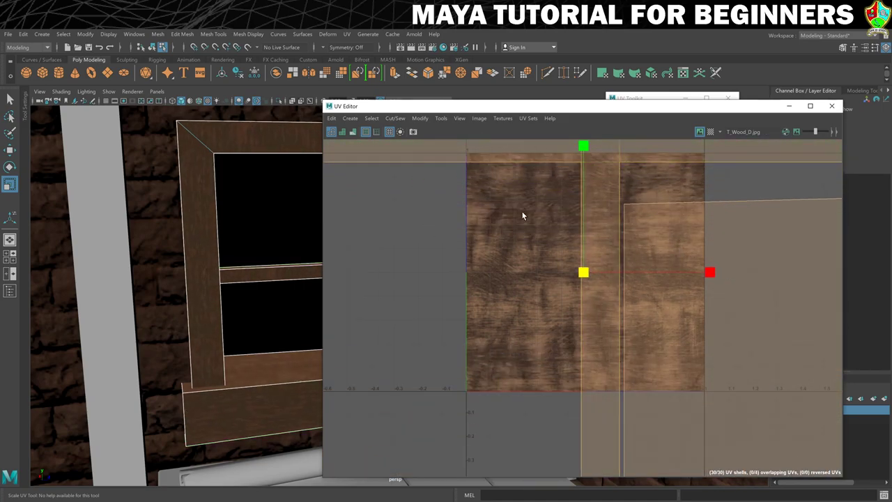
key(ctrl+z)
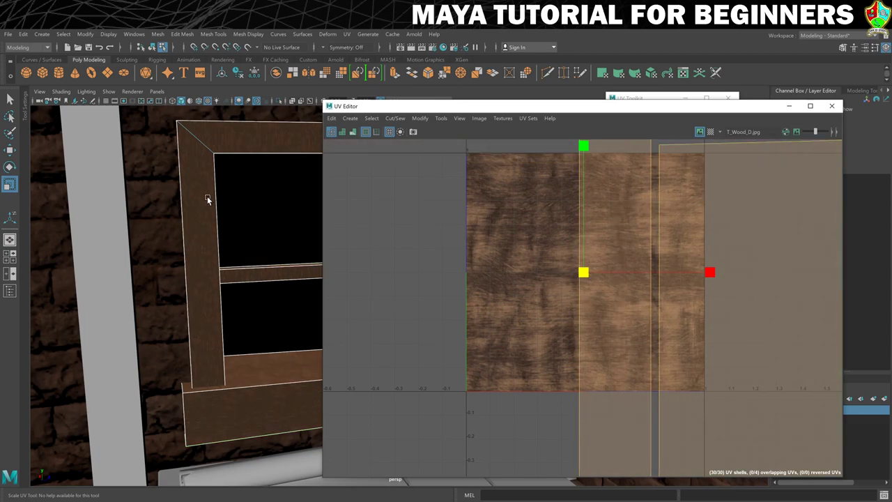
Return to object mode, minimize the UV Editor and inspect the wood grain on the window from several angles.
right_drag(207, 200, 209, 174)
click(249, 205)
key(f)
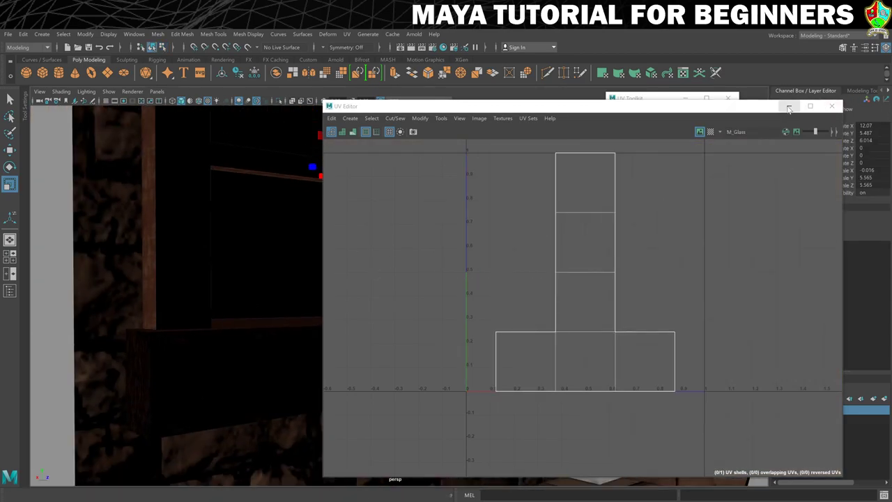
click(788, 110)
alt+drag(370, 253, 383, 306)
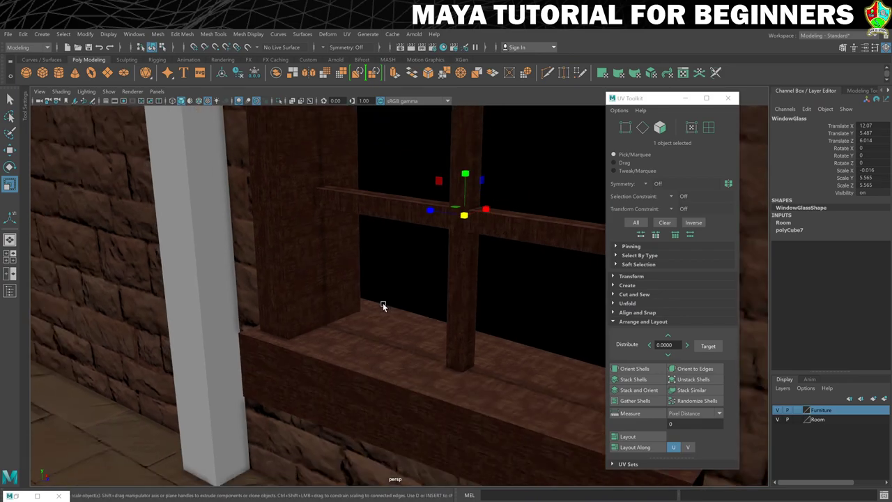
alt+drag(311, 326, 336, 317)
alt+middle_drag(366, 285, 297, 288)
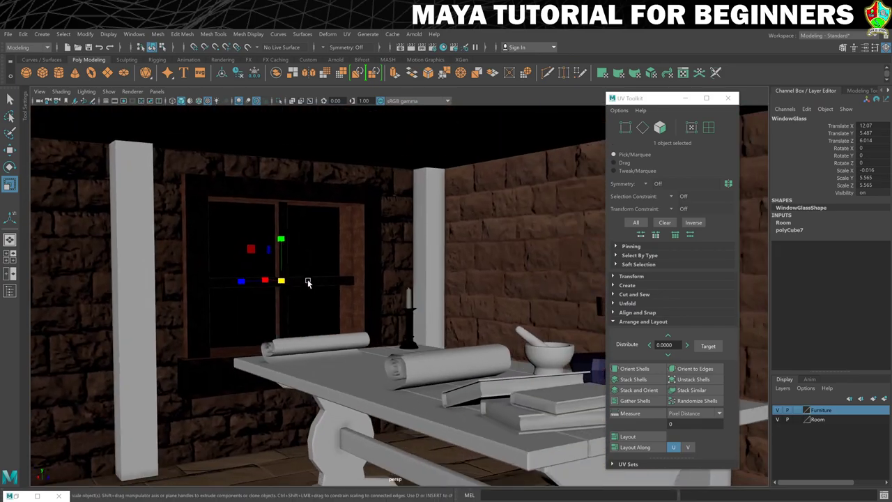
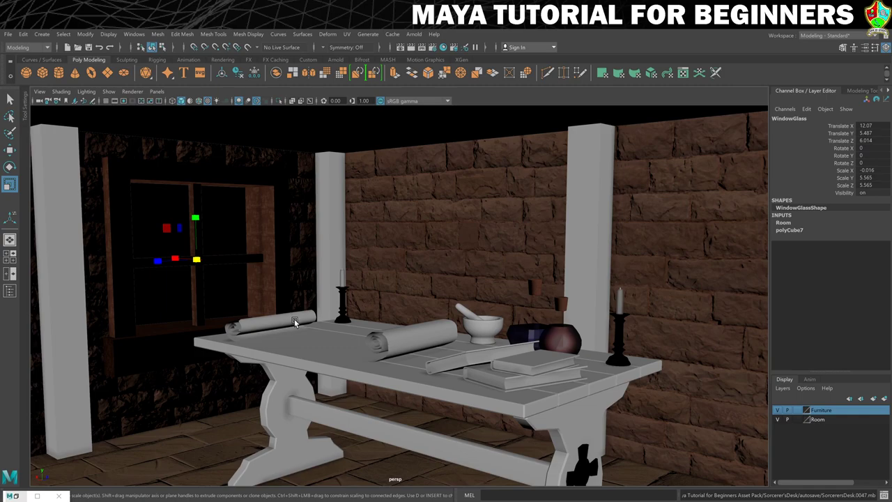
Isolate the front plank of the table top by hiding all unselected objects, and frame it in the view.
click(477, 396)
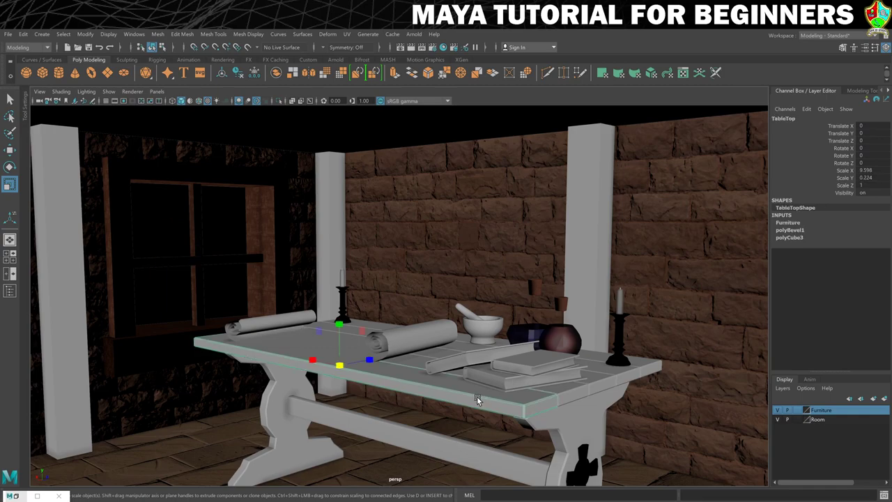
click(567, 432)
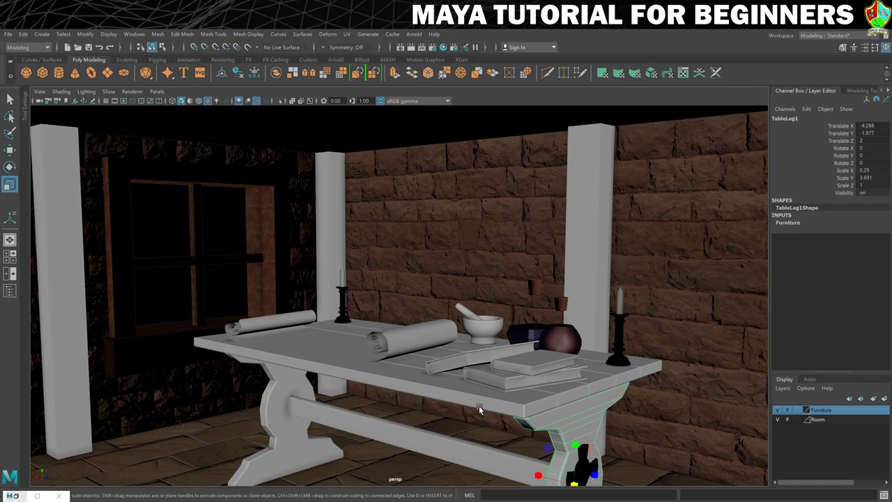
click(454, 379)
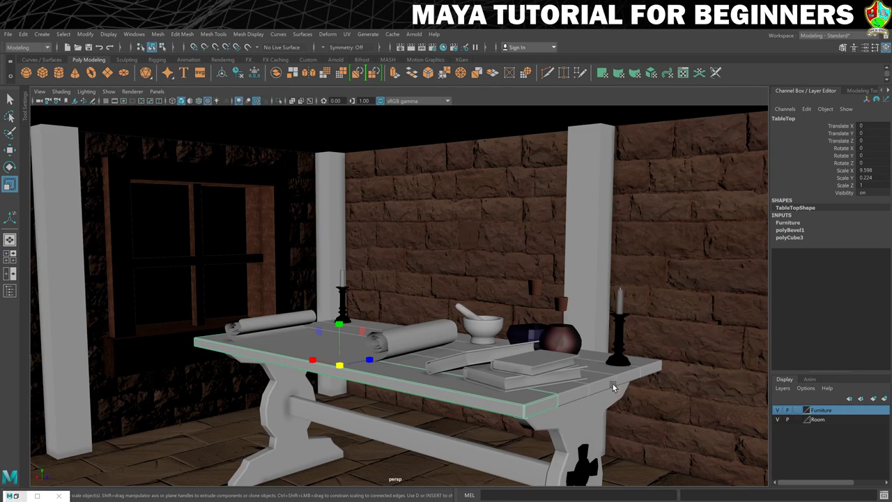
click(109, 35)
mouse_move(141, 84)
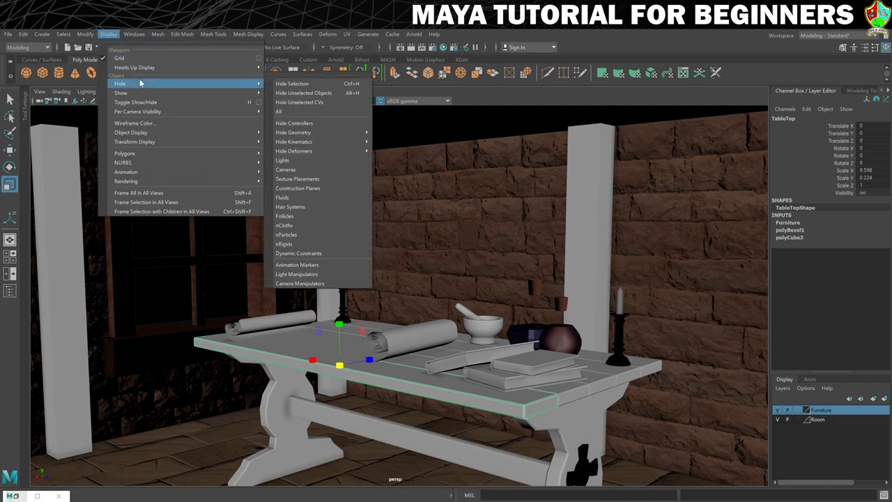
click(304, 94)
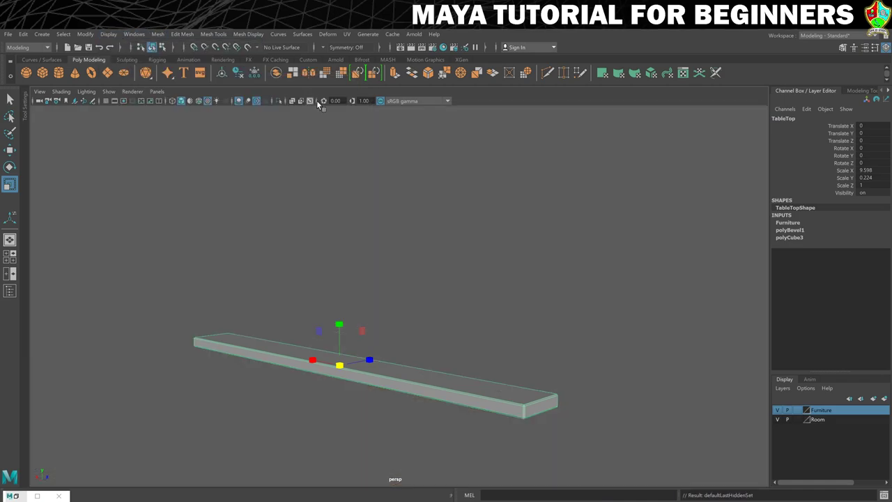
key(f)
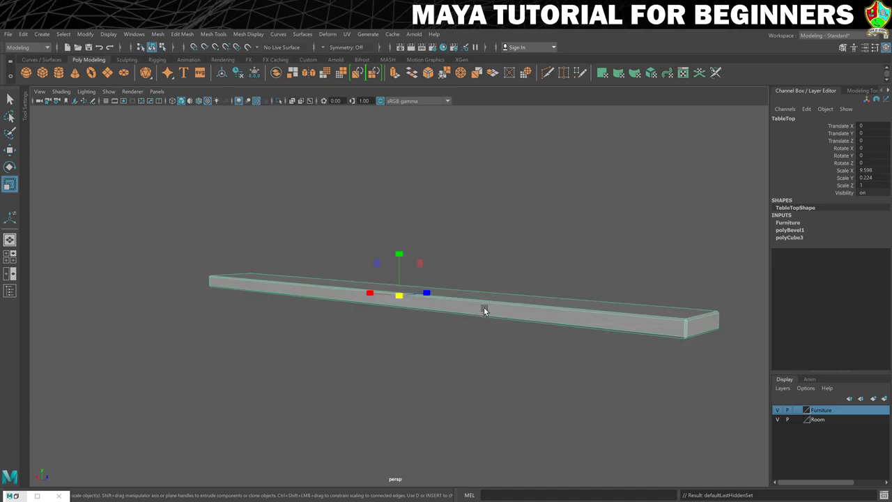
alt+drag(534, 300, 457, 282)
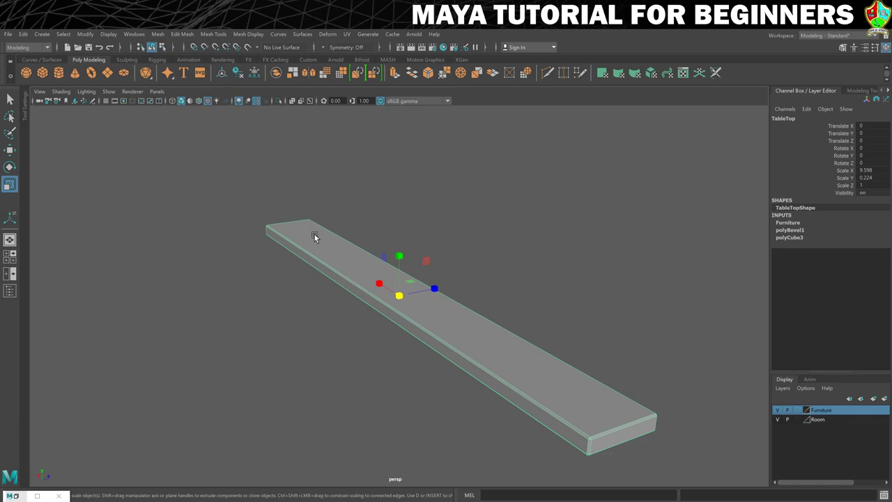
alt+drag(495, 341, 443, 320)
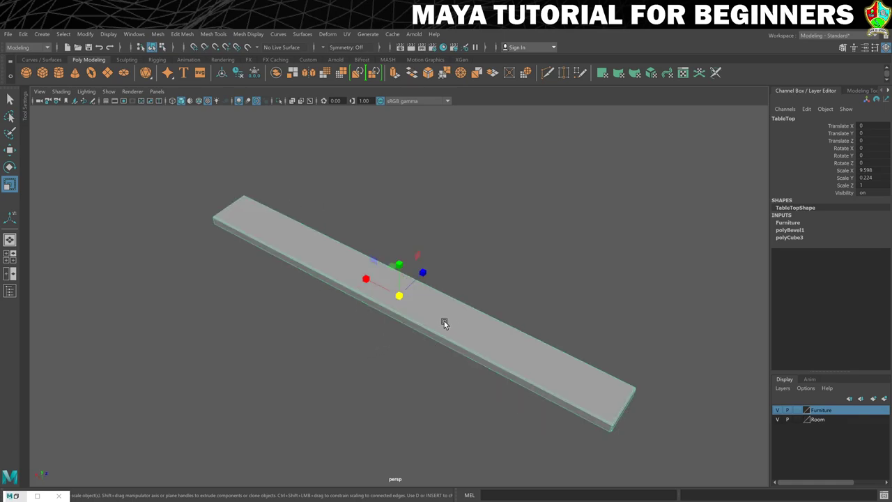
Select the plank's top and bottom faces in face mode and grow the selection to include the bevel faces around them.
right_click(432, 315)
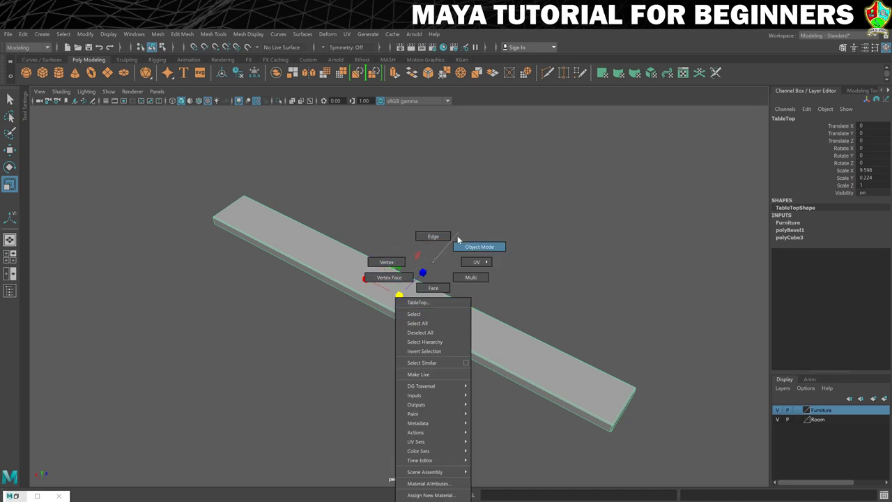
click(425, 289)
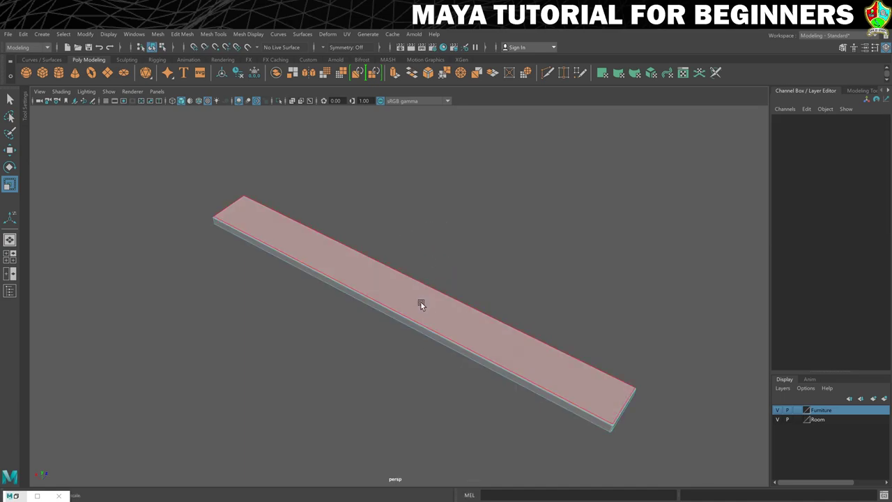
click(421, 301)
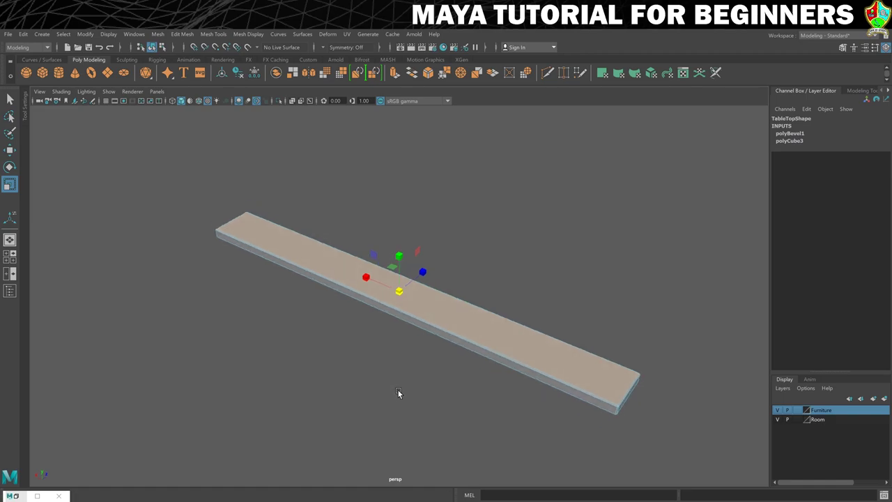
alt+drag(397, 389, 418, 343)
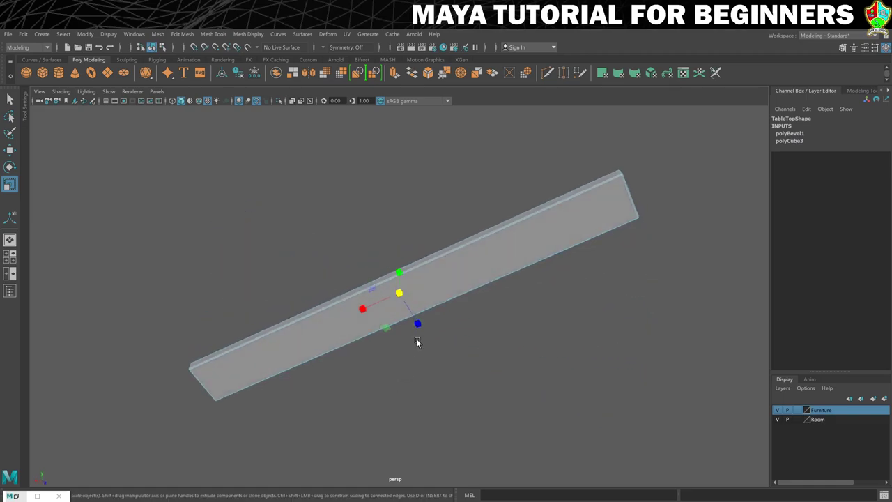
click(456, 269)
alt+drag(475, 274, 436, 280)
alt+right_drag(436, 280, 522, 331)
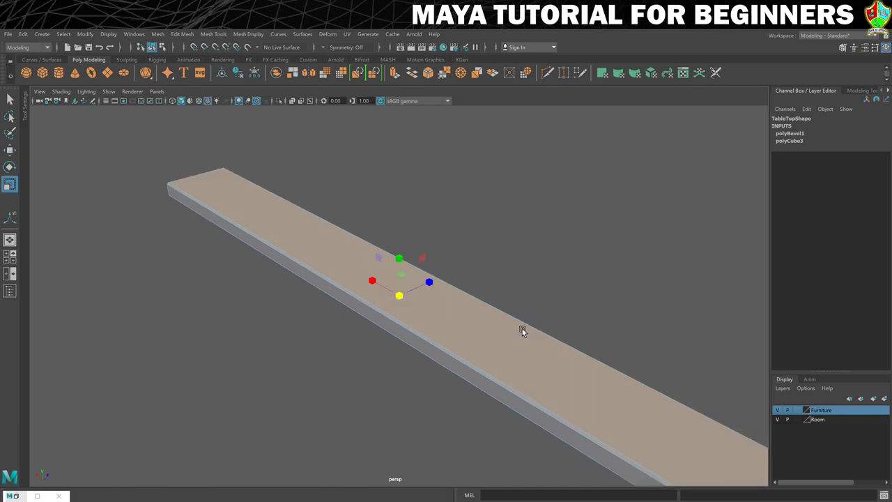
key(F10)
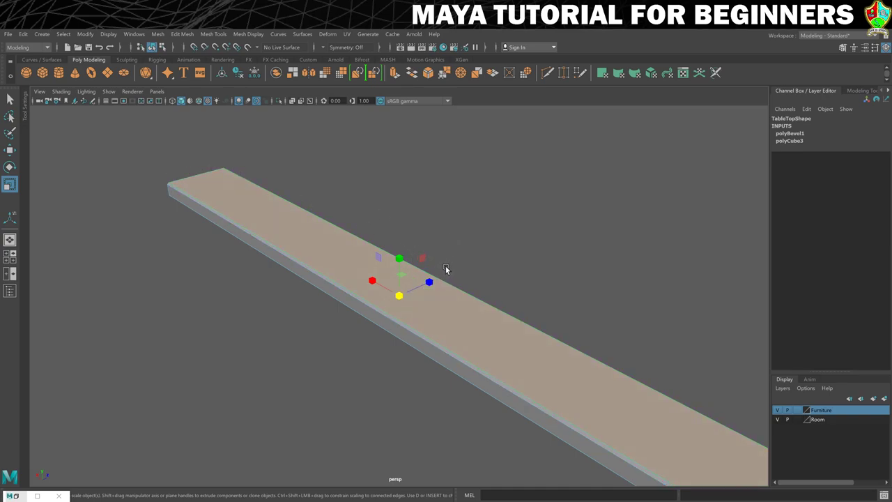
key(shift+period)
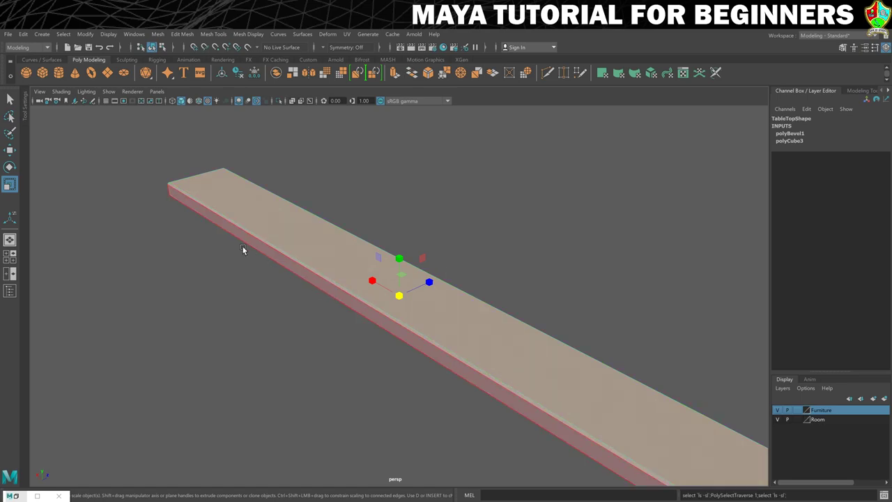
scroll(223, 238, down, 4)
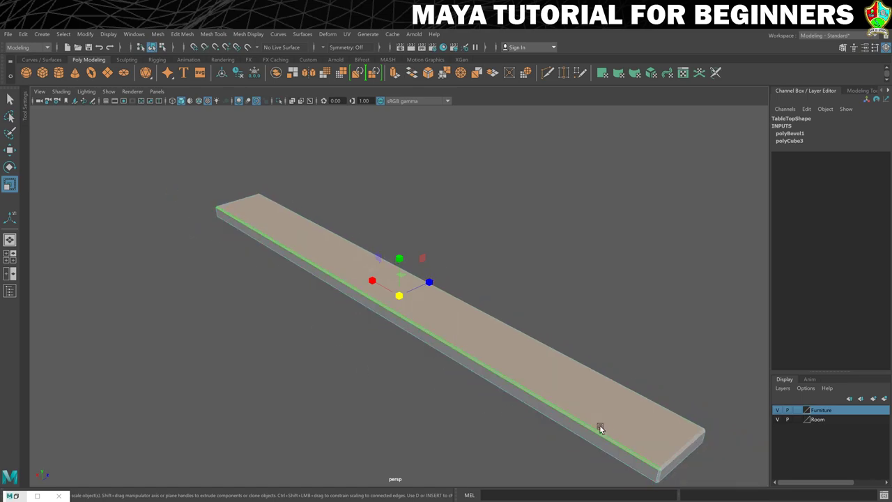
mouse_move(448, 470)
alt+mouse_down()
mouse_move(448, 446)
mouse_move(475, 465)
mouse_move(448, 478)
mouse_move(452, 470)
alt+mouse_up()
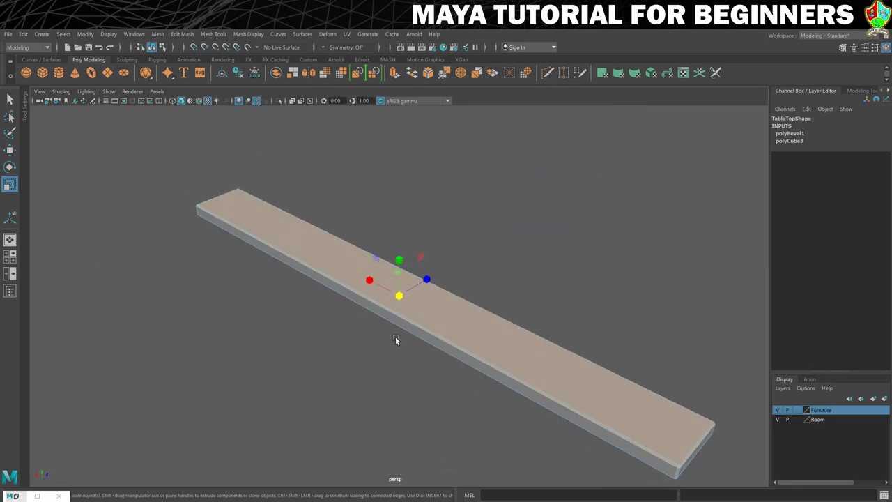
Switch to the UV Editing workspace, keeping the plank's faces selected.
click(346, 35)
click(346, 34)
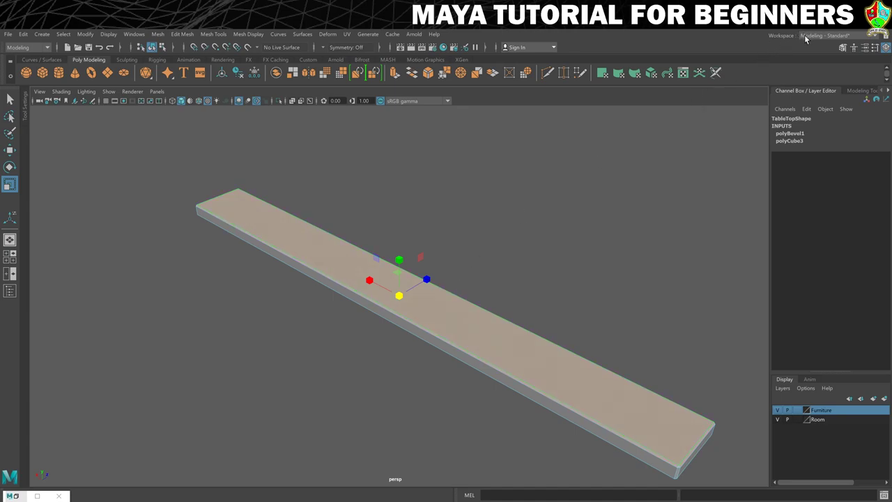
click(839, 35)
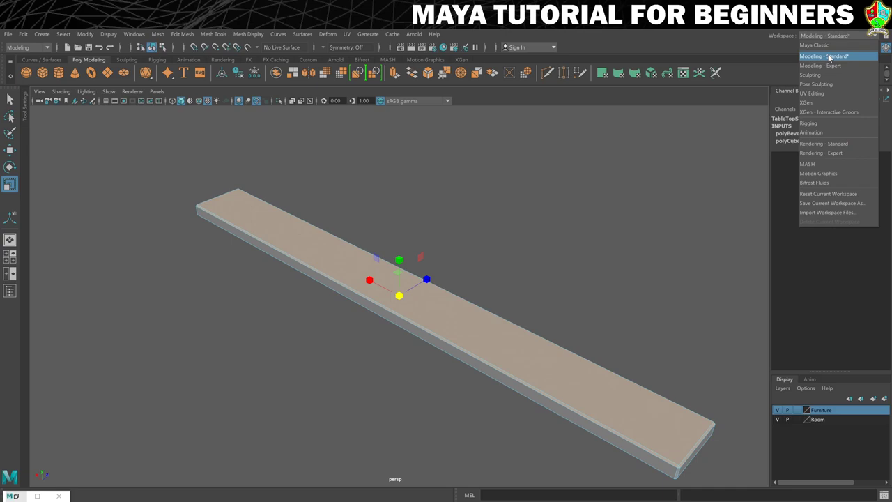
click(819, 94)
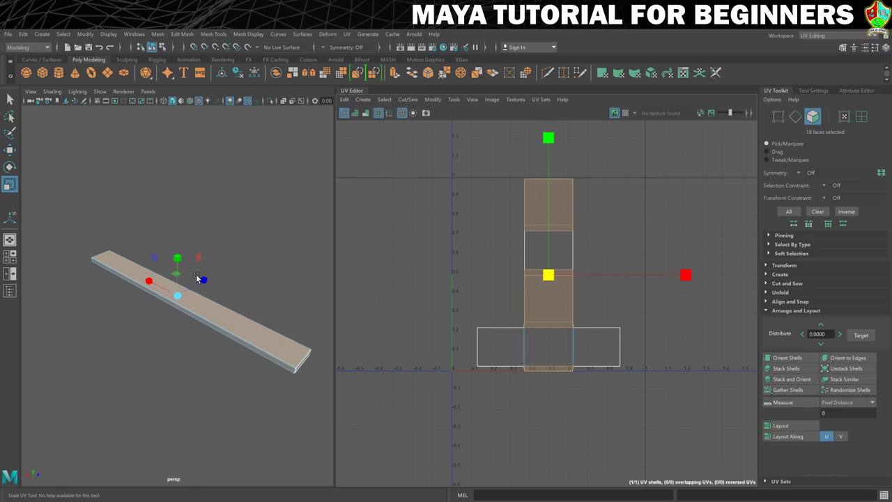
Apply a planar UV projection from the Y axis to the plank's selected top, bottom and bevel faces, keeping the image width/height ratio.
click(347, 35)
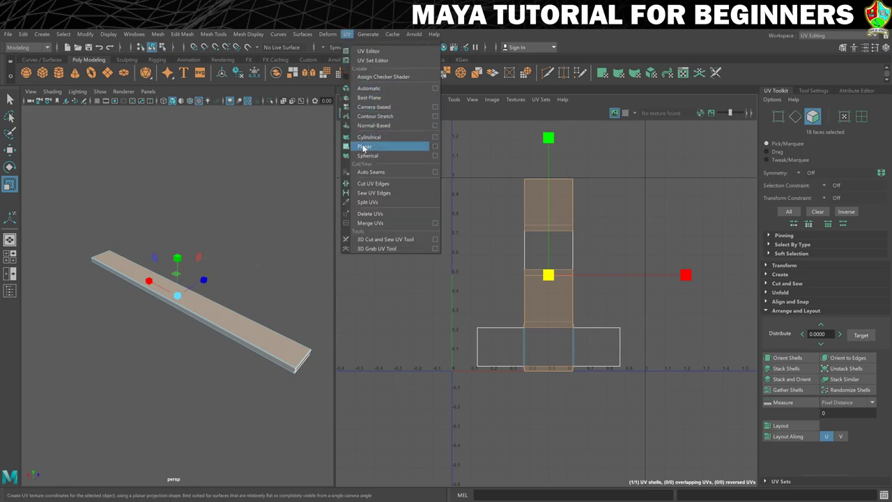
click(434, 146)
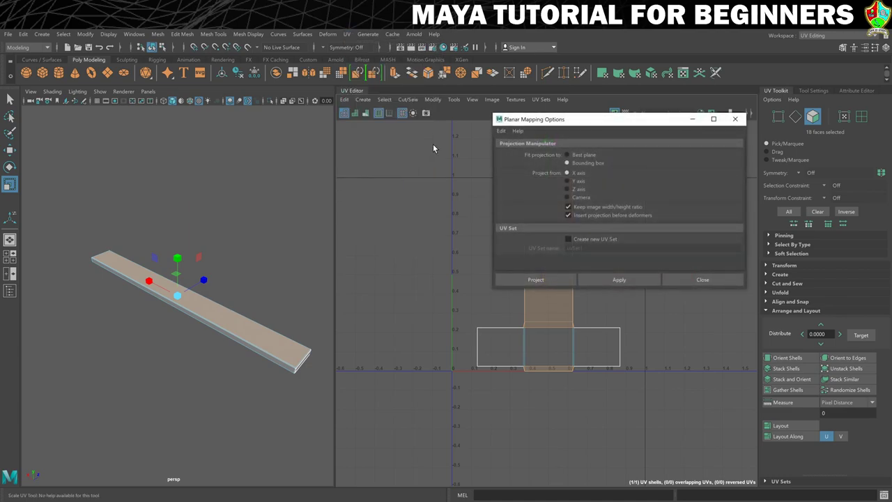
click(549, 282)
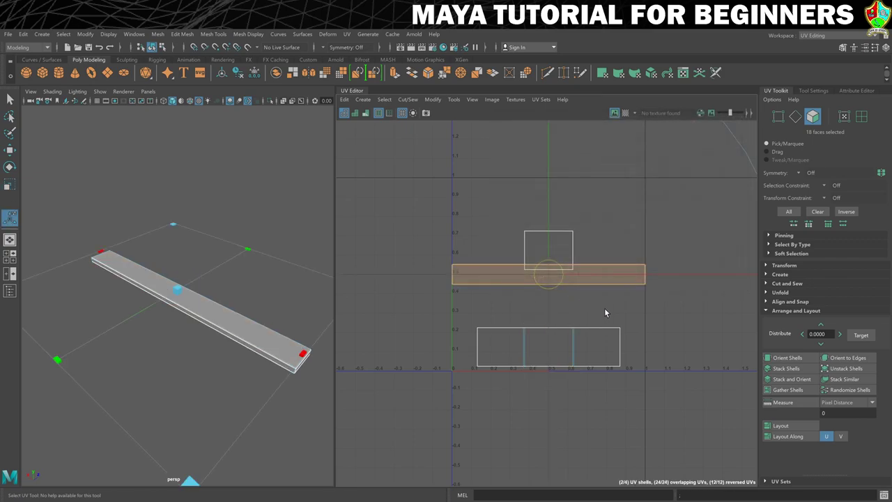
Rotate the projected UV shell 90 degrees clockwise and move it horizontally outside the 0–1 tile, just past U = 1.
click(519, 265)
click(767, 266)
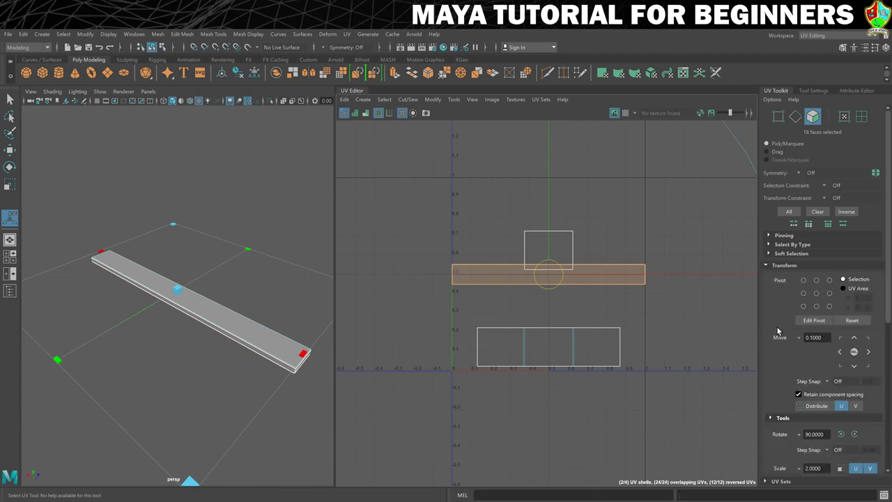
click(854, 434)
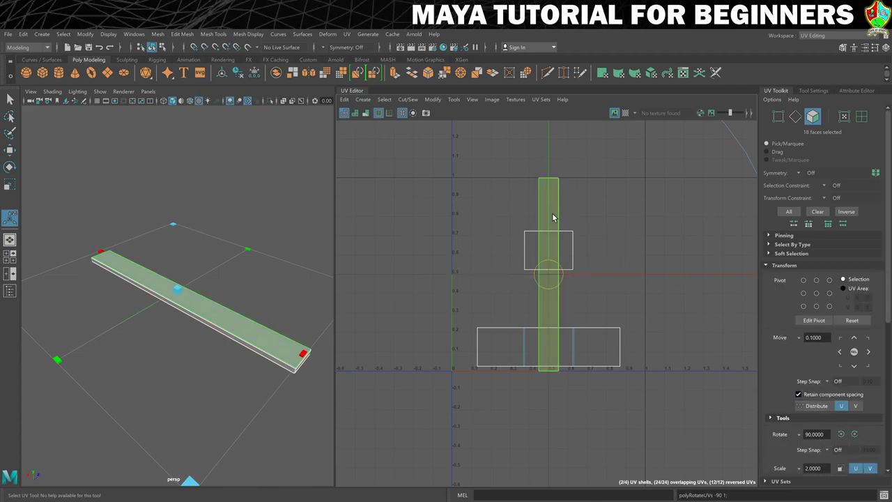
key(w)
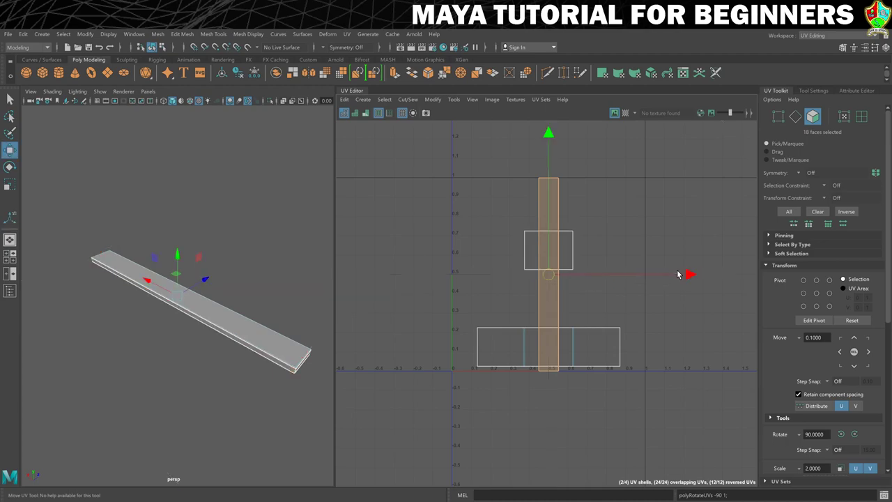
drag(689, 272, 814, 274)
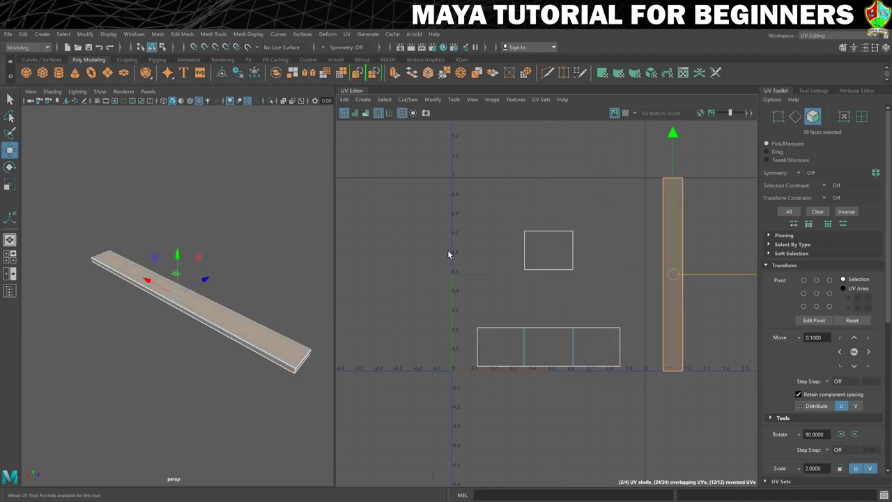
Select the plank's two long narrow side faces together.
alt+drag(199, 311, 175, 299)
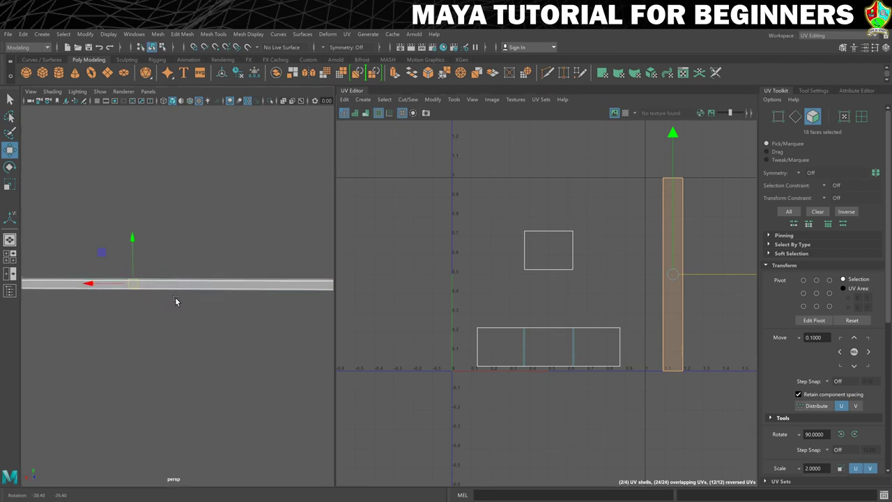
click(167, 285)
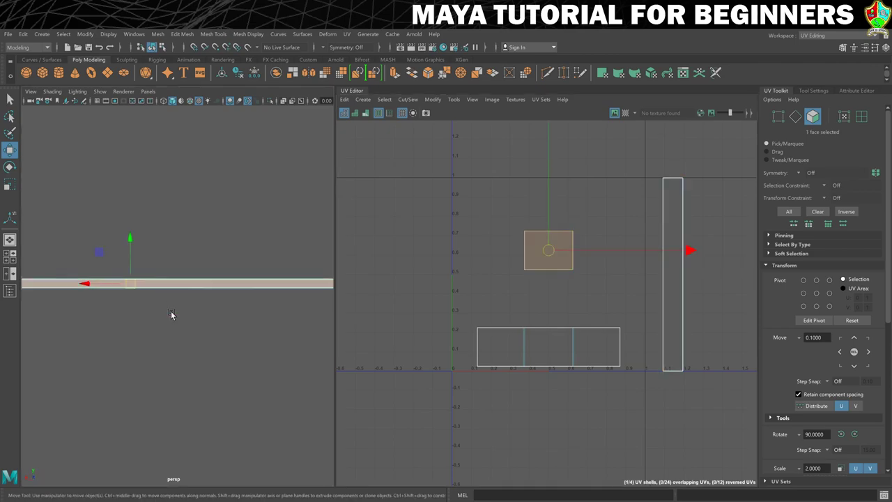
alt+drag(206, 327, 239, 310)
shift+click(155, 278)
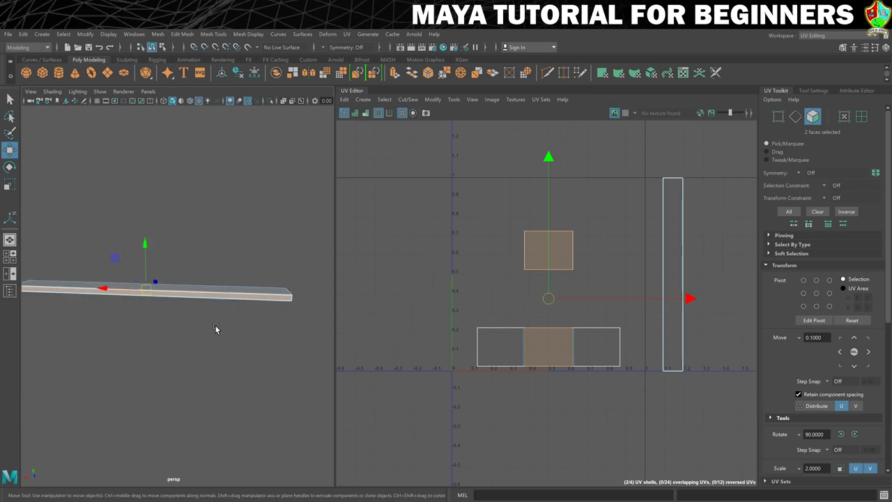
Planar-project the two long side faces from the Z axis with the width/height ratio kept, and rotate their UVs 90 degrees clockwise.
click(347, 34)
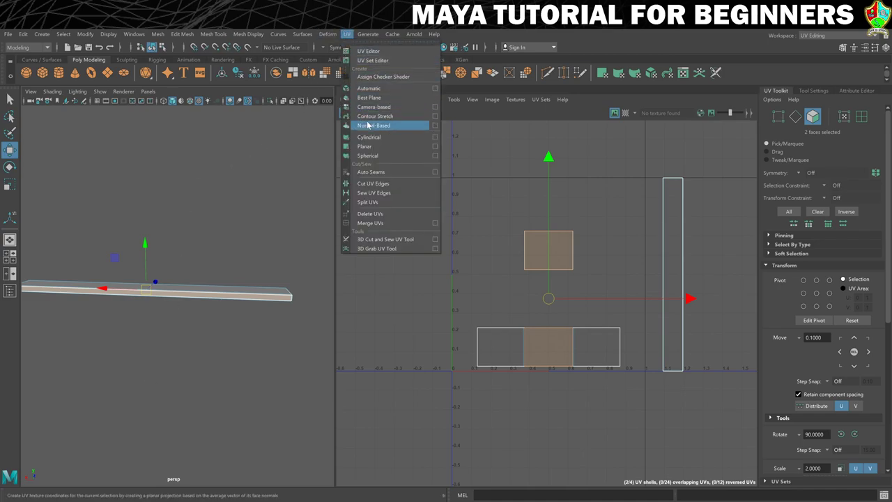
click(434, 146)
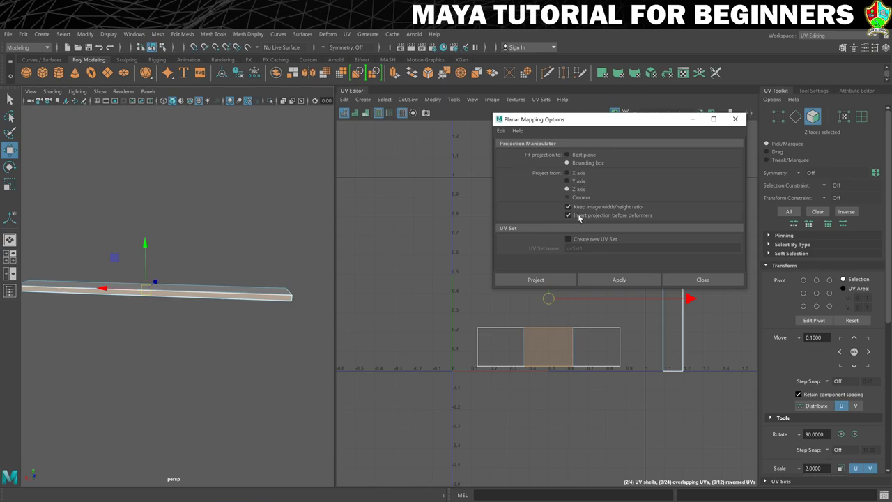
click(551, 286)
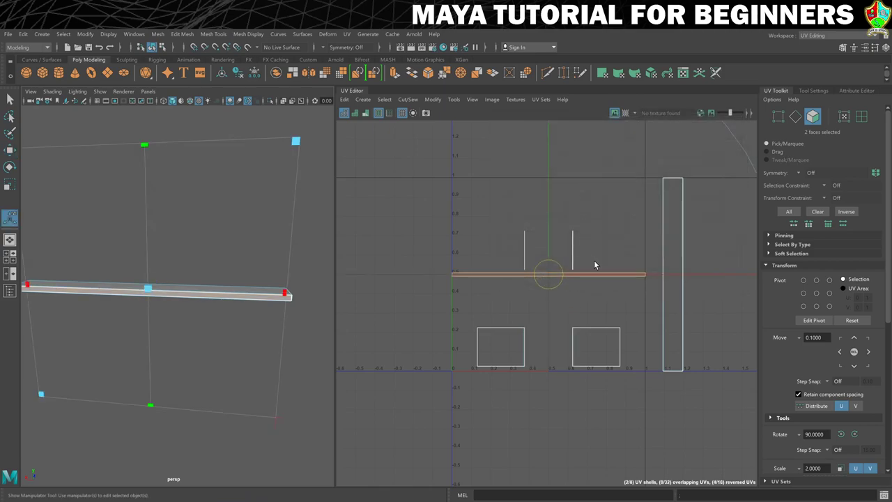
scroll(816, 389, down, 2)
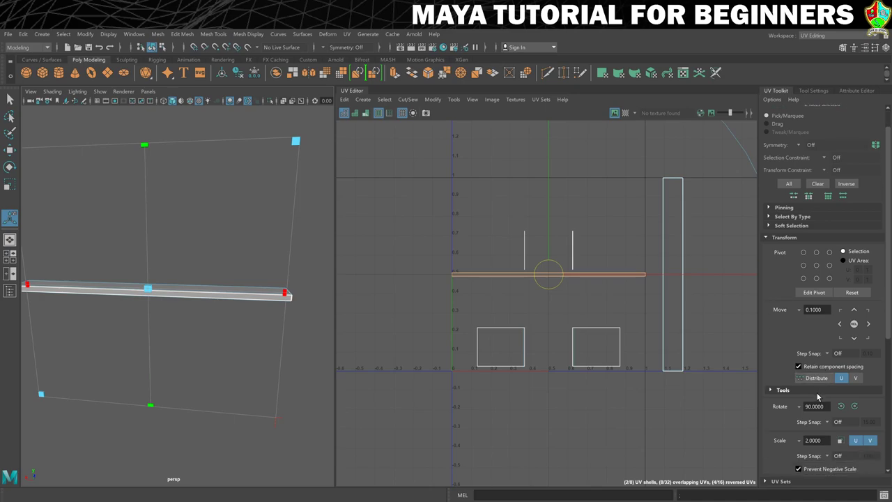
click(854, 406)
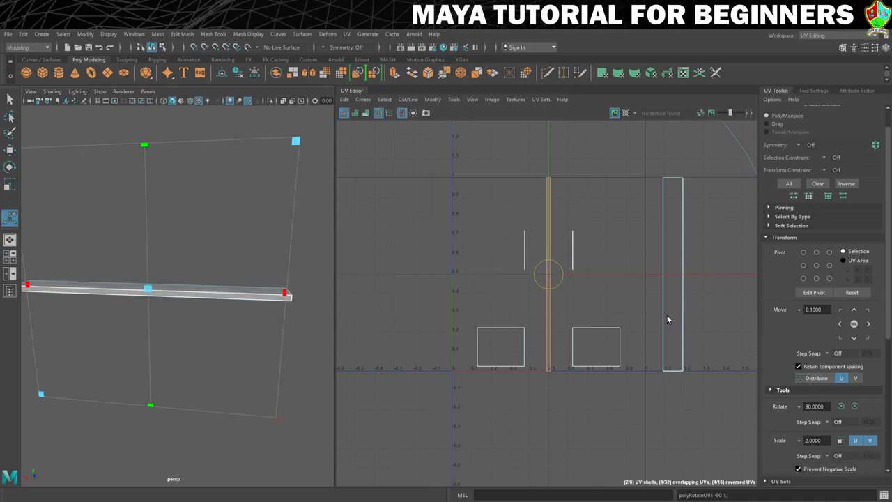
Move the long side faces' UV shell horizontally out of the 0–1 tile, past the wide shell already placed there.
key(w)
drag(593, 276, 745, 284)
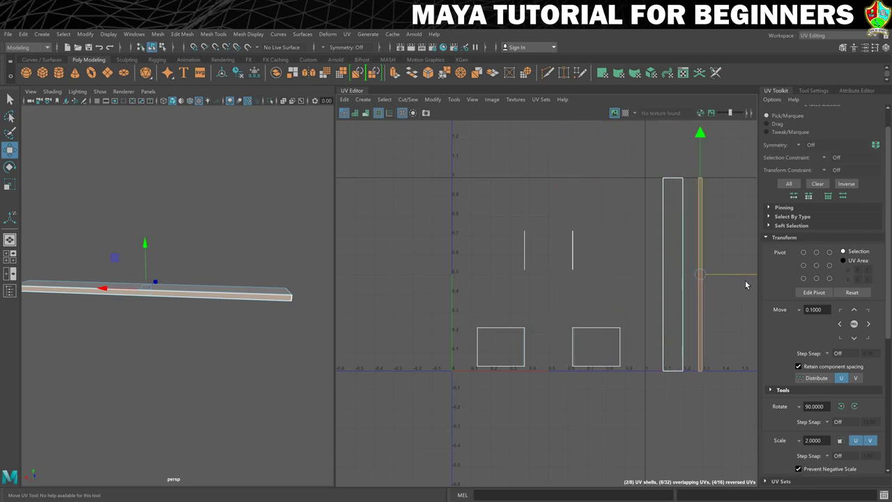
Select the end faces at both ends of the plank together with their narrow vertical bevel faces.
mouse_move(195, 311)
alt+mouse_down()
mouse_move(222, 322)
mouse_move(195, 319)
alt+mouse_up()
click(203, 347)
click(204, 347)
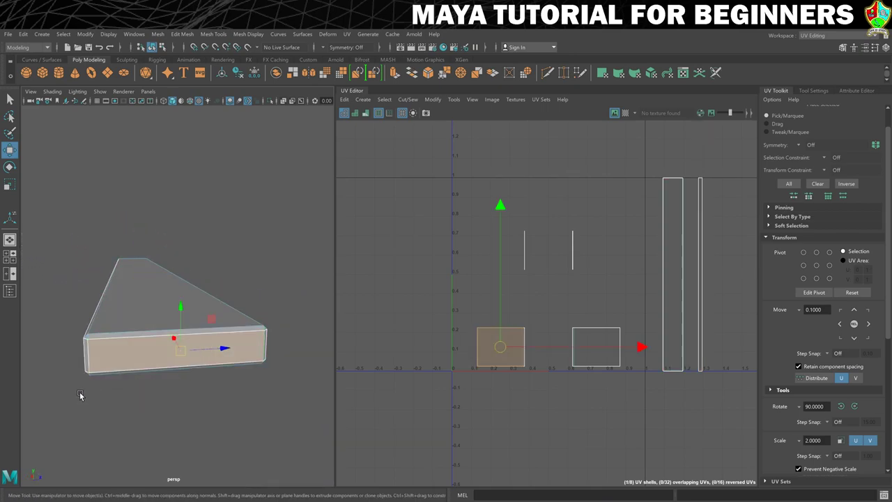
shift+click(86, 360)
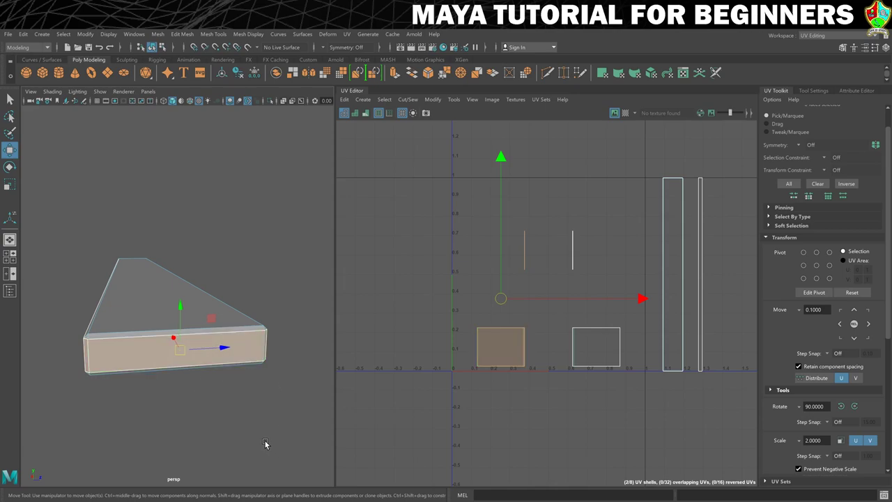
scroll(244, 406, down, 3)
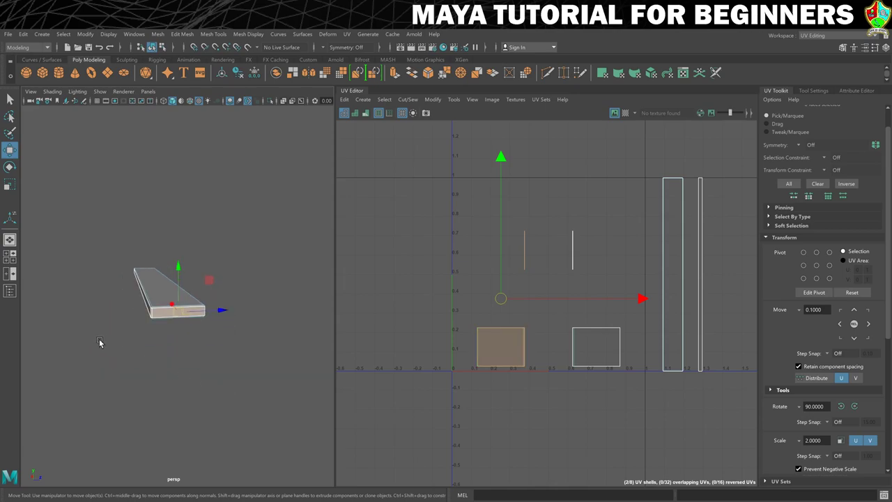
alt+drag(100, 343, 195, 342)
scroll(213, 344, up, 5)
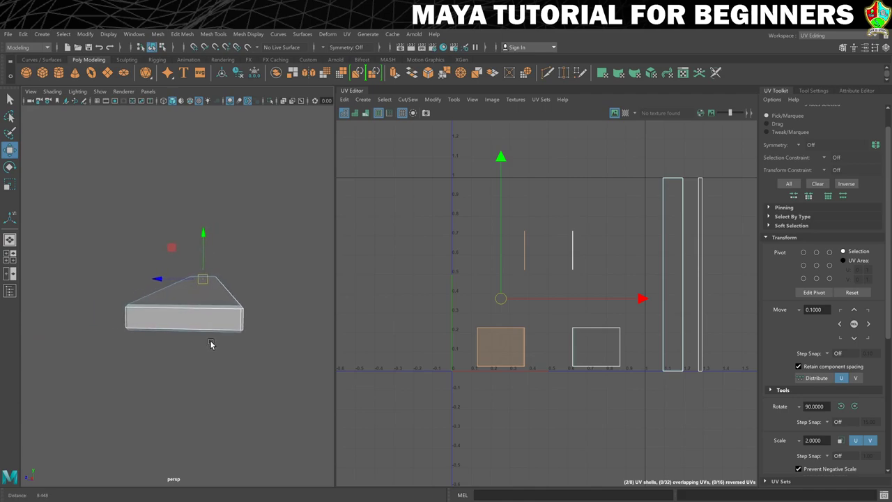
shift+click(216, 342)
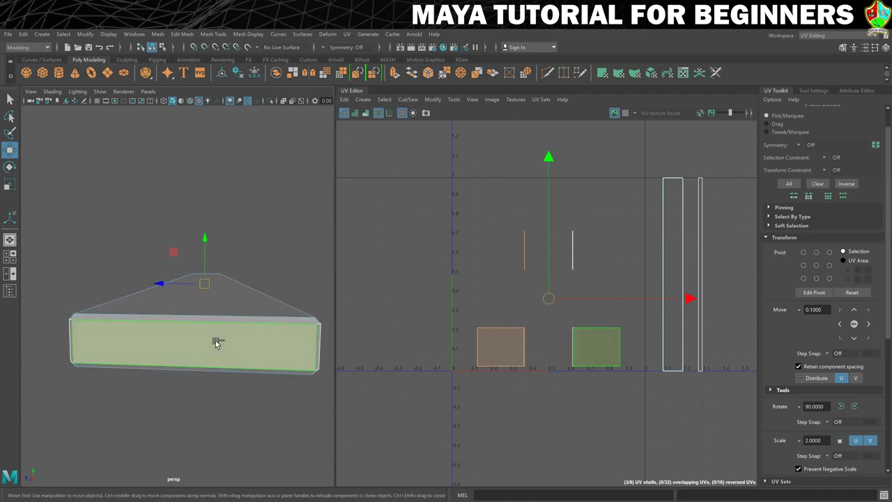
shift+click(318, 346)
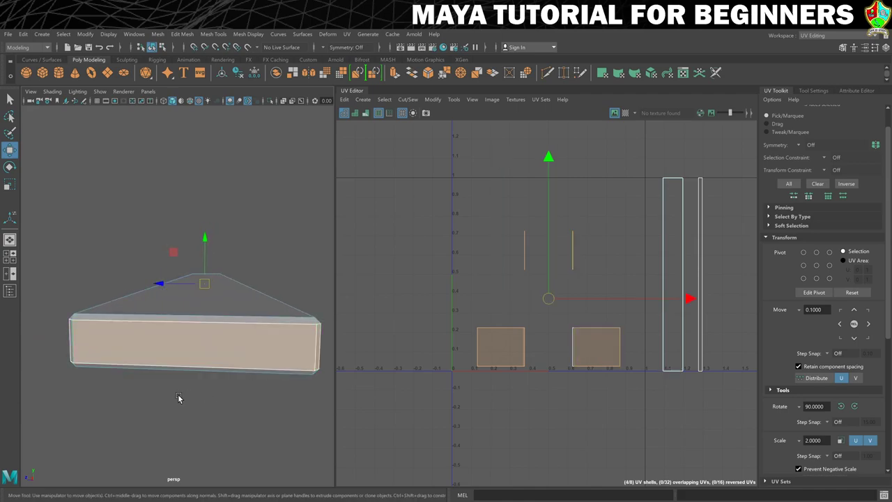
mouse_move(177, 398)
alt+mouse_down()
mouse_move(191, 398)
mouse_move(183, 397)
alt+mouse_up()
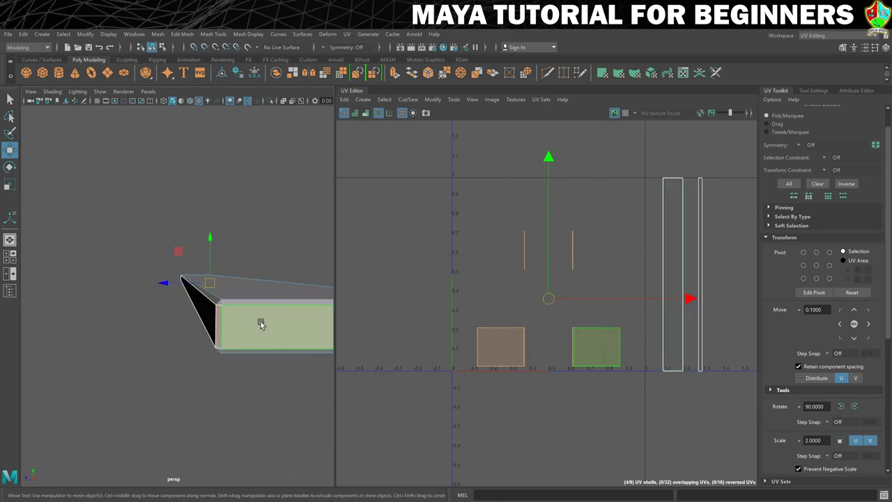
Reselect all shells remaining in the 0–1 tile and planar-project them from the X axis, fitted to the bounding box with width/height ratio kept.
drag(420, 184, 645, 390)
click(424, 261)
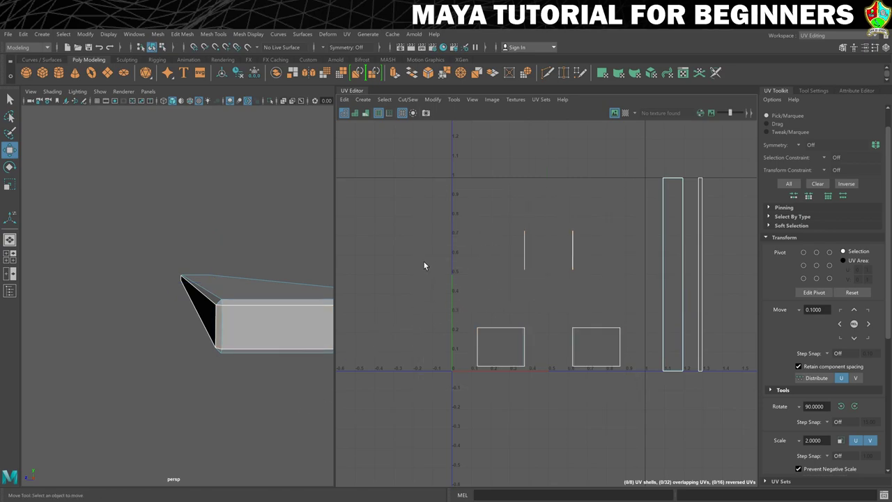
drag(440, 158, 639, 410)
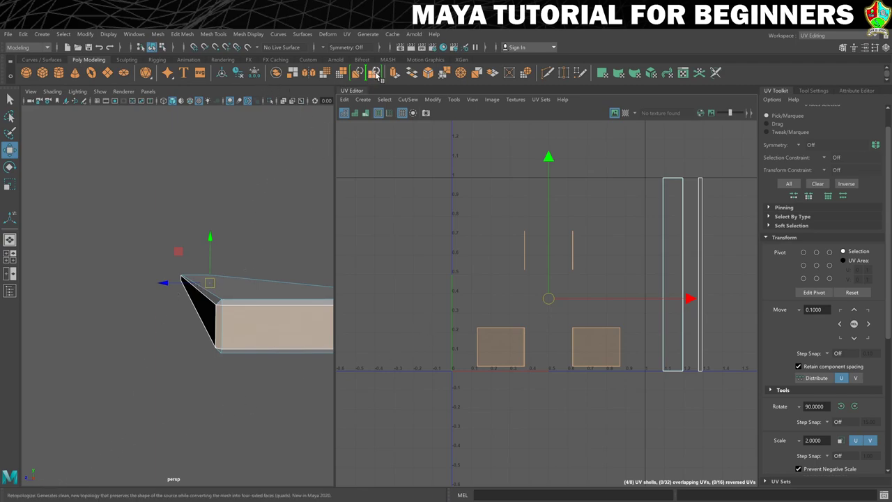
click(347, 34)
click(438, 148)
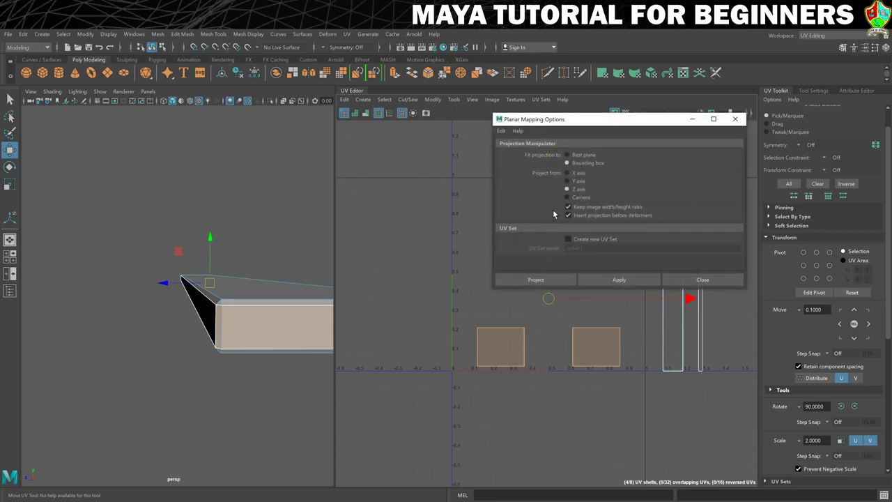
click(527, 279)
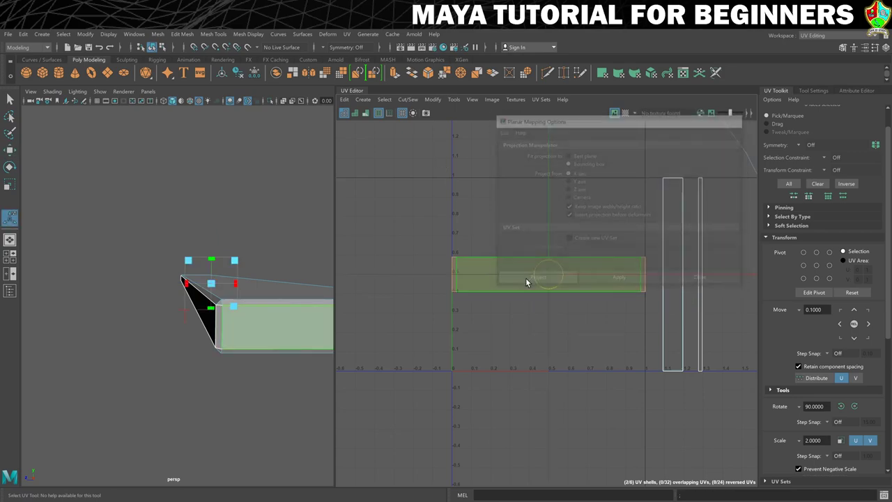
Pick one of the two overlapping end-face UV shells and move it straight below the other.
click(506, 304)
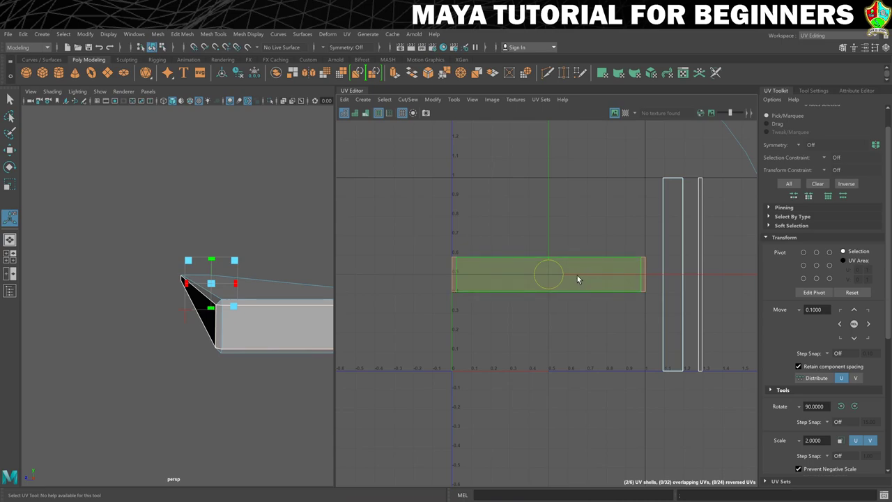
right_drag(577, 277, 536, 262)
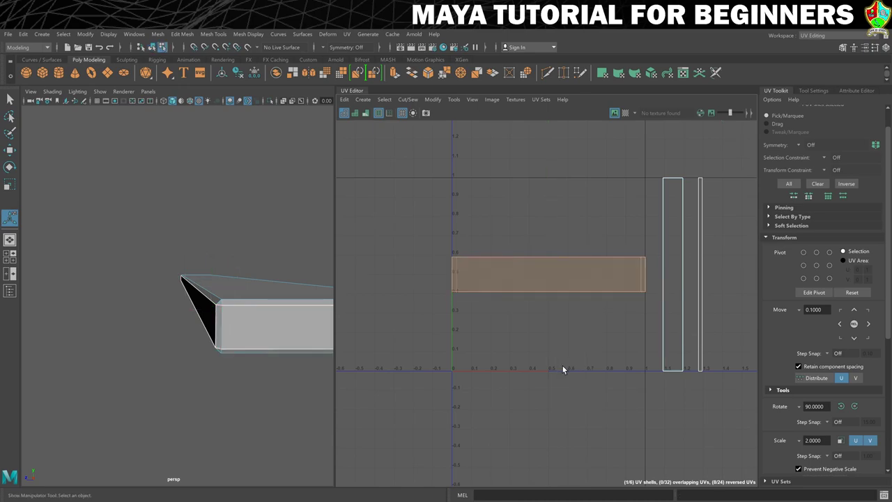
key(w)
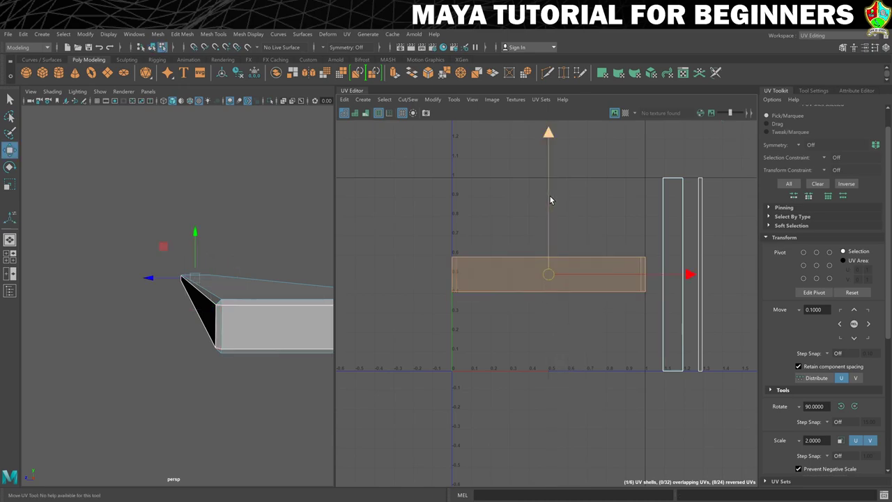
drag(549, 198, 549, 245)
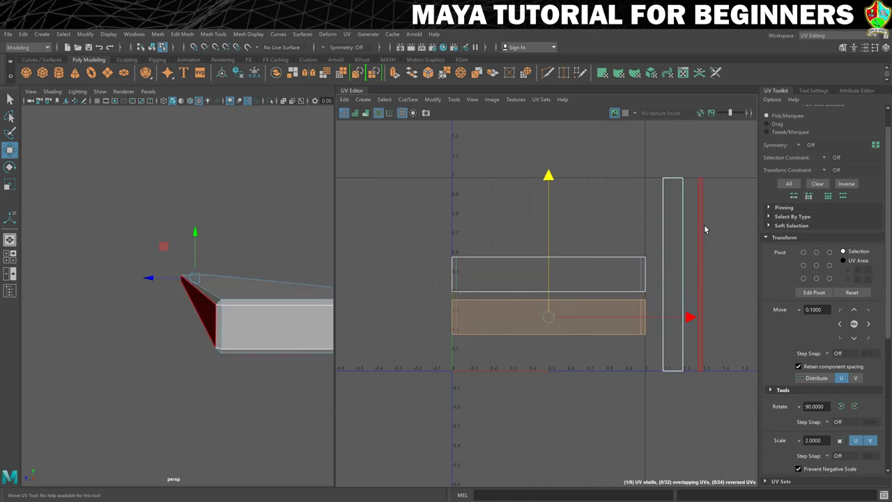
Separate the overlapping long shells by moving one narrow shell slightly right and one wide shell left, leaving all four side by side.
click(701, 224)
drag(734, 278, 673, 275)
click(671, 245)
click(589, 205)
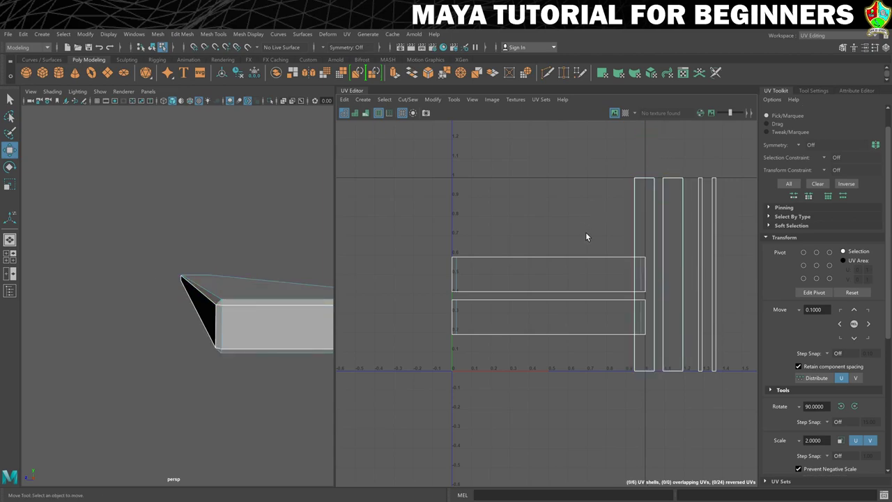
Move both end-face shells together to the left so they clear the long vertical shells.
drag(526, 224, 592, 359)
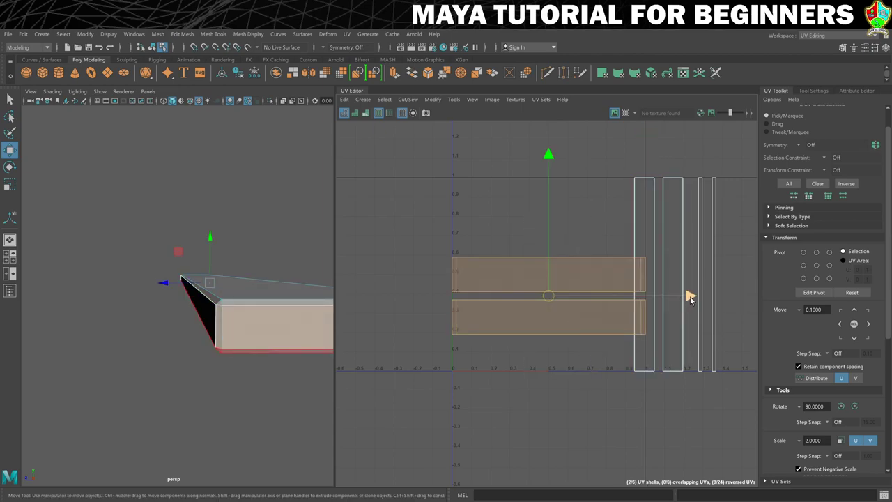
drag(688, 295, 667, 298)
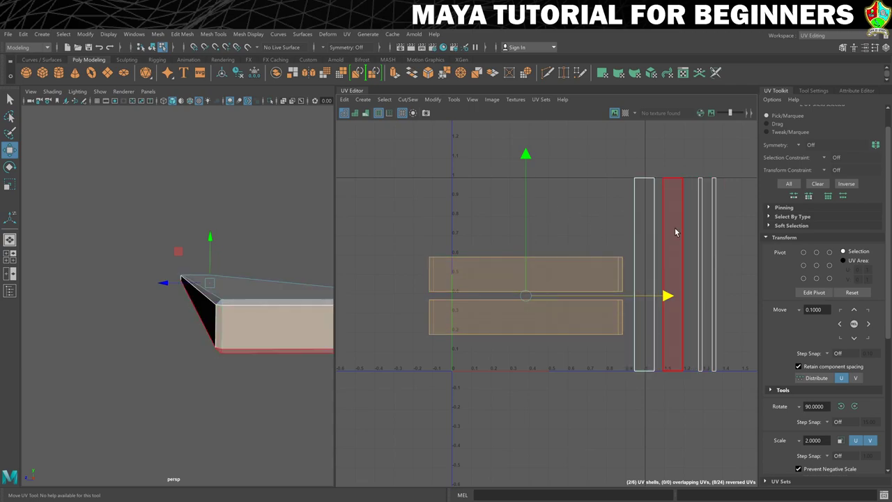
click(584, 206)
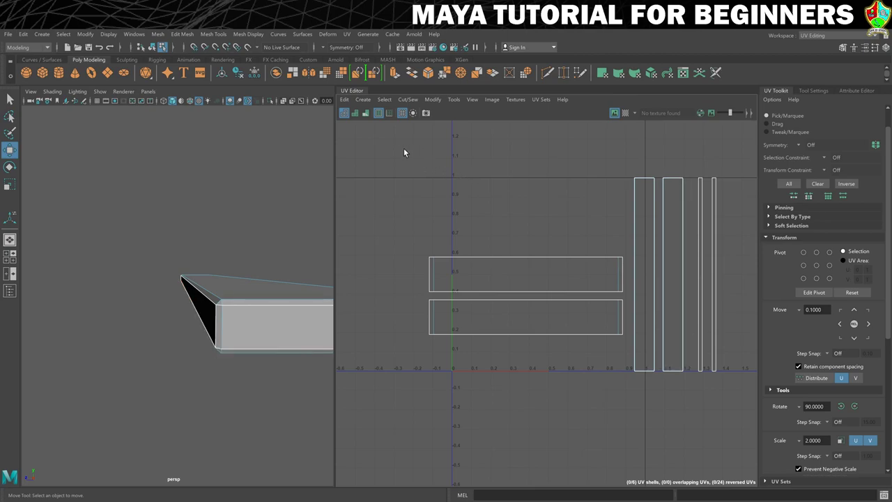
Display the UV shells shaded and flip the three reversed red shells in the U direction.
click(355, 113)
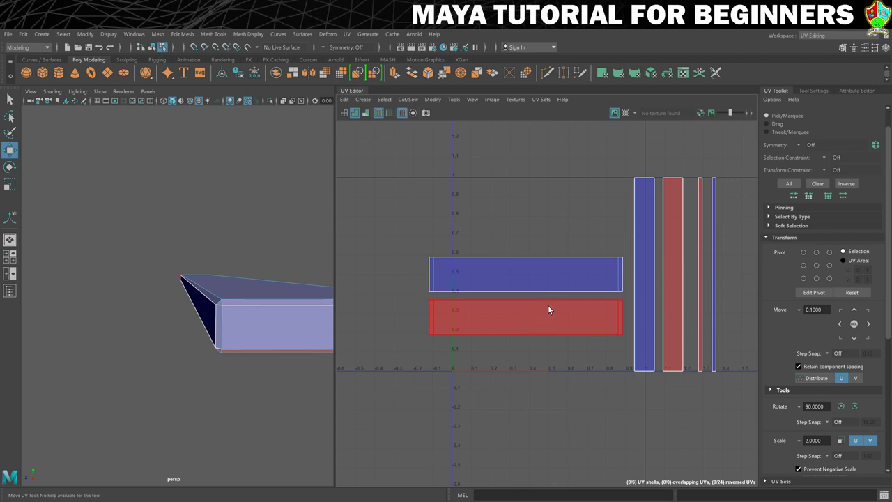
scroll(760, 284, up, 1)
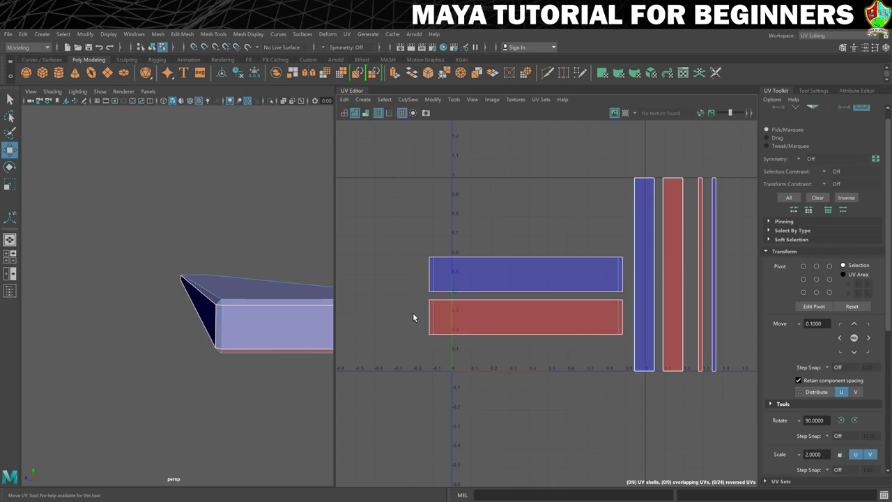
click(473, 318)
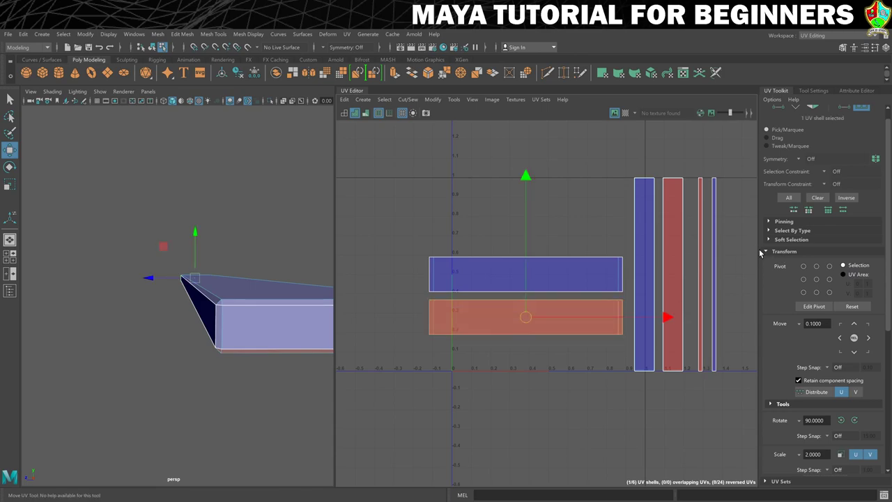
scroll(835, 270, down, 5)
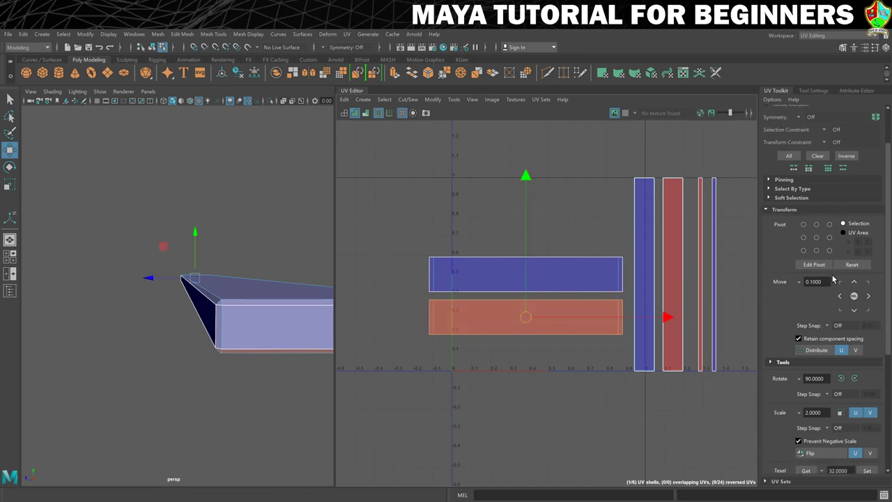
click(810, 398)
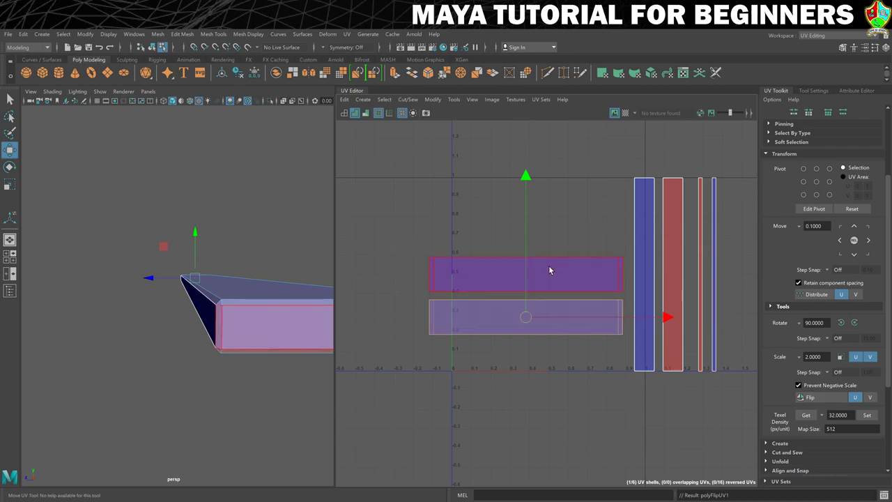
click(668, 249)
click(810, 398)
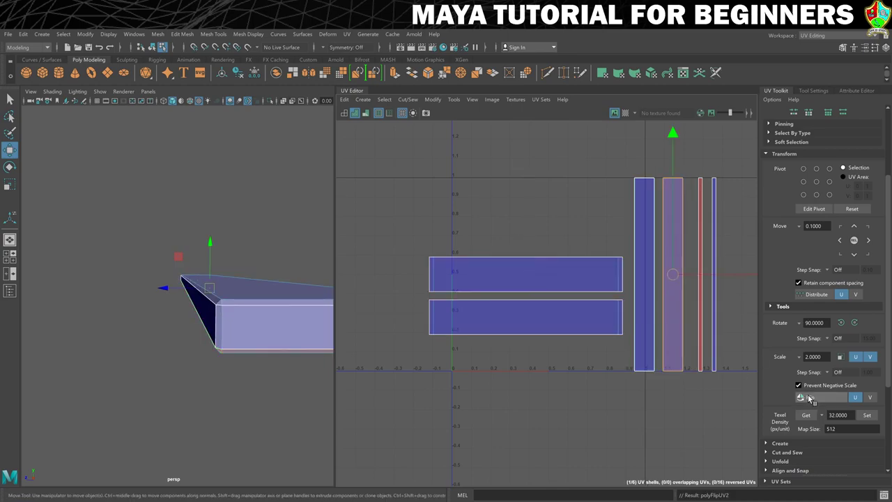
click(702, 230)
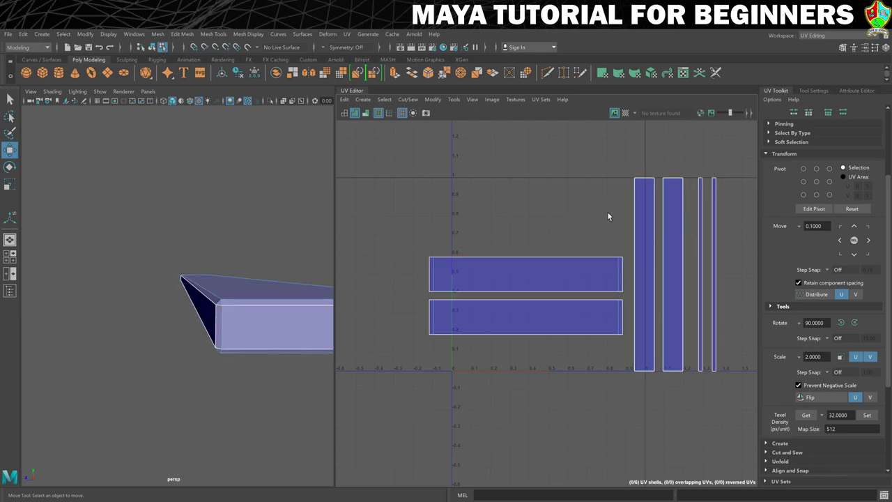
Undo the last freeze and apply Freeze Transformations to TableTop again with its channel values displayed.
key(ctrl+z)
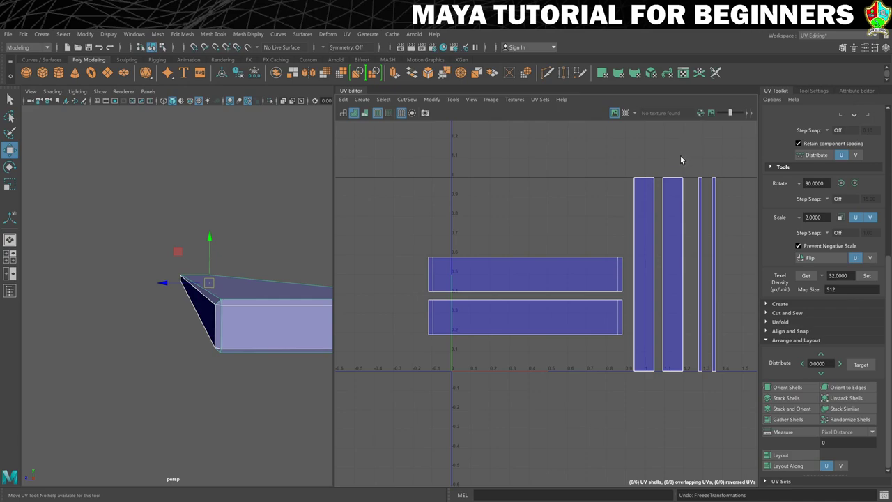
key(ctrl+a)
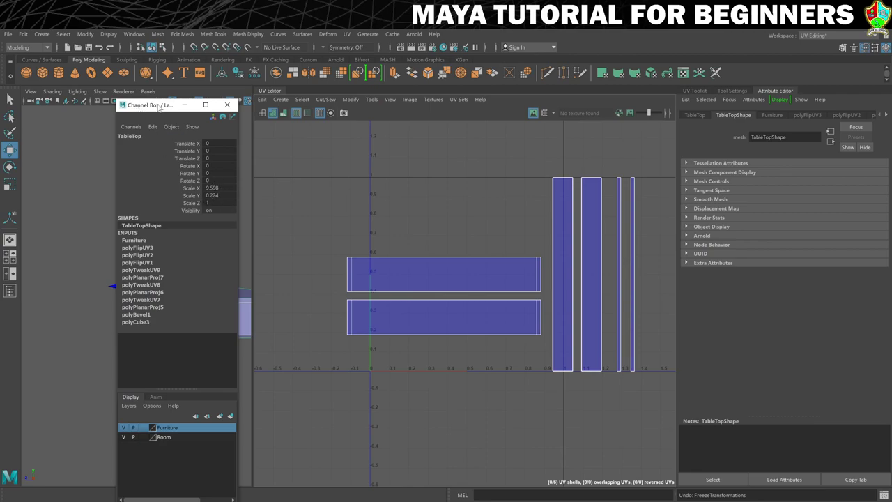
drag(159, 107, 189, 96)
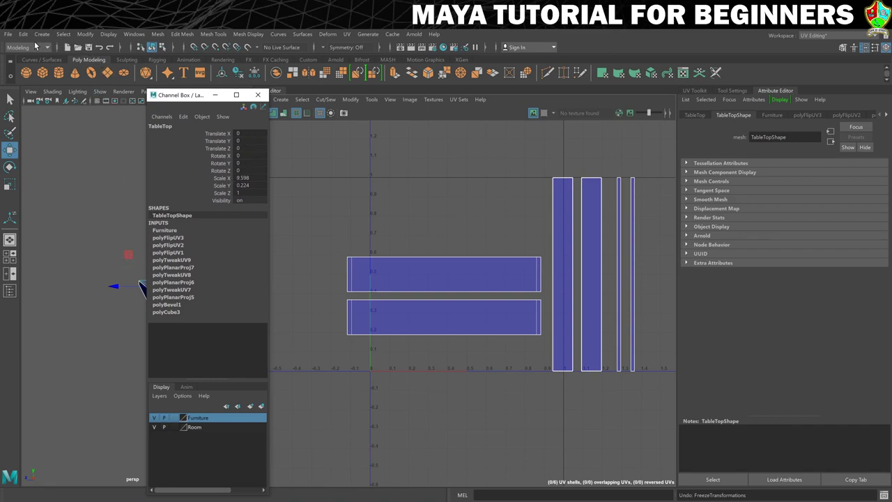
click(85, 34)
click(106, 77)
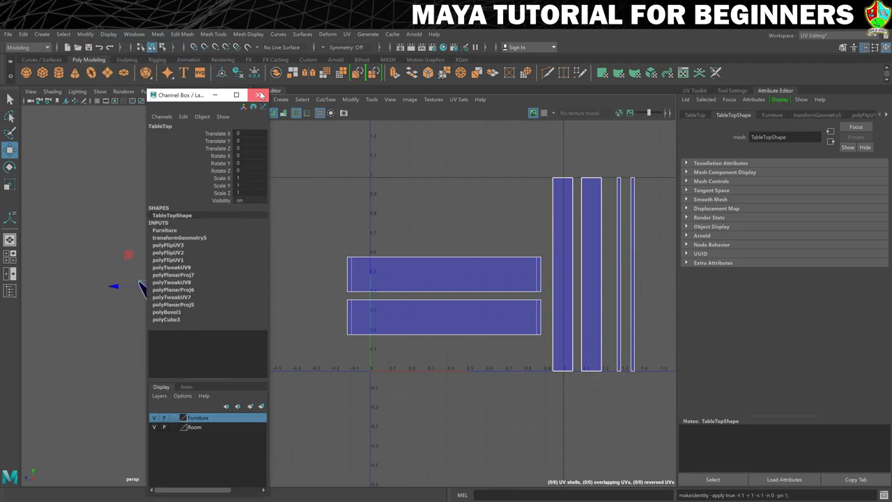
click(258, 95)
Select all six UV shells of the table top plank and arrange them automatically with Layout.
right_click(476, 268)
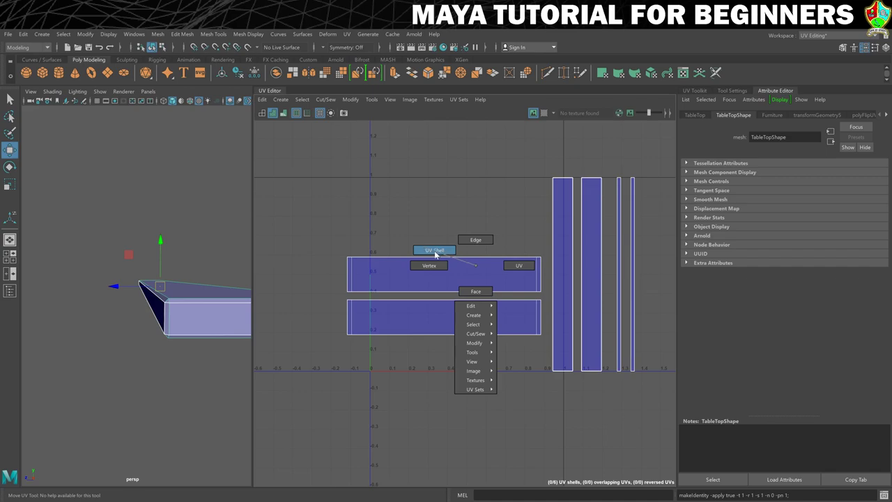
right_drag(434, 250, 435, 252)
drag(310, 143, 644, 398)
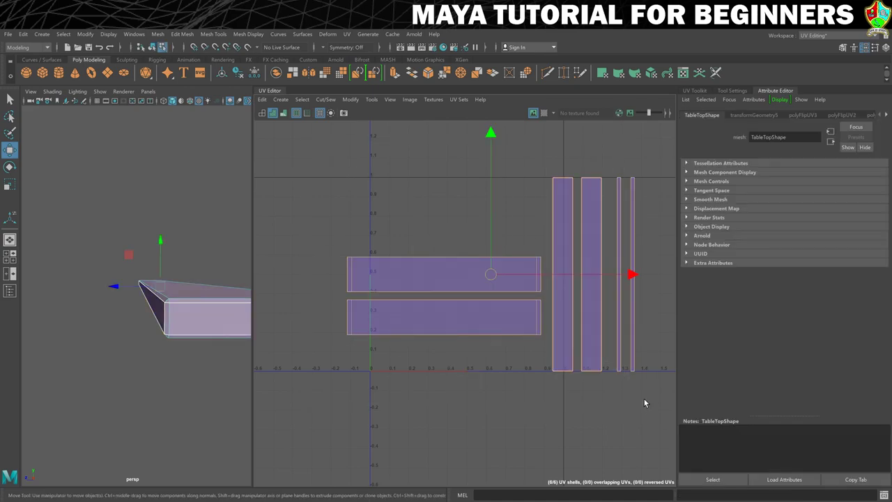
click(694, 90)
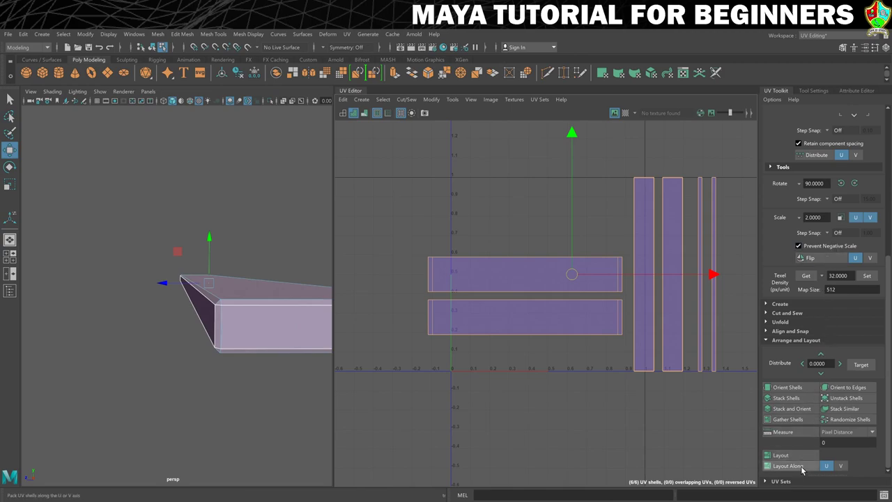
scroll(801, 460, up, 3)
scroll(815, 279, down, 3)
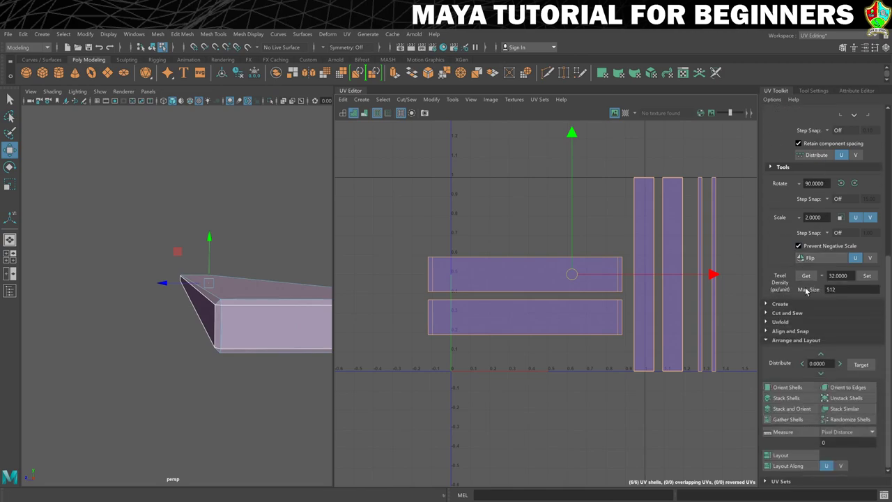
click(783, 456)
Examine the packed shells to see which plank faces each wide, narrow and end shell covers.
click(479, 250)
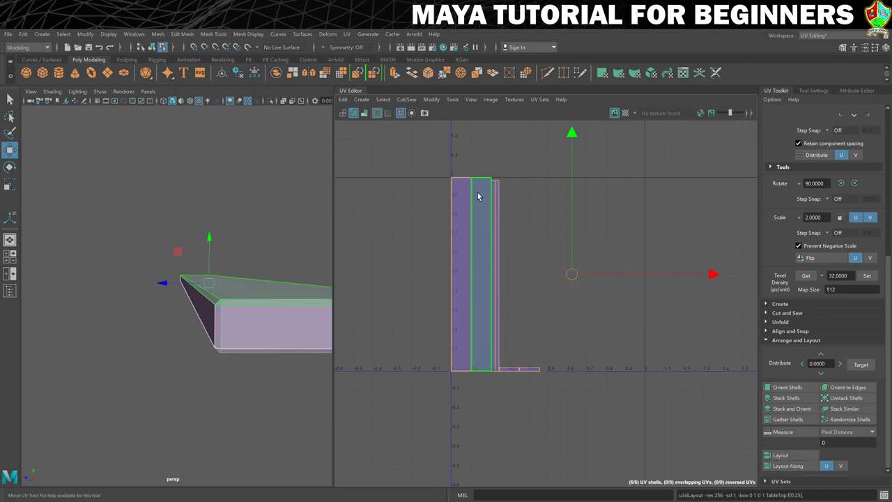
click(463, 323)
click(480, 352)
click(496, 339)
click(508, 367)
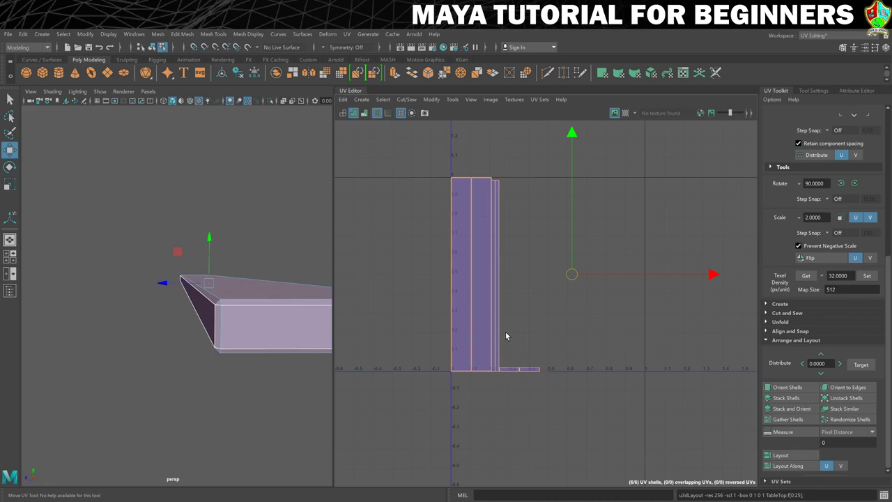
scroll(517, 319, up, 3)
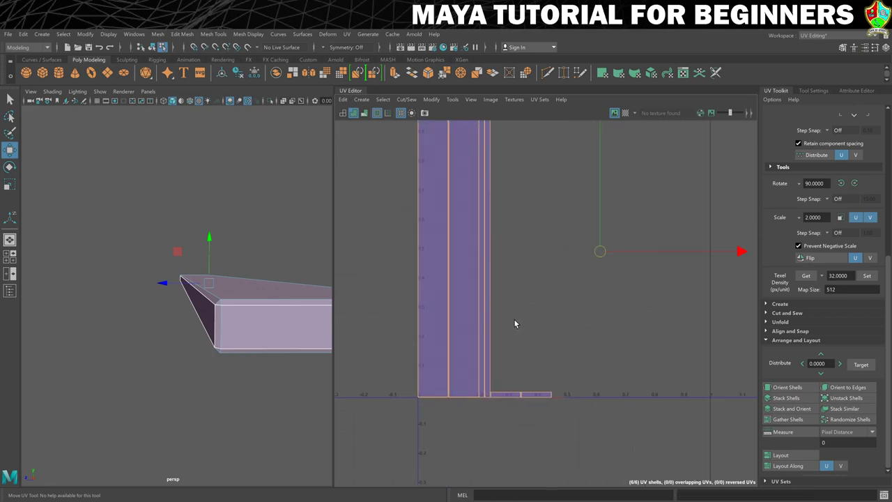
click(431, 265)
alt+middle_drag(429, 265, 488, 313)
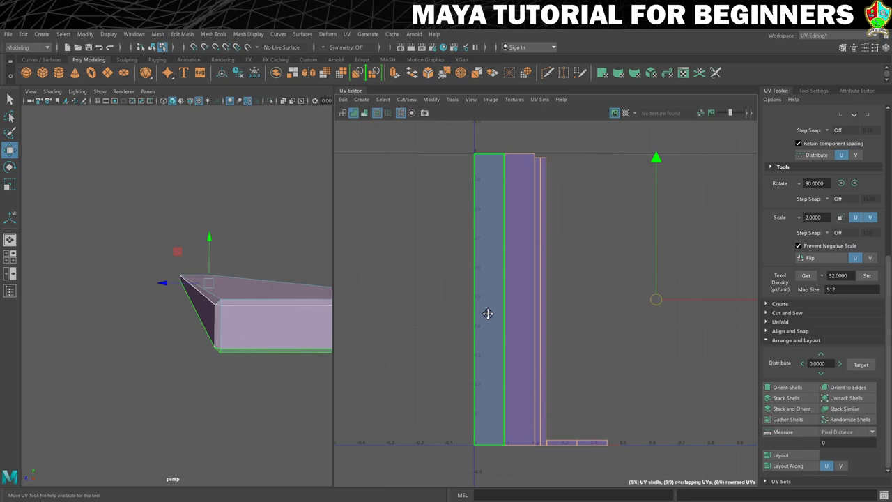
click(513, 195)
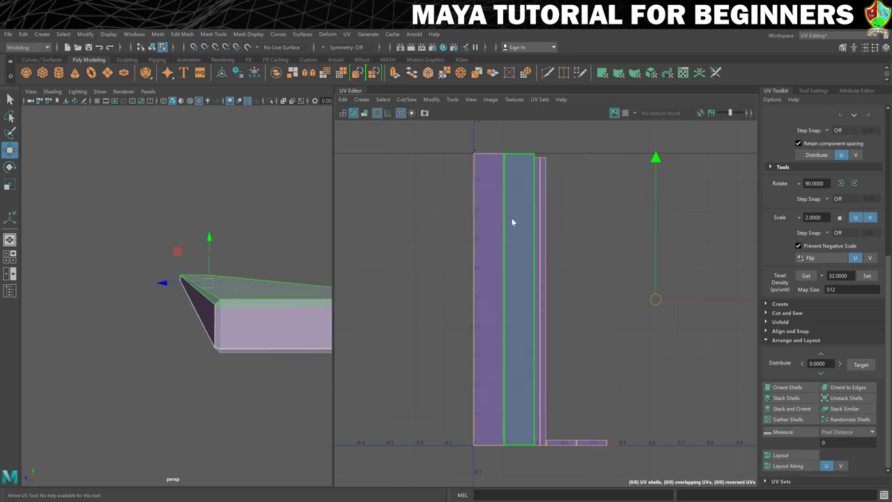
Stitch a narrow side shell to one wide shell's outer long edge, and the second wide shell to that strip's other side.
right_drag(511, 217, 509, 198)
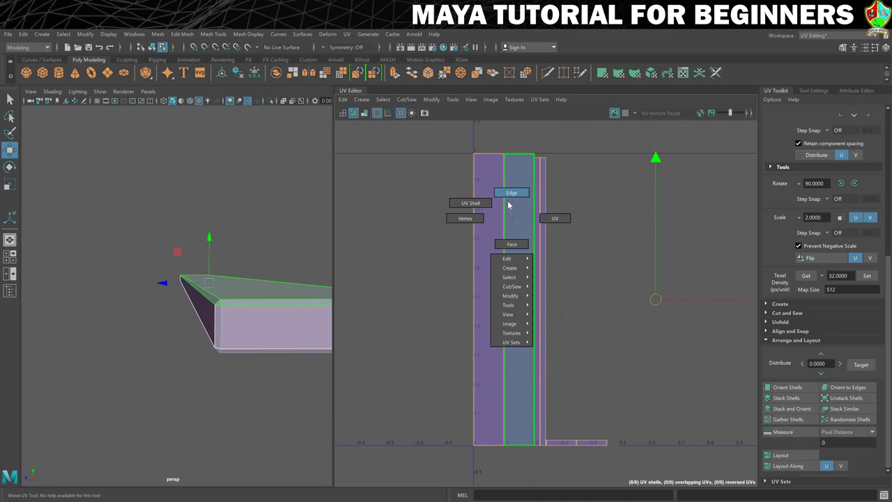
right_drag(506, 198, 507, 196)
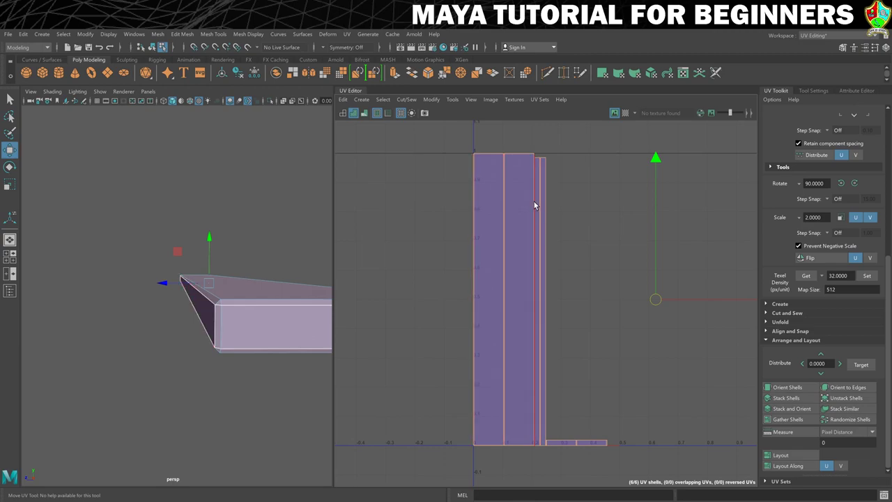
scroll(493, 254, up, 1)
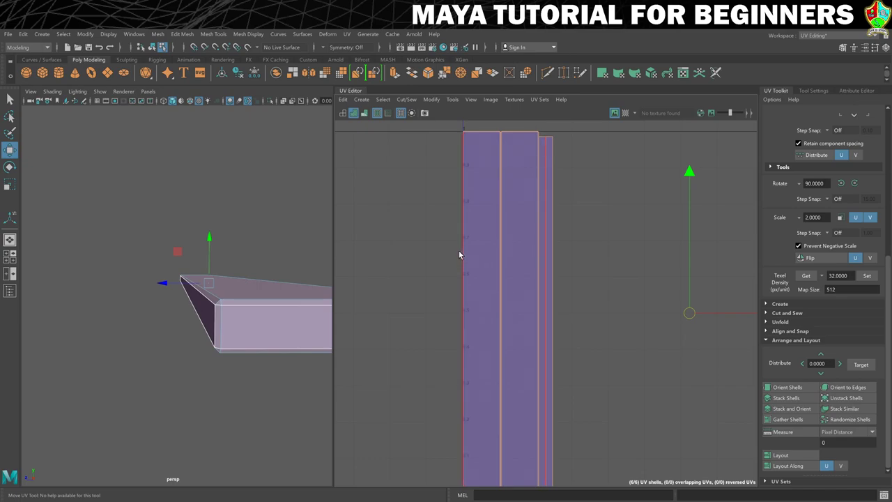
click(459, 253)
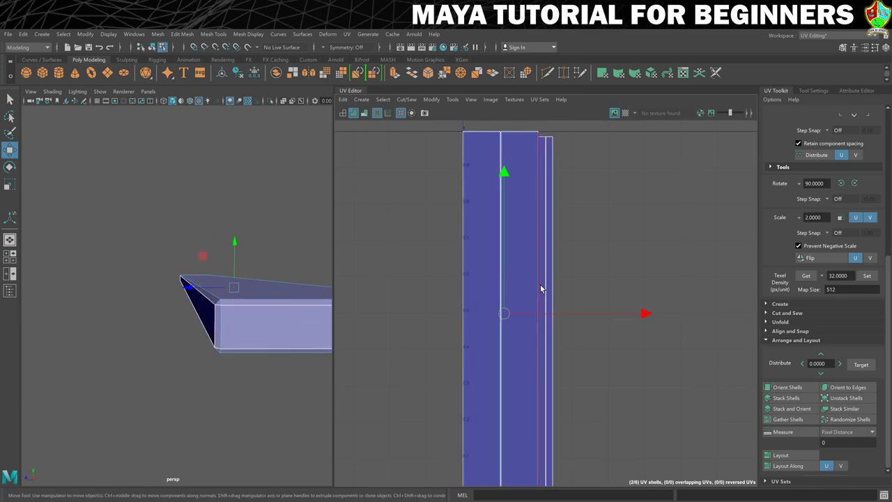
click(766, 313)
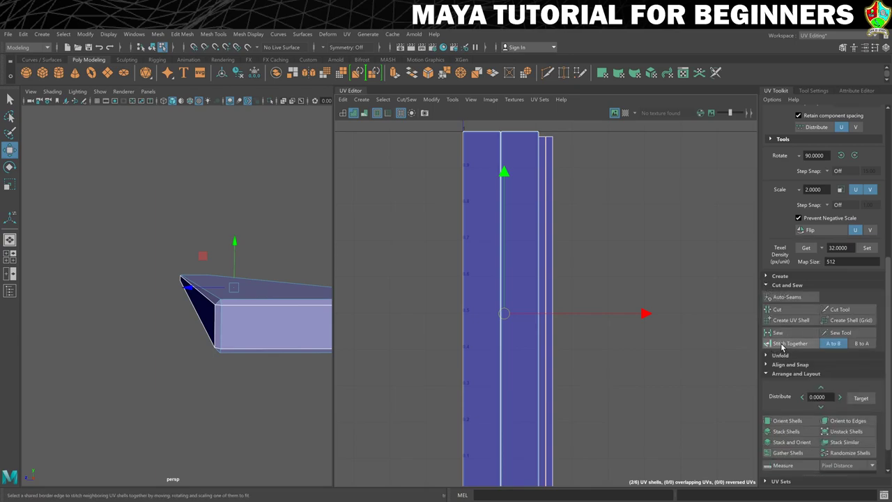
click(782, 344)
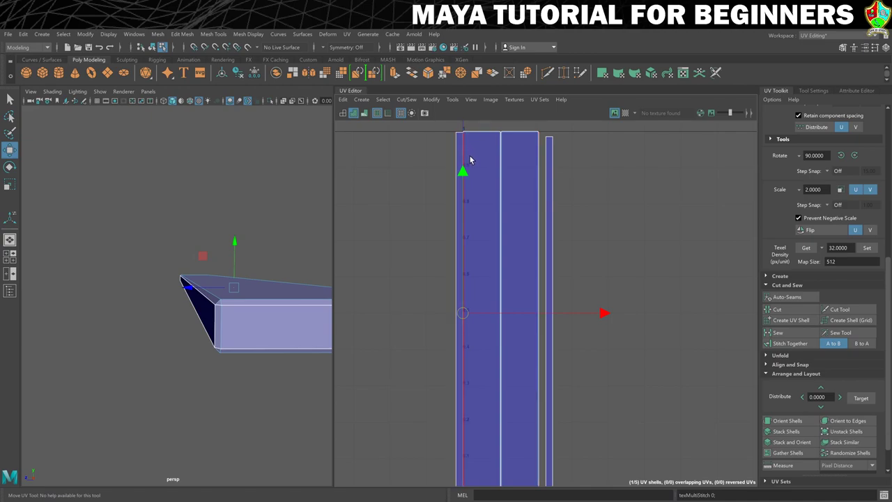
click(455, 154)
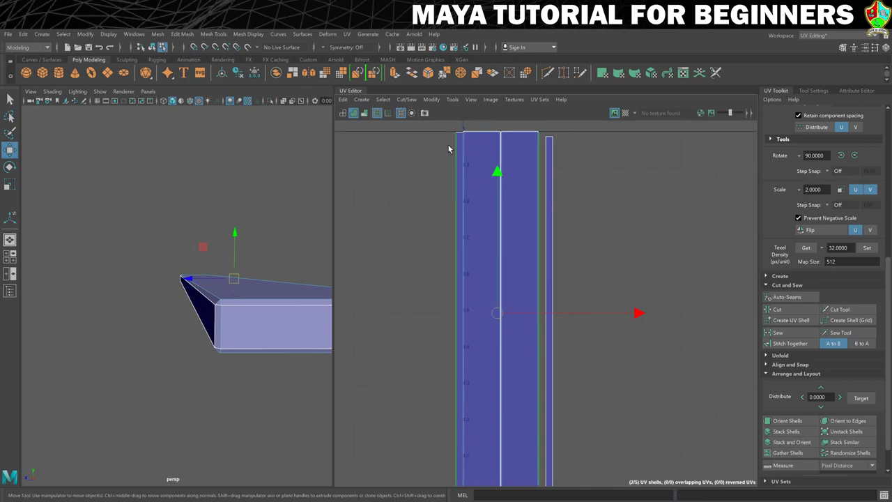
click(786, 343)
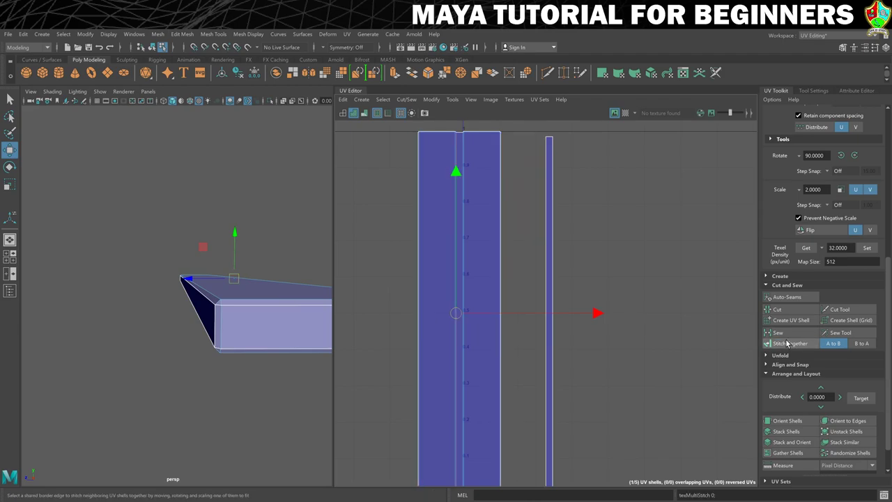
Stitch both end shells to the left wide shell's short edges and the remaining narrow strip to the right wide shell's outer edge.
click(437, 134)
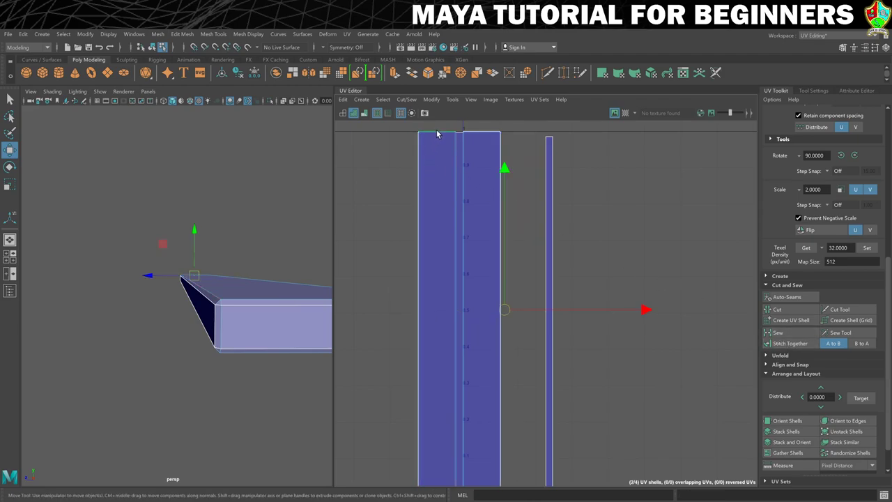
click(793, 342)
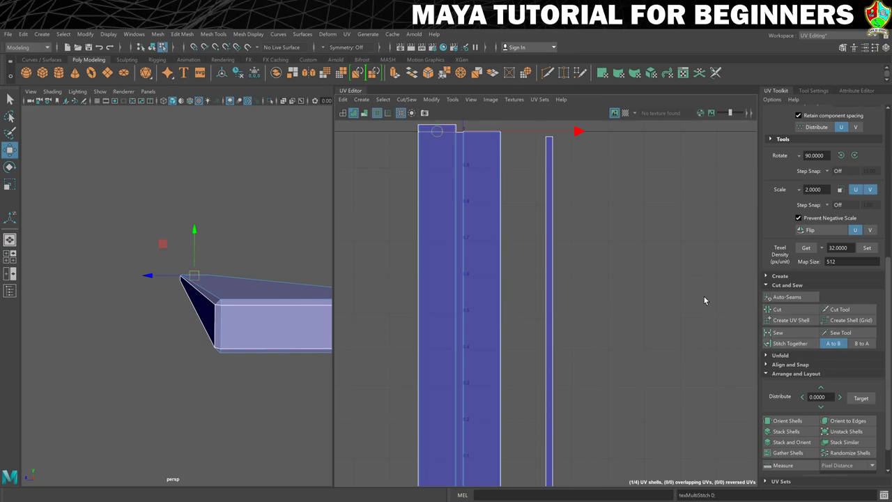
scroll(446, 276, down, 2)
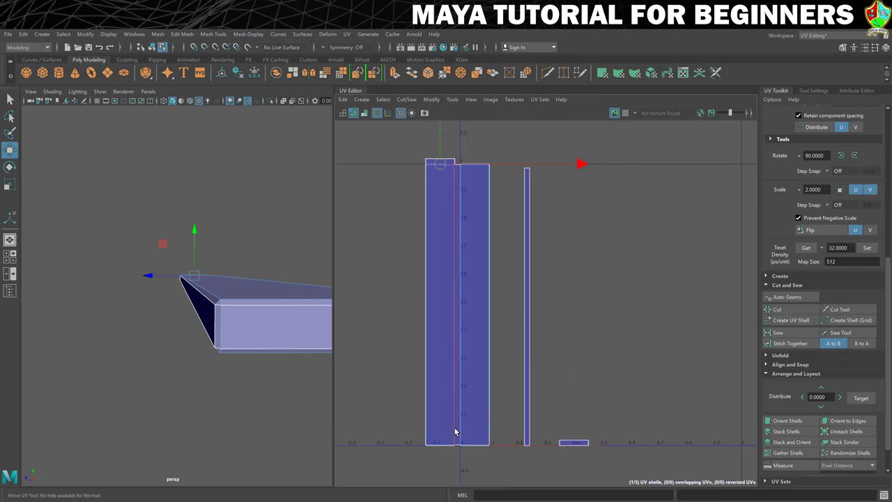
shift+click(440, 446)
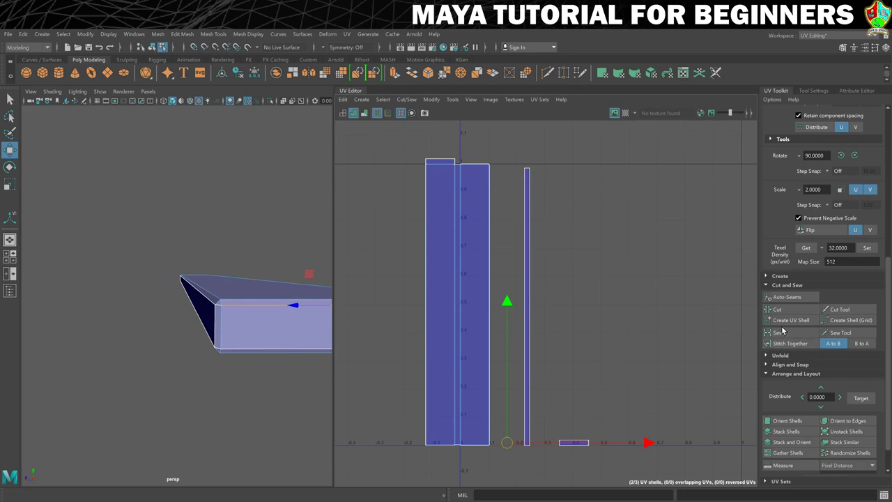
click(794, 342)
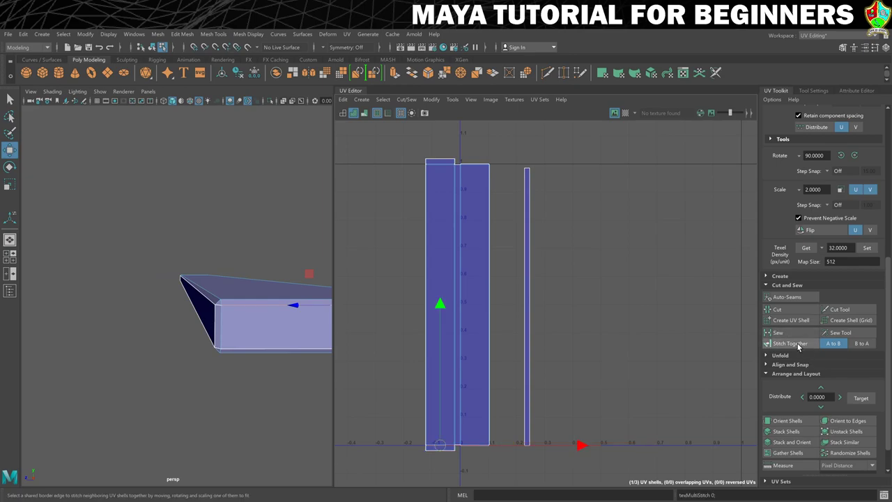
shift+click(492, 268)
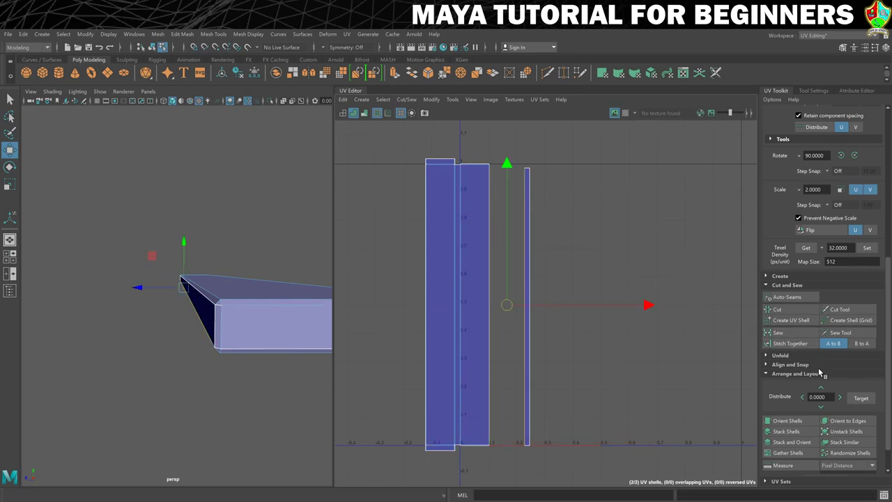
click(806, 443)
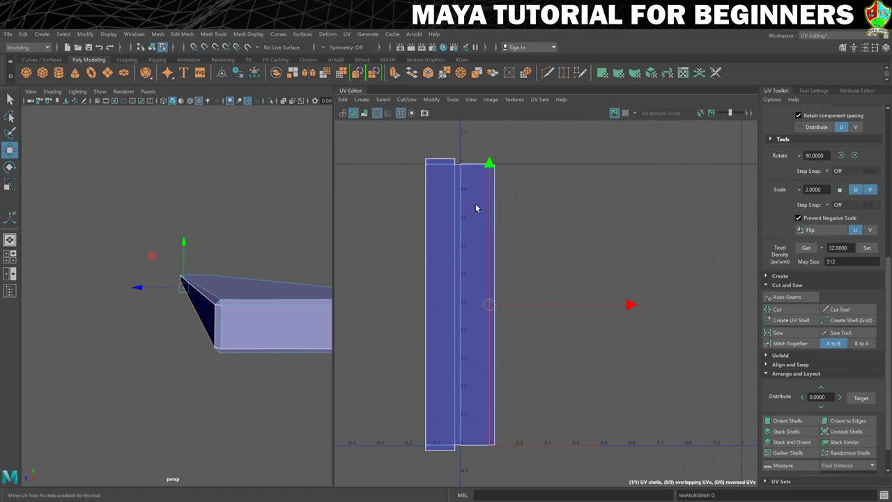
Select the whole stitched plank shell and fit it into the 0–1 UV space with Layout.
right_drag(478, 208, 418, 189)
click(462, 228)
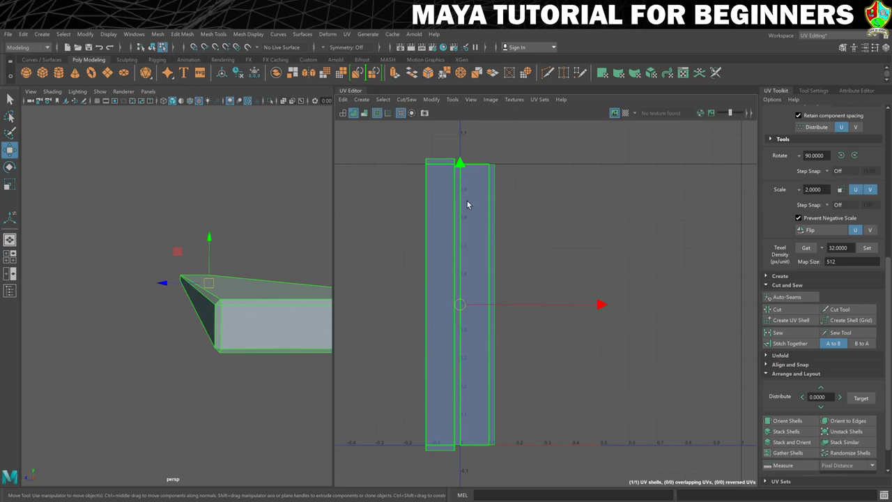
key(ctrl+F11)
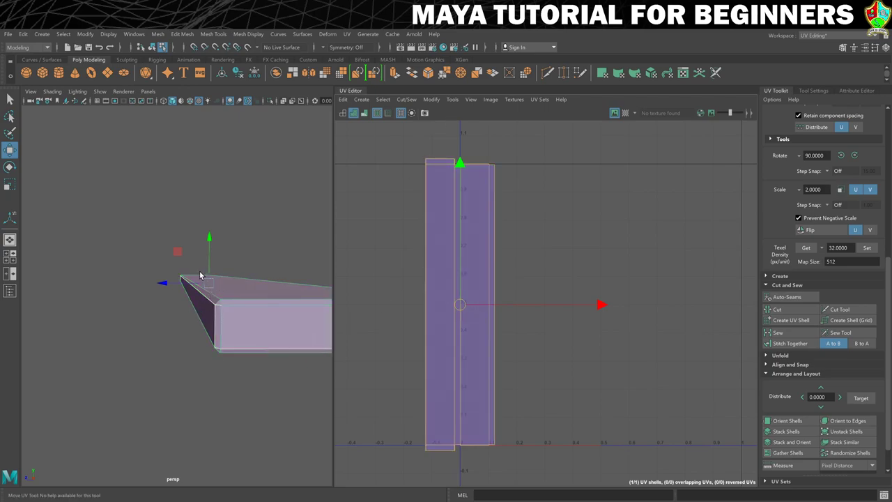
click(451, 161)
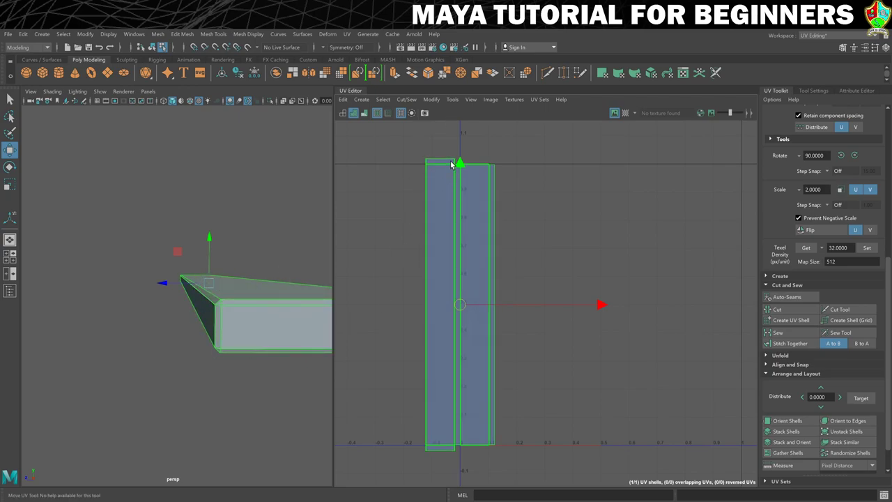
key(ctrl+F11)
click(460, 164)
key(ctrl+F11)
click(433, 216)
key(ctrl+F11)
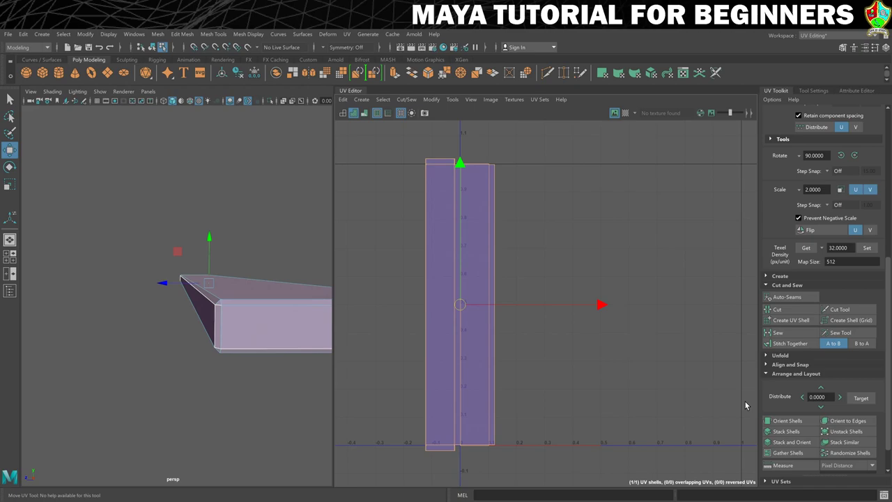
scroll(801, 392, down, 2)
click(799, 456)
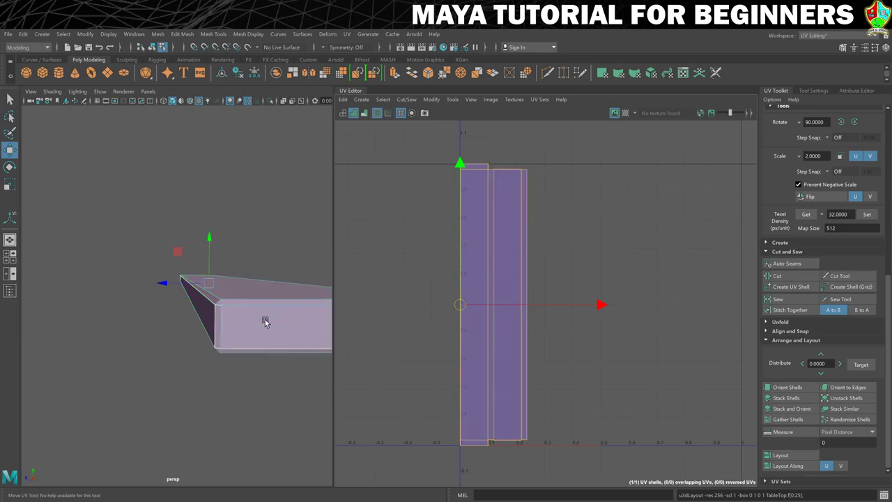
Display the checker map on the plank, return to object mode and reselect the plank.
click(625, 114)
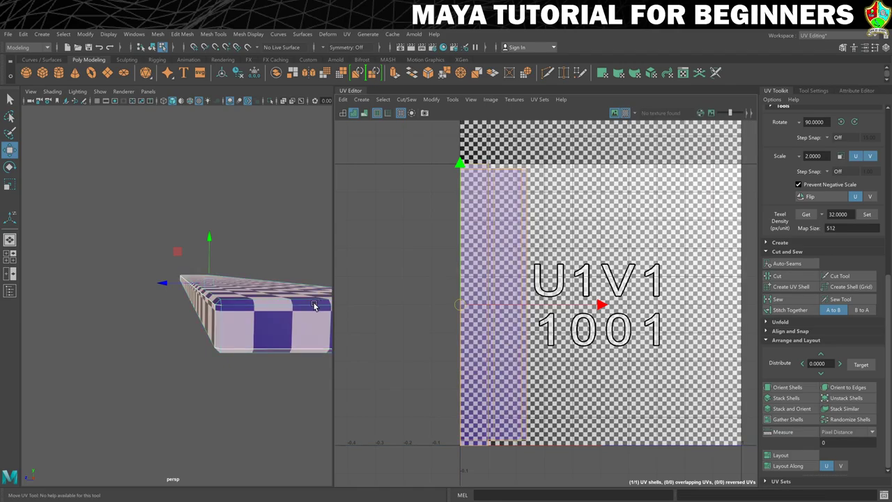
right_drag(268, 299, 282, 248)
click(273, 244)
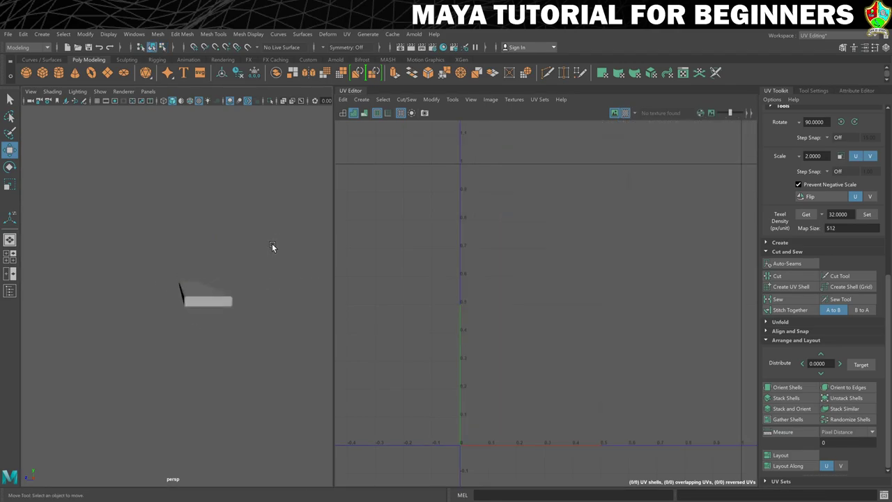
click(221, 299)
Examine the checker pattern along the plank's top, sides and ends from several angles, and turn the checker map off.
alt+drag(197, 323, 277, 318)
scroll(227, 313, up, 2)
scroll(227, 317, up, 8)
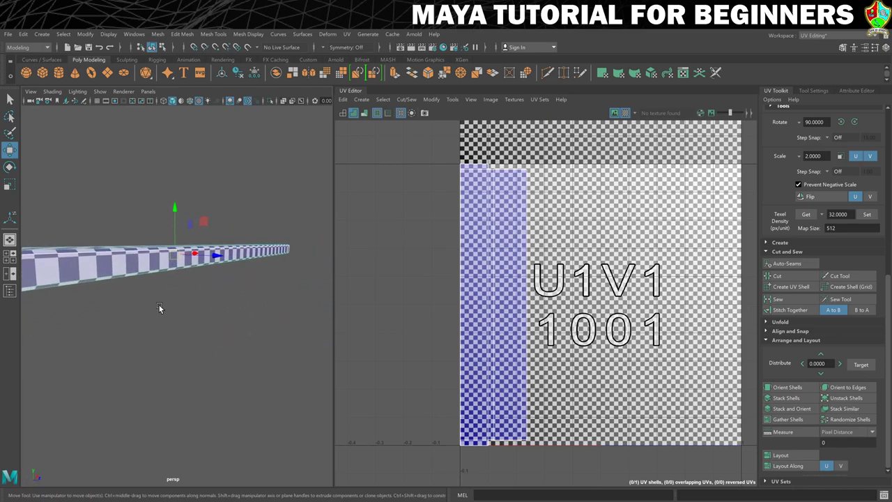
scroll(313, 342, up, 10)
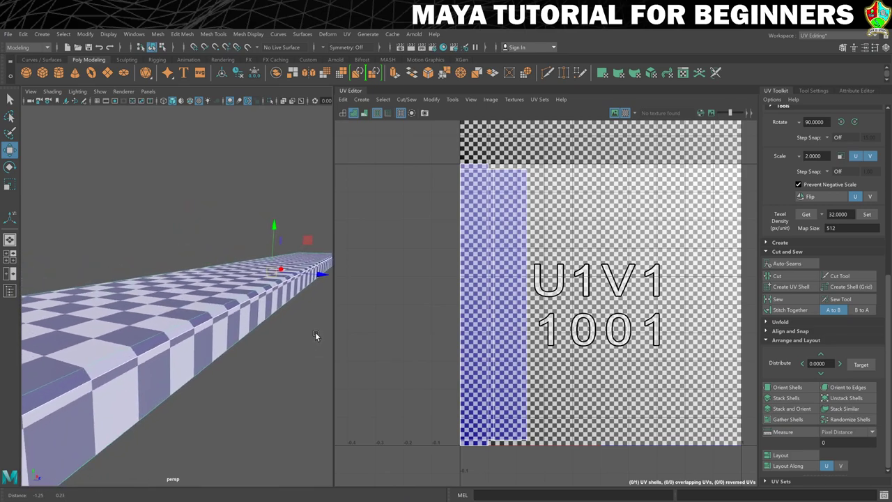
key(f)
alt+drag(303, 296, 251, 301)
scroll(208, 295, up, 5)
key(f)
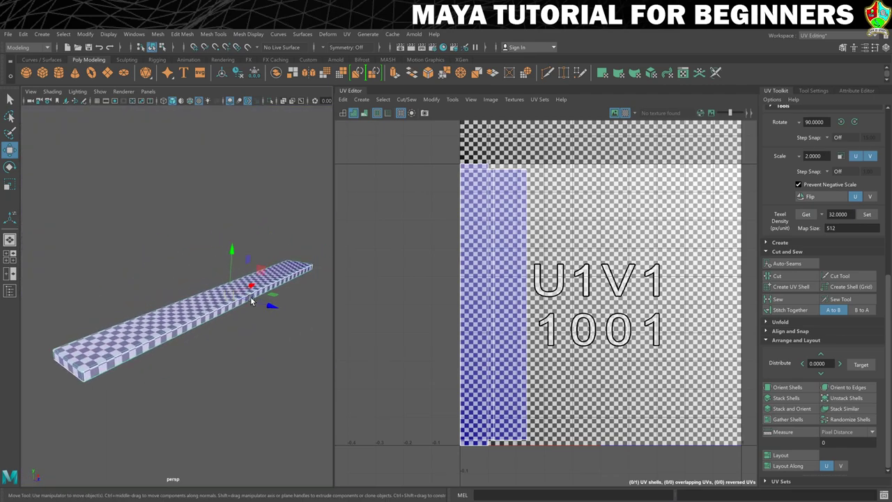
click(625, 112)
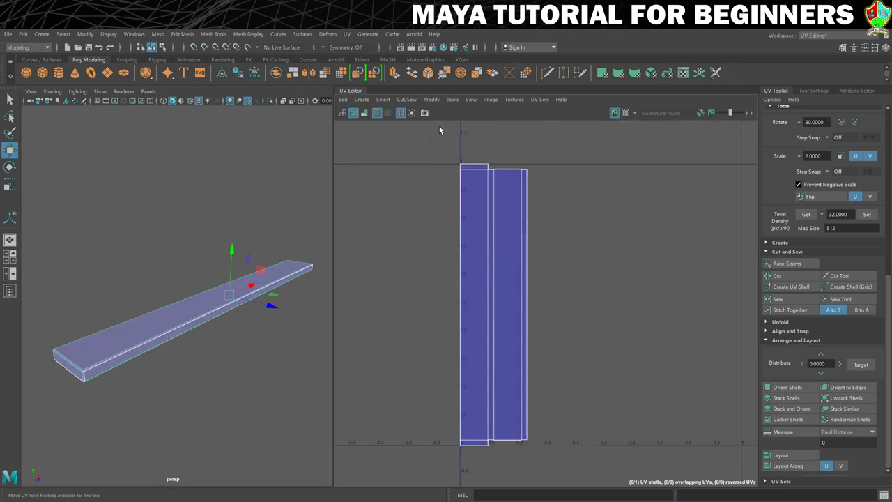
Examine the plank's UV shell for stretching with the UV distortion display, and turn the distortion display off.
click(353, 114)
click(361, 116)
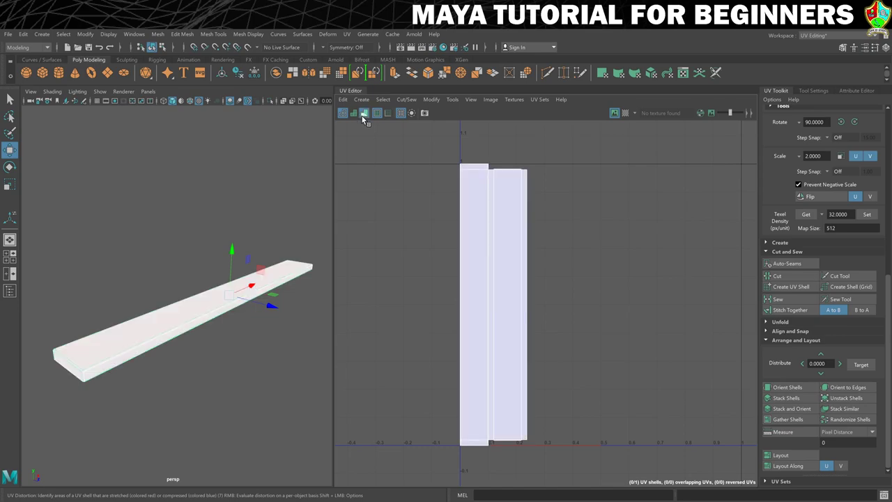
scroll(517, 239, up, 1)
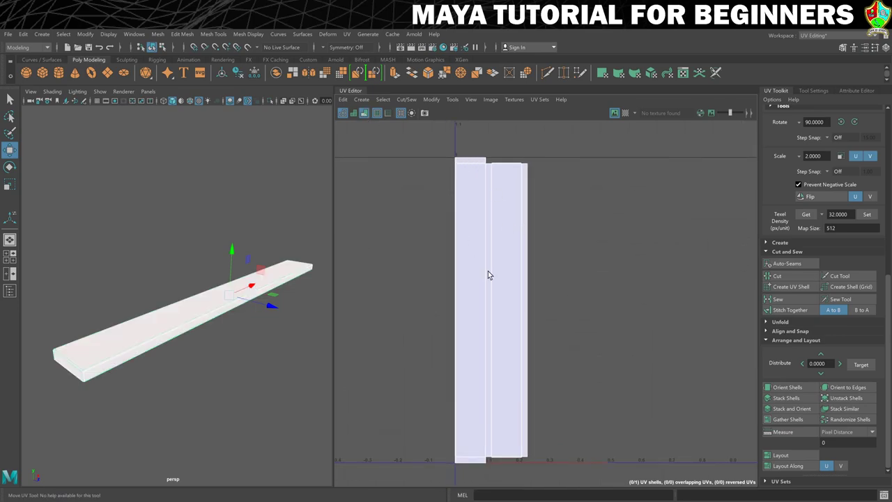
click(365, 113)
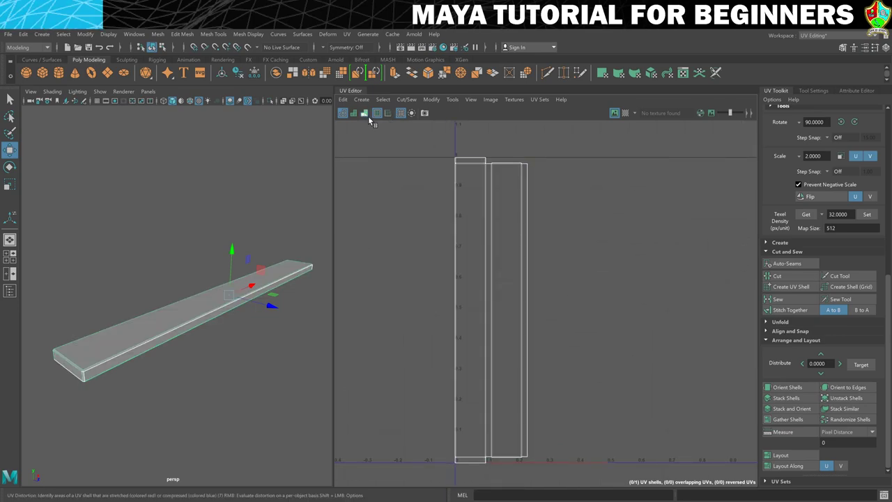
click(365, 113)
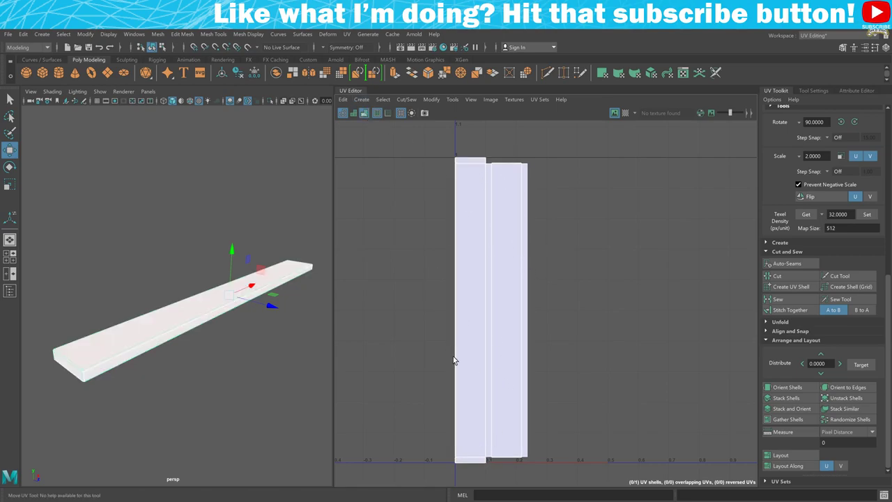
click(364, 113)
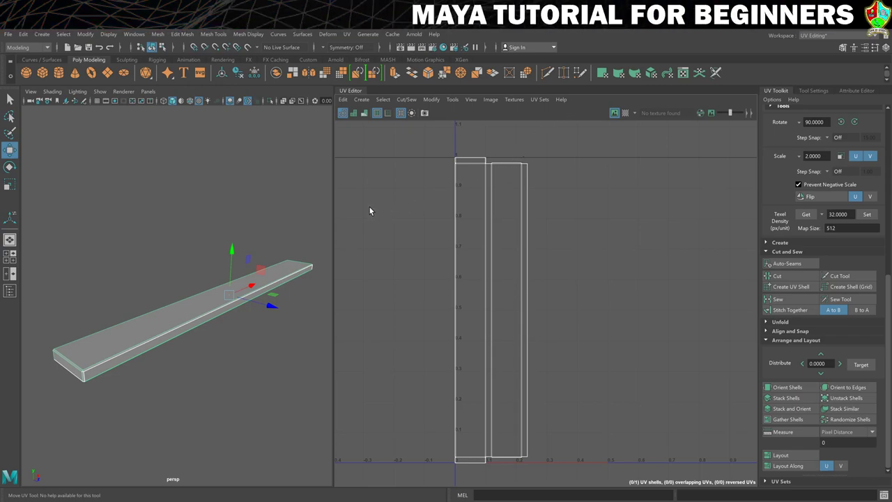
Bring the hidden room and table objects back into view with Show Last Hidden.
alt+drag(273, 239, 134, 107)
click(108, 33)
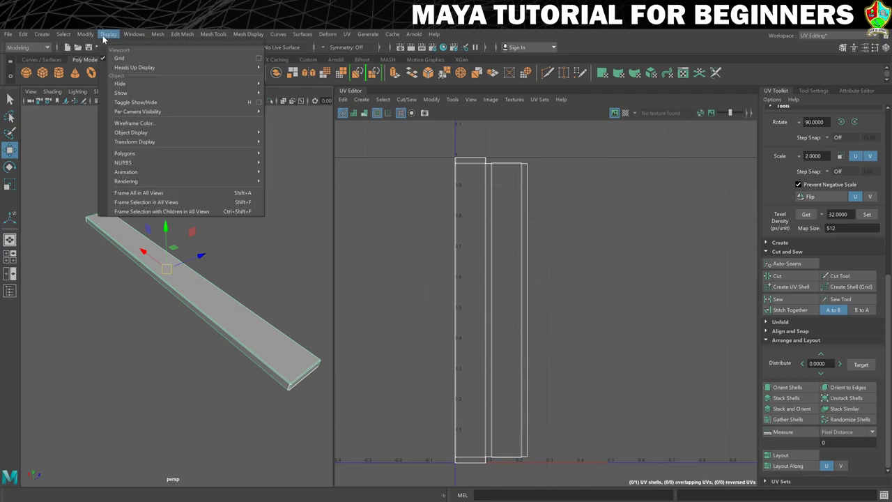
mouse_move(209, 93)
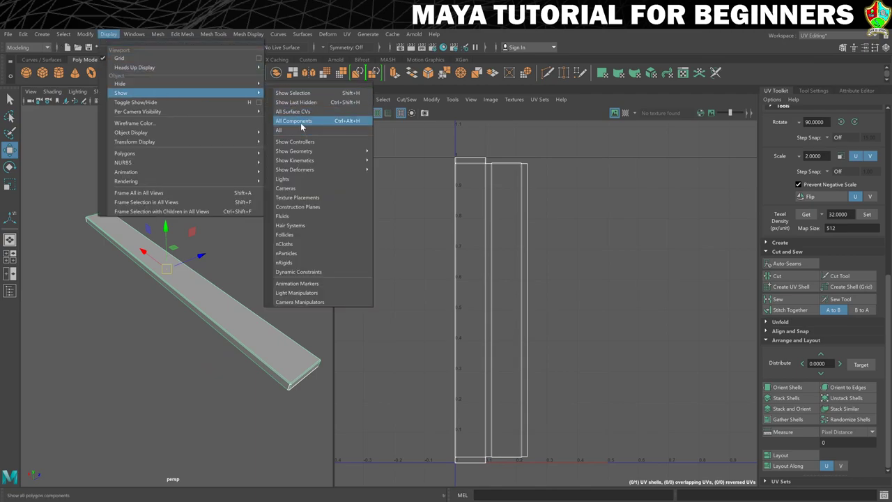
click(299, 103)
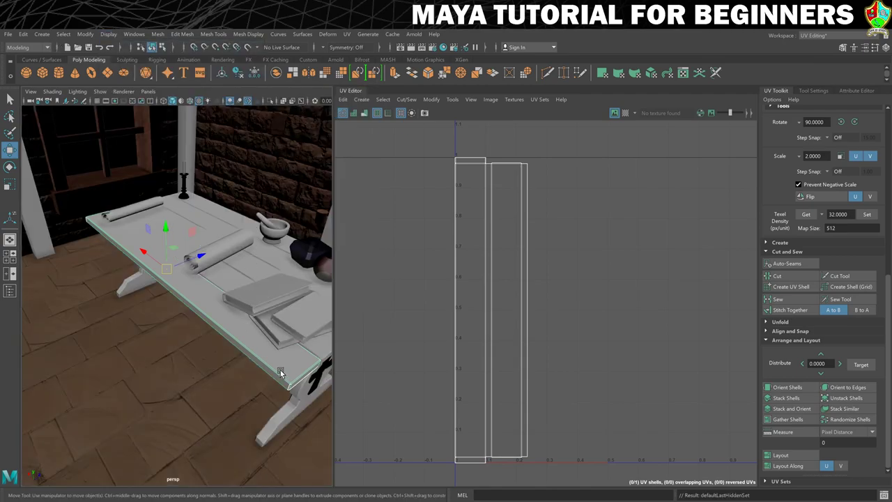
Select the table leg with the cross cut-out and hide all the other objects.
alt+drag(282, 372, 215, 311)
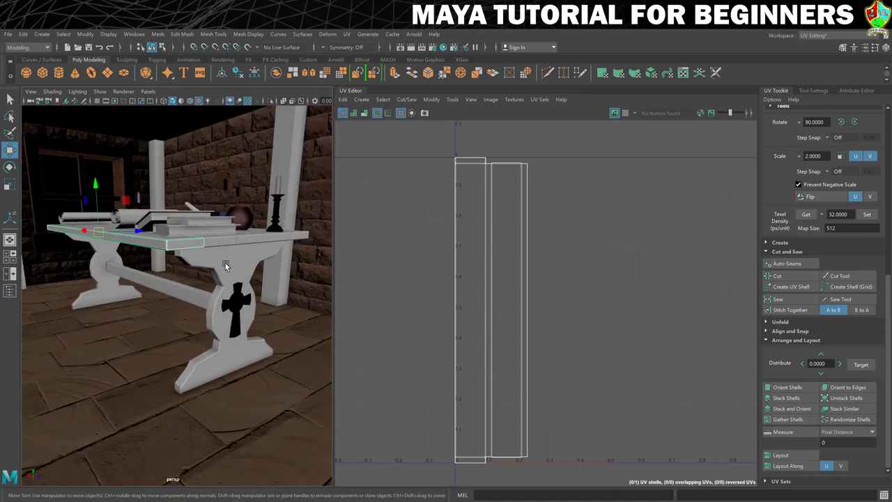
click(225, 262)
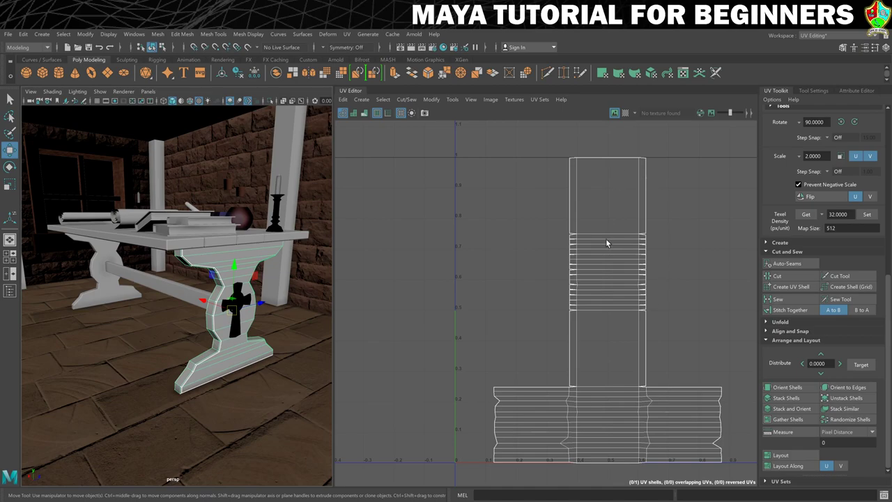
click(108, 34)
mouse_move(130, 94)
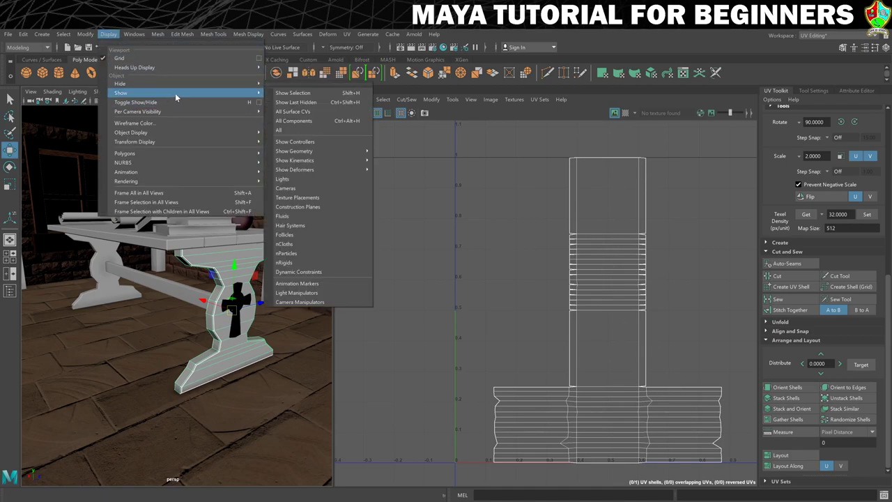
mouse_move(202, 85)
click(300, 92)
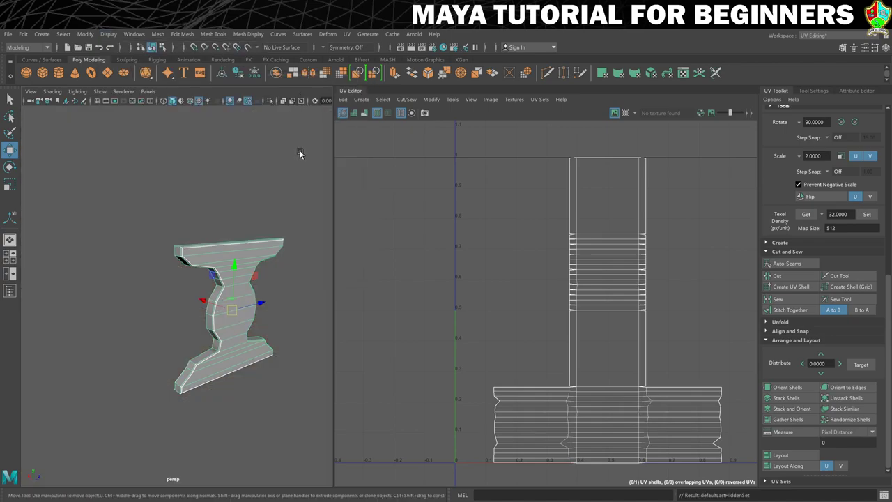
In face mode, select all the flat faces on the front and back of the table leg from base to top.
right_click(243, 271)
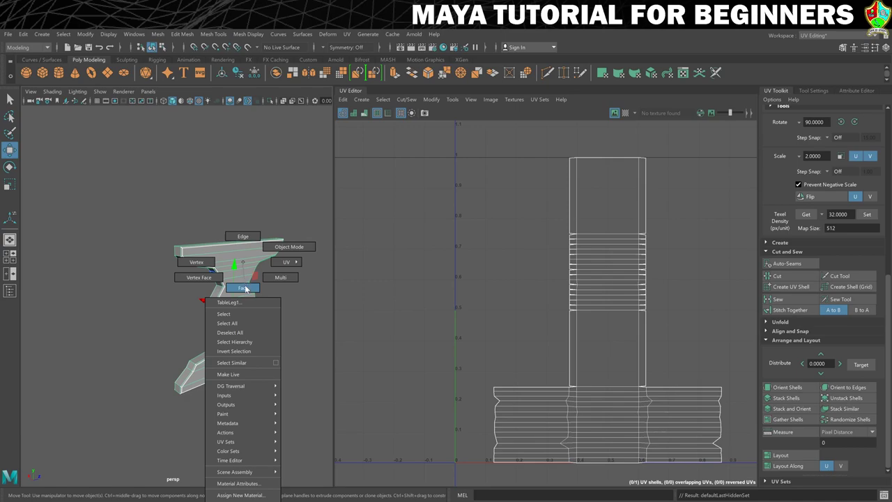
click(243, 288)
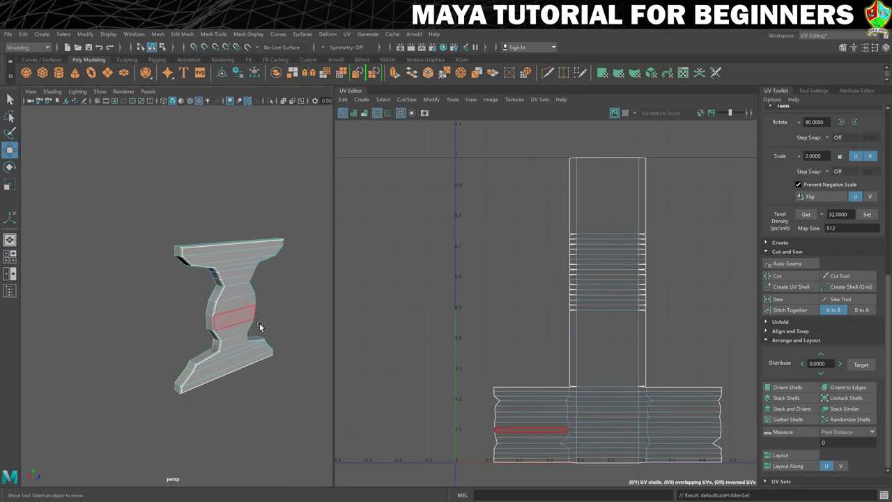
click(238, 364)
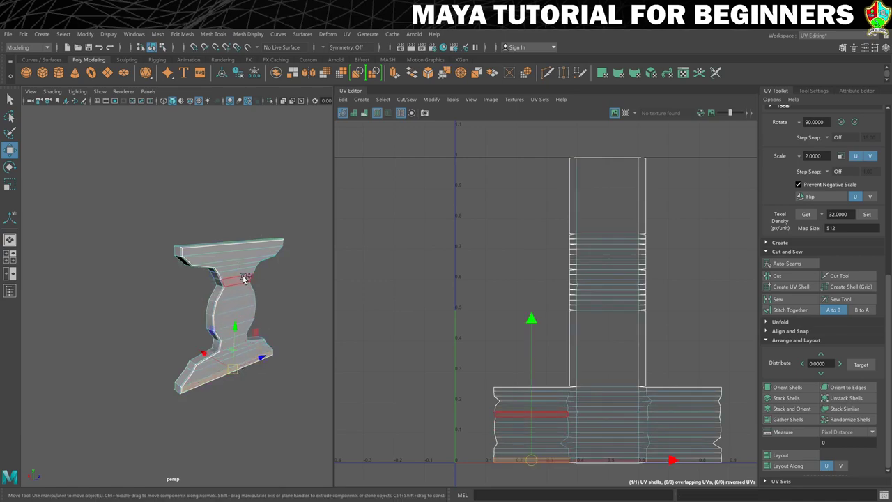
shift+double_click(239, 249)
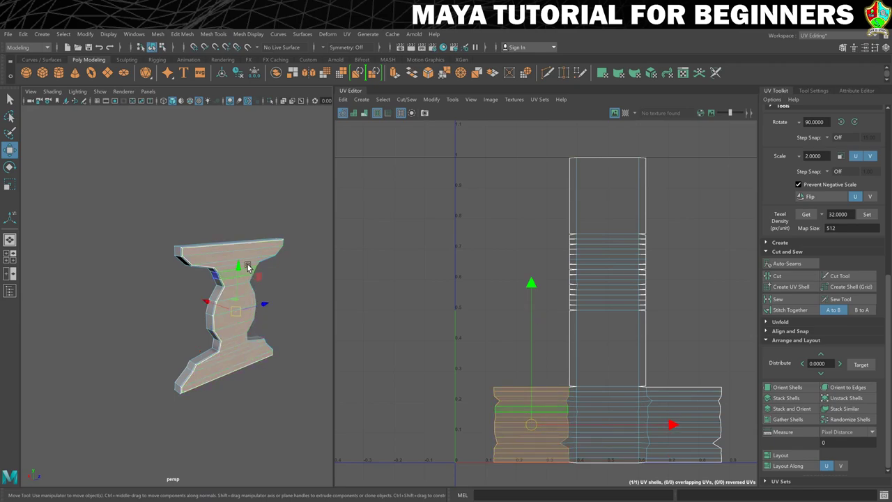
alt+drag(201, 300, 267, 297)
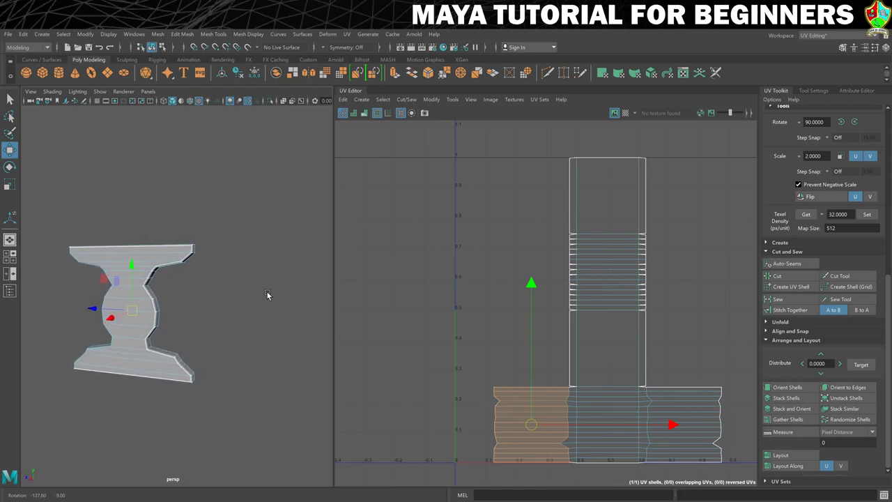
shift+click(144, 373)
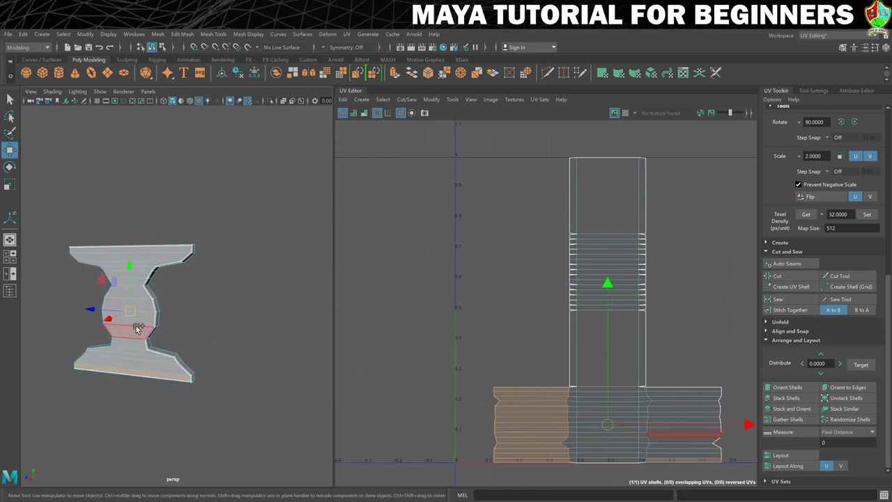
shift+click(146, 251)
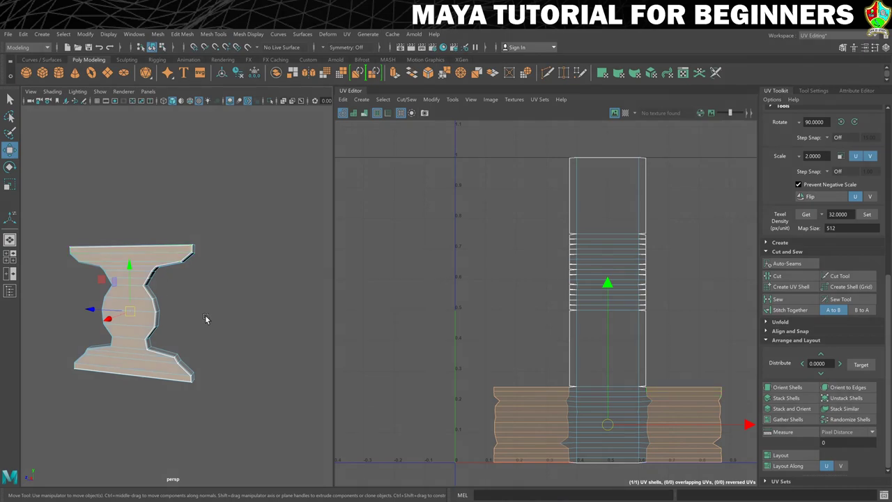
Add the narrow bevel faces bordering the leg's front and back to the face selection.
alt+drag(237, 313, 174, 322)
scroll(177, 318, up, 6)
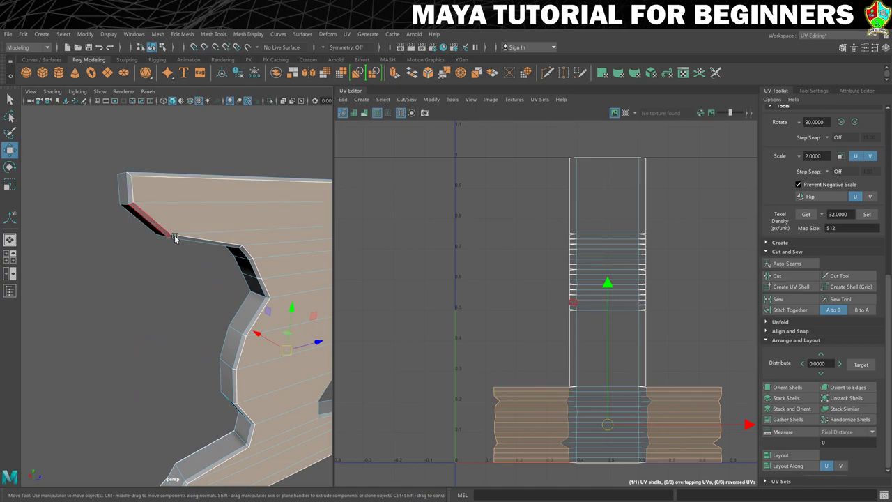
click(278, 231)
key(F8)
scroll(175, 225, down, 5)
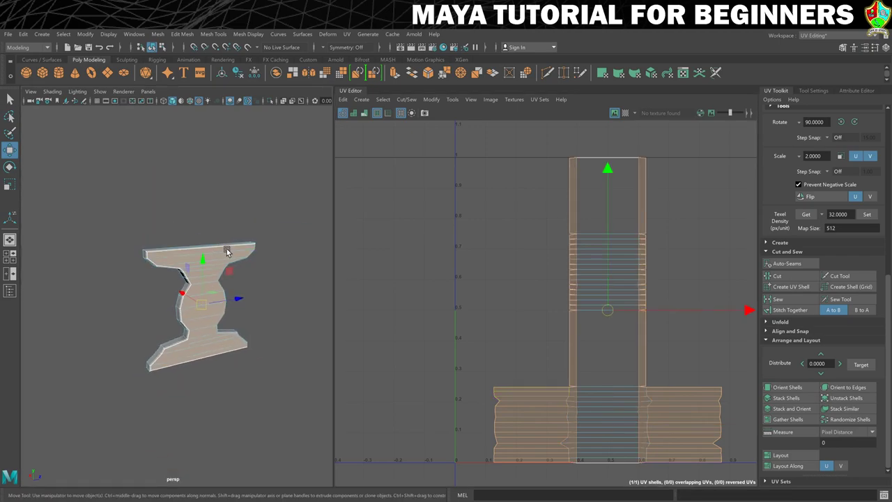
mouse_move(227, 251)
alt+mouse_down()
mouse_move(206, 253)
mouse_move(231, 239)
alt+mouse_up()
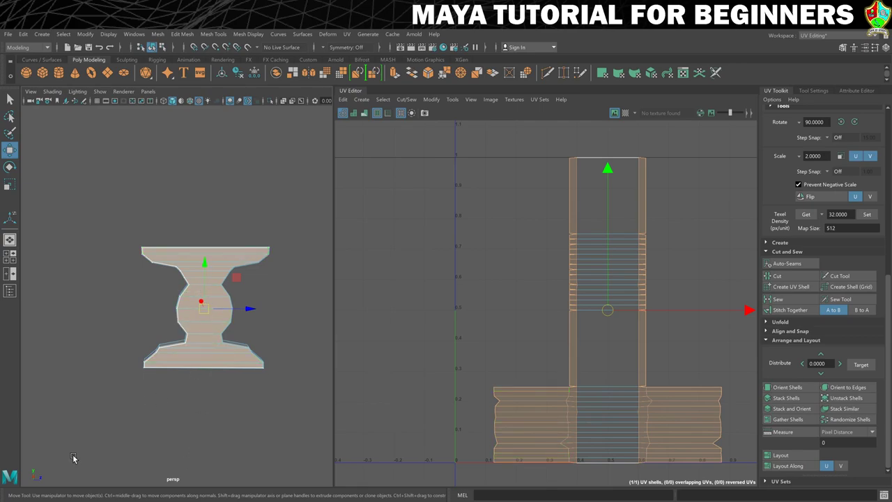
Planar-map the selected faces from the X axis, fitted to the bounding box, and move their shells about one UV tile to the right.
click(346, 34)
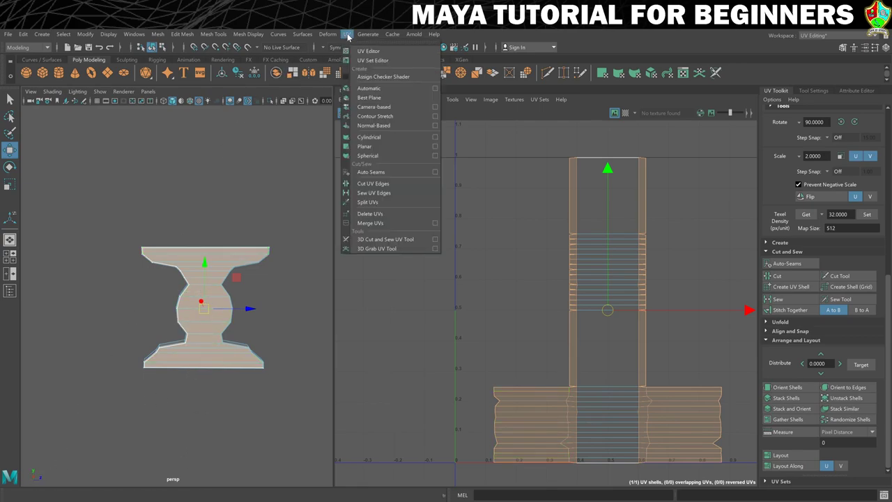
click(435, 146)
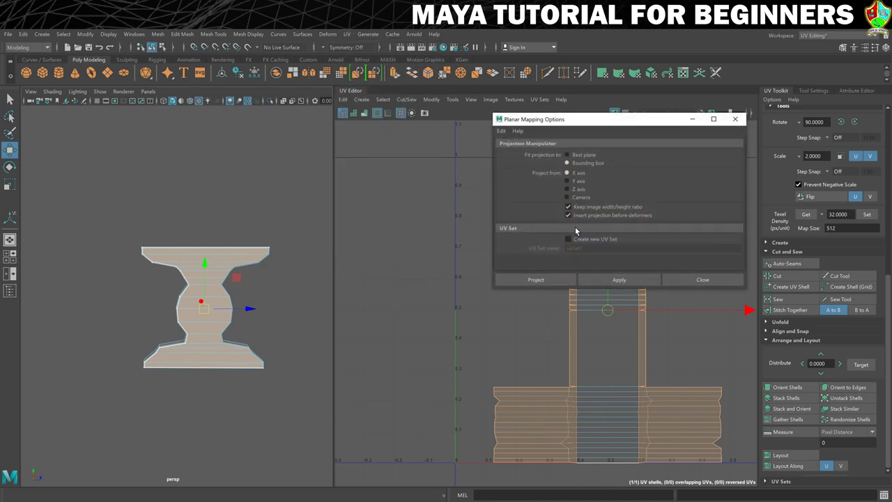
click(558, 278)
scroll(569, 276, down, 4)
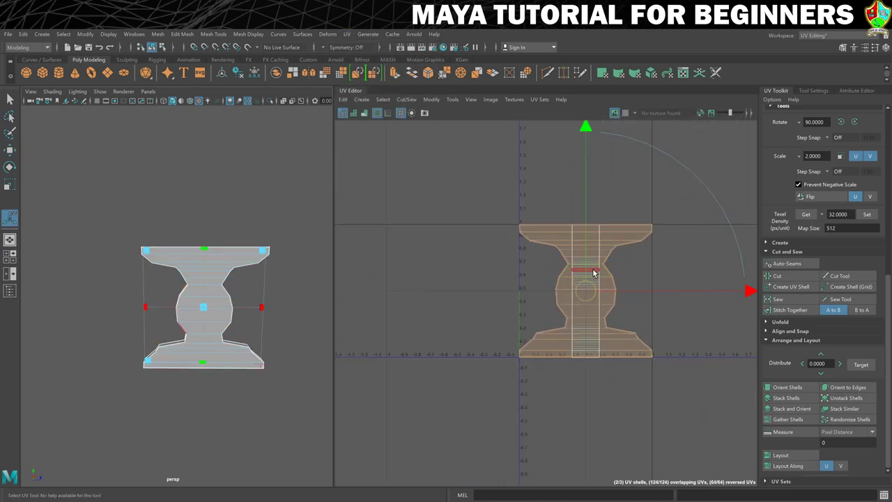
alt+middle_drag(593, 273, 490, 288)
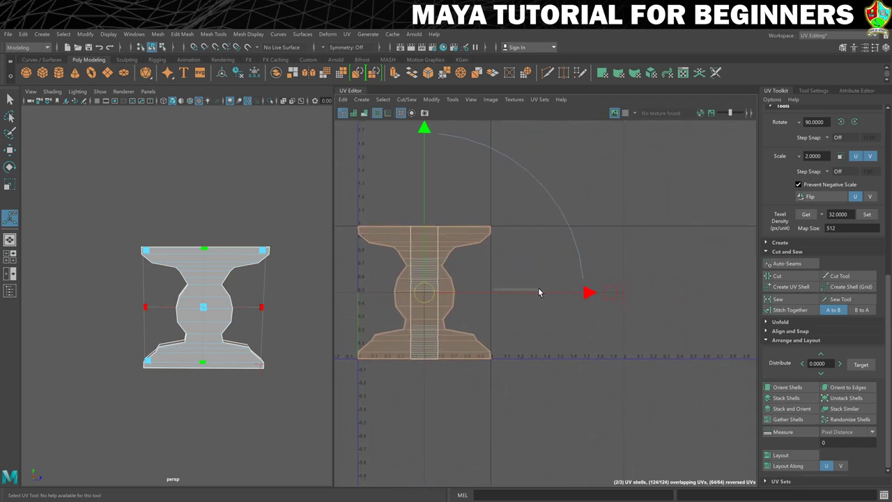
drag(538, 292, 727, 293)
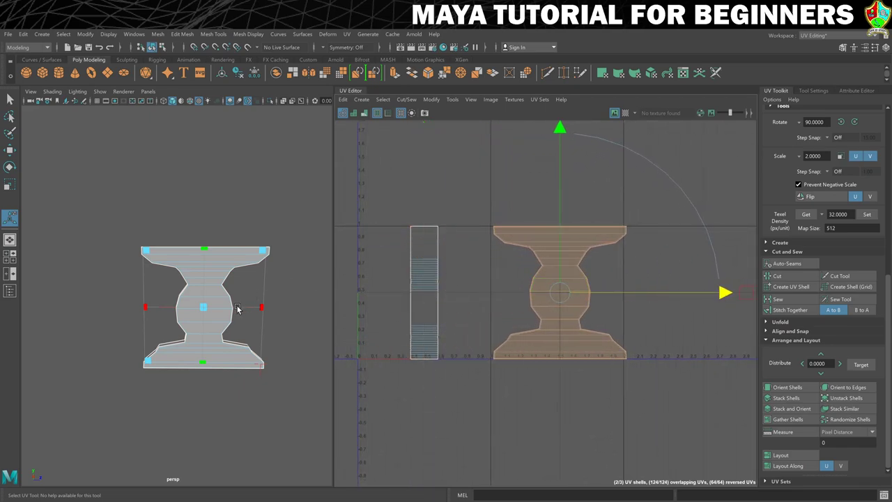
Select the strip of edge faces running from base to top along one side of the leg.
scroll(237, 309, up, 3)
alt+drag(199, 313, 171, 313)
click(195, 190)
click(246, 305)
click(196, 335)
ctrl+click(198, 329)
scroll(170, 313, up, 2)
click(177, 417)
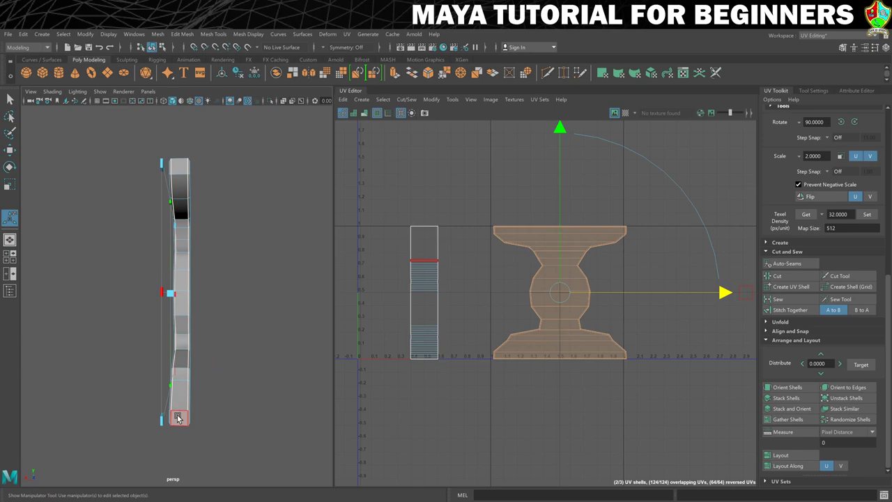
ctrl+click(177, 417)
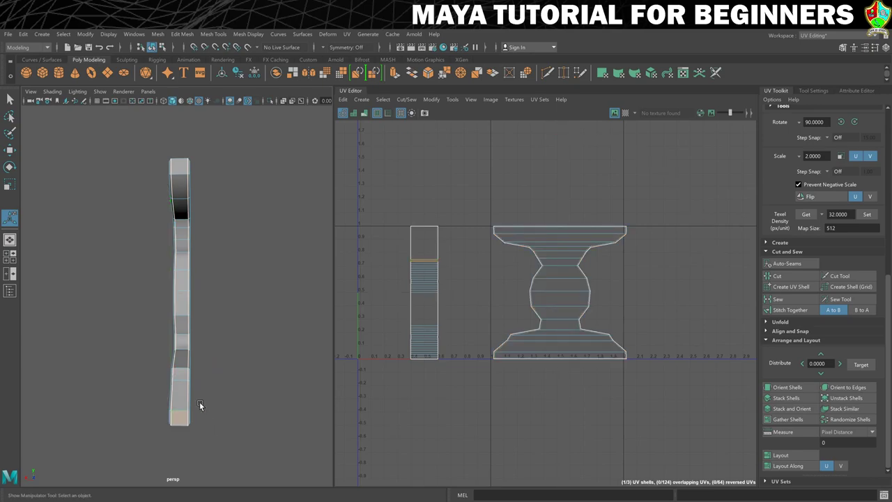
double_click(176, 166)
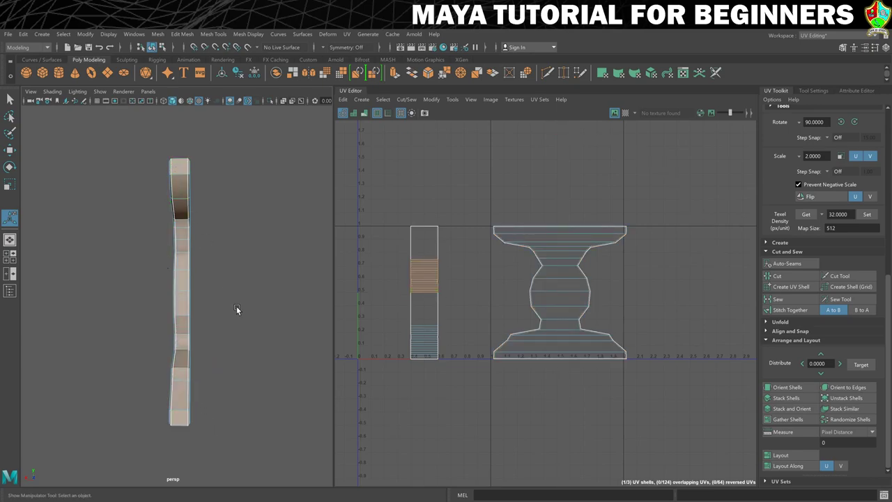
Add the matching strip of edge faces on the leg's opposite side to the selection.
alt+drag(236, 309, 166, 394)
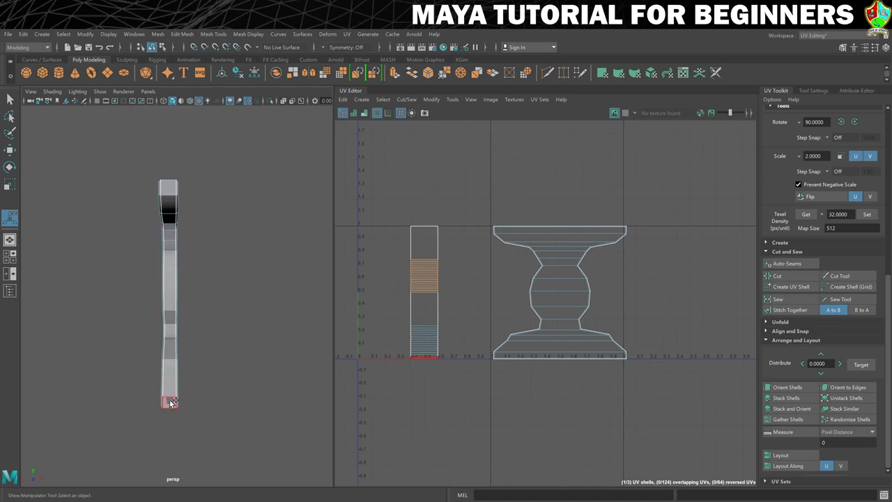
shift+click(171, 403)
shift+click(169, 190)
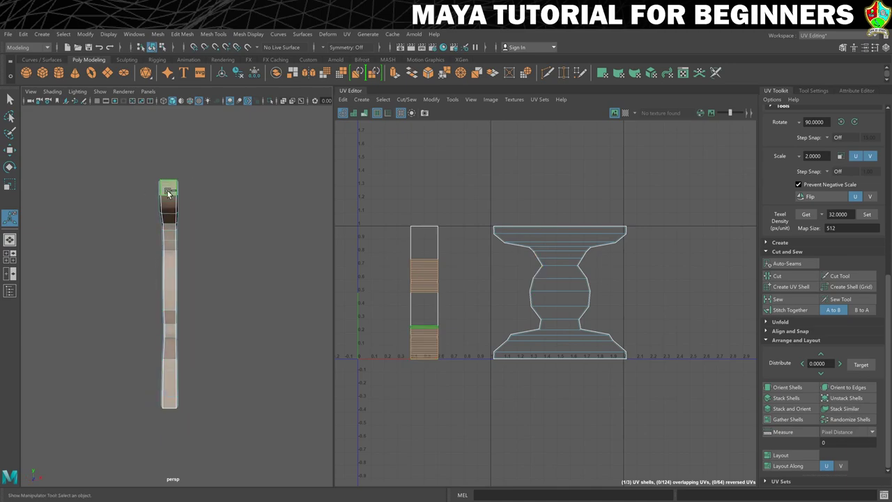
Planar-map the selected side strips from the X axis, fitted to the bounding box, and move their shells right past the leg's profile shells.
scroll(196, 273, down, 2)
scroll(164, 302, up, 4)
alt+drag(150, 315, 159, 281)
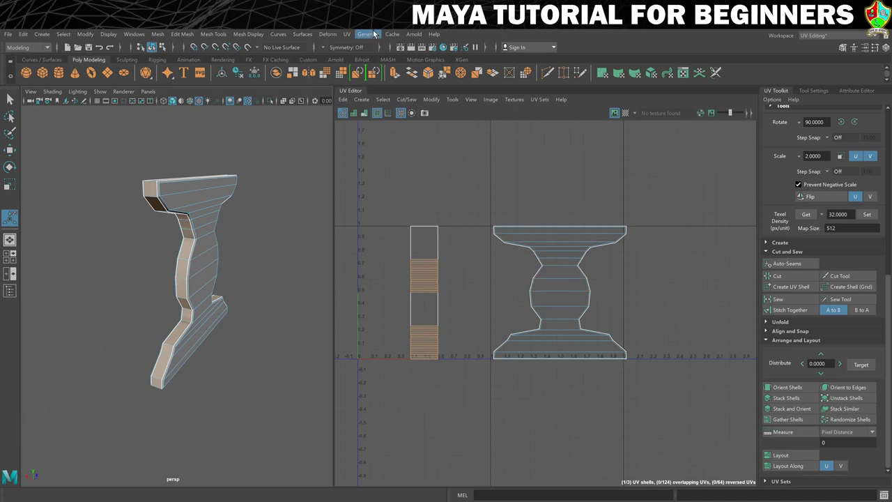
click(346, 34)
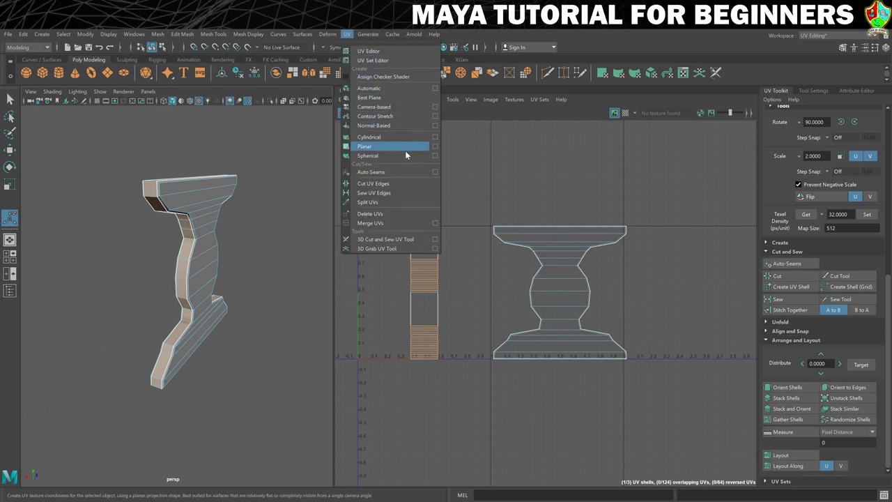
click(435, 146)
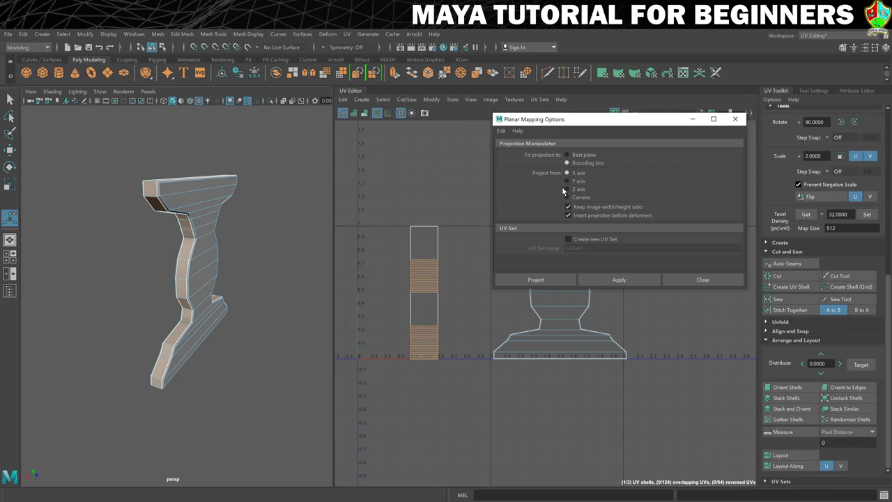
click(525, 280)
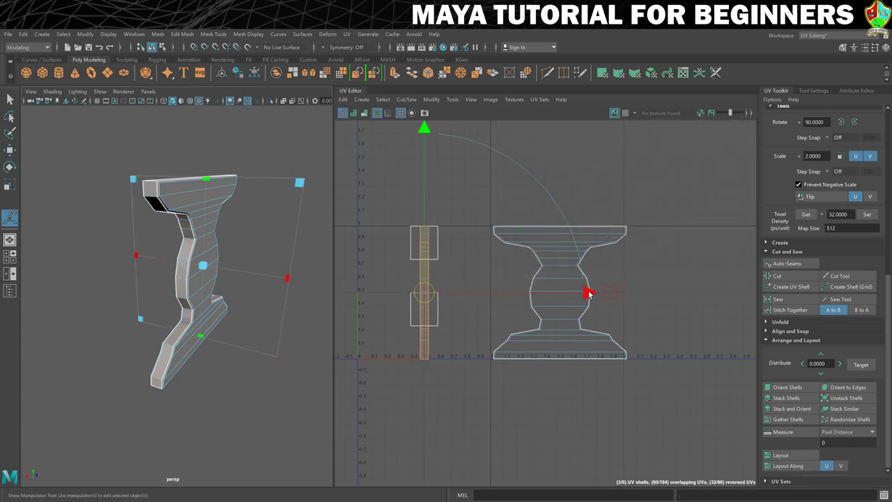
drag(587, 293, 808, 294)
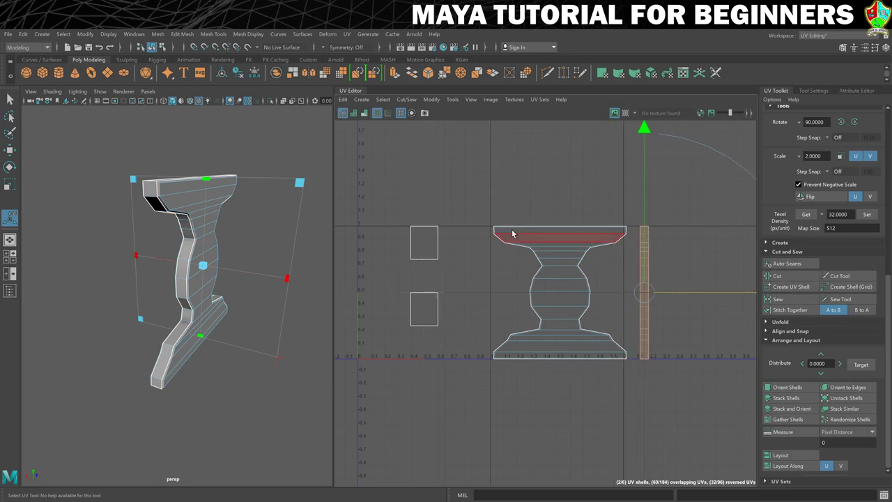
Select the remaining top and bottom face shells, planar-map them from the Y axis, and move them about 0.3 UV units to the right.
right_click(420, 245)
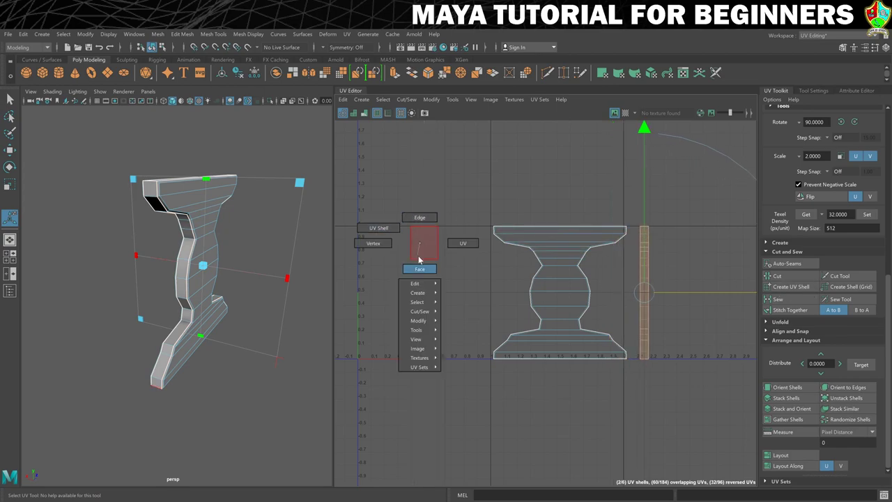
right_drag(419, 259, 420, 257)
drag(396, 208, 454, 338)
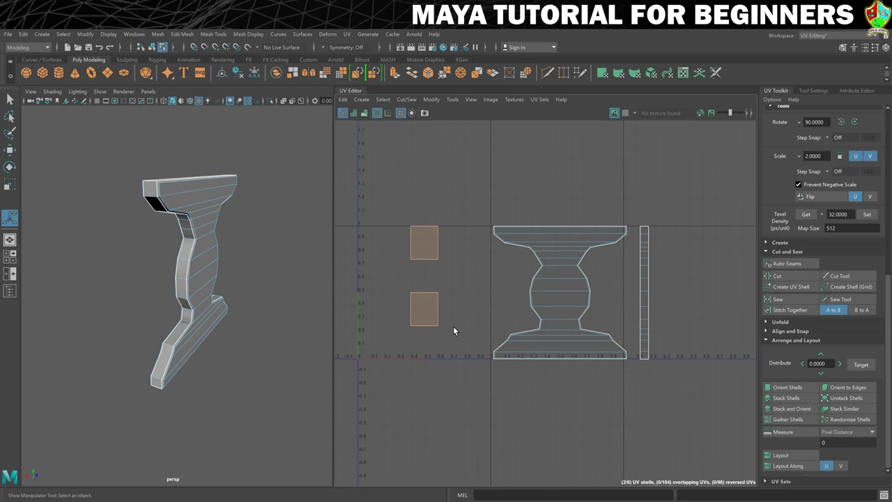
click(345, 34)
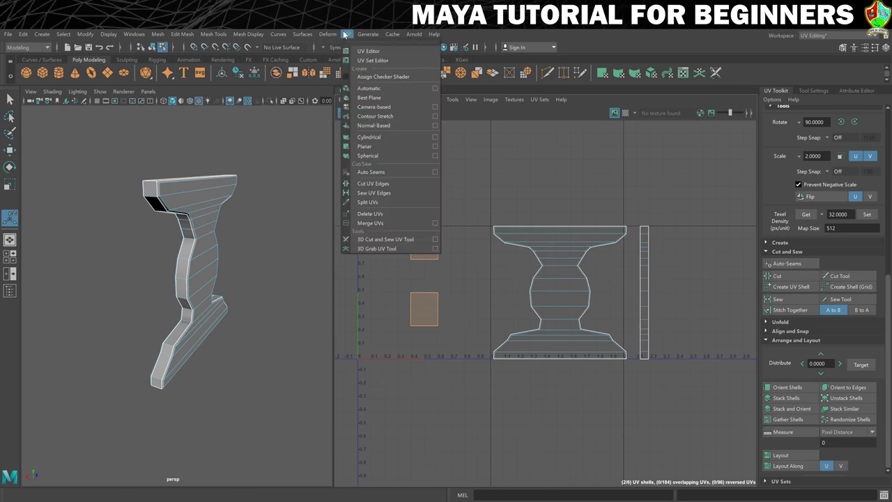
click(434, 146)
click(567, 180)
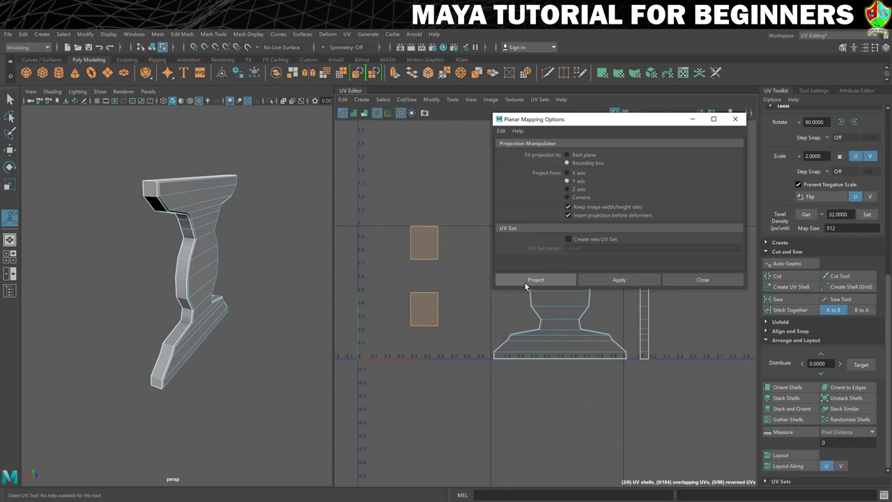
click(533, 281)
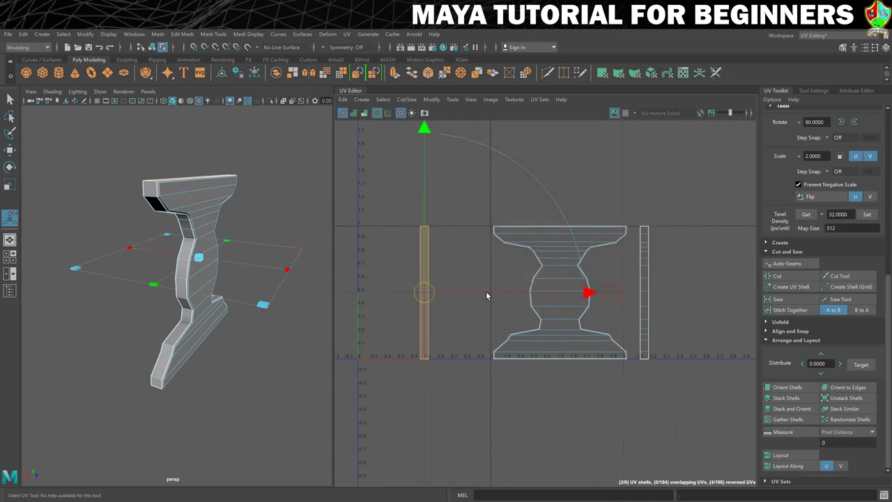
drag(587, 293, 630, 293)
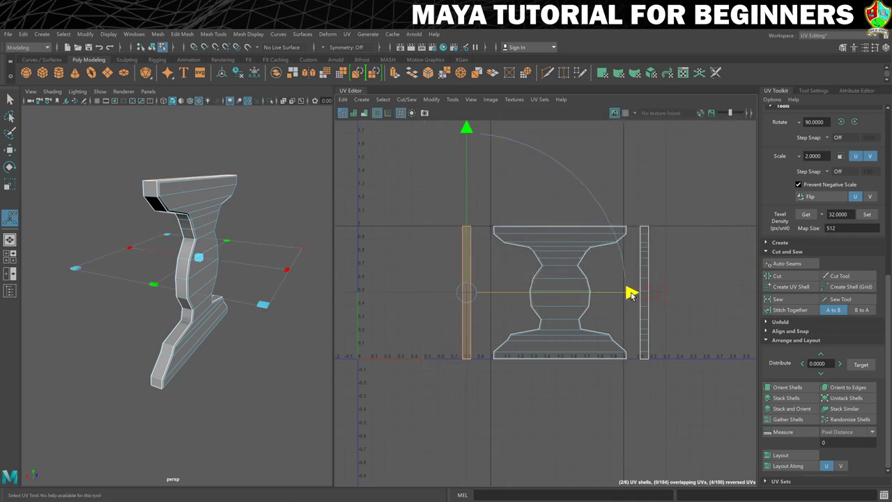
Separate the overlapping thin shells by moving one end-face shell about 0.15 UV units left and one side-strip shell about 0.15 right.
click(564, 250)
right_drag(565, 252, 514, 247)
key(t)
key(w)
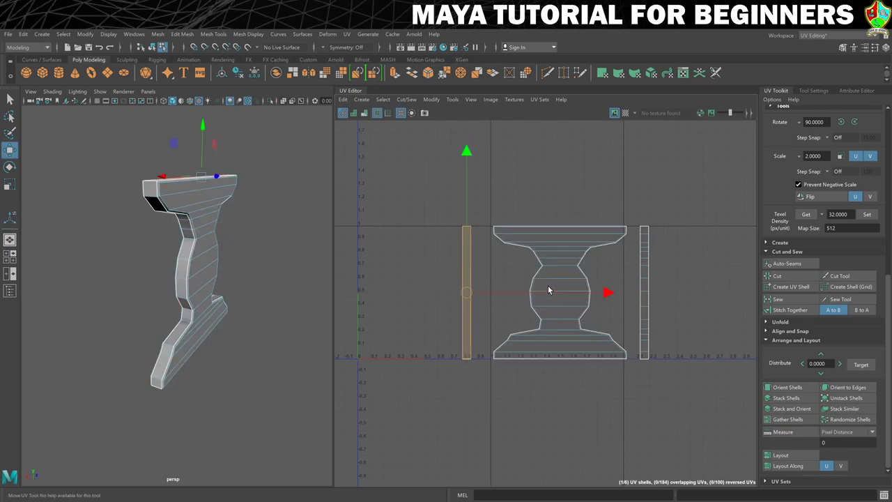
drag(607, 293, 587, 292)
click(644, 292)
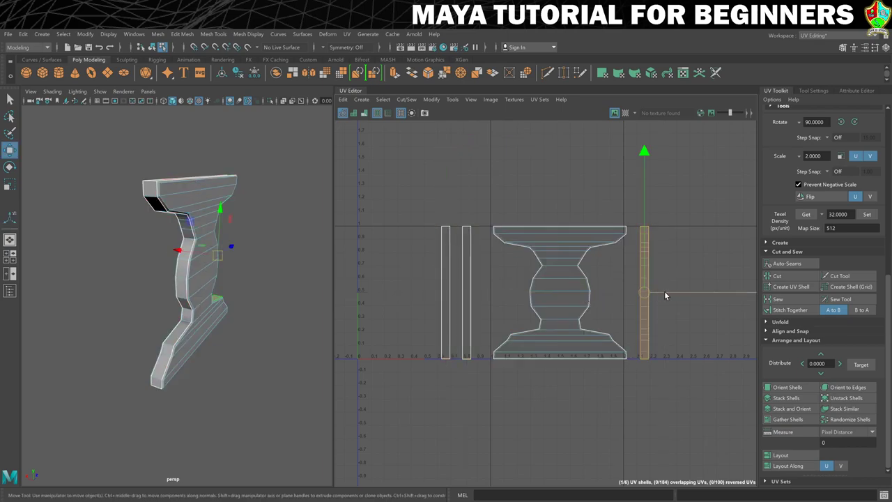
drag(681, 291, 697, 292)
Separate the overlapping leg profile shells by moving one about 1.5 UV units left, beyond the end-face shells.
click(528, 285)
drag(613, 292, 422, 300)
scroll(468, 244, down, 1)
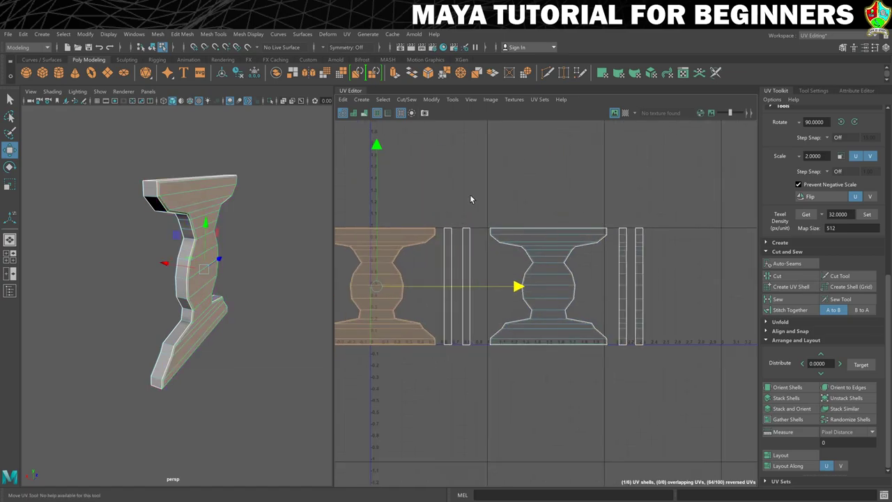
click(468, 215)
alt+middle_drag(449, 223, 525, 209)
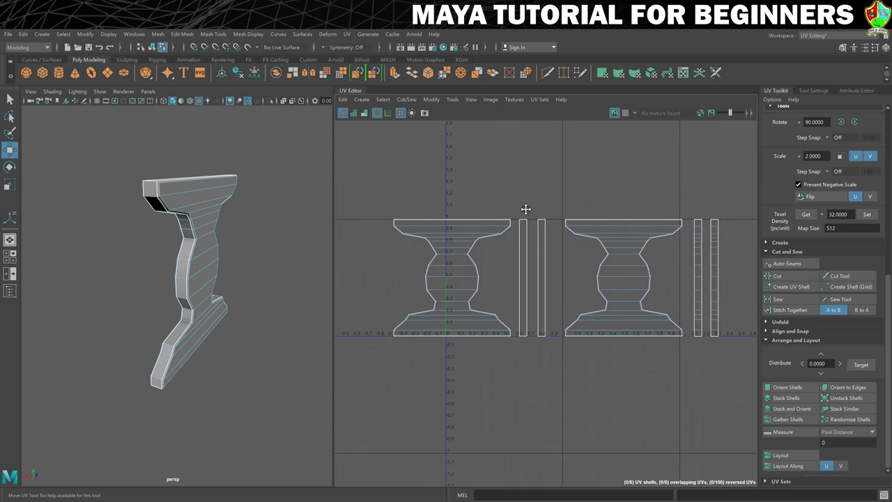
Turn on shaded UV display and flip the three reversed shells in U: one profile, one end-face and one side-strip shell.
click(352, 113)
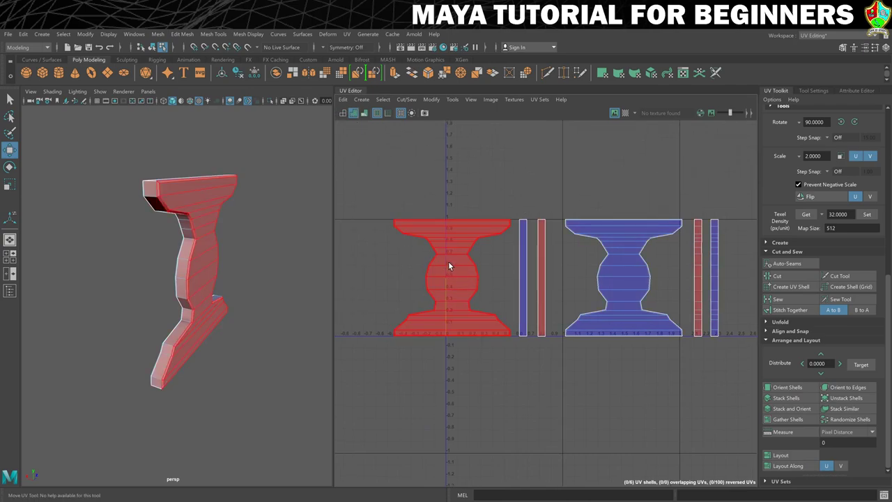
click(448, 264)
scroll(808, 418, up, 3)
click(809, 349)
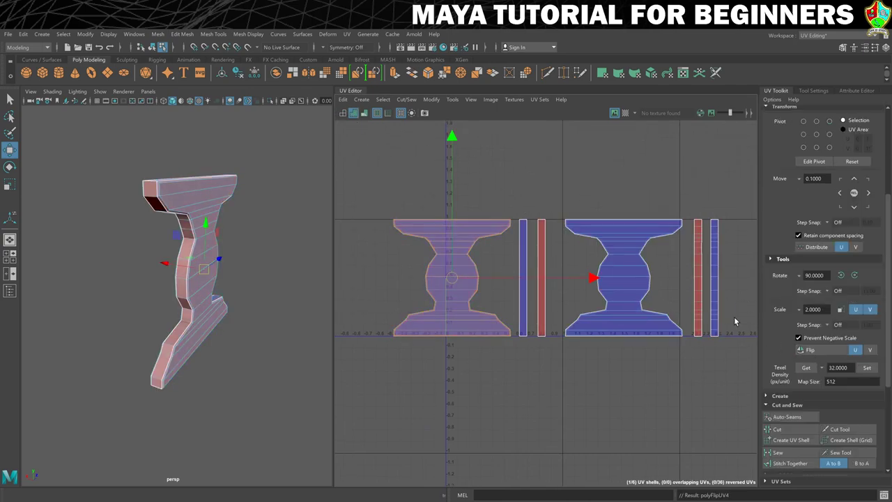
click(542, 279)
click(810, 349)
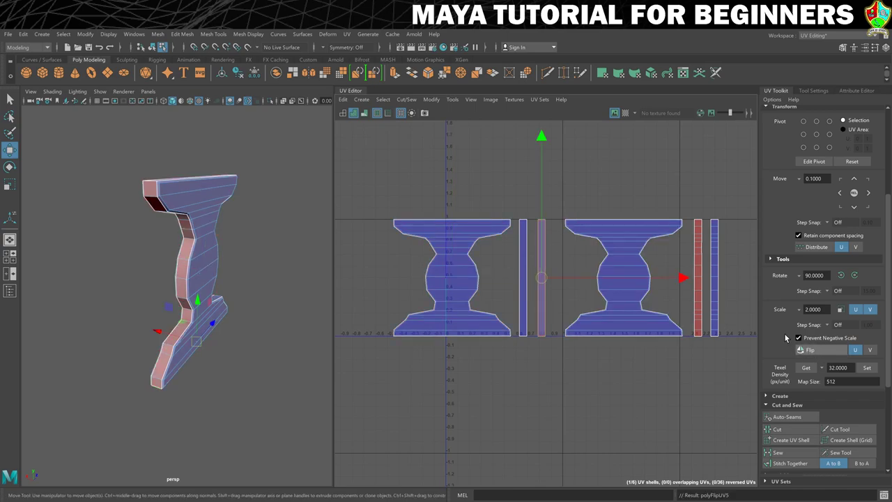
click(697, 264)
click(809, 349)
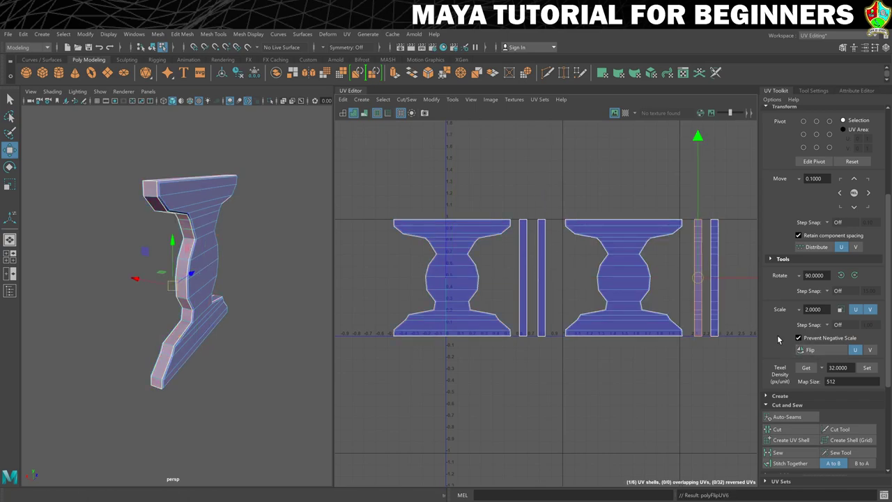
Turn on the UV distortion display and optimize the two side-strip shells together.
alt+middle_drag(700, 303, 660, 308)
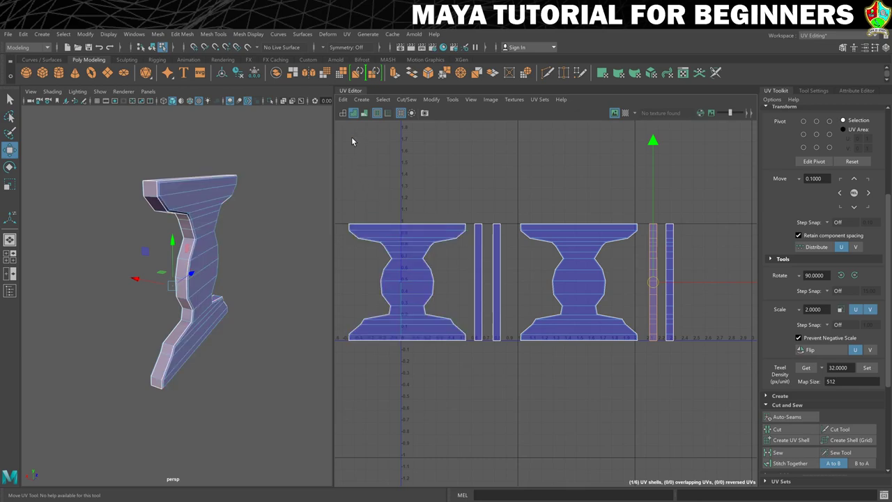
click(363, 113)
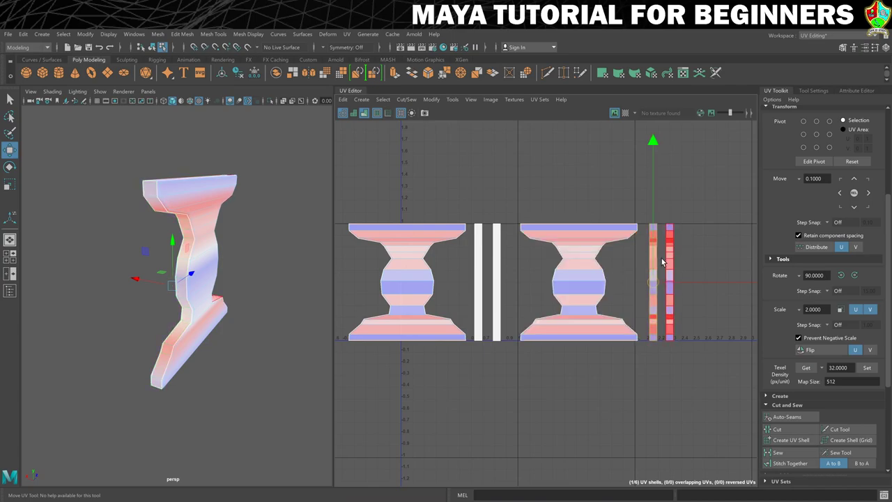
right_drag(668, 256, 644, 241)
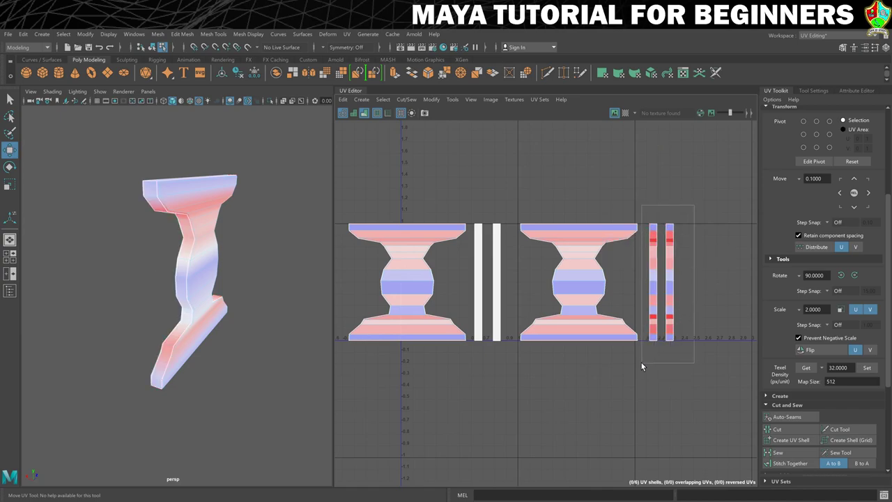
drag(641, 362, 682, 279)
scroll(802, 236, up, 5)
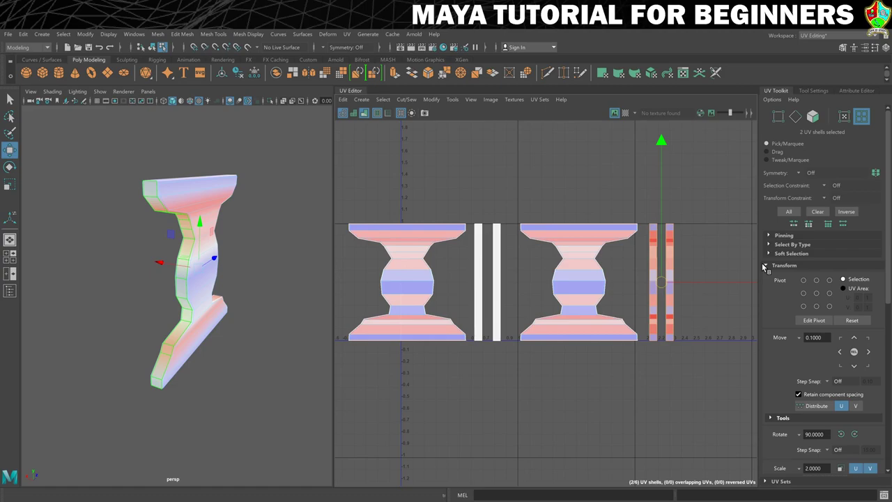
click(766, 265)
click(767, 284)
click(766, 311)
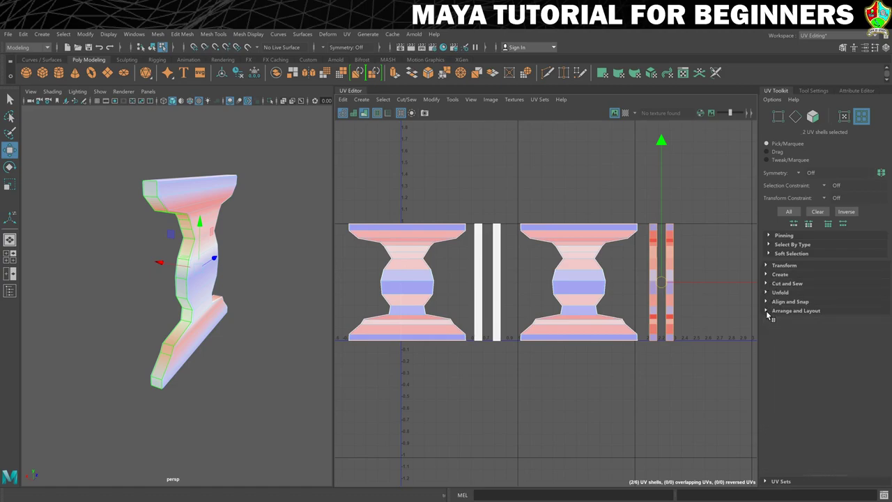
click(765, 293)
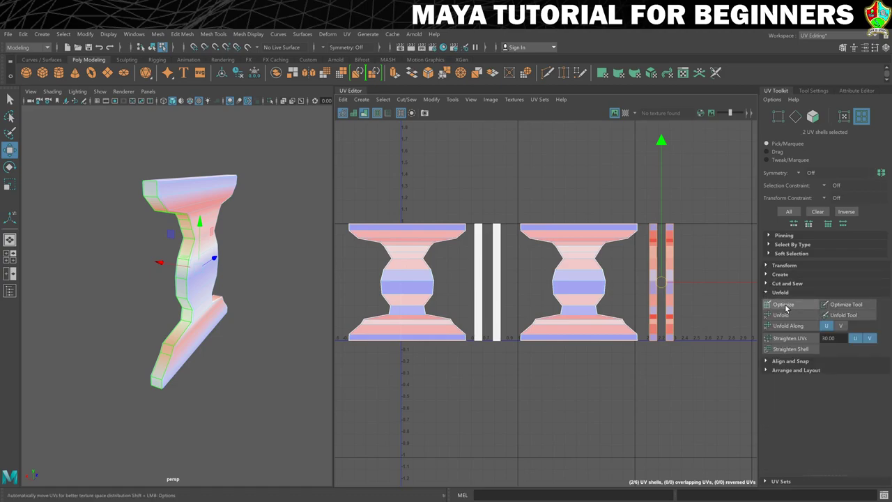
click(786, 305)
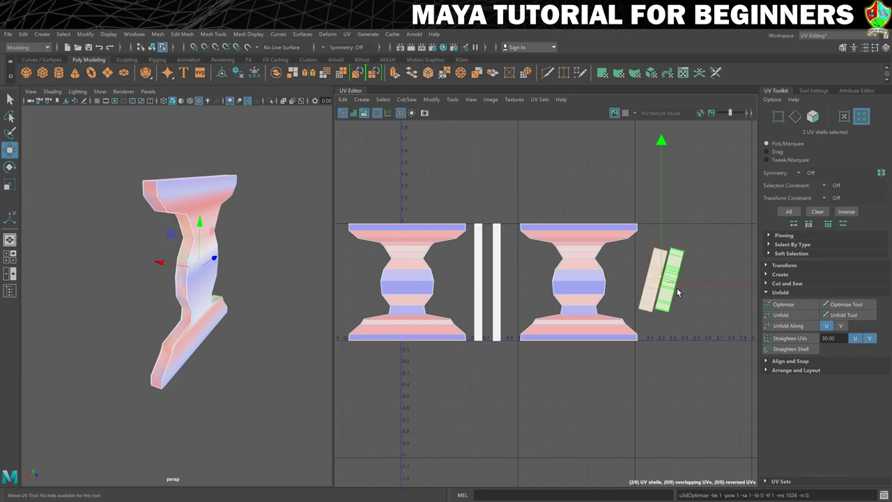
Straighten the UVs of each tilted side-strip shell in U and V with a 30-degree angle.
click(653, 278)
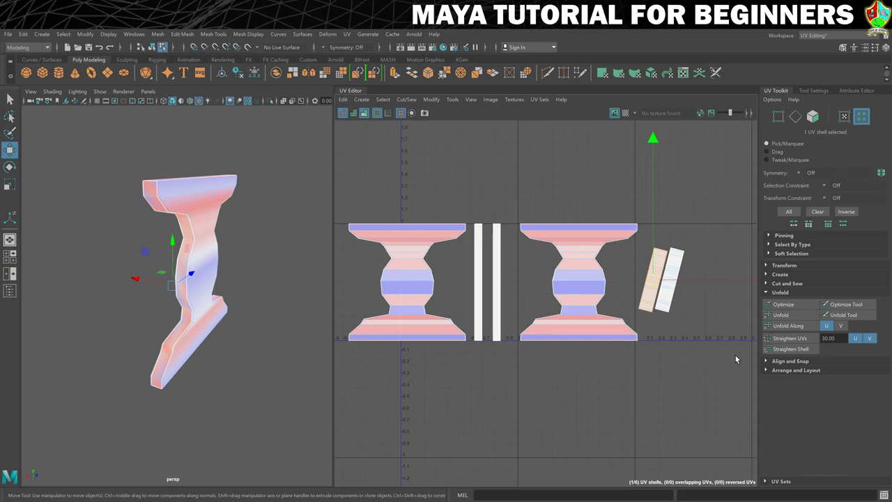
click(788, 339)
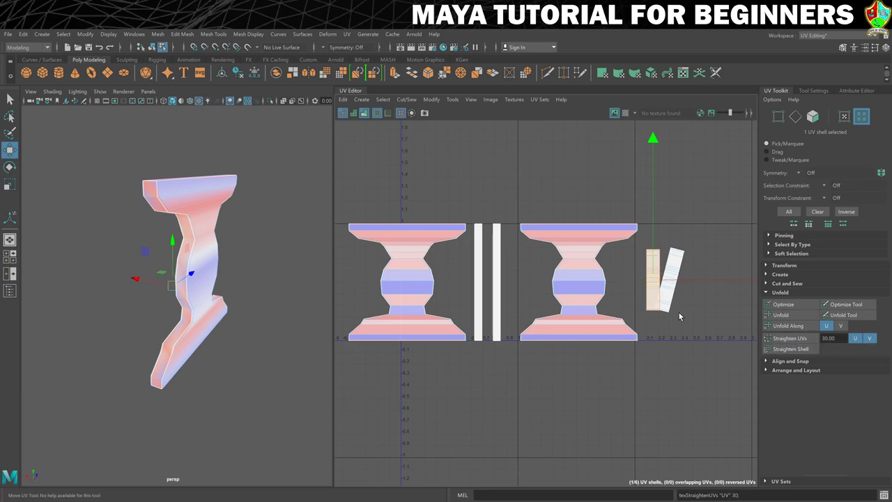
click(673, 287)
click(779, 339)
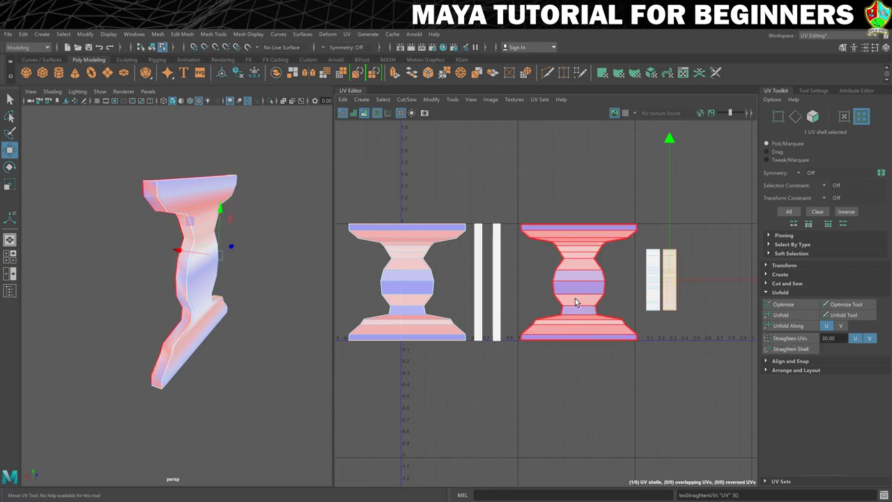
Turn on the checker map and examine the pattern along the leg's narrow side.
click(623, 113)
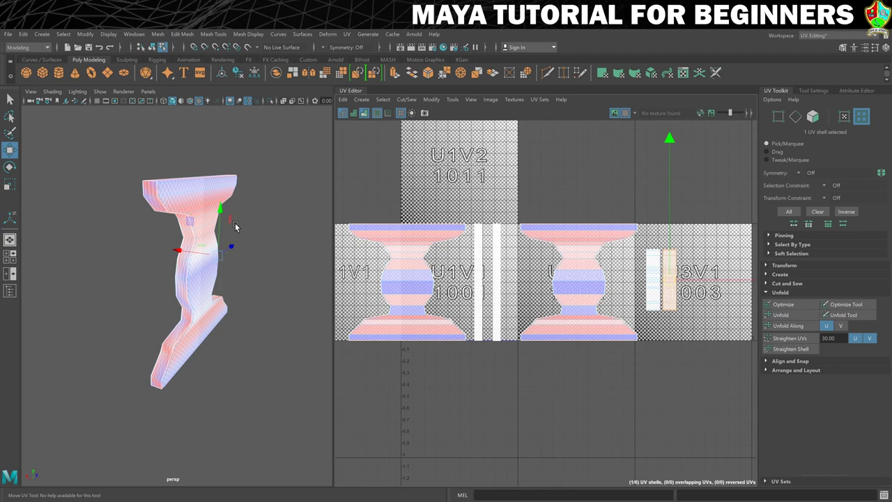
scroll(162, 279, up, 3)
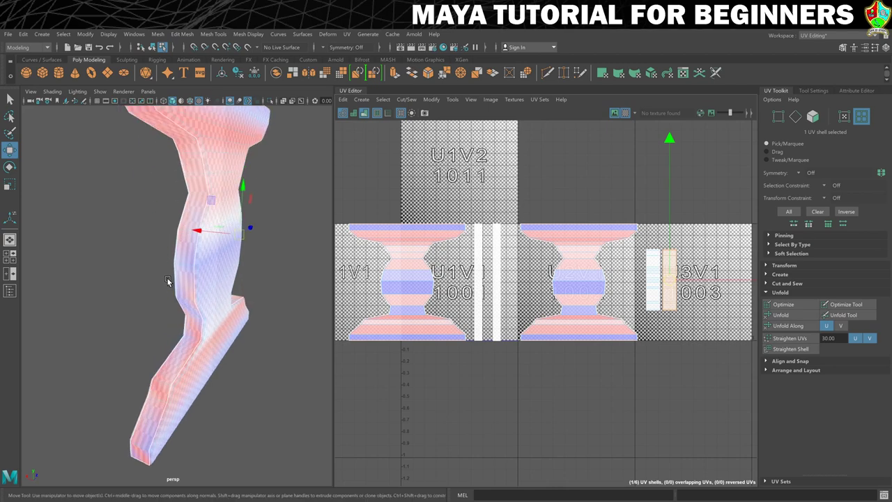
mouse_move(168, 280)
alt+mouse_down()
mouse_move(179, 278)
mouse_move(183, 257)
mouse_move(179, 269)
alt+mouse_up()
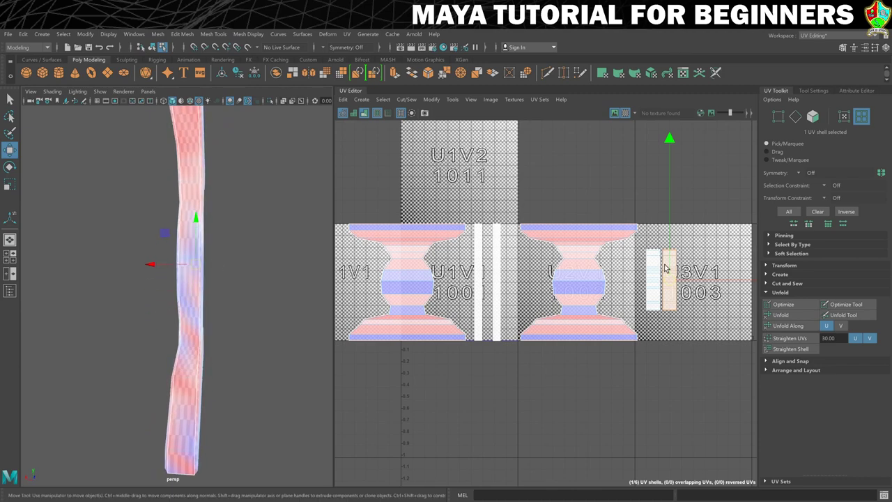
Stretch both side-strip shells together in V to nearly the full height of the UV tile.
right_drag(650, 262, 641, 259)
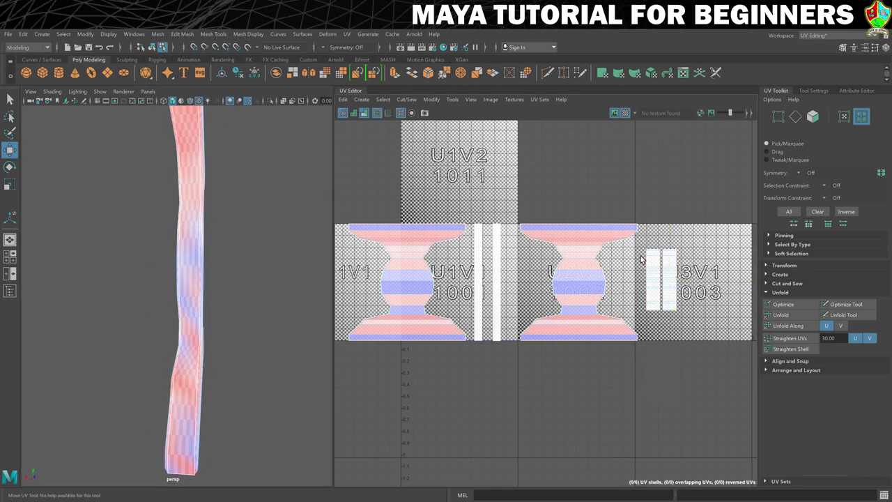
drag(689, 286, 641, 260)
key(r)
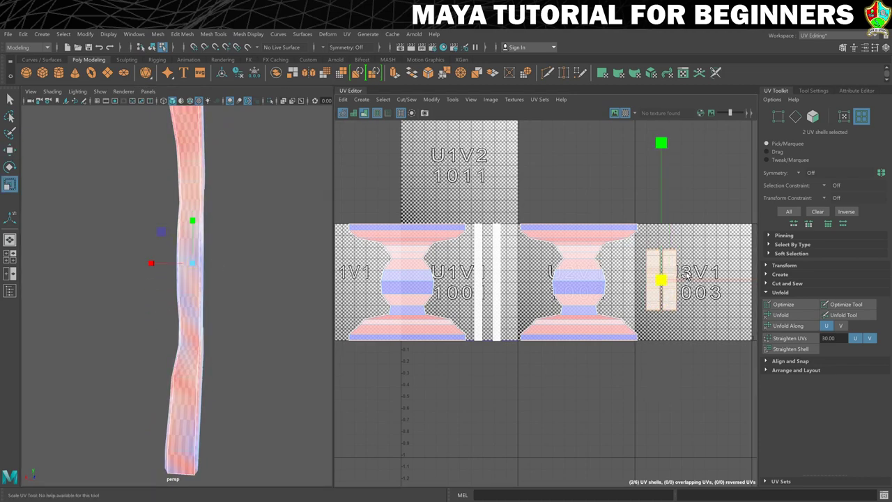
drag(659, 185, 632, 166)
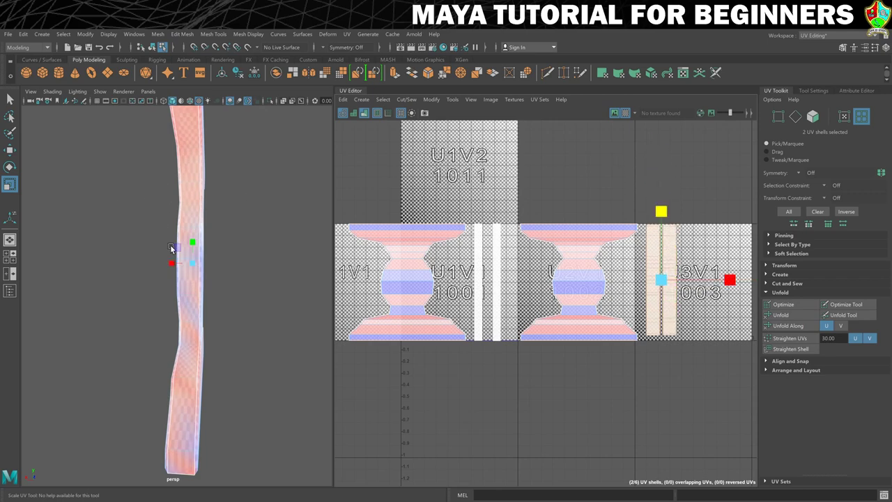
Stretch both side-strip shells together in V to nearly three UV tiles tall.
drag(660, 211, 628, 82)
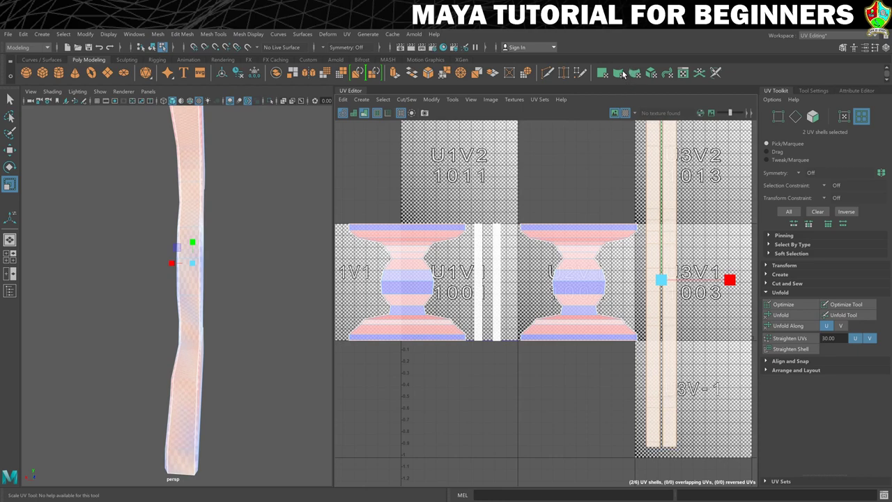
alt+drag(116, 334, 203, 294)
scroll(524, 230, down, 3)
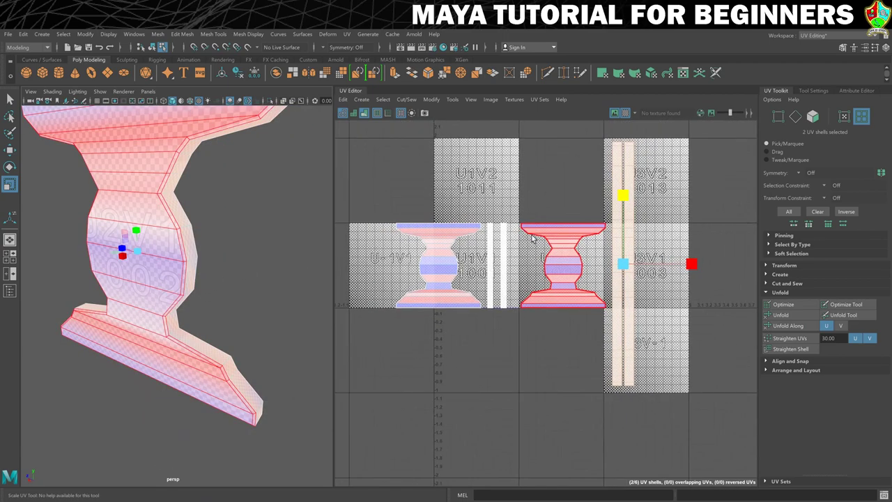
right_click(568, 234)
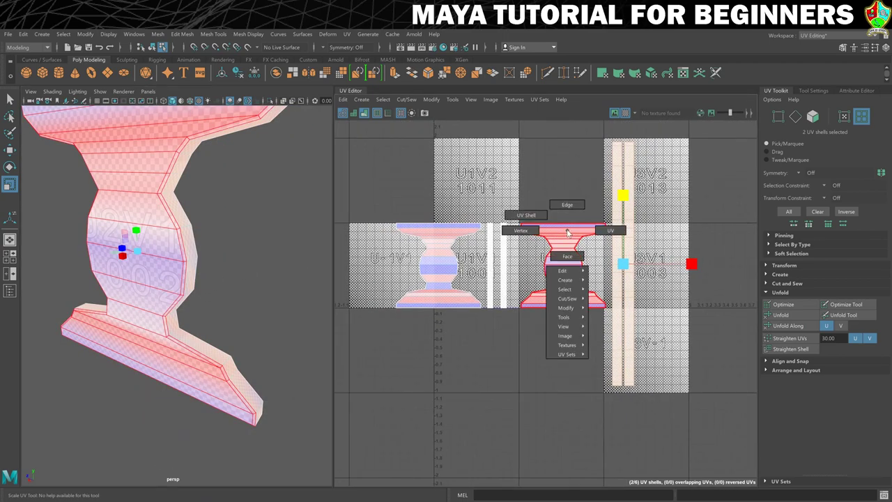
right_drag(568, 232, 533, 222)
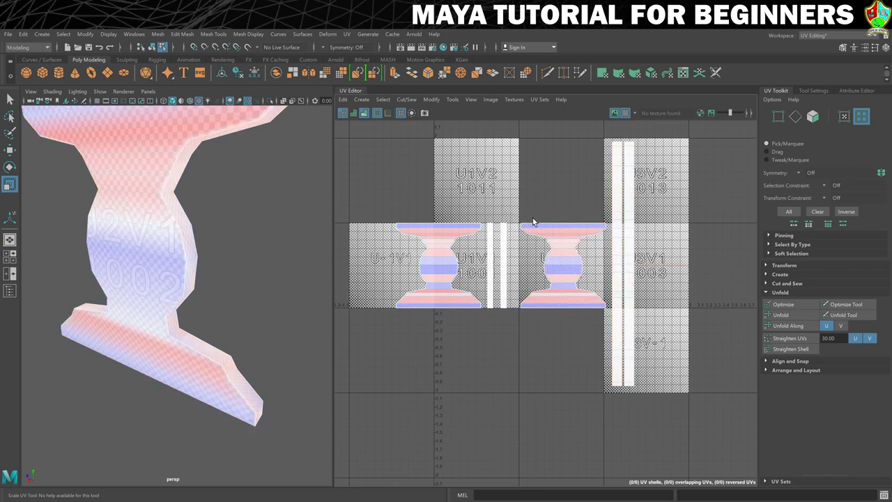
drag(381, 149, 696, 342)
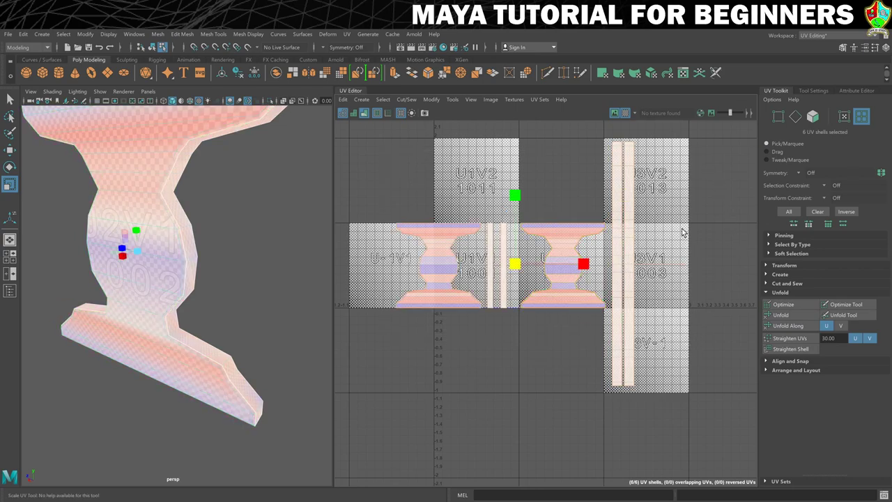
key(ctrl+a)
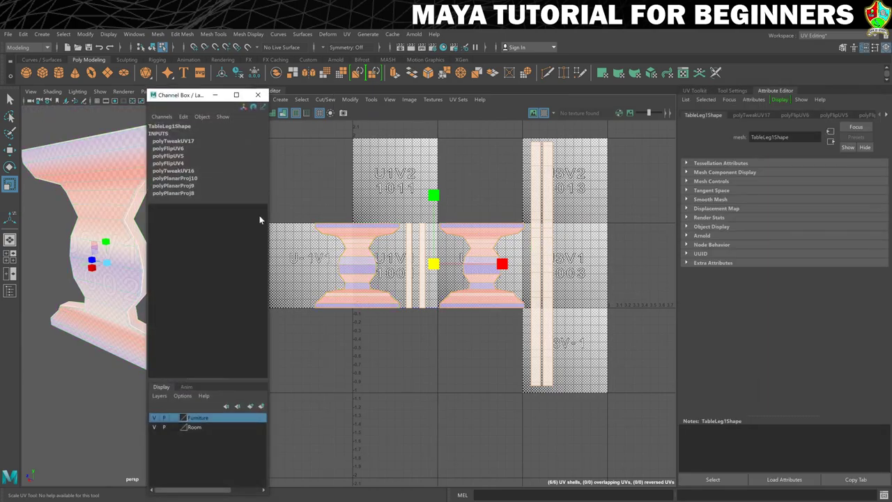
click(258, 95)
Return the table leg to object mode, freeze its transformations and delete its construction history.
right_drag(152, 170, 164, 156)
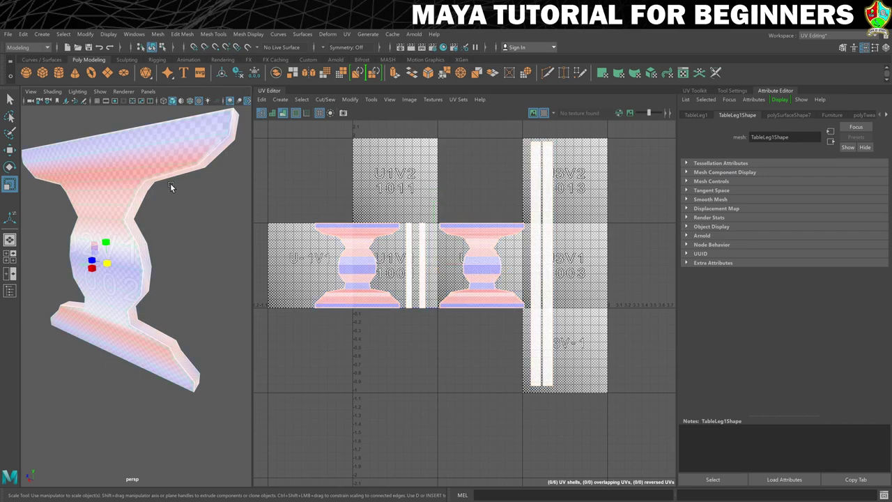
click(85, 33)
click(96, 78)
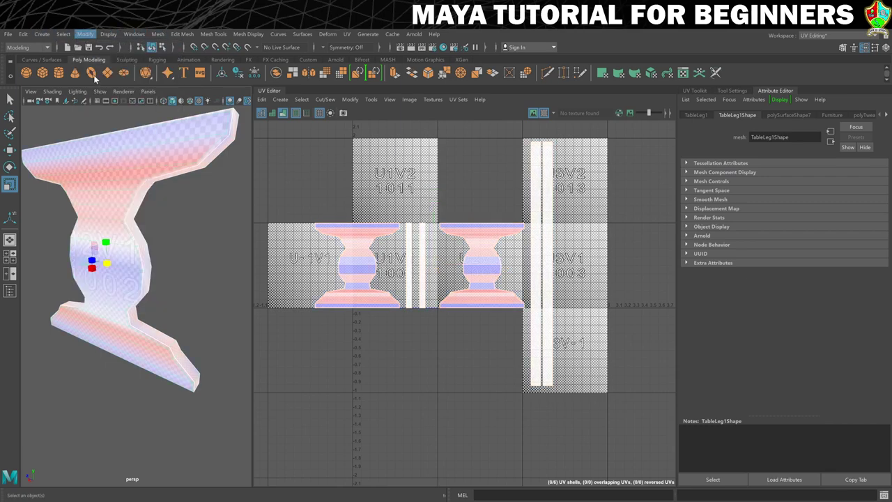
click(23, 34)
mouse_move(60, 143)
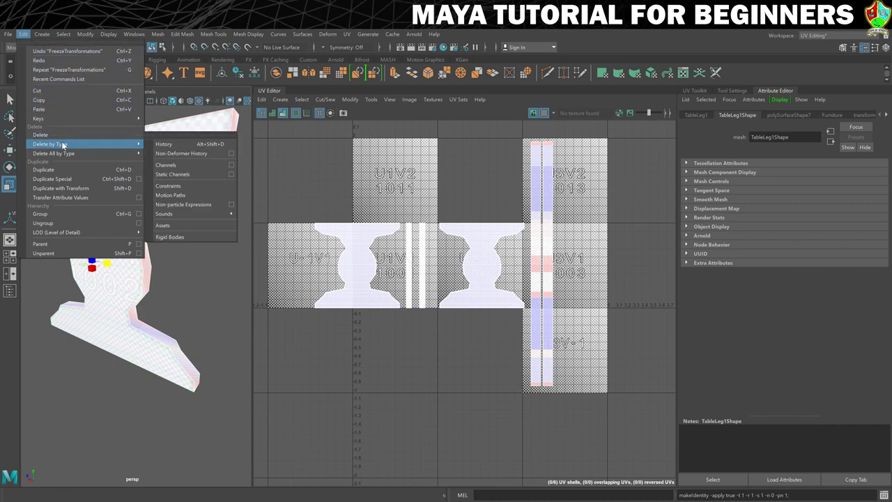
click(174, 145)
Select the two long side-strip UV shells and optimize them together.
scroll(580, 185, up, 2)
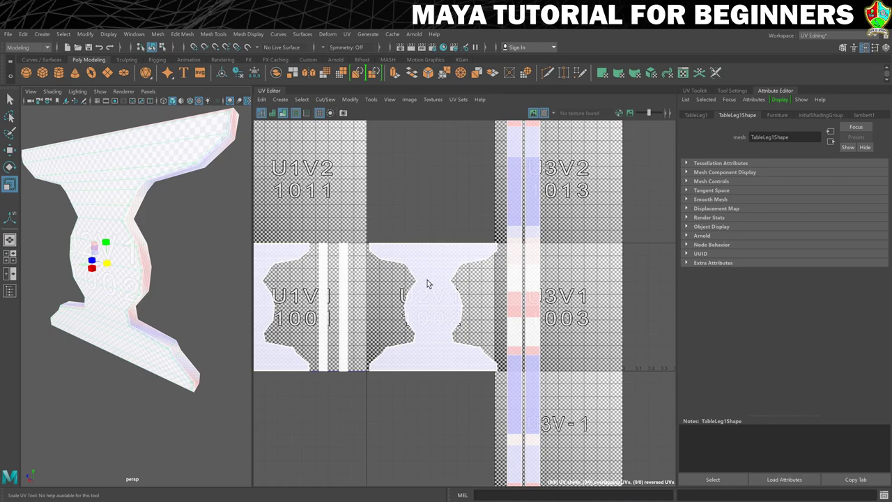
alt+middle_drag(427, 284, 511, 282)
right_drag(612, 216, 573, 199)
click(606, 229)
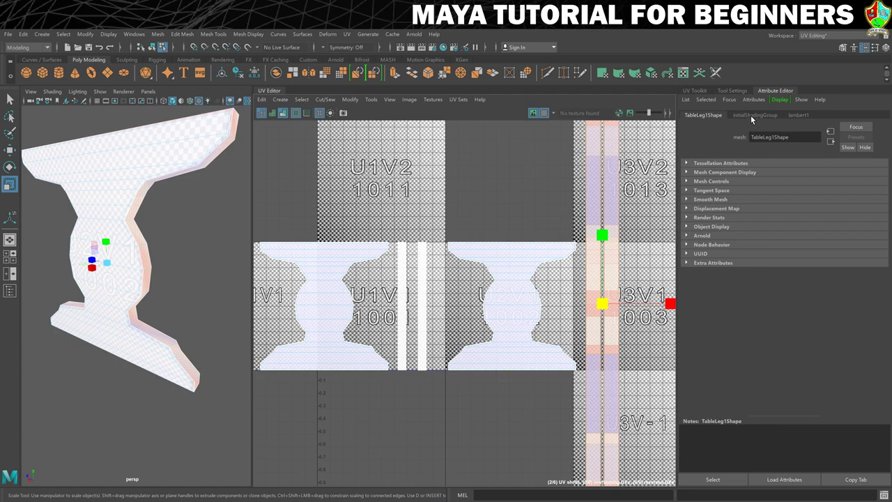
click(696, 91)
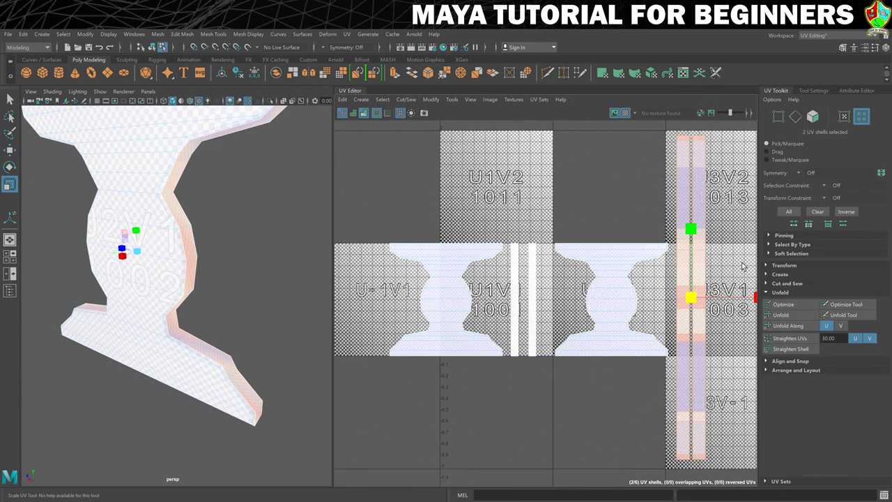
click(782, 304)
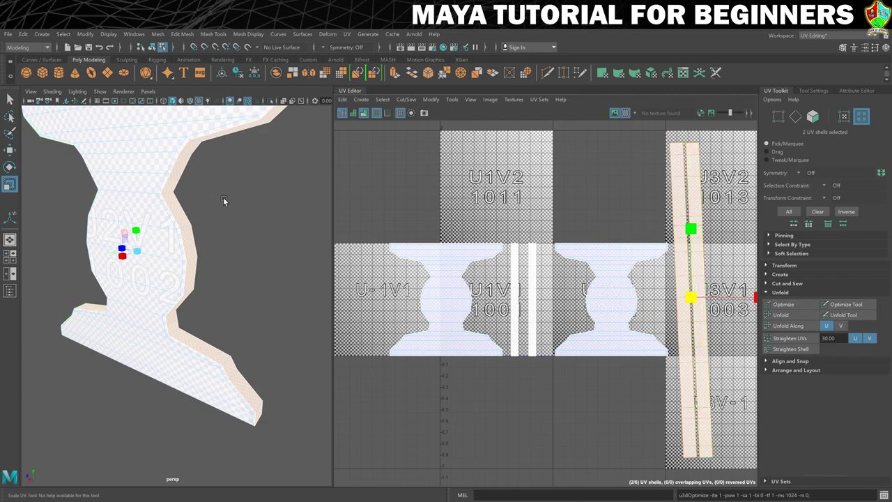
Straighten the UVs of both optimized side-strip shells in U and V with a 30-degree angle.
alt+drag(223, 201, 186, 197)
alt+drag(186, 197, 190, 197)
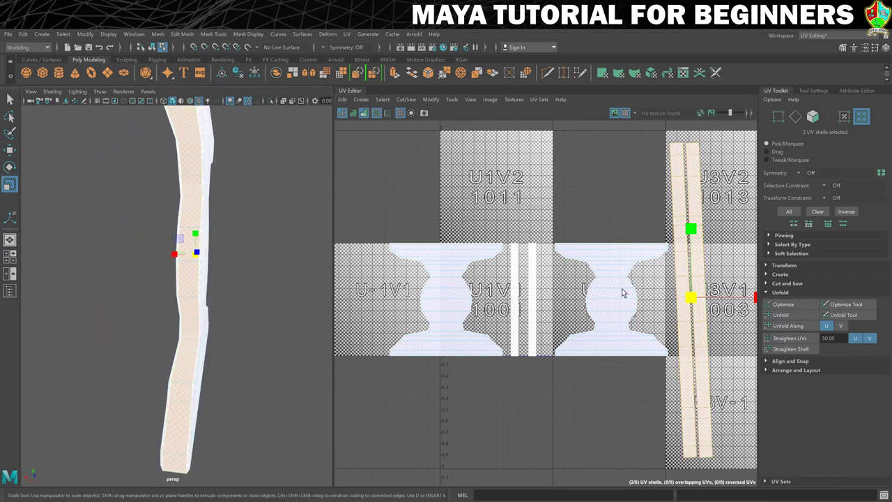
click(790, 338)
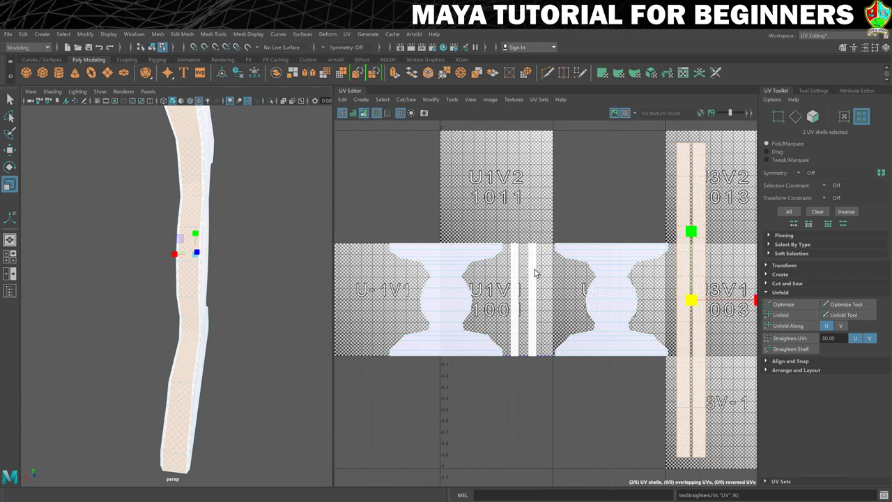
Select all of the table leg's UV shells and lay them out automatically inside the first UV tile.
scroll(513, 257, down, 1)
right_click(467, 259)
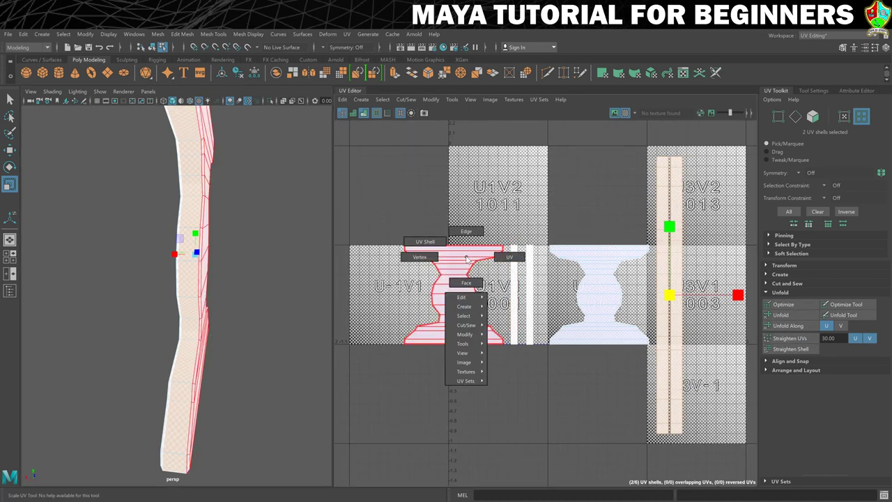
click(430, 242)
key(ctrl+a)
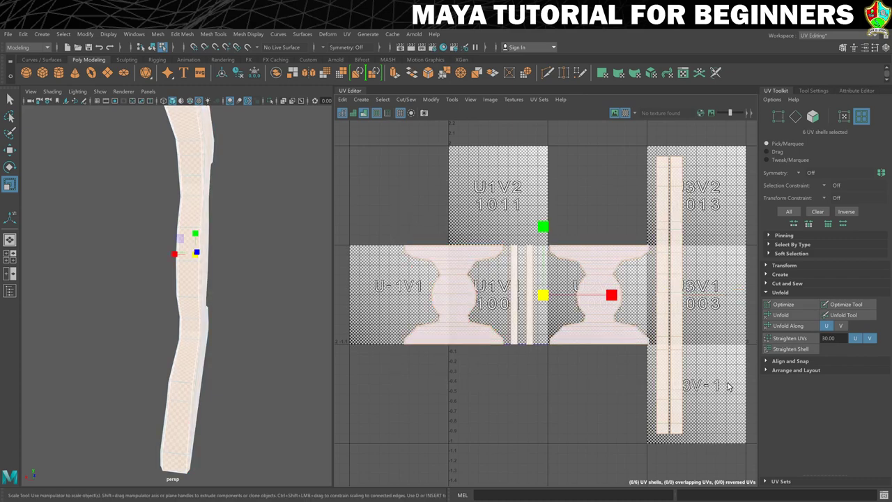
click(769, 369)
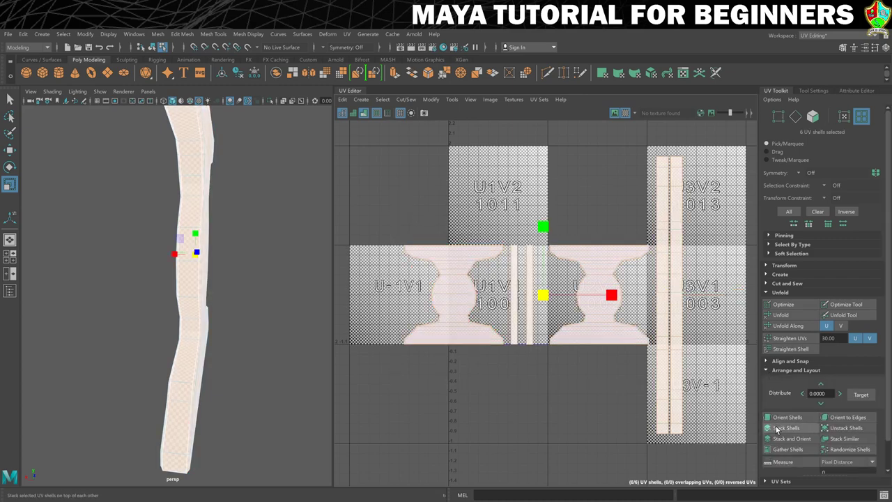
scroll(781, 427, down, 2)
click(786, 408)
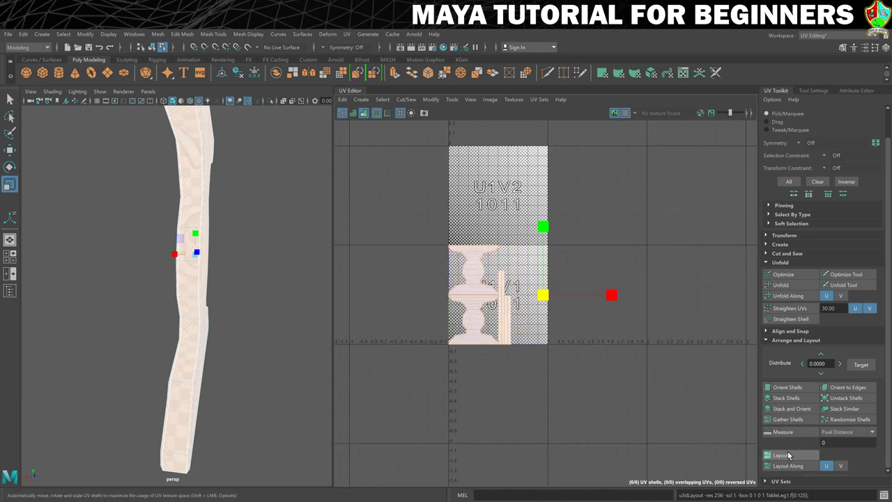
key(f)
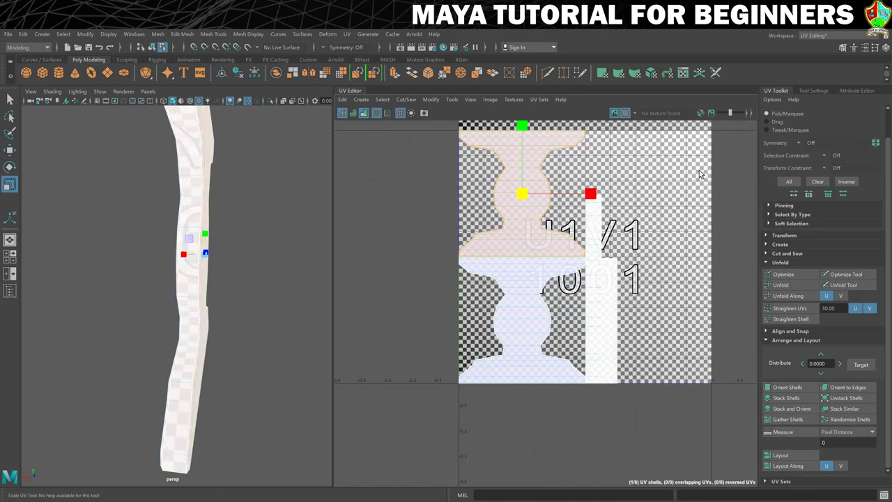
click(522, 167)
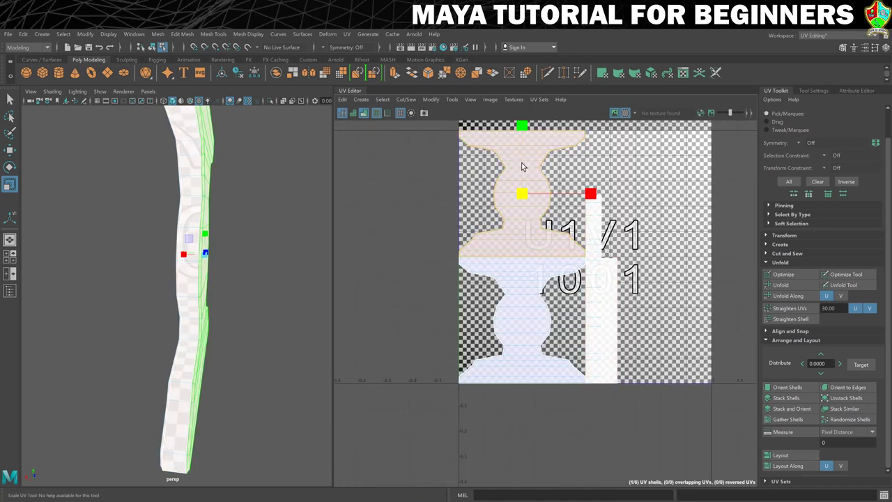
Return the table leg to object mode, turn off the checker map and deselect the leg.
right_drag(194, 175, 230, 172)
click(273, 181)
alt+drag(274, 181, 268, 213)
click(196, 227)
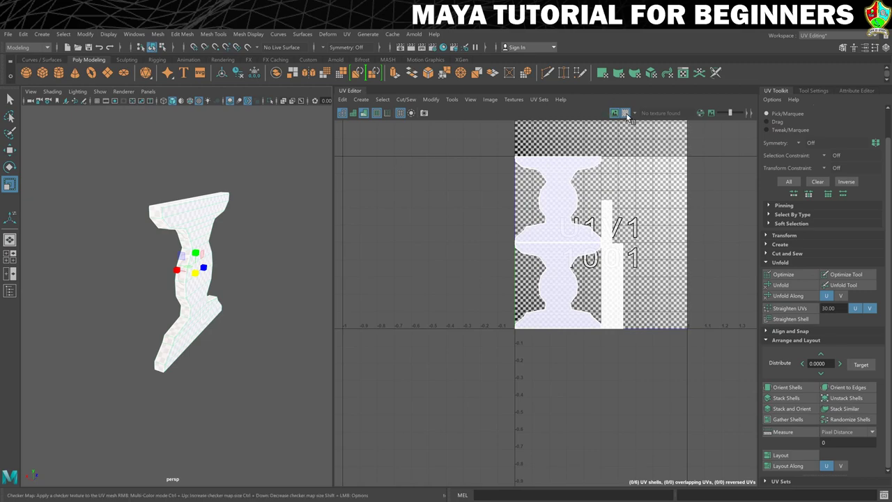
click(625, 113)
click(297, 234)
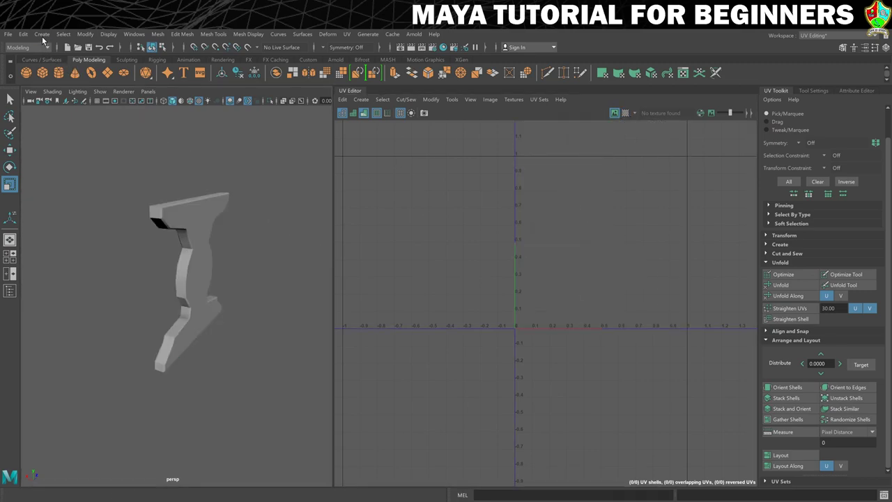
Show the last hidden objects to bring the room and the rest of the desk back.
click(131, 34)
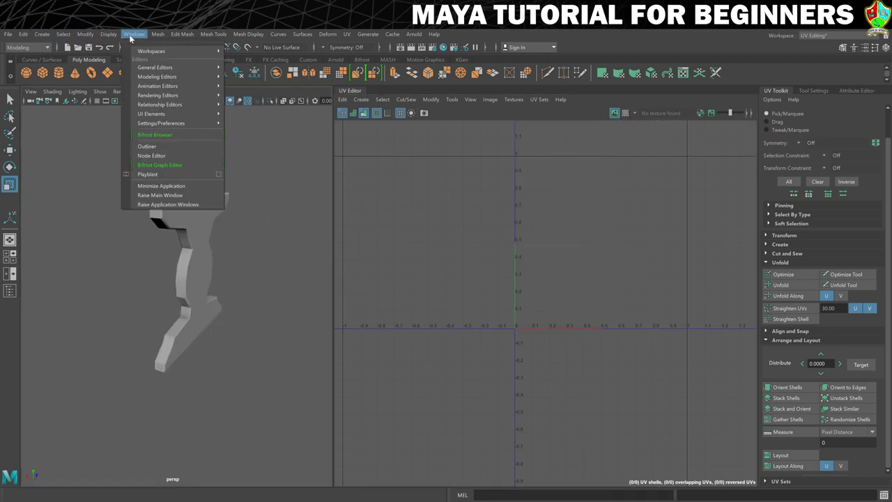
mouse_move(108, 34)
mouse_move(122, 93)
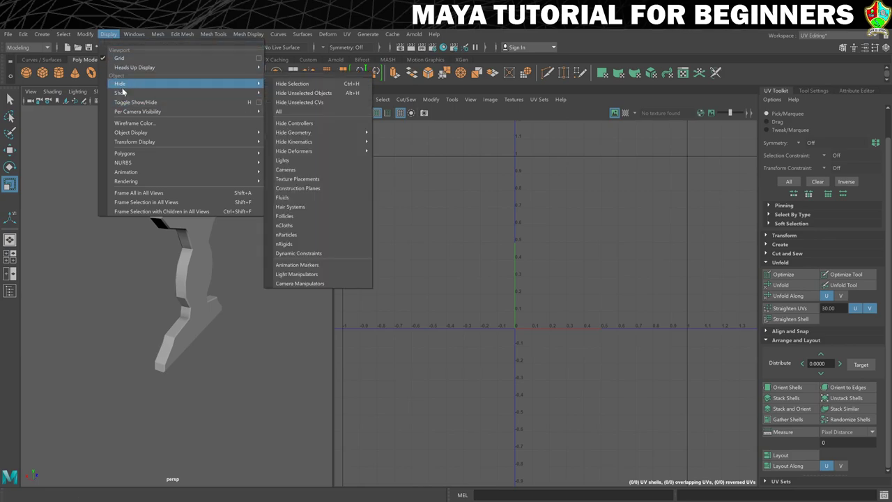
click(307, 107)
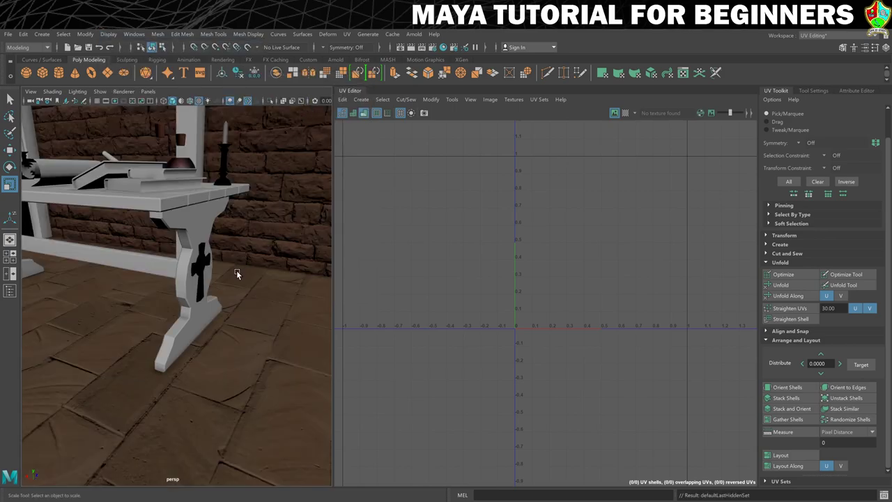
Select the table leg together with the front tabletop board and lay out their UVs in one shared tile.
alt+drag(237, 270, 205, 257)
click(195, 251)
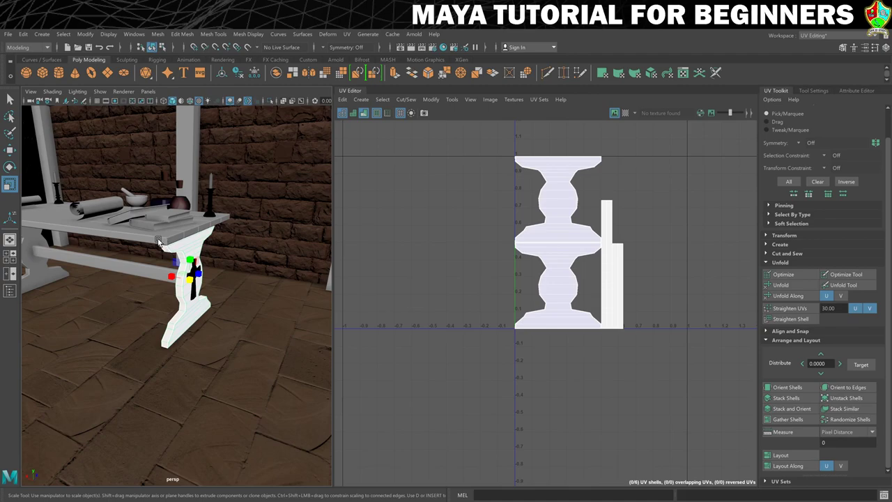
click(159, 242)
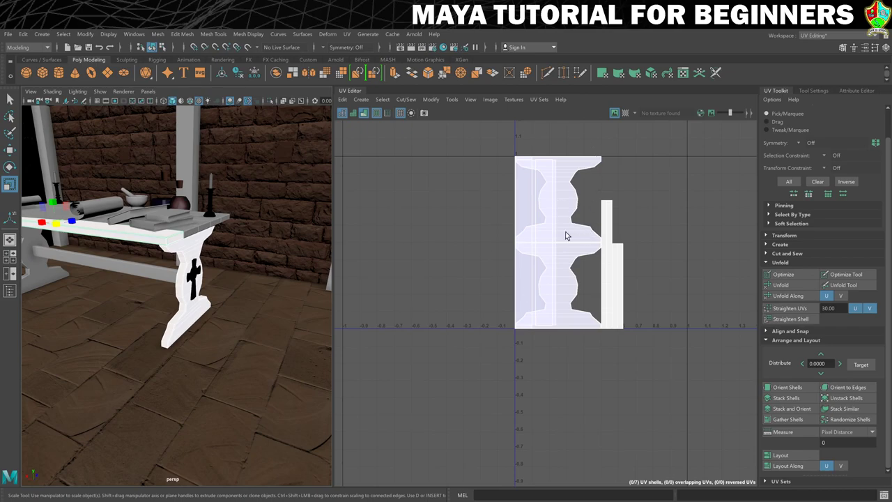
click(801, 453)
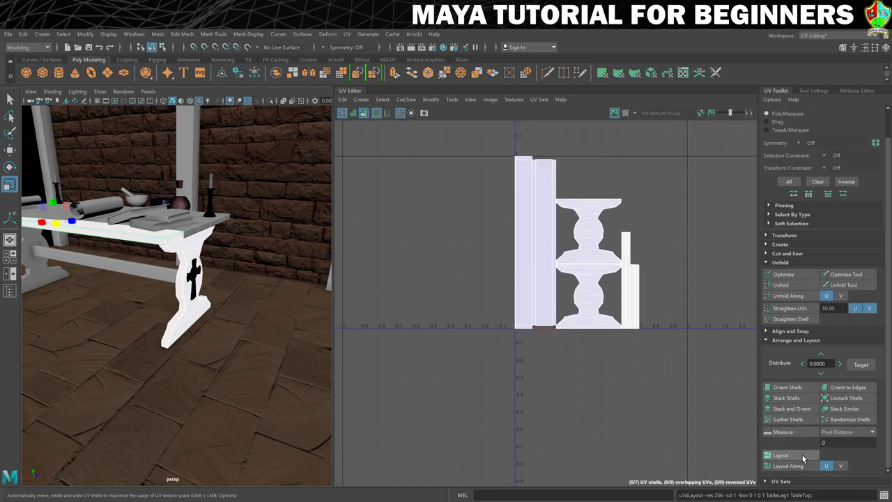
Turn on the checker map and compare the checker size on the table leg with that on the tabletop board.
click(624, 112)
key(f)
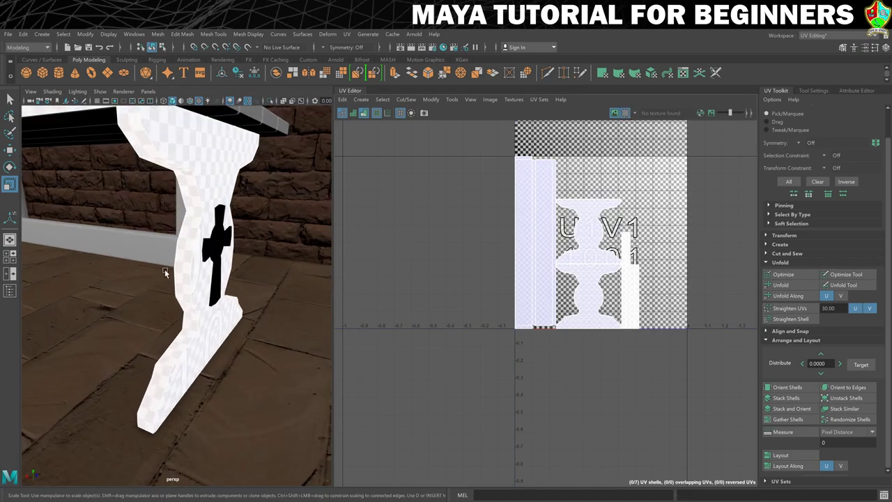
mouse_move(180, 262)
alt+mouse_down()
mouse_move(196, 280)
mouse_move(197, 263)
alt+mouse_up()
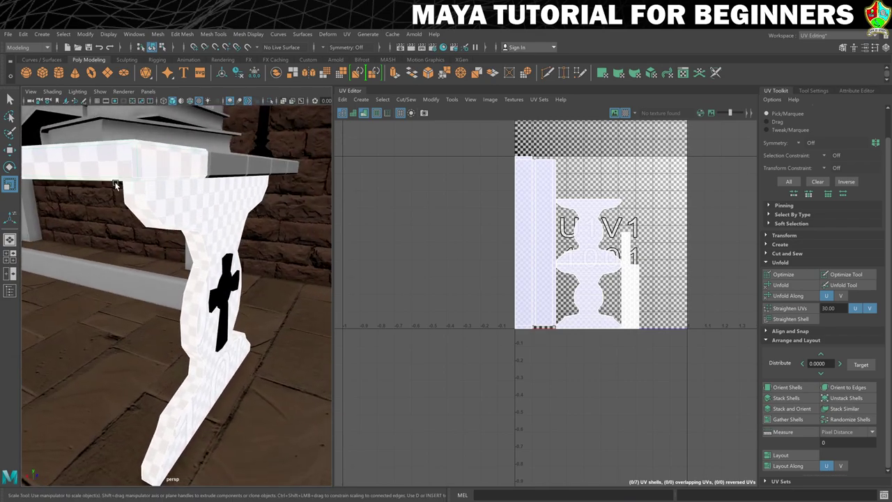
scroll(544, 234, down, 1)
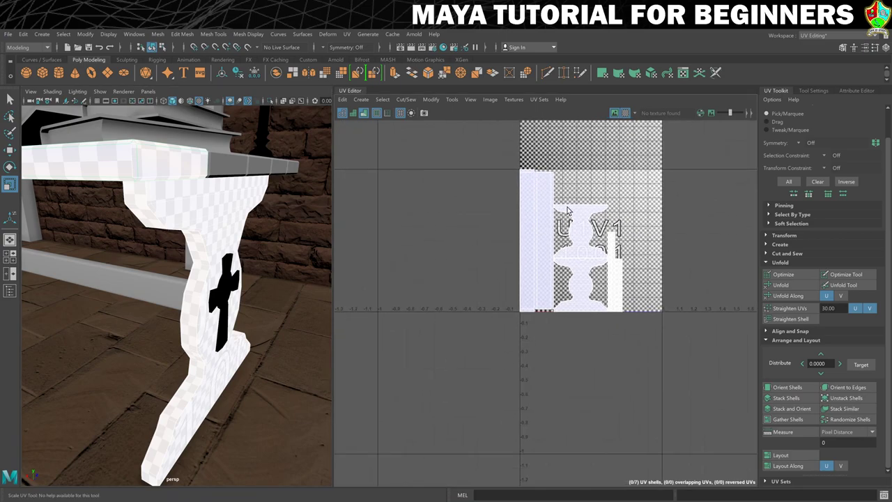
Turn off both the checker map and the UV distortion display for the leg and tabletop board.
click(625, 113)
scroll(435, 239, down, 1)
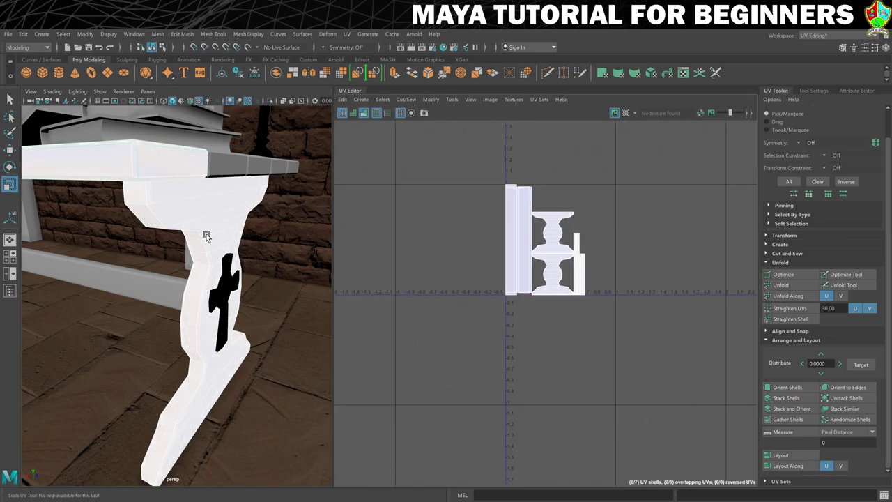
right_click(178, 197)
alt+drag(178, 197, 216, 219)
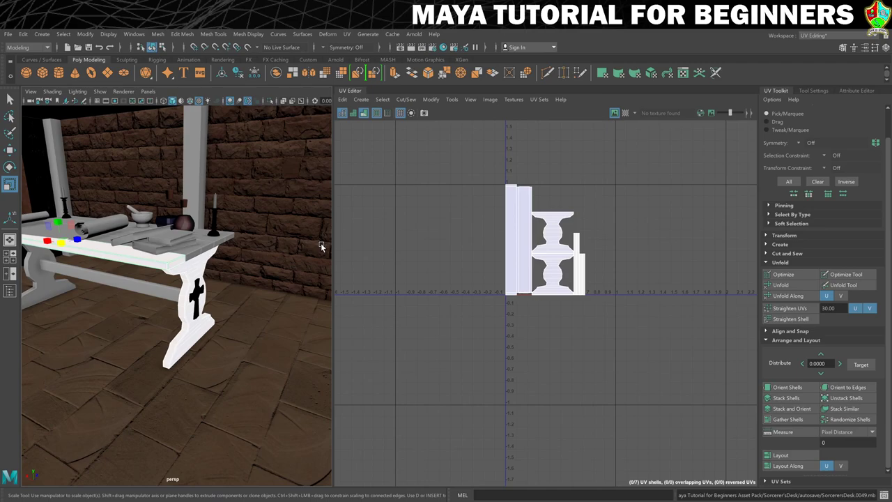
click(363, 112)
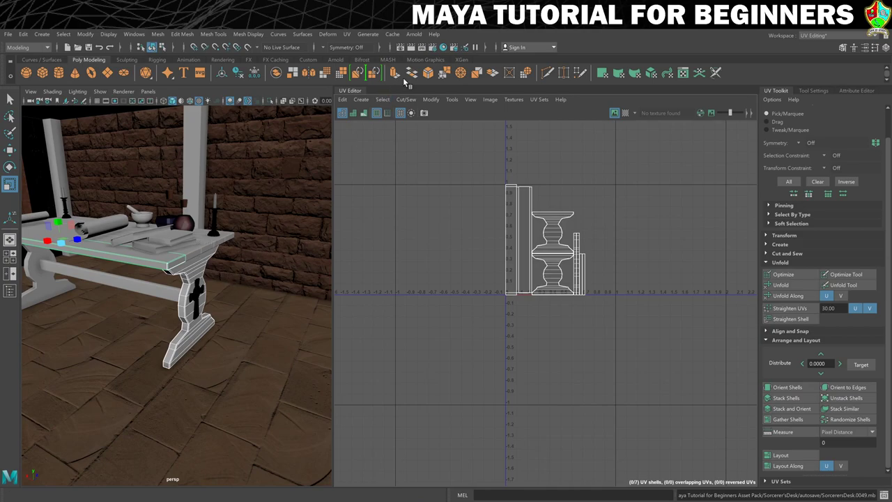
Switch to the Modeling - Standard workspace and open the Hypershade with a cleared node graph.
click(827, 35)
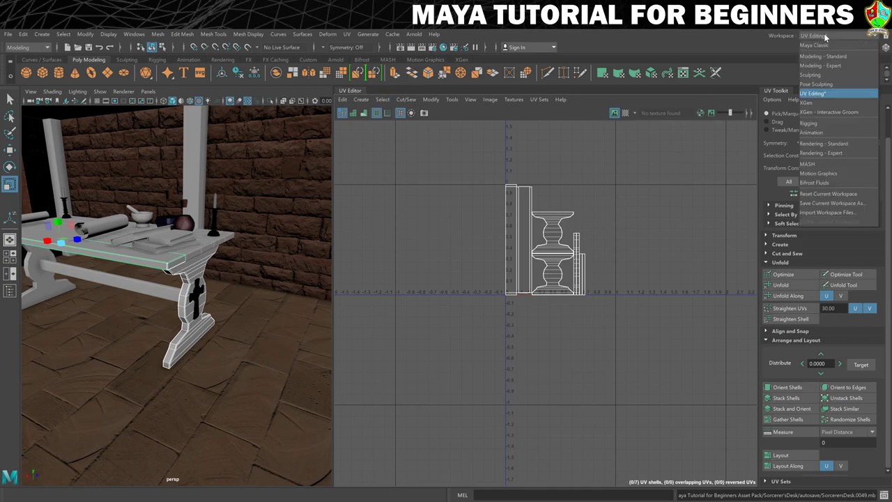
click(816, 60)
click(840, 106)
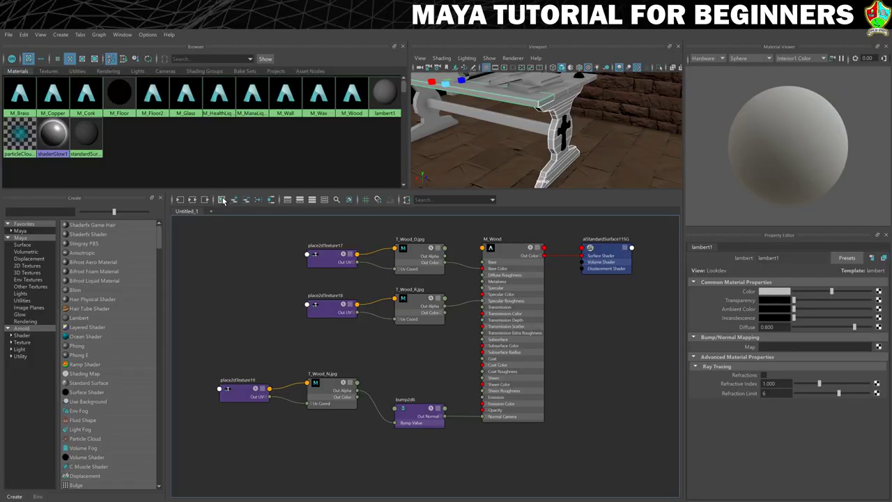
click(223, 199)
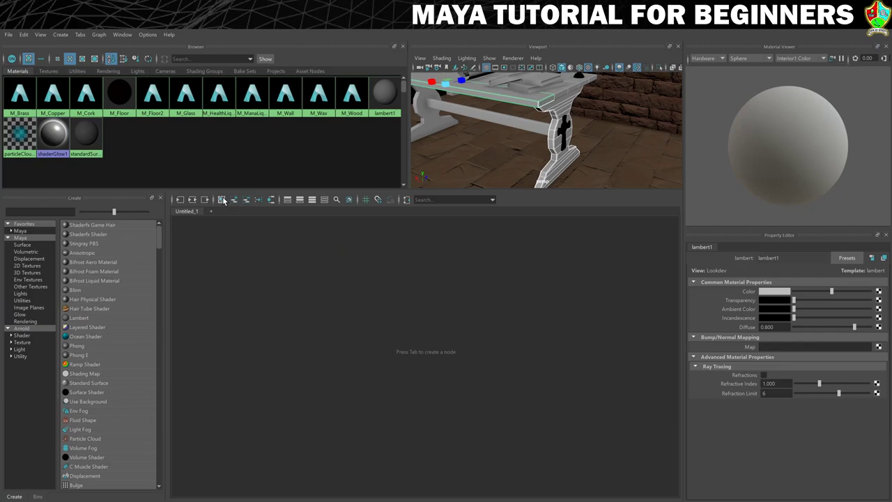
Create a new Arnold aiStandardSurface material and name it M_Table.
click(30, 348)
click(32, 336)
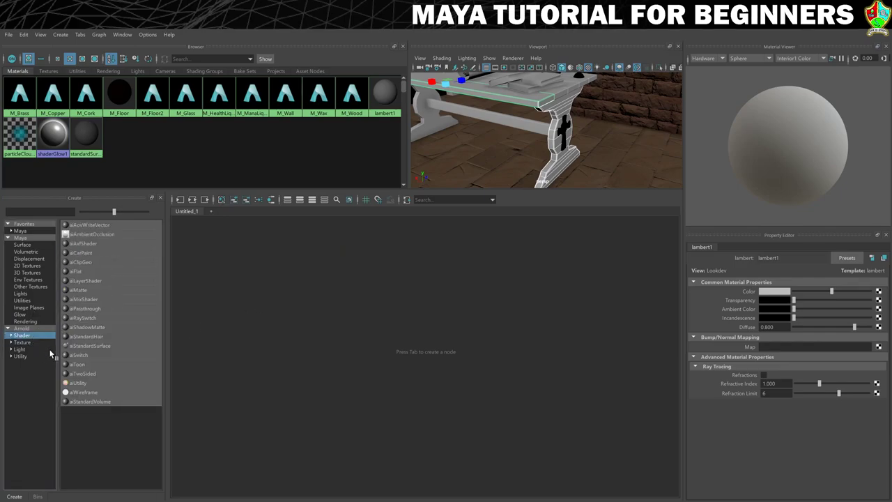
click(110, 347)
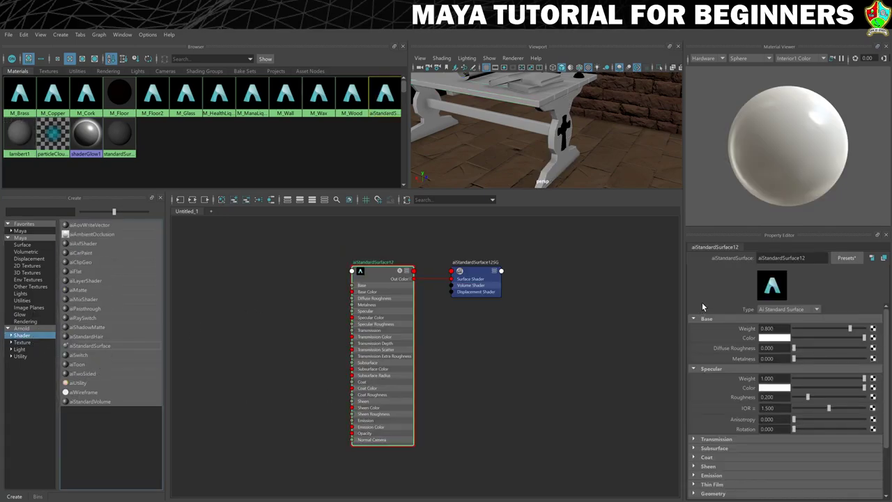
double_click(794, 258)
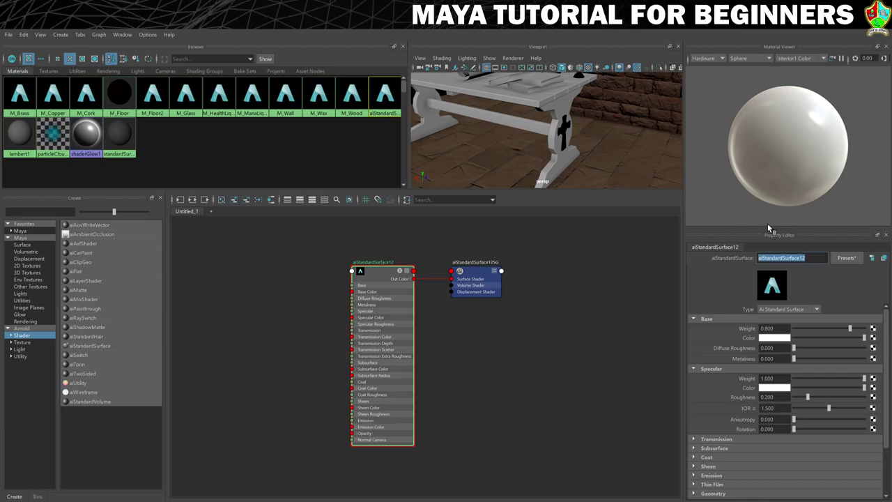
text(M_Table)
key(Return)
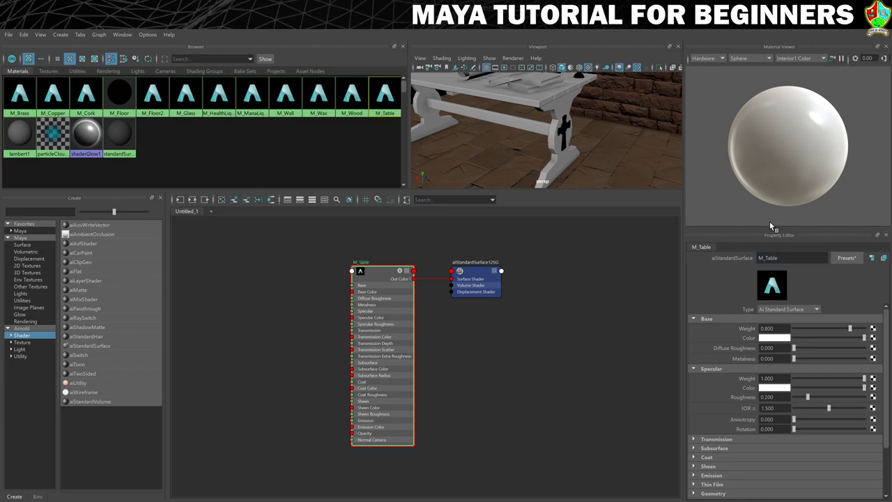
Replace the M_Table material's settings with the Clay preset.
click(852, 258)
mouse_move(808, 124)
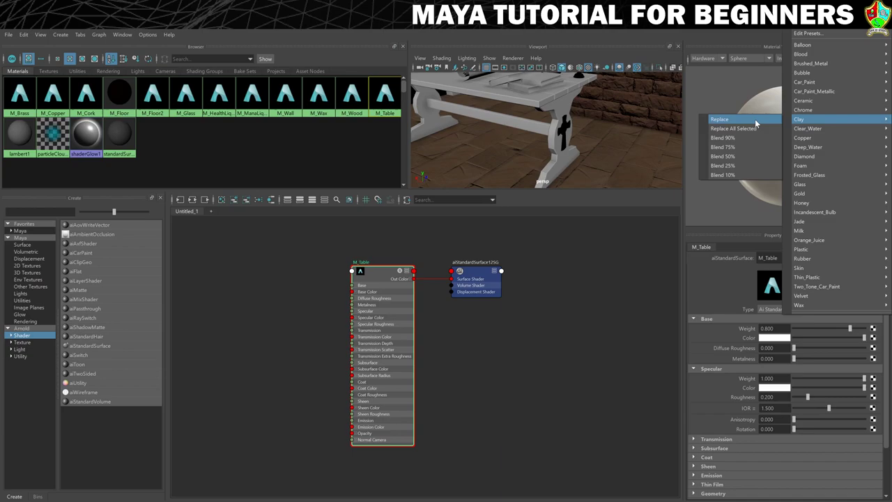
click(732, 120)
Connect a File texture node to M_Table's base color and open the browser for its image file.
click(873, 338)
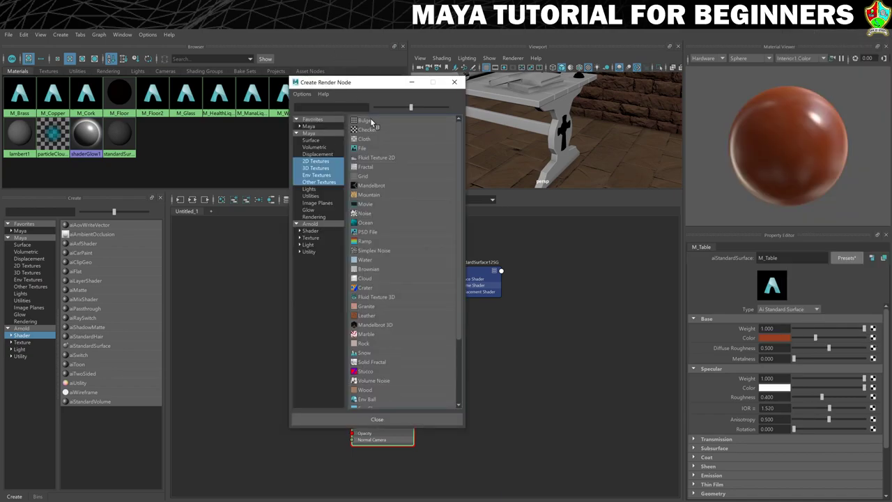
click(372, 148)
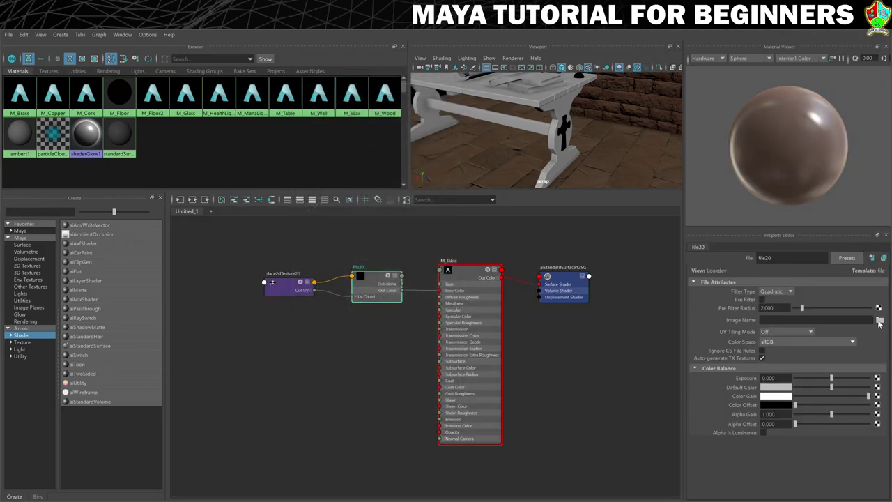
click(880, 320)
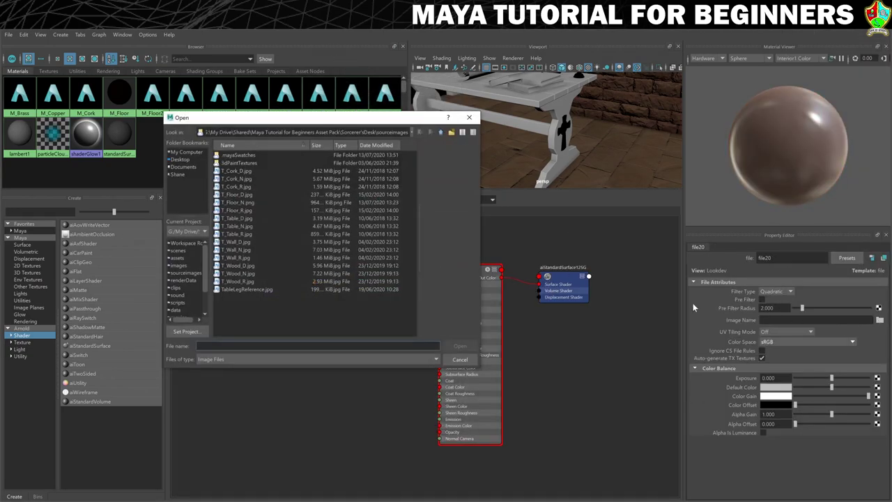
Load T_Table_D.jpg as M_Table's base color texture and connect a file texture with T_Table_R.jpg to its specular roughness.
click(239, 219)
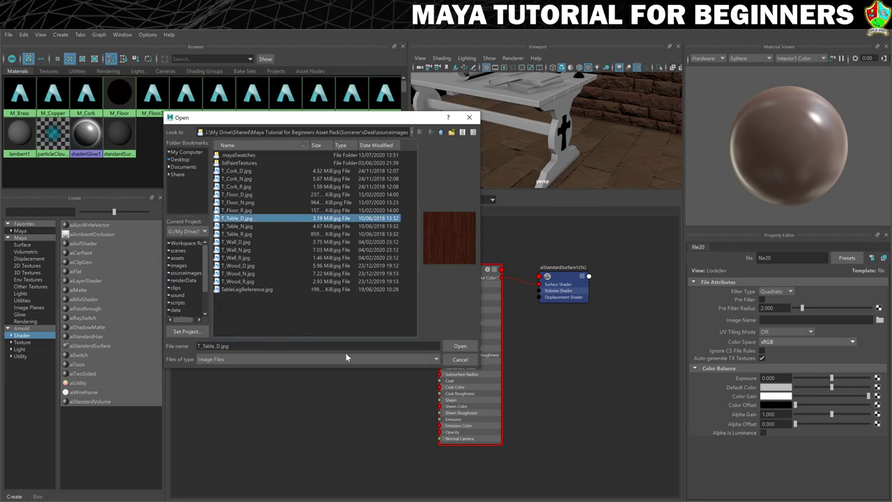
click(459, 346)
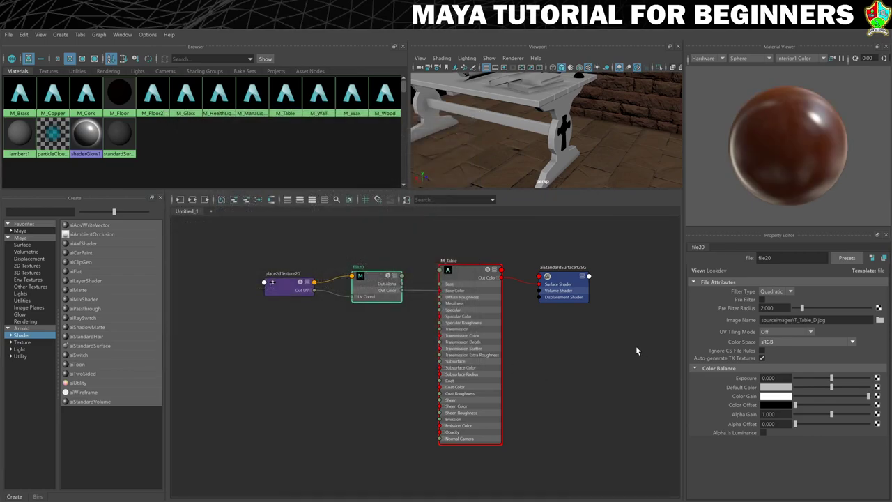
click(469, 269)
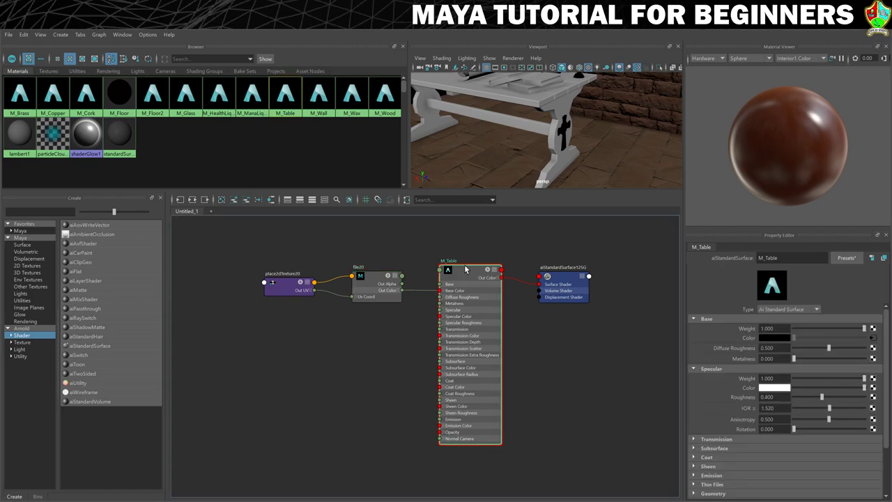
click(872, 396)
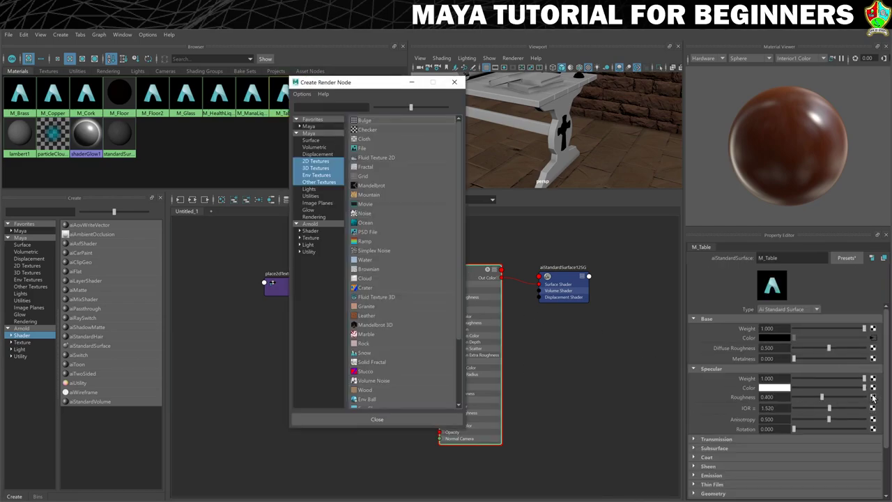
click(363, 149)
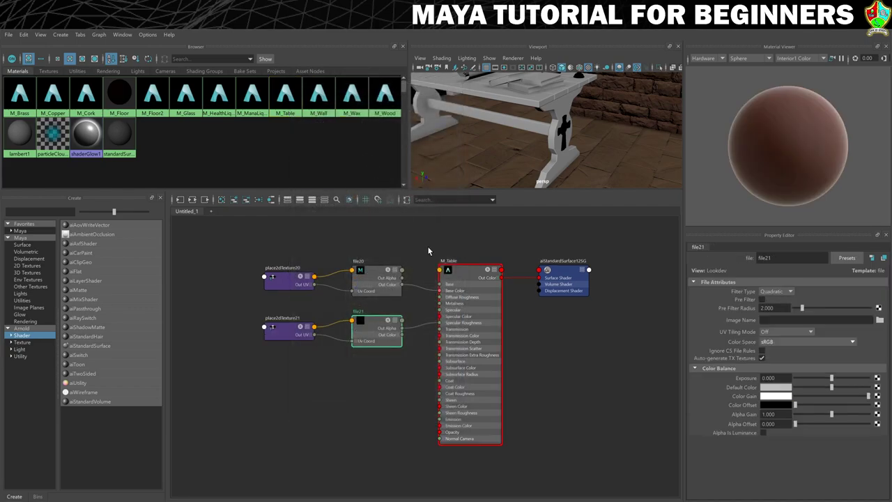
click(879, 319)
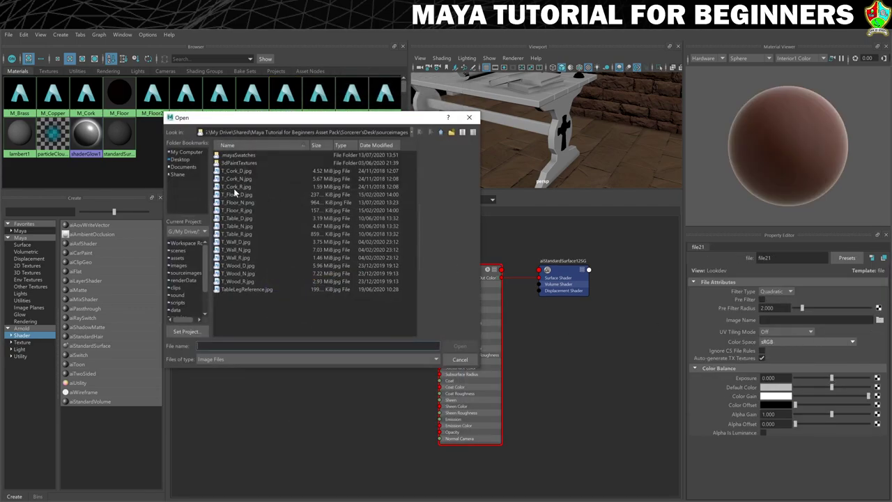
click(234, 234)
click(460, 346)
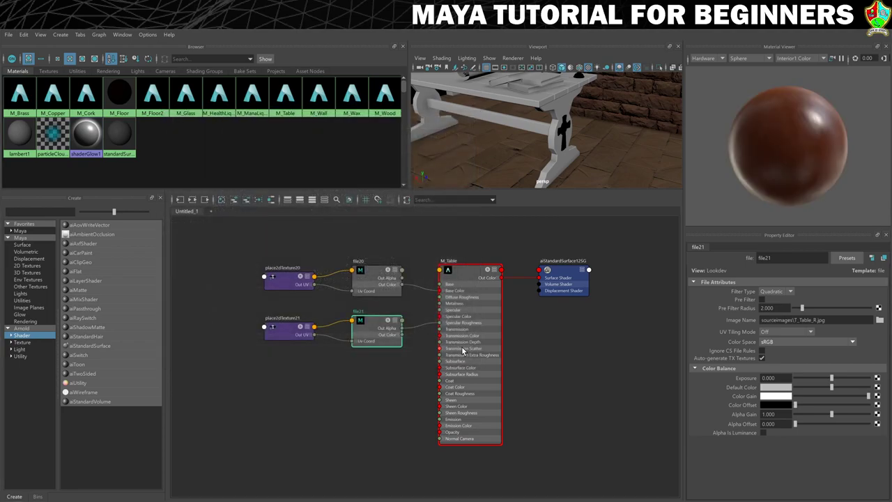
Connect a file texture to M_Table's bump mapping and set the bump node to be used as Tangent Space Normals.
click(458, 273)
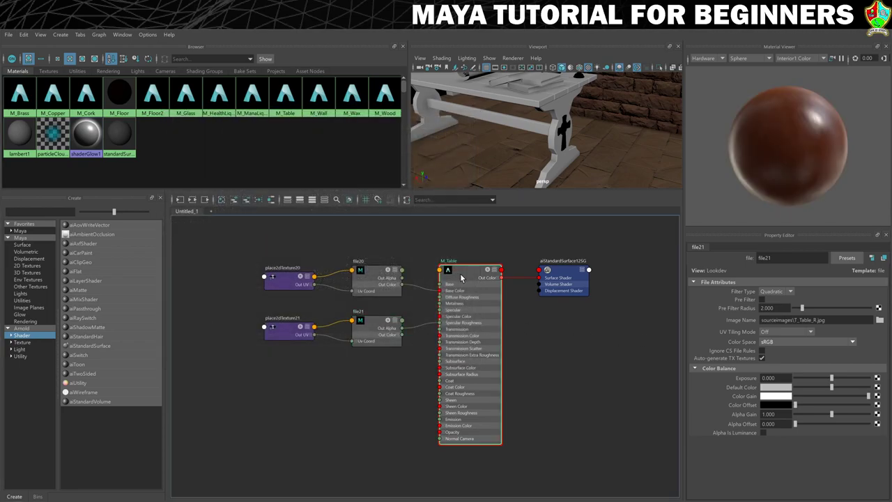
scroll(752, 381, down, 5)
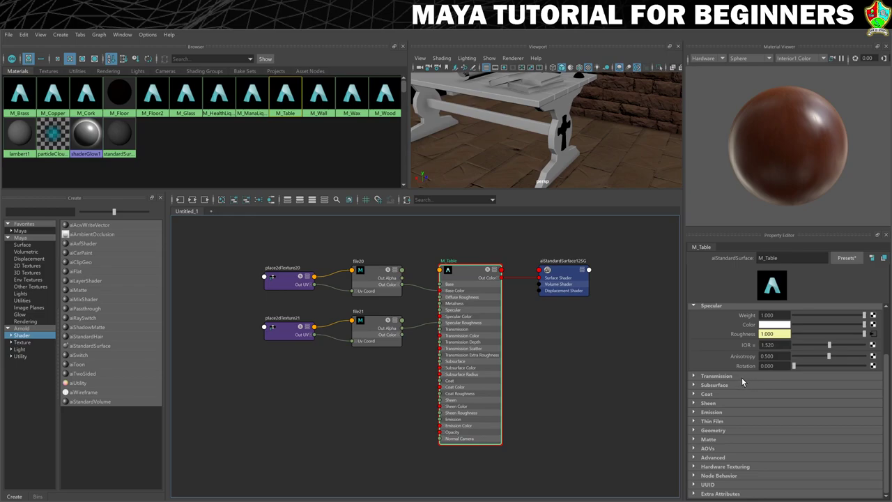
click(693, 430)
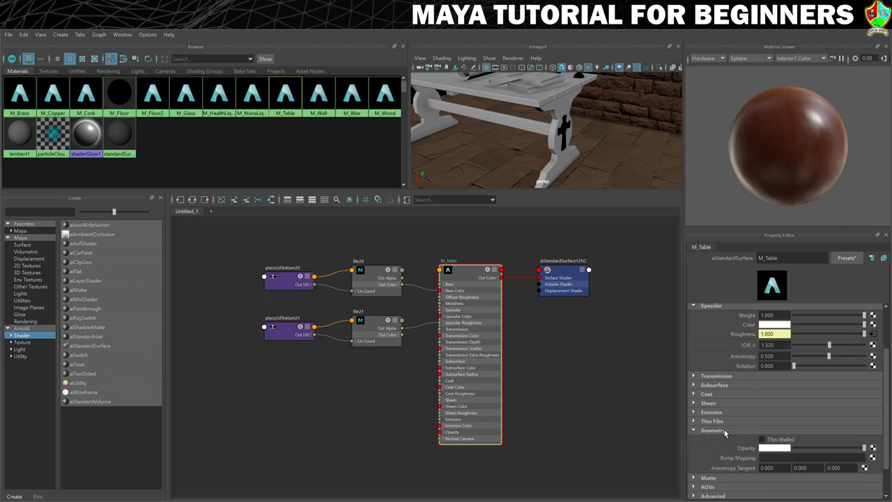
scroll(725, 433, down, 1)
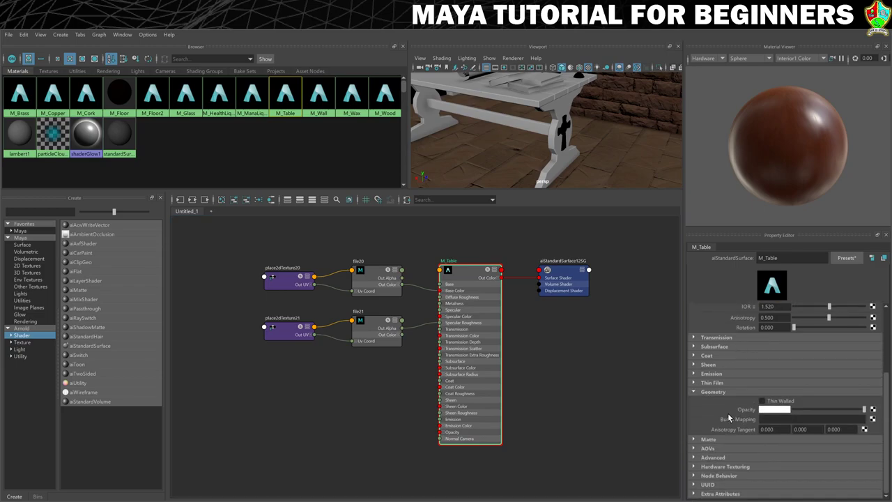
click(872, 419)
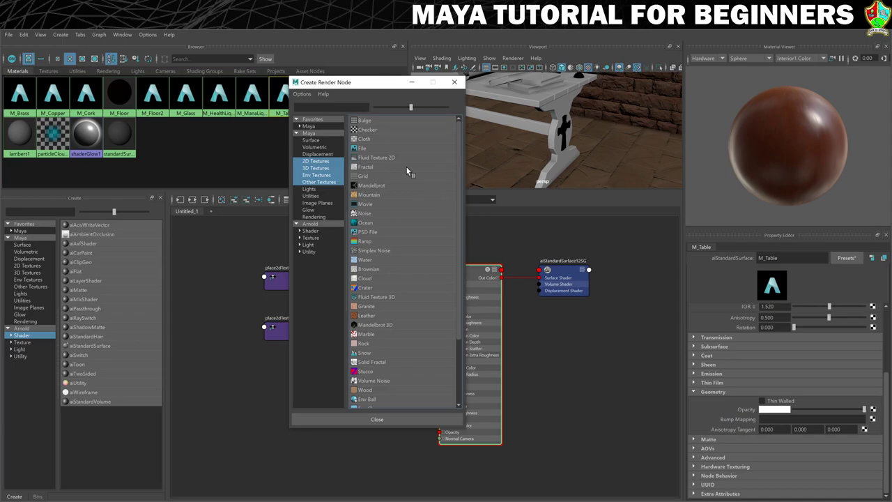
click(382, 148)
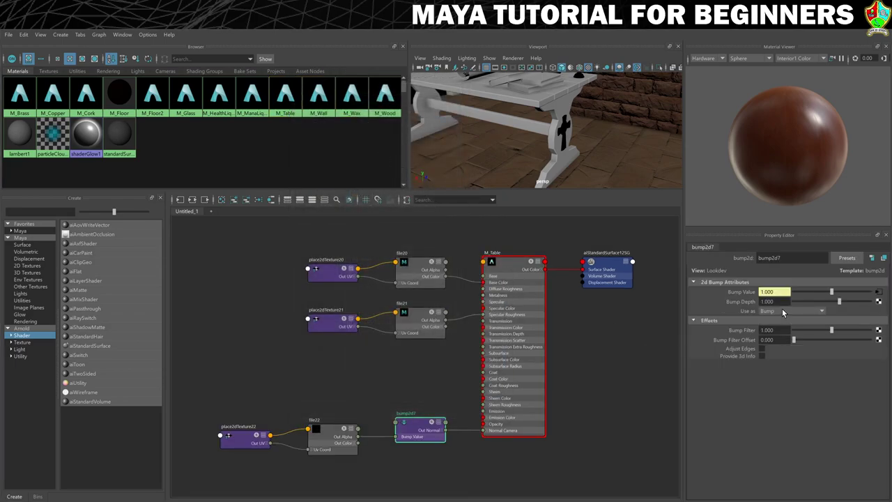
click(769, 314)
click(784, 330)
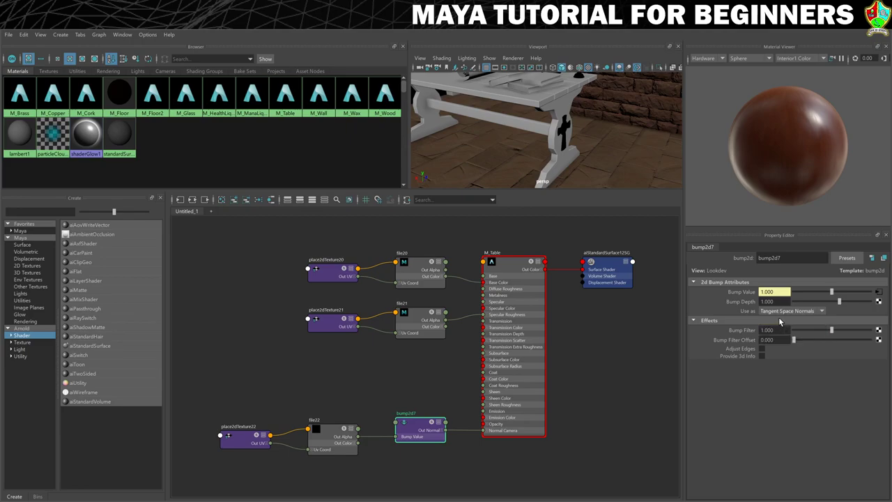
Load T_Table_N.jpg into the file texture feeding the M_Table bump node.
click(878, 292)
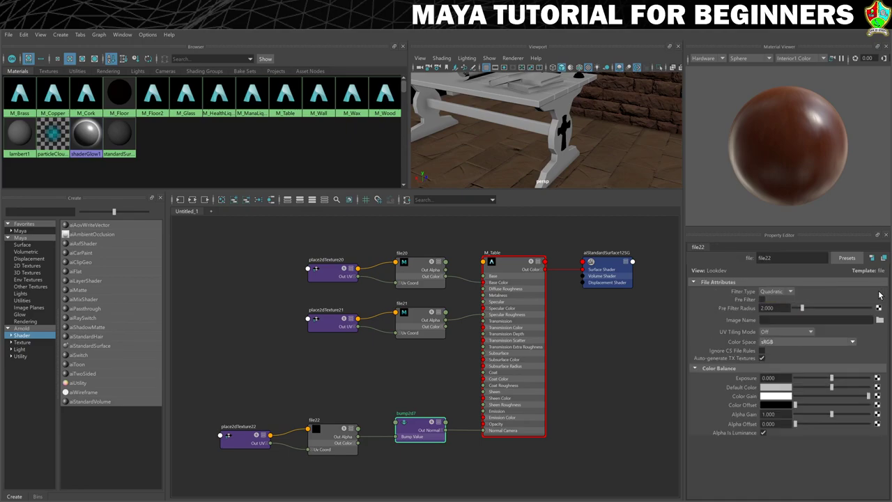
click(879, 319)
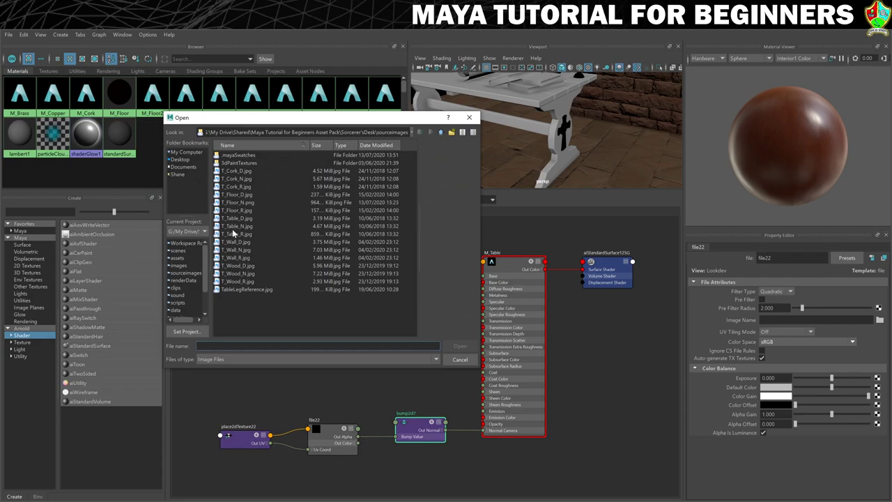
click(238, 226)
click(460, 346)
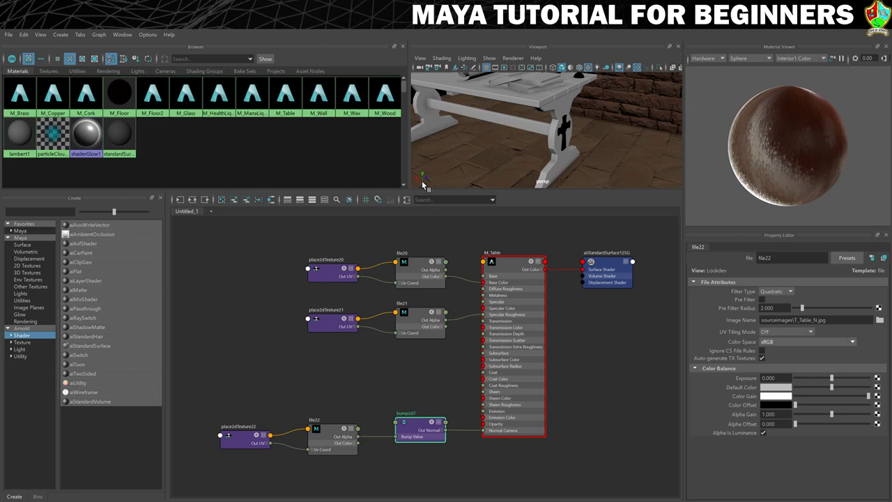
Assign the M_Table material to the near table leg and the front tabletop plank.
click(285, 96)
middle_drag(551, 120, 562, 112)
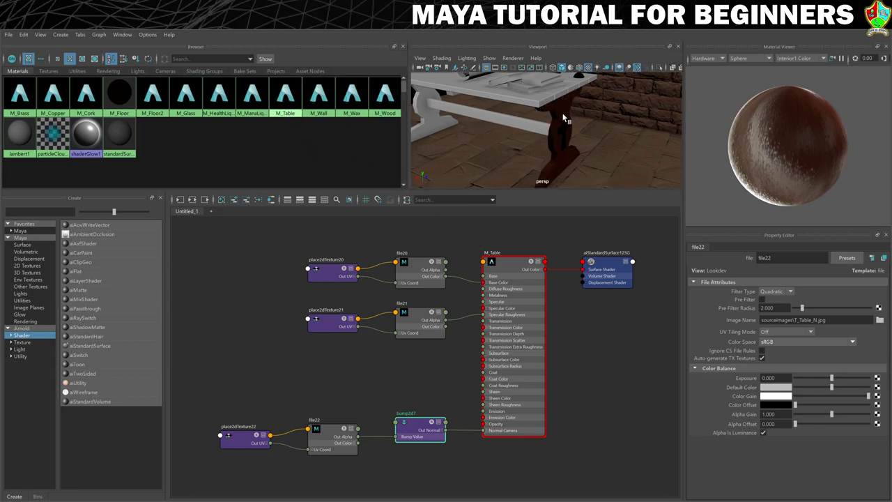
middle_drag(289, 103, 487, 100)
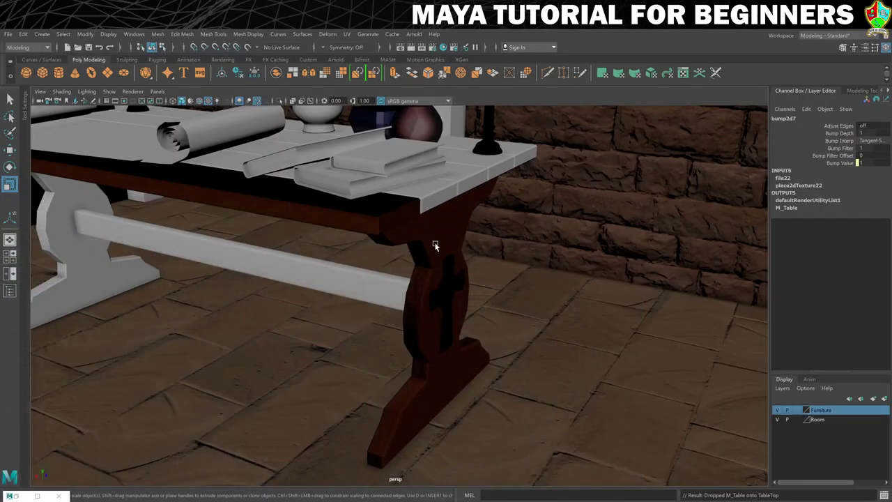
Preview the textured leg and front tabletop plank with the Arnold viewport renderer.
alt+drag(435, 242, 377, 138)
scroll(380, 269, up, 2)
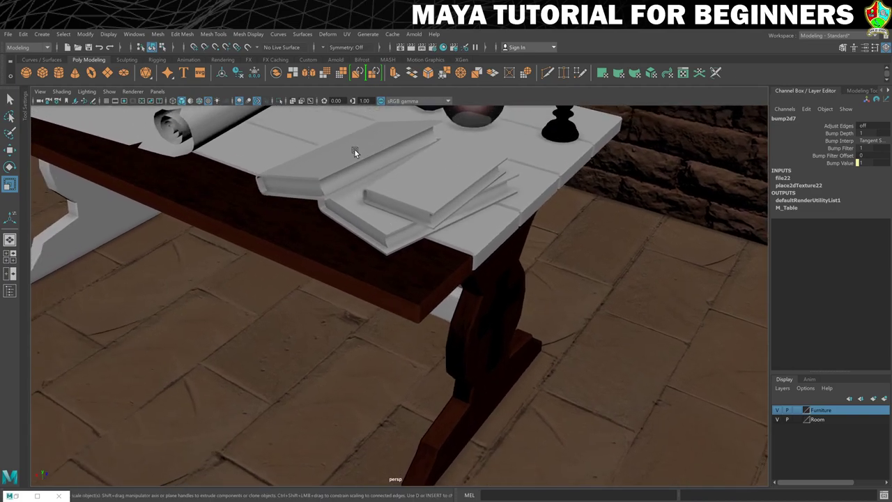
click(132, 91)
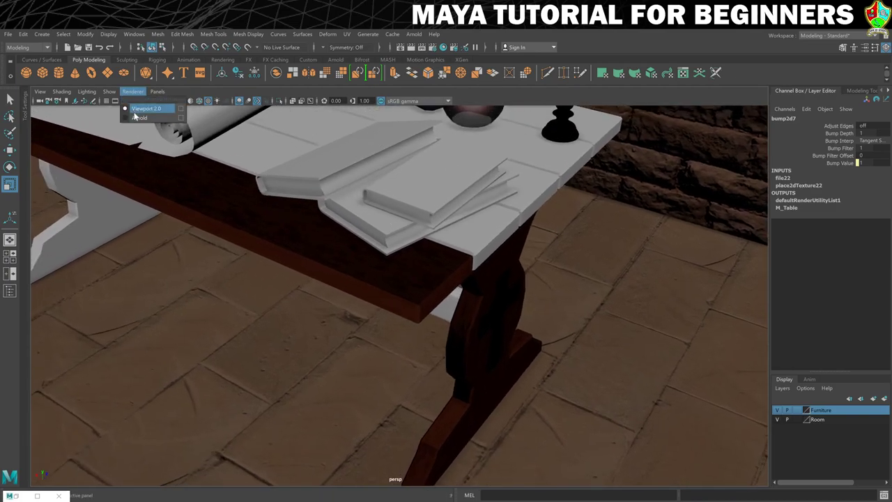
click(139, 117)
drag(324, 70, 124, 161)
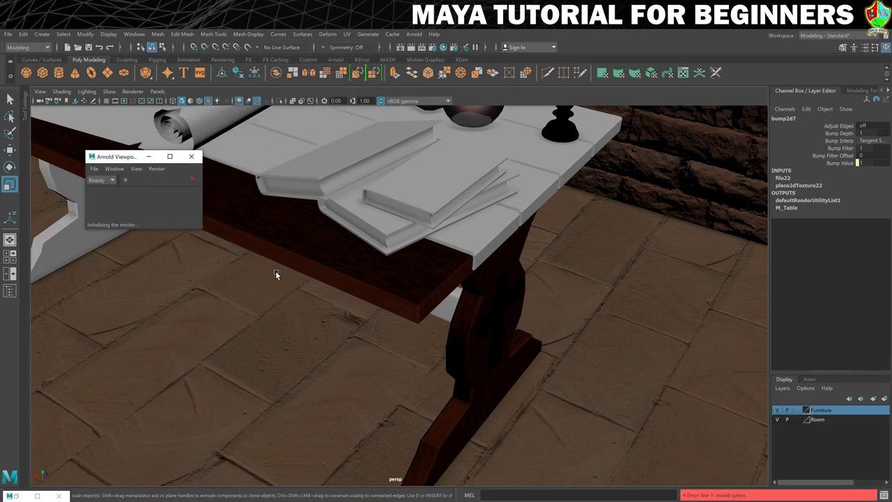
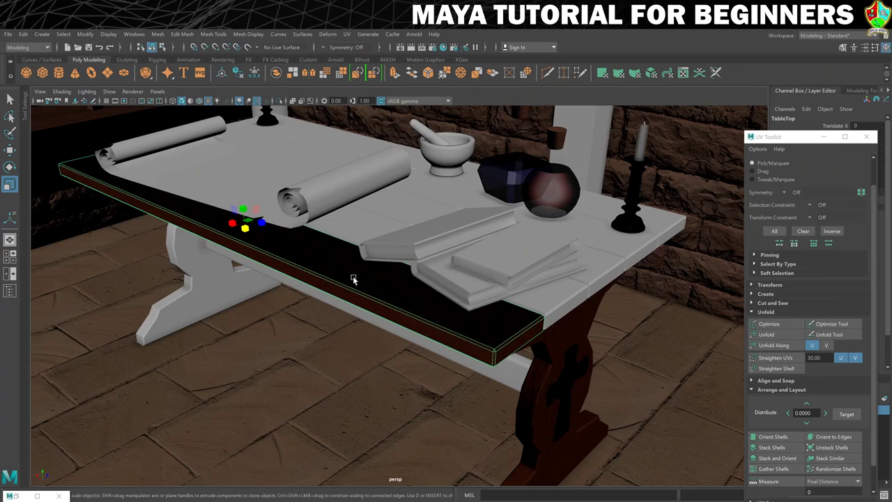
click(563, 344)
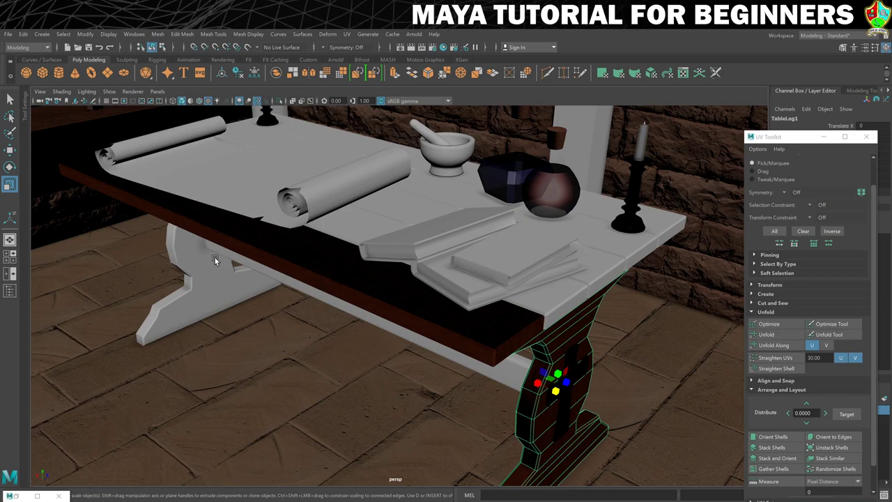
click(512, 318)
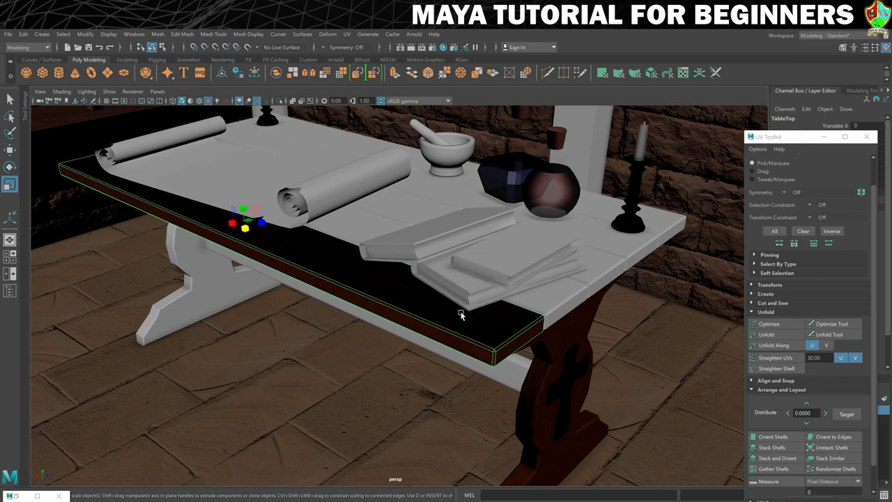
click(404, 317)
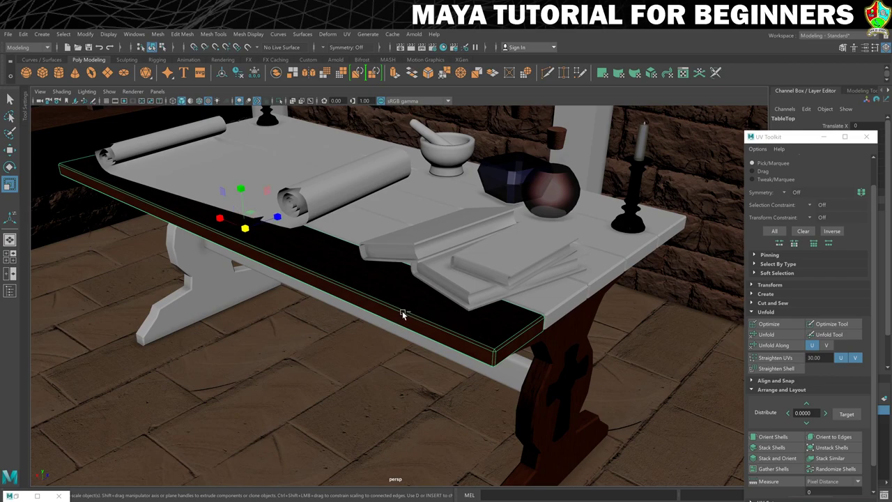
key(w)
shift+drag(265, 231, 209, 258)
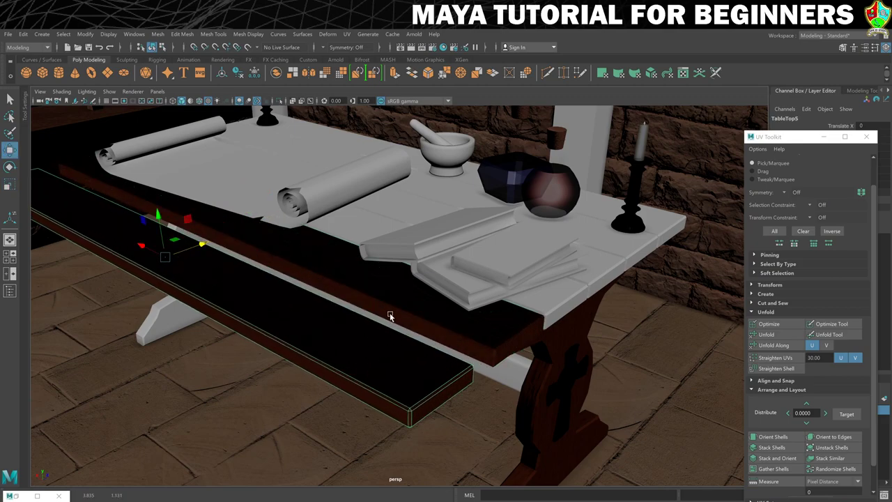
key(Delete)
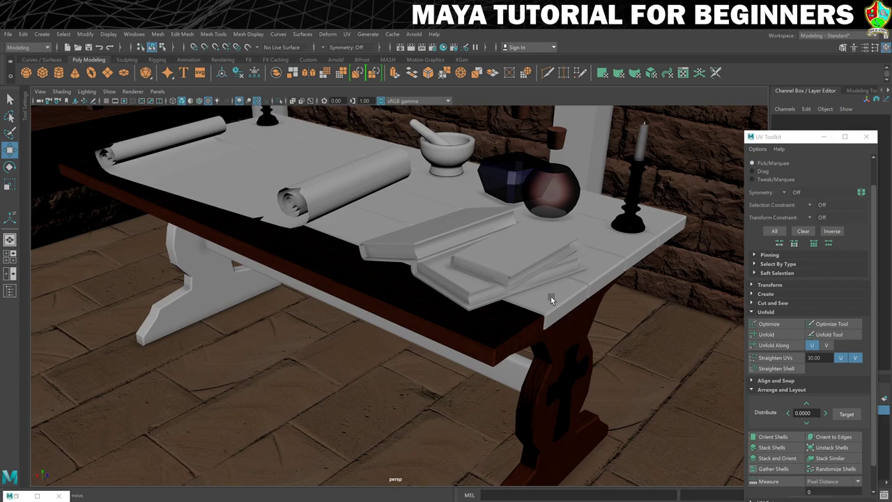
click(550, 296)
click(620, 255)
click(672, 218)
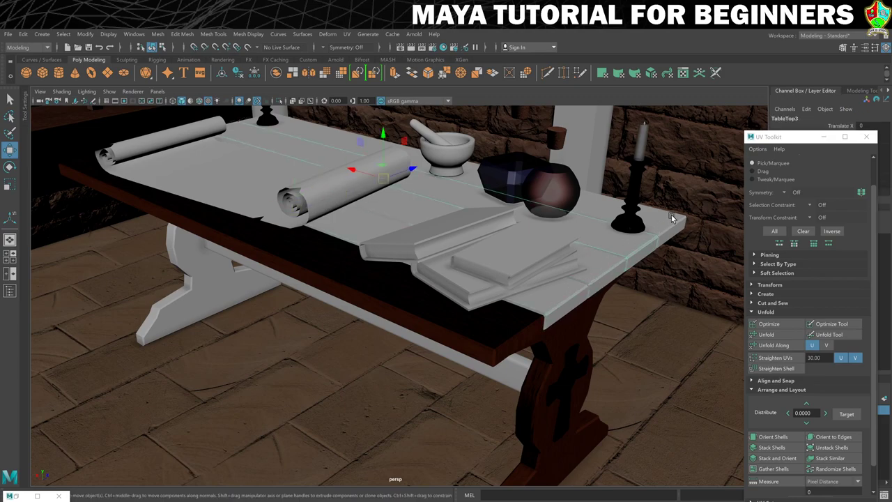
click(667, 222)
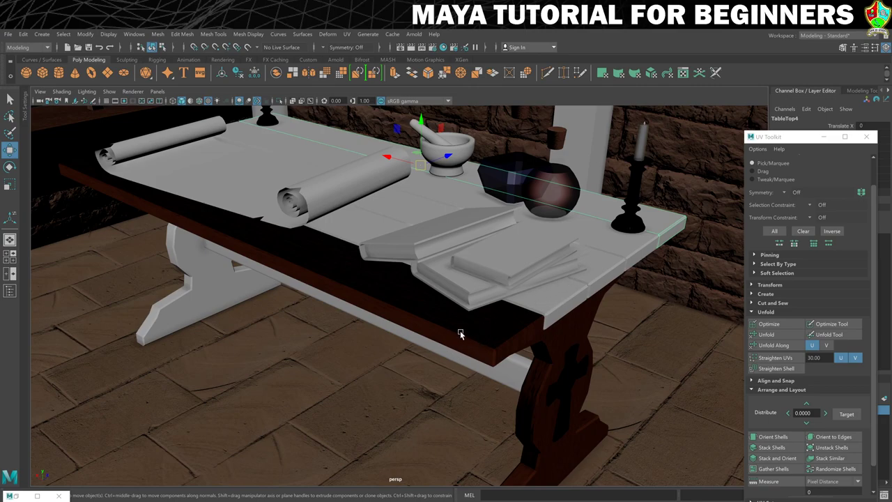
Display the UV Editor's checker map on the front tabletop plank and the plank beside it, leaving the editor minimized.
click(301, 257)
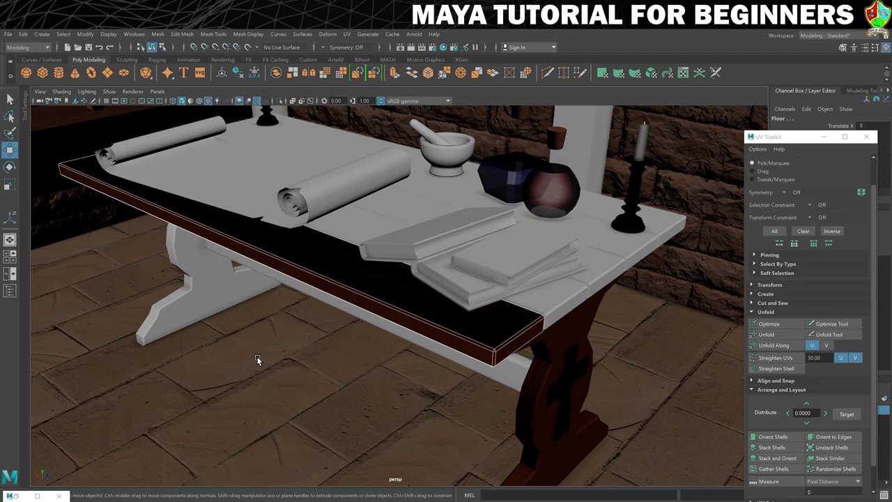
click(308, 260)
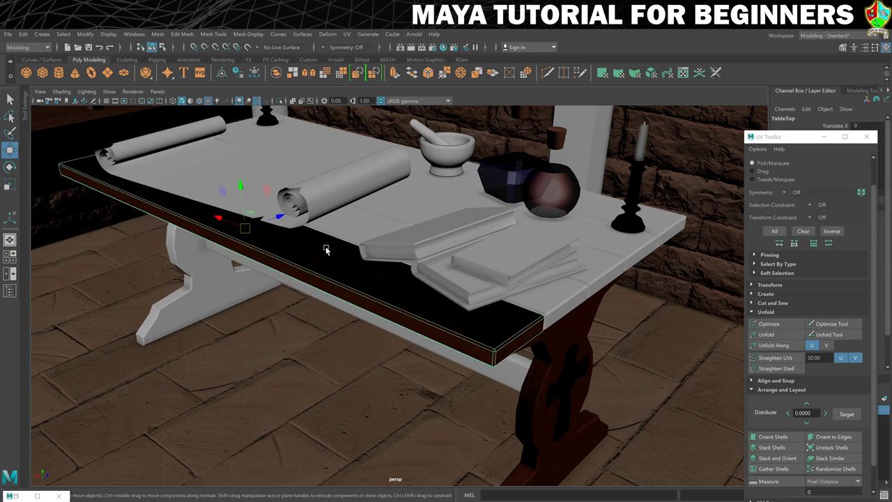
click(355, 221)
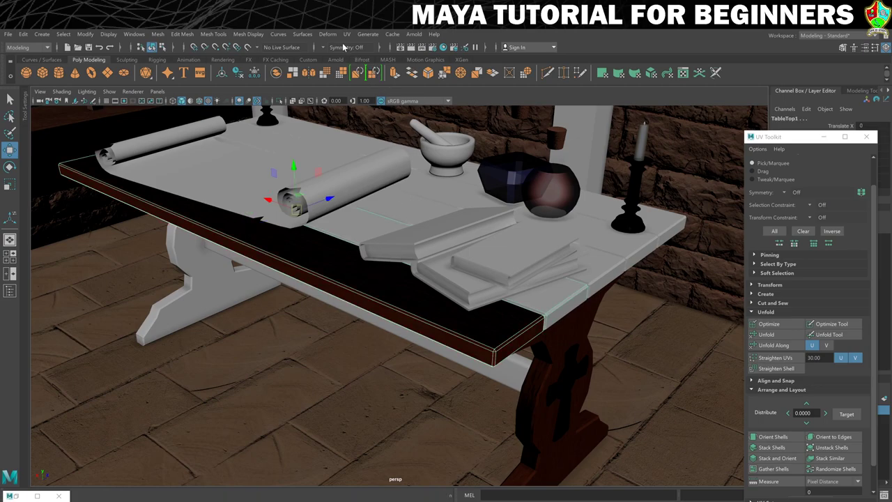
click(347, 35)
click(368, 51)
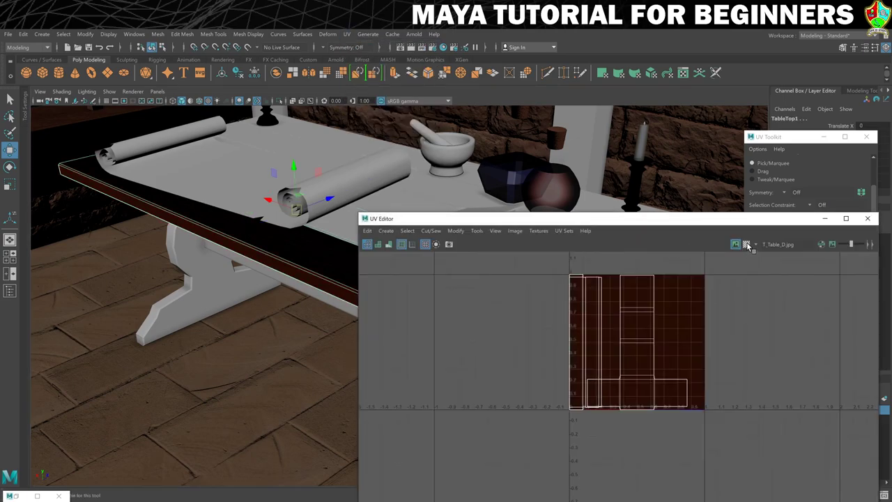
click(746, 245)
click(824, 218)
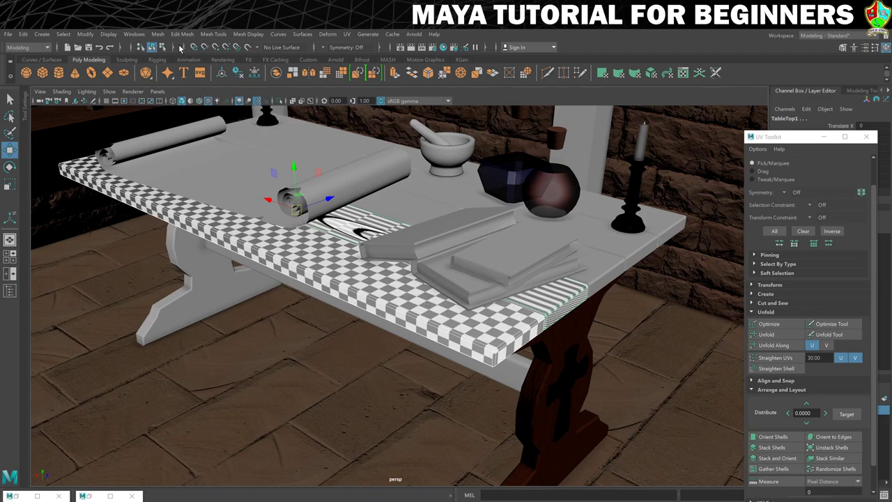
Open the Transfer Attributes options and reset them to their defaults.
click(159, 34)
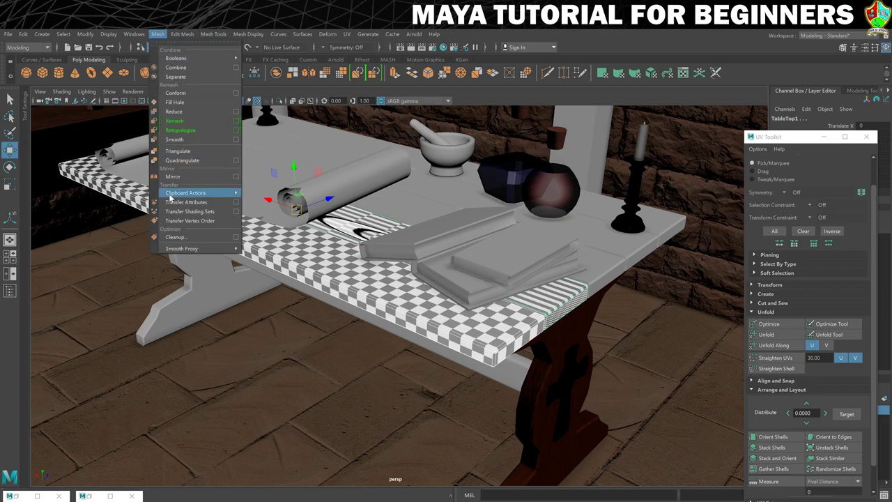
click(237, 202)
drag(584, 96, 662, 162)
click(586, 169)
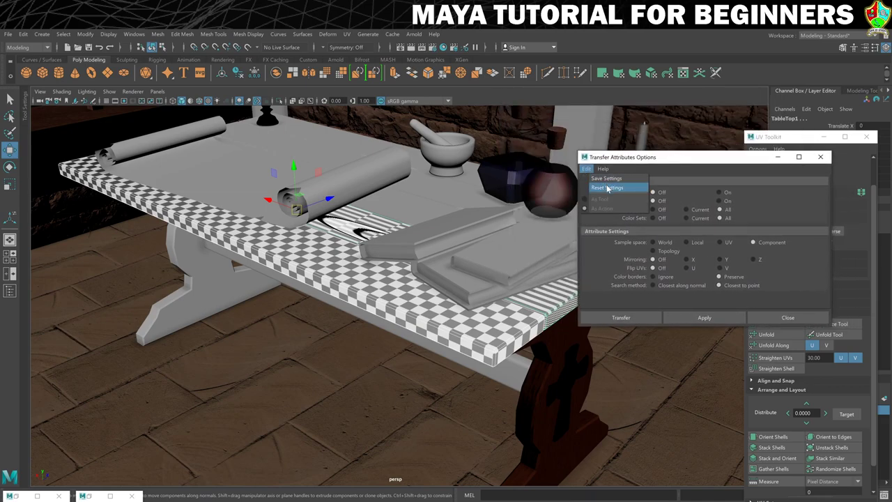
click(605, 188)
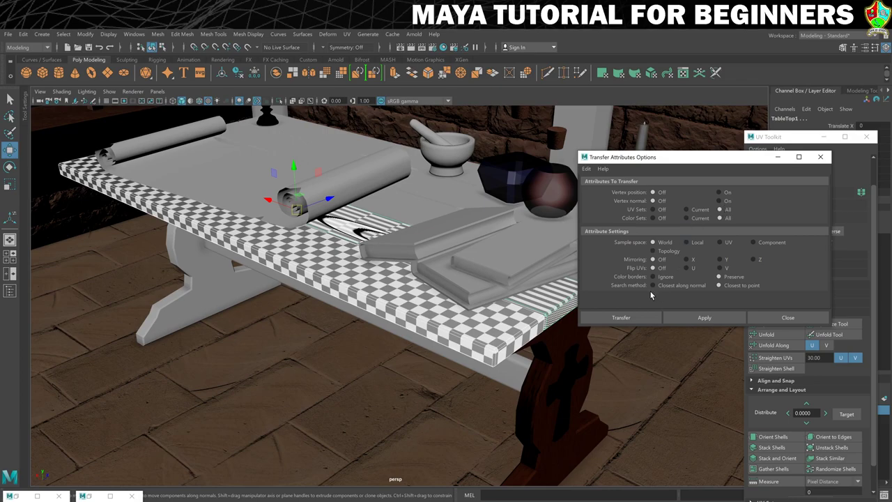
Transfer the front tabletop plank's UVs to the plank beside it with the sample space set to Component.
click(686, 318)
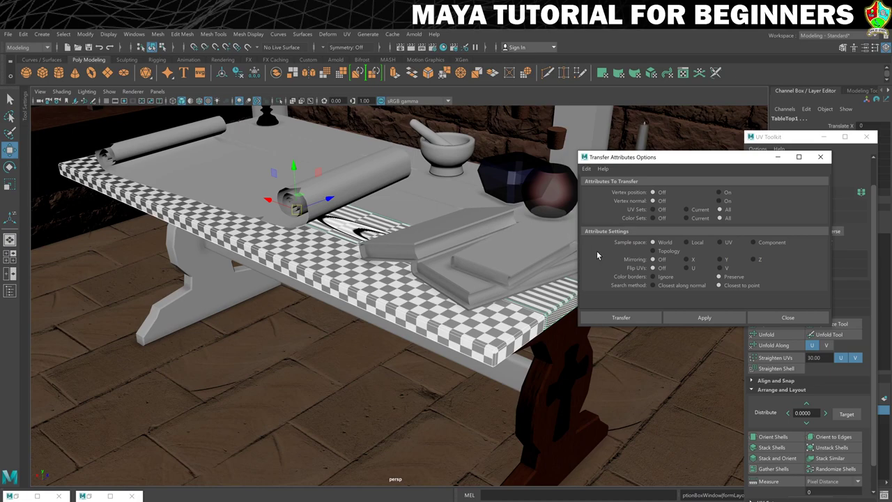
click(765, 244)
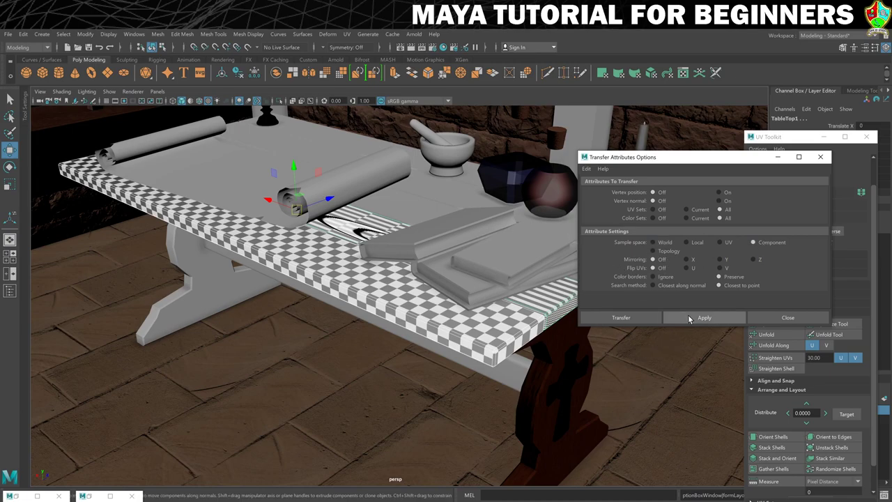
click(696, 318)
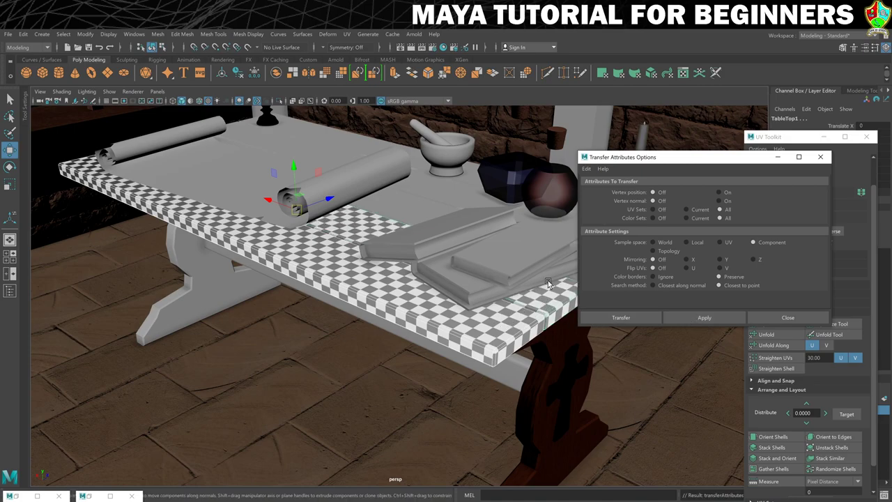
Transfer the UVs of the second tabletop plank to the third plank from the front.
alt+drag(550, 278, 382, 307)
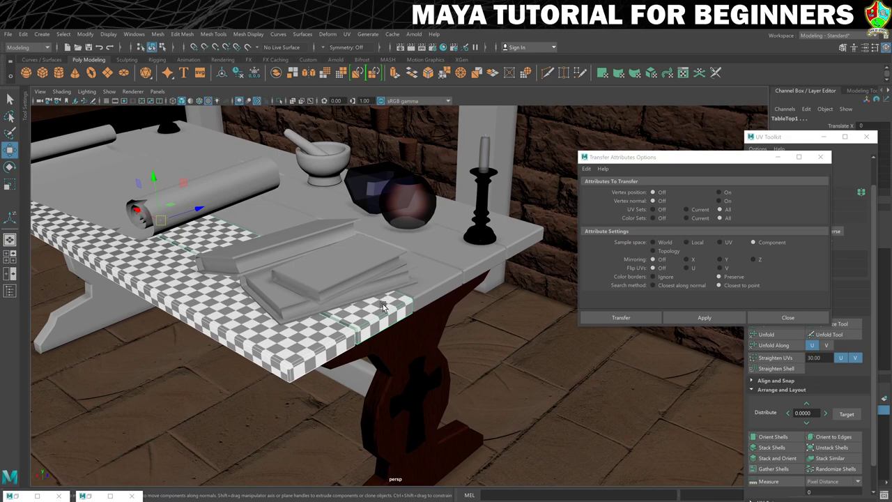
click(382, 307)
shift+click(432, 275)
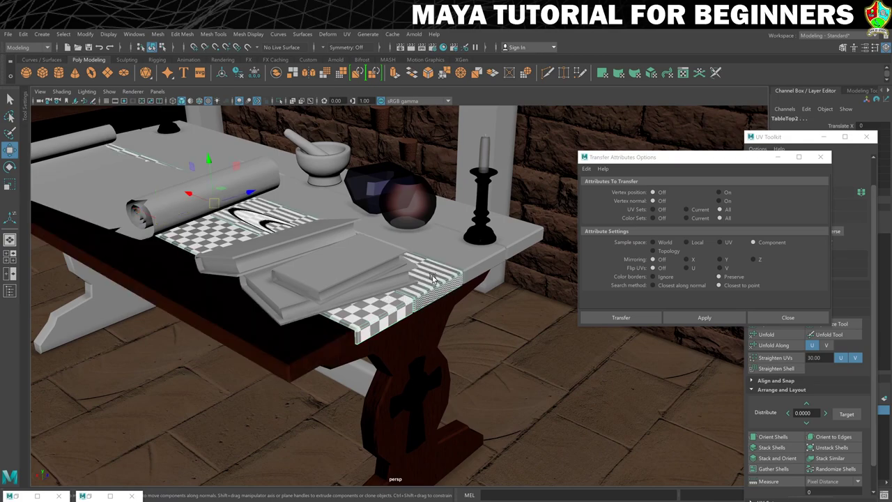
click(703, 317)
Transfer the UVs onward from the third tabletop plank to the fourth, and from the fourth to the rearmost plank.
click(449, 264)
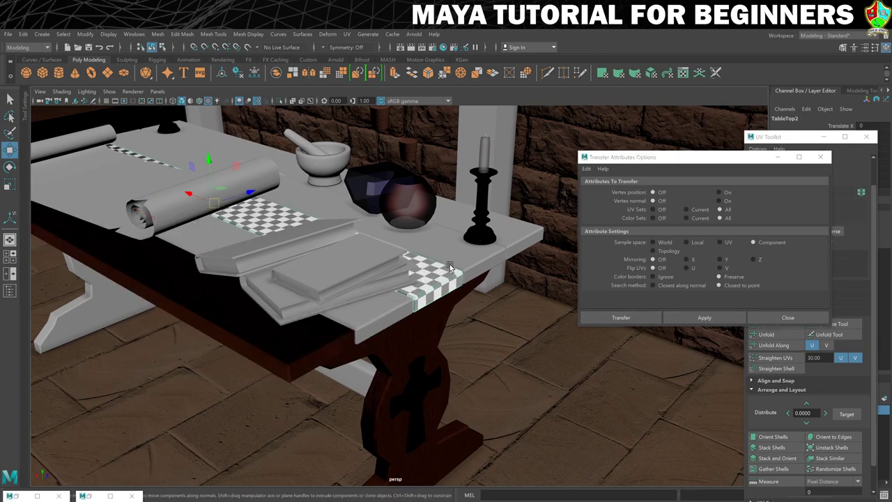
shift+click(463, 257)
click(703, 317)
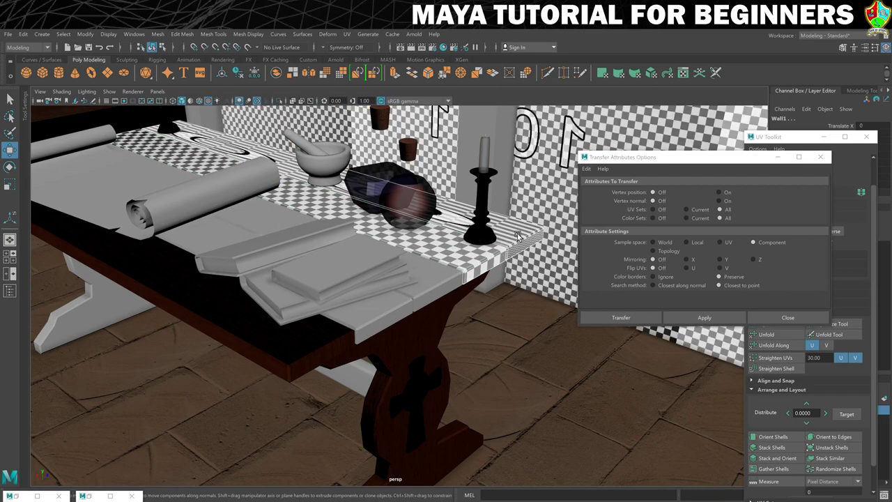
shift+click(519, 236)
click(523, 228)
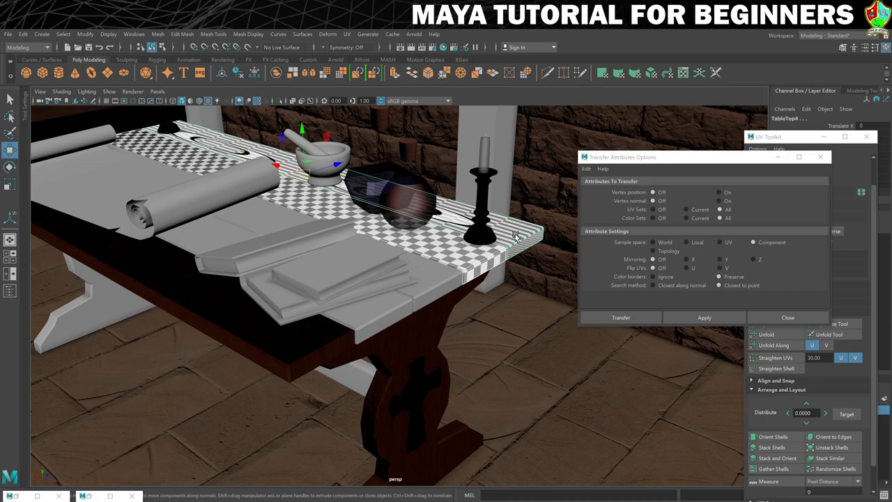
click(703, 317)
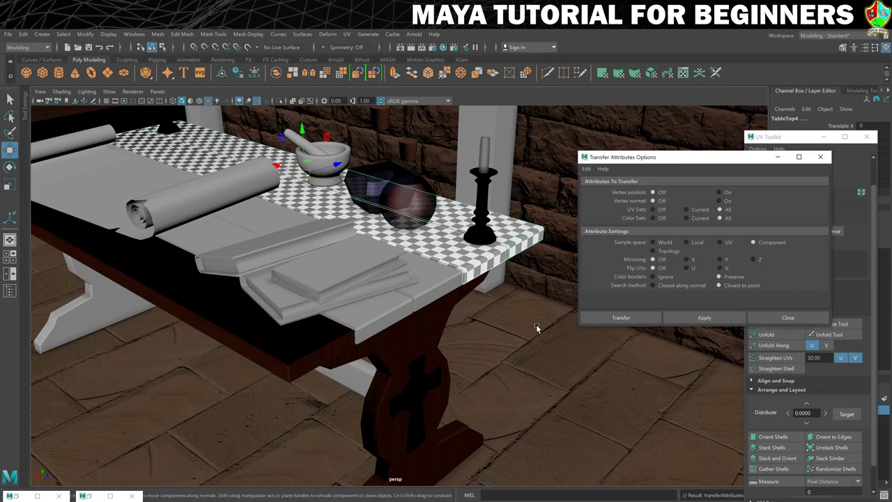
Transfer the near table leg's UVs to the far leg, and close the Transfer Attributes options.
alt+drag(536, 322, 453, 259)
click(428, 287)
click(419, 298)
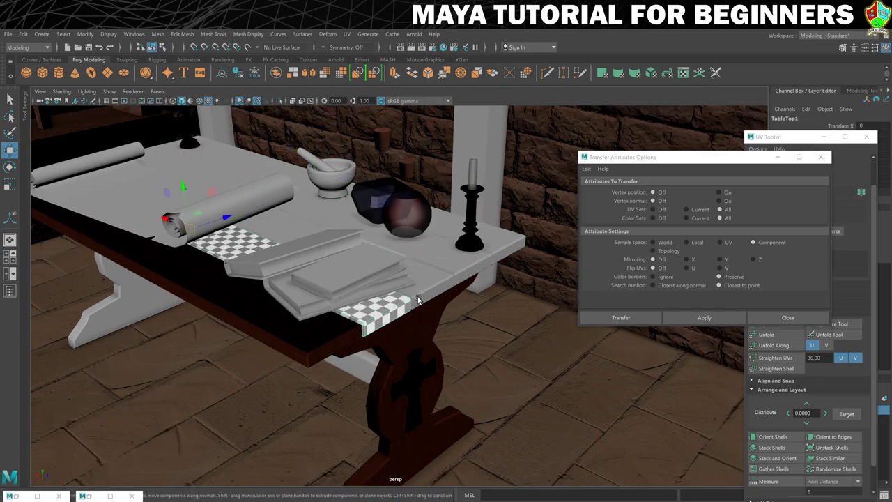
click(511, 242)
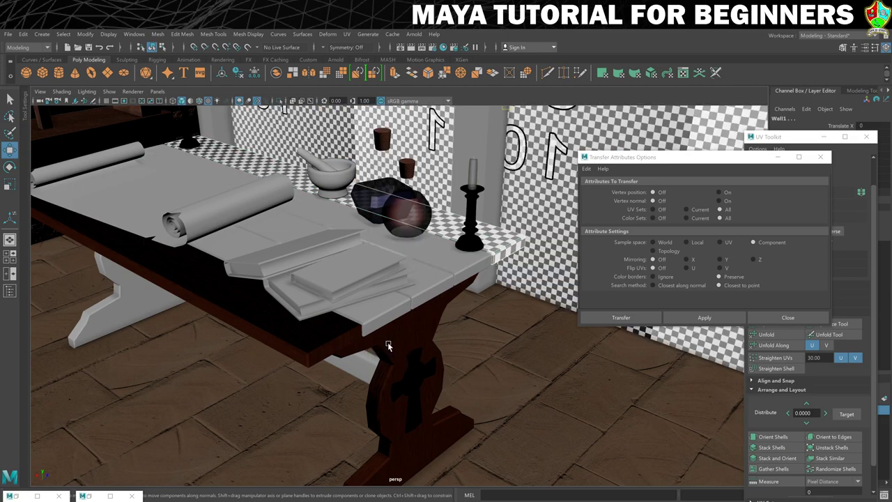
click(488, 253)
alt+drag(488, 253, 510, 245)
click(510, 245)
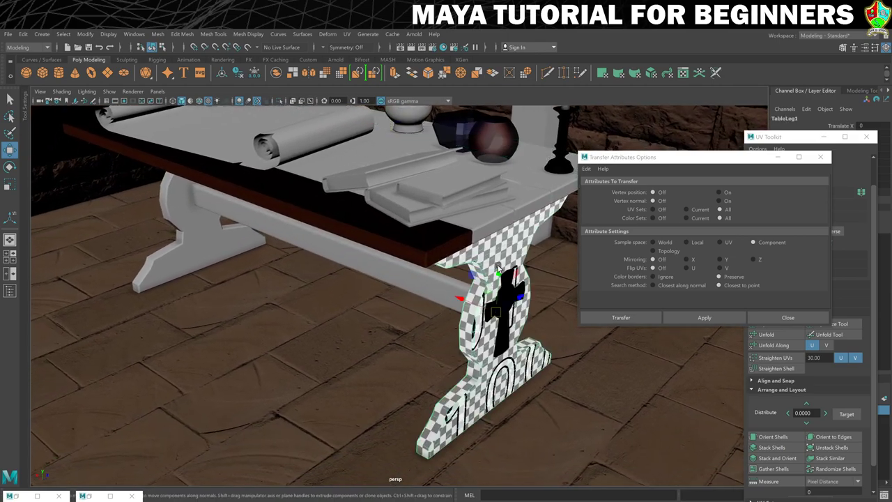
shift+click(192, 237)
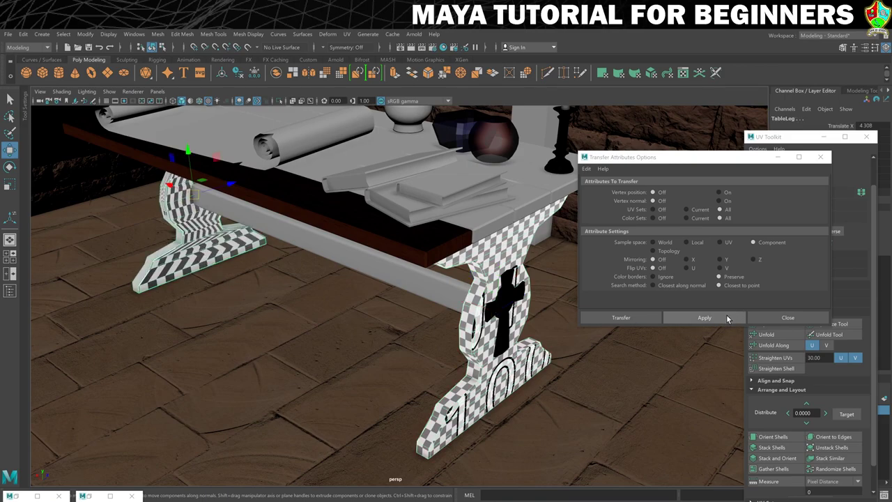
click(727, 318)
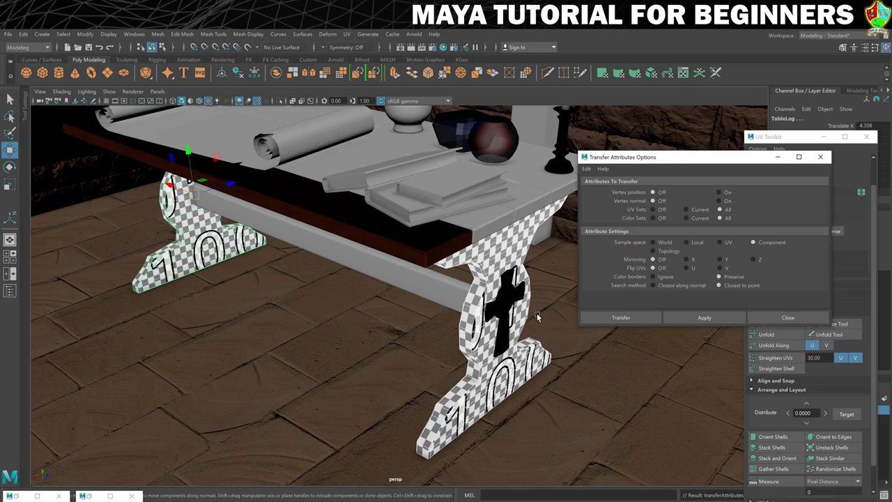
click(788, 318)
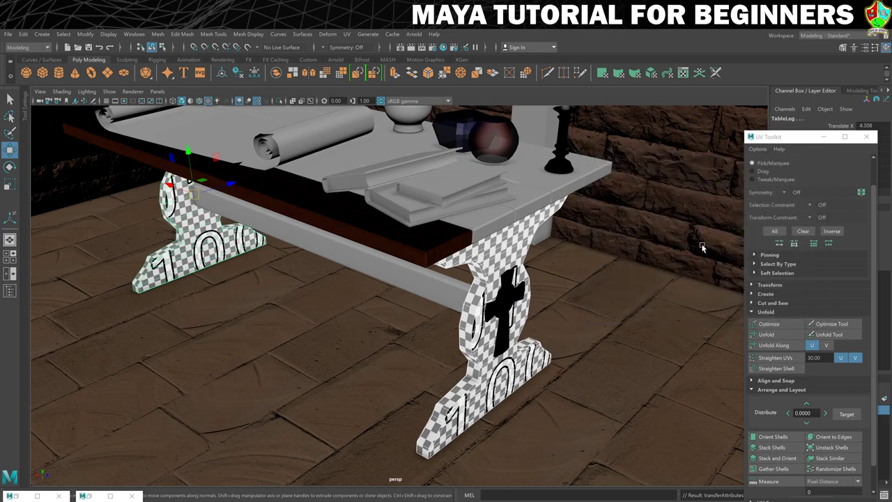
Turn off the UV Editor's checker map, and assign the M_Table material to the four remaining tabletop planks and the far leg.
click(109, 495)
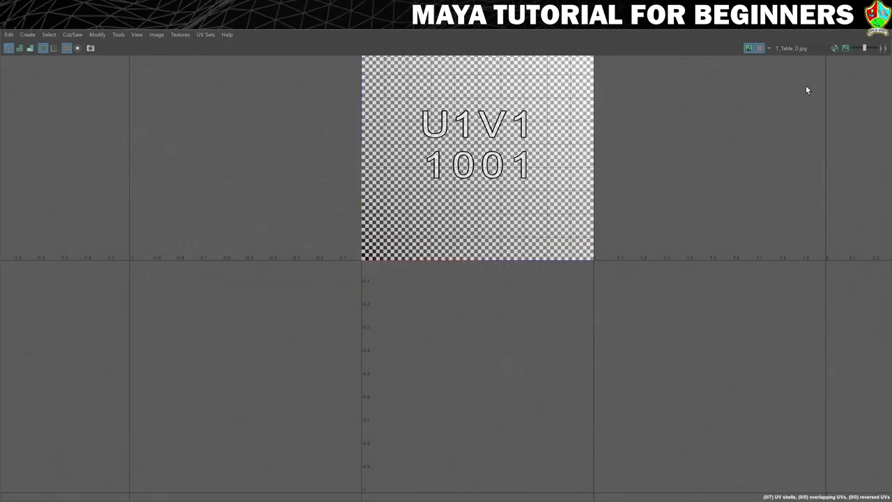
click(759, 49)
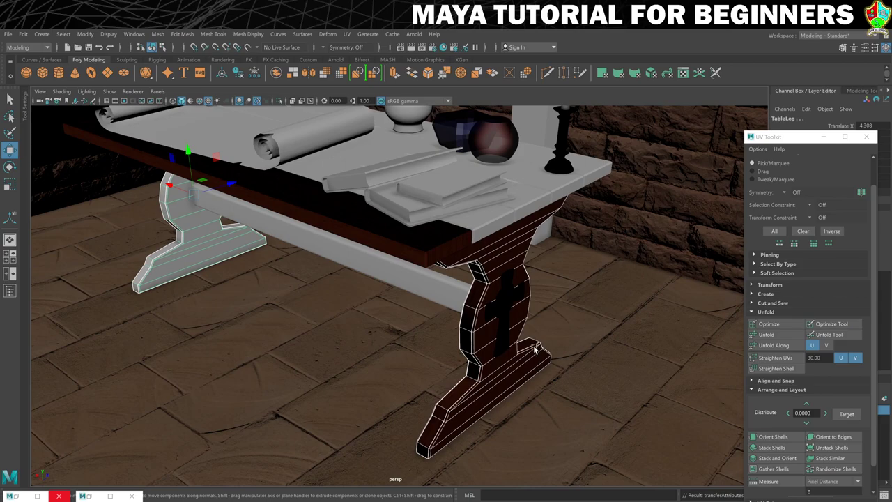
click(503, 219)
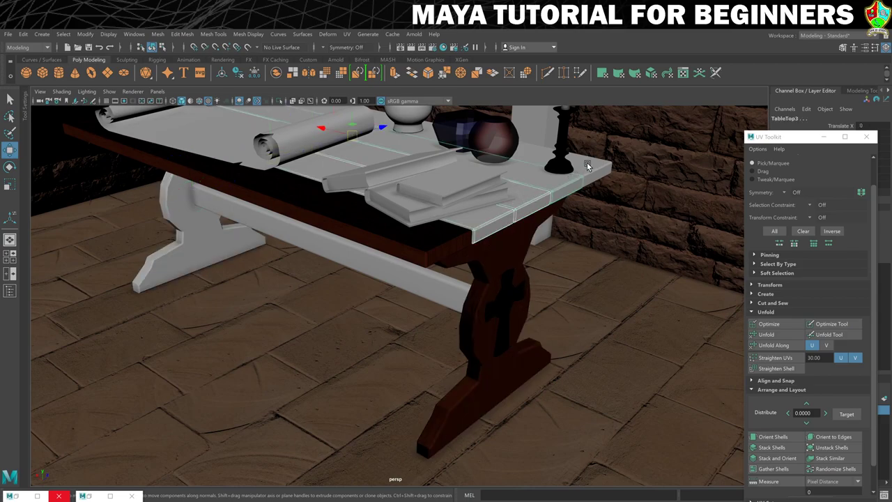
shift+click(188, 222)
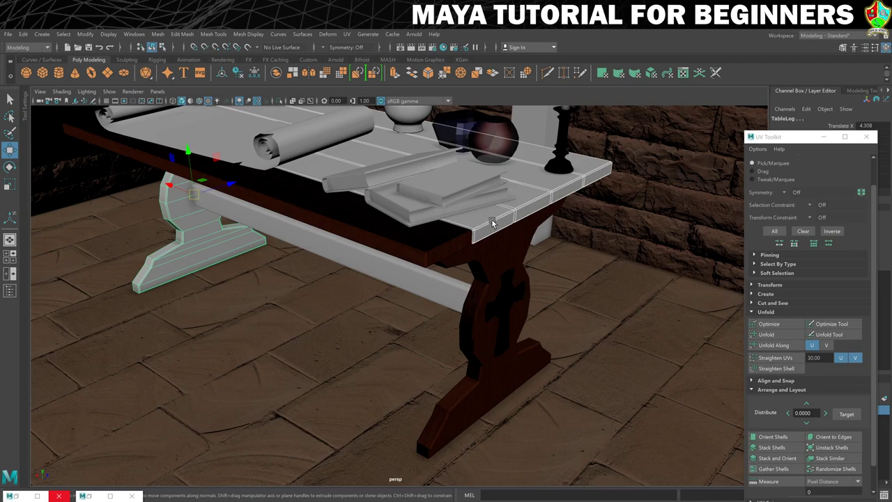
right_click(531, 205)
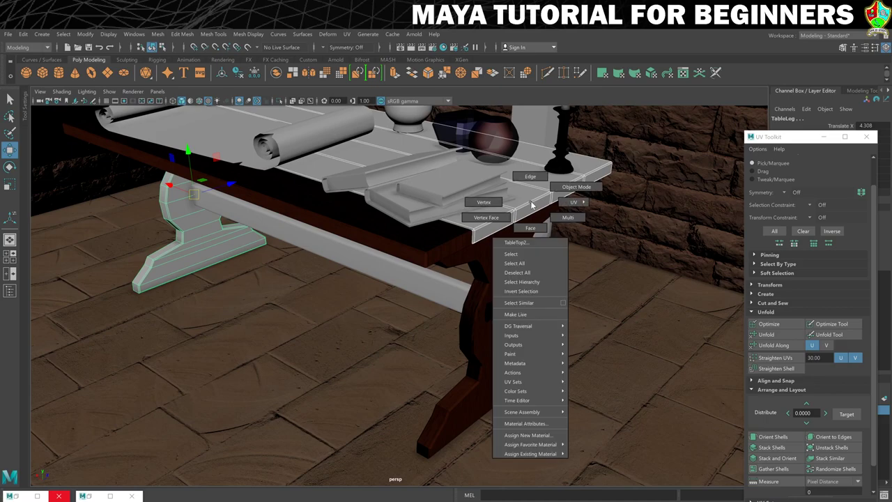
mouse_move(535, 455)
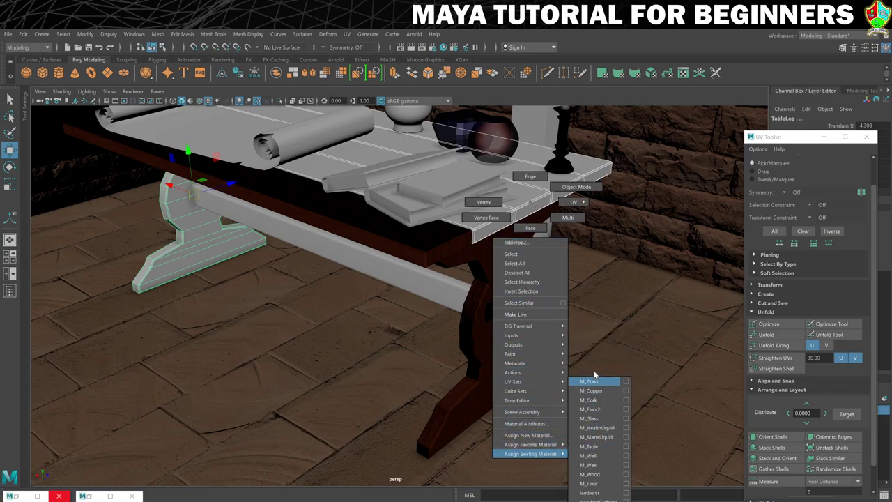
click(600, 447)
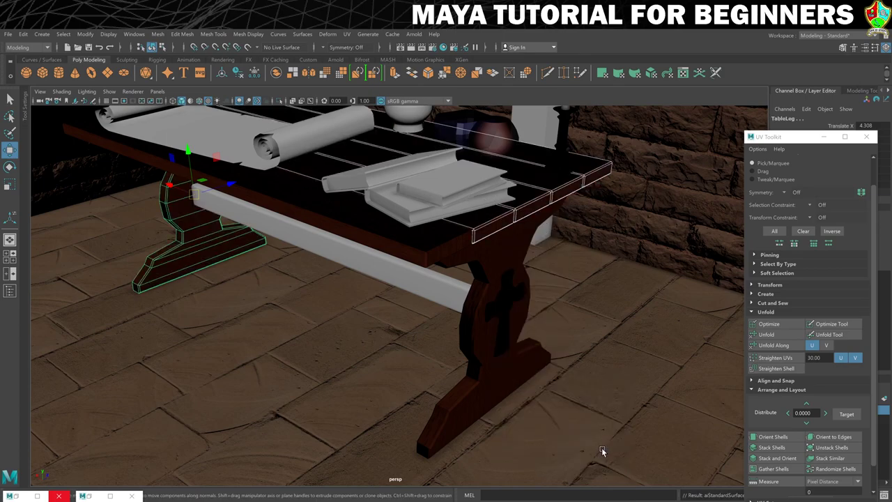
click(602, 451)
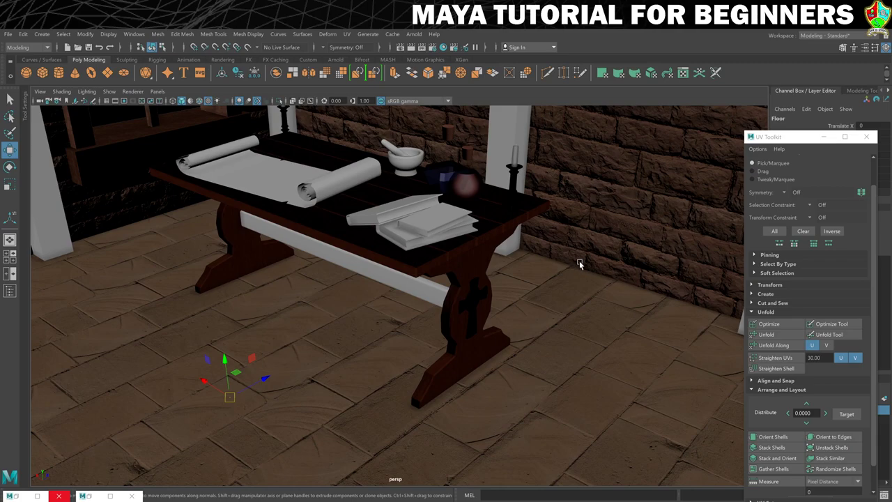
Select the parchment scroll on the table, clear the Hypershade graph and create a new aiStandardSurface material.
click(291, 177)
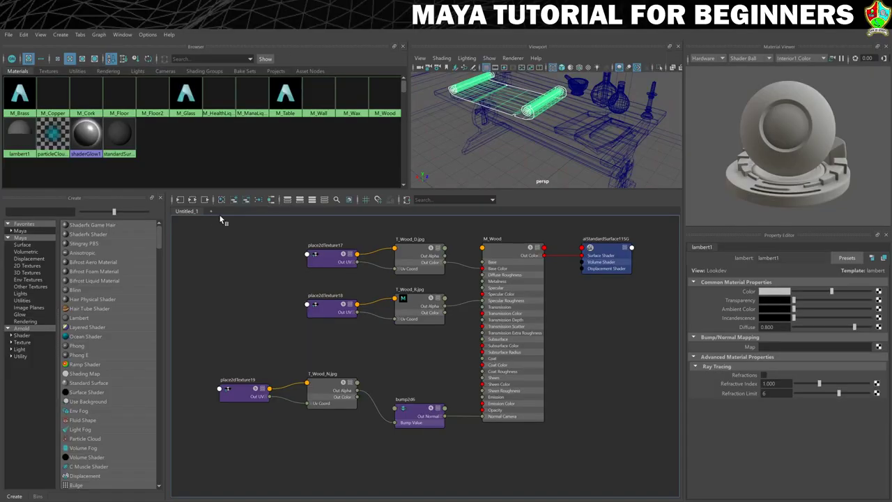
click(220, 199)
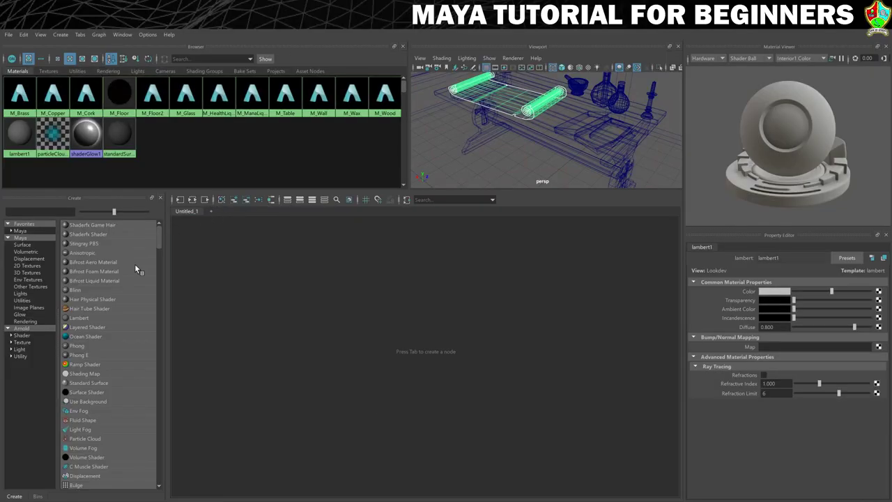
click(22, 336)
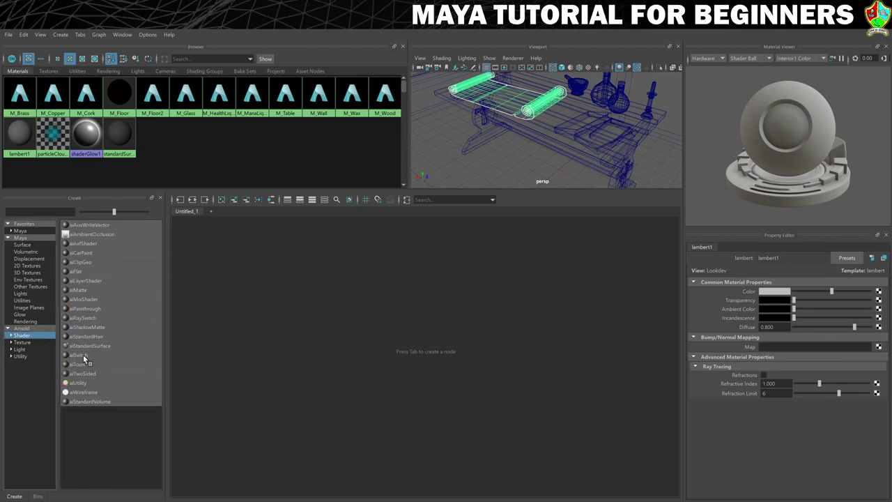
click(100, 346)
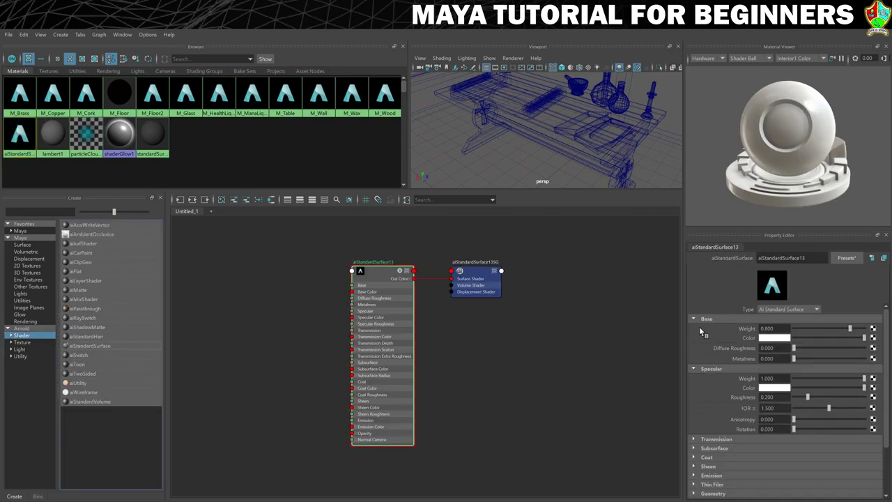
Replace the new aiStandardSurface material's settings with the Clay preset.
click(846, 258)
mouse_move(820, 127)
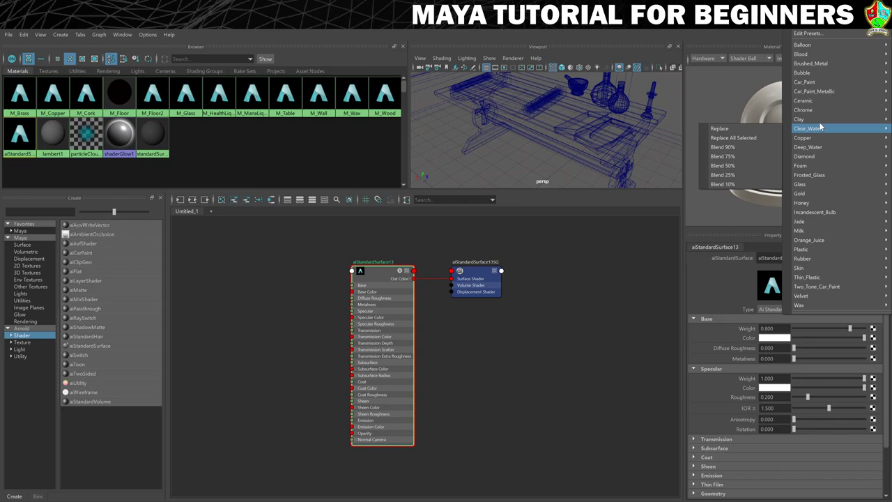
click(736, 122)
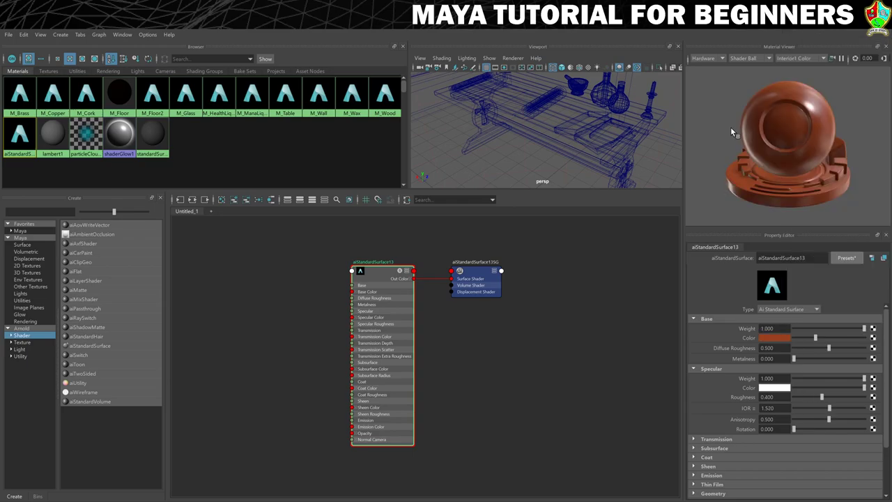
Connect a new File texture to the base color of the clay-based material.
click(872, 338)
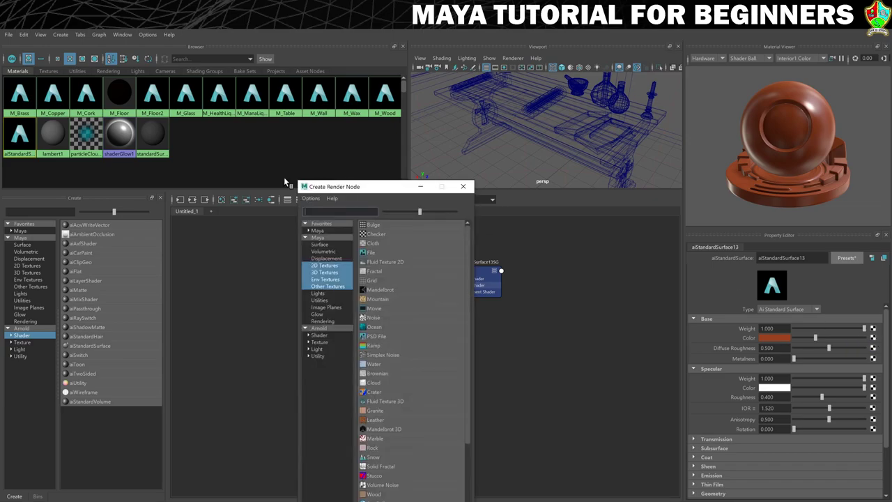
drag(364, 191, 374, 99)
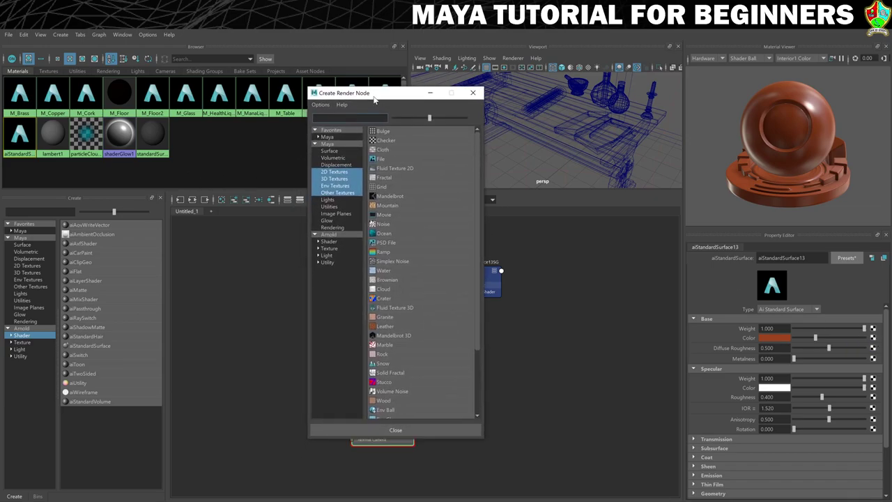
click(392, 161)
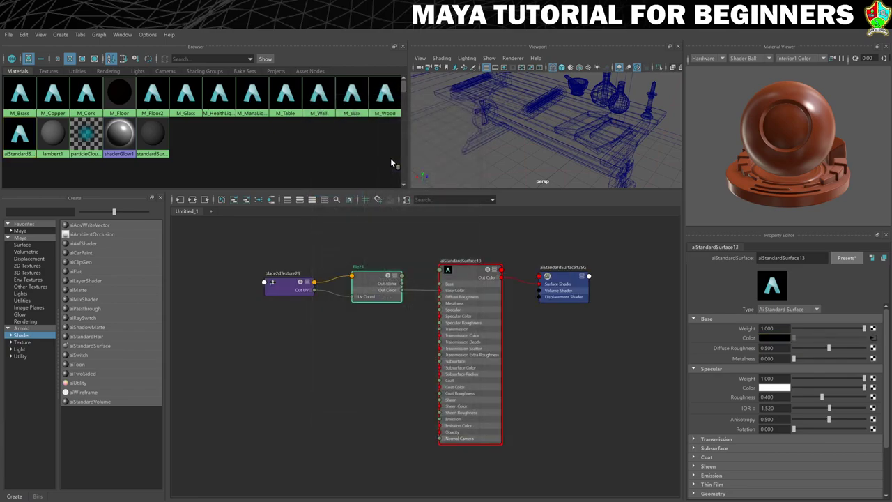
Load T_Scroll_D.png into the base color file texture and preview the material on a sphere.
click(879, 320)
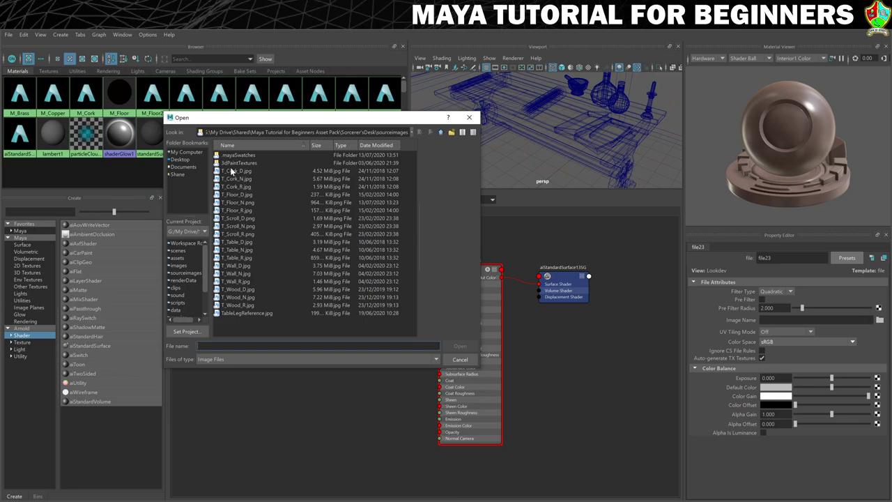
click(230, 219)
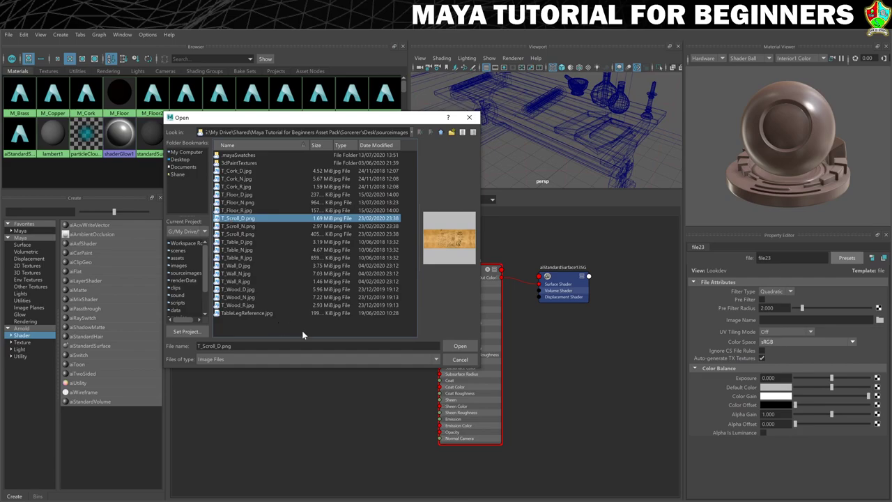
click(474, 346)
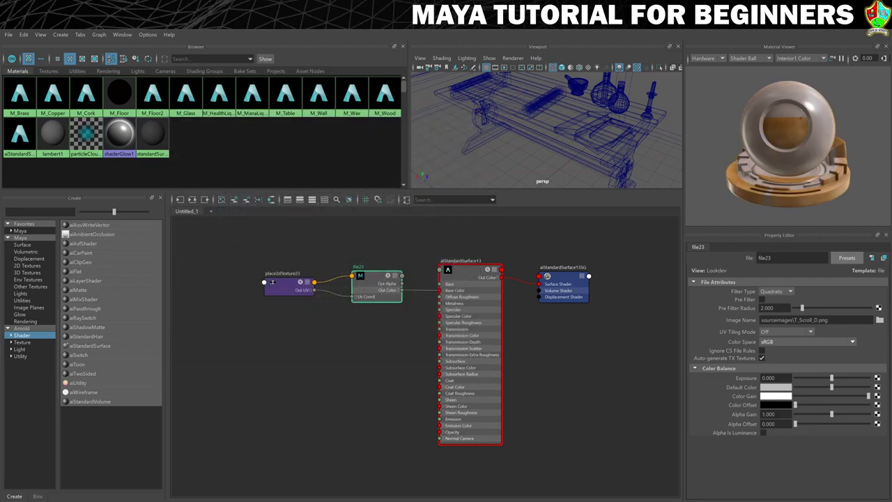
click(748, 62)
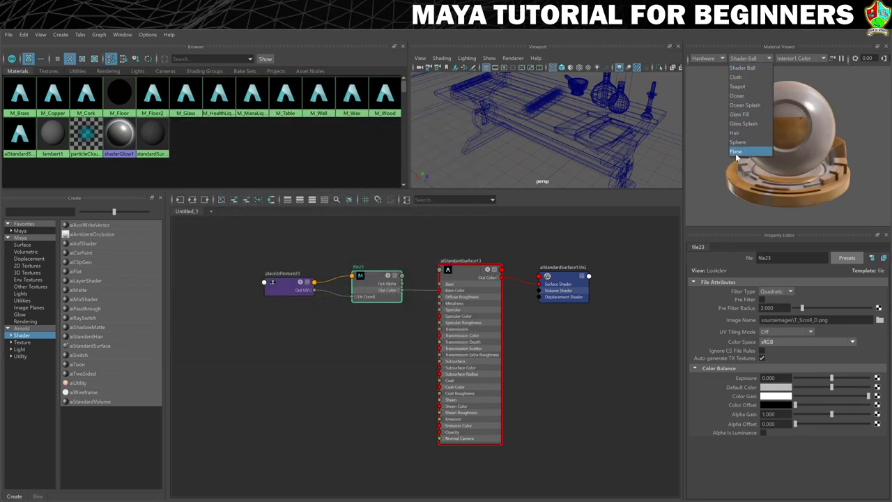
click(736, 145)
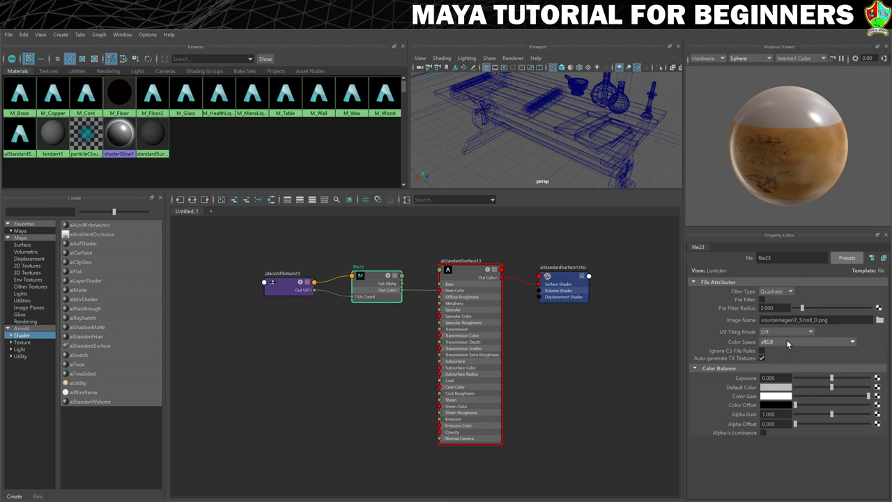
Connect a new File texture to the material's specular roughness and load T_Scroll_R.png into it.
key(Right)
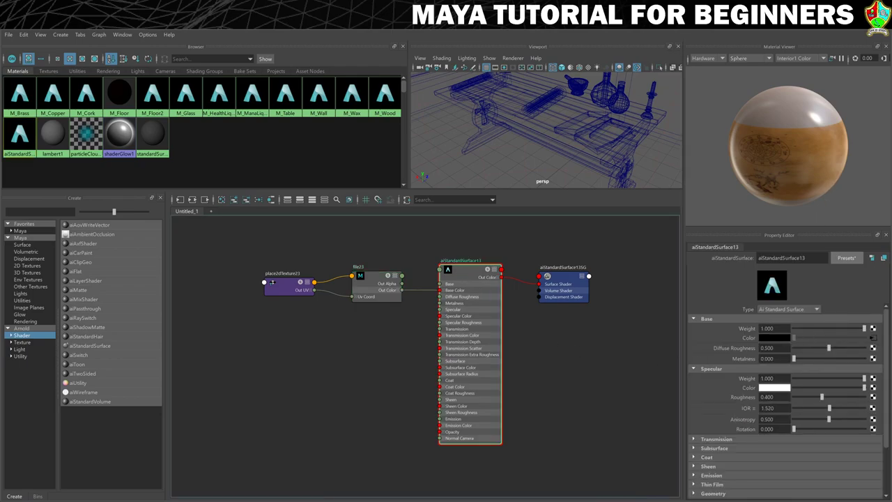
click(871, 396)
click(381, 158)
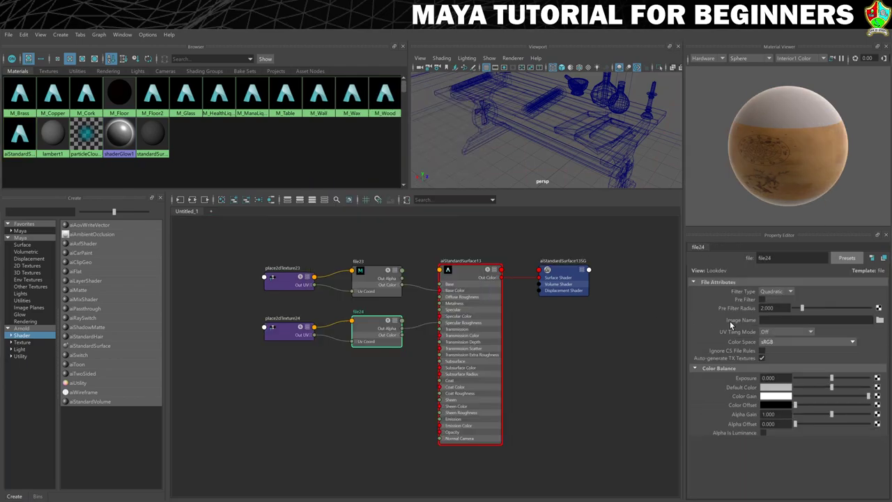
click(879, 319)
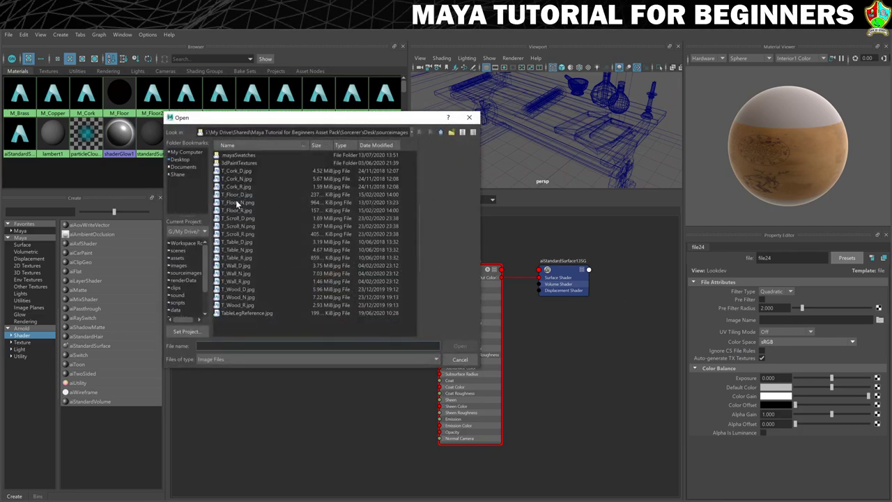
click(241, 235)
click(460, 346)
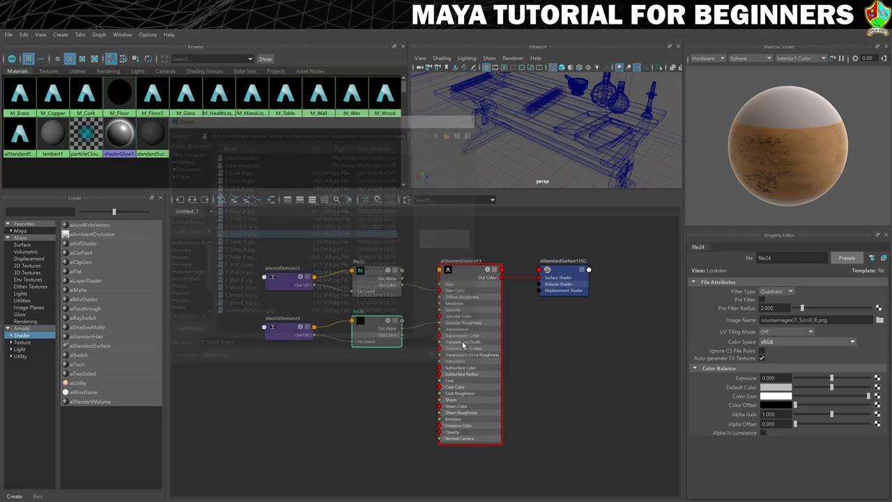
Connect a new File texture to the bump mapping in the scroll material's geometry settings.
click(468, 276)
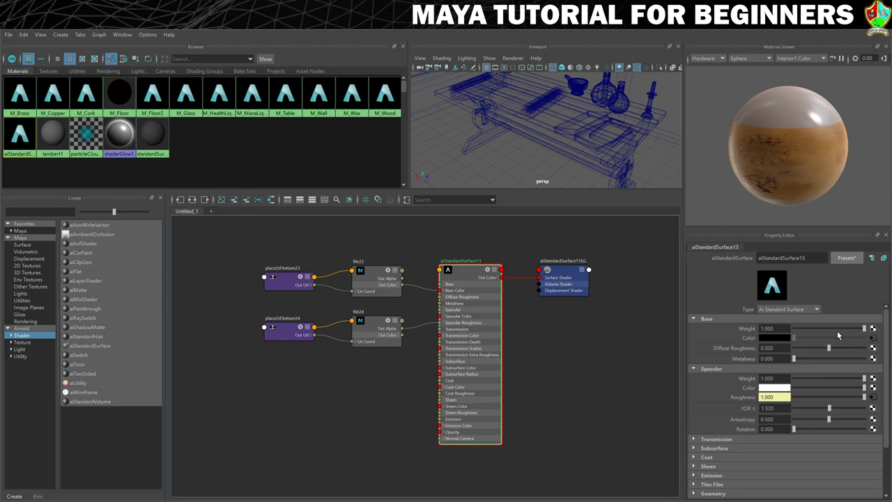
scroll(814, 392, down, 2)
scroll(809, 388, down, 1)
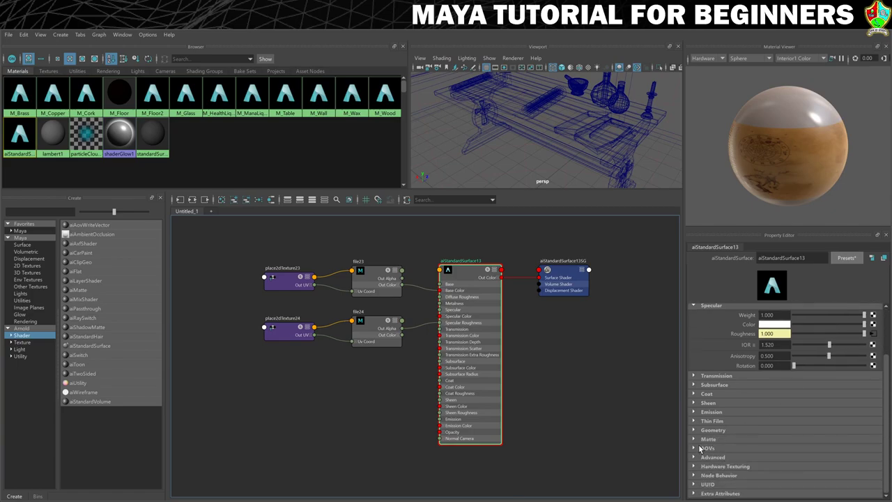
click(694, 430)
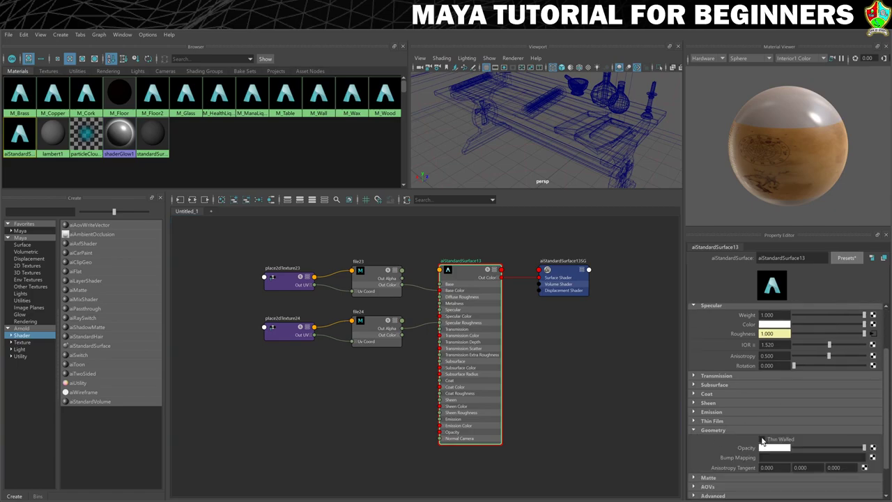
click(872, 457)
click(385, 159)
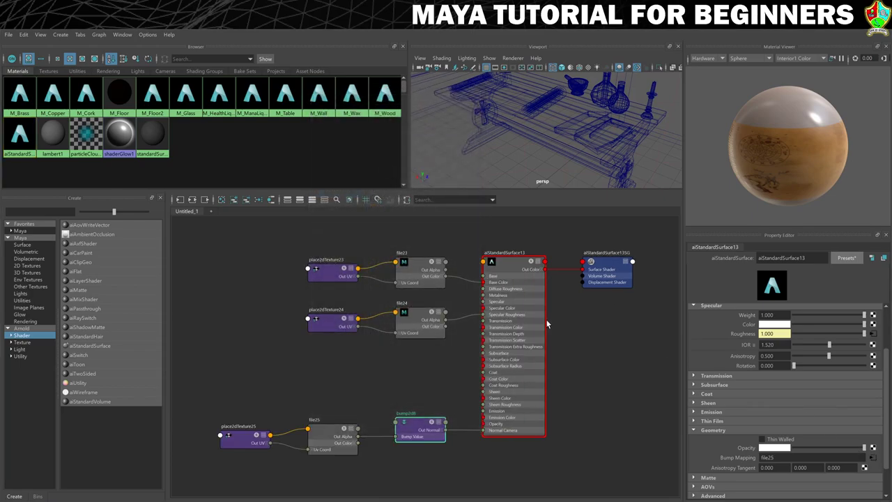
Set the bump node to use Tangent Space Normals and load T_Scroll_N.png into its file texture.
click(792, 310)
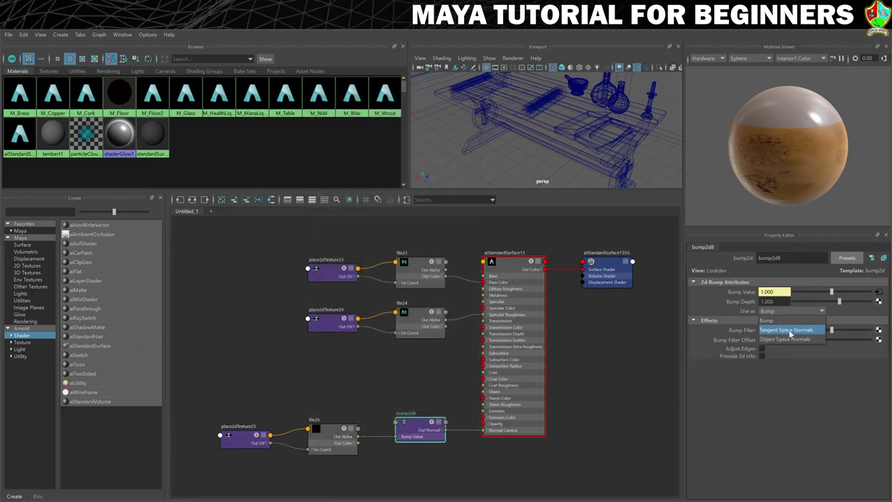
click(792, 331)
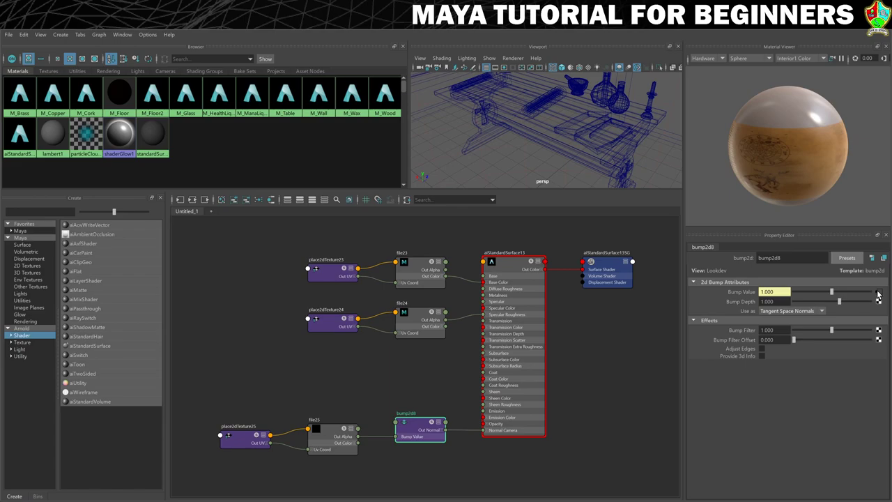
click(879, 292)
click(879, 319)
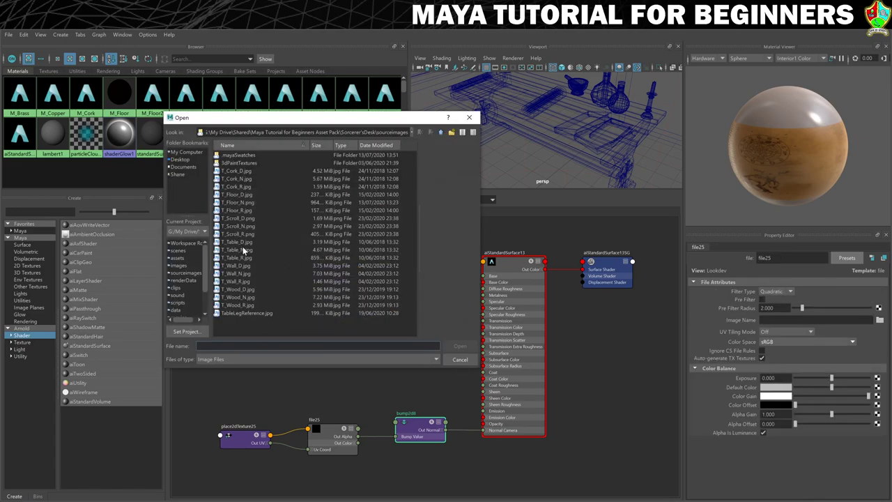
click(237, 227)
click(460, 345)
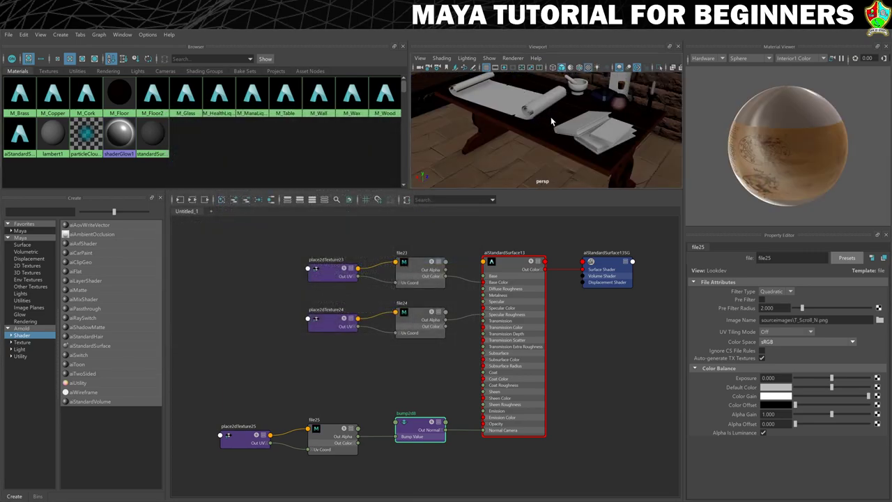
Rename the new material M_Scroll and assign it to the parchment scroll on the table.
alt+drag(552, 122, 556, 138)
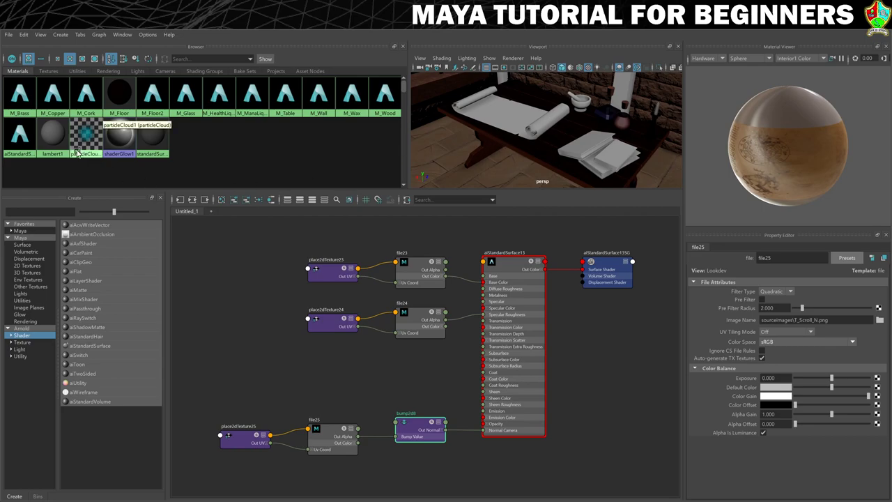
click(502, 255)
double_click(781, 257)
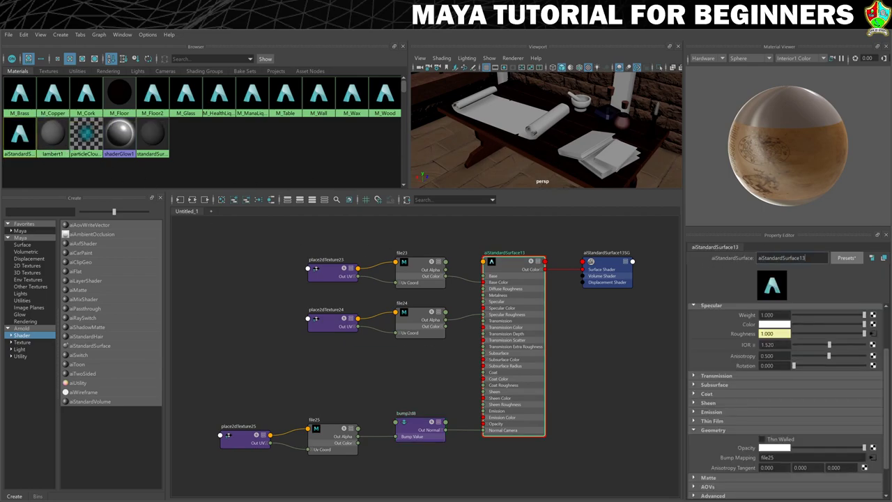
text(M_Scroll)
key(Return)
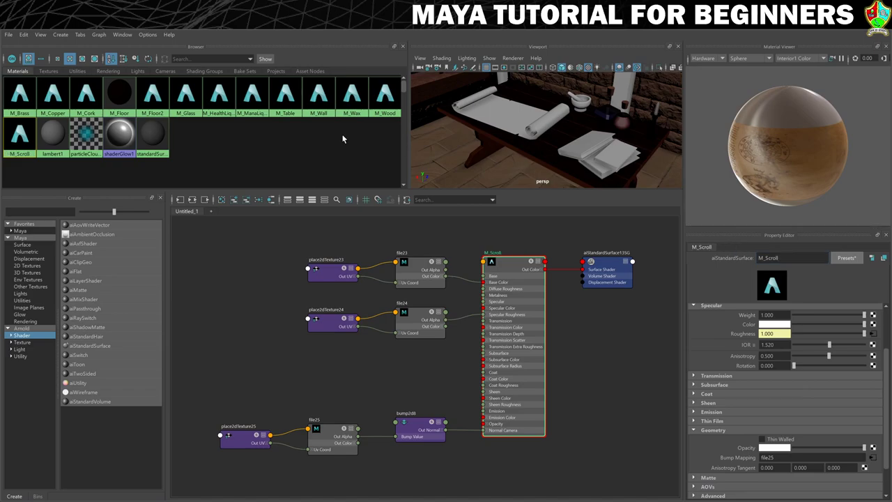
middle_drag(23, 141, 510, 122)
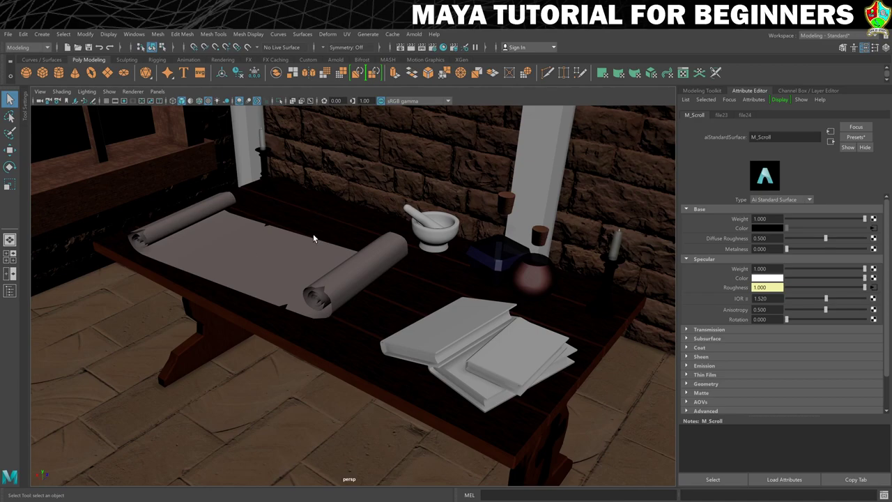
Switch to the UV Editing workspace and select the scroll.
click(809, 37)
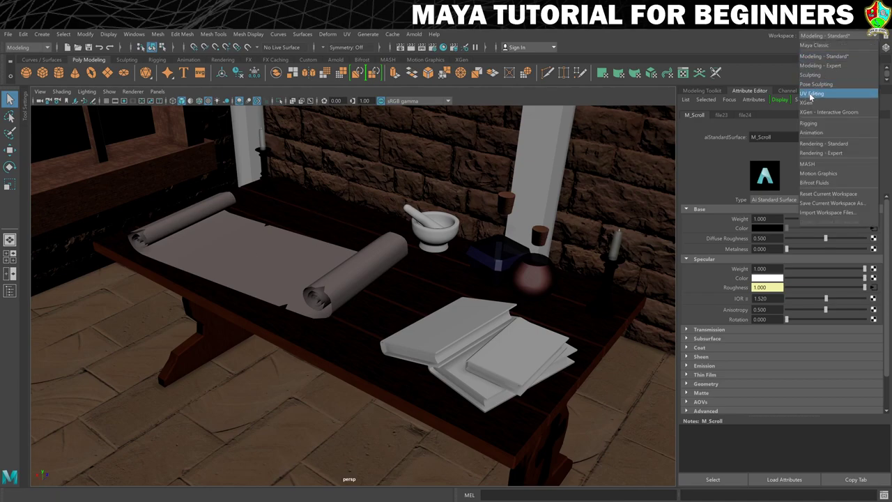
click(820, 93)
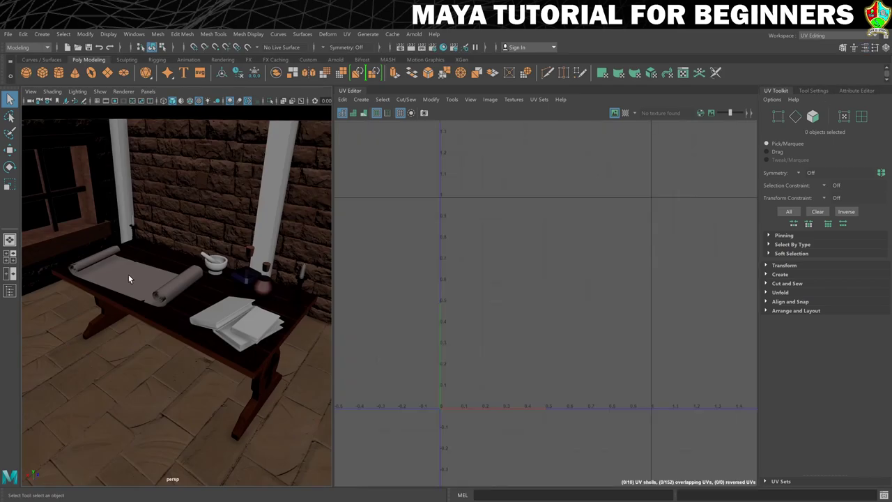
click(128, 278)
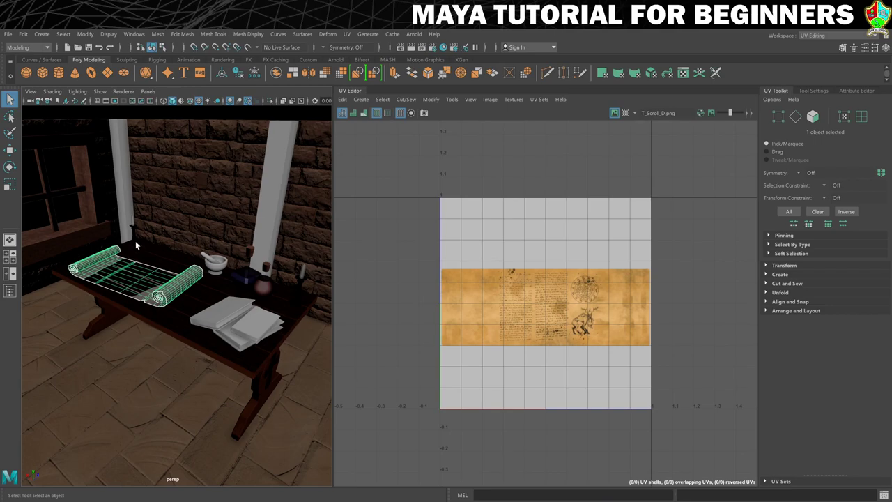
alt+drag(135, 240, 120, 271)
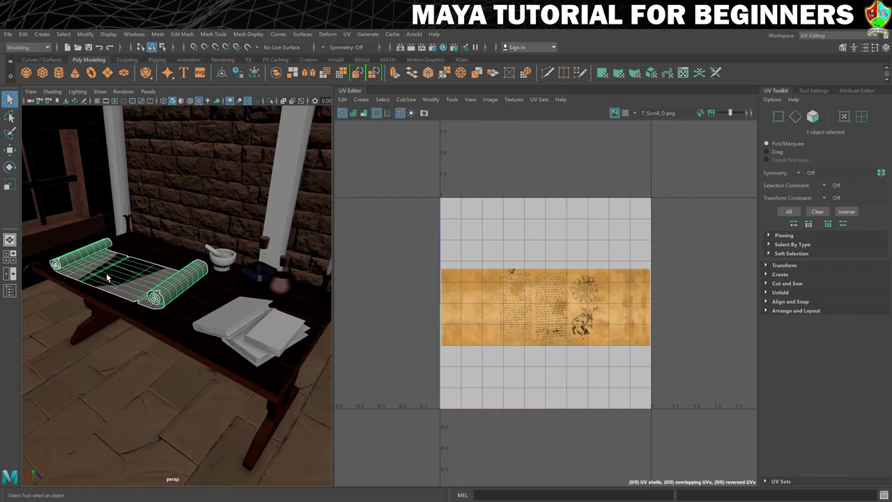
Apply an Automatic UV projection to the scroll and shade its UV shells in the UV Editor.
click(346, 33)
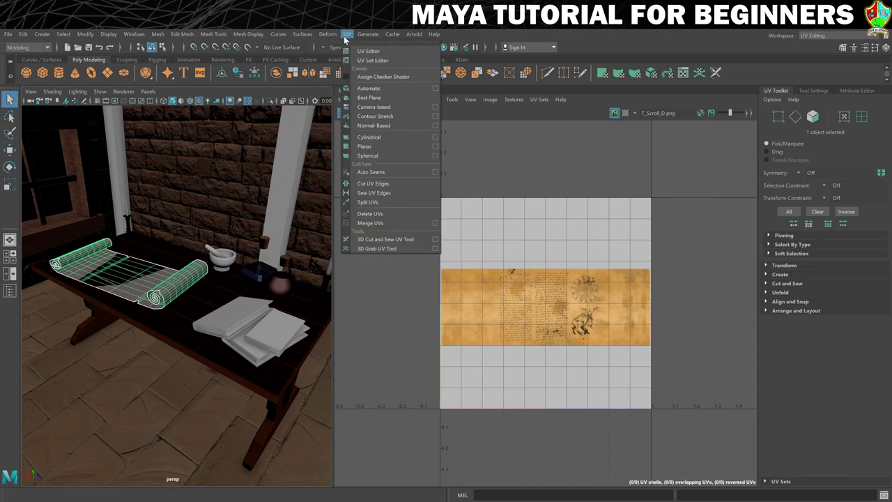
click(369, 88)
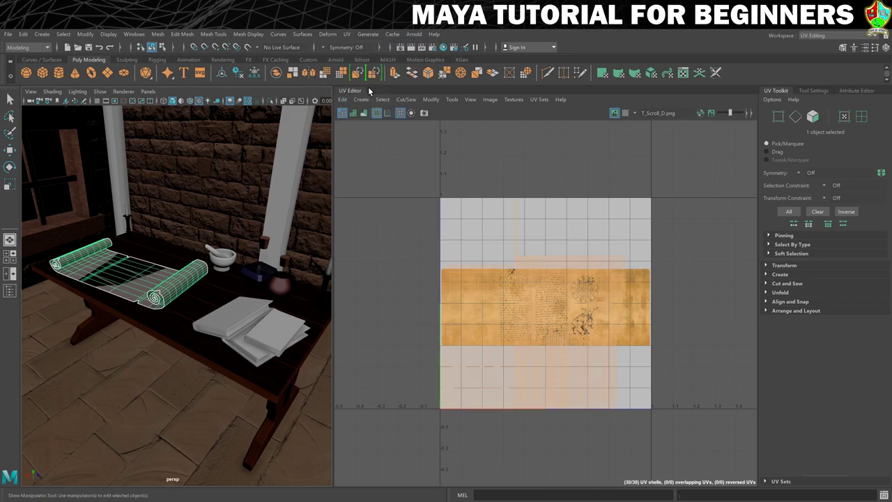
scroll(470, 248, up, 2)
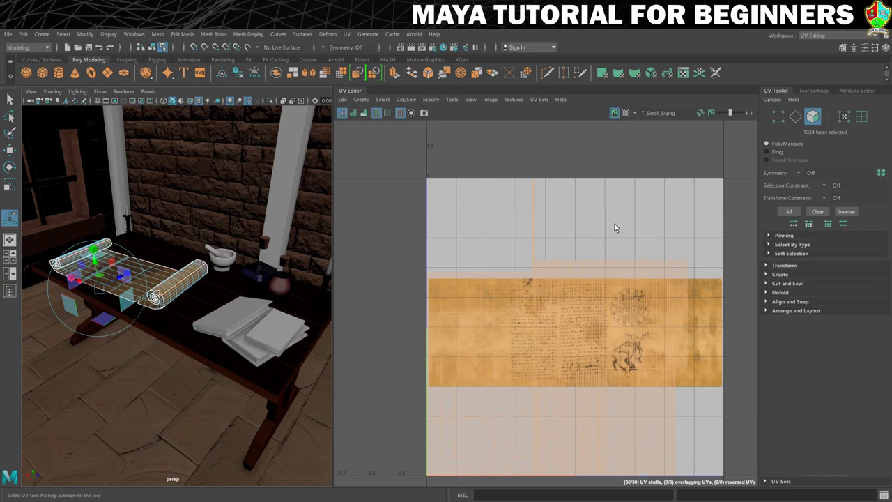
click(353, 113)
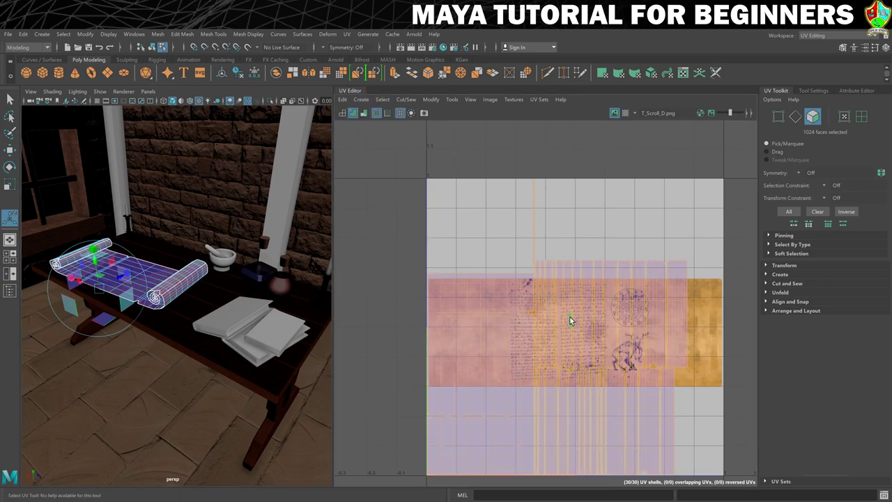
Select all of the scroll's UV edges and join its shells with Move and Sew.
mouse_move(551, 288)
right_down()
mouse_move(537, 278)
mouse_move(544, 273)
right_up()
scroll(524, 256, down, 2)
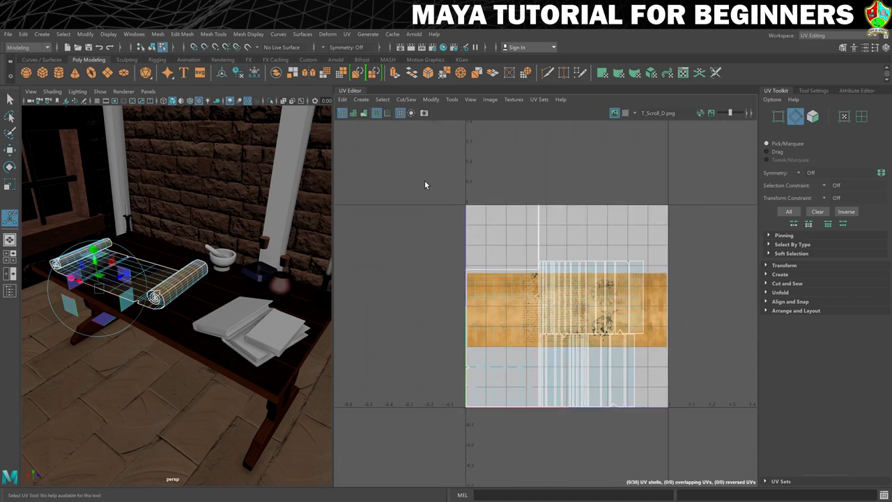
drag(424, 185, 689, 440)
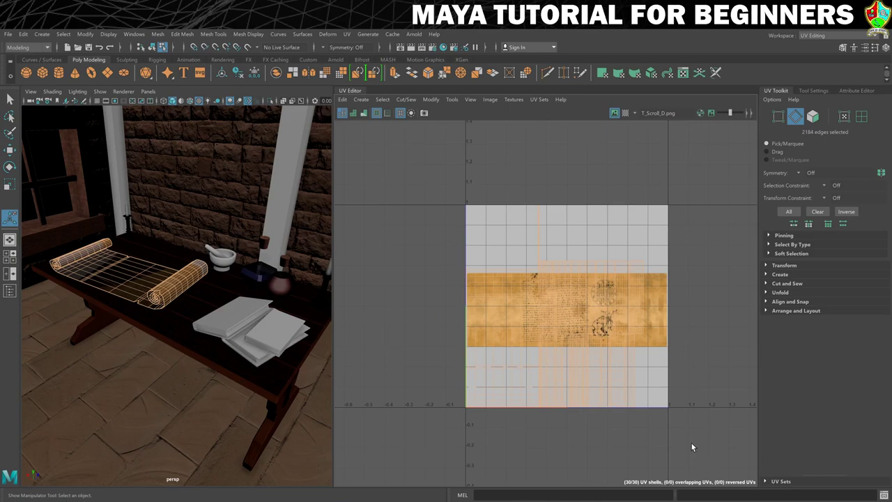
click(406, 99)
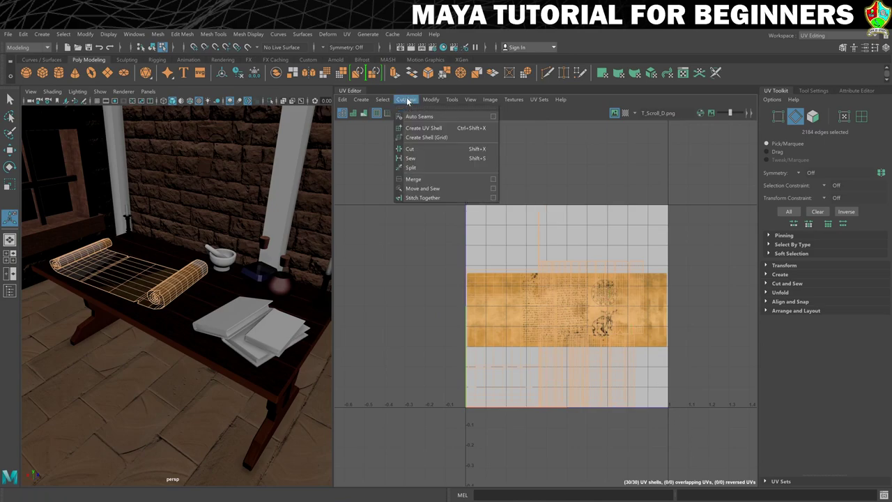
click(422, 188)
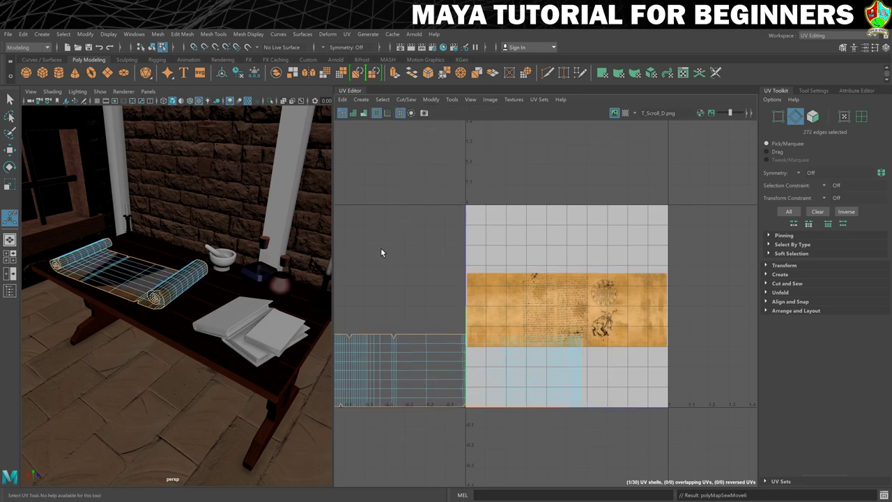
Select the scroll's UV shell and move it so it is centred over the parchment image in the texture.
alt+middle_drag(381, 252, 471, 189)
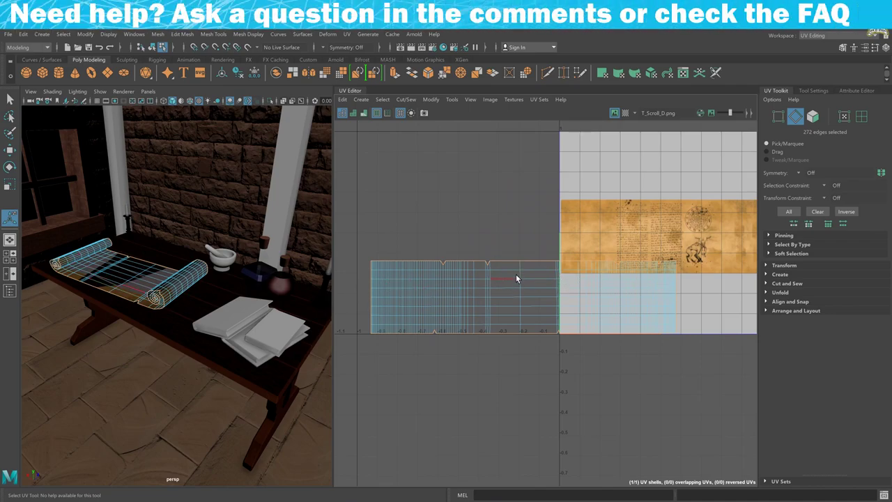
scroll(516, 273, up, 2)
right_drag(515, 283, 486, 269)
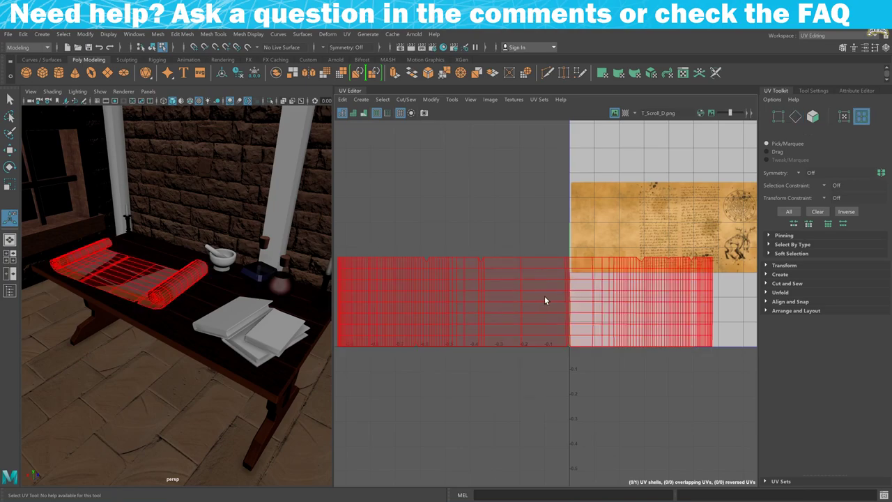
click(546, 298)
alt+middle_drag(578, 302, 471, 322)
scroll(471, 321, up, 1)
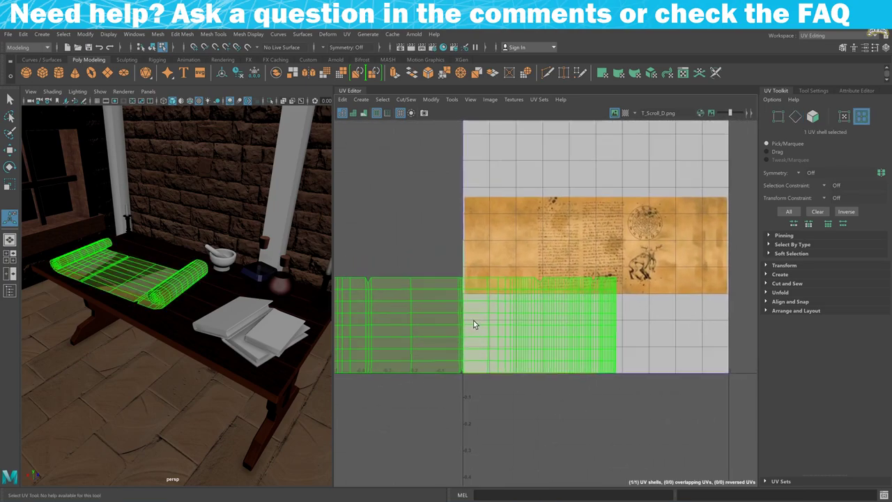
key(w)
drag(463, 300, 598, 249)
key(F8)
alt+middle_drag(606, 251, 532, 274)
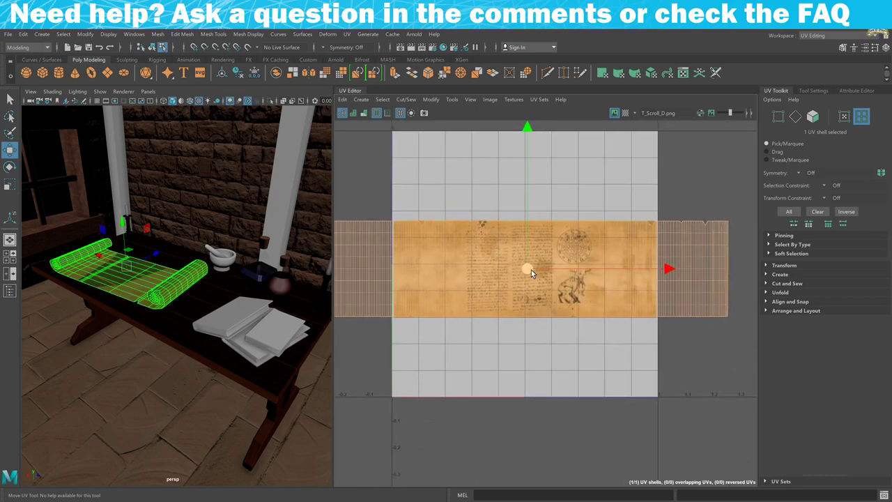
Scale the scroll's UV shell horizontally to the parchment's width and fine-tune its fit over the image.
key(r)
drag(660, 272, 617, 279)
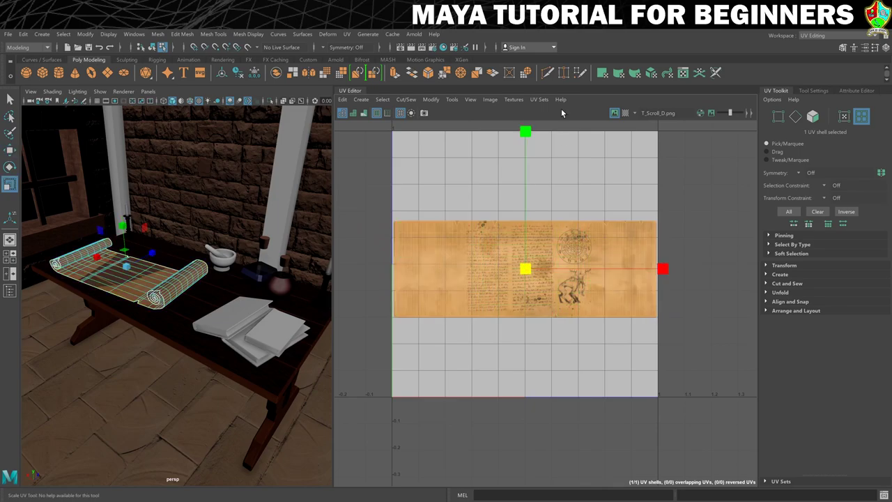
click(527, 133)
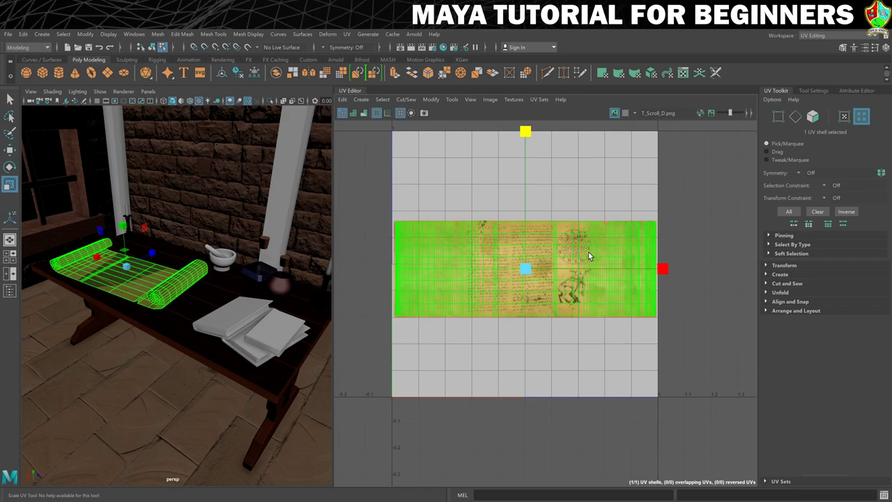
scroll(588, 252, up, 2)
scroll(588, 252, up, 2)
alt+middle_drag(559, 267, 589, 258)
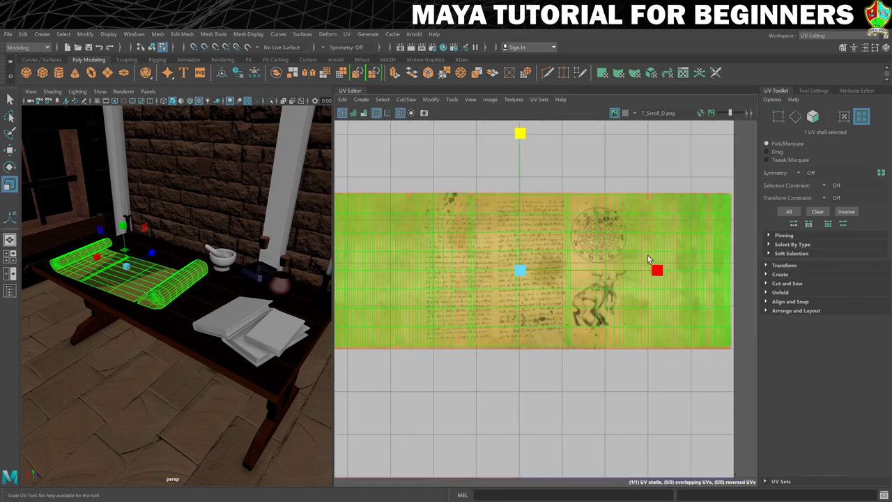
key(w)
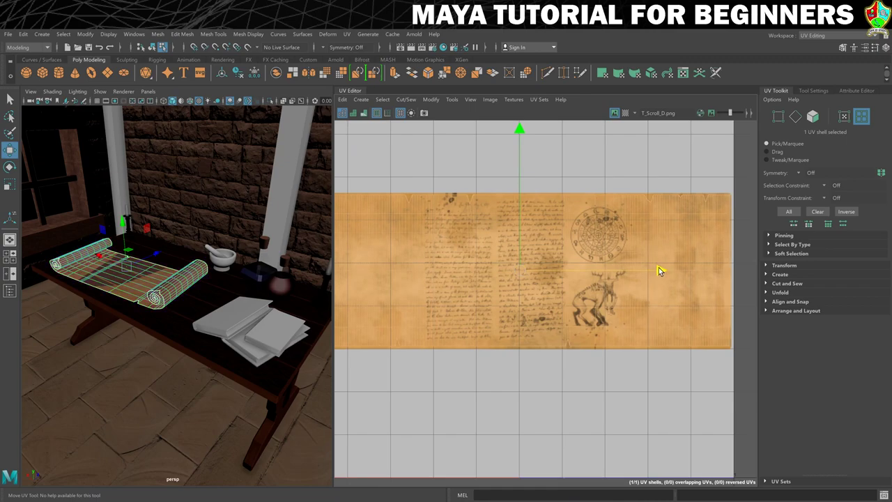
click(659, 268)
scroll(439, 254, down, 2)
right_click(485, 249)
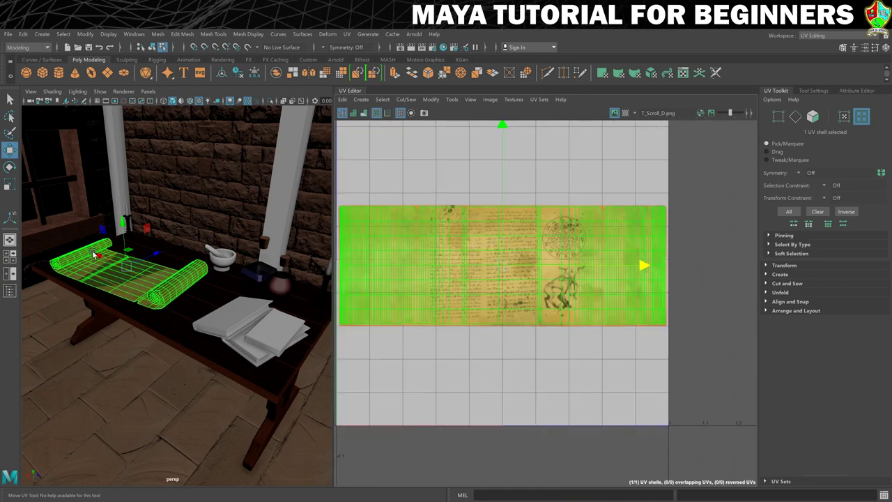
Return the scroll to object mode and examine up close how the parchment texture lies on it.
right_drag(126, 269, 139, 264)
right_drag(139, 265, 173, 246)
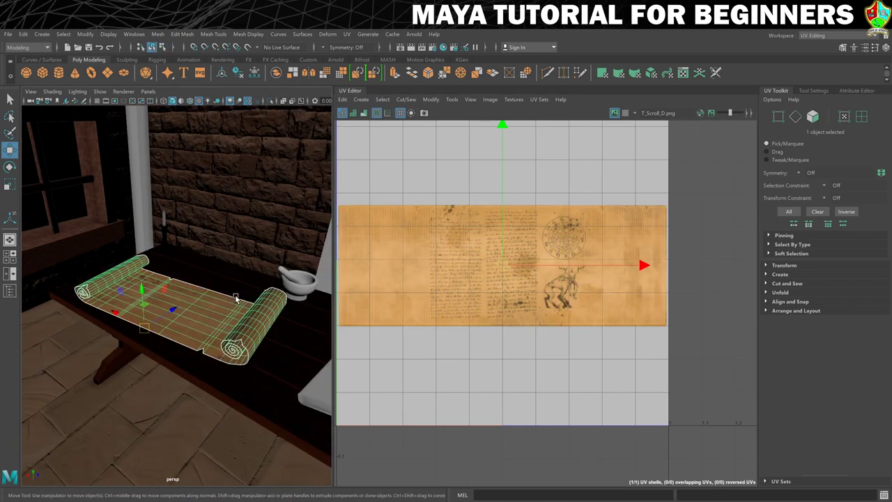
alt+drag(235, 299, 189, 280)
scroll(193, 277, up, 5)
click(206, 198)
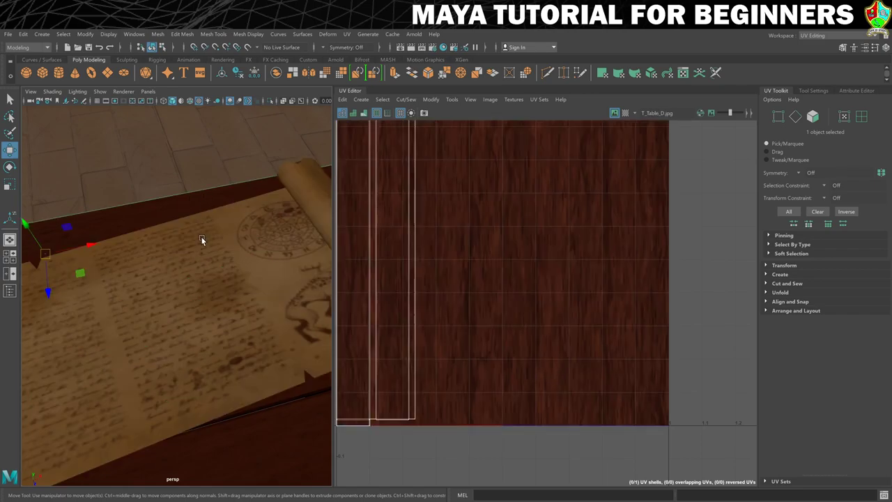
scroll(201, 240, down, 5)
alt+drag(161, 293, 167, 284)
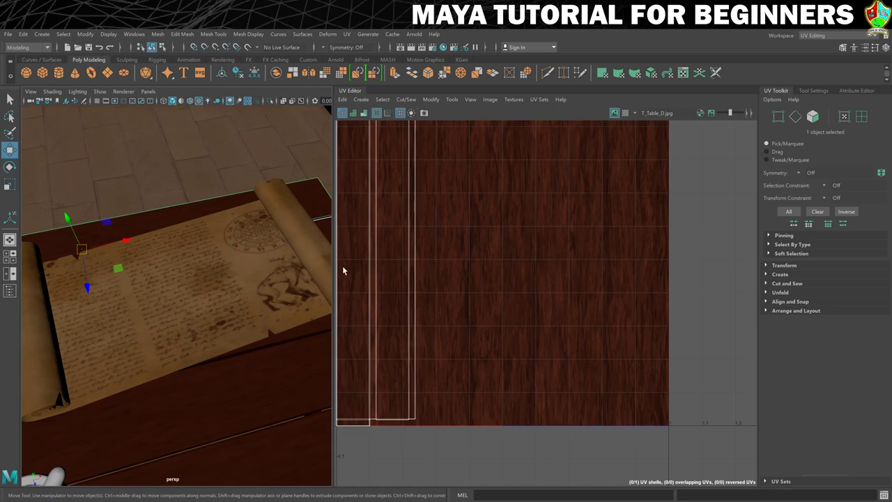
Reselect the scroll's UV shell and widen it horizontally beyond the edges of the parchment image.
click(257, 271)
right_click(457, 262)
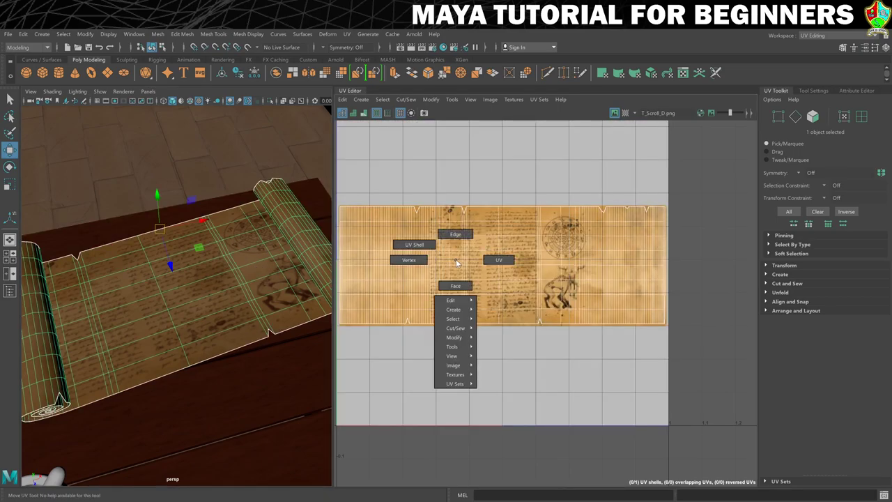
click(414, 245)
click(463, 260)
key(r)
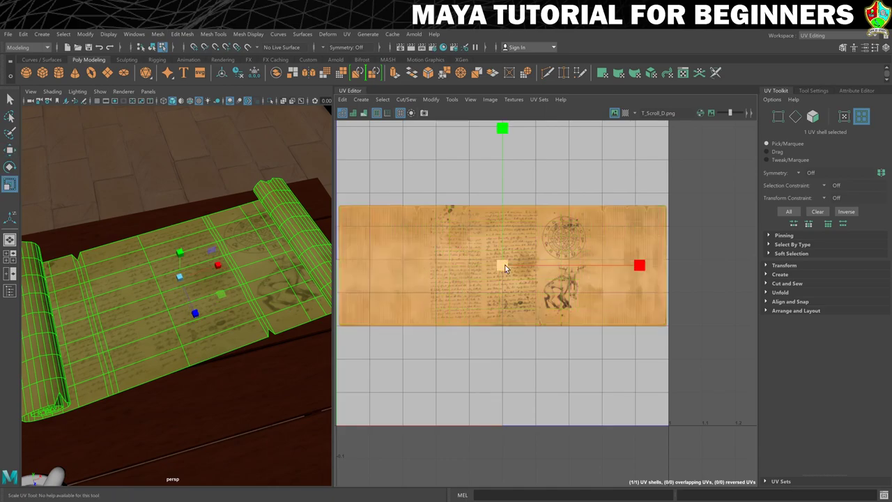
drag(639, 265, 675, 266)
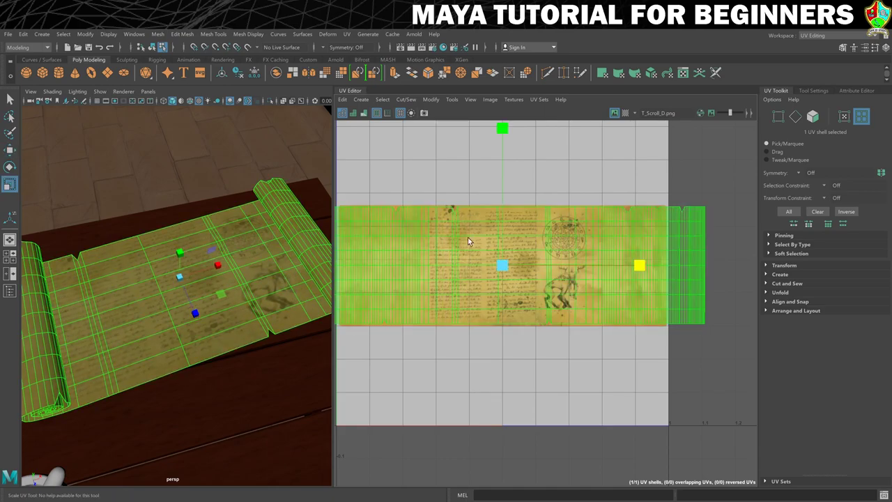
Inspect the widened writing and drawings on the flat part of the scroll in the 3D view.
right_click(655, 232)
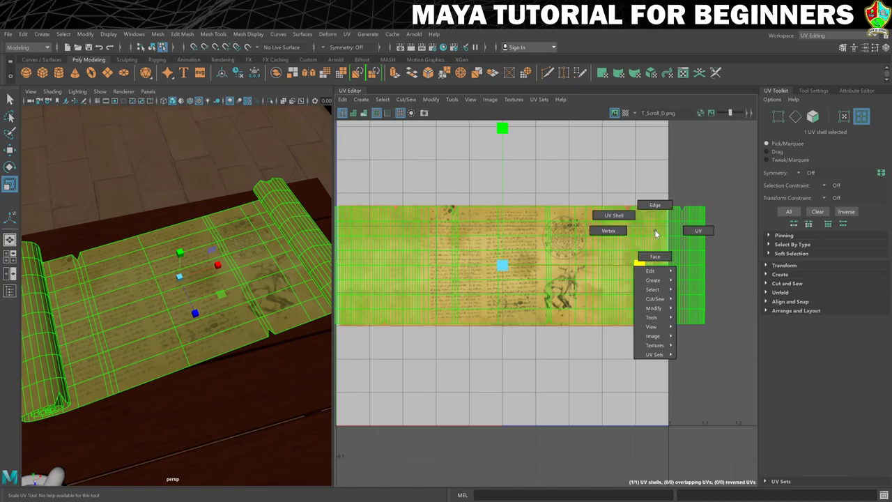
click(652, 206)
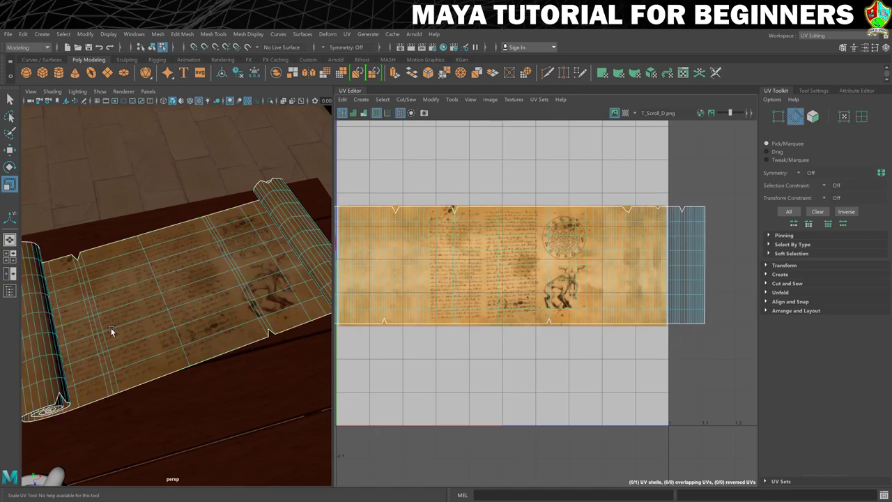
alt+drag(111, 328, 94, 344)
right_drag(130, 269, 174, 221)
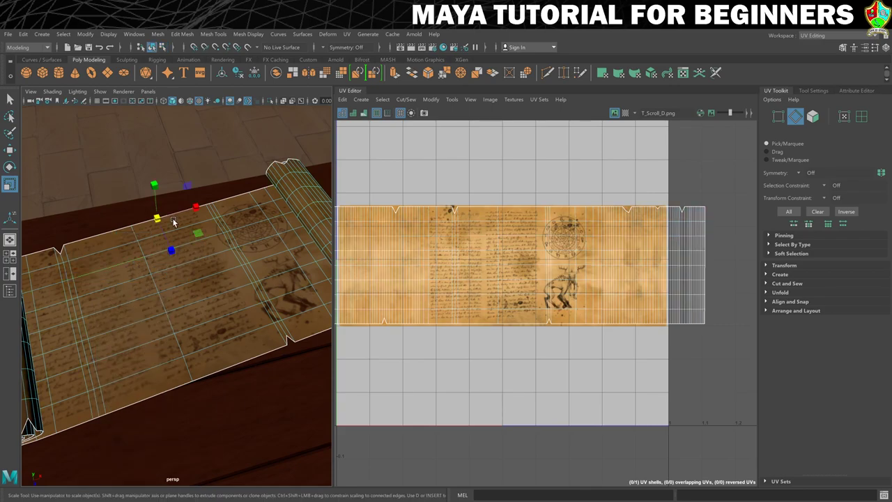
click(182, 178)
scroll(174, 209, up, 3)
alt+drag(112, 265, 182, 254)
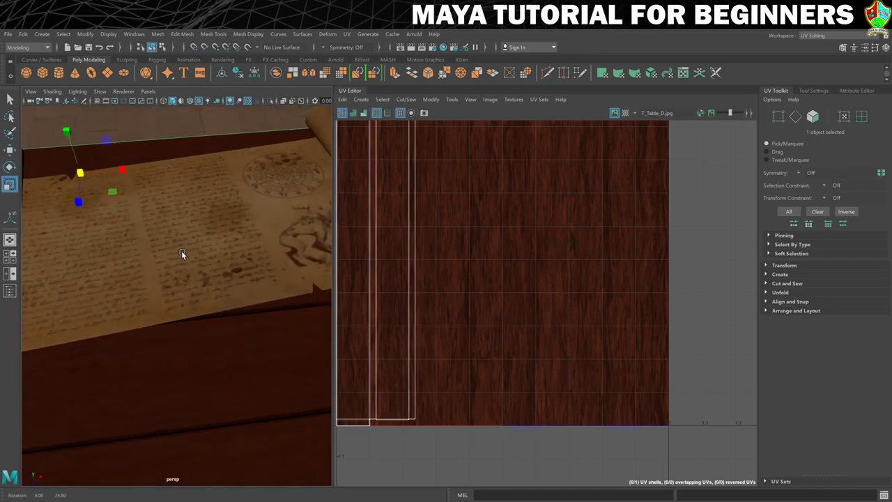
click(181, 252)
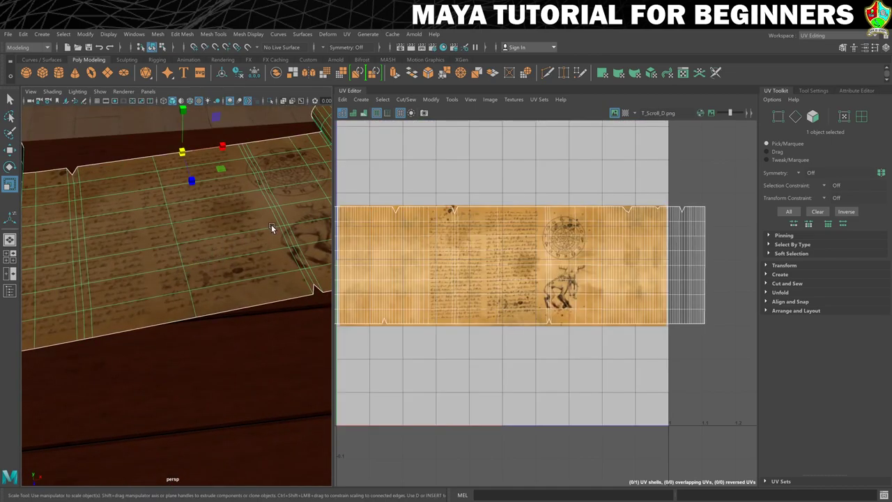
Select all faces of the scroll's flat section between the two rolls, growing the selection out from the middle column.
alt+right_drag(271, 224, 153, 218)
right_click(154, 219)
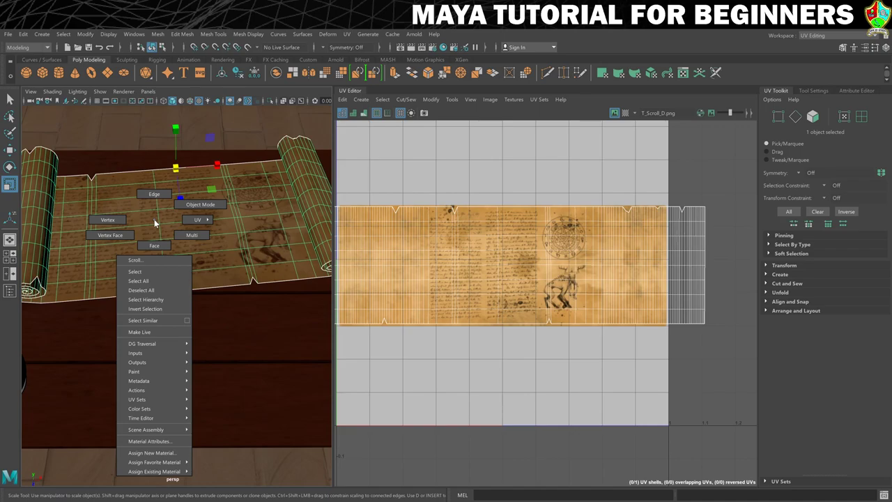
click(154, 245)
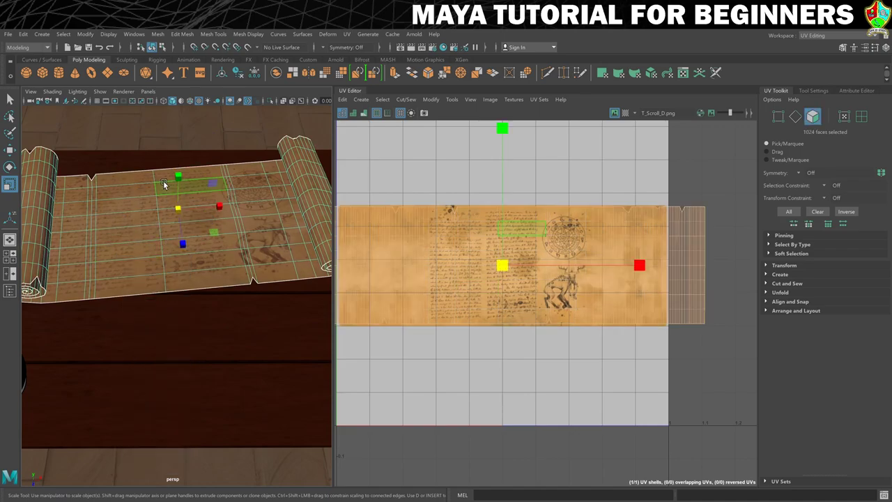
click(181, 271)
double_click(187, 279)
click(199, 275)
click(173, 190)
mouse_move(173, 191)
mouse_down()
mouse_move(168, 215)
mouse_move(187, 264)
mouse_move(343, 208)
mouse_up()
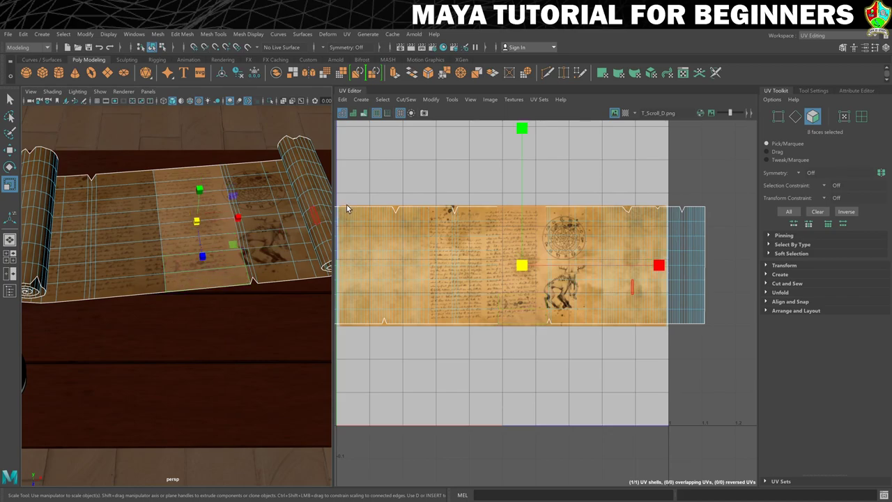
key(shift+period)
key(shift+period)
key(shift+period)
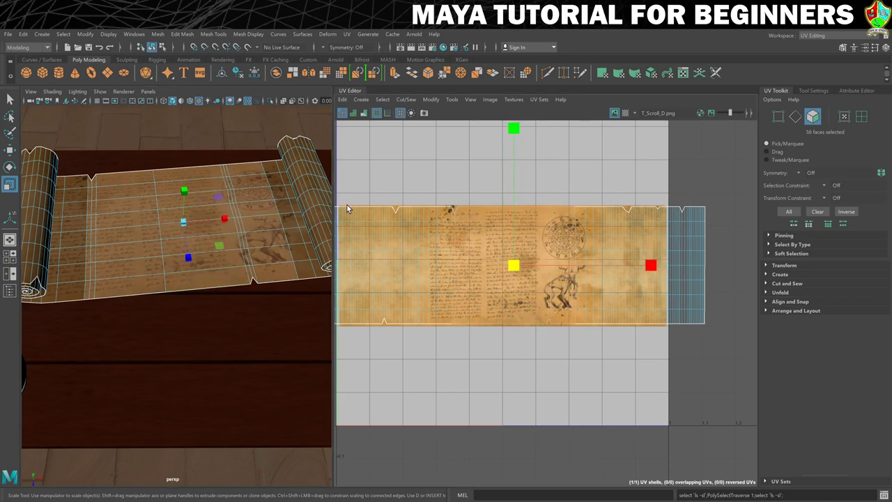
key(shift+period)
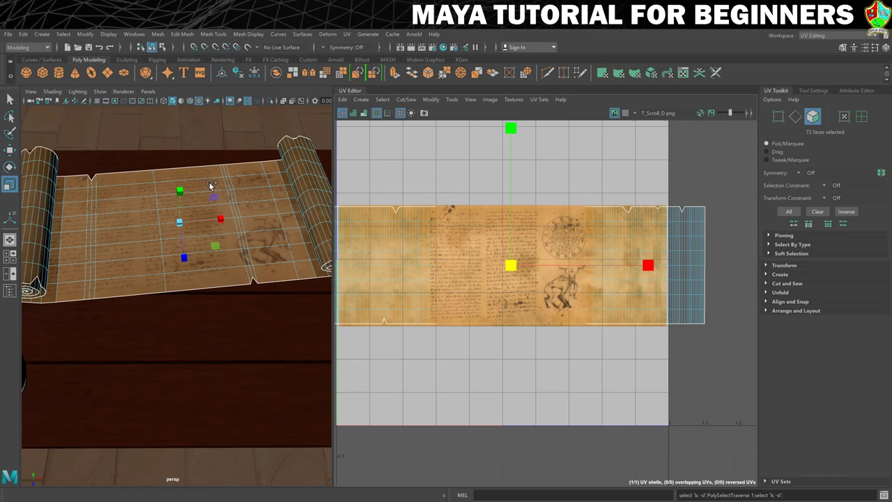
Apply a Planar UV projection from the Y axis to the selected flat faces.
click(347, 33)
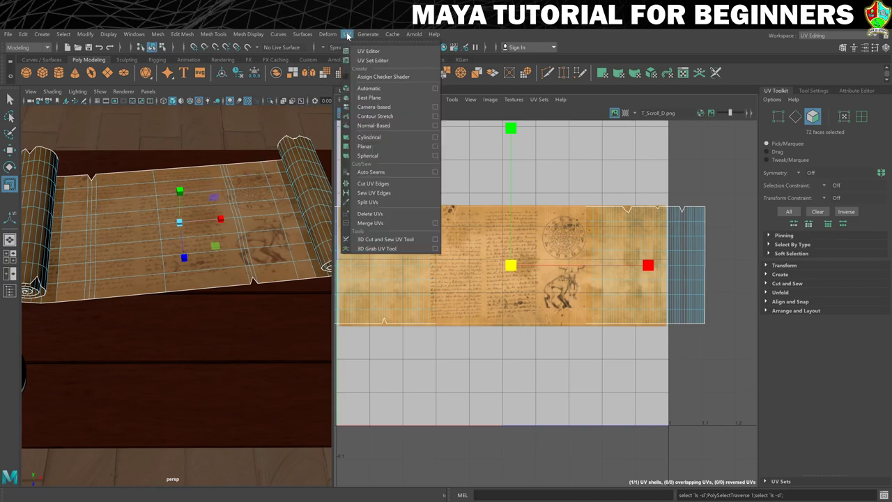
click(435, 146)
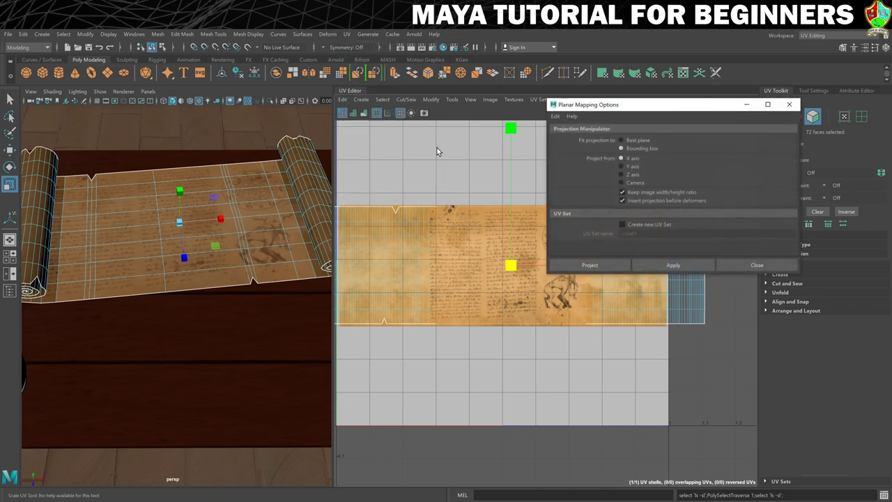
click(634, 167)
click(589, 265)
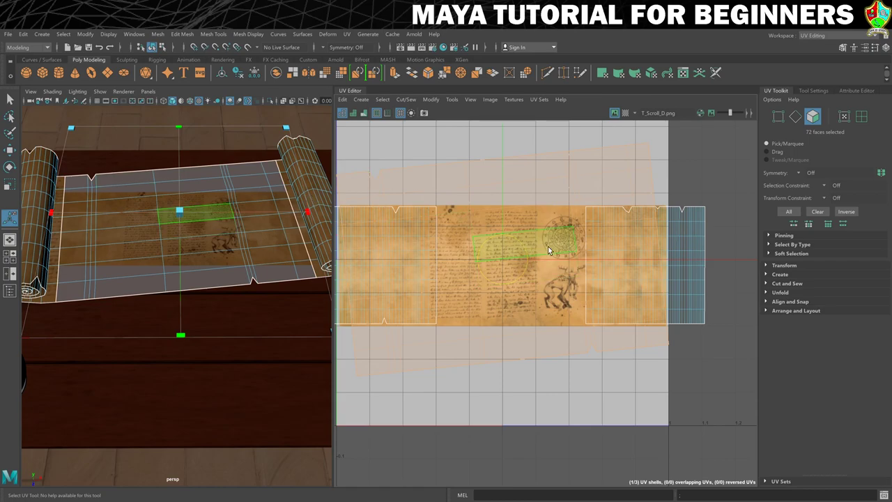
Rotate the flat section's UV shell level and scale it down over the parchment image with shell shading on.
key(w)
key(e)
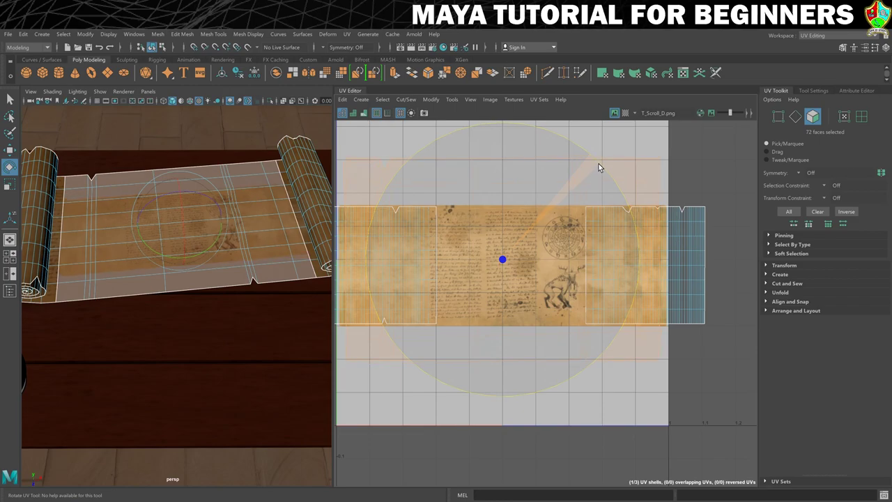
key(r)
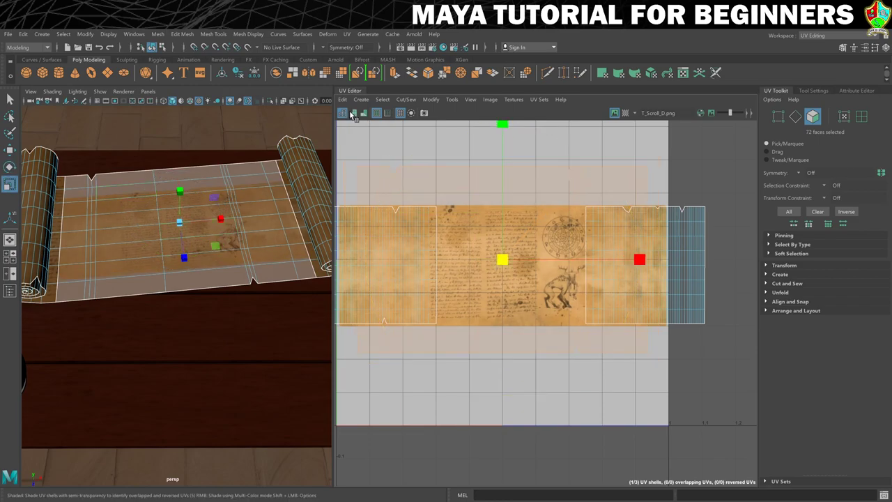
drag(502, 260, 444, 270)
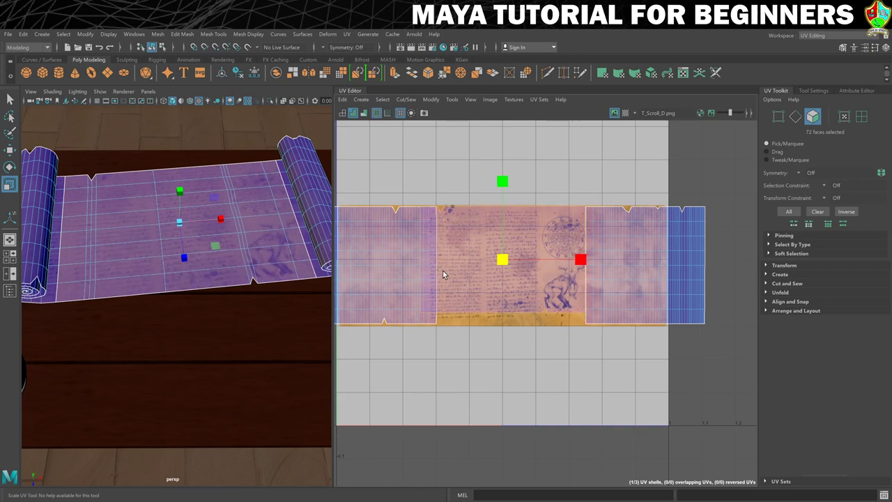
Scale and move the flat section's UV shell to fit the height and written area of the parchment image.
key(w)
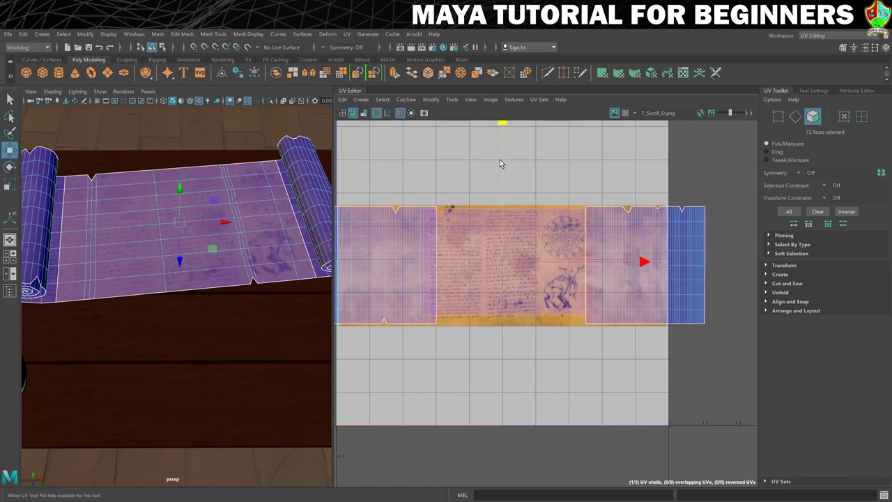
key(r)
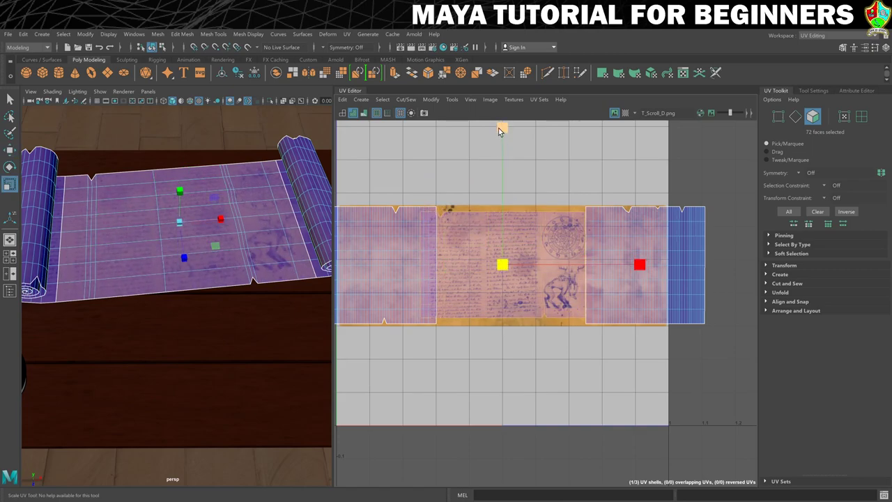
key(w)
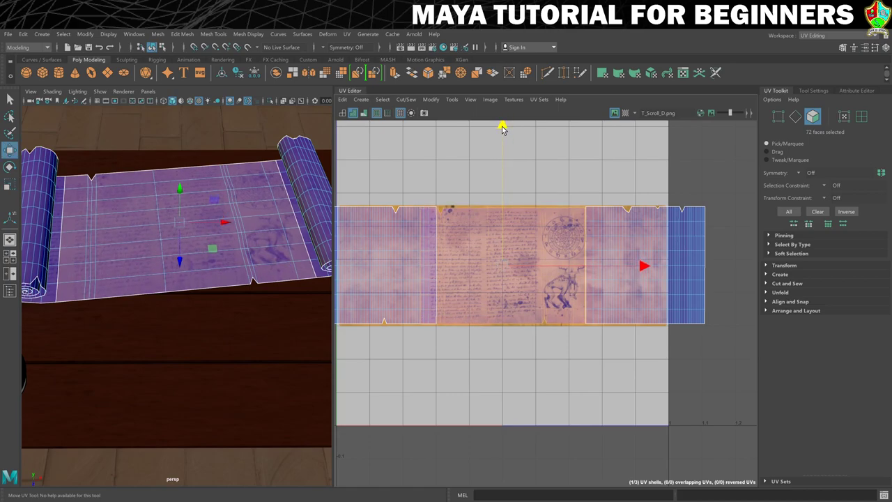
key(r)
click(503, 131)
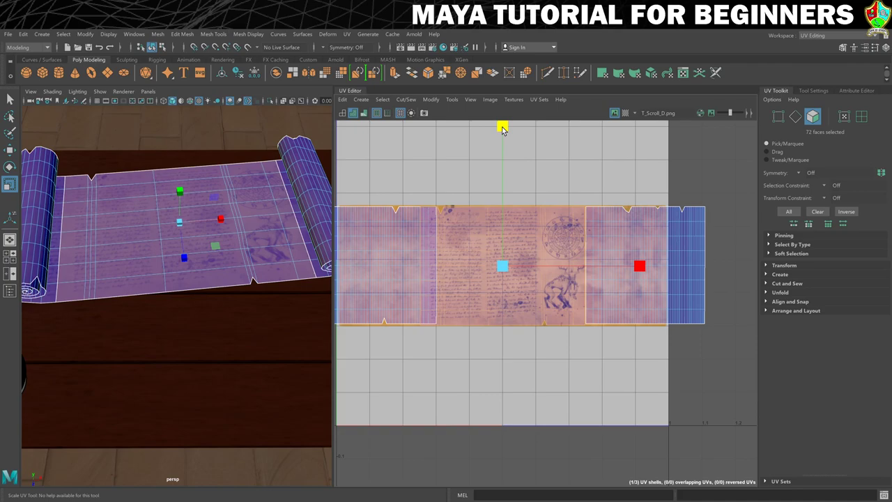
Move the UV shells of the right and left scroll rolls out to either side, clear of the parchment image.
right_drag(665, 240, 640, 246)
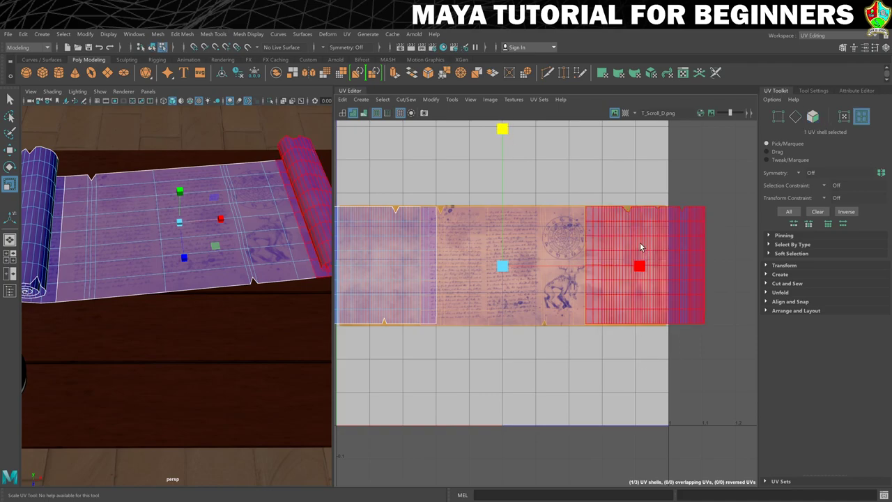
key(w)
drag(648, 267, 767, 267)
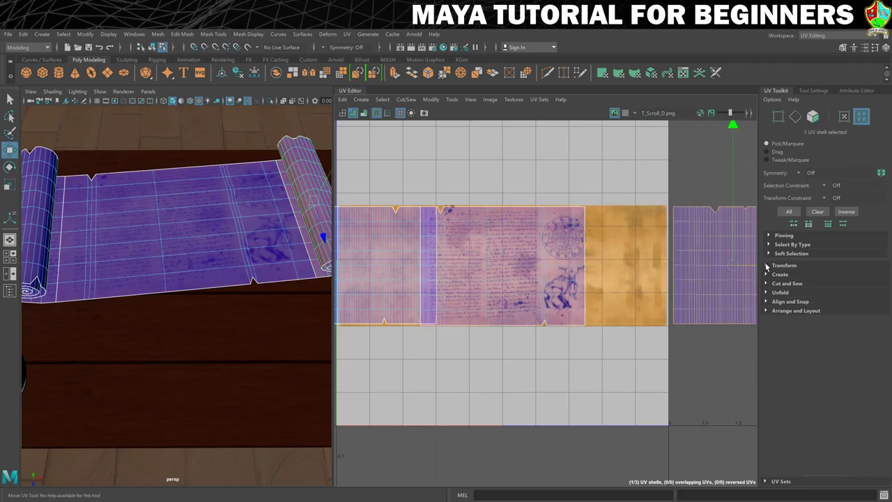
click(359, 258)
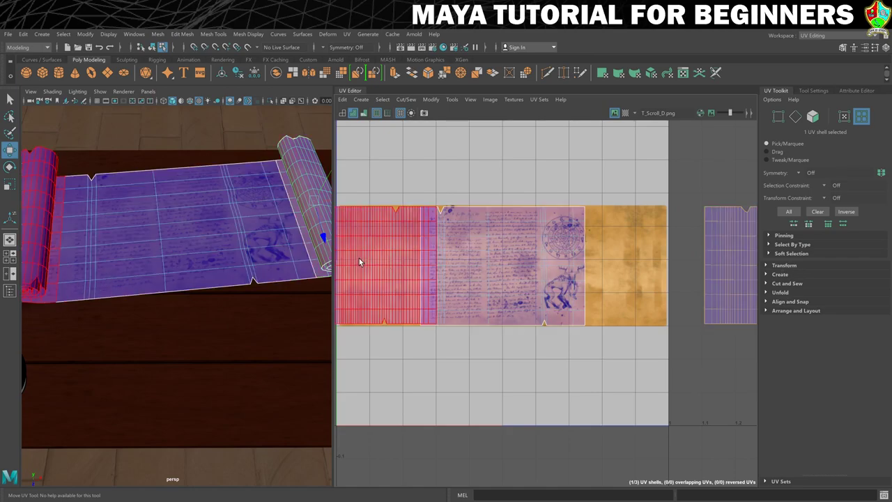
click(489, 267)
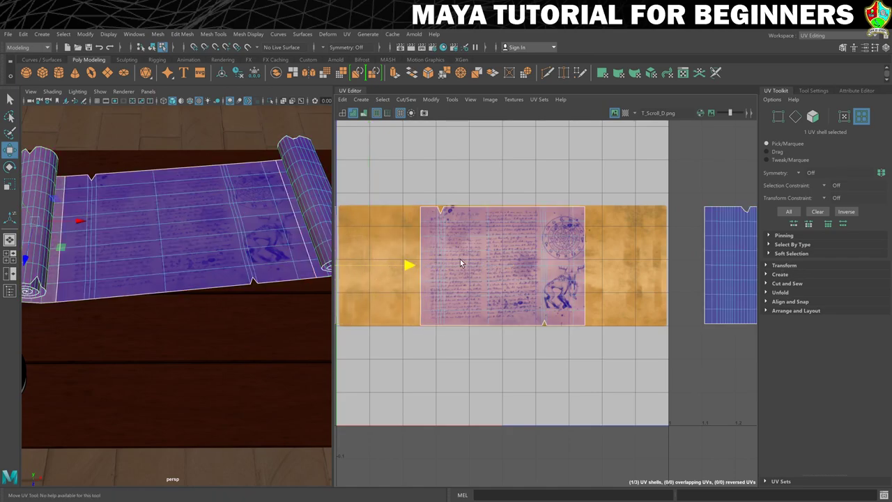
Nudge the flat section's UV shell slightly to the right so it frames the writing and drawings.
click(527, 247)
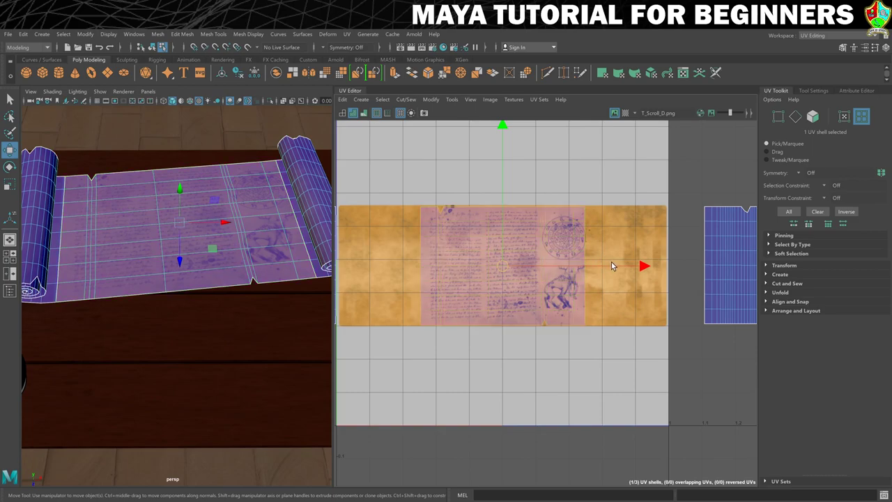
drag(642, 266, 647, 267)
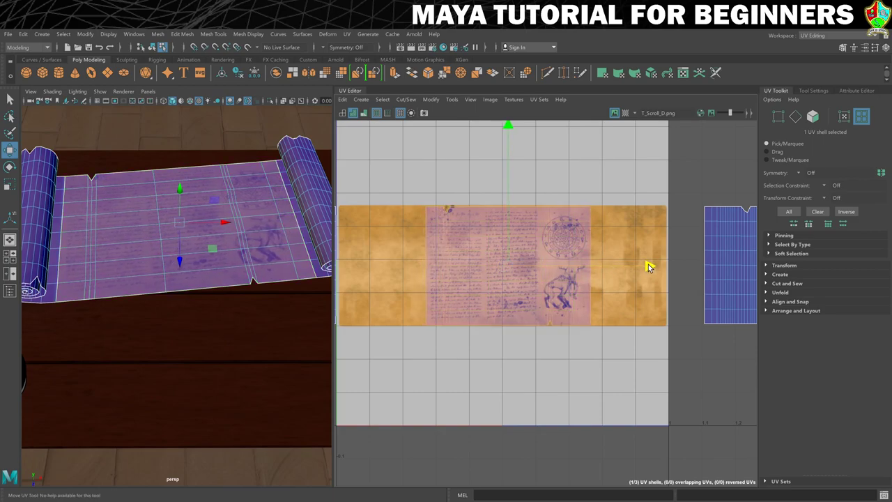
click(542, 235)
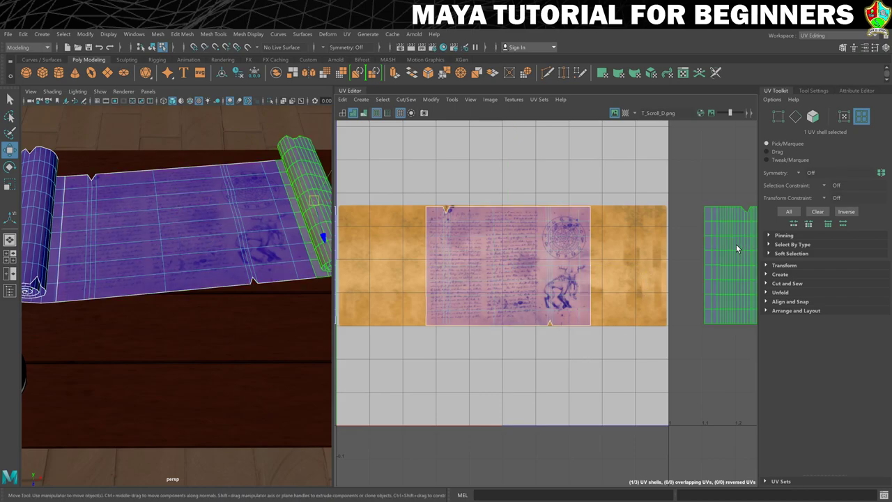
Place the right roll's UV shell against the flat section and narrow it to fit the blank parchment there.
scroll(736, 240, down, 3)
click(737, 267)
scroll(736, 268, up, 2)
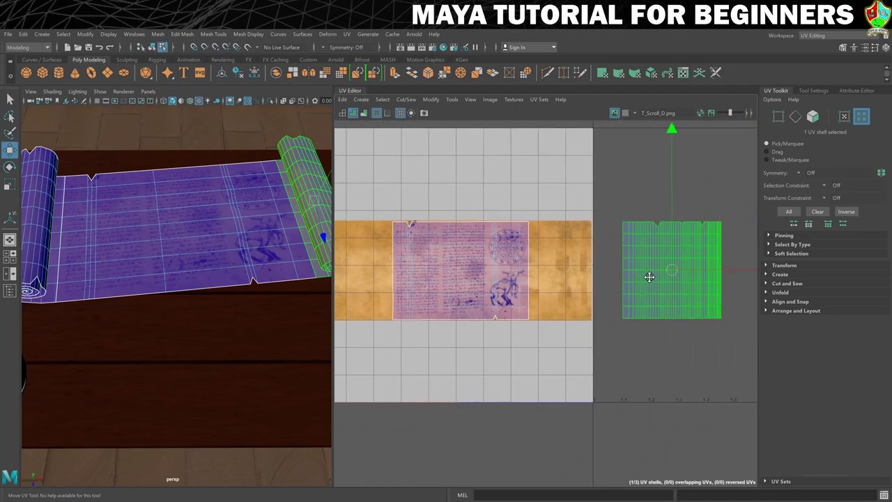
drag(734, 265, 619, 270)
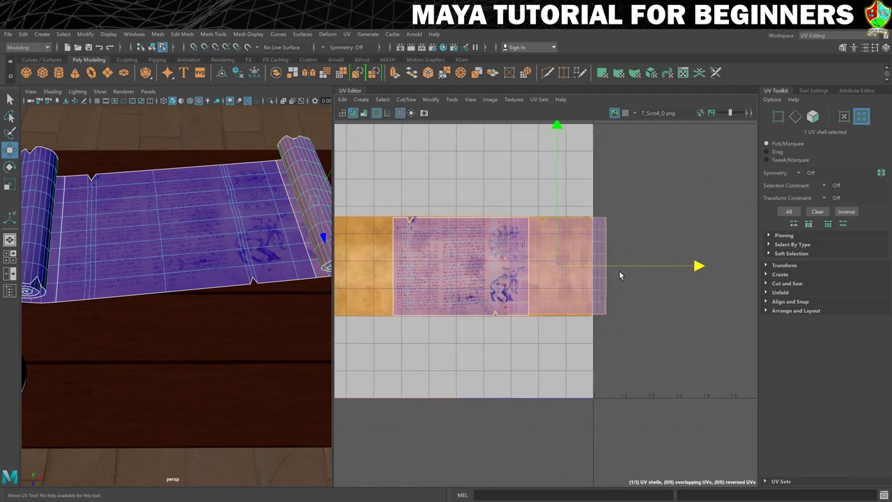
key(r)
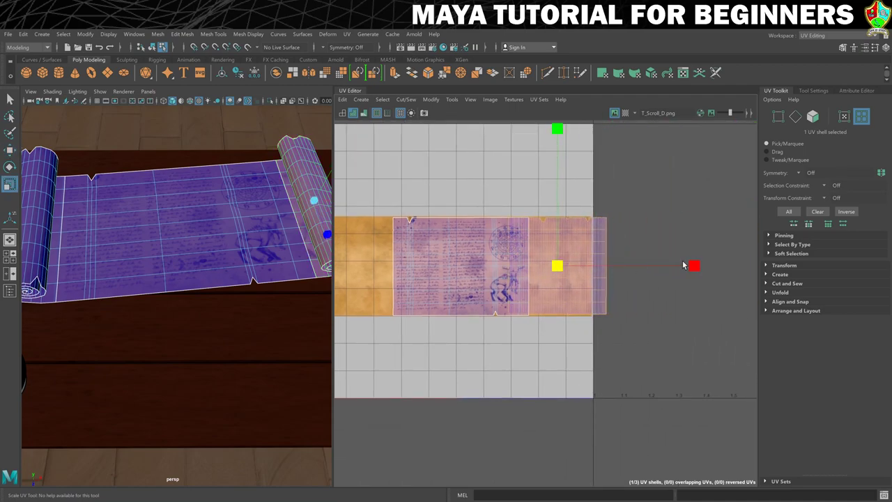
drag(693, 268, 644, 269)
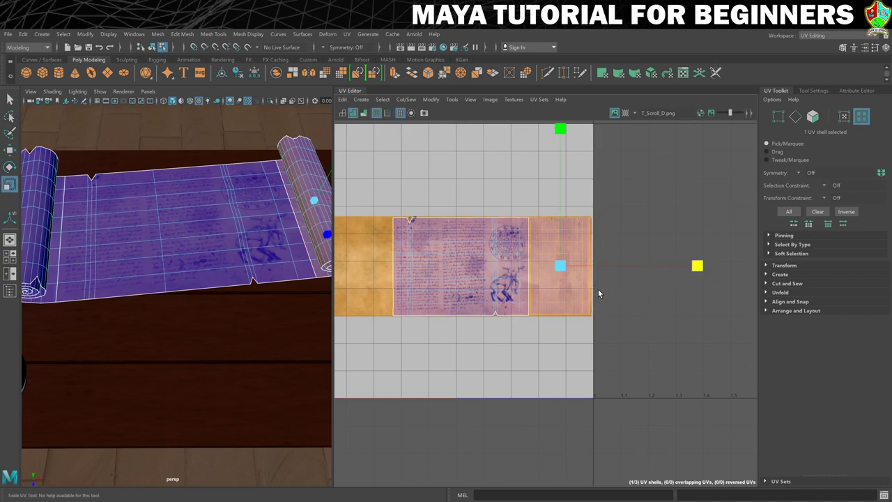
key(w)
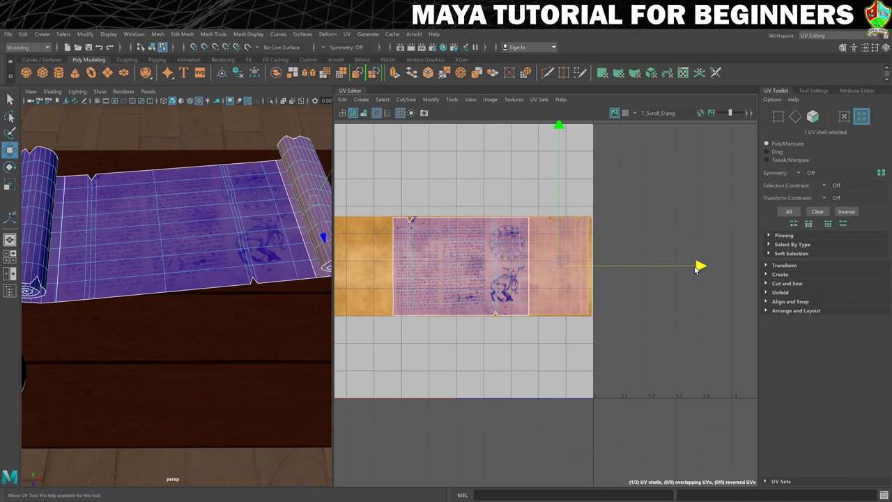
Move the left roll's UV shell onto the blank parchment left of the flat section and narrow it to fit.
alt+middle_drag(417, 327, 520, 314)
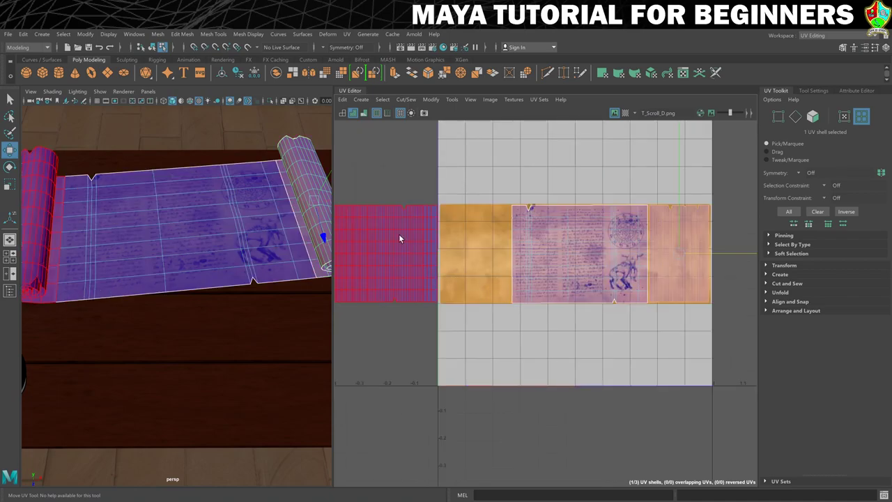
click(400, 237)
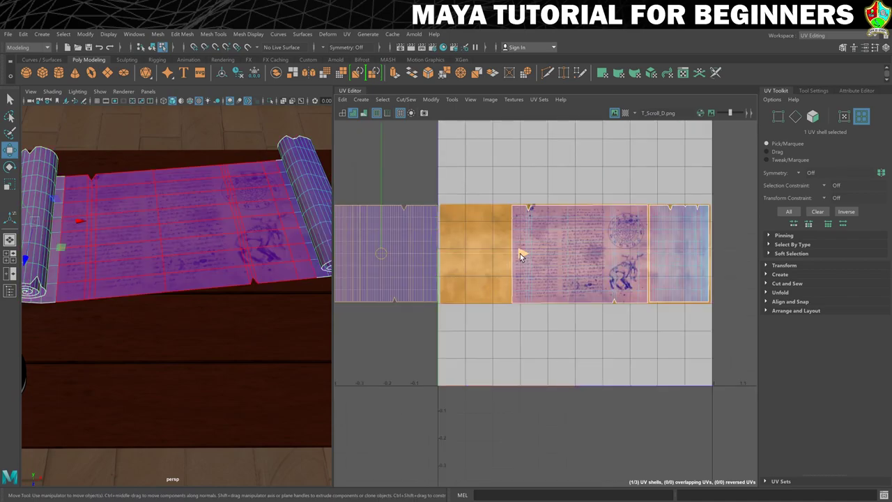
drag(523, 253, 568, 257)
key(r)
key(w)
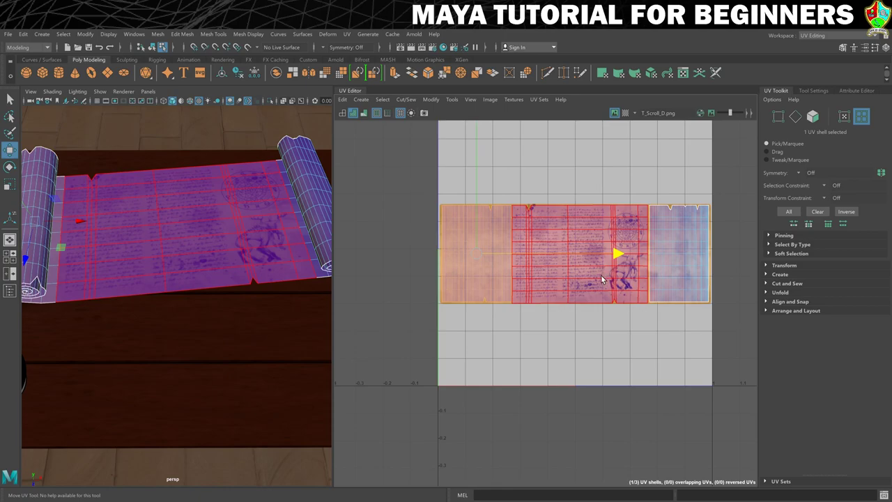
Inspect the parchment texture on the scroll's rolls and flat section without the scroll selected.
scroll(606, 265, up, 3)
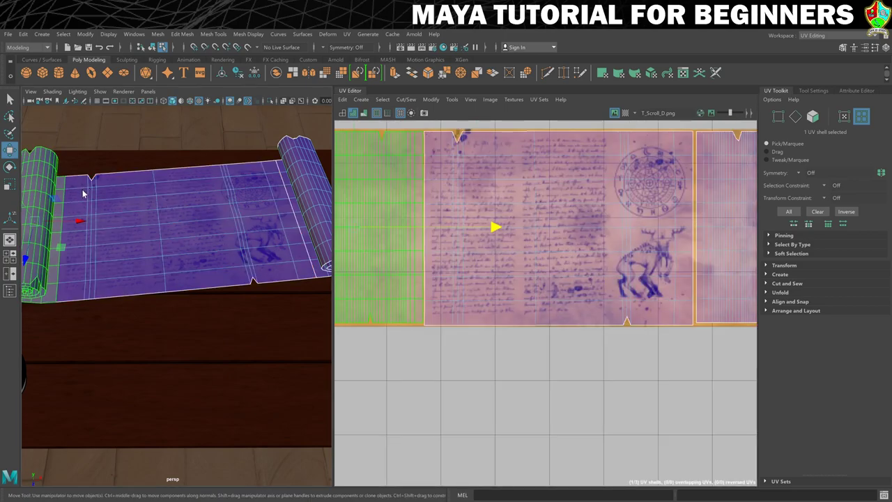
right_drag(82, 193, 119, 165)
click(120, 166)
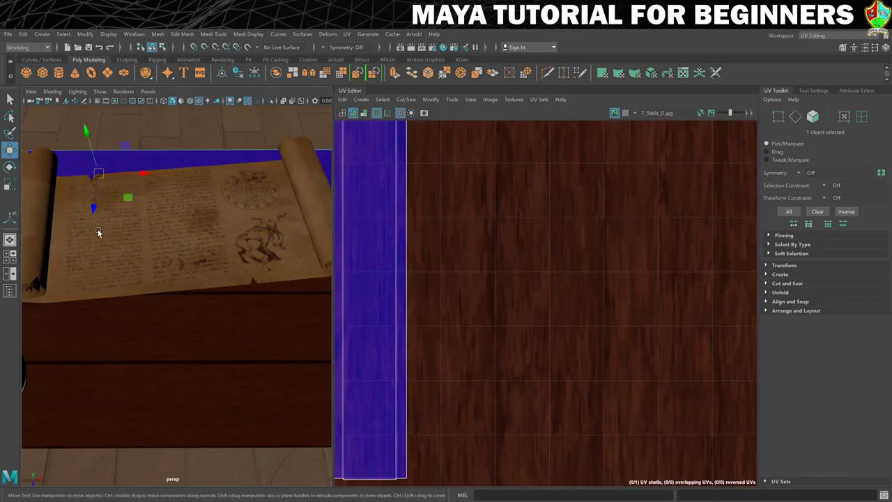
alt+drag(96, 231, 252, 243)
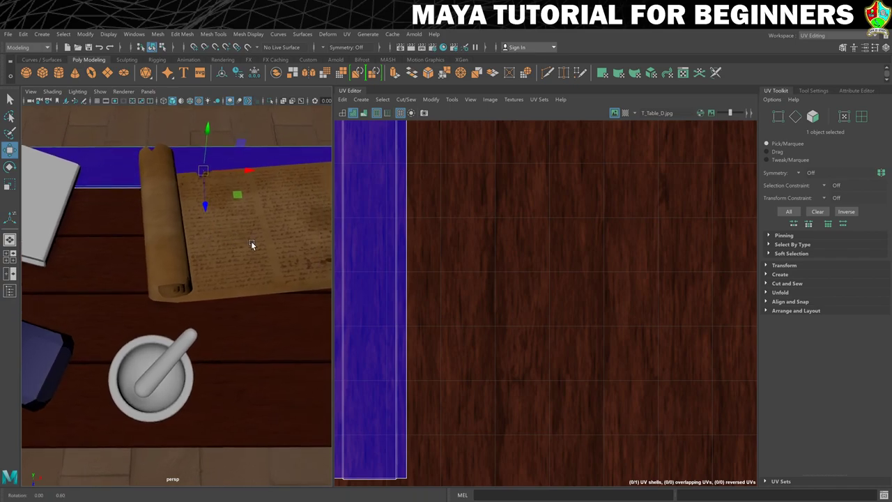
scroll(251, 243, up, 10)
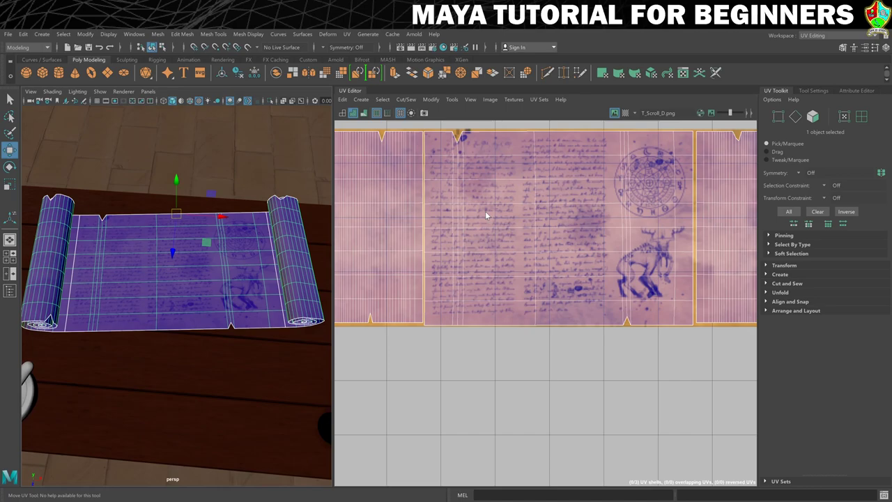
Select the seam edges between the left roll and the flat section and stitch the two UV shells together.
right_drag(484, 212, 485, 188)
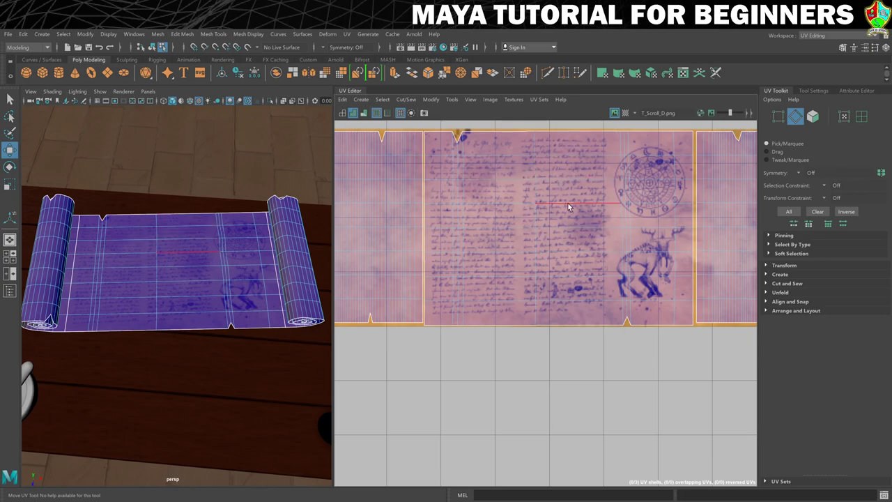
click(428, 144)
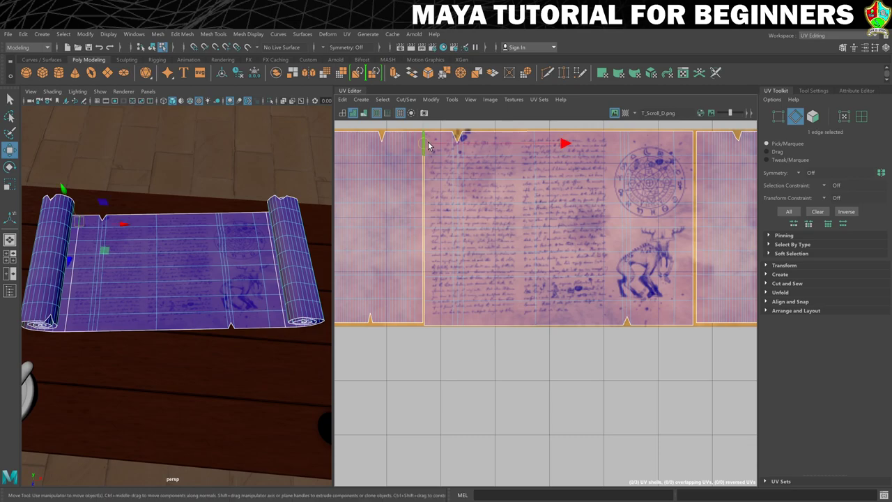
double_click(428, 313)
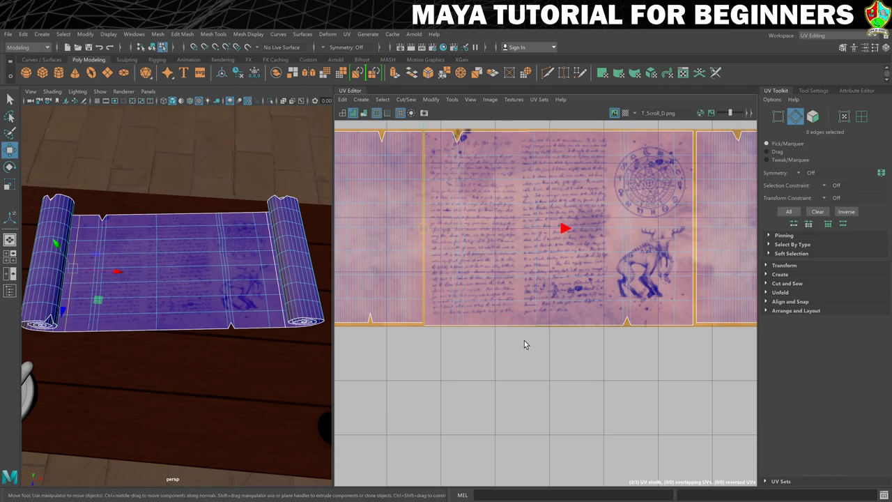
click(772, 285)
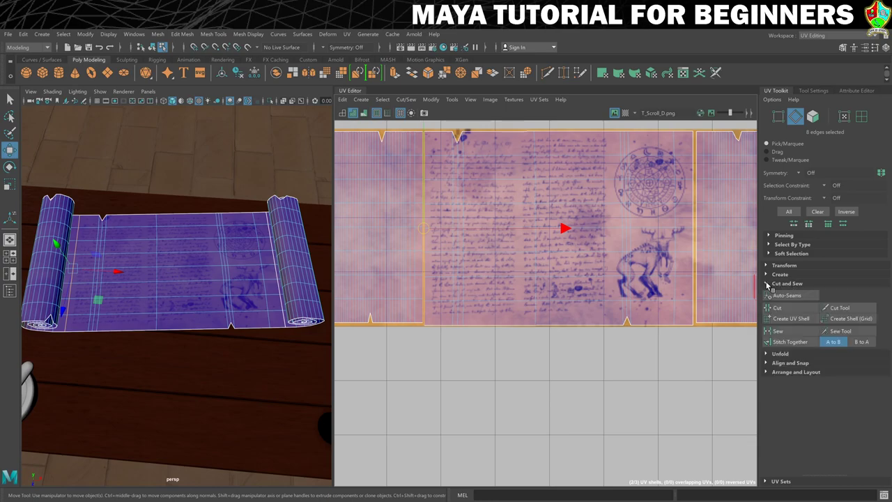
click(770, 344)
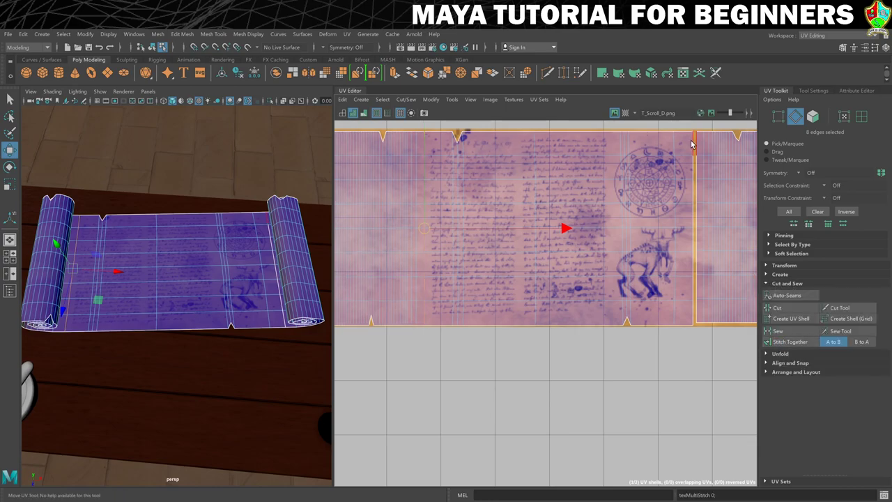
Select the seam edges between the flat section and the right roll and stitch those shells together.
click(690, 220)
double_click(696, 312)
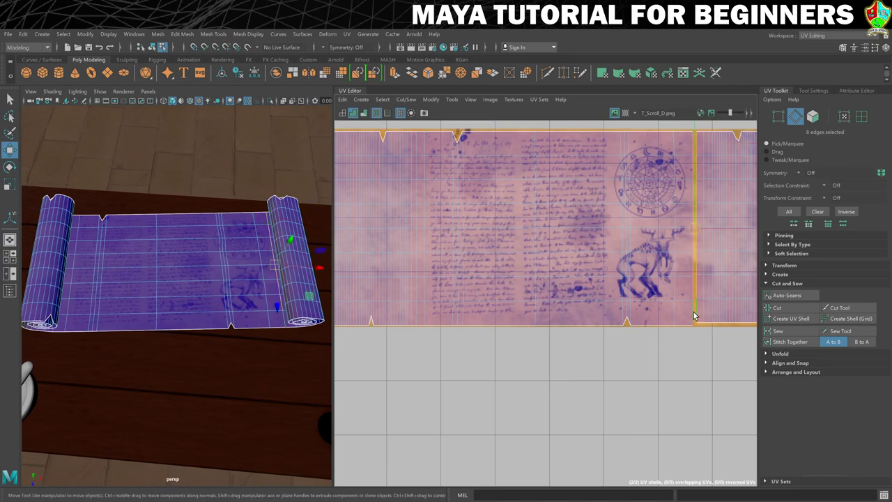
click(770, 341)
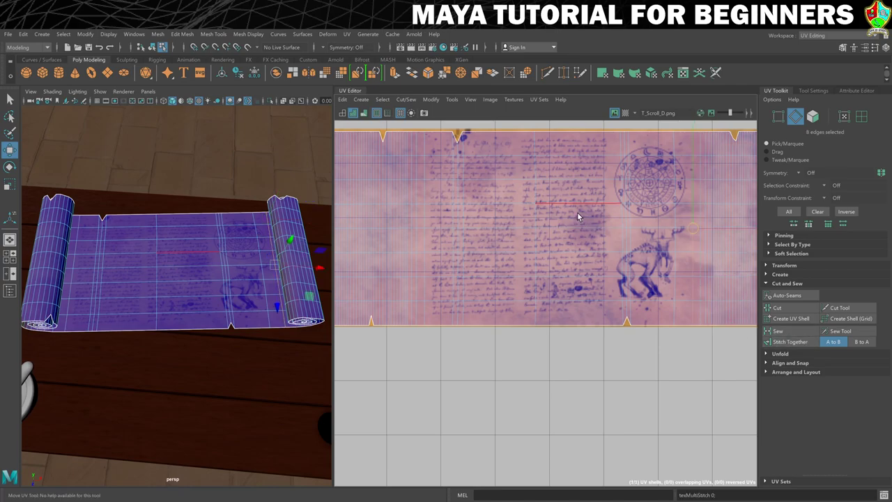
Return to object selection, deselect the scroll and turn off the UV shell shading.
mouse_move(578, 212)
right_down()
mouse_move(586, 208)
mouse_move(569, 219)
right_up()
right_drag(272, 249, 293, 232)
click(203, 166)
scroll(205, 183, down, 4)
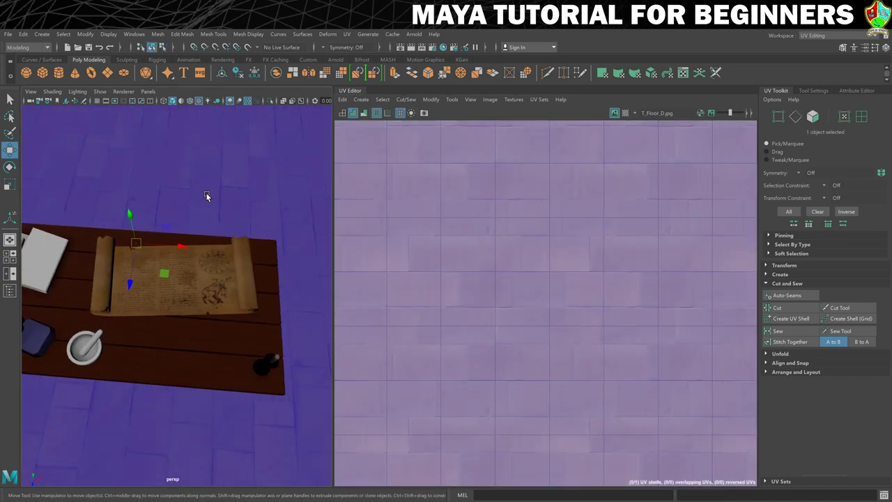
scroll(208, 196, up, 3)
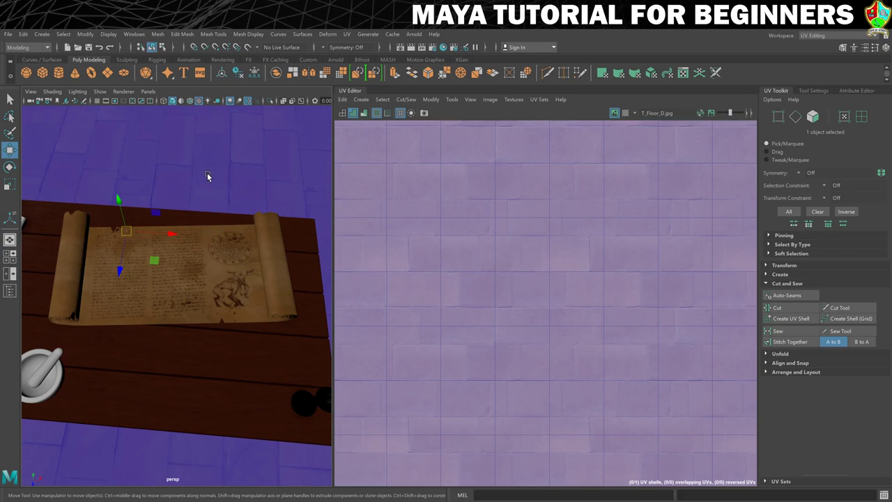
click(353, 113)
Inspect the textured scroll on the desk close up, including its rolled ends and stitched seams.
scroll(255, 216, down, 3)
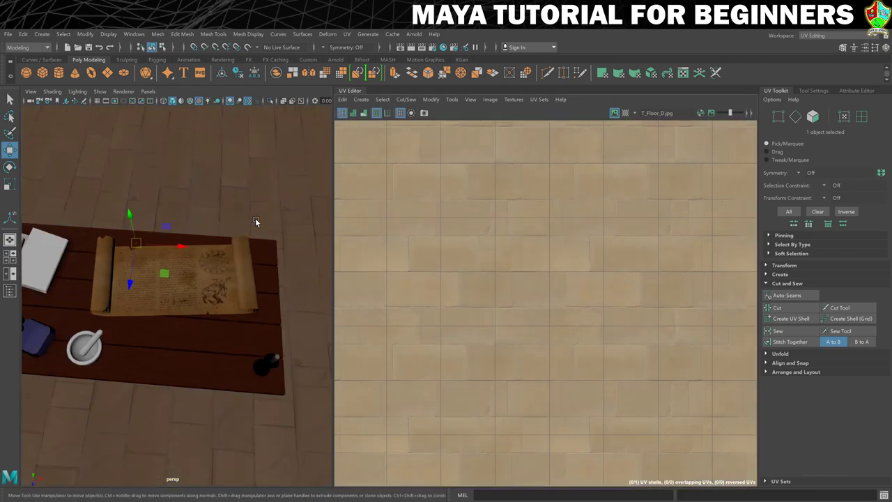
scroll(230, 244, up, 3)
alt+drag(204, 270, 292, 249)
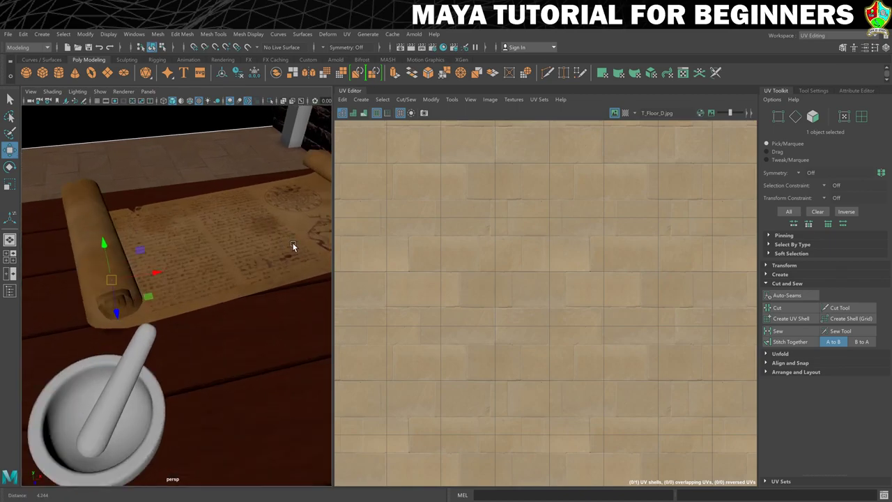
scroll(173, 290, up, 4)
alt+drag(172, 285, 204, 273)
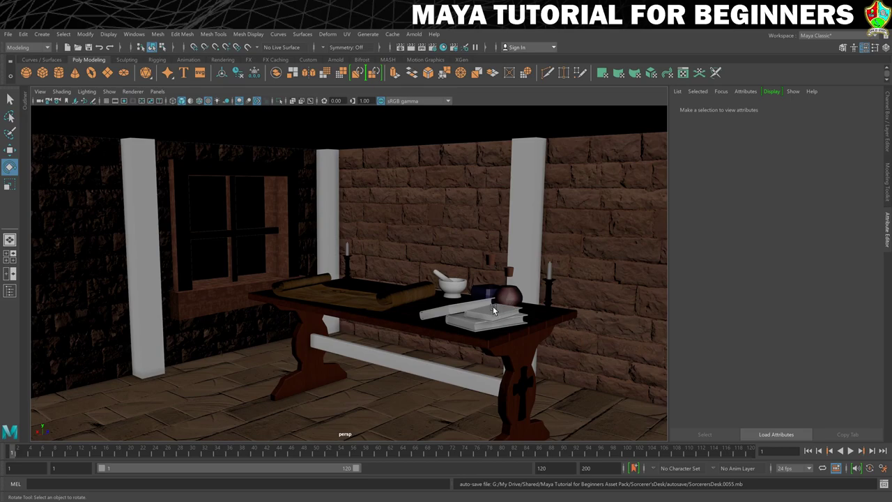
Hide everything except the small book on top of the stack, frame it, and switch to the UV Editing workspace.
click(497, 310)
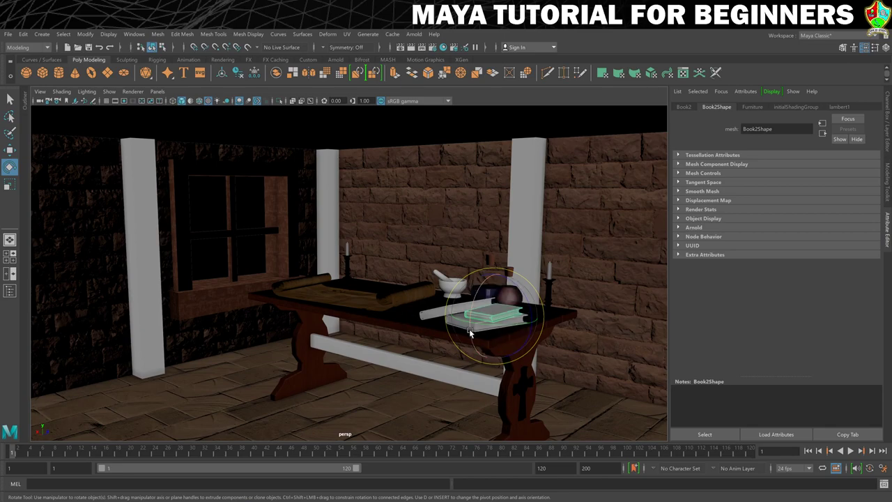
scroll(491, 317, up, 3)
alt+drag(518, 322, 398, 284)
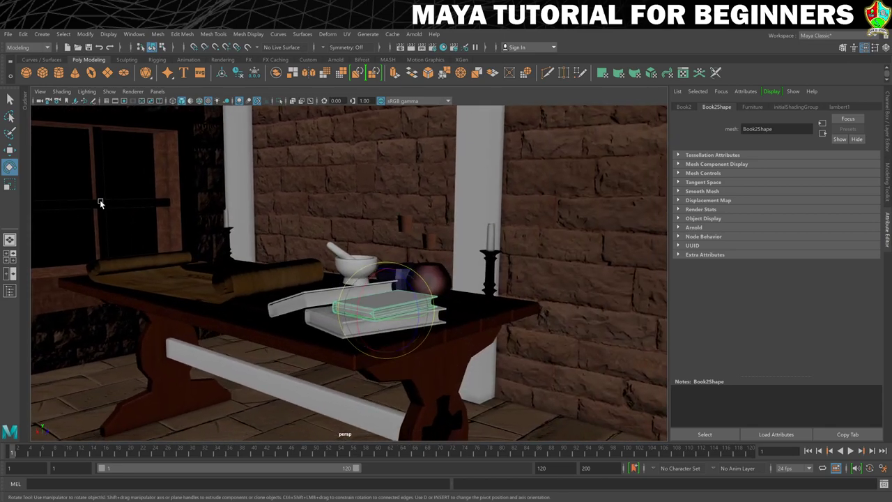
click(109, 34)
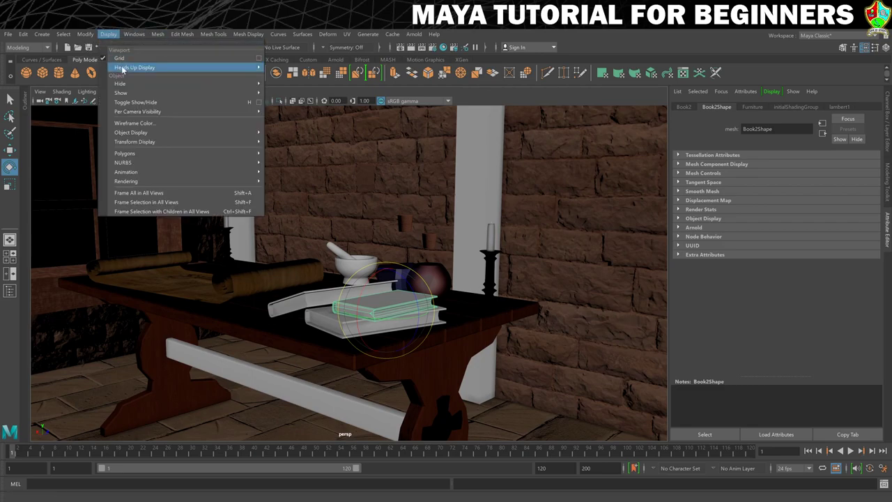
mouse_move(140, 84)
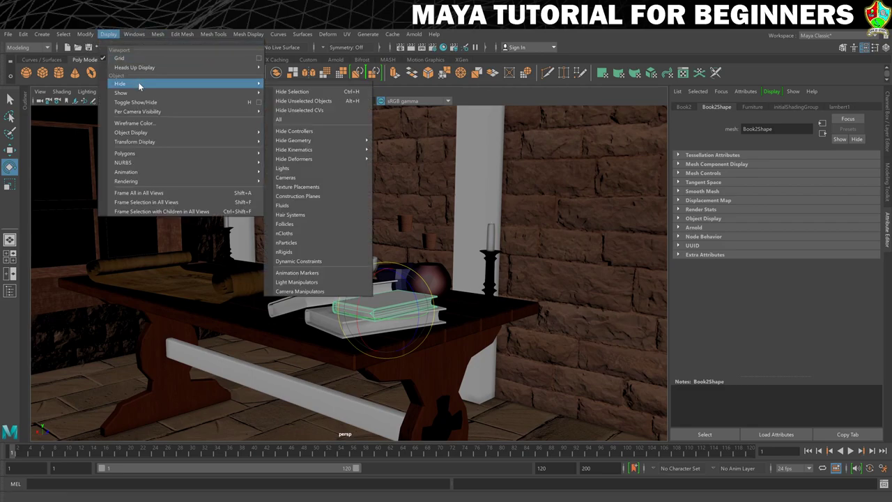
click(327, 103)
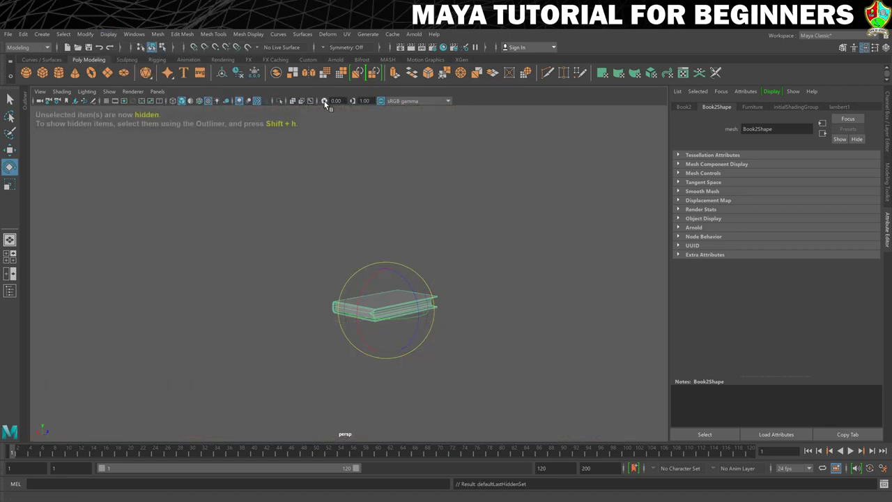
key(f)
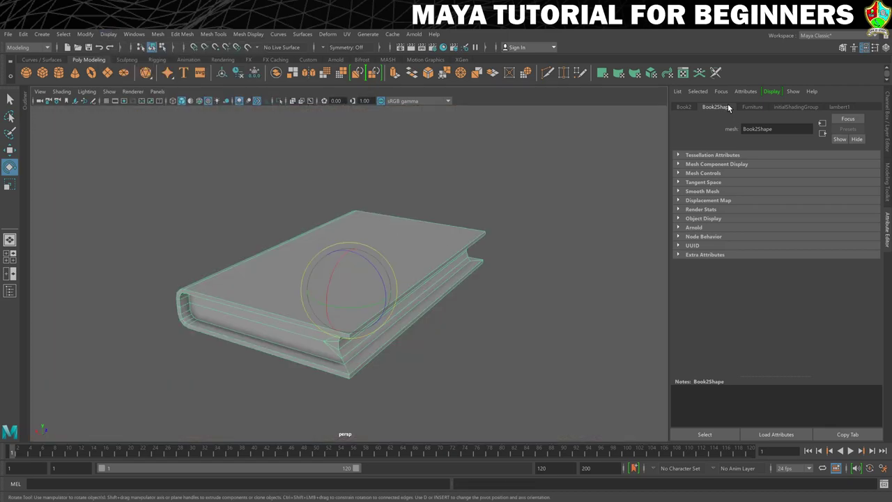
click(810, 38)
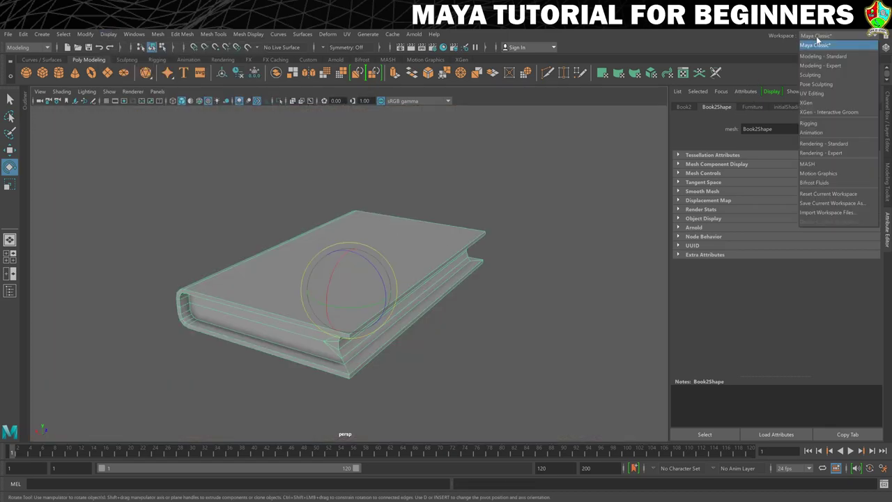
click(819, 93)
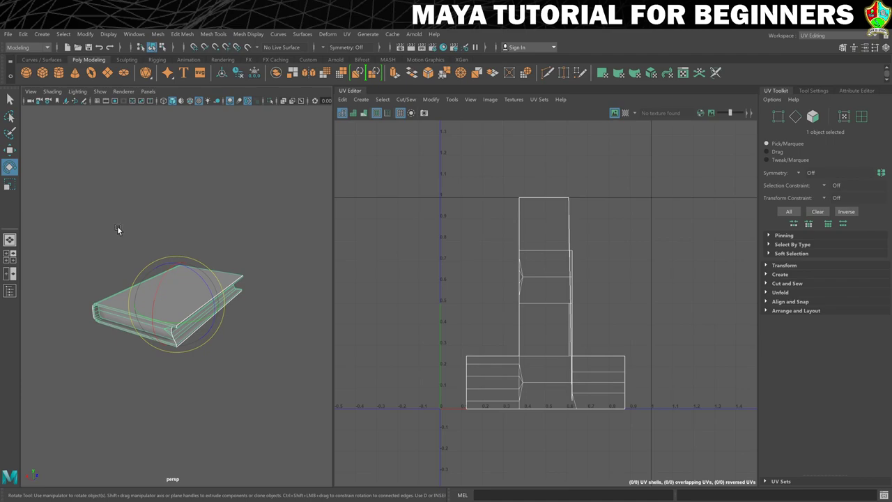
Freeze the book's transformations and delete its construction history.
click(84, 35)
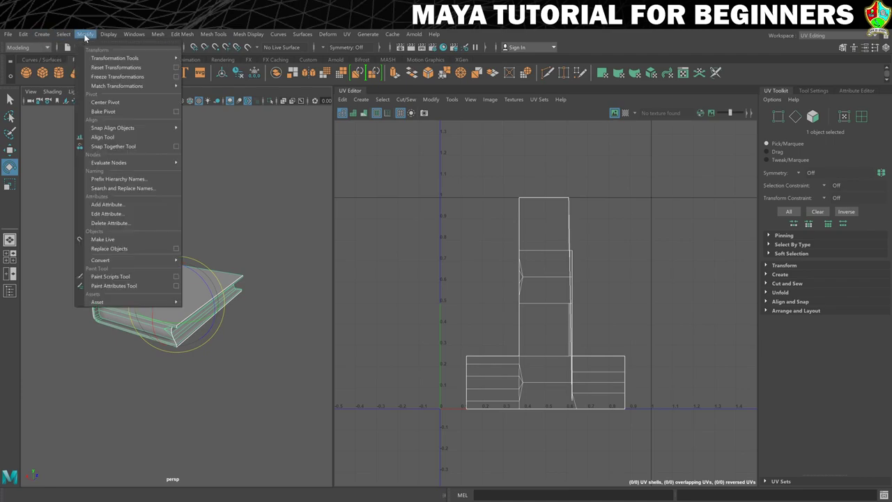
click(106, 77)
click(22, 35)
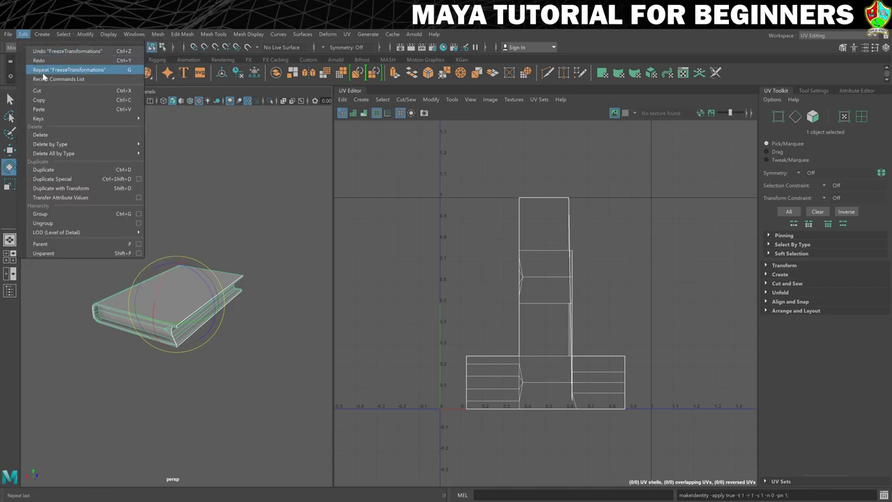
mouse_move(73, 144)
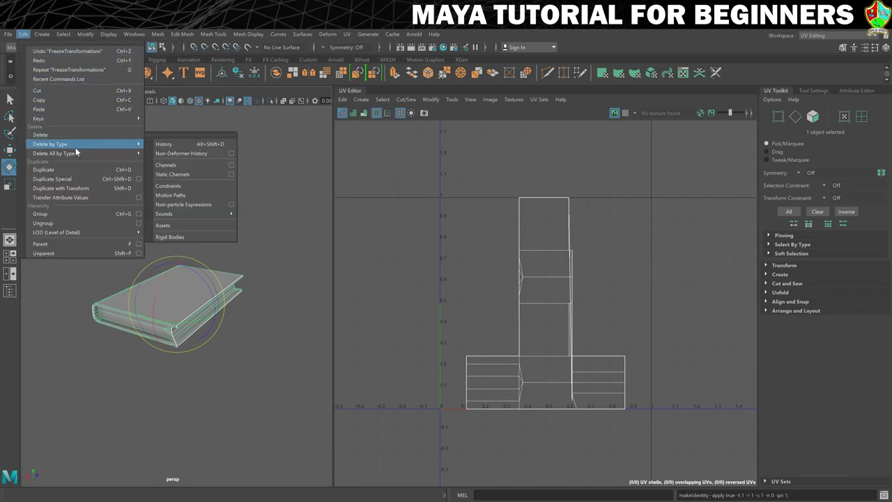
click(170, 145)
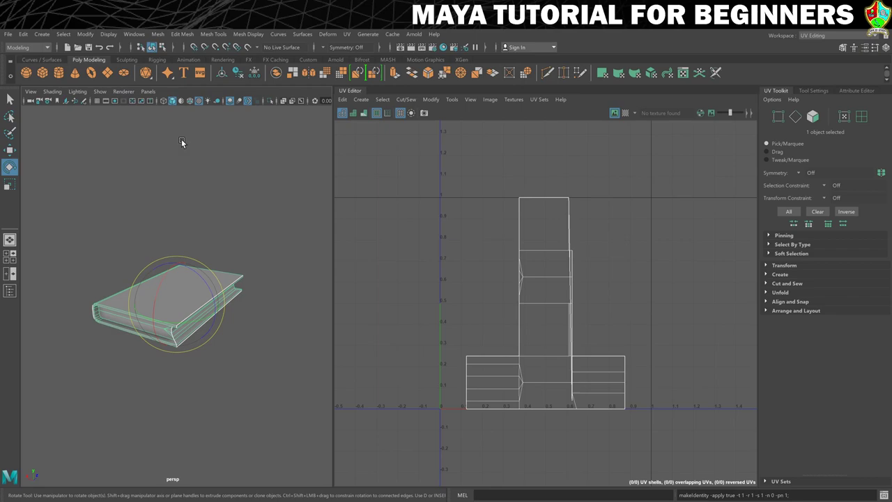
Apply an Automatic UV projection to the book and switch to UV shell selection.
click(346, 33)
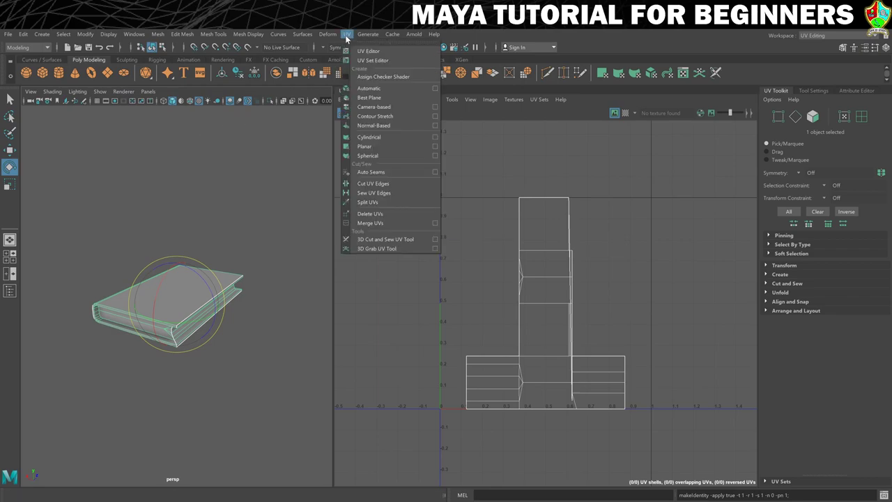
click(376, 88)
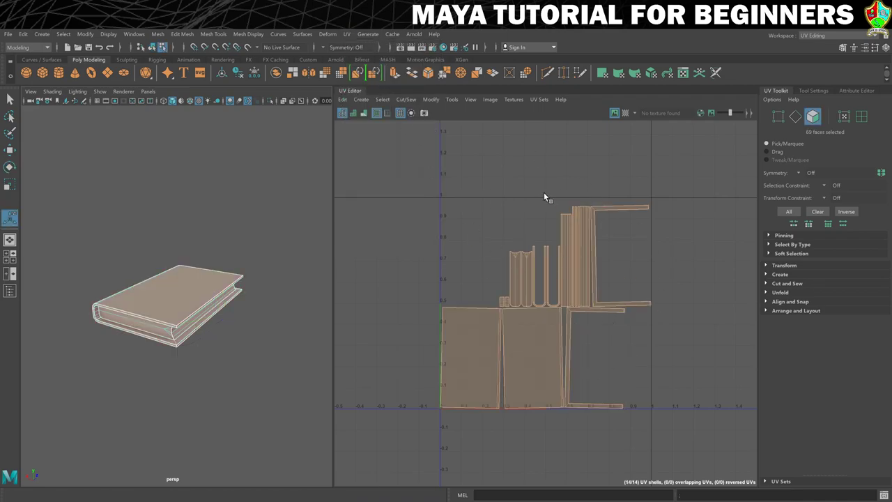
right_click(514, 292)
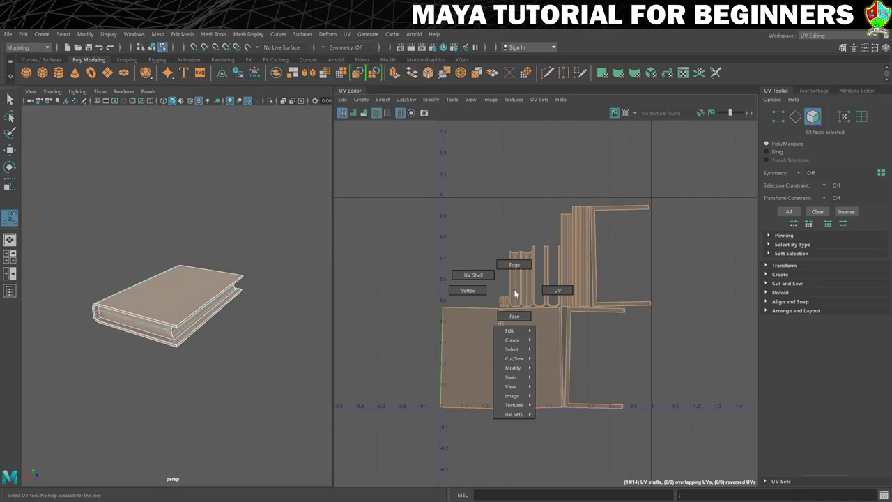
right_drag(514, 293, 482, 273)
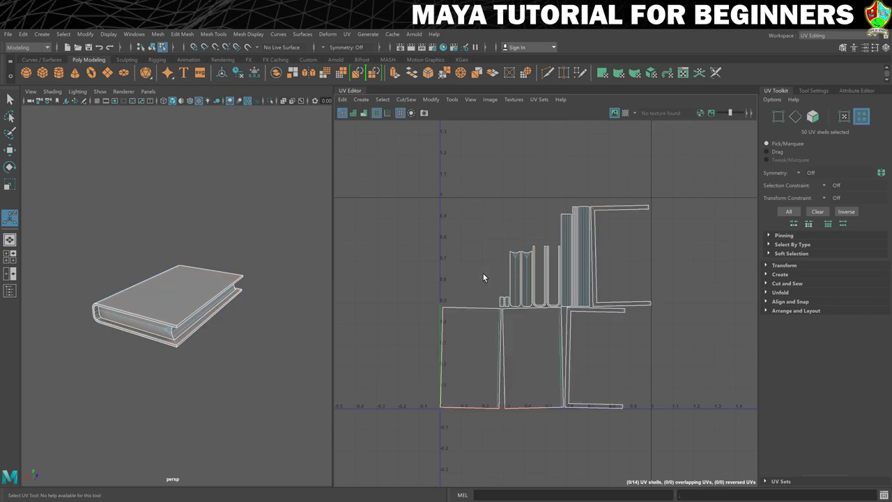
scroll(580, 256, up, 3)
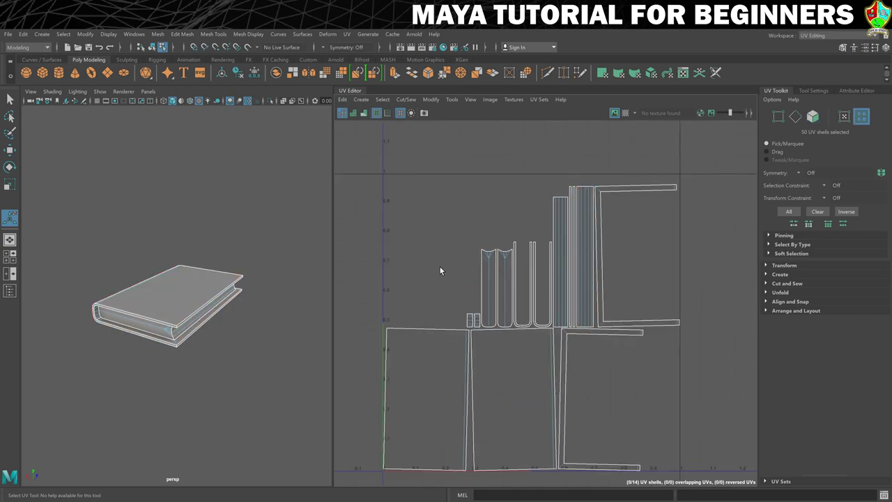
Select all of the book's UV shells, straighten them with Orient Shells and pack them with Layout.
drag(396, 220, 692, 441)
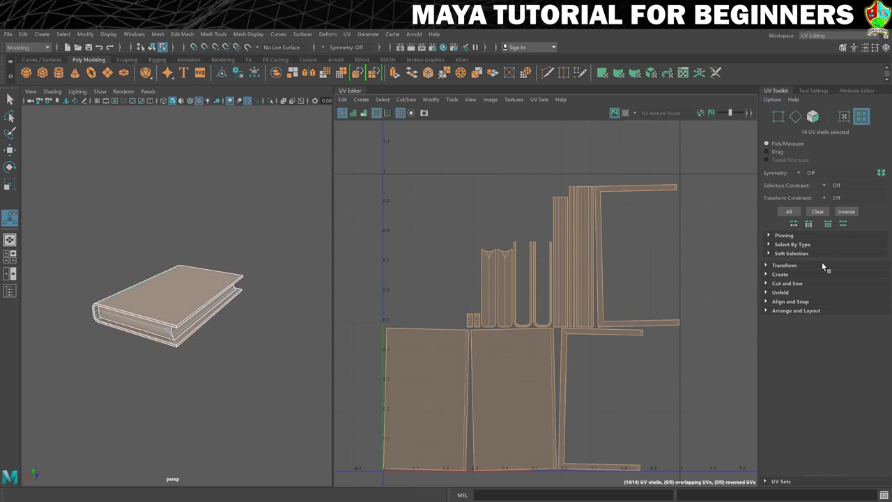
click(767, 311)
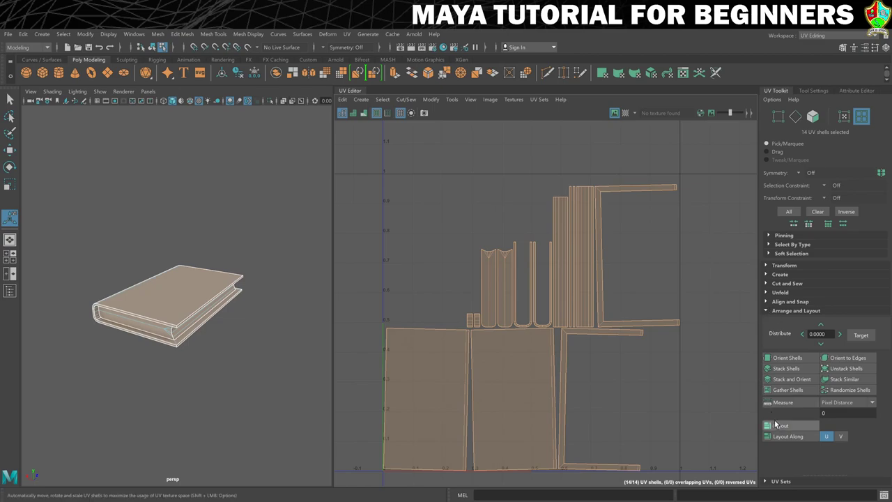
click(788, 361)
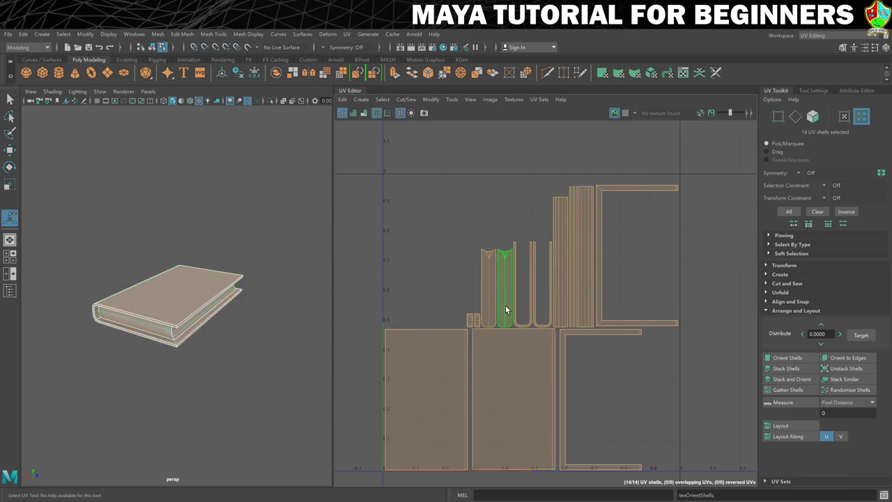
click(791, 425)
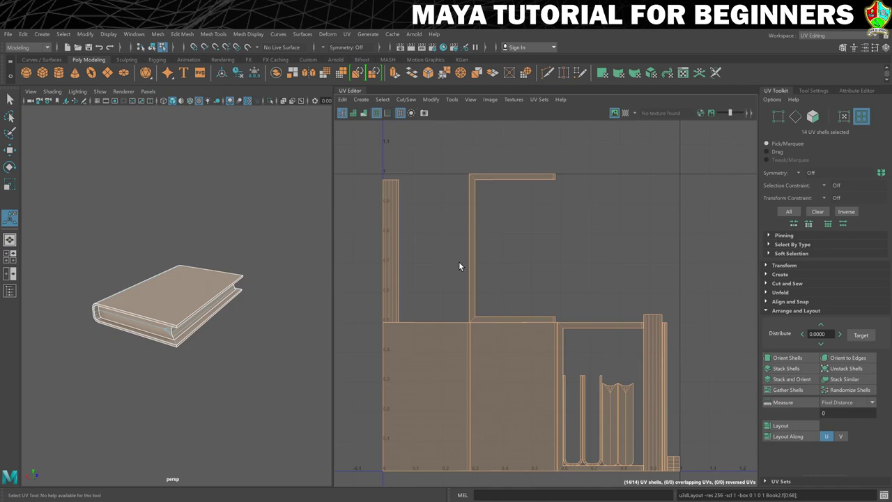
Move the upper cover's UV shell out of the layout into the empty area beside the 0–1 UV space.
click(446, 351)
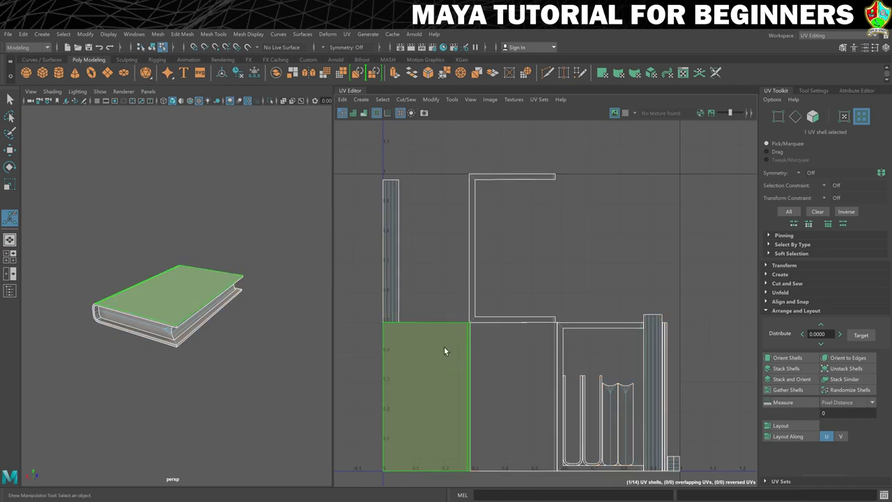
alt+middle_drag(426, 359, 530, 324)
key(w)
drag(533, 360, 417, 319)
scroll(202, 349, up, 5)
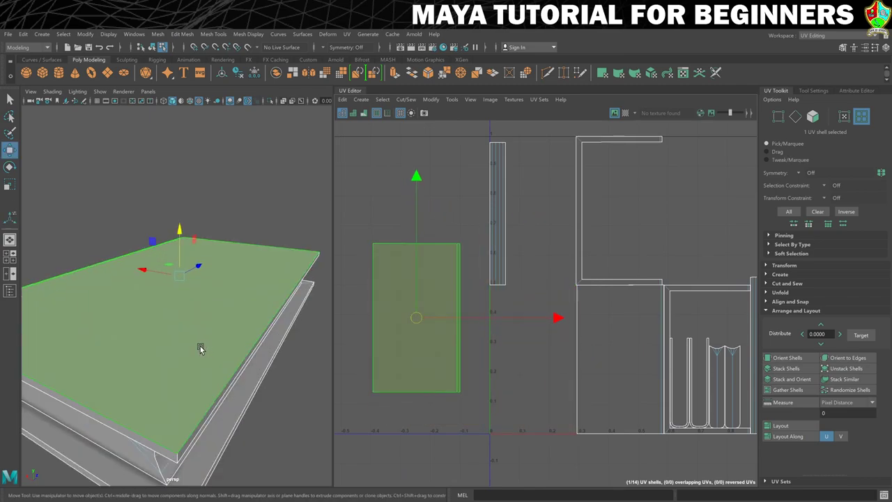
scroll(188, 352, down, 3)
alt+drag(171, 349, 222, 353)
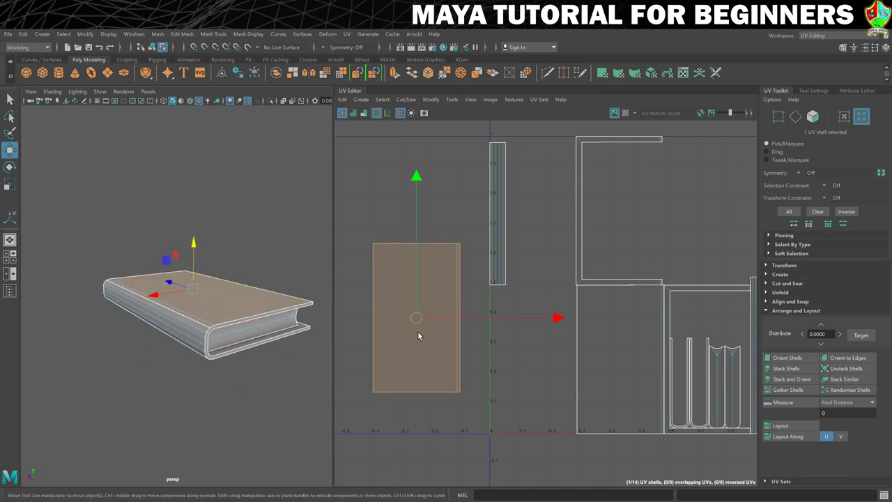
alt+middle_drag(416, 323, 435, 322)
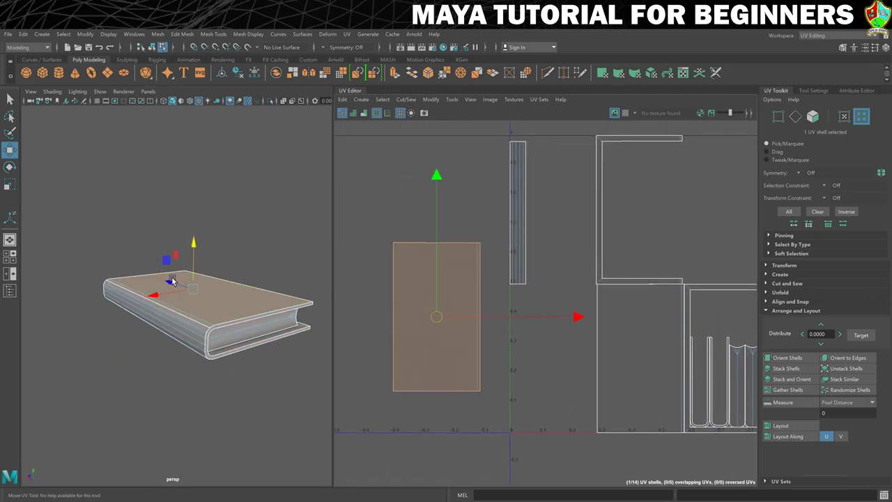
Stitch the thin rim strip to the upper cover's long opening edge and select the rim face to check it.
alt+drag(188, 293, 188, 317)
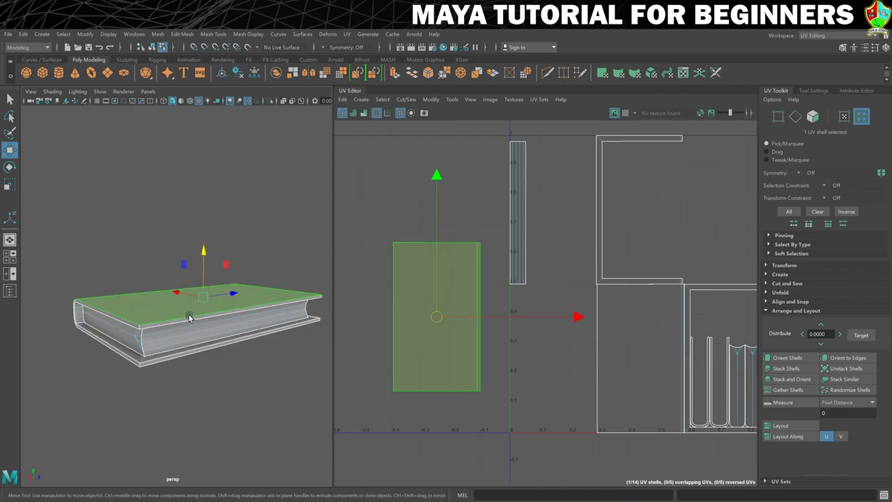
right_drag(190, 318, 190, 236)
click(213, 315)
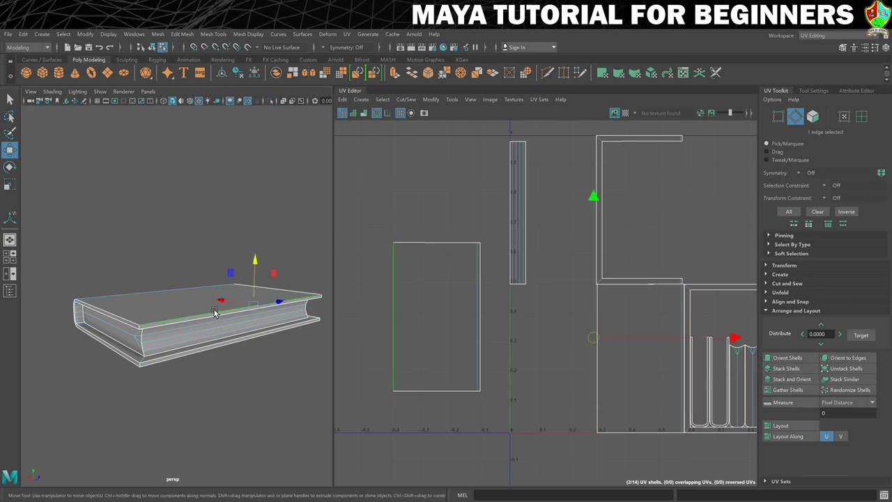
click(768, 283)
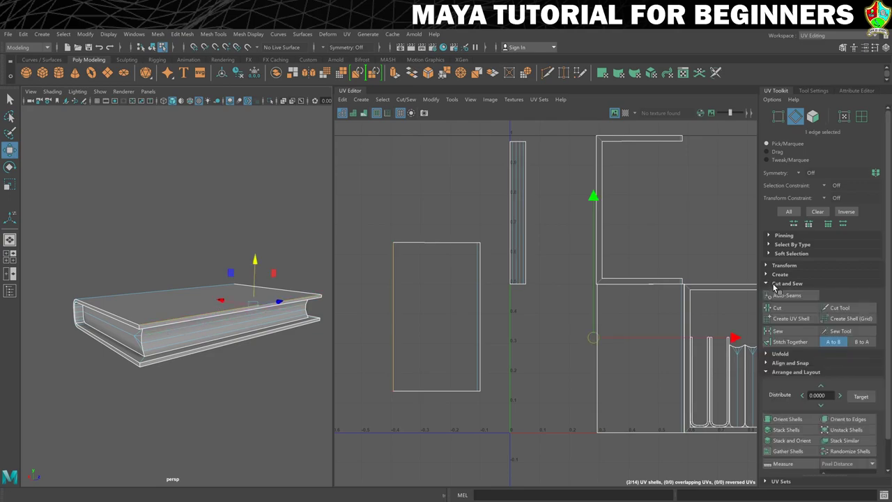
click(785, 342)
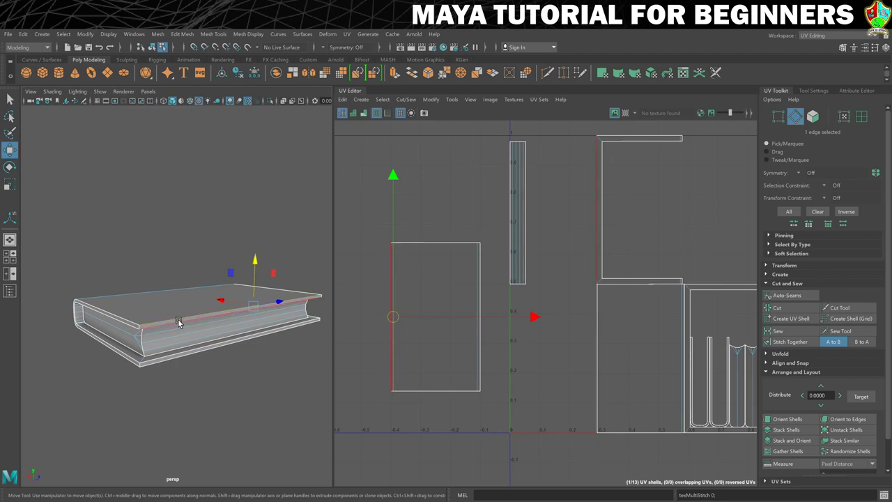
right_drag(178, 318, 179, 278)
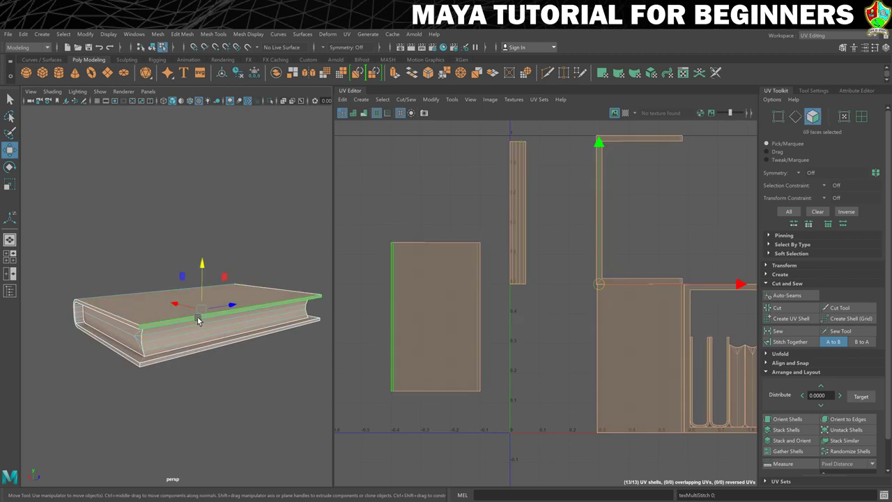
click(197, 320)
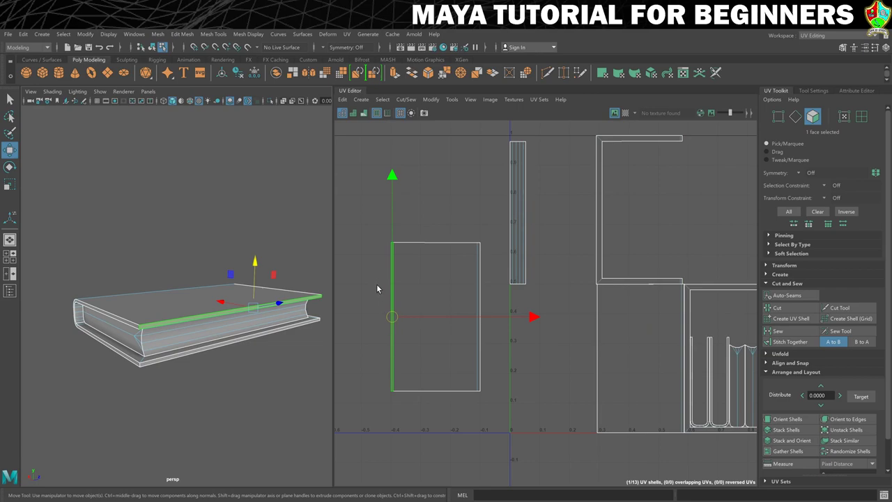
Select the upper cover's UV edge along the spine and stitch the spine shell onto the cover.
alt+drag(160, 325, 245, 315)
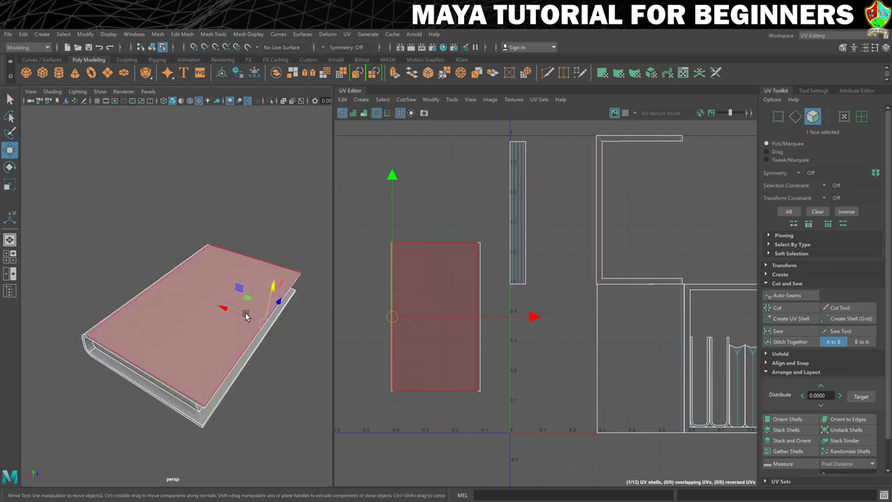
alt+drag(225, 358, 216, 320)
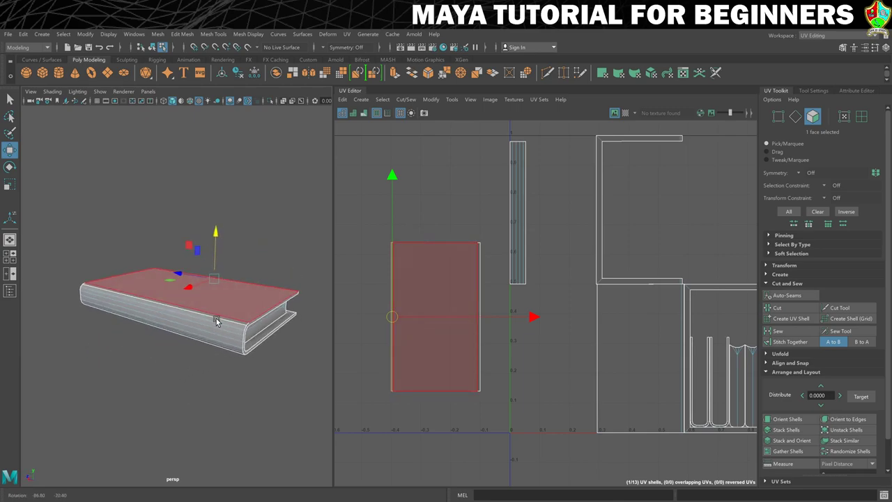
click(480, 279)
right_drag(480, 280, 481, 259)
click(479, 284)
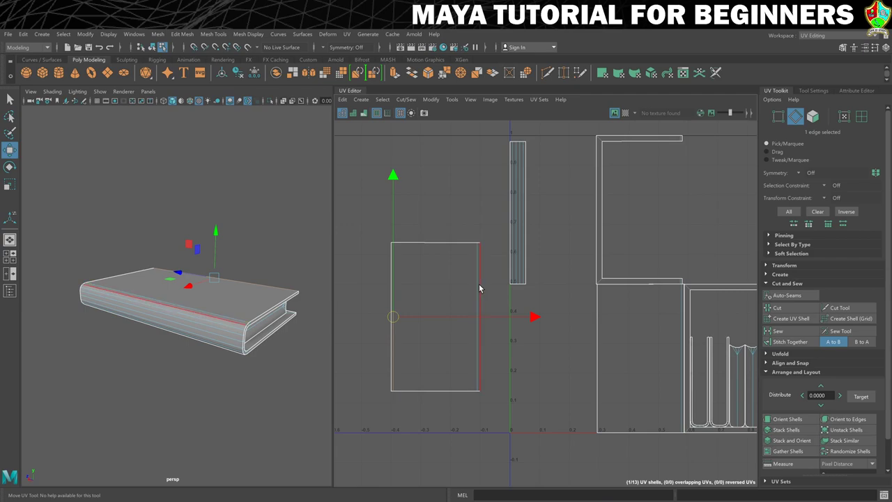
click(788, 341)
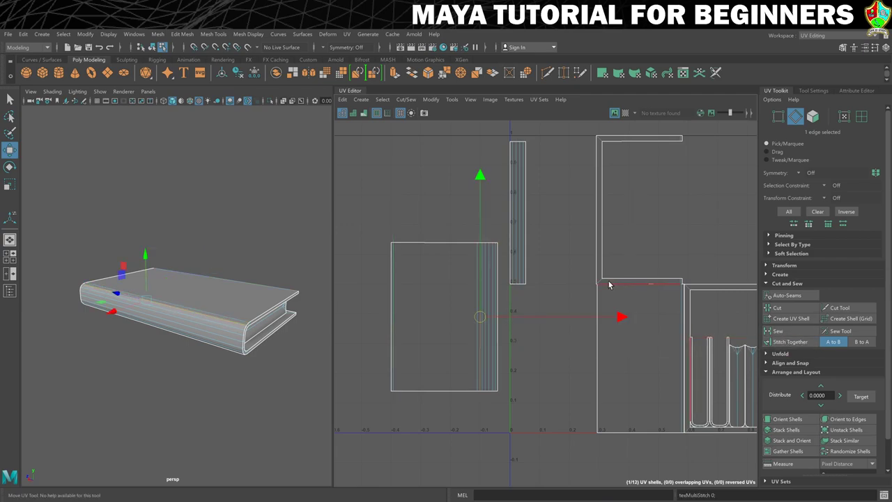
Stitch the lower cover's UV shell onto the free long edge of the spine.
click(497, 275)
alt+drag(209, 321, 235, 293)
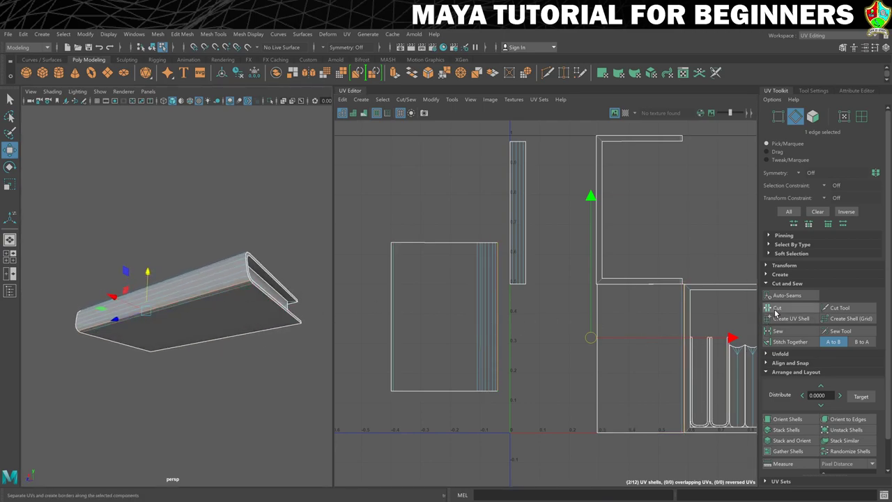
click(788, 342)
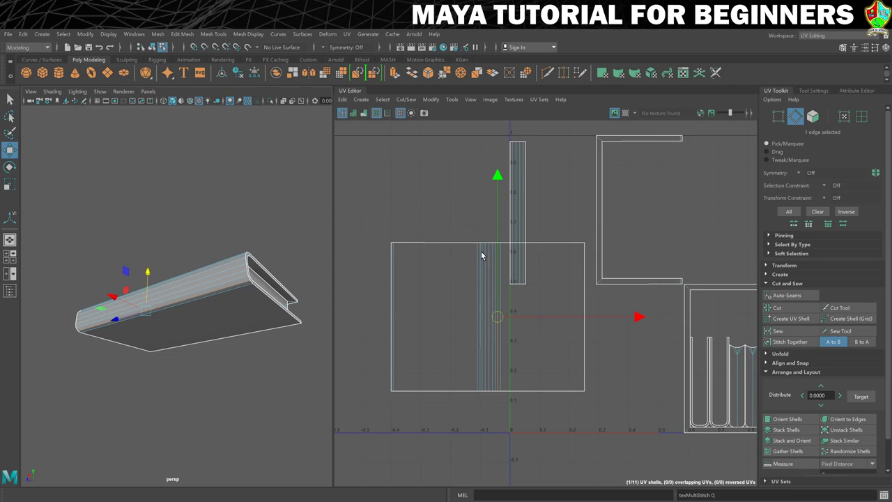
Stitch the lower cover's thin rim strip onto its long opening edge in the UV layout.
click(584, 291)
alt+drag(216, 322, 159, 338)
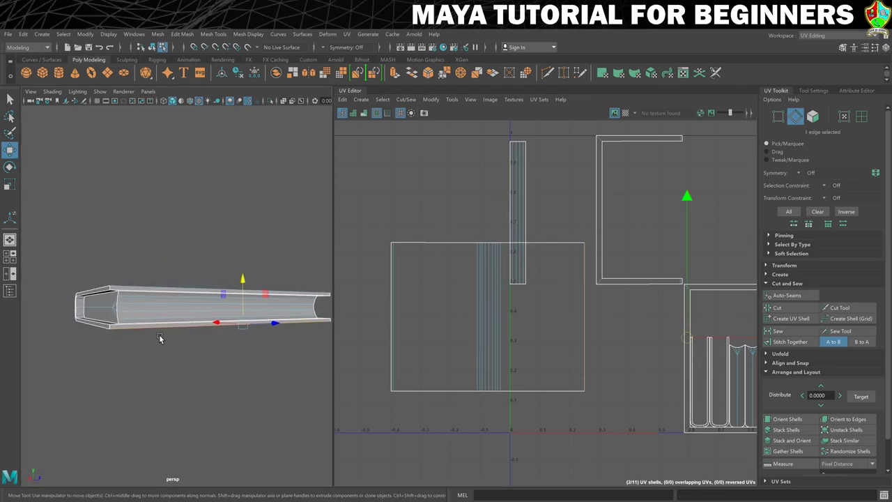
click(119, 327)
click(790, 341)
scroll(461, 324, down, 2)
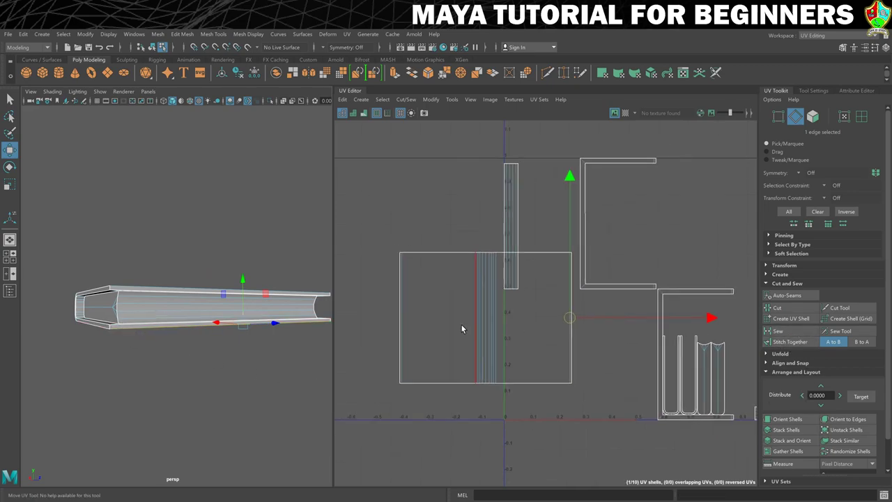
Select the joined cover UV shell and move it into the empty area beside the 0–1 UV space.
right_drag(471, 317, 451, 310)
click(484, 322)
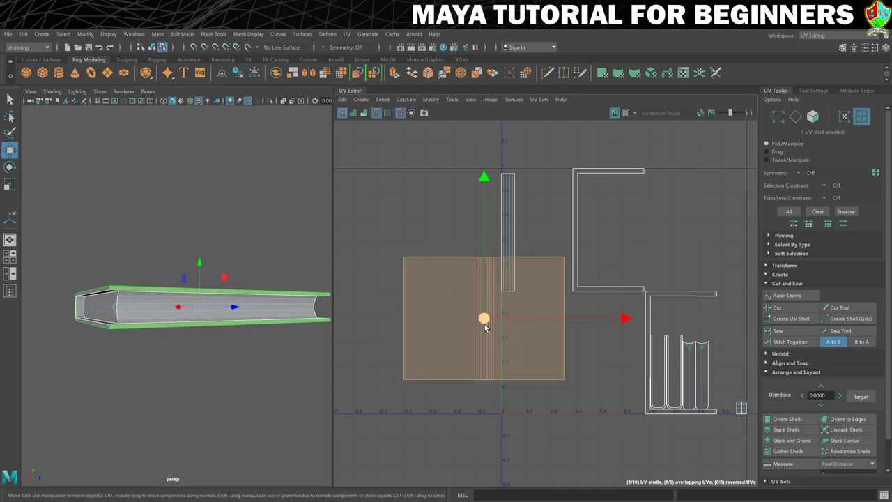
drag(485, 319, 408, 234)
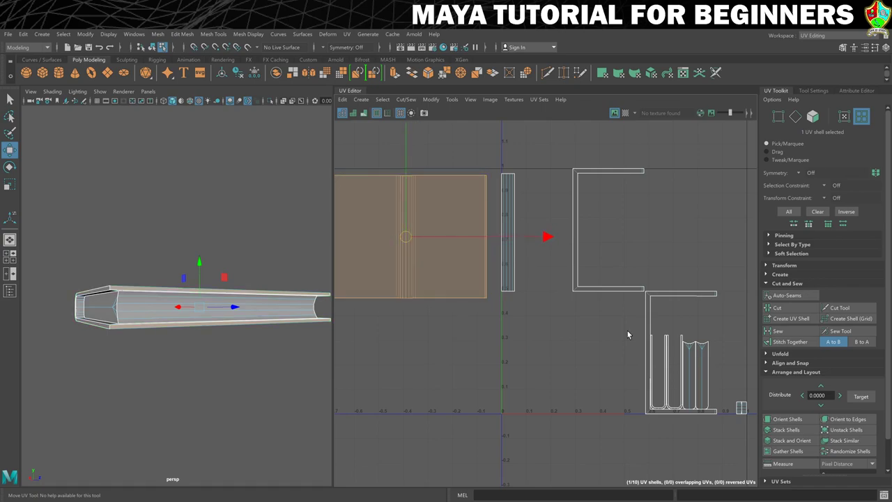
Move the two narrow U-shaped rim shells together into open UV space and check on the book where they belong.
click(669, 364)
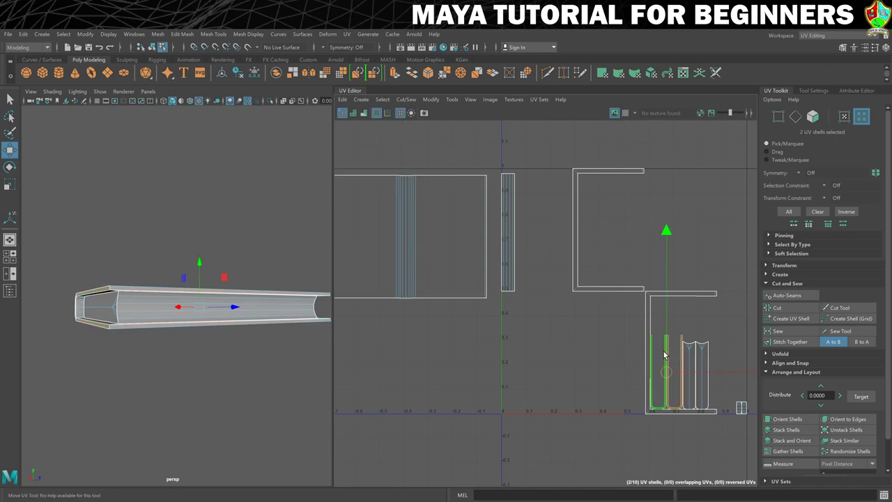
drag(666, 372, 538, 359)
scroll(535, 355, up, 3)
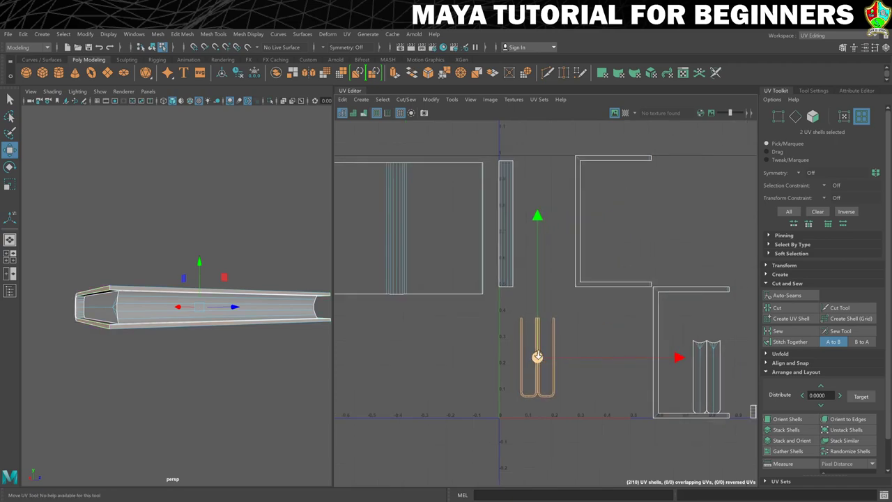
alt+drag(127, 355, 160, 293)
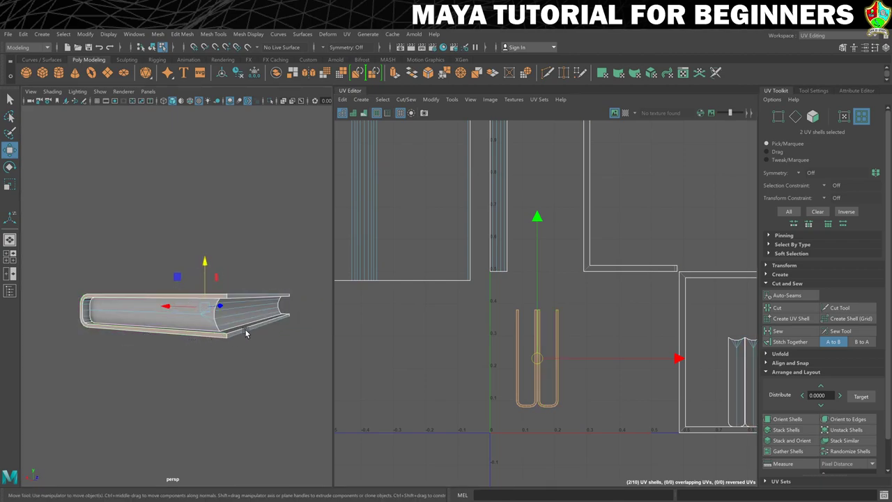
alt+drag(329, 302, 232, 300)
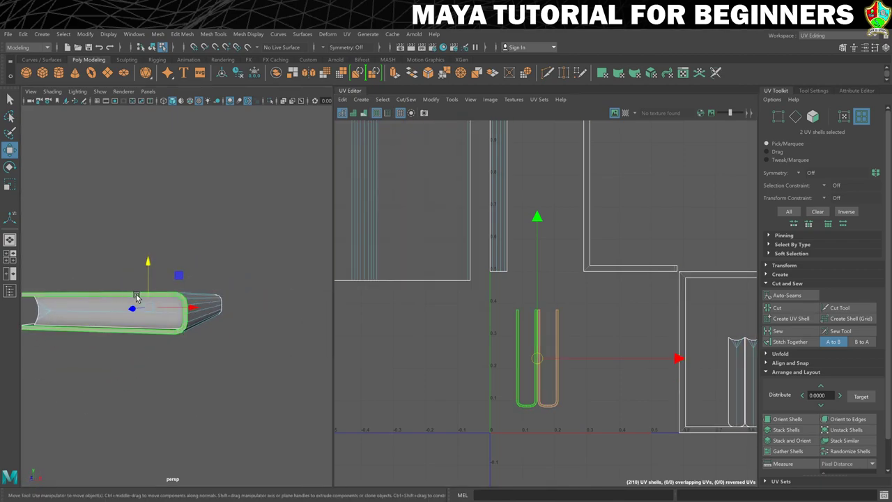
alt+drag(197, 252, 209, 253)
scroll(362, 264, down, 5)
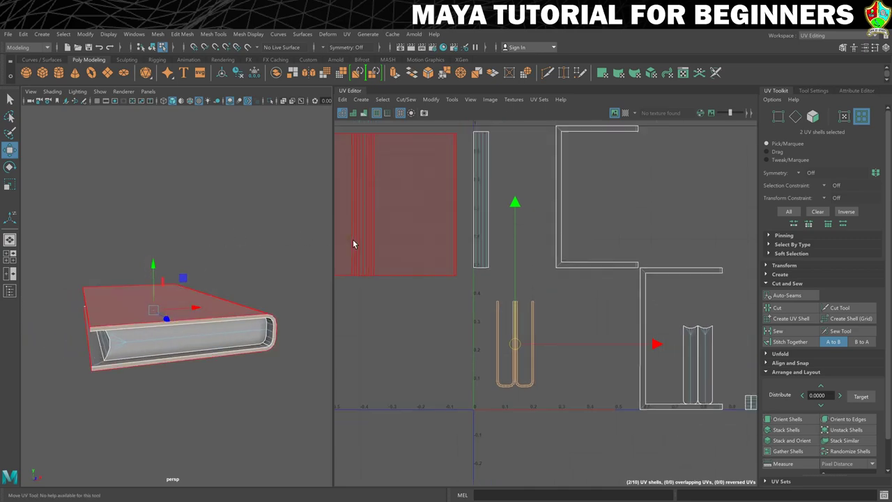
Select the full upper border of the cover's UV shell, including the spine edges, and stitch the matching U-shaped rim shell onto it.
alt+middle_drag(362, 264, 489, 290)
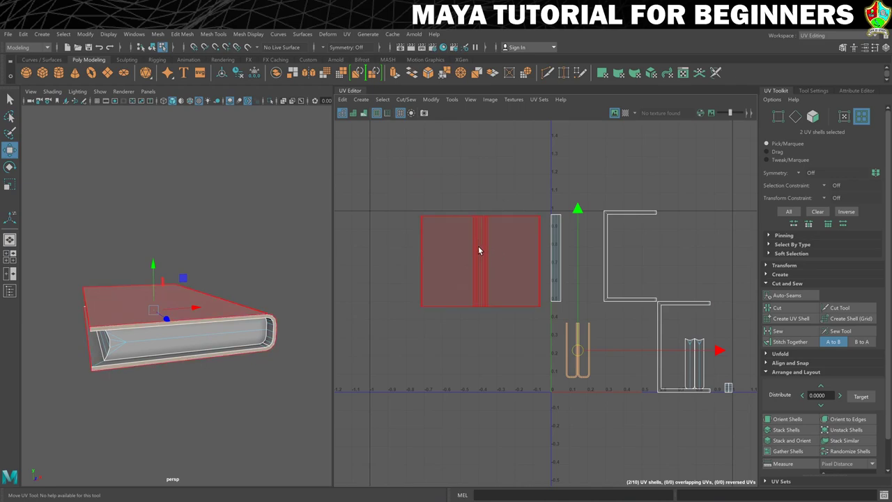
right_drag(479, 252, 479, 230)
scroll(475, 236, up, 6)
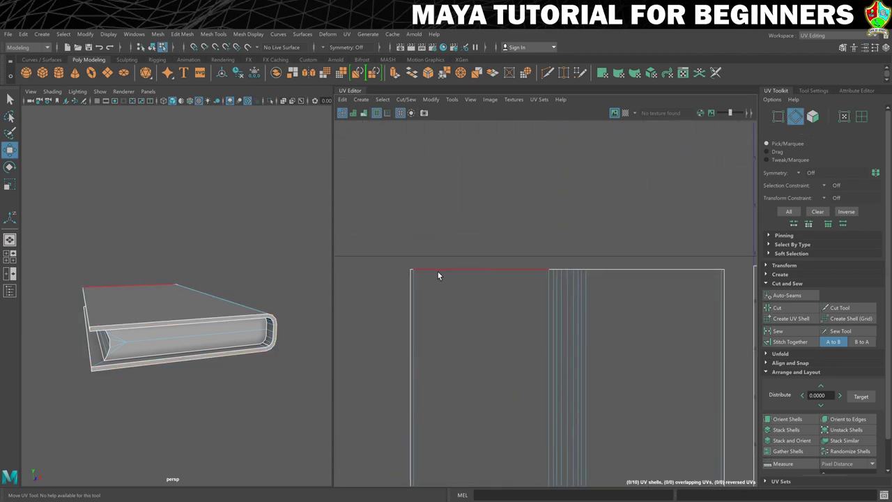
click(411, 273)
click(411, 271)
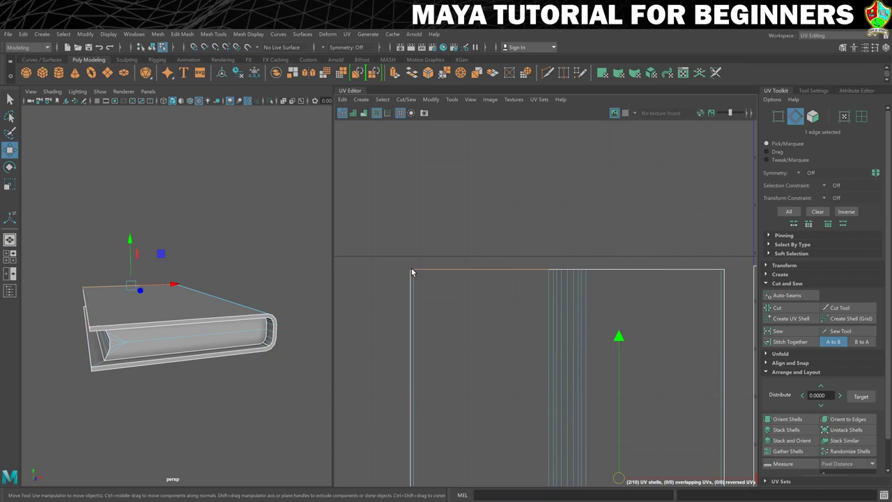
double_click(676, 272)
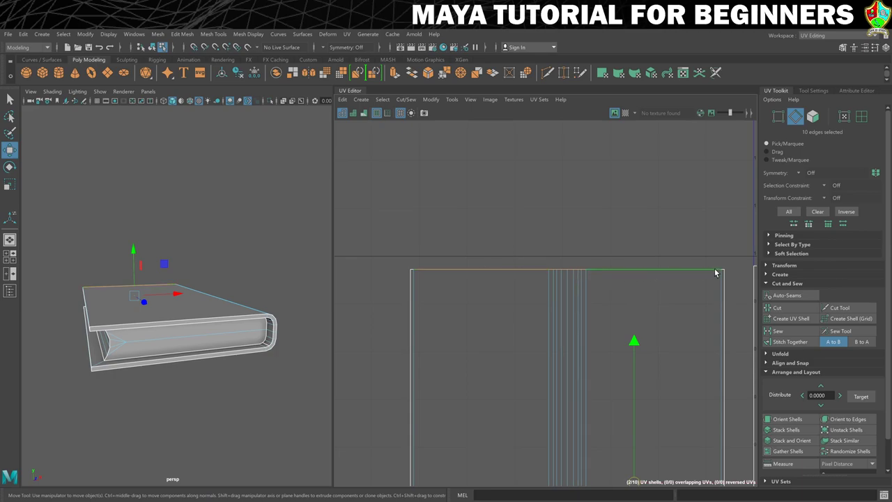
click(791, 344)
scroll(532, 260, down, 5)
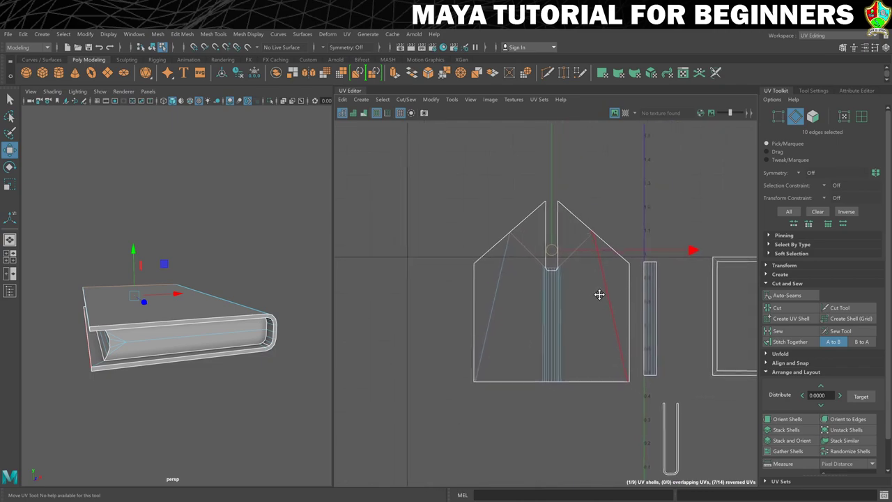
alt+middle_drag(532, 260, 520, 257)
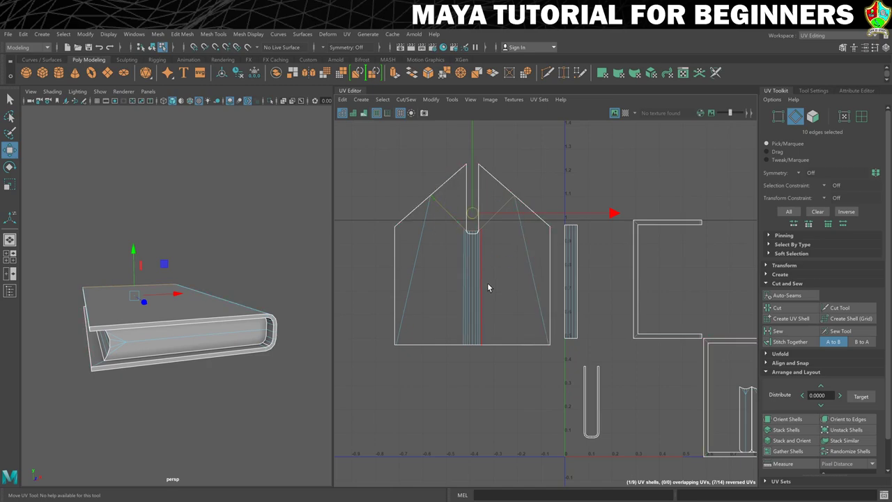
Select the distorted cover UV shell, Unfold it and apply Straighten UVs in U and V at 30.
right_click(464, 280)
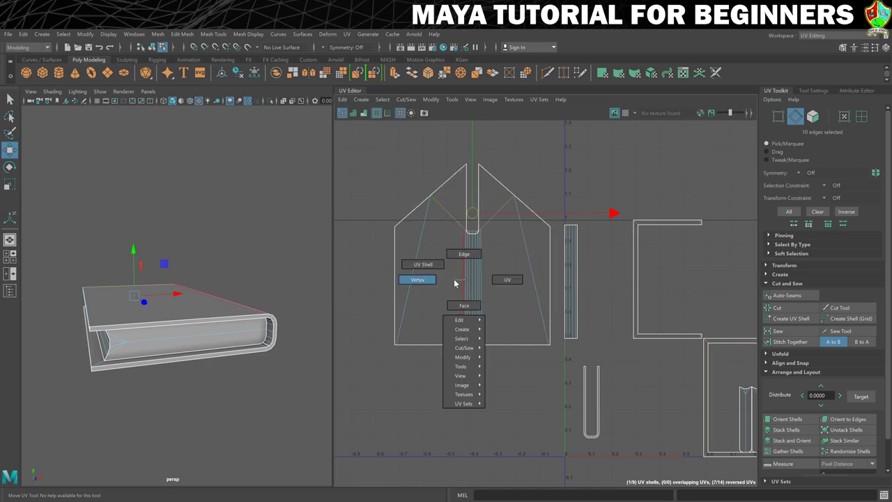
click(436, 266)
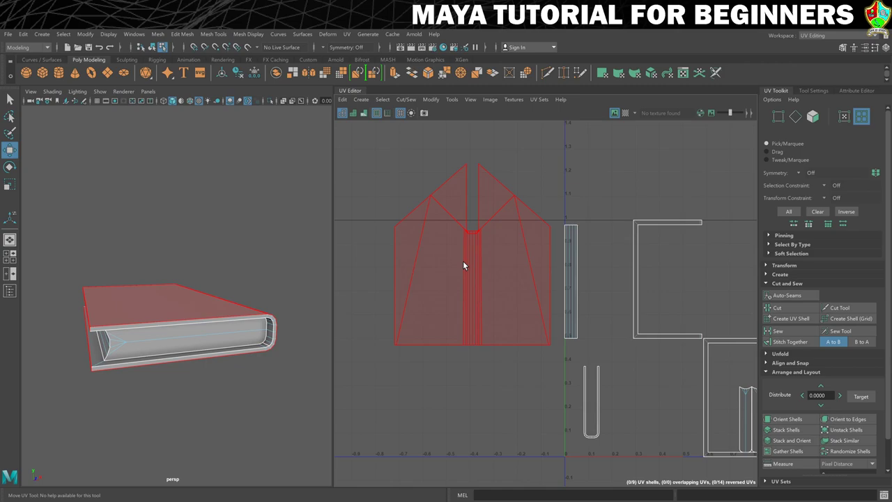
click(462, 261)
scroll(799, 357, down, 2)
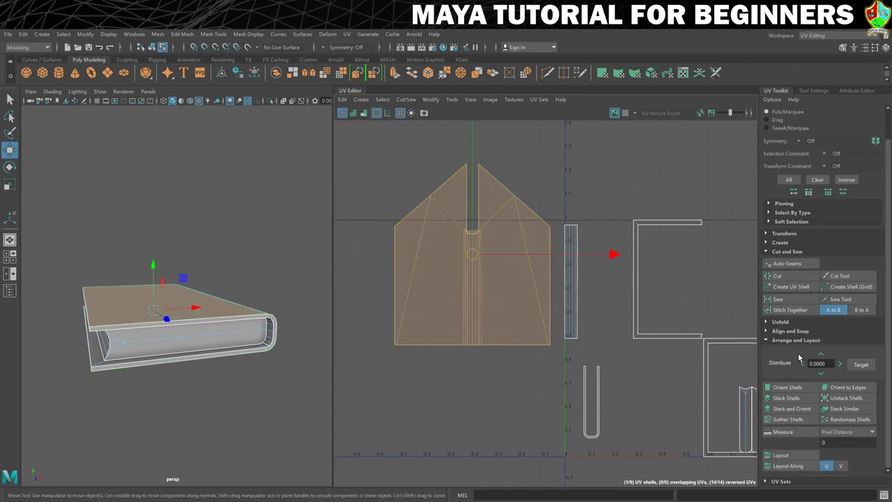
scroll(793, 351, up, 1)
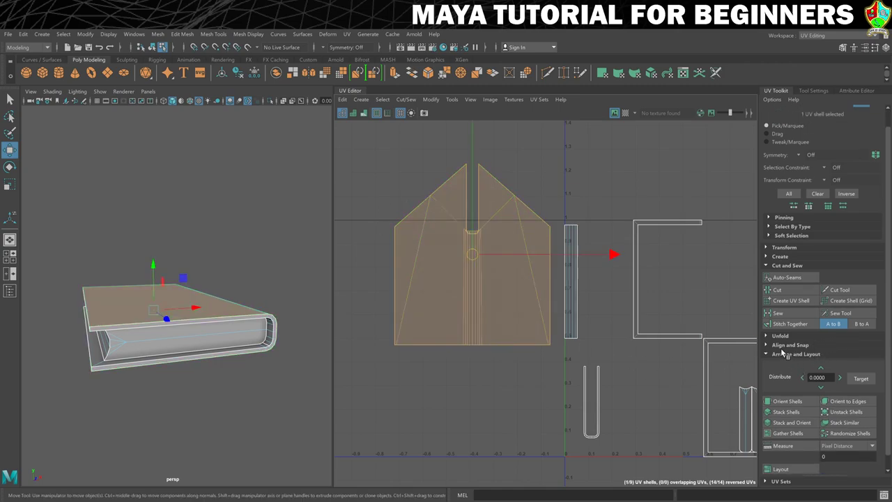
click(767, 336)
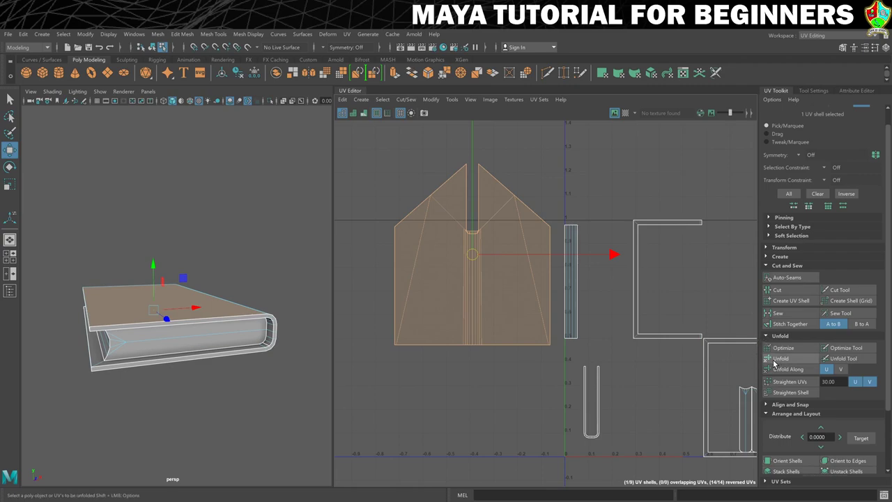
click(776, 359)
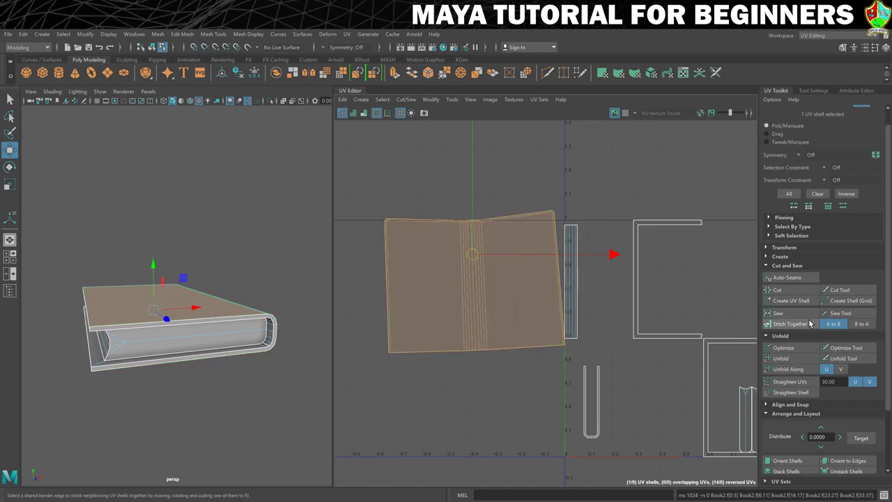
click(782, 382)
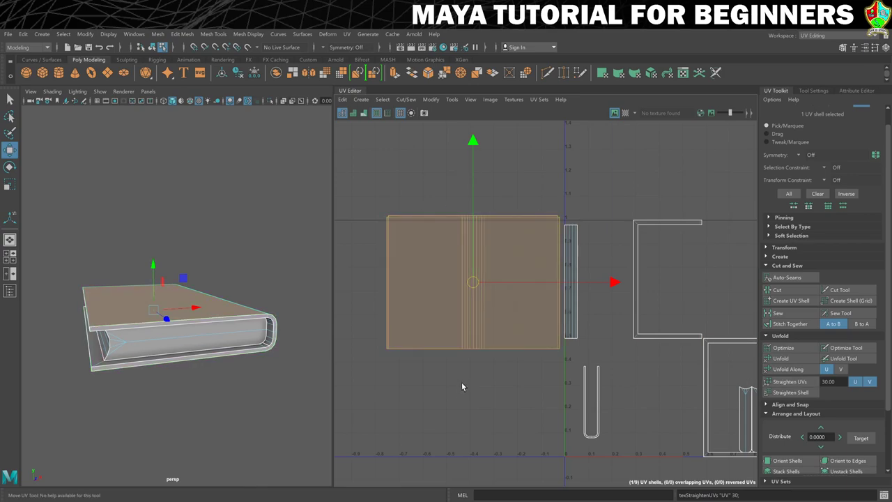
Select the full lower border of the cover's UV shell and stitch the remaining U-shaped rim shell onto it.
scroll(467, 376, up, 2)
right_drag(422, 334, 419, 307)
click(407, 342)
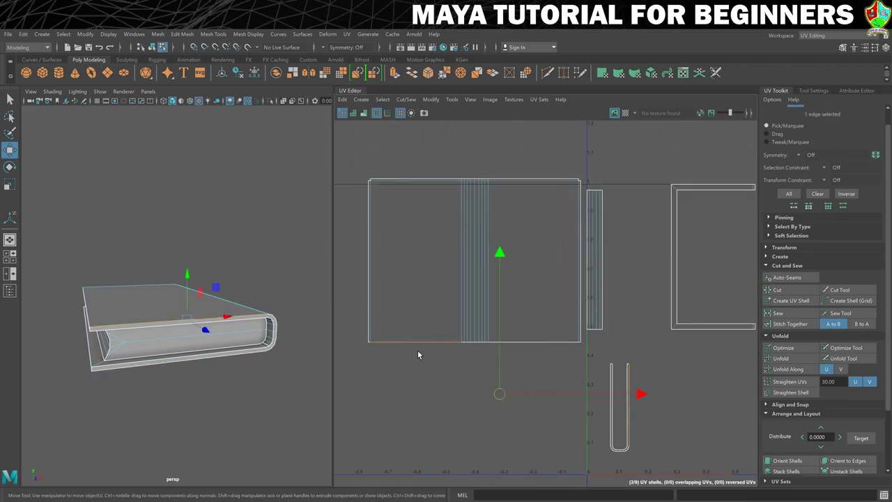
double_click(550, 341)
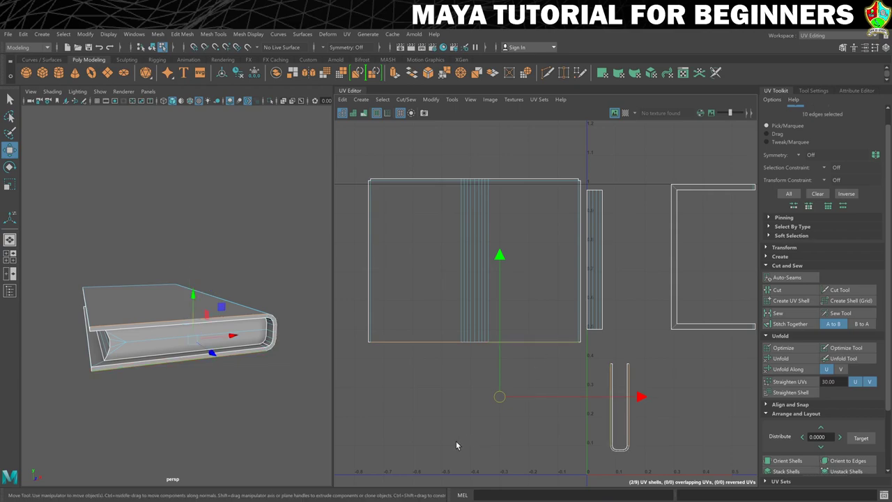
click(789, 324)
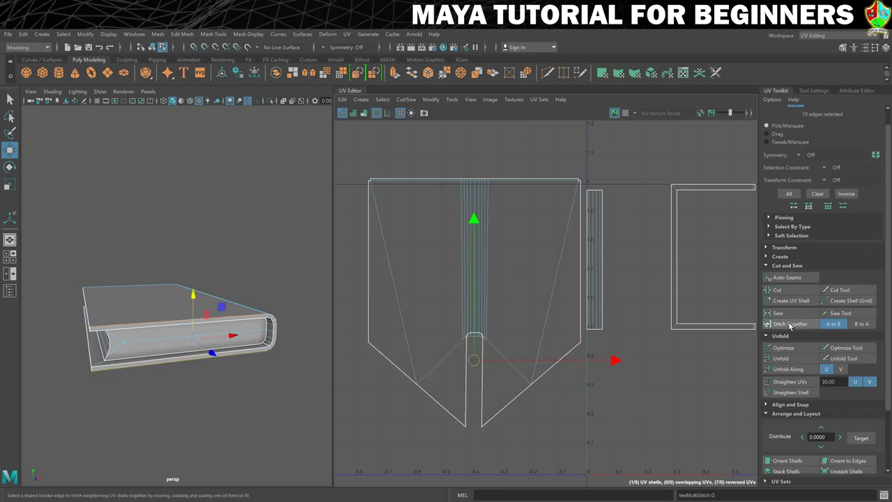
Unfold the complete cover shell with both end rims attached and straighten its UVs in U and V at 30.
right_drag(414, 264, 391, 253)
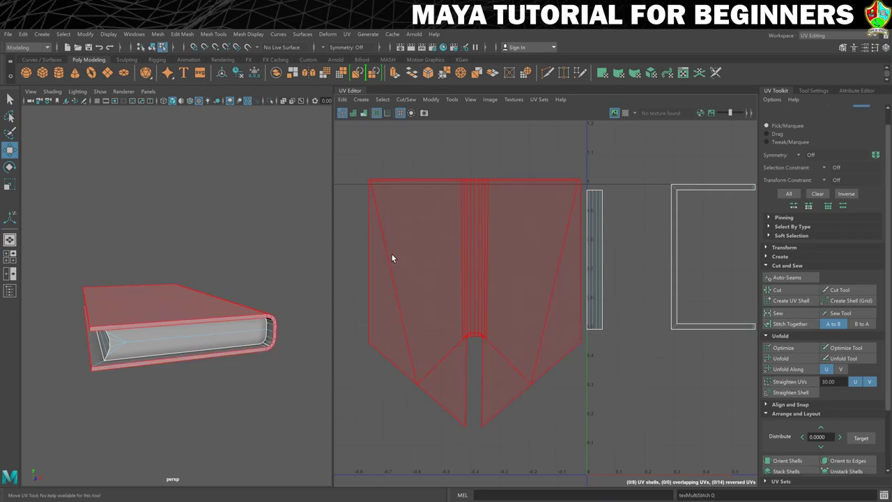
click(403, 252)
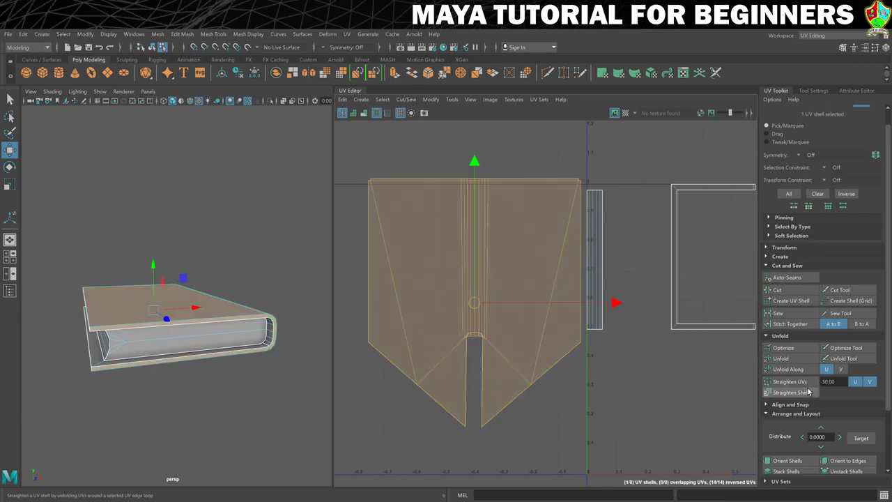
click(784, 359)
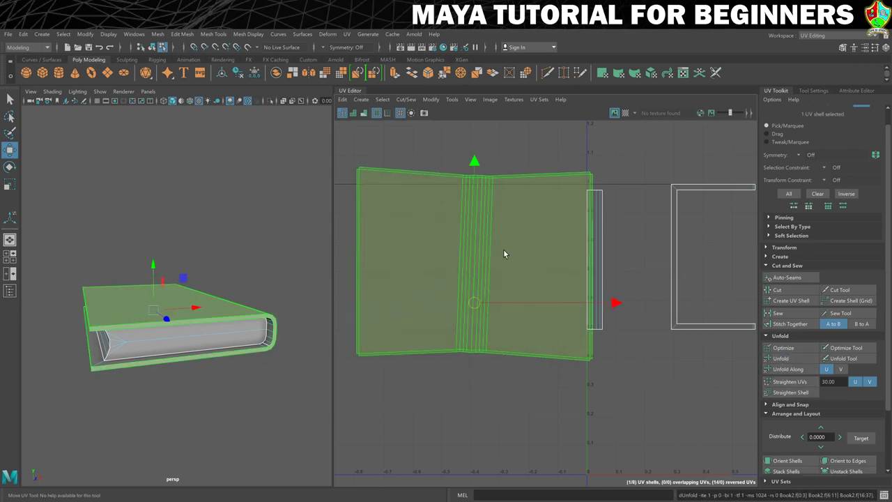
click(789, 382)
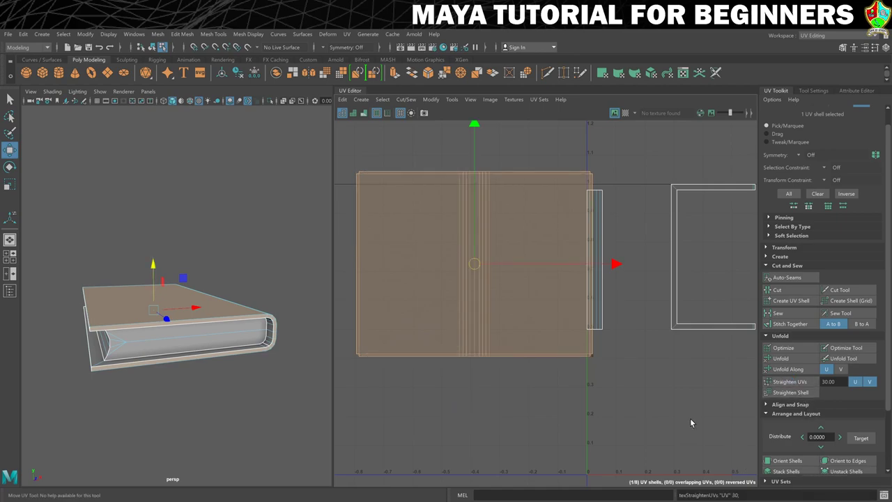
Move the finished cover UV shell farther out of the 0–1 space, clear of the narrow inner spine shell.
right_click(499, 305)
right_drag(500, 305, 491, 301)
scroll(504, 313, down, 2)
alt+middle_drag(504, 313, 533, 335)
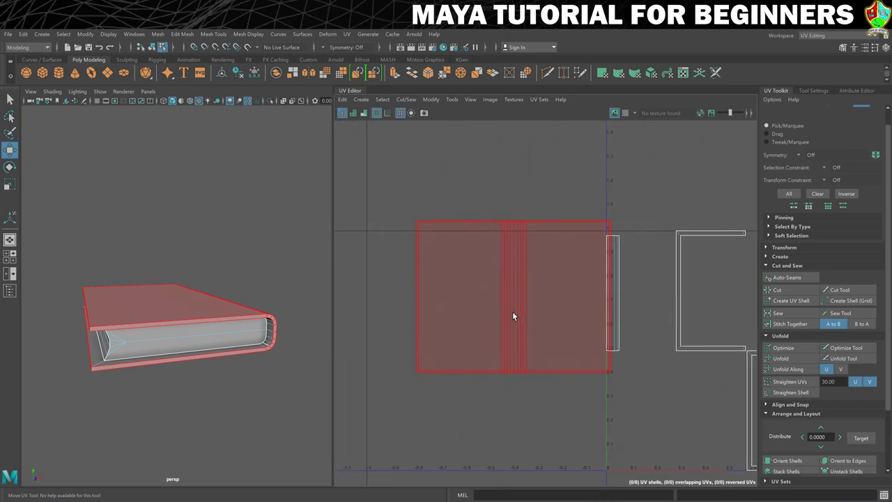
click(516, 308)
scroll(639, 328, up, 2)
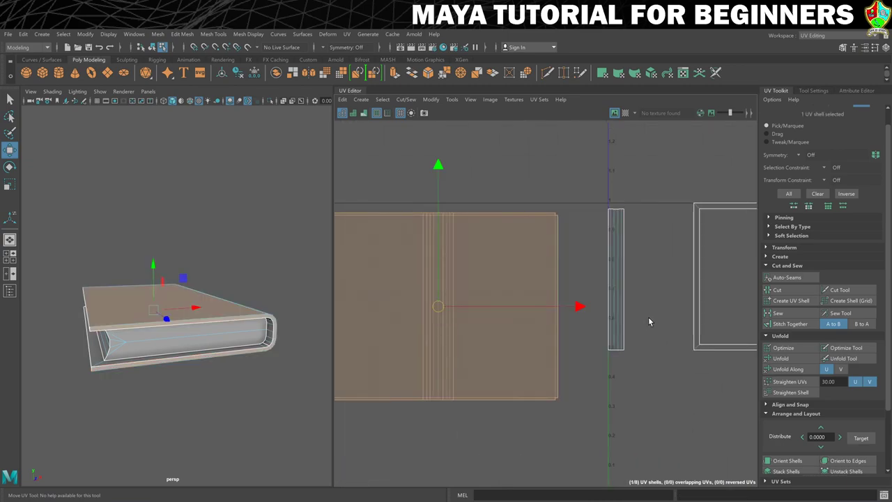
scroll(675, 356, down, 2)
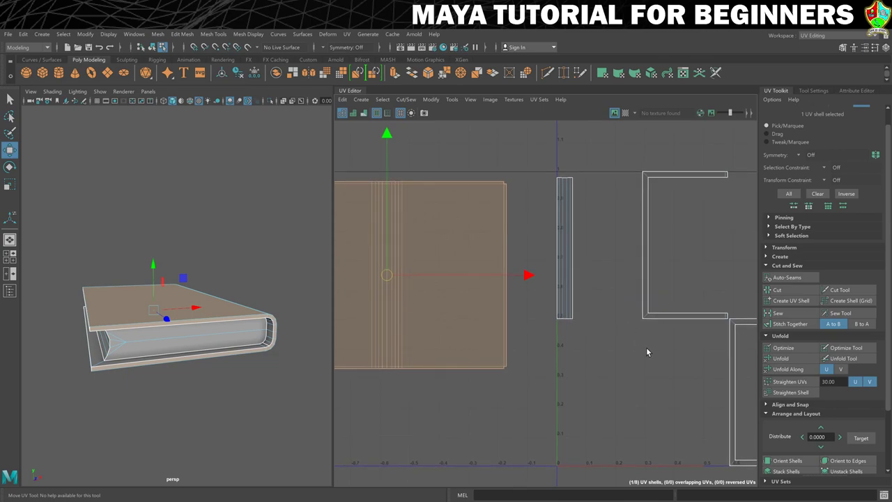
alt+middle_drag(648, 350, 524, 356)
scroll(551, 363, up, 2)
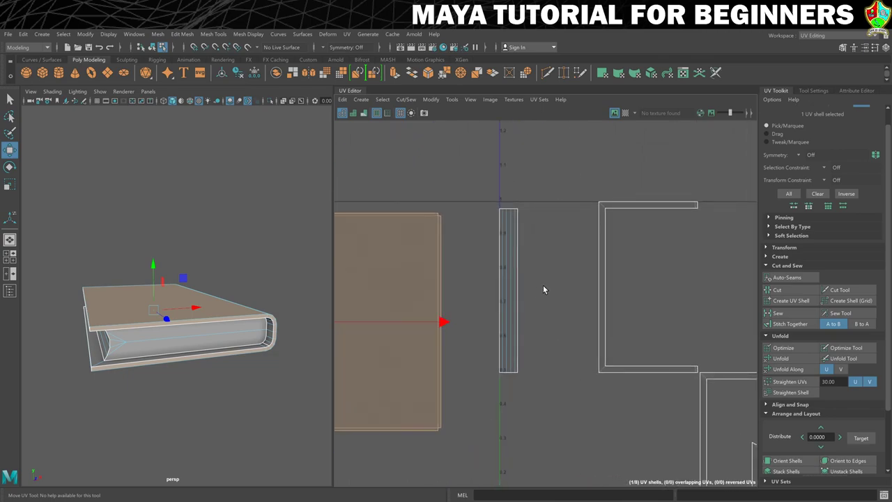
Select the five short edges along the upper end of the narrow page-block UV shell and stitch the neighbouring page shell onto it.
scroll(524, 255, up, 2)
scroll(516, 248, up, 1)
alt+middle_drag(488, 234, 512, 257)
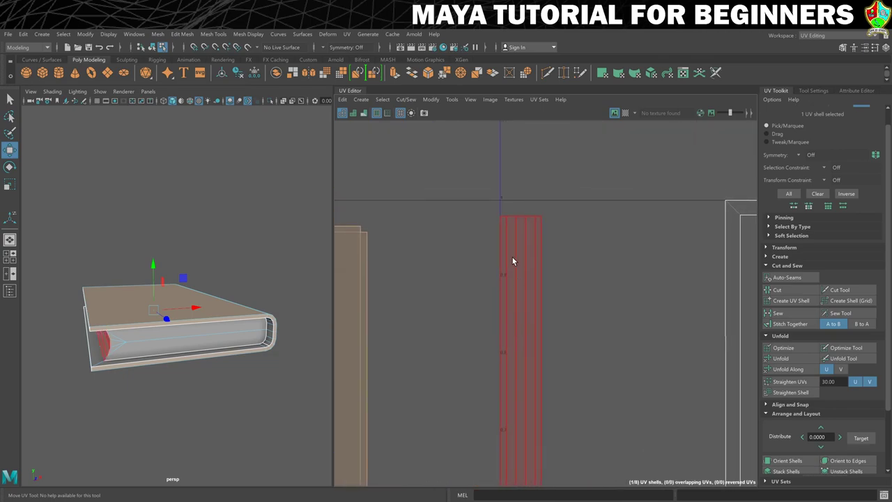
right_drag(512, 256, 509, 239)
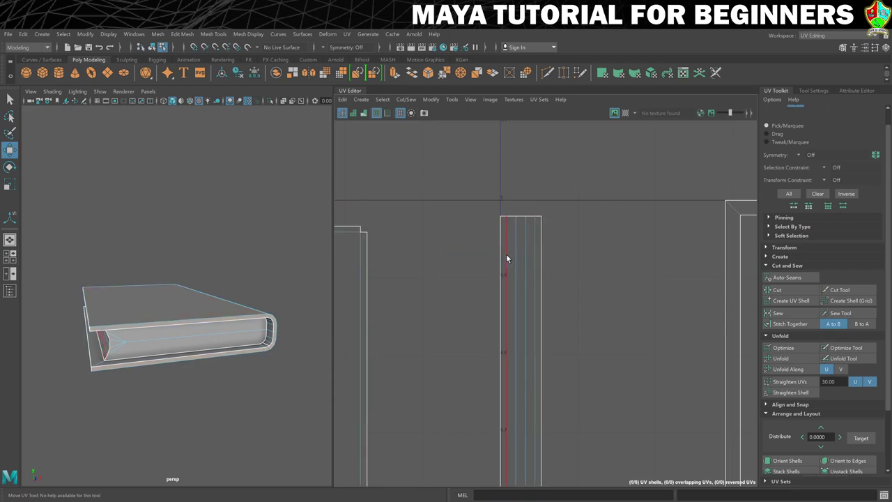
alt+drag(284, 334, 303, 322)
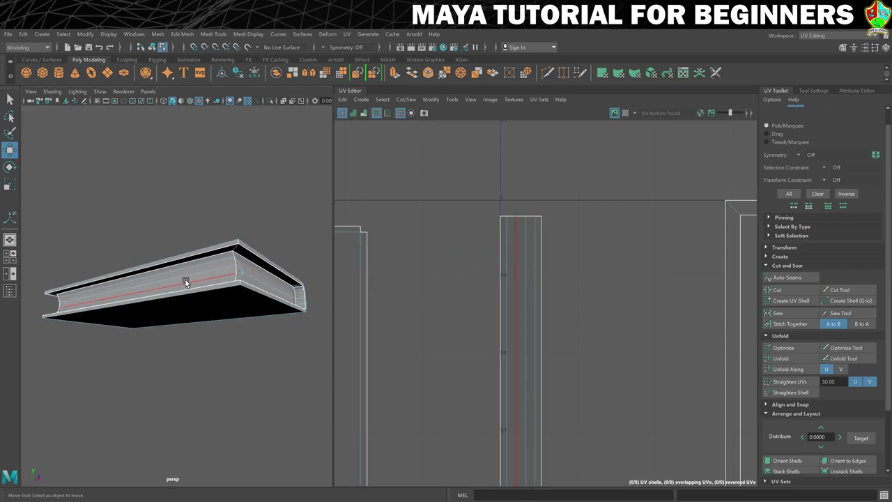
click(526, 223)
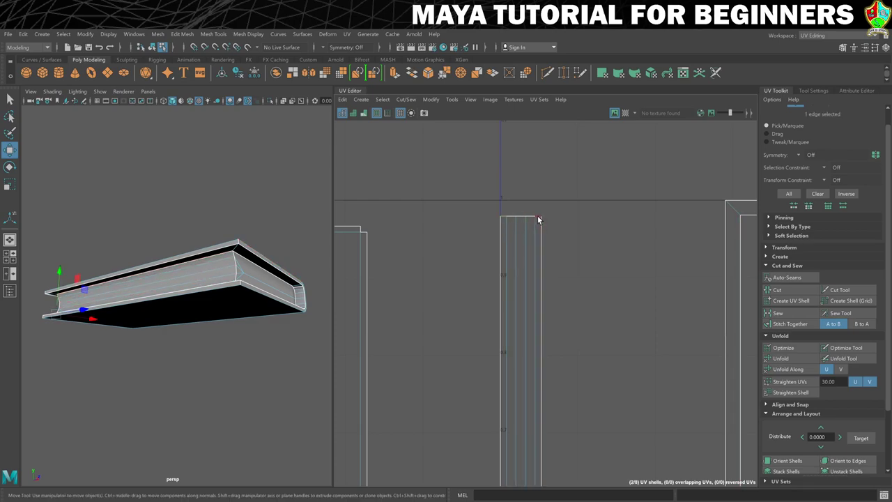
double_click(537, 216)
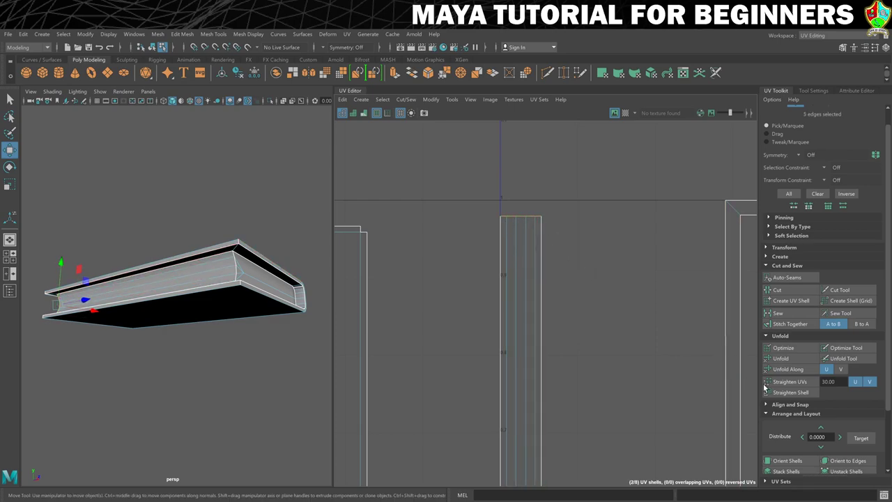
click(790, 324)
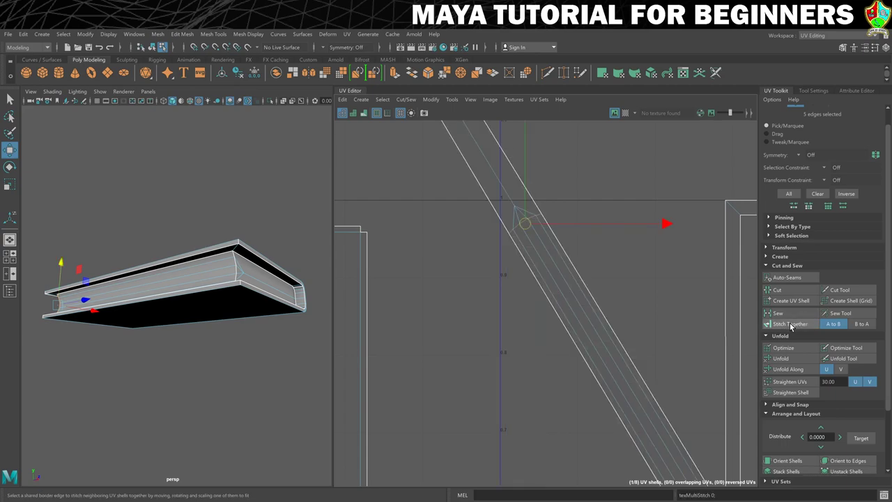
Select the lower end border of the page-block UV shell and stitch the remaining page shell onto it.
scroll(568, 317, down, 4)
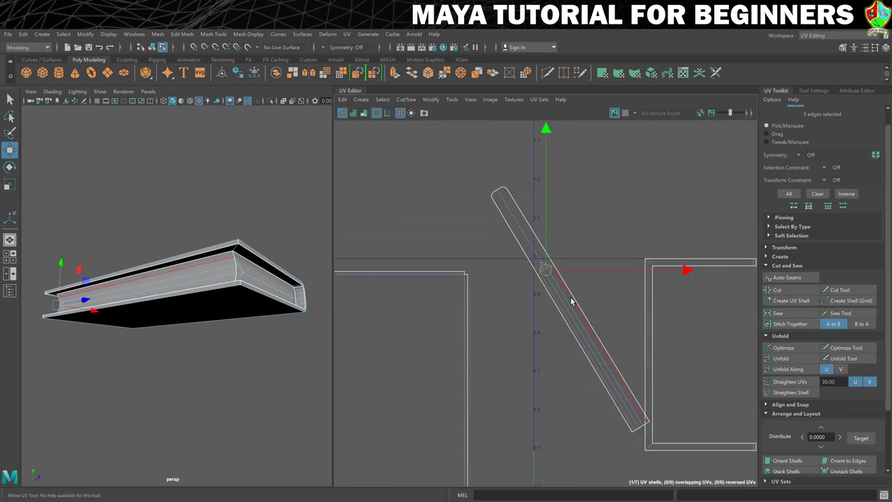
scroll(632, 423, up, 3)
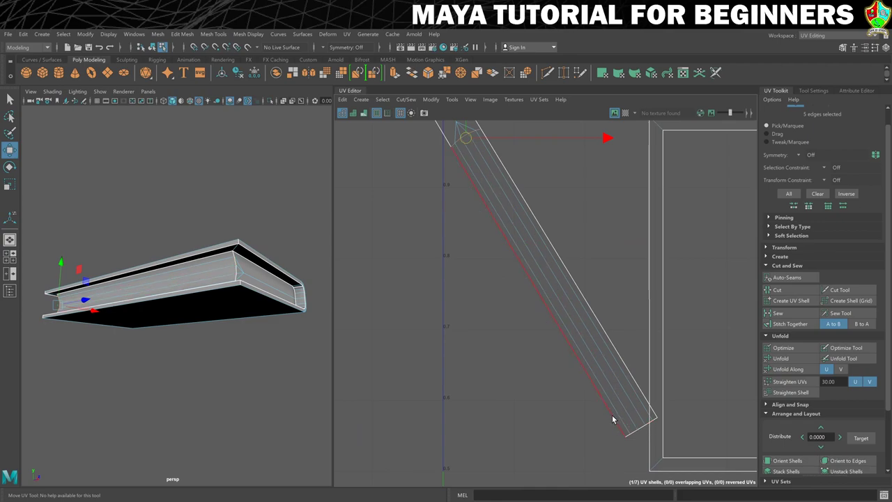
click(626, 438)
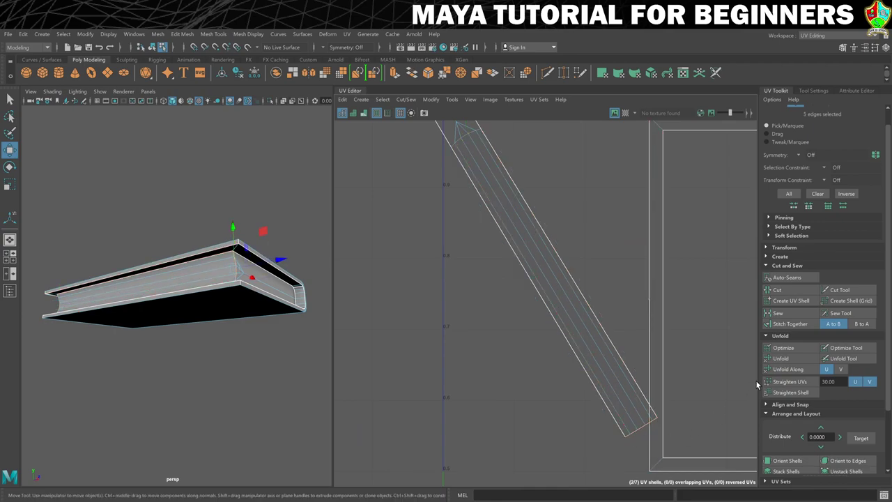
click(787, 323)
scroll(622, 396, down, 4)
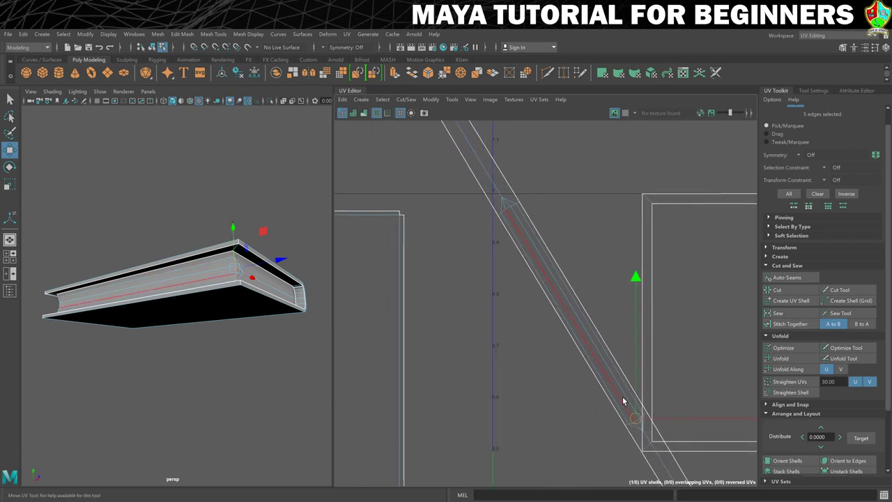
Select the complete stitched page-block UV shell and orient it to straighten its slant.
right_click(570, 314)
right_drag(570, 316, 533, 299)
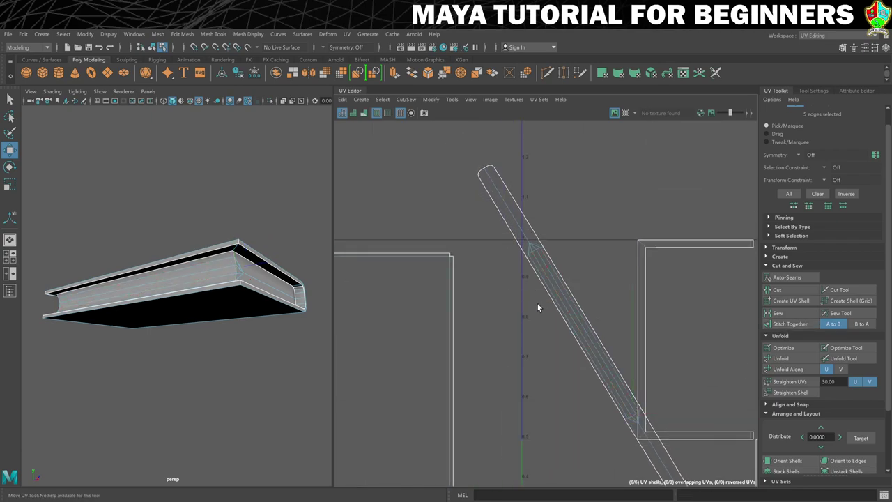
click(570, 314)
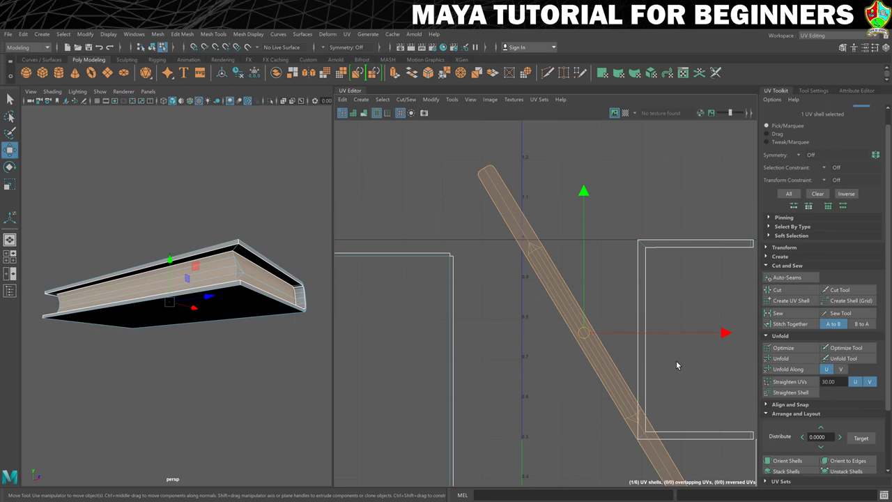
click(788, 461)
scroll(704, 405, down, 2)
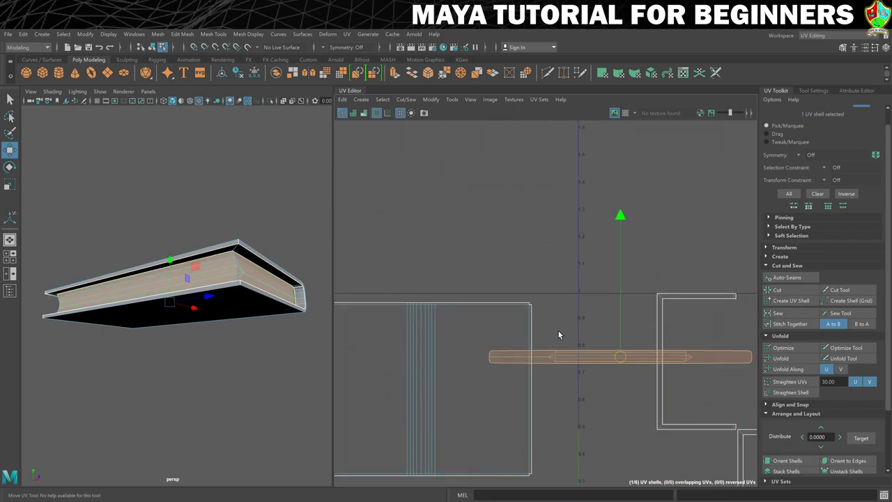
Rotate the page-block UV shell to vertical and move it outside the 0–1 space, beside the cover shell.
key(e)
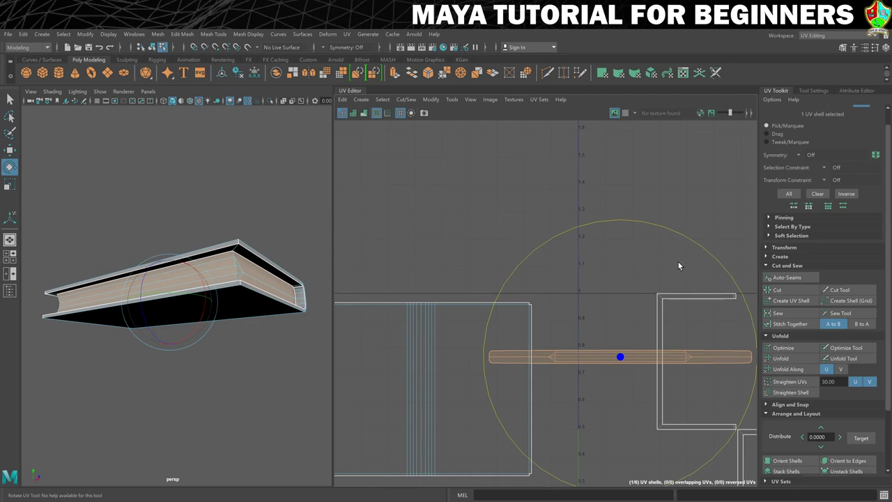
drag(708, 251, 539, 284)
scroll(627, 348, down, 2)
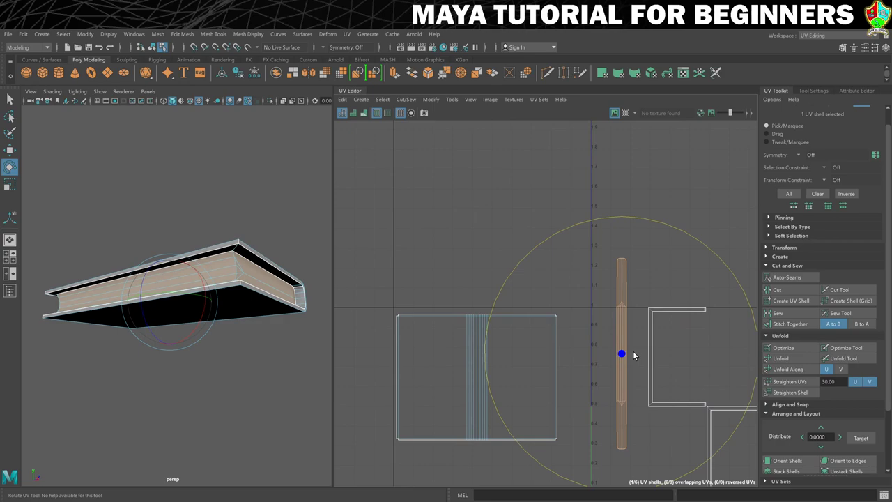
key(w)
drag(623, 332, 578, 272)
scroll(638, 380, up, 2)
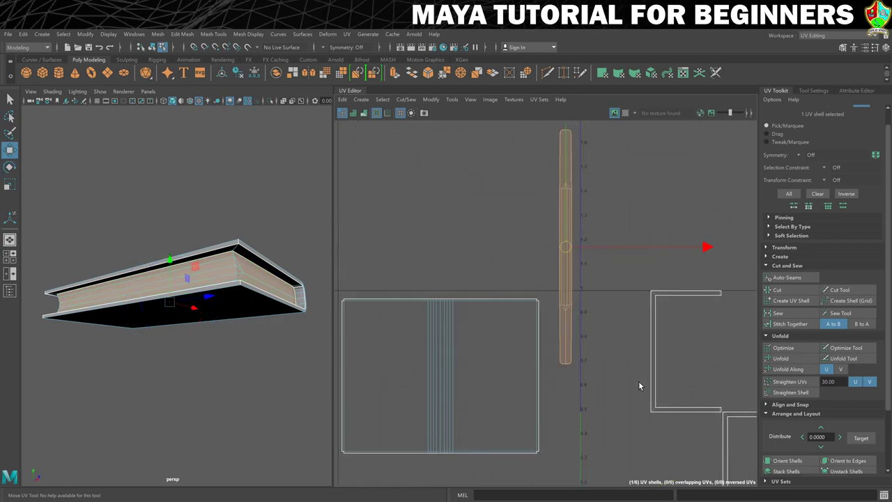
alt+middle_drag(639, 380, 698, 340)
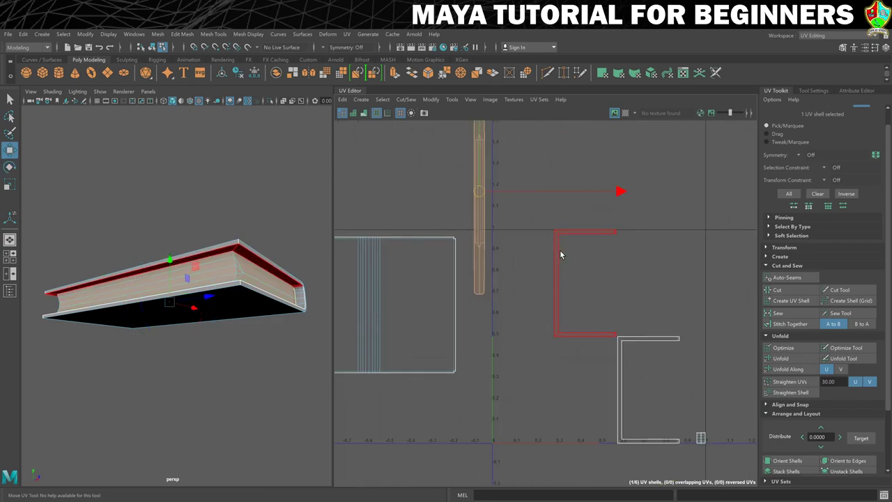
Select both end edges of the upper U-shaped inner cover shell and stitch the small inner spine pieces onto them.
scroll(630, 353, up, 3)
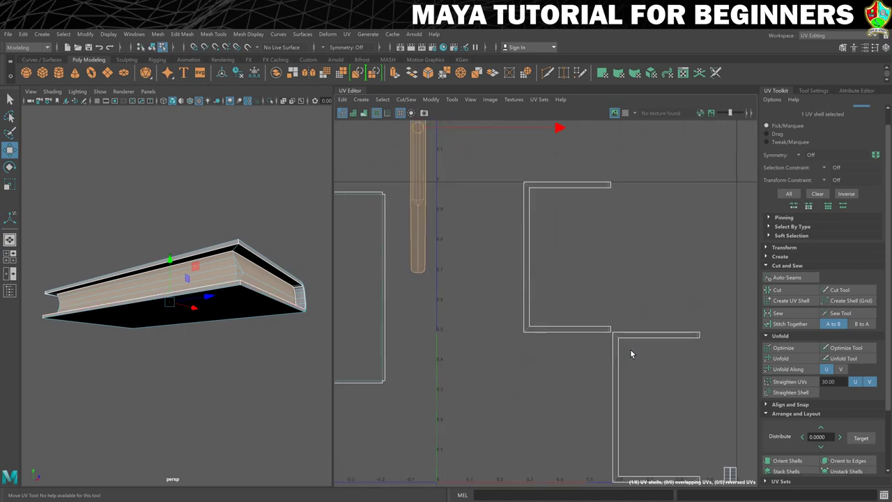
right_click(593, 214)
click(551, 197)
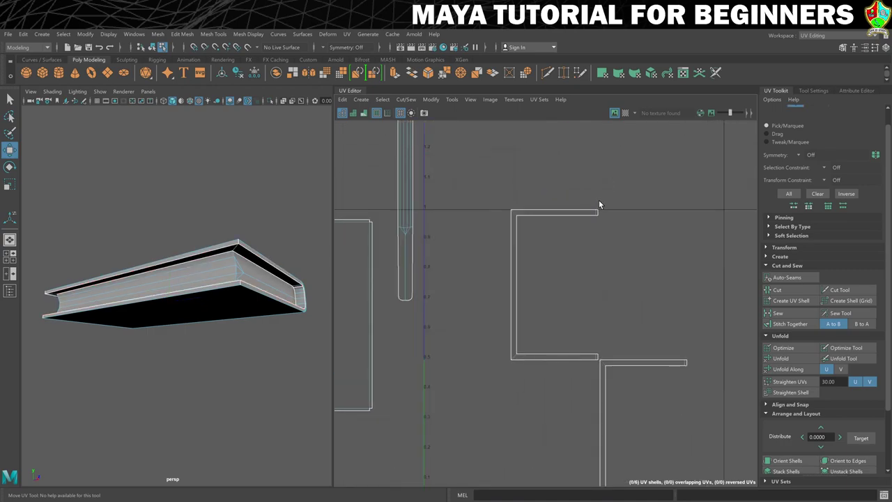
click(597, 214)
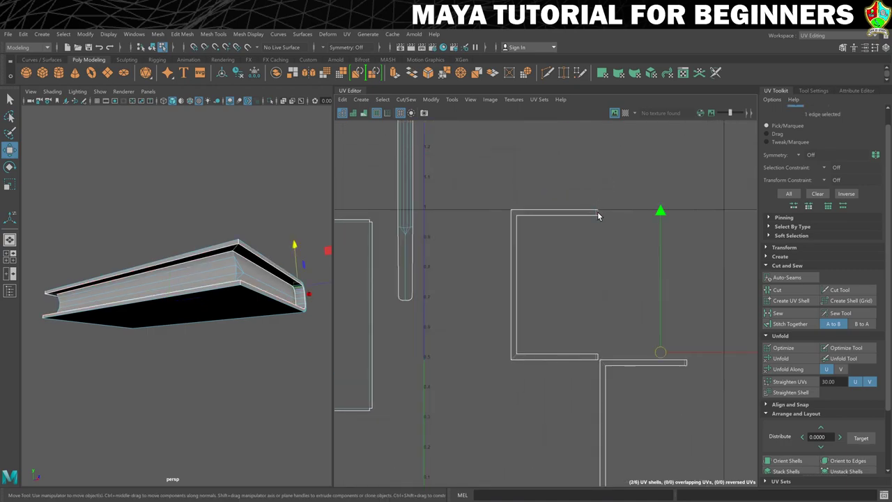
shift+click(600, 360)
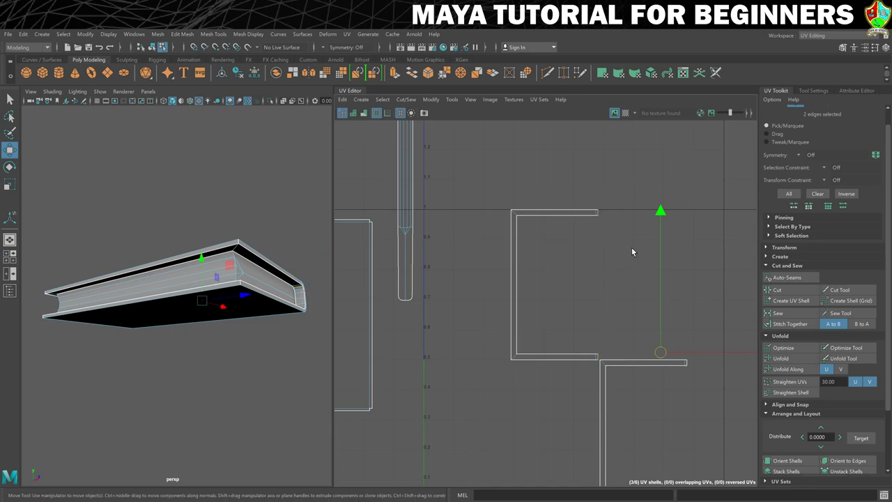
click(778, 314)
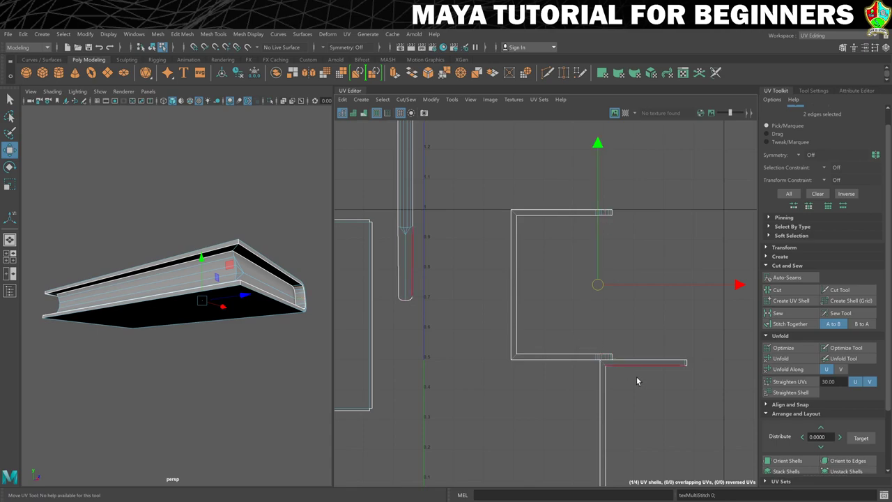
Select the two open end edges of the extended U-shaped shell and stitch the other U-shaped shell on to form a closed frame.
alt+middle_drag(673, 414, 555, 315)
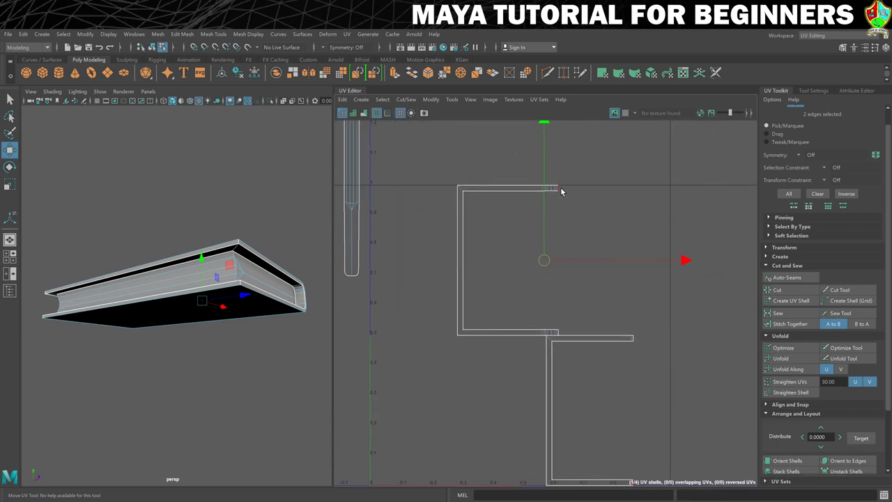
click(560, 337)
shift+click(561, 334)
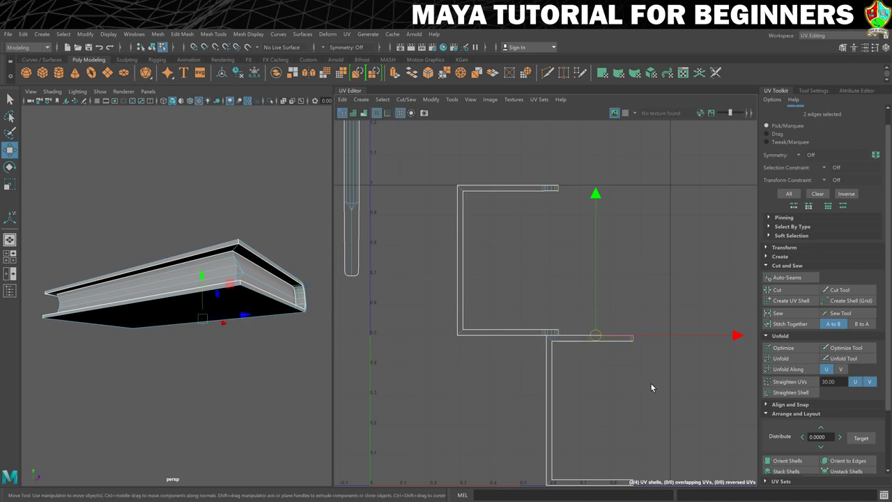
click(782, 325)
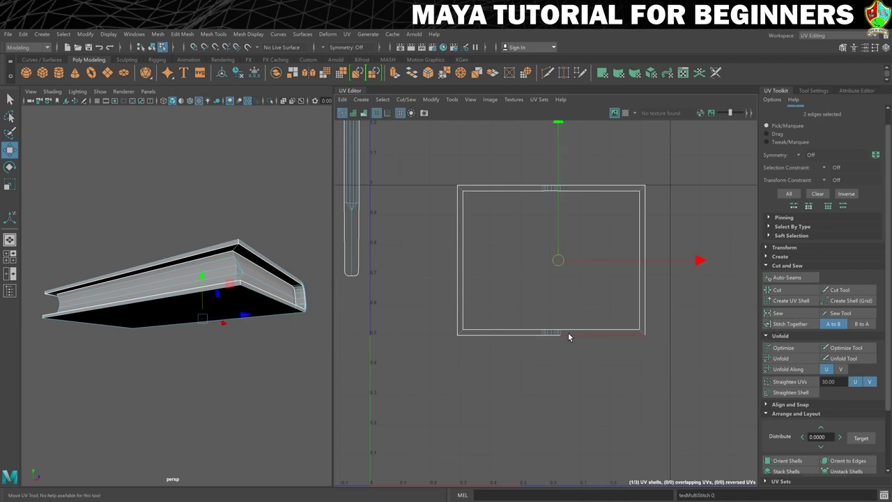
Select the whole rectangular frame UV shell and straighten its UVs in U and V at 30.
right_drag(568, 334, 533, 323)
click(596, 334)
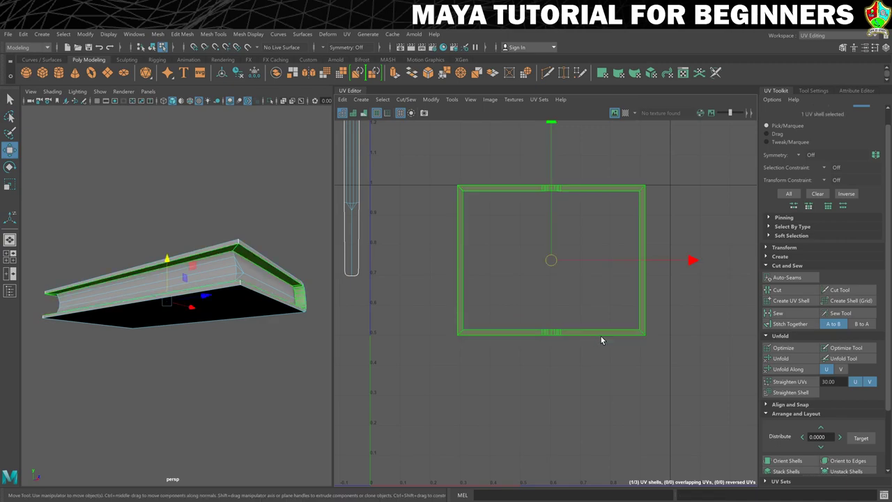
click(786, 382)
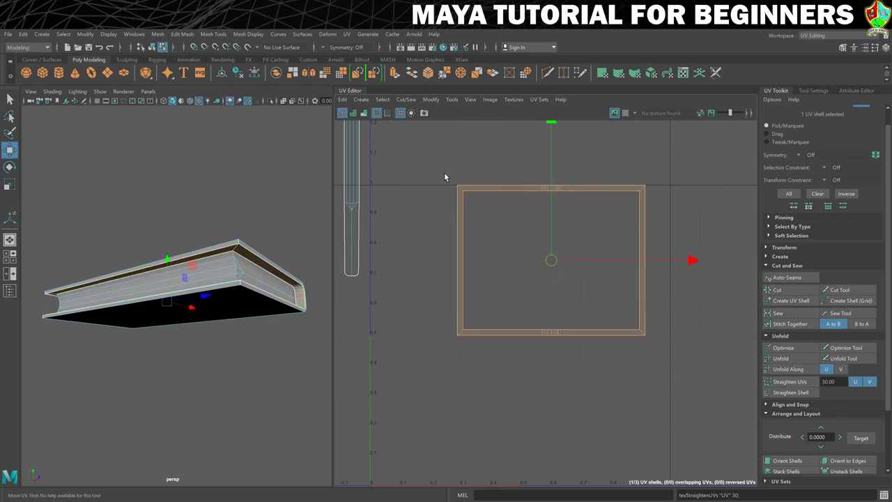
scroll(553, 262, down, 5)
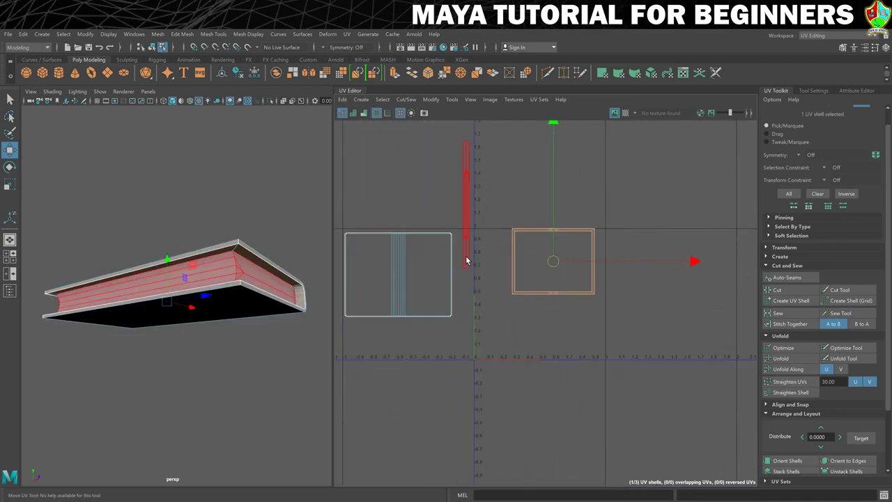
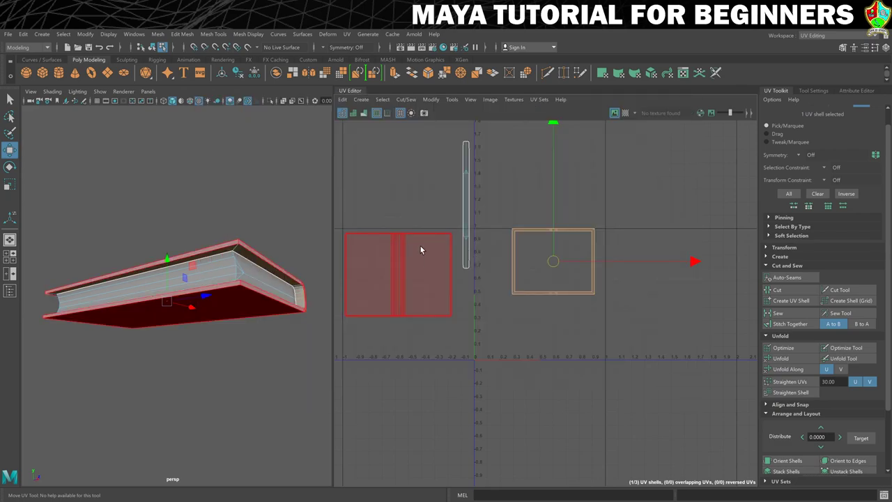
Select all three book UV shells and lay them out within the 0–1 space.
drag(385, 170, 572, 297)
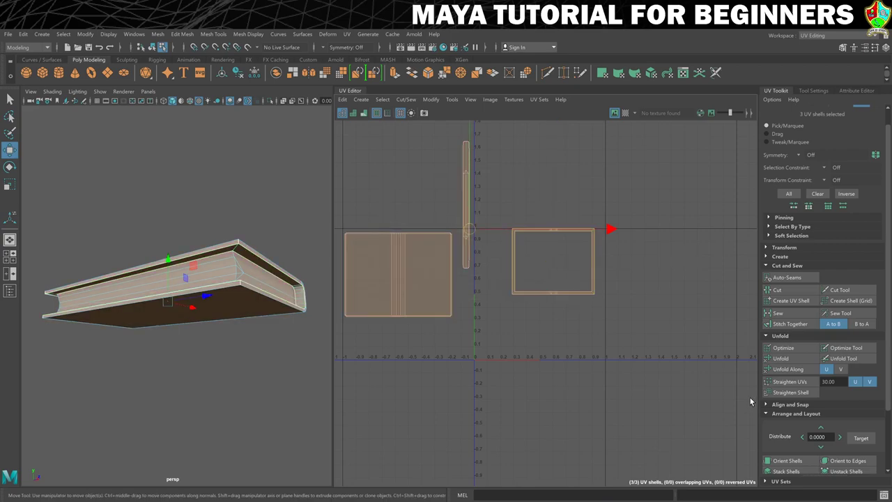
scroll(790, 400, down, 2)
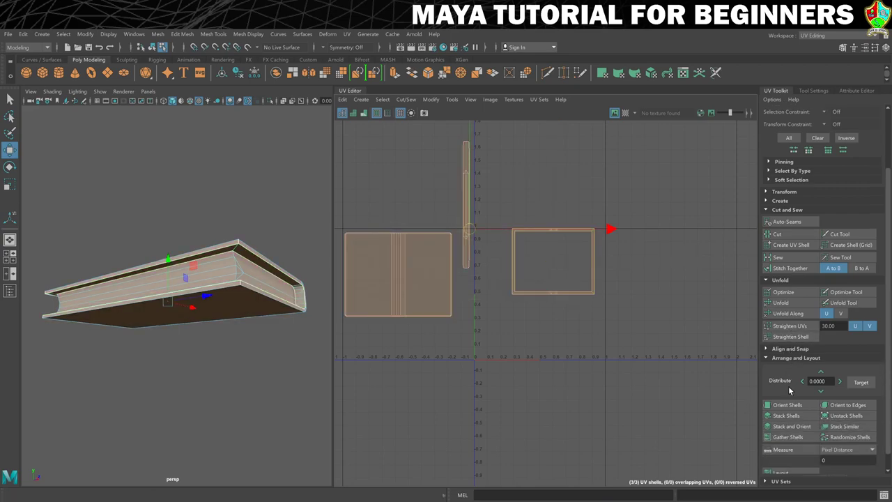
scroll(790, 391, down, 1)
click(781, 455)
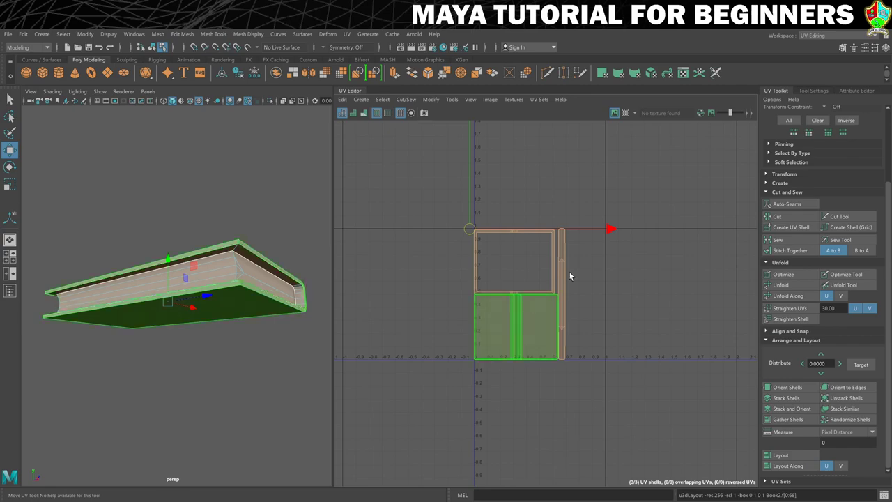
Switch to the Modeling - Standard workspace and return the book to object mode.
click(829, 35)
click(824, 56)
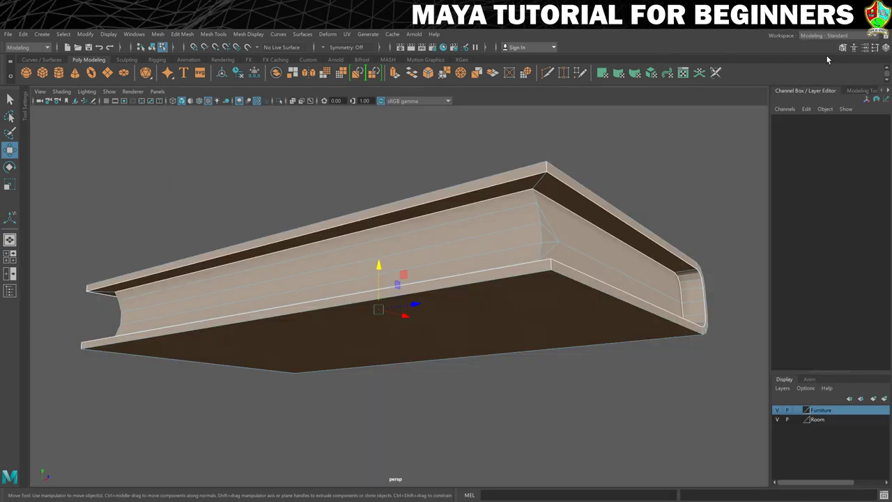
right_drag(474, 221, 518, 204)
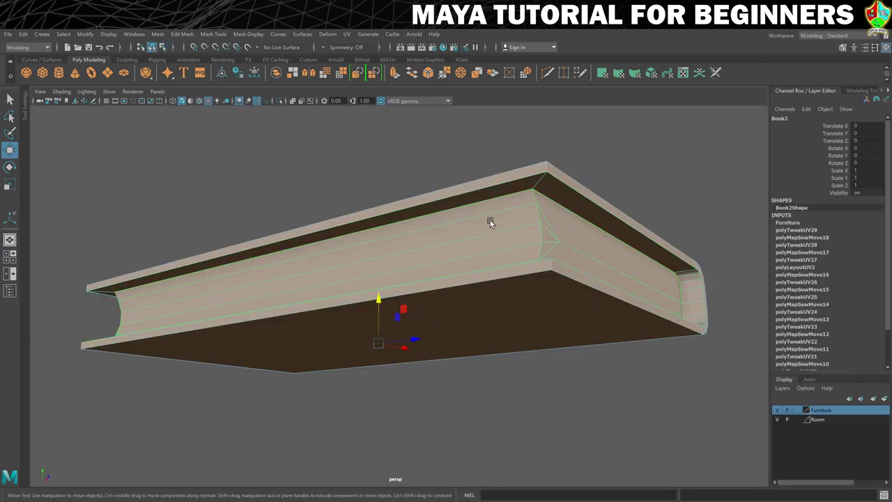
scroll(415, 224, down, 2)
alt+drag(415, 224, 425, 293)
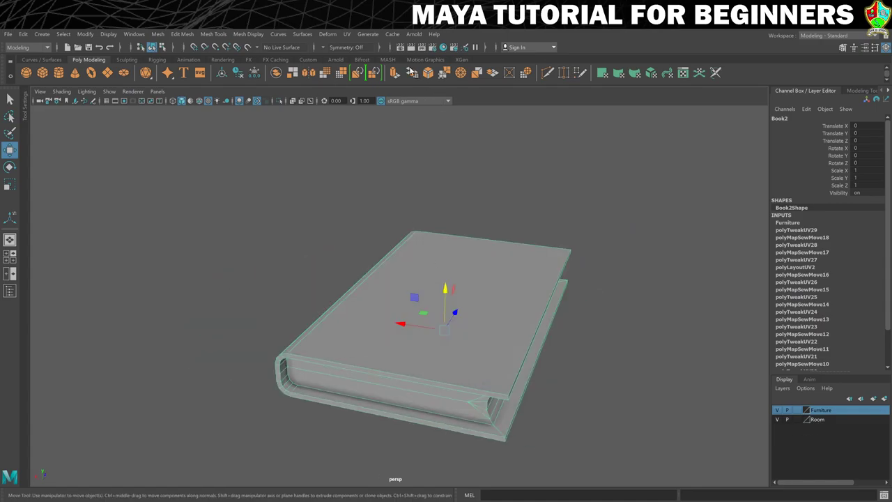
Open the Hypershade, clear its graph, and create an aiStandardSurface material named M_BookCover.
click(441, 50)
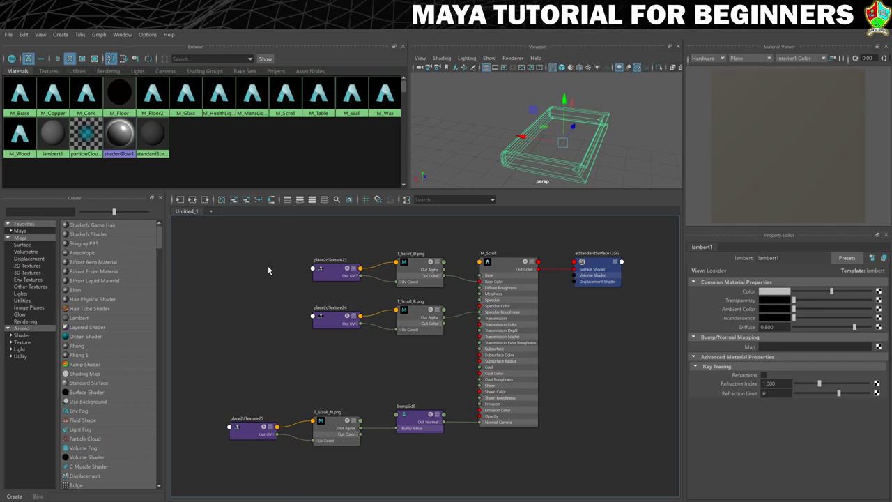
click(222, 199)
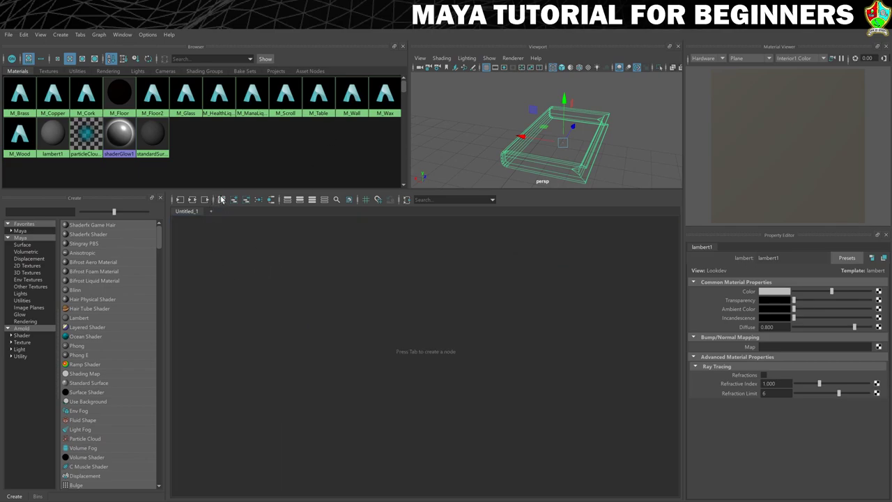
click(22, 335)
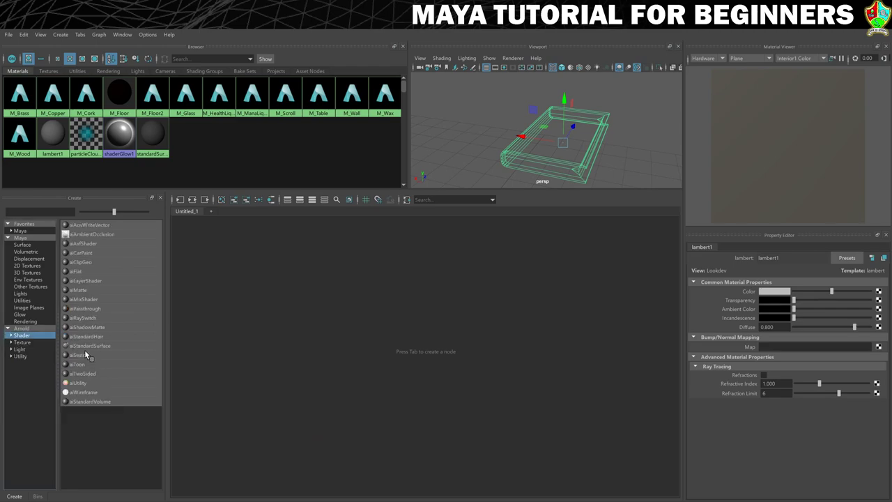
click(83, 346)
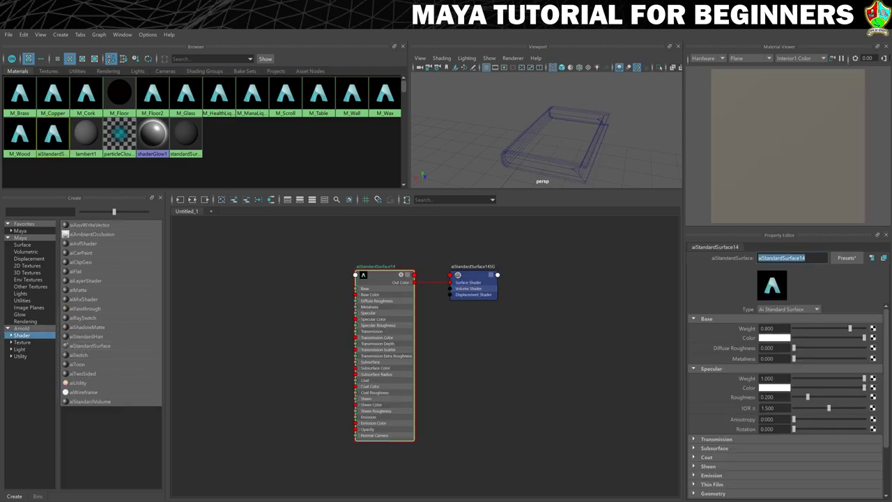
text(M_BookCover)
key(Return)
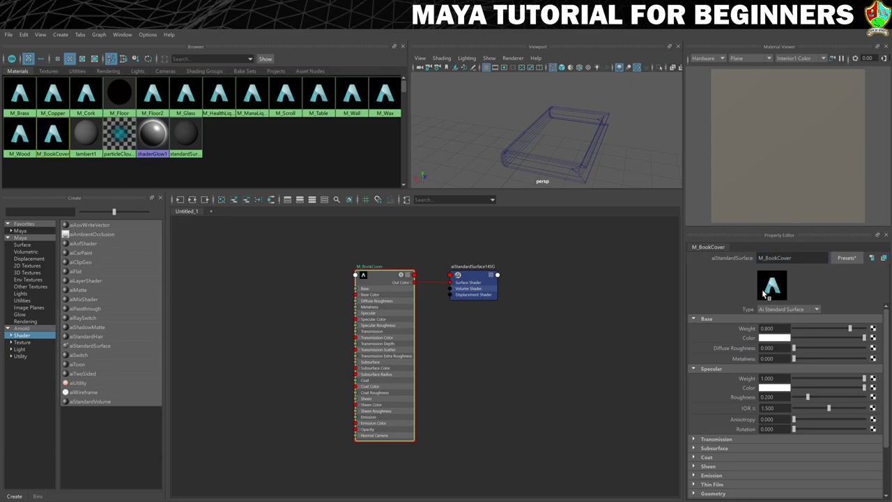
Connect a file texture using T_BookCover_D.png to the base color of M_BookCover.
click(872, 338)
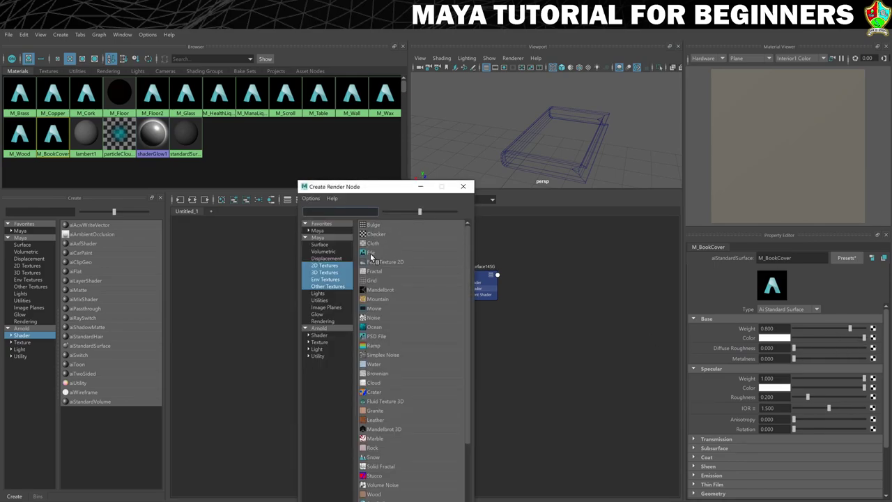
click(371, 252)
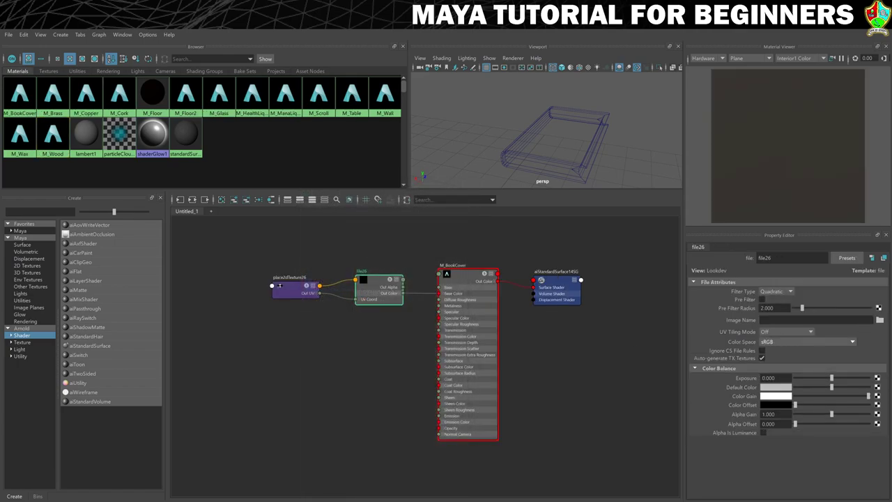
click(879, 320)
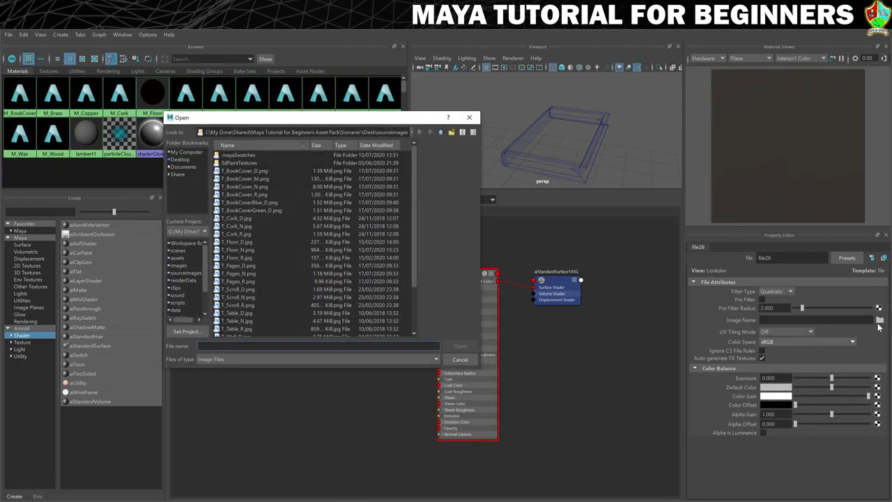
click(244, 172)
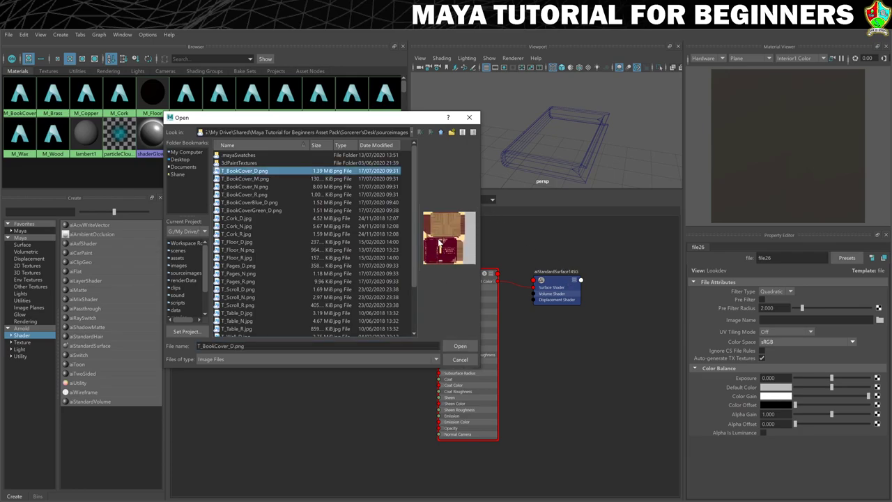
click(460, 347)
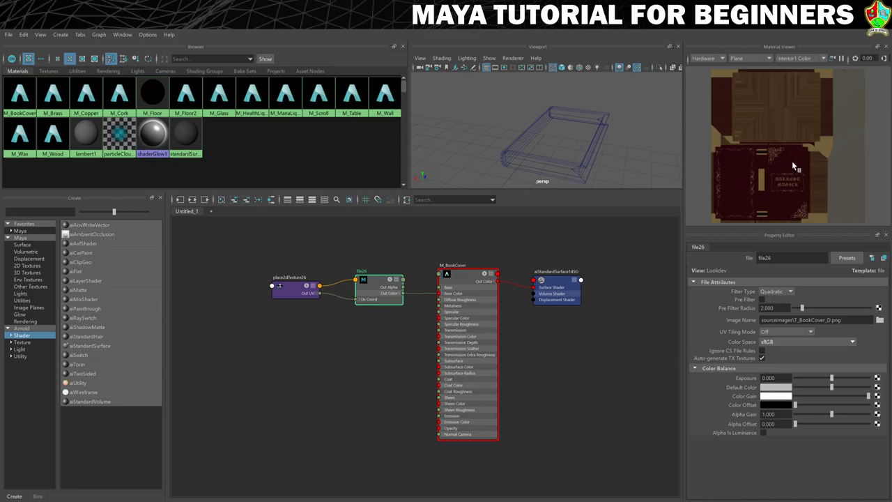
Raise the base weight of M_BookCover to 1 and connect a file texture using T_BookCover_M.png to its metalness.
click(463, 279)
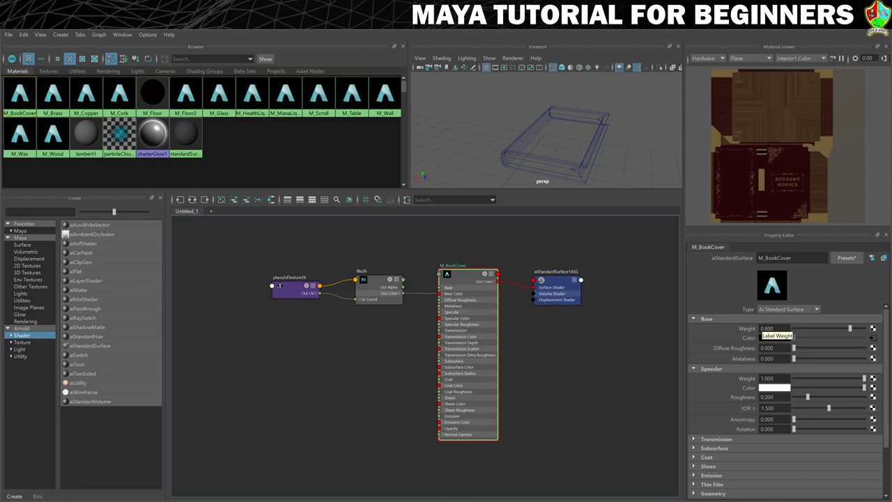
drag(849, 327, 872, 329)
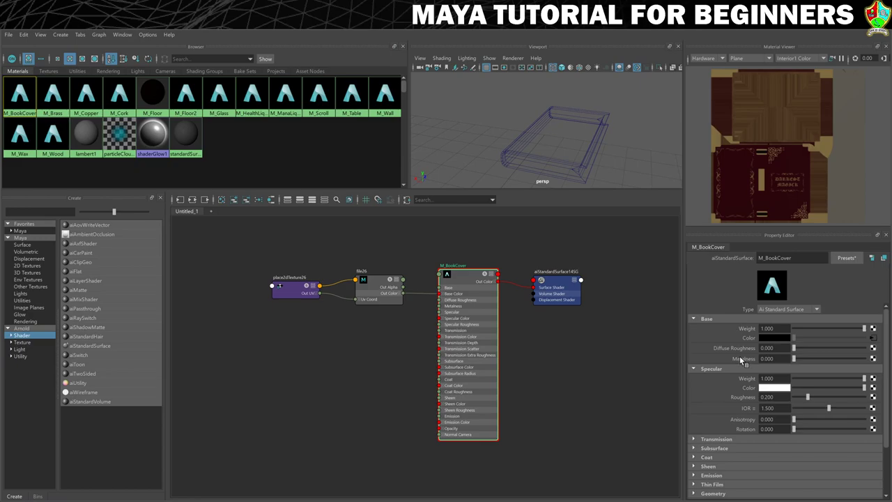
click(873, 359)
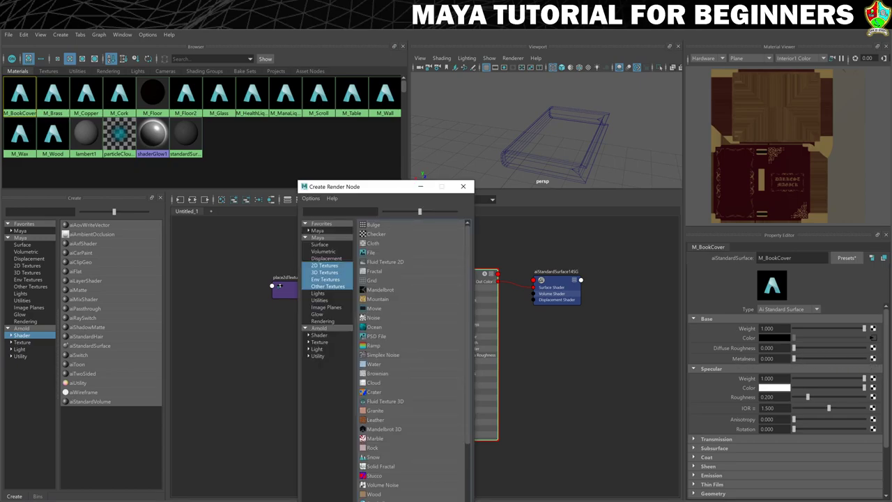
click(378, 252)
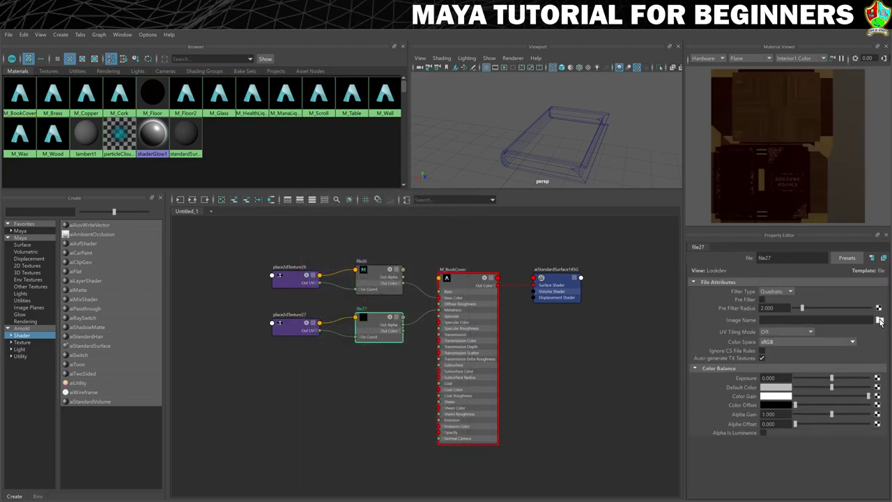
click(880, 321)
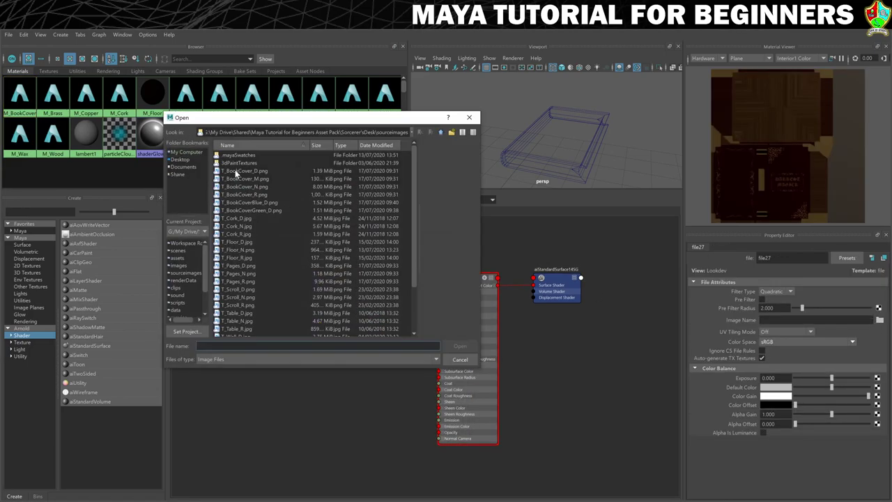
click(255, 180)
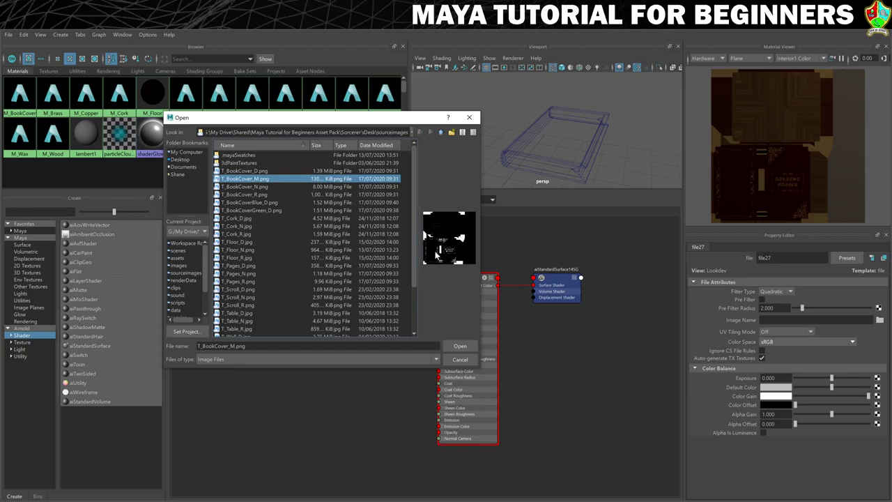
click(459, 346)
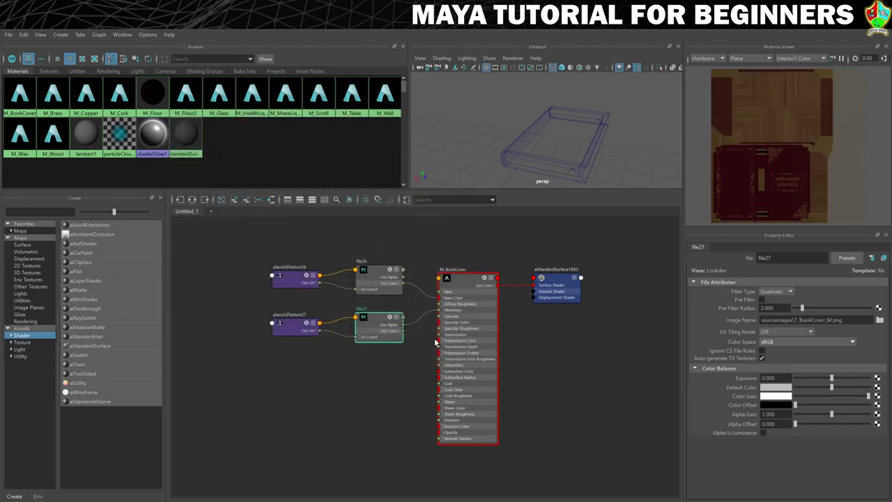
Connect a file texture using T_BookCover_R.png to the specular roughness of M_BookCover.
click(481, 332)
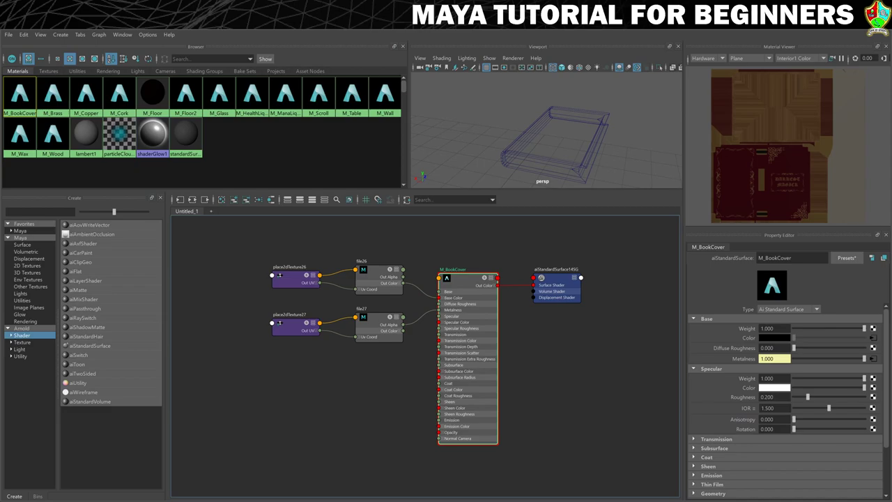
click(874, 399)
click(389, 258)
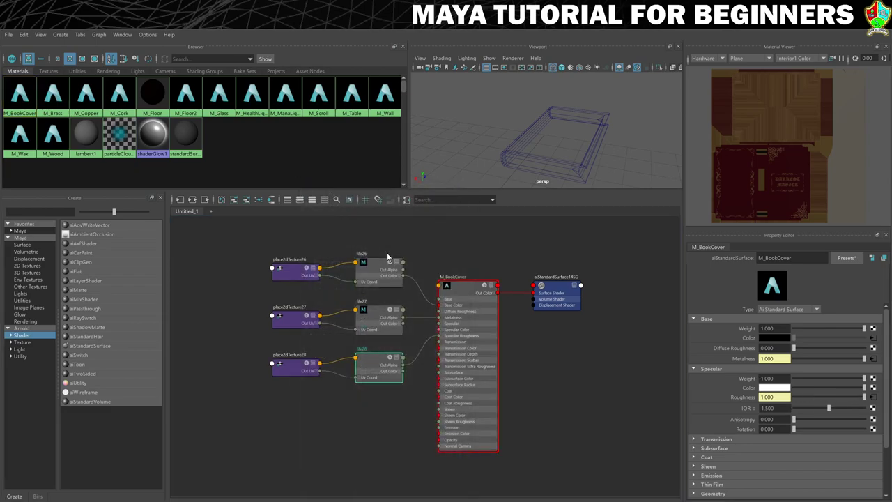
click(880, 320)
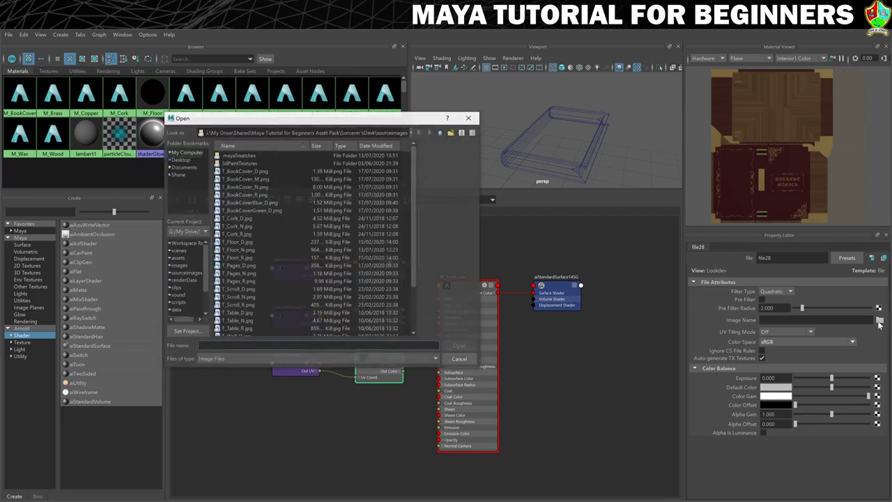
click(234, 194)
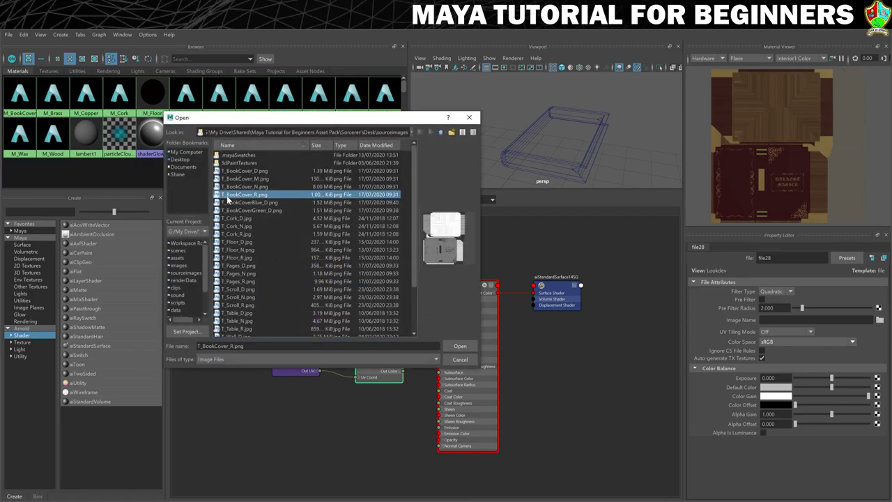
click(459, 346)
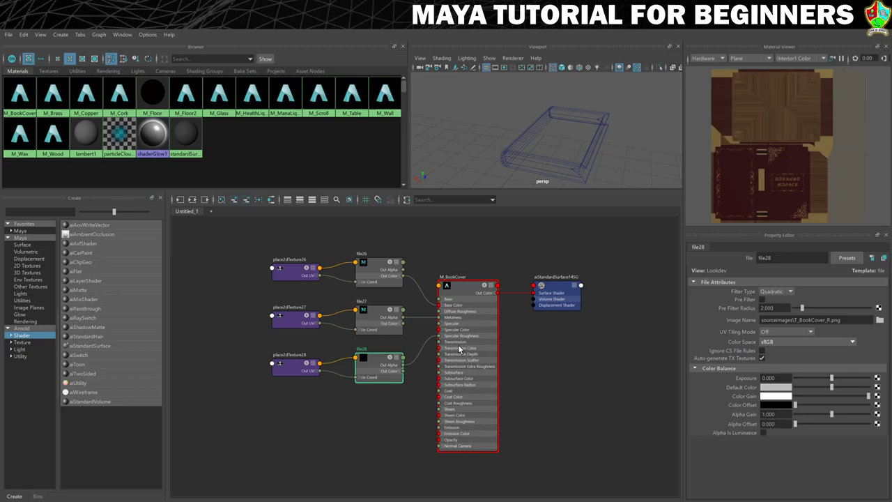
Add a file texture to the bump mapping of M_BookCover and set the bump node to use Tangent Space Normals.
click(466, 292)
scroll(721, 373, down, 1)
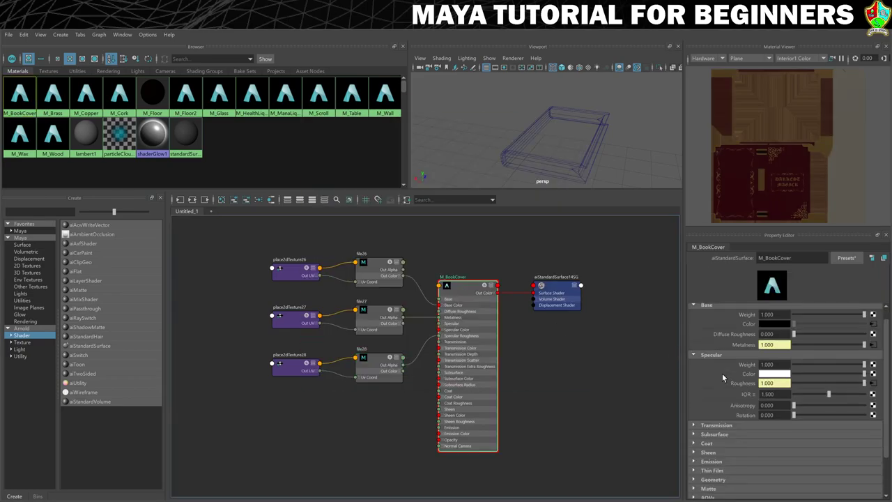
click(722, 375)
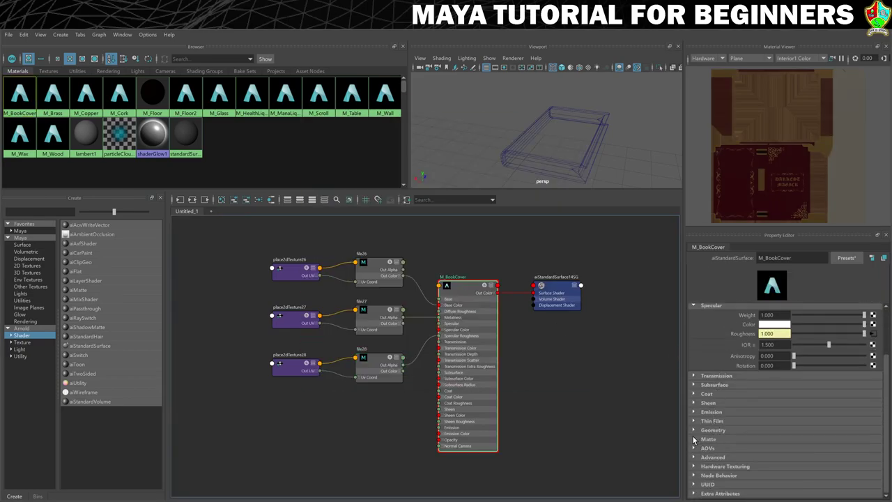
click(693, 430)
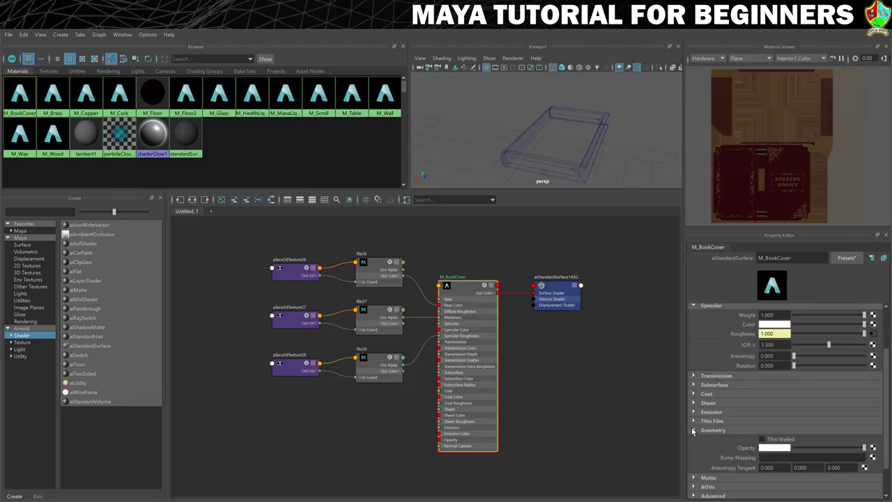
click(874, 459)
click(374, 257)
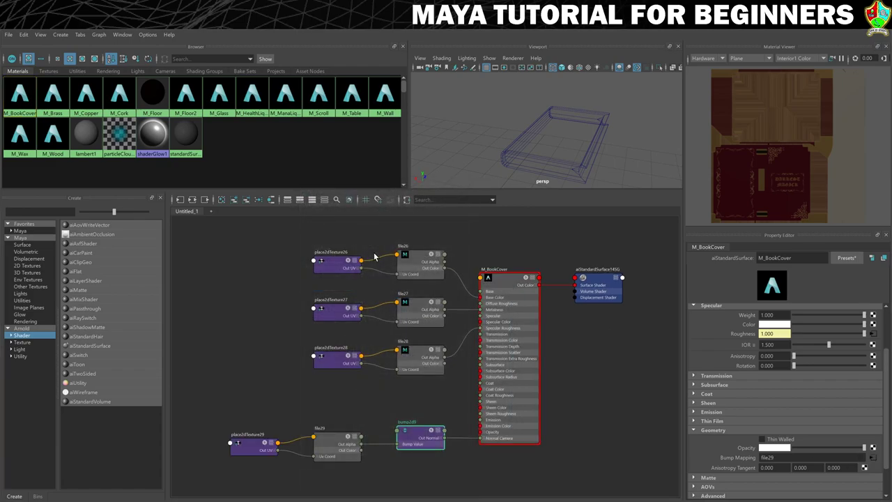
click(780, 311)
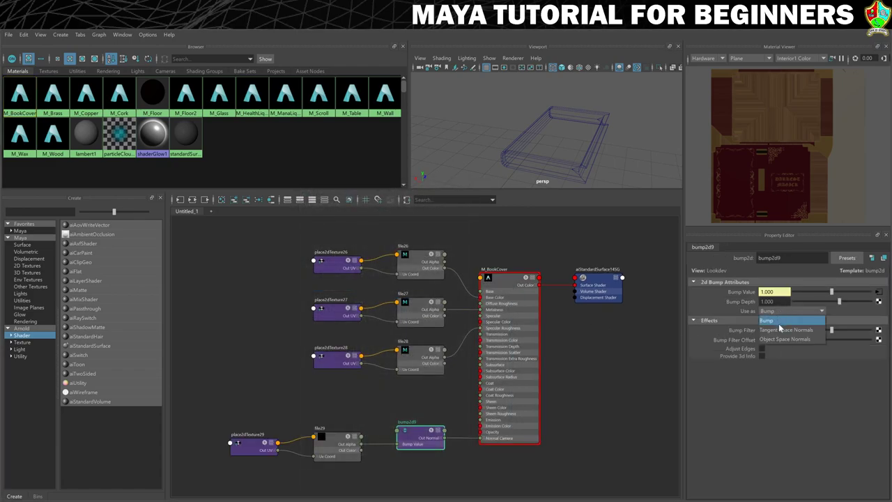
click(781, 329)
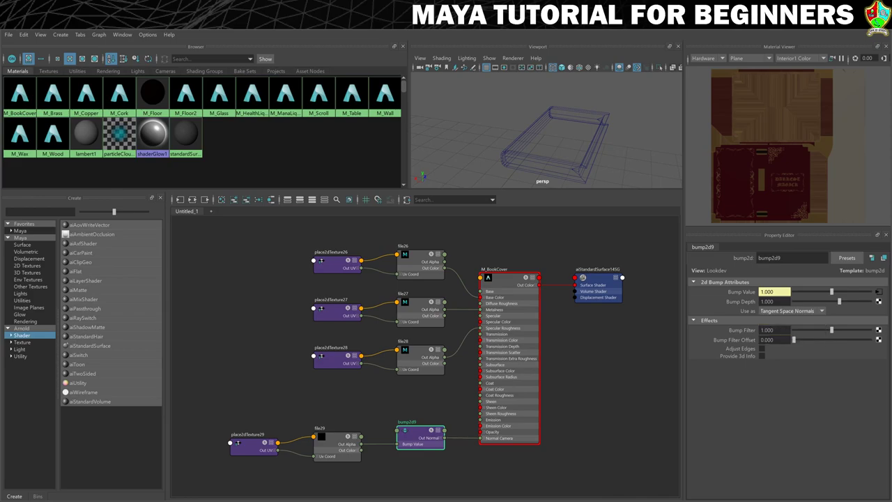
Load T_BookCover_N.png into the file texture that feeds the bump node.
click(879, 294)
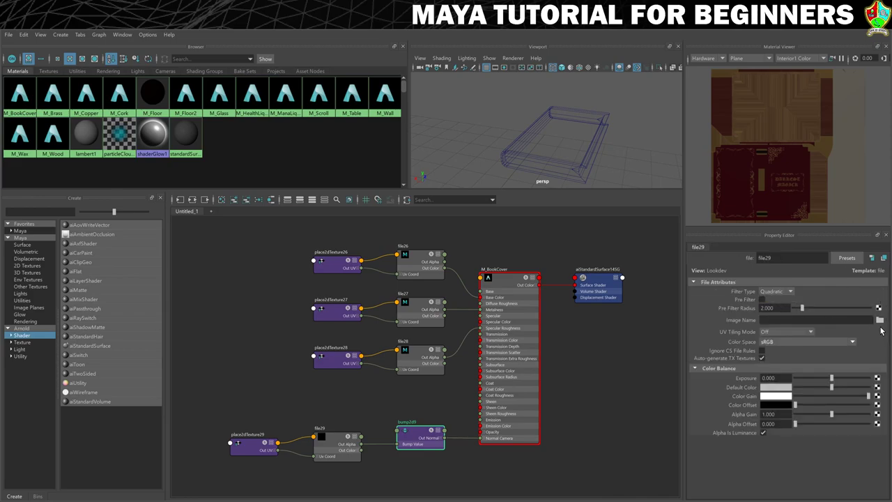
click(879, 320)
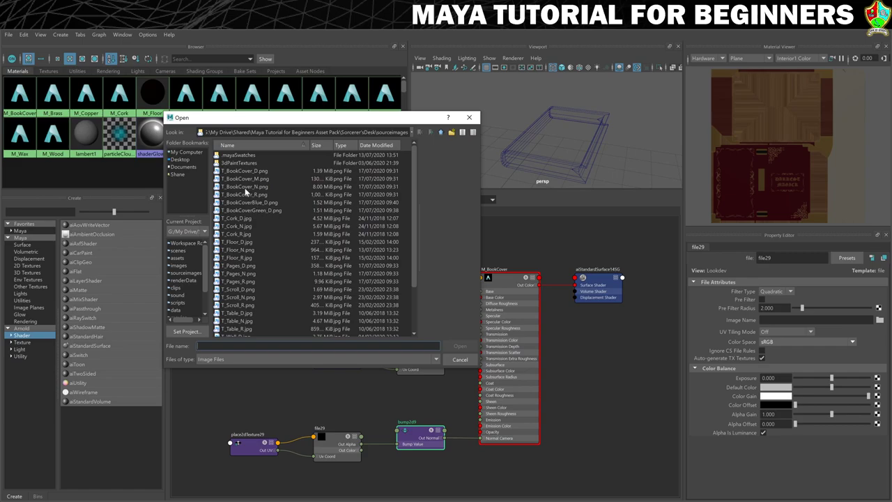
click(243, 187)
click(460, 345)
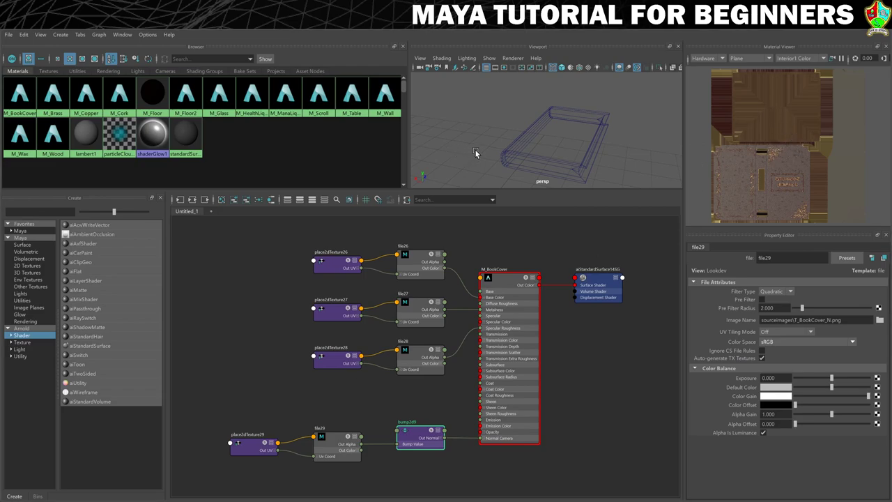
Show textures in the viewport, assign M_BookCover to the book, and return to the main view to inspect the cover.
key(6)
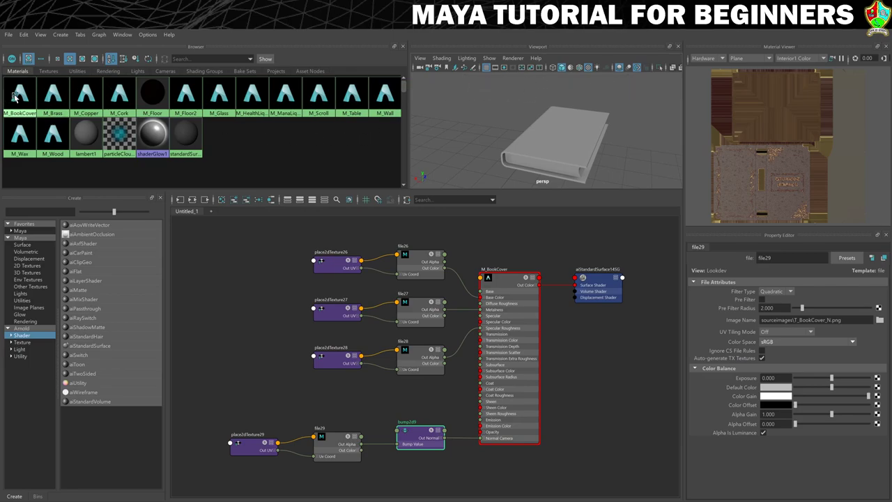
middle_drag(555, 141, 555, 136)
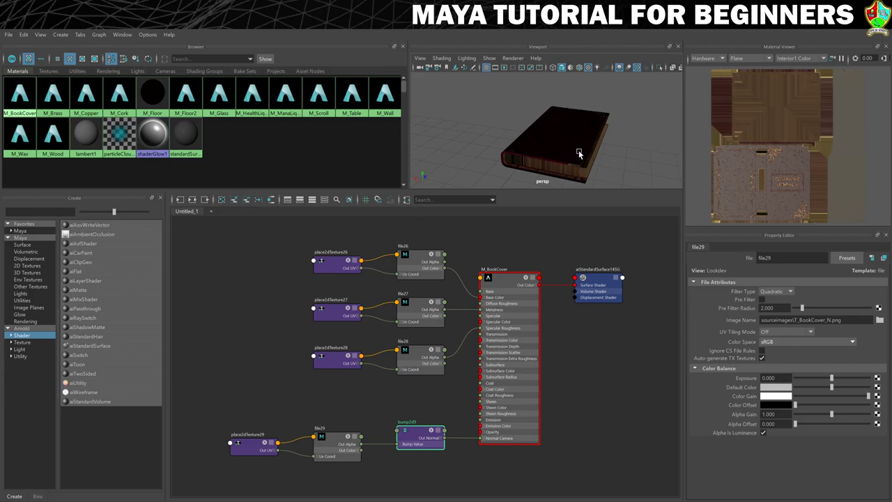
click(845, 21)
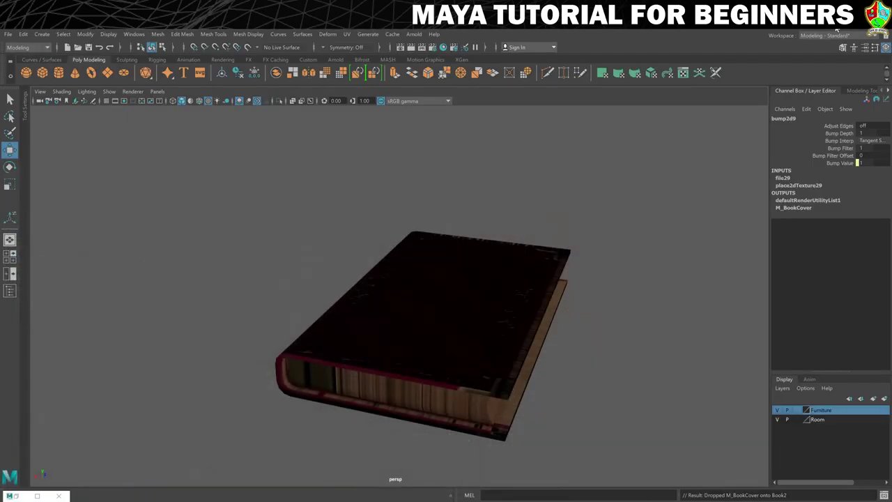
alt+drag(482, 248, 439, 262)
Switch to the UV Editing workspace and select the book to display its UV shells over the cover texture.
click(823, 35)
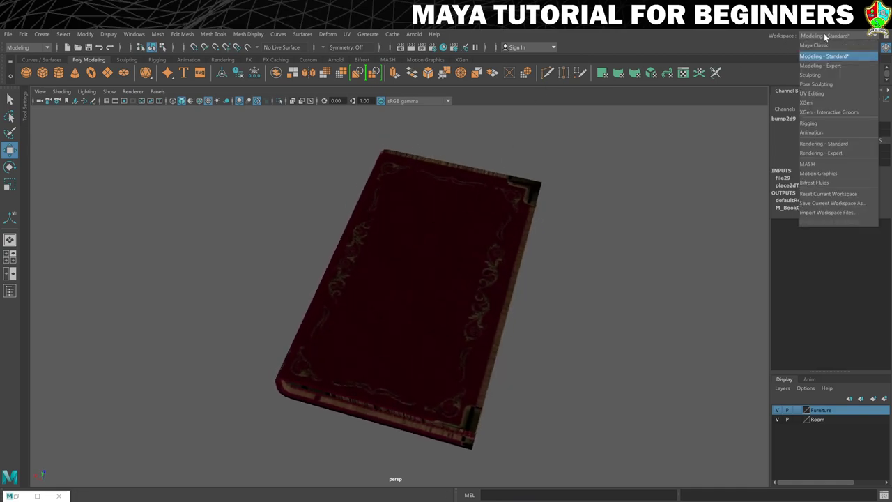
click(817, 95)
click(183, 275)
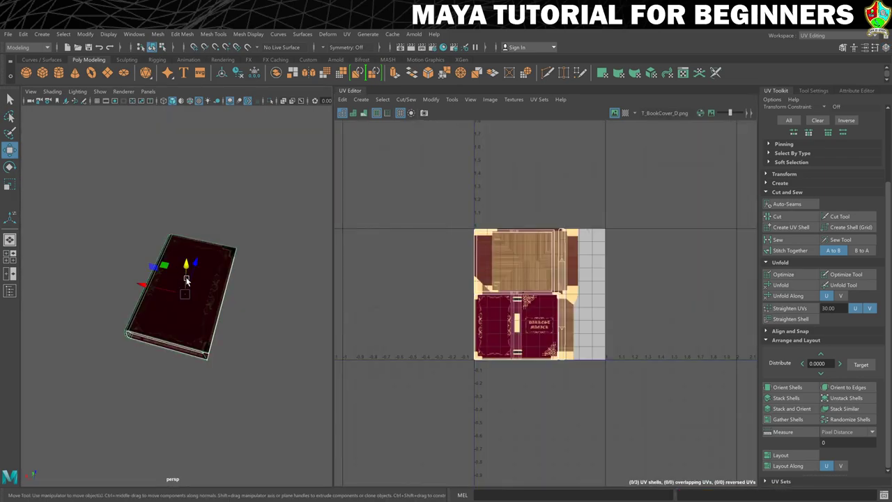
Move the long, narrow UV shell off the artwork onto the blank strip at the outer edge of the texture.
alt+middle_drag(501, 275, 481, 296)
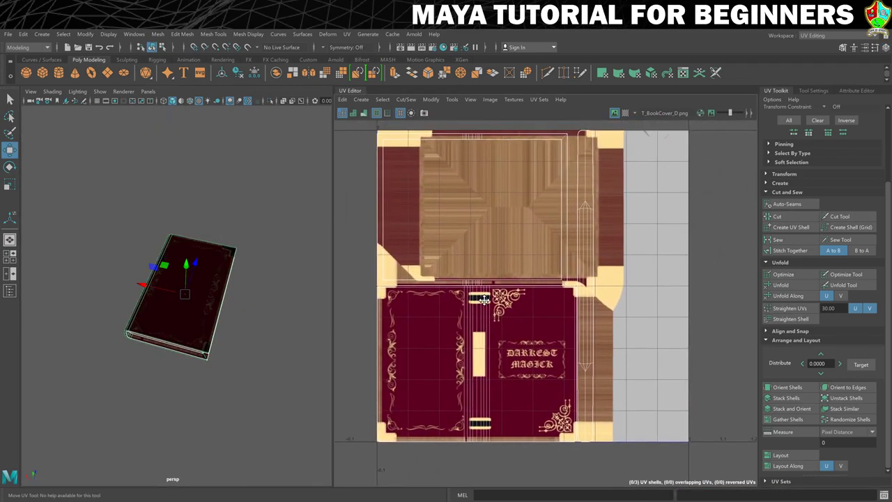
right_drag(578, 282, 533, 264)
click(589, 280)
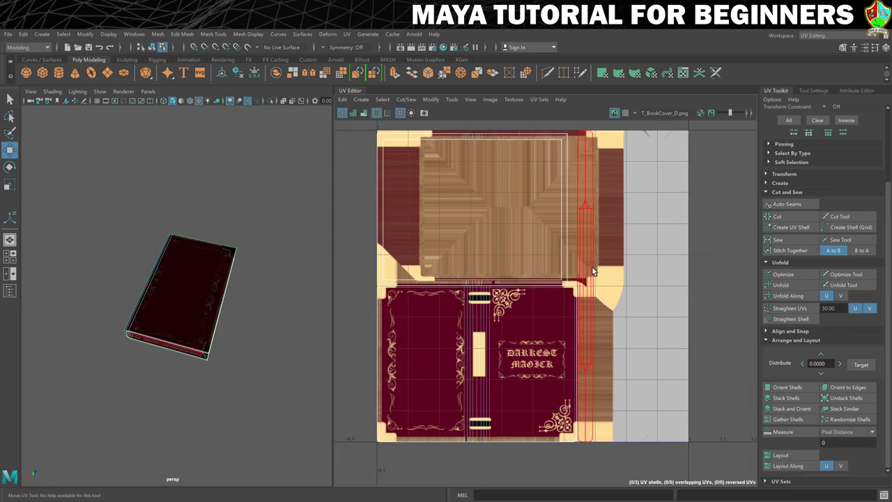
drag(636, 285, 730, 285)
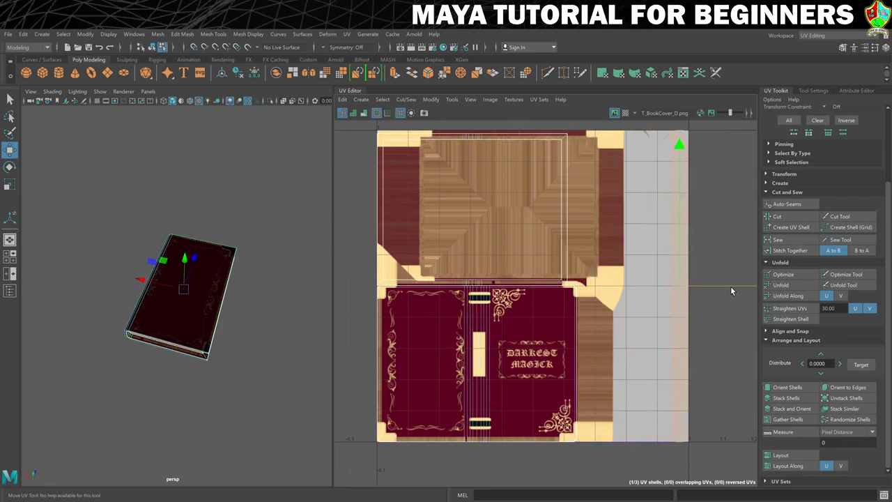
Rotate the cover UV shell half a turn so the title falls on the front, and check the unselected book.
click(488, 342)
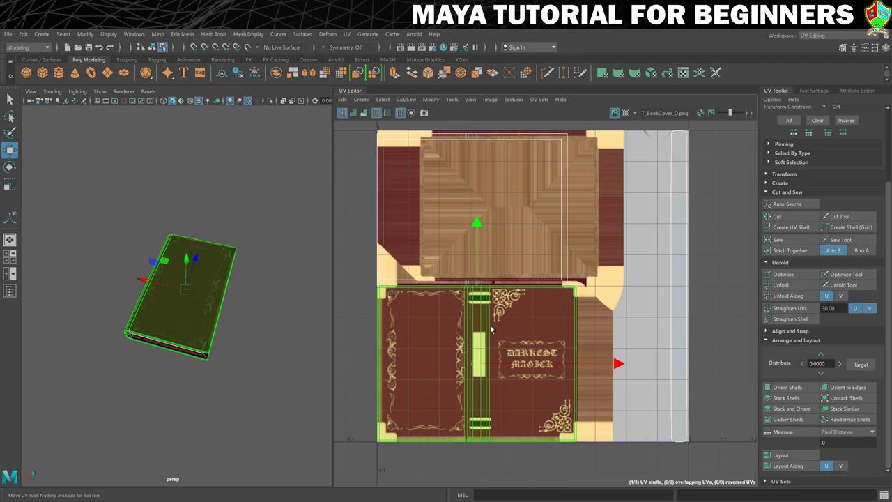
scroll(492, 341, up, 2)
key(e)
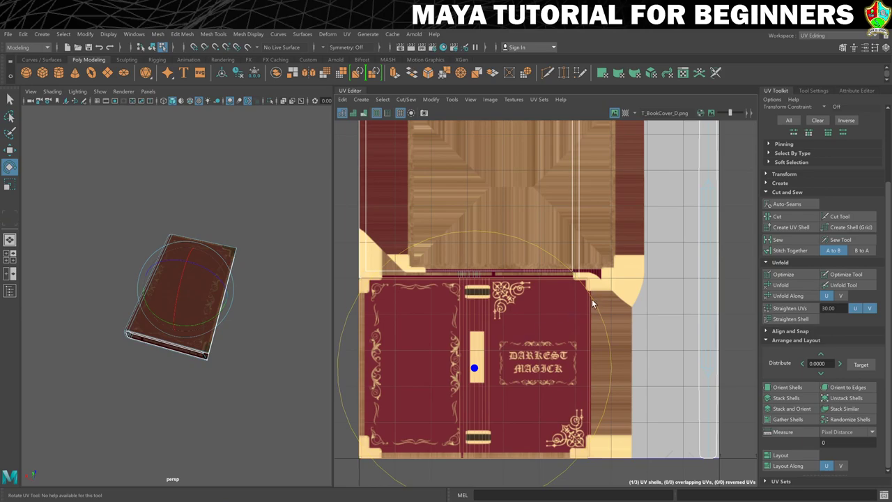
drag(595, 305, 352, 429)
scroll(192, 297, up, 10)
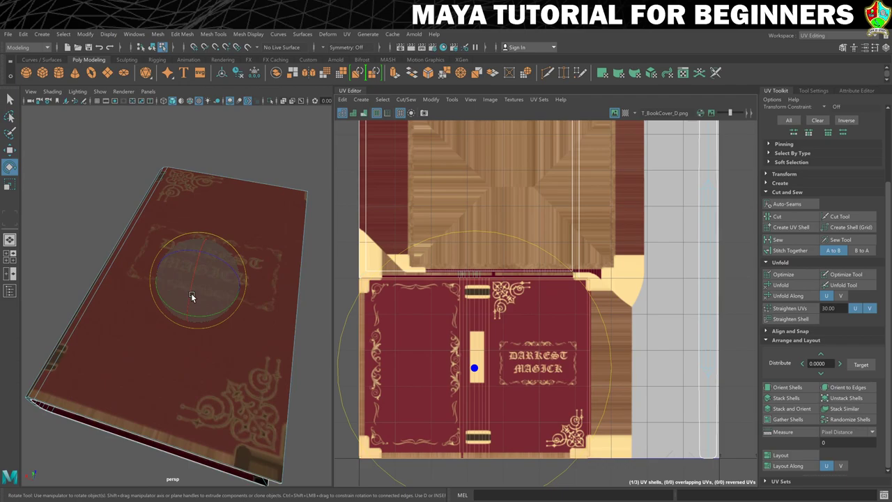
right_click(436, 333)
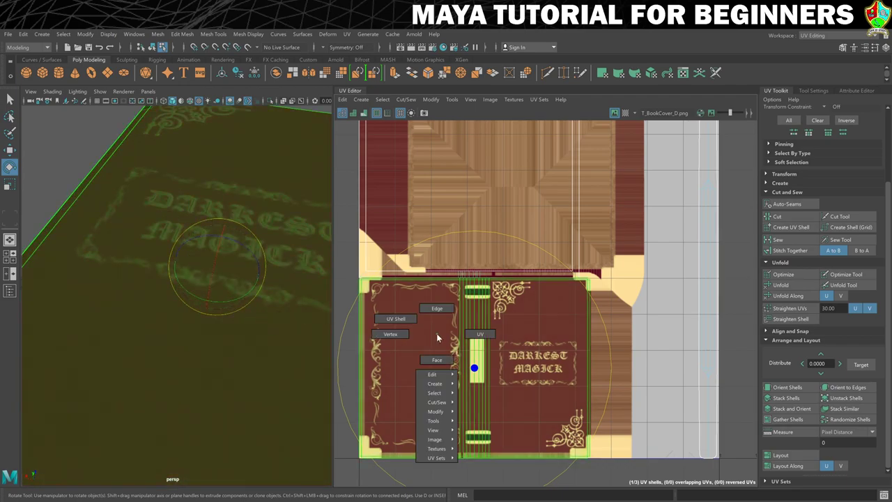
right_drag(267, 265, 307, 247)
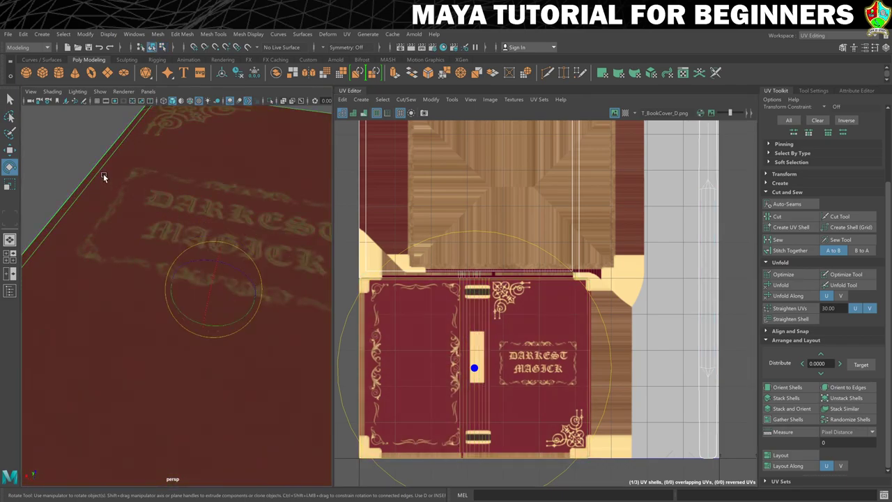
click(78, 150)
scroll(145, 239, down, 10)
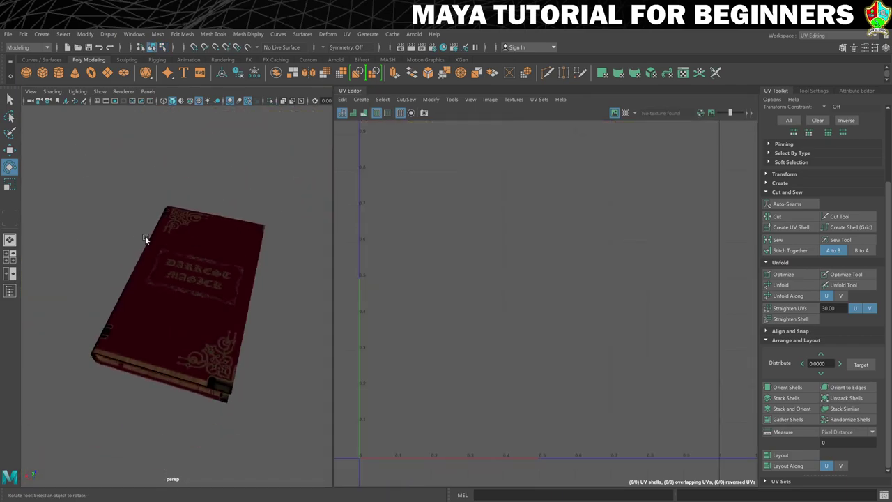
Reselect the book and nudge the cover UV shell slightly sideways to center its spine on the spine artwork.
click(193, 277)
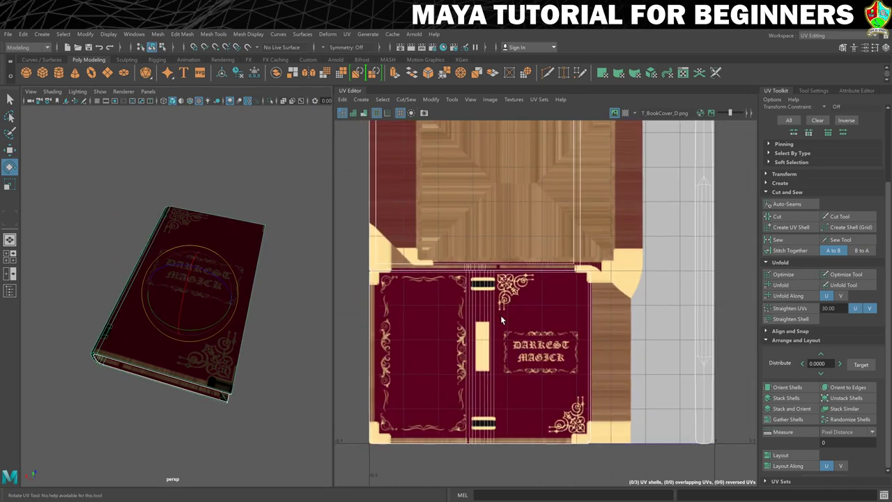
scroll(499, 337, up, 2)
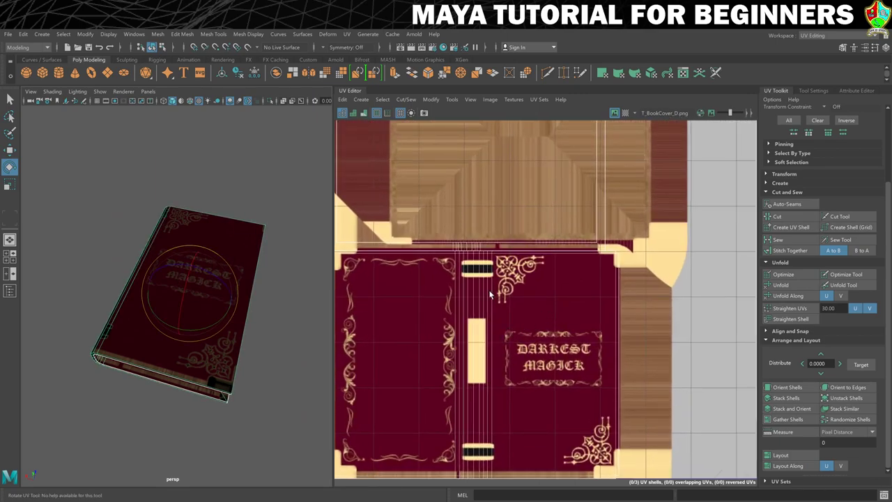
key(f)
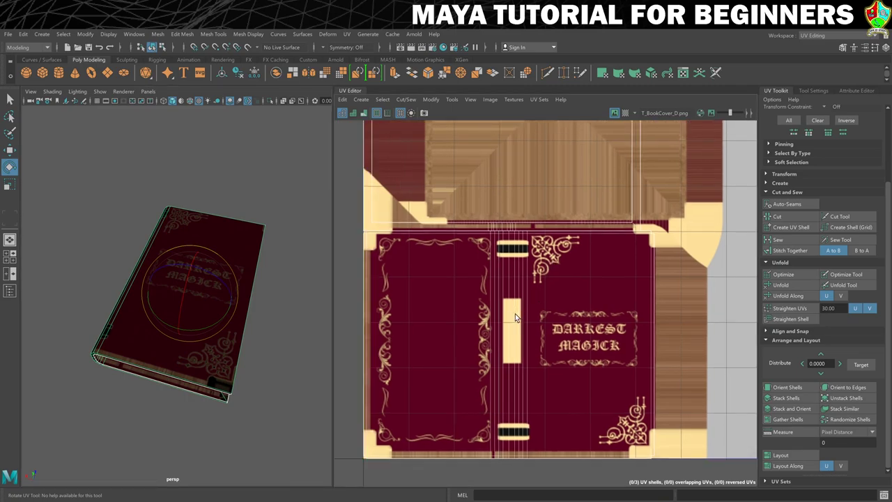
right_drag(518, 326, 455, 301)
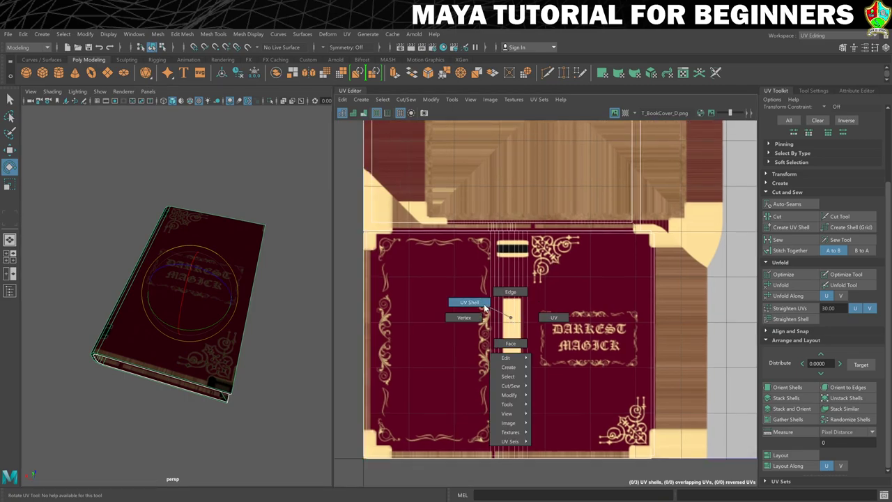
click(509, 317)
click(509, 317)
key(w)
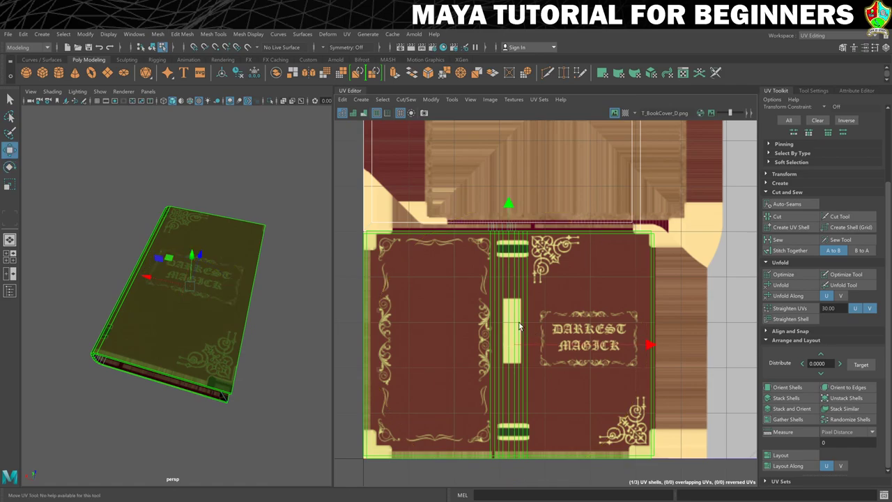
click(648, 344)
drag(648, 344, 651, 346)
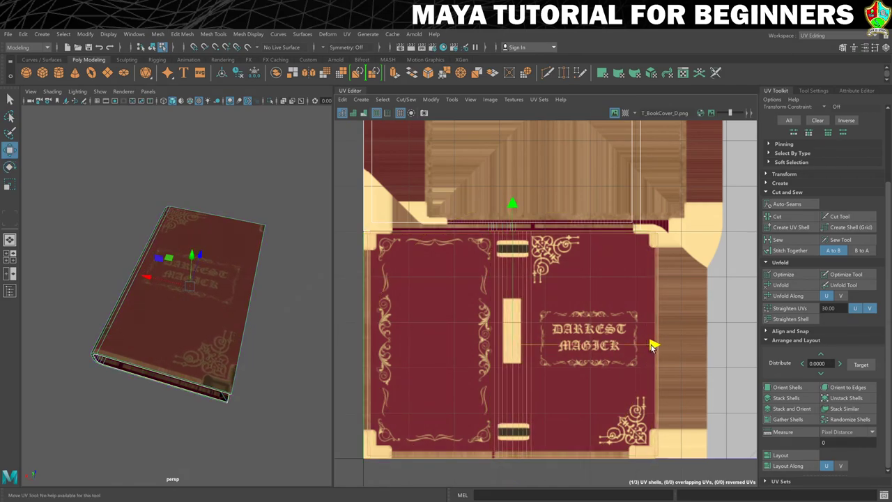
Scale the cover UV shell down slightly and raise it to line up with the cover artwork, then leave component selection.
key(r)
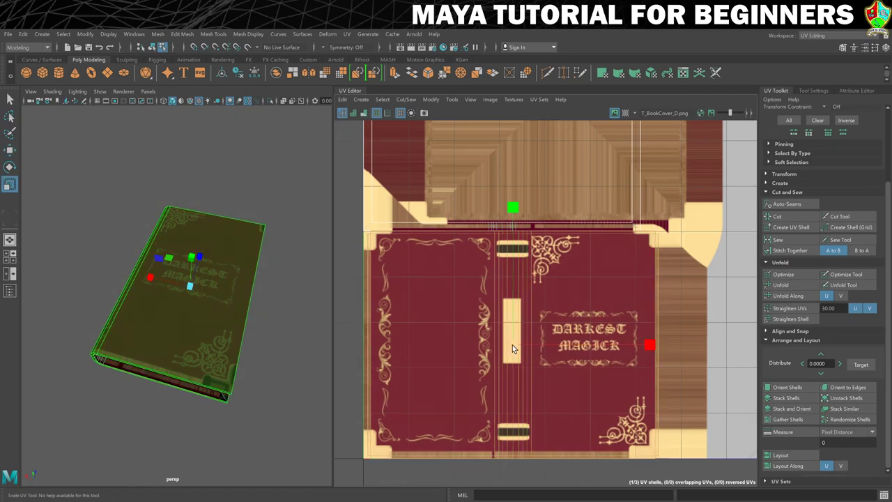
drag(513, 349, 511, 349)
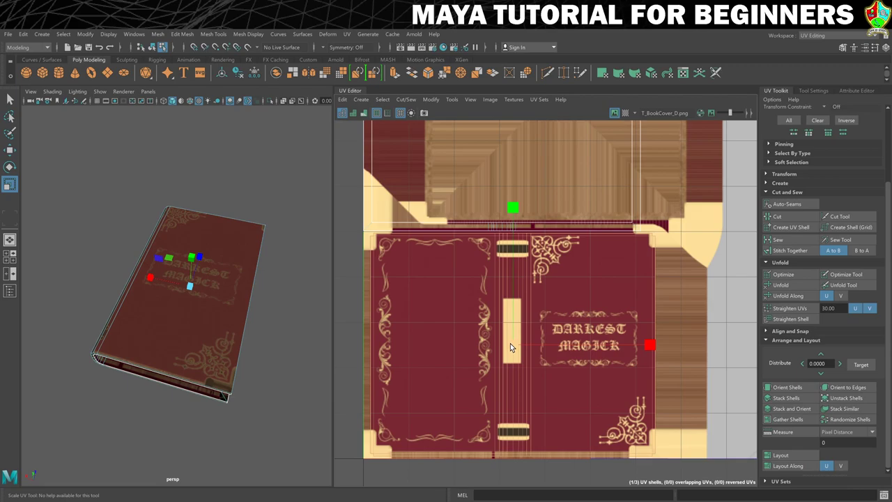
key(w)
drag(509, 206, 515, 199)
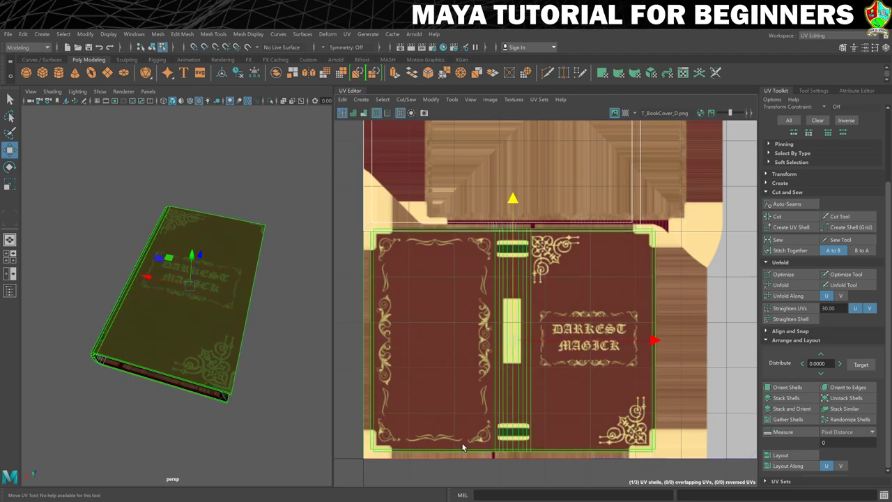
key(r)
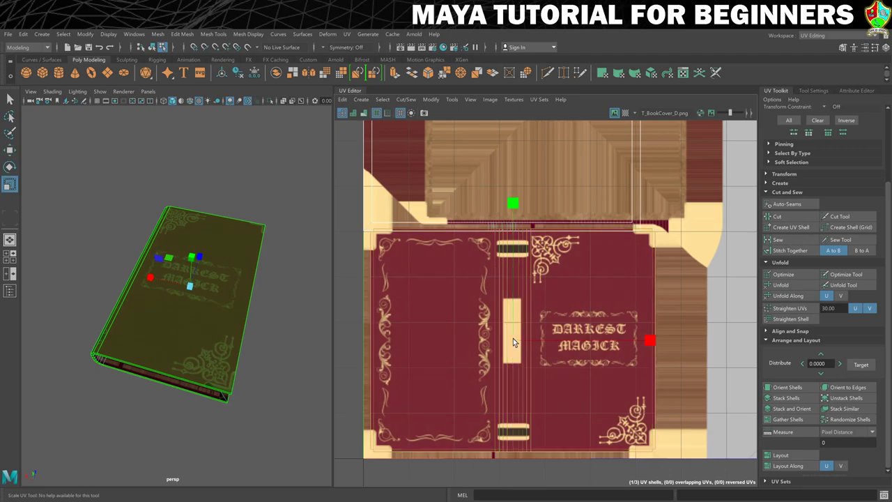
scroll(514, 271, up, 1)
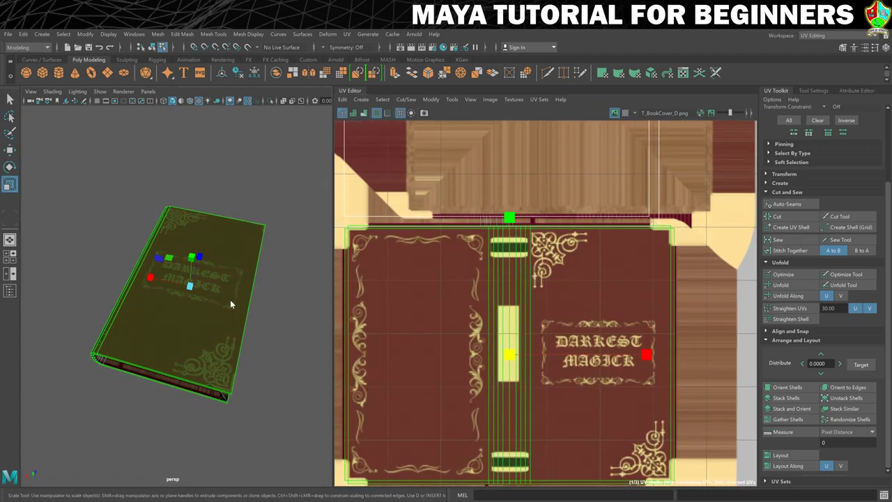
right_drag(230, 300, 284, 275)
click(284, 275)
scroll(271, 301, up, 2)
alt+drag(270, 301, 299, 319)
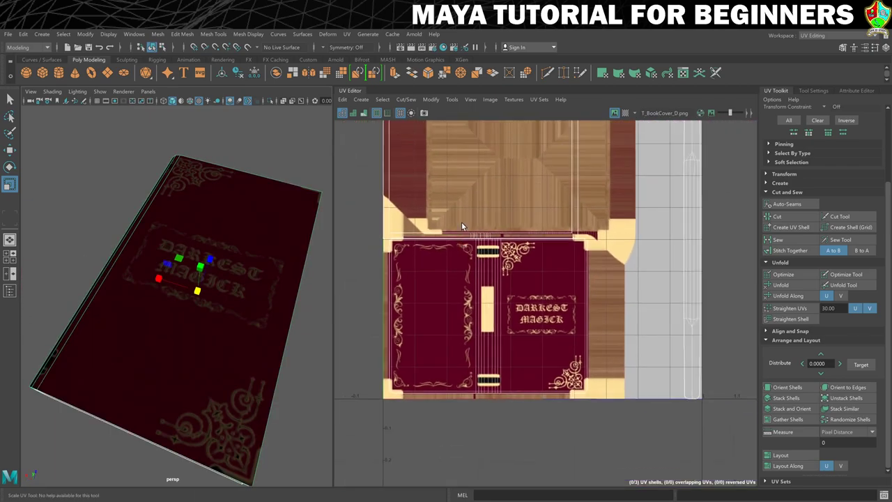
Select the inner cover UV shell and move it sideways over the wood-grain artwork of the texture.
alt+middle_drag(461, 226, 478, 380)
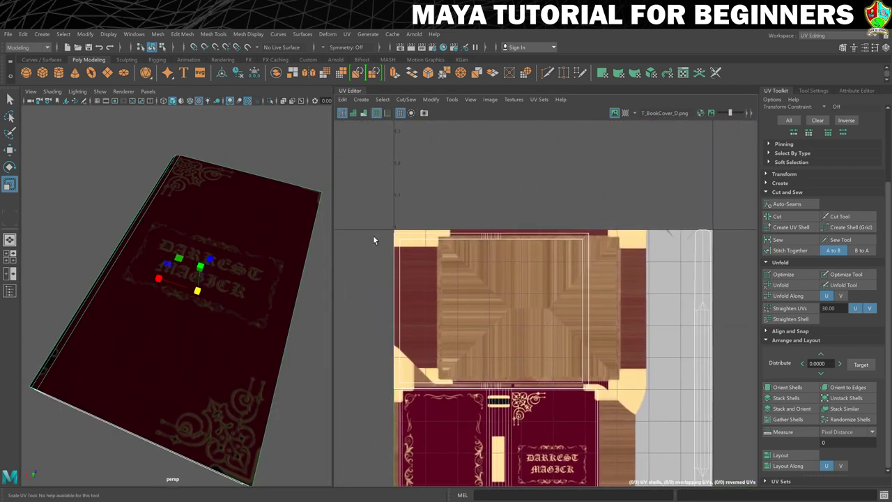
alt+drag(272, 308, 263, 289)
alt+middle_drag(475, 236, 471, 245)
right_click(470, 245)
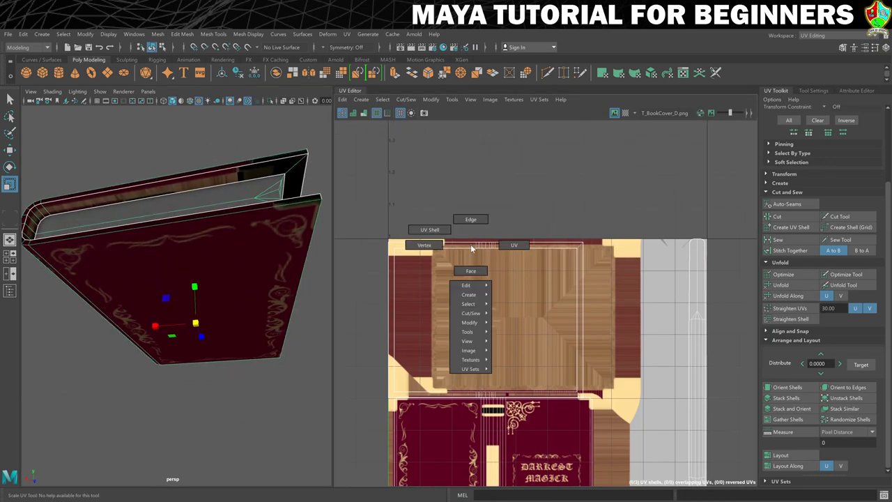
click(438, 230)
click(464, 246)
scroll(522, 282, up, 1)
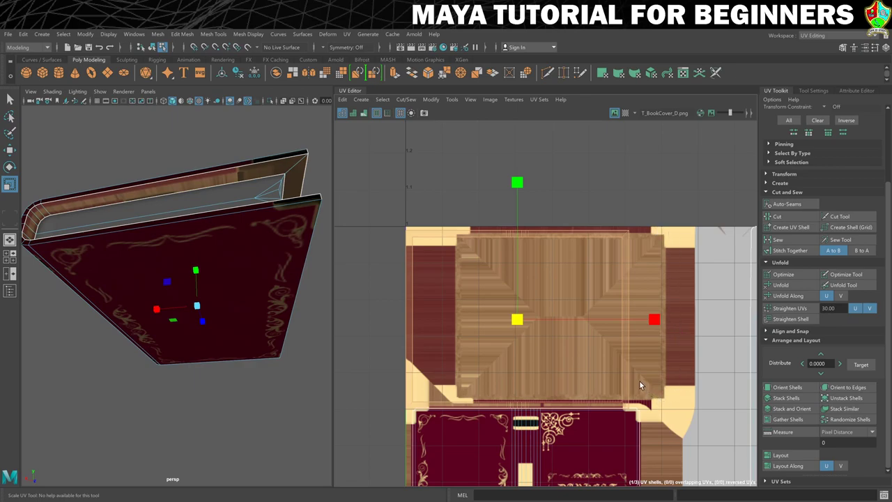
key(w)
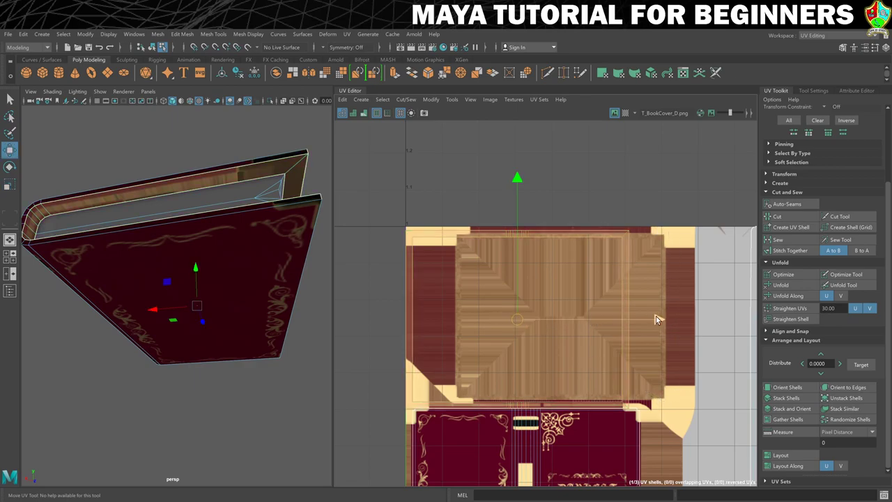
drag(655, 320, 701, 319)
Scale the inner cover UV shell down to fit within the borders of the wood-grain artwork.
key(r)
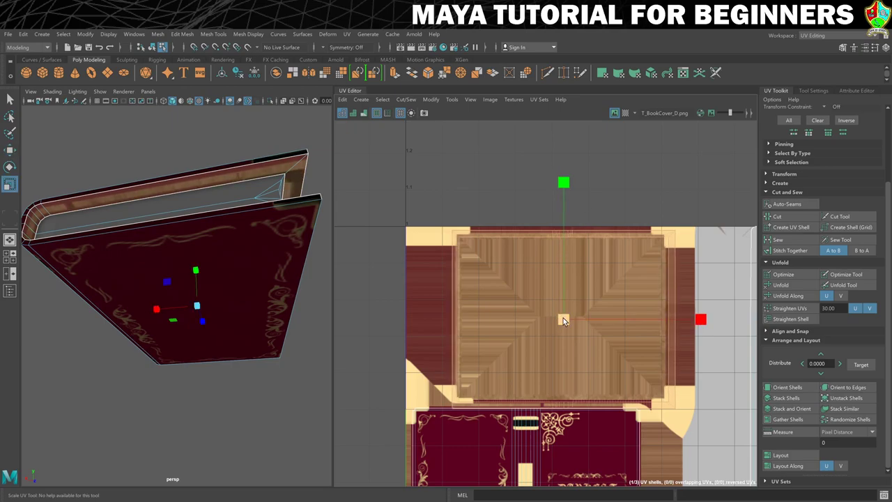
drag(563, 318, 556, 319)
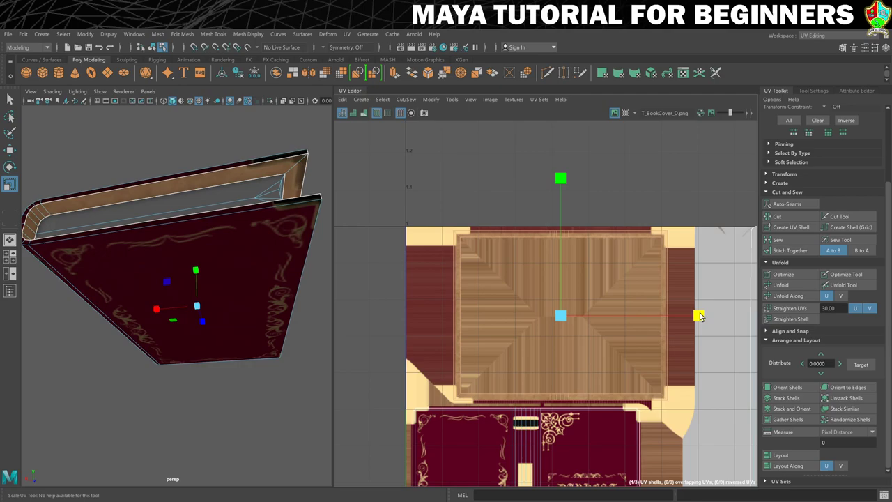
key(w)
scroll(648, 295, up, 5)
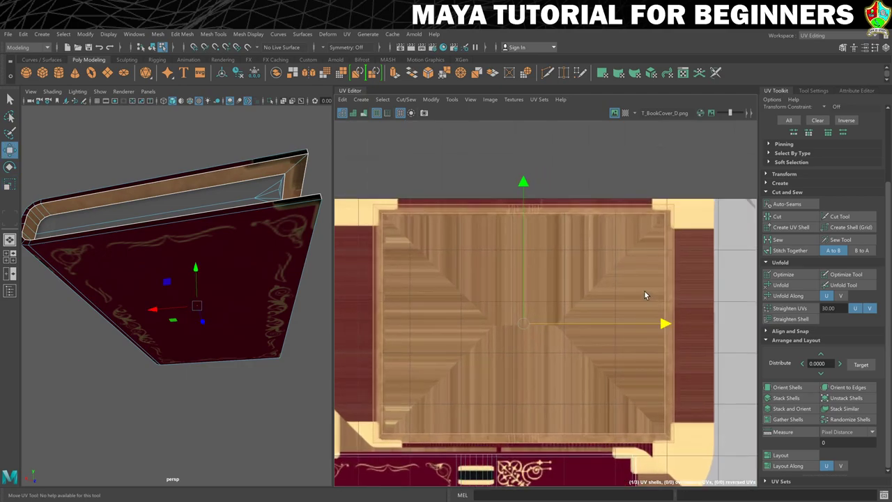
scroll(650, 292, up, 1)
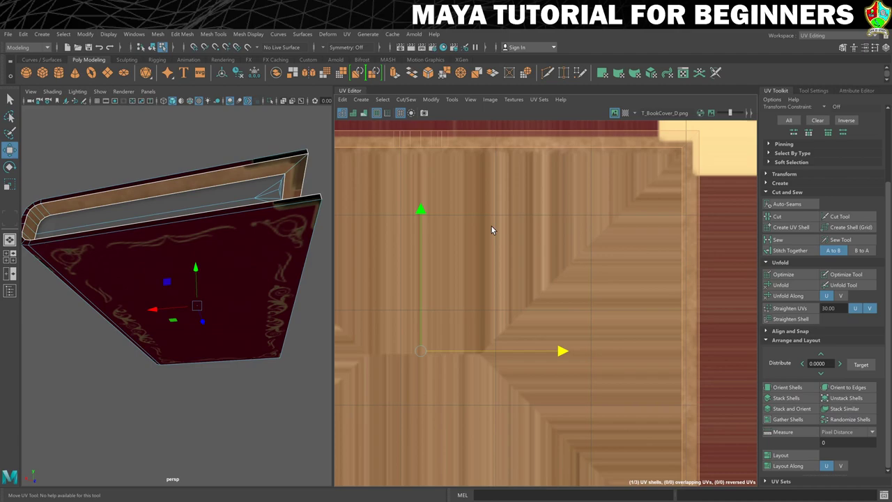
alt+middle_drag(486, 233, 537, 267)
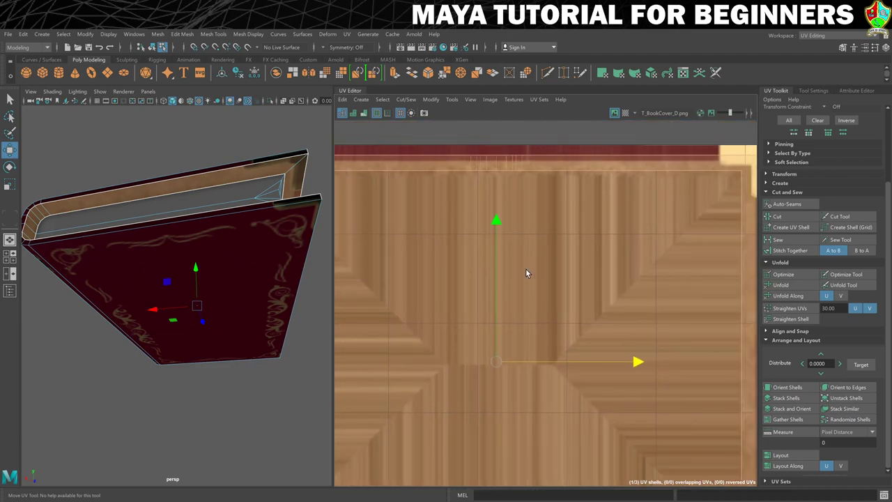
scroll(515, 259, down, 1)
key(r)
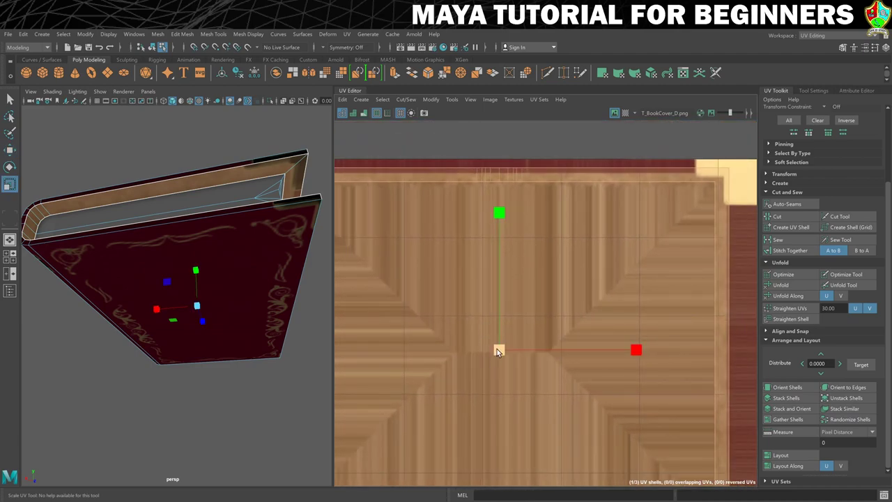
drag(497, 350, 492, 350)
scroll(495, 349, down, 2)
Select the inner cover shell's right edge UVs and nudge them outward to match the border of the wood-grain artwork.
right_drag(647, 313, 669, 308)
click(669, 311)
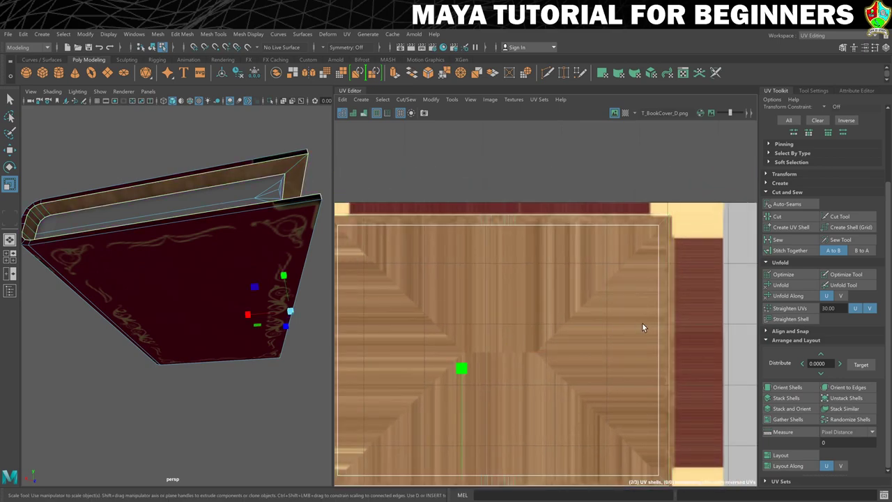
key(w)
alt+middle_drag(680, 333, 641, 274)
right_drag(638, 273, 614, 268)
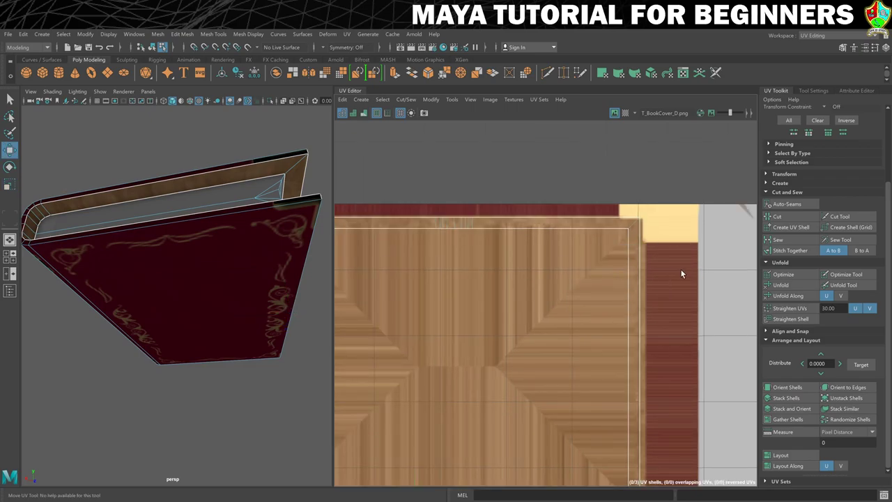
scroll(681, 269, down, 2)
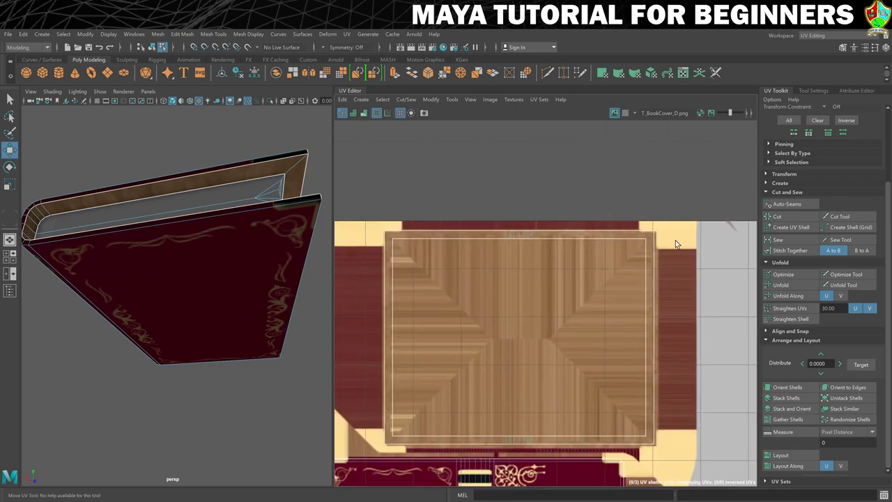
click(643, 446)
scroll(680, 411, up, 2)
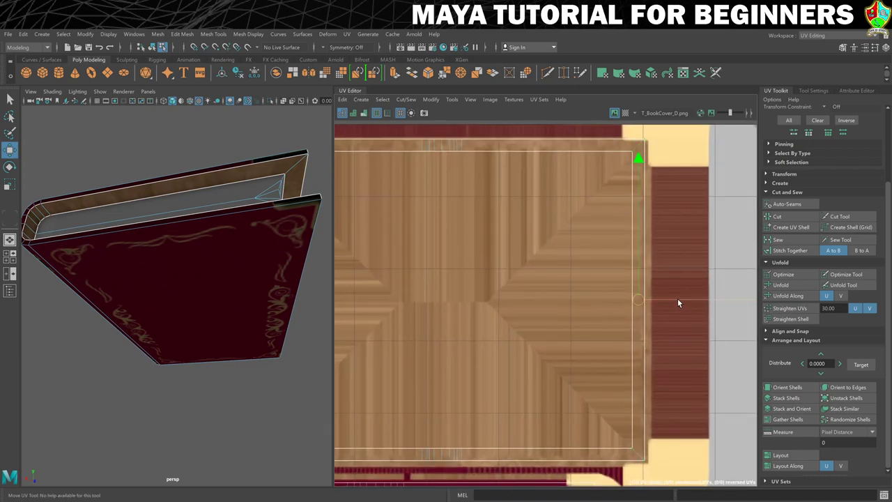
drag(677, 298, 683, 302)
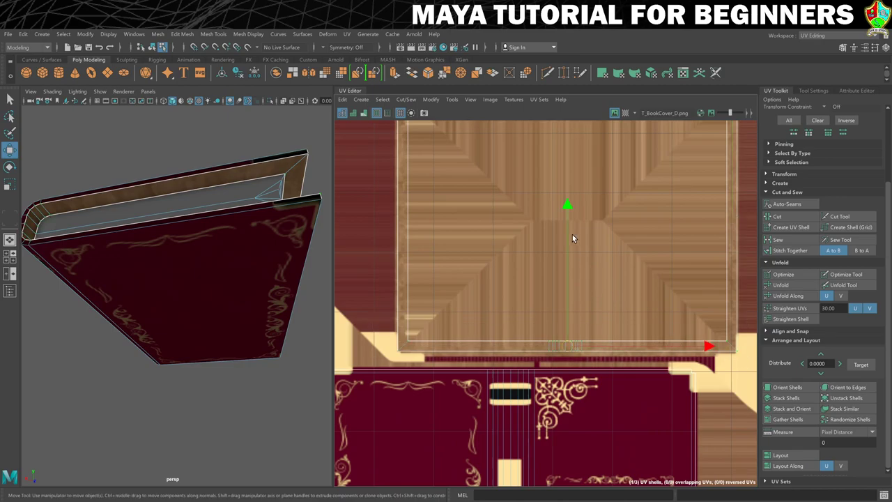
Nudge the inner cover shell's bottom and left edge UVs to line up with the wood-grain artwork's border.
drag(566, 206, 567, 210)
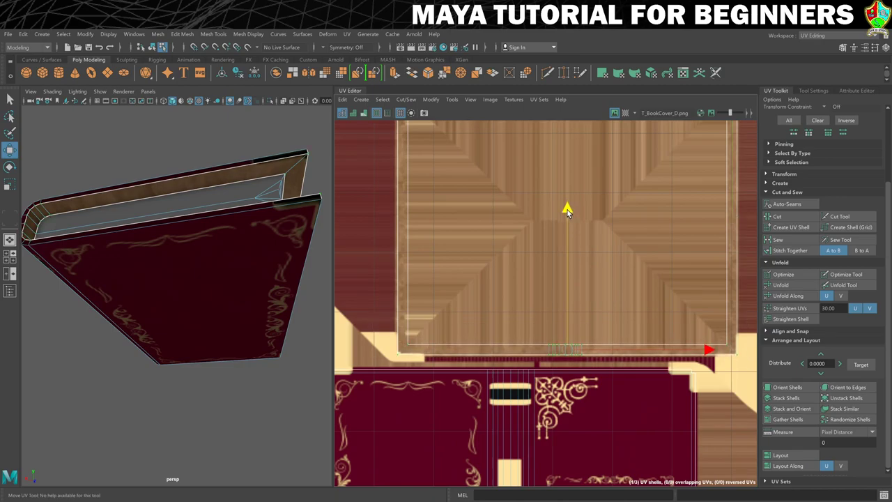
alt+middle_drag(509, 222, 550, 261)
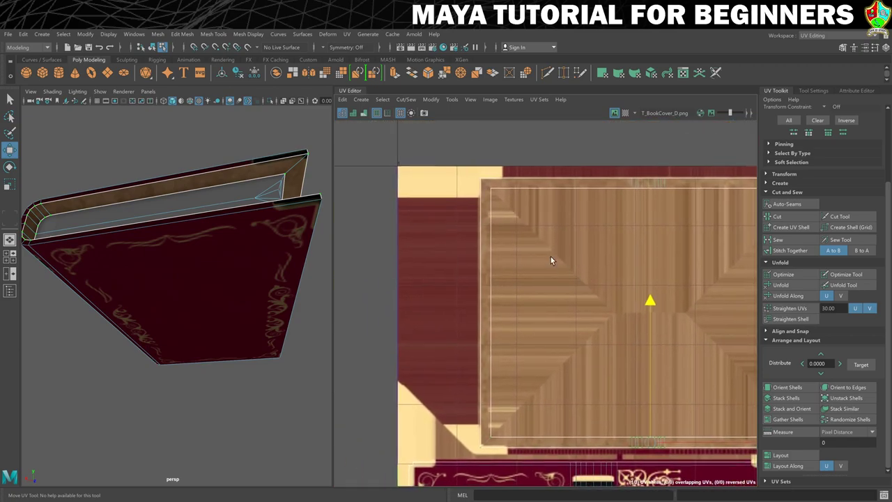
drag(453, 161, 497, 395)
key(w)
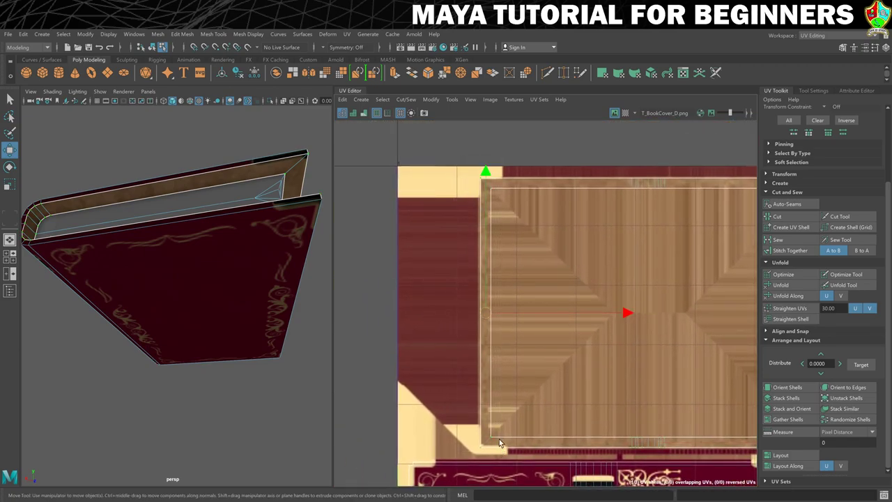
drag(627, 313, 628, 313)
alt+middle_drag(653, 275, 562, 314)
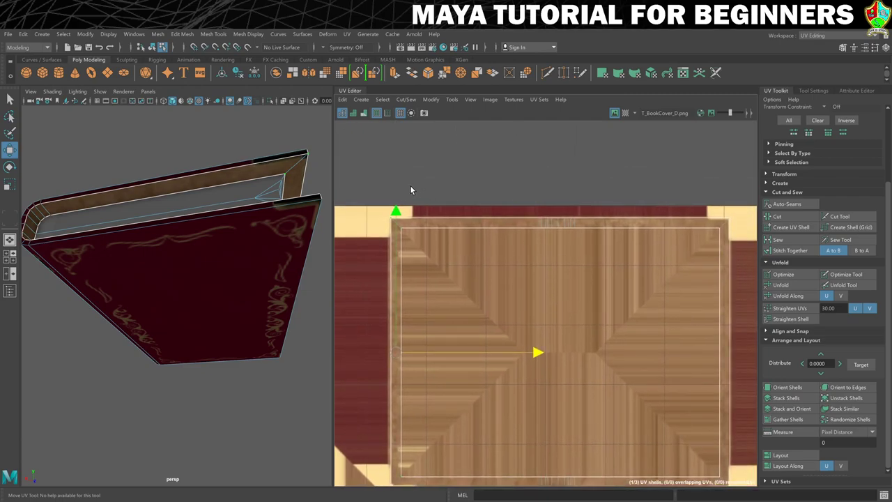
click(690, 222)
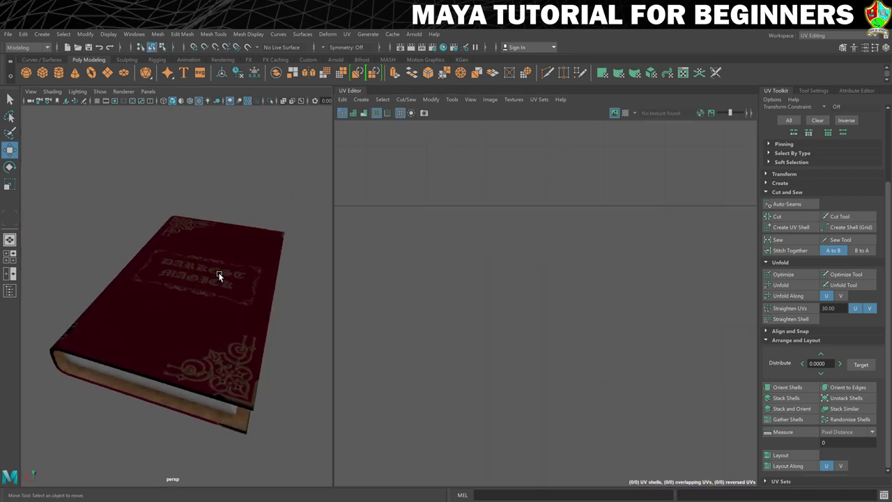
Create an Arnold aiStandardSurface material in Hypershade with base weight 1.000 and name it M_Pages.
click(442, 47)
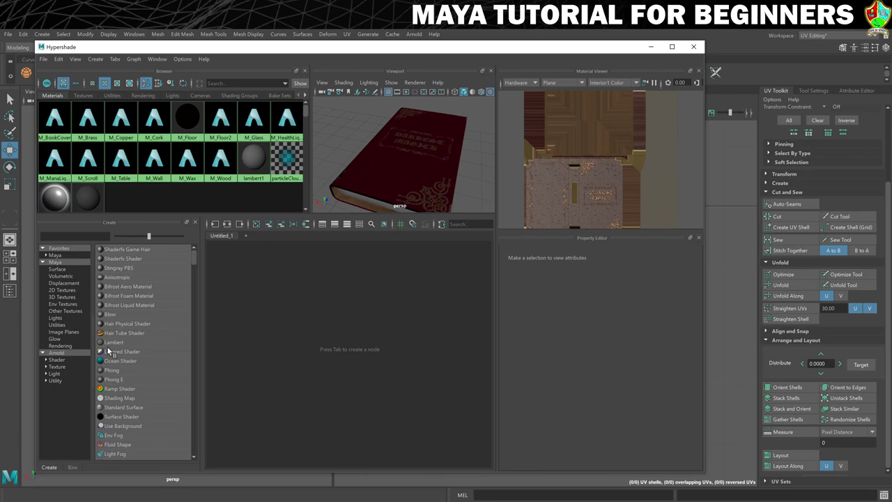
click(57, 359)
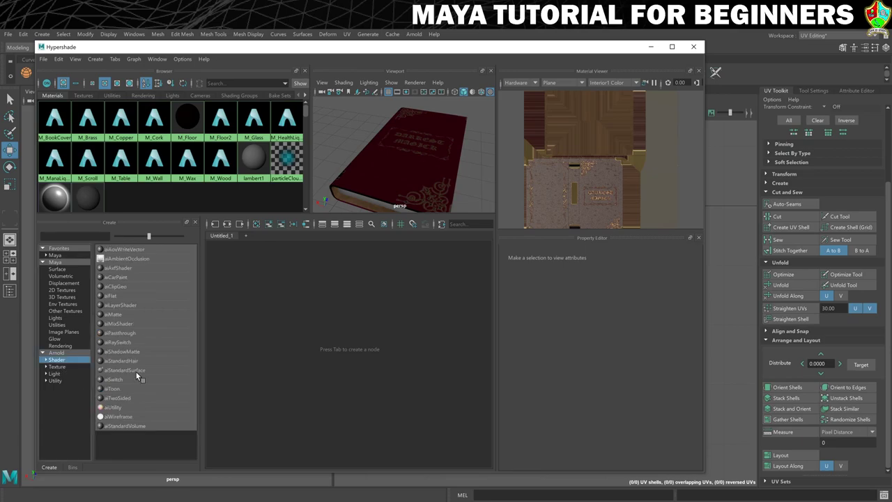
click(125, 370)
drag(661, 333, 679, 333)
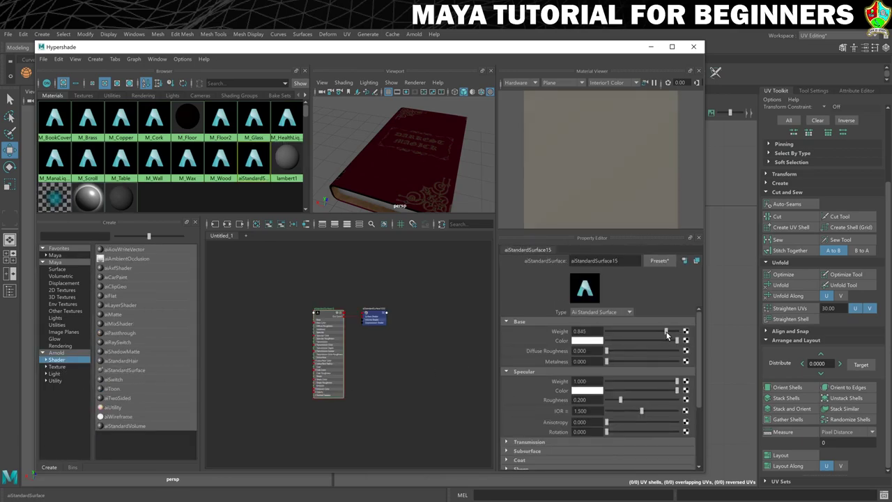
double_click(613, 260)
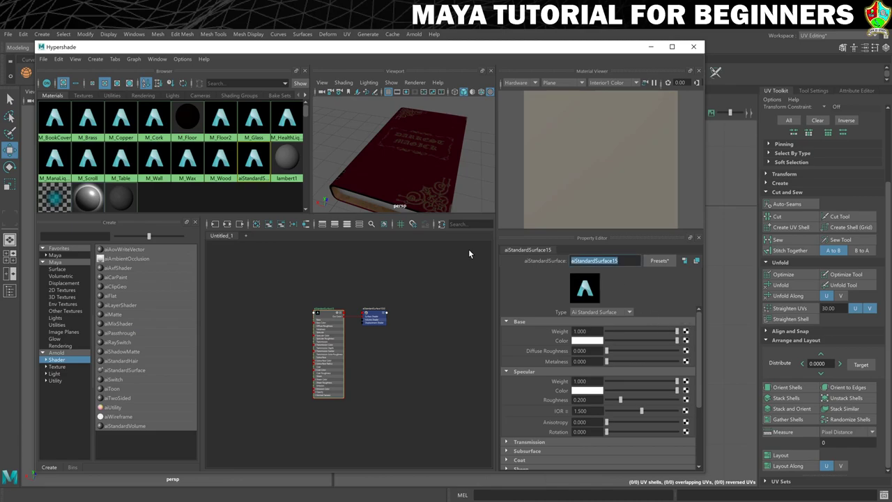
text(M)
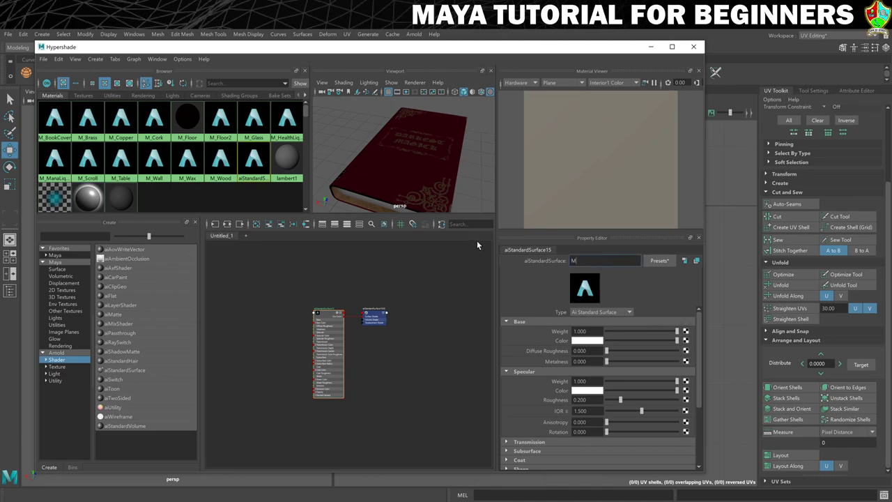
text(_Pages)
key(Return)
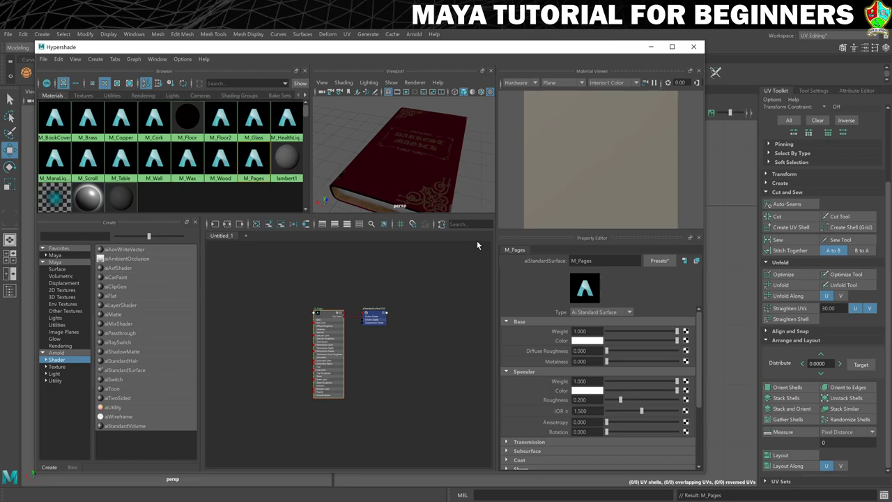
click(685, 333)
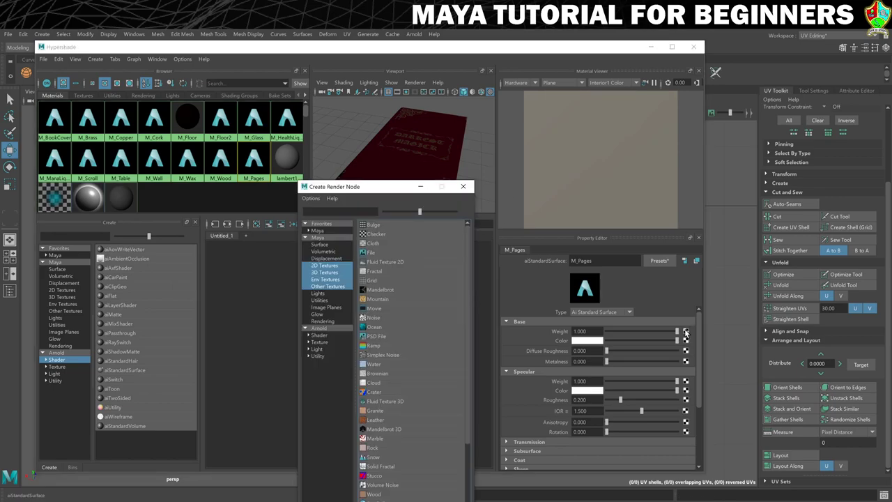
click(372, 256)
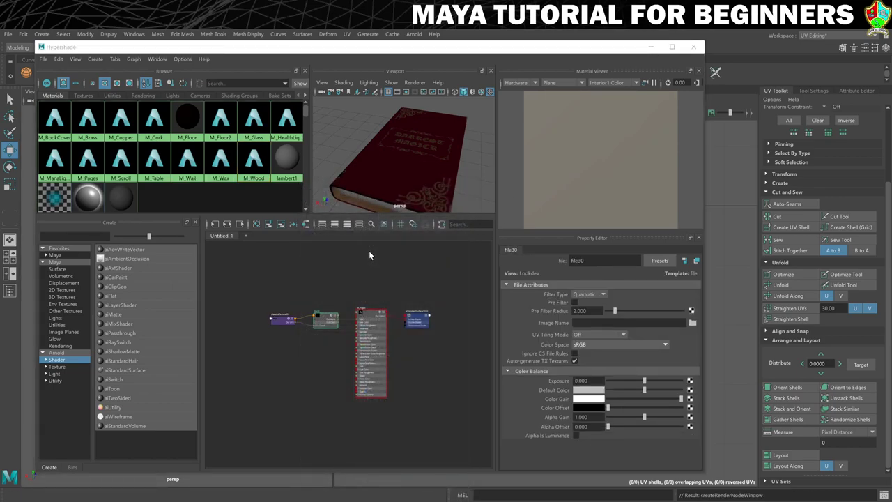
click(382, 314)
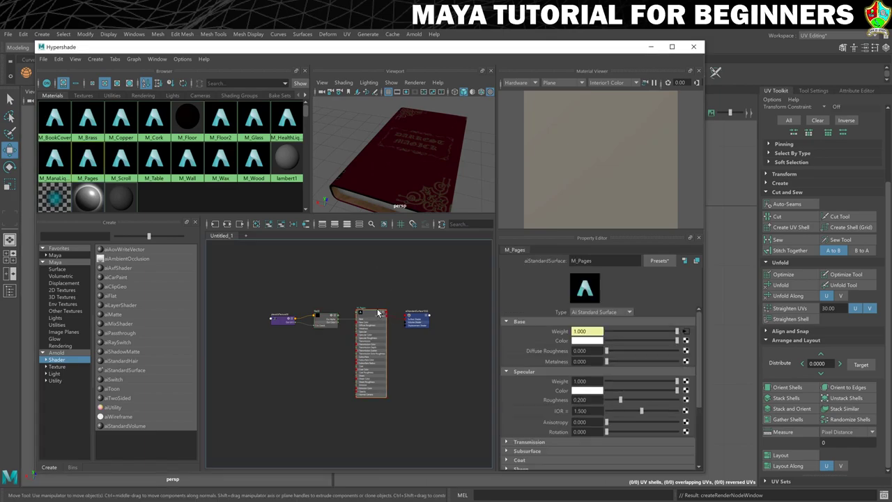
right_click(558, 334)
click(587, 350)
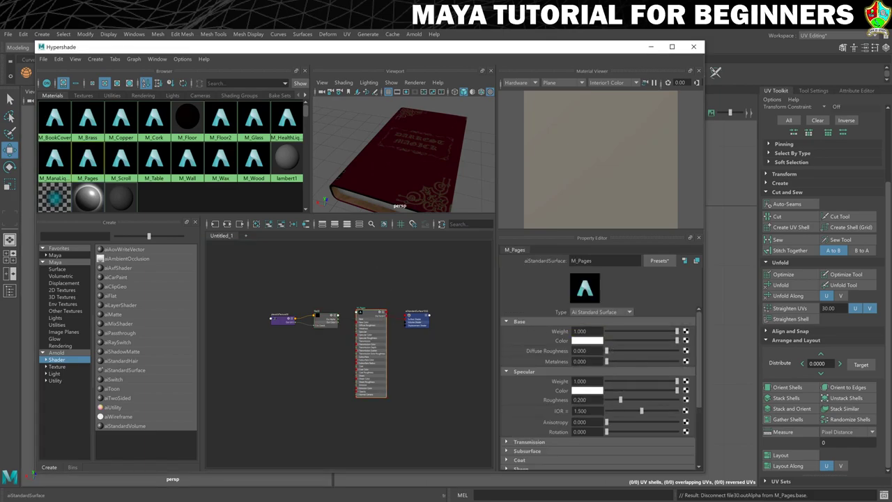
Connect a file texture to the base color of M_Pages and load T_Pages_D.png into it.
click(685, 340)
click(381, 251)
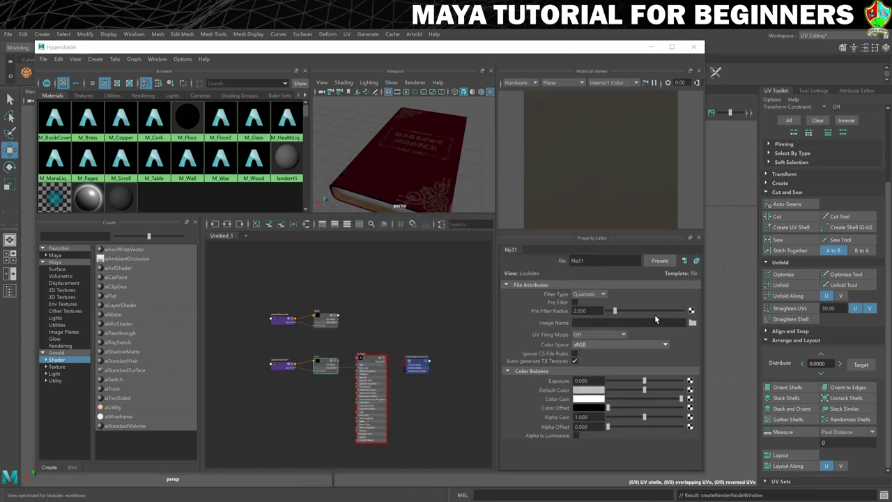
click(692, 321)
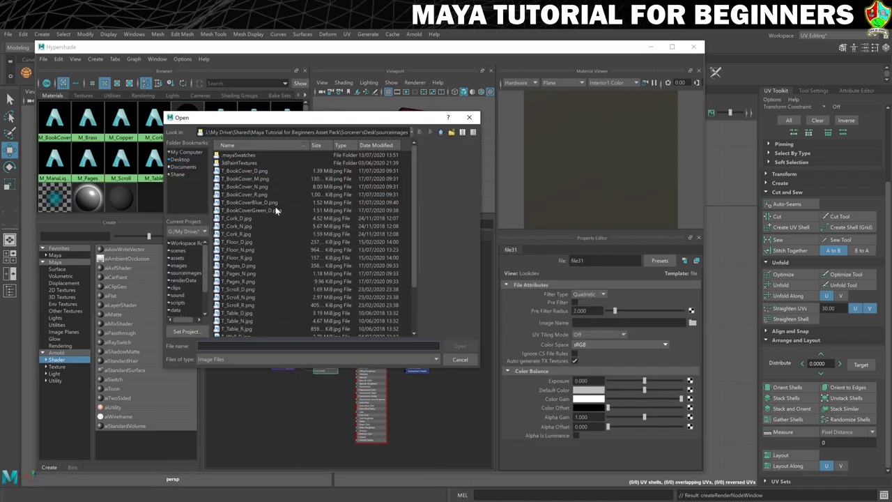
scroll(235, 209, down, 3)
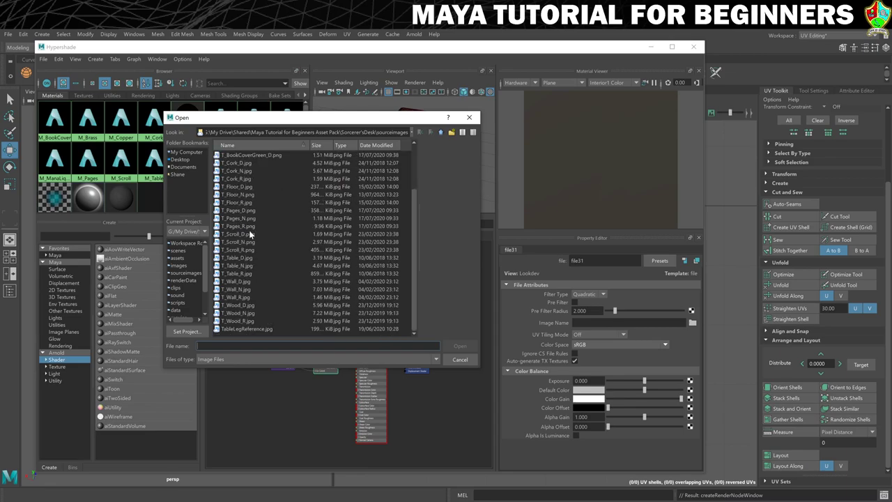
click(237, 211)
click(460, 345)
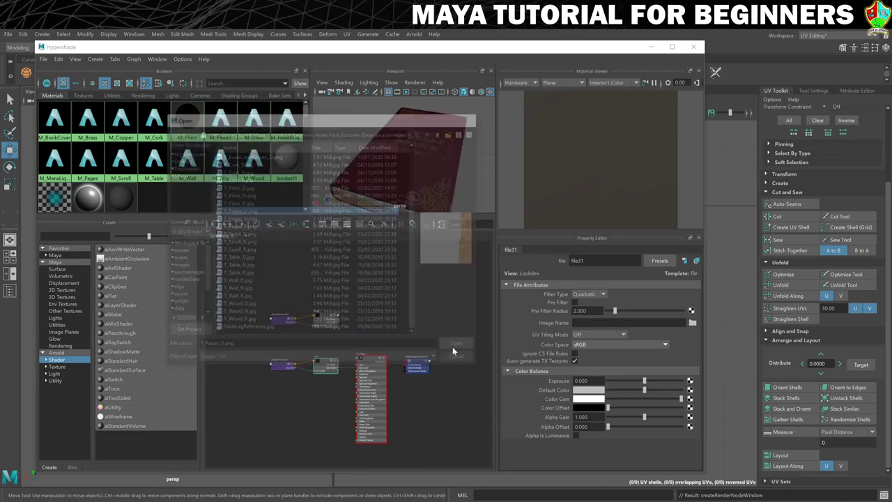
Connect a file texture to the specular roughness of M_Pages and load T_Pages_R.png into it.
click(371, 361)
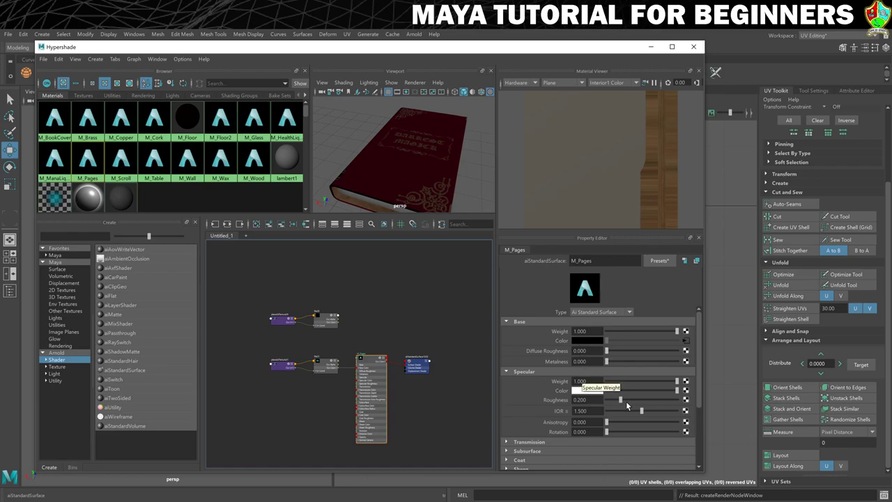
click(686, 399)
click(372, 253)
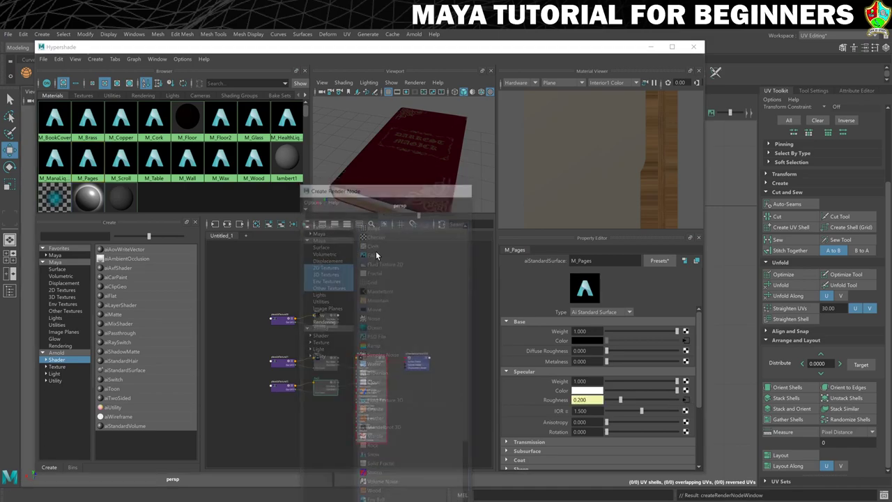
click(692, 323)
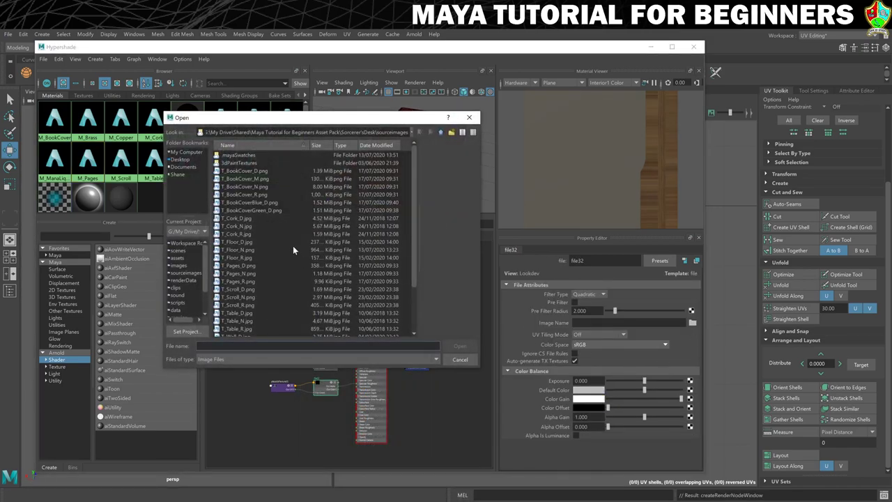
scroll(267, 250, down, 1)
scroll(257, 258, down, 1)
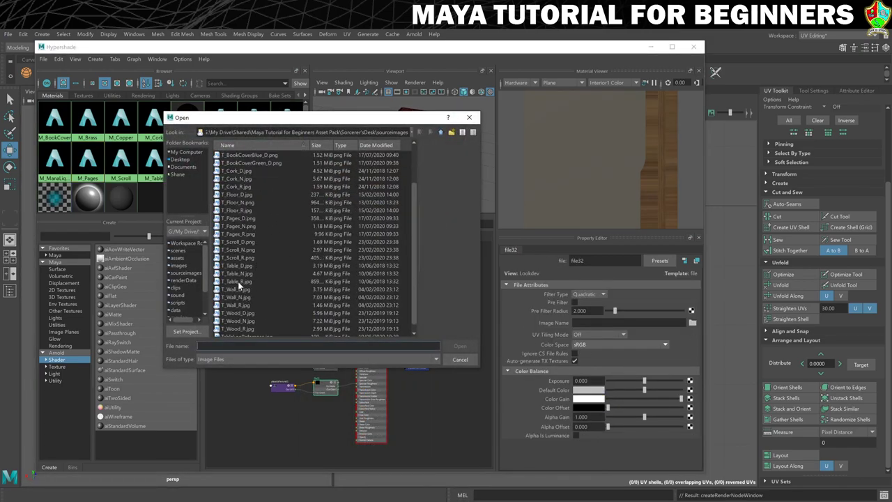
click(236, 235)
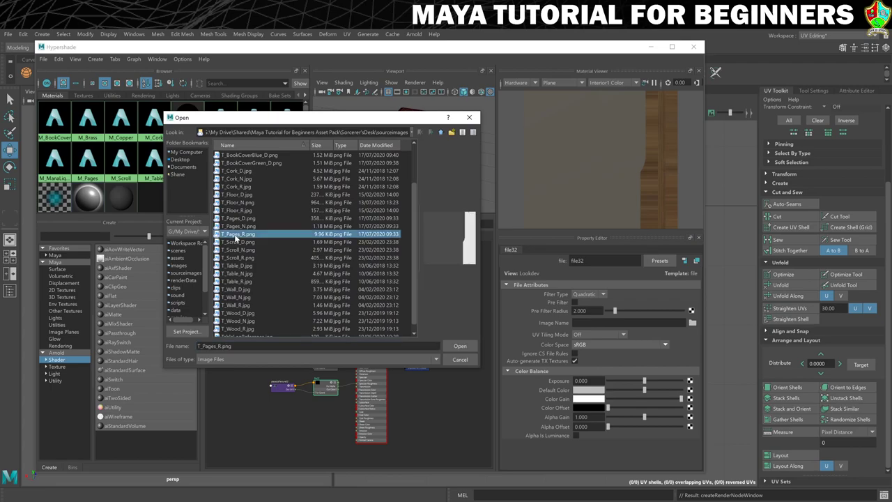
click(456, 346)
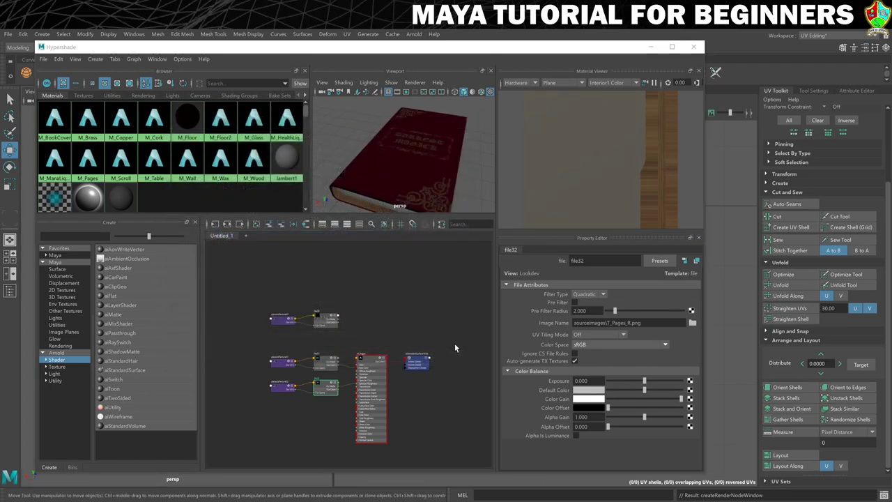
Connect a file texture to the bump mapping of M_Pages and set the bump node to use Tangent Space Normals.
click(358, 355)
scroll(583, 386, down, 4)
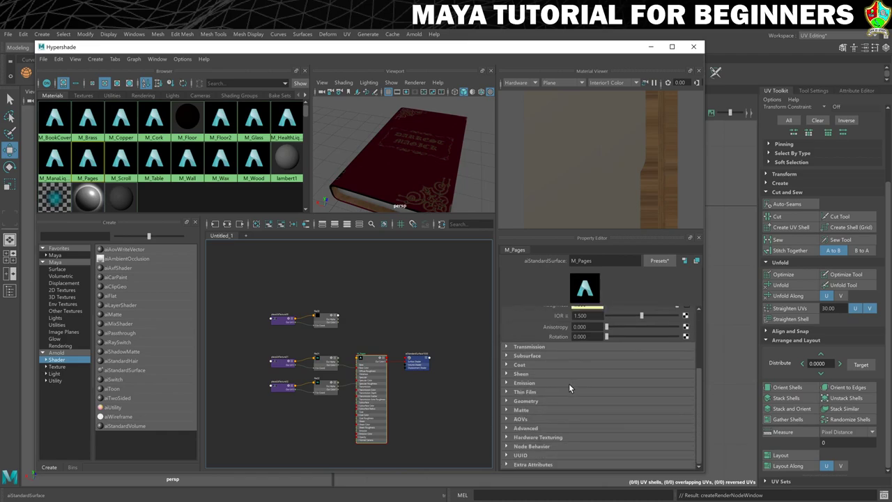
click(506, 400)
click(686, 428)
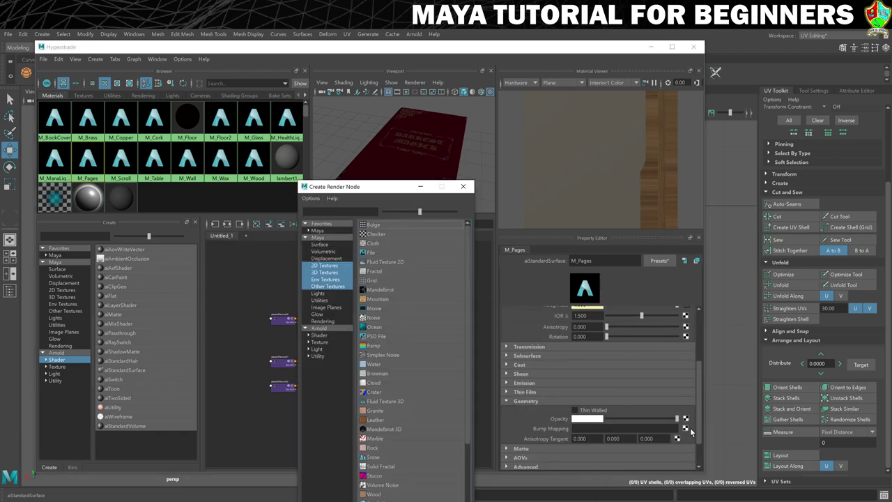
click(371, 252)
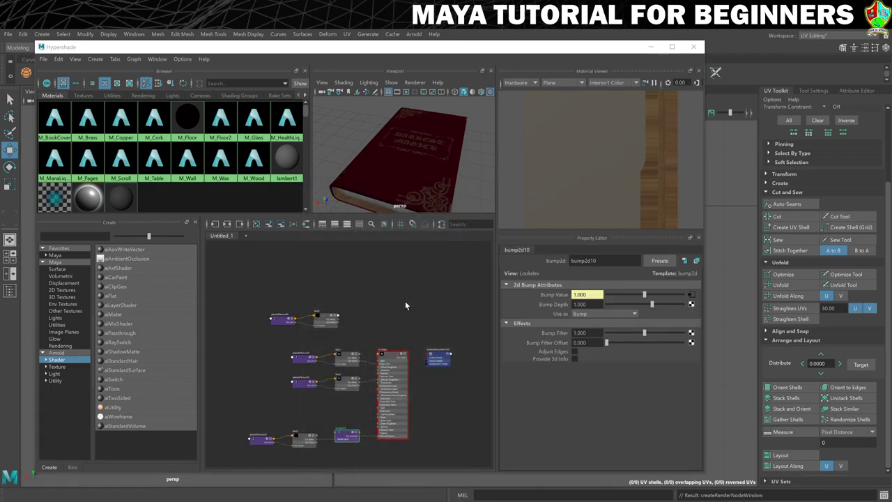
click(603, 314)
click(601, 329)
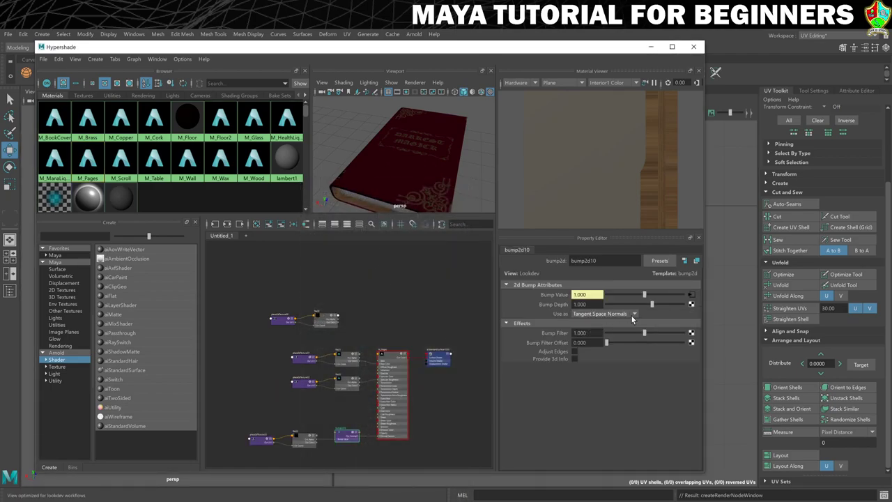
Load T_Pages_N.png into the file texture that feeds the bump node of M_Pages.
click(691, 295)
click(692, 322)
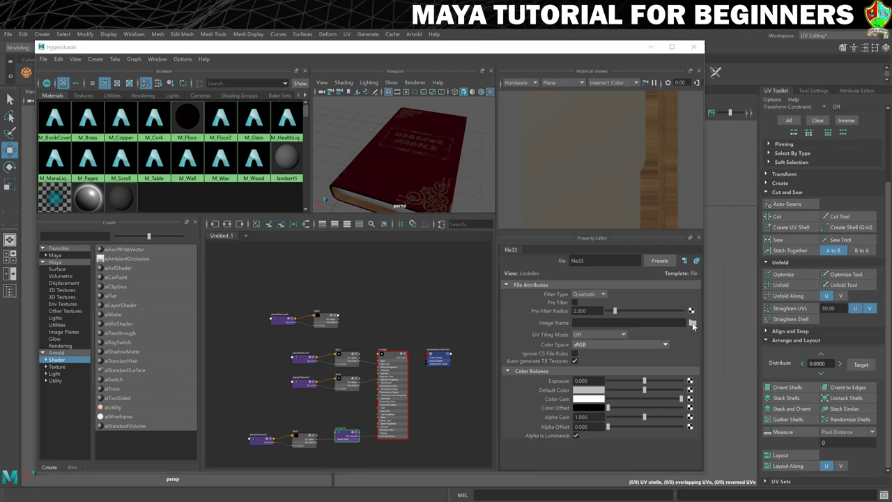
scroll(269, 253, down, 1)
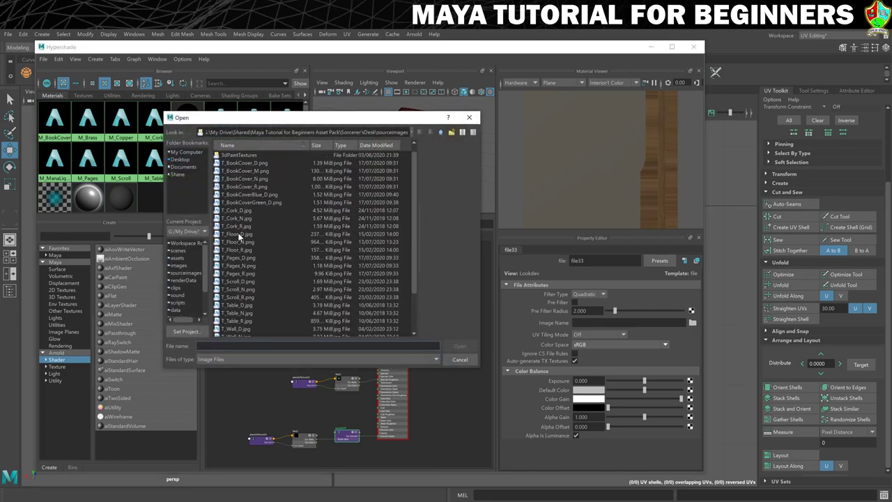
click(236, 265)
click(457, 344)
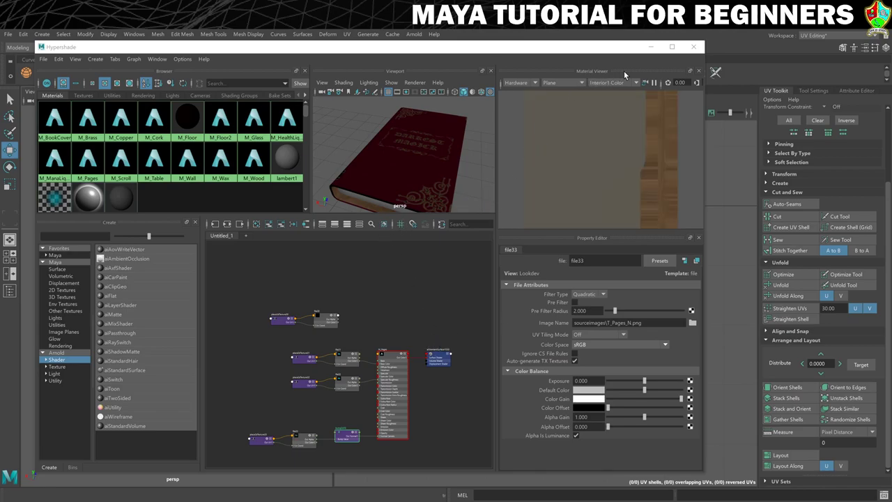
Maximize the Hypershade window and enlarge its 3D viewport in both height and width.
click(671, 47)
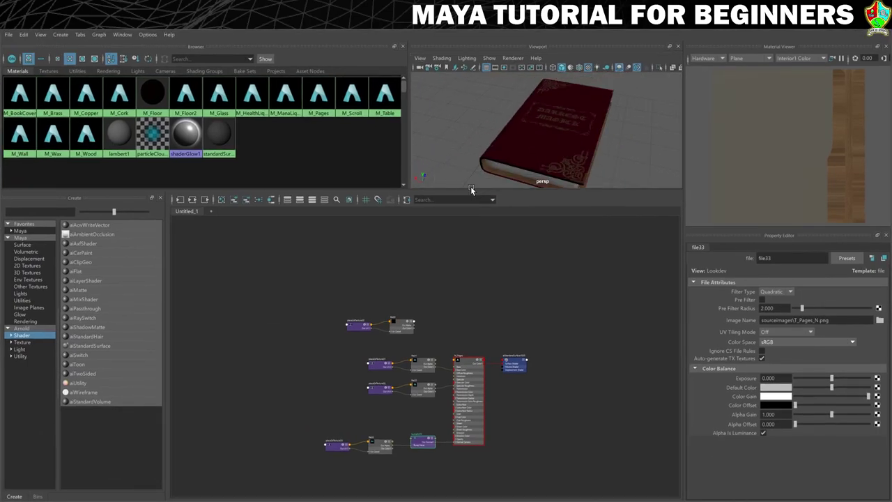
drag(471, 190, 476, 259)
drag(411, 170, 356, 172)
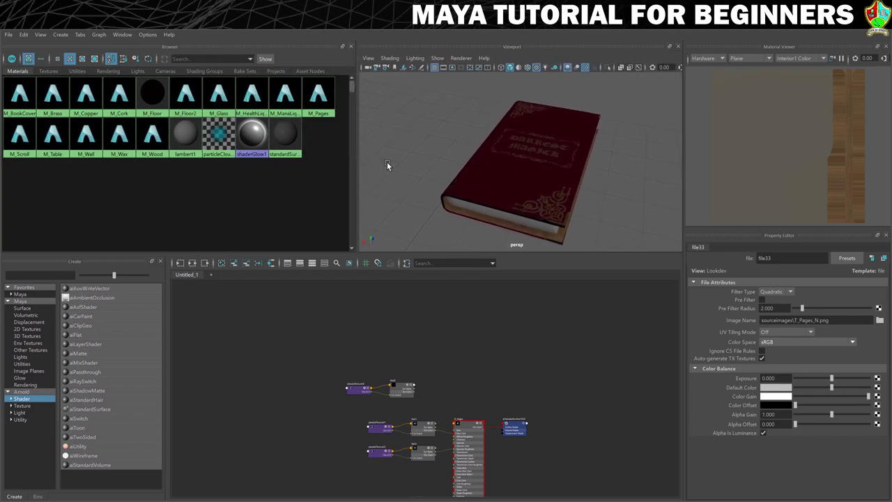
Switch the book mesh to face selection with its page block in view.
mouse_move(508, 147)
alt+mouse_down()
mouse_move(516, 160)
mouse_move(520, 149)
mouse_move(506, 162)
alt+mouse_up()
right_click(506, 162)
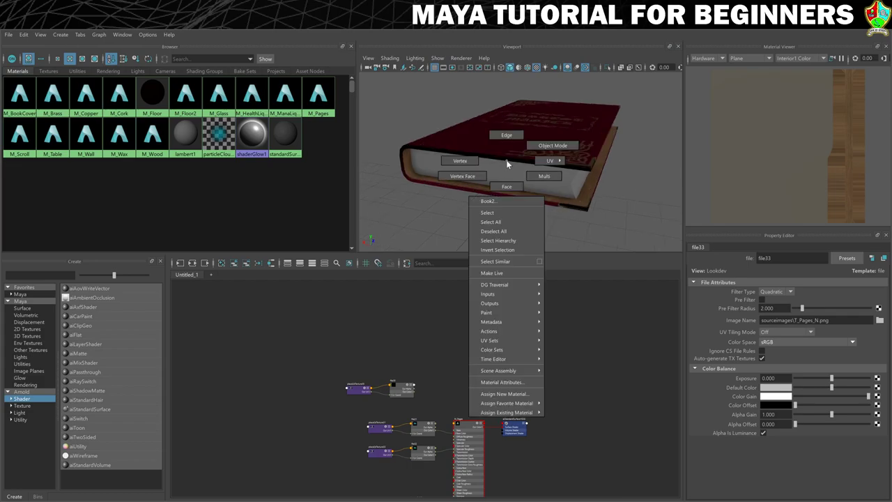
right_drag(507, 162, 507, 186)
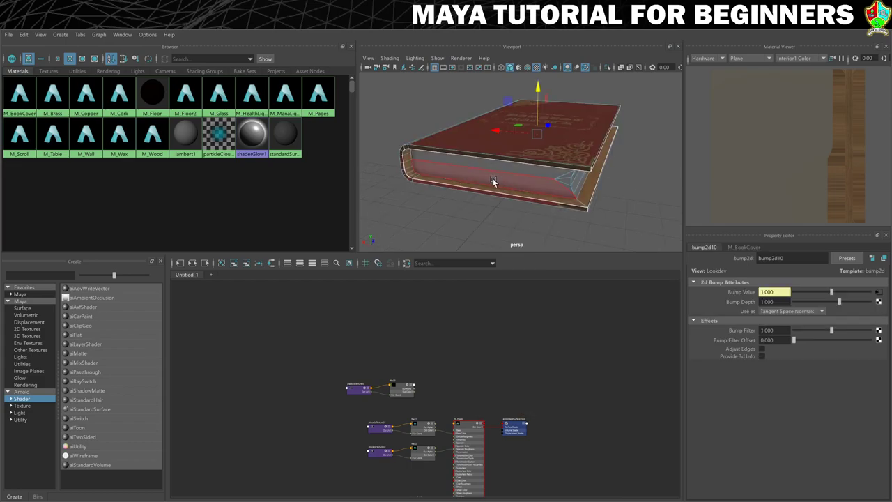
Select all the page-block faces around the book's three open sides and assign the M_Pages material to them.
alt+drag(506, 186, 515, 168)
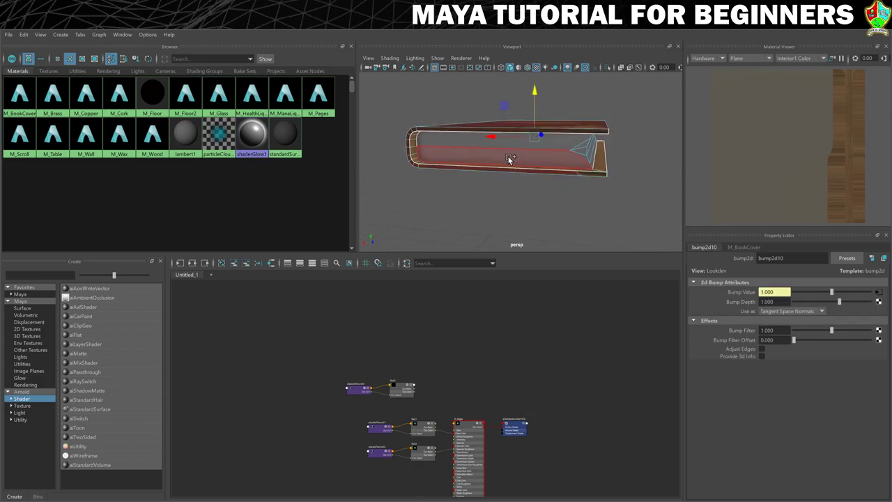
click(508, 159)
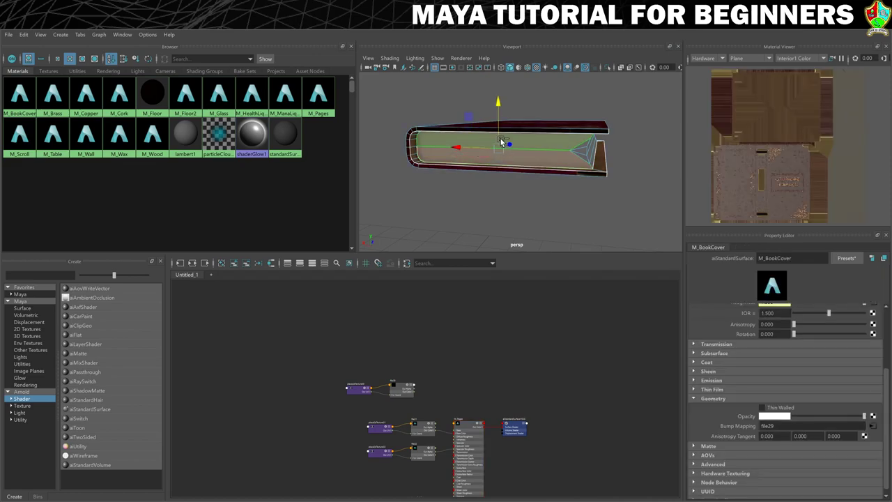
alt+drag(508, 159, 611, 159)
scroll(592, 149, up, 3)
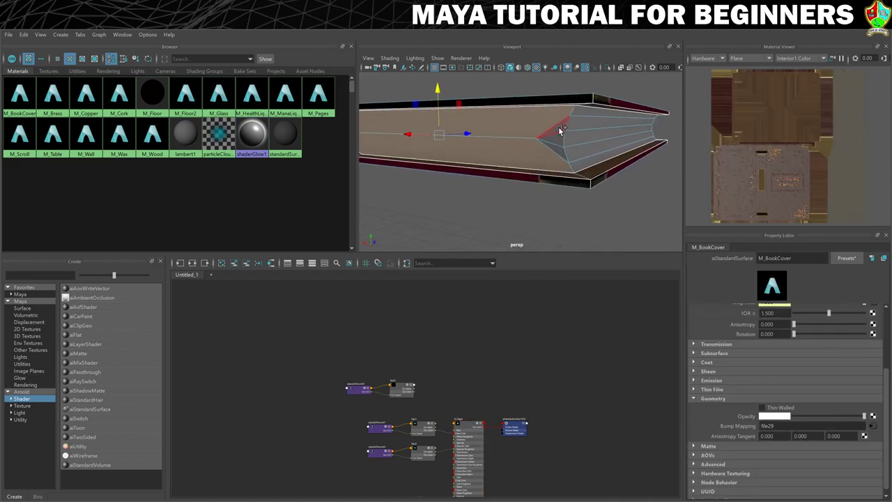
alt+drag(557, 139, 613, 140)
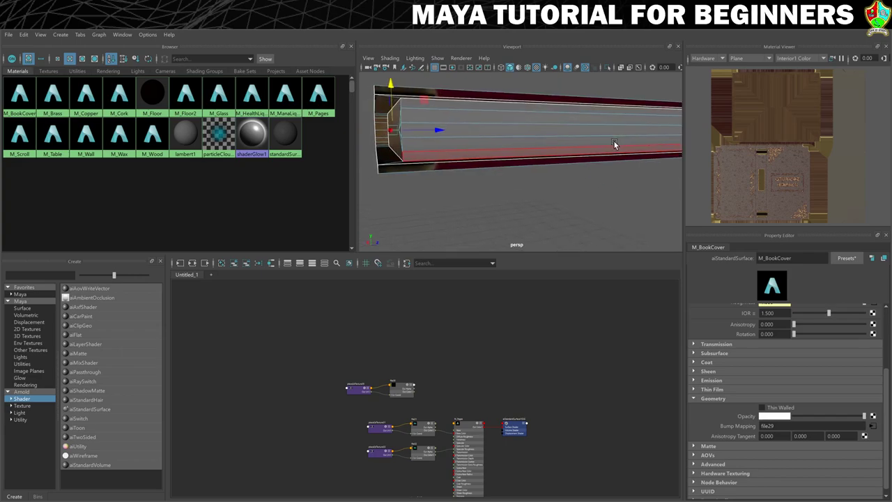
click(519, 105)
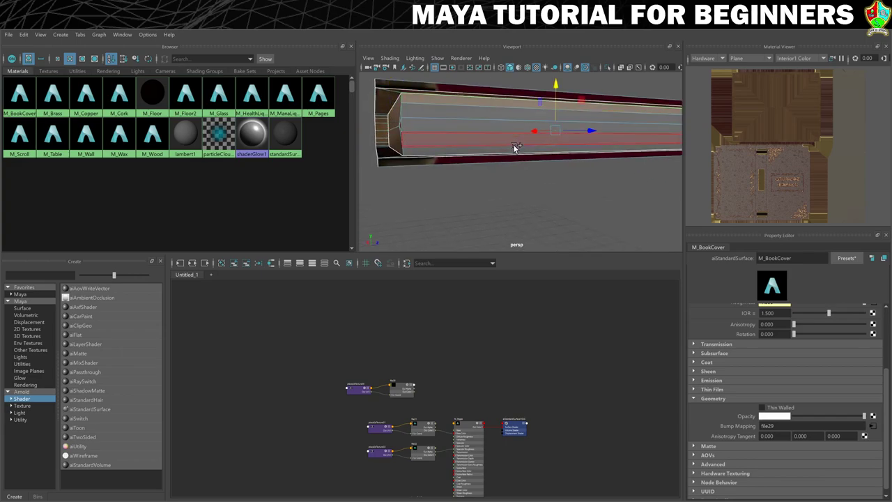
alt+drag(478, 138, 549, 173)
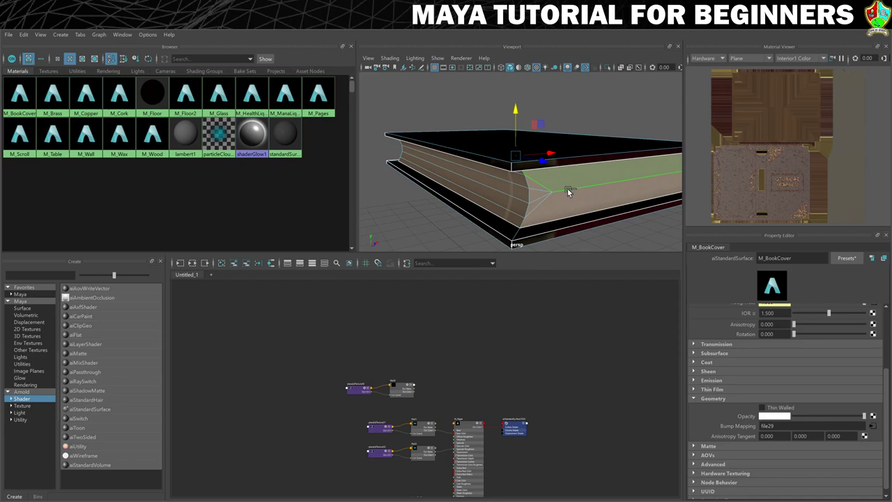
mouse_move(567, 188)
alt+mouse_down()
mouse_move(519, 195)
mouse_move(602, 193)
mouse_move(530, 195)
mouse_move(545, 159)
mouse_move(556, 186)
alt+mouse_up()
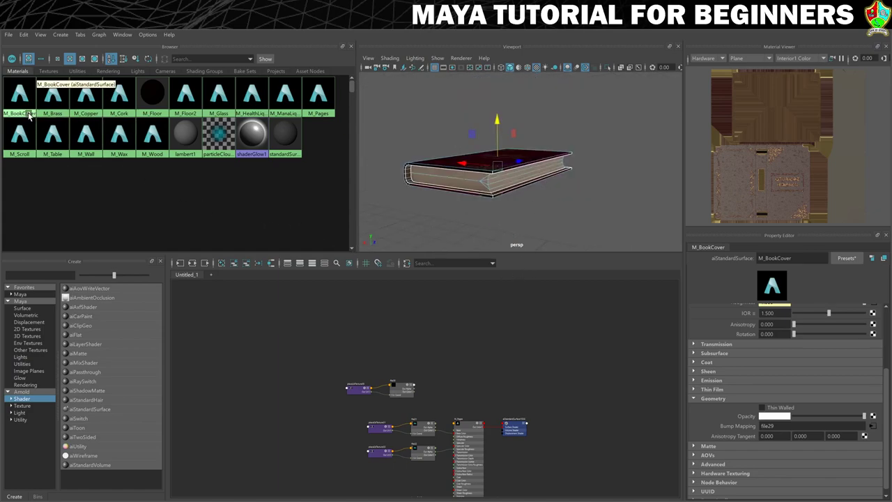
right_click(317, 97)
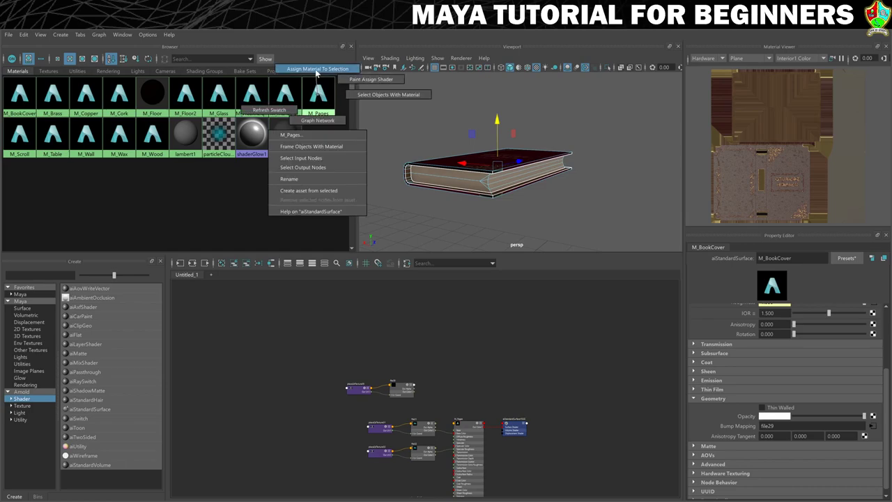
click(317, 69)
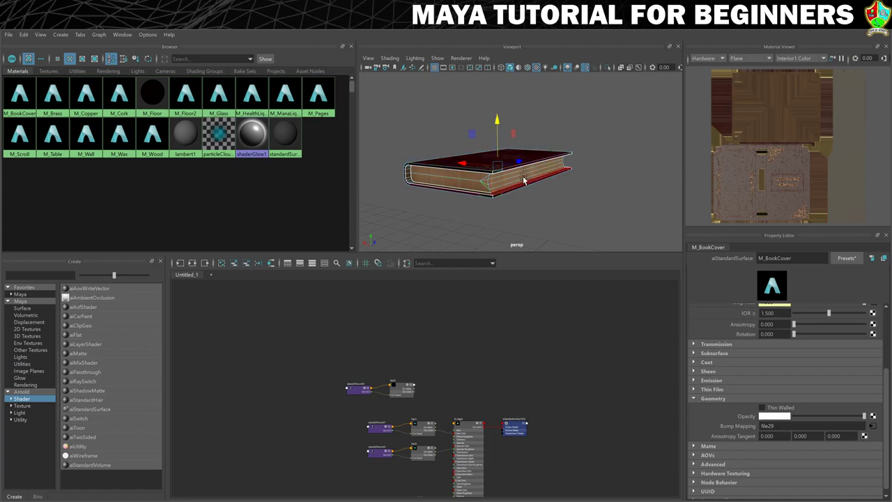
Compare the whole book's UVs with T_BookCover_D.png in the UV Editor and set M_Pages as the displayed texture.
right_click(544, 161)
click(557, 153)
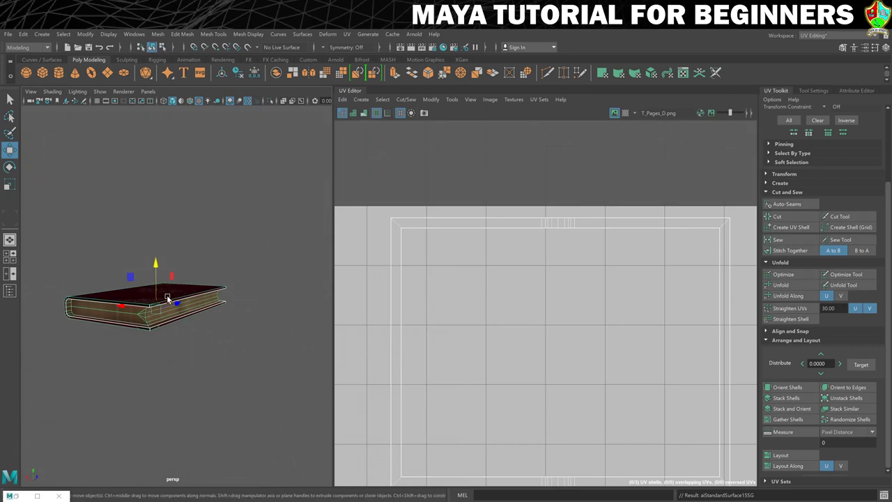
right_click(166, 295)
scroll(515, 280, down, 2)
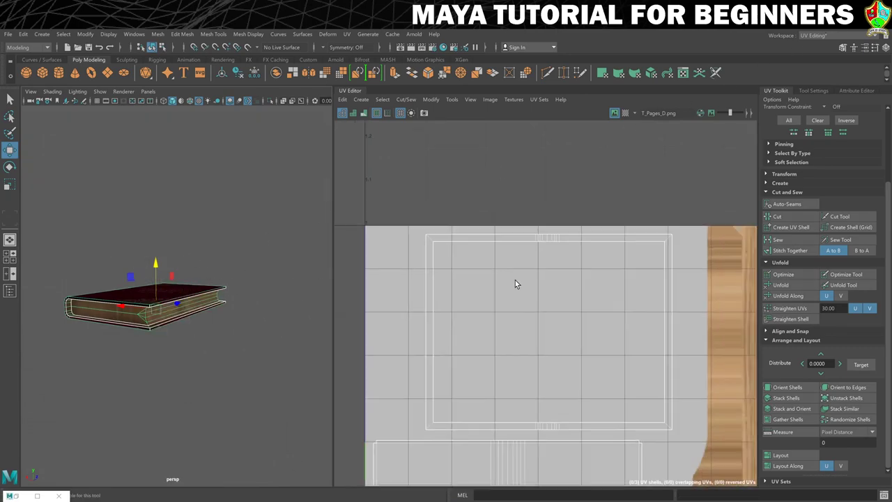
scroll(512, 284, down, 2)
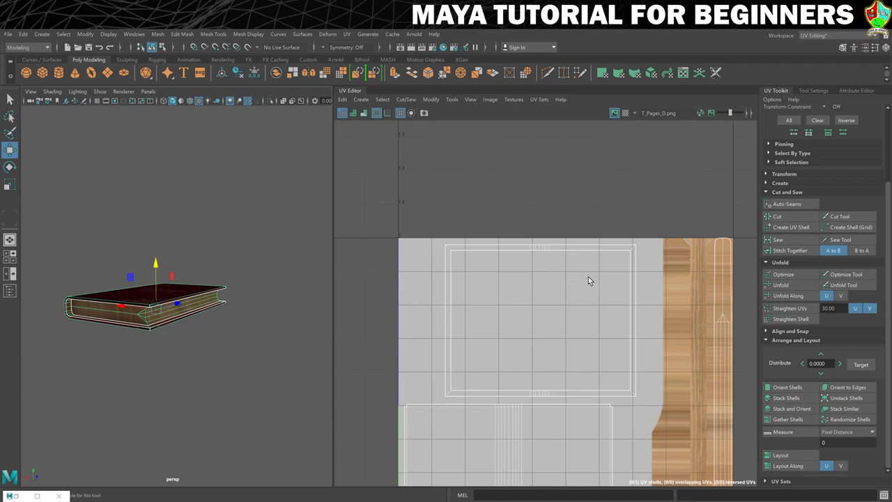
alt+middle_drag(587, 279, 578, 229)
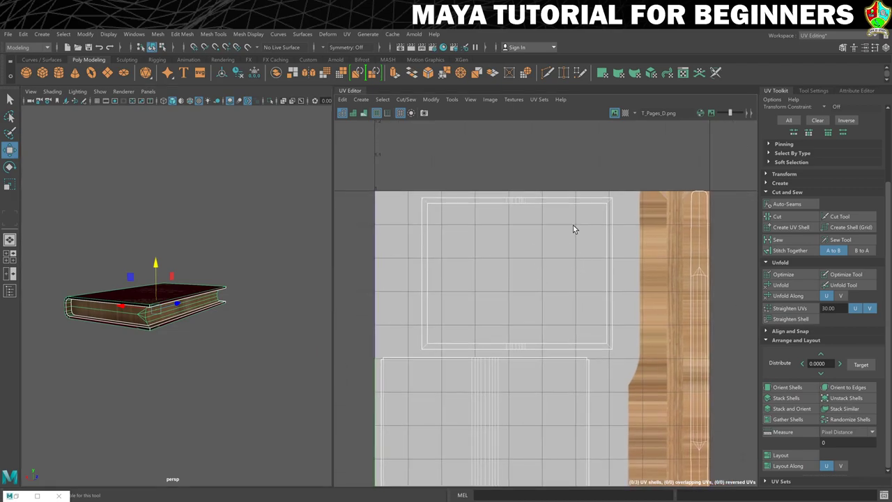
click(636, 113)
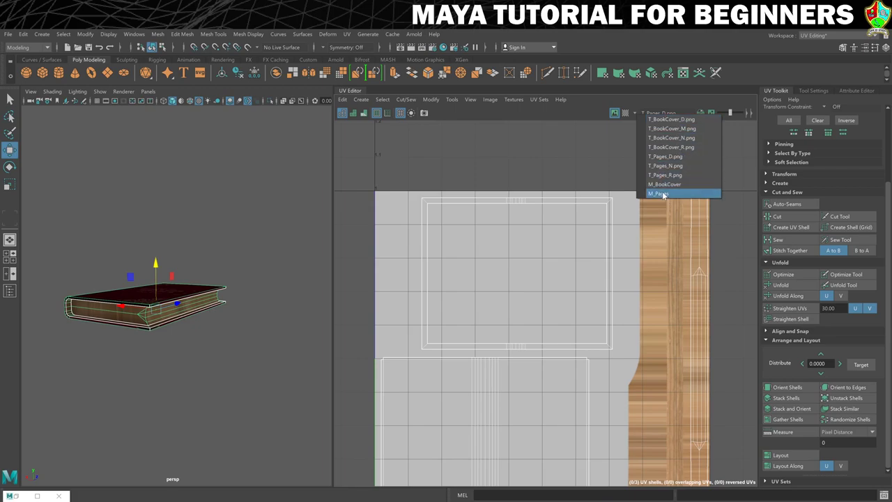
click(672, 119)
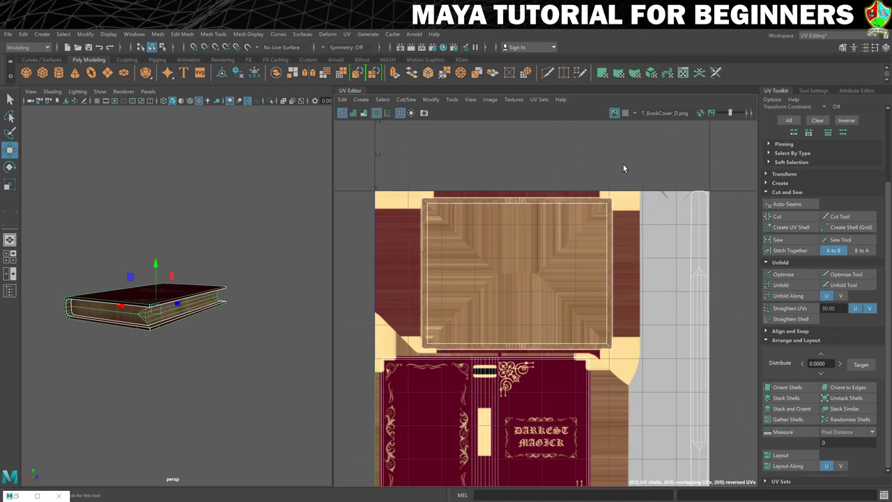
click(636, 113)
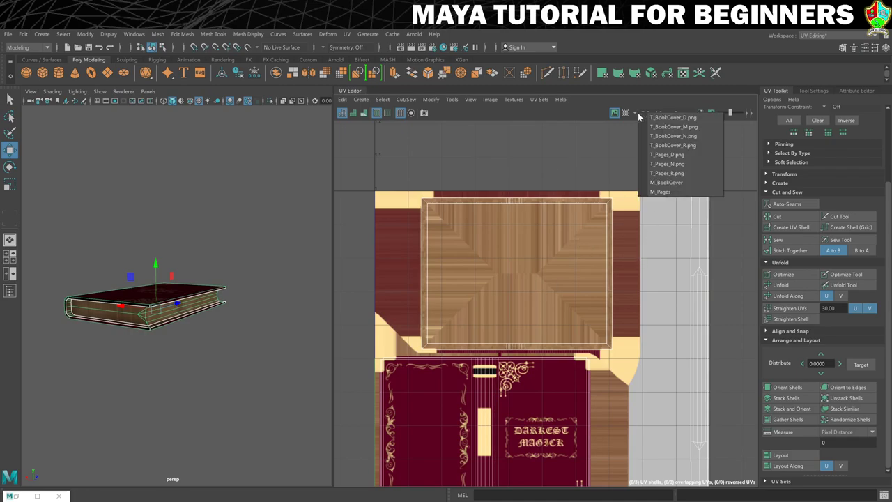
click(673, 193)
Shift the page-block UV shell sideways onto the middle of the M_Pages wood-grain strip and scale it down slightly.
right_drag(702, 287, 661, 274)
click(702, 295)
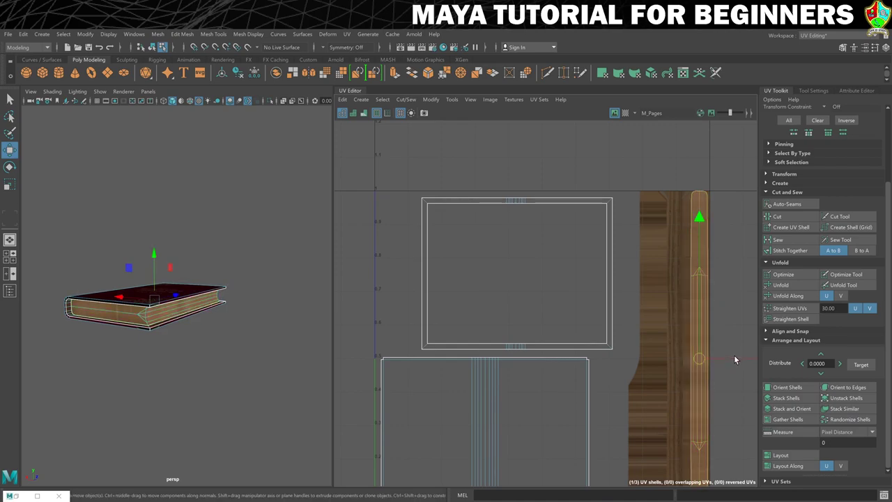
scroll(679, 314, up, 3)
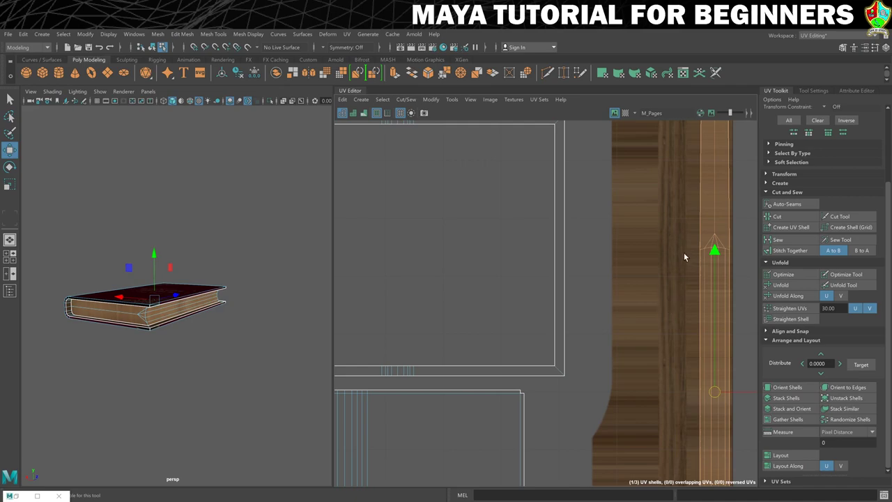
alt+middle_drag(681, 303, 614, 285)
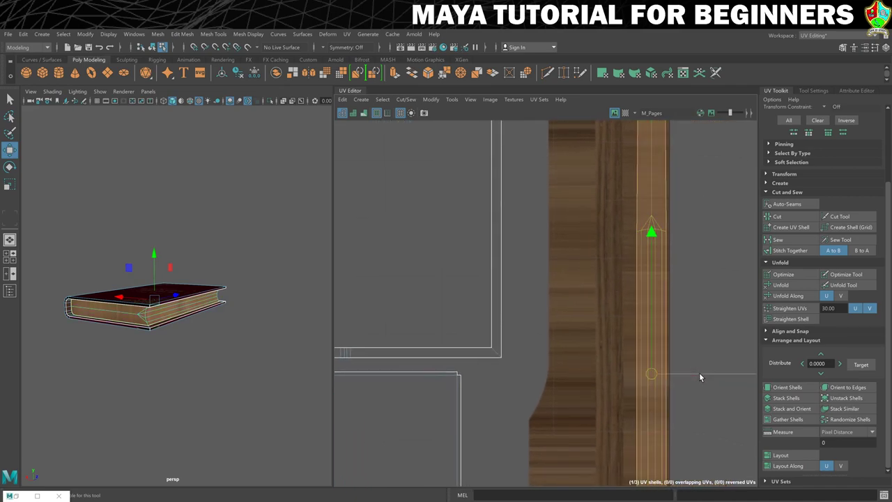
drag(699, 372, 655, 373)
scroll(646, 355, down, 2)
key(f)
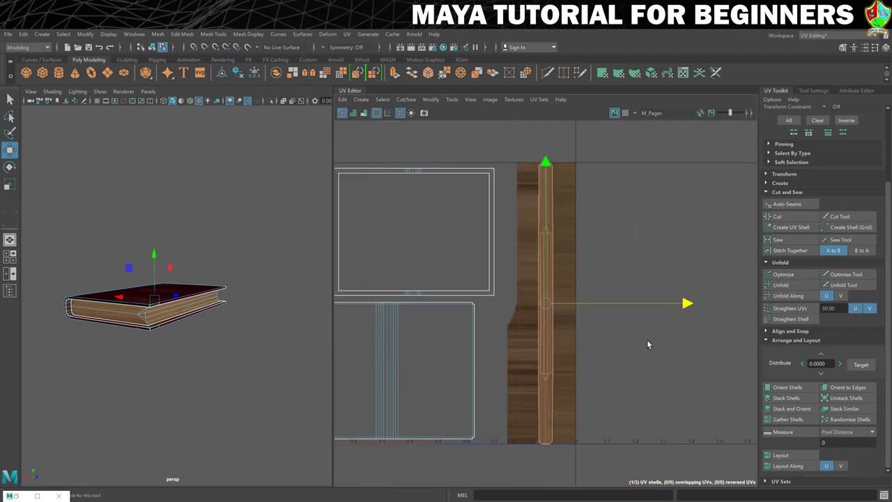
key(r)
scroll(536, 302, up, 3)
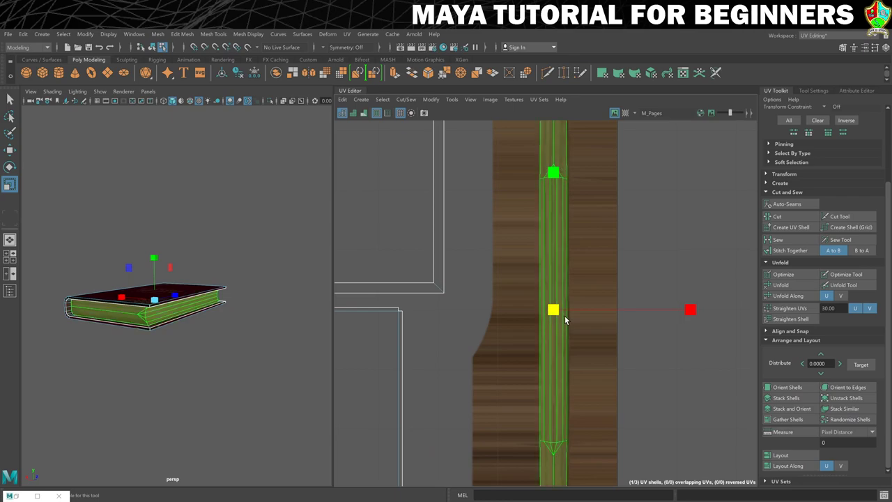
key(w)
Return to object mode, deselect the book, and switch to the Modeling - Standard workspace to view it.
right_drag(170, 291, 210, 245)
click(213, 249)
scroll(205, 295, up, 3)
alt+drag(205, 295, 224, 319)
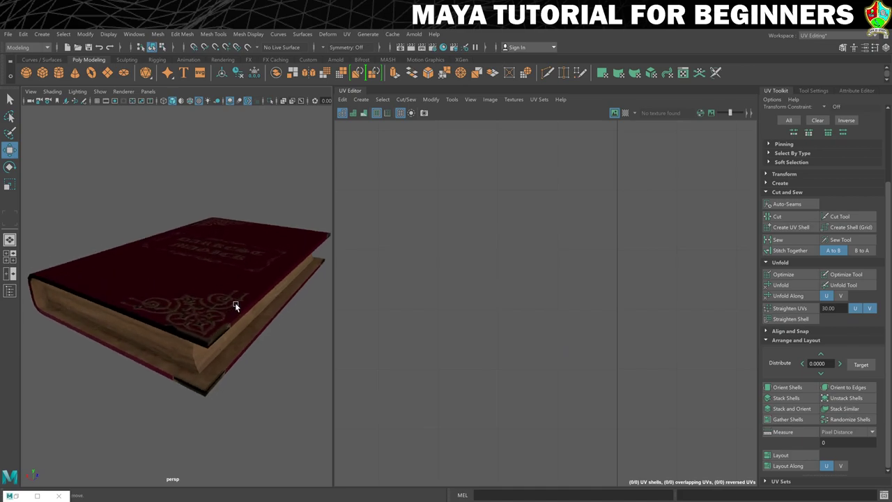
click(815, 35)
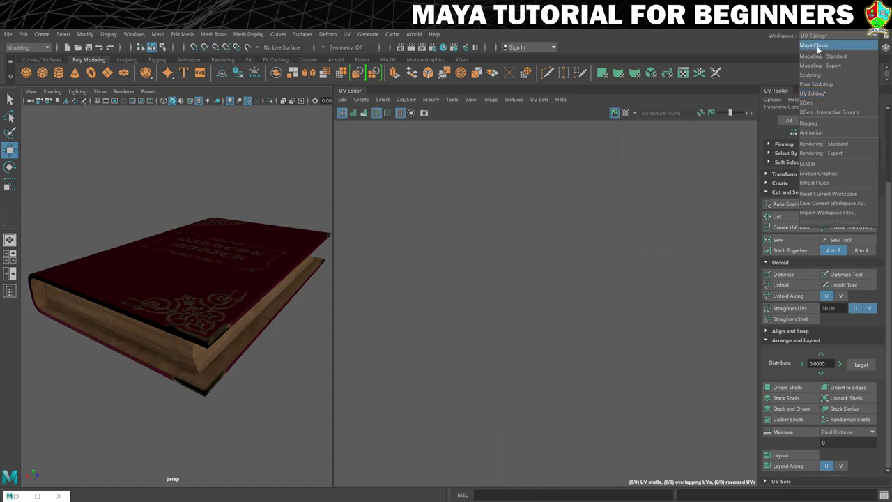
click(828, 46)
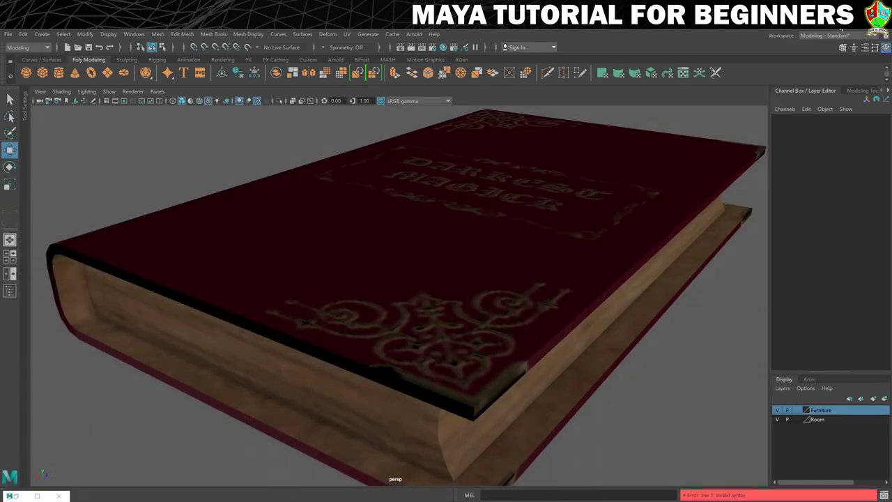
scroll(487, 221, down, 5)
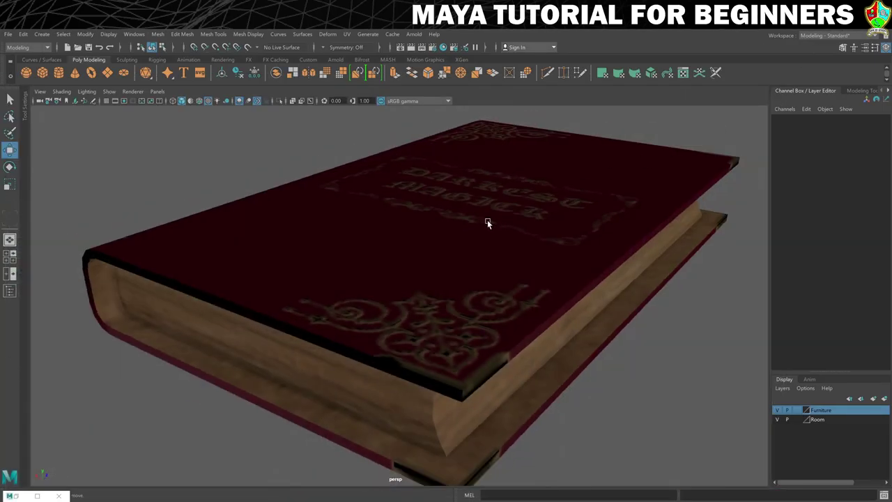
alt+drag(446, 230, 482, 237)
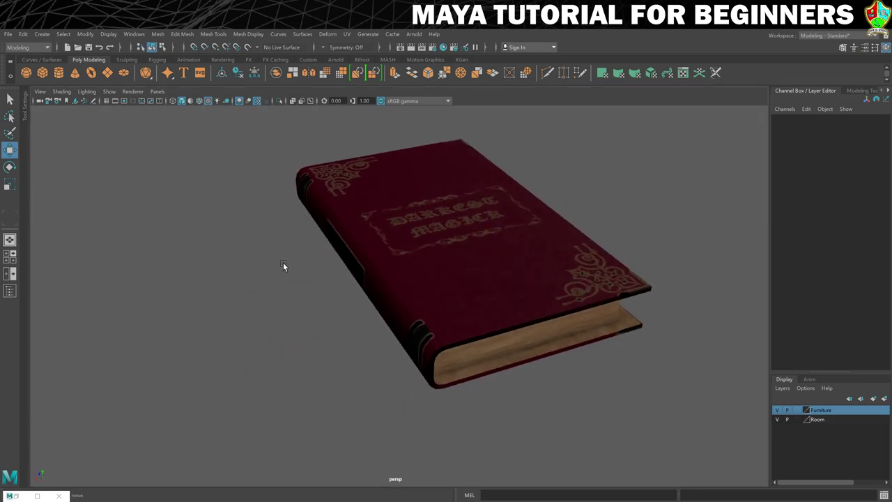
alt+drag(282, 263, 487, 282)
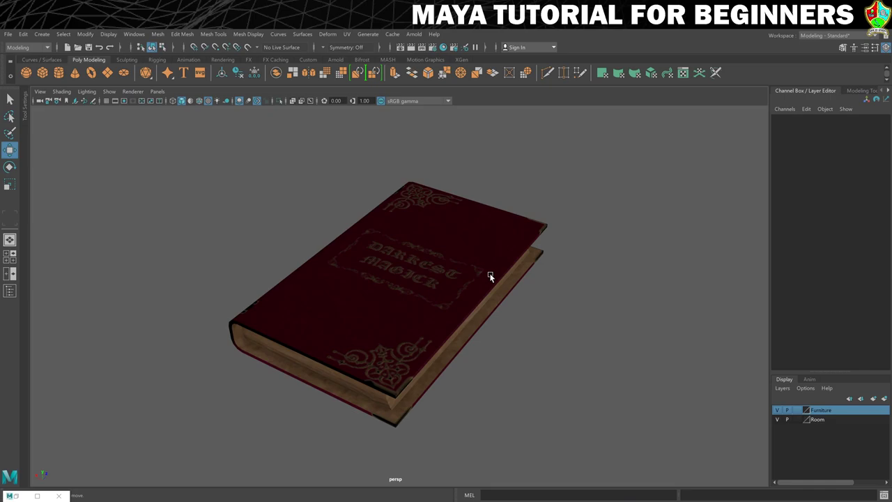
Choose Viewport 2.0 as the viewport renderer and open its Hardware Renderer 2.0 Settings beside the book.
right_click(134, 101)
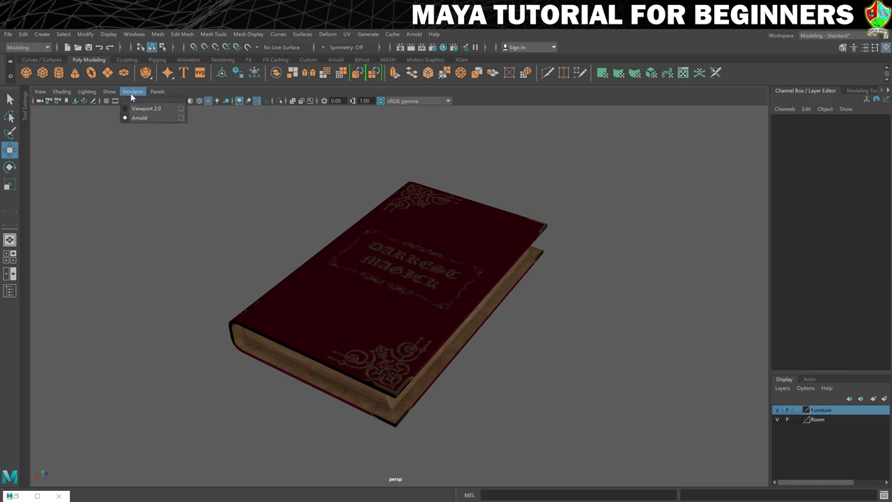
click(138, 108)
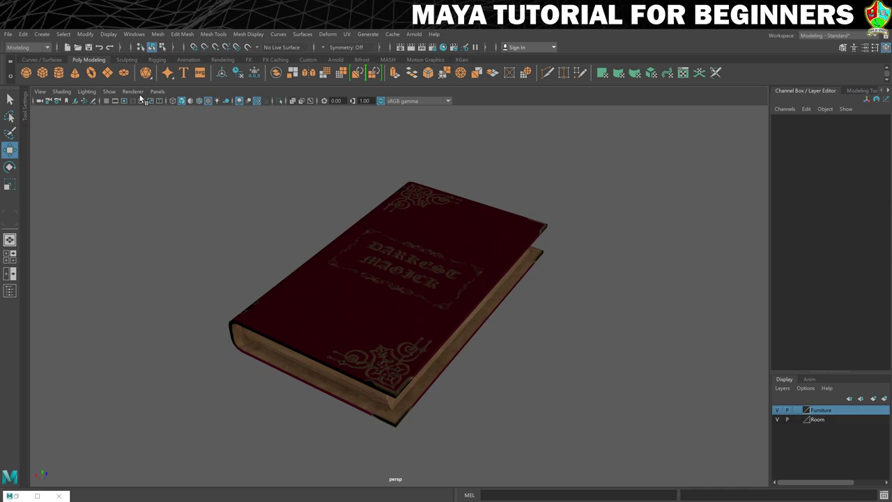
click(132, 92)
click(182, 112)
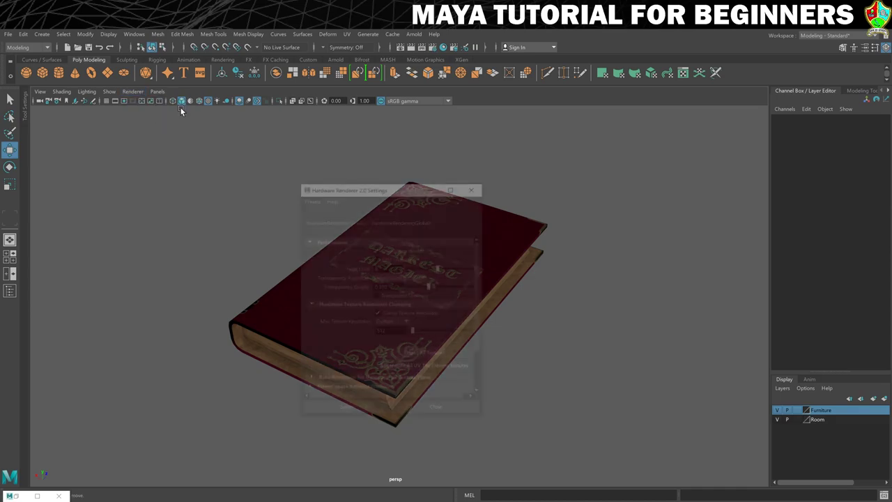
drag(364, 185, 578, 132)
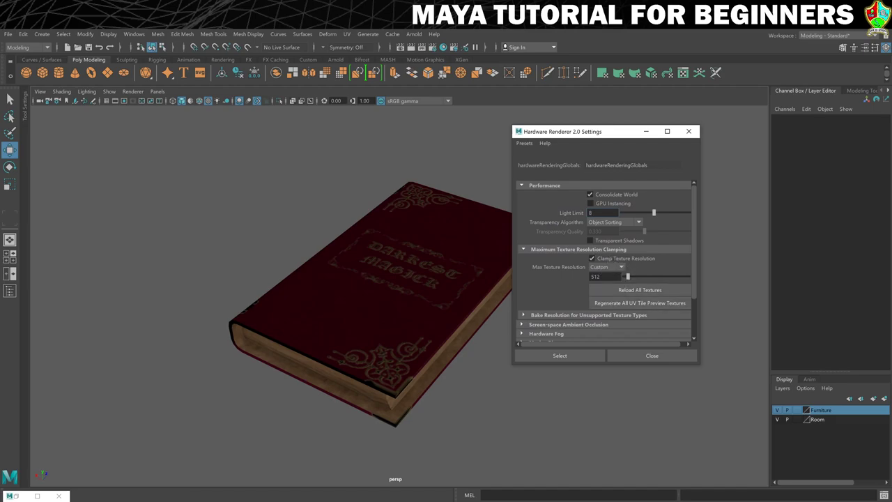
Set the custom Max Texture Resolution to 1024, reload all textures, and inspect the book's cover and pages.
double_click(595, 276)
text(1024)
key(Return)
click(634, 292)
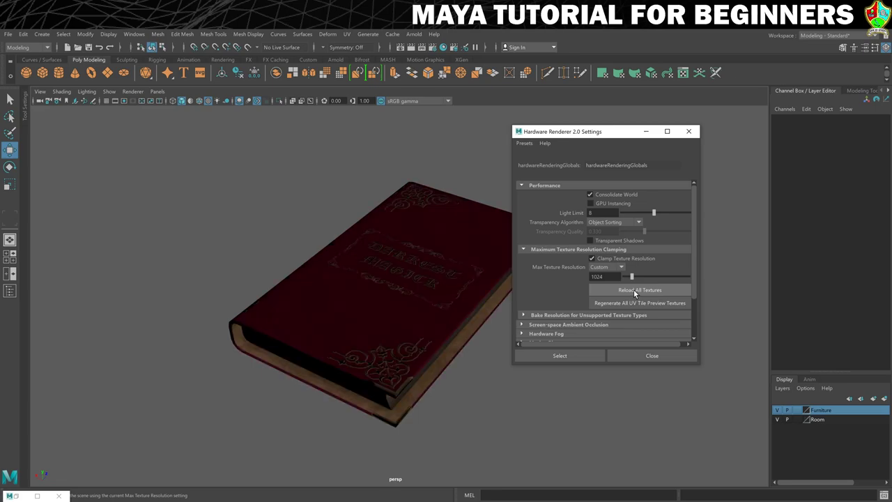
scroll(426, 354, up, 3)
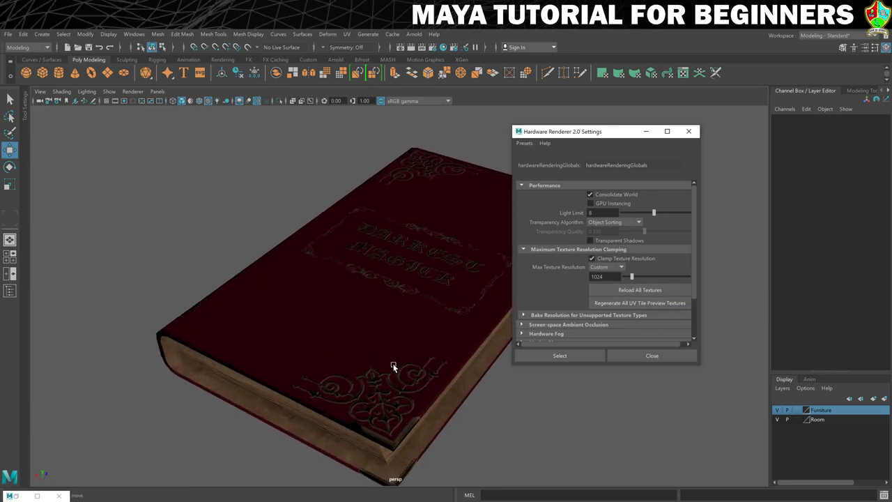
alt+drag(393, 367, 399, 354)
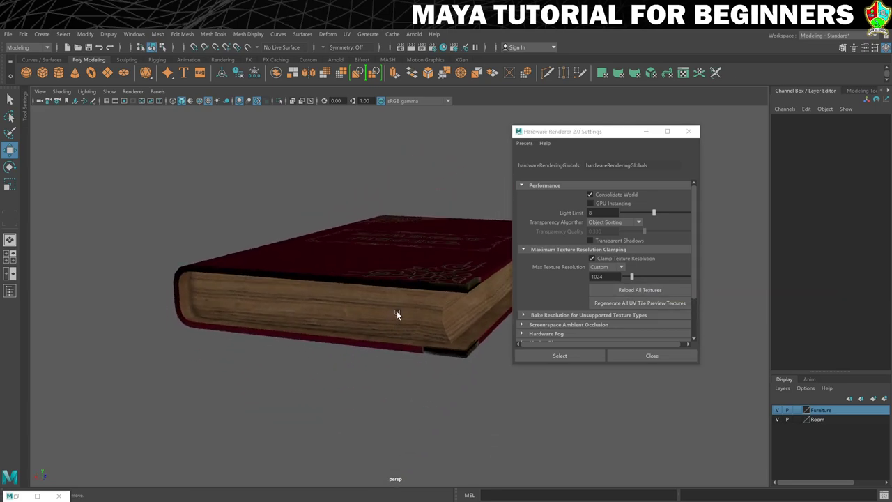
alt+drag(397, 313, 364, 288)
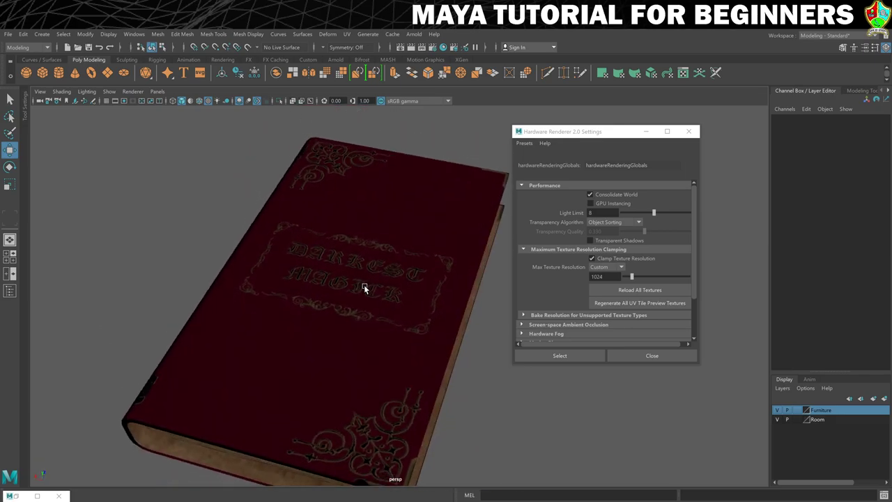
Close the hardware renderer settings, switch the viewport renderer to Arnold, and stop its live render.
click(652, 356)
alt+drag(430, 326, 513, 330)
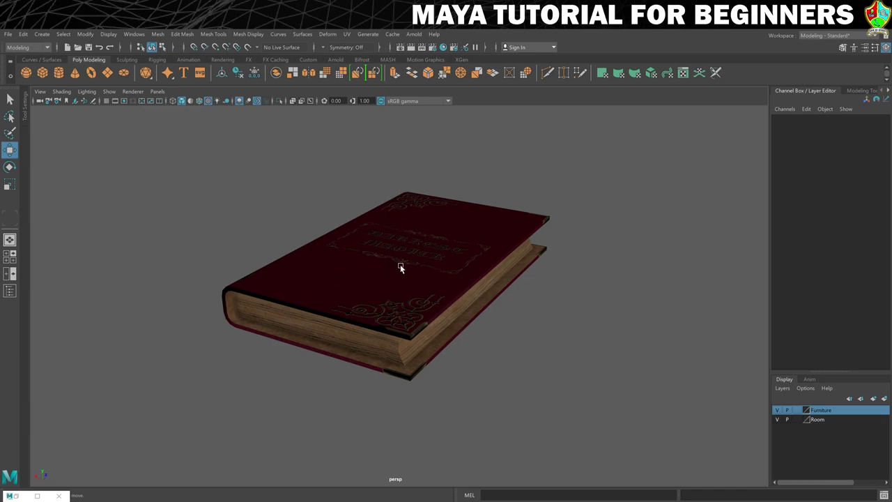
click(132, 91)
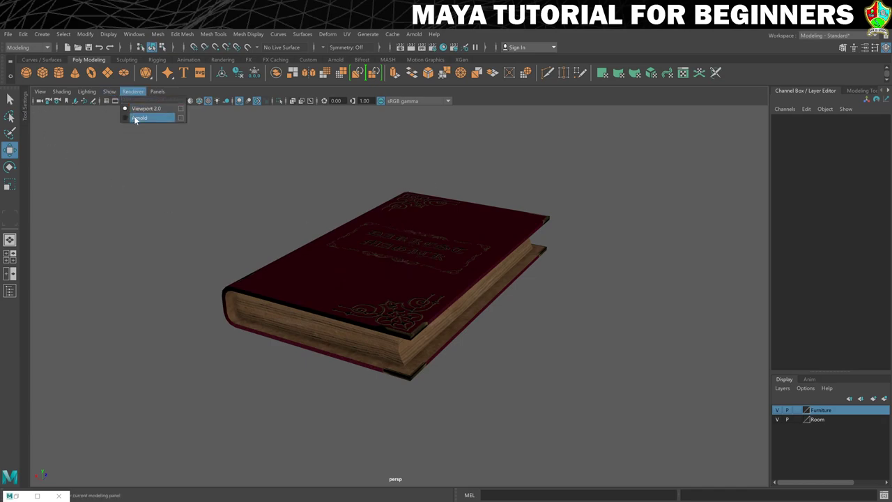
click(137, 118)
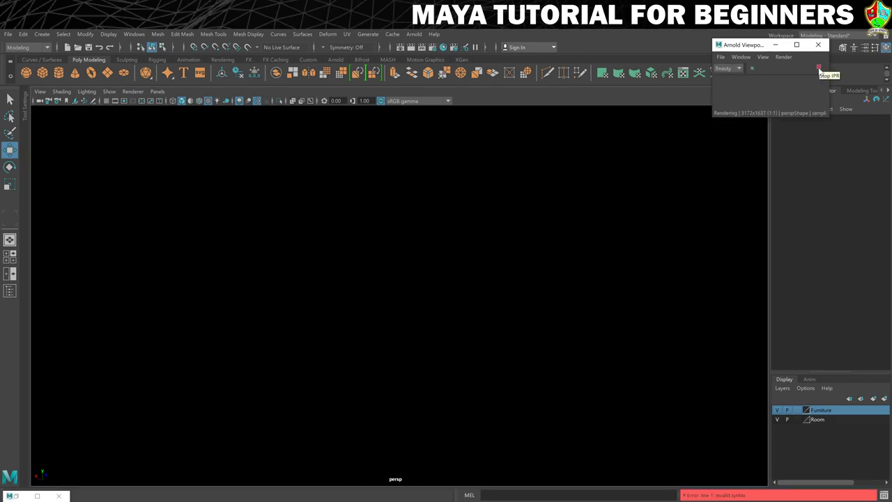
click(818, 69)
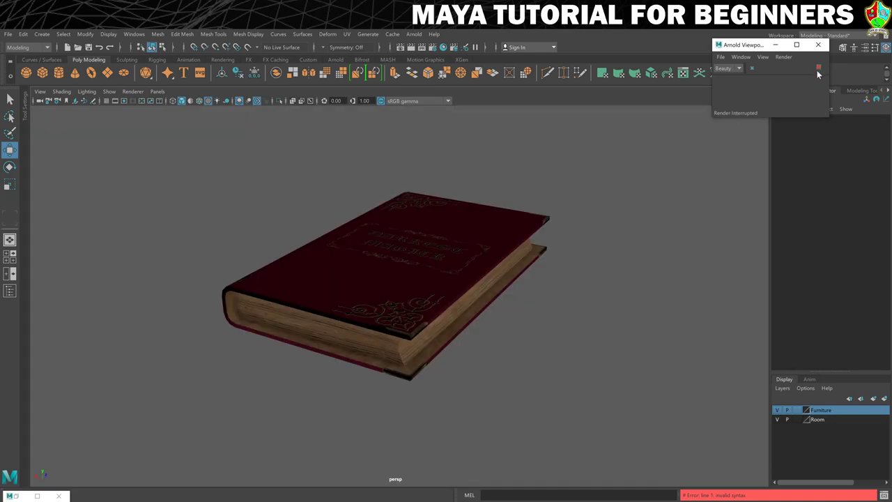
Unhide the last hidden objects around the book and restart the Arnold viewport render of the scene.
click(109, 35)
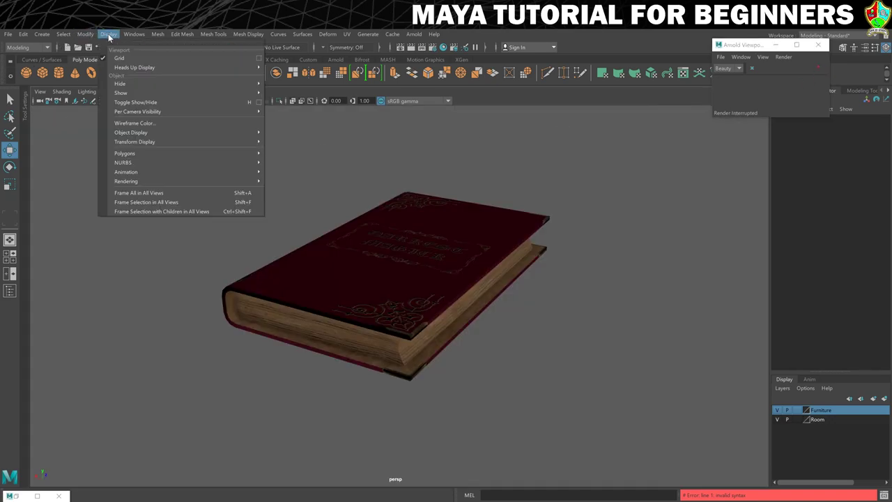
mouse_move(152, 95)
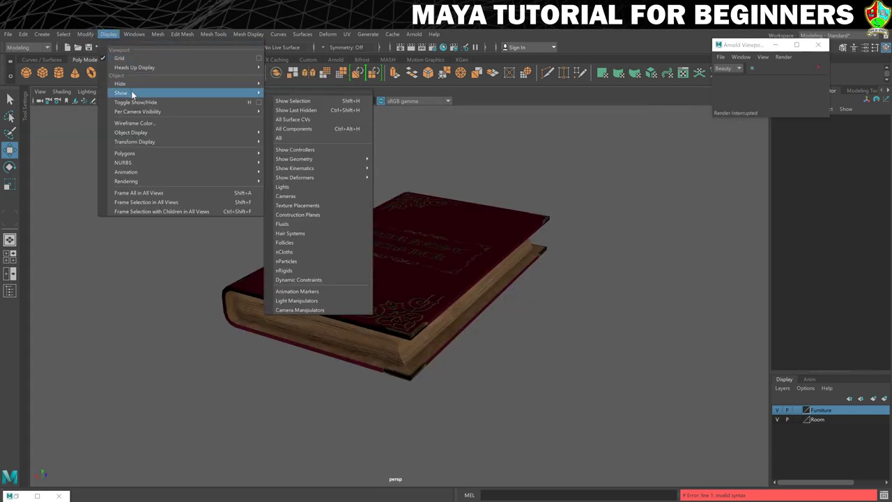
click(298, 108)
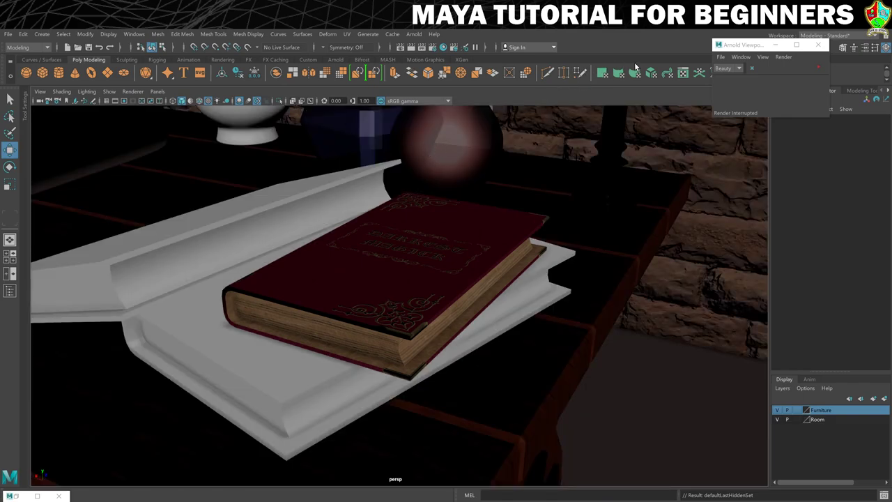
click(818, 69)
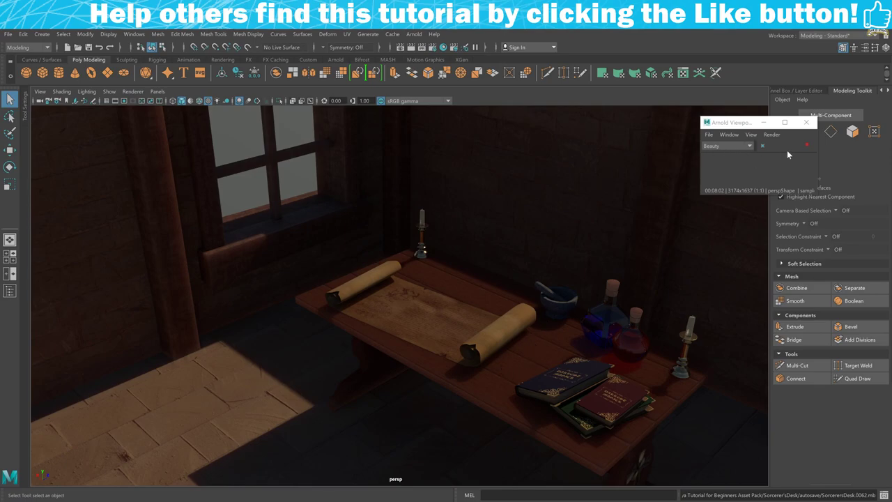
Switch the viewport back to Viewport 2.0 and frame the whole room with the desk.
click(133, 91)
click(143, 109)
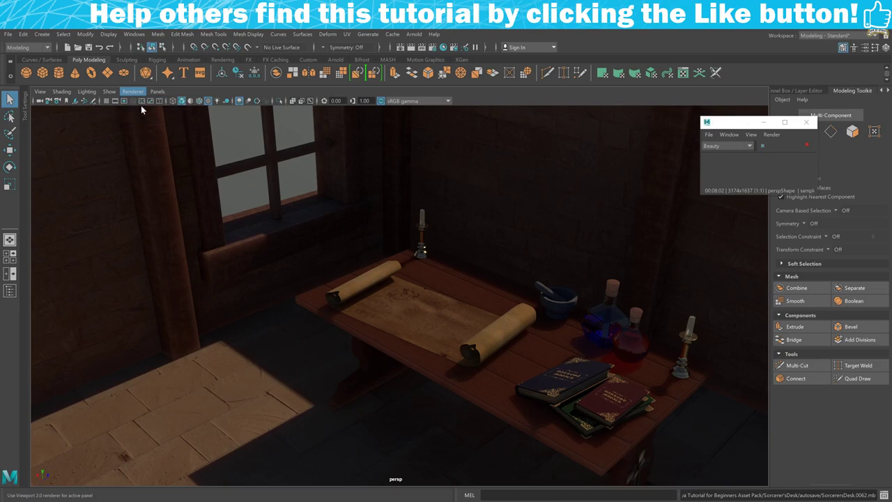
alt+drag(365, 305, 453, 265)
alt+right_drag(452, 265, 422, 254)
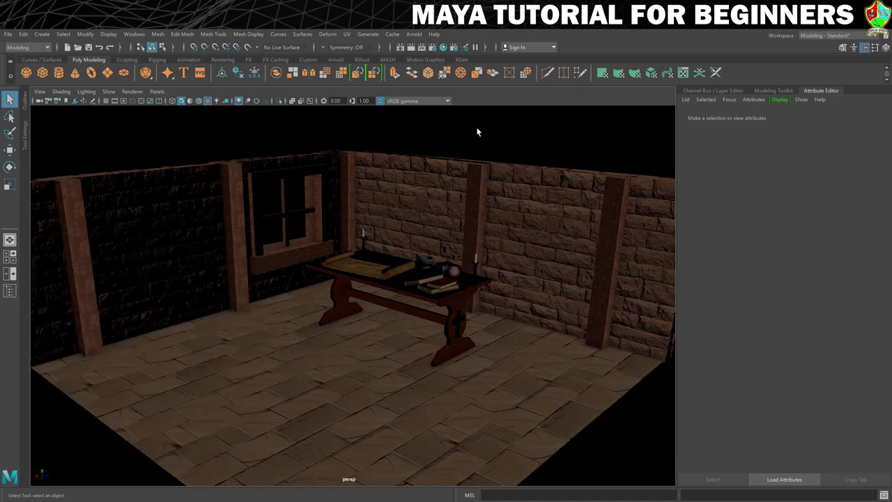
scroll(477, 123, down, 5)
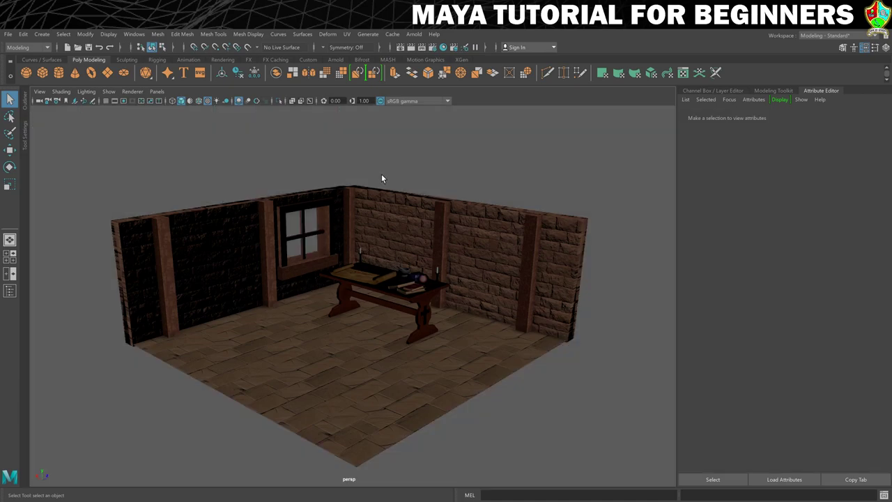
scroll(382, 174, up, 3)
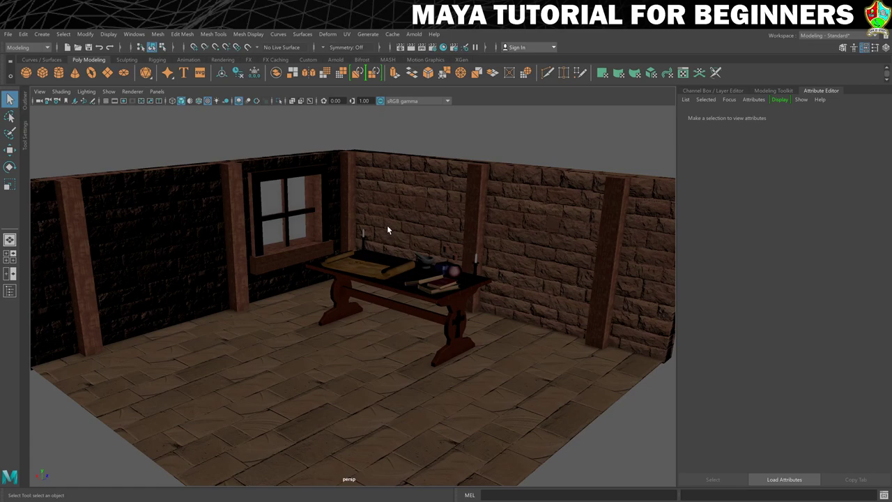
Create a directional light and move it slightly above the floor in front of the desk.
click(43, 34)
mouse_move(53, 85)
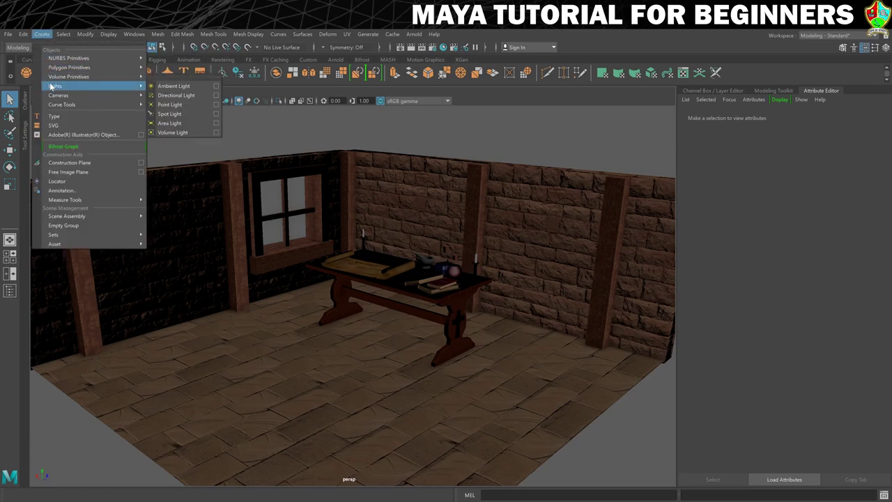
click(175, 95)
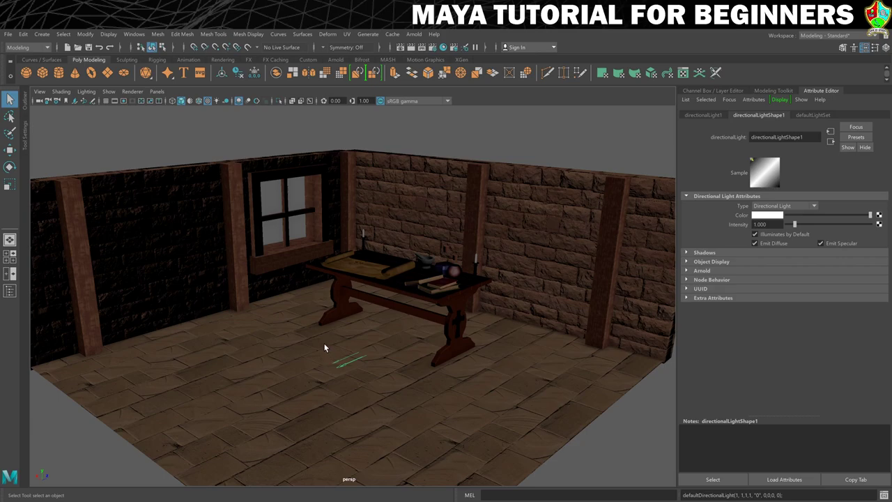
key(w)
drag(349, 315, 372, 337)
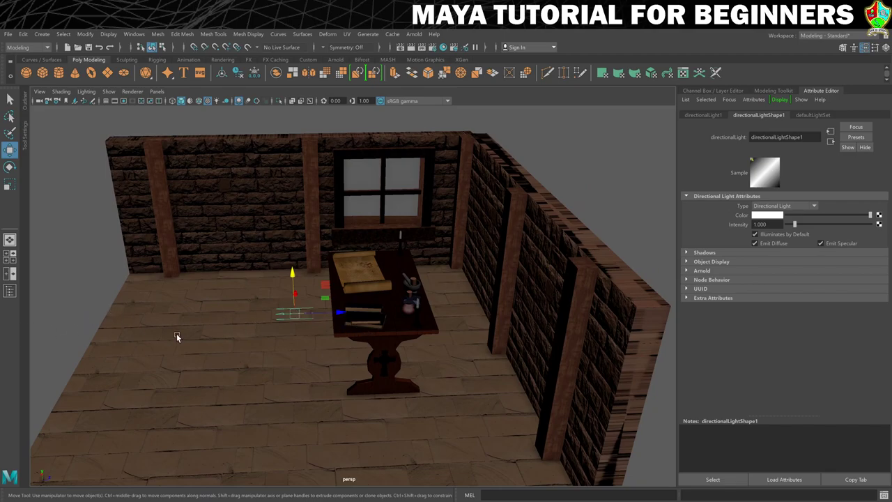
alt+drag(176, 333, 201, 339)
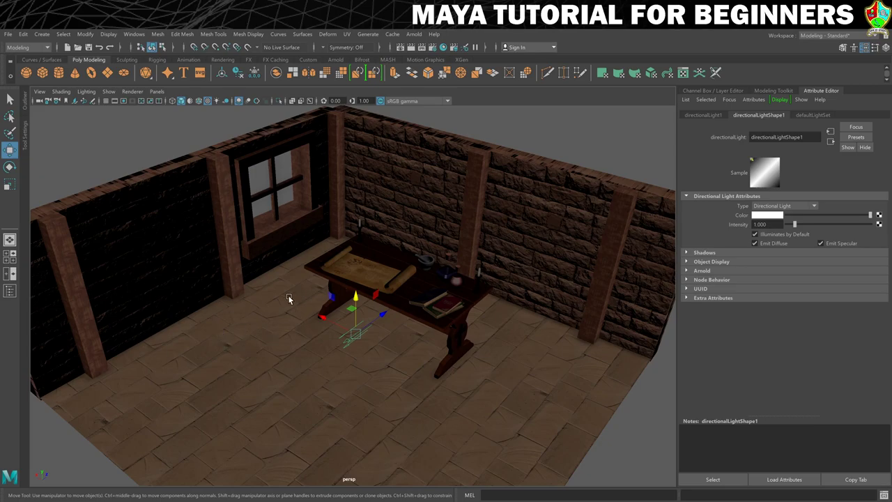
Compare default lighting with scene lighting and leave the textured viewport using all lights.
click(217, 102)
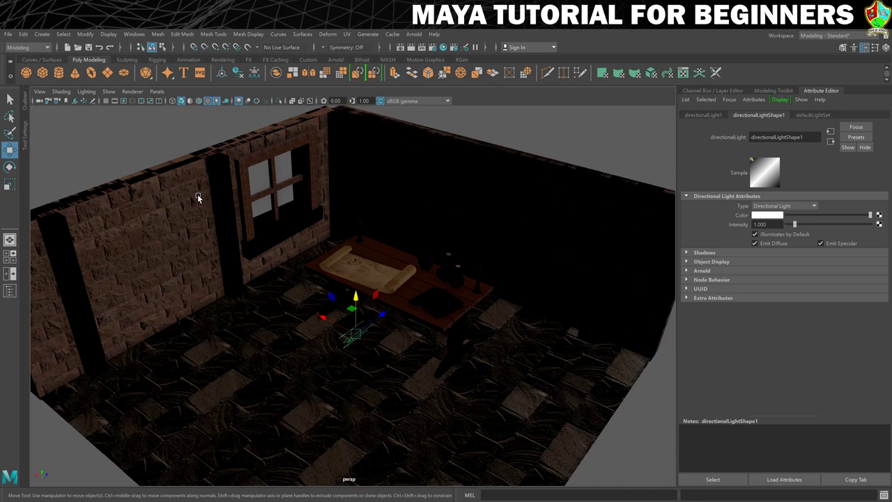
key(6)
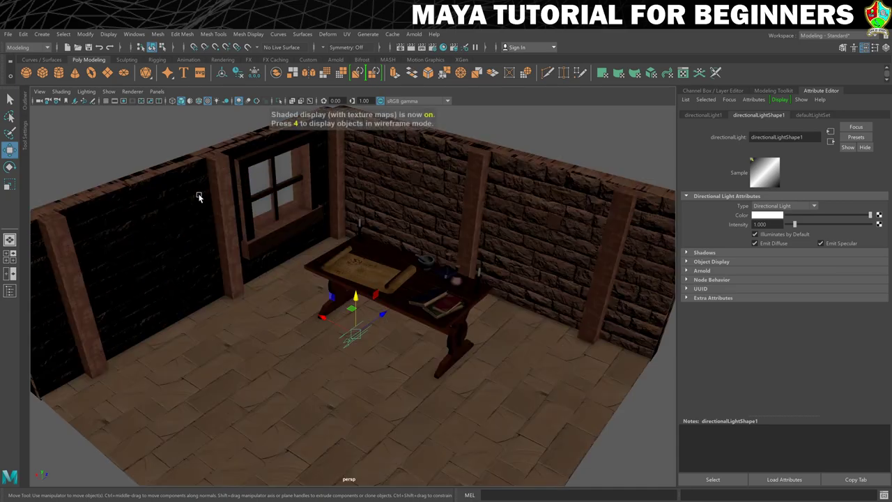
key(7)
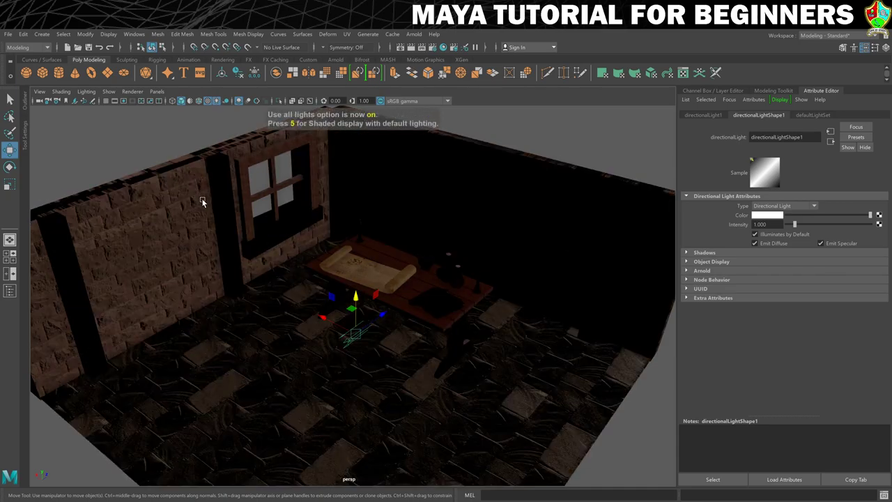
Rotate the directional light so it shines down from the window side across the desk and floor.
key(e)
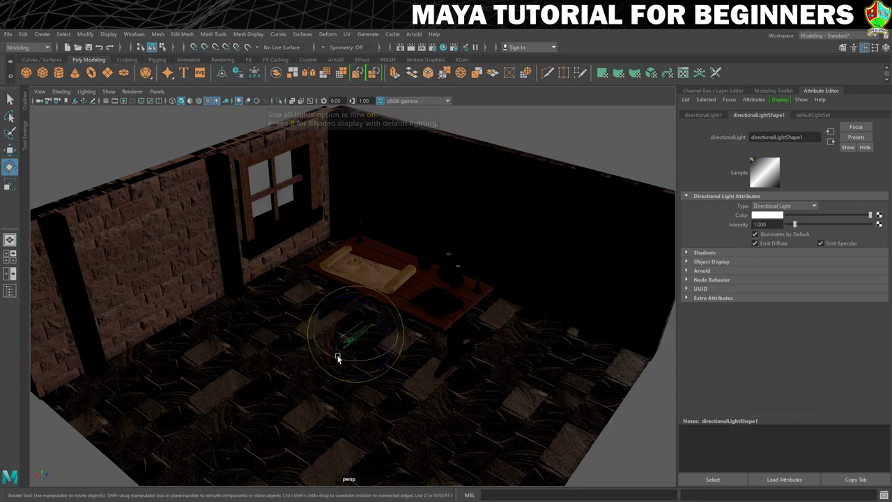
drag(336, 357, 390, 328)
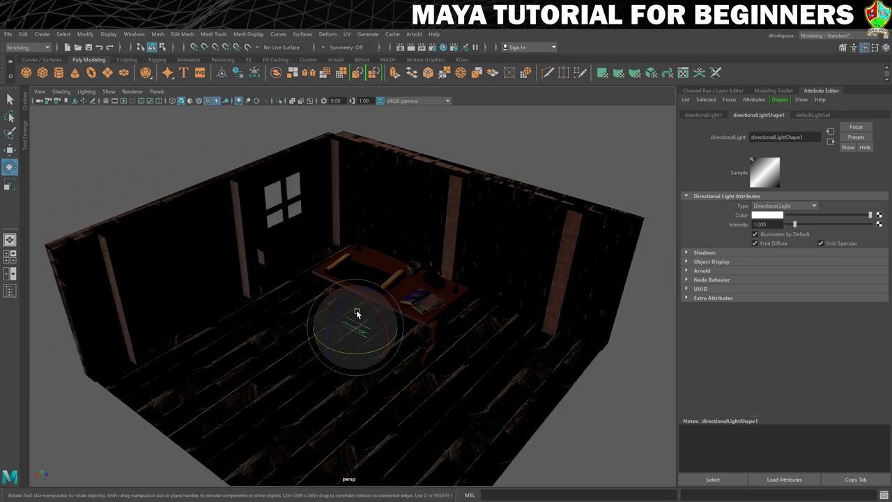
drag(366, 303, 423, 317)
alt+right_drag(423, 318, 436, 285)
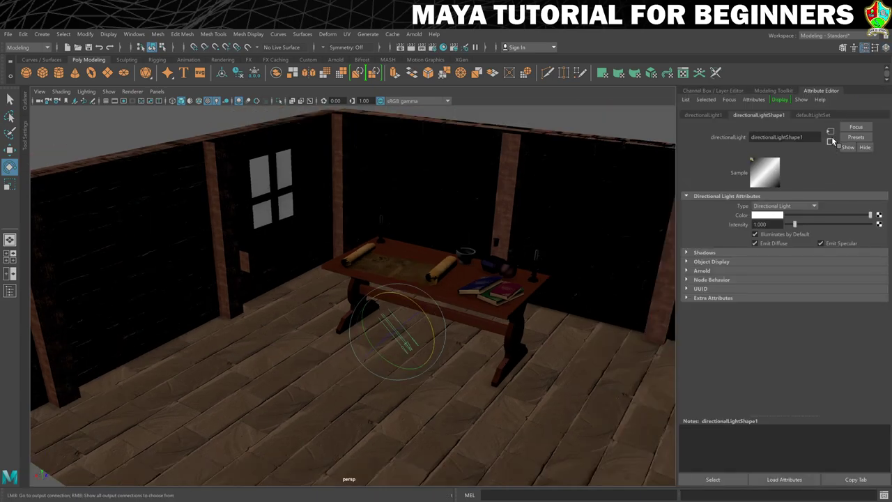
Change the directional light's color to a pale sky blue with a hue of about 207.
click(769, 215)
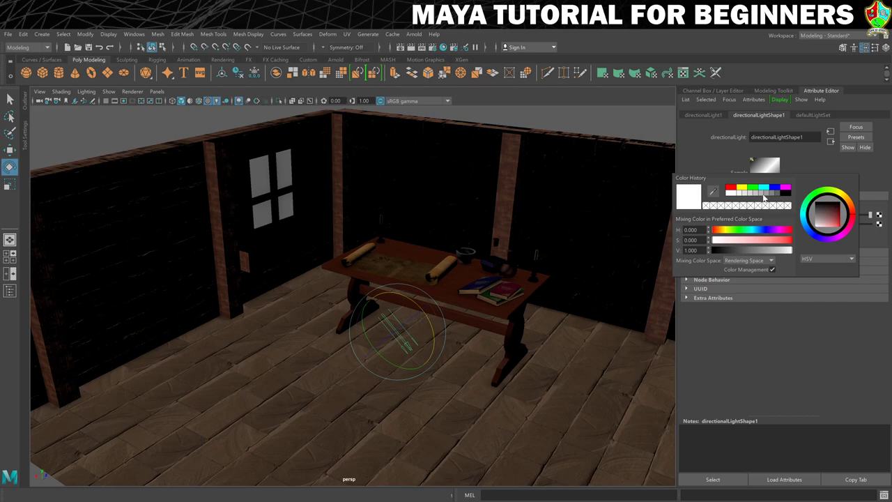
click(765, 188)
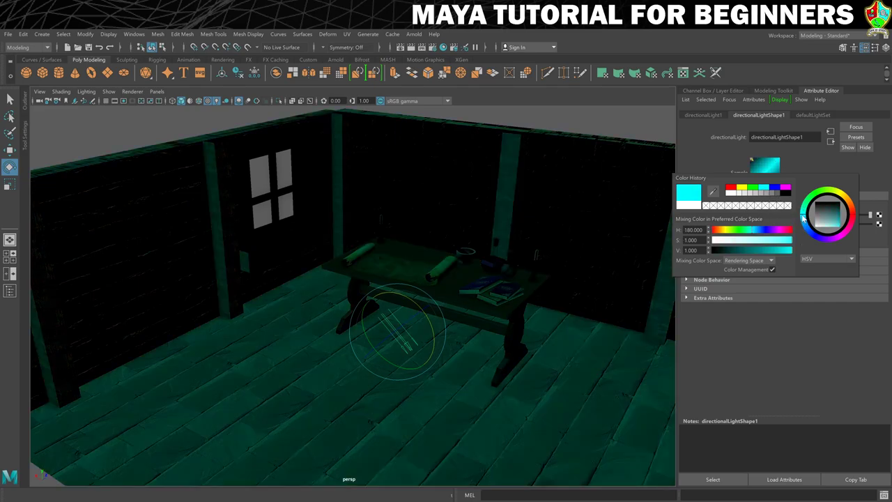
drag(804, 217, 803, 232)
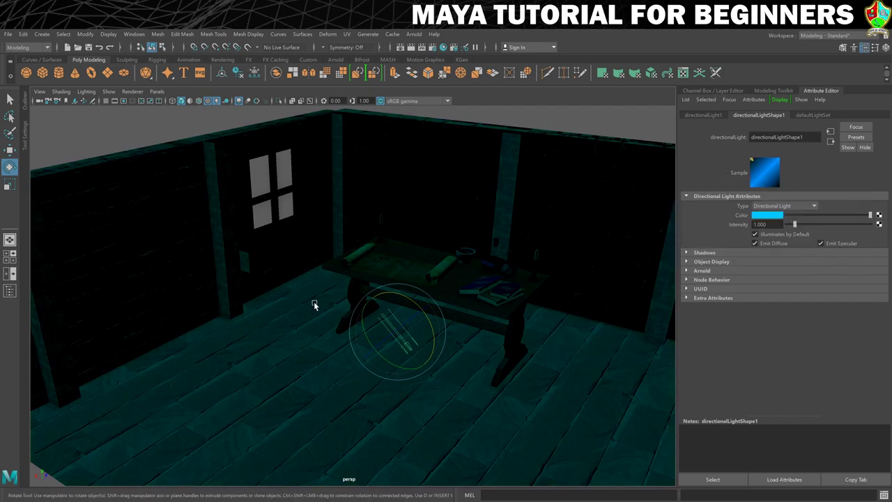
click(779, 217)
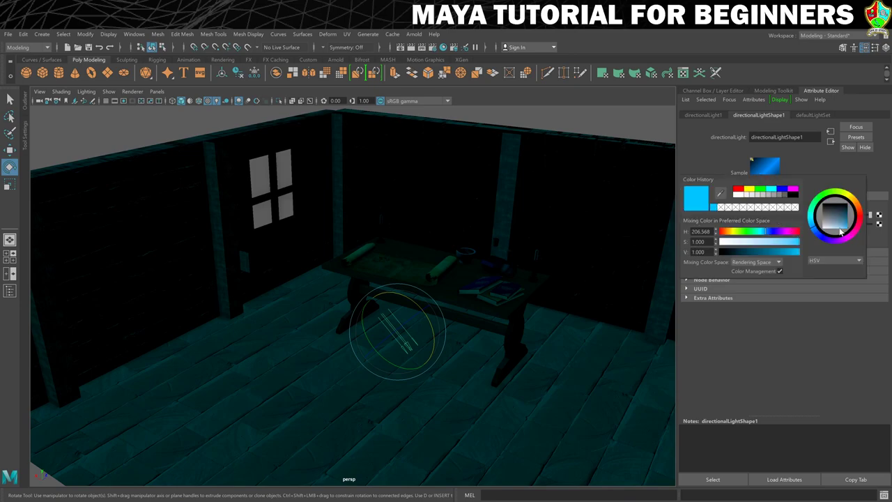
click(844, 233)
mouse_move(845, 233)
mouse_down()
mouse_move(823, 239)
mouse_move(833, 239)
mouse_up()
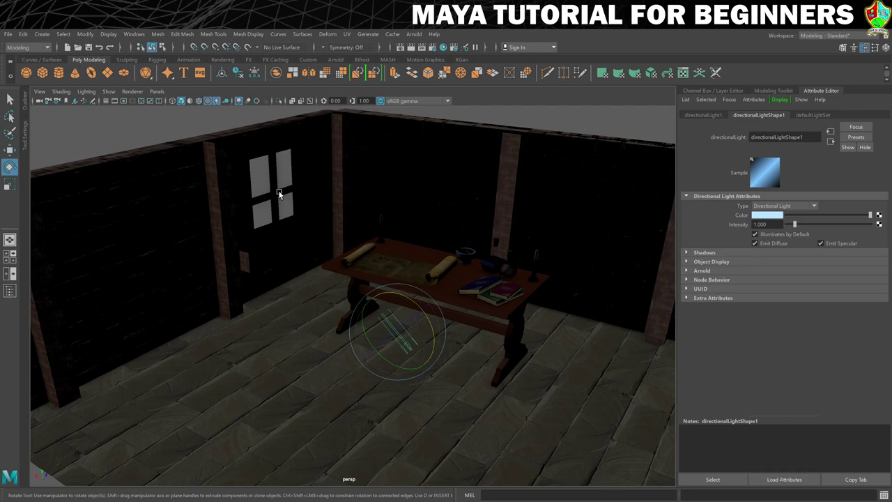
Turn on viewport shadows and tilt the directional light to a rotation of about -53.5, 89.4, 0 degrees.
click(226, 102)
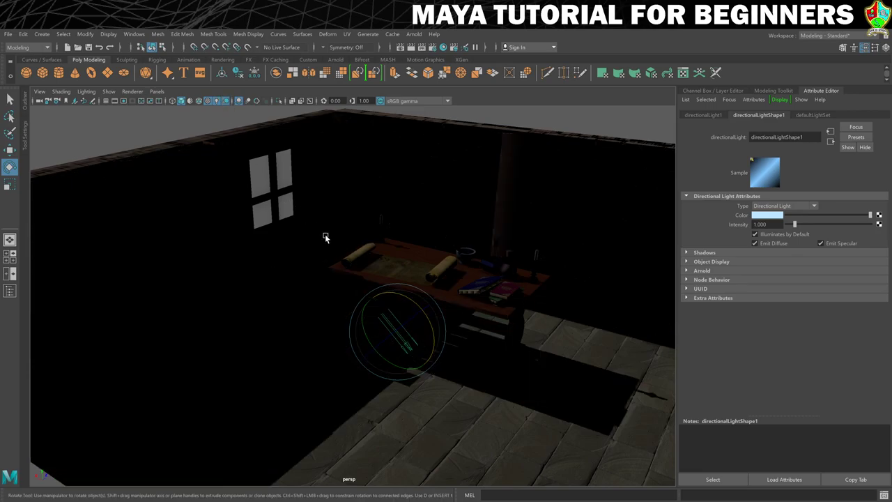
mouse_move(413, 303)
mouse_down()
mouse_move(408, 315)
mouse_move(404, 299)
mouse_move(426, 330)
mouse_move(431, 323)
mouse_move(415, 313)
mouse_up()
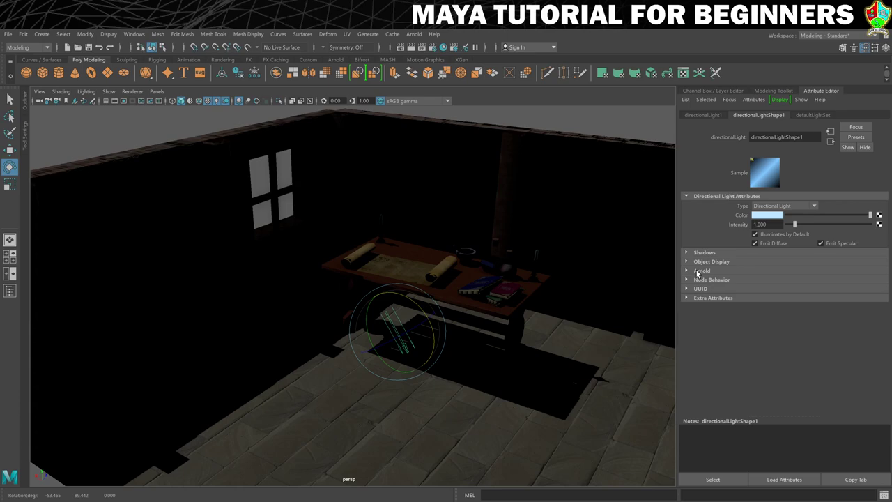
Expand the directional light's Arnold attributes and open the Render Settings, placing them clear of the desk.
click(699, 271)
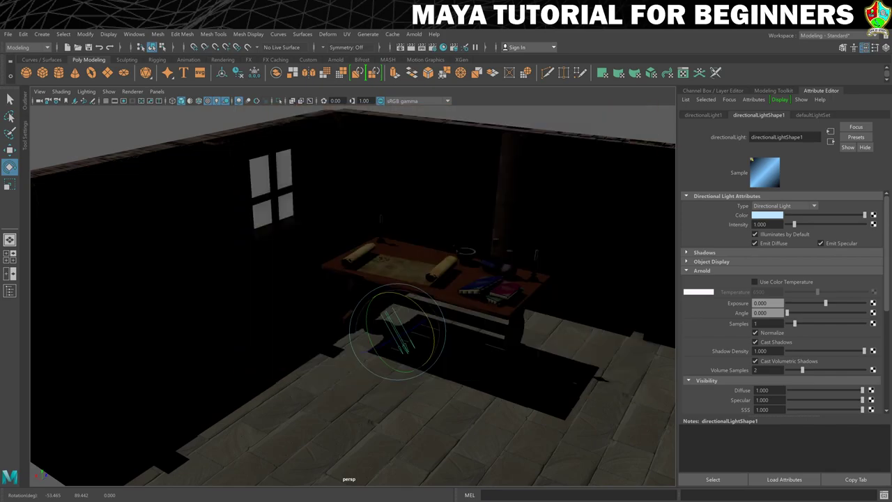
click(434, 49)
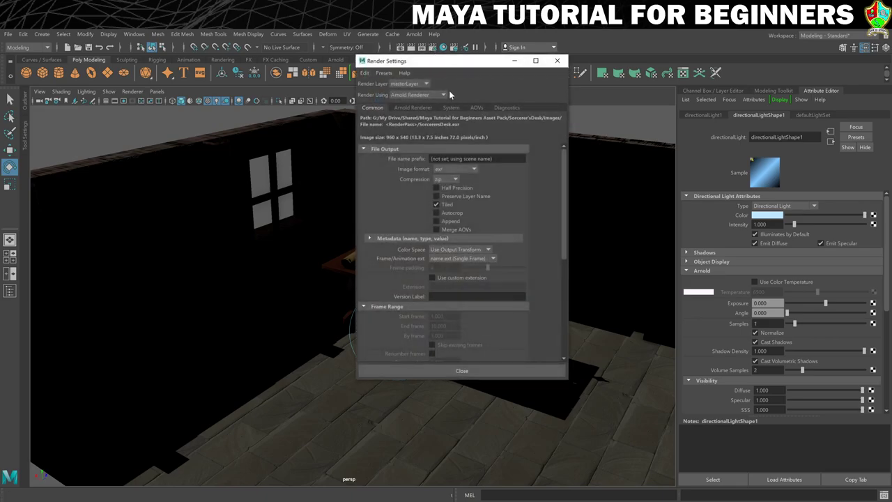
drag(446, 65, 481, 121)
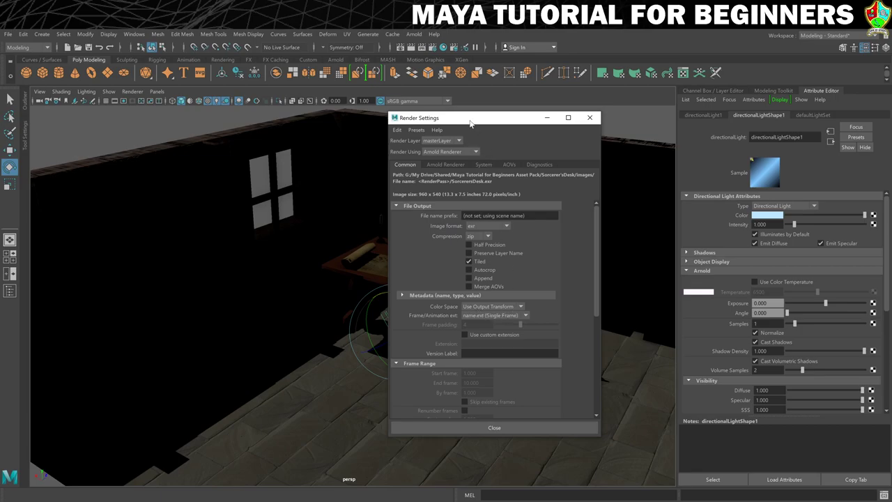
drag(471, 124, 699, 133)
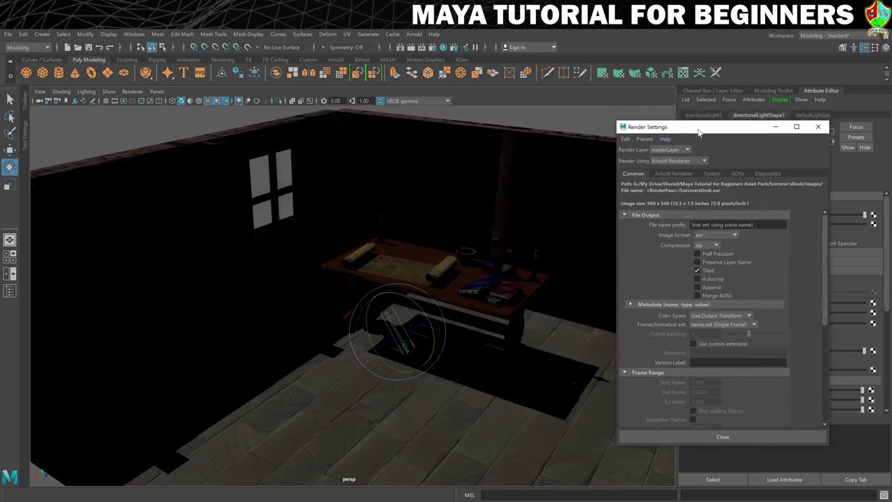
Turn off the viewport's color management and set the render output color space to Raw.
click(381, 102)
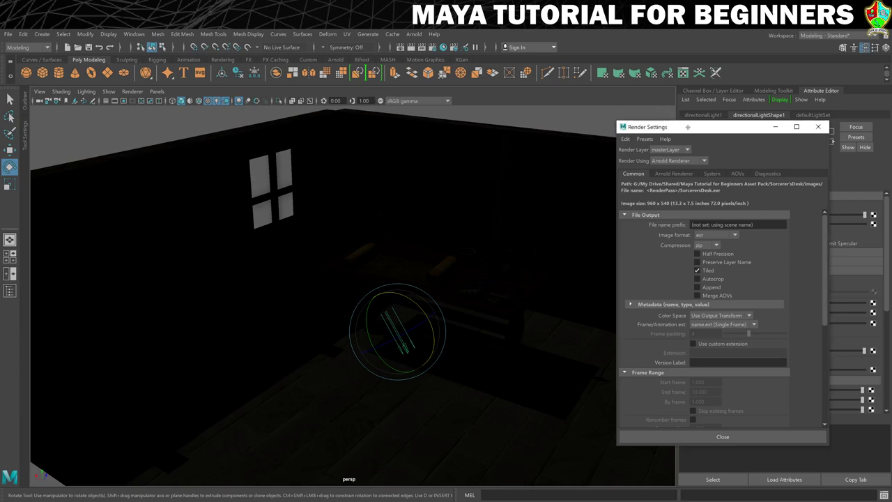
drag(693, 128, 639, 121)
click(648, 307)
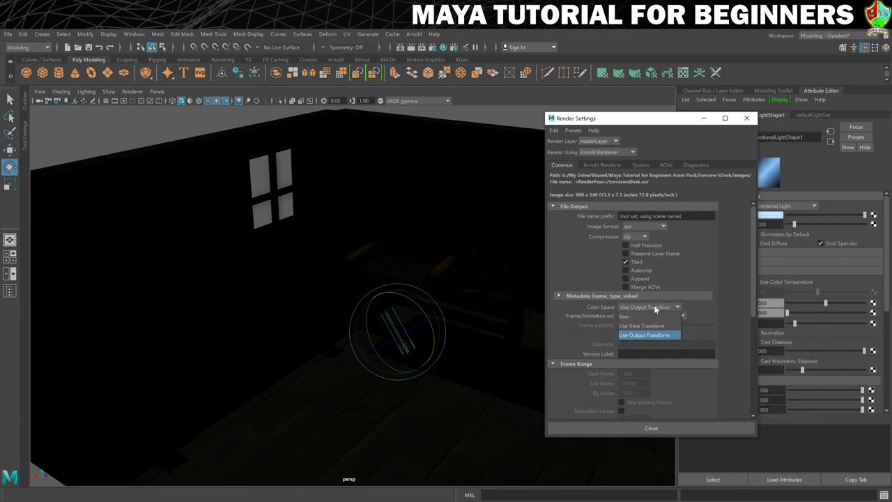
click(627, 317)
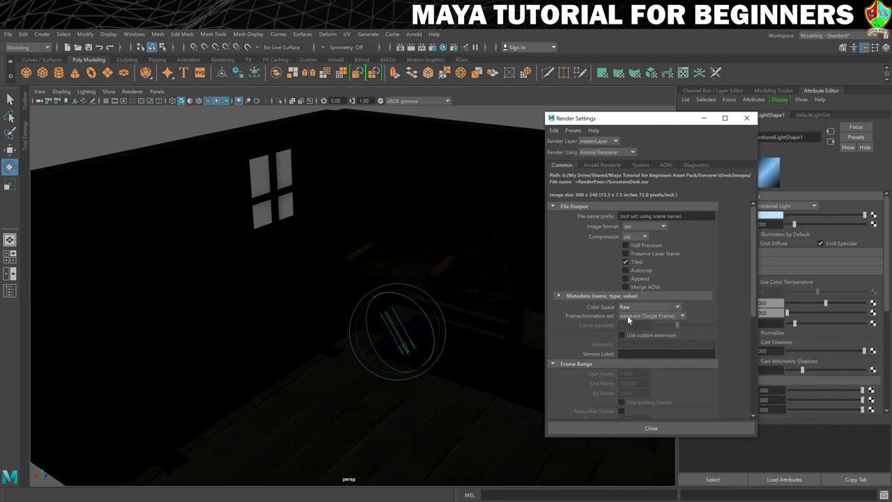
Choose the HD_540 image size preset for the render.
scroll(752, 347, down, 6)
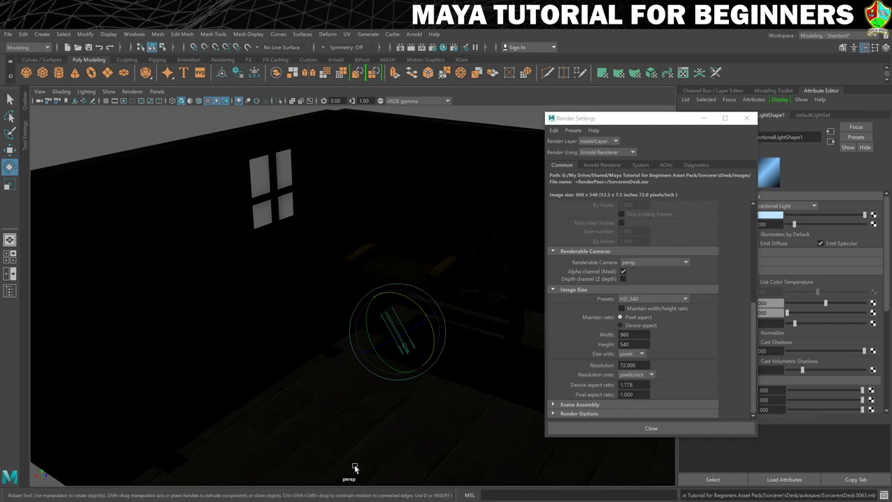
click(638, 300)
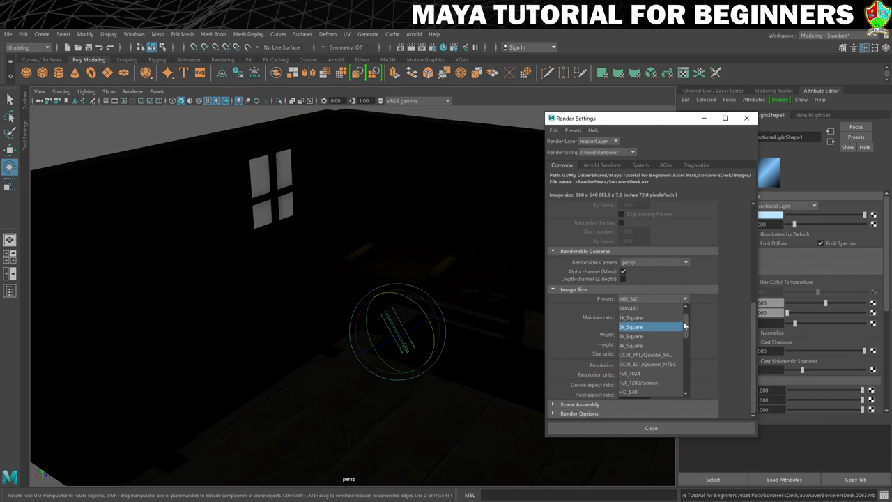
scroll(680, 326, down, 2)
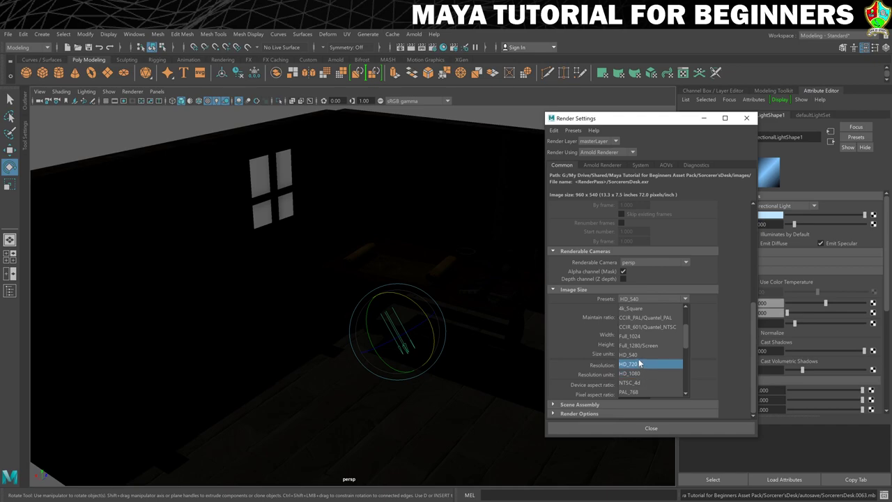
click(634, 354)
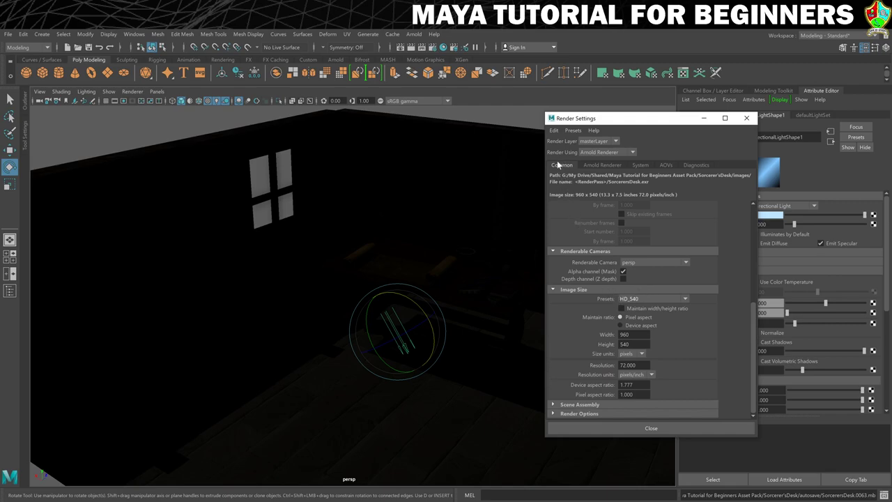
Set the Arnold Camera (AA) samples to 2 and close the Render Settings.
click(603, 165)
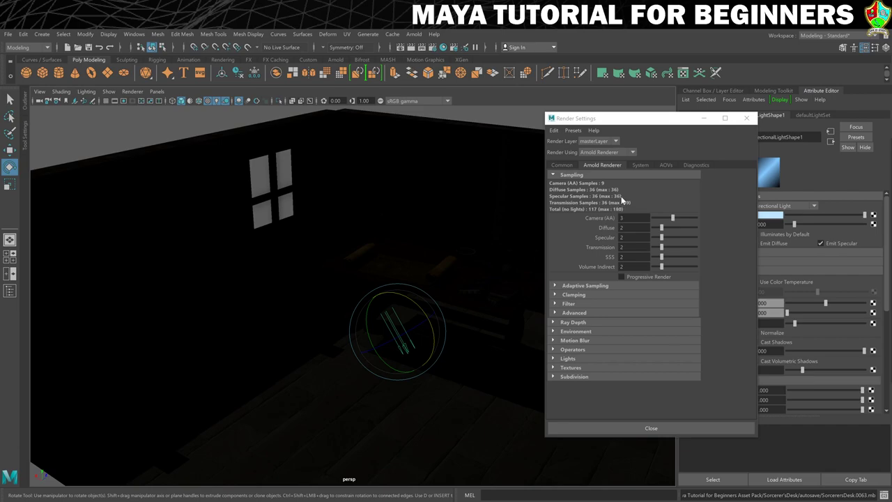
click(620, 218)
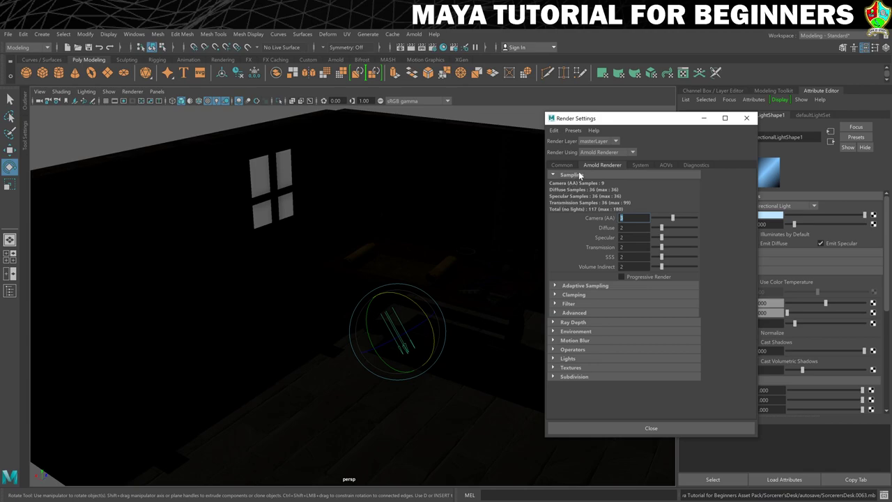
text(2)
key(Return)
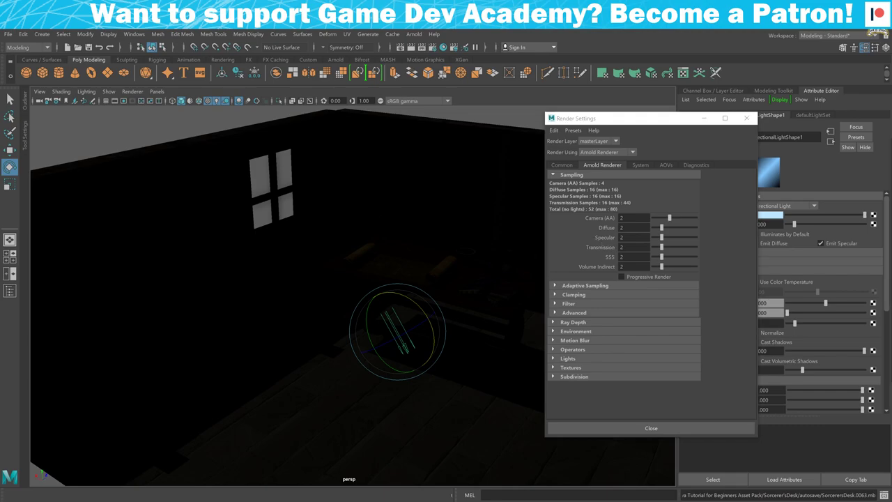
click(677, 426)
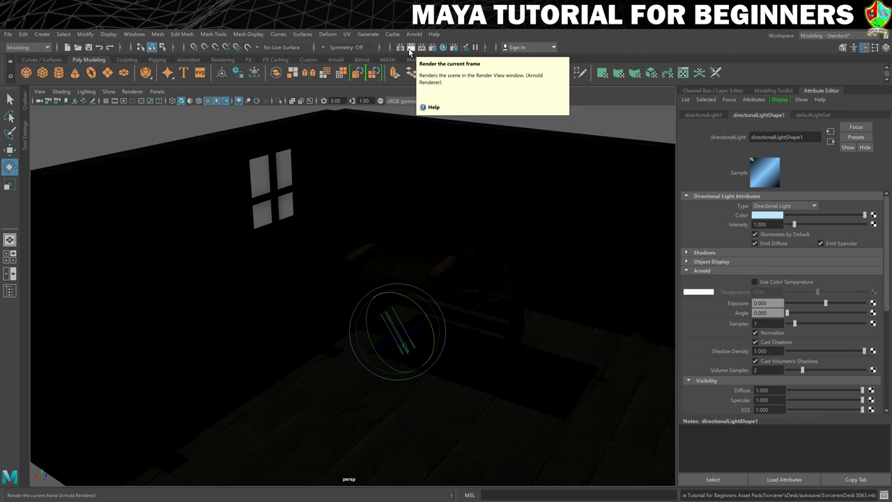
Render the current frame, compare it with and without color management up close, and close the Render View.
click(410, 48)
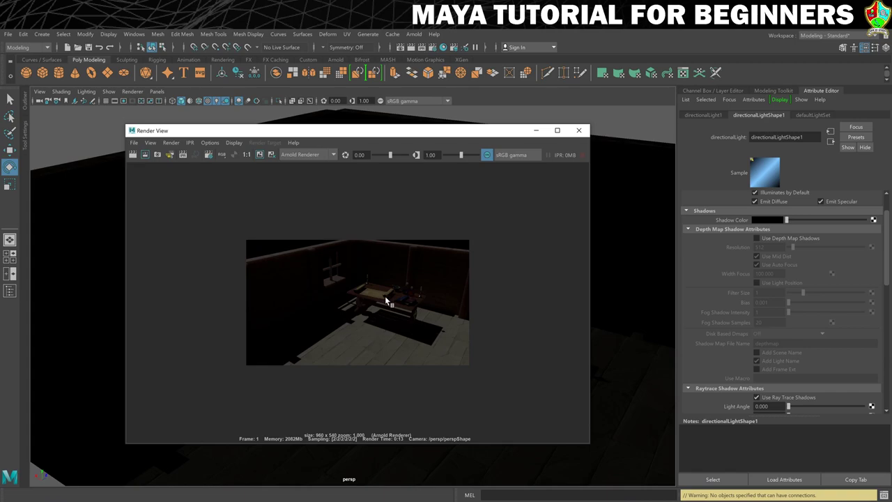
scroll(388, 294, up, 4)
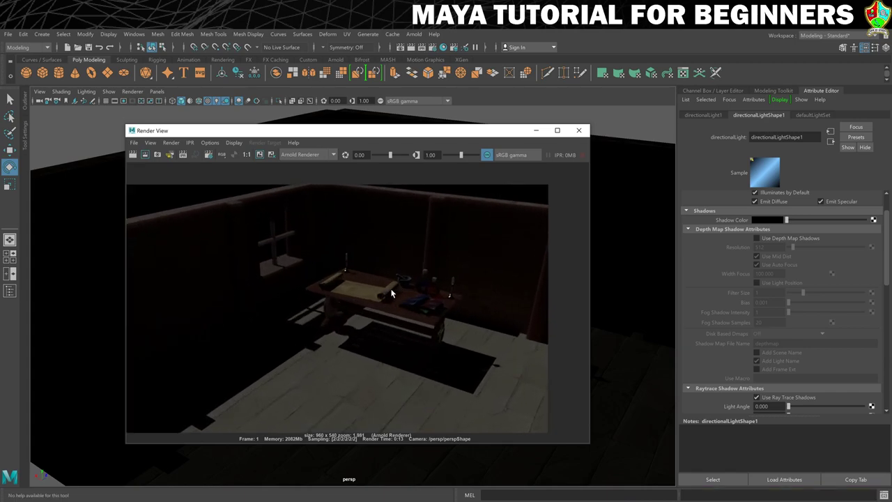
alt+middle_drag(383, 290, 427, 277)
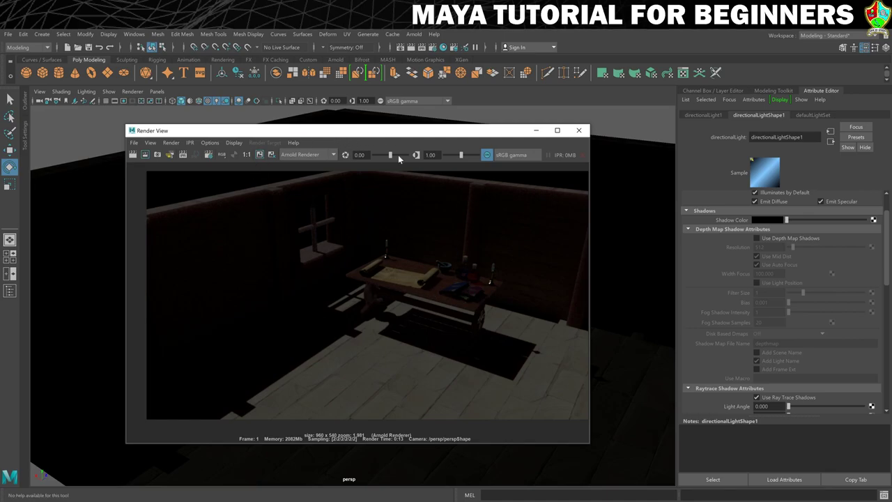
click(487, 155)
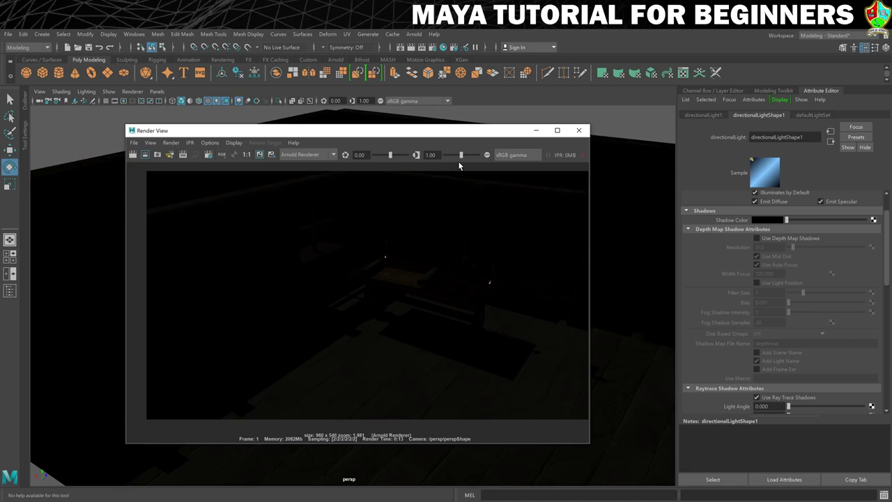
click(487, 155)
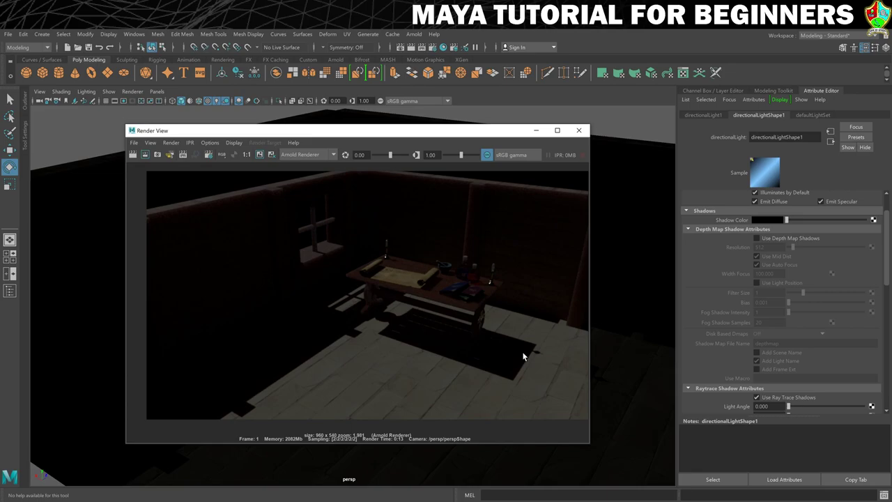
click(578, 130)
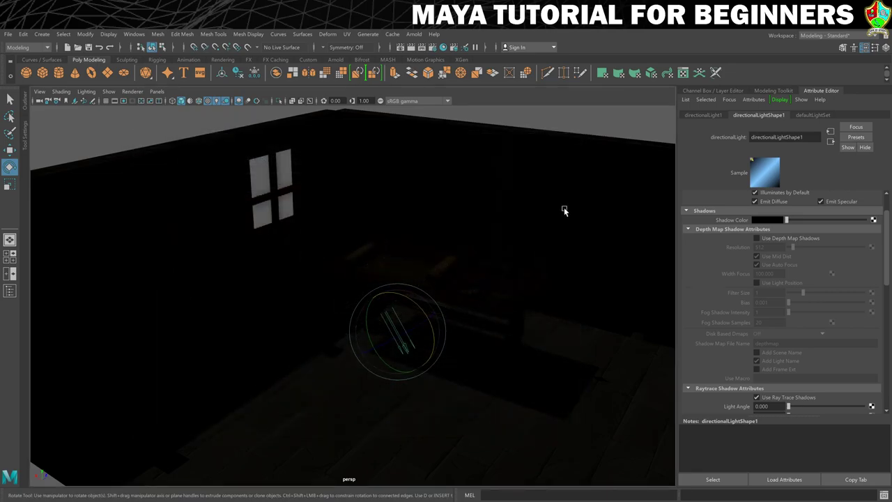
Raise the directional light's intensity to 3.
scroll(781, 229, up, 1)
double_click(760, 225)
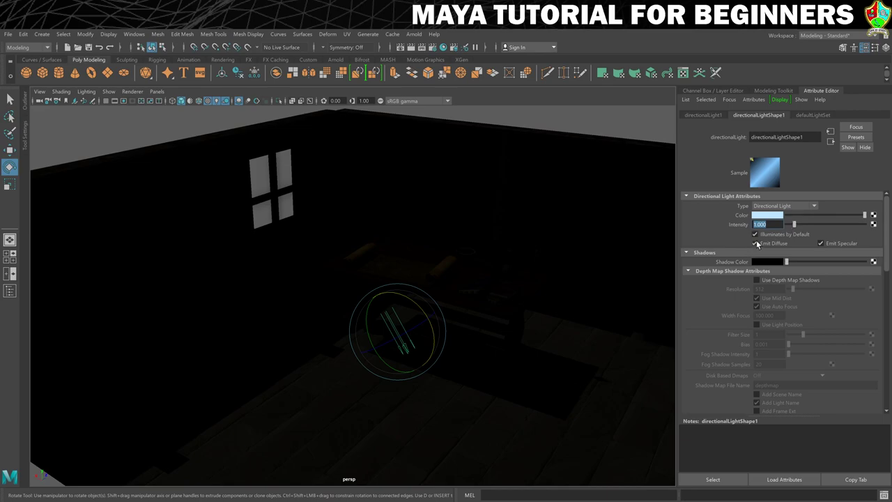
text(2)
key(Return)
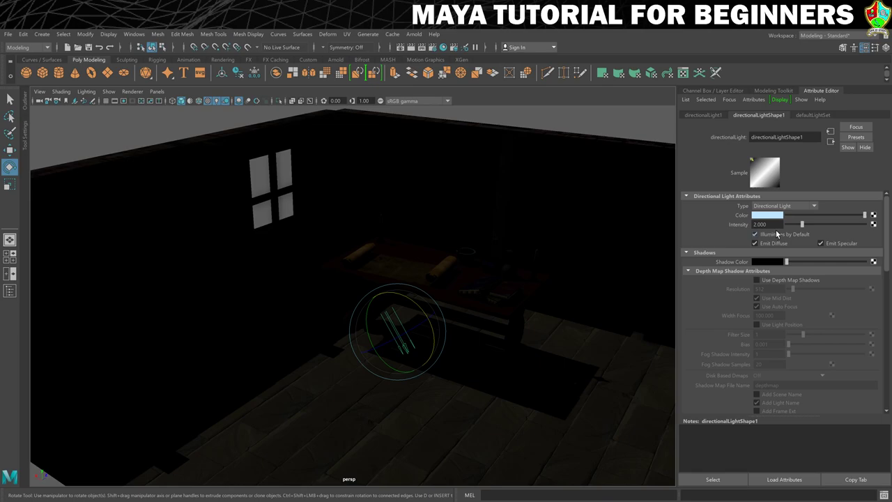
double_click(763, 224)
text(3)
key(Return)
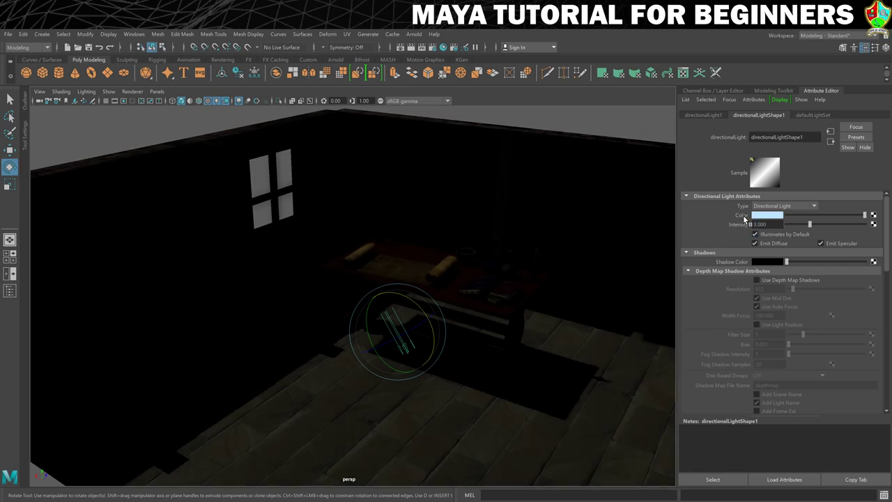
Set the directional light's Arnold angle to 5 and render the current frame, viewing it without color management.
click(688, 252)
scroll(693, 272, down, 1)
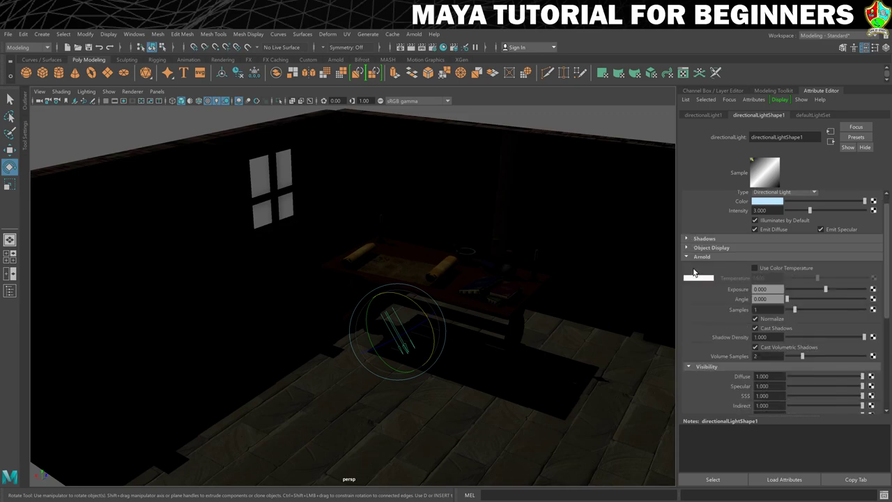
scroll(696, 271, down, 1)
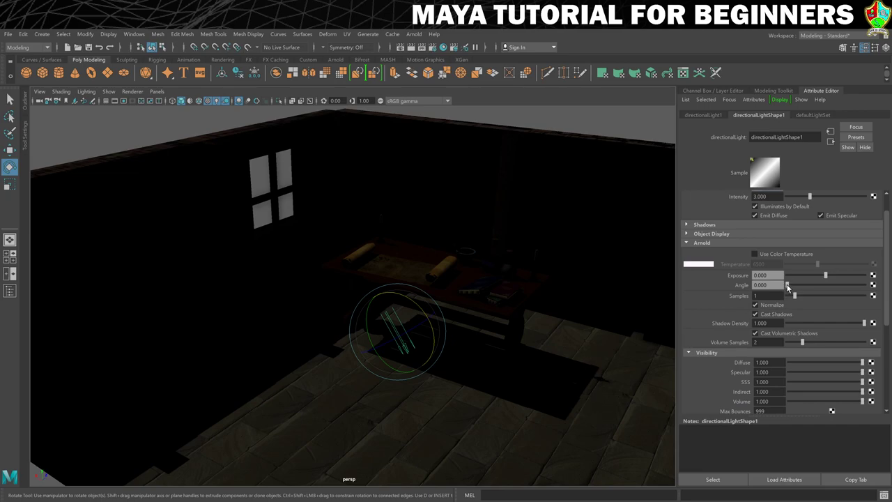
drag(787, 285, 825, 284)
click(410, 48)
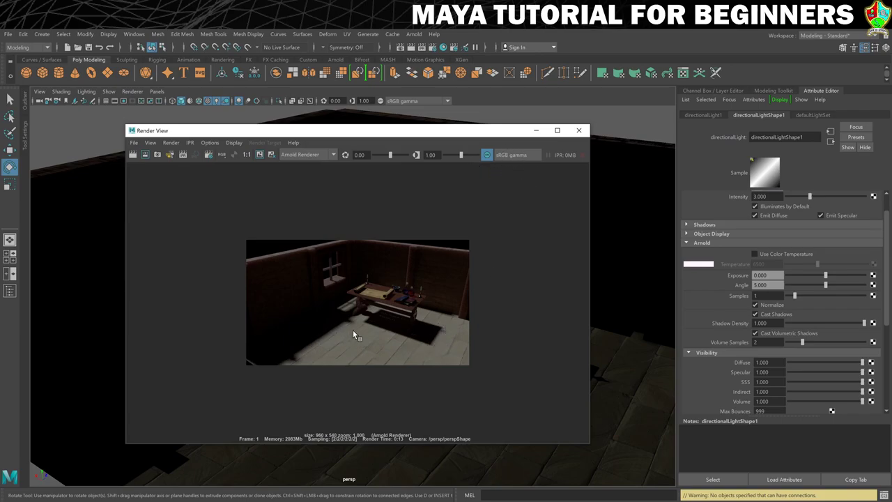
click(486, 155)
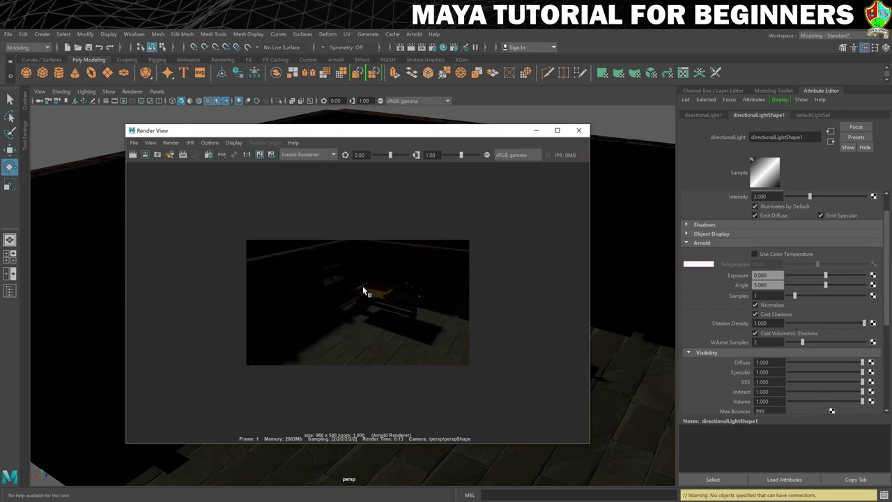
Raise the directional light's intensity to 4 and render the frame again, inspecting it without color management.
click(579, 131)
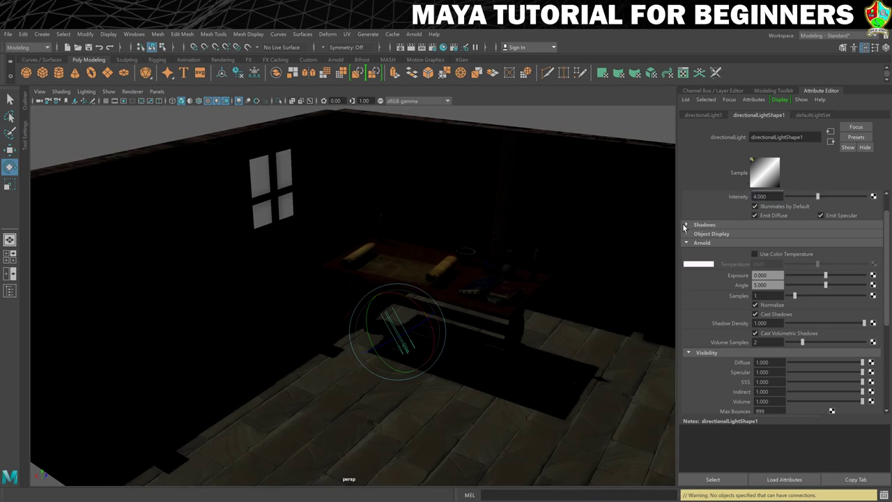
click(411, 48)
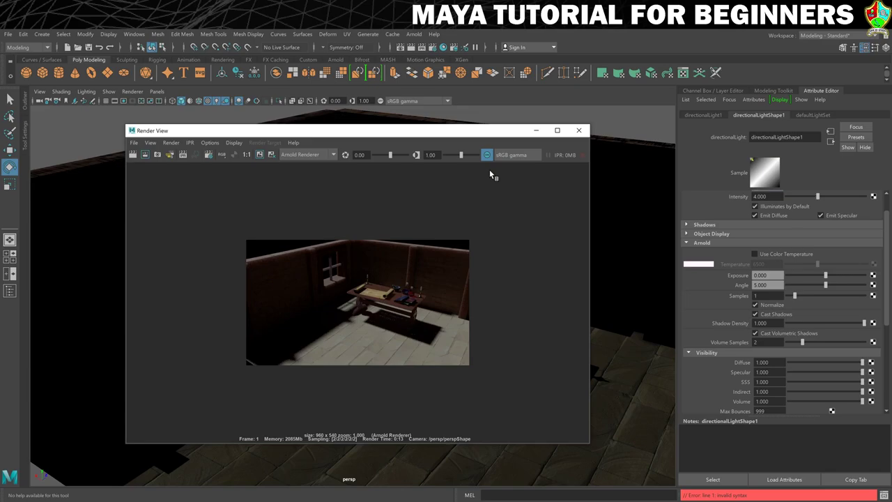
click(486, 155)
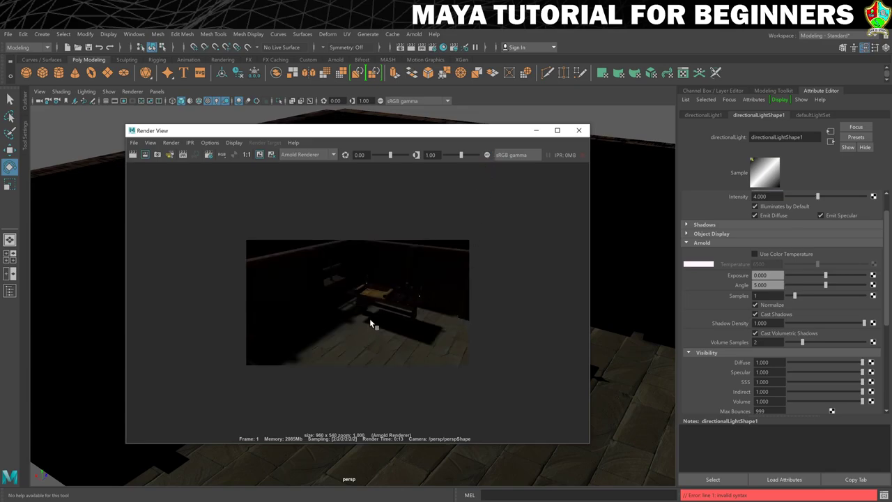
scroll(363, 315, up, 5)
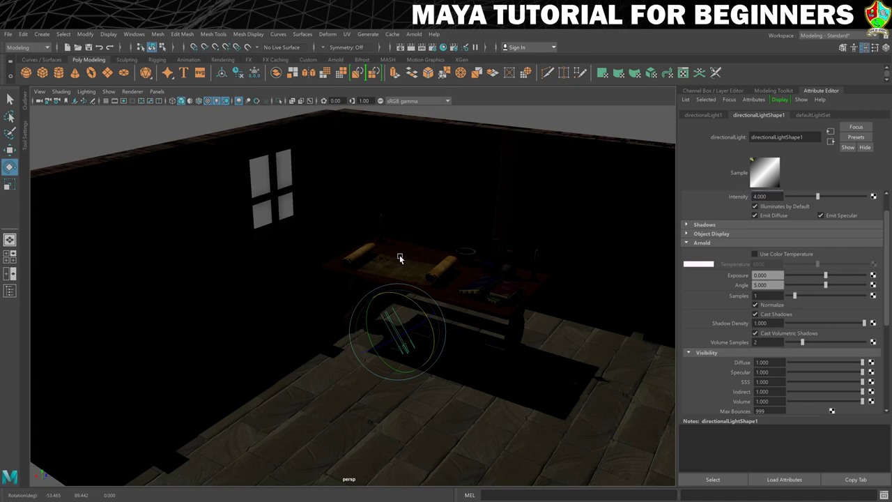
Turn the viewport's color management back on and display the room textured with default lighting.
click(379, 100)
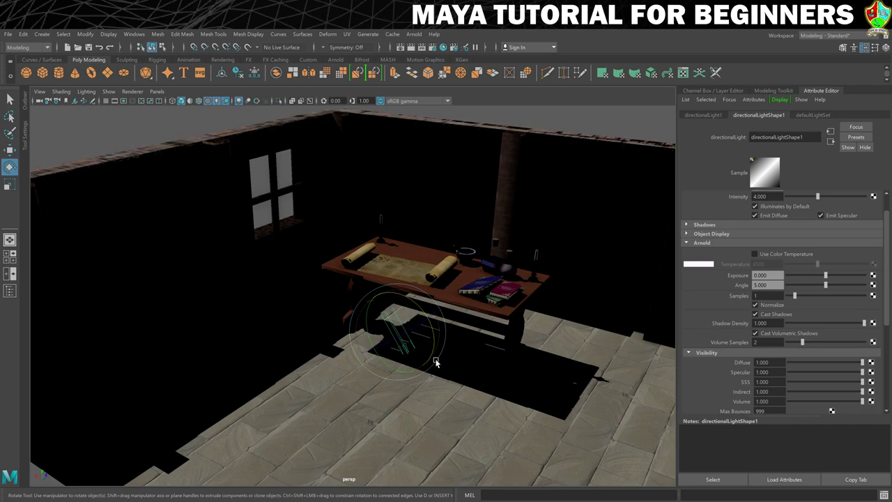
key(6)
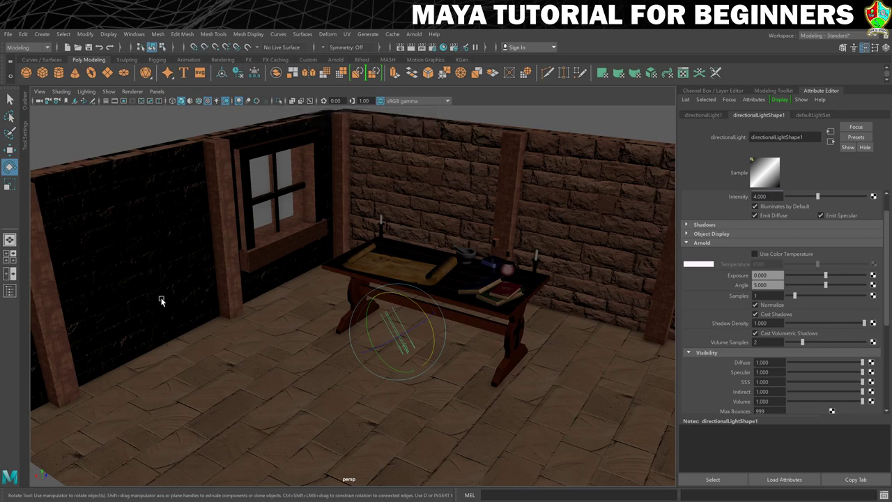
Create a point light in the scene.
click(42, 34)
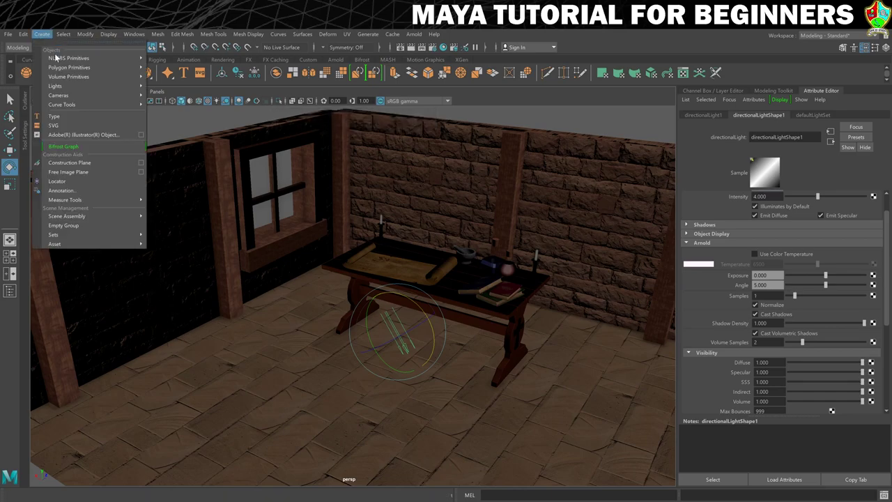
mouse_move(63, 87)
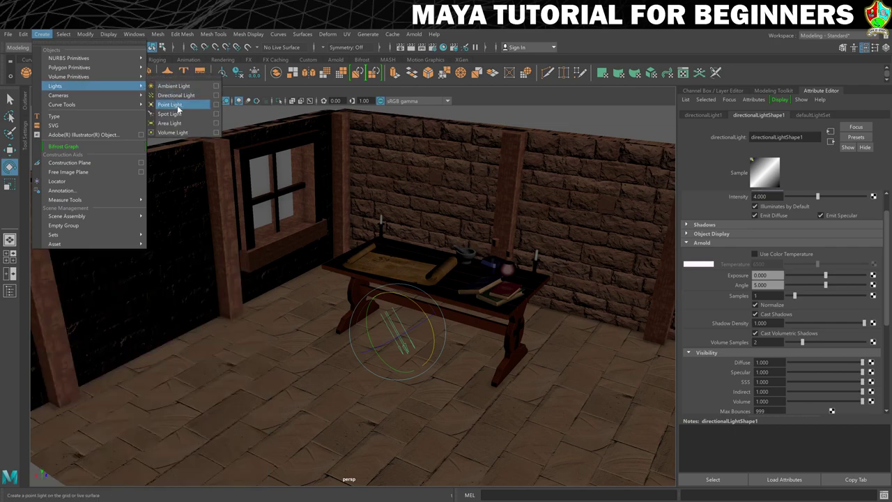
click(169, 104)
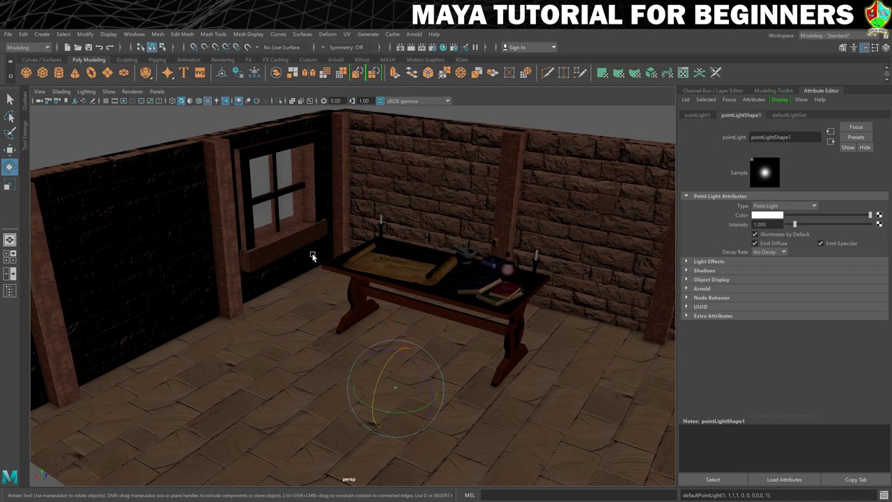
Show the four-view layout with the top, front and side views in wireframe.
key(space)
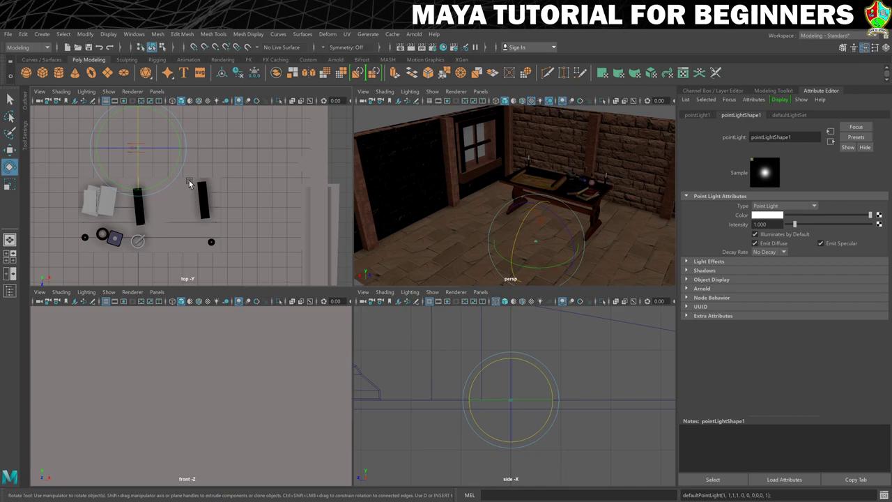
key(4)
key(4)
key(4)
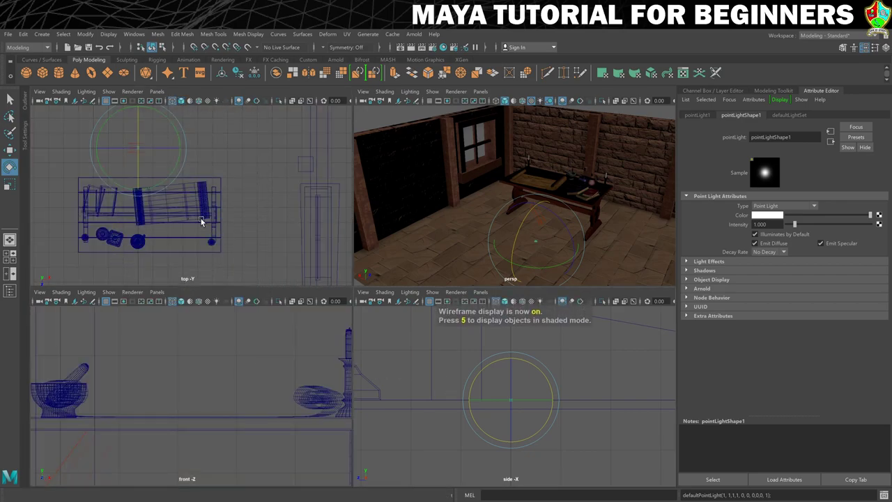
Move the point light over the candle at the desk's corner and raise it to a height of about 5.5.
key(w)
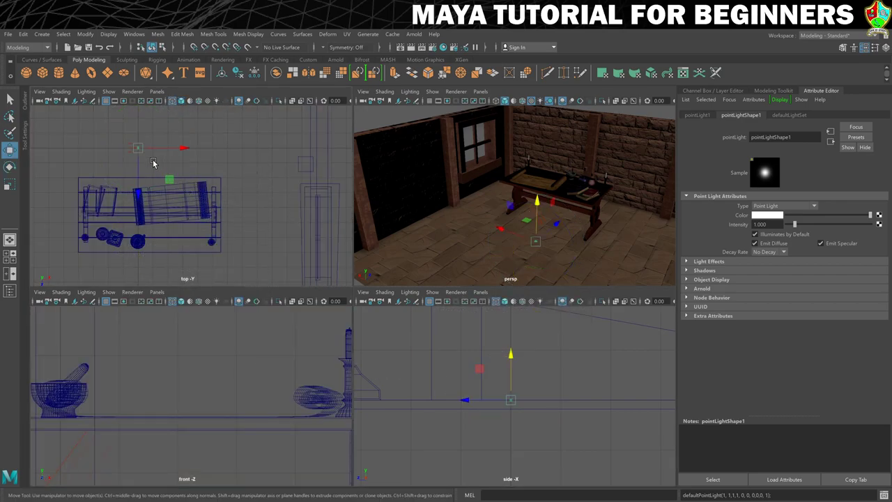
drag(138, 147, 213, 244)
scroll(448, 358, down, 5)
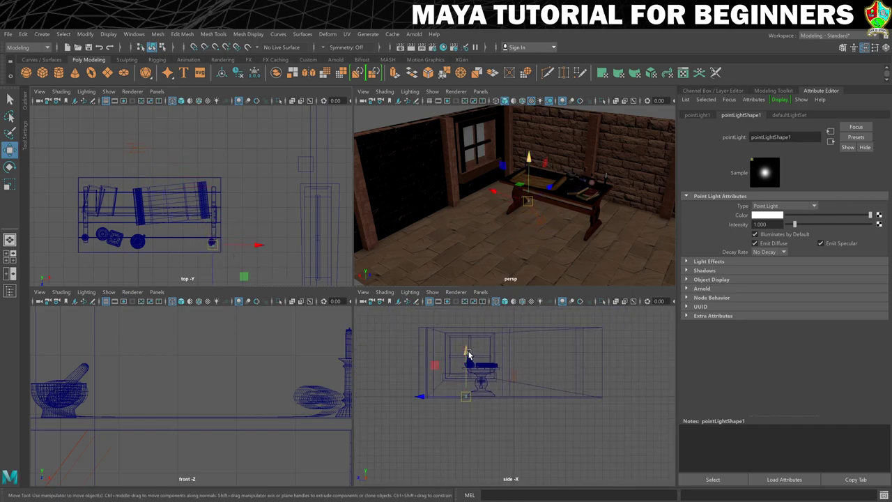
drag(468, 355, 467, 313)
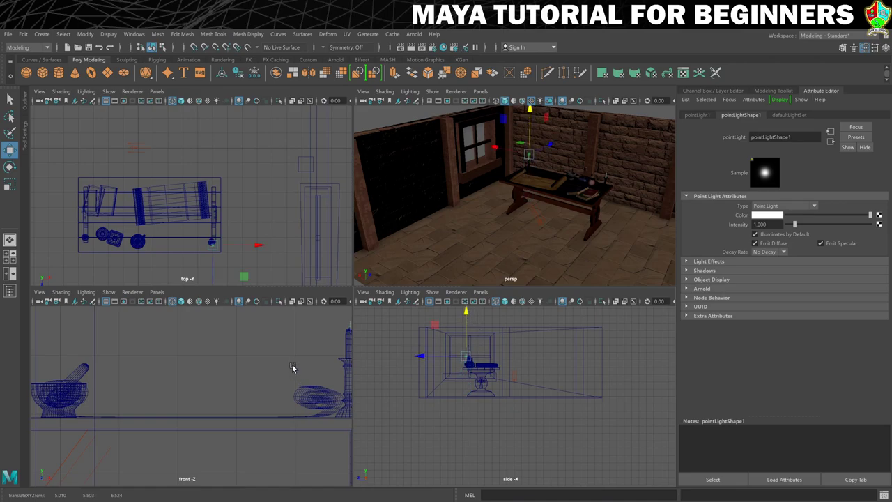
Align the point light just above the candle's wick in the front and side views.
scroll(236, 379, up, 6)
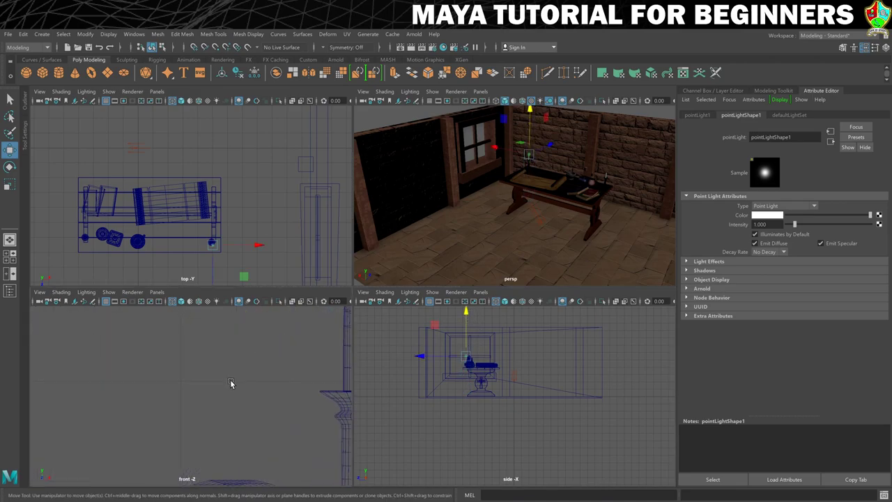
alt+middle_drag(231, 383, 159, 428)
scroll(159, 427, down, 2)
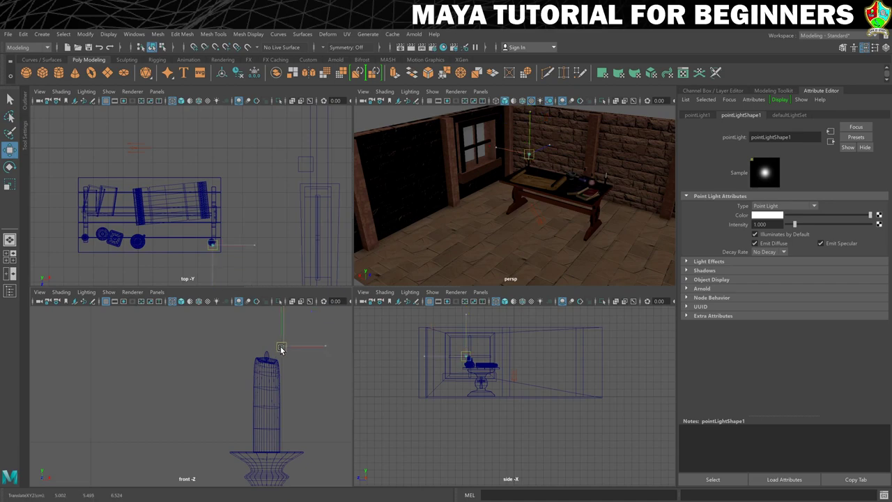
drag(281, 348, 311, 351)
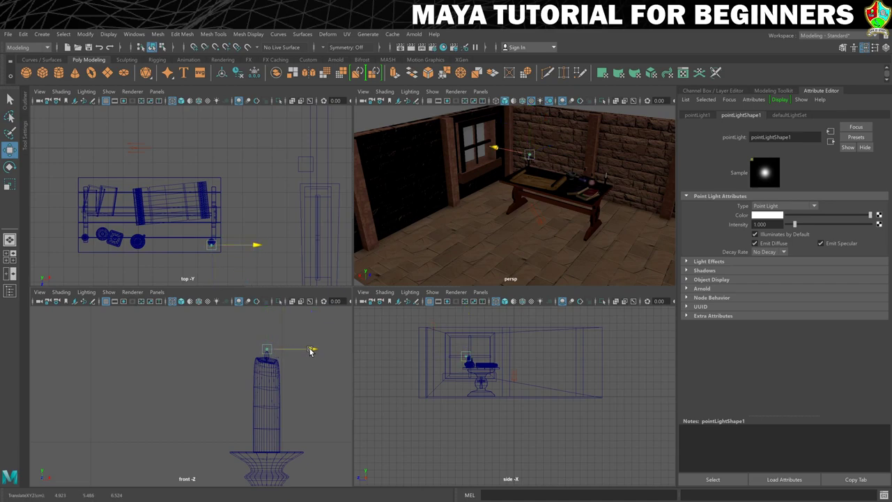
drag(268, 332, 311, 349)
scroll(548, 453, up, 5)
drag(431, 376, 450, 381)
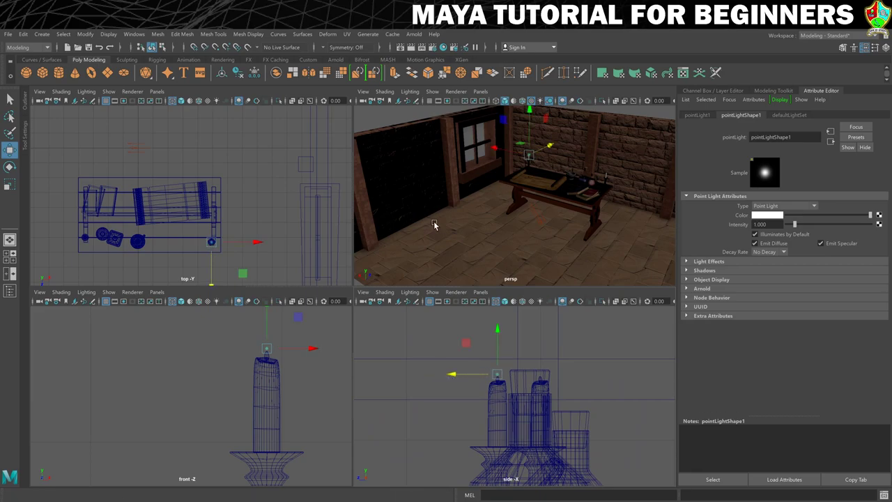
Show the perspective view alone with all scene lights on and test nudging the point light at the candle.
key(space)
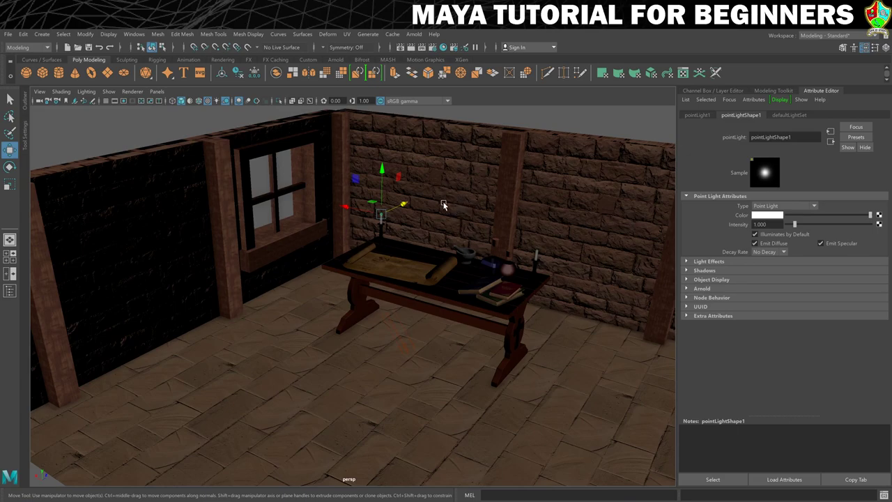
key(7)
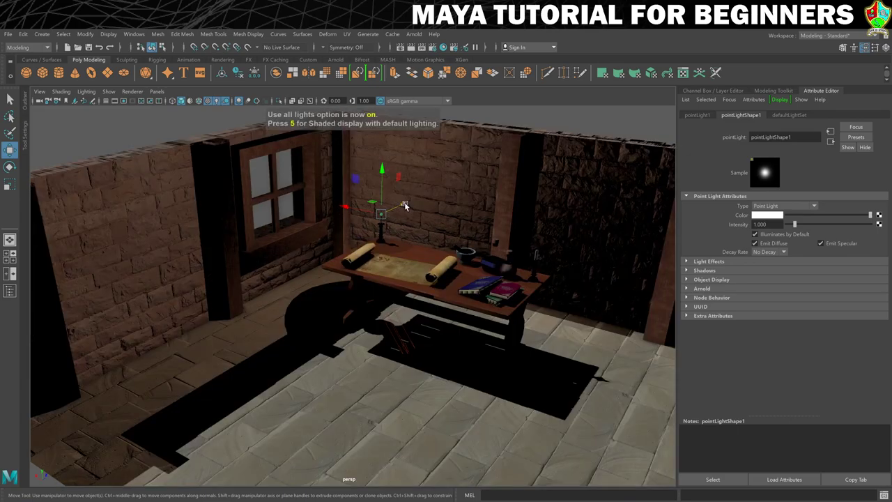
drag(404, 206, 459, 223)
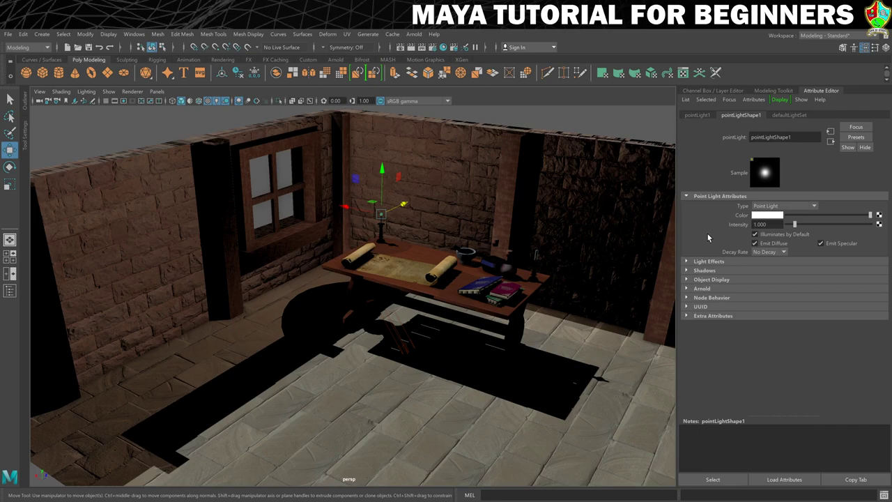
Set the point light's color to a saturated warm yellow-orange.
click(762, 214)
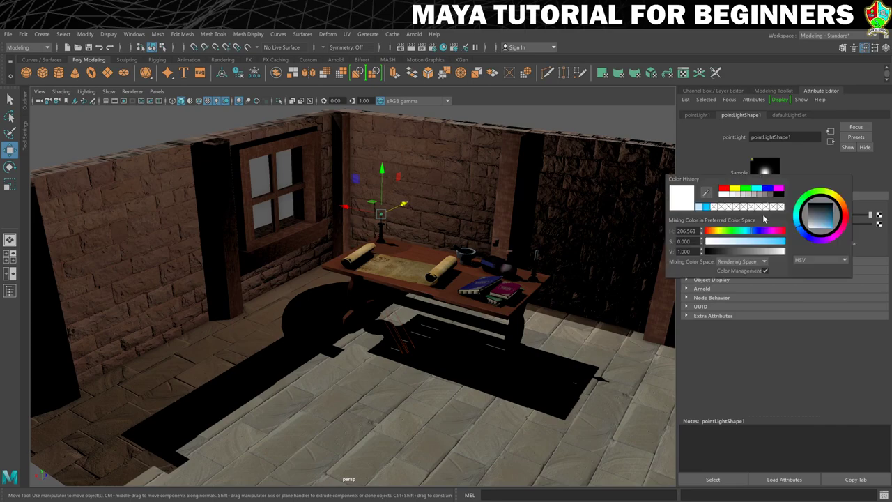
click(840, 200)
click(828, 230)
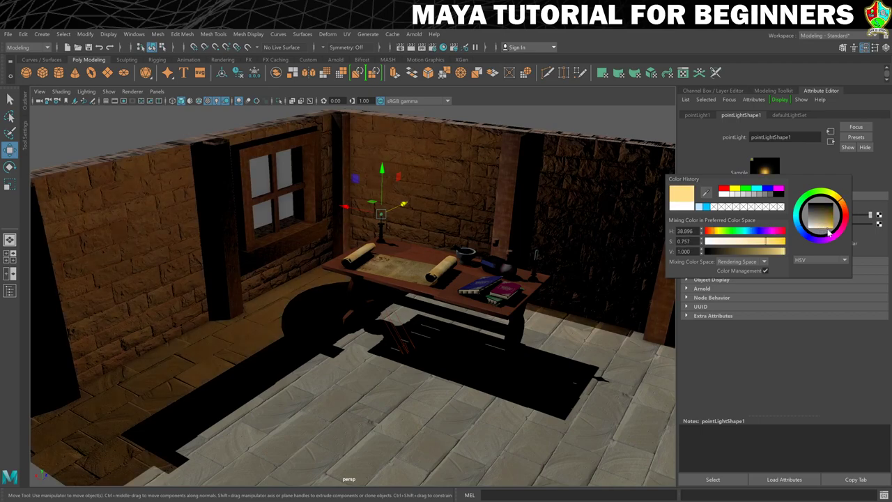
drag(829, 234, 845, 235)
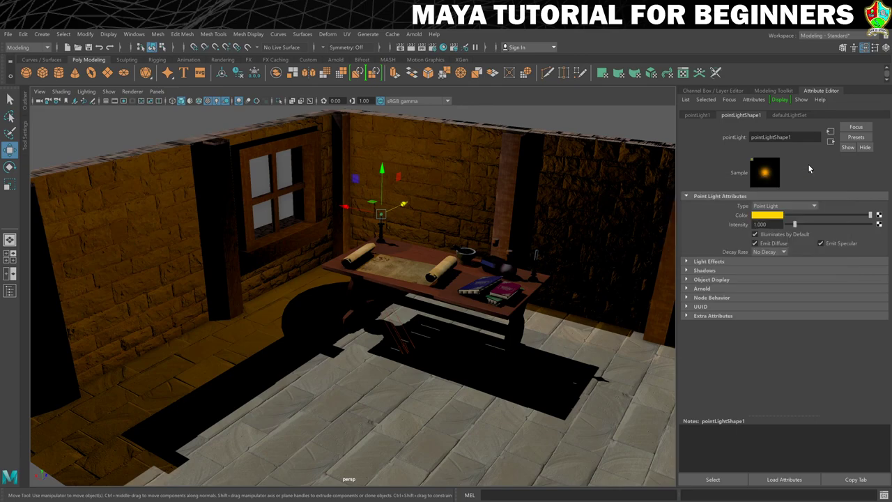
Toggle the point light's Illuminates by Default option to compare the room with and without it.
click(759, 234)
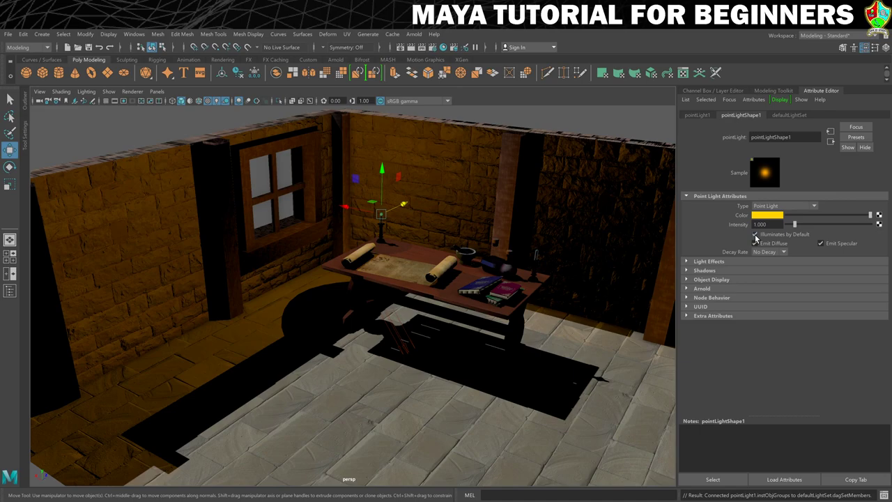
click(756, 235)
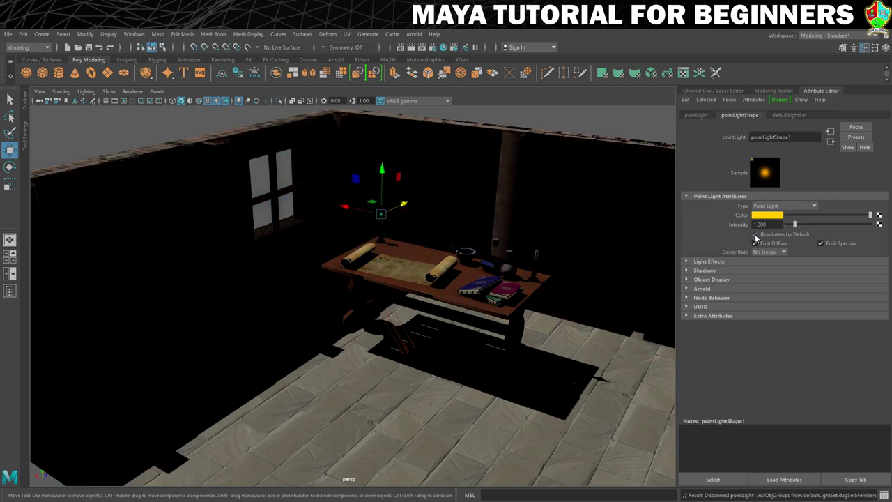
click(756, 235)
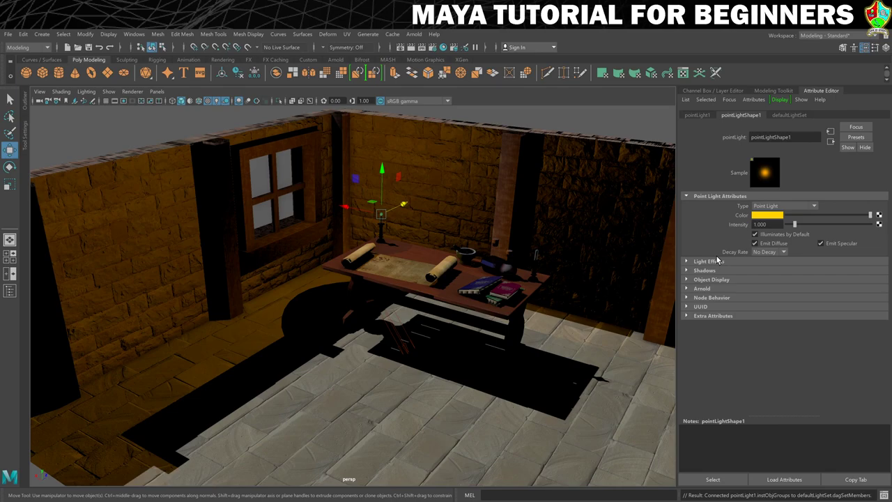
Set the point light's decay rate to Quadratic and compare the room with its illumination off and on.
click(766, 253)
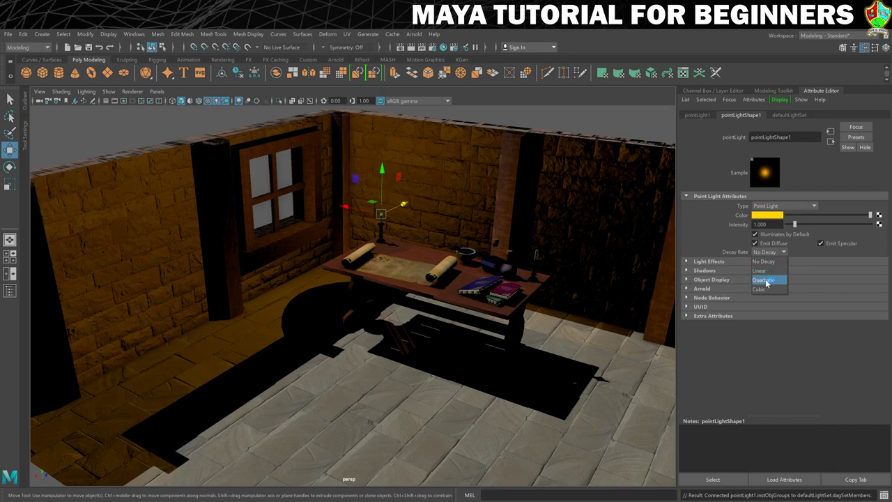
click(766, 280)
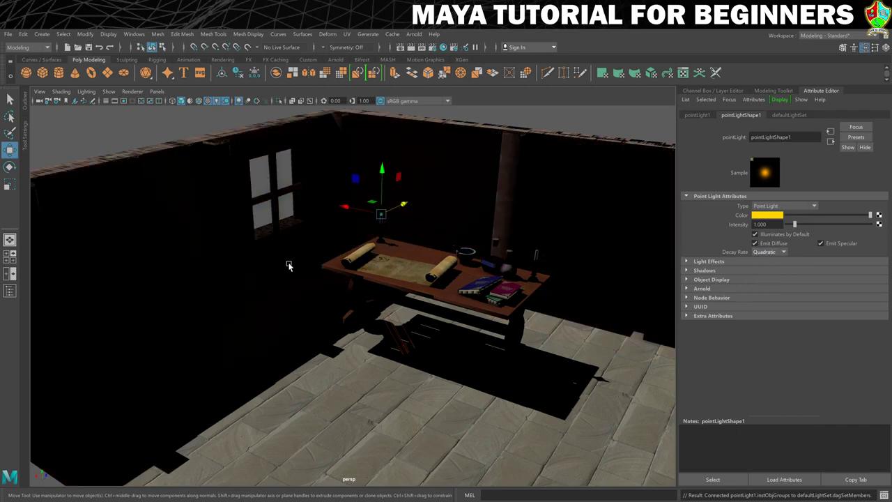
click(755, 235)
click(756, 235)
Raise the point light's intensity to 10, 20 and finally 29.111, comparing the room with its illumination off and on.
drag(795, 227, 870, 224)
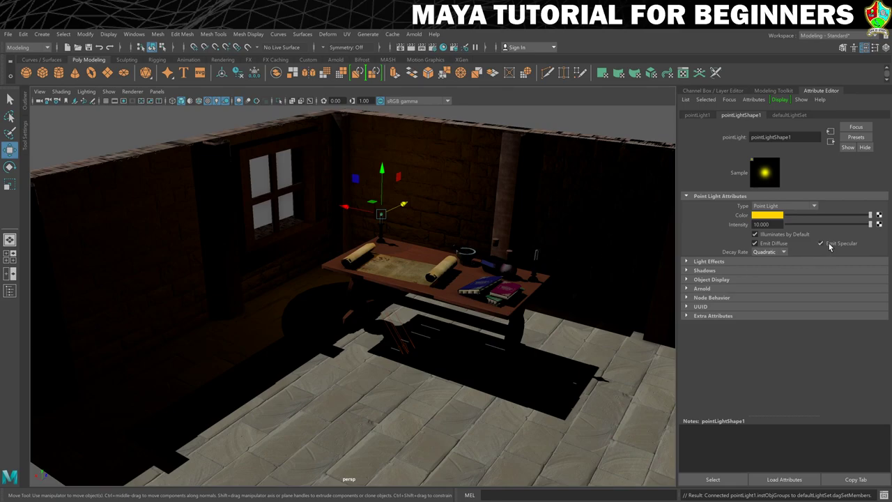
mouse_move(871, 226)
mouse_down()
mouse_move(840, 226)
mouse_move(869, 227)
mouse_up()
click(761, 224)
text(20)
key(Return)
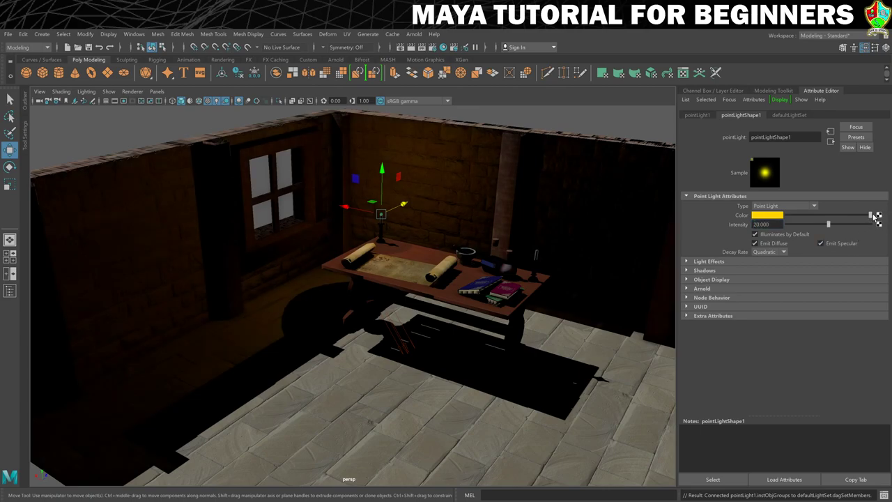
drag(828, 225, 848, 224)
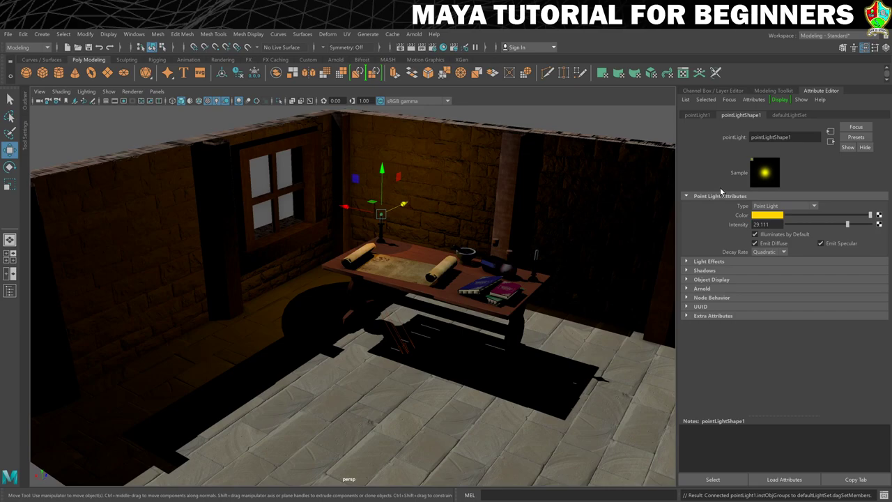
click(754, 235)
click(754, 235)
Turn off the viewport's color management and expand the point light's Arnold settings, keeping Cast Shadows enabled.
click(380, 101)
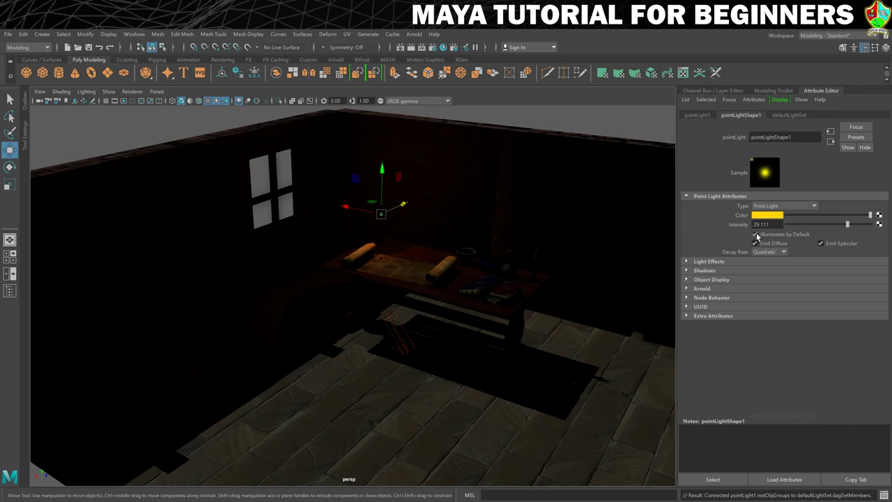
click(686, 288)
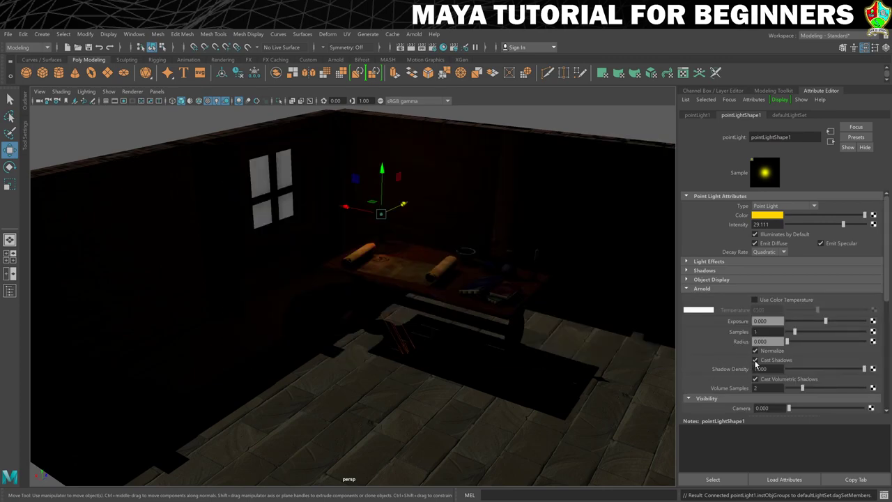
click(756, 360)
Open the Arnold RenderView as a small window over the viewport and start a live render of the perspective camera.
click(412, 34)
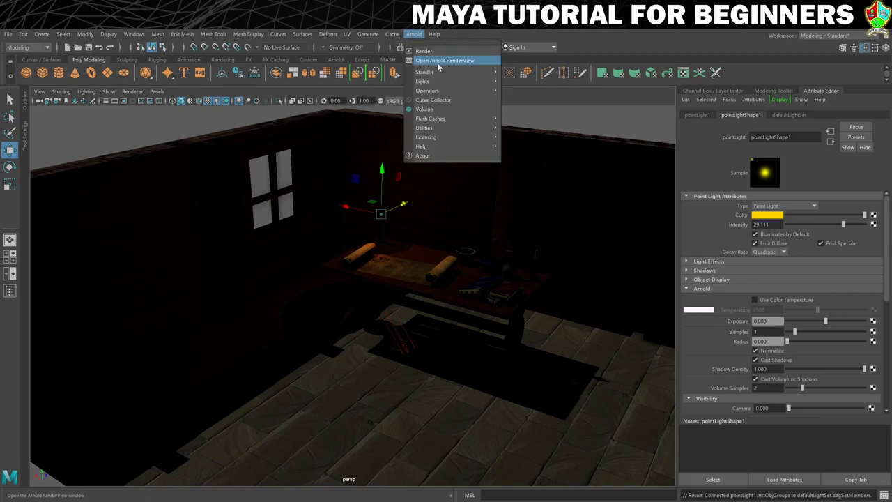
click(465, 60)
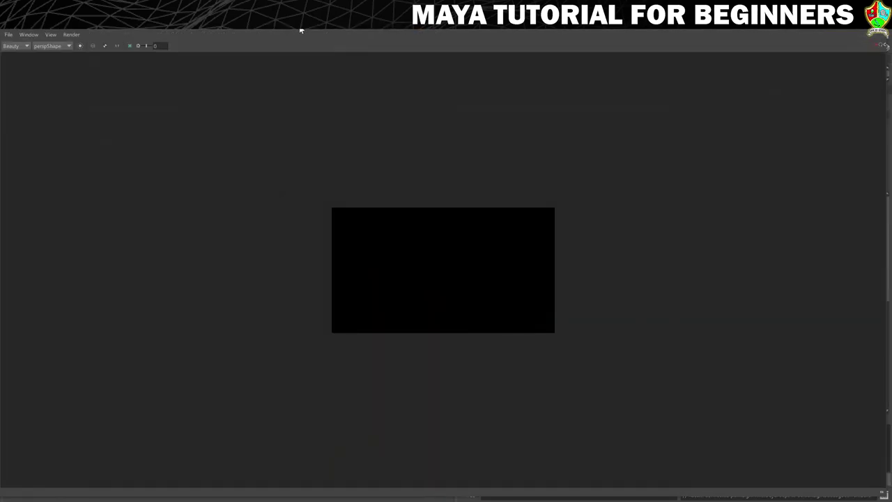
drag(300, 30, 364, 67)
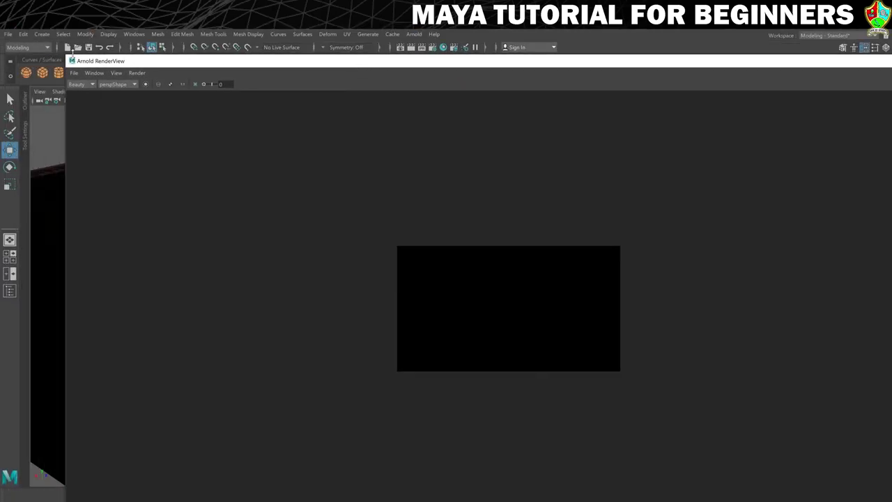
drag(73, 60, 183, 293)
drag(348, 363, 281, 363)
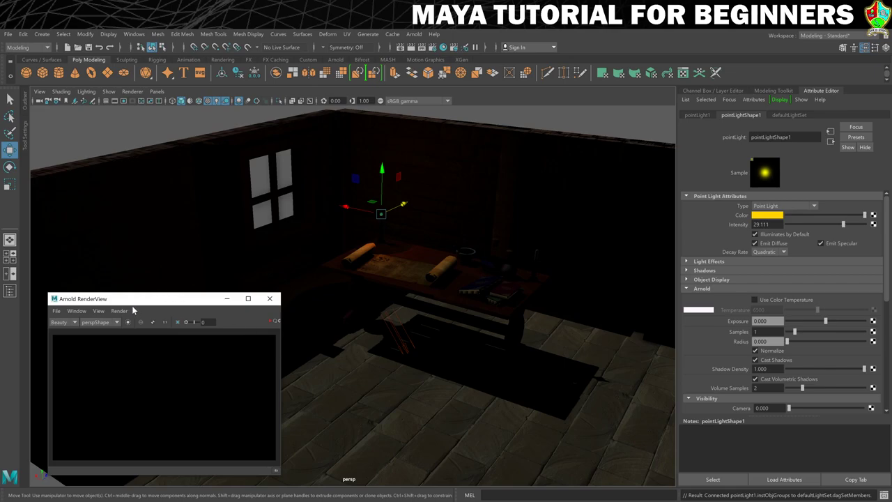
click(271, 321)
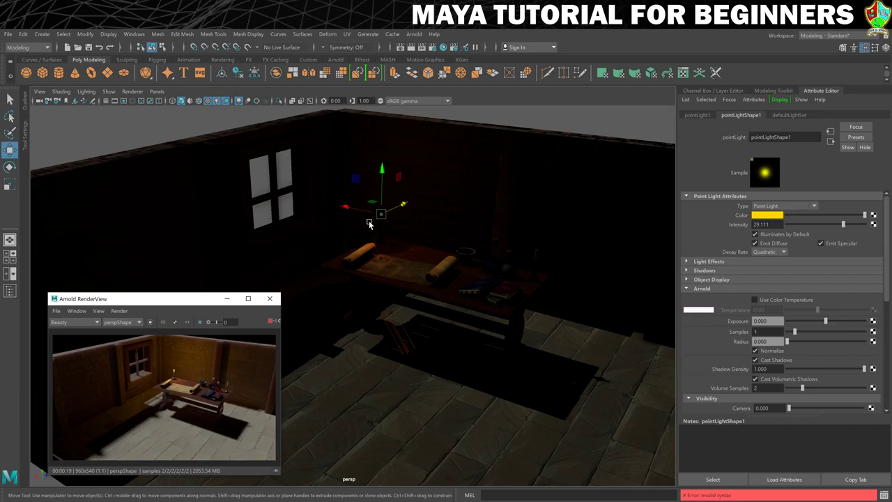
Try moving the point light along the desk to the other candle, and undo the move.
drag(346, 209, 487, 242)
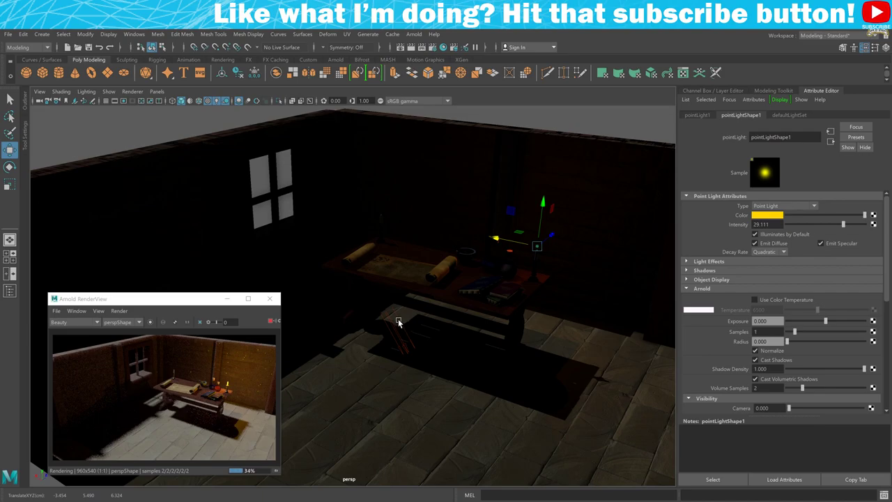
key(ctrl+z)
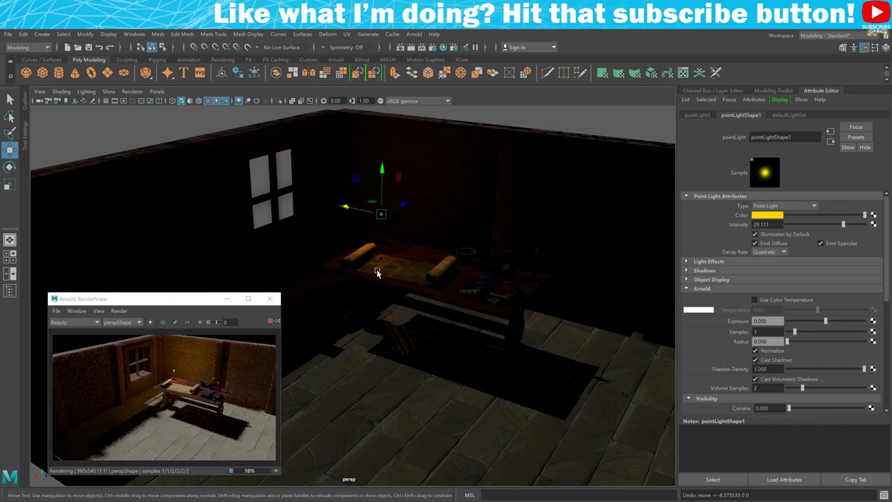
Examine the candle holder and its shadow beside the scroll up close in the live Arnold render.
scroll(383, 269, up, 3)
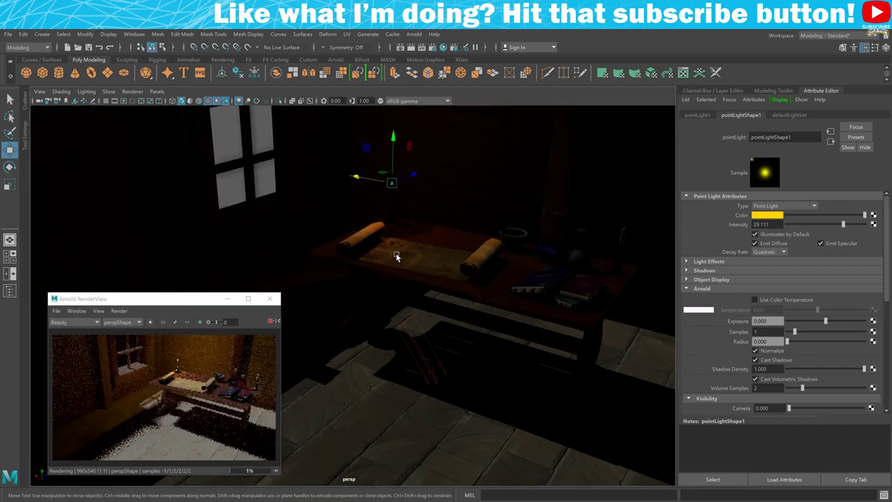
scroll(421, 327, down, 3)
scroll(421, 326, up, 3)
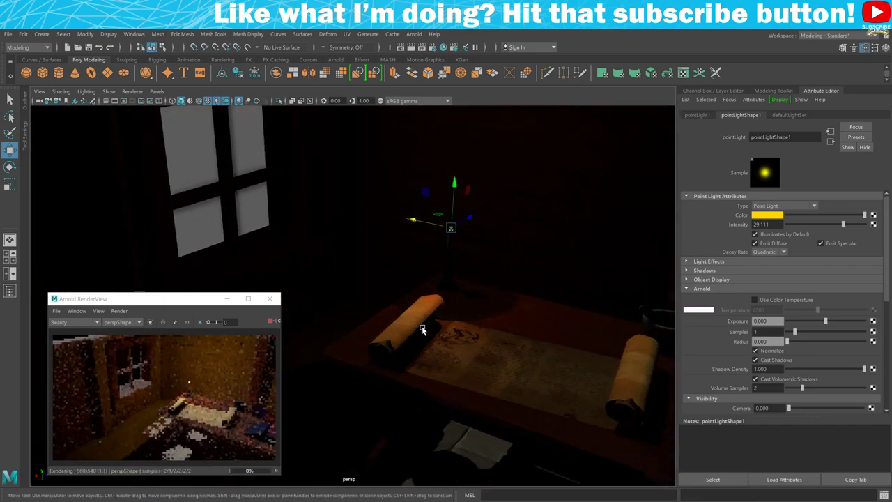
alt+middle_drag(427, 326, 407, 338)
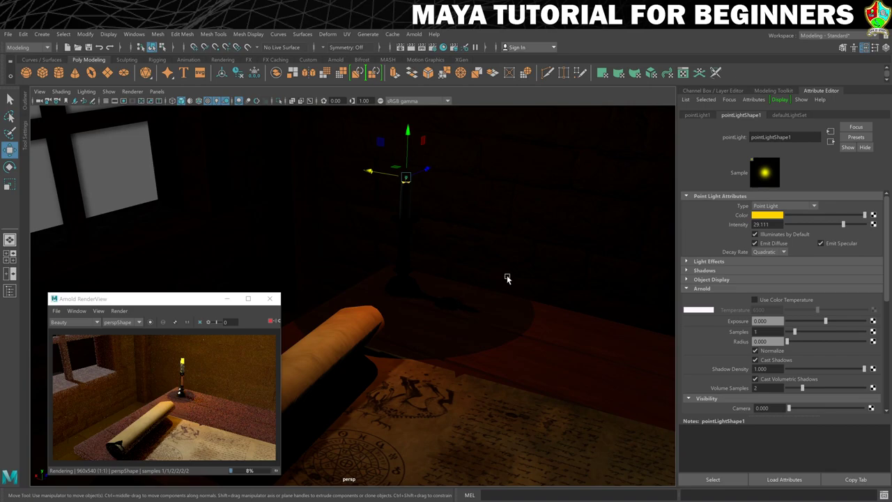
scroll(498, 289, up, 2)
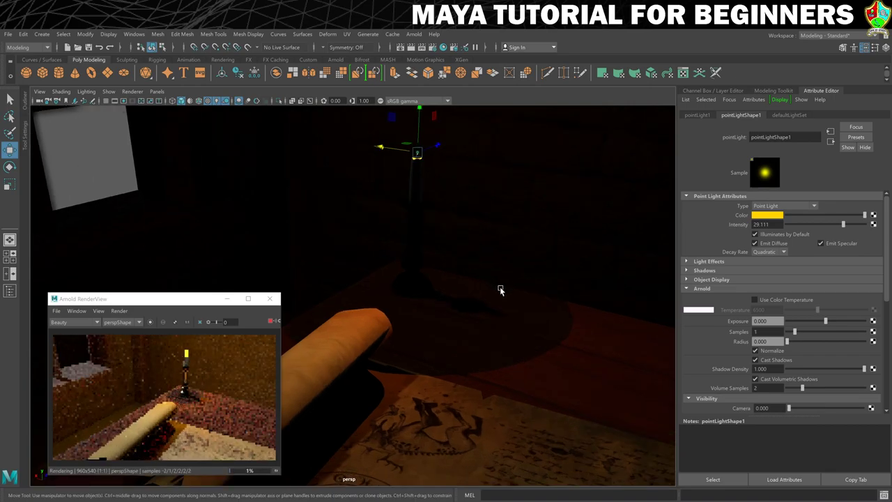
scroll(500, 290, up, 3)
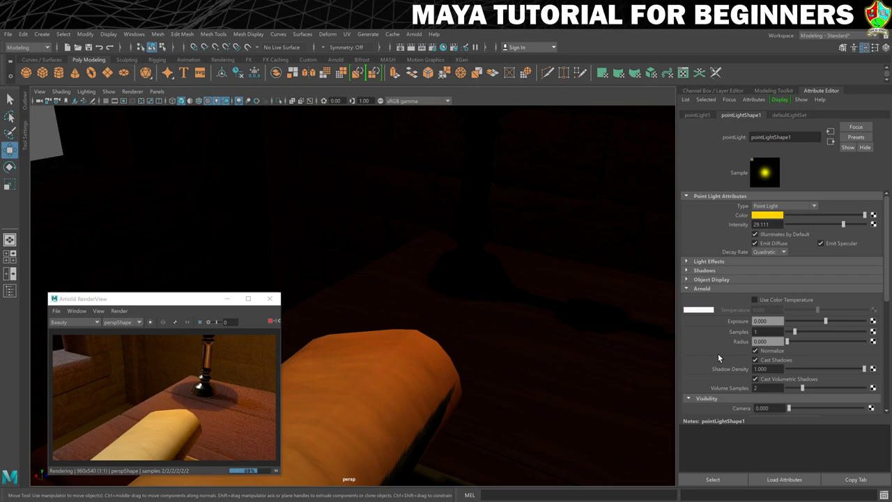
Set the point light's Arnold radius to 0.1.
drag(787, 341, 788, 344)
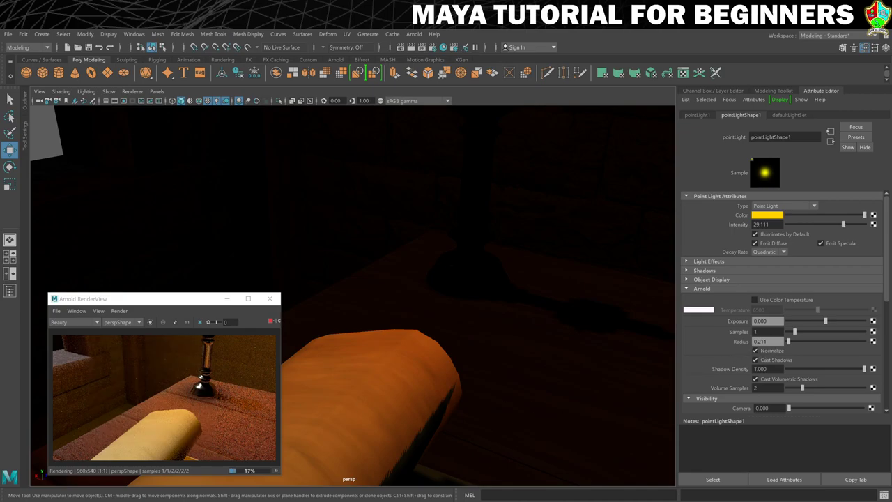
double_click(760, 341)
text(0.1)
key(Return)
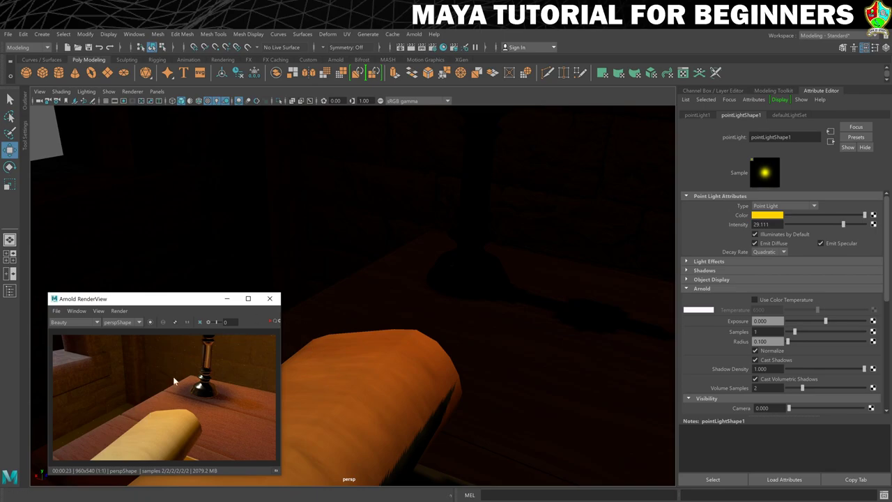
Turn the perspective viewport's color management back on.
alt+drag(392, 293, 435, 278)
scroll(438, 278, down, 6)
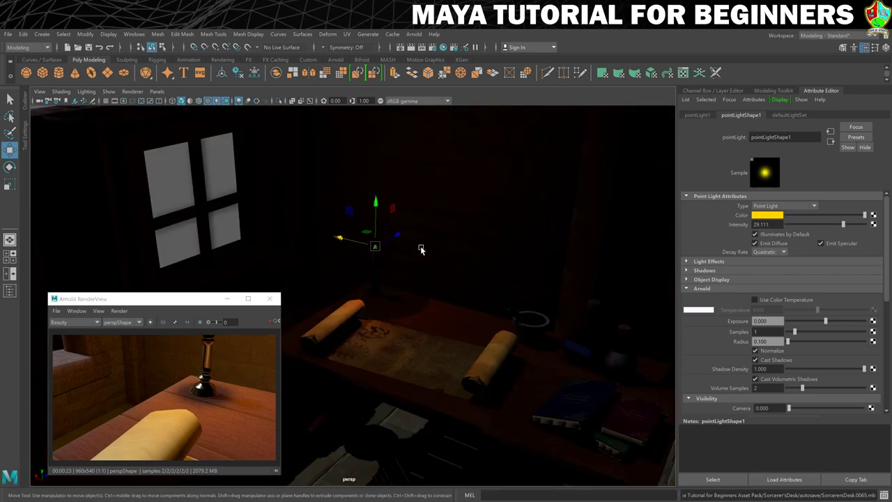
click(381, 101)
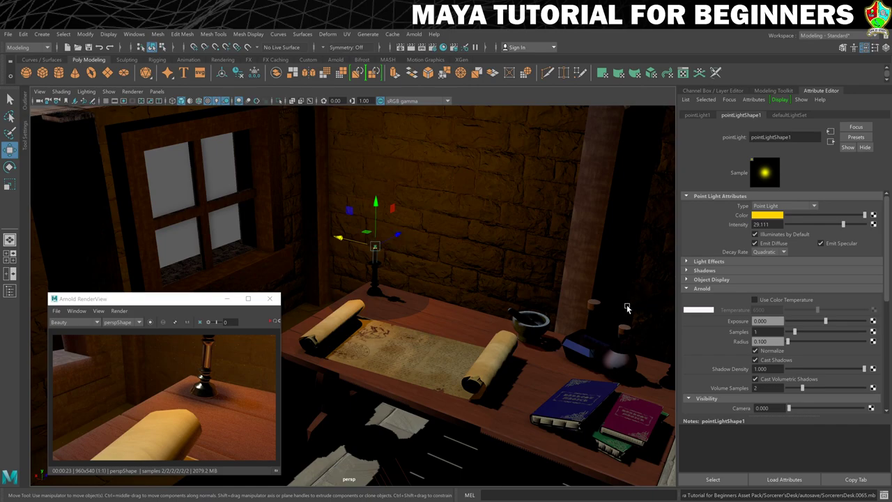
Duplicate the candle point light and align the copy above the wick of the other candle, beside the flasks and books.
alt+middle_drag(631, 308, 558, 295)
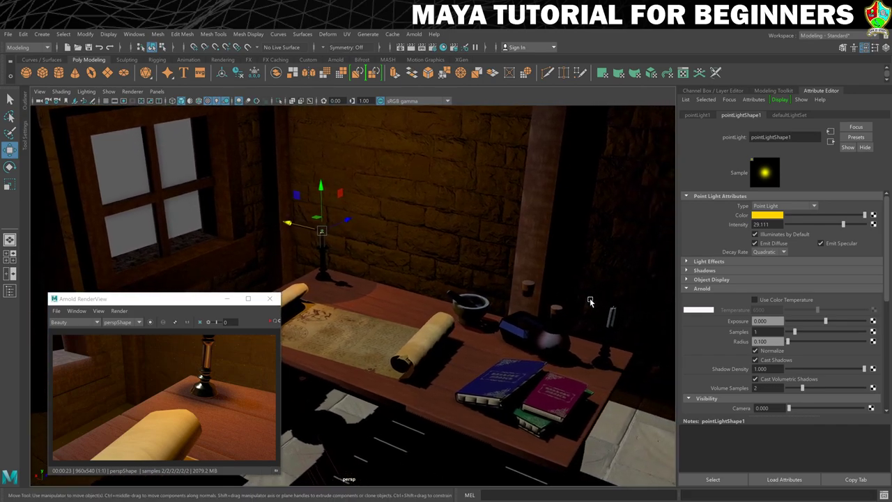
key(ctrl+d)
middle_drag(286, 223, 549, 309)
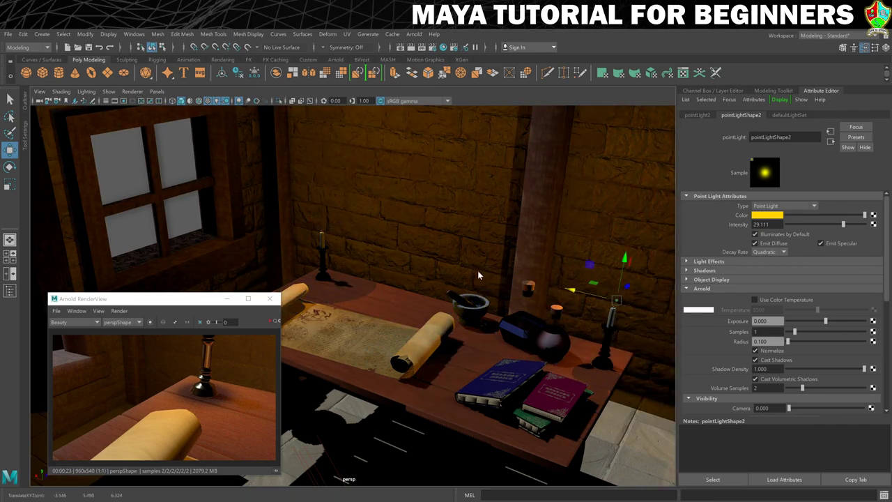
key(space)
drag(445, 366, 501, 367)
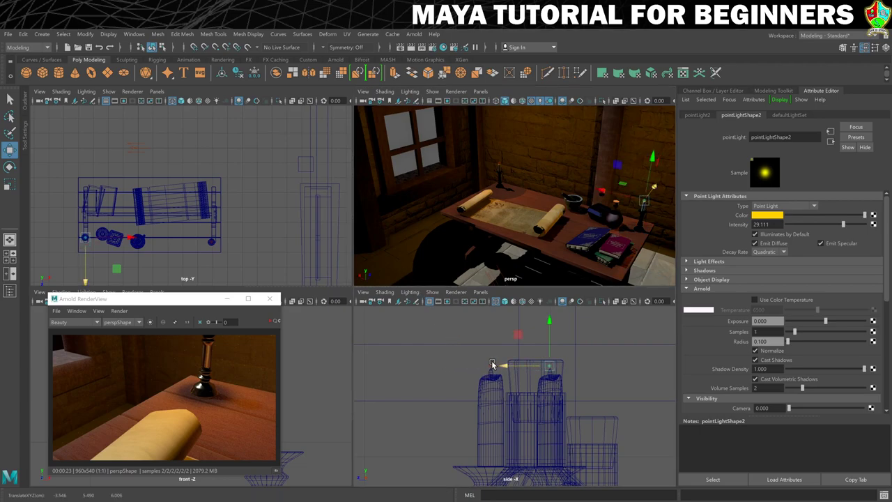
Move the Arnold RenderView over the top view, clear of the perspective view, and frame the whole desk in perspective.
drag(180, 305, 530, 237)
scroll(285, 376, down, 3)
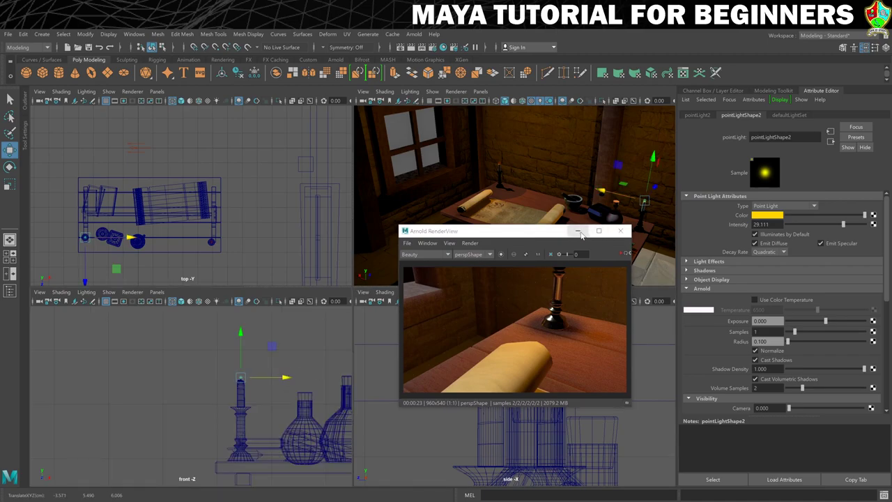
drag(577, 230, 263, 119)
alt+drag(533, 179, 510, 165)
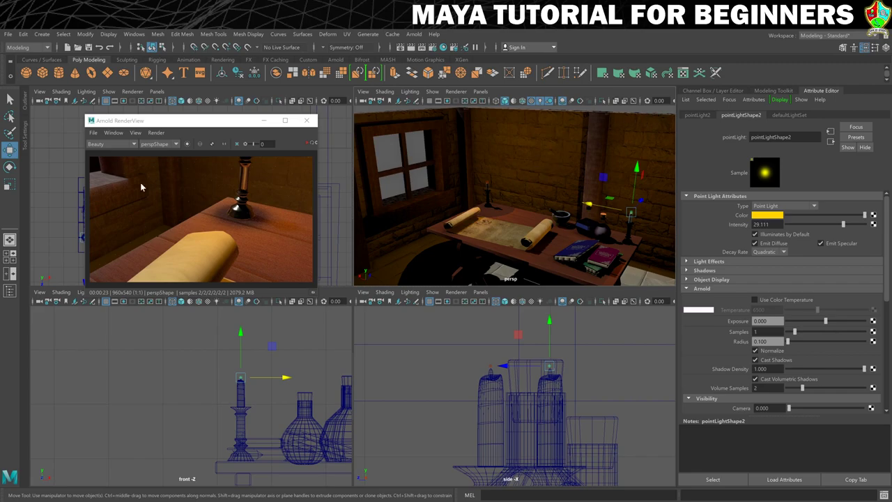
Show the Resolution Gate in the perspective view, frame the desk within it, and start a live Arnold render.
click(362, 91)
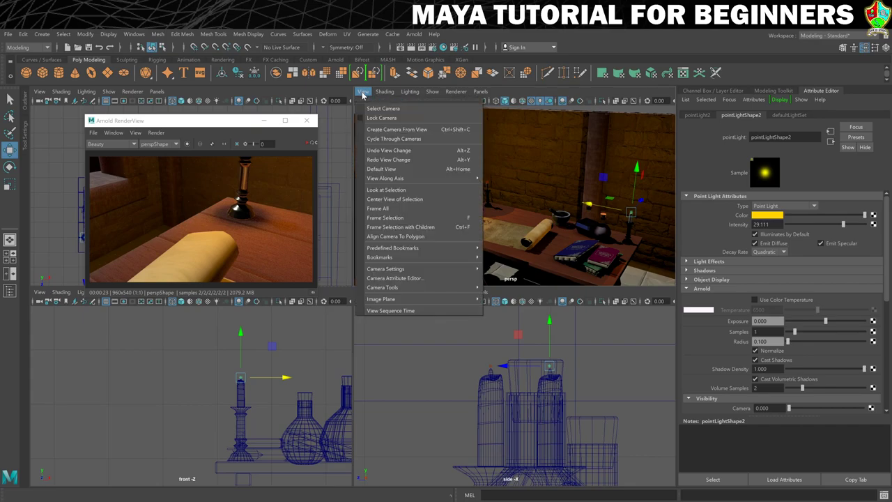
mouse_move(408, 270)
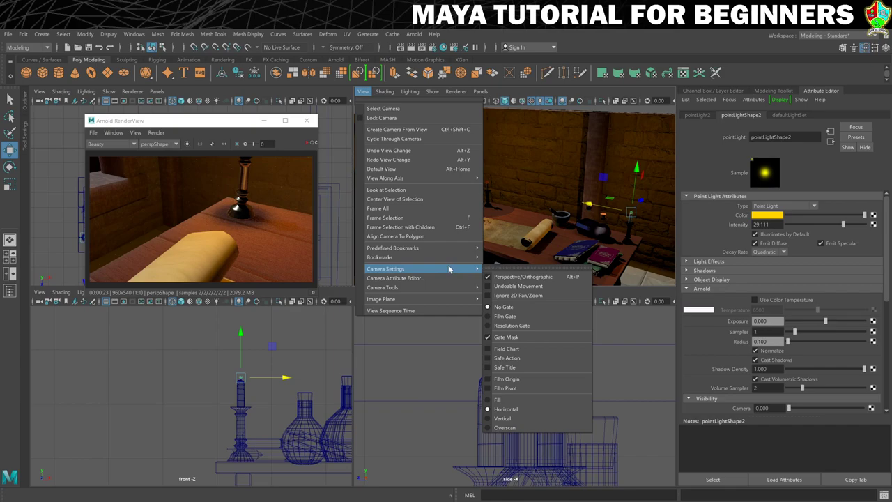
click(519, 327)
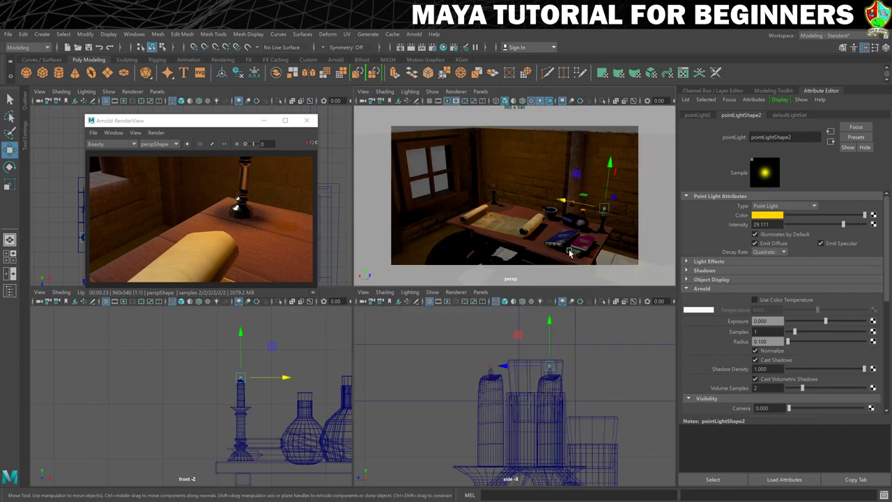
mouse_move(462, 196)
alt+mouse_down()
mouse_move(487, 174)
mouse_move(478, 189)
alt+mouse_up()
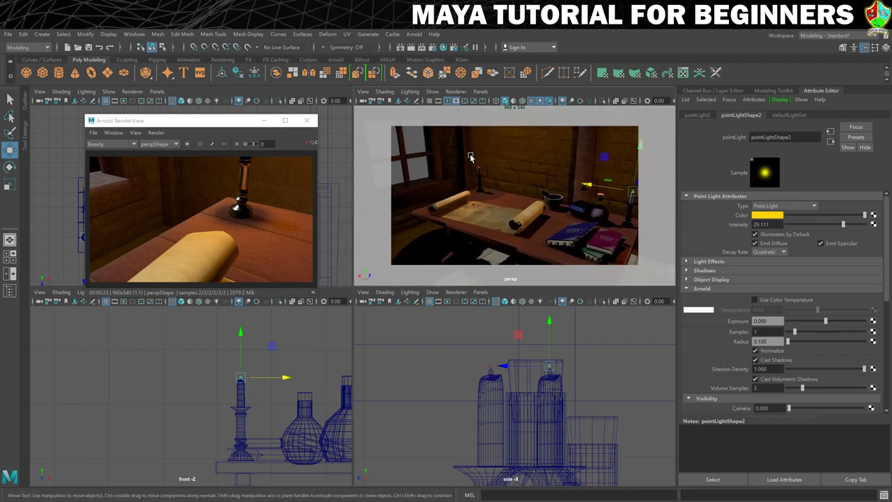
click(310, 144)
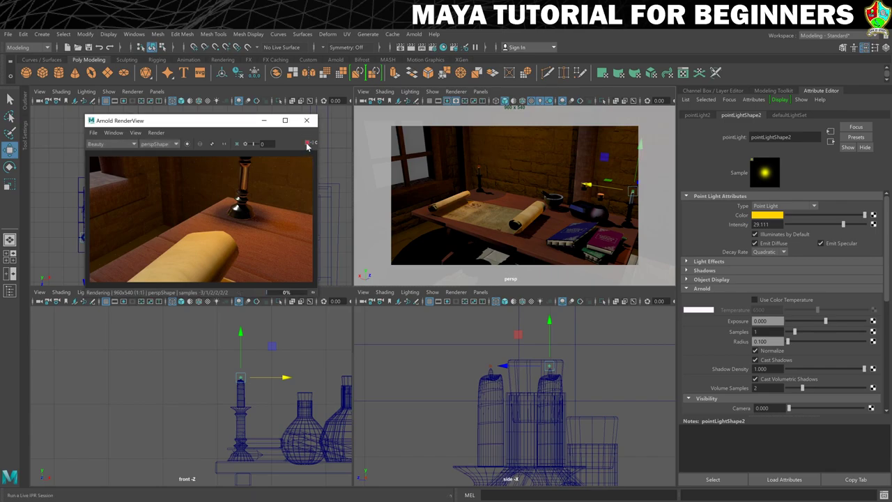
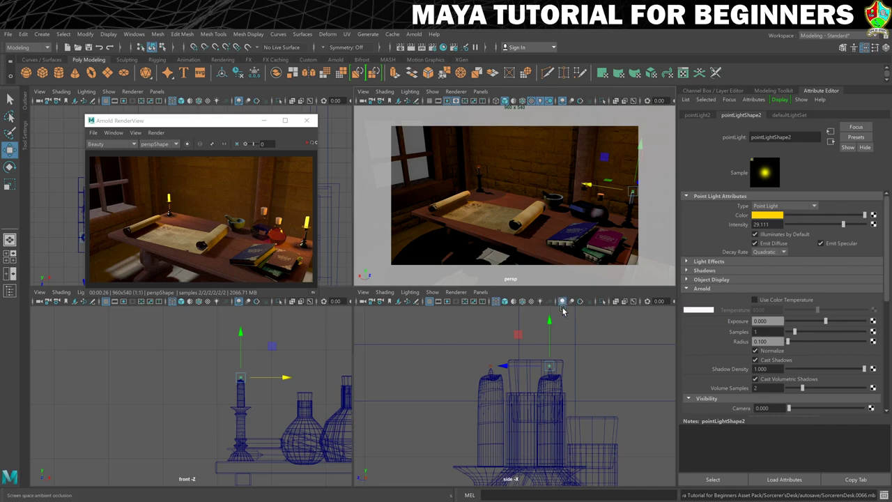
Delete the point lights above both candles.
click(597, 358)
click(551, 365)
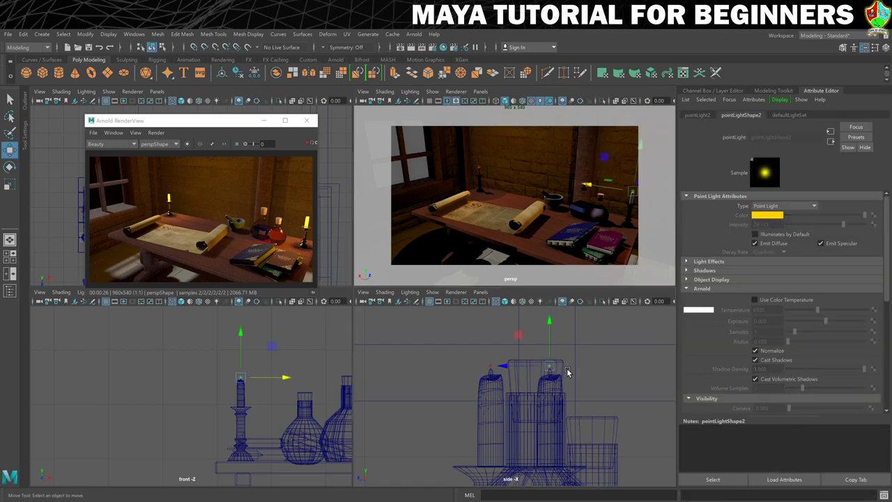
click(565, 372)
click(489, 368)
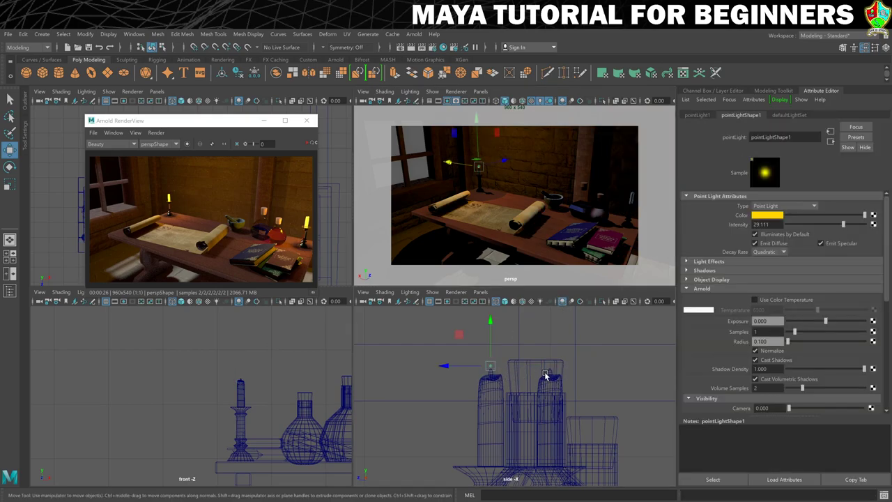
click(546, 376)
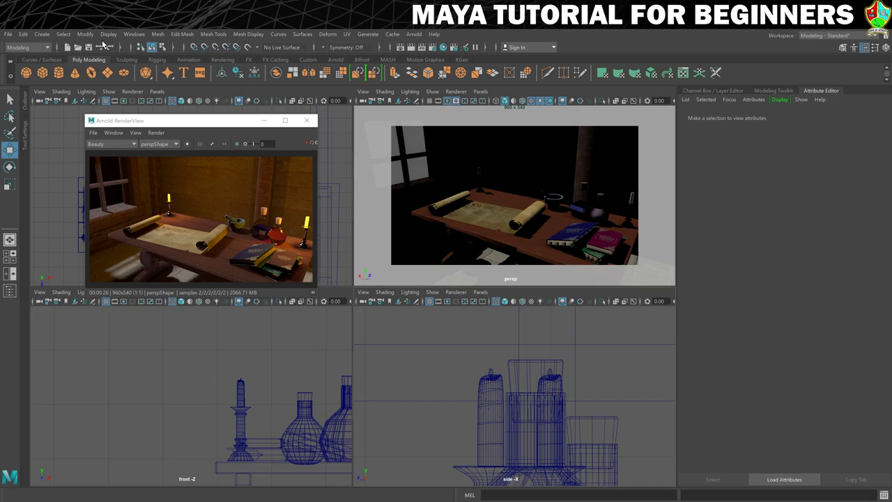
Check the scene's lights in the Outliner, restoring pointLight1 and deleting it again.
click(135, 35)
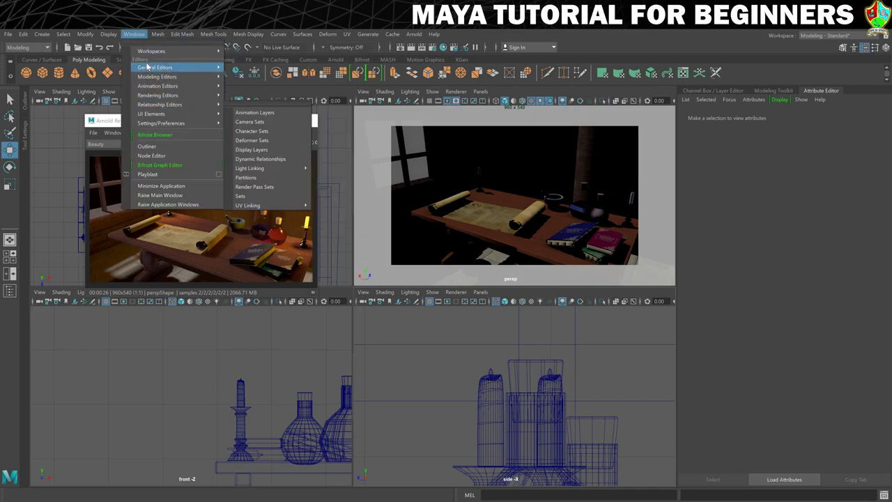
click(150, 145)
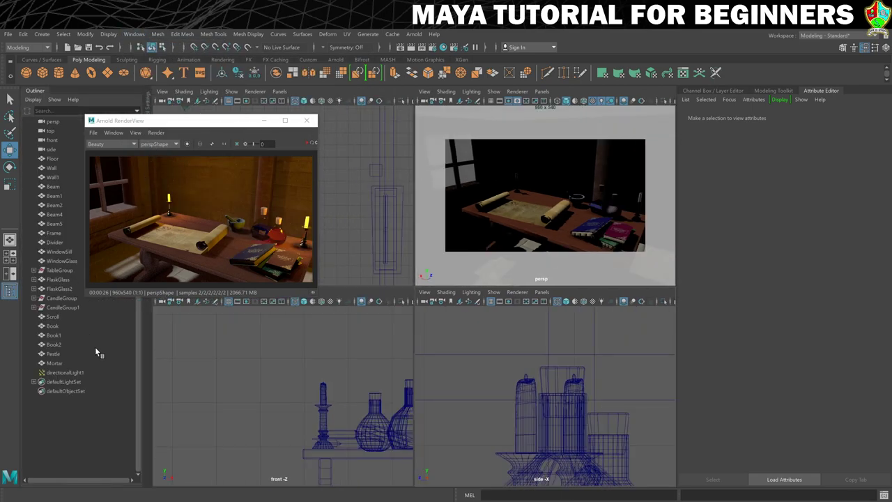
key(ctrl+z)
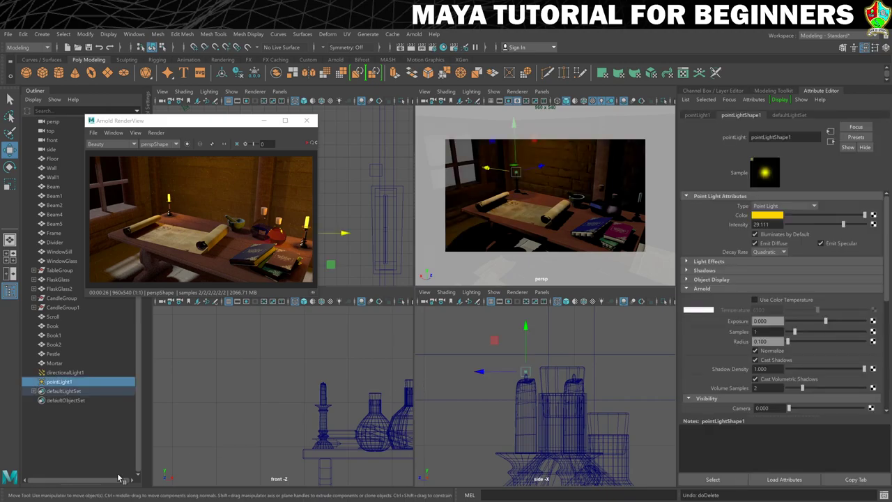
click(67, 374)
click(64, 382)
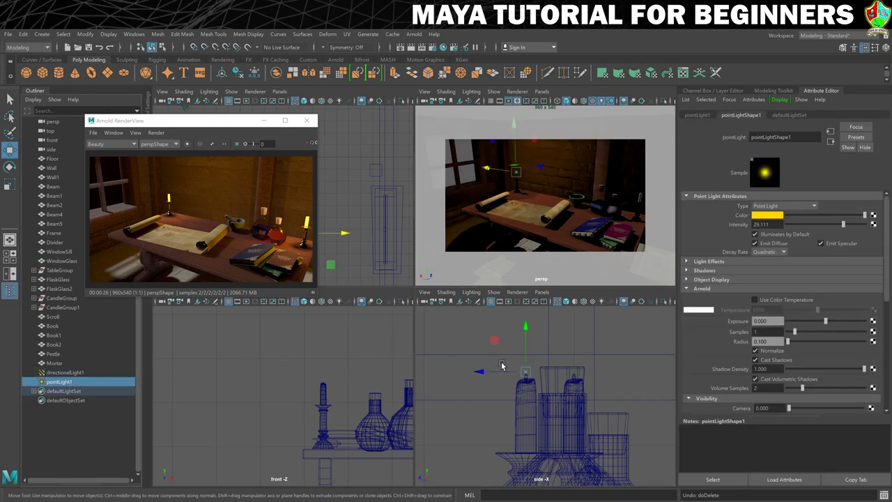
click(49, 372)
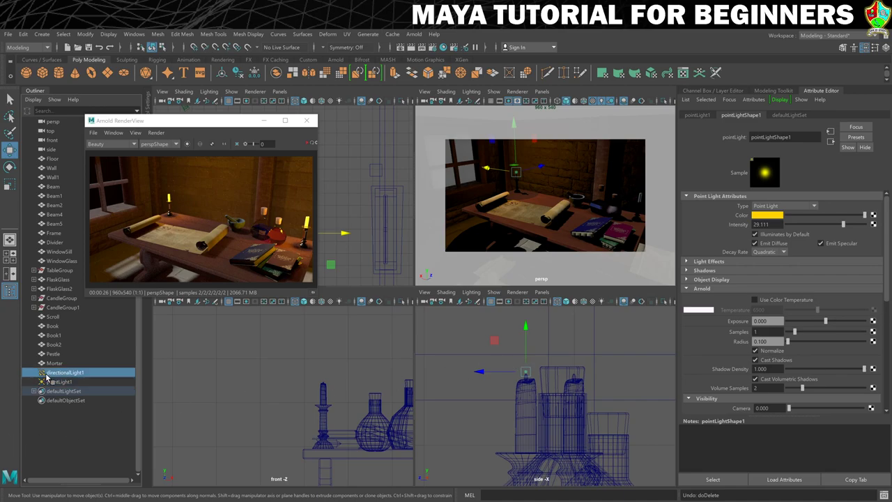
click(54, 382)
key(Delete)
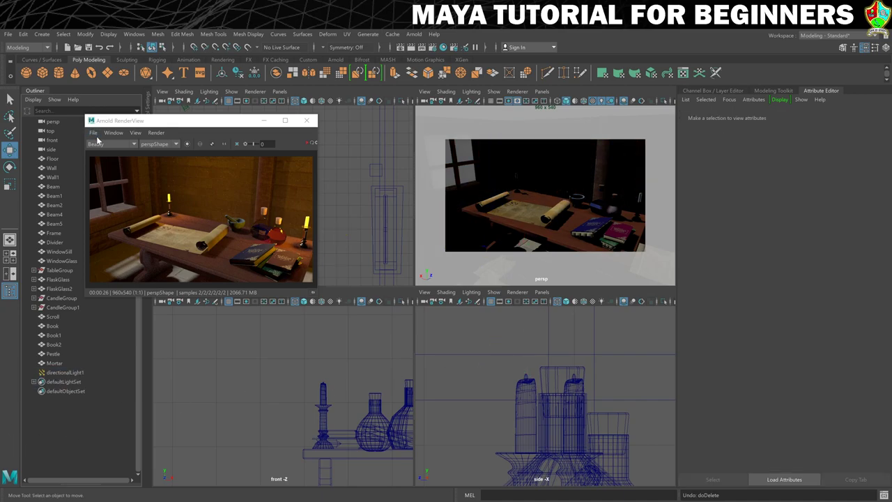
click(37, 92)
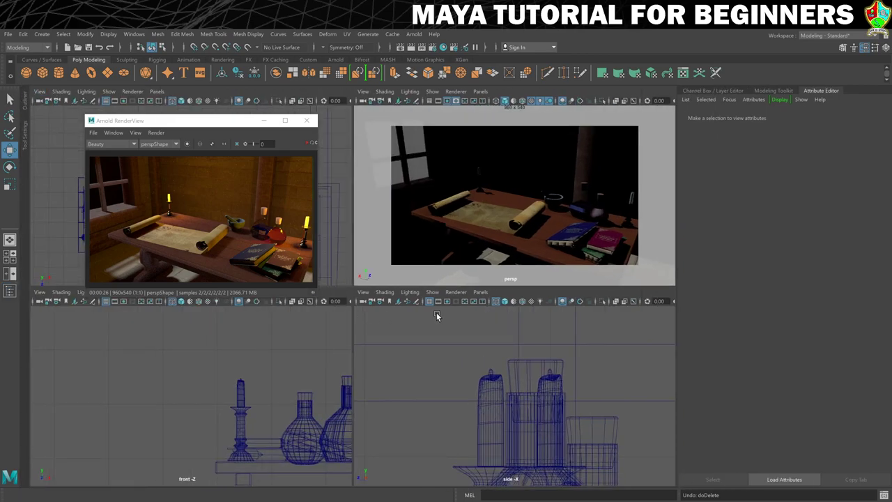
Scale up the flame mesh on the candle near the window and raise it onto the wick.
scroll(481, 377, up, 3)
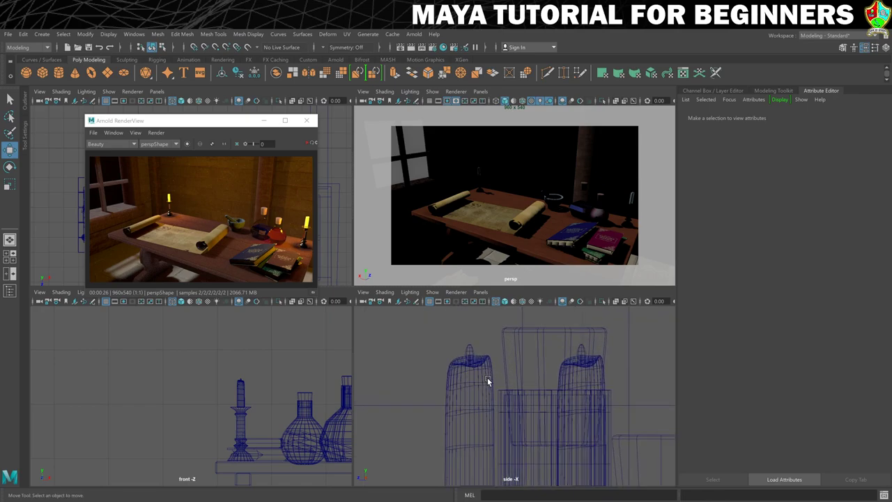
alt+middle_drag(491, 368, 478, 388)
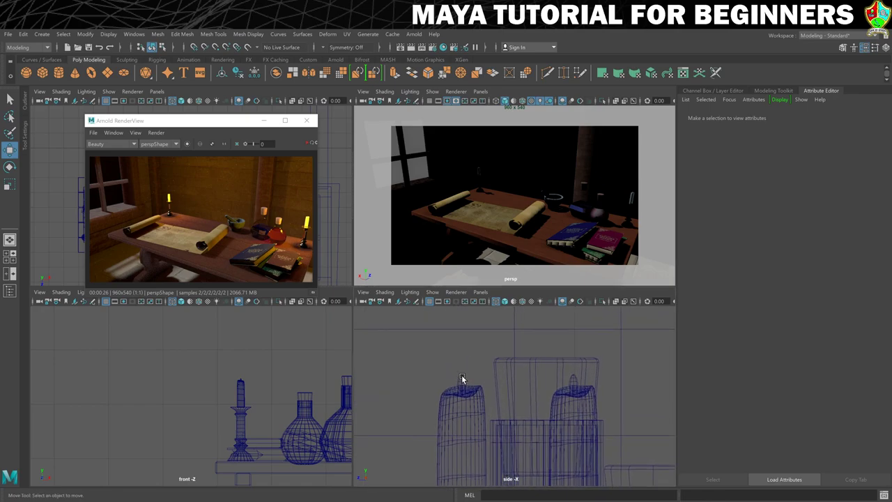
click(462, 380)
key(r)
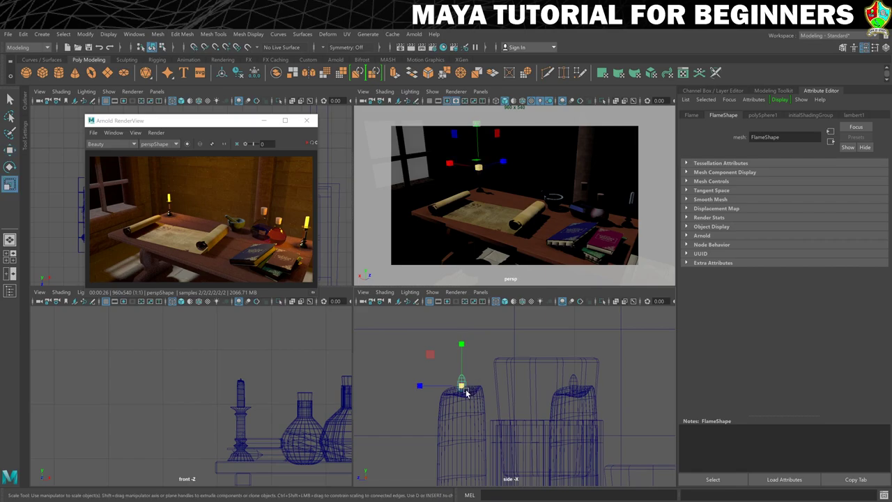
drag(464, 391, 463, 338)
key(w)
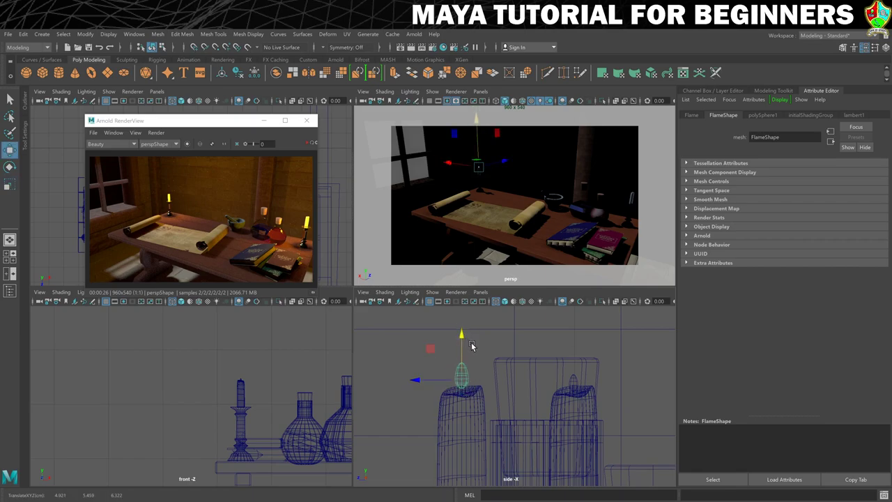
Scale up the flame mesh on the candle beside the flasks and raise it slightly to sit on the wick.
click(572, 383)
key(r)
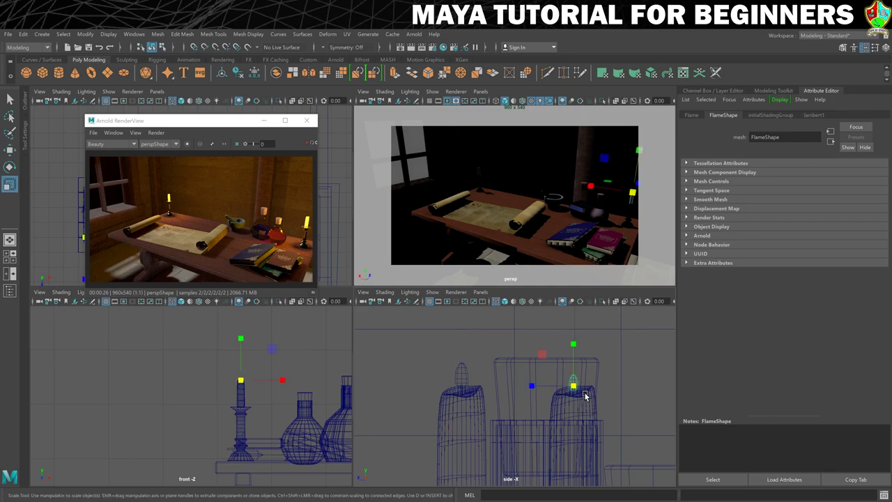
drag(574, 390, 575, 369)
key(w)
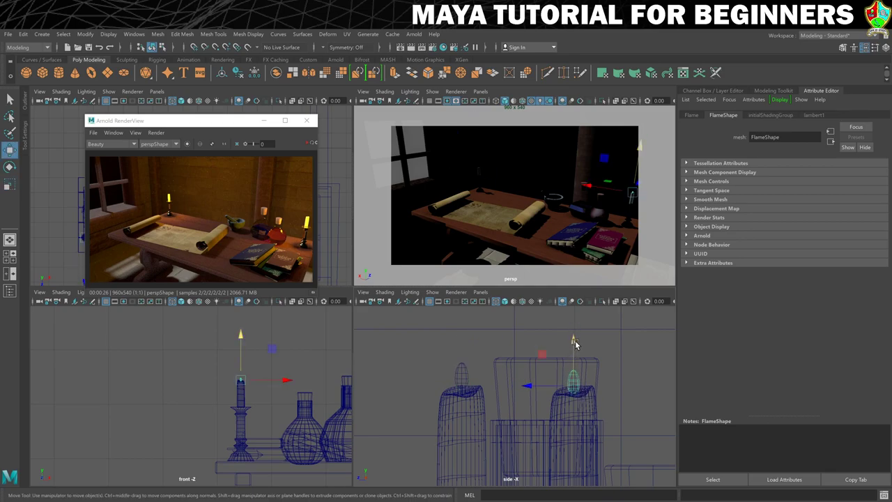
drag(577, 339, 577, 342)
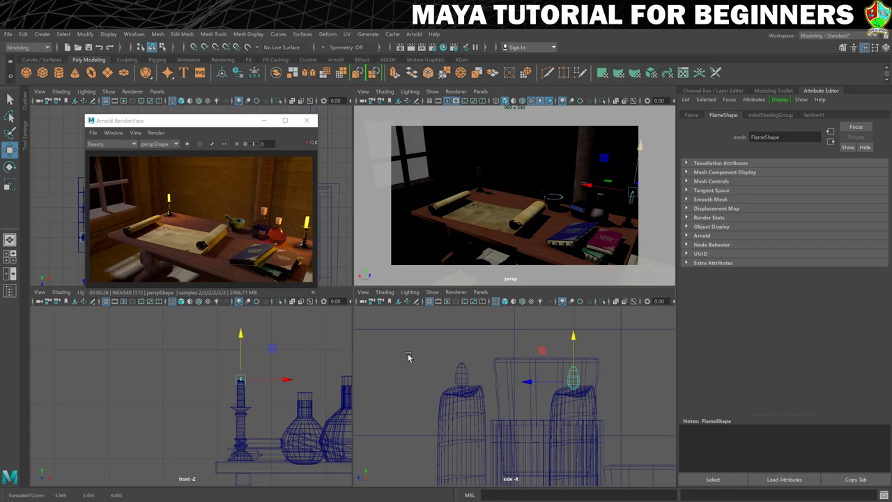
Convert the flame mesh on the candle near the window into an Arnold mesh light.
click(458, 378)
click(461, 369)
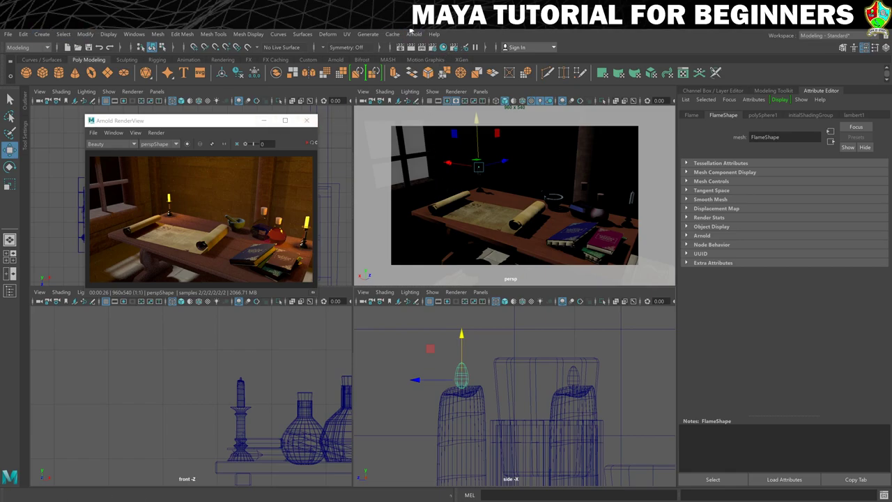
click(415, 34)
mouse_move(431, 81)
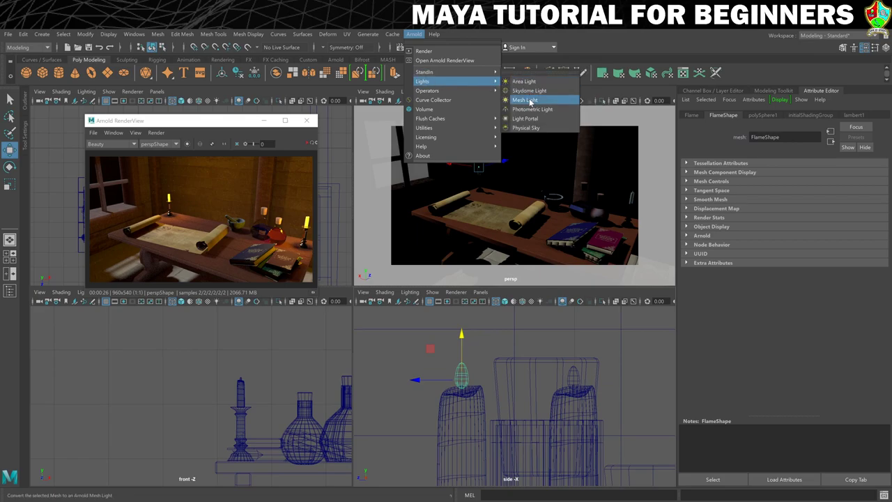
click(531, 102)
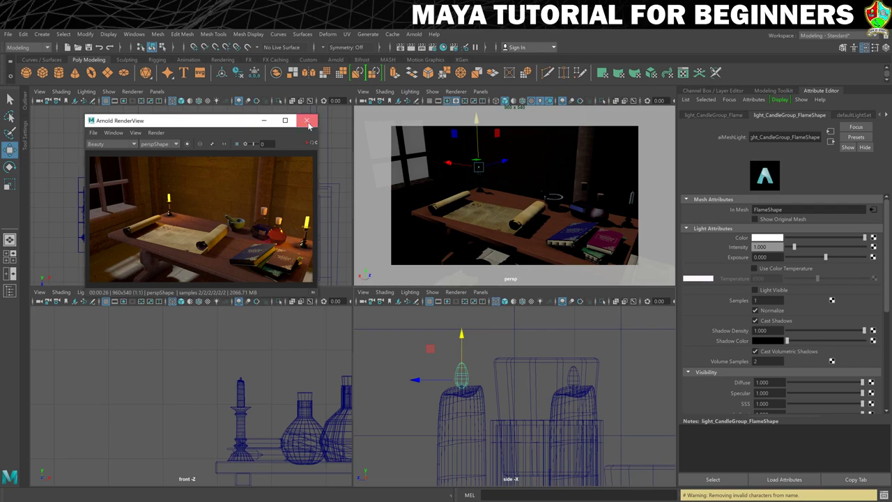
Close the Arnold RenderView window and switch the top-view viewport to the persp camera.
click(307, 121)
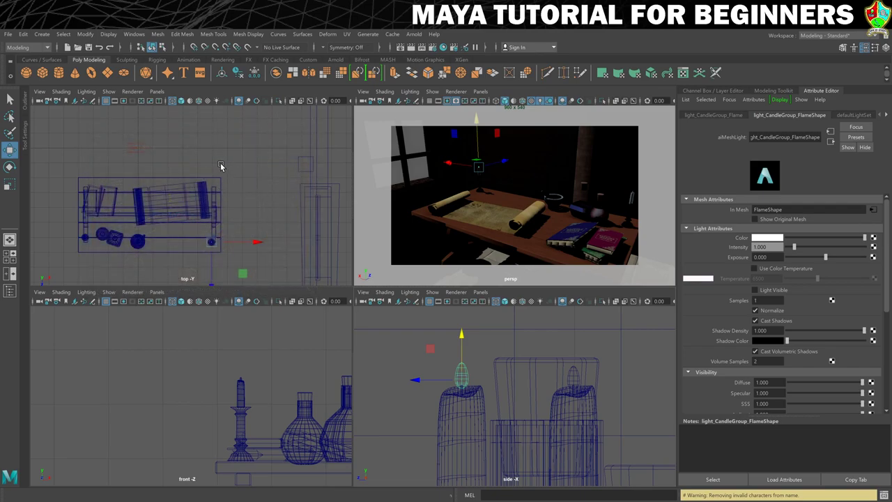
click(155, 93)
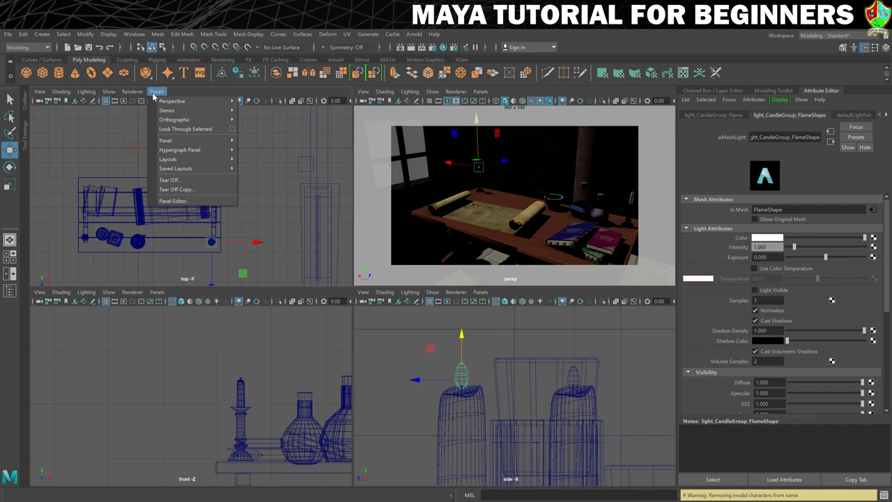
click(155, 92)
click(155, 93)
mouse_move(170, 103)
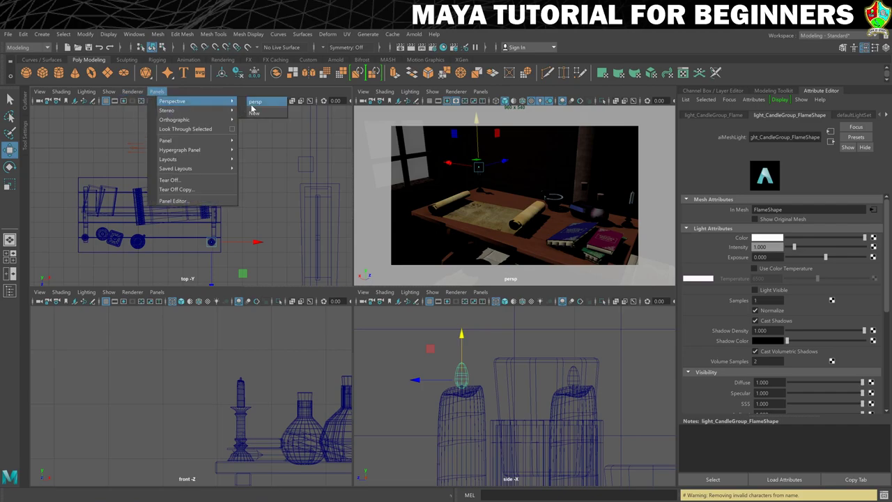
click(255, 102)
Set the wireframe persp viewport's renderer to Arnold, then run its live render for a test and stop it.
click(132, 91)
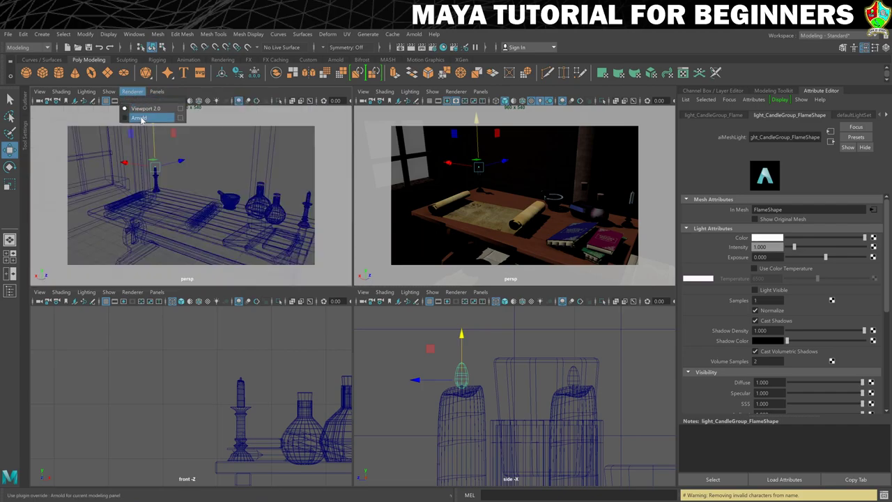
click(140, 118)
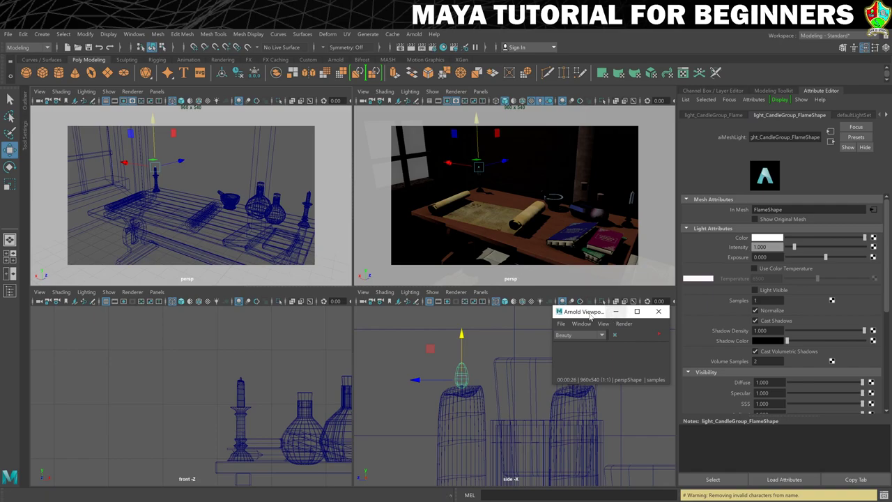
drag(588, 315, 67, 317)
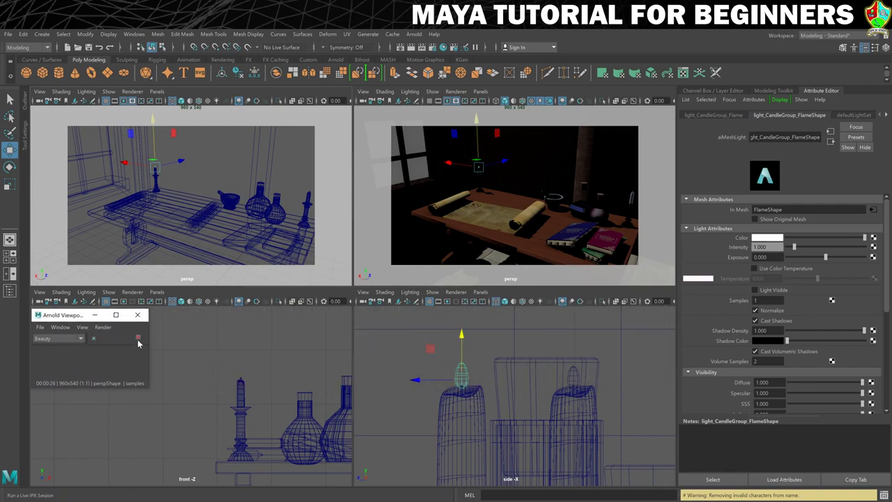
click(138, 339)
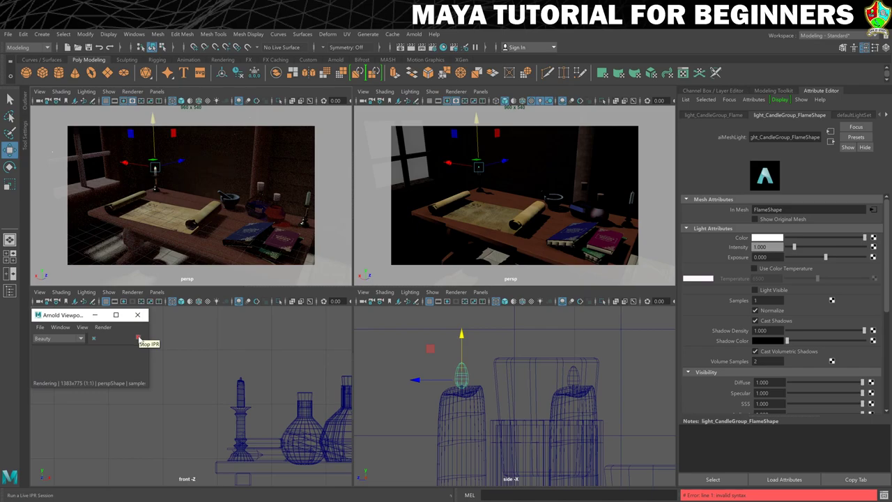
click(139, 338)
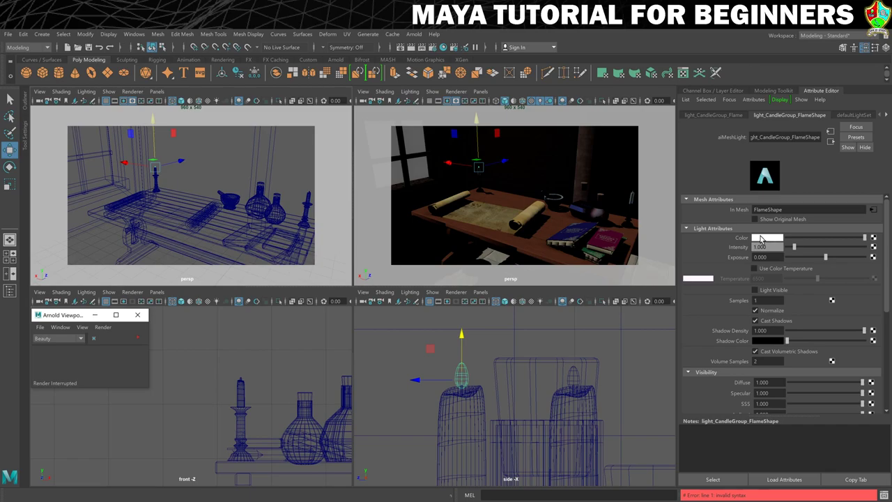
Map a Ramp texture onto the flame mesh light's colour and set the ramp's starting colour to dark red.
click(873, 238)
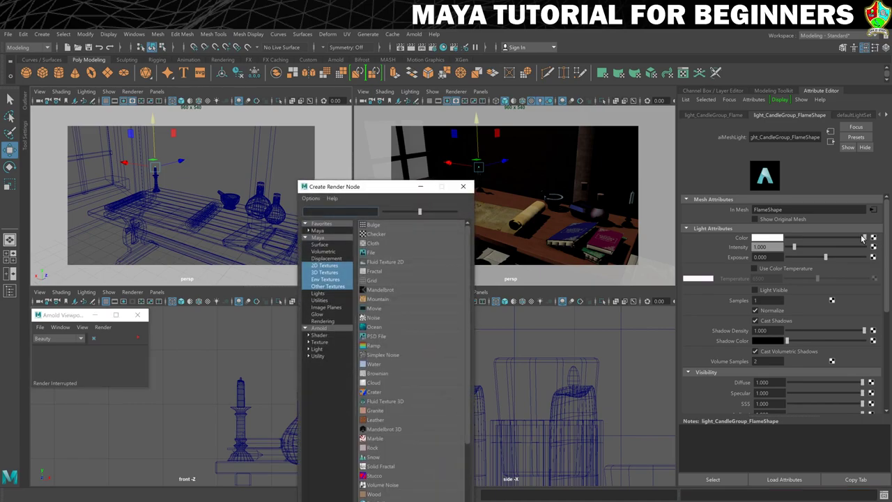
drag(383, 190, 458, 106)
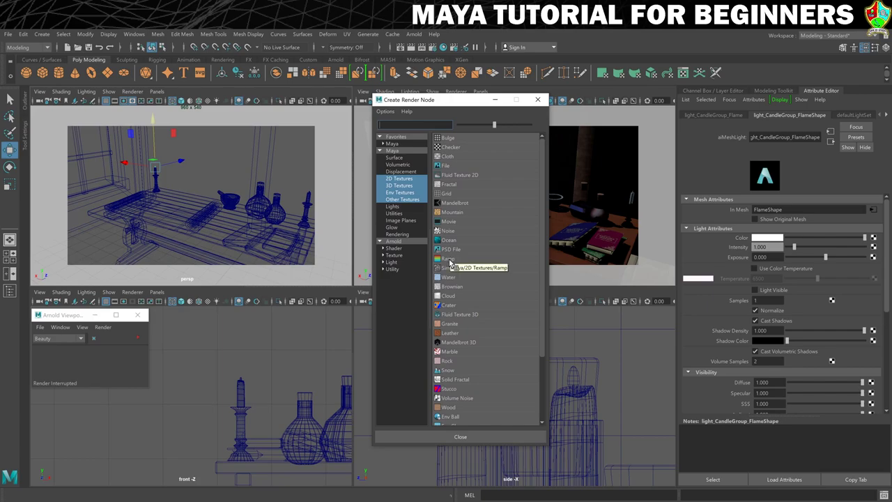
click(449, 261)
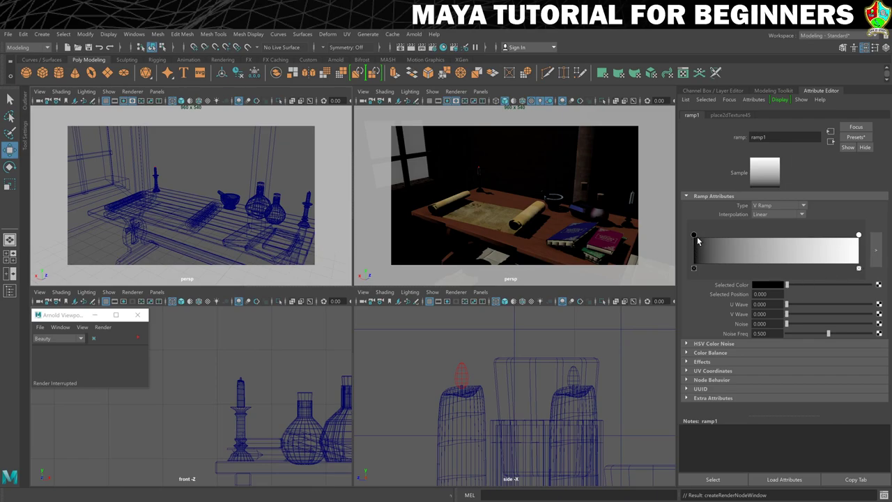
click(764, 285)
drag(765, 301, 840, 276)
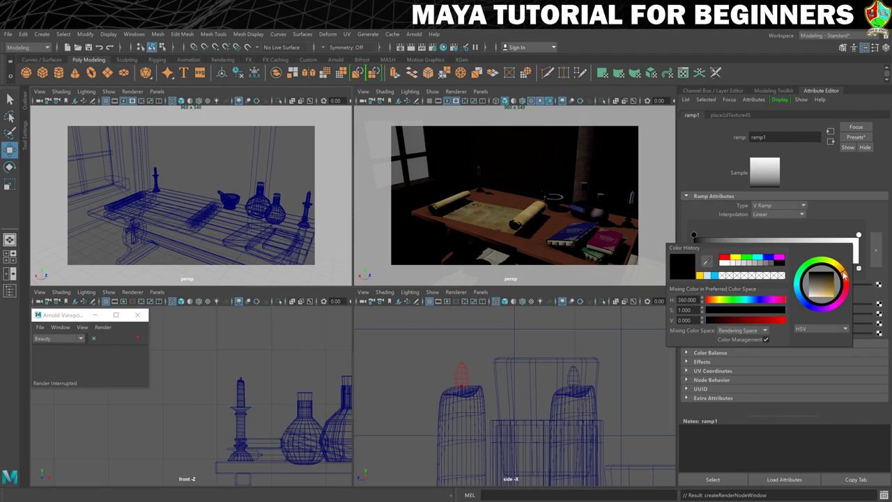
drag(754, 319, 765, 321)
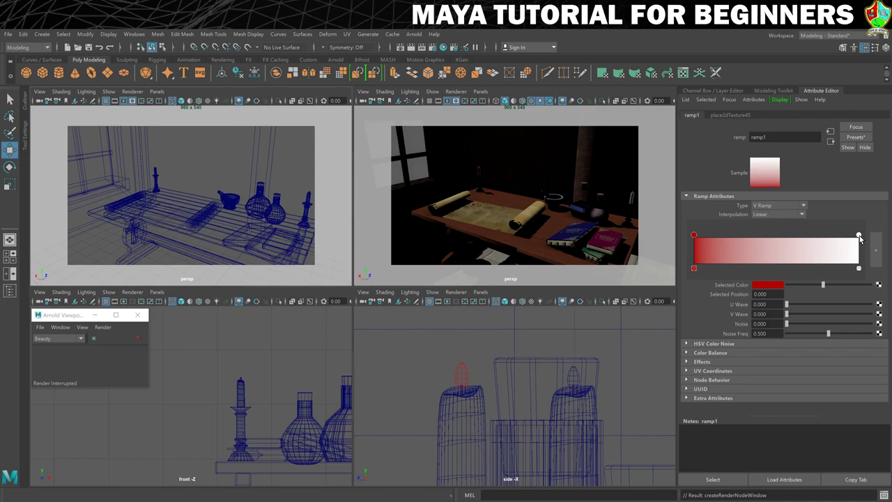
Move the ramp's white colour stop to position 0.469 and recolour it a saturated orange-yellow.
drag(859, 237, 771, 252)
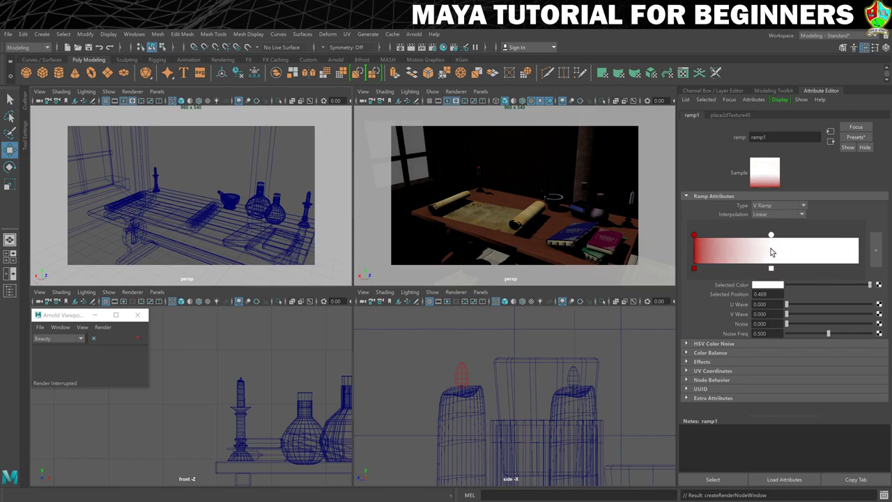
click(764, 286)
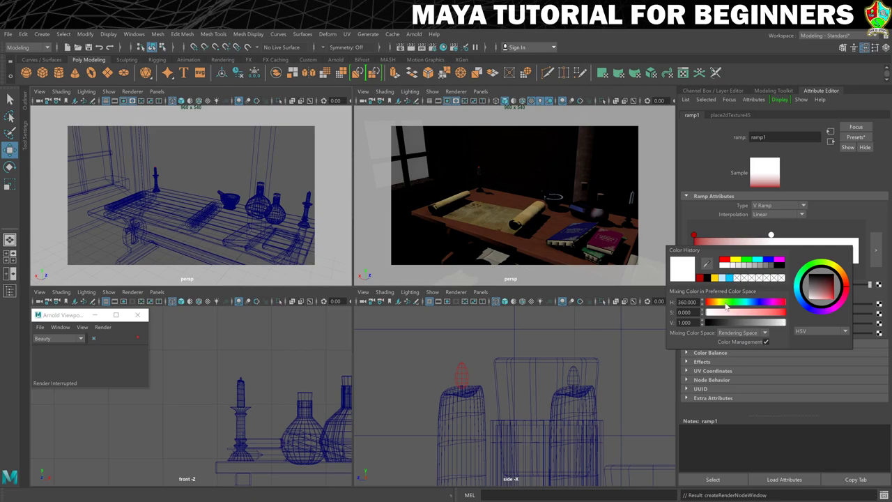
drag(720, 304, 817, 320)
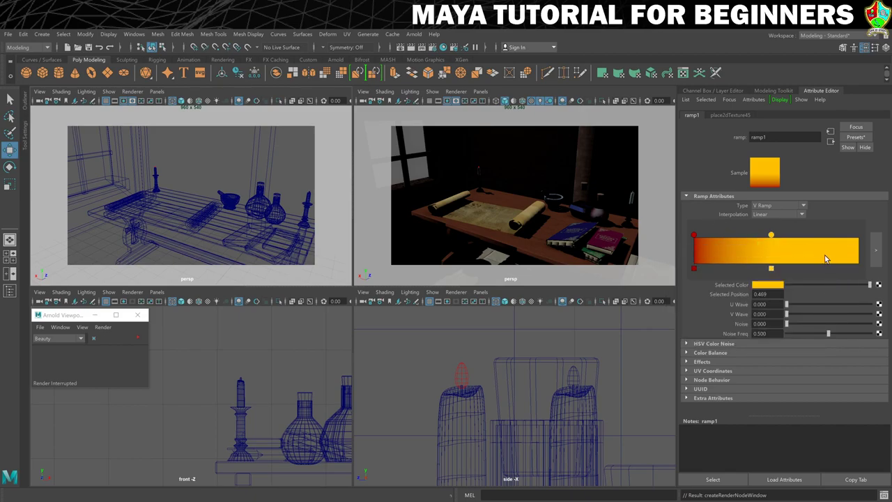
Add two more ramp stops: pale yellow at position 0.741 and the same orange-yellow at position 0.900.
click(816, 252)
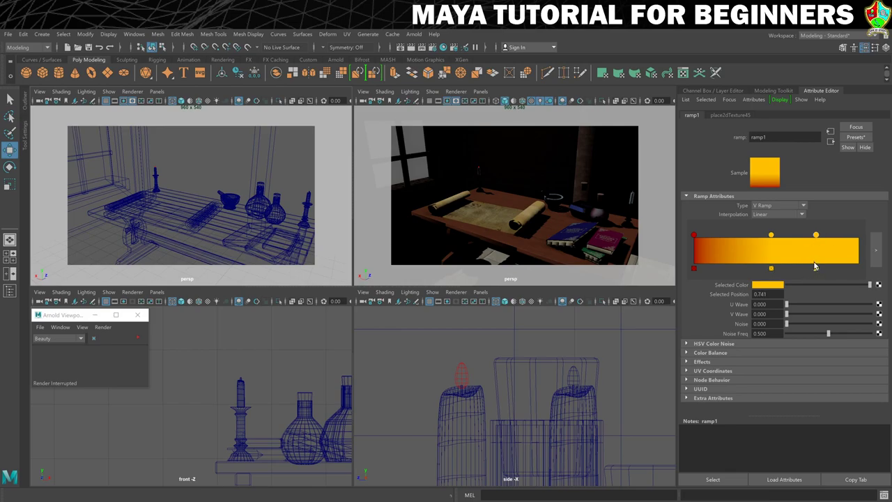
click(773, 285)
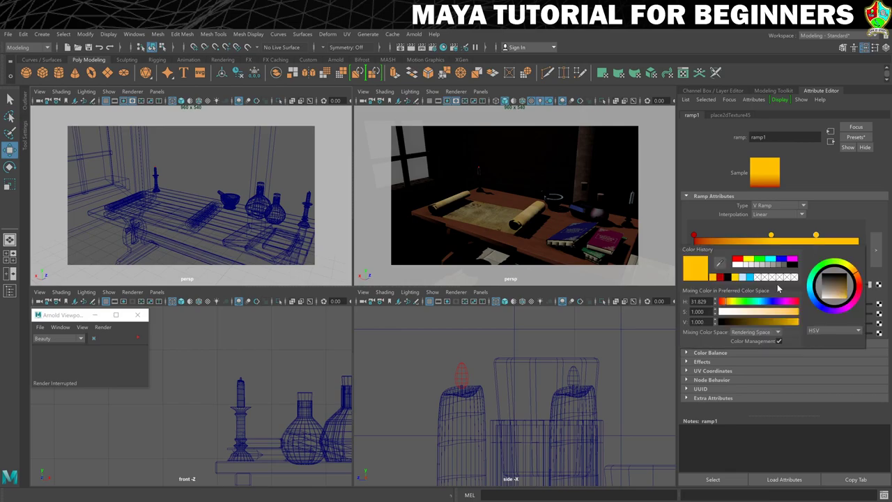
click(739, 311)
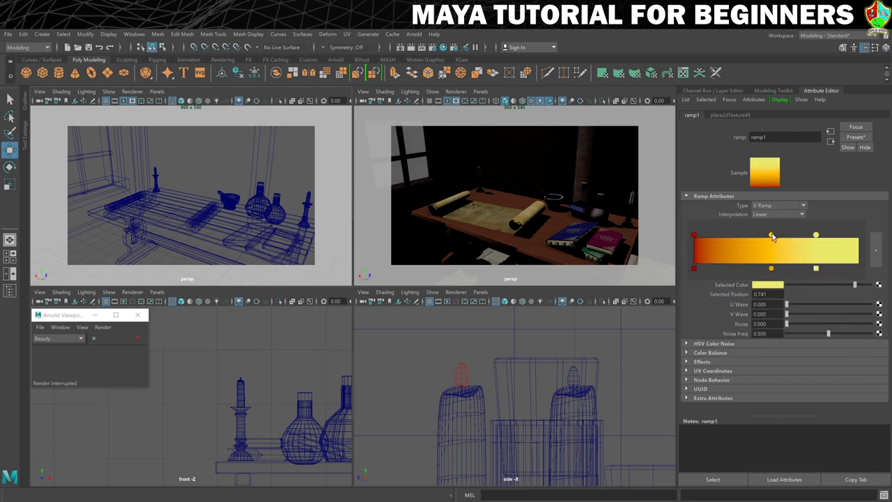
click(842, 251)
click(765, 286)
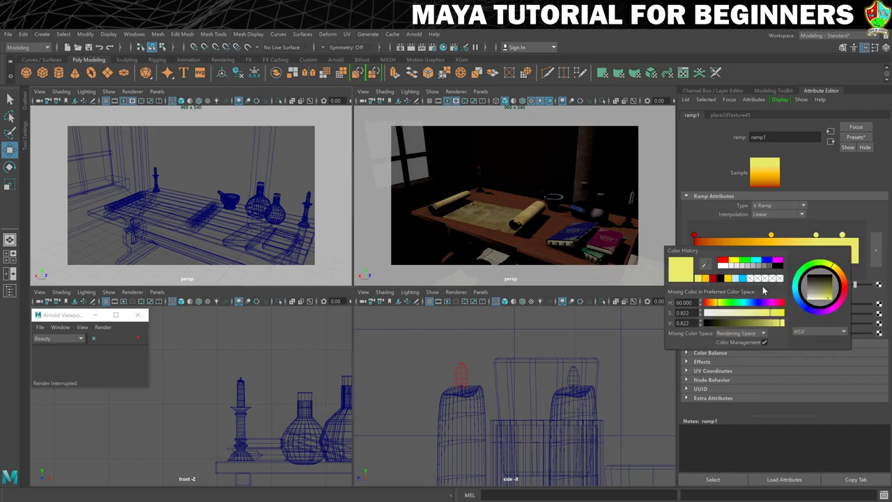
click(706, 279)
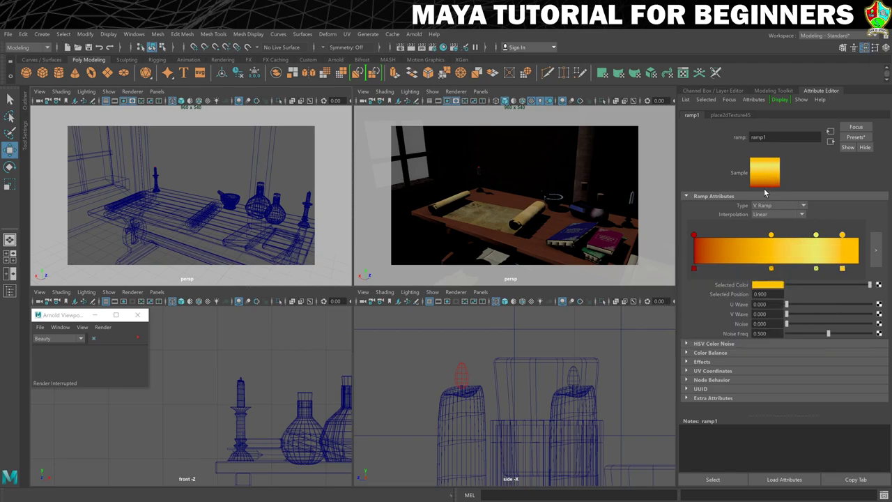
Space out the ramp stops, putting the last orange-yellow at the far end and the pale yellow at position 0.762.
mouse_move(842, 235)
mouse_down()
mouse_move(851, 237)
mouse_move(824, 240)
mouse_up()
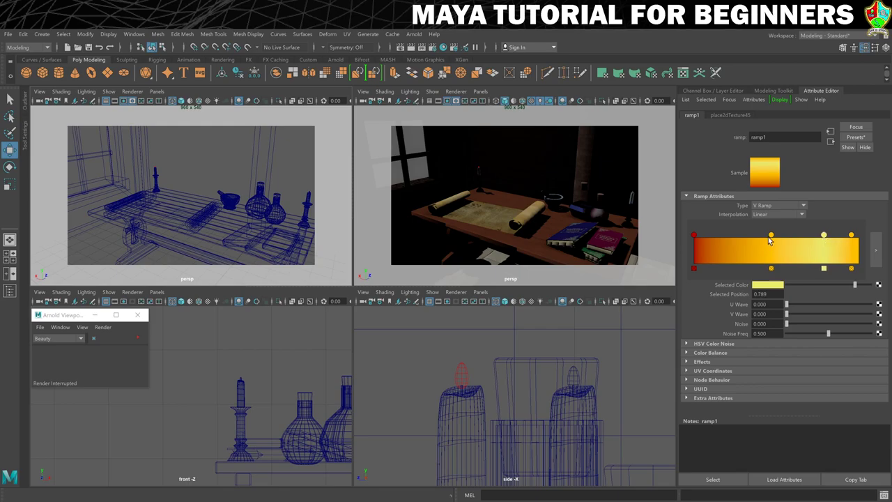
drag(771, 239, 797, 241)
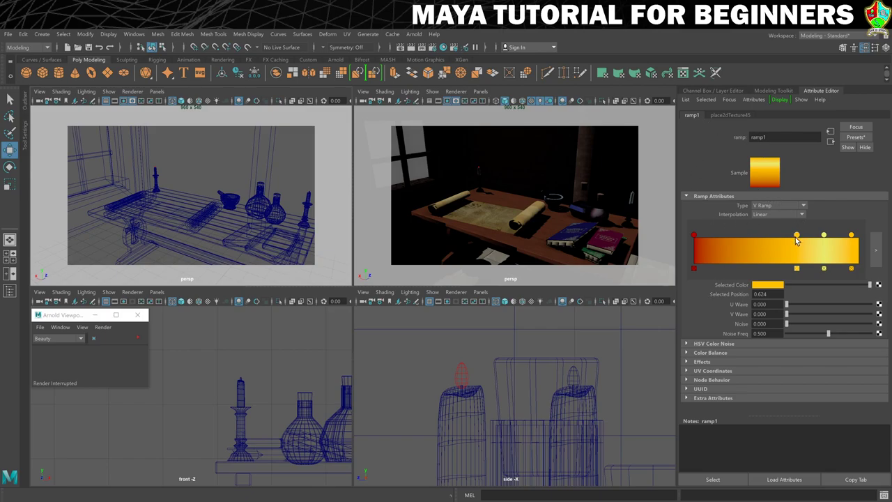
mouse_move(797, 241)
mouse_down()
mouse_move(774, 240)
mouse_move(859, 237)
mouse_up()
click(824, 237)
click(851, 237)
drag(813, 237, 819, 237)
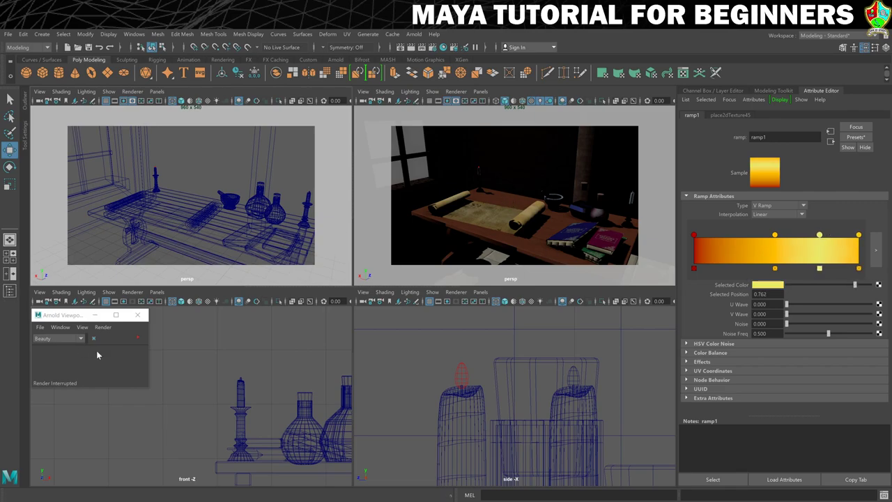
Start the viewport's Arnold live render and examine the flame on the candle near the window up close.
click(138, 339)
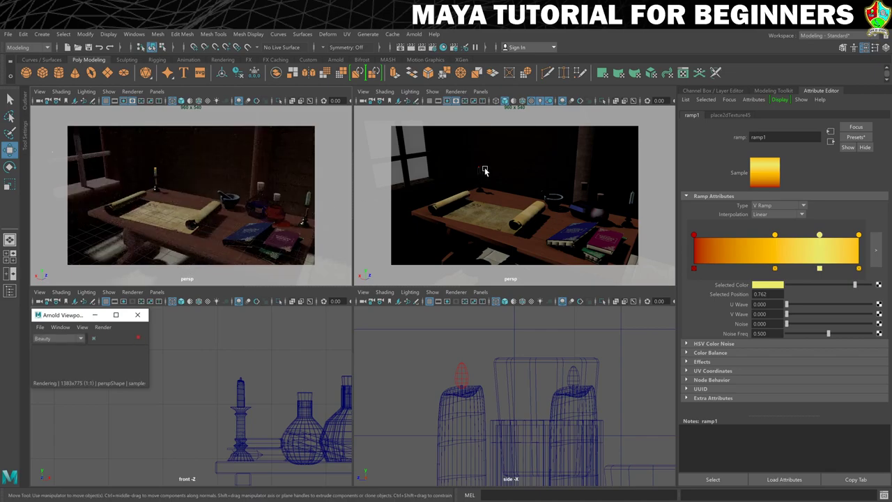
scroll(486, 171, up, 5)
scroll(460, 172, down, 6)
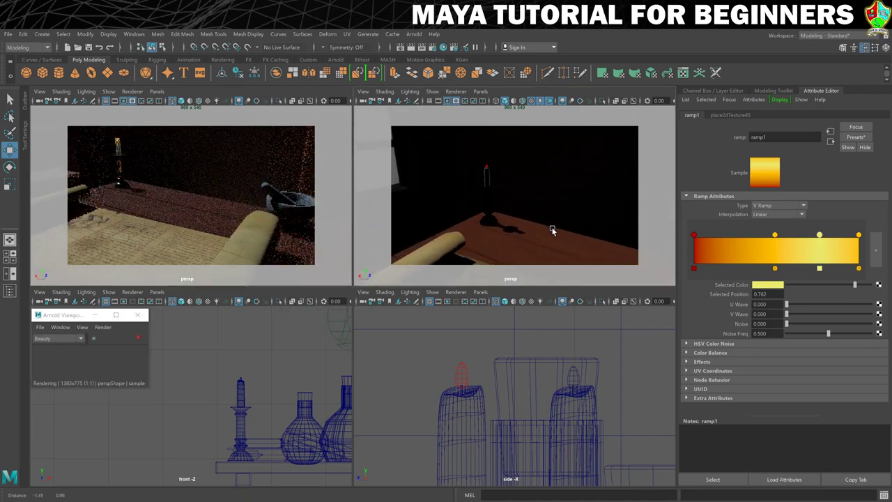
scroll(510, 209, up, 2)
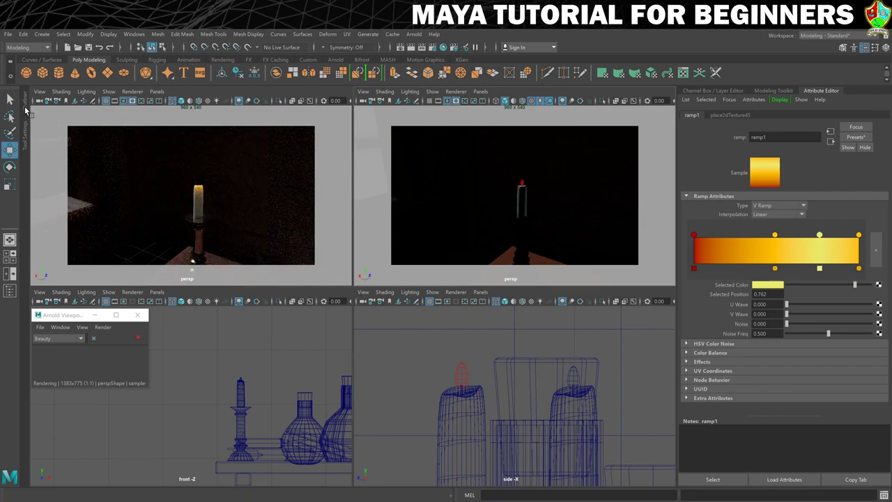
Select light_CandleGroup_Flame under CandleGroup's Flame in the Outliner and enable Show Original Mesh.
click(9, 290)
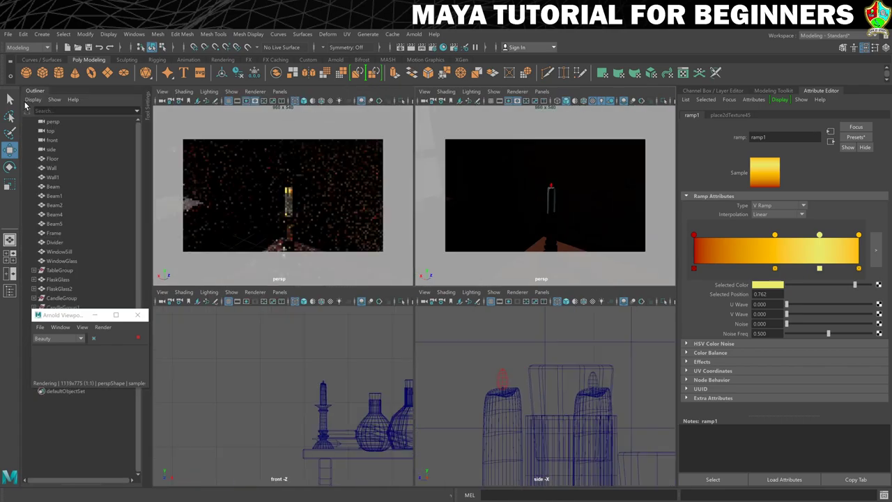
drag(84, 317, 209, 359)
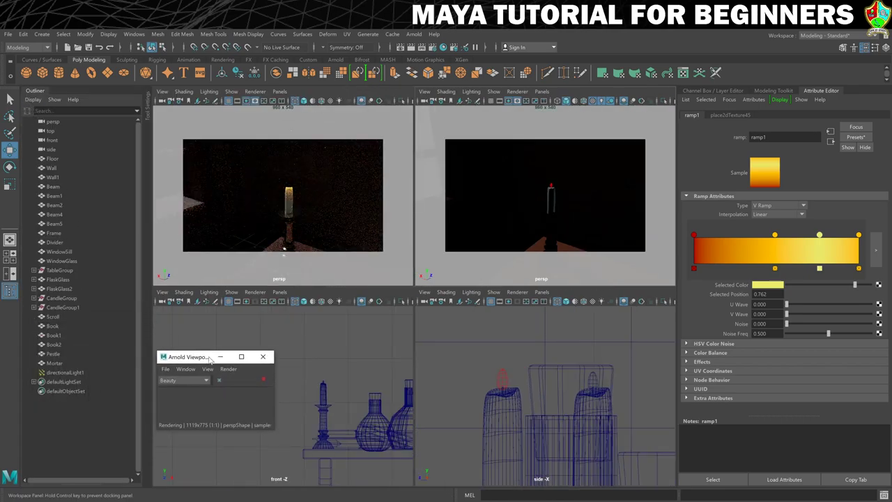
click(34, 298)
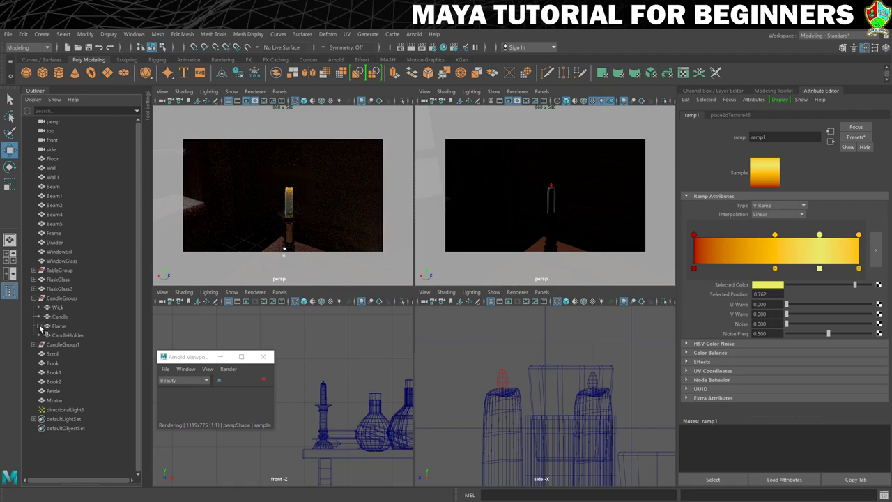
click(39, 325)
click(80, 335)
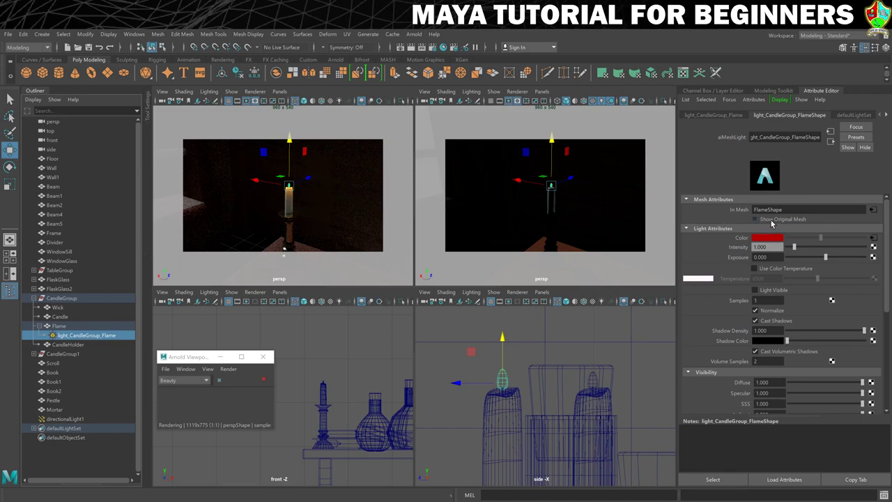
click(756, 219)
Set the flame mesh light's intensity to 3.006 and its exposure to 3.554.
key([)
alt+drag(577, 218, 544, 203)
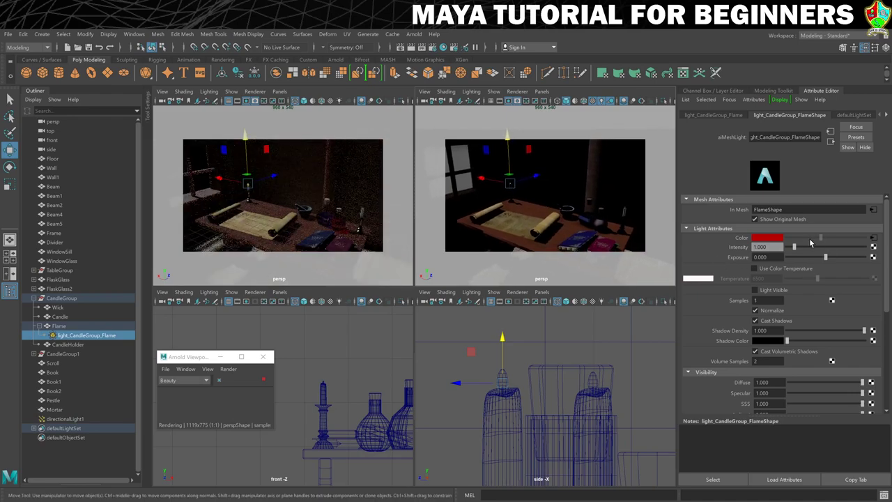
drag(827, 258, 860, 258)
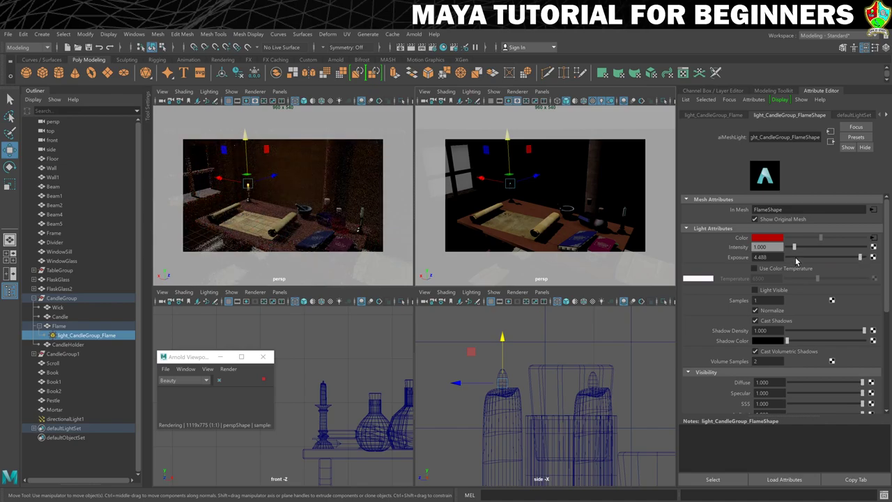
drag(794, 249, 853, 258)
click(859, 258)
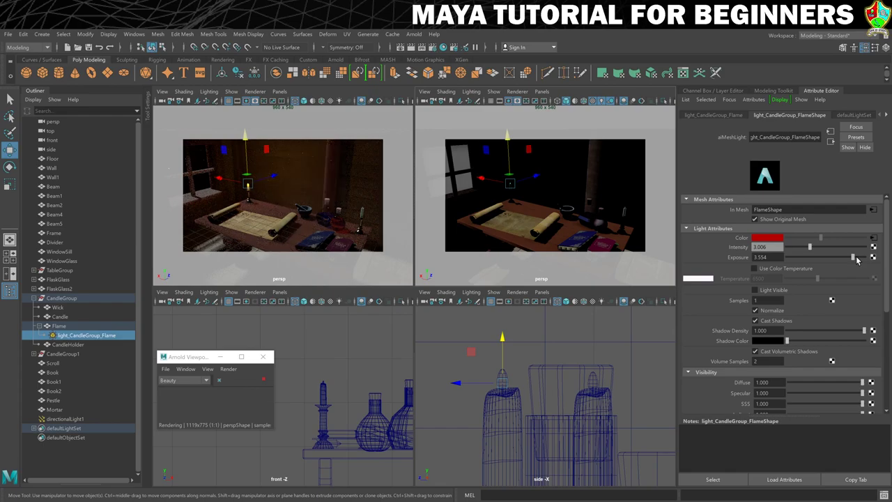
key(f)
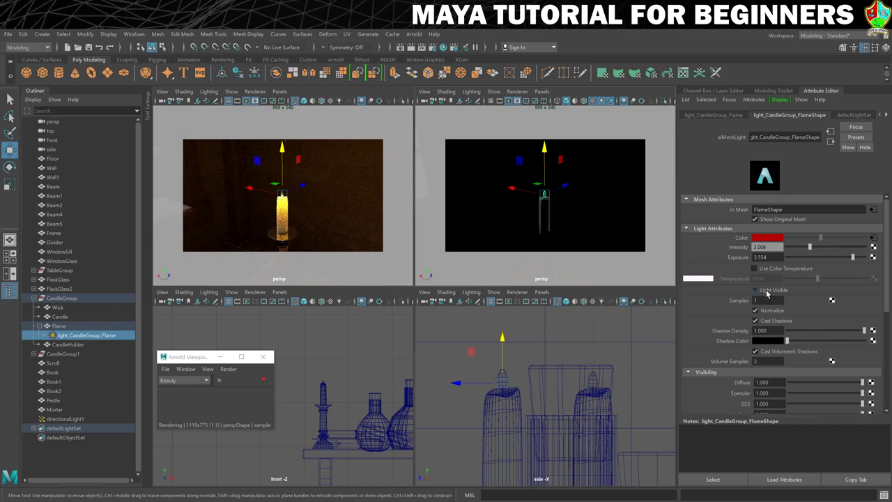
Turn on Light Visible for CandleGroup's flame light and create an Arnold mesh light from CandleGroup1's Flame.
click(767, 292)
click(33, 354)
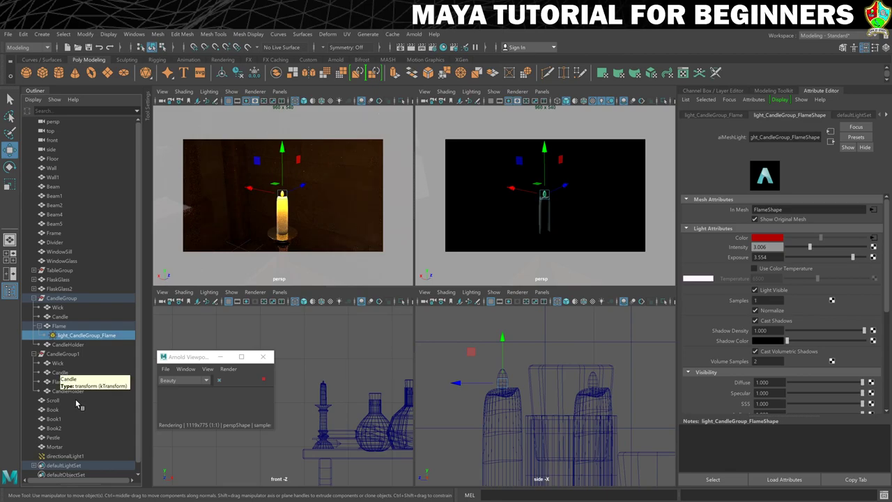
click(59, 381)
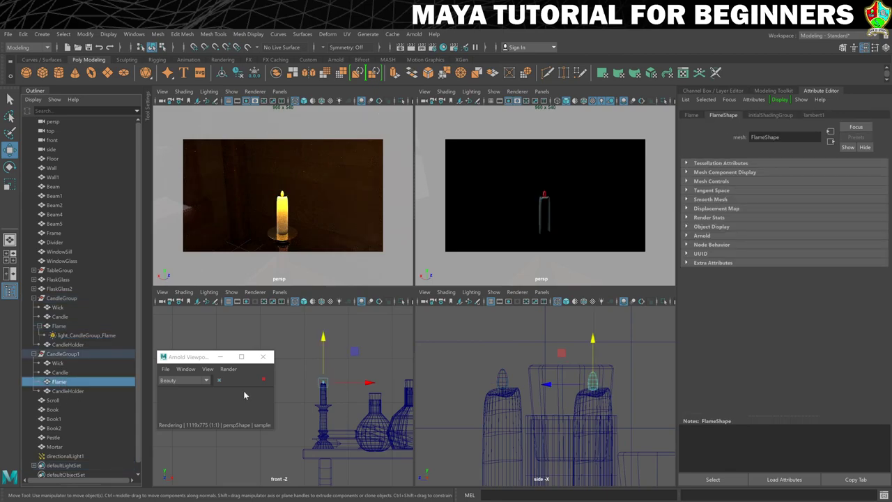
click(413, 34)
click(522, 95)
Map a ramp to the new mesh light's colour, running from red through orange and pale yellow at position 0.739 to orange-yellow.
click(836, 235)
click(404, 323)
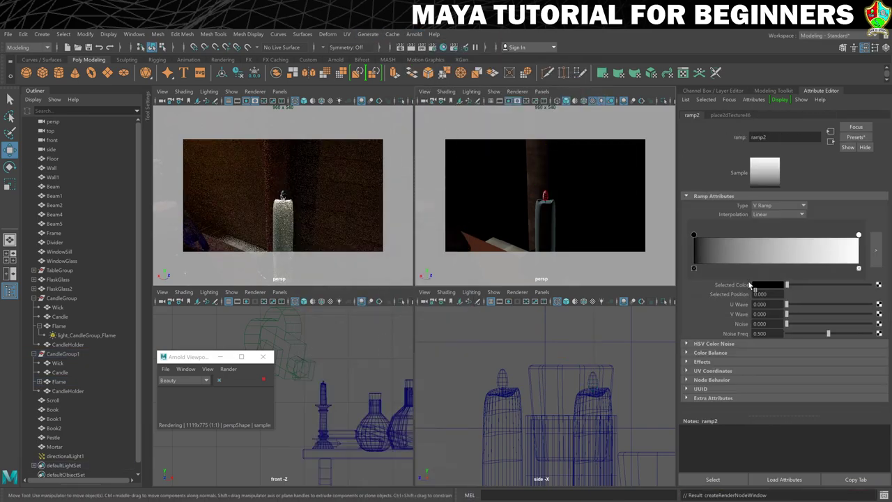
click(783, 240)
click(767, 285)
click(796, 245)
click(779, 287)
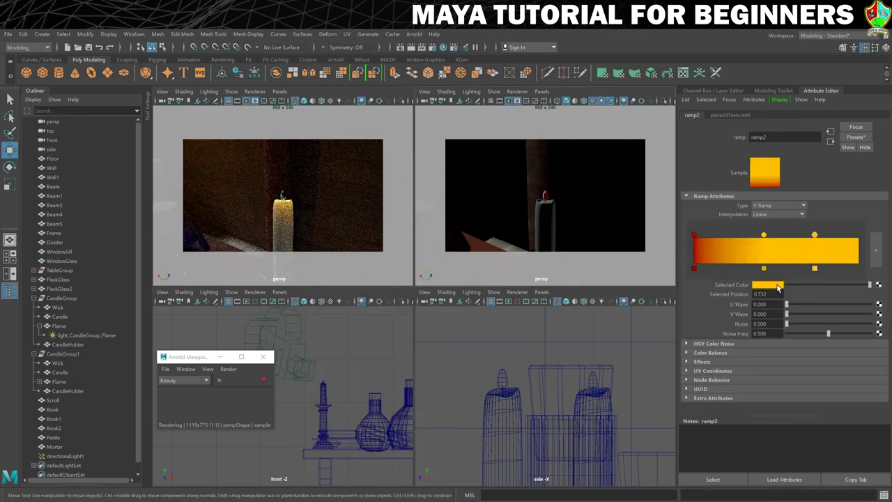
click(838, 244)
click(766, 285)
click(711, 275)
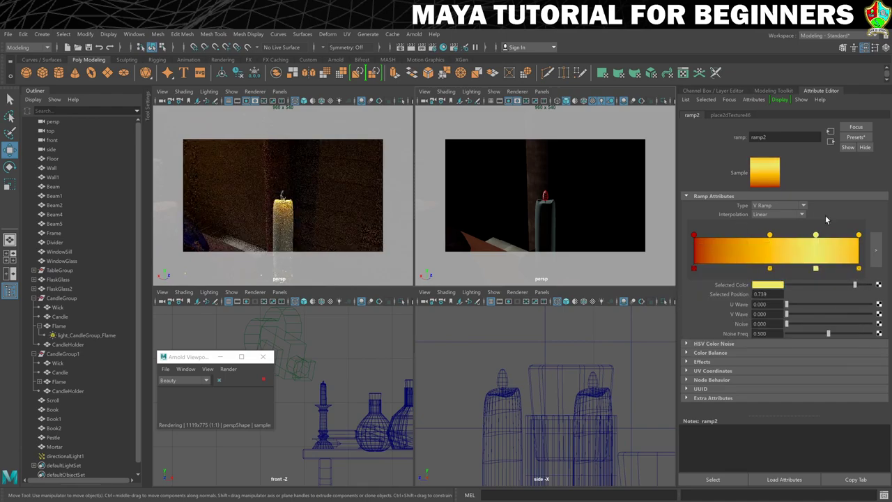
Enable Show Original Mesh and Light Visible on CandleGroup1's flame light and select light_CandleGroup1_Flame in the Outliner.
click(830, 141)
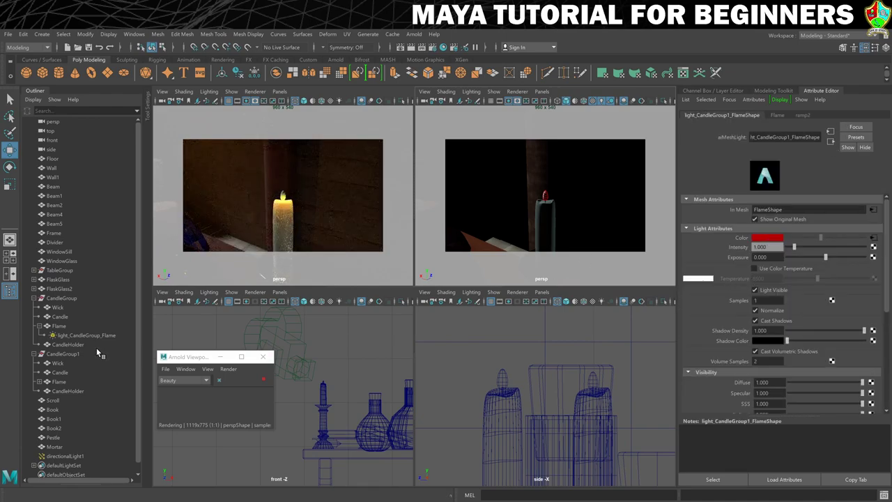
click(39, 381)
click(87, 335)
click(87, 391)
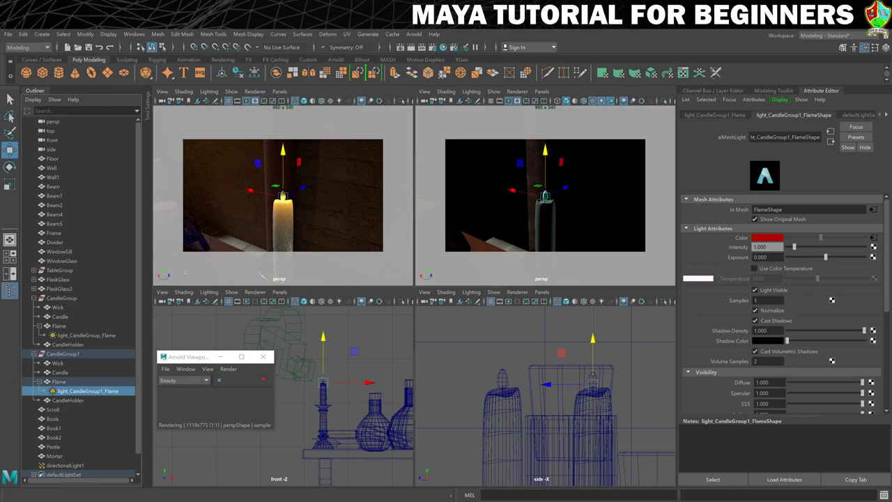
Set the selected flame light's intensity to 3 and exposure to 3.5, and check the whole desk in the live render.
double_click(766, 247)
text(3)
key(Tab)
text(3.5)
key(Return)
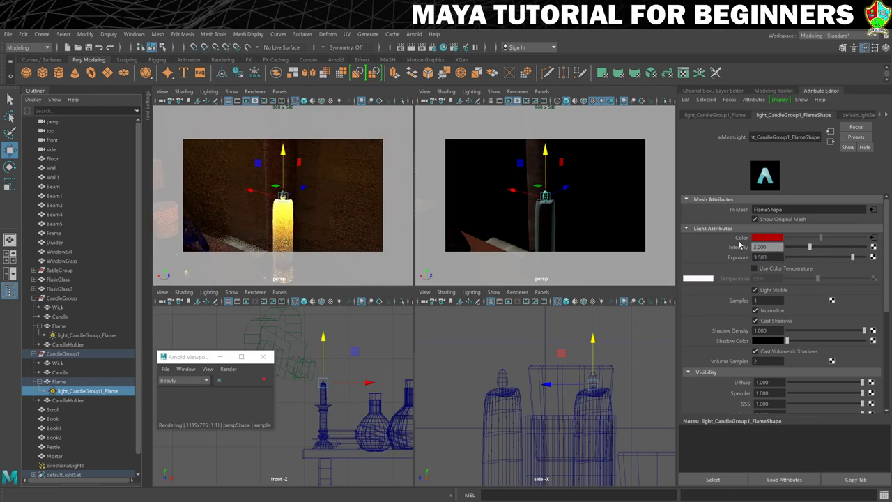
alt+drag(313, 209, 271, 216)
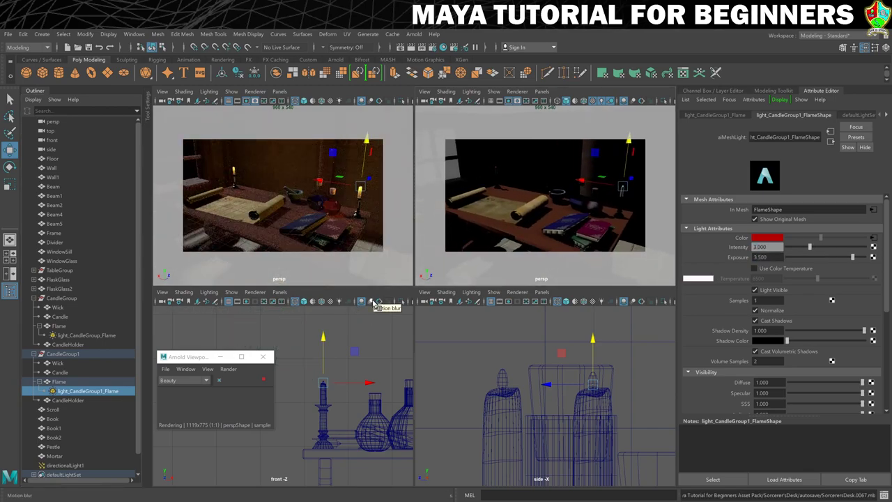
click(527, 187)
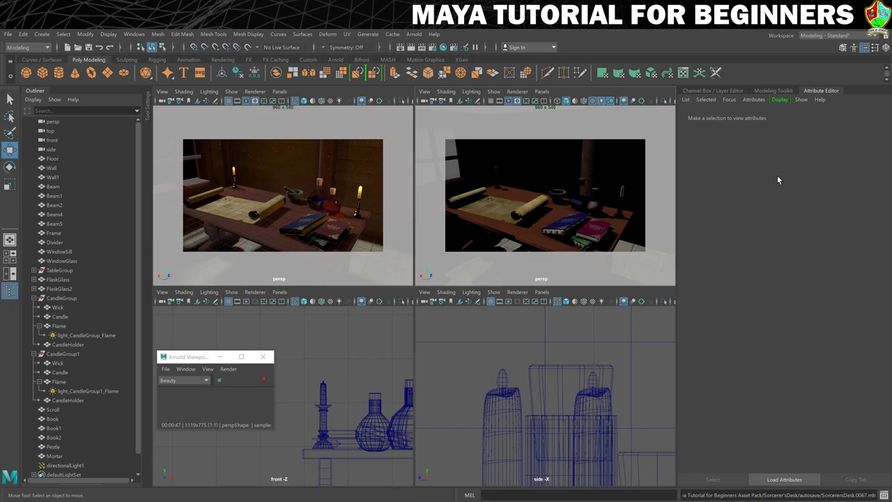
Add an aiAtmosphereVolume as the scene's atmosphere in the Arnold render settings' Environment section.
click(432, 48)
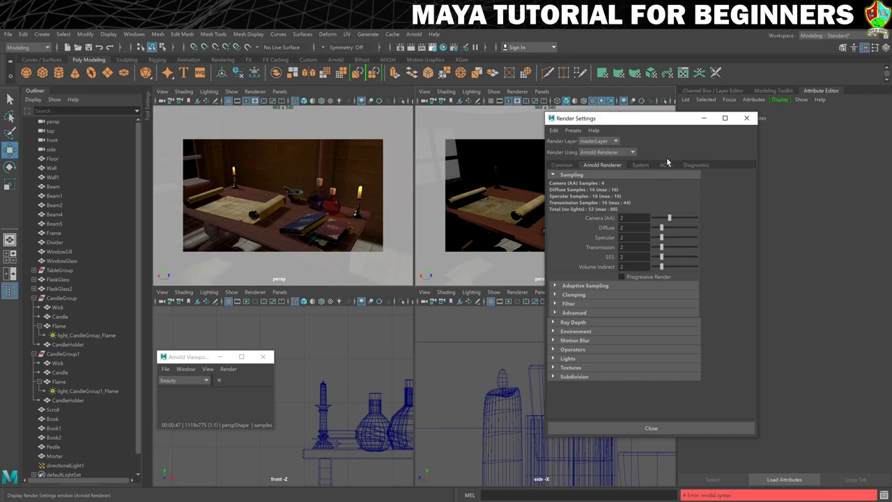
click(555, 331)
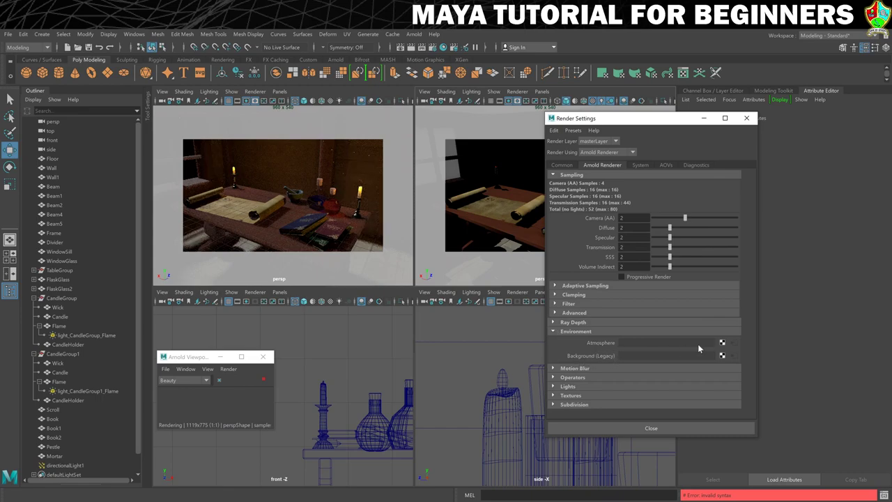
click(723, 344)
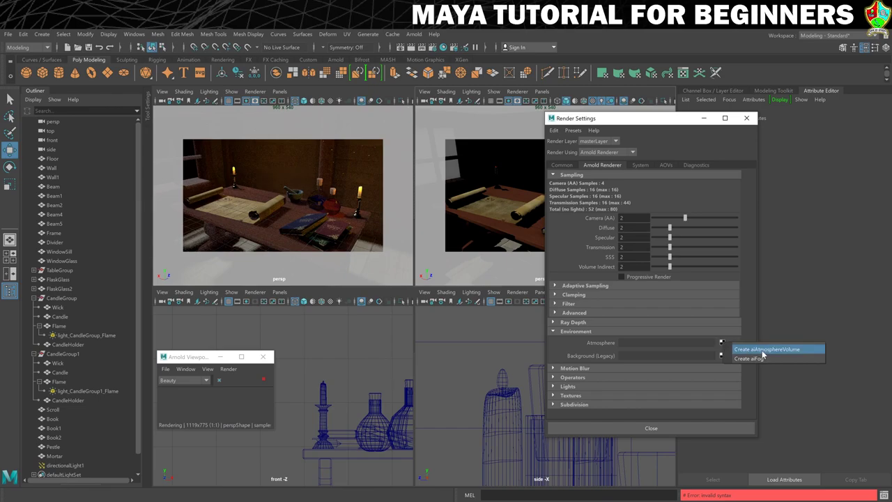
click(783, 349)
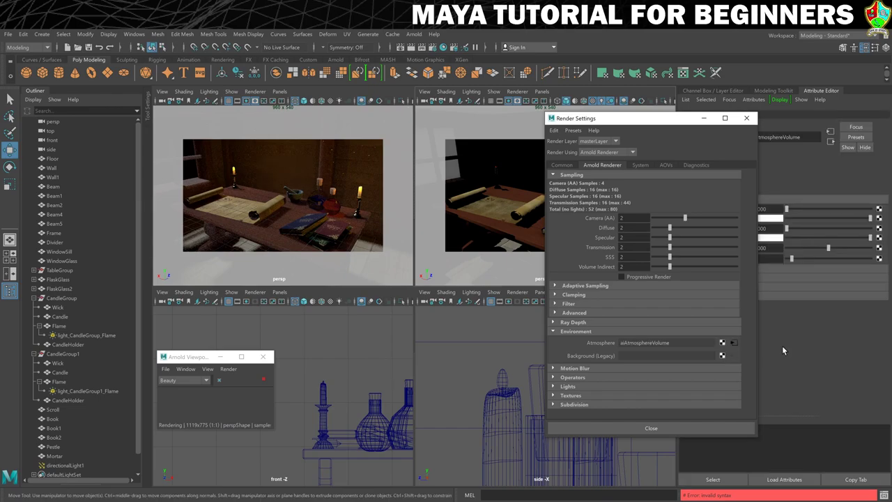
drag(655, 124, 526, 126)
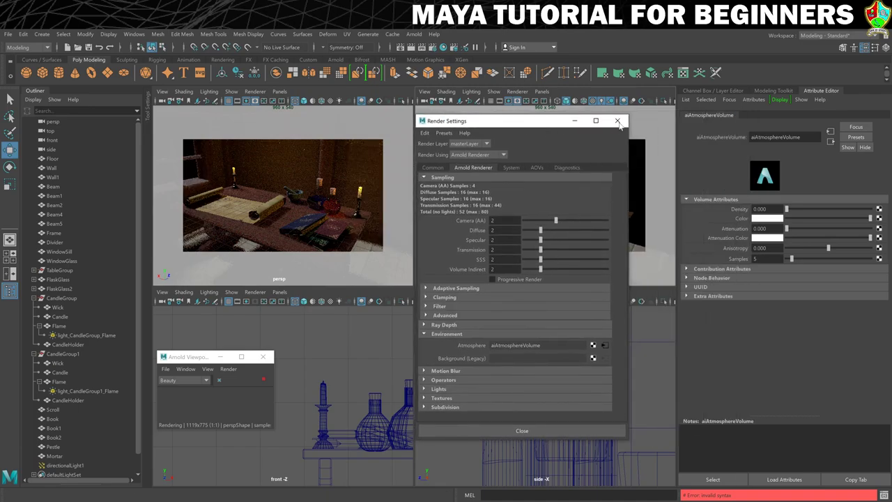
click(617, 121)
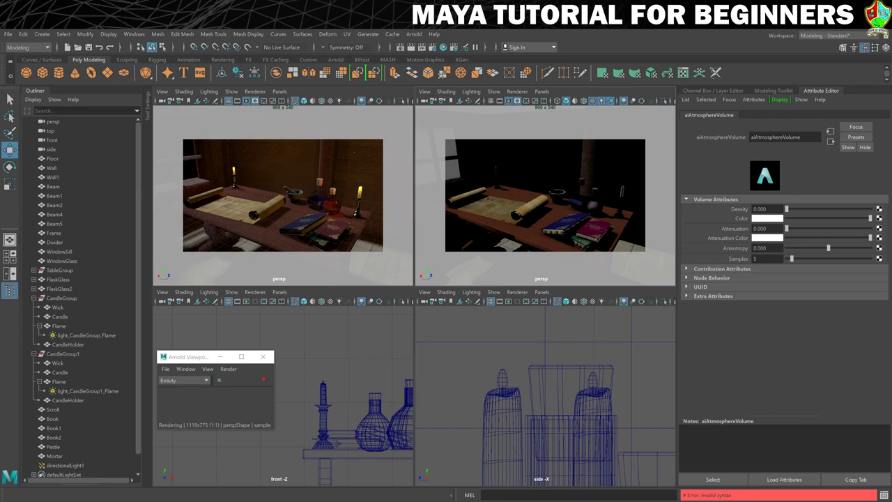
Set the atmosphere volume's density to 0.02 after trying 0.6.
click(836, 209)
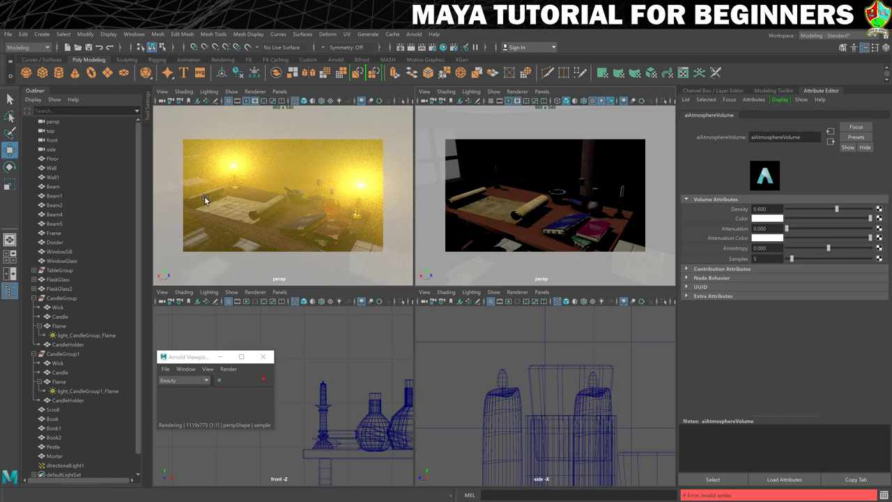
click(767, 208)
key(BackSpace)
key(BackSpace)
key(BackSpace)
text(02)
key(Return)
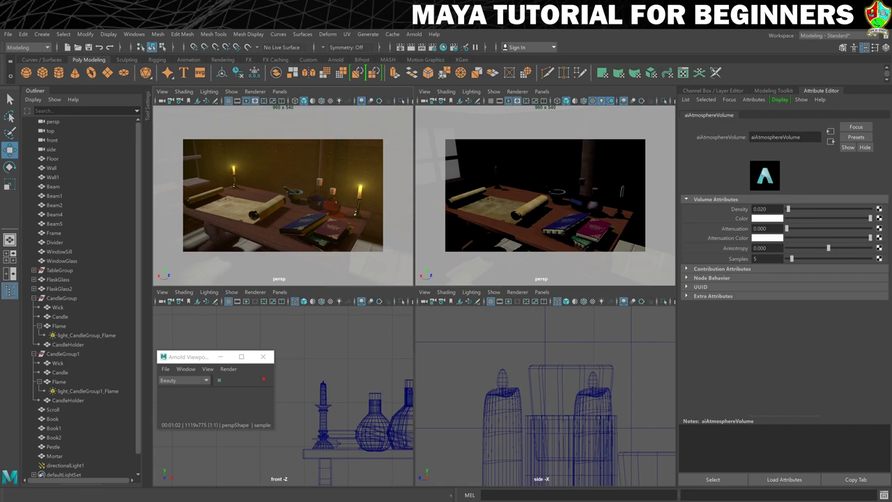
Stop the viewport's Arnold live render and restore textured shading in the perspective view of the room.
click(264, 379)
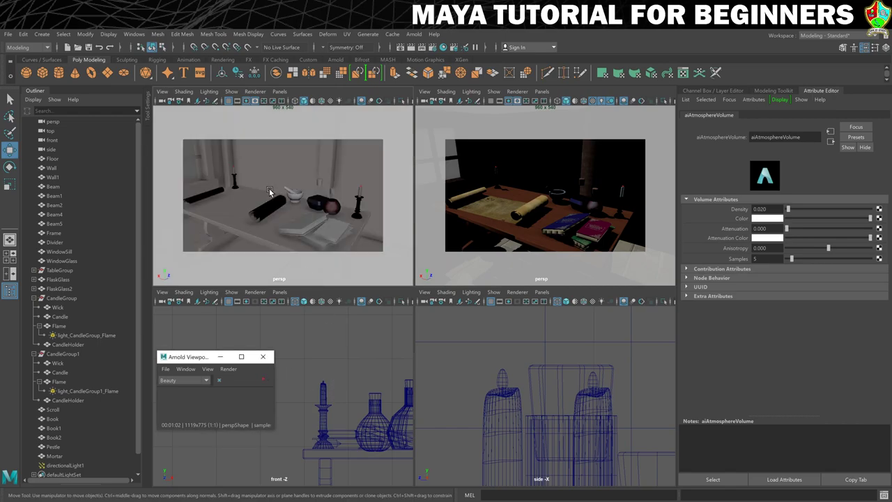
key(6)
key(6)
scroll(432, 193, down, 4)
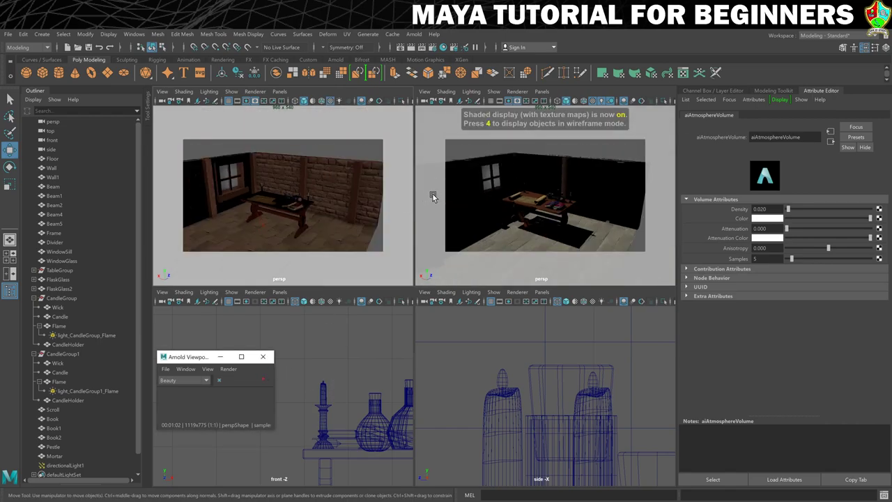
scroll(460, 209, up, 5)
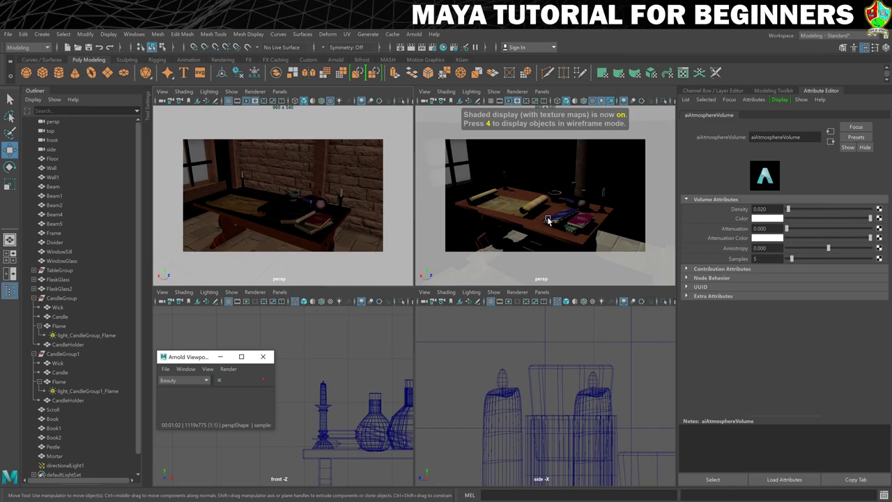
Delete the directional light in front of the desk and add an Arnold skydome light in its place.
click(502, 240)
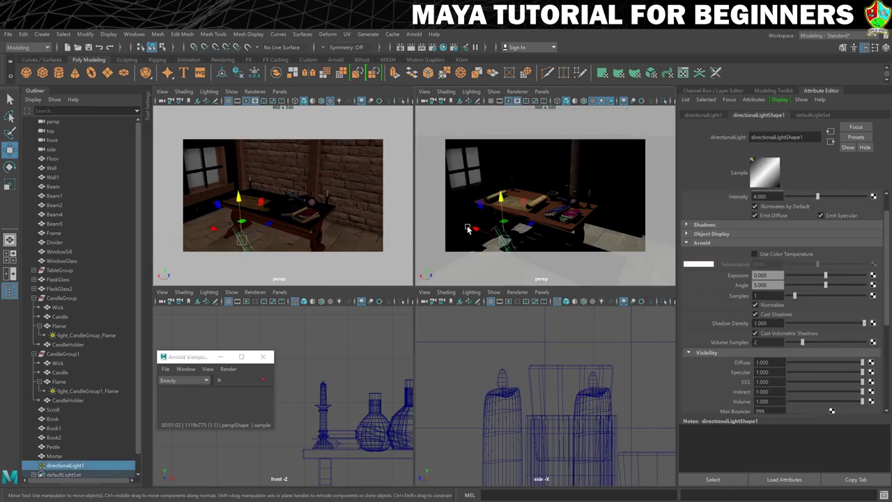
key(Delete)
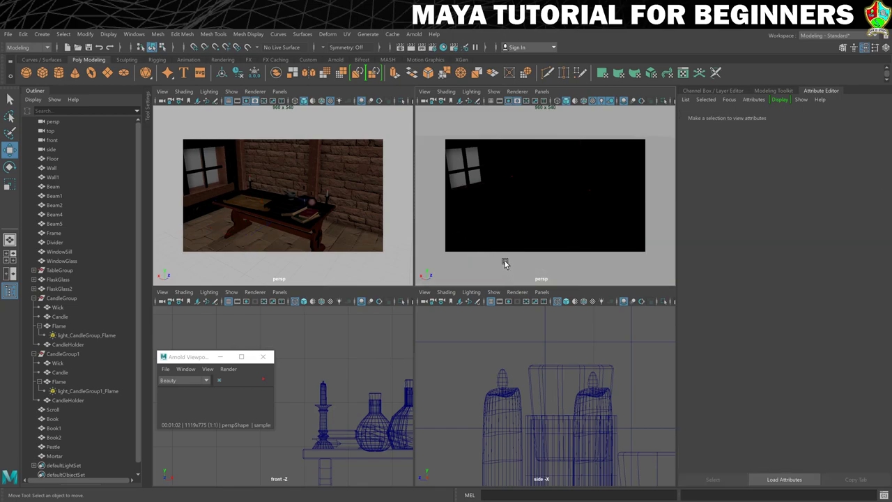
click(415, 35)
mouse_move(425, 81)
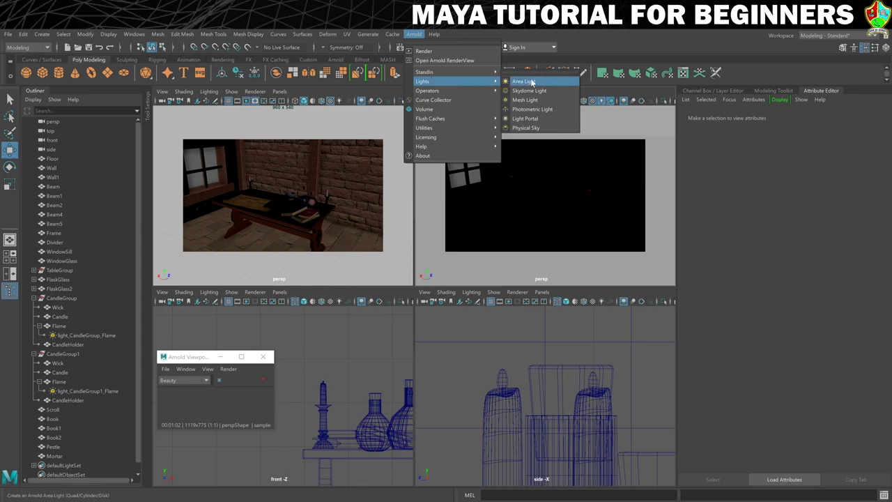
click(534, 91)
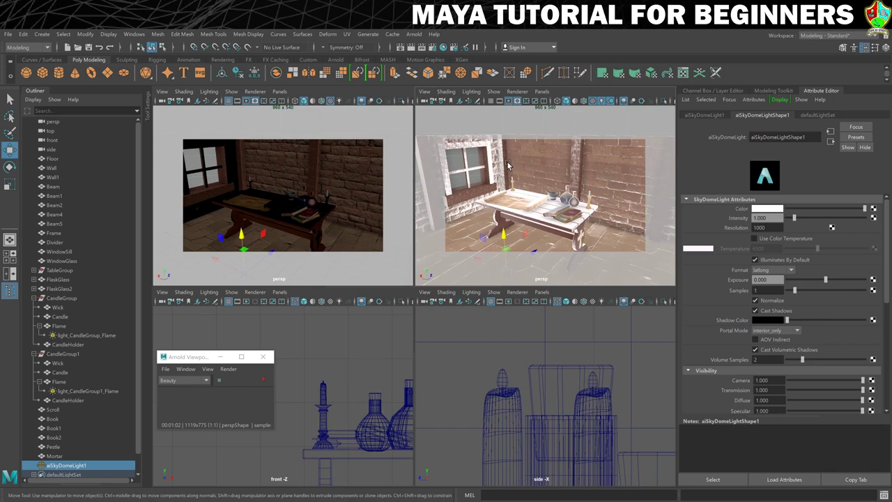
alt+drag(511, 168, 509, 167)
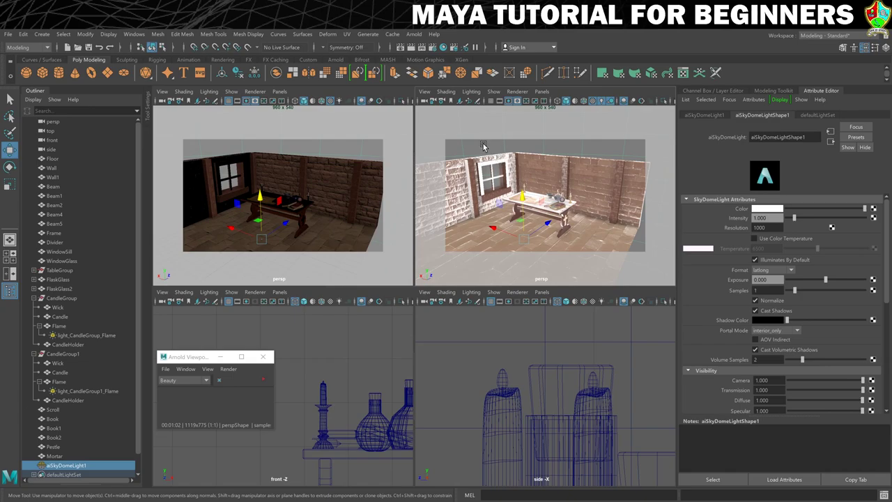
Map a file texture to the skydome light's colour and load HDRI_Forest.hdr from the project's sourceimages folder.
click(872, 210)
click(375, 251)
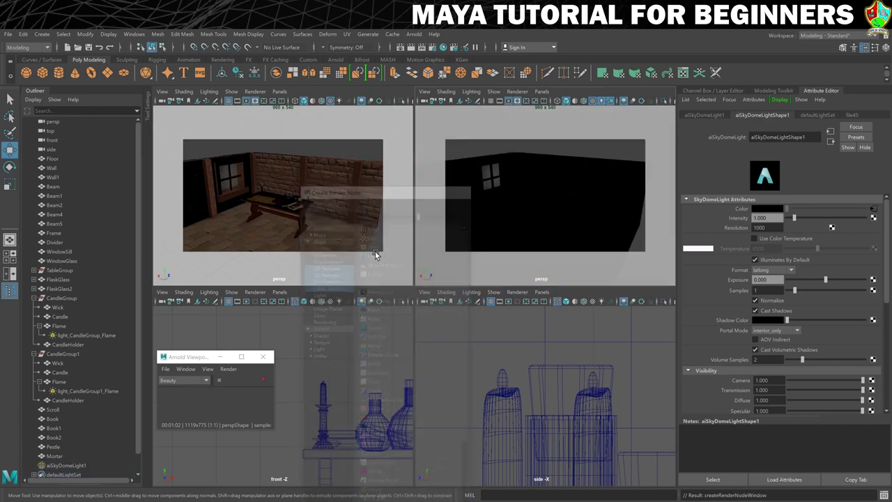
click(874, 237)
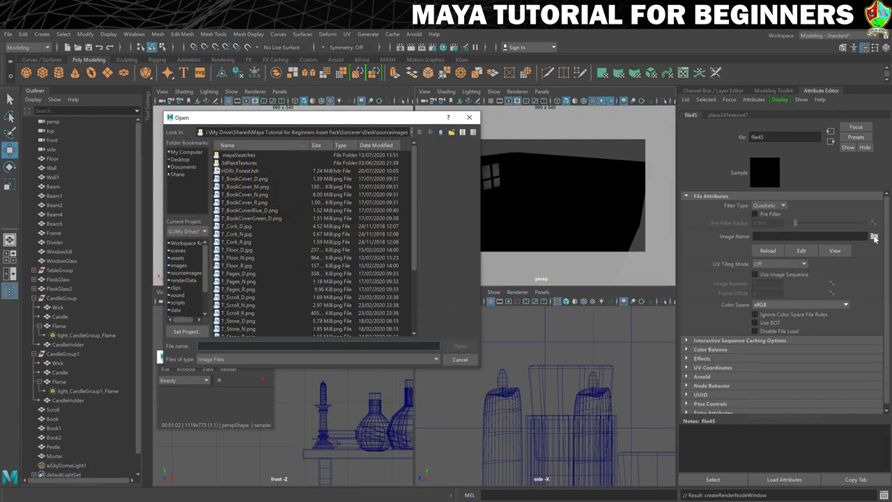
click(238, 170)
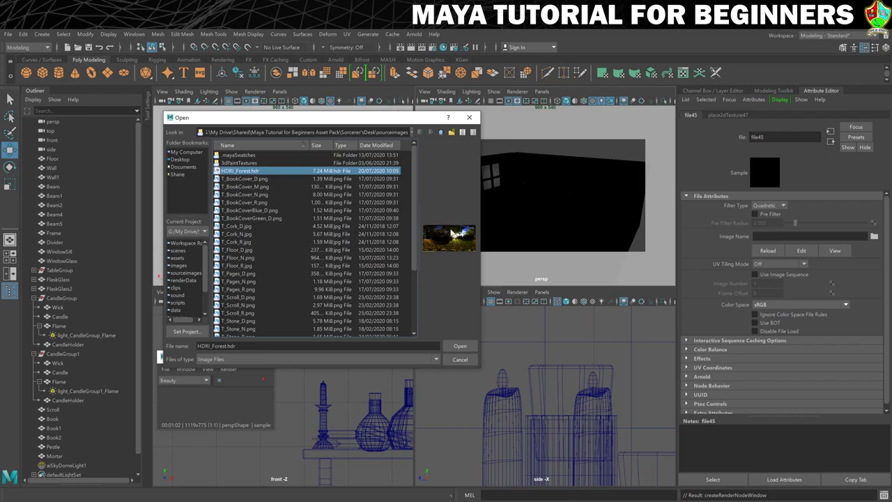
click(460, 347)
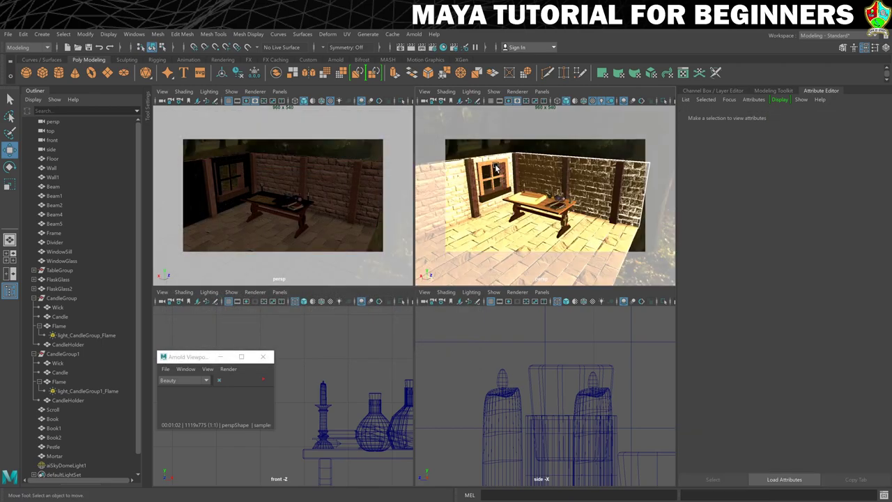
Rotate the skydome light about its vertical axis so the bright part of the forest sits behind the window.
scroll(544, 165, down, 10)
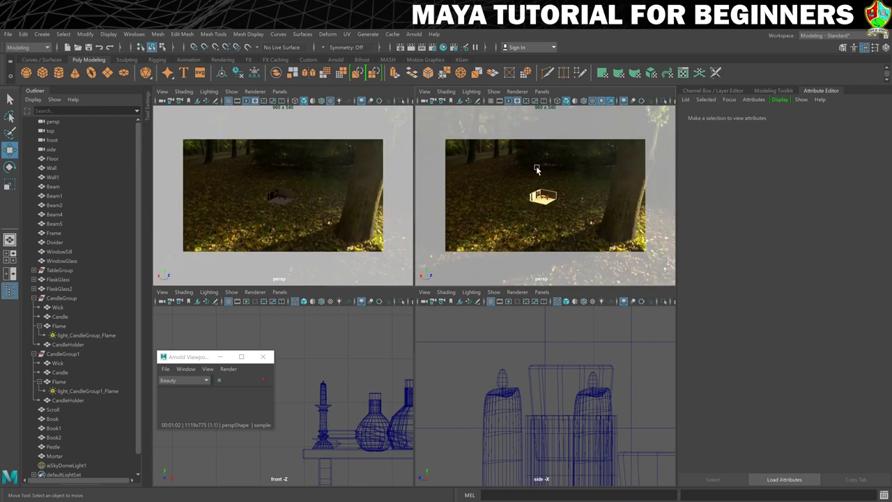
mouse_move(512, 190)
alt+mouse_down()
mouse_move(686, 176)
mouse_move(600, 187)
mouse_move(521, 180)
mouse_move(512, 190)
mouse_move(552, 179)
mouse_move(507, 189)
alt+mouse_up()
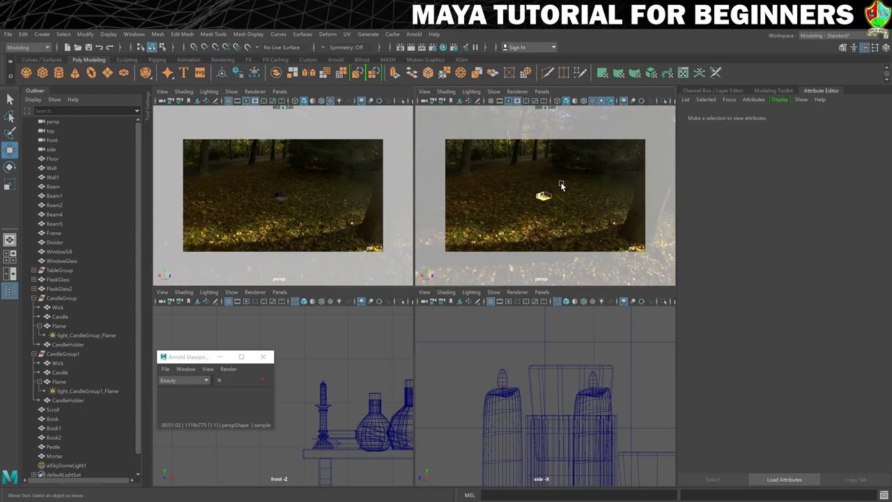
click(587, 176)
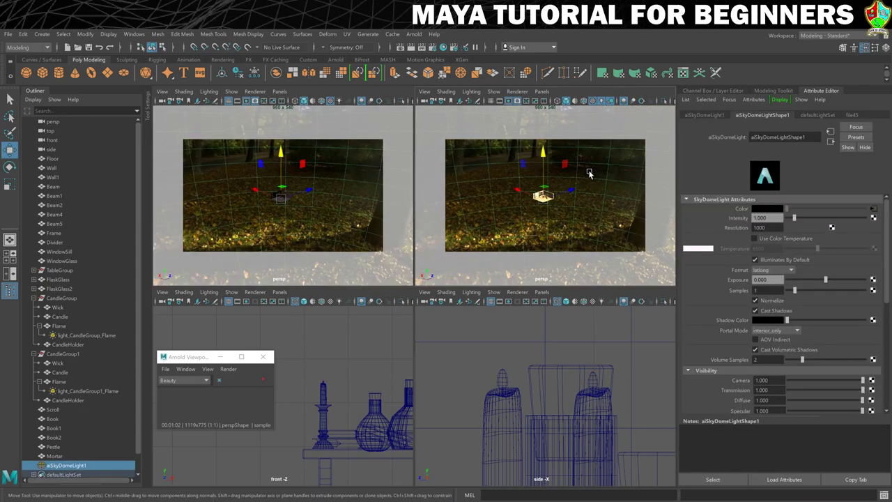
key(e)
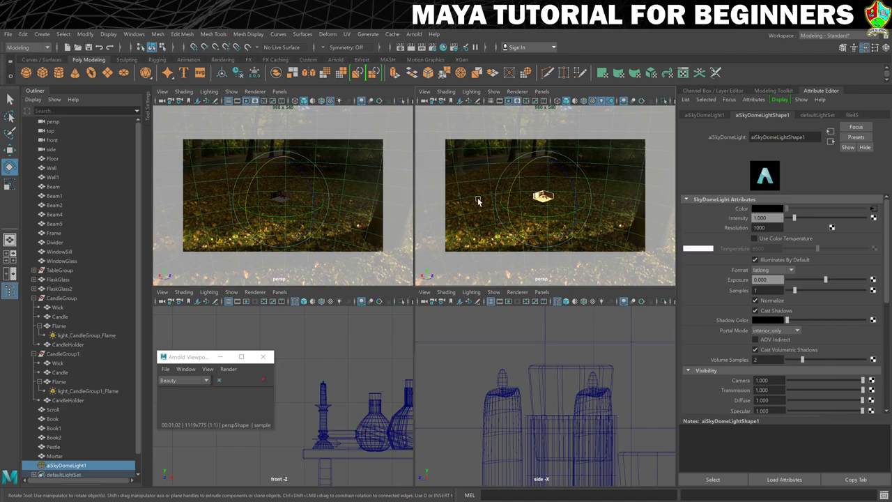
scroll(487, 200, up, 6)
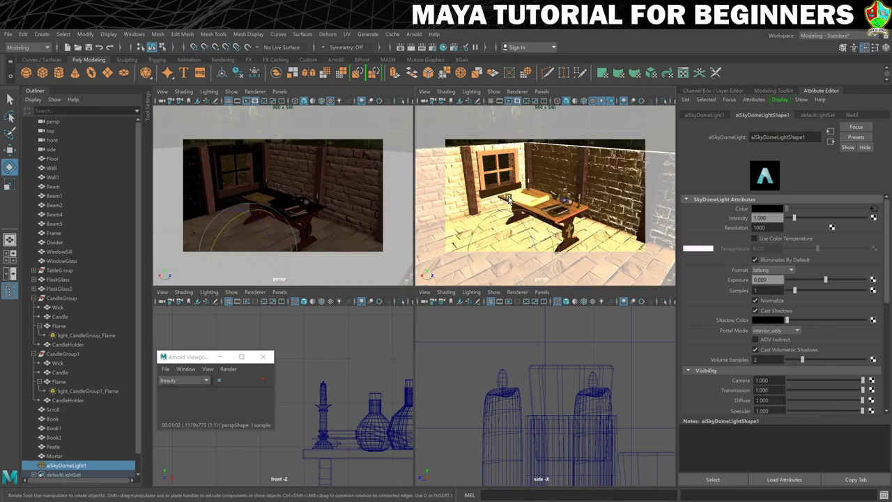
alt+drag(509, 200, 540, 211)
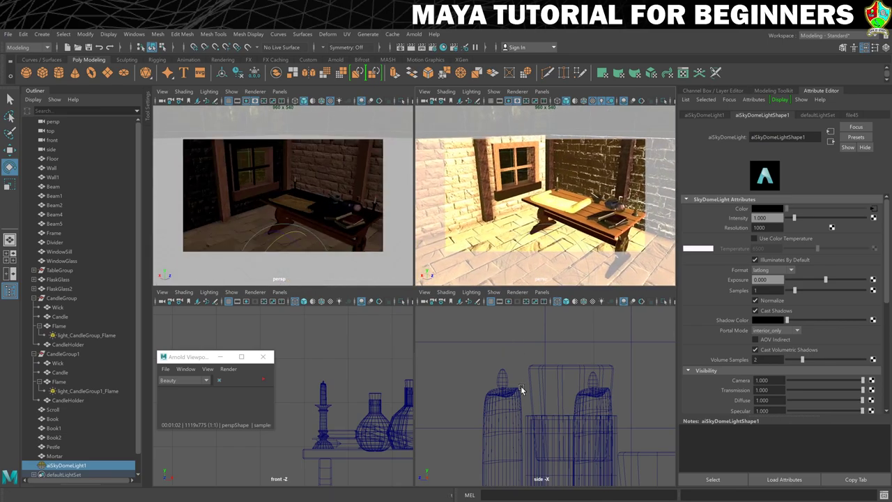
key(f)
drag(514, 371, 595, 384)
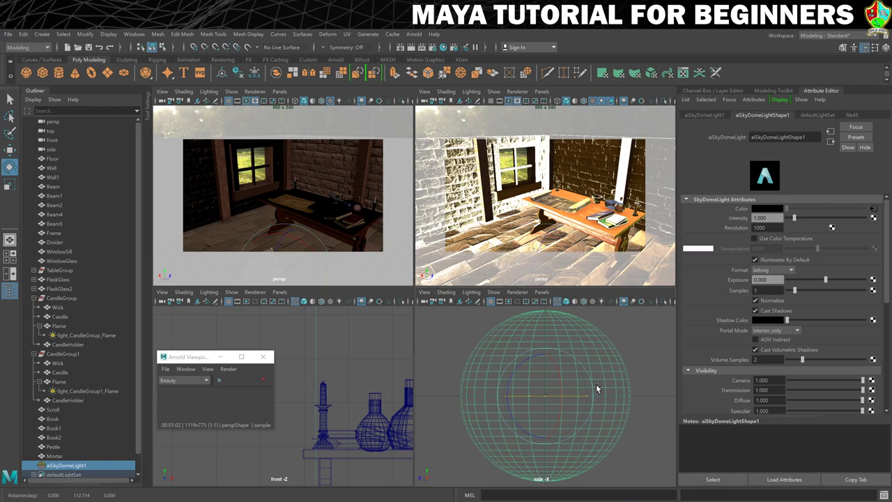
drag(541, 395, 532, 393)
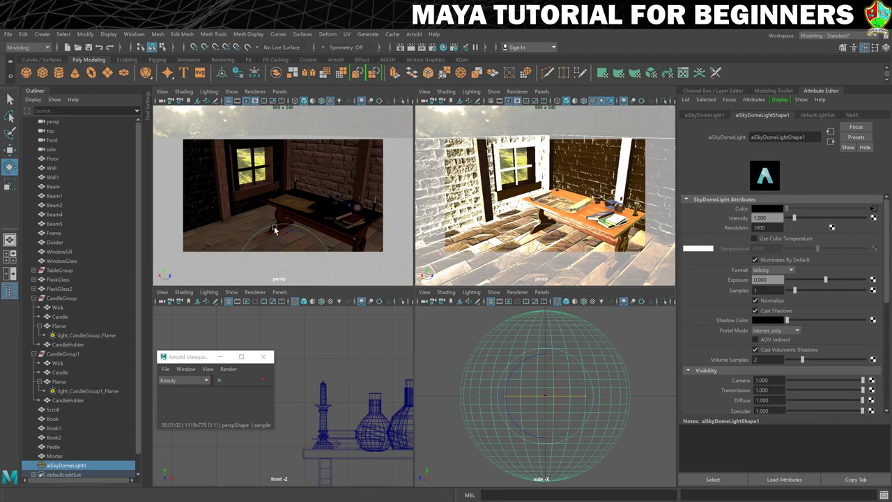
Start the Arnold live render in the perspective view of the desk.
click(255, 91)
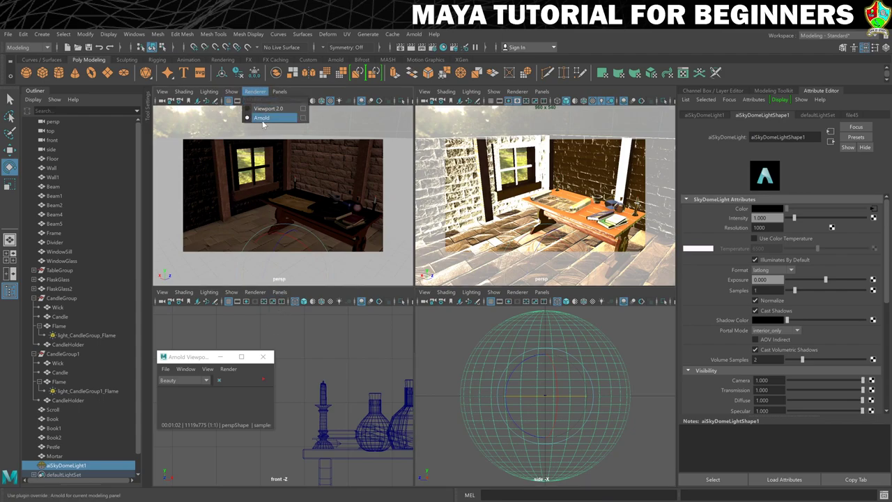
click(257, 91)
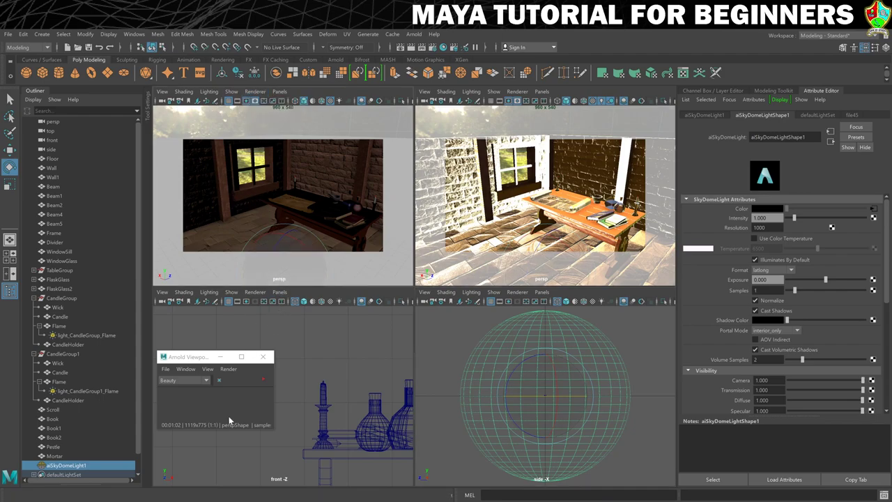
click(259, 380)
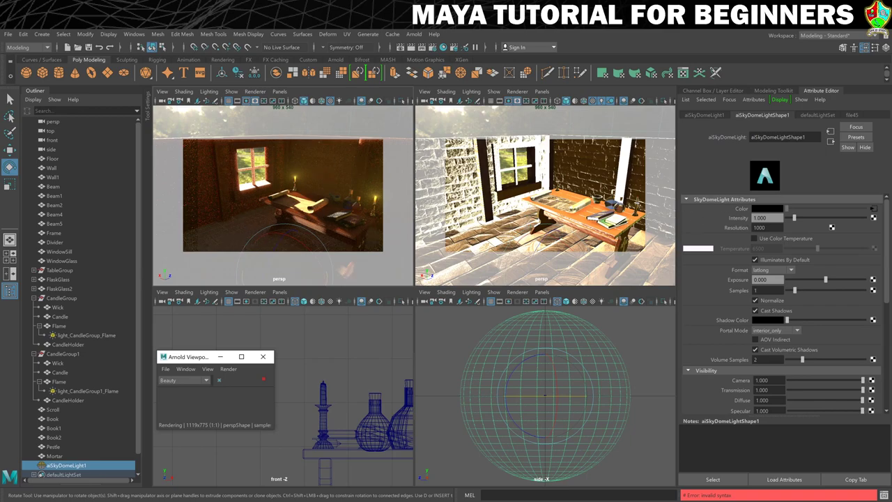
Set the skydome light's intensity to 0.6.
click(766, 218)
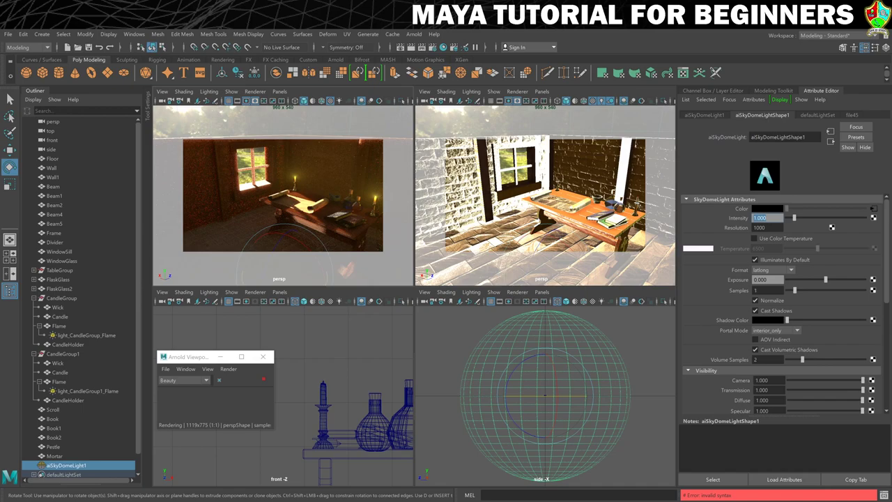
key(BackSpace)
text(0.6)
key(Return)
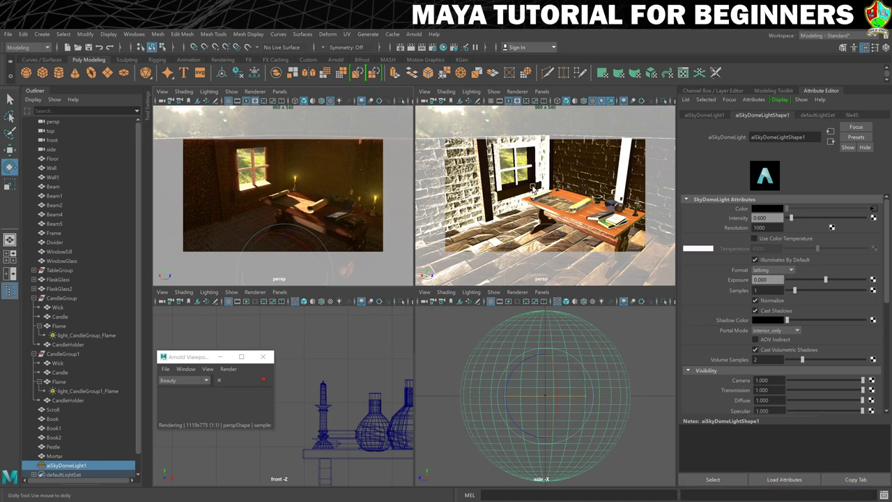
Examine the desk, window and room from close and wide angles under the skydome lighting.
alt+middle_drag(533, 188, 501, 202)
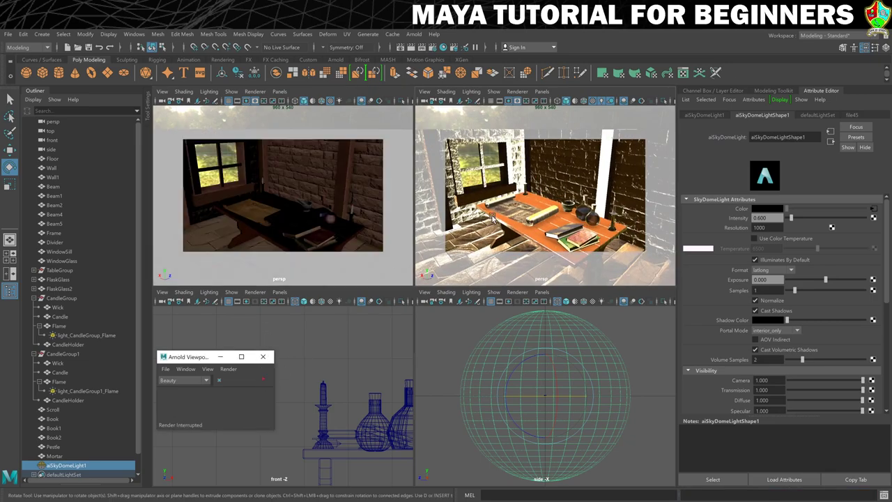
scroll(509, 210, up, 3)
scroll(533, 197, up, 3)
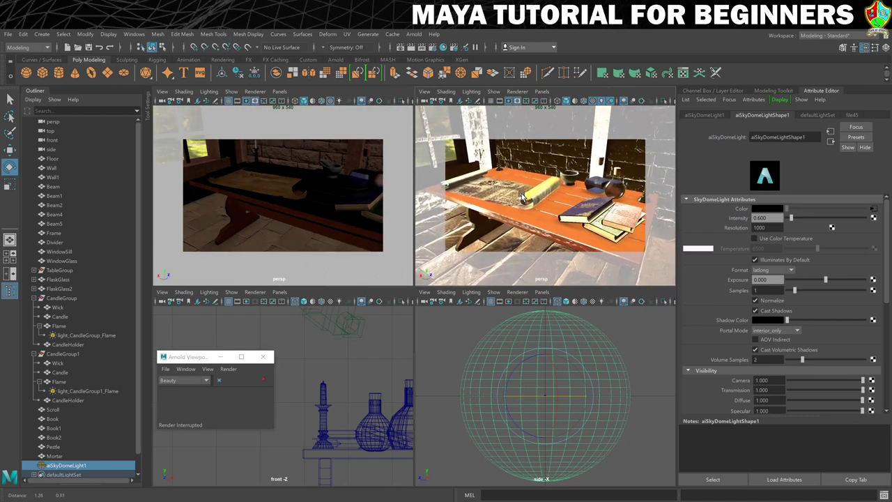
scroll(530, 193, down, 3)
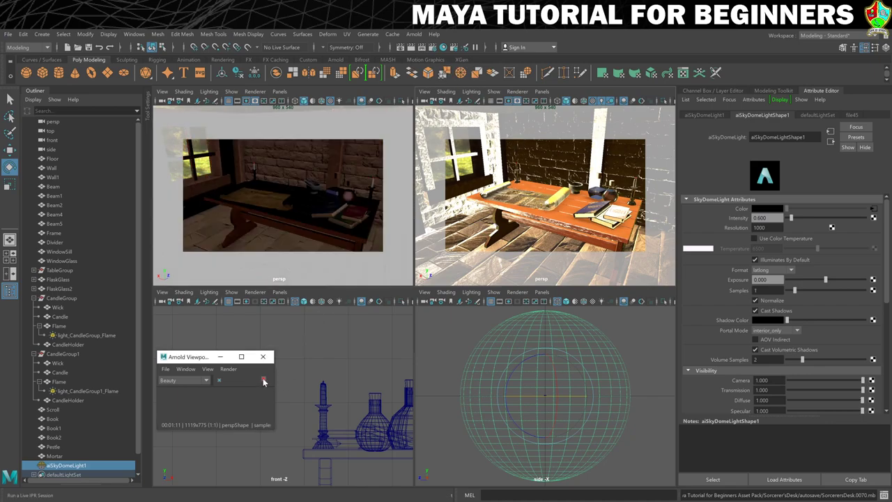
alt+right_drag(425, 278, 529, 230)
alt+drag(529, 230, 582, 254)
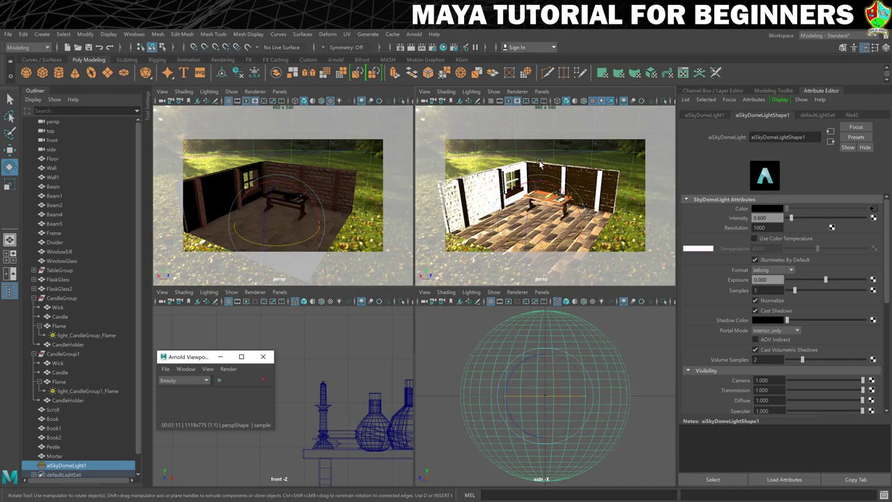
alt+drag(550, 170, 486, 171)
alt+right_drag(478, 209, 588, 228)
alt+drag(588, 228, 599, 197)
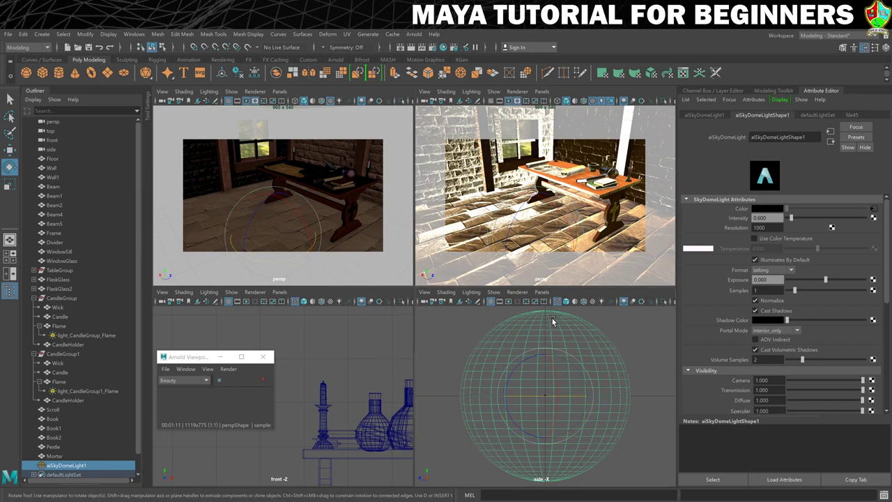
Delete the skydome light and add an Arnold area light in its place.
key(Delete)
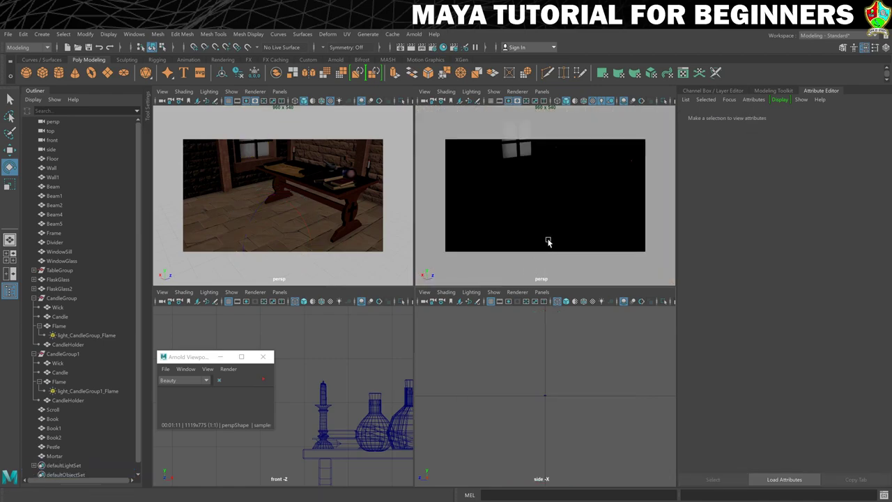
click(415, 35)
mouse_move(431, 83)
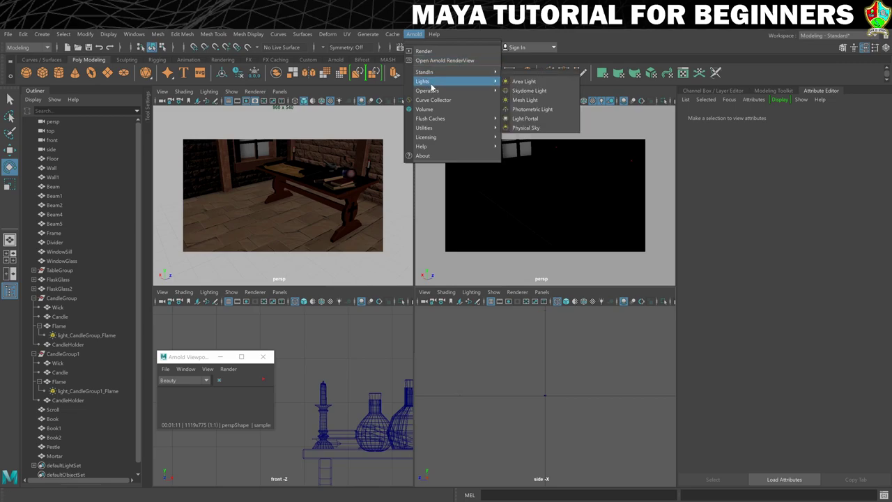
click(524, 82)
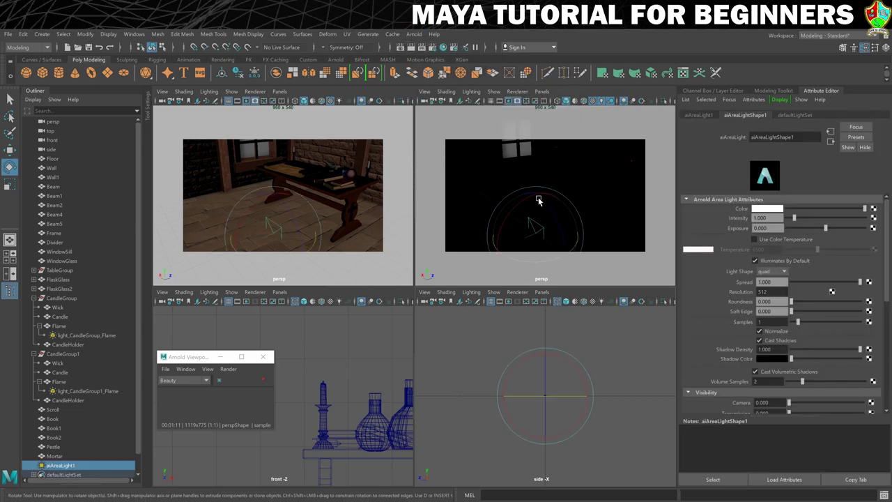
Raise the area light about 2.3 units above the floor and rotate it 90 degrees about its vertical axis.
key(w)
drag(538, 198, 537, 166)
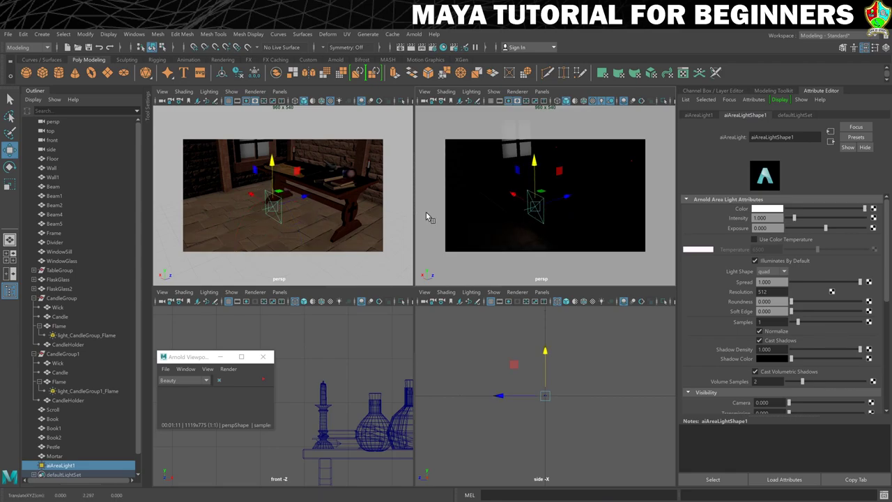
key(a)
mouse_move(506, 216)
alt+mouse_down()
mouse_move(486, 223)
mouse_move(506, 210)
alt+mouse_up()
alt+right_drag(506, 210, 556, 210)
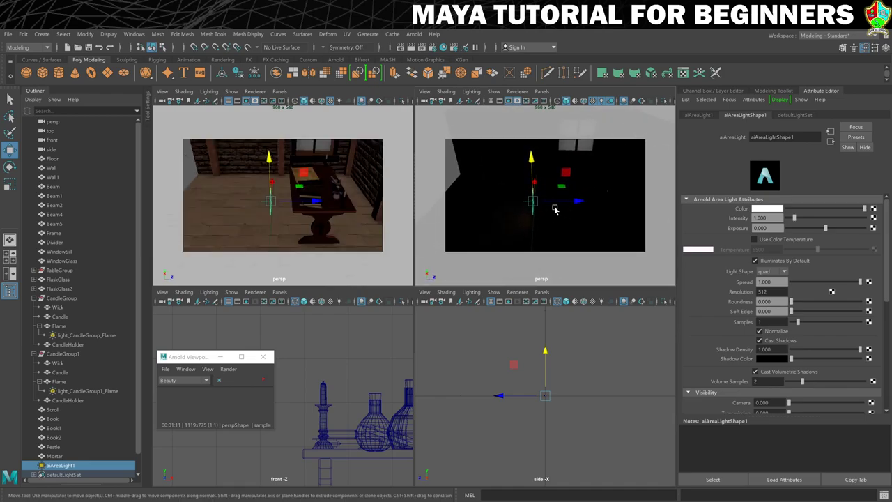
key(e)
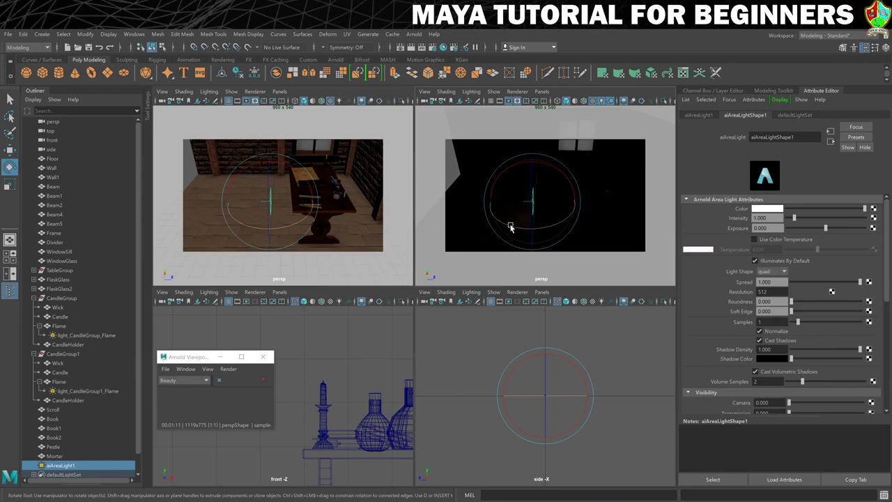
drag(514, 227, 566, 214)
Move the area light outside the room in front of the window and scale it up larger than the window opening.
key(w)
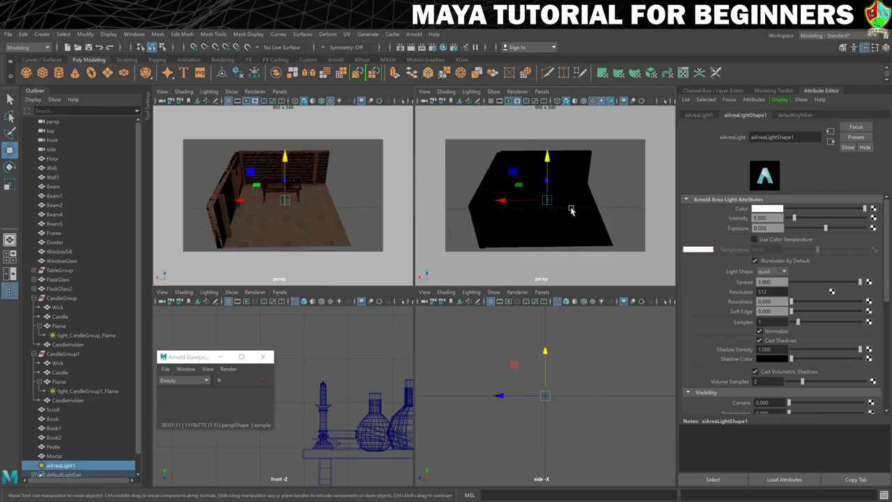
drag(514, 201, 460, 200)
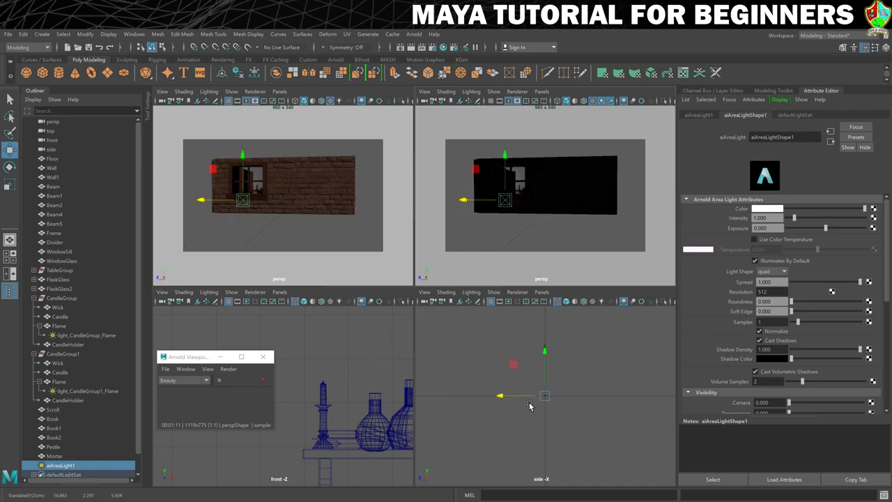
scroll(530, 401, down, 3)
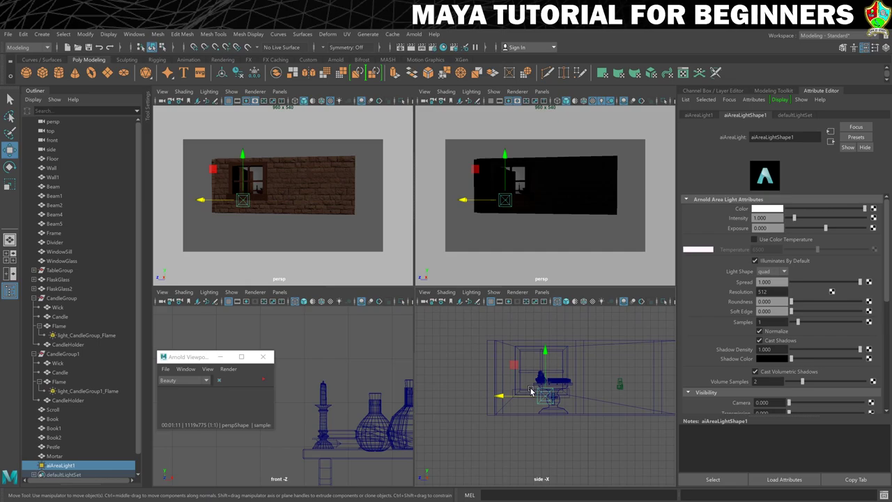
drag(517, 370, 514, 344)
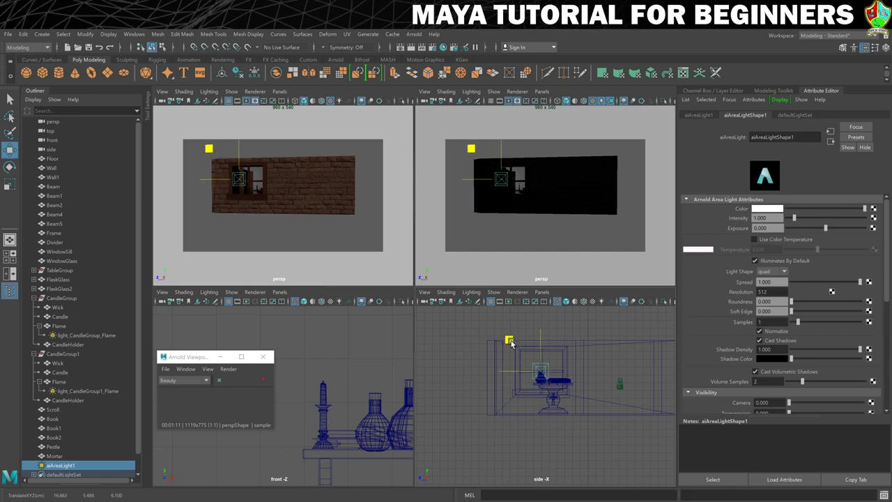
key(r)
drag(541, 377, 542, 340)
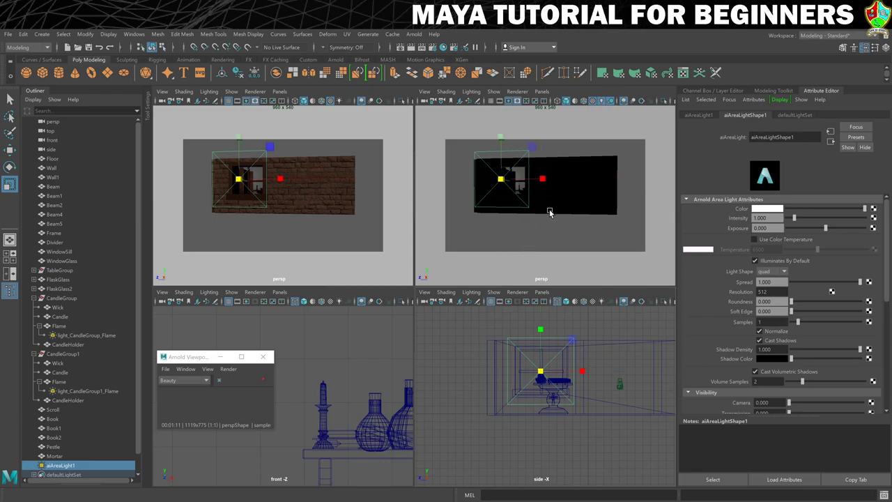
Move the area light farther back from the window wall, raise it, and tilt it down about 11 degrees toward the room.
mouse_move(547, 213)
alt+mouse_down()
mouse_move(576, 206)
mouse_move(534, 211)
alt+mouse_up()
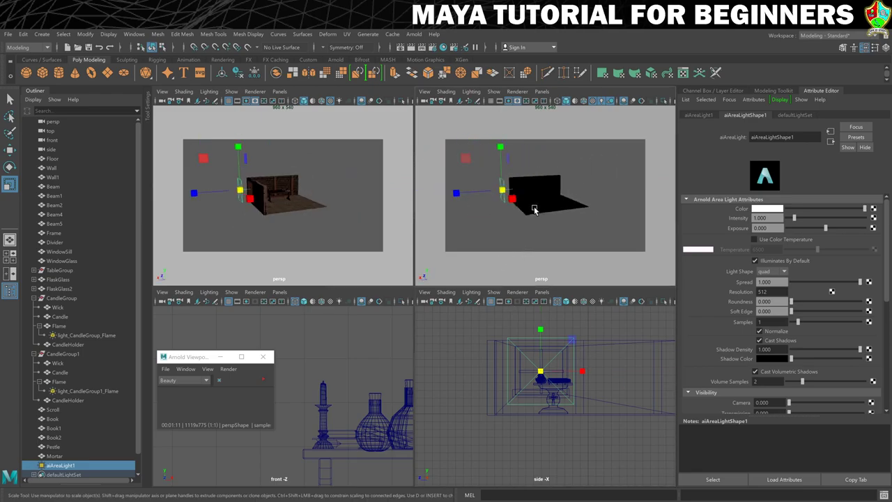
key(w)
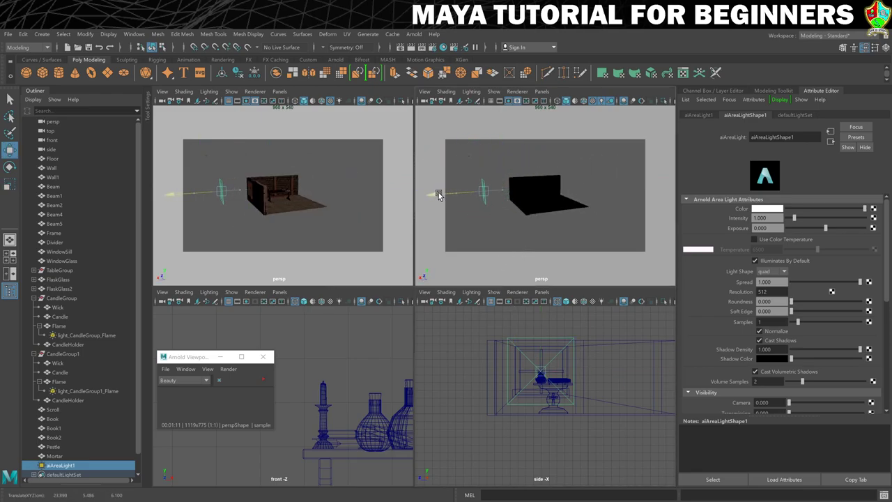
key(e)
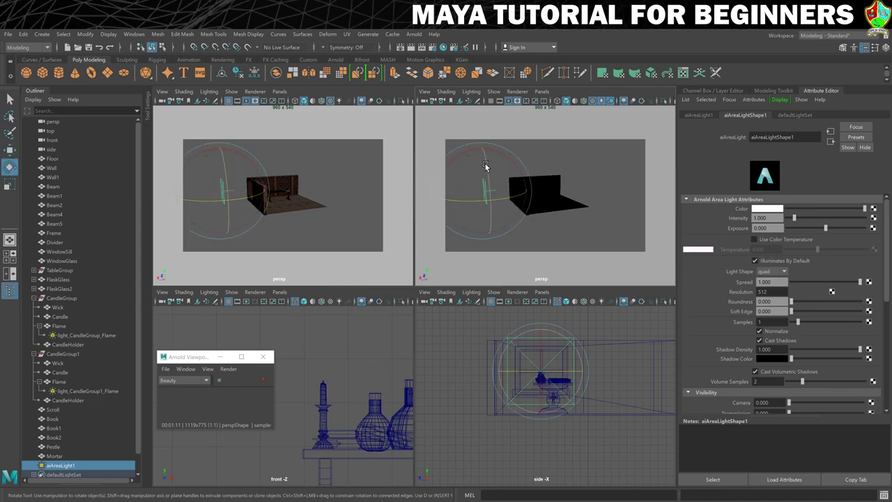
key(w)
mouse_move(483, 144)
mouse_down()
mouse_move(480, 135)
mouse_move(457, 149)
mouse_move(481, 156)
mouse_up()
key(e)
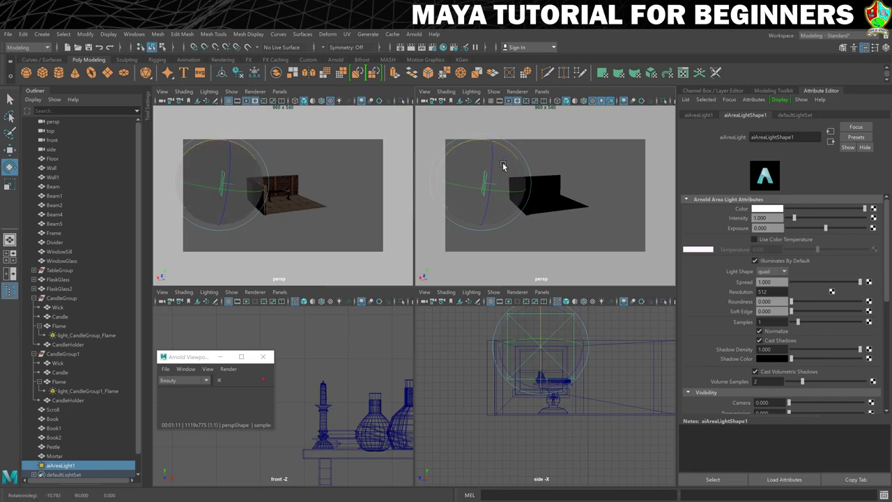
Turn off the resolution gate on the perspective camera and frame the desk and window more closely.
scroll(577, 190, up, 5)
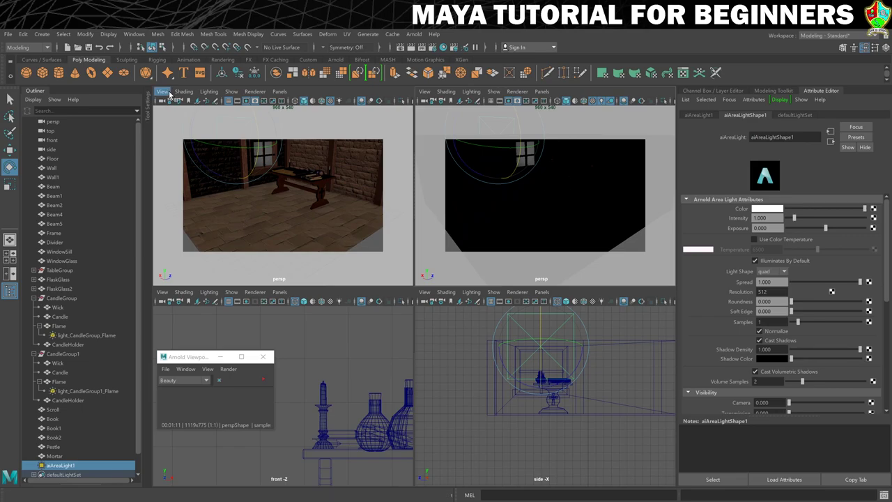
click(424, 91)
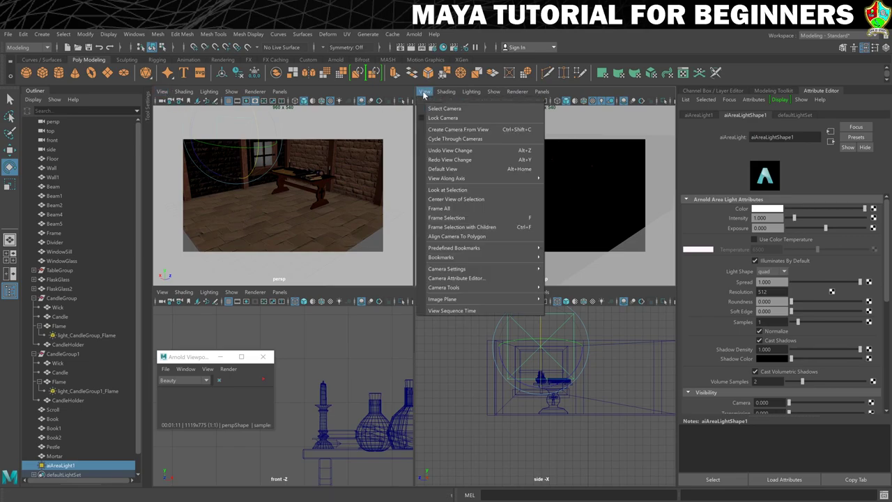
mouse_move(487, 268)
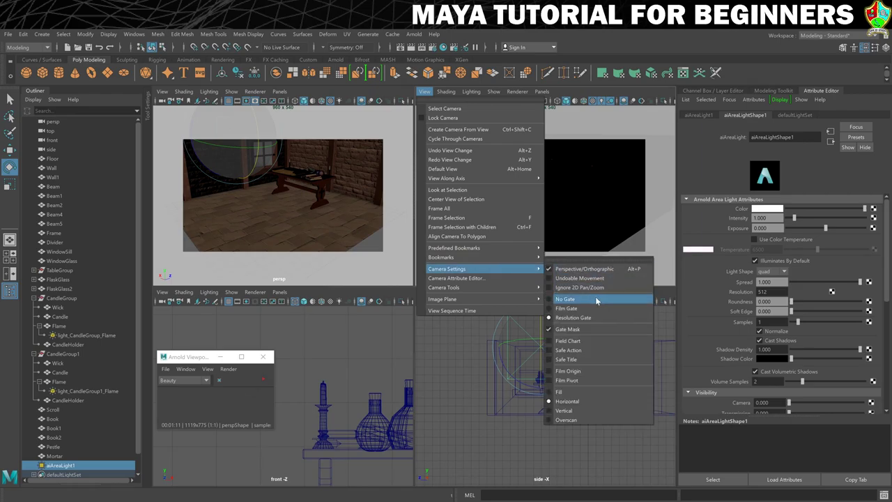
click(564, 301)
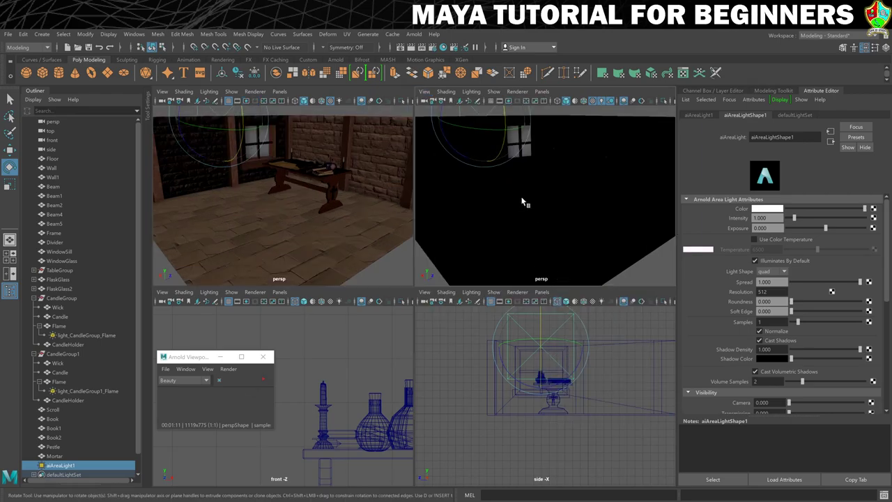
mouse_move(513, 181)
alt+right_down()
mouse_move(478, 191)
mouse_move(470, 183)
mouse_move(522, 185)
mouse_move(516, 196)
alt+right_up()
alt+middle_drag(516, 196, 518, 218)
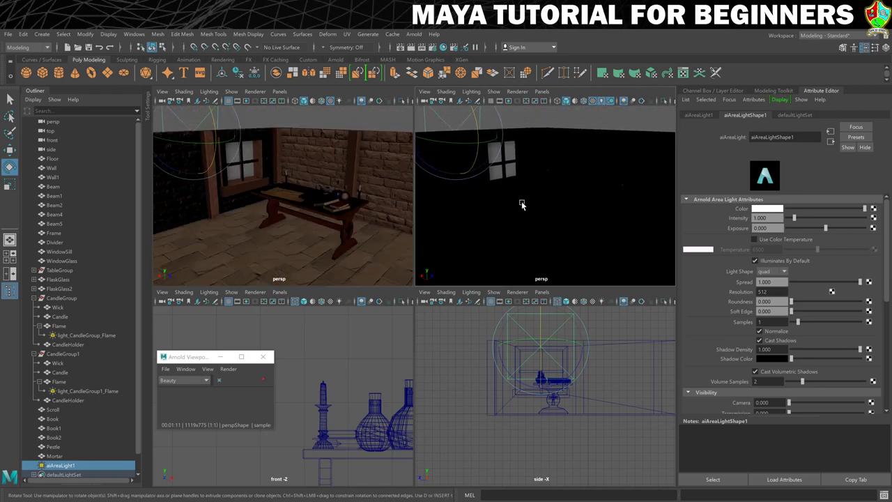
alt+middle_drag(542, 211, 539, 177)
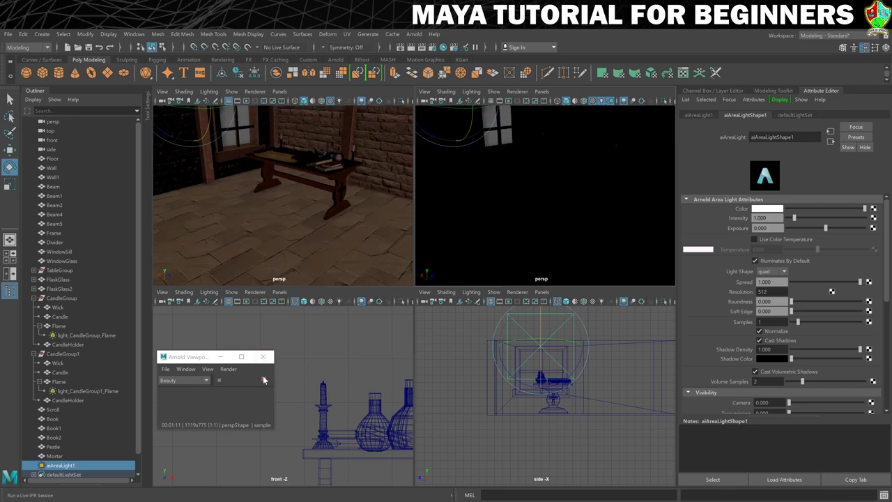
Start a live Arnold render and set the area light's spread to 0, intensity to 10 and exposure to about 3.855.
click(264, 381)
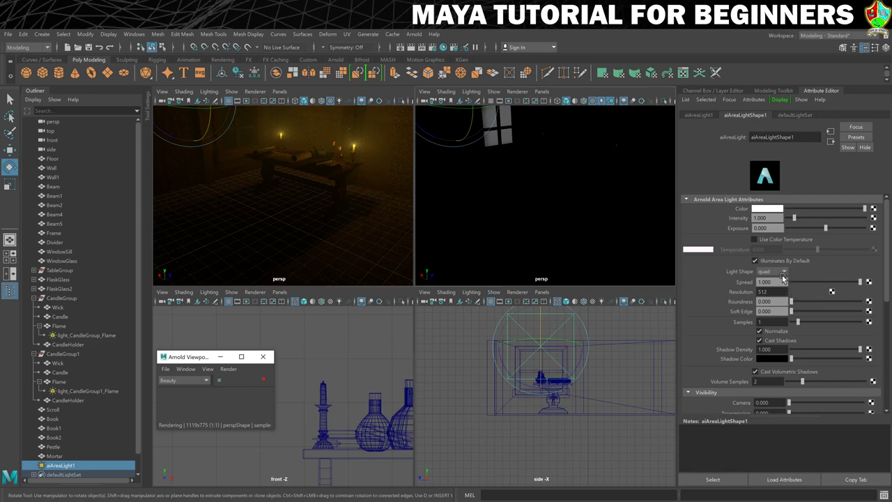
drag(860, 281, 788, 285)
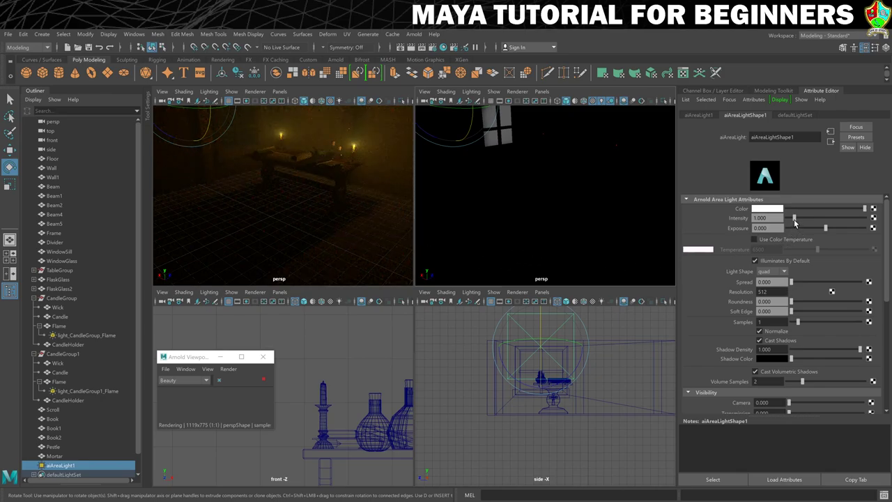
drag(793, 218, 872, 219)
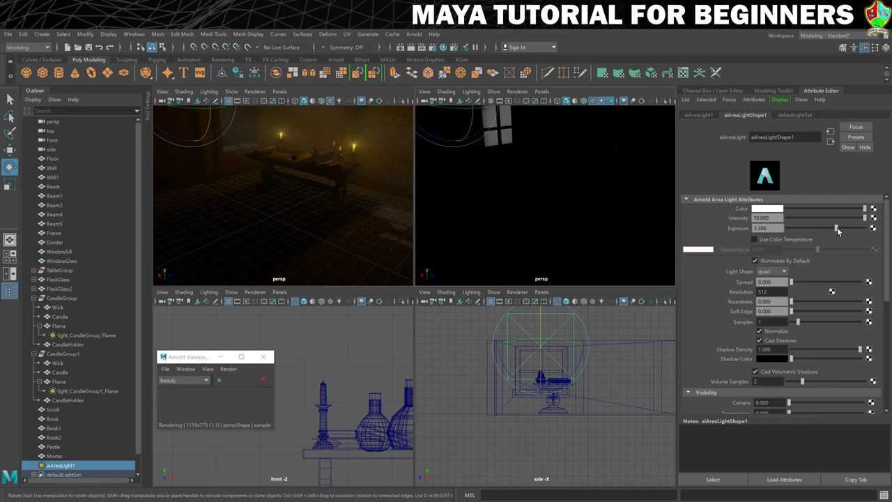
mouse_move(851, 231)
mouse_down()
mouse_move(864, 229)
mouse_move(855, 229)
mouse_up()
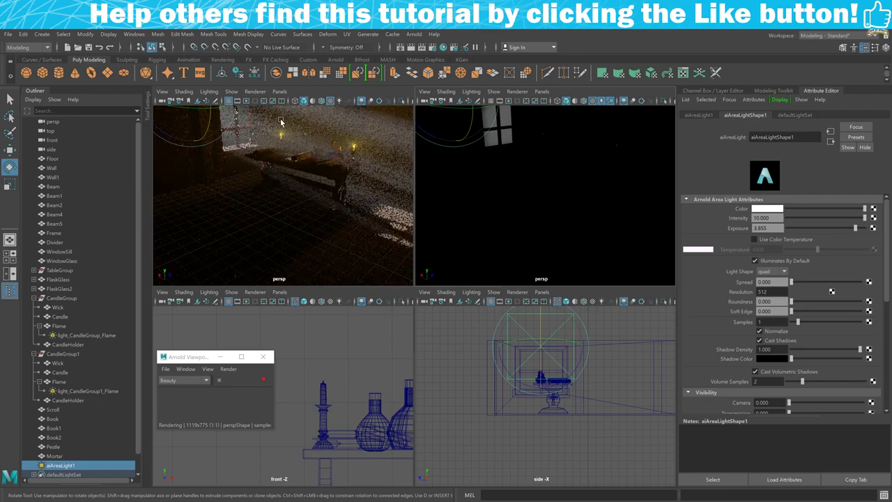
alt+drag(280, 122, 485, 183)
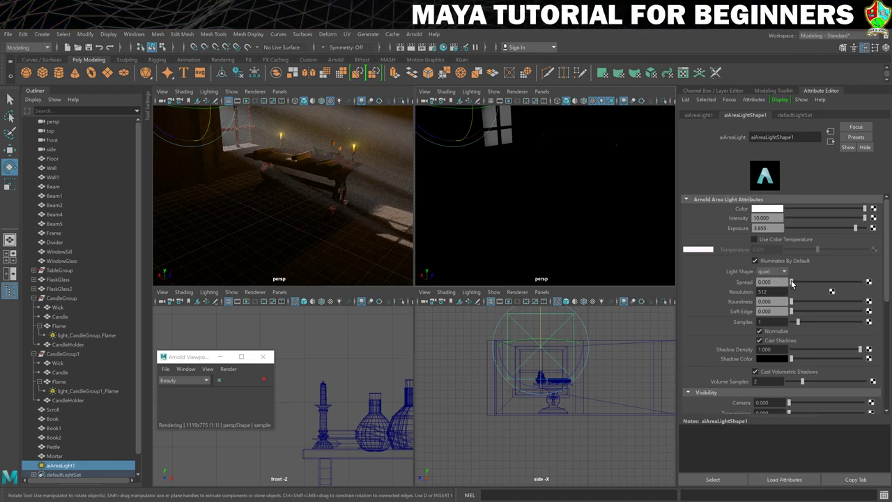
Try a spread of 1 on the area light to compare its effect on the room in the live render.
click(861, 282)
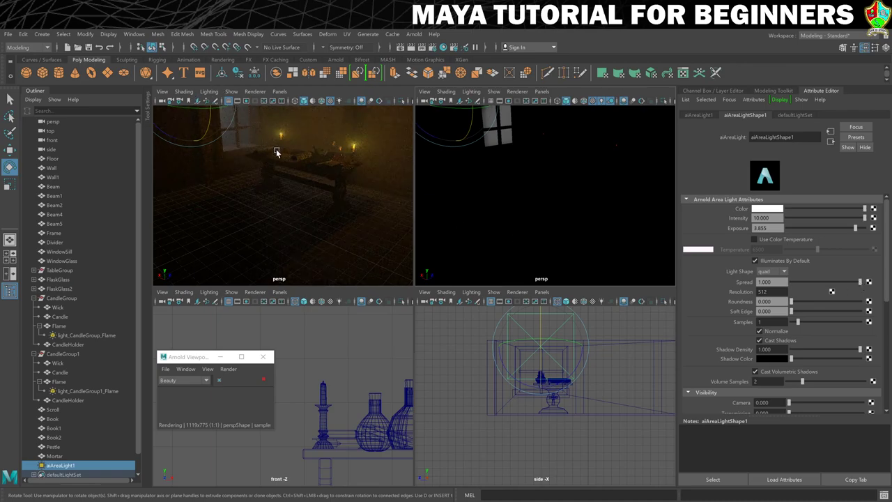
alt+middle_click(512, 178)
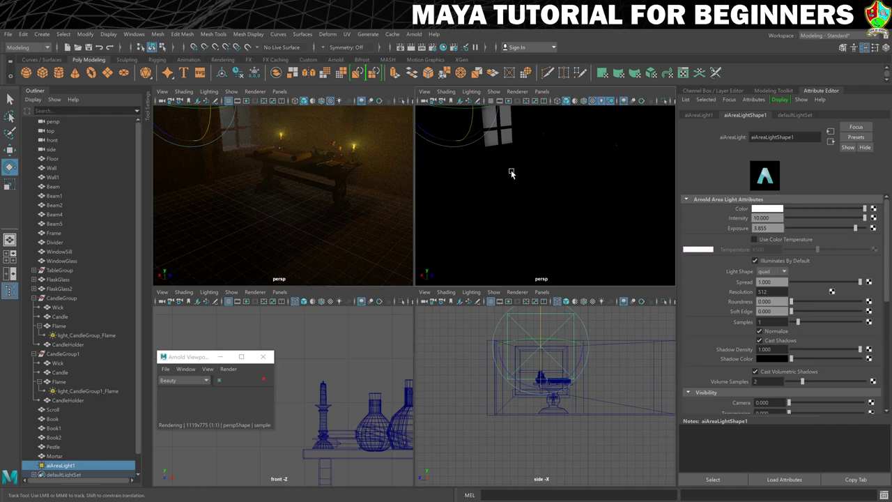
alt+middle_drag(511, 173, 497, 193)
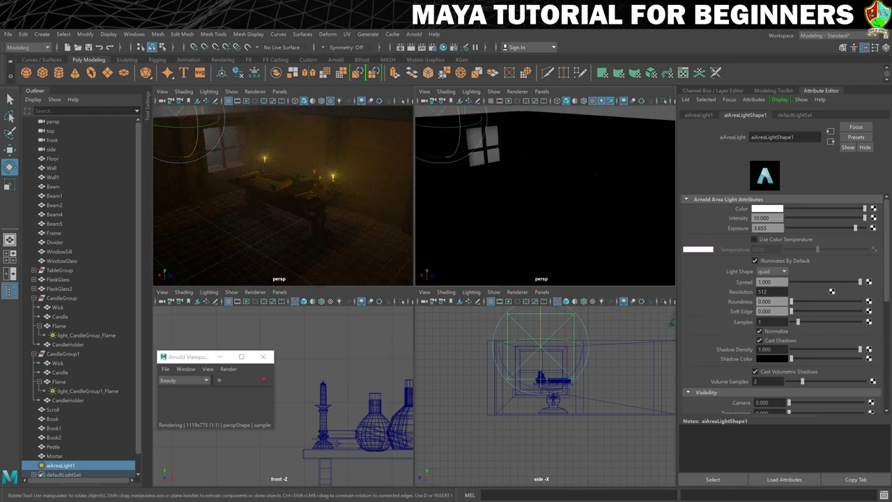
Set the area light's spread to about 0.108 and its samples to 4.
click(798, 280)
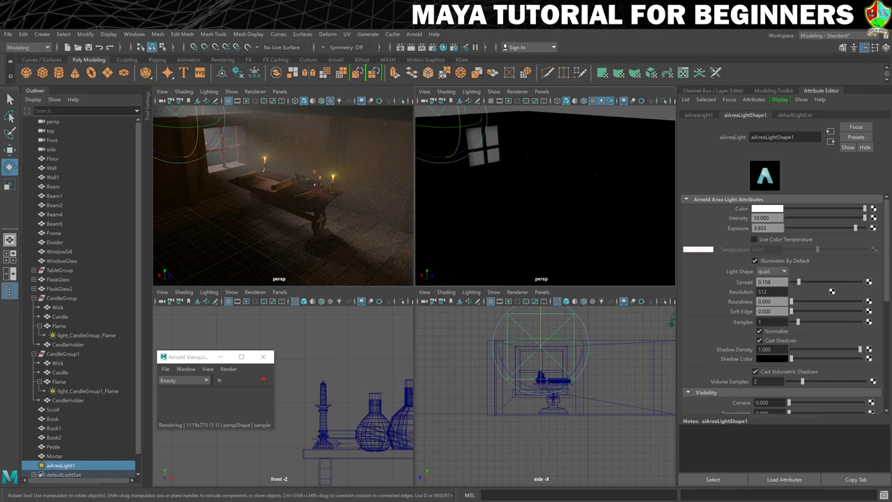
click(767, 321)
text(4)
key(Return)
Tint the area light pale blue using a recently used color and set its exposure to 4.2.
click(777, 209)
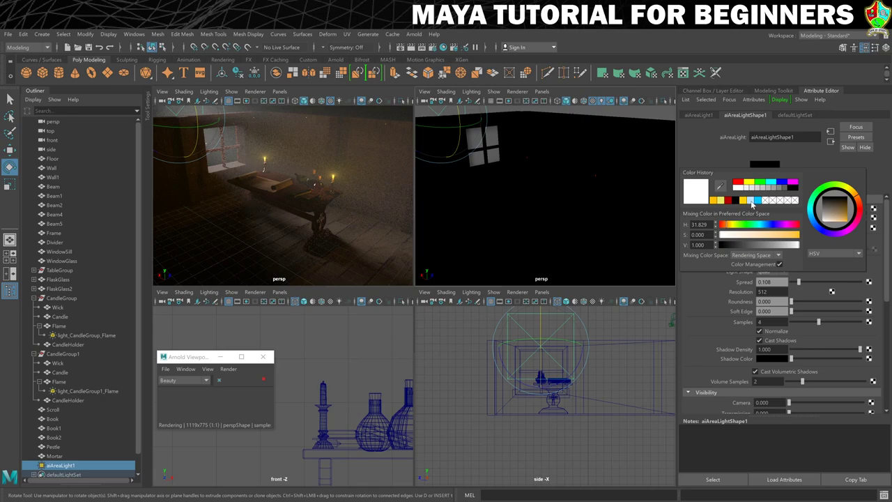
click(750, 201)
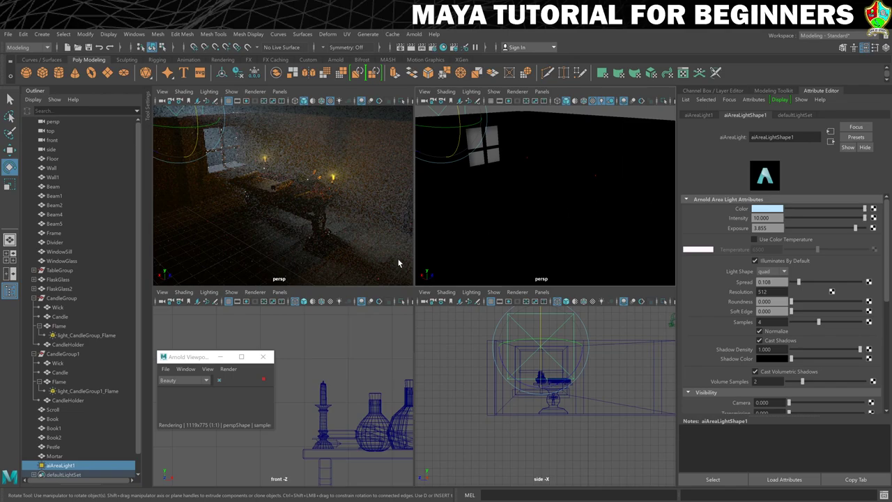
click(766, 228)
text(4.2)
key(Return)
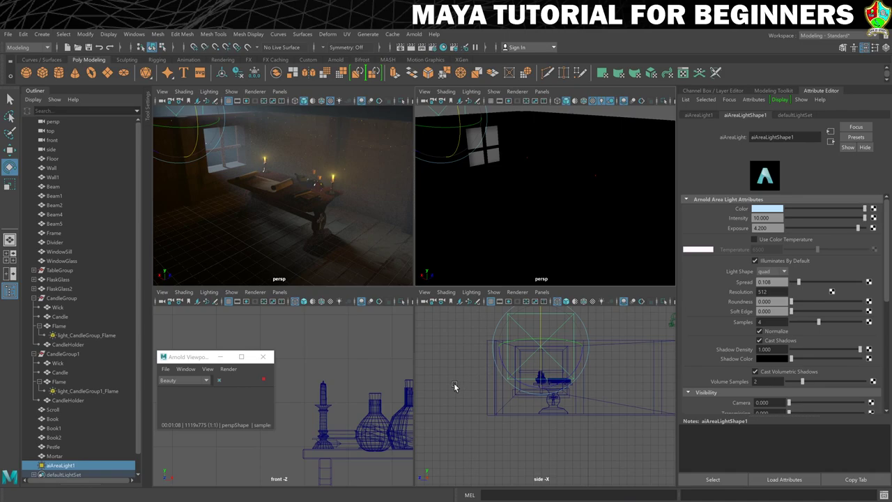
Stop the live Arnold render and switch the black perspective view to textured shading.
click(264, 379)
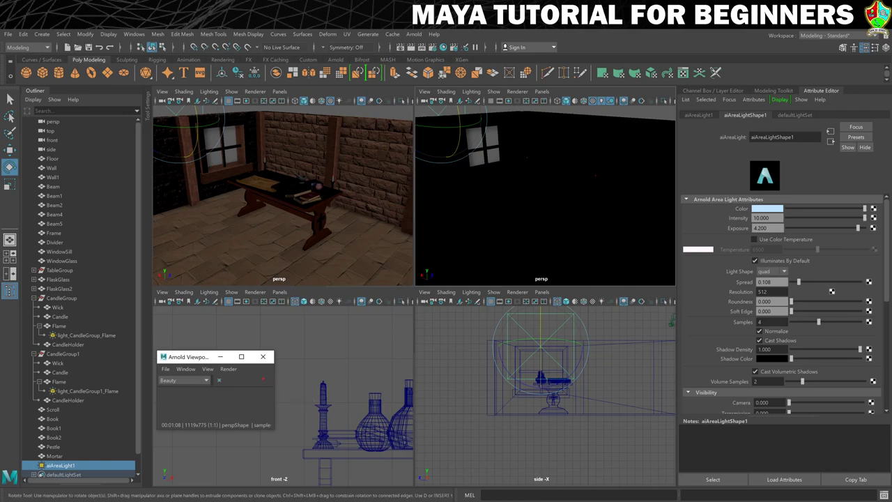
click(552, 183)
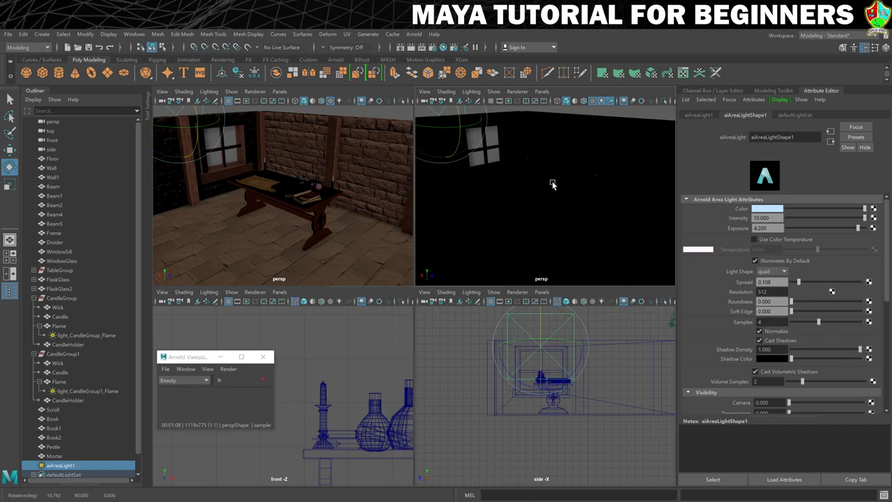
key(6)
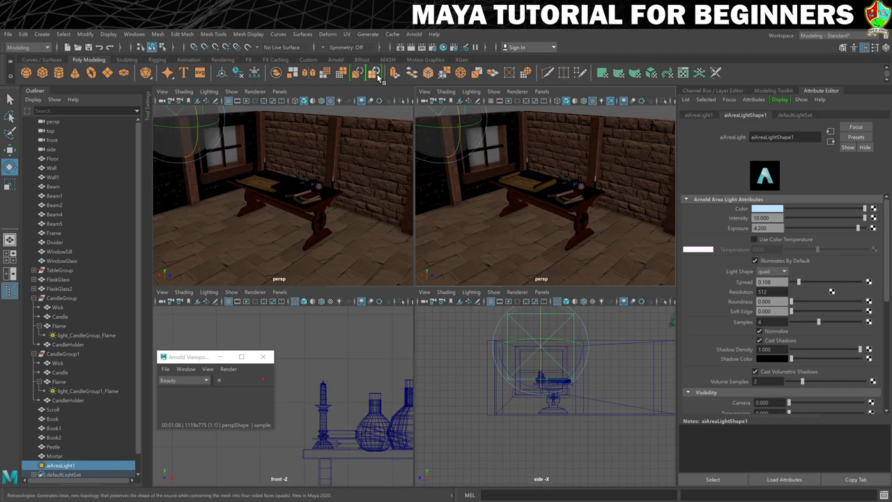
Open the Hypershade maximized and show its viewport with texture maps.
click(442, 46)
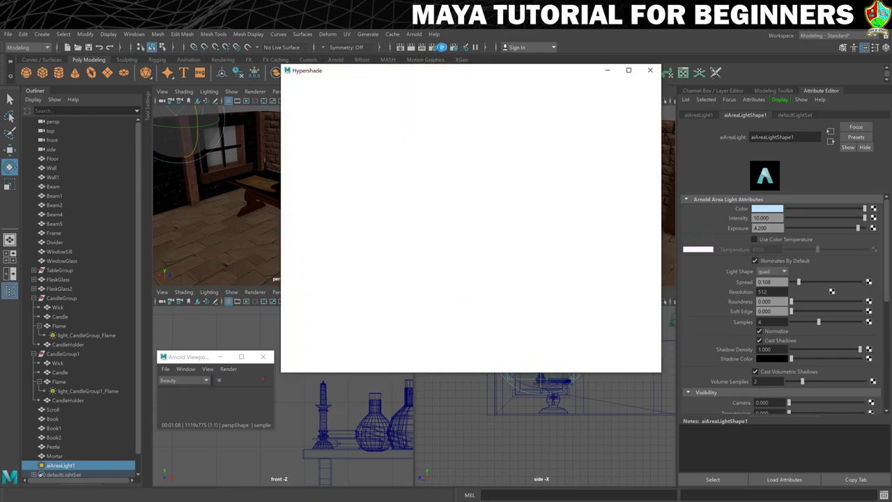
click(629, 69)
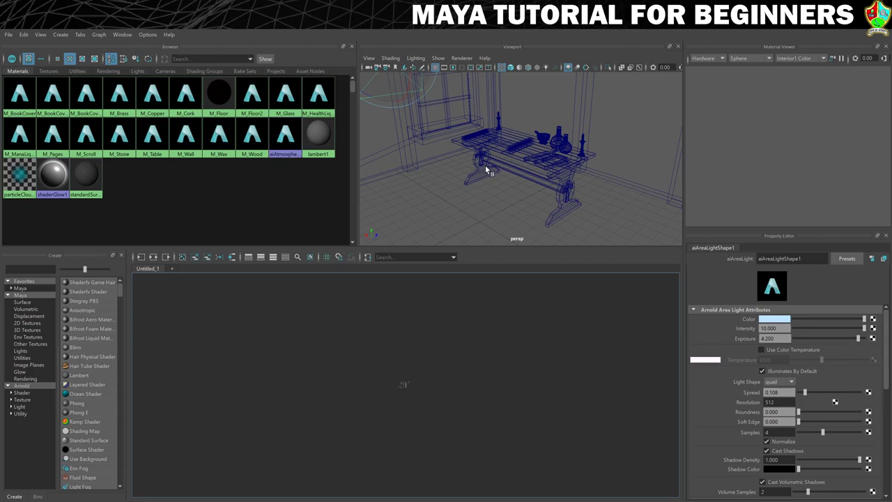
key(6)
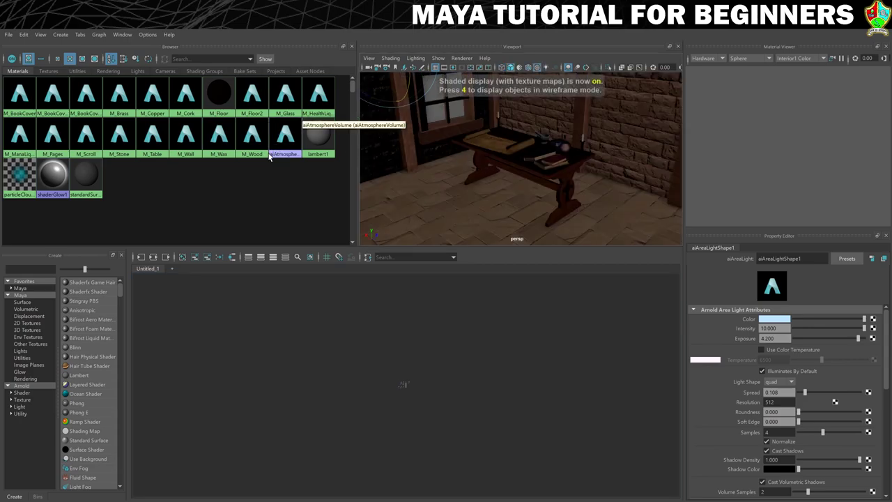
Give the M_HealthLiquid material a pure red emission color with an emission weight of 1.
click(317, 97)
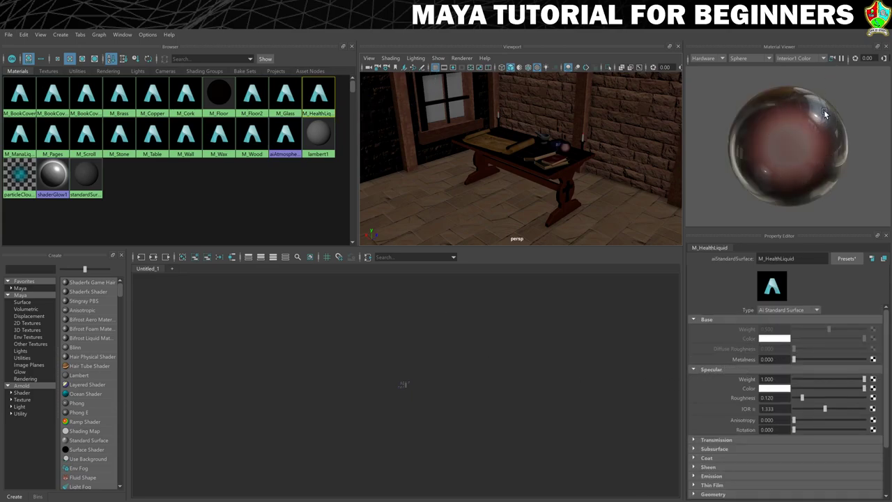
scroll(699, 369, down, 4)
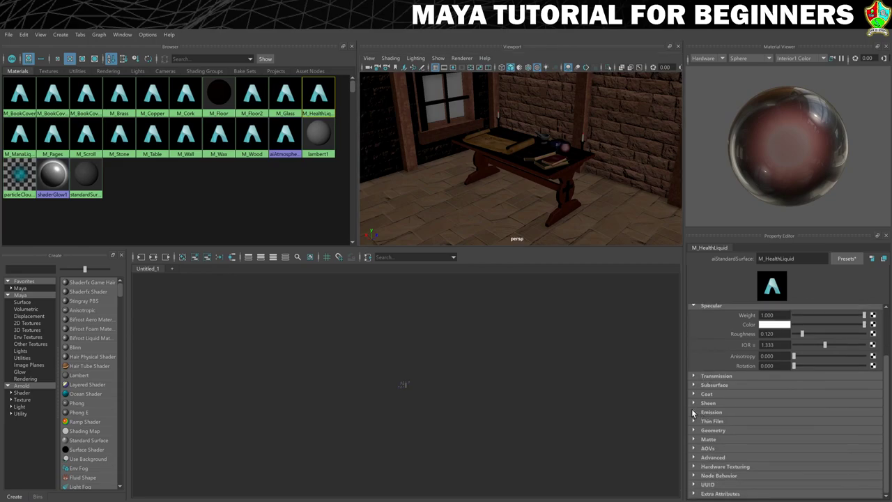
click(693, 411)
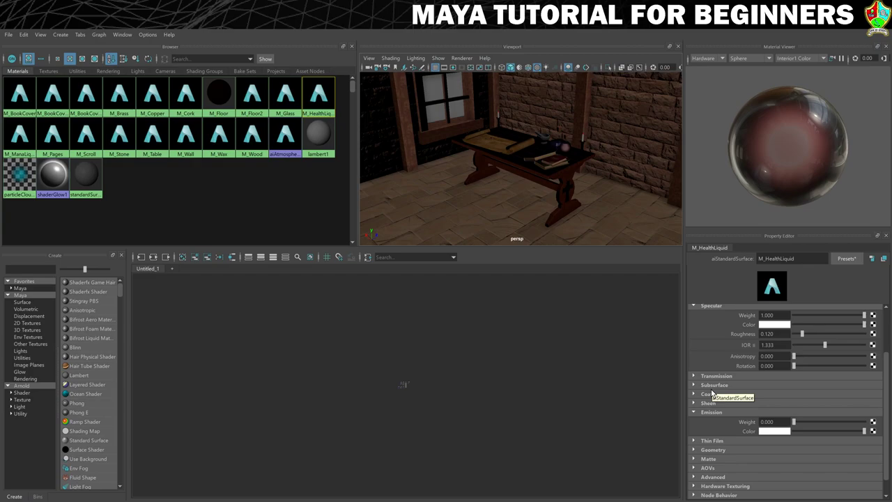
click(782, 432)
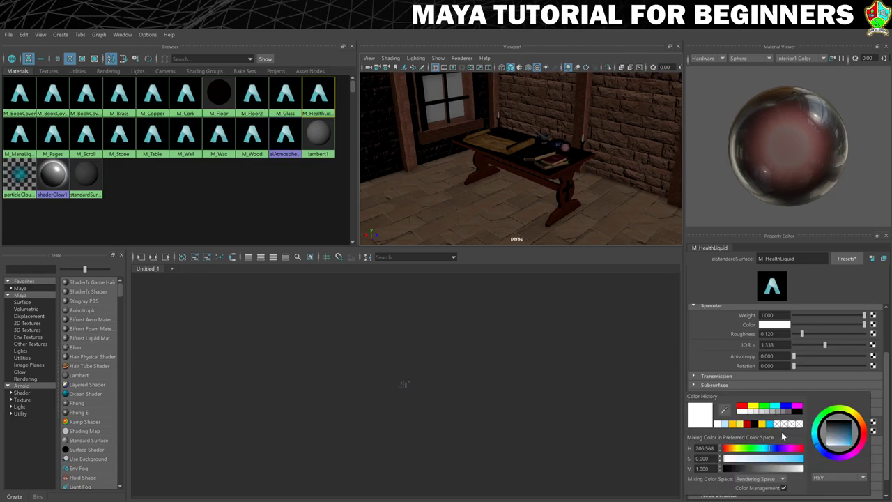
click(743, 409)
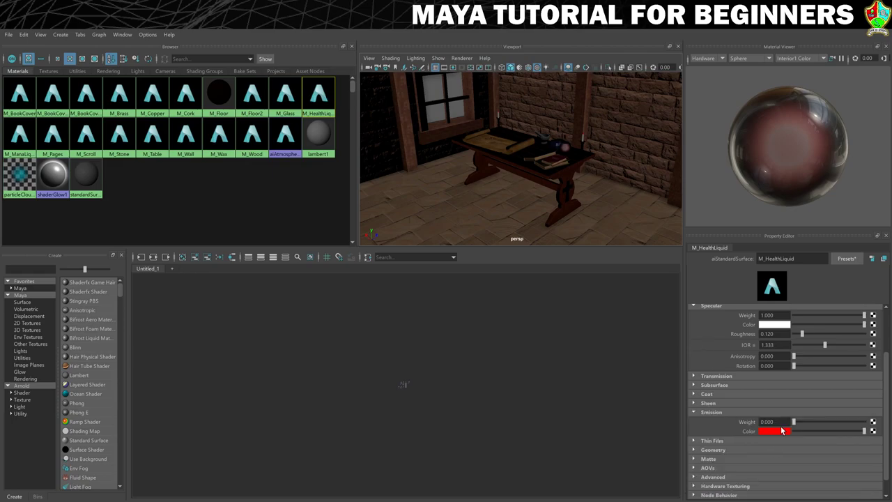
drag(796, 421, 883, 425)
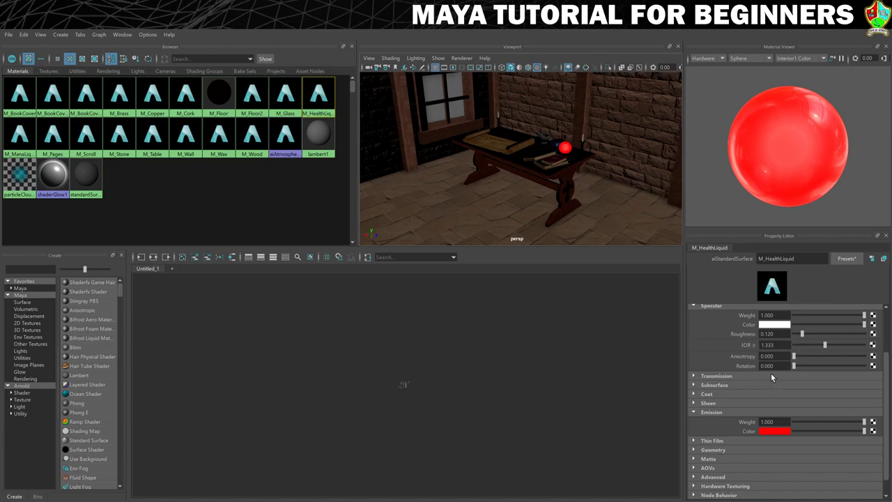
Give the M_ManaLiquid material a pure blue emission color with an emission weight of 1.
click(23, 138)
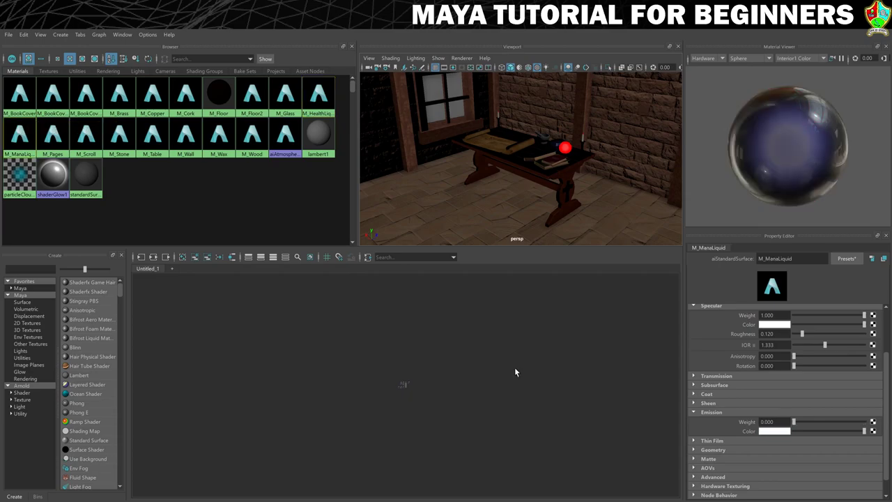
click(775, 431)
click(780, 405)
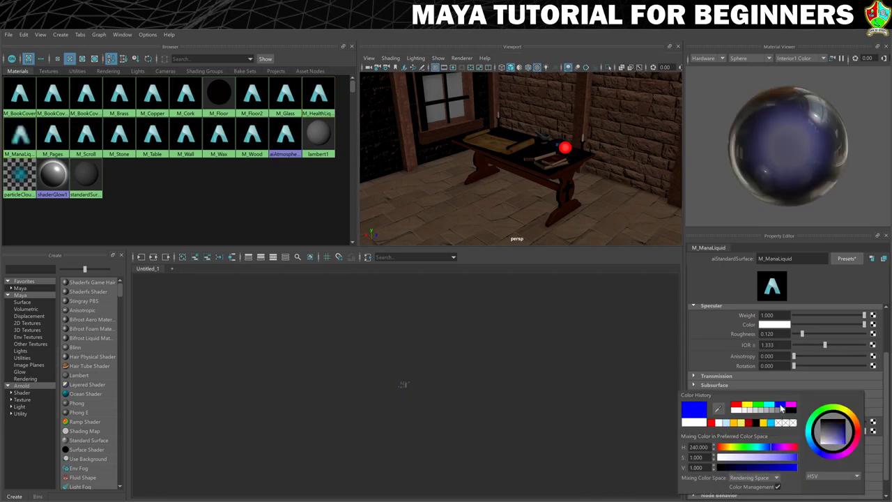
drag(793, 422, 885, 425)
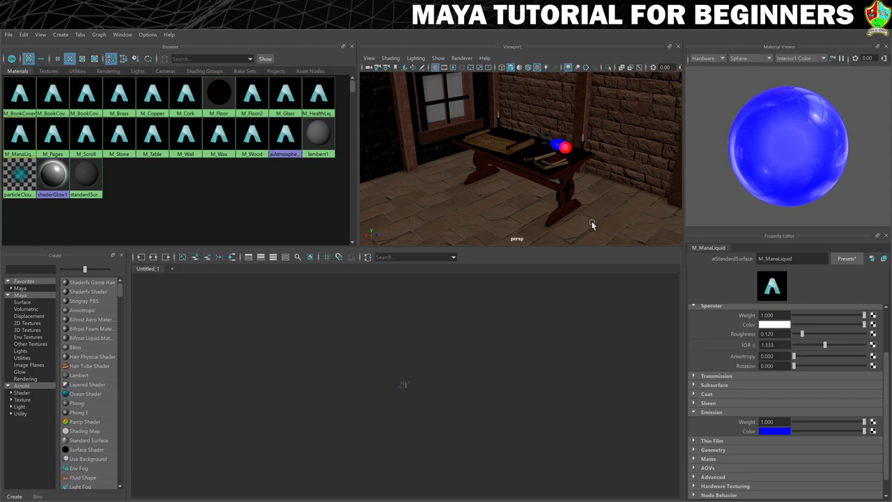
Set the specular color of the M_ManaLiquid material to cyan.
click(776, 325)
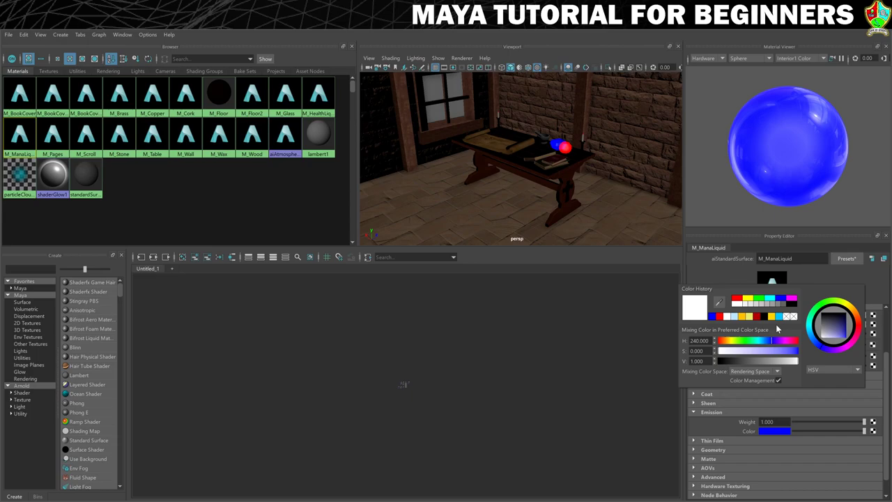
click(776, 324)
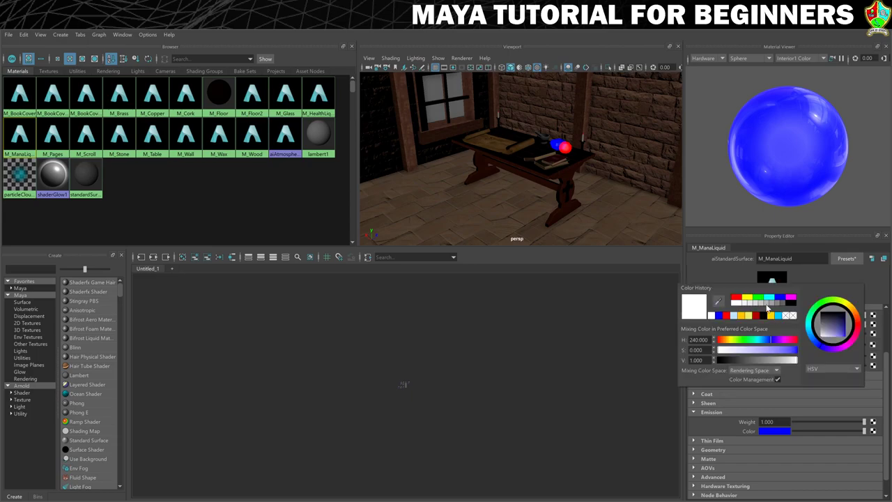
click(769, 299)
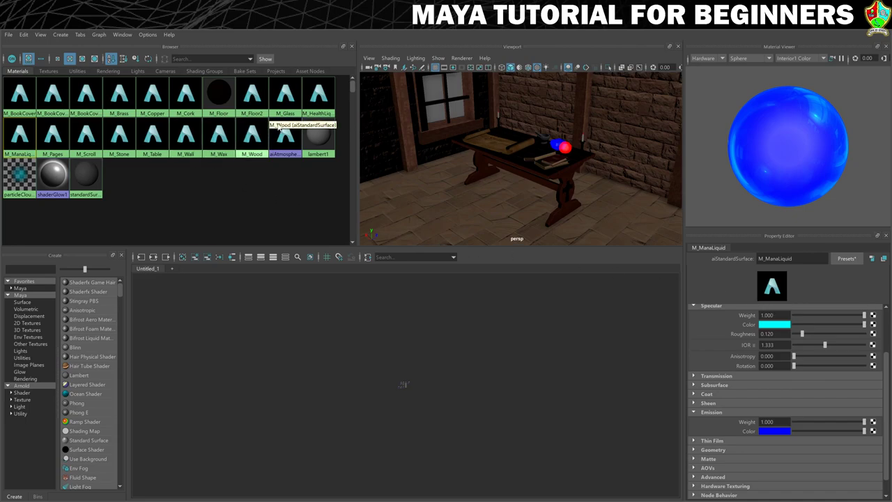
Give the M_HealthLiquid material a light pink specular color.
click(318, 96)
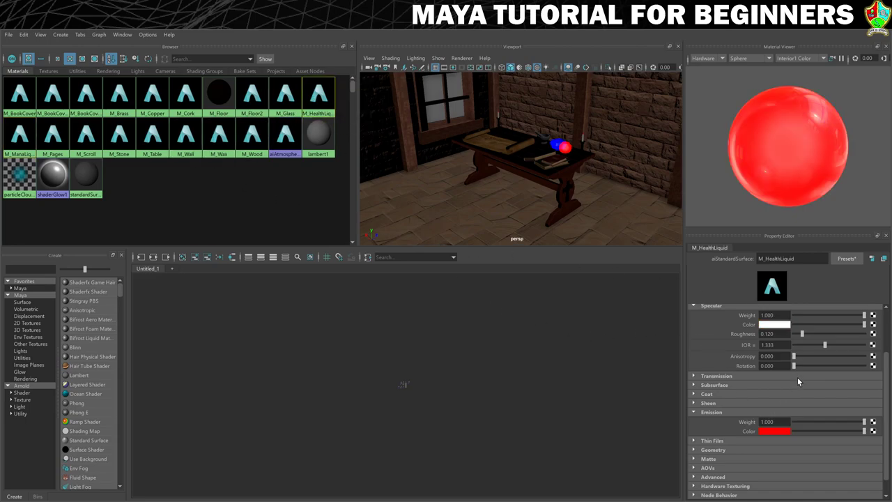
click(772, 325)
click(729, 299)
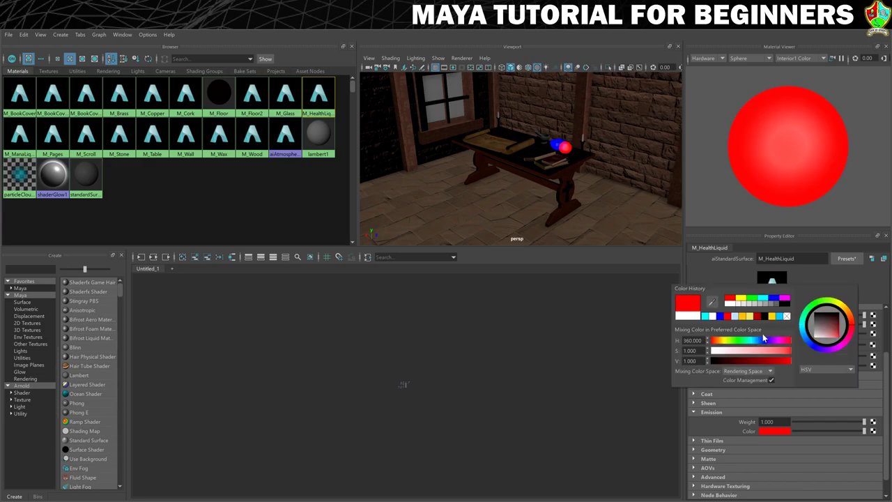
mouse_move(838, 340)
mouse_down()
mouse_move(828, 328)
mouse_move(846, 345)
mouse_move(796, 342)
mouse_move(829, 345)
mouse_up()
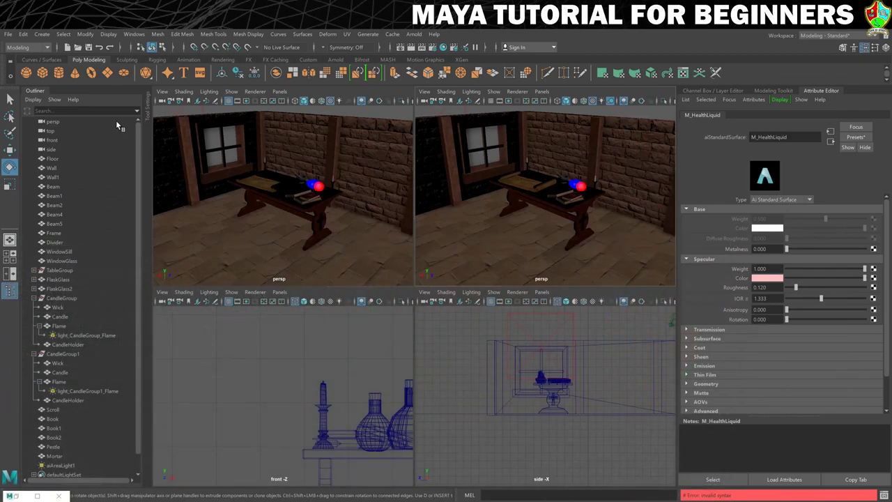
Preview the perspective view with the Arnold renderer, framed closely on the potion flasks, books and scroll on the desk.
click(254, 93)
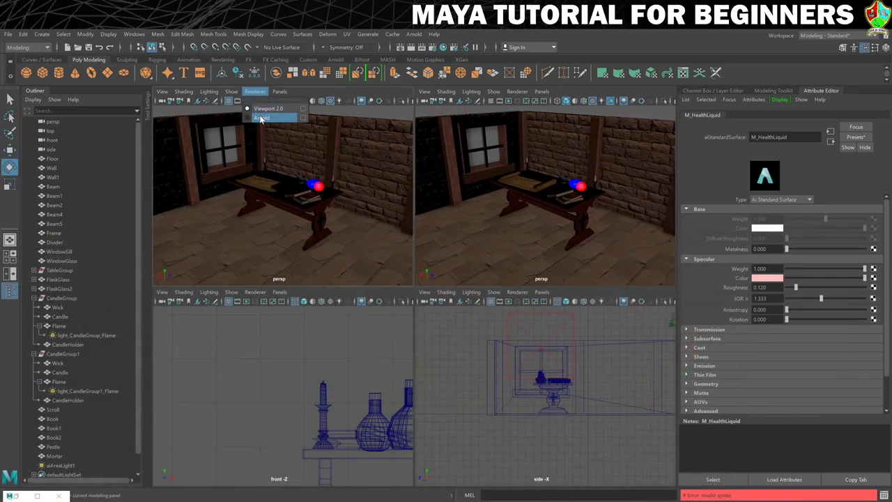
click(262, 118)
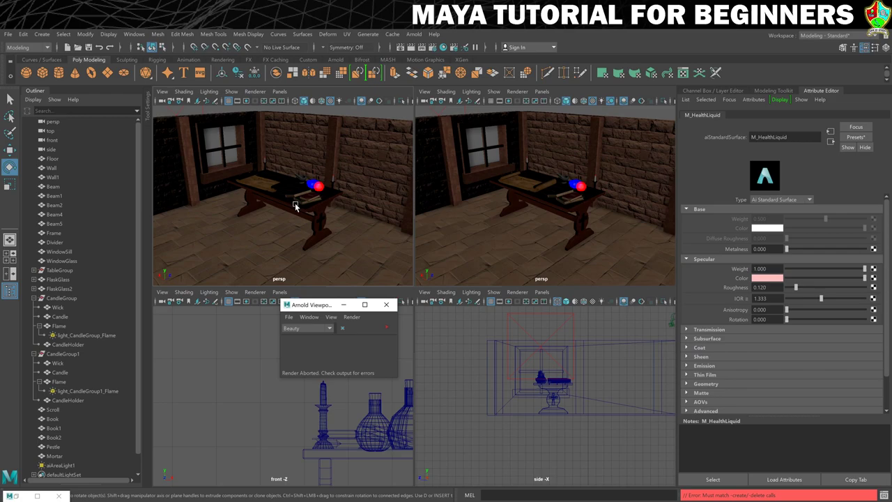
scroll(295, 207, up, 4)
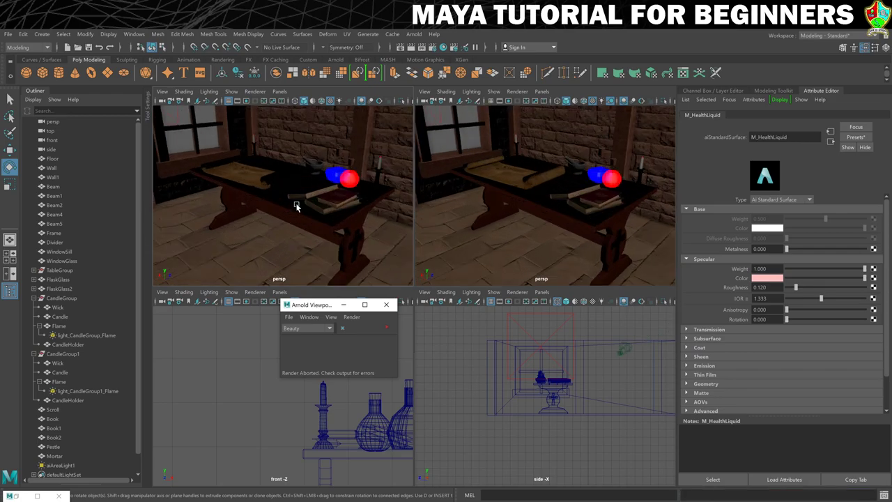
alt+drag(335, 199, 301, 196)
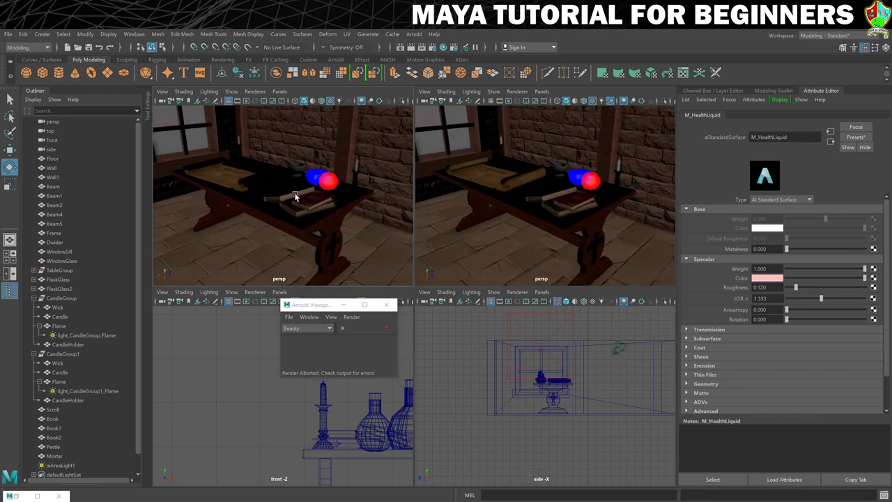
scroll(306, 201, up, 5)
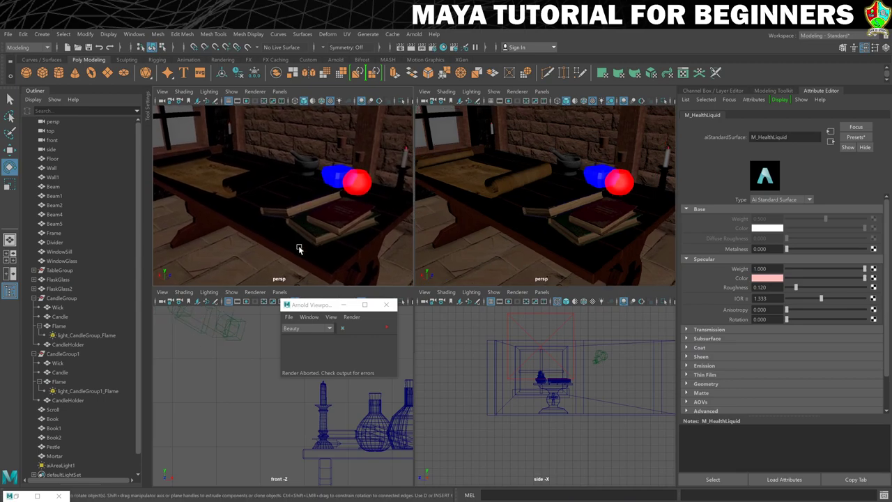
click(386, 328)
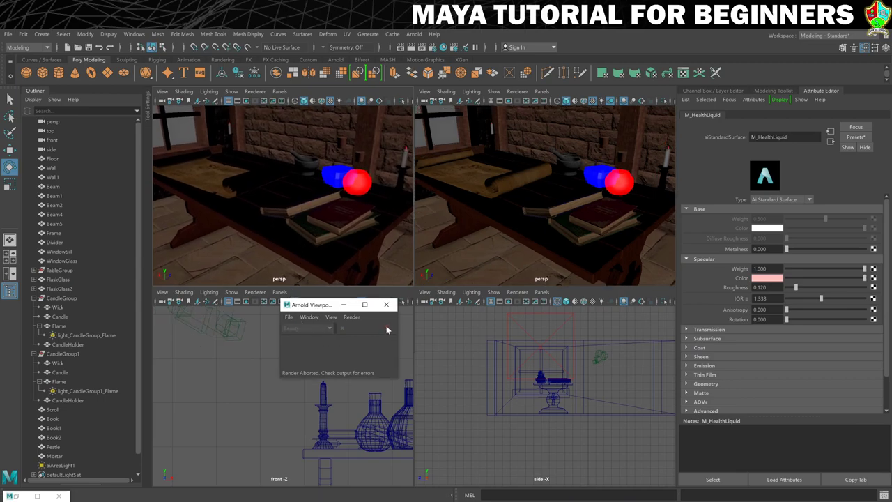
click(387, 329)
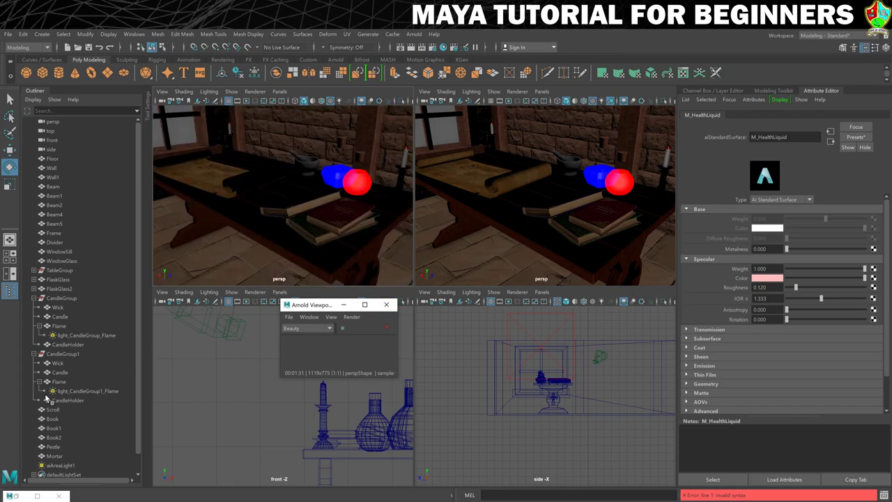
Collapse both candle groups and scale the HealthLiquid mesh under FlaskGlass down uniformly to about 0.933.
scroll(67, 395, down, 1)
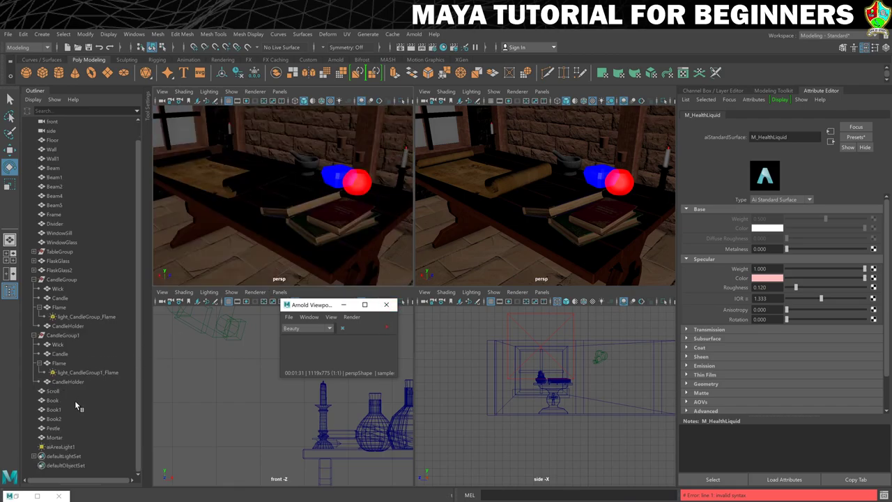
click(34, 335)
click(33, 298)
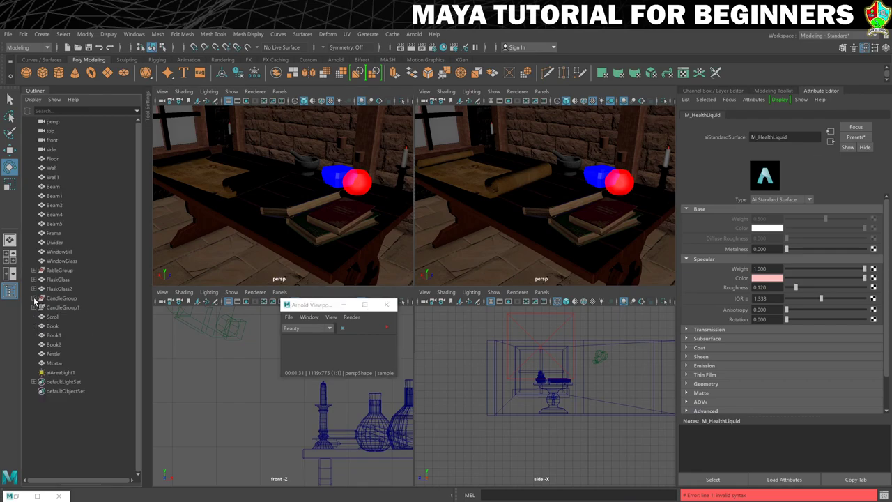
click(33, 280)
click(65, 289)
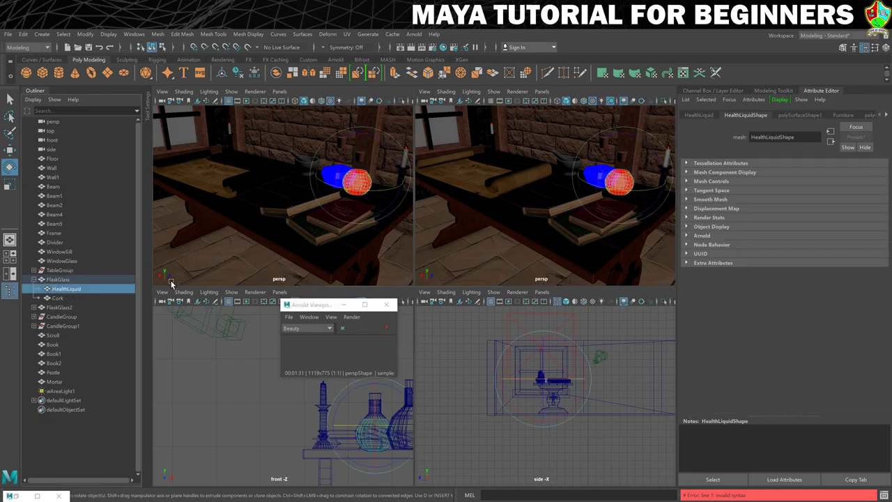
key(r)
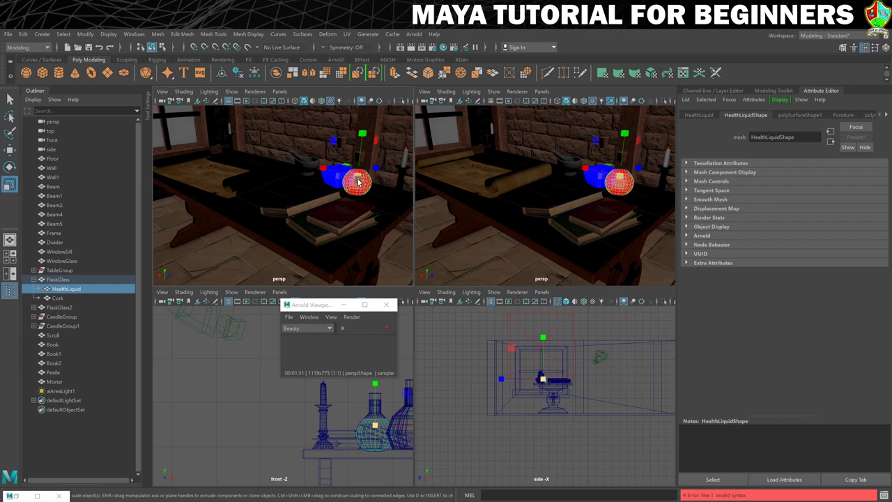
drag(356, 180, 347, 194)
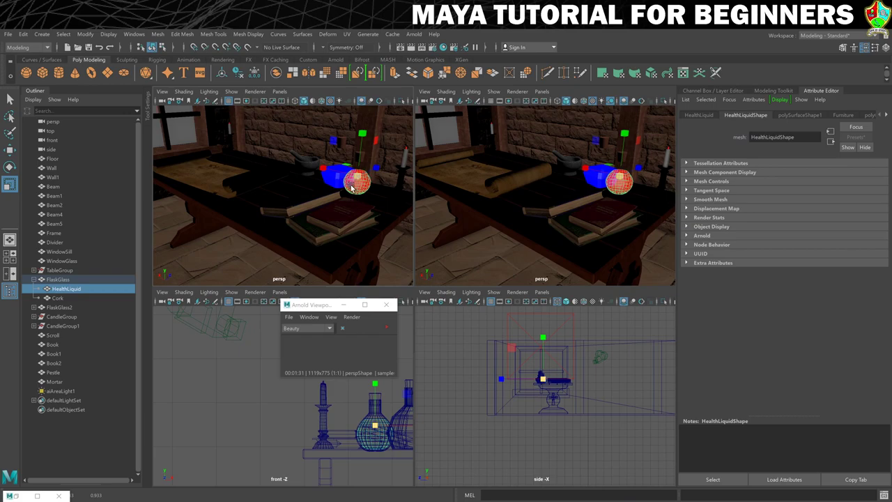
Scale the ManaLiquid mesh under FlaskGlass2 down slightly inside its flask and clear the selection.
click(34, 307)
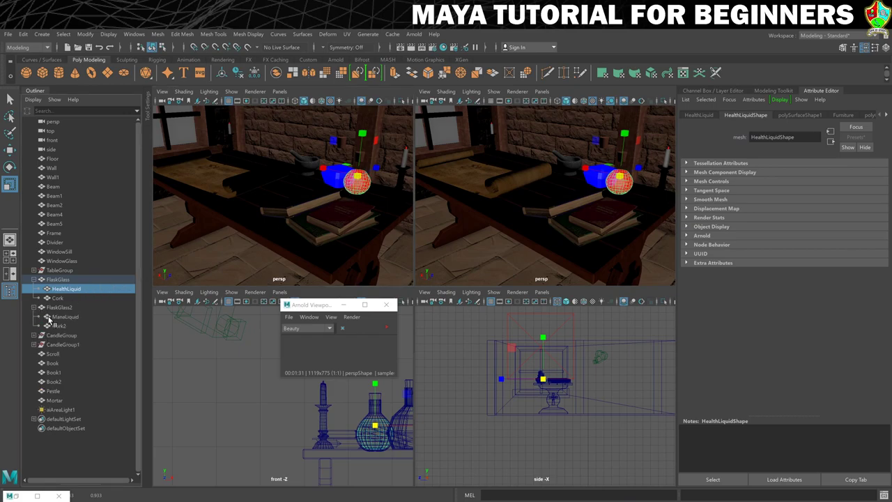
click(61, 317)
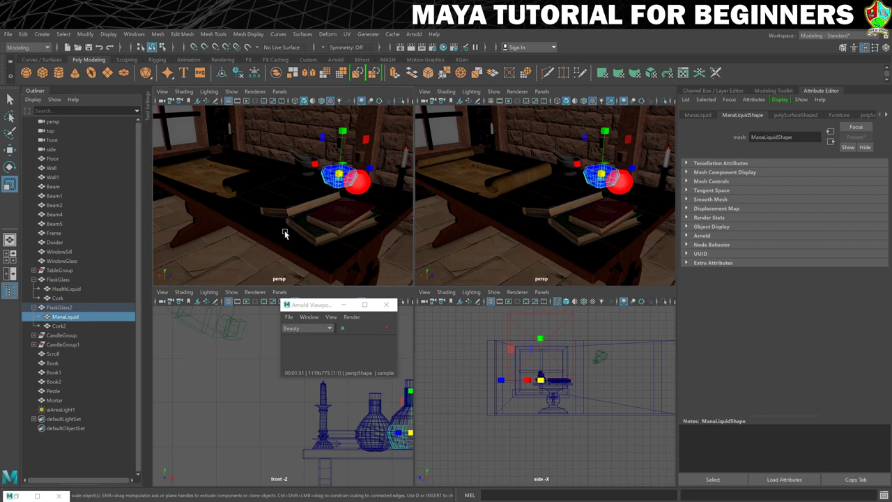
click(339, 191)
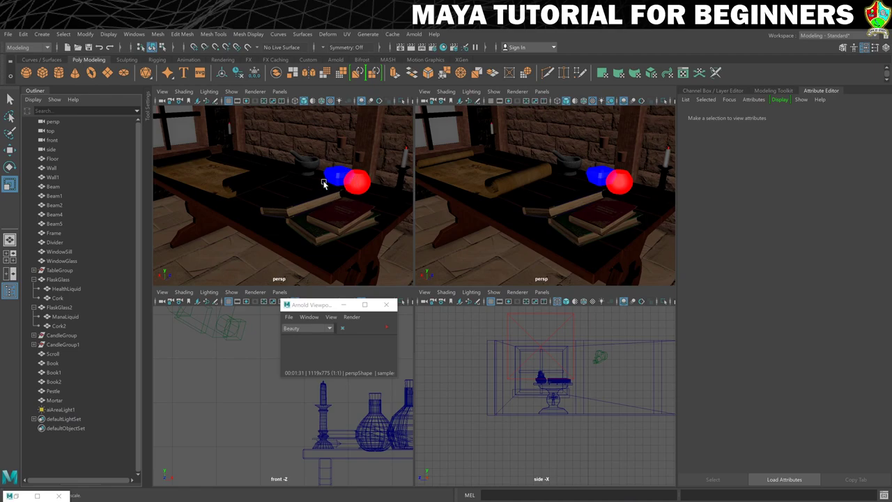
Reopen the Hypershade and set the emission weight of the M_ManaLiquid material to 10.
click(40, 492)
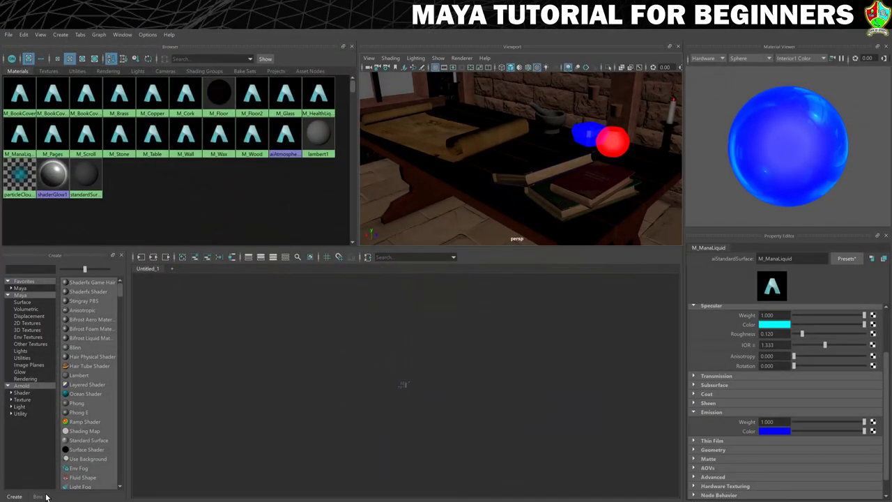
click(766, 421)
text(10)
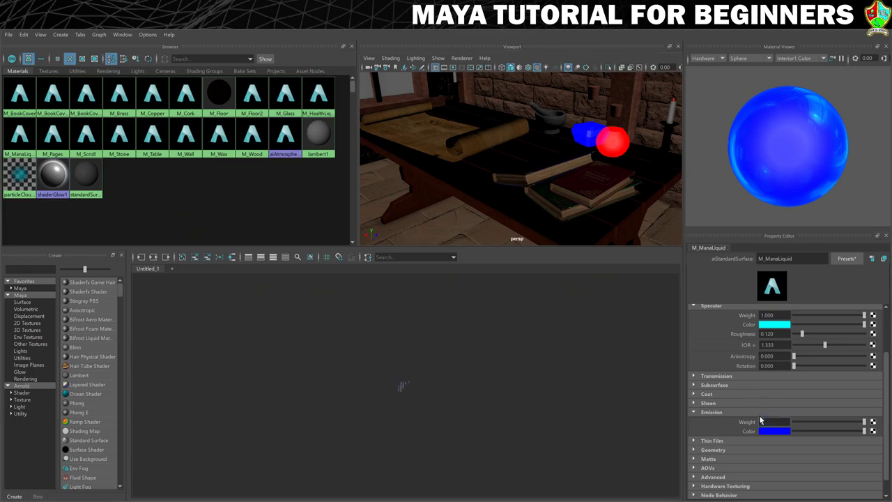
key(Return)
Set the emission weight of the M_HealthLiquid material to 200.
click(319, 104)
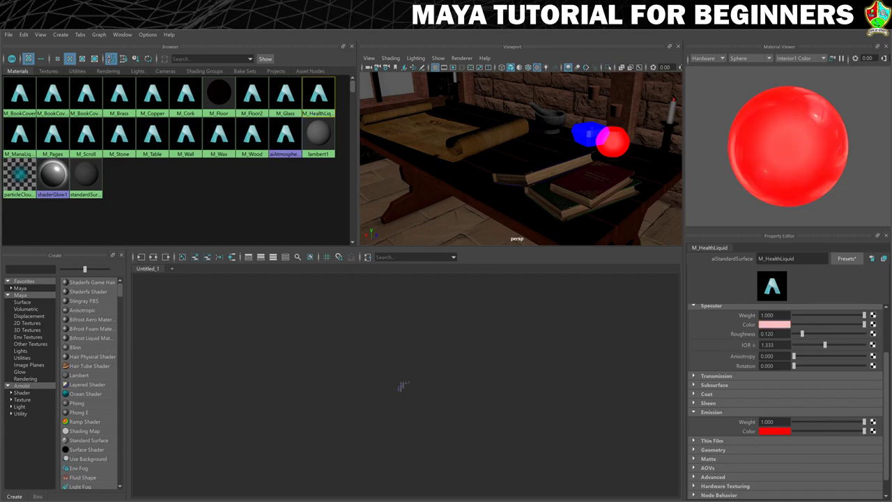
click(773, 422)
text(200)
key(Return)
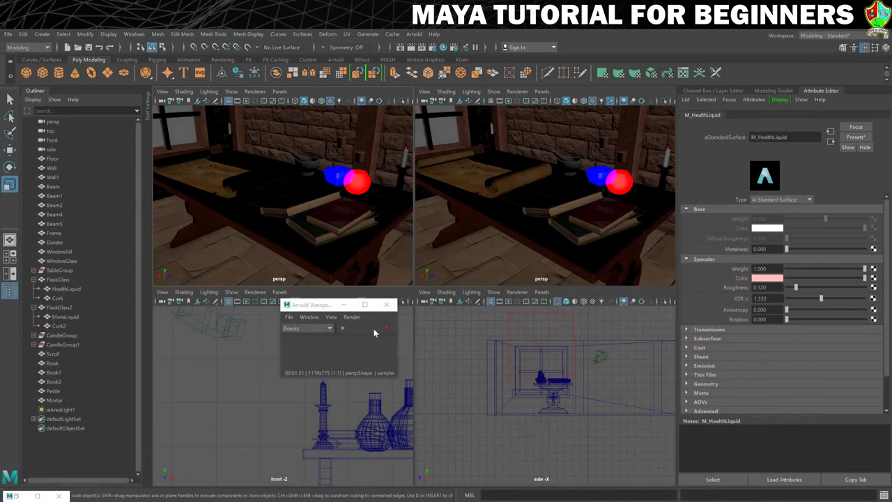
Preview the brighter potion liquids with another live Arnold render, and close the Arnold viewport options window.
click(386, 327)
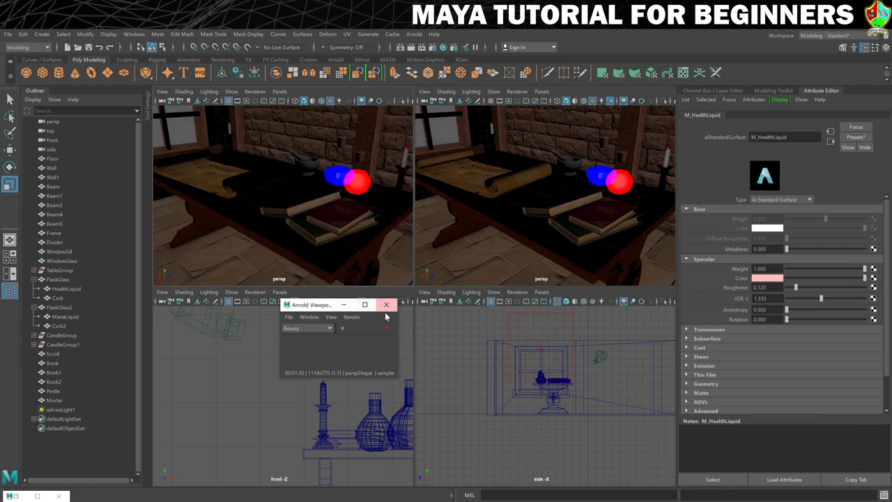
click(387, 306)
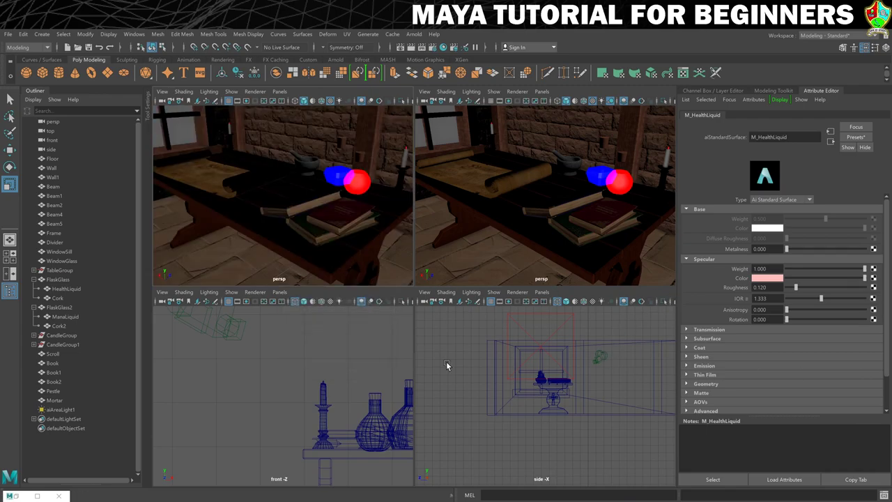
Open the Render Settings and set the image size to the 1280 x 720 preset.
click(433, 49)
drag(508, 118, 557, 81)
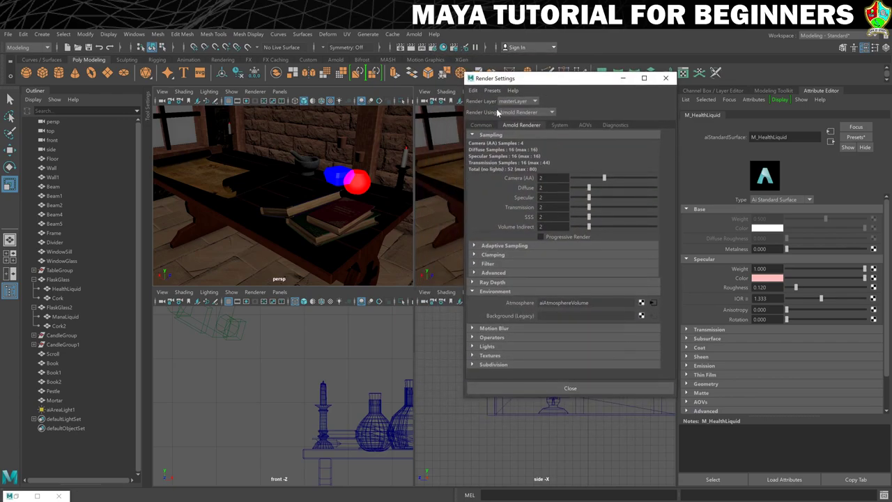
click(481, 125)
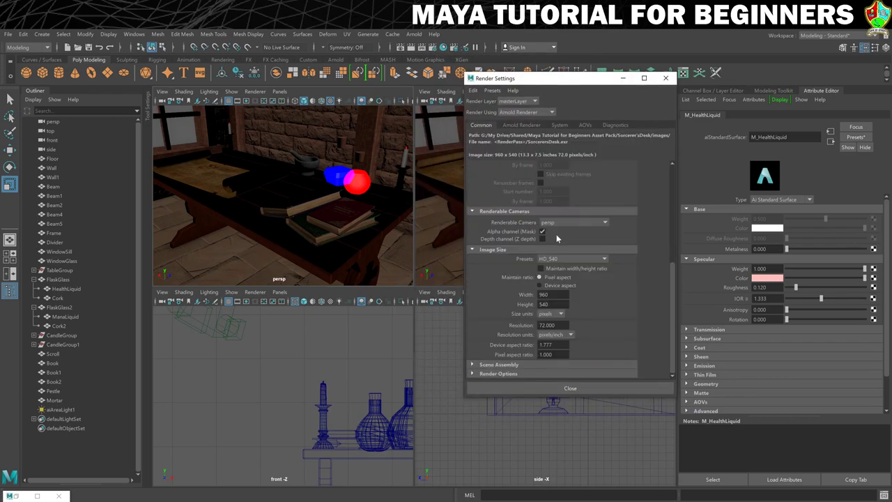
click(605, 259)
click(551, 324)
Set the render output image format to png.
drag(673, 306, 675, 209)
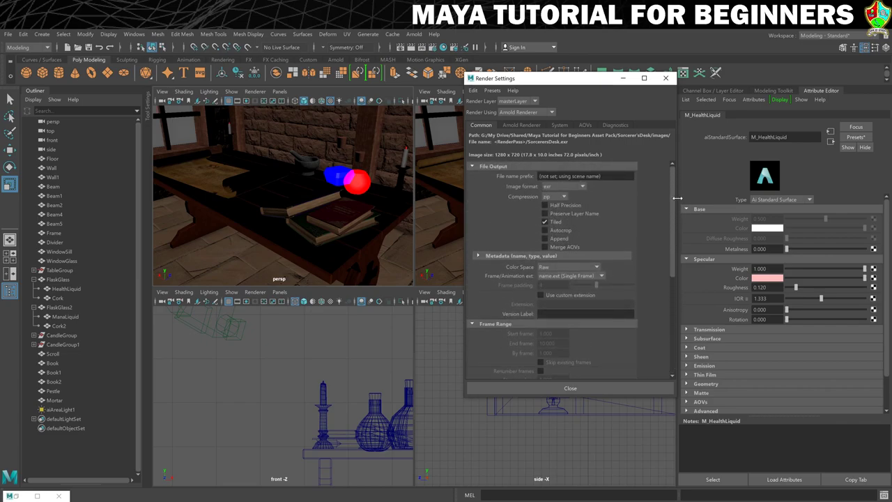
click(580, 185)
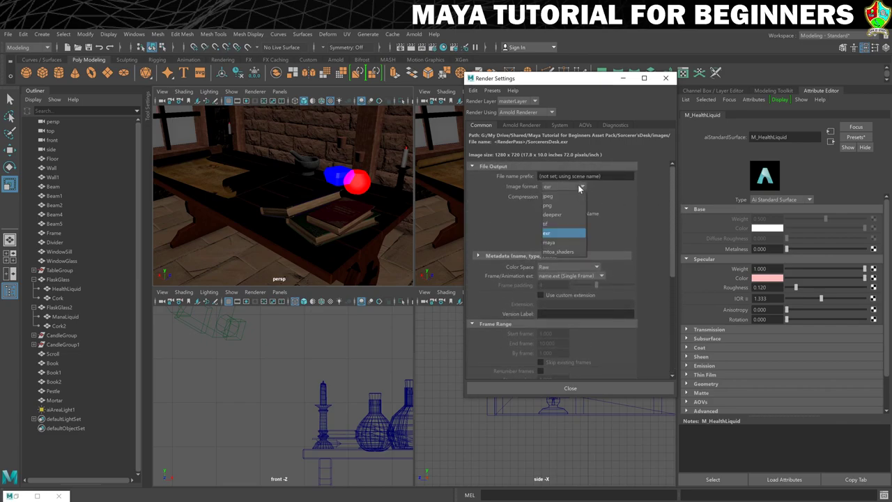
click(550, 207)
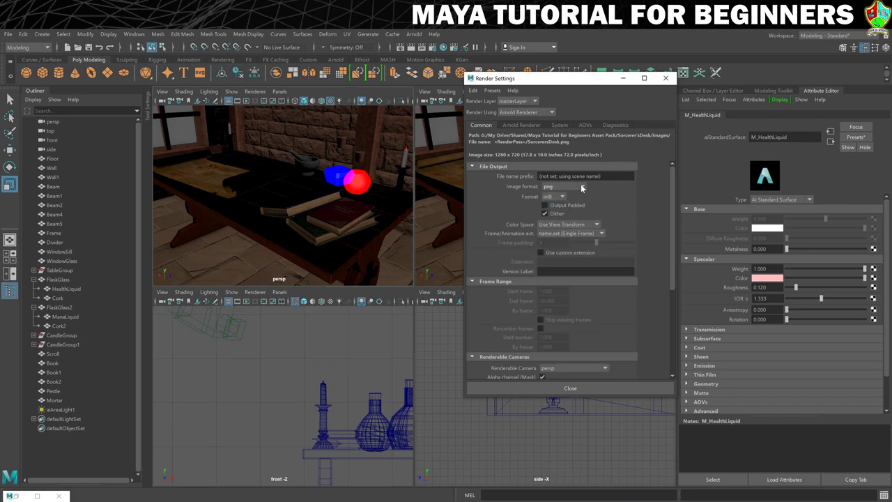
Set the Arnold Camera (AA) sampling to 5.
click(523, 124)
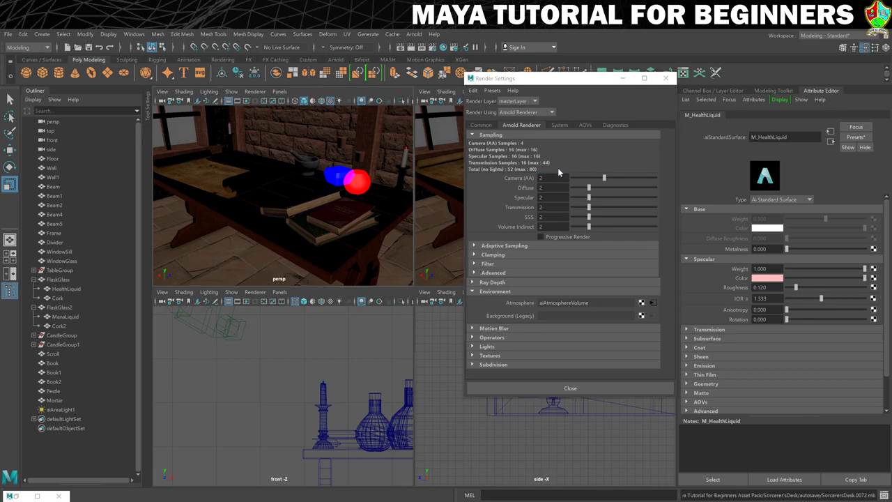
double_click(550, 177)
text(5)
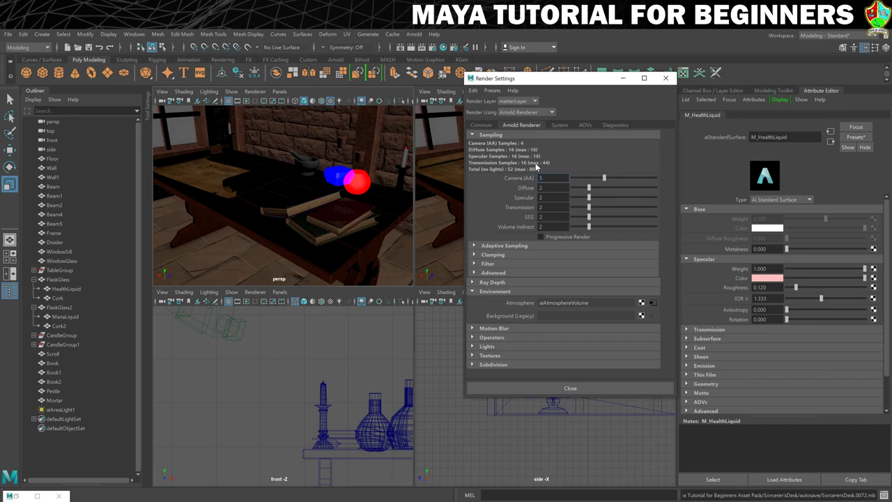
key(Return)
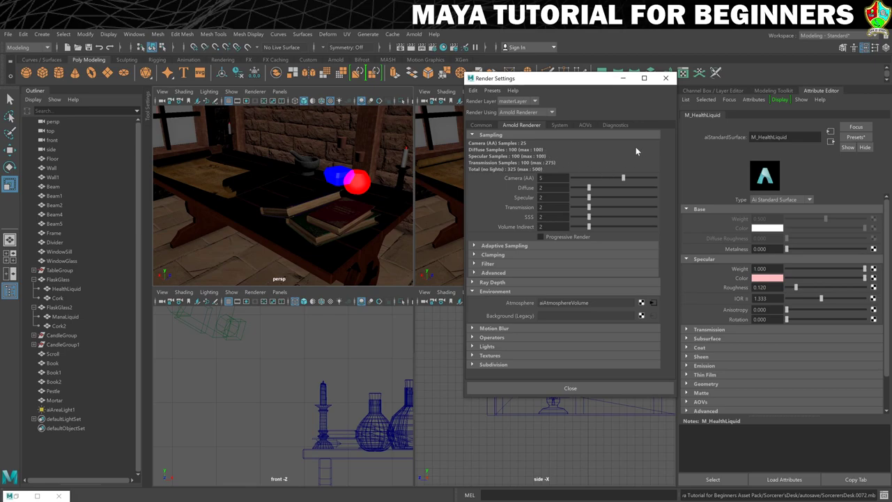
Close the render settings, run an Arnold render of the desk scene, and enlarge and reposition the render view window.
click(665, 78)
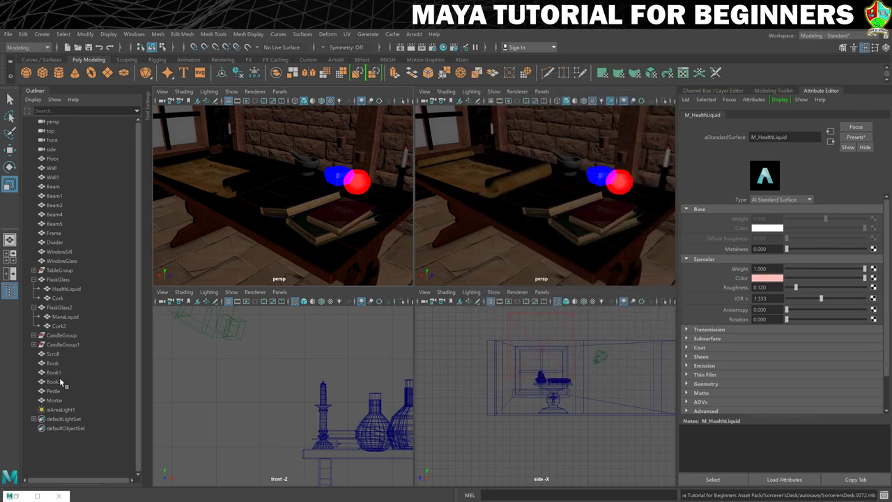
click(57, 409)
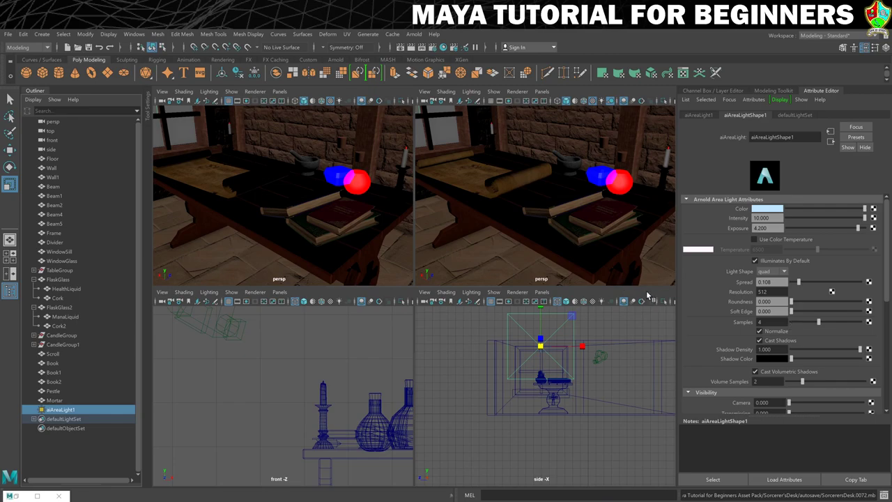
click(413, 34)
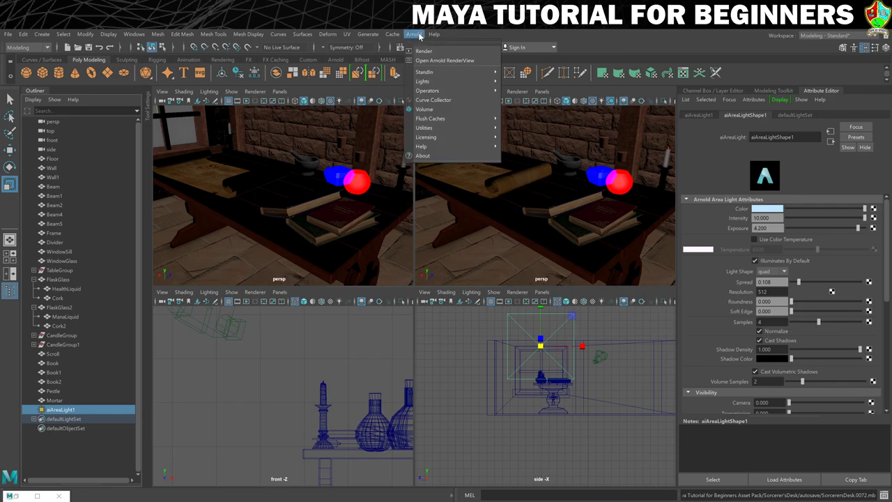
click(421, 51)
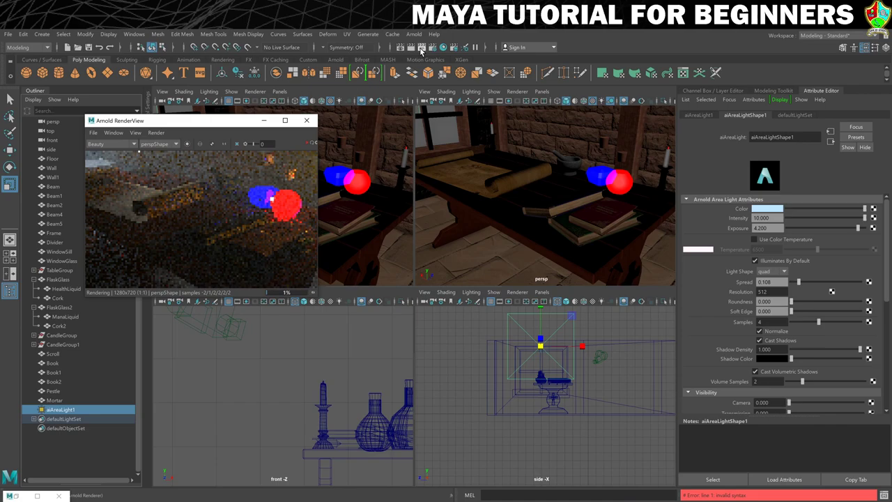
drag(202, 119, 390, 122)
drag(504, 296, 619, 370)
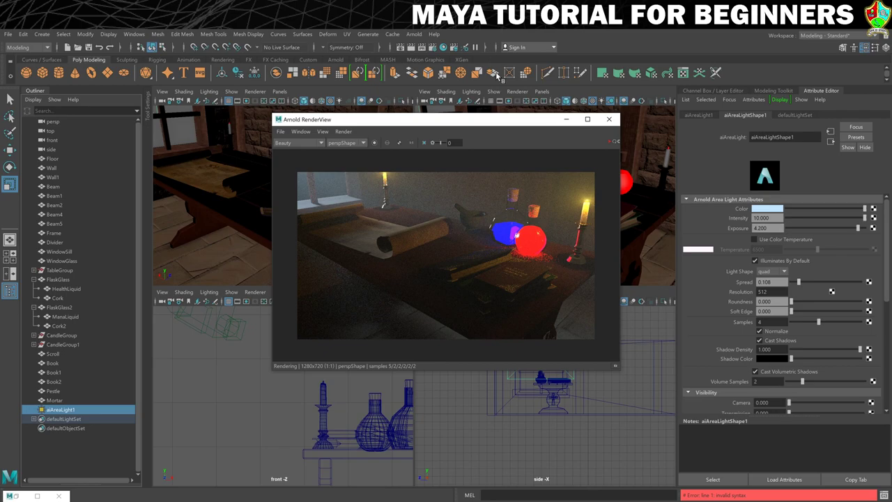
drag(493, 127, 321, 147)
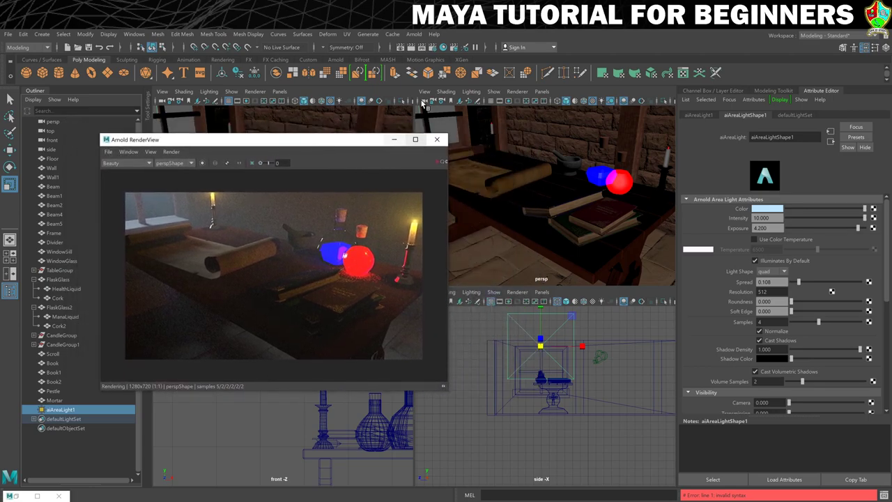
Set the Arnold Camera (AA) sampling to 8 and update the full scene in the render view.
click(430, 46)
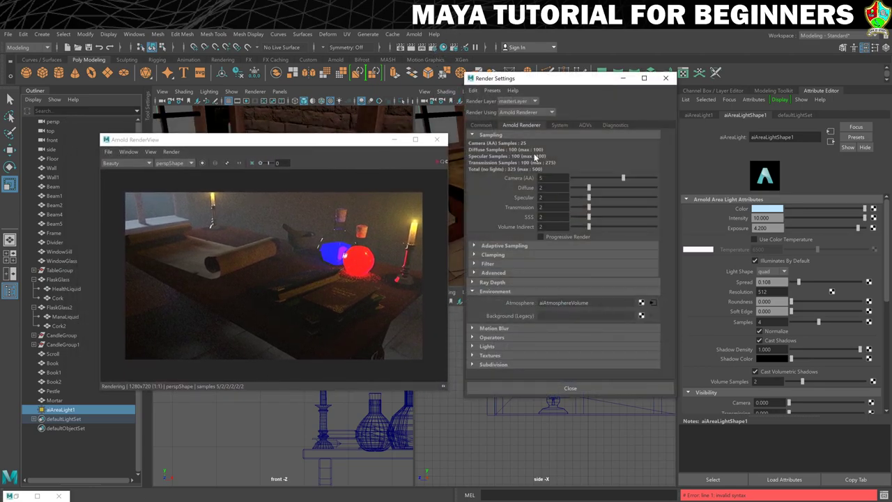
click(547, 178)
text(8)
key(Return)
click(171, 151)
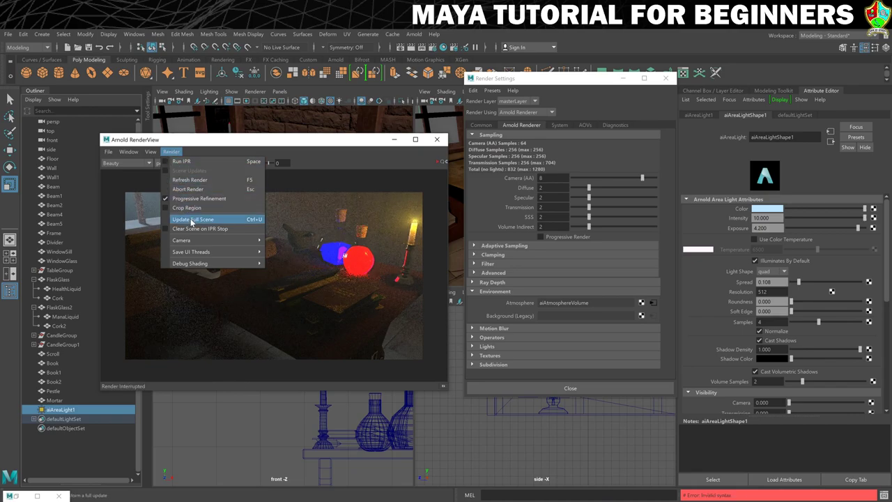
click(192, 220)
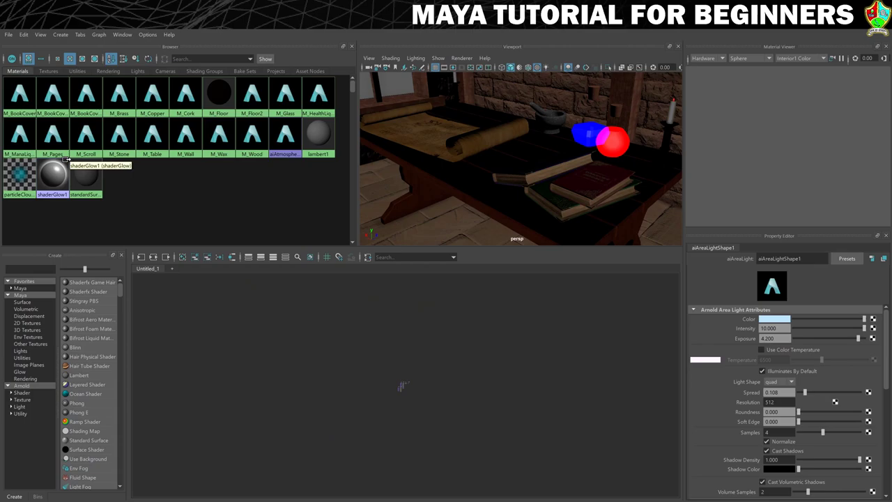
Set the emission weight of M_HealthLiquid to 10 and open the emission weight of M_ManaLiquid for editing.
click(318, 94)
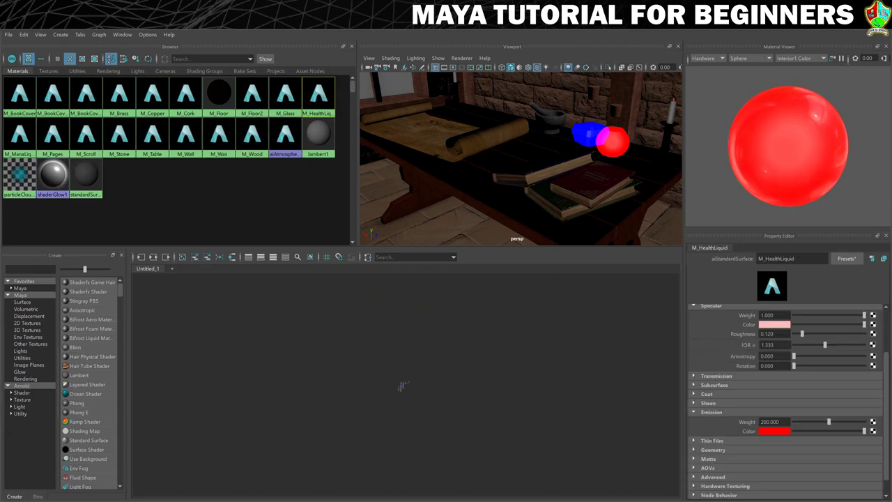
click(773, 422)
text(10)
key(Return)
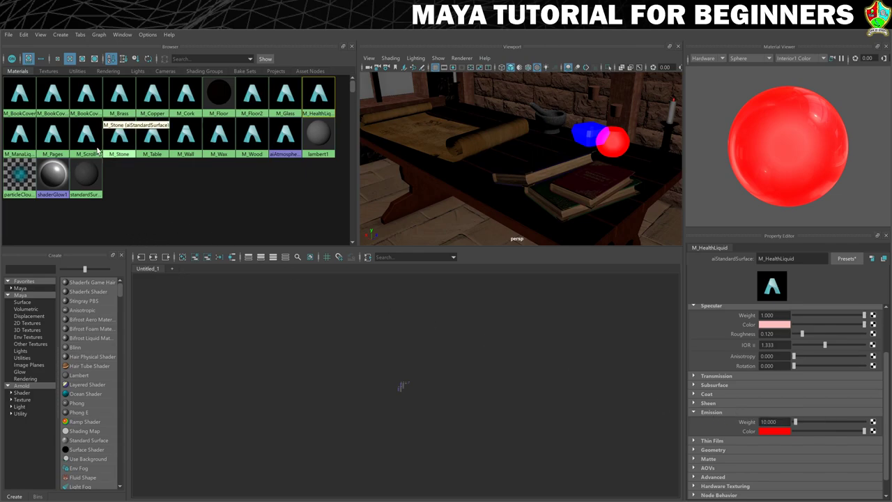
click(20, 133)
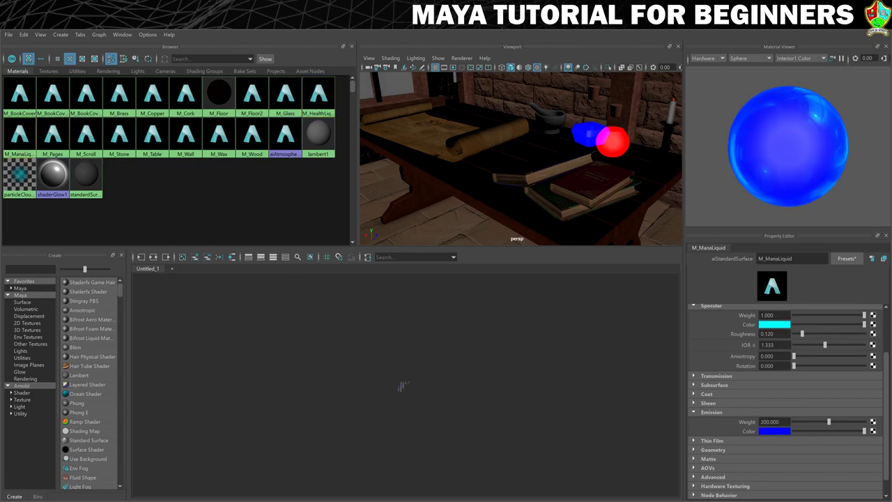
click(770, 422)
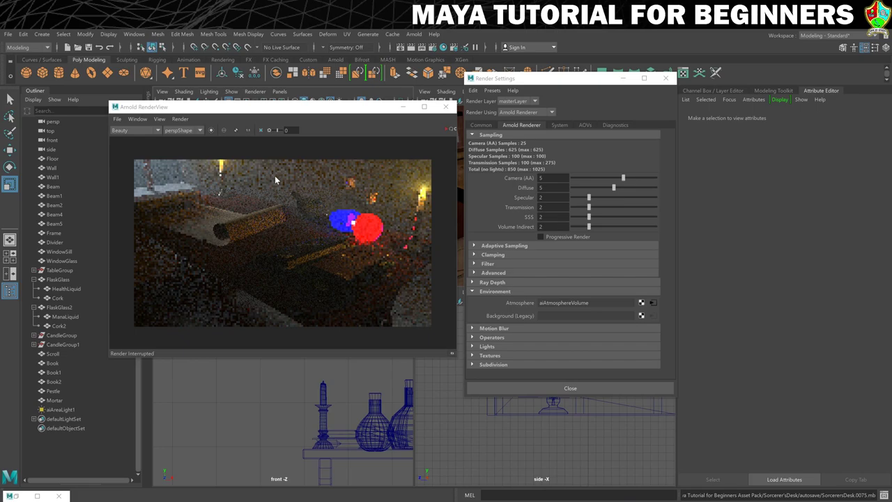
Set Camera (AA) and Diffuse sampling to 6 and render only a crop region over the red potion and the table below it.
click(261, 131)
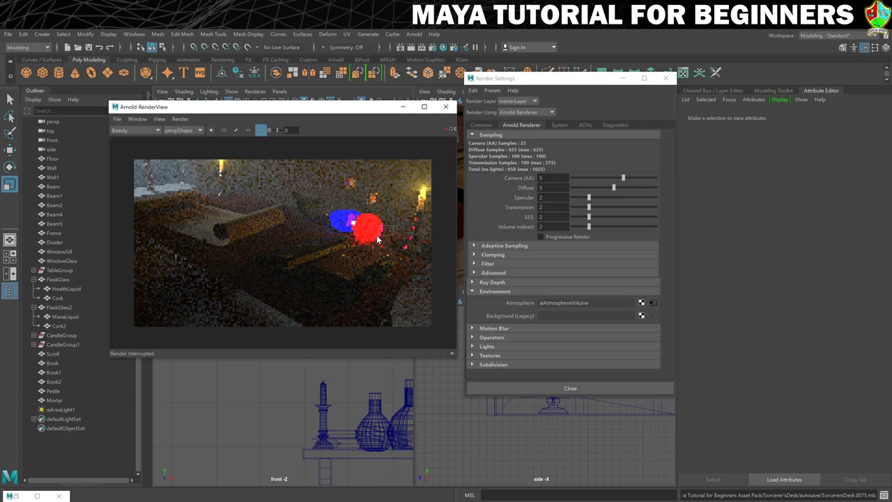
drag(377, 240, 318, 256)
click(612, 188)
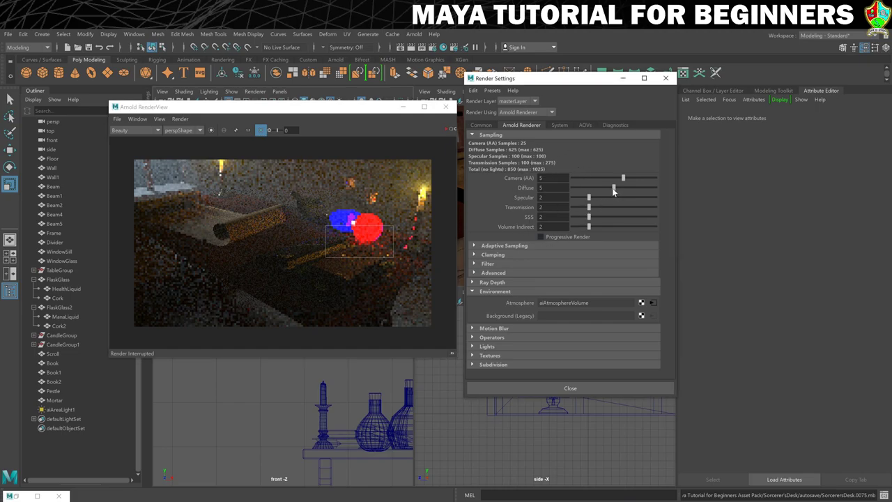
drag(618, 187, 622, 188)
drag(624, 179, 629, 178)
click(447, 130)
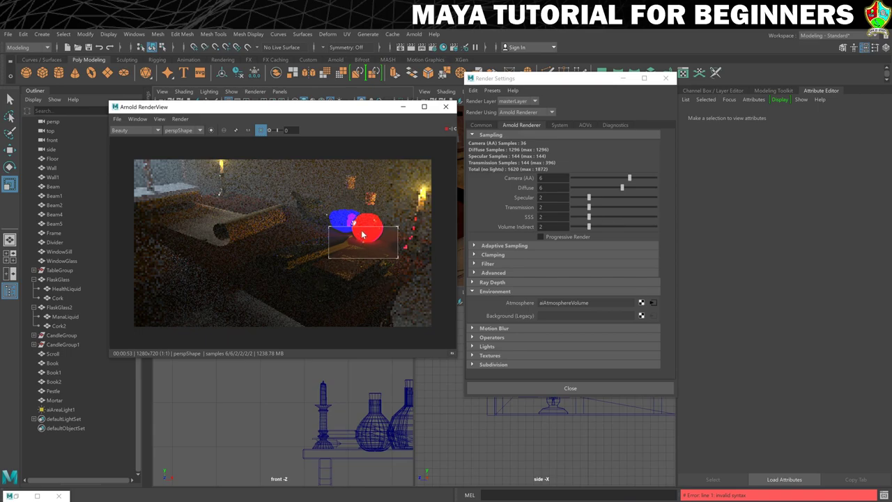
Turn off the crop region, interrupt the render and update the full scene to render the whole image.
click(261, 131)
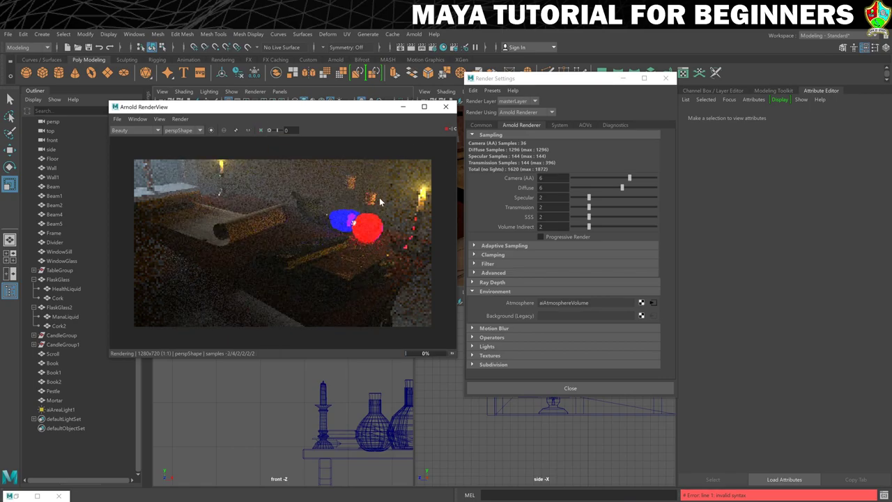
click(447, 129)
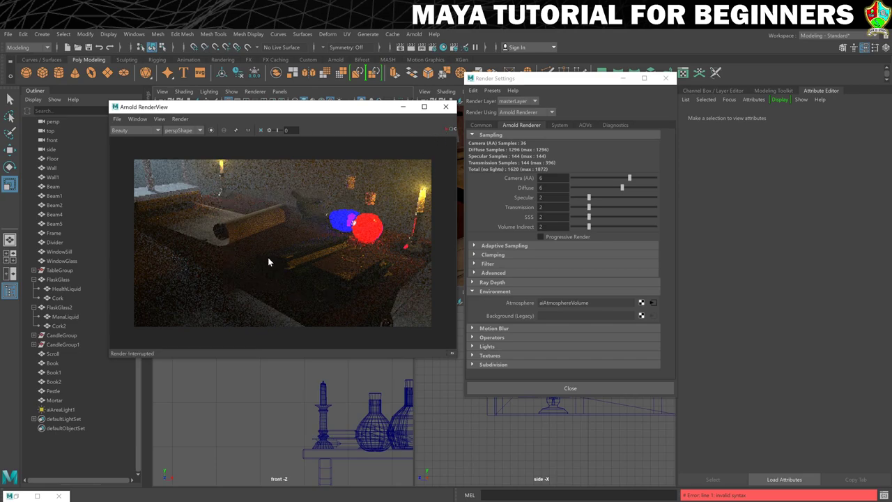
click(180, 118)
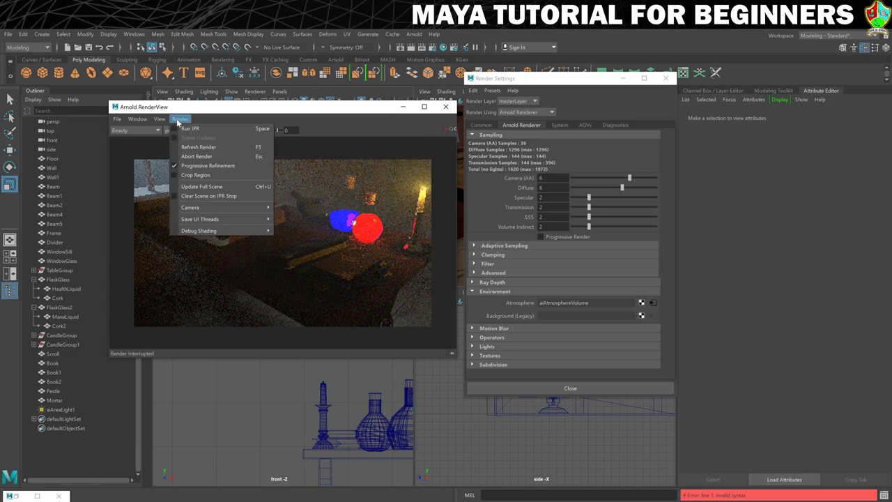
click(209, 186)
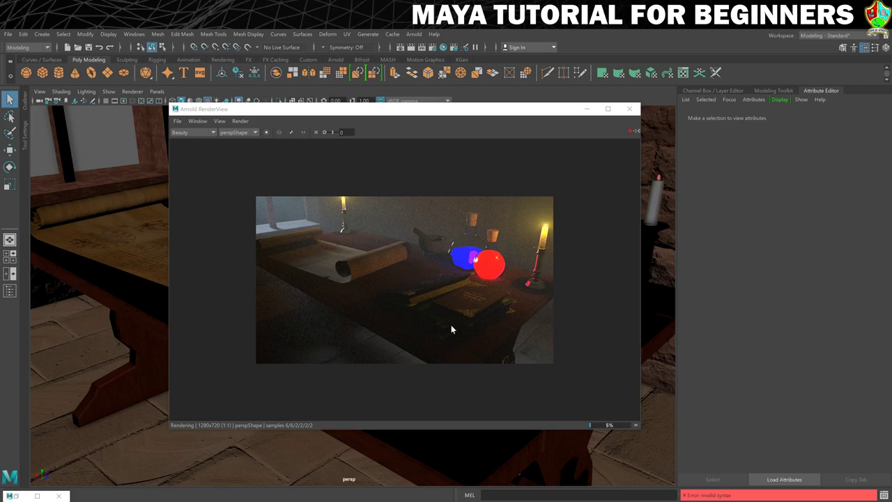
Save the rendered image as Render in the project's images folder.
click(177, 121)
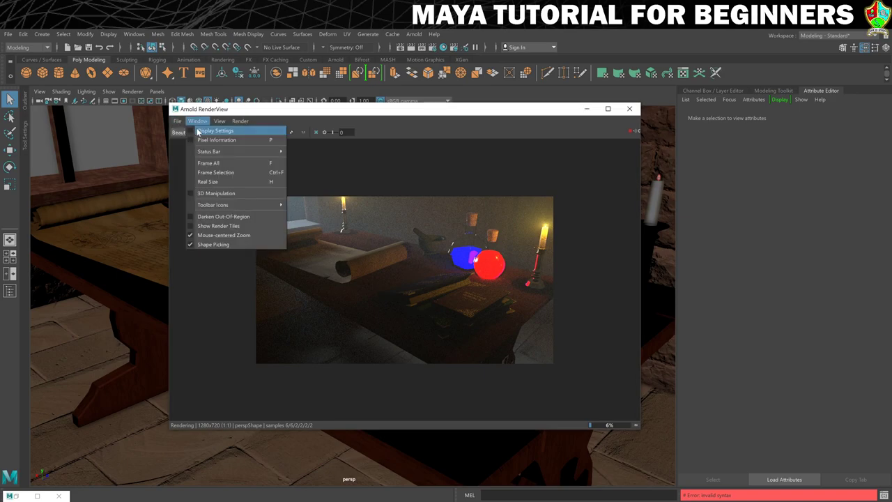
click(183, 131)
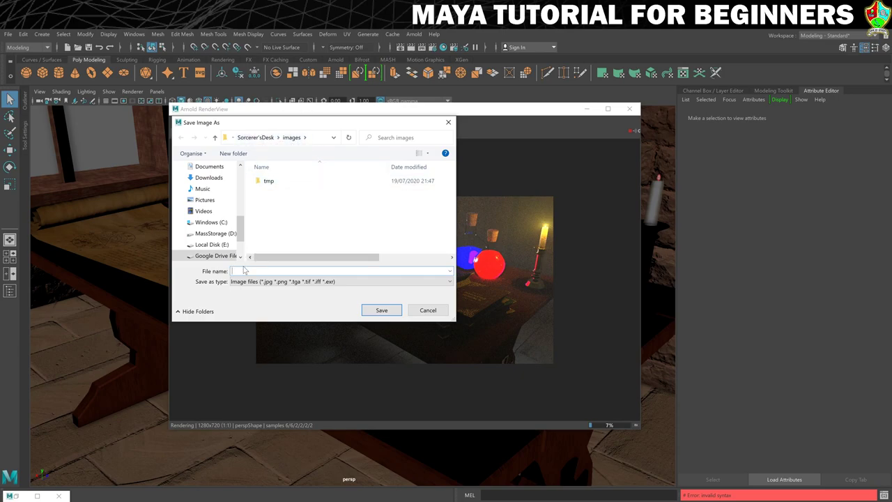
text(render)
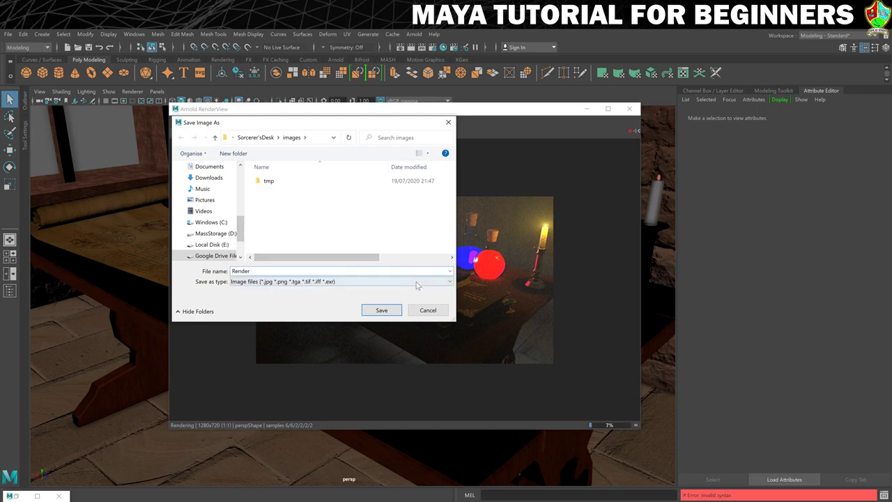
click(381, 309)
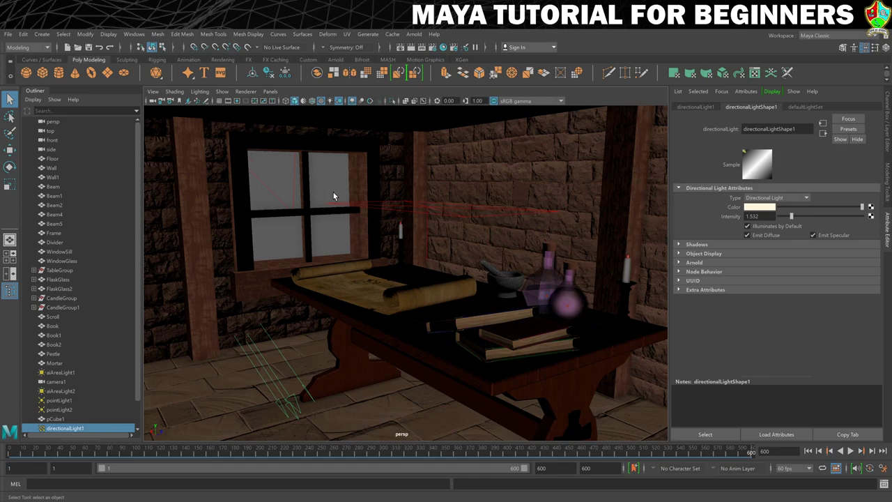
click(398, 209)
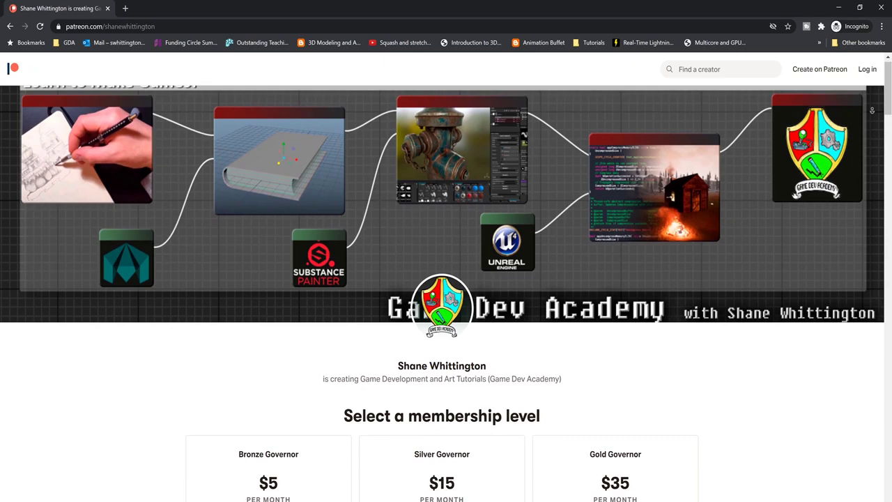
Examine the membership levels and their benefits on the Game Dev Academy Patreon page.
scroll(446, 278, down, 1)
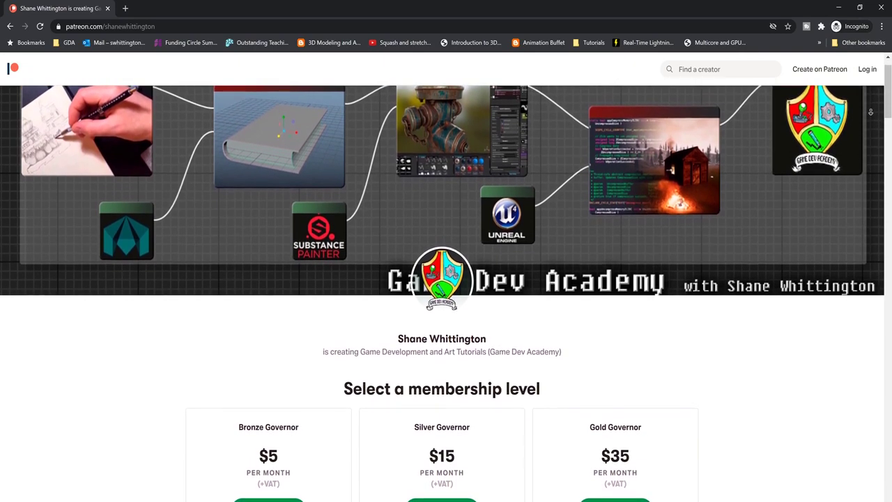
scroll(446, 279, down, 1)
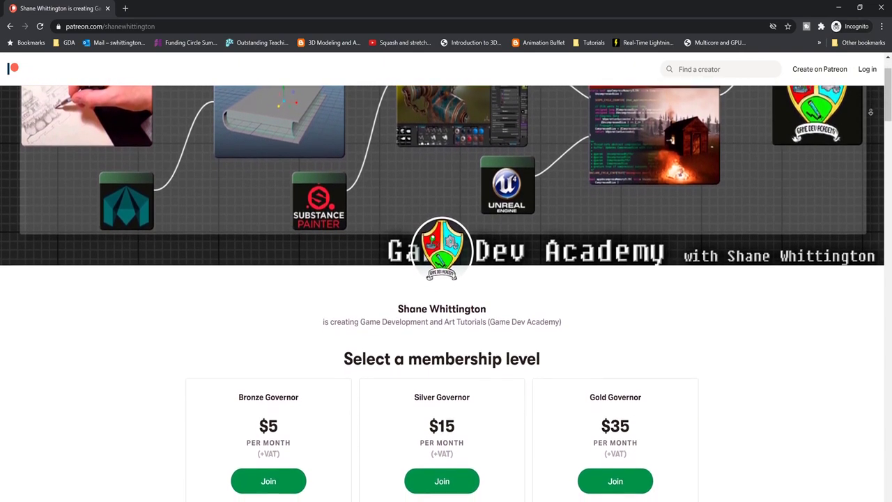
scroll(446, 279, down, 1)
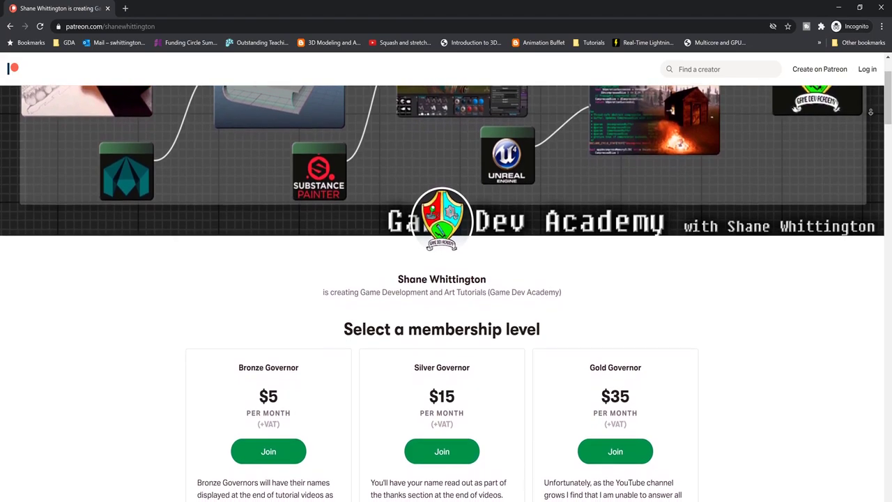
scroll(446, 278, down, 1)
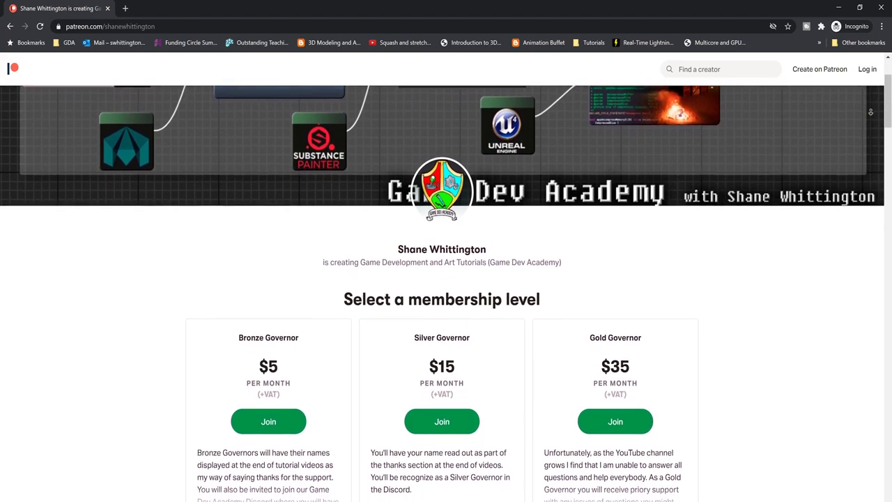
scroll(446, 279, down, 1)
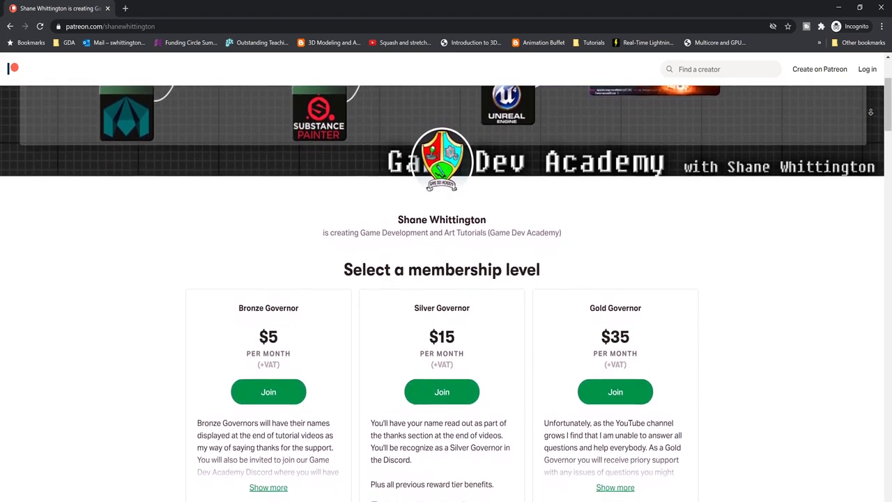
scroll(446, 278, down, 1)
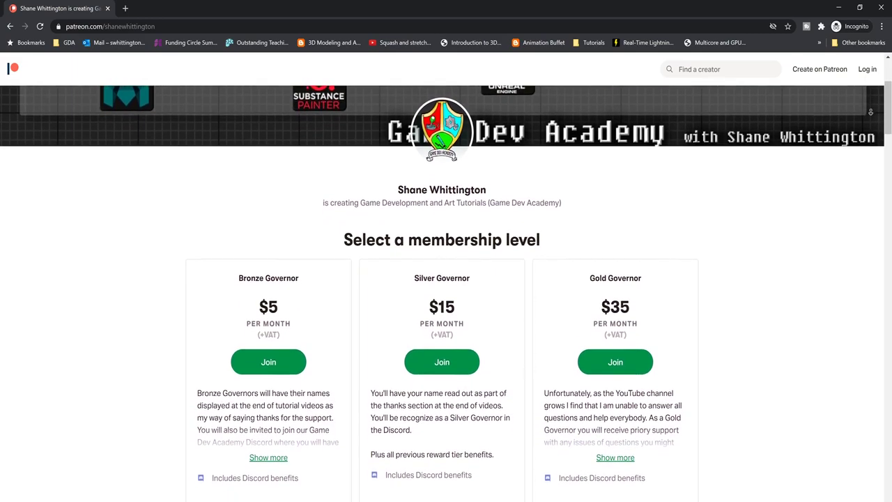
scroll(871, 111, down, 1)
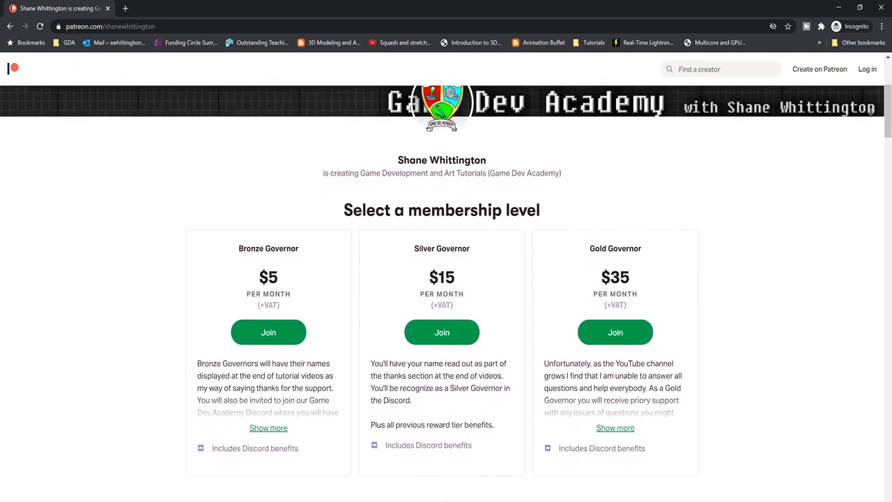
scroll(870, 112, down, 1)
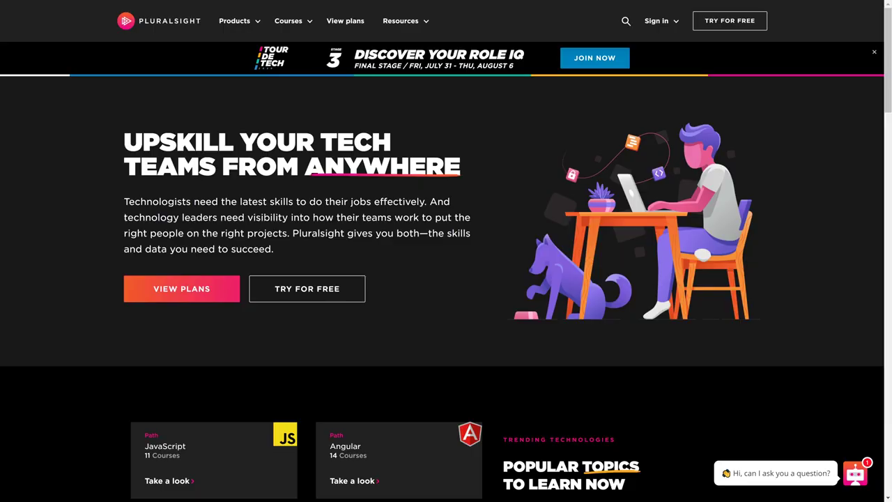
Search Pluralsight for maya and open the Maya: Core Skills path.
click(626, 22)
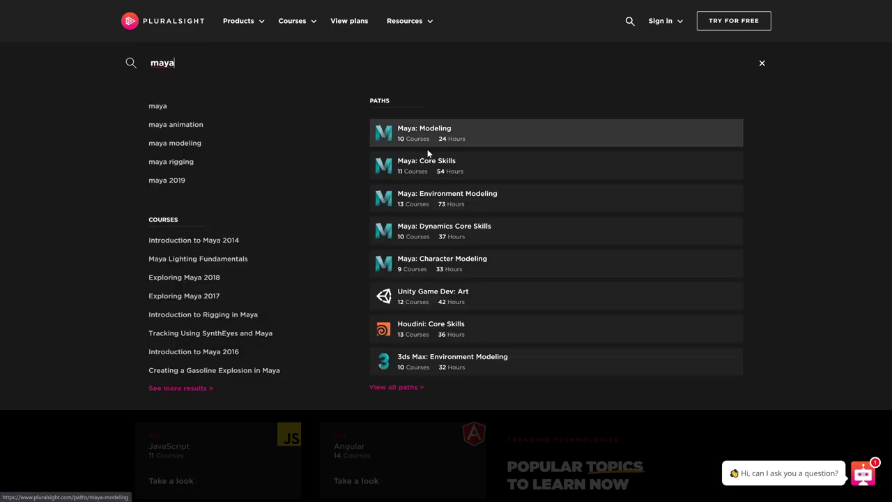
click(421, 165)
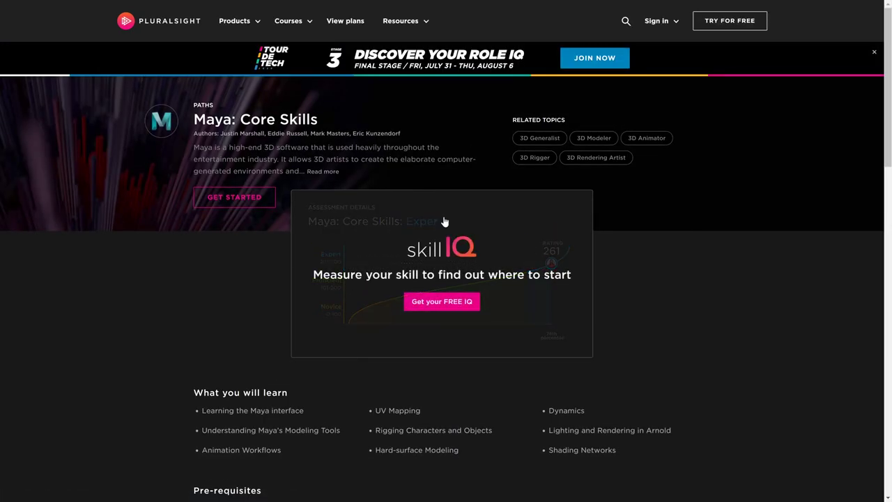
Examine the beginner, intermediate and advanced courses in the Maya: Core Skills path.
scroll(774, 275, down, 10)
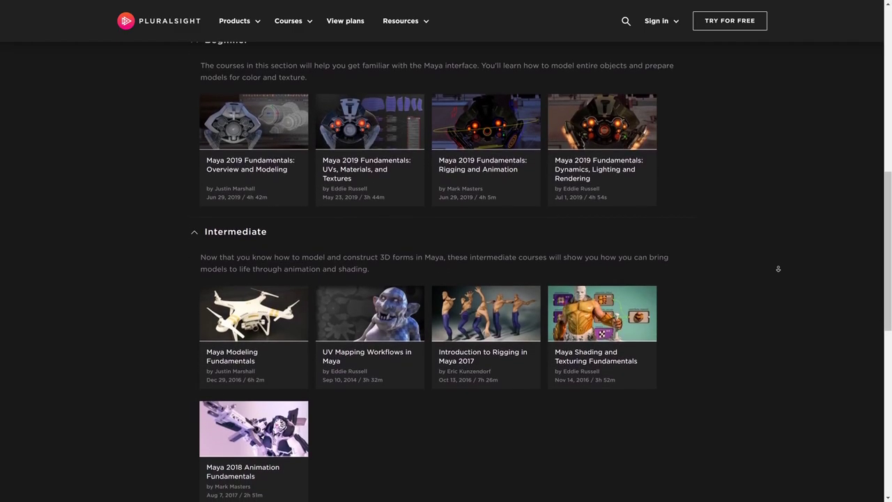
scroll(778, 268, down, 2)
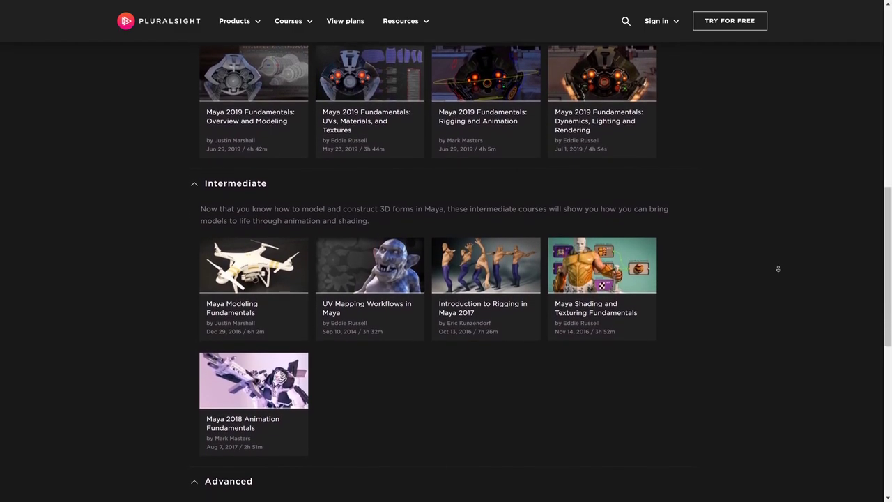
scroll(778, 269, down, 2)
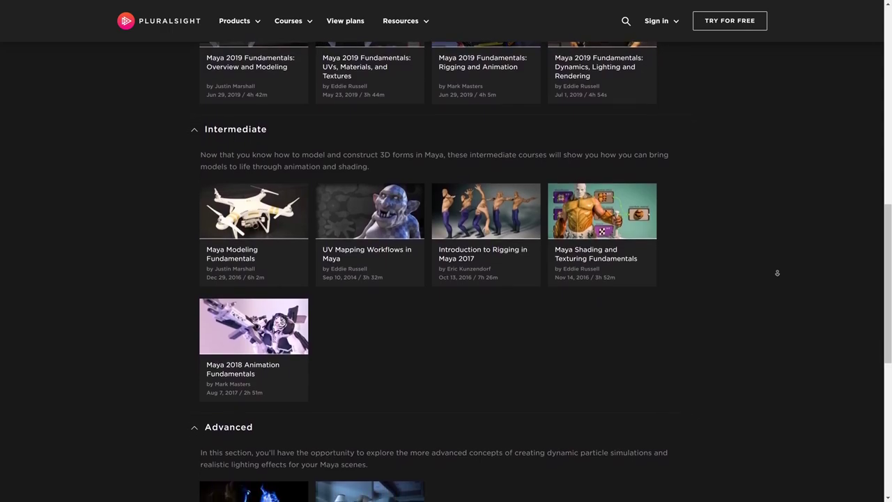
scroll(777, 273, down, 2)
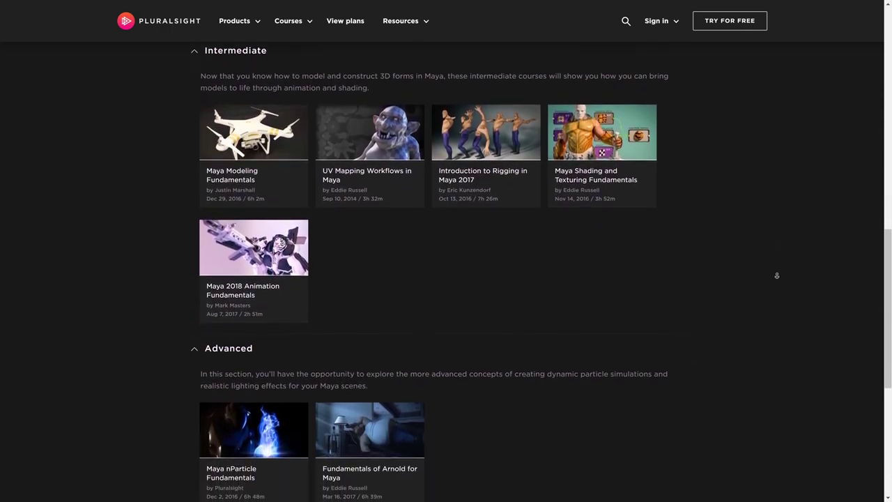
scroll(777, 275, down, 2)
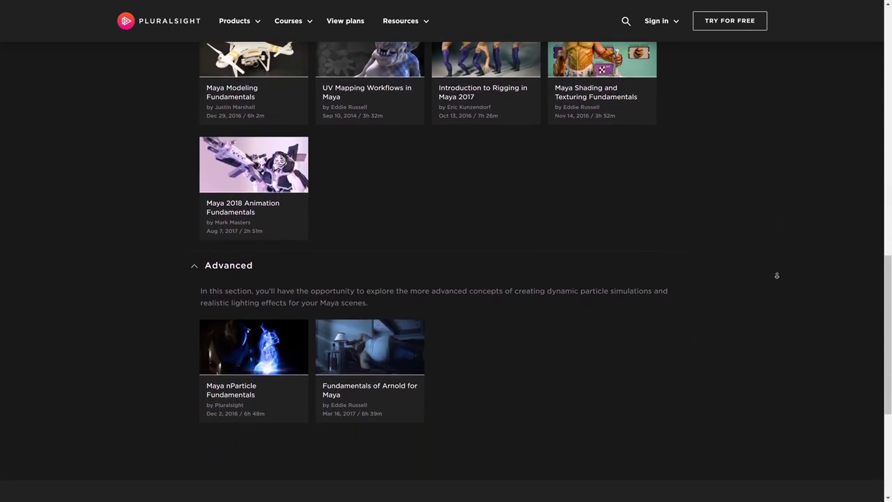
scroll(777, 275, down, 1)
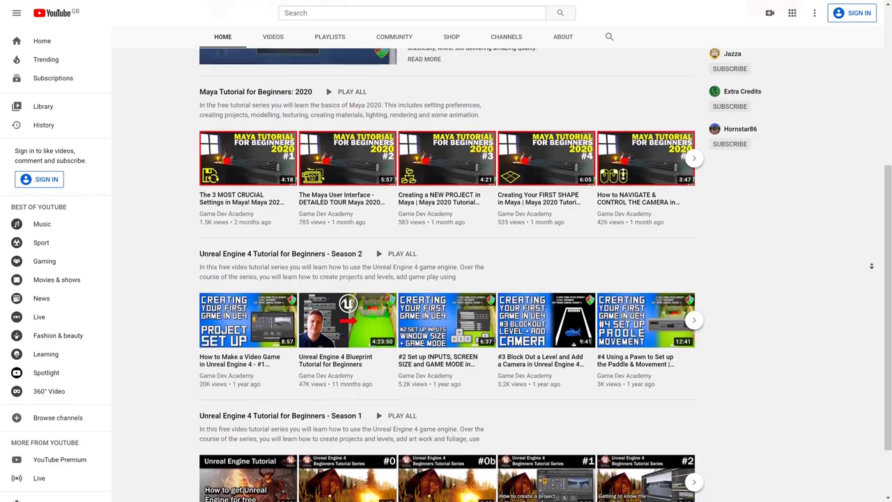
Look over the Maya and Unreal Engine 4 beginner tutorial series on the Game Dev Academy YouTube channel.
scroll(871, 266, down, 3)
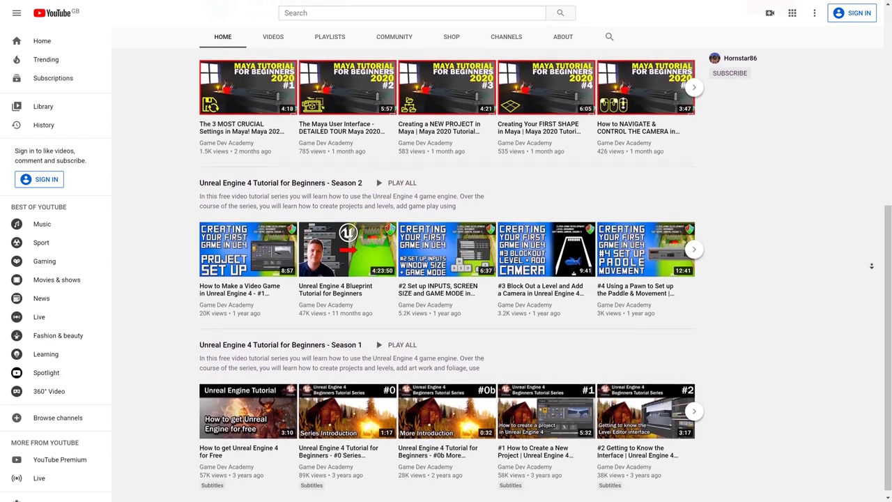